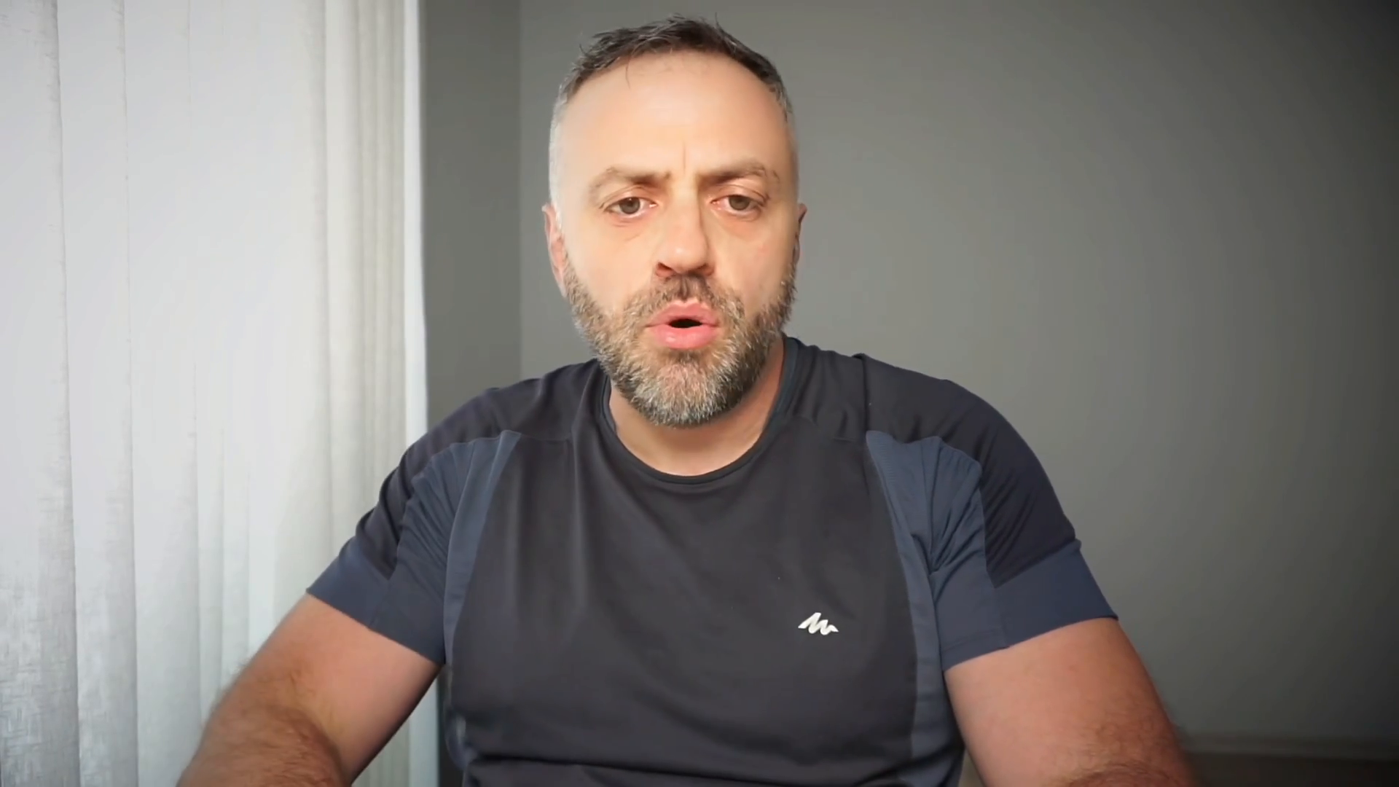
Step: Start a new PocketBase base collection and name it 'cars'
left_click(184, 191)
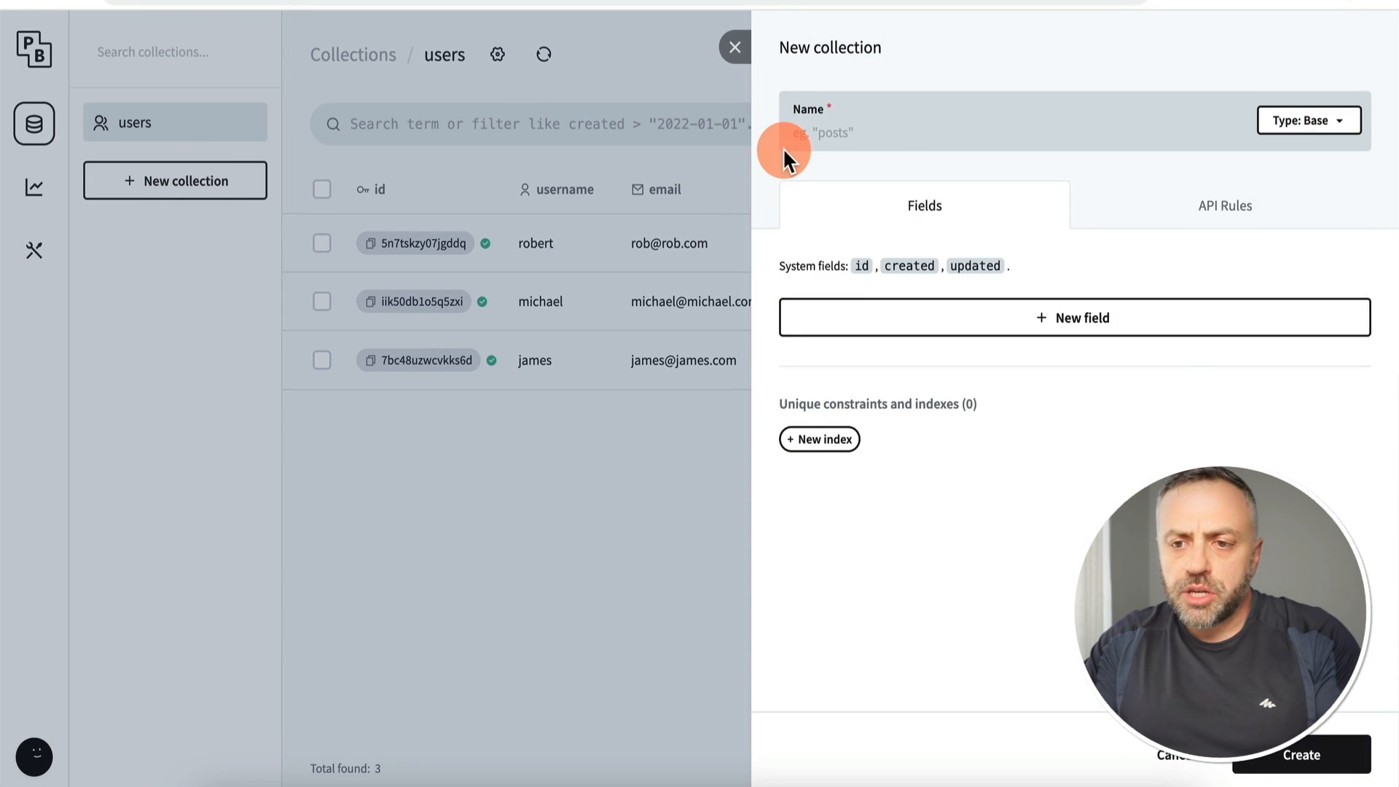
left_click(884, 126)
type("cars")
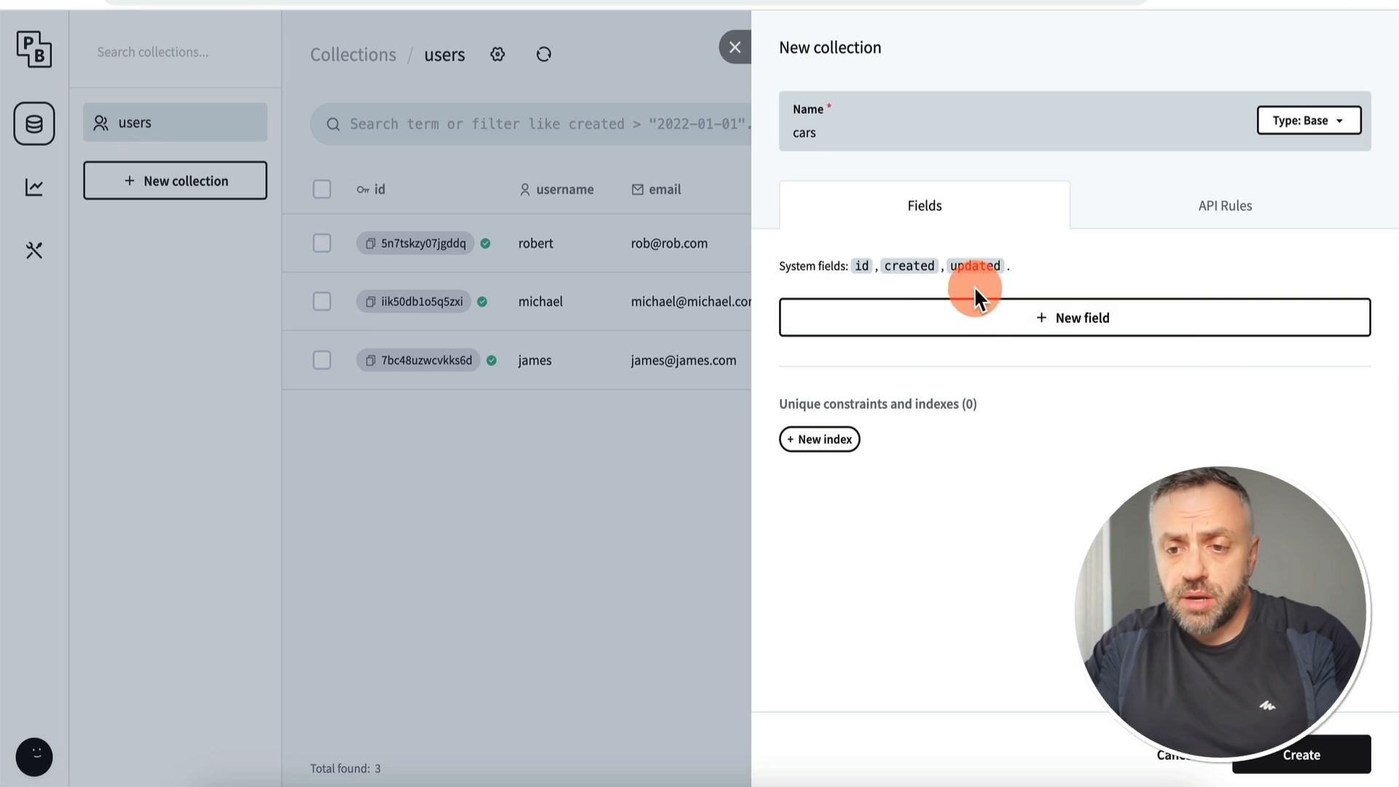
left_click(959, 329)
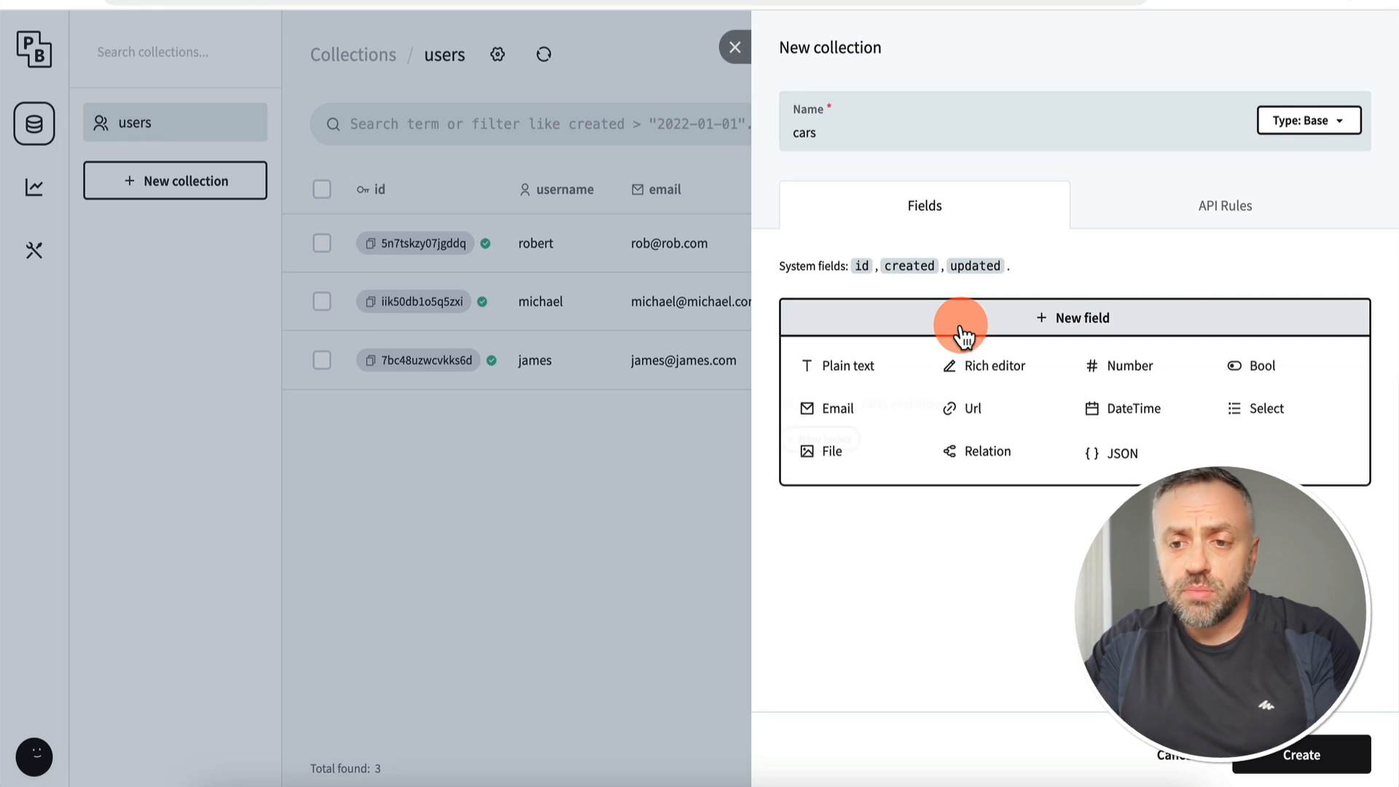
Step: Add plain text fields brand and model and a number field price to cars
left_click(858, 376)
type("brand")
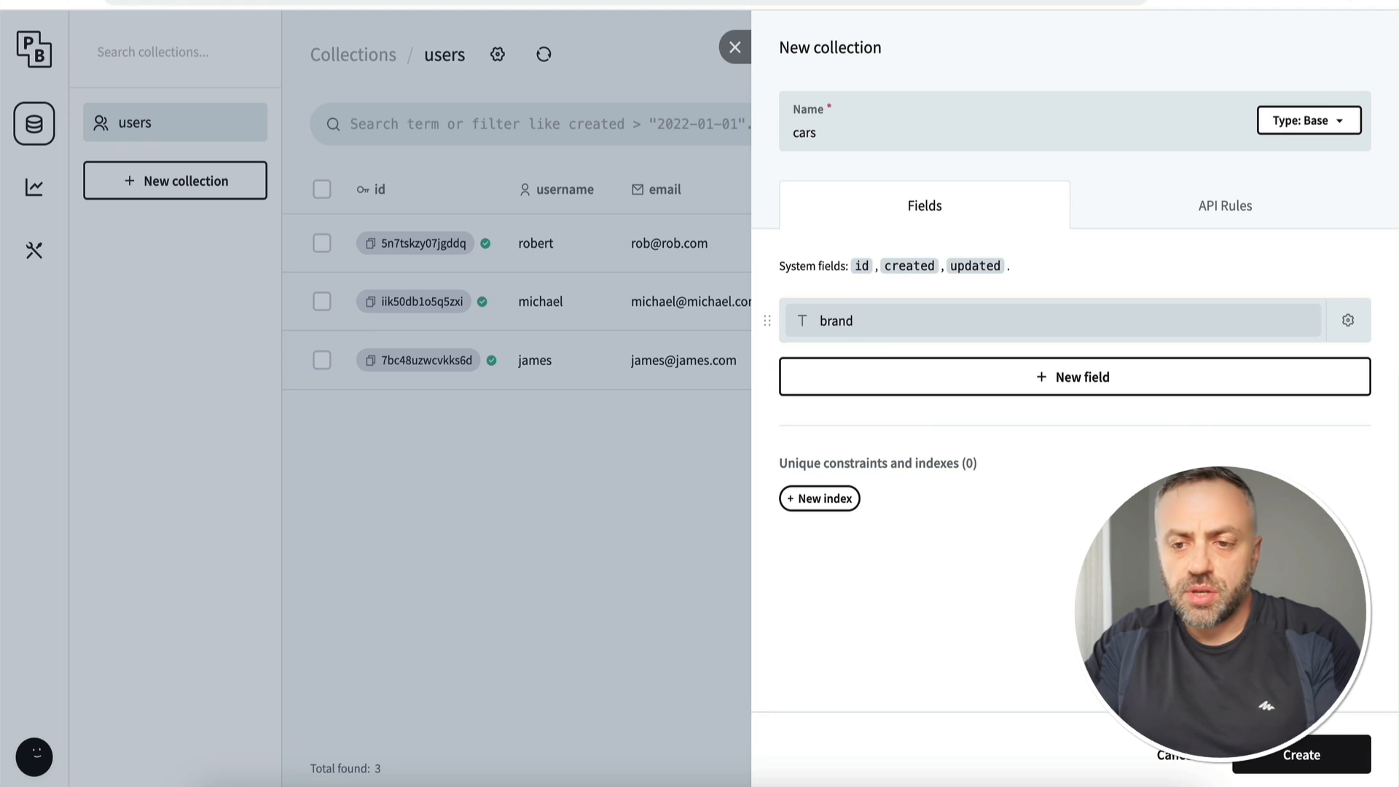
left_click(862, 373)
left_click(855, 430)
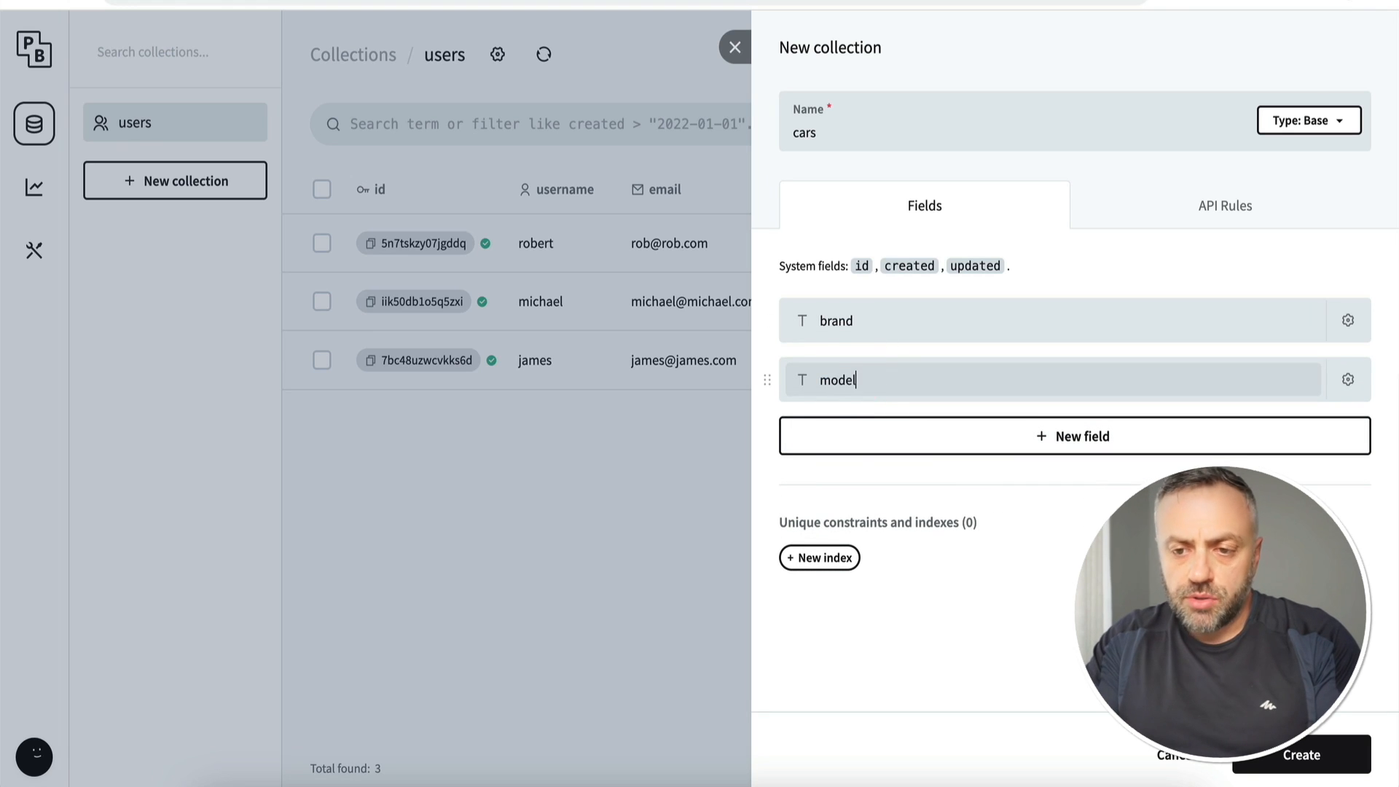
left_click(1129, 436)
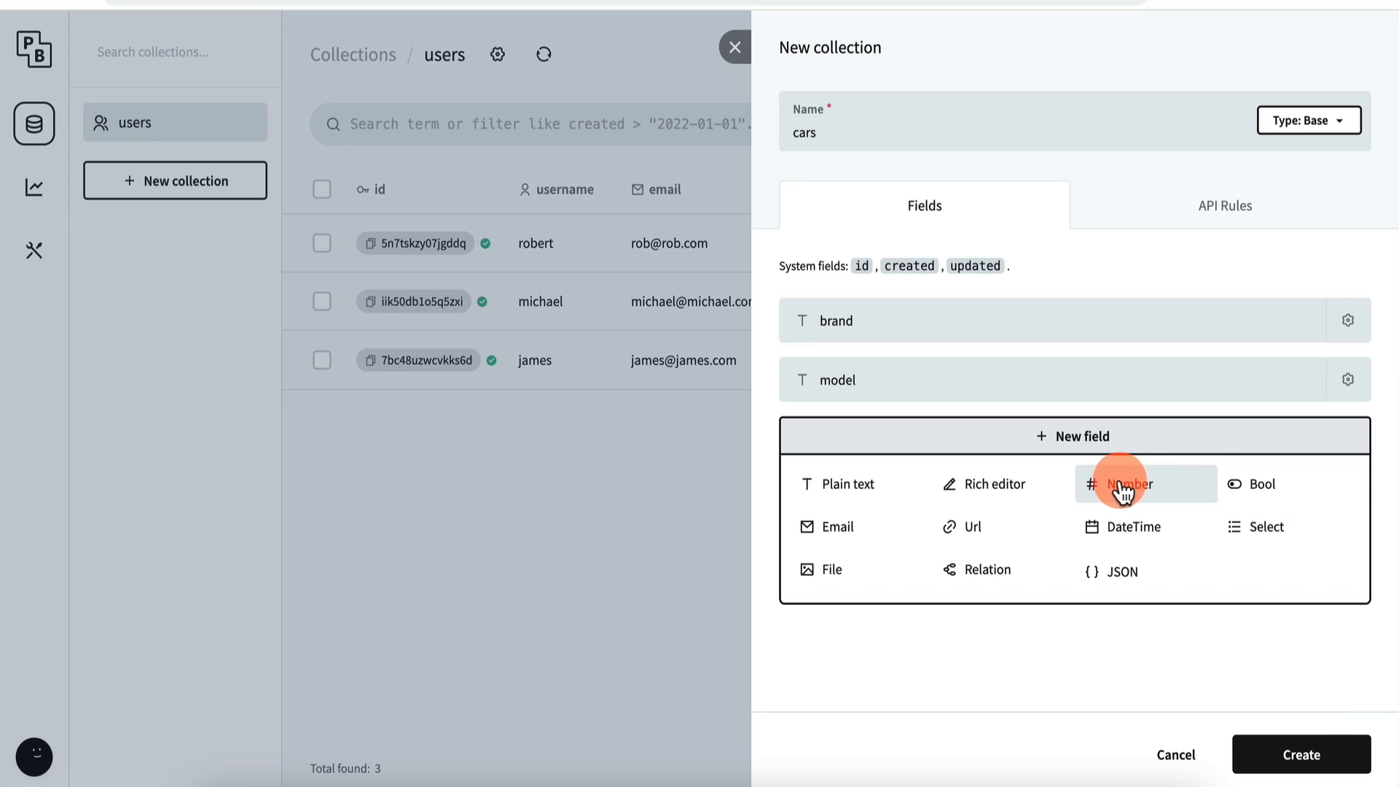
left_click(1134, 487)
left_click(911, 426)
type("price")
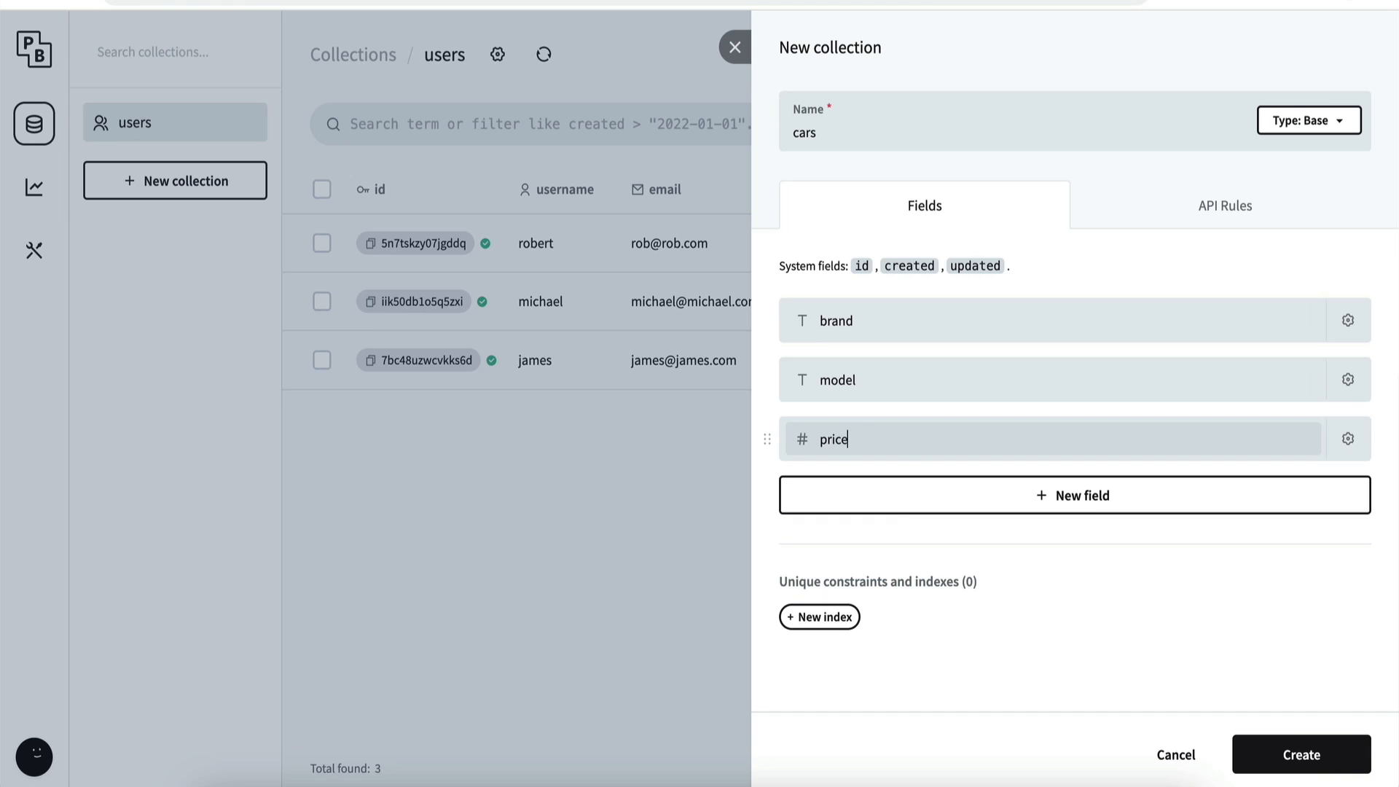
left_click(889, 502)
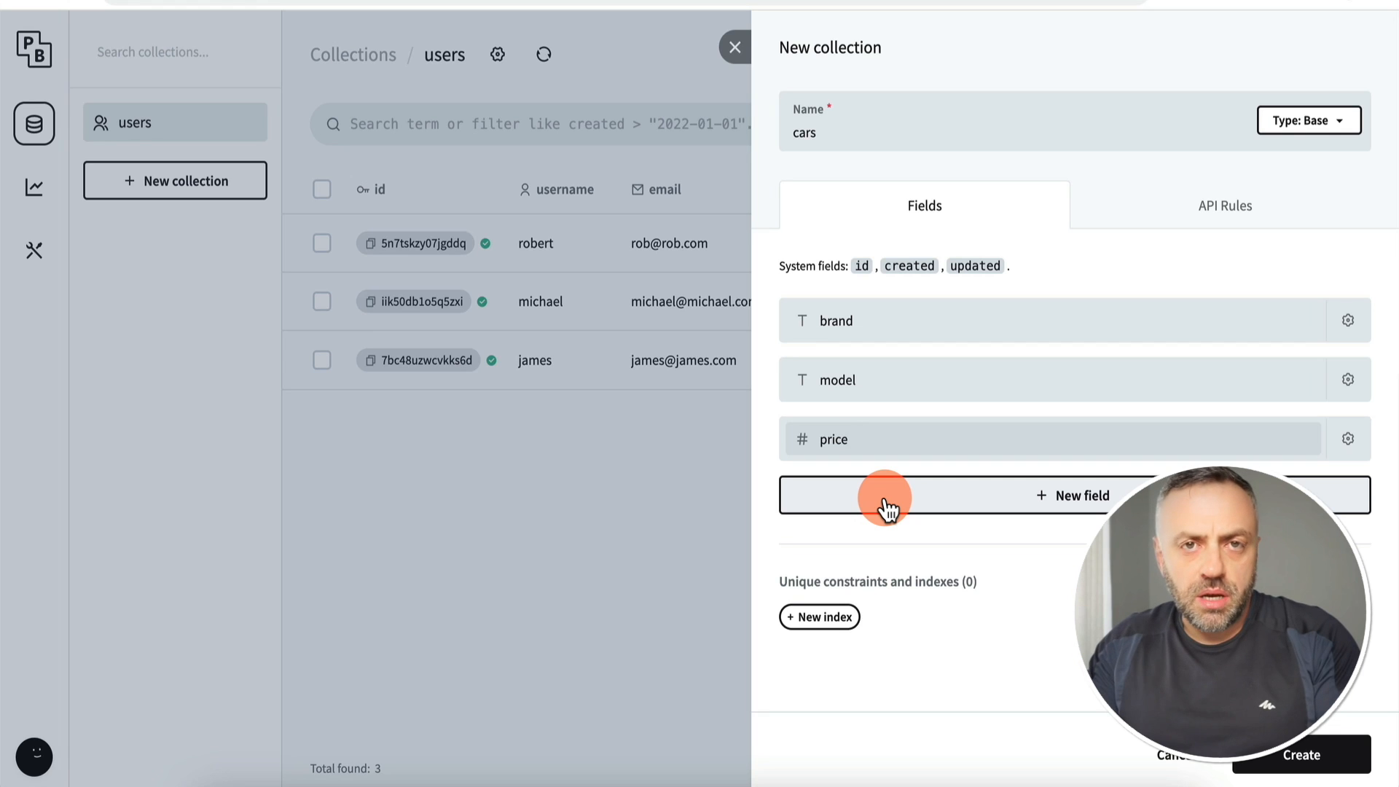
Step: Add an owner relation field linked to users and create the cars collection
left_click(929, 502)
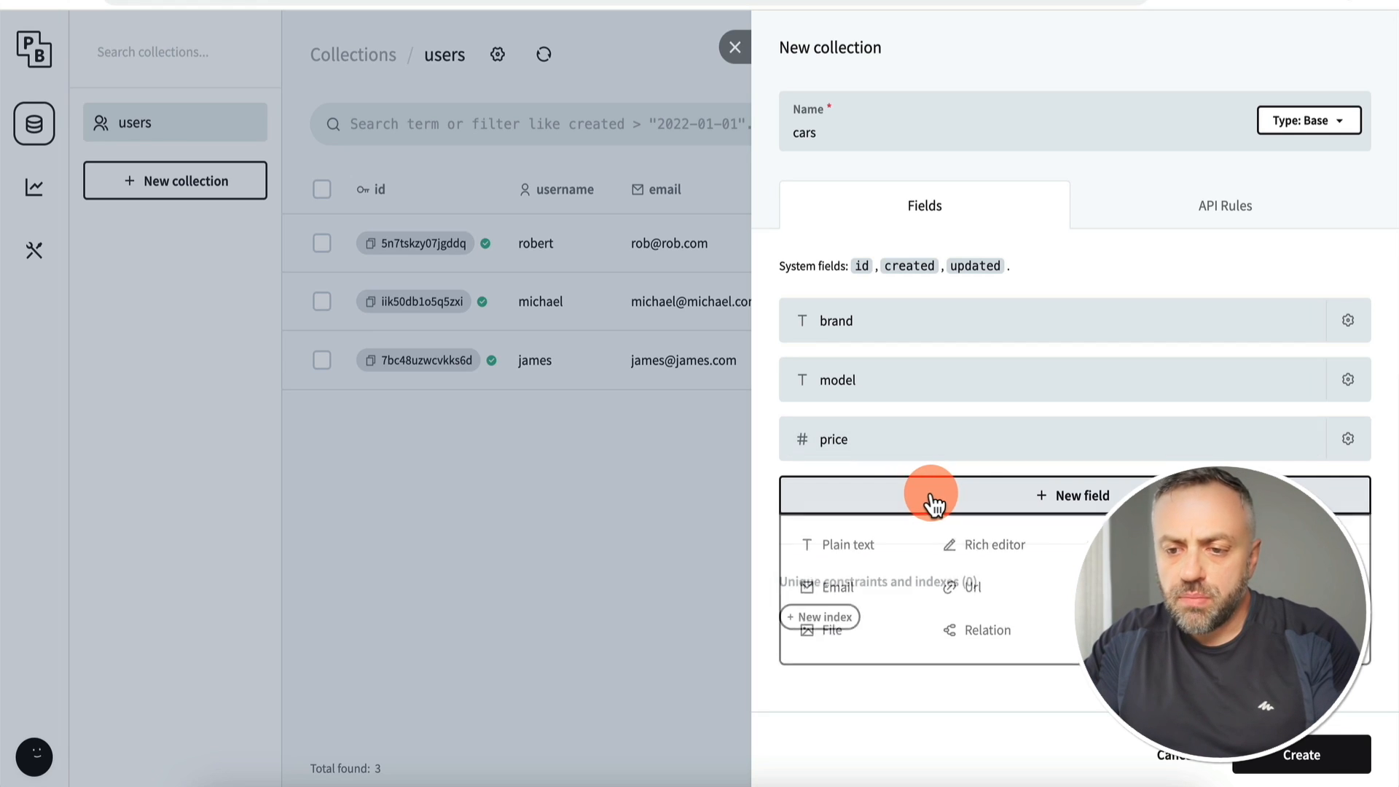
left_click(999, 631)
type("owner")
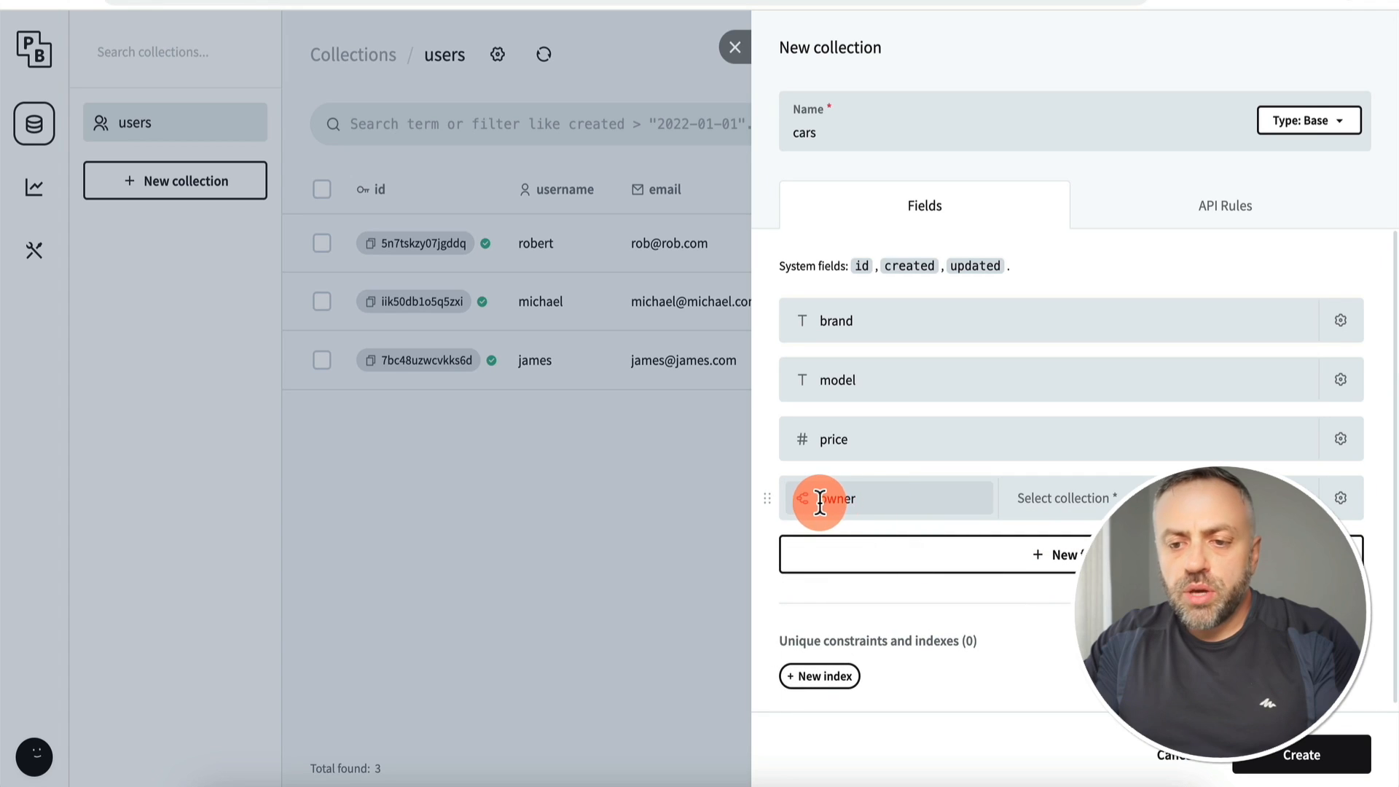
left_click(1080, 510)
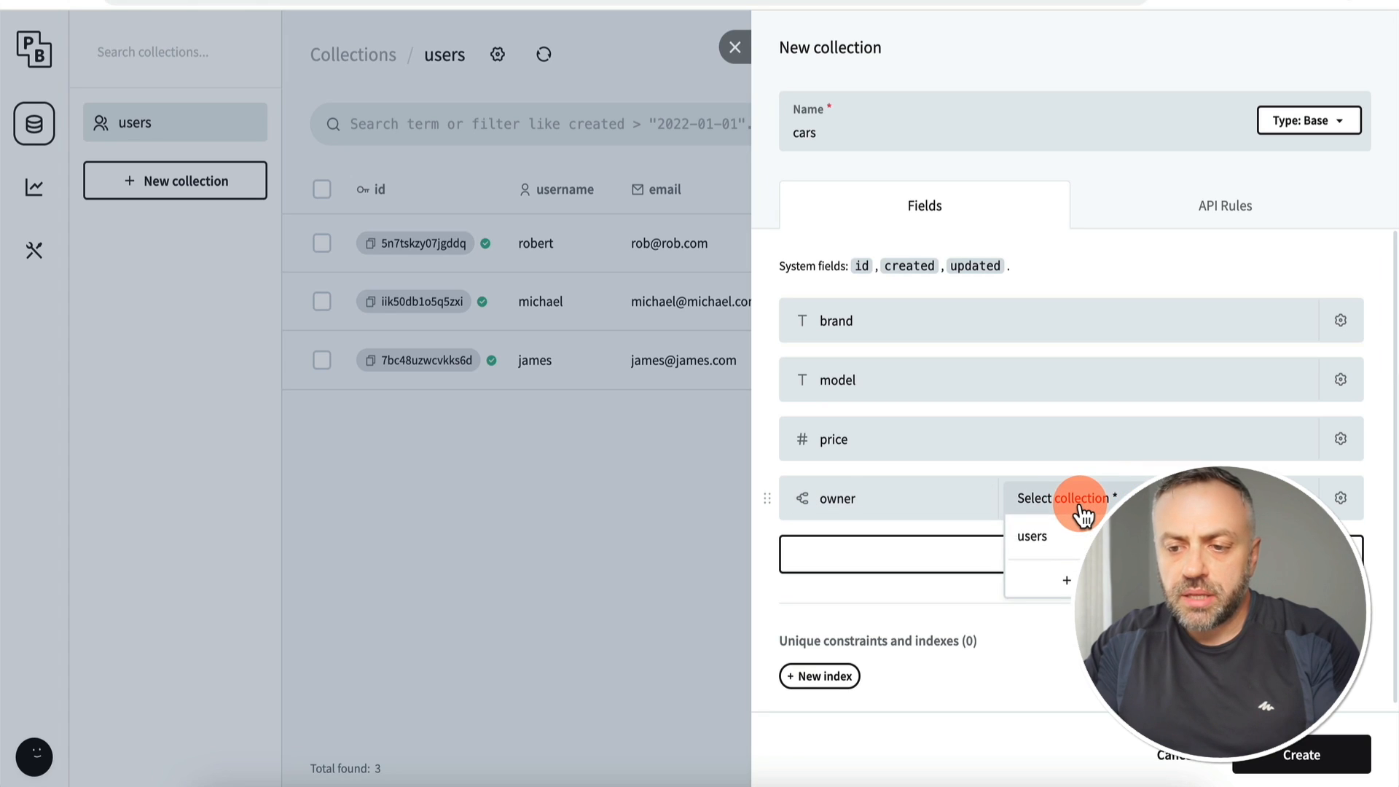
left_click(1060, 543)
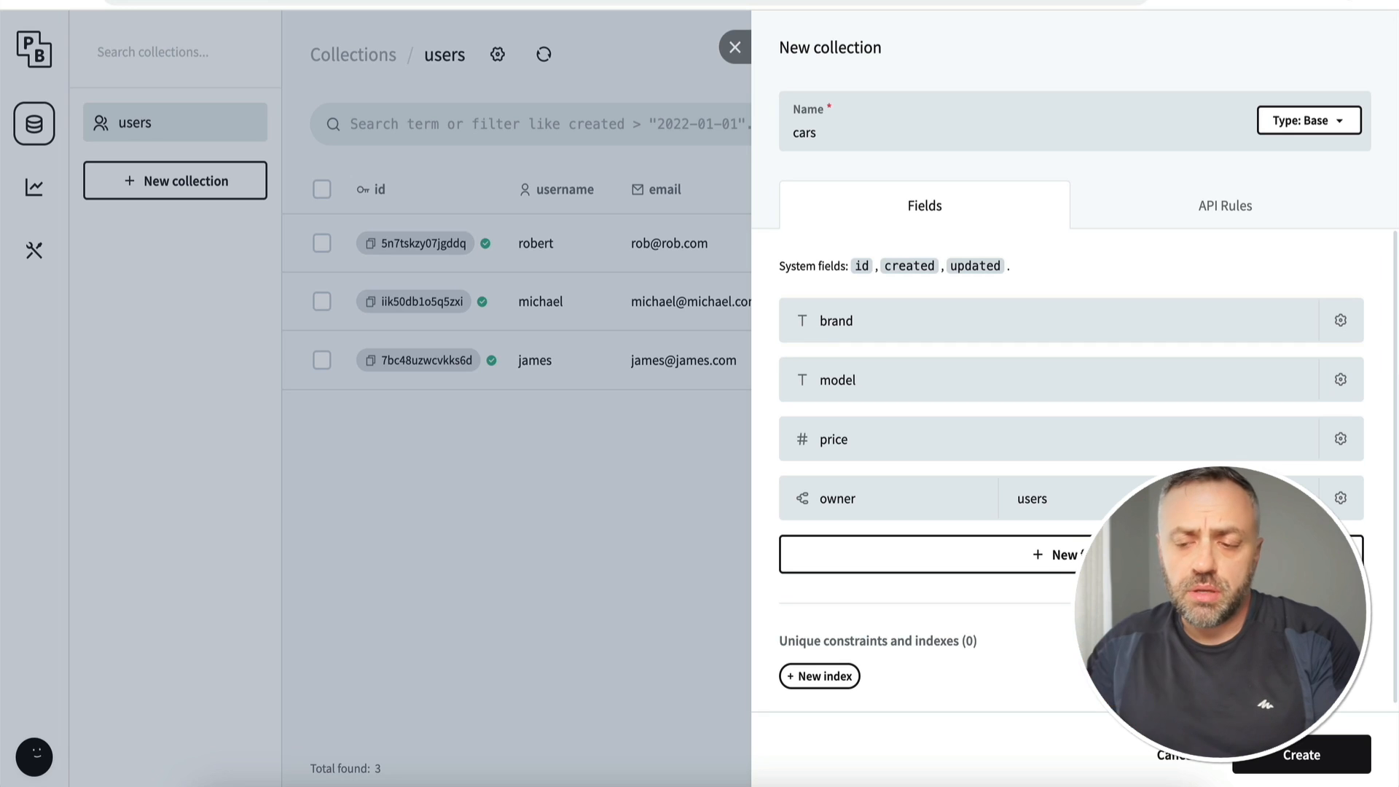
left_click(1296, 752)
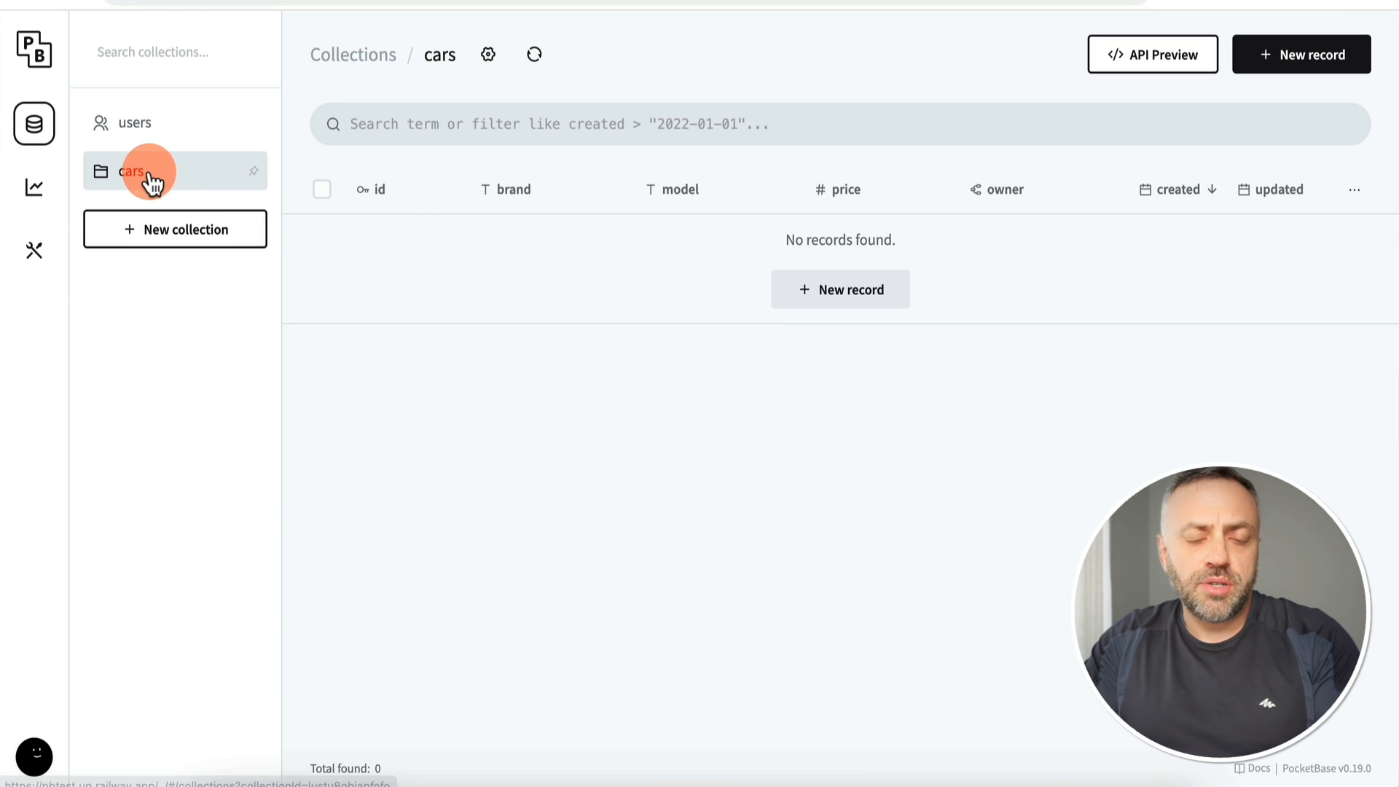
Step: Start a new collection named 'bookings' with a car relation field linked to cars
left_click(174, 244)
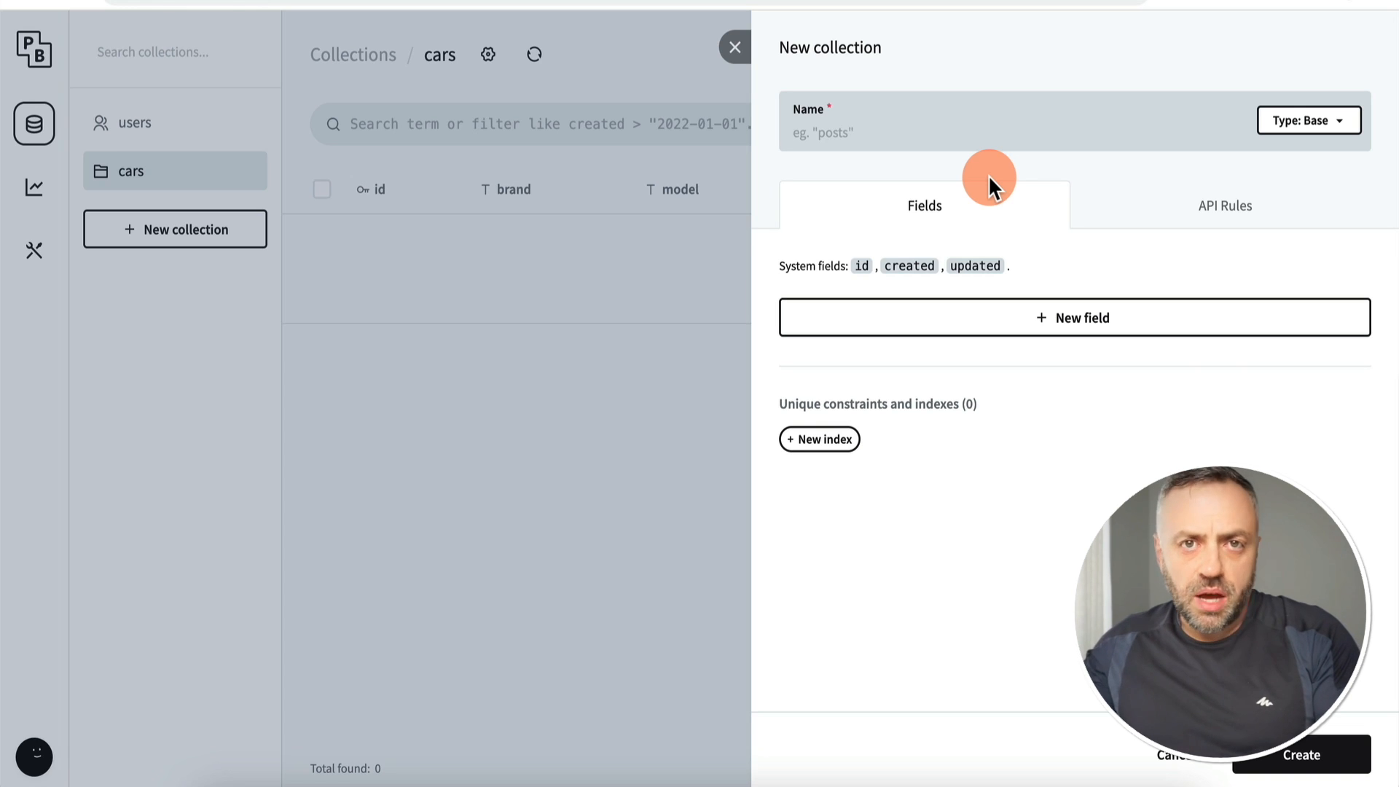
type("bookings")
left_click(962, 325)
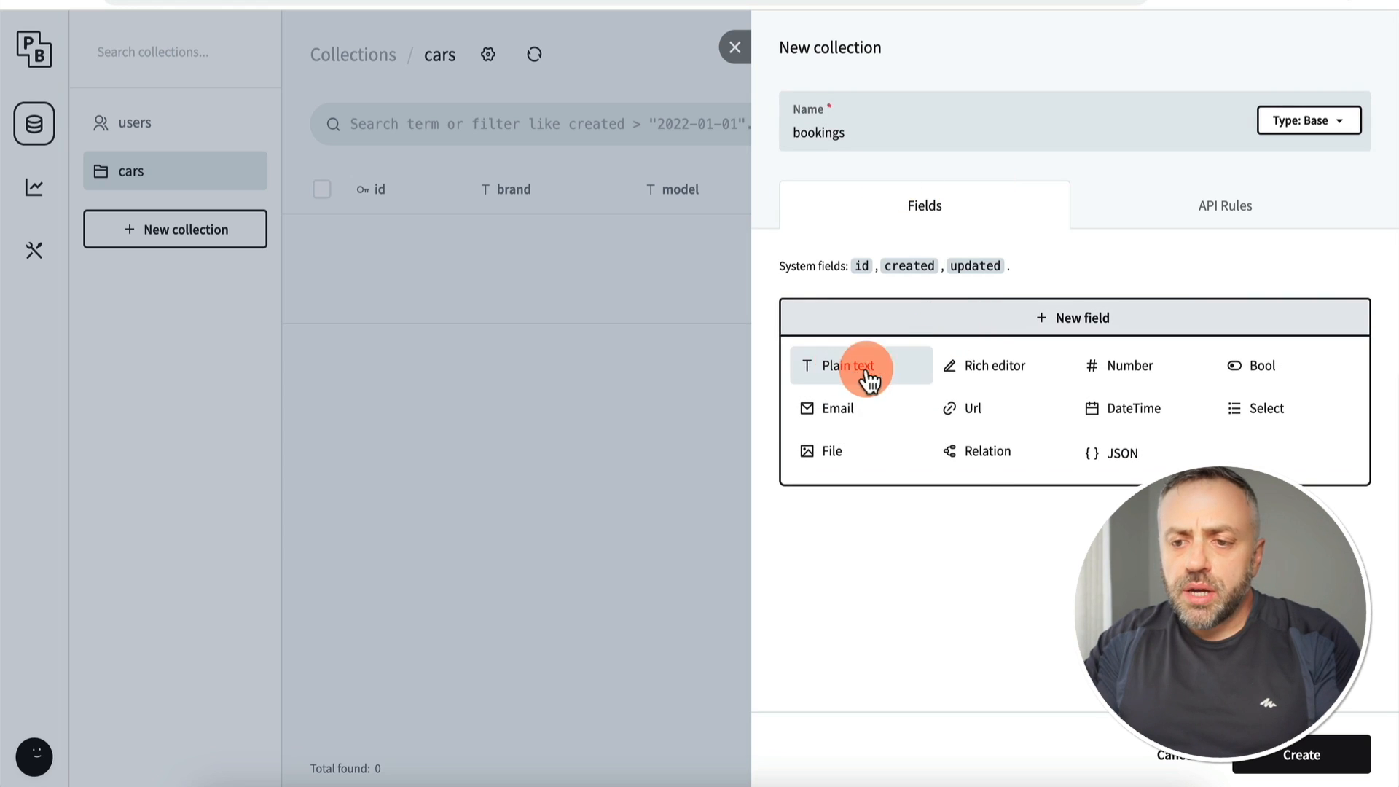
left_click(987, 455)
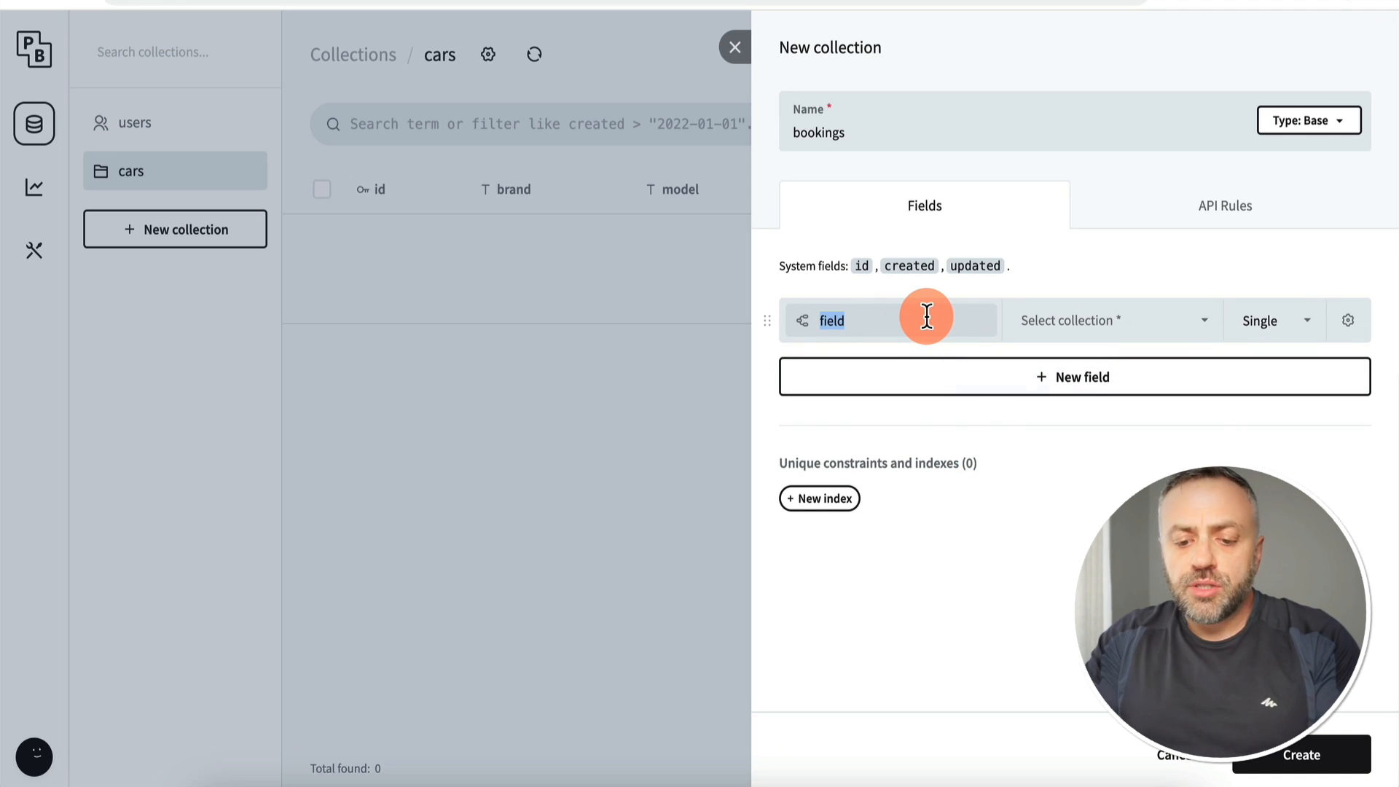
type("car")
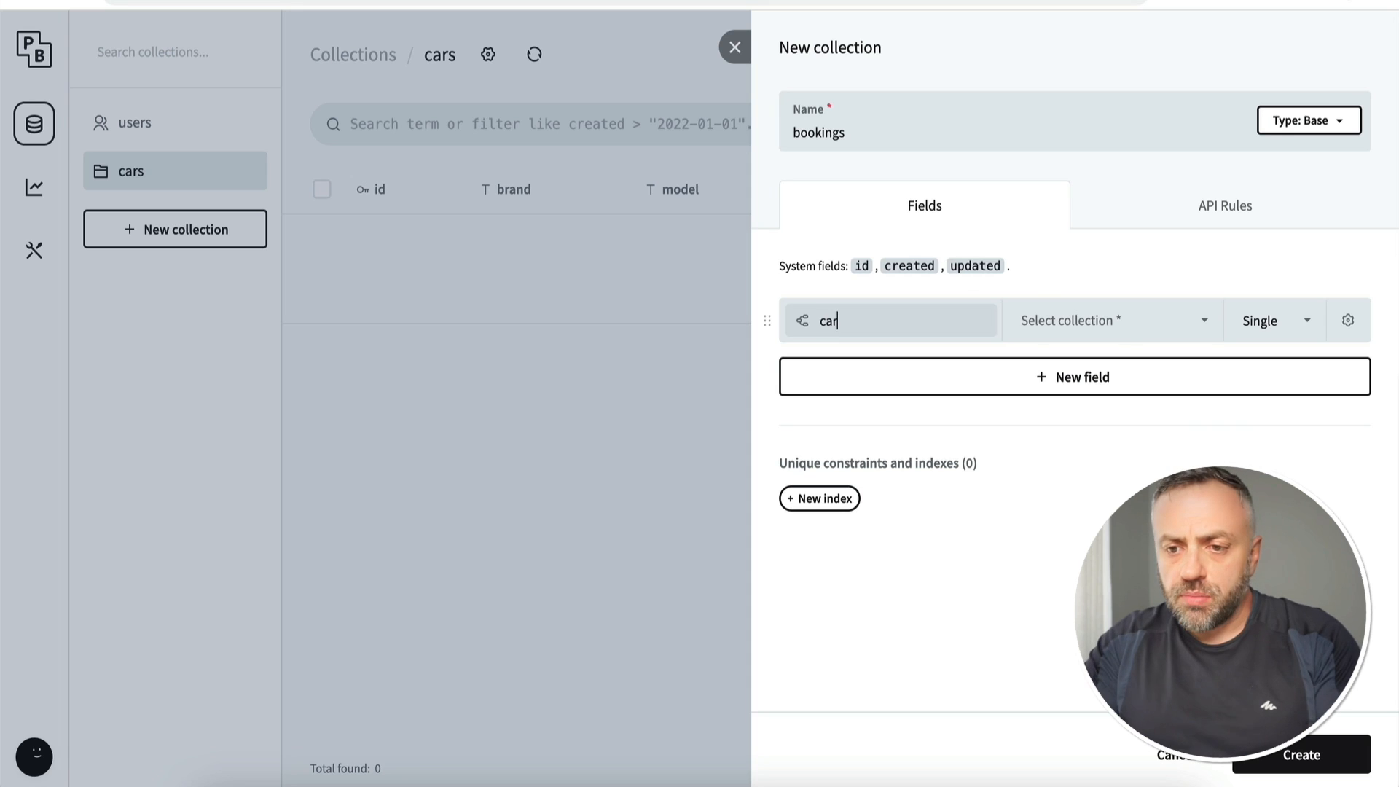
left_click(1108, 322)
left_click(1055, 403)
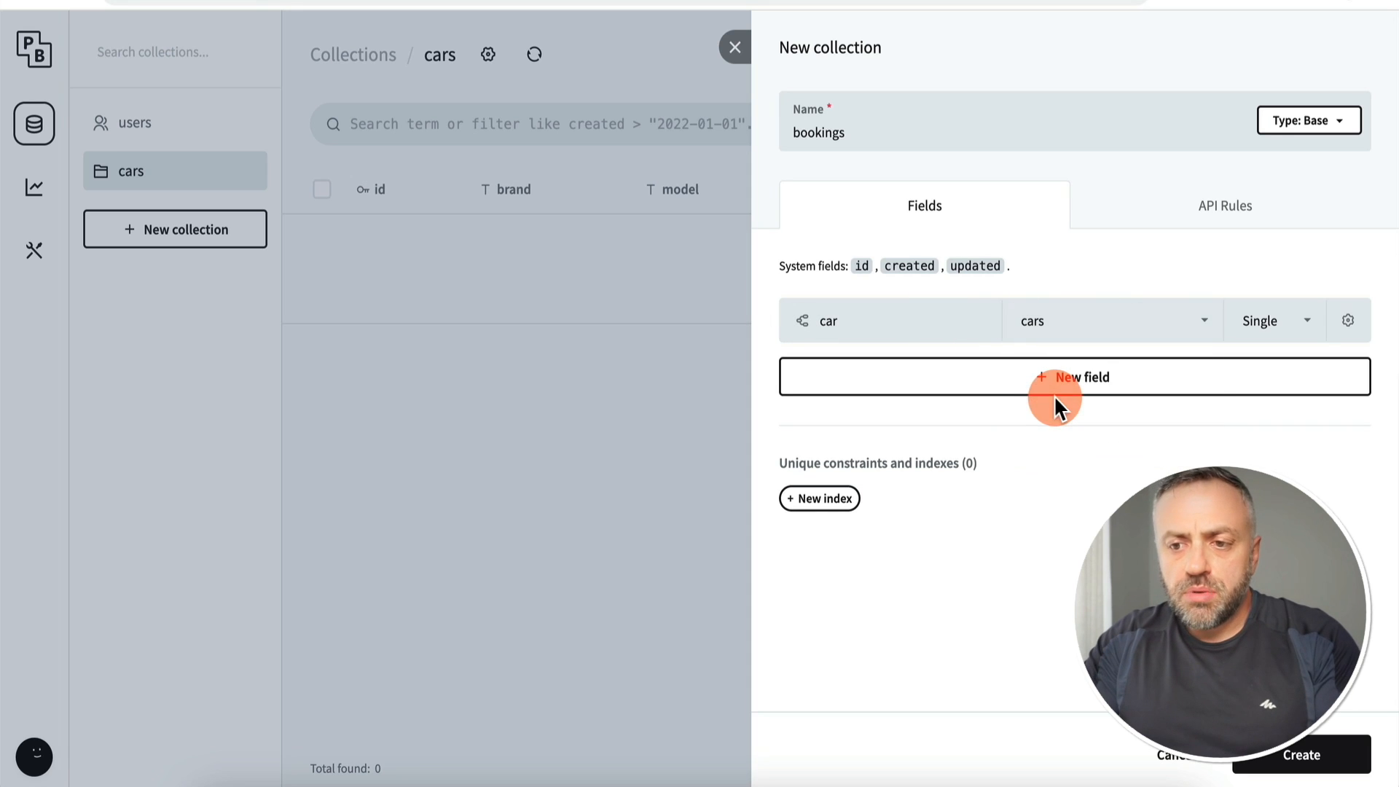
Step: Add a second relation field linked to users and rename it 'renter'
left_click(947, 386)
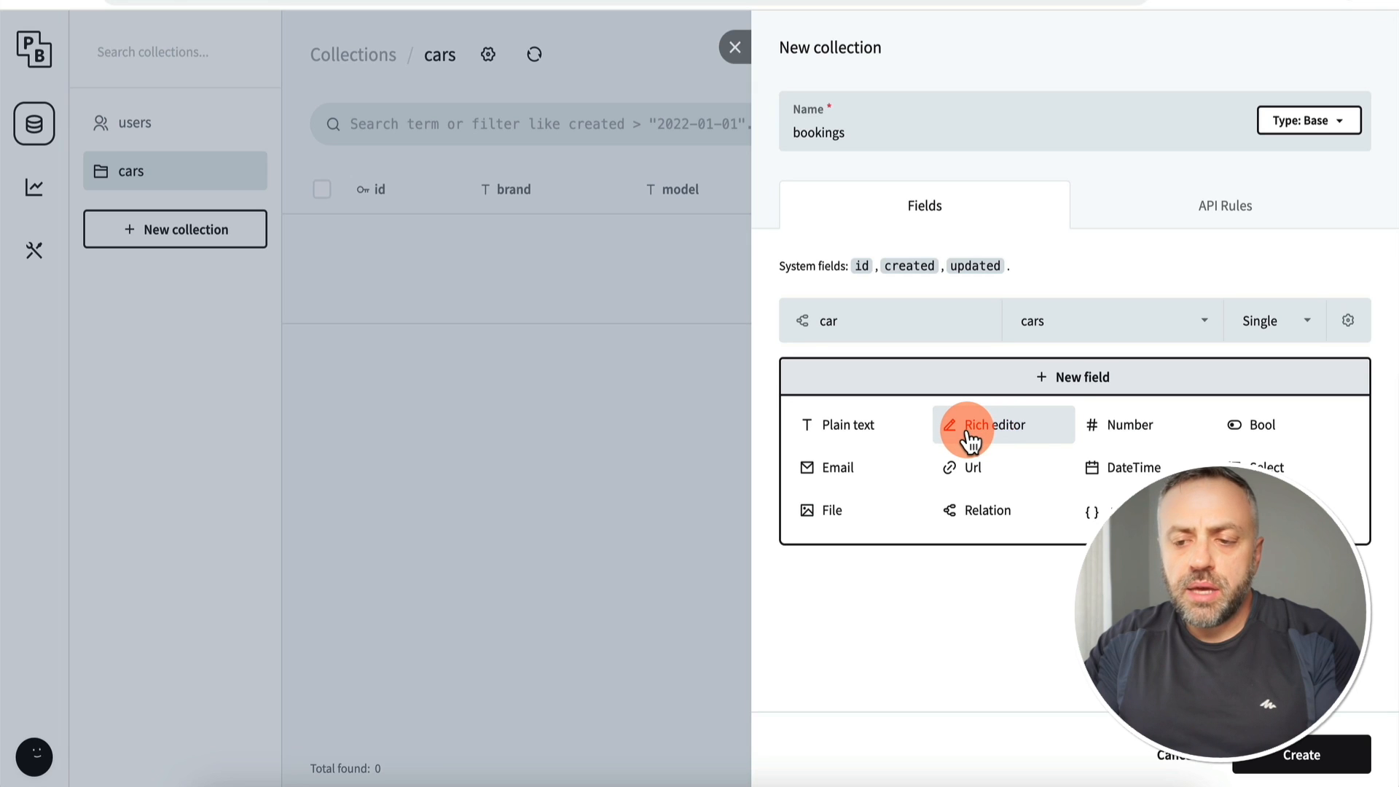
left_click(1009, 513)
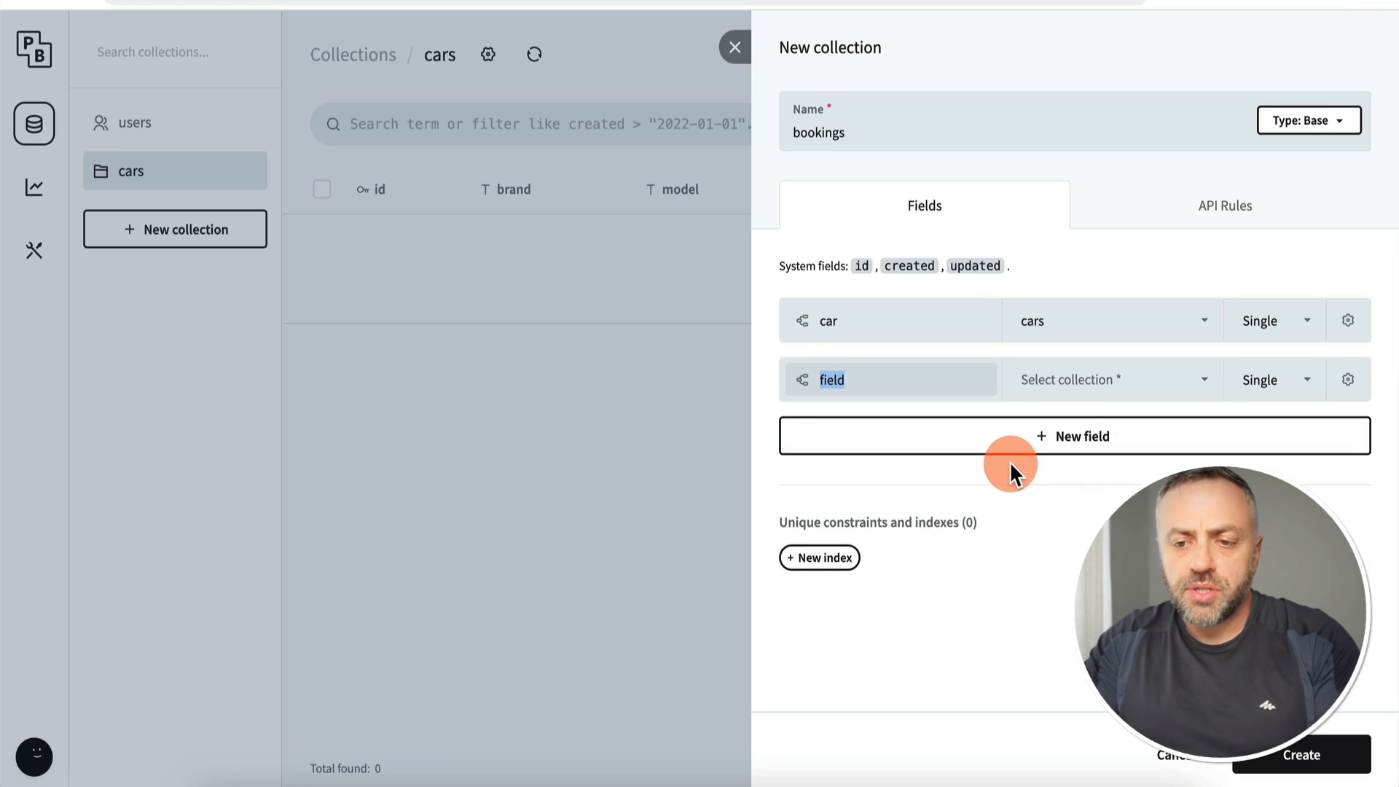
left_click(1071, 381)
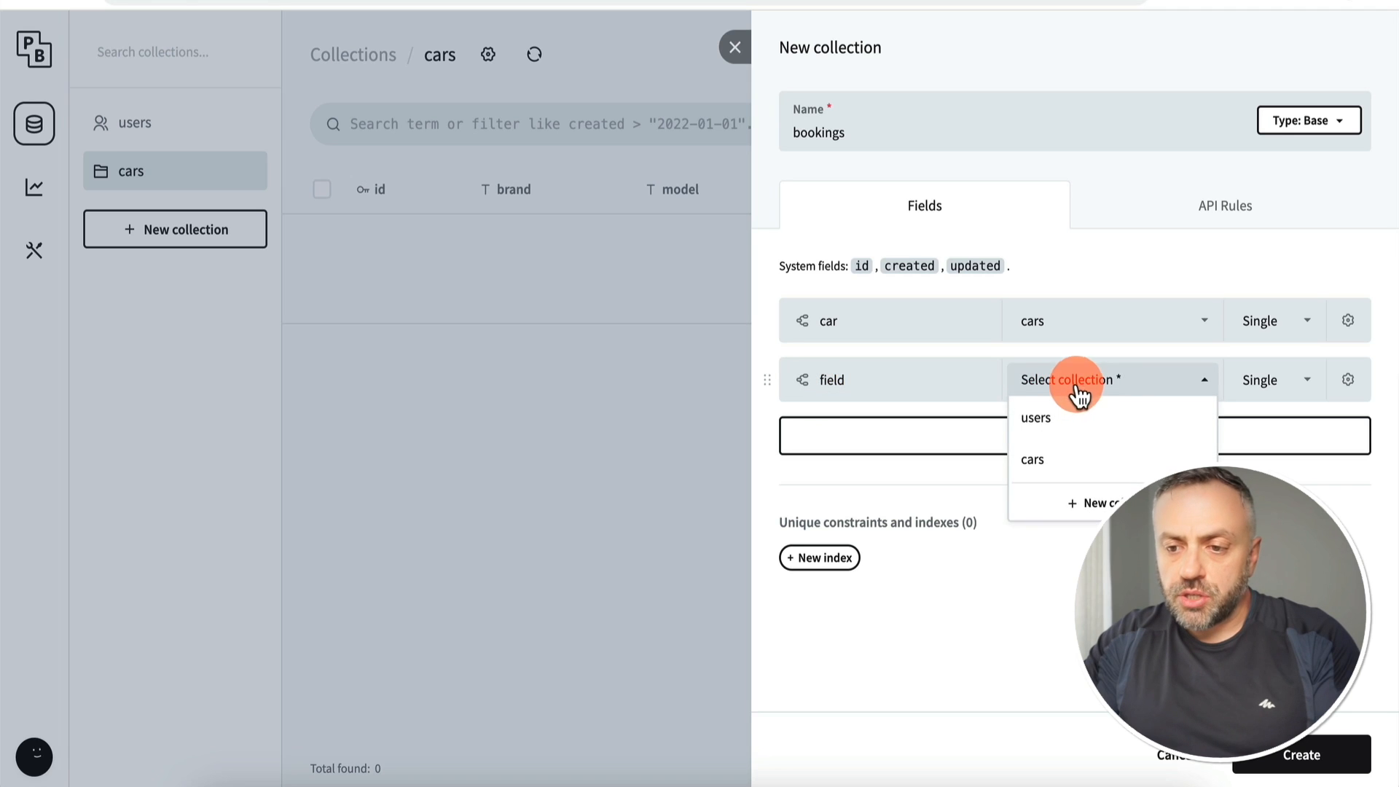
left_click(1076, 435)
left_click(905, 384)
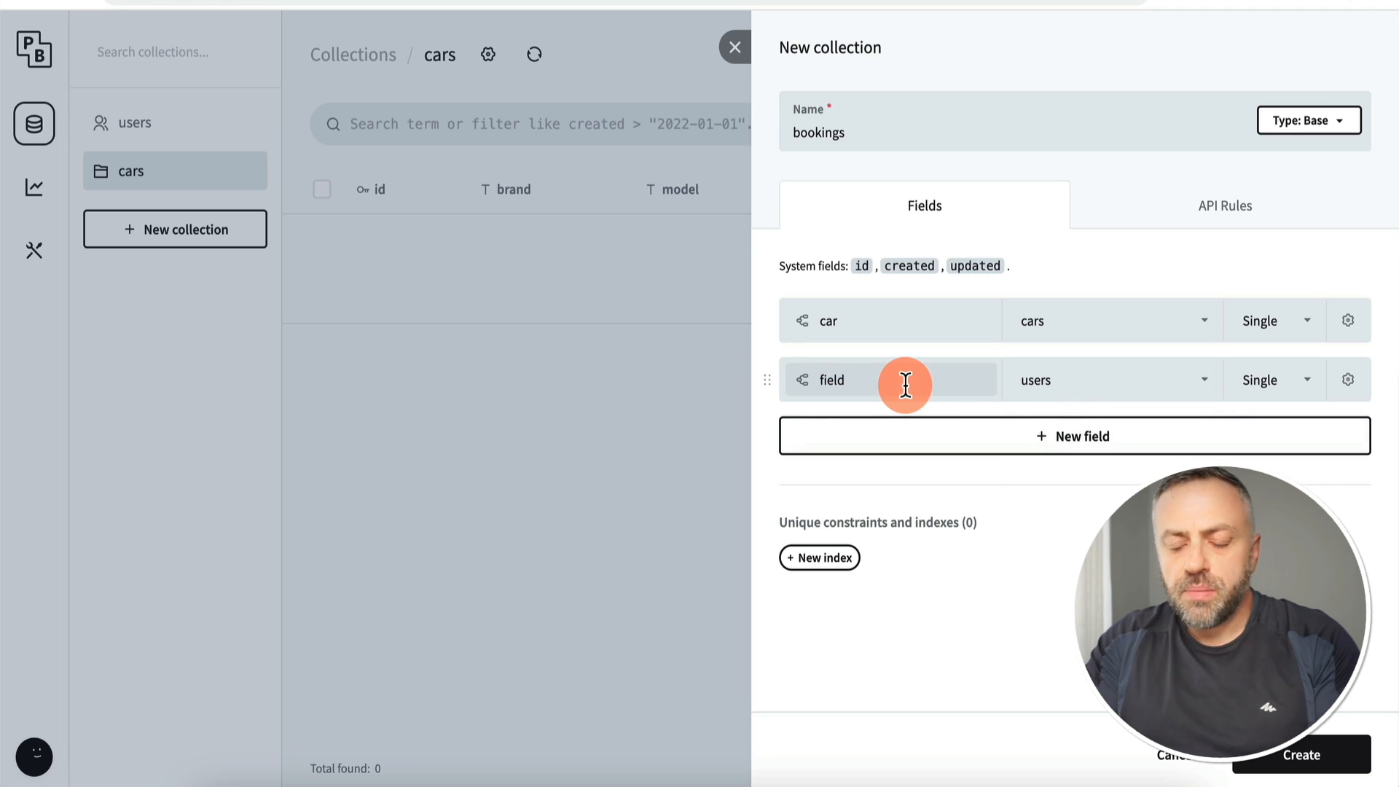
key("BackSpace")
key("BackSpace")
key("BackSpace")
key("BackSpace")
key("BackSpace")
type("renter")
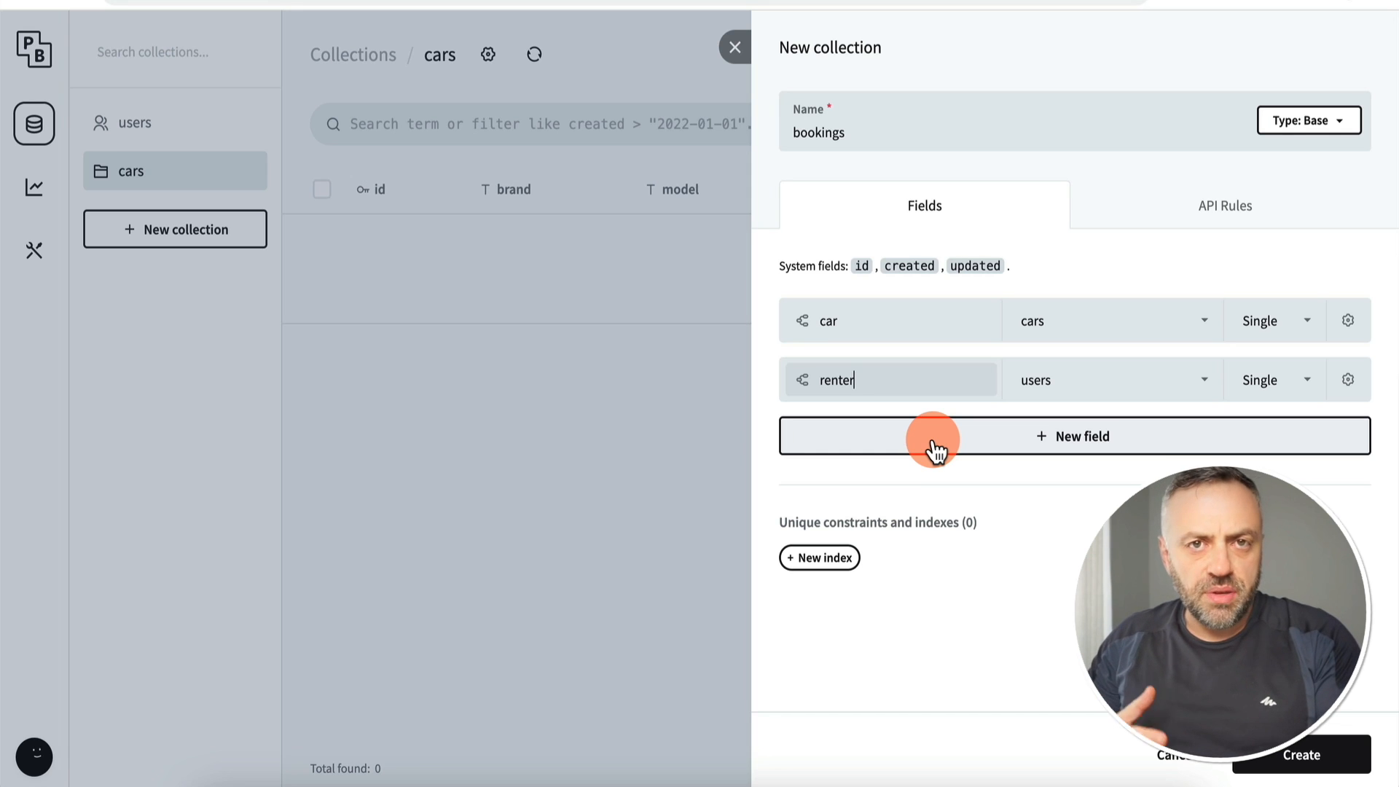
Step: Add DateTime fields 'from' and 'to', then create the bookings collection
left_click(935, 451)
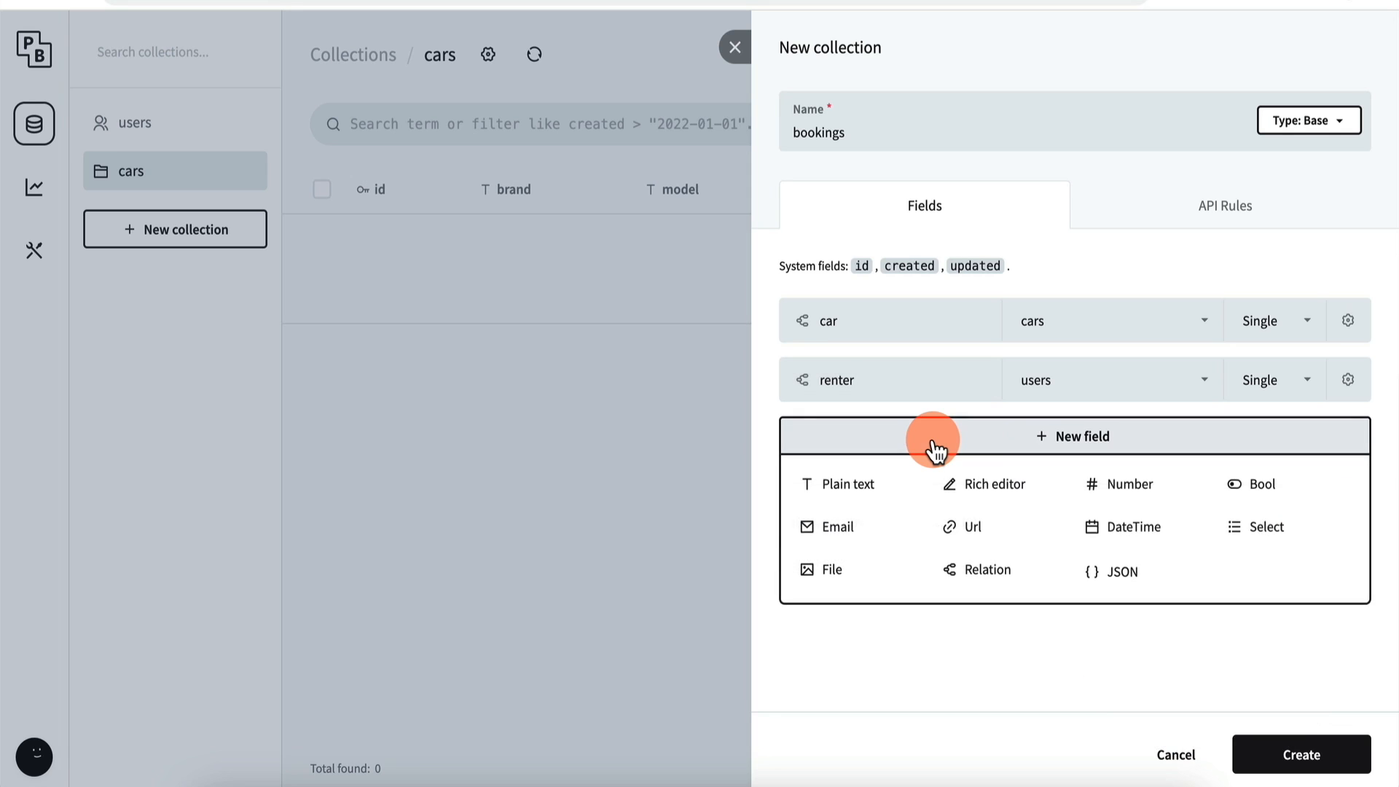
left_click(1144, 536)
type("from")
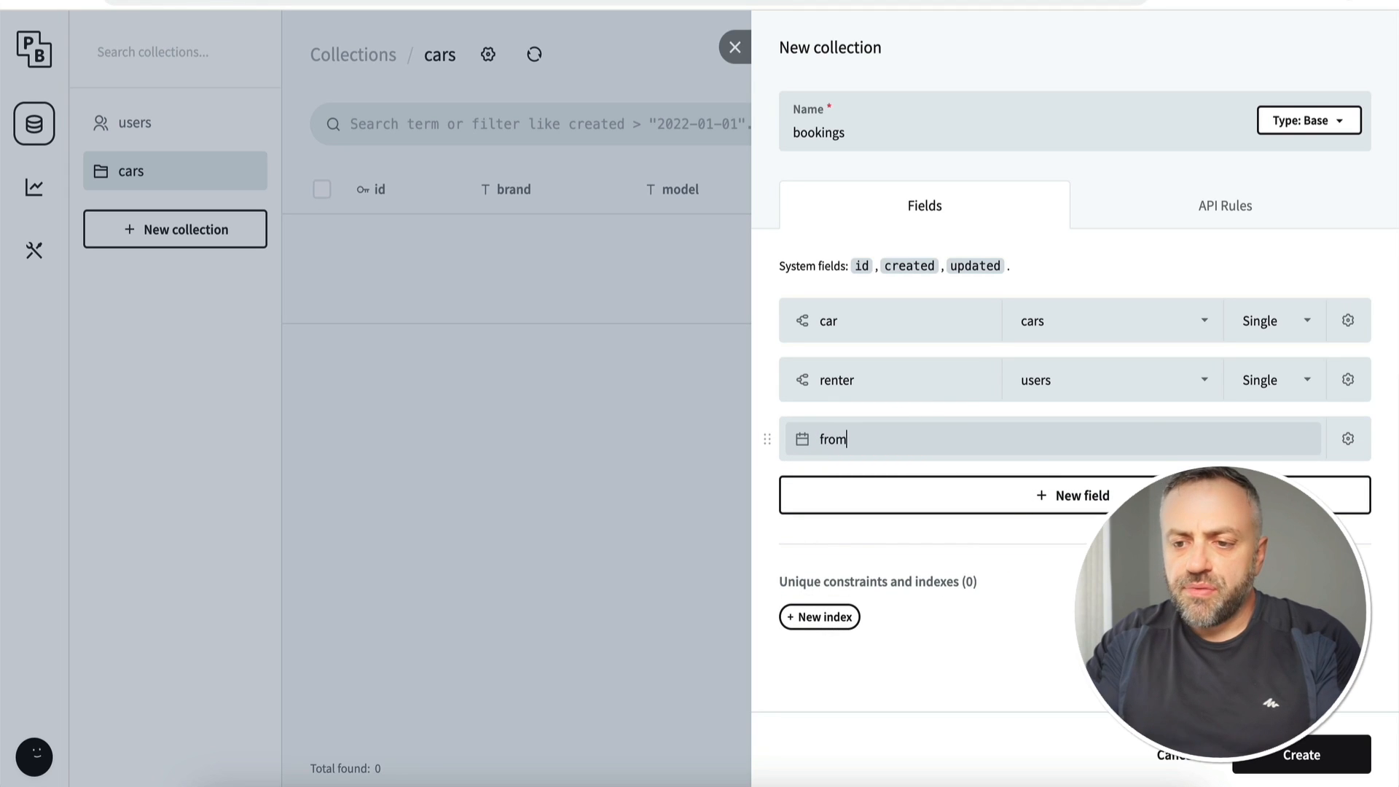
left_click(1029, 497)
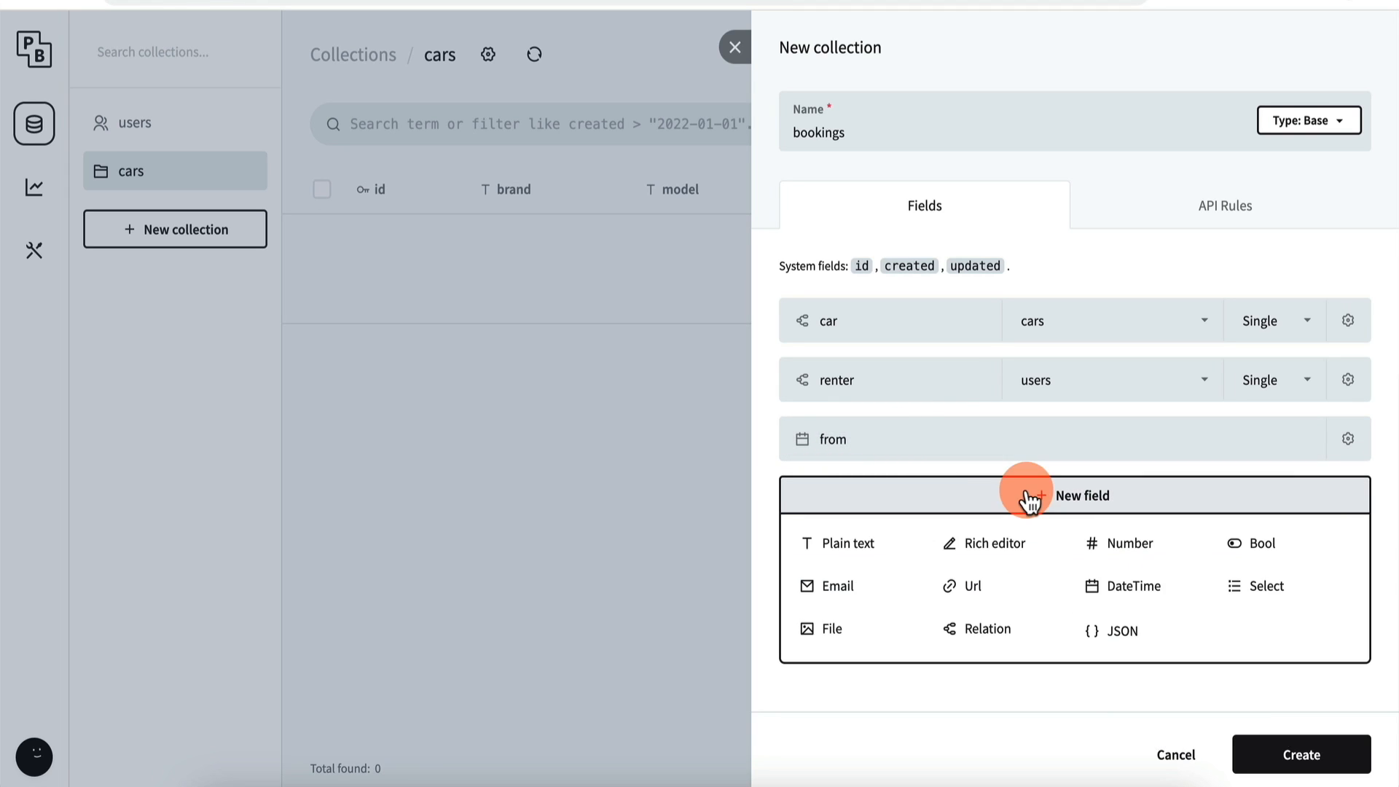
left_click(1139, 592)
type("to")
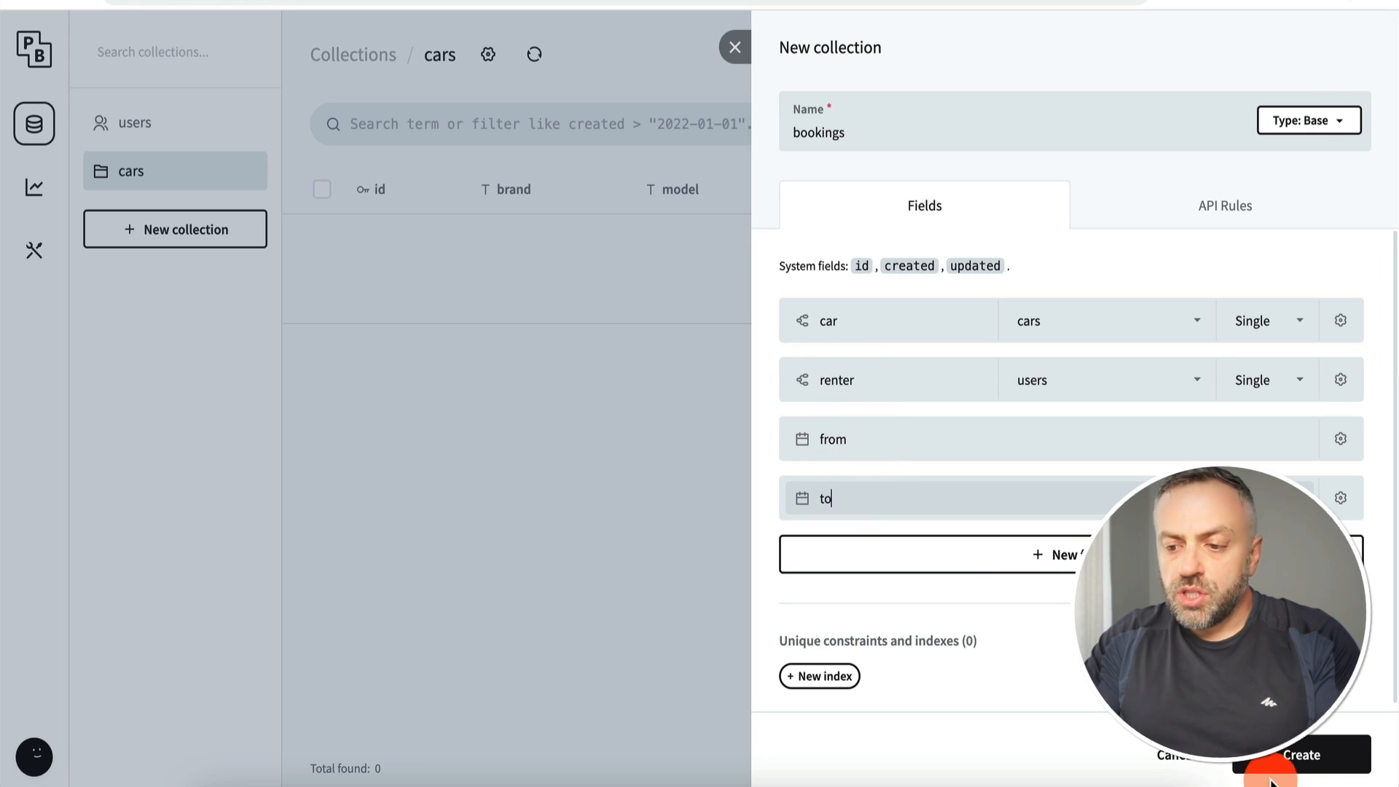
left_click(1304, 761)
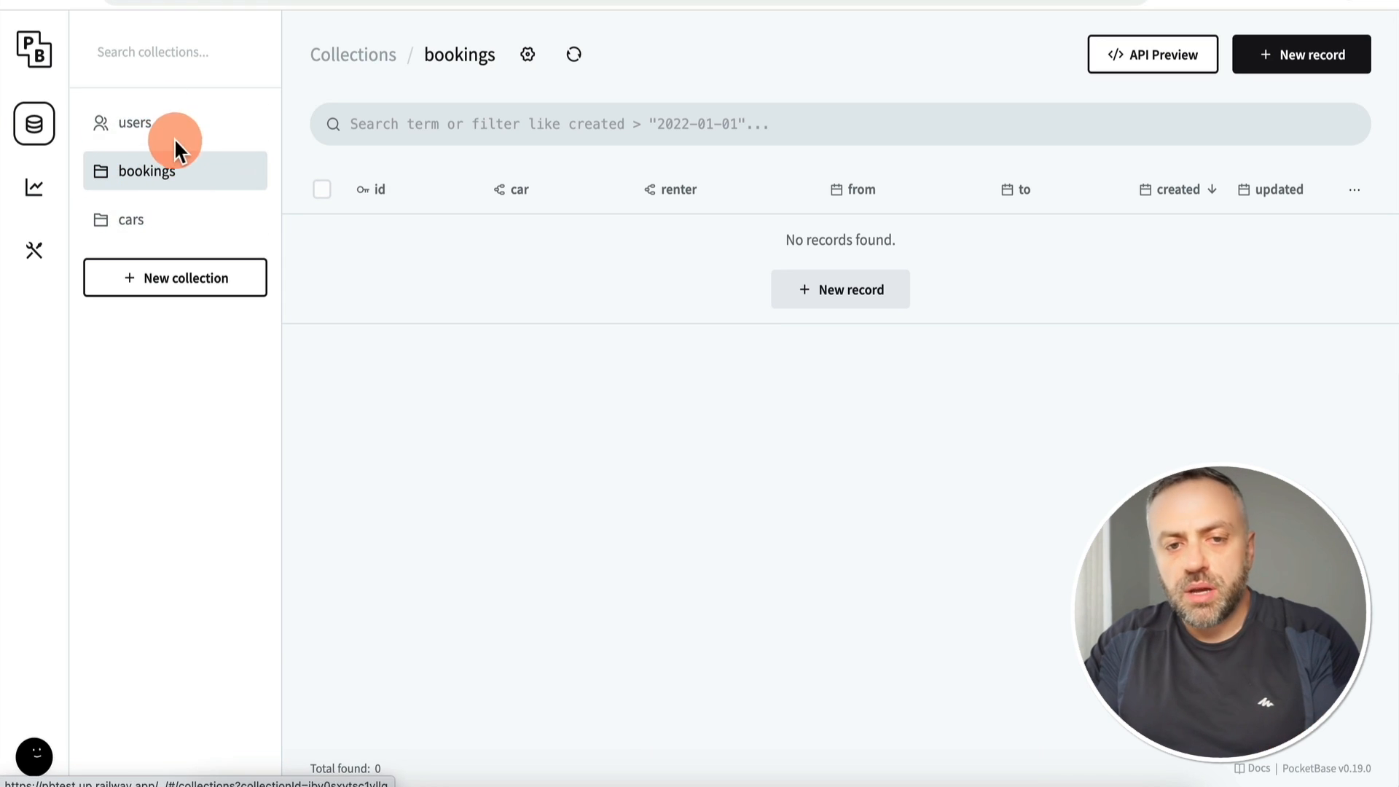
Step: Open the users collection to see its three existing user records
left_click(162, 127)
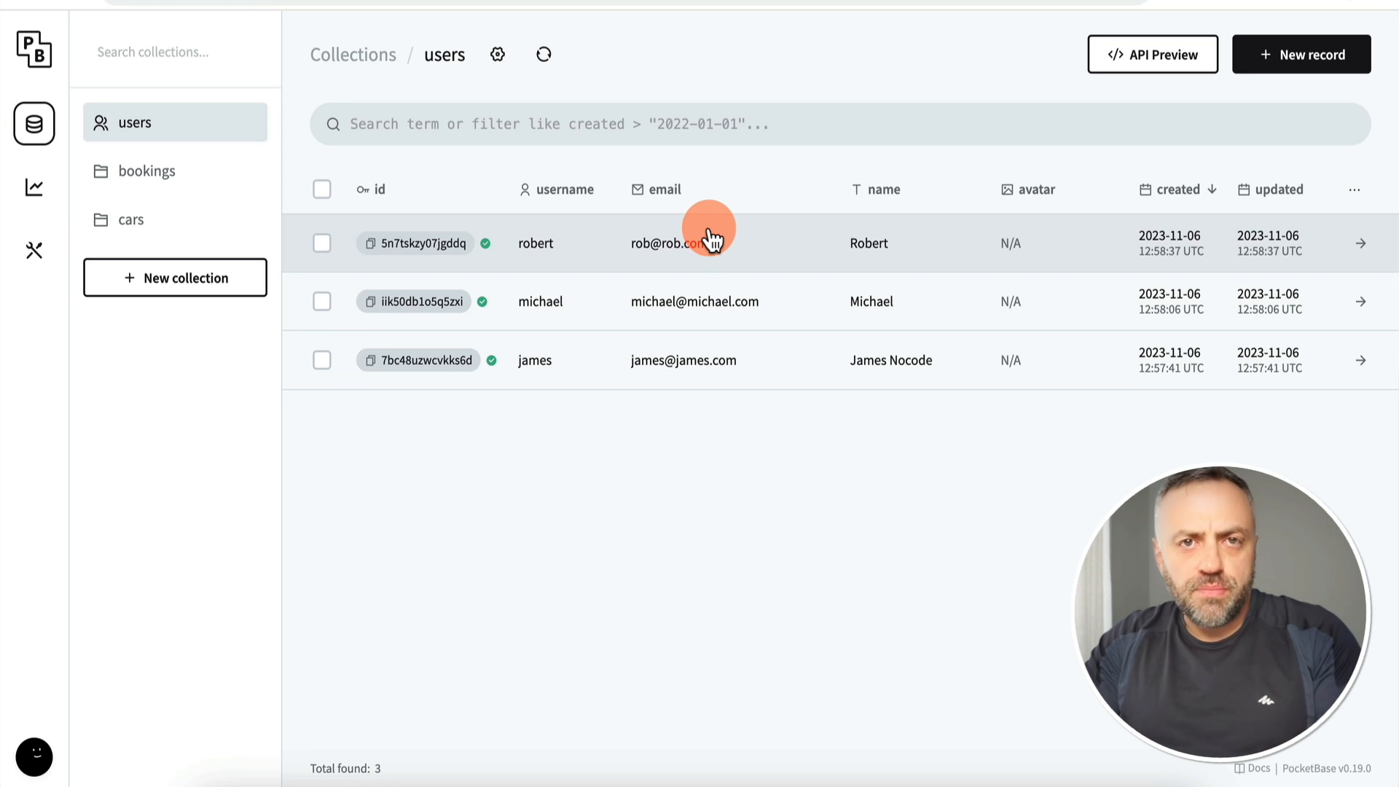
Step: Open the bookings collection's settings on the API Rules section
left_click(175, 179)
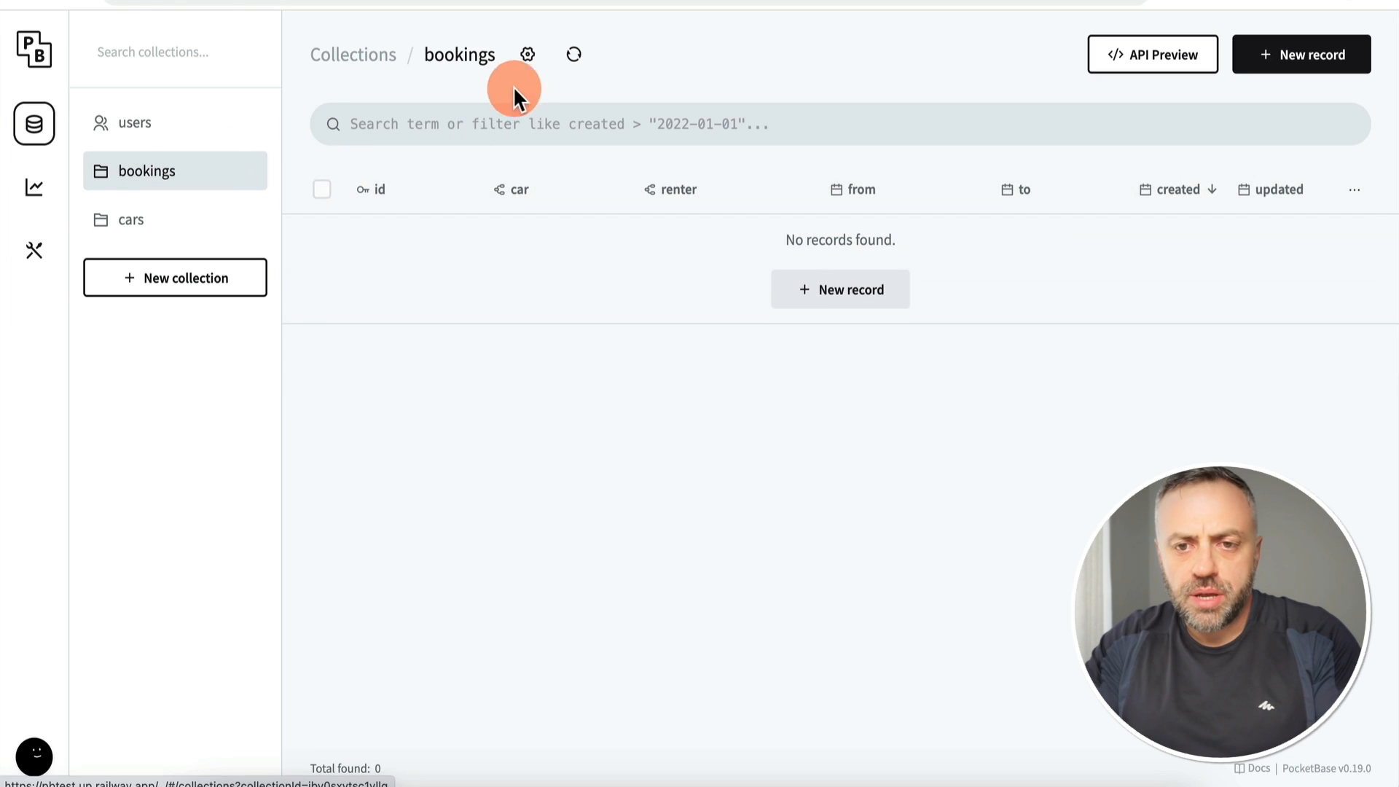
left_click(529, 57)
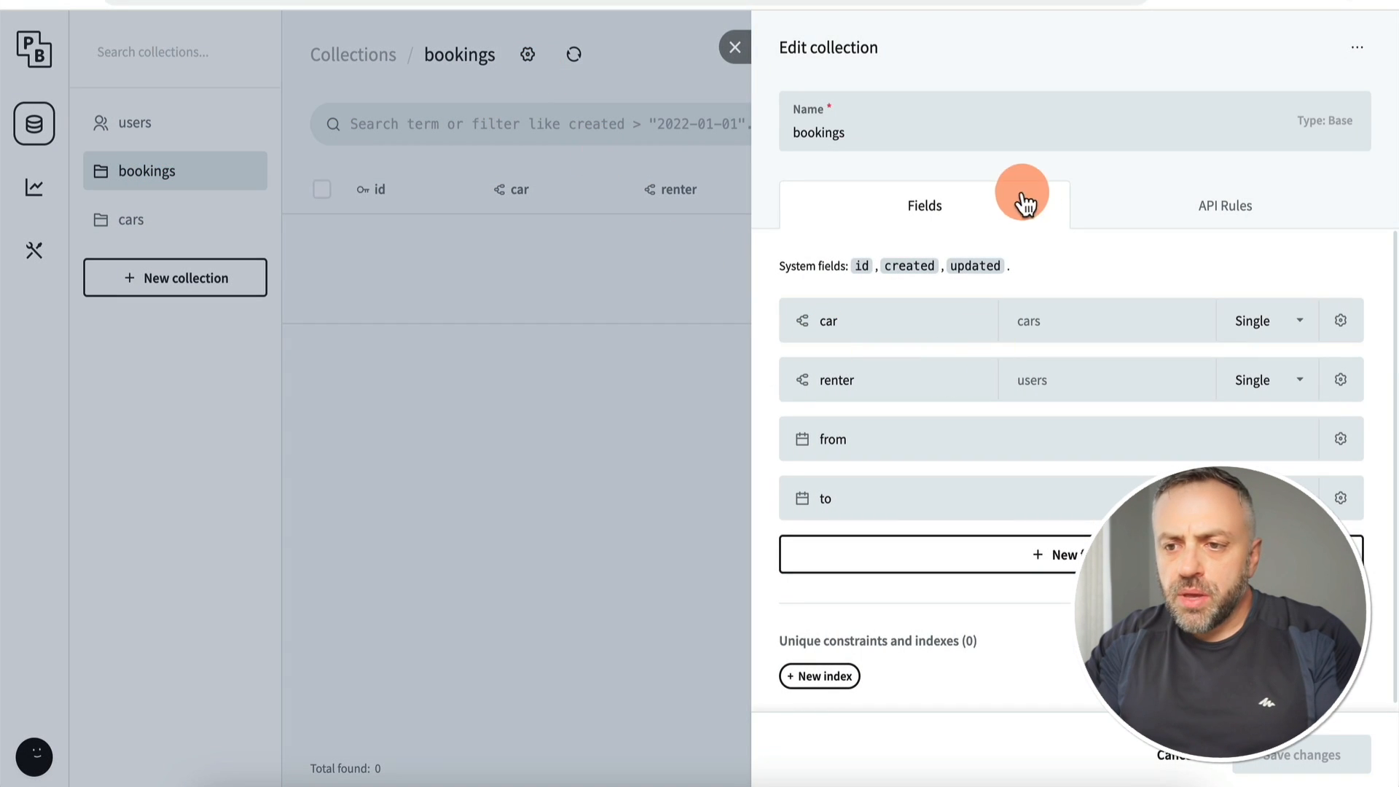
left_click(1233, 212)
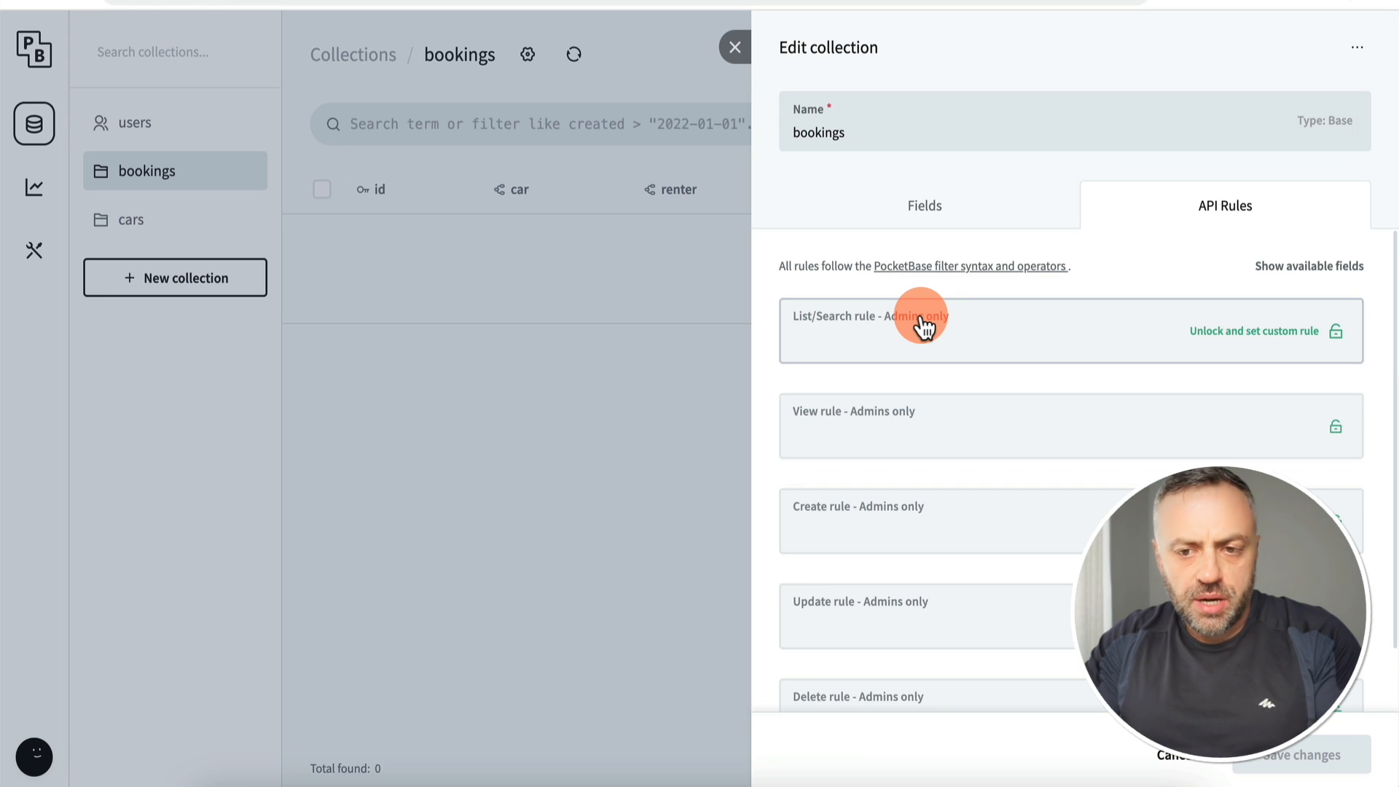
scroll(887, 328, "down", 1)
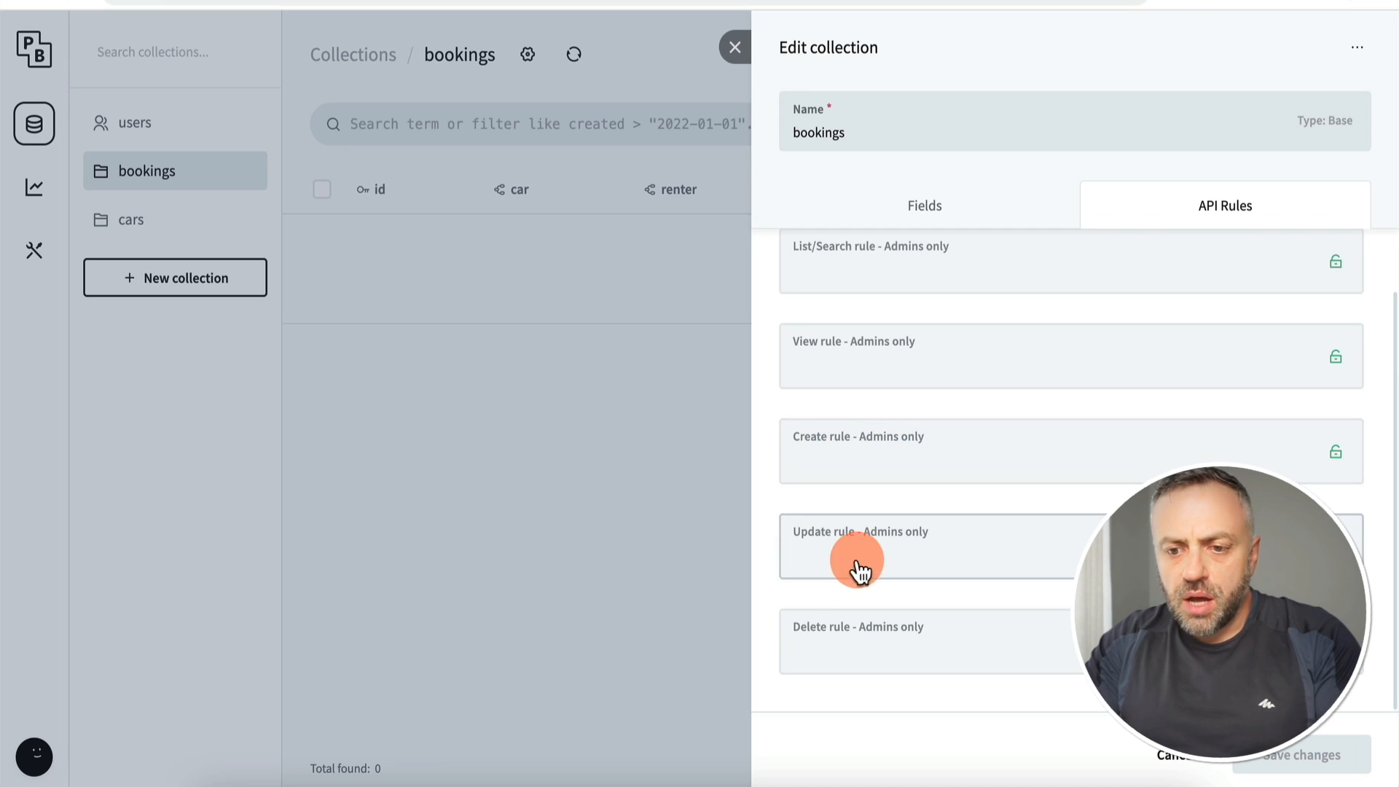
scroll(919, 473, "up", 1)
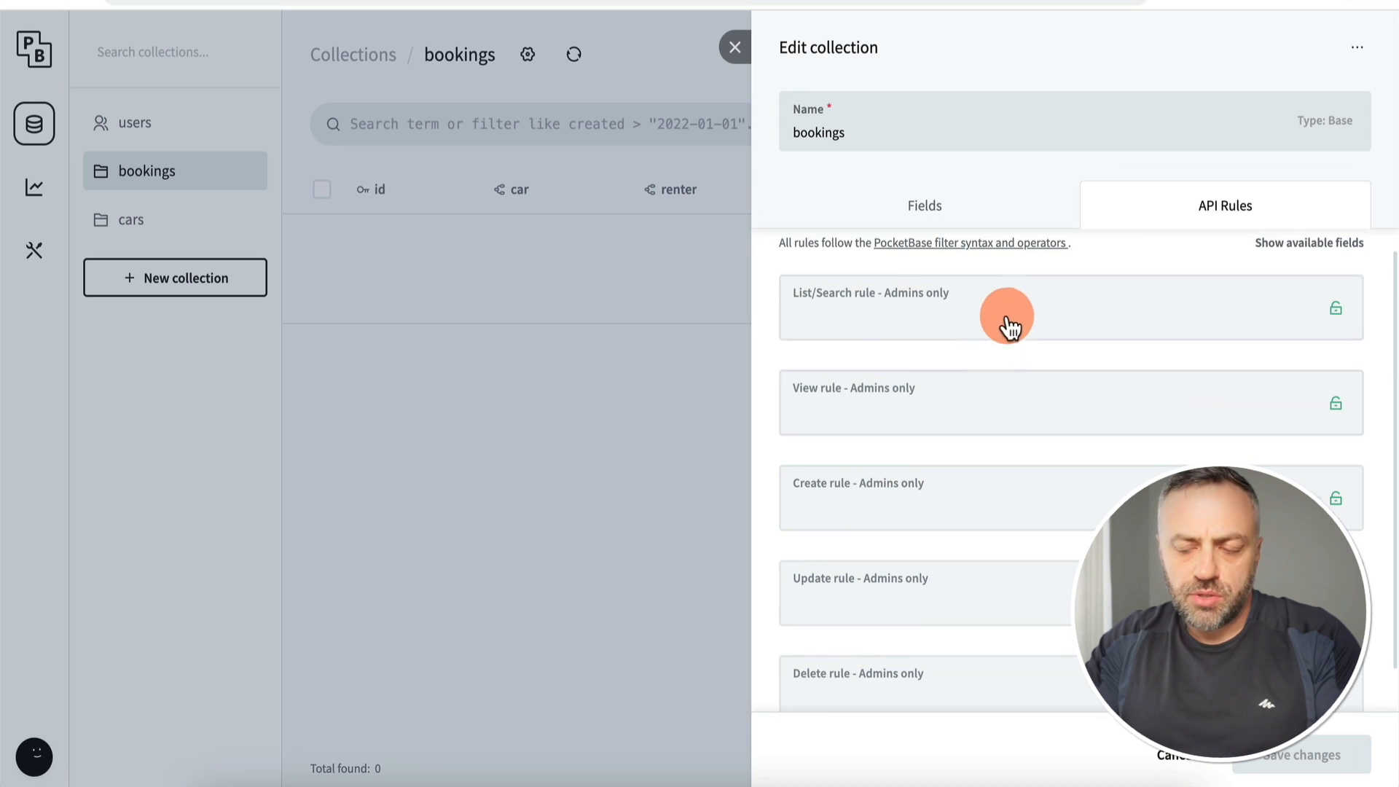
Step: Unlock the List, View, Create, Update and Delete rules as empty and save bookings
left_click(1264, 306)
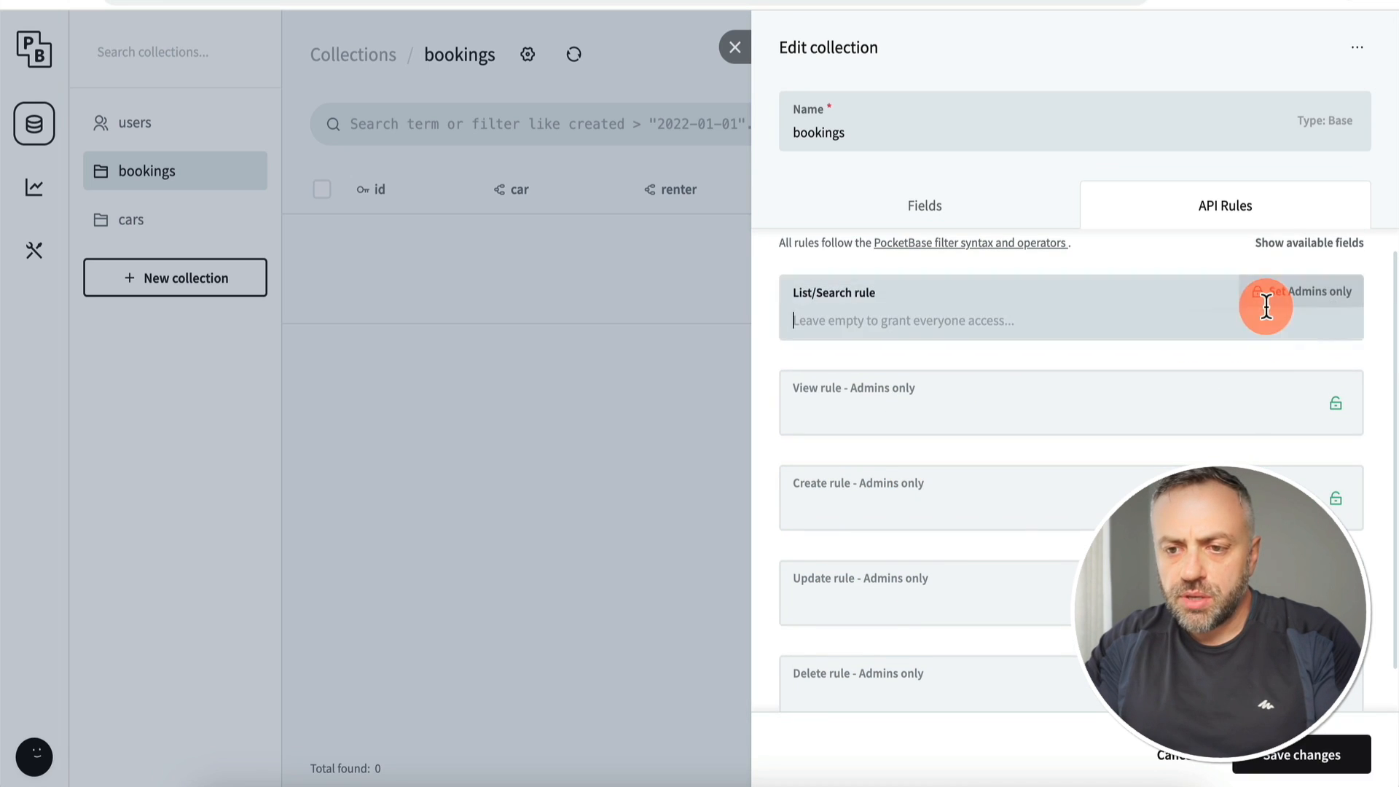
left_click(1261, 436)
left_click(1249, 504)
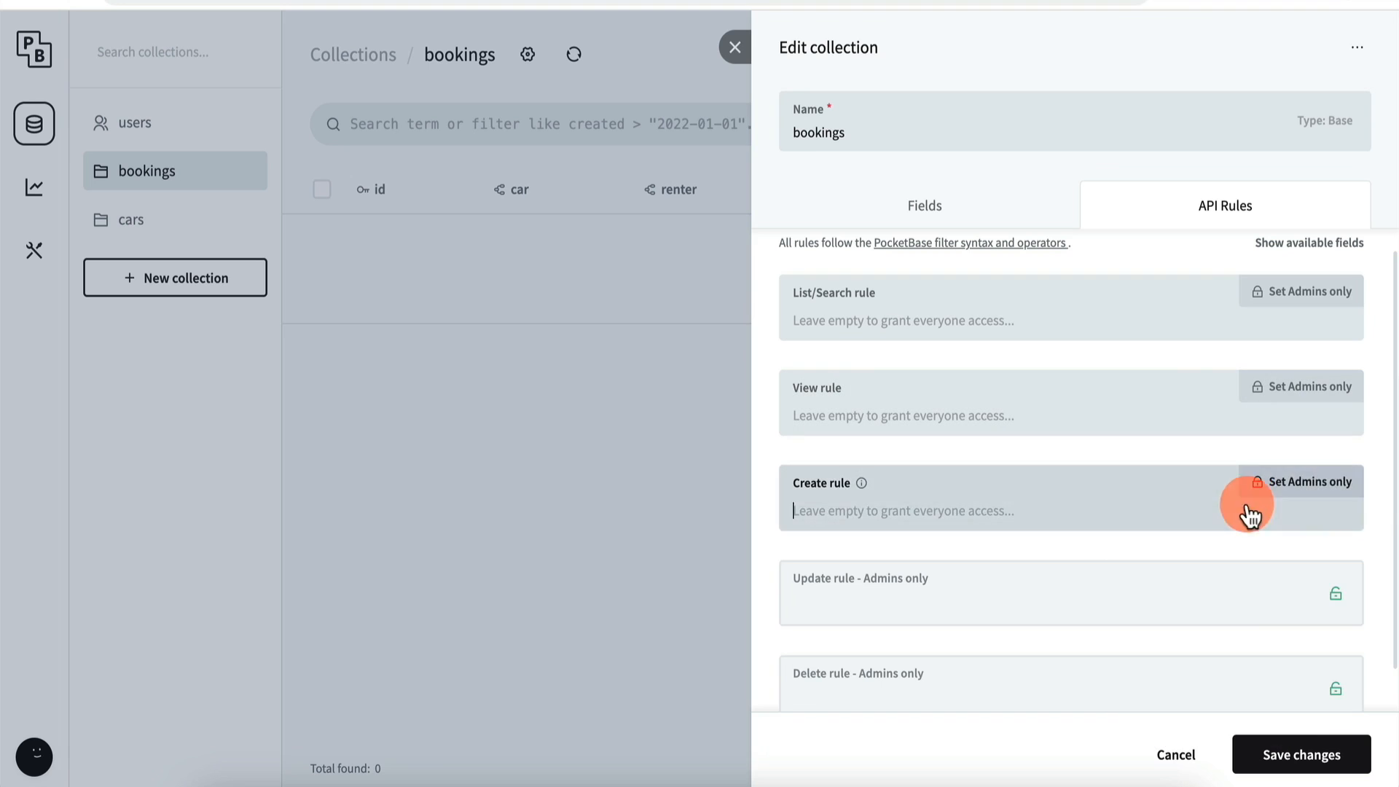
left_click(1246, 599)
left_click(1241, 690)
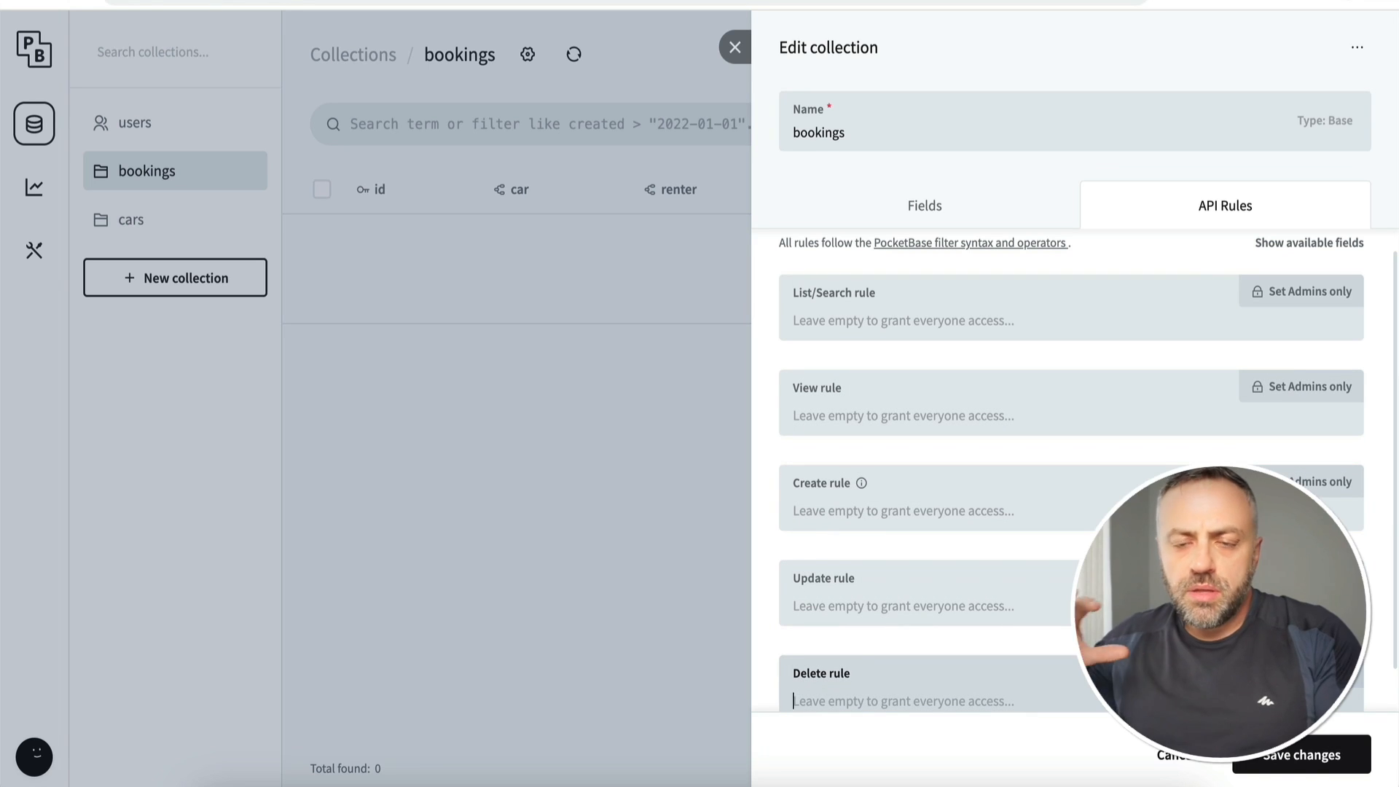
left_click(1323, 754)
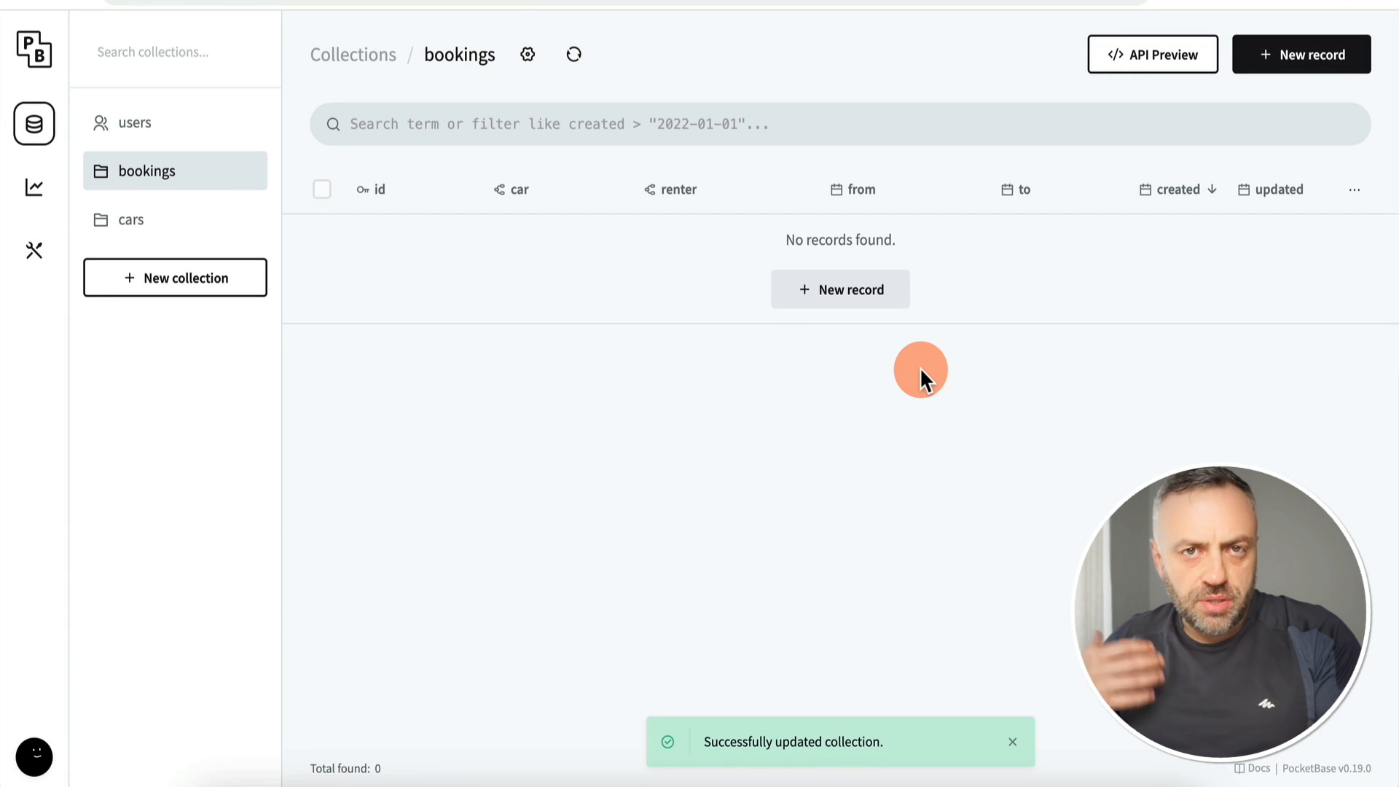
left_click(178, 226)
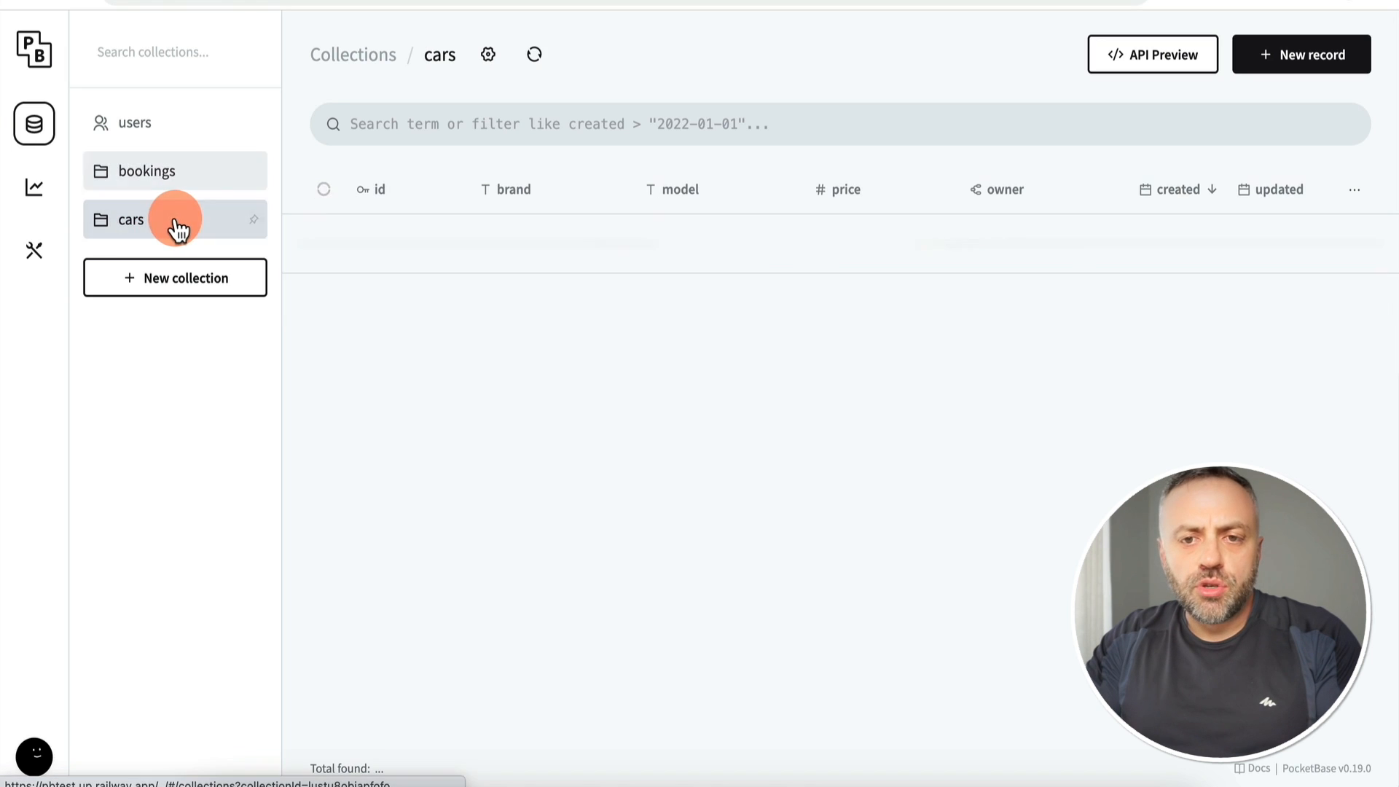
Step: Unlock all five cars API rules (List, View, Create, Update, Delete) and save
left_click(490, 56)
left_click(1243, 212)
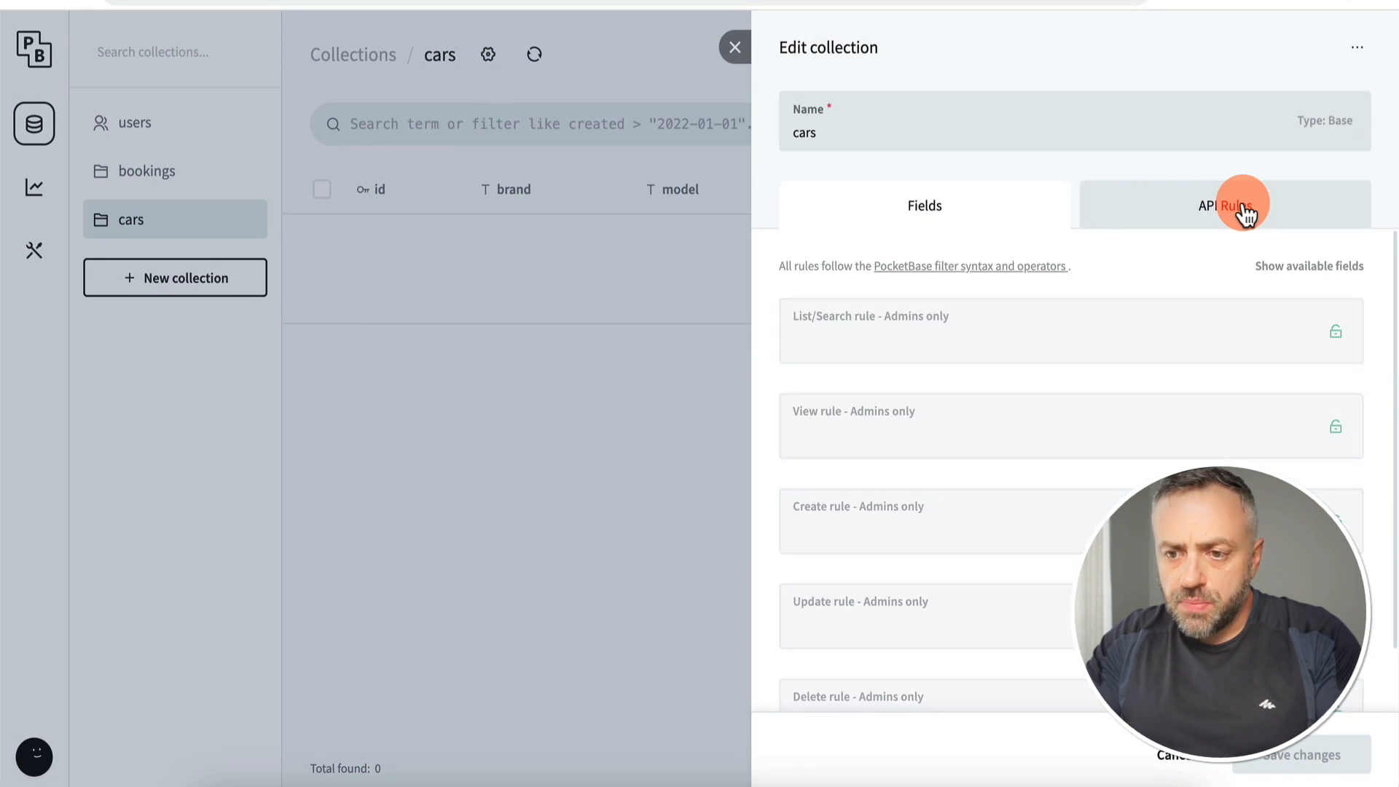
left_click(1268, 336)
left_click(1265, 436)
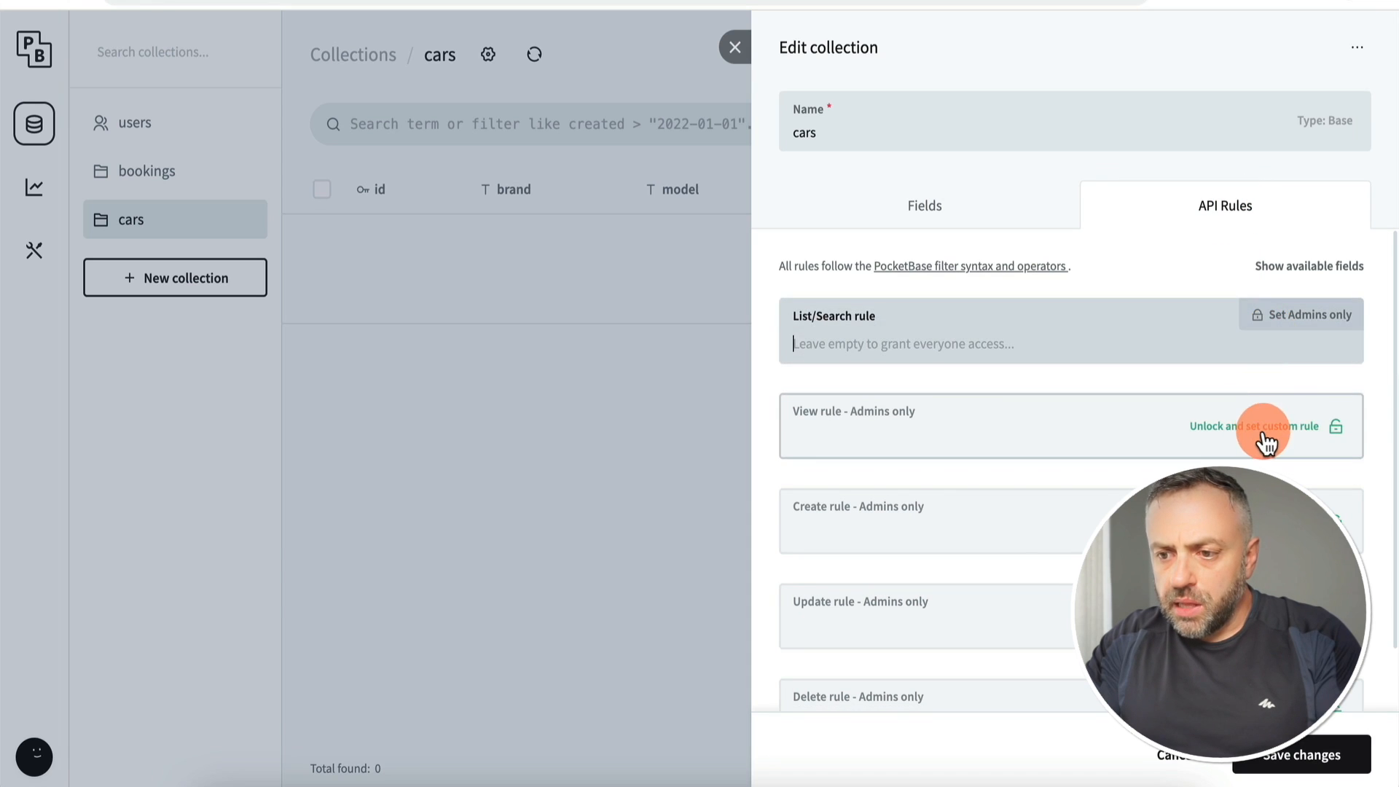
left_click(1266, 526)
left_click(1267, 619)
scroll(1266, 623, "down", 2)
left_click(1266, 645)
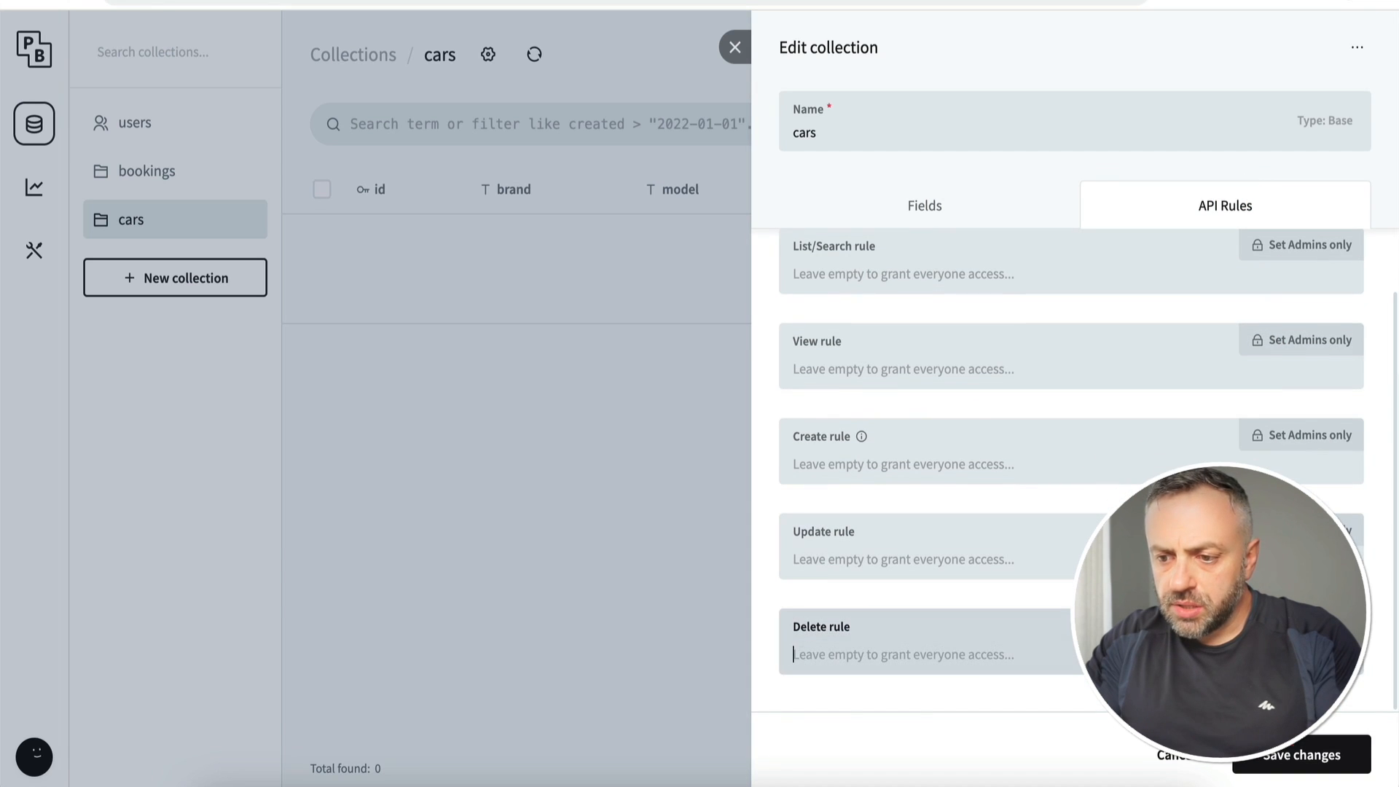
left_click(1309, 762)
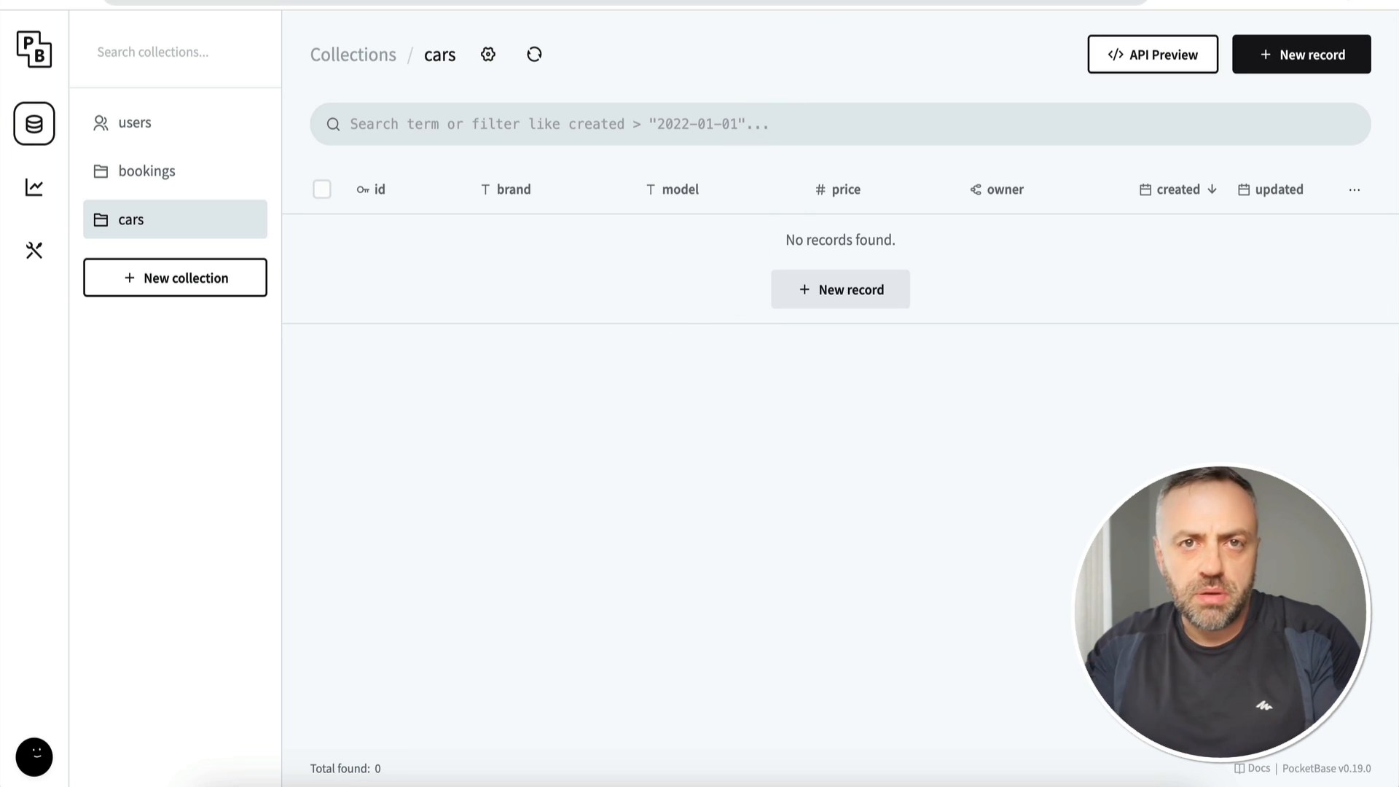
left_click(1322, 64)
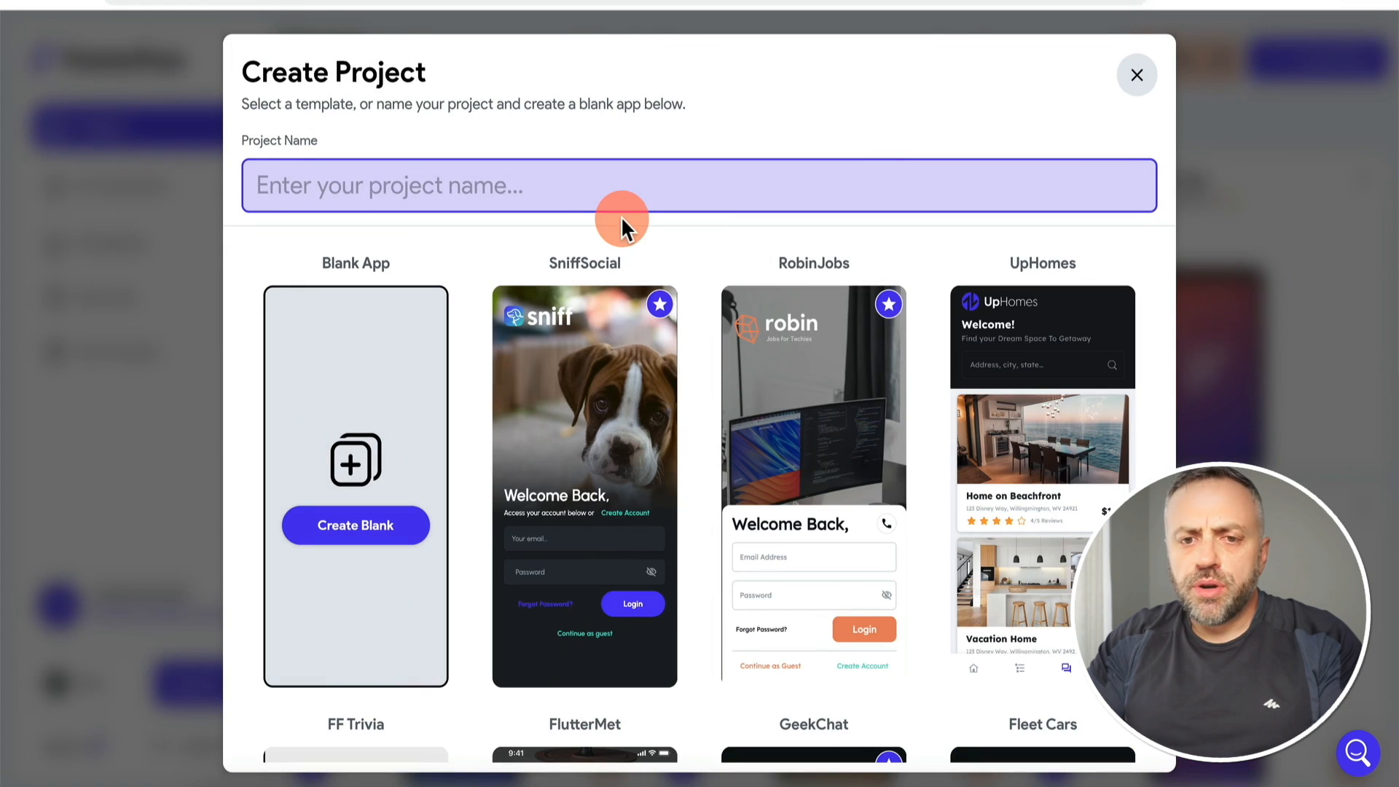
Step: Create FlutterFlow project 'nov07_pocketbase' with Firebase setup turned off
left_click(380, 181)
type("nov")
left_click(951, 689)
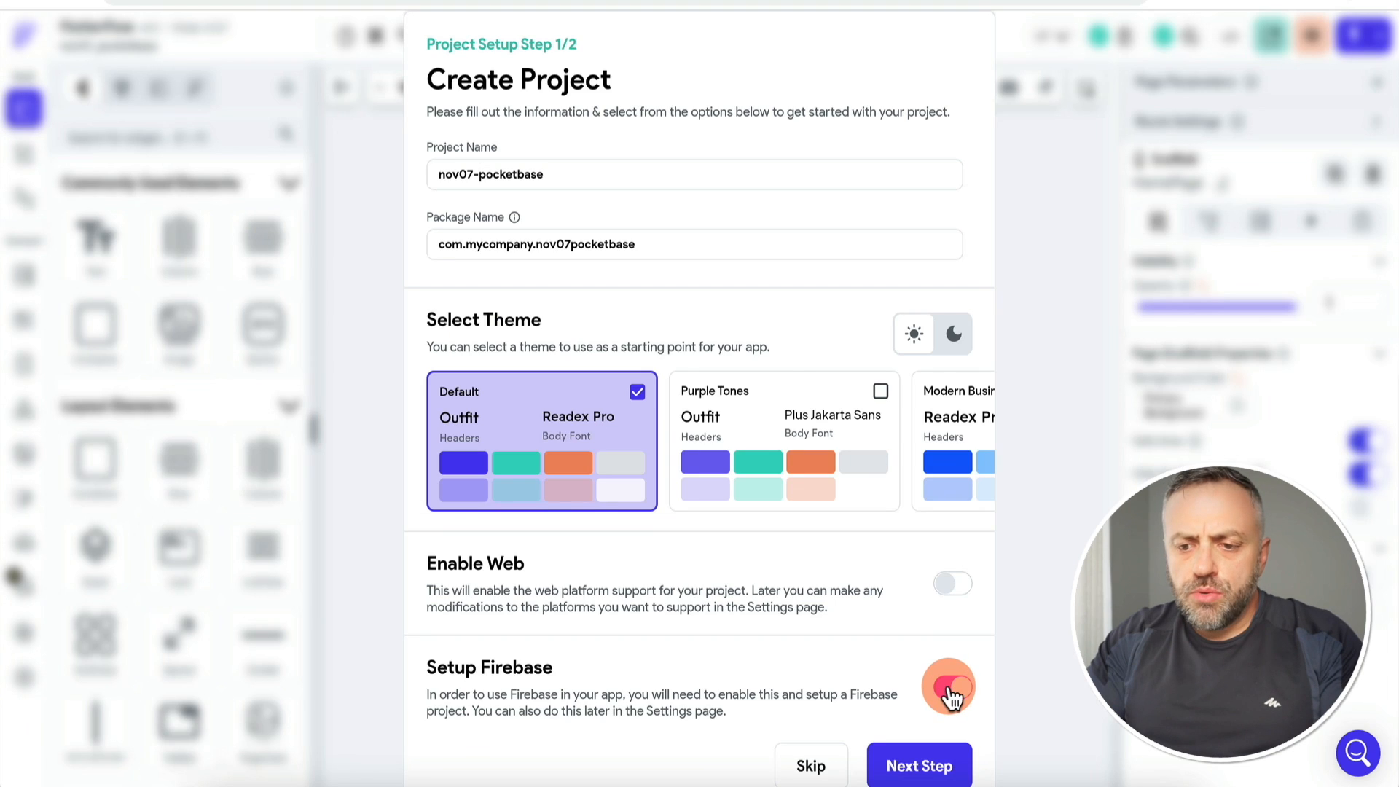
left_click(951, 688)
left_click(924, 767)
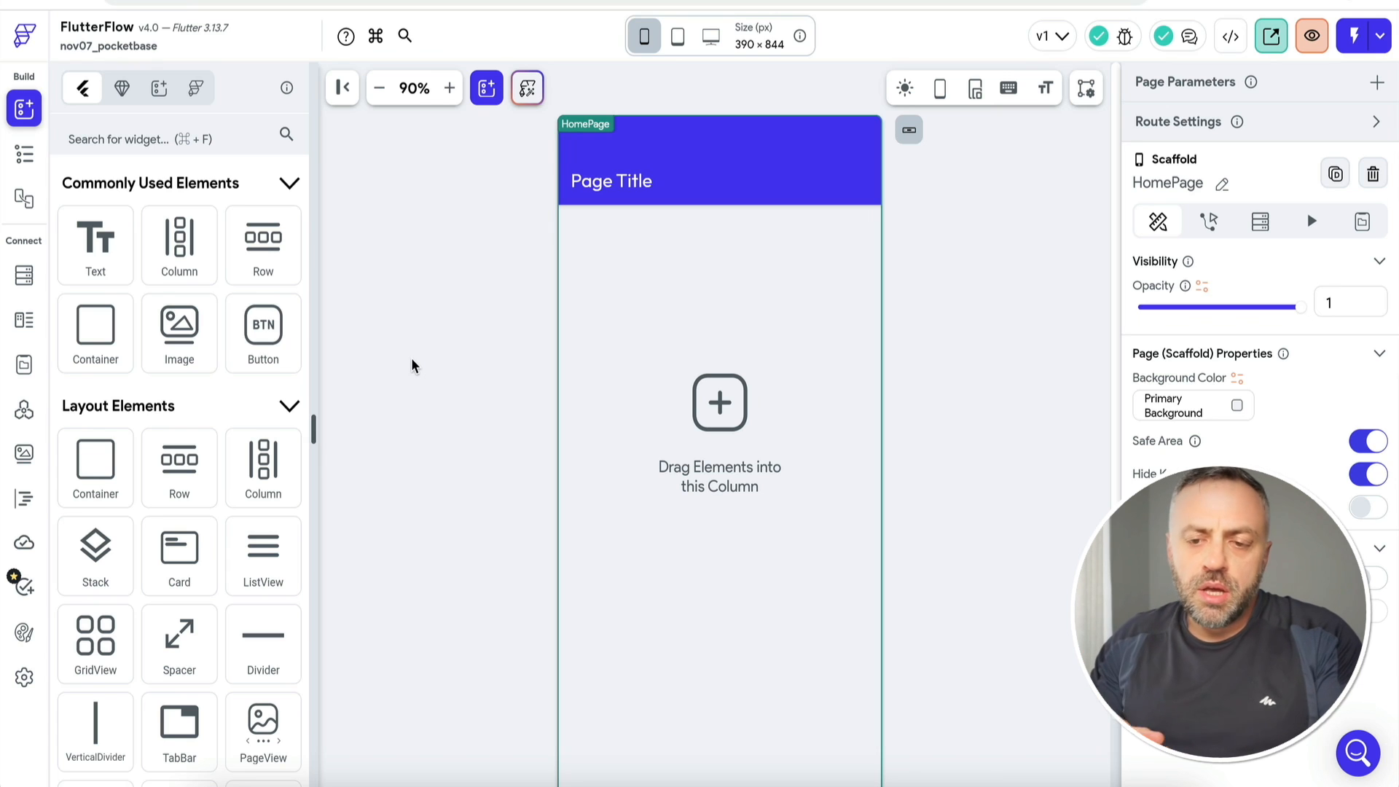
Step: Open and then dismiss the add-new menu on the empty HomePage
left_click(445, 272)
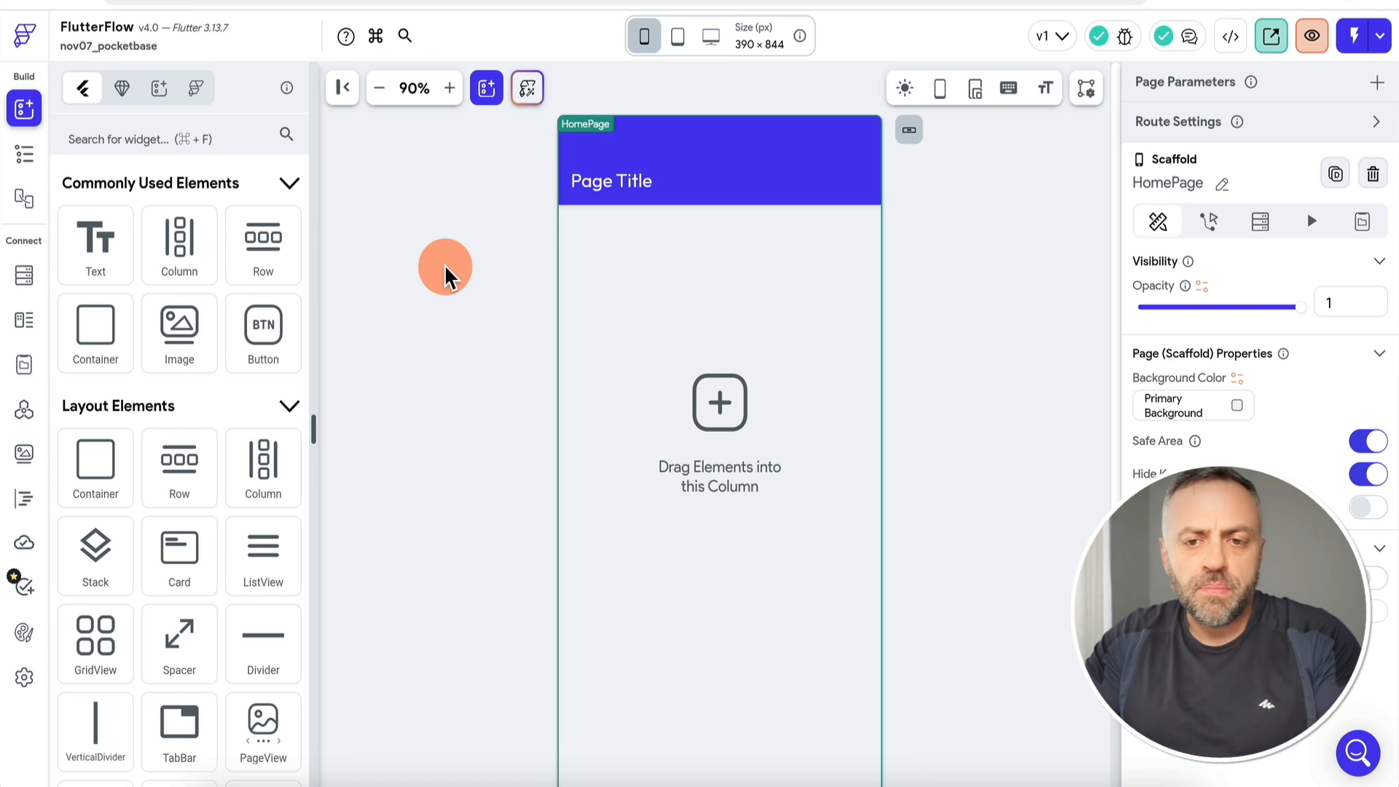
left_click(487, 88)
left_click(487, 87)
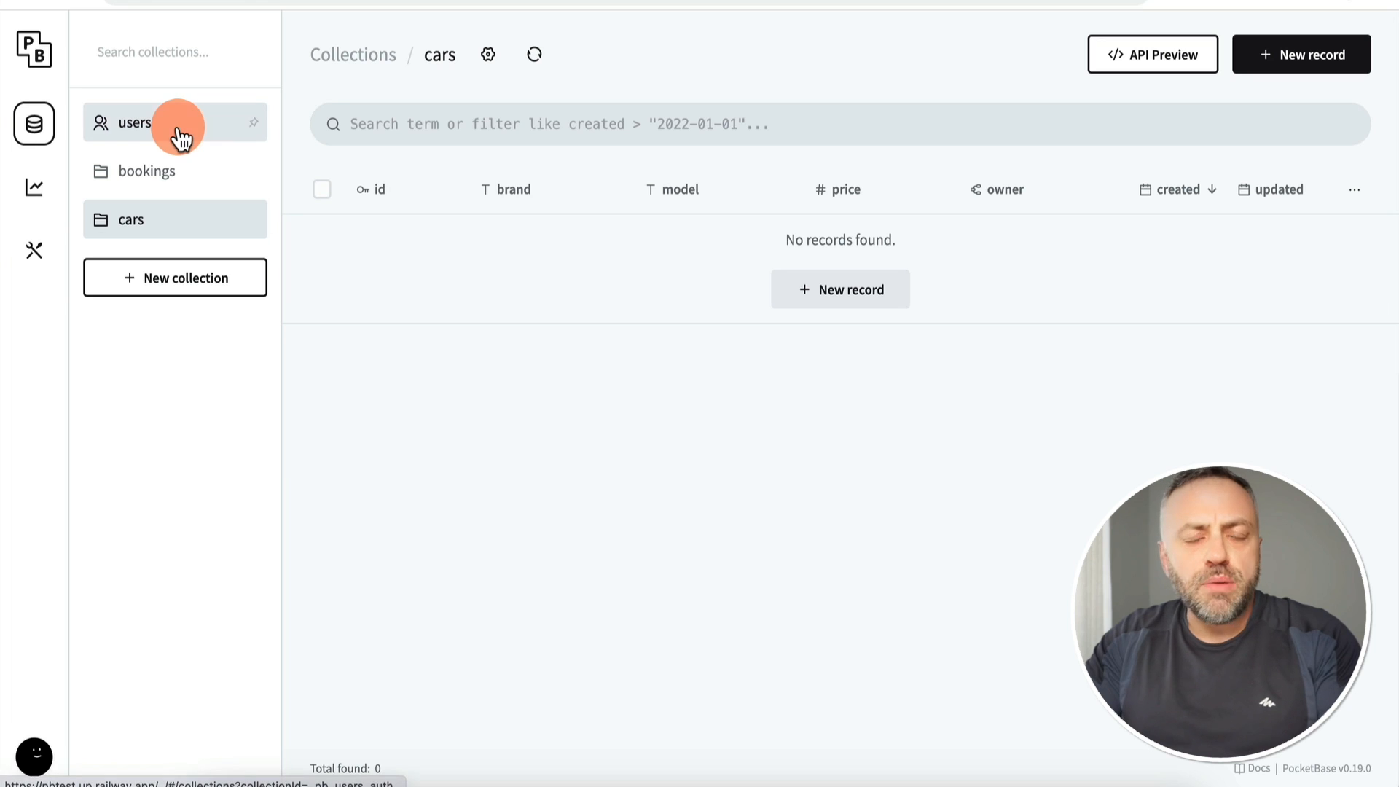
Step: Show the bookings API Preview and locate the GET list/search records endpoint
left_click(175, 182)
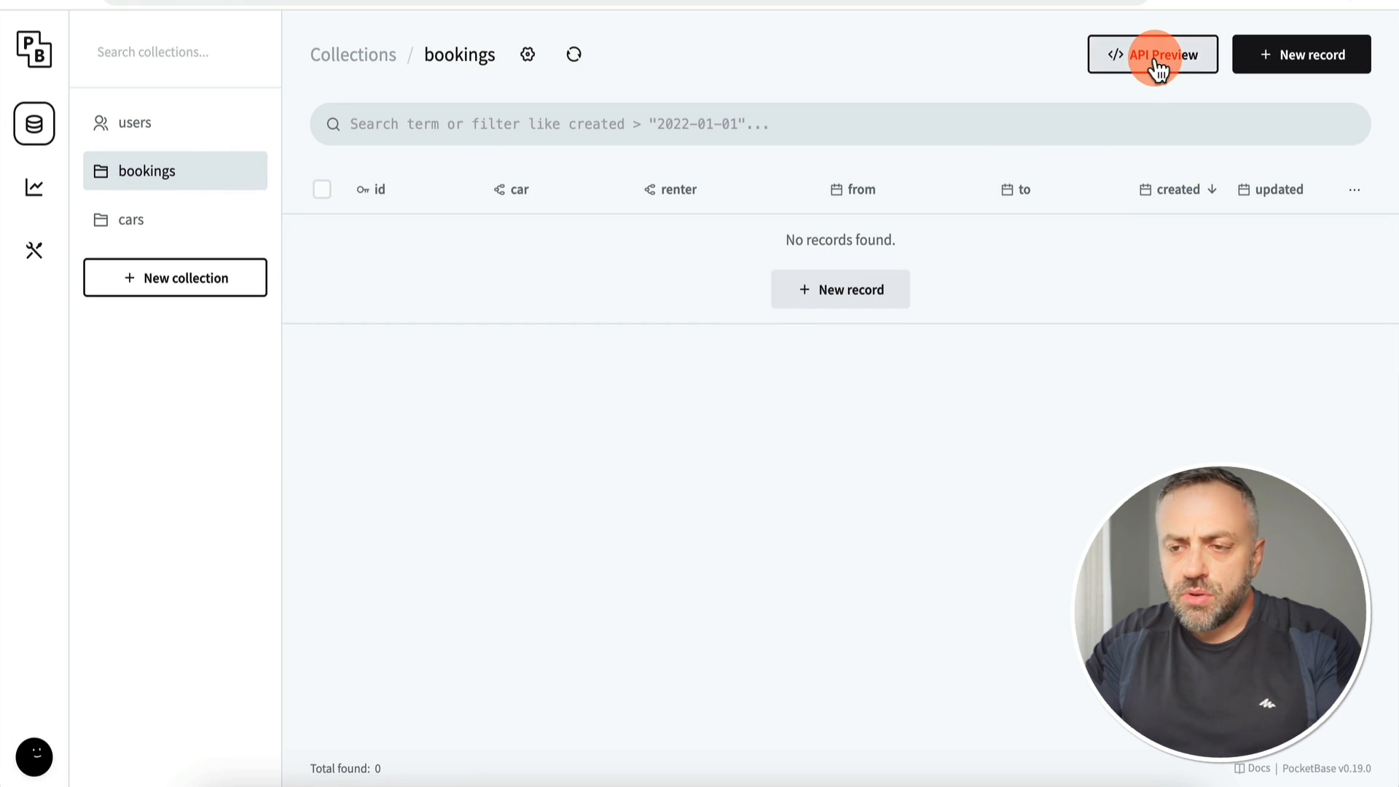
left_click(1154, 58)
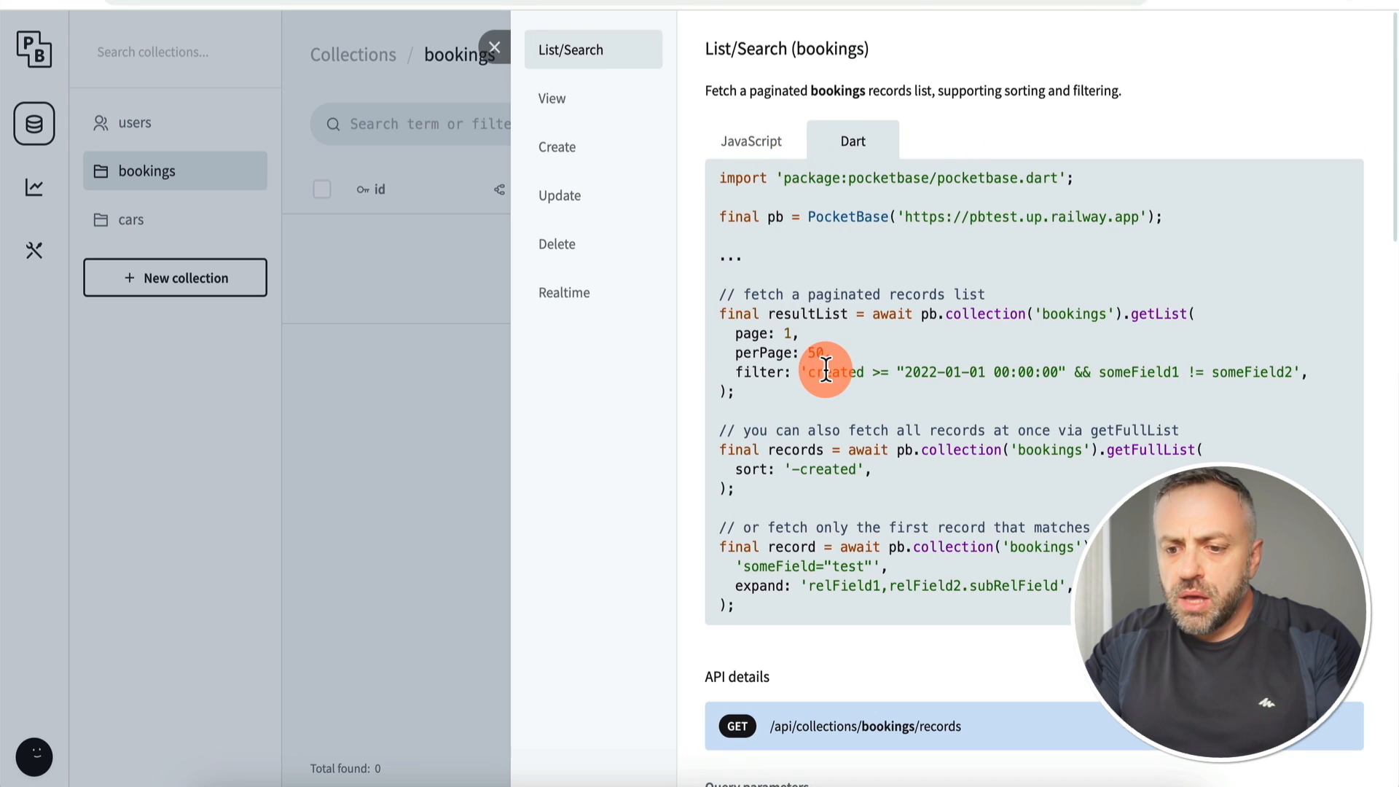
scroll(822, 366, "down", 6)
left_click_drag(778, 249, 994, 242)
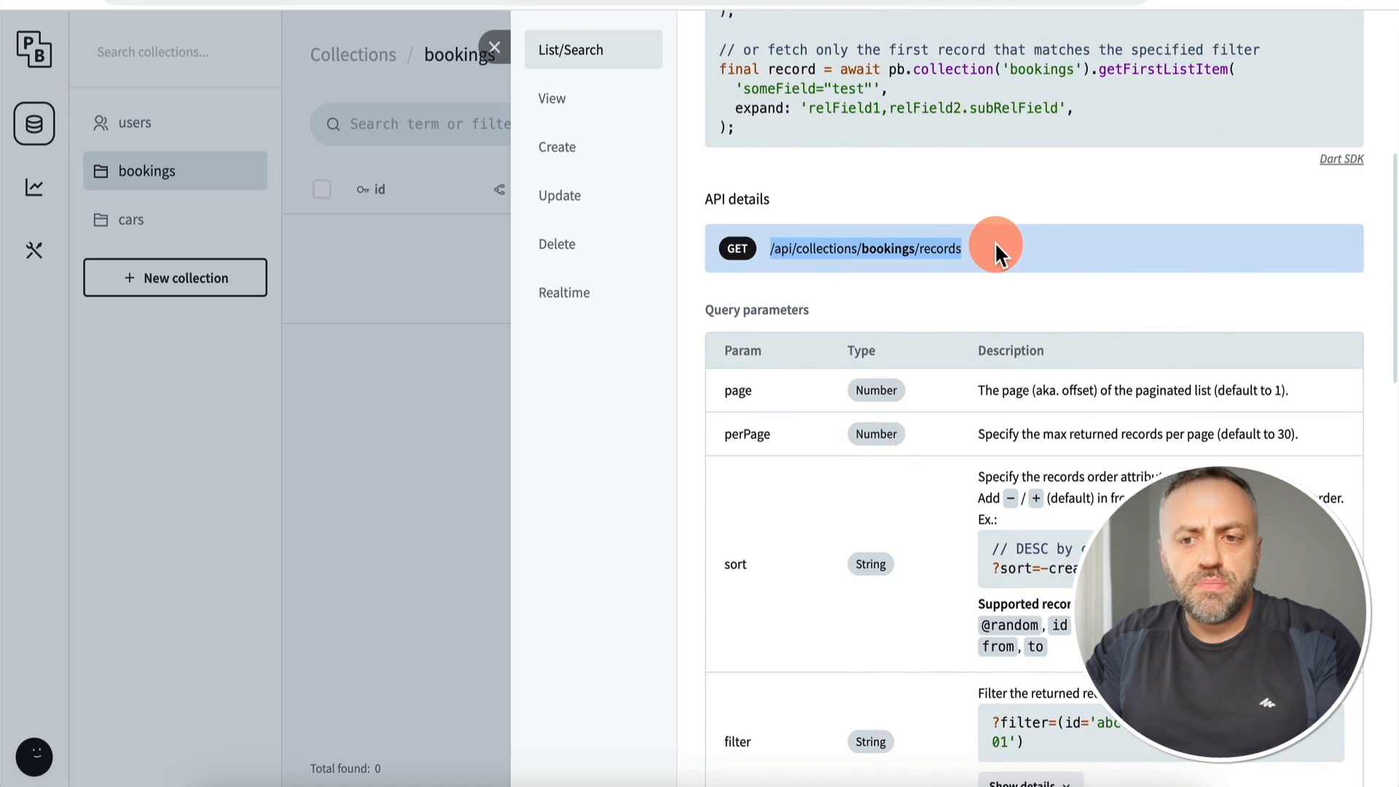
left_click(995, 241)
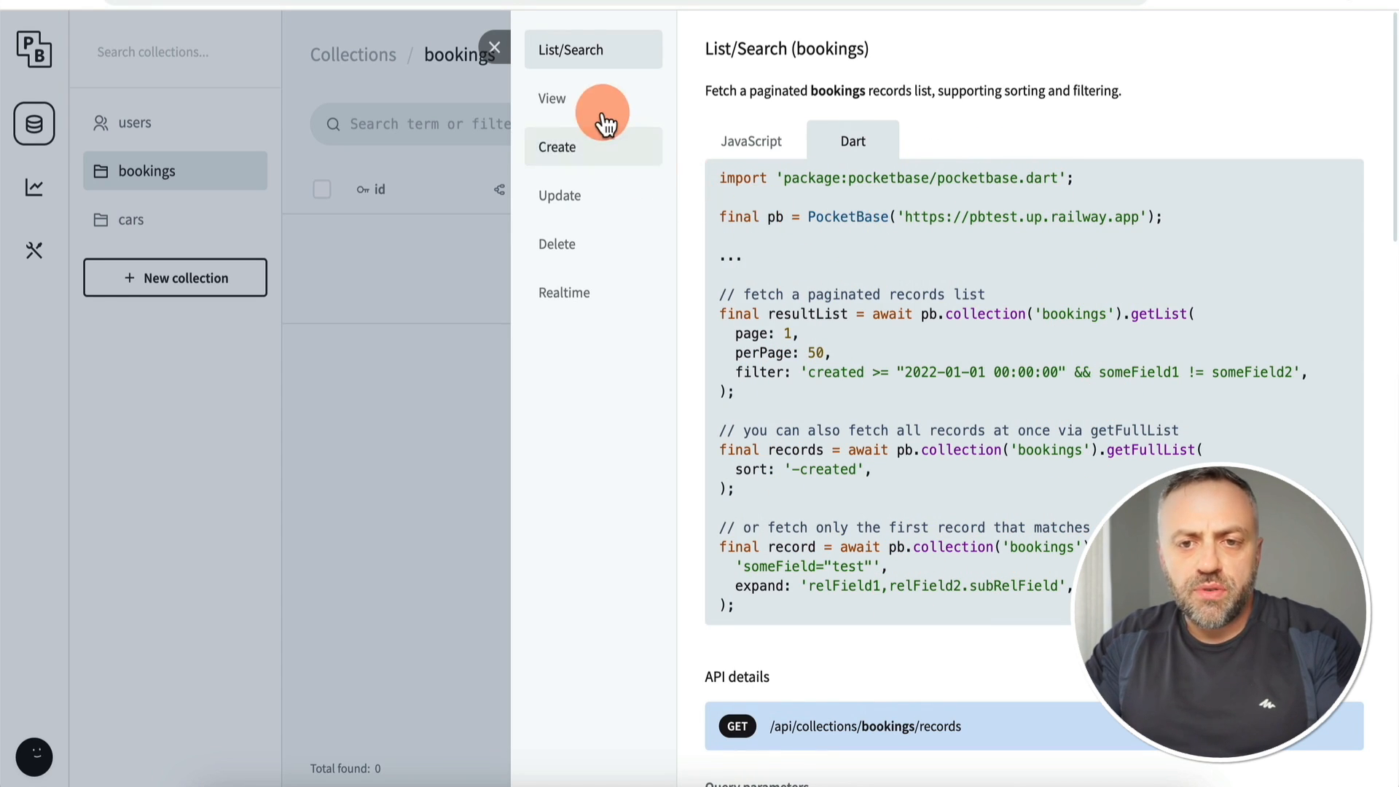
Step: Read the bookings API docs for View (getOne), then for Create
left_click(572, 105)
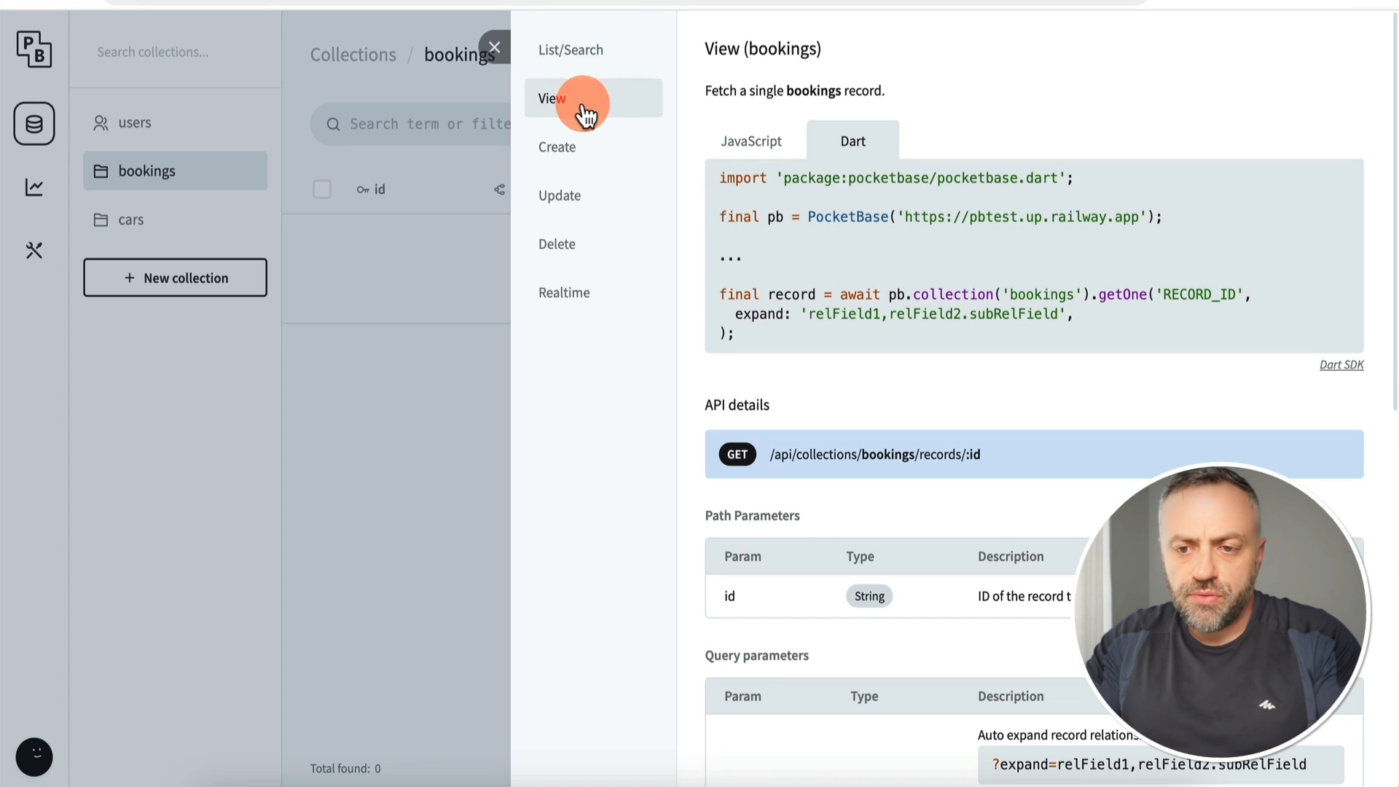
left_click_drag(872, 299, 1087, 297)
left_click(1034, 311)
left_click(625, 164)
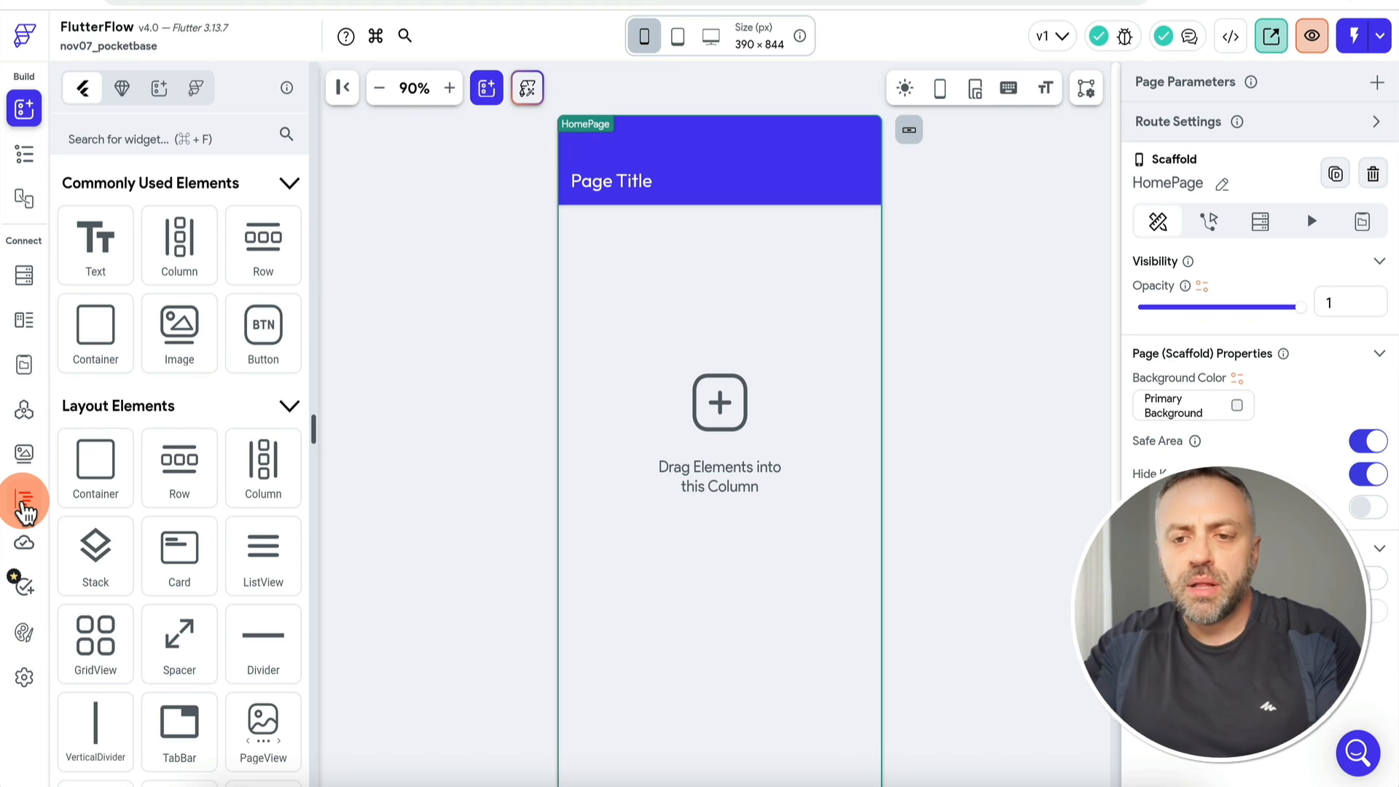
Step: Add a custom action named getList and copy its generated boilerplate into the code editor
left_click(24, 154)
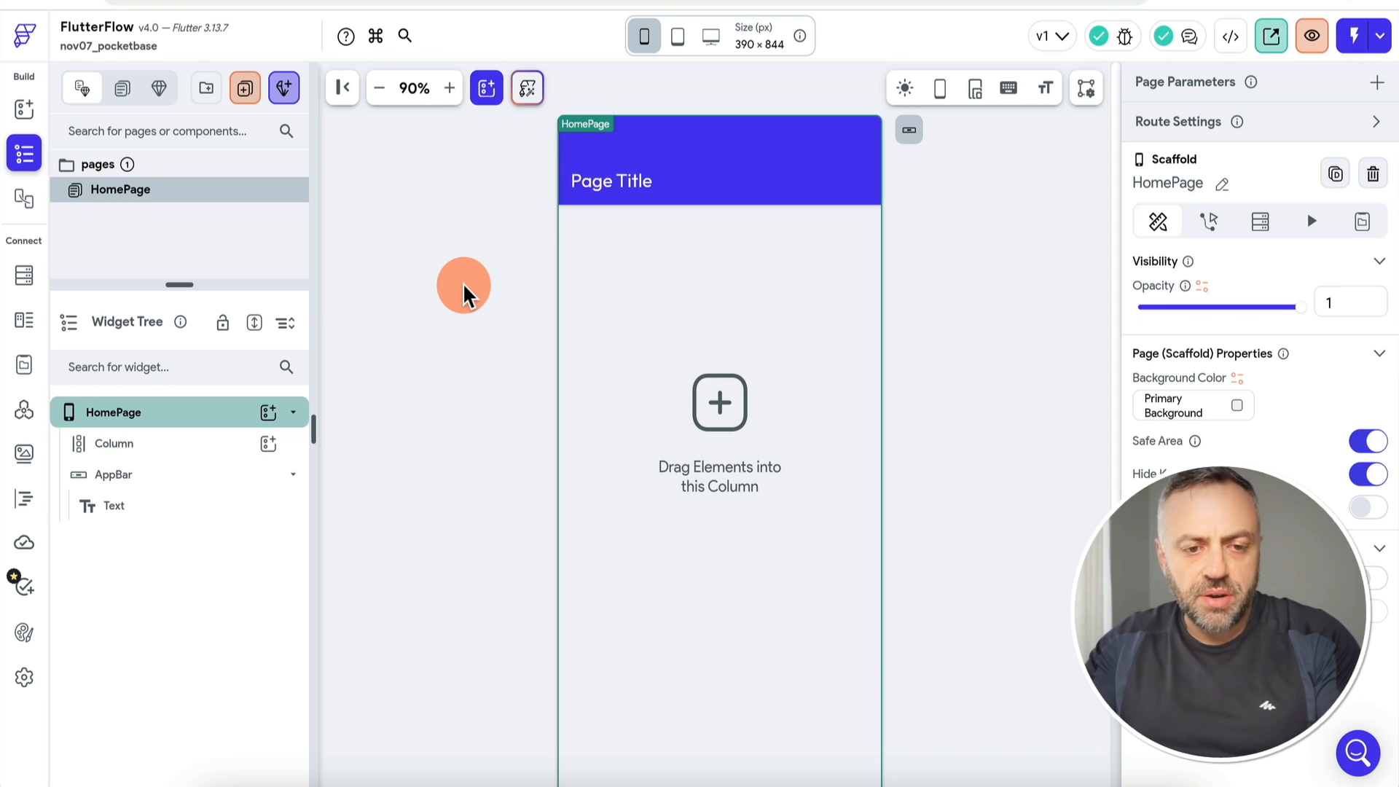
left_click(26, 502)
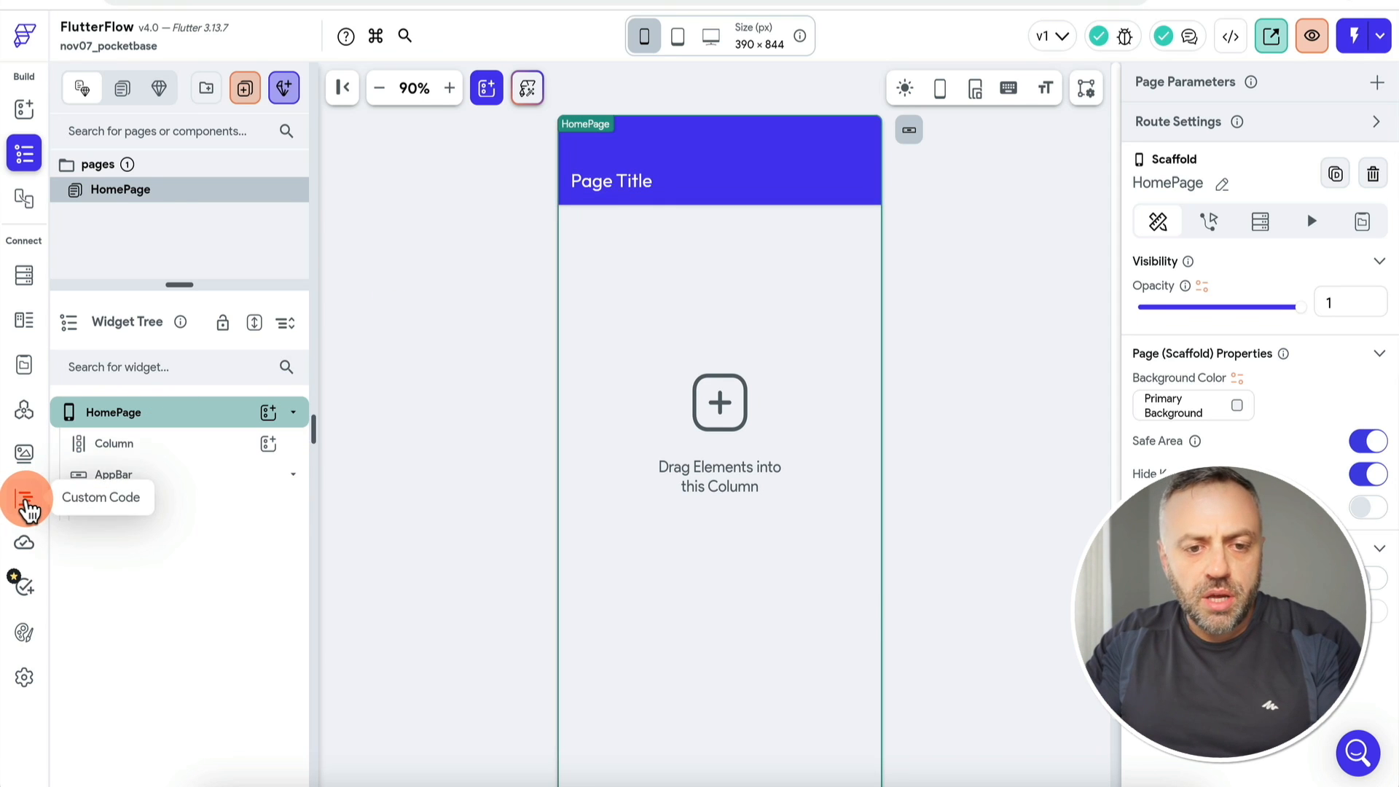
left_click(293, 95)
left_click(265, 223)
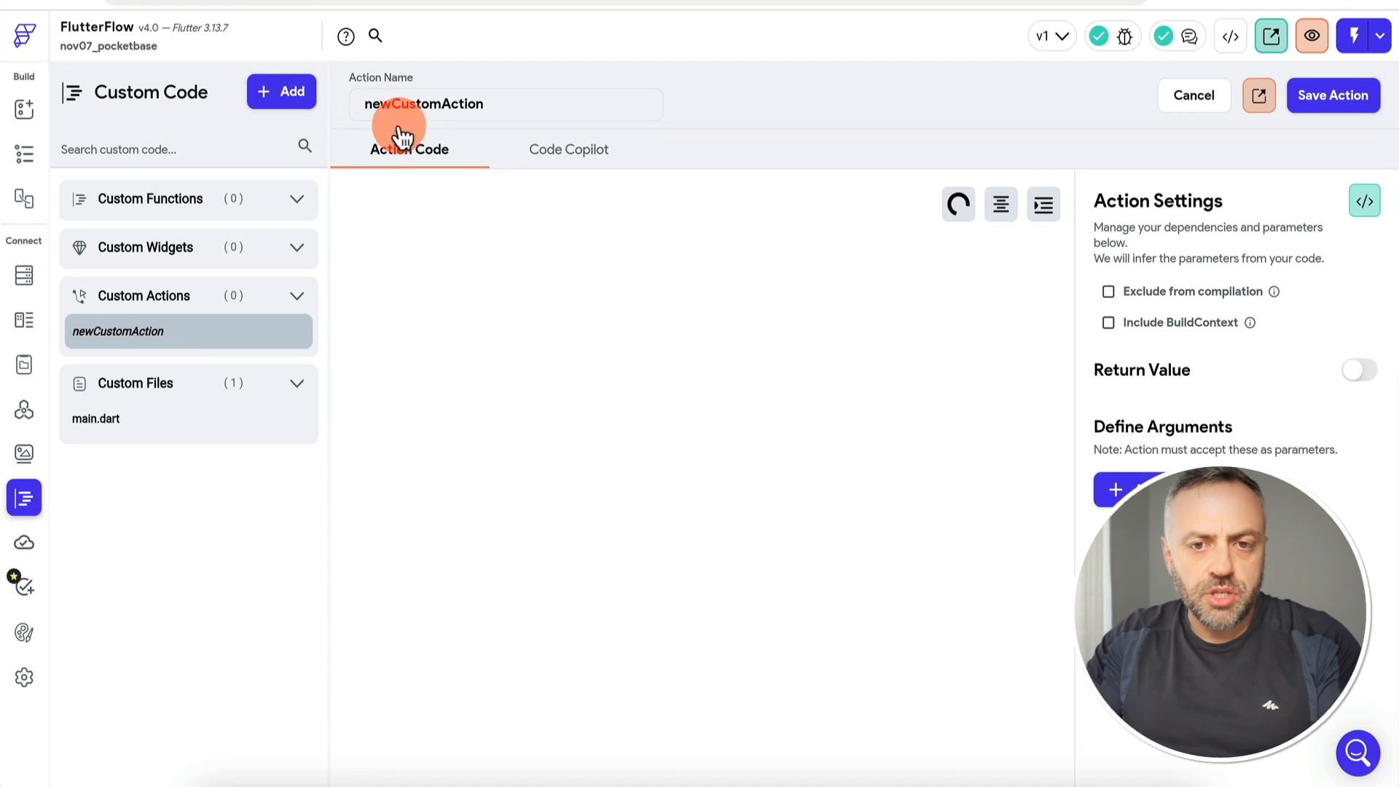
double_click(453, 102)
type("getList")
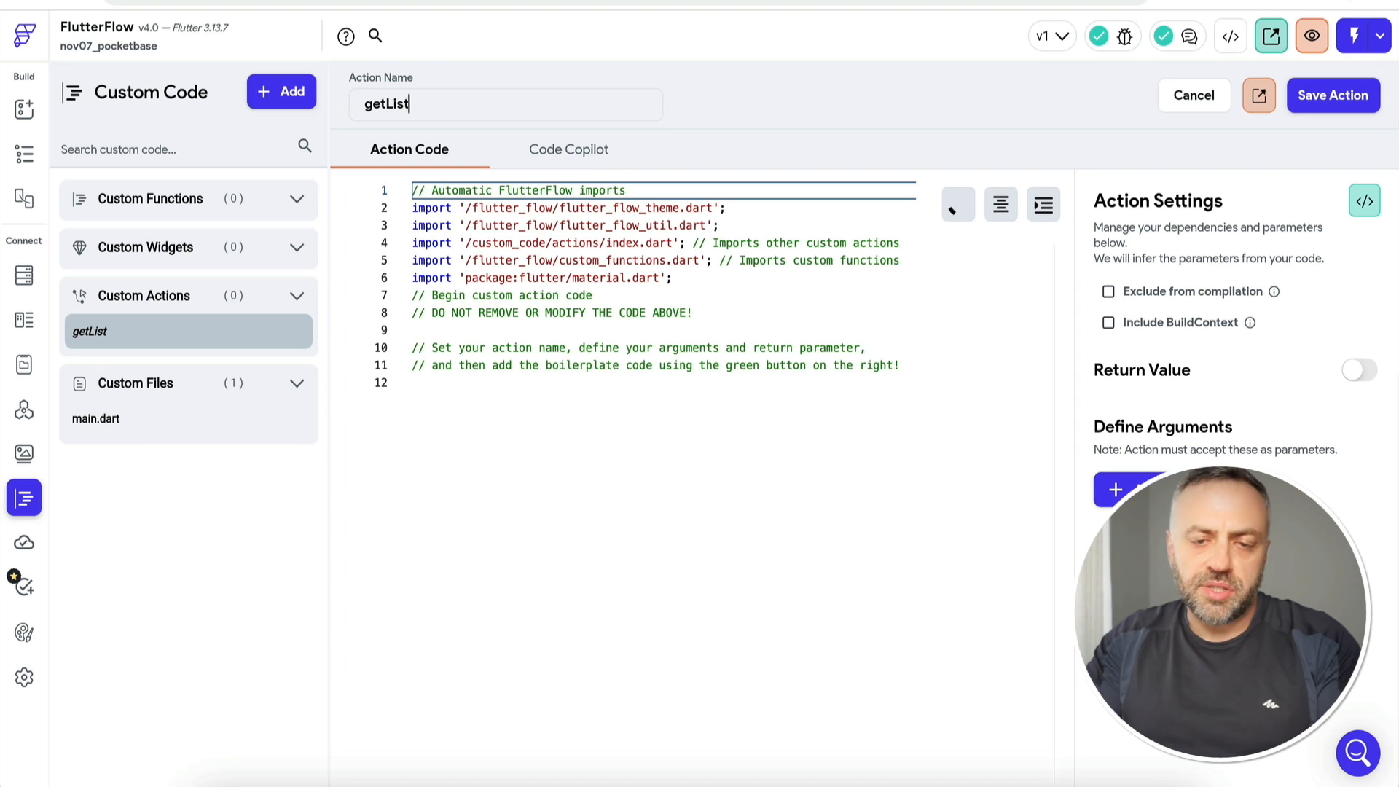
left_click(1364, 201)
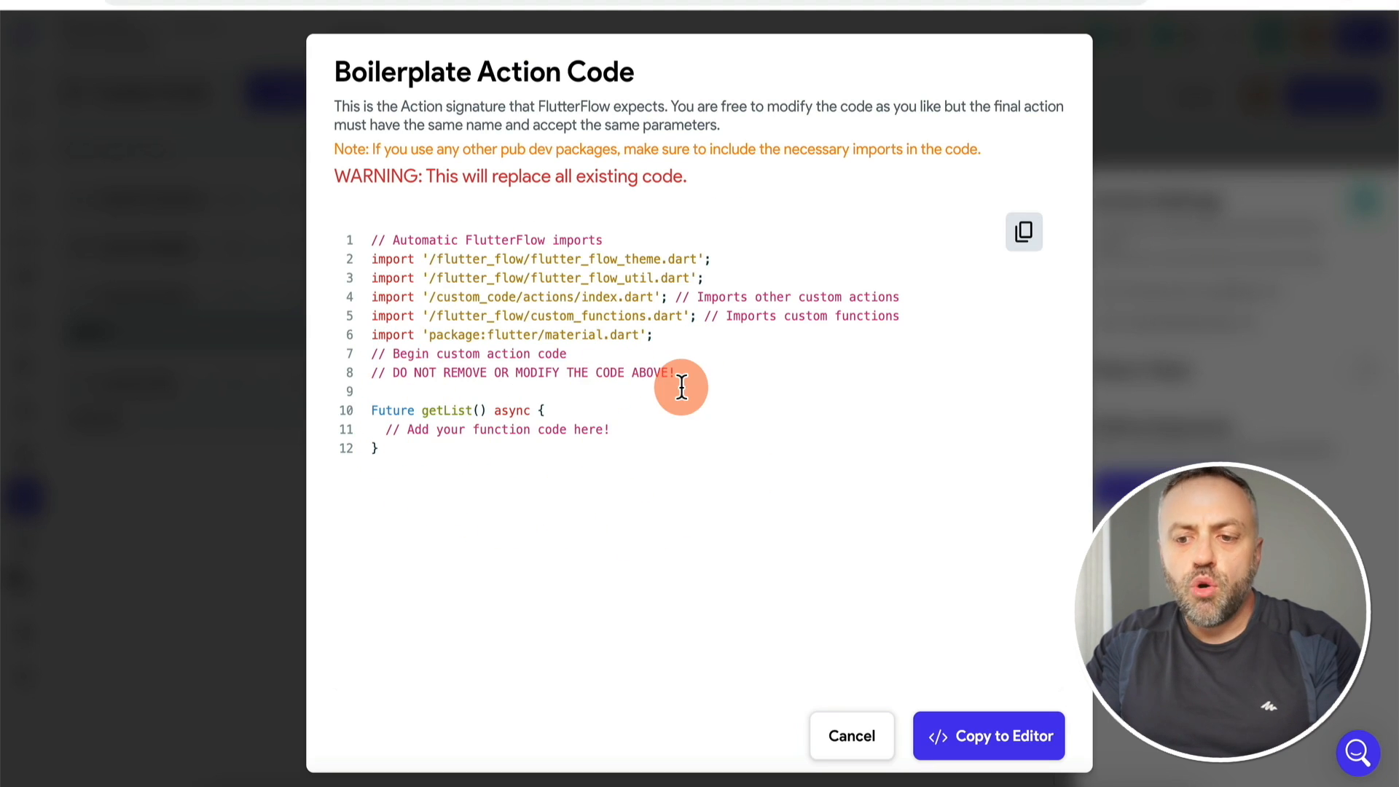
left_click(999, 741)
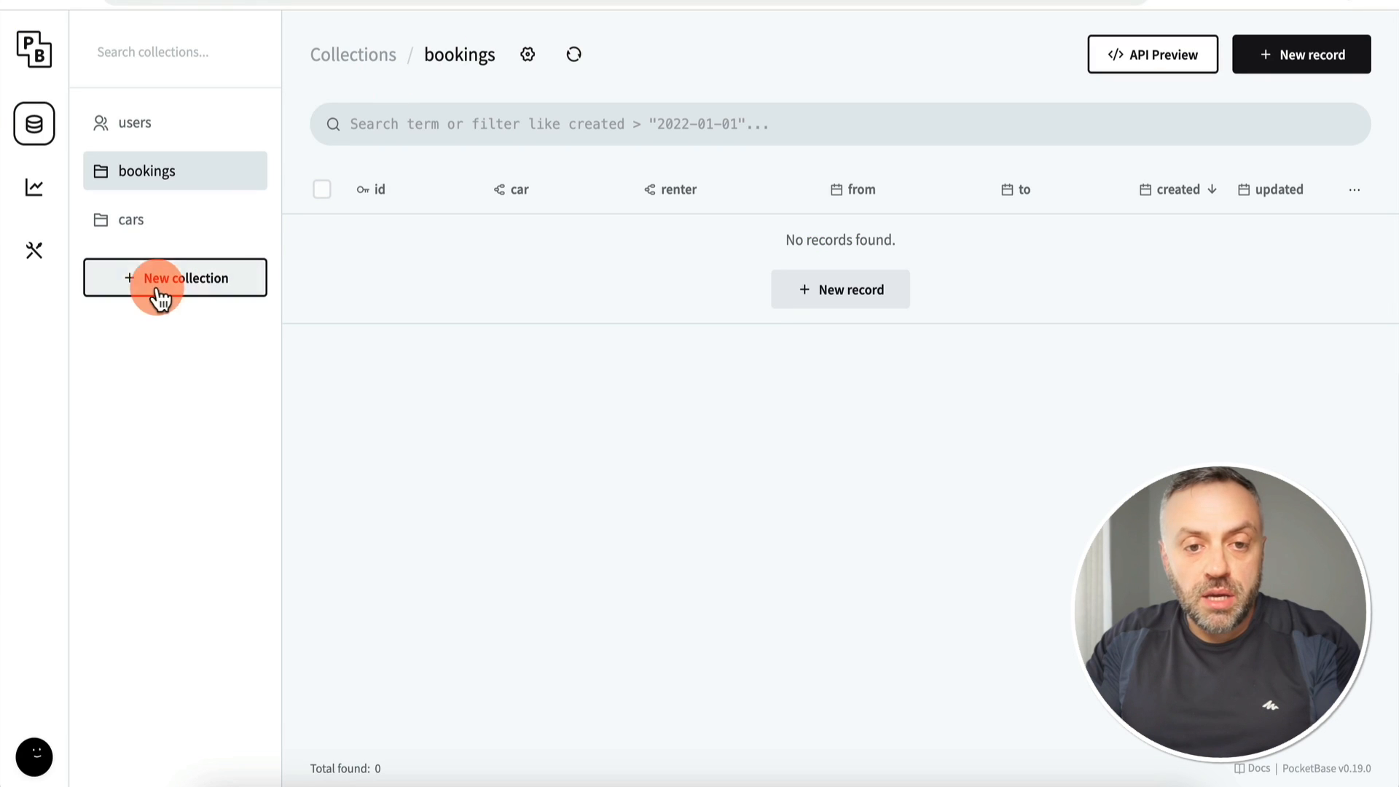
Step: Copy the PocketBase import and client setup lines from the cars API preview, then return to getList
left_click(156, 234)
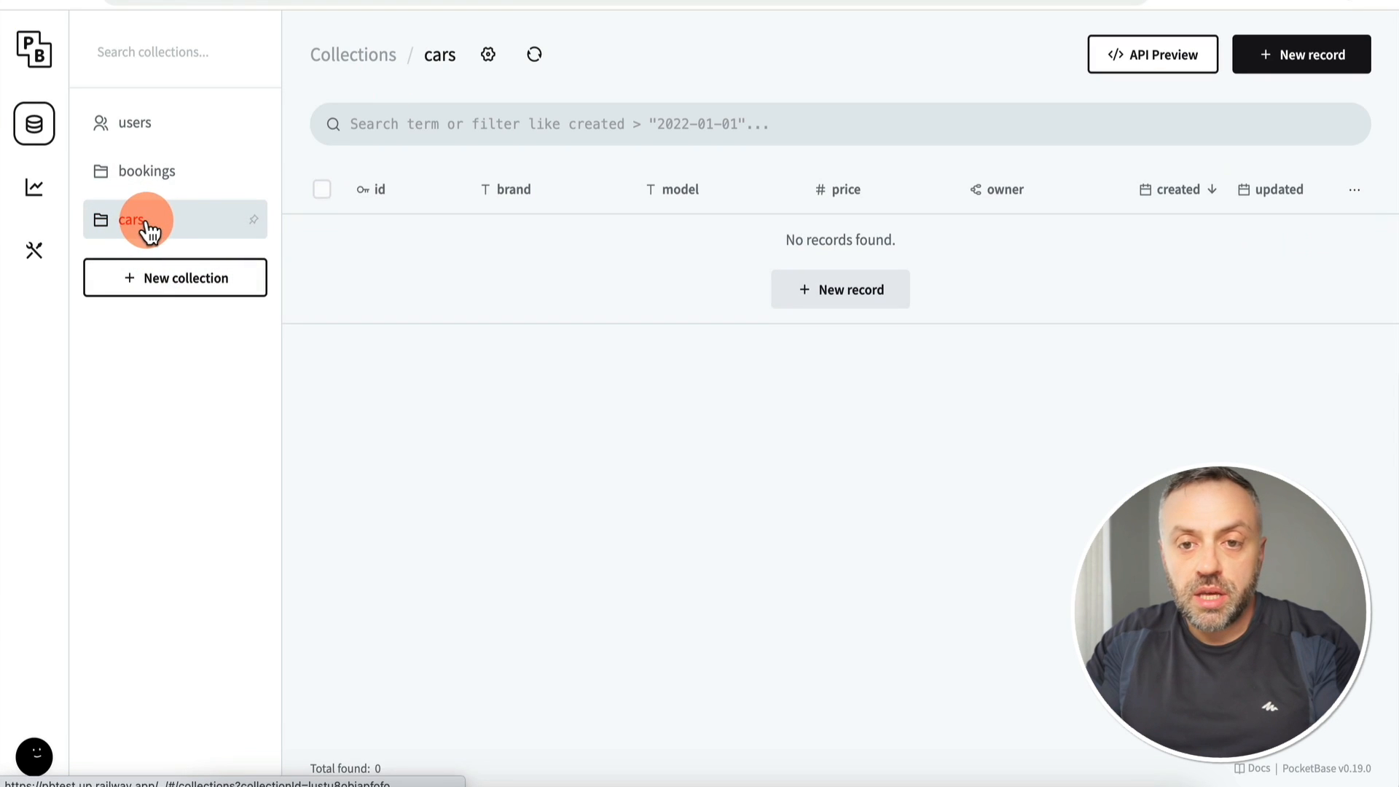
left_click(1156, 59)
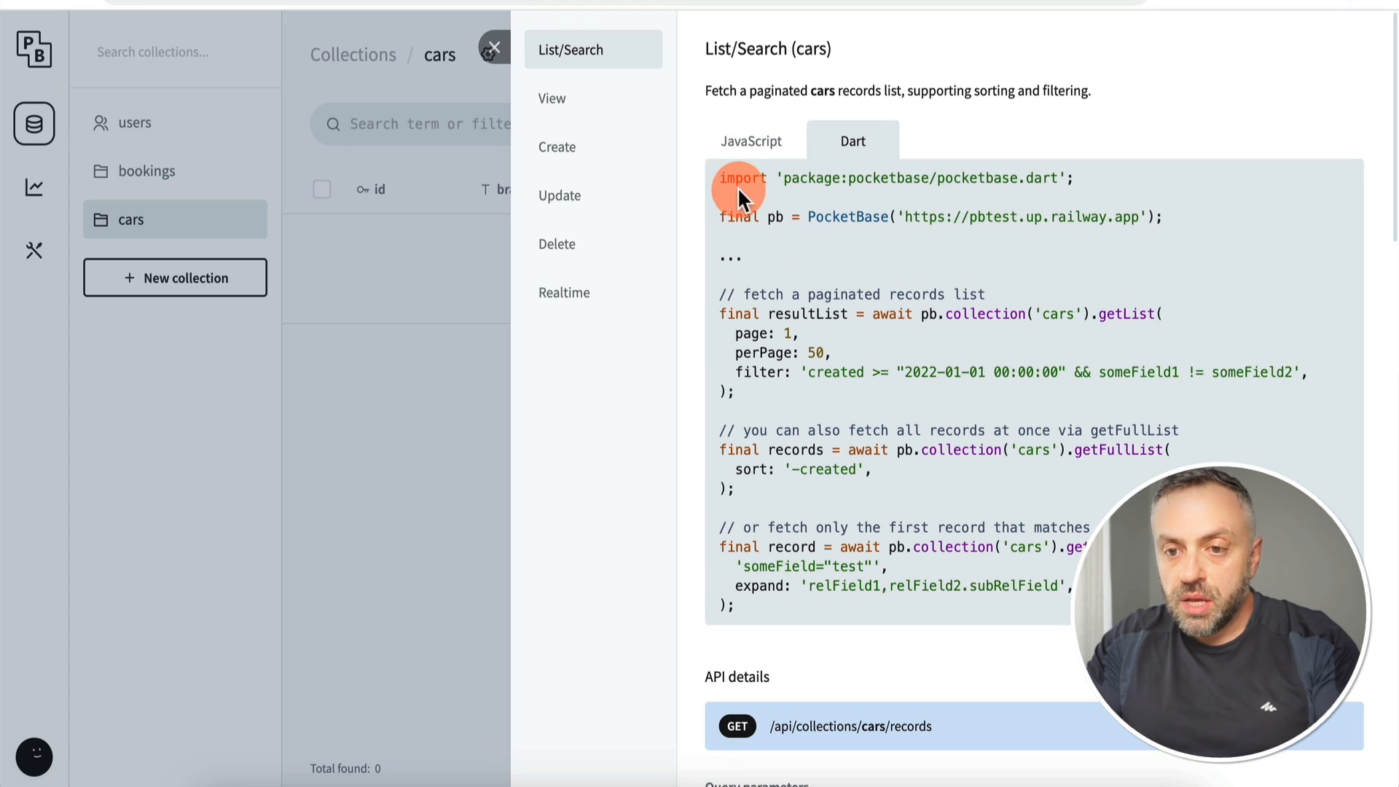
left_click_drag(720, 175, 1170, 222)
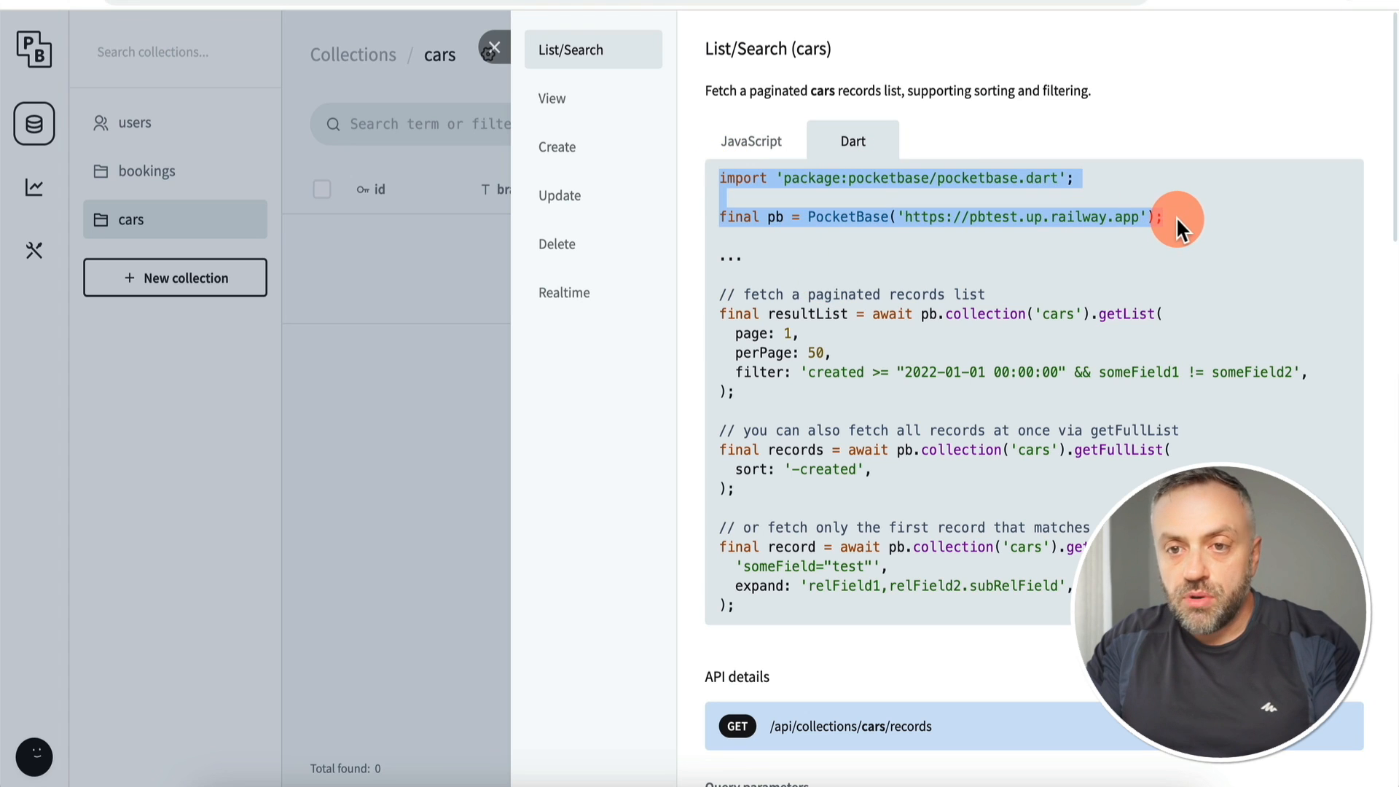
left_click(510, 0)
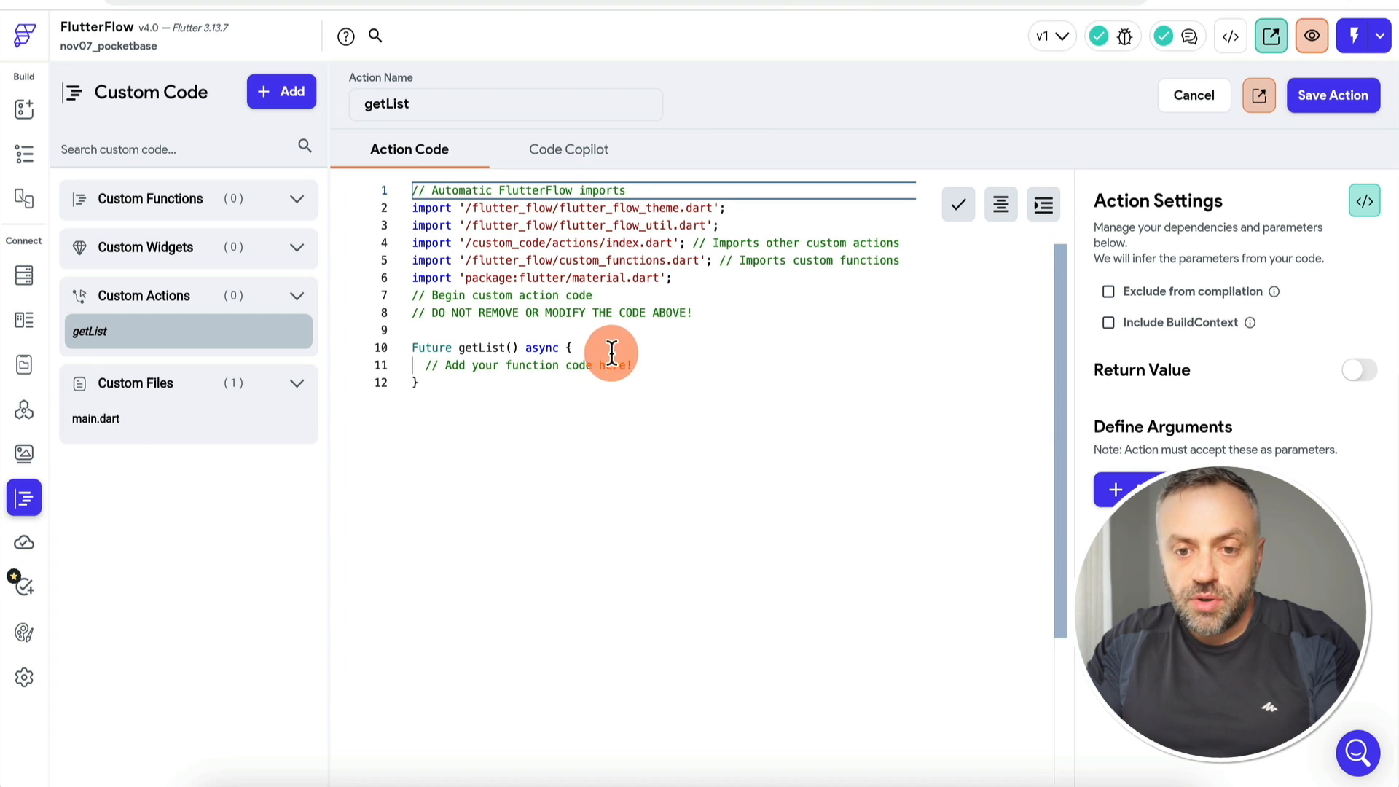
Step: Paste the pocketbase import below the header and the PocketBase client line inside the function
left_click(725, 298)
key("Down")
key("End")
key("Return")
key("Return")
key("ctrl+v")
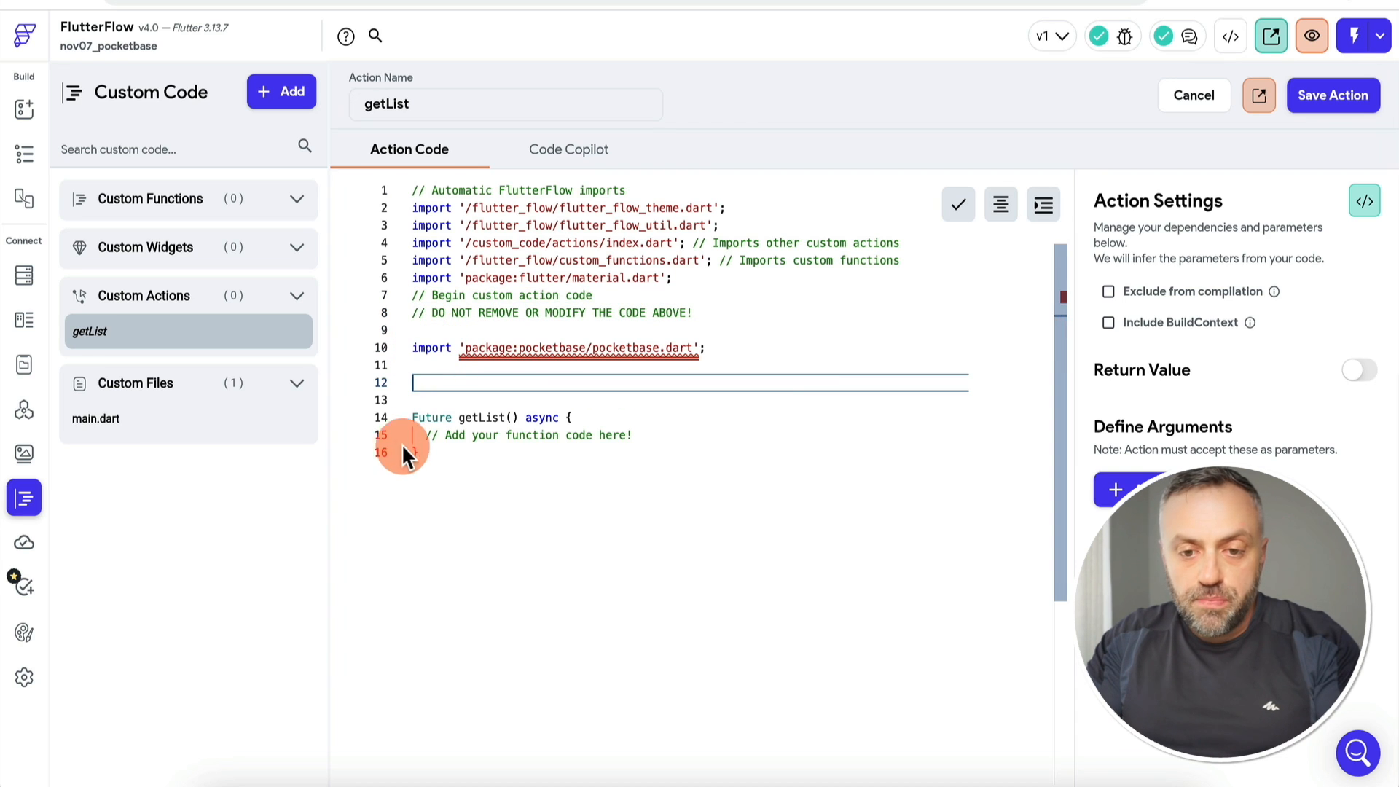
left_click(664, 435)
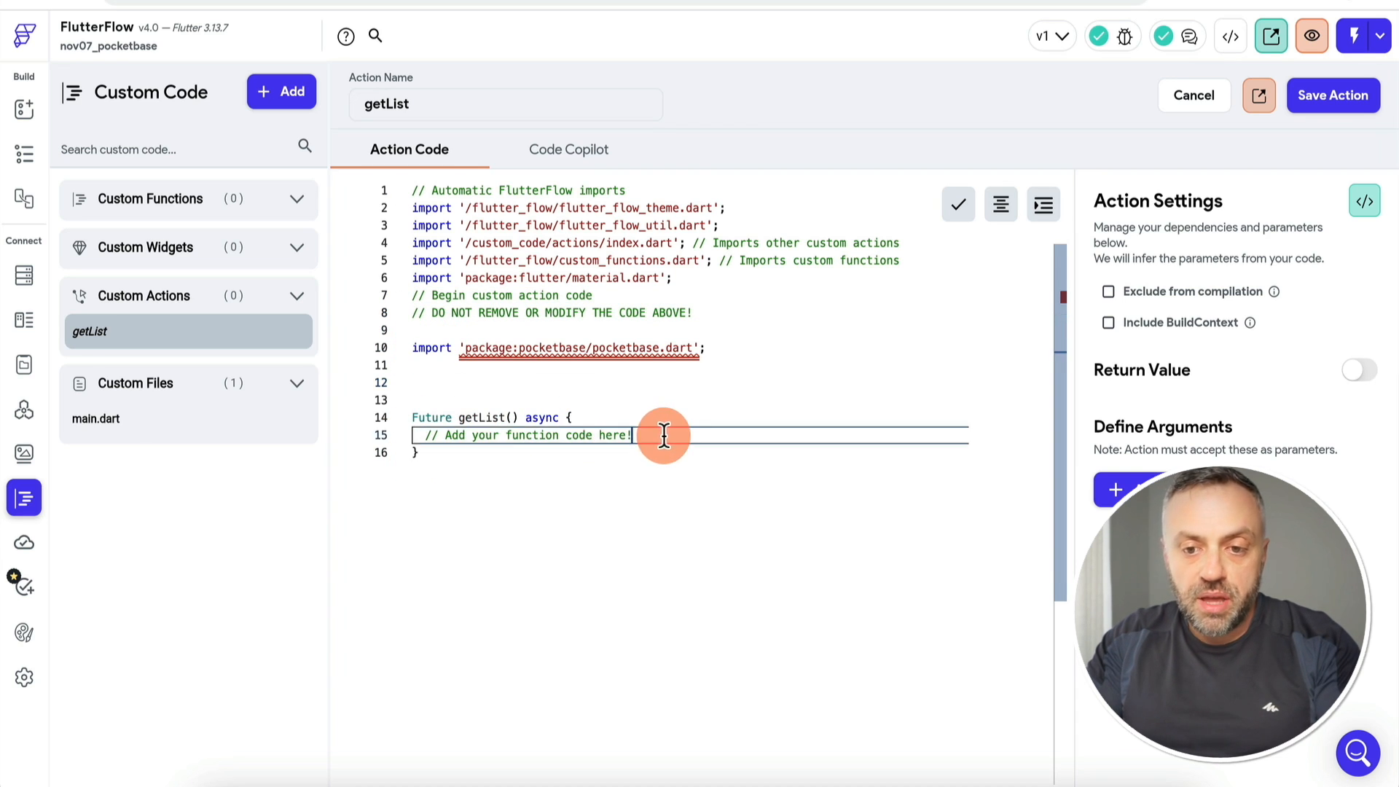
key("Return")
key("Return")
key("ctrl+v")
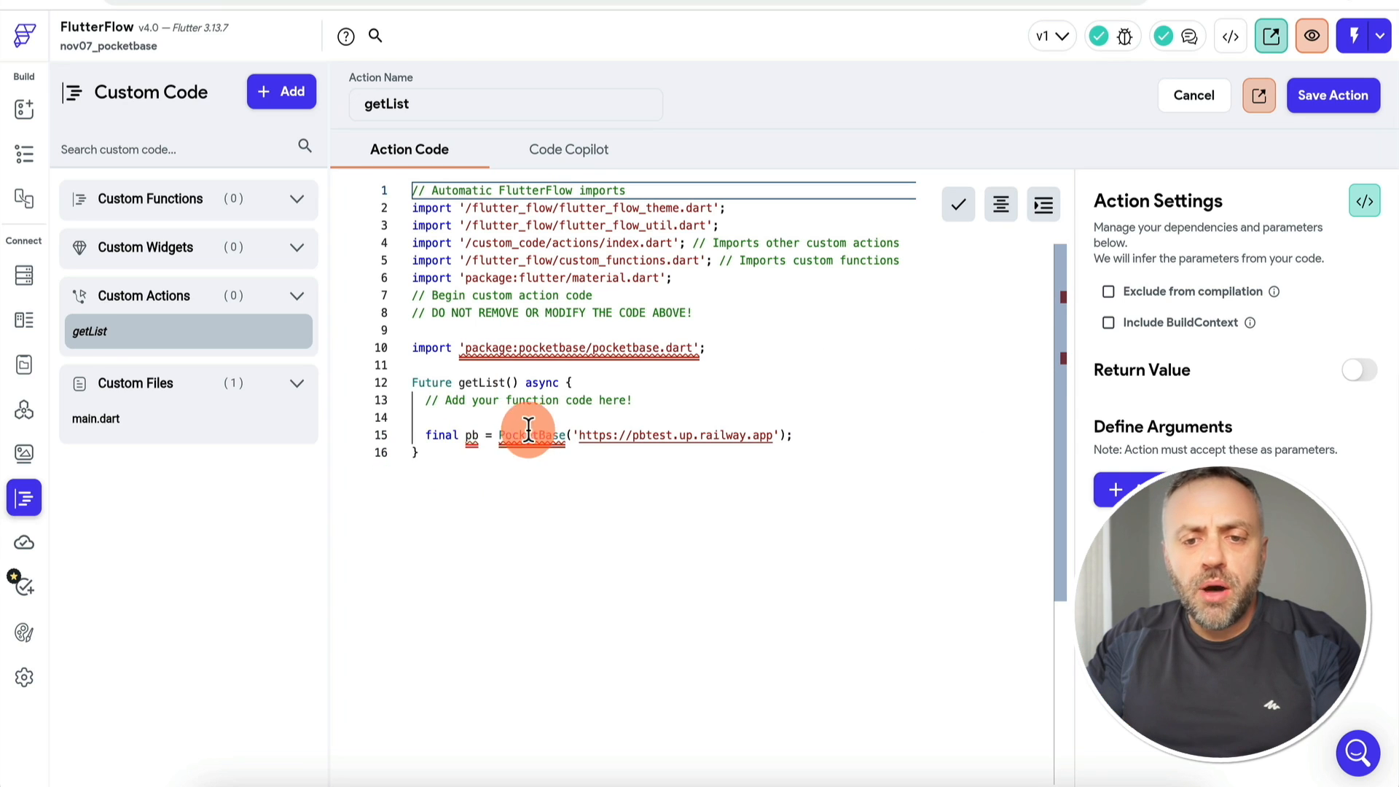
Step: Paste PocketBase's getFullList cars snippet below the client line and format the code
mouse_move(547, 440)
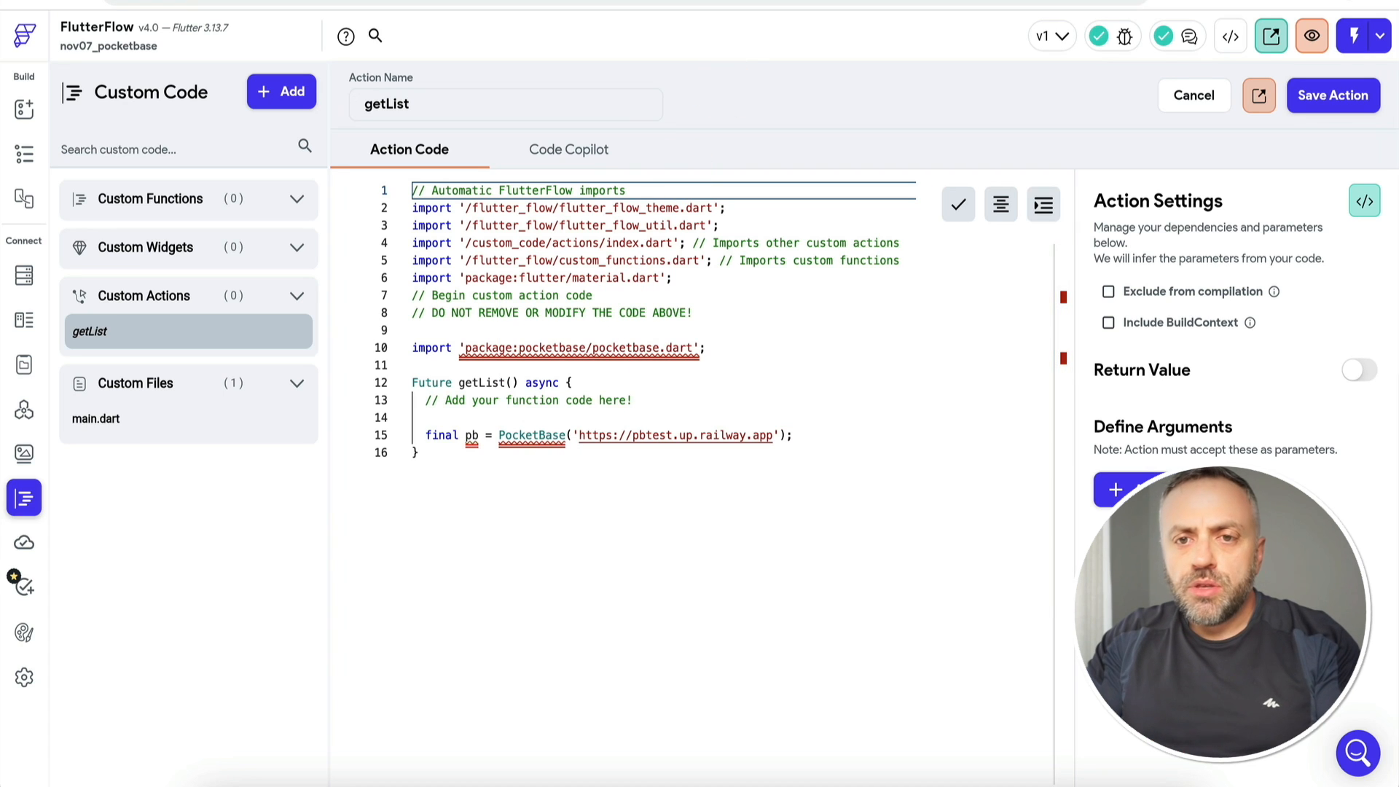
left_click(524, 4)
left_click_drag(718, 431, 739, 489)
left_click(357, 2)
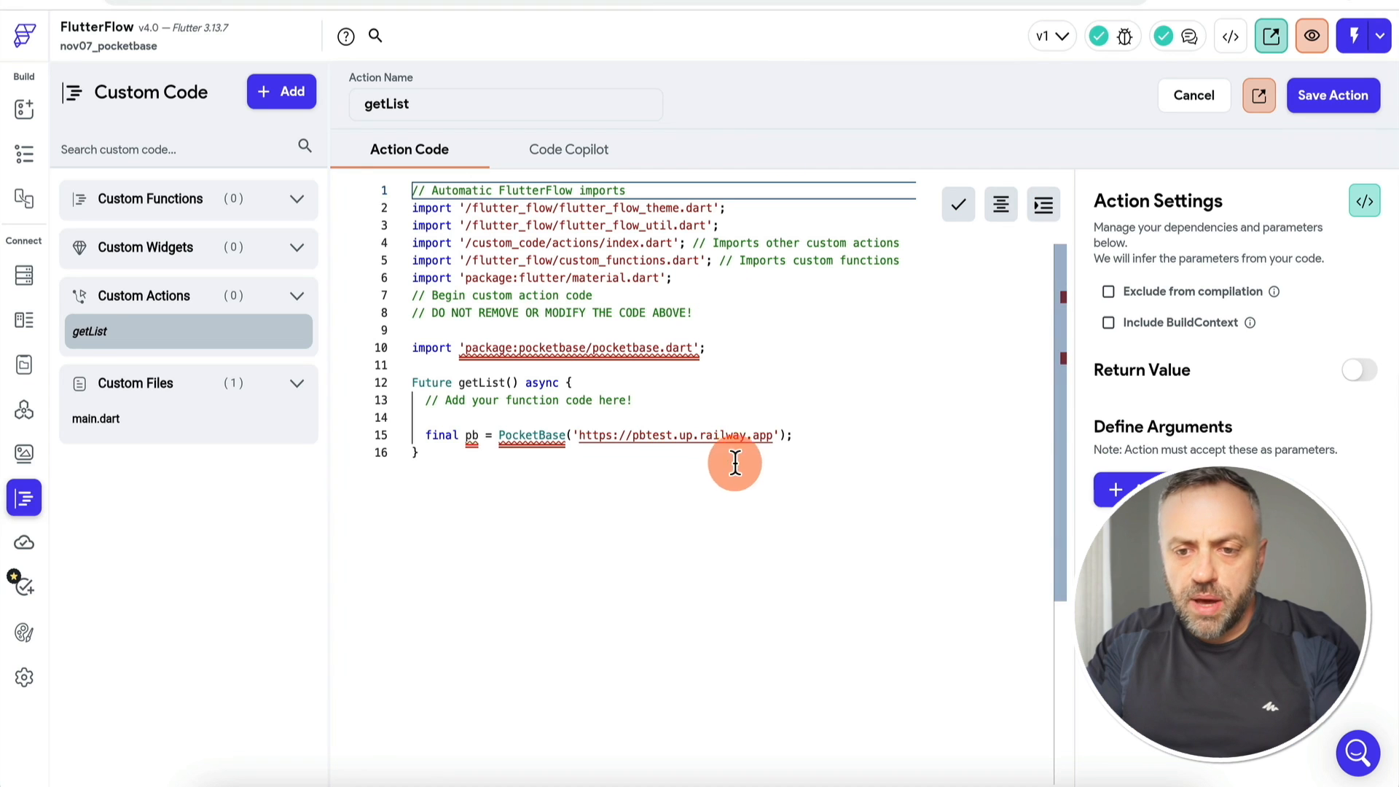
left_click(818, 437)
key("Return")
key("Return")
key("super+v")
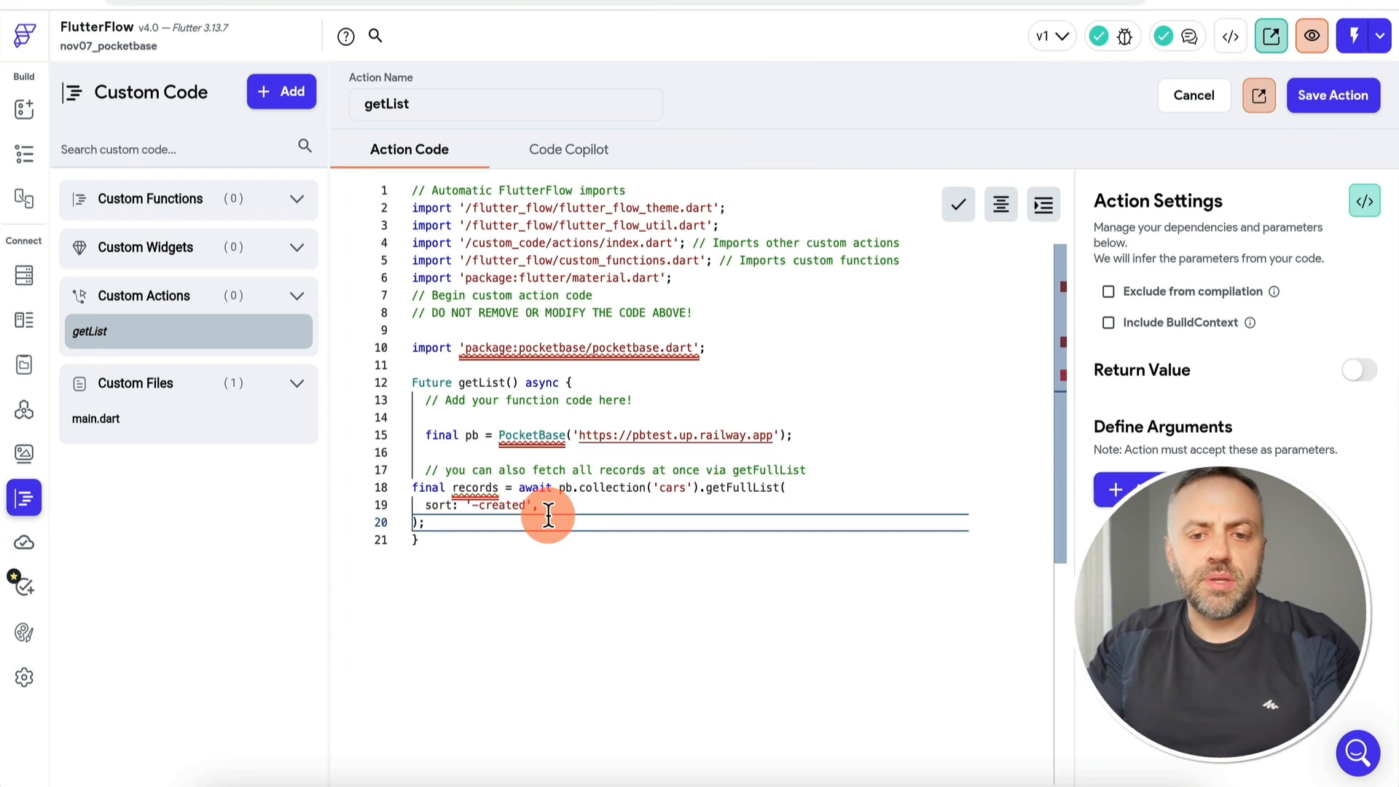
left_click(1000, 204)
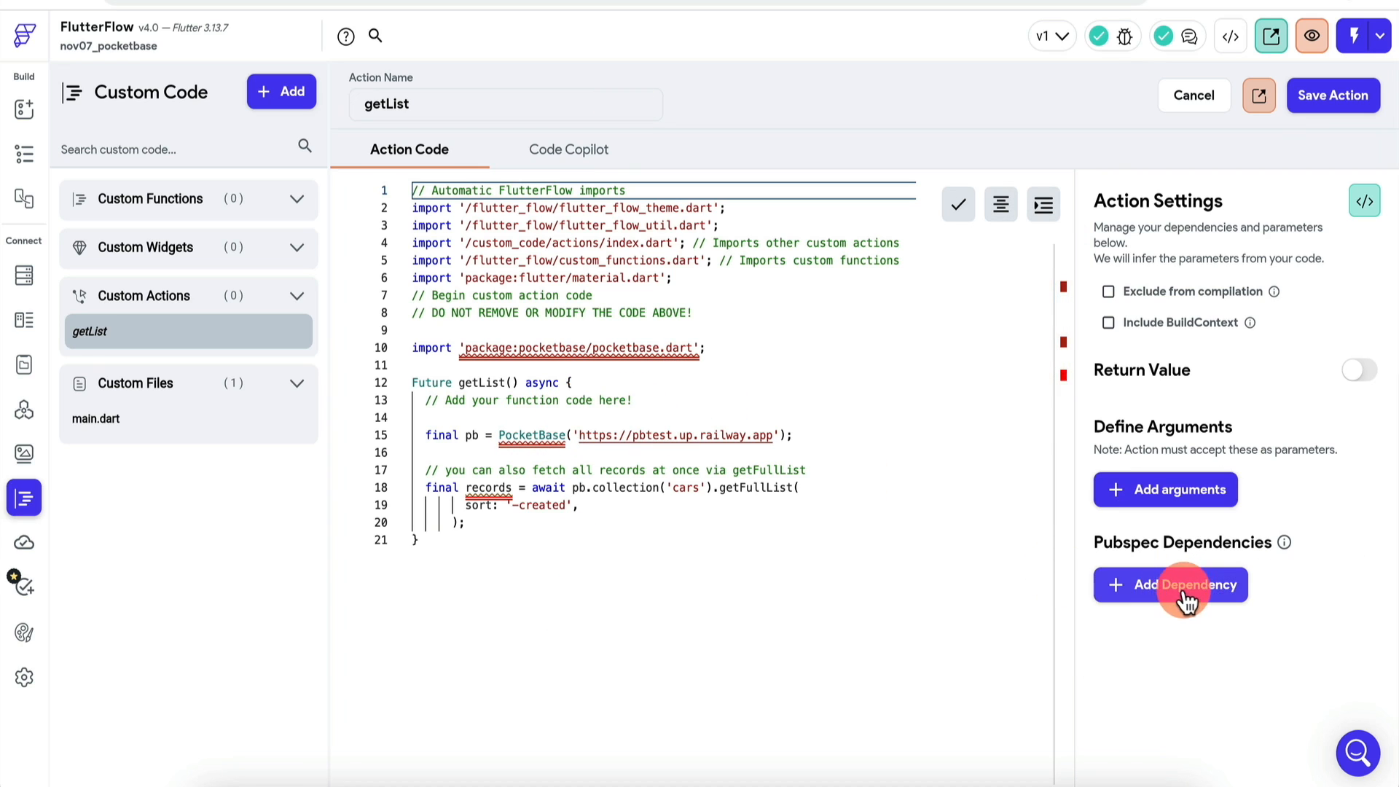
Step: Add the 'pocketbase: ^0.11.0' dependency and switch on the action's Return Value
left_click(1181, 587)
left_click(1195, 634)
key("ctrl+v")
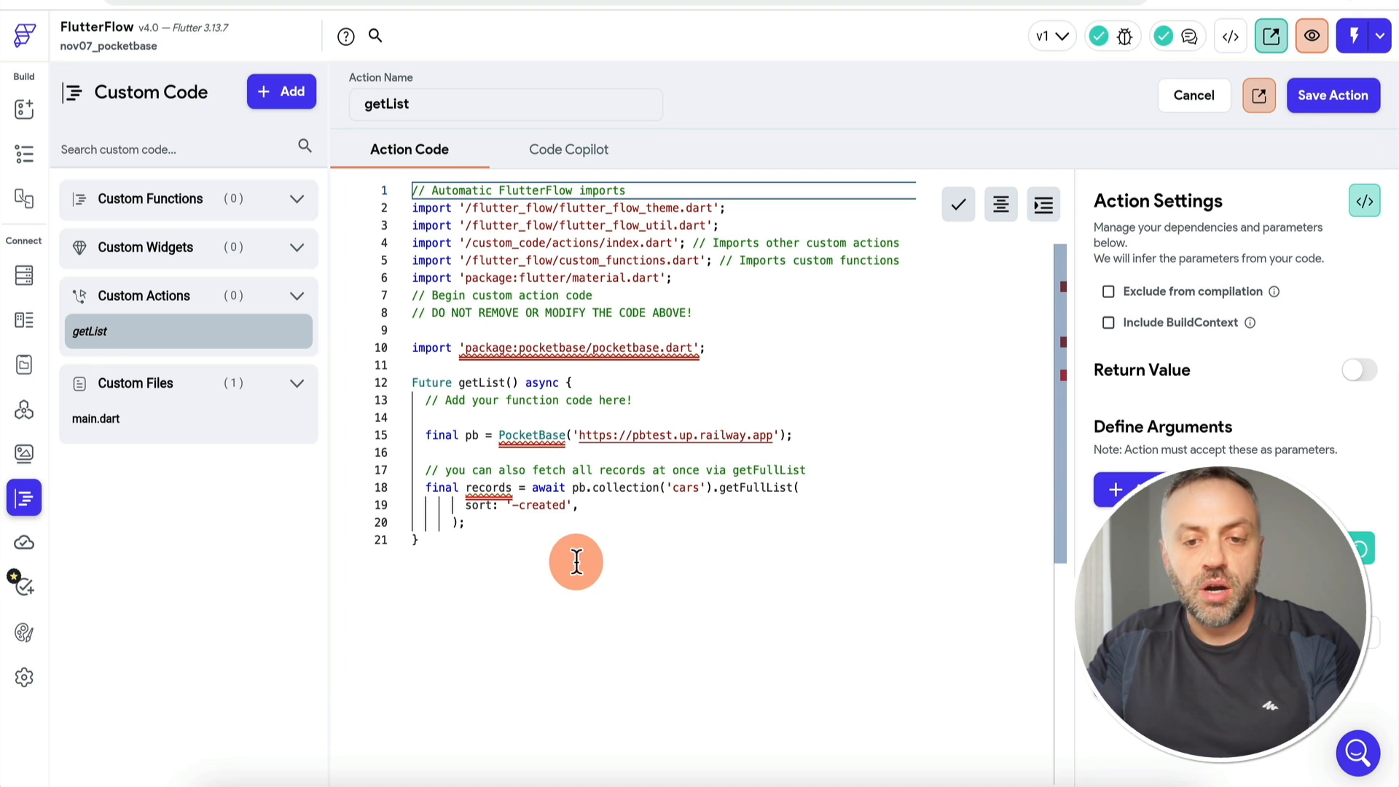
left_click(511, 521)
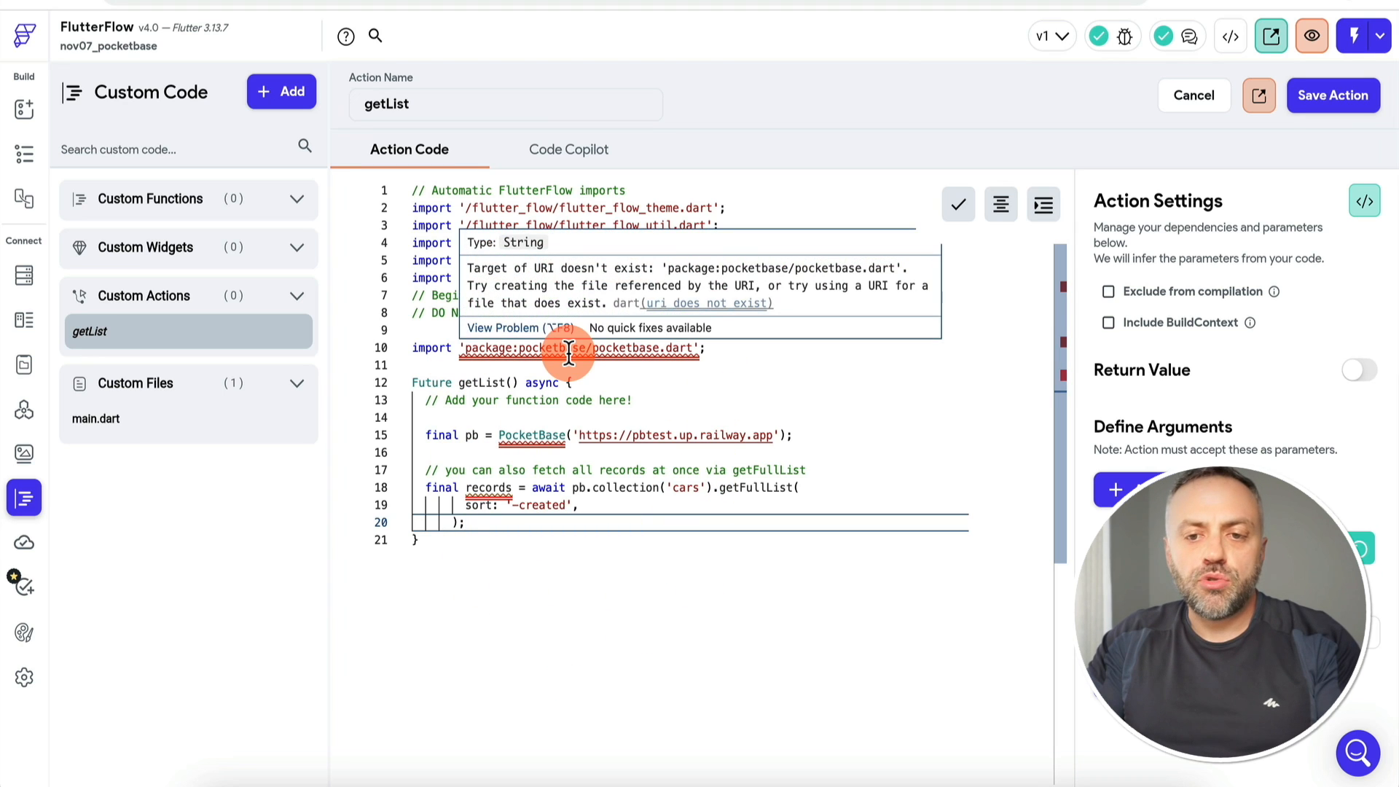
left_click(1361, 371)
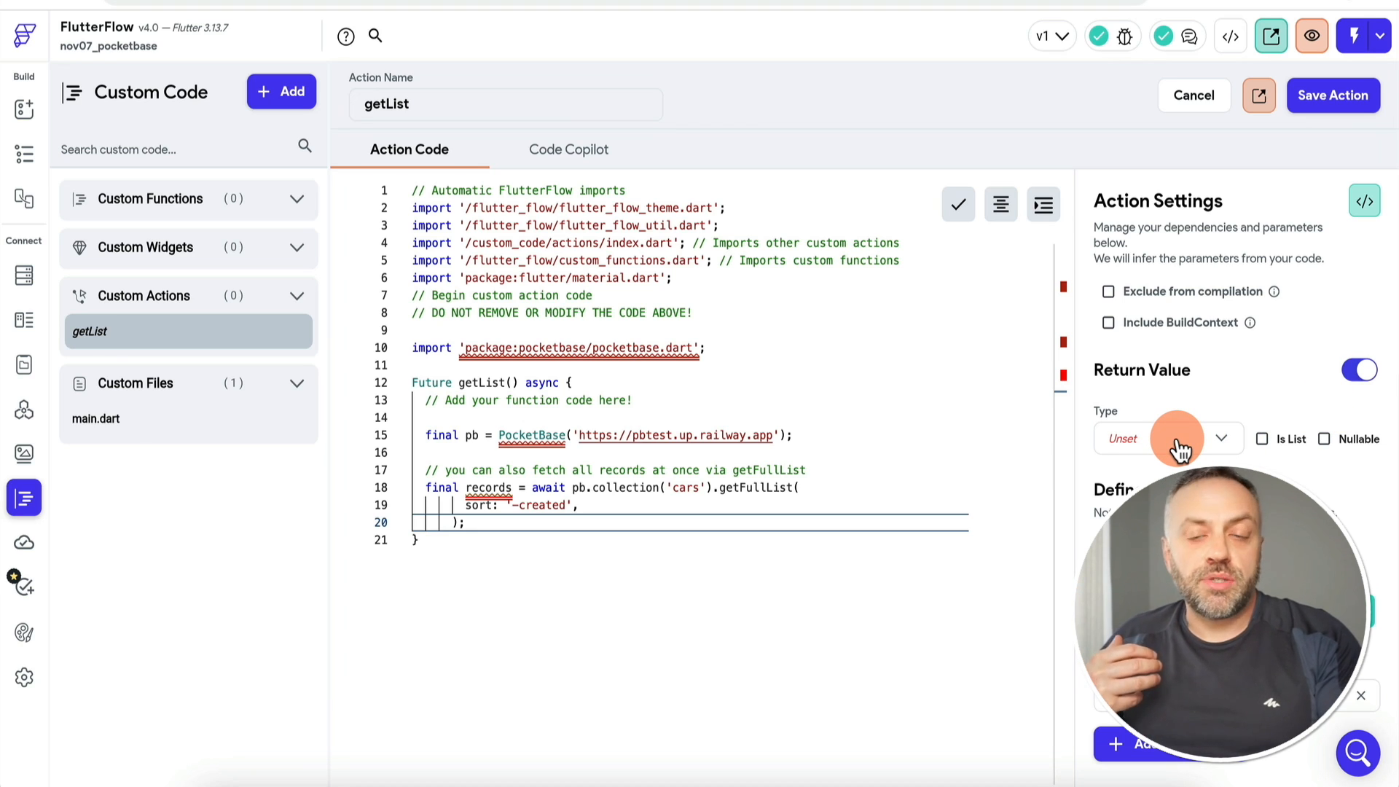
Step: Tick Is List and browse the return types without choosing one
left_click(1258, 446)
left_click(1219, 438)
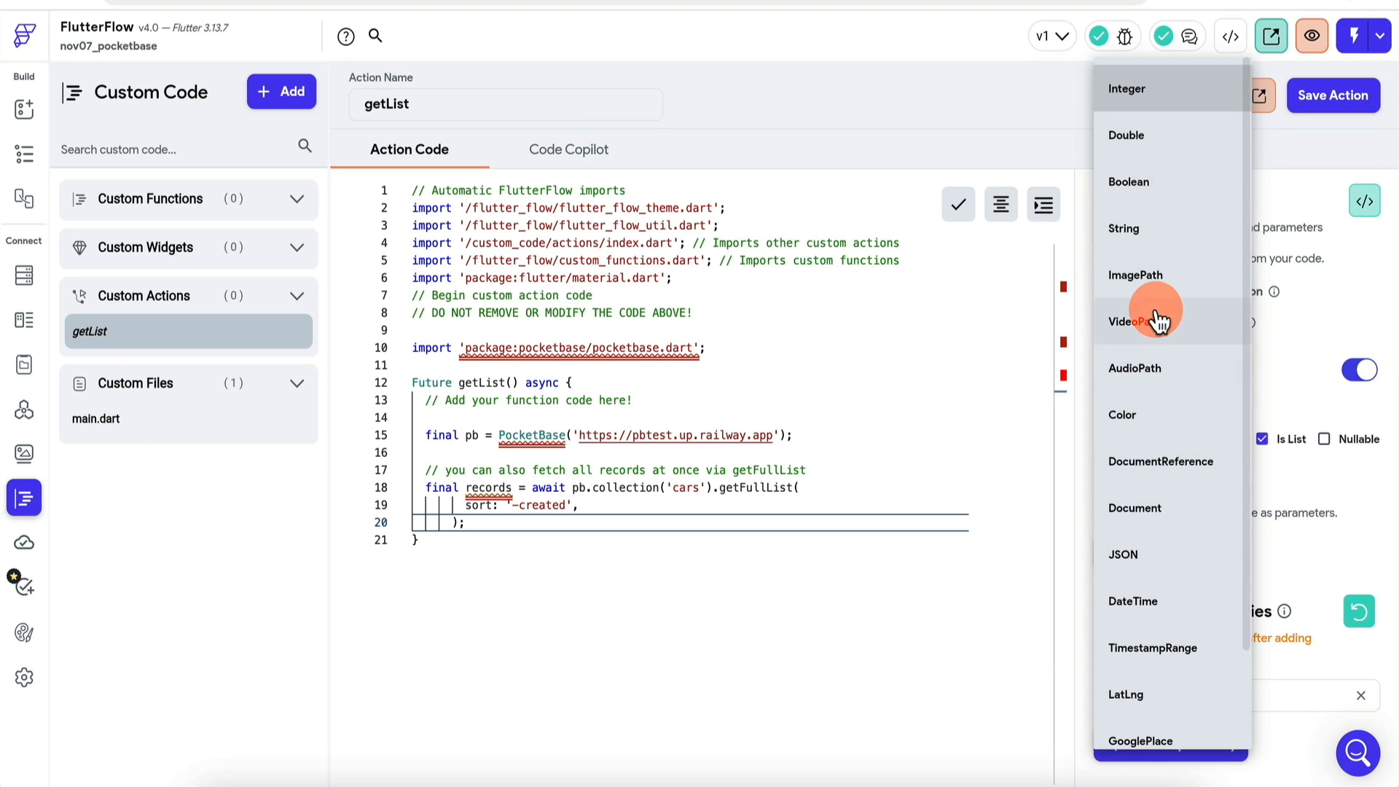
scroll(1156, 314, "down", 1)
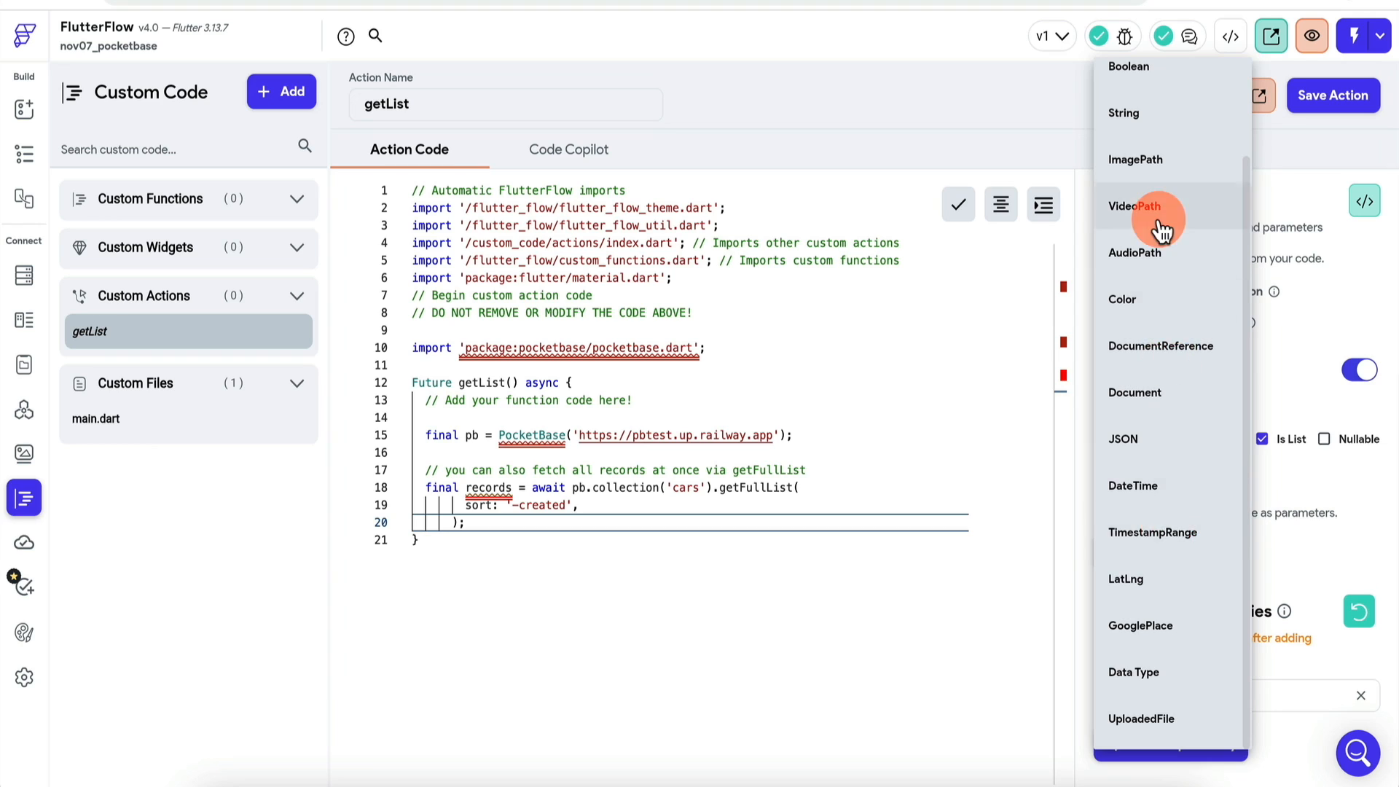
scroll(1157, 167, "up", 1)
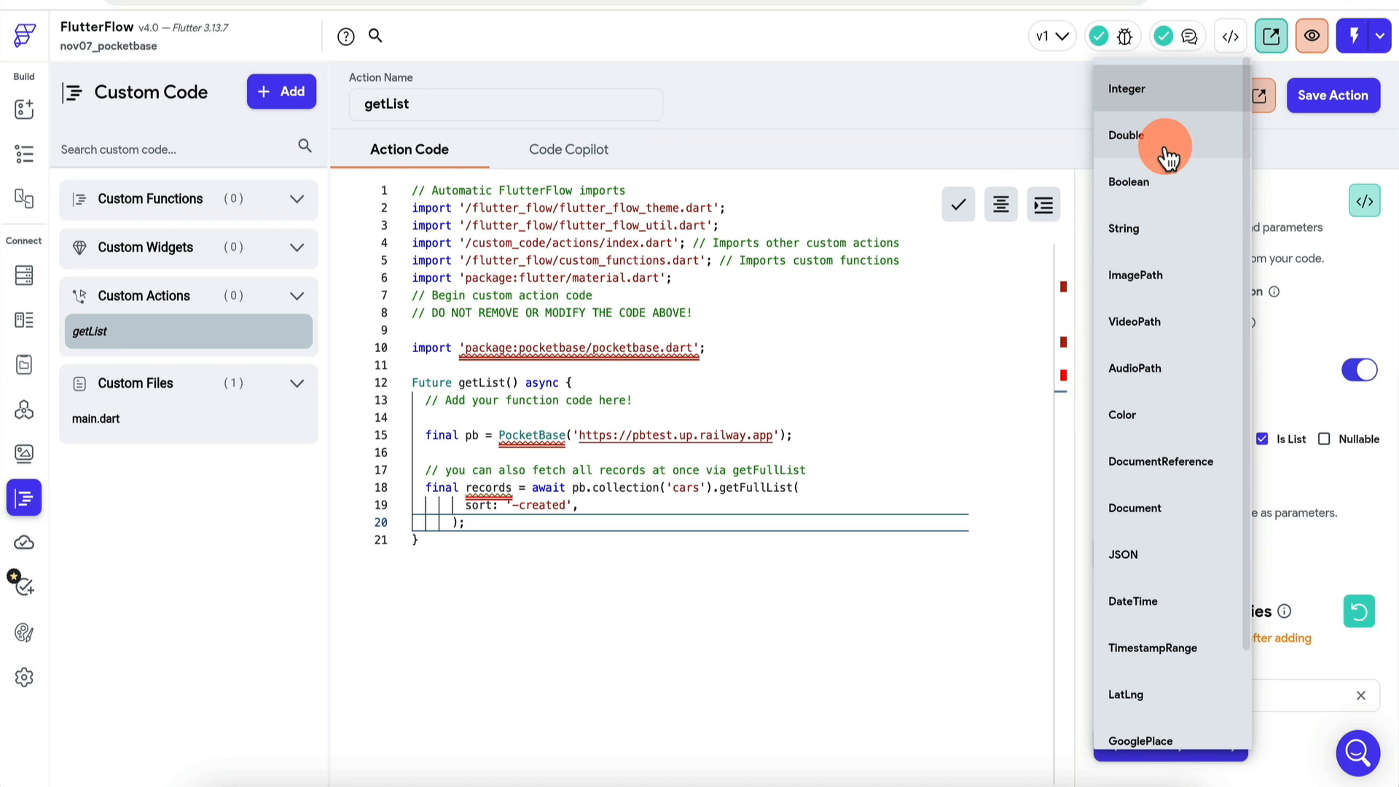
left_click(1310, 320)
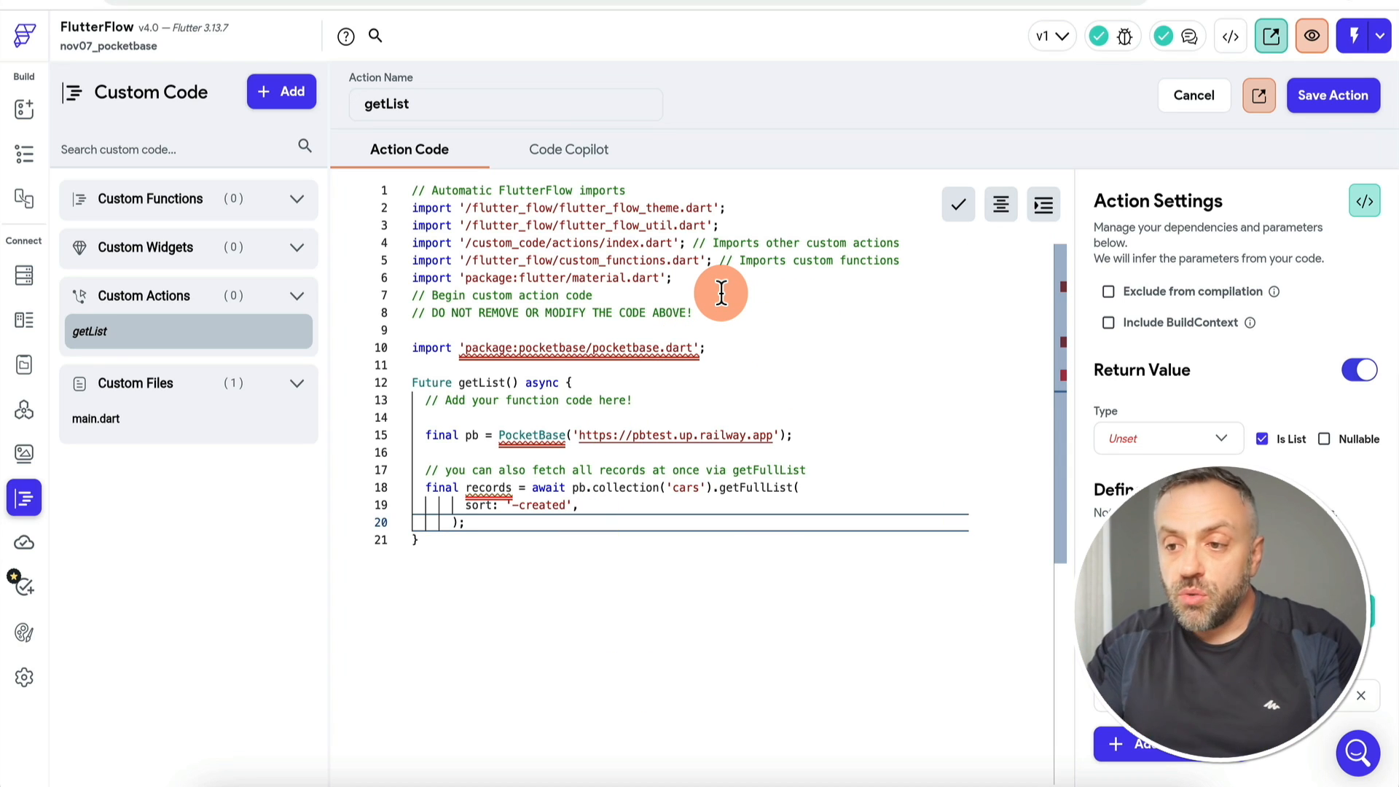
Step: Save the getList custom action, confirming with Yes
left_click(1324, 95)
left_click(852, 344)
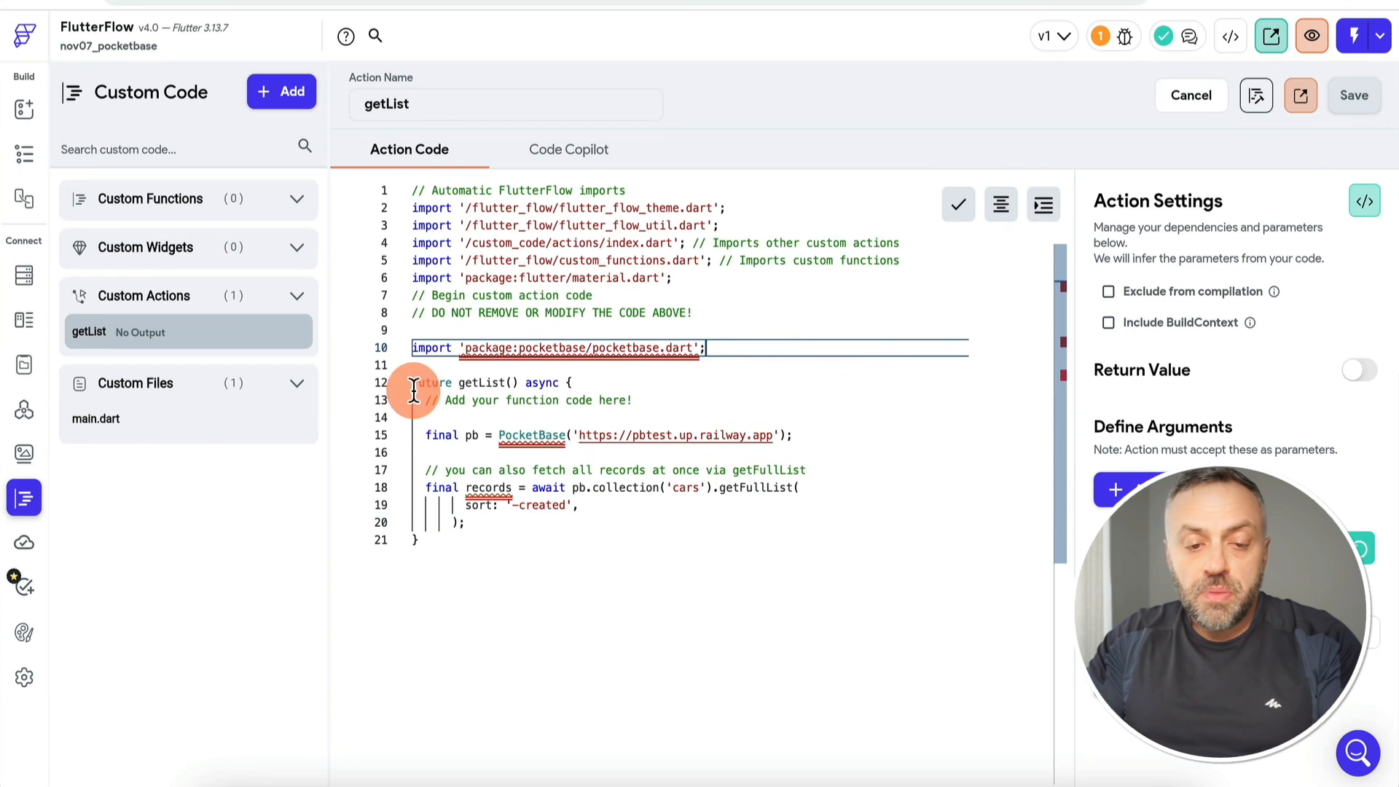
left_click(27, 328)
Step: Create a new data type named CarType
left_click(297, 91)
left_click(599, 426)
type("CarType")
left_click(878, 465)
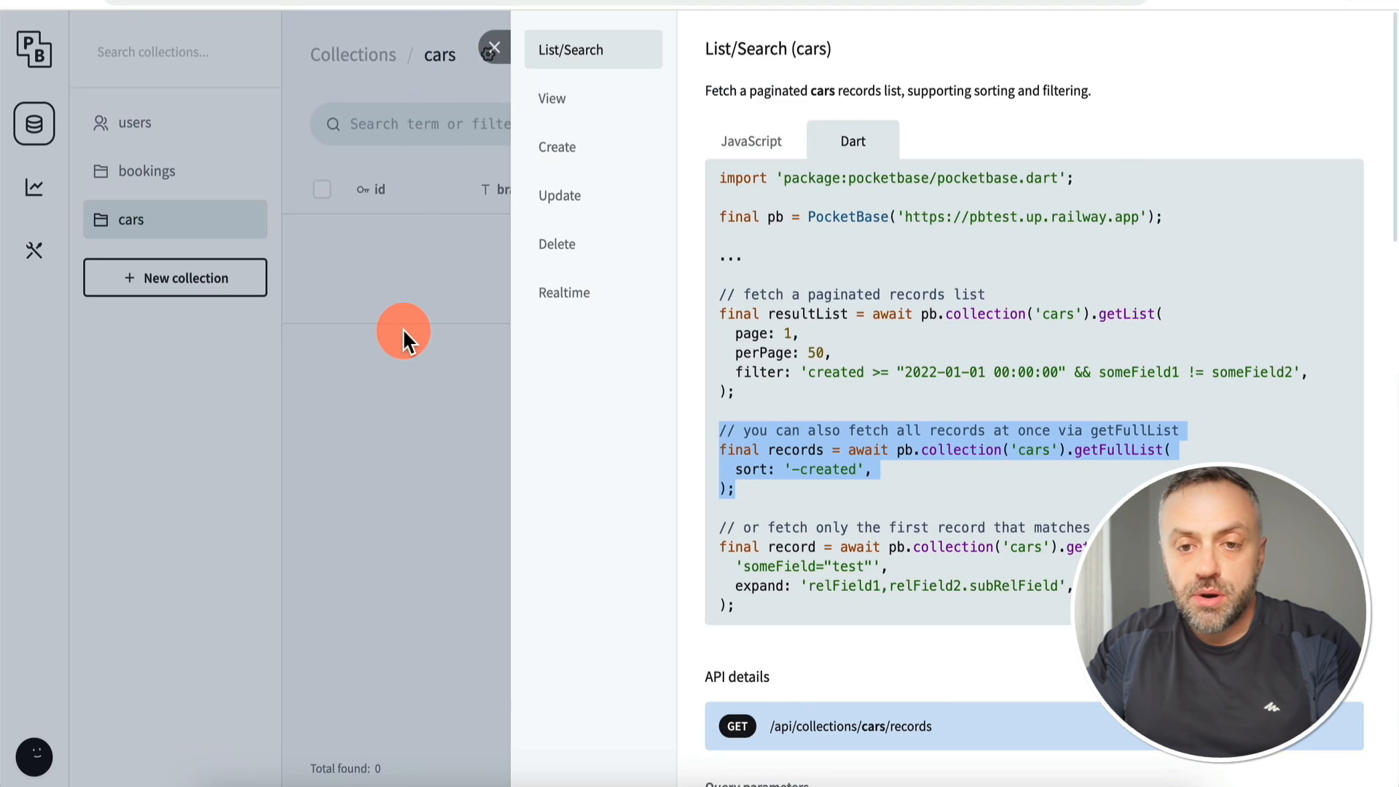
Step: Close PocketBase's API preview and view the cars collection's field settings
left_click(404, 334)
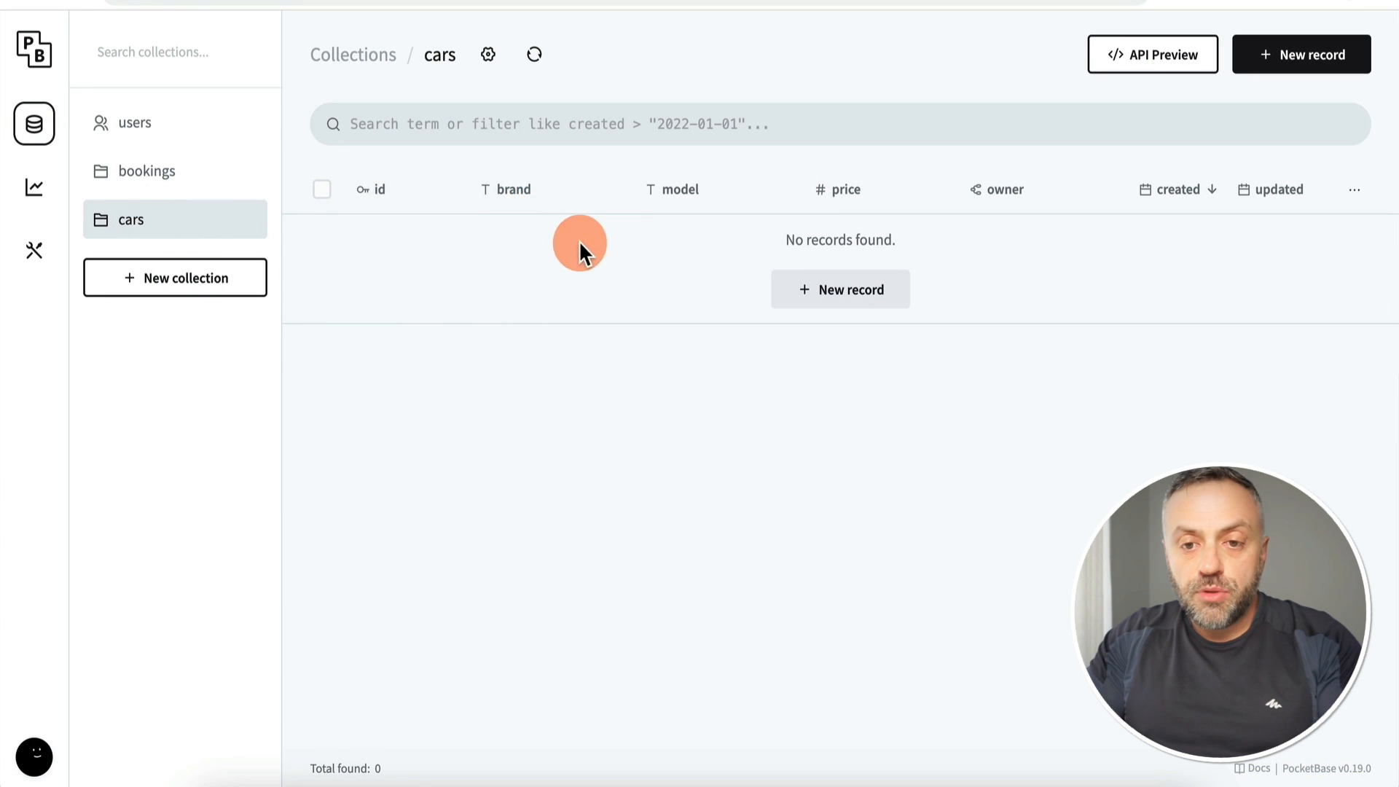
left_click(487, 55)
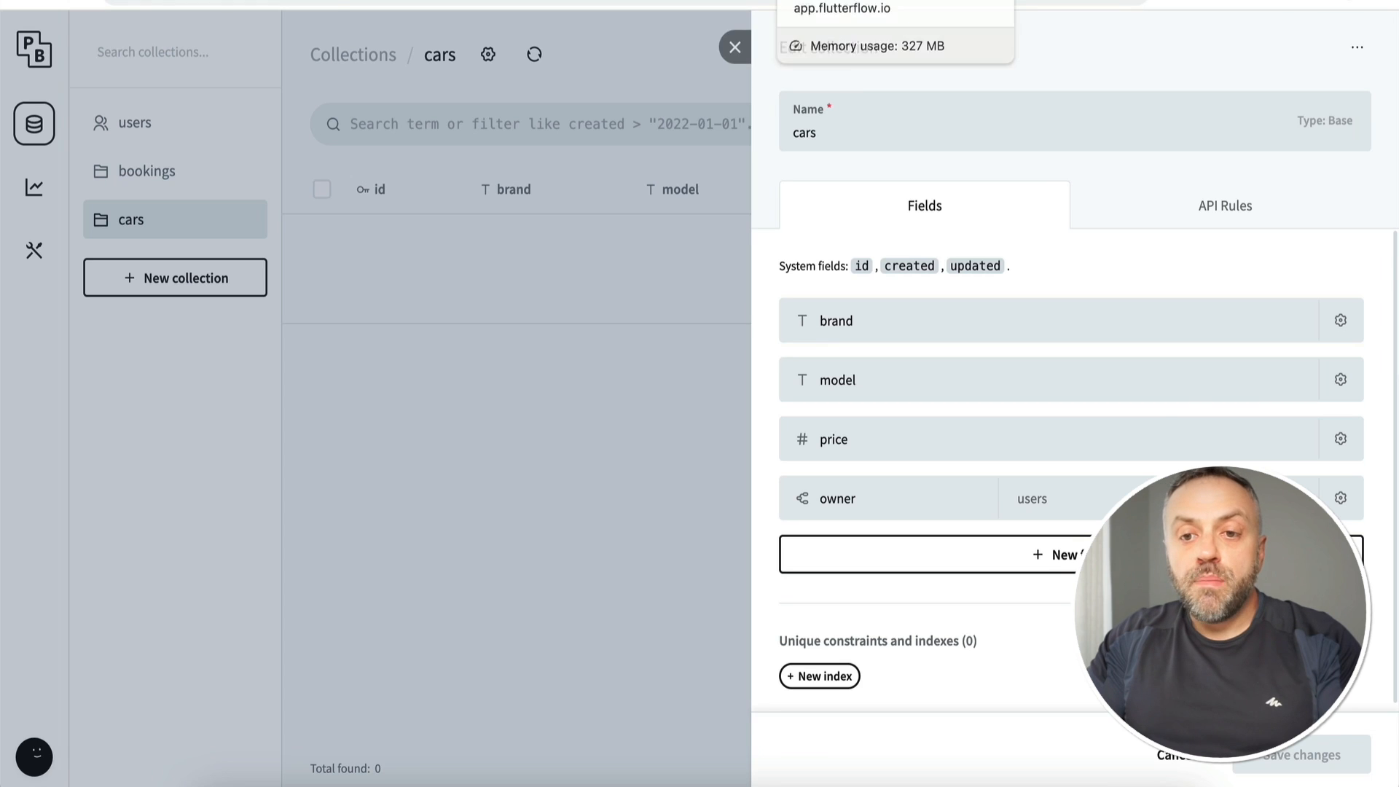
left_click(849, 0)
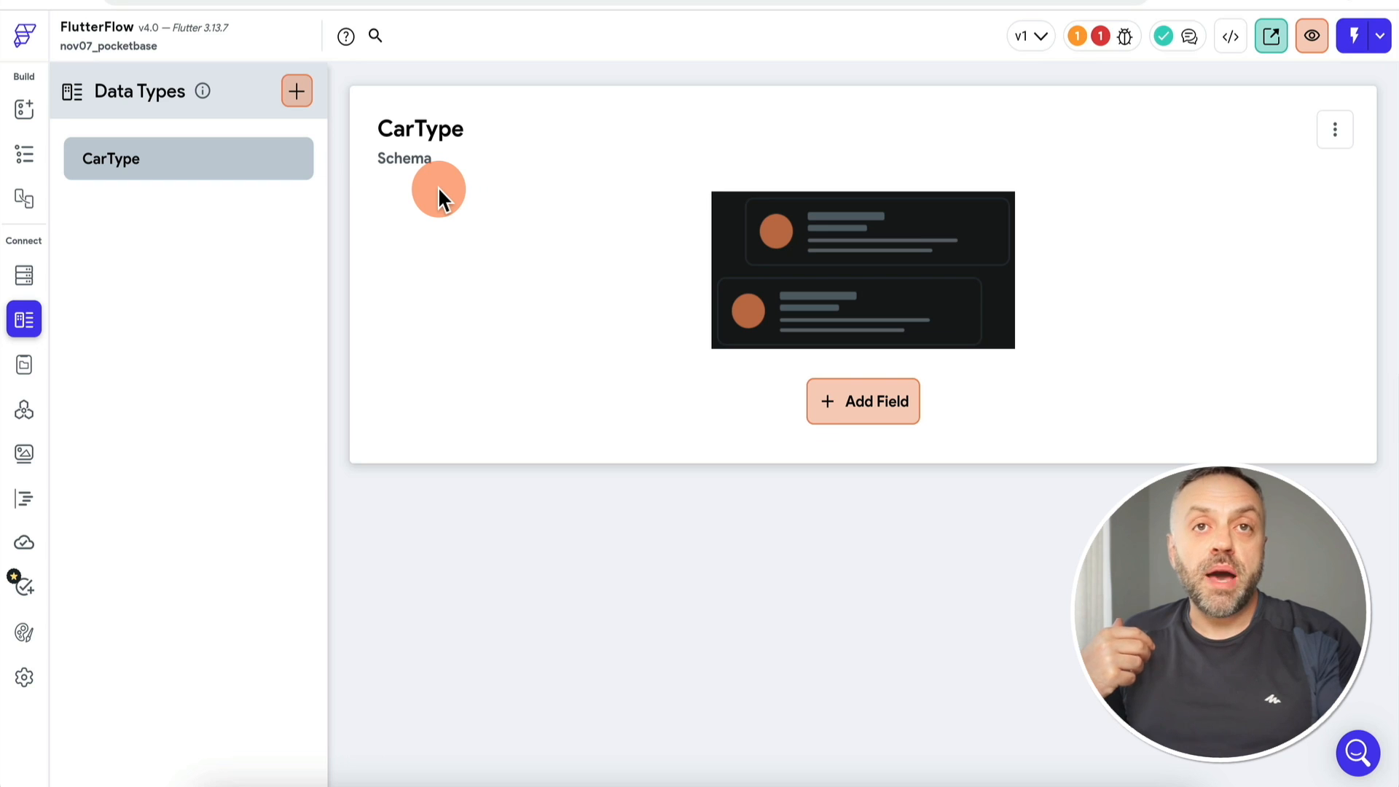
Step: Add brand and model fields and an Integer price field to CarType
left_click(846, 400)
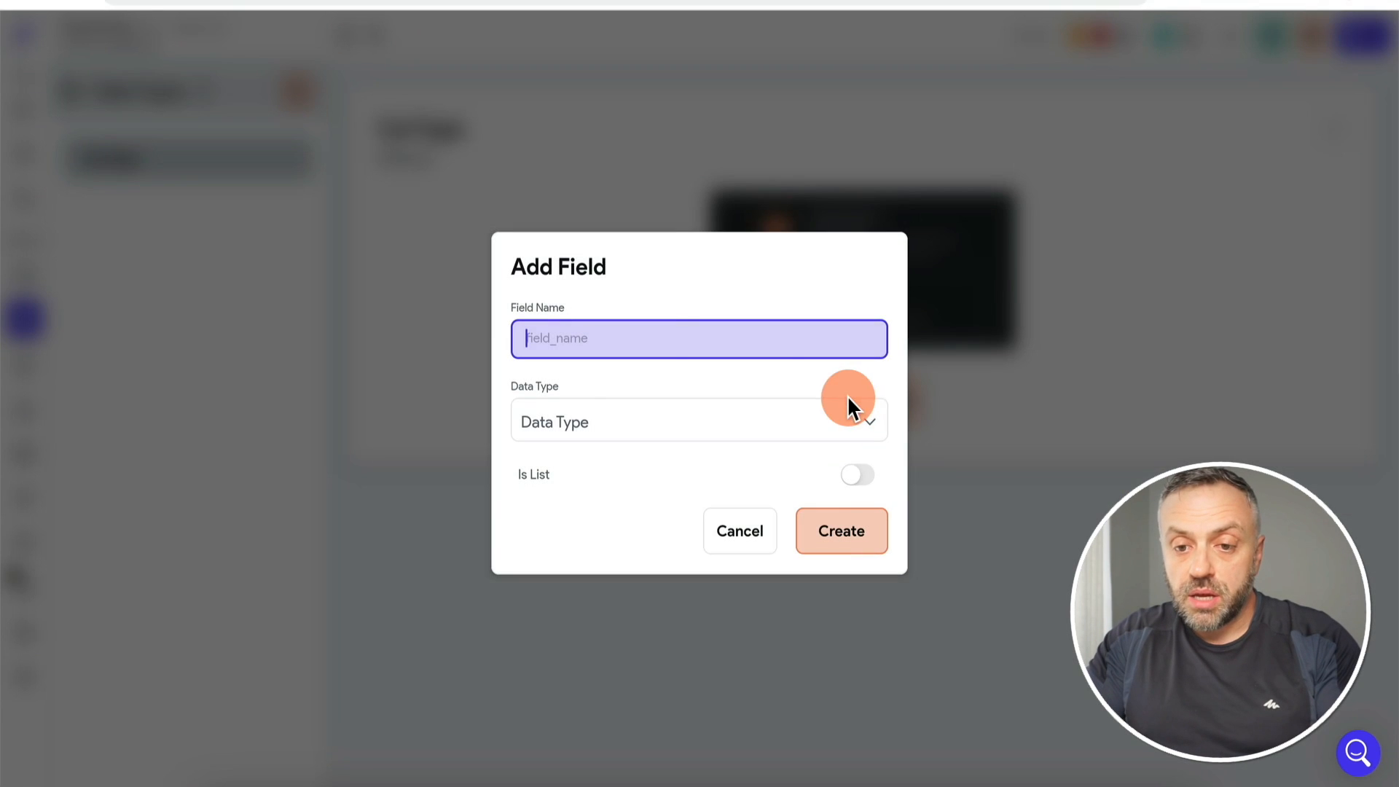
left_click(839, 319)
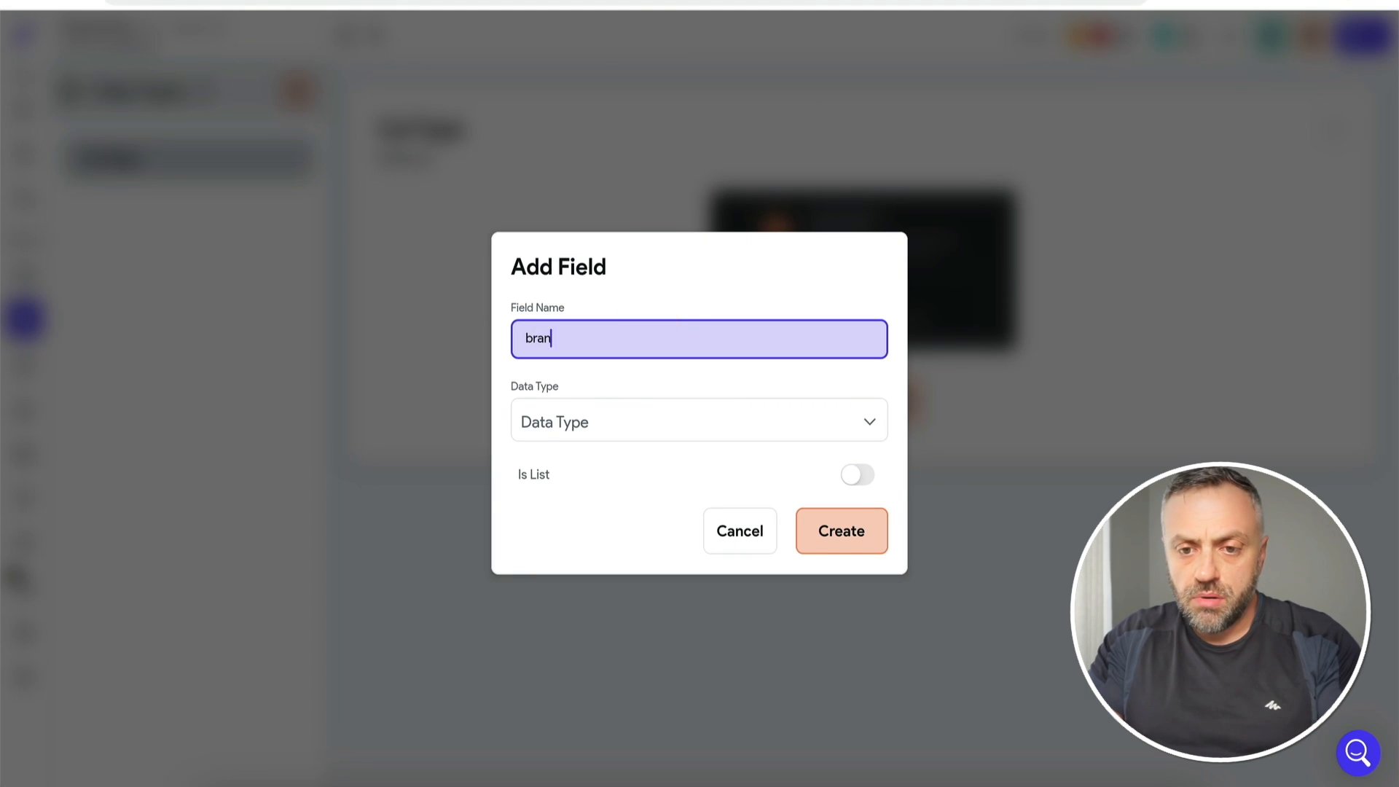
type("d")
left_click(593, 431)
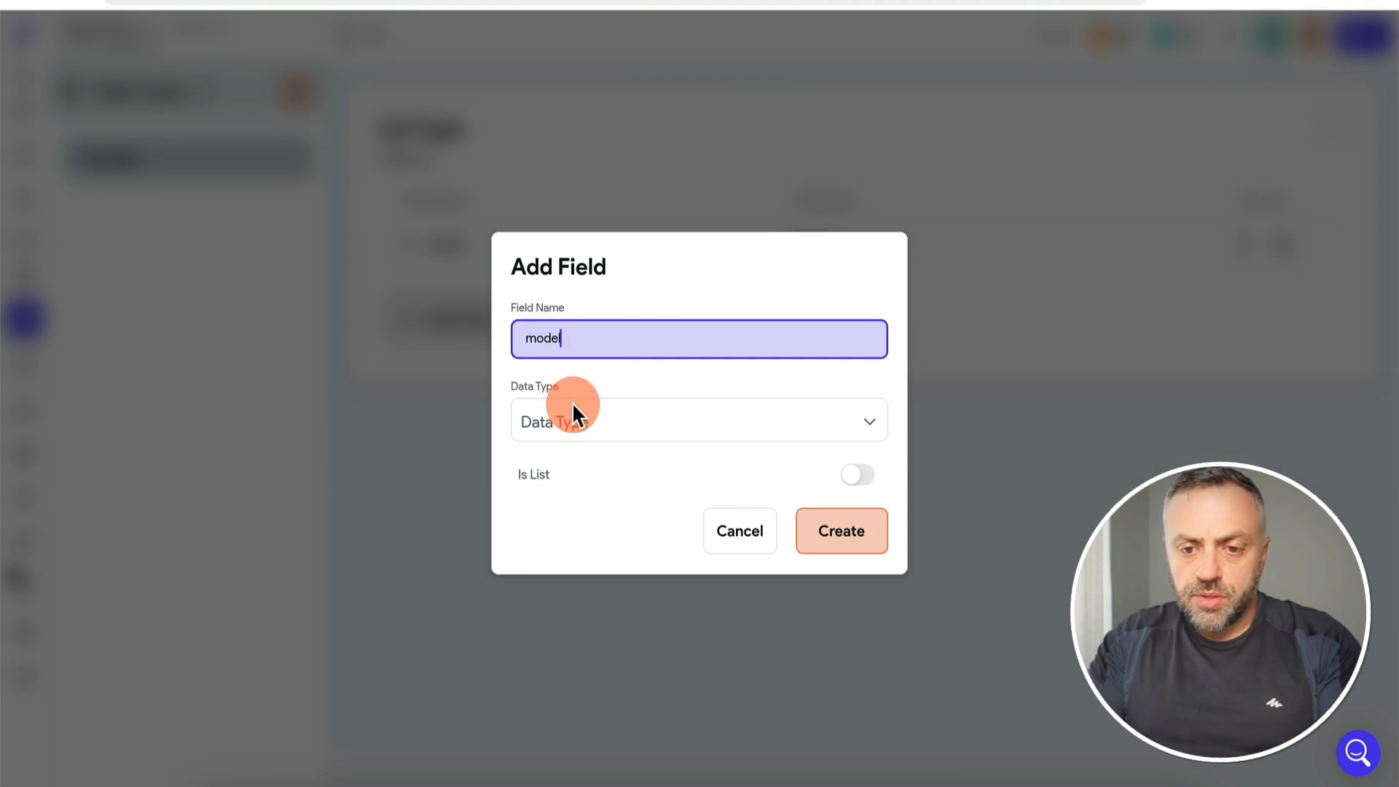
left_click(575, 433)
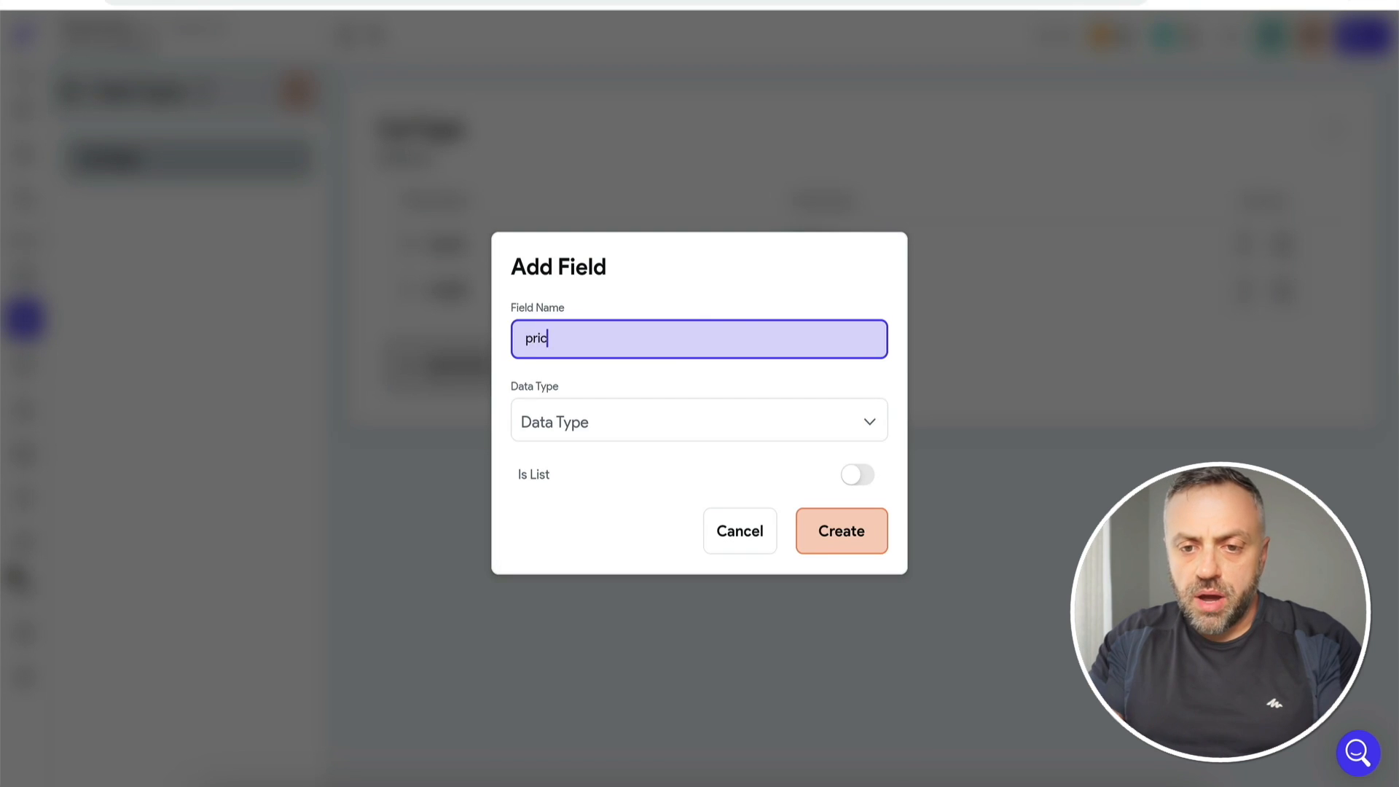
type("e")
left_click(655, 427)
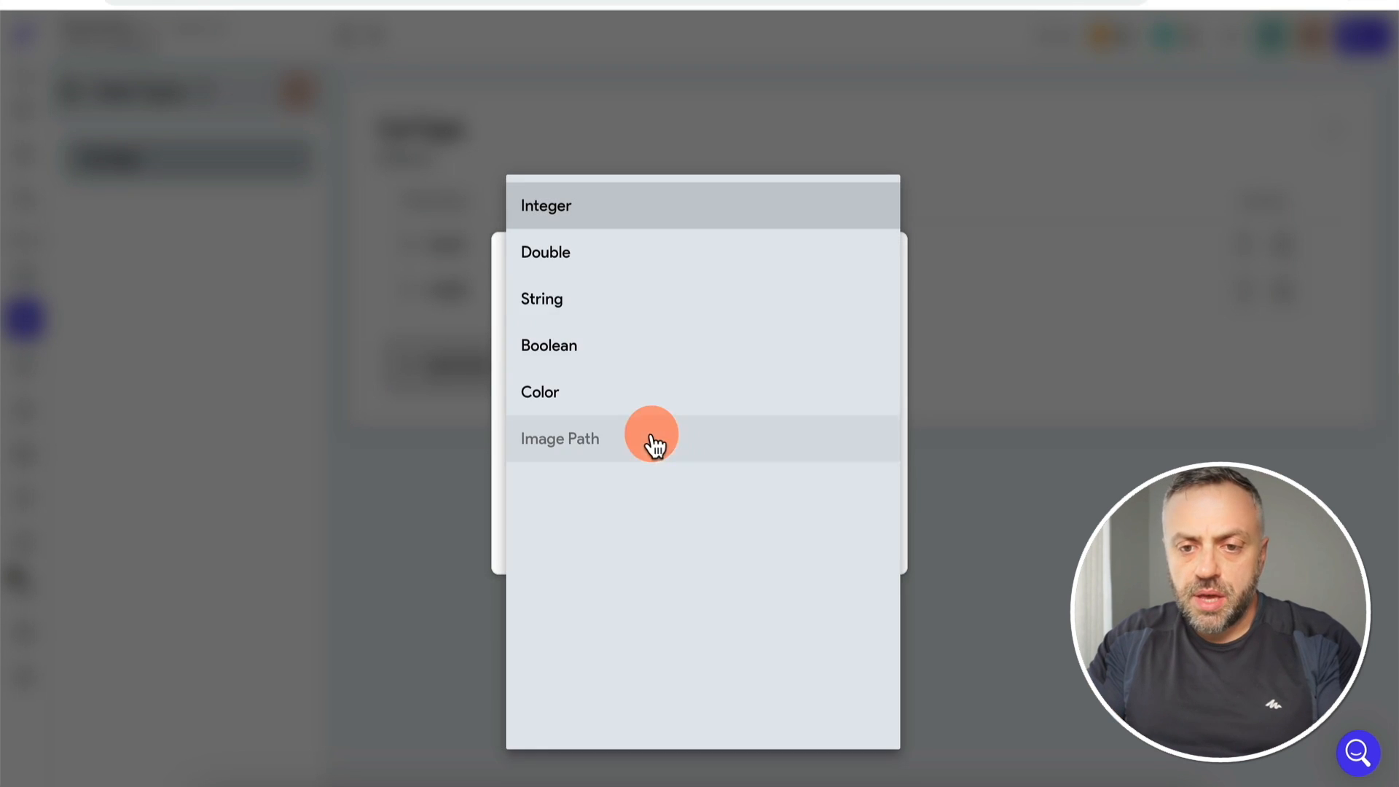
left_click(617, 223)
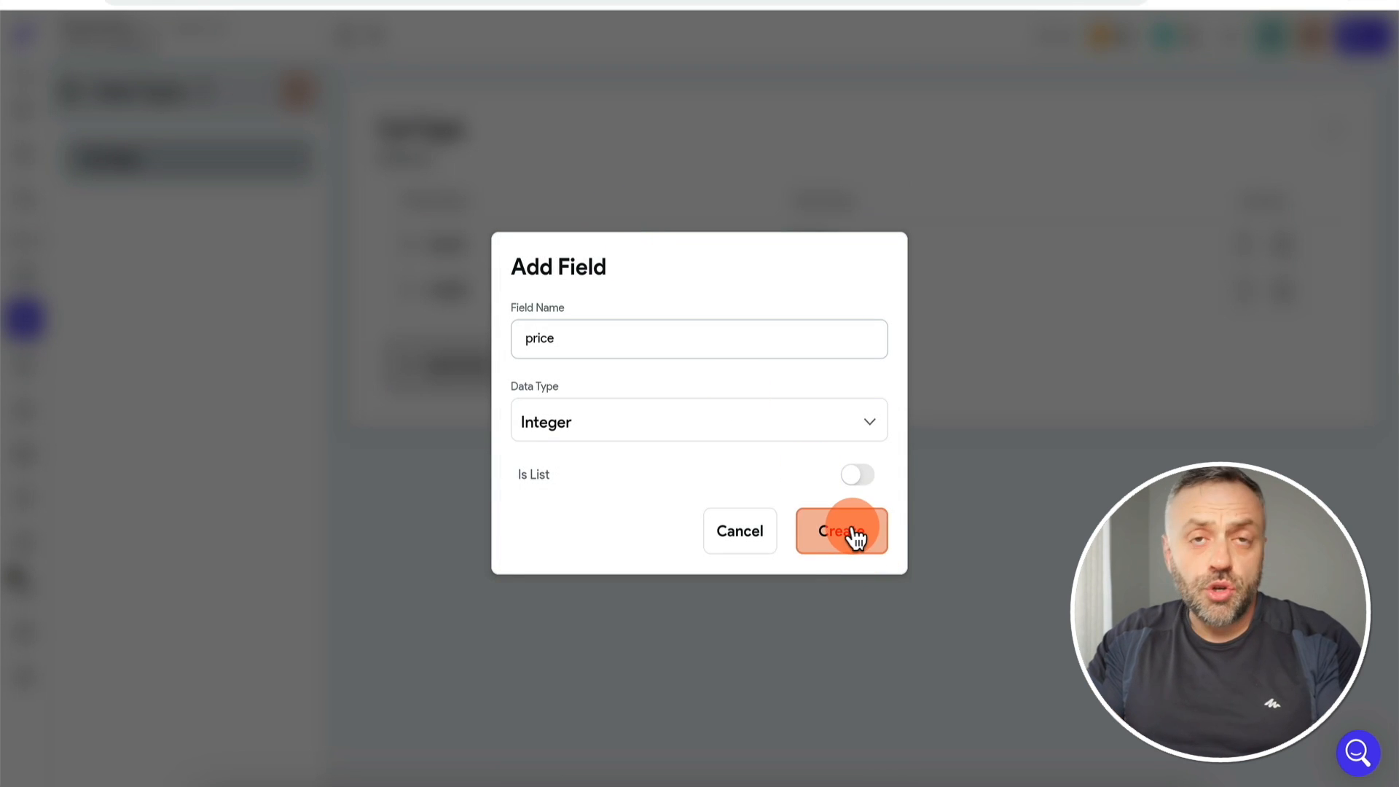
left_click(854, 538)
Step: Add an owner String field to CarType, then delete it
left_click(470, 421)
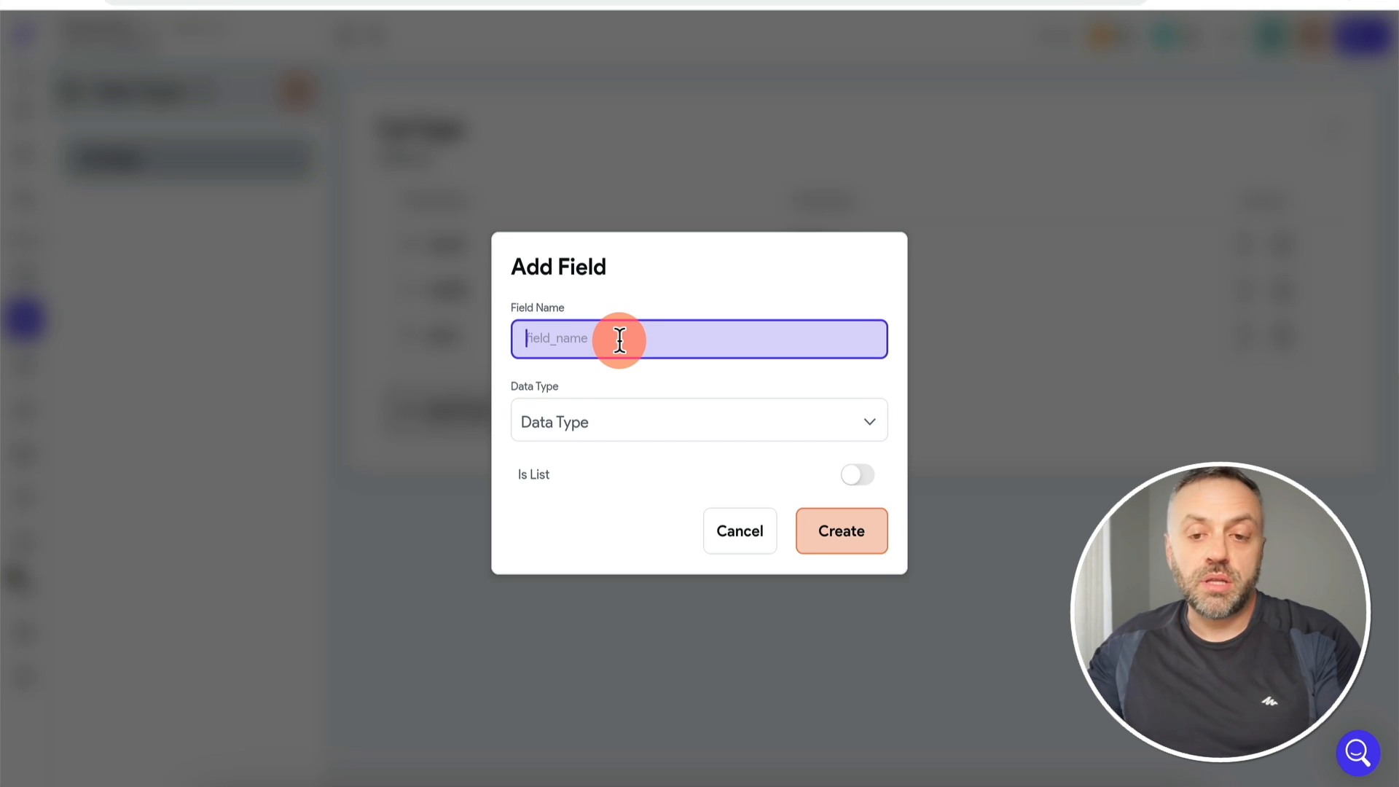
type("owner")
left_click(613, 429)
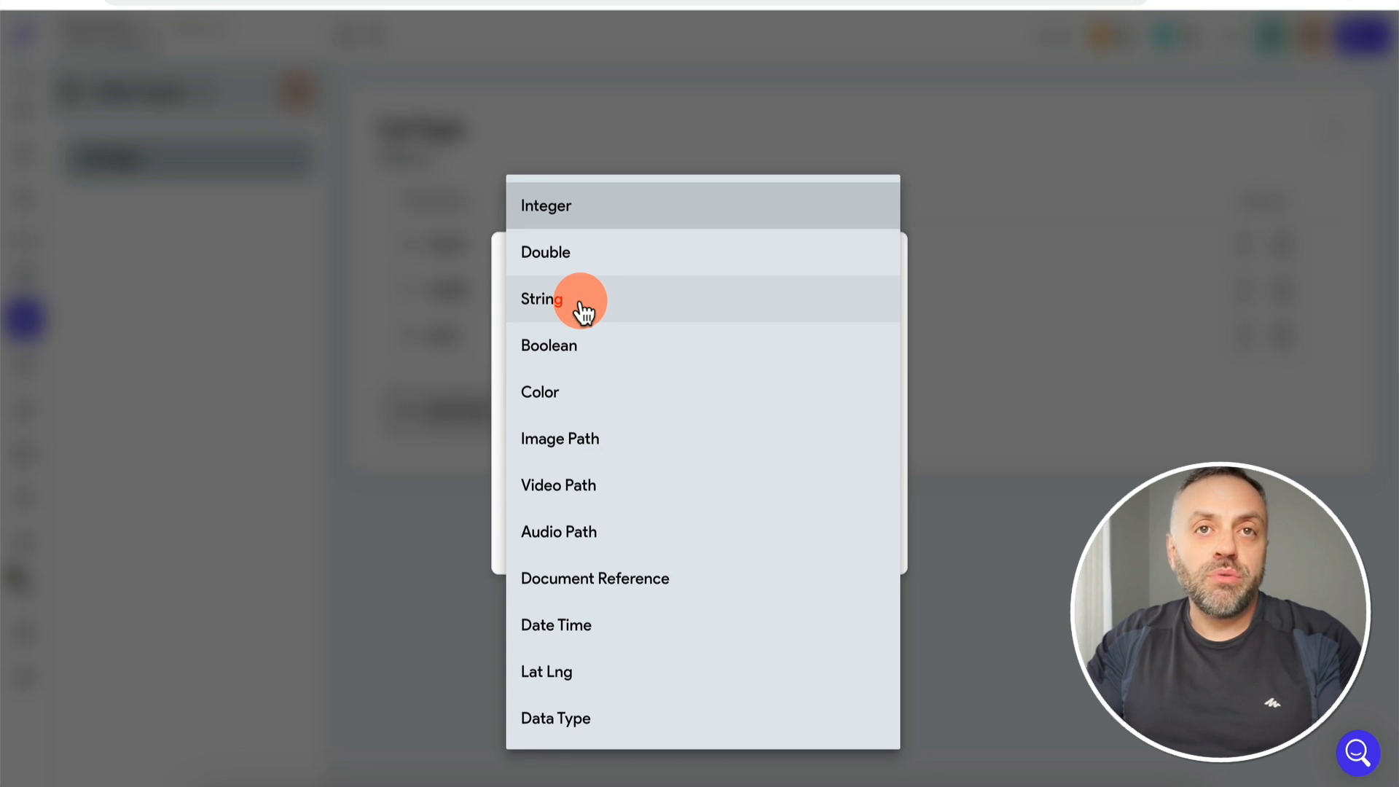
left_click(584, 312)
left_click(842, 530)
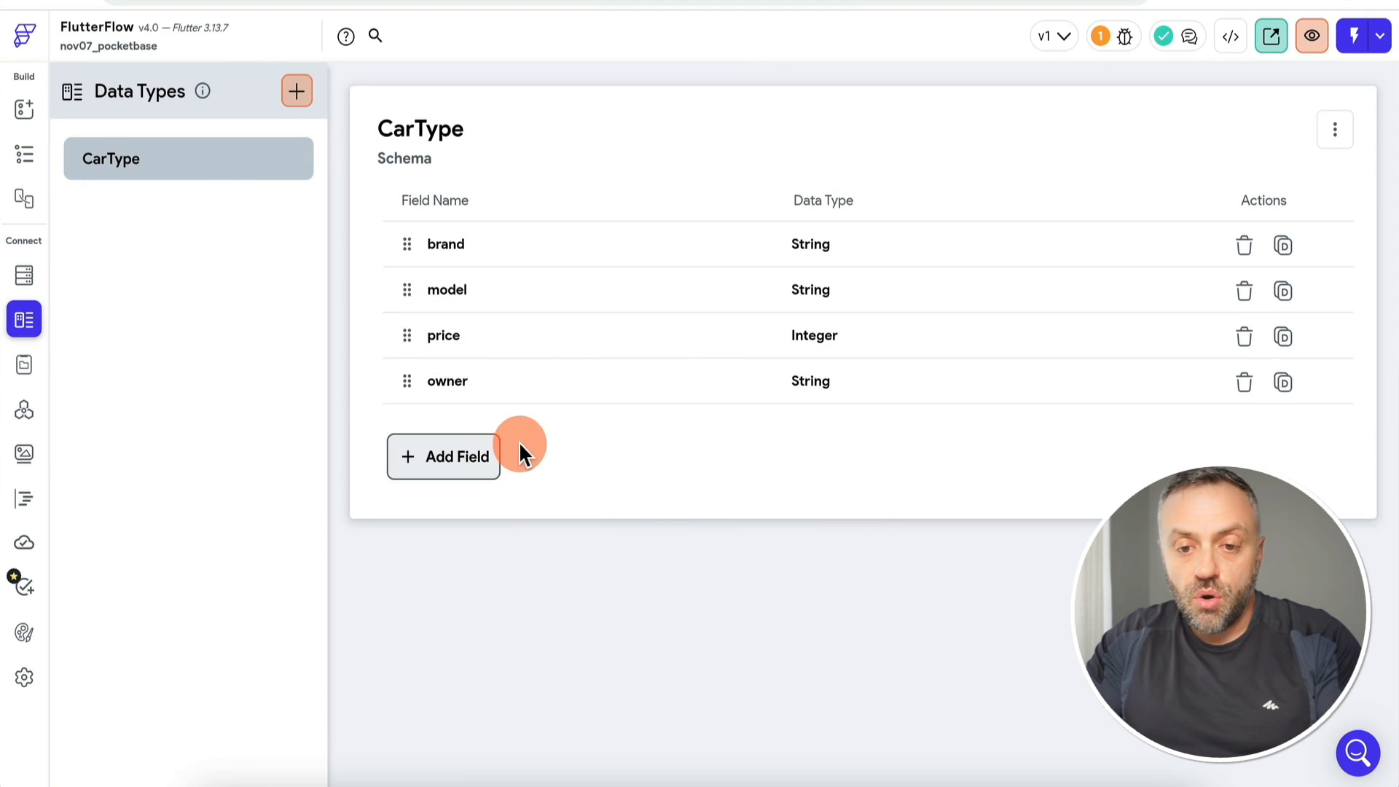
left_click(1246, 381)
left_click(816, 446)
Step: Add an ownerName String field to CarType
left_click(486, 398)
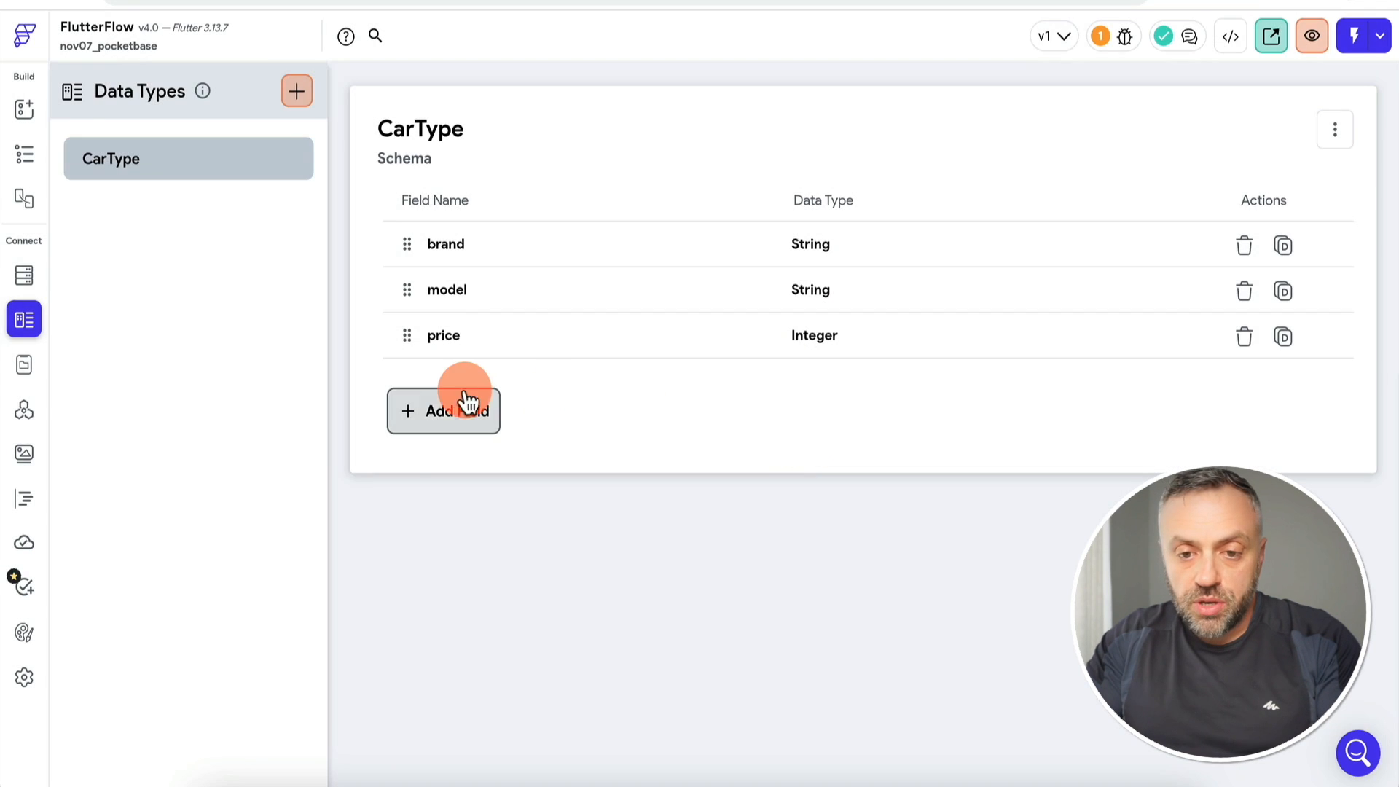
left_click(590, 336)
type("ownerName")
left_click(605, 422)
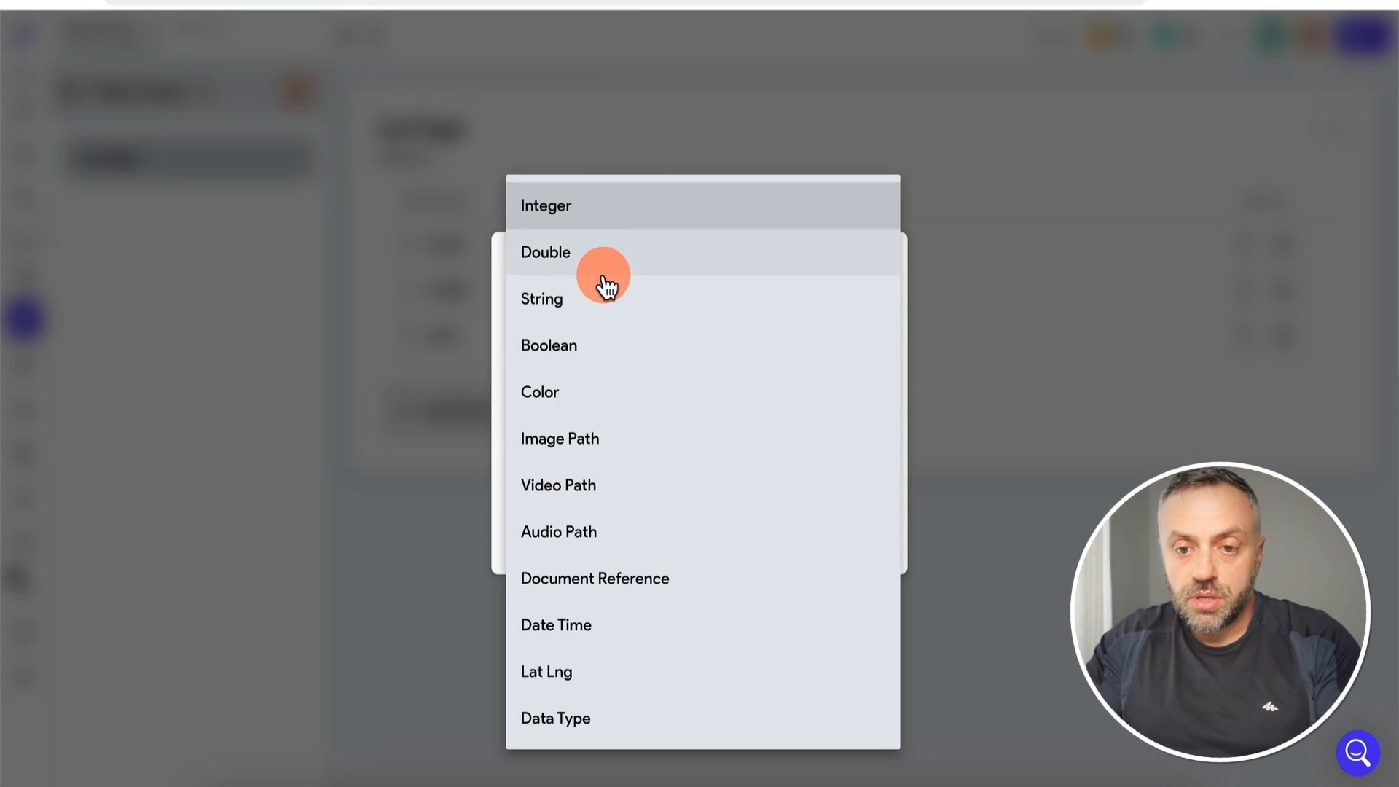
left_click(601, 297)
left_click(842, 535)
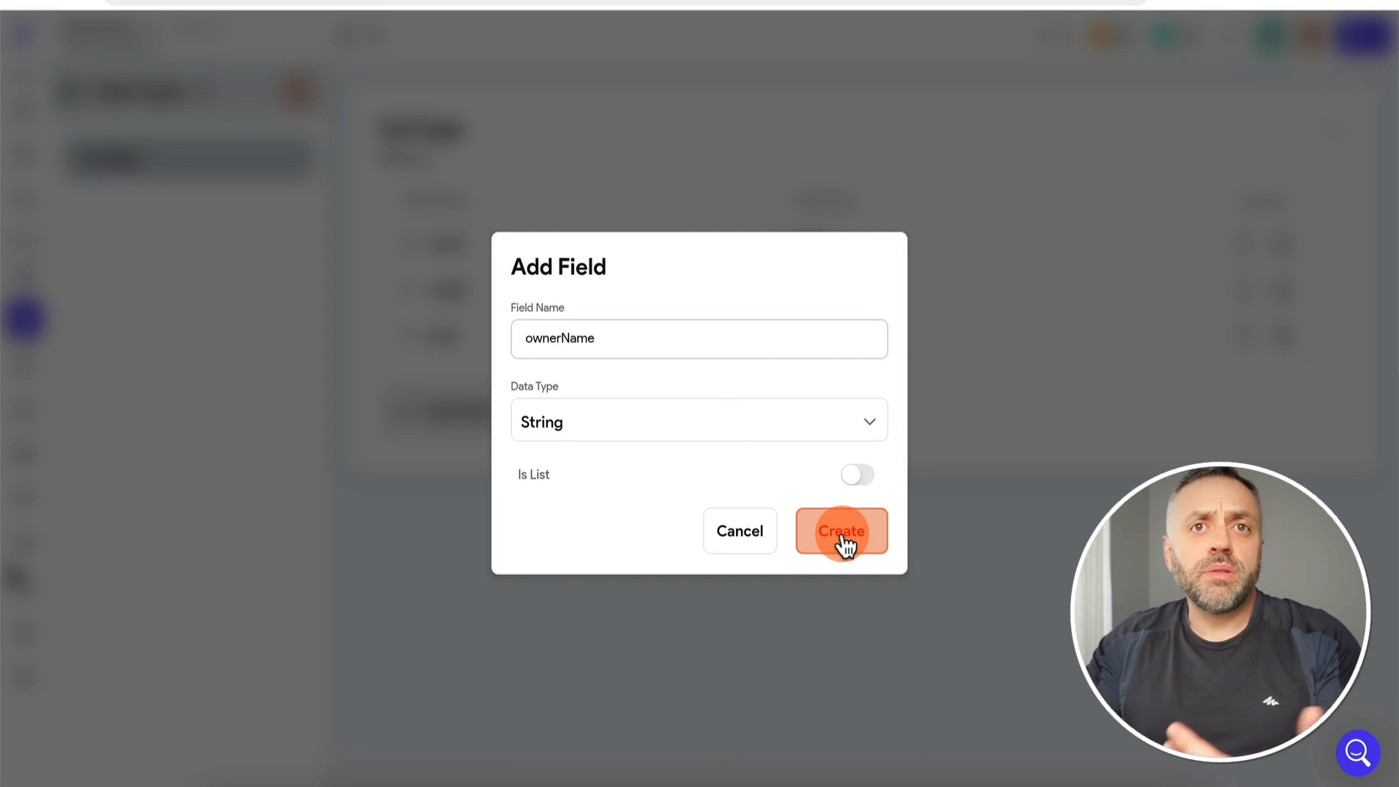
left_click(843, 538)
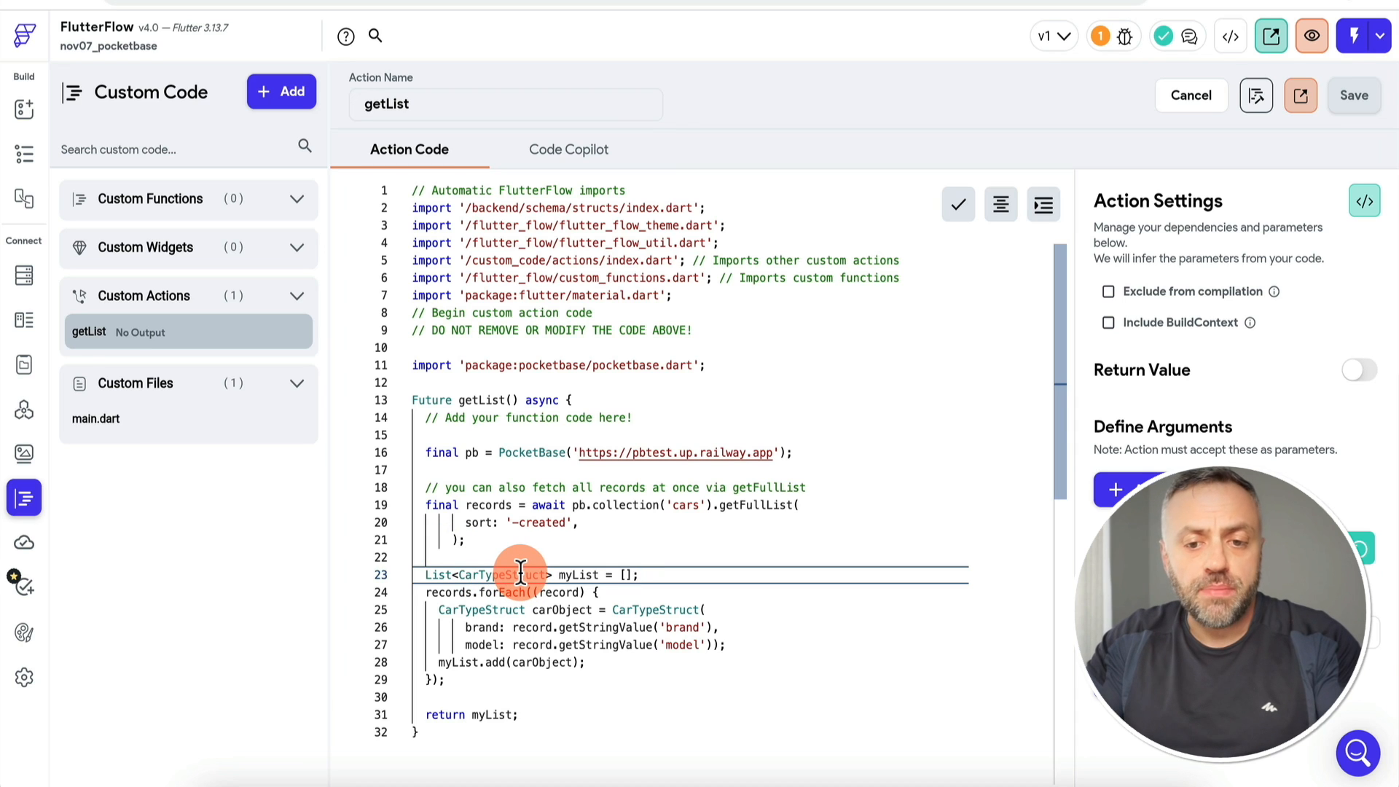
Step: Turn on getList's return value as a list of the CarType custom data type
mouse_move(739, 500)
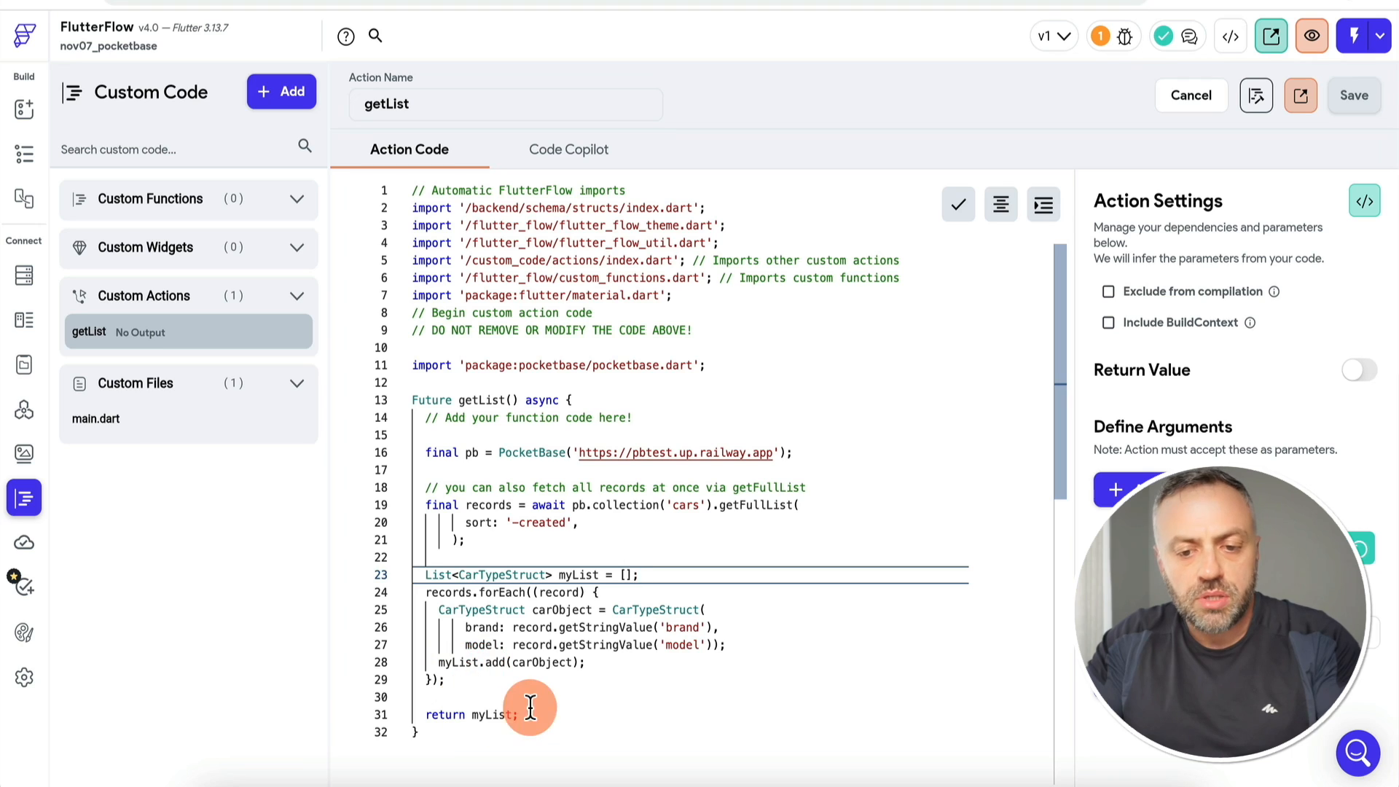
left_click(1361, 369)
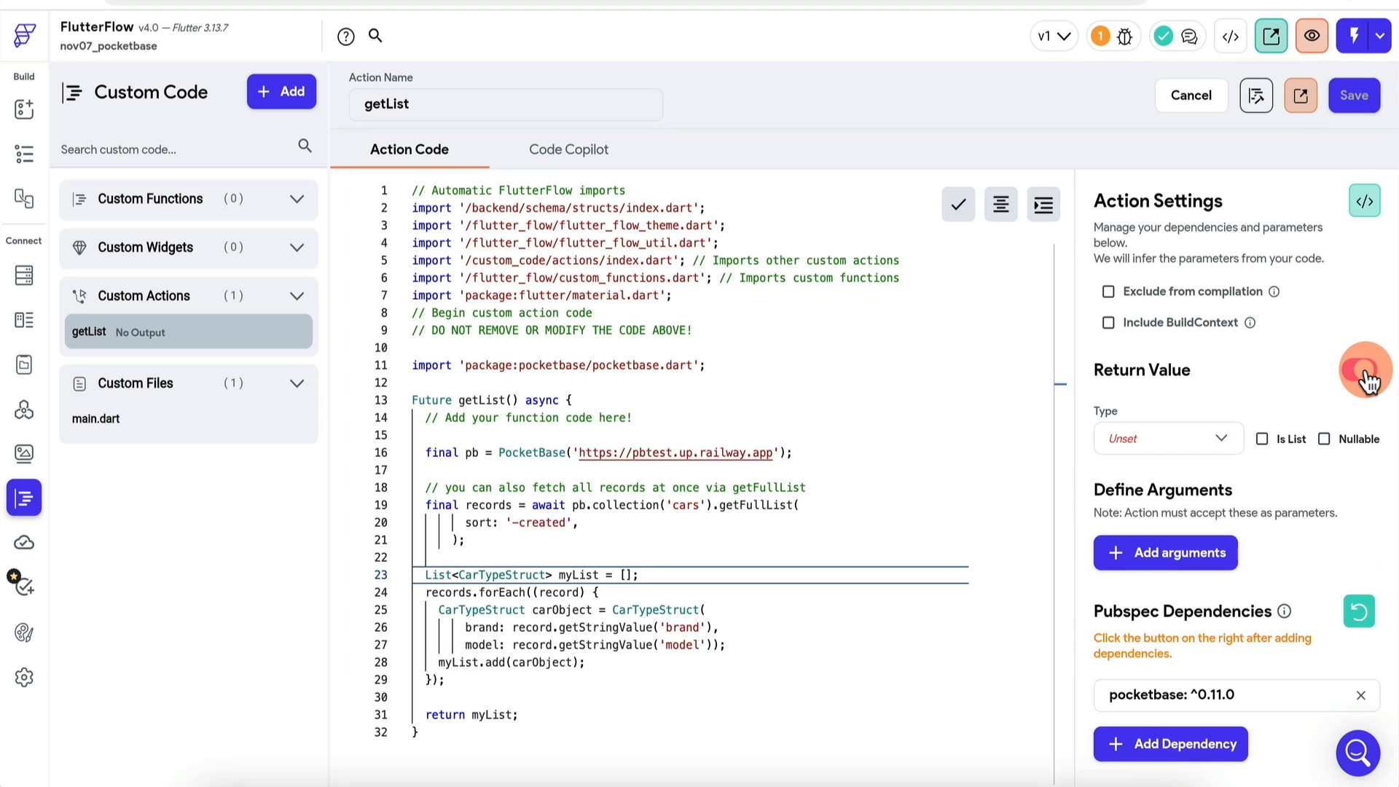
left_click(1261, 439)
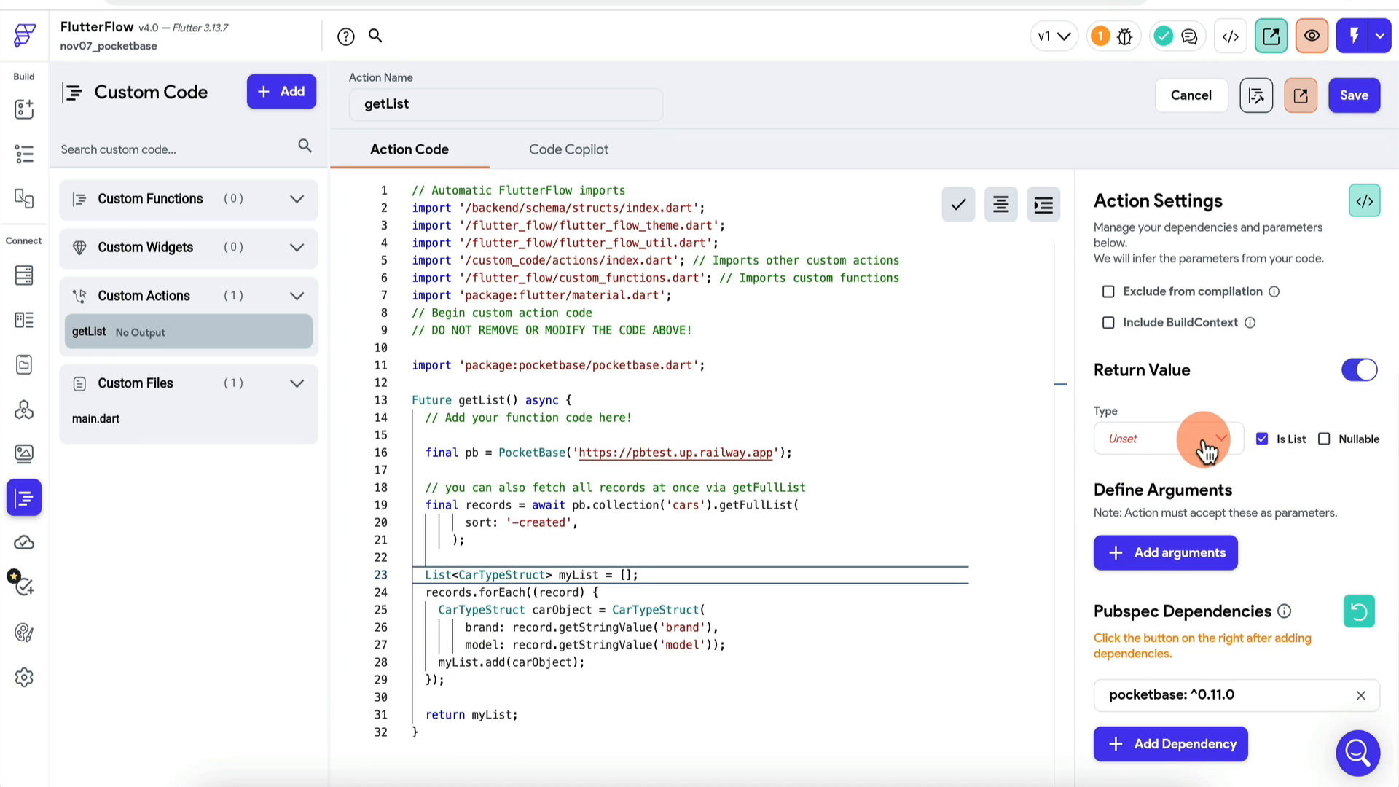
left_click(1199, 452)
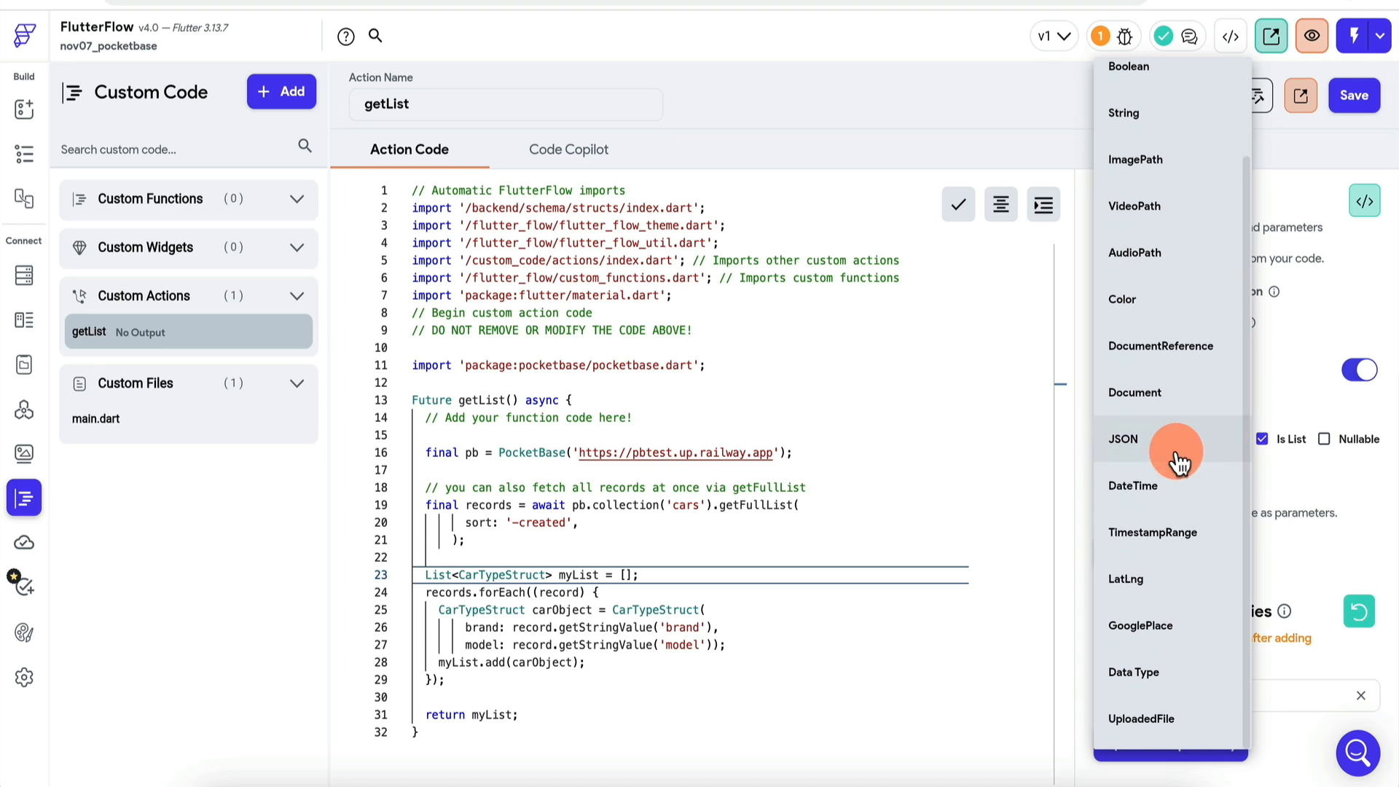
left_click(1201, 670)
left_click(1197, 515)
left_click(1179, 515)
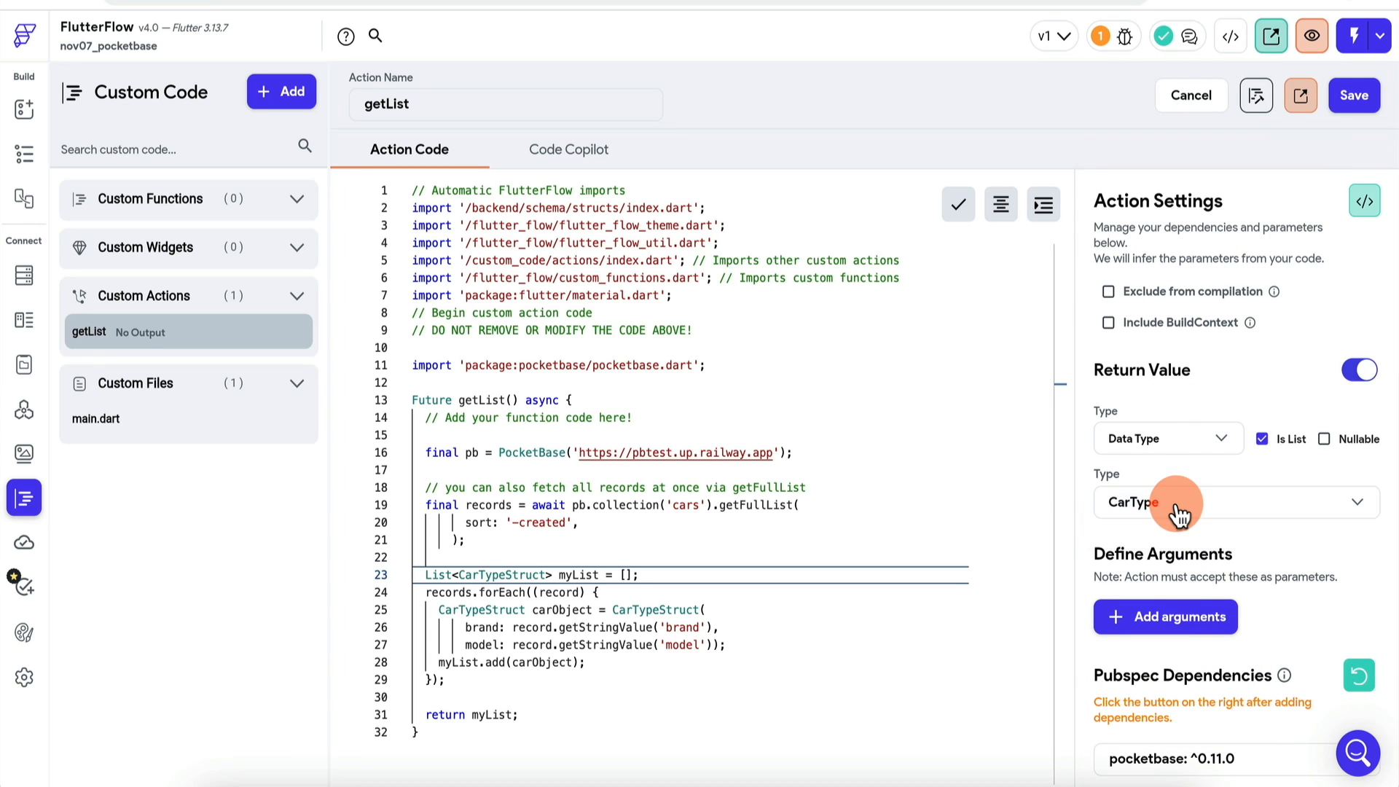
Step: Replace 'Future' on line 13 with Future<List<CarTypeStruct>> from the boilerplate and save
left_click(1364, 201)
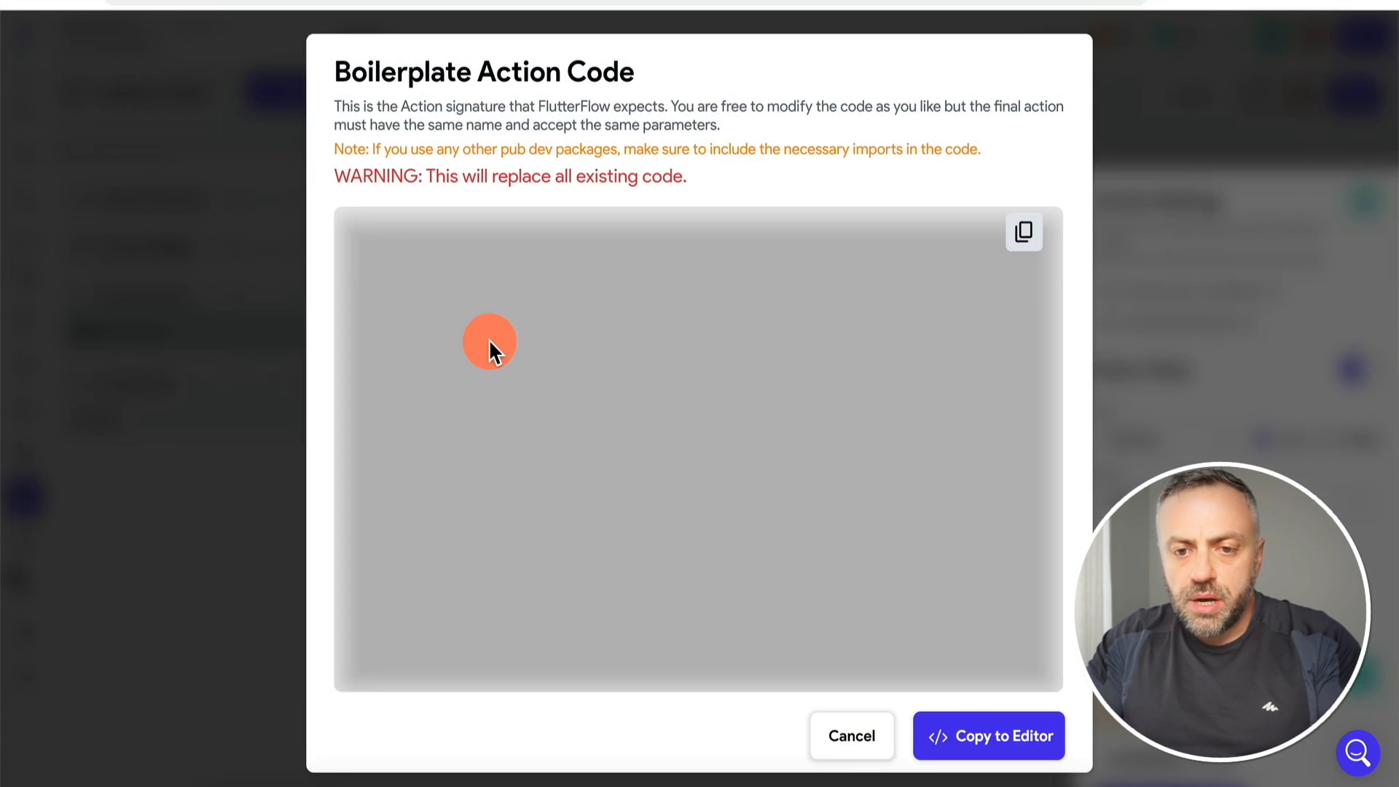
left_click_drag(370, 429, 566, 428)
key("super+c")
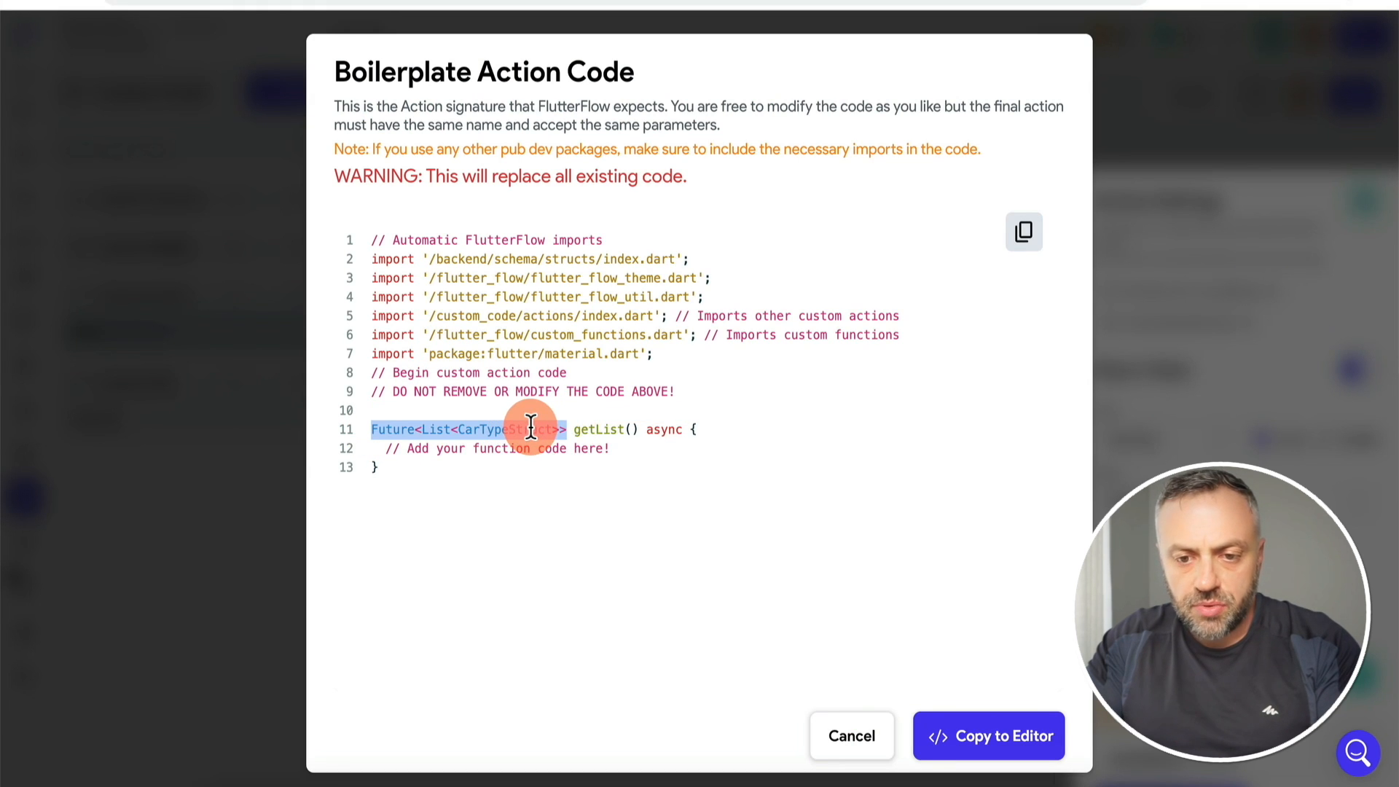
left_click(852, 736)
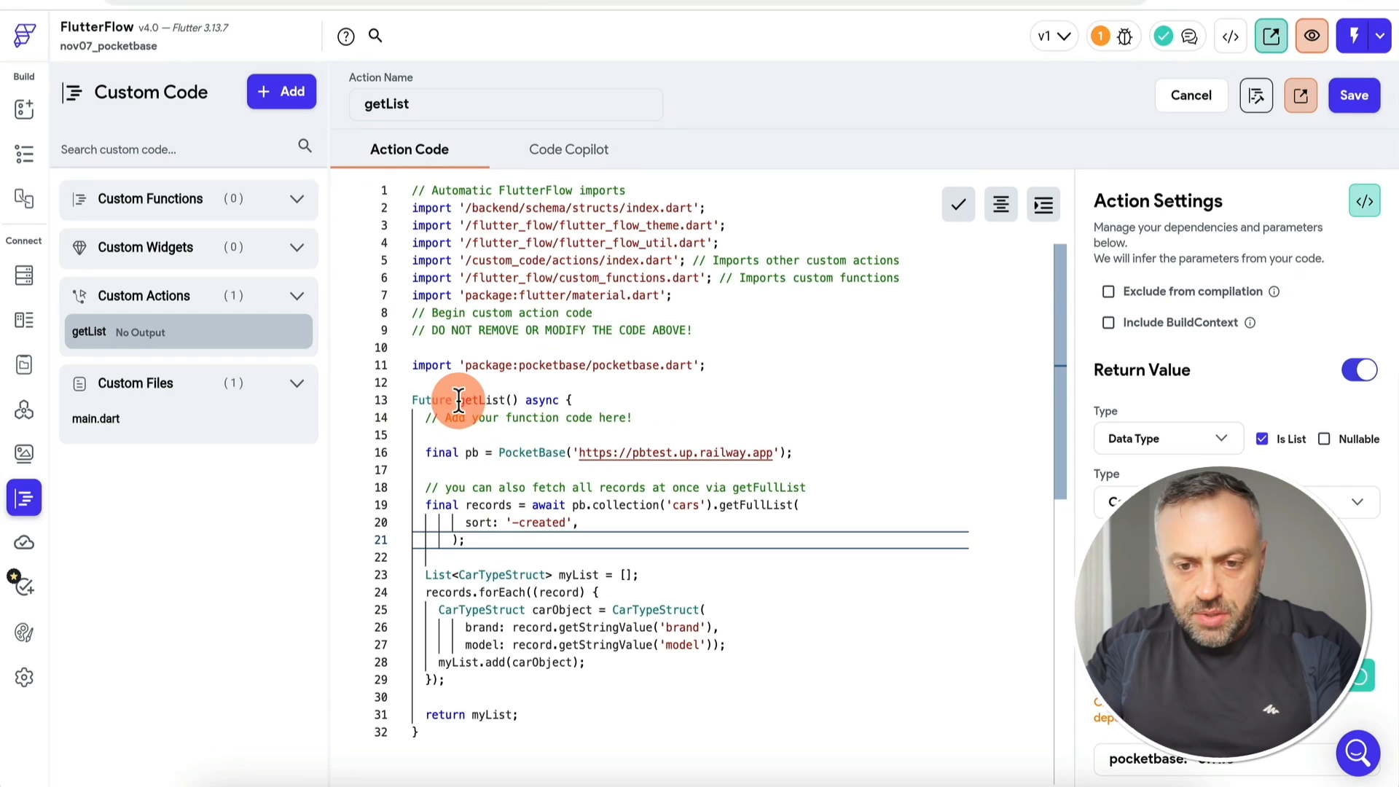
double_click(434, 400)
key("super+v")
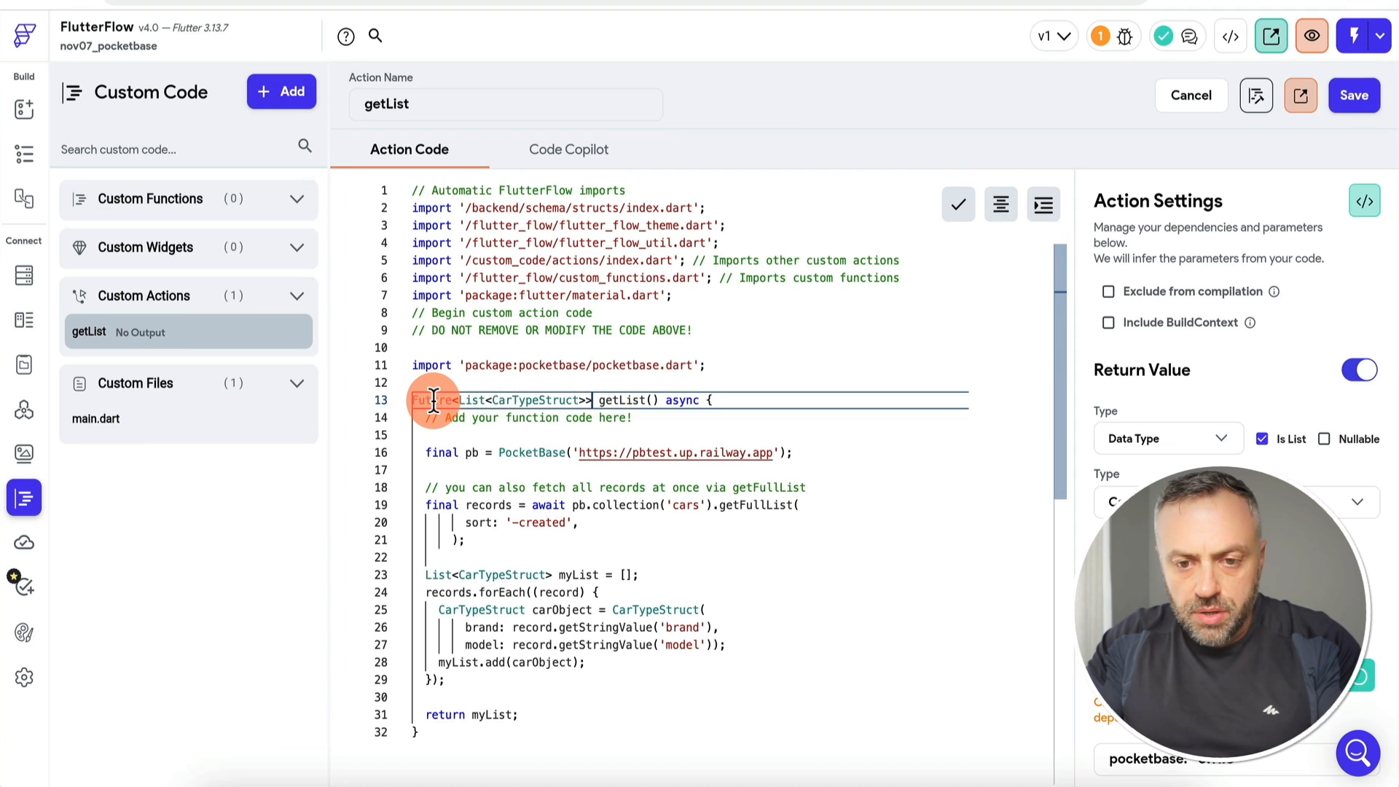
left_click(1349, 93)
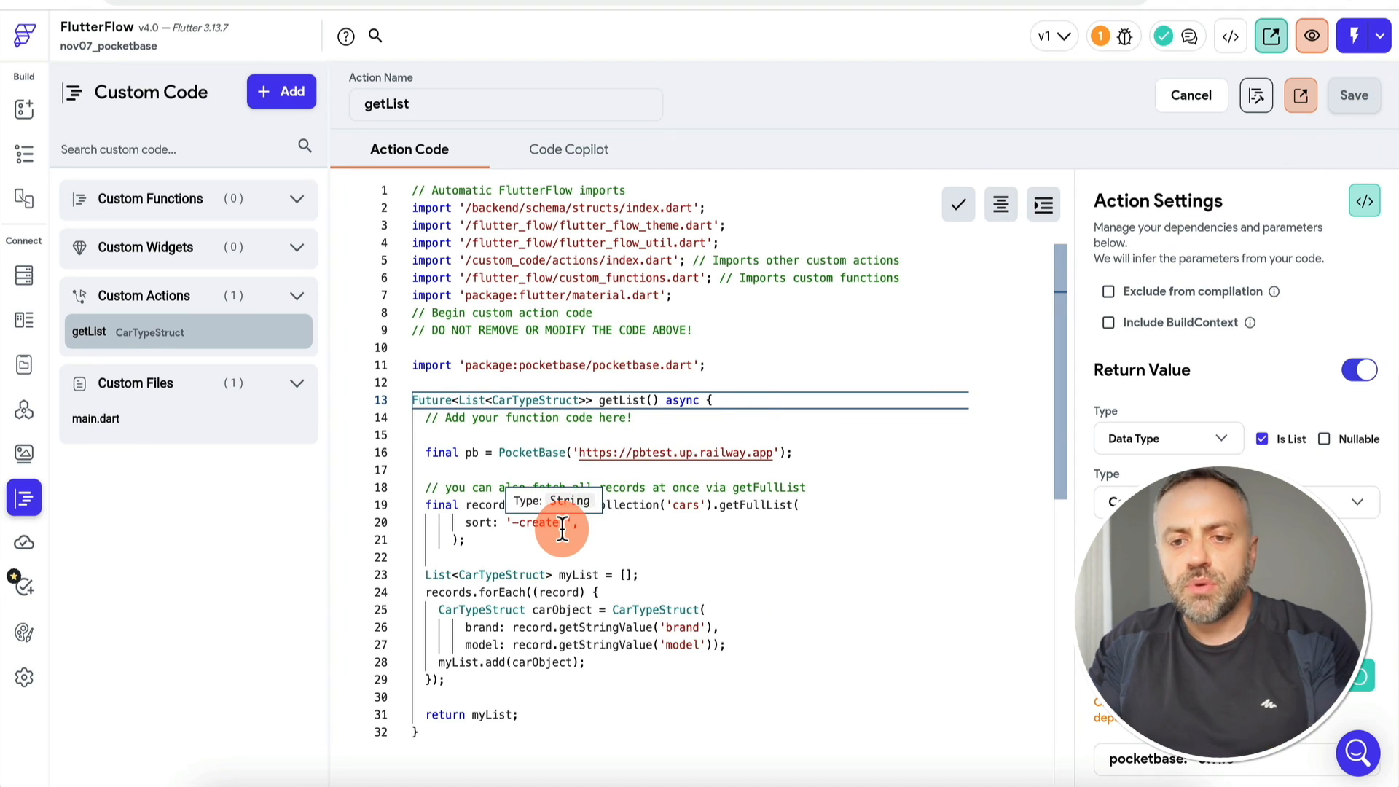
Step: Run the custom code check to confirm getList compiles cleanly
left_click(624, 540)
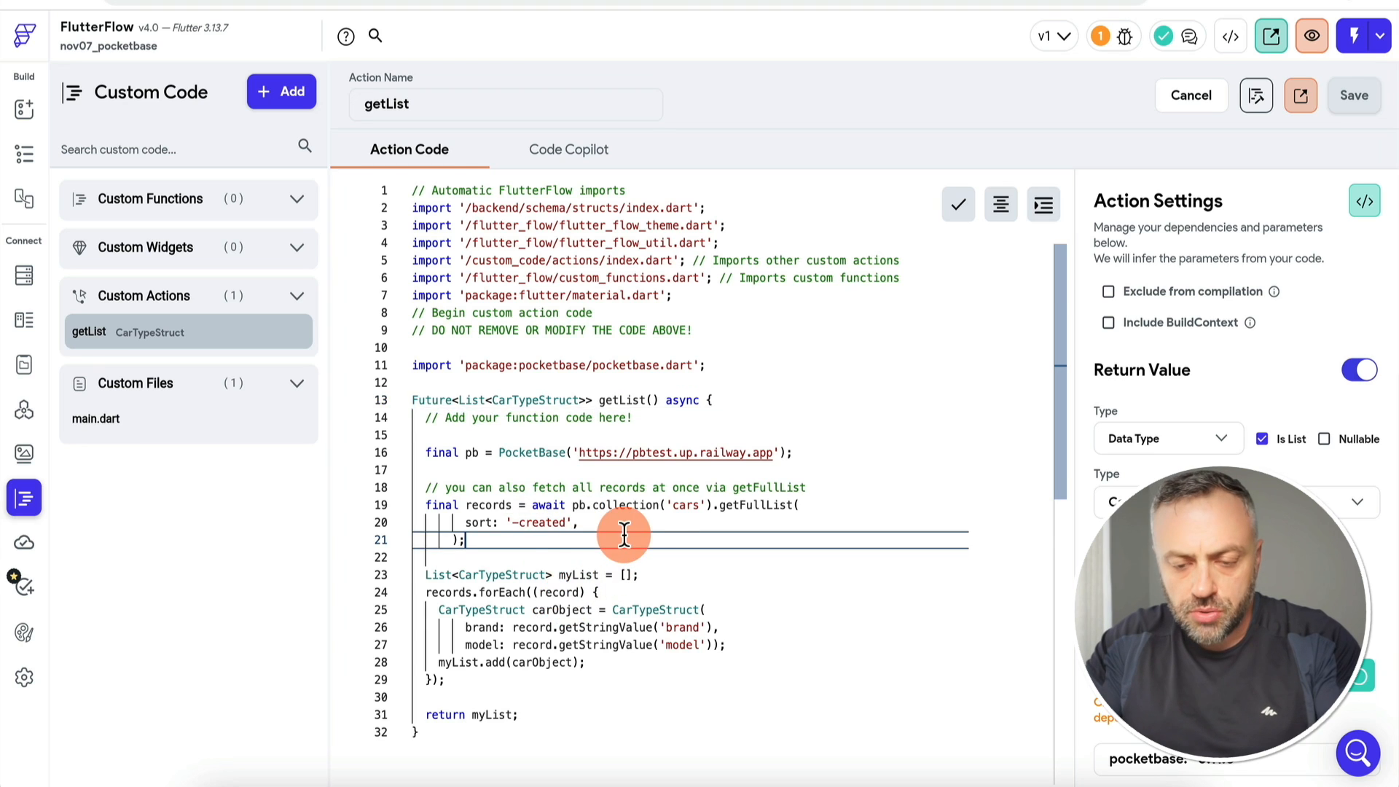
scroll(729, 481, "down", 1)
left_click(1258, 101)
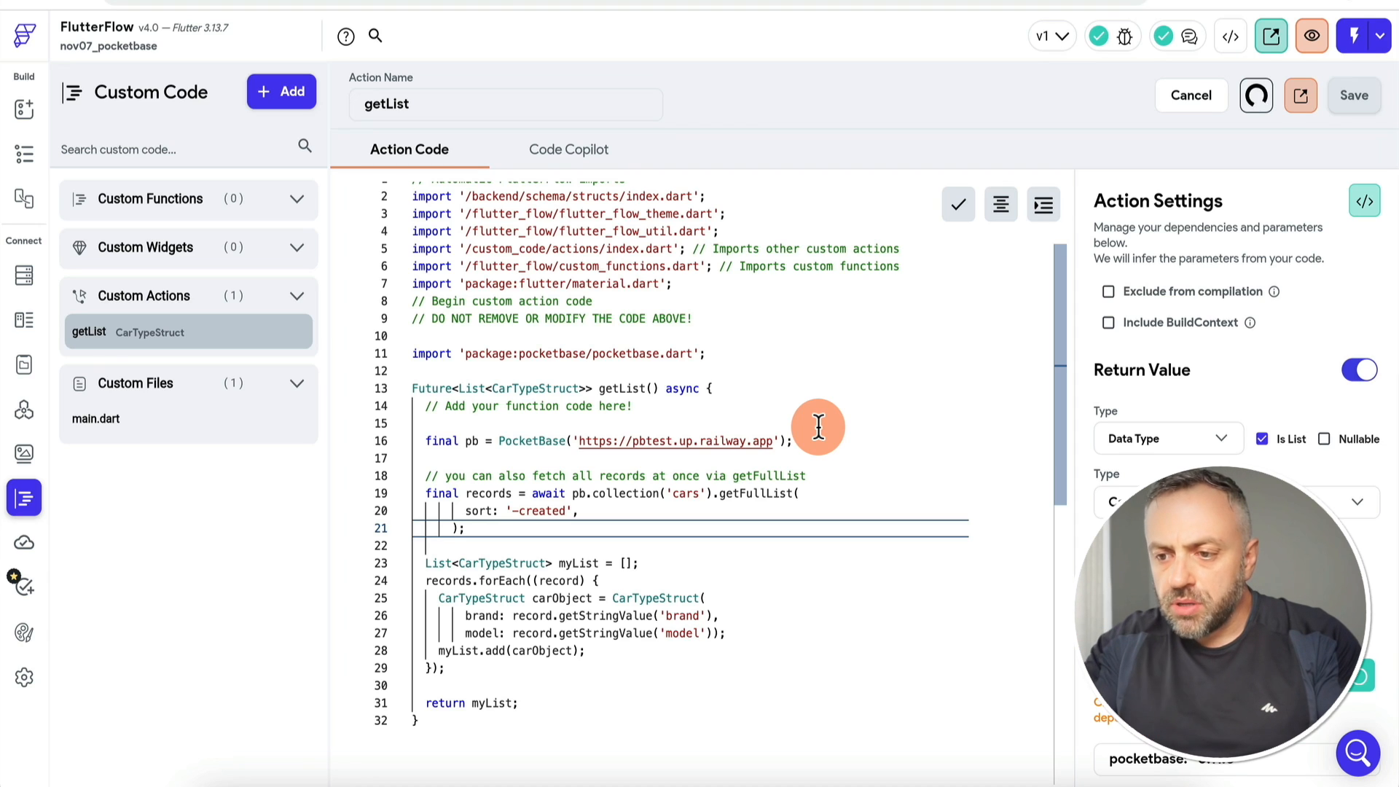
left_click(1258, 99)
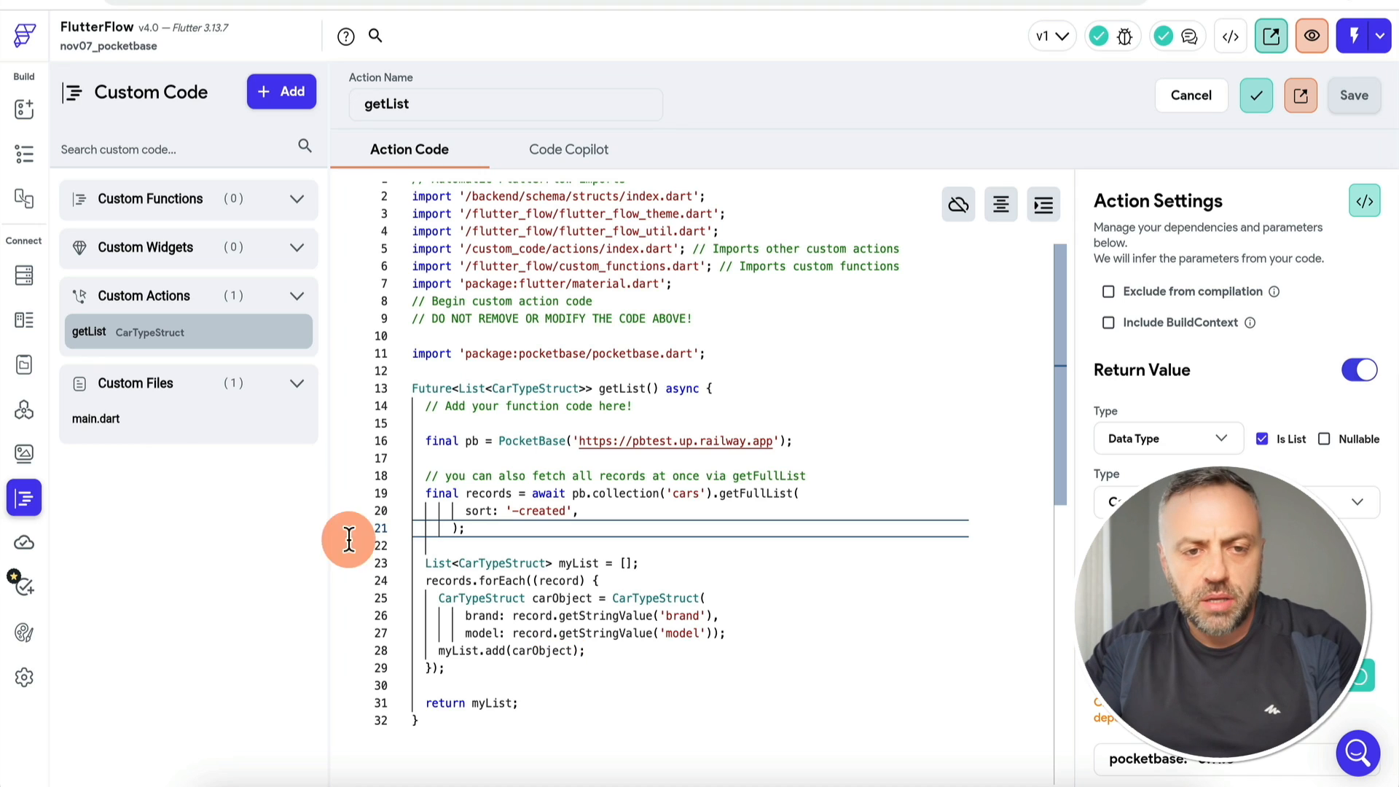
Step: Add a ListView to HomePage's Column and place a Row inside it
left_click(26, 155)
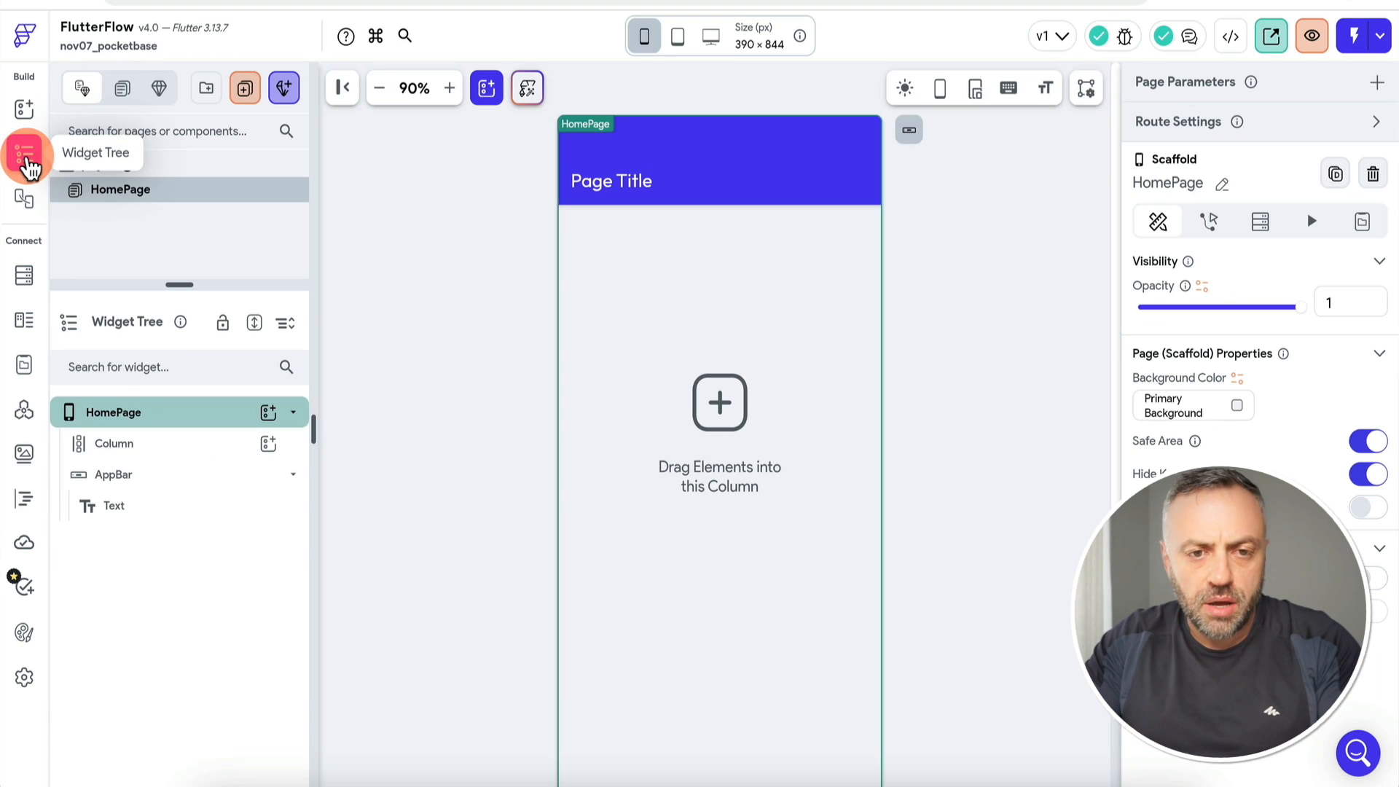
left_click(268, 443)
type("list")
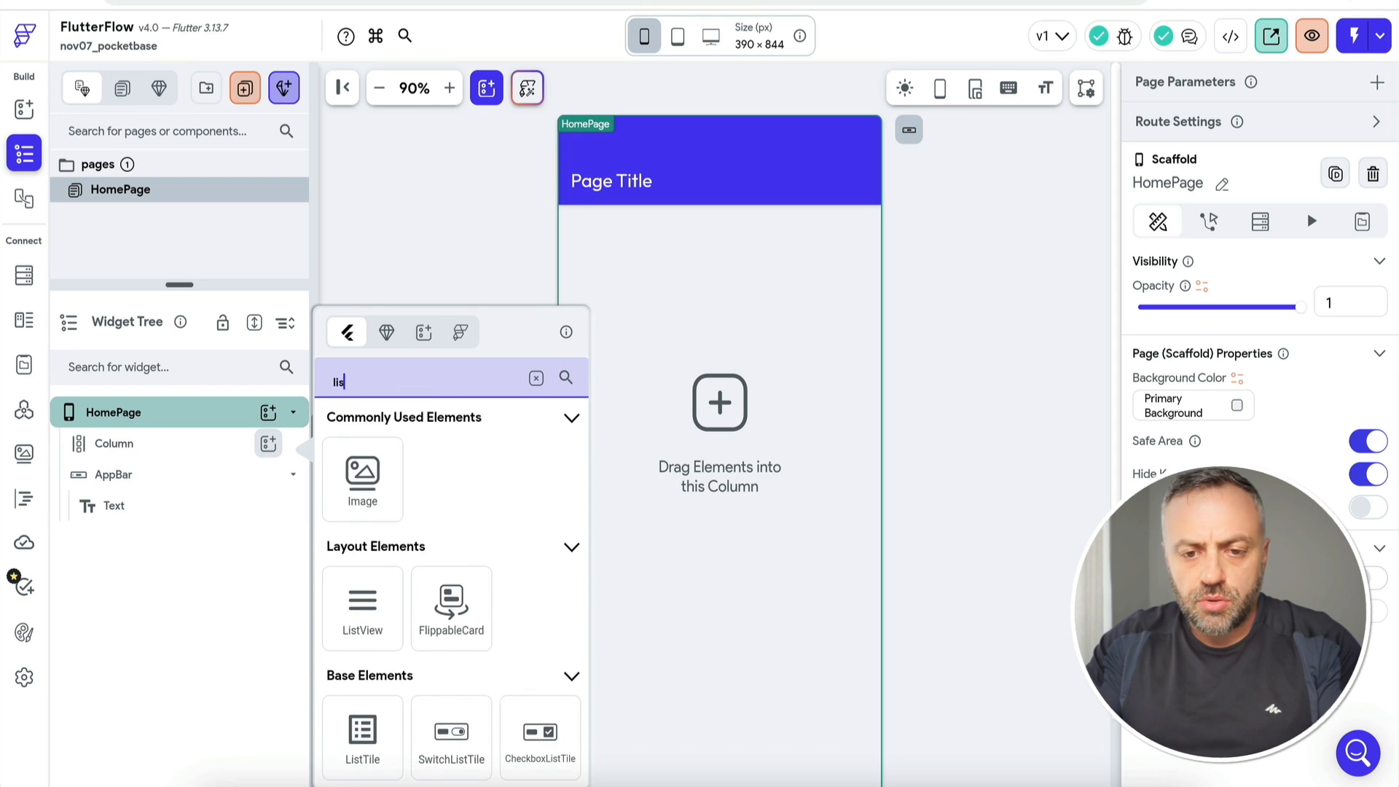
left_click(365, 499)
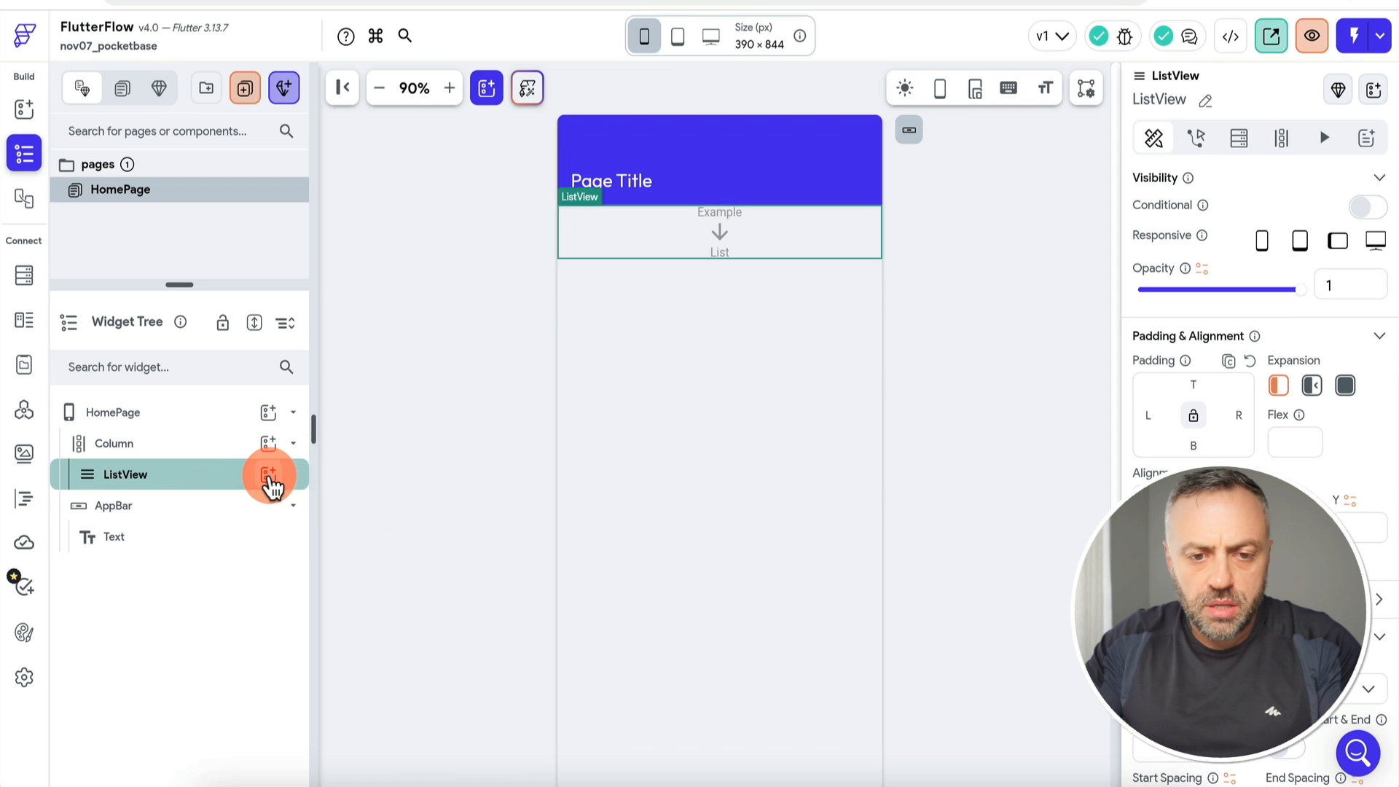
left_click(268, 475)
left_click(438, 368)
type("row")
left_click(419, 381)
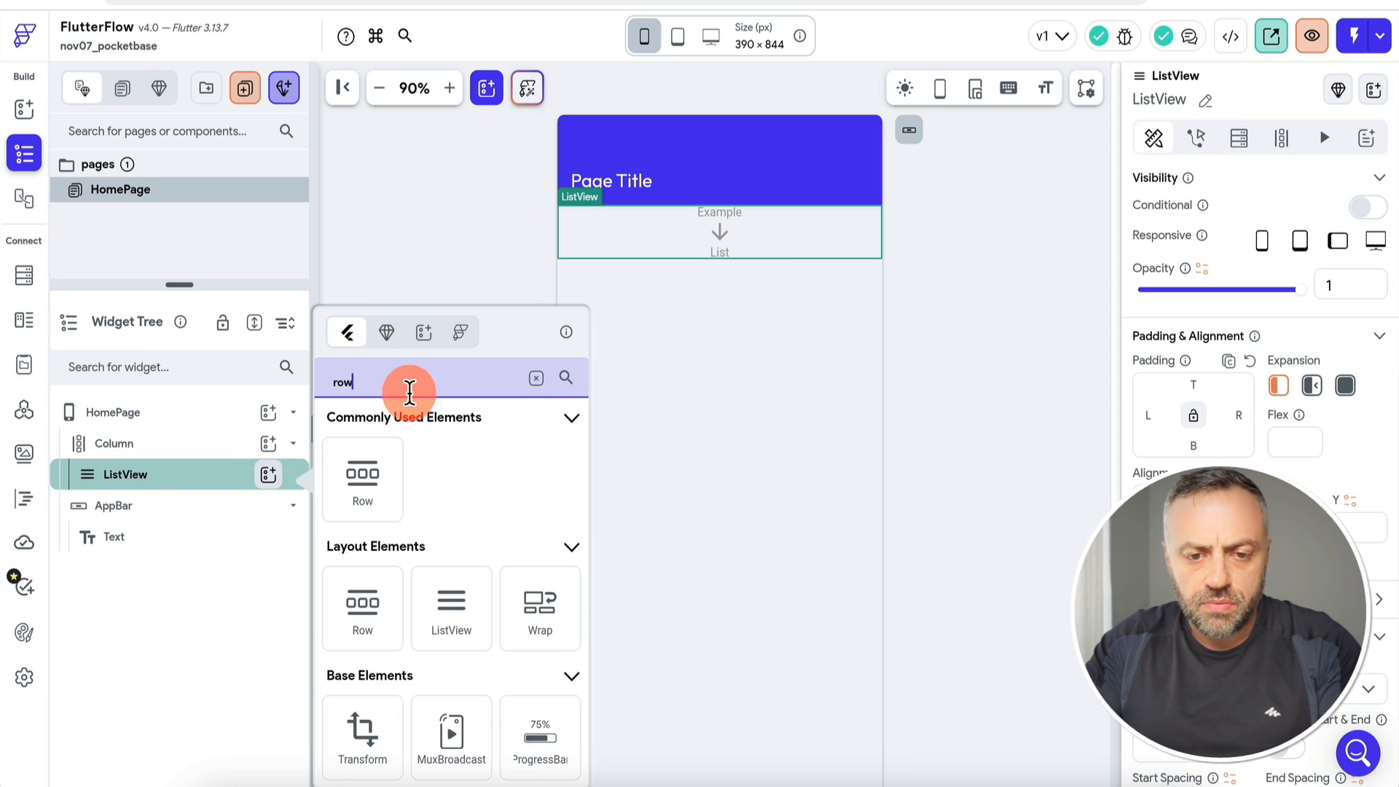
left_click(365, 479)
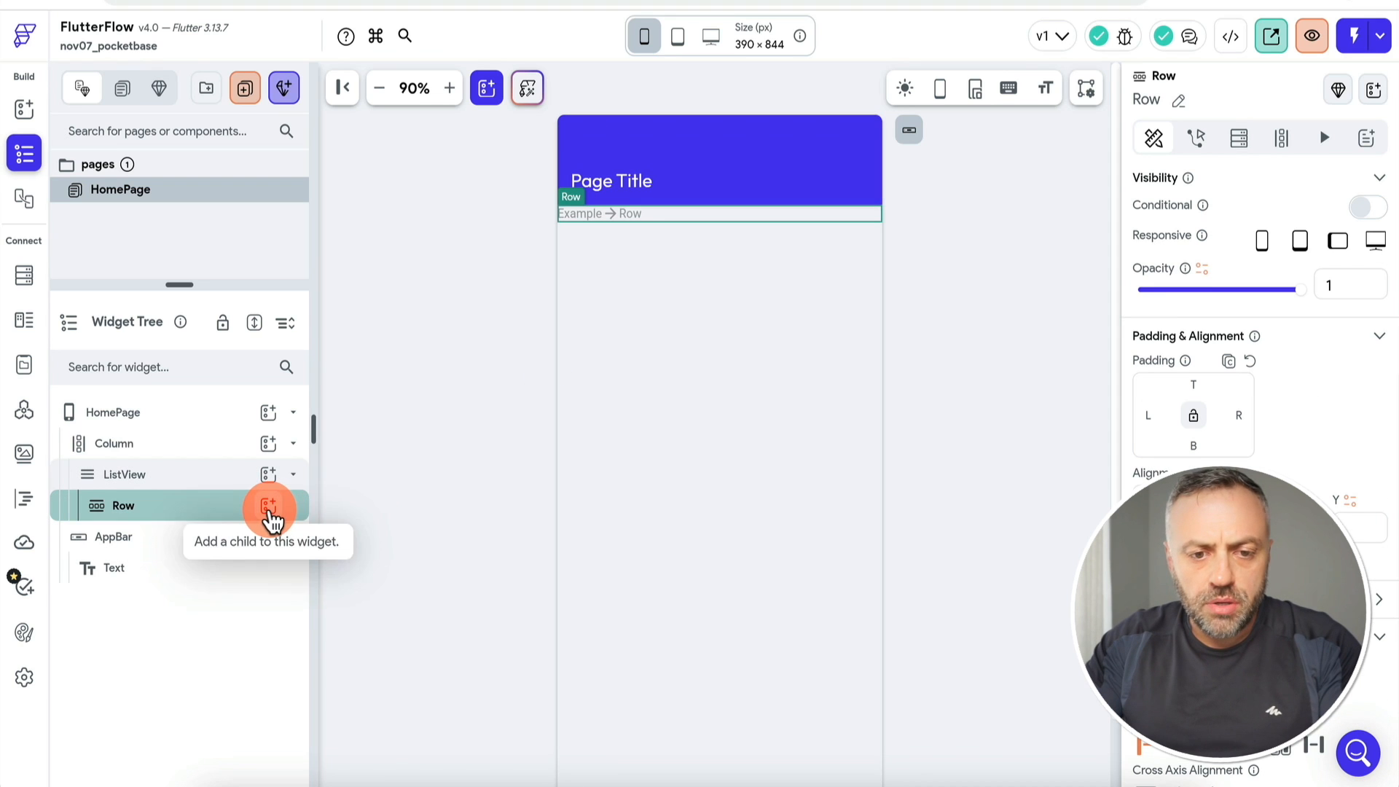
Step: Add a Text widget to the Row and duplicate it, giving two Hello World texts
left_click(268, 505)
type("tex")
left_click(349, 492)
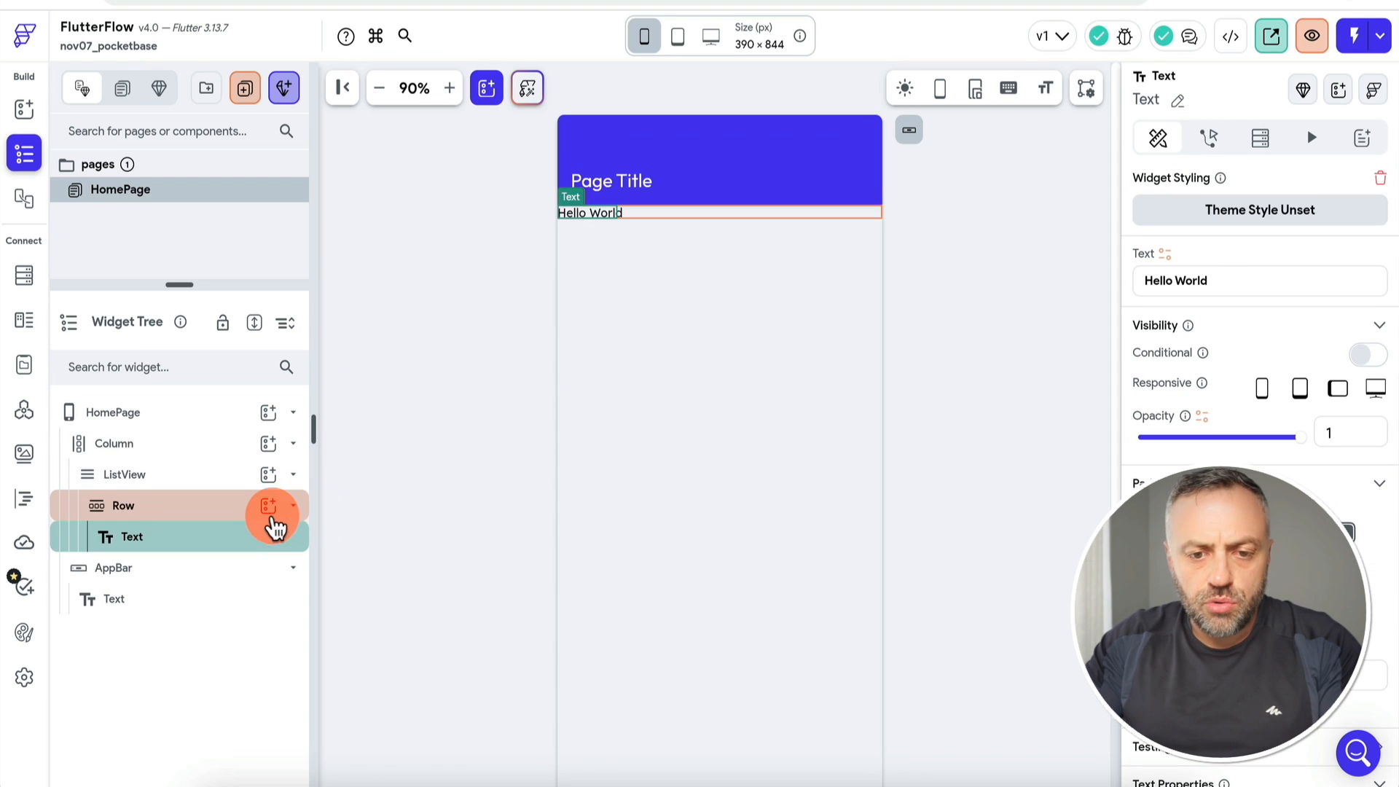
key("super+d")
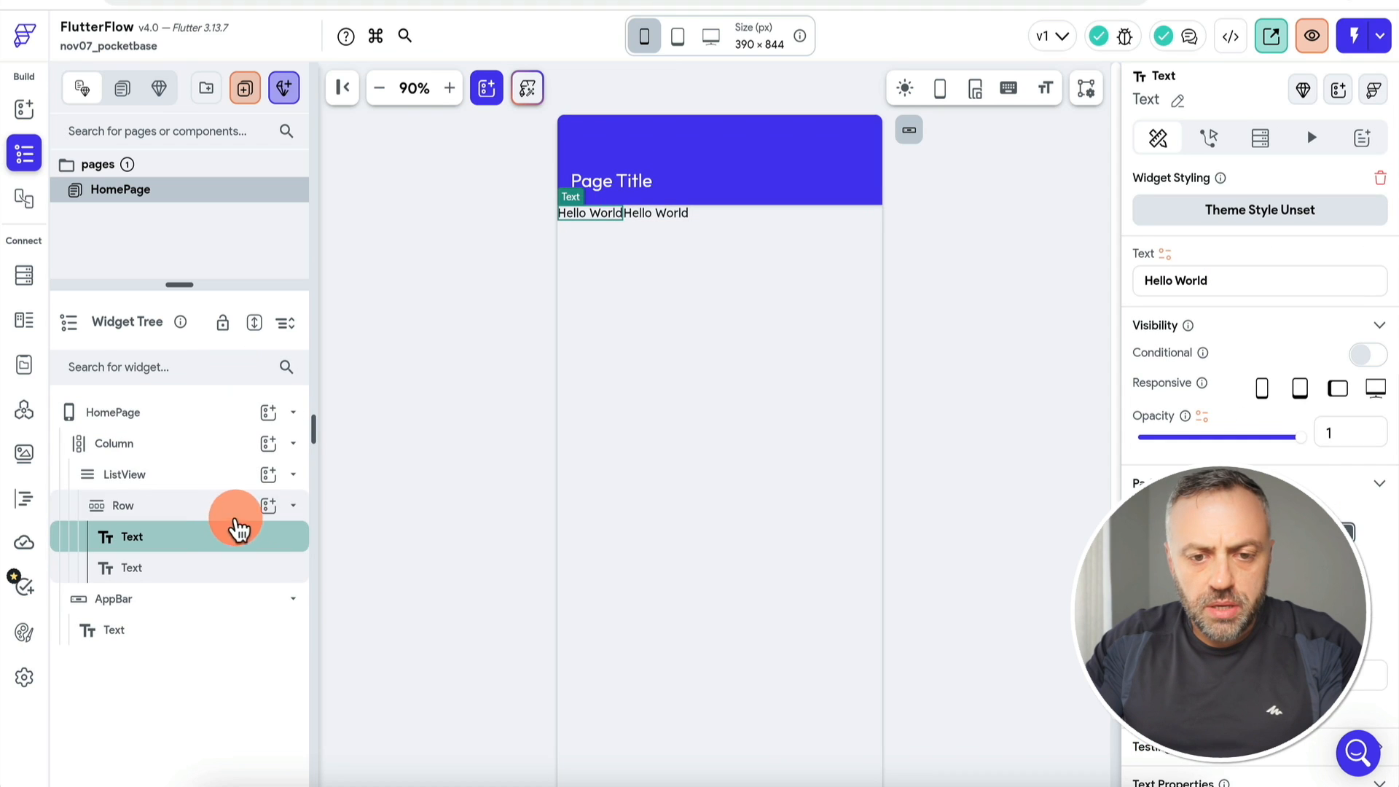
left_click(159, 478)
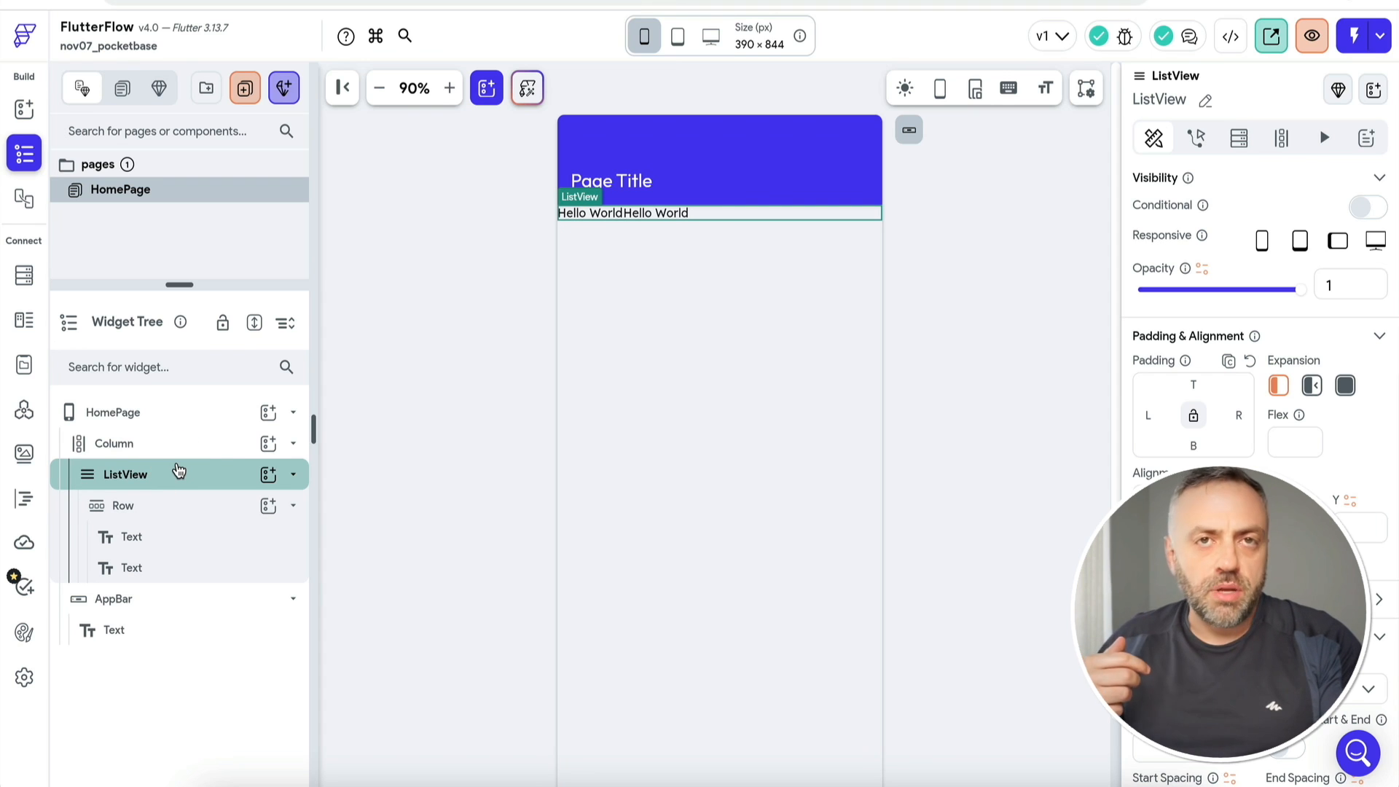
Step: Start a backend query on the ListView, then cancel it without choosing a query type
left_click(190, 481)
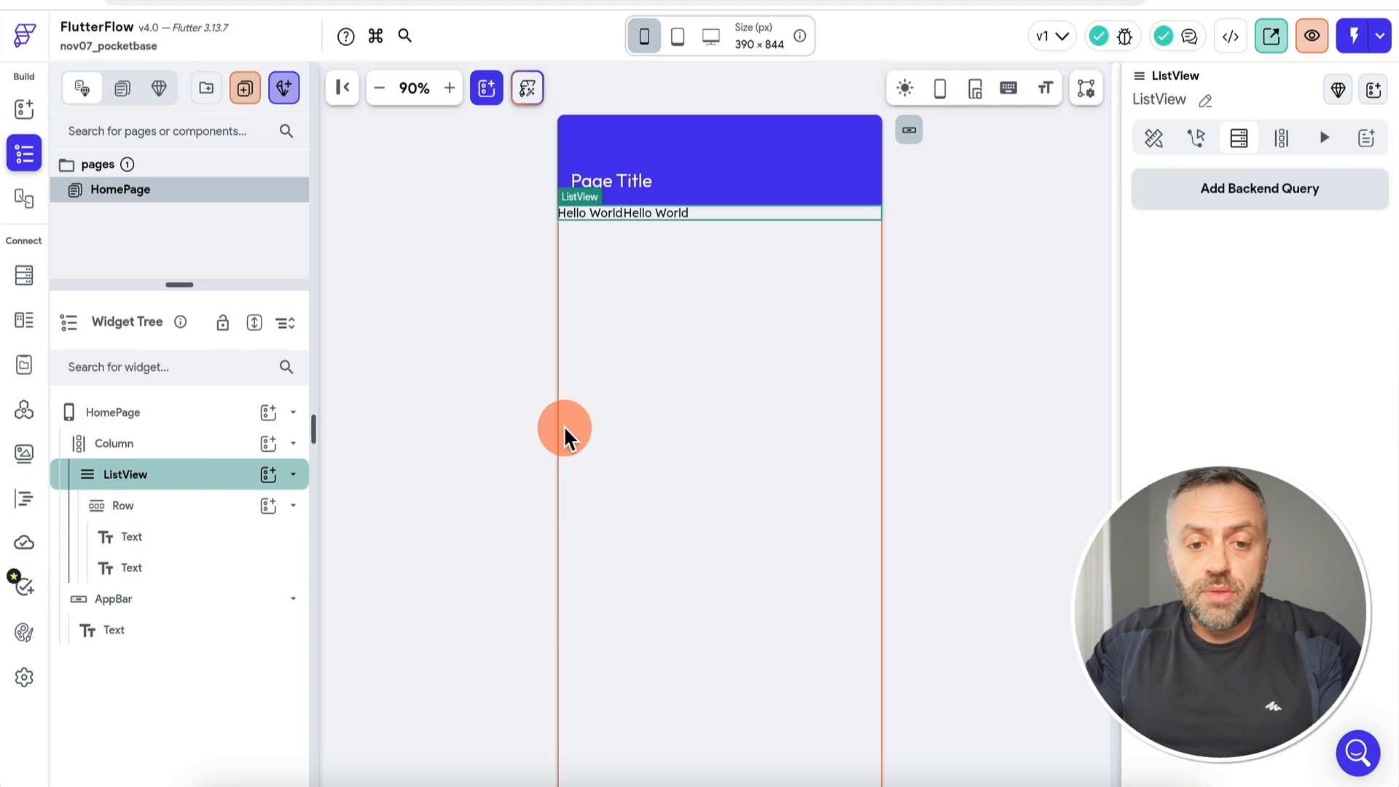
left_click(1297, 194)
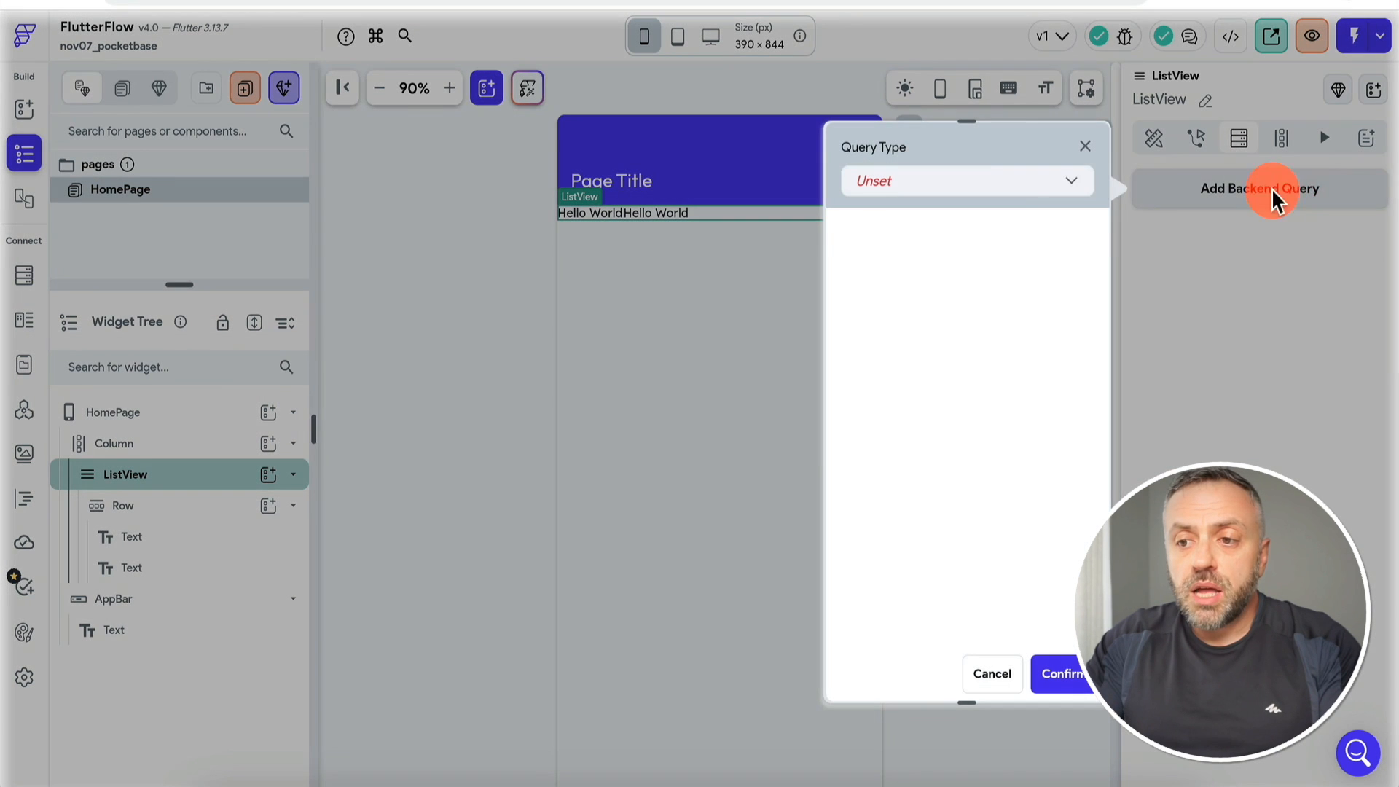
left_click(1009, 191)
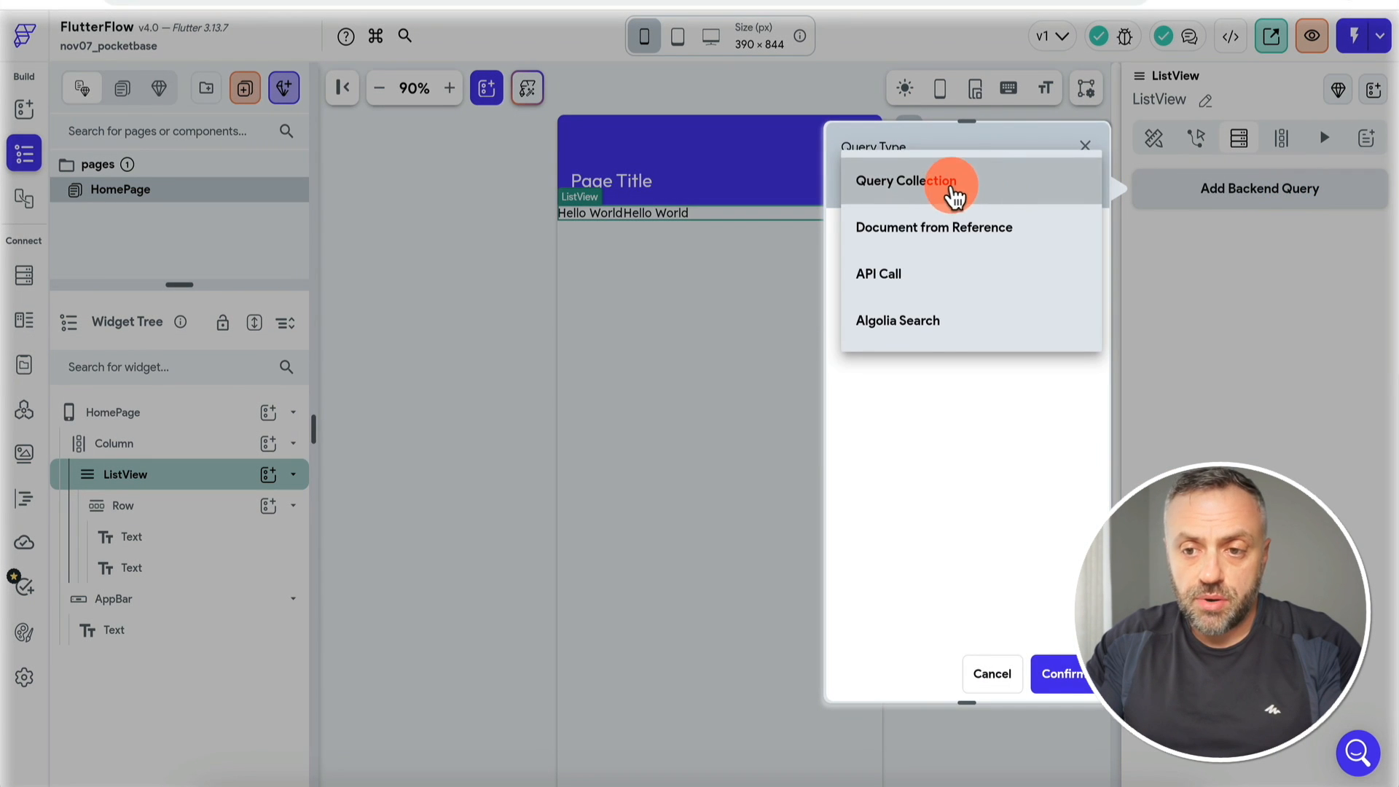
left_click(974, 568)
left_click(992, 673)
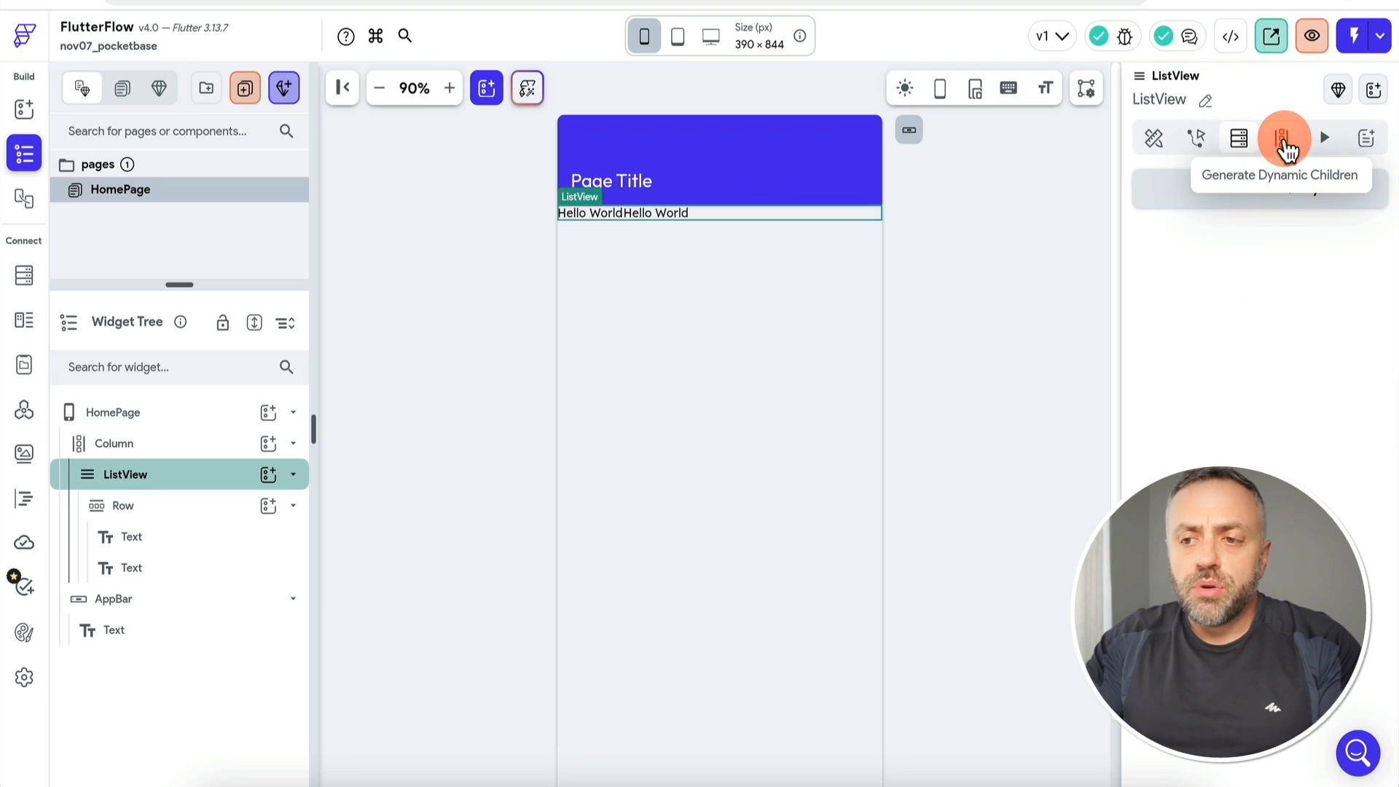
Step: Dismiss the Generate Dynamic Children variable picker unset and select the HomePage page
left_click(1283, 142)
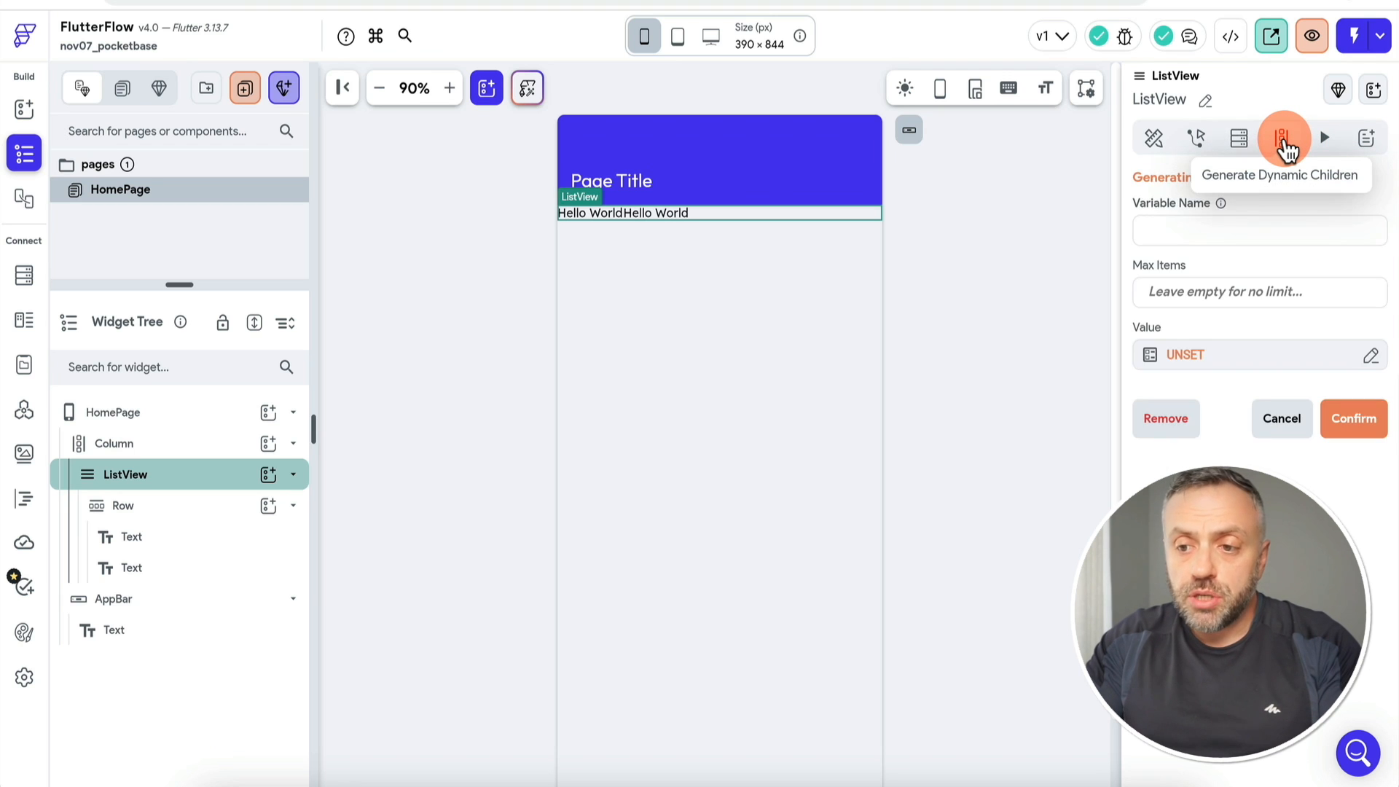
left_click(1197, 368)
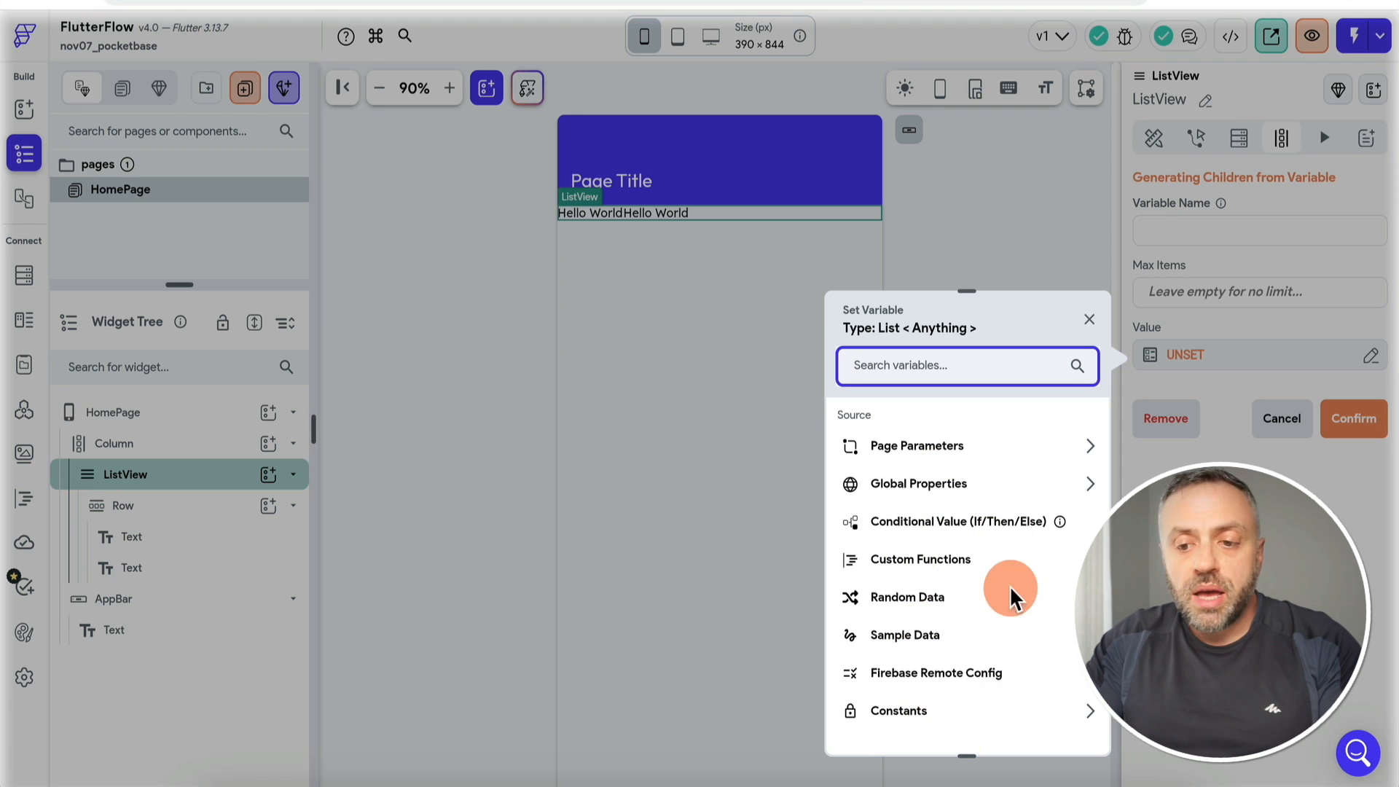
left_click(1180, 576)
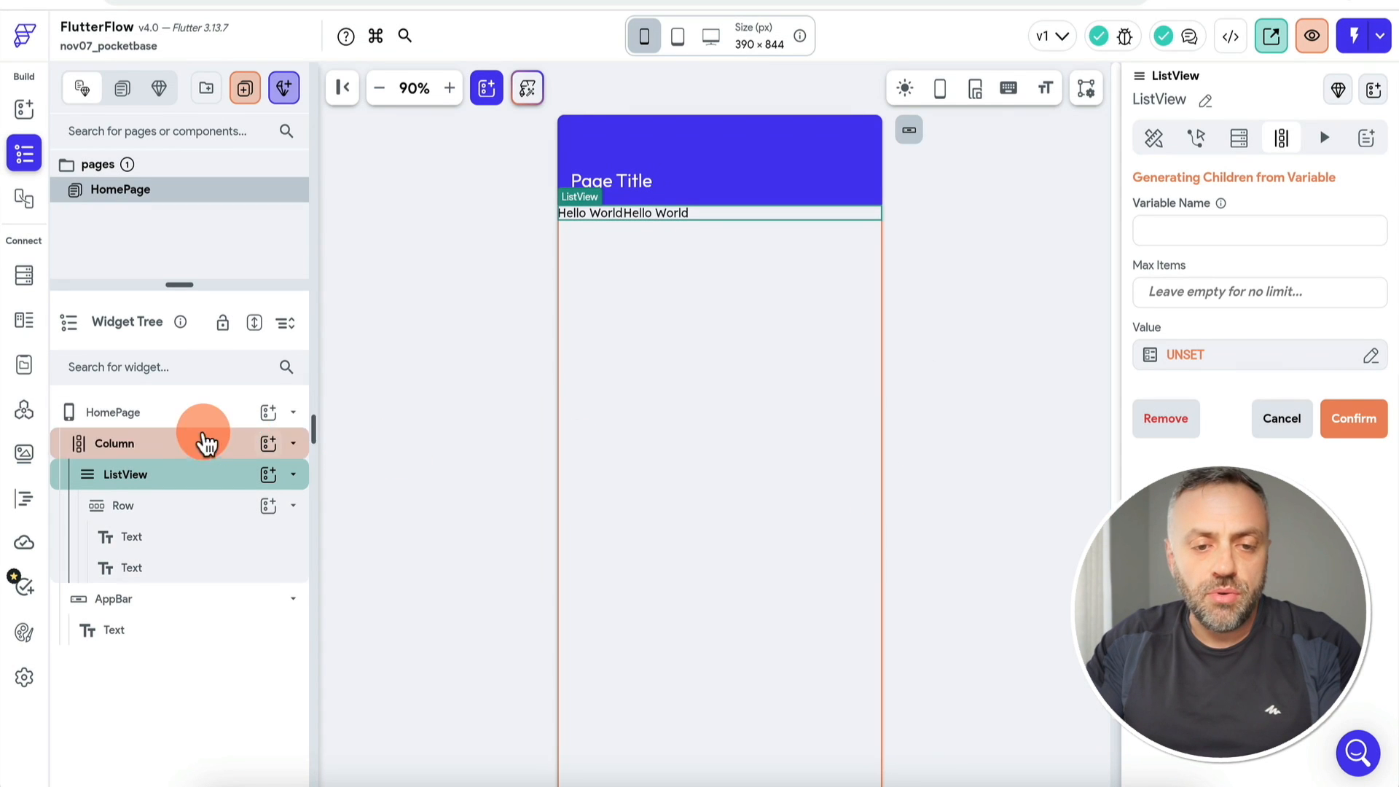
left_click(172, 420)
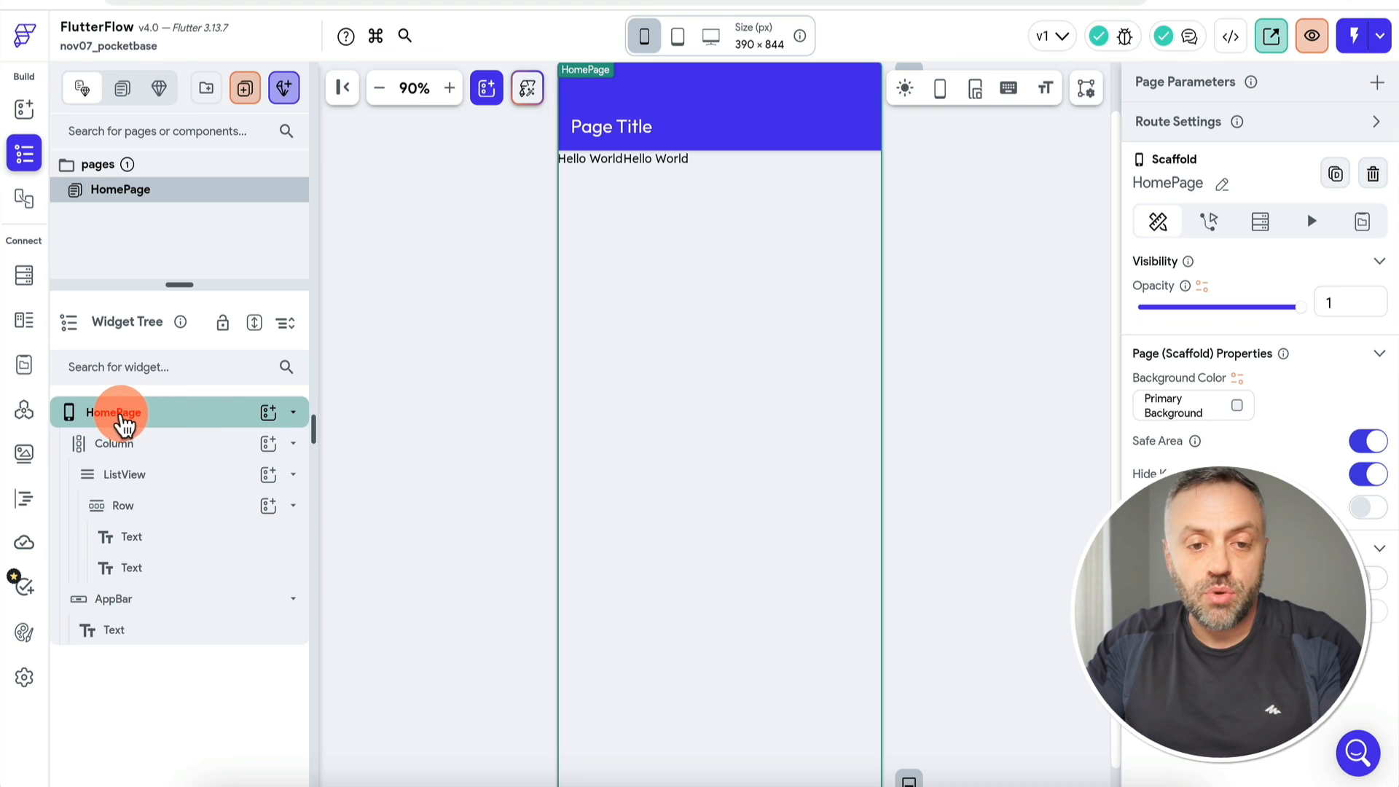
Step: Add the getList custom action as Action 1 of HomePage's On Page Load flow
left_click(1209, 221)
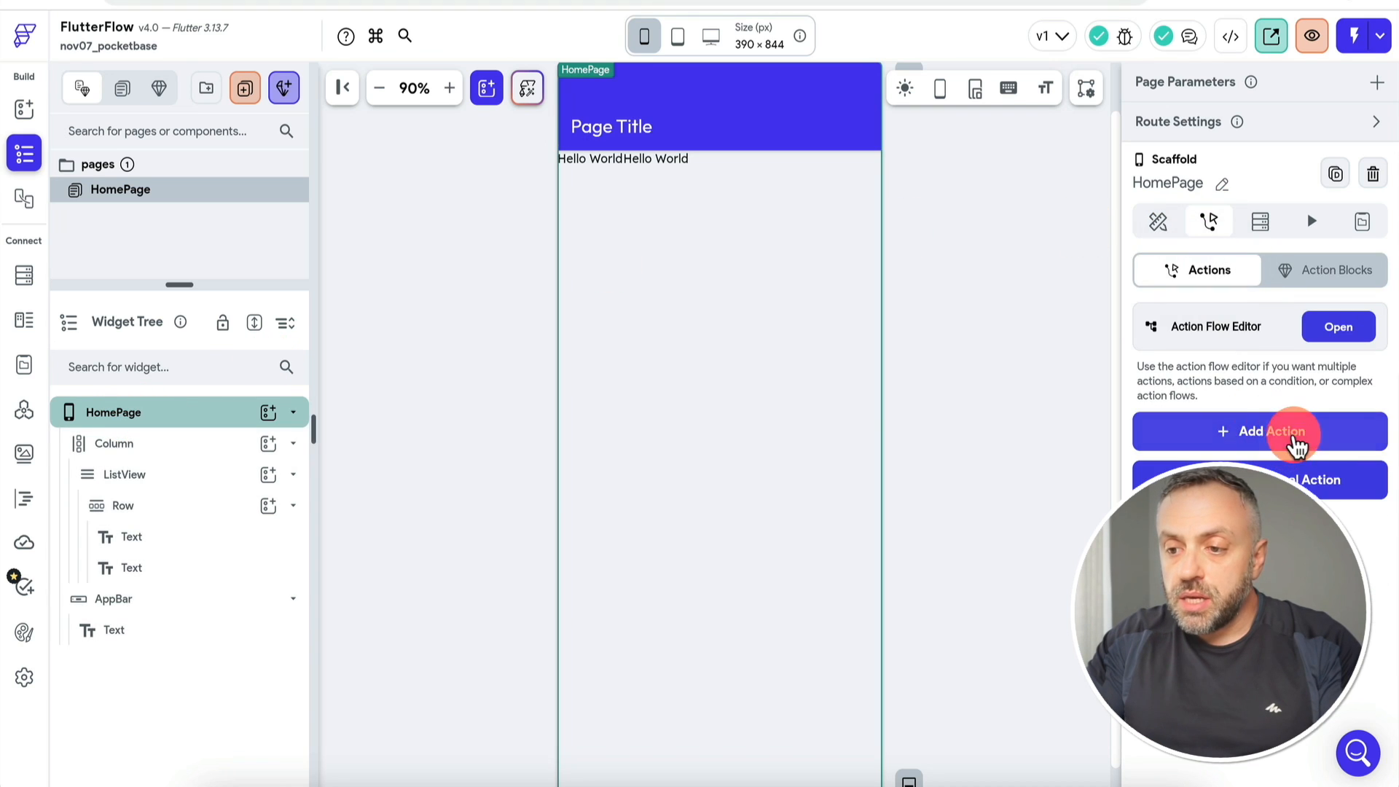
left_click(1337, 328)
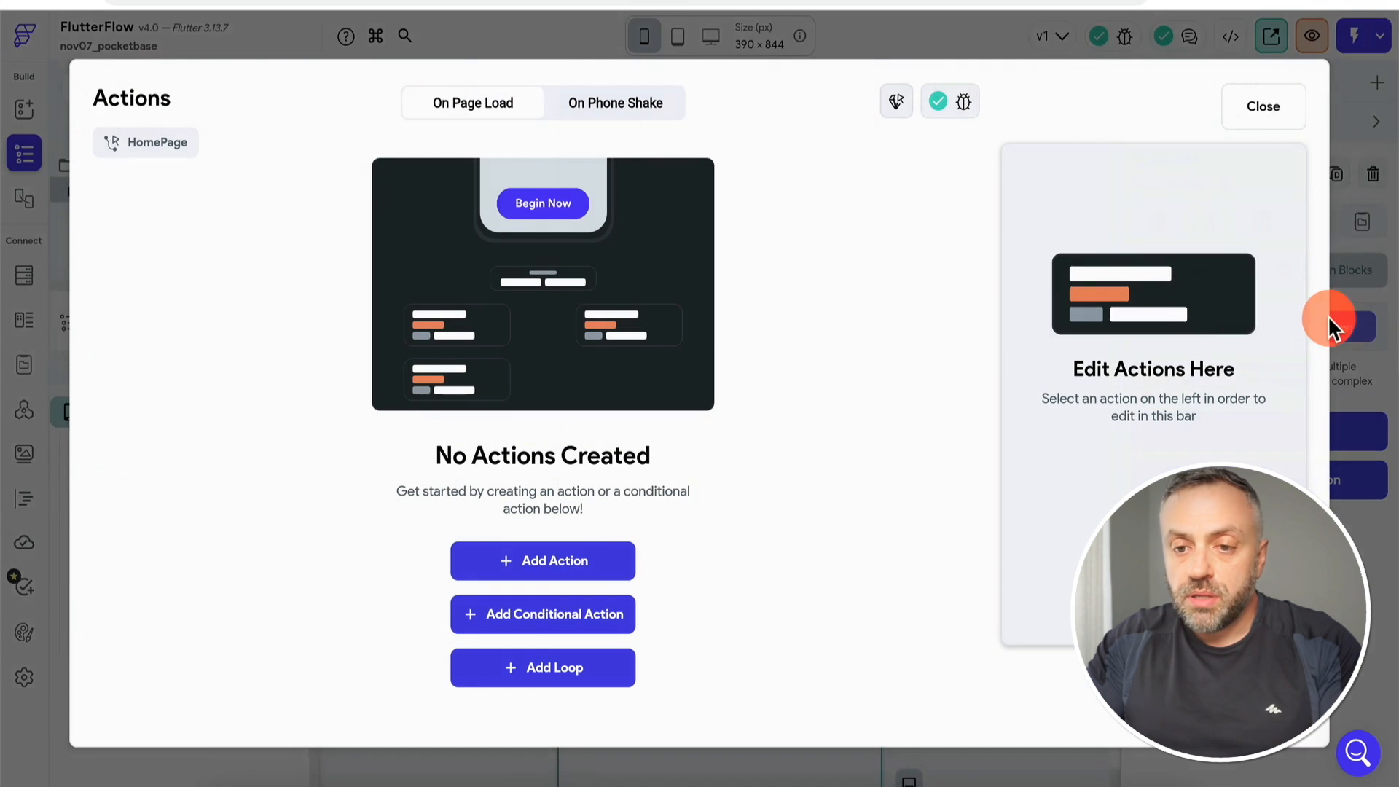
left_click(575, 571)
left_click(1142, 307)
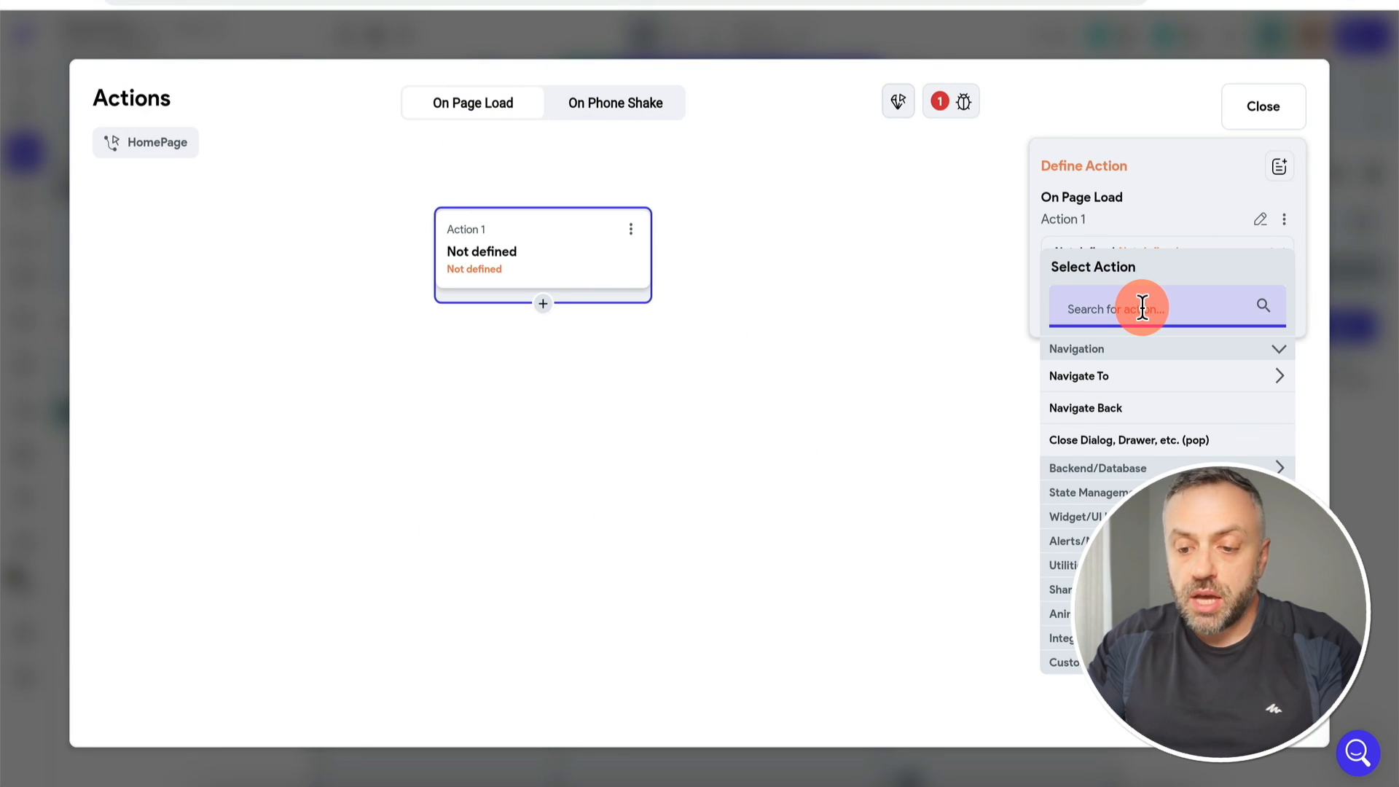
type("widg")
double_click(1085, 306)
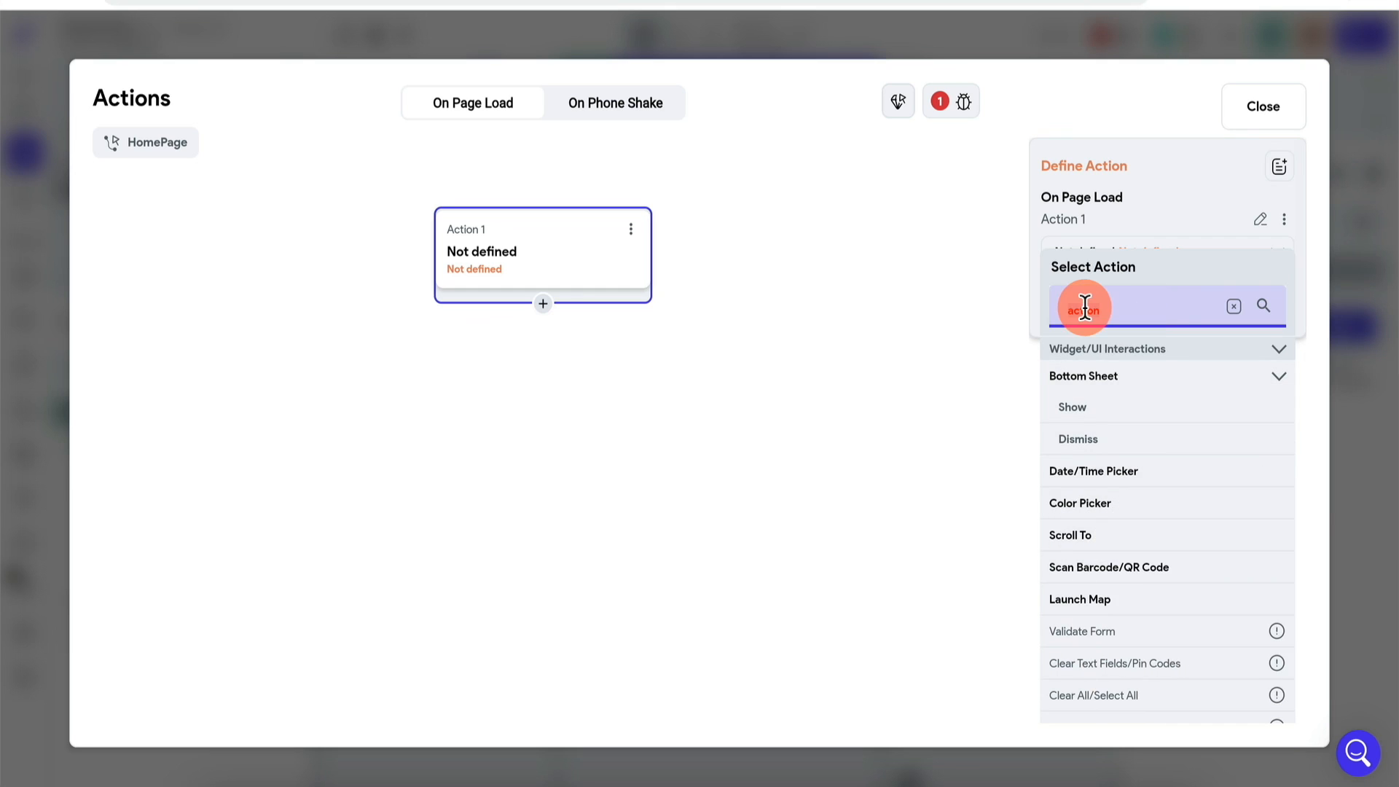
key("BackSpace")
left_click(1086, 661)
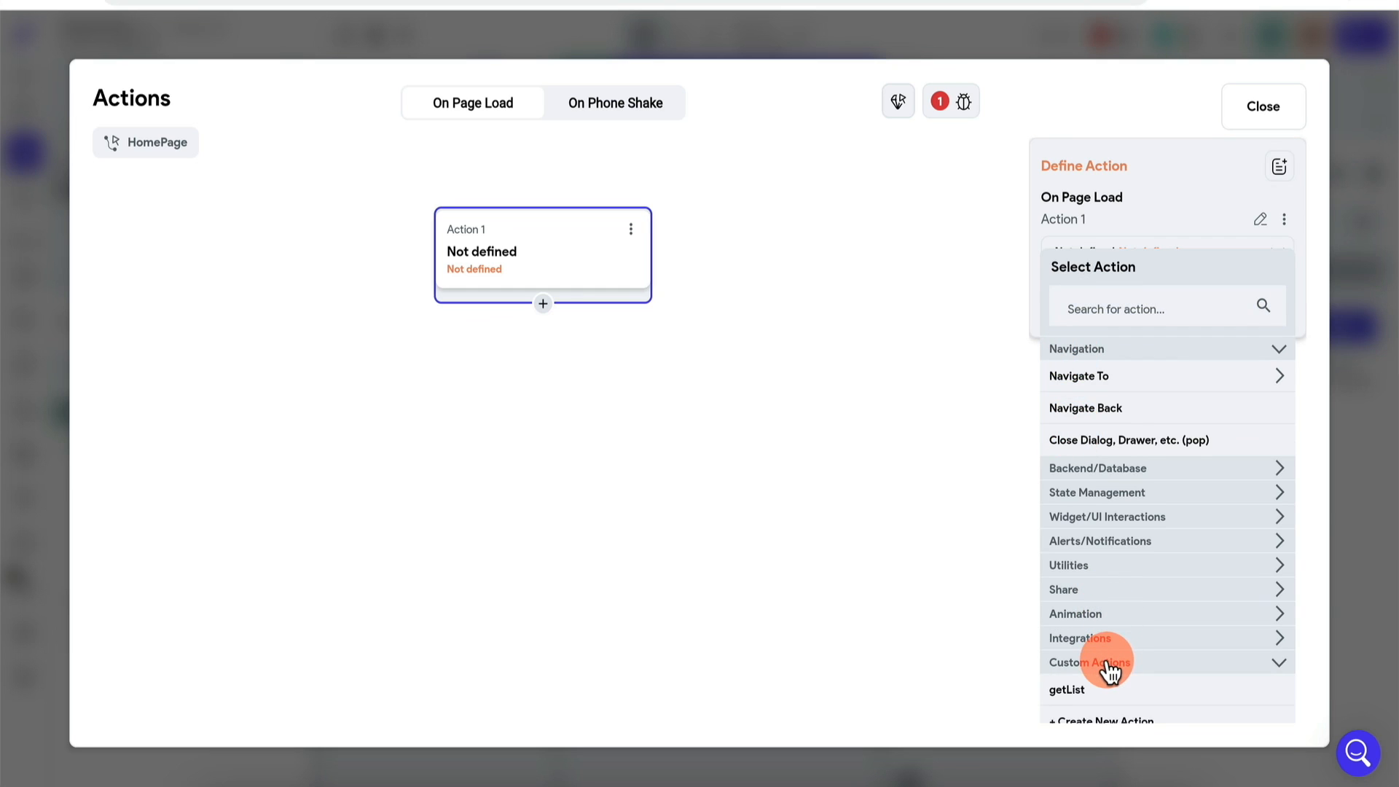
left_click(1085, 675)
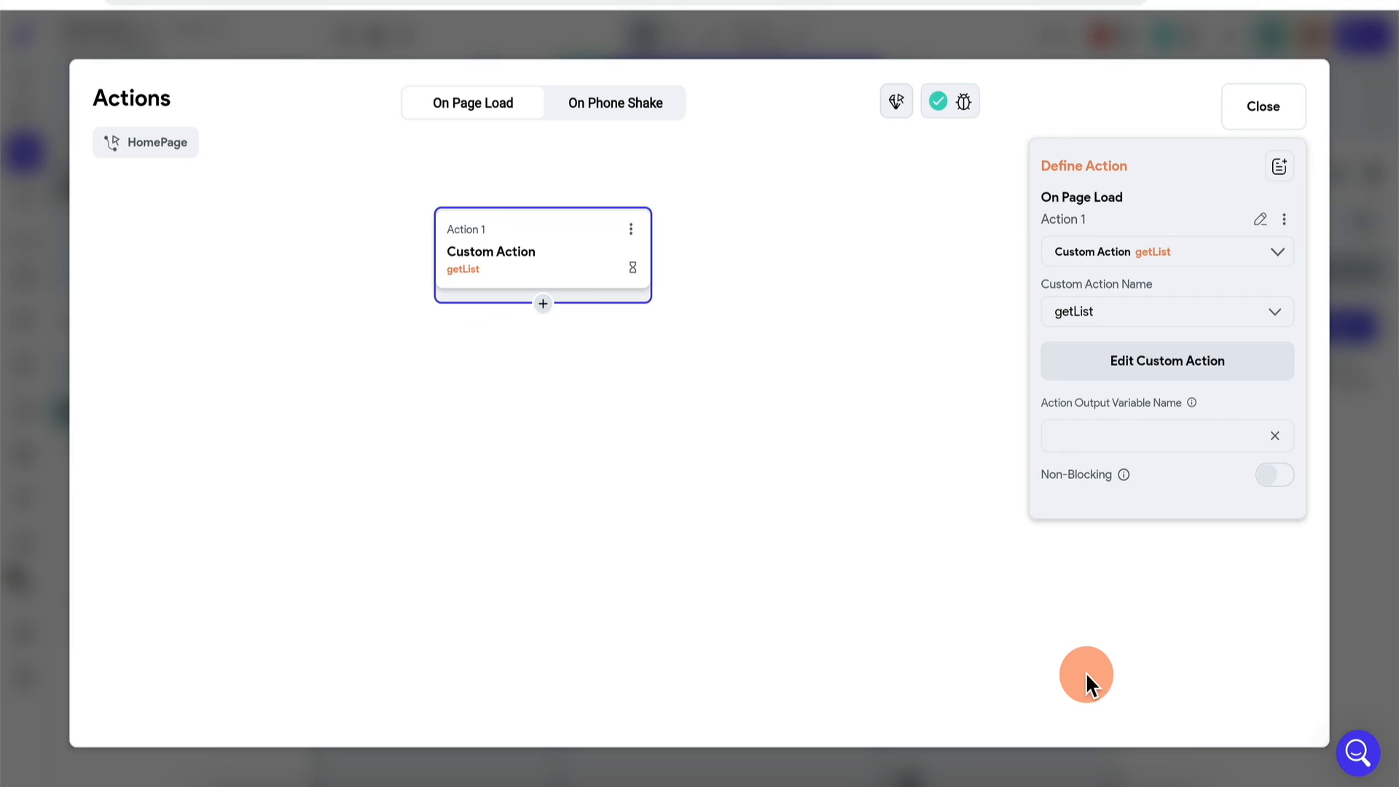
left_click(1168, 364)
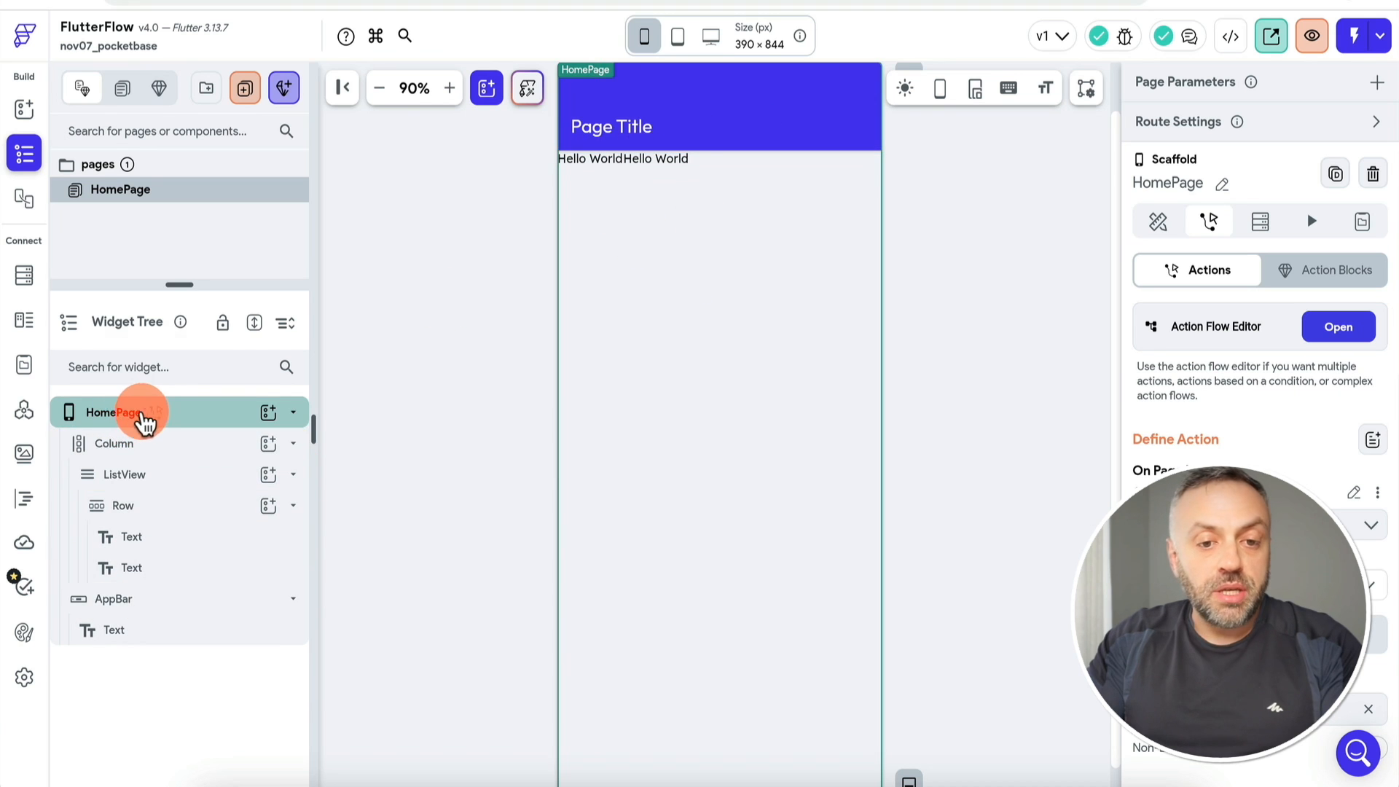
Step: Generate the ListView's children from the carList action output, naming each item carItem
left_click(169, 478)
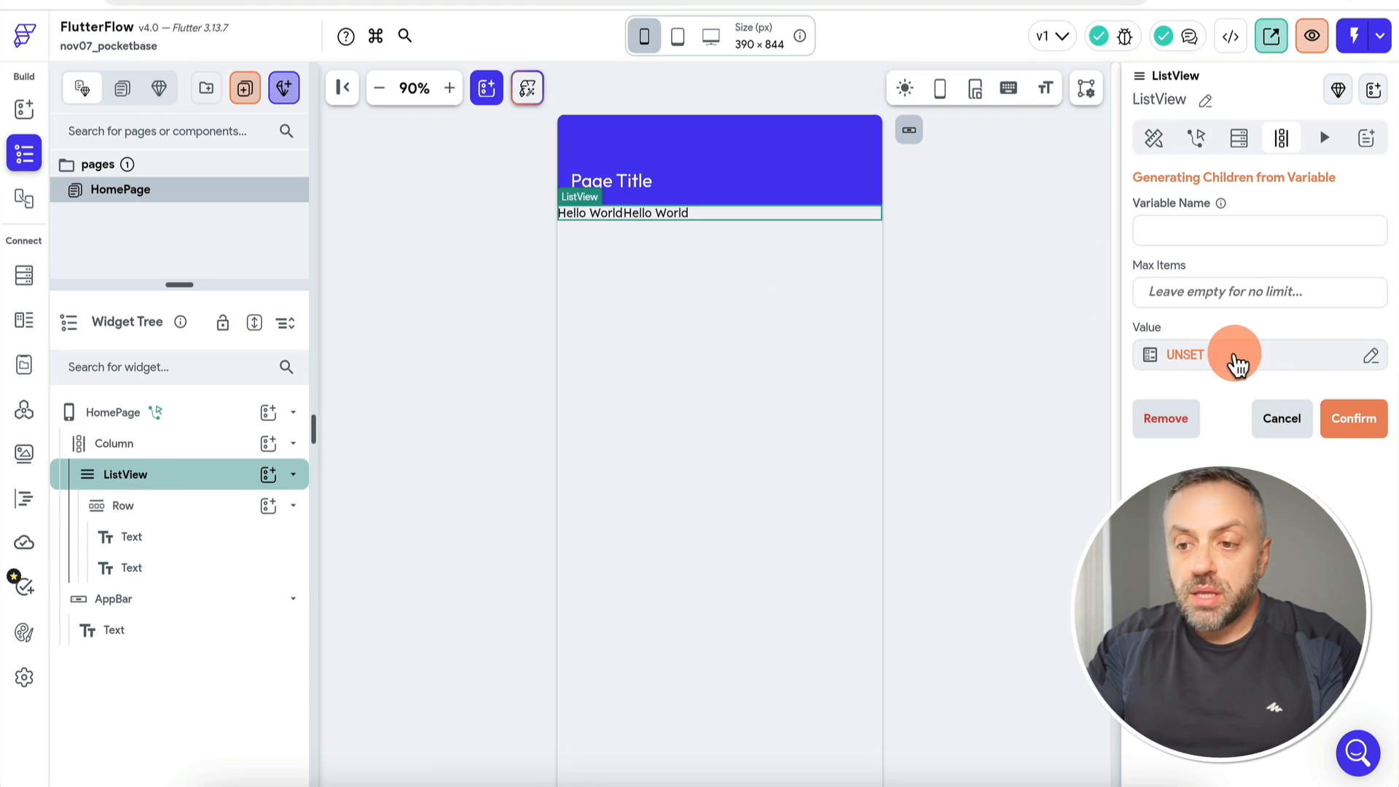
left_click(1232, 363)
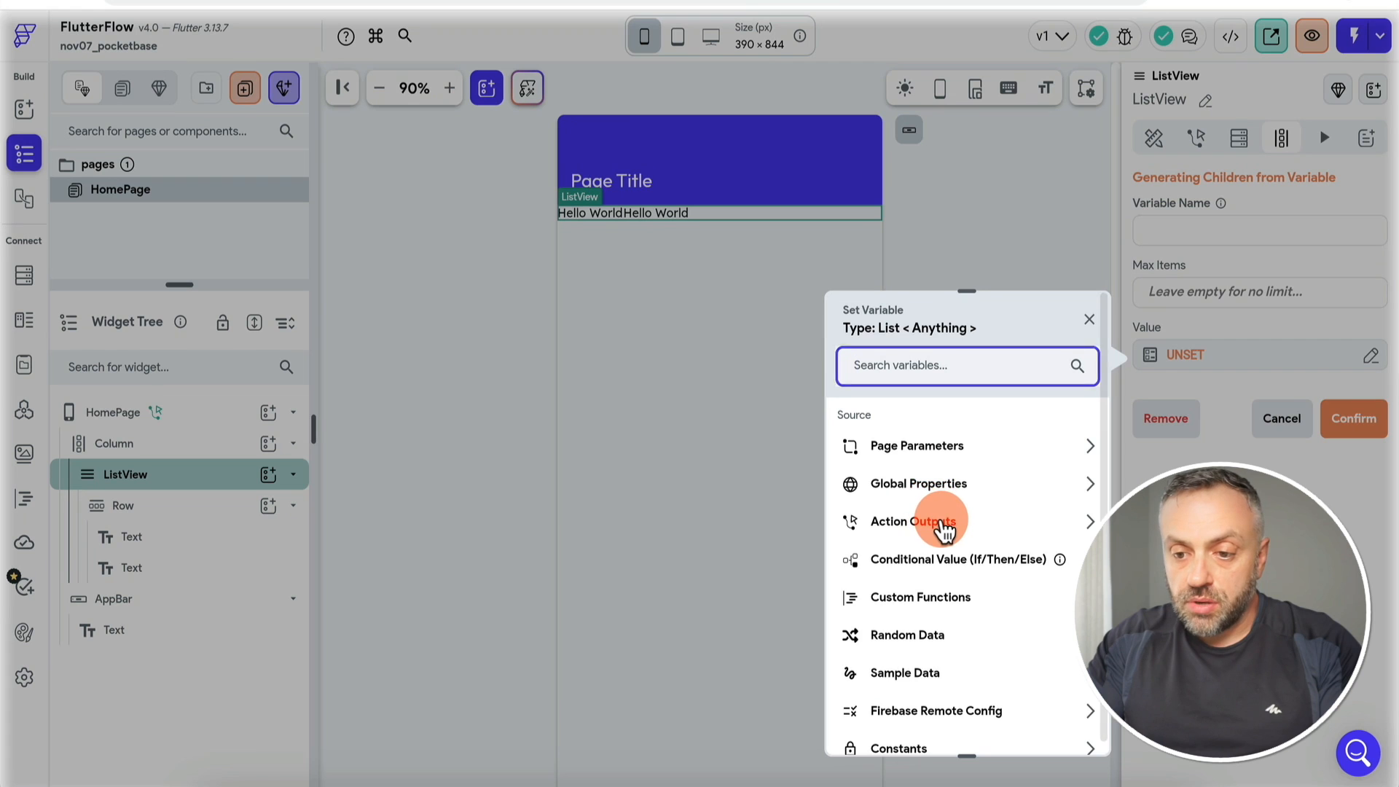
left_click(938, 521)
left_click(921, 585)
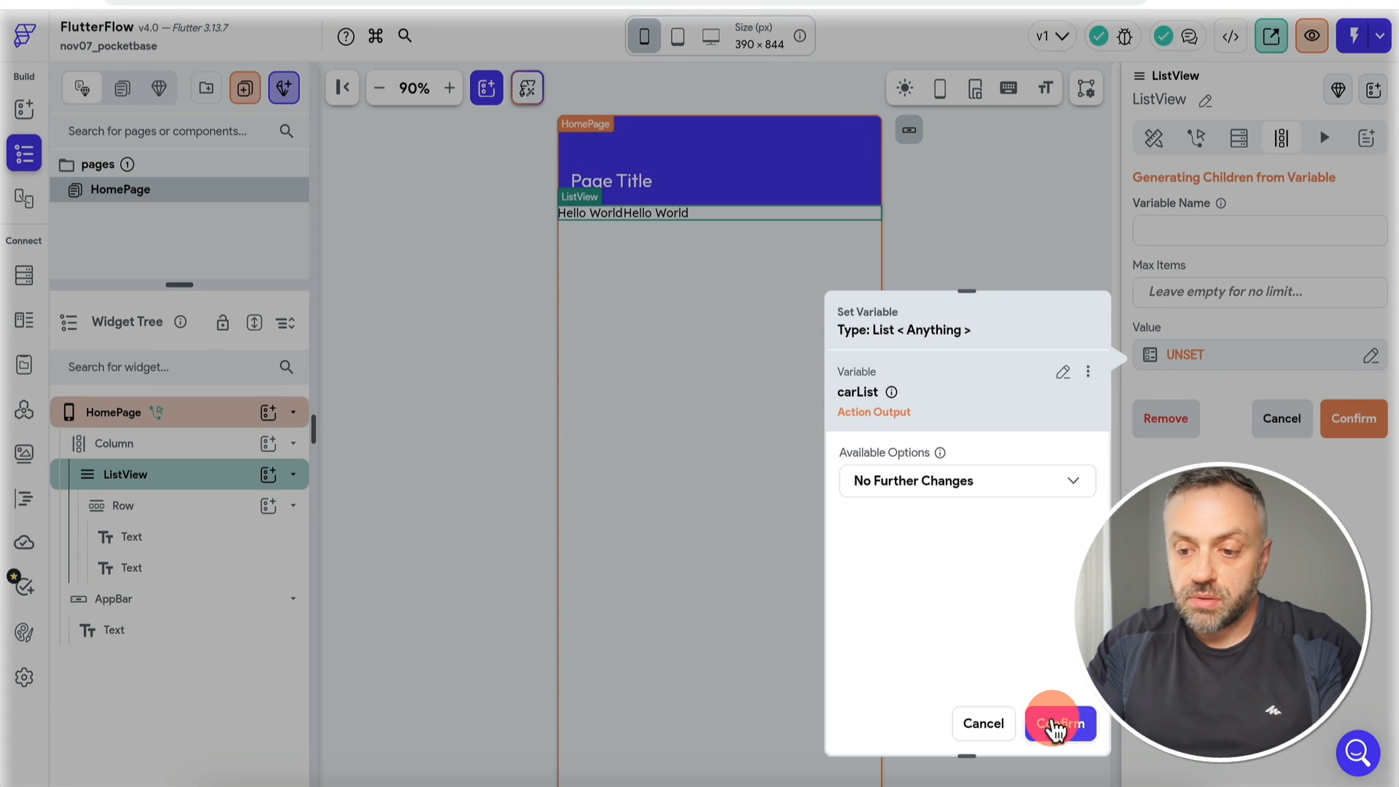
left_click(1055, 723)
left_click(1198, 222)
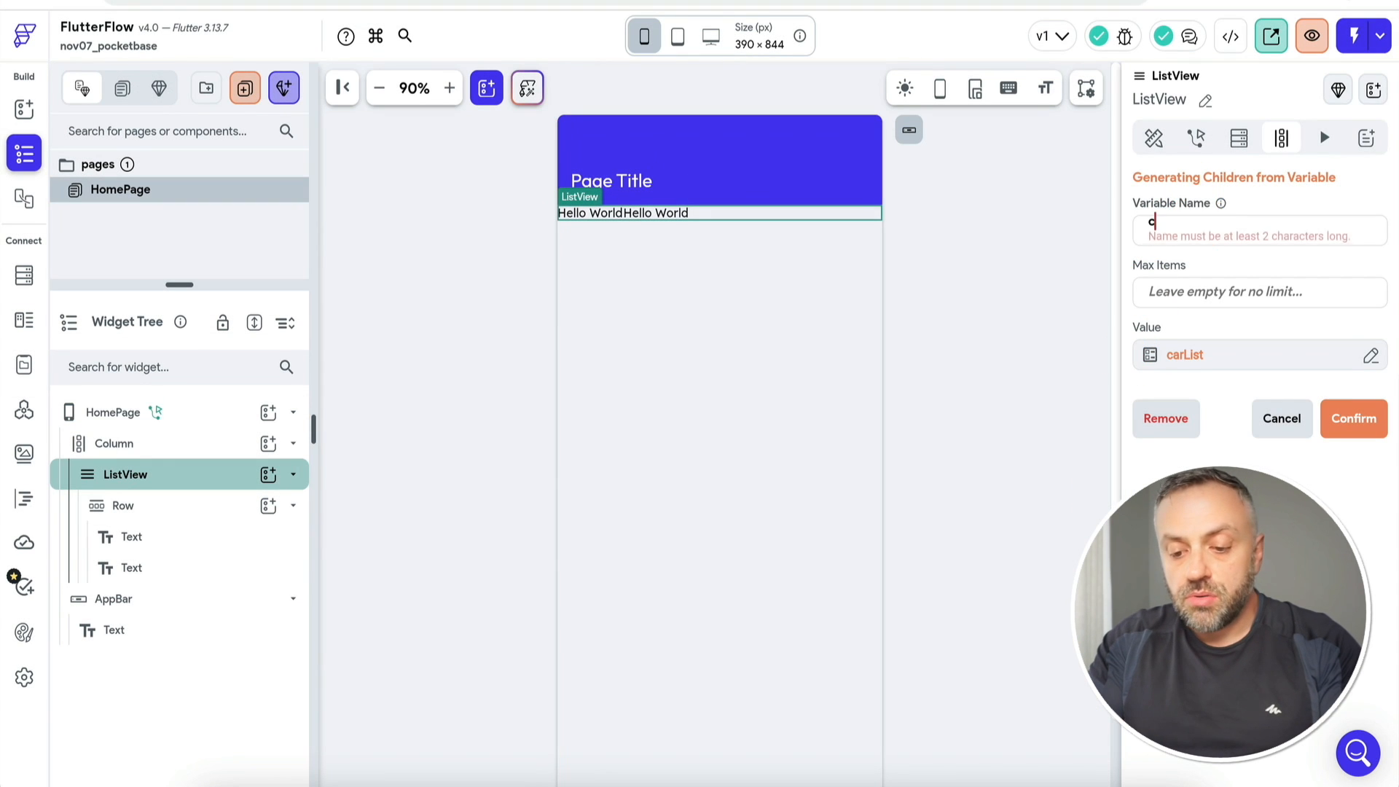
type("carItem")
key("Return")
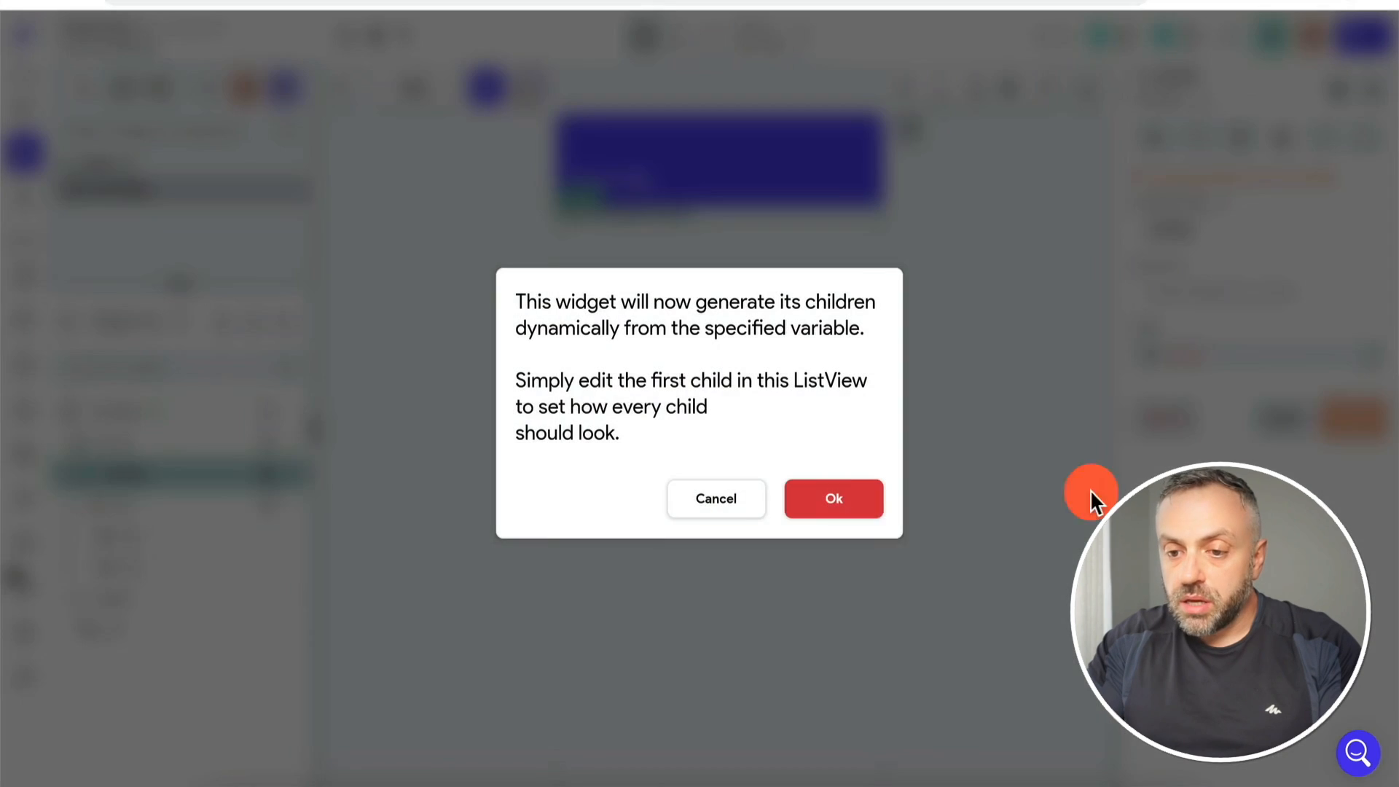
left_click(858, 499)
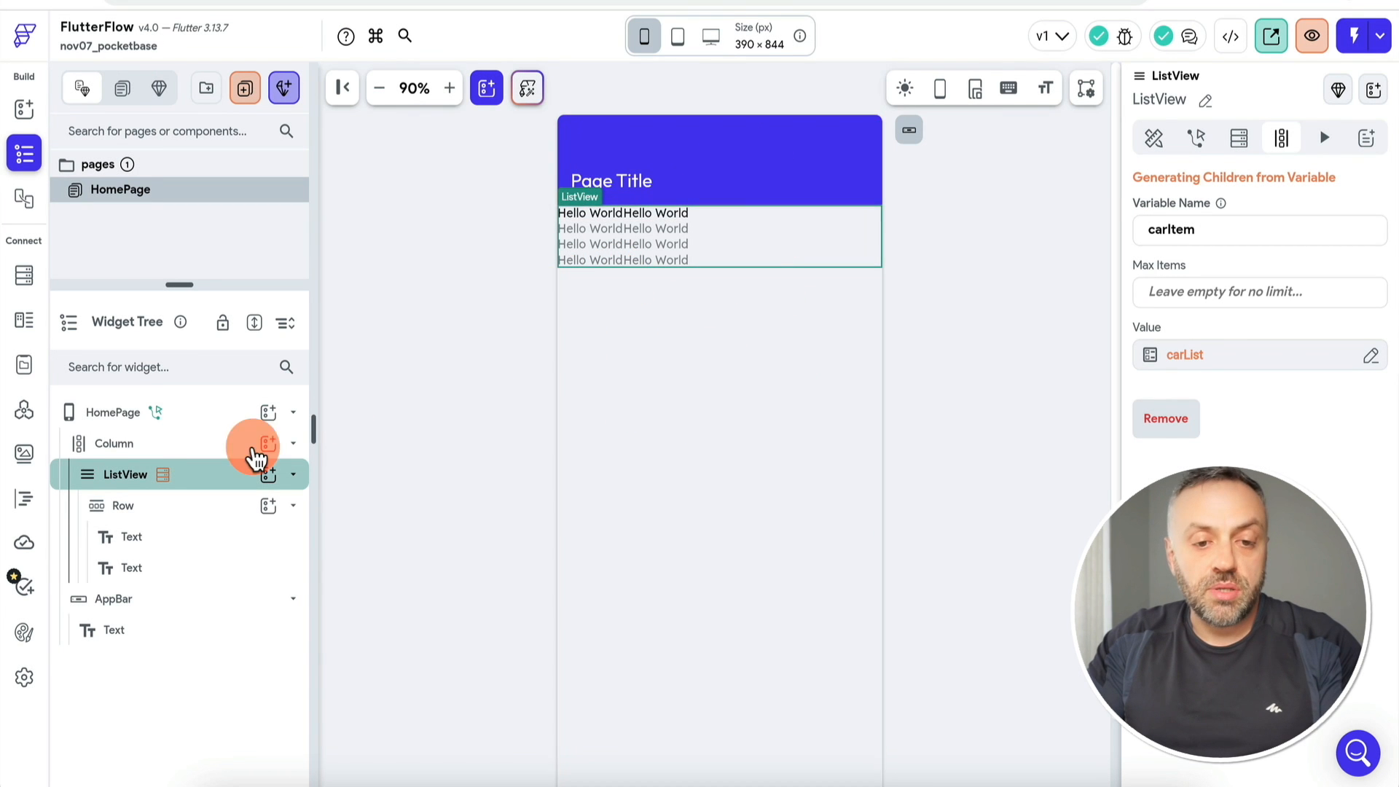
Step: Space the Row's two texts apart and bind the first text to carItem's brand
left_click(163, 539)
left_click(109, 510)
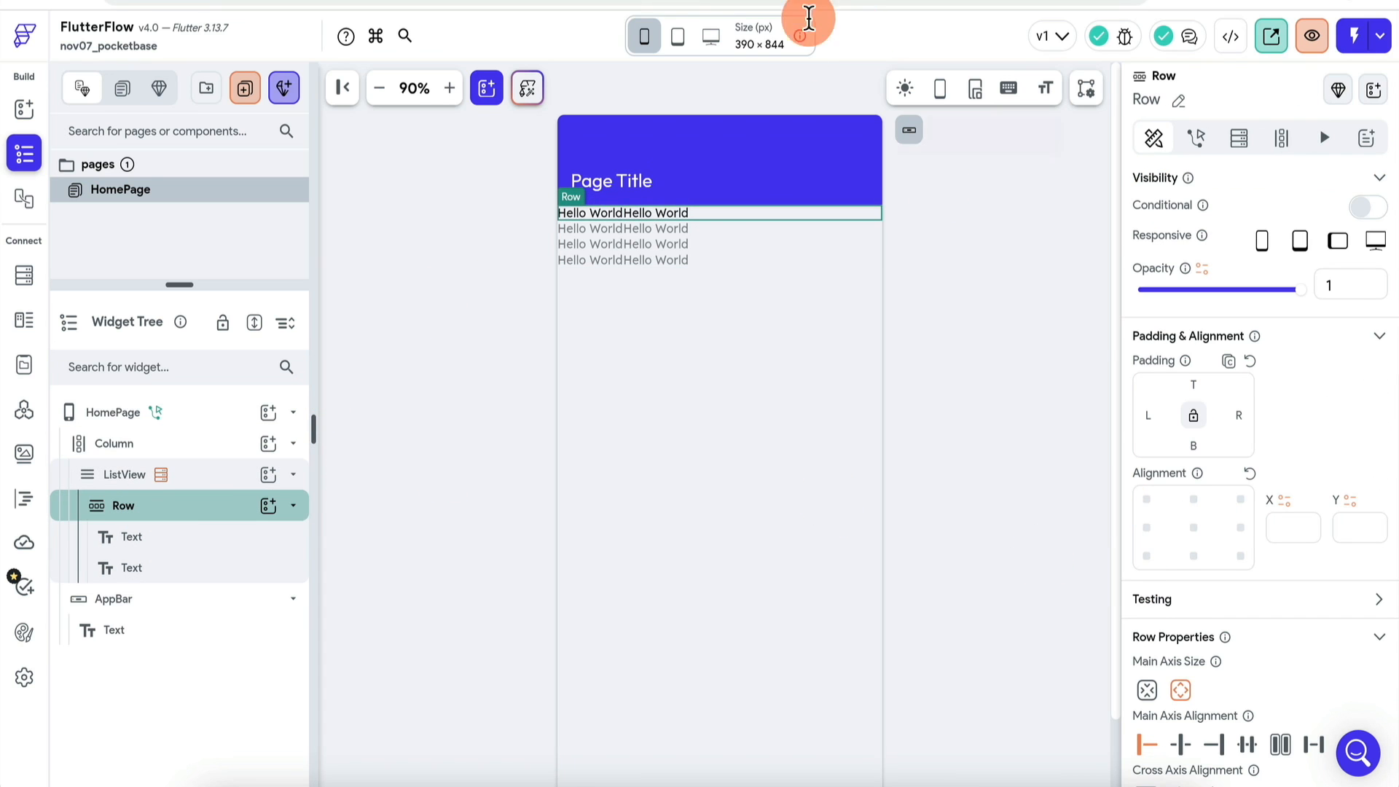
left_click(1256, 747)
left_click(212, 540)
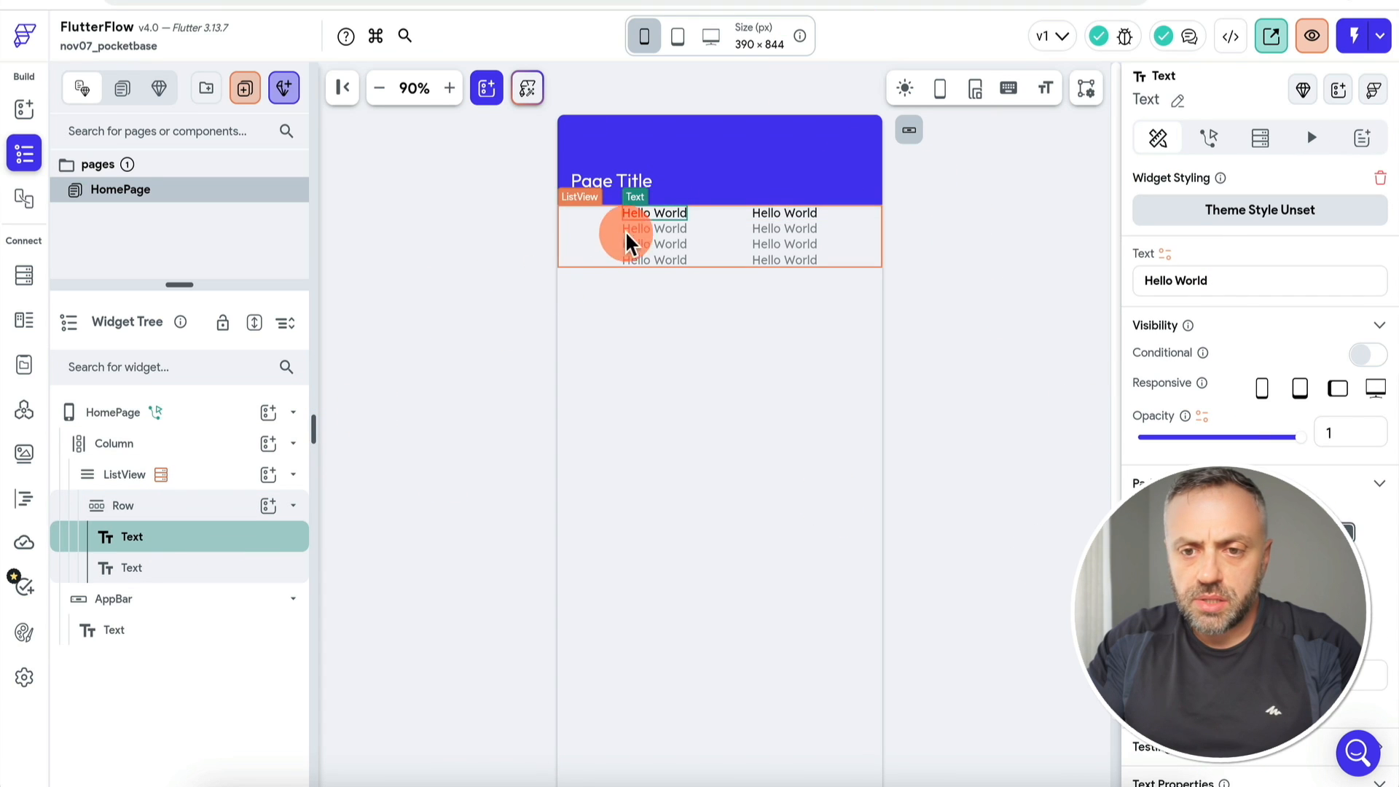
left_click(1166, 255)
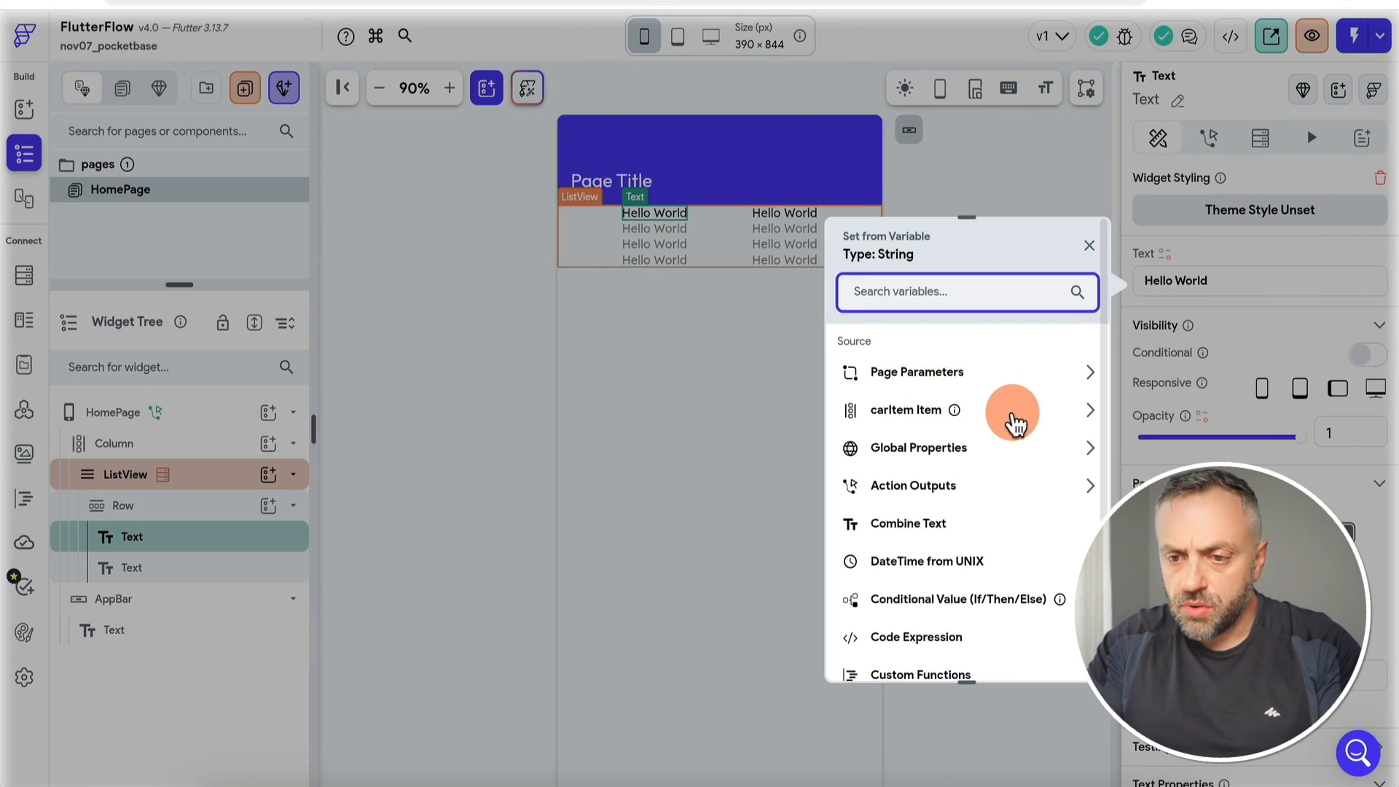
left_click(1015, 414)
left_click(944, 408)
left_click(937, 441)
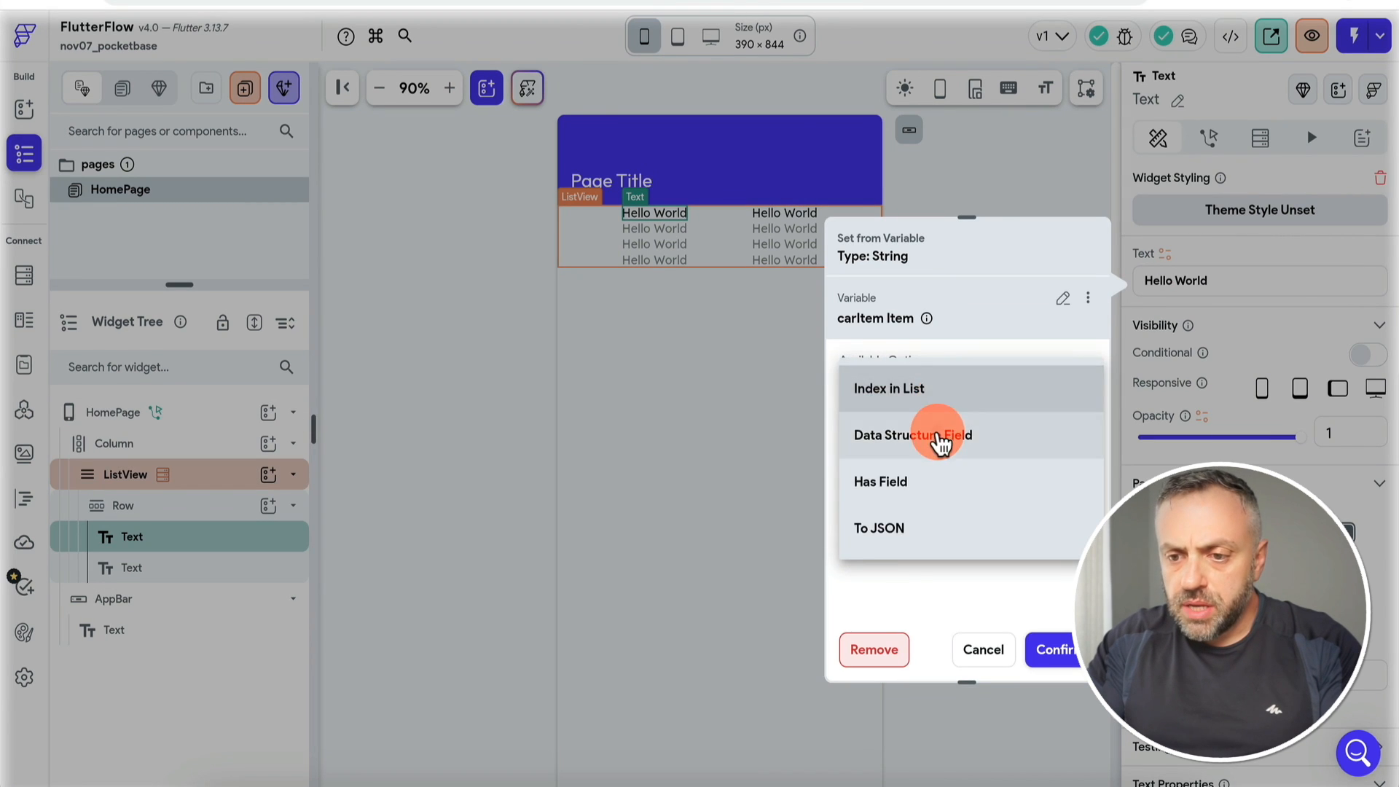
left_click(975, 459)
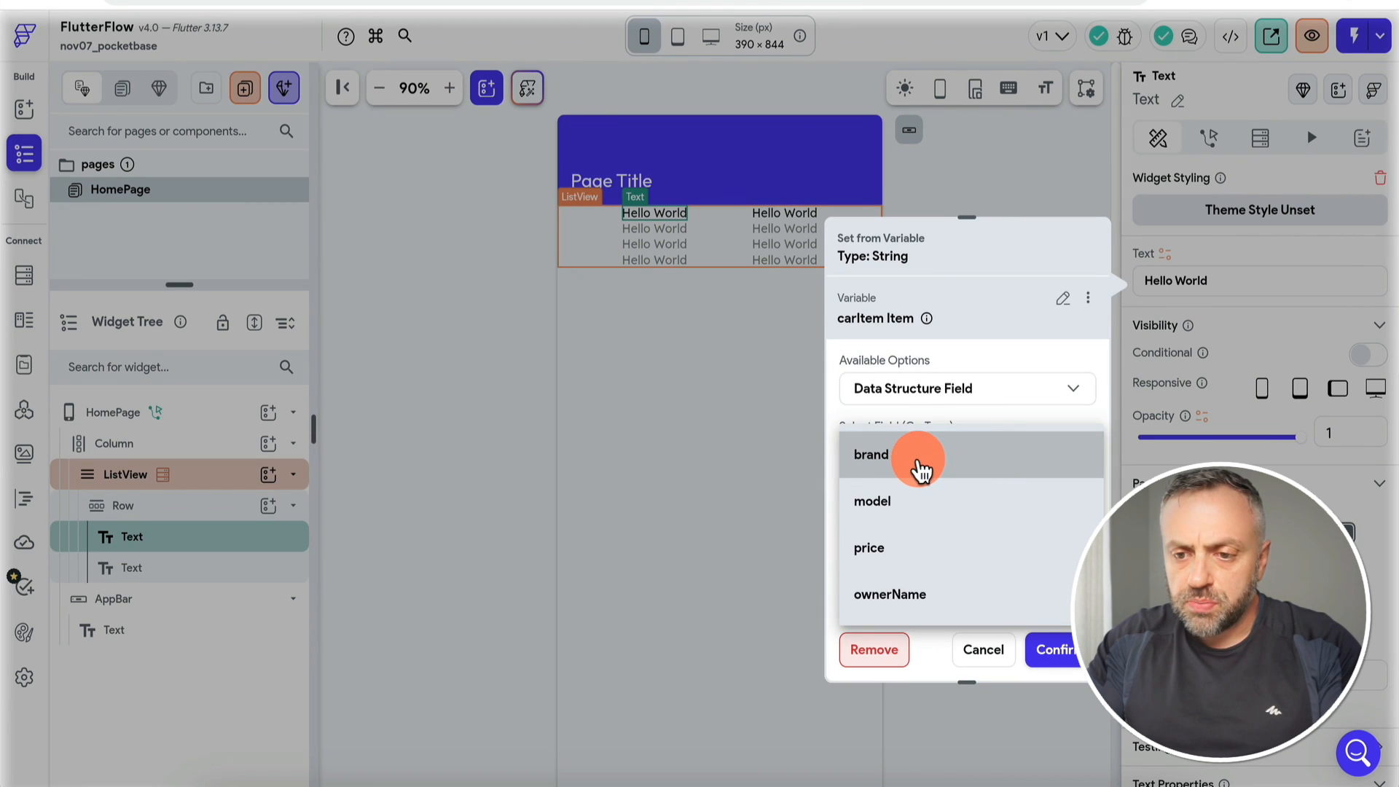
left_click(920, 470)
left_click(1039, 650)
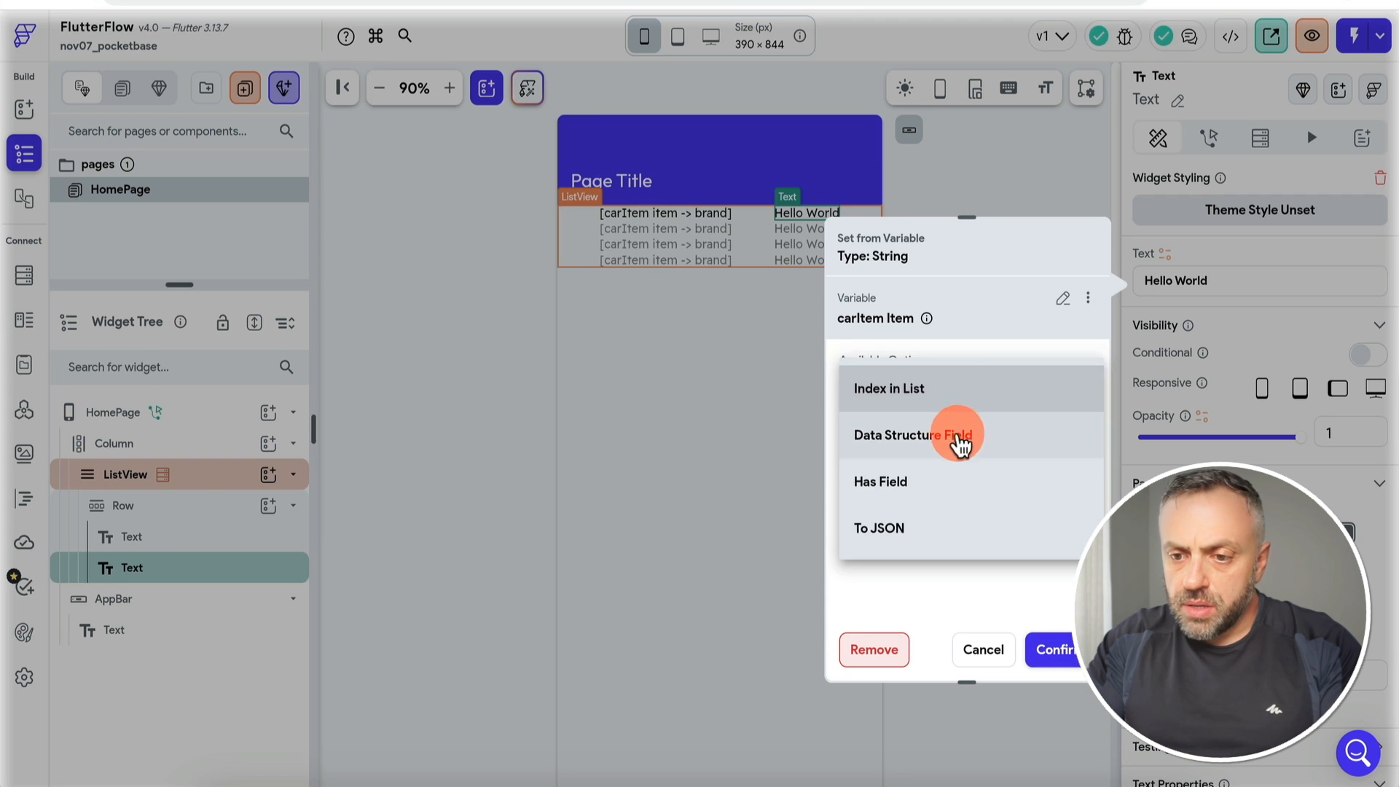
Step: Bind the second Row text to carItem's model field
left_click(959, 440)
left_click(939, 467)
left_click(942, 500)
left_click(1054, 649)
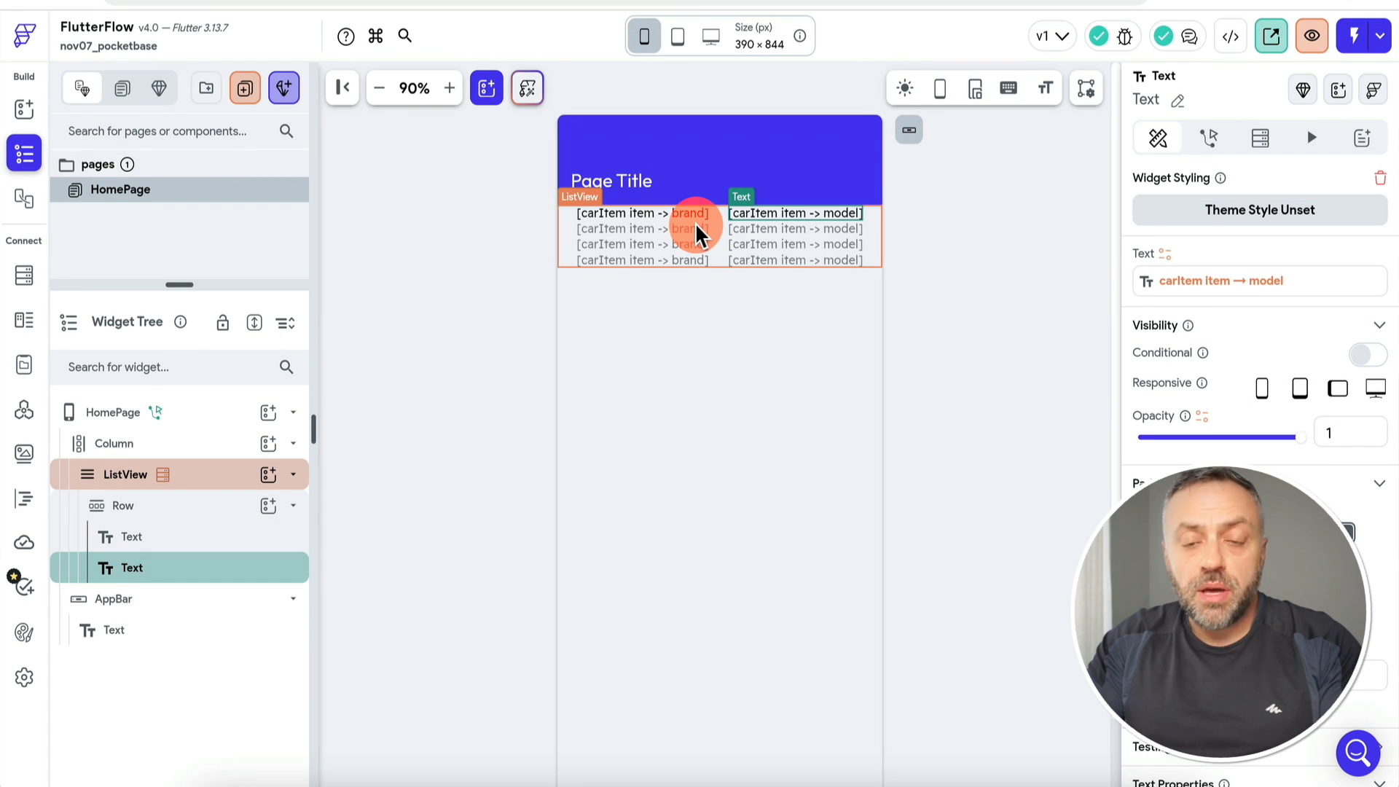
left_click(636, 186)
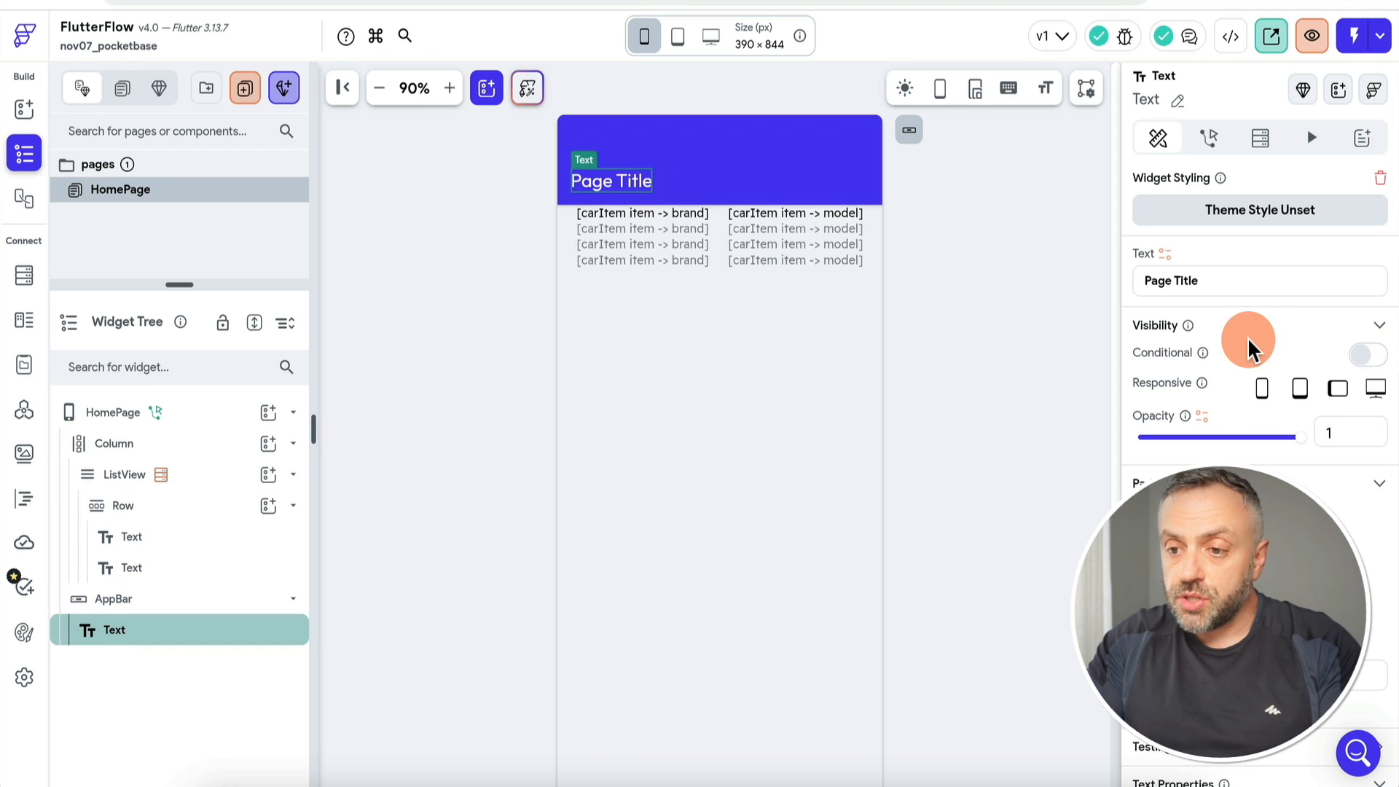
Step: Change the app bar title to 'Homepage' and launch Test mode, which shows an Unexpected null value error
type("Homepa")
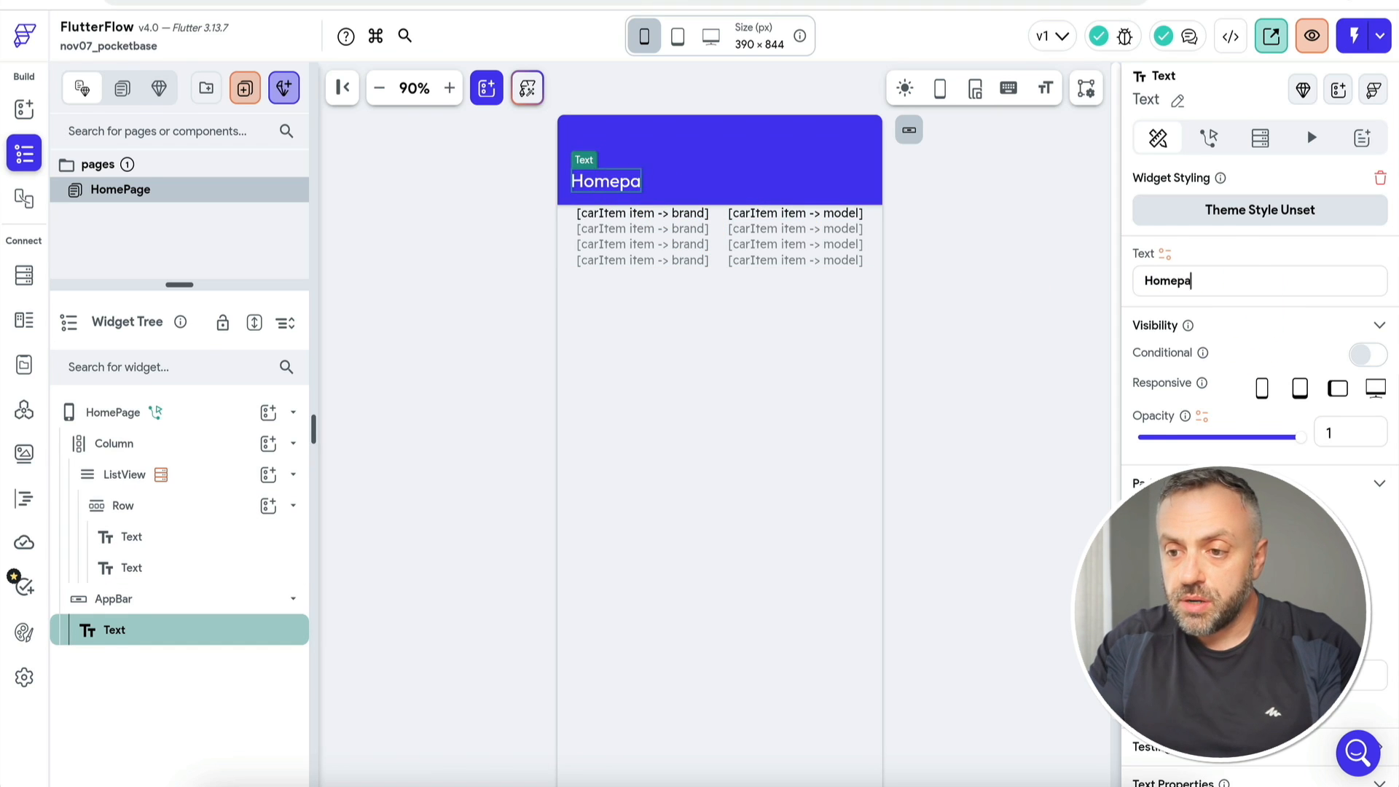
type("ge")
left_click(720, 466)
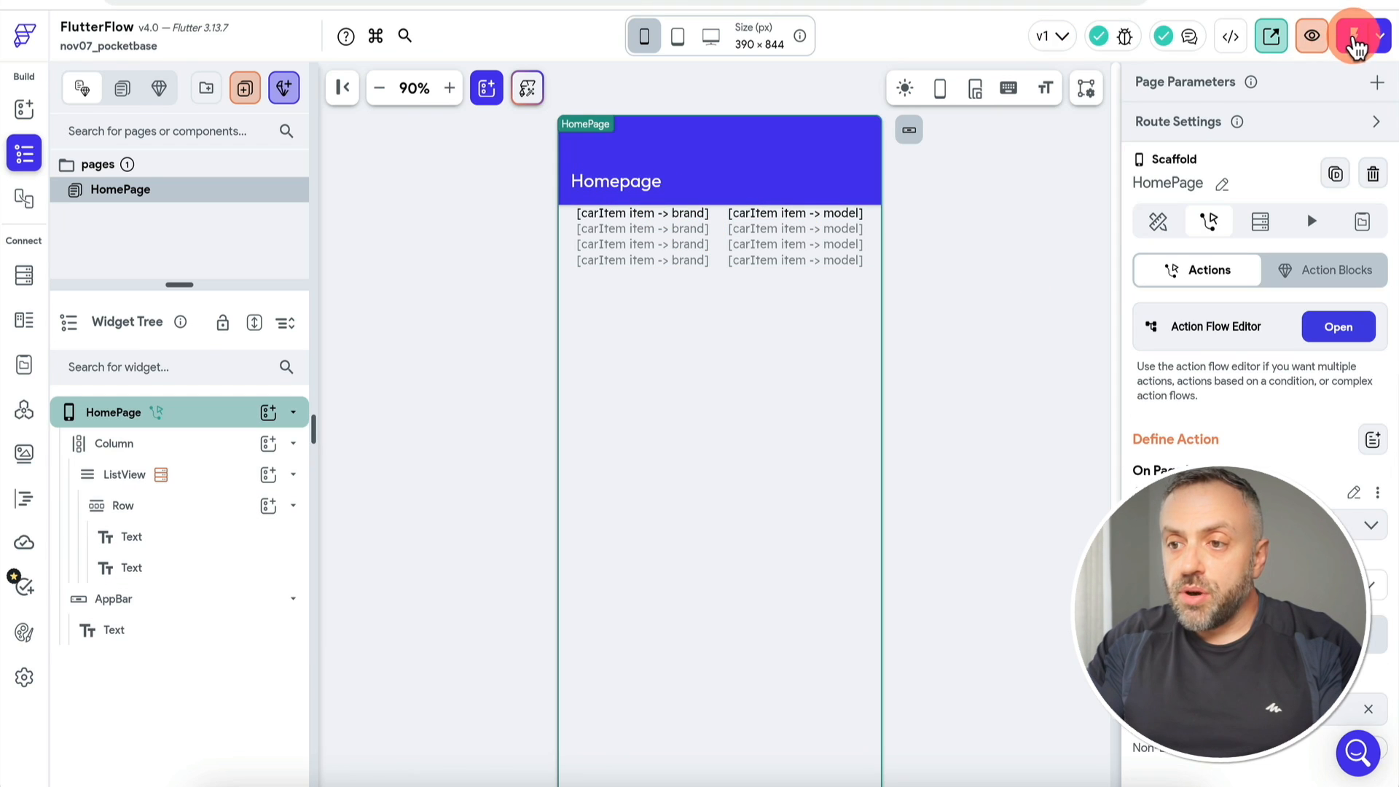
left_click(1353, 37)
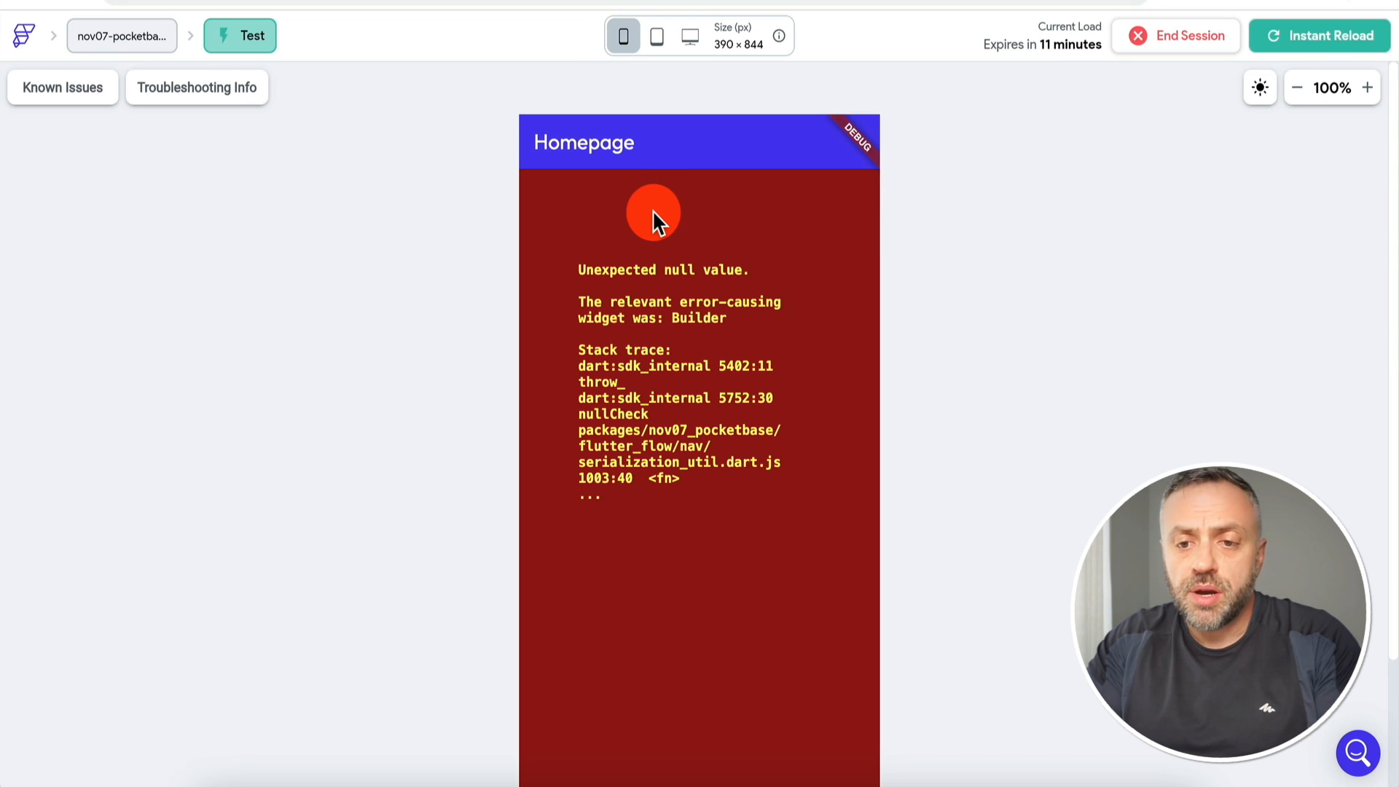
Step: Switch back to the FlutterFlow editor tab and dismiss the Test Mode tip
left_click(802, 1)
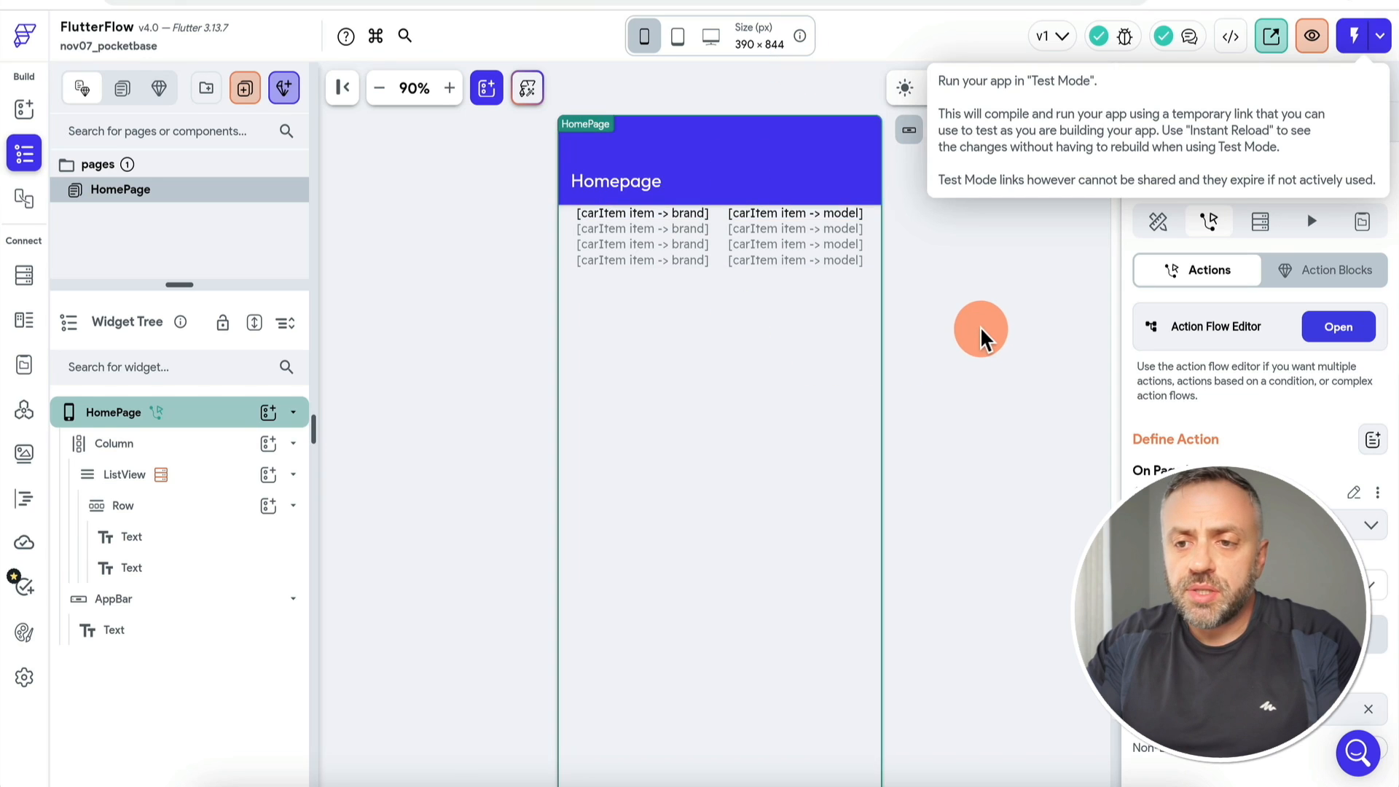
left_click(980, 331)
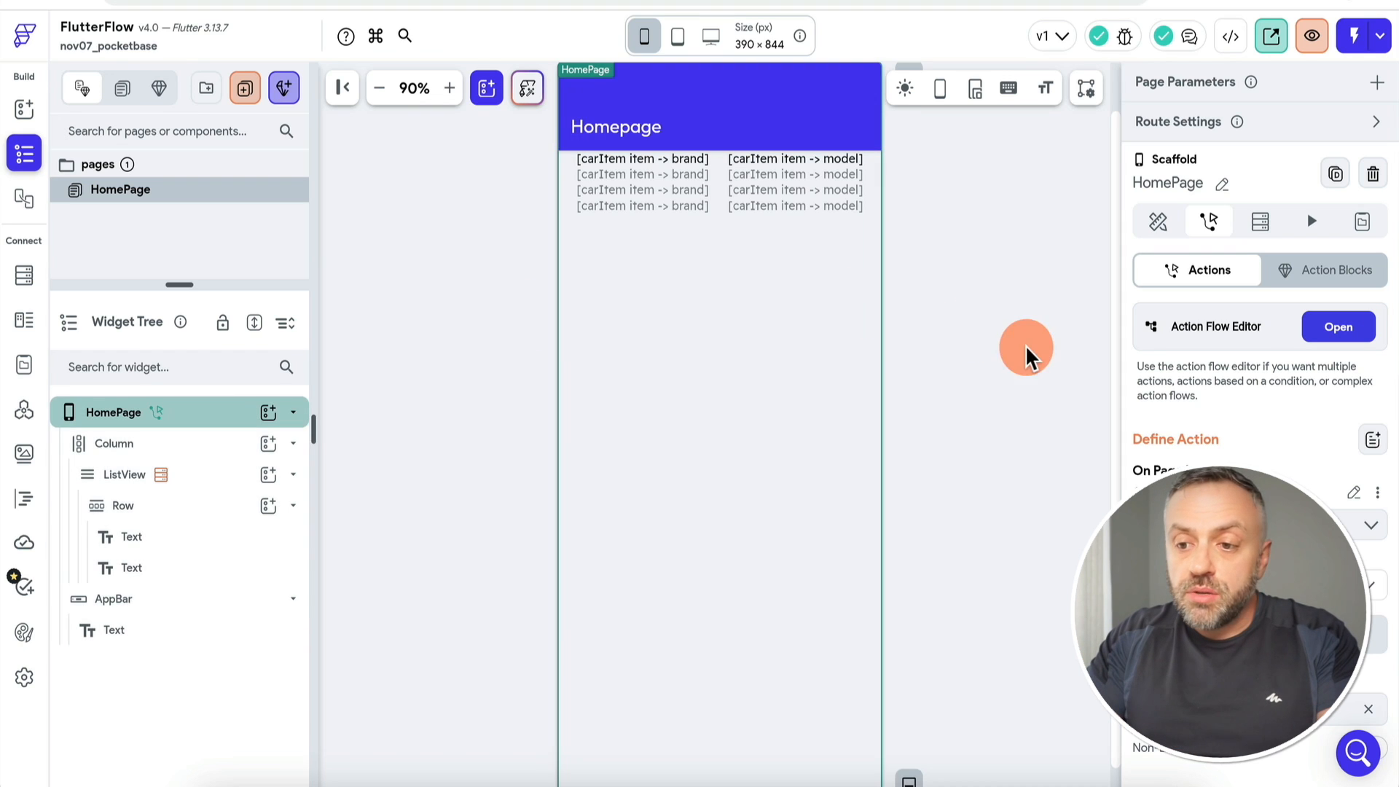
Step: Add a HomePage state field named carList of data type CarType, marked as a List
left_click(1359, 226)
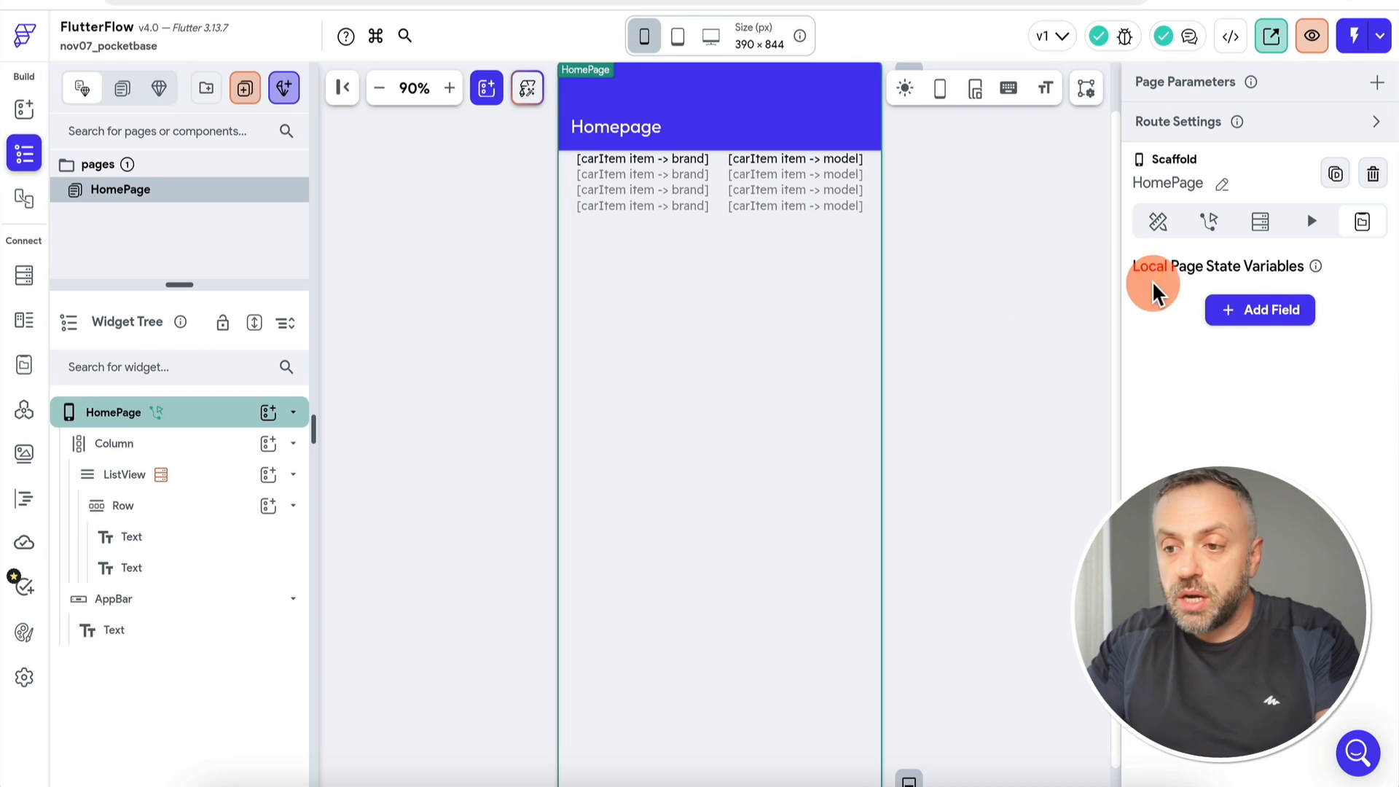
left_click(1268, 317)
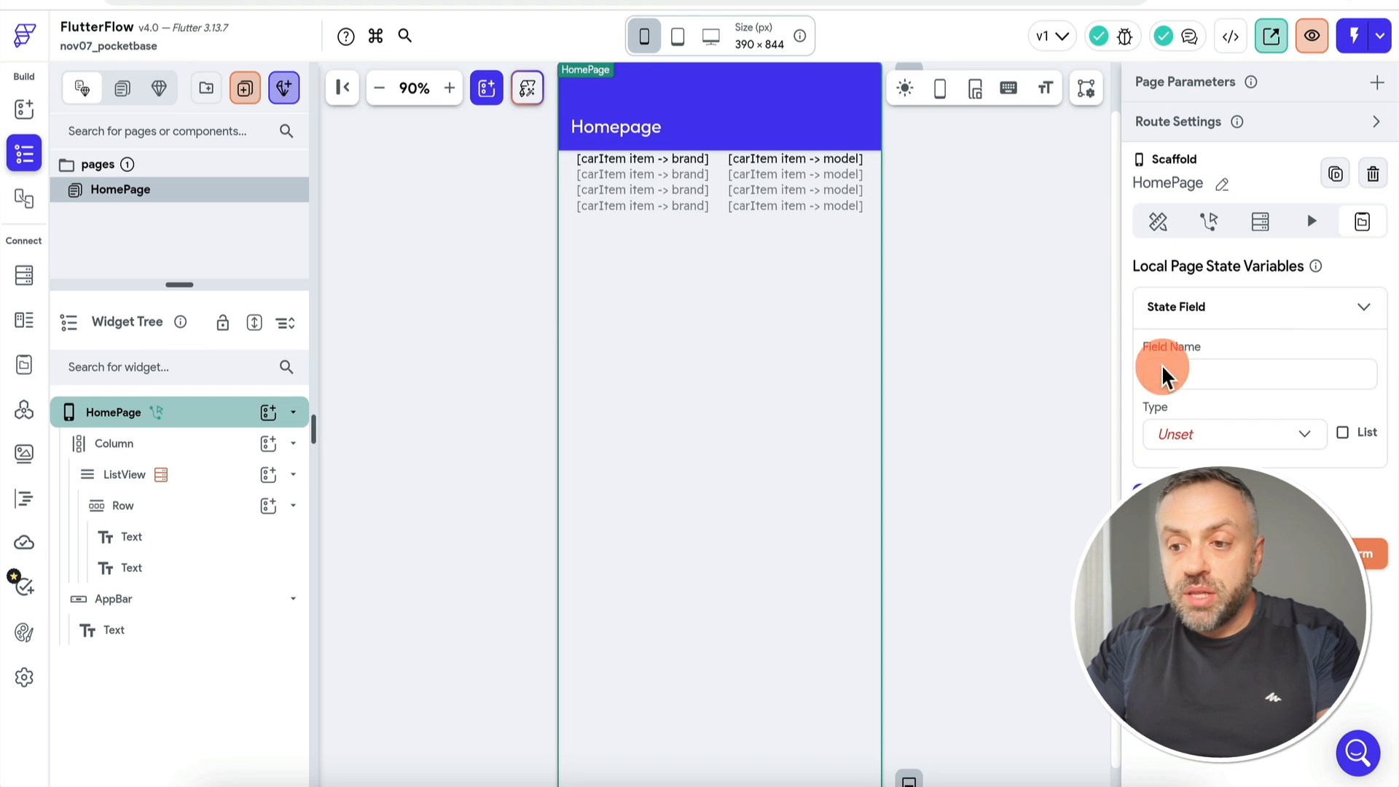
left_click(1214, 376)
type("carList")
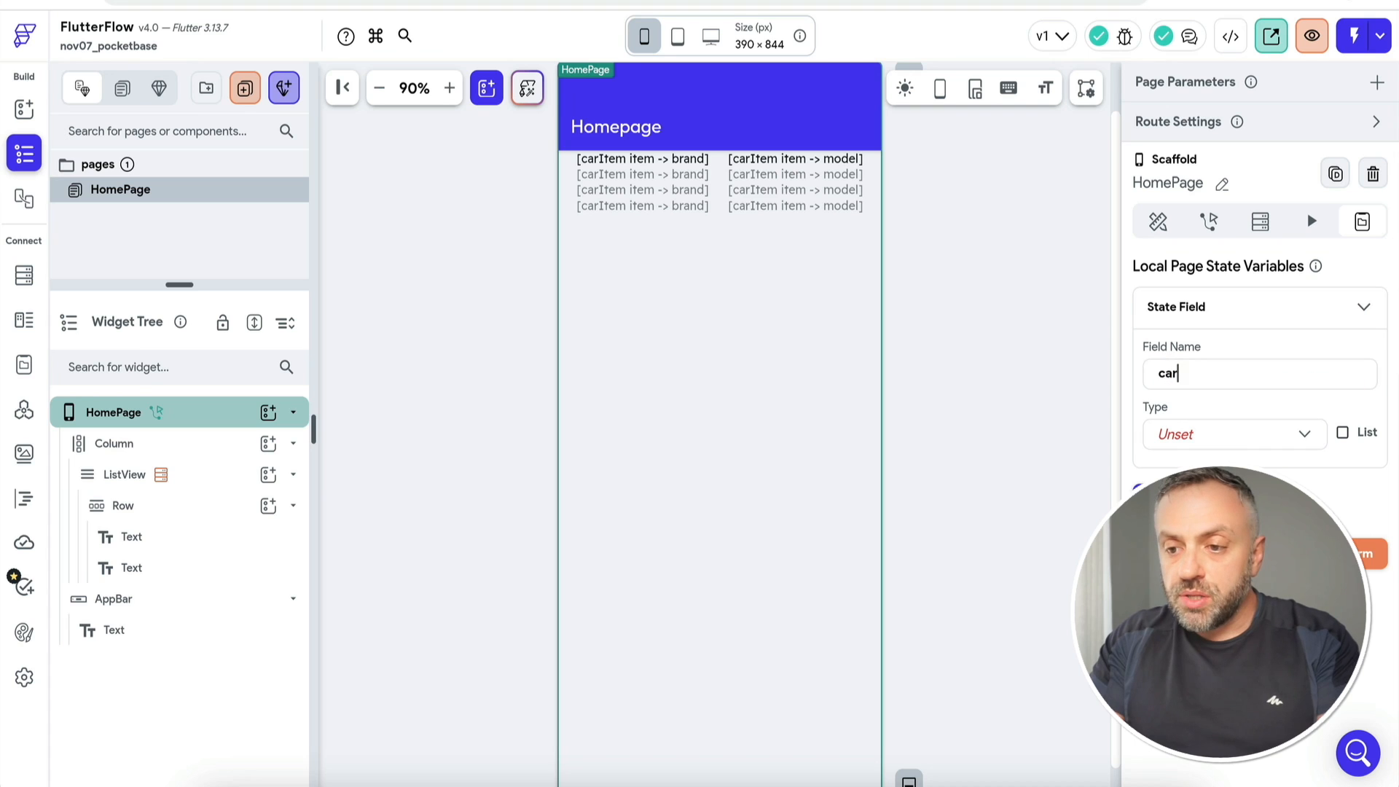
left_click(1159, 280)
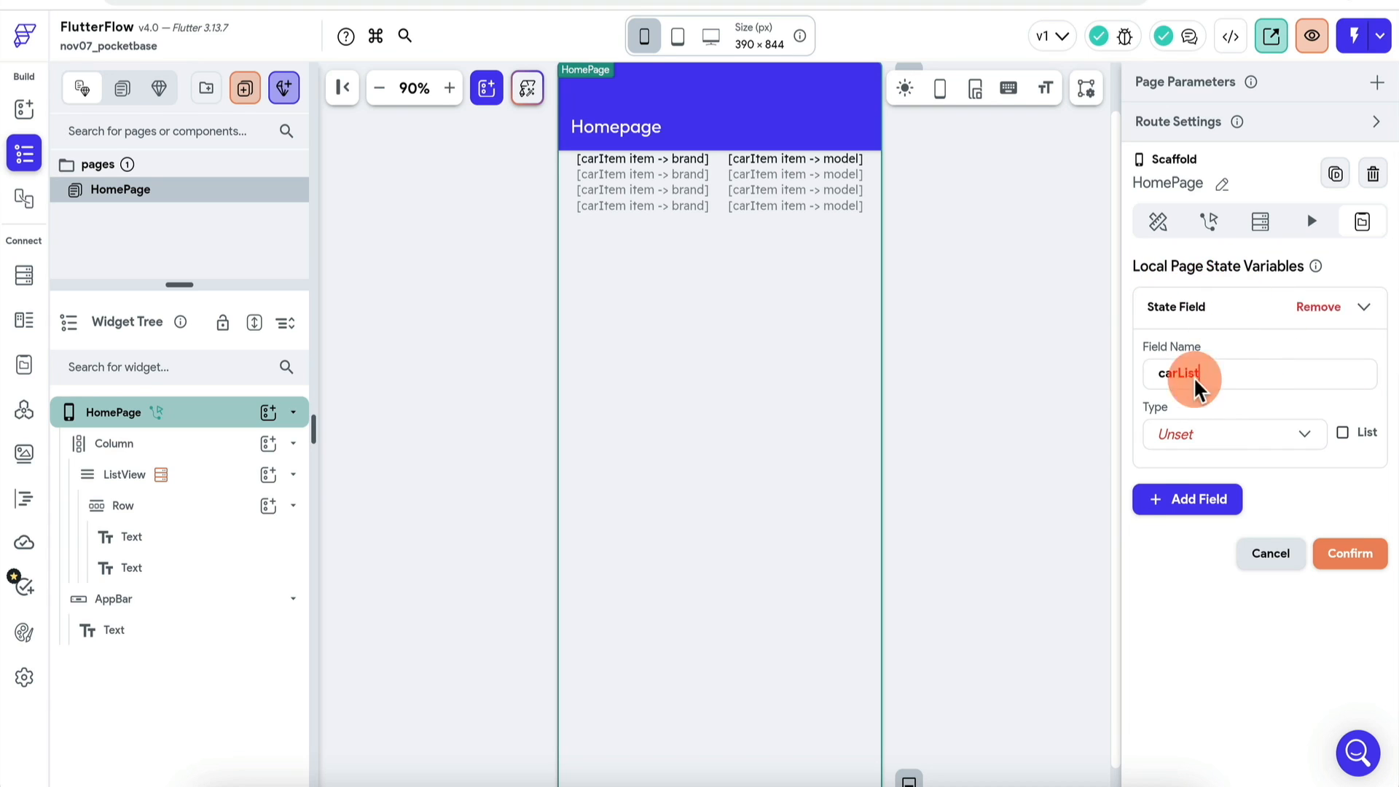
left_click(1246, 438)
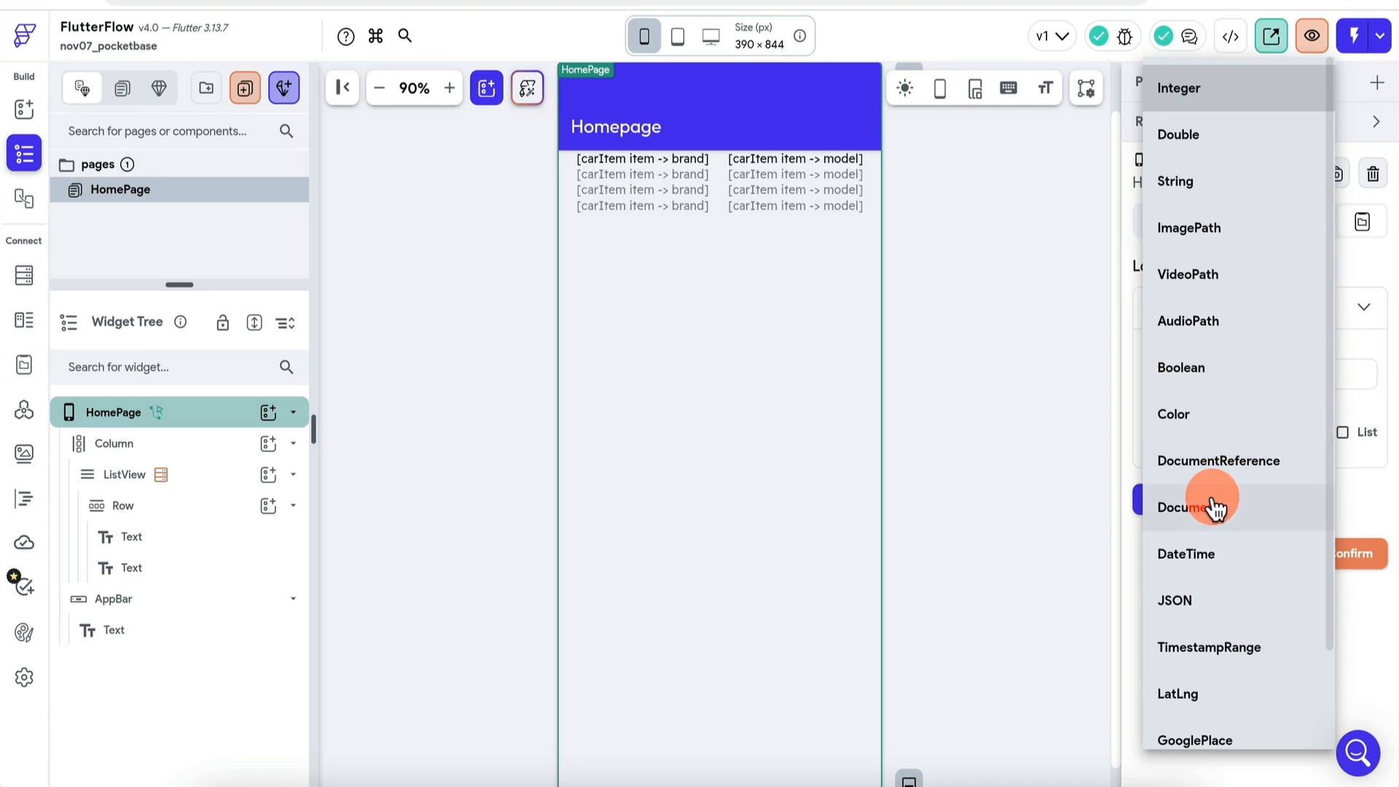
scroll(1214, 503, "down", 2)
left_click(1229, 674)
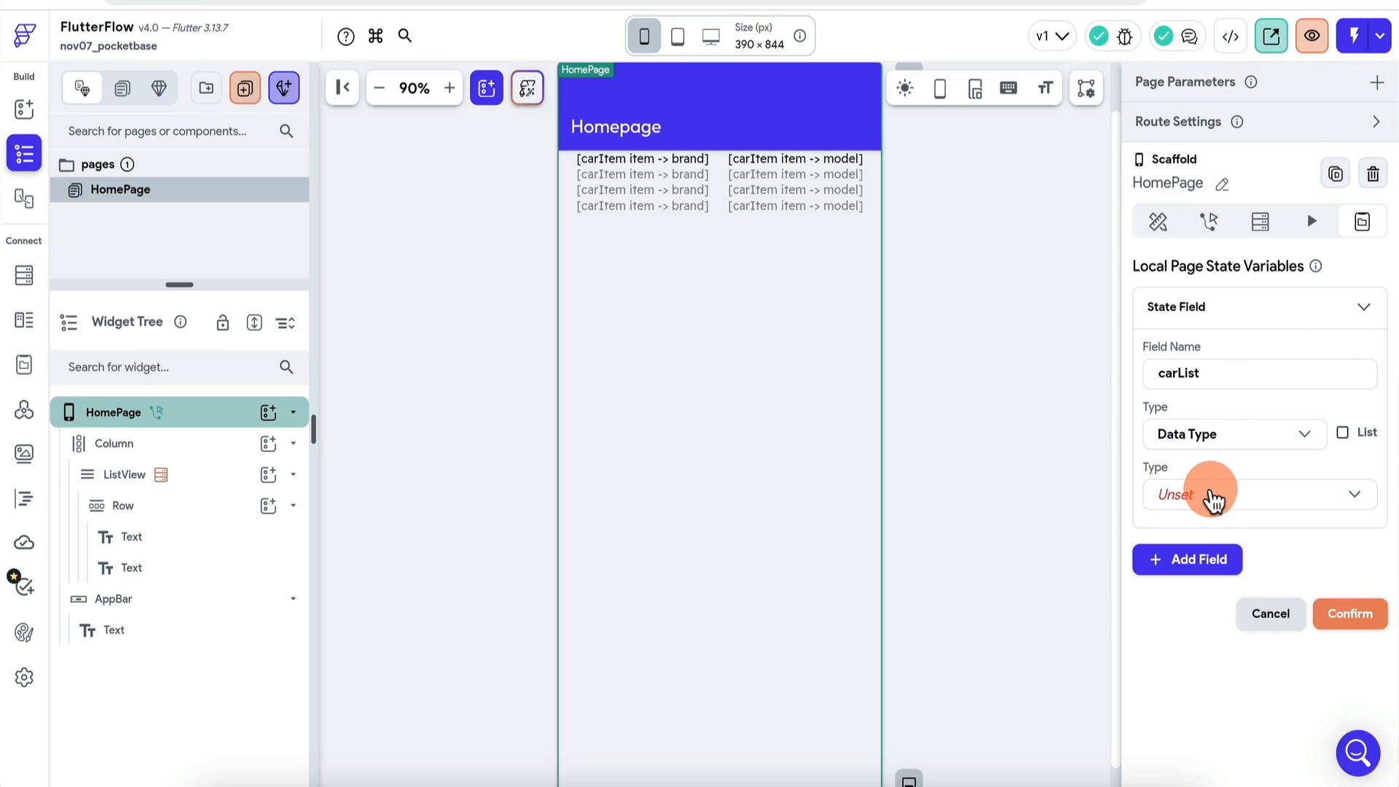
left_click(1211, 496)
left_click(1236, 501)
left_click(1342, 432)
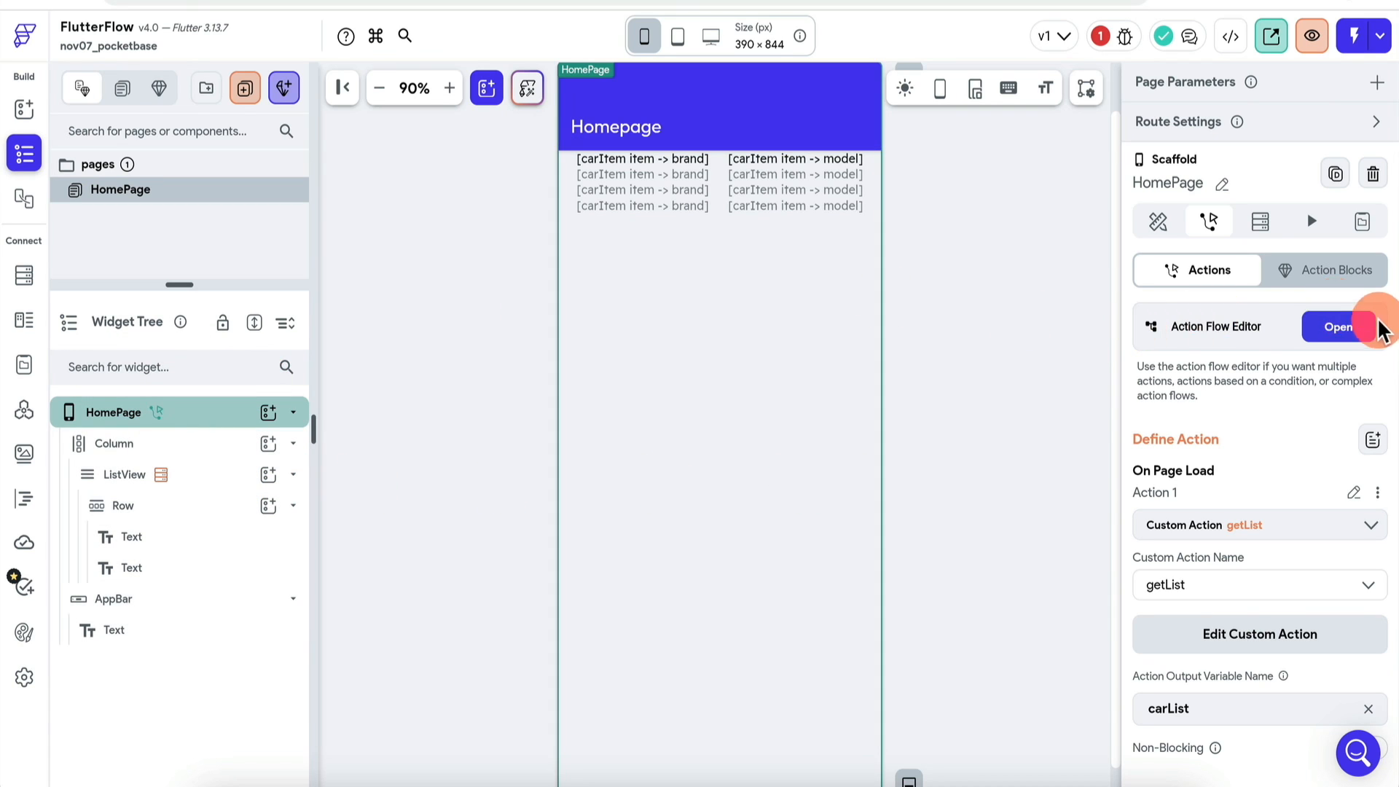
Step: Add an Update Page State action as Action 2 after getList in the page-load flow
left_click(1338, 327)
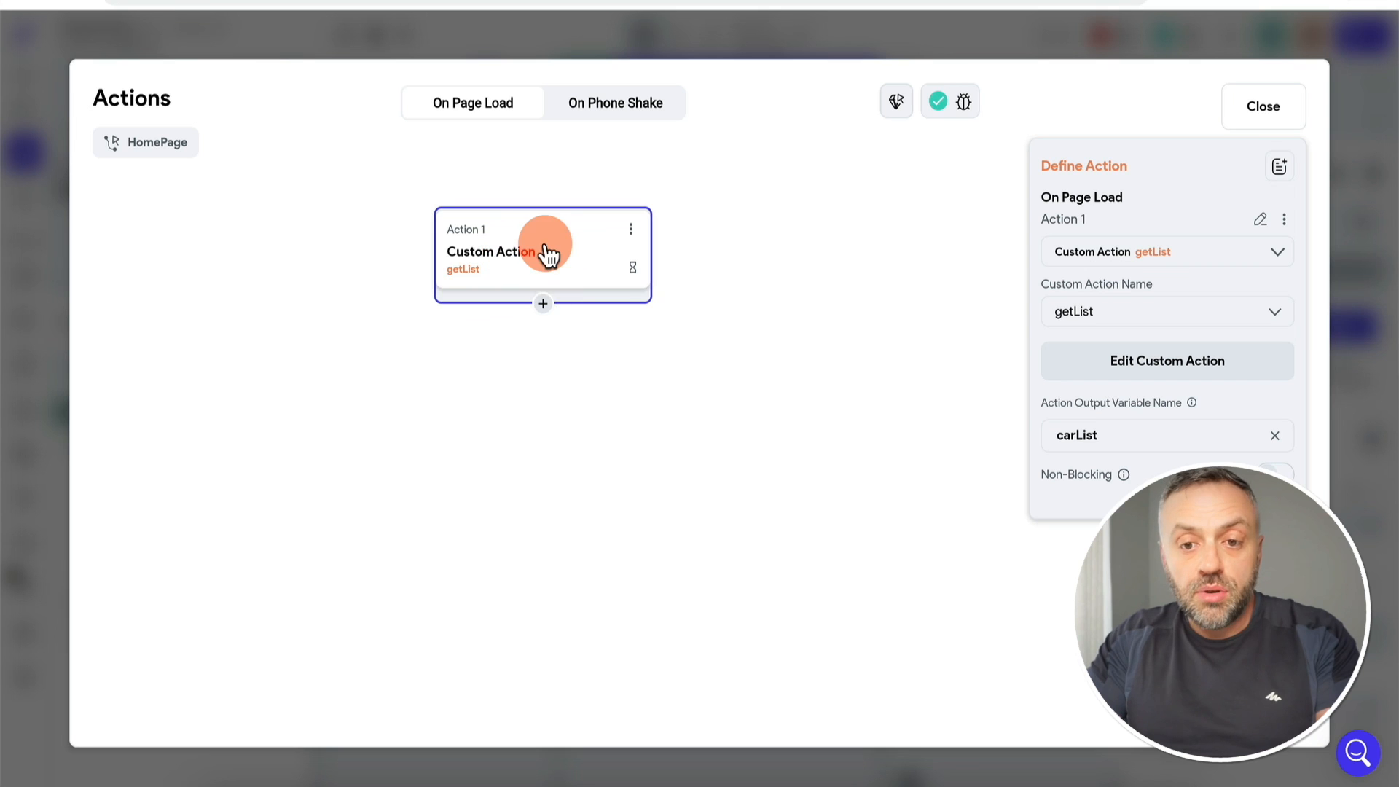
left_click(542, 304)
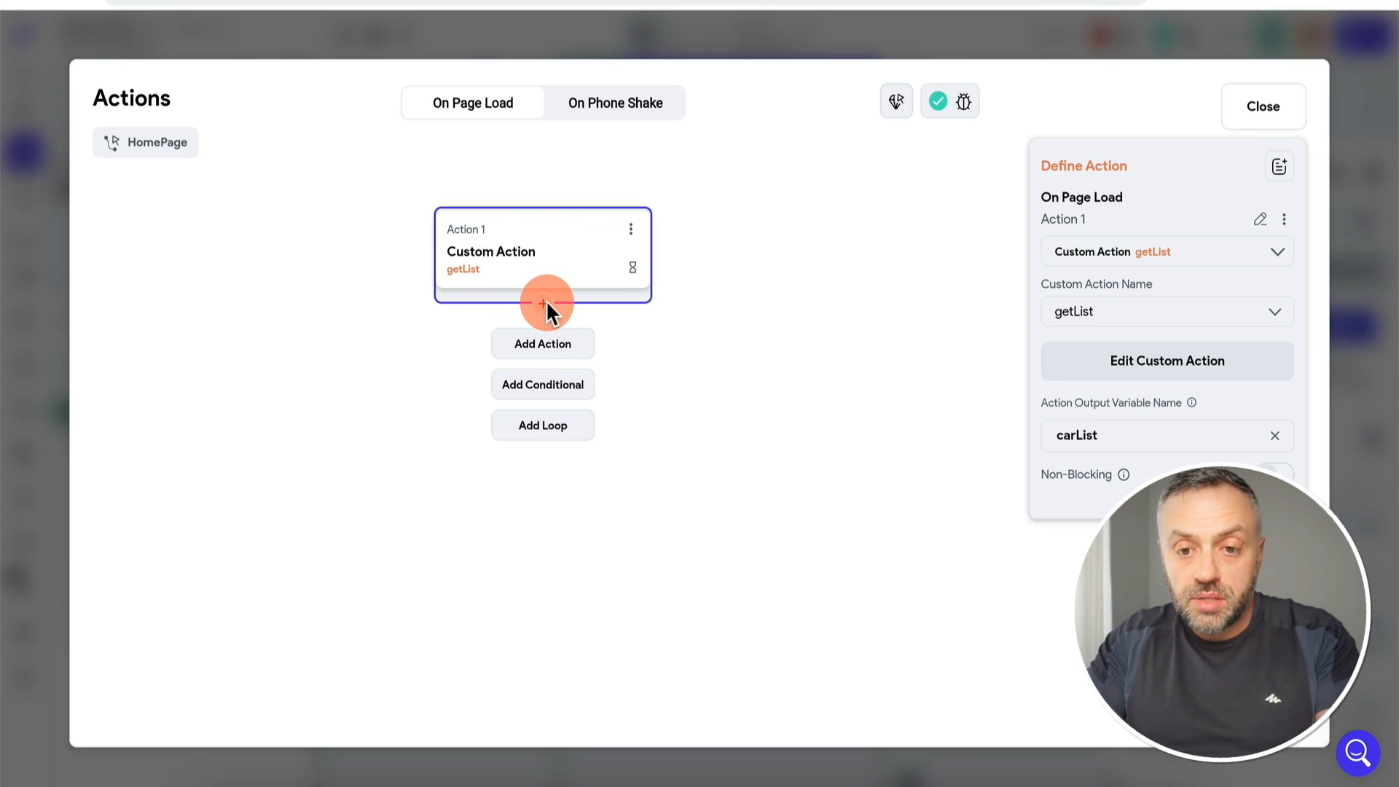
left_click(552, 343)
left_click(1160, 304)
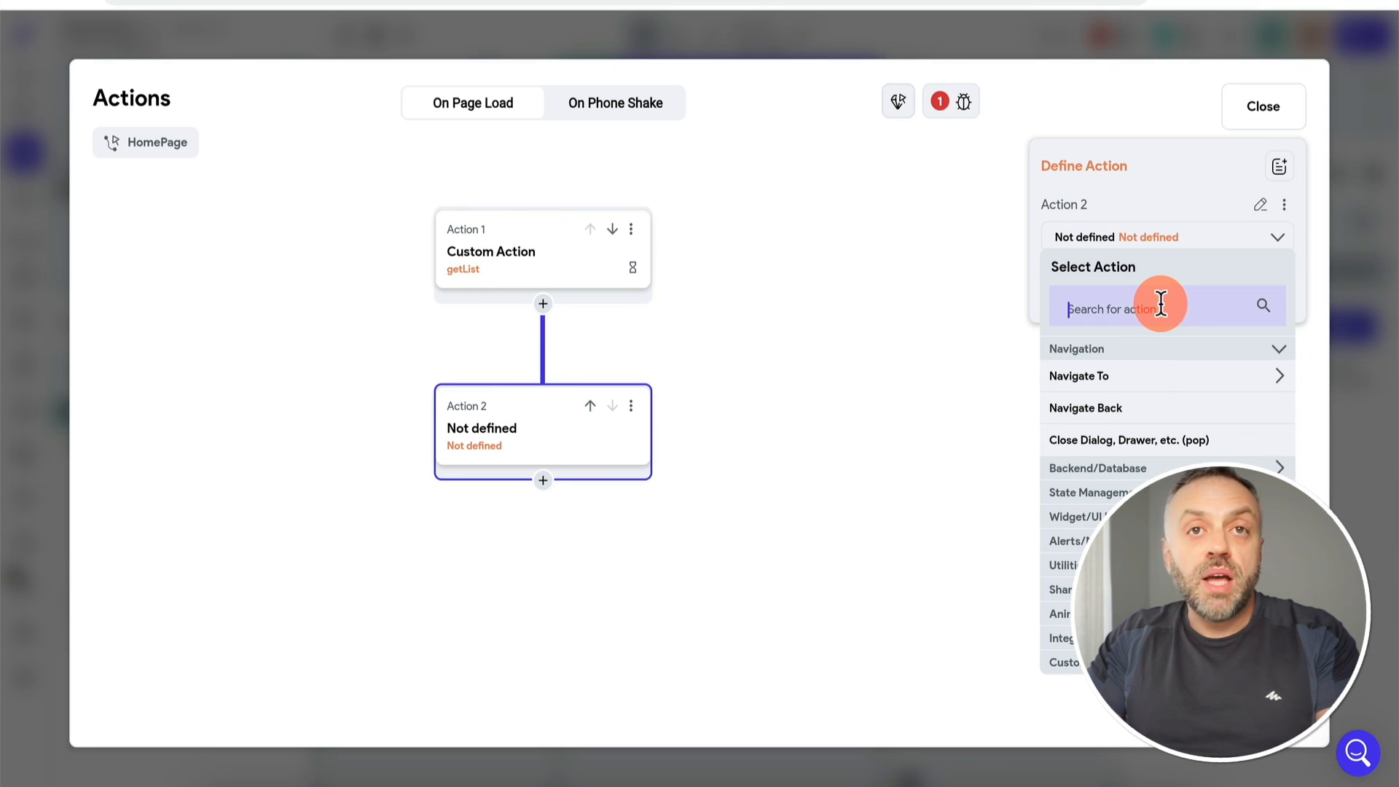
type("page")
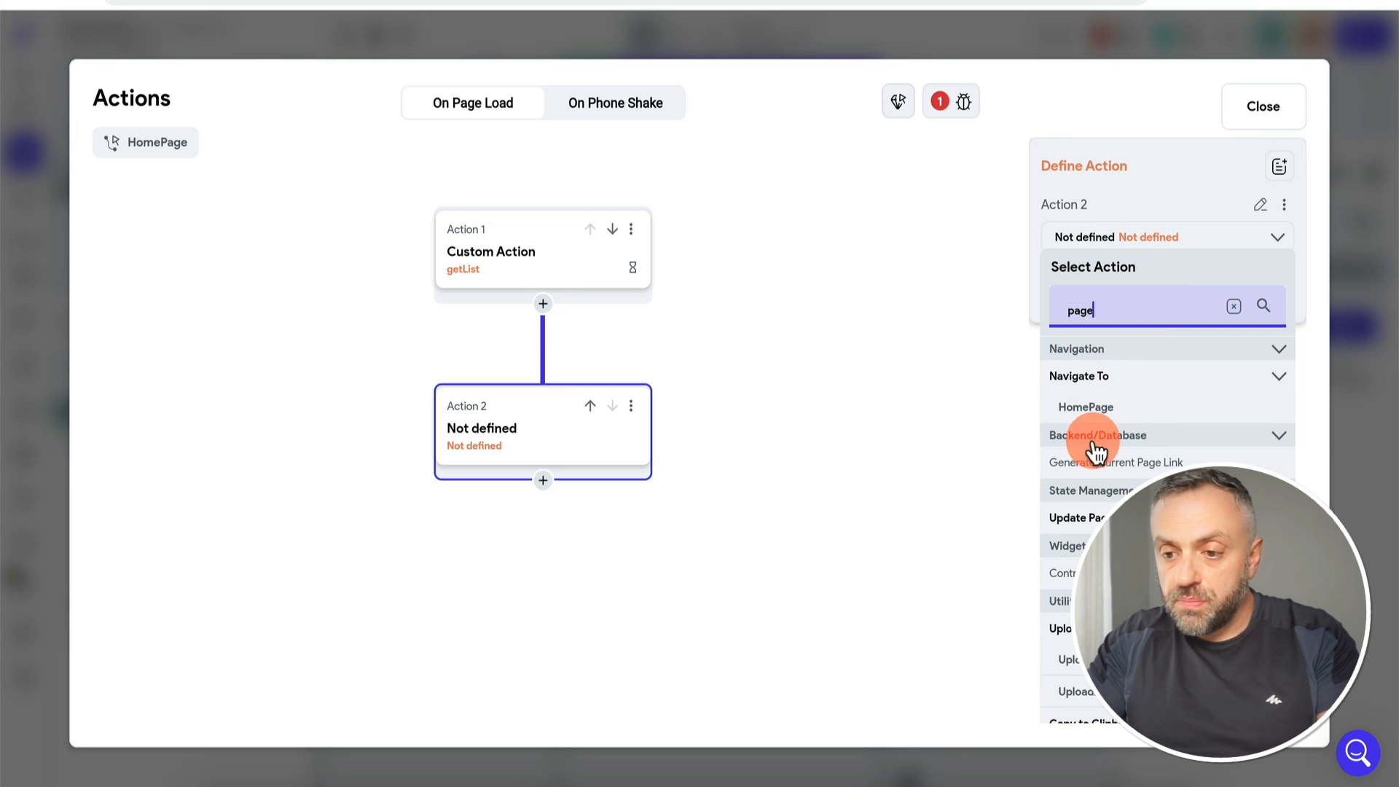
left_click(1100, 516)
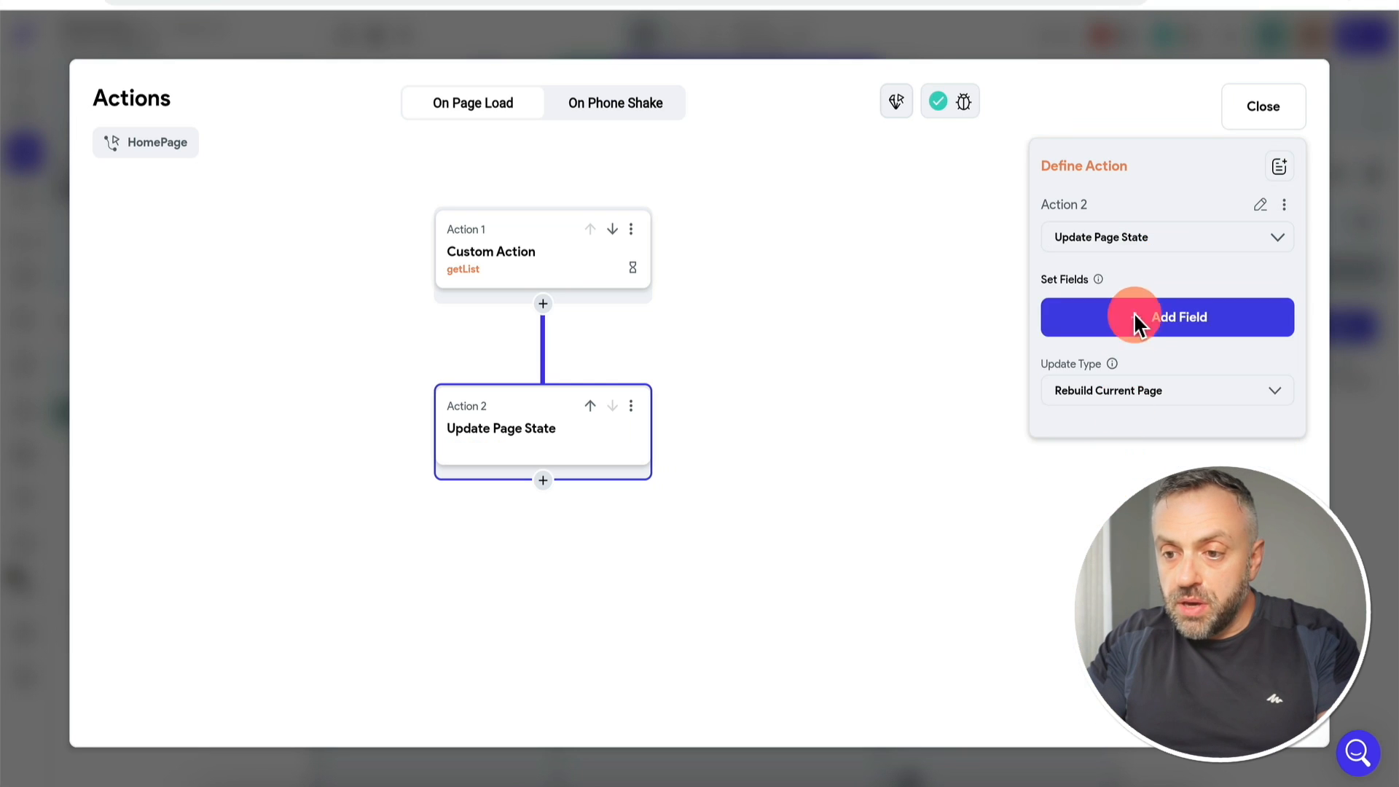
Step: Set the carList page state field to the getList action's carList output
left_click(1152, 337)
left_click(655, 303)
left_click(1098, 403)
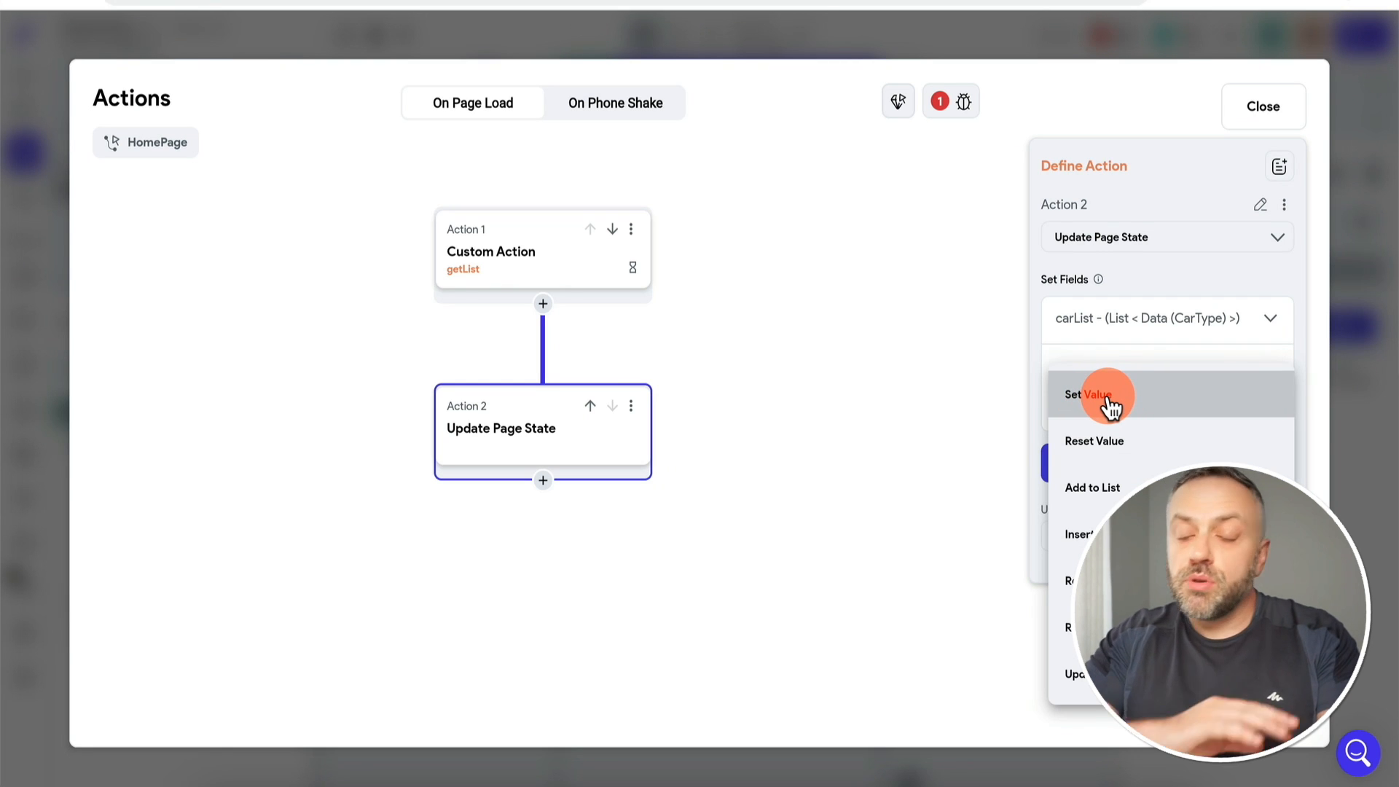
left_click(1109, 408)
left_click(1122, 460)
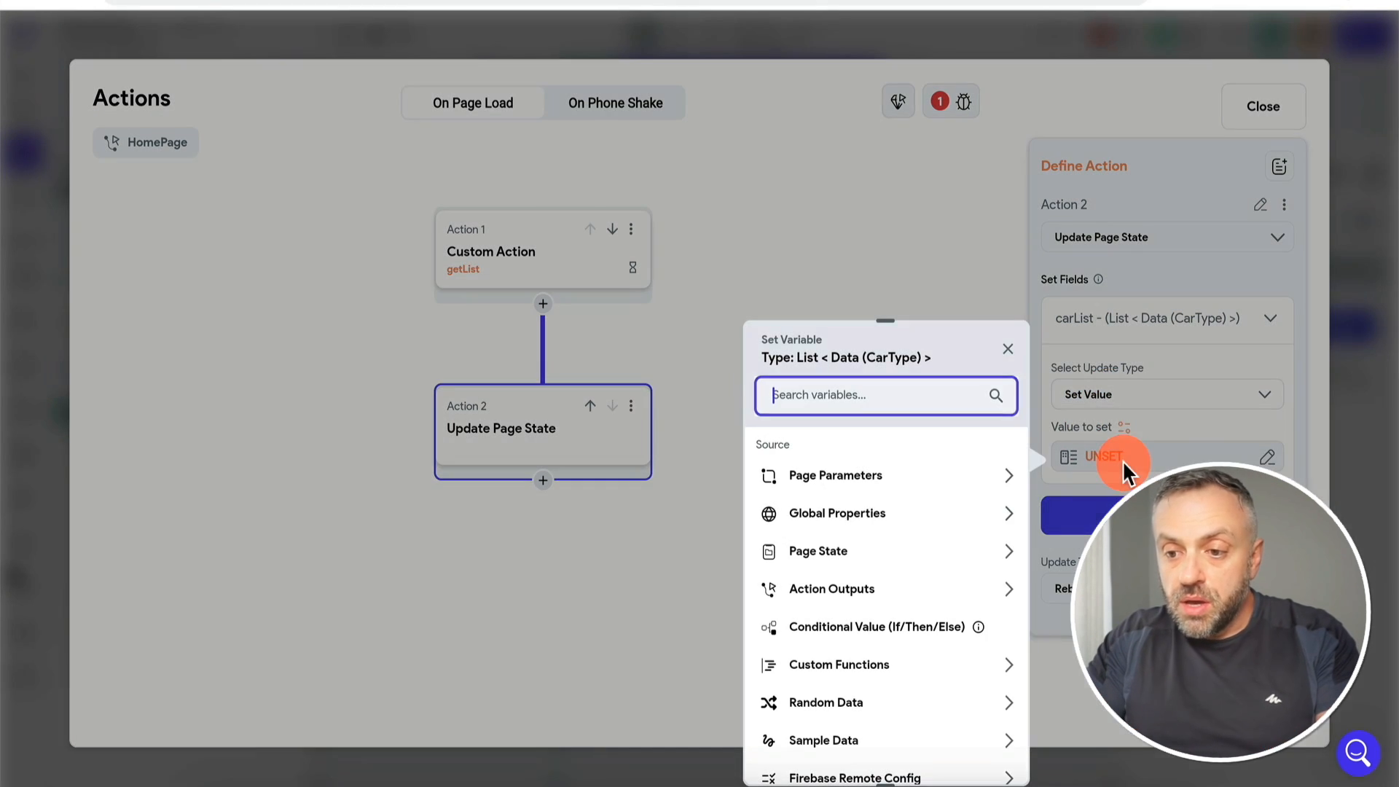
left_click(849, 601)
left_click(830, 652)
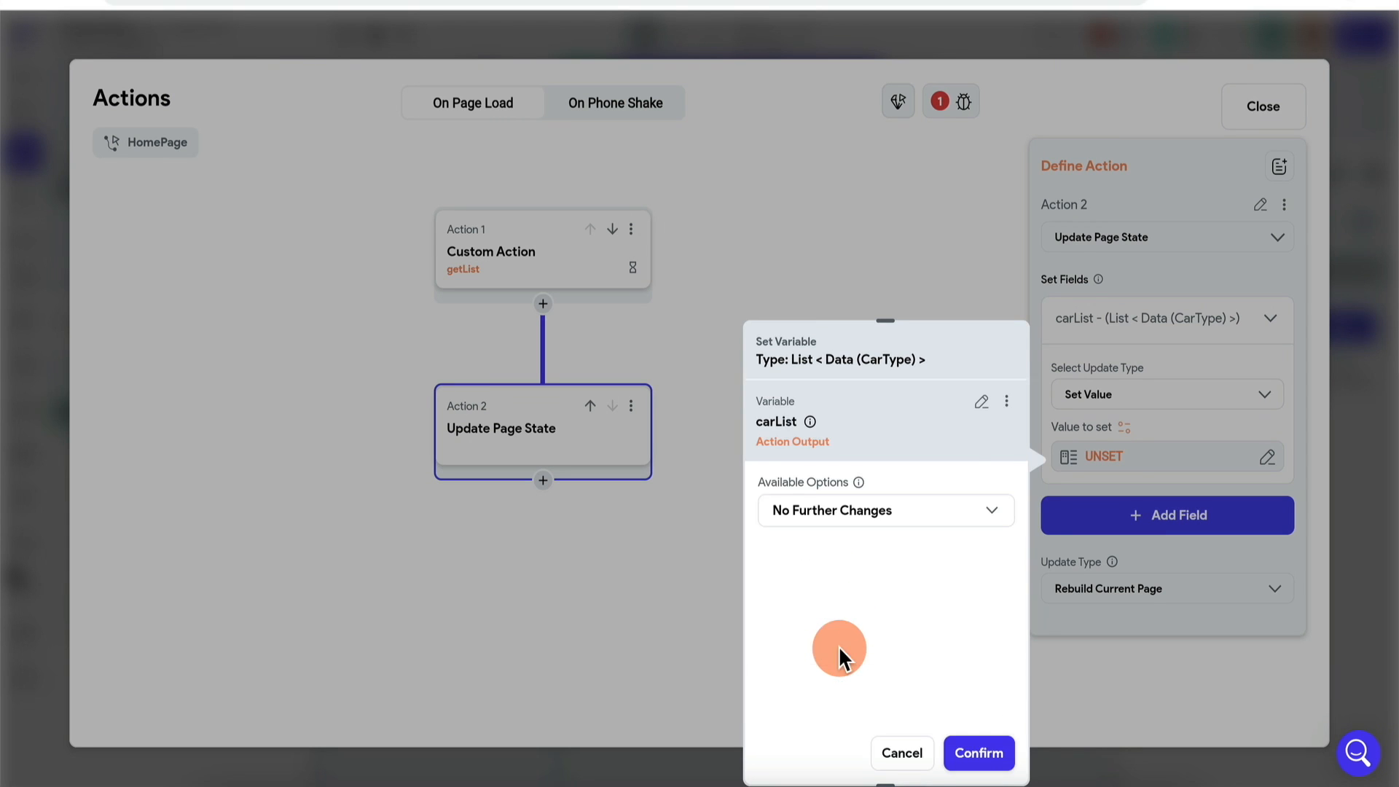
left_click(973, 754)
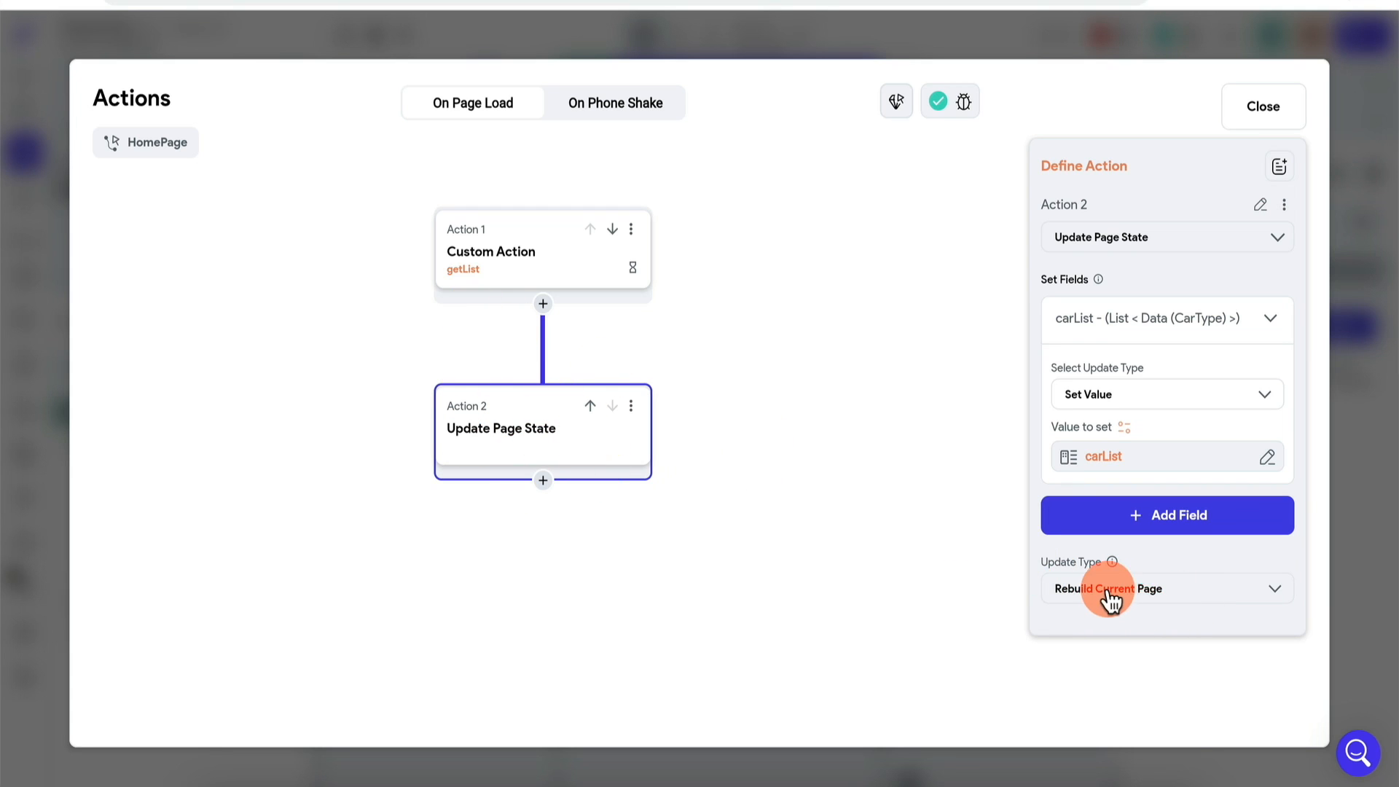
Step: Keep Rebuild Current Page as the update type and close the actions editor
left_click(1137, 596)
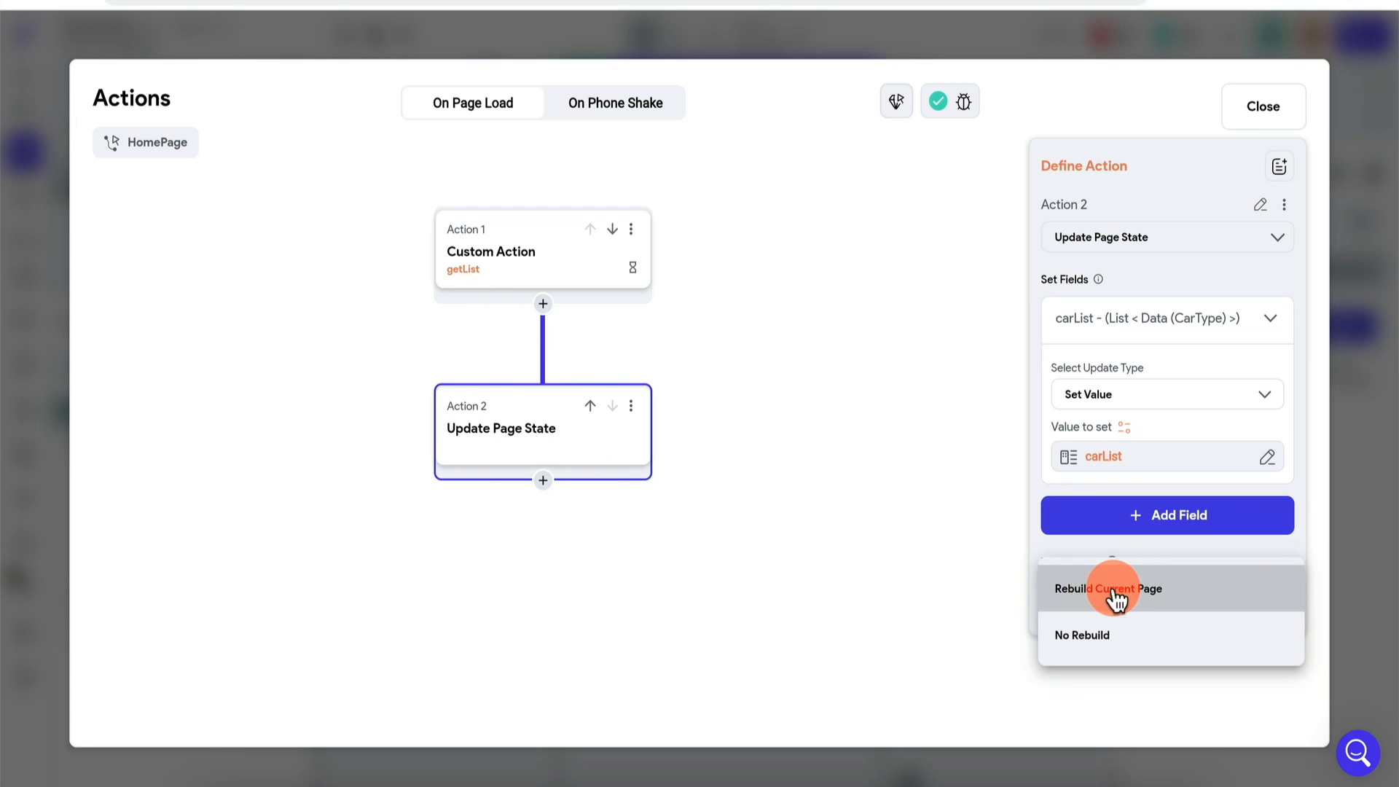
left_click(1116, 594)
left_click(1114, 597)
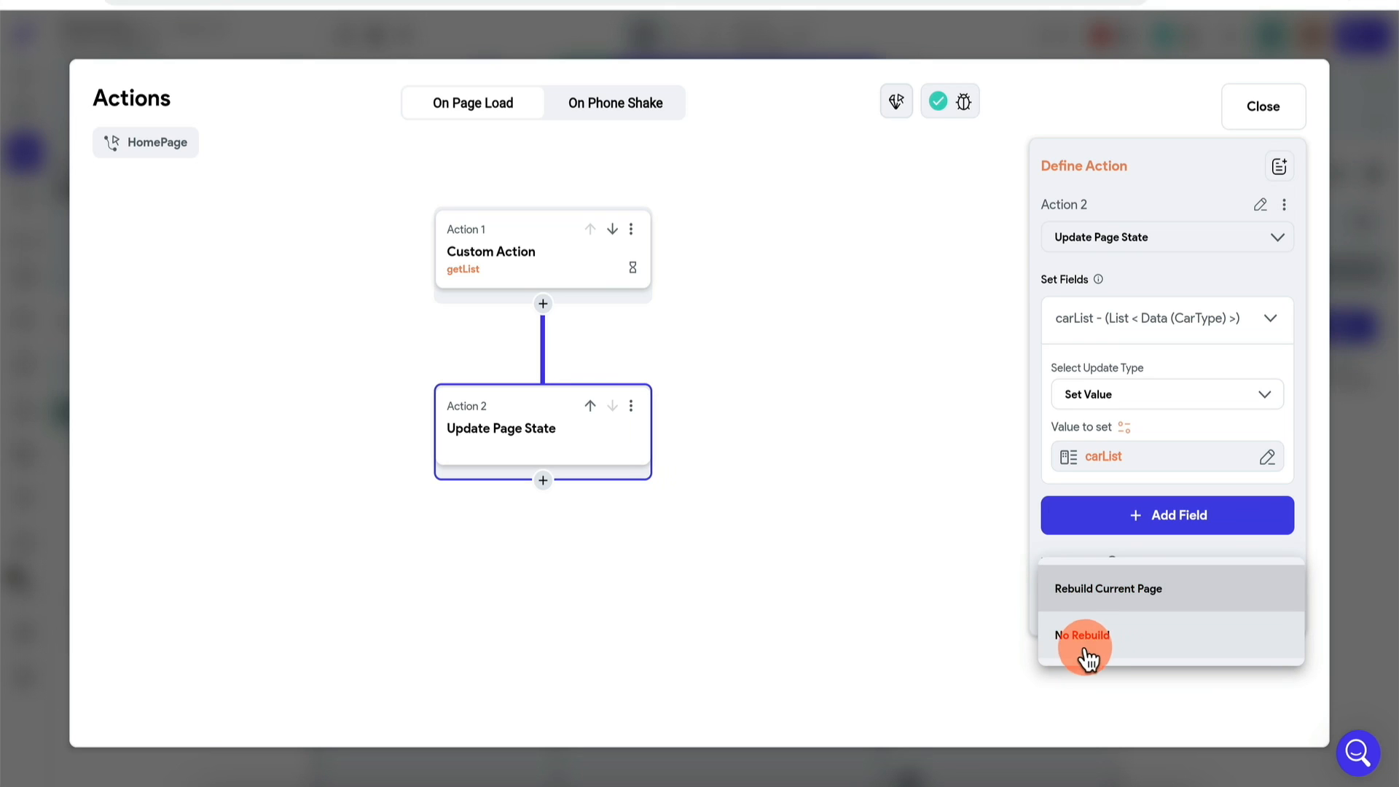
left_click(1114, 596)
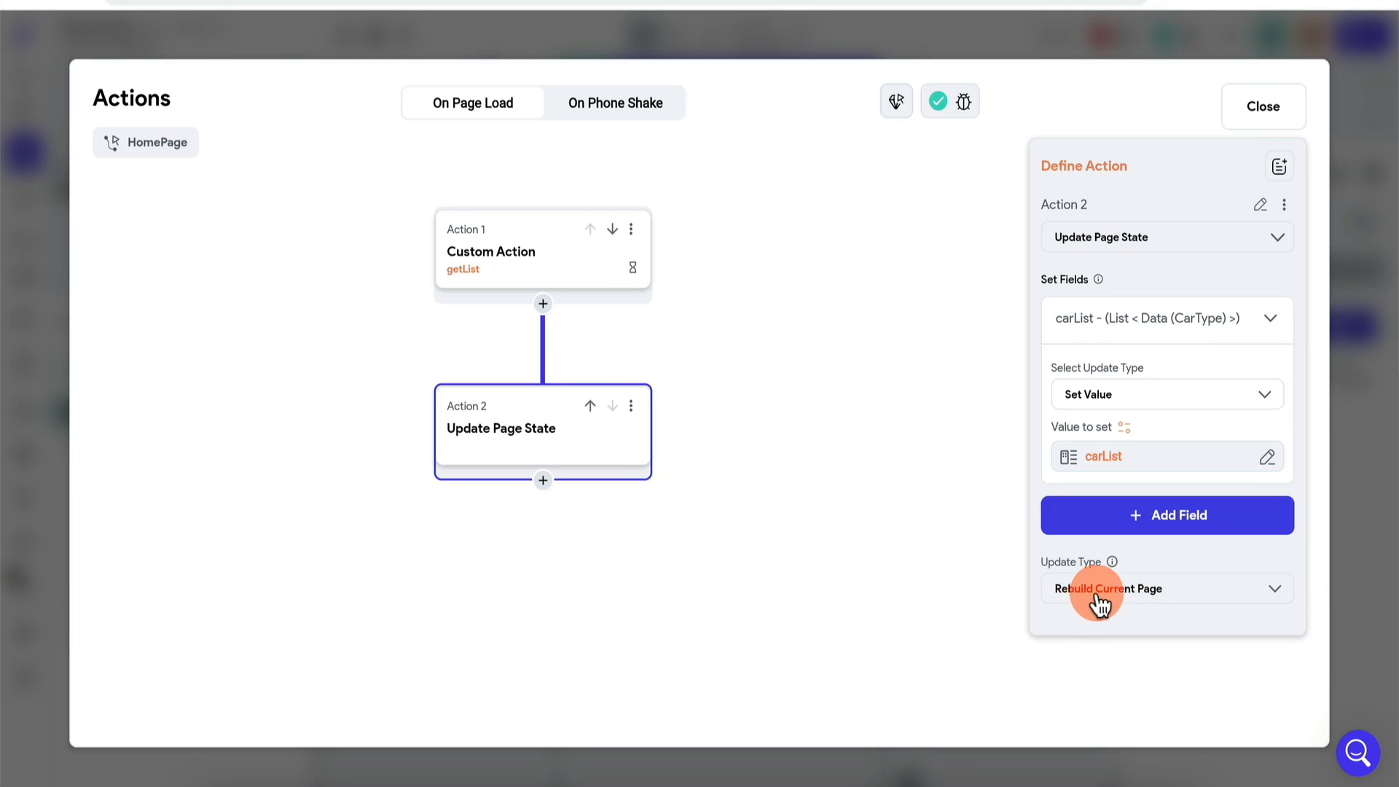
left_click(1374, 473)
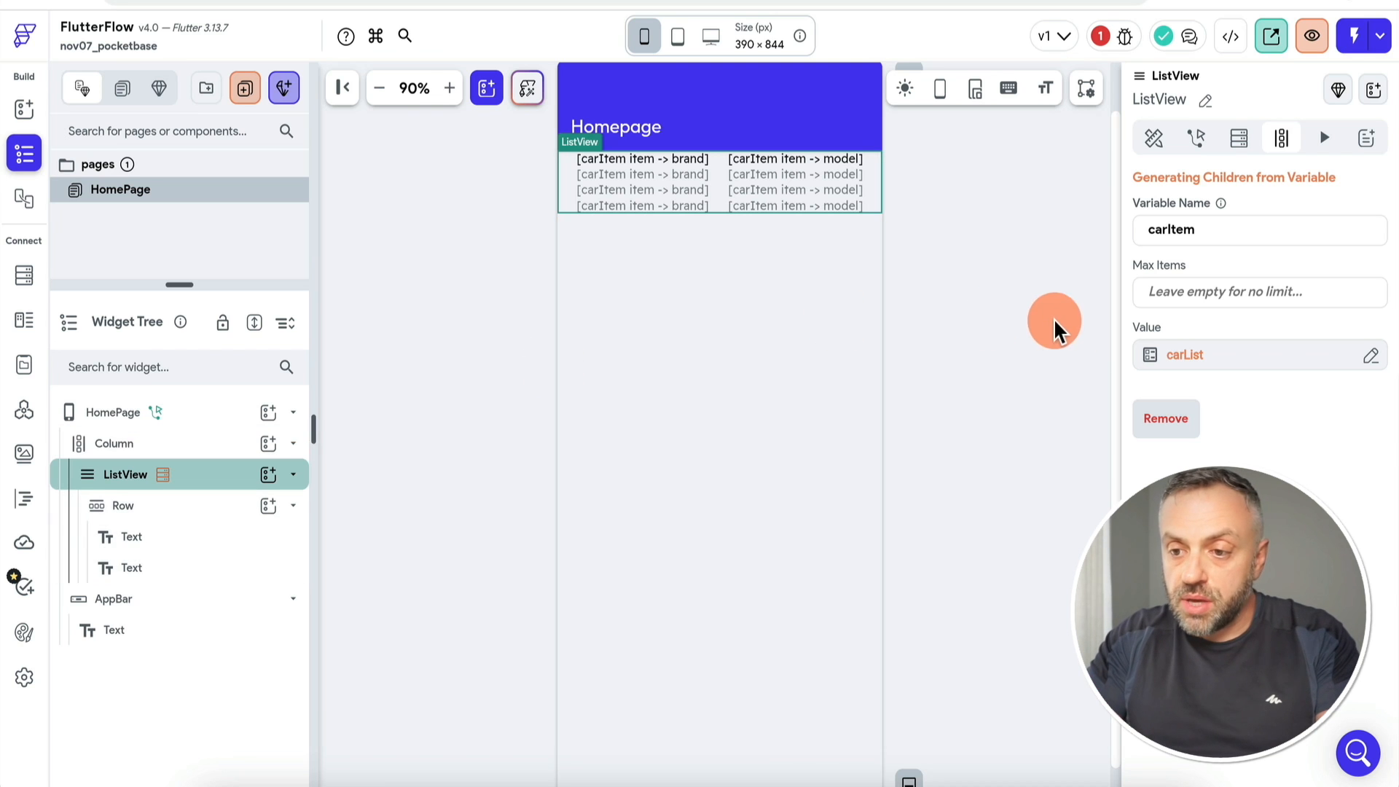
Step: Switch the ListView's generating value to Page State carList and check HomePage's state fields
left_click(1204, 357)
left_click(930, 371)
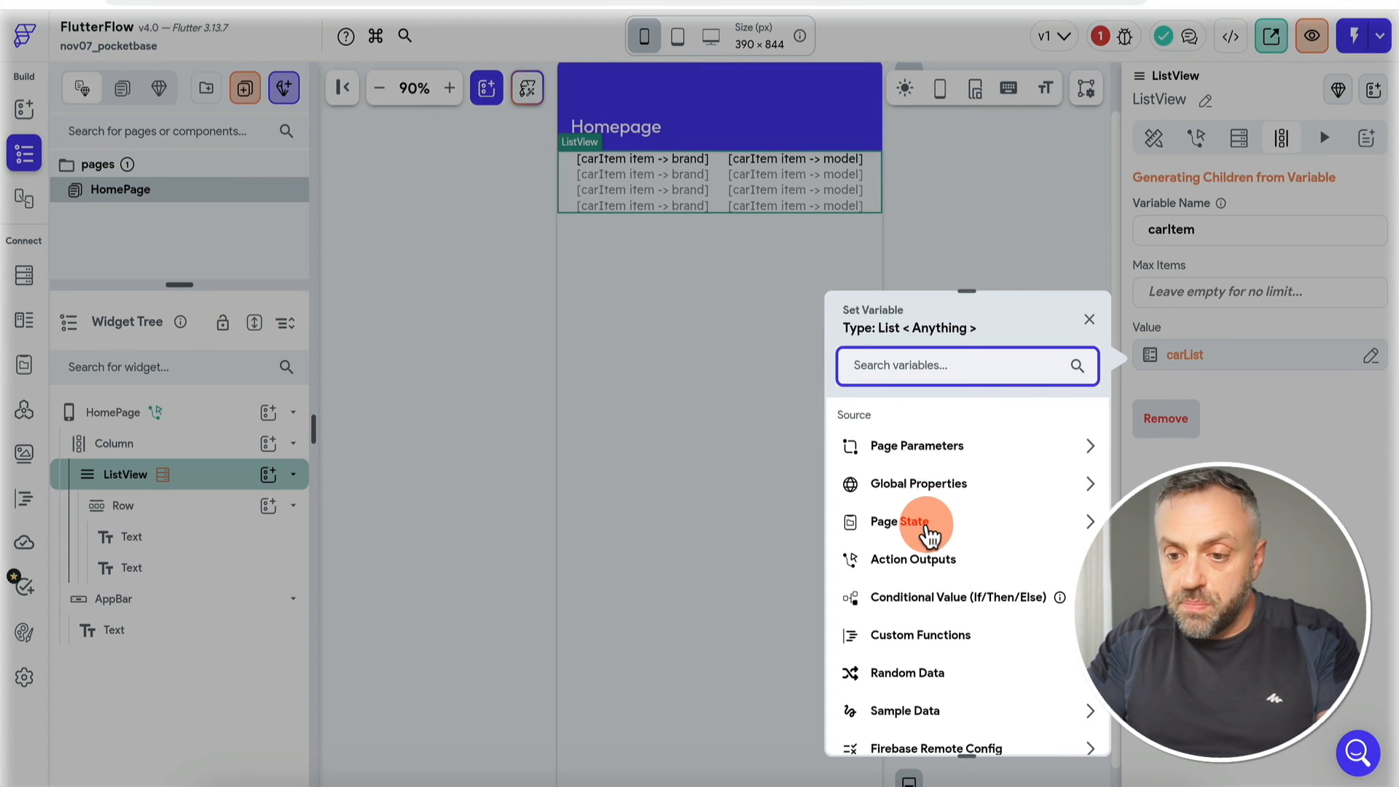
left_click(929, 533)
left_click(926, 584)
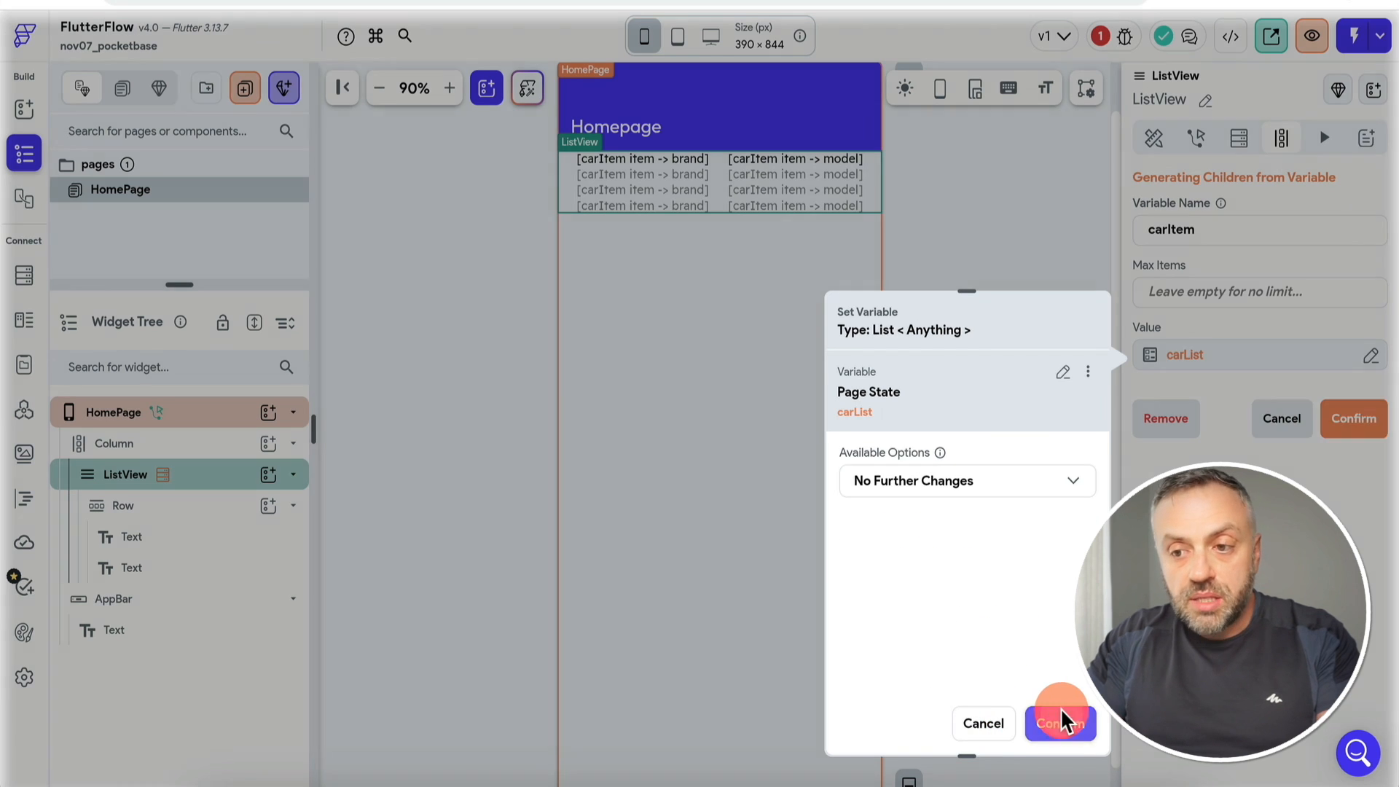
left_click(1060, 723)
left_click(1348, 430)
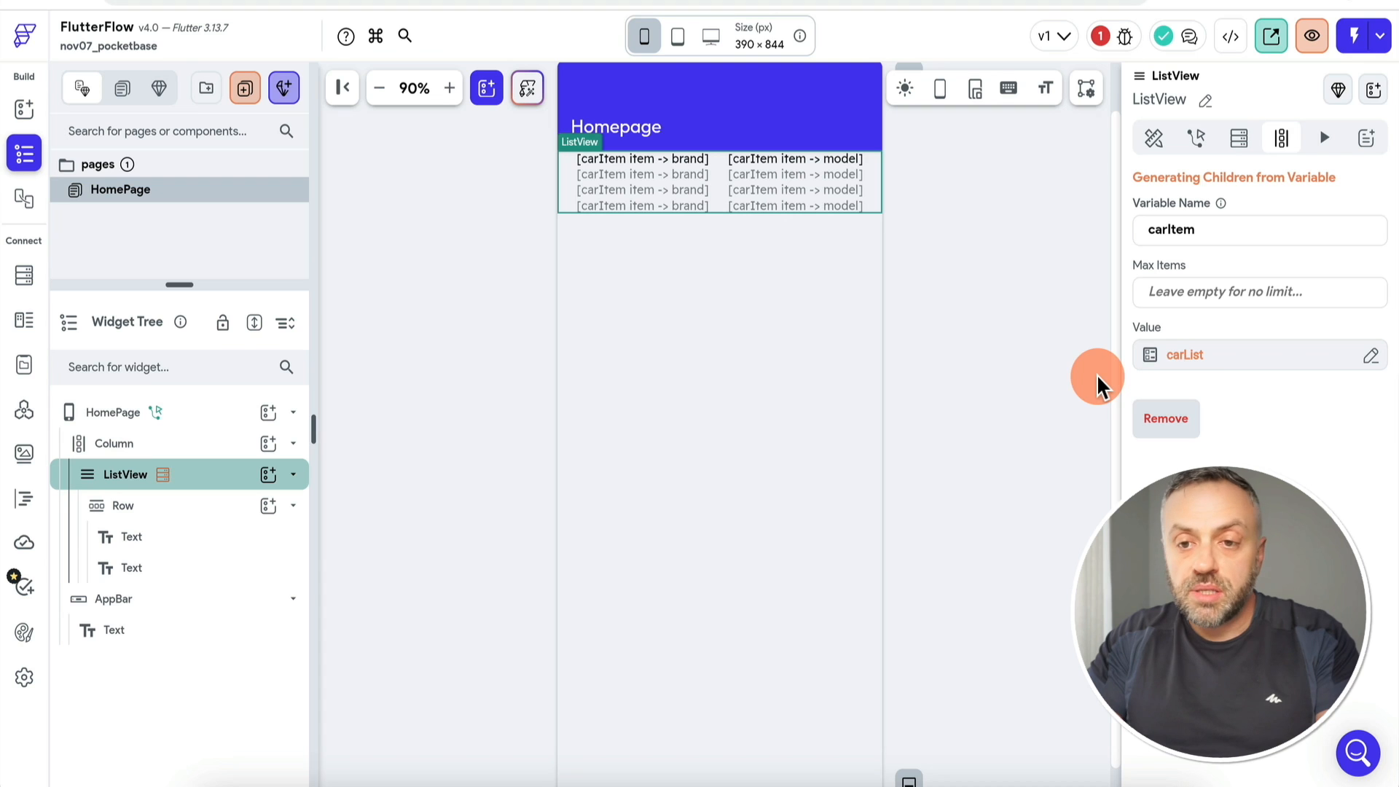
left_click(1099, 36)
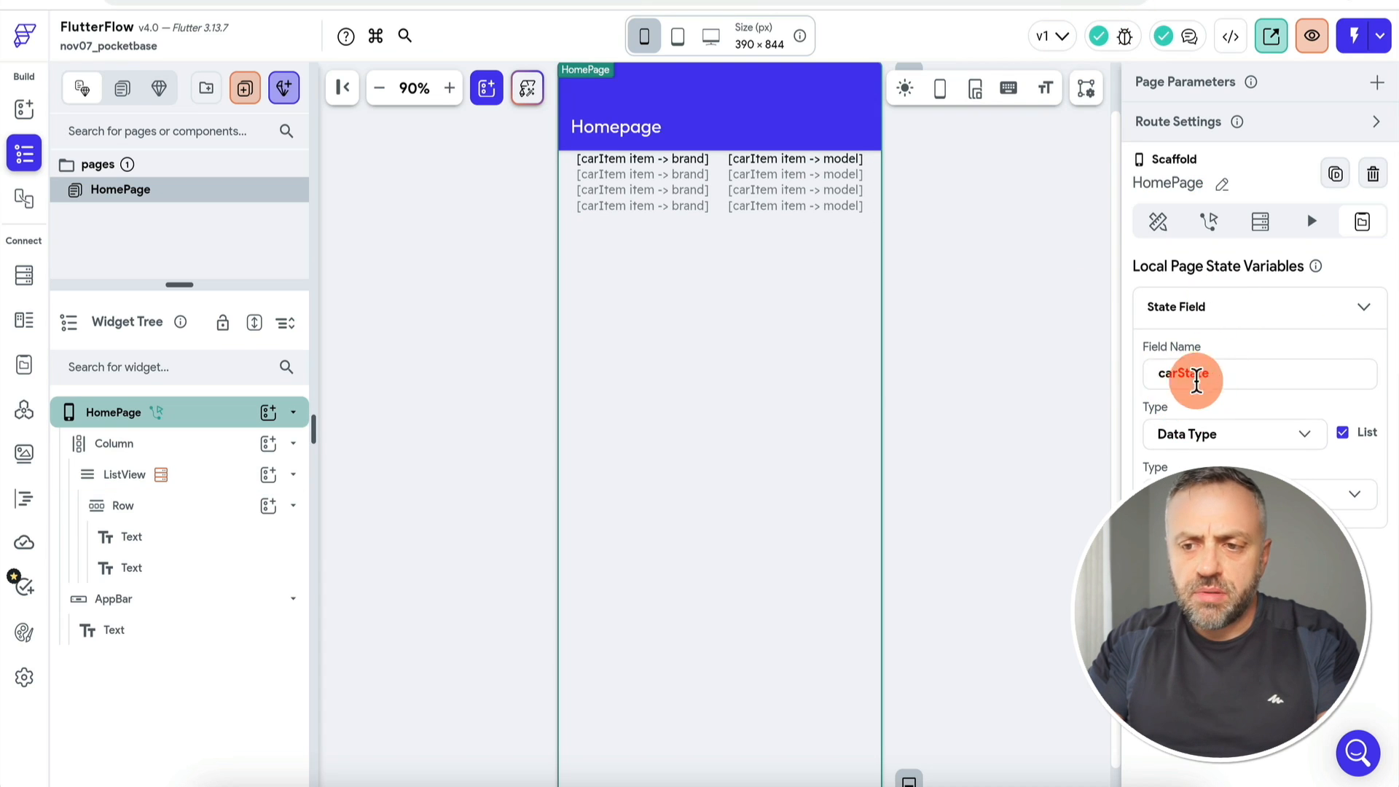
left_click(204, 481)
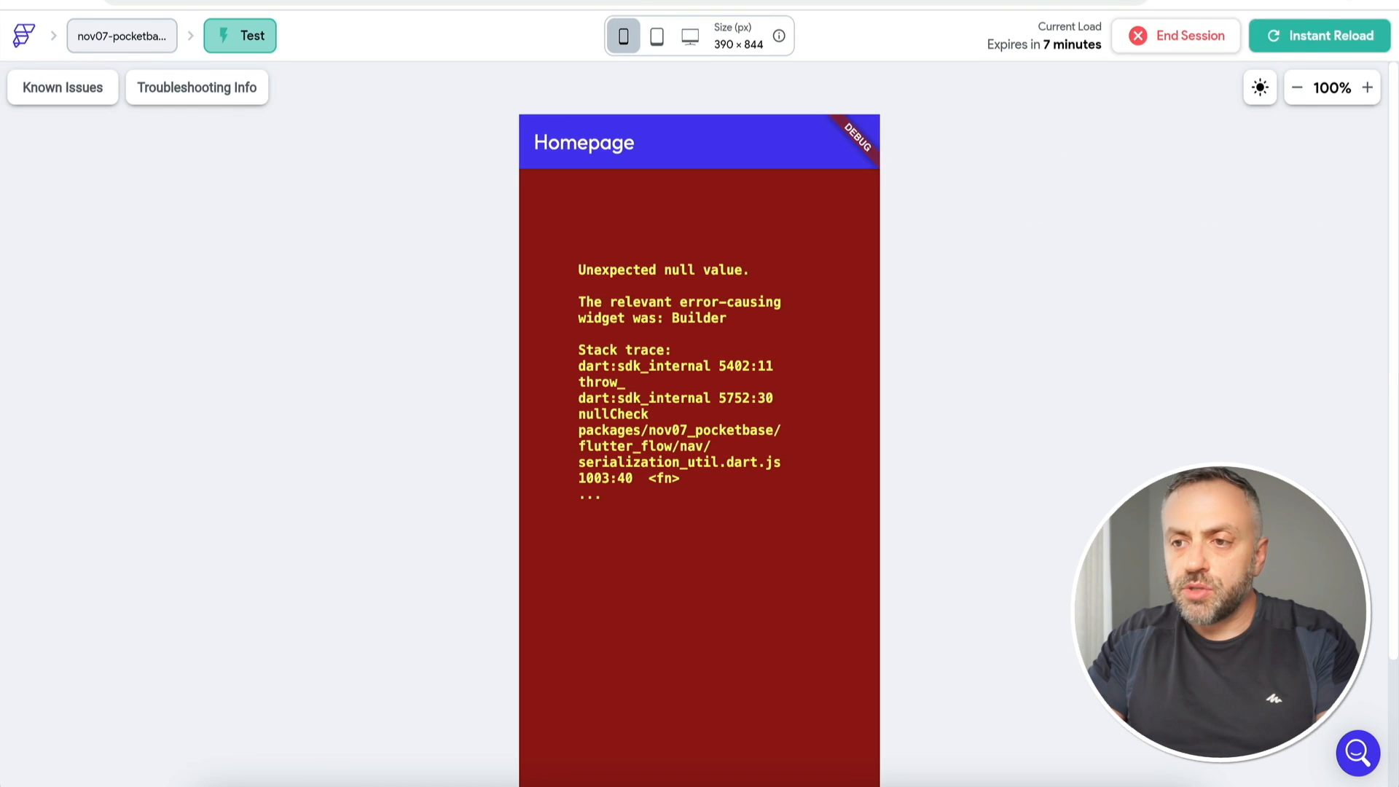
Step: Instant-reload the test app, then close collection settings to view PocketBase's empty cars records
left_click(1315, 40)
left_click(1277, 45)
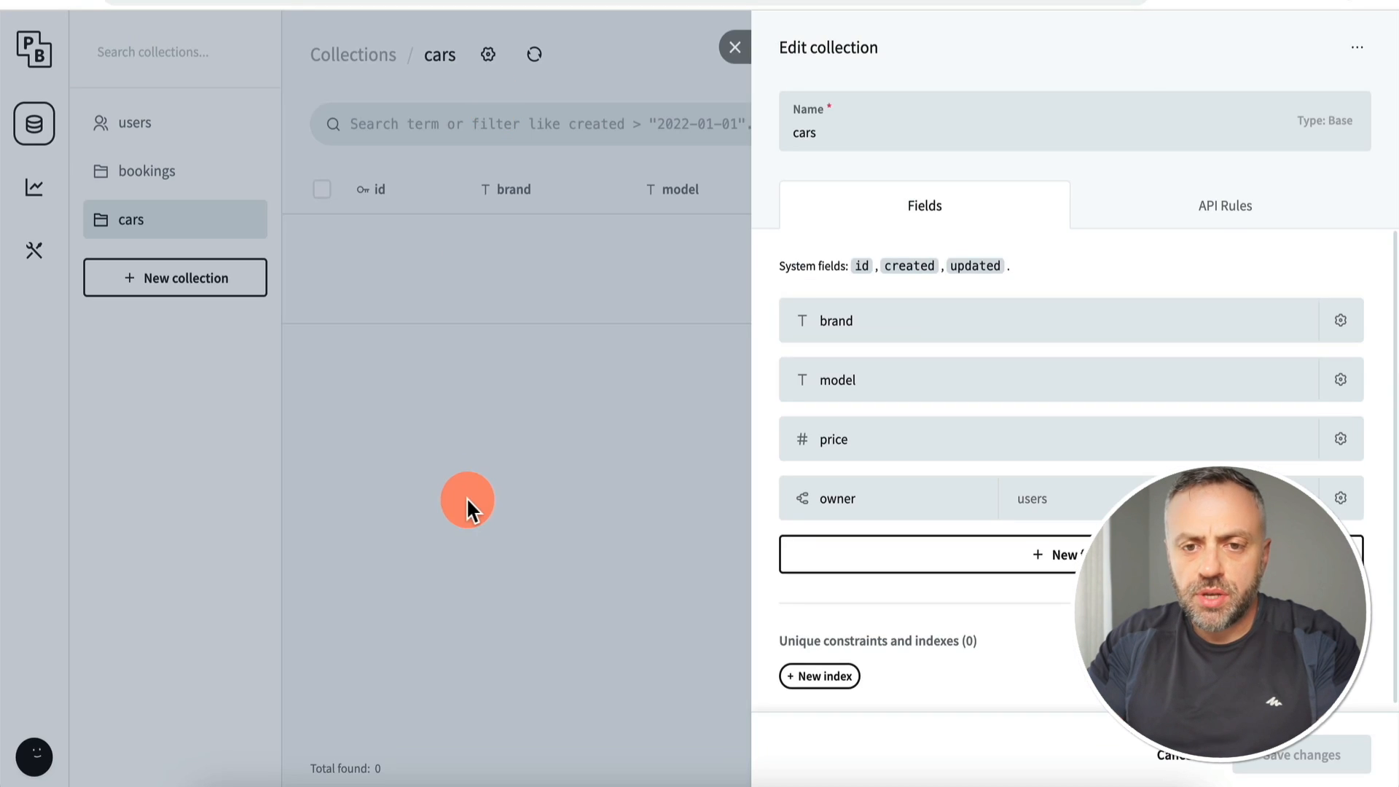
left_click(467, 501)
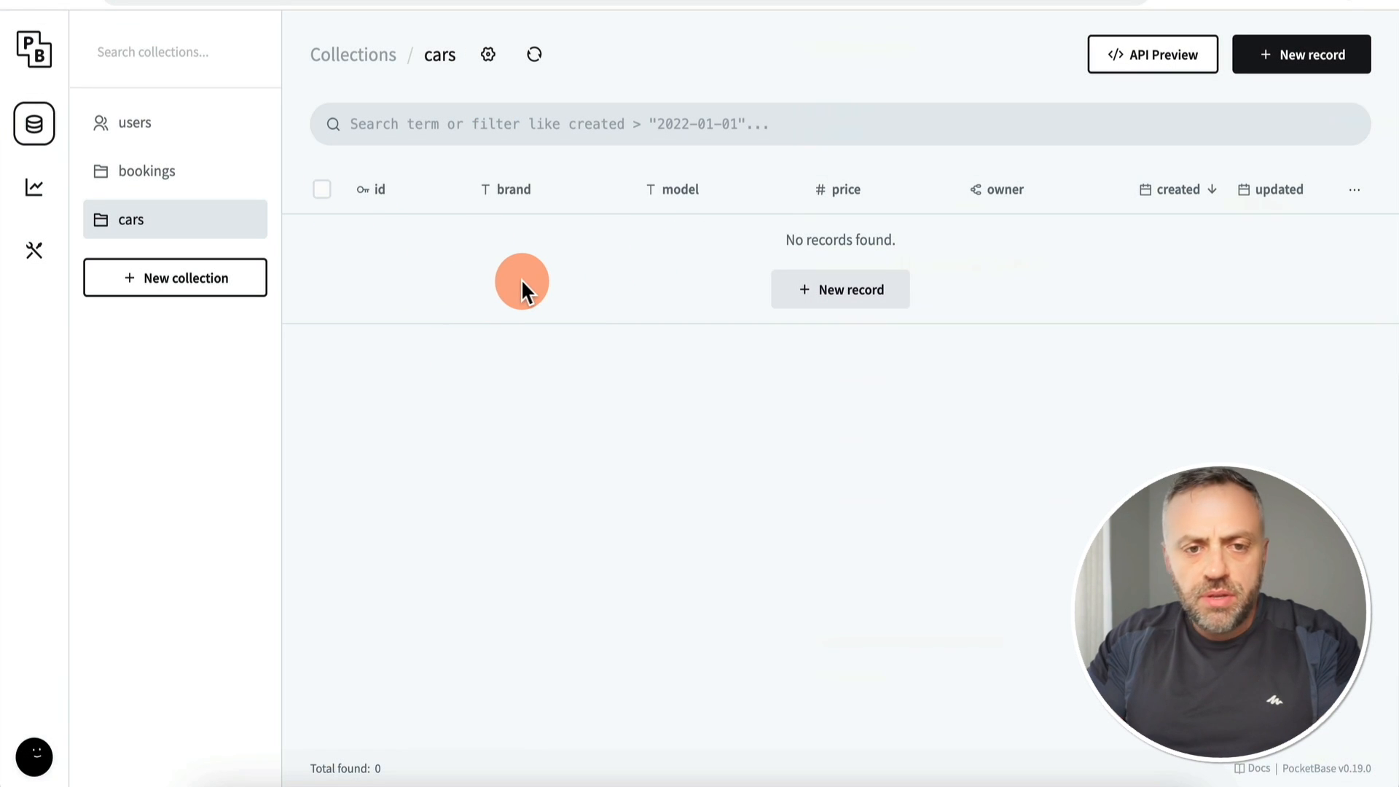
Step: Create a cars record with brand BMW, model M3, price 50000, and a user as owner
left_click(846, 288)
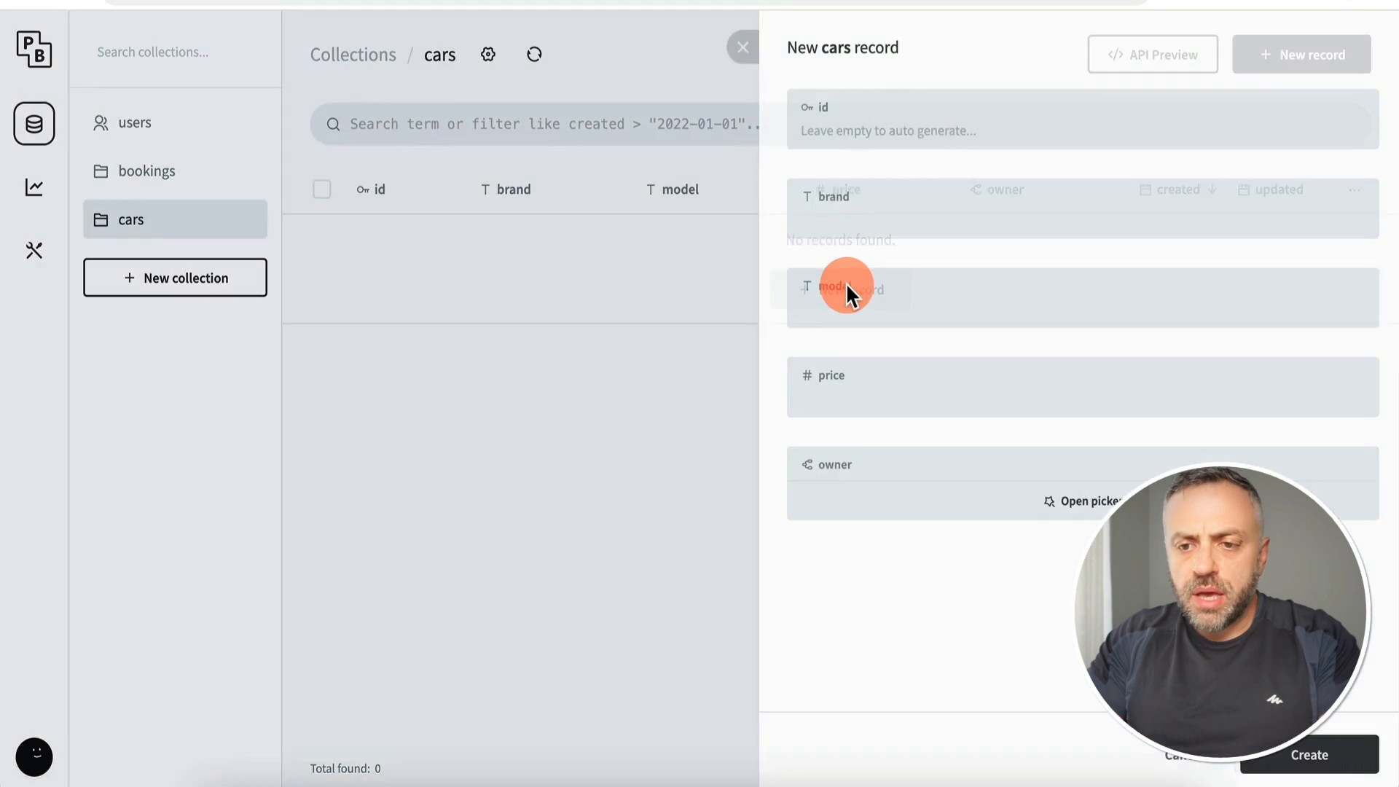
left_click(884, 223)
type("BM")
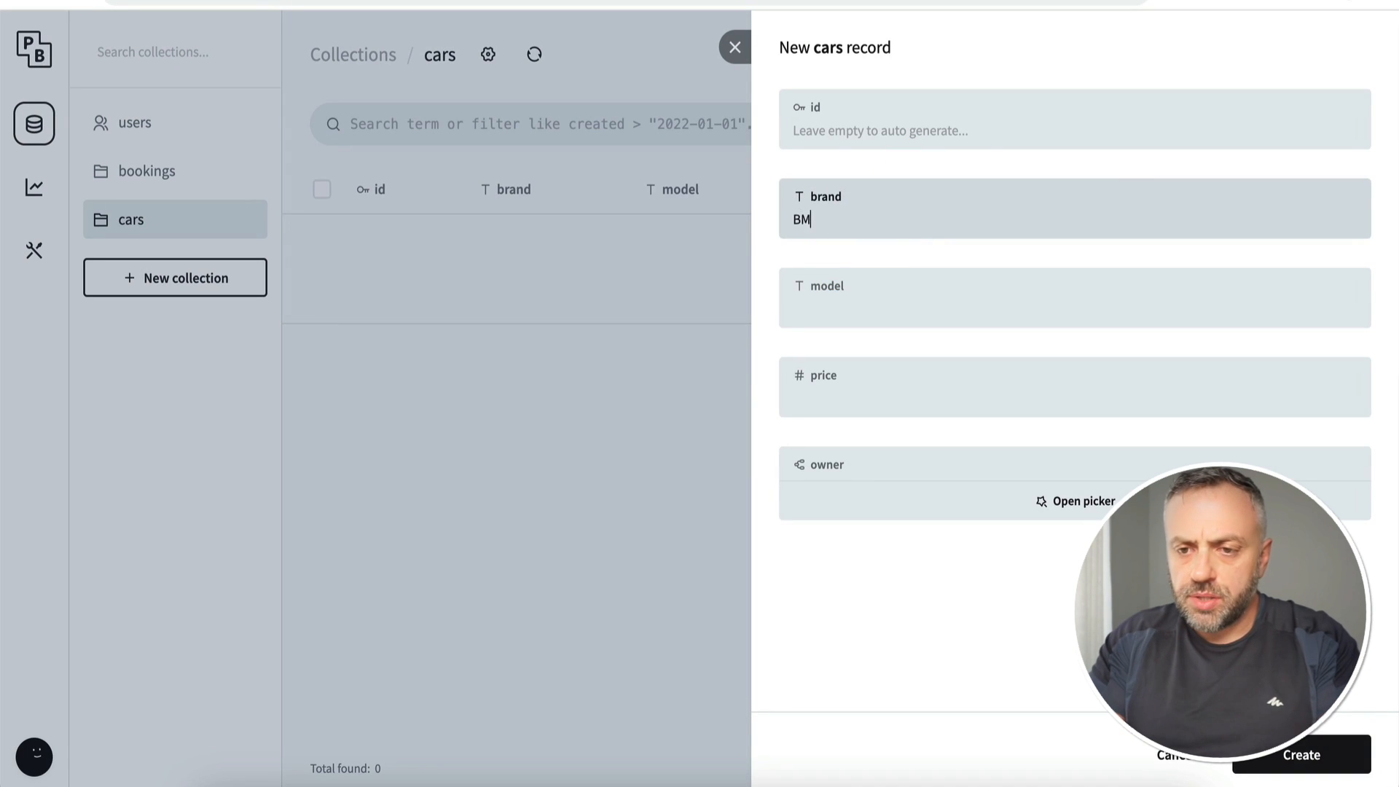
left_click(866, 290)
type("M3")
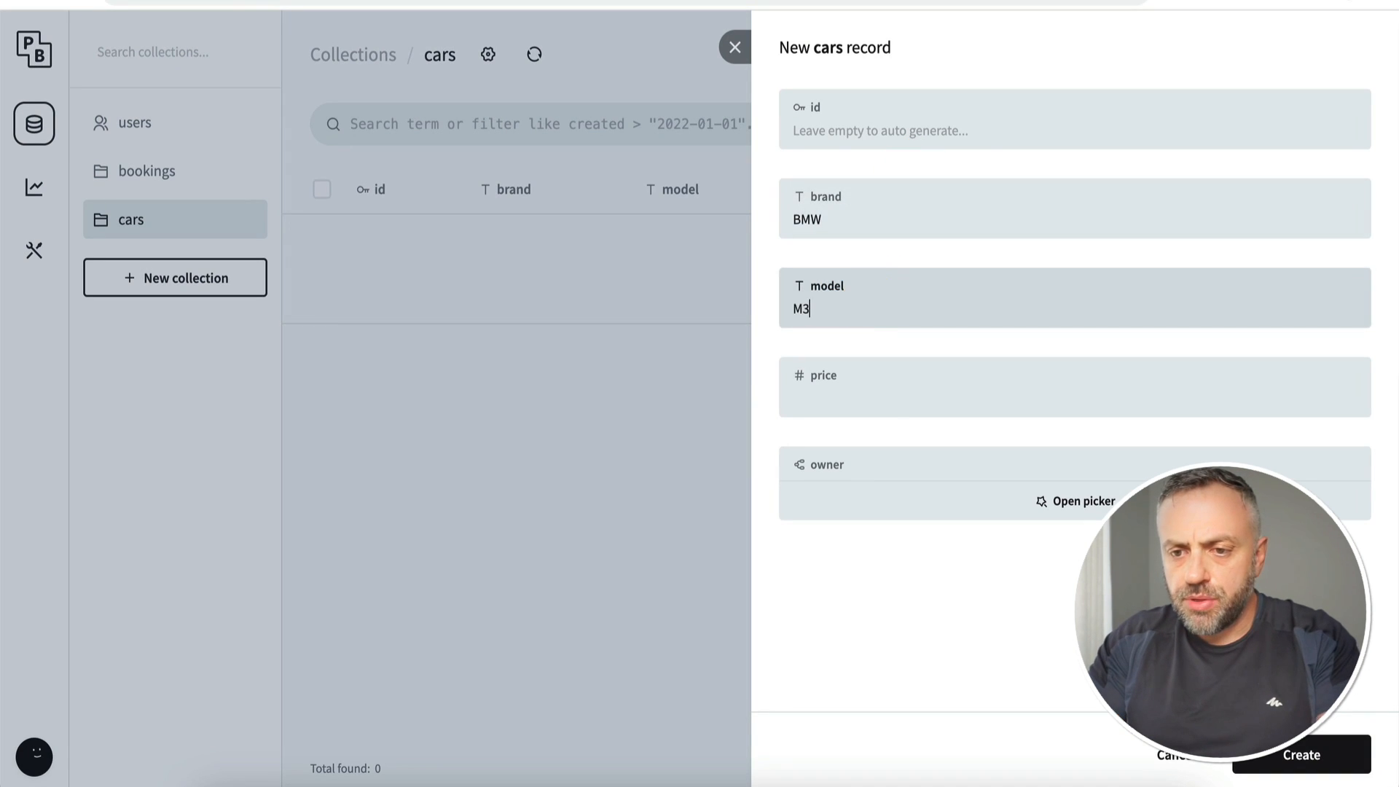
left_click(877, 397)
type("50000")
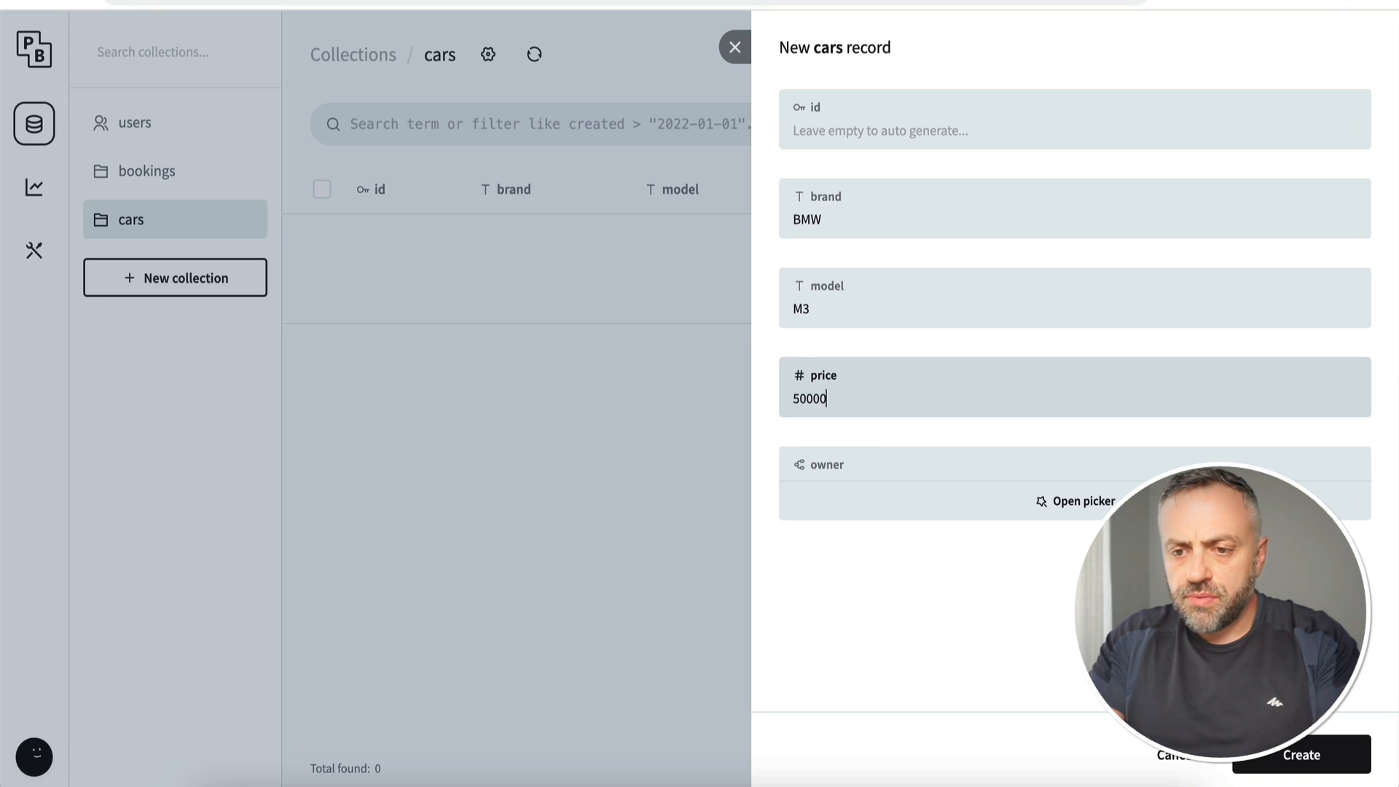
left_click(1077, 492)
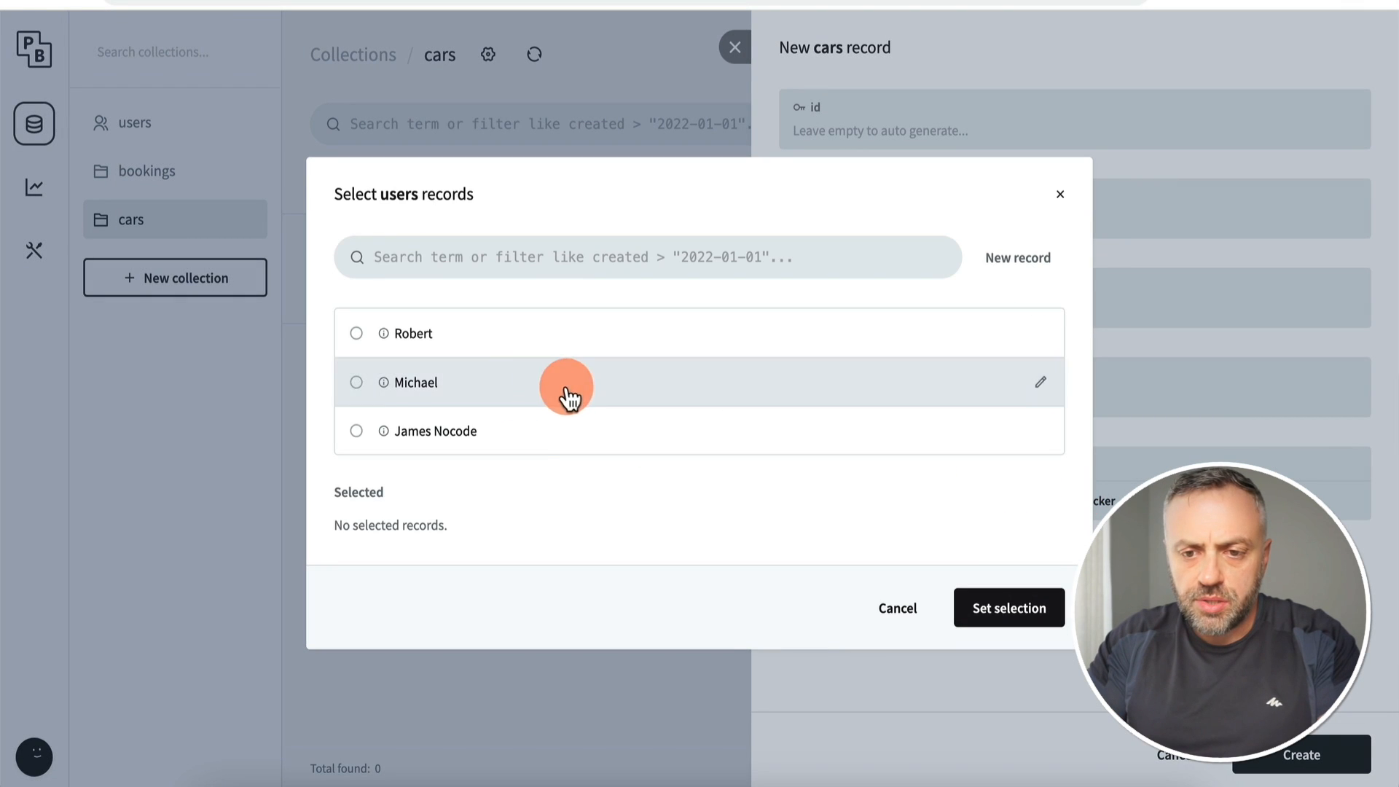
left_click(531, 441)
left_click(1009, 608)
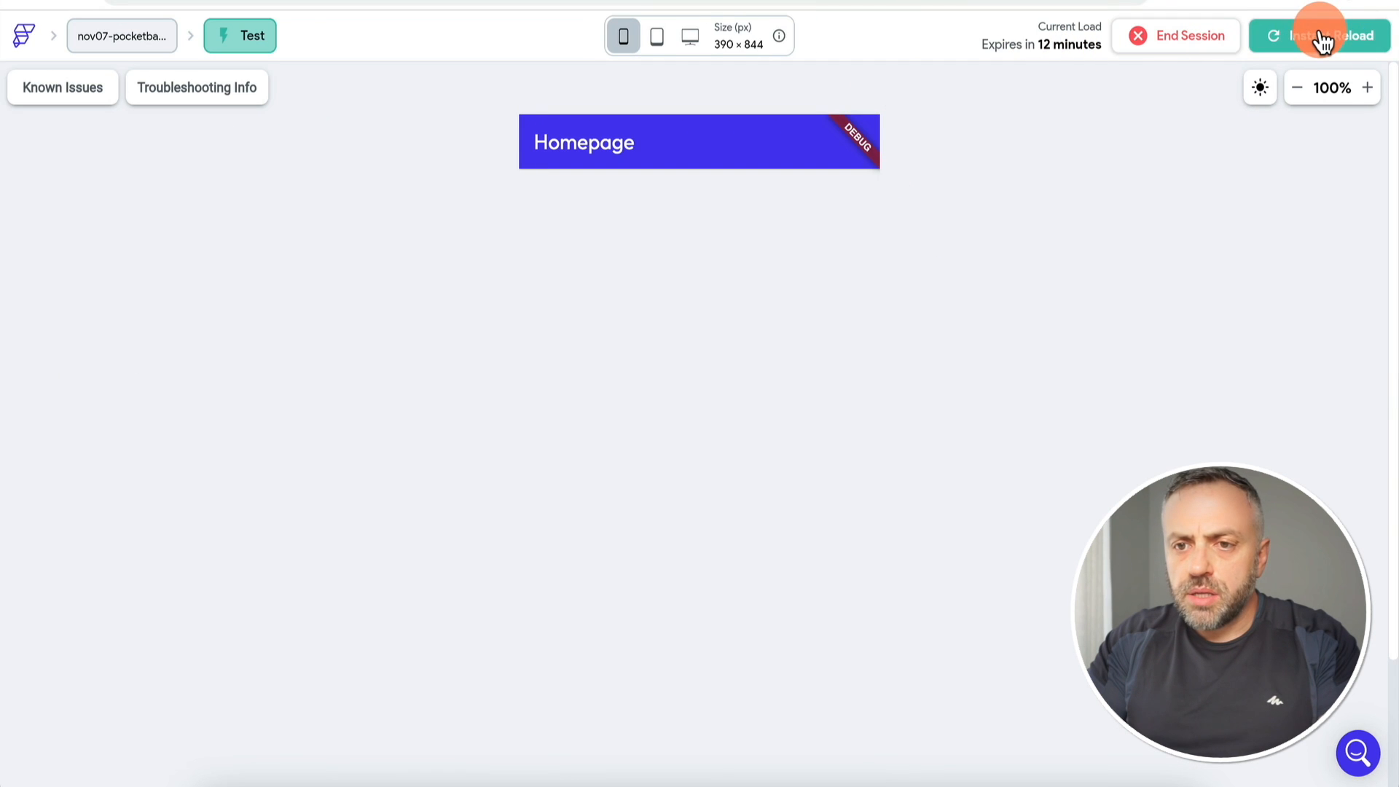
Step: Instant-reload the test app until the Homepage list shows the BMW M3 car
left_click(1320, 38)
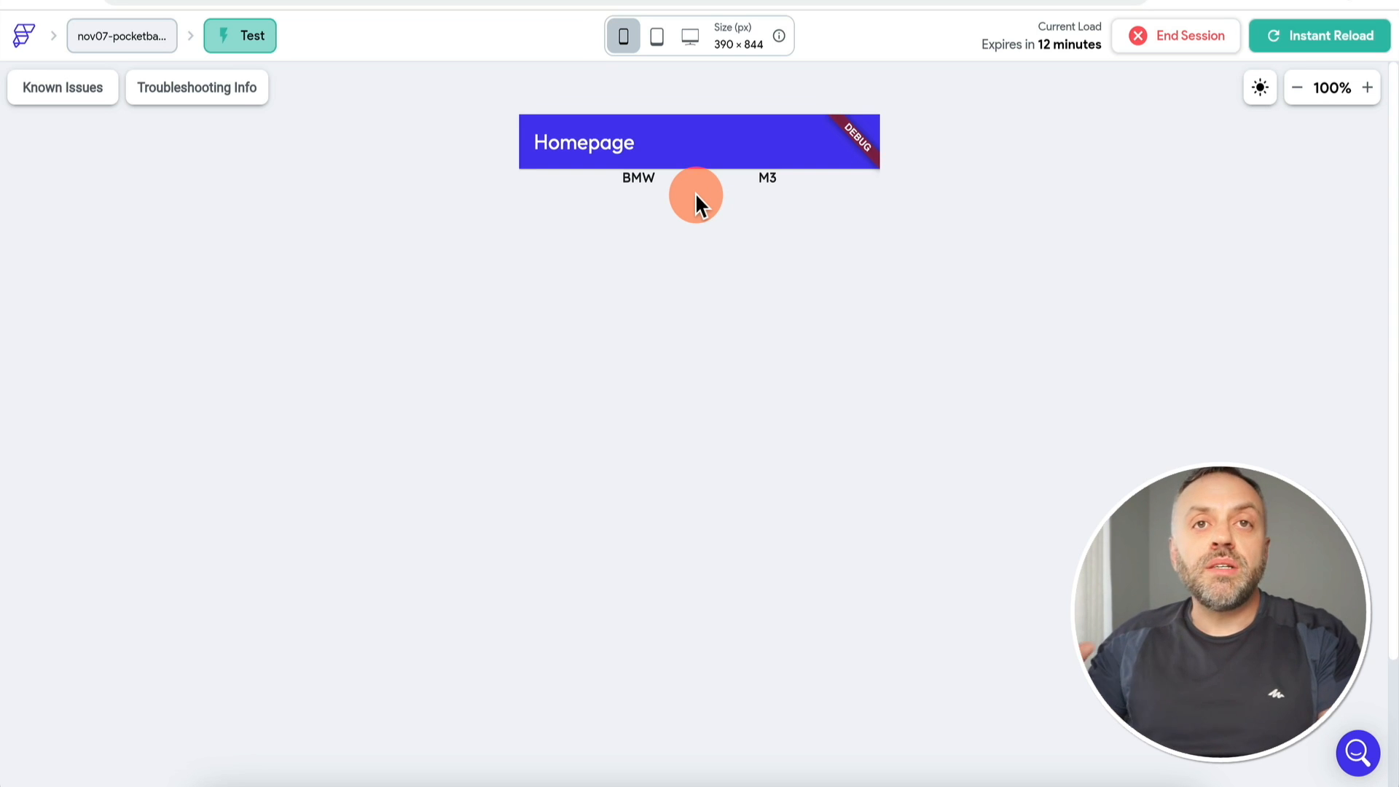
left_click(1316, 43)
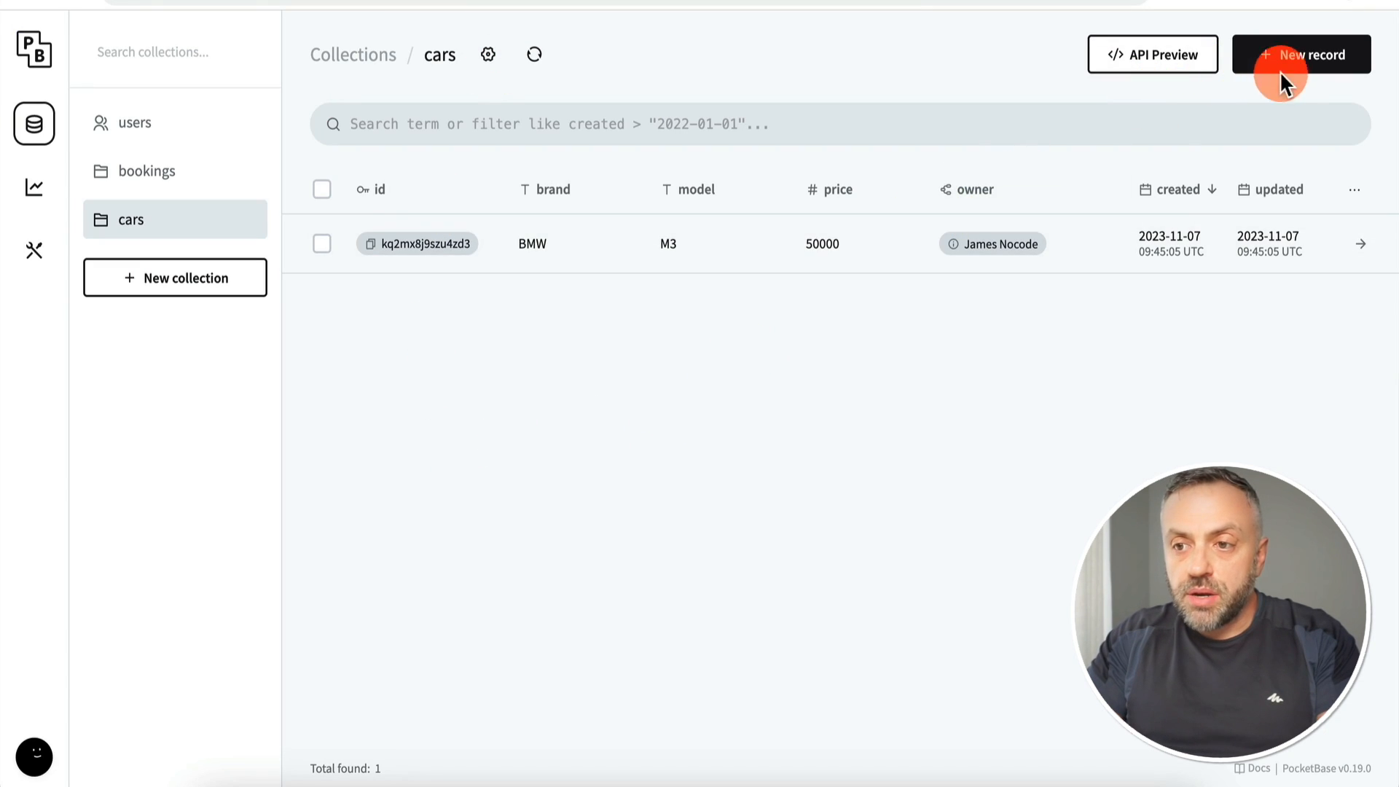
left_click(1288, 64)
Step: Create a cars record with brand Mercedes-Benz, model SLK, price 60000 and a user as owner
left_click(882, 214)
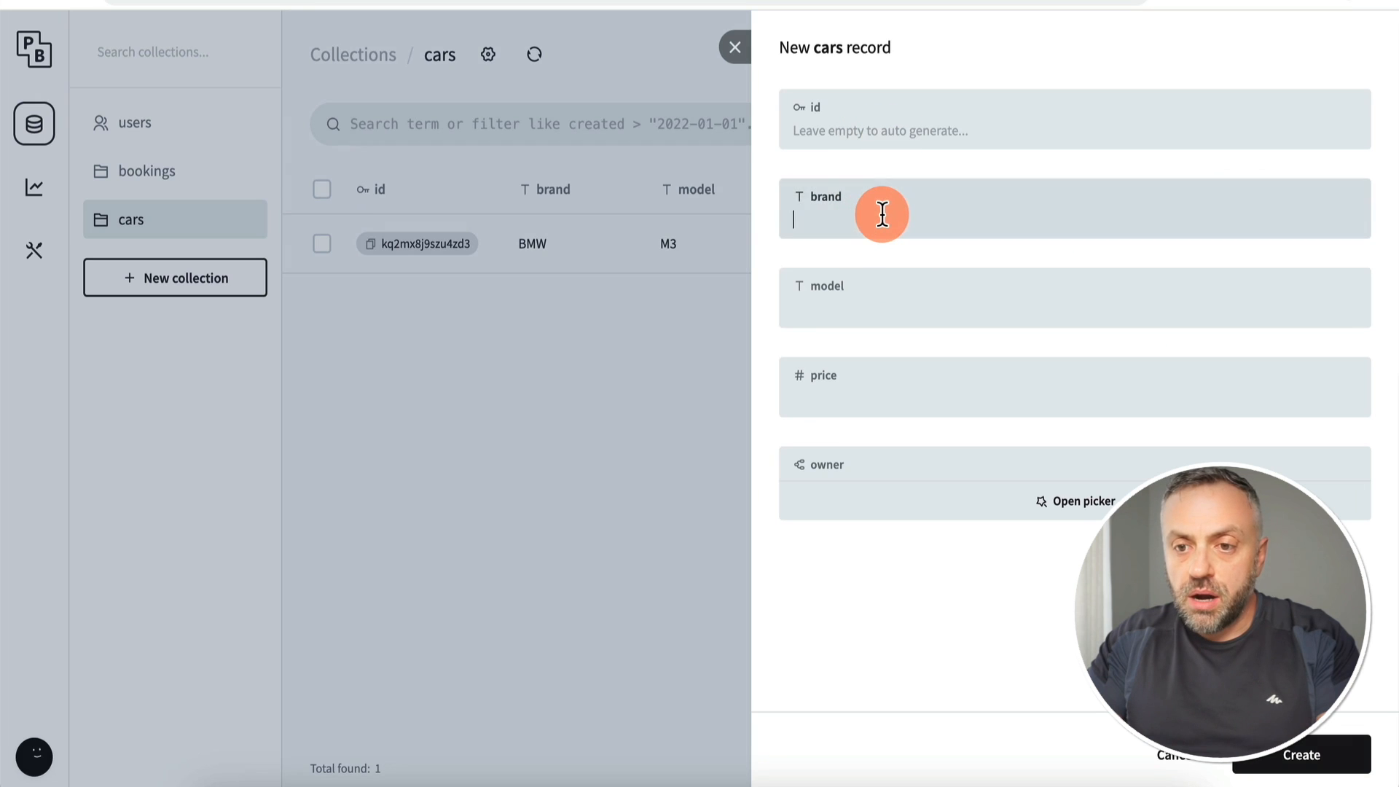
type("Merc")
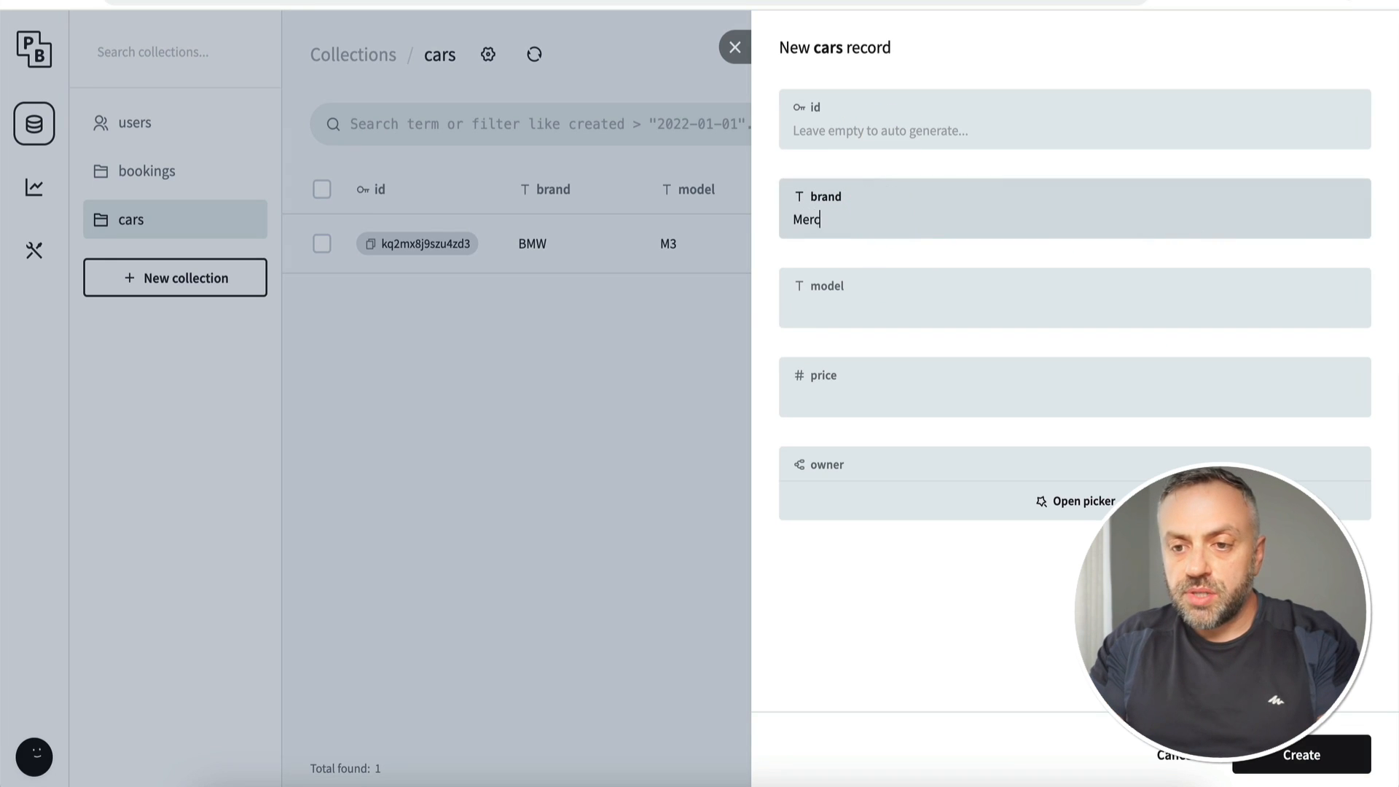
type("edes-Benz")
left_click(939, 304)
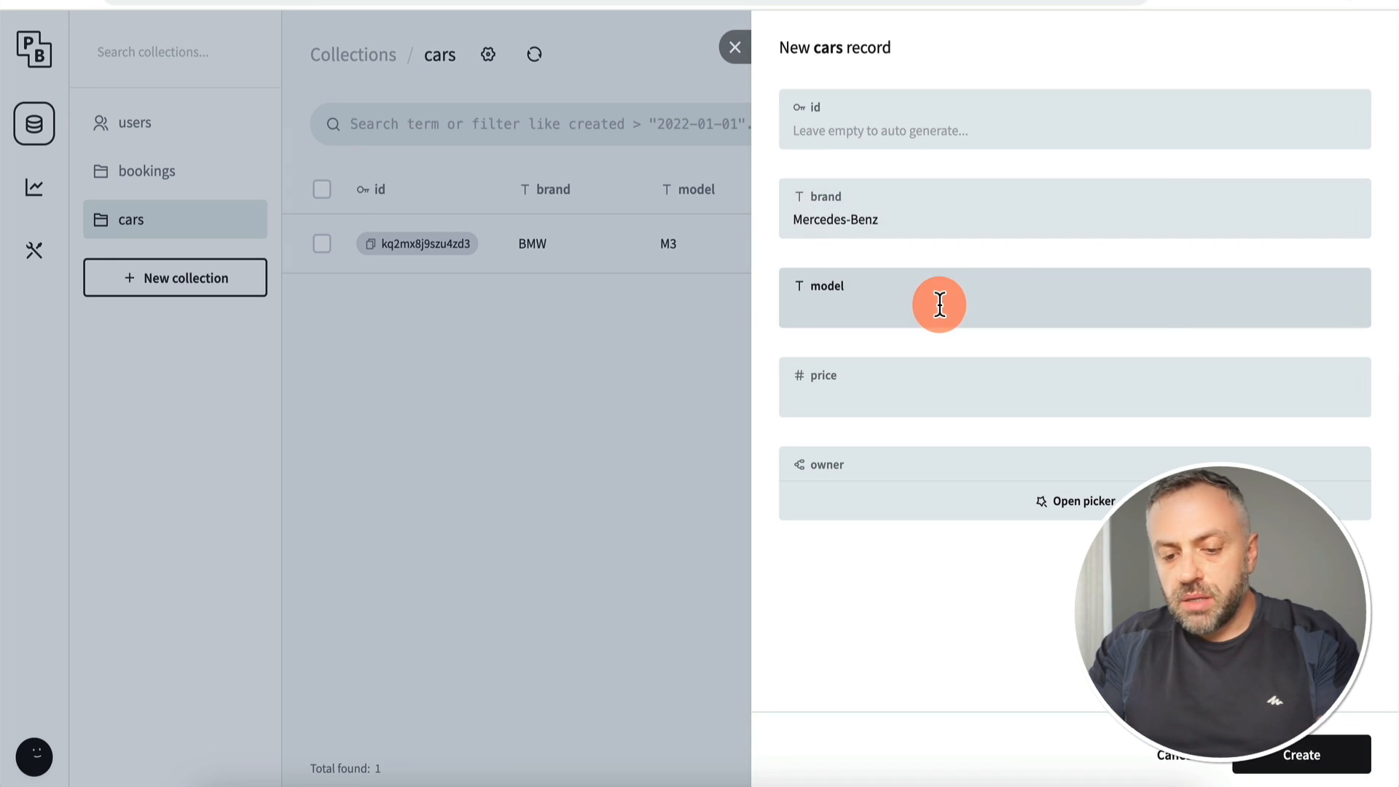
type("SLK")
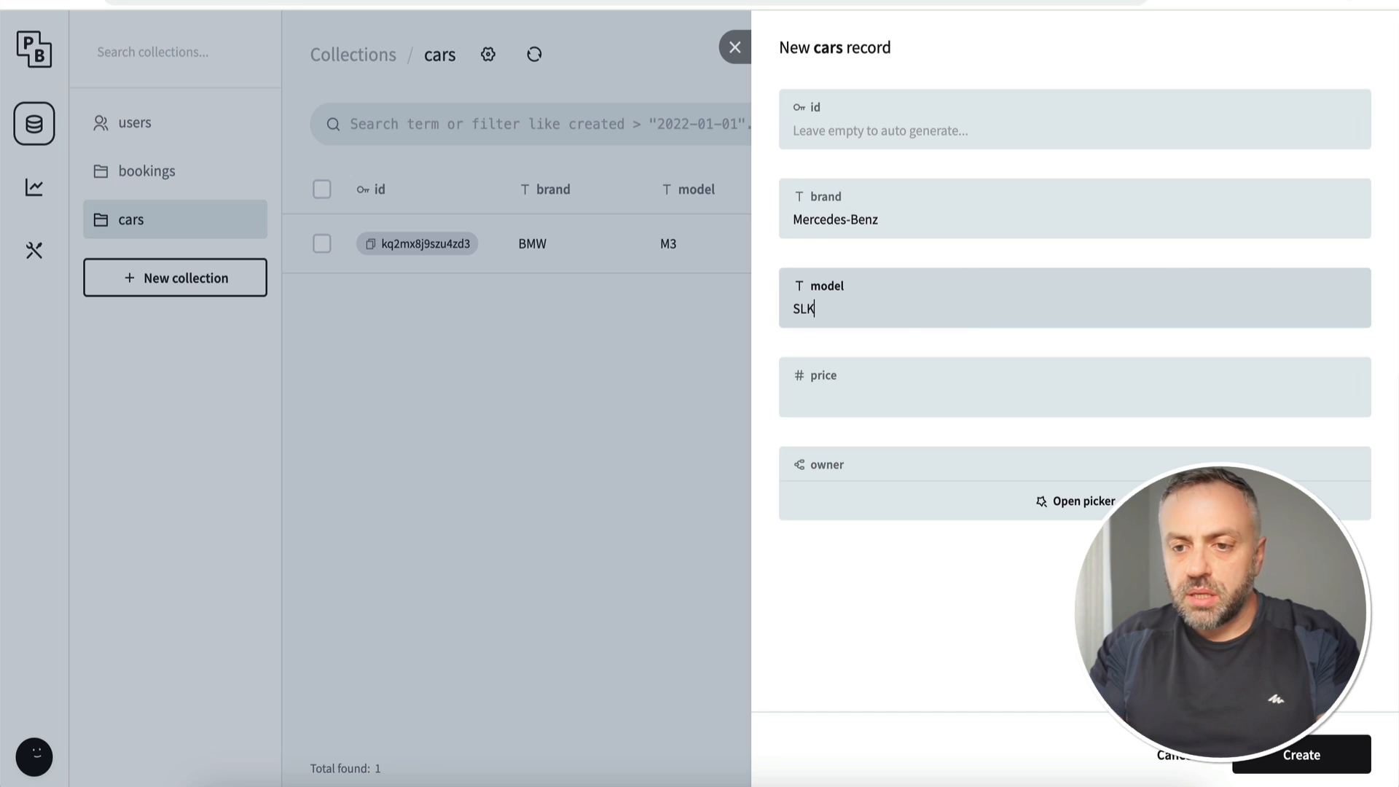
left_click(912, 400)
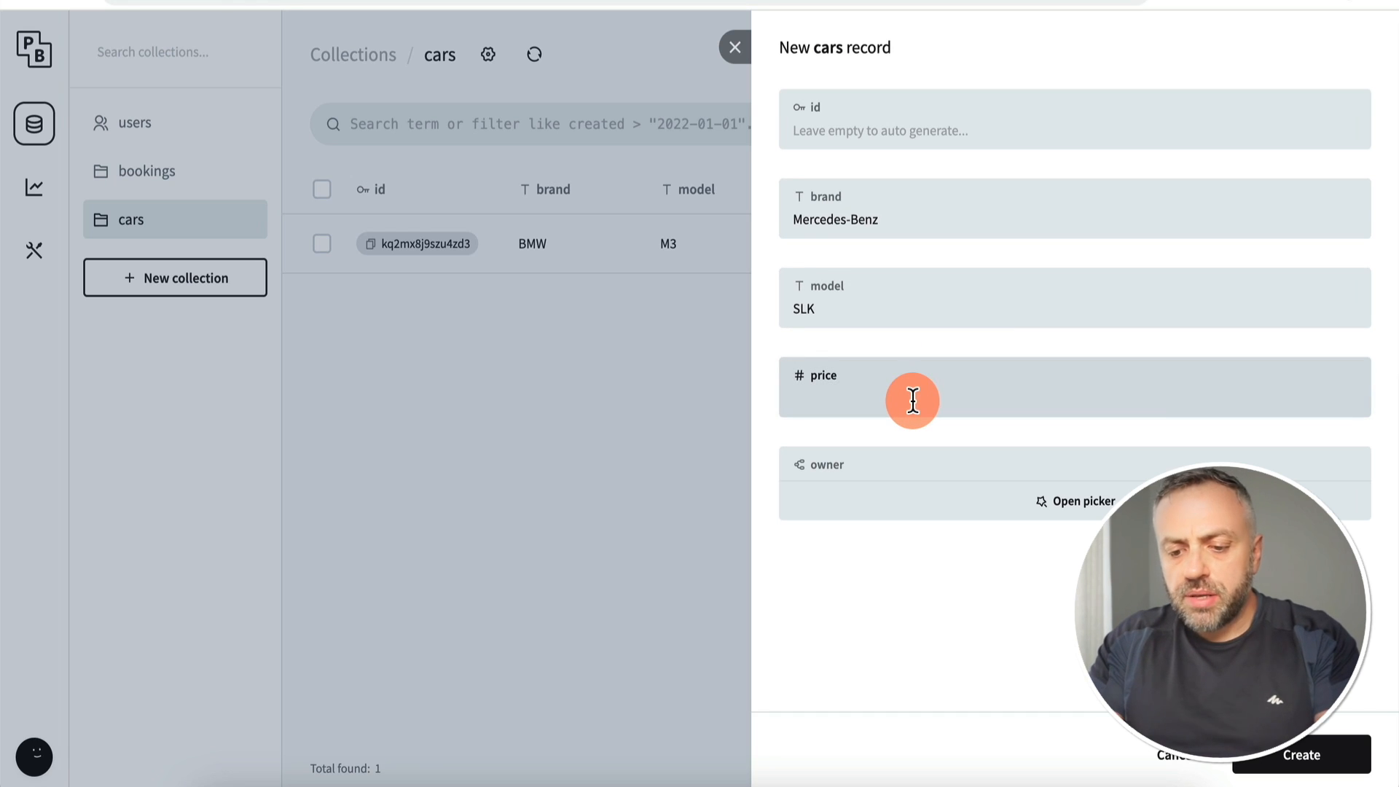
type("6000")
left_click(969, 499)
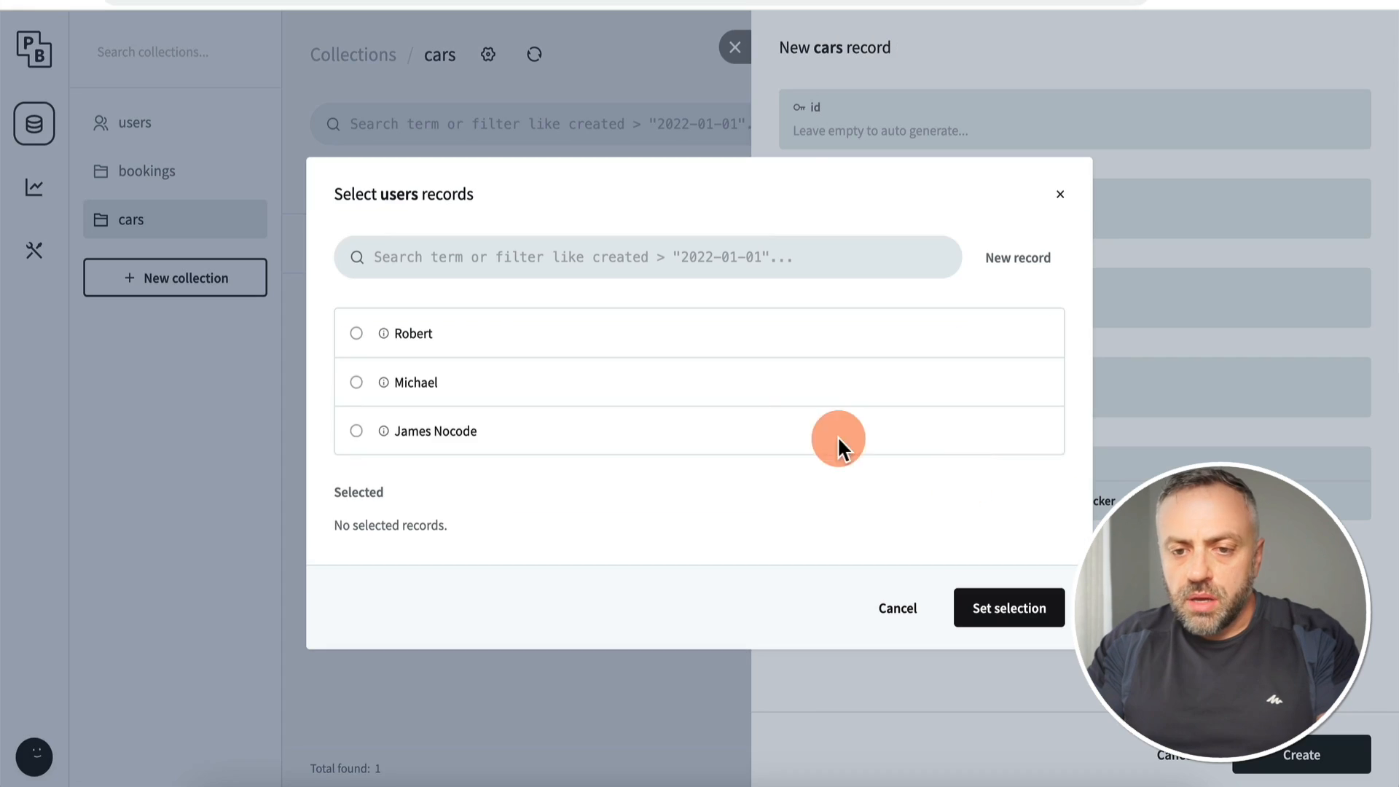
left_click(503, 383)
left_click(1009, 610)
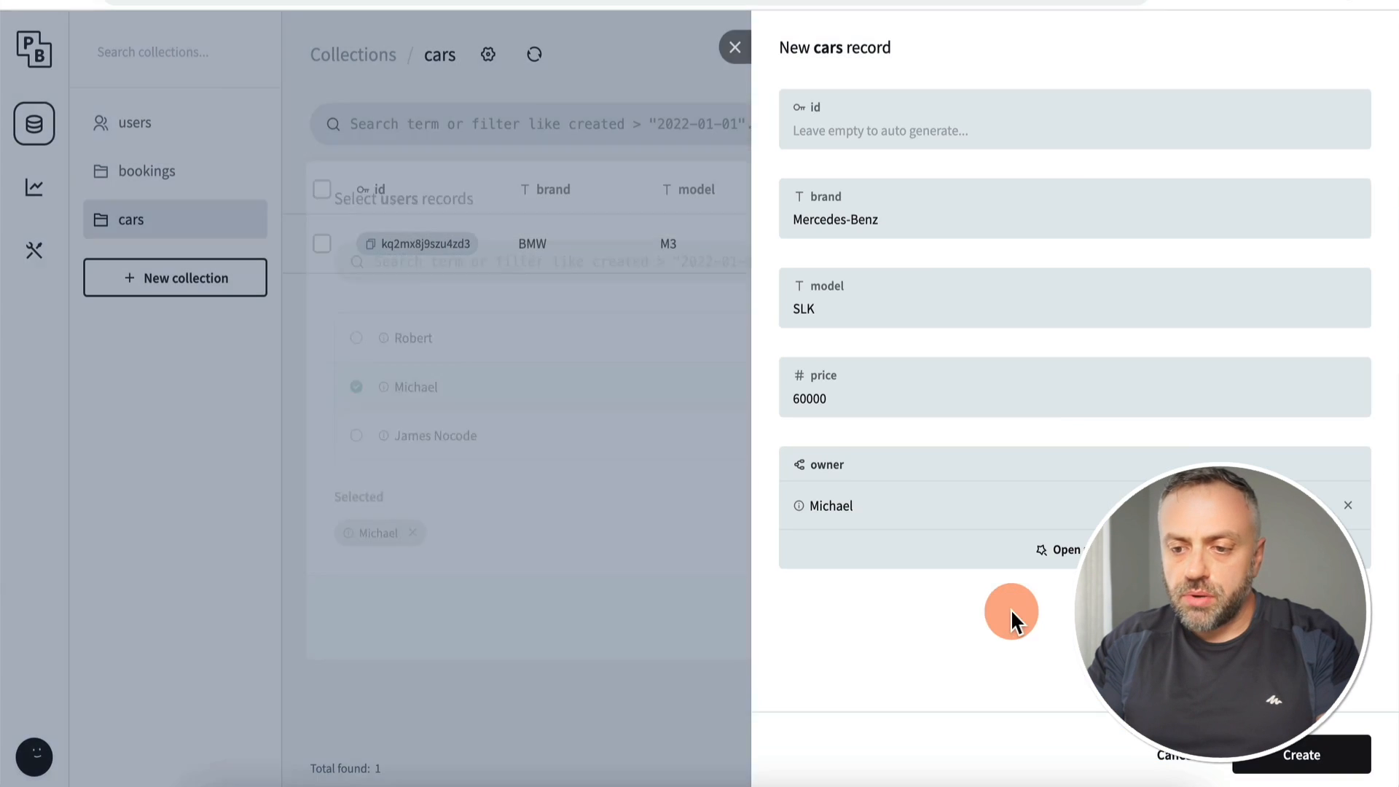
left_click(1301, 754)
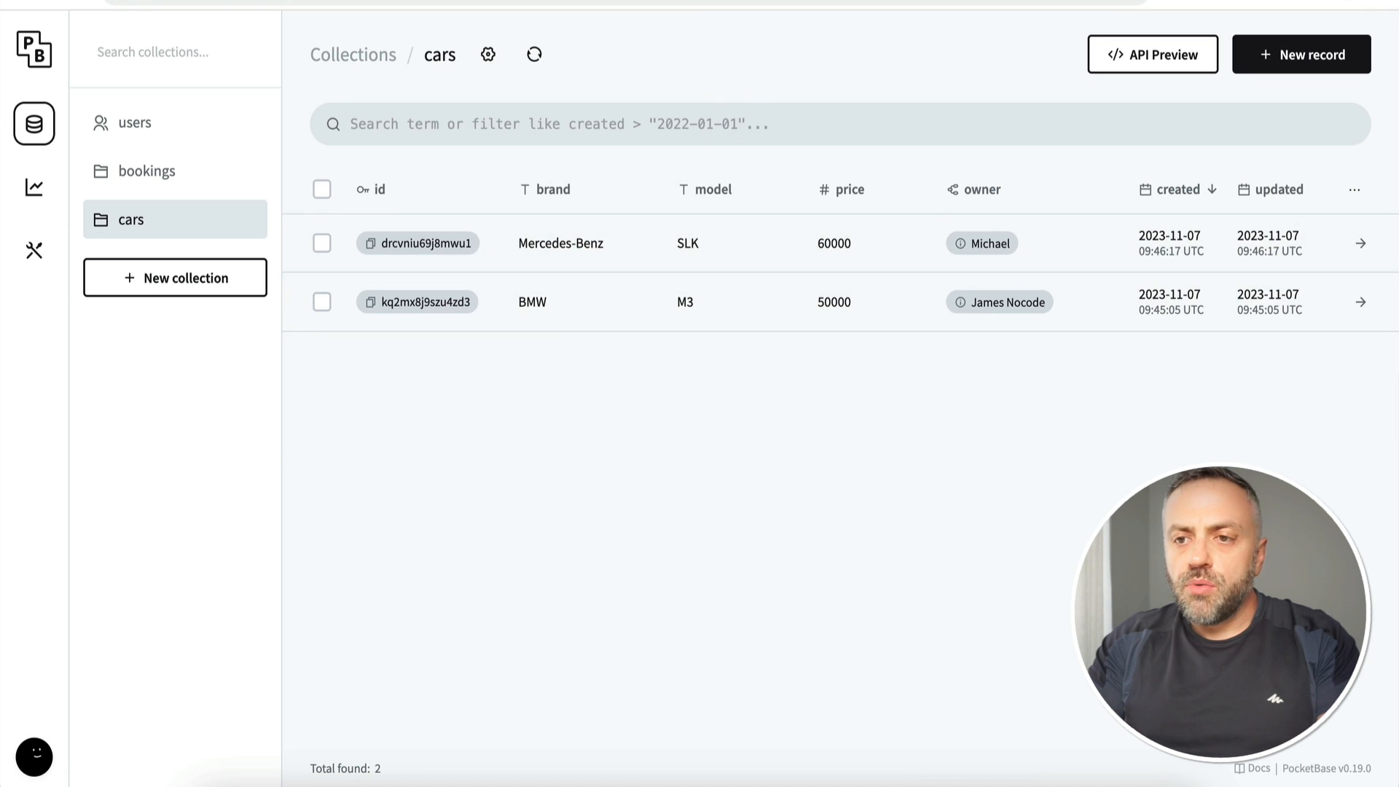
key("ctrl+Tab")
Step: Reload the test page, then wrap the ListView's brand-and-model Row in a Card
key("super+r")
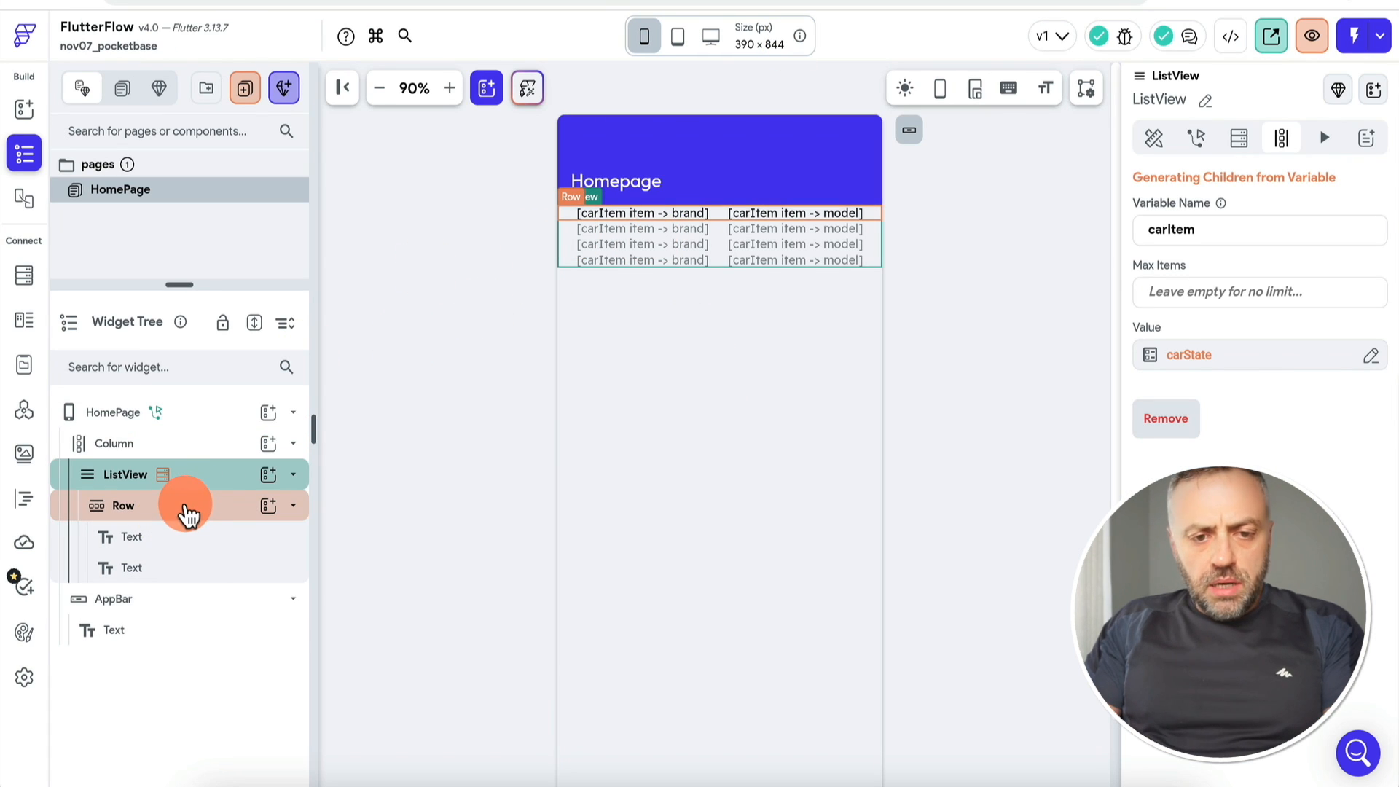
left_click(194, 510)
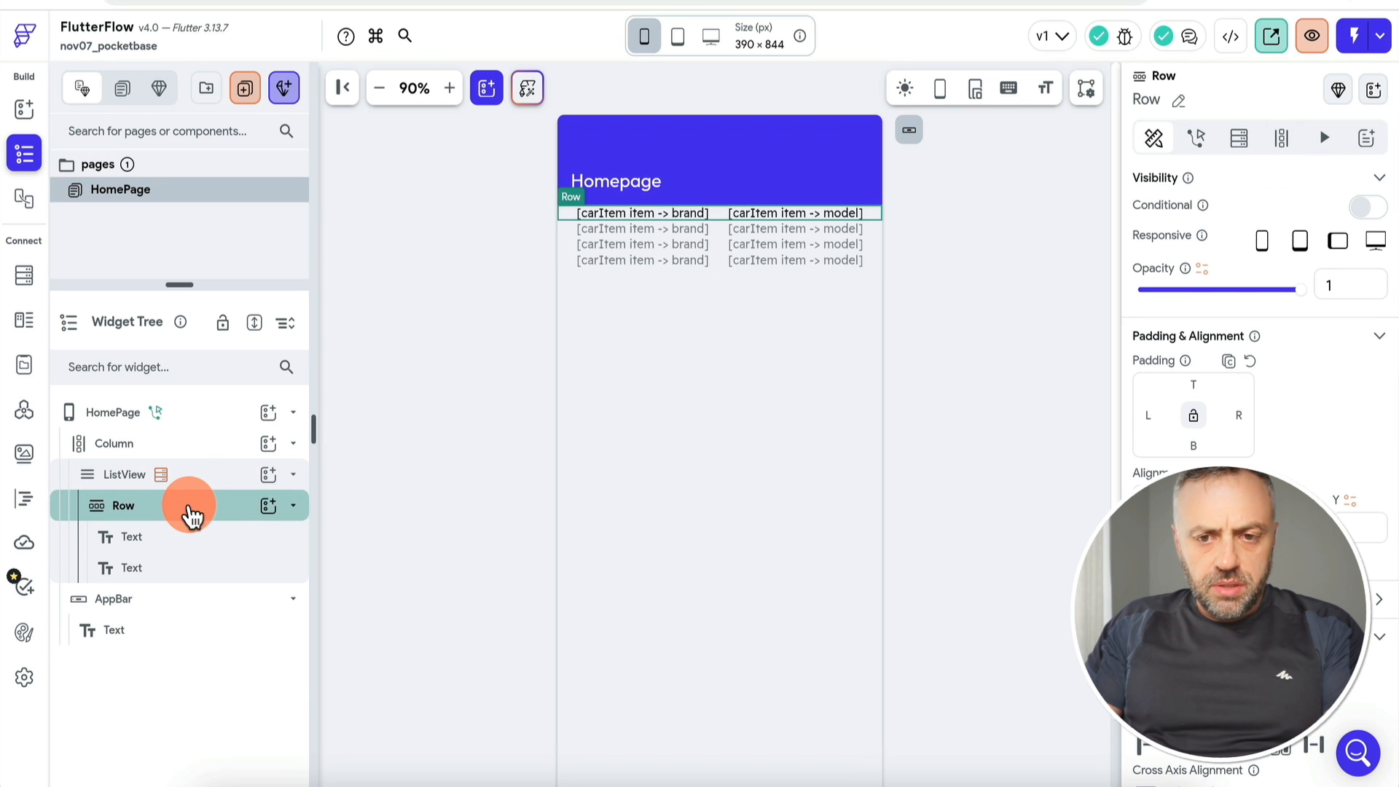
right_click(192, 516)
left_click(299, 375)
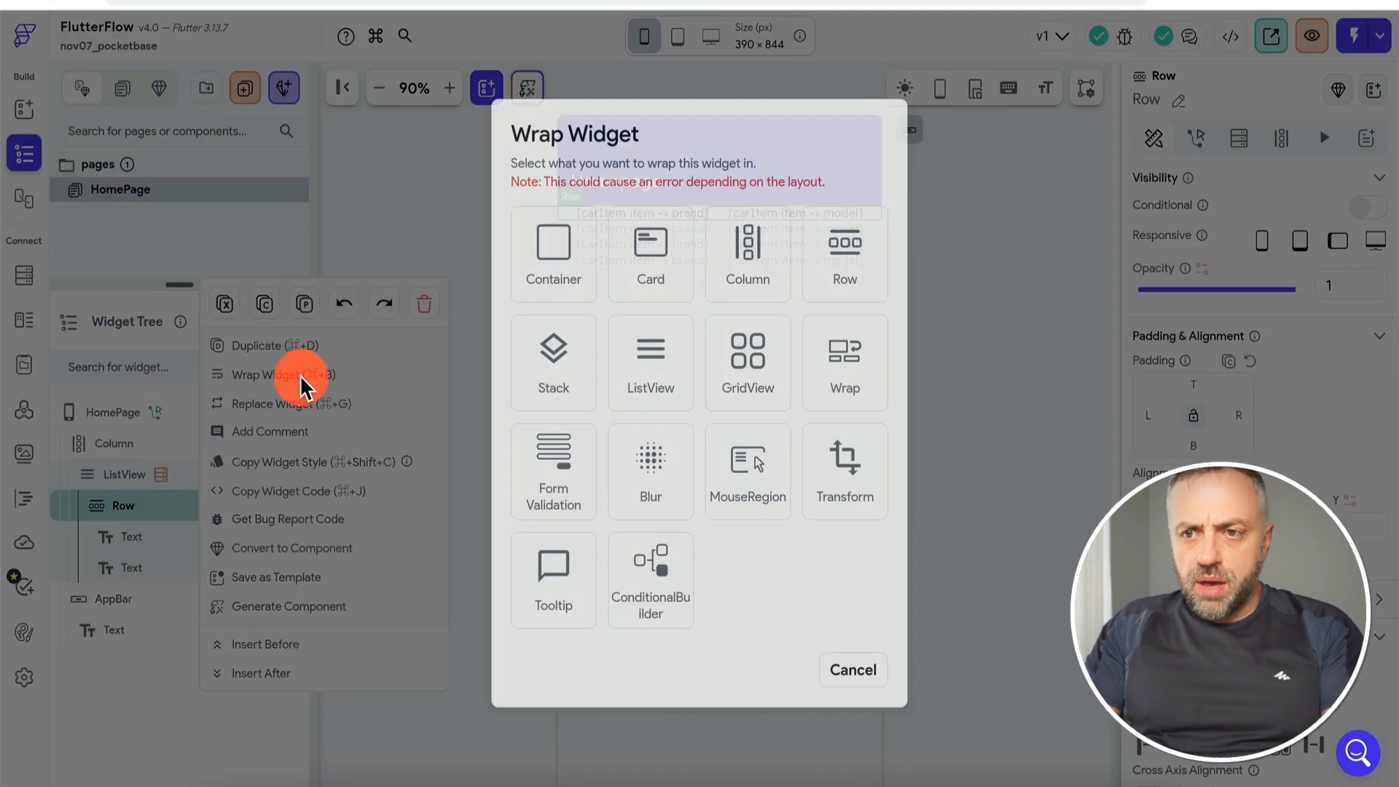
left_click(652, 273)
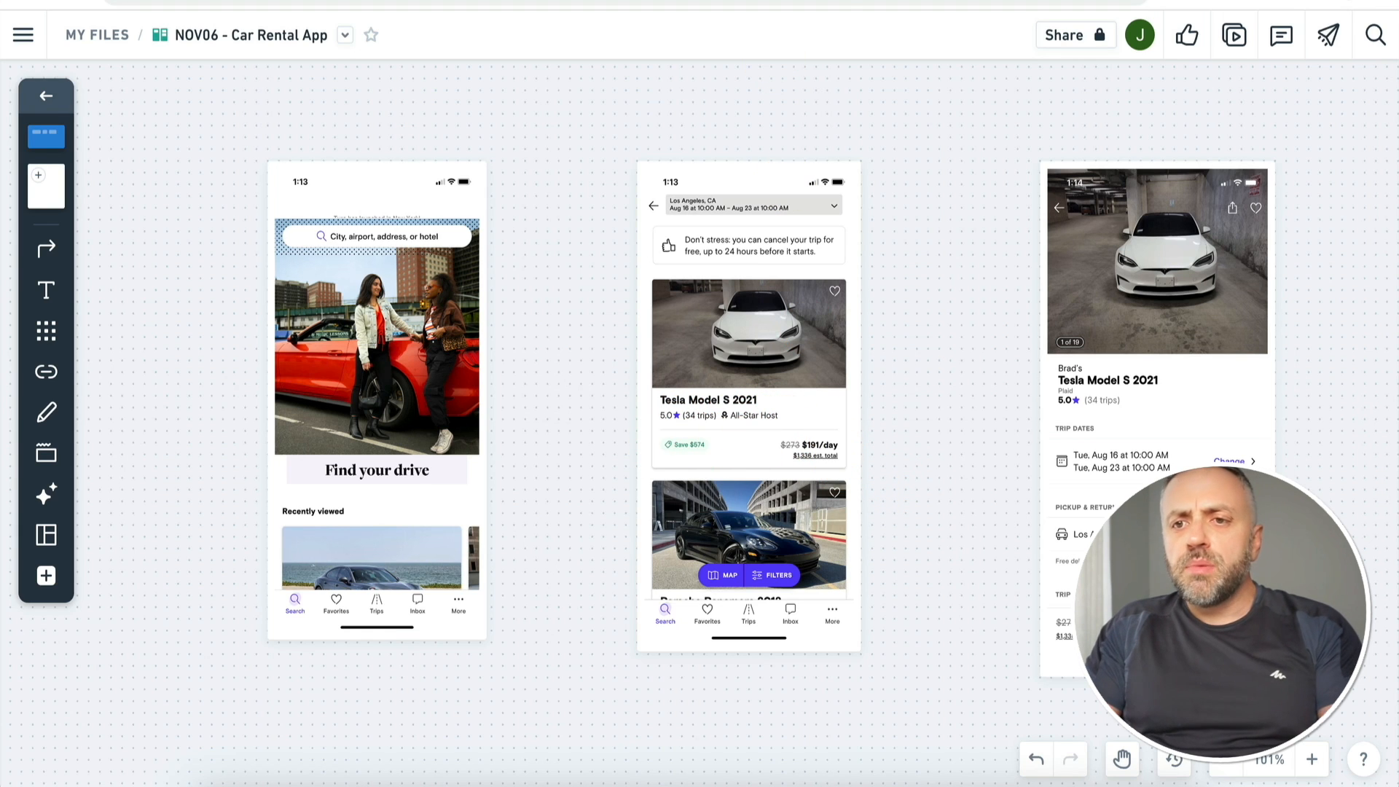
left_click(816, 0)
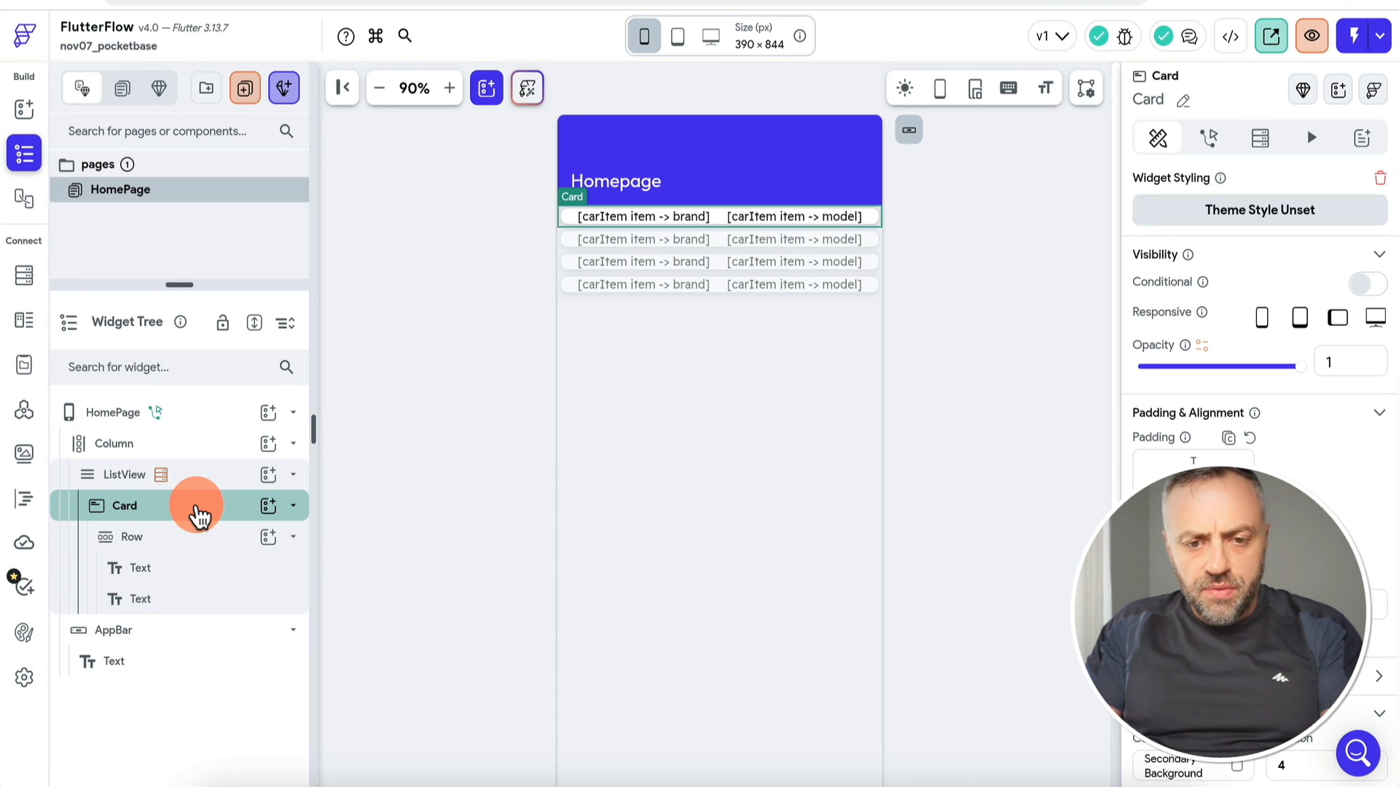
Step: Wrap the card's brand-and-model Row in a Column
right_click(188, 538)
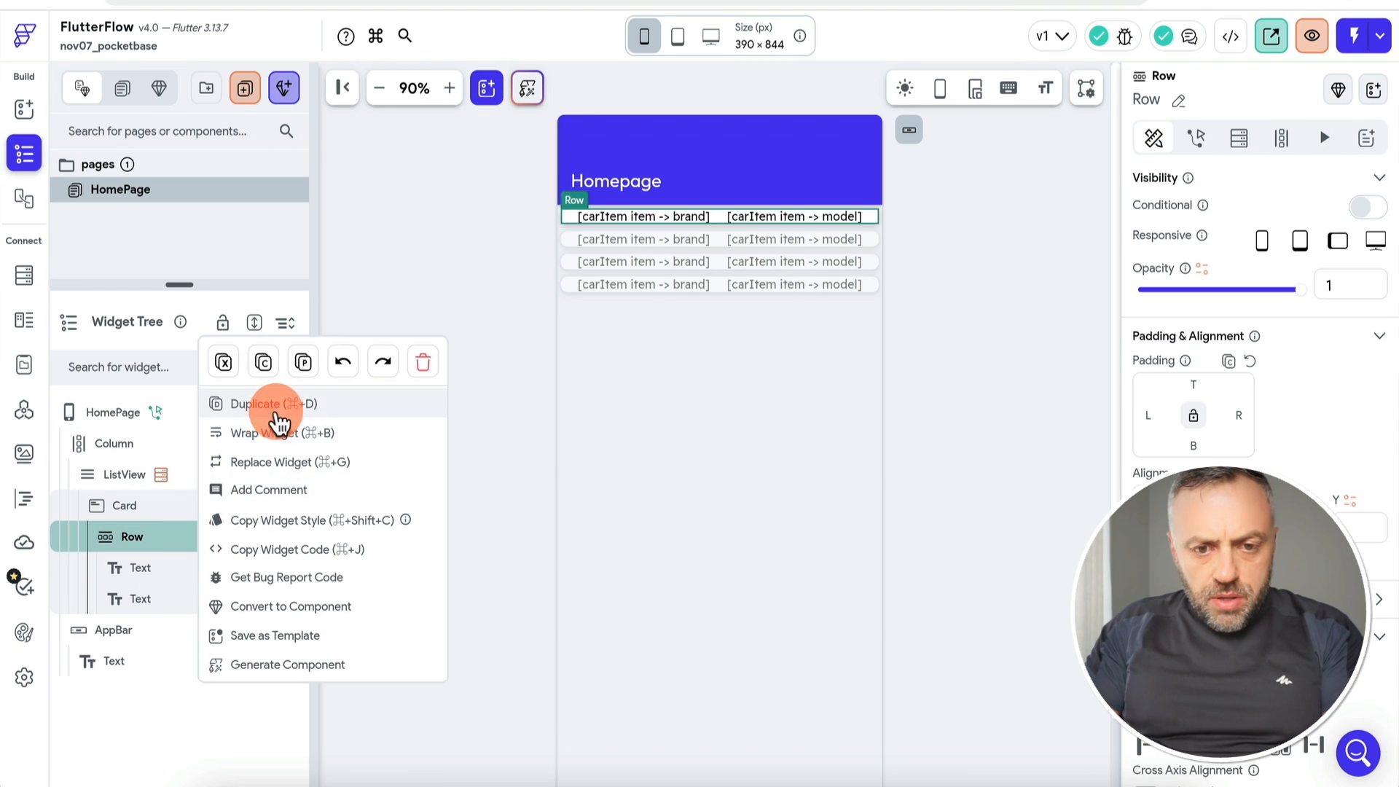
left_click(271, 439)
left_click(759, 274)
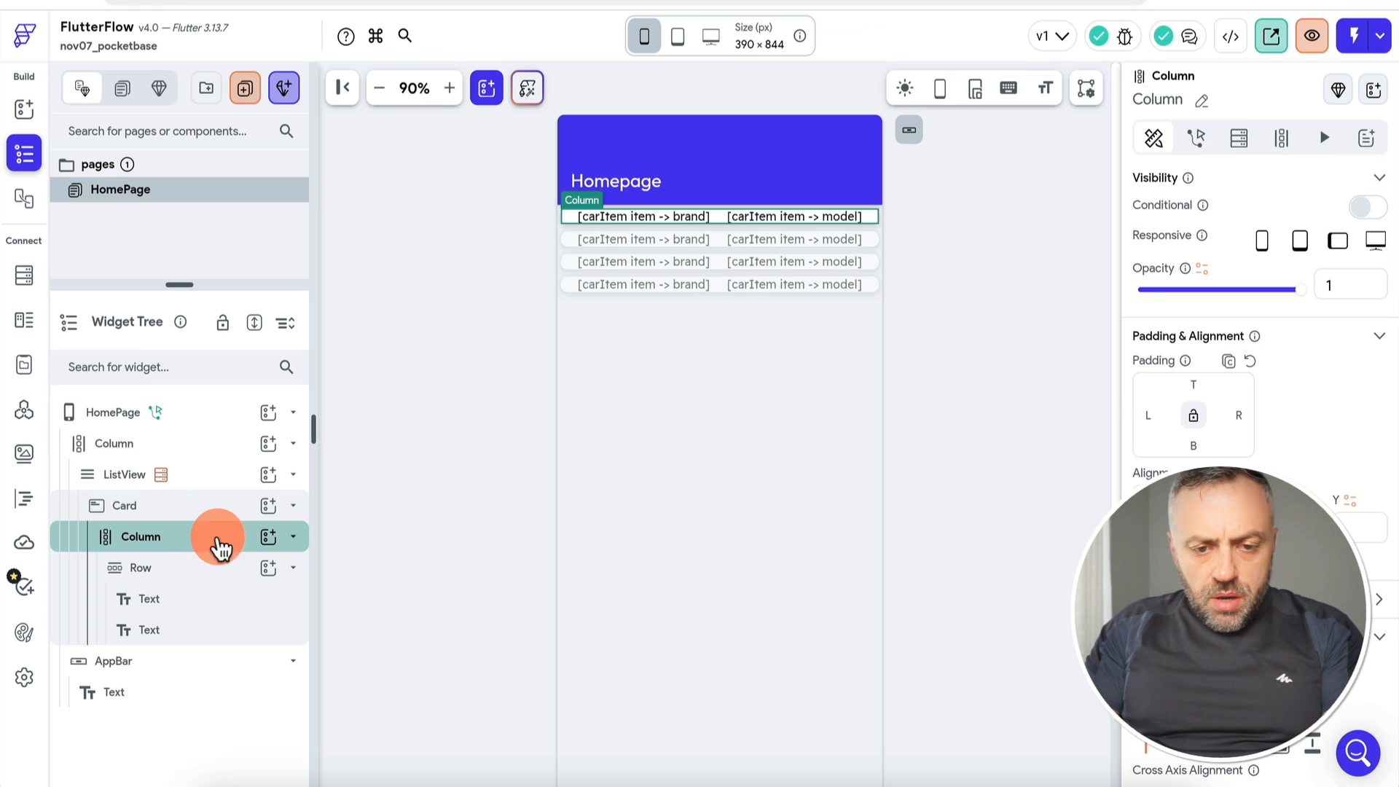
Step: Add an Image widget above the Row and delete the model Text
left_click(269, 537)
left_click(422, 385)
type("ima")
left_click(365, 444)
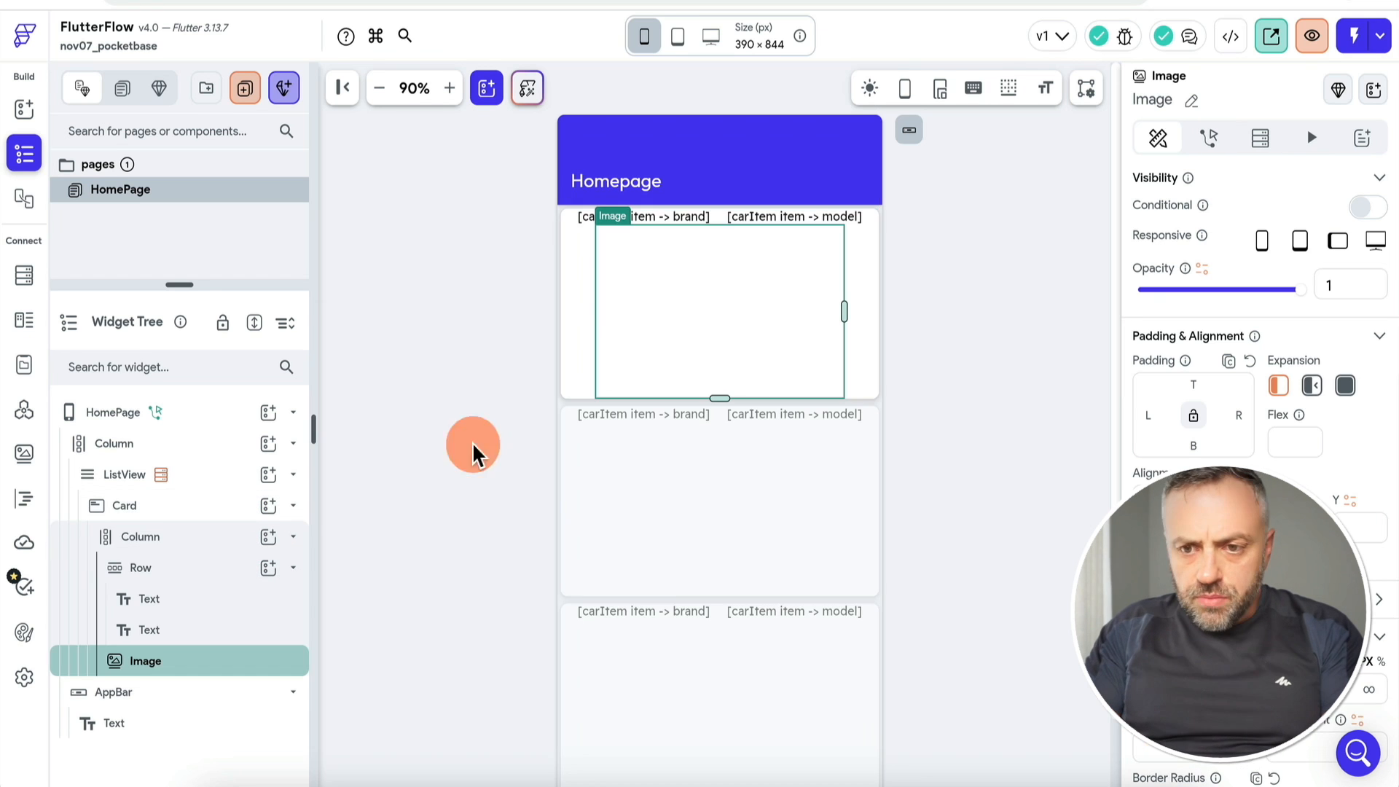
left_click_drag(207, 674, 219, 553)
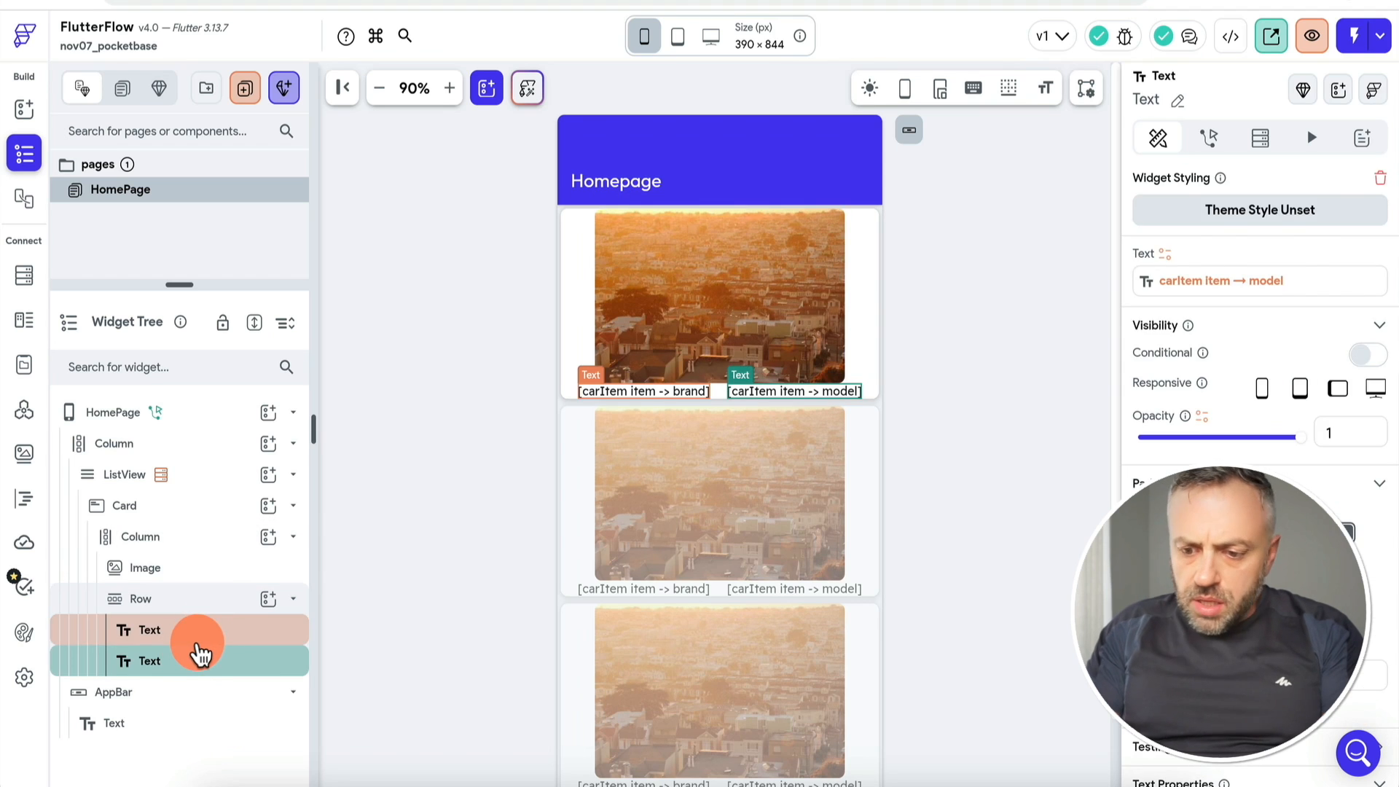
key("Delete")
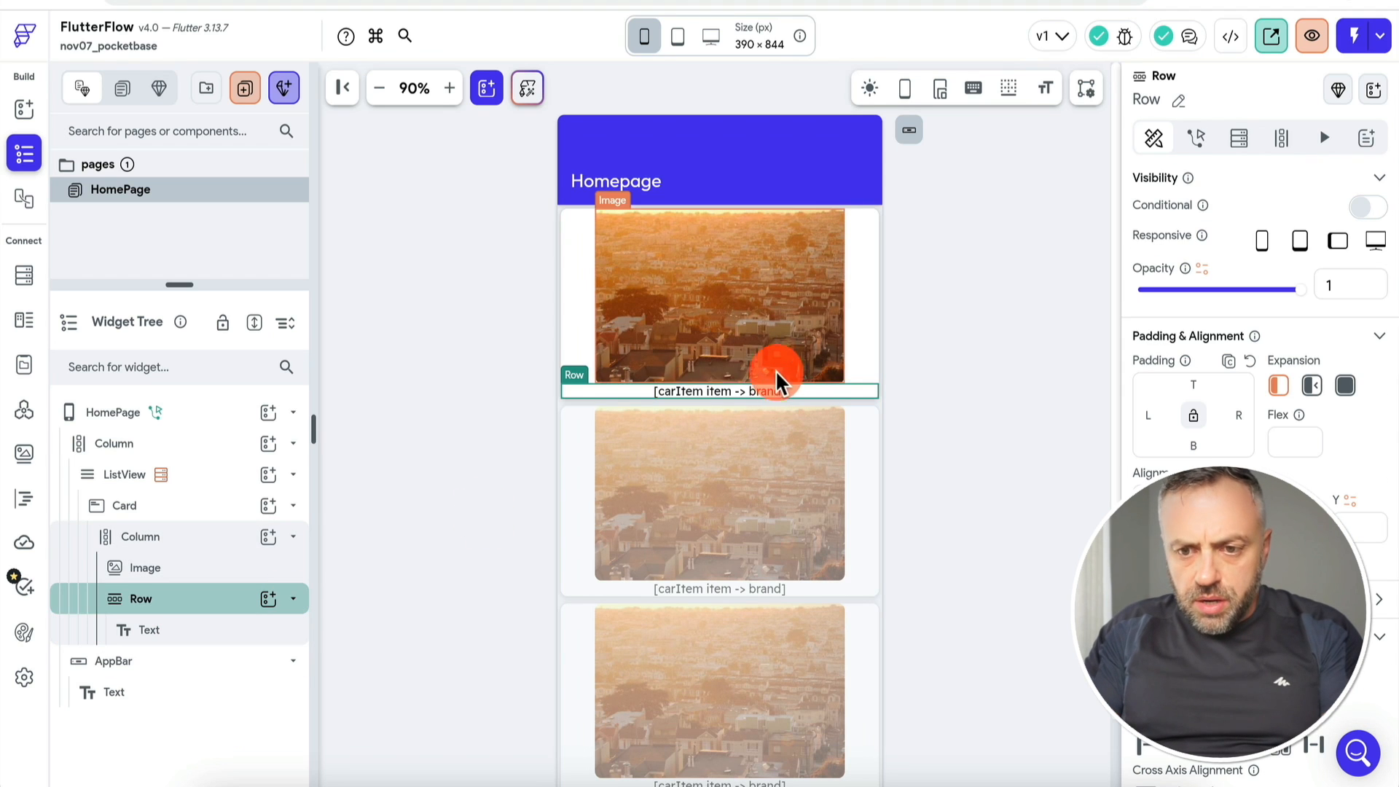
Step: Left-align the brand text by setting the Row's main axis to Start
left_click(213, 623)
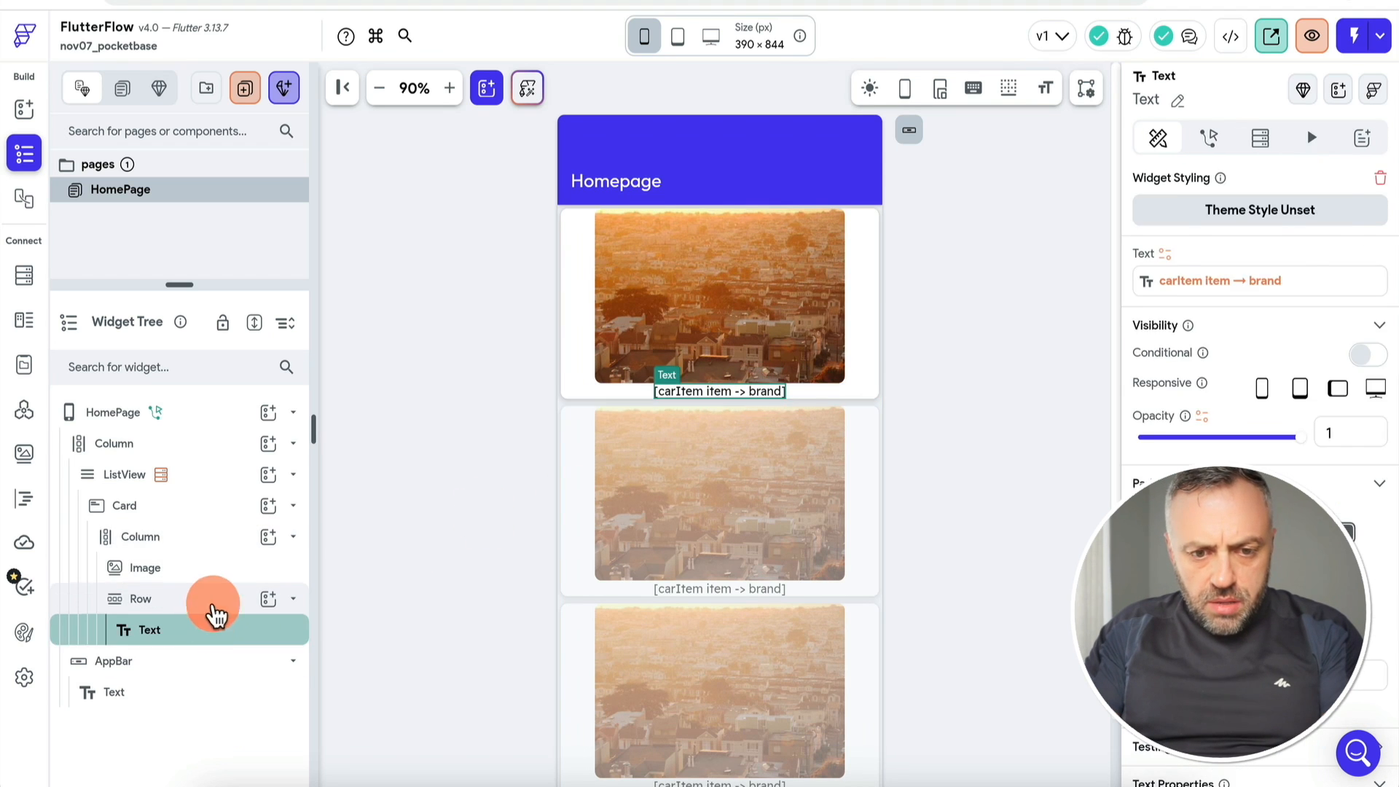
left_click(212, 605)
left_click(1150, 754)
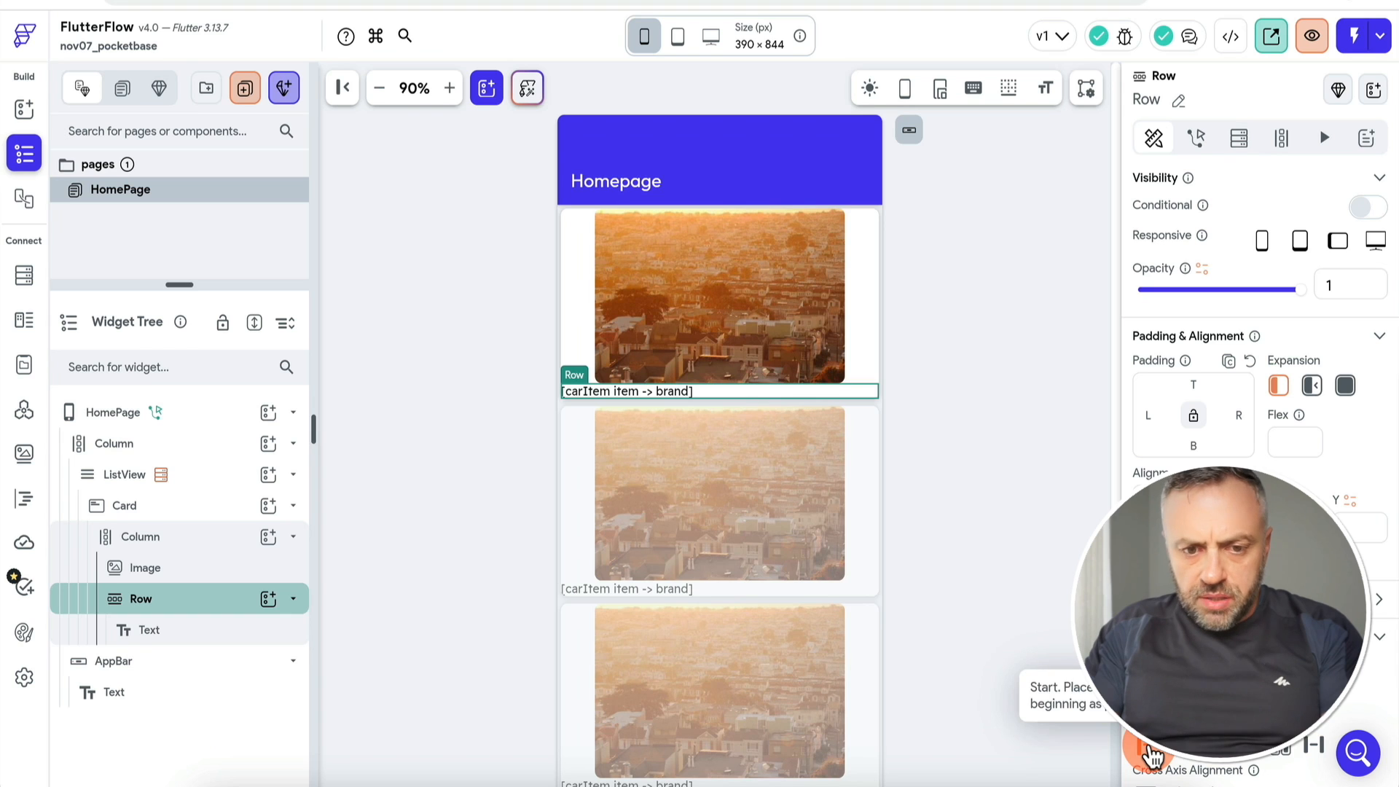
left_click(192, 507)
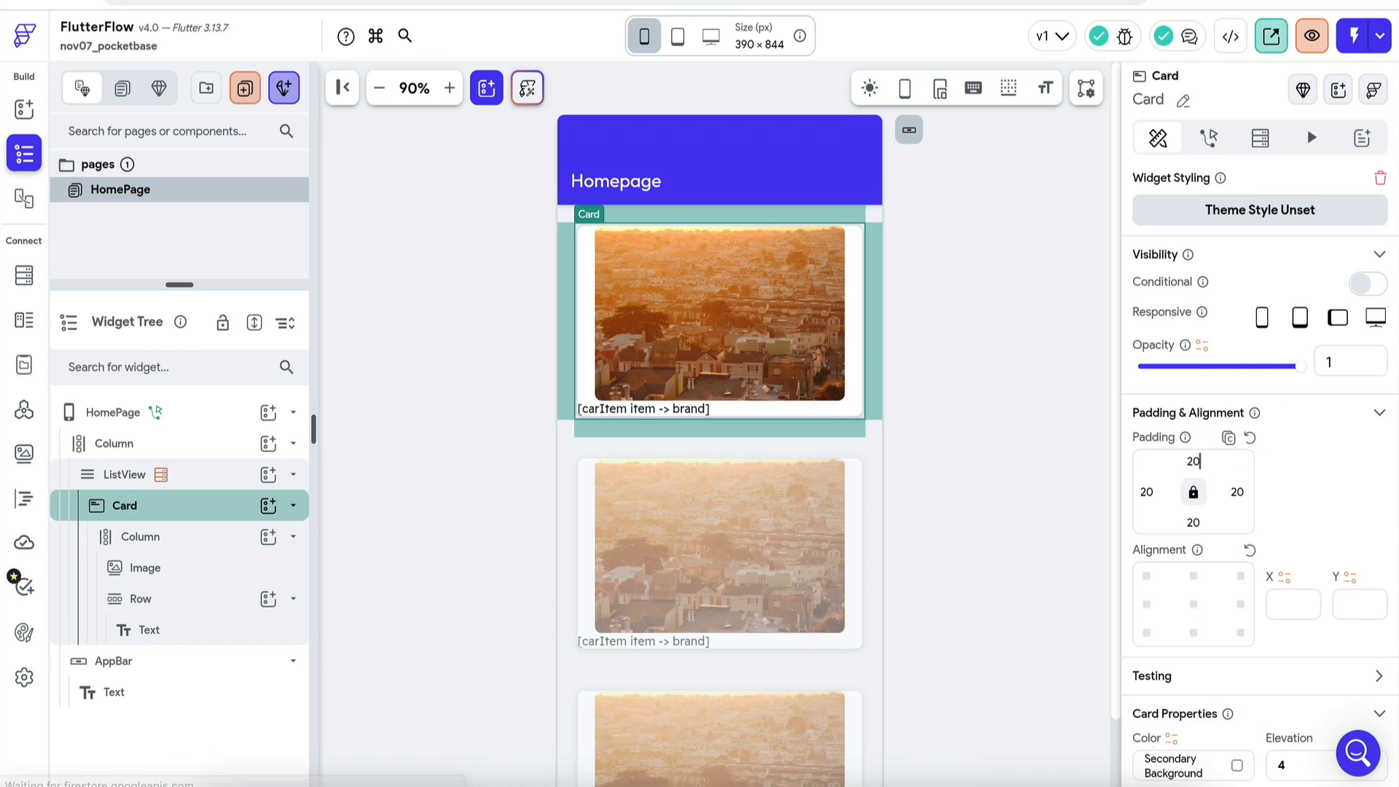
left_click(952, 462)
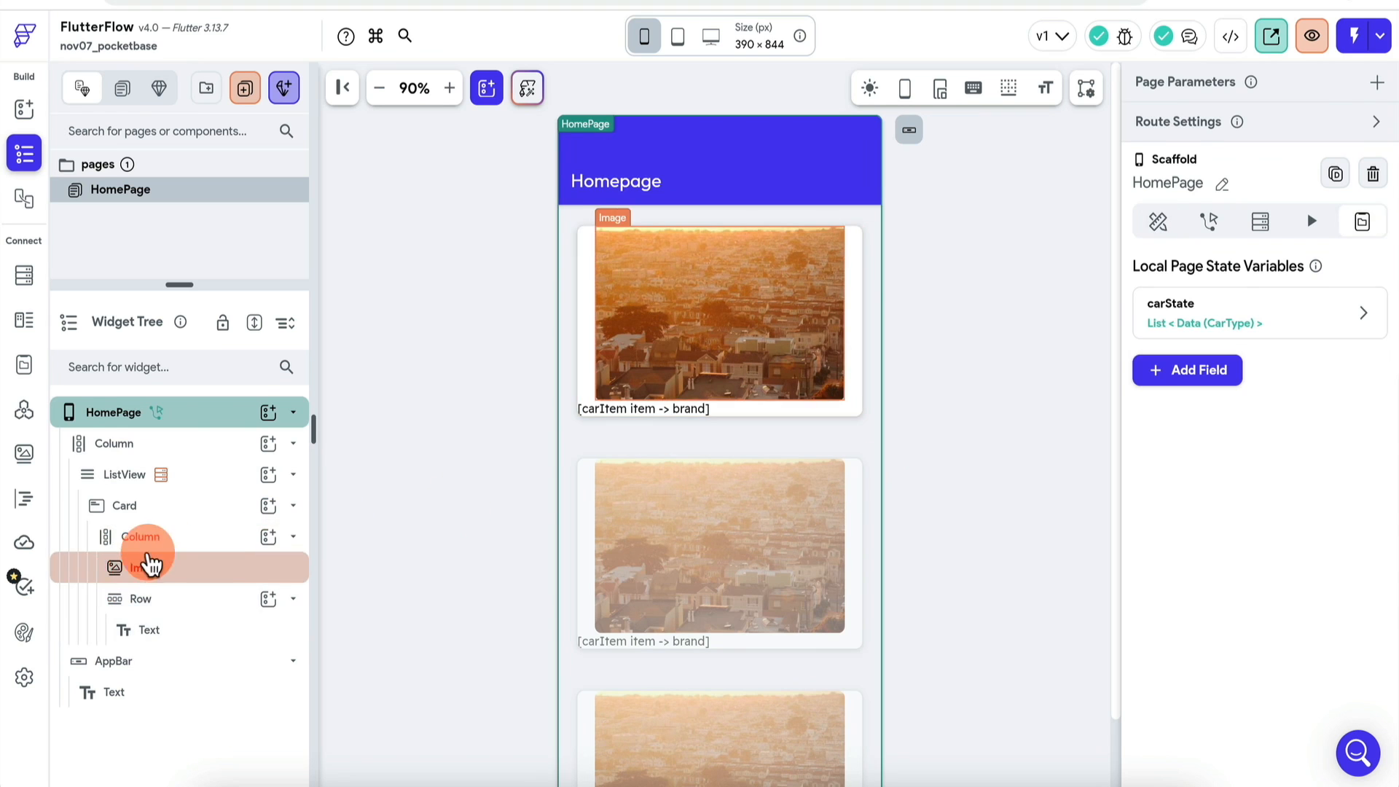
left_click(142, 538)
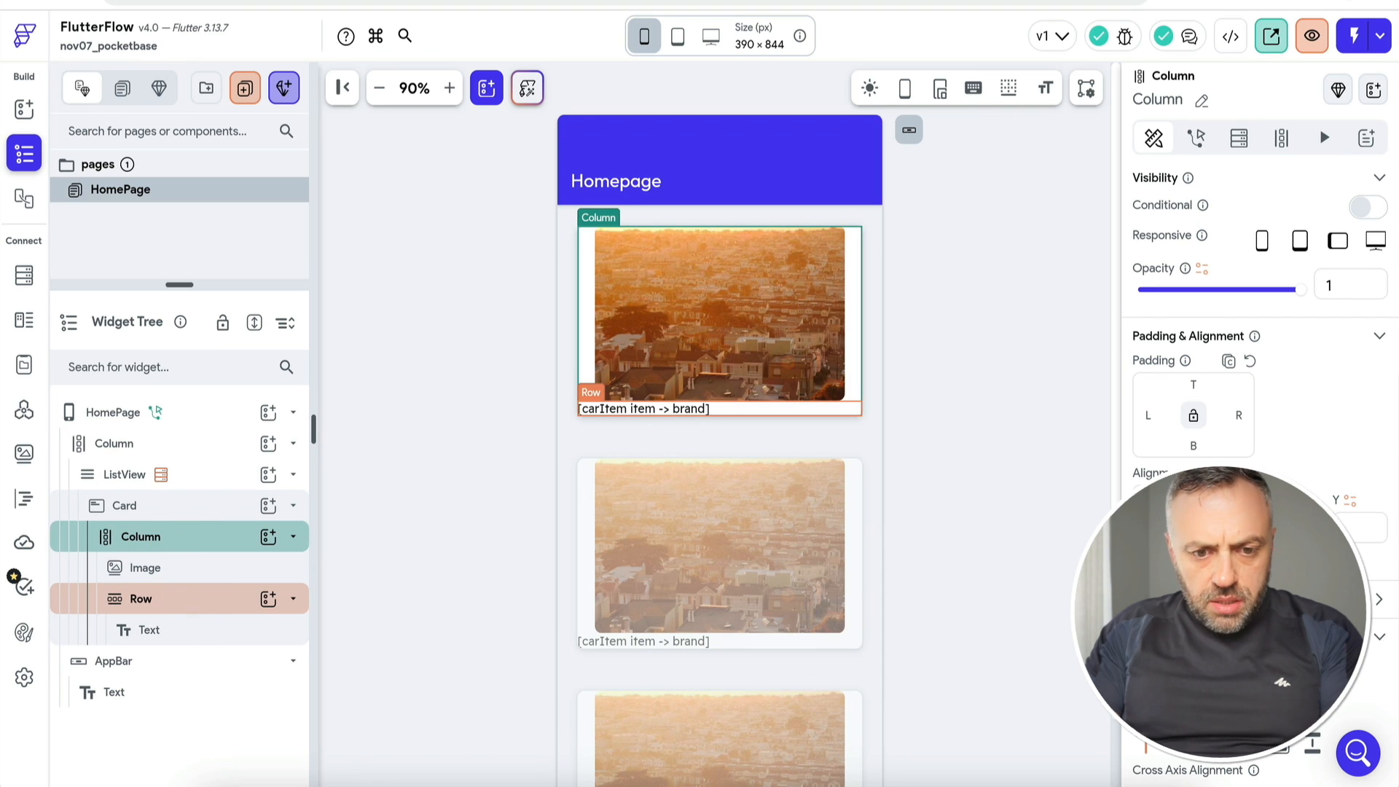
Step: Give the brand text the Title Large theme style with font size 20
left_click(191, 631)
scroll(1297, 438, "down", 5)
left_click(1305, 437)
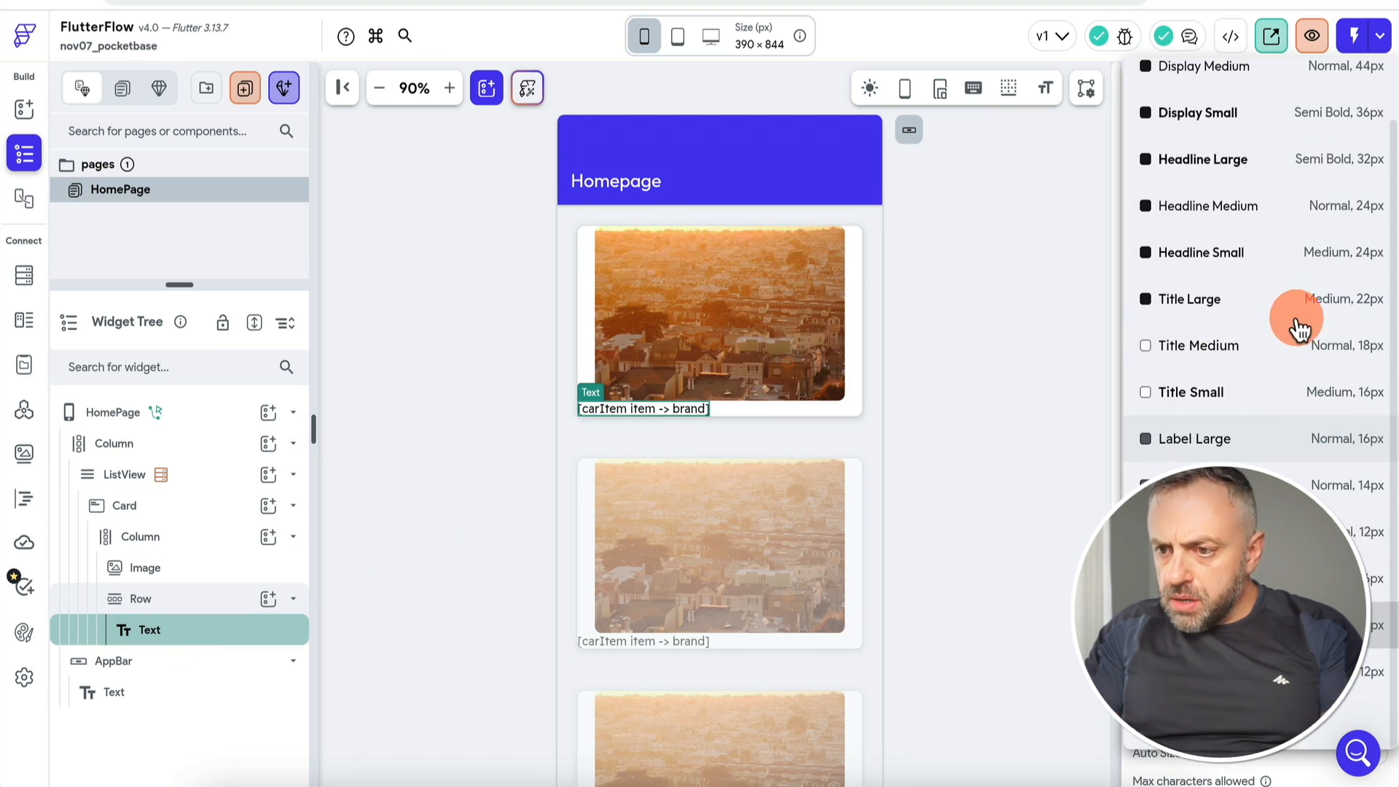
left_click(1305, 302)
left_click(1328, 420)
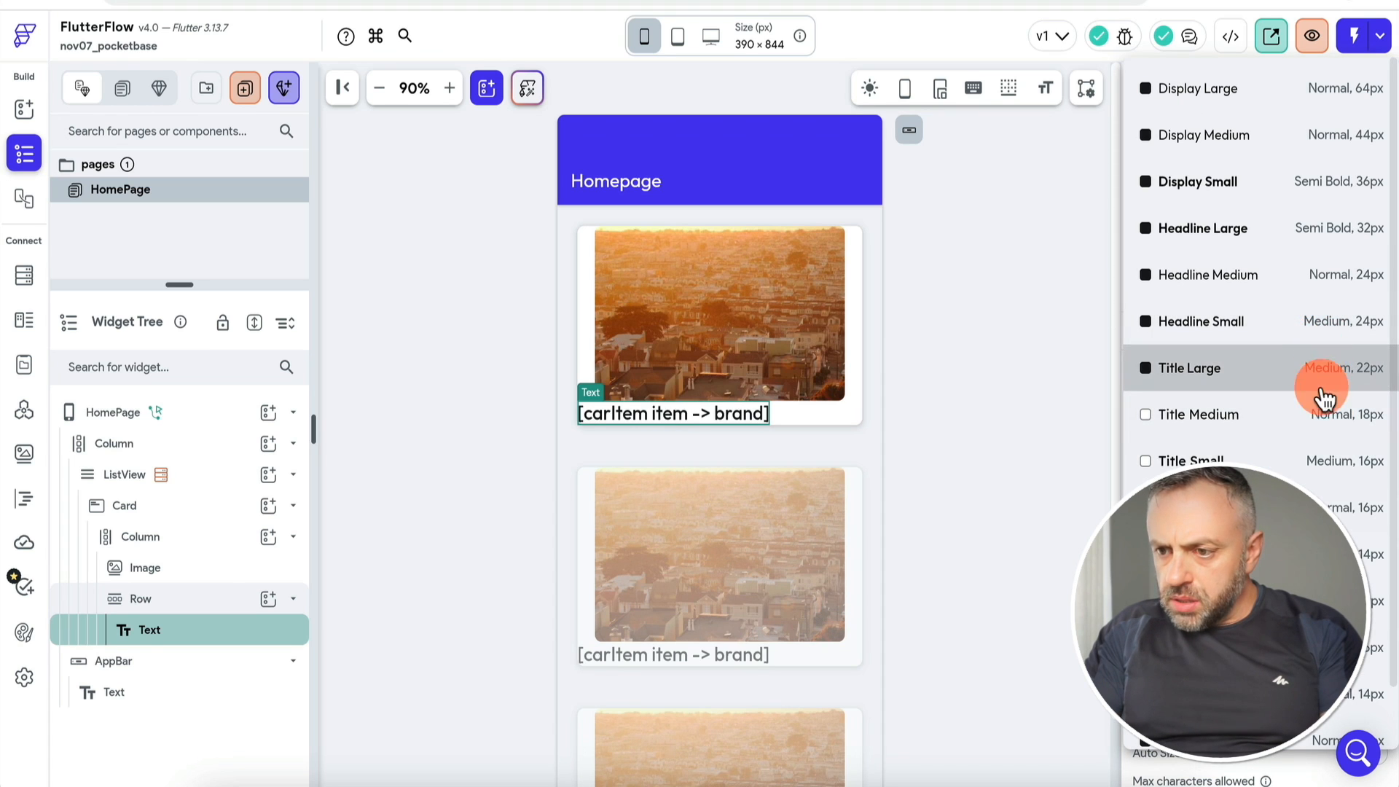
left_click(1324, 389)
type("20")
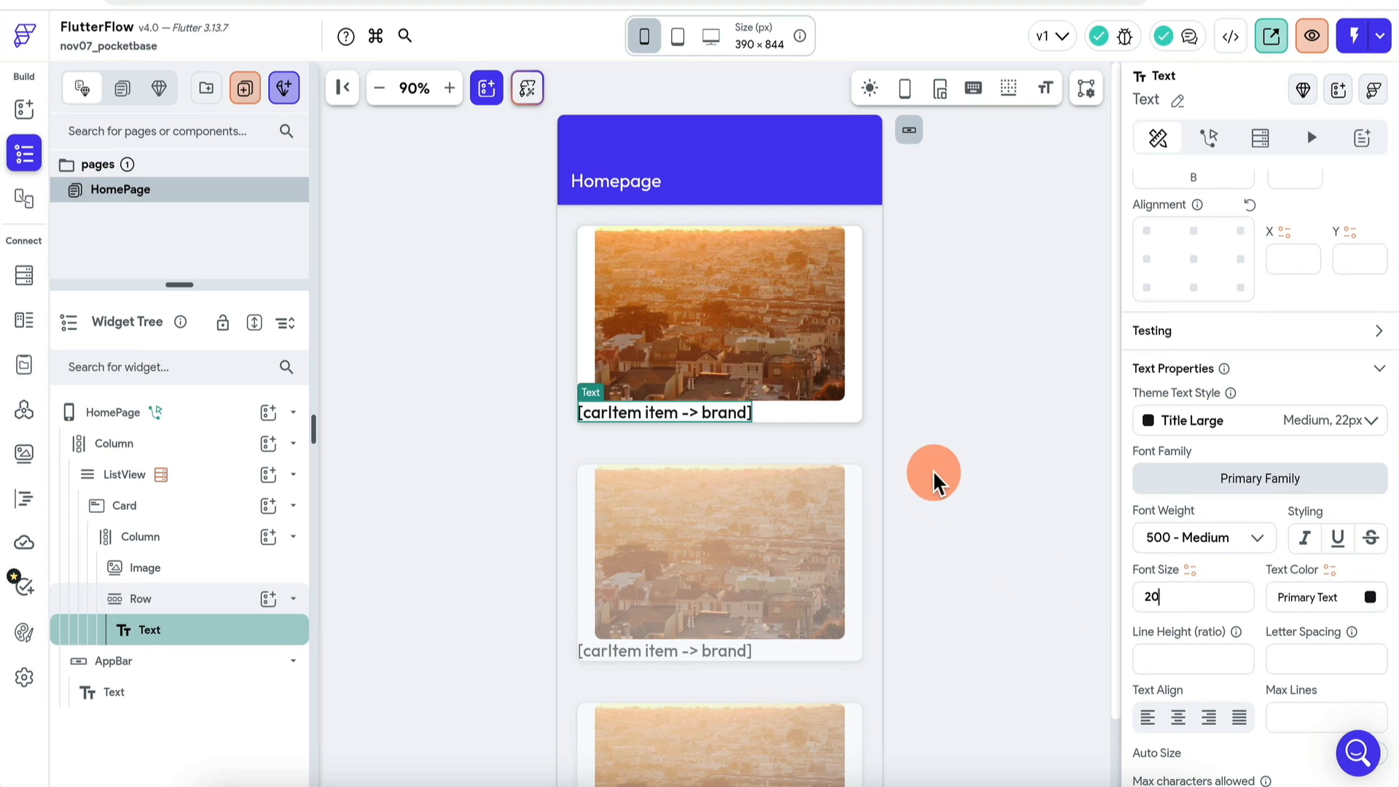
left_click(208, 538)
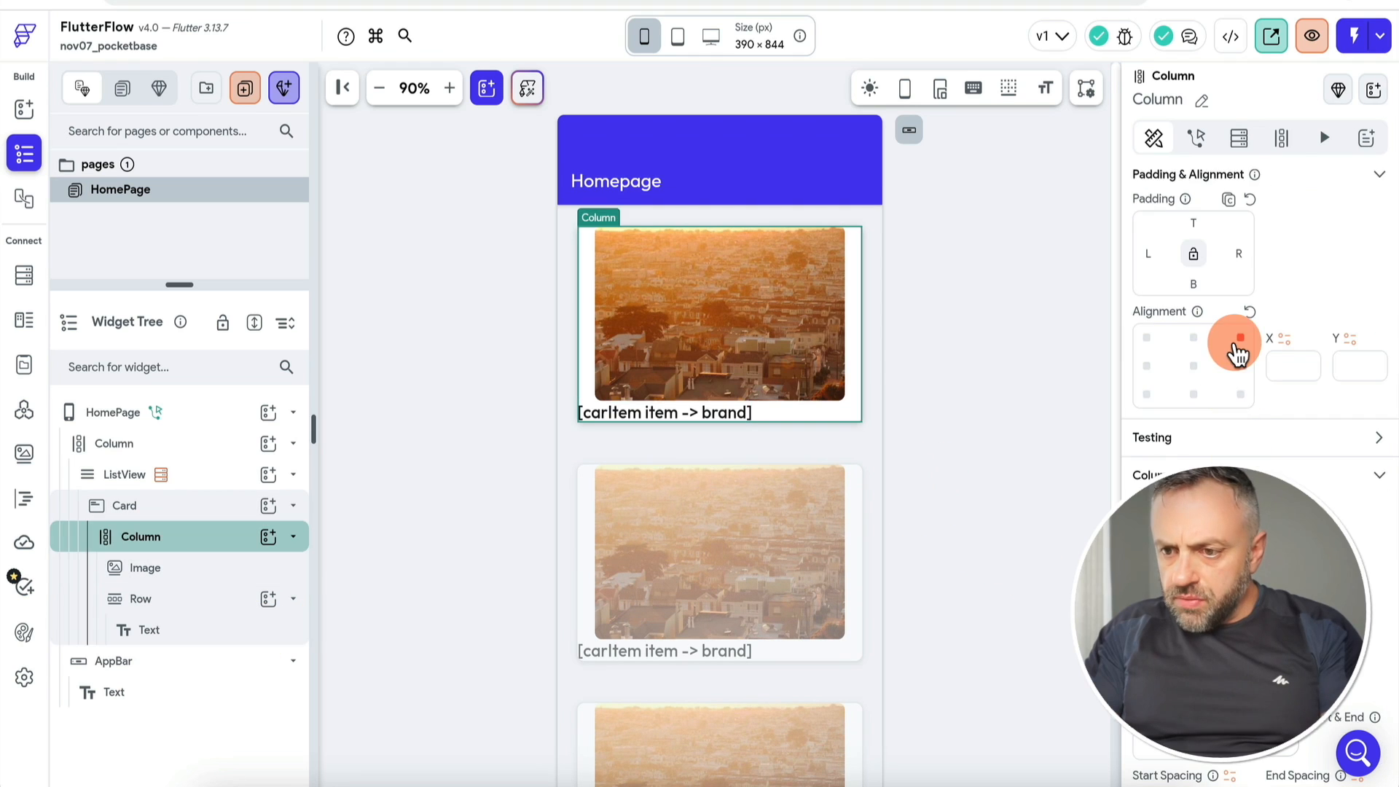
scroll(1237, 350, "up", 3)
left_click(1194, 408)
left_click(974, 437)
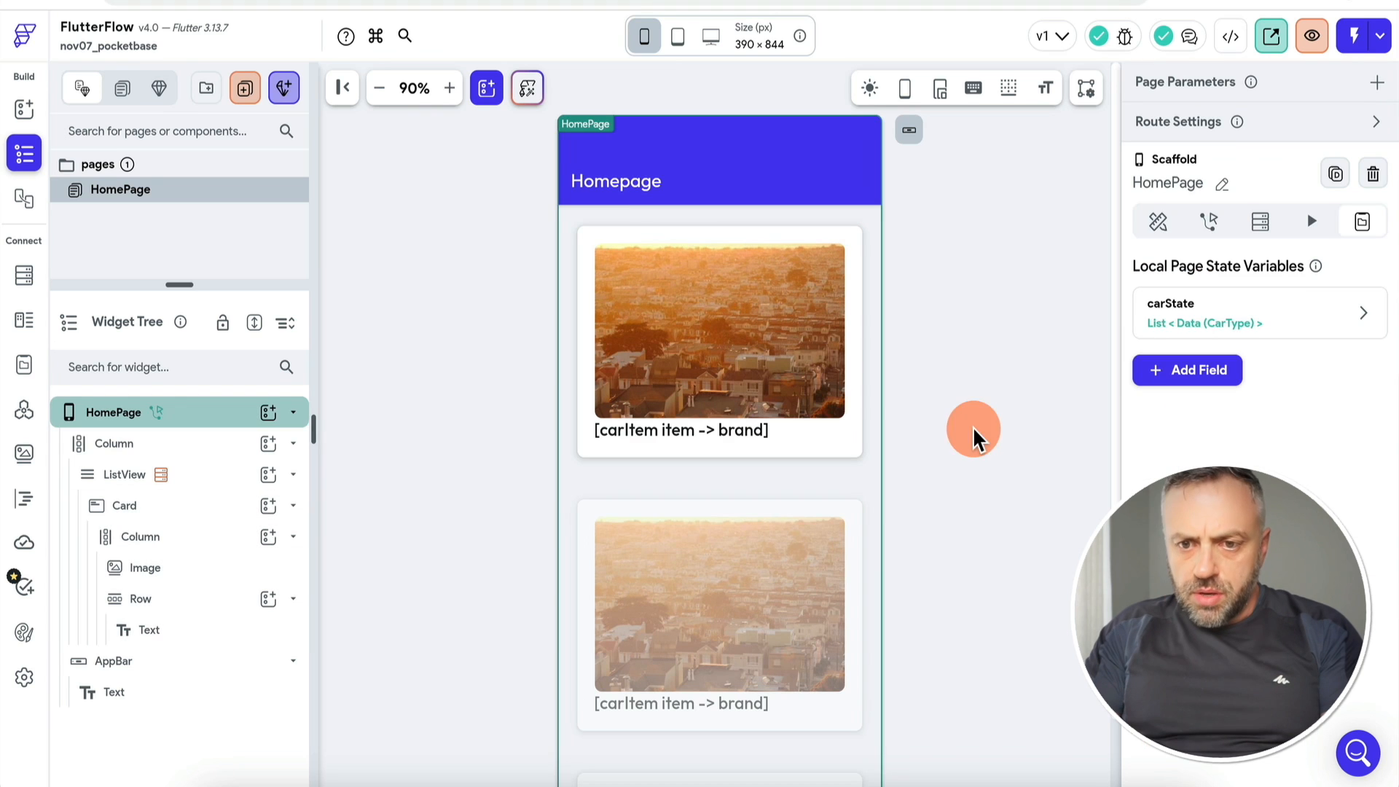
Step: Add a new Text below the brand row in the card's Column, with top padding 10
left_click(739, 433)
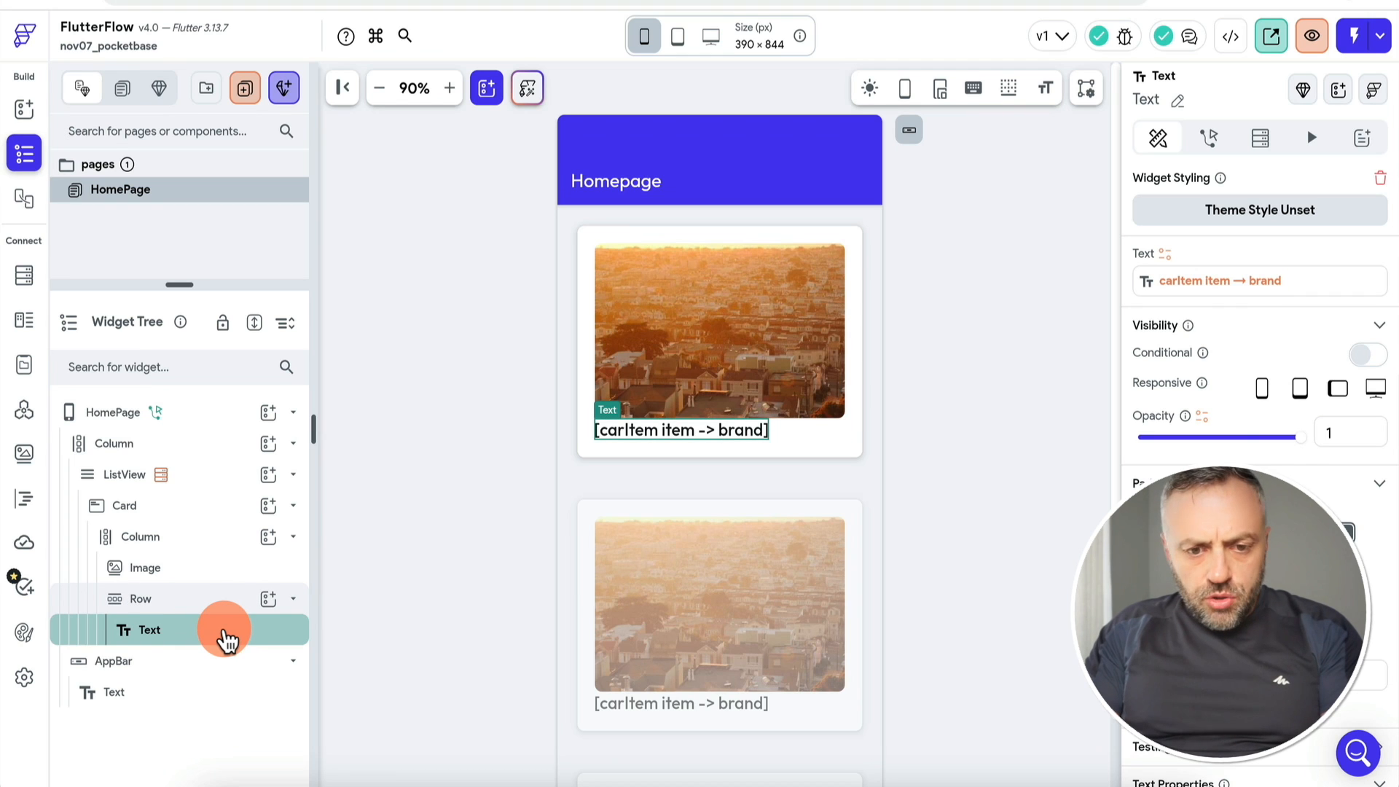
right_click(227, 639)
left_click(337, 288)
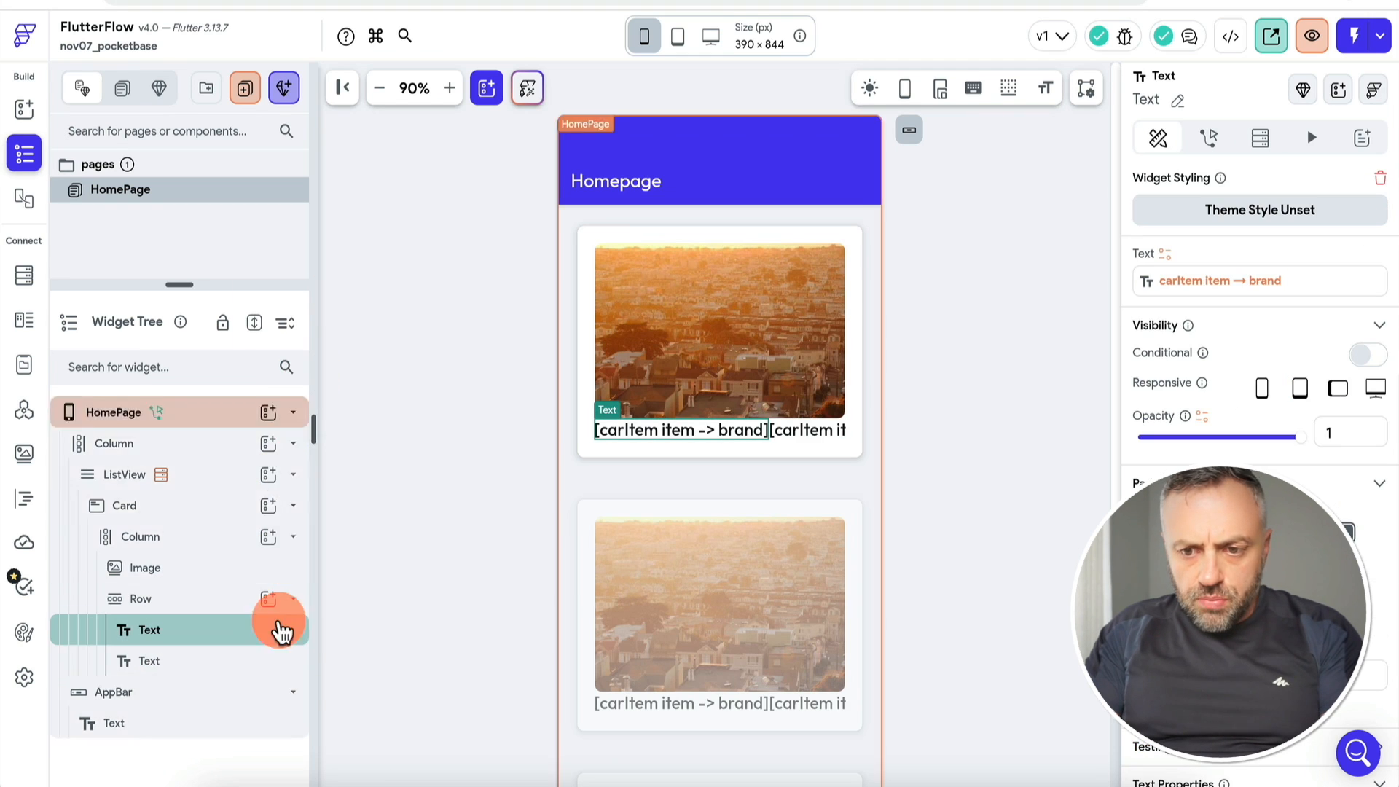
left_click(241, 661)
key("Delete")
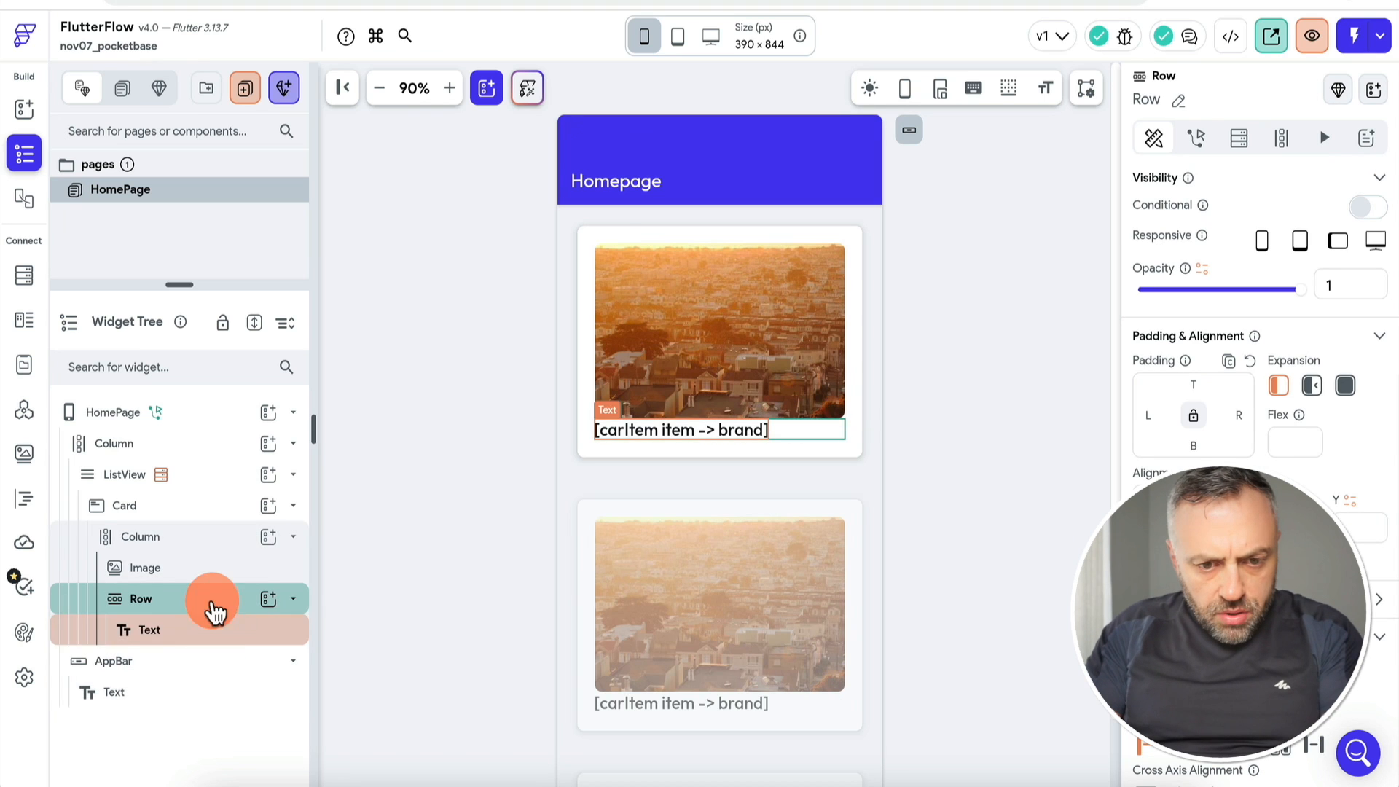
left_click(269, 537)
left_click(365, 475)
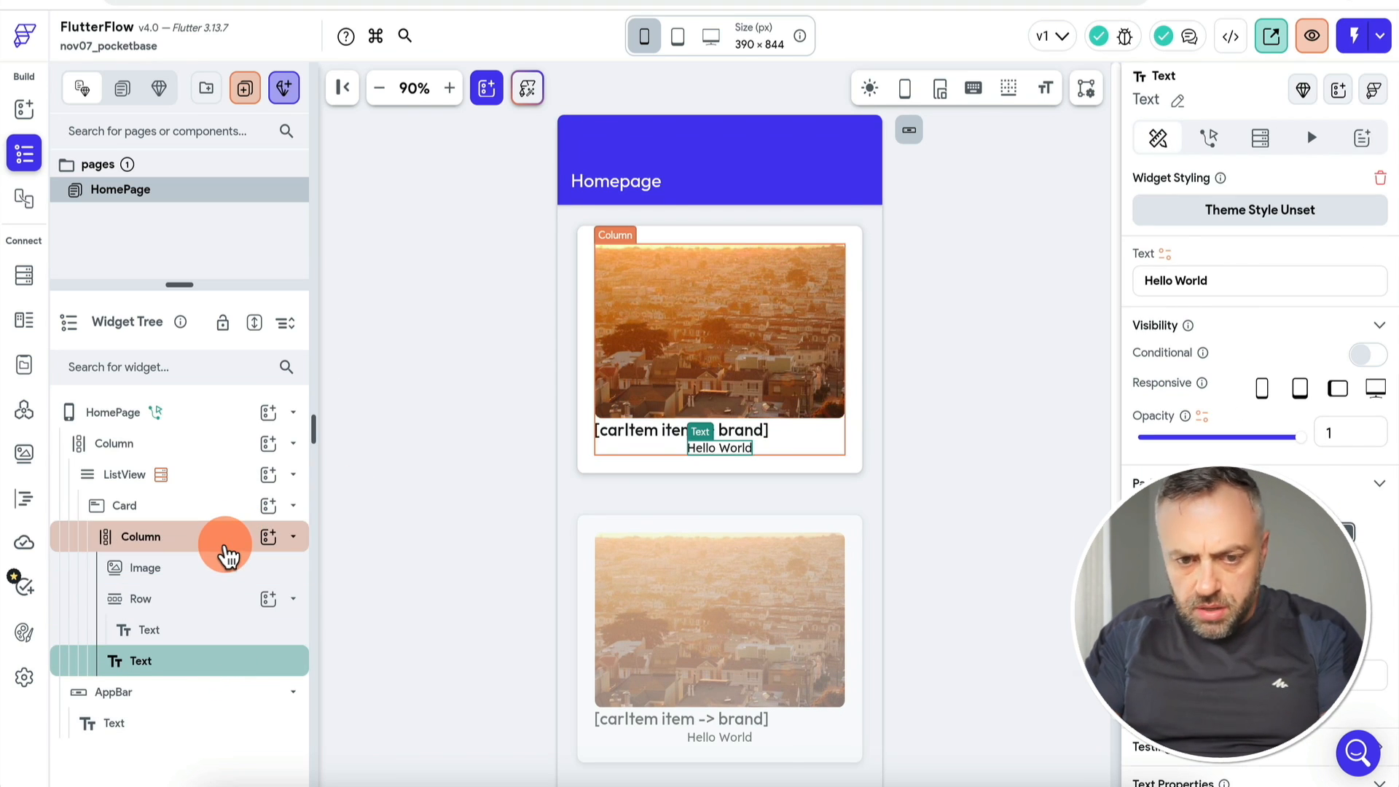
left_click(227, 556)
left_click(243, 664)
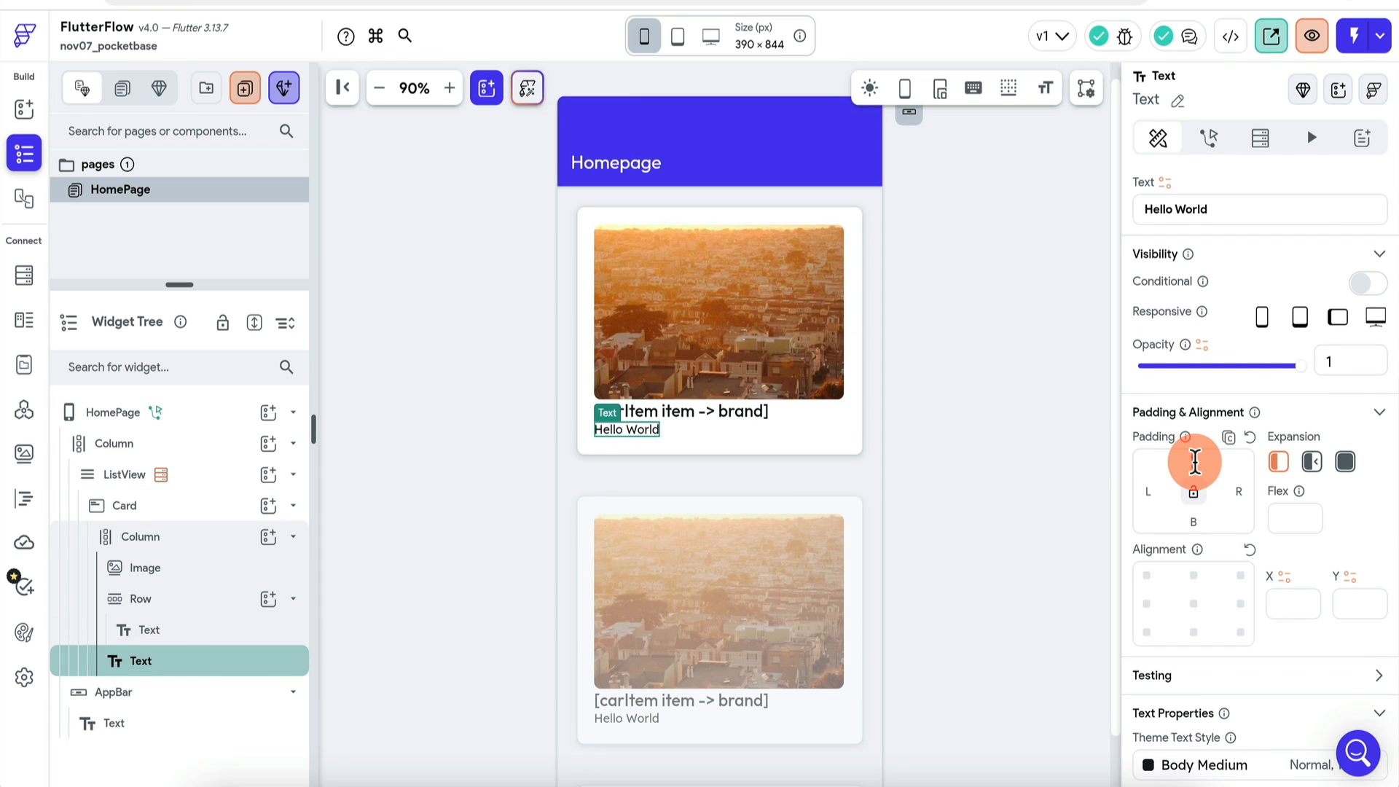
left_click(1195, 462)
type("10")
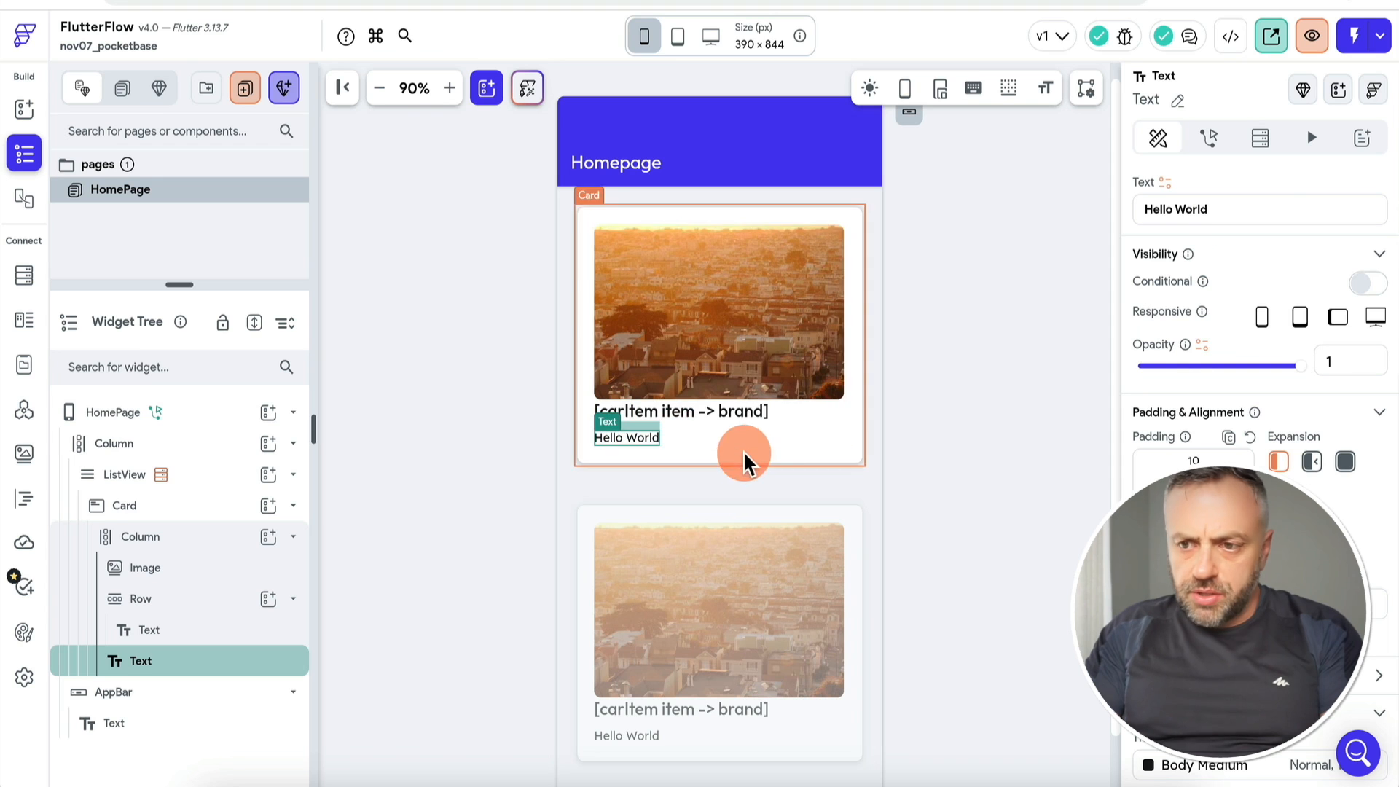
Step: Bind the new Text to the current car item's price field
left_click(1165, 183)
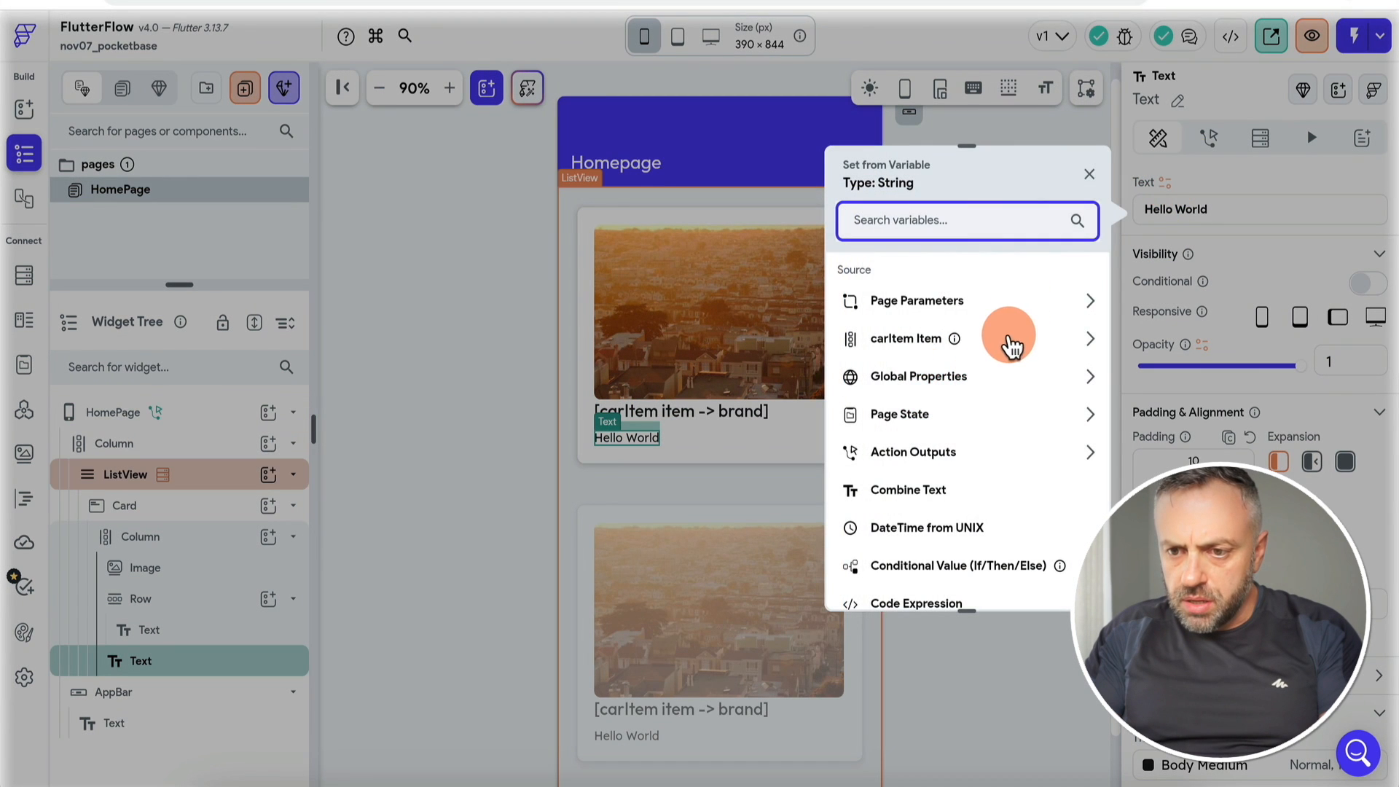
left_click(1009, 342)
left_click(999, 318)
left_click(993, 359)
left_click(977, 383)
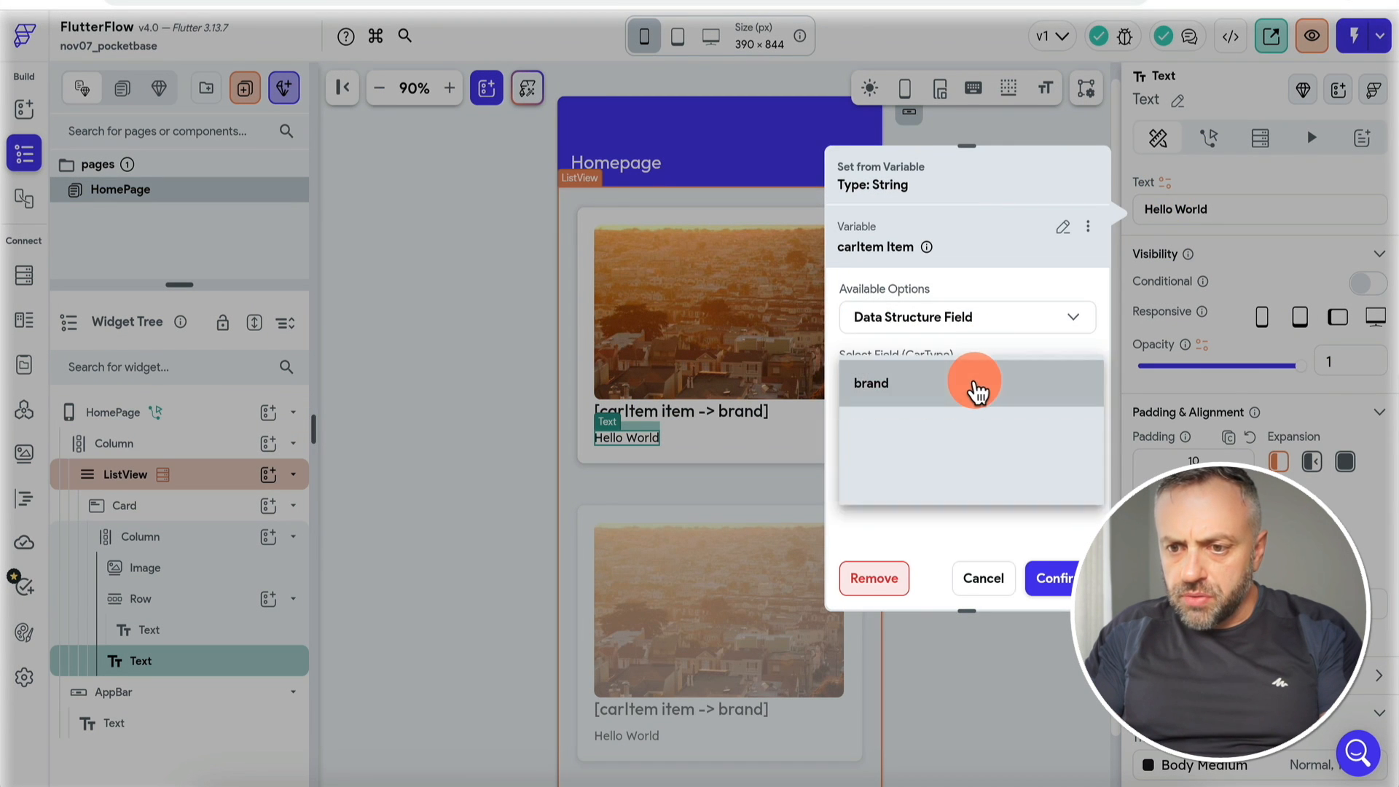
left_click(939, 481)
left_click(1049, 575)
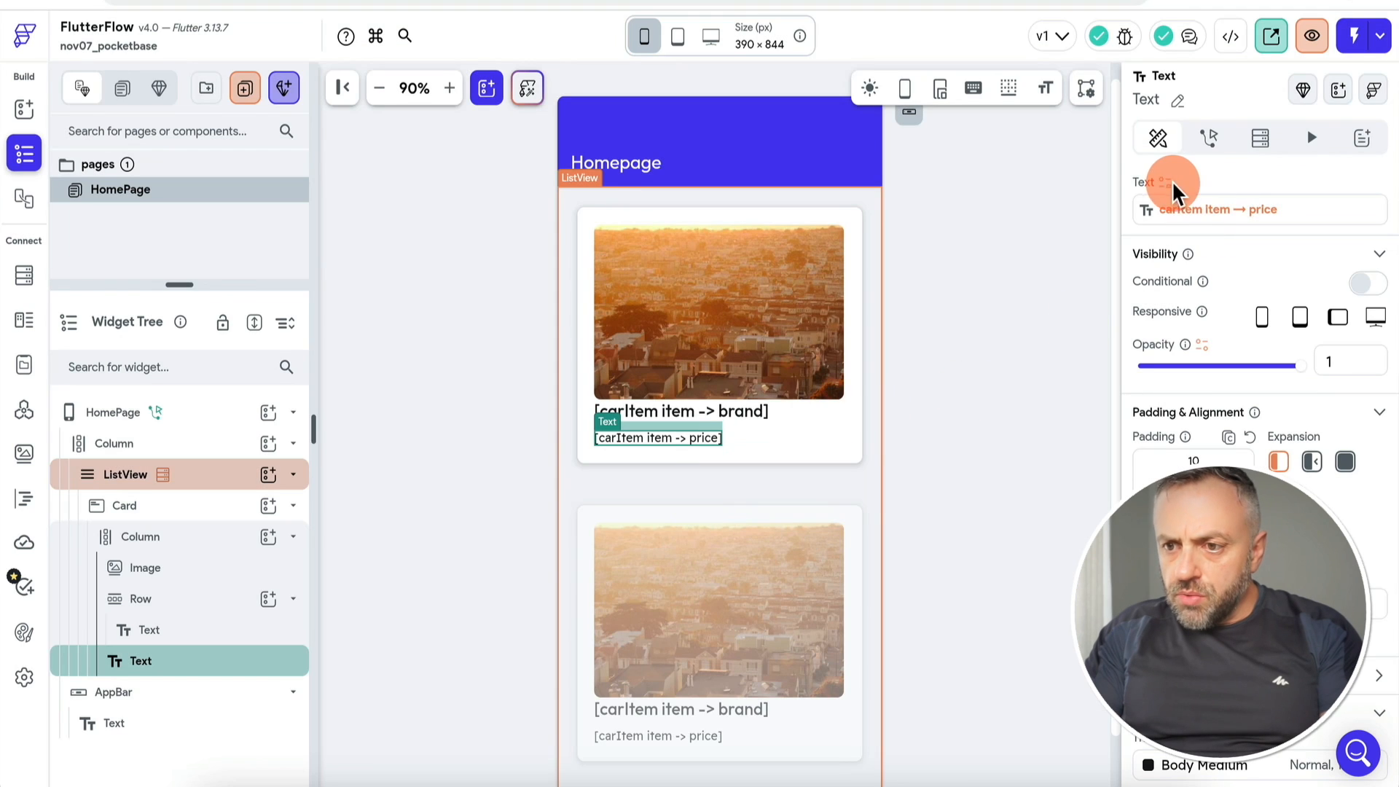
Step: Format the price with a custom Number Format set to display as currency
left_click(1164, 184)
left_click(993, 446)
left_click(971, 400)
left_click(969, 505)
left_click(977, 483)
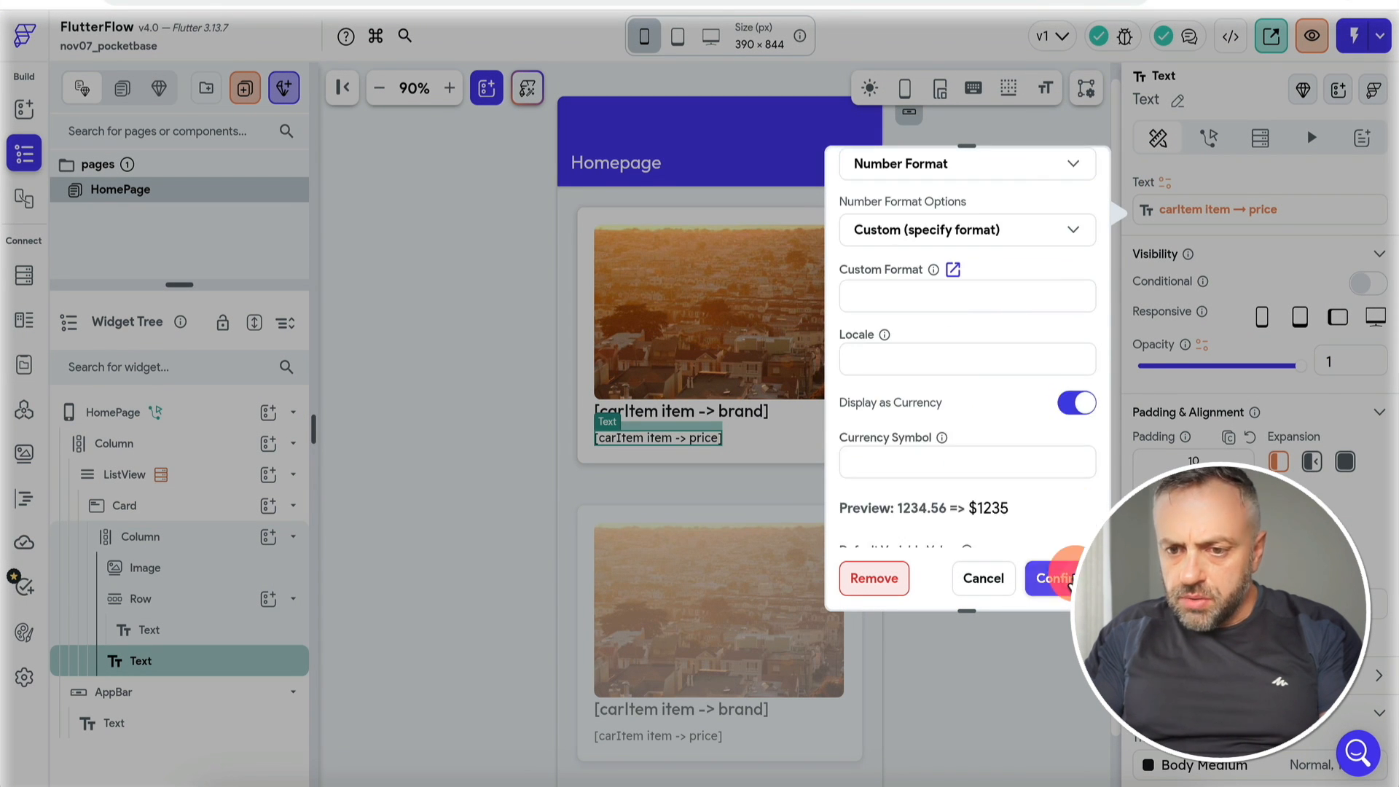
left_click(1072, 425)
left_click(1051, 578)
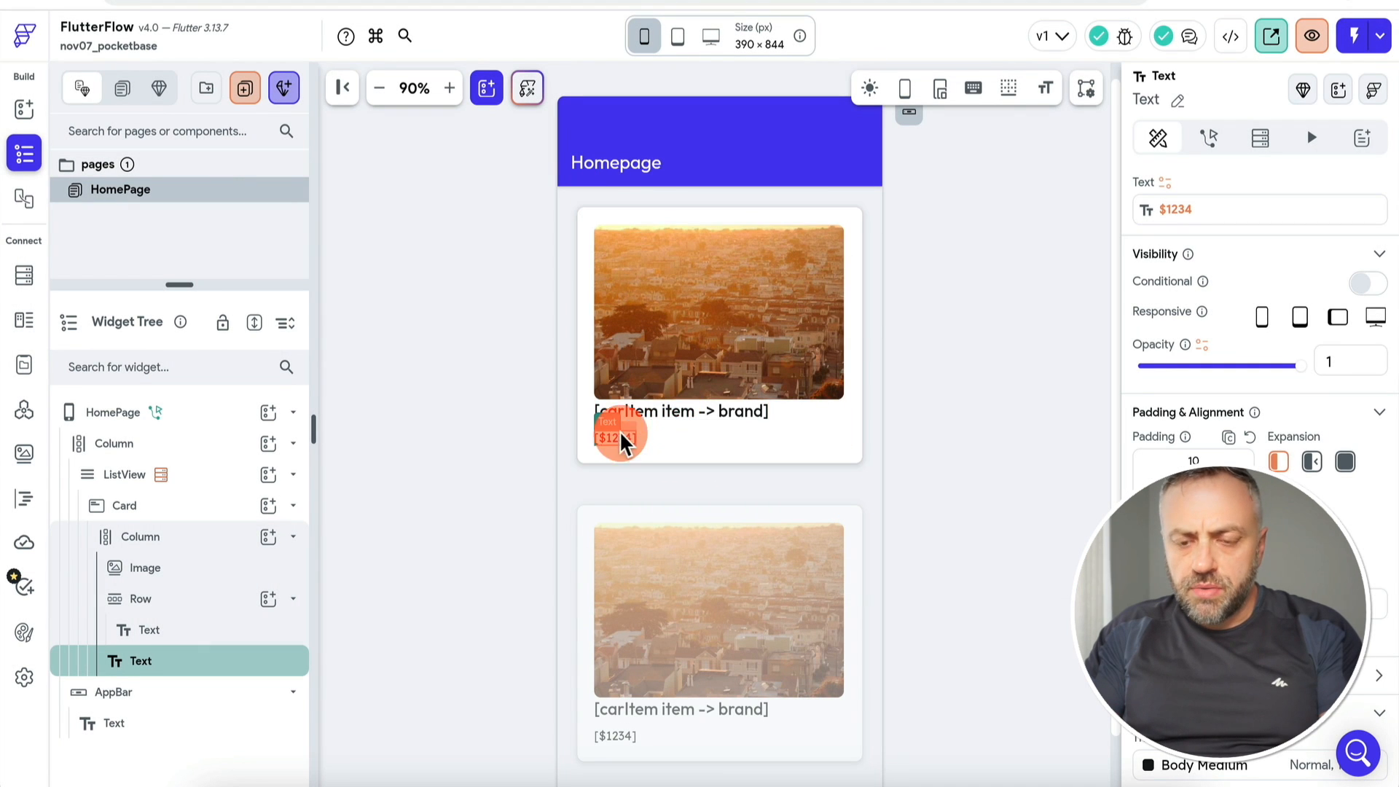
left_click(647, 416)
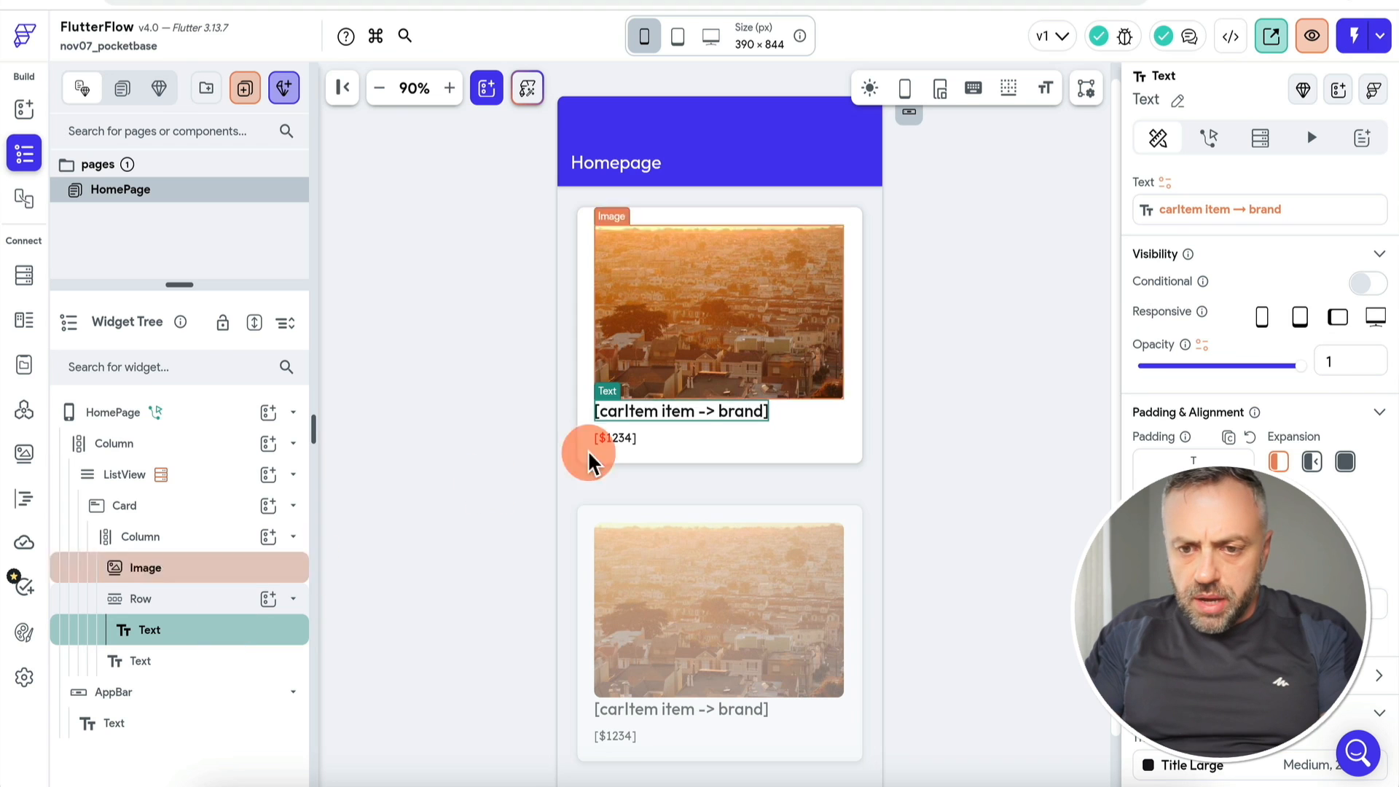
Step: Copy the brand variable and turn the title into Combine Text with brand as Text 1
left_click(1207, 211)
left_click(1087, 225)
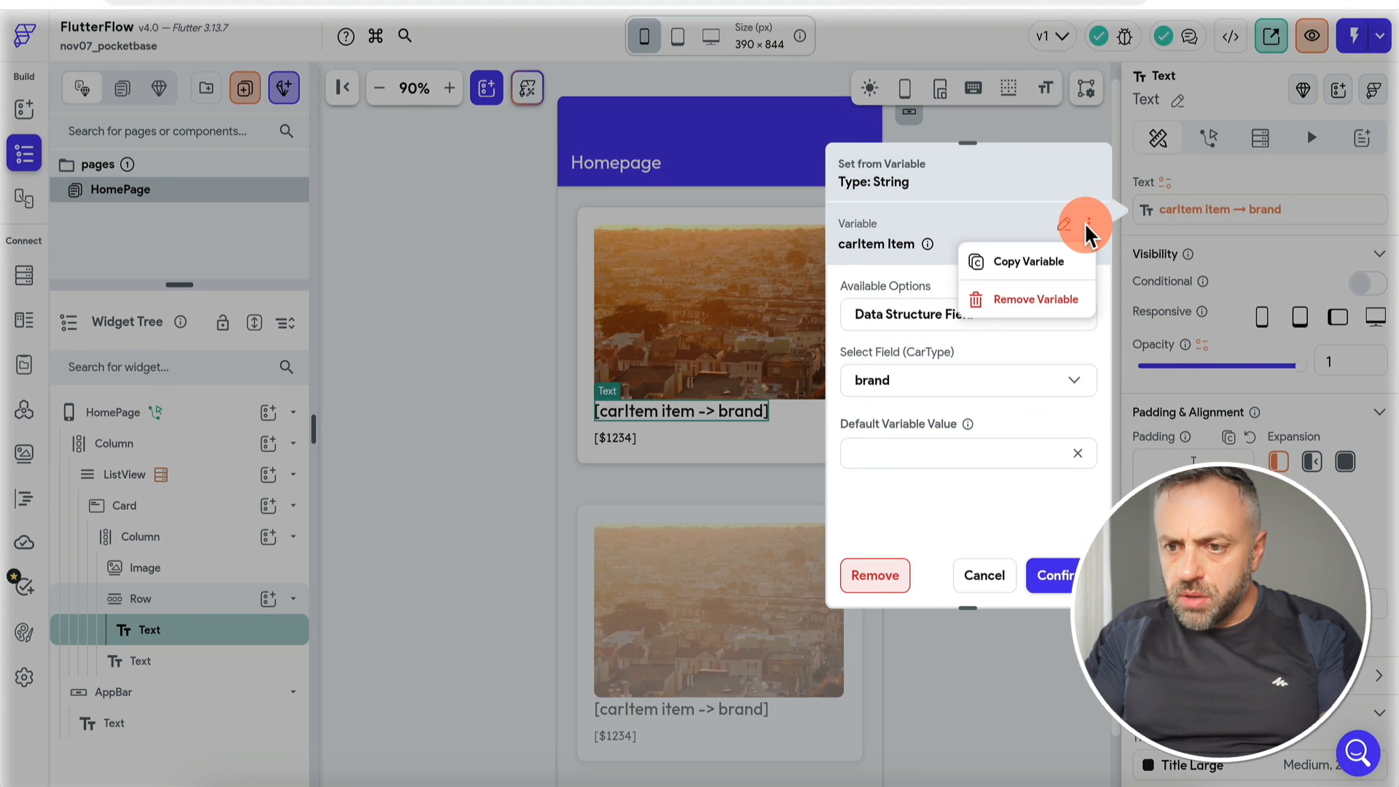
left_click(1033, 271)
left_click(1062, 240)
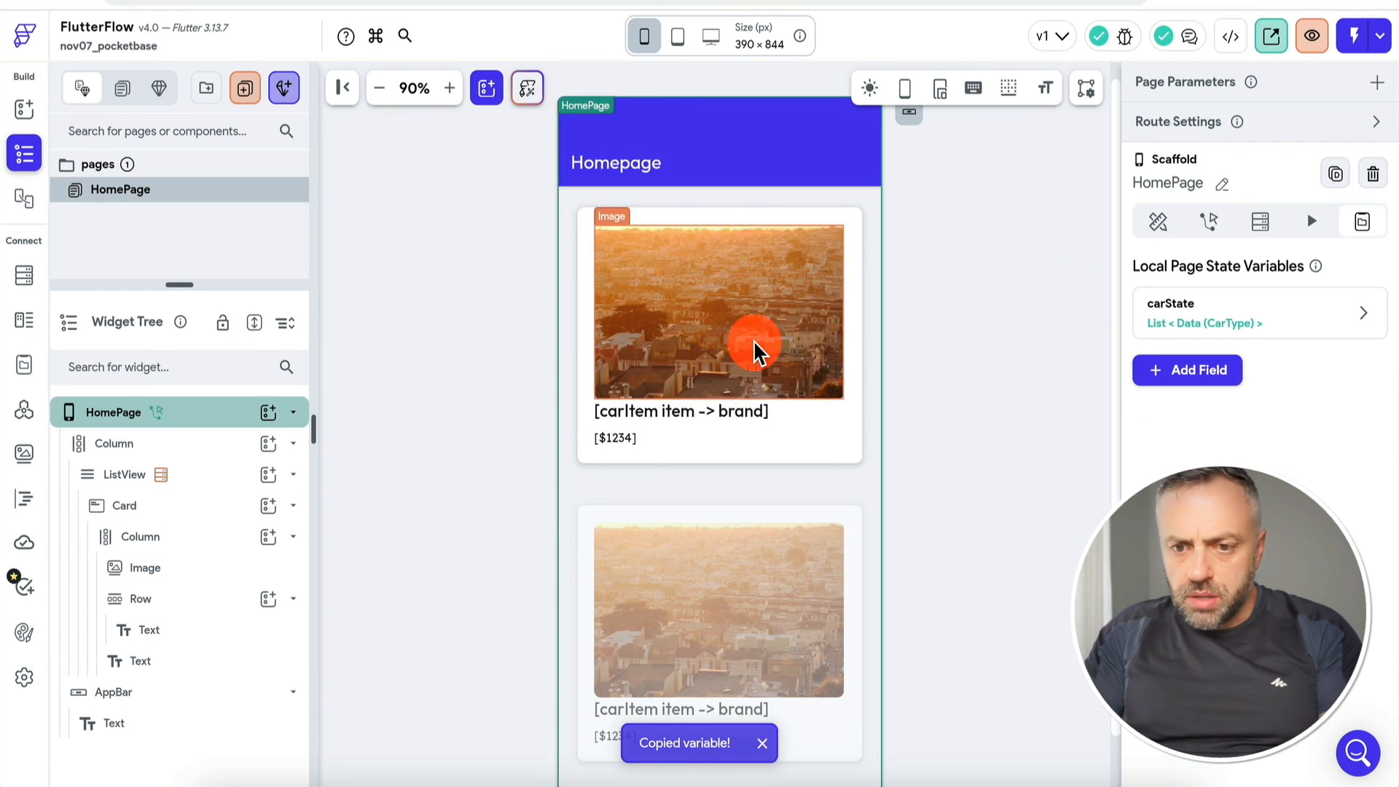
left_click(721, 411)
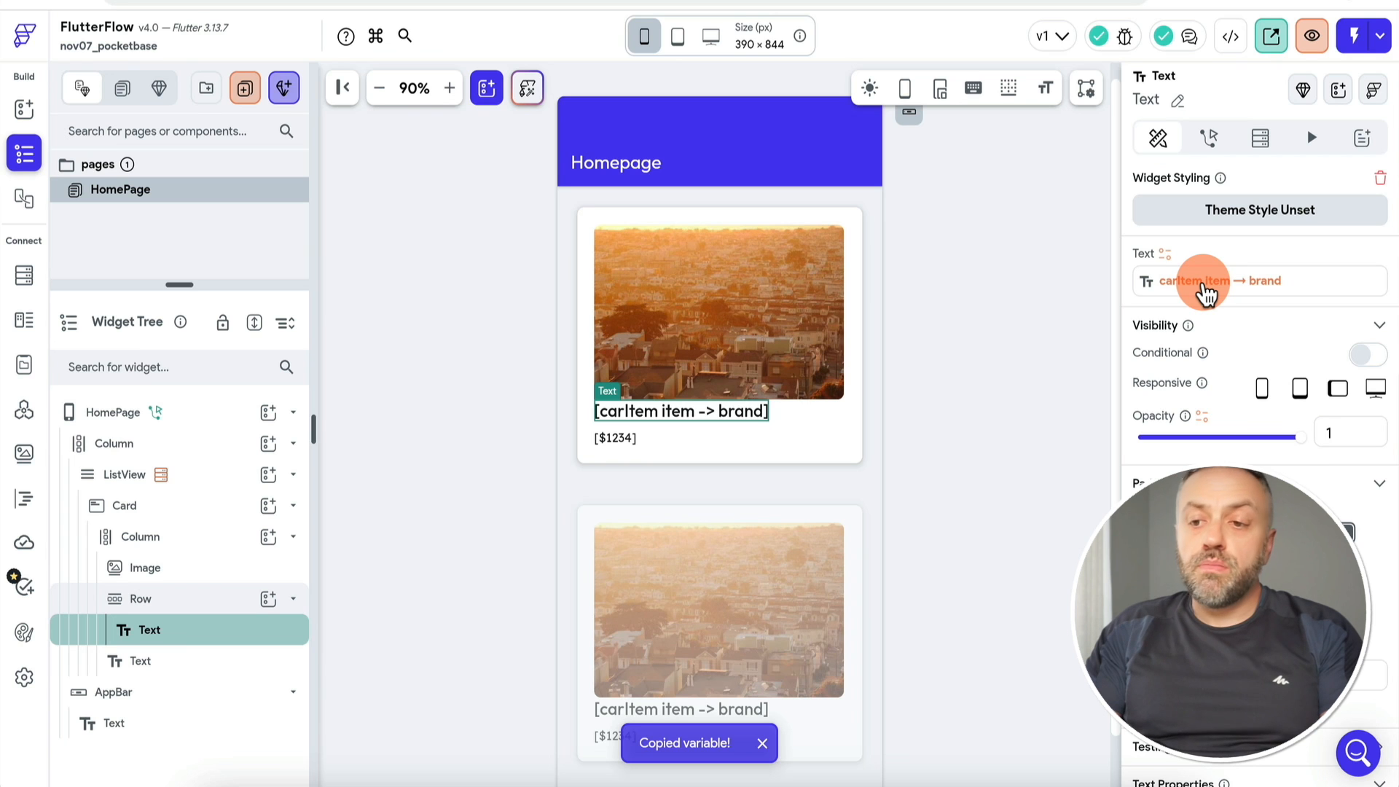
left_click(1206, 291)
left_click(1084, 303)
type("text")
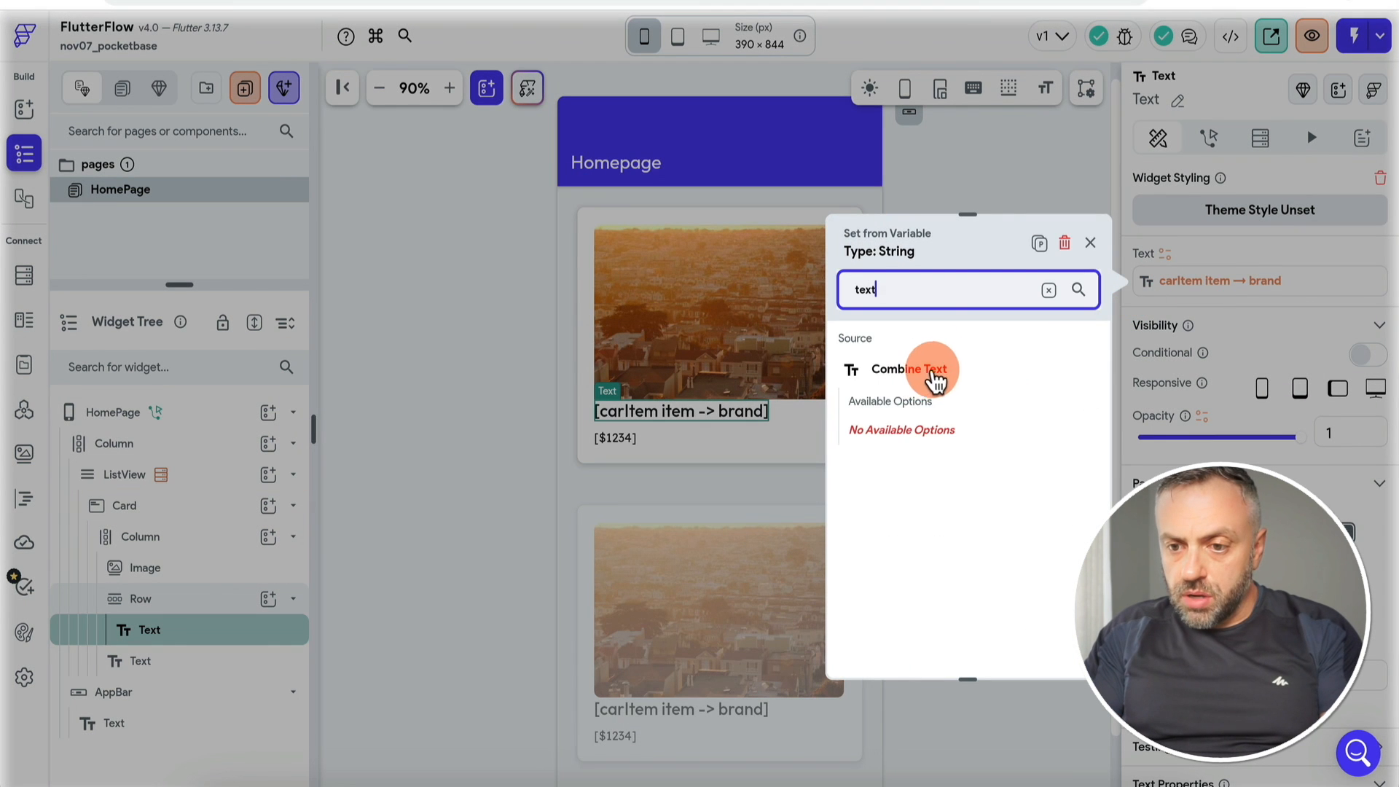
left_click(932, 380)
left_click(914, 403)
left_click(802, 351)
left_click(806, 755)
Step: Add model as Text 2 and an empty piece between brand and model, then apply
left_click(889, 492)
left_click(915, 470)
left_click(800, 392)
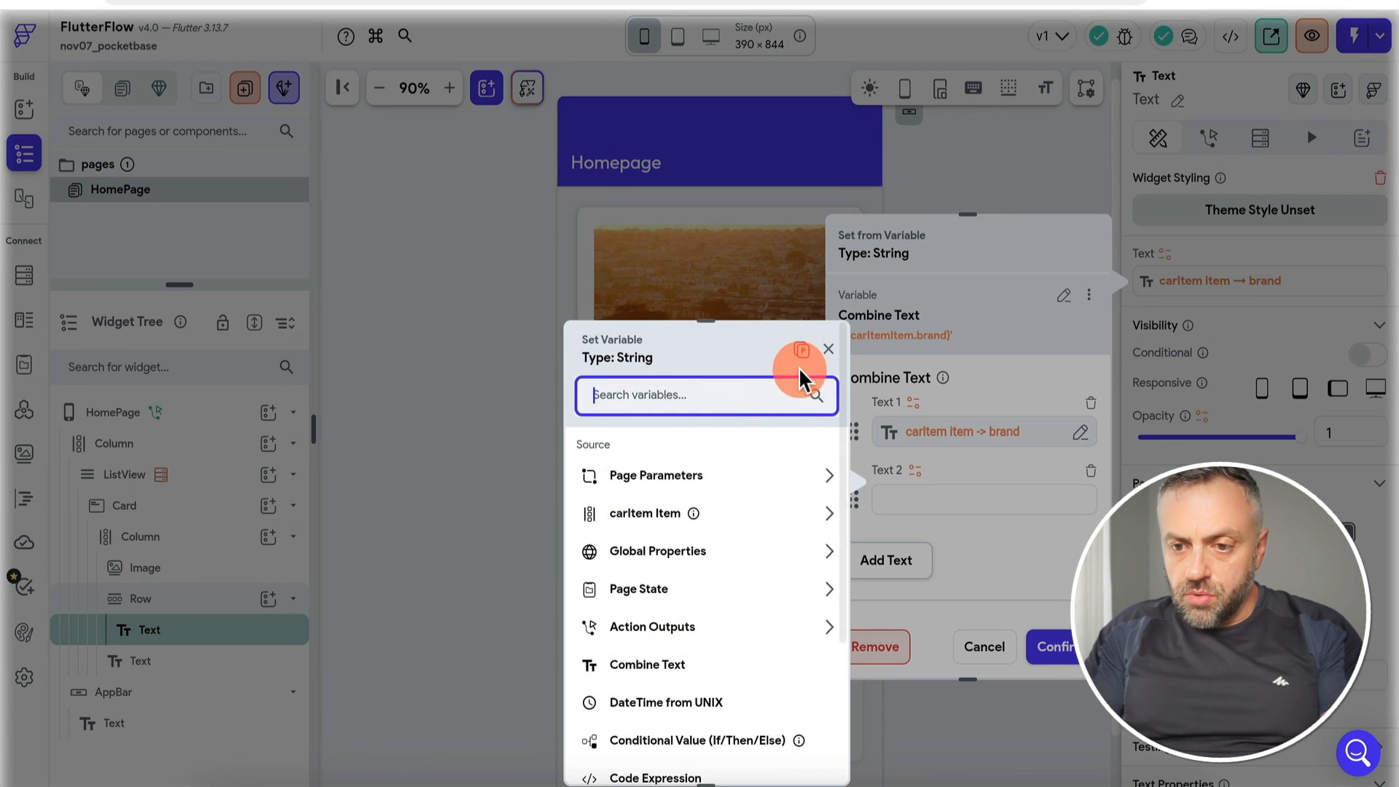
left_click(802, 351)
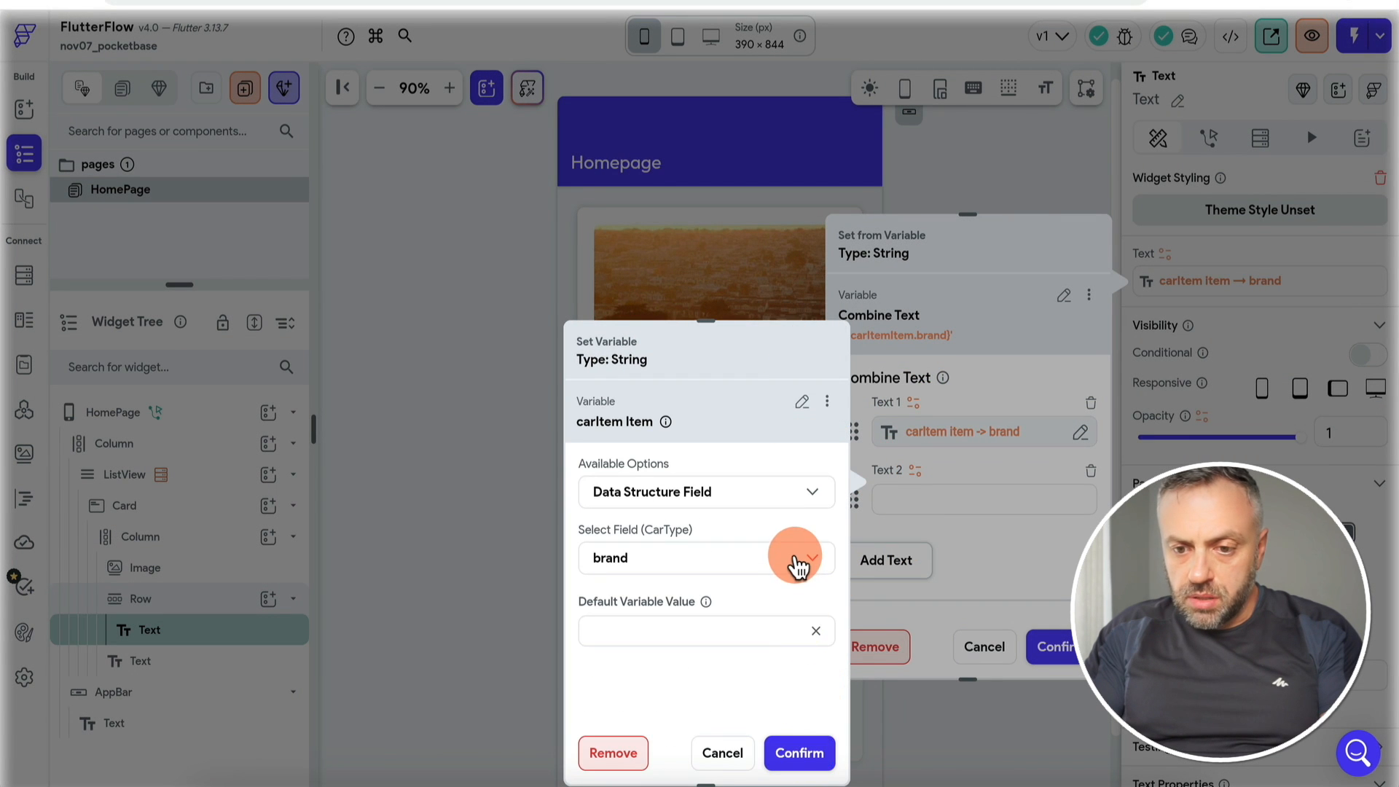
left_click(799, 563)
left_click(619, 600)
left_click(799, 752)
left_click(903, 575)
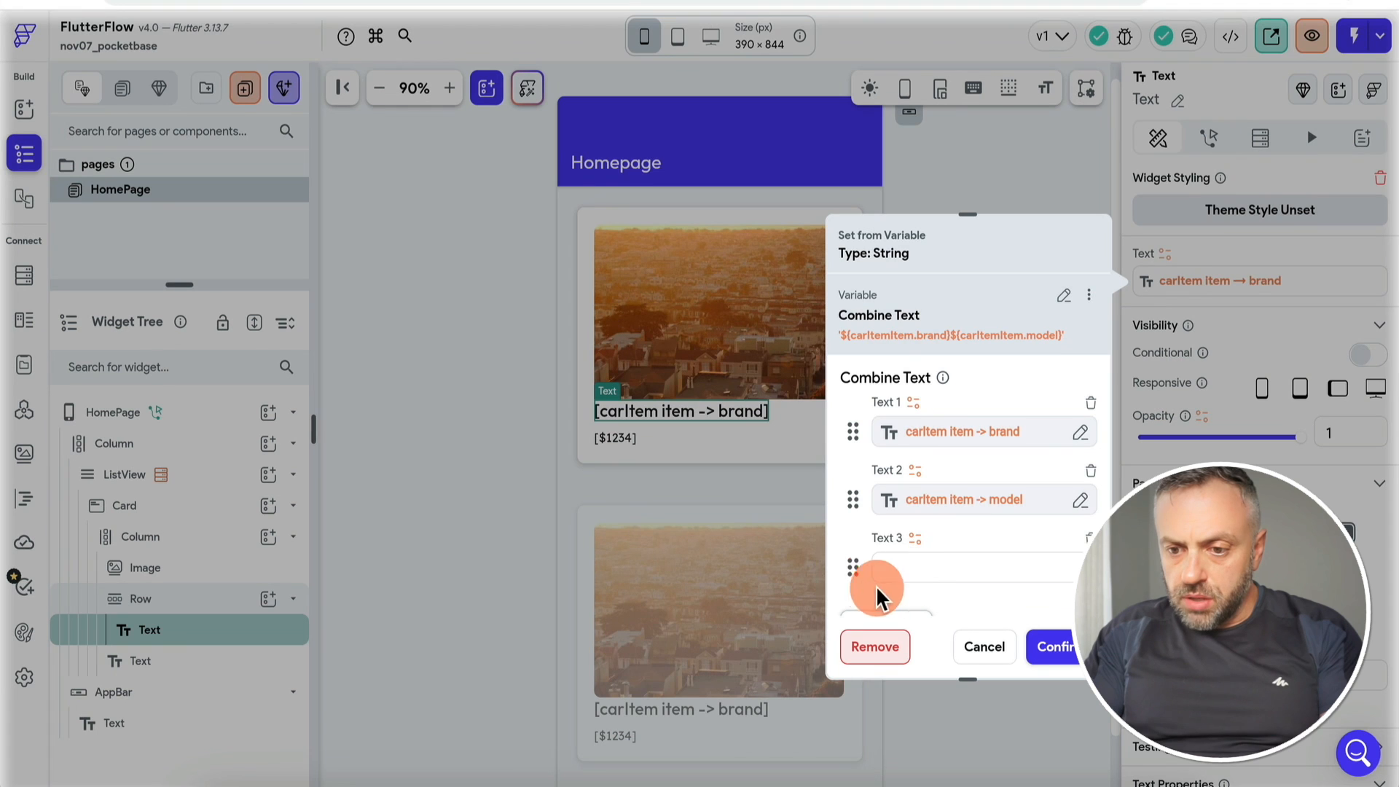
left_click_drag(856, 565, 859, 483)
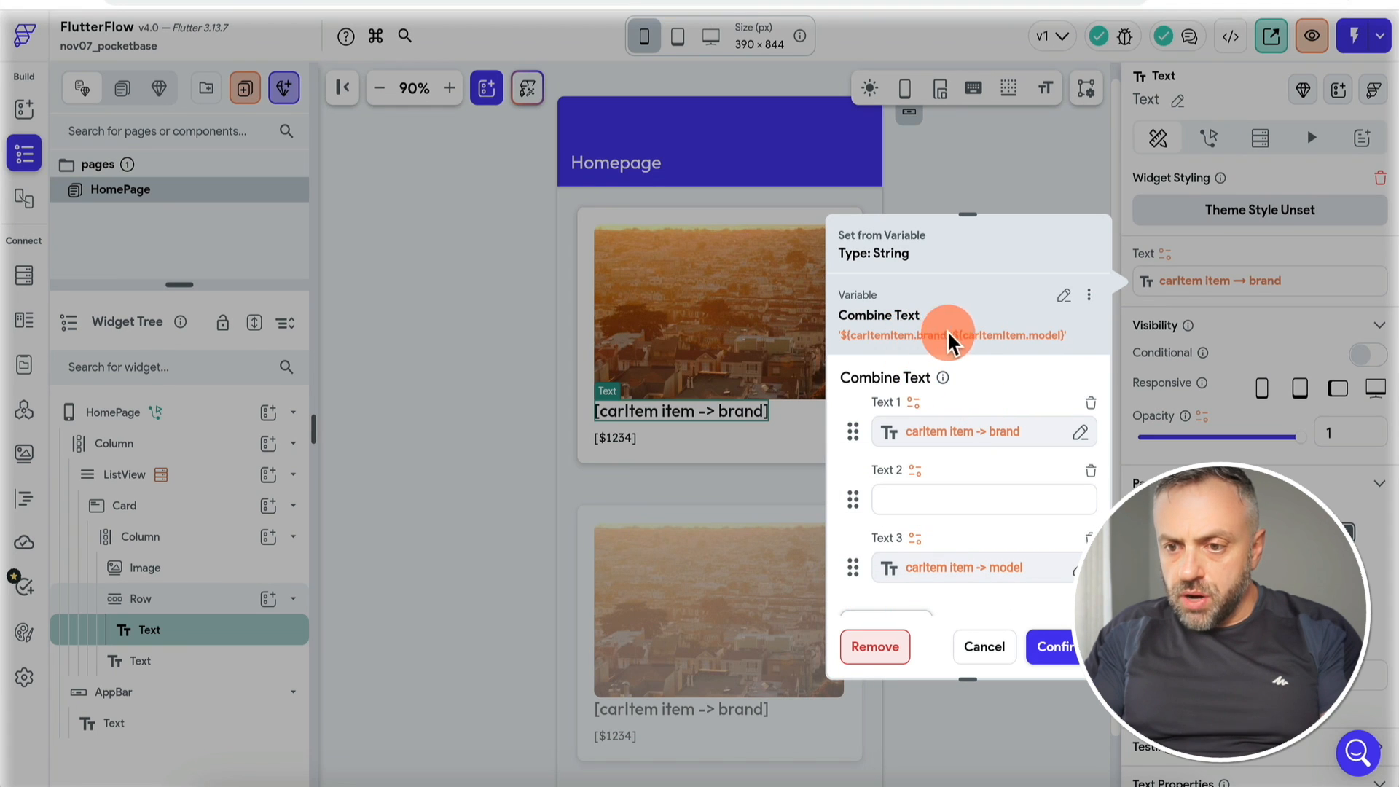
left_click(1054, 645)
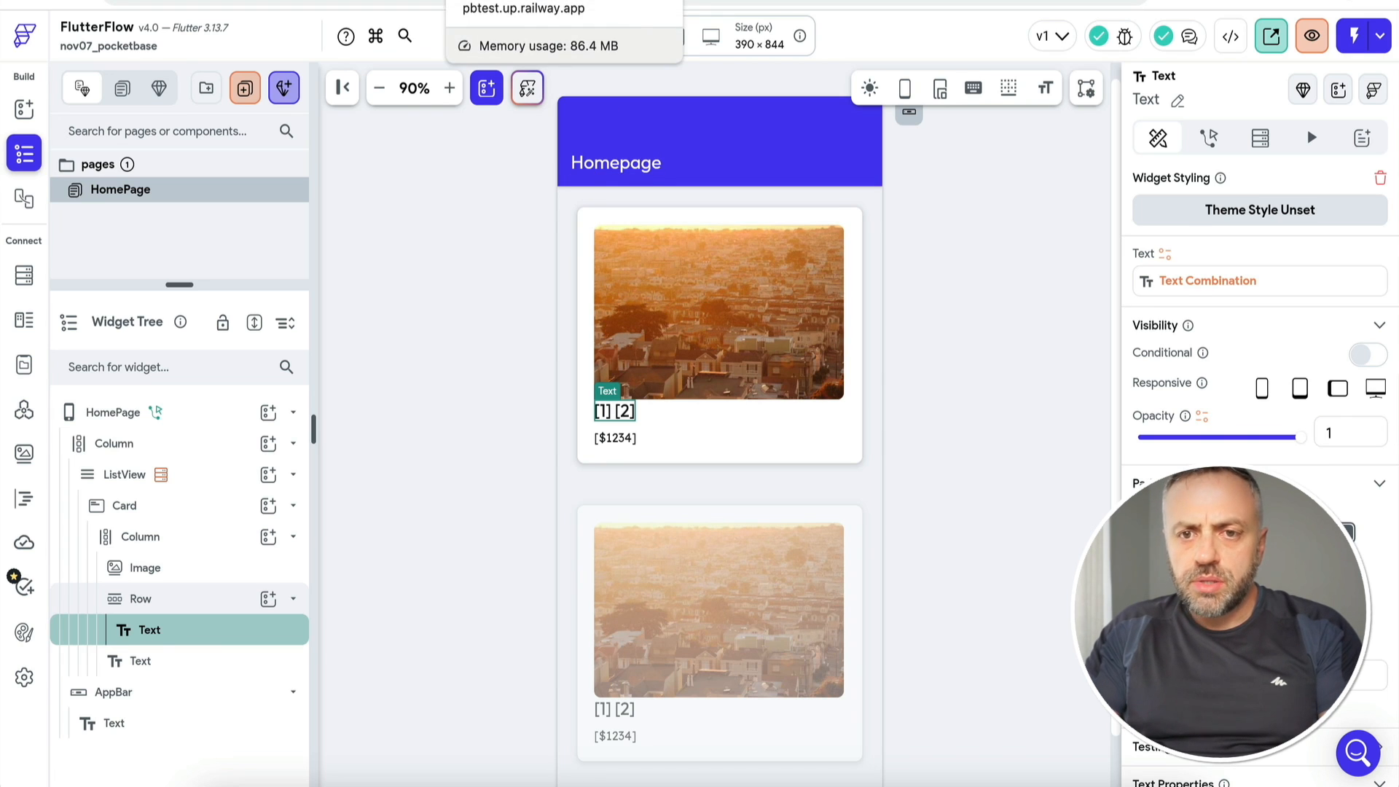
left_click(510, 1)
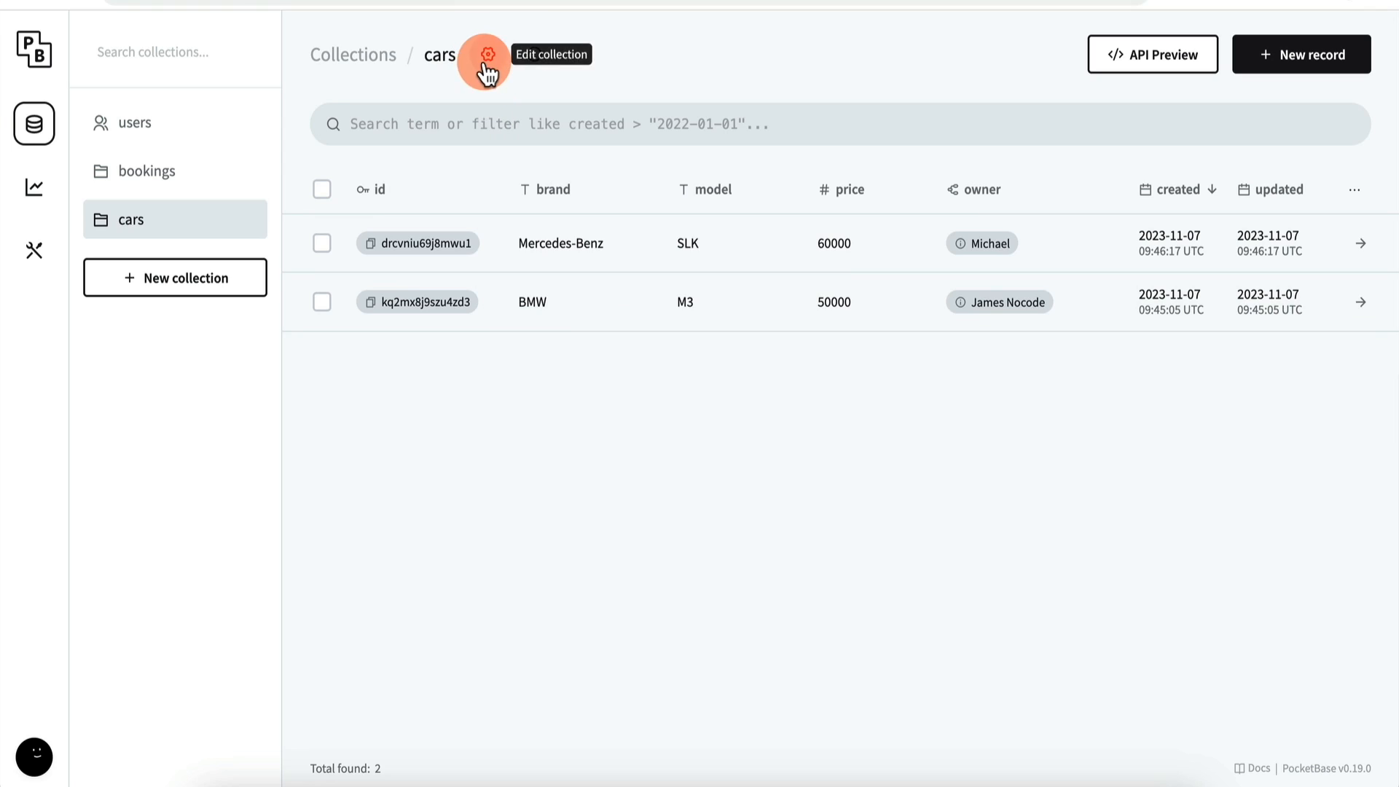
Step: Add a Url field named image to the cars collection and save it
left_click(486, 58)
left_click(1060, 556)
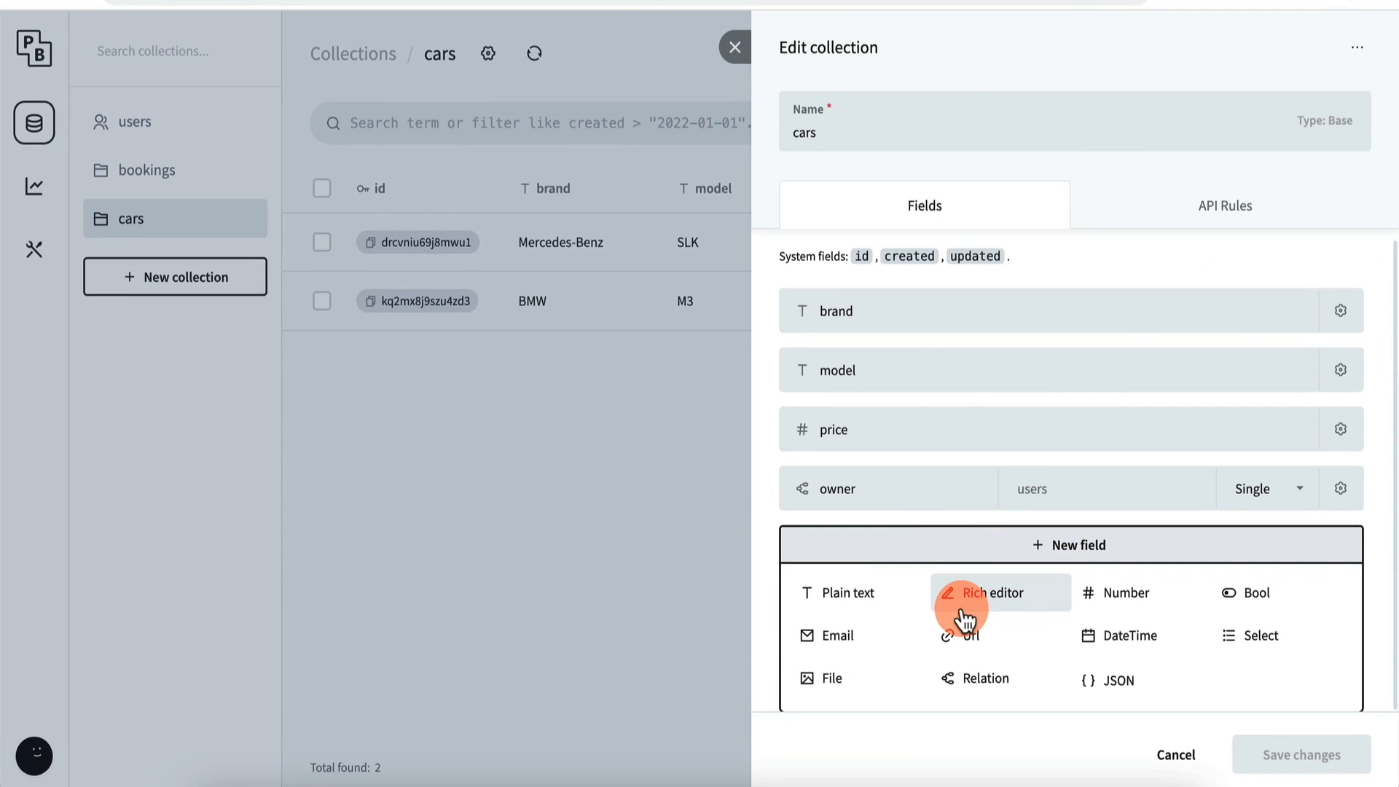
left_click(1012, 651)
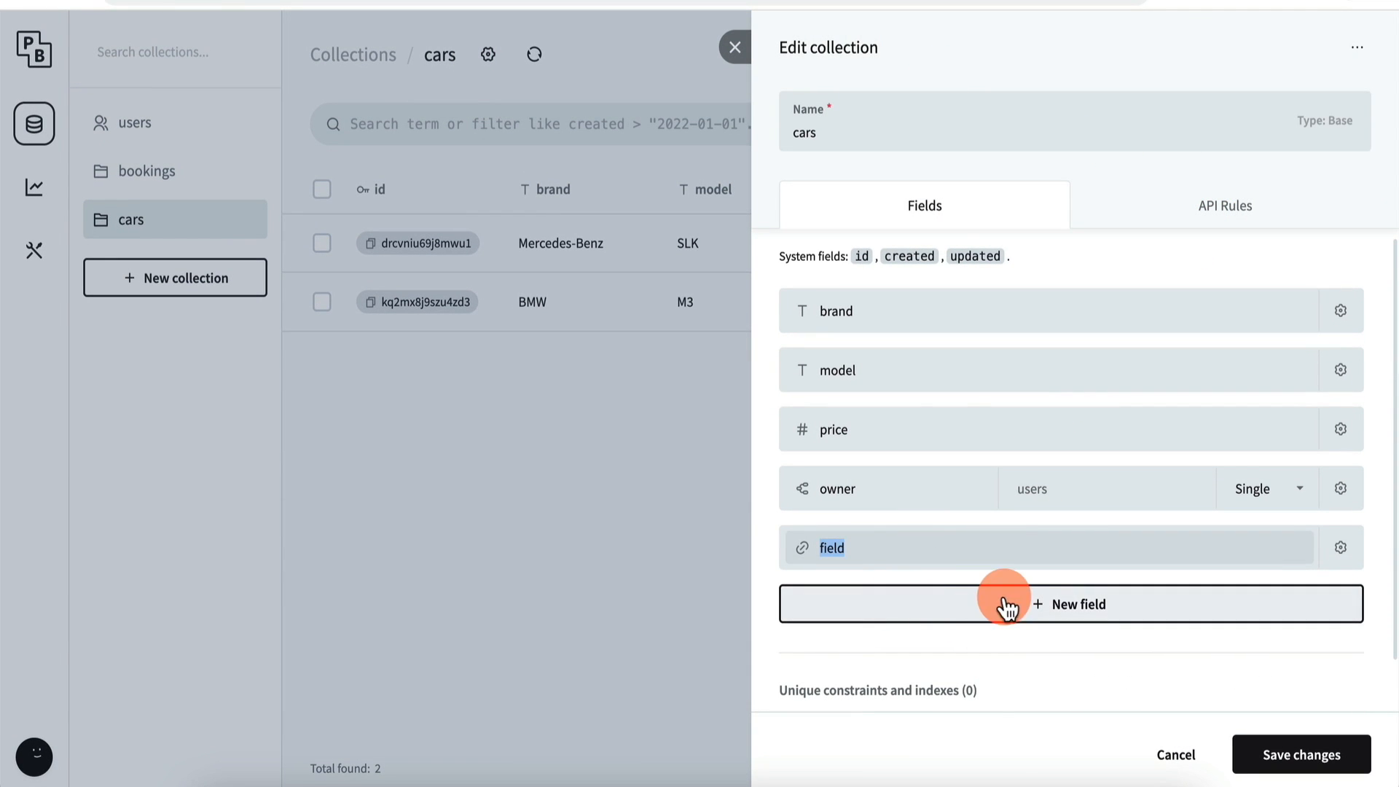
type("image")
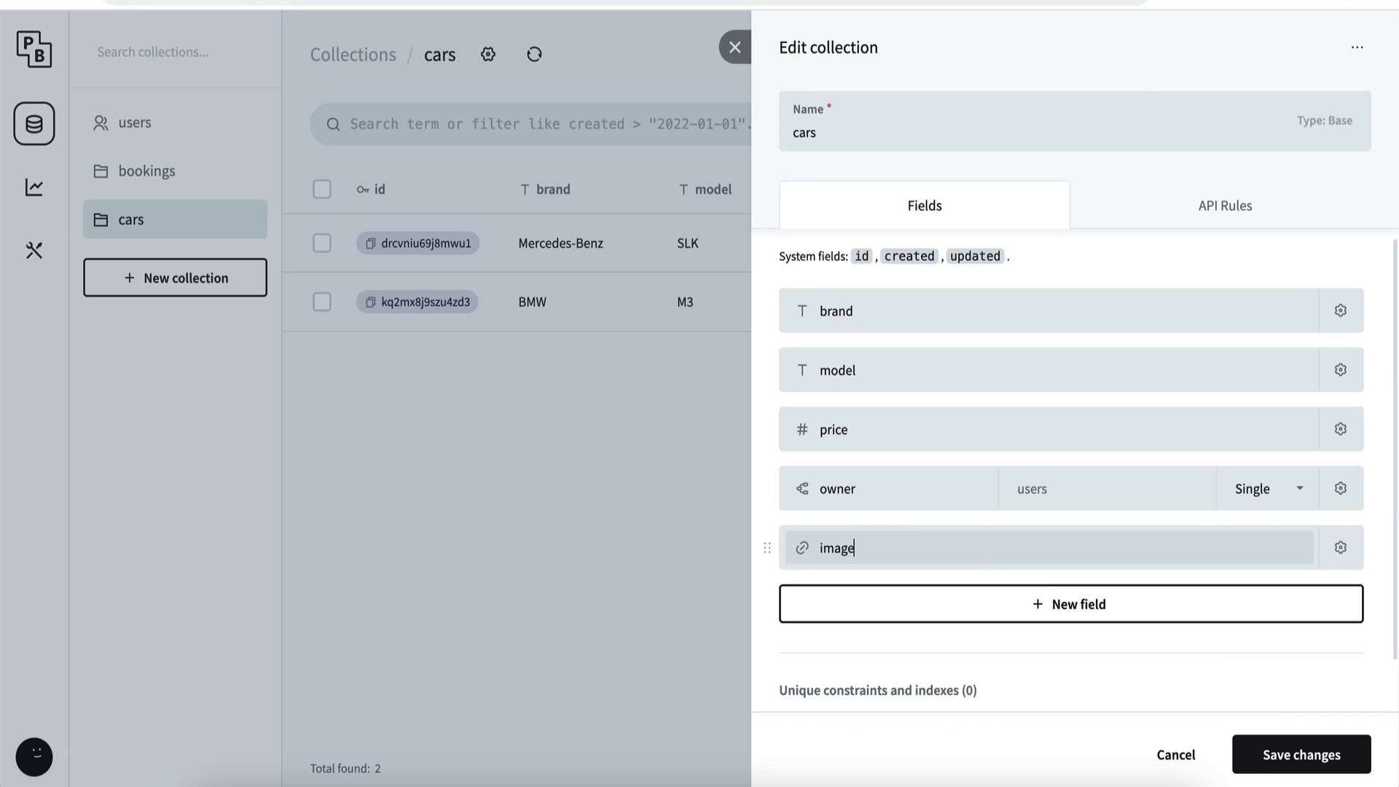
left_click(1250, 743)
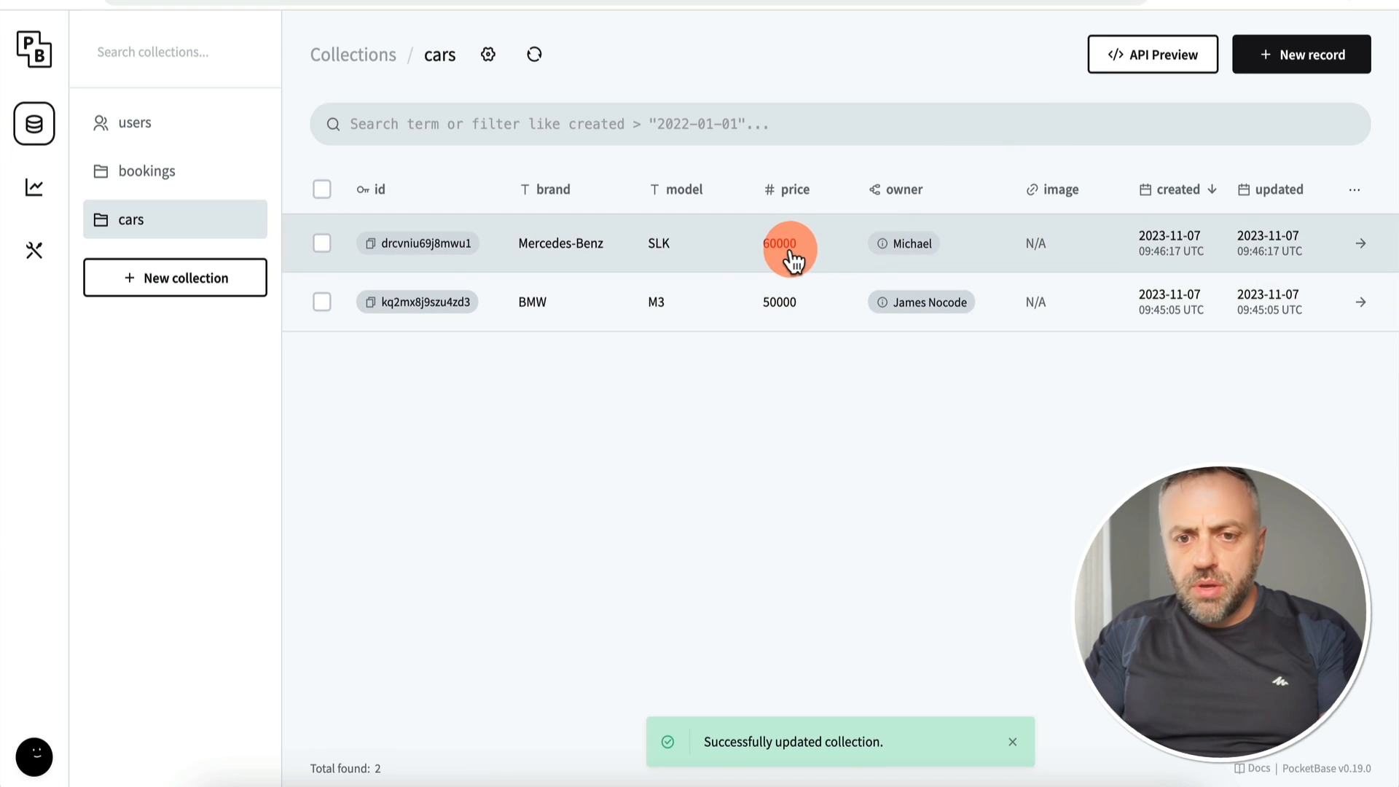
Step: Edit the Mercedes-Benz record to add its image link, checking the BMW record's image URL
left_click(690, 258)
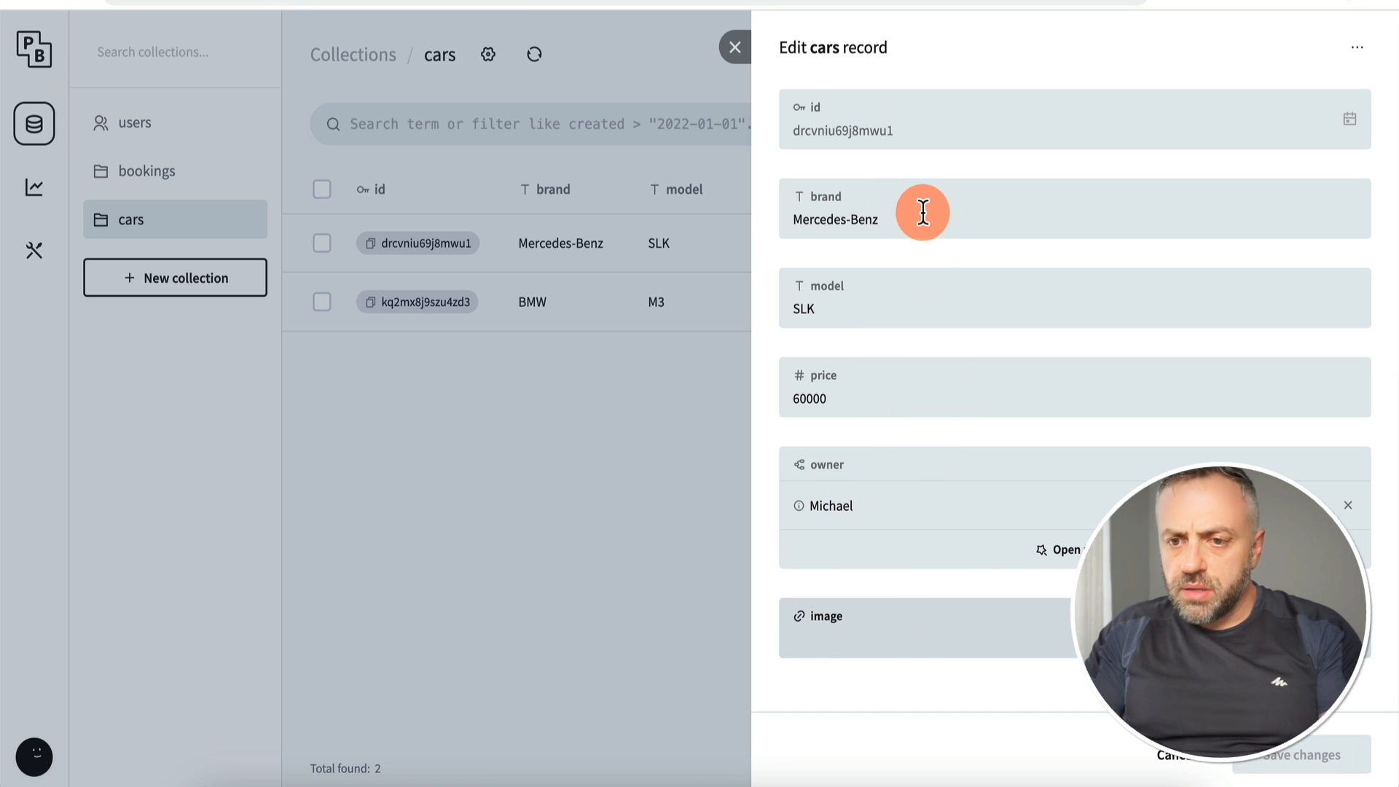
left_click_drag(896, 221, 771, 219)
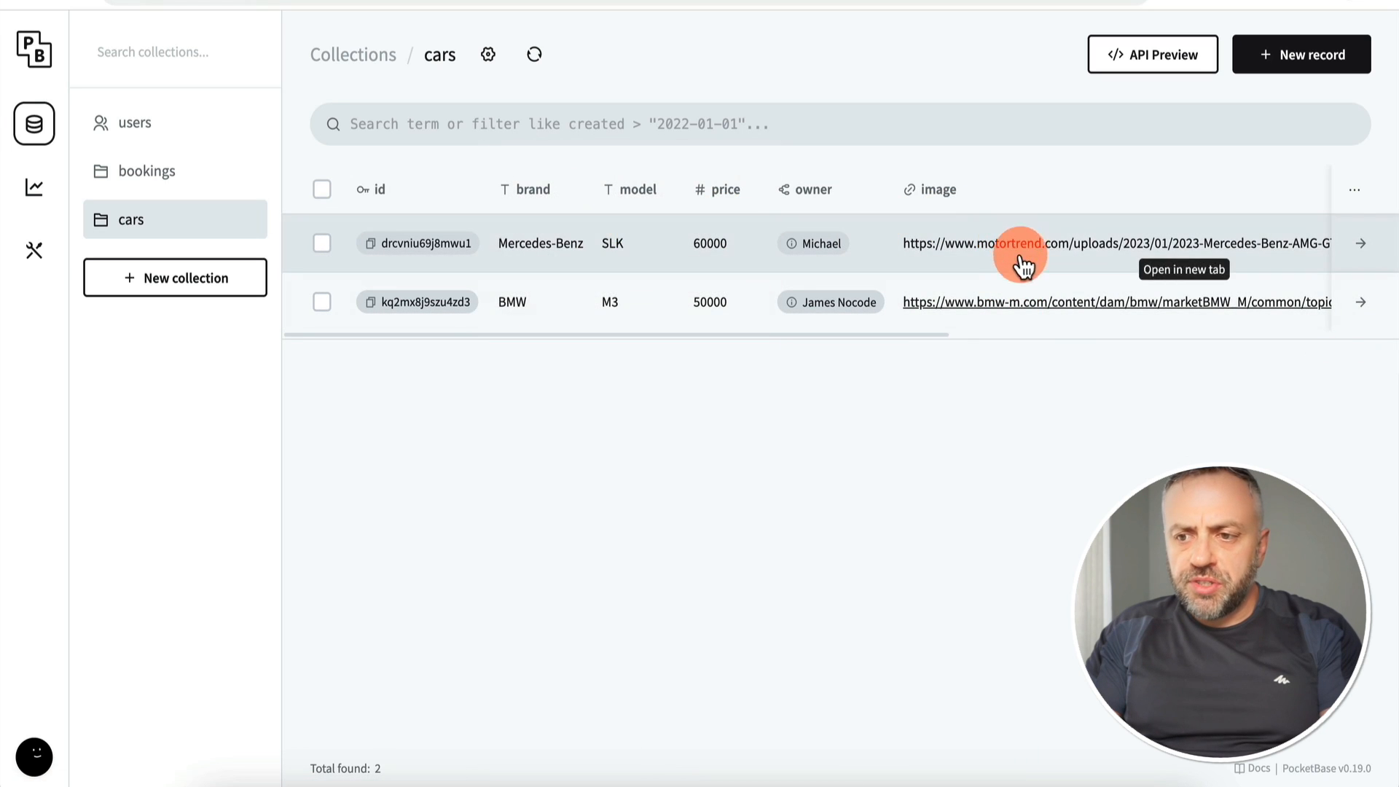
left_click(1002, 312)
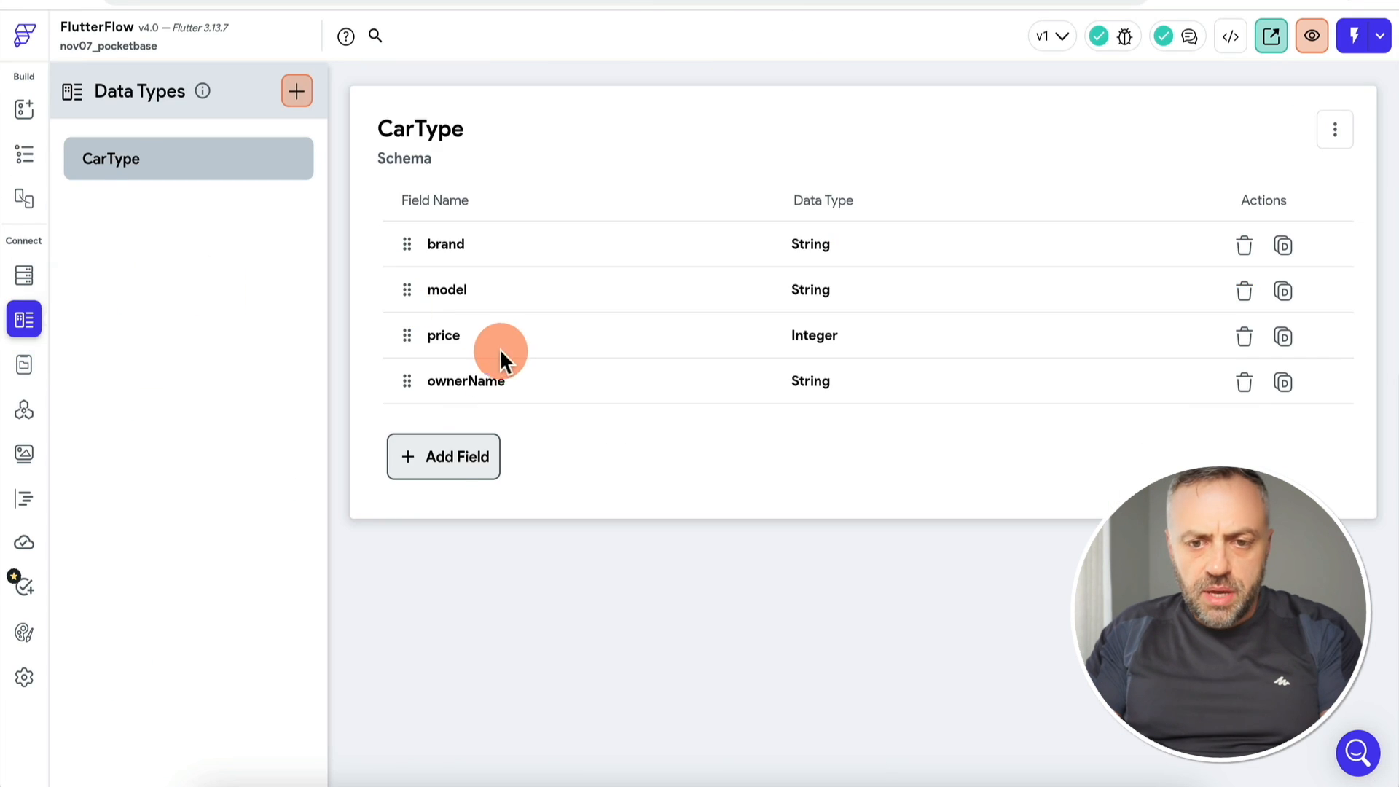
Step: Add an imageUrl field of type Image Path to the CarType data type
left_click(453, 463)
type("image01")
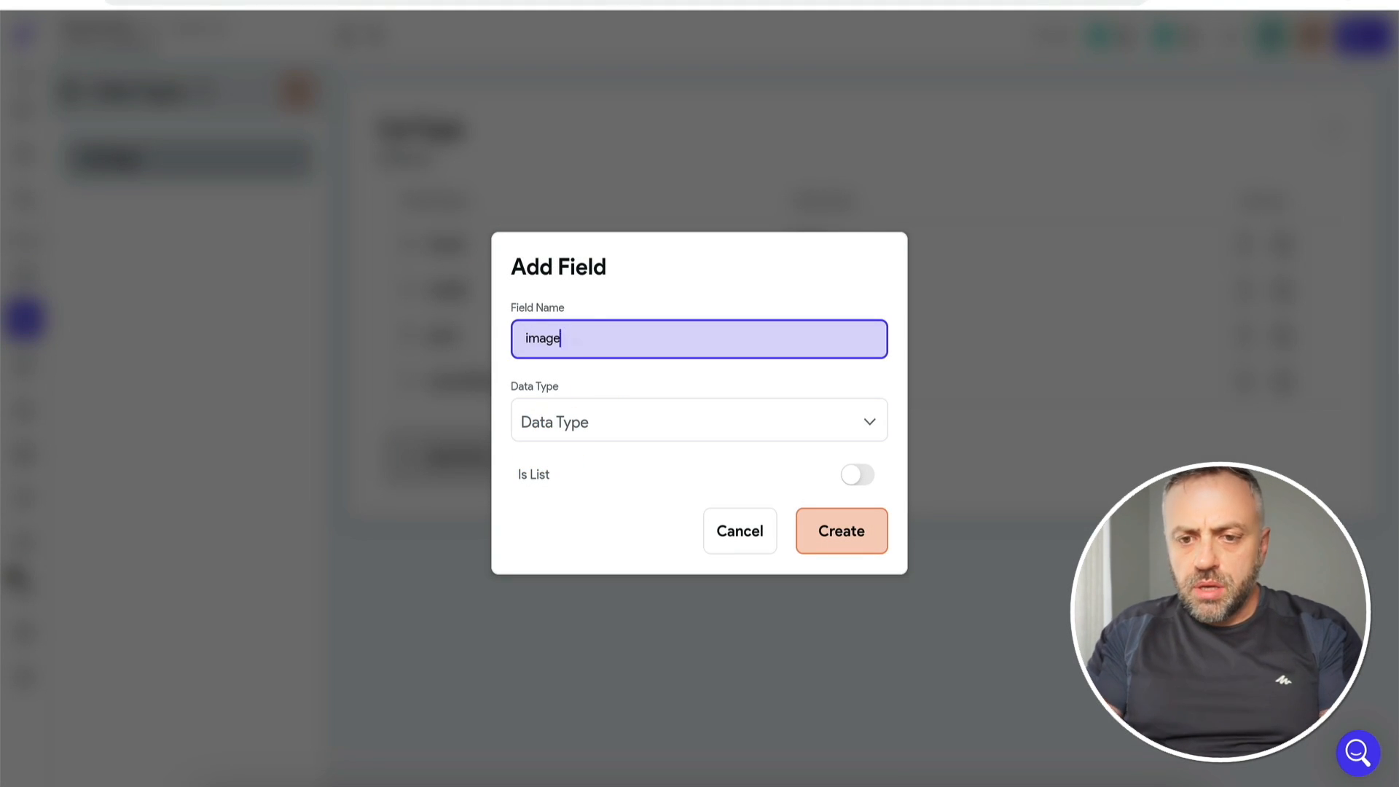
left_click(623, 428)
left_click(618, 437)
left_click(850, 542)
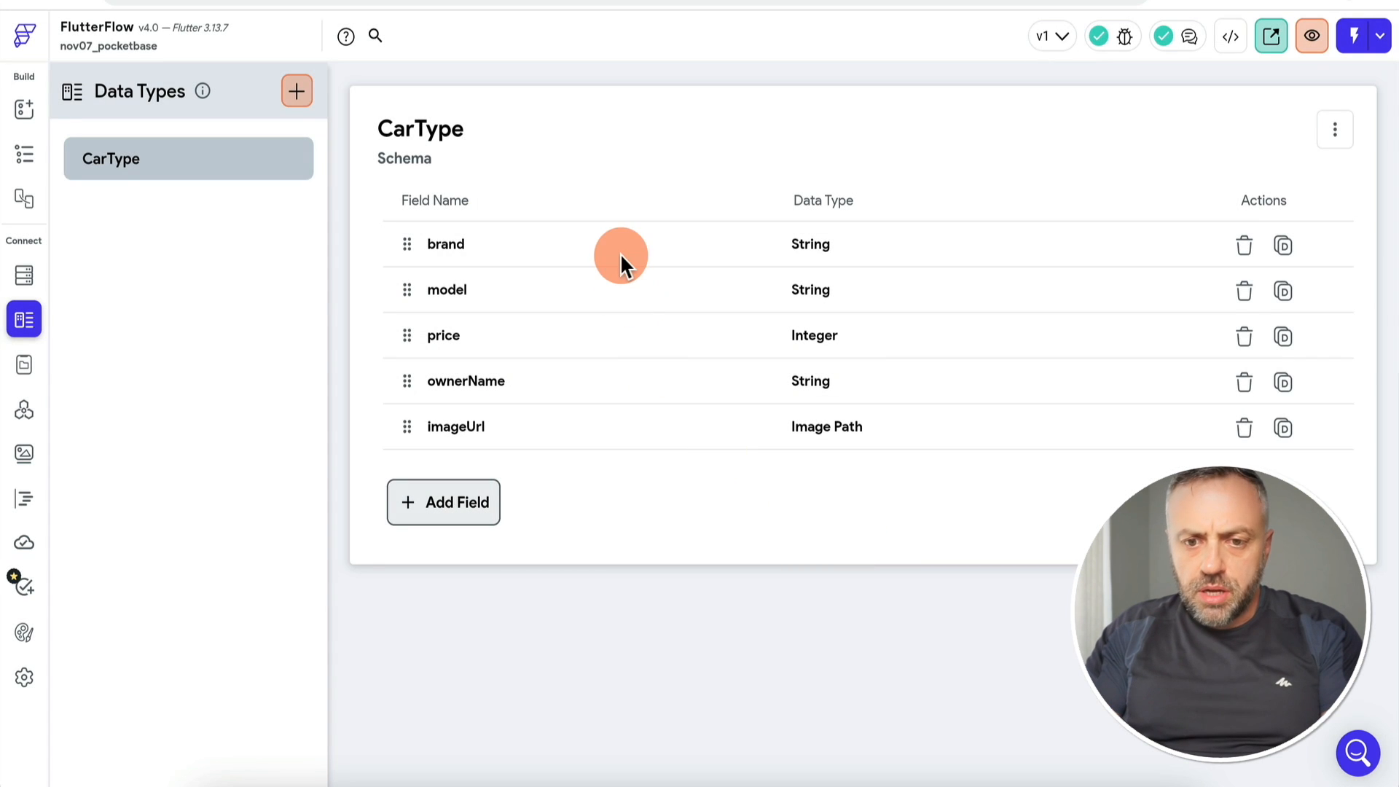
left_click(24, 498)
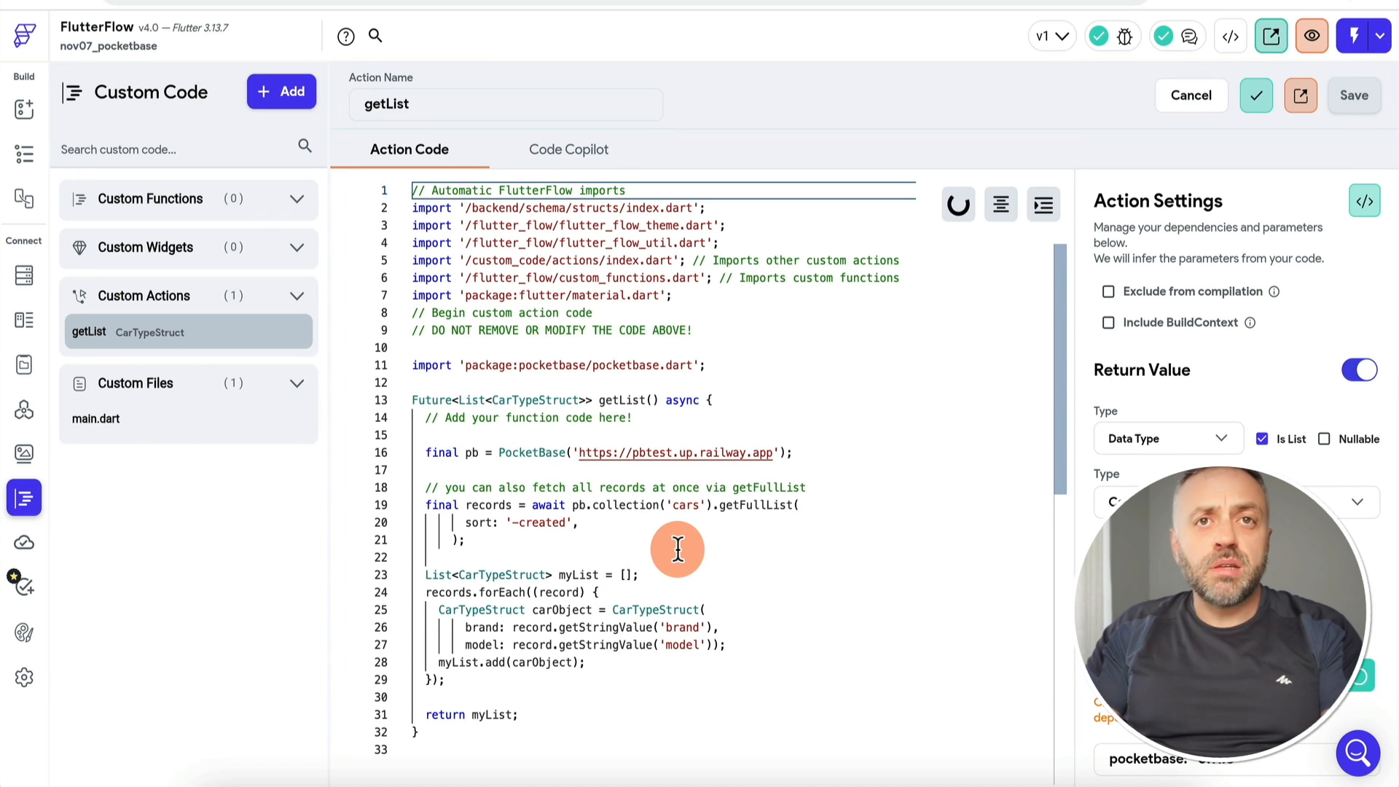
Step: Add an imageUrl: record.getStringValue('image') line after the model mapping in getList and save
left_click(757, 646)
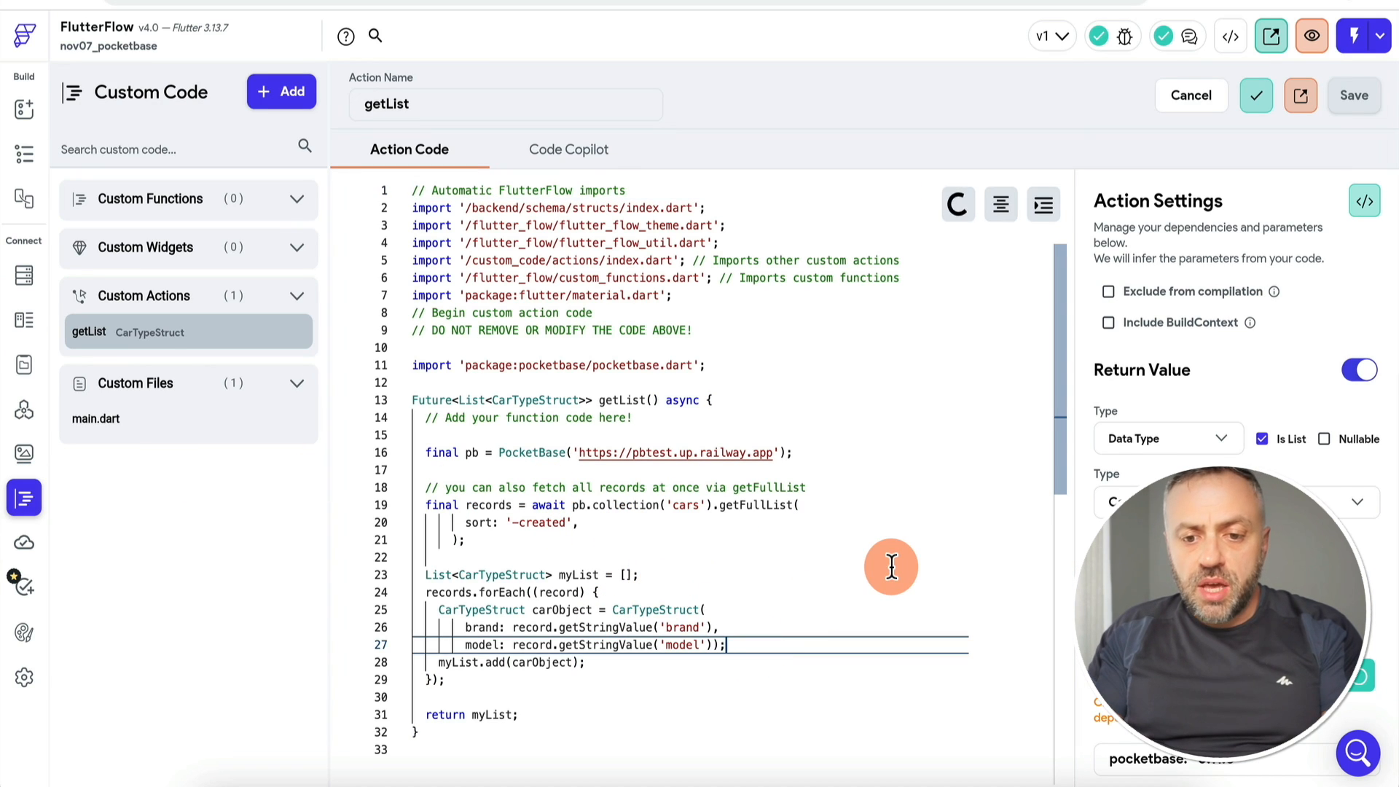
key("Return")
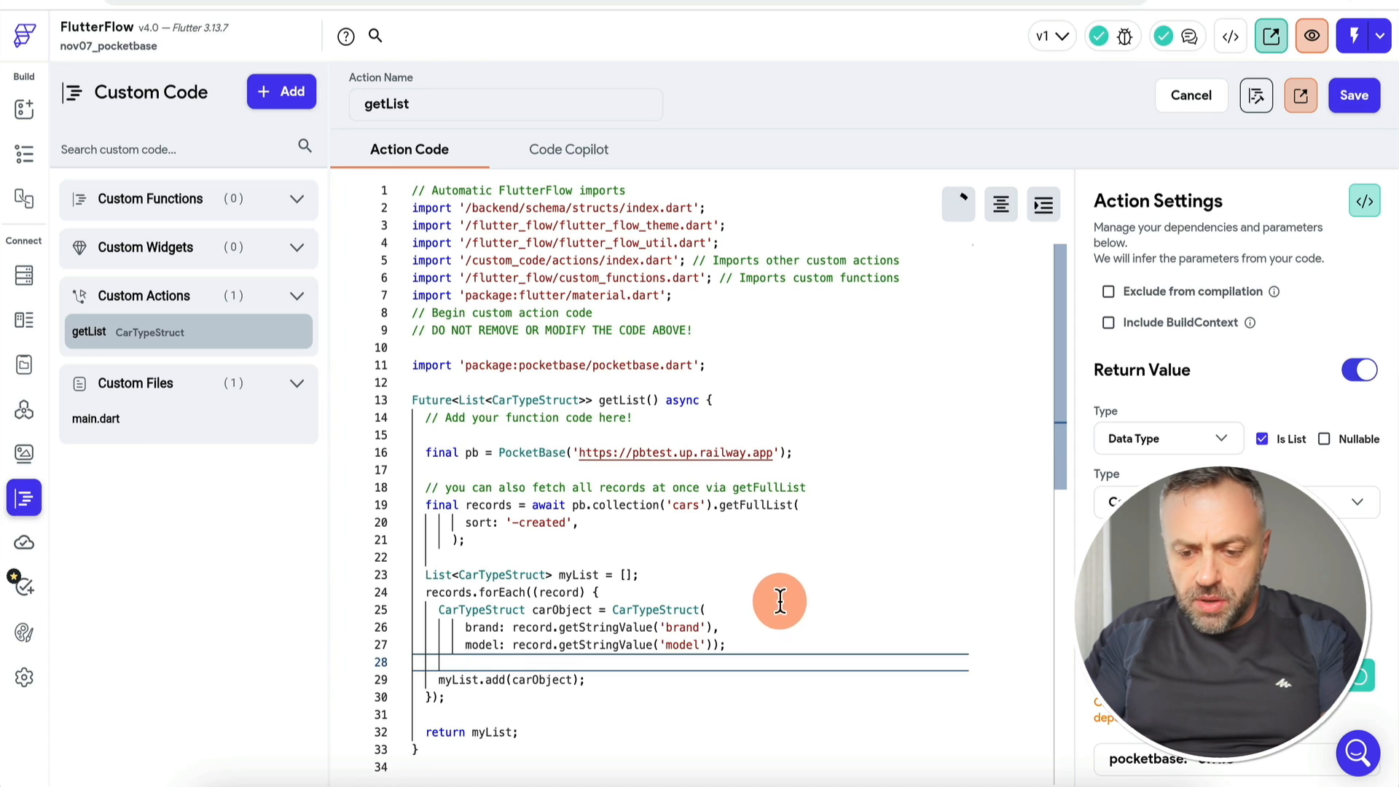
type("imageUrl")
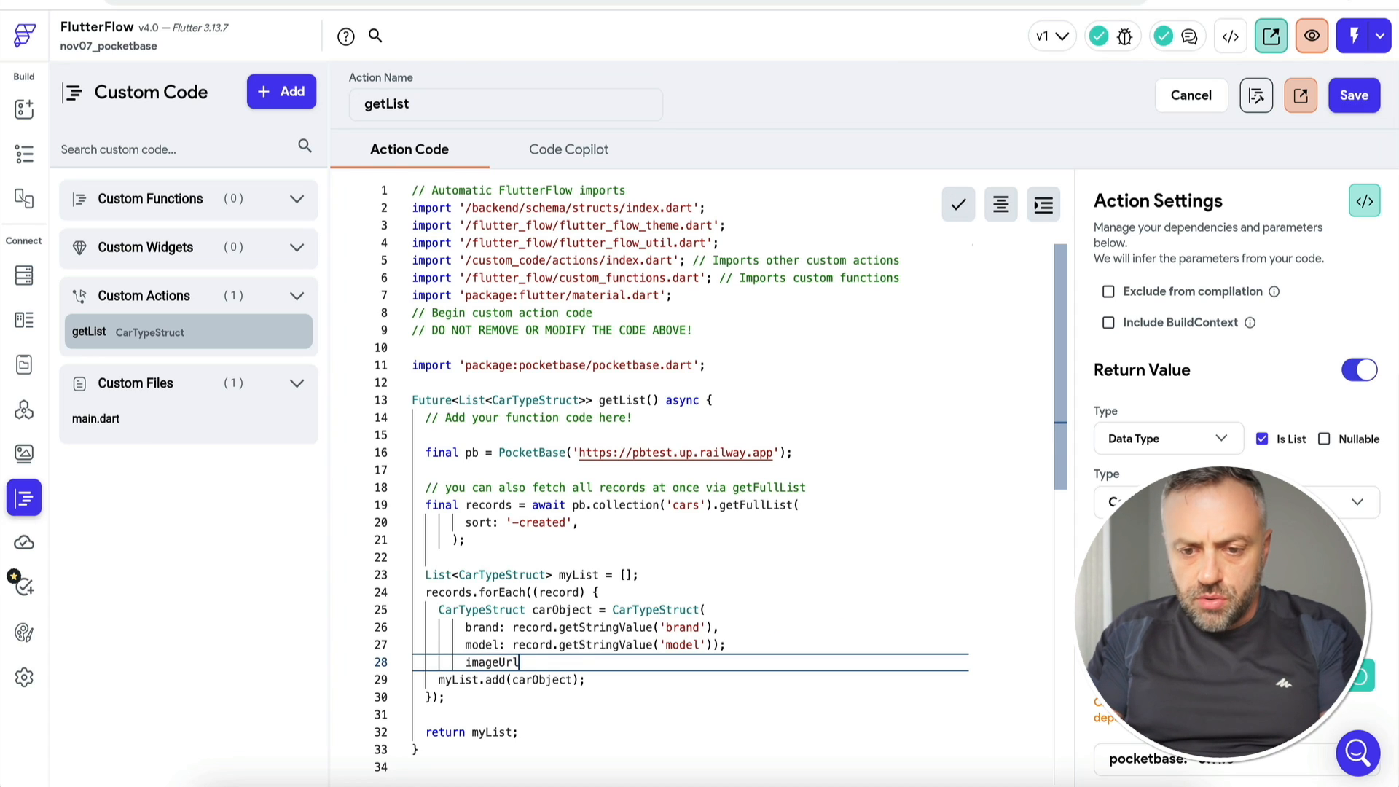
type(": record.")
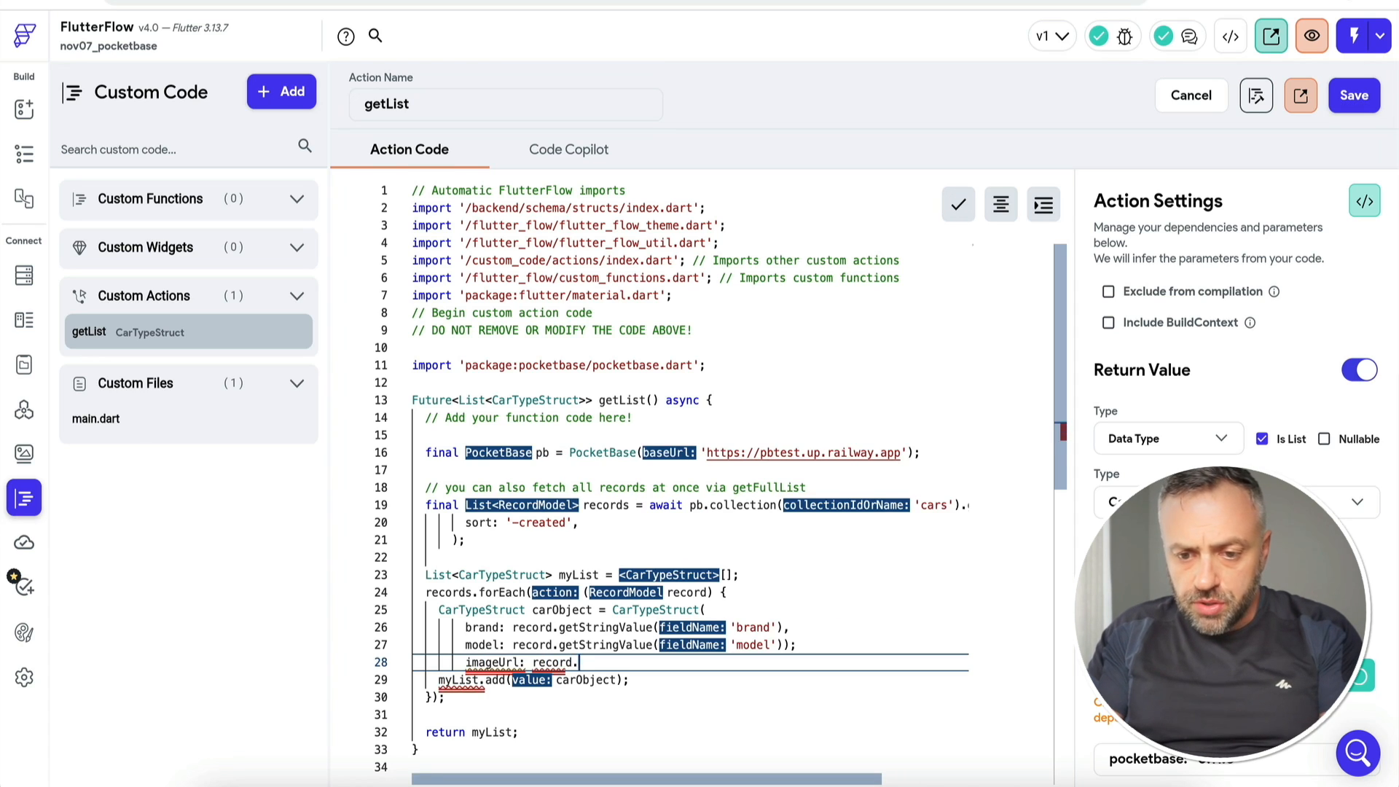
type("getStringValue(")
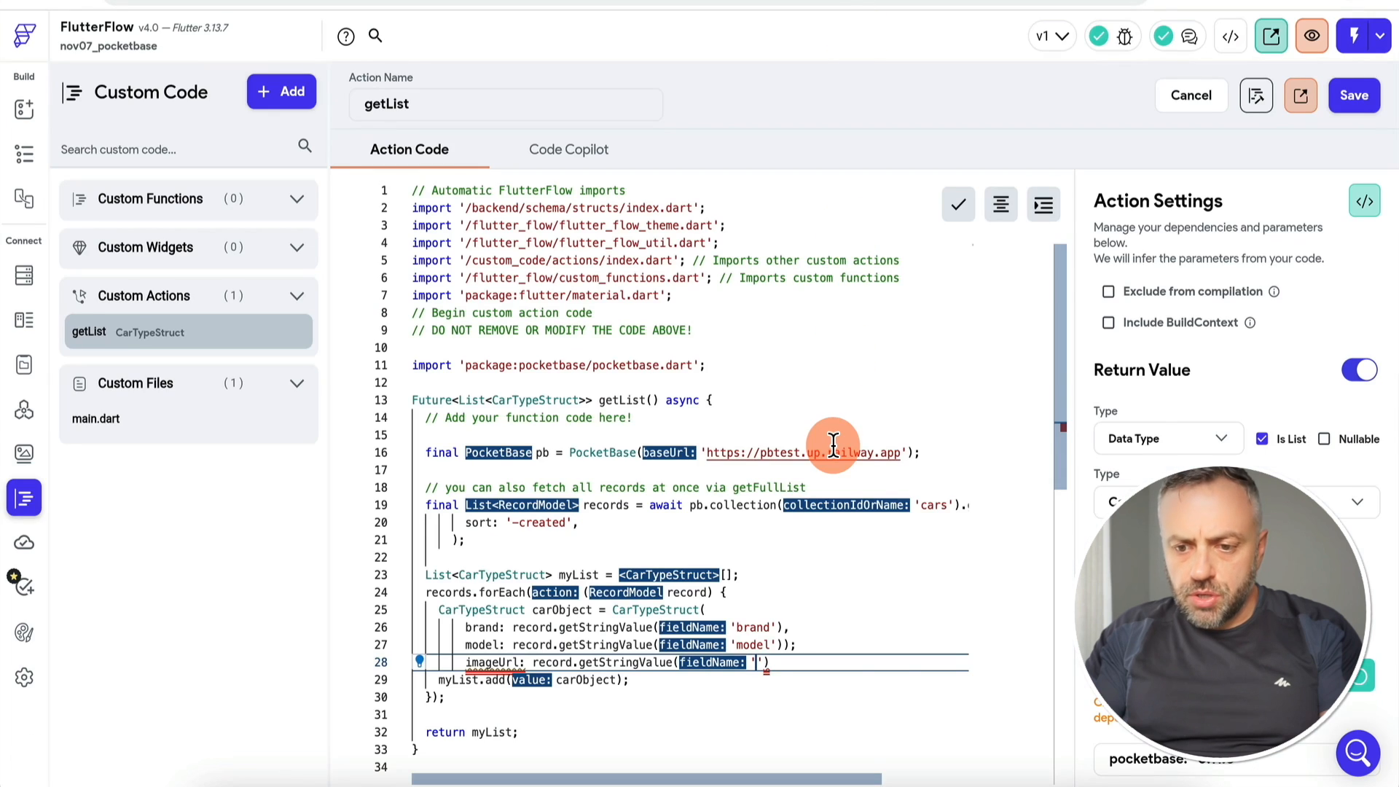
type("a")
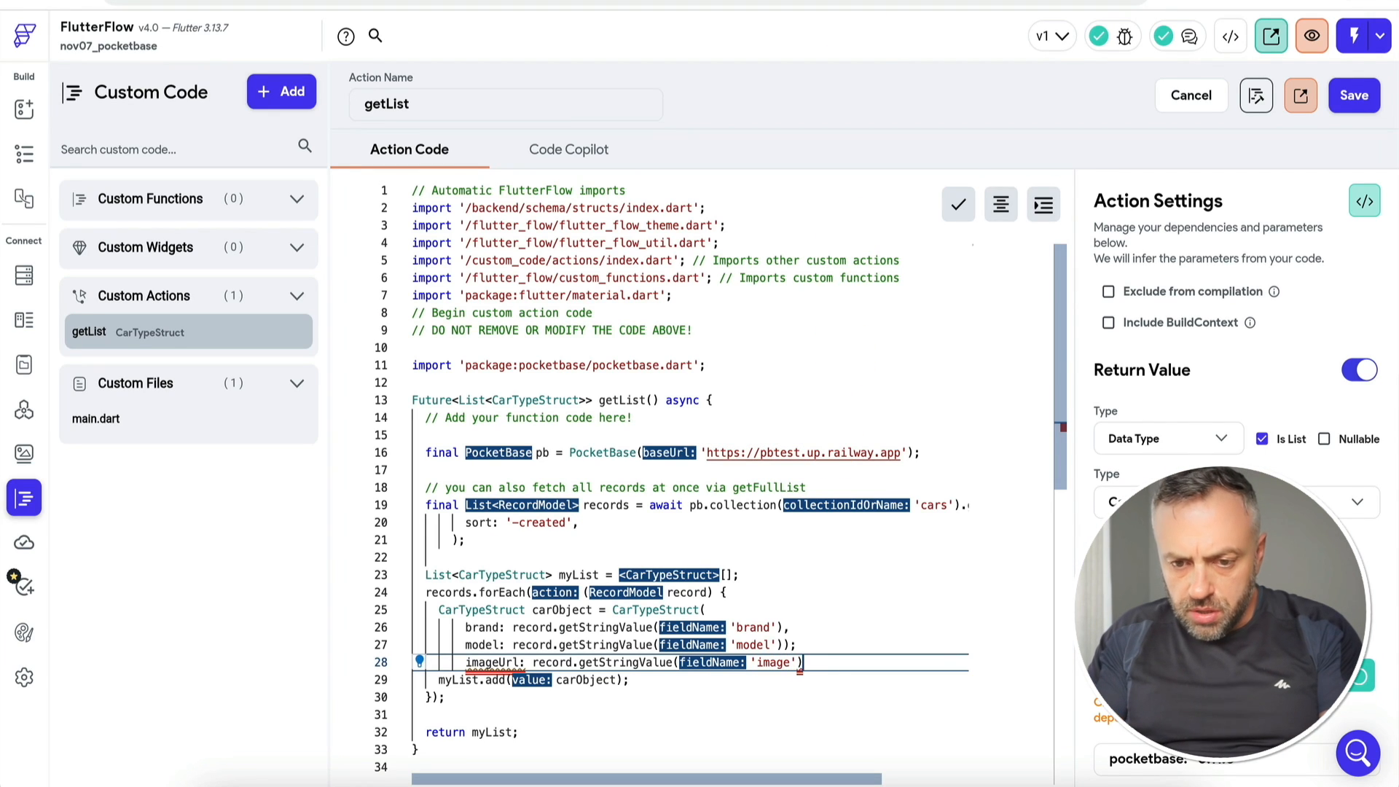
left_click(1354, 96)
Step: Compile getList until it checks cleanly, then return to the HomePage builder
left_click(24, 319)
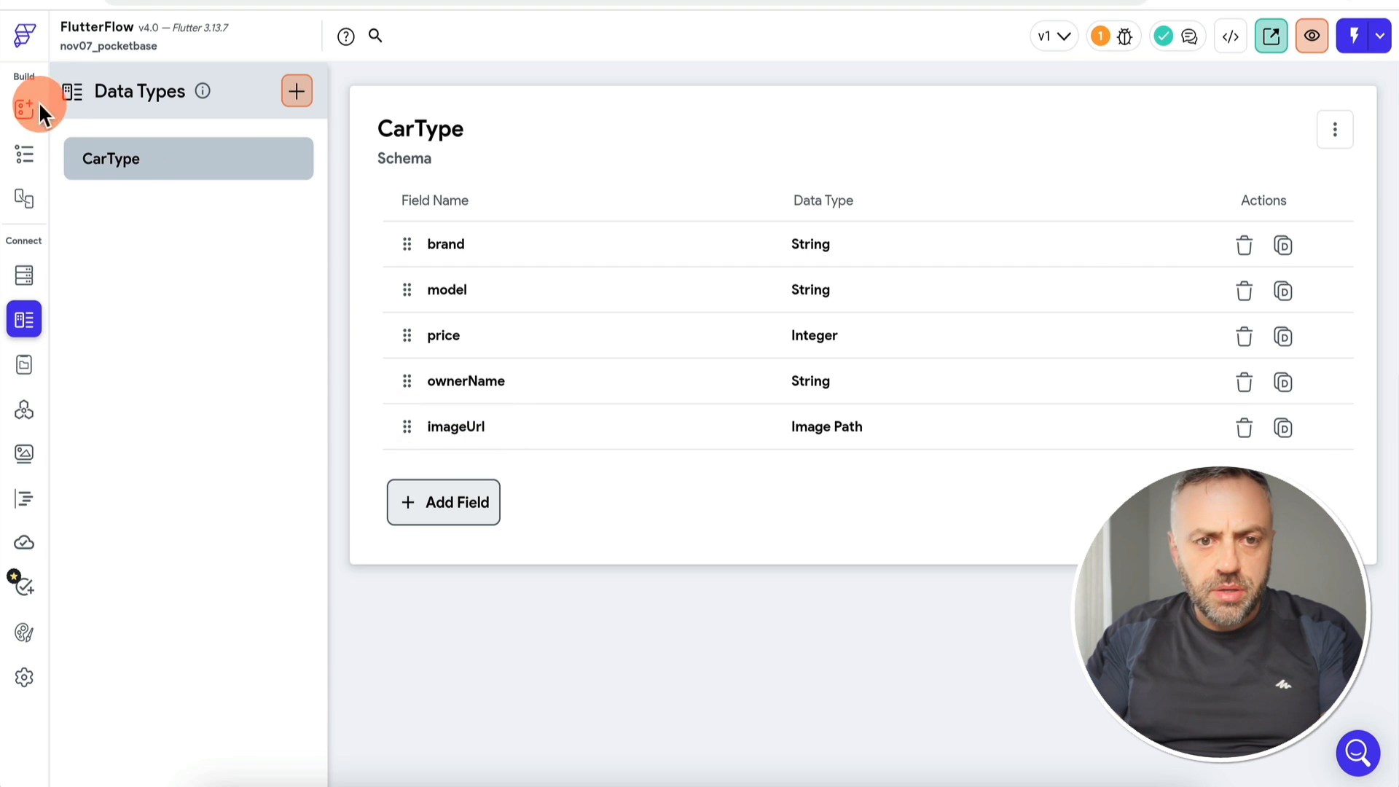
left_click(29, 495)
left_click(619, 608)
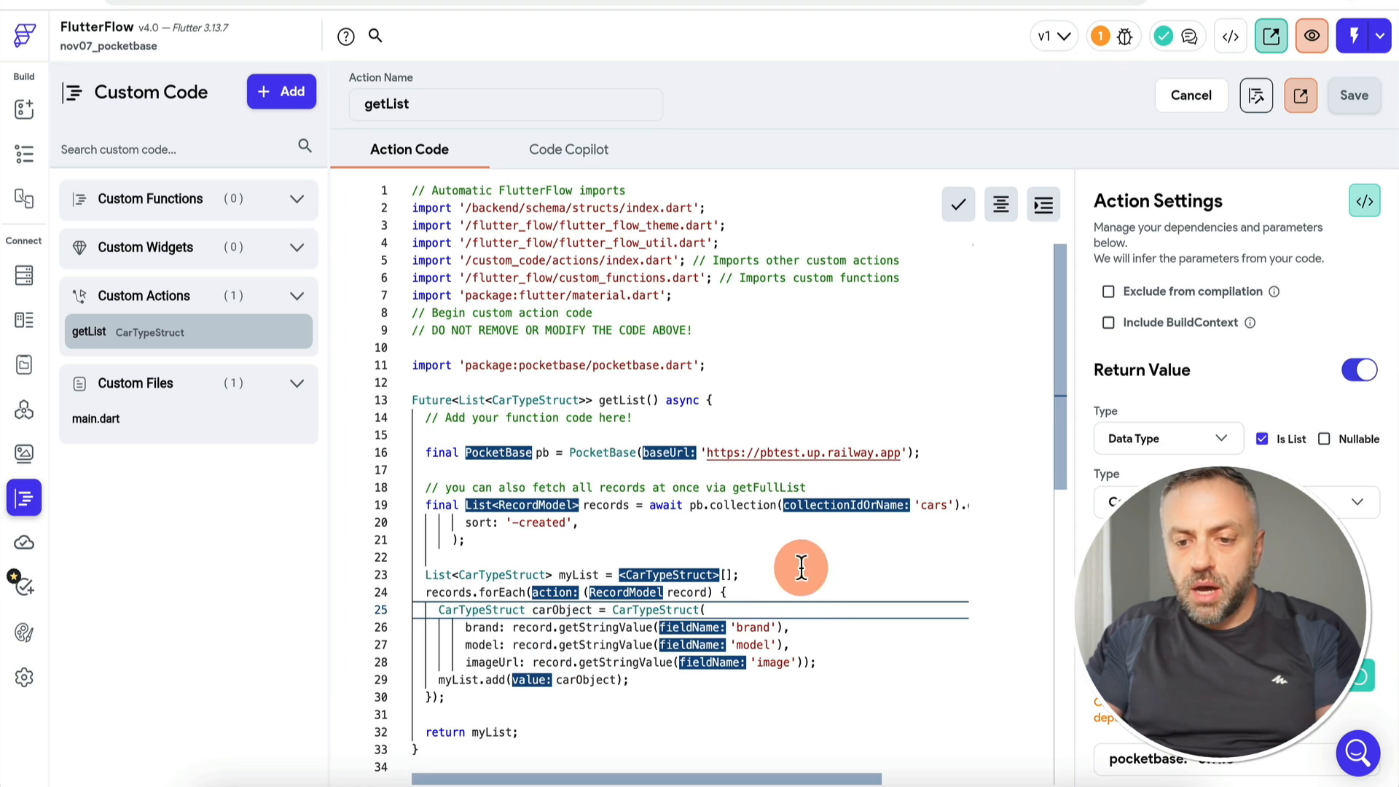
left_click(1261, 108)
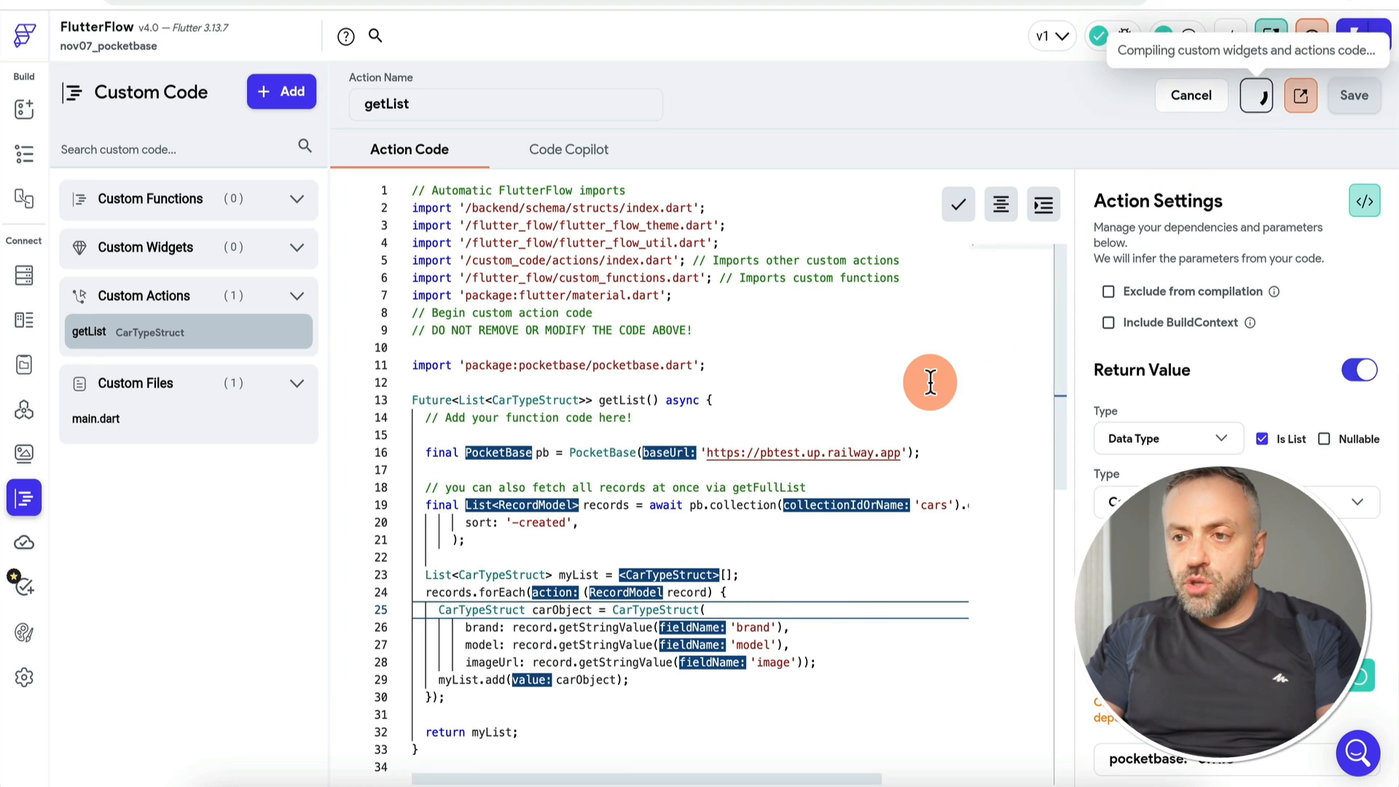
left_click(886, 385)
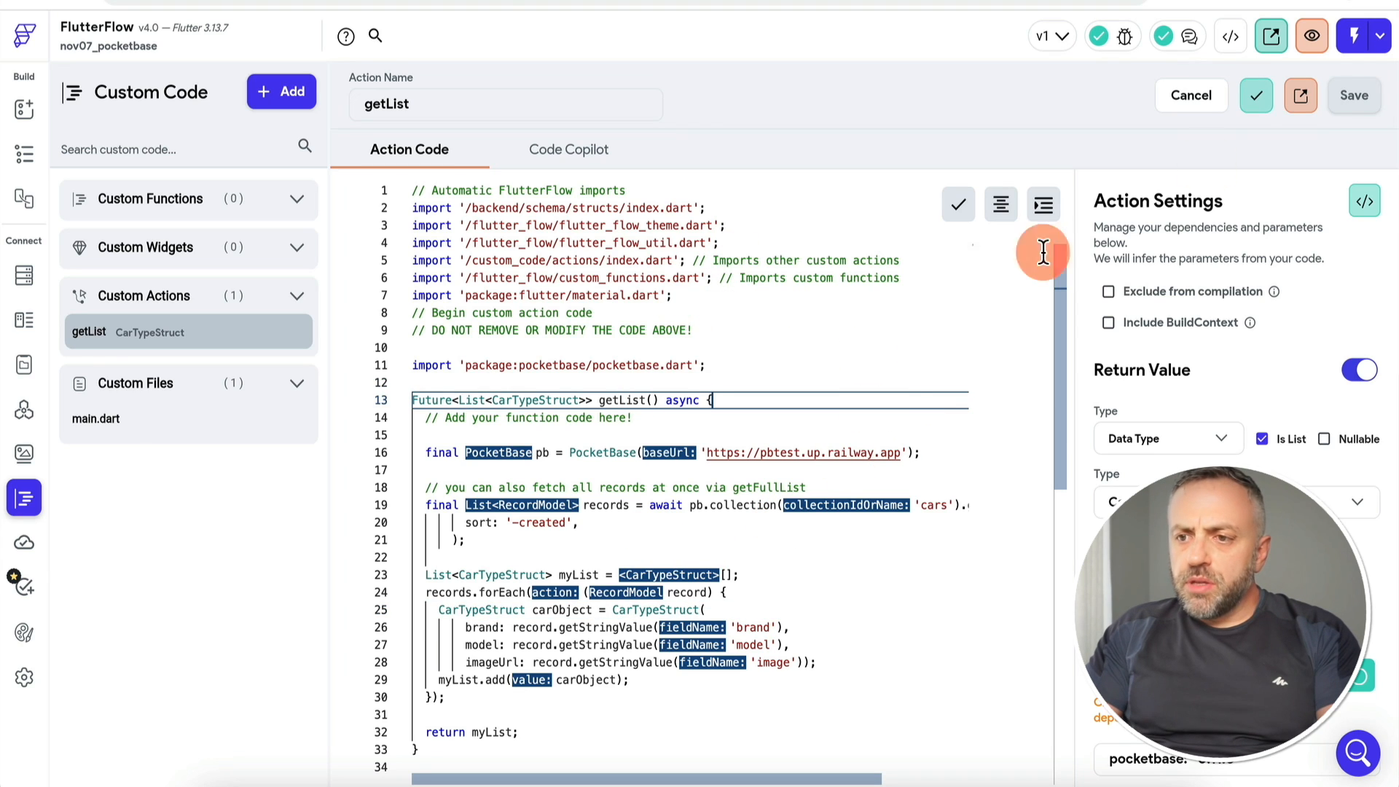
left_click(25, 118)
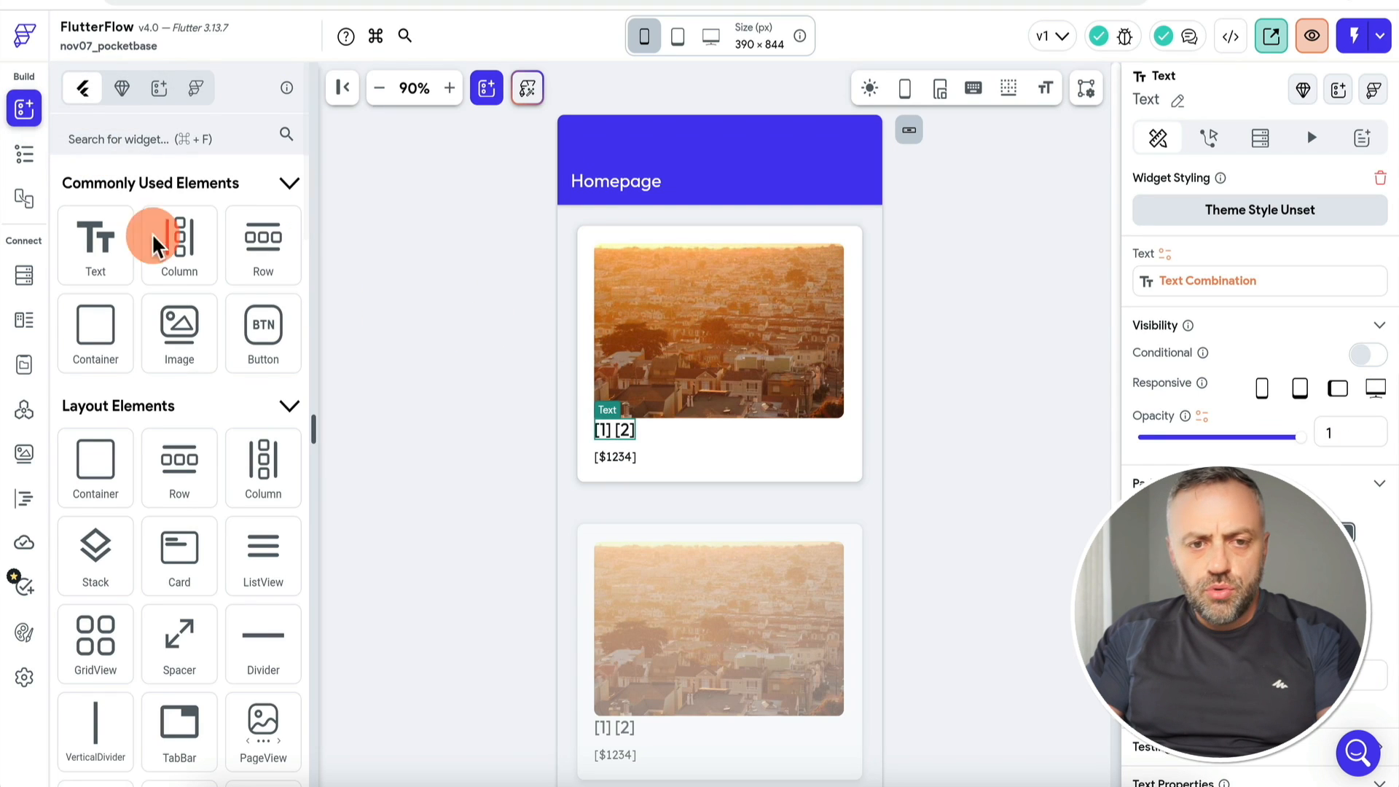
Step: Bind the card image's path to the car item's imageUrl field
left_click(28, 155)
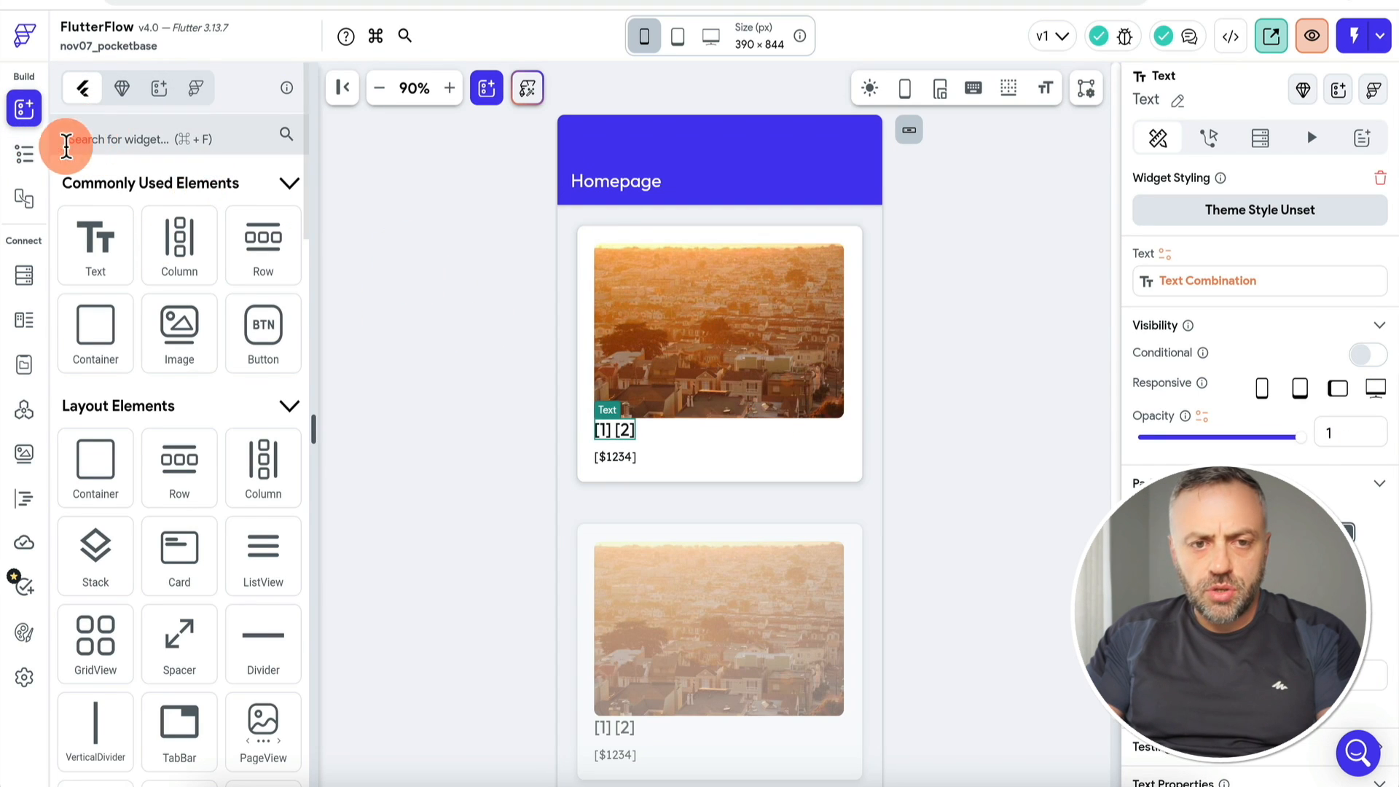
left_click(771, 313)
scroll(1248, 437, "down", 1)
scroll(1242, 446, "up", 1)
scroll(1211, 483, "down", 6)
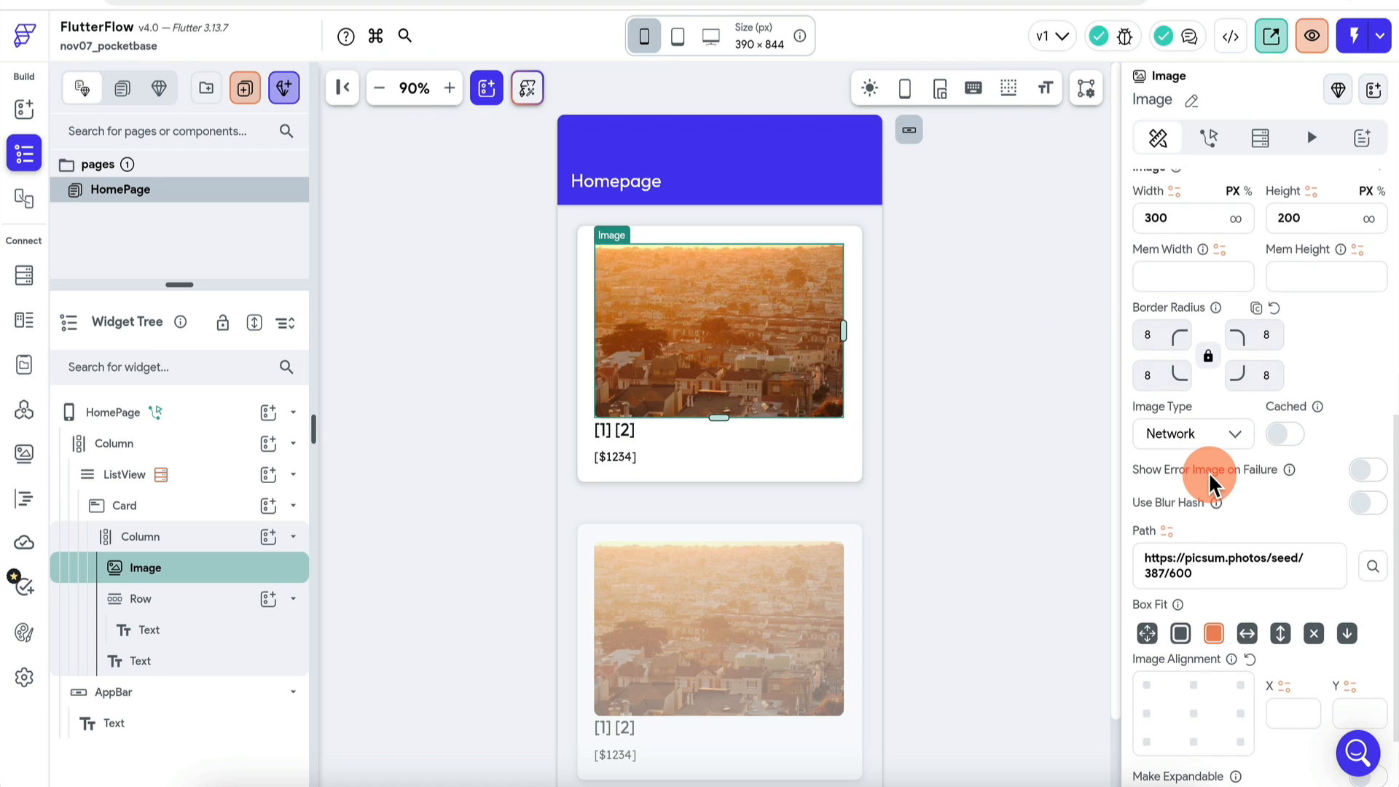
left_click(1168, 530)
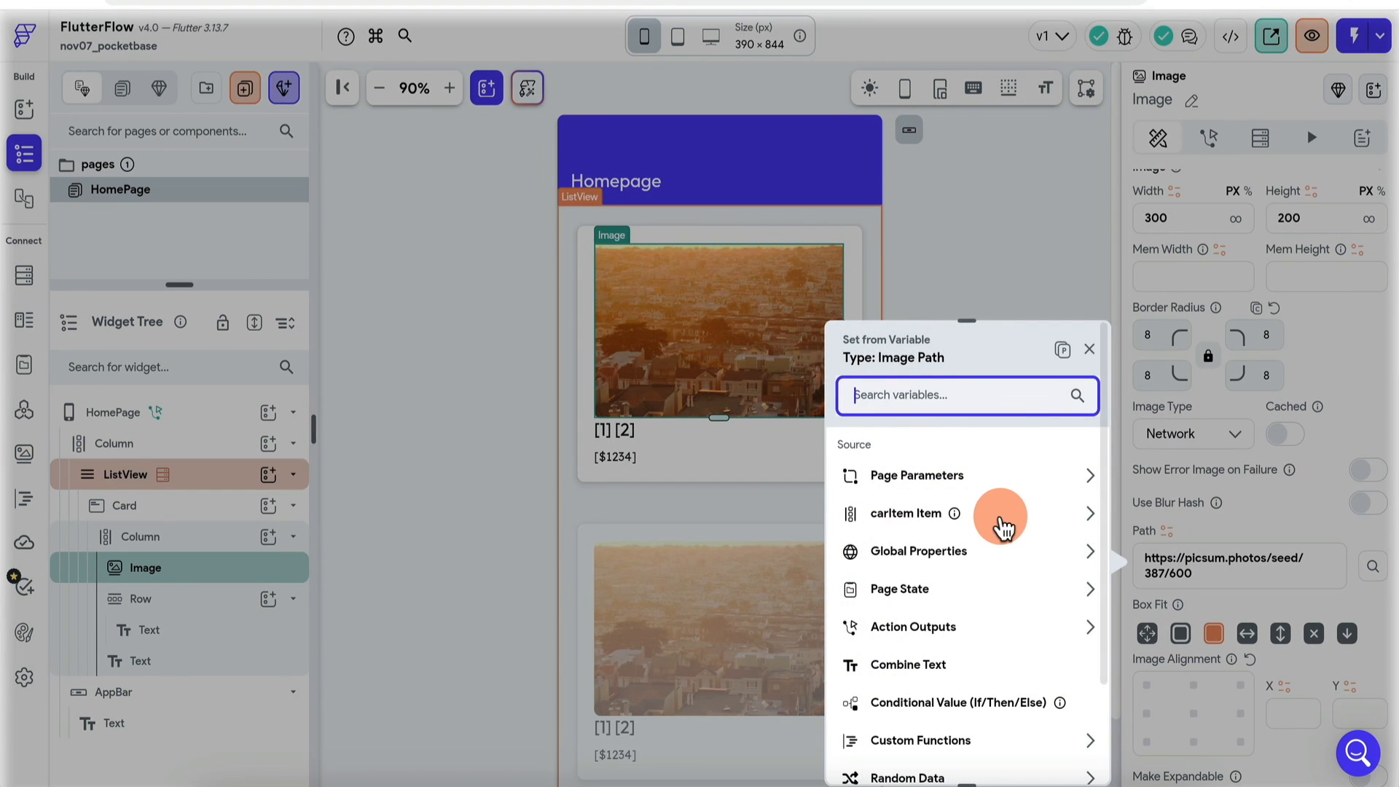
left_click(998, 522)
left_click(942, 512)
left_click(945, 532)
left_click(950, 565)
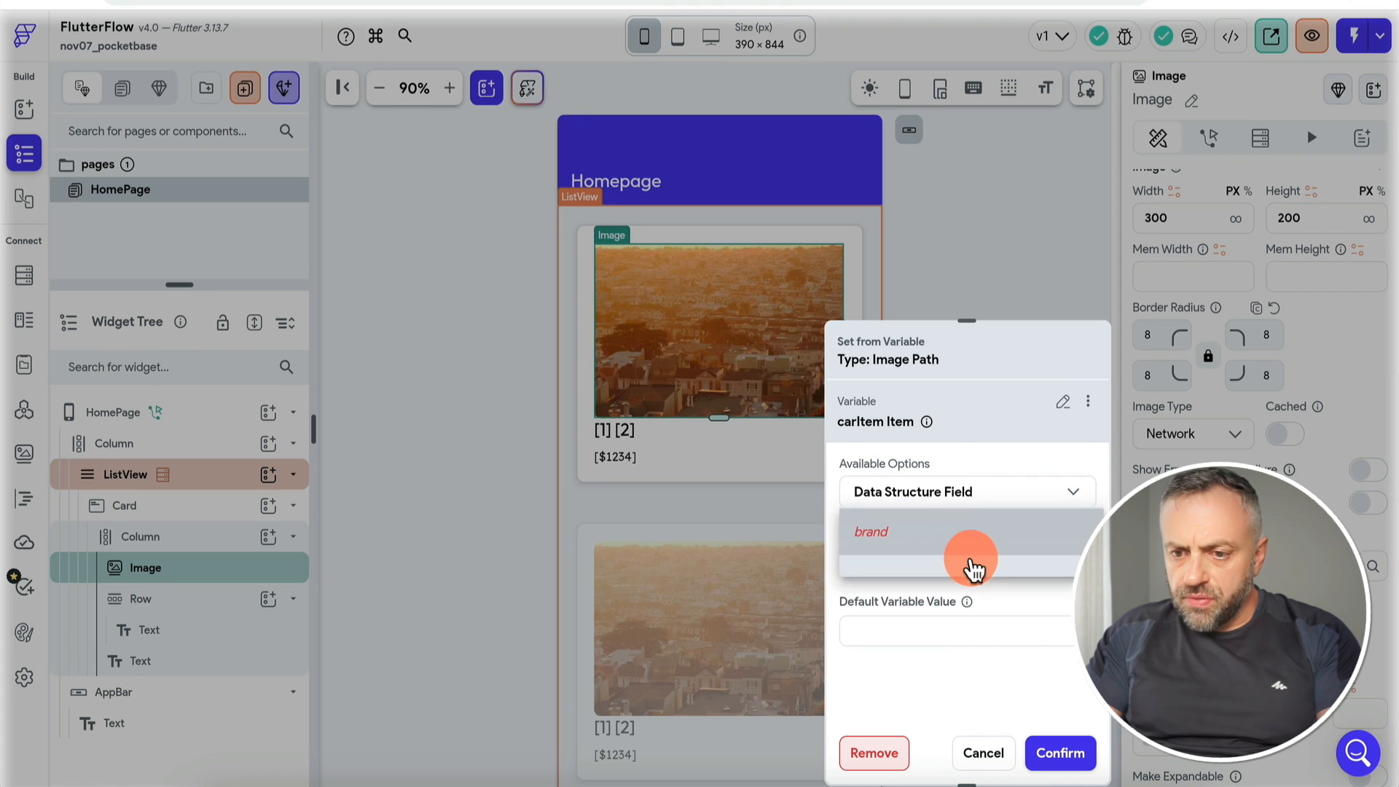
left_click(904, 720)
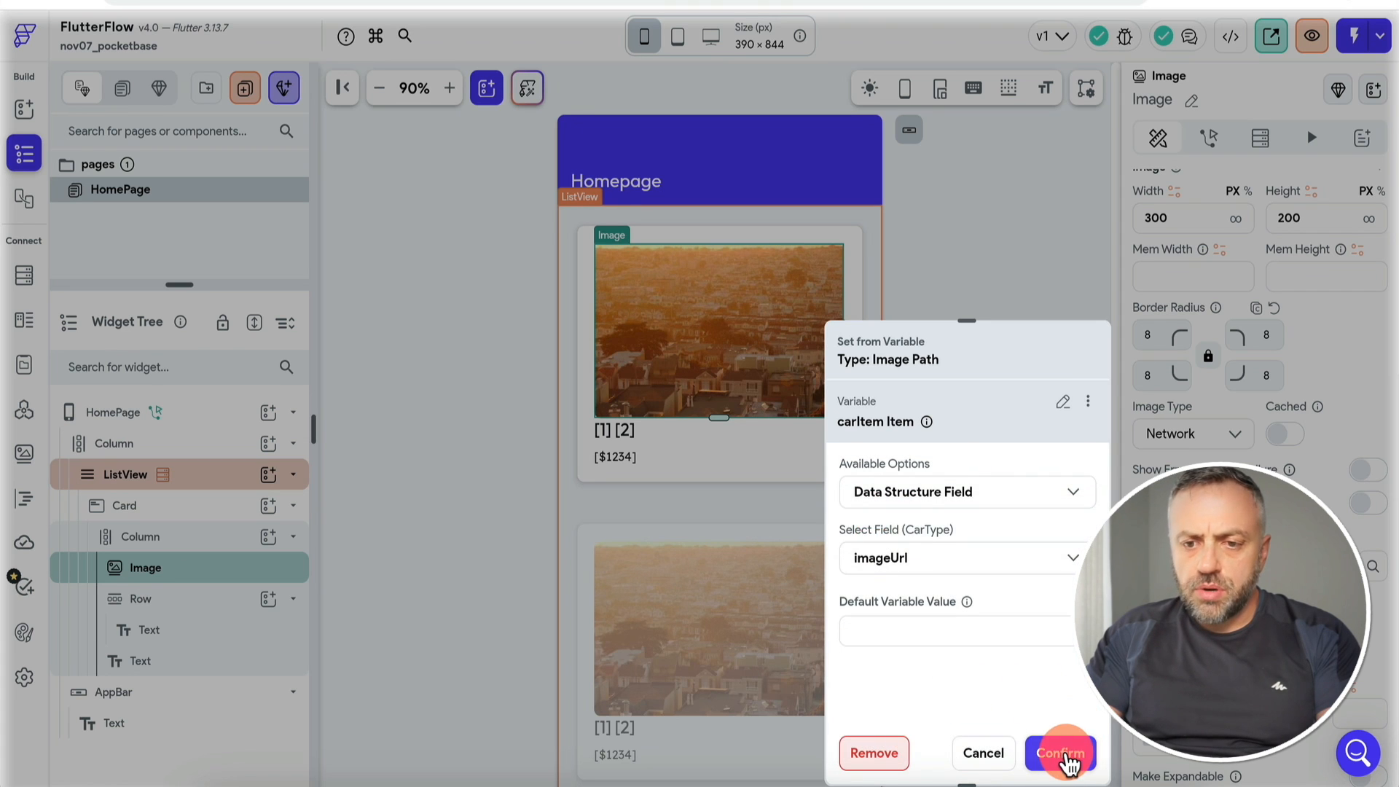
left_click(1062, 753)
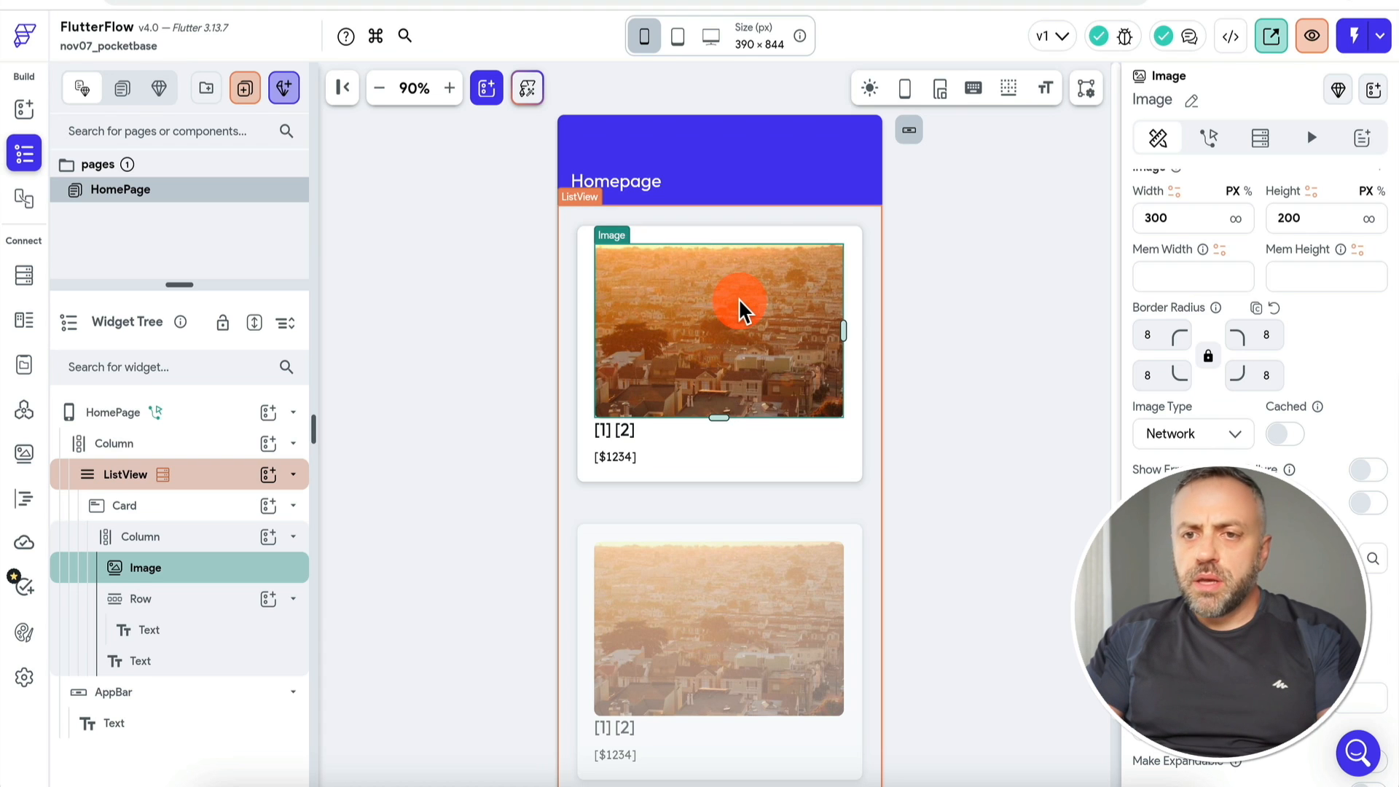
Step: Set the car card's bottom padding to 10
left_click(1020, 1)
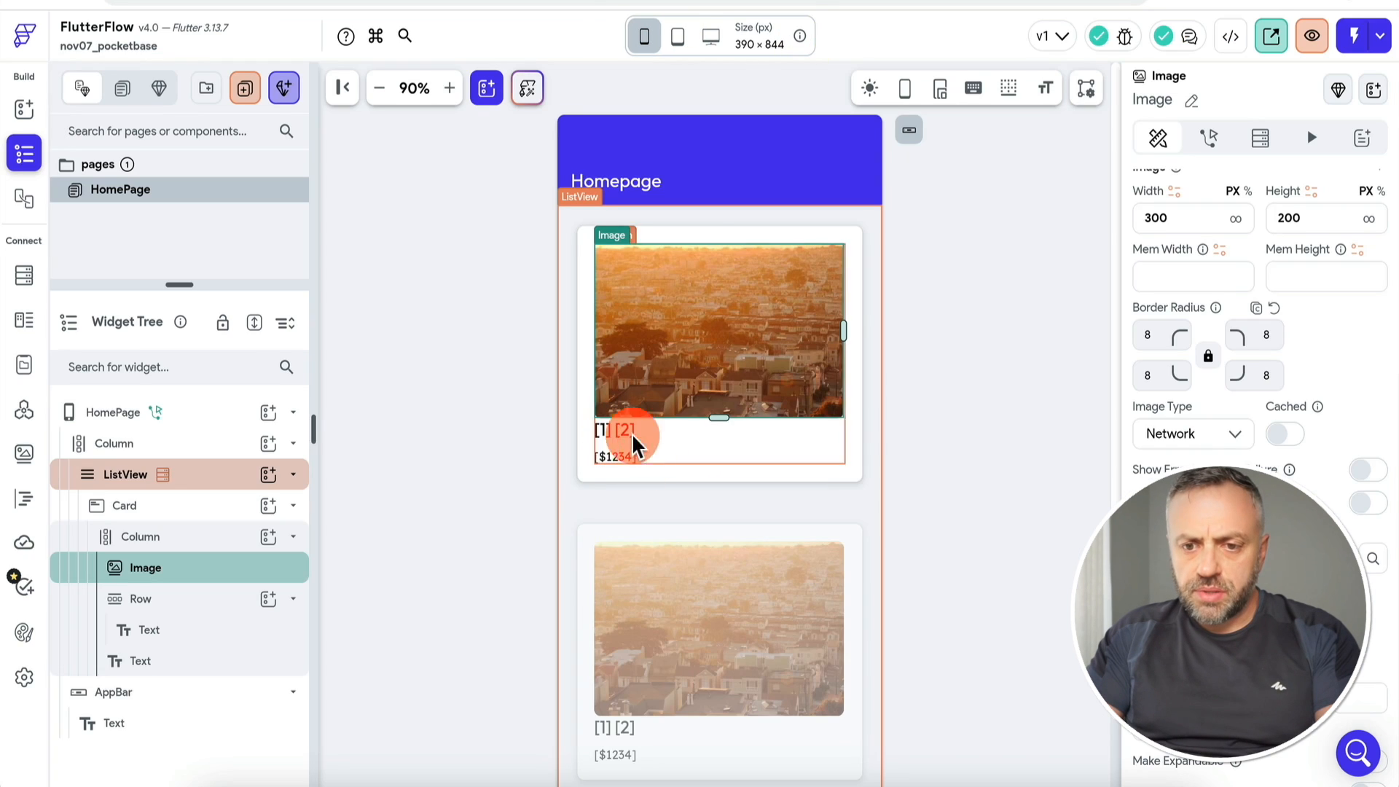
left_click(627, 567)
left_click(634, 457)
left_click(634, 474)
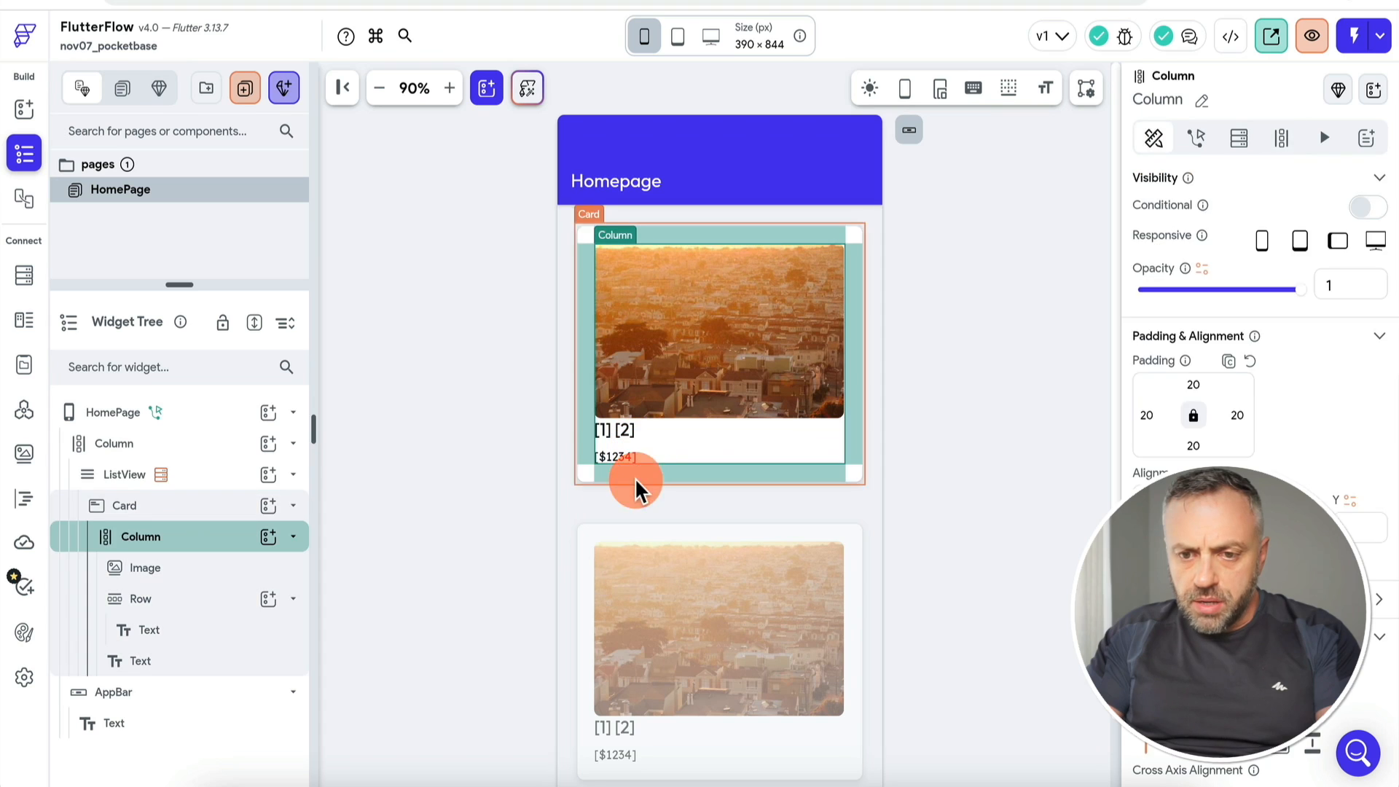
left_click(1199, 522)
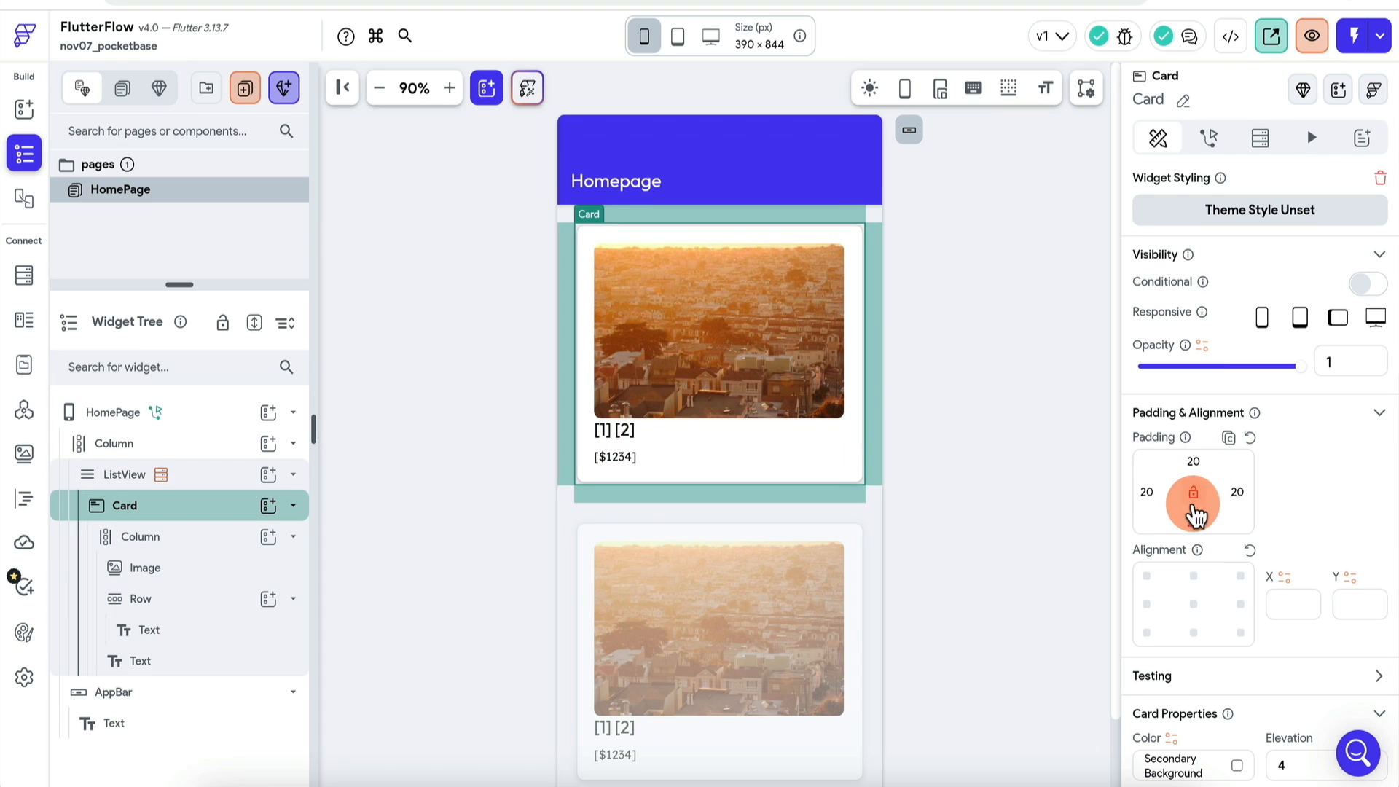
type("10")
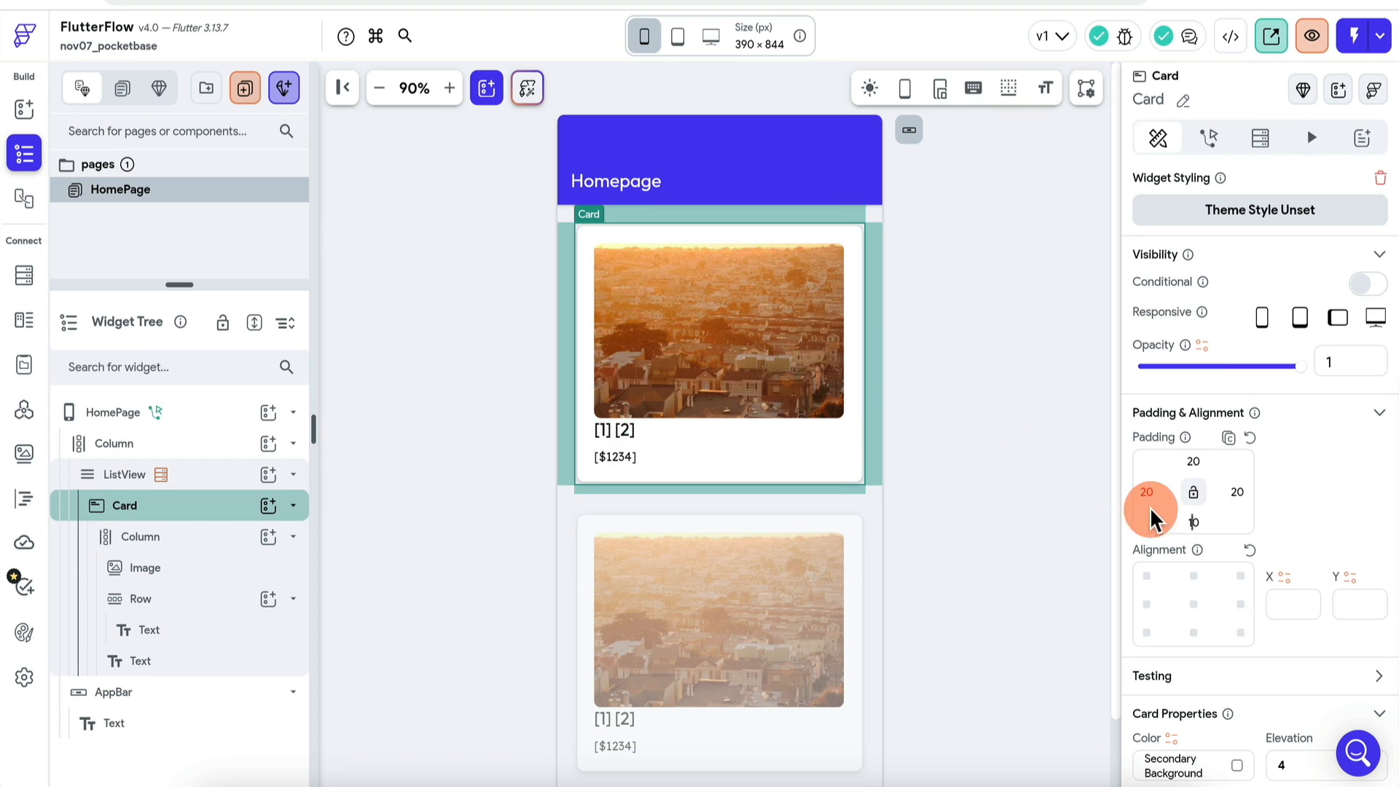
left_click(940, 409)
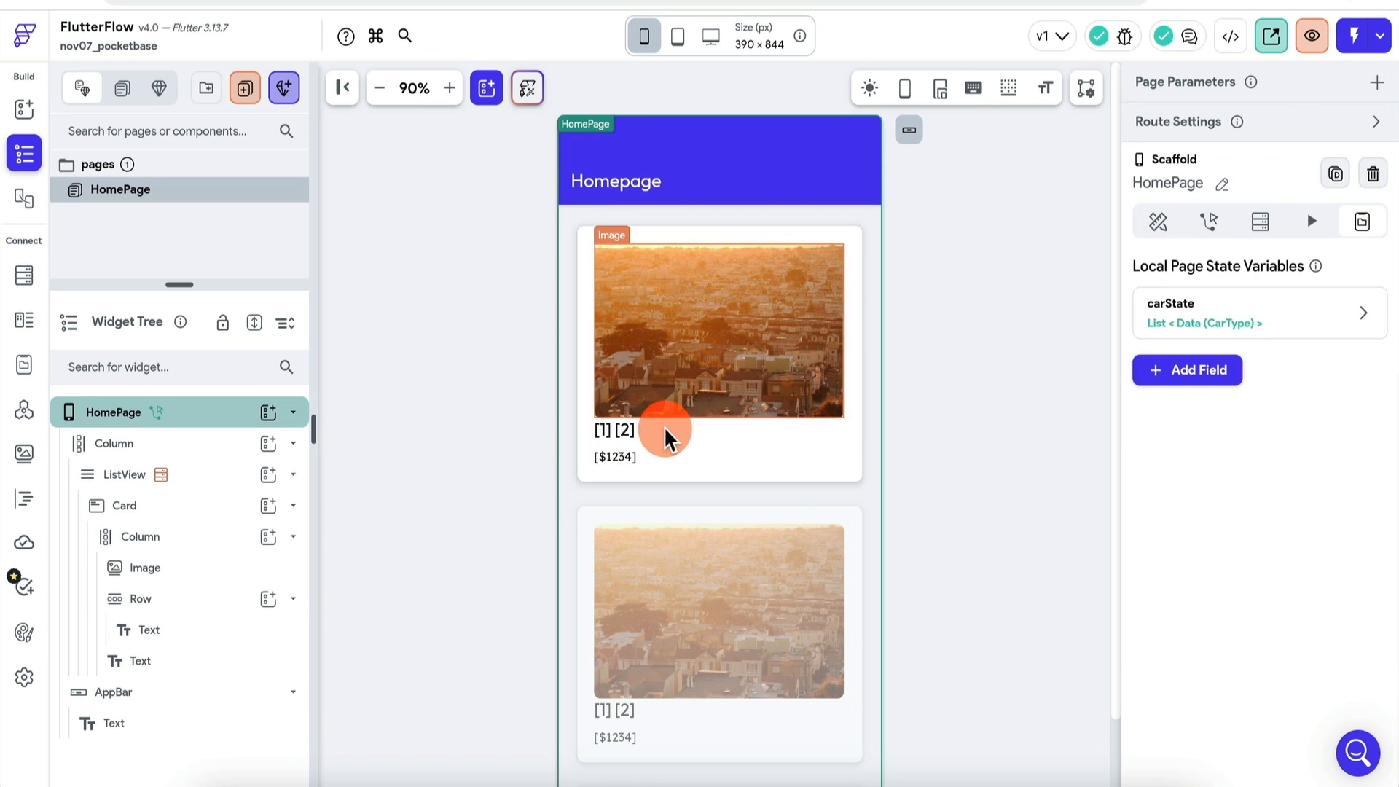
Step: Open the variable binding of the card's price text
left_click(612, 456)
left_click(1175, 282)
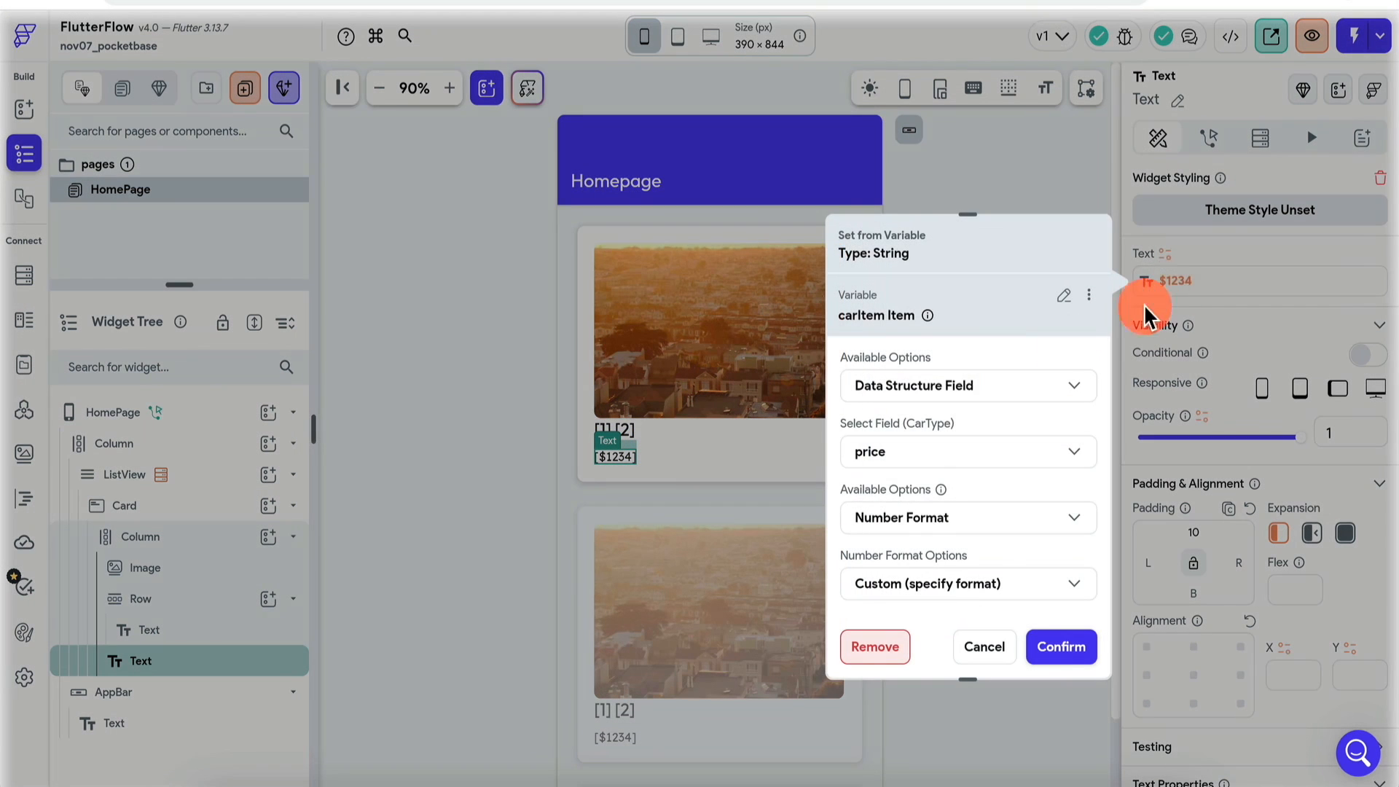
scroll(947, 479, "down", 2)
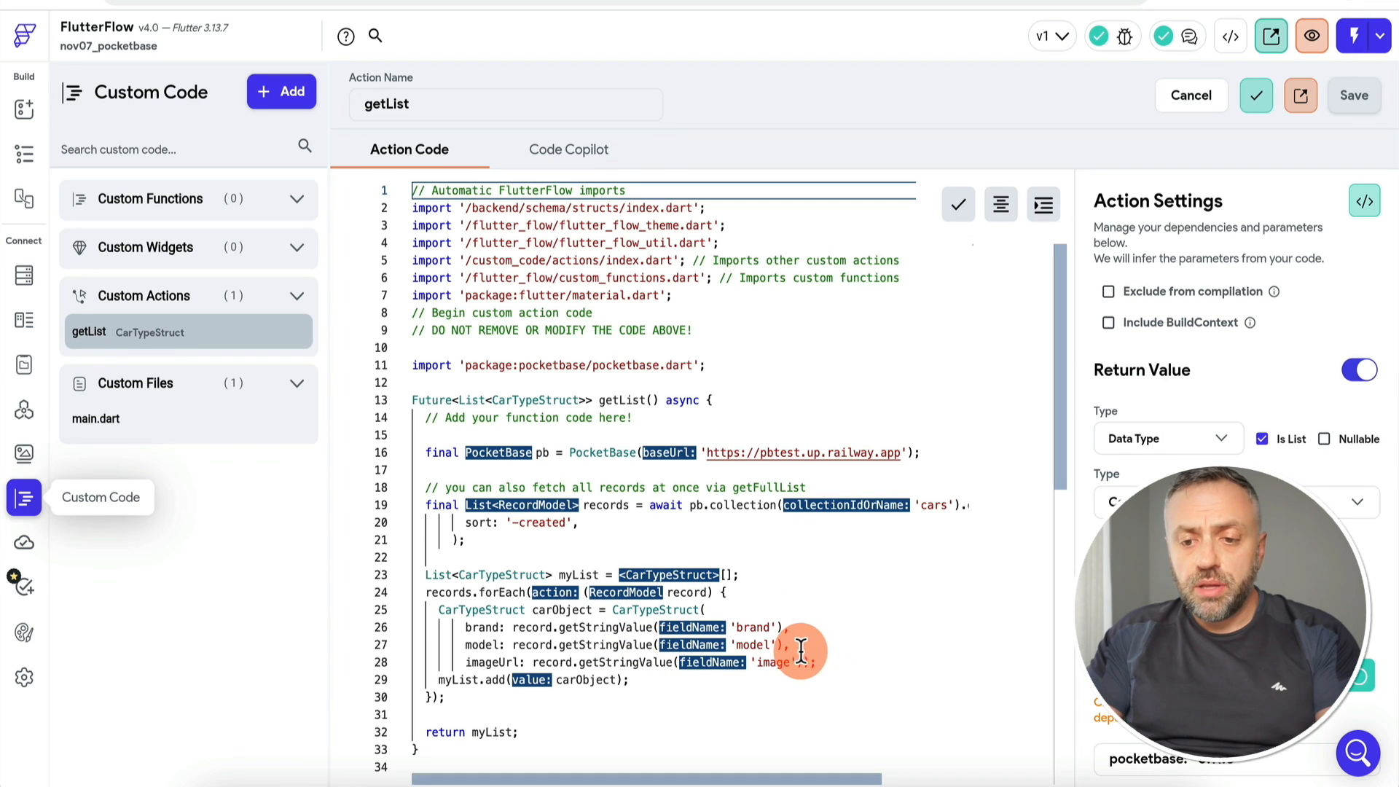
Step: Add a price line reading the record's integer 'price' after the model line, then save and compile
left_click(801, 640)
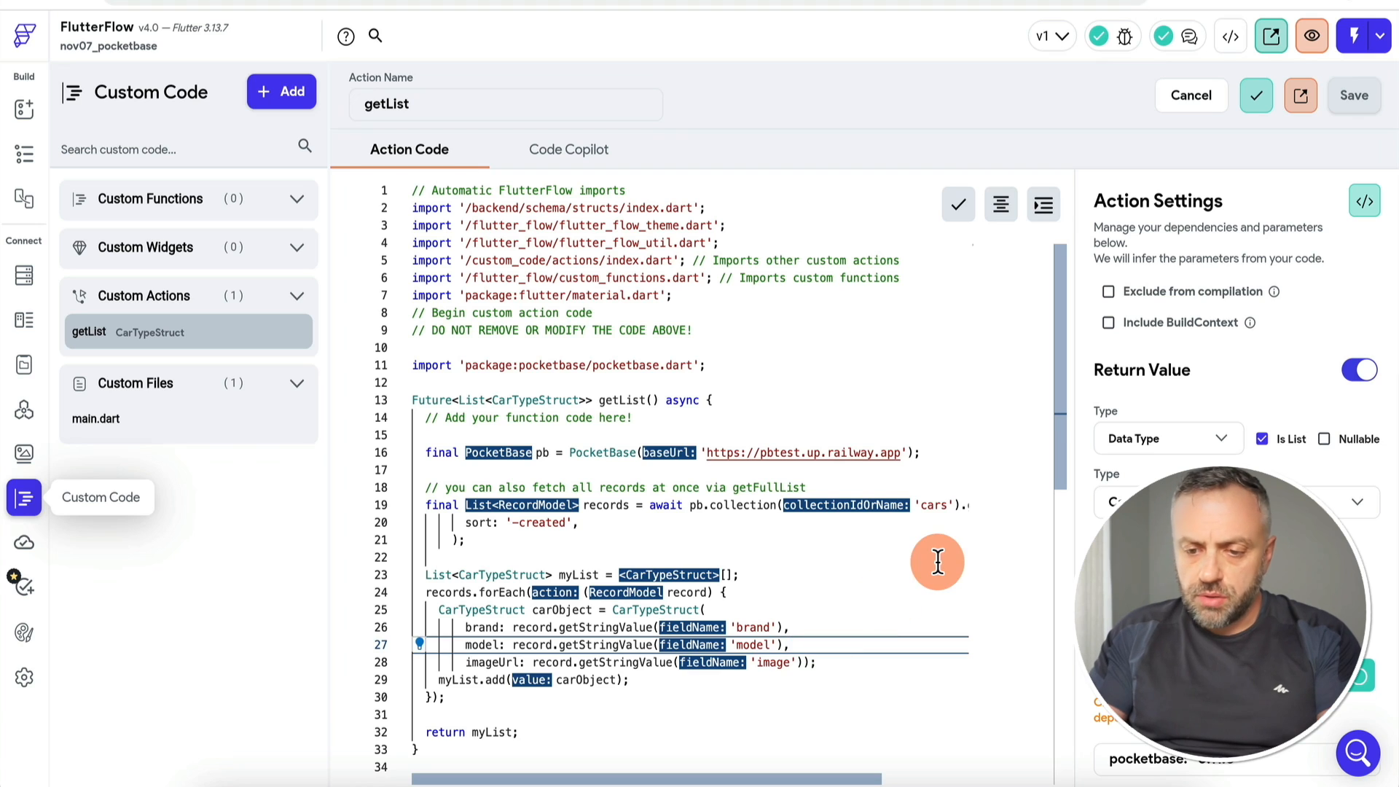
key("Return")
type("price: recor")
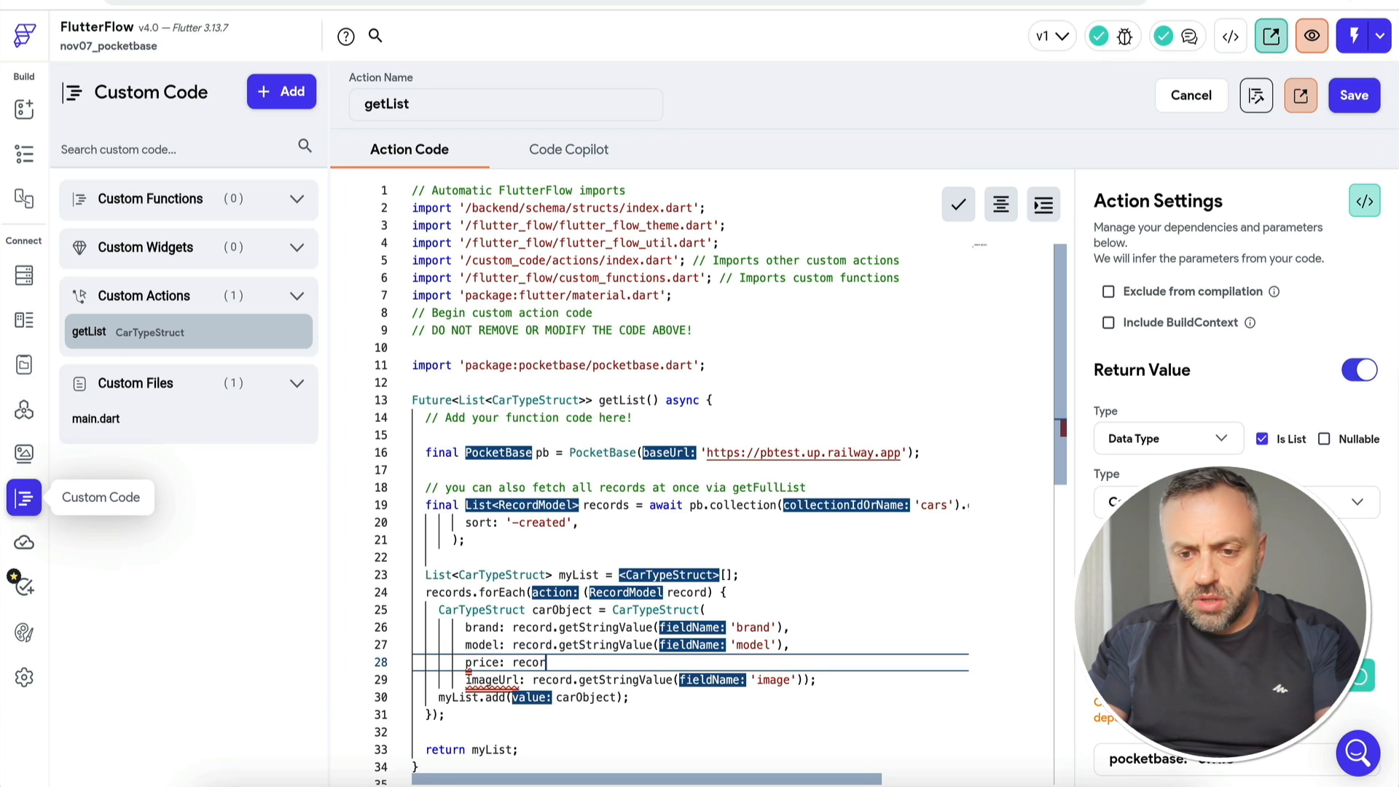
type("d.getIntegerValue('price")
type(",")
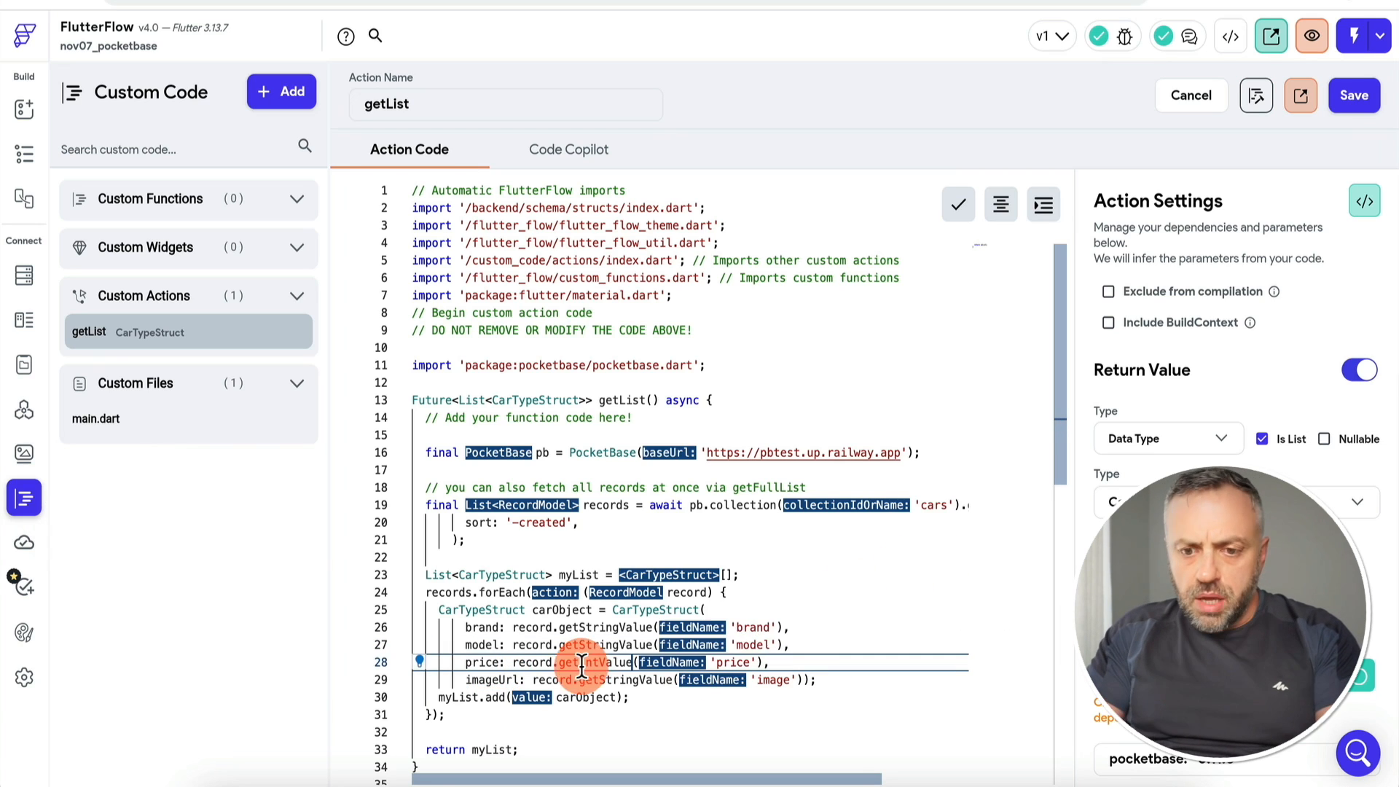
mouse_move(605, 663)
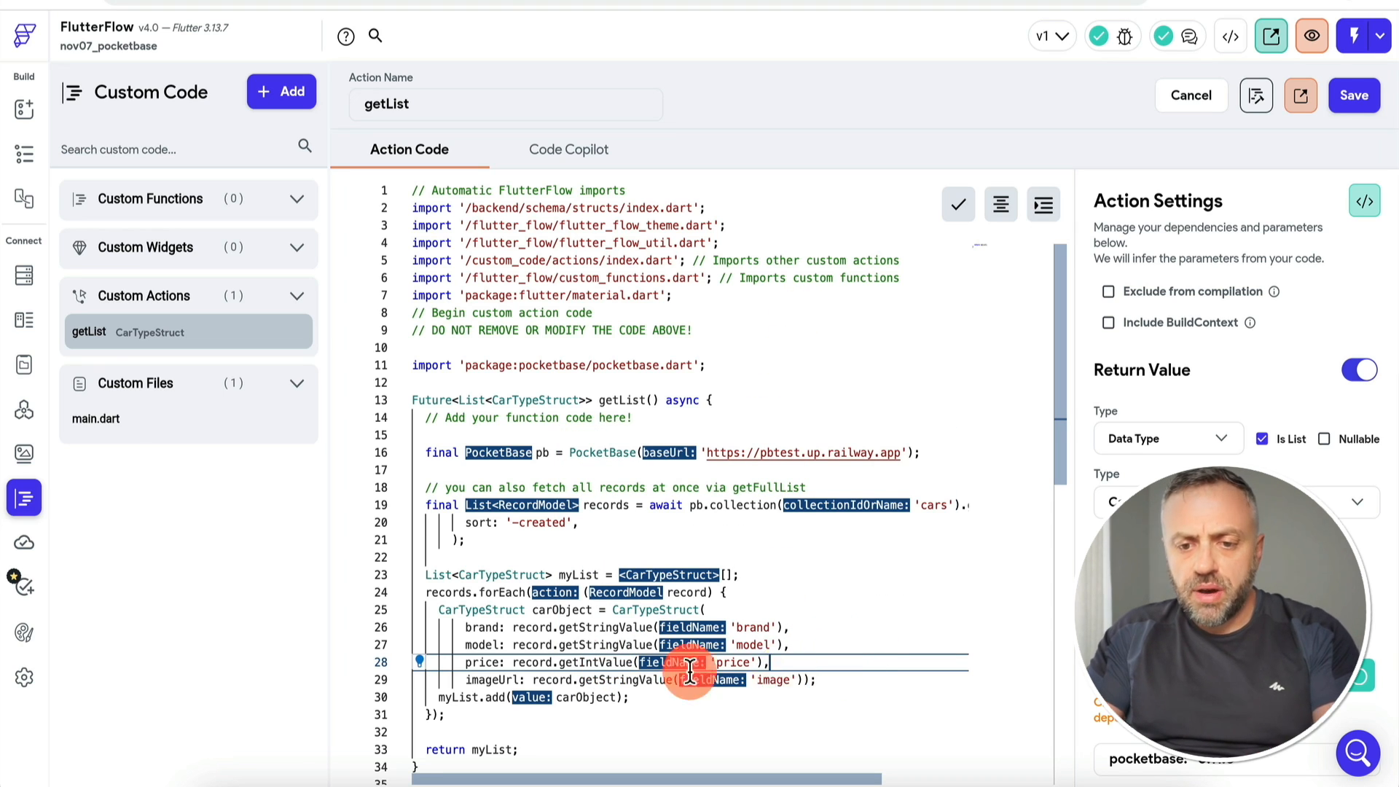
left_click(1352, 94)
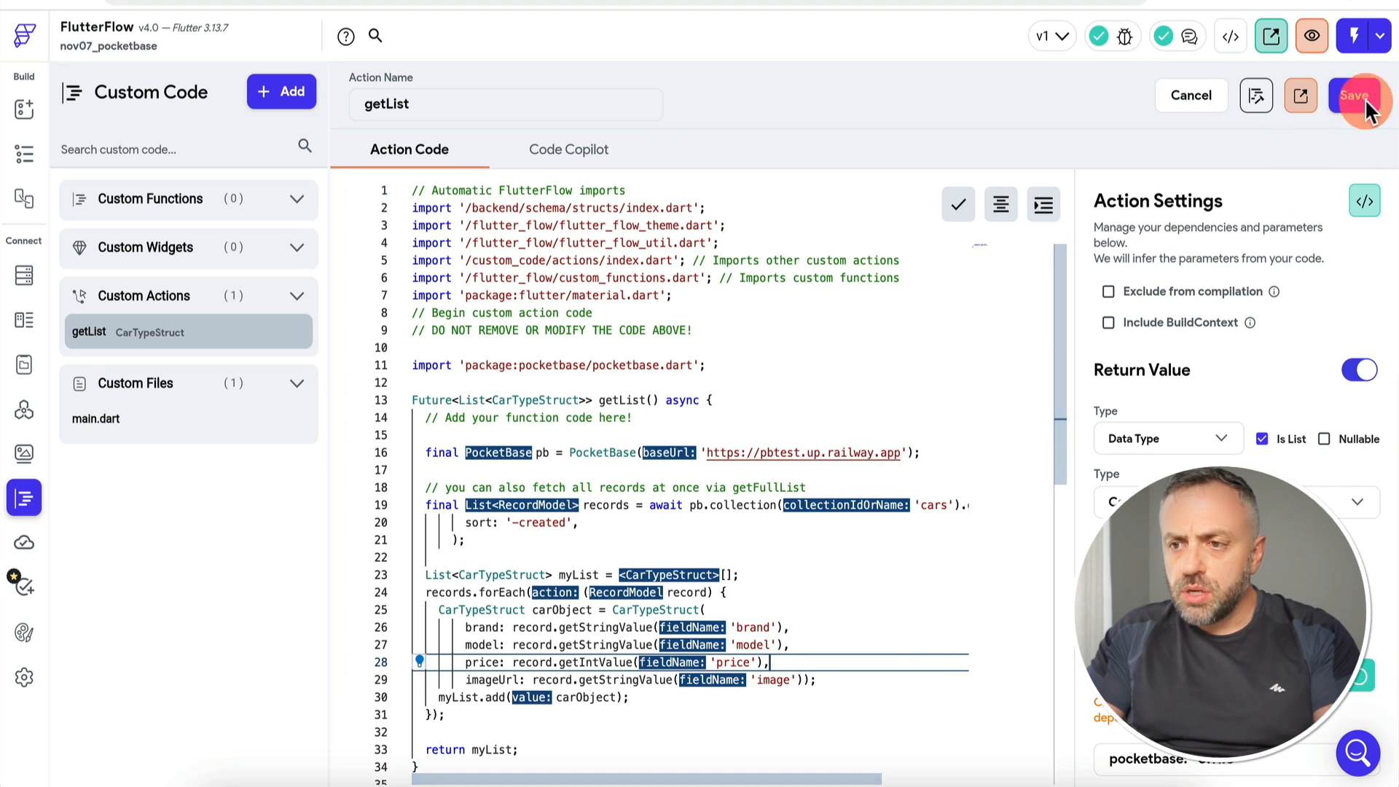
left_click(1259, 101)
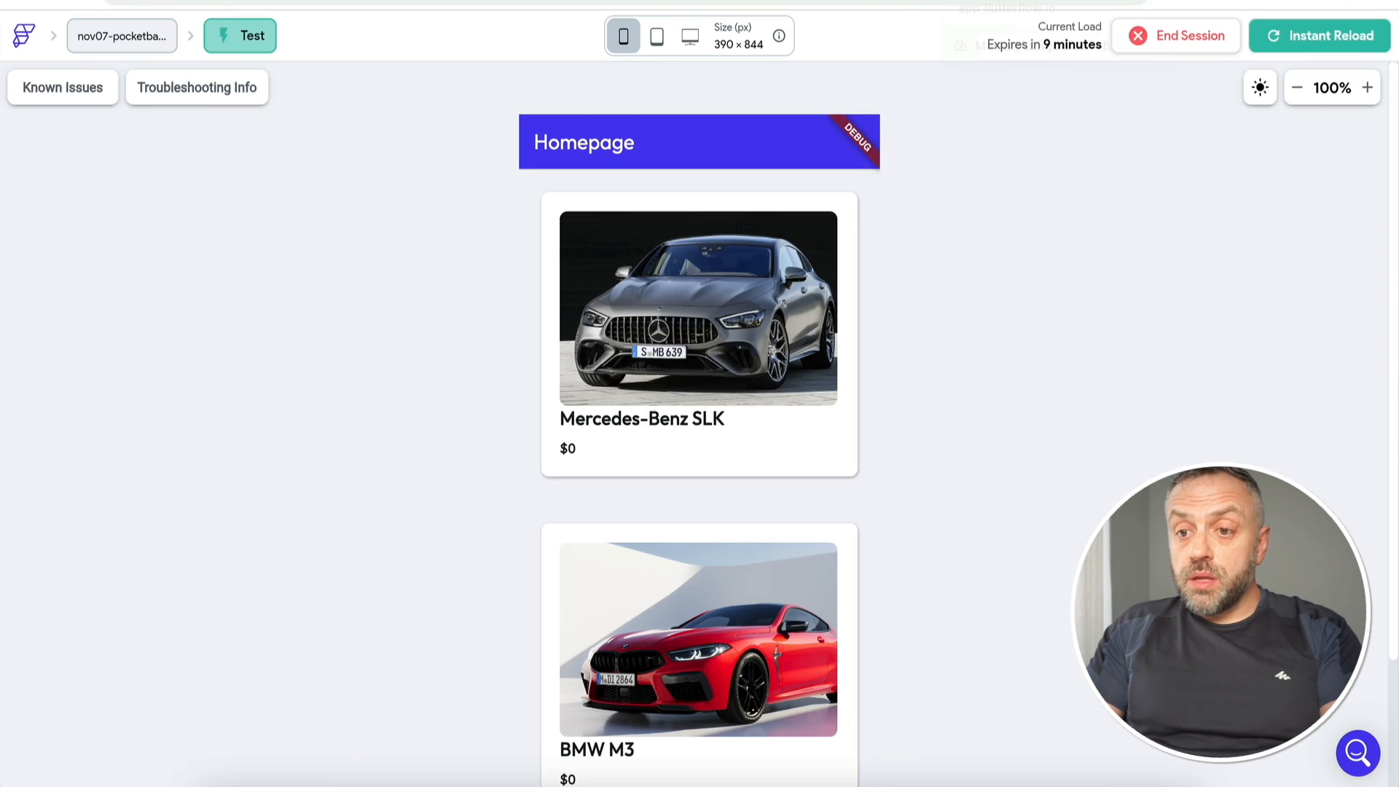
Step: Instant-reload the test app showing Mercedes-Benz SLK $60000 and BMW M3 $50000, then go to PocketBase
left_click(1335, 44)
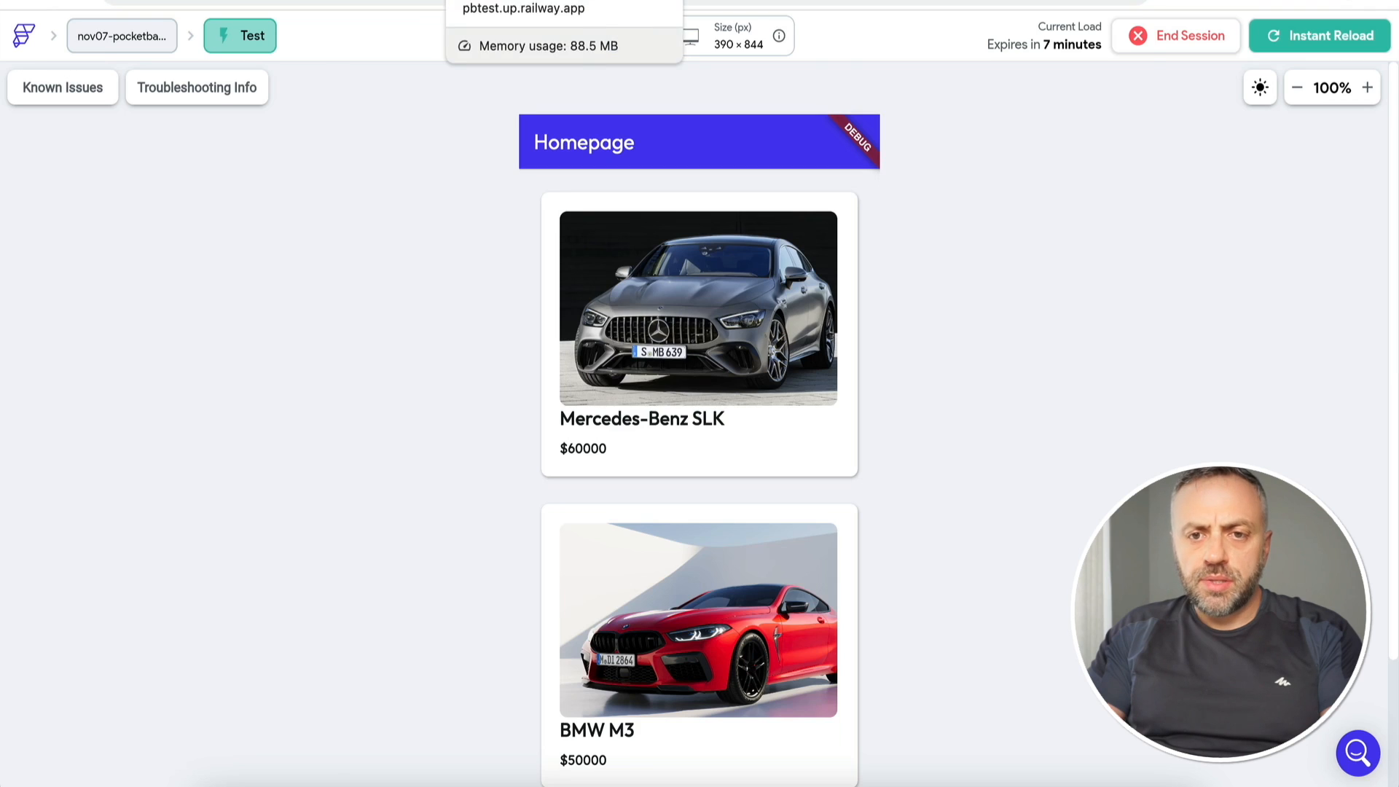
left_click(521, 2)
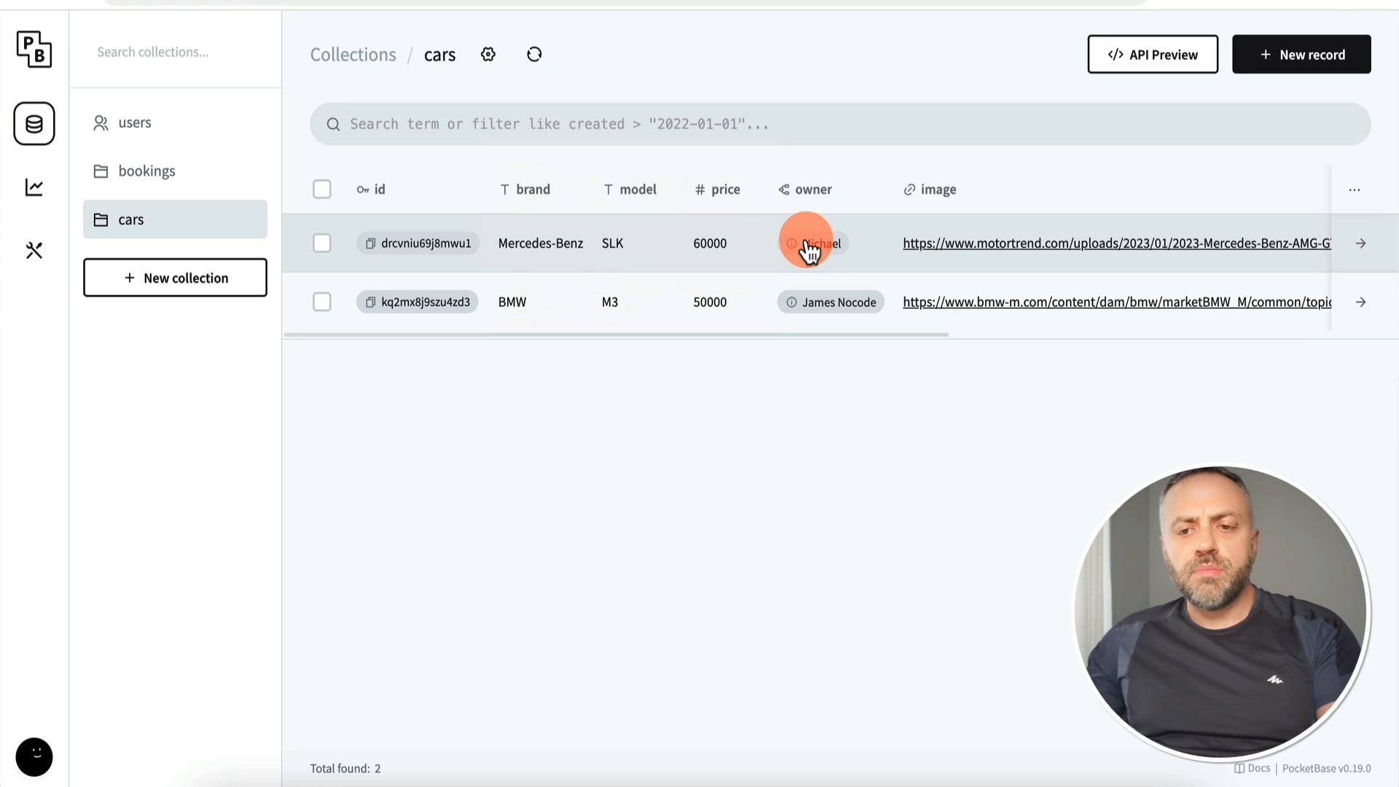
mouse_move(795, 260)
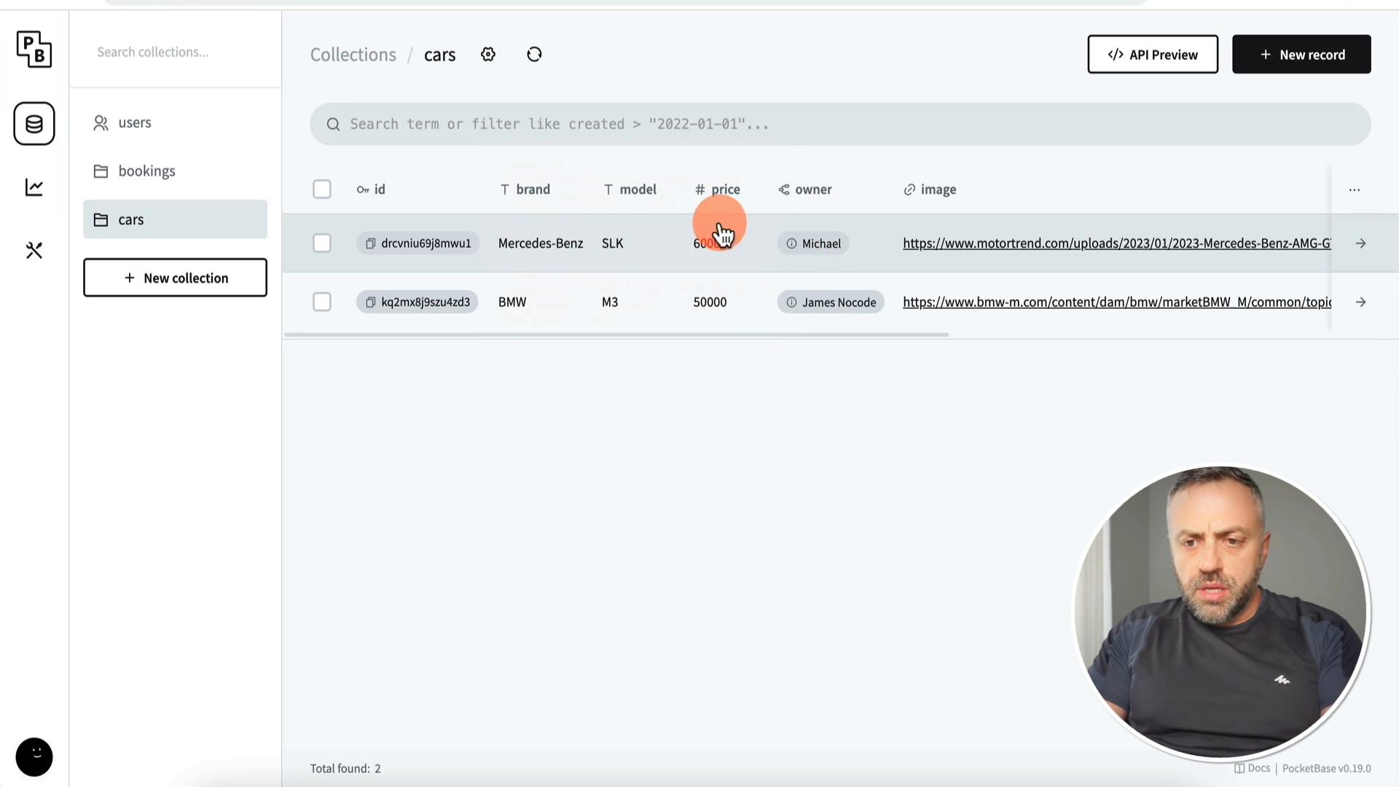
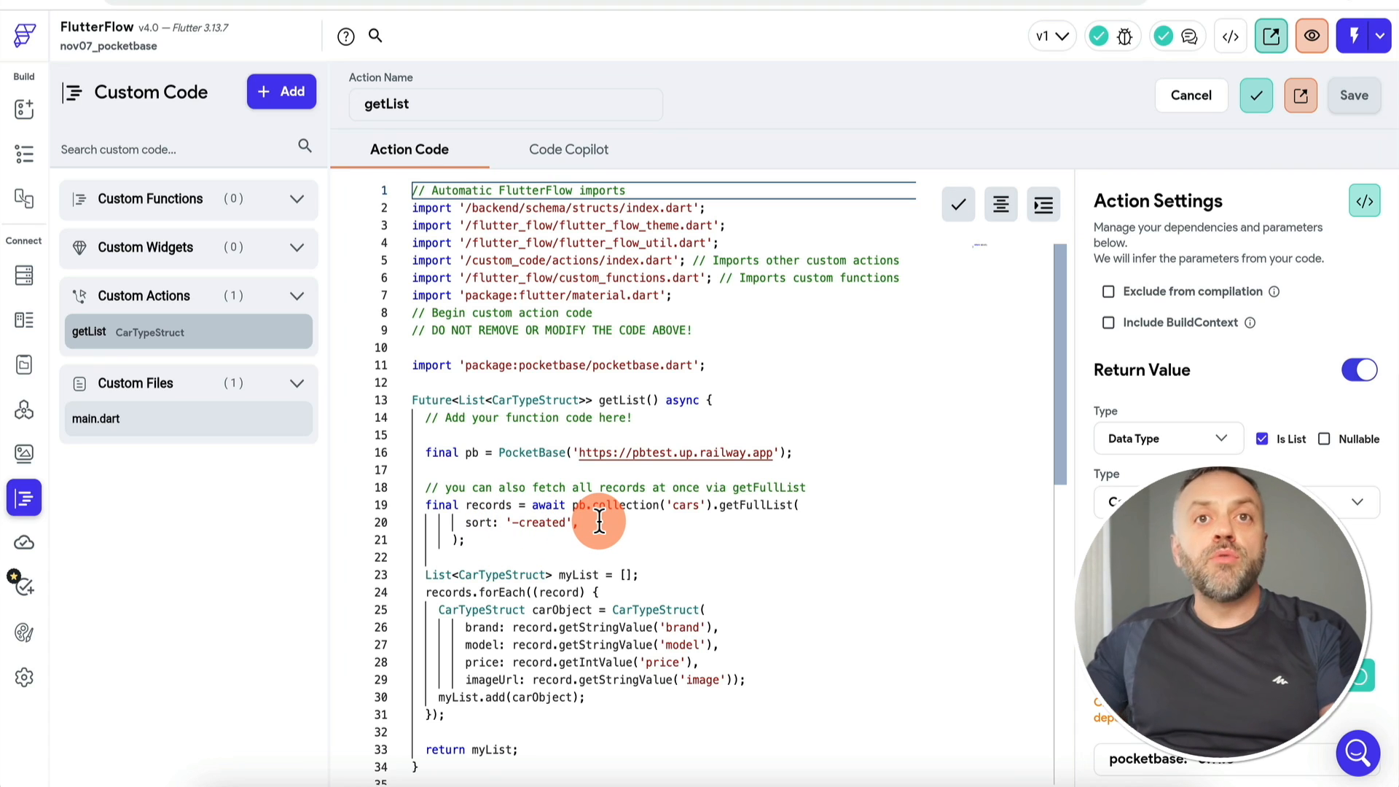
Step: Start a new 'expand:' line below sort: '-created' in the getList cars query
left_click(599, 522)
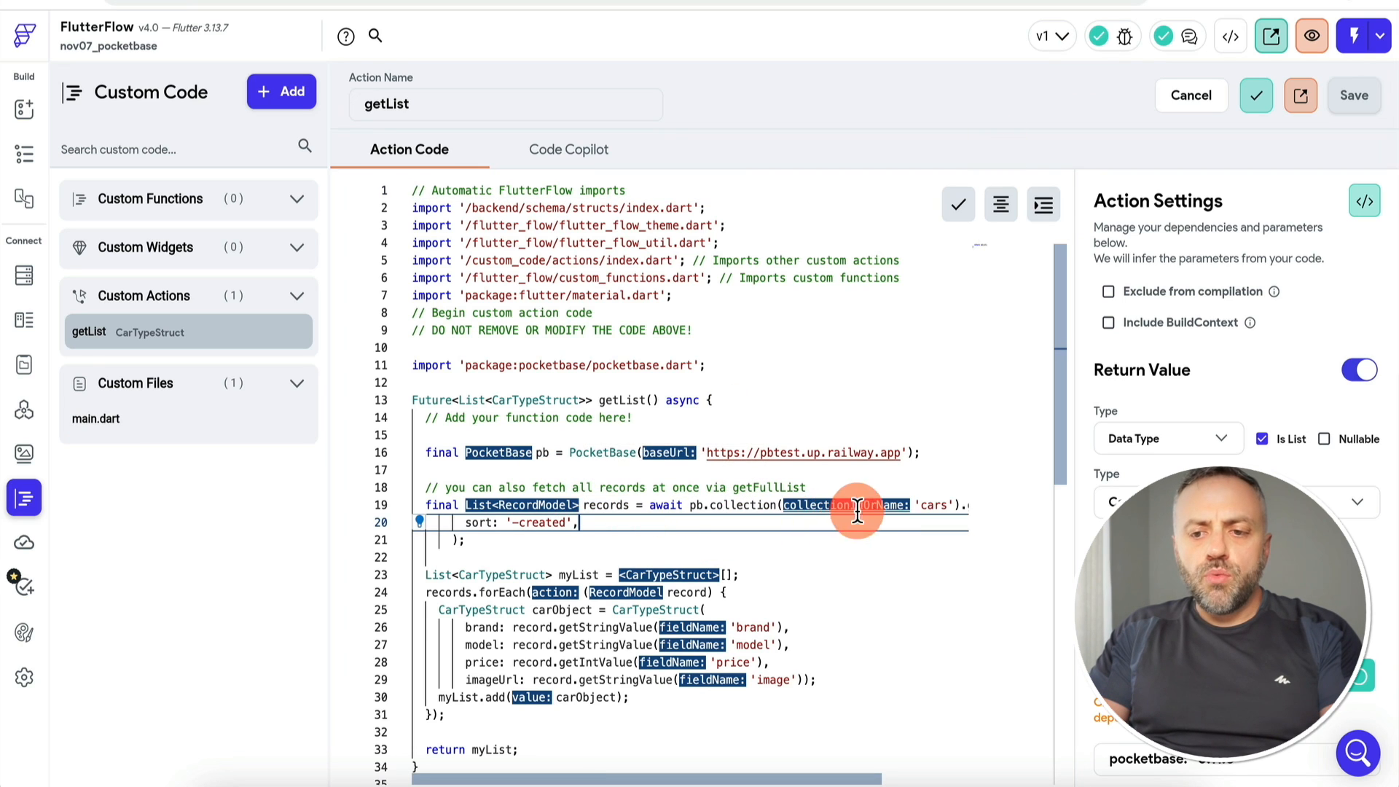
scroll(911, 500, "right", 3)
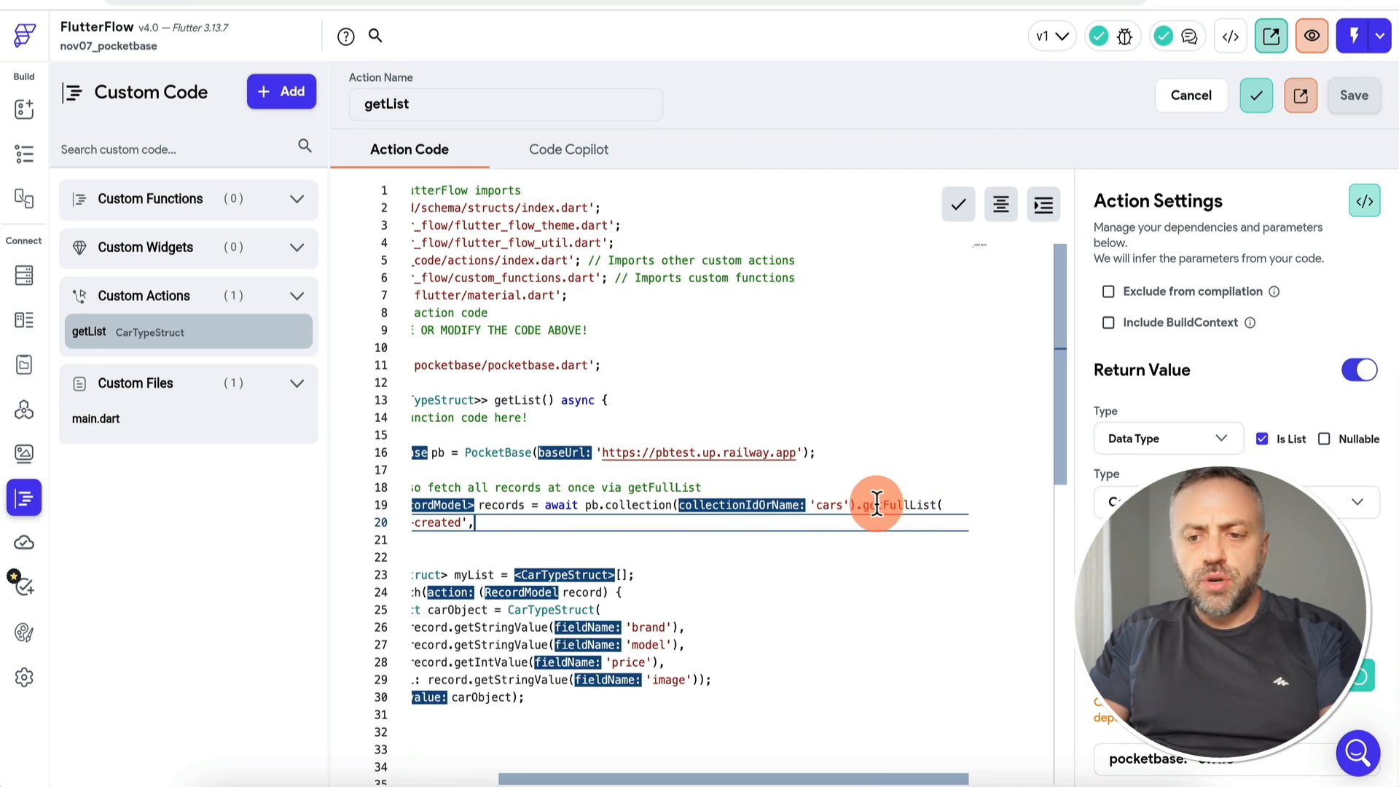
scroll(882, 500, "left", 3)
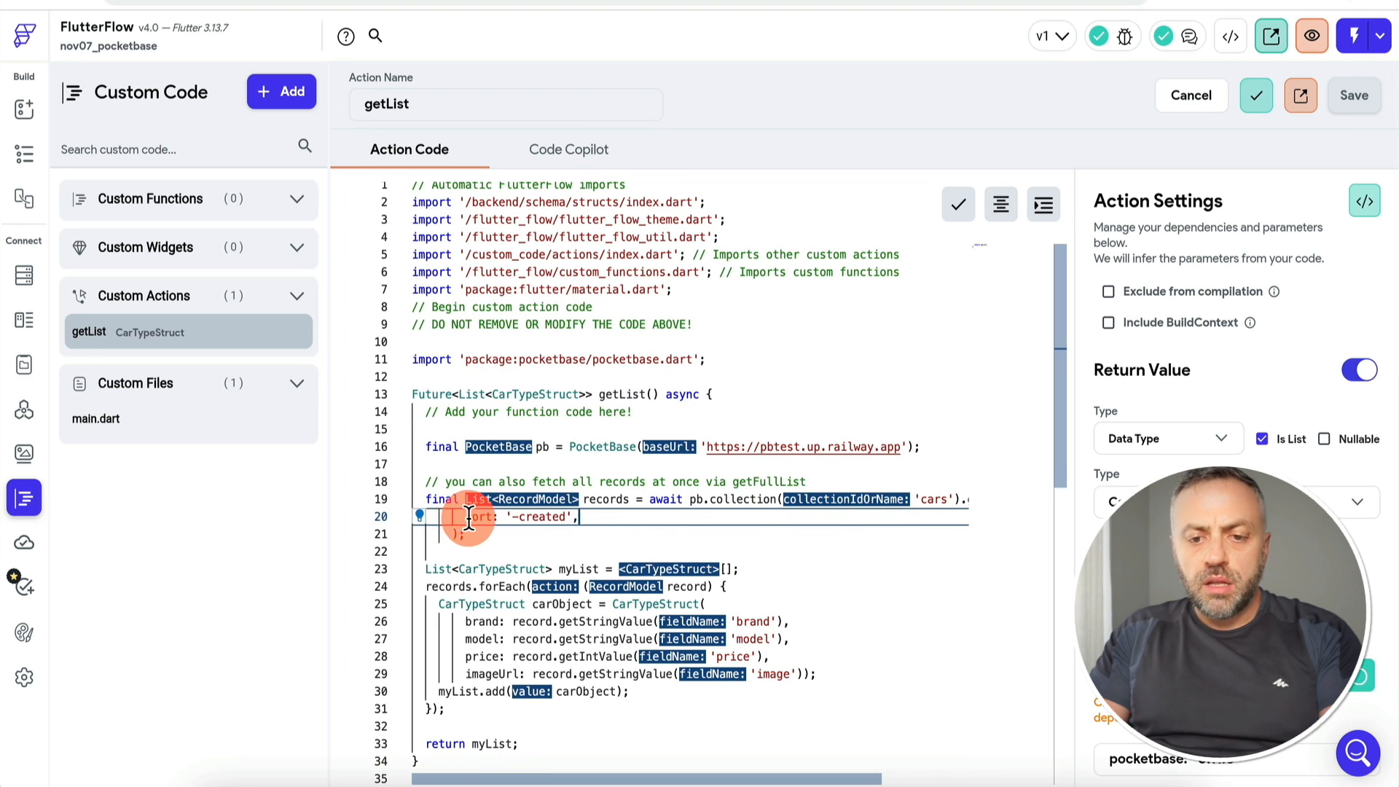
key("Return")
type("expand:")
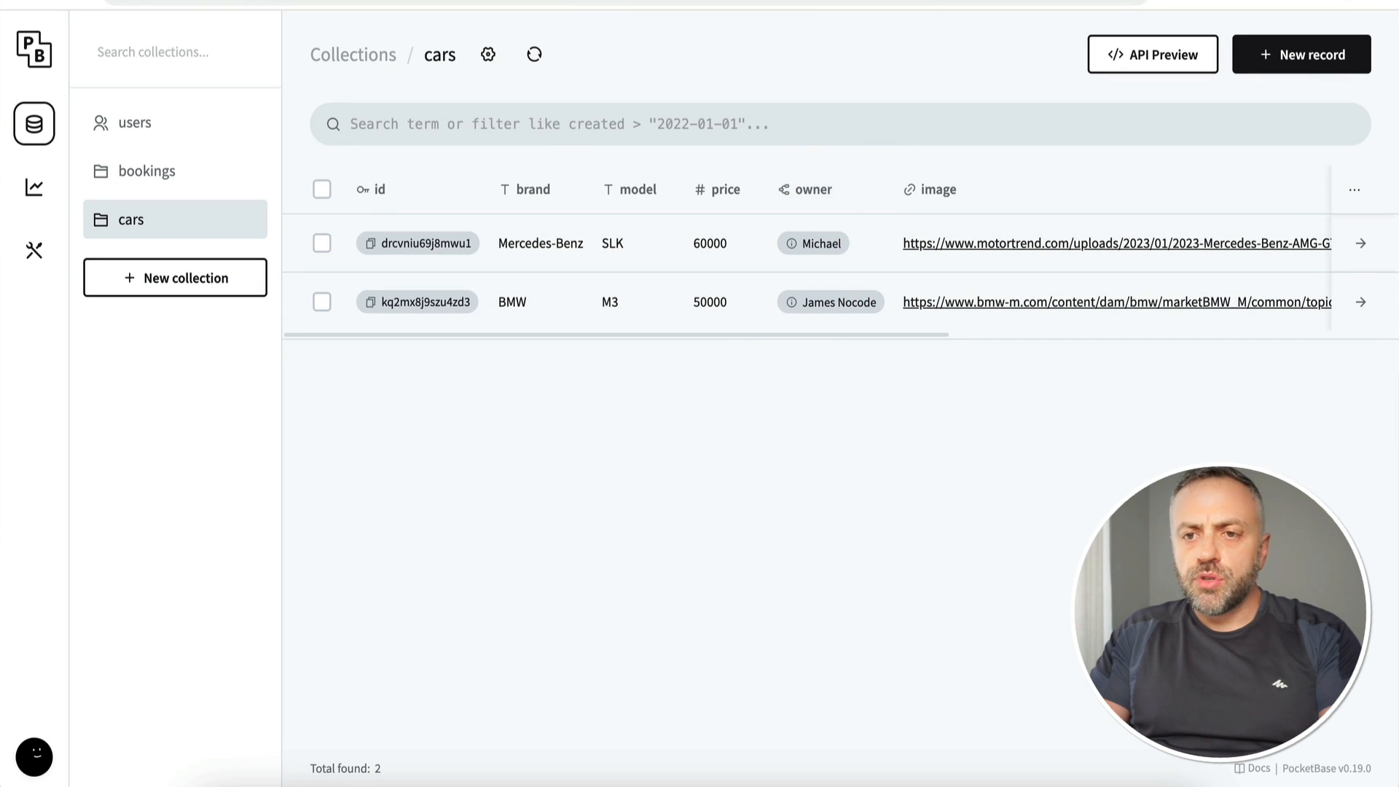
Step: Look up PocketBase's documentation on expanding the cars' owner relation field
left_click(765, 0)
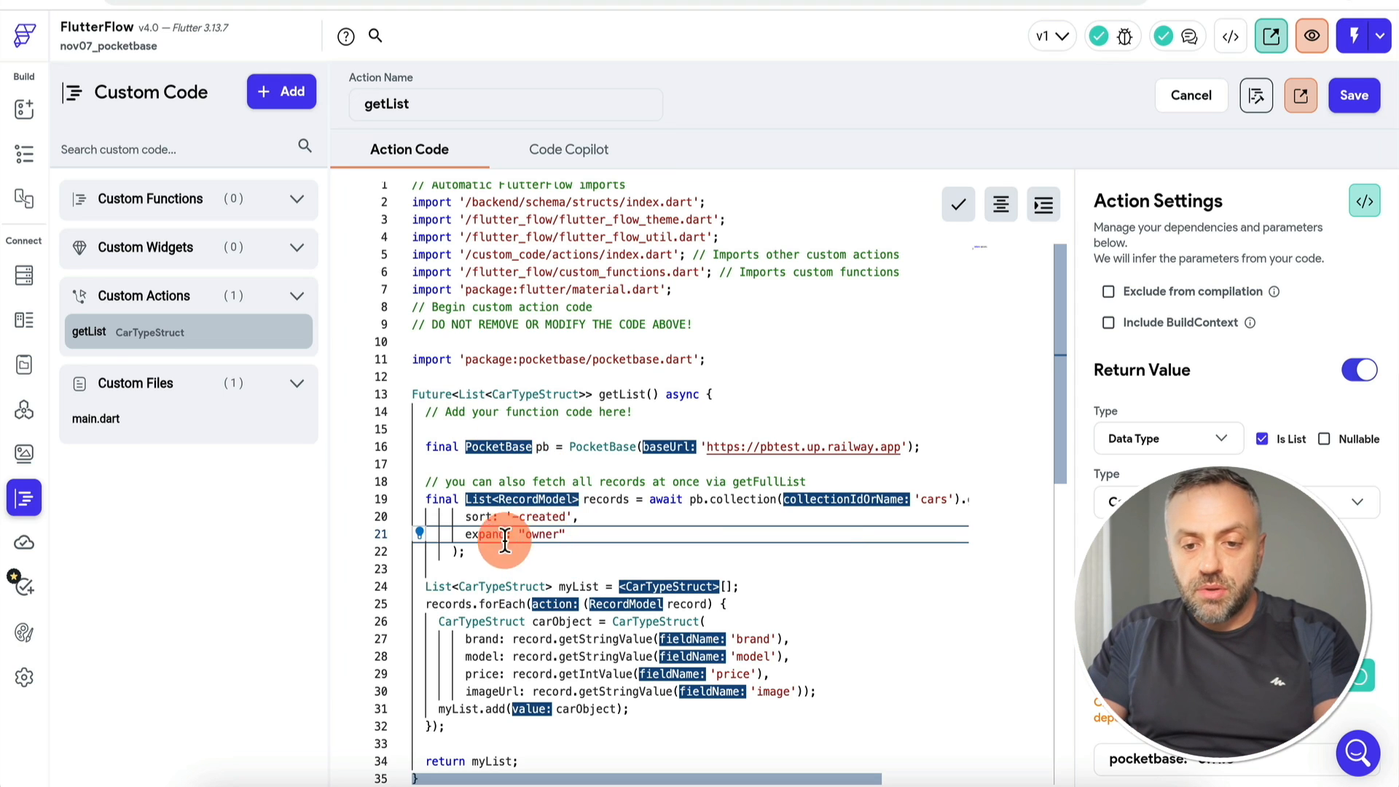
Step: Save the getList code with expand: "owner" and review the CarType data type's fields
scroll(593, 532, "down", 3)
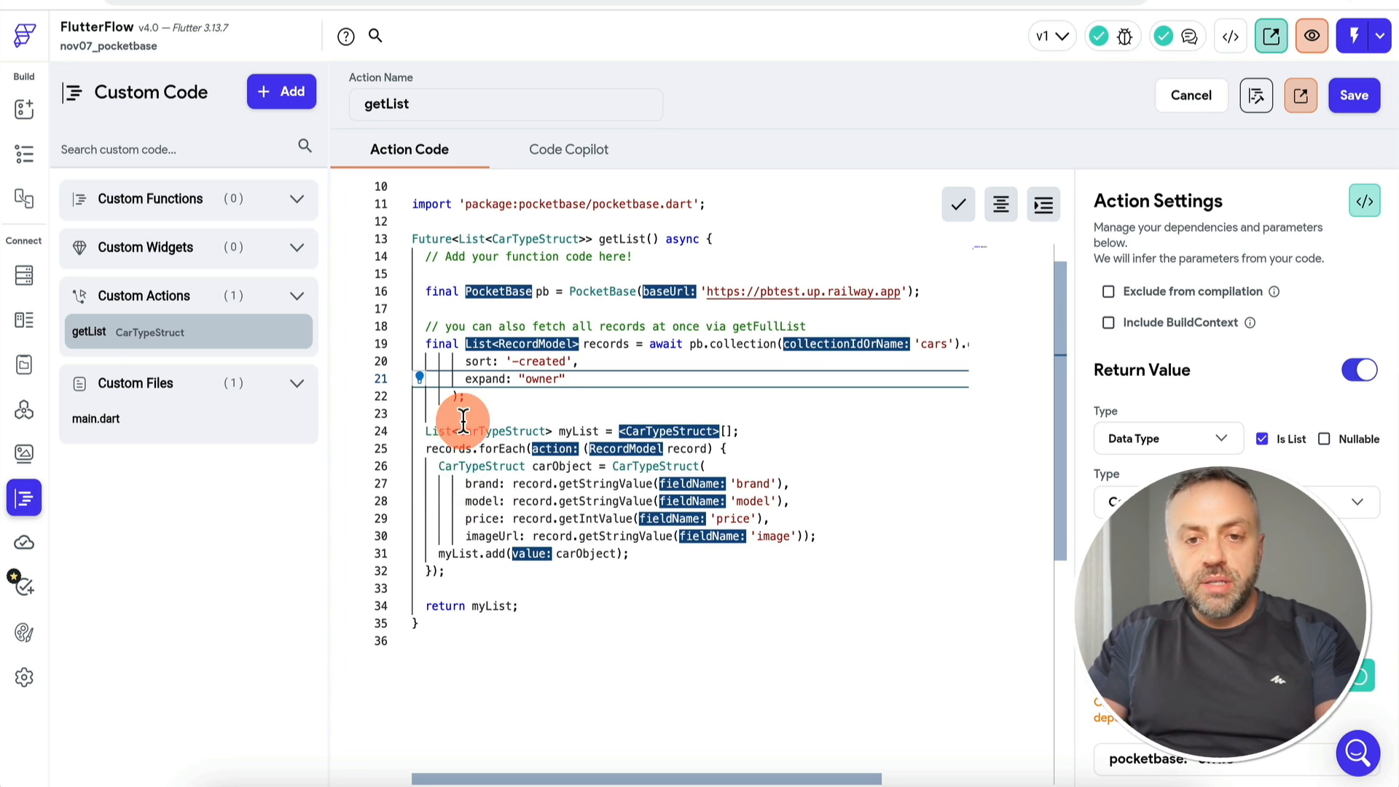
left_click(1353, 94)
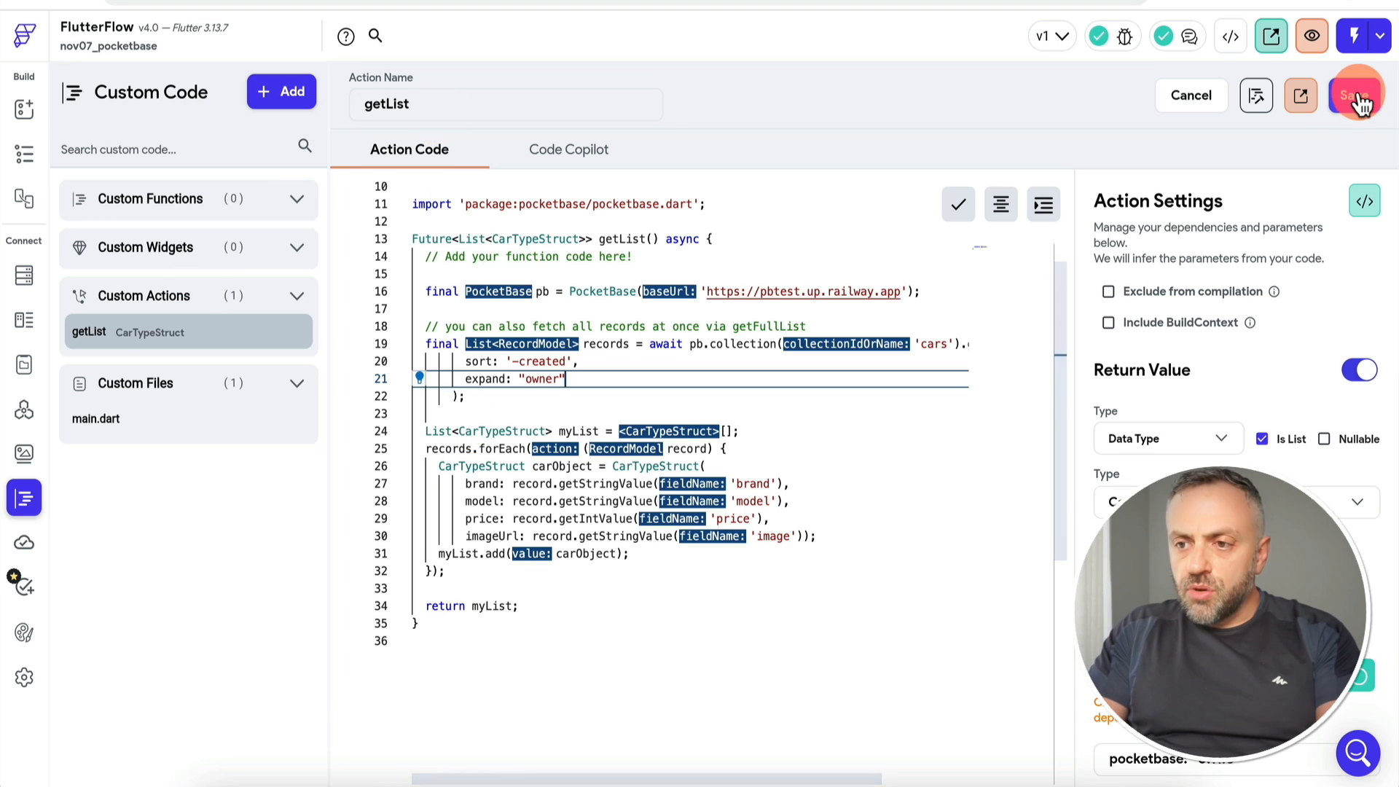
left_click(24, 319)
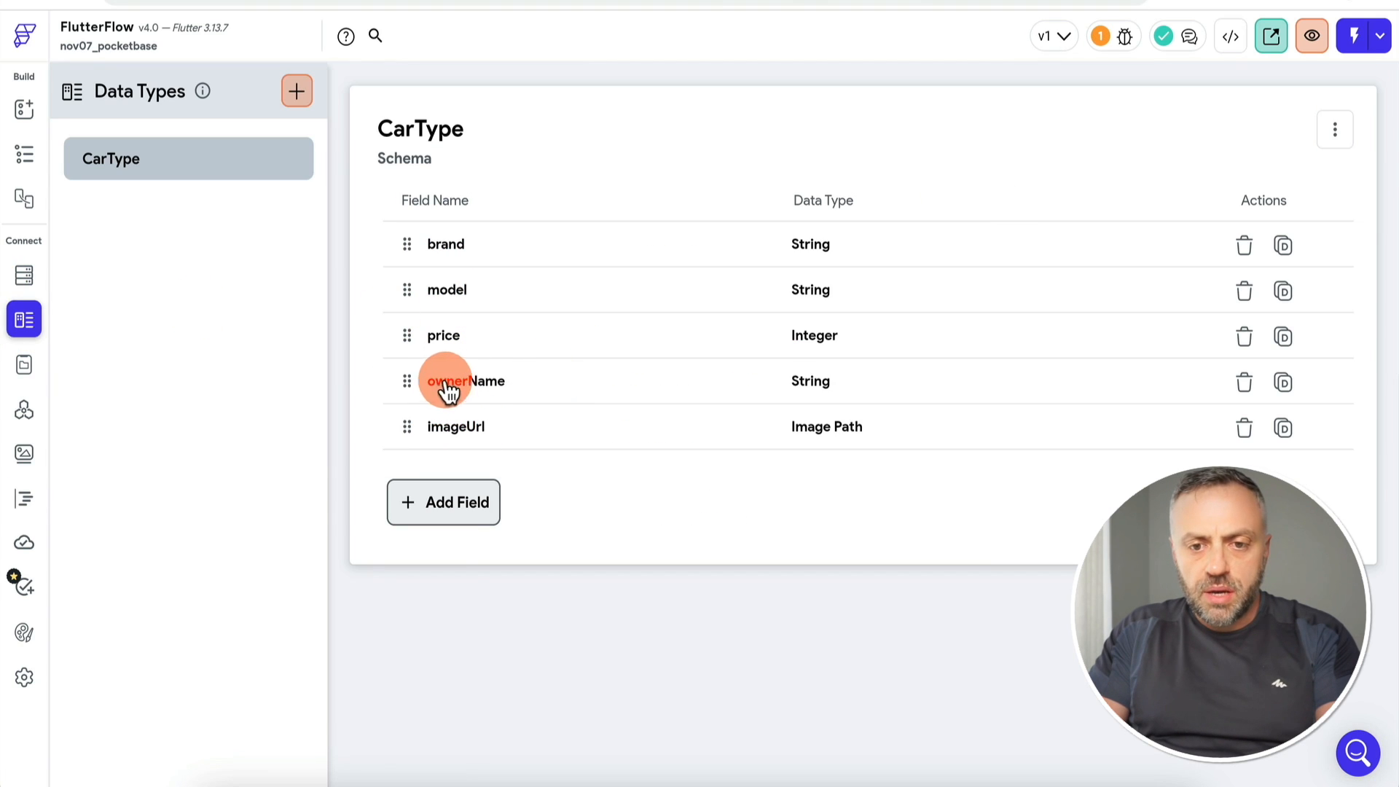
left_click(22, 500)
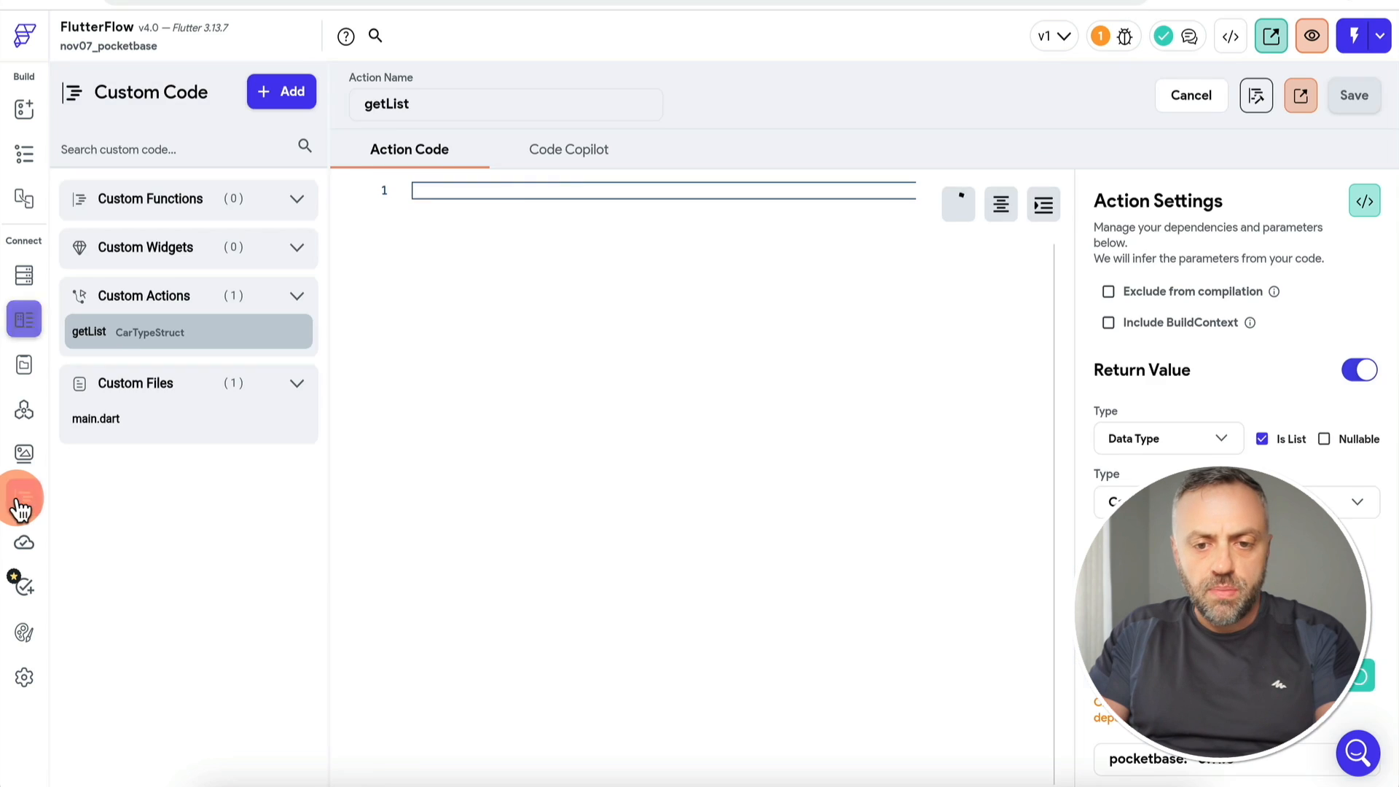
Step: Add ownerName: record.expand['owner']!.first.getStringValue('name') after the imageUrl mapping
scroll(725, 509, "down", 3)
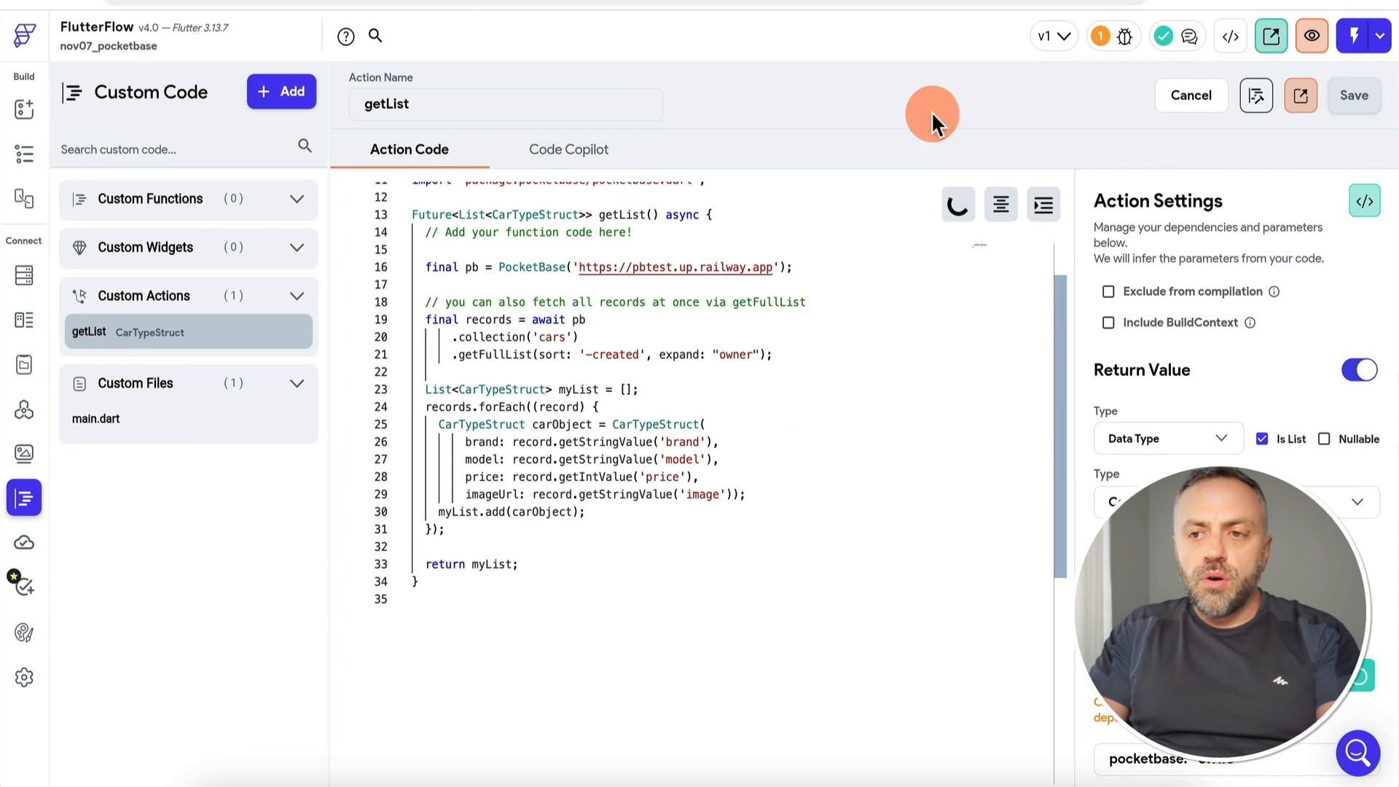
left_click(816, 494)
key("Return")
type("ownerName: records[0].expand['user']!.first.getStringValue('name');")
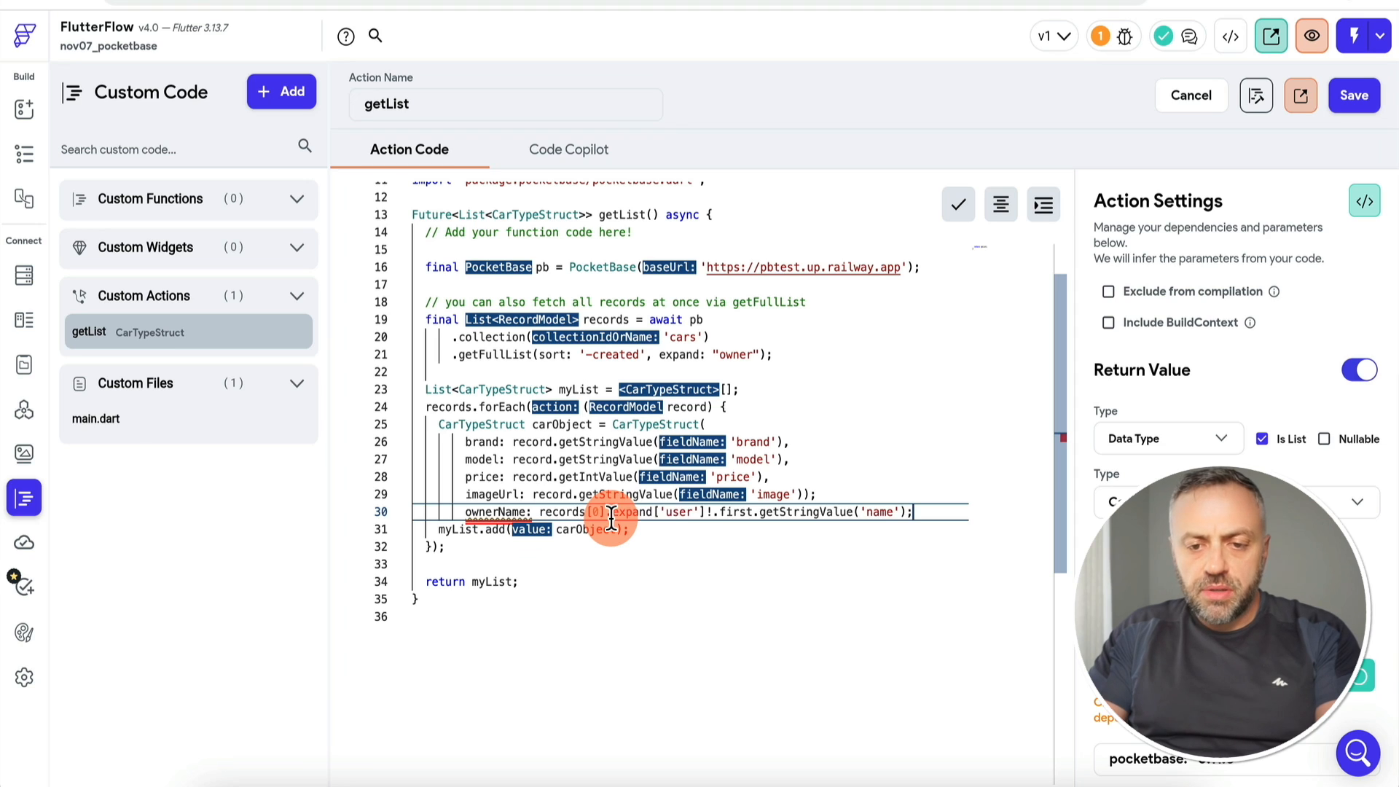
type("records[0].expand['user']!.first.getStringValue('name');")
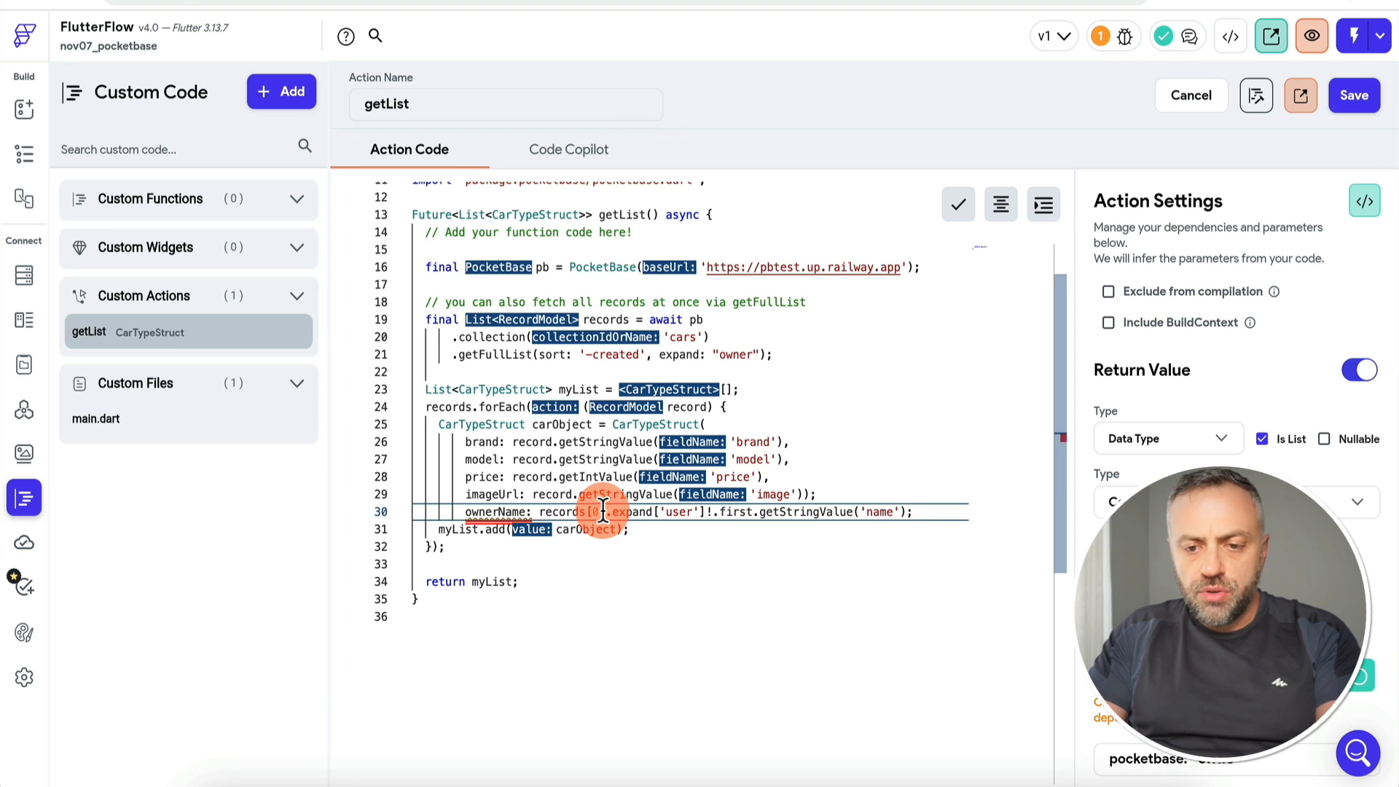
left_click(604, 512)
key("BackSpace")
key("BackSpace")
key("BackSpace")
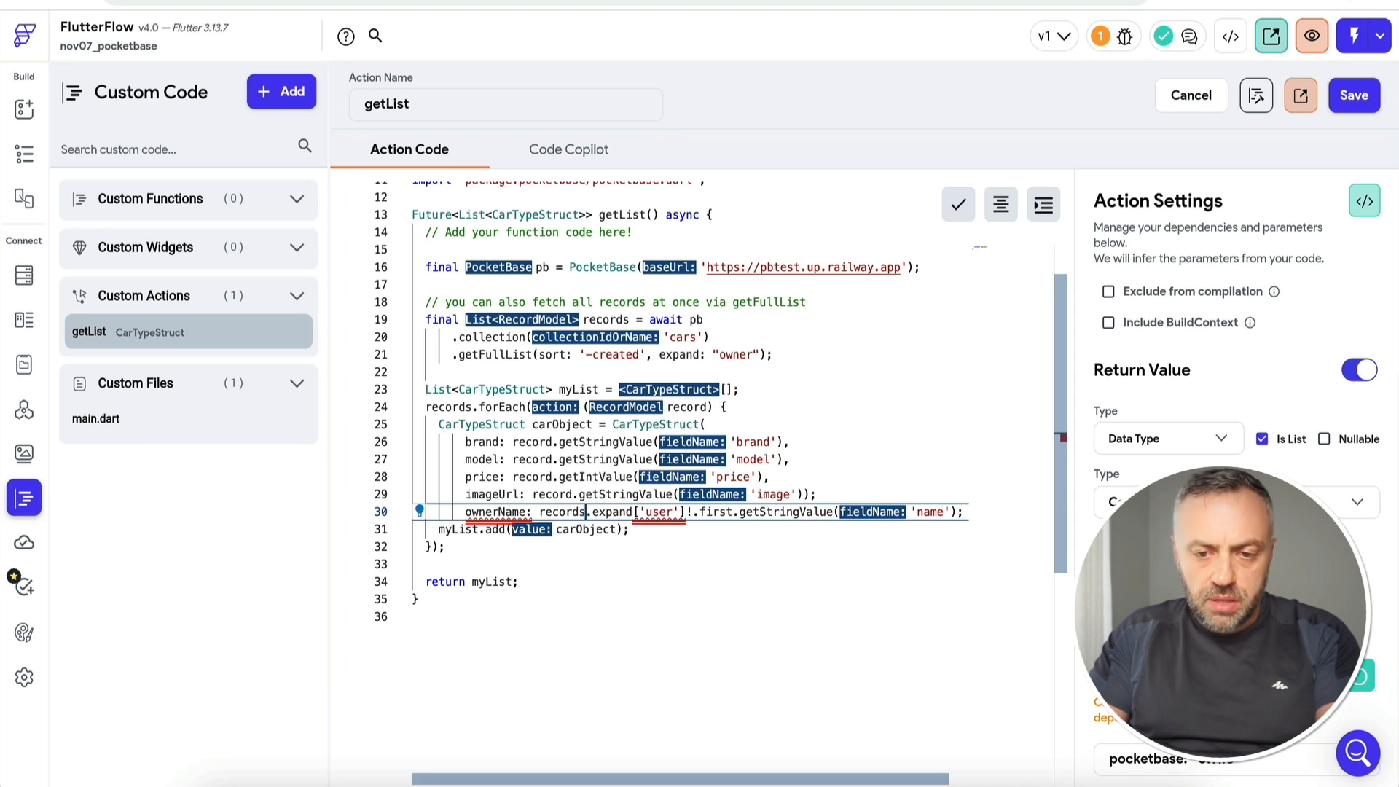
double_click(659, 511)
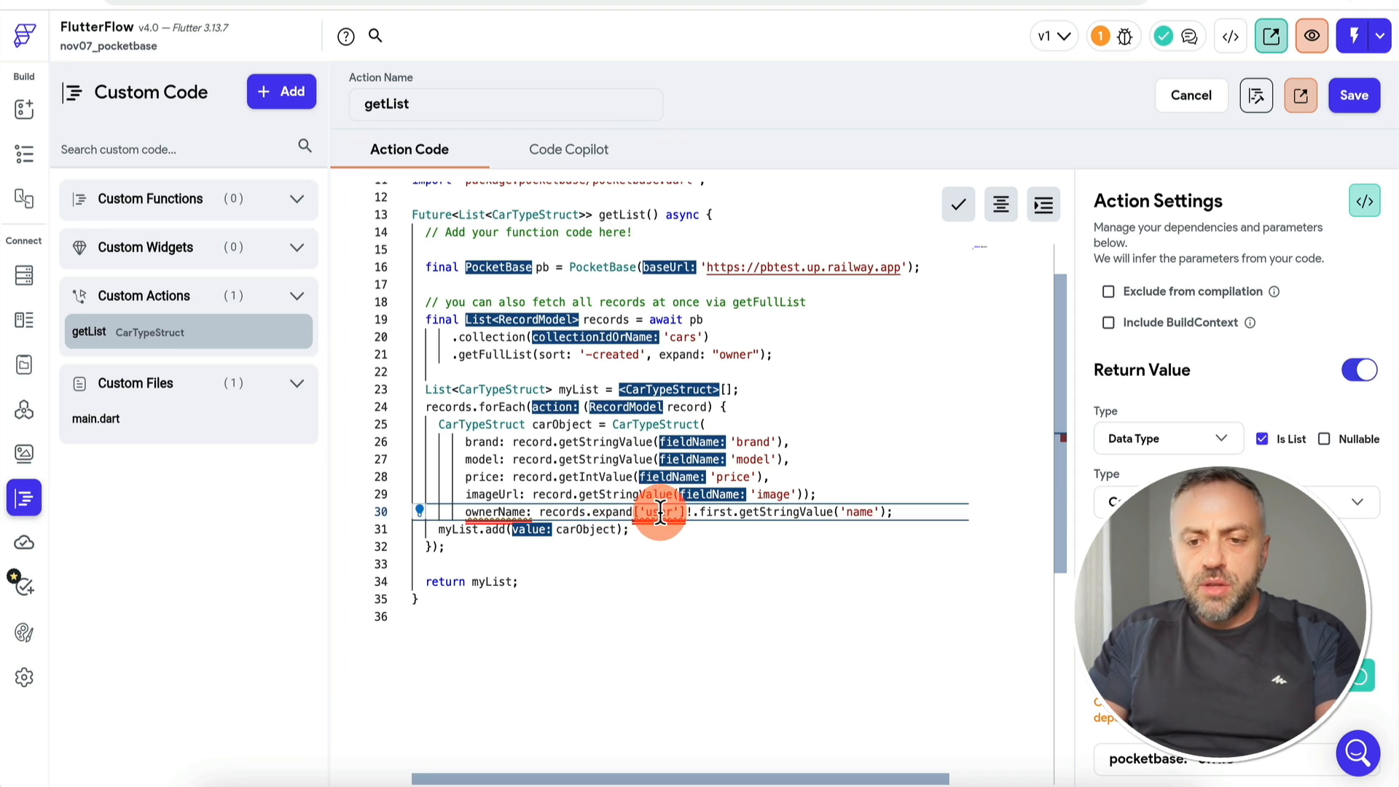
type("owner")
left_click(664, 521)
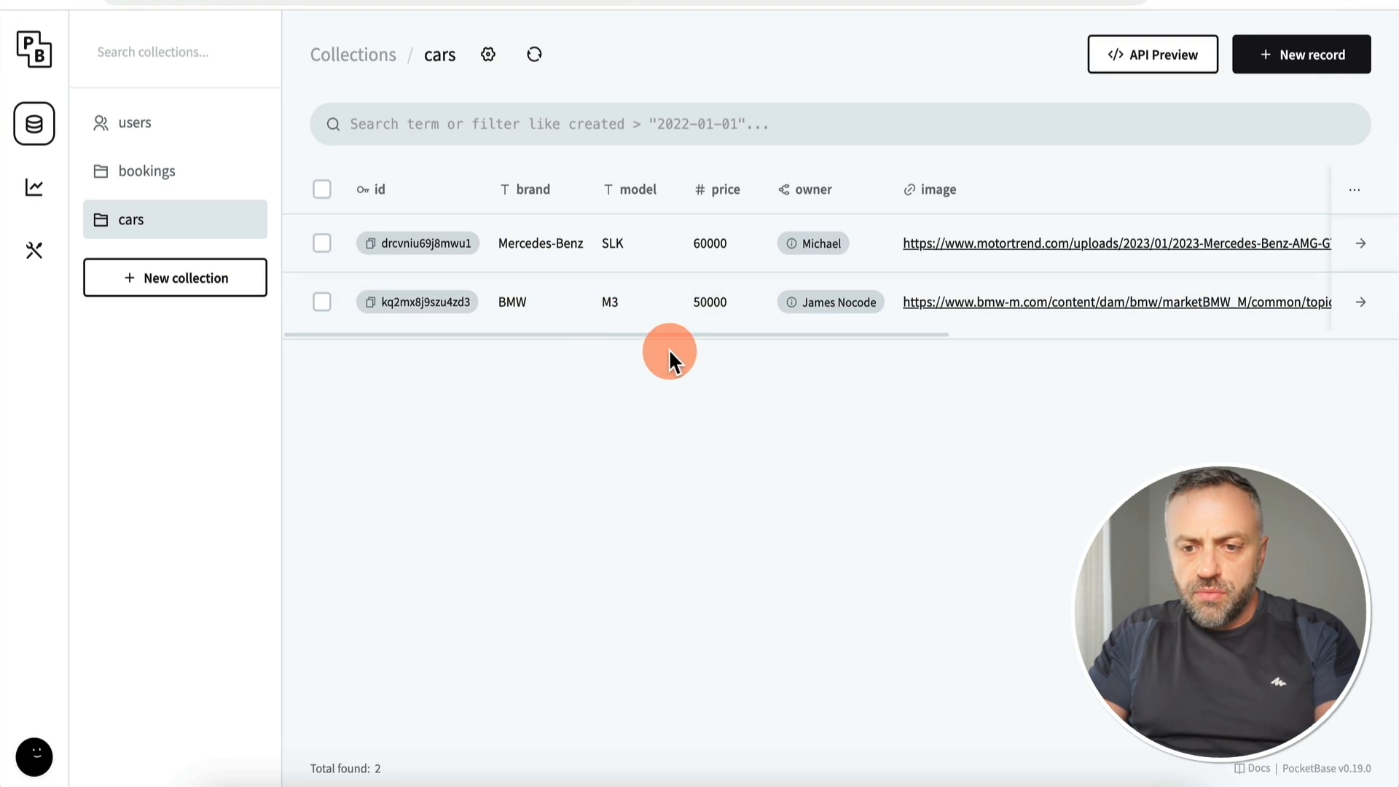
mouse_move(798, 312)
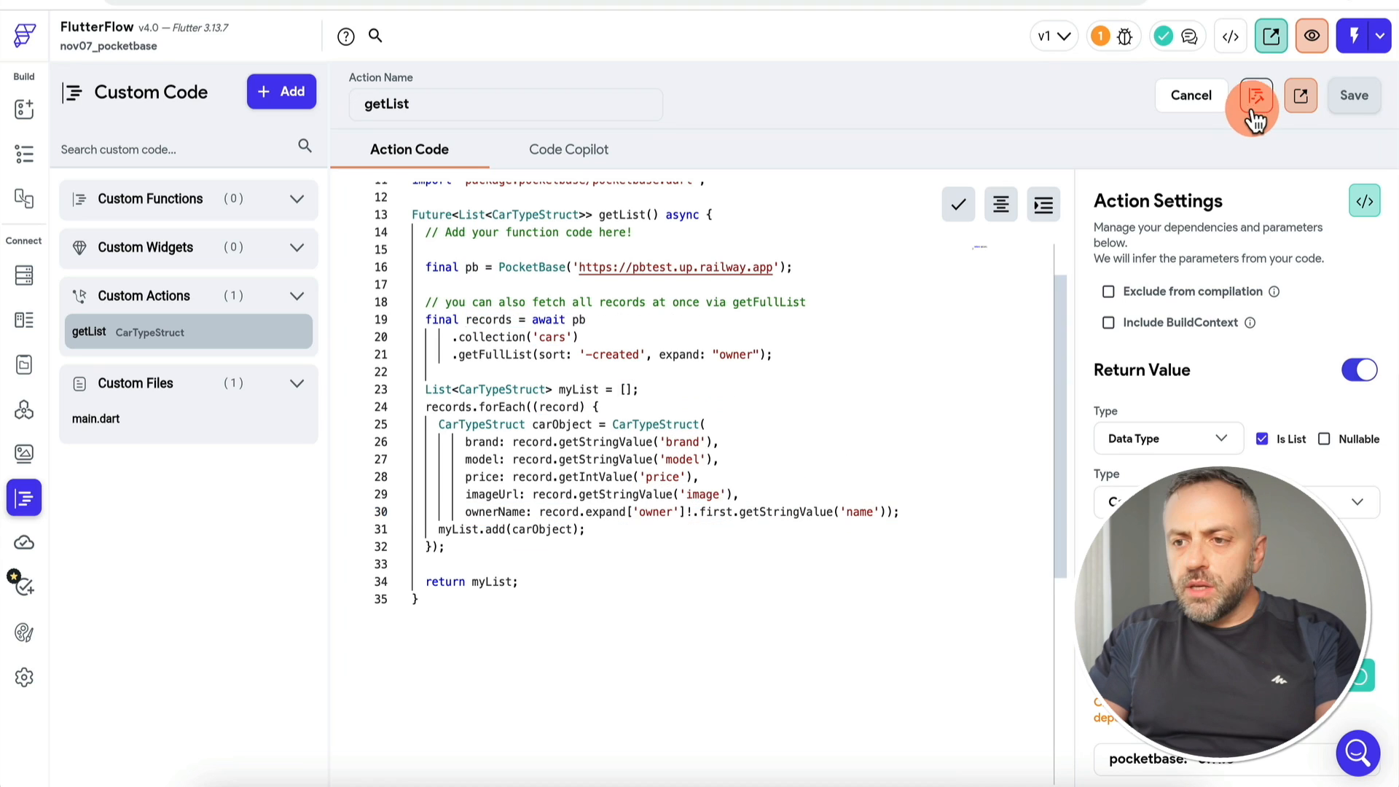
Step: Save the corrected getList code, confirm it compiles without errors, and return to the page builder
left_click(1258, 106)
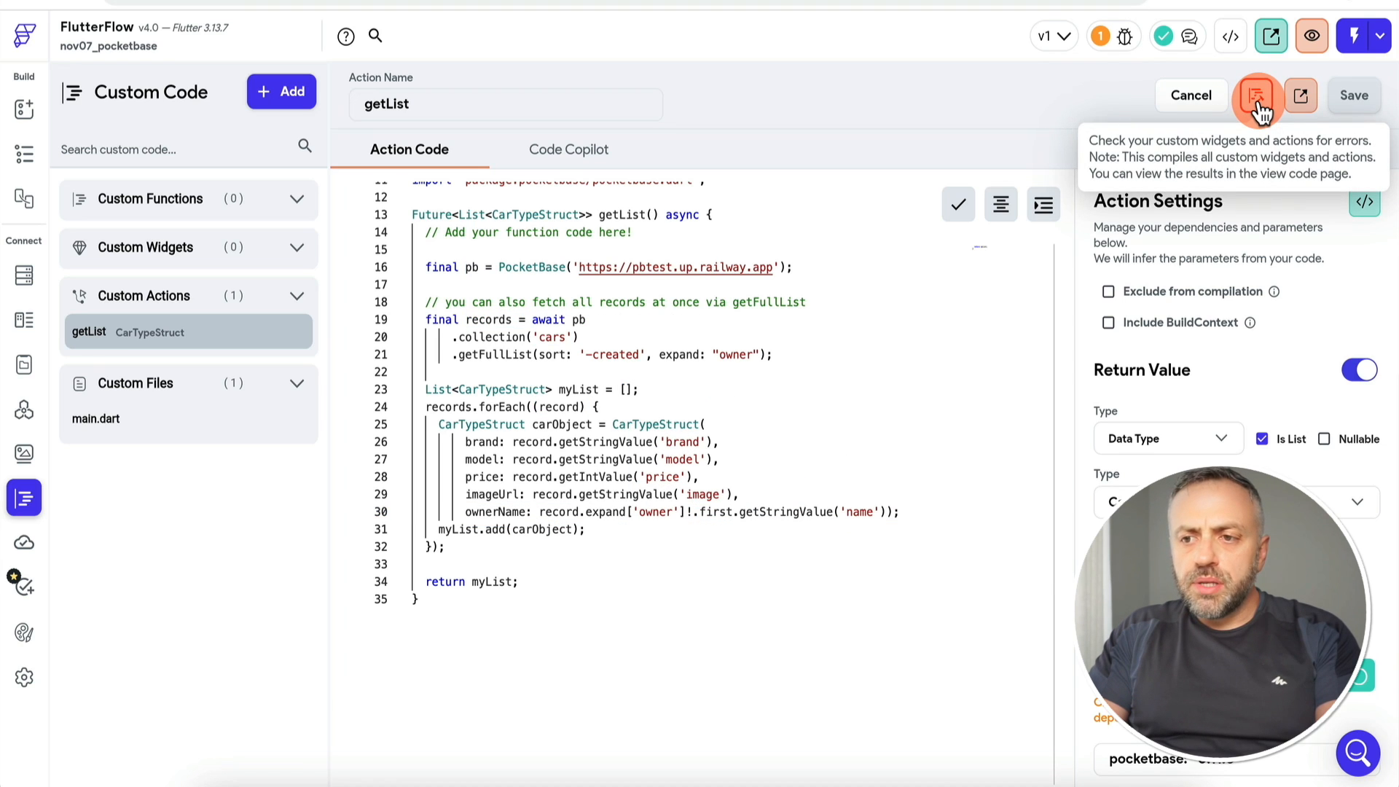
left_click(1259, 108)
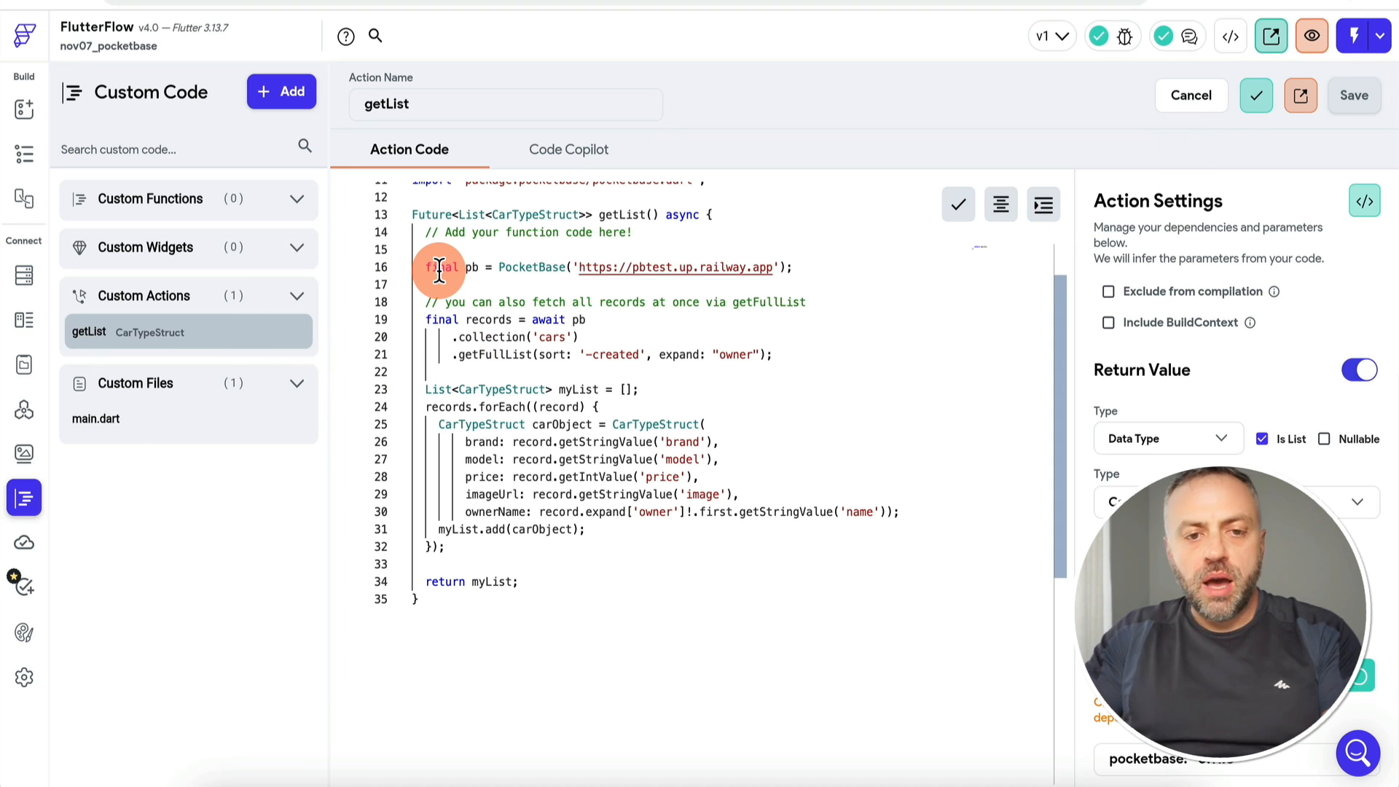
left_click(28, 111)
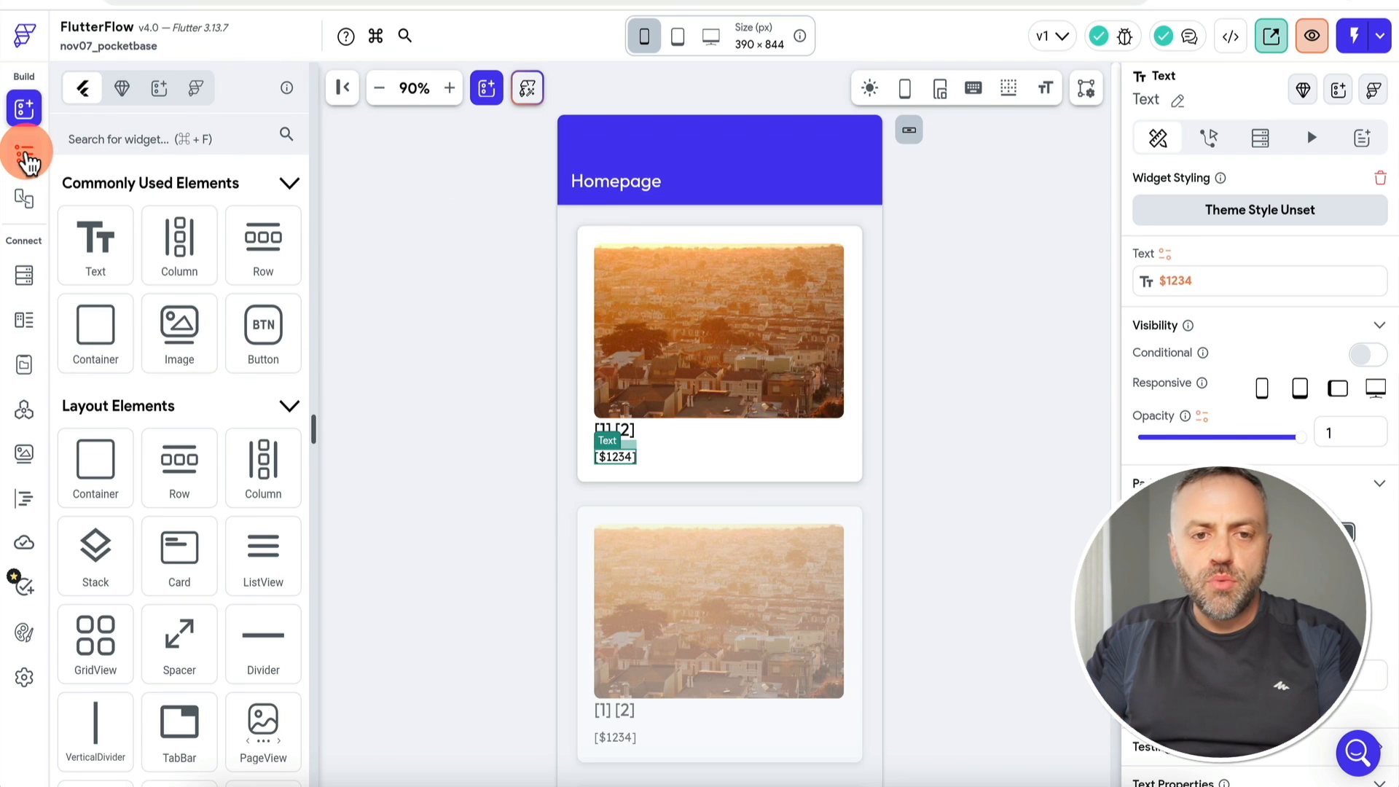
Step: Add a Text widget to the card's title row and set the row to Space Between
left_click(24, 155)
left_click(809, 439)
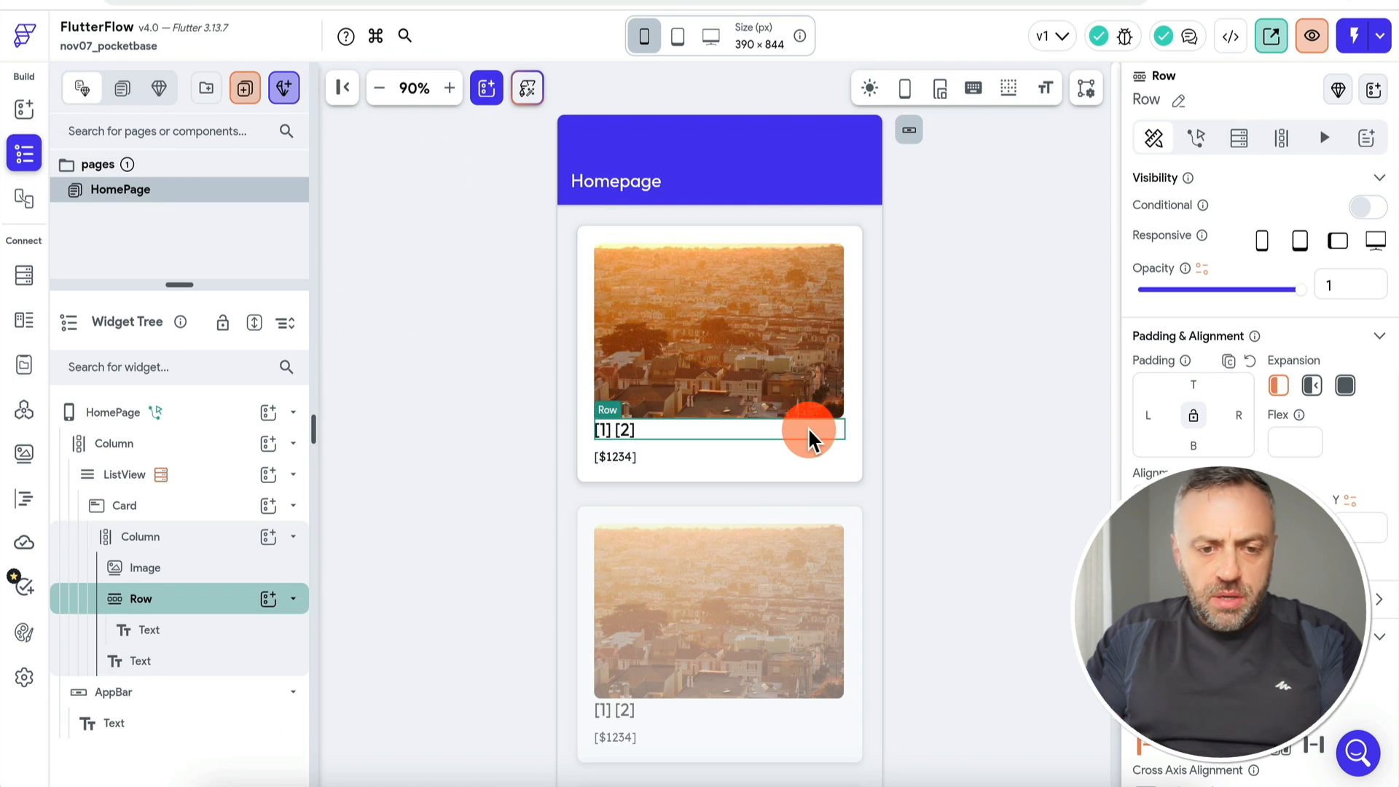
left_click(219, 599)
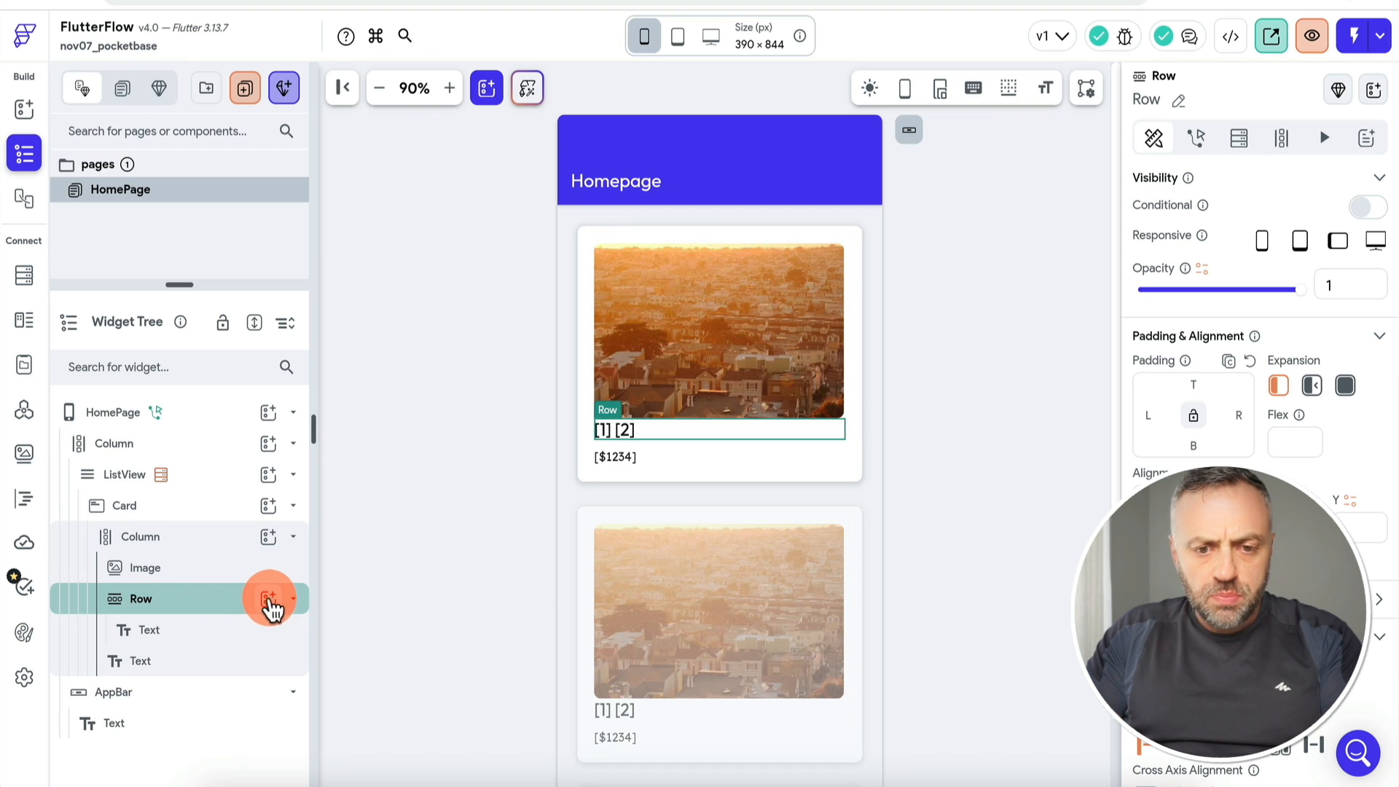
left_click(268, 598)
type("tex")
left_click(365, 483)
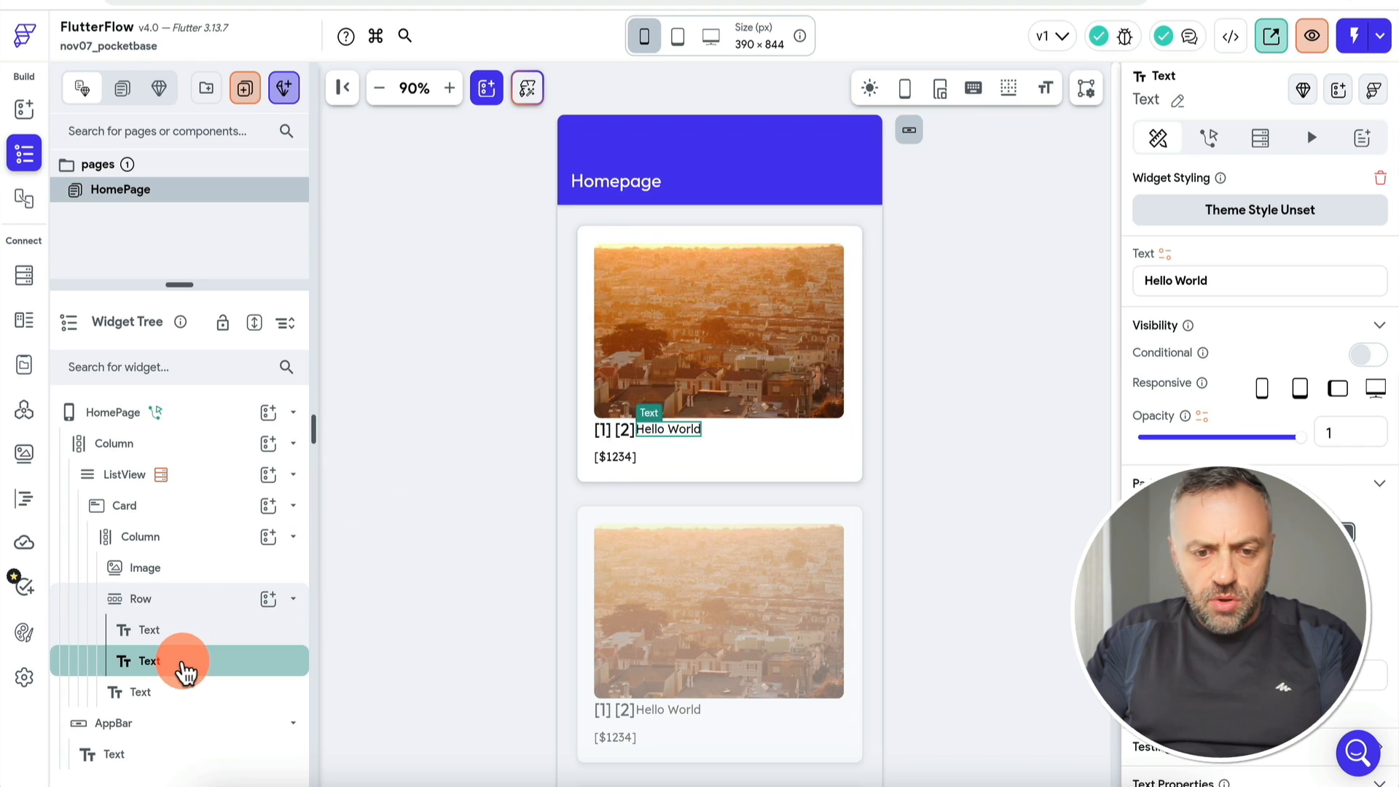
left_click(202, 600)
scroll(1246, 670, "down", 1)
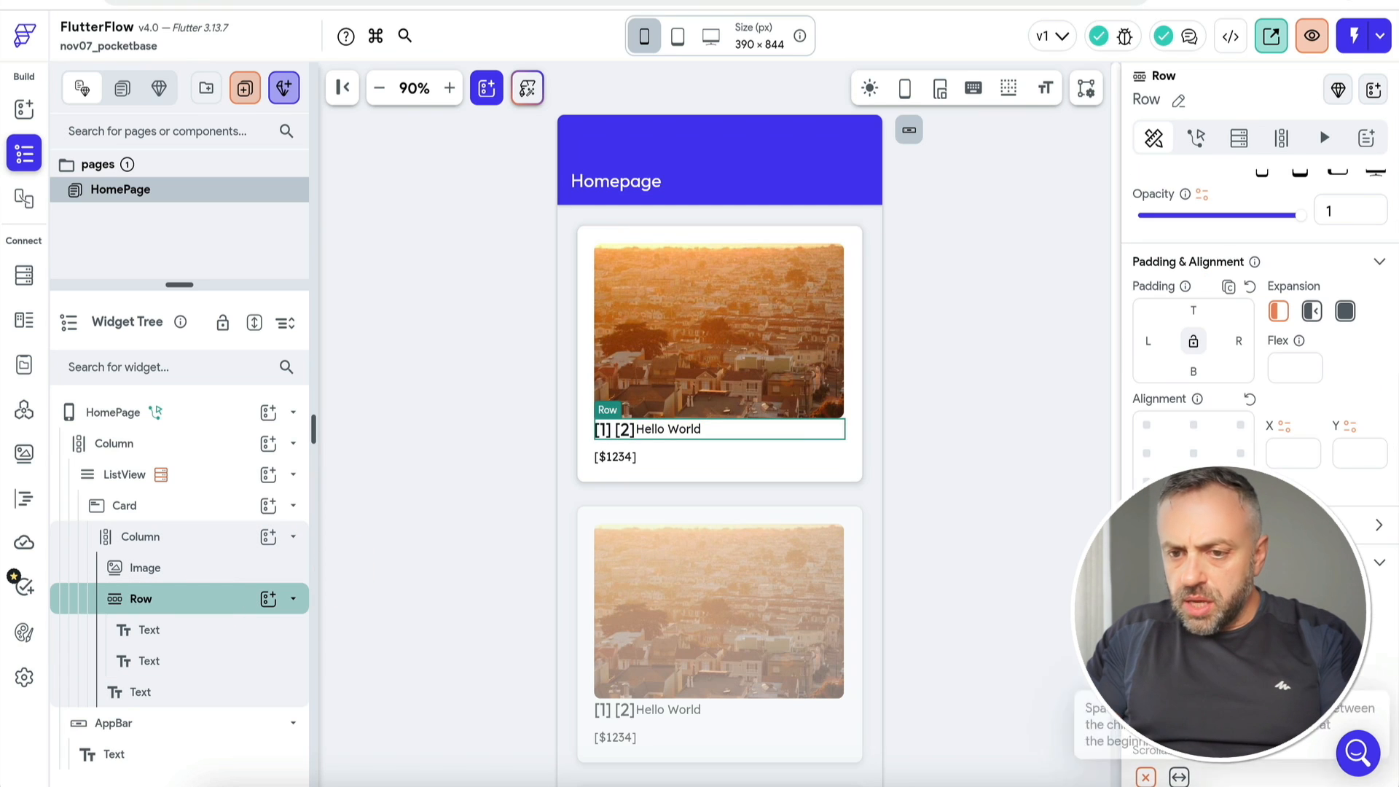
left_click(1246, 670)
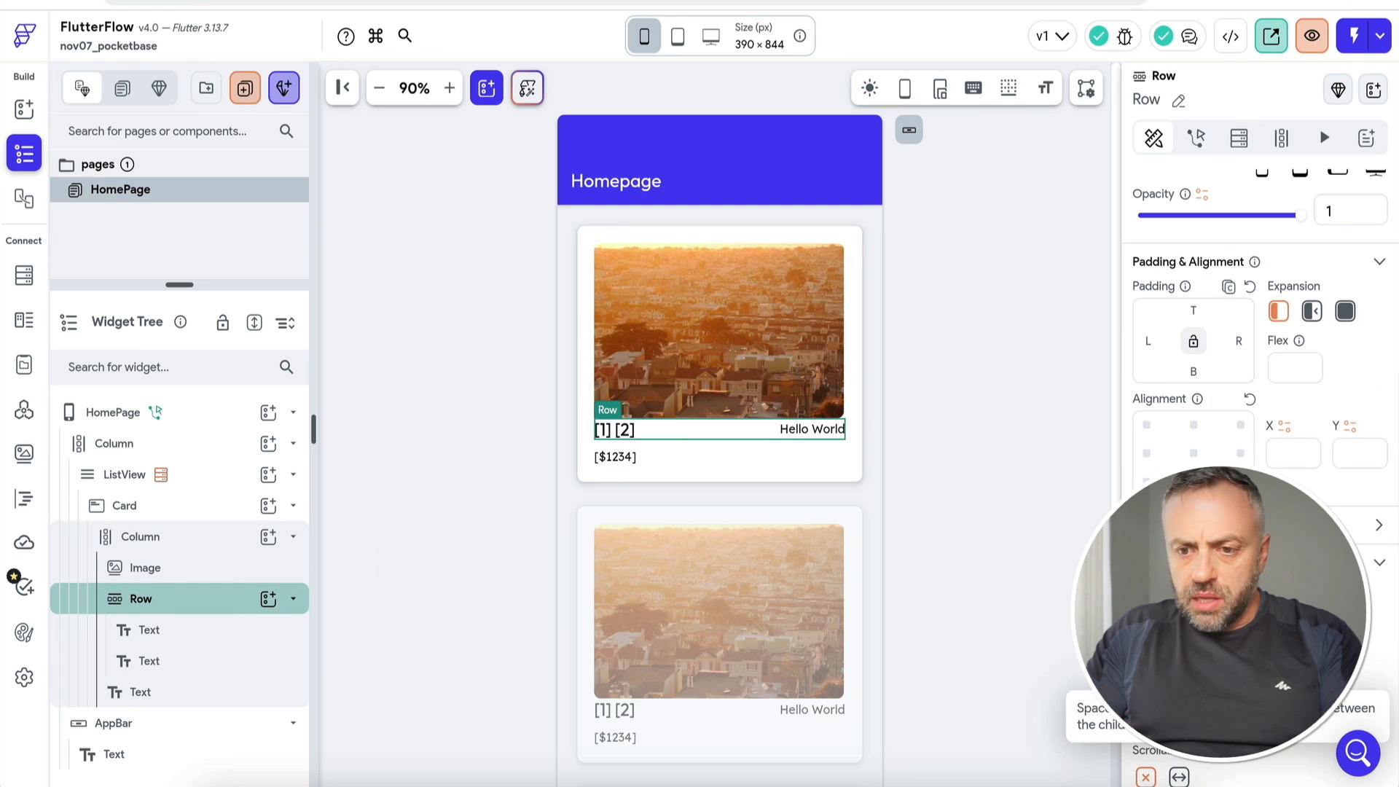
Step: Bind the new text's value to carItem's ownerName field
left_click(820, 436)
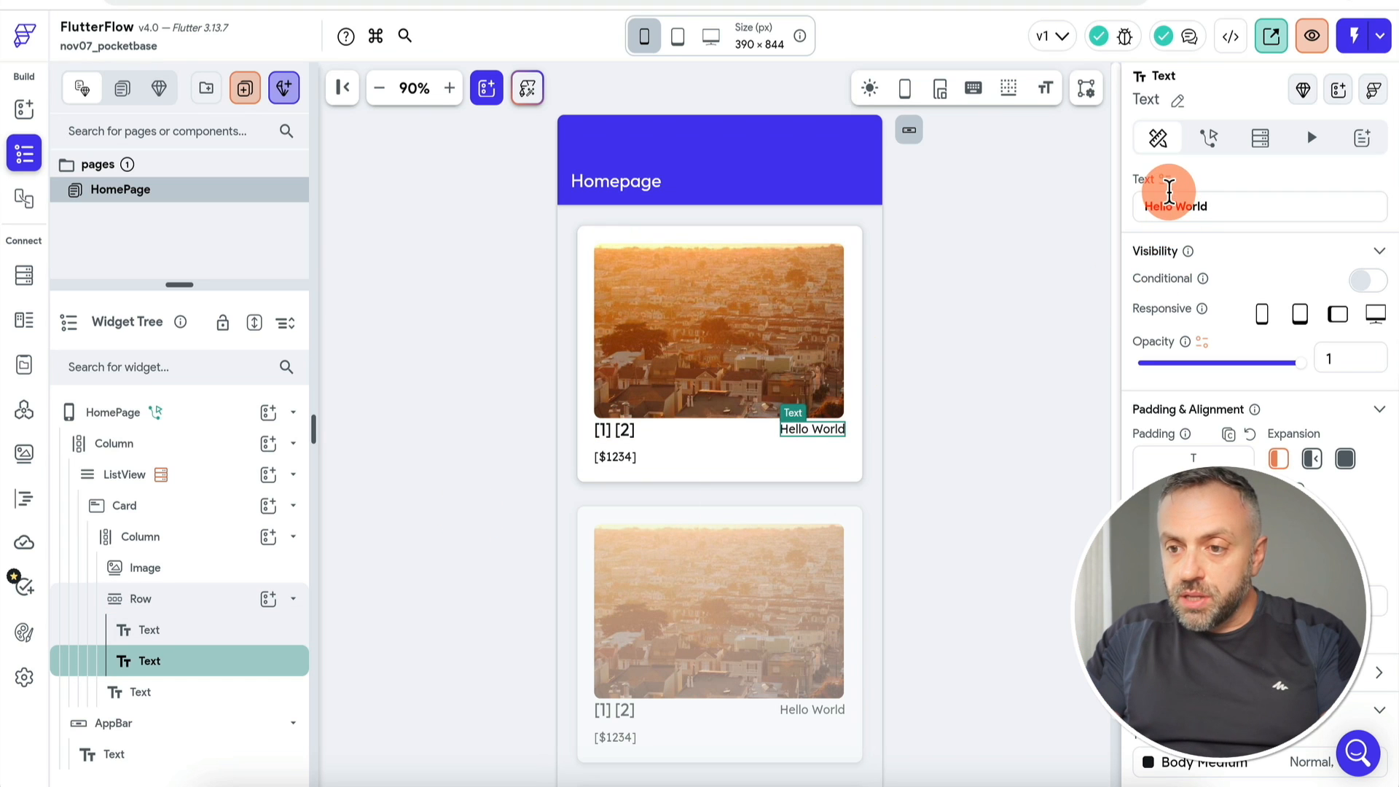
left_click(1164, 179)
left_click(991, 352)
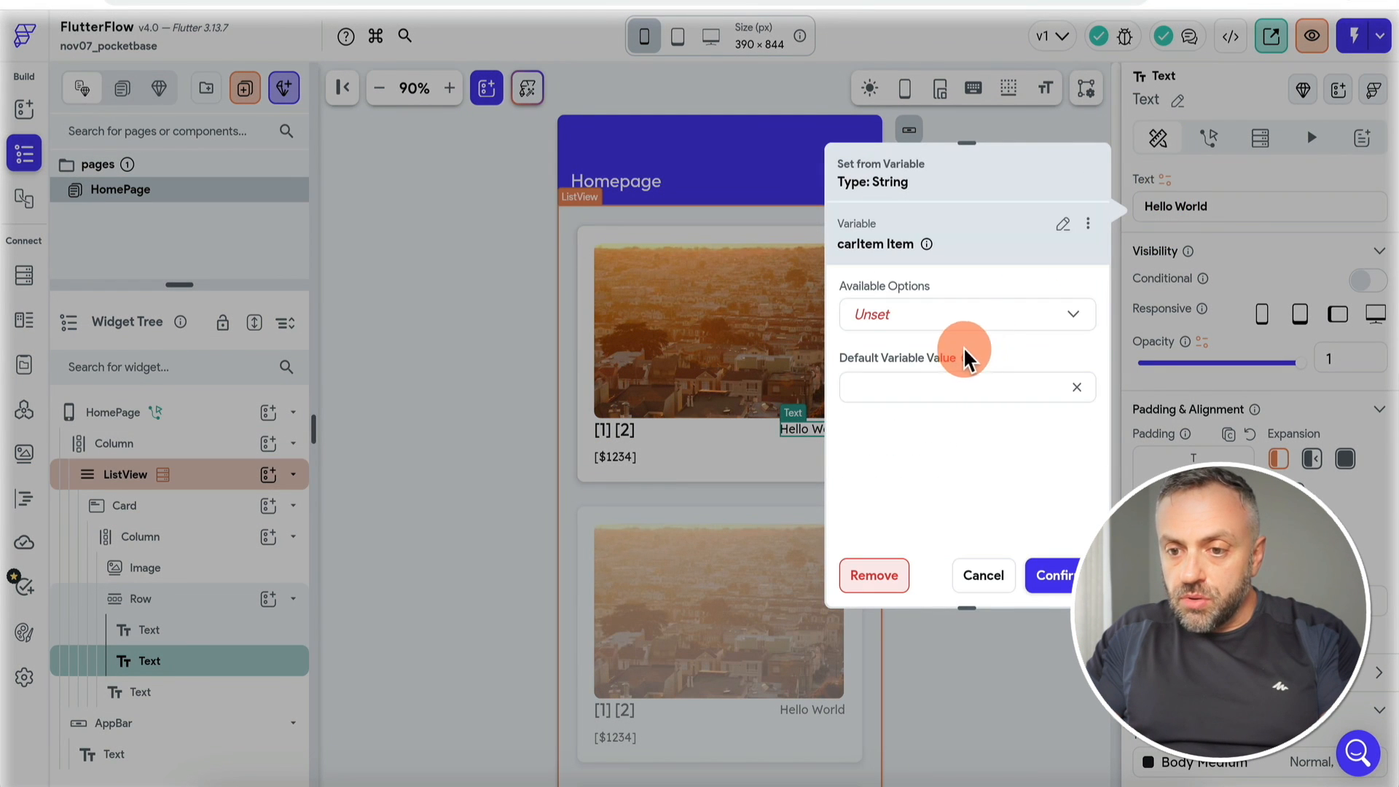
left_click(977, 313)
left_click(962, 362)
left_click(945, 400)
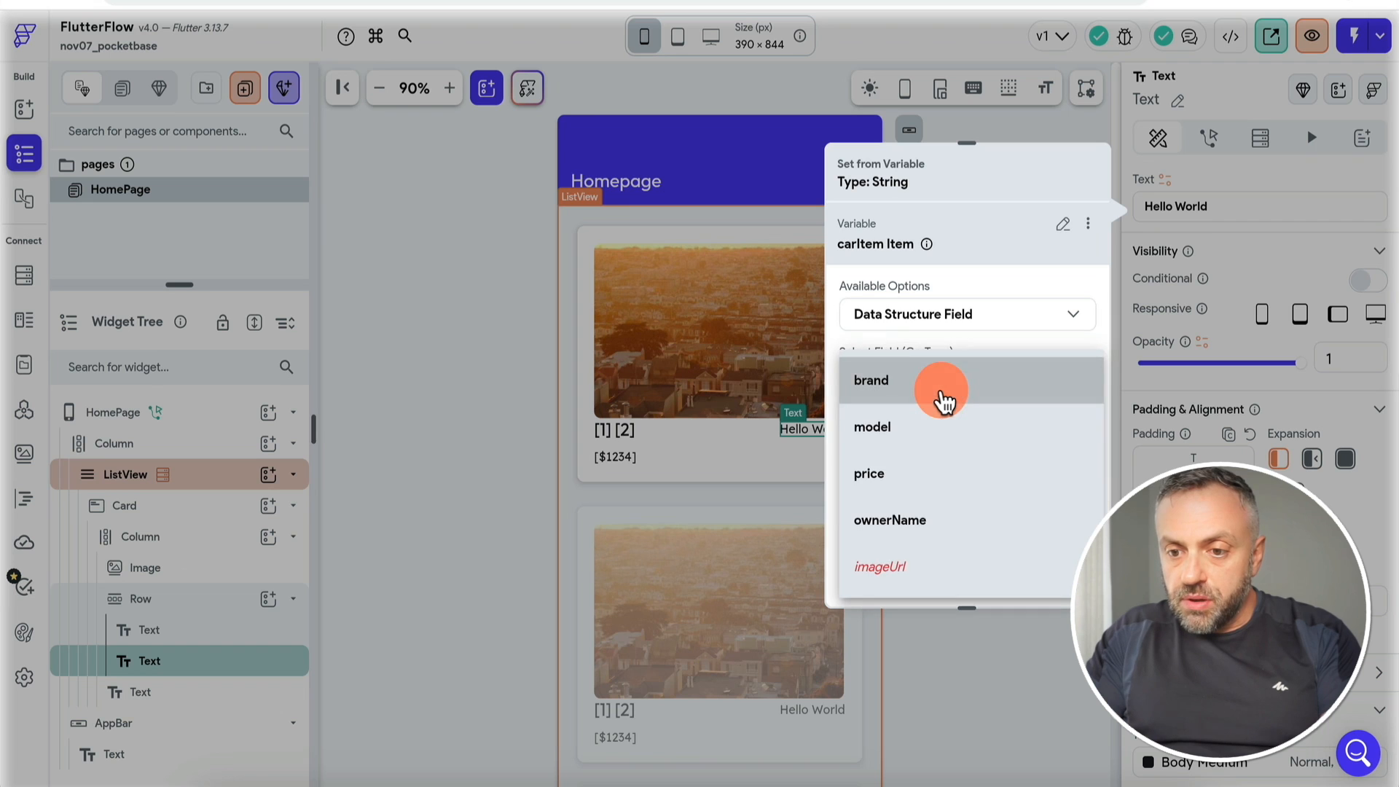
left_click(930, 526)
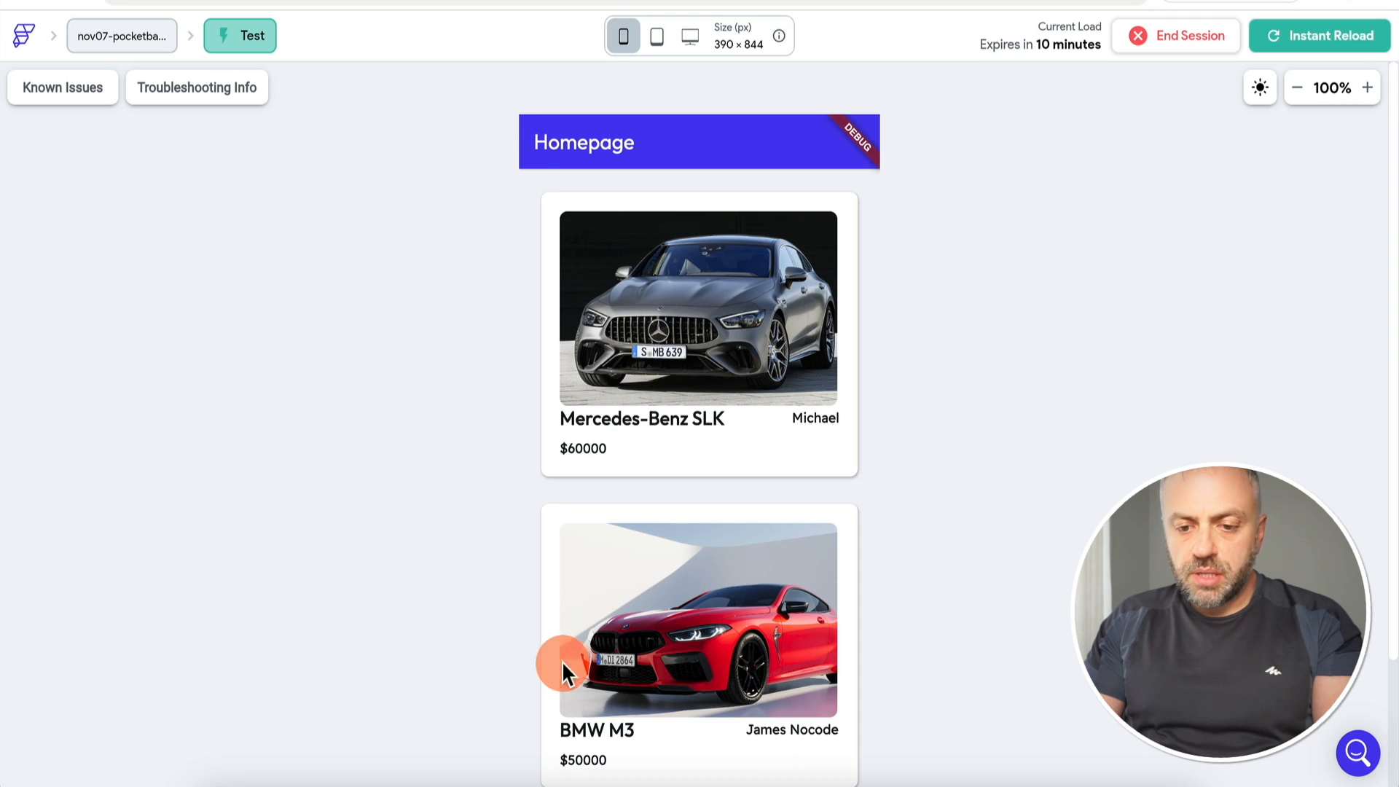
left_click(597, 1)
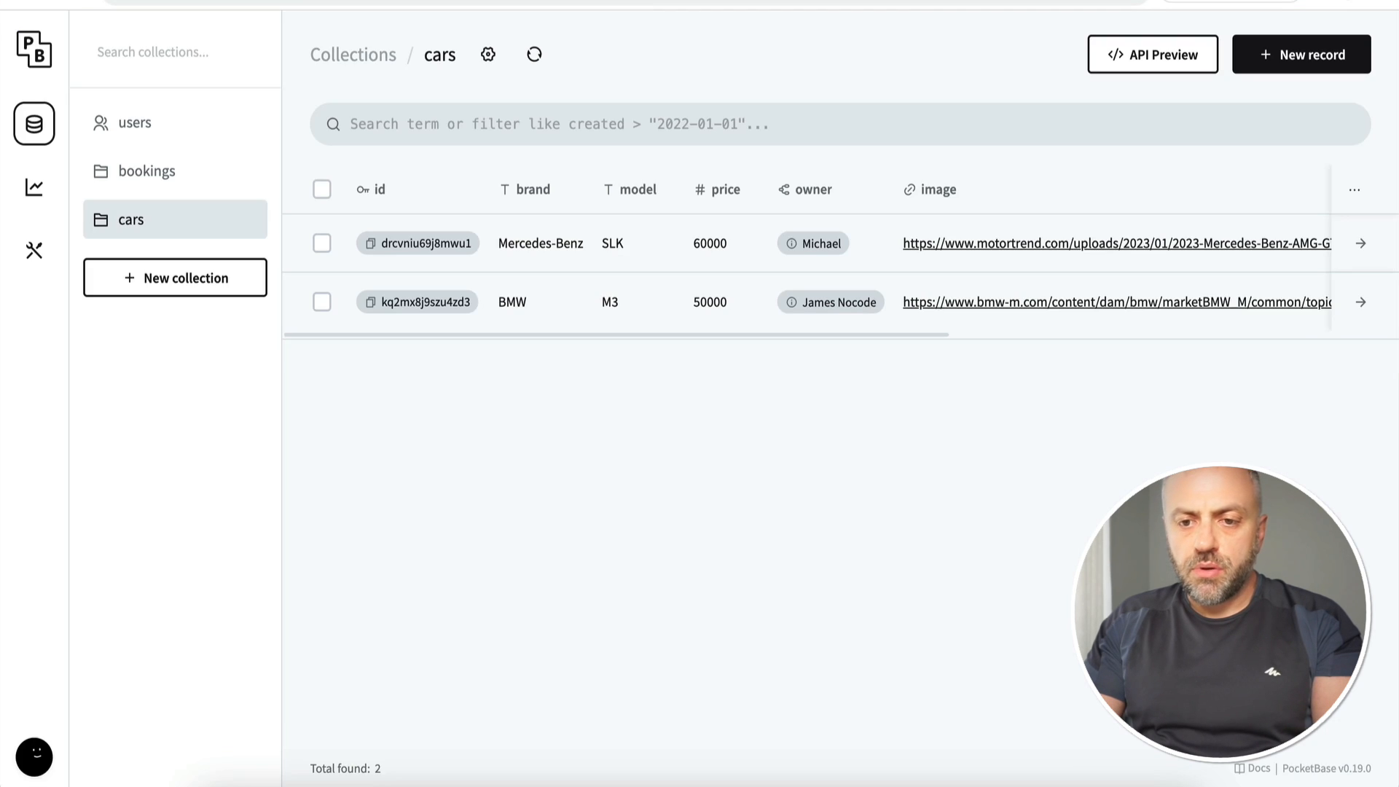
mouse_move(794, 311)
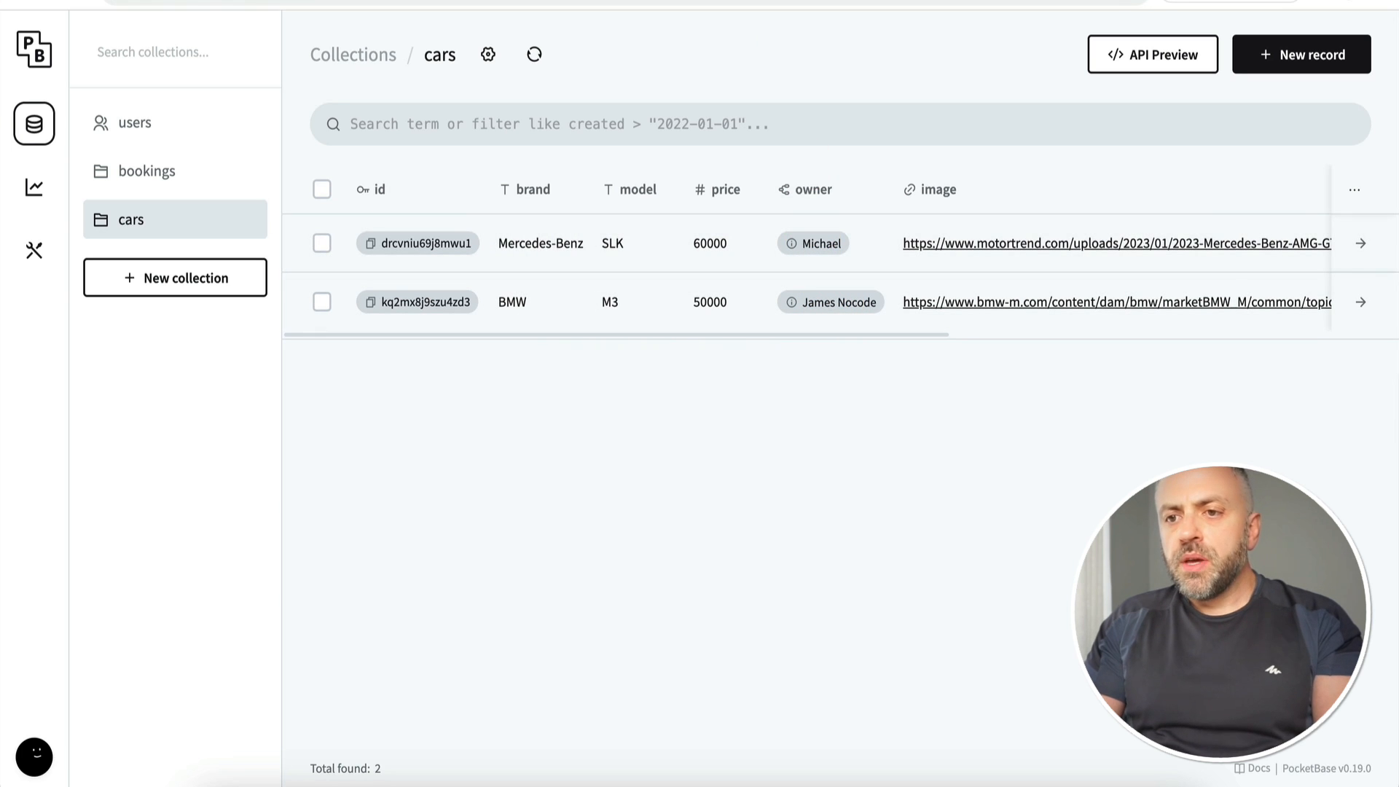
left_click(947, 0)
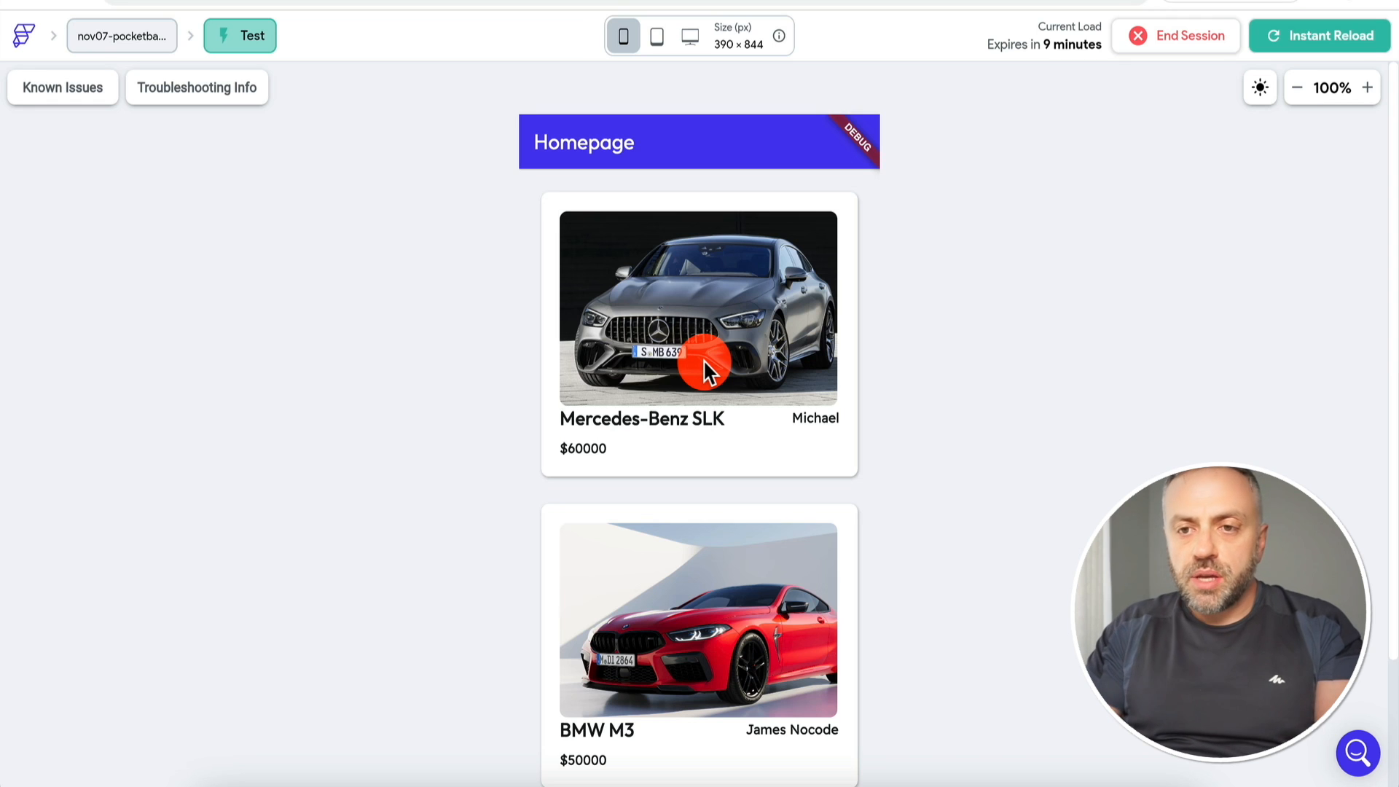
Step: Leave test mode and start a new page, backing out of the blank-page option
key("ctrl+shift+Tab")
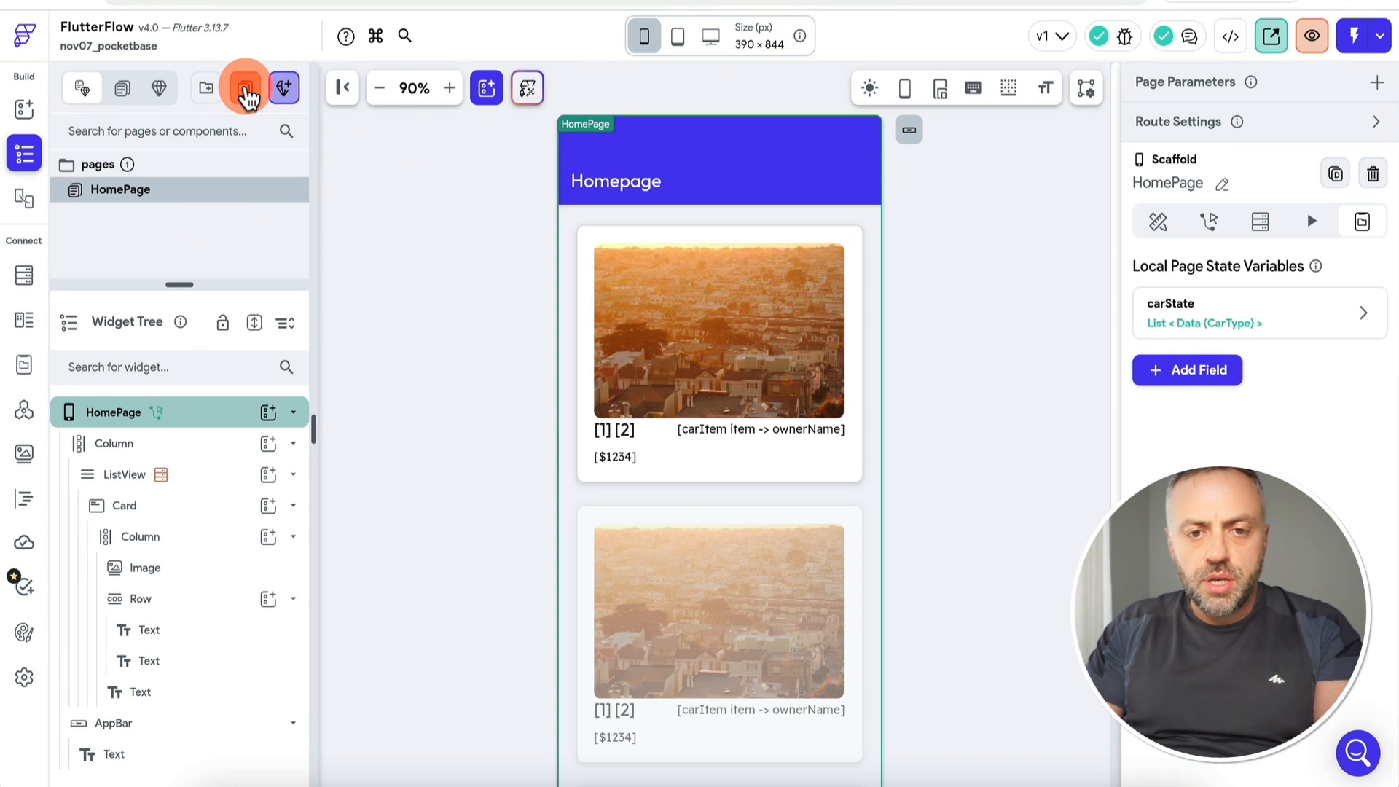
left_click(246, 91)
left_click(377, 512)
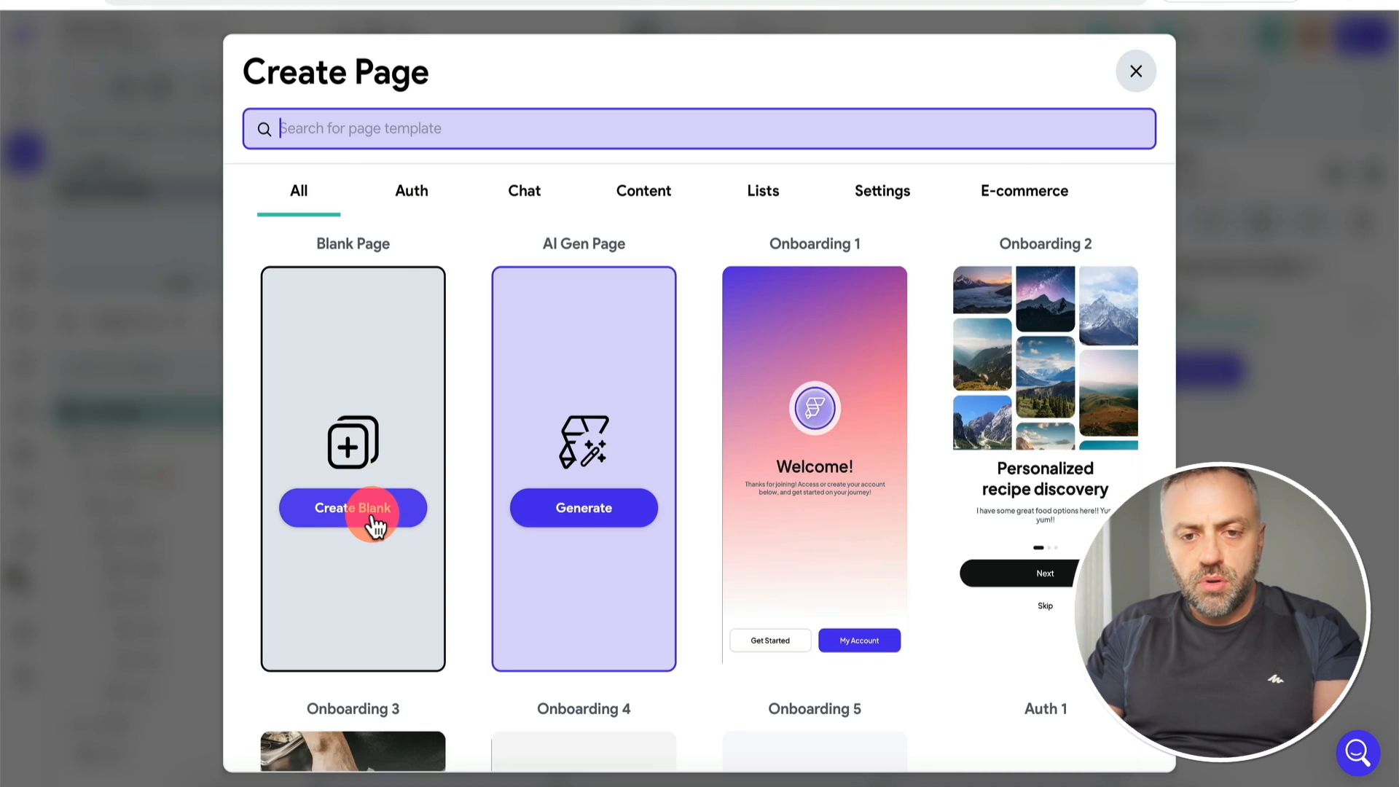
type("detai")
key("Escape")
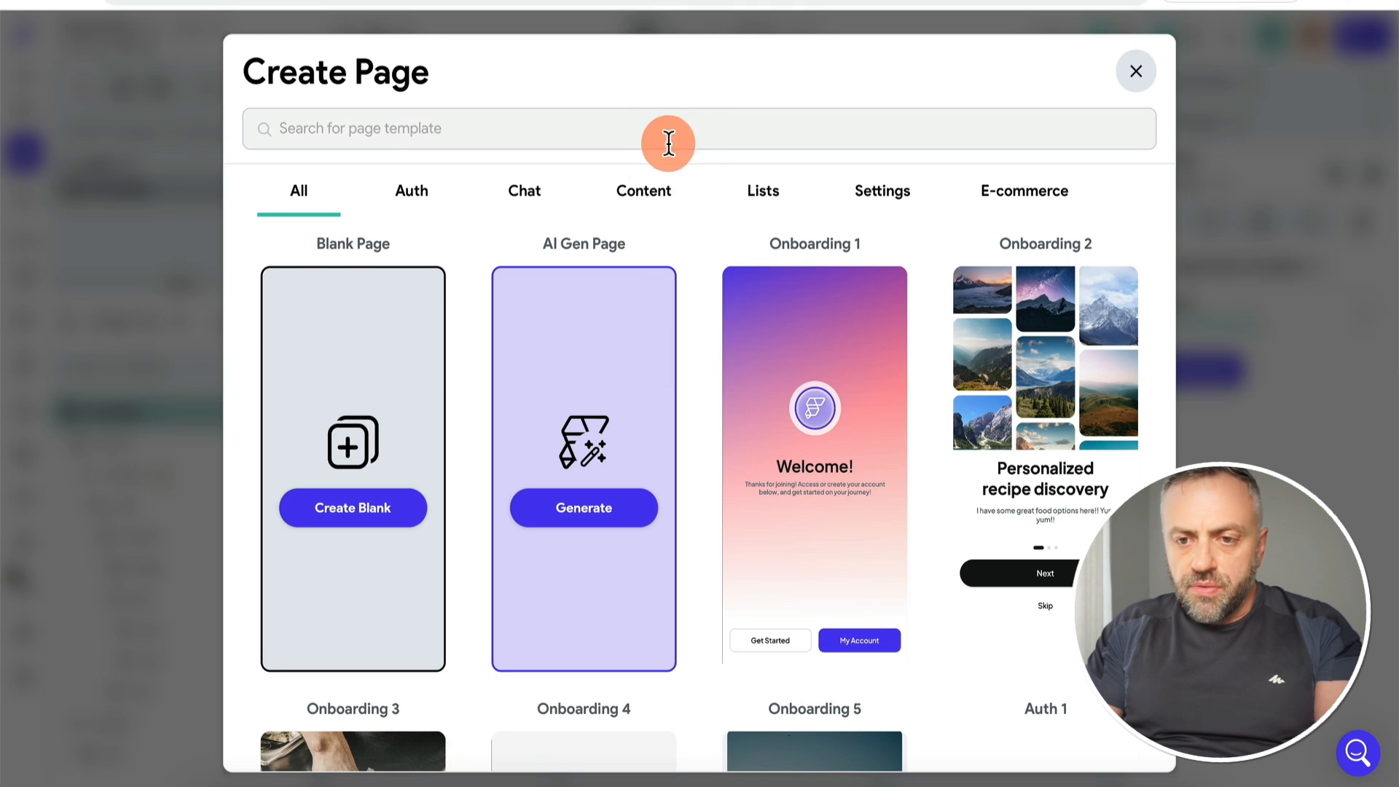
Step: Create a page named 'detail' from the Details 01 - Yoga Class content template
left_click(630, 194)
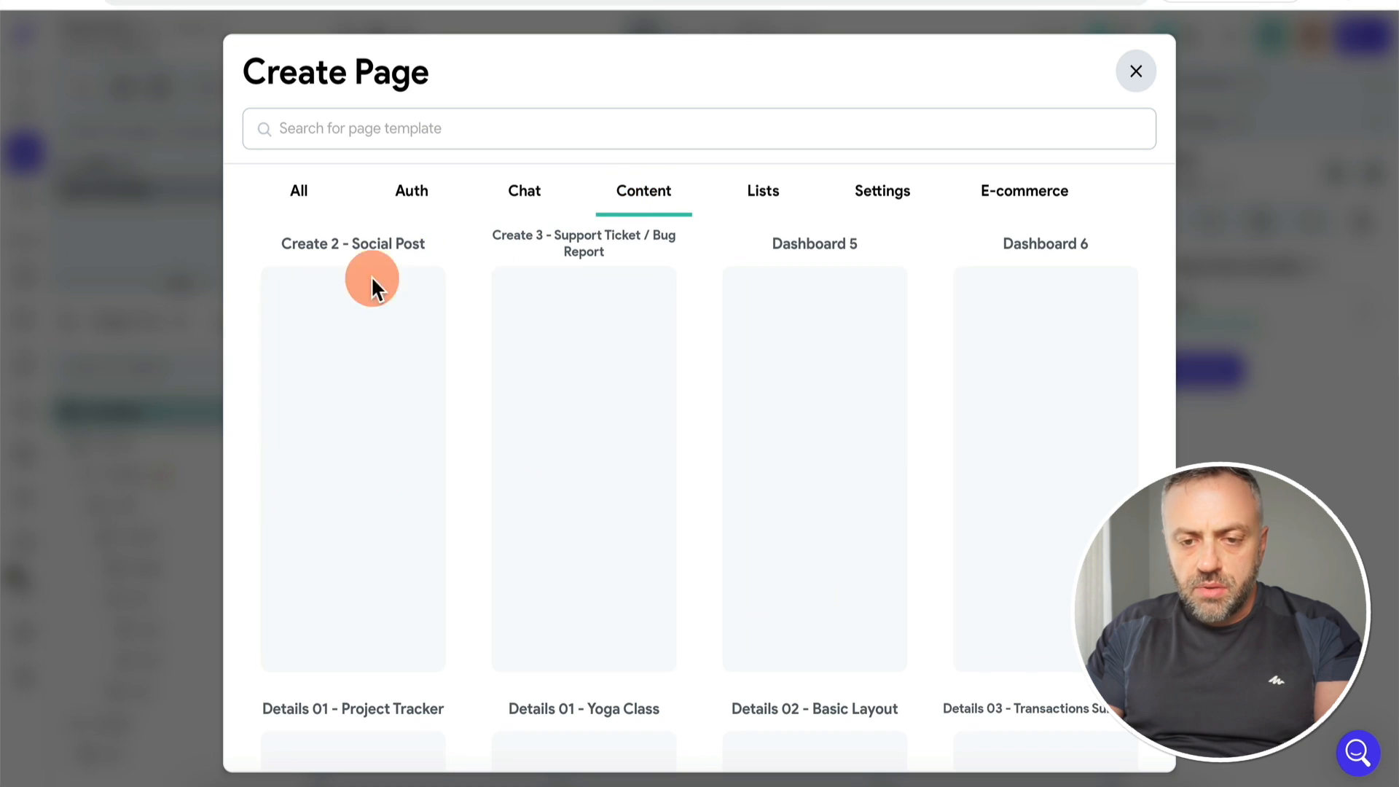
scroll(250, 340, "down", 2)
scroll(250, 340, "up", 2)
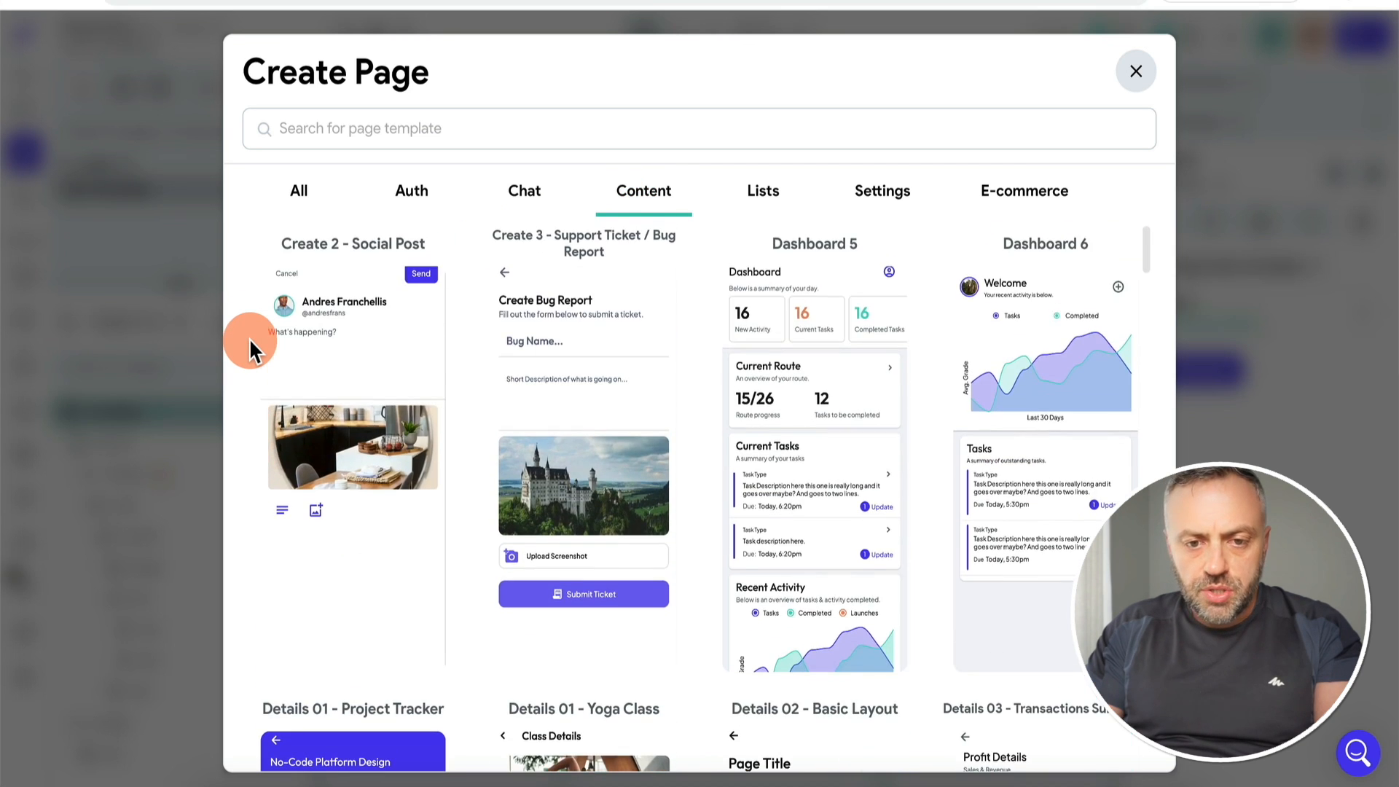
scroll(510, 473, "down", 4)
mouse_move(592, 547)
left_click(592, 581)
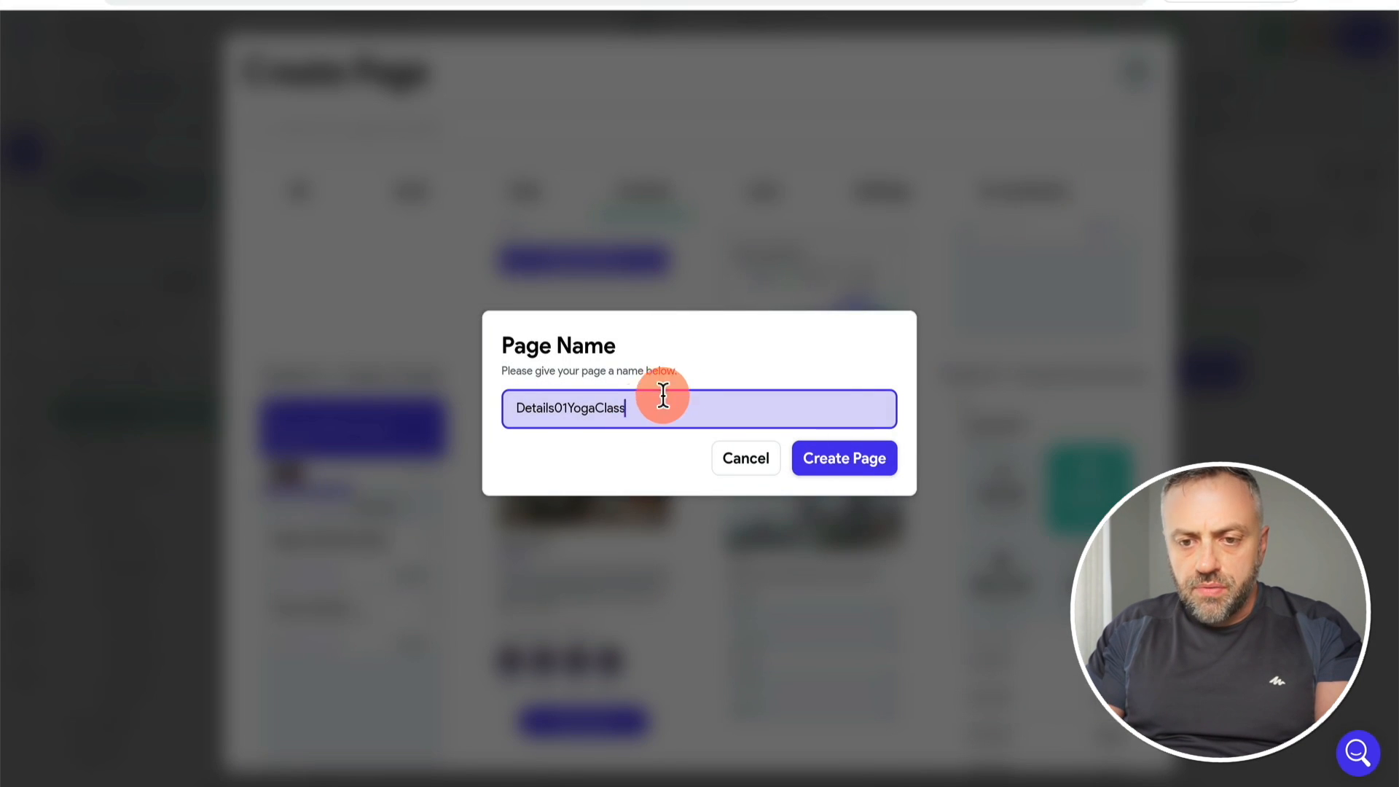
double_click(681, 396)
type("detail")
key("Return")
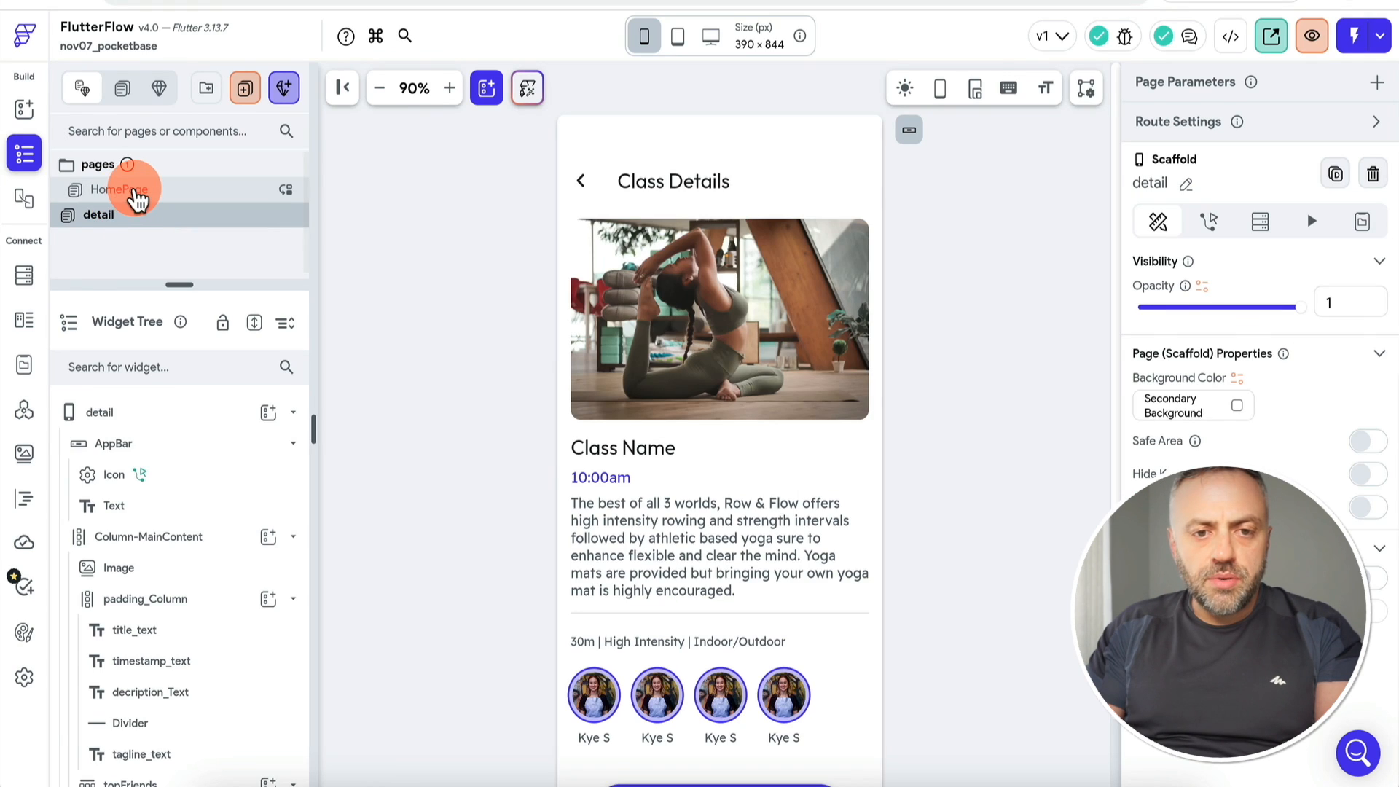
left_click(135, 192)
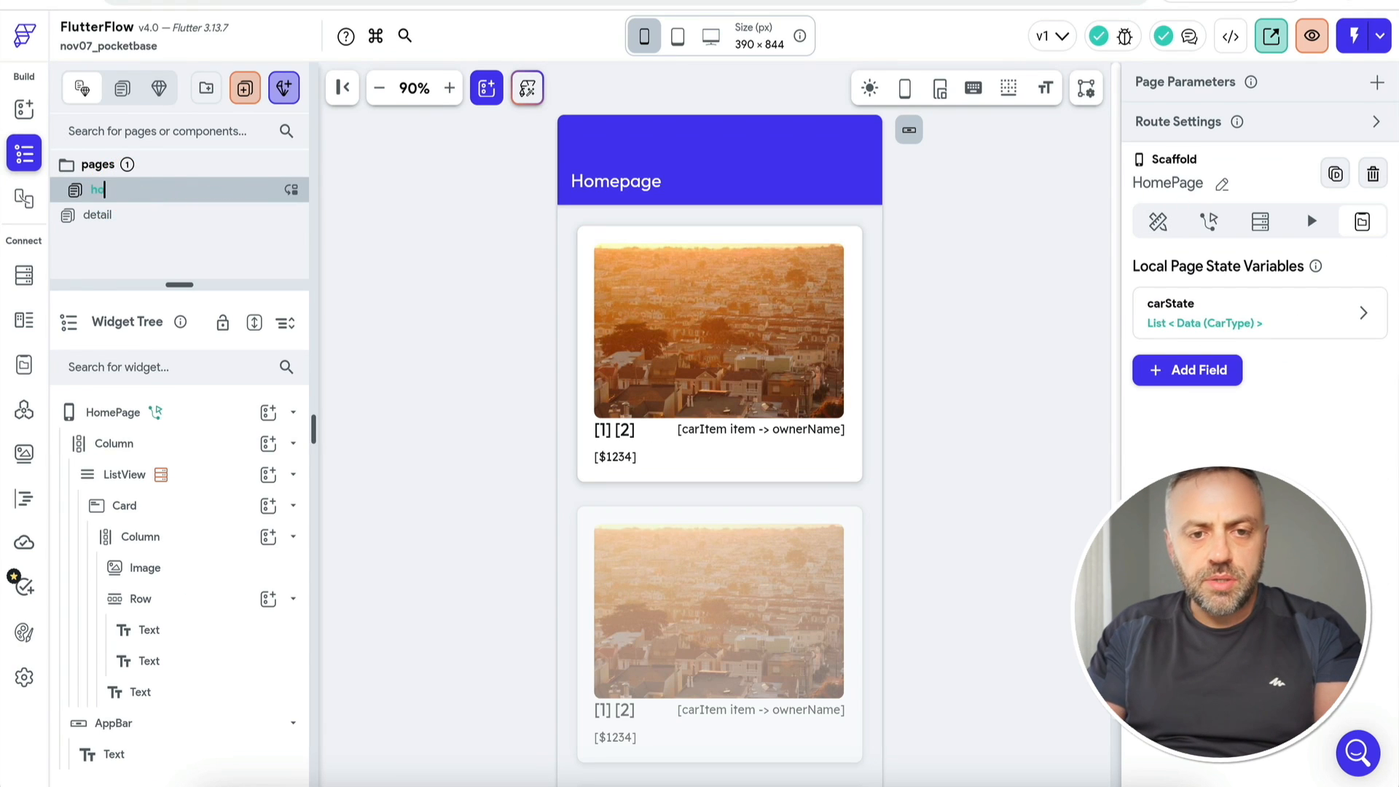
Step: On the detail page, add a String page parameter named brand
left_click(115, 216)
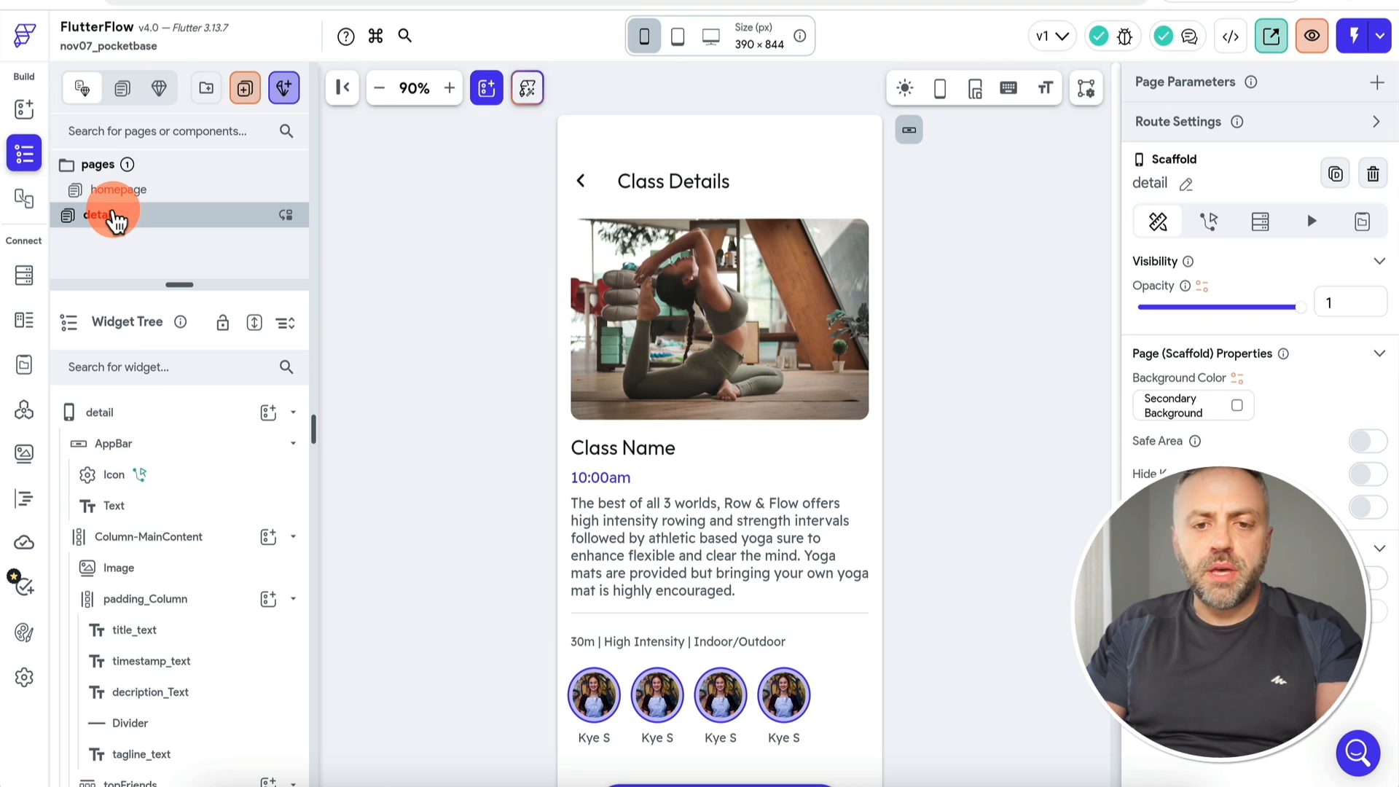
left_click(114, 215)
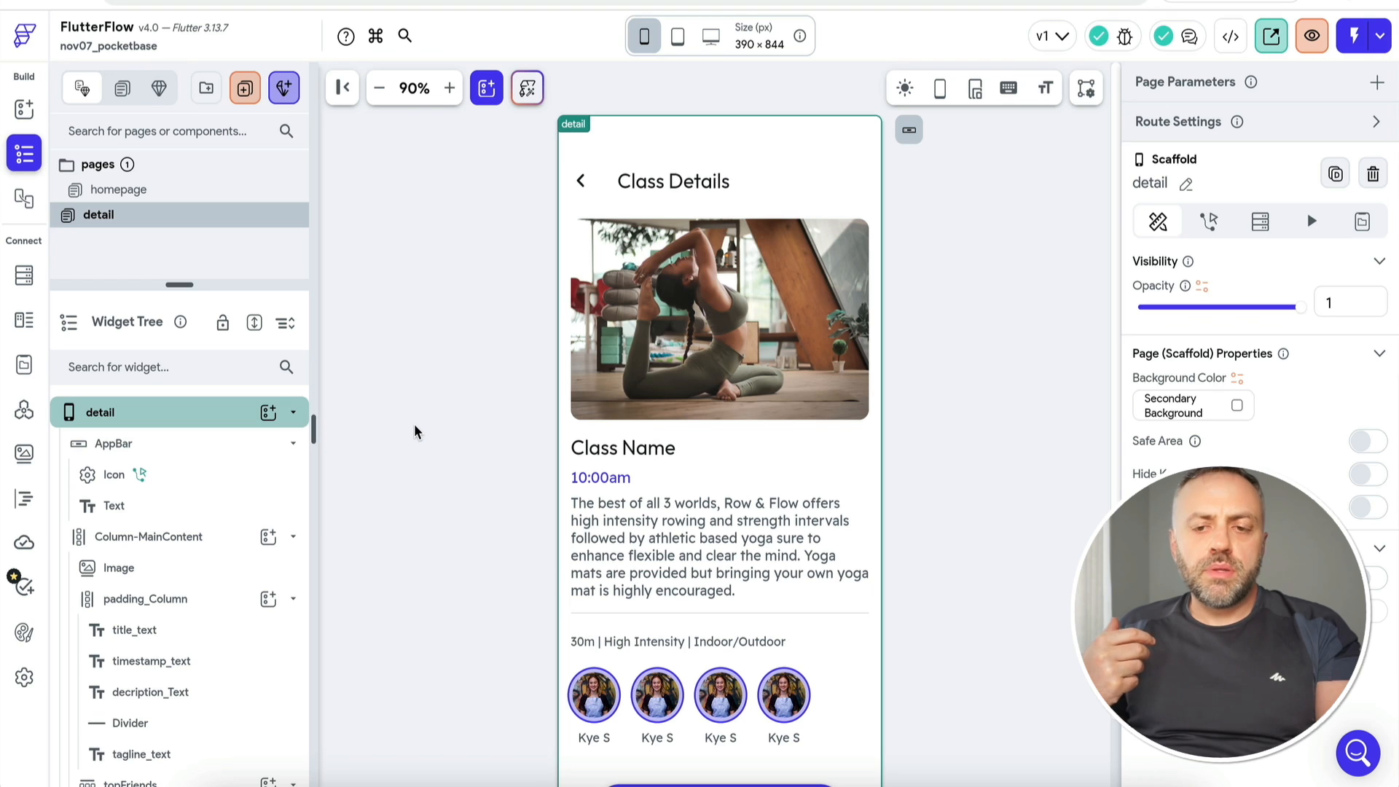
left_click(383, 480)
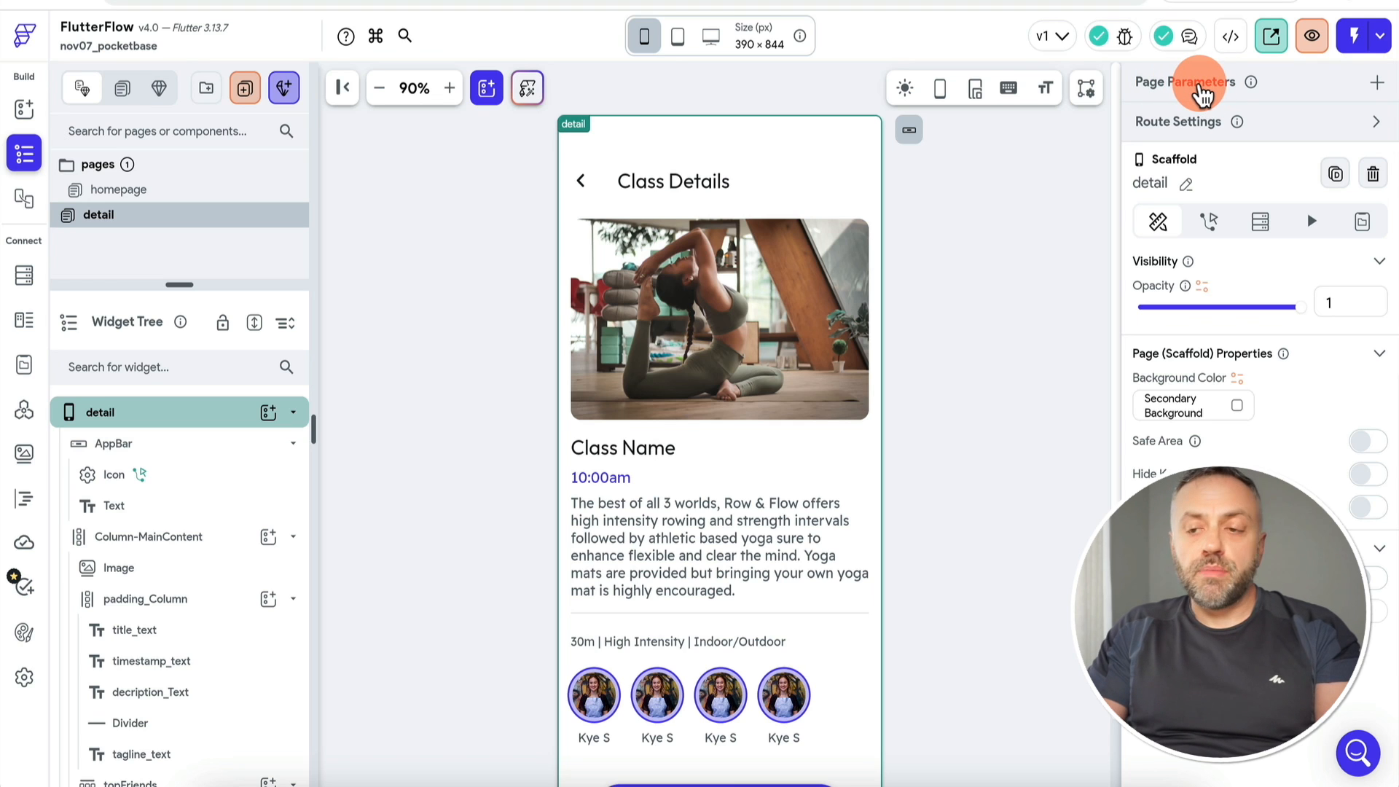
left_click(1377, 88)
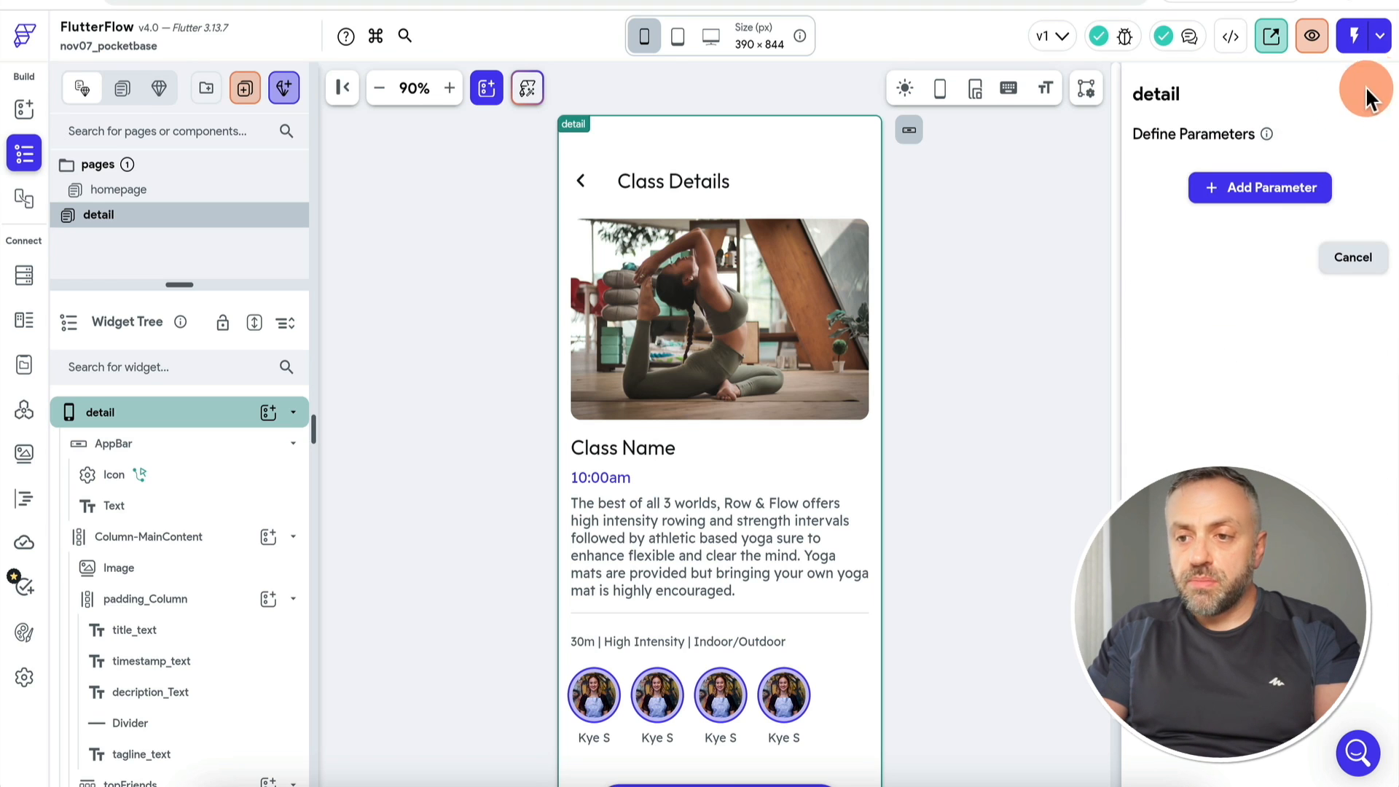
left_click(1272, 193)
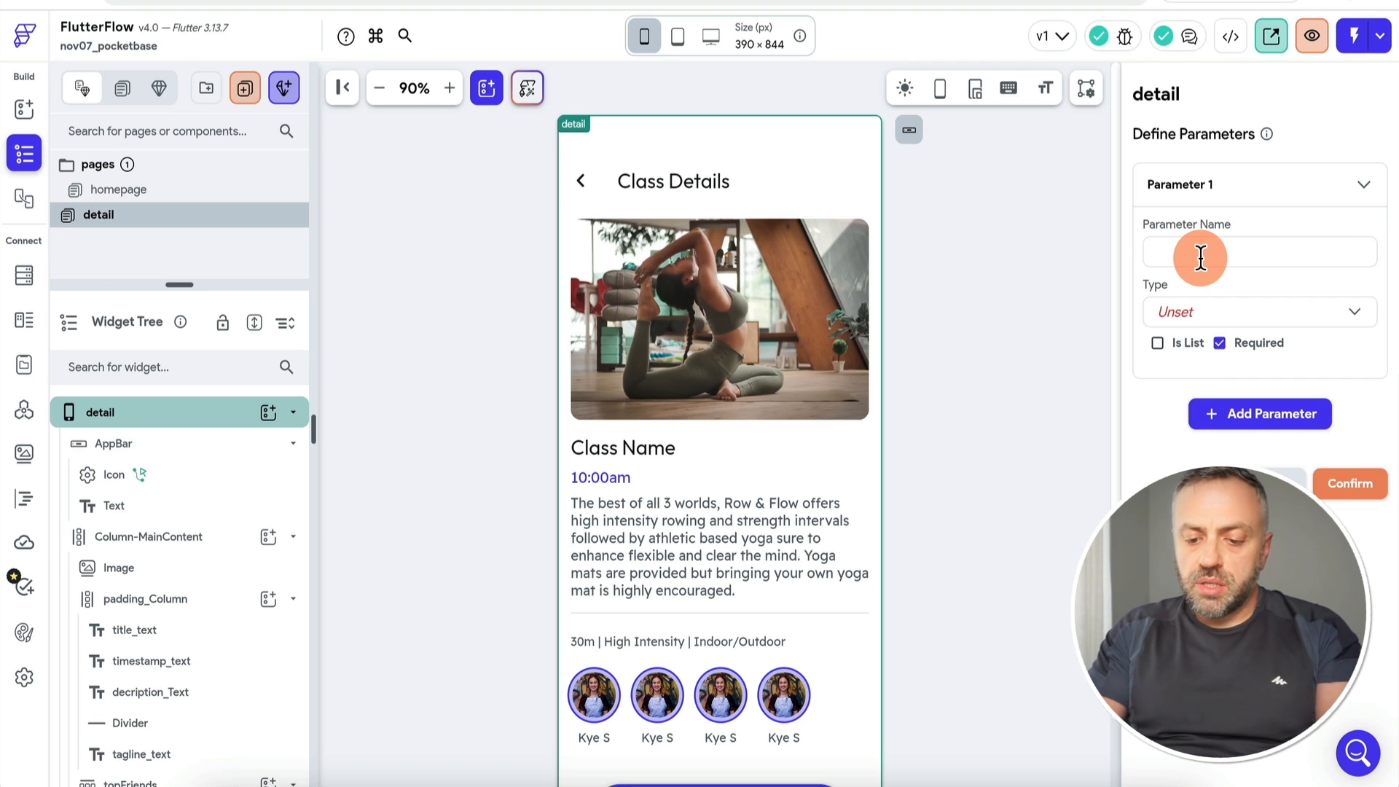
type("brand")
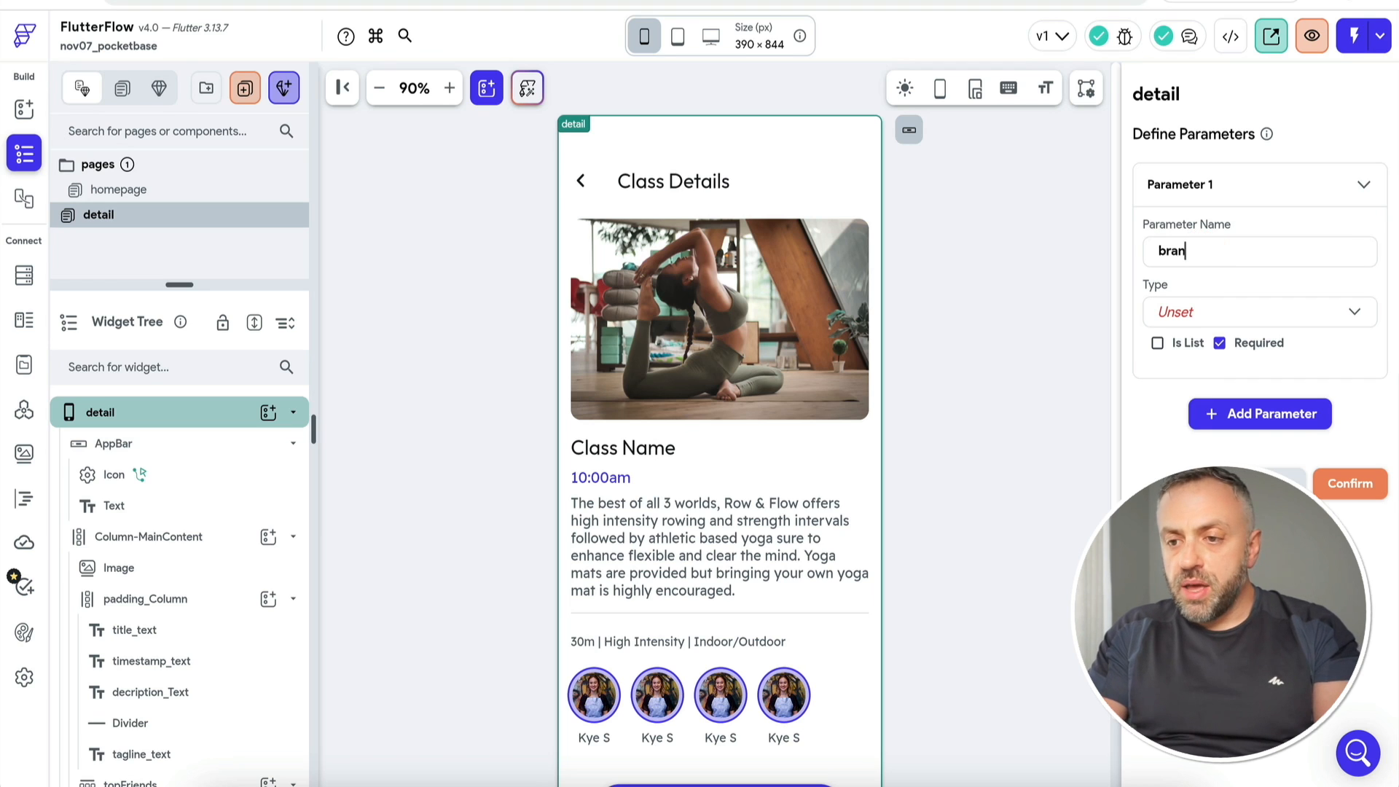
left_click(1239, 312)
left_click(1202, 179)
Step: Add String page parameters model and carId
left_click(1221, 472)
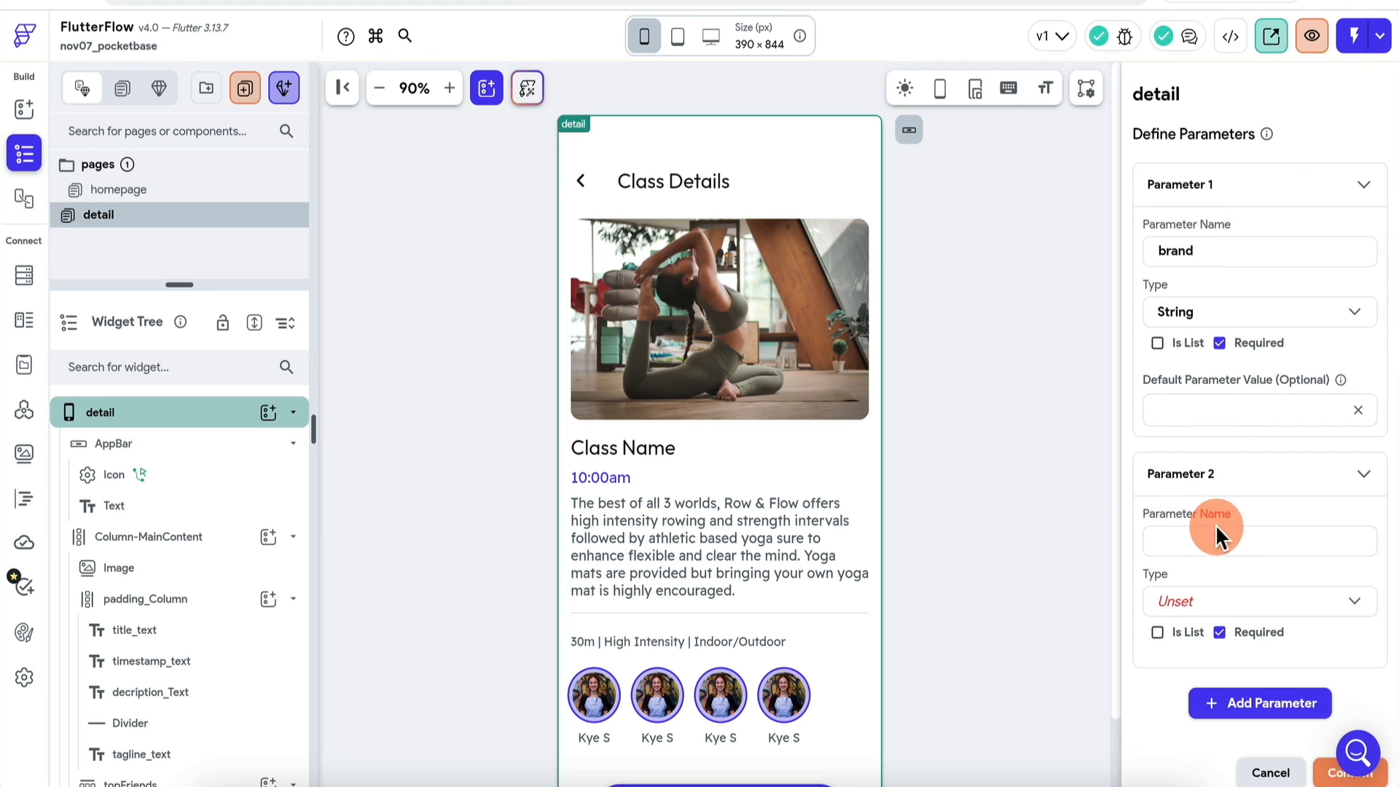
left_click(1239, 603)
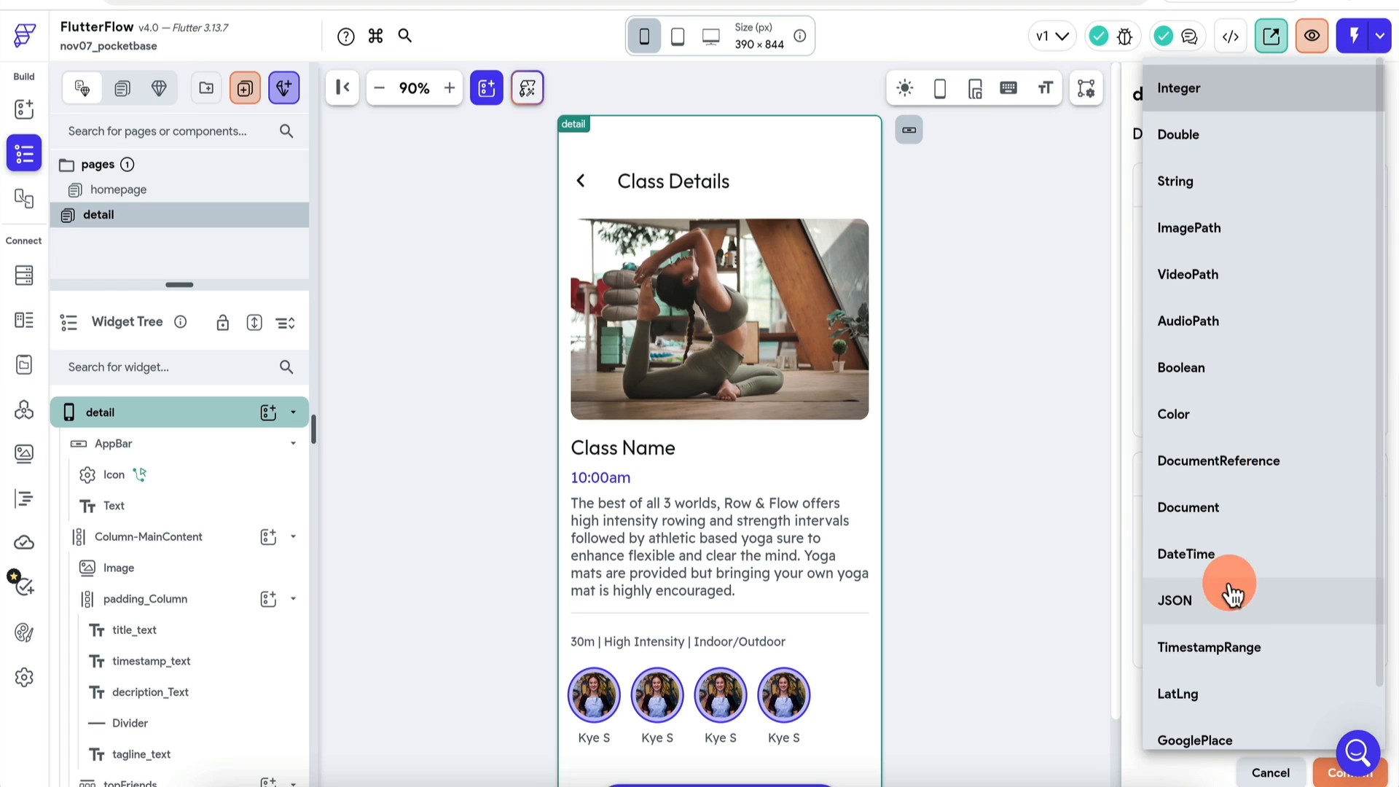
left_click(1227, 187)
scroll(1224, 568, "down", 2)
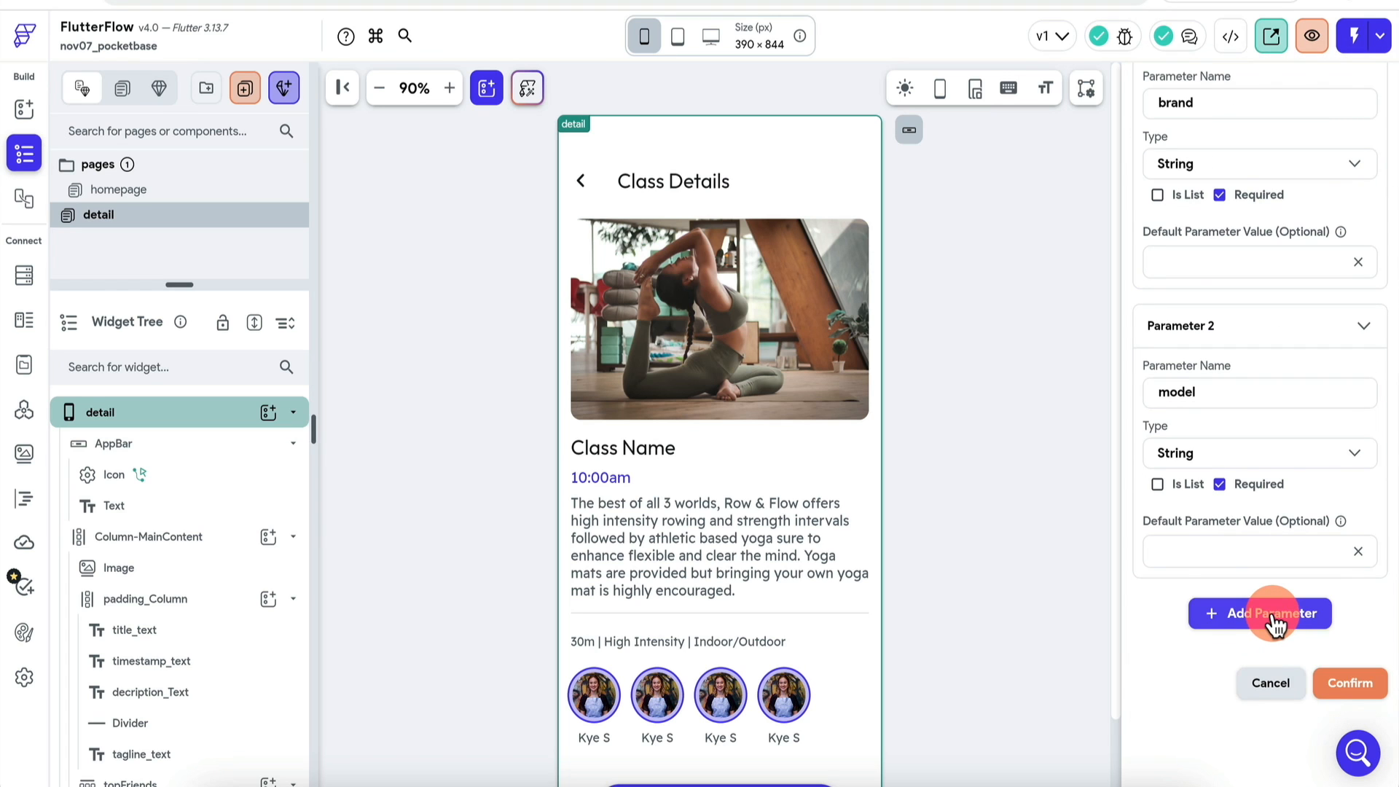
left_click(1274, 614)
scroll(1213, 680, "down", 3)
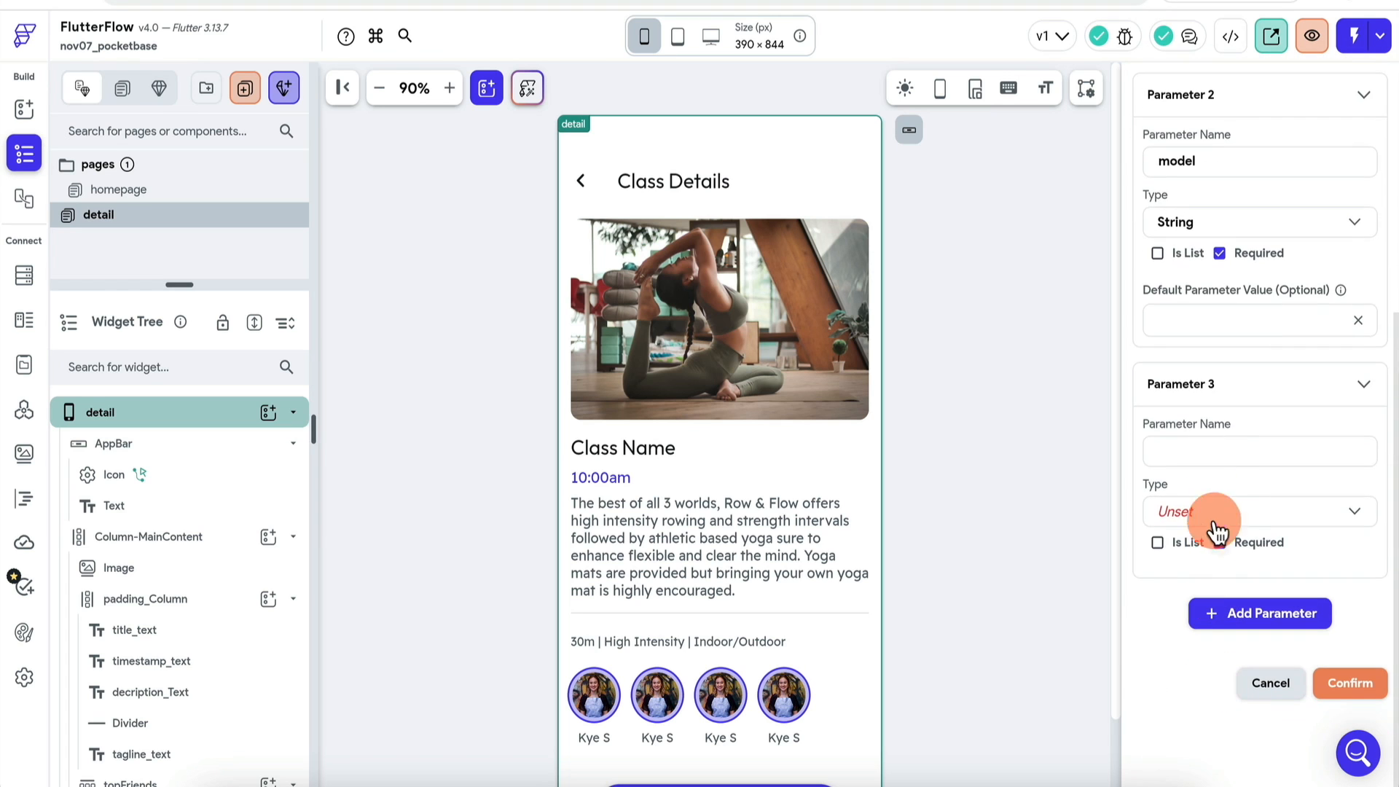
left_click(1221, 446)
type("carld")
left_click(1235, 514)
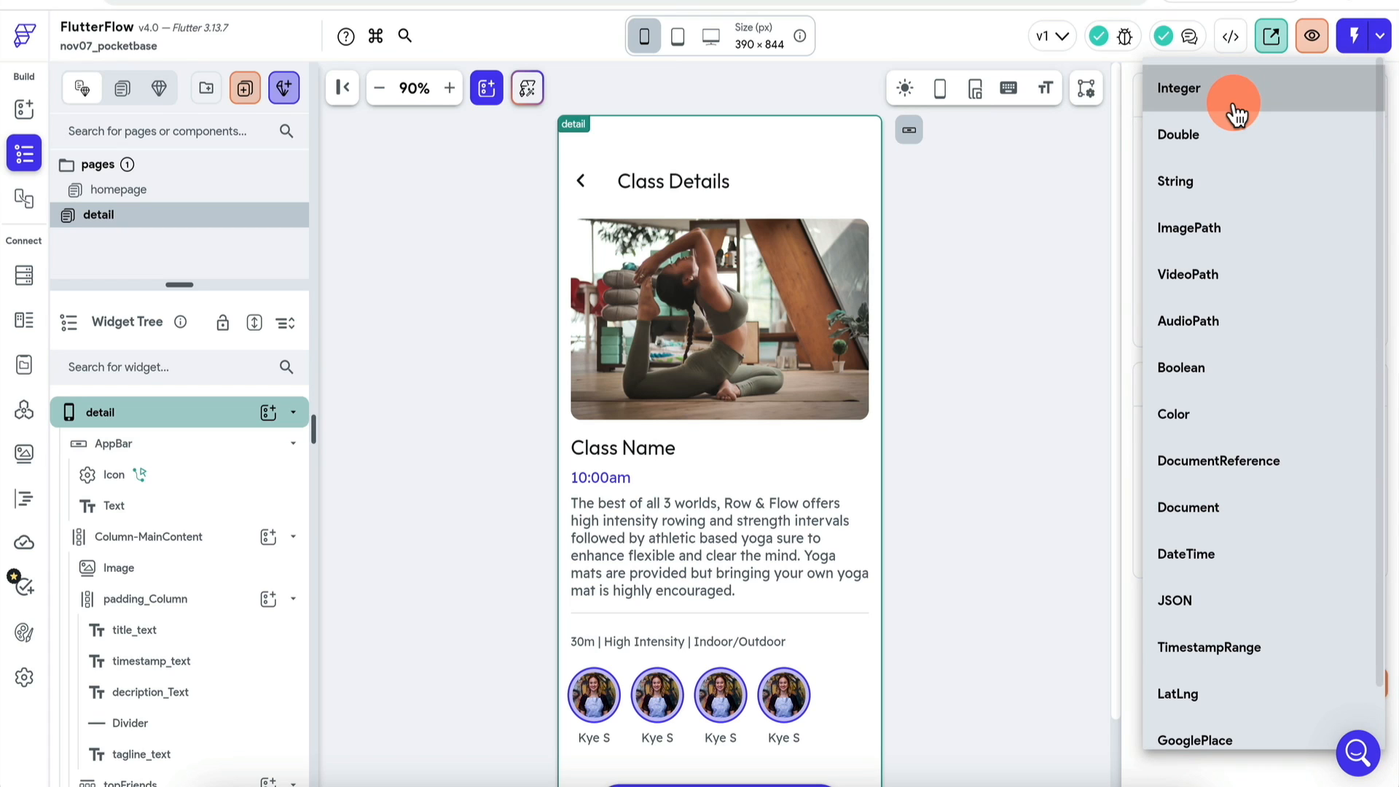
left_click(1210, 187)
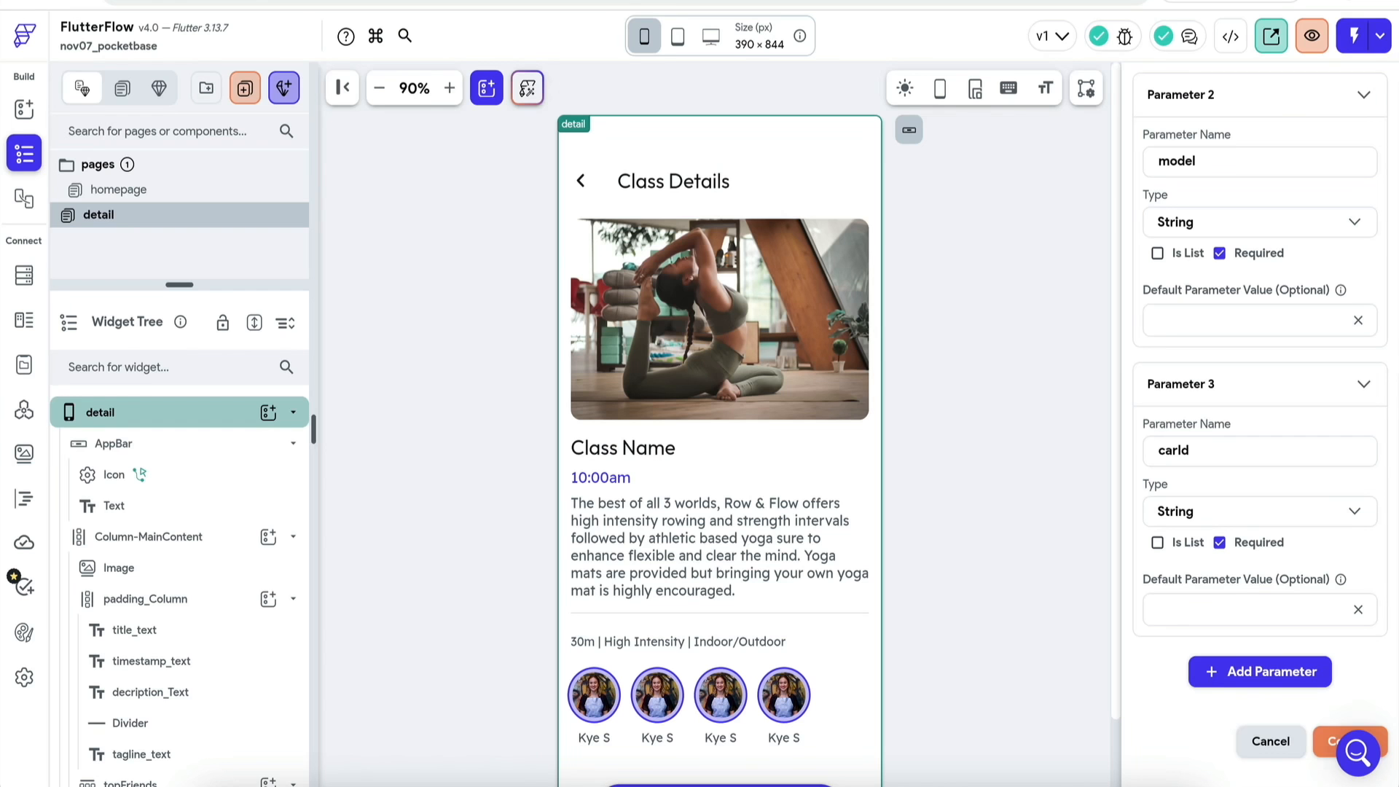
Step: Add a fourth page parameter imageUrl of type ImagePath
scroll(1267, 554, "up", 5)
scroll(1268, 583, "down", 5)
left_click(1266, 615)
scroll(1196, 645, "down", 3)
left_click(1217, 447)
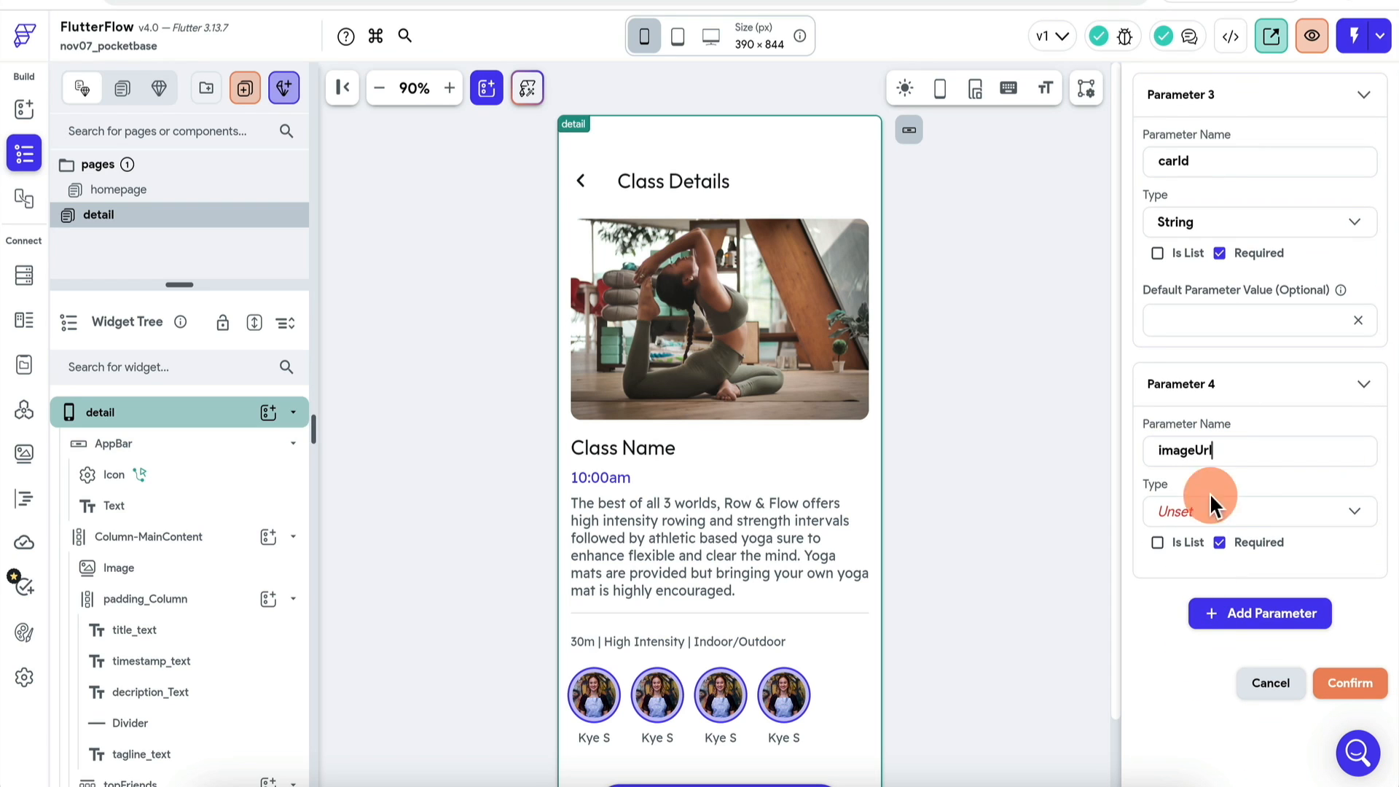
left_click(1249, 518)
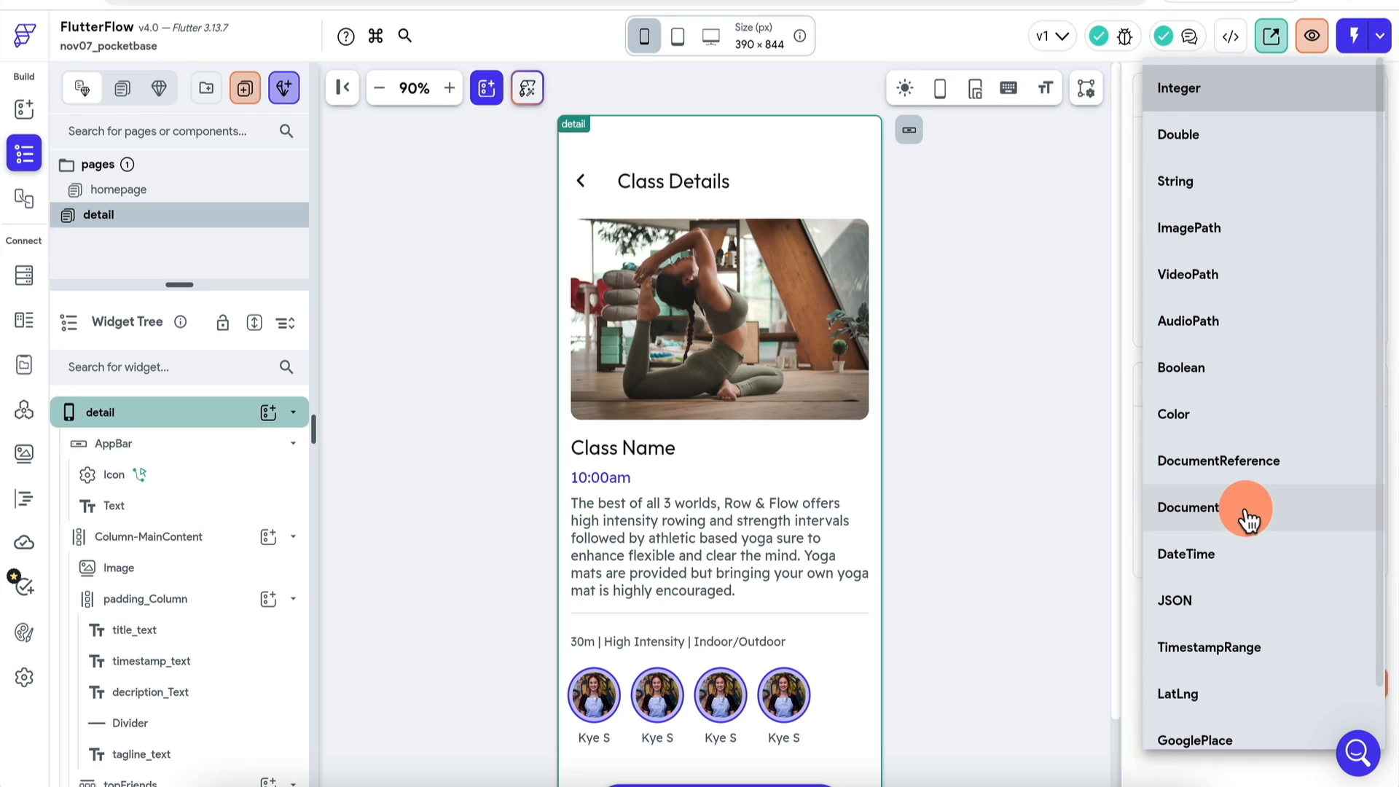
left_click(1264, 246)
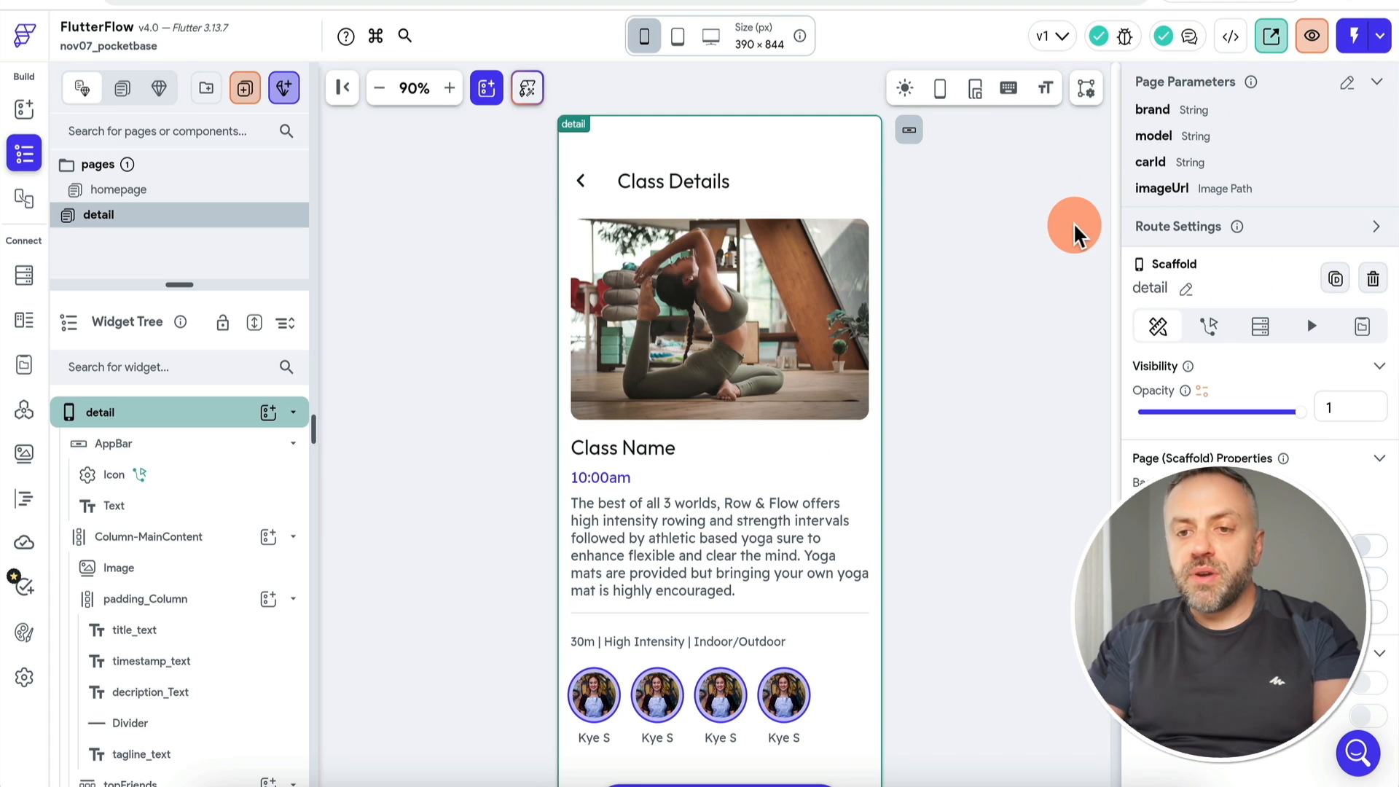
Step: Change the Class Details heading to 'Book Car Rental'
left_click(690, 181)
triple_click(1248, 284)
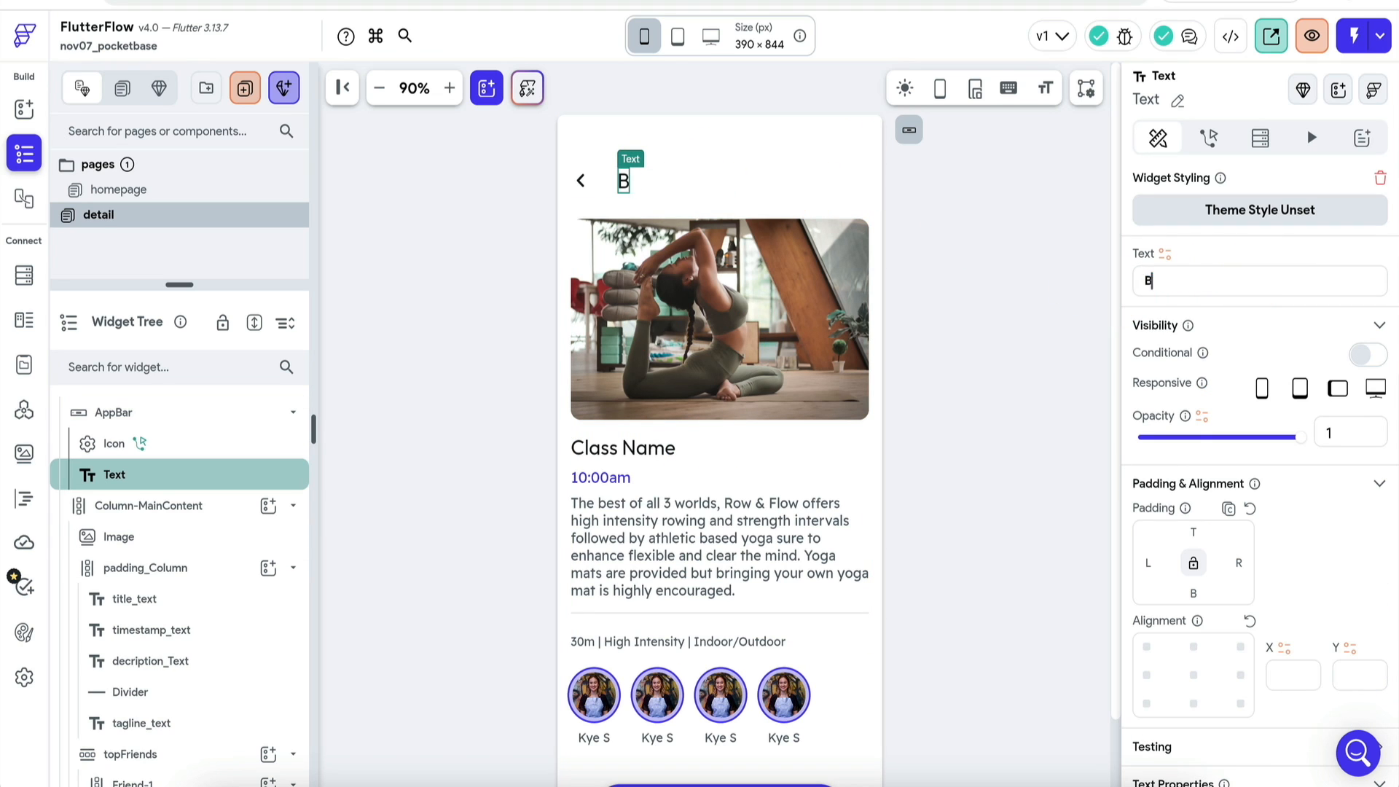
type("Book Car Rent")
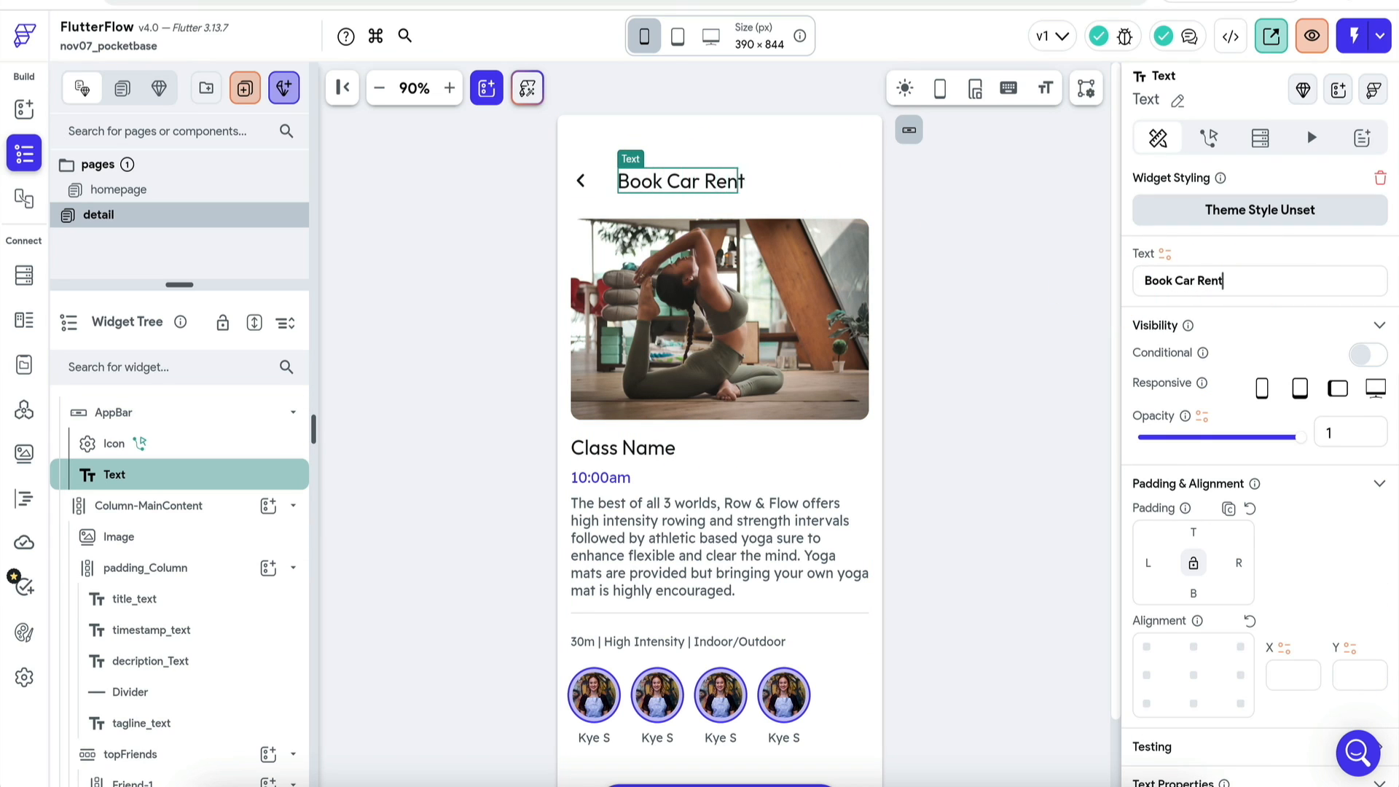
type("al")
left_click(800, 328)
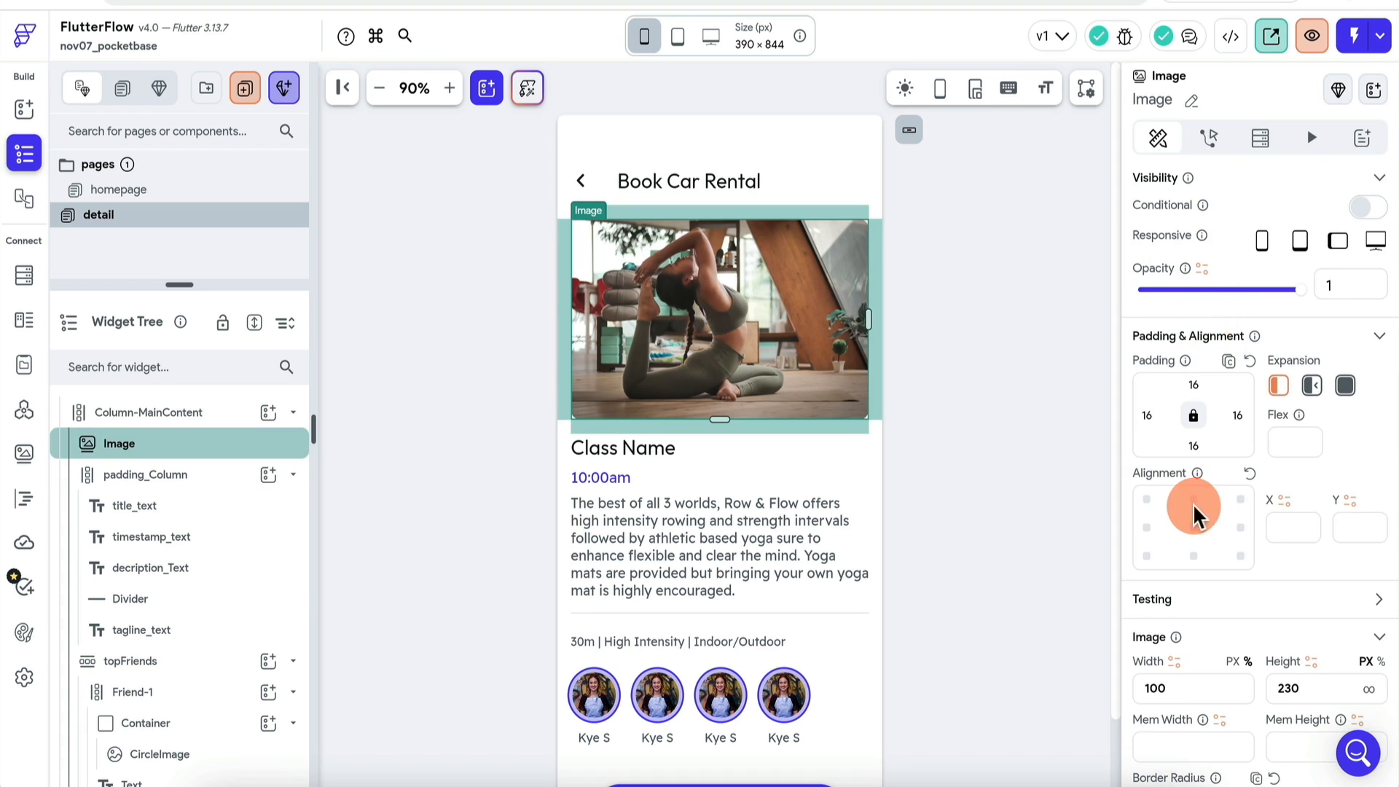
Step: Bind the image path to imageUrl, the title to model, and the time text to brand
scroll(1196, 514, "down", 4)
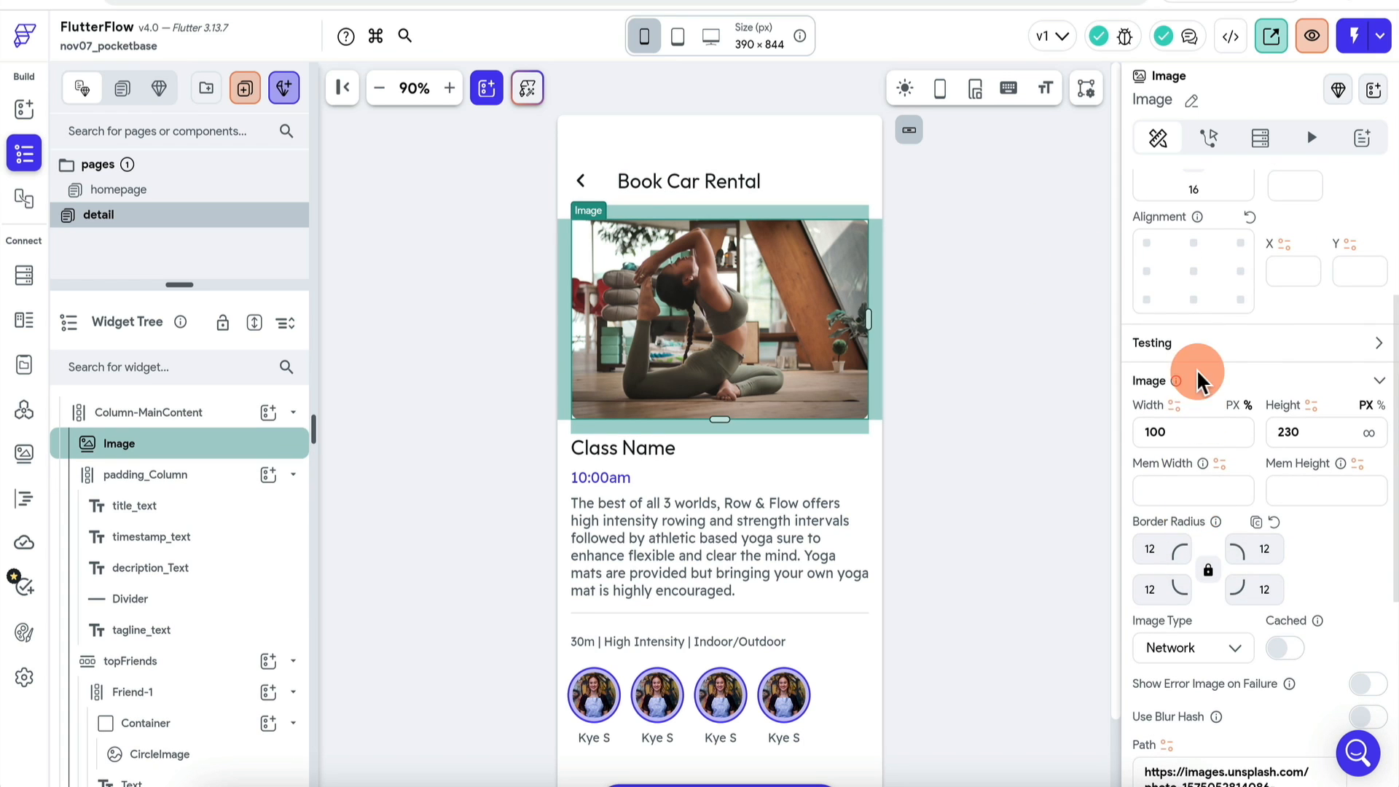
scroll(1239, 568, "down", 2)
left_click(1167, 581)
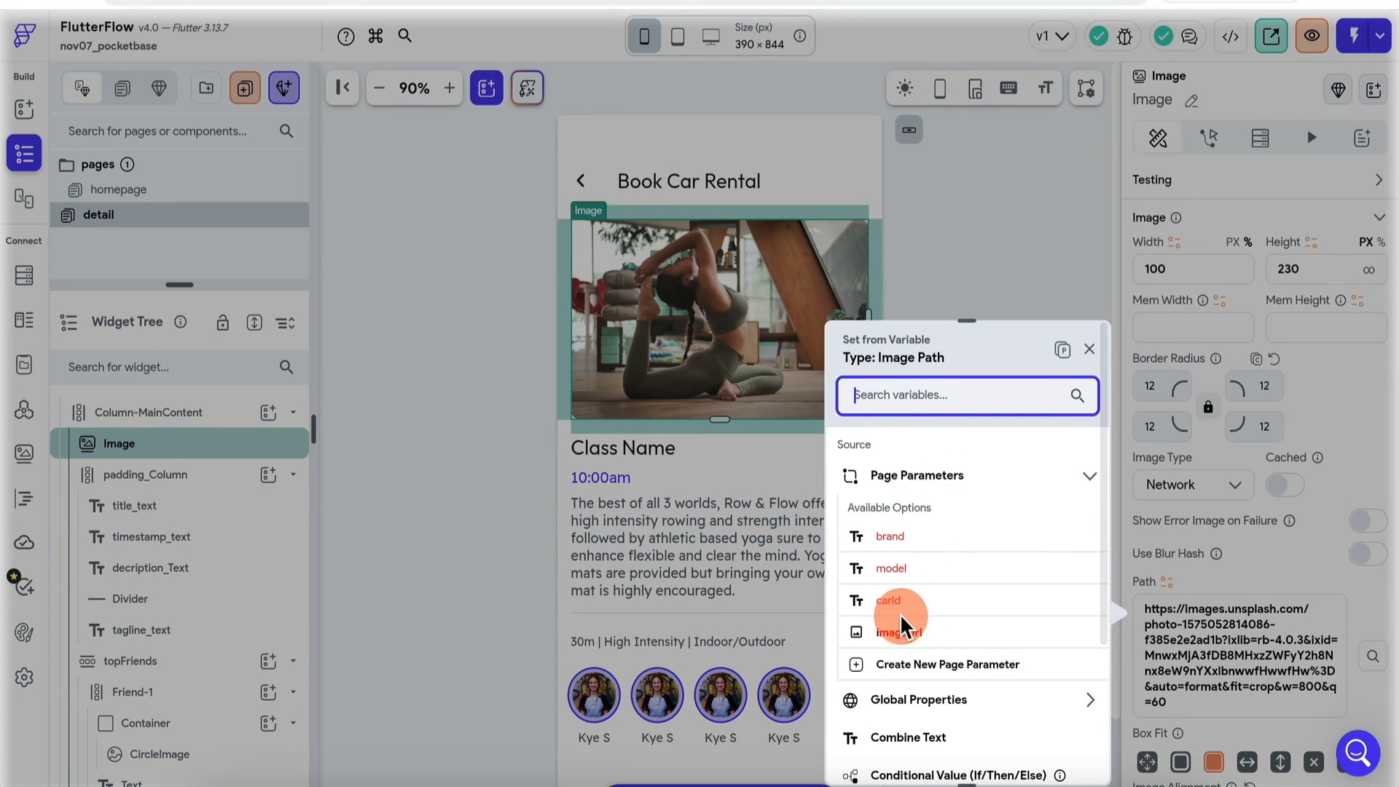
left_click(929, 633)
left_click(625, 447)
scroll(1218, 397, "up", 5)
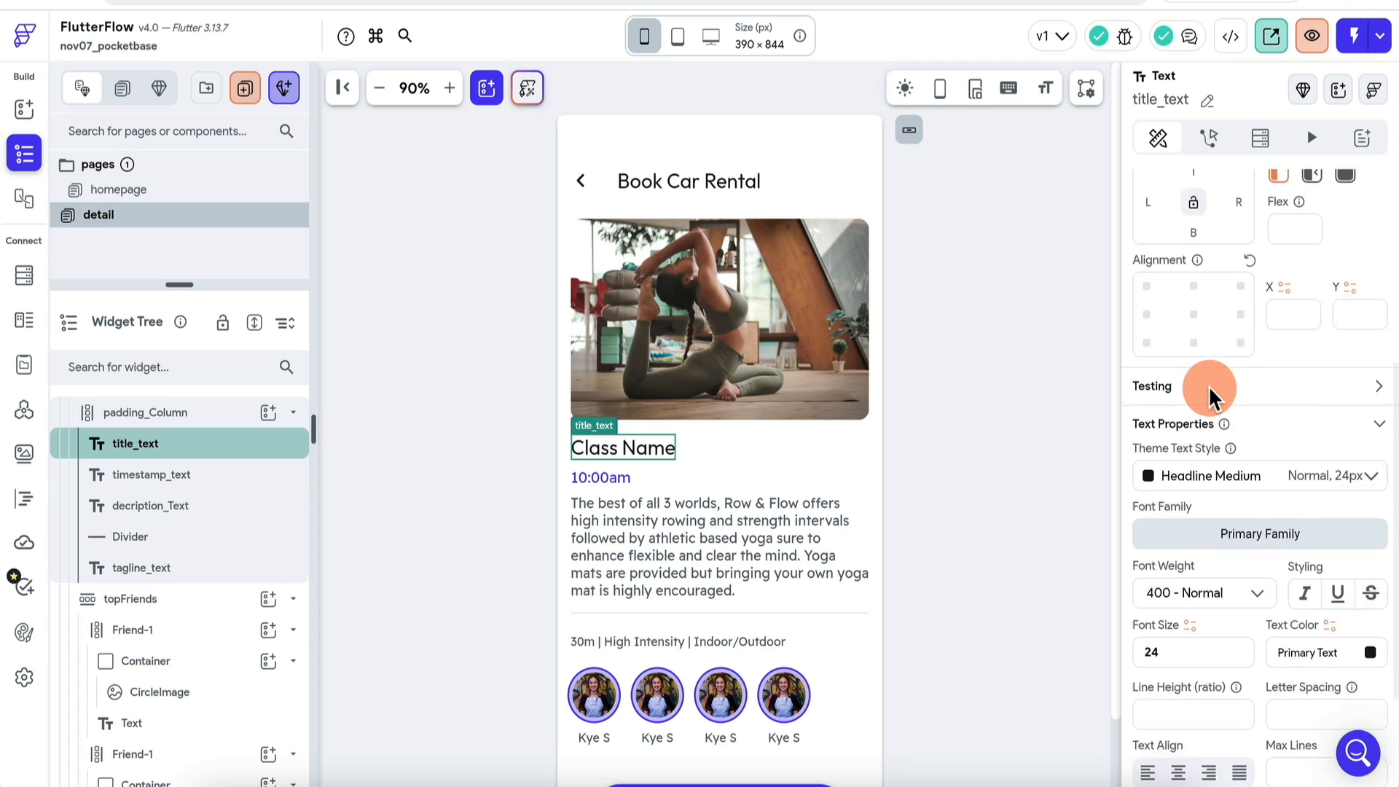
left_click(1165, 254)
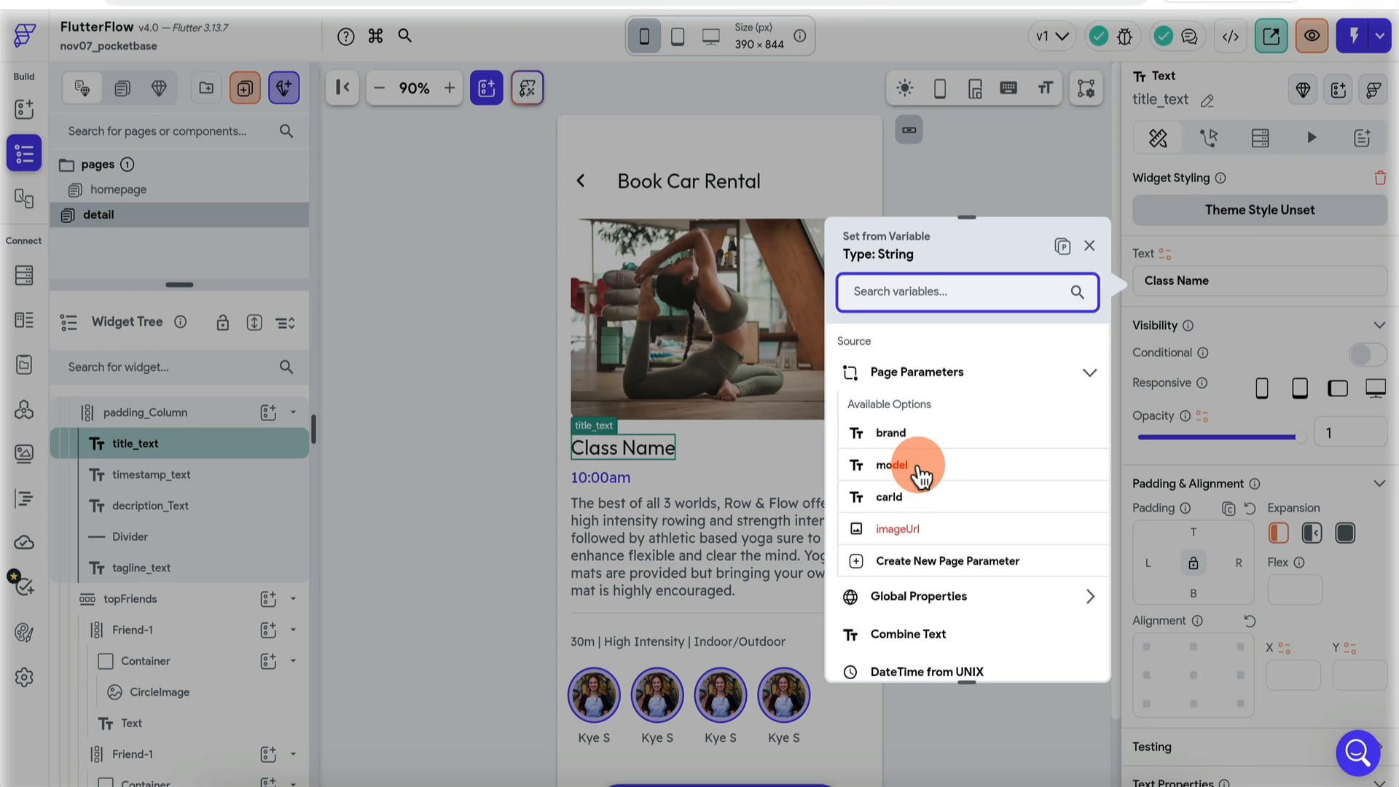
left_click(917, 468)
left_click(616, 483)
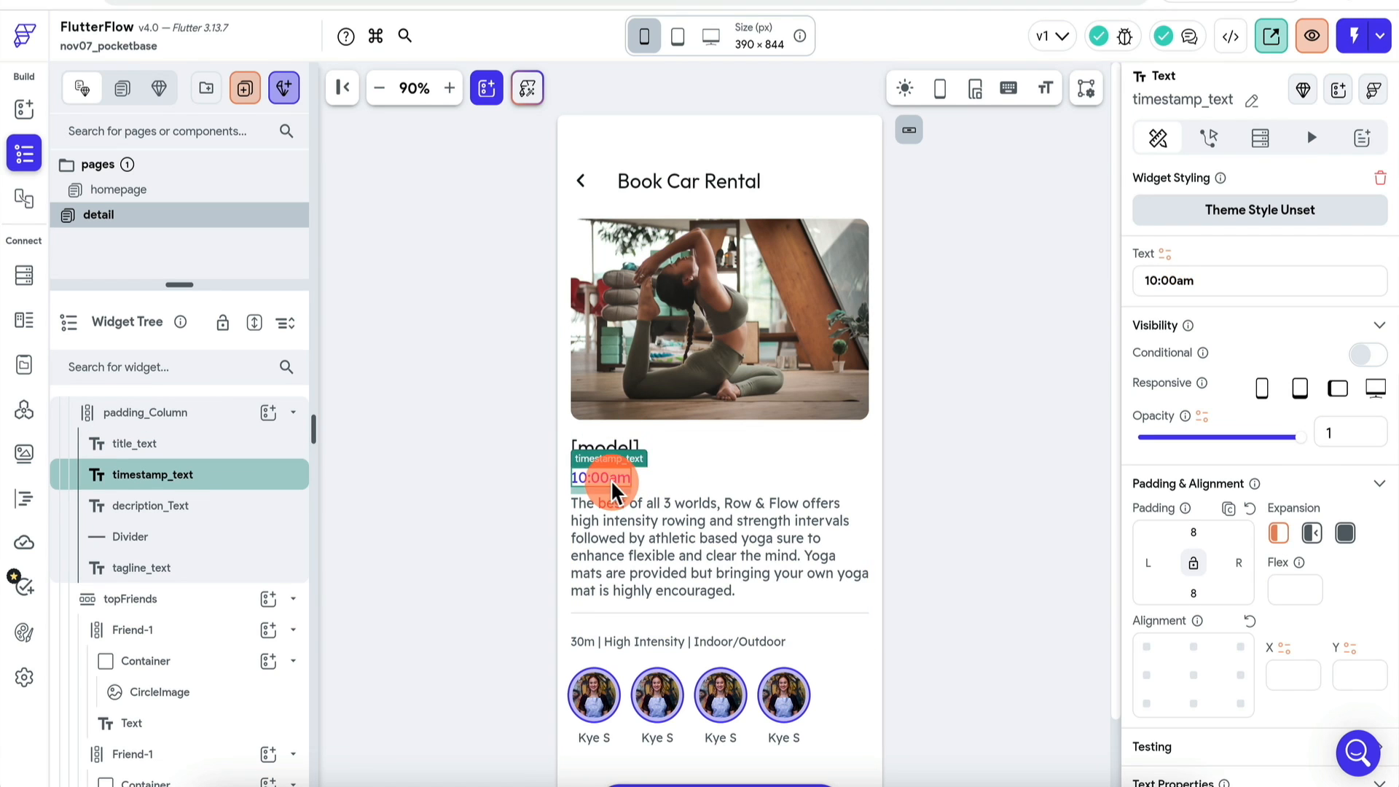
left_click(1165, 251)
Step: Delete the description paragraph, the tagline and the extra avatar images, leaving one avatar
left_click(703, 552)
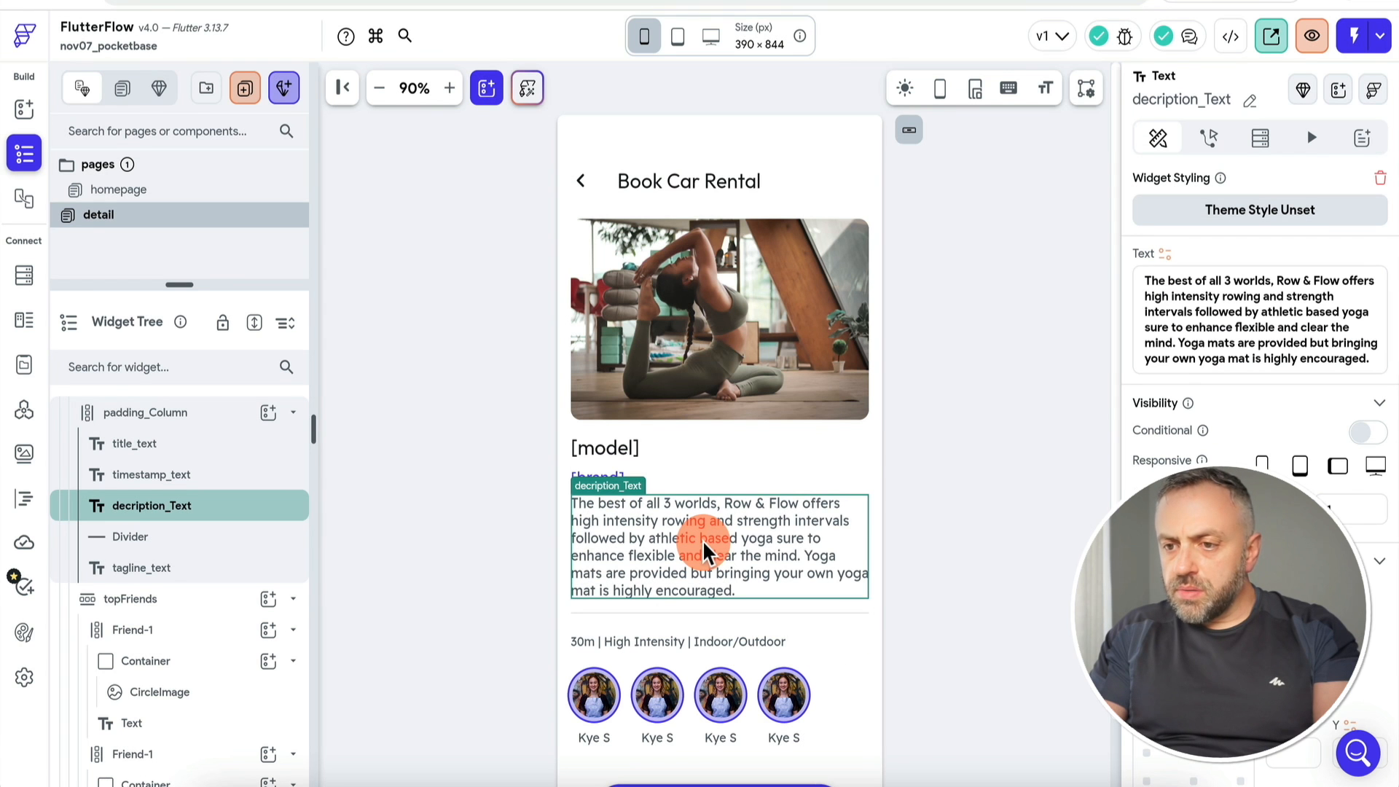
key("Delete")
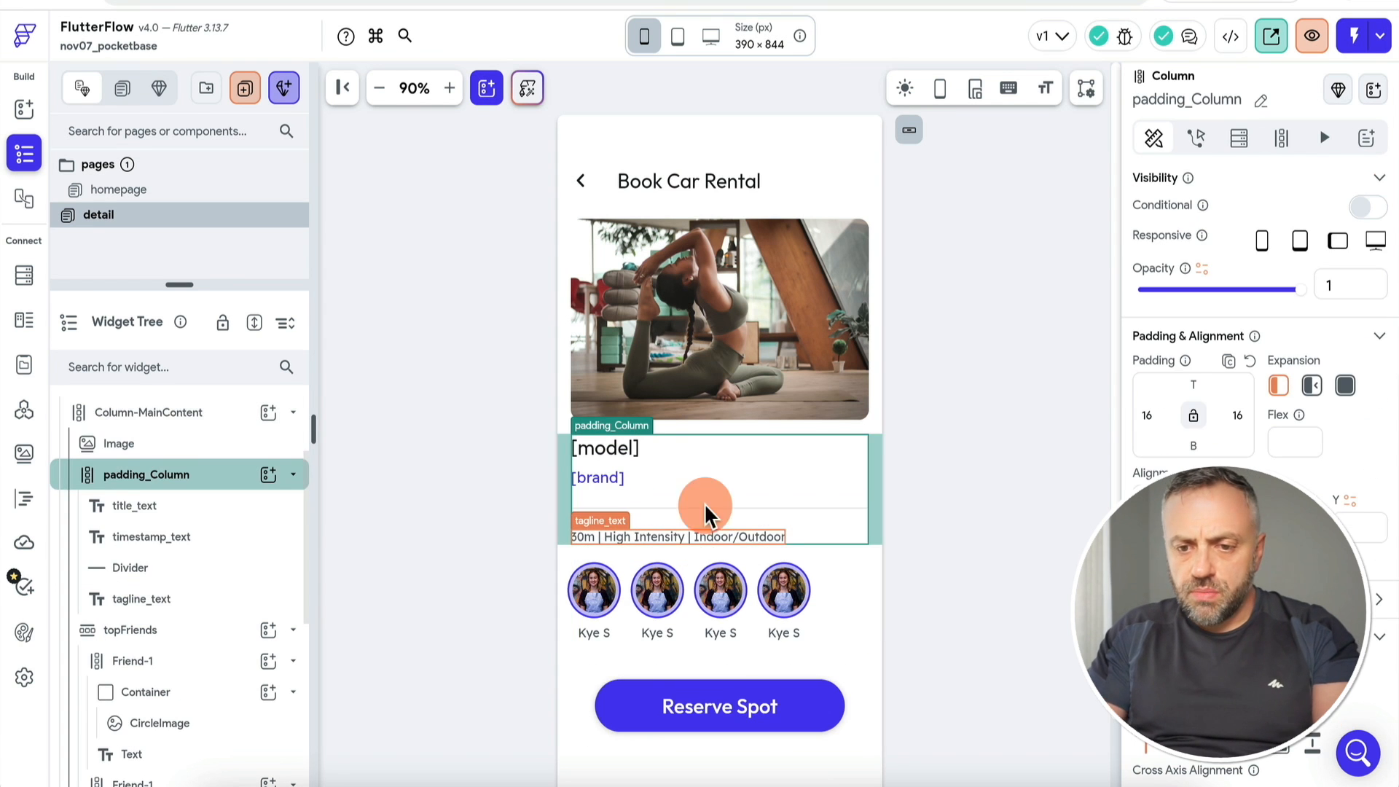
left_click(668, 539)
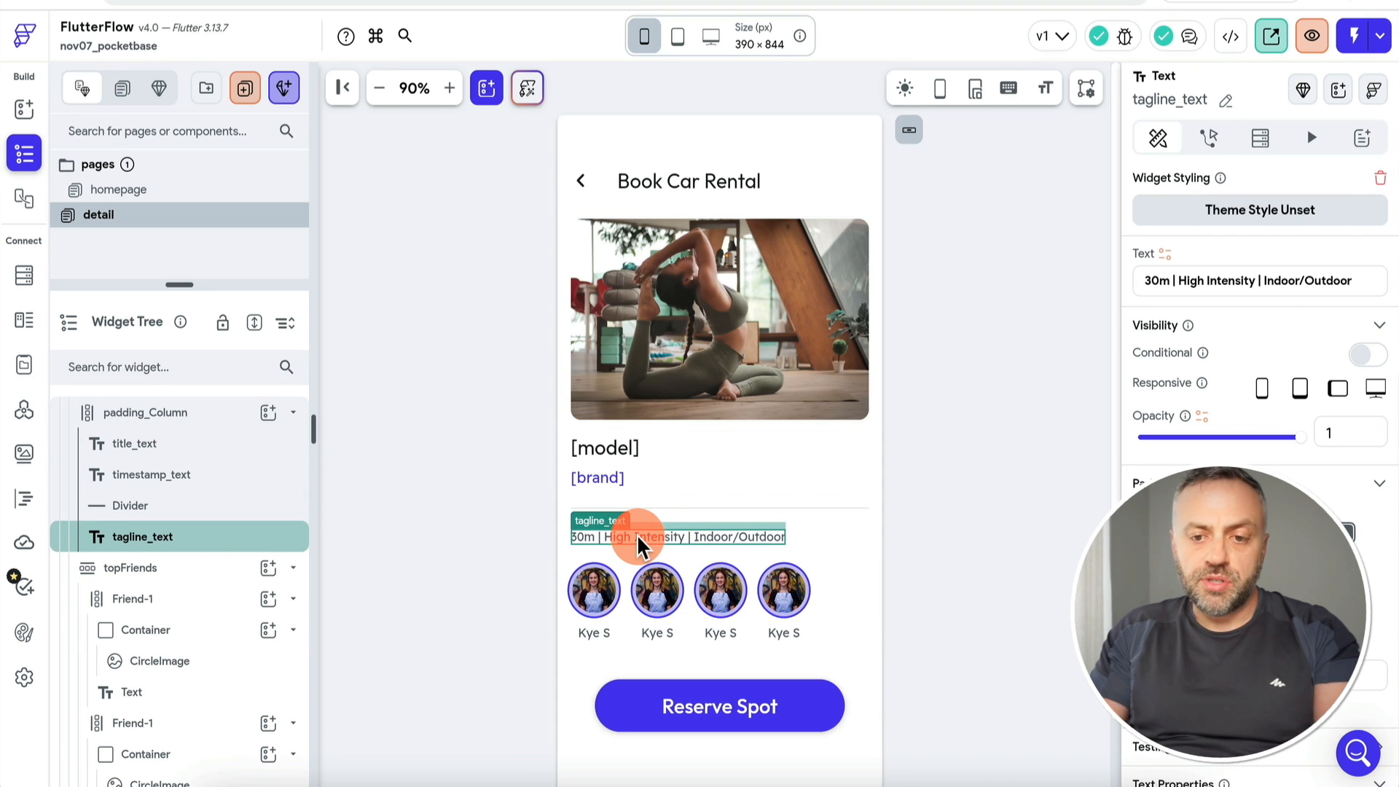
key("Delete")
left_click(780, 546)
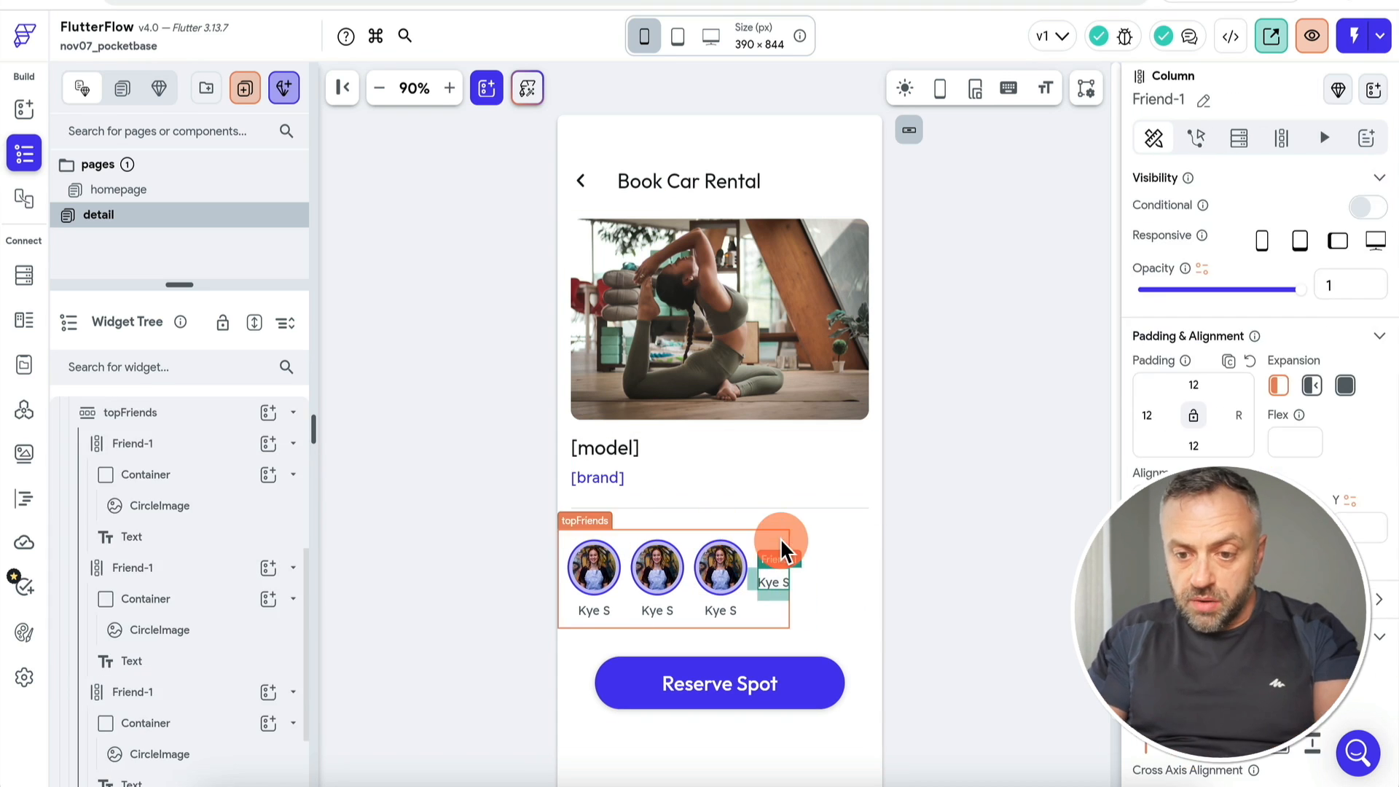
left_click(724, 573)
key("Delete")
left_click(663, 570)
key("Delete")
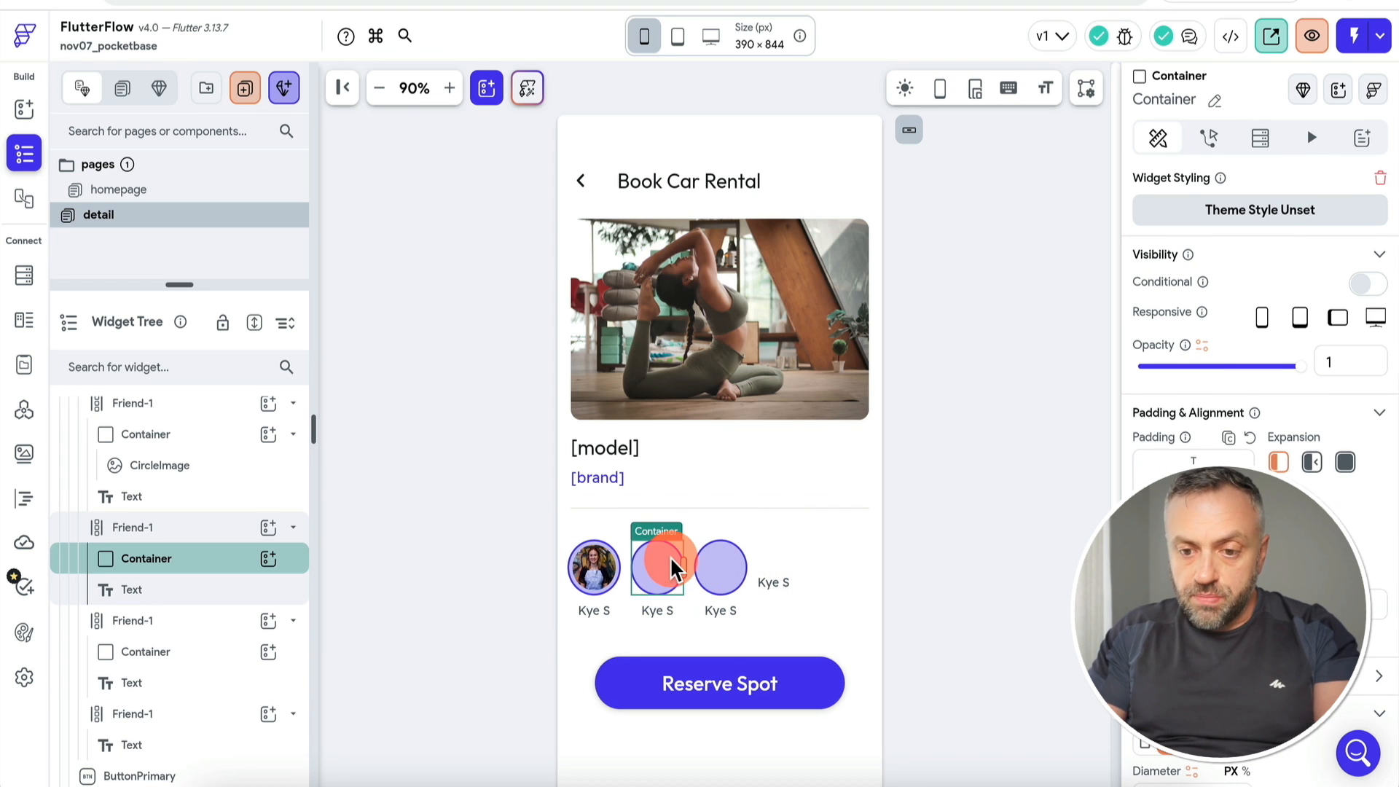
left_click(595, 567)
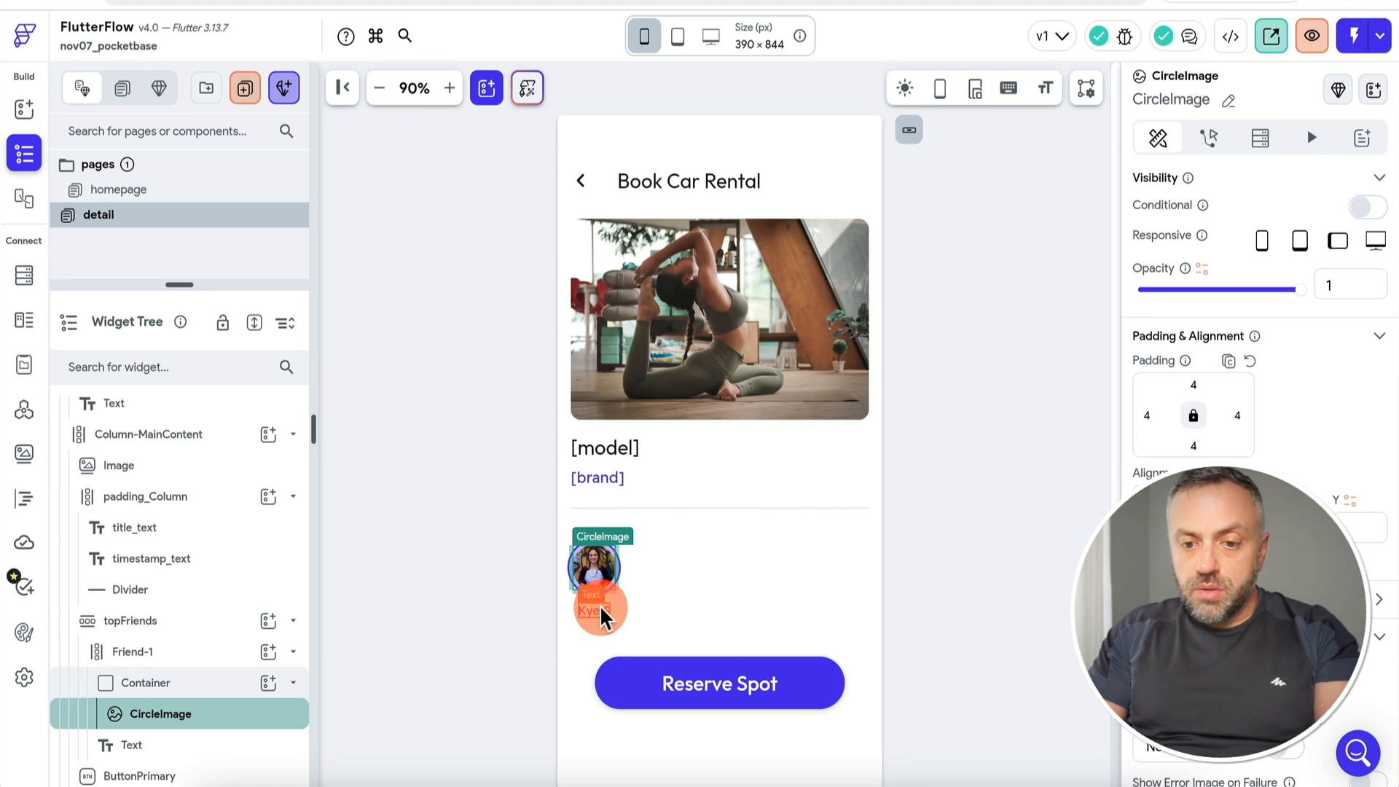
left_click(594, 609)
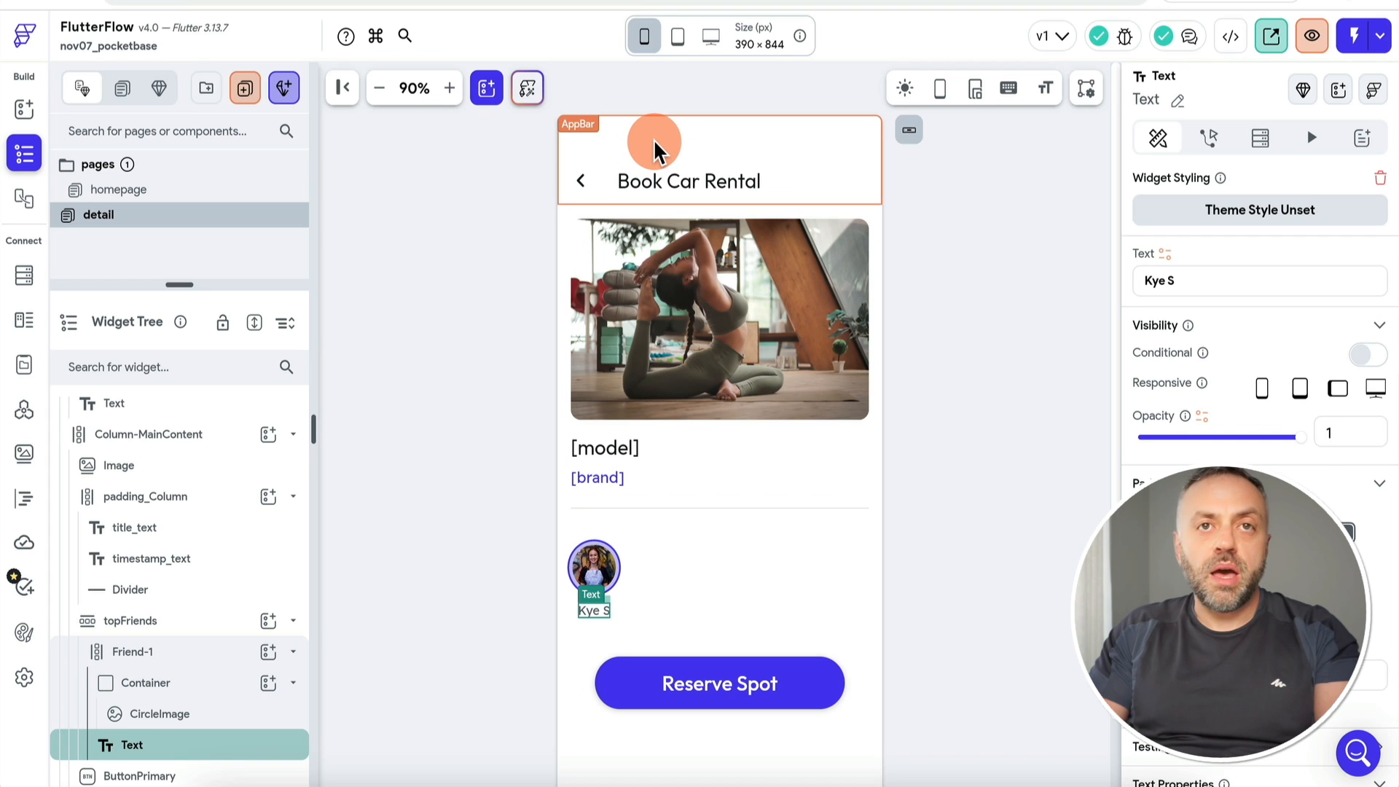
scroll(161, 506, "up", 2)
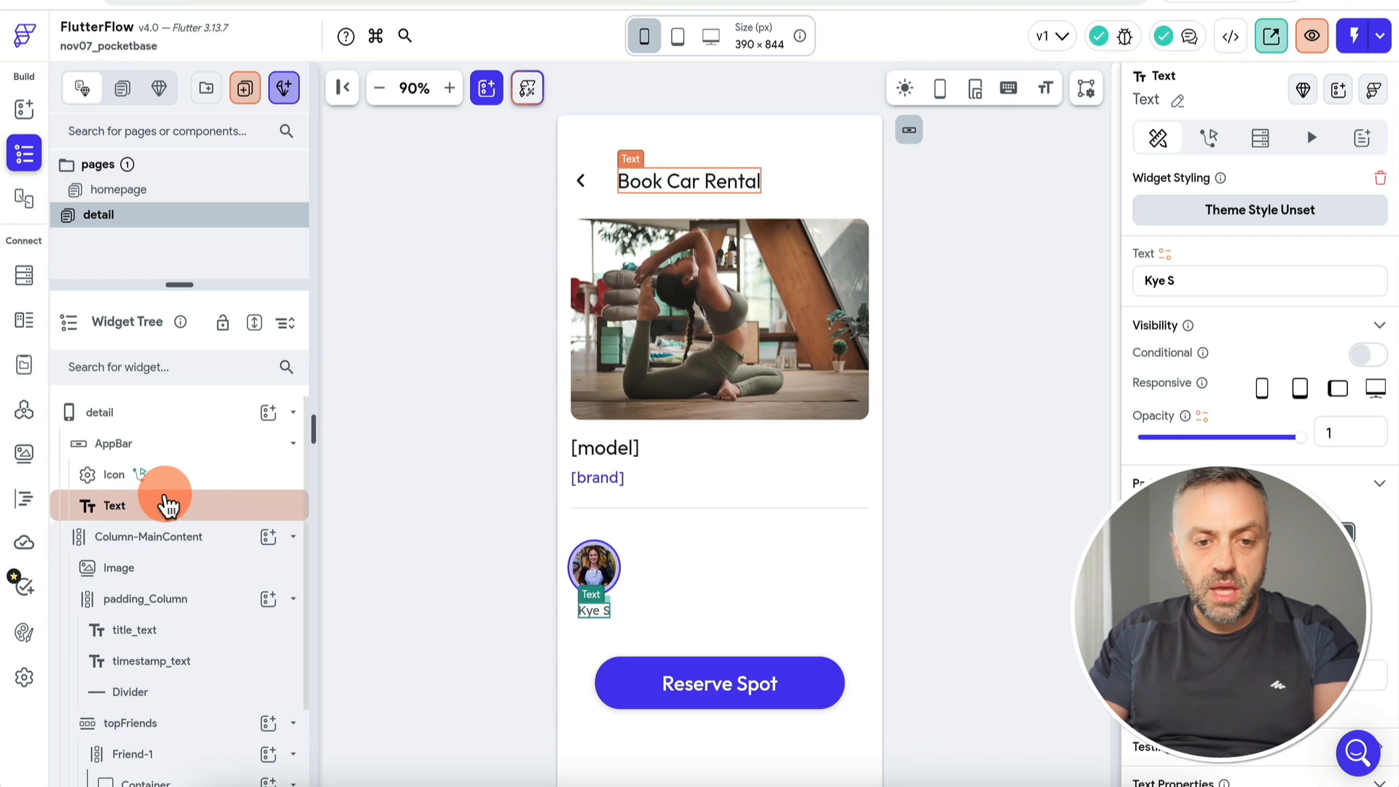
Step: Add a String page parameter named ownerName to the detail page
left_click(210, 420)
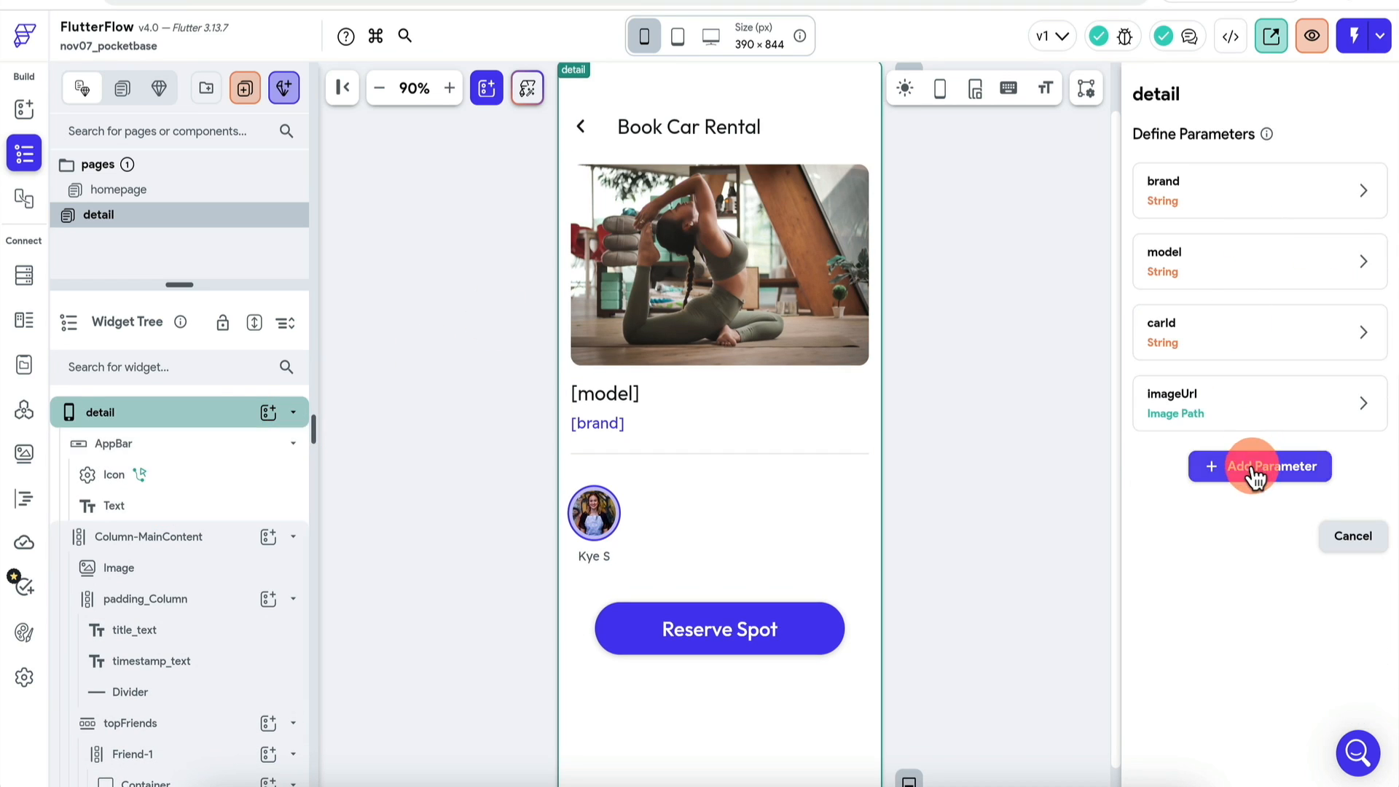
left_click(1253, 475)
type("ownerName")
left_click(1251, 586)
left_click(1212, 180)
left_click(1230, 641)
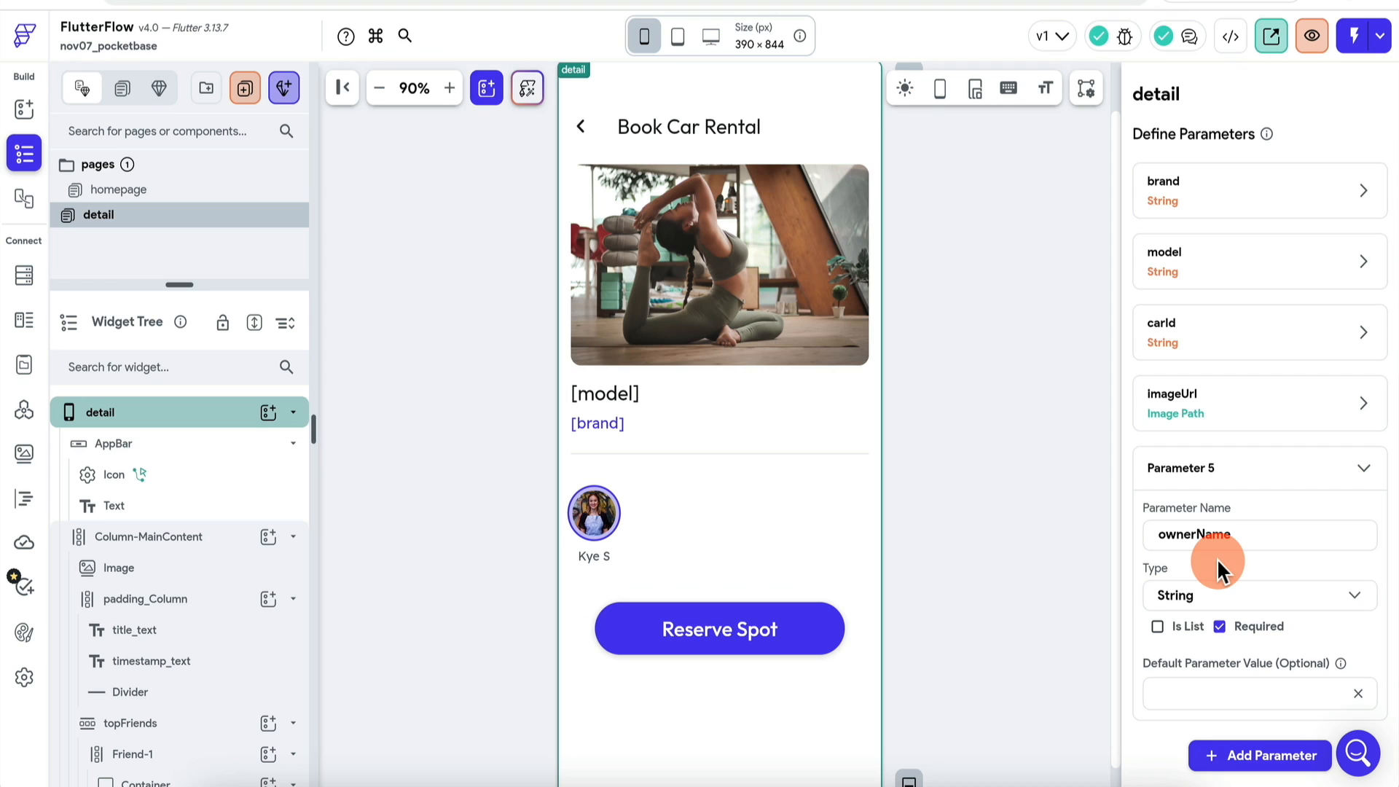
scroll(1229, 576, "down", 2)
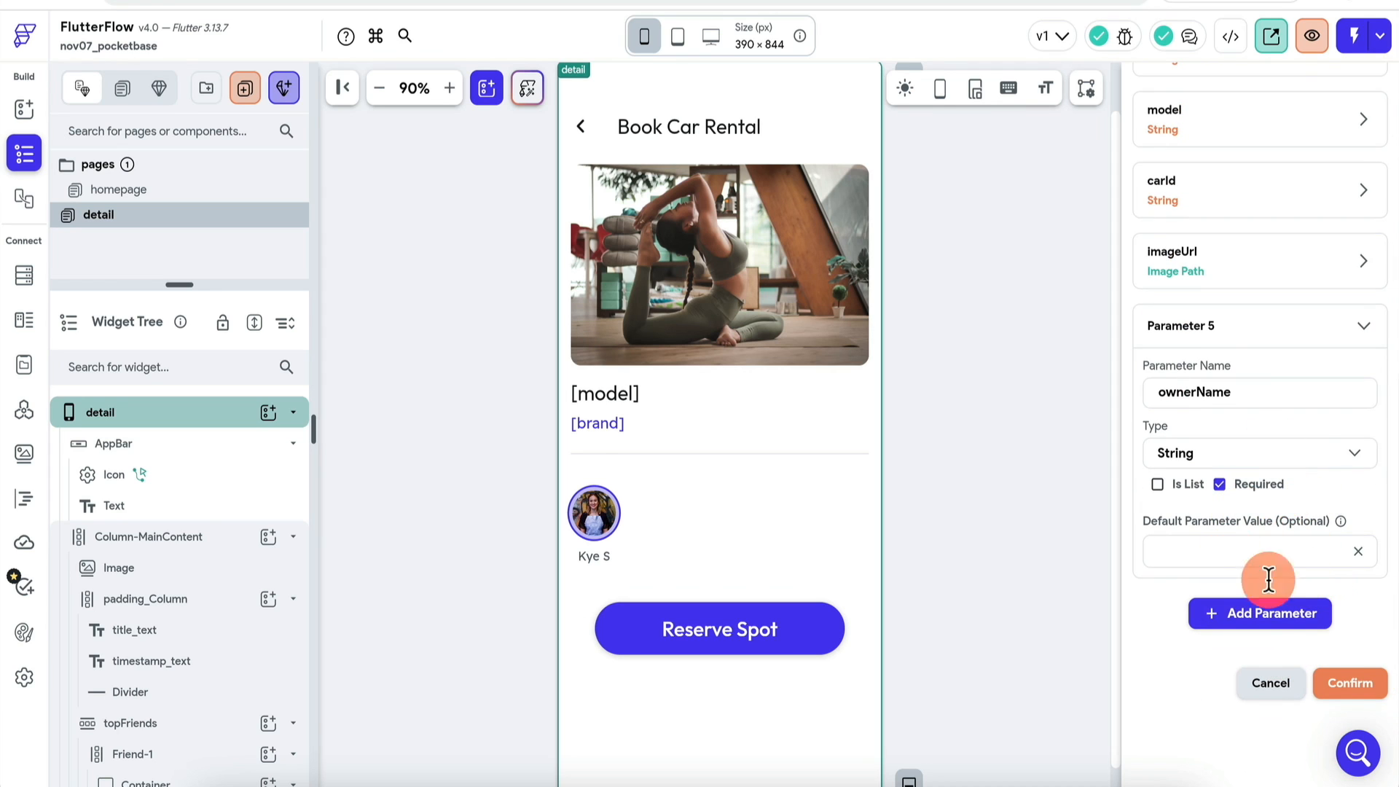
left_click(1351, 685)
Step: Bind the text under the avatar to the ownerName parameter
left_click(593, 555)
left_click(1165, 254)
type("owne")
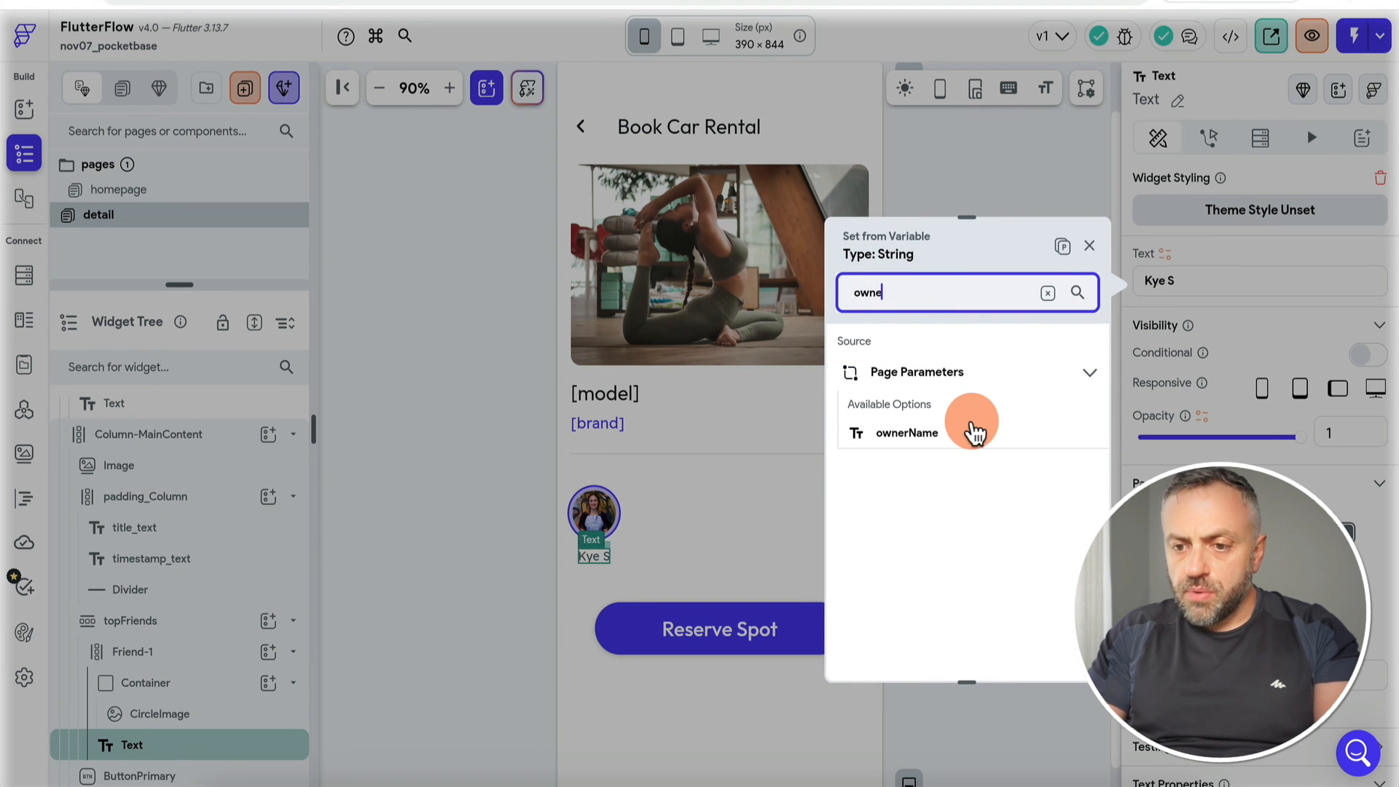
left_click(980, 434)
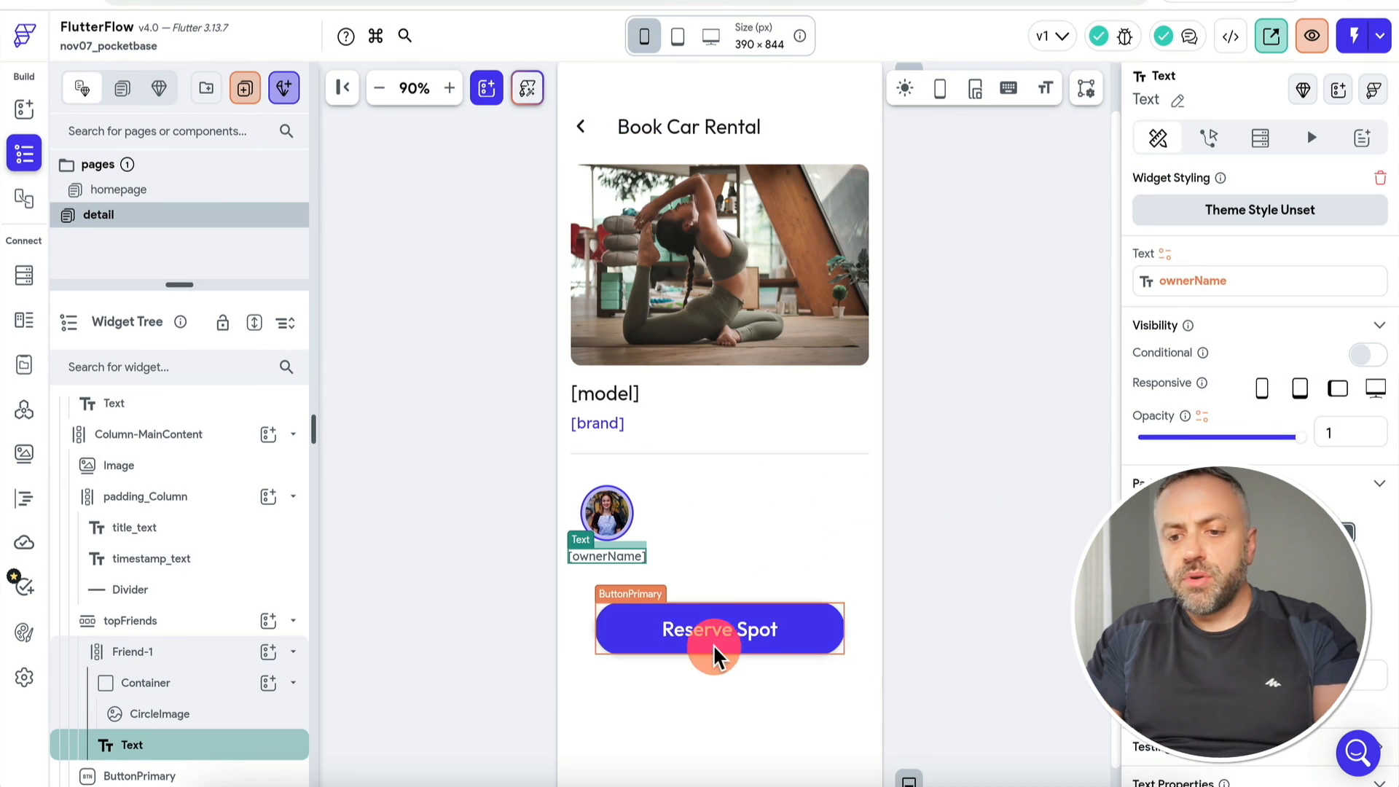
Step: Relabel the Reserve Spot button to 'Reserve'
left_click(732, 632)
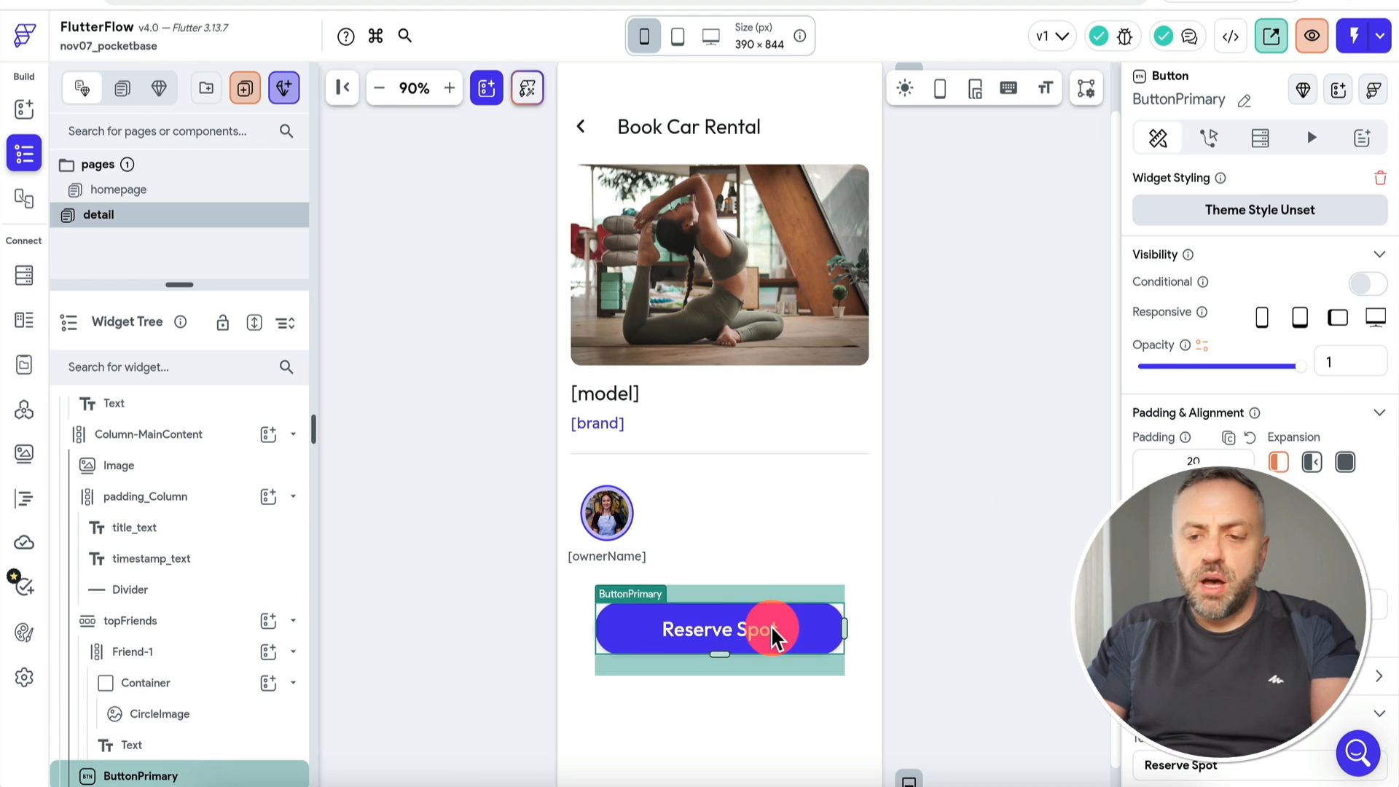
scroll(1224, 451, "down", 4)
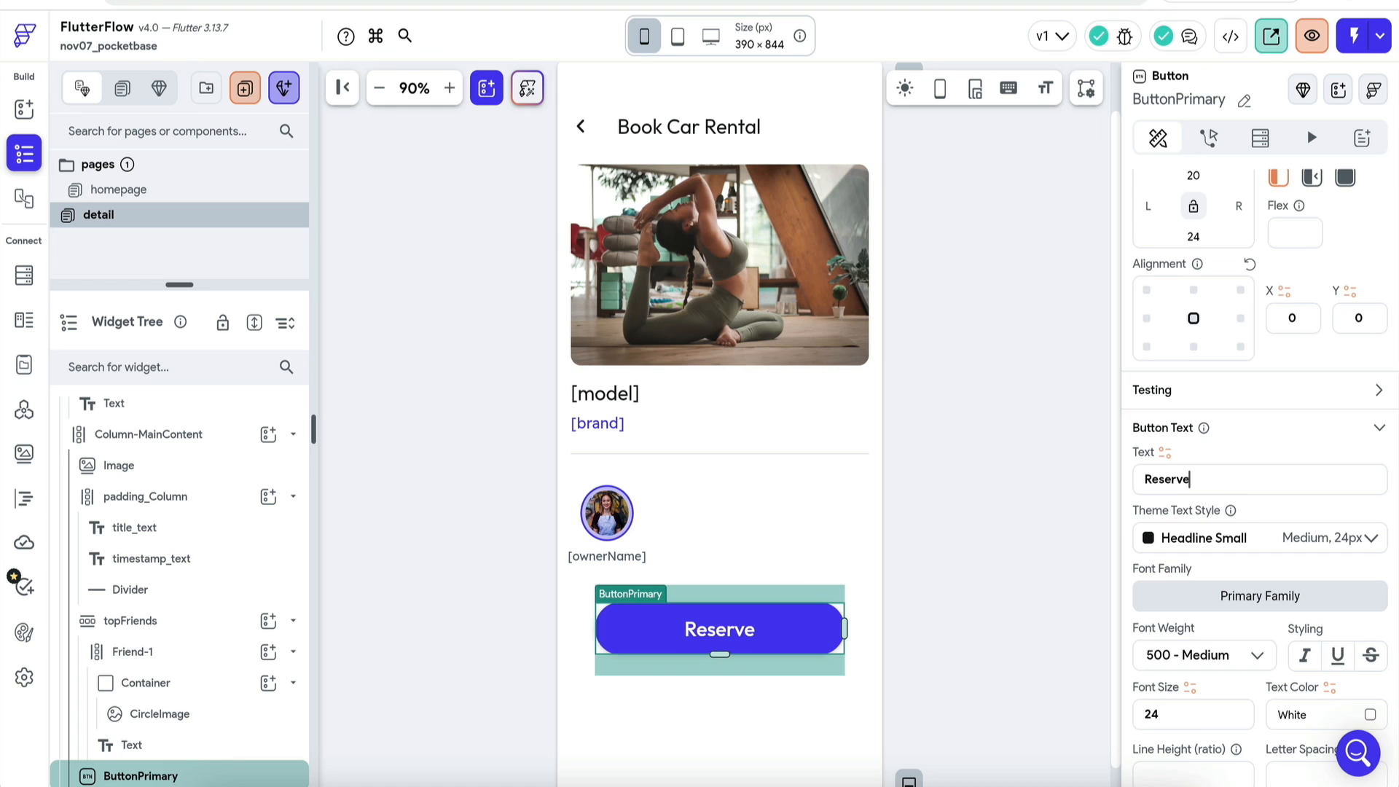
left_click(1022, 491)
left_click(398, 385)
left_click(180, 306)
left_click_drag(190, 288, 188, 316)
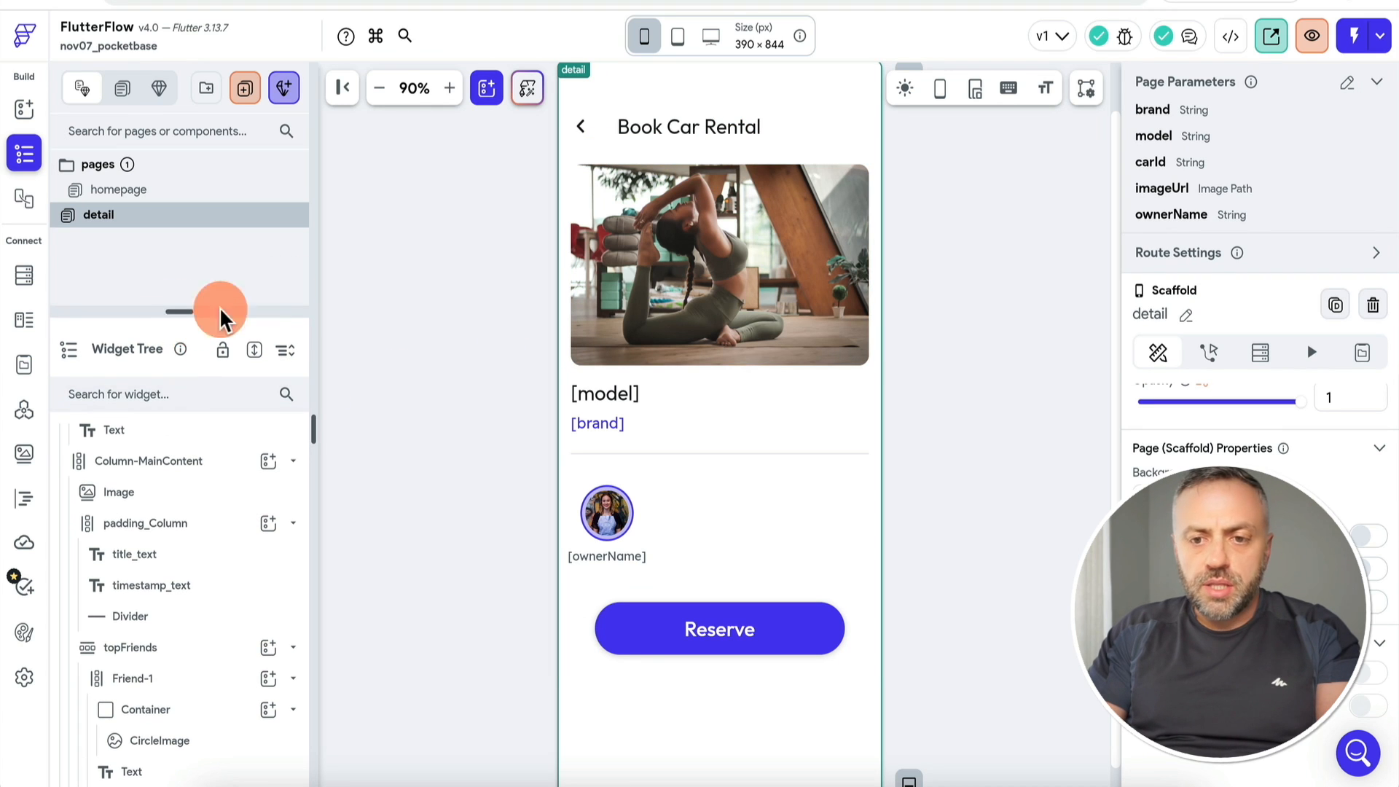
Step: Give the homepage car Card a Navigate To action targeting the detail page
left_click(150, 191)
left_click(205, 503)
left_click(203, 532)
left_click(1213, 142)
left_click(1257, 348)
left_click(1195, 684)
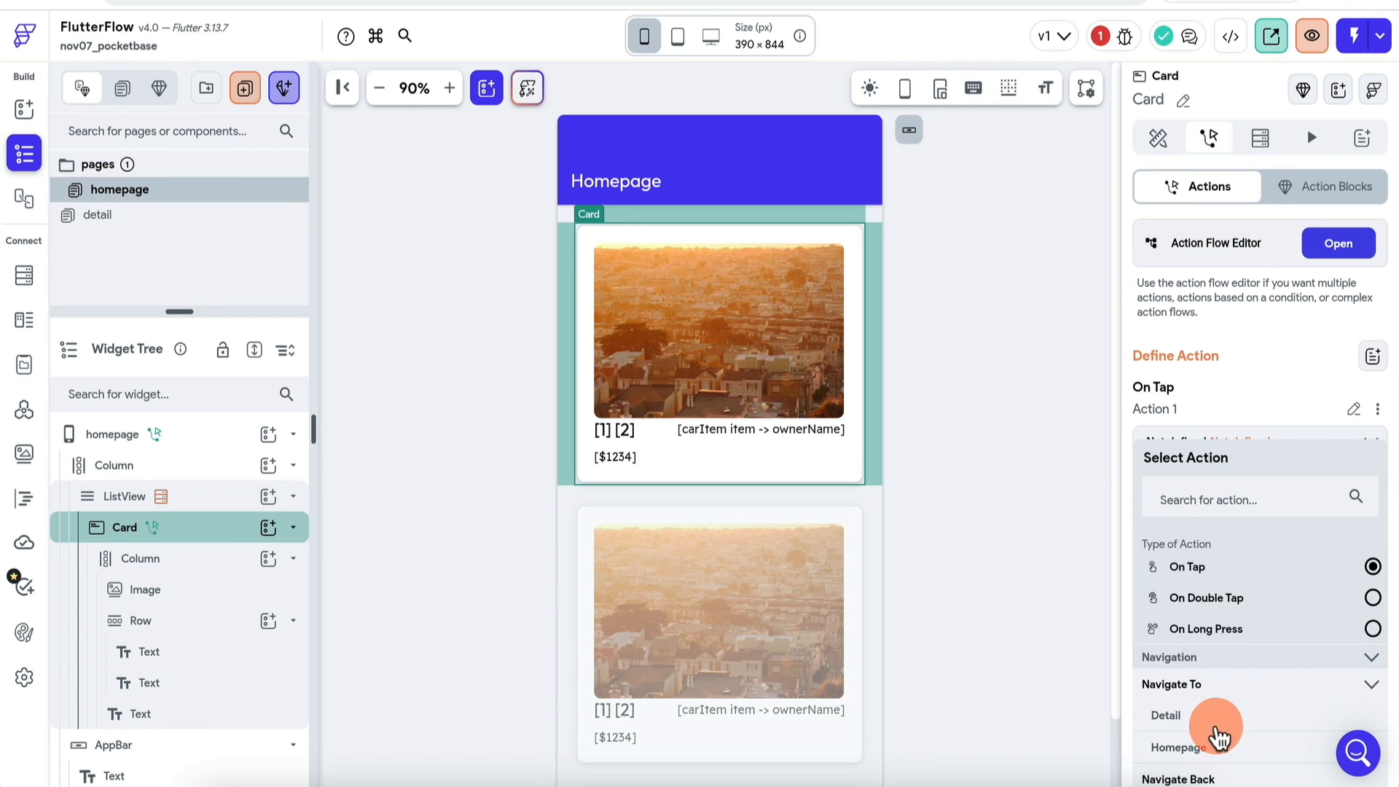
left_click(1222, 723)
Step: Pass the brand and model parameters from the carItem's brand and model fields
scroll(1239, 620, "down", 1)
left_click(1227, 672)
left_click(1239, 671)
left_click(977, 490)
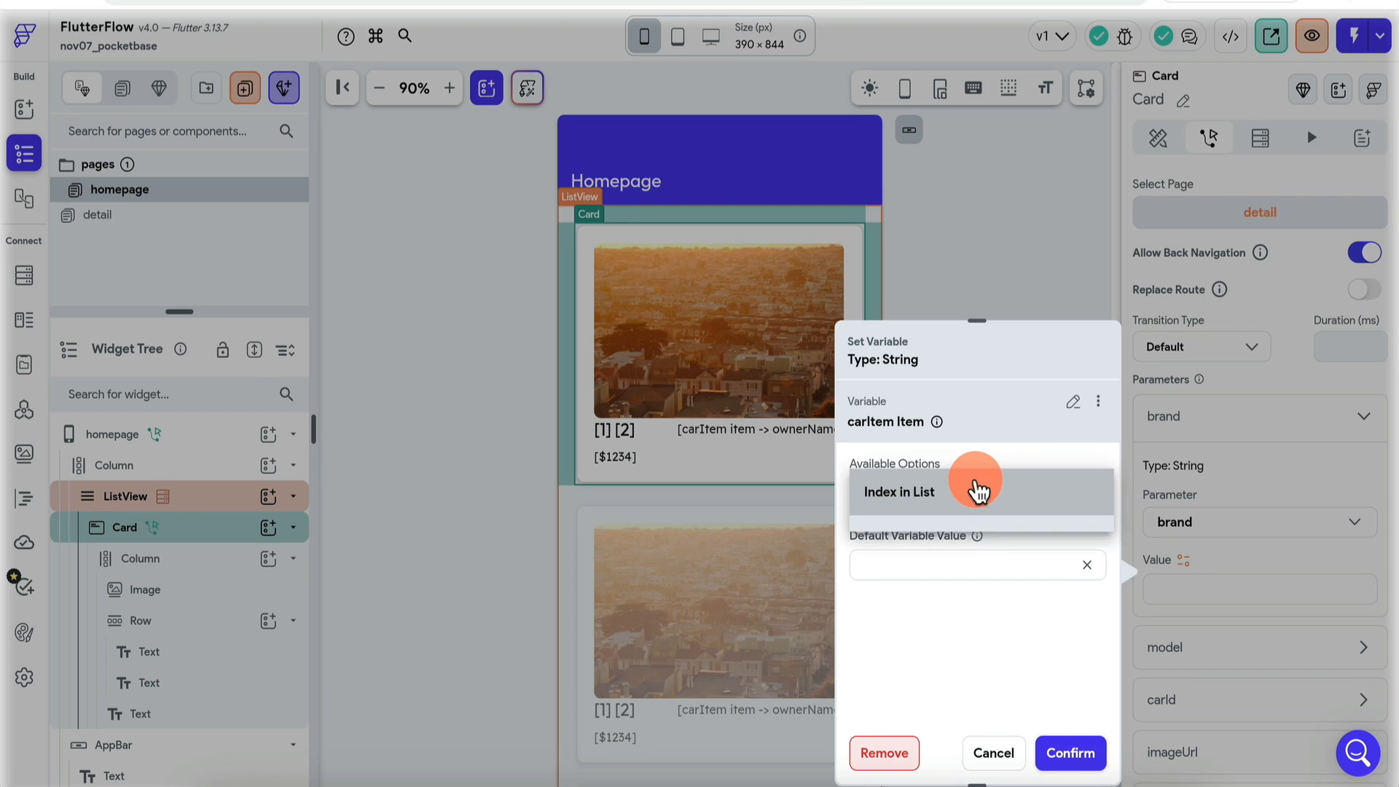
left_click(947, 561)
left_click(940, 560)
left_click(943, 534)
left_click(1098, 401)
left_click(1052, 441)
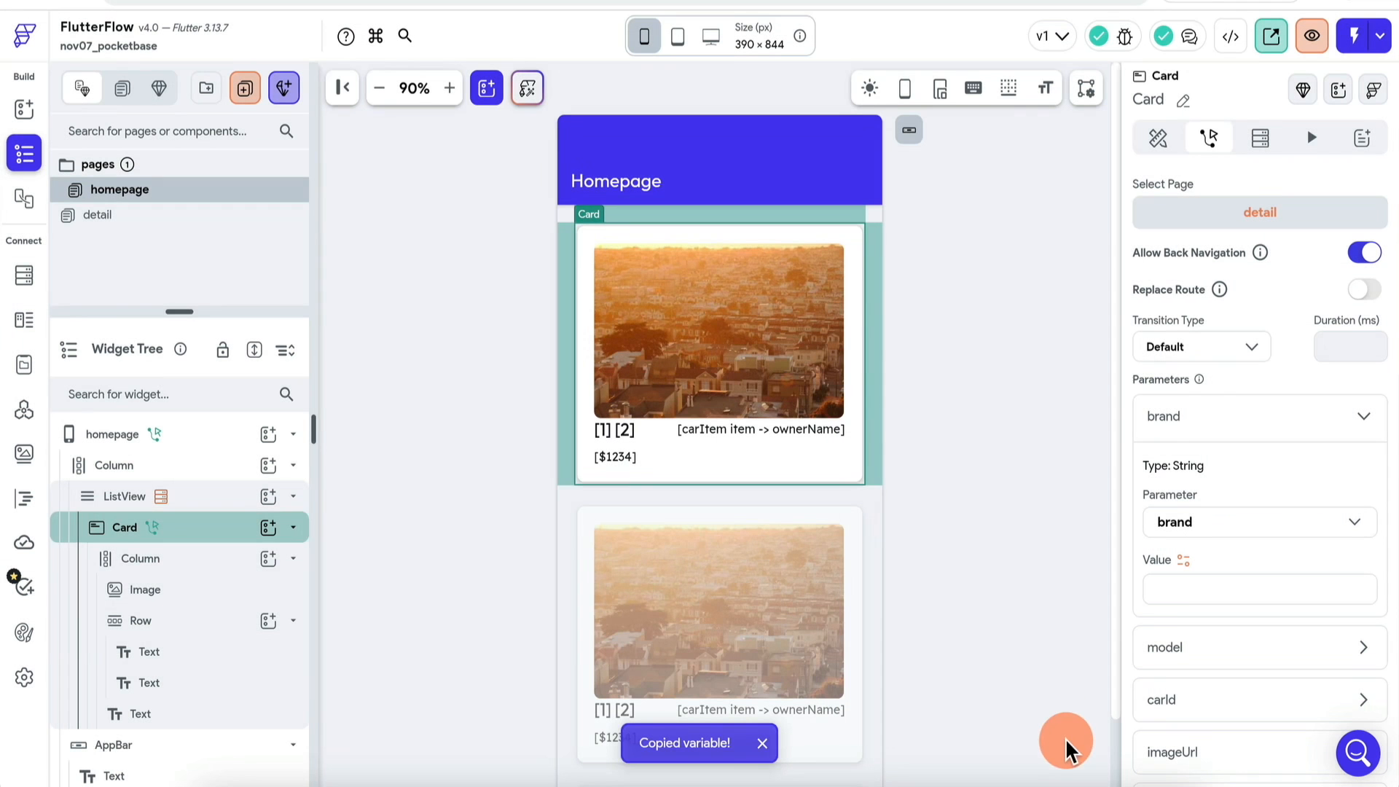
left_click(1187, 573)
key("ctrl+v")
left_click(1186, 620)
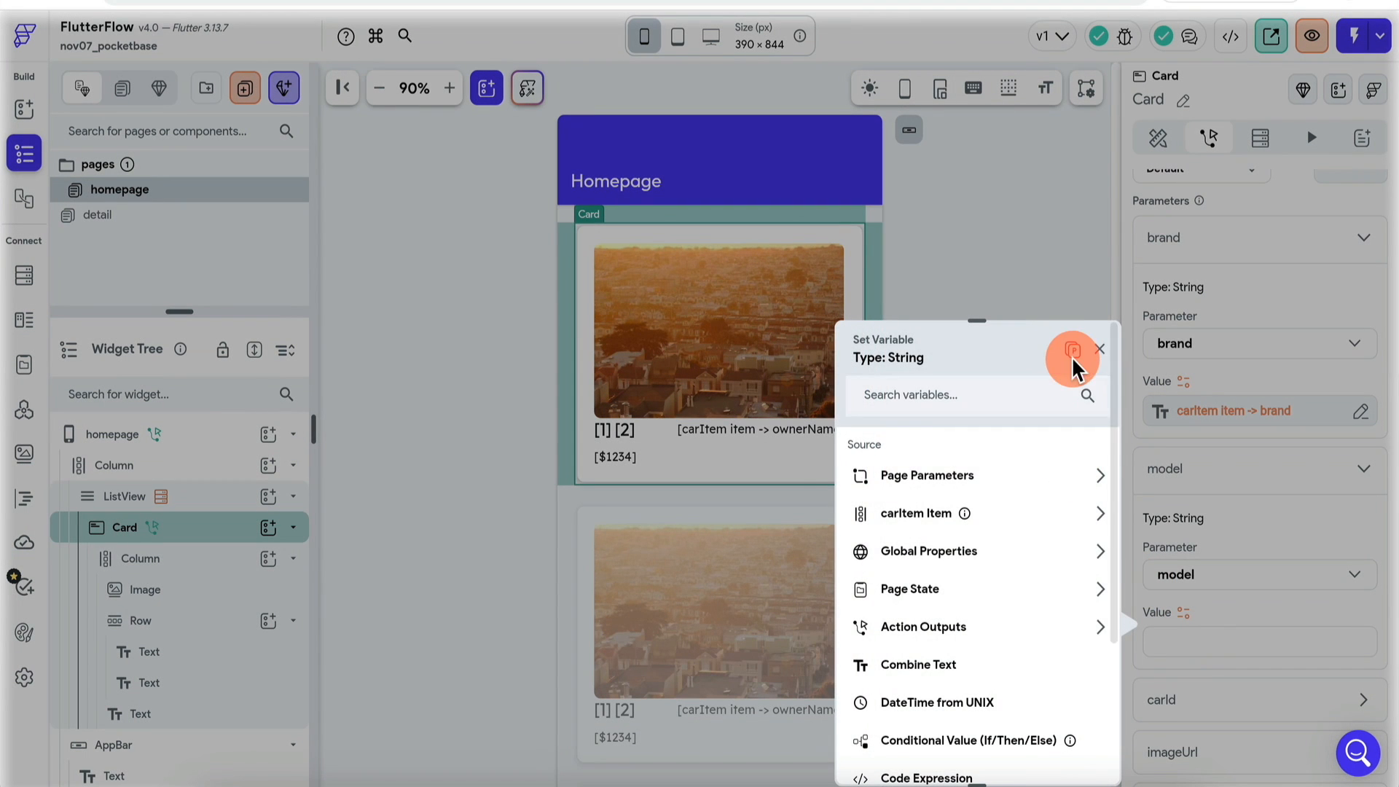
left_click(1073, 350)
left_click(959, 580)
left_click(1058, 752)
Step: Set the imageUrl and ownerName parameters from the carItem's imageUrl and ownerName fields
left_click(1195, 700)
scroll(1206, 649, "down", 5)
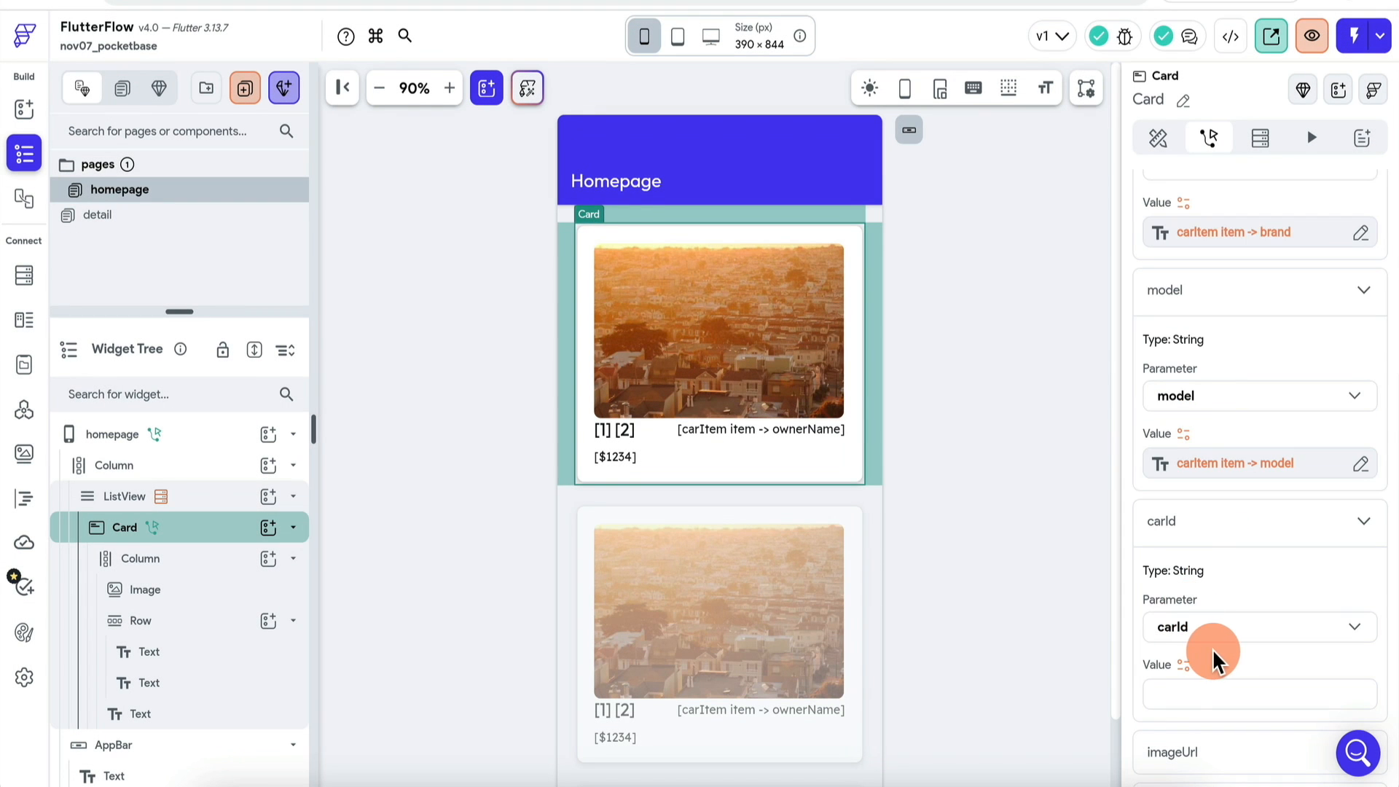
left_click(1217, 574)
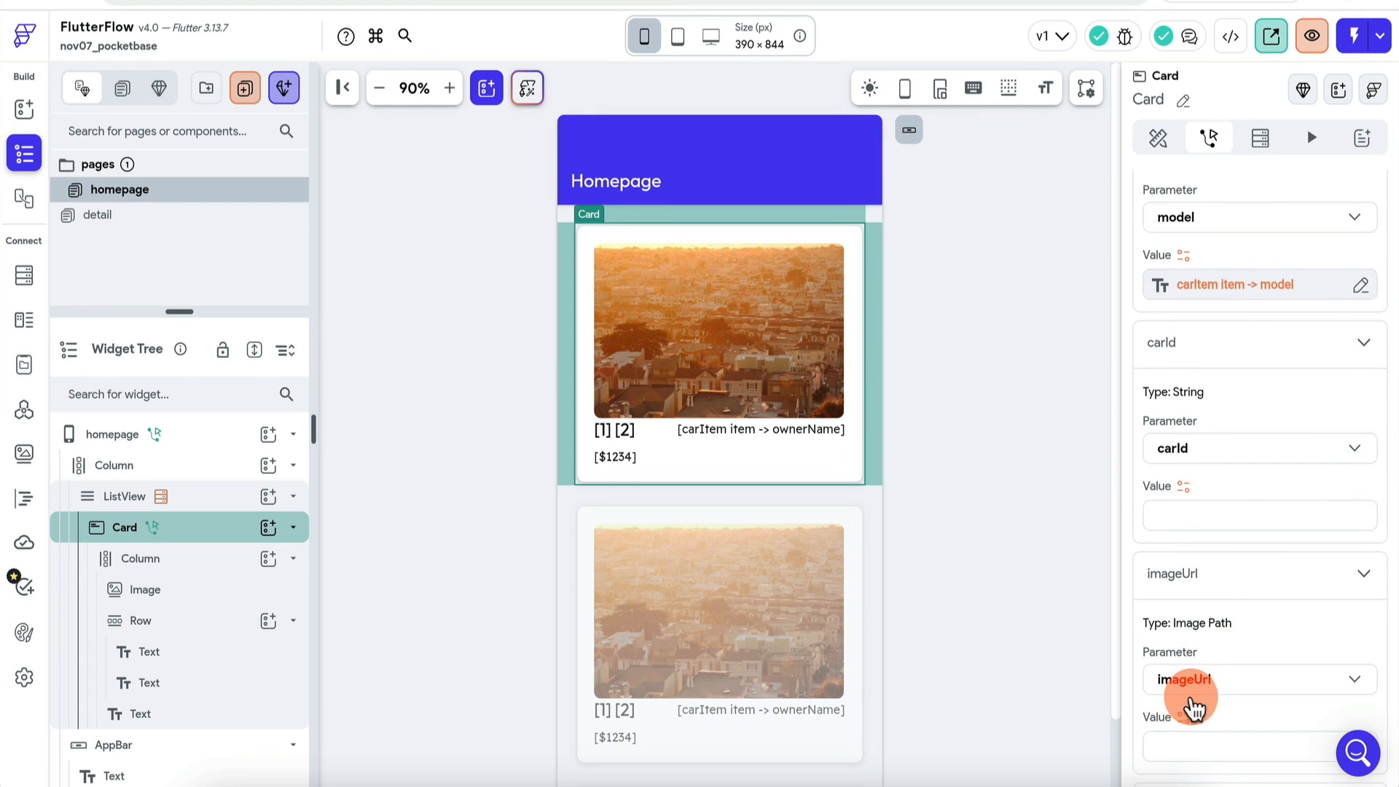
left_click(1183, 717)
left_click(1028, 426)
left_click(1062, 751)
scroll(1209, 656, "down", 2)
left_click(1213, 630)
scroll(1195, 648, "down", 3)
left_click(1184, 594)
left_click(947, 509)
left_click(1078, 753)
scroll(1249, 501, "up", 4)
scroll(1249, 501, "up", 2)
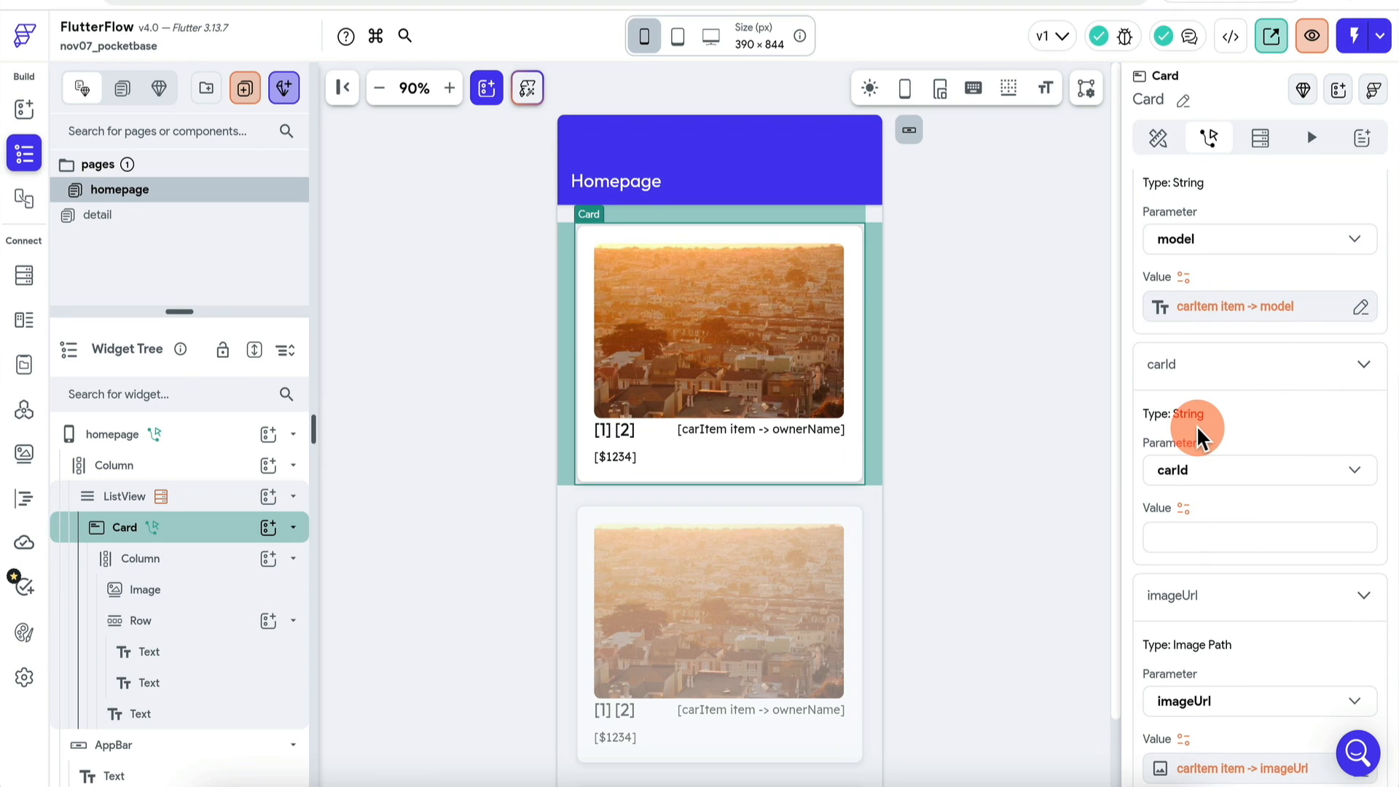
scroll(1239, 419, "down", 6)
scroll(1239, 415, "up", 4)
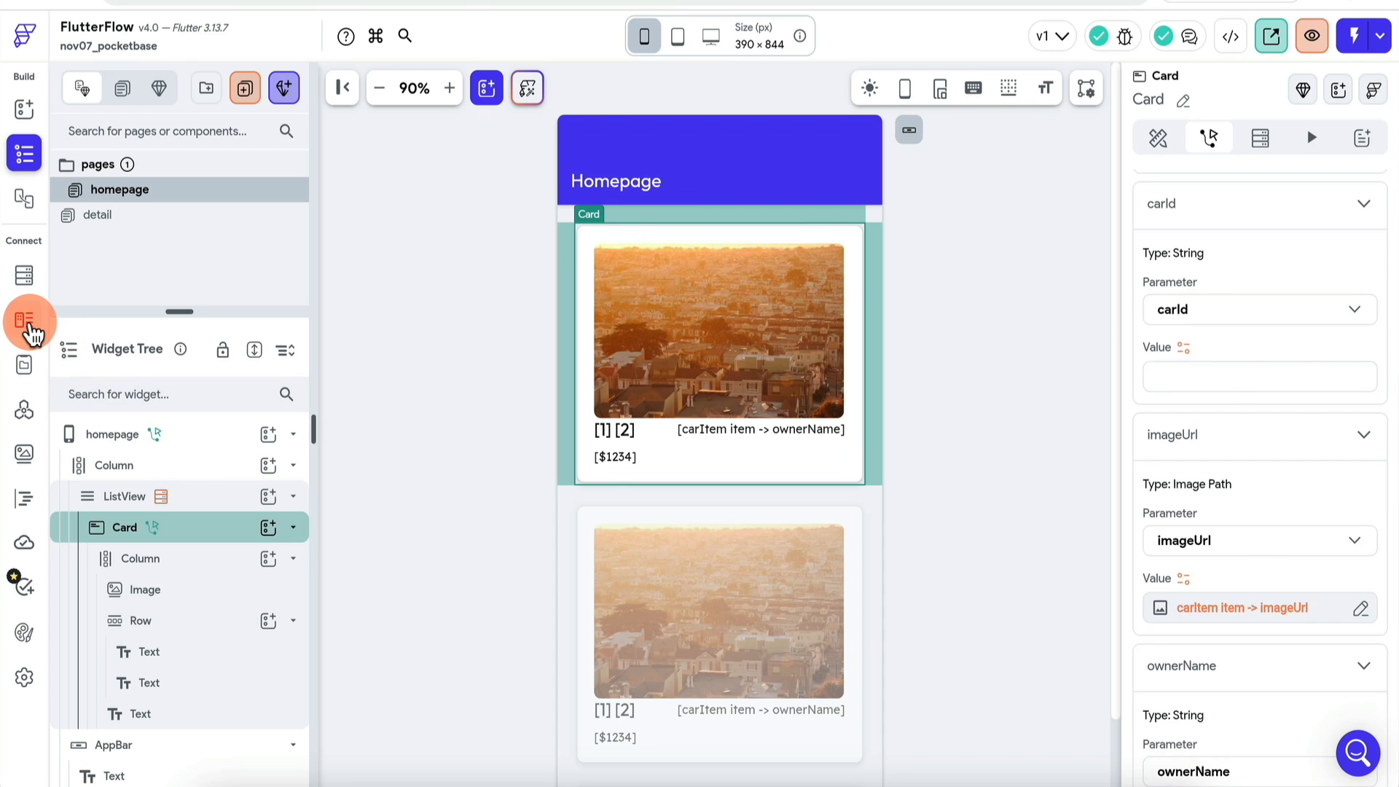
Step: Add a String field named carId to the CarType data type
left_click(28, 322)
left_click(462, 510)
type("carId")
left_click(603, 426)
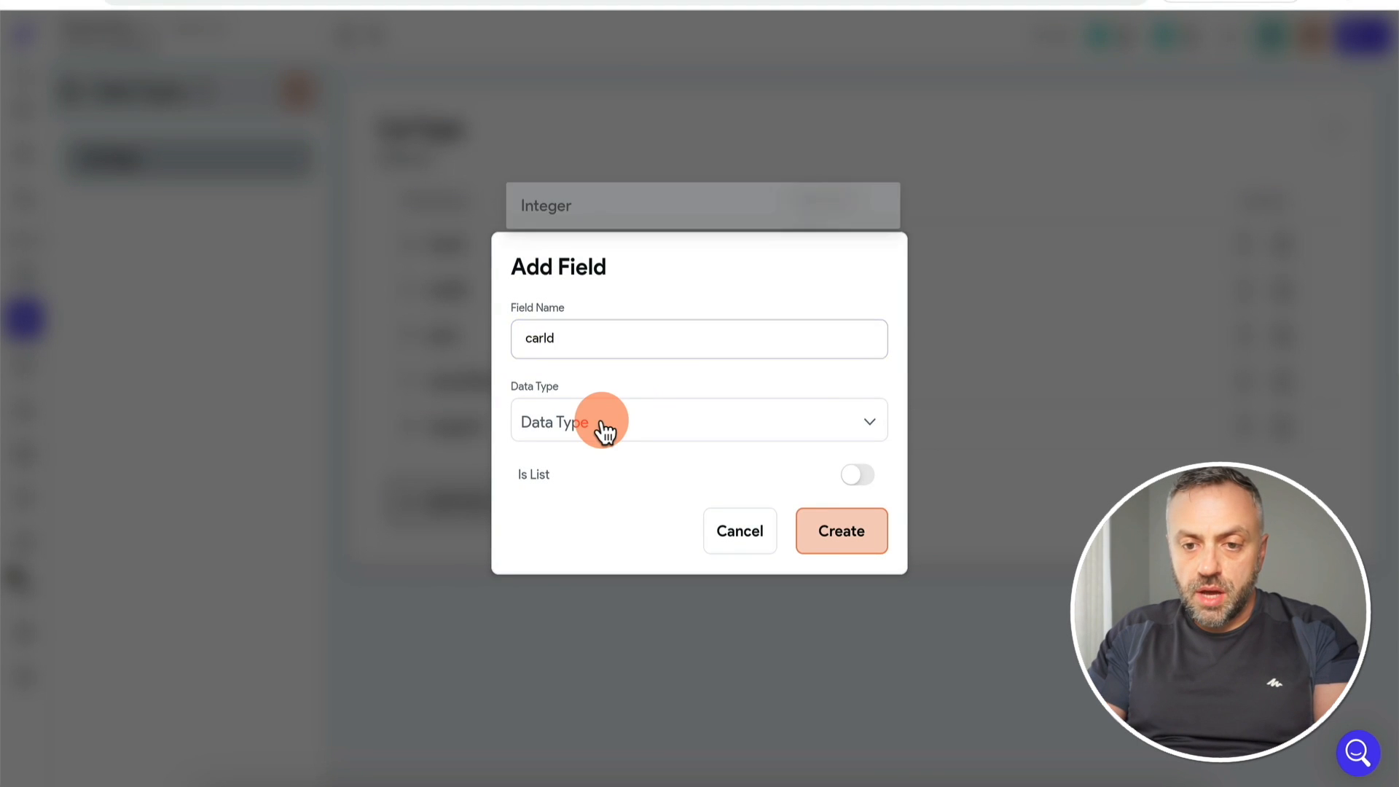
left_click(581, 300)
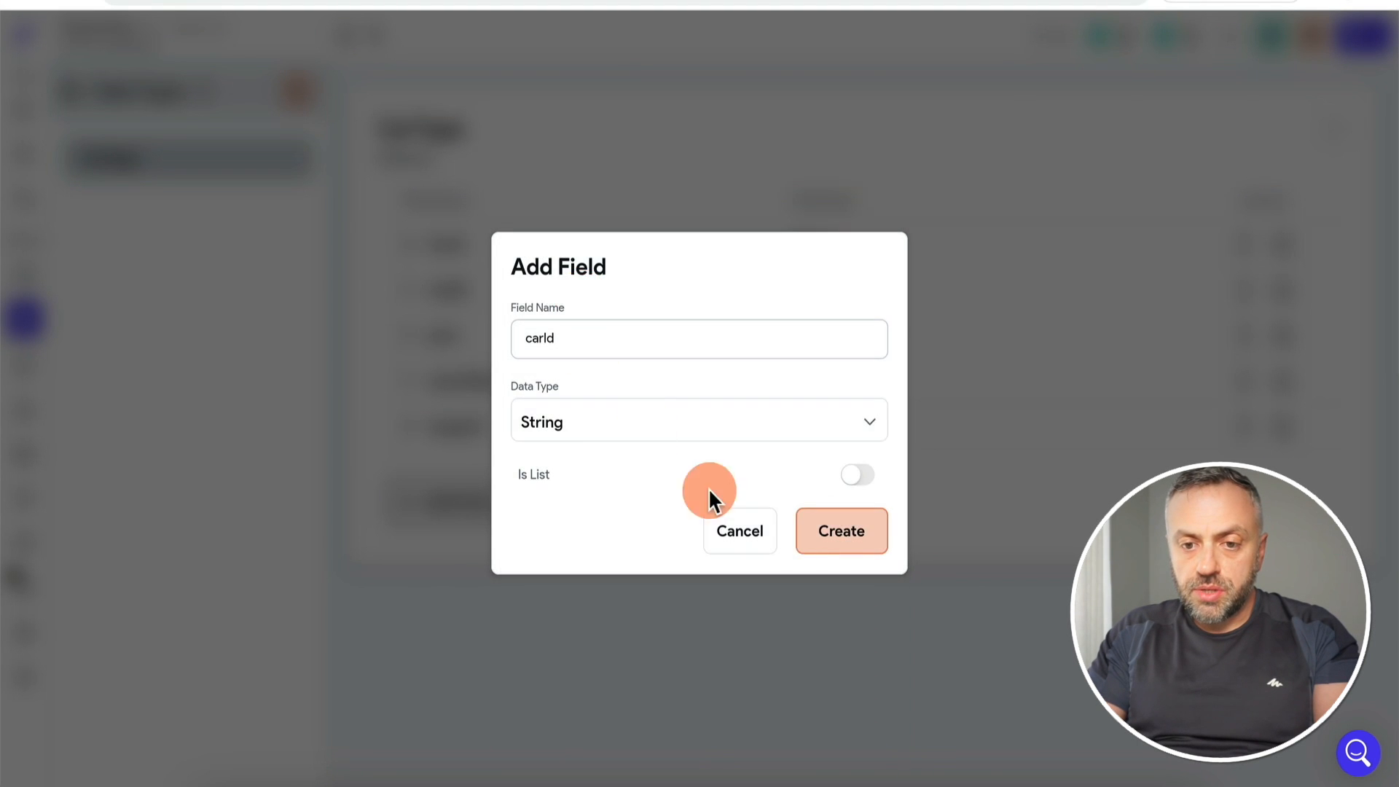
left_click(843, 532)
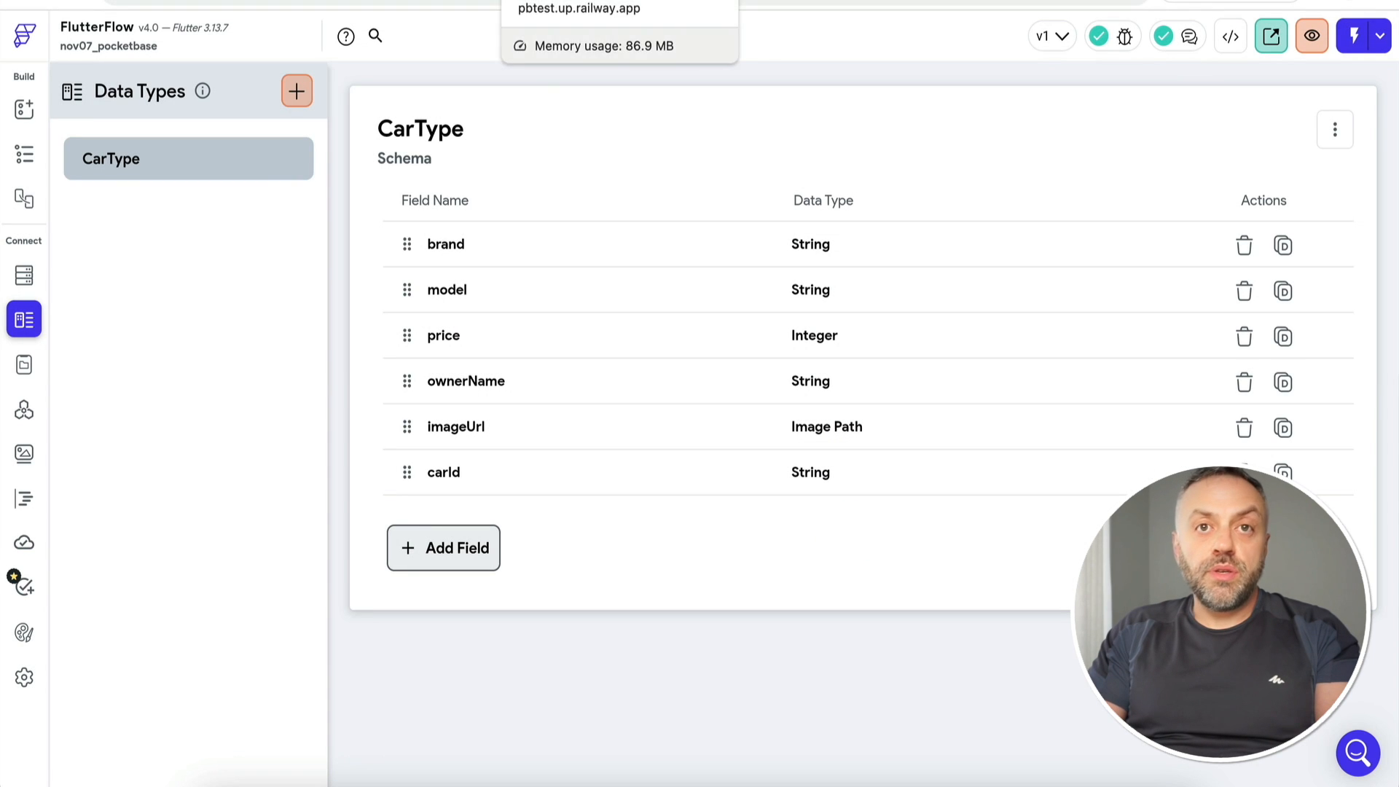
Step: Add 'carId: record.id,' to the getList custom action, then save and compile it
left_click(26, 500)
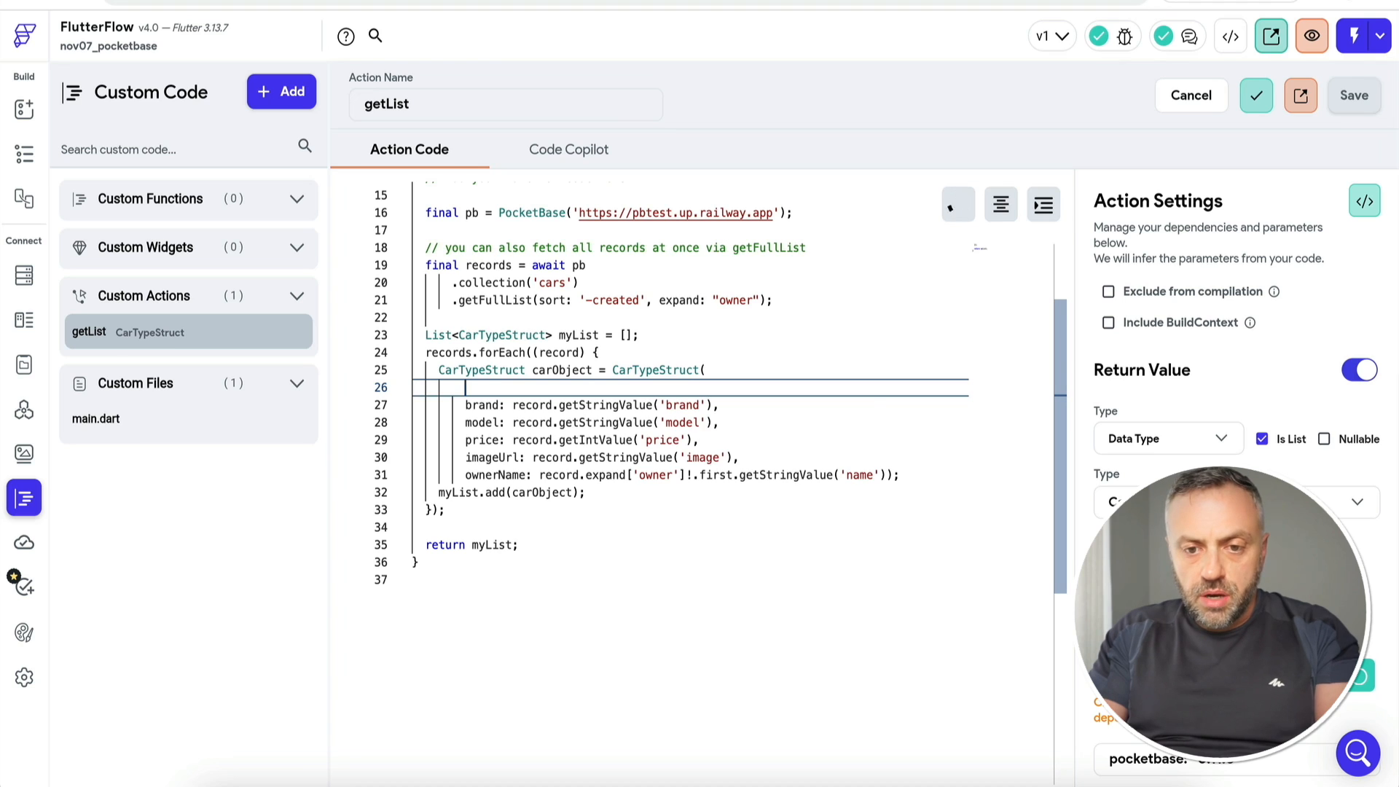
type("carId: record.id")
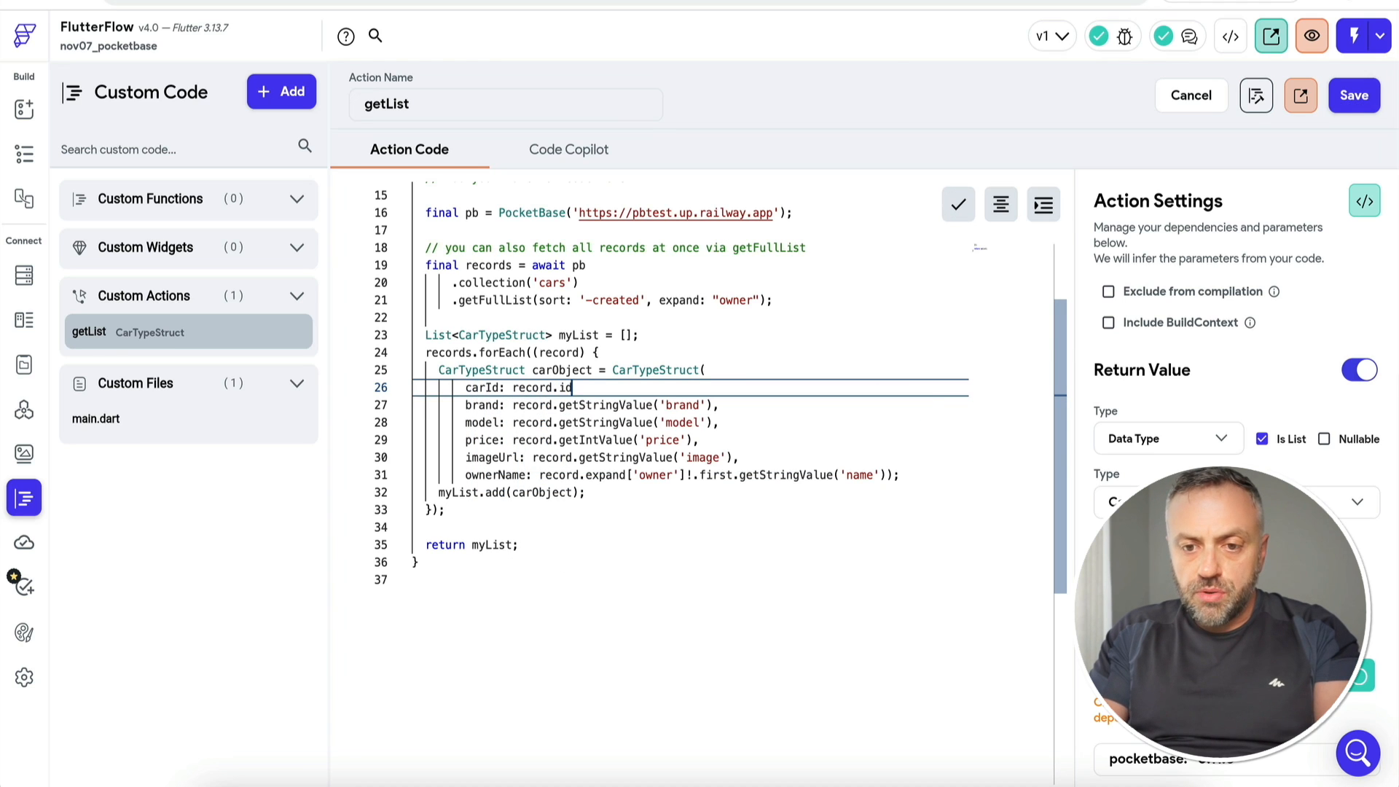
type(",")
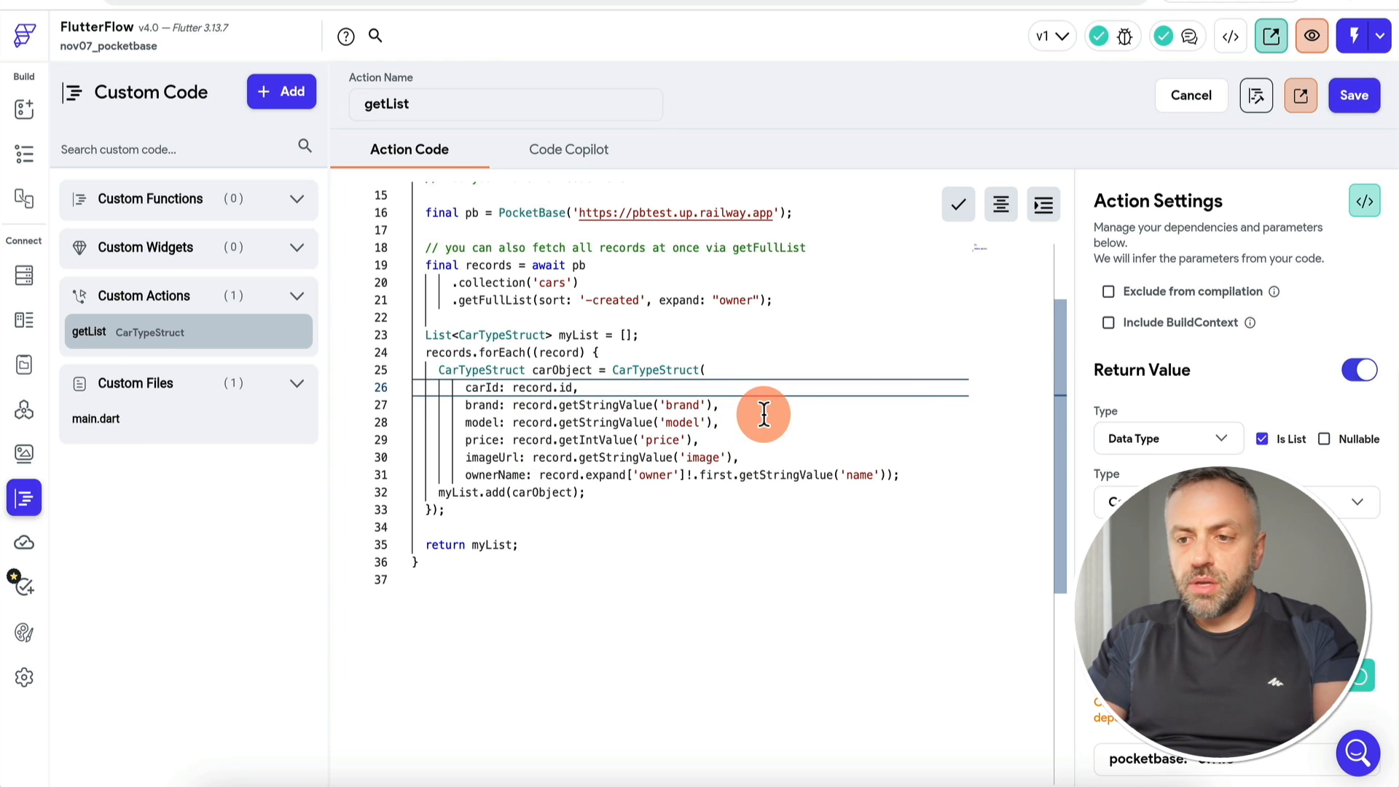
left_click(1349, 93)
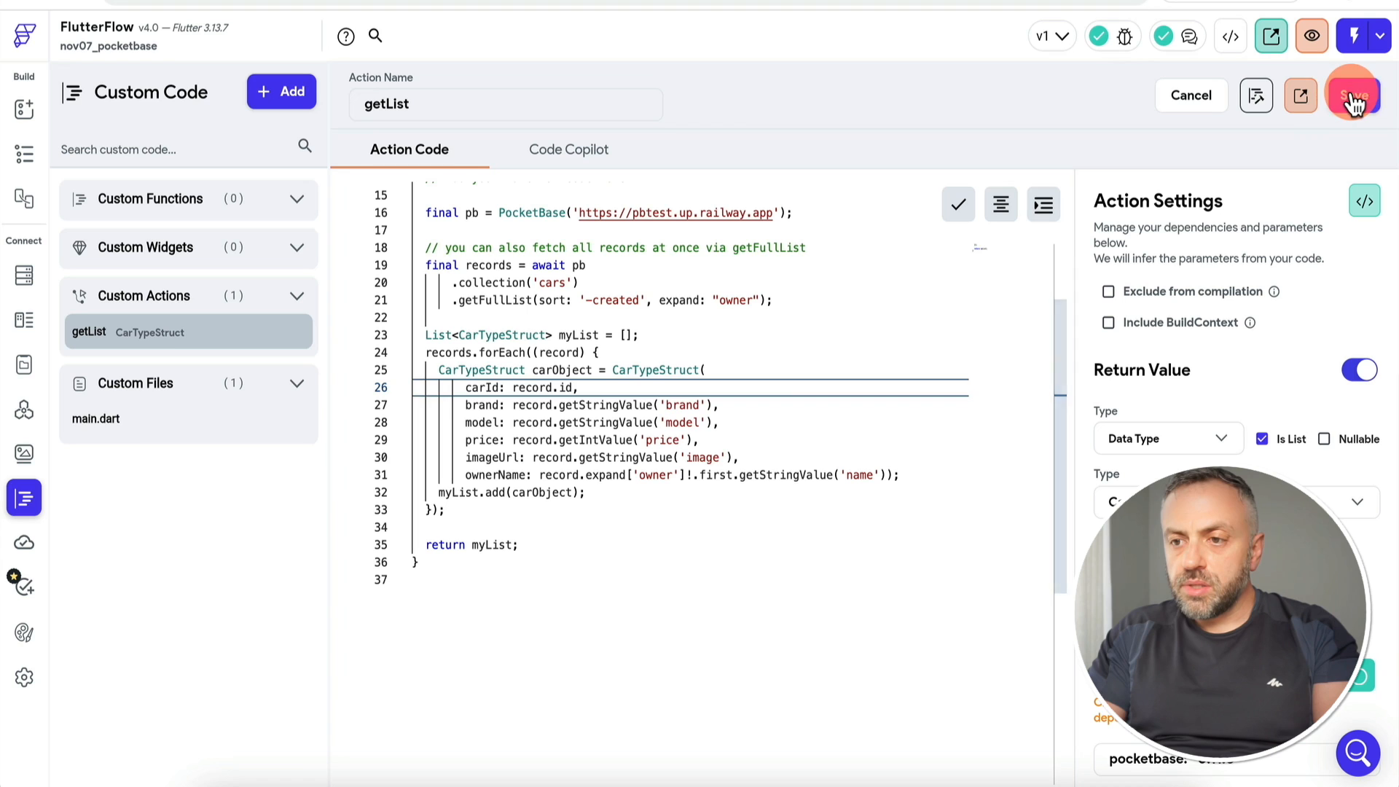
left_click(1256, 100)
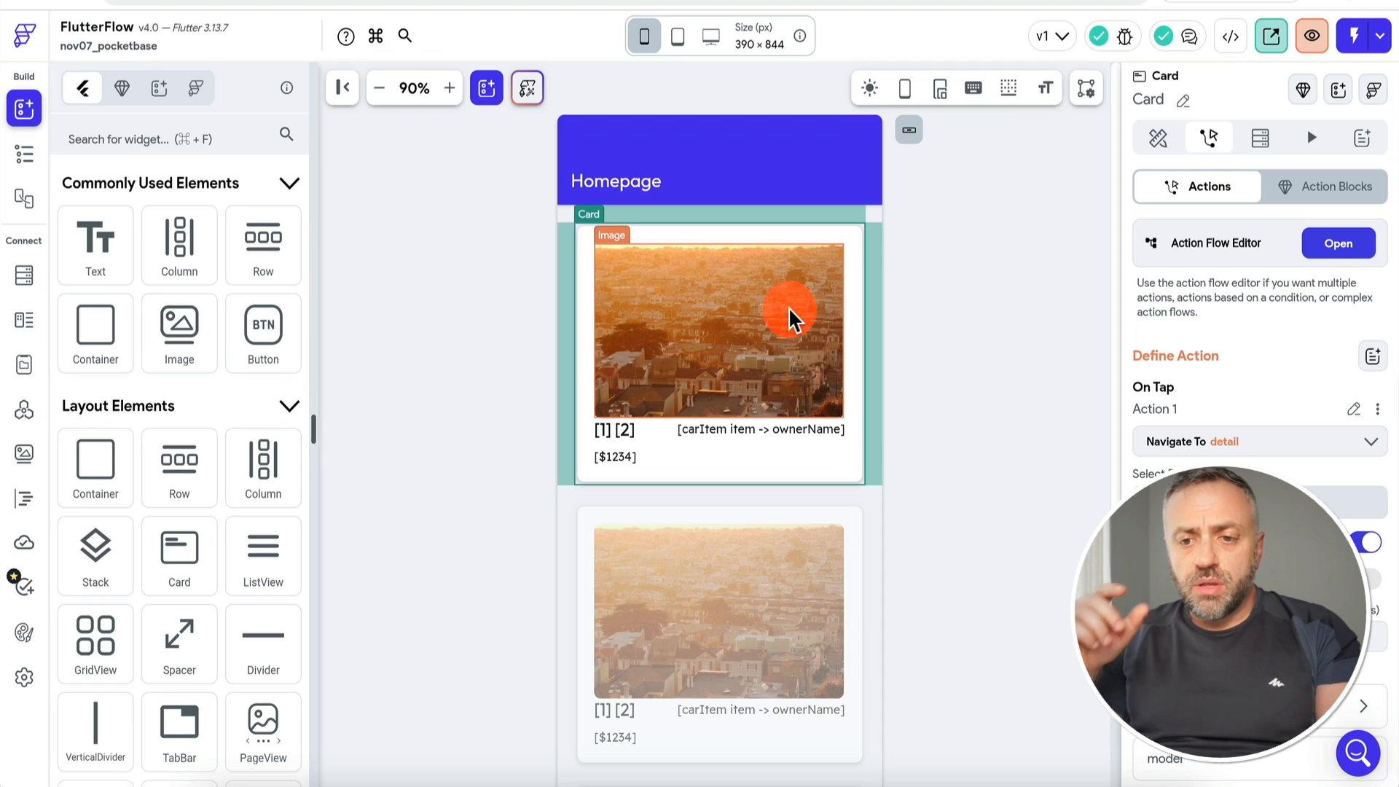
Step: Insert a new Text into the card's title row, bound to carItem > Data Structure Field > carId
left_click(23, 155)
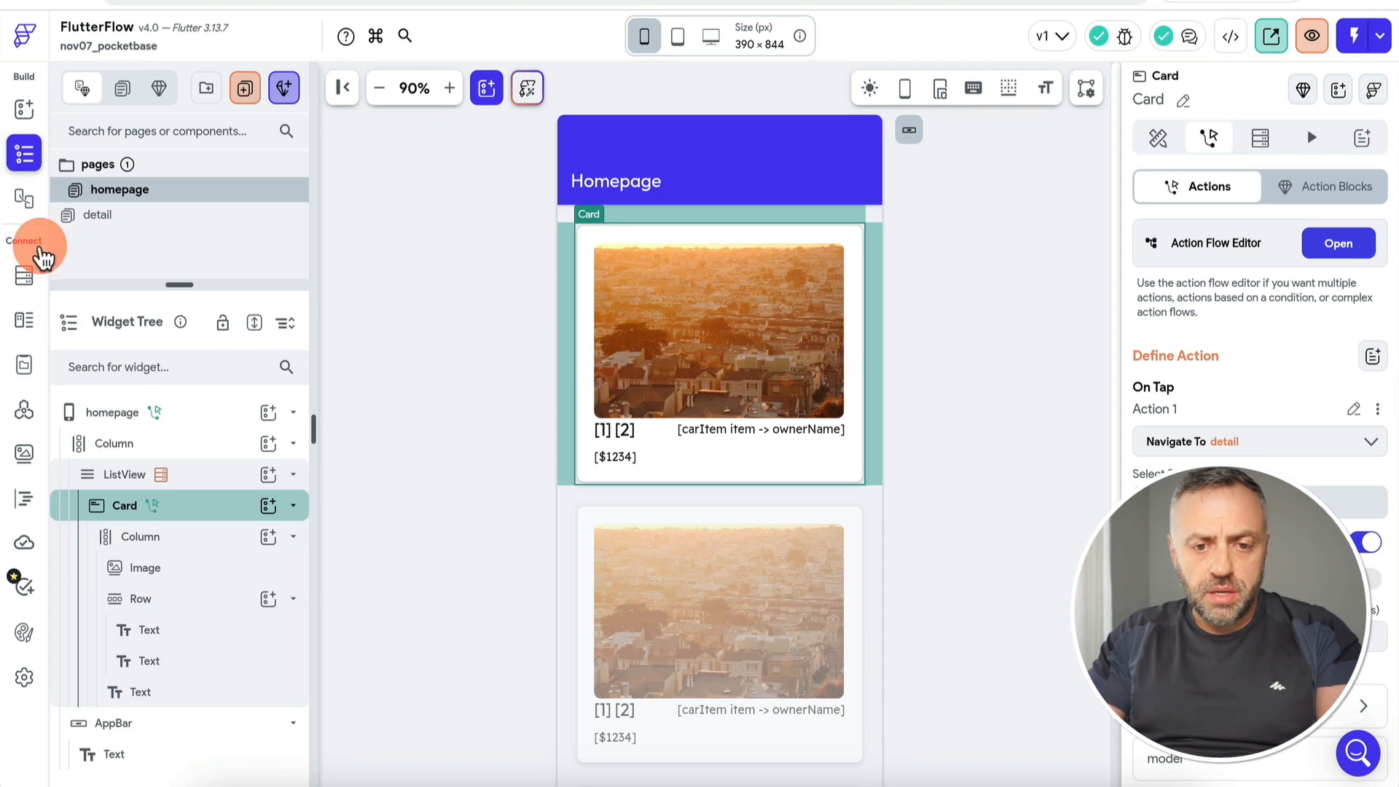
left_click(207, 696)
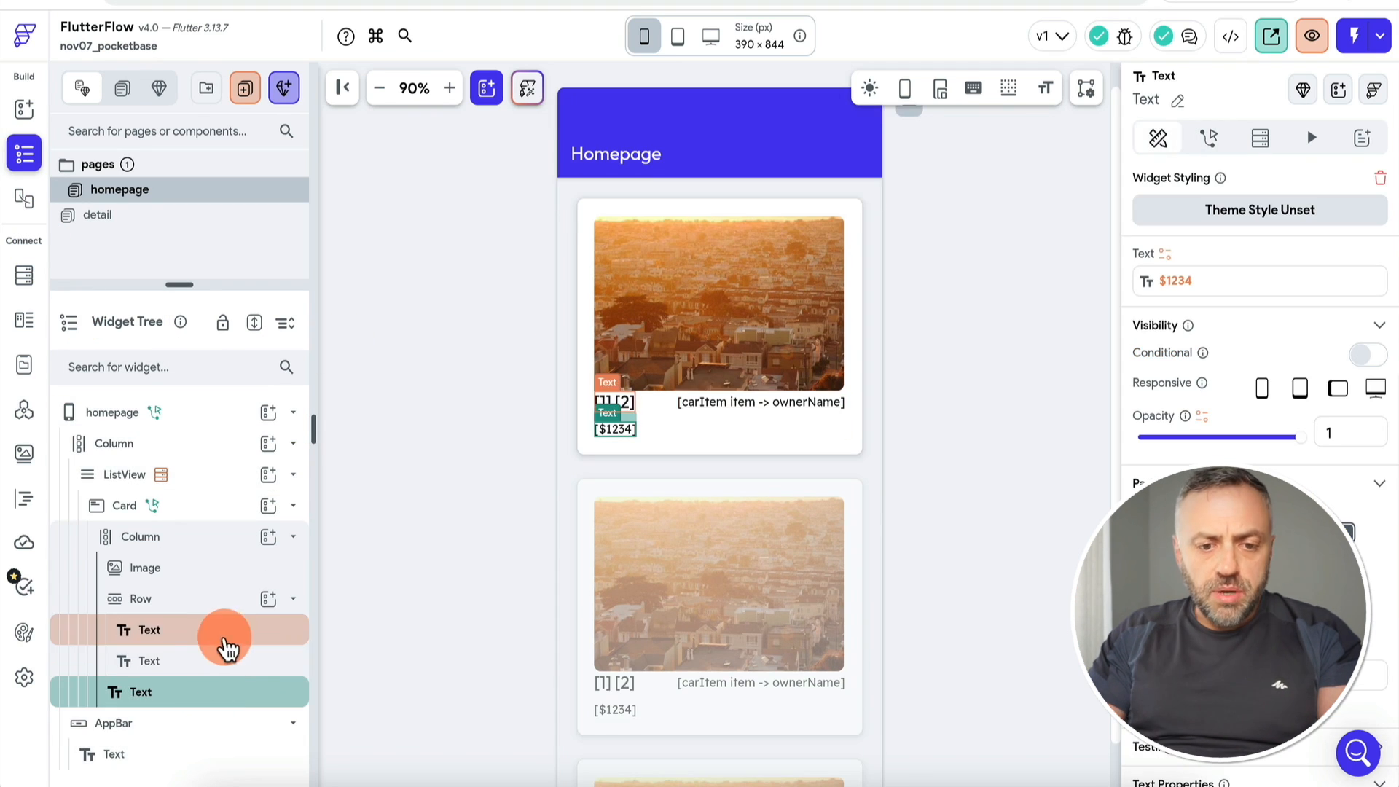
left_click(213, 660)
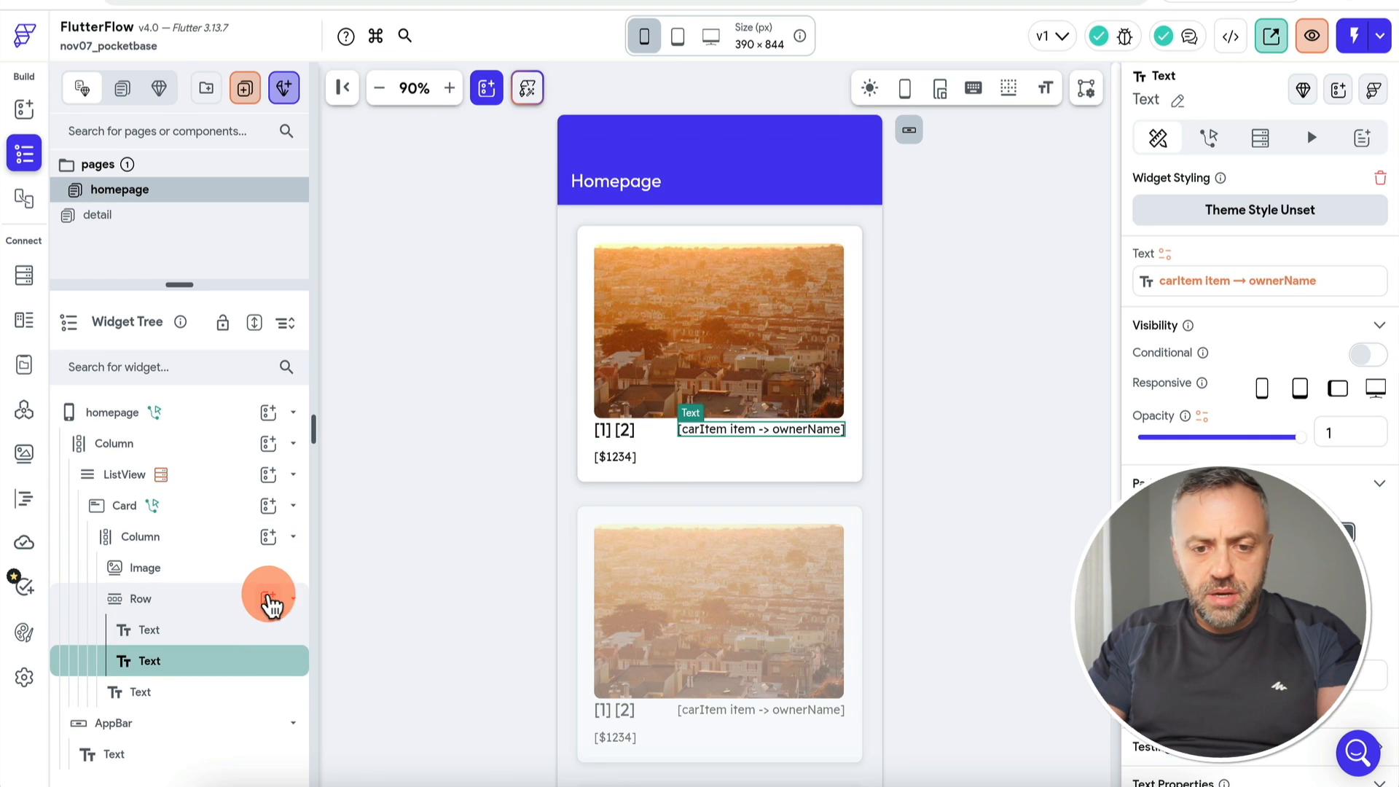
left_click(264, 599)
left_click(362, 477)
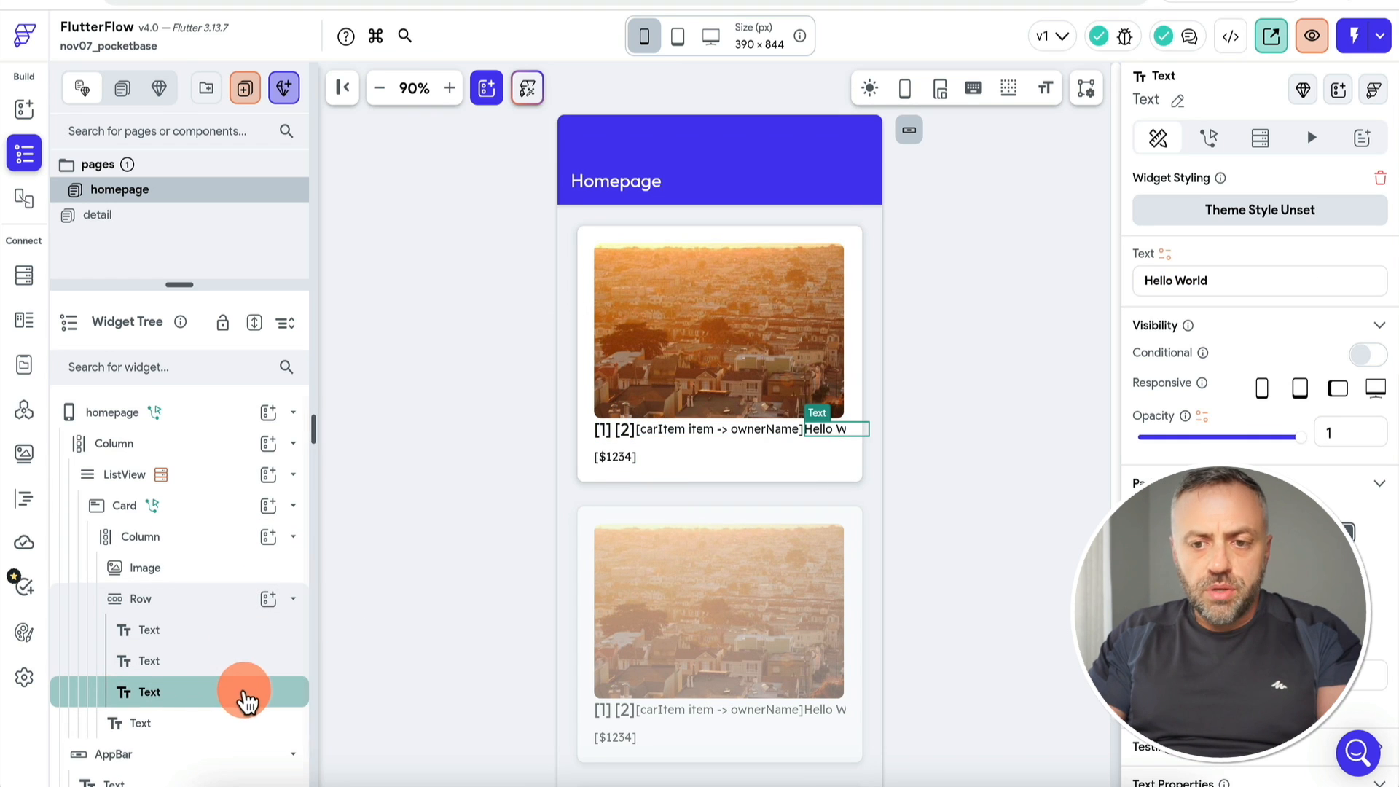
left_click(1164, 256)
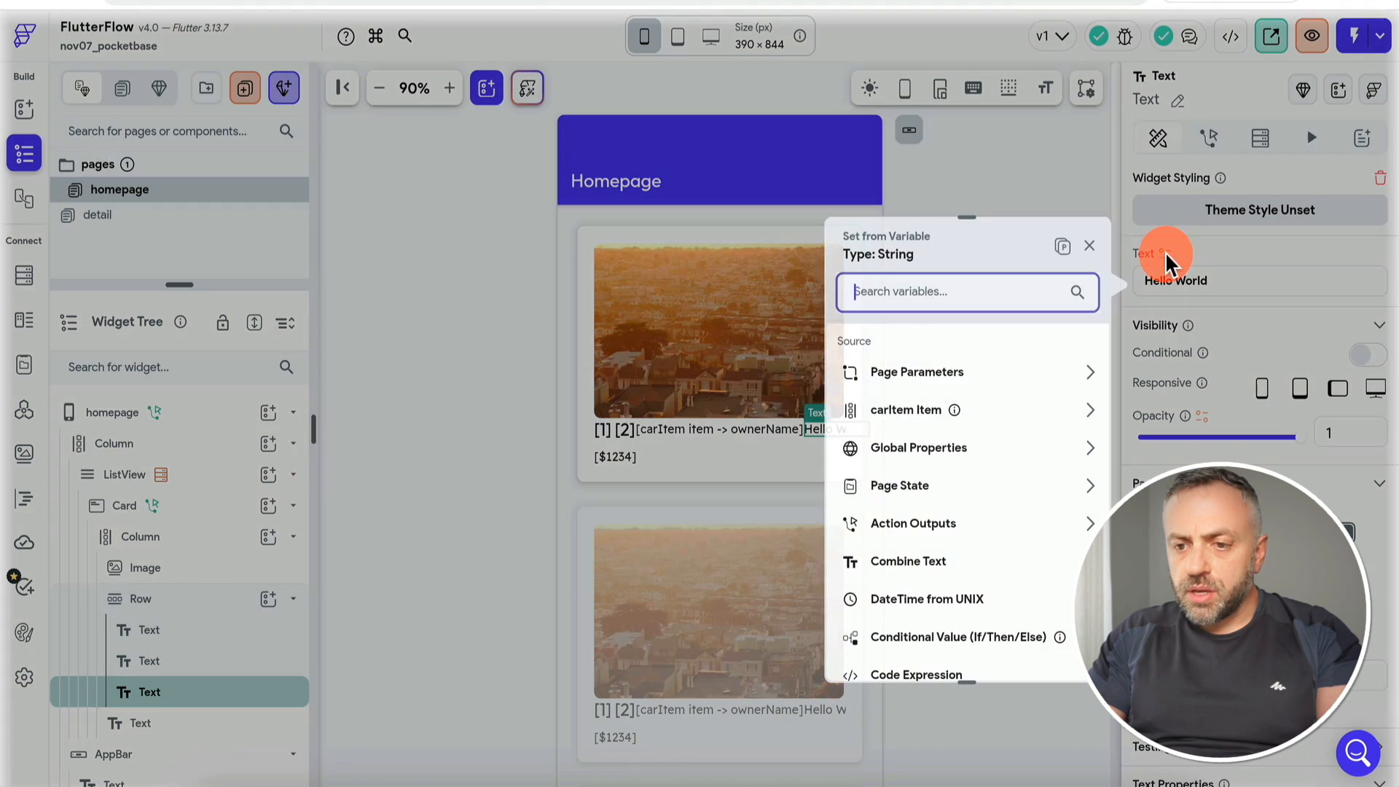
left_click(988, 406)
left_click(981, 394)
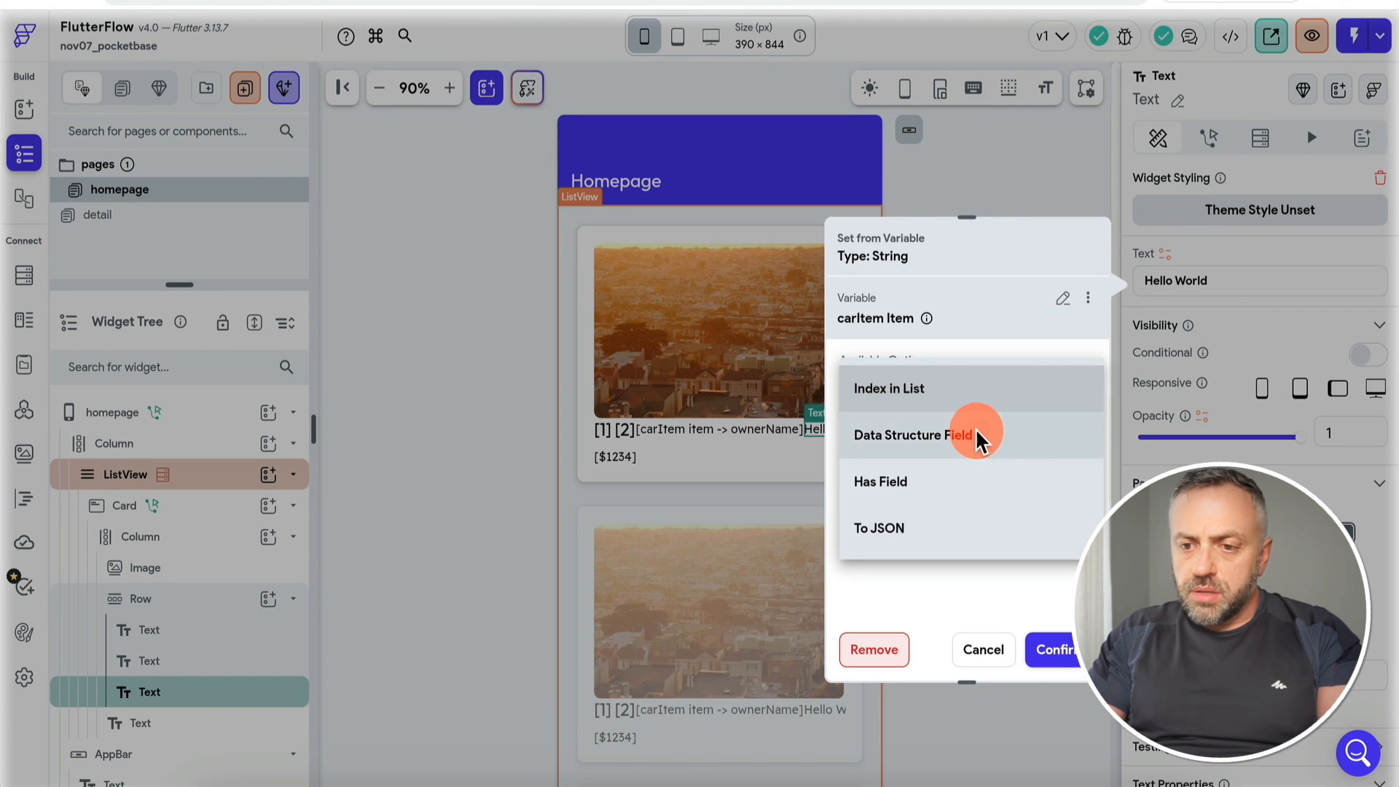
left_click(977, 437)
left_click(953, 452)
left_click(920, 708)
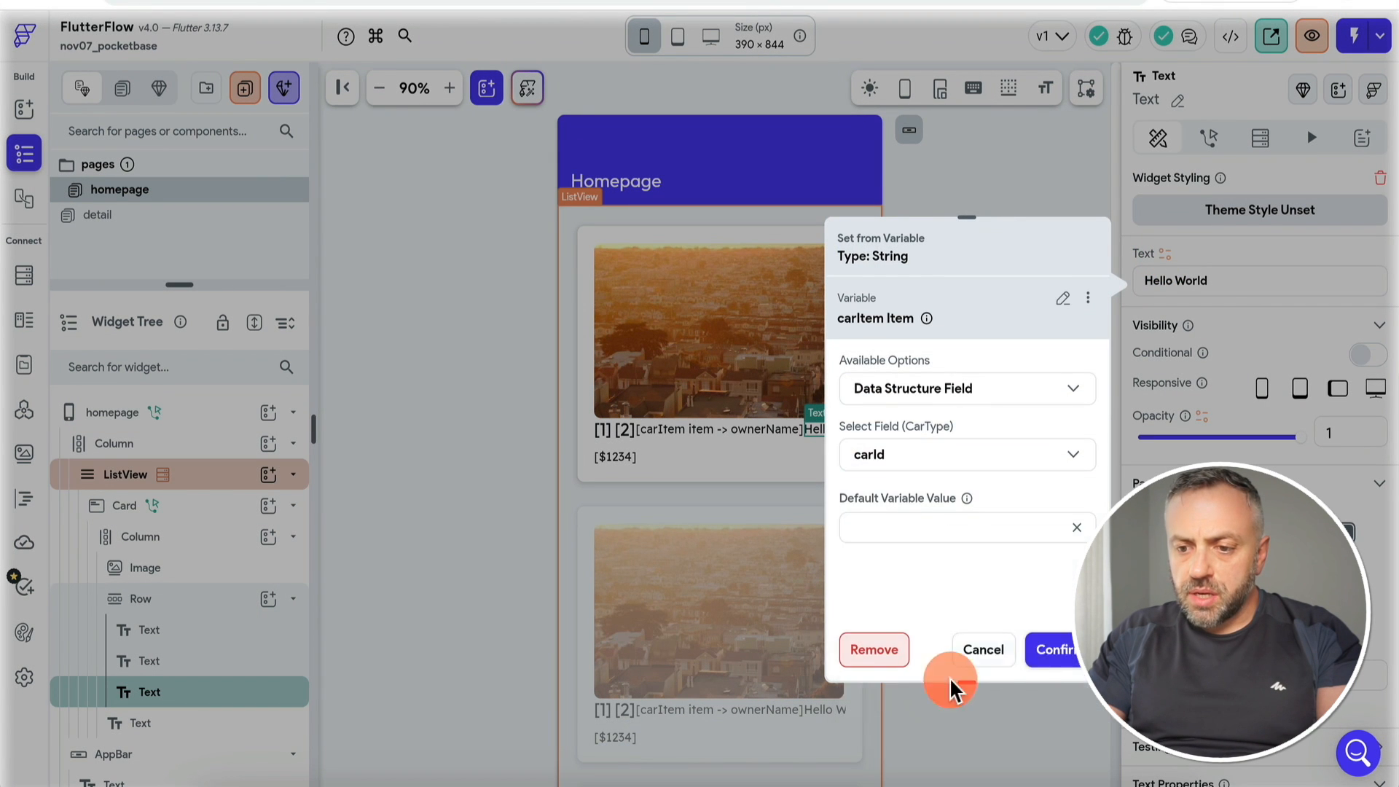
left_click(1051, 649)
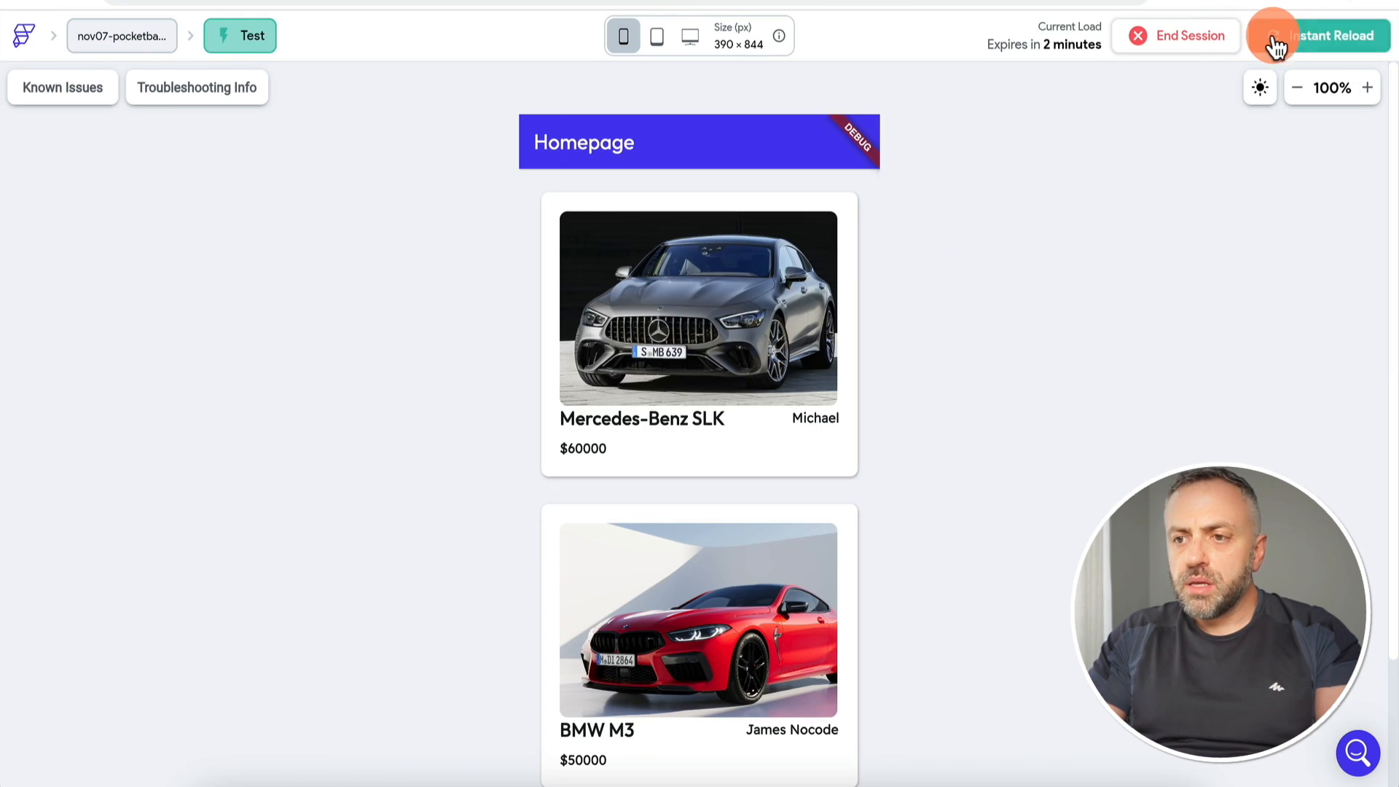
Step: Instant-reload the test app and switch to PocketBase's cars collection to compare record ids
left_click(1281, 34)
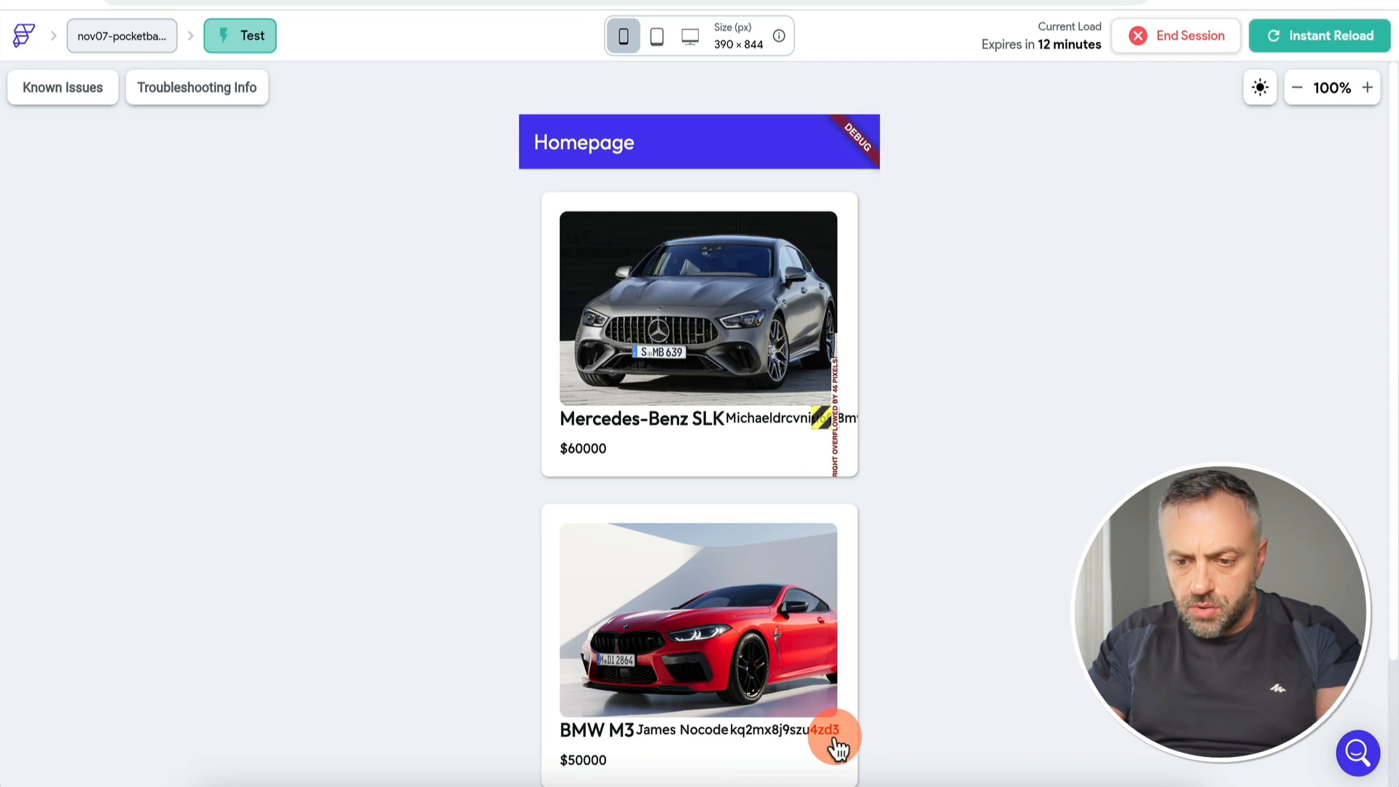
key("ctrl+Tab")
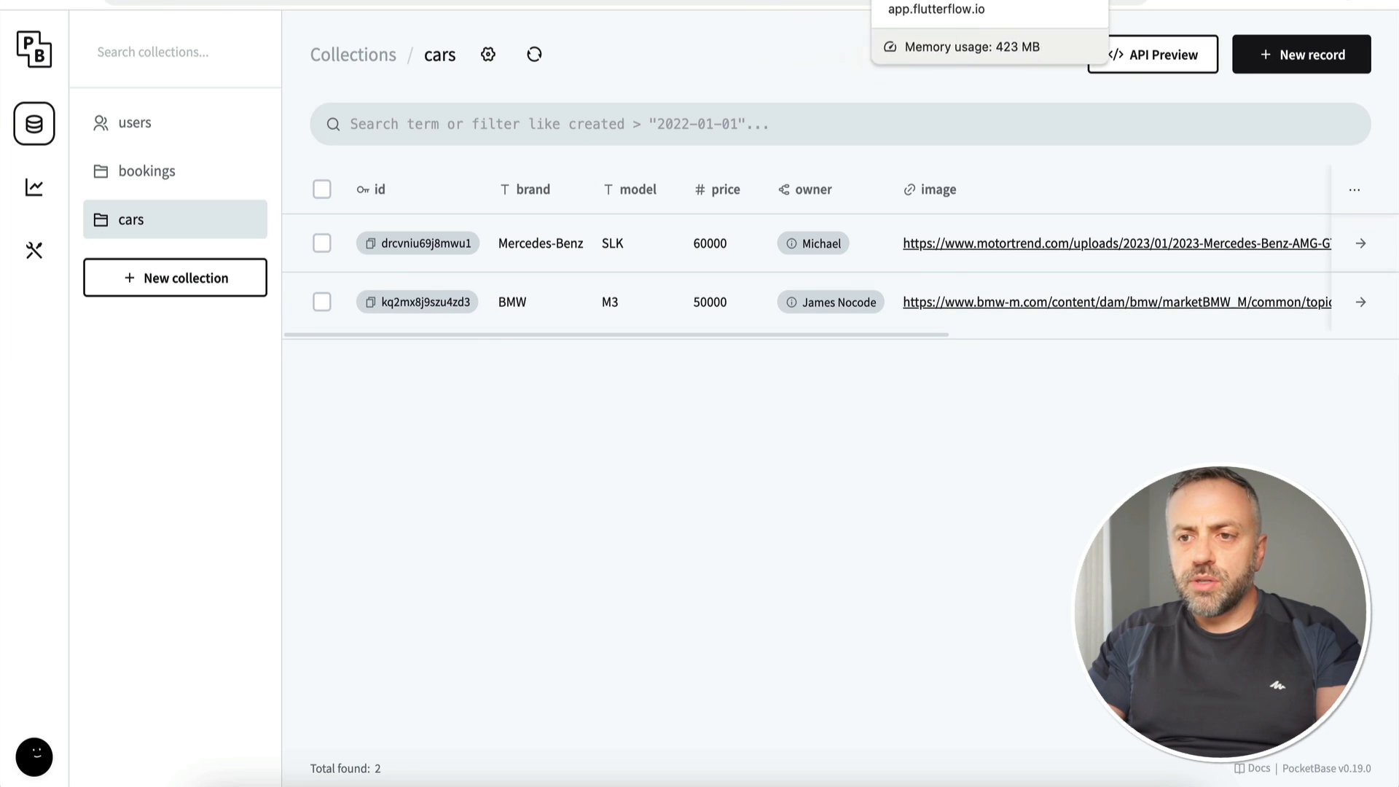
Step: Delete the temporary carId text from the card row and reselect the car Card
left_click(980, 1)
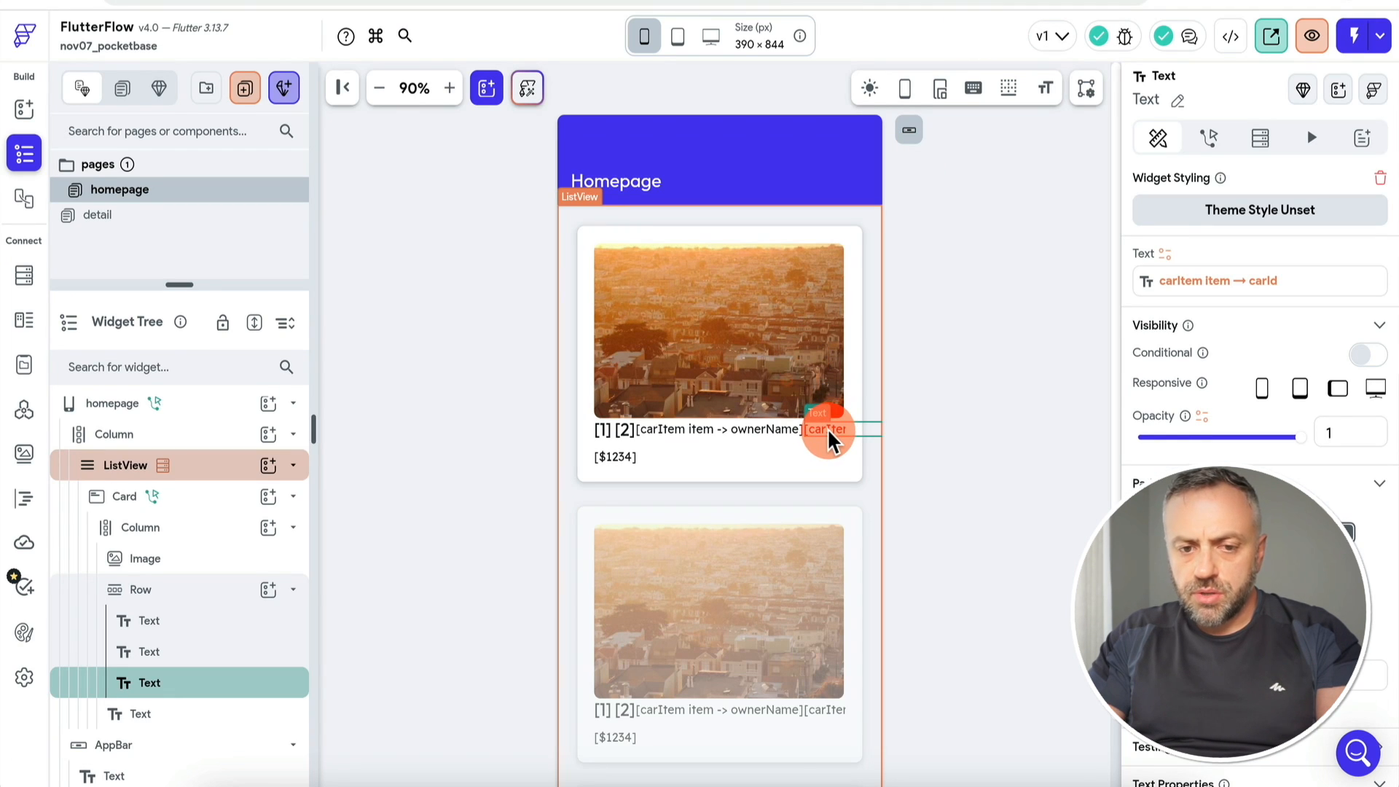
key("Delete")
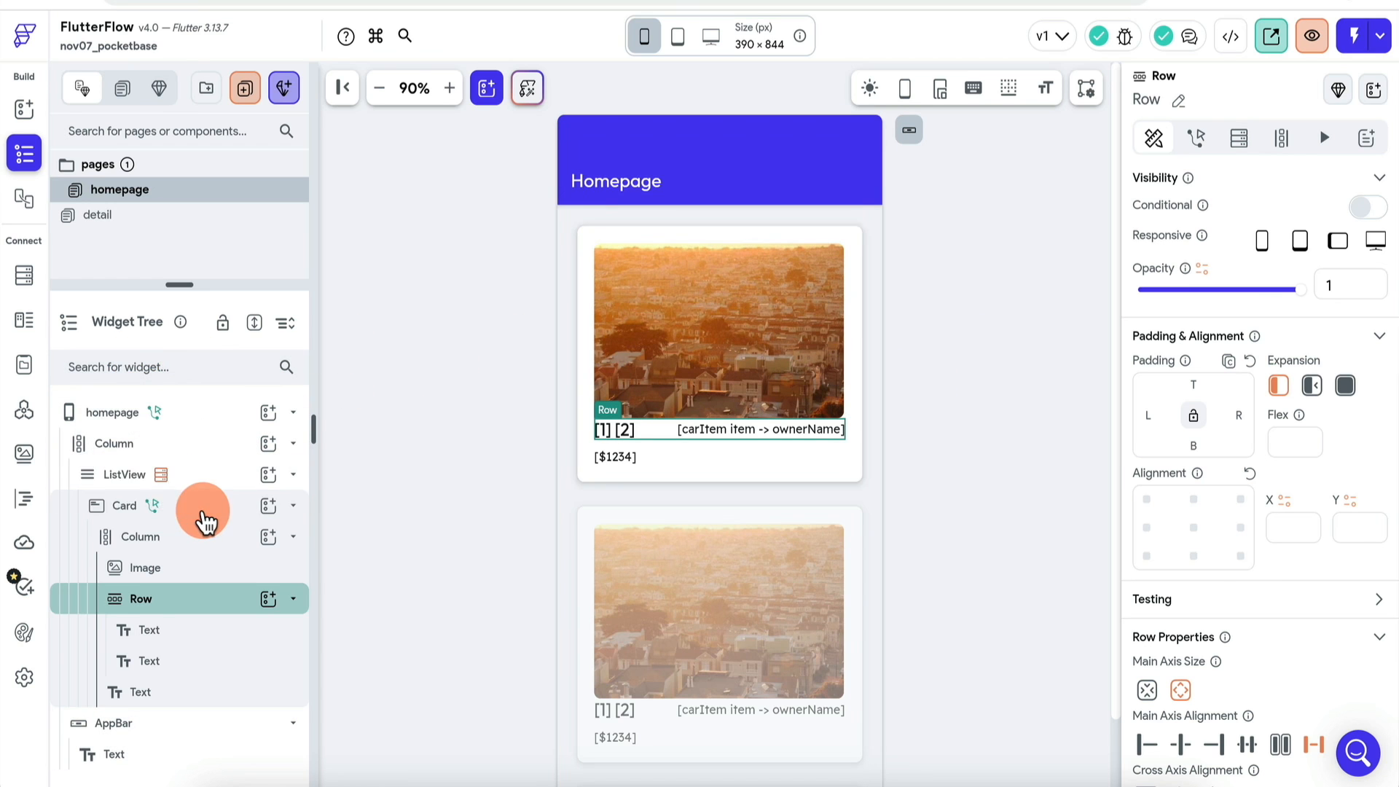
left_click(201, 509)
scroll(1265, 543, "down", 4)
Step: Set the Navigate To detail carId parameter to carItem's carId field, then view the detail page
left_click(1211, 517)
scroll(1181, 494, "down", 2)
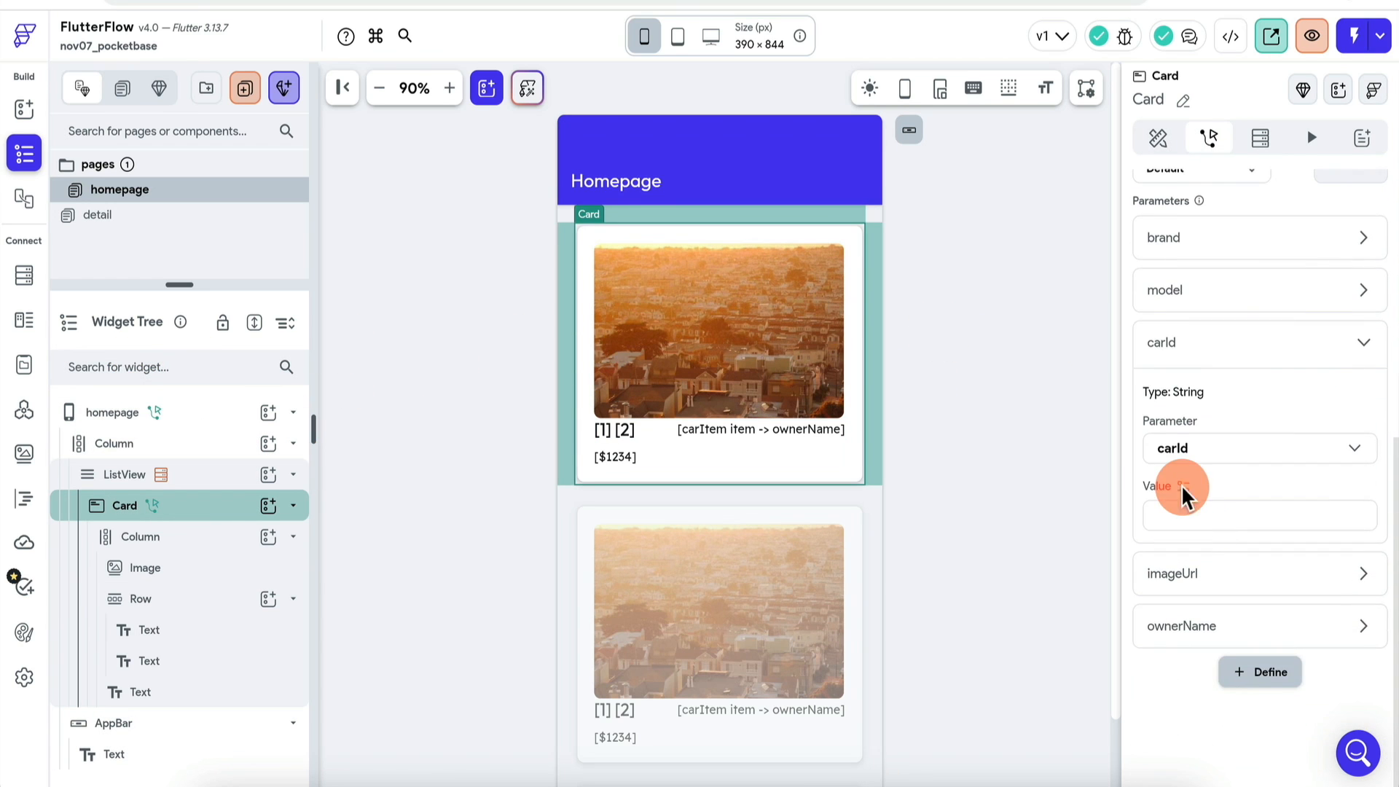
left_click(1184, 490)
left_click(985, 513)
left_click(1001, 491)
left_click(976, 539)
left_click(958, 569)
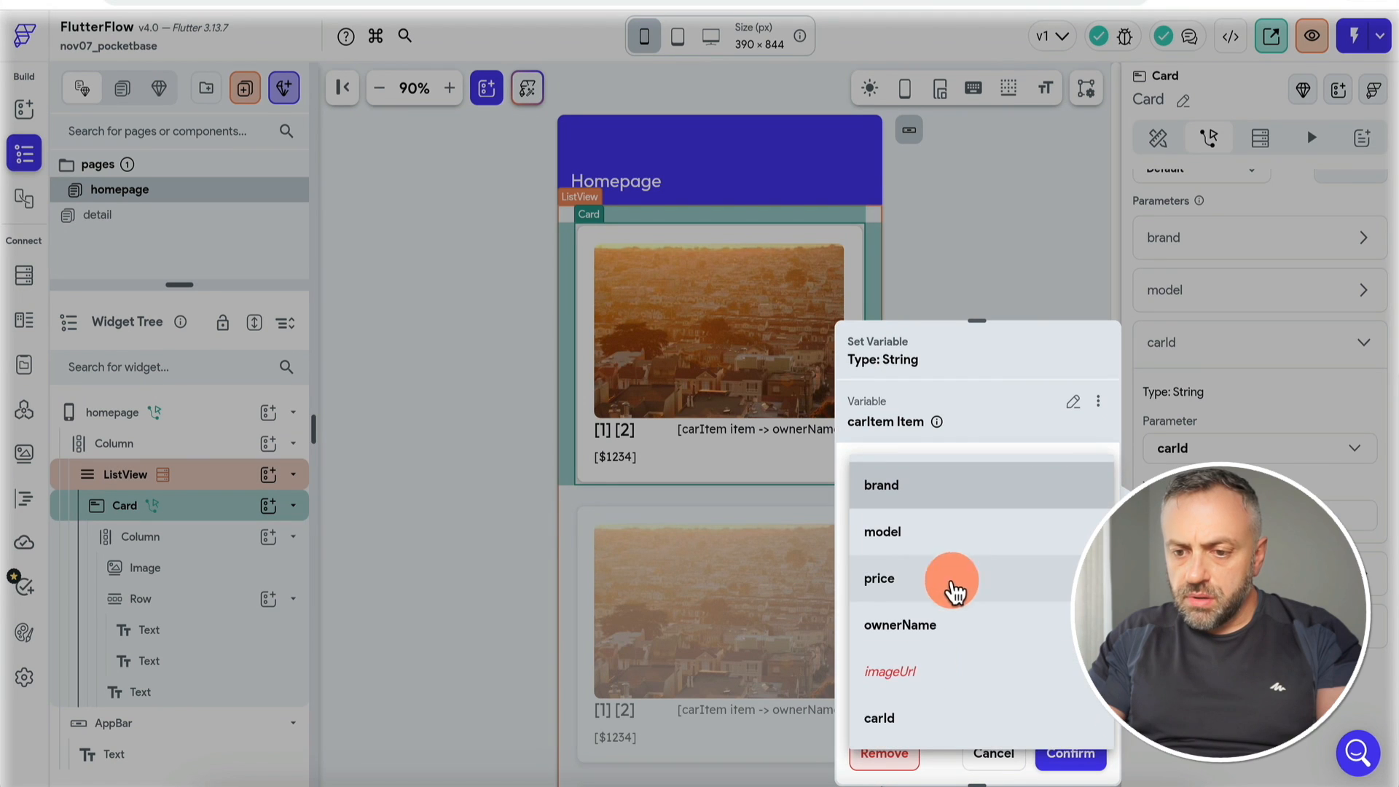
left_click(923, 732)
left_click(1070, 753)
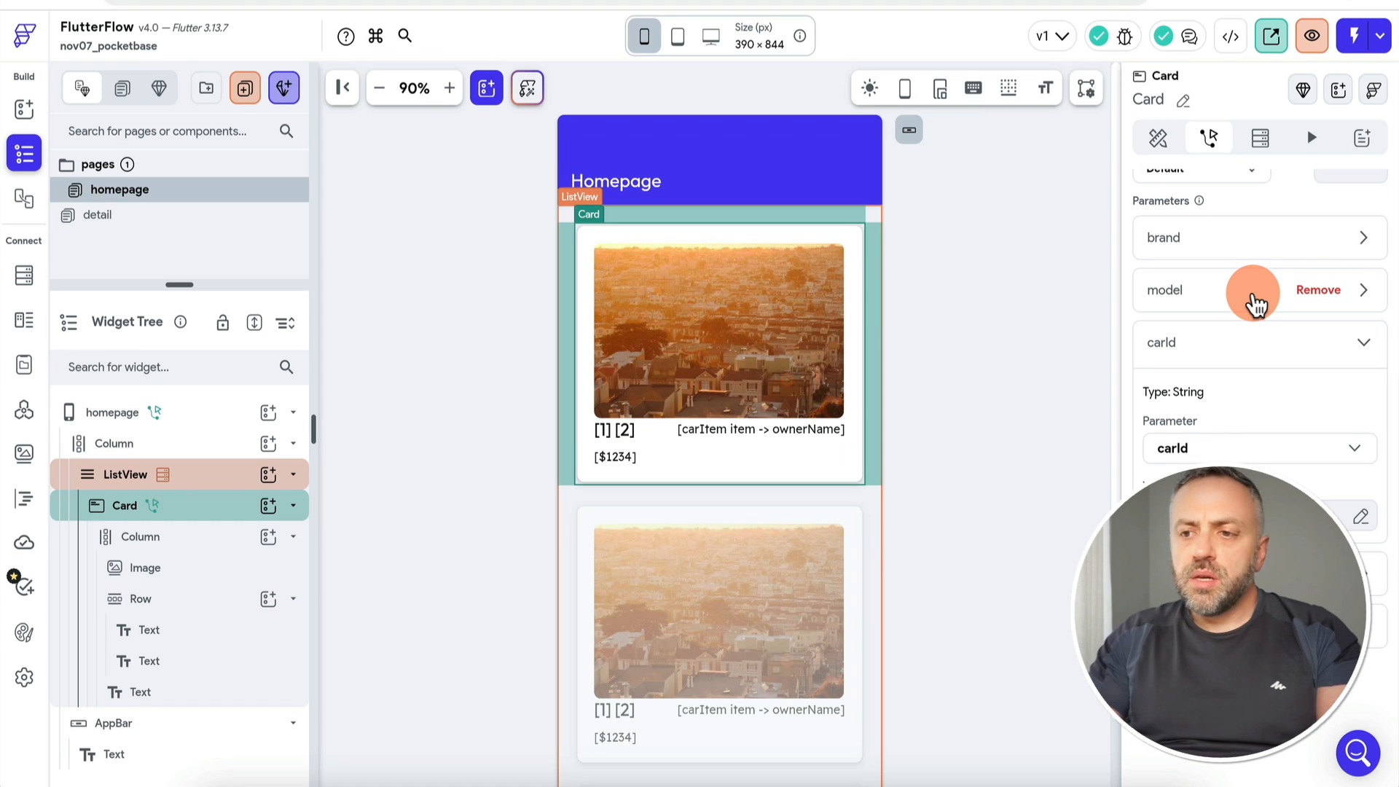
scroll(1254, 305, "up", 10)
left_click(144, 218)
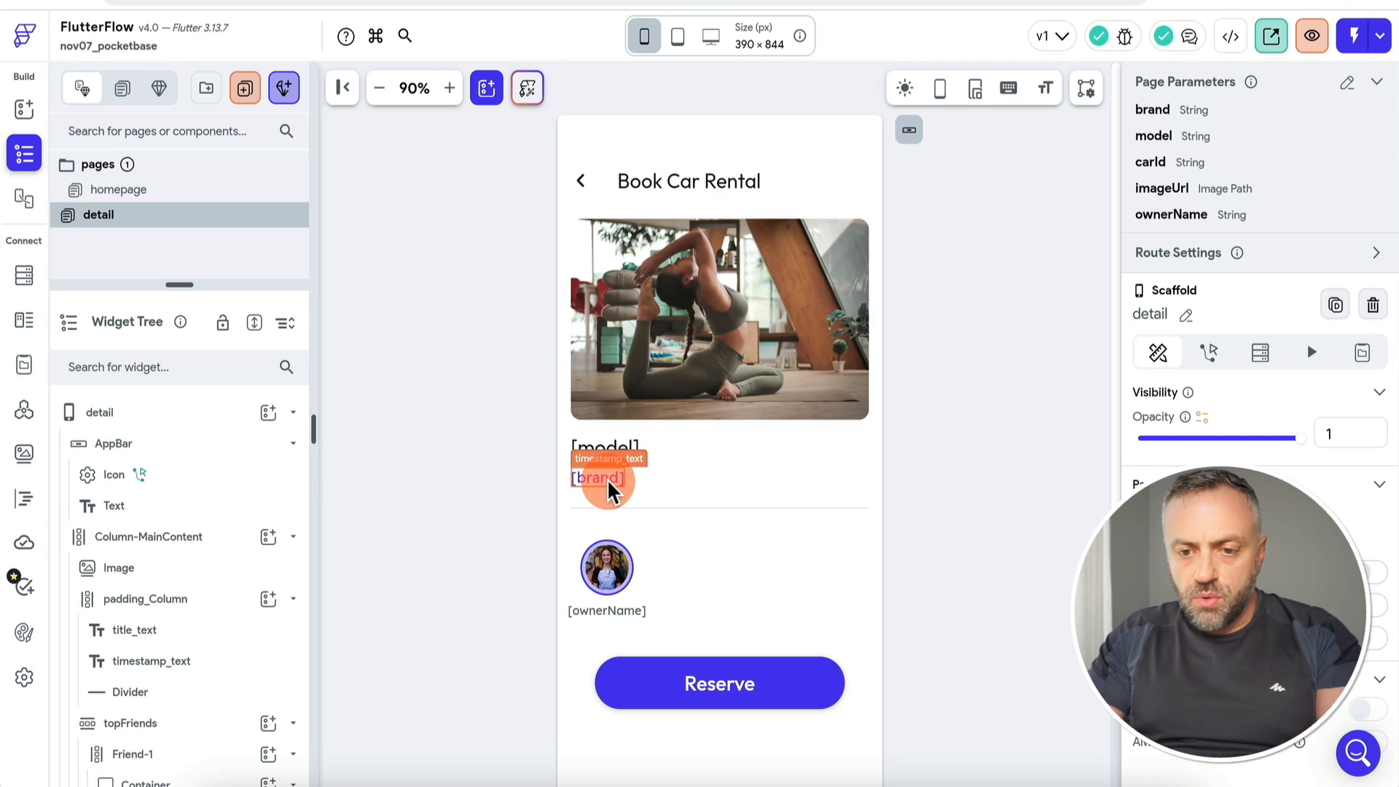
Step: Add a 12 px text bound to the carId page parameter under [brand], then start Test Mode
left_click(607, 478)
left_click(268, 498)
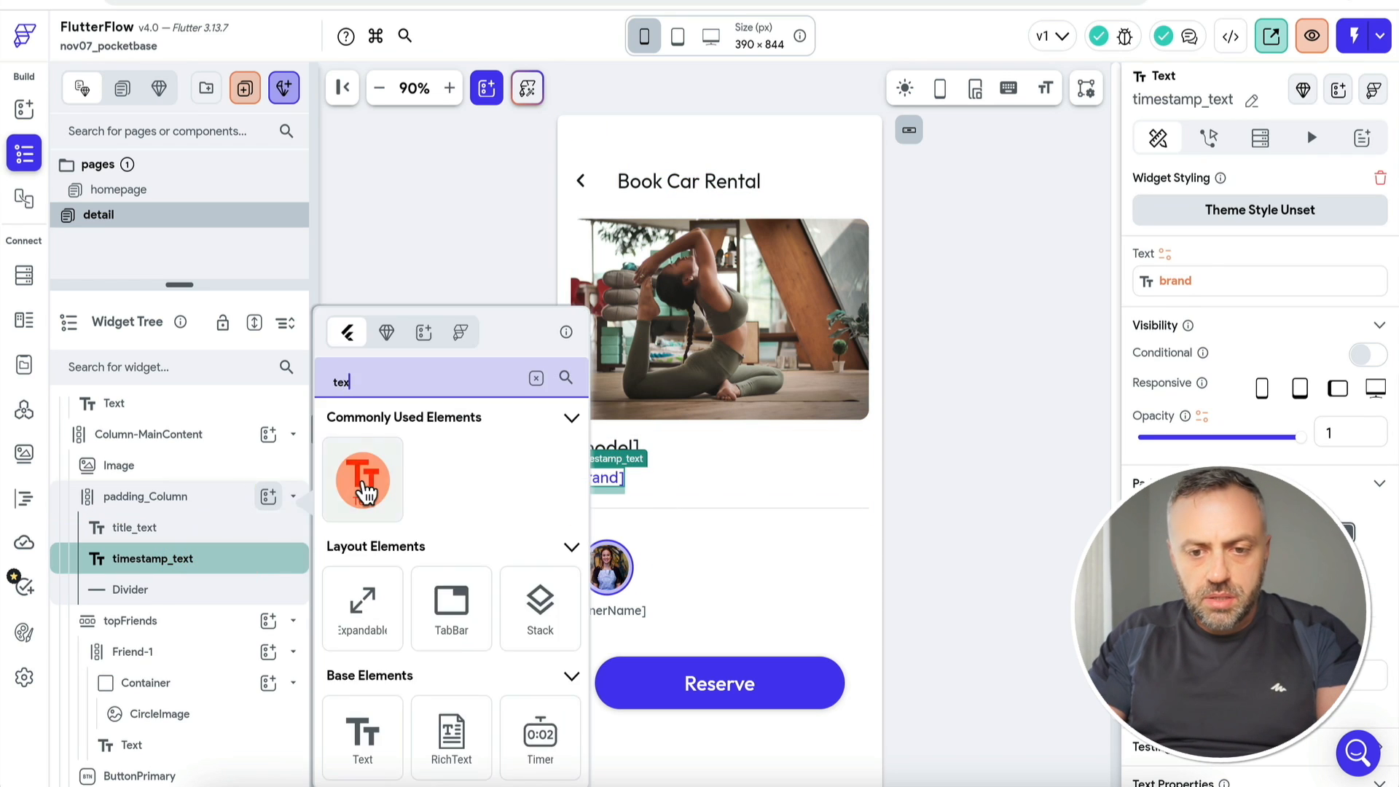
left_click(362, 474)
left_click(1166, 255)
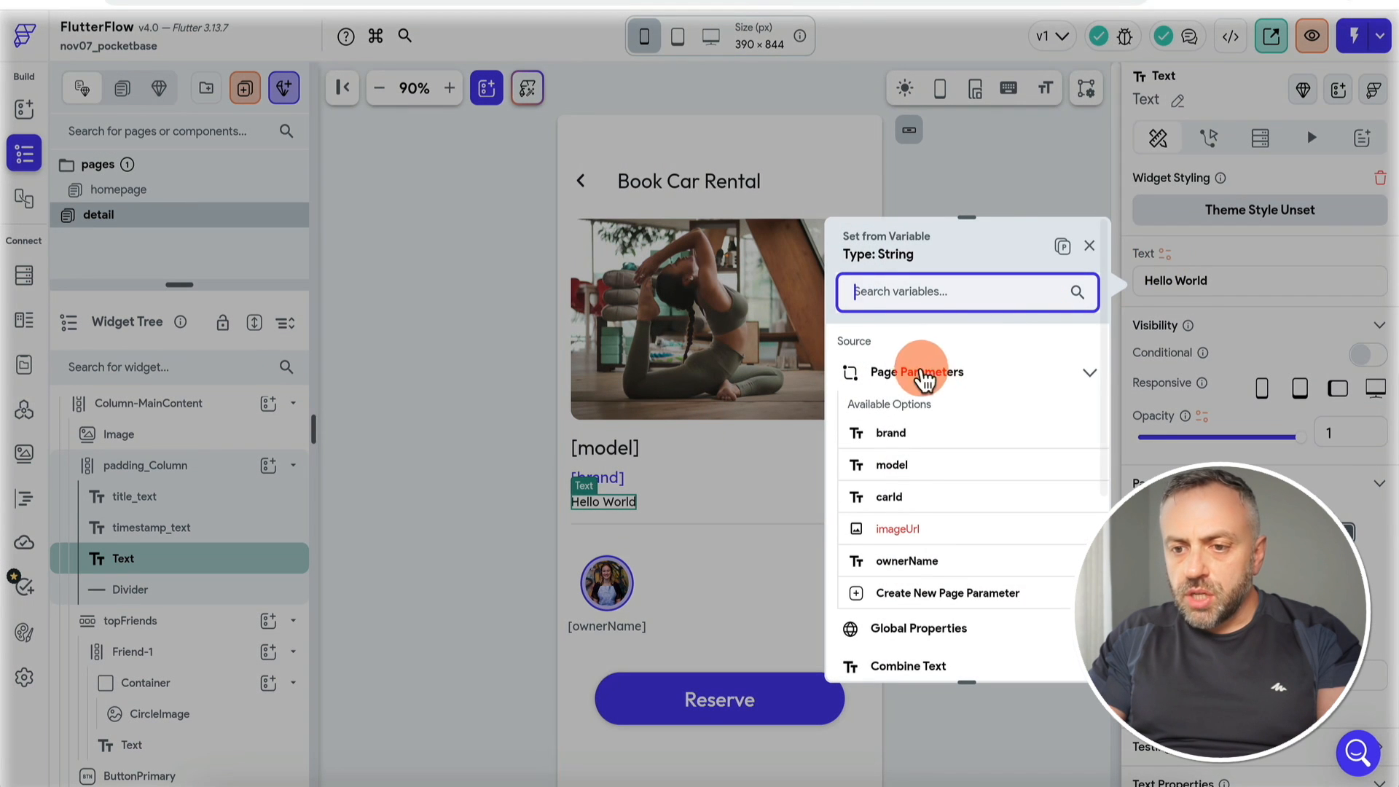
left_click(903, 496)
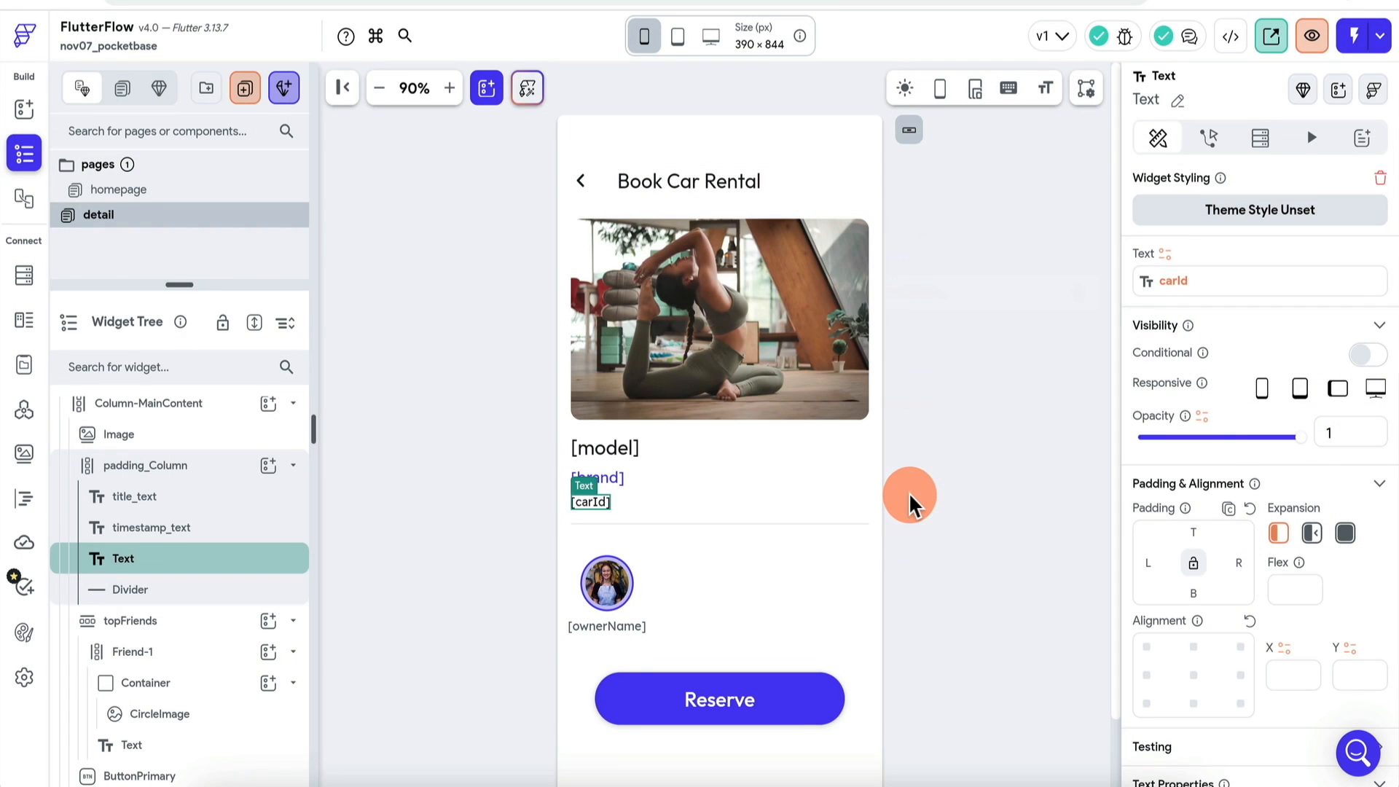
scroll(1222, 441, "down", 5)
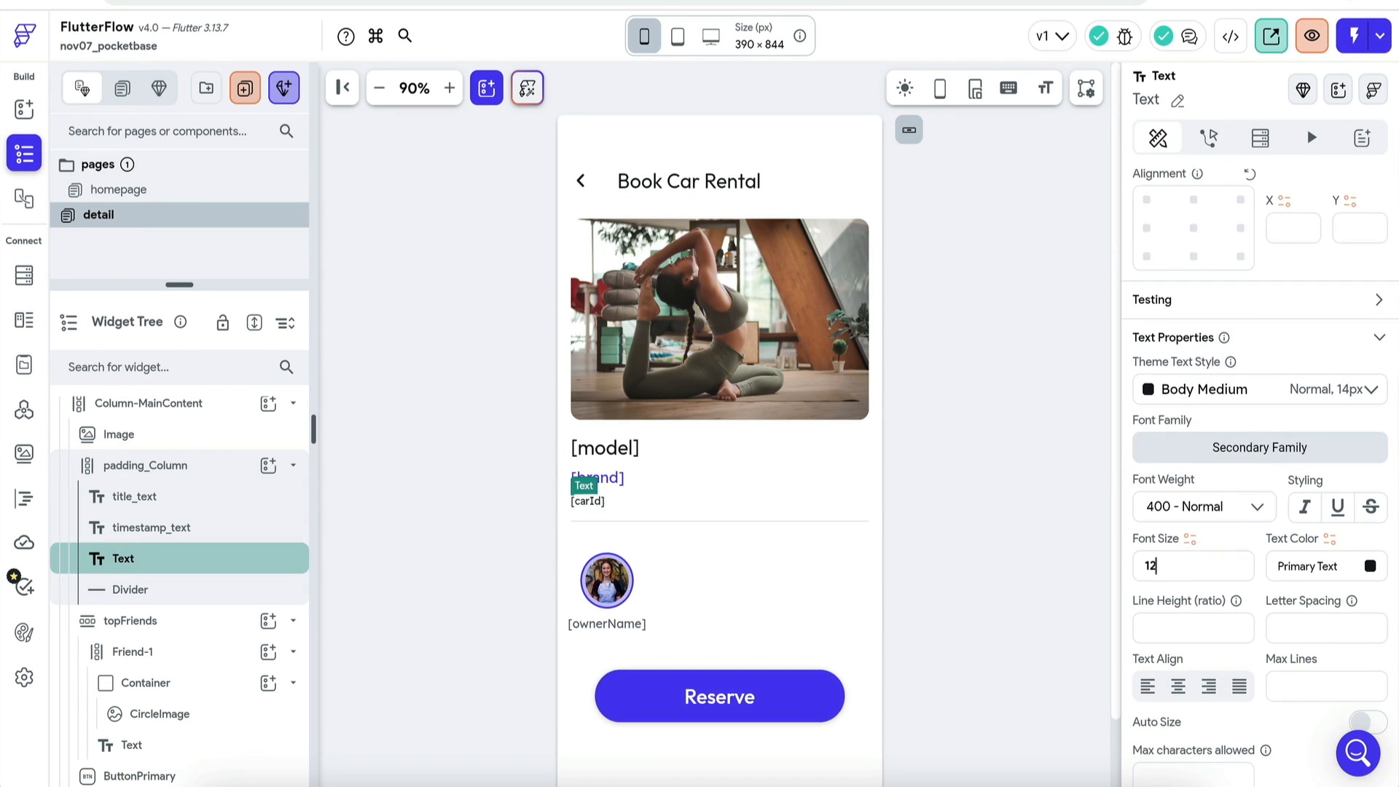
left_click(1030, 475)
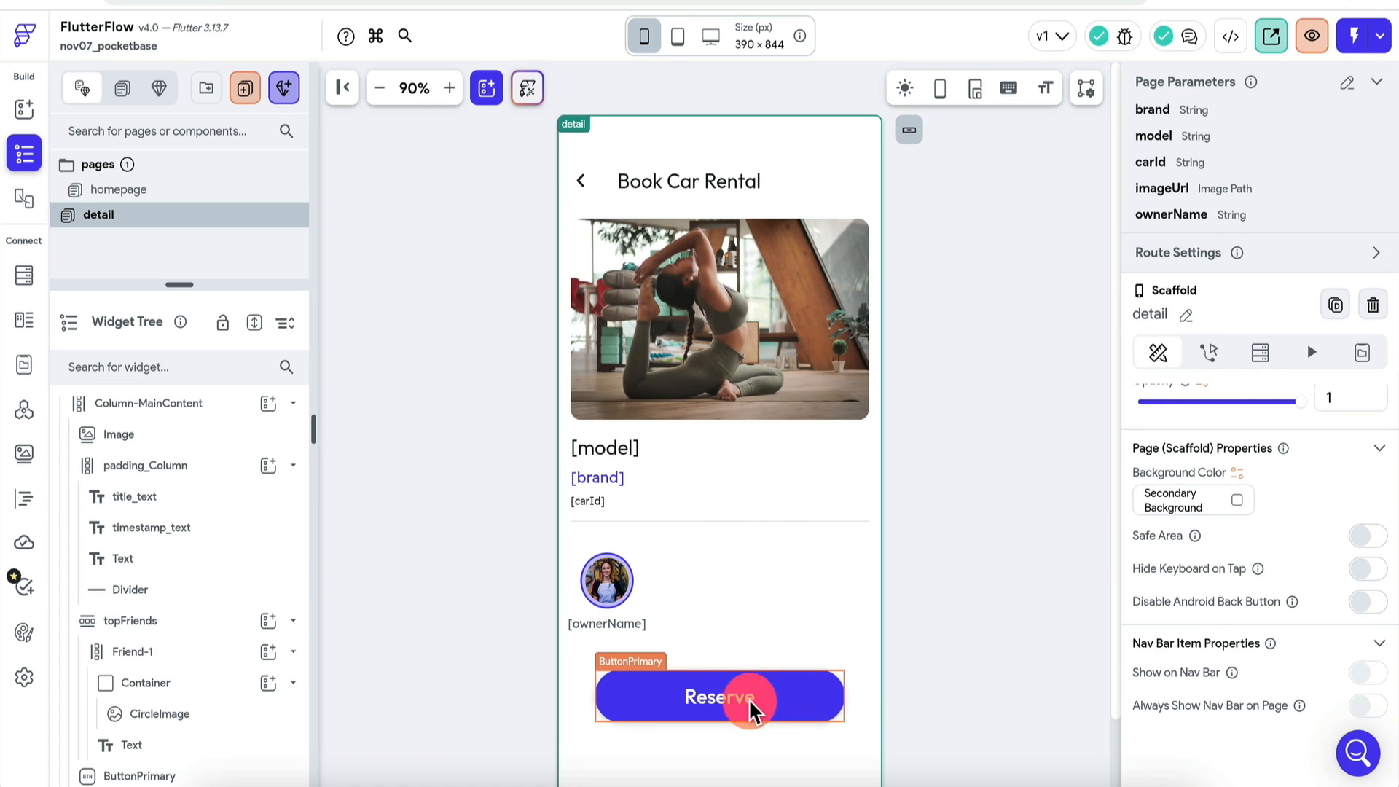
left_click(1352, 32)
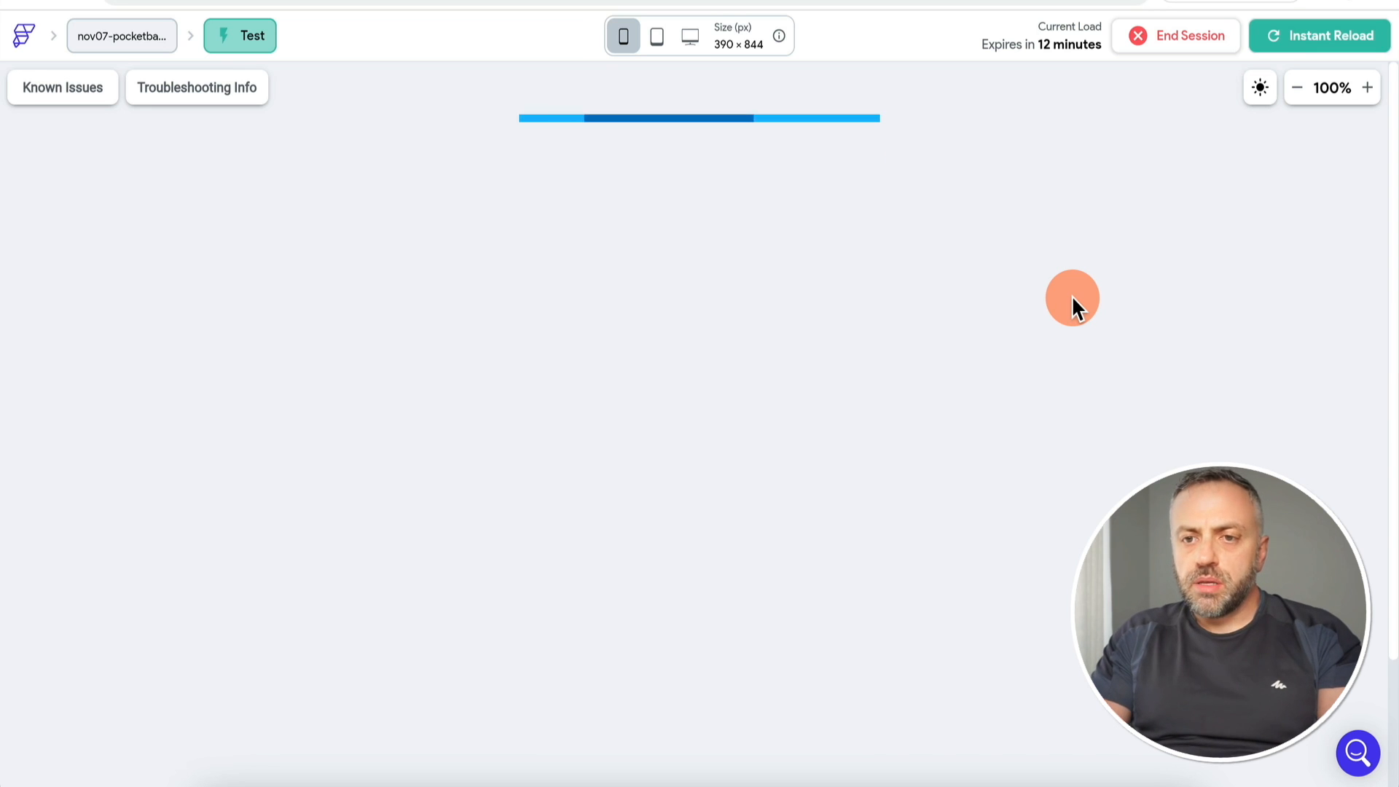
Step: Open the Mercedes-Benz and BMW M3 detail pages in the test app, then compare with PocketBase's cars
left_click(720, 310)
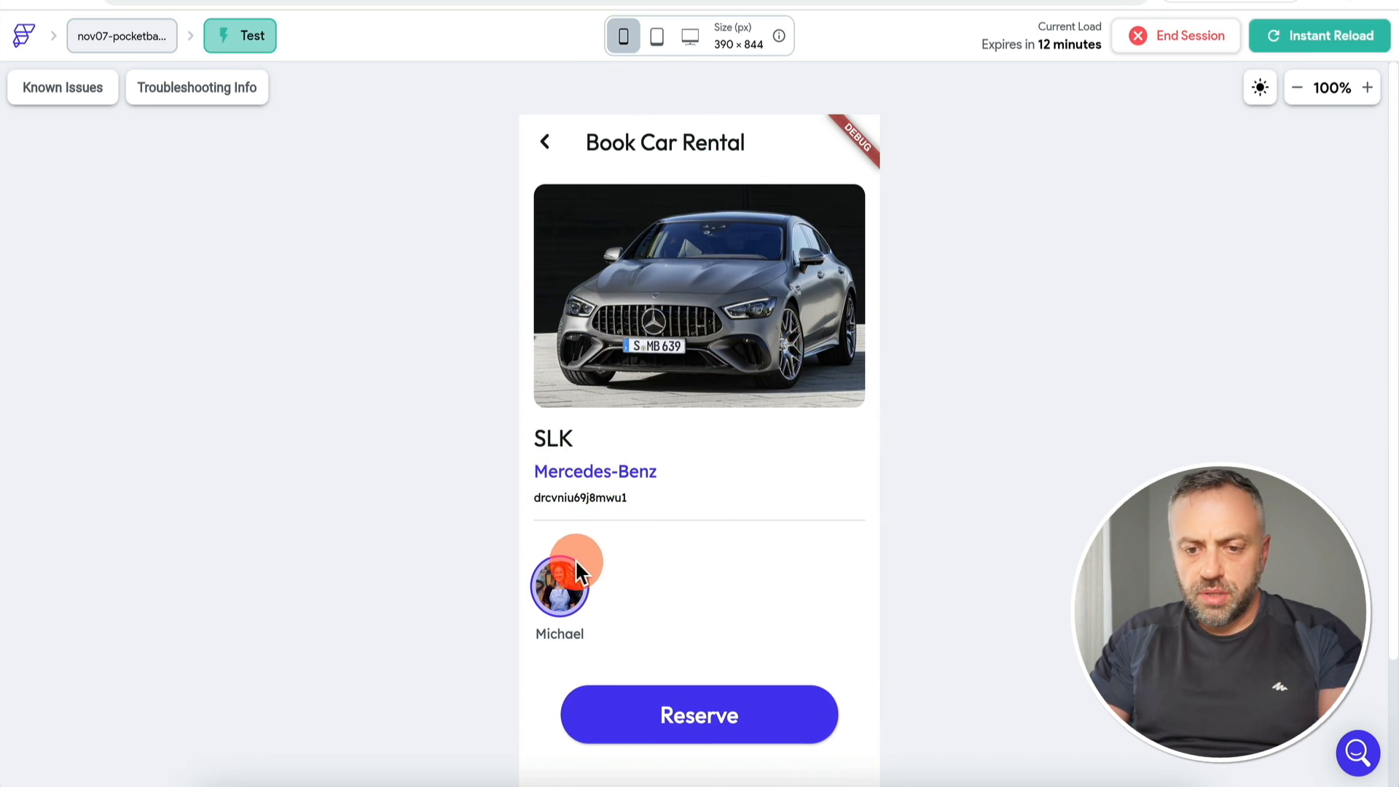
left_click(596, 641)
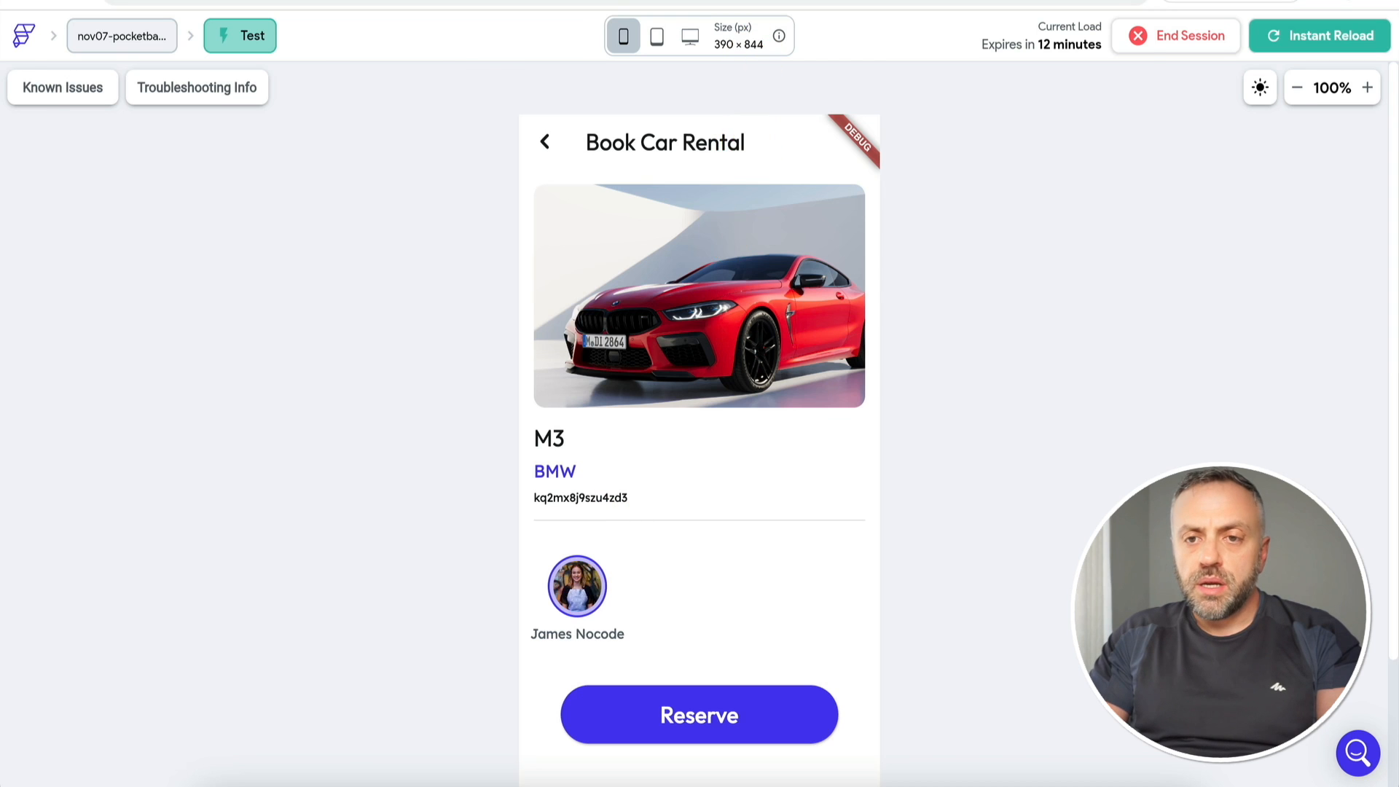
key("ctrl+Tab")
mouse_move(798, 259)
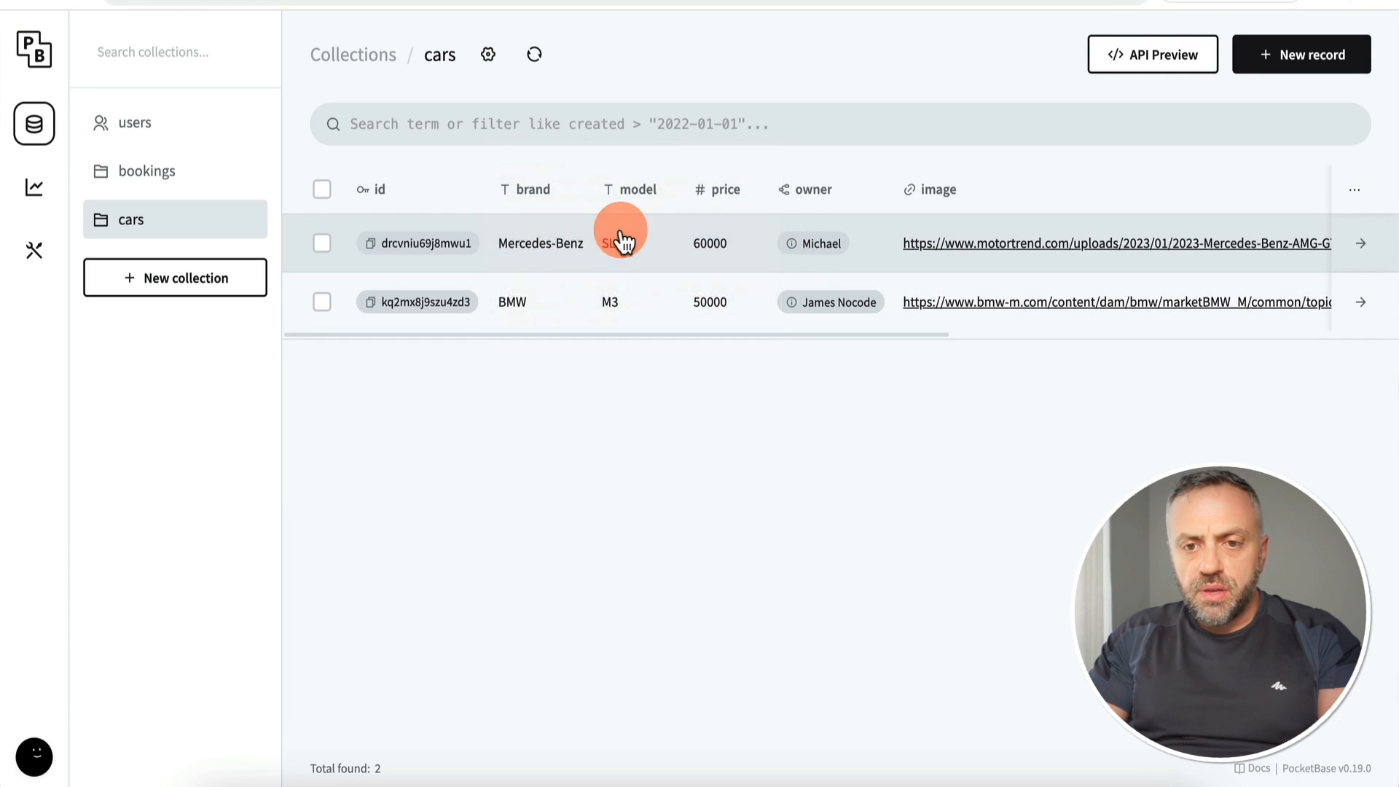
Step: Show the users collection, open one user record, cancel it, and inspect another
left_click(160, 125)
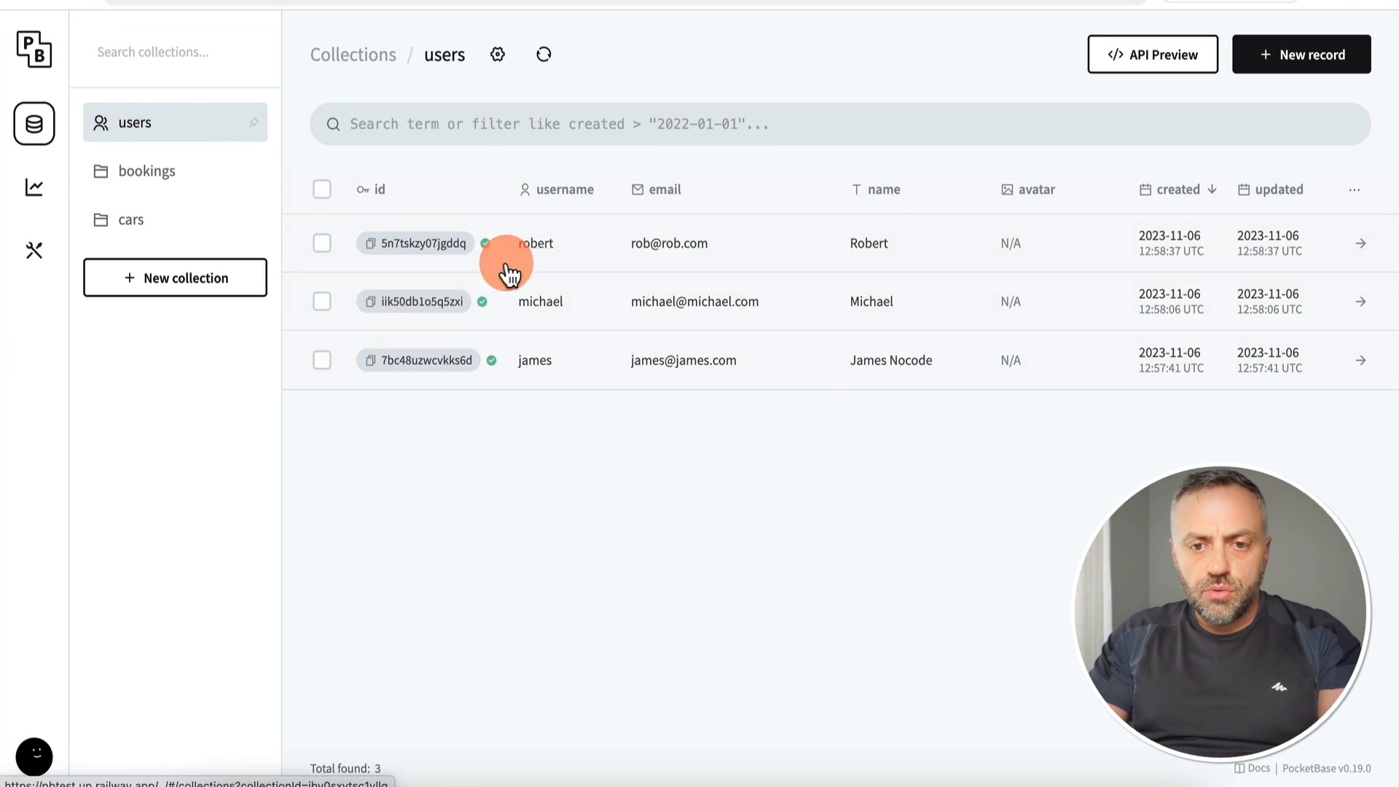
left_click(896, 314)
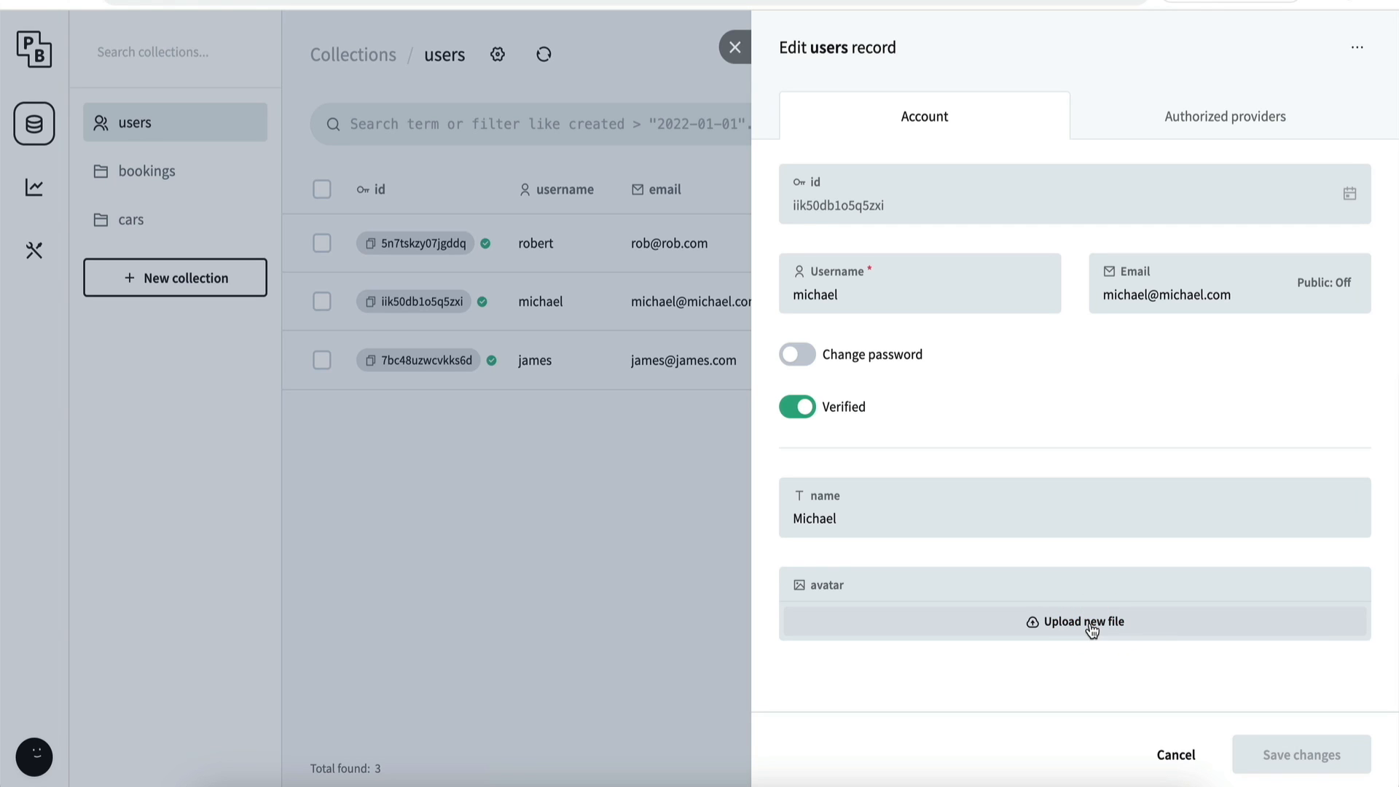
left_click(1147, 741)
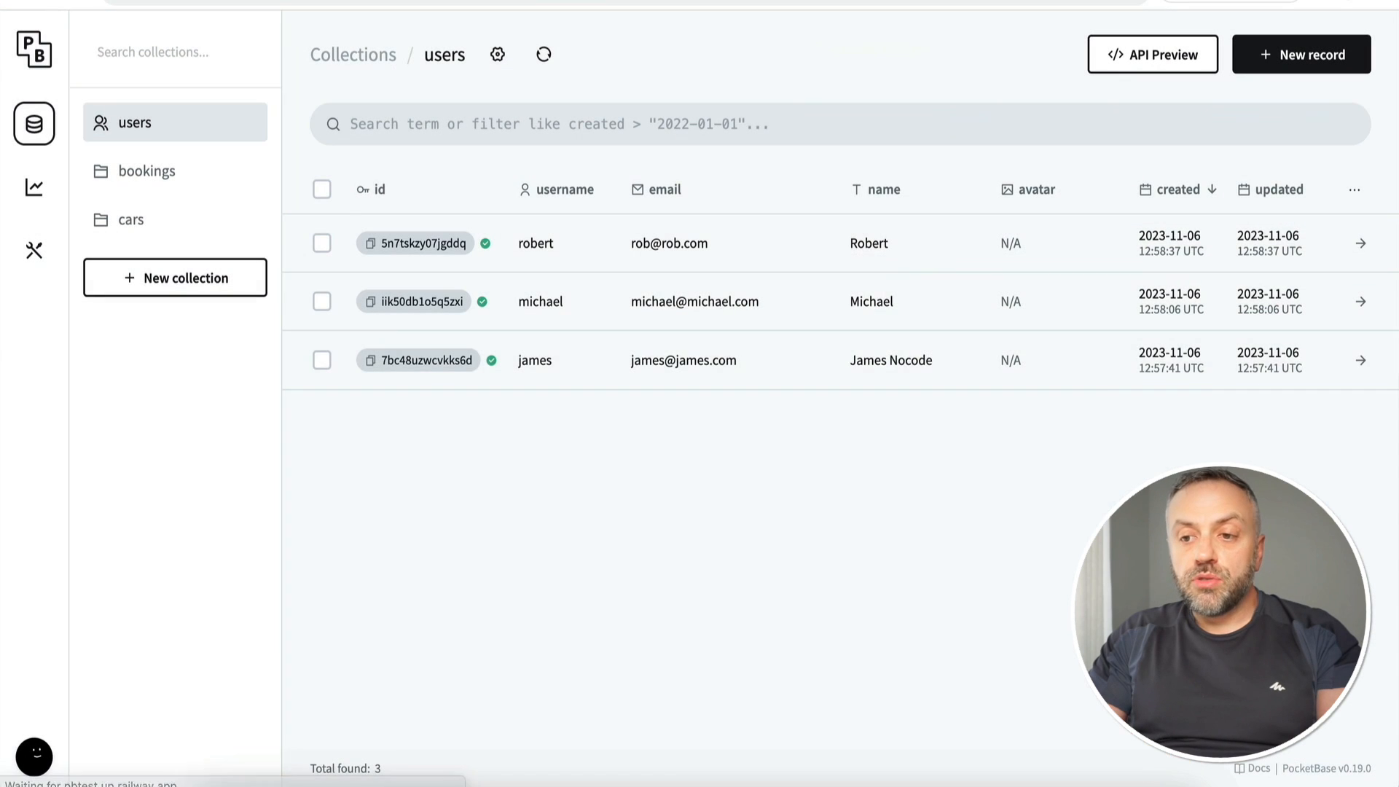
left_click(1075, 373)
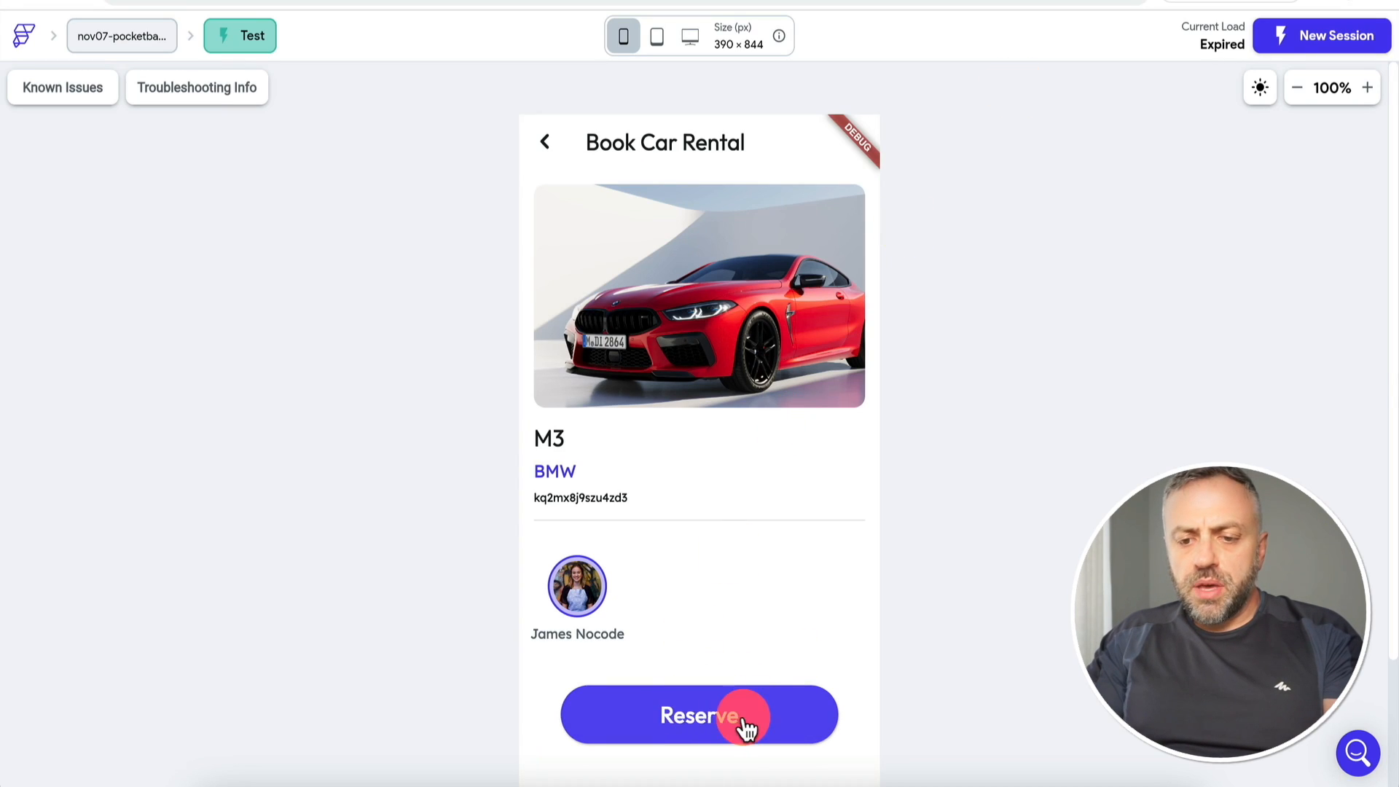
Step: Tap Reserve for the BMW M3, check PocketBase bookings and cars, then retry Reserve several times
left_click(701, 719)
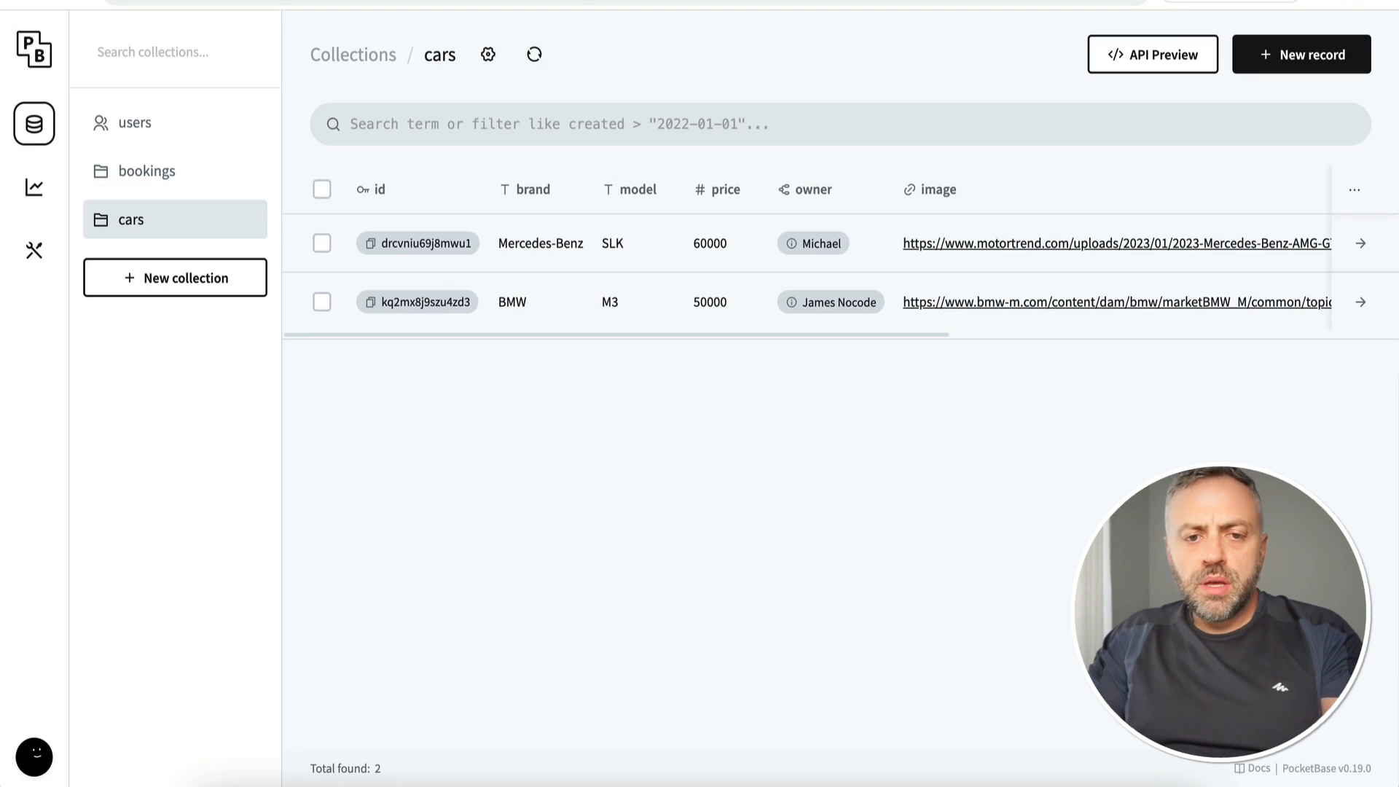
left_click(179, 178)
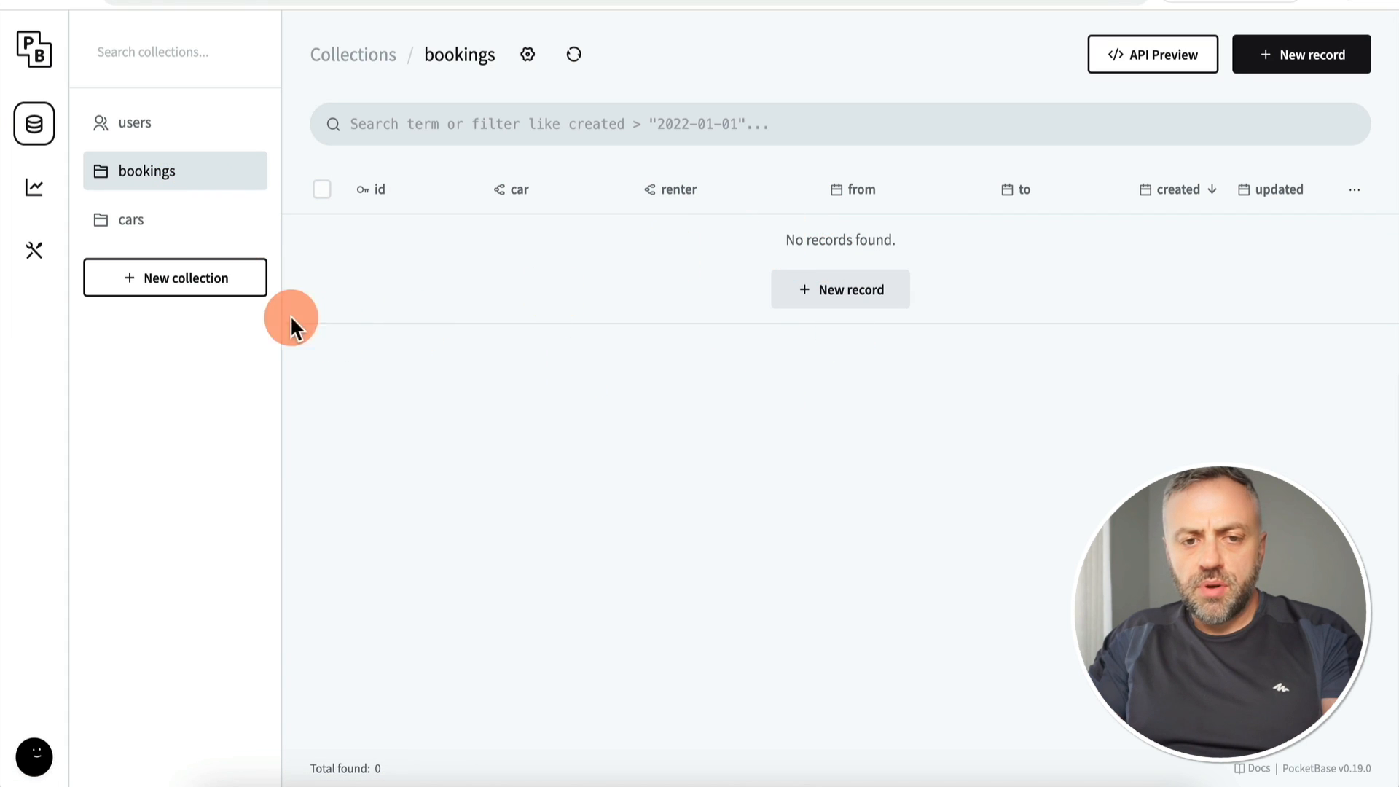
left_click(184, 219)
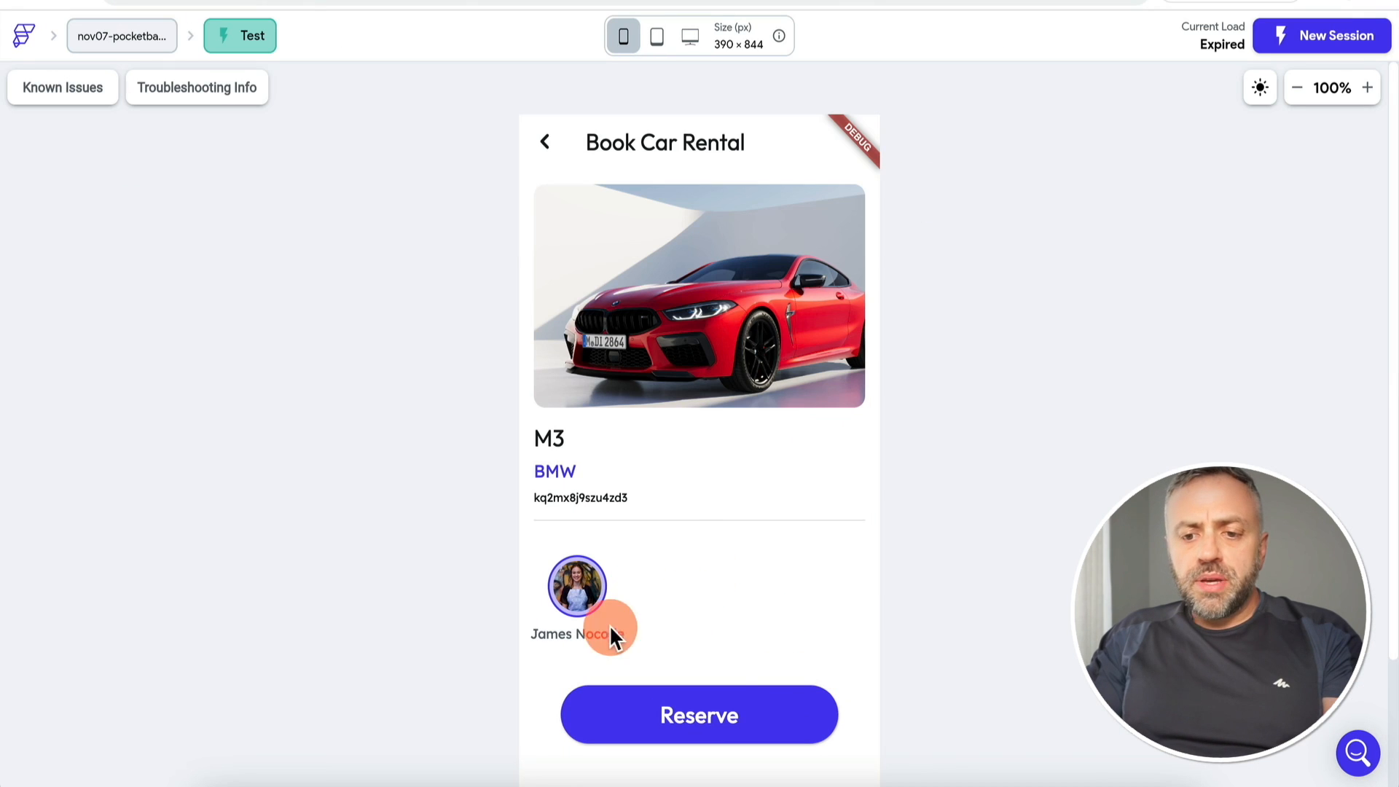
left_click(727, 722)
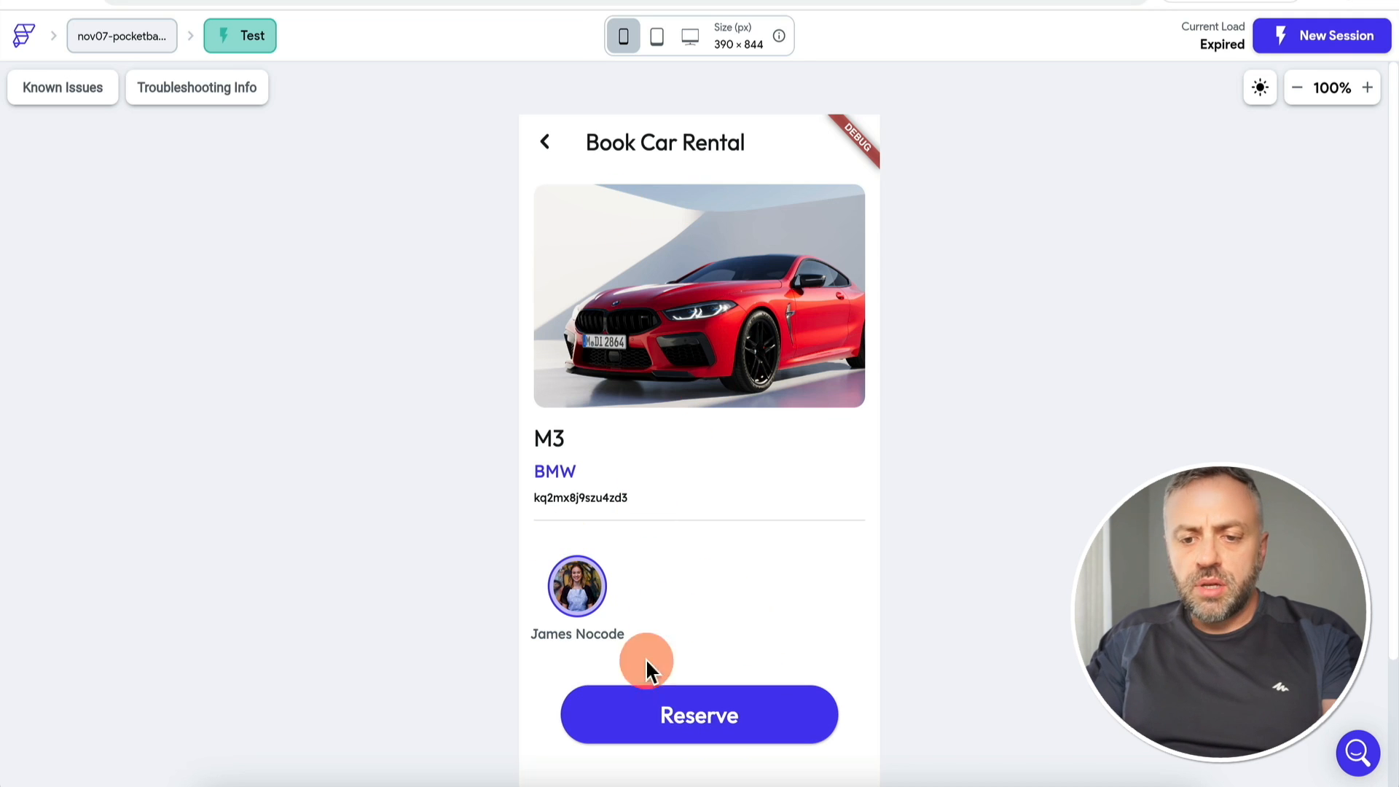
left_click(723, 725)
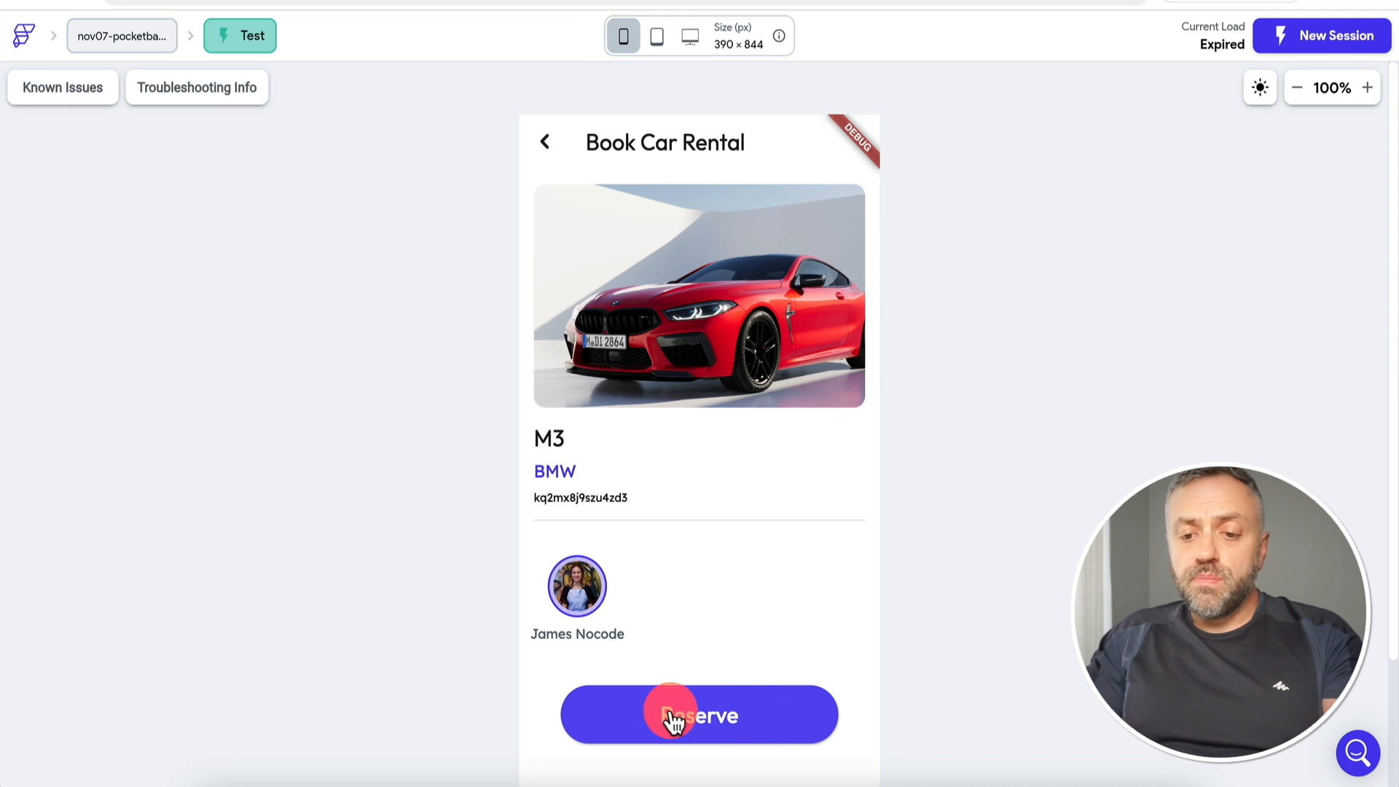
left_click(691, 724)
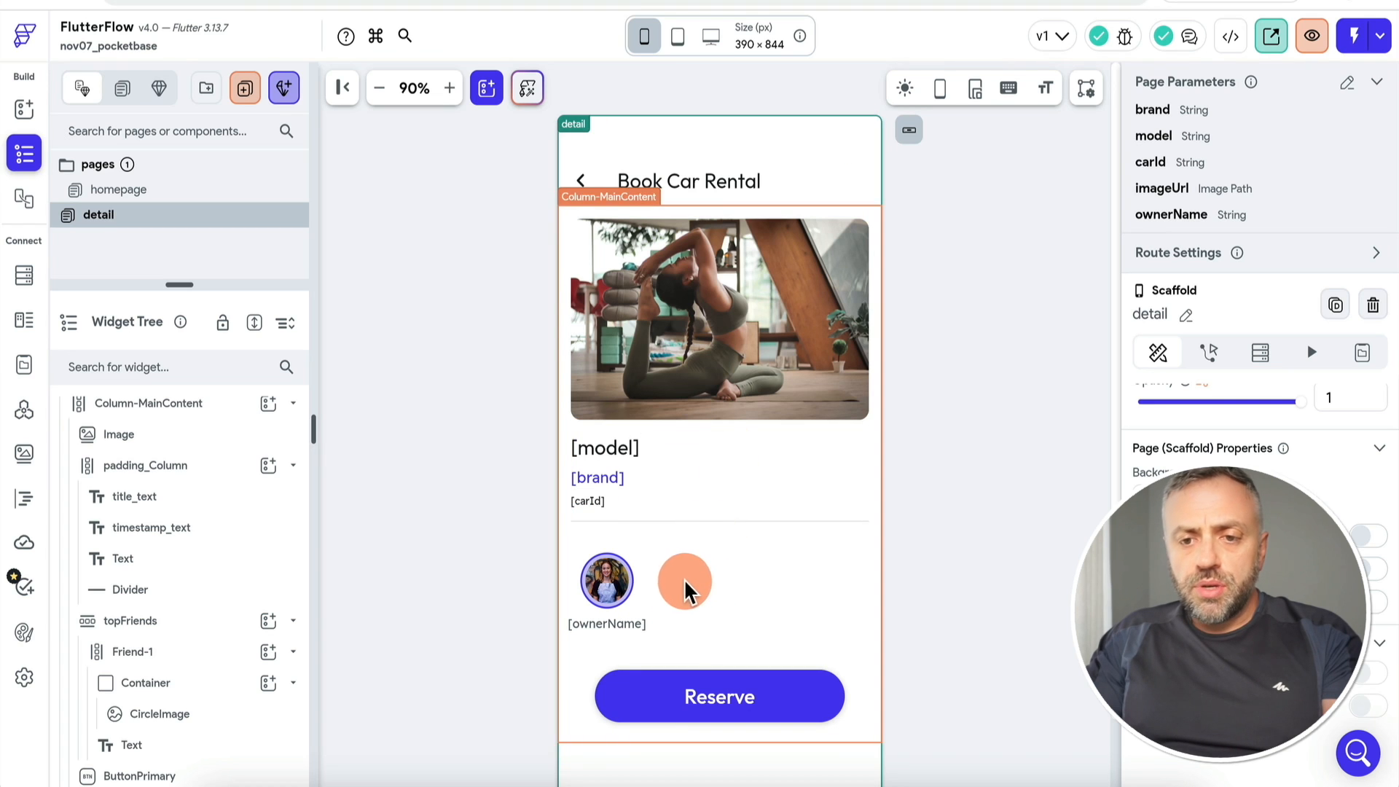
Step: Insert a Row into padding_Column and drag it between the carId text and the Divider
left_click_drag(190, 284, 186, 339)
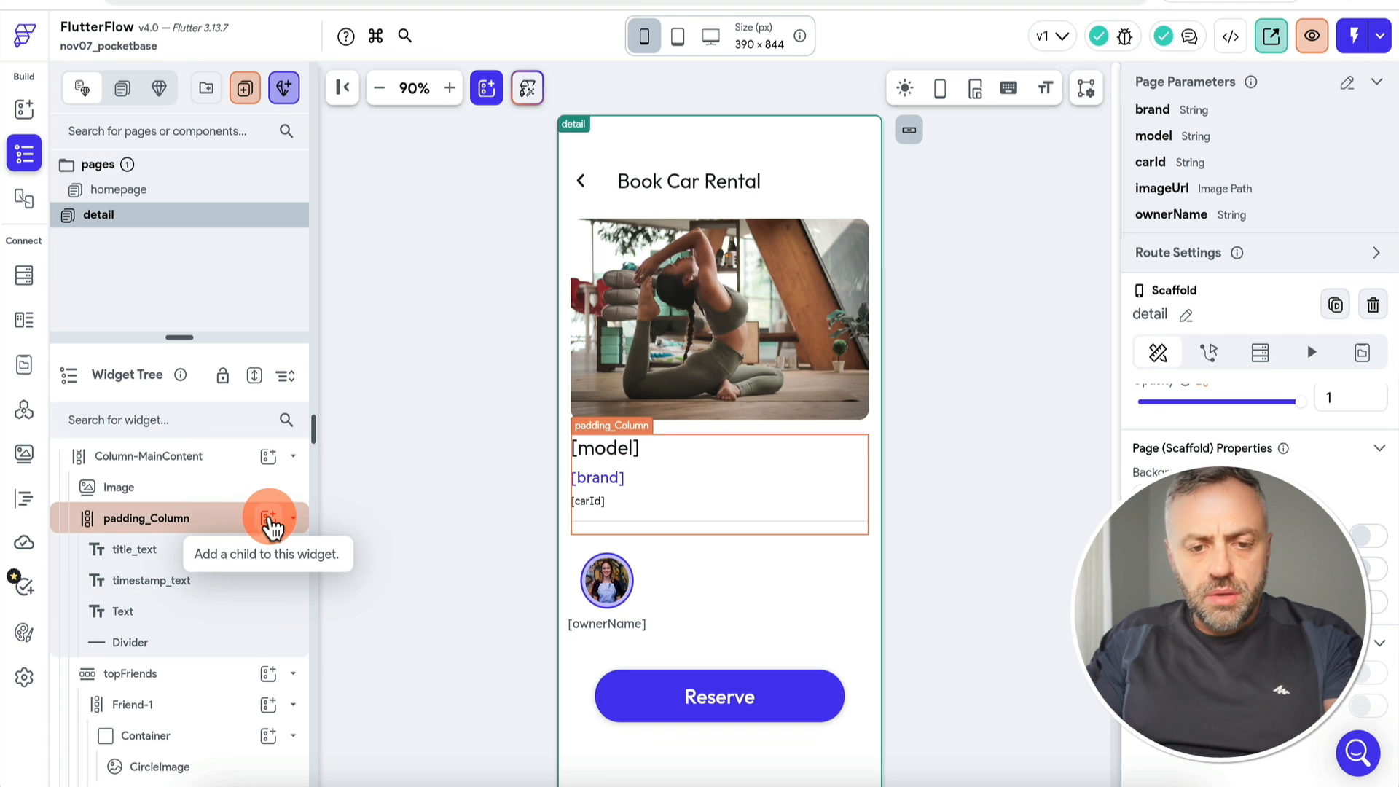
left_click(271, 524)
left_click(370, 472)
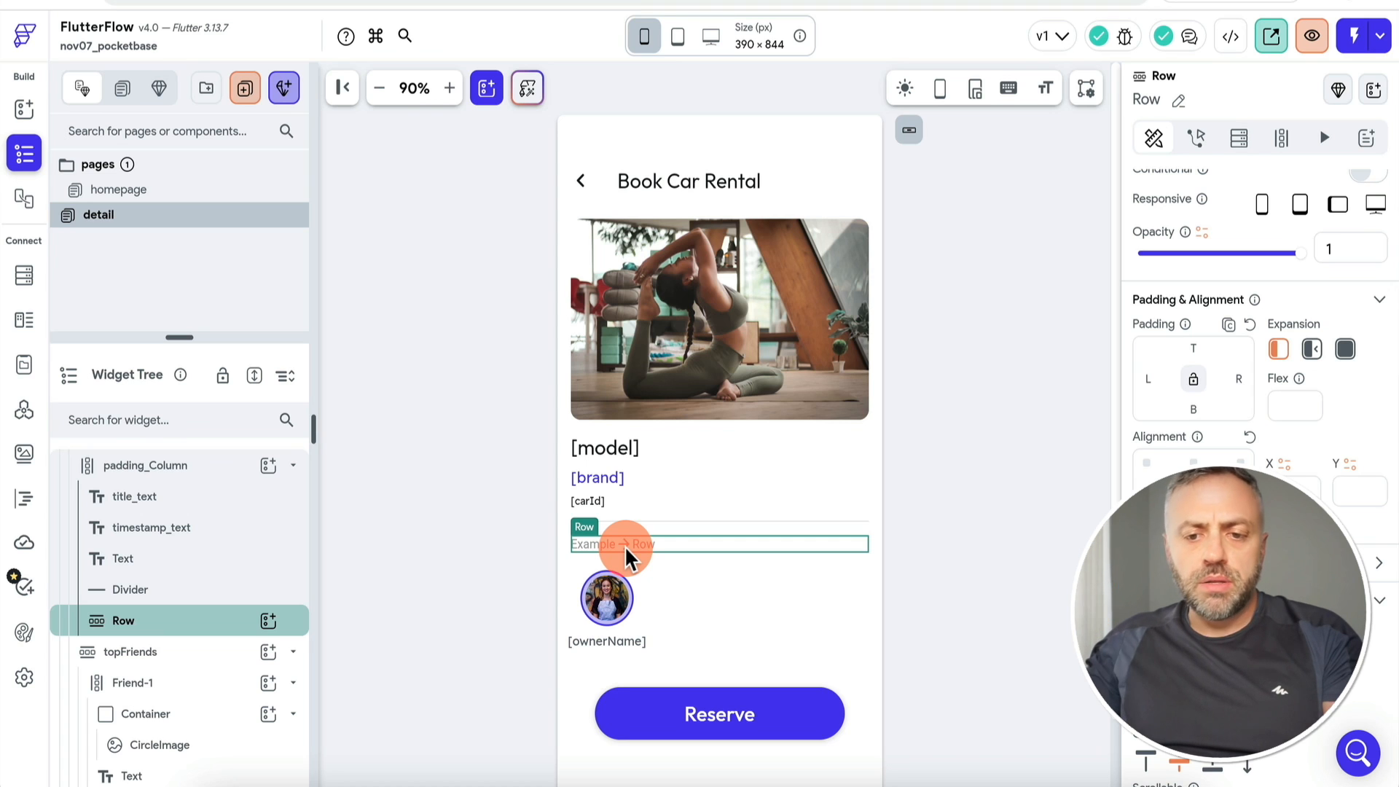
left_click_drag(146, 620, 187, 580)
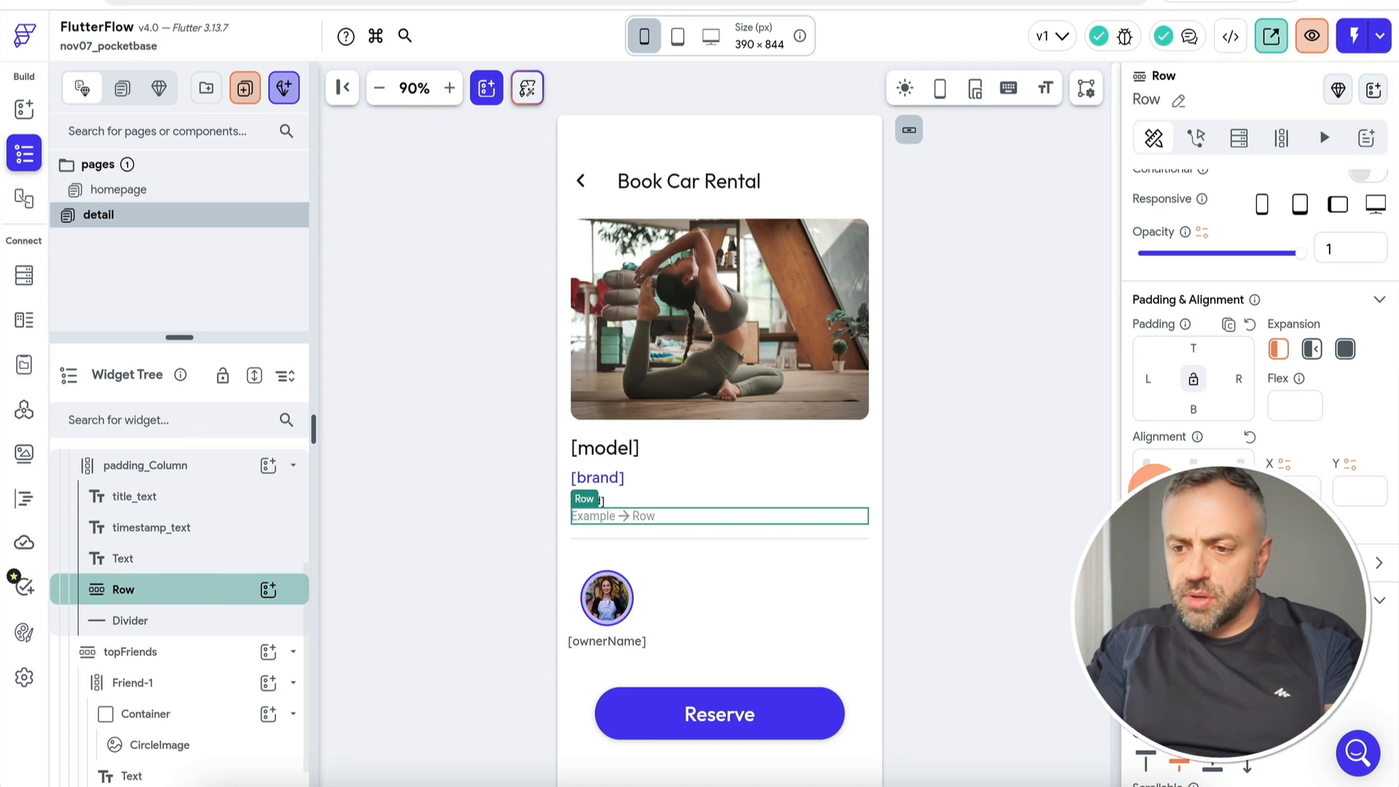
Step: Give the Row 10 top padding and add a Text widget inside it
left_click(1195, 348)
type("10")
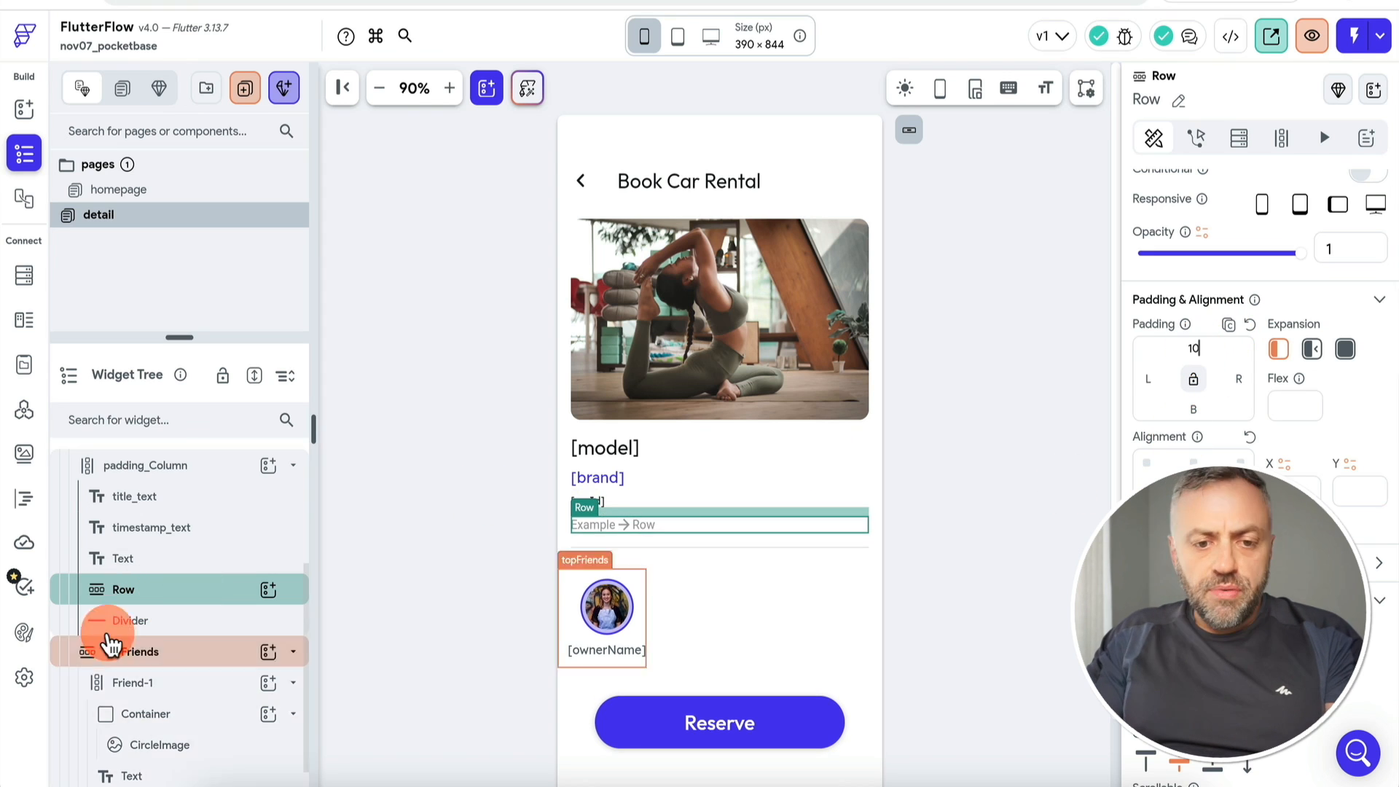
left_click(269, 590)
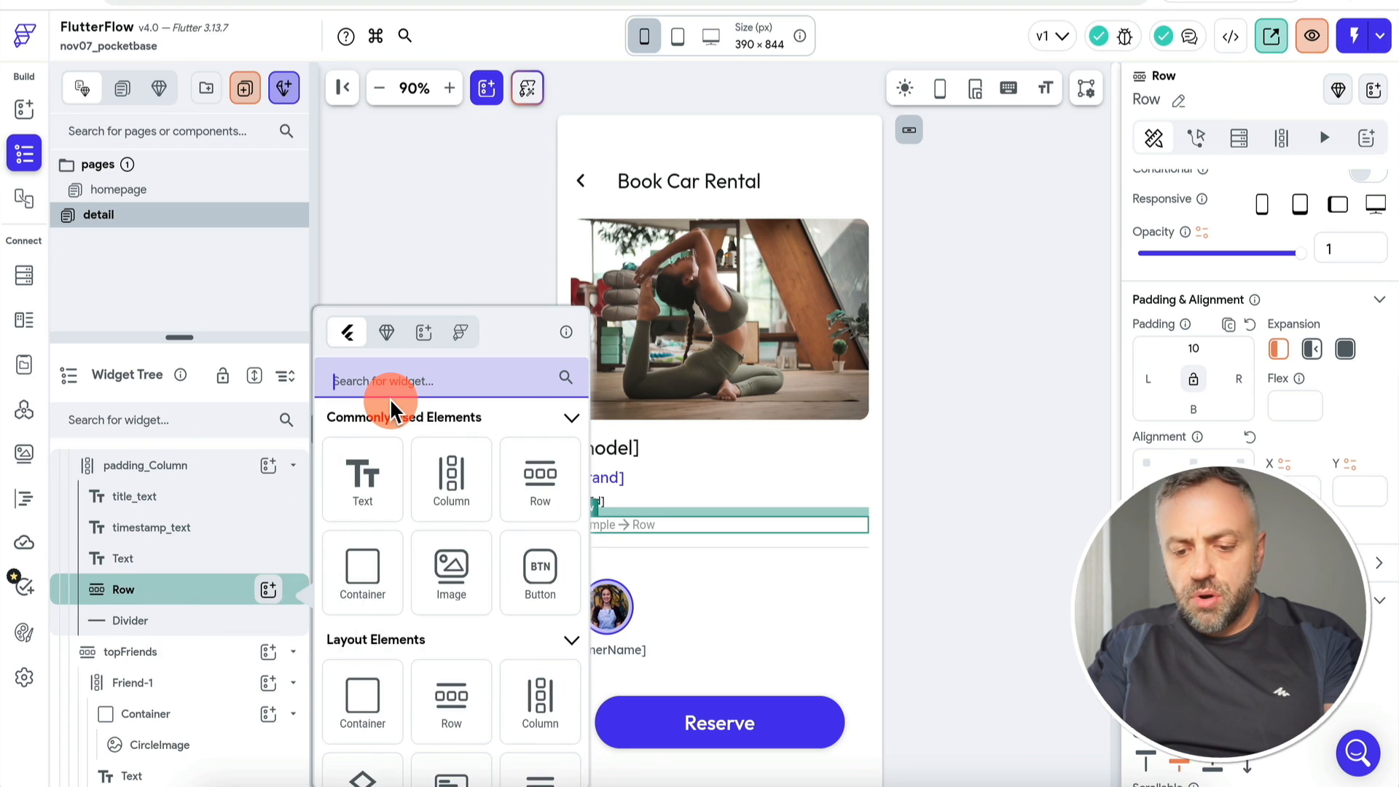
type("tex")
left_click(362, 481)
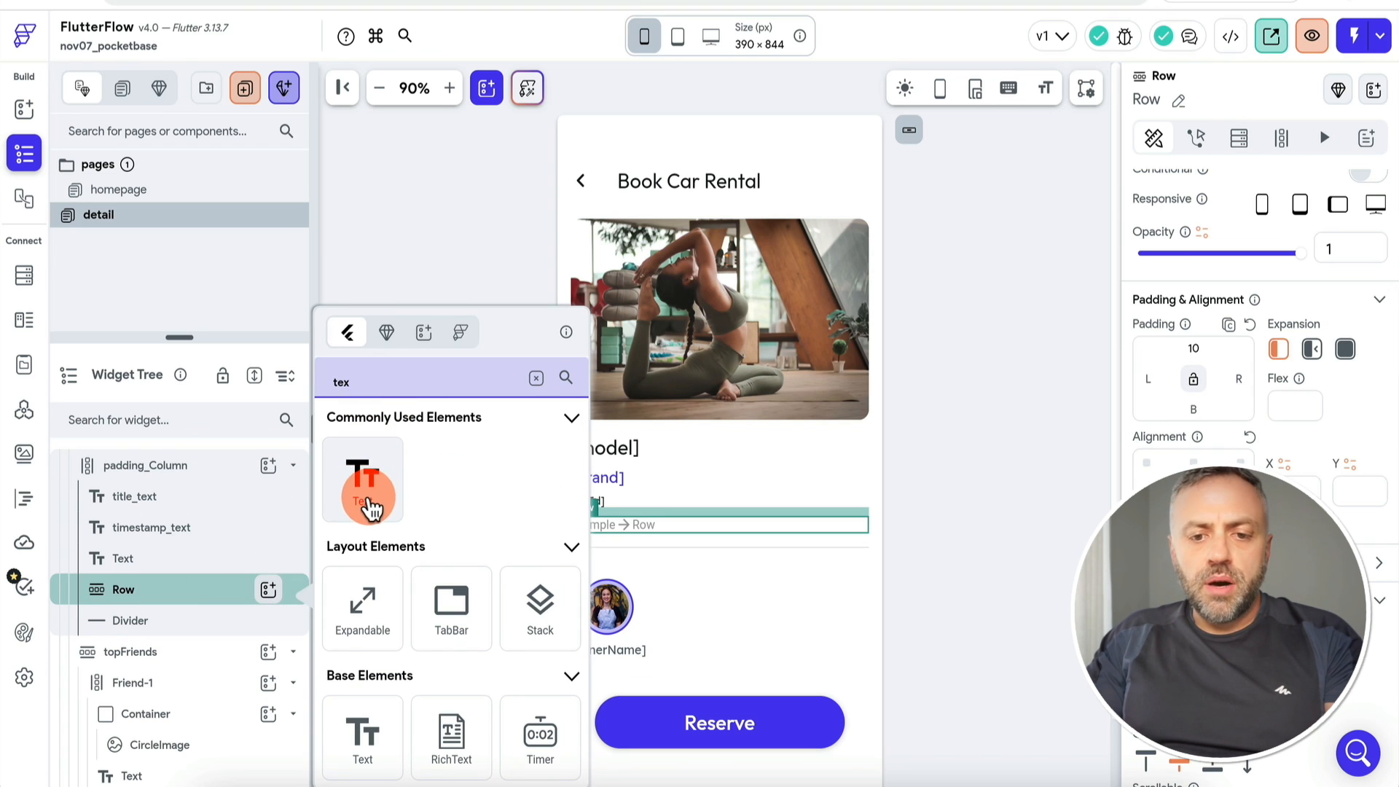
left_click(221, 591)
Step: Duplicate the Hello World text and space the two texts evenly across the Row
right_click(218, 602)
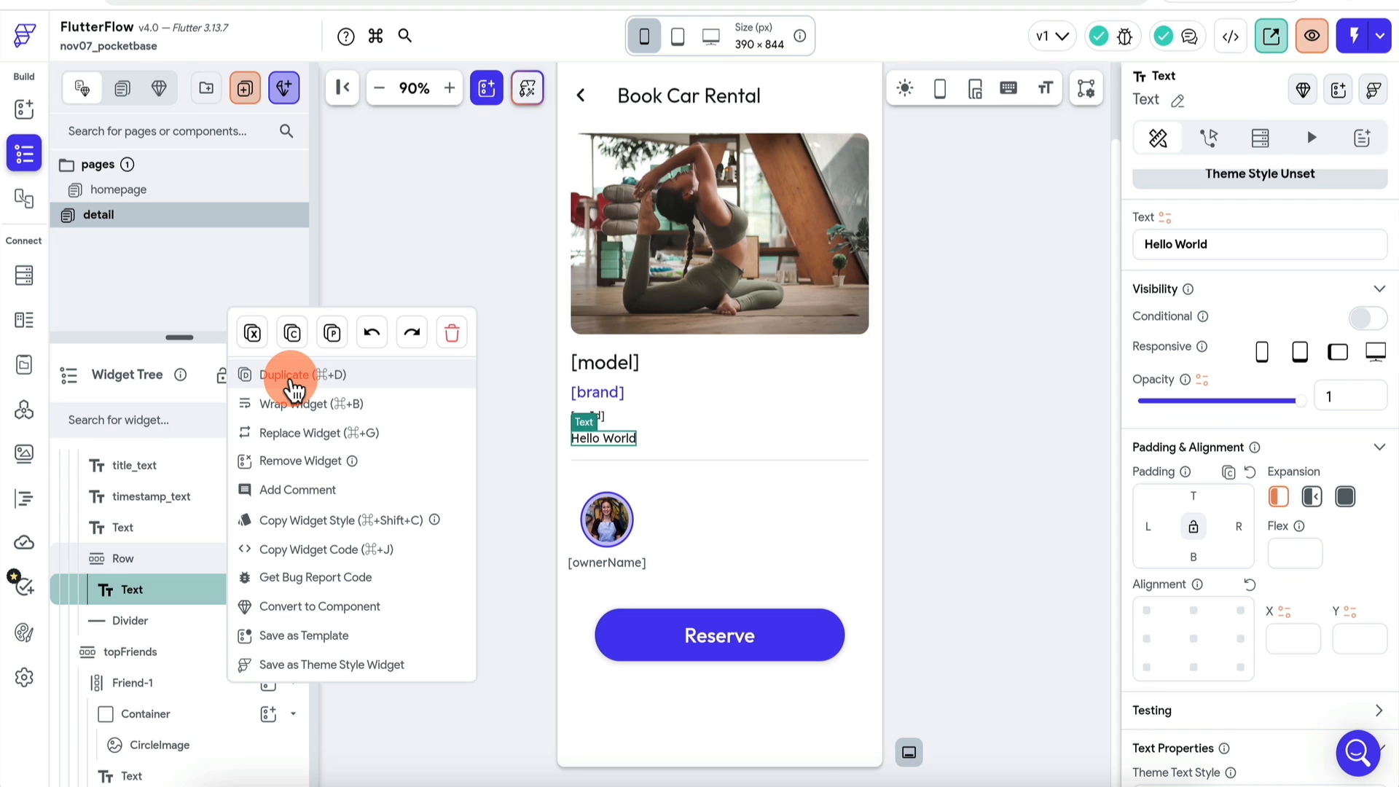
left_click(295, 374)
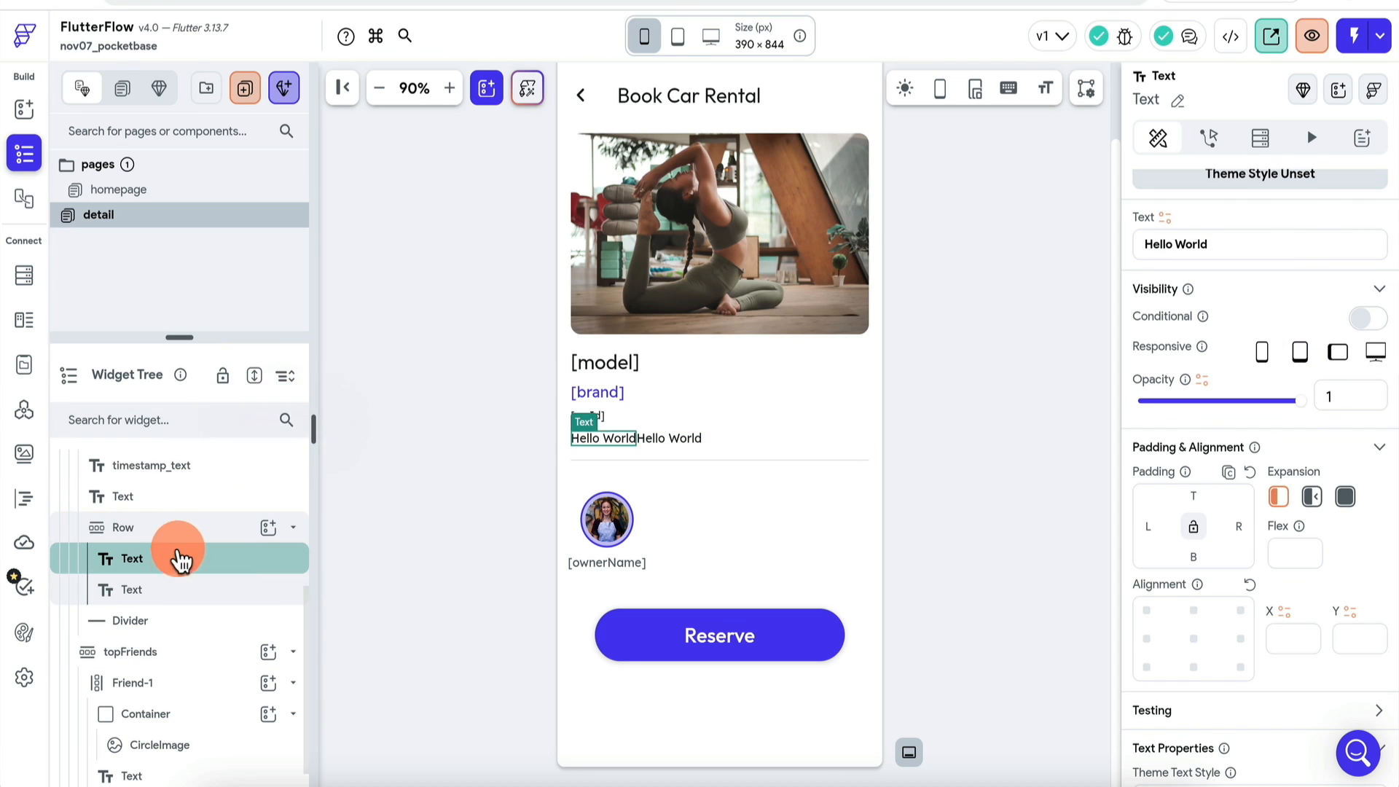
left_click(123, 525)
left_click(1247, 707)
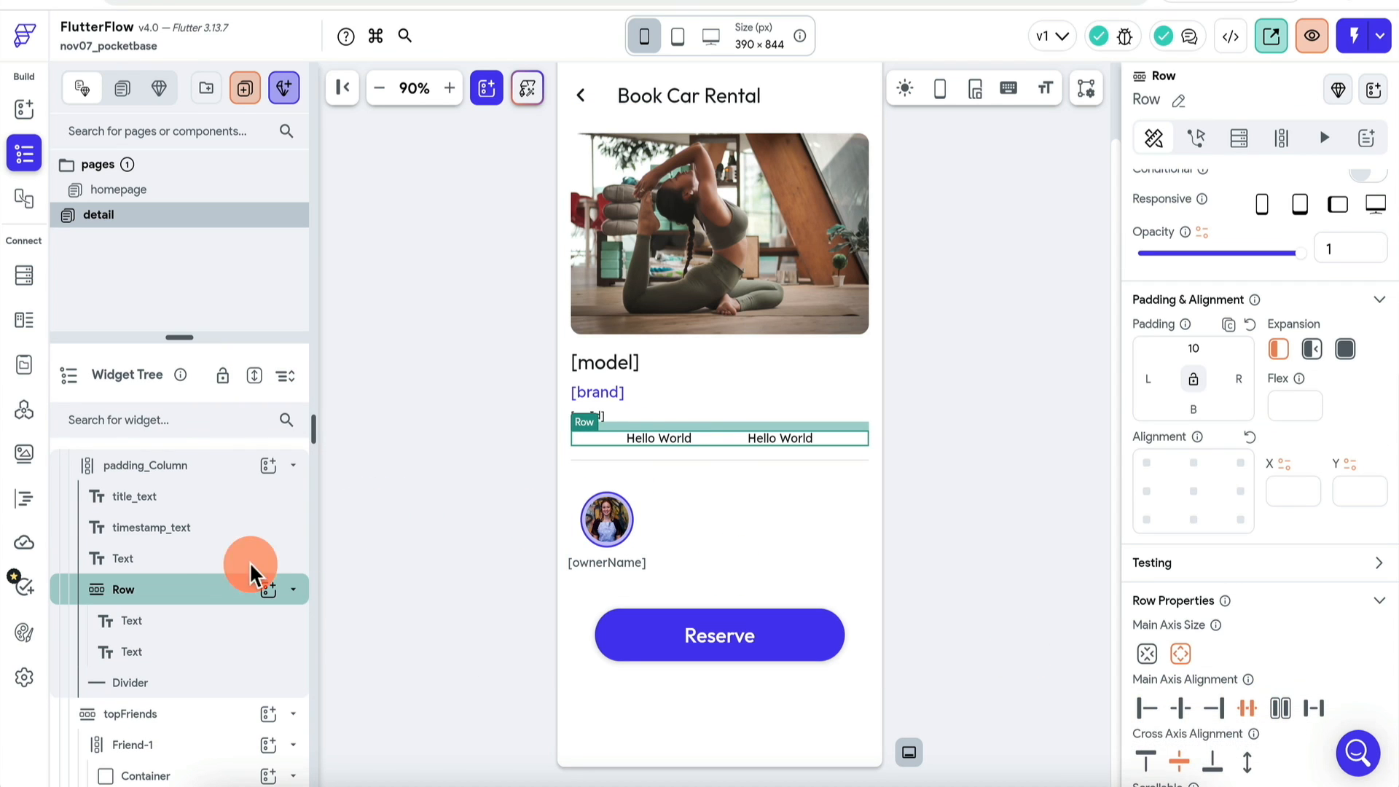
Step: Rename the texts to 'Select Start' and 'Select Date'
left_click(174, 634)
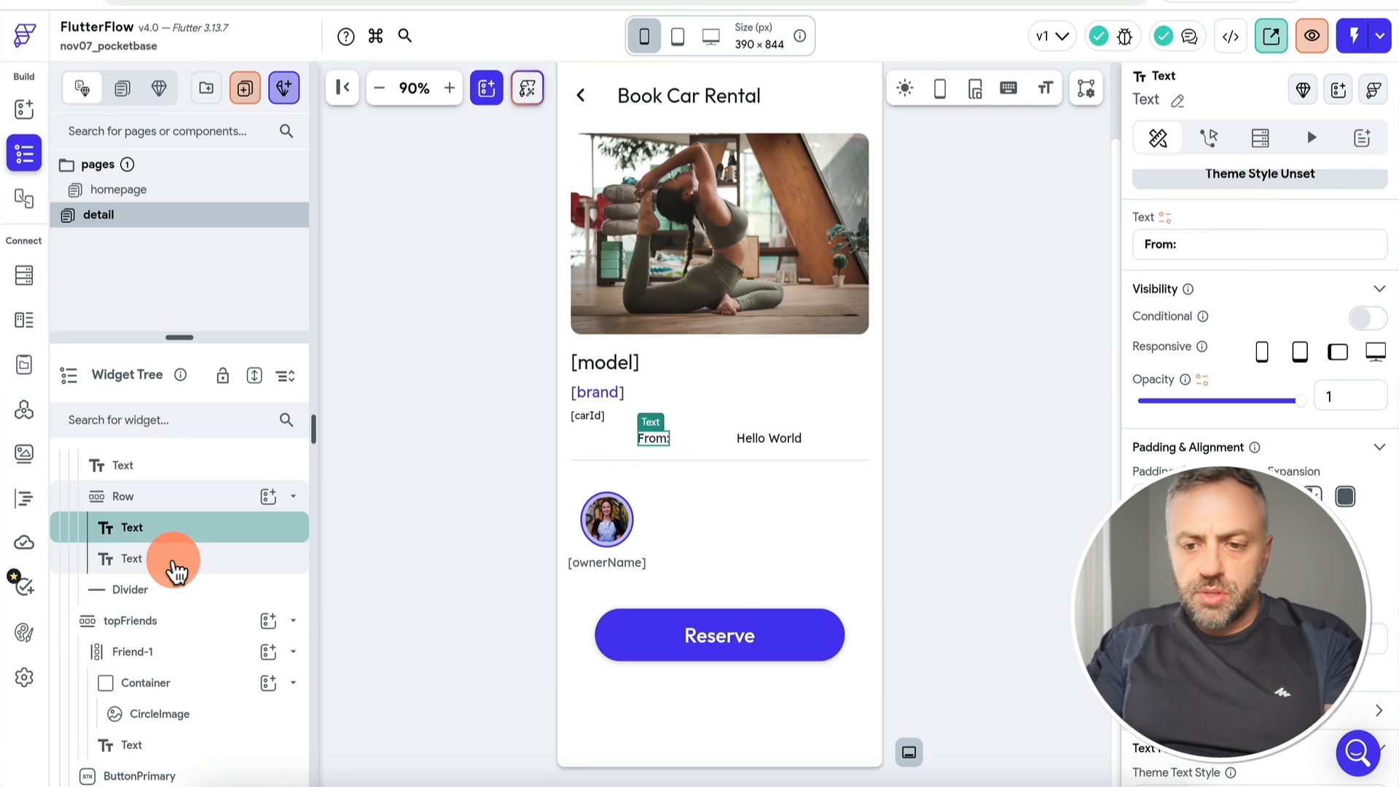
left_click(168, 560)
triple_click(1266, 245)
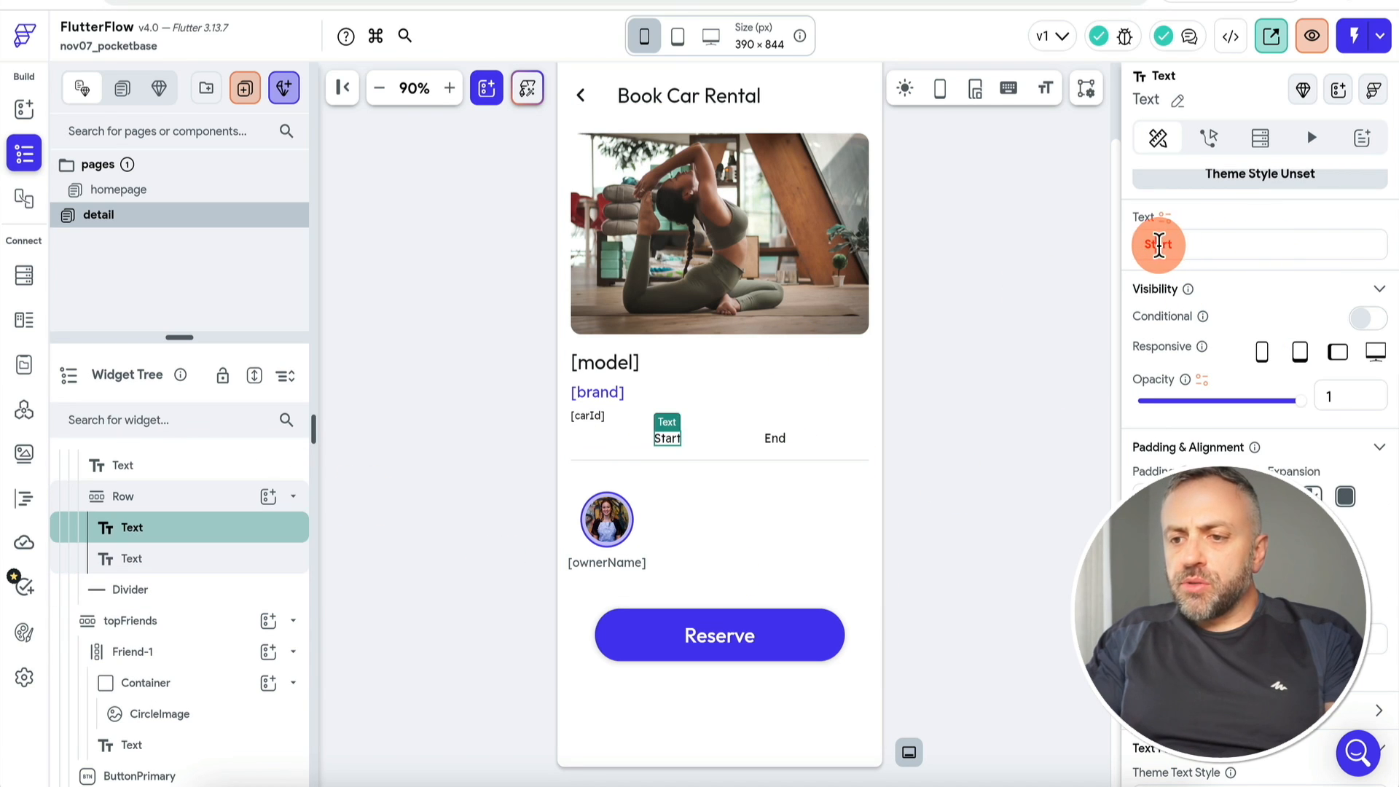
triple_click(1158, 244)
type("Select Start")
left_click(156, 560)
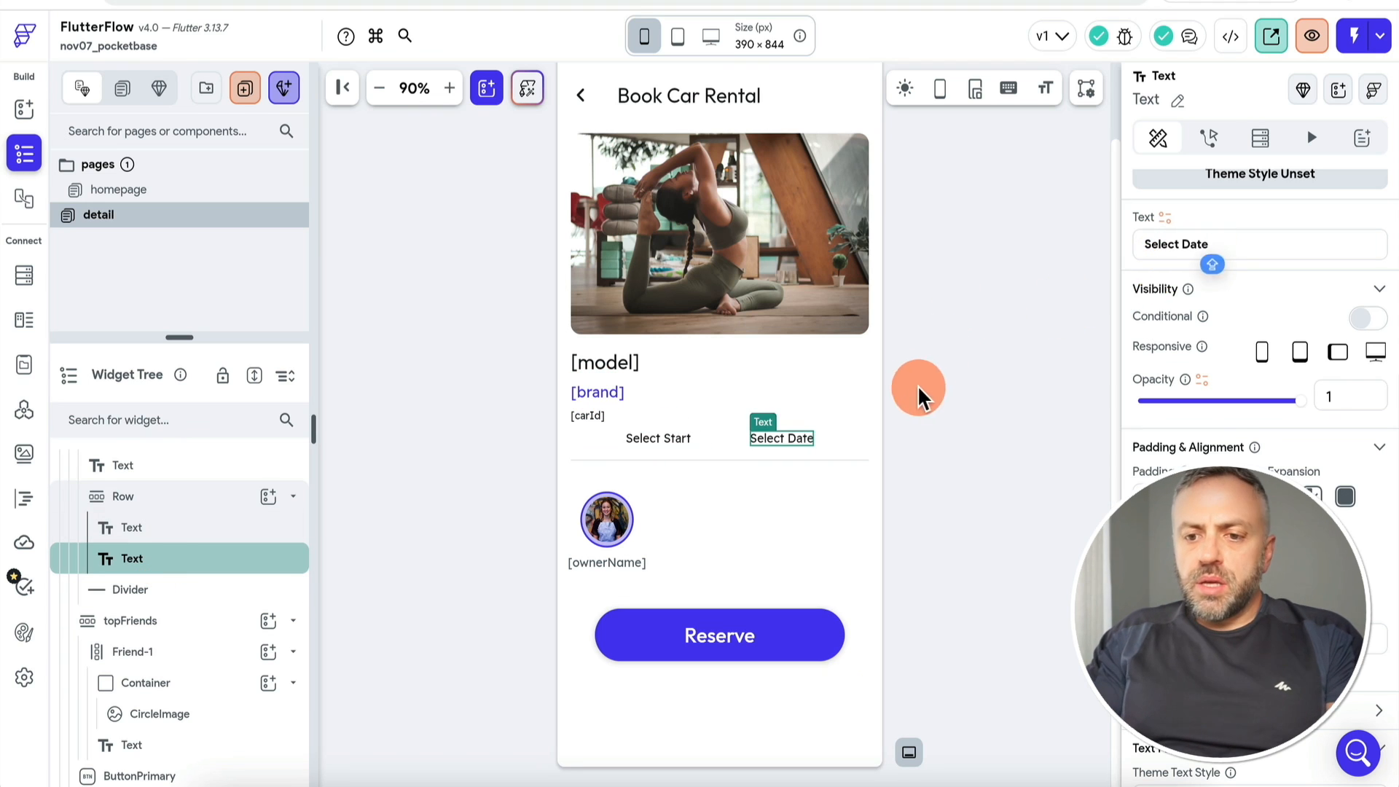
left_click(918, 385)
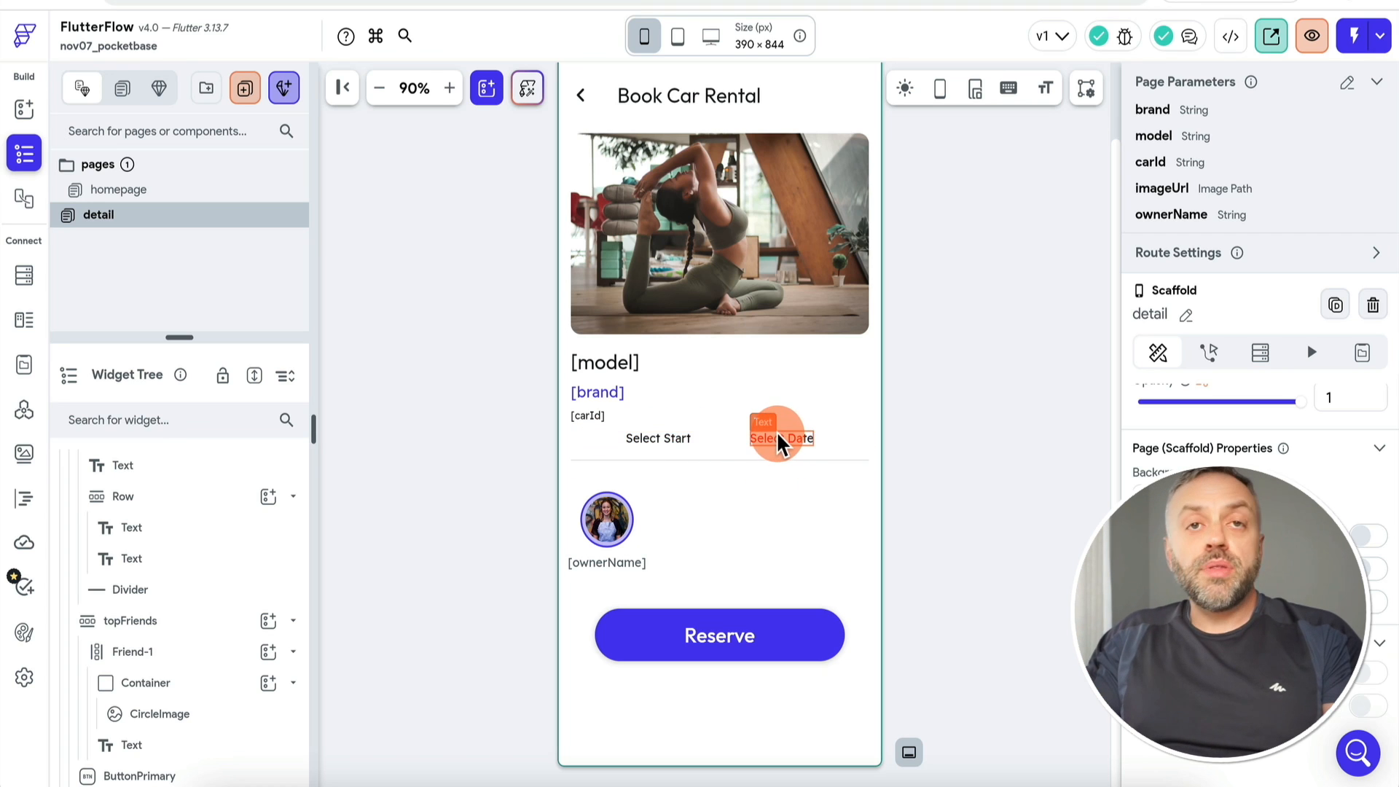
left_click(660, 438)
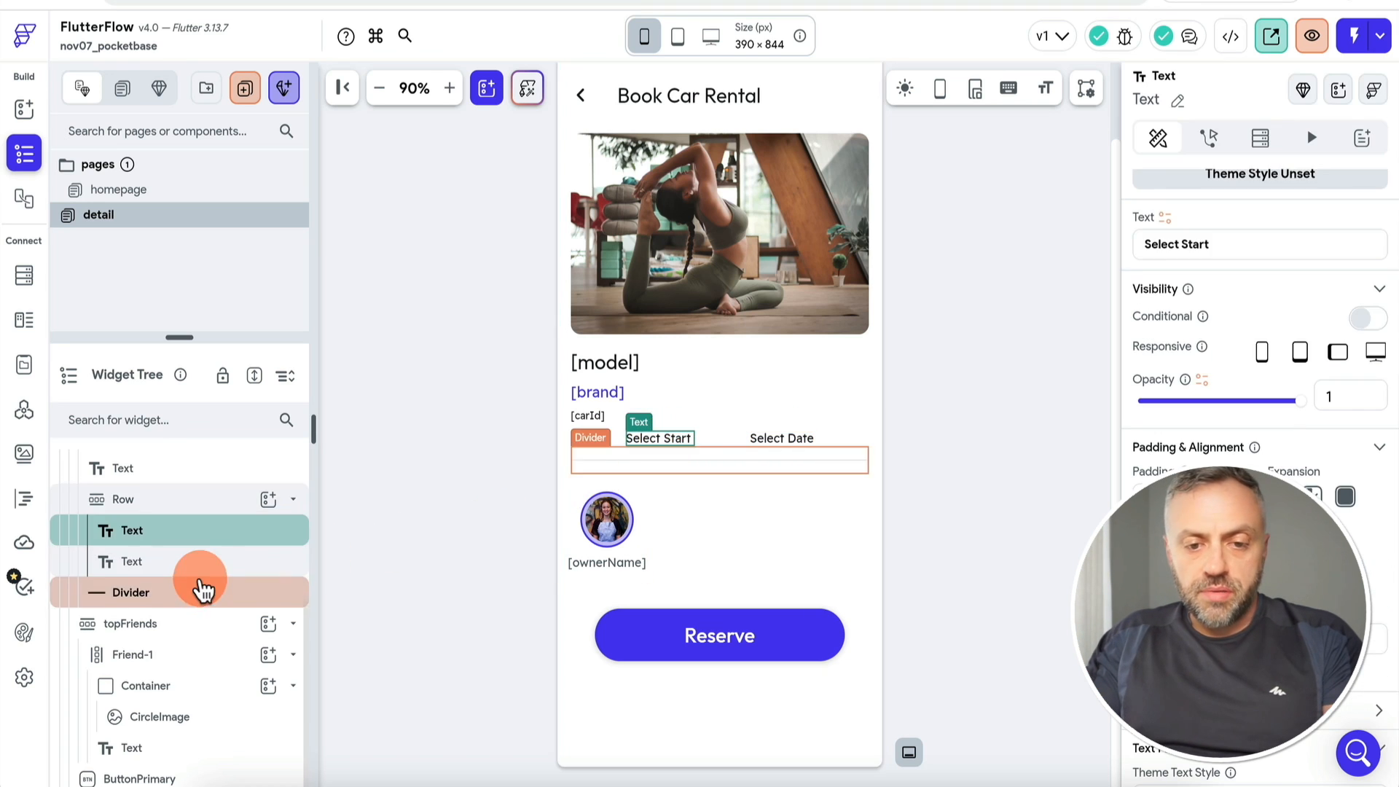
scroll(203, 586, "up", 4)
left_click(200, 466)
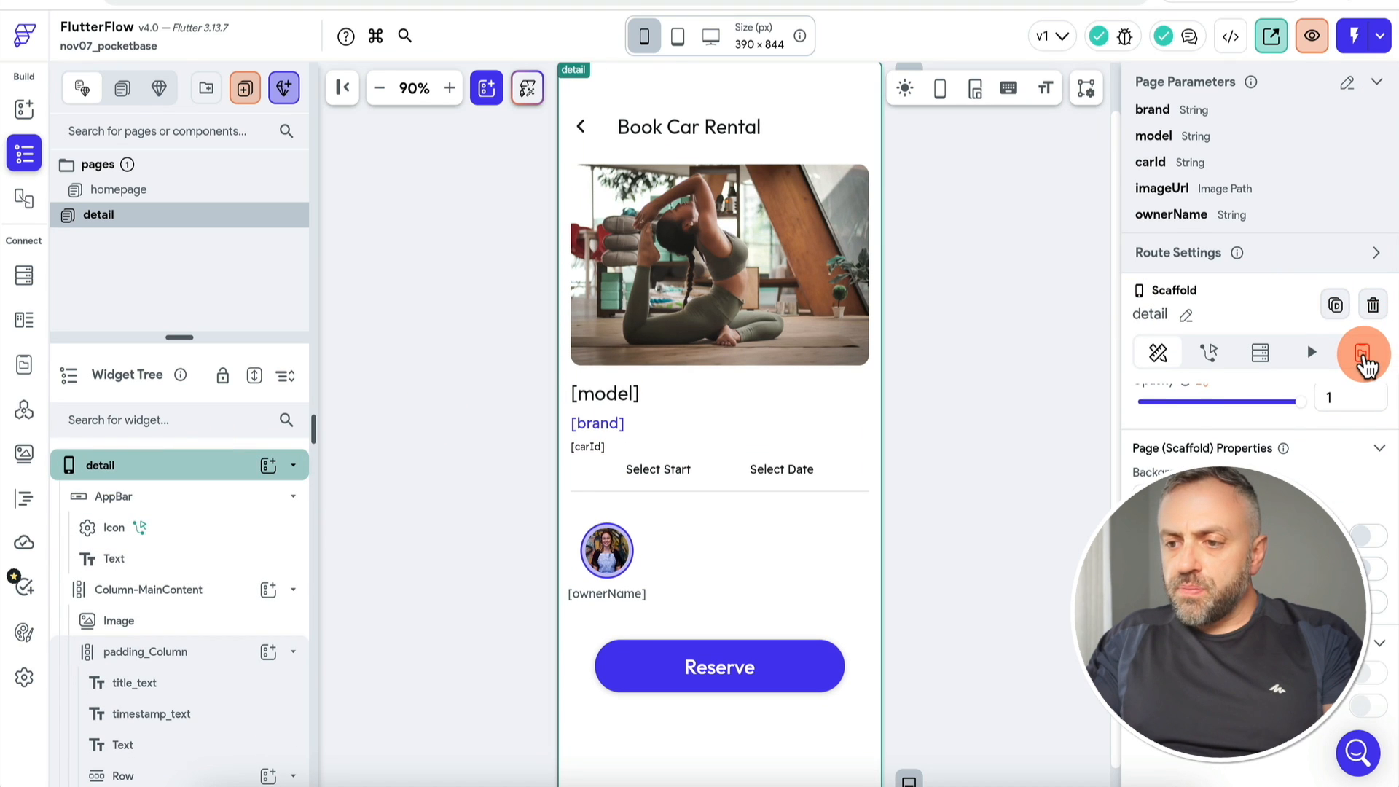
Step: Add startDate and endDate DateTime fields to the detail page's local state
left_click(1363, 357)
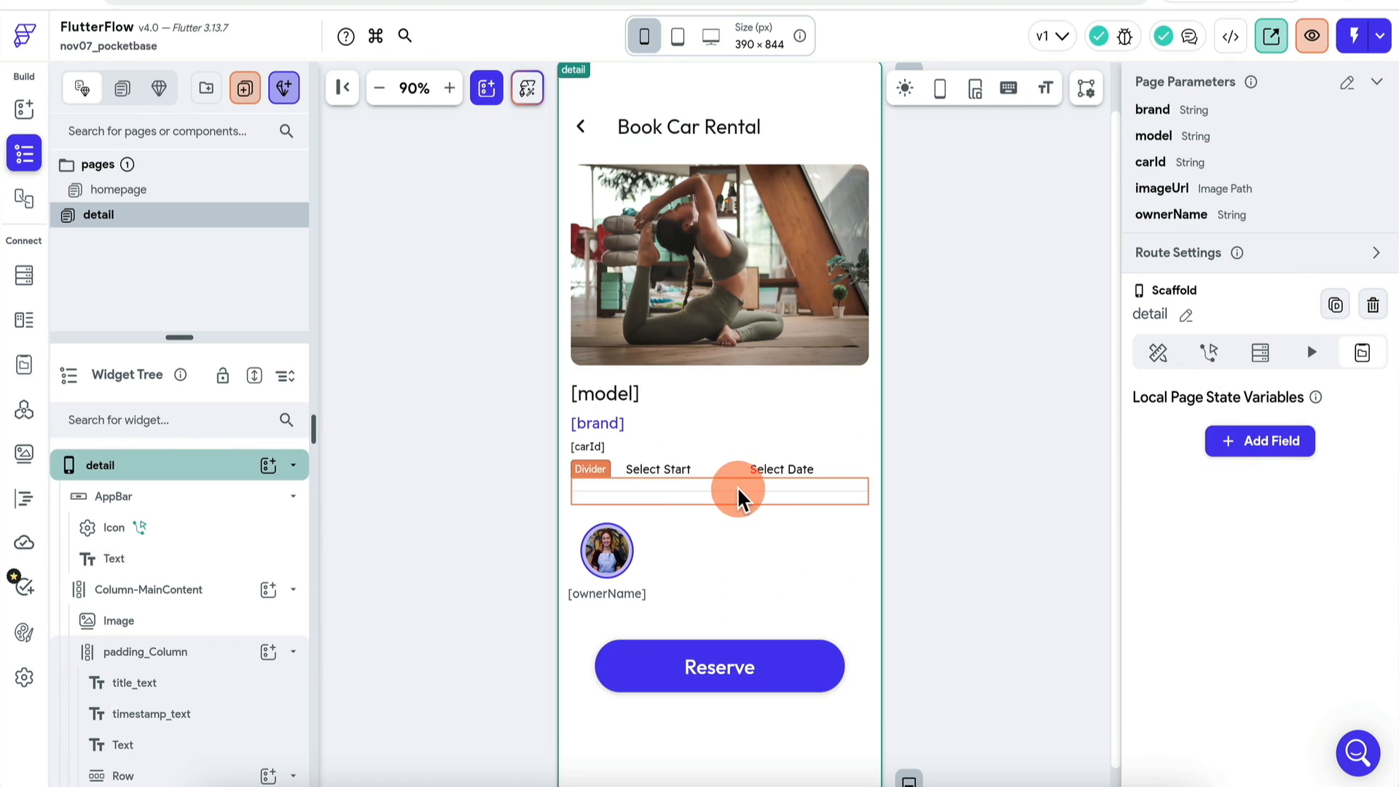
left_click(1274, 451)
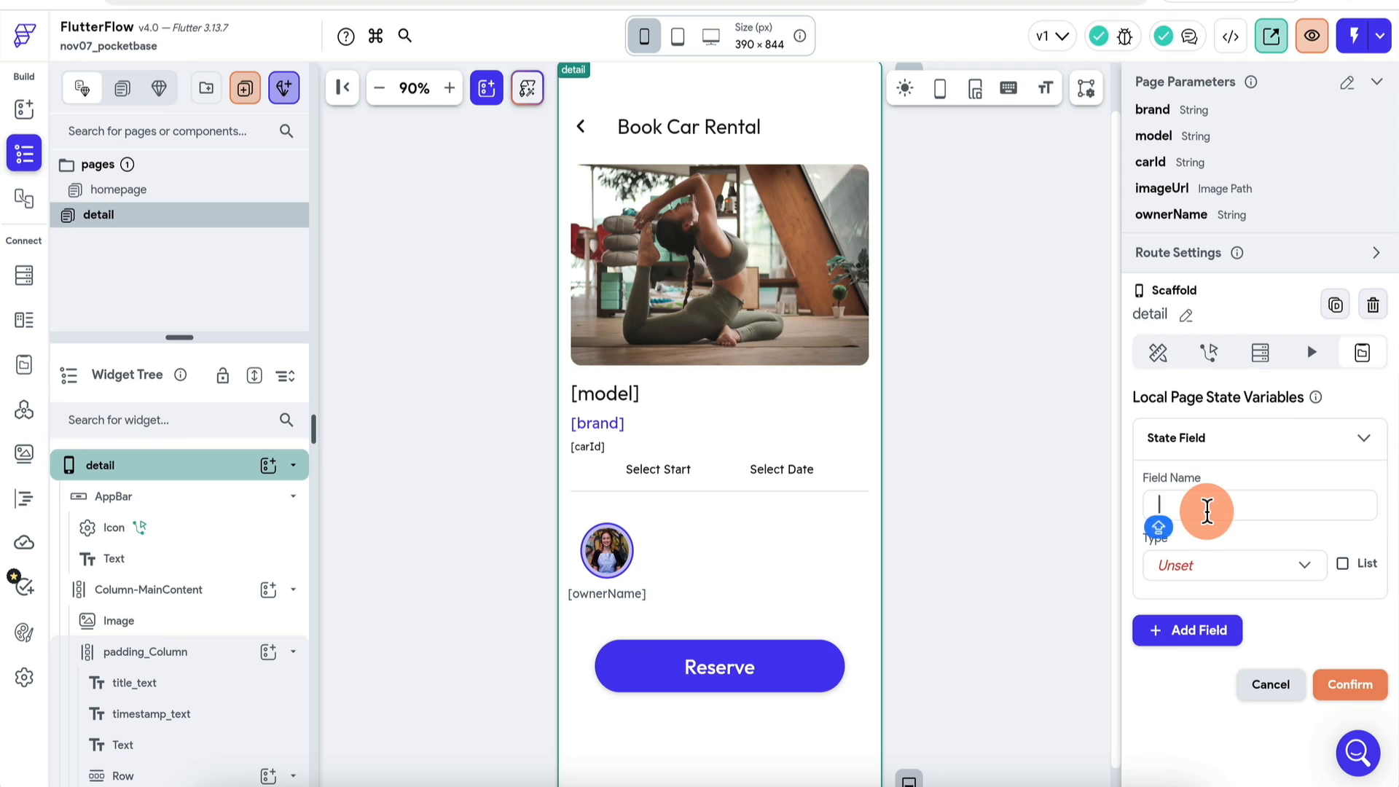
left_click(1219, 576)
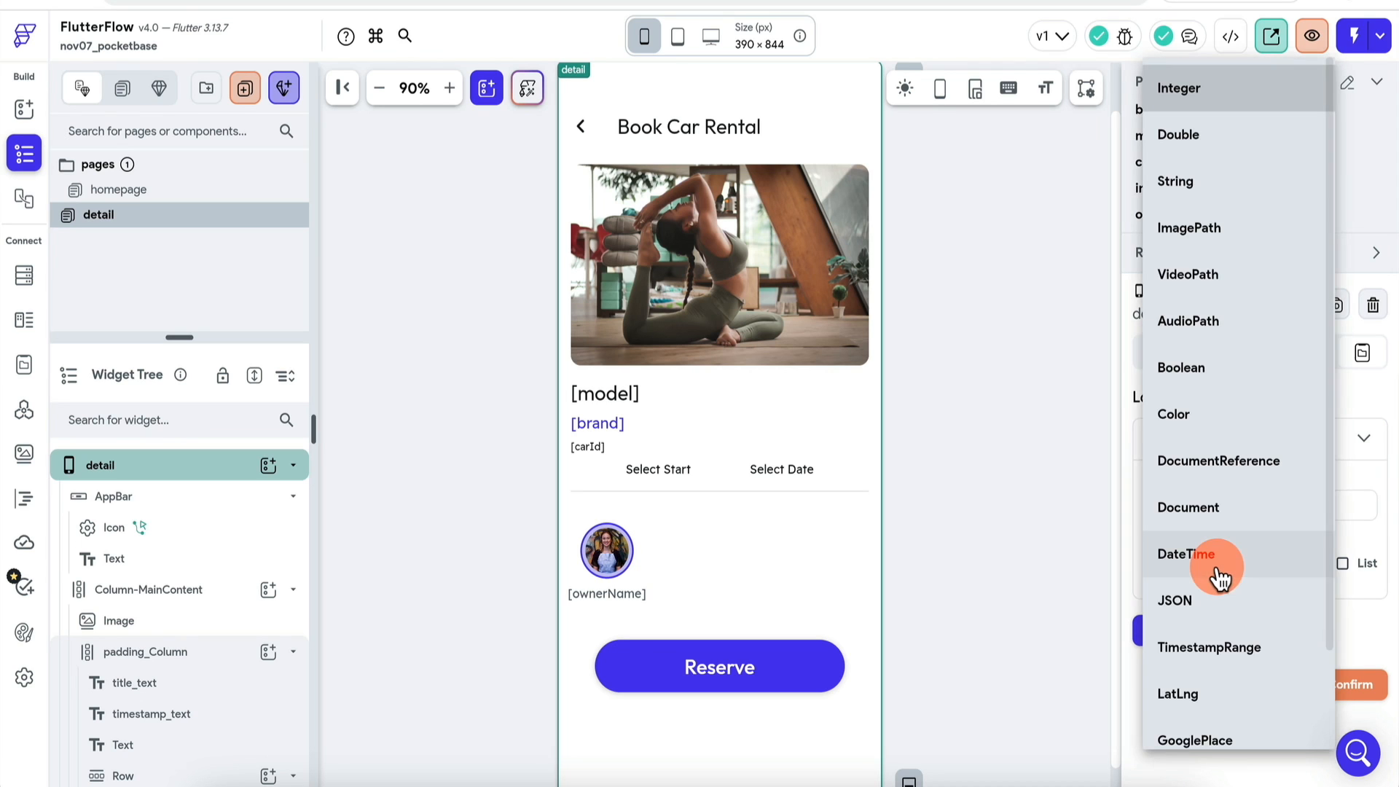
scroll(1224, 602, "down", 2)
left_click(1235, 447)
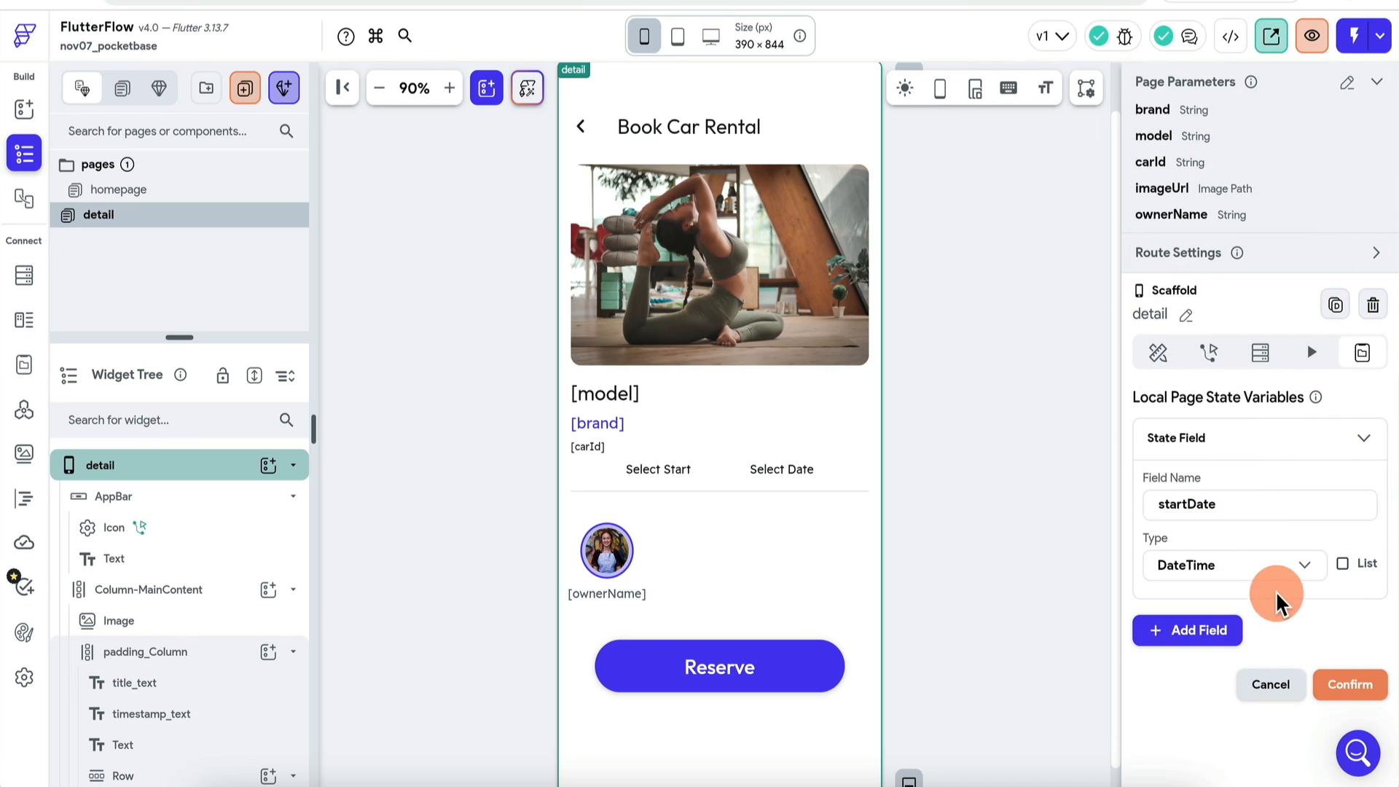
left_click(1224, 628)
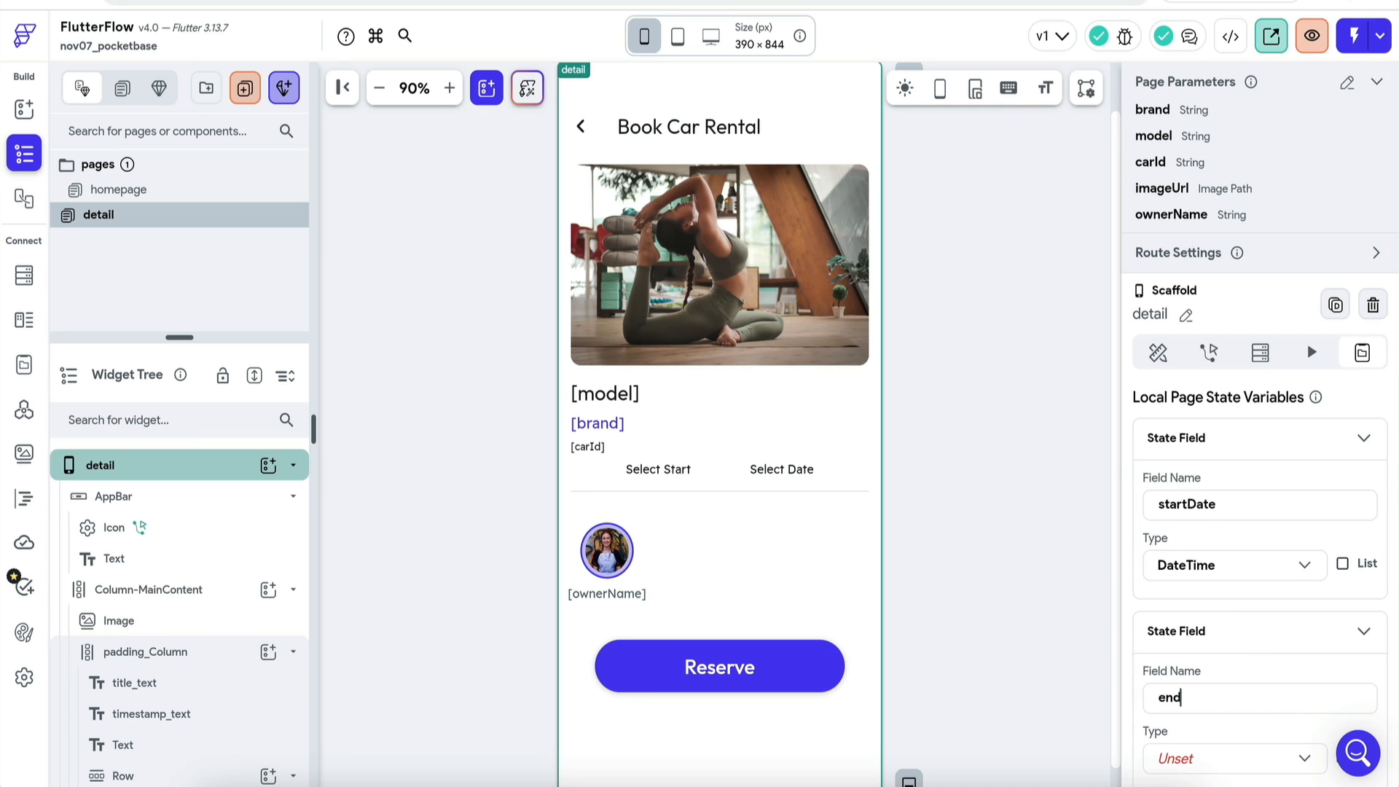
type("end")
left_click(1268, 568)
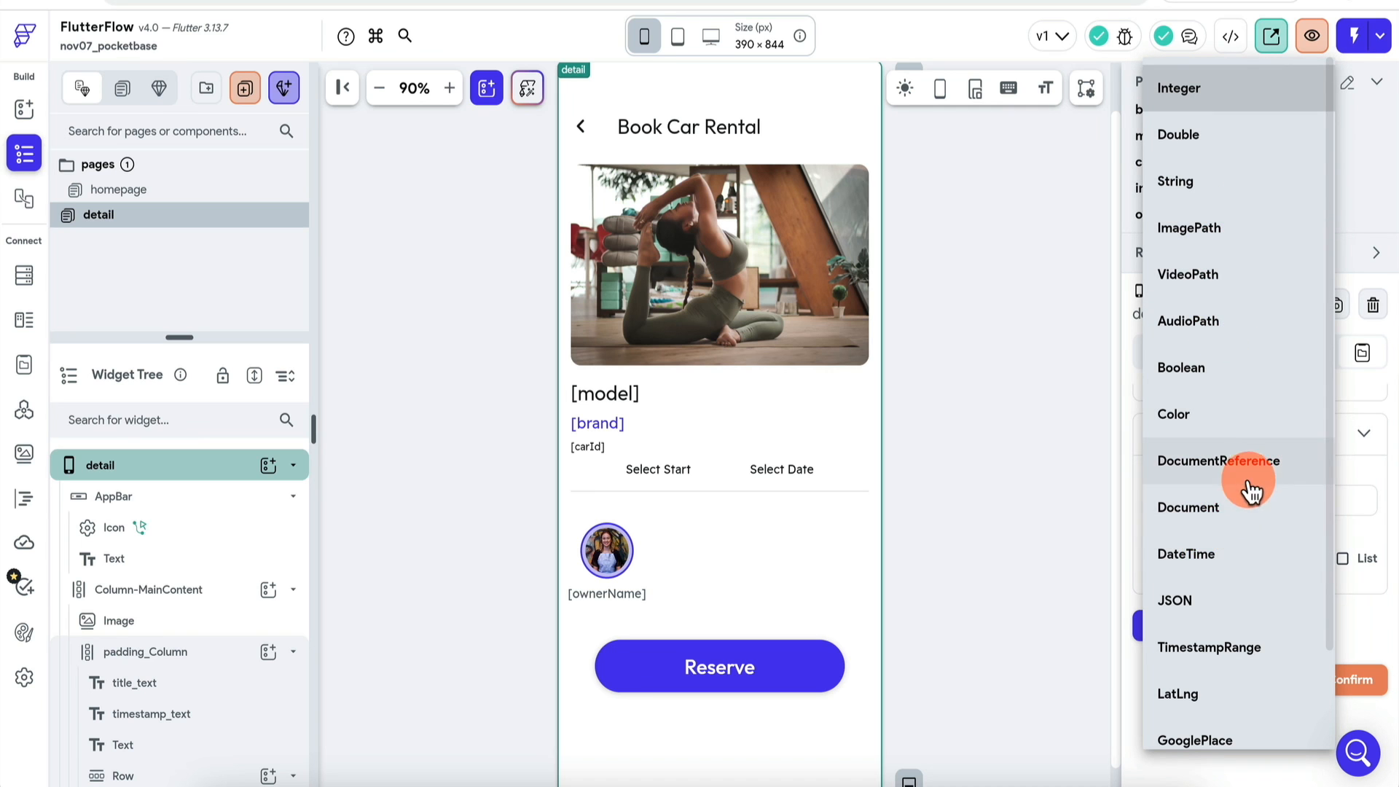
left_click(1226, 554)
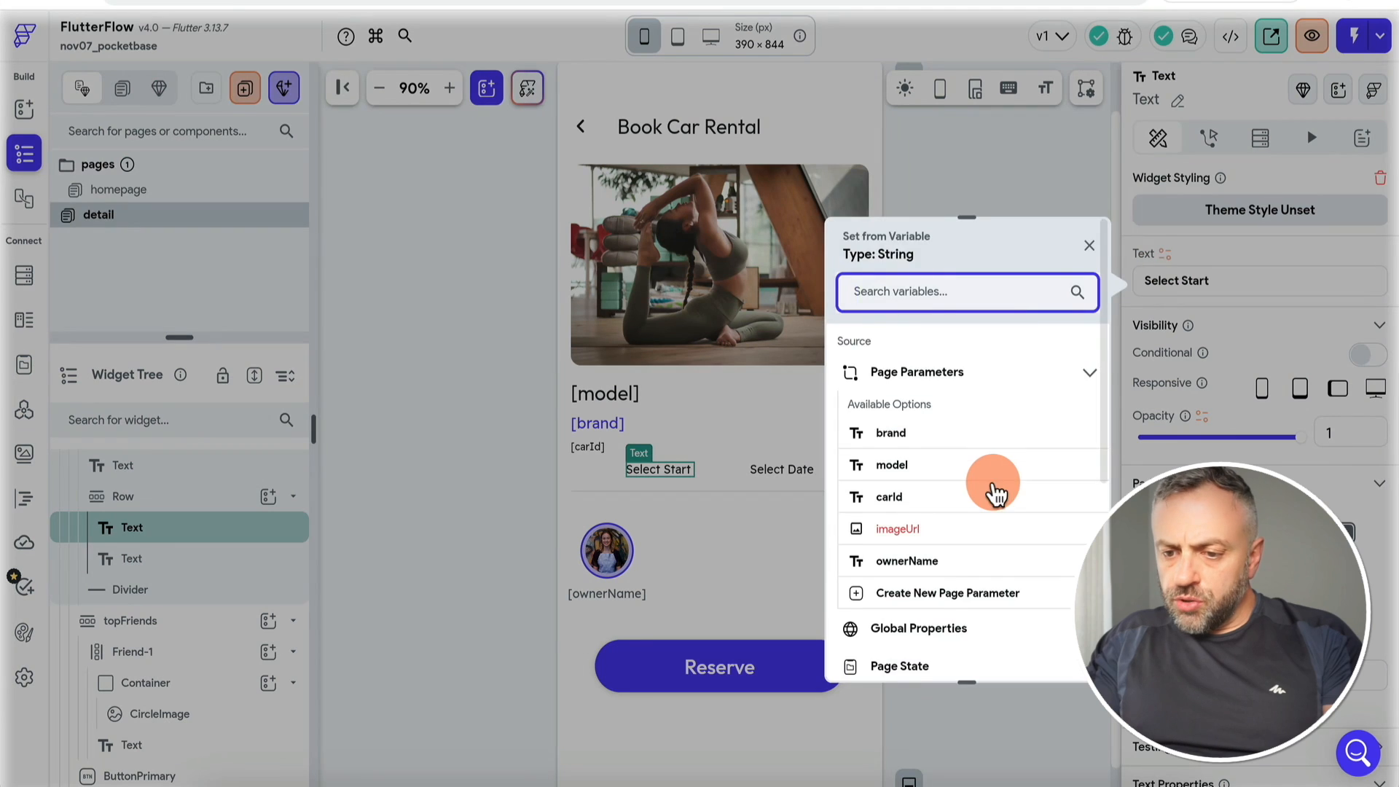
scroll(993, 488, "down", 4)
Step: Bind the left text to the startDate page state variable and the right text to endDate
left_click(937, 514)
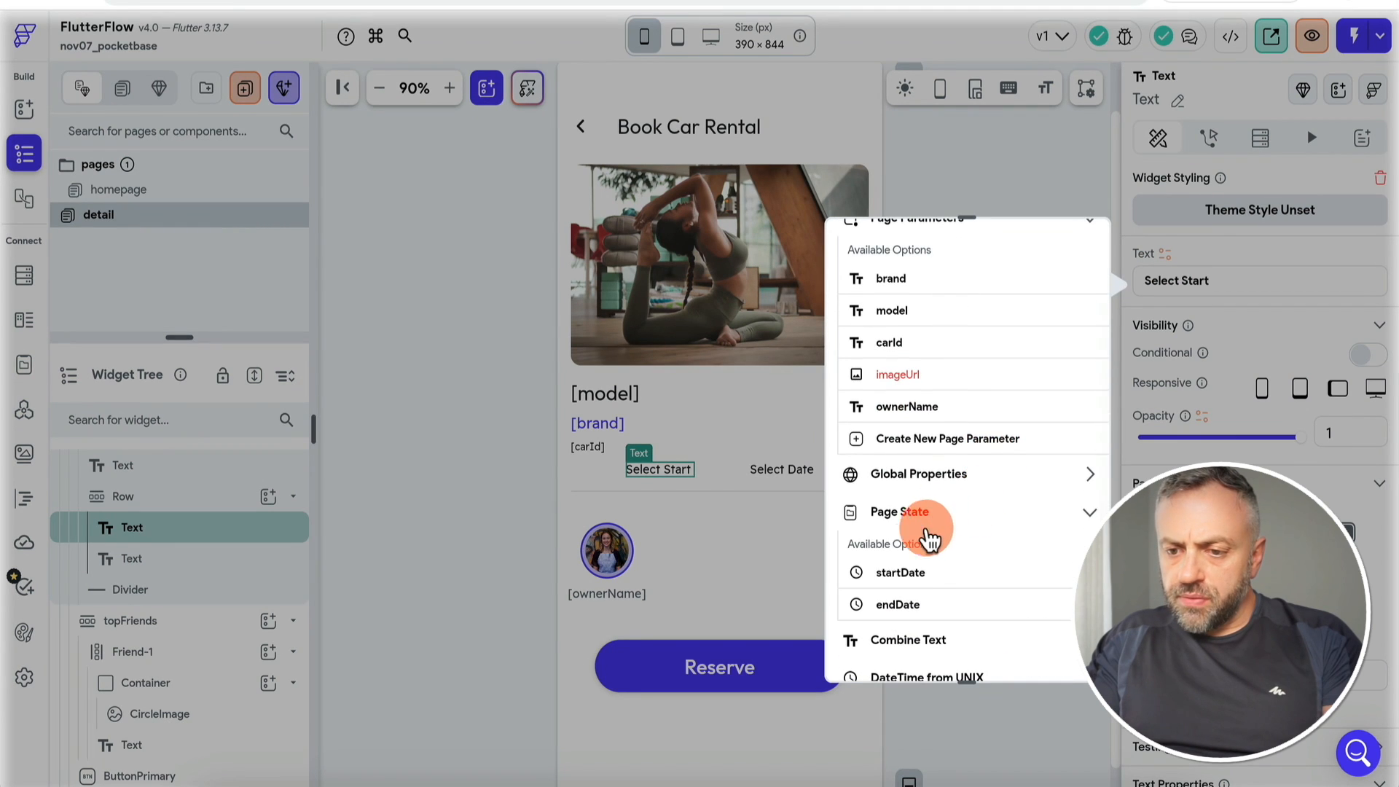
left_click(924, 577)
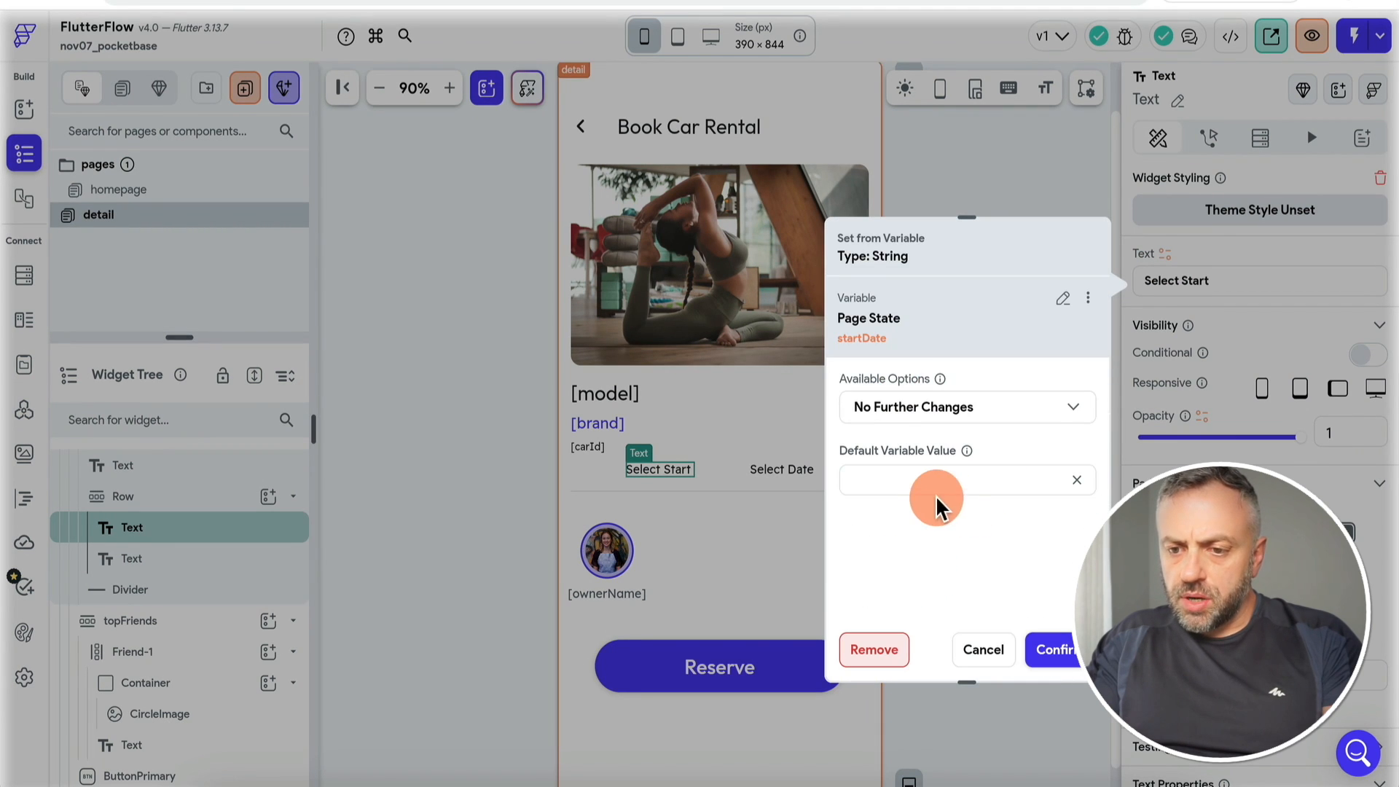
type("Start Date")
left_click(1061, 651)
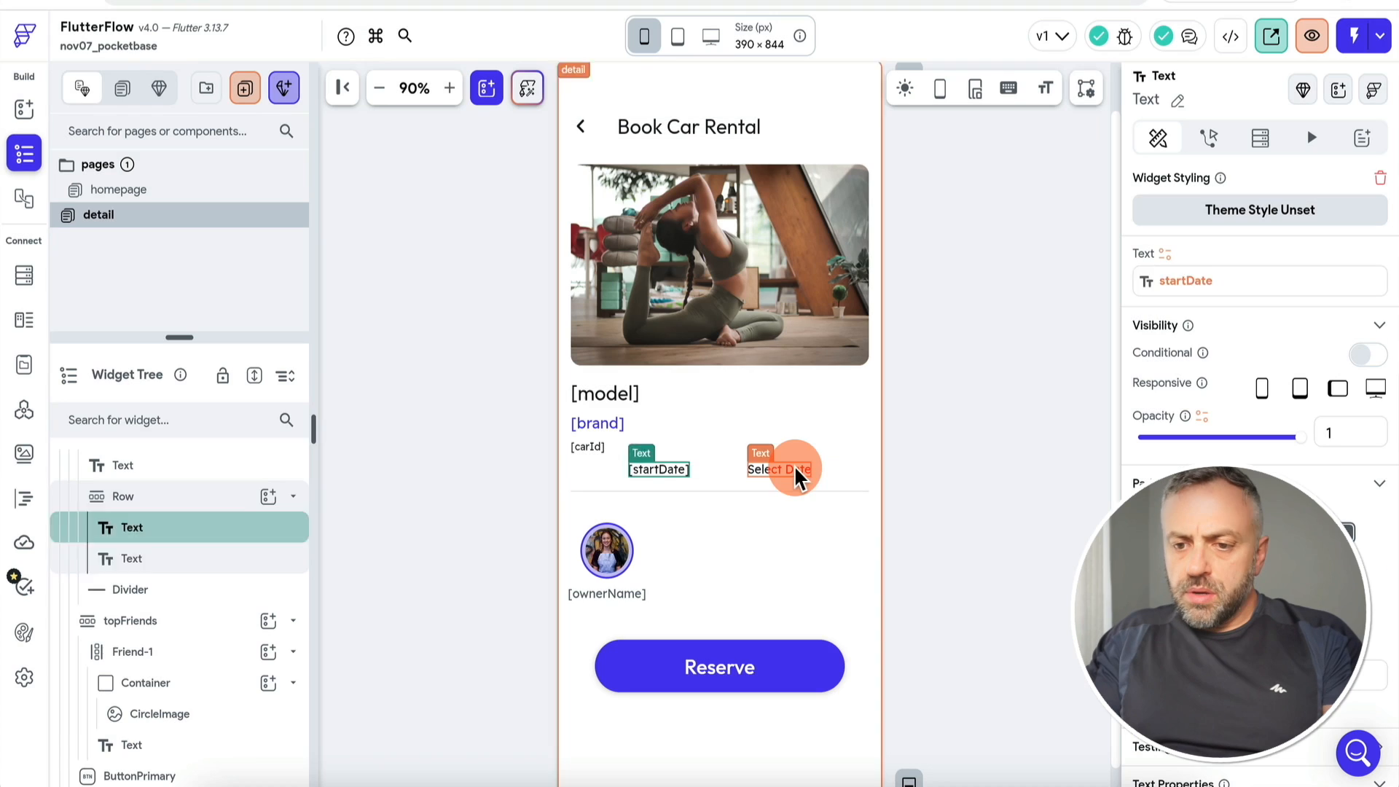
left_click(1164, 255)
left_click(960, 379)
left_click(921, 457)
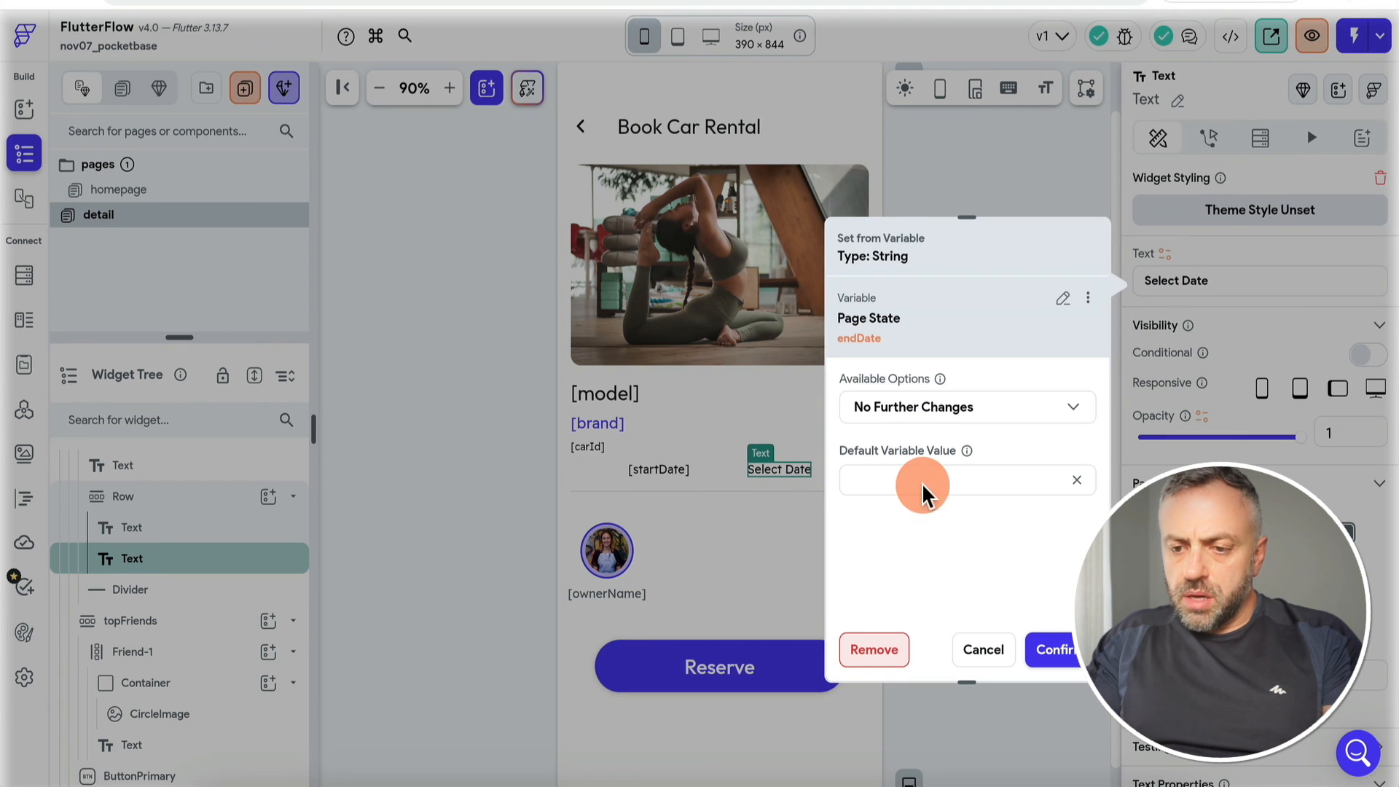
left_click(946, 482)
type("e")
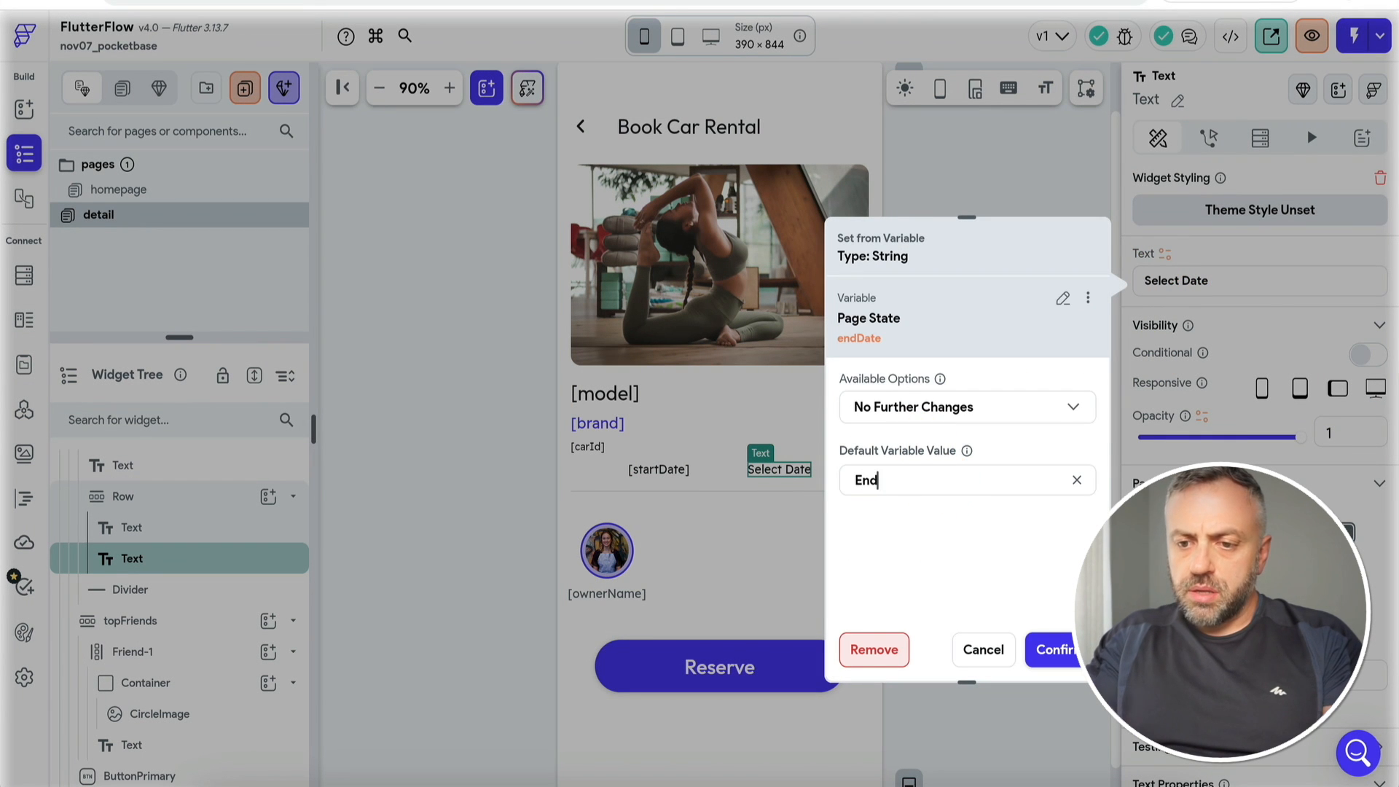
left_click(1053, 650)
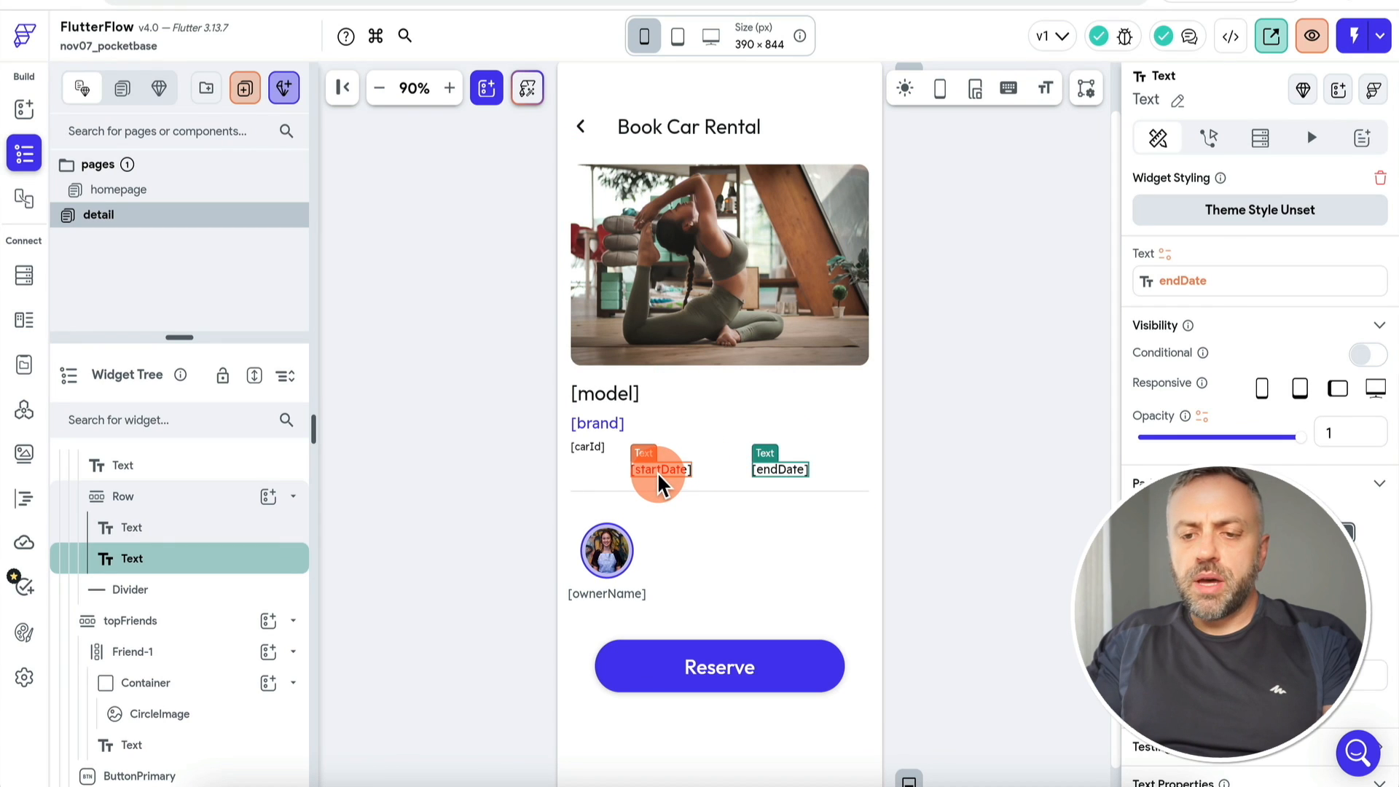
left_click(658, 470)
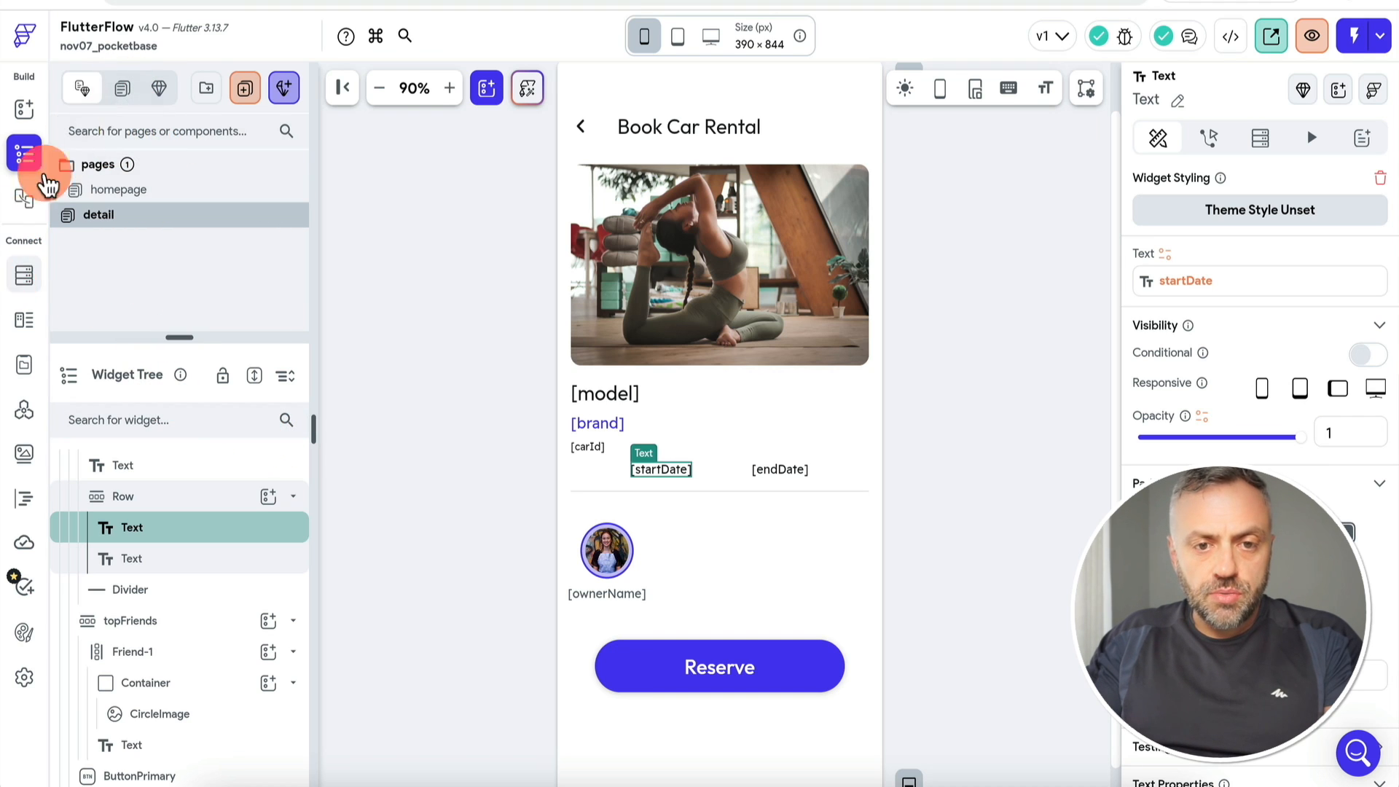
Step: Create a blank component named calendarComp
left_click(285, 94)
type("calendar")
left_click(374, 409)
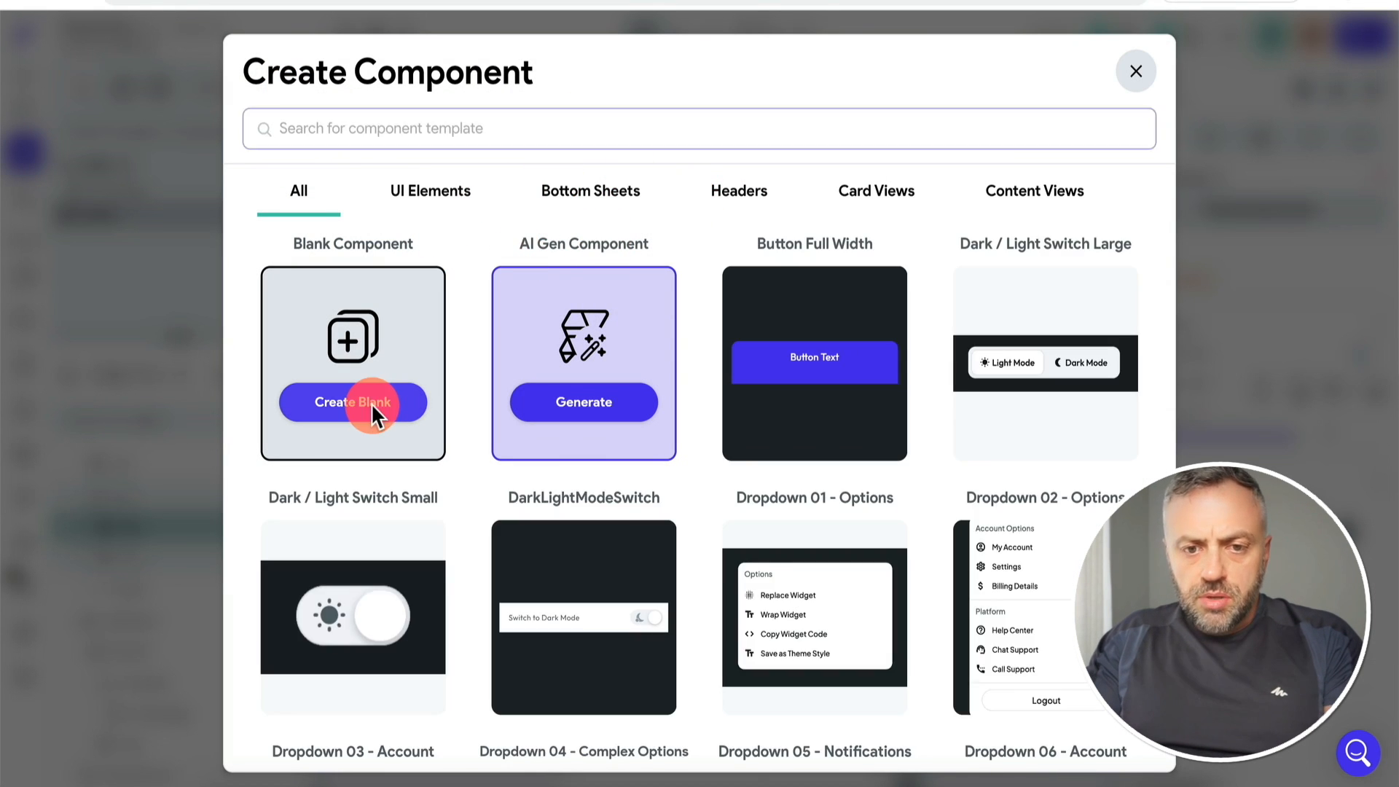
type("calendarComp")
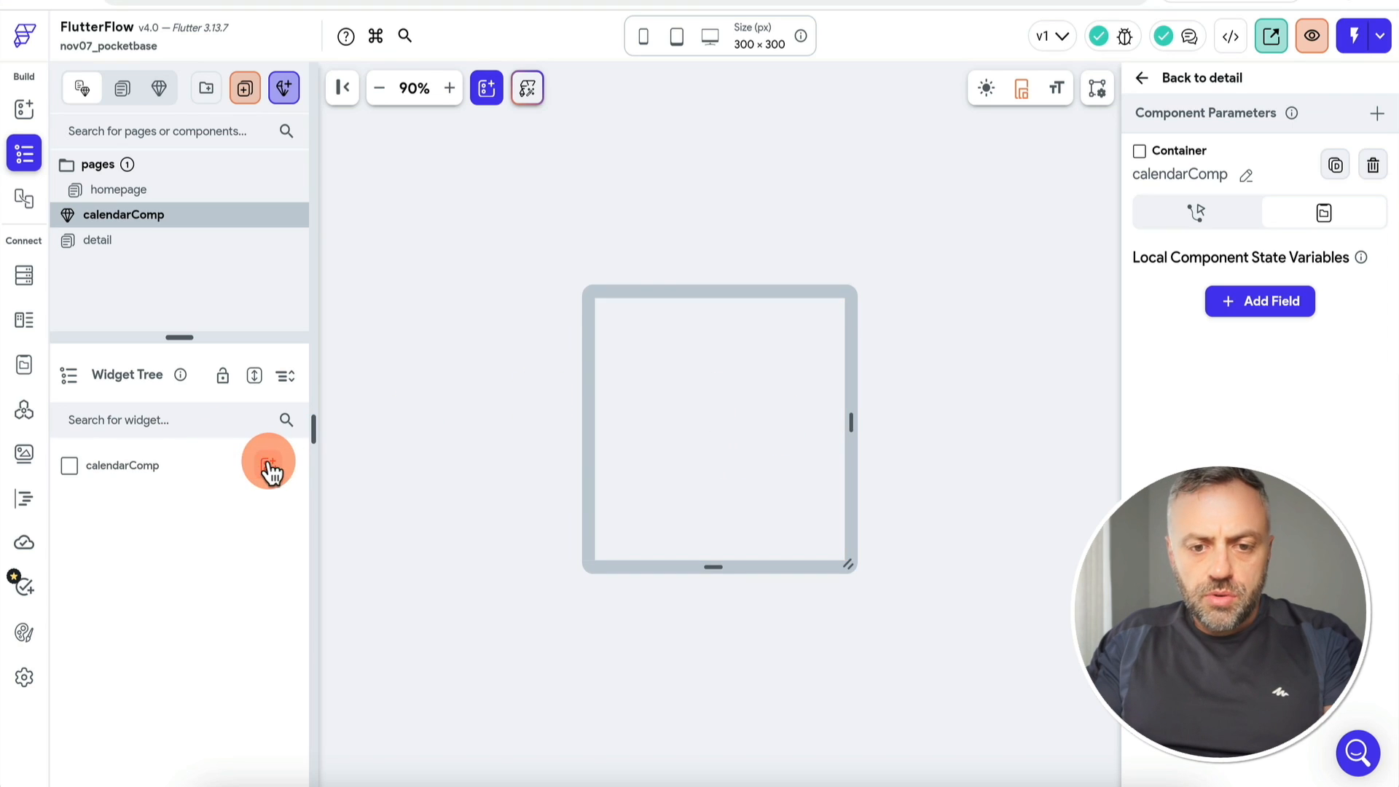
Step: Add a month-view Calendar to calendarComp with weeks starting on Monday
left_click(269, 467)
left_click(443, 571)
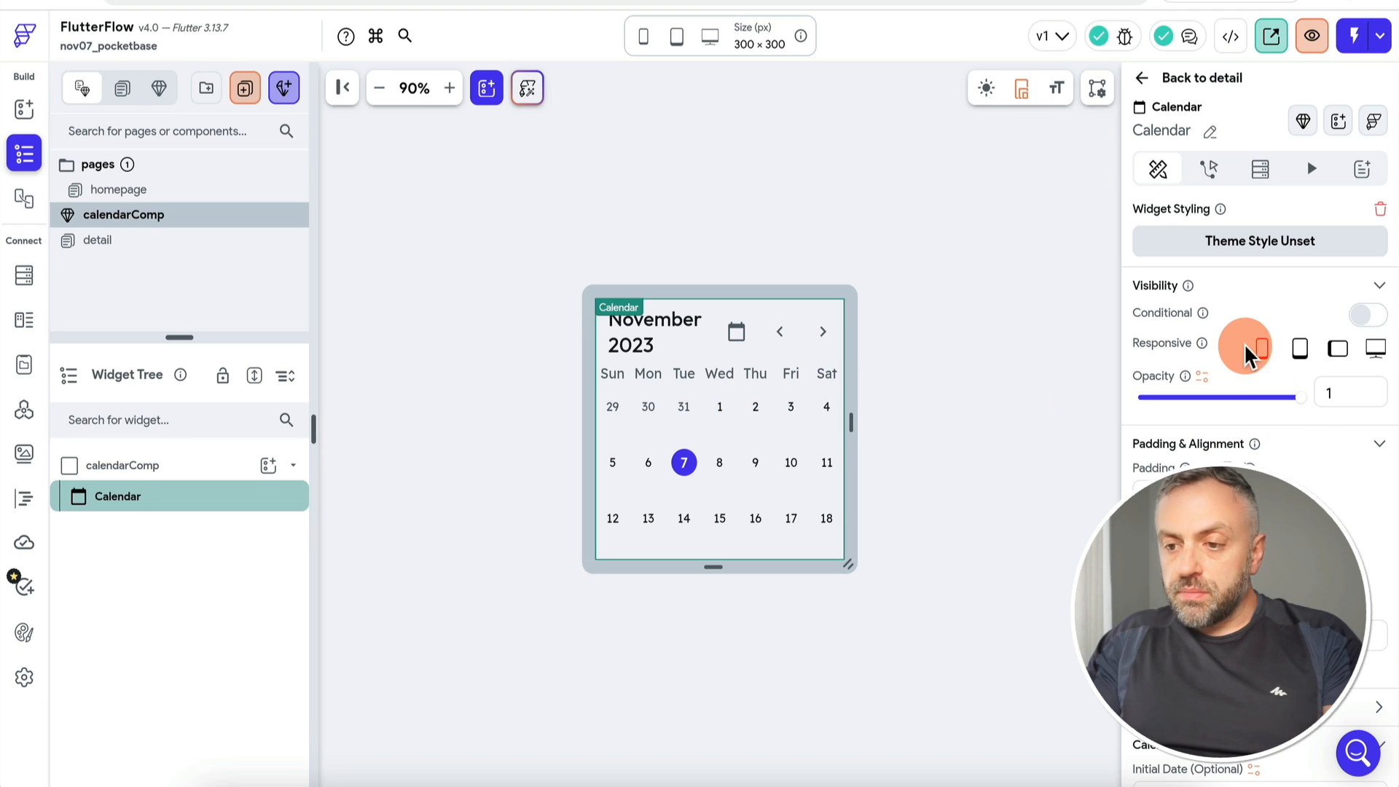
scroll(1217, 406, "down", 6)
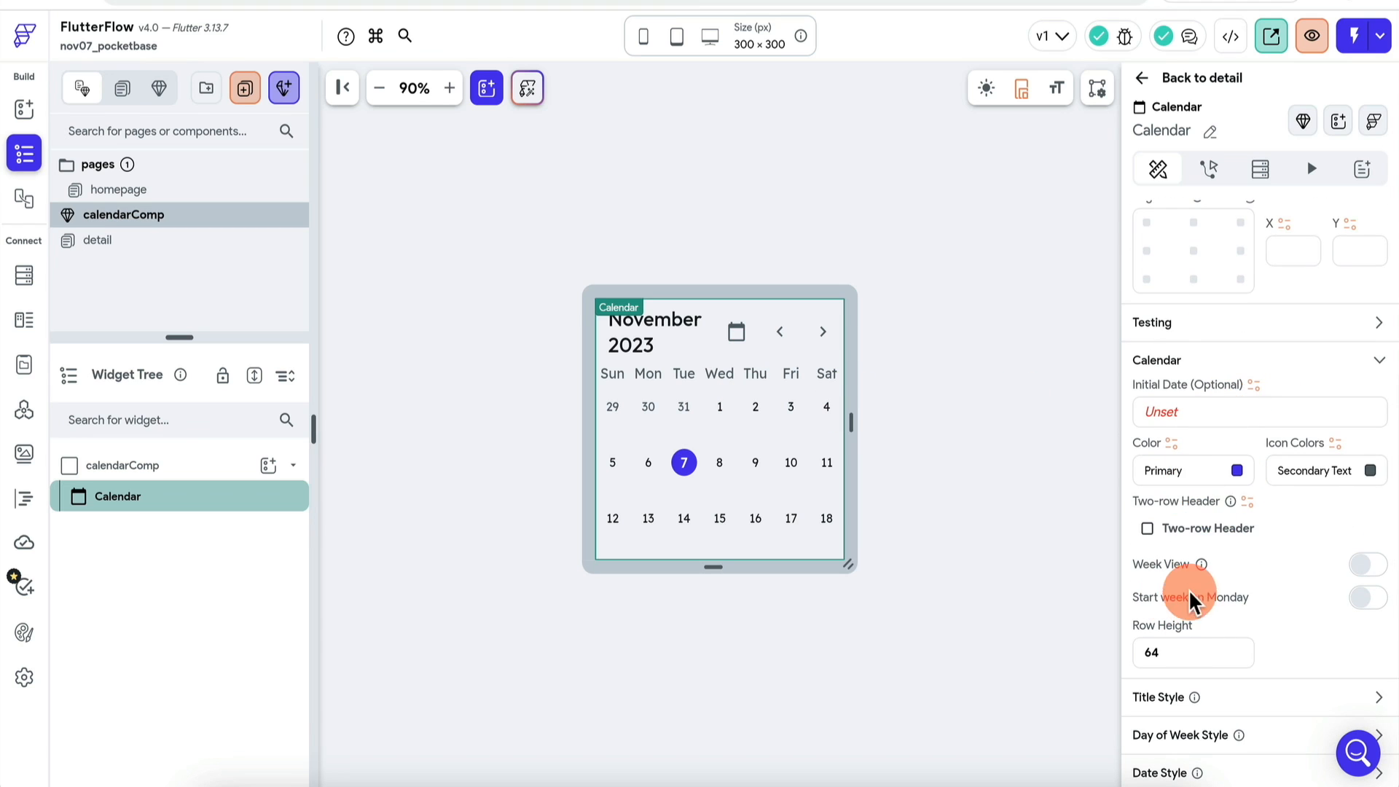
scroll(1183, 731, "down", 2)
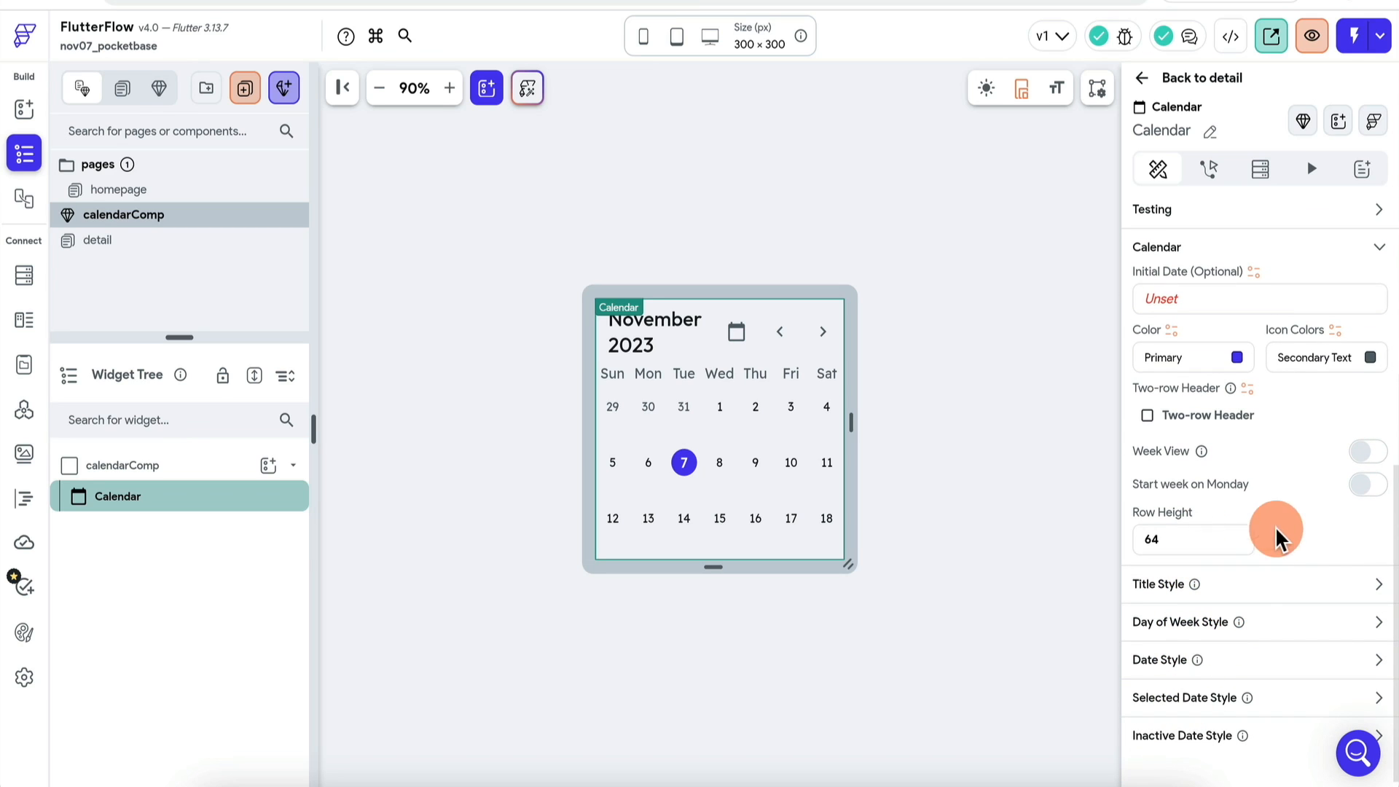
left_click(1372, 487)
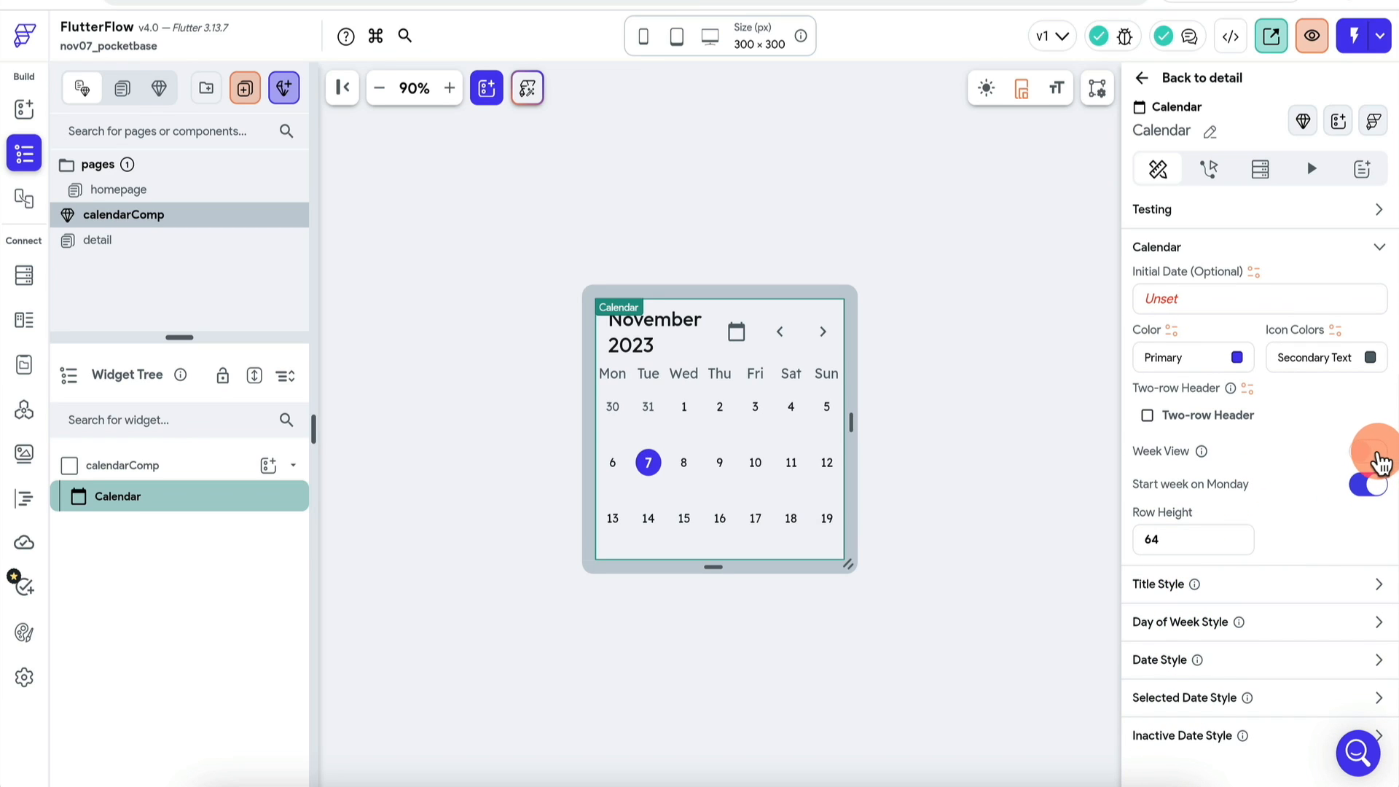
left_click(1374, 456)
left_click(1373, 458)
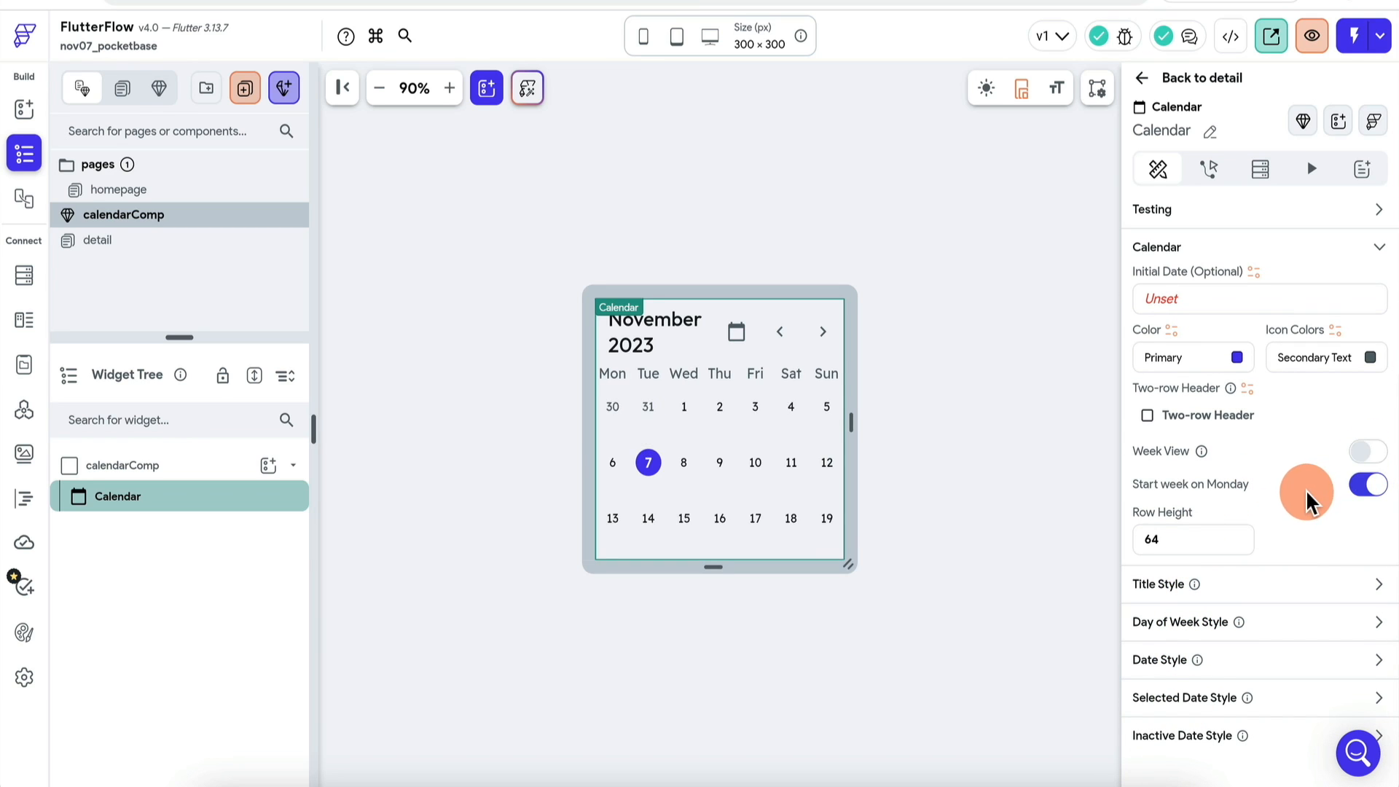
scroll(1307, 501, "up", 8)
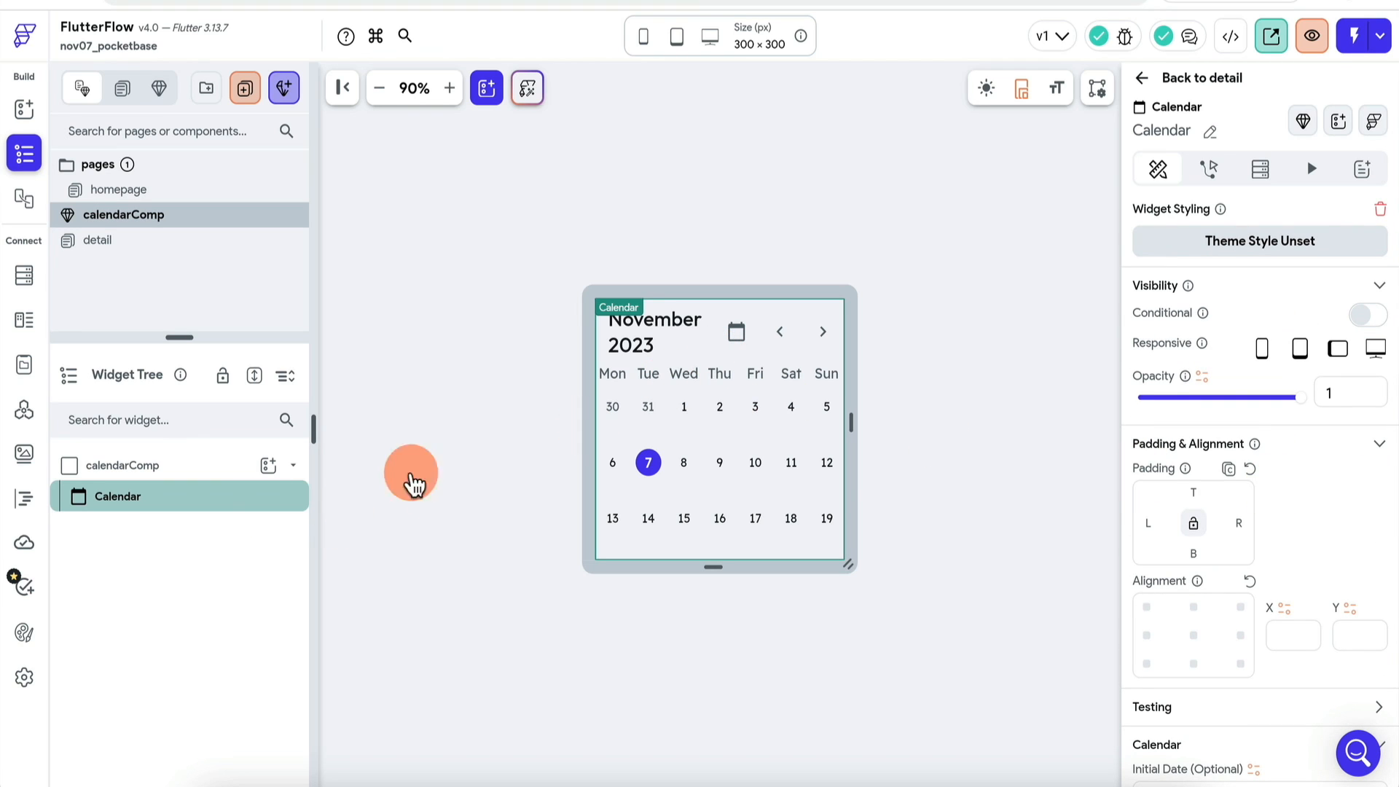
Step: Add an empty Action 1 under the Calendar's On Date Selected trigger, browsing State Management actions
left_click(1216, 172)
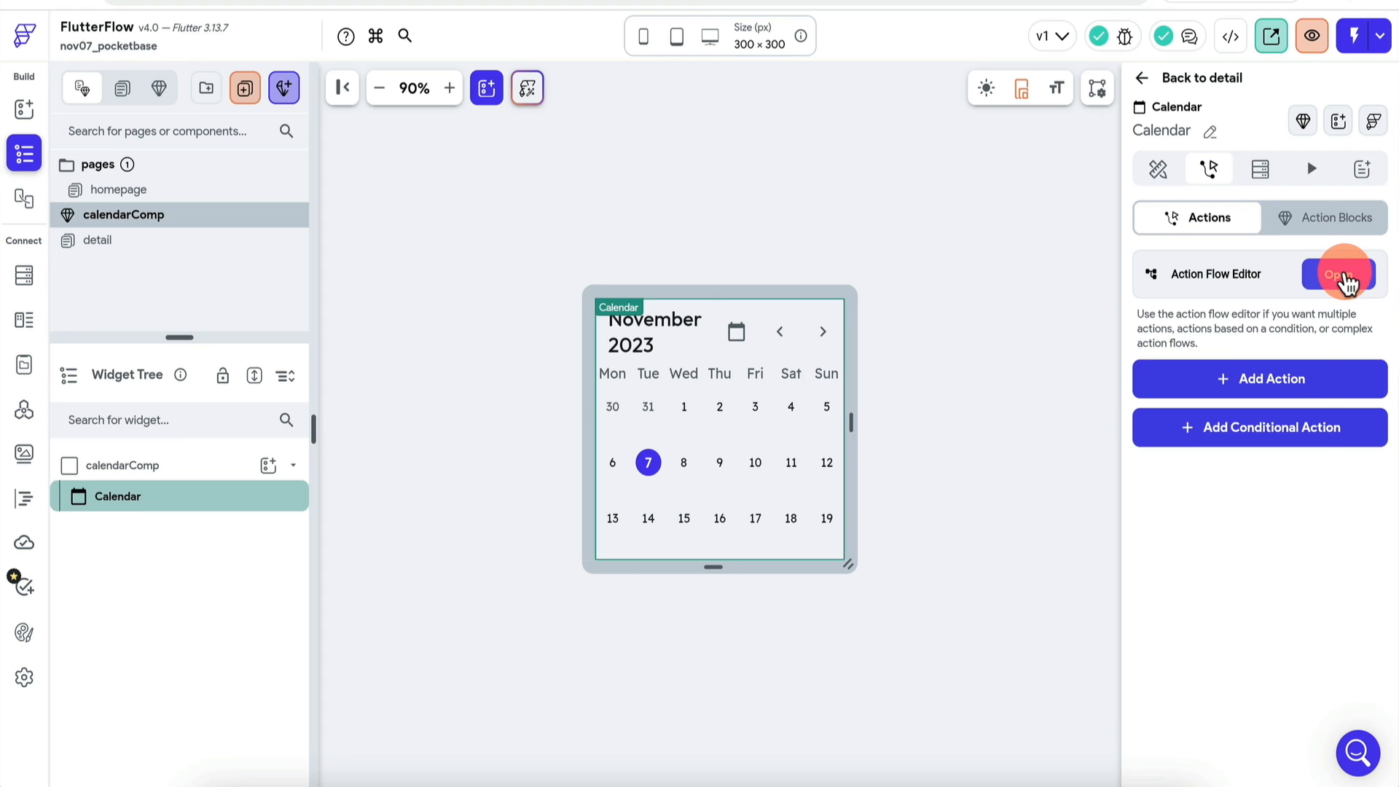
left_click(1337, 274)
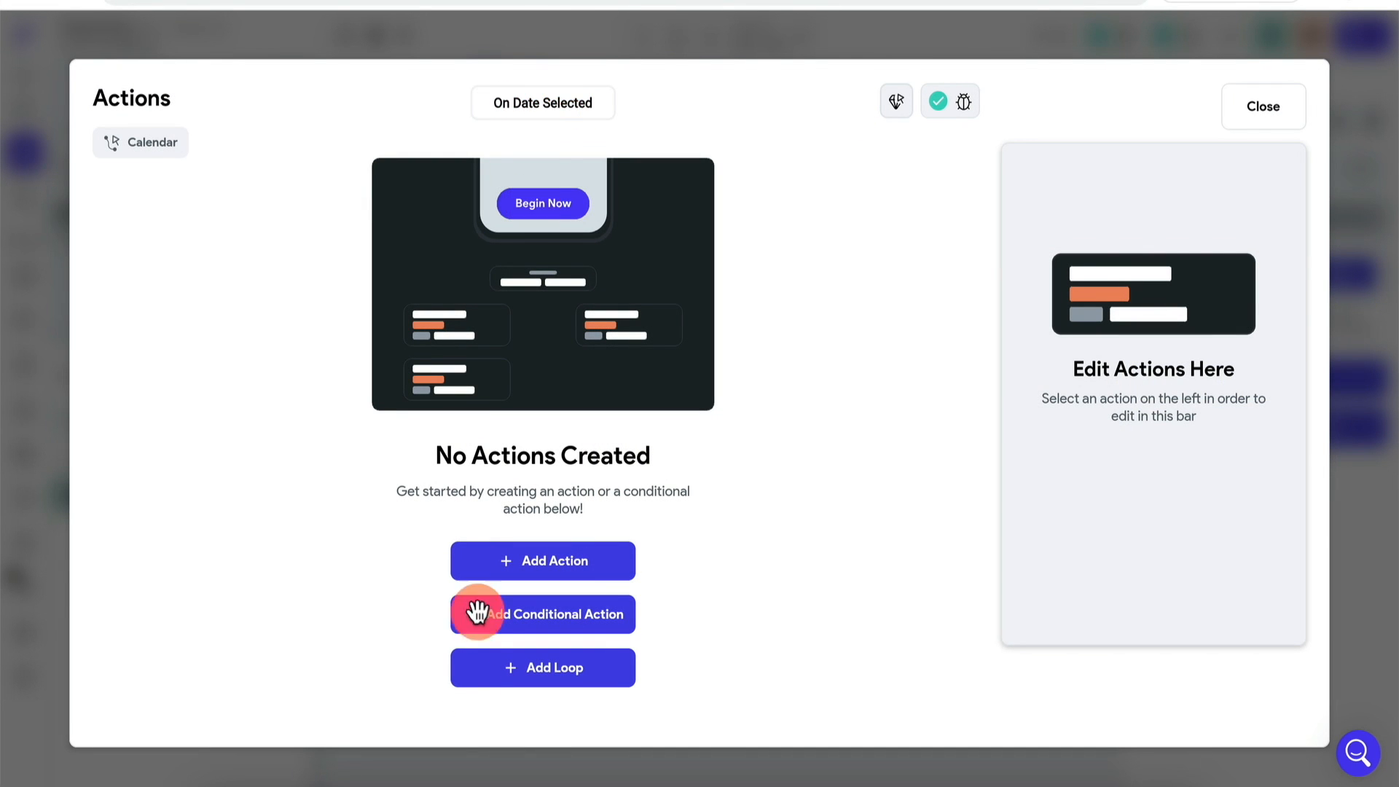
left_click(569, 562)
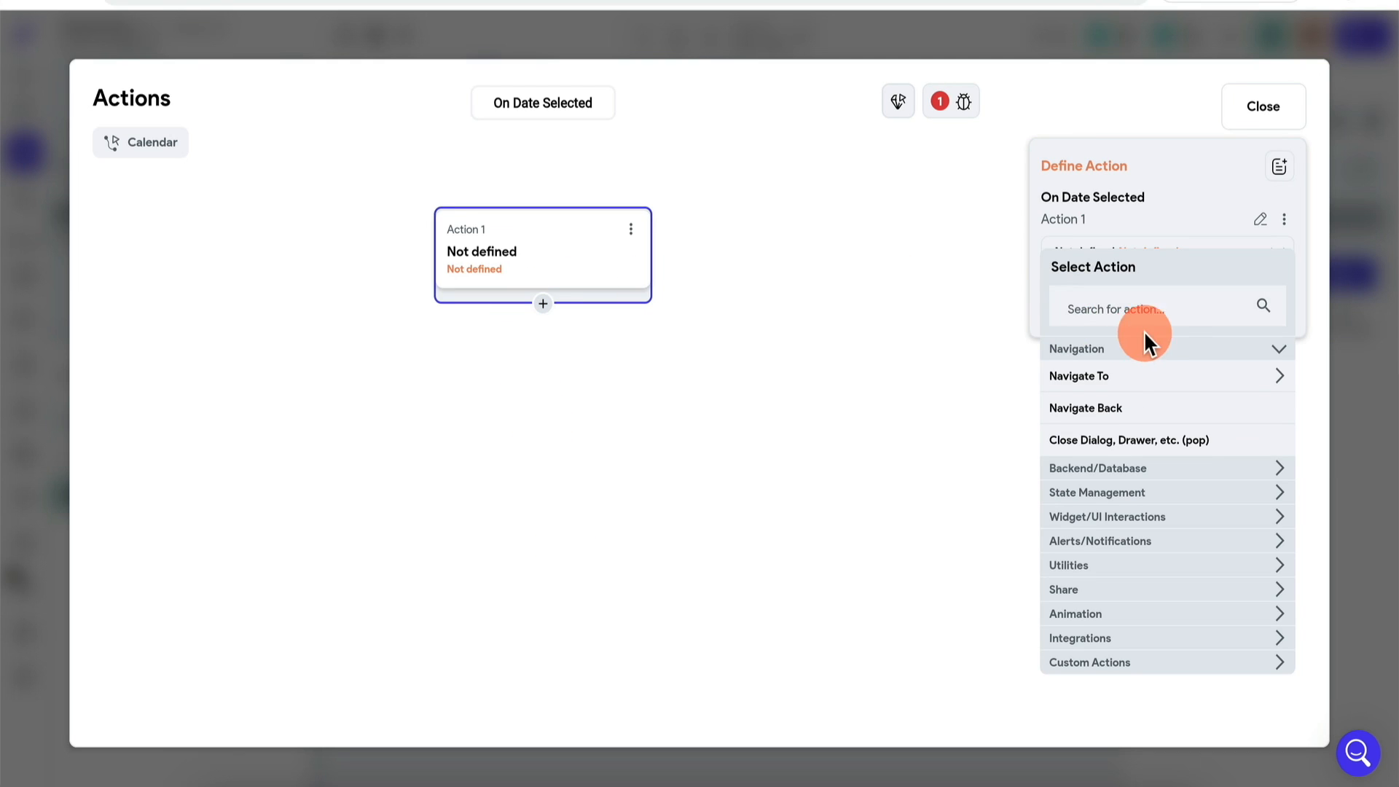
left_click(1173, 311)
type("page")
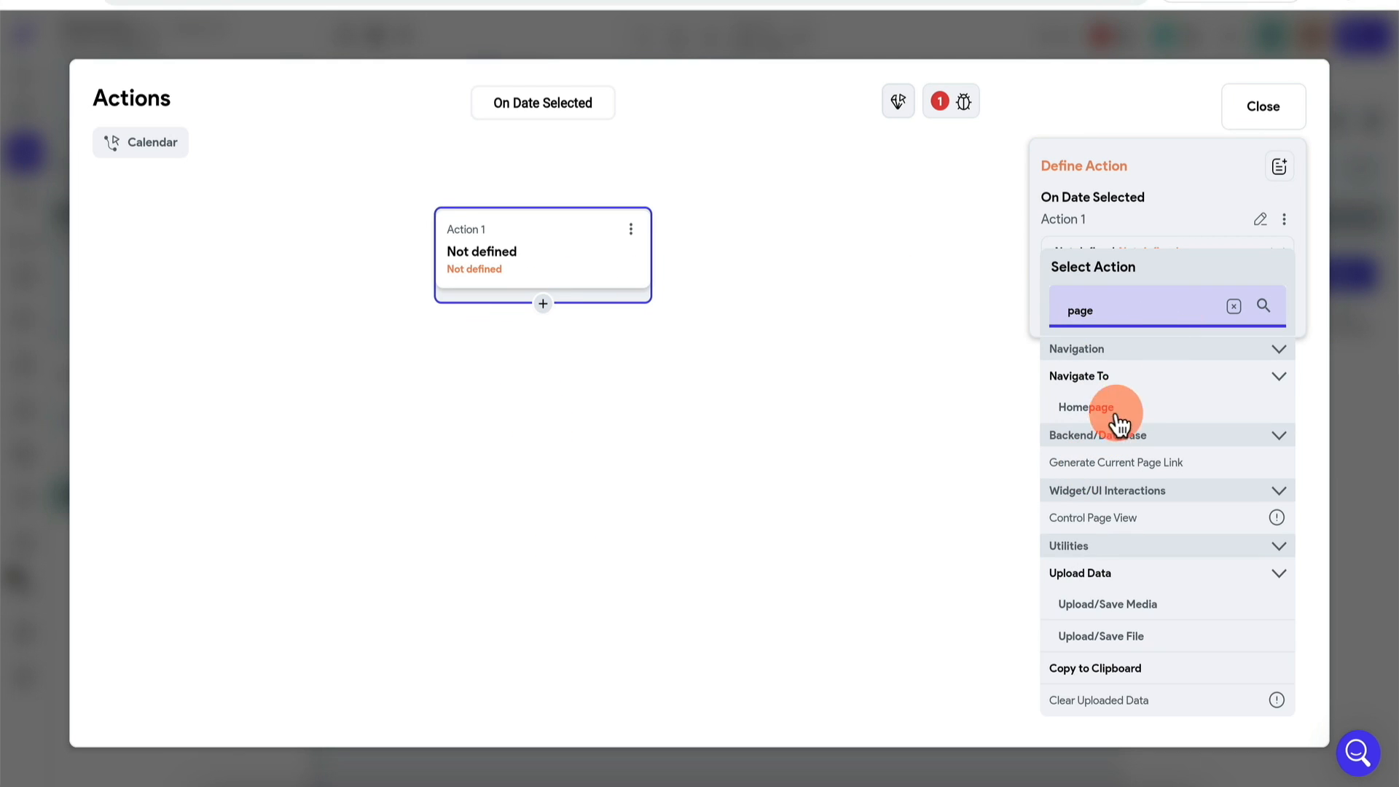
left_click(1233, 308)
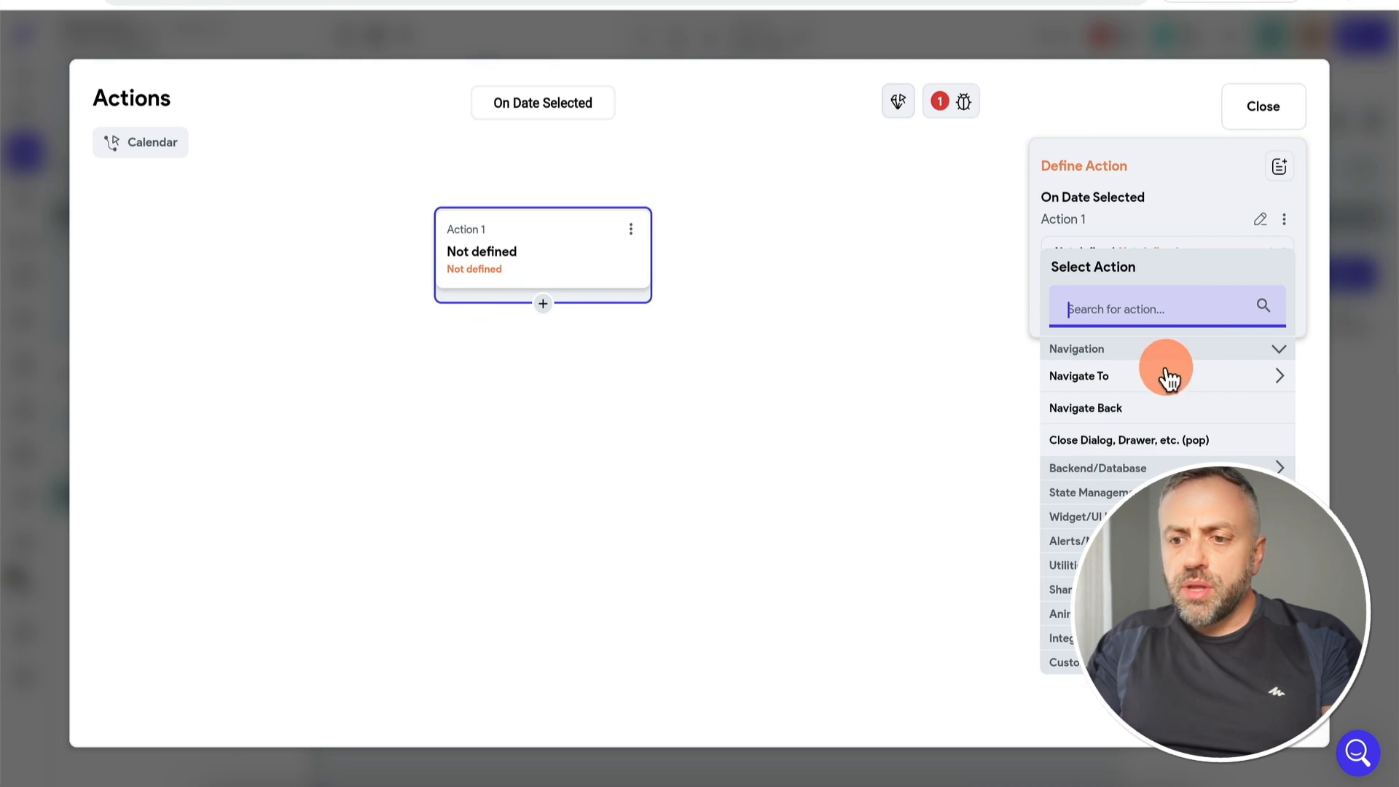
left_click(1096, 494)
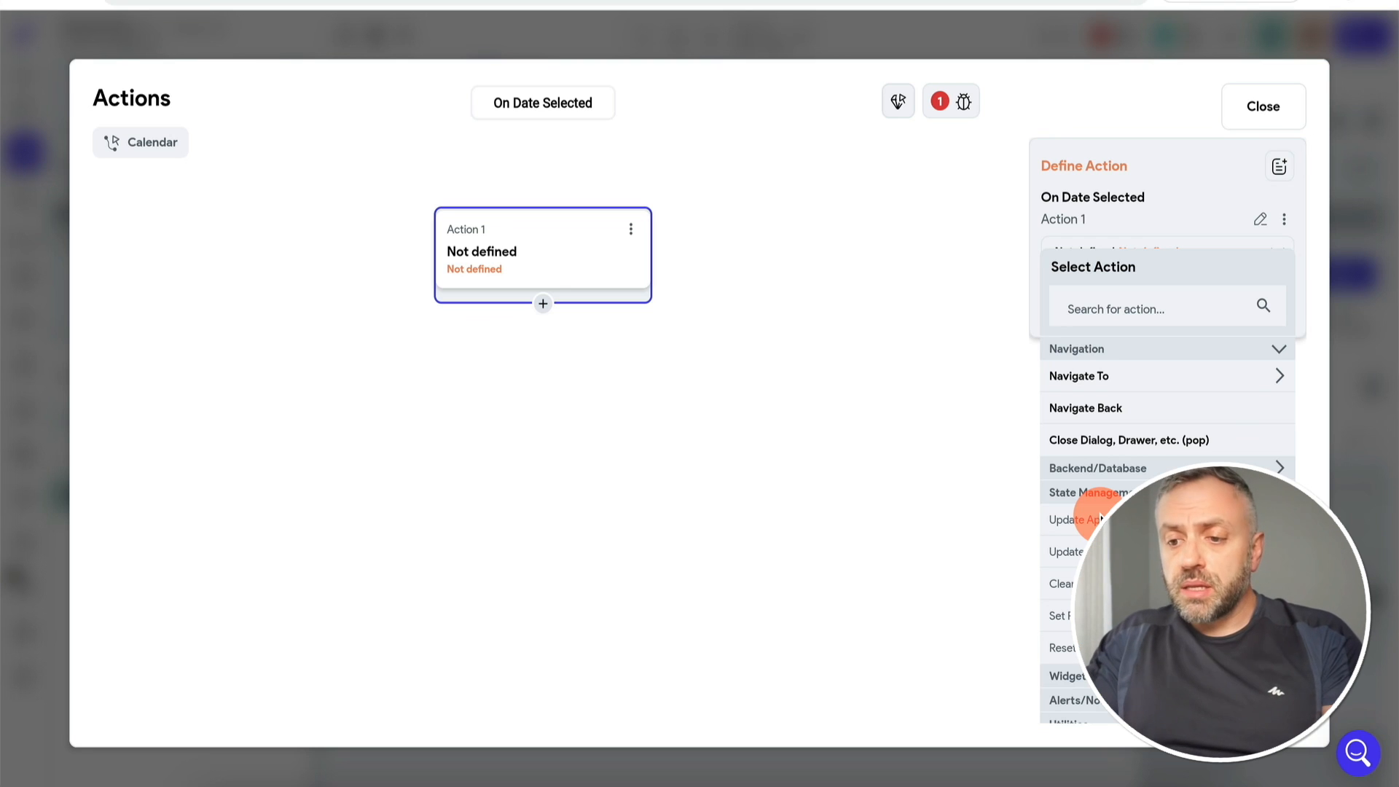
left_click(1341, 482)
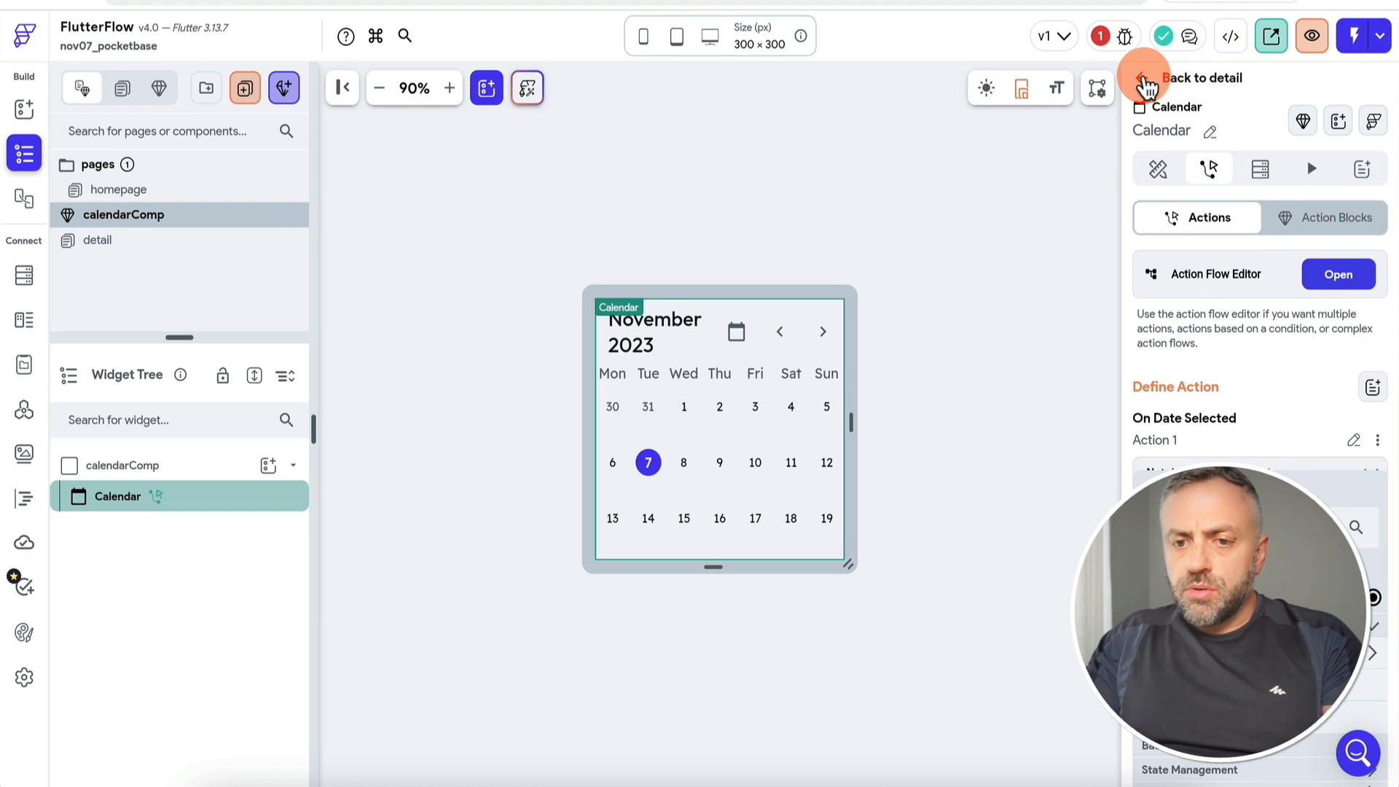
left_click(1143, 79)
Step: Create a Date Time app state variable named startDateBooking
left_click(663, 524)
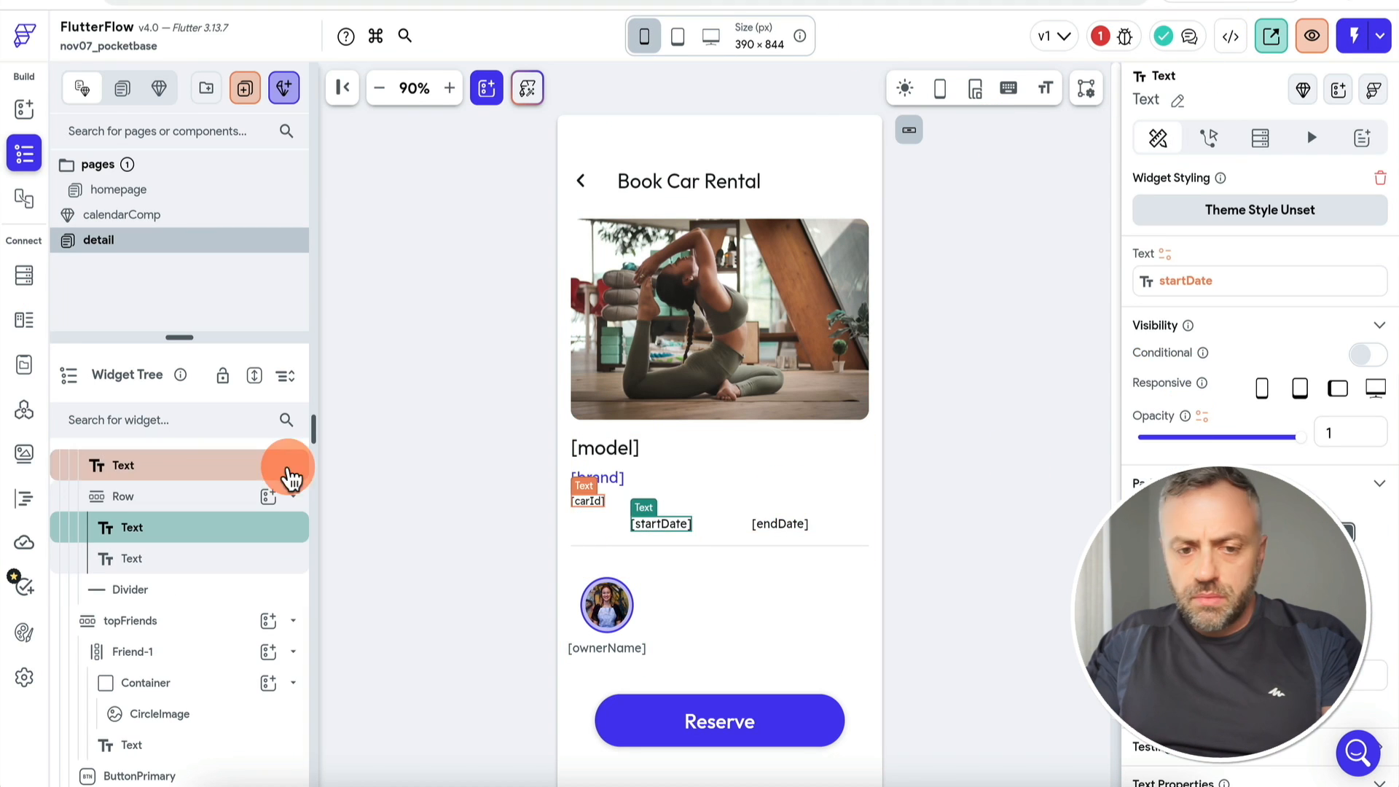
scroll(186, 470, "up", 5)
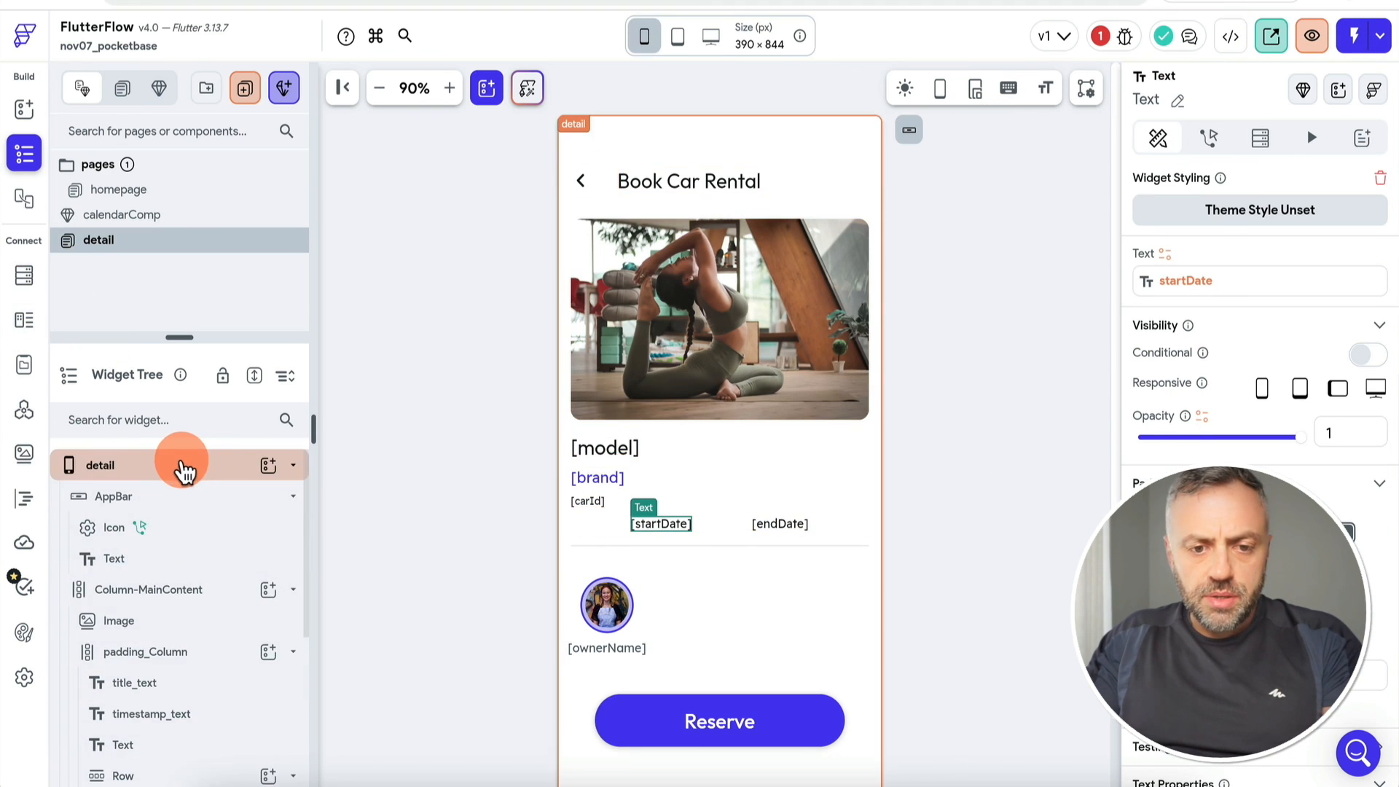
left_click(186, 470)
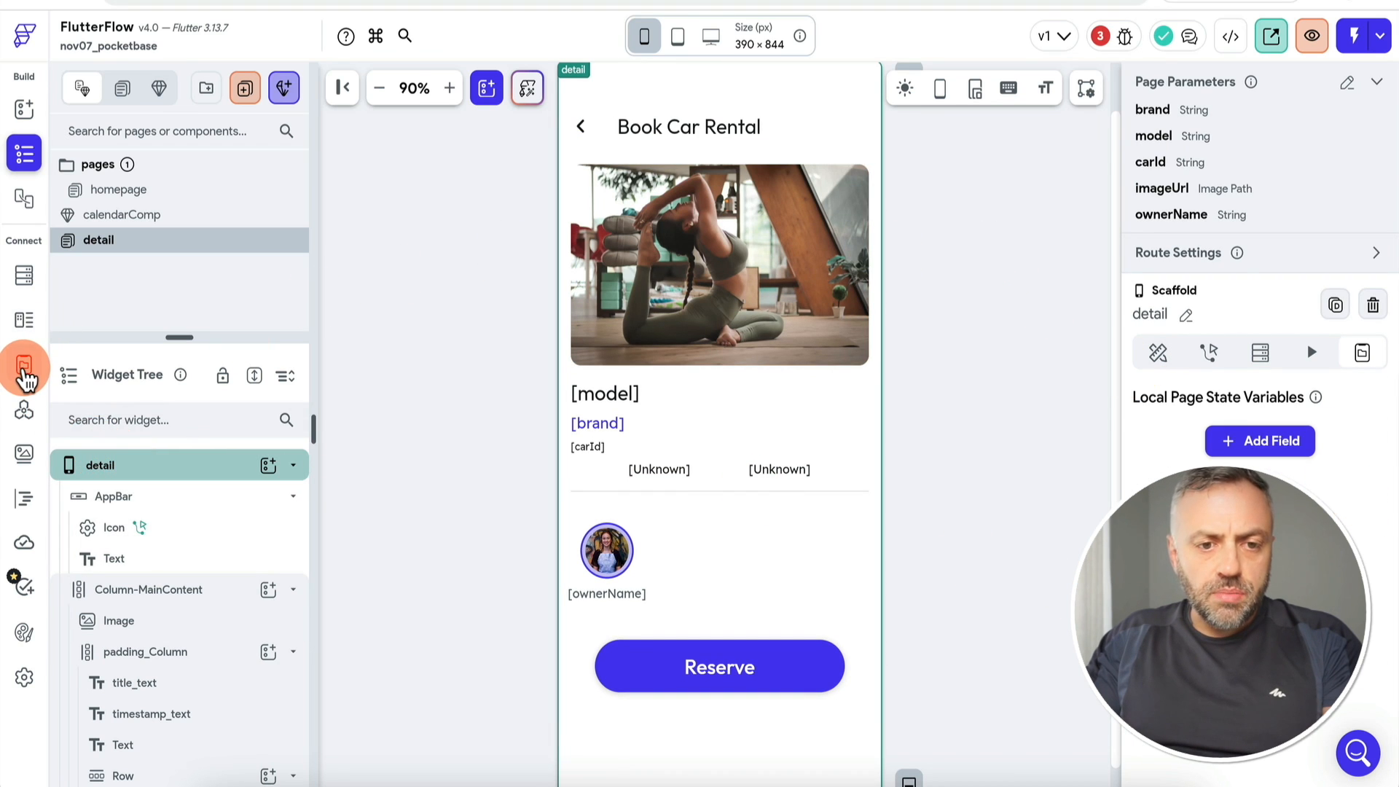
left_click(24, 375)
left_click(1222, 204)
left_click(660, 314)
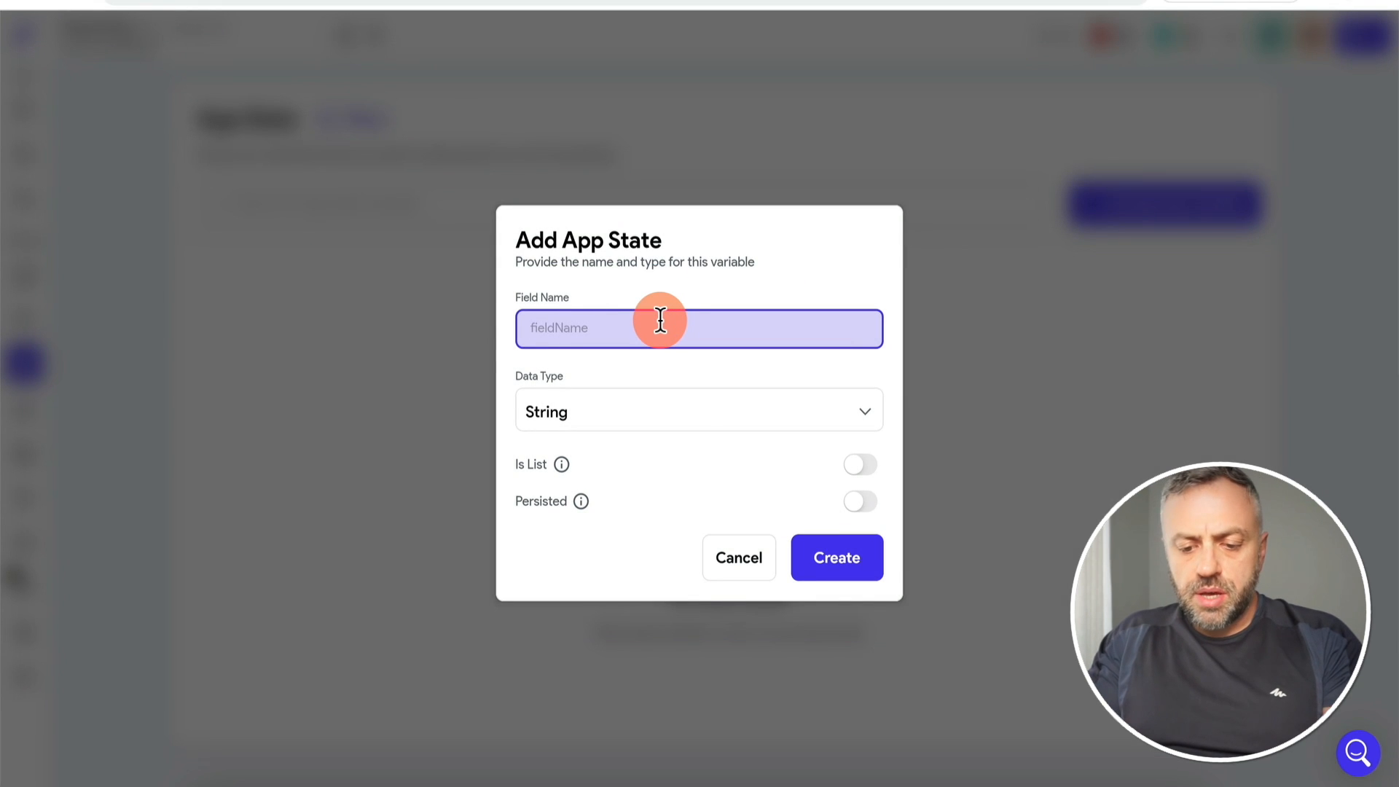
type("startDateBooking")
left_click(671, 406)
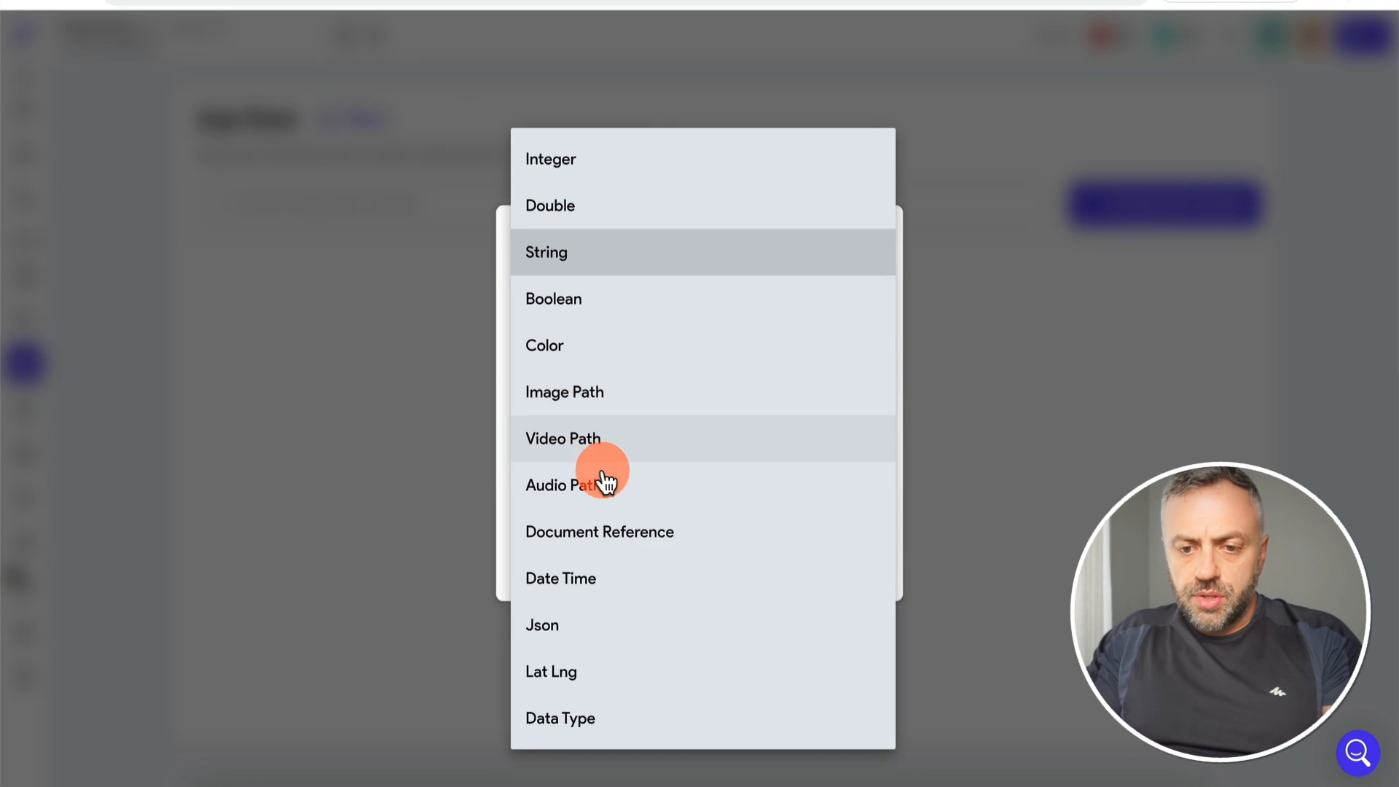
left_click(599, 580)
left_click(836, 557)
Step: Create a second Date Time app state variable named endDateBooking
left_click(1157, 200)
type("startDateBooking")
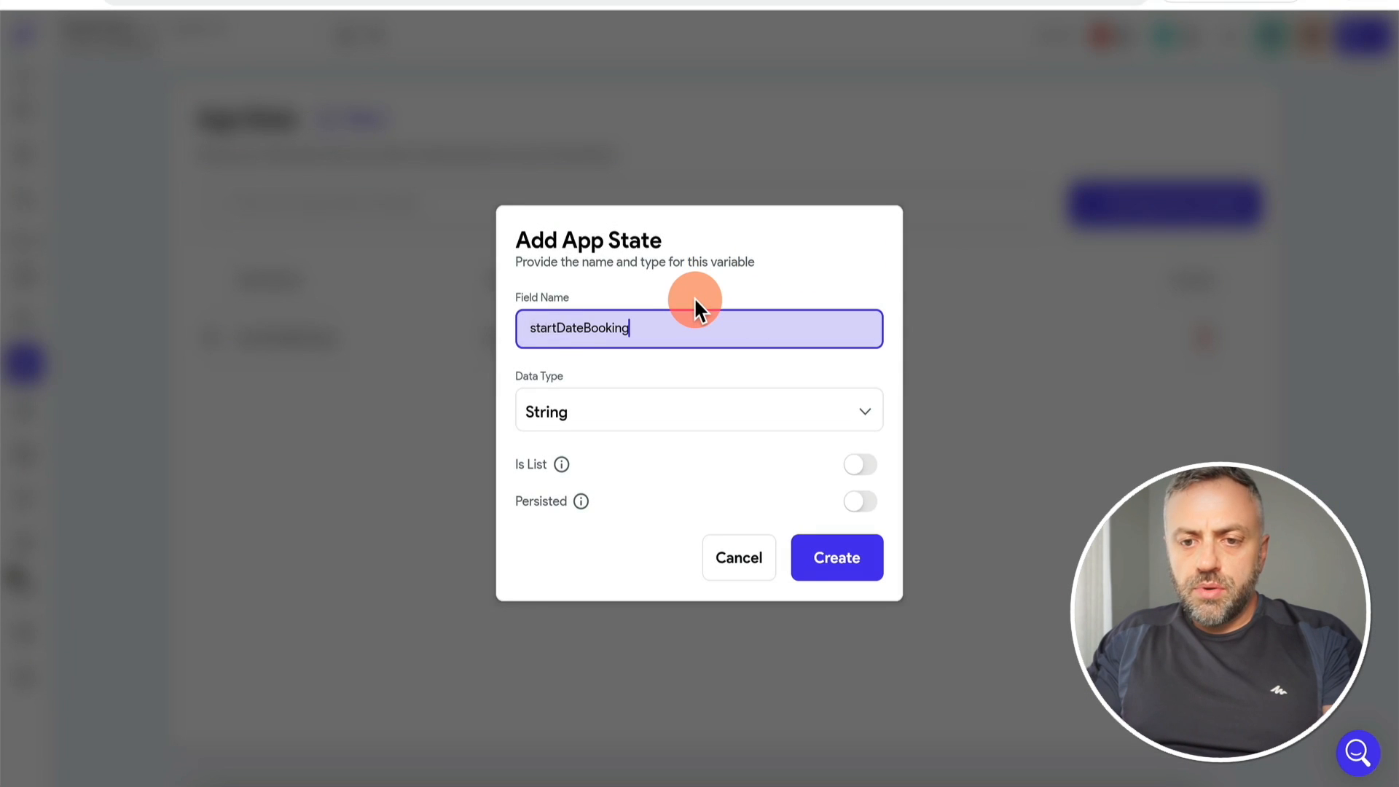
key("Delete")
key("Delete")
key("Delete")
key("Delete")
key("Delete")
type("end")
left_click(672, 406)
left_click(599, 580)
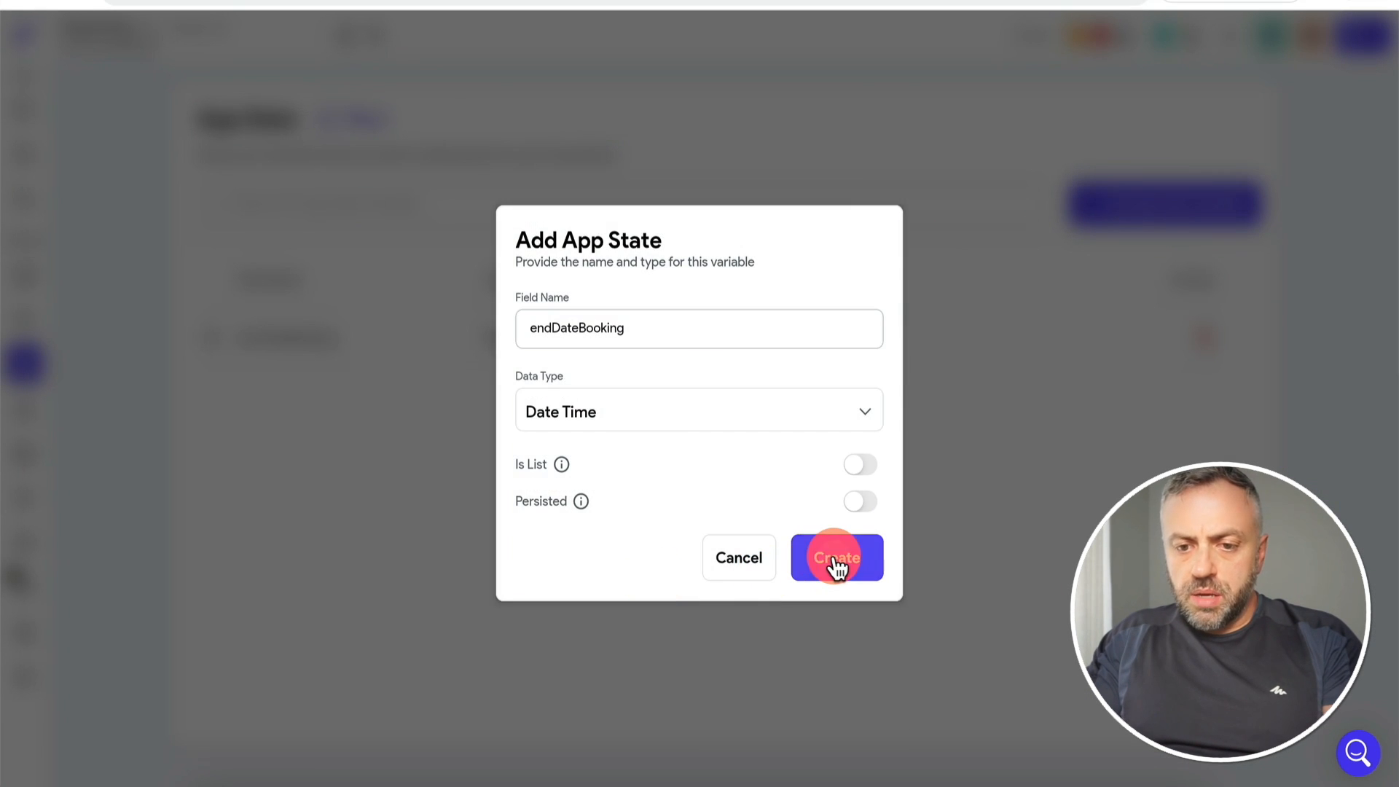
left_click(836, 559)
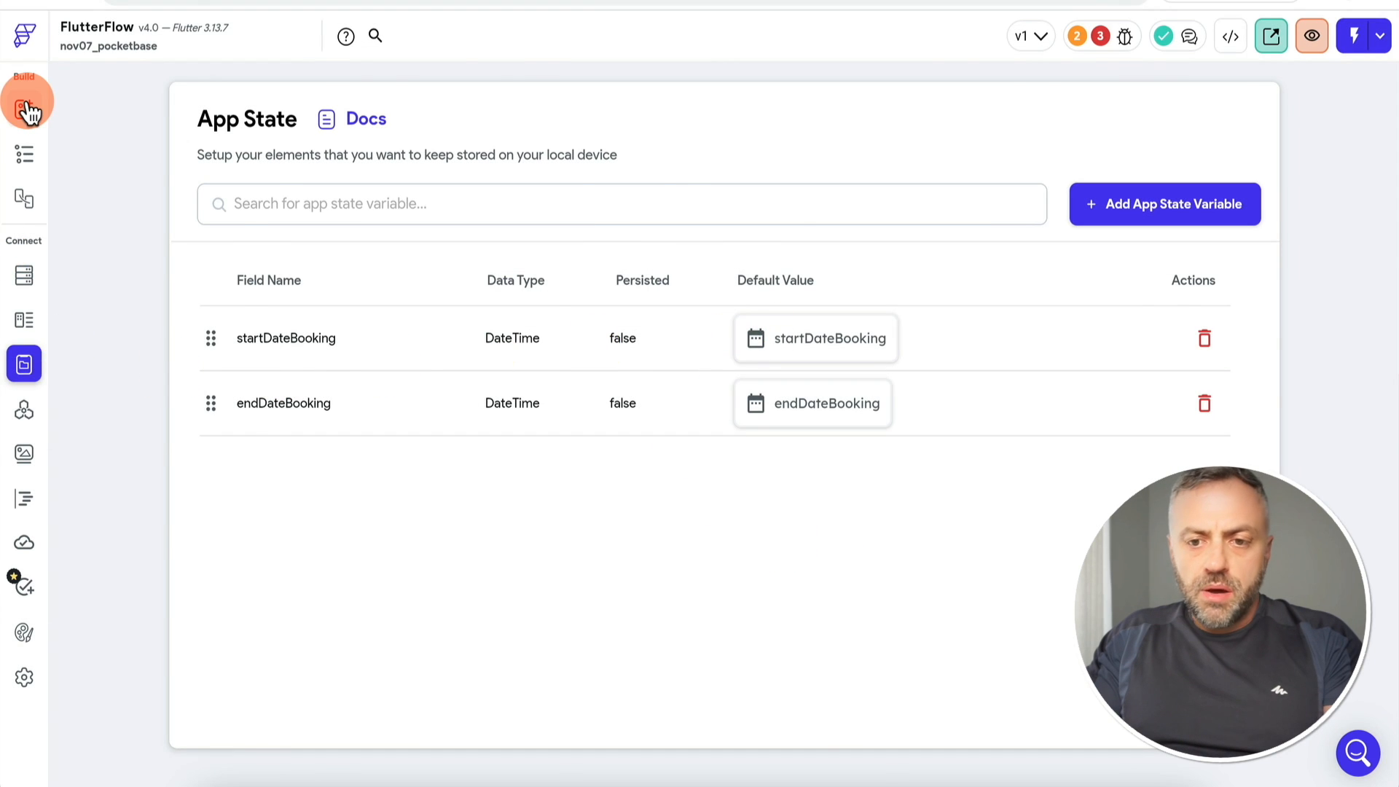
left_click(24, 108)
Step: Rebind the left date text to the startDateBooking app state variable
left_click(667, 521)
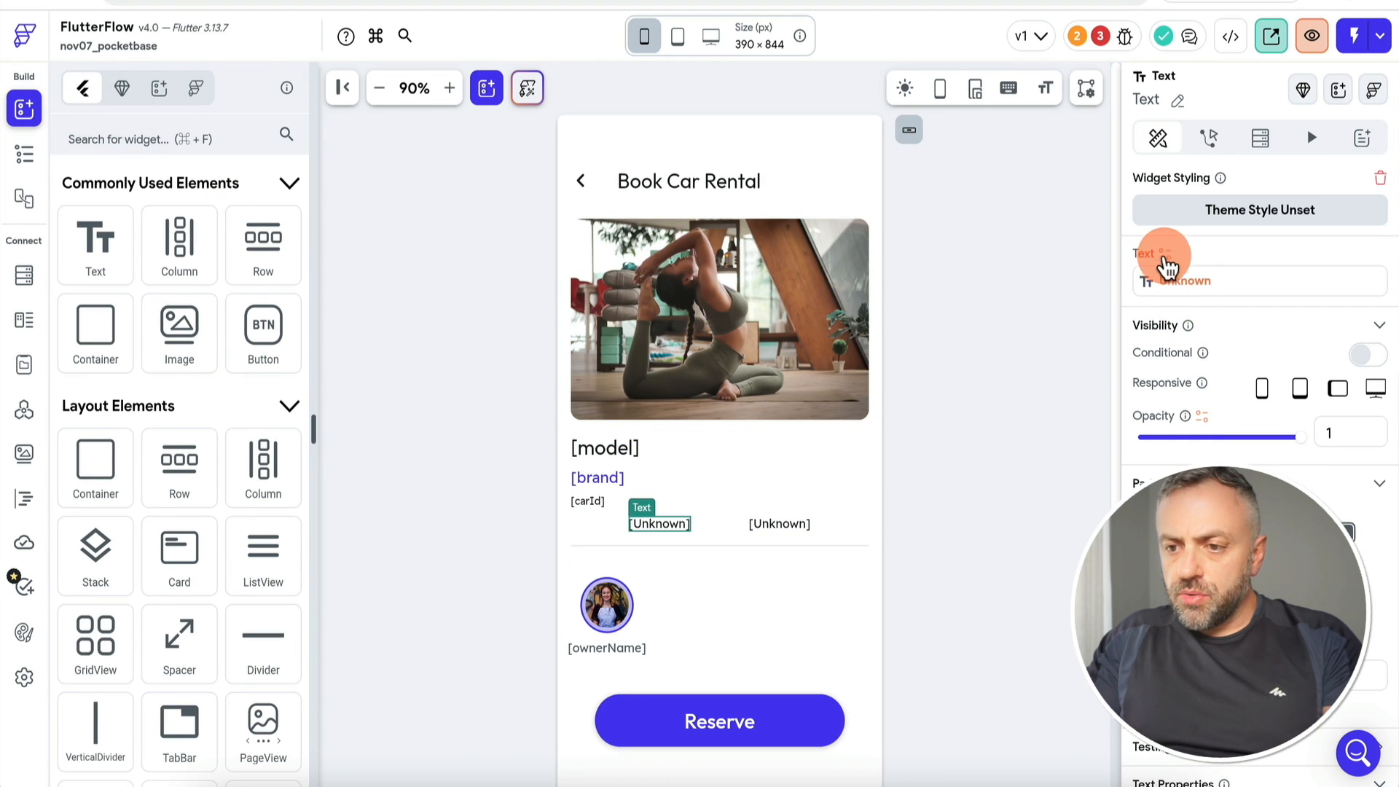
left_click(1166, 257)
left_click(953, 393)
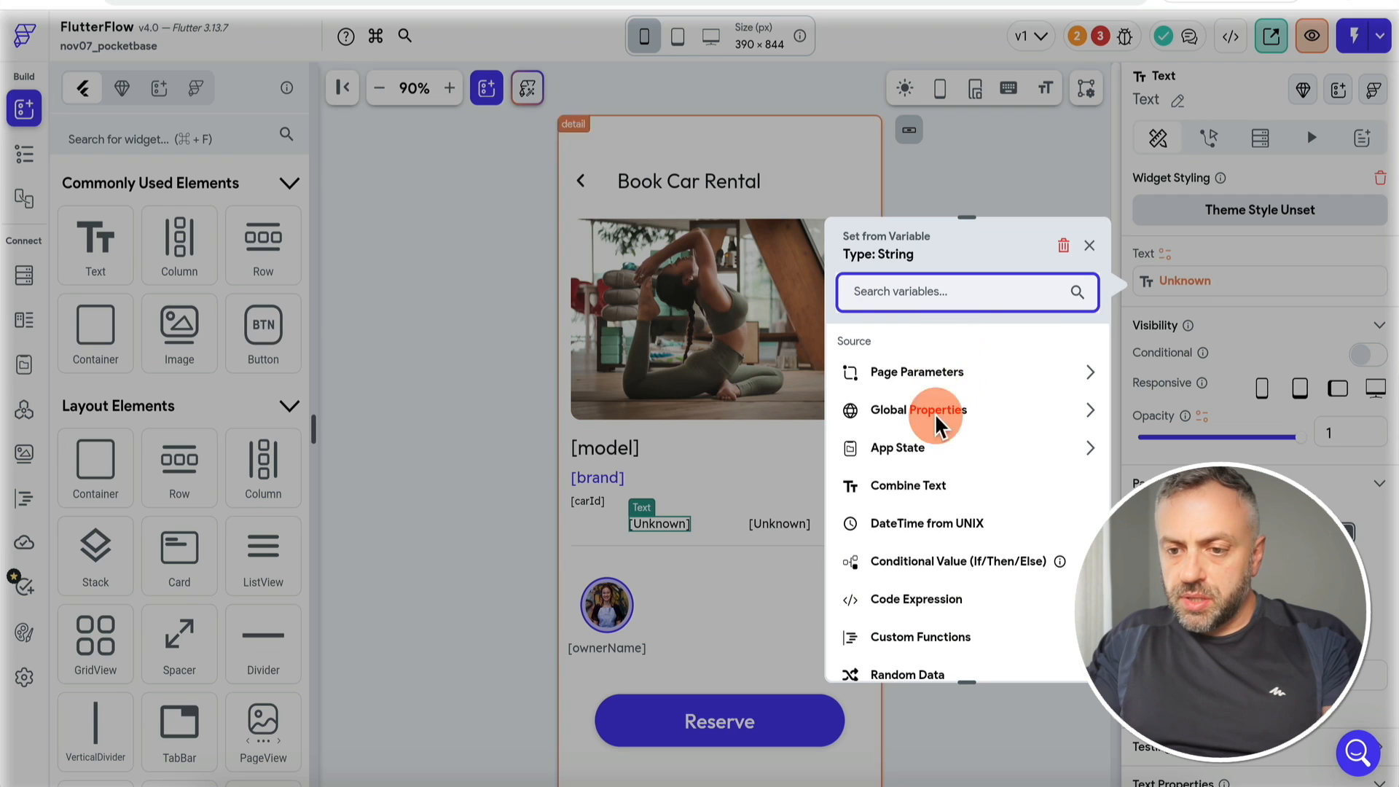
left_click(932, 446)
left_click(913, 511)
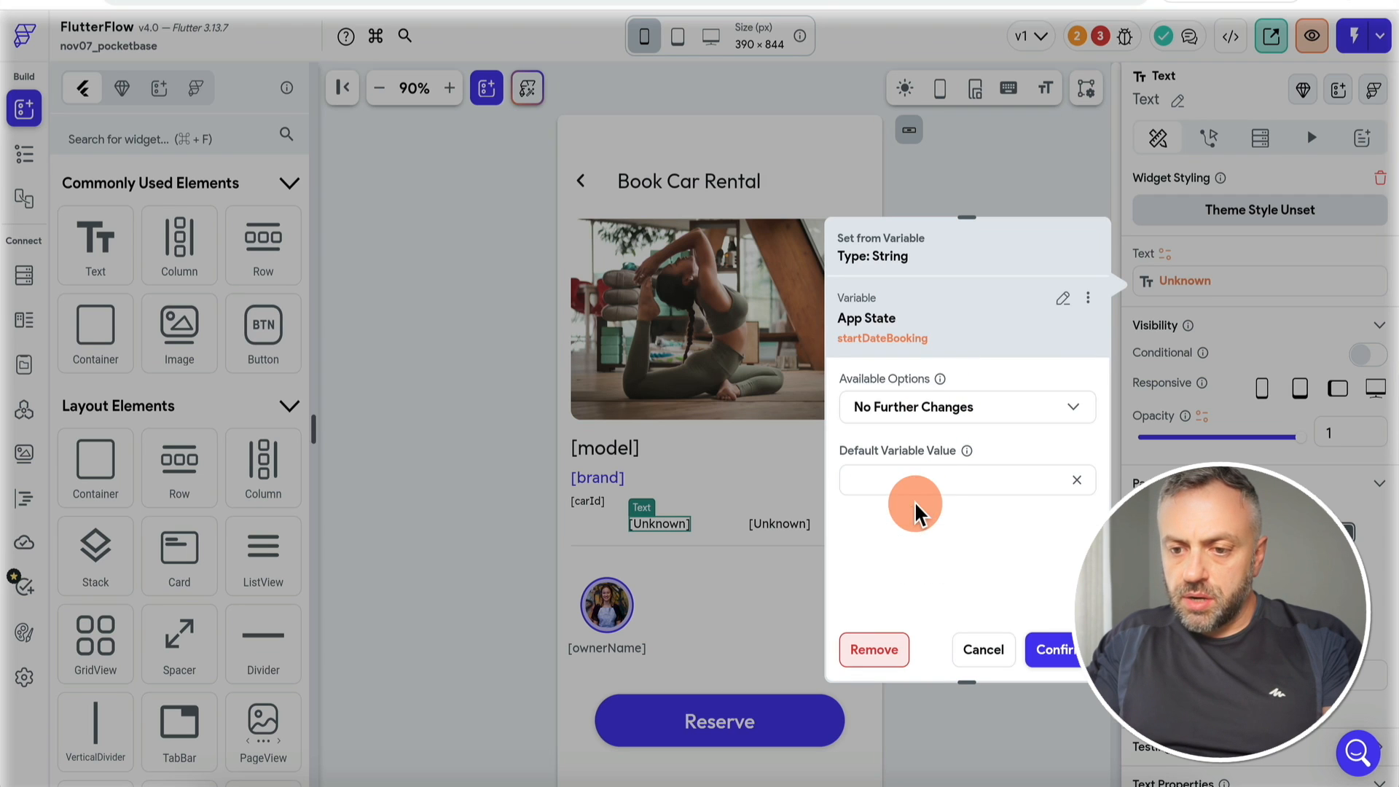
type("Start D")
left_click(1053, 649)
left_click(798, 525)
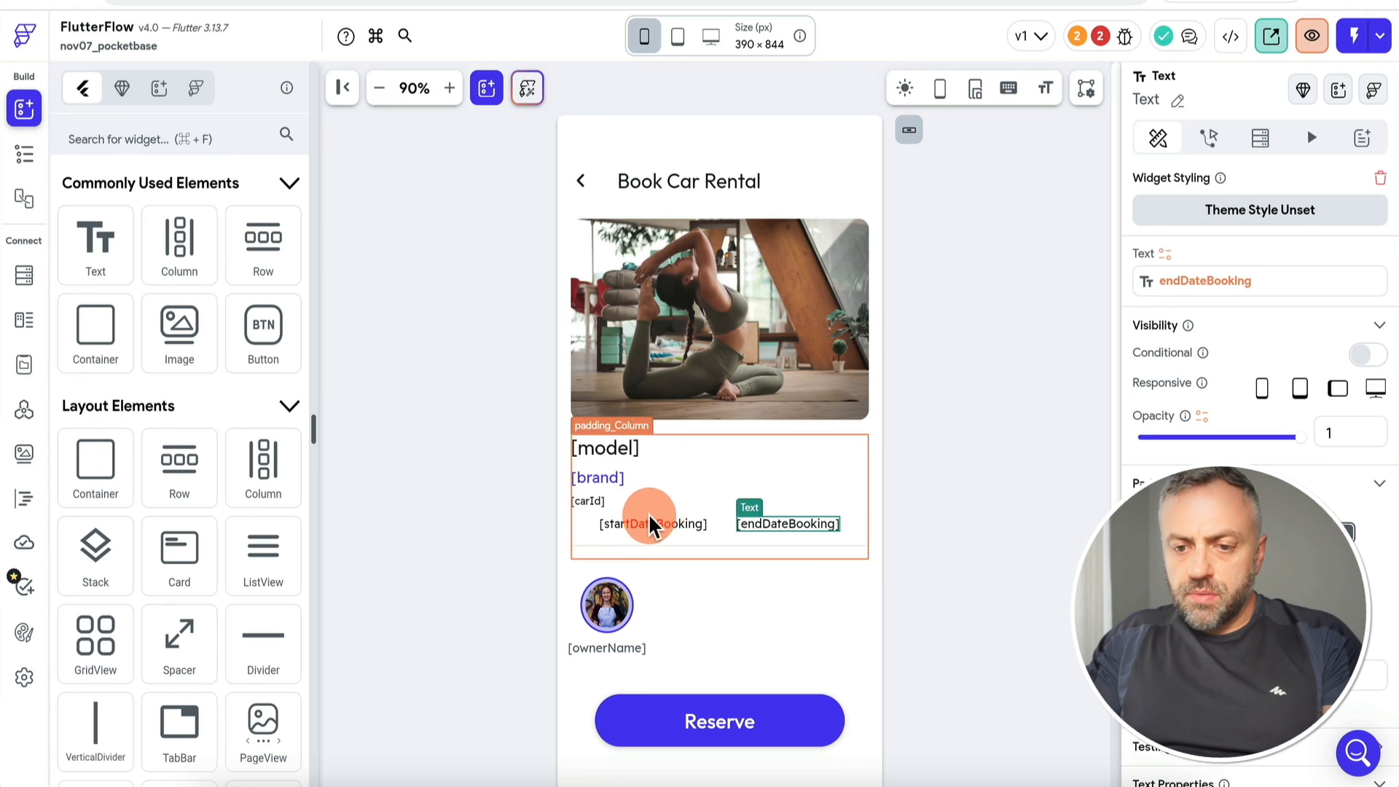
left_click(649, 522)
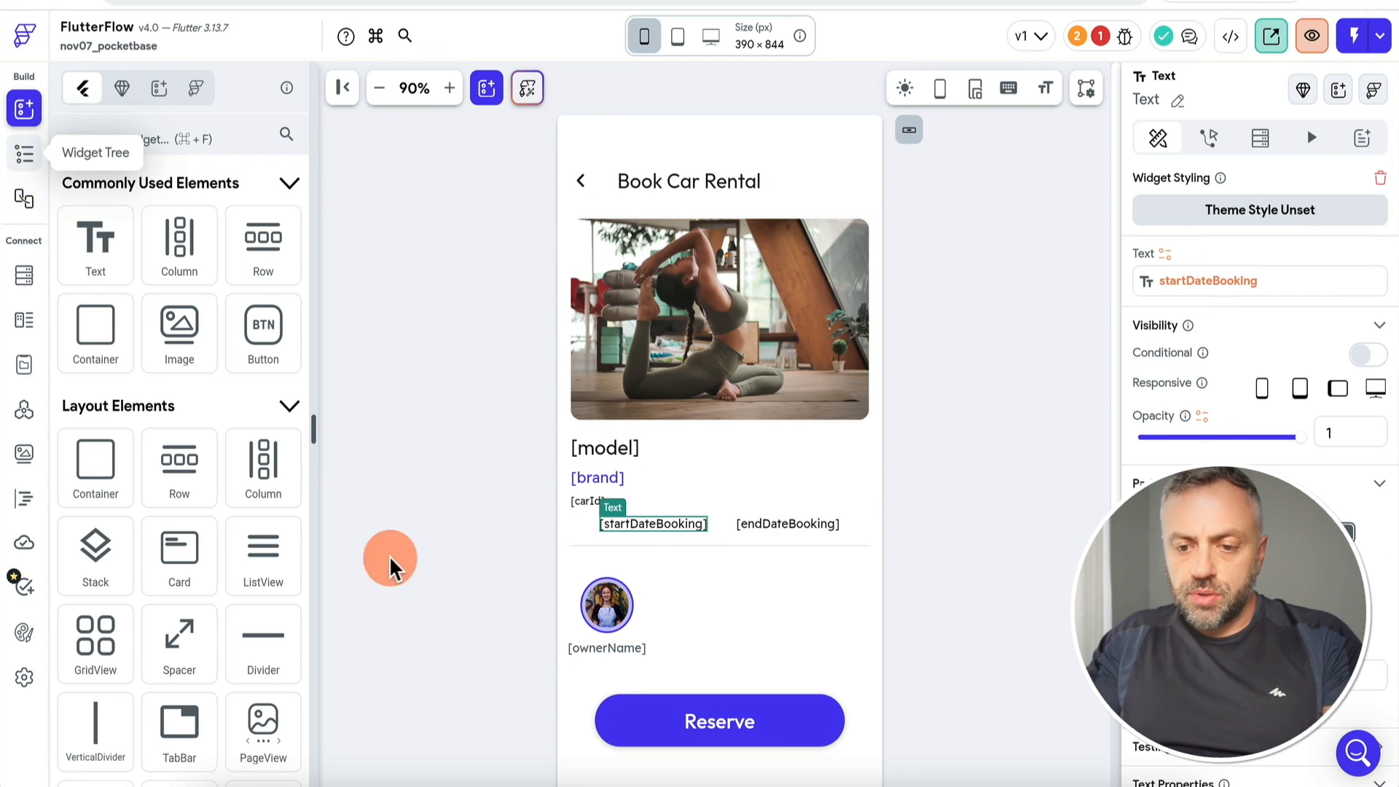
Step: Make tapping the start date text show calendarComp as a bottom sheet
left_click(1208, 140)
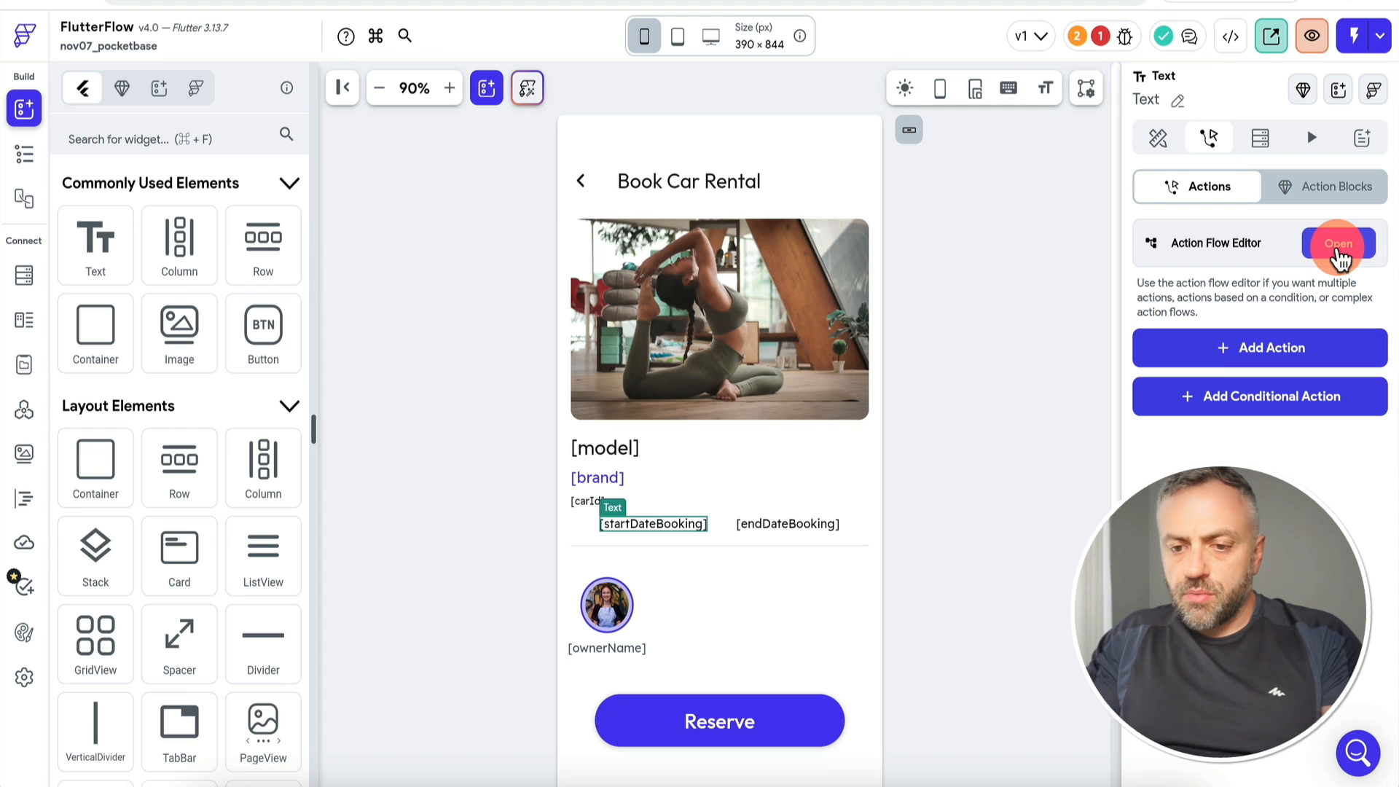
left_click(1339, 248)
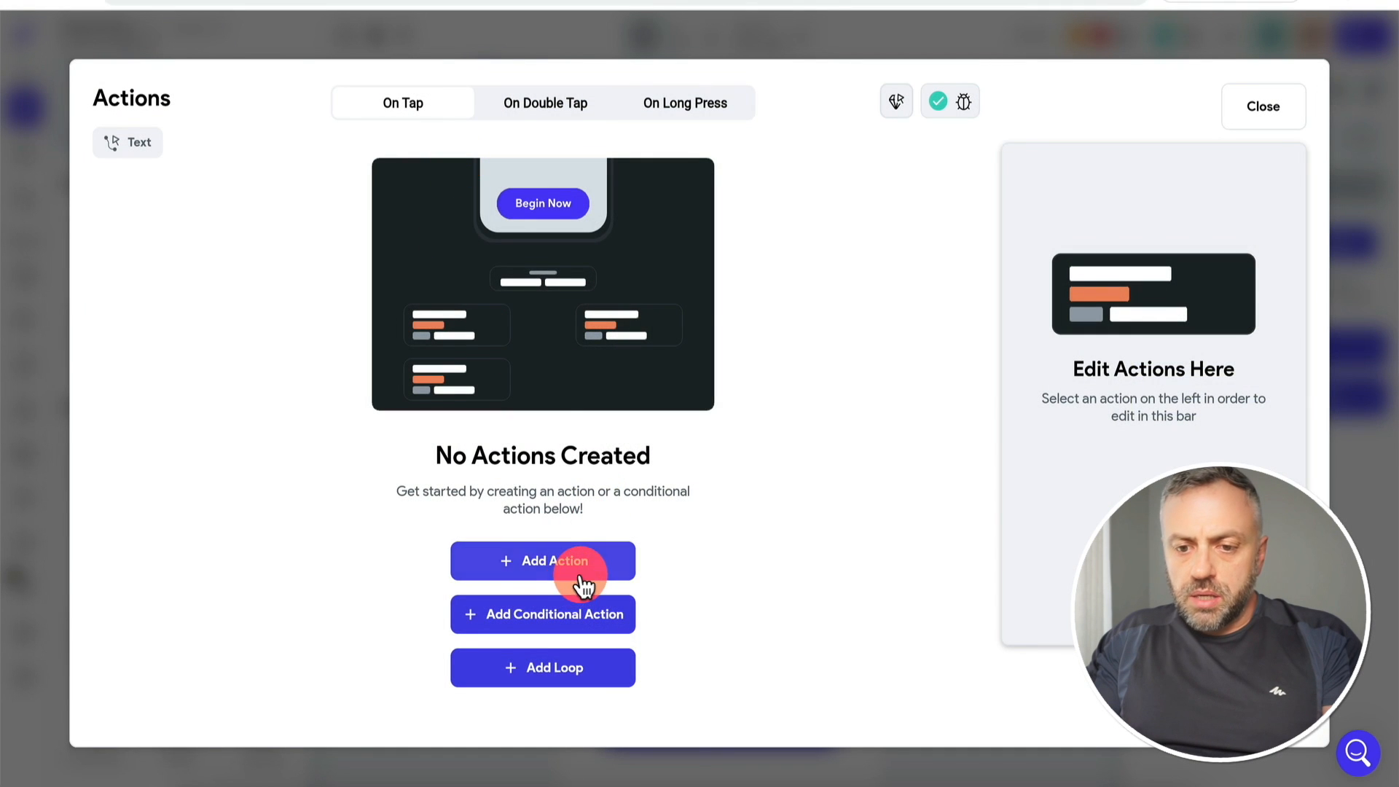
left_click(571, 567)
left_click(1159, 309)
type("show")
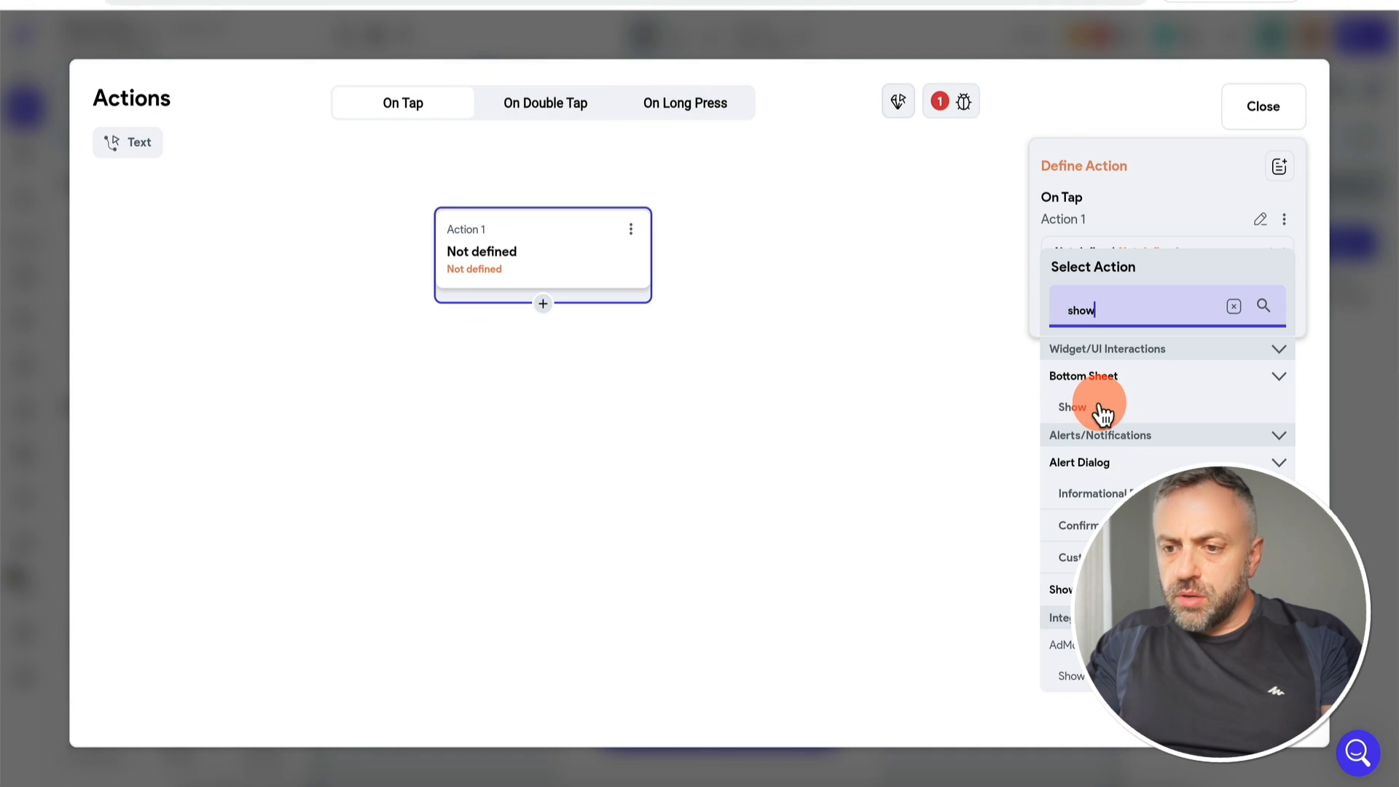
left_click(1098, 408)
left_click(1158, 314)
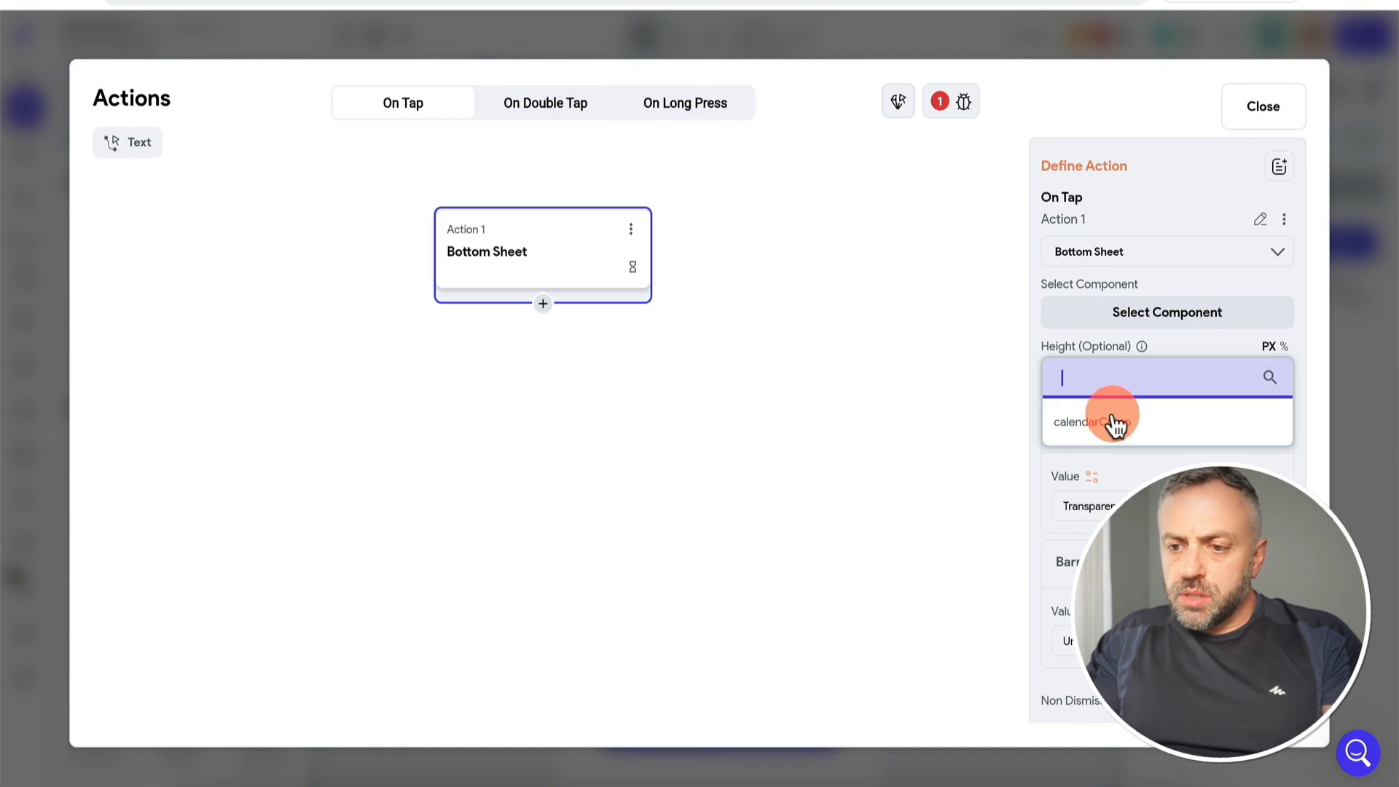
left_click(1115, 422)
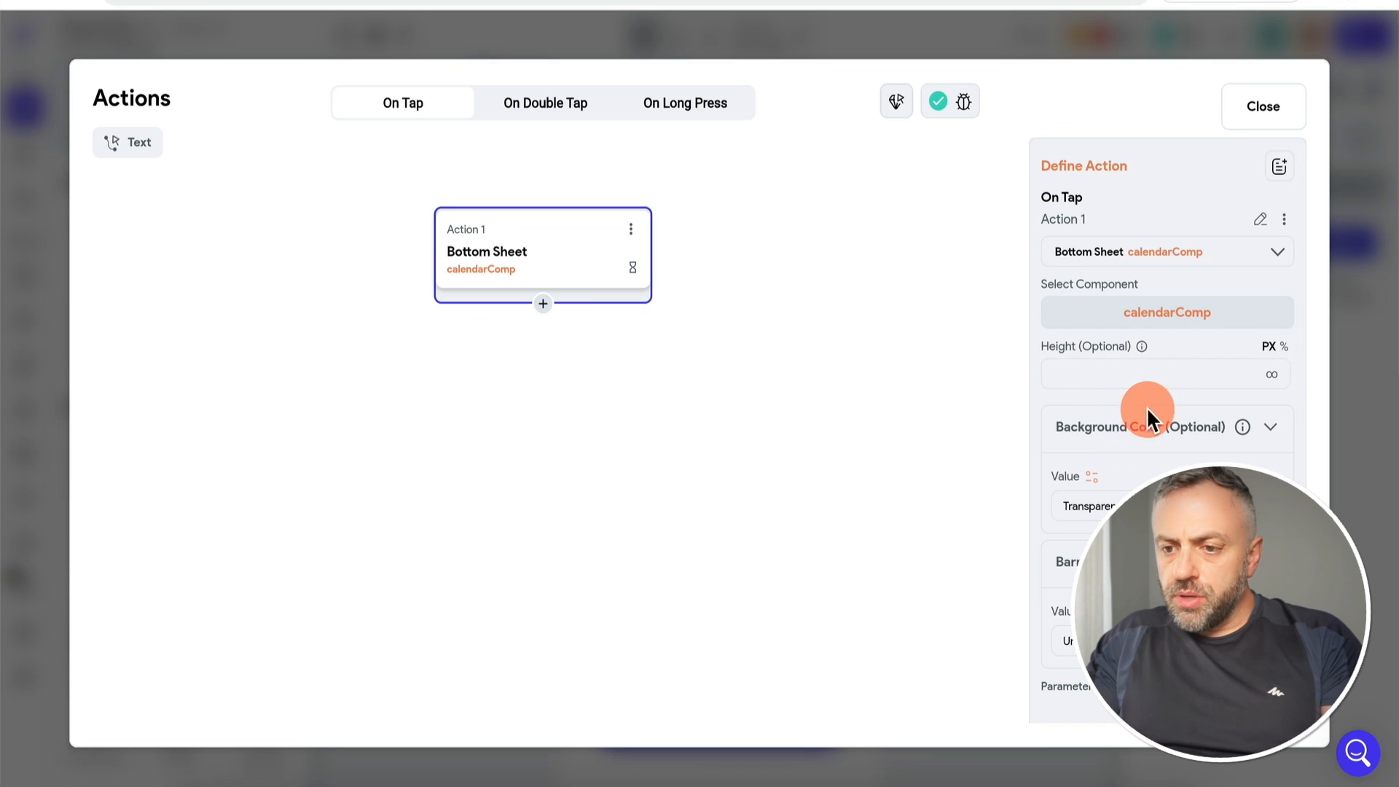
scroll(1127, 452, "down", 3)
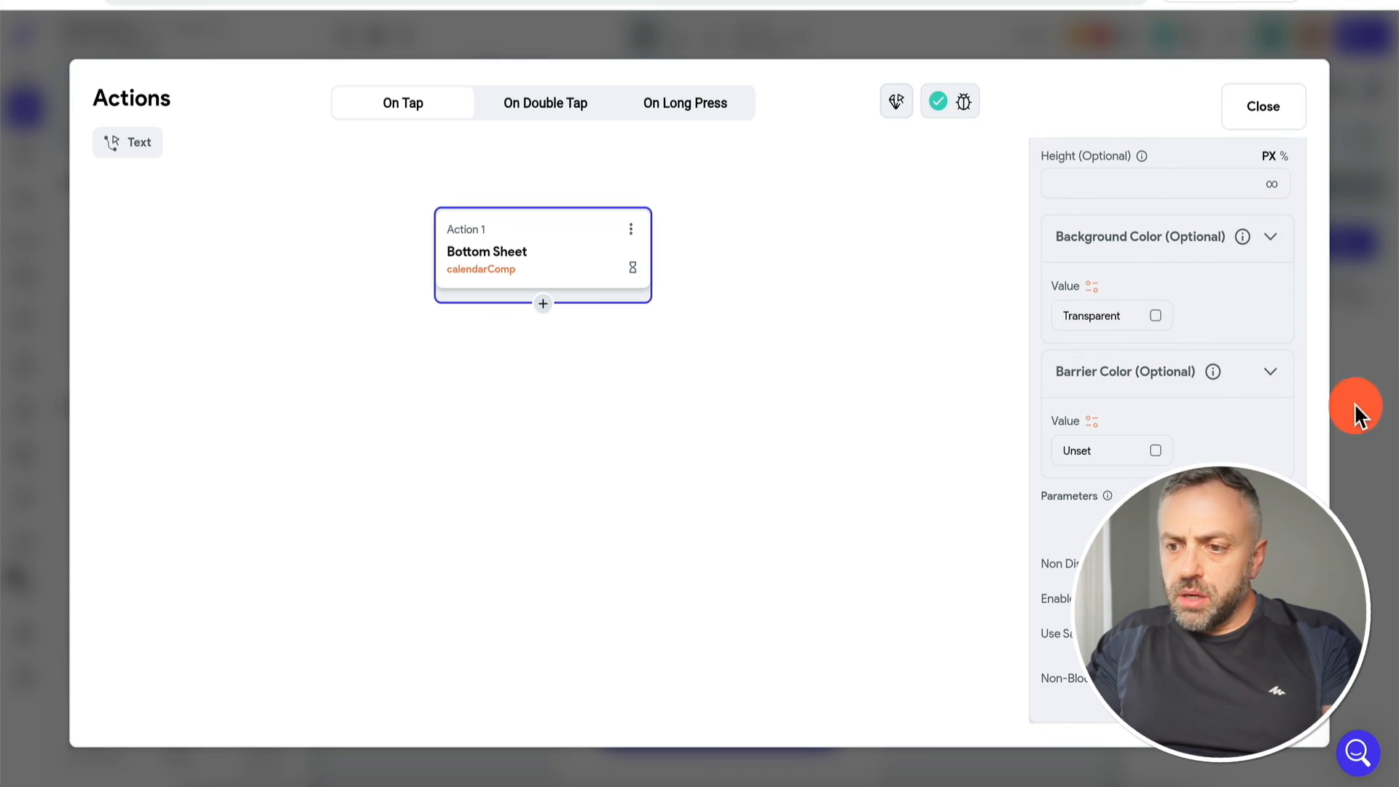
left_click(1365, 384)
left_click(25, 155)
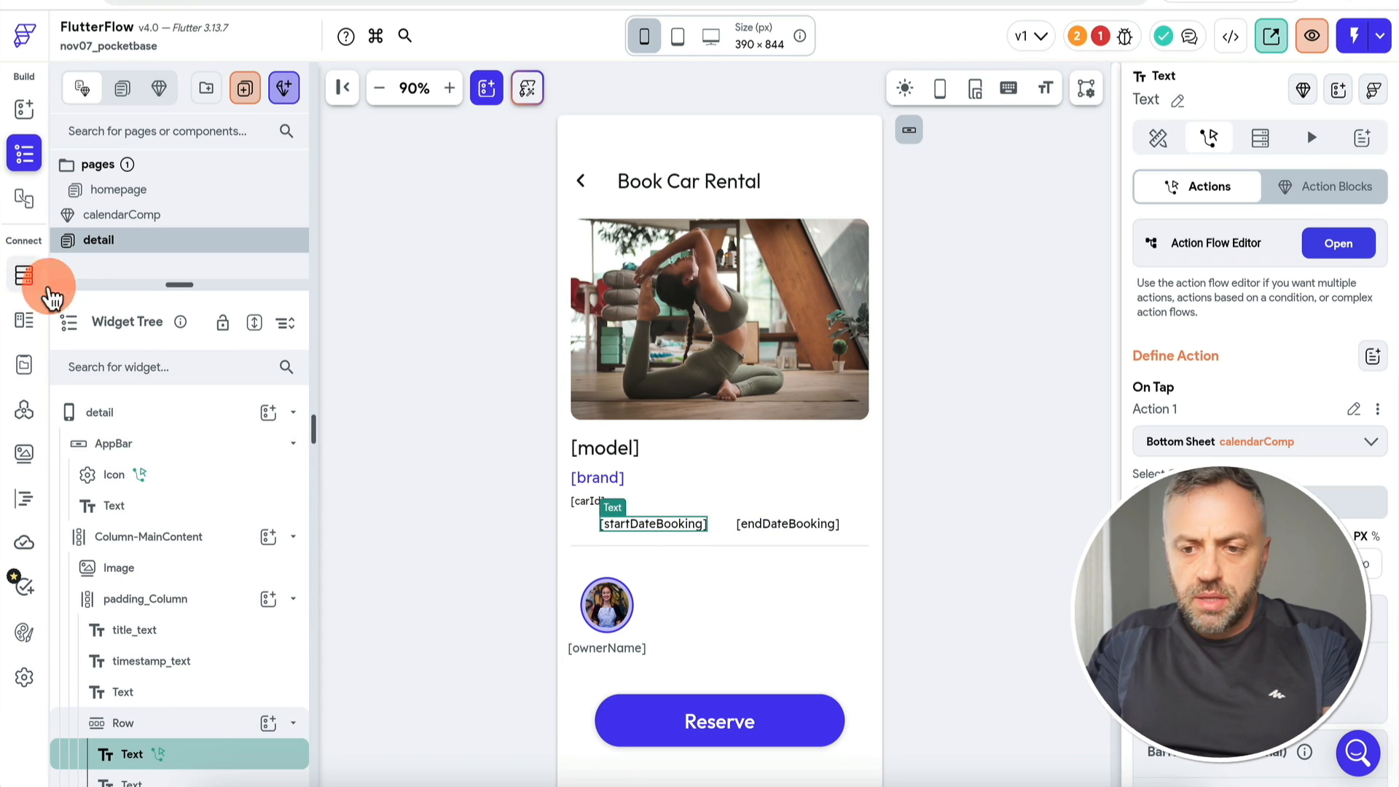
Step: Add an Update App State action to calendarComp's Calendar date-selection flow
left_click(144, 215)
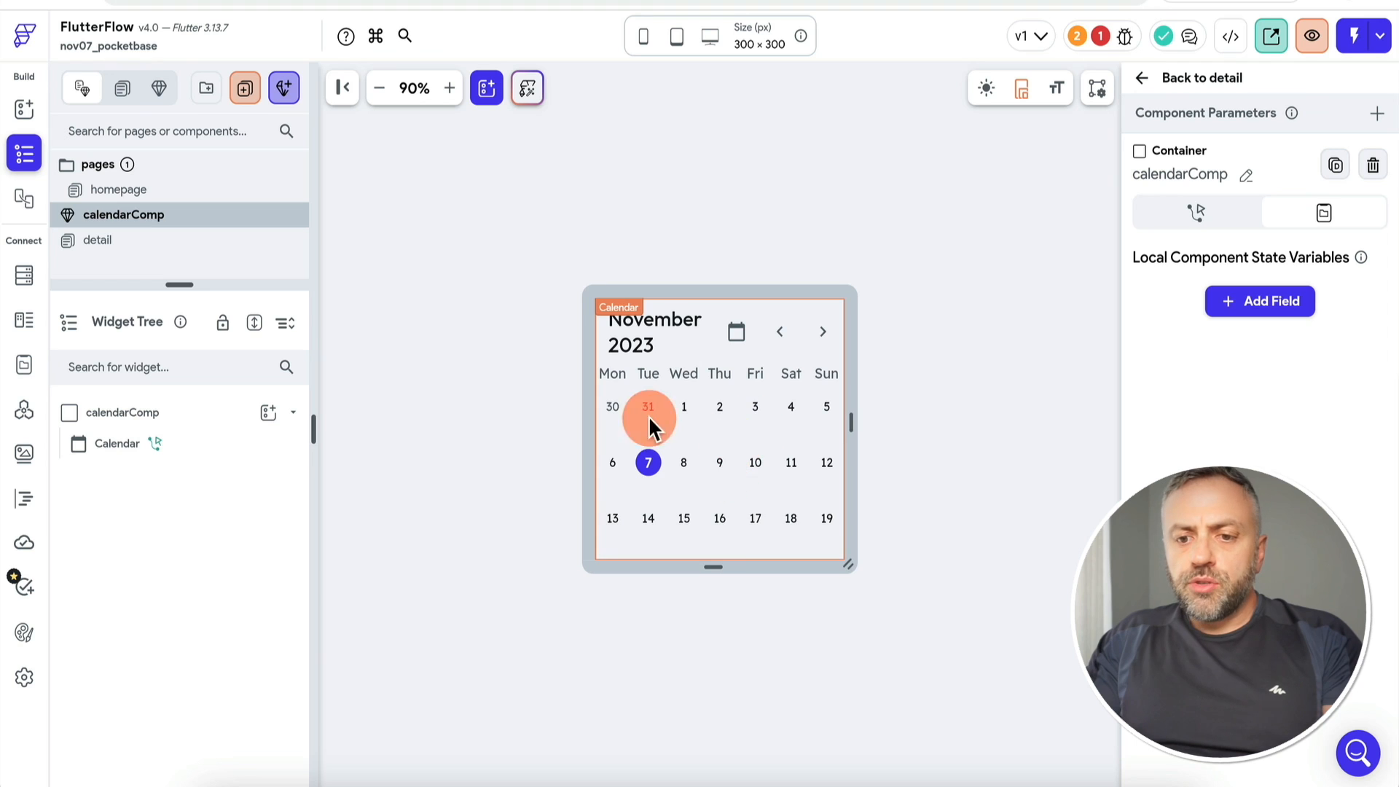
left_click(687, 464)
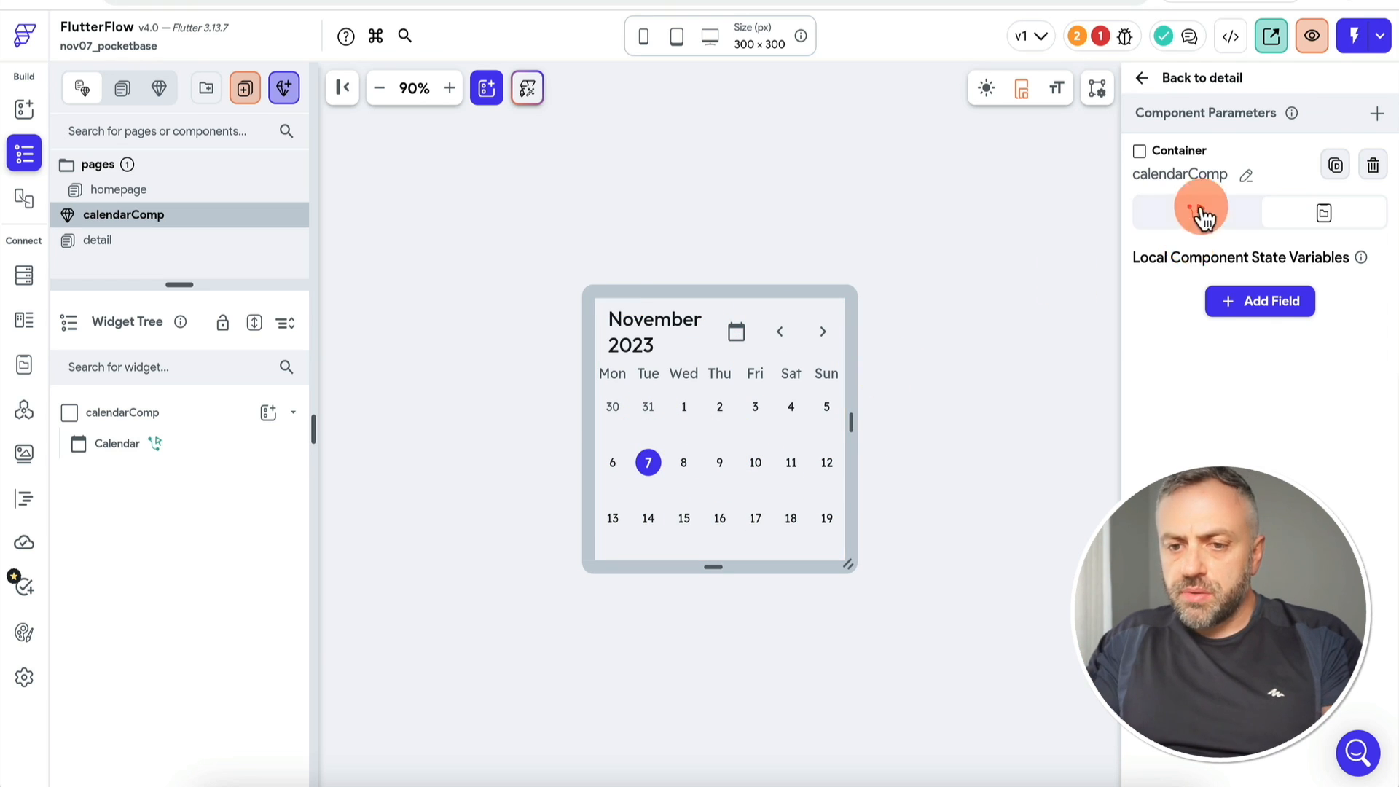
left_click(1338, 274)
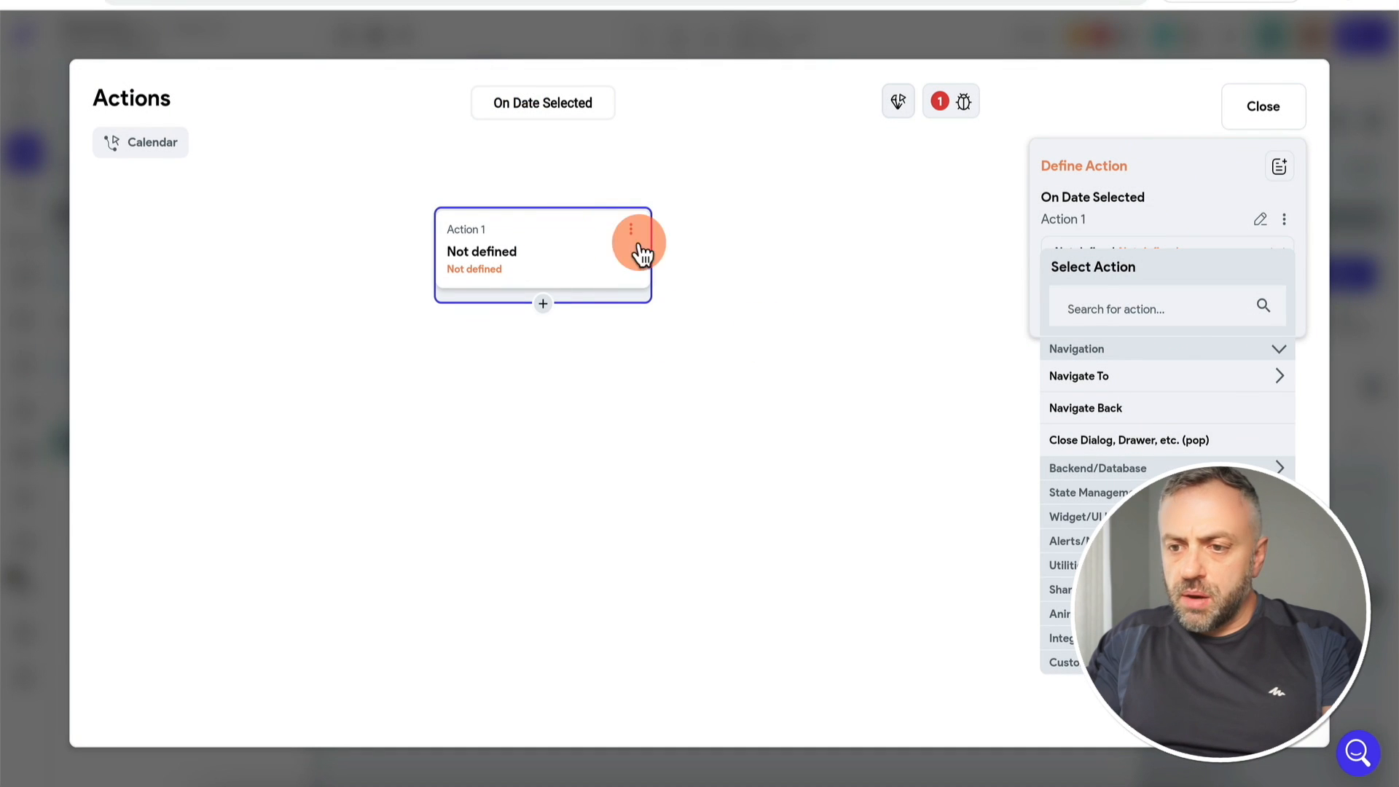
left_click(1147, 310)
type("upd")
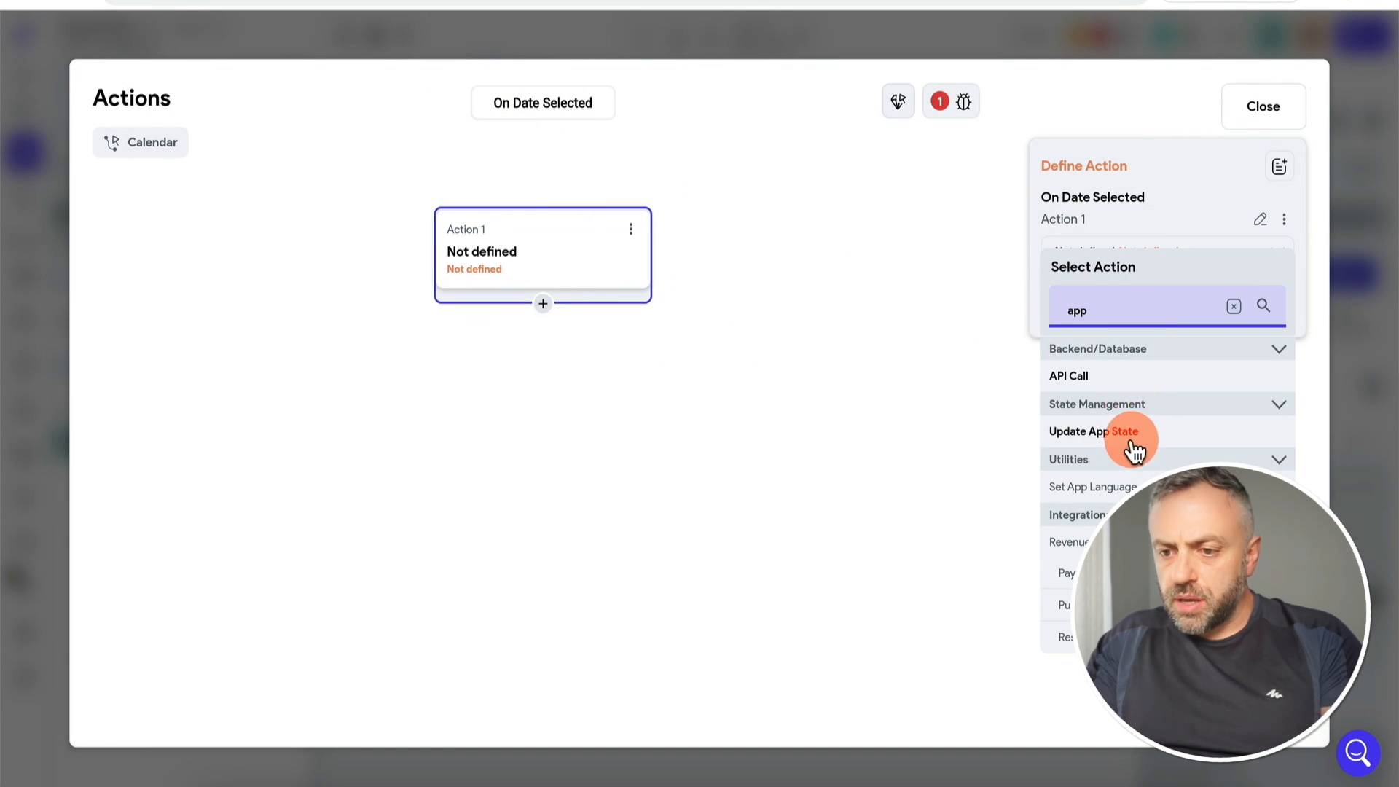
left_click(1134, 430)
Step: Set startDateBooking to the calendar's Selected Day Start and rebuild the containing page
left_click(1165, 331)
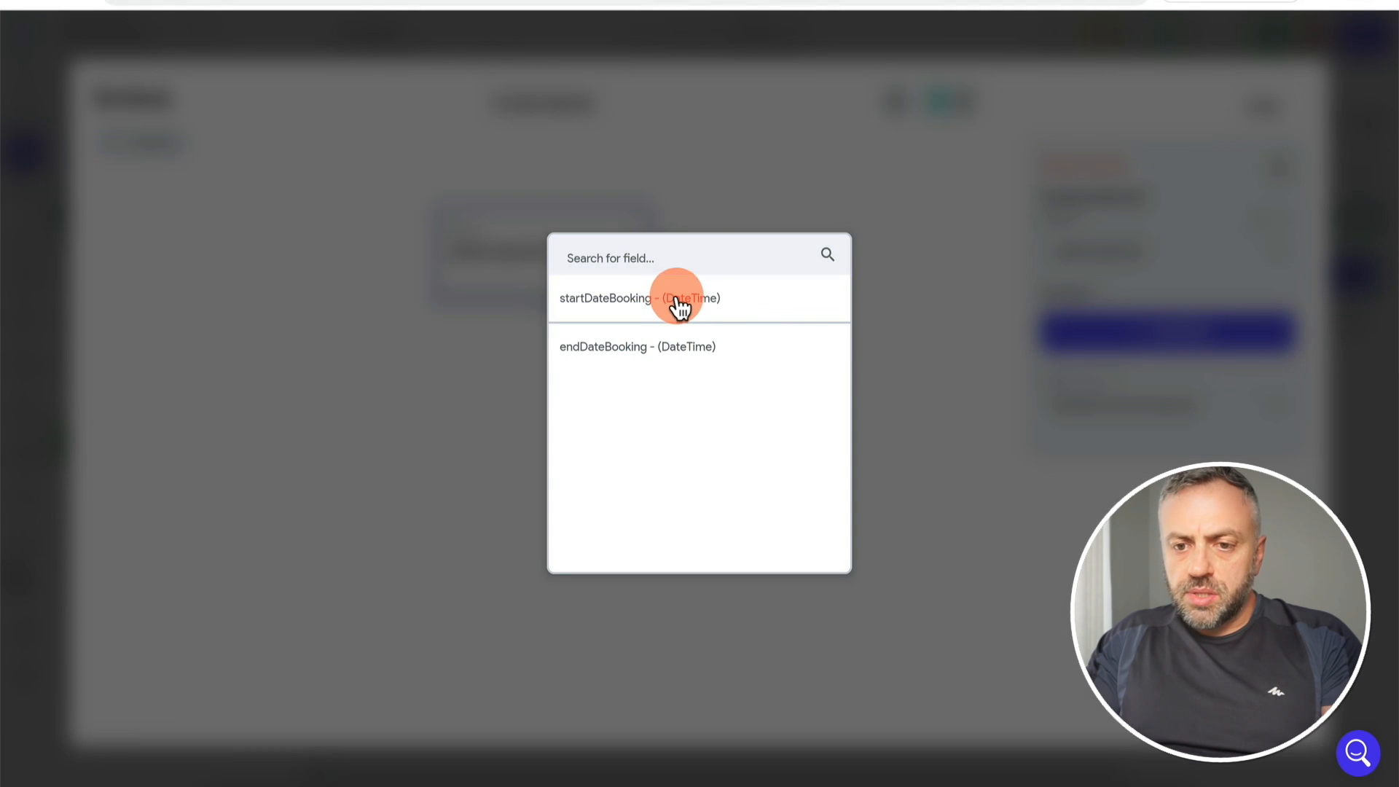
left_click(677, 303)
left_click(1129, 432)
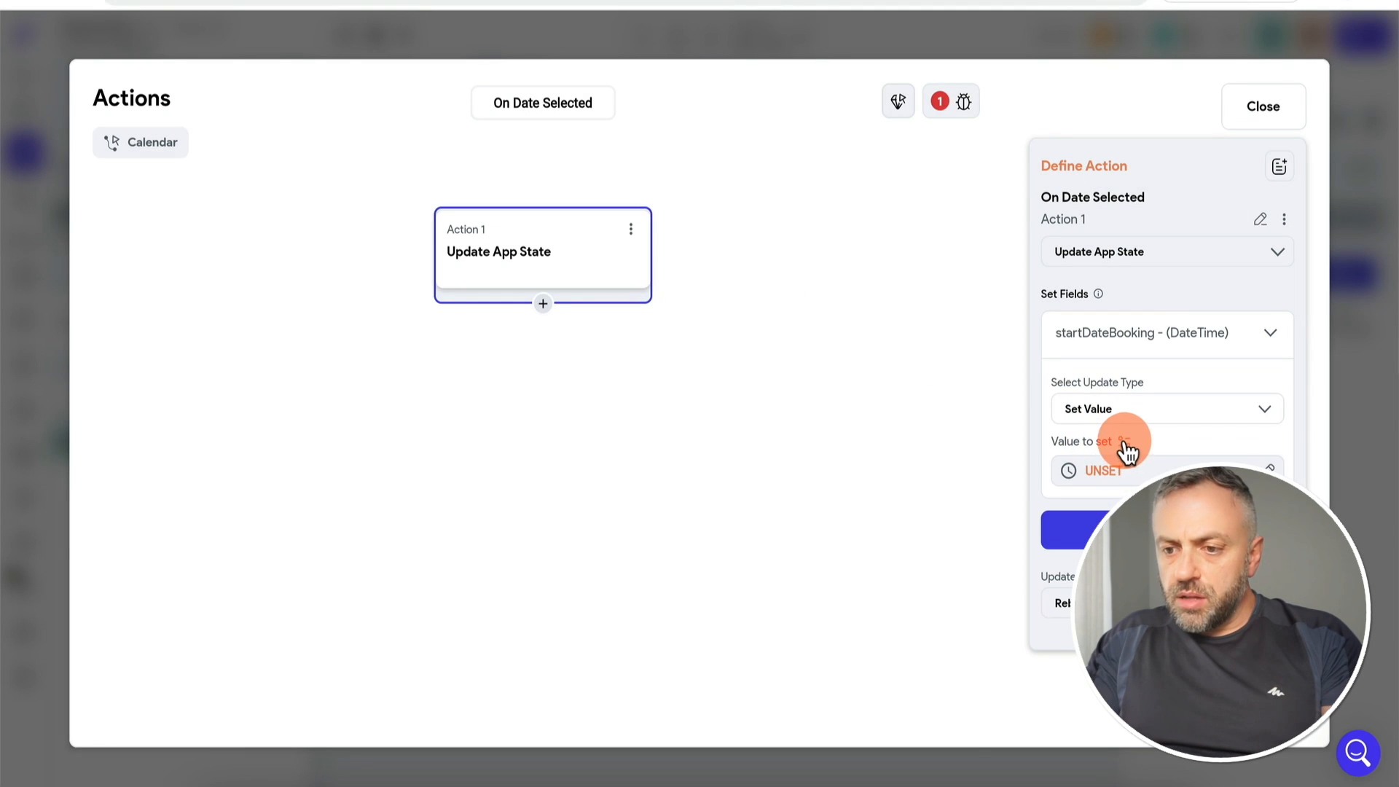
left_click(1124, 470)
left_click(847, 628)
left_click(850, 698)
left_click(885, 524)
left_click(869, 524)
left_click(978, 752)
left_click(1162, 609)
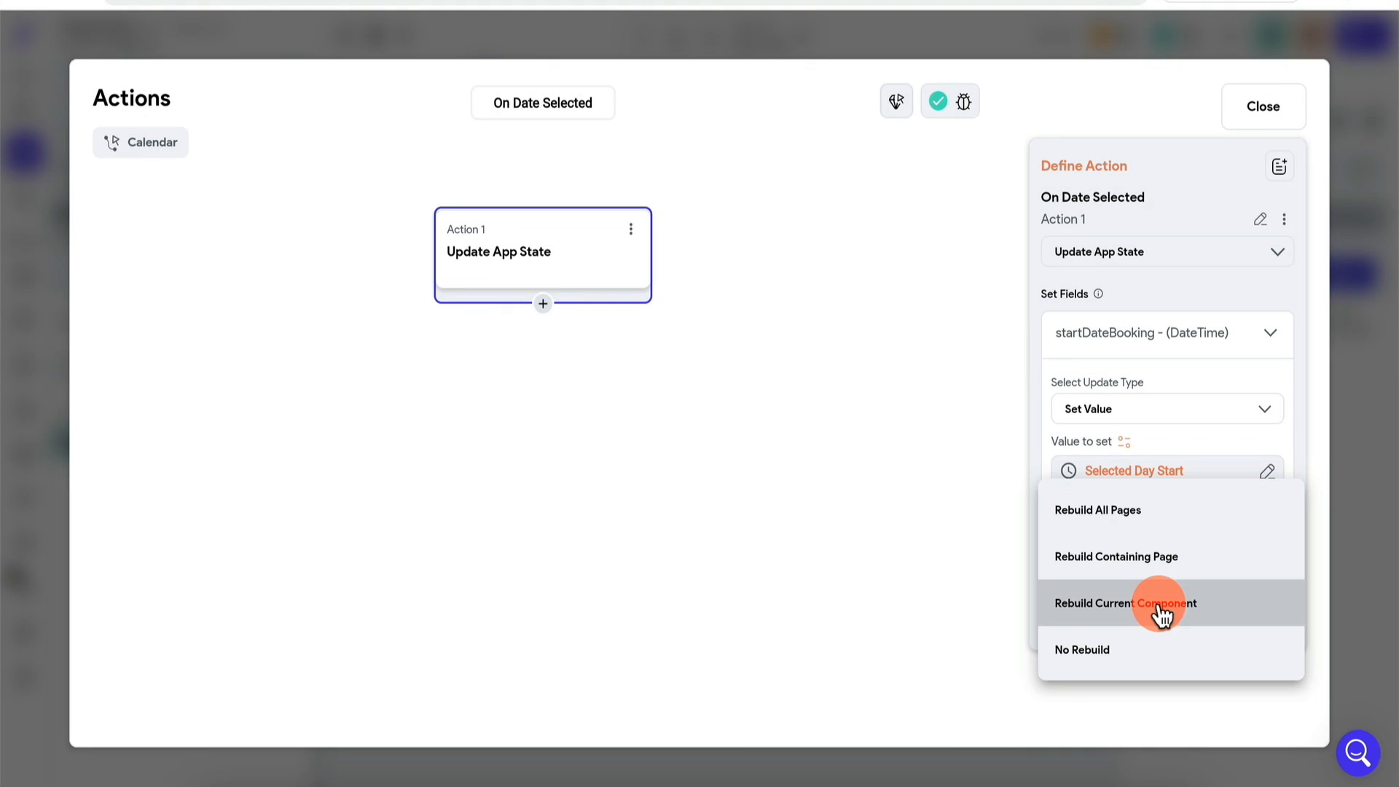
left_click(1139, 565)
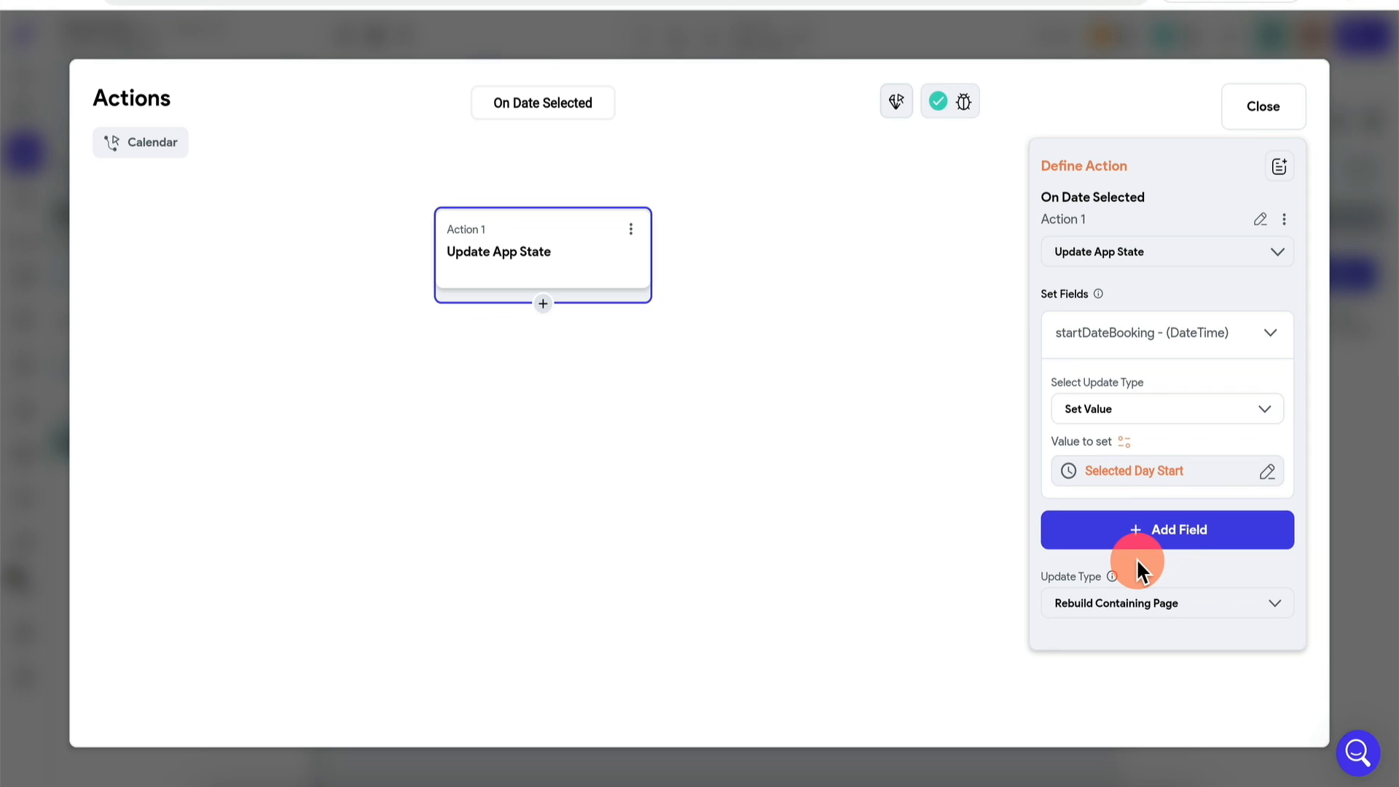
left_click(1360, 532)
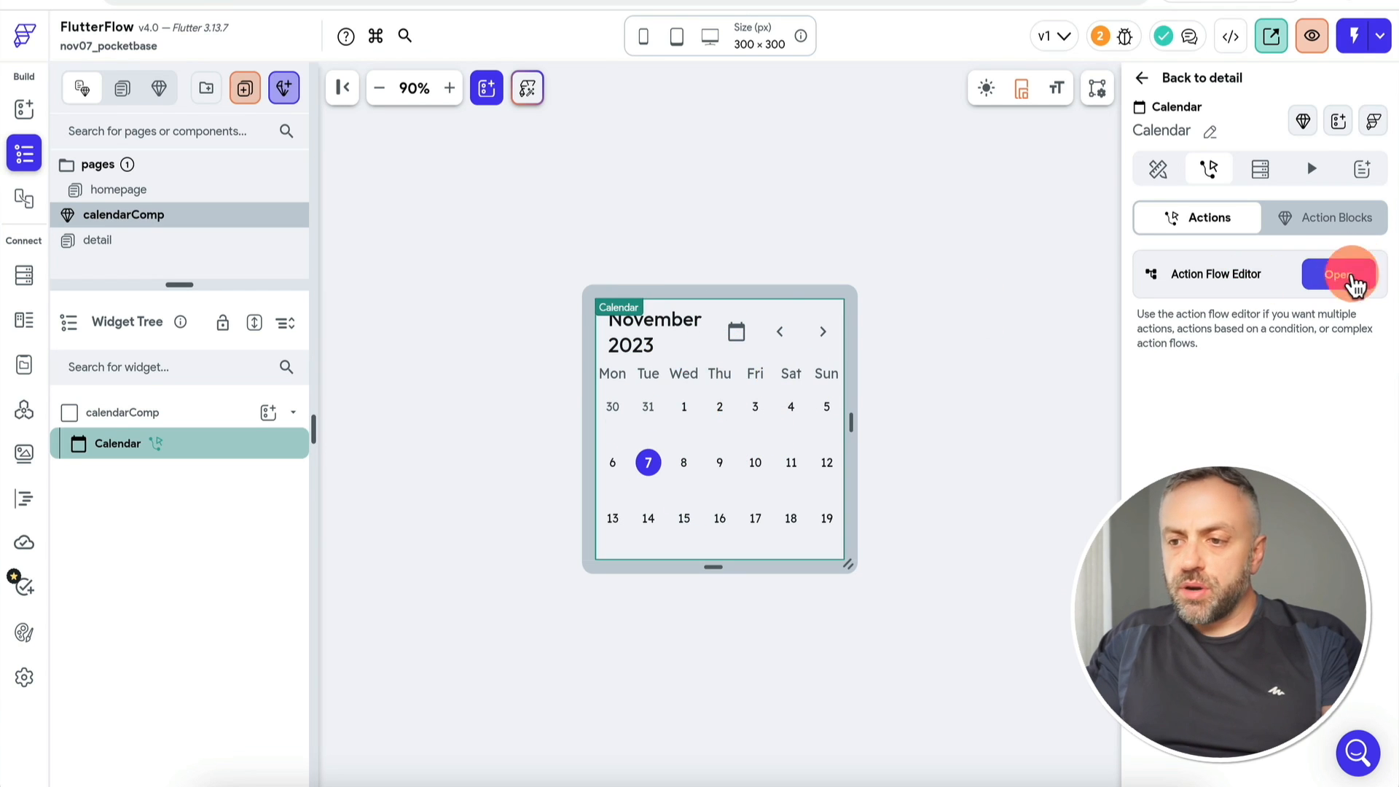
Step: Add a second action that dismisses the bottom sheet
left_click(1359, 274)
left_click(544, 304)
left_click(540, 340)
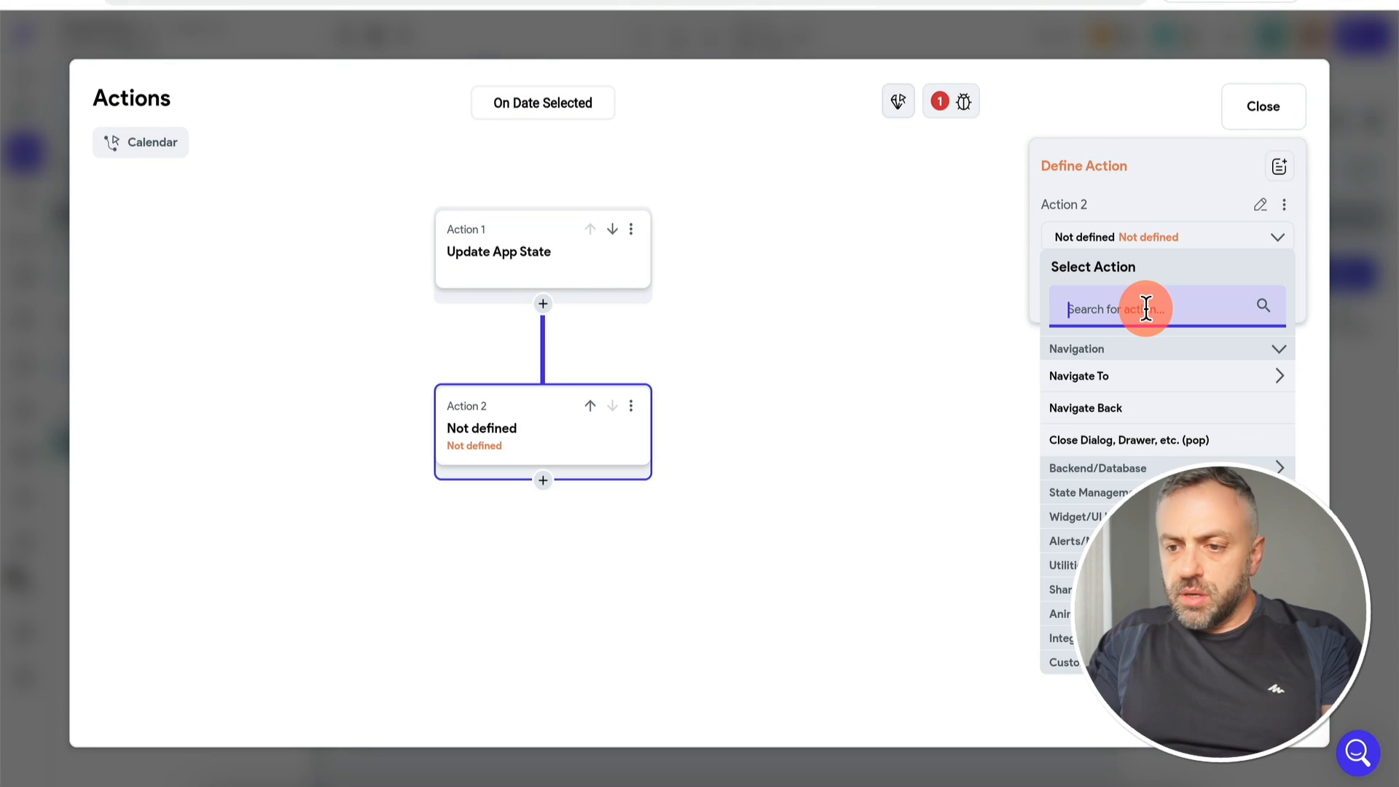
type("close")
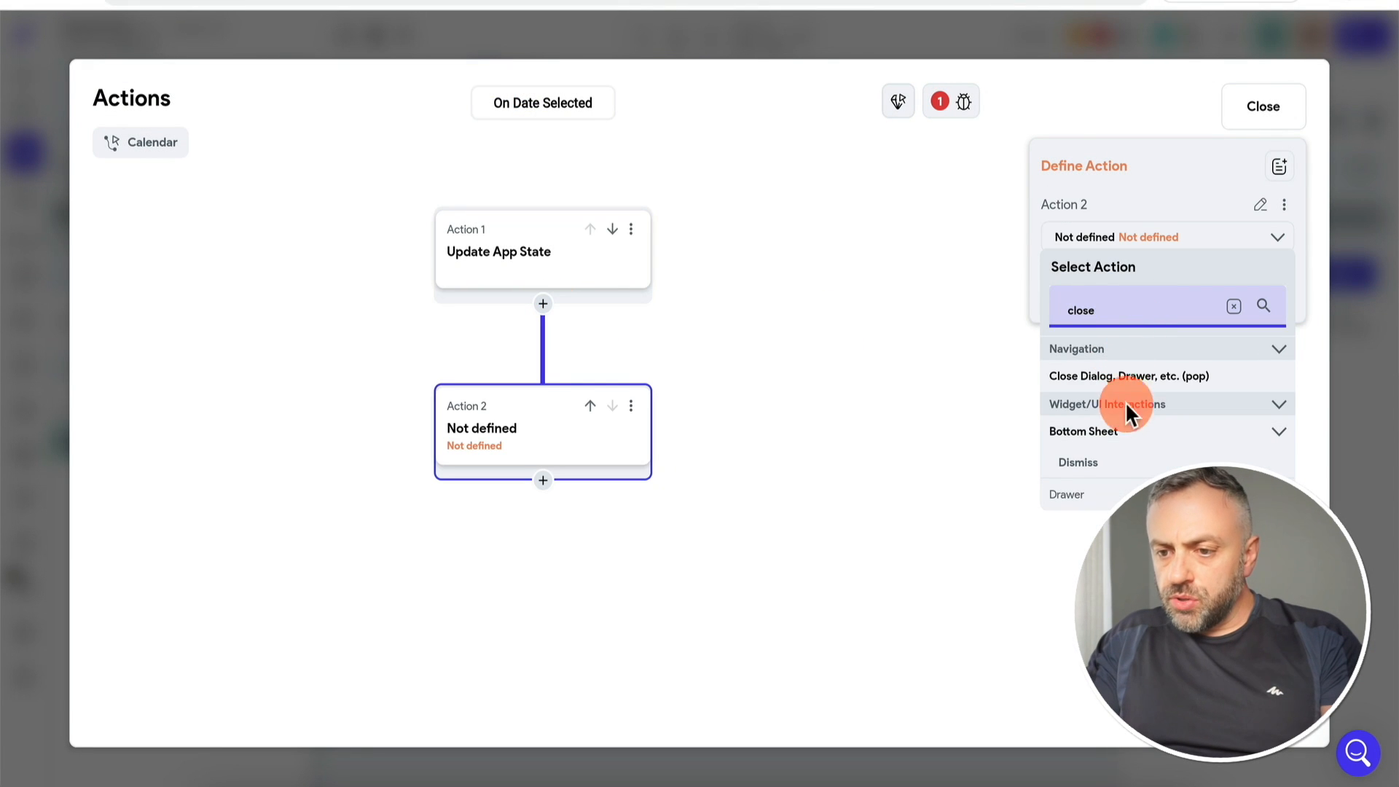
left_click(1085, 463)
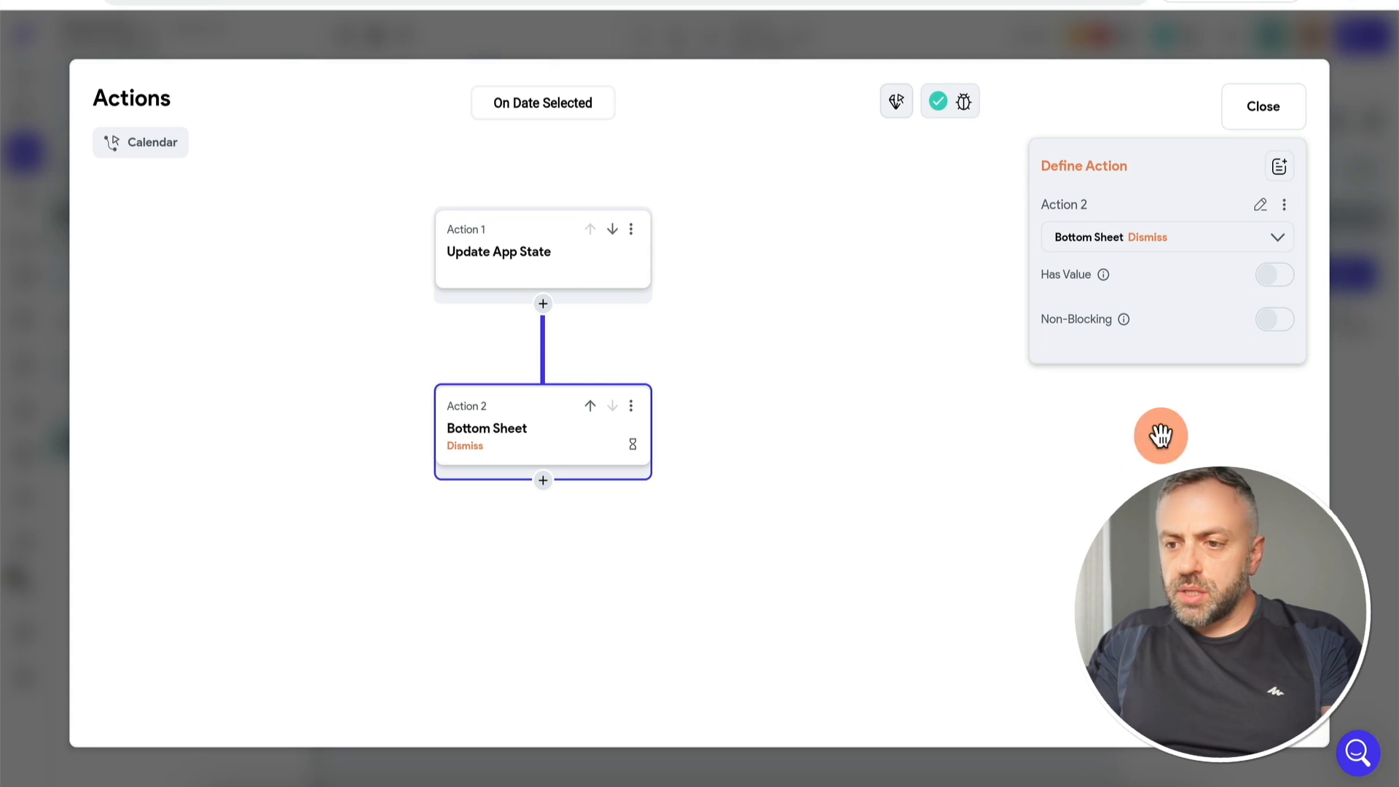
left_click(1348, 391)
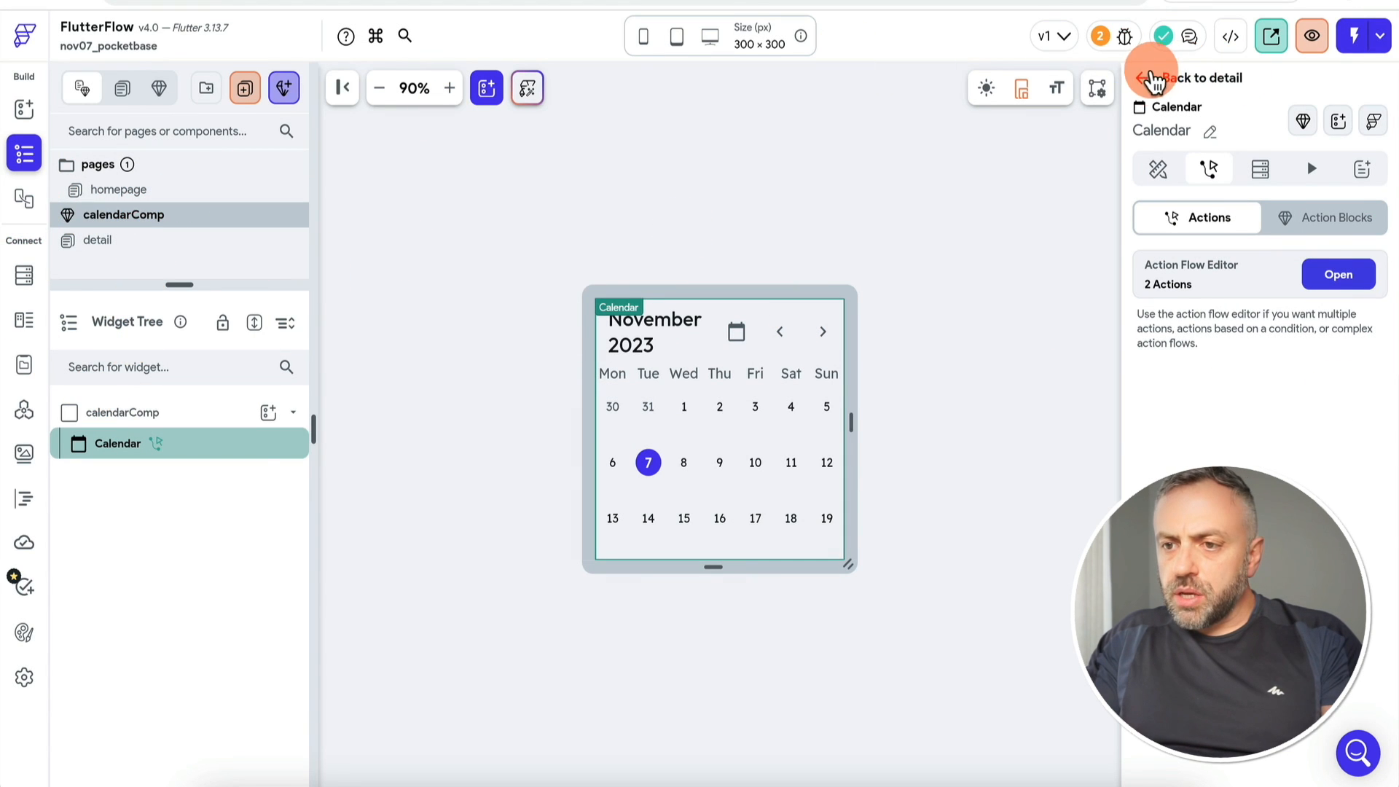
Step: Set the app state date defaults to 11/7/2023 1:41 PM and start a fresh Test mode session
left_click(1141, 80)
left_click(1100, 36)
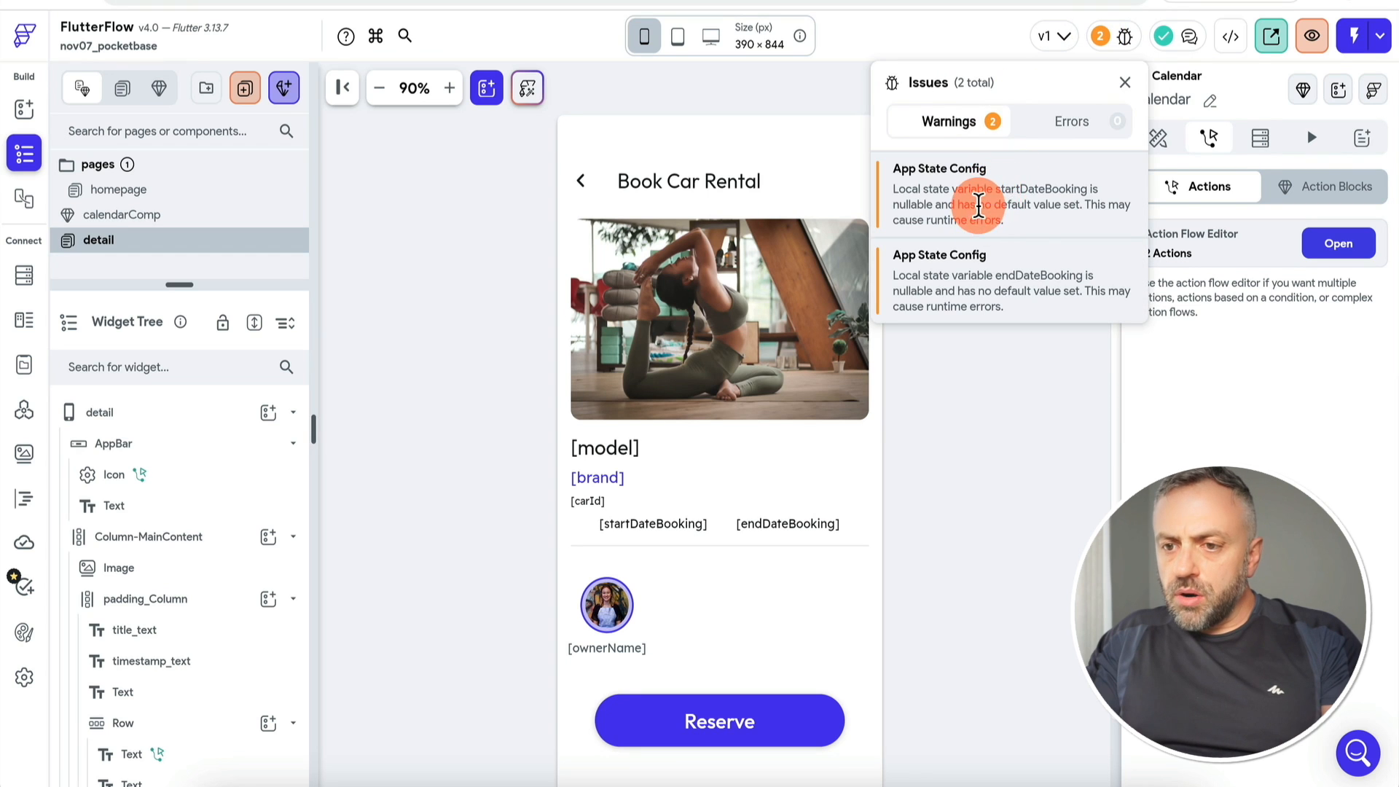
left_click(982, 205)
left_click(802, 339)
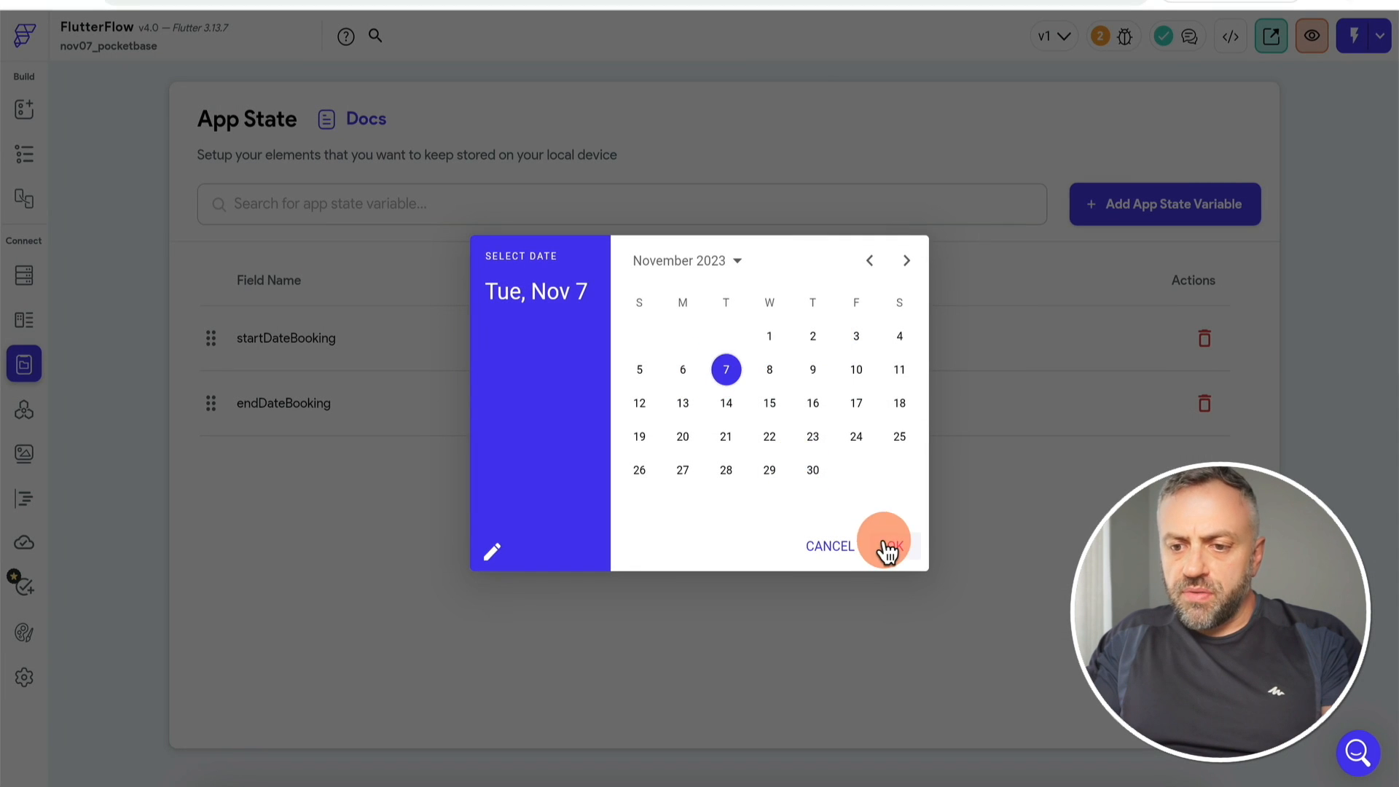
left_click(889, 546)
left_click(911, 528)
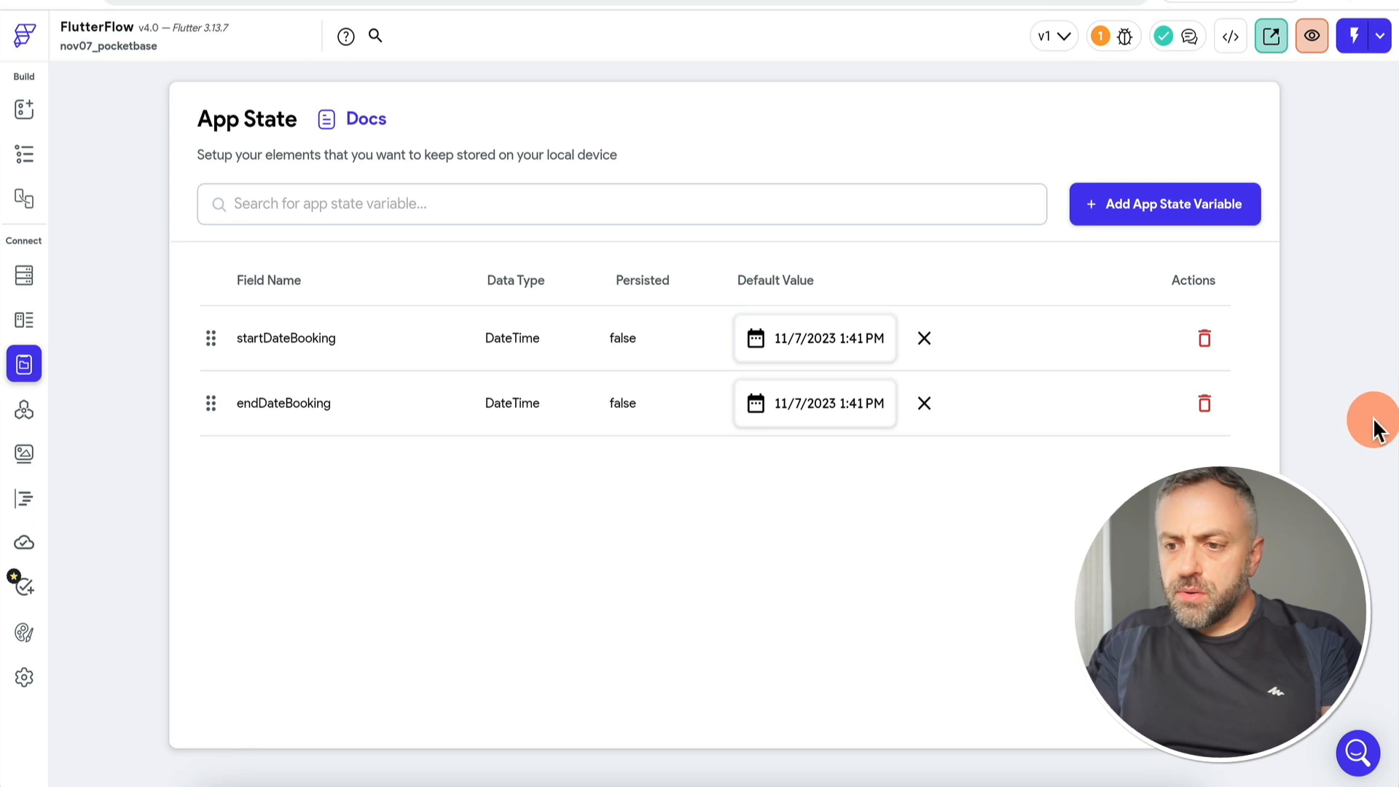
left_click(24, 109)
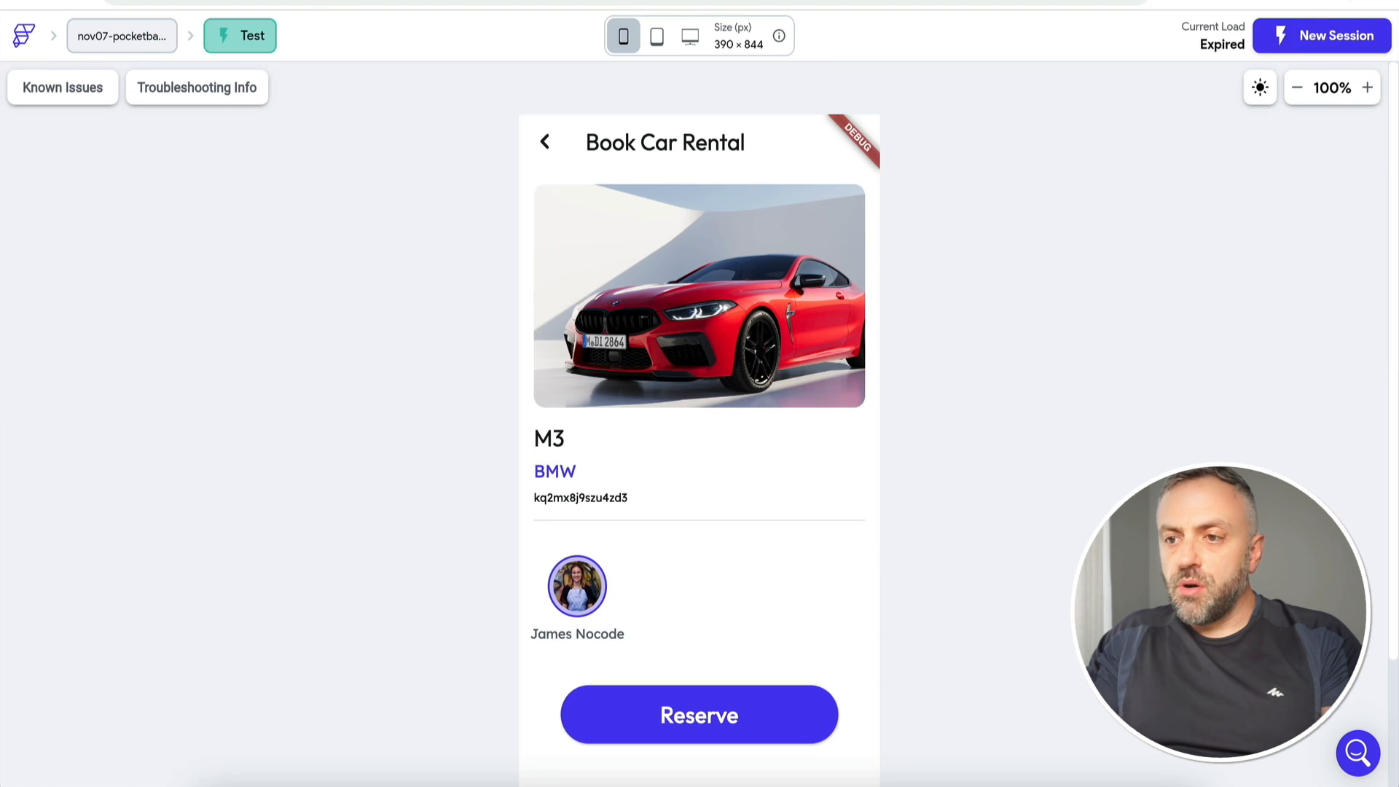
left_click(1300, 40)
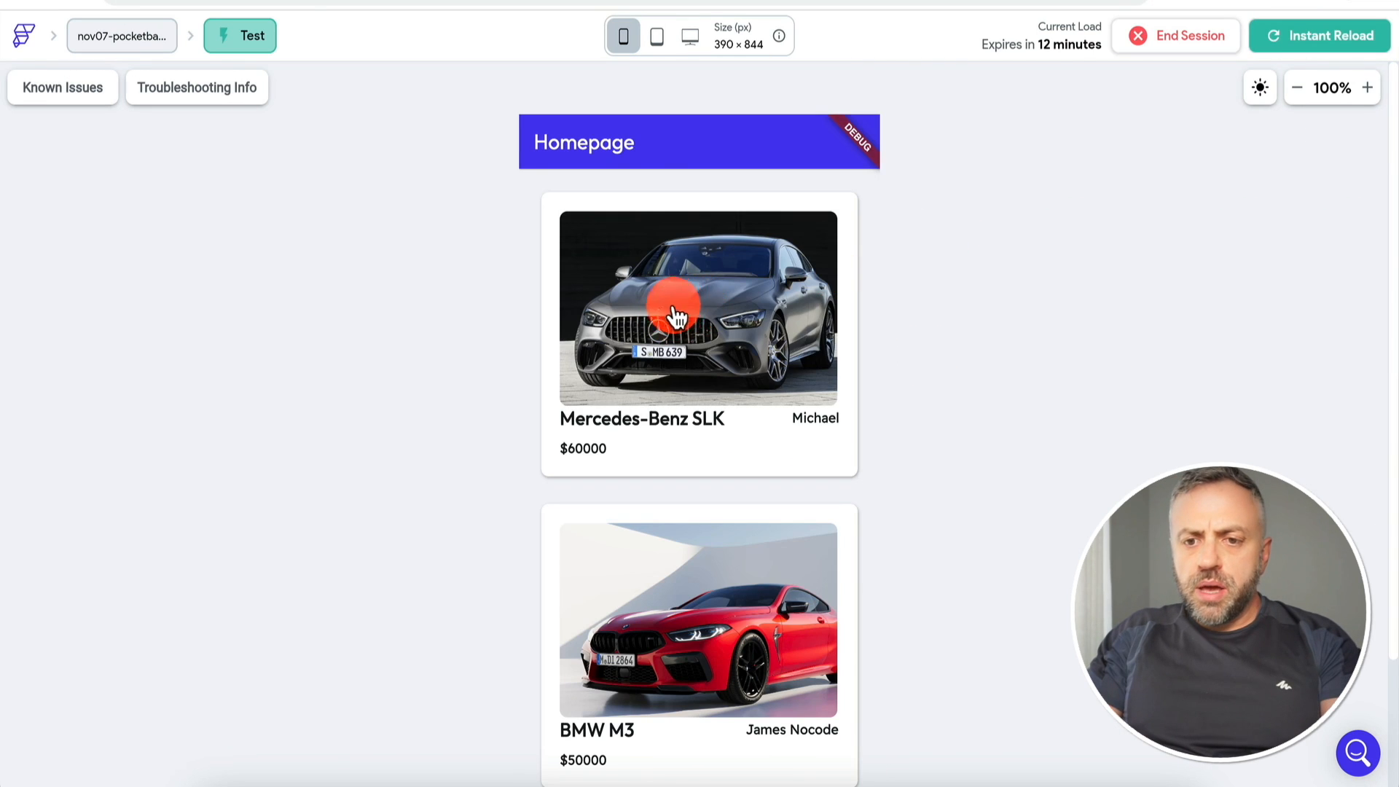
Step: In the test app, open the Mercedes-Benz SLK booking page and pick the 11th as start date
left_click(696, 320)
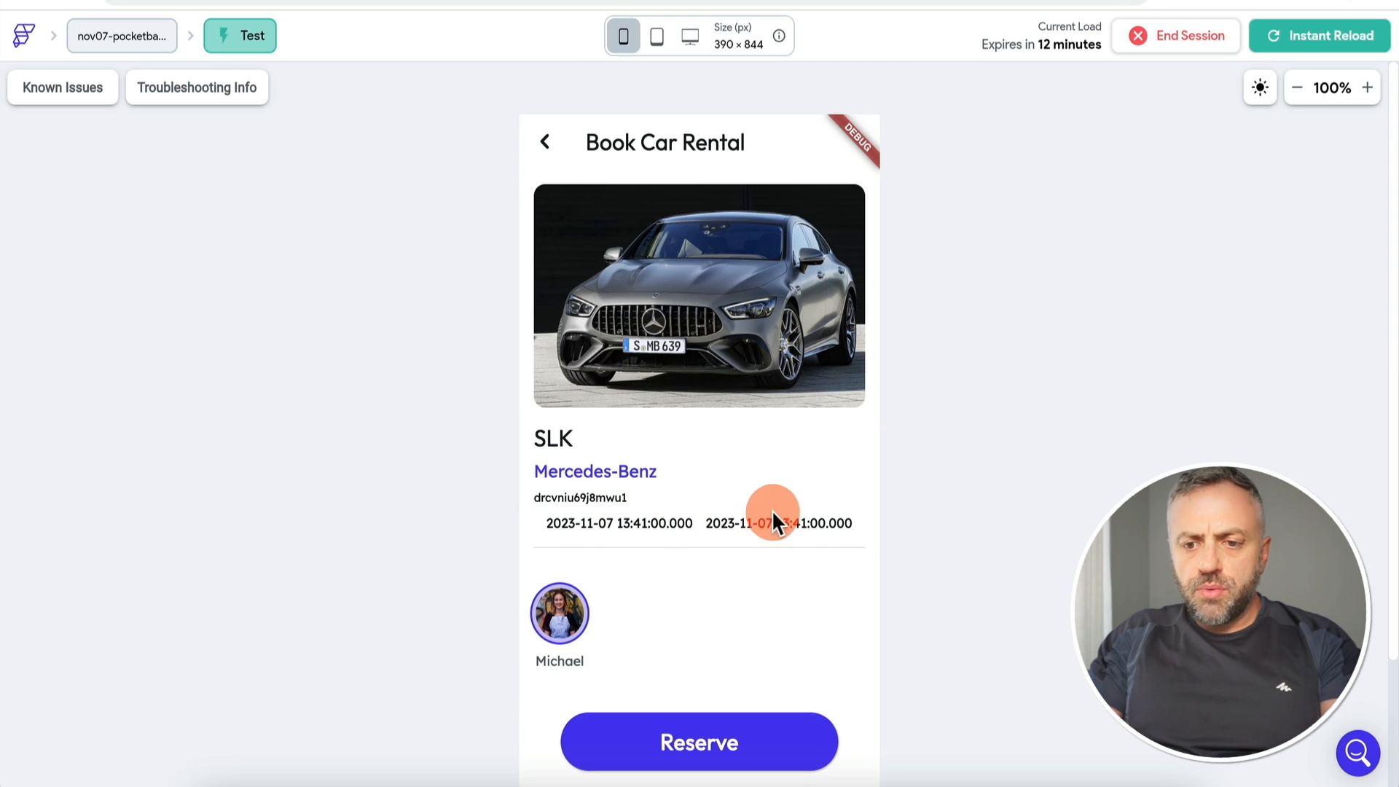
left_click(614, 531)
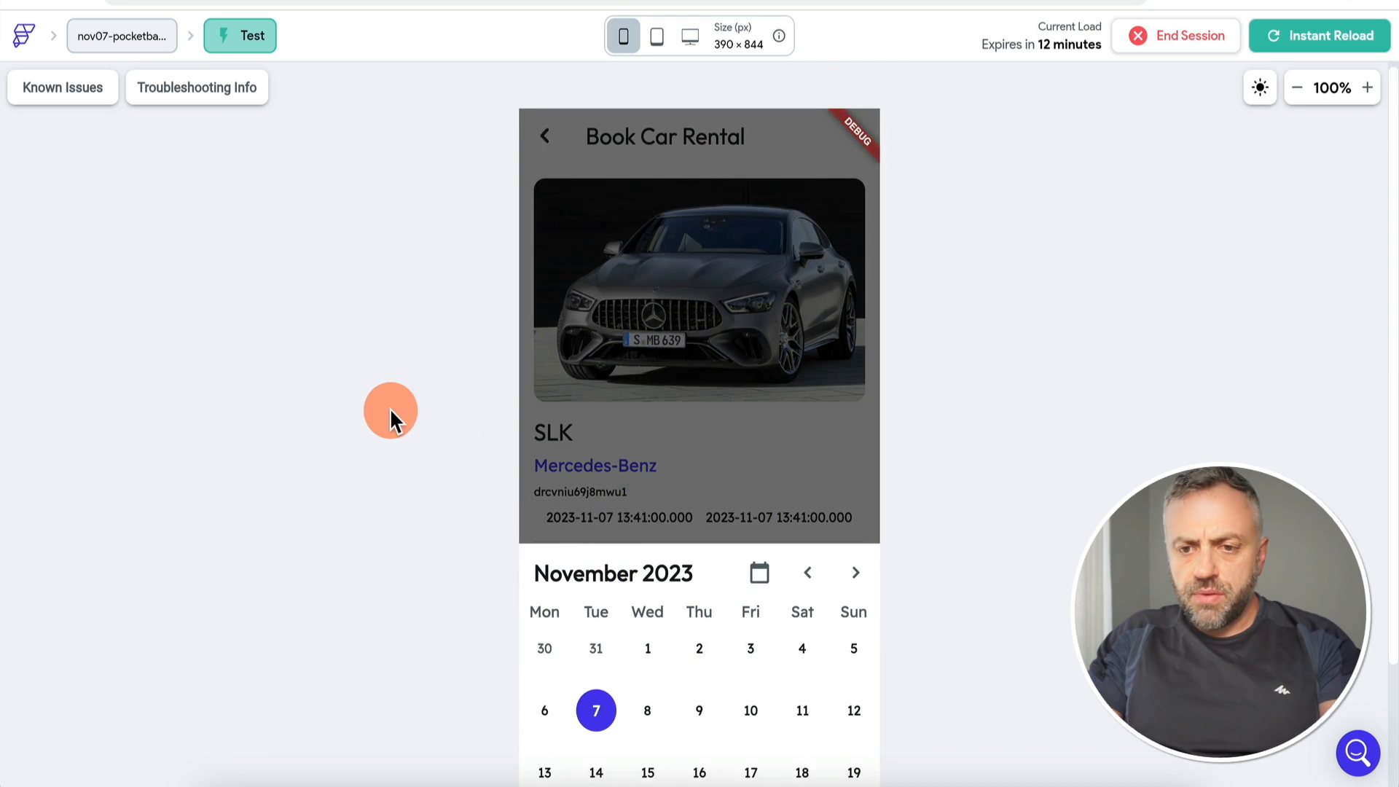
left_click(697, 594)
left_click(738, 592)
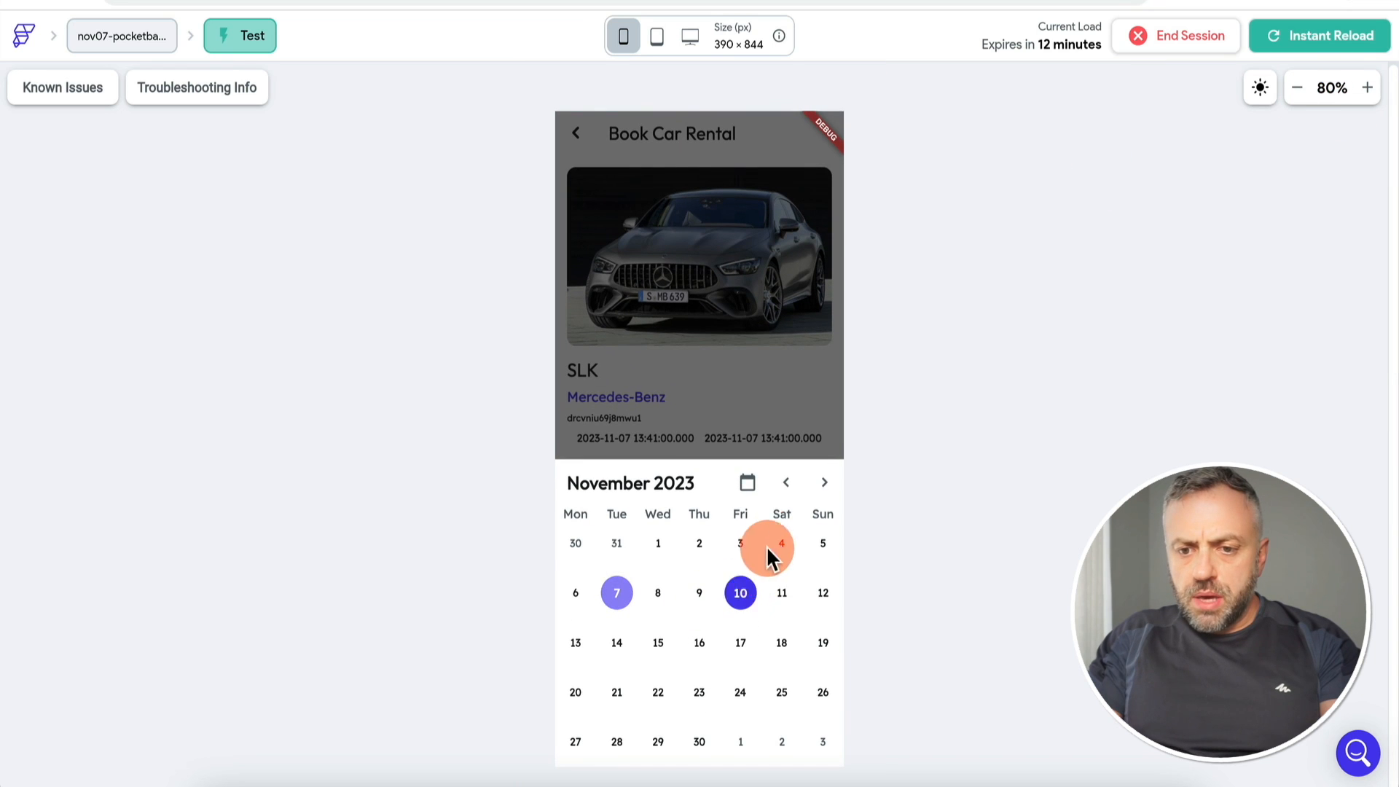
left_click(737, 383)
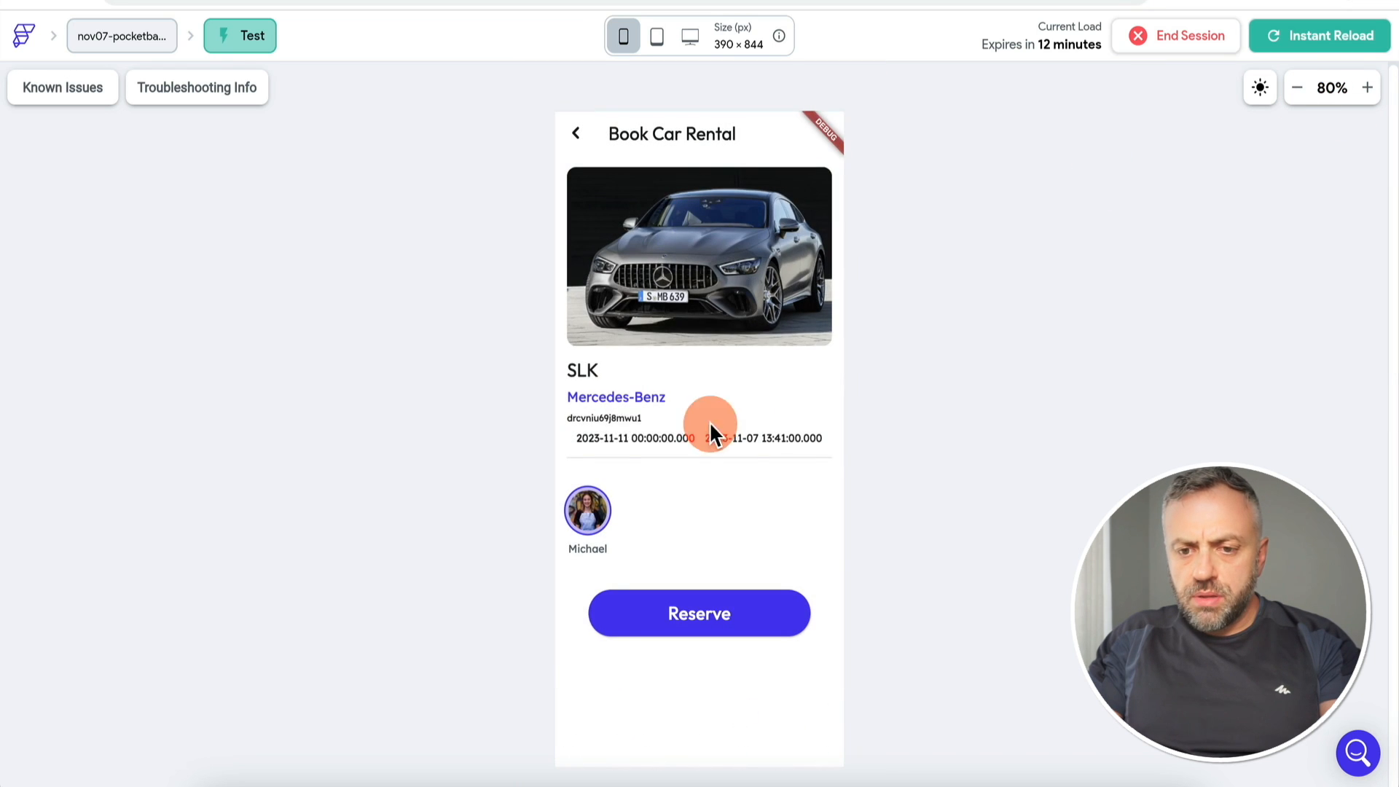
Step: Re-pick the start date in the calendar, trying November 30 and then the 28th
left_click(628, 441)
left_click(698, 741)
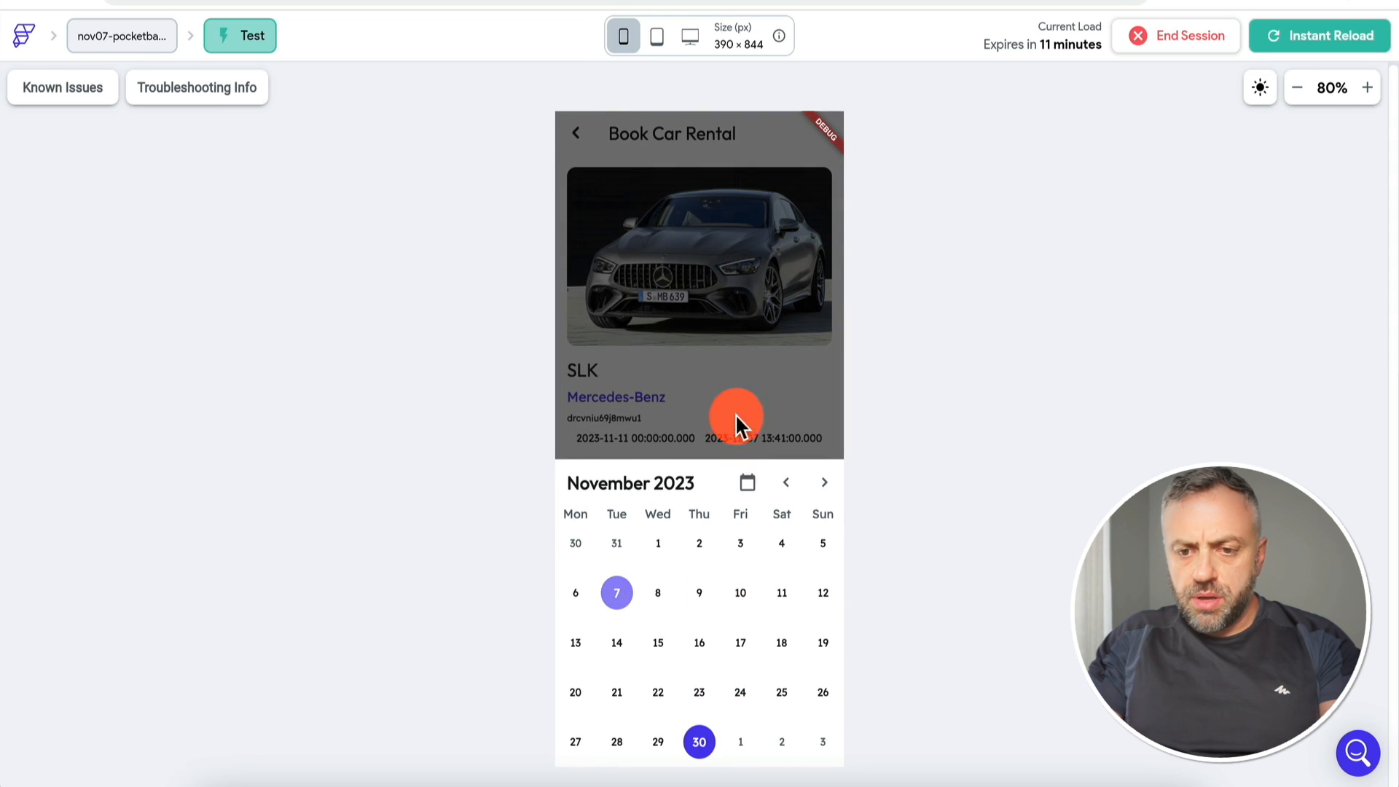
left_click(734, 422)
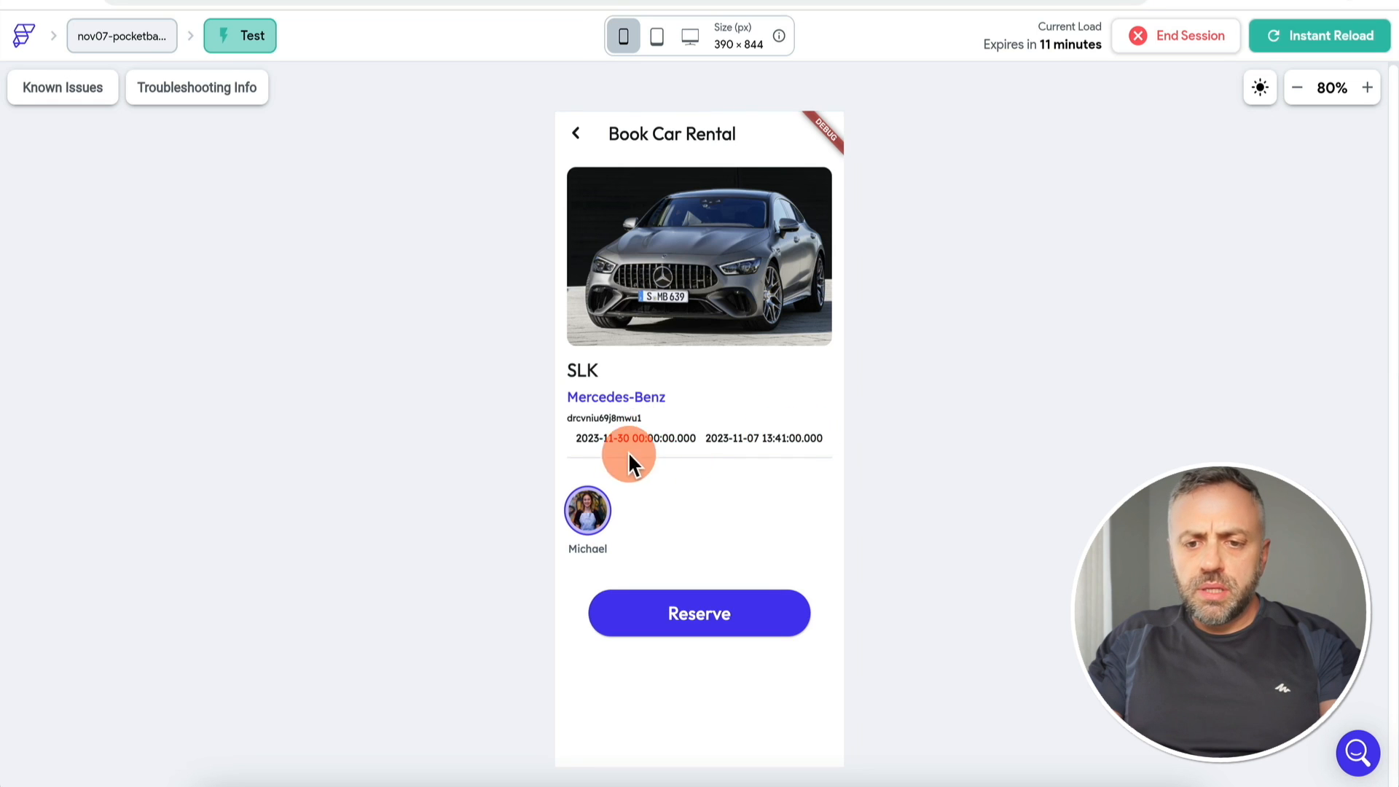
left_click(643, 441)
left_click(660, 696)
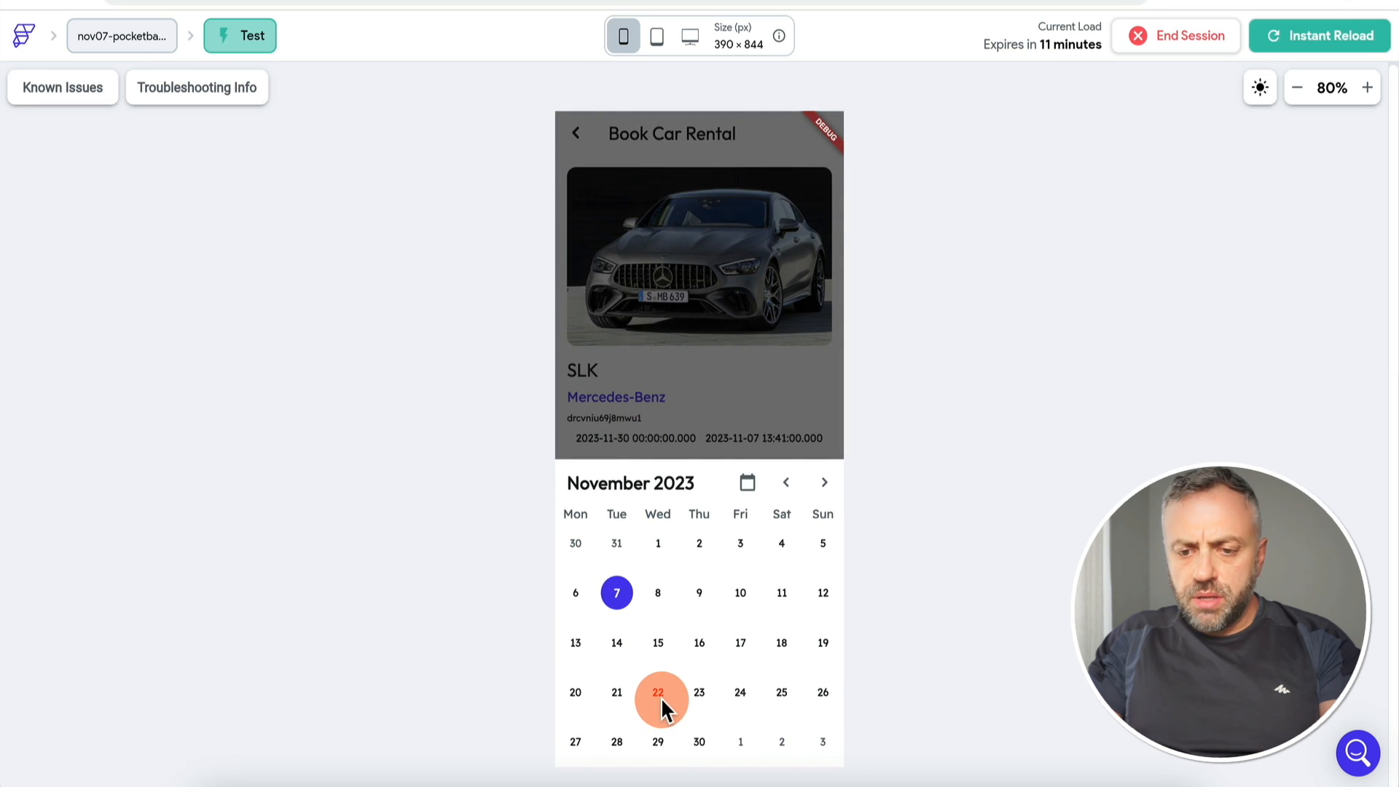
left_click(618, 744)
left_click(725, 621)
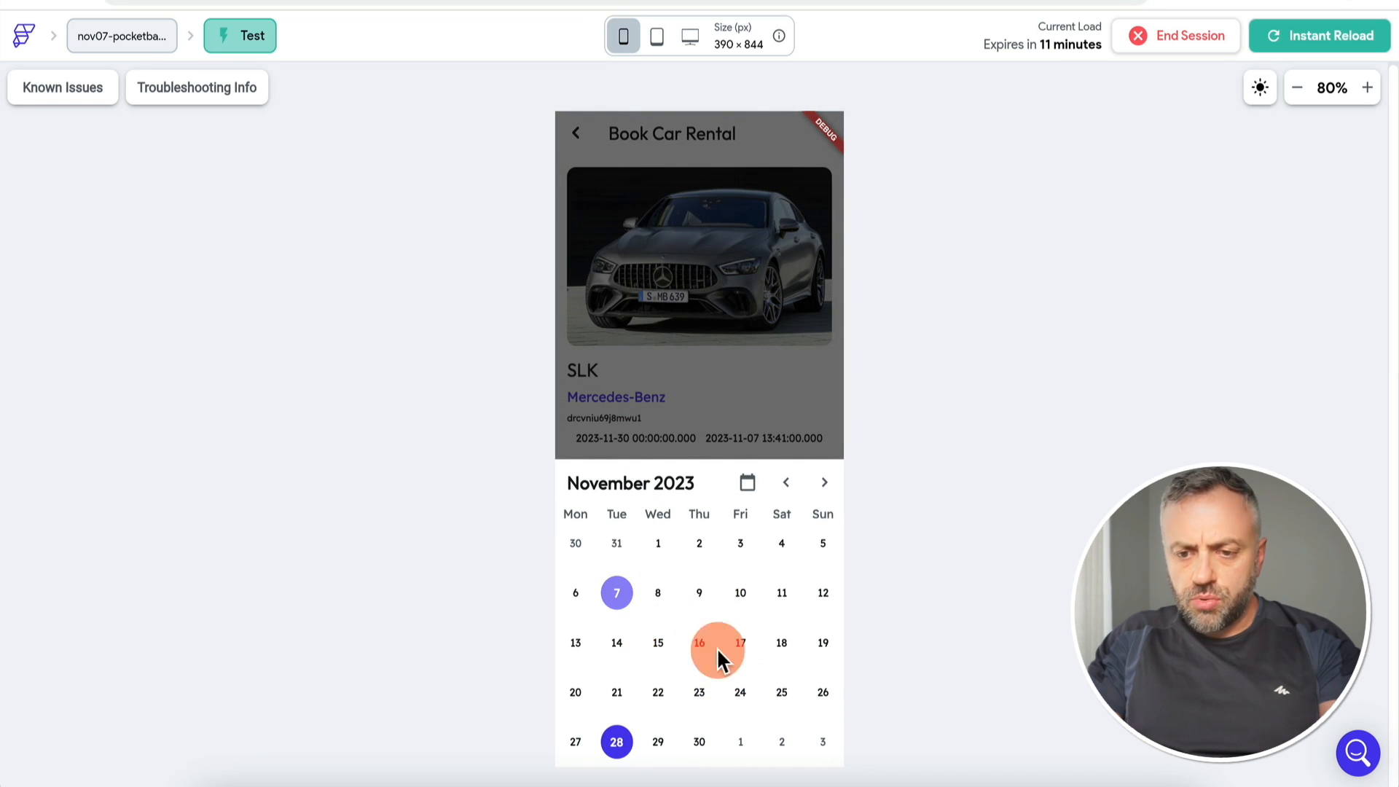
left_click(673, 396)
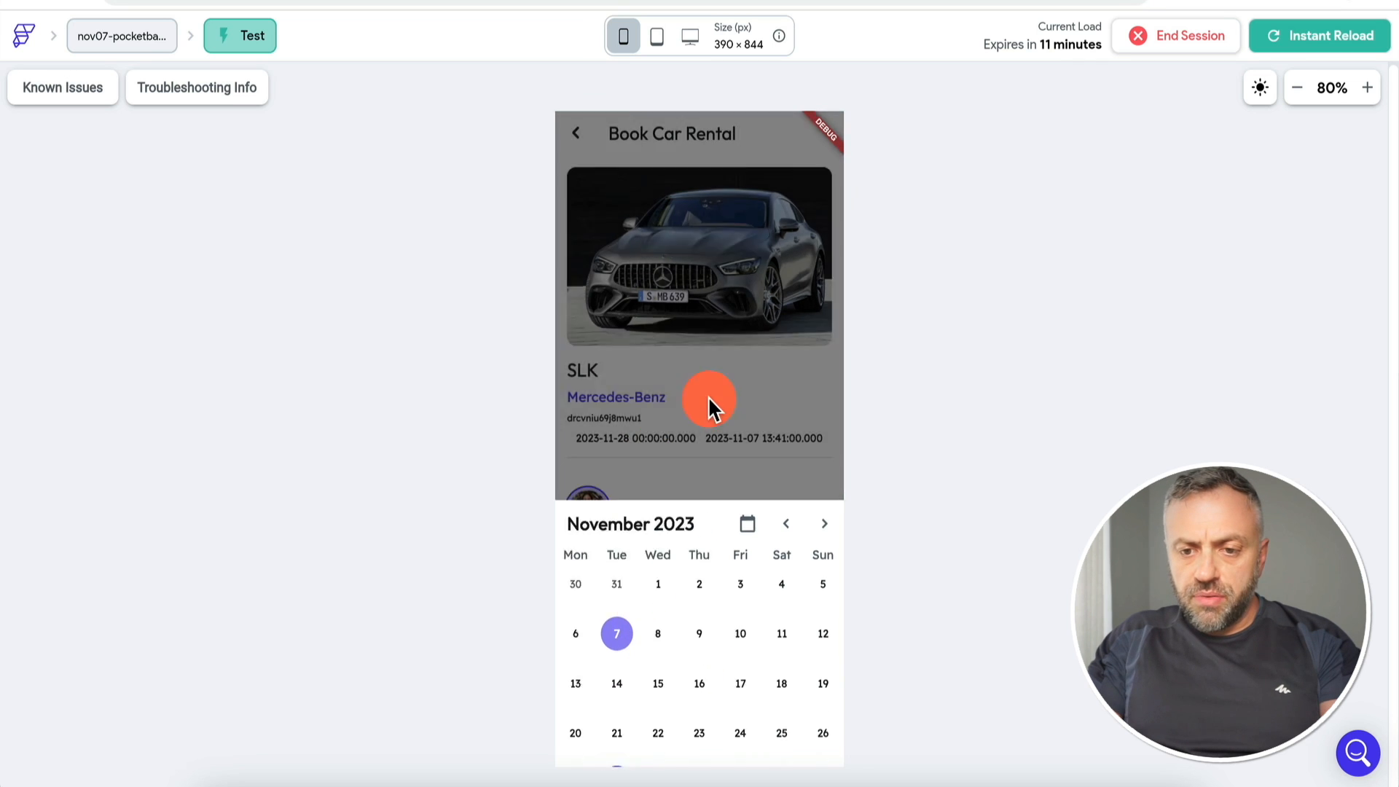
Step: Set the start date to December 13, 2023, then open the start date text's value transformations
left_click(647, 439)
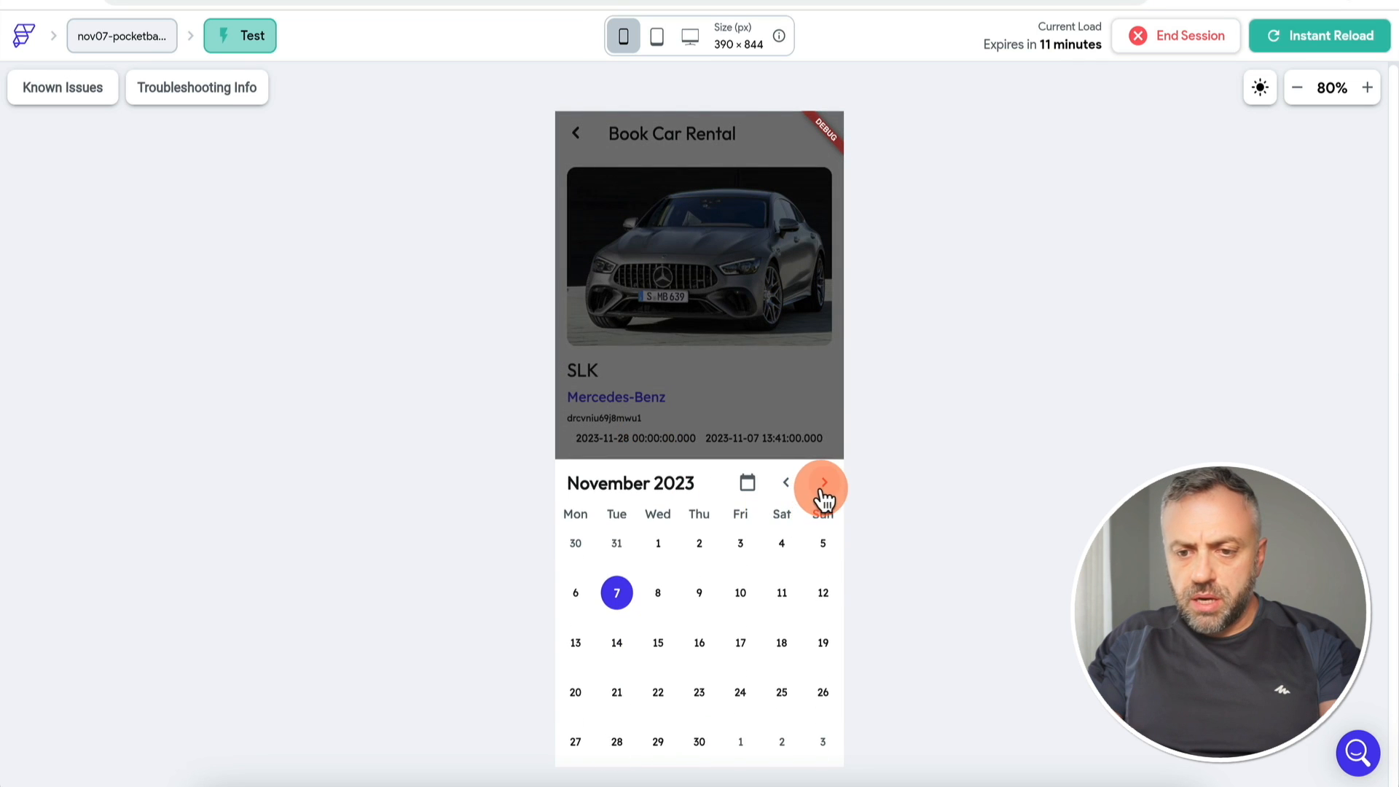
left_click(824, 485)
left_click(670, 614)
left_click(659, 641)
left_click(670, 442)
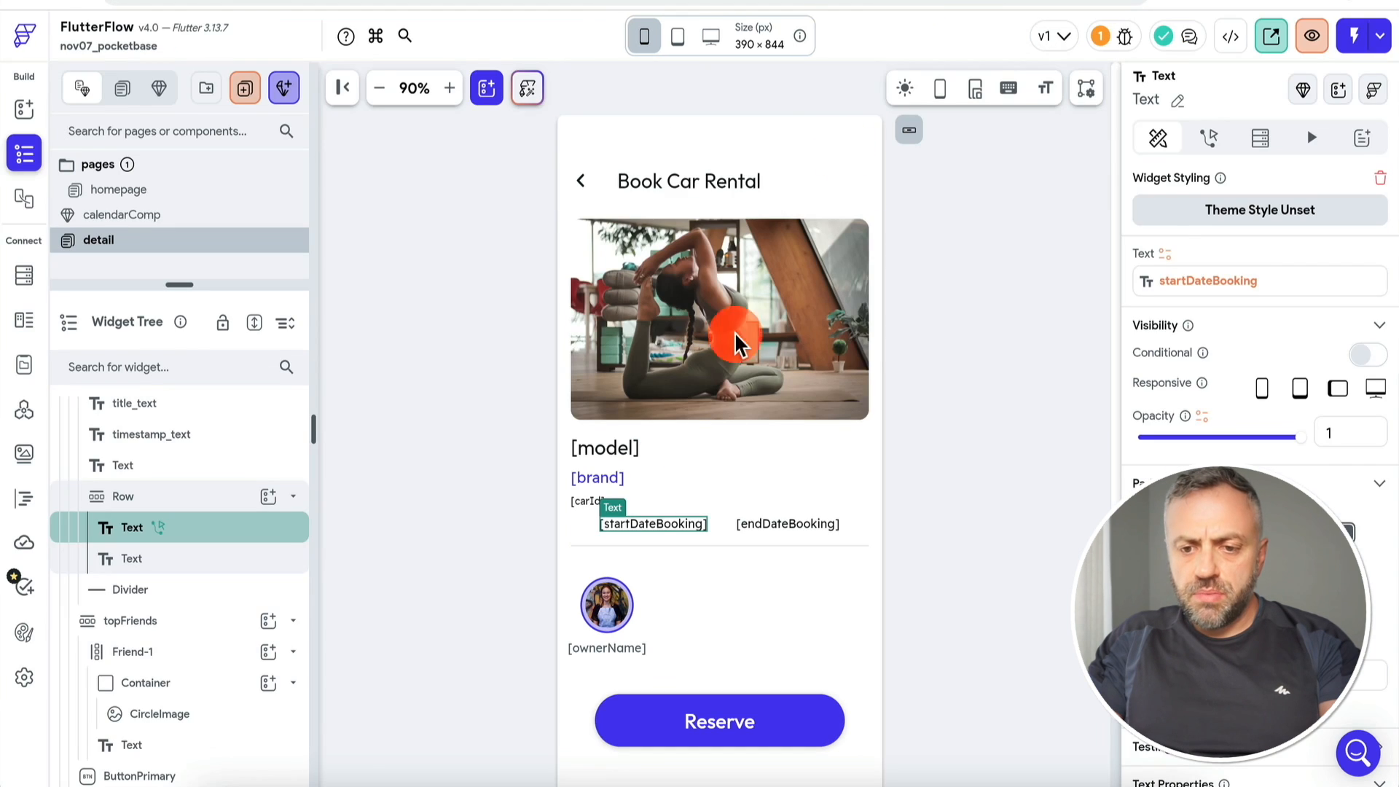
left_click(1165, 254)
left_click(988, 410)
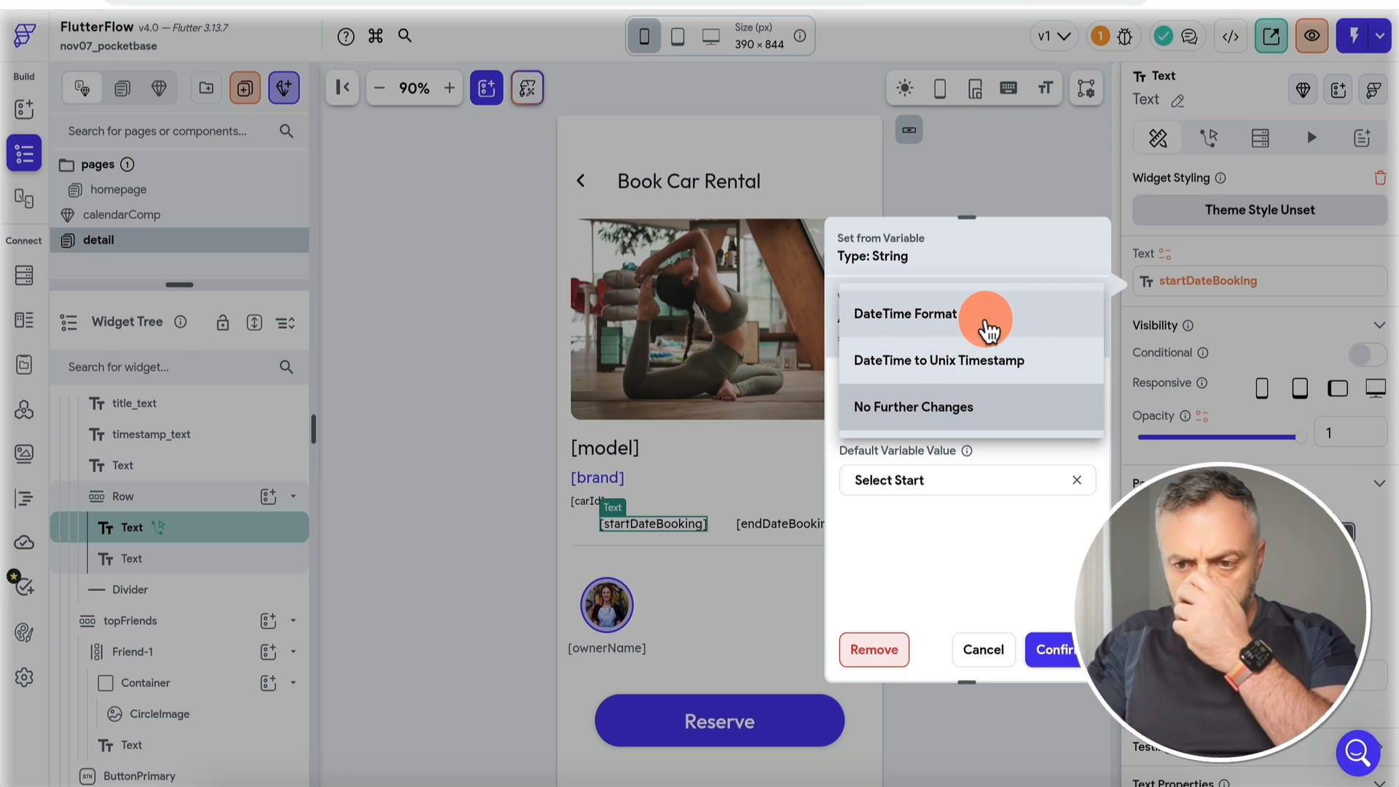
Step: Format the startDateBooking text's value with the yMMMd DateTime format
left_click(988, 329)
left_click(963, 475)
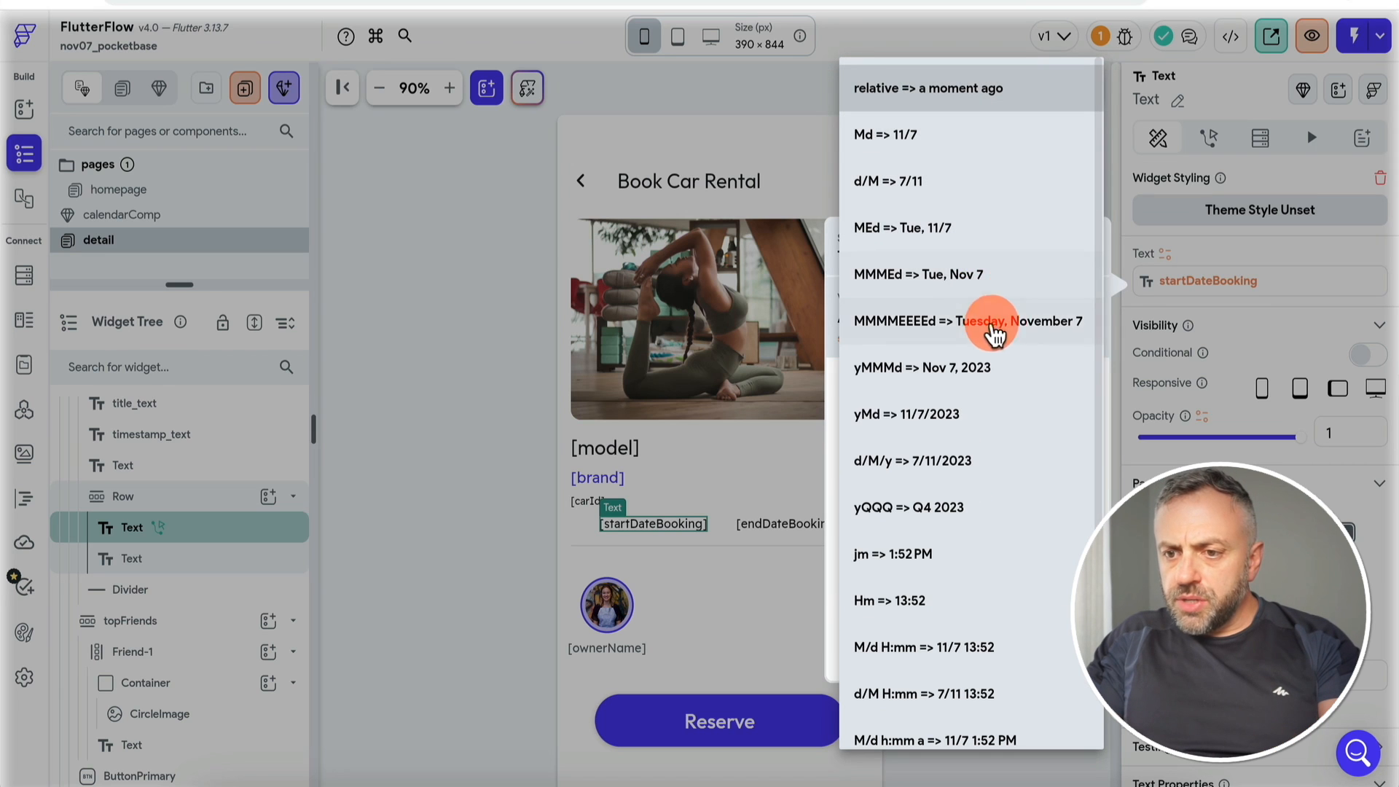
left_click(993, 373)
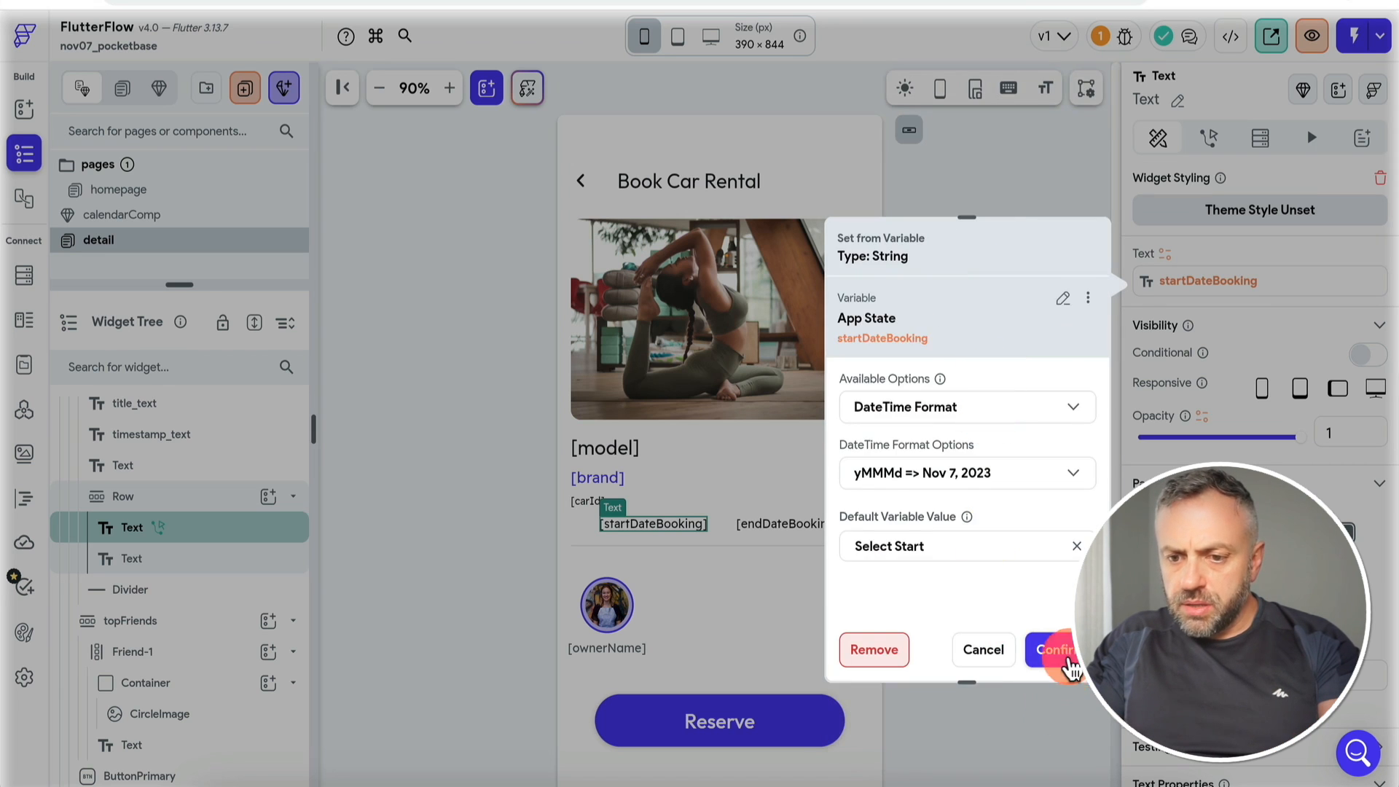
left_click(1068, 659)
Step: Format the endDateBooking text's value with the yMMMd DateTime format
left_click(805, 529)
left_click(1199, 281)
left_click(1034, 324)
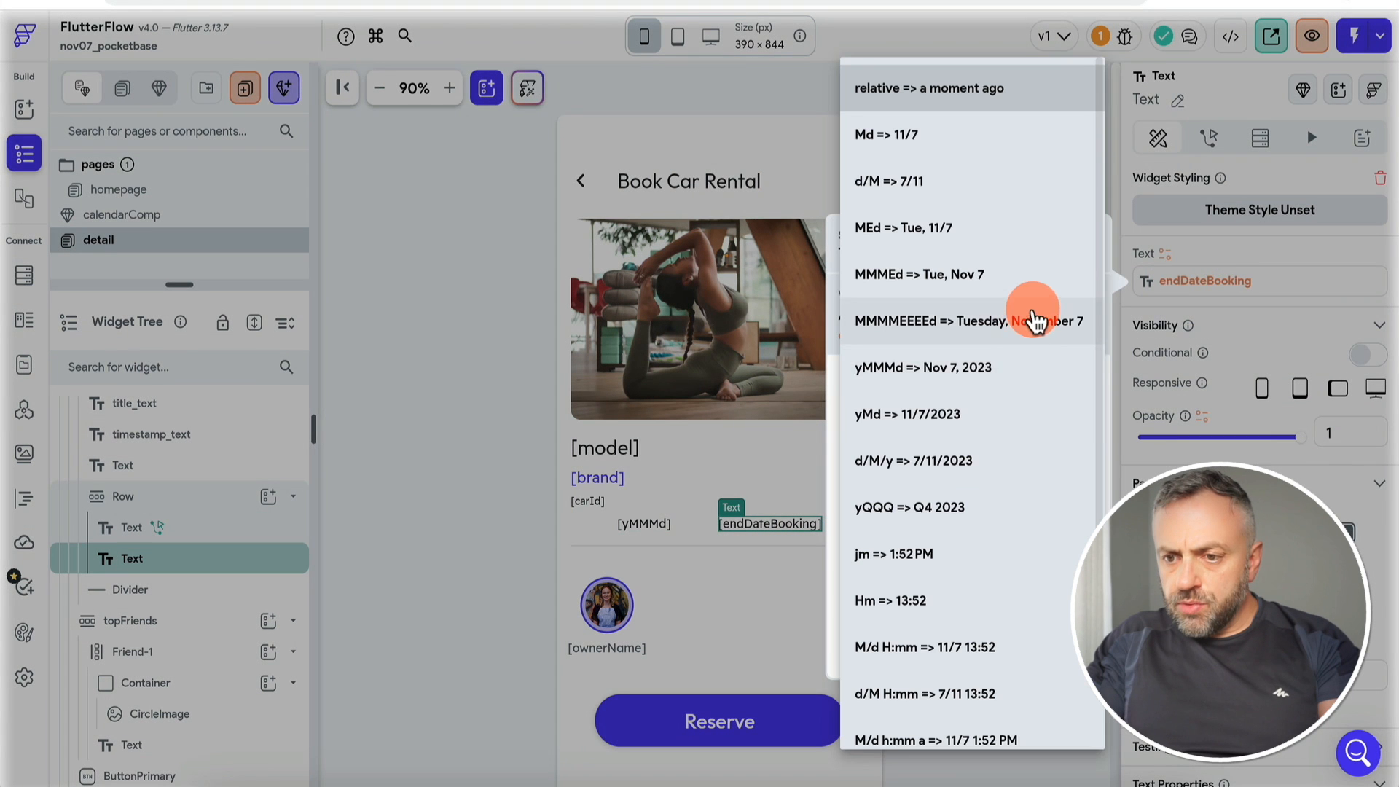
left_click(1007, 368)
left_click(1071, 651)
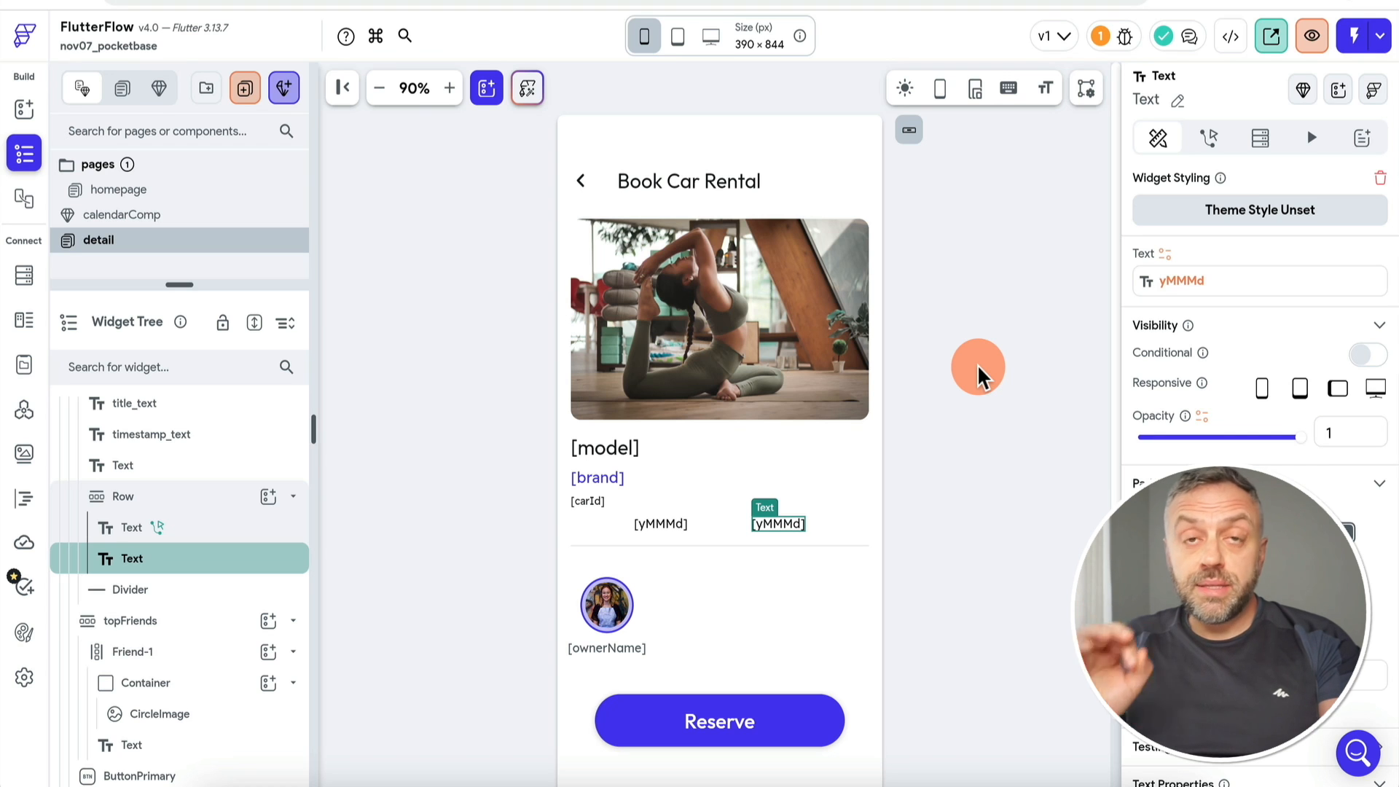
Step: Recheck the start date text's variable settings and close them unchanged
left_click(658, 530)
left_click(1186, 281)
left_click(979, 651)
left_click(1209, 138)
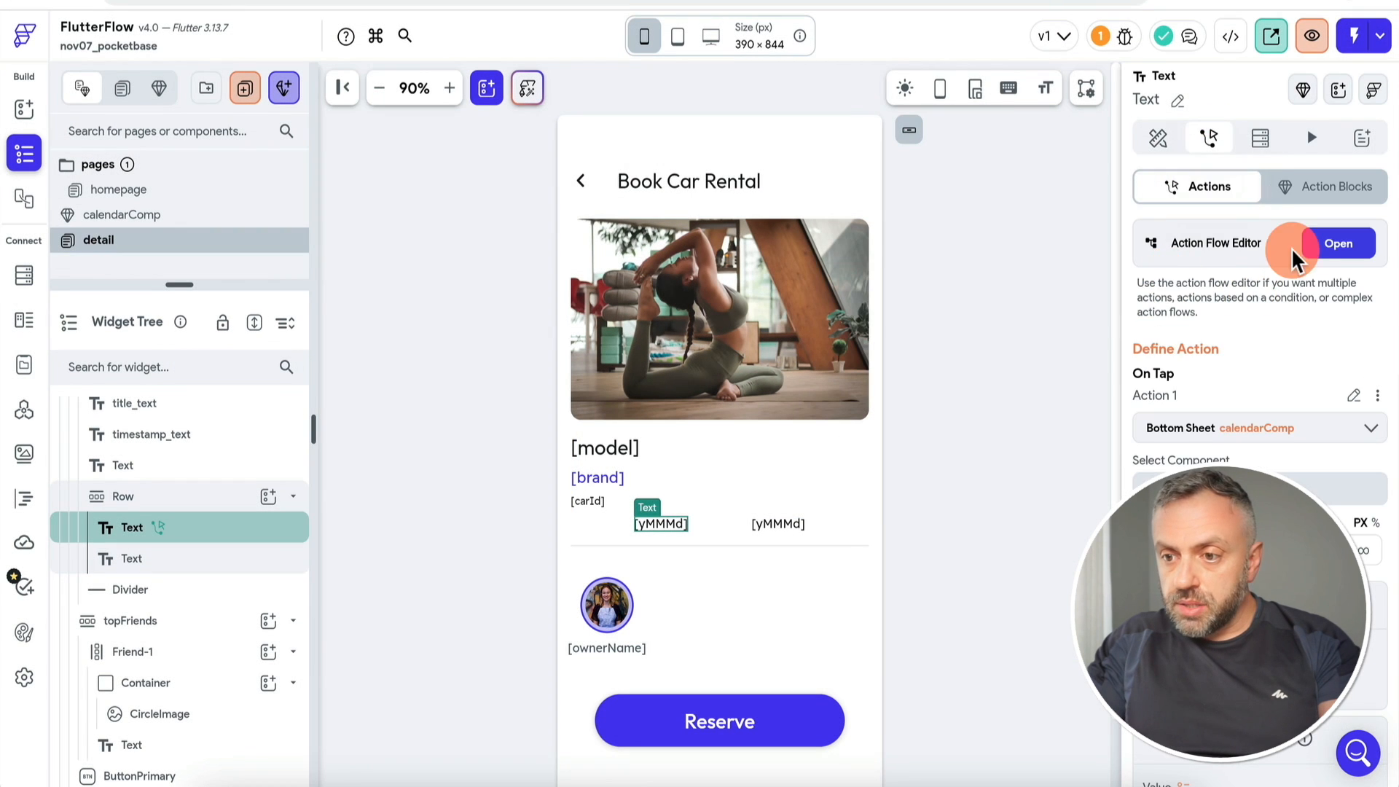
Step: Copy the start date text's calendarComp bottom sheet On Tap action
left_click(1331, 242)
left_click(630, 229)
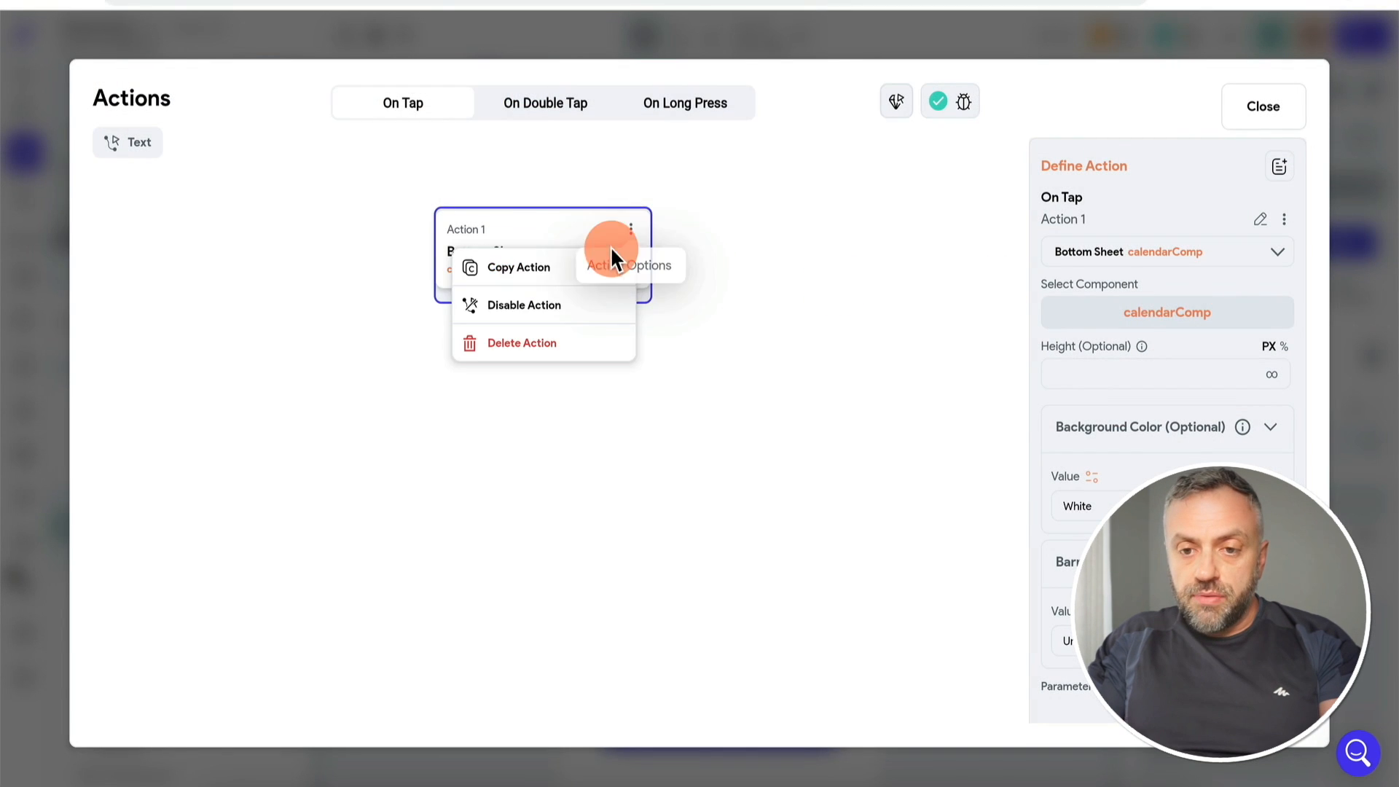
left_click(550, 270)
left_click(1361, 391)
Step: Paste the calendarComp bottom sheet action into the end date text's action flow
left_click(781, 524)
left_click(1165, 259)
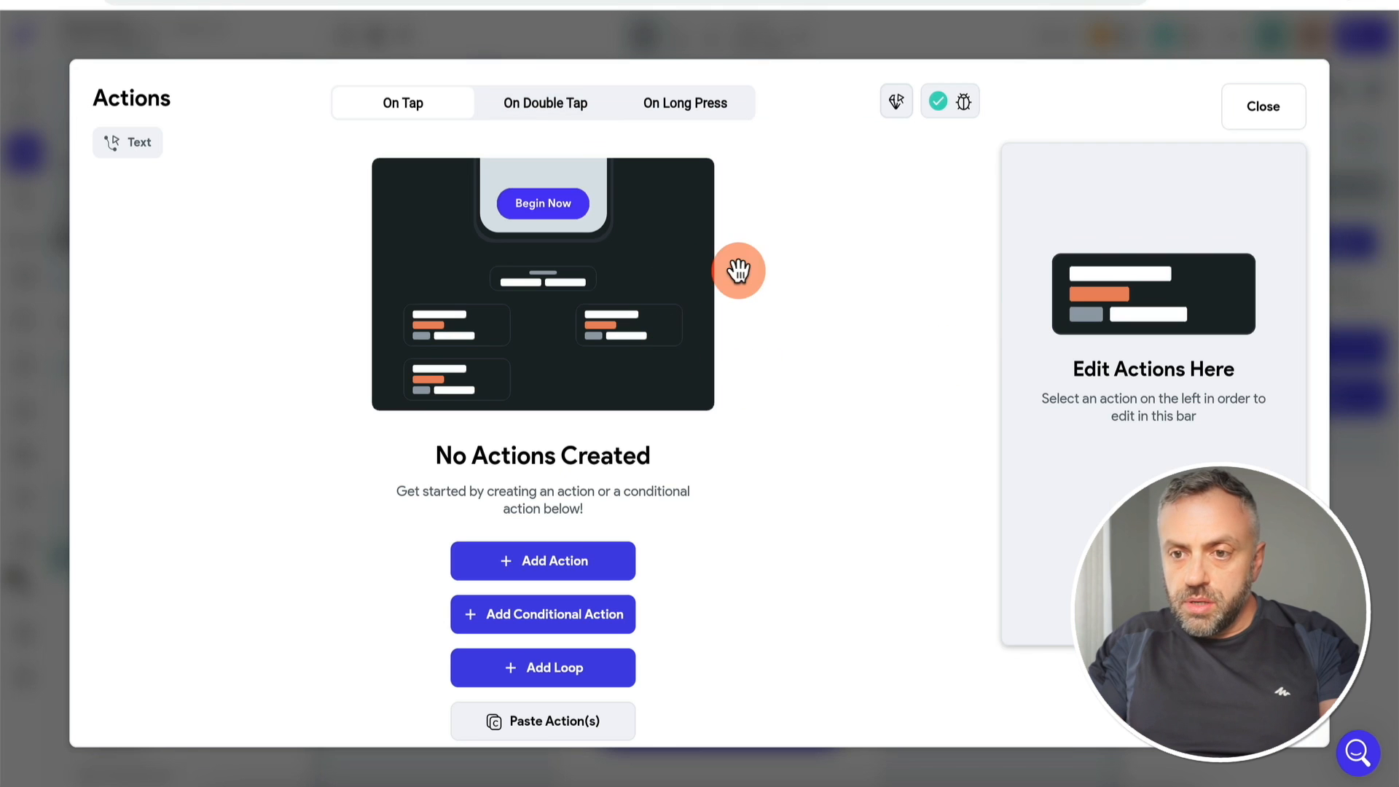
left_click(566, 723)
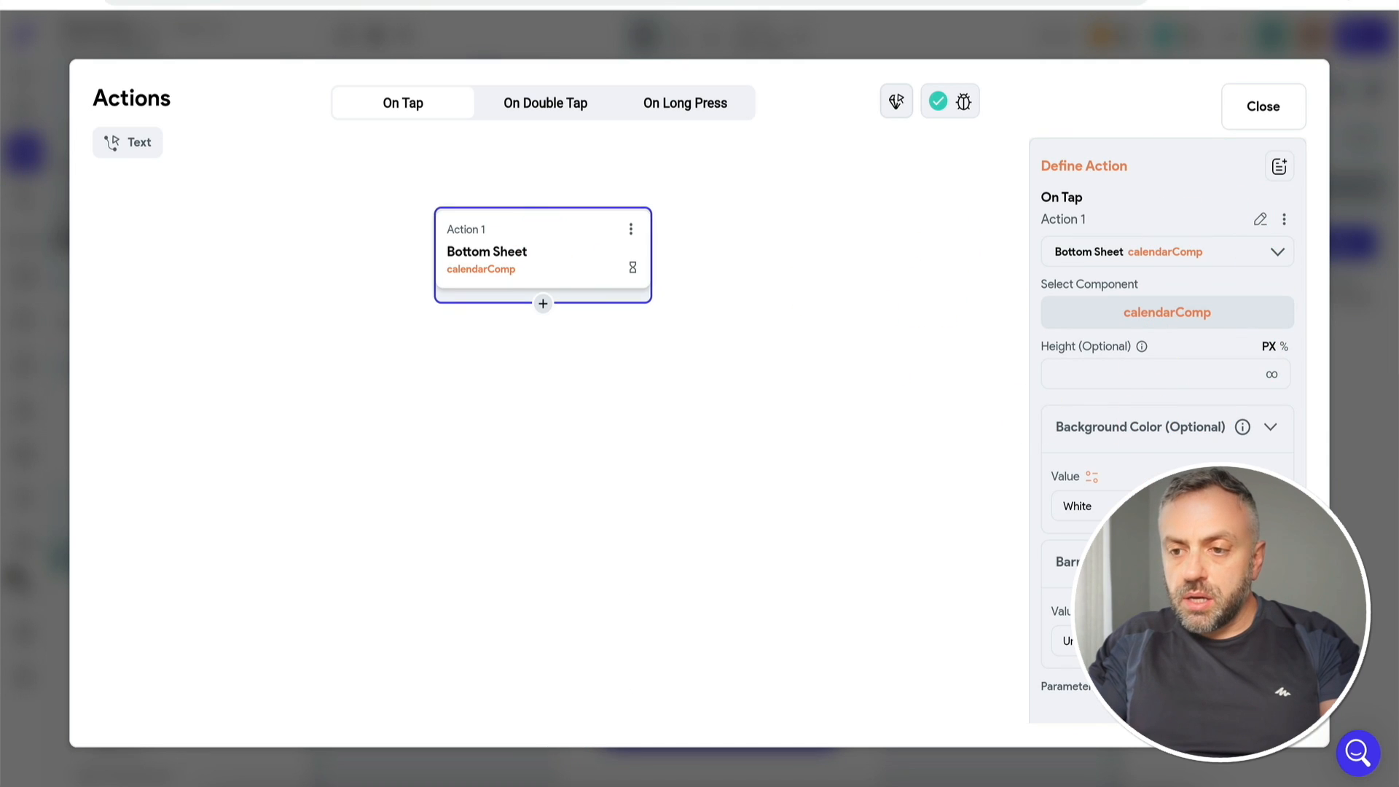
scroll(1166, 437, "down", 2)
left_click(1106, 482)
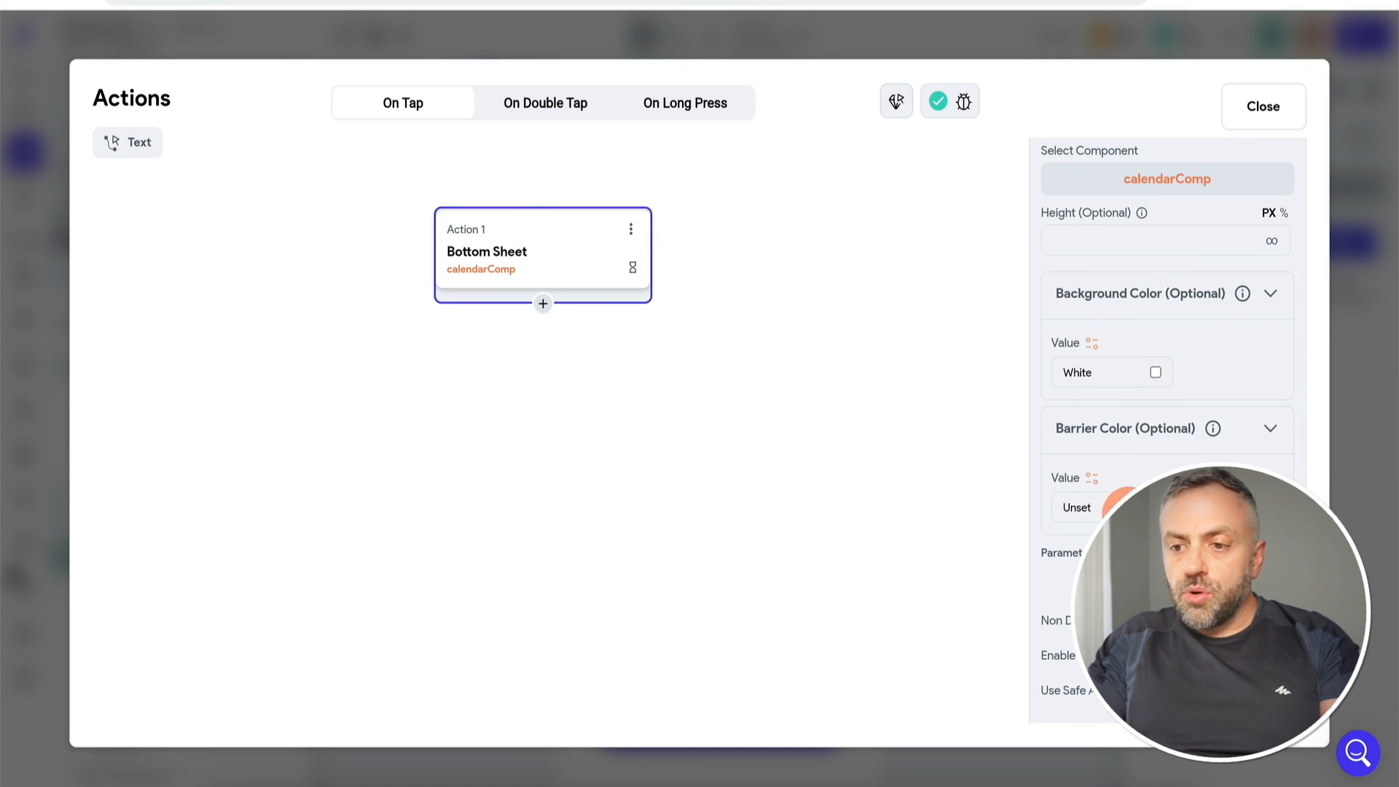
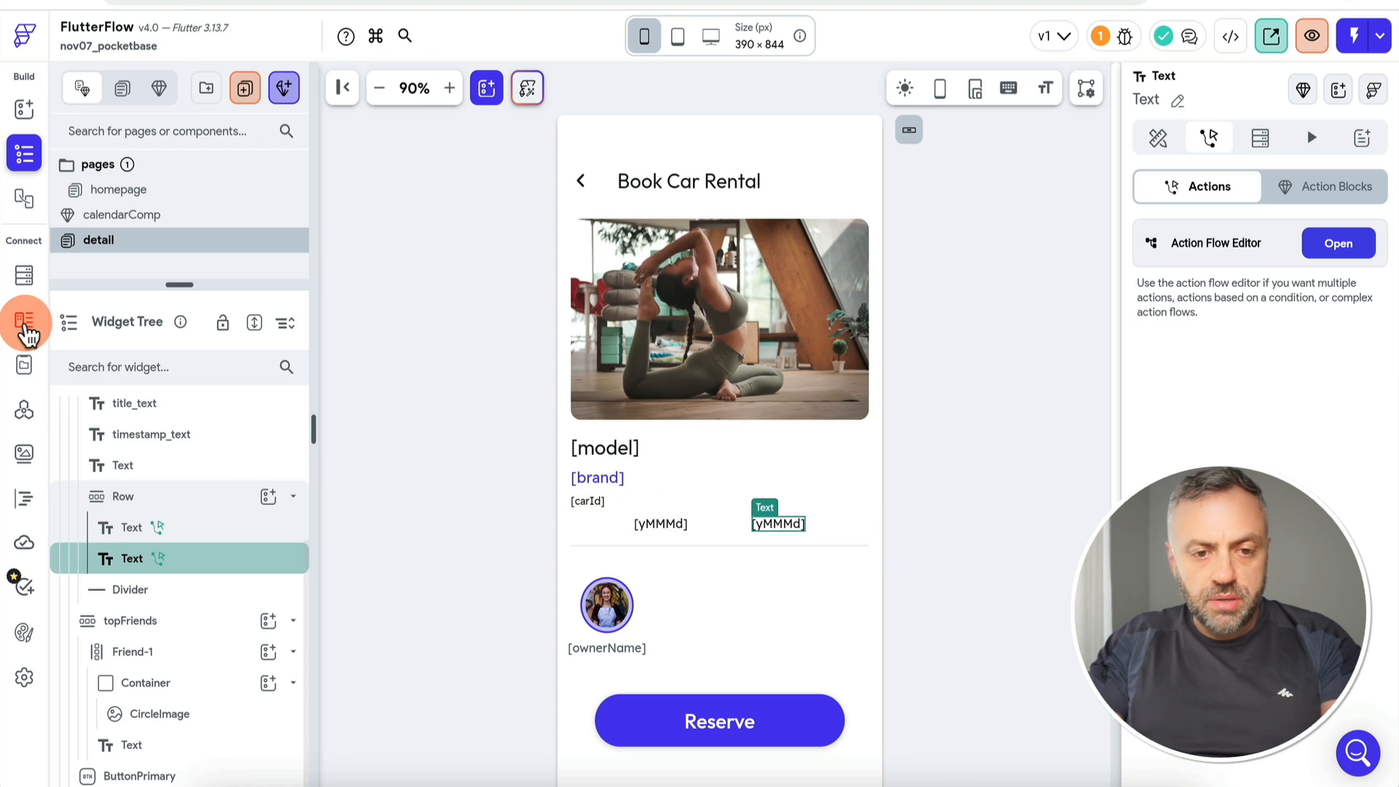
Step: In calendarComp, add a Boolean parameter named startDate and confirm it
left_click(144, 215)
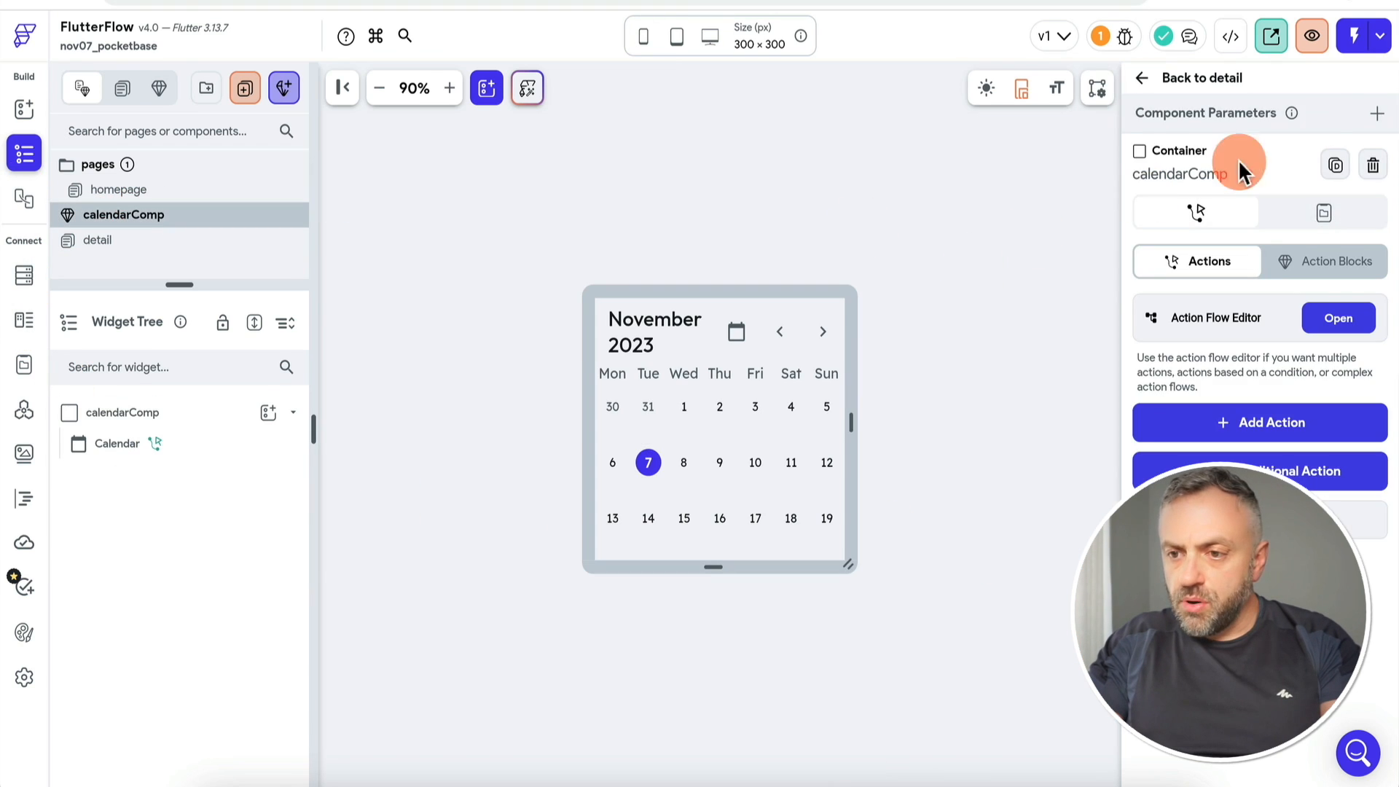
left_click(1236, 227)
left_click(1213, 277)
type("start")
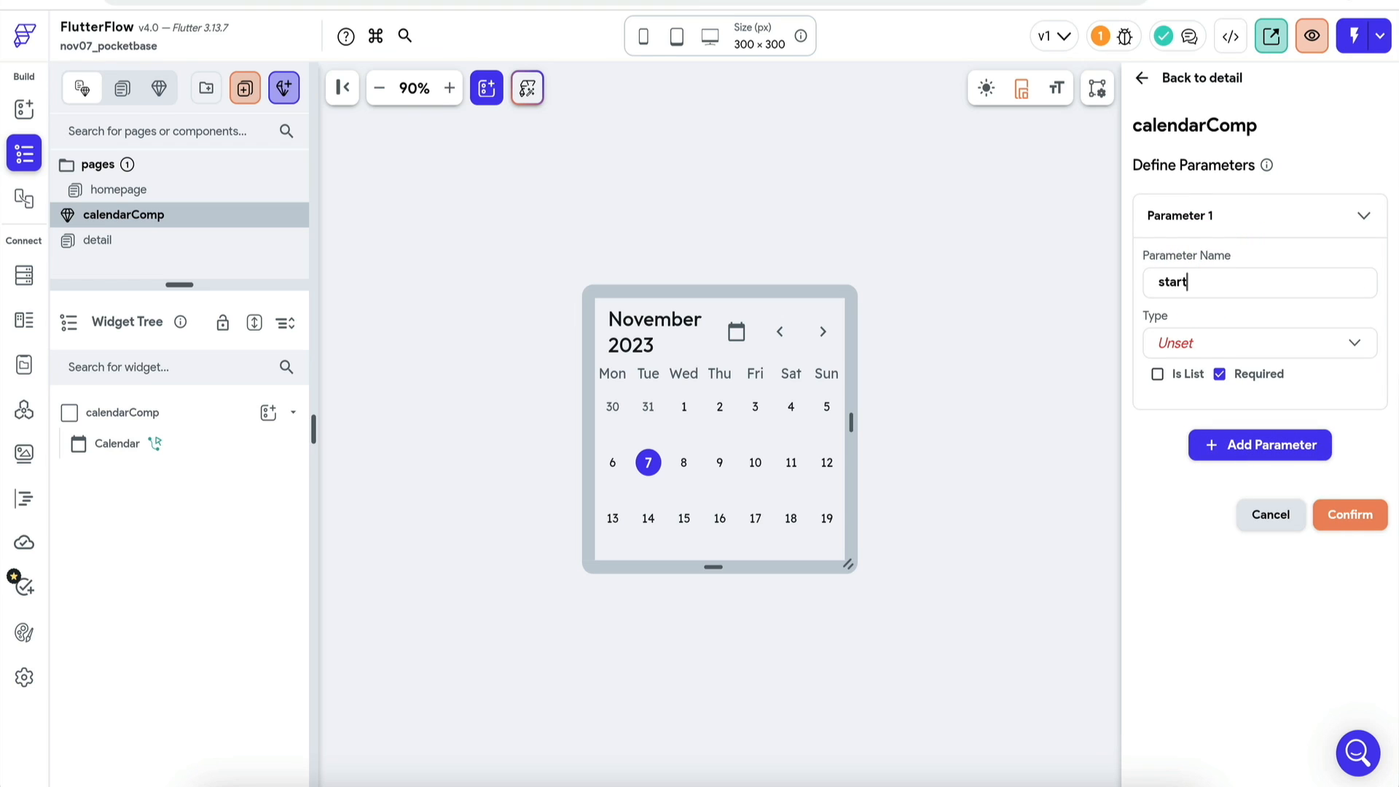
left_click(1202, 348)
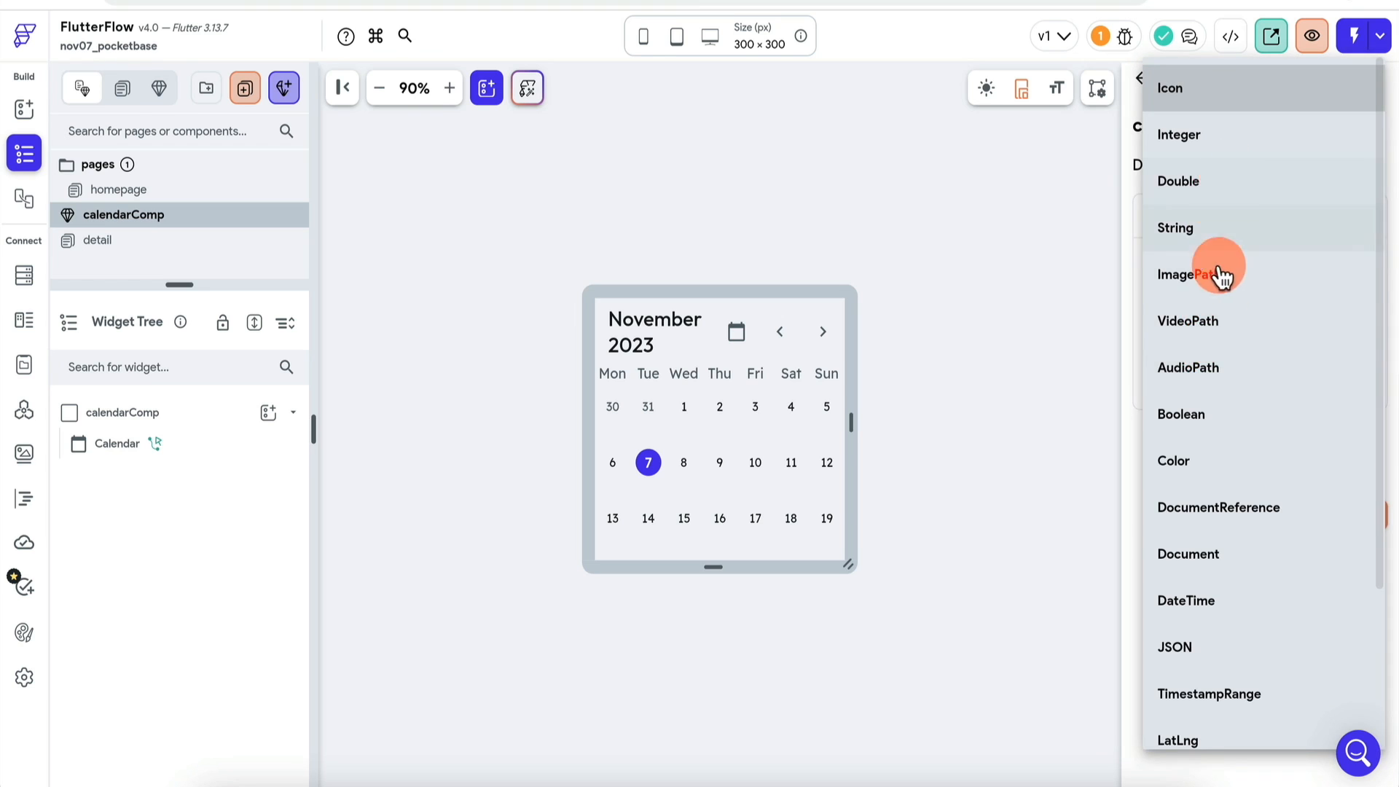
left_click(1208, 412)
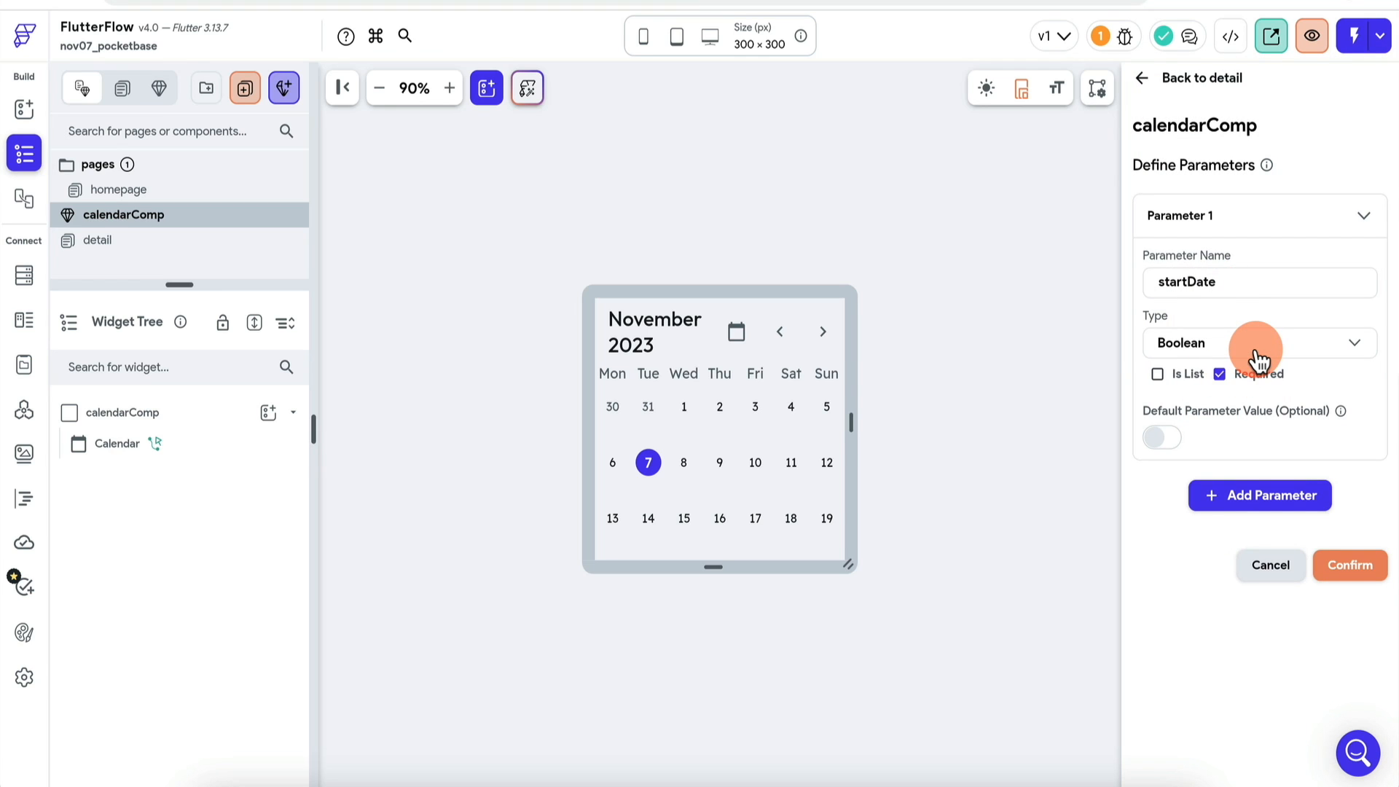
left_click(1351, 569)
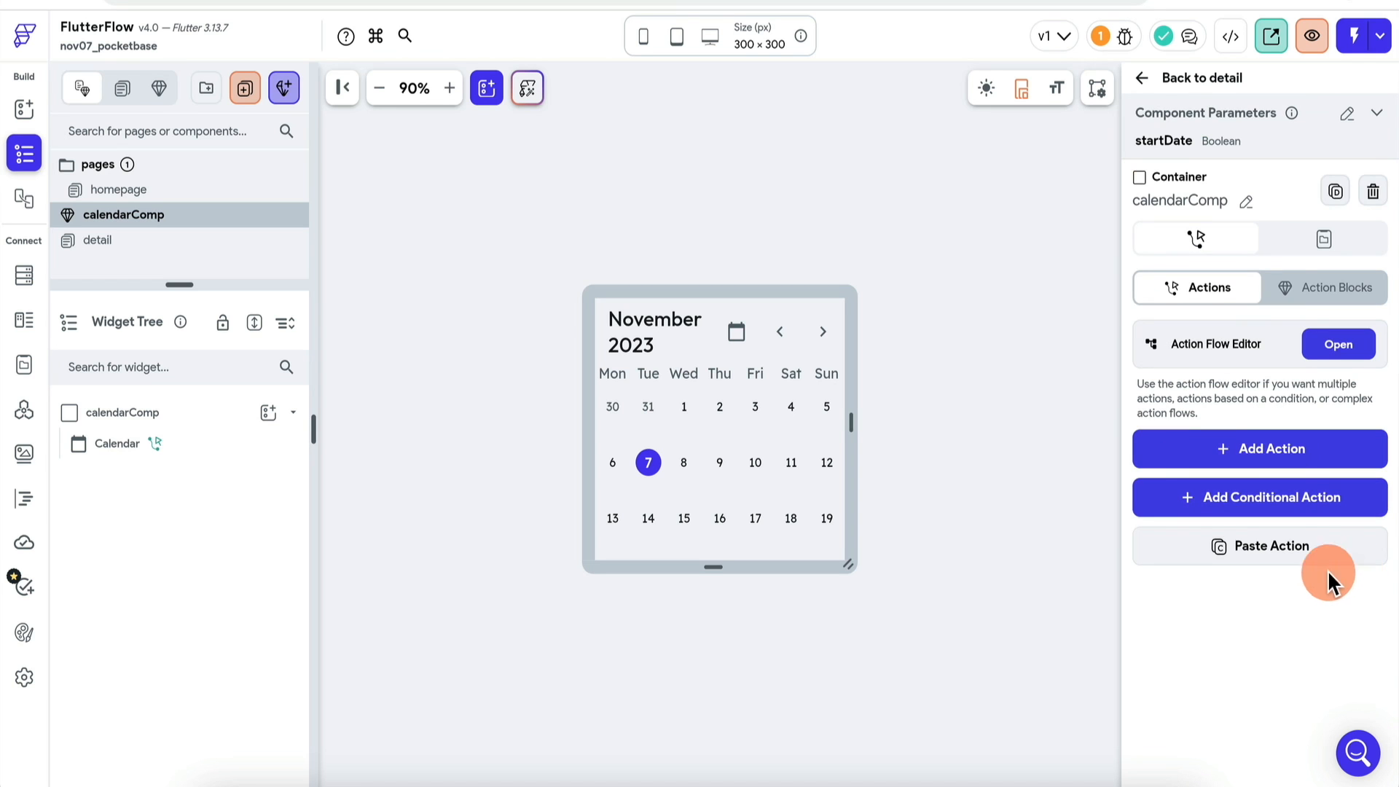
left_click(189, 446)
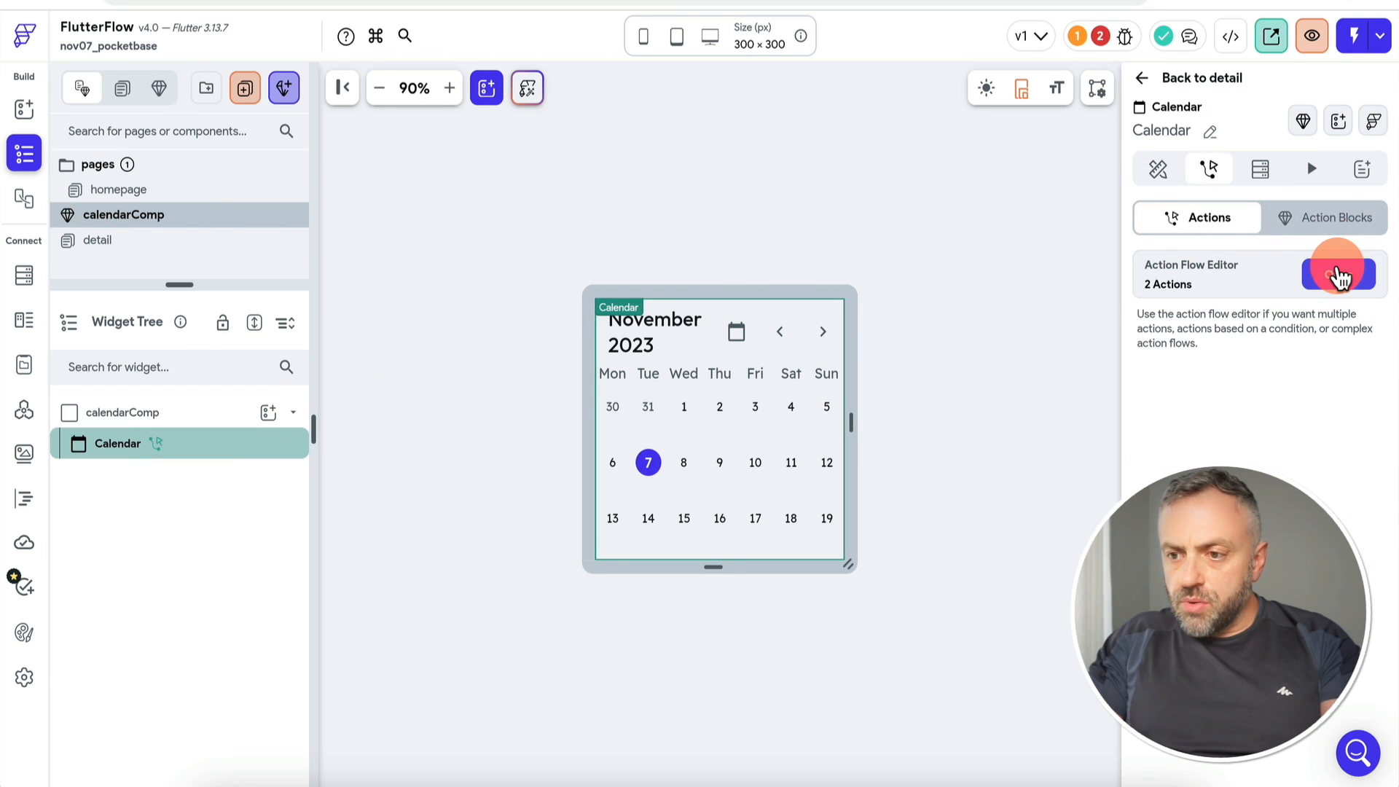
Step: Change the calendar's startDateBooking update to a conditional value with startDate as its condition
left_click(1337, 273)
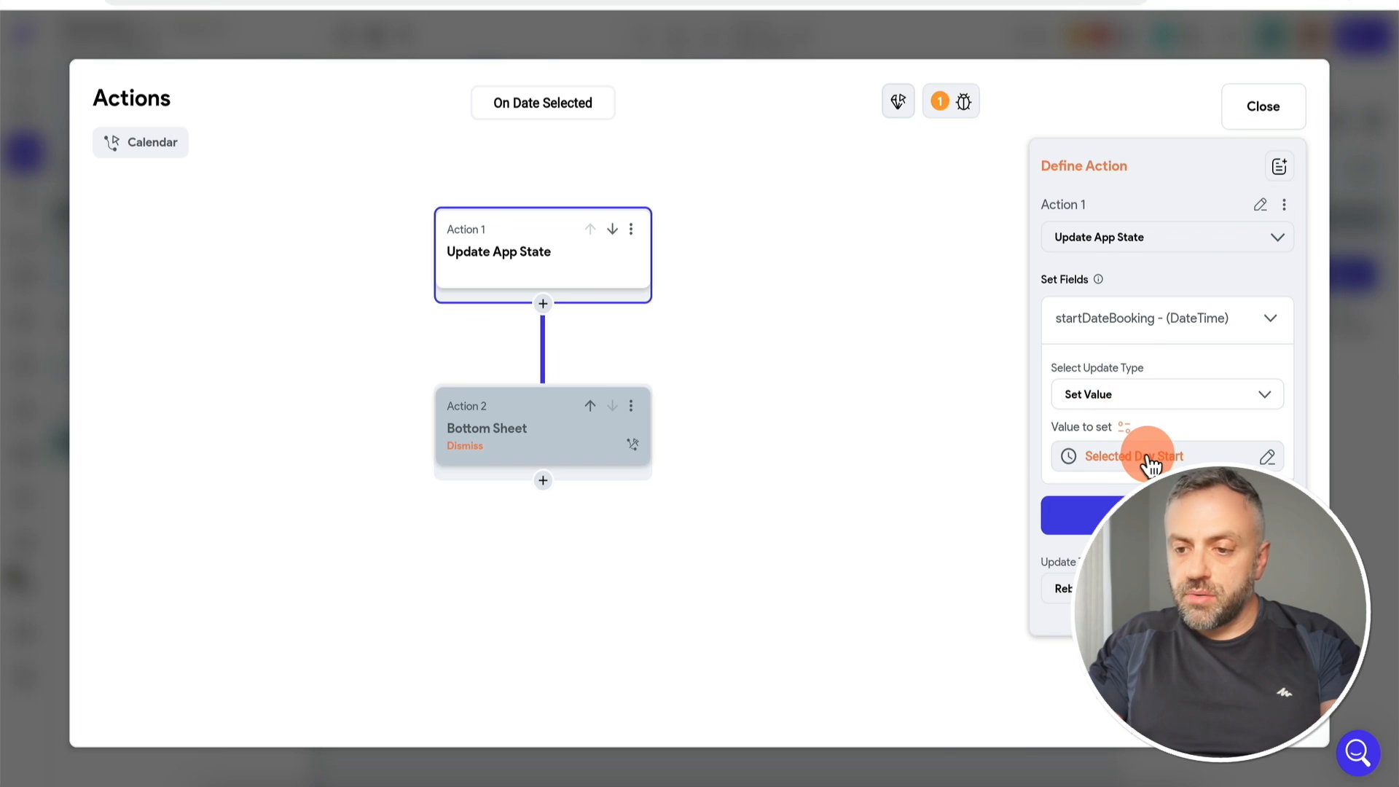
left_click(1125, 453)
left_click(983, 407)
type("cond")
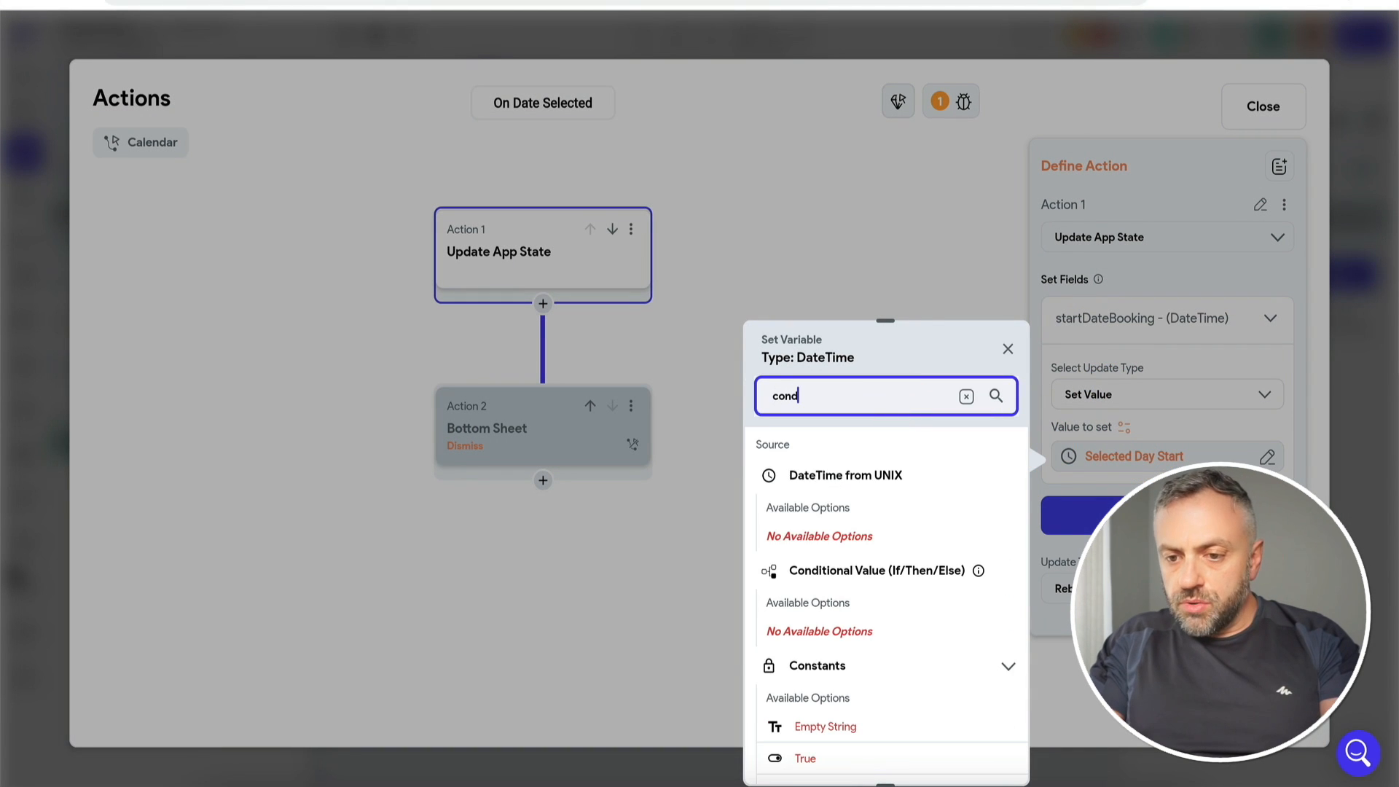
left_click(896, 582)
left_click(884, 516)
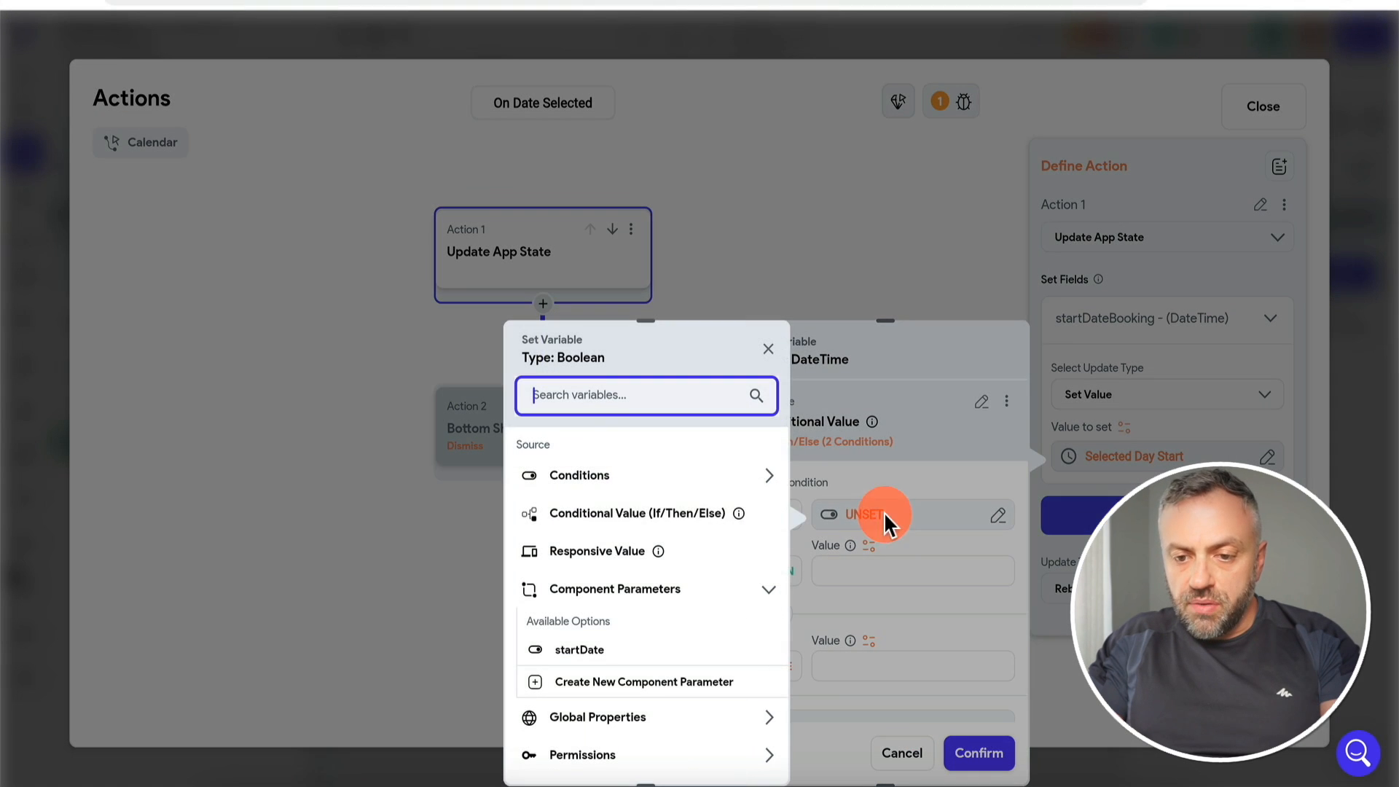
left_click(587, 652)
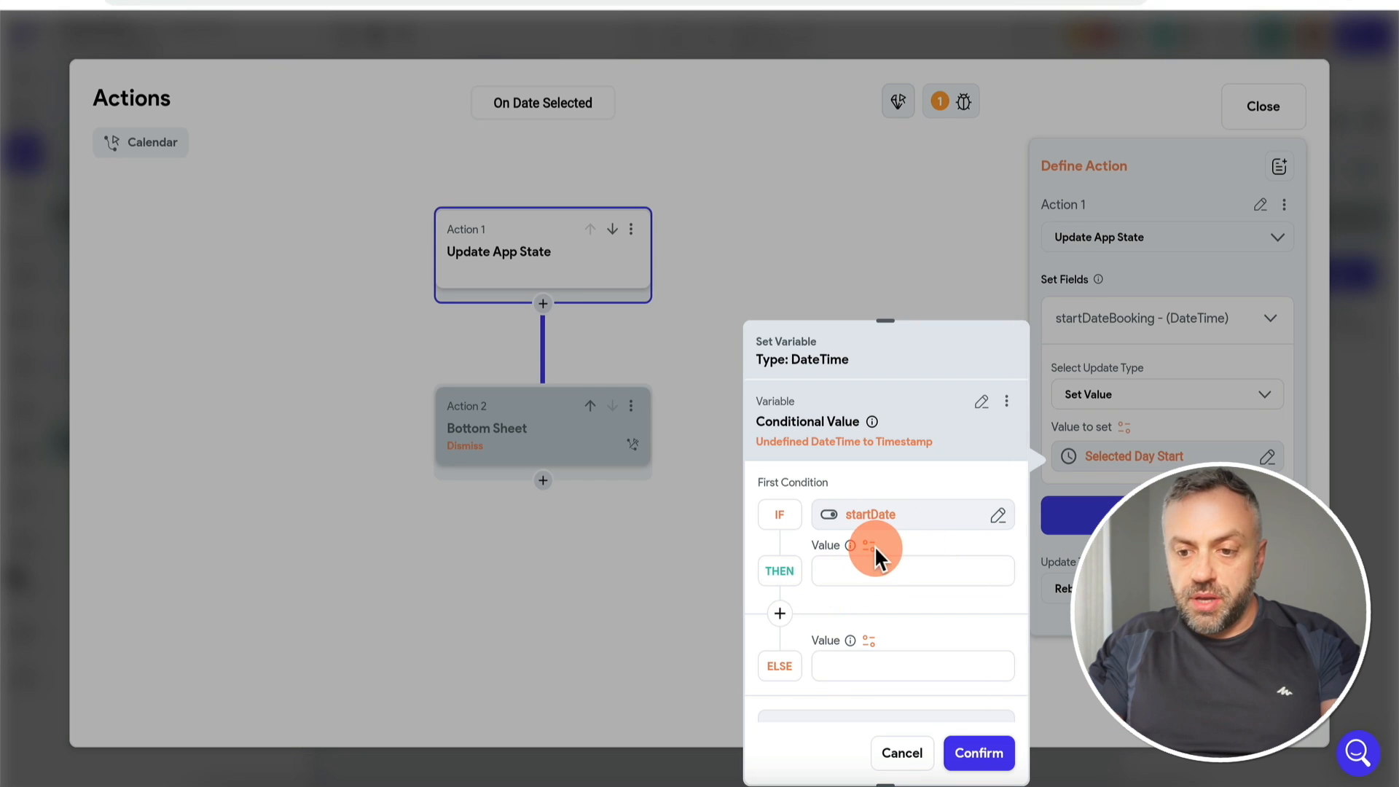
Step: Use the startDateBooking app state as the THEN value
left_click(873, 565)
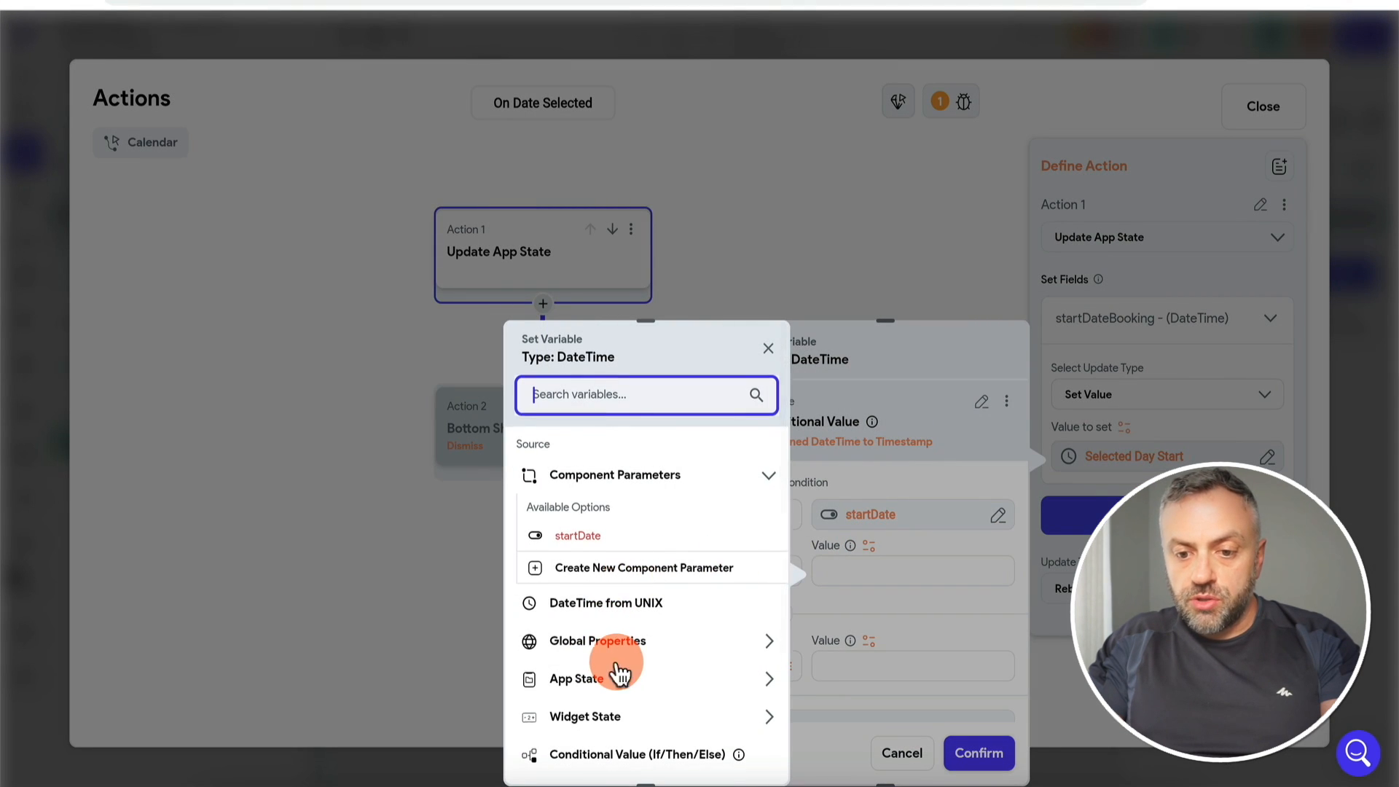
scroll(619, 674, "down", 1)
left_click(620, 640)
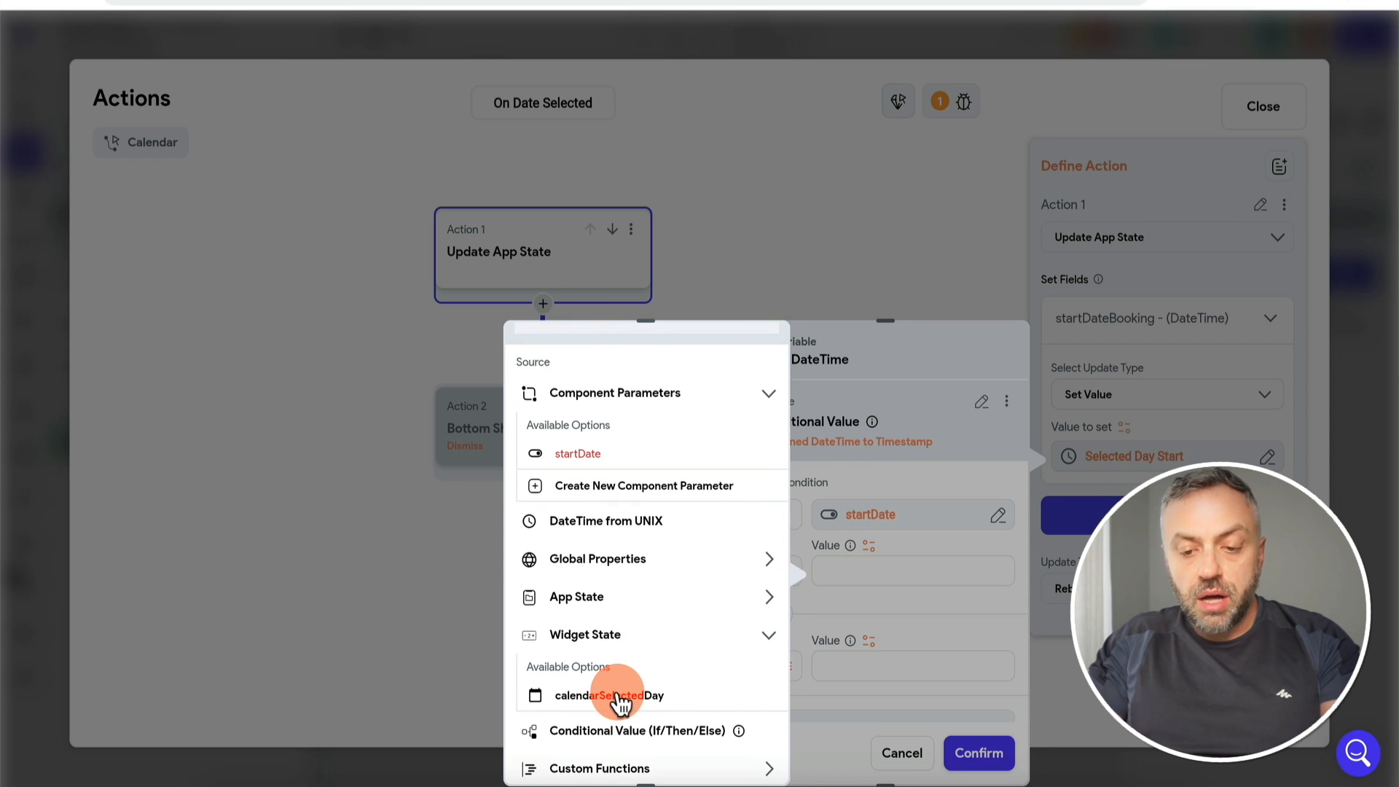
left_click(580, 597)
left_click(602, 661)
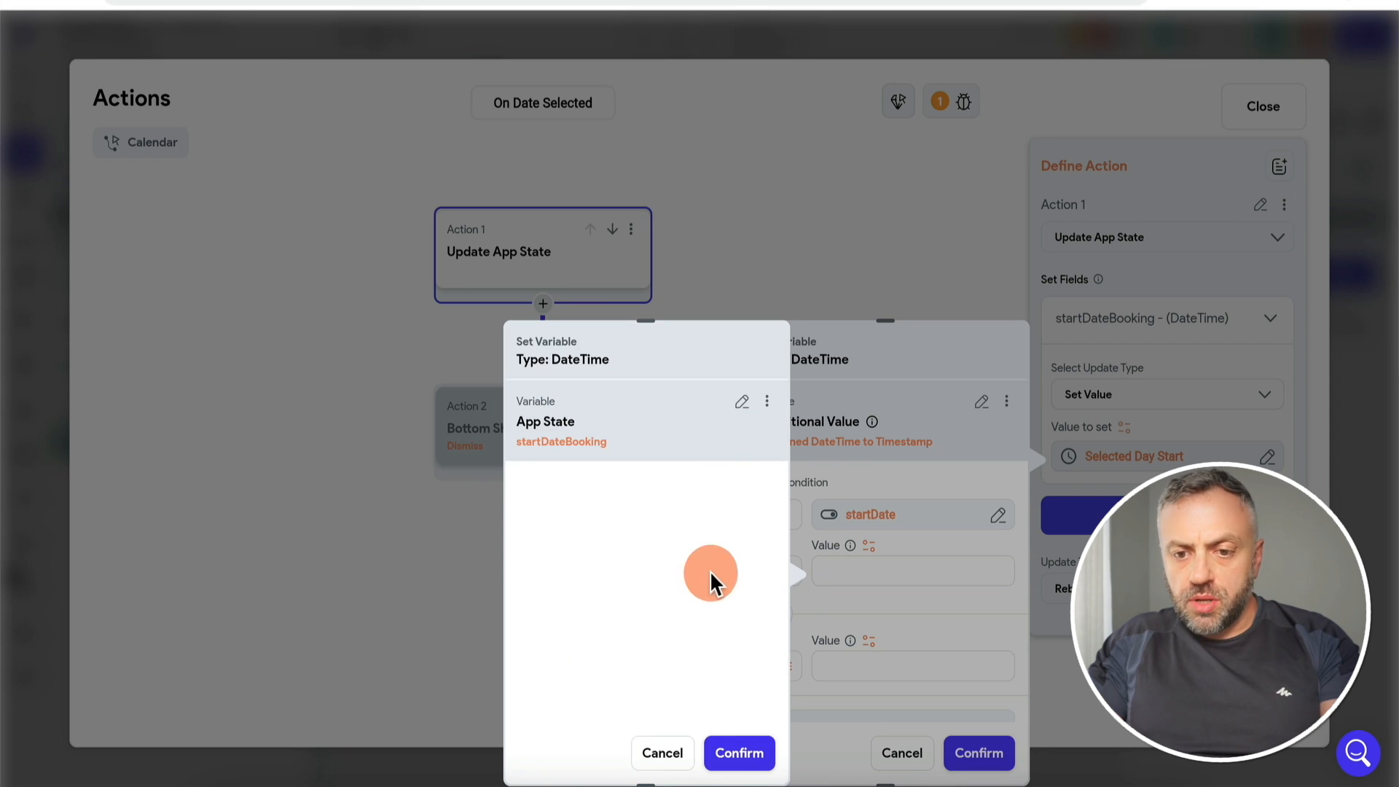
left_click(754, 754)
Step: Use endDateBooking as the ELSE value, set the return type, and confirm the conditional value
left_click(869, 642)
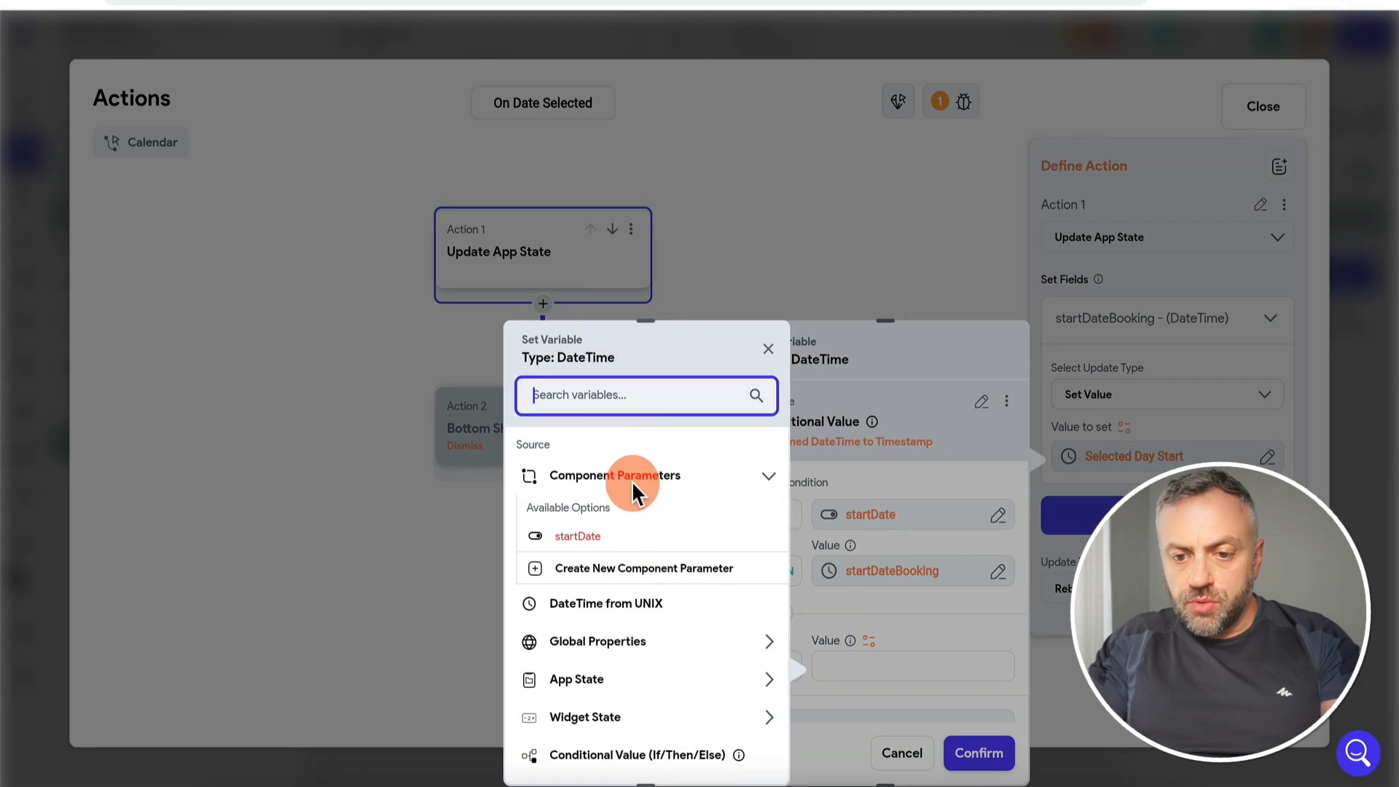
left_click(587, 679)
left_click(656, 704)
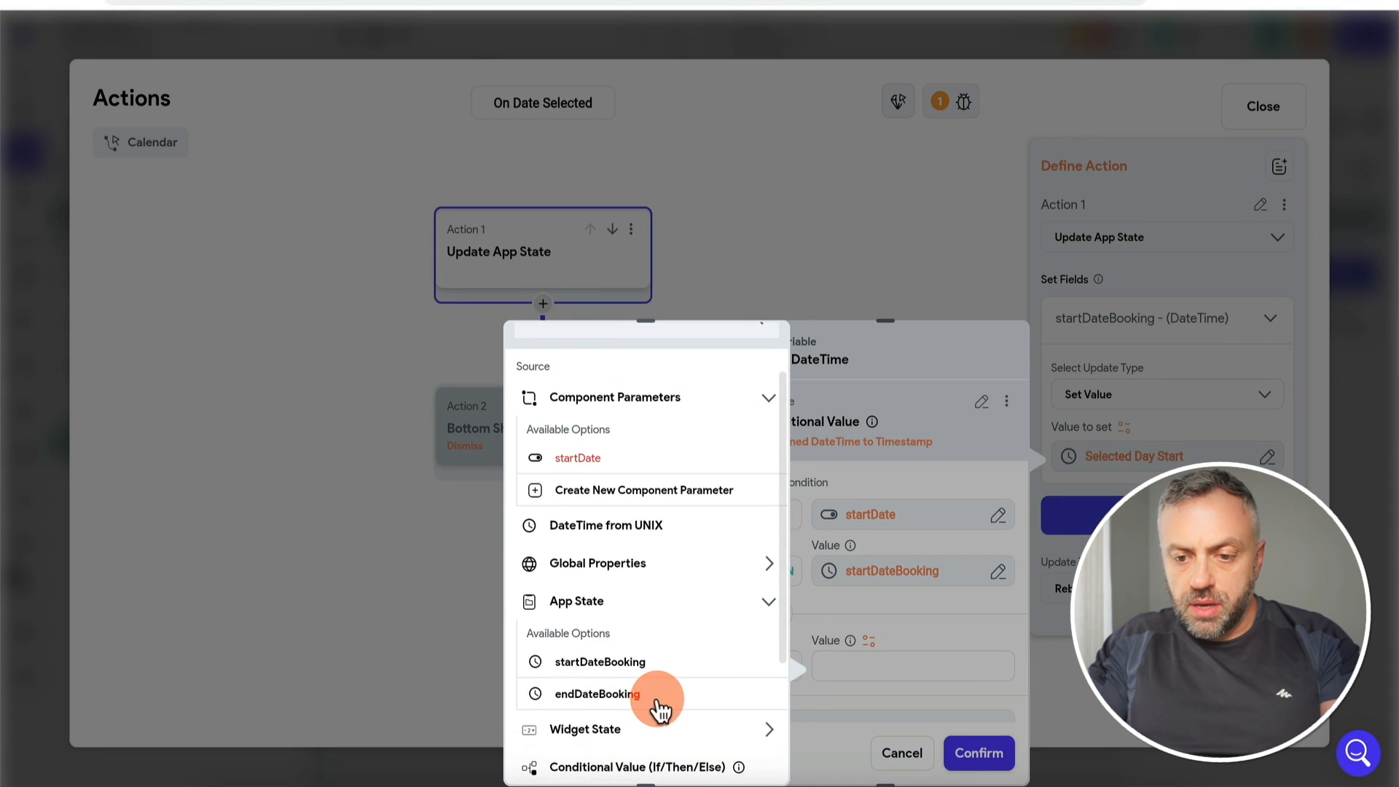
left_click(739, 753)
left_click(977, 753)
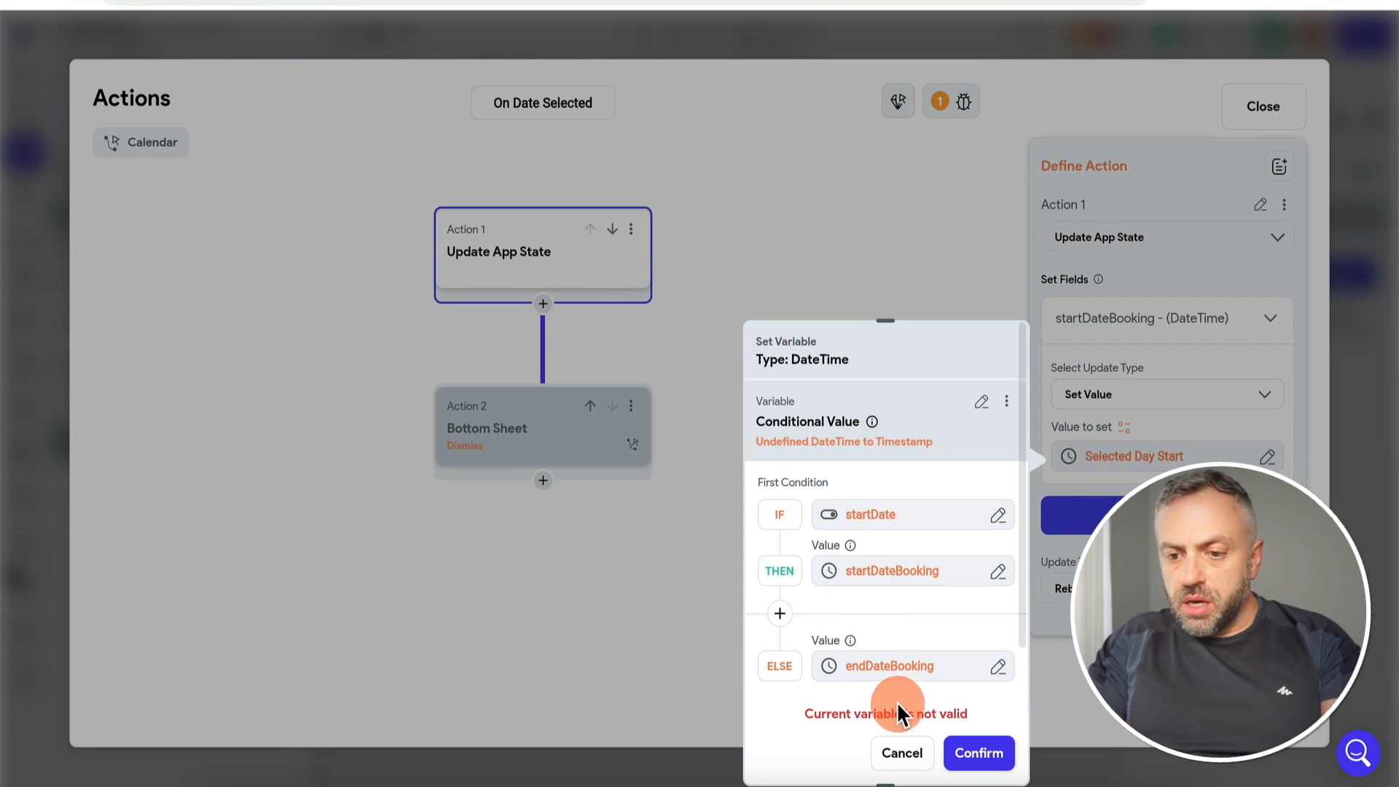
scroll(870, 619, "down", 1)
left_click(874, 634)
left_click(884, 680)
left_click(980, 752)
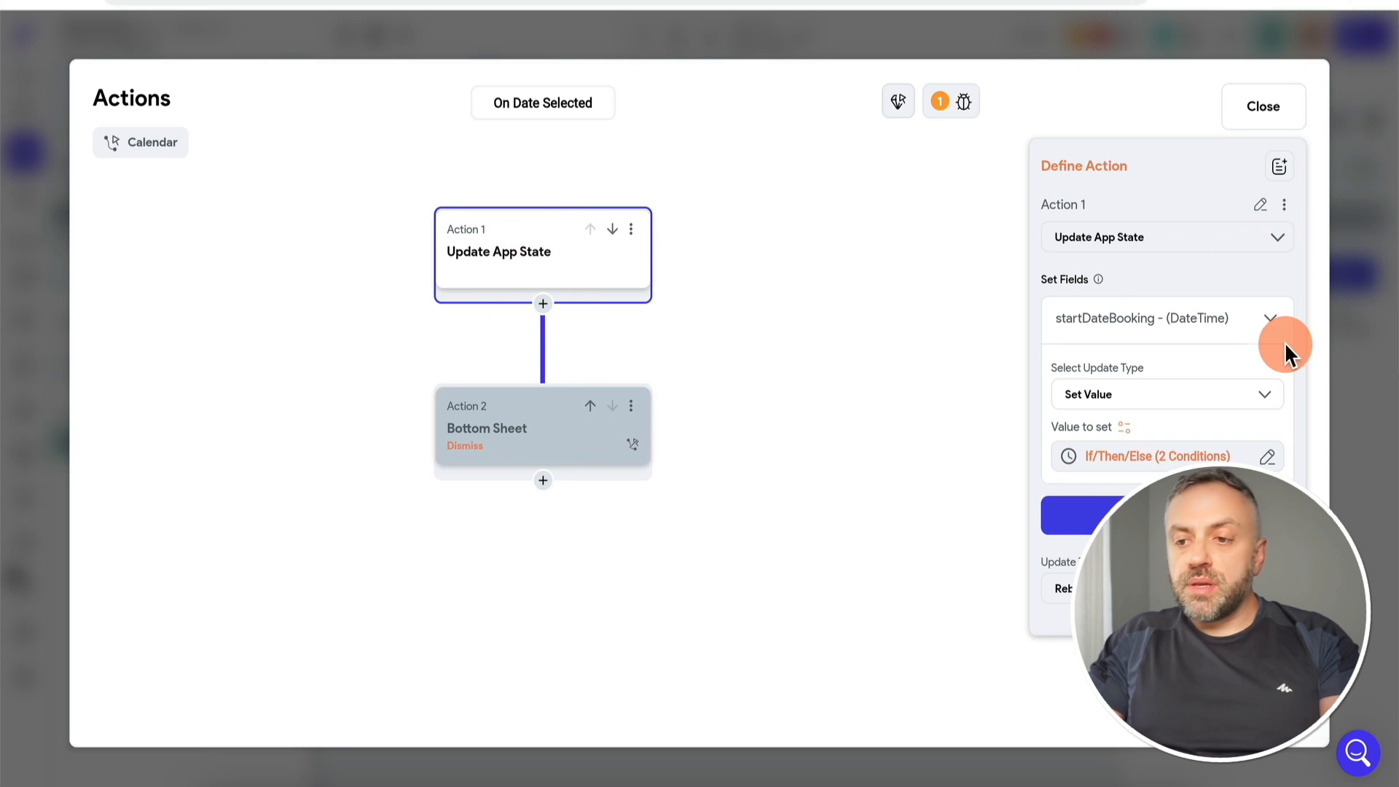
left_click(1353, 307)
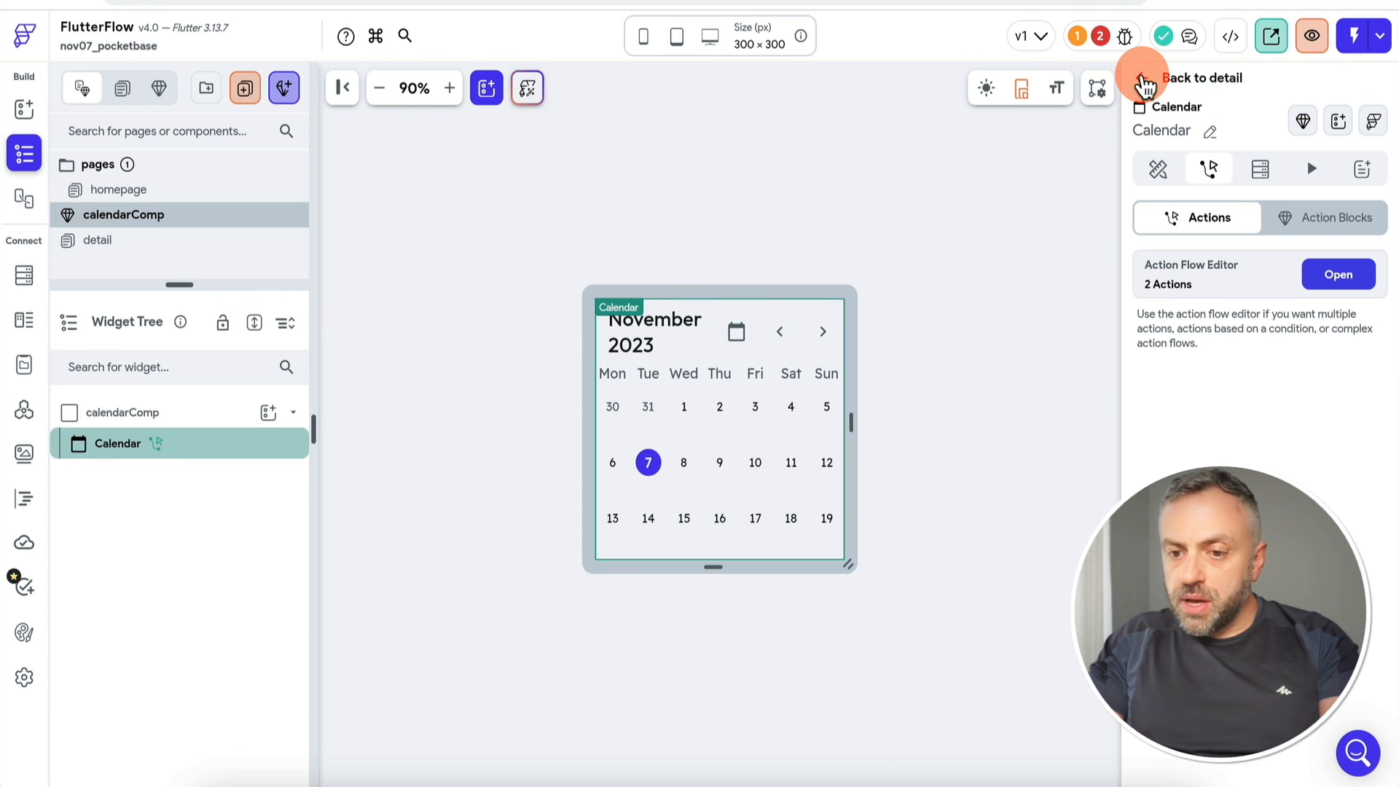
Step: On the detail page, pass startDate to the calendar sheet from both date texts
left_click(1144, 86)
left_click(680, 524)
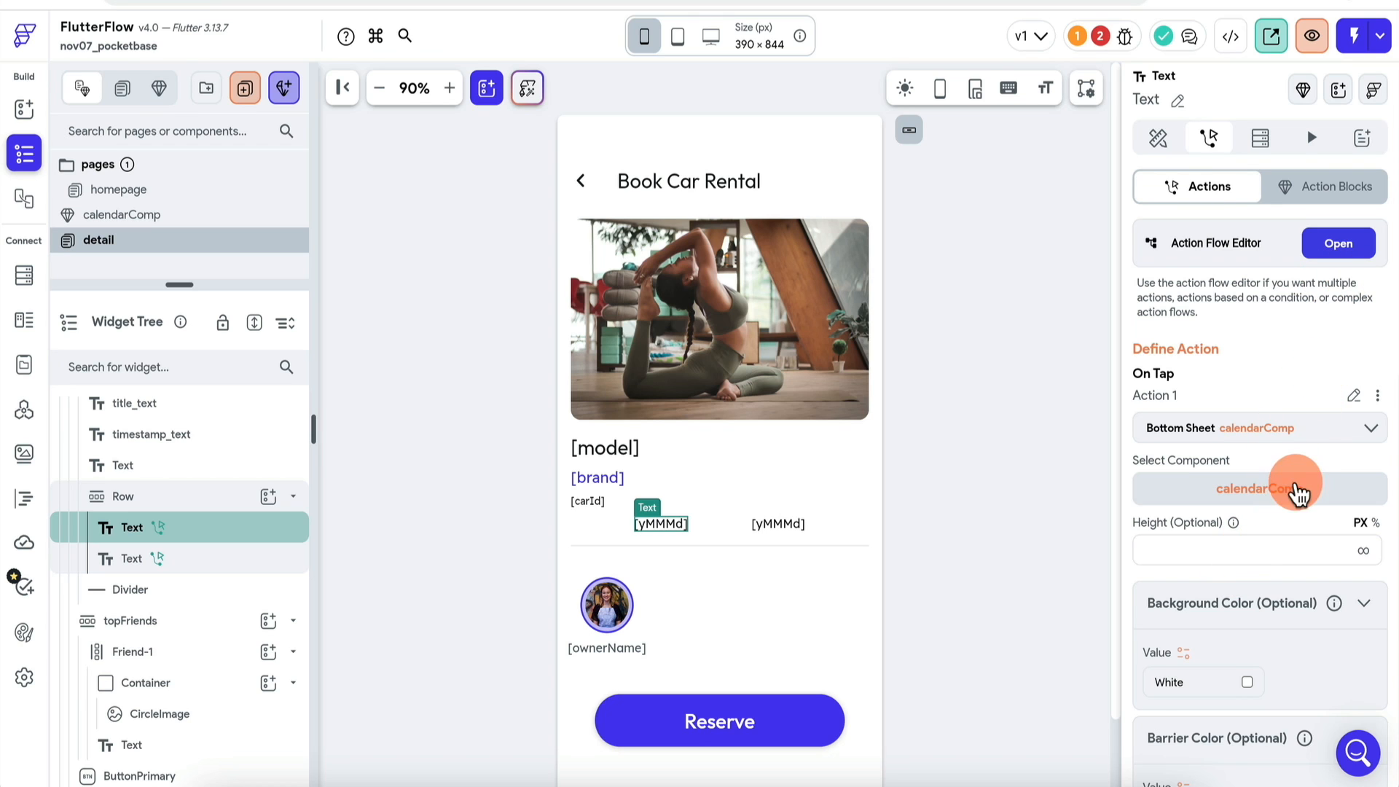
scroll(1294, 496, "down", 3)
left_click(1228, 658)
scroll(1227, 665, "down", 1)
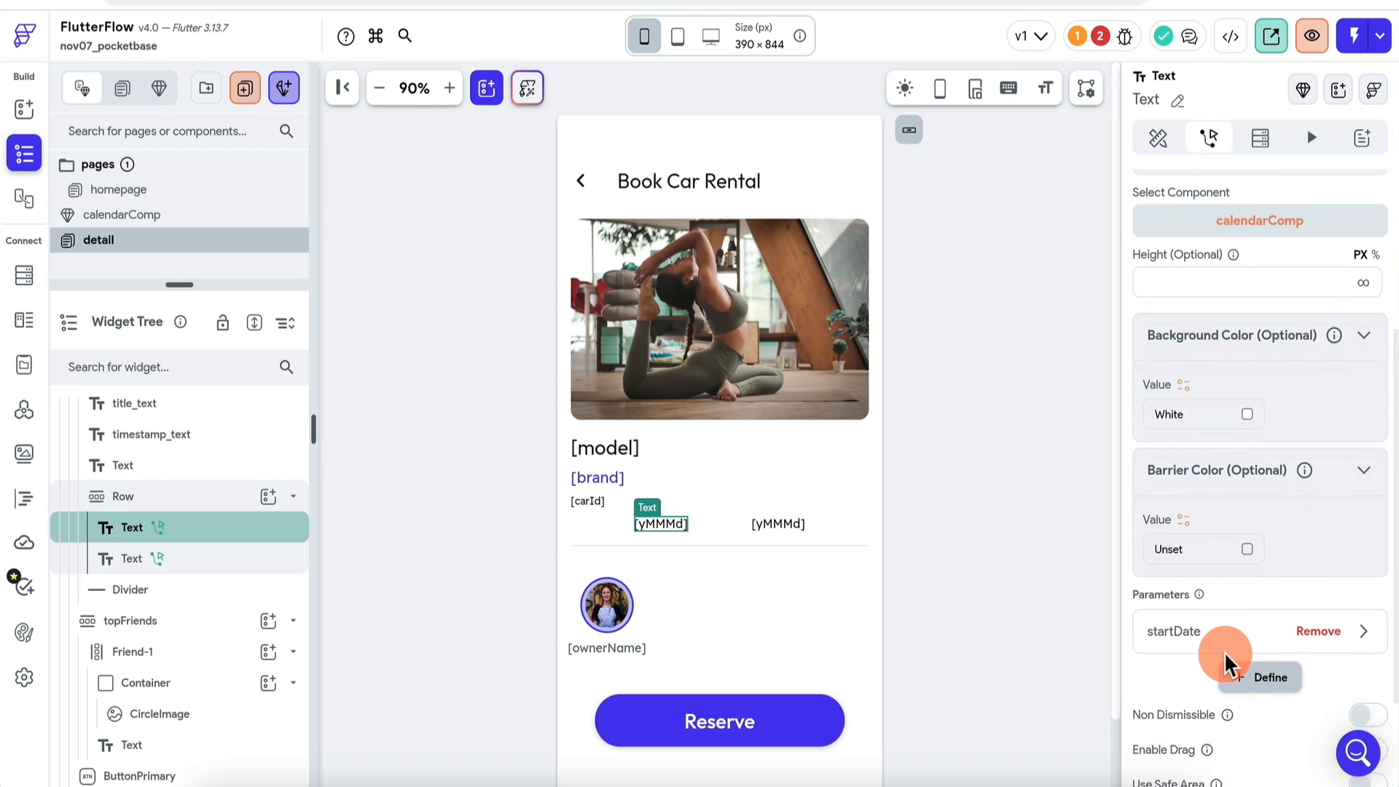
left_click(1199, 583)
scroll(1203, 677, "down", 2)
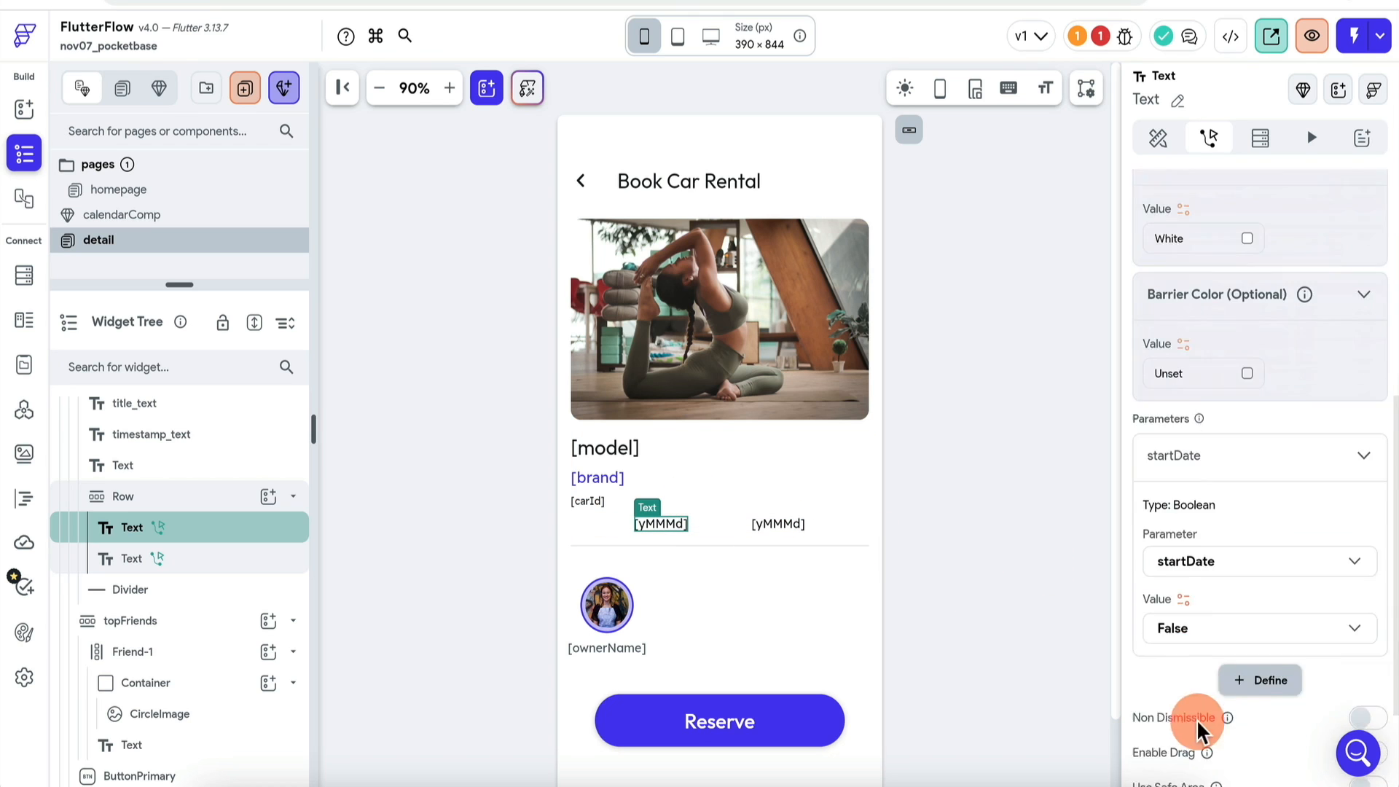
left_click(781, 525)
left_click(1210, 522)
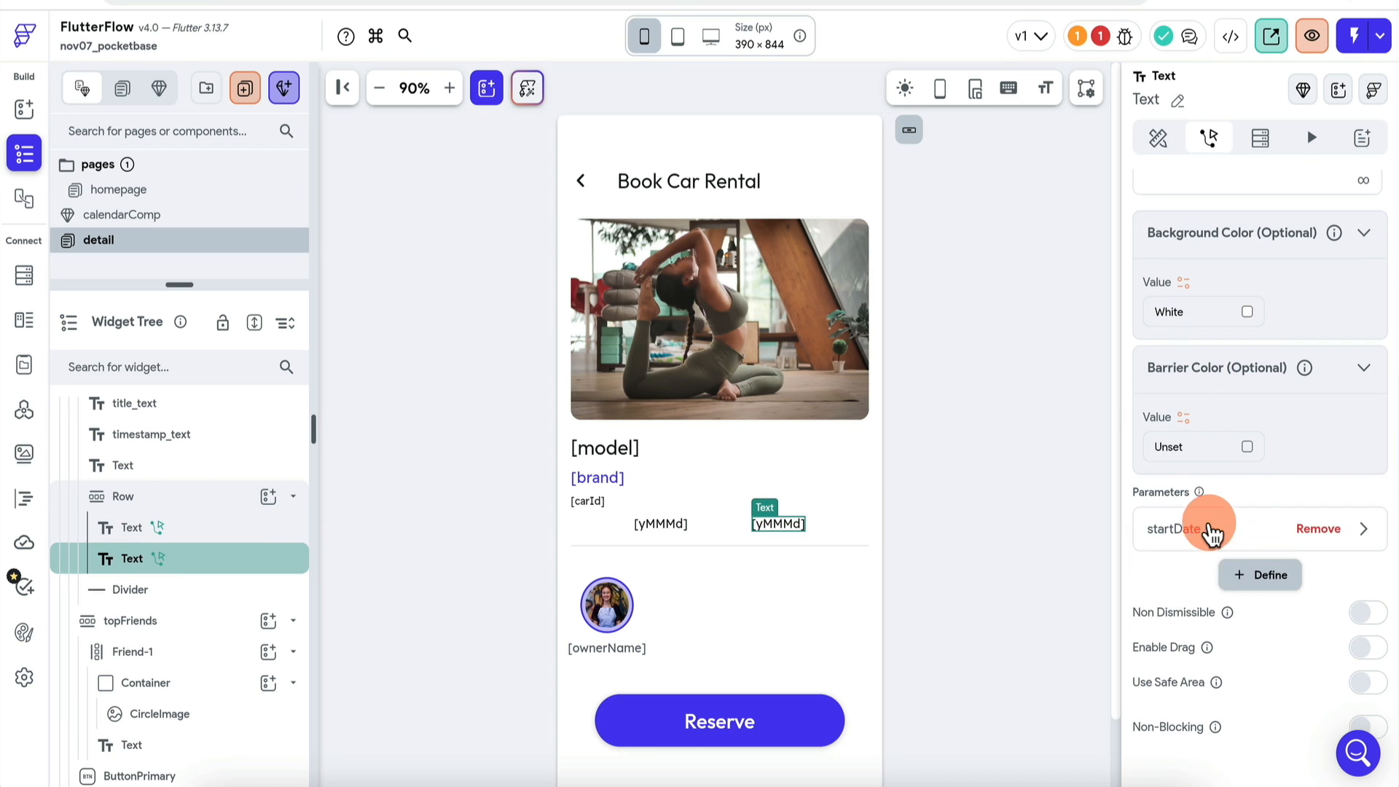
left_click(1227, 540)
scroll(1202, 416, "up", 5)
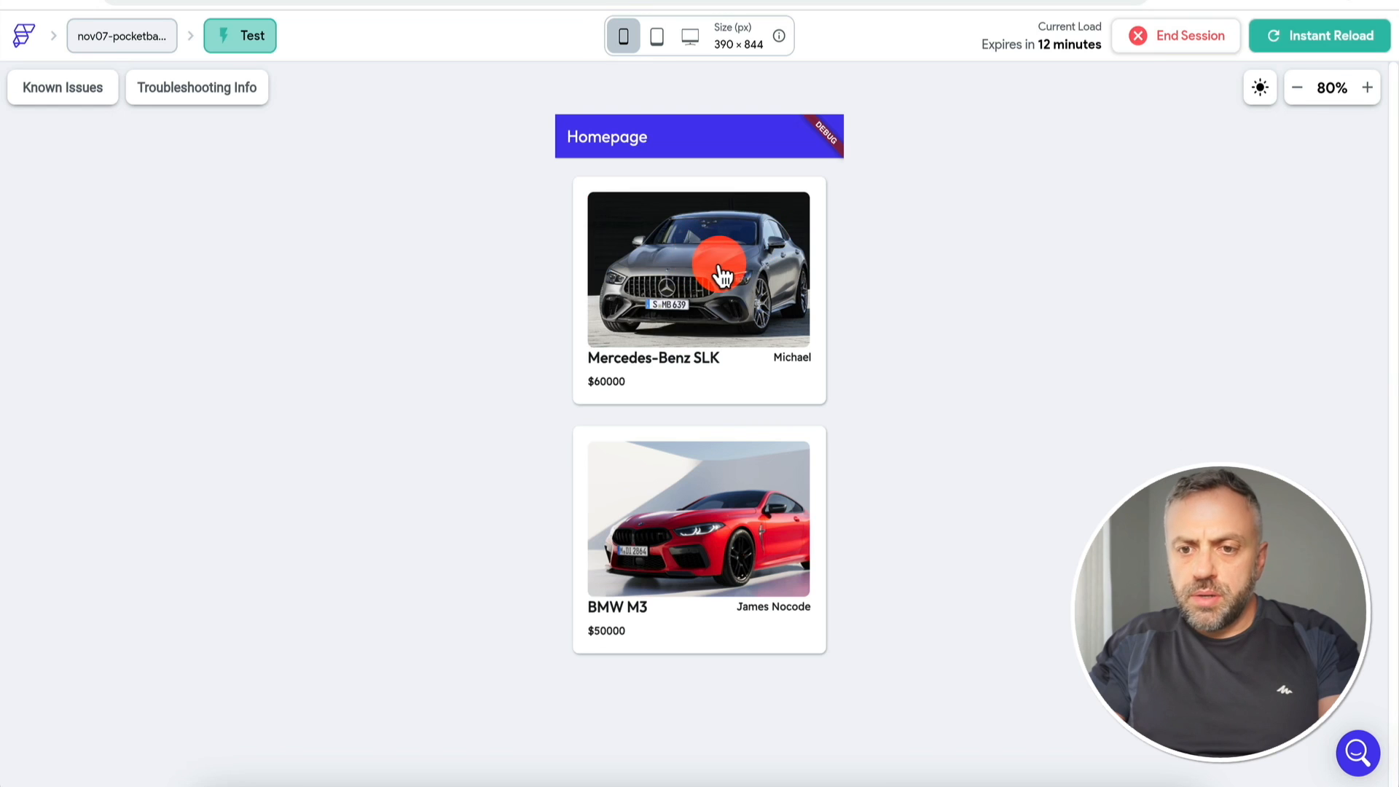
Step: In the test run, open the Mercedes detail page and try picking dates like November 9 and 10
left_click(720, 266)
left_click(651, 442)
left_click(698, 596)
left_click(725, 594)
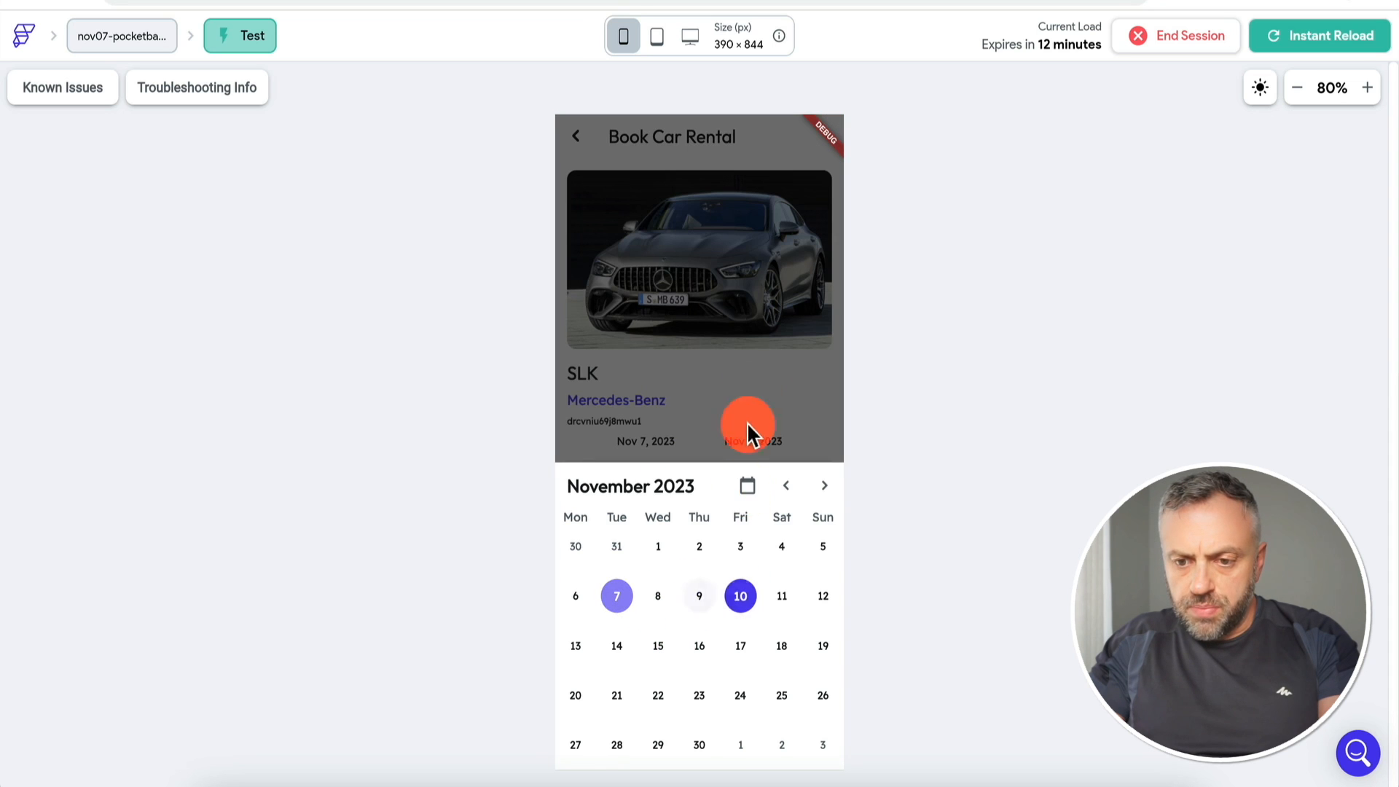
left_click(754, 423)
left_click(666, 445)
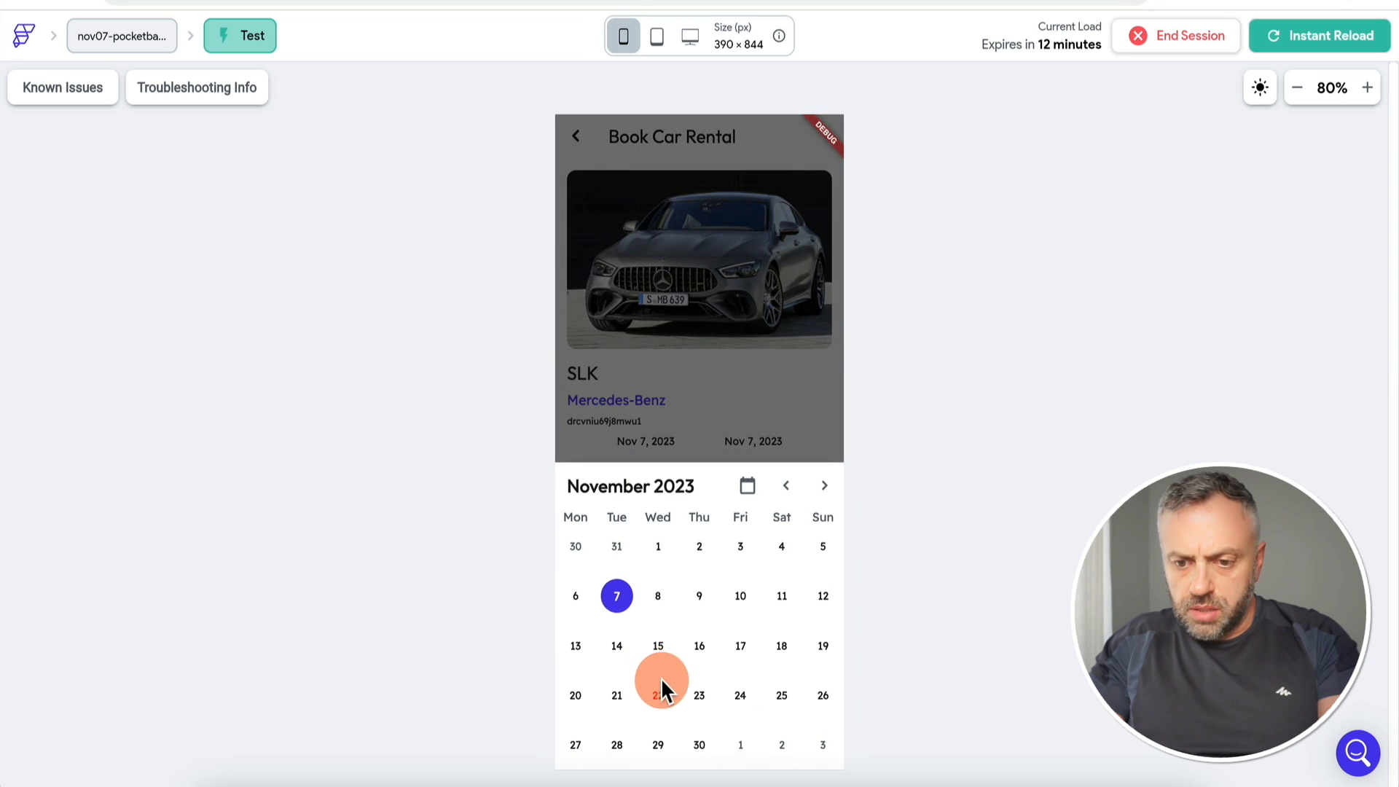
left_click(733, 434)
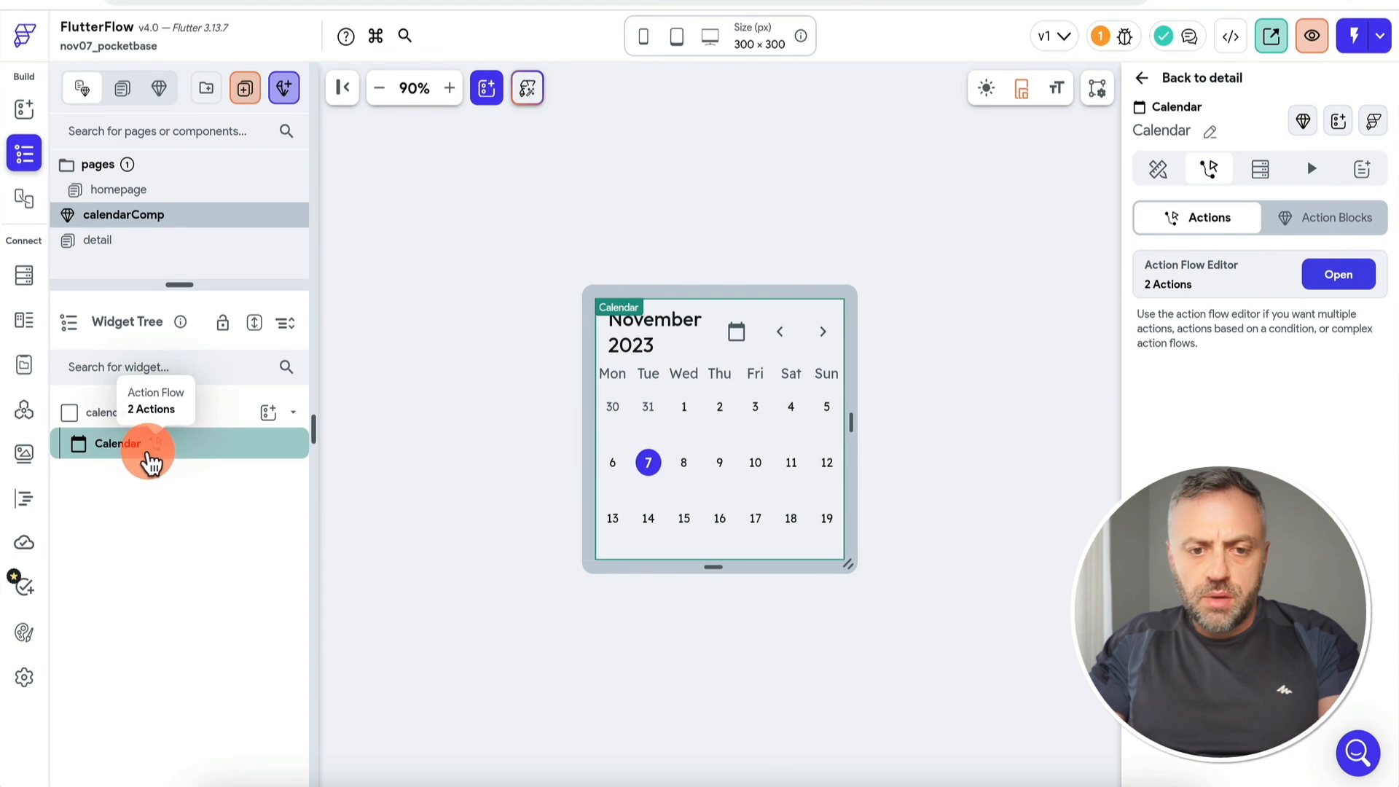
Step: Insert a conditional step on the startDate parameter before the app-state update
left_click(1322, 275)
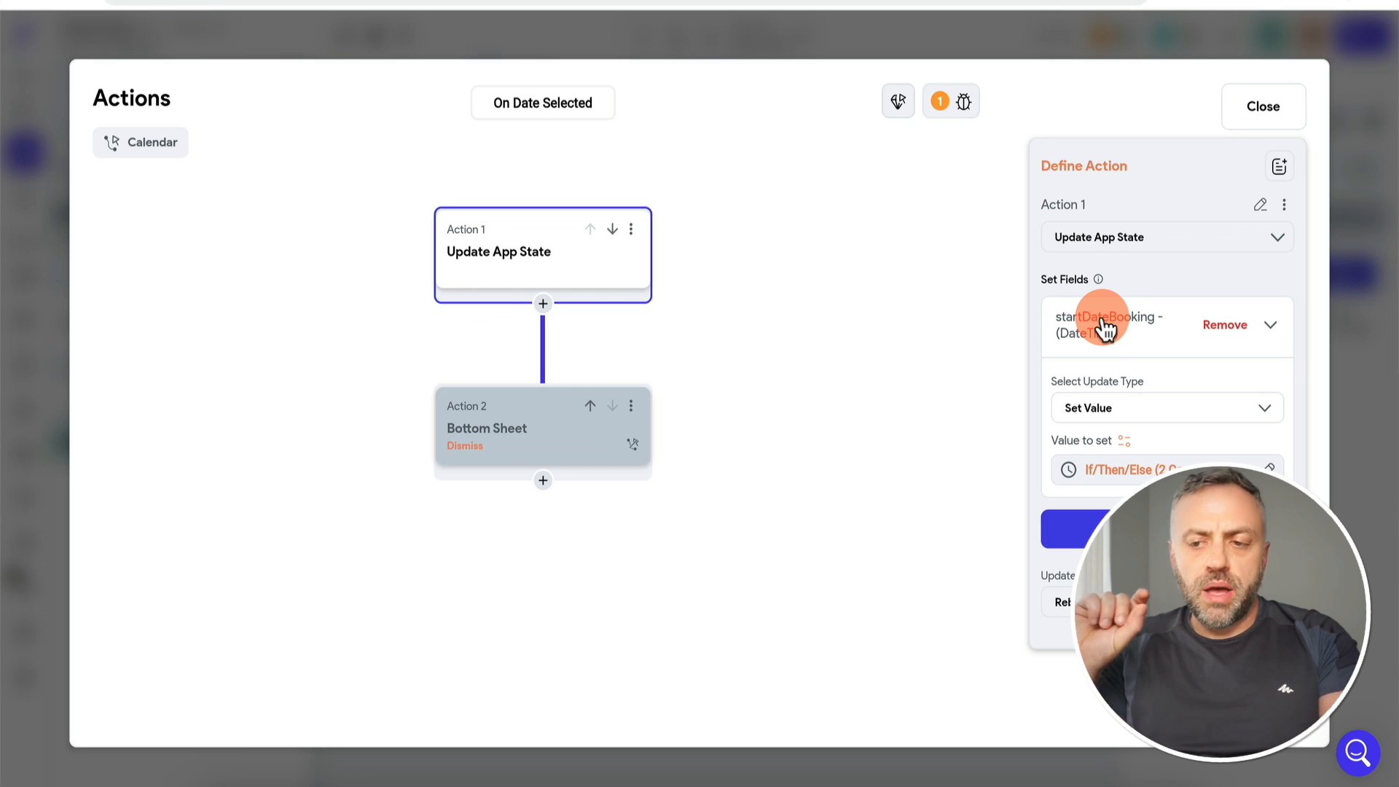
left_click(542, 305)
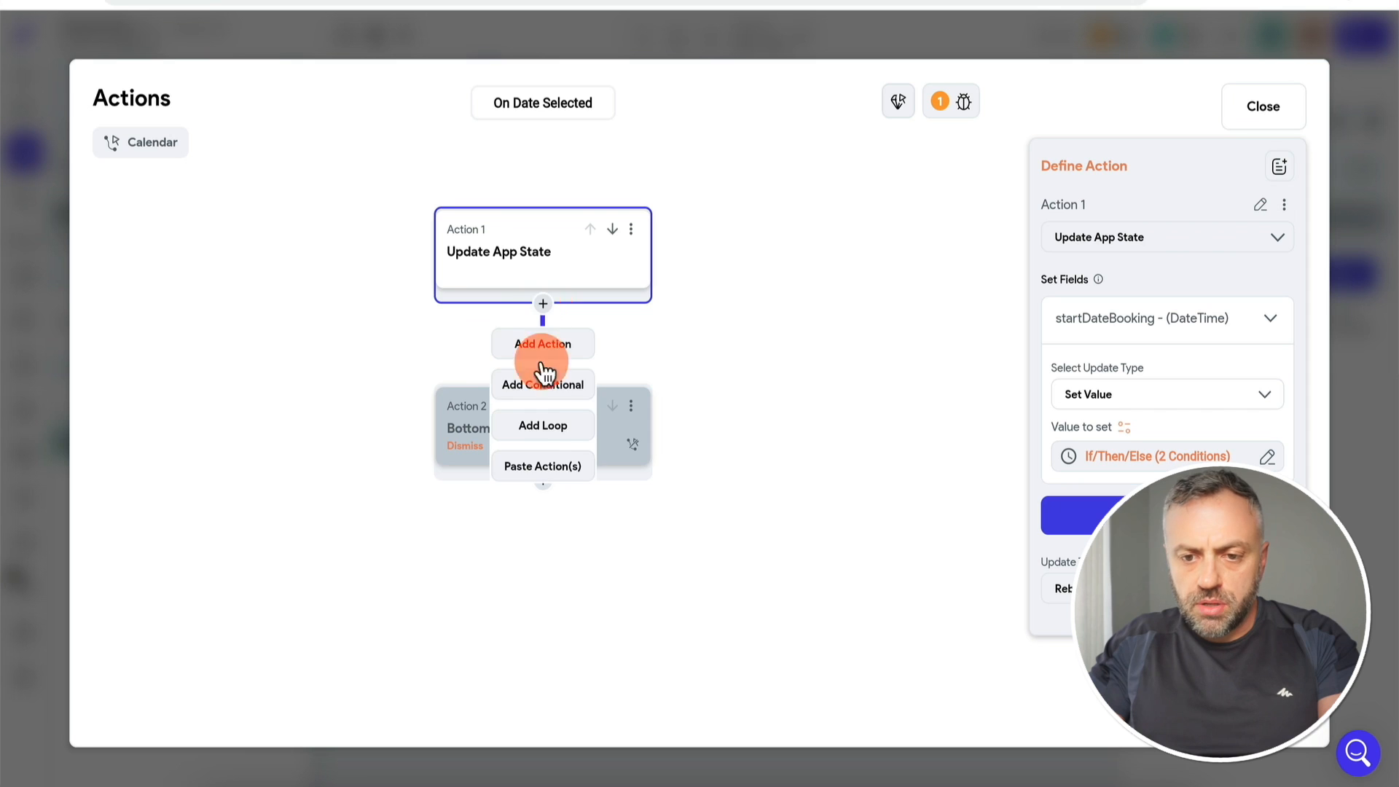
left_click(558, 386)
left_click(612, 230)
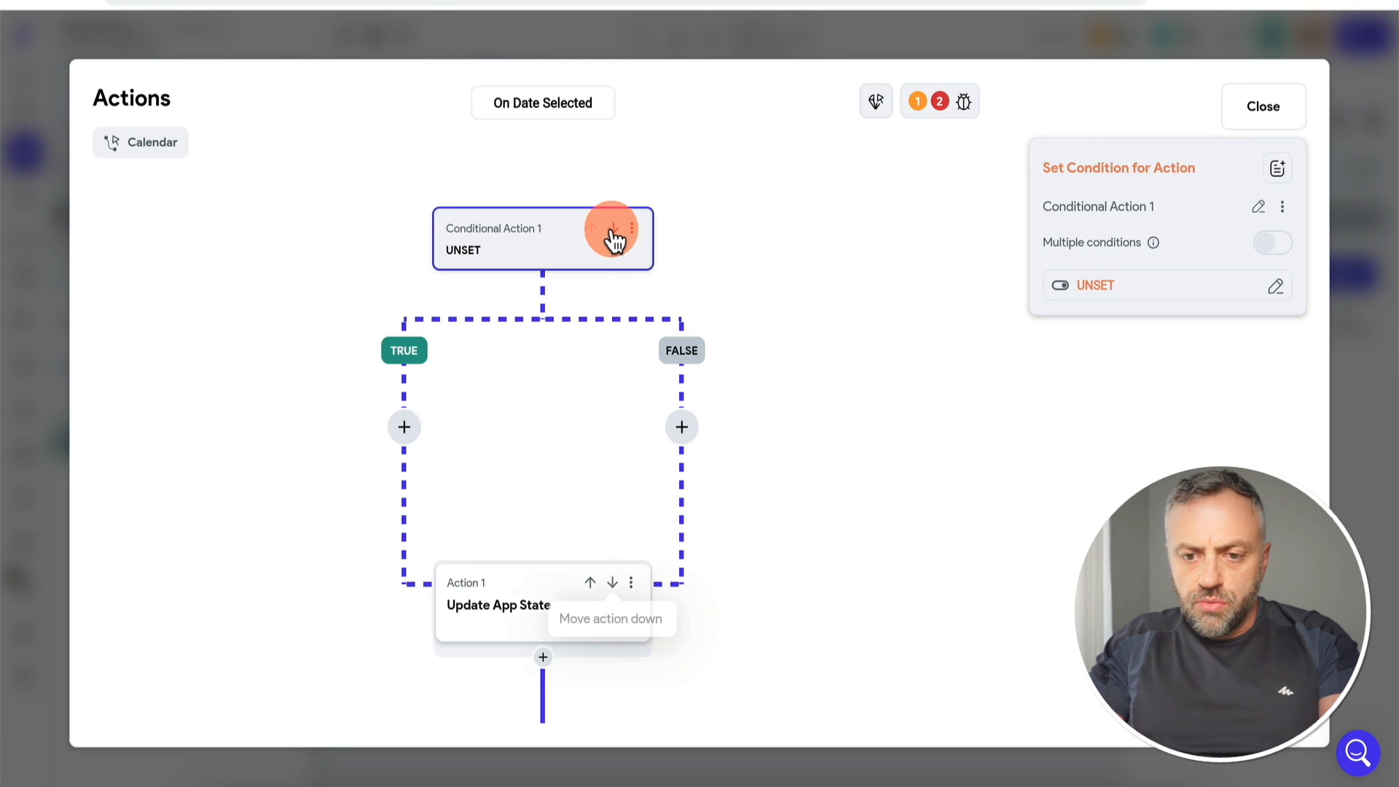
left_click(631, 585)
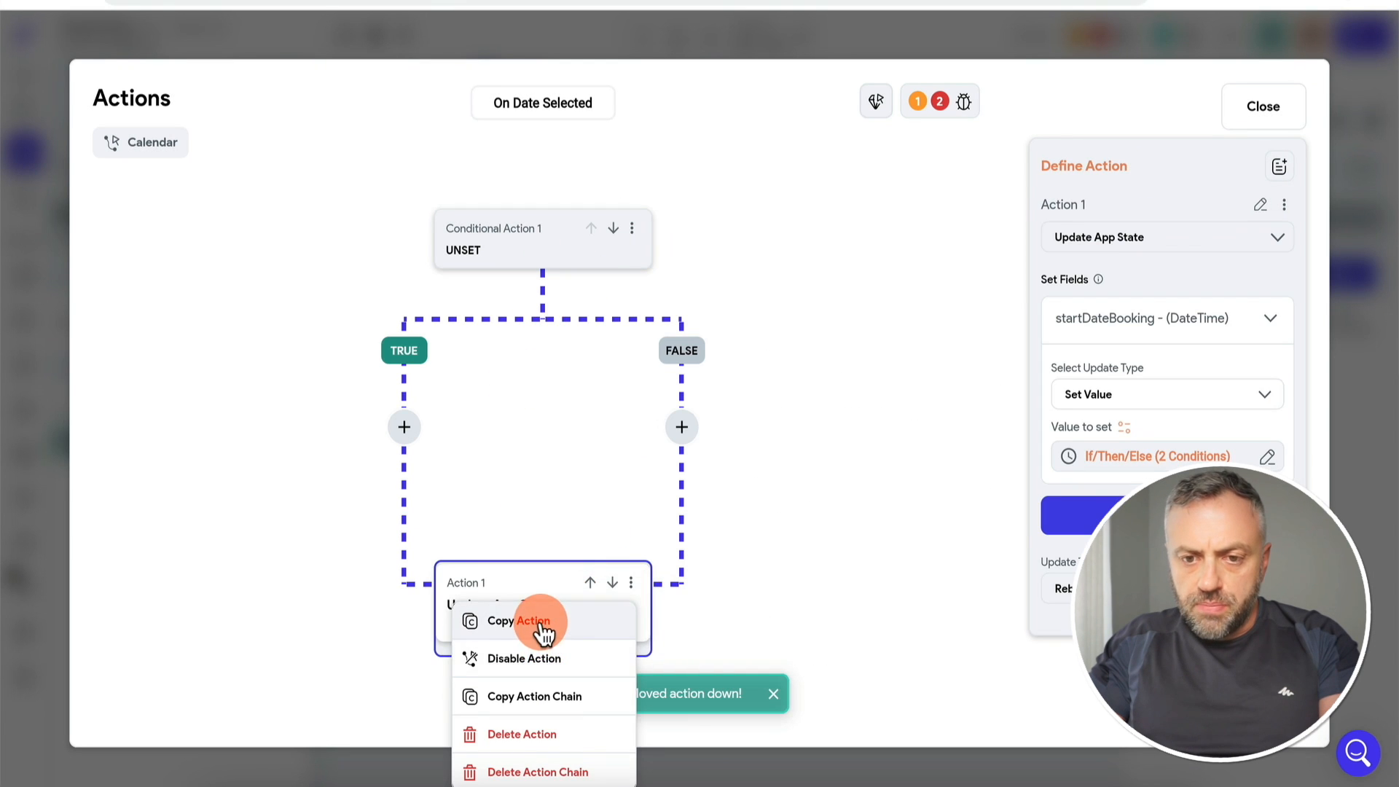
left_click(526, 250)
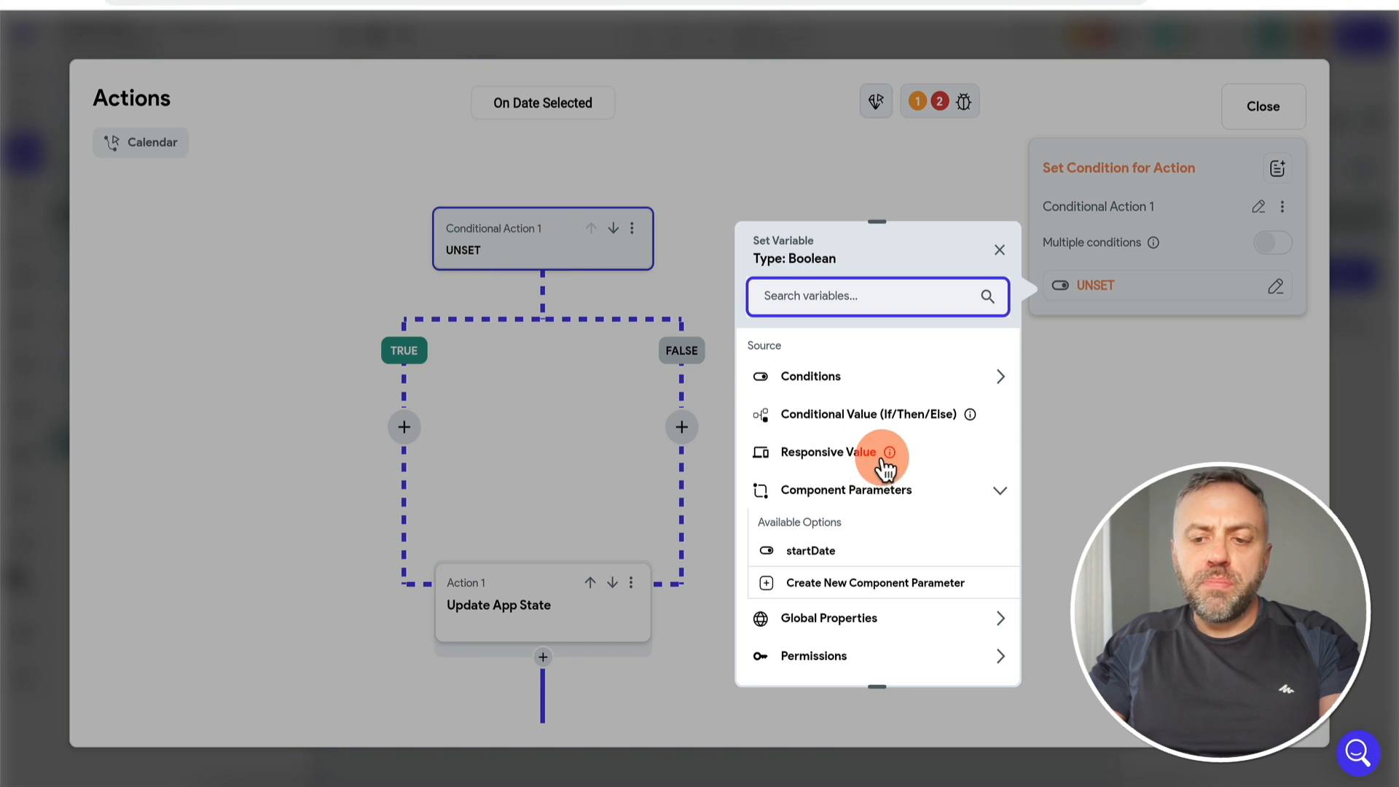
left_click(838, 554)
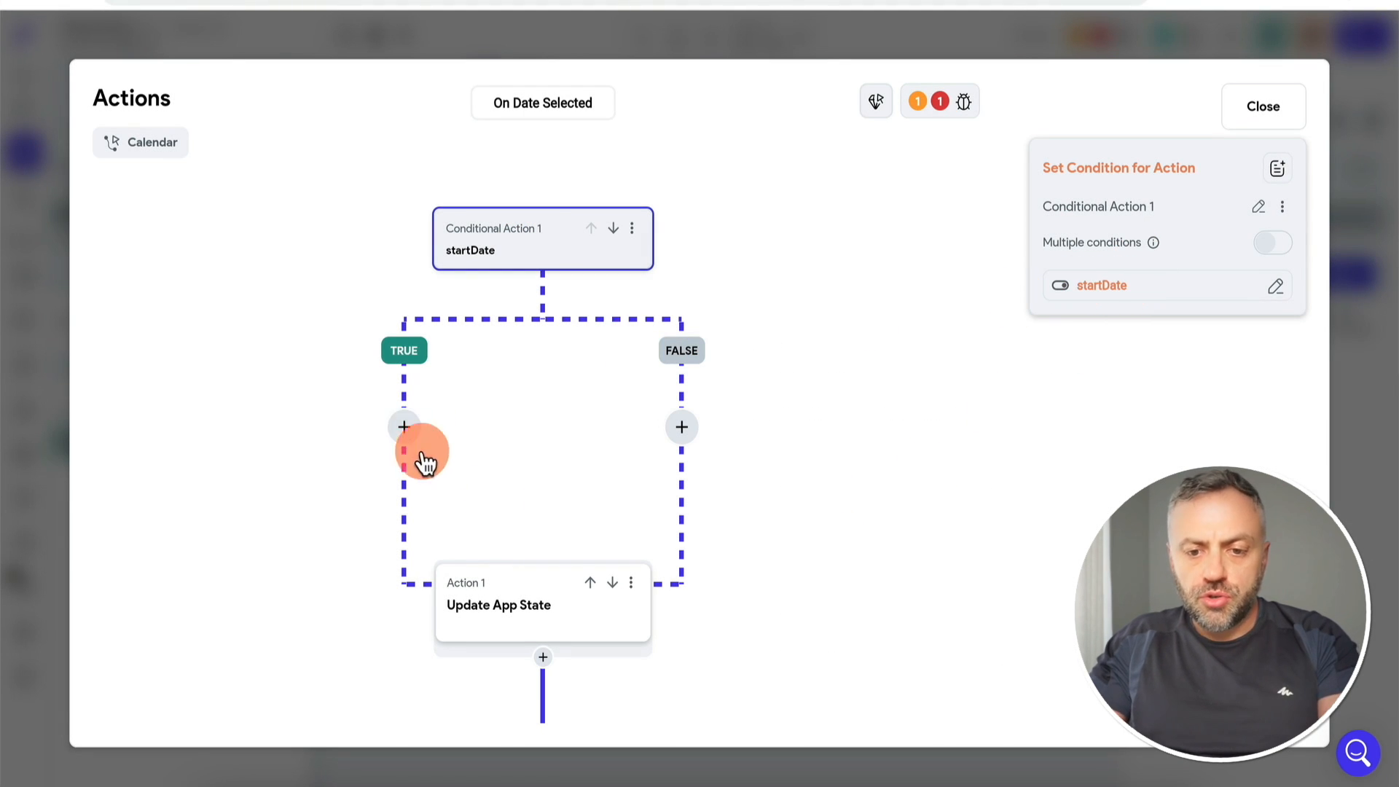
Step: Copy Update App State into the TRUE and FALSE branches and delete the original action
left_click(628, 583)
left_click(547, 623)
left_click(405, 427)
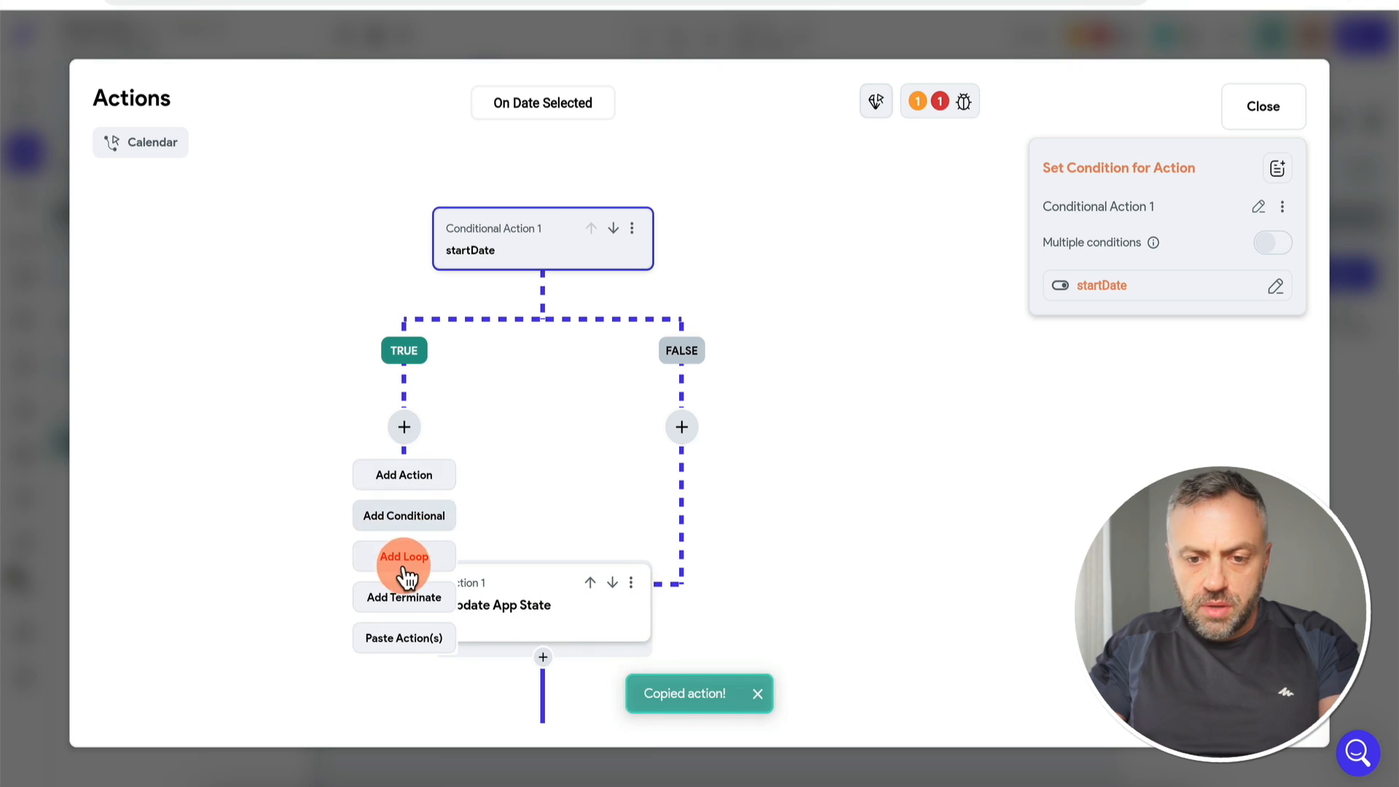
left_click(405, 638)
left_click(681, 427)
left_click(683, 639)
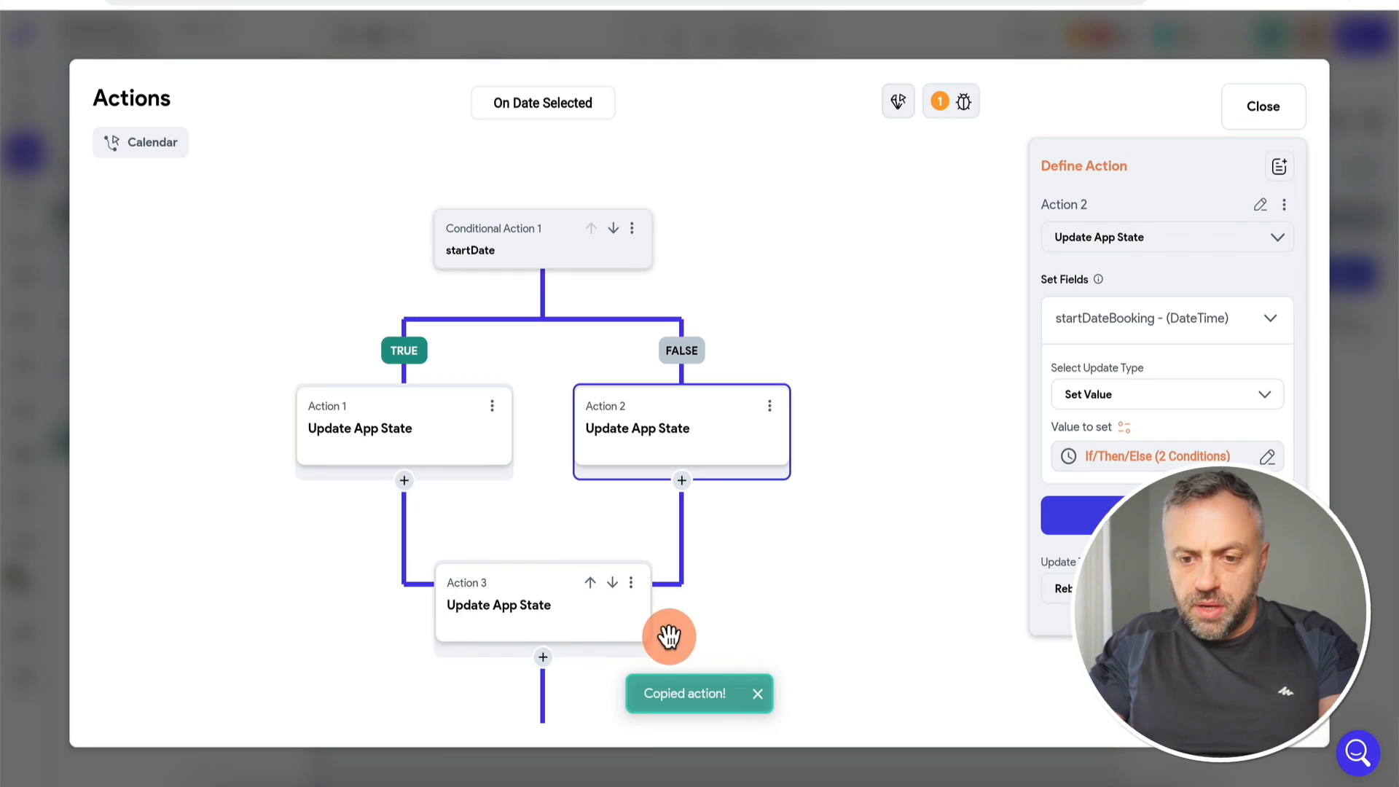
left_click(630, 583)
left_click(557, 735)
Step: Set the TRUE branch's startDateBooking value to the calendar's selected day
left_click(383, 436)
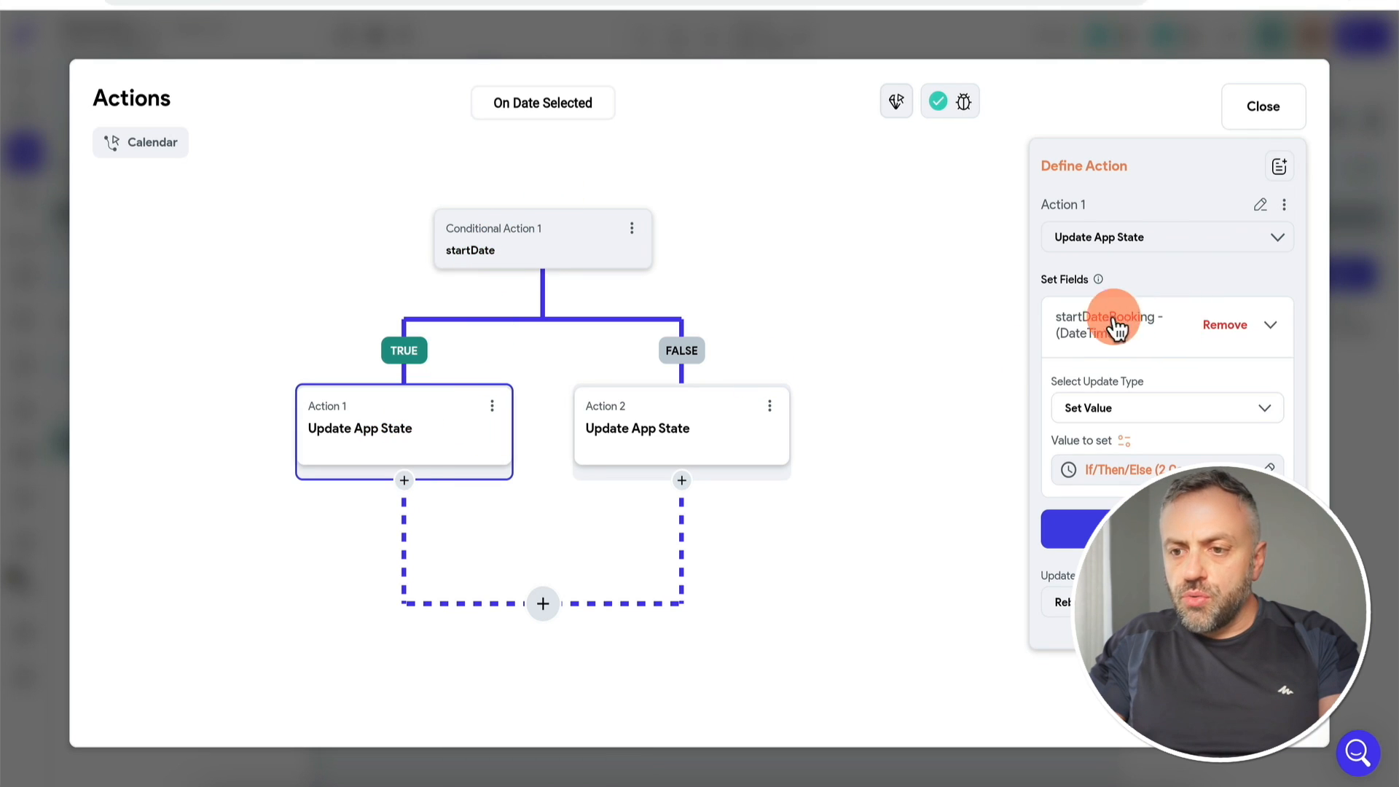
left_click(1154, 459)
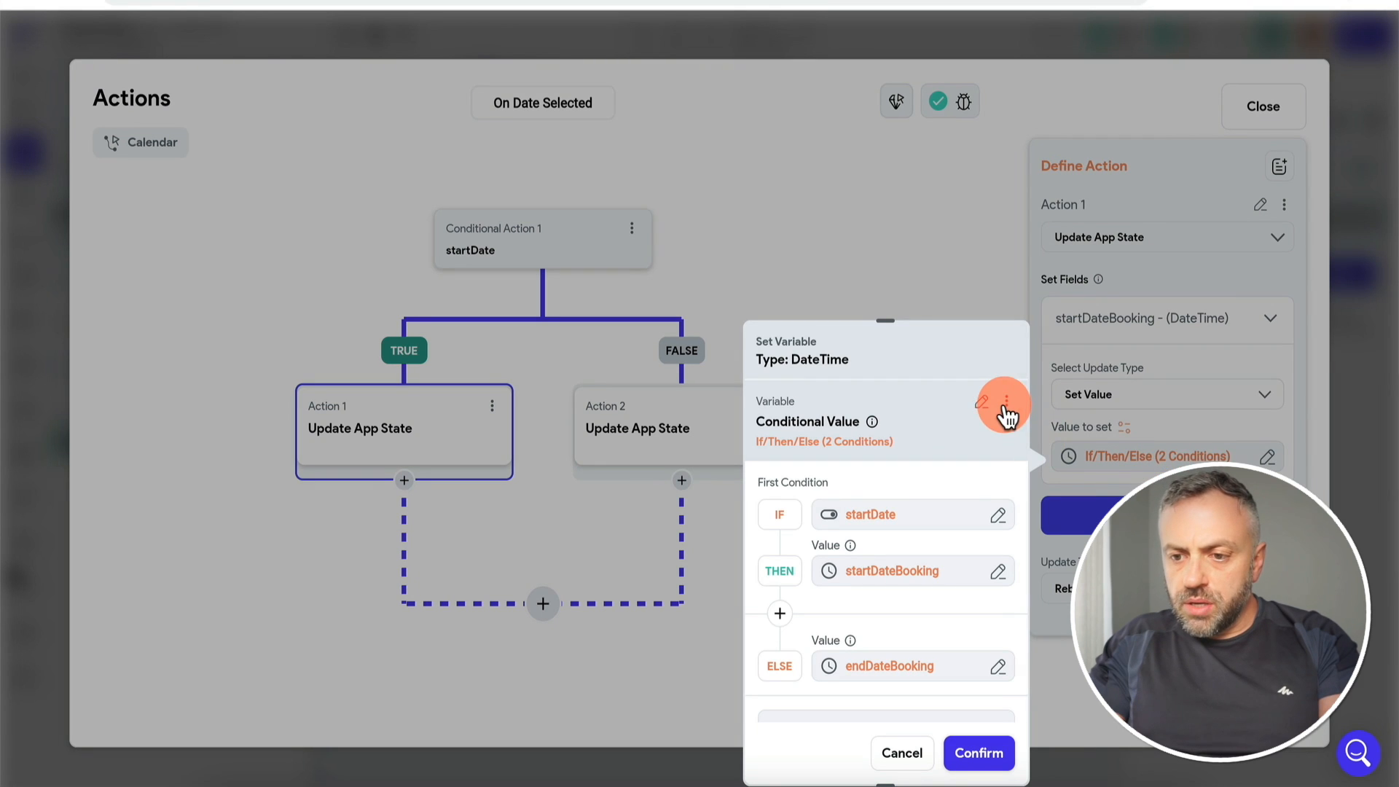
left_click(1007, 402)
left_click(984, 402)
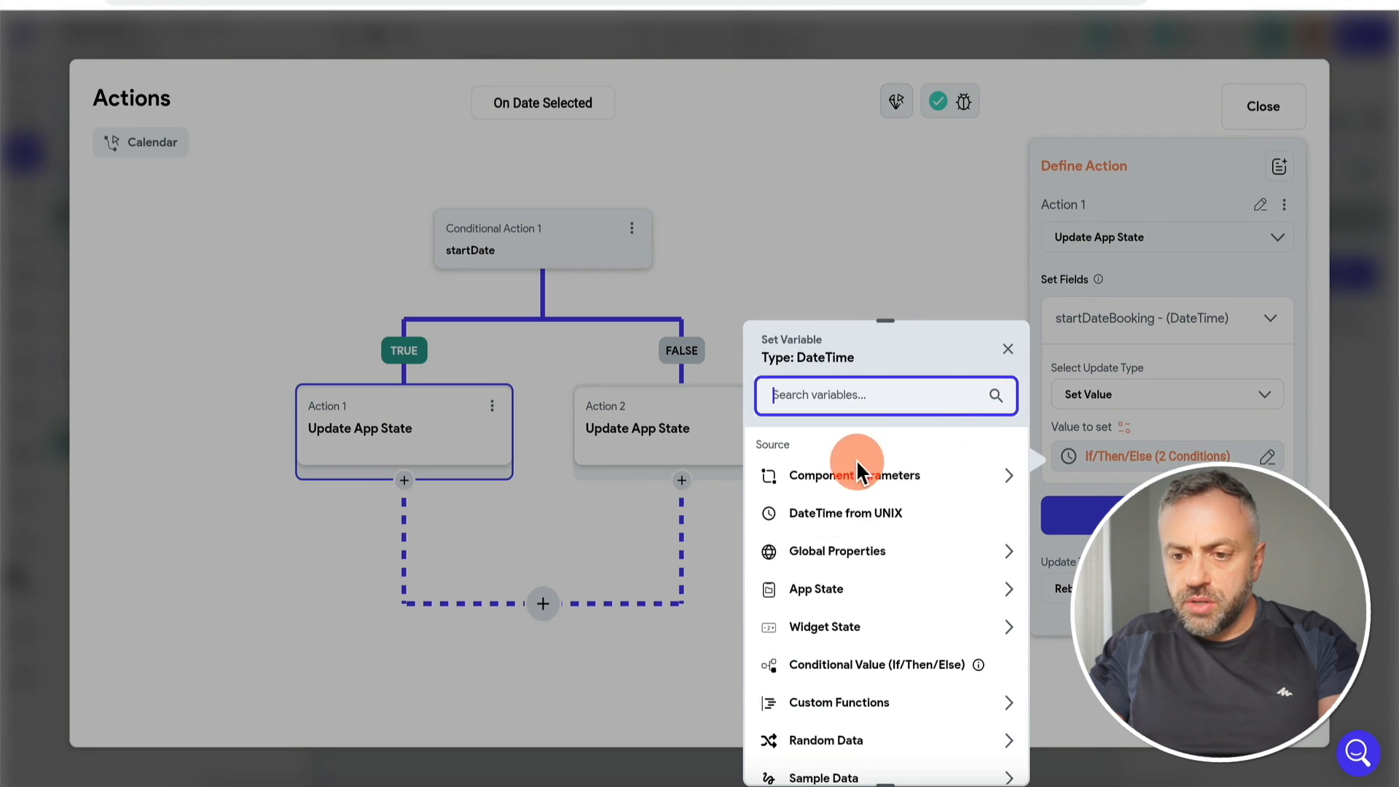
left_click(835, 629)
left_click(839, 689)
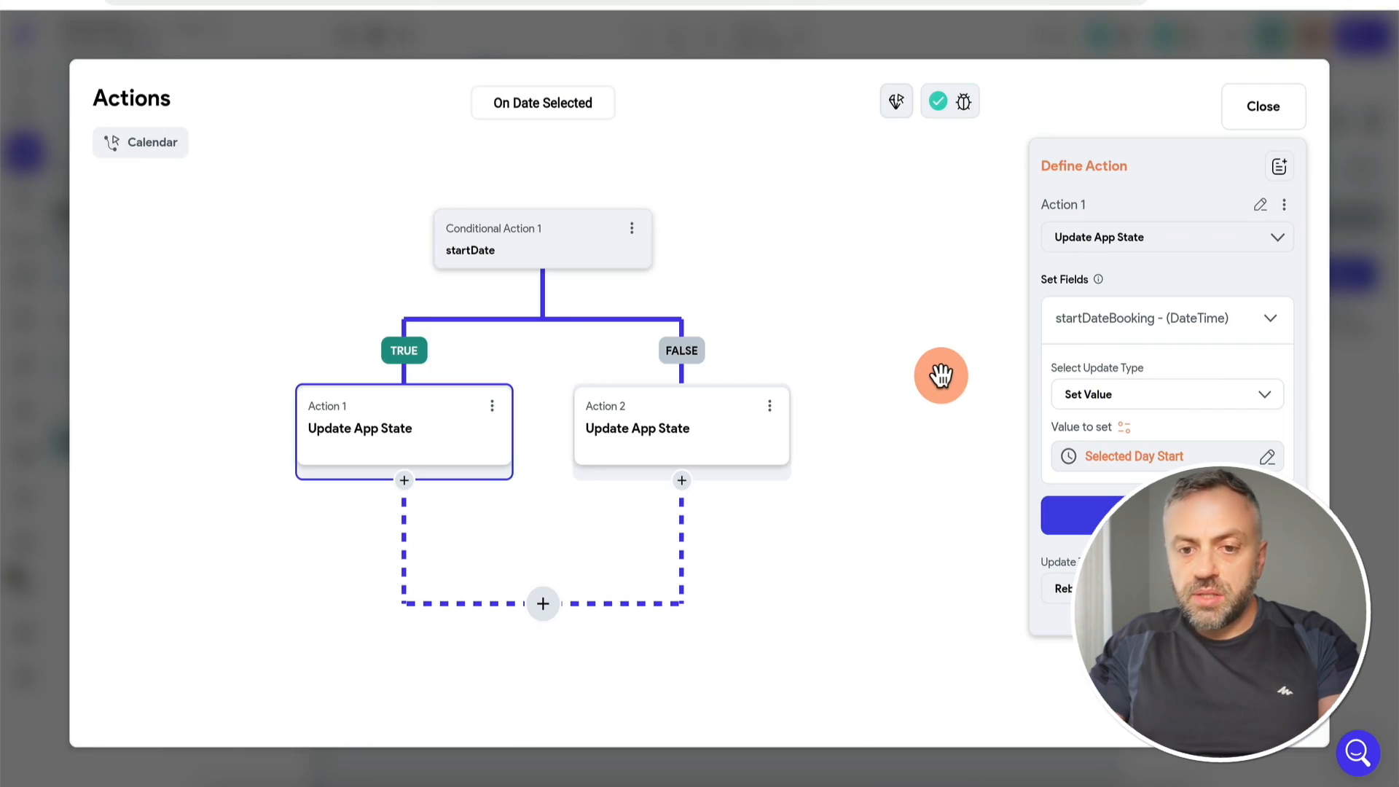
left_click(1284, 205)
left_click(1188, 244)
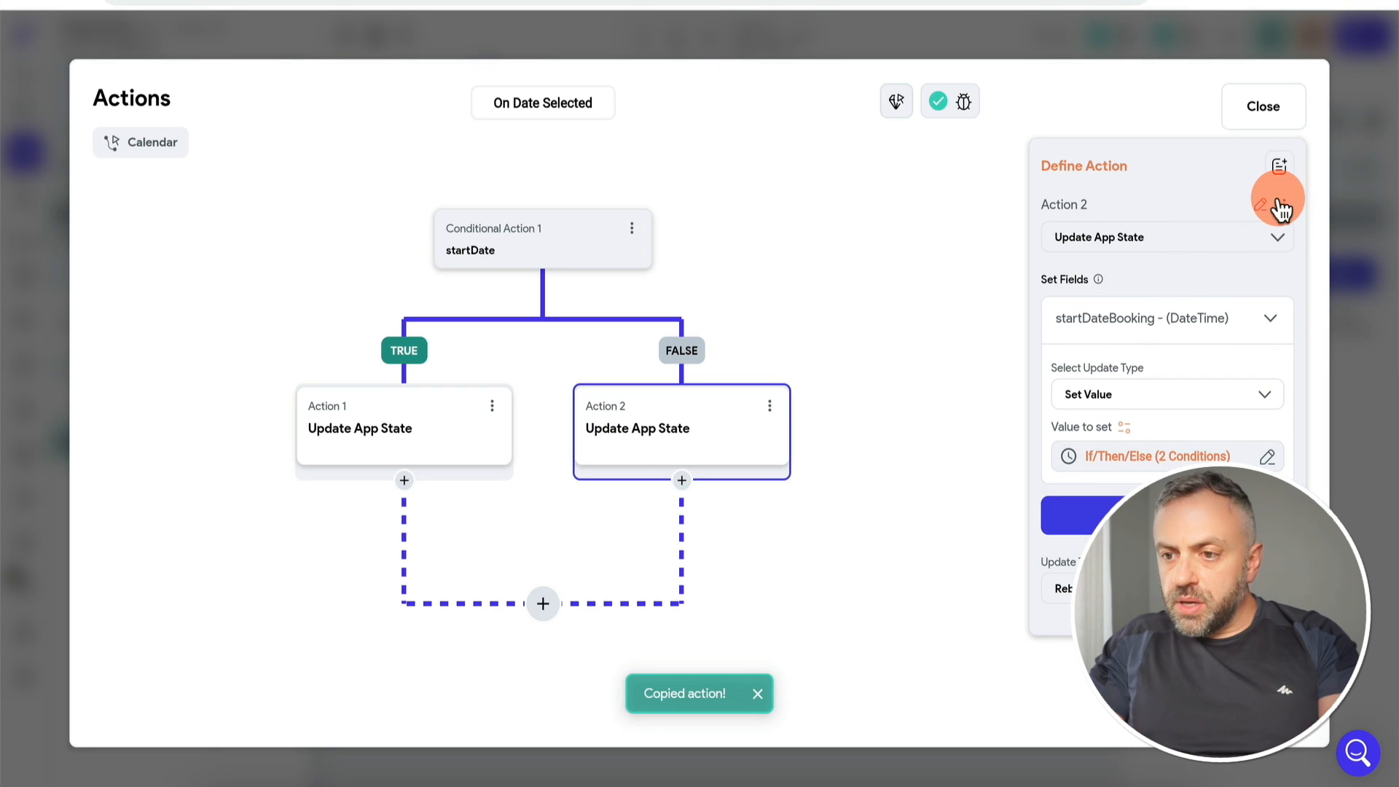
left_click(1284, 205)
left_click(1193, 320)
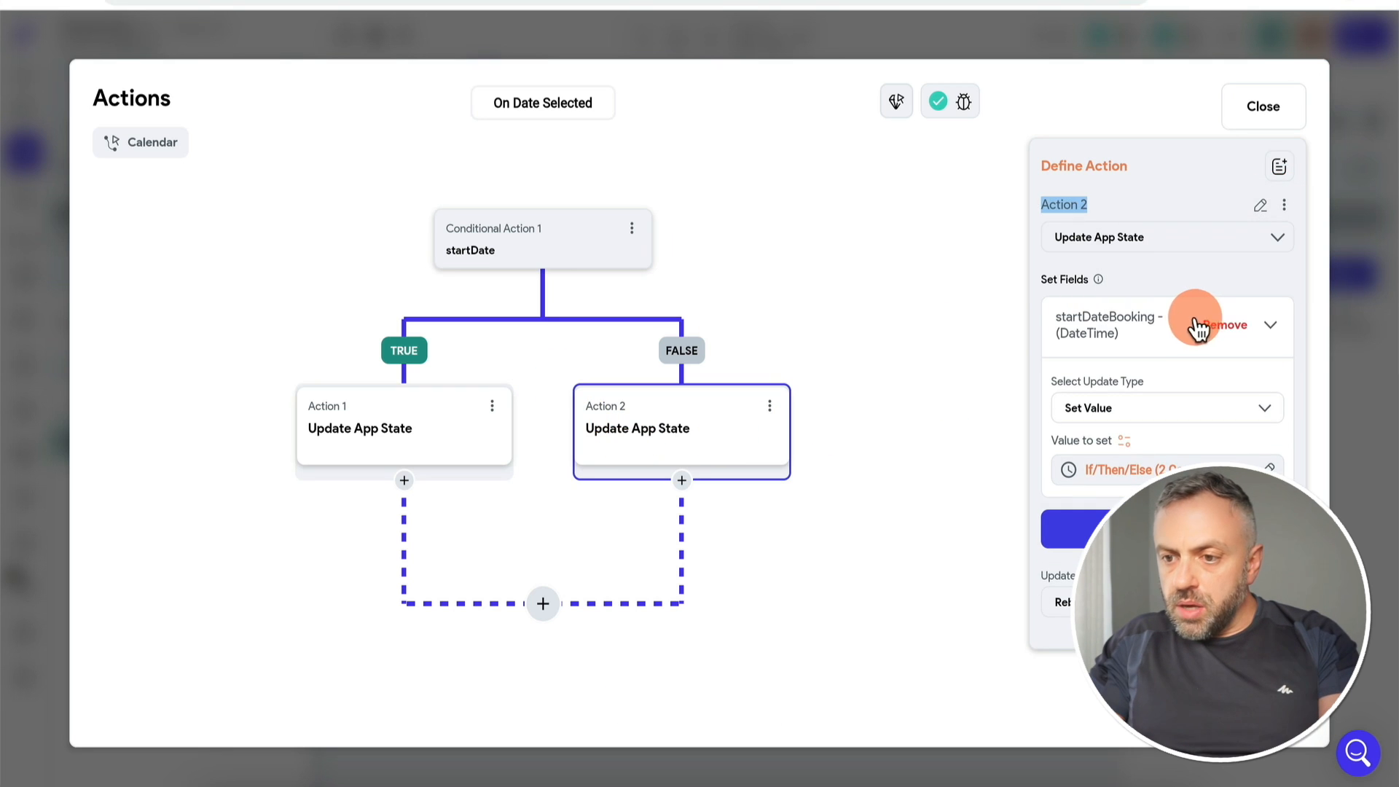
Step: Make the FALSE branch set endDateBooking to calendarSelectedDay Start instead of startDateBooking
left_click(1219, 334)
left_click(1178, 328)
left_click(678, 352)
left_click(1193, 406)
left_click(1193, 400)
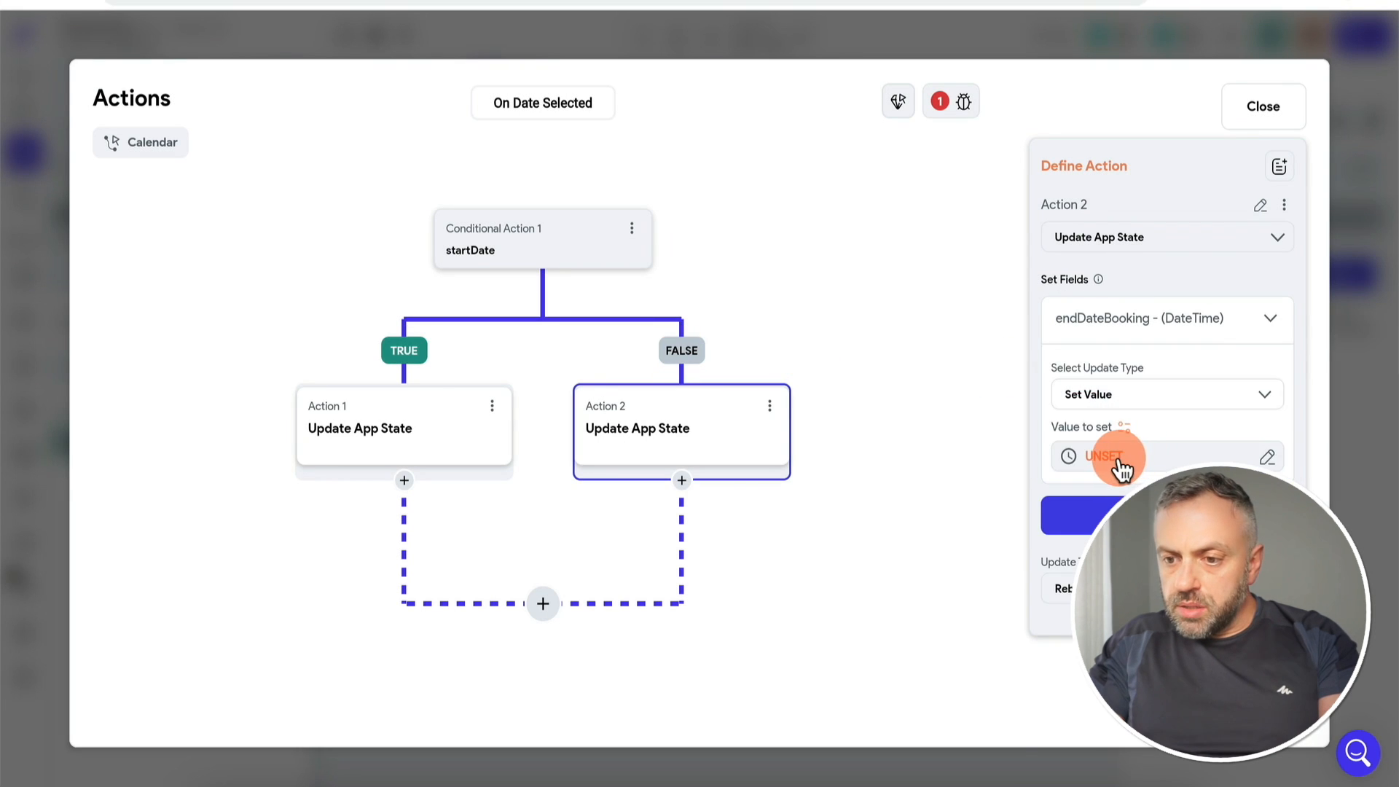
left_click(1115, 454)
left_click(836, 721)
scroll(878, 689, "down", 2)
left_click(876, 675)
left_click(878, 512)
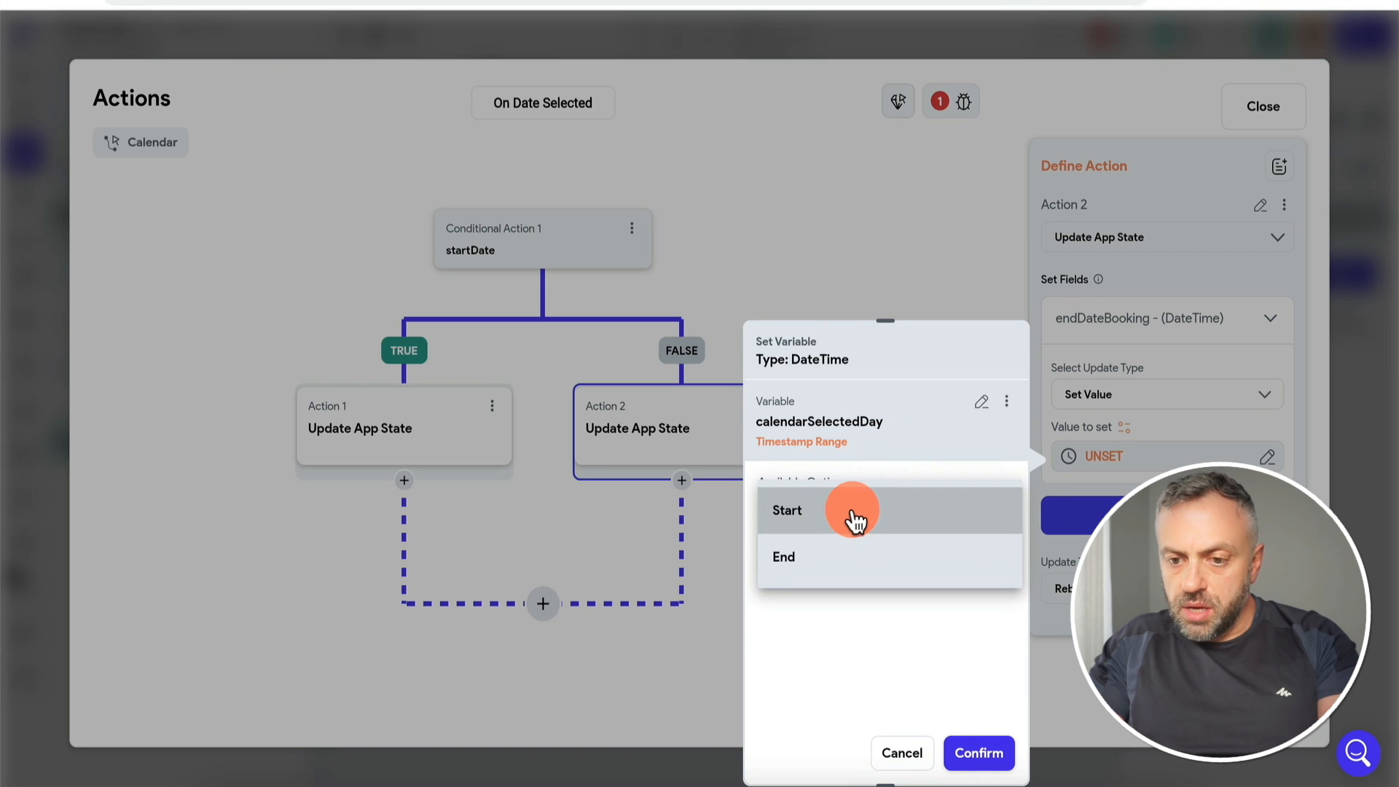
left_click(850, 515)
left_click(978, 751)
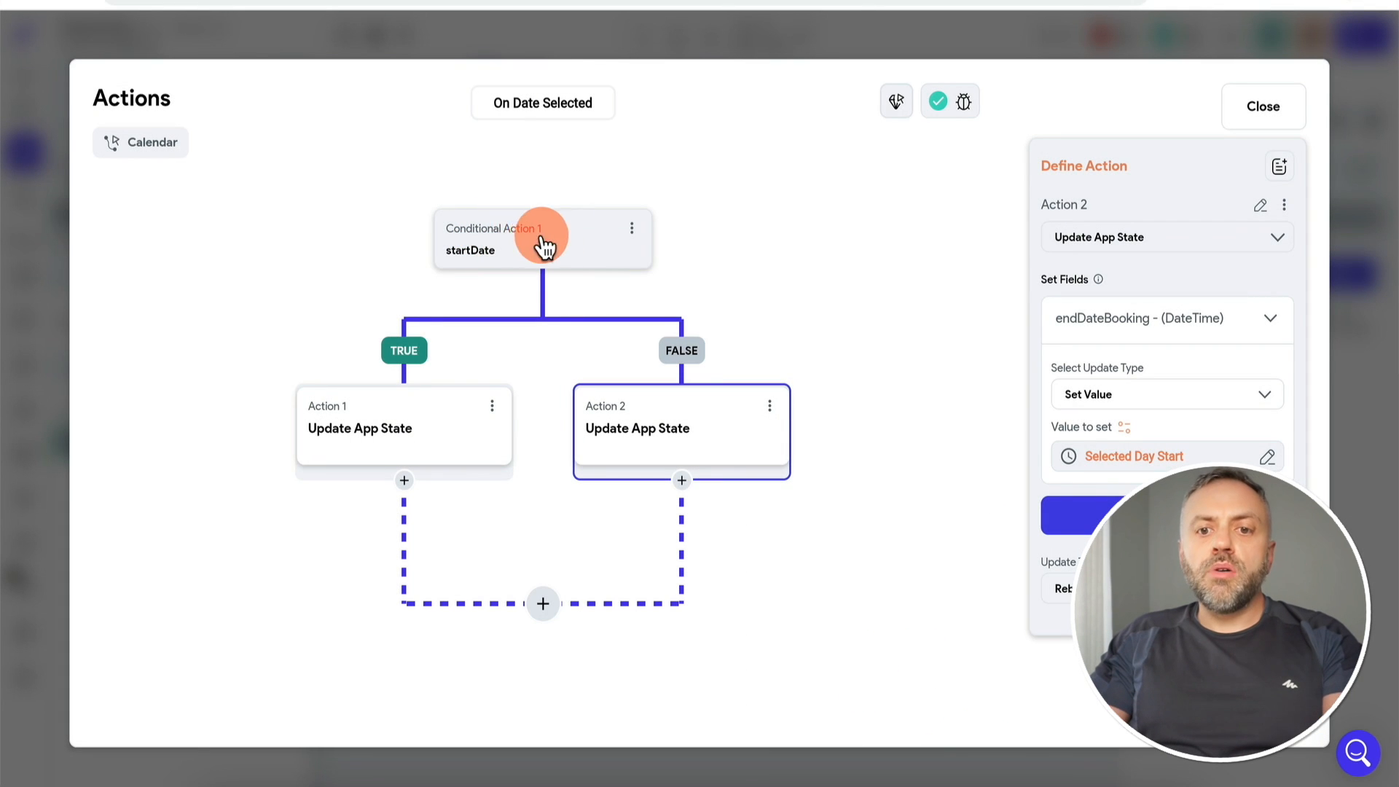
left_click(400, 429)
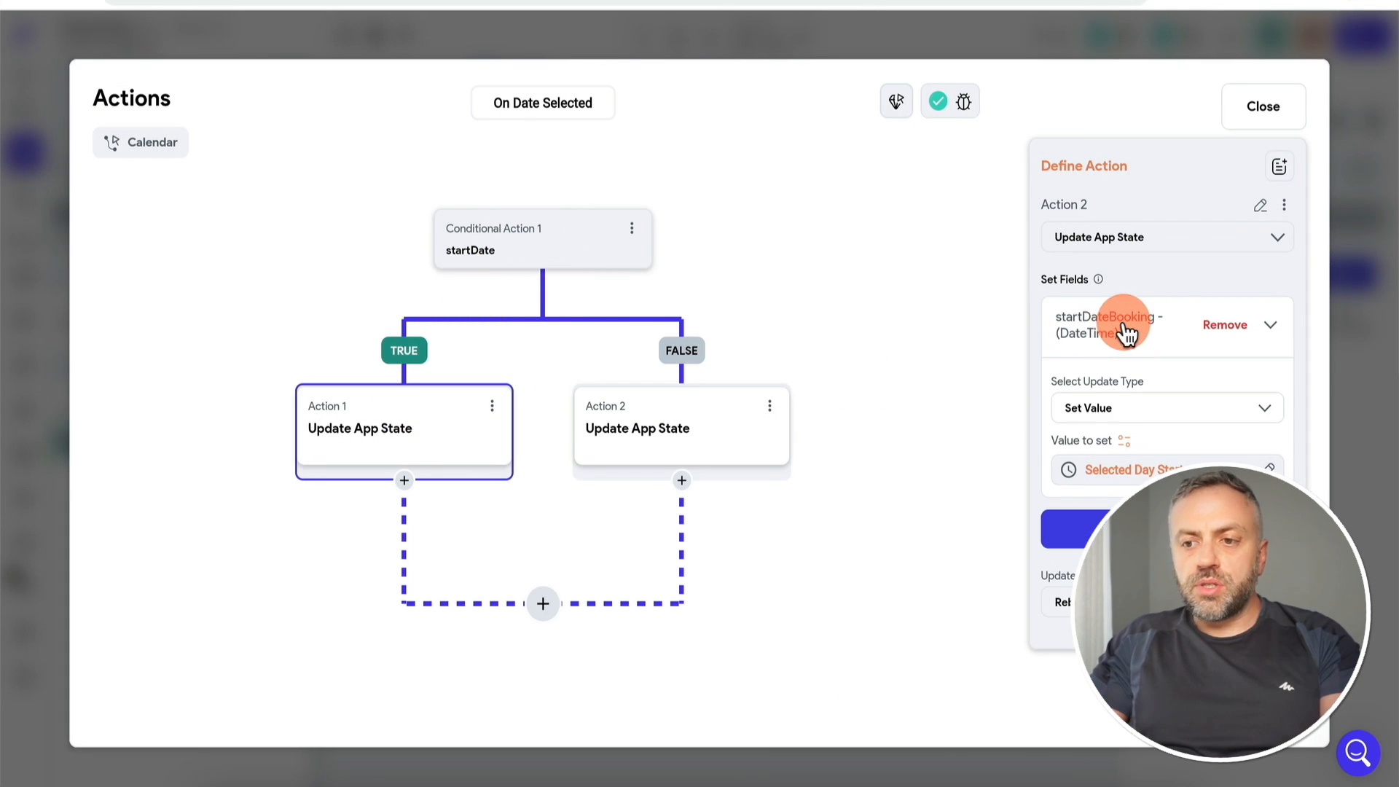
left_click(672, 419)
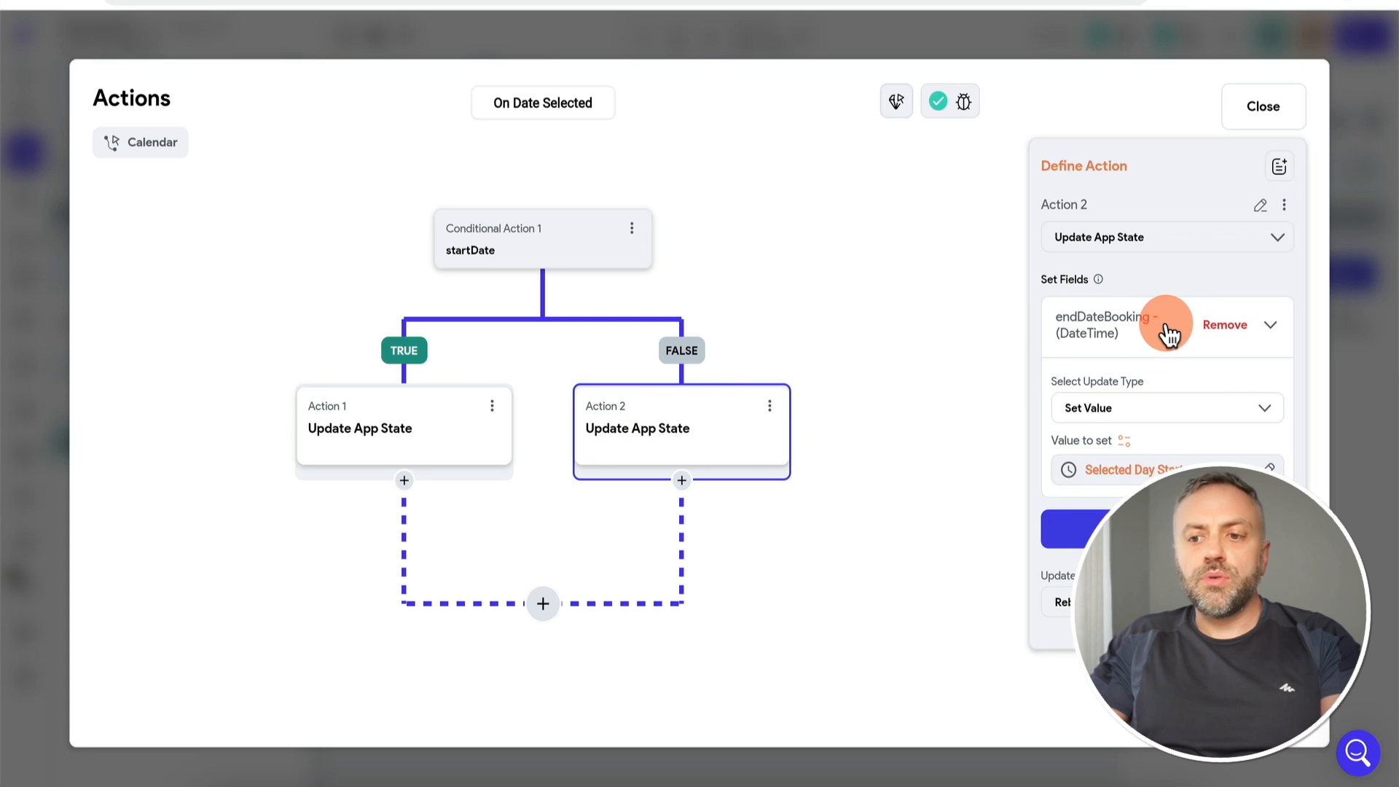
Step: Instant-reload the test app and pick November 15 as the Mercedes SLK's start date
left_click(1368, 343)
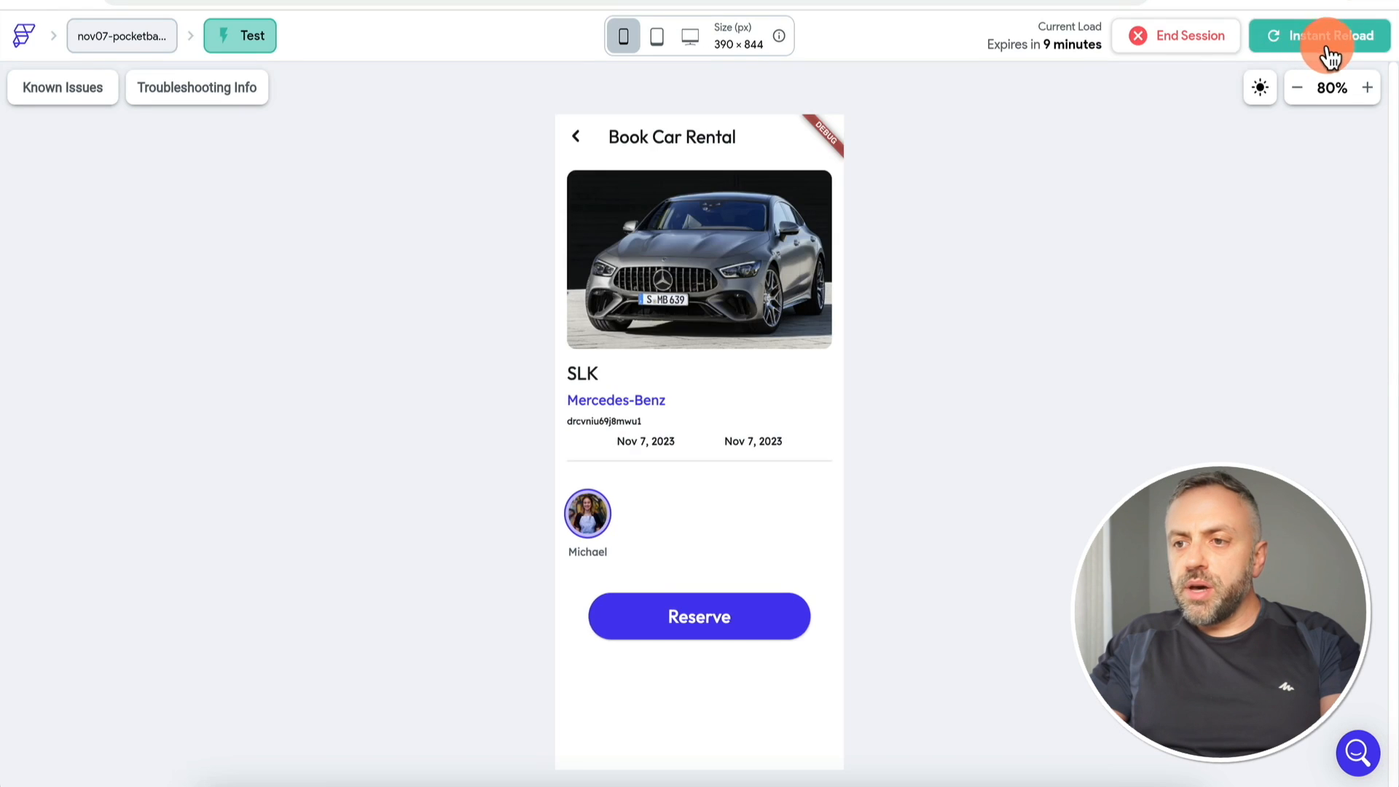
left_click(1328, 43)
left_click(1271, 37)
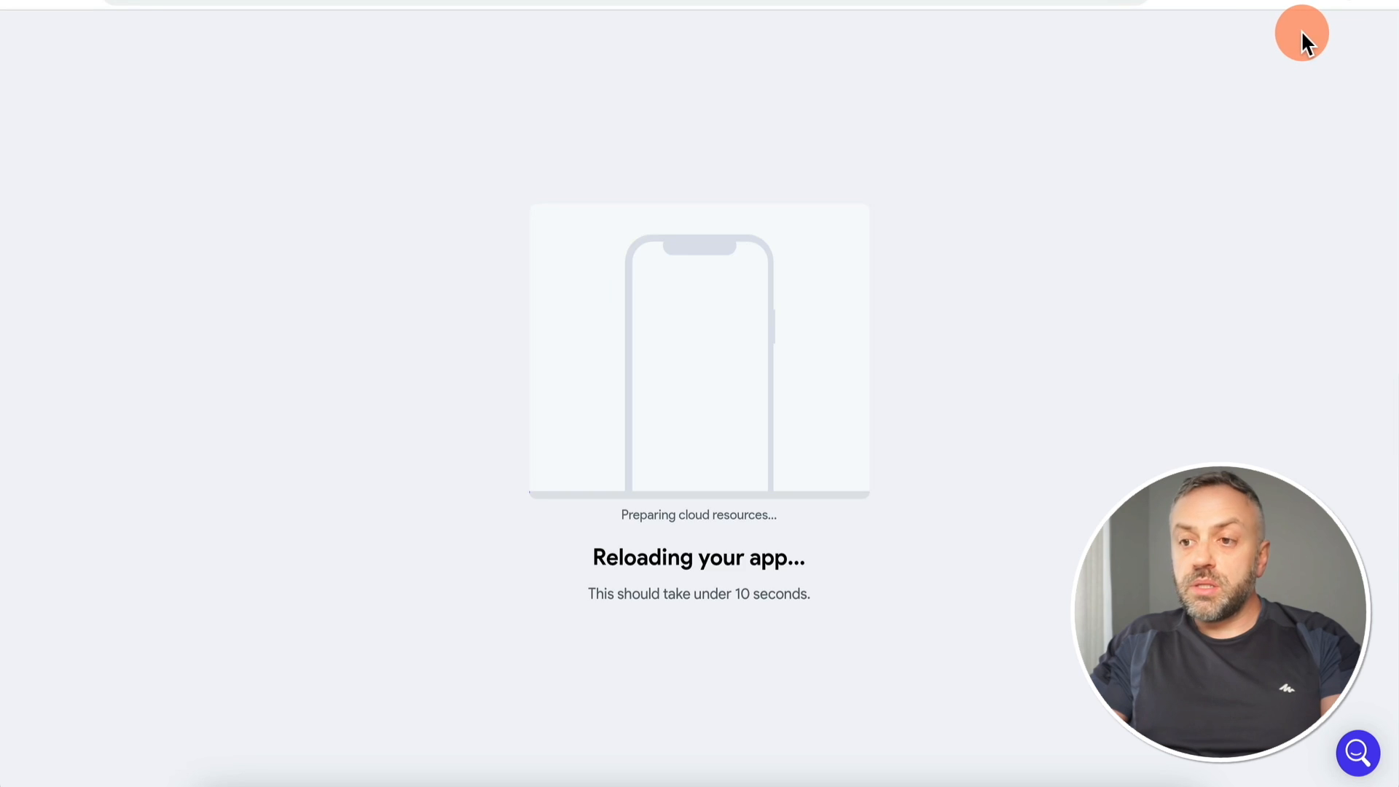
left_click(712, 271)
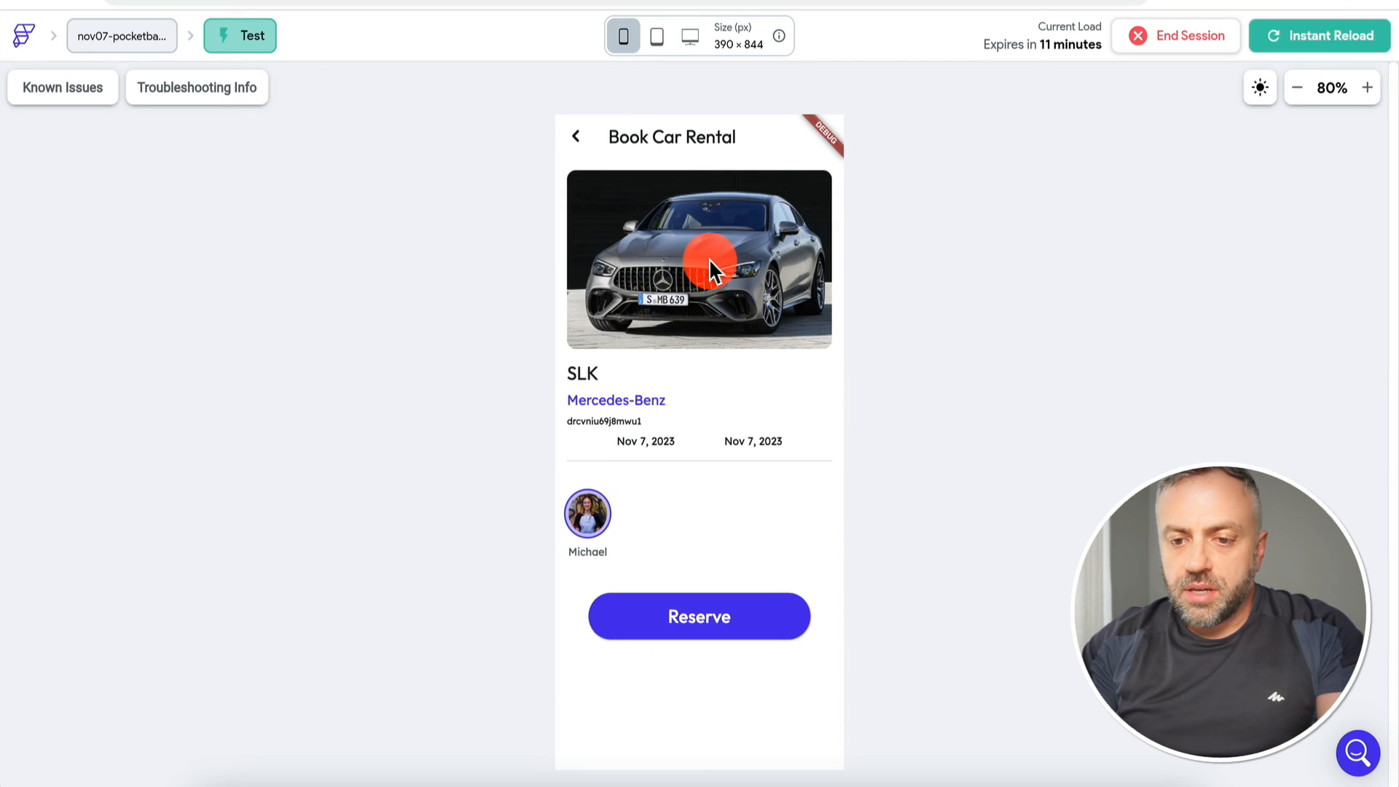
left_click(656, 452)
left_click(658, 645)
left_click(738, 410)
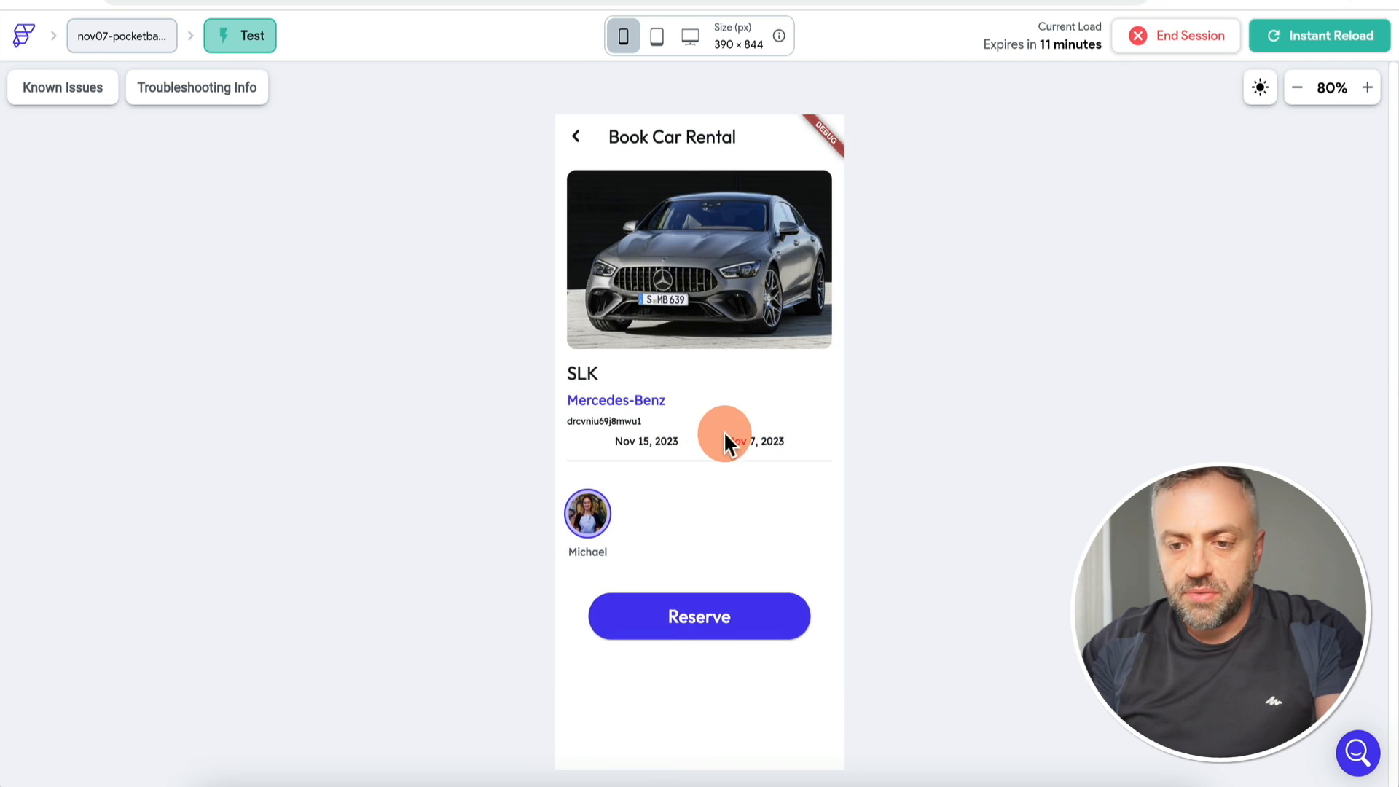
Step: Pick November 24 as the end date, then change the start date to November 9
left_click(752, 445)
left_click(738, 695)
left_click(766, 386)
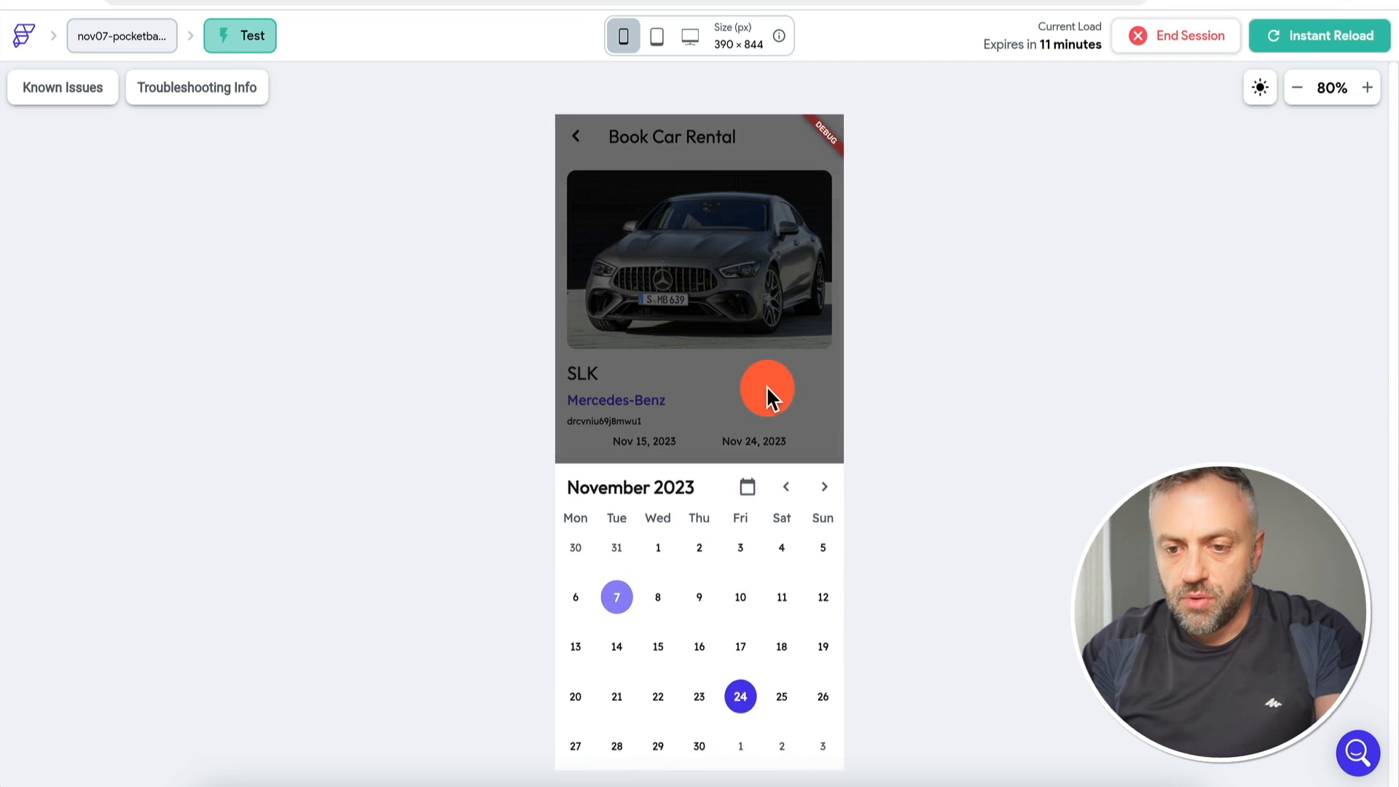
left_click(757, 445)
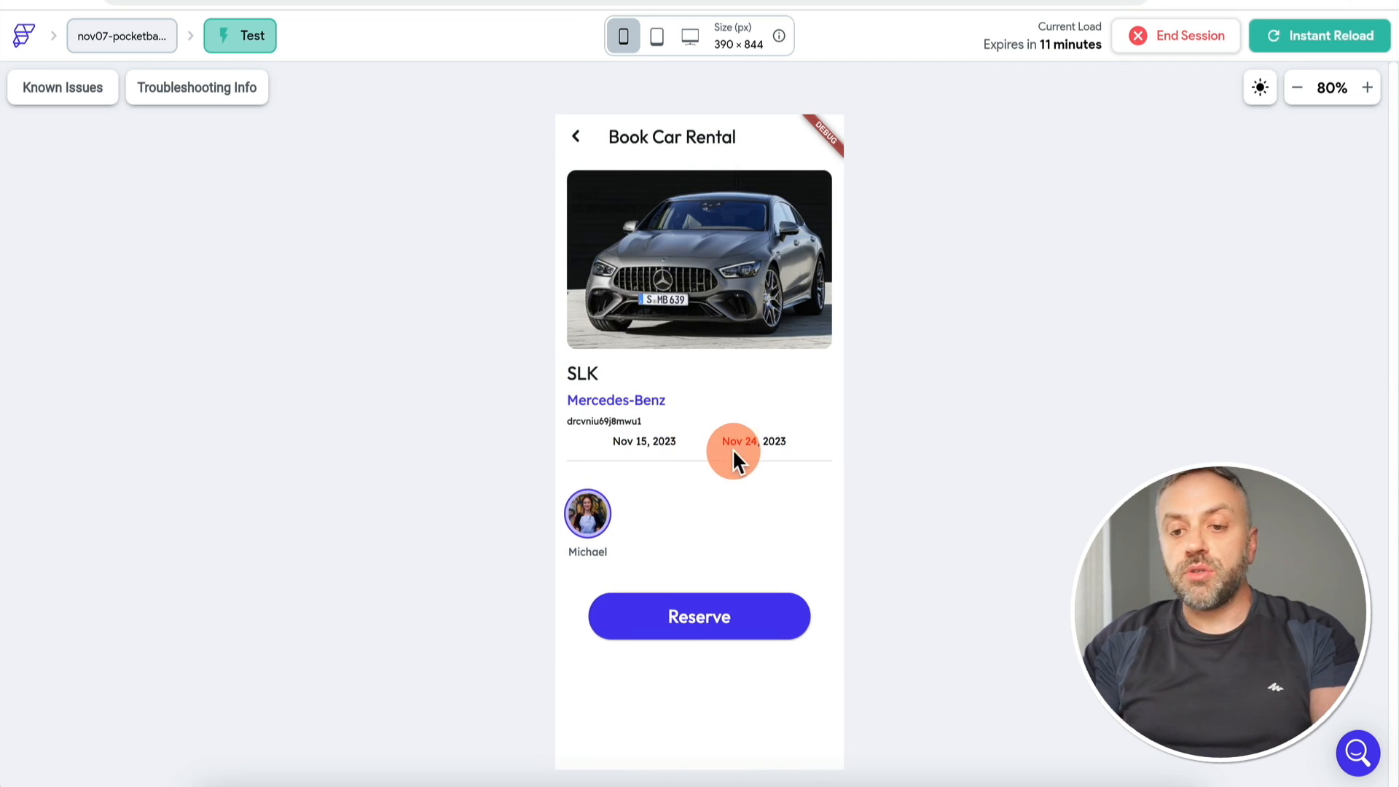
left_click(664, 448)
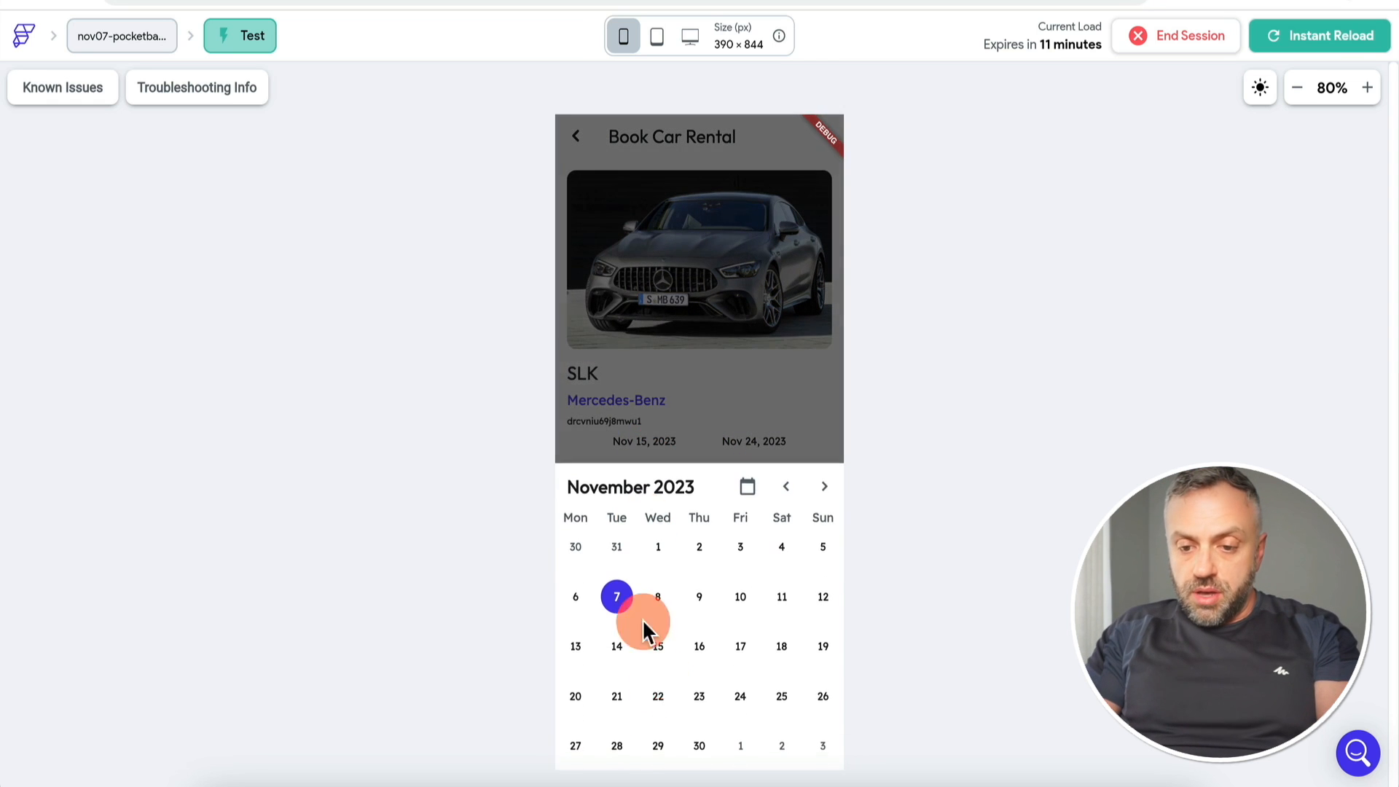
left_click(698, 596)
left_click(721, 412)
left_click(688, 448)
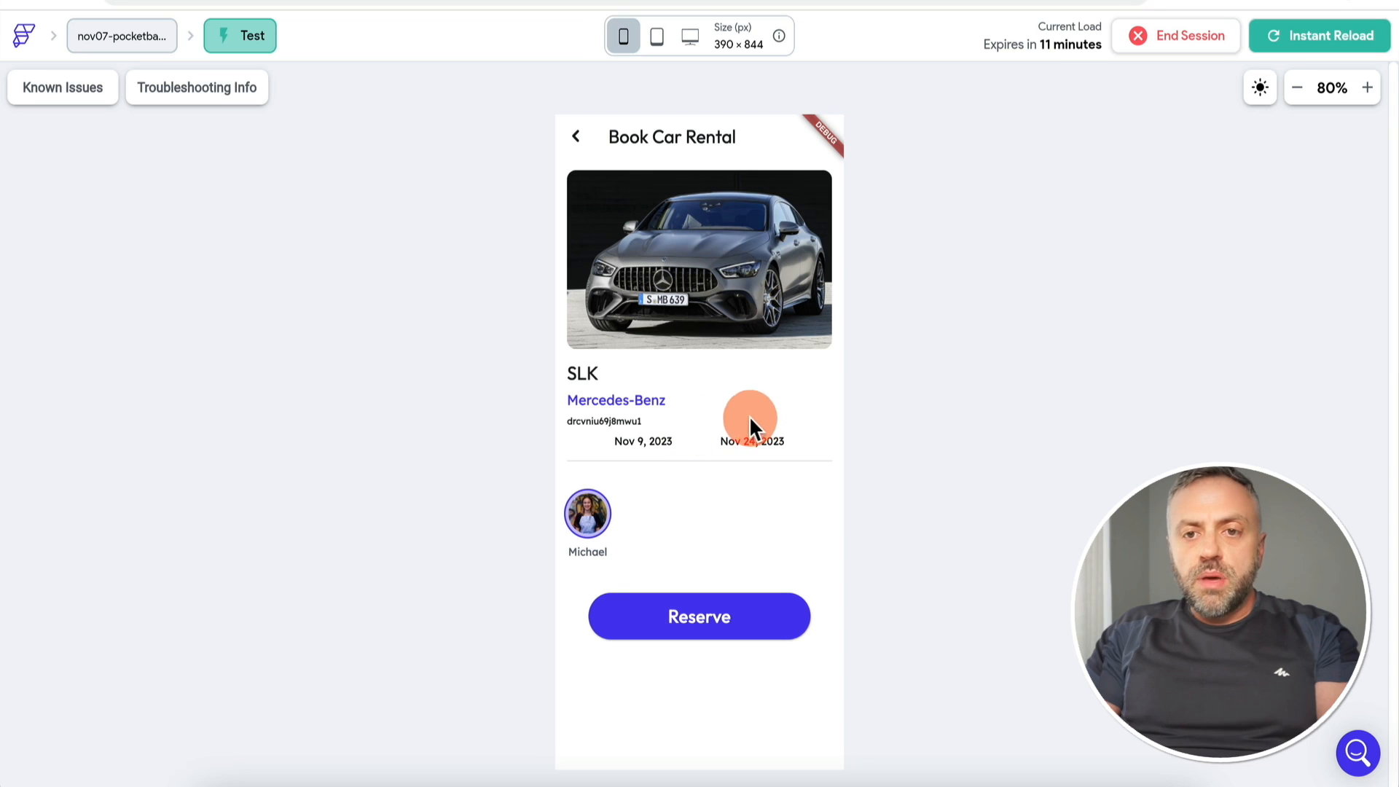
left_click(150, 220)
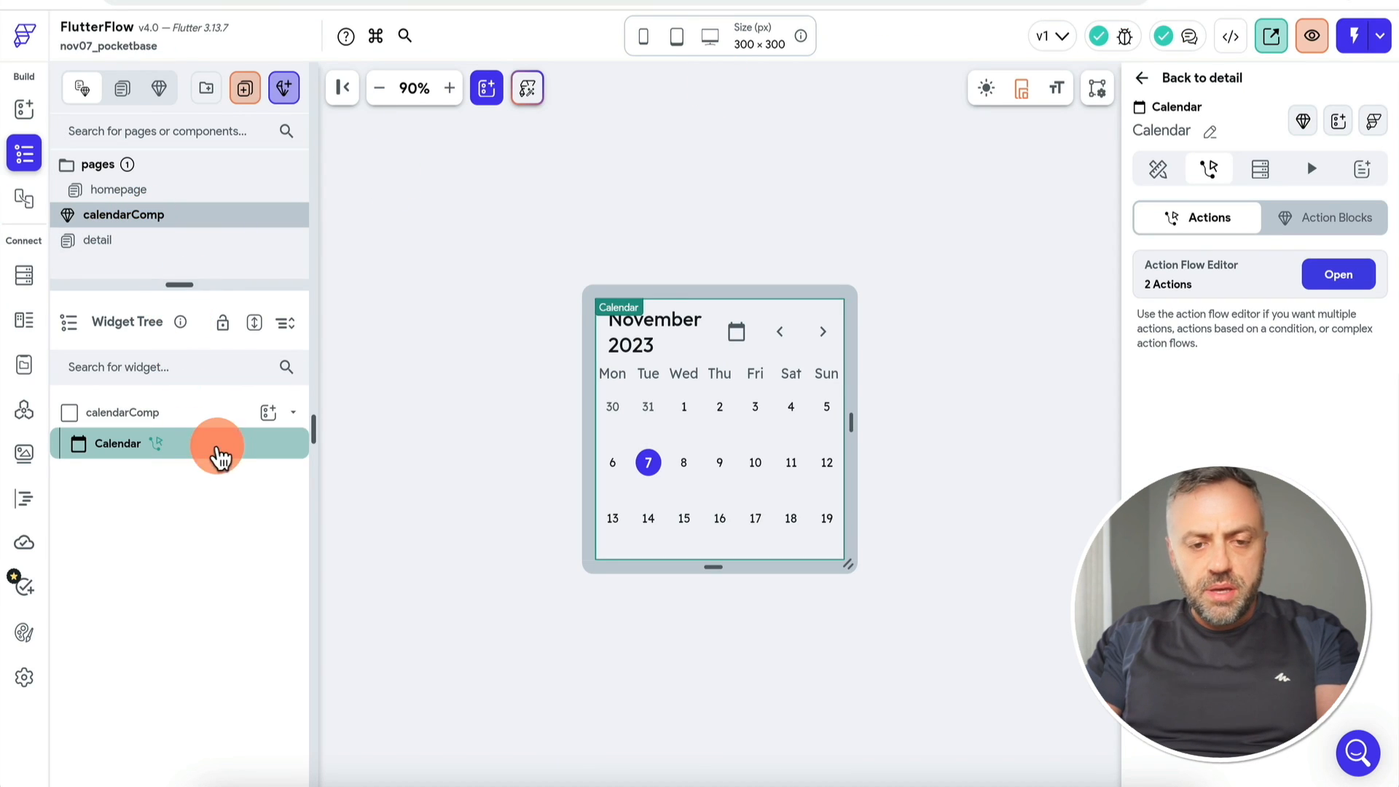
Step: Wrap the Calendar widget in a Container and clear its fixed height of 100
left_click(212, 412)
left_click(216, 463)
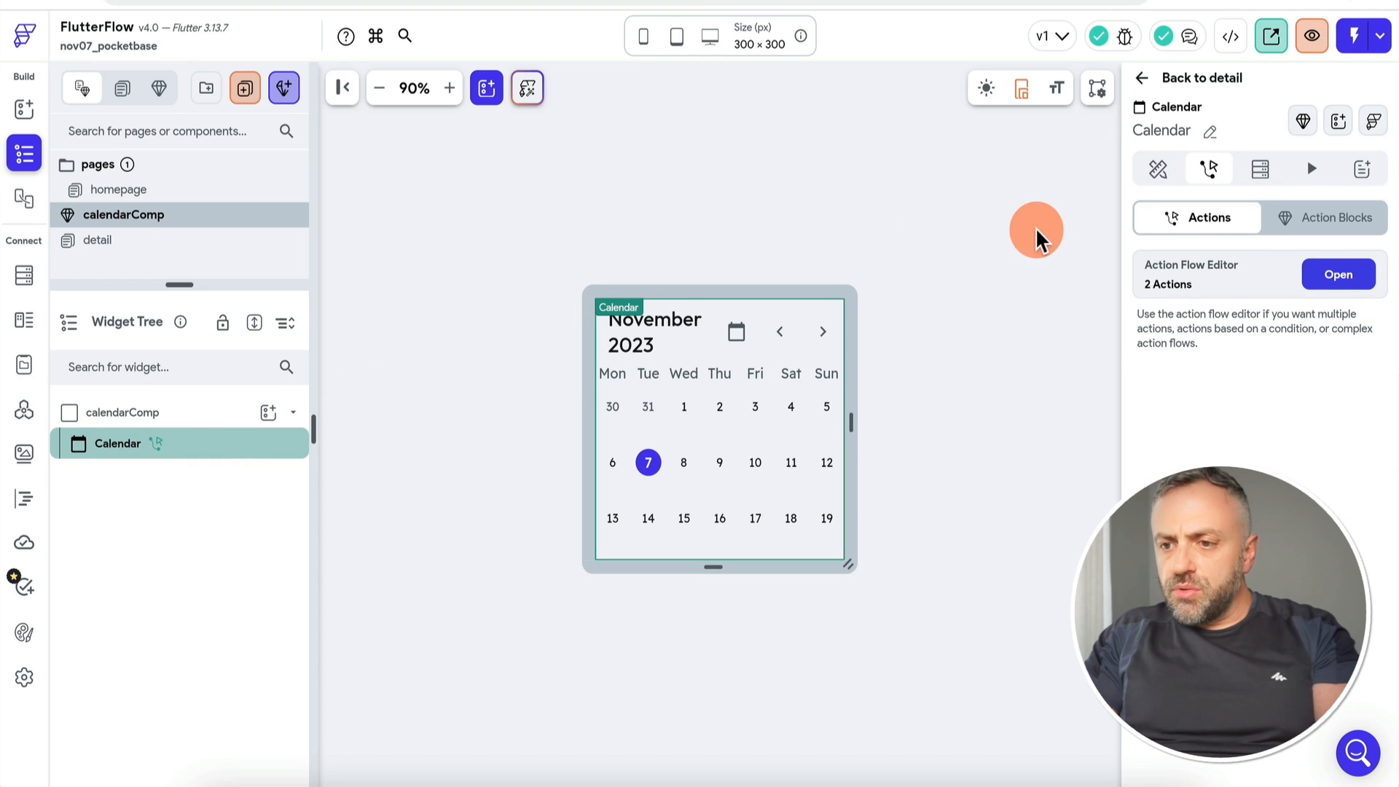
left_click(1173, 173)
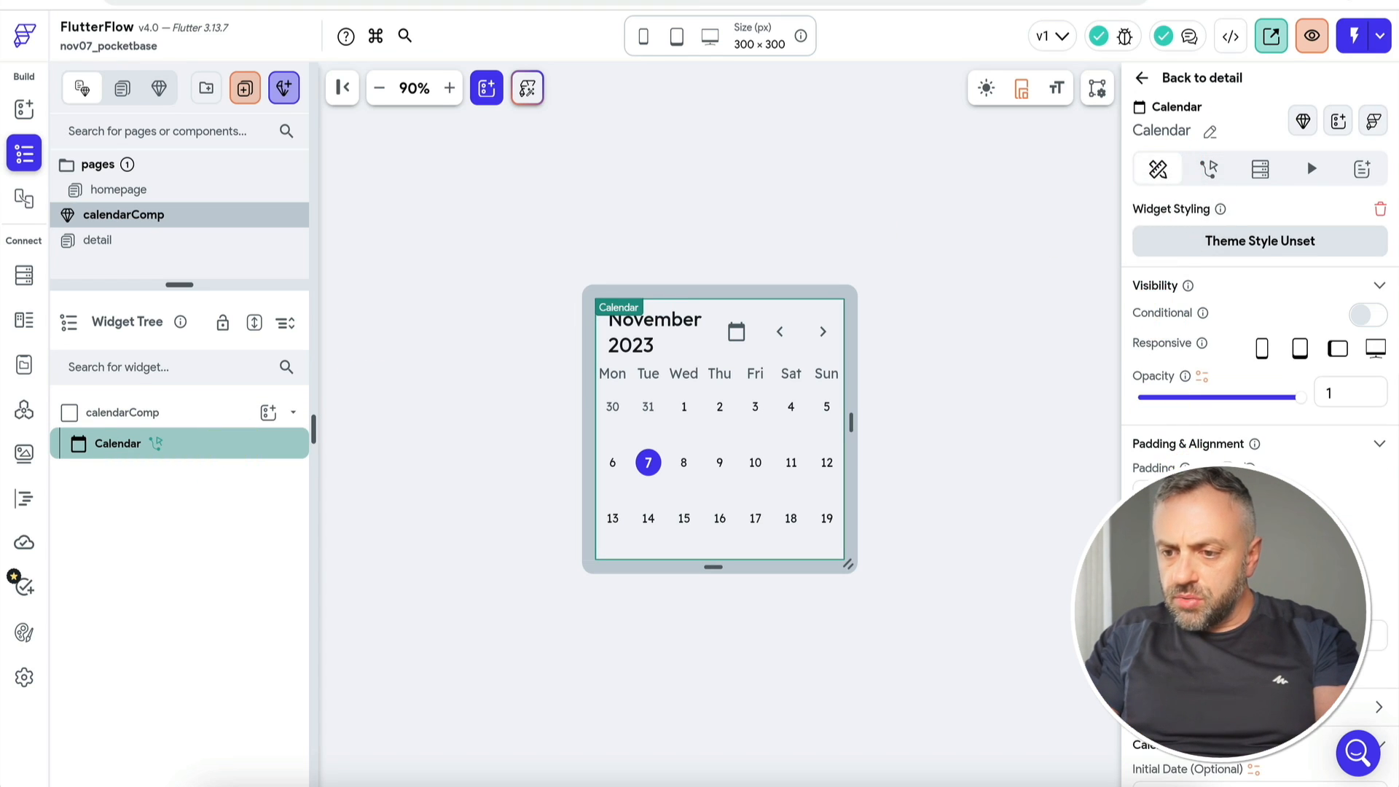
left_click(945, 363)
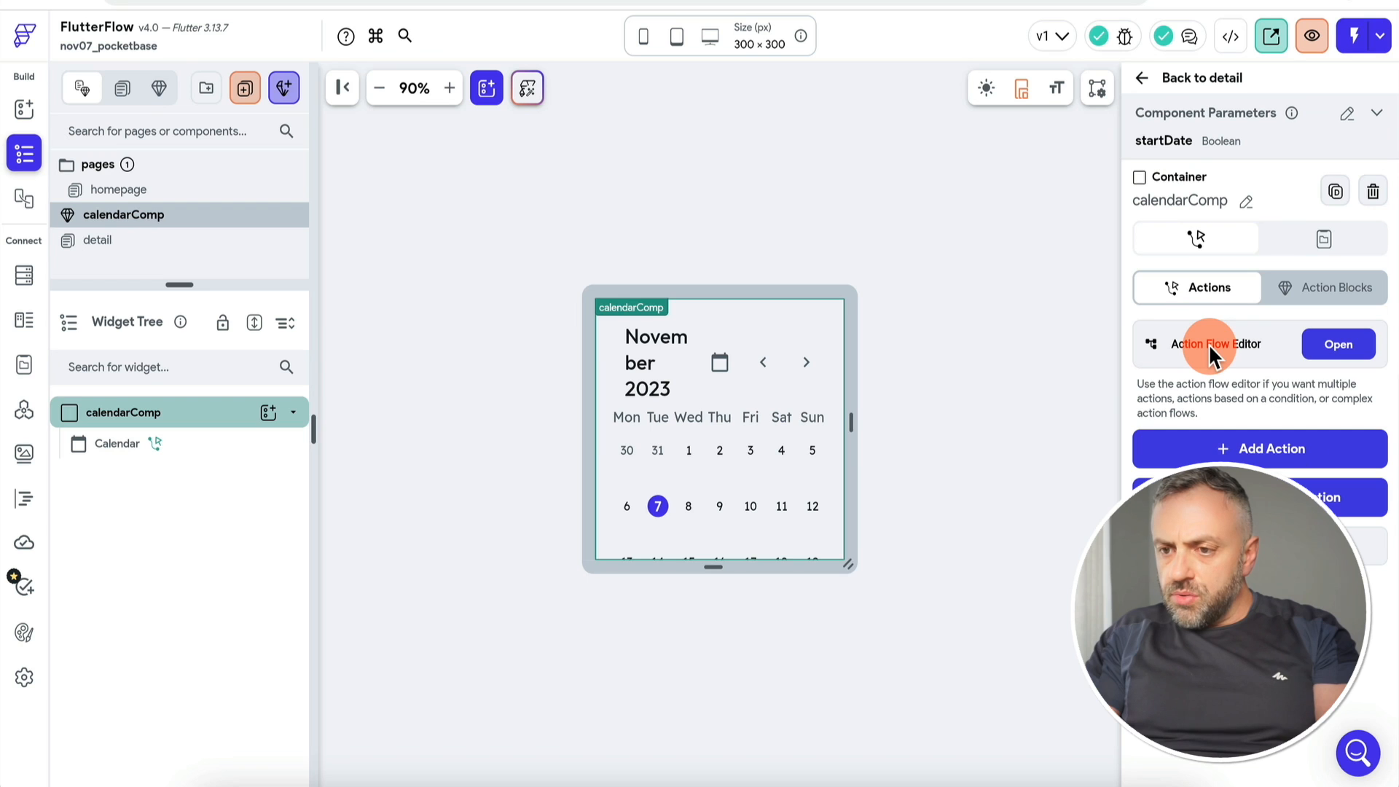
right_click(248, 442)
left_click(298, 407)
left_click(558, 291)
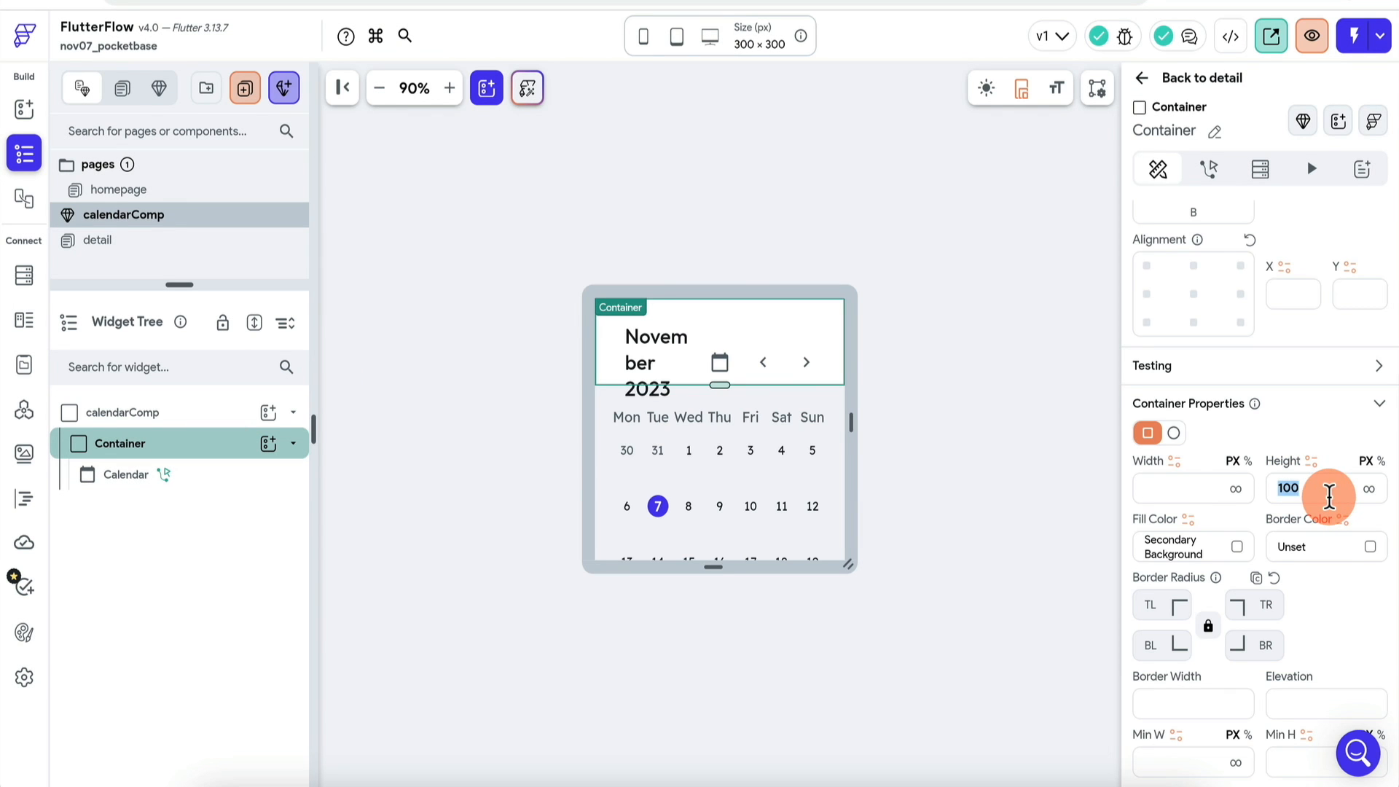
key("BackSpace")
scroll(1260, 397, "up", 5)
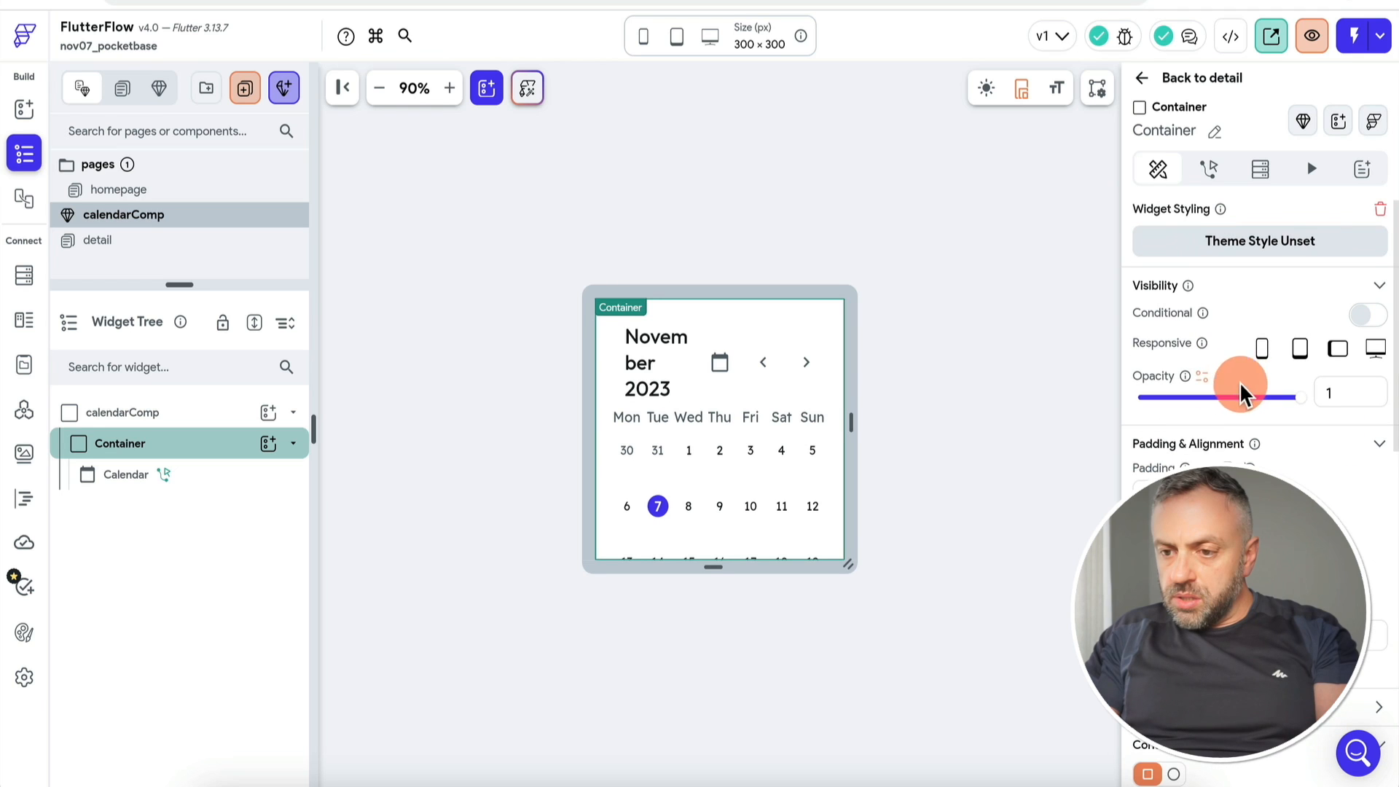
Step: Widen the calendarComp canvas so 'November 2023' fits on one line
left_click(942, 438)
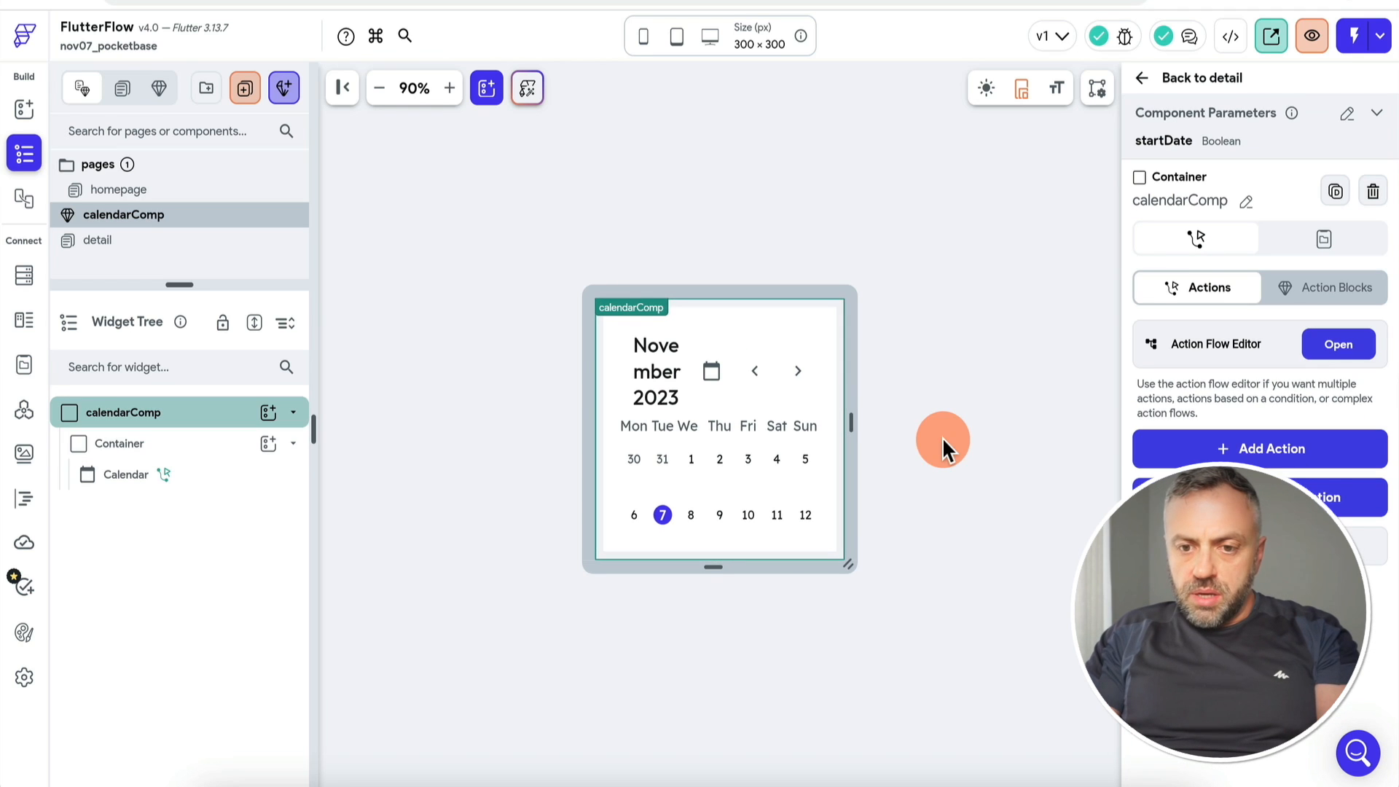
left_click(622, 396)
left_click(894, 219)
left_click_drag(851, 423, 893, 427)
left_click(269, 444)
Step: Wrap the Calendar widget in a Column and add a Button beneath it
left_click(219, 477)
left_click(243, 474)
right_click(250, 474)
left_click(341, 403)
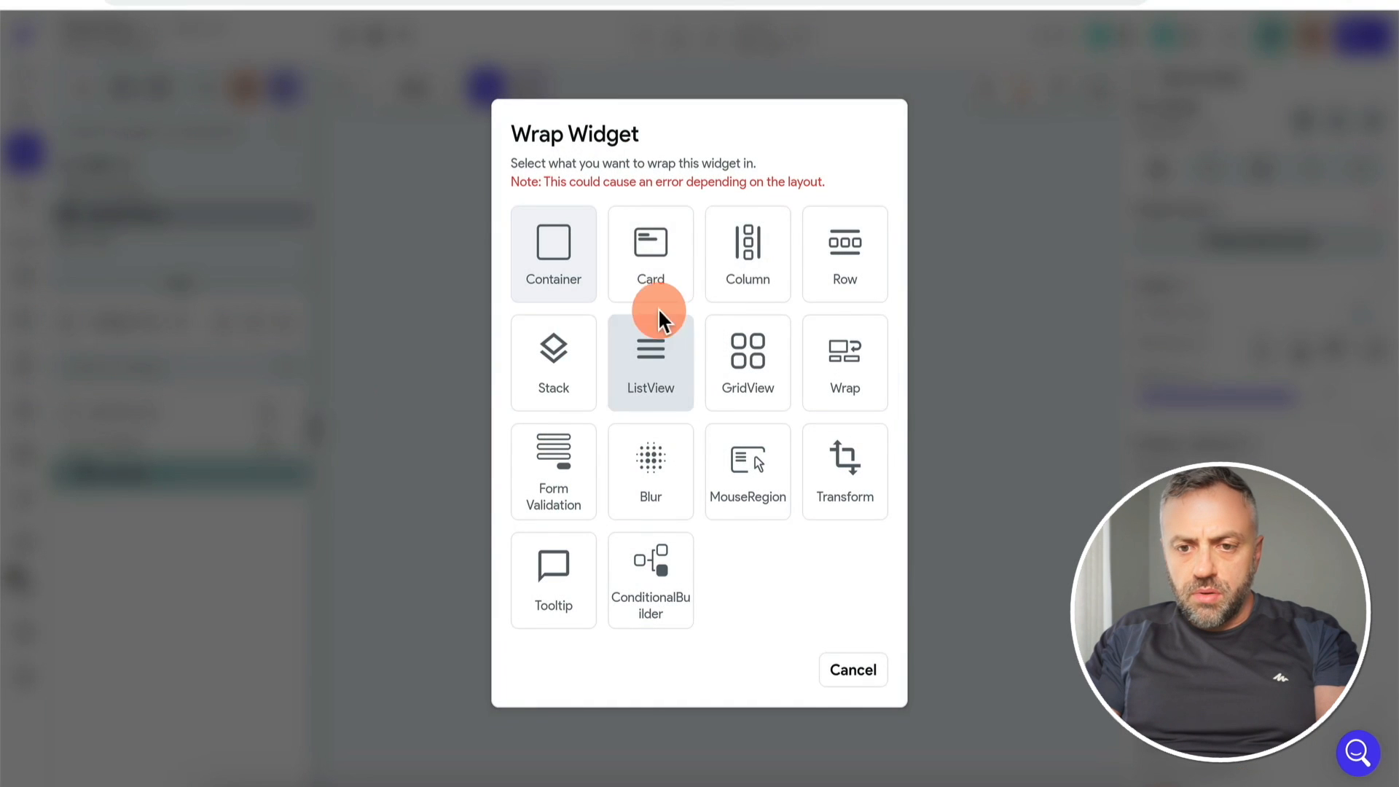
left_click(758, 280)
left_click(269, 474)
type("but")
left_click(362, 475)
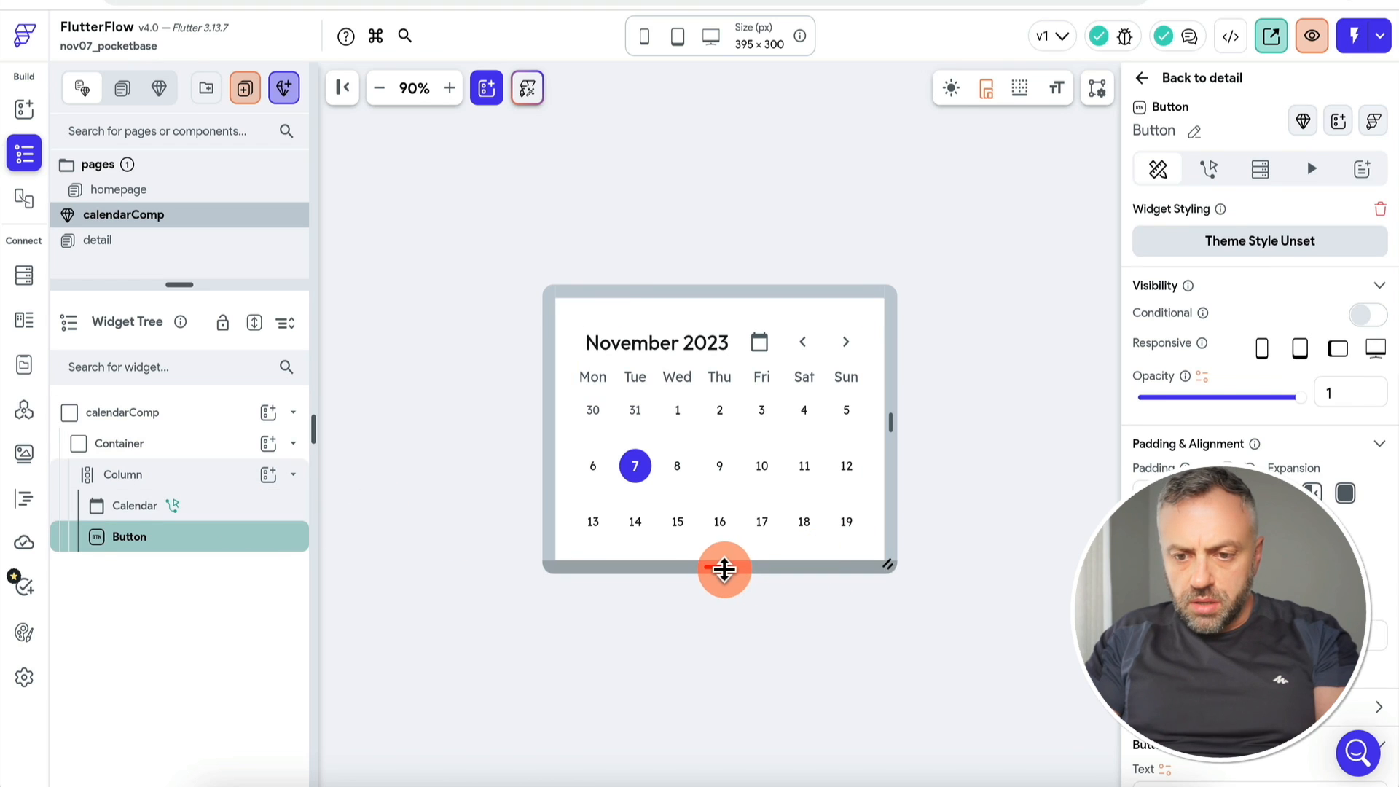
Step: Enlarge the component canvas and set the button's text to OK
left_click_drag(724, 569, 719, 679)
left_click(722, 614)
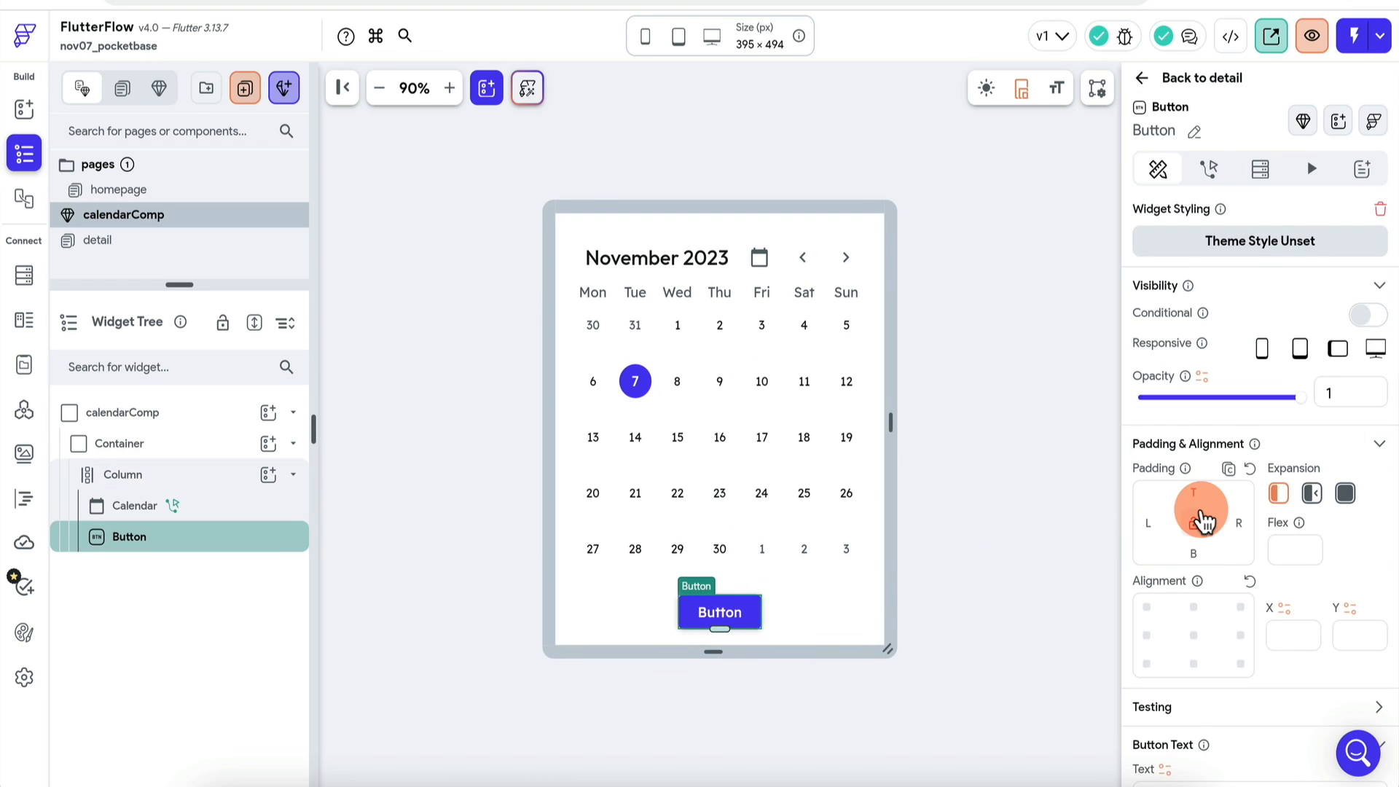
scroll(1202, 521, "down", 6)
double_click(1213, 358)
type("OK")
scroll(1212, 452, "down", 2)
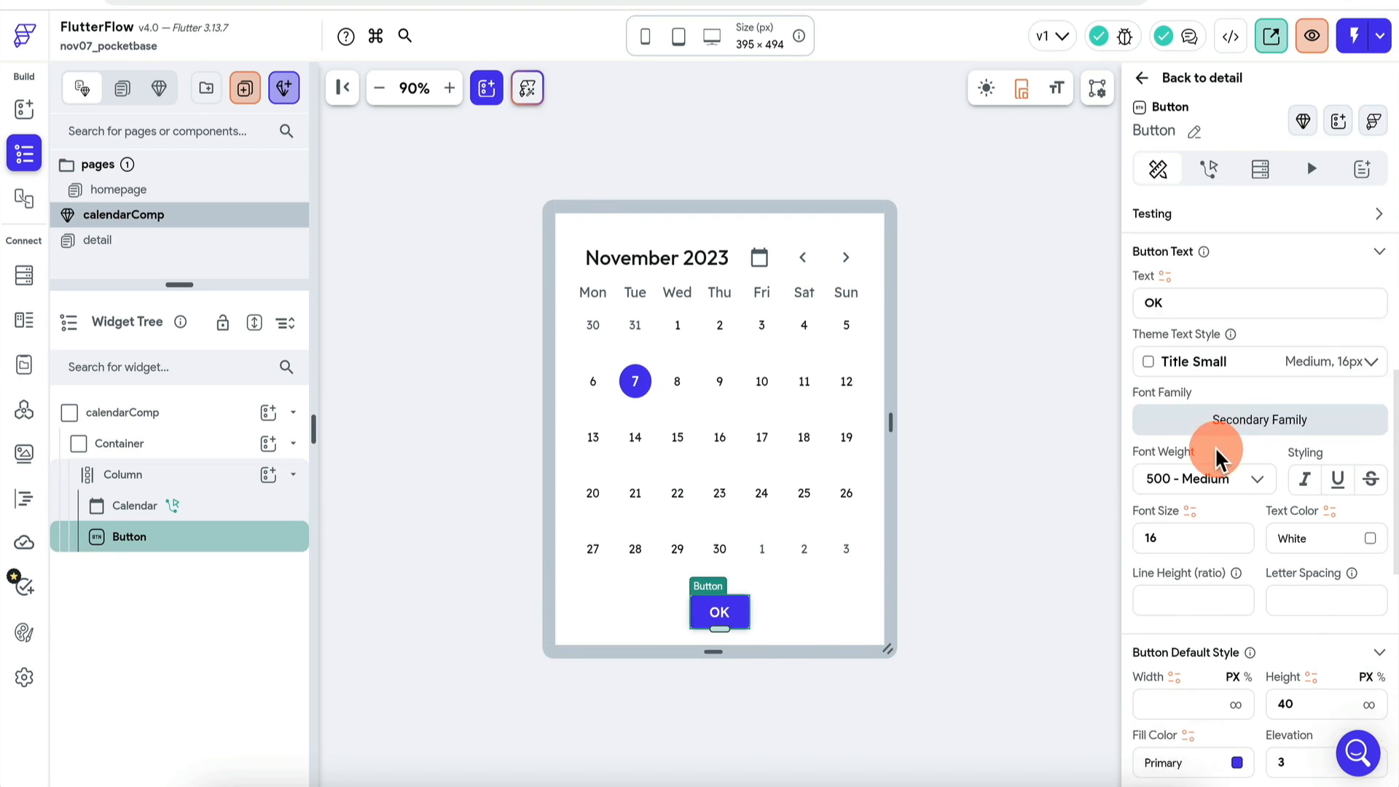
scroll(1212, 181, "up", 8)
Step: Give the OK button an On Tap Dismiss Bottom Sheet action, then Instant Reload the test app
left_click(1208, 168)
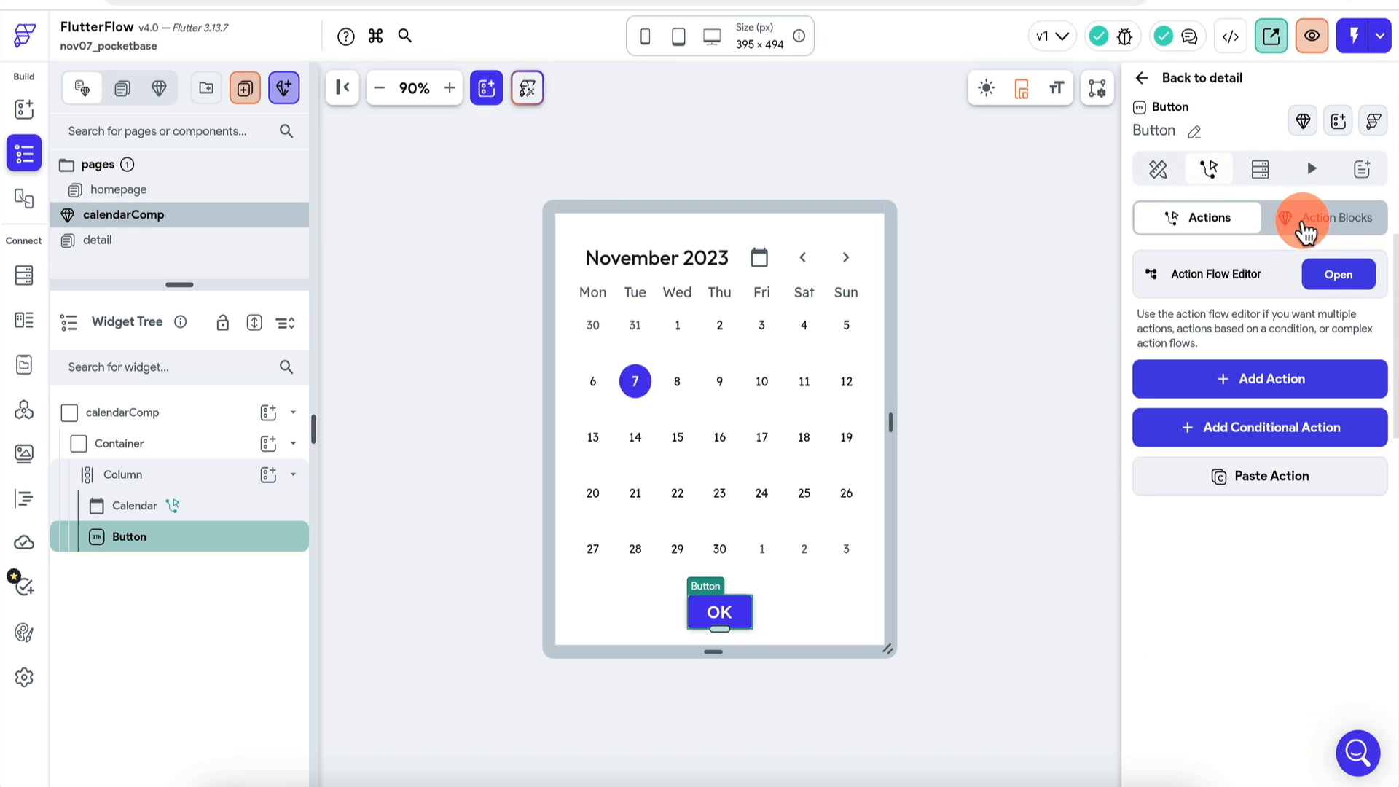
left_click(1339, 274)
left_click(1137, 309)
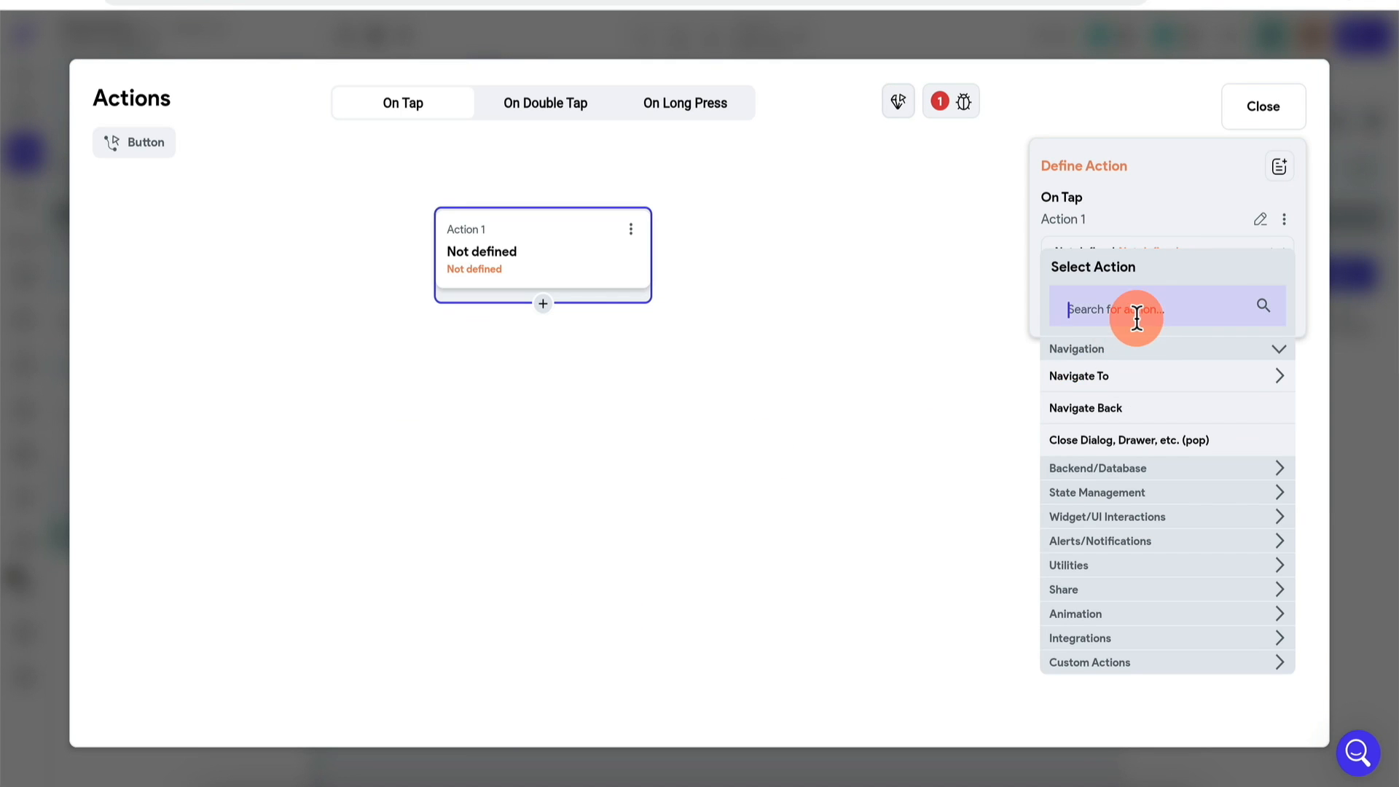
type("dis")
left_click(1125, 438)
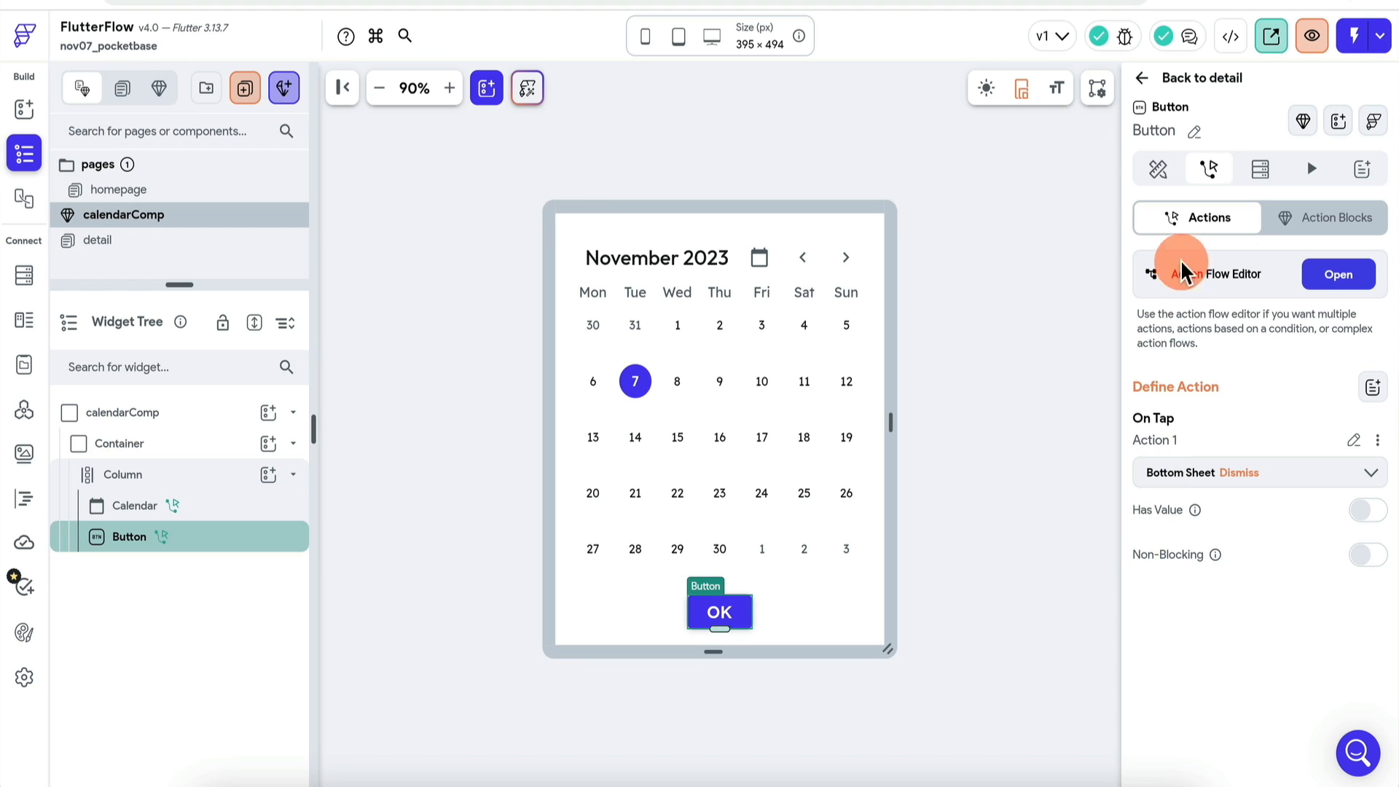
left_click(1159, 169)
scroll(1180, 546, "down", 5)
left_click(967, 496)
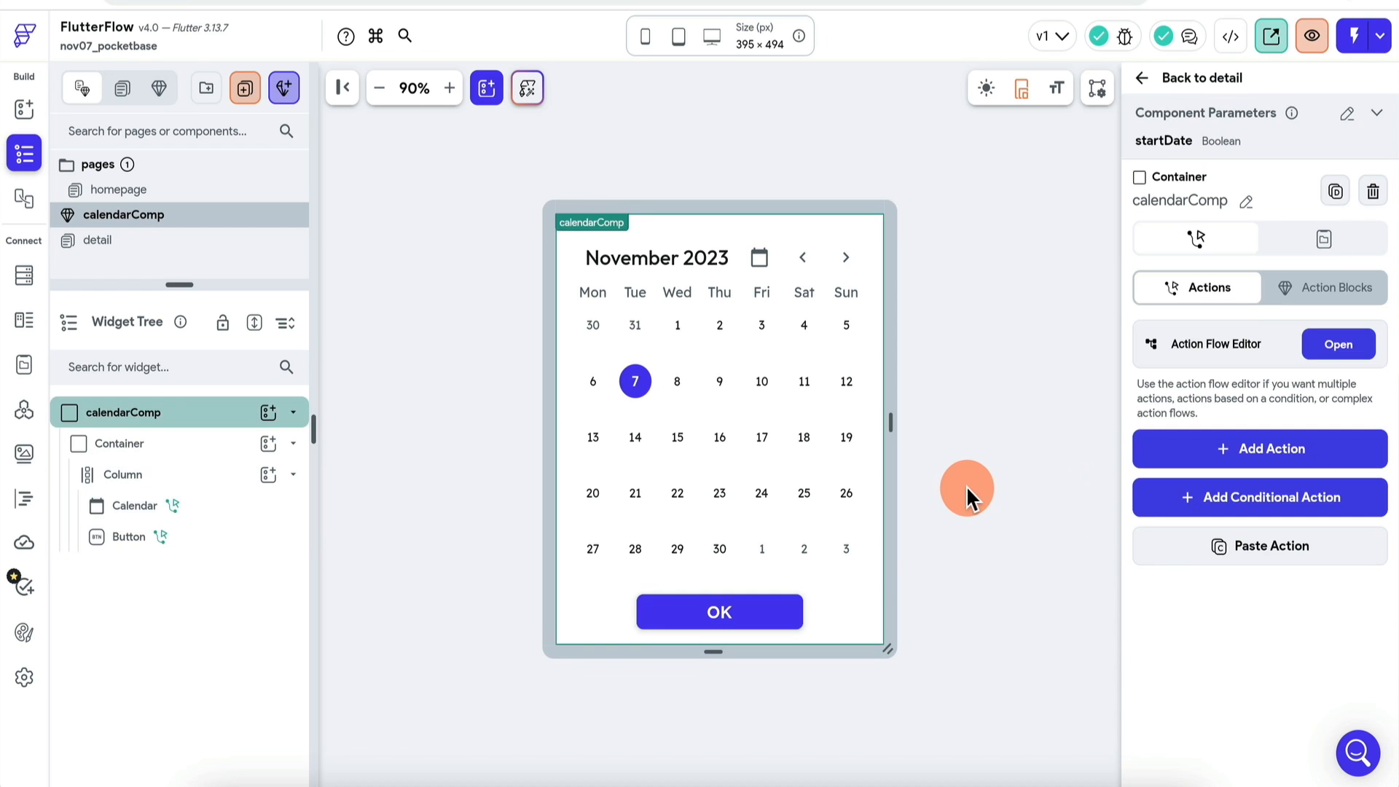
left_click(787, 615)
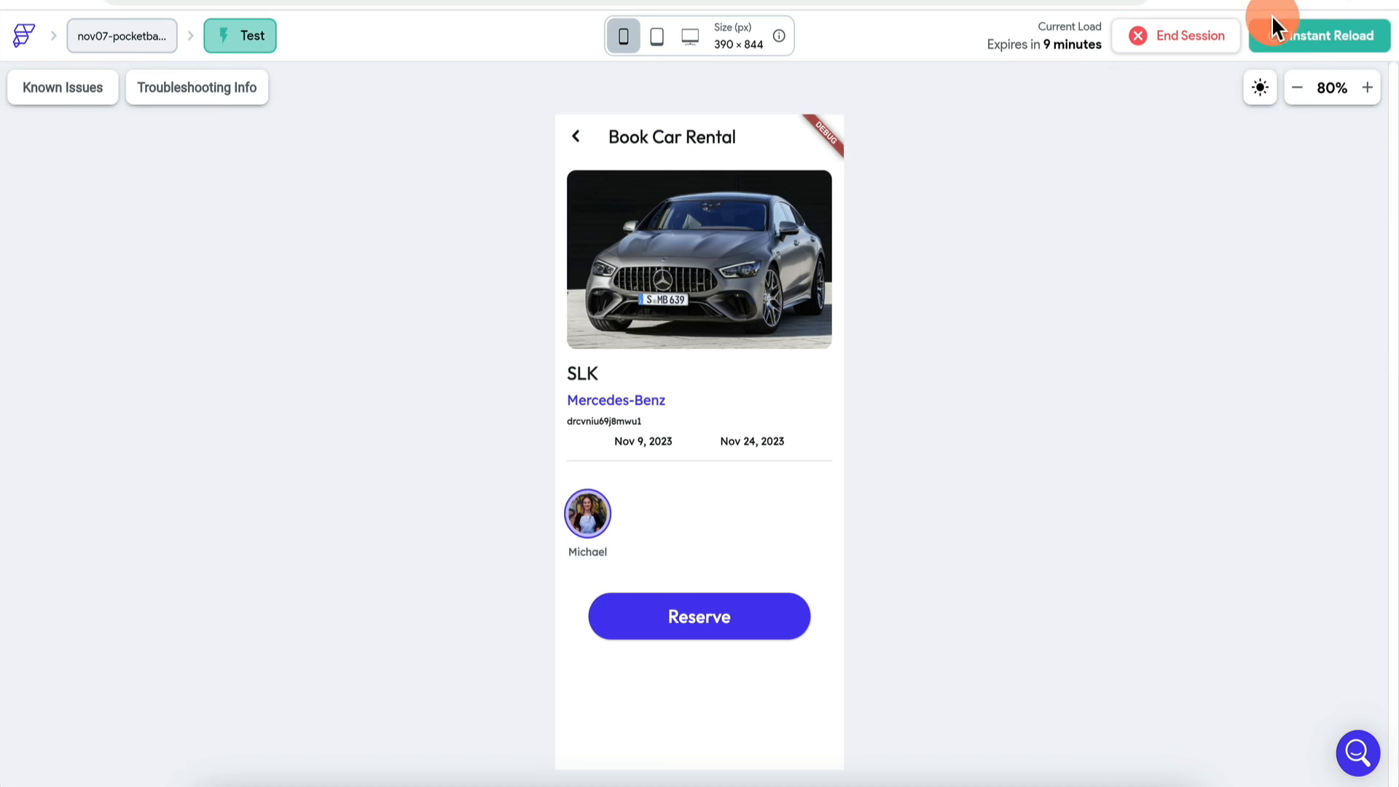
left_click(1311, 36)
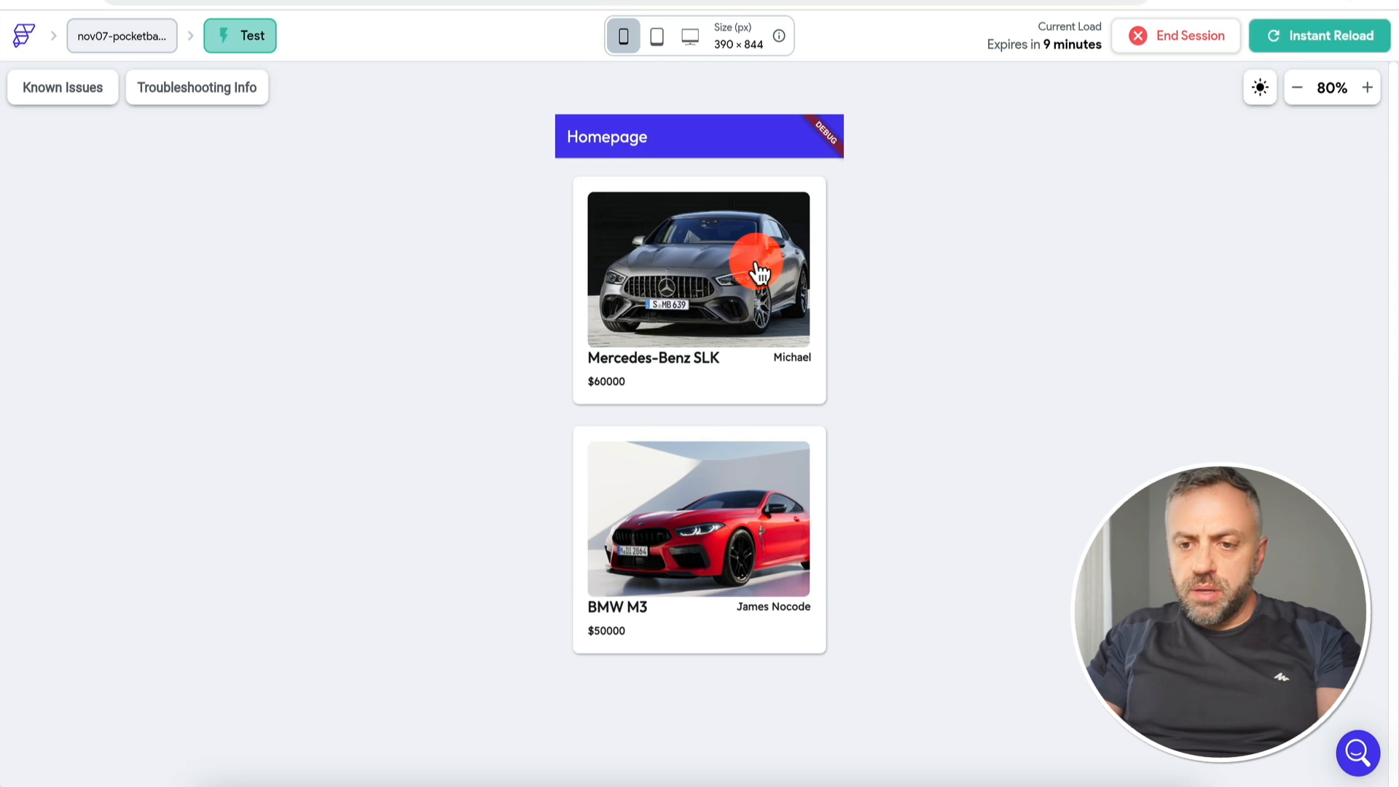
Step: Open the Mercedes-Benz SLK start date picker to check the OK button, then reselect the Column
left_click(757, 266)
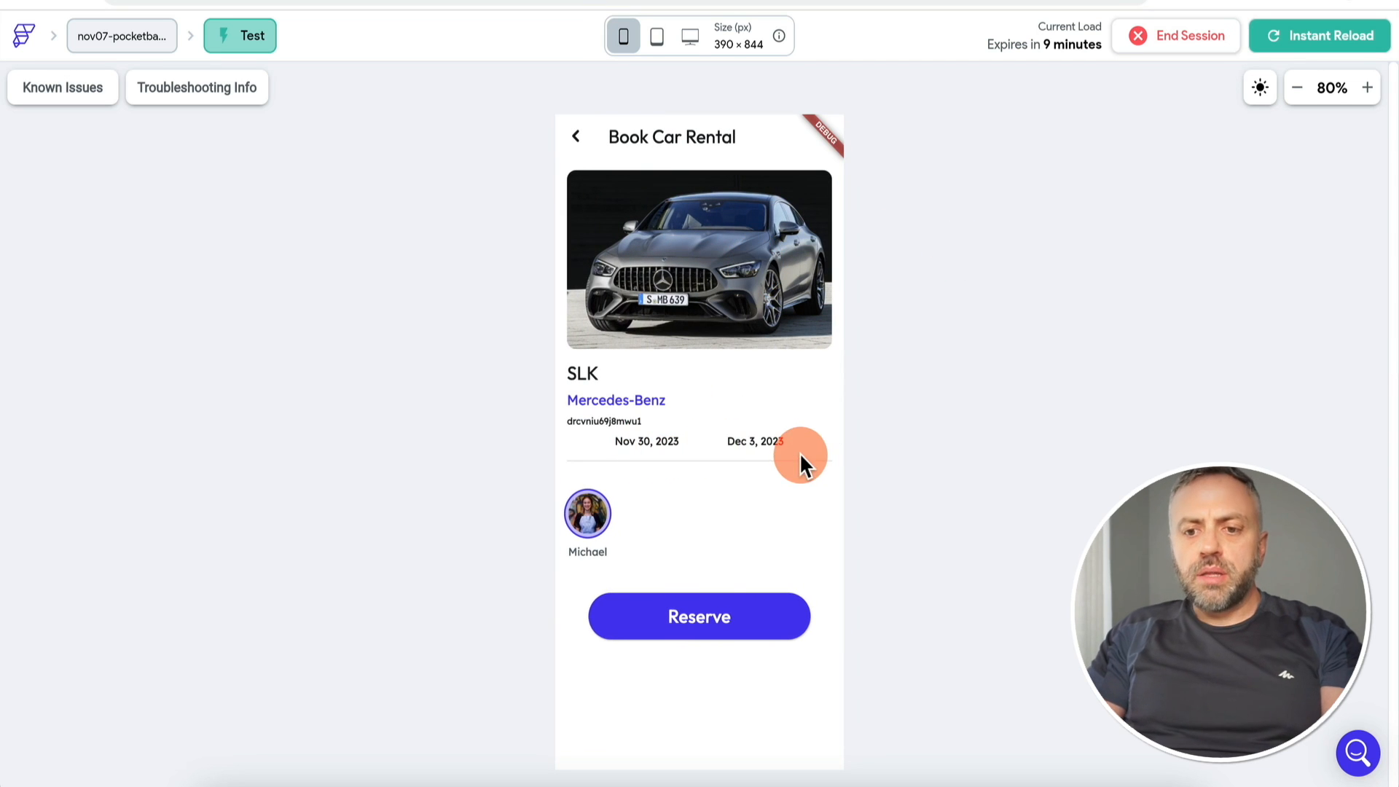
left_click(660, 440)
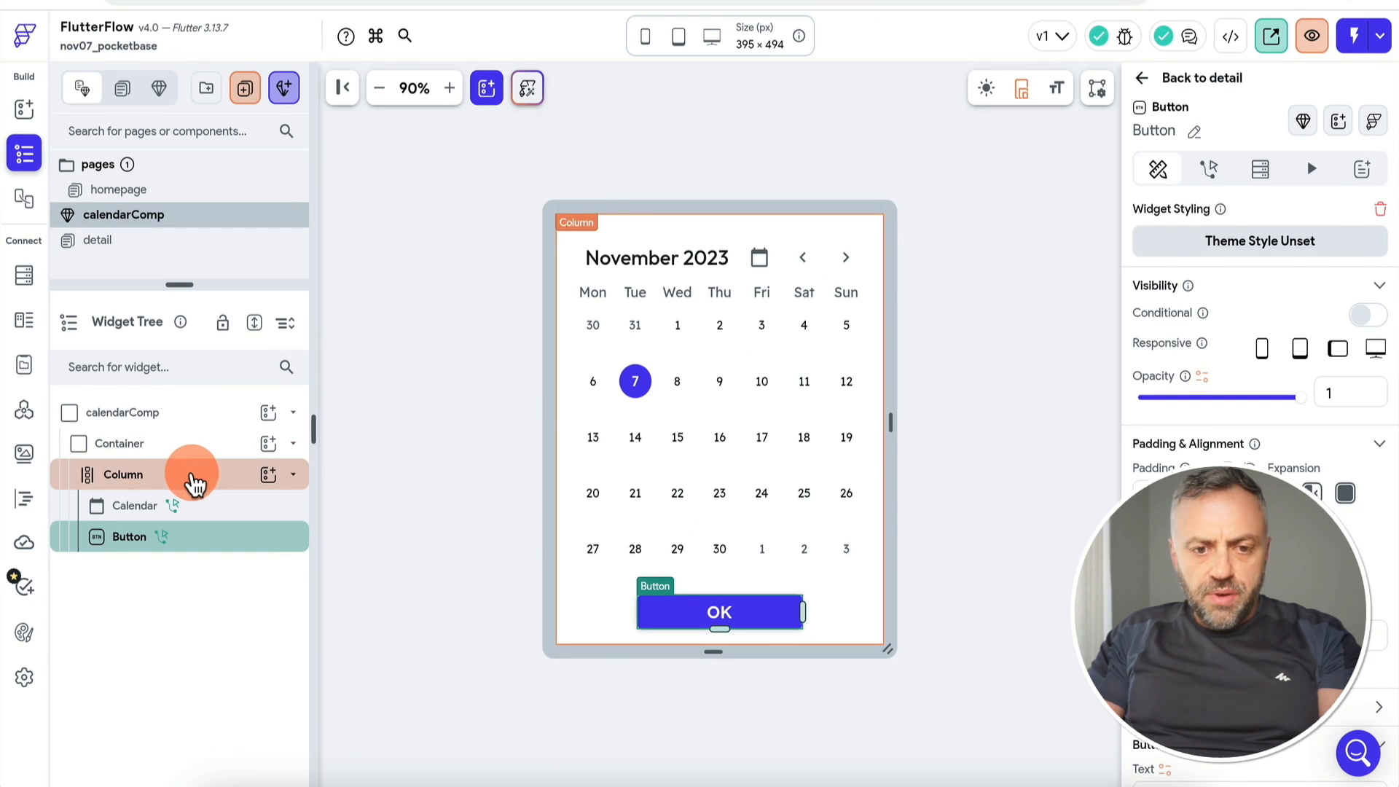
left_click(190, 474)
scroll(1249, 394, "down", 4)
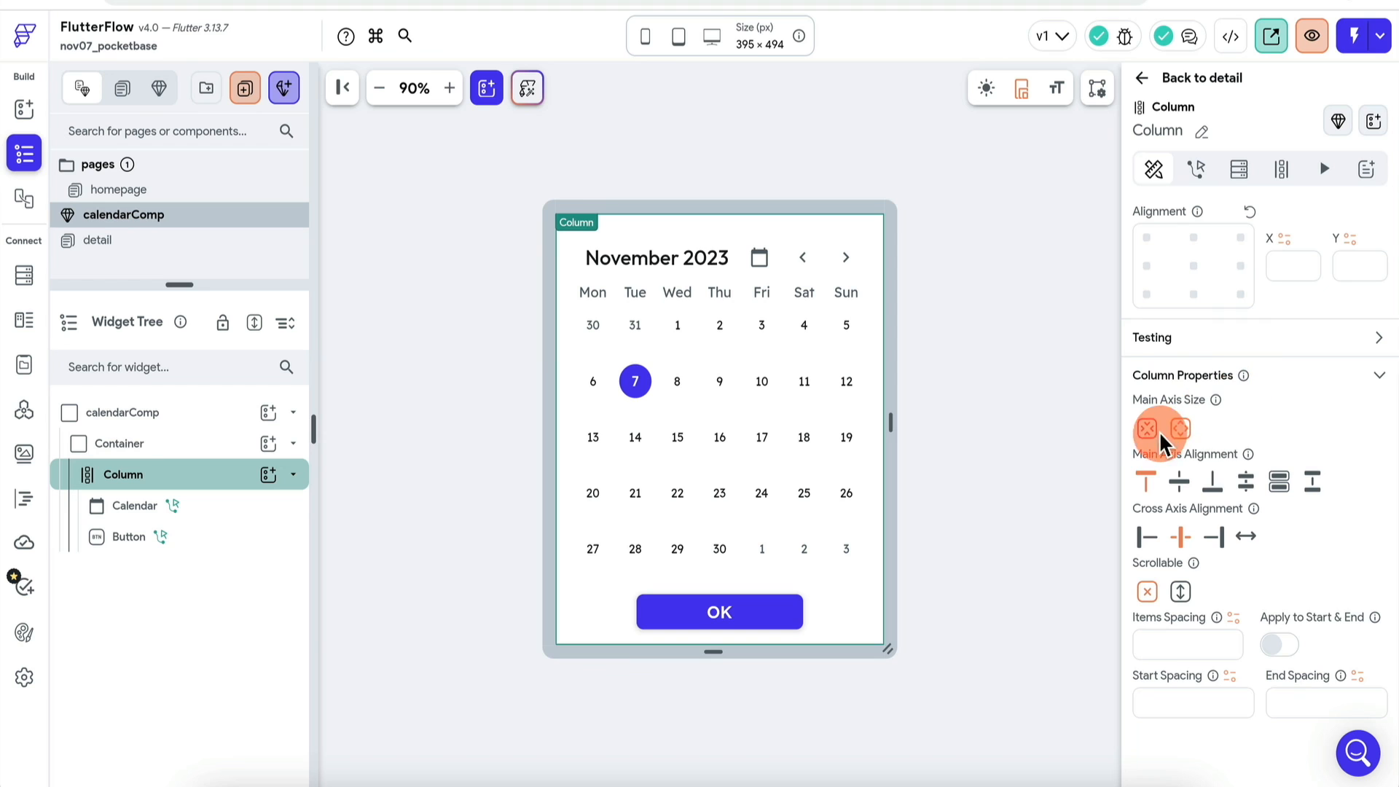
Step: Set the calendar Column's Main Axis Size to min with padding 20 on all sides, then reload
left_click(1158, 432)
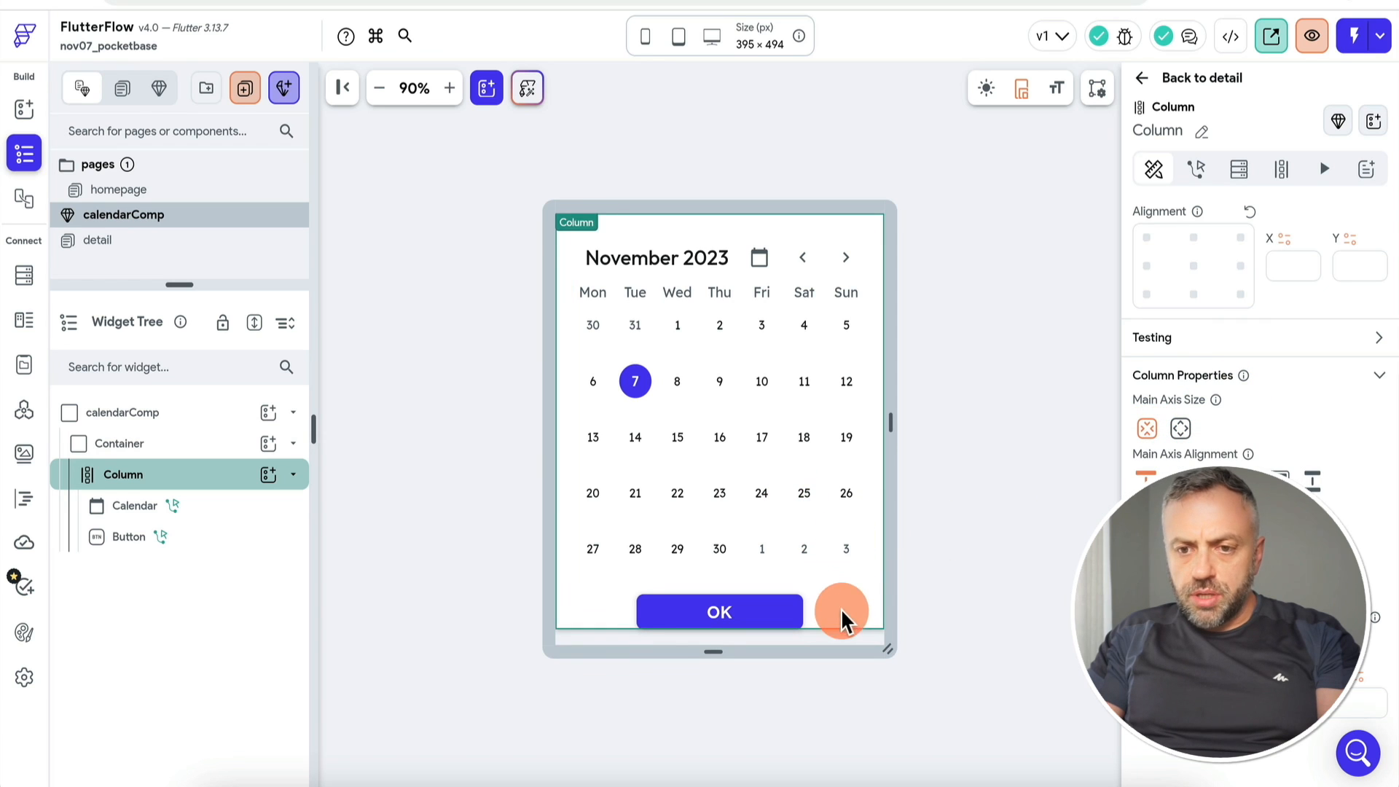
scroll(1194, 474, "up", 4)
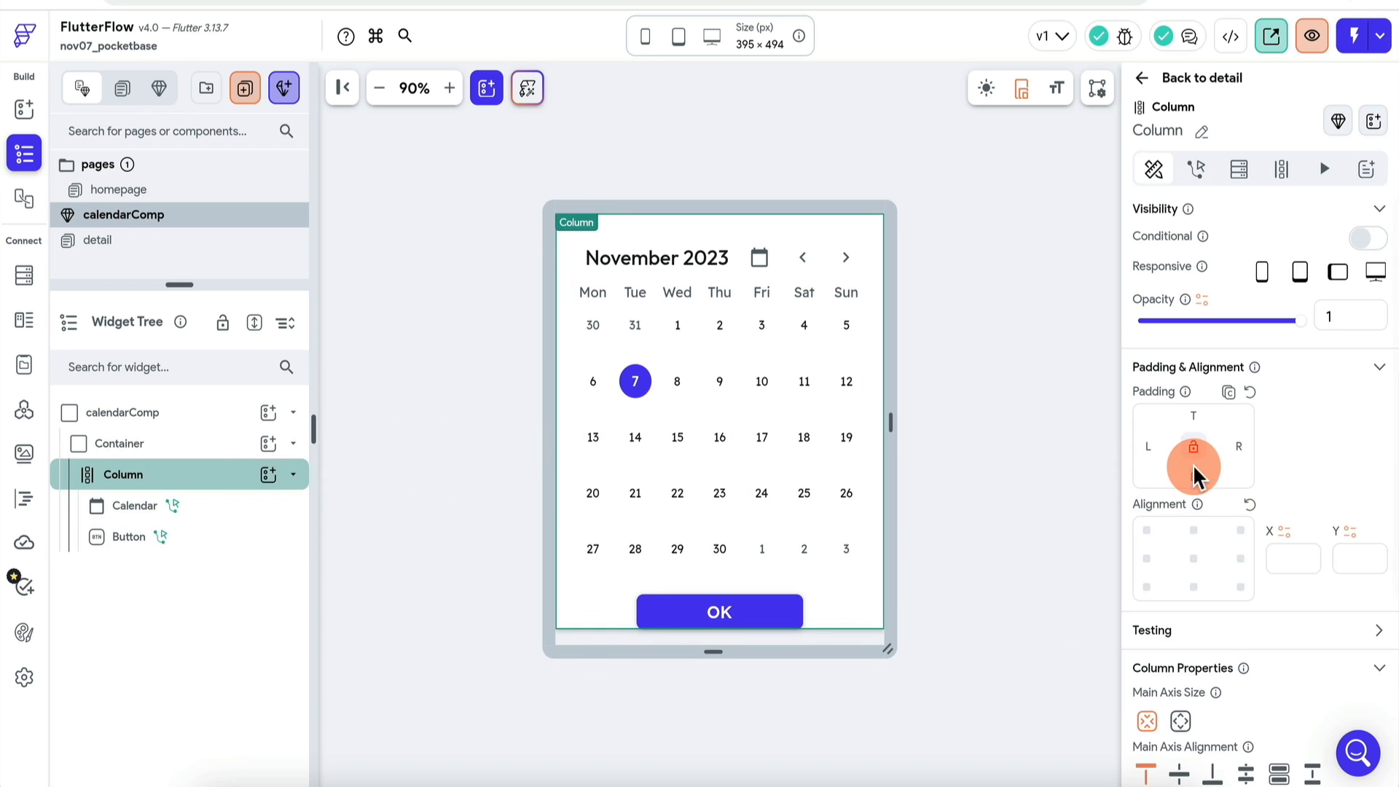
left_click(1194, 447)
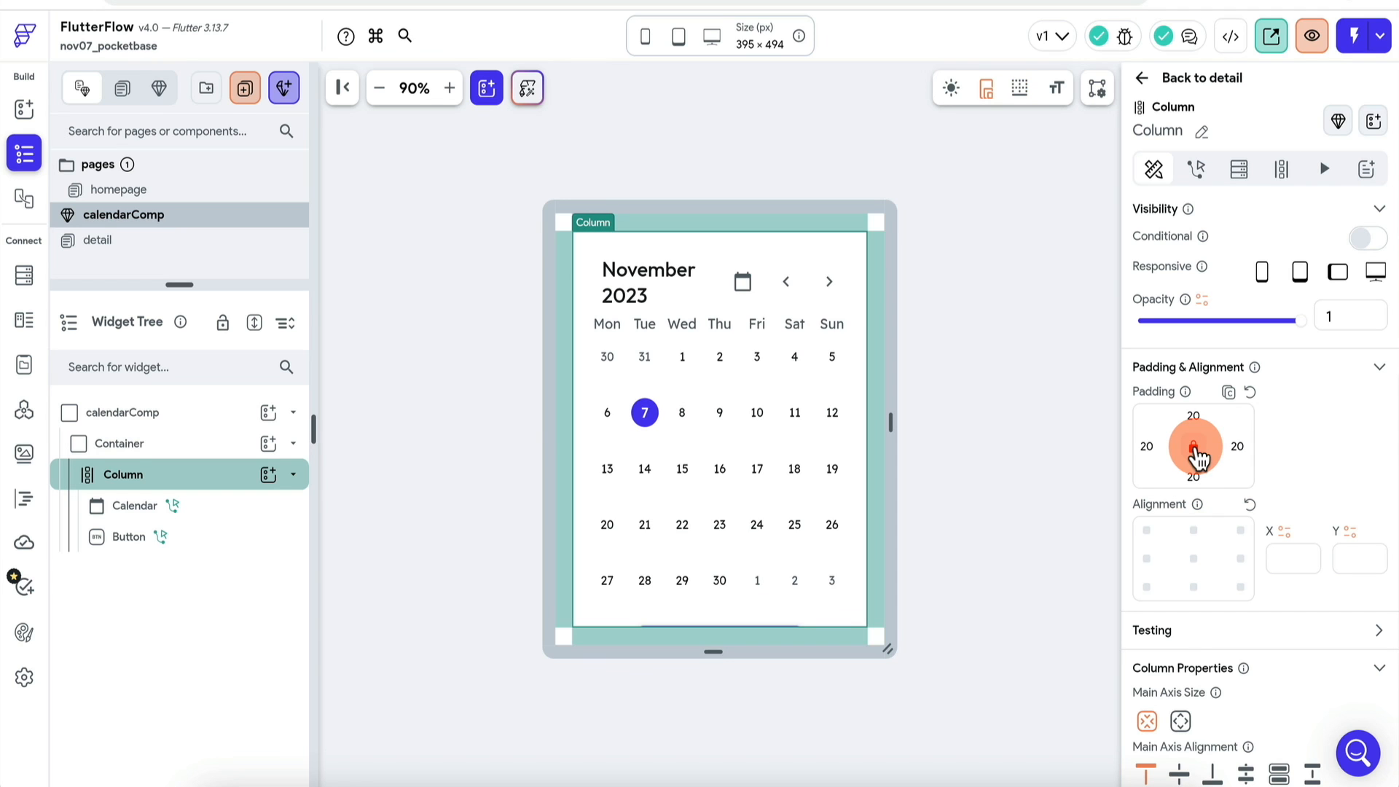
left_click(718, 685)
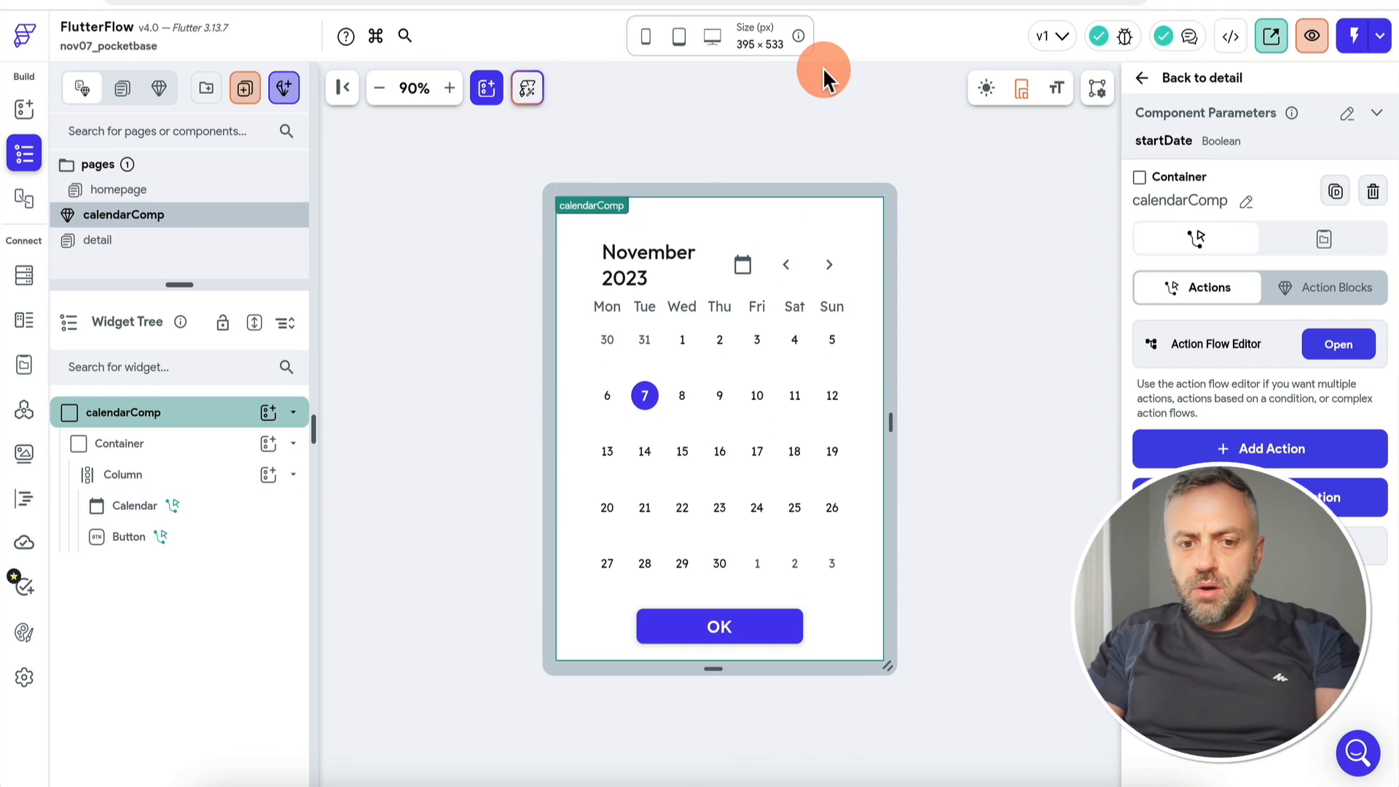
left_click(241, 425)
left_click(203, 477)
scroll(1239, 437, "down", 5)
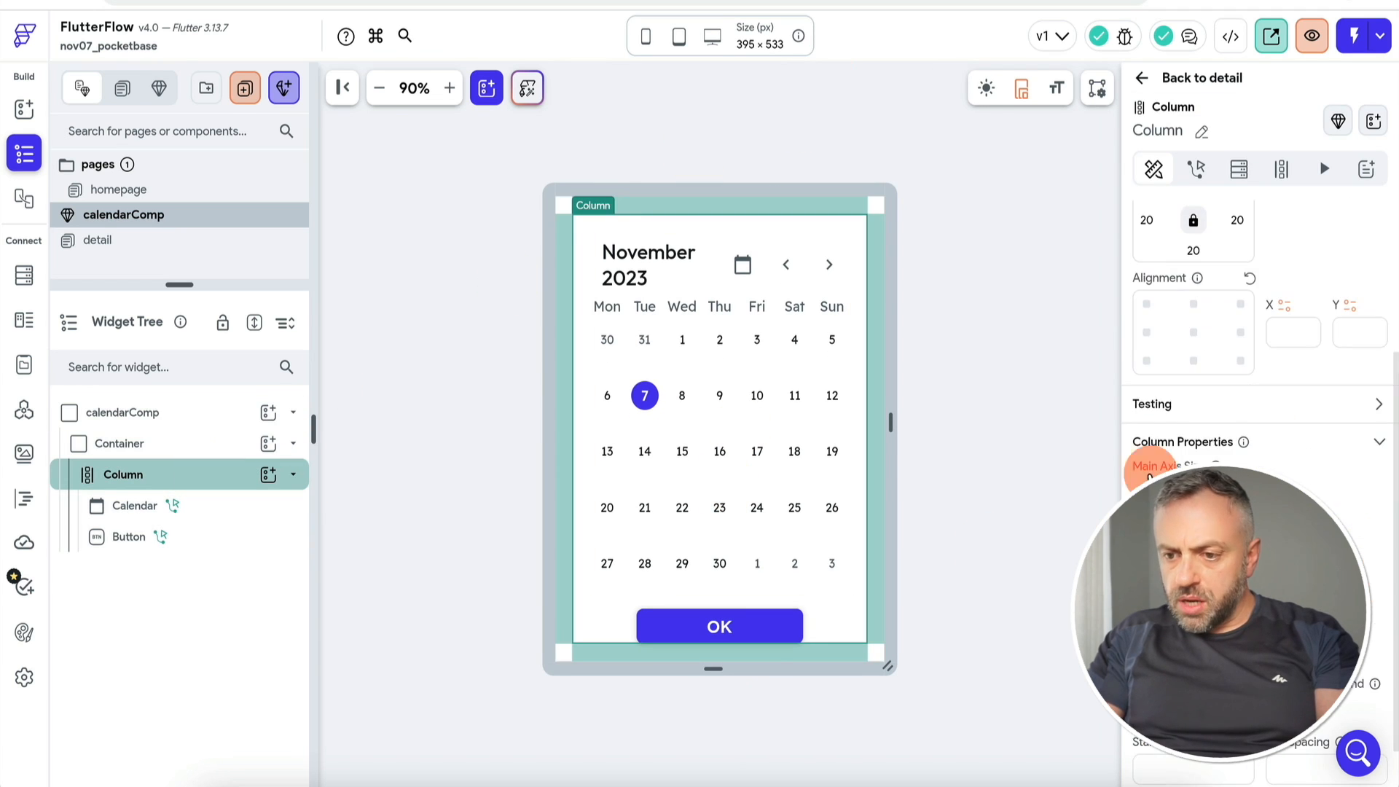
left_click(1146, 495)
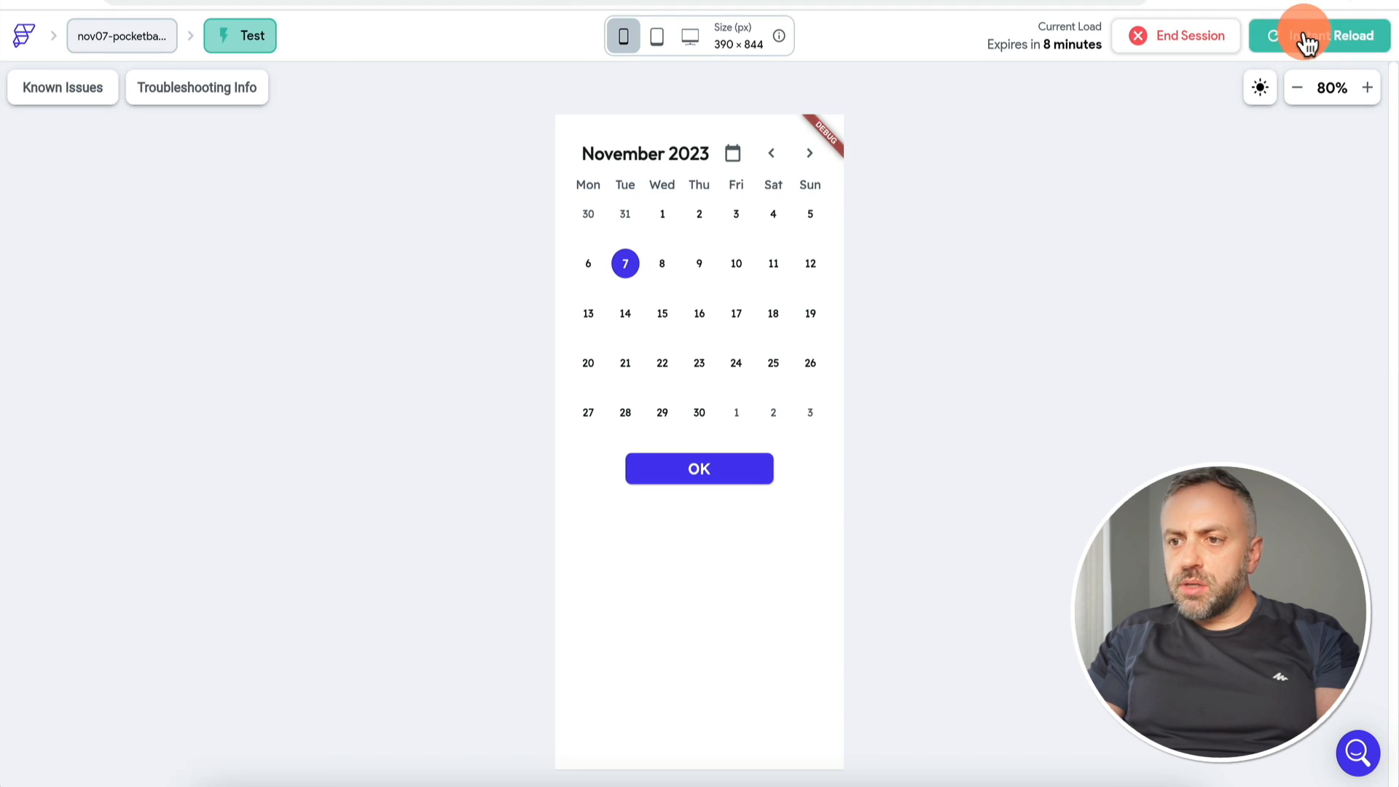
left_click(1306, 43)
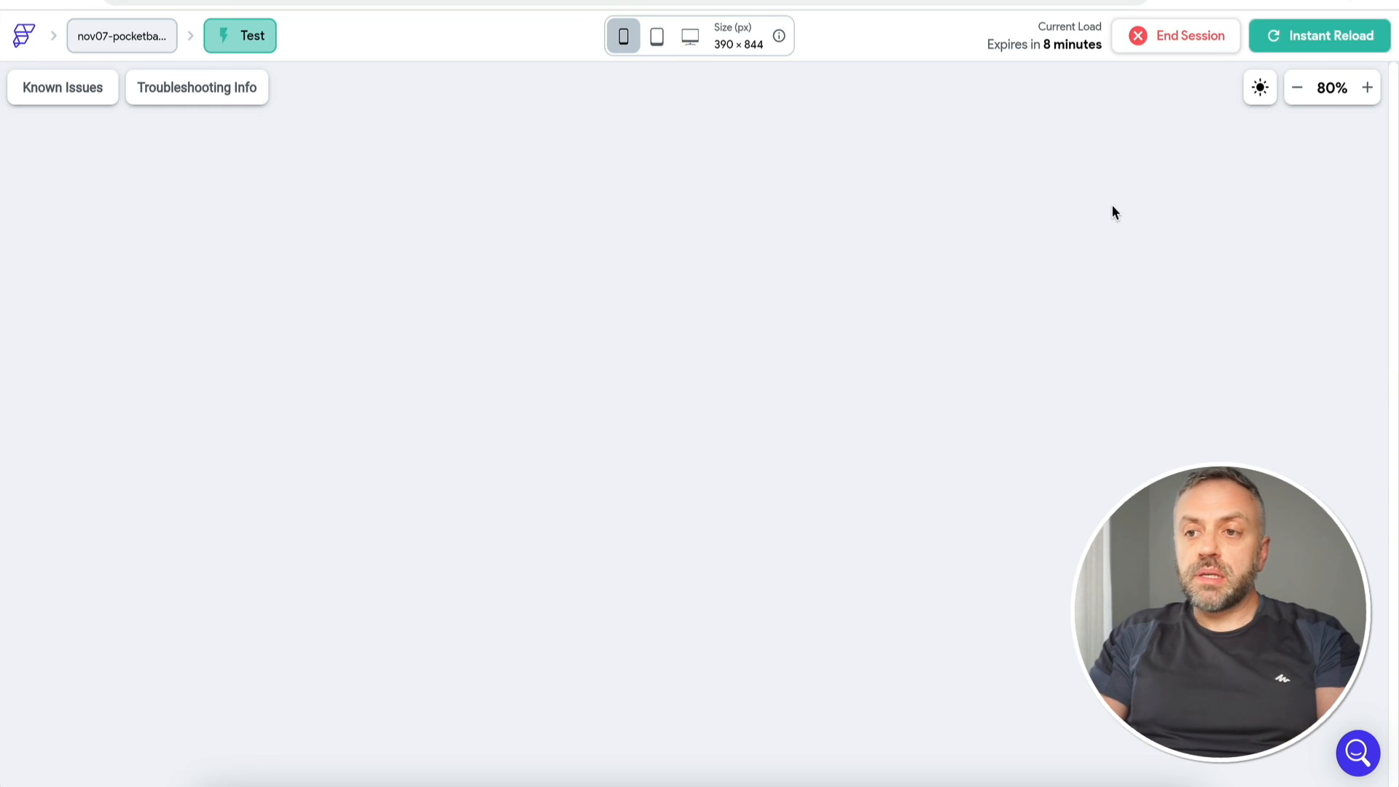
Step: Open the Mercedes-Benz SLK booking page and confirm November 10, 2023 as the start date
left_click(934, 195)
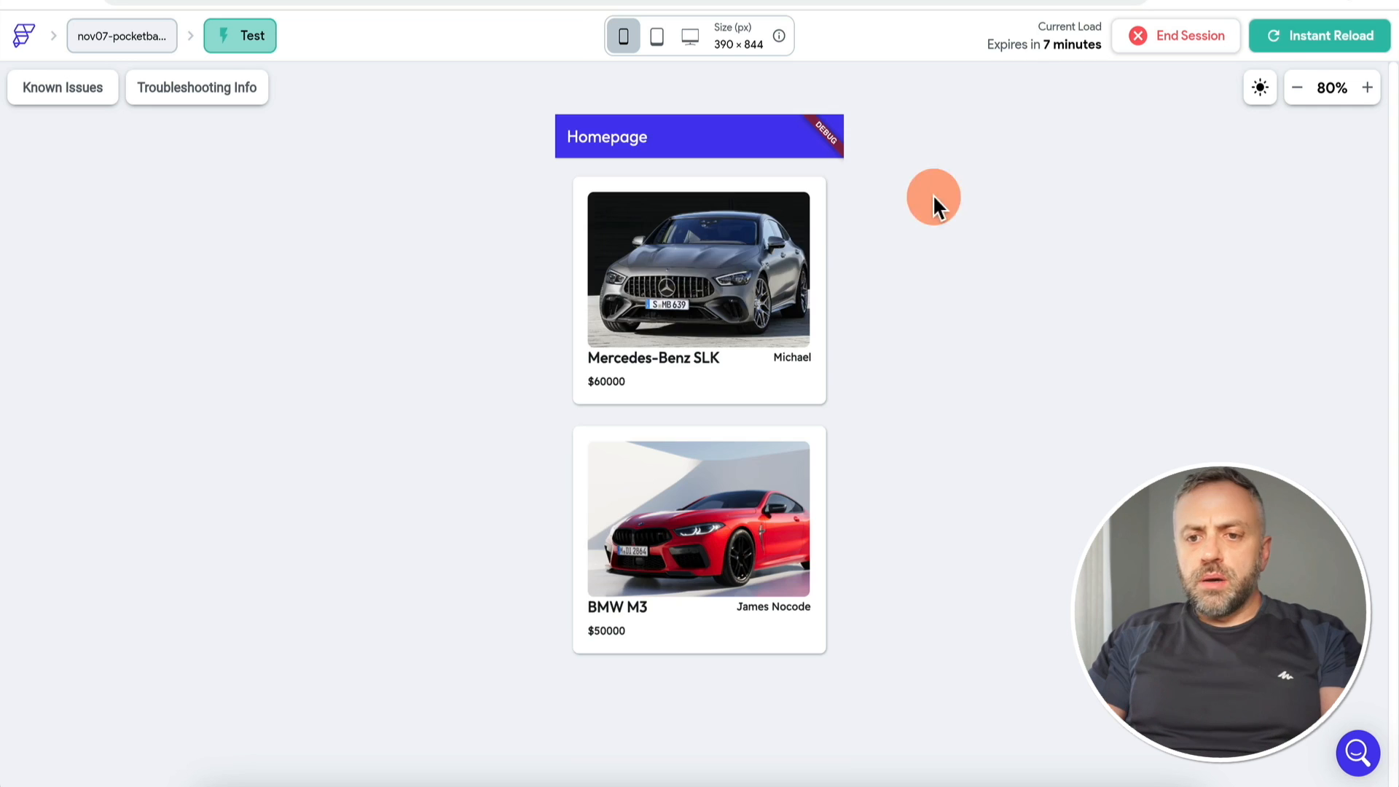
left_click(718, 276)
left_click(652, 440)
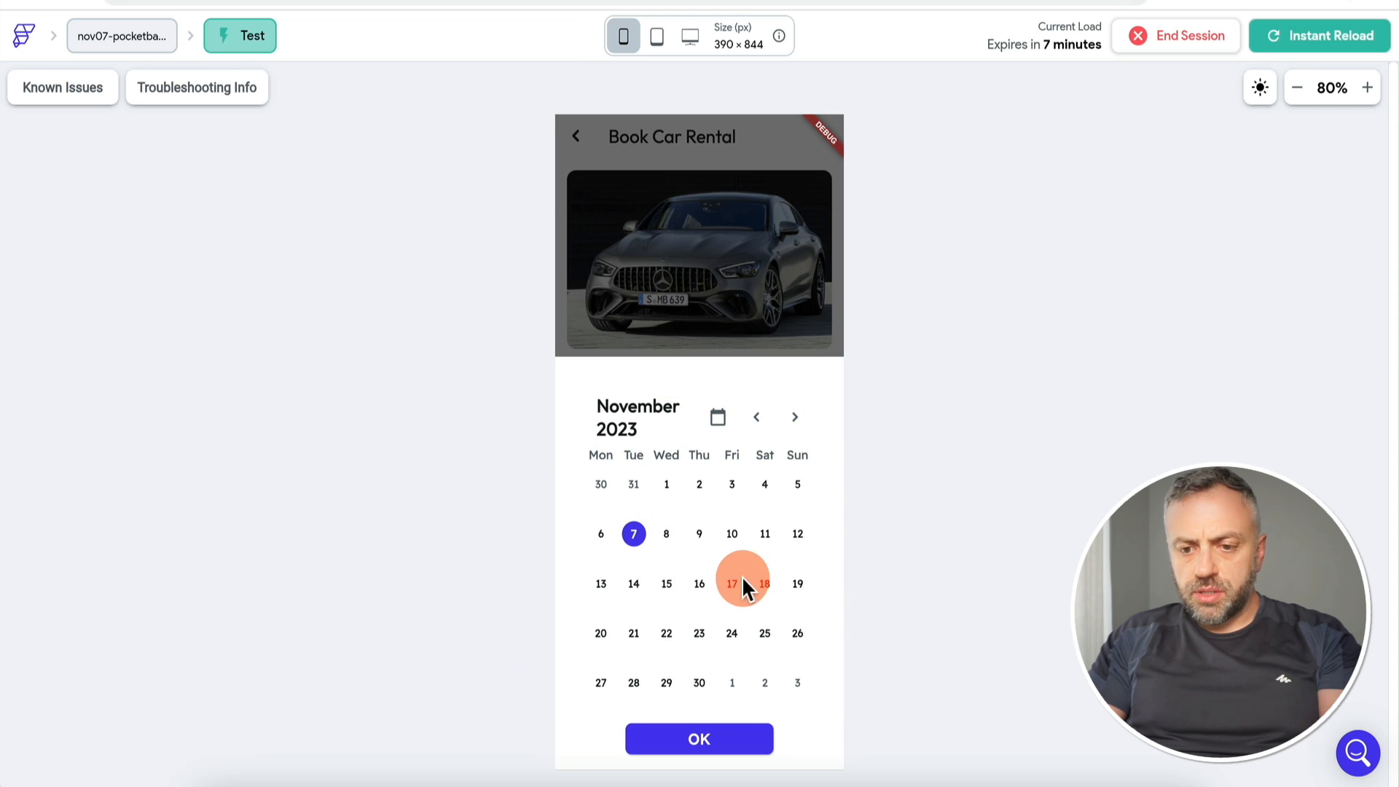
left_click(731, 533)
left_click(724, 741)
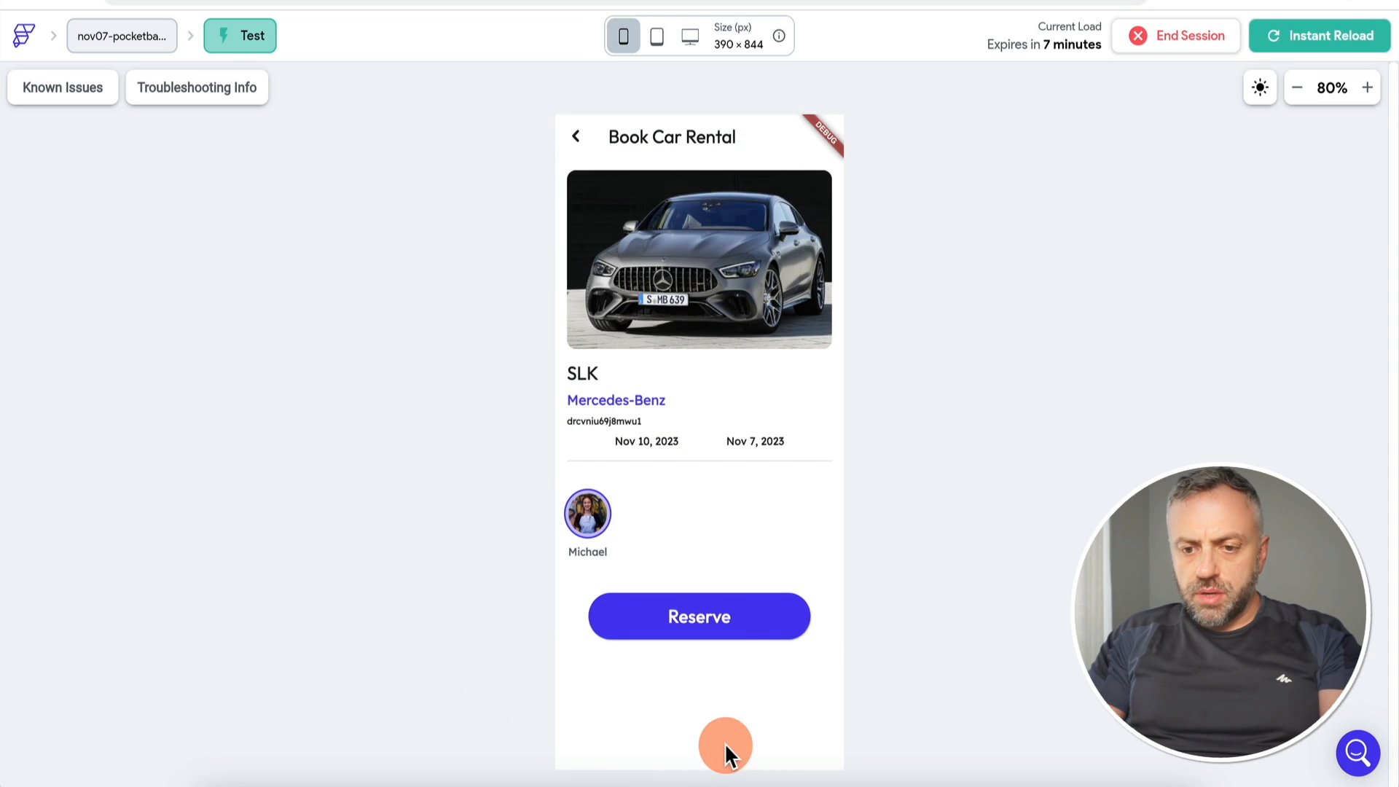
Step: Confirm November 30, 2023 as the end date and try to reserve the car
left_click(754, 435)
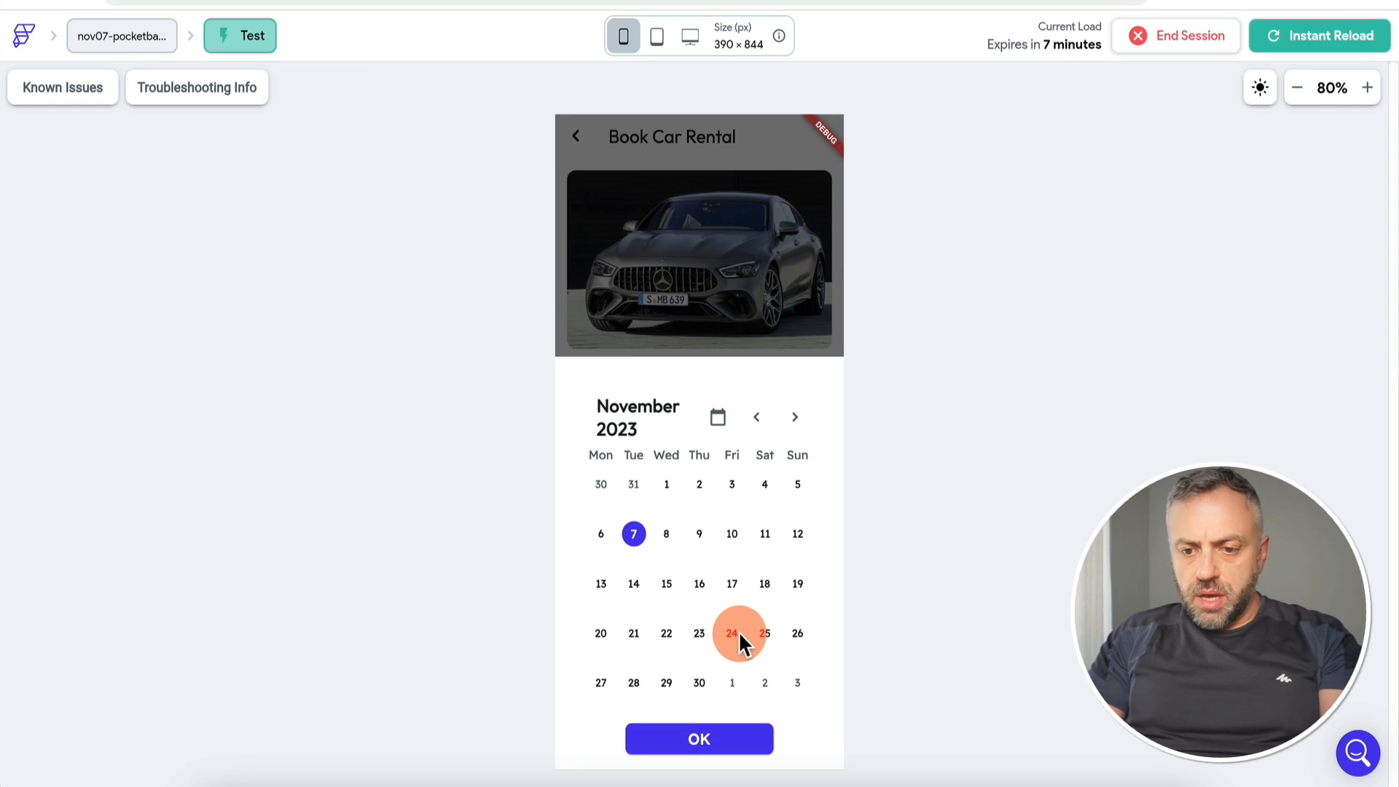
left_click(701, 683)
left_click(706, 747)
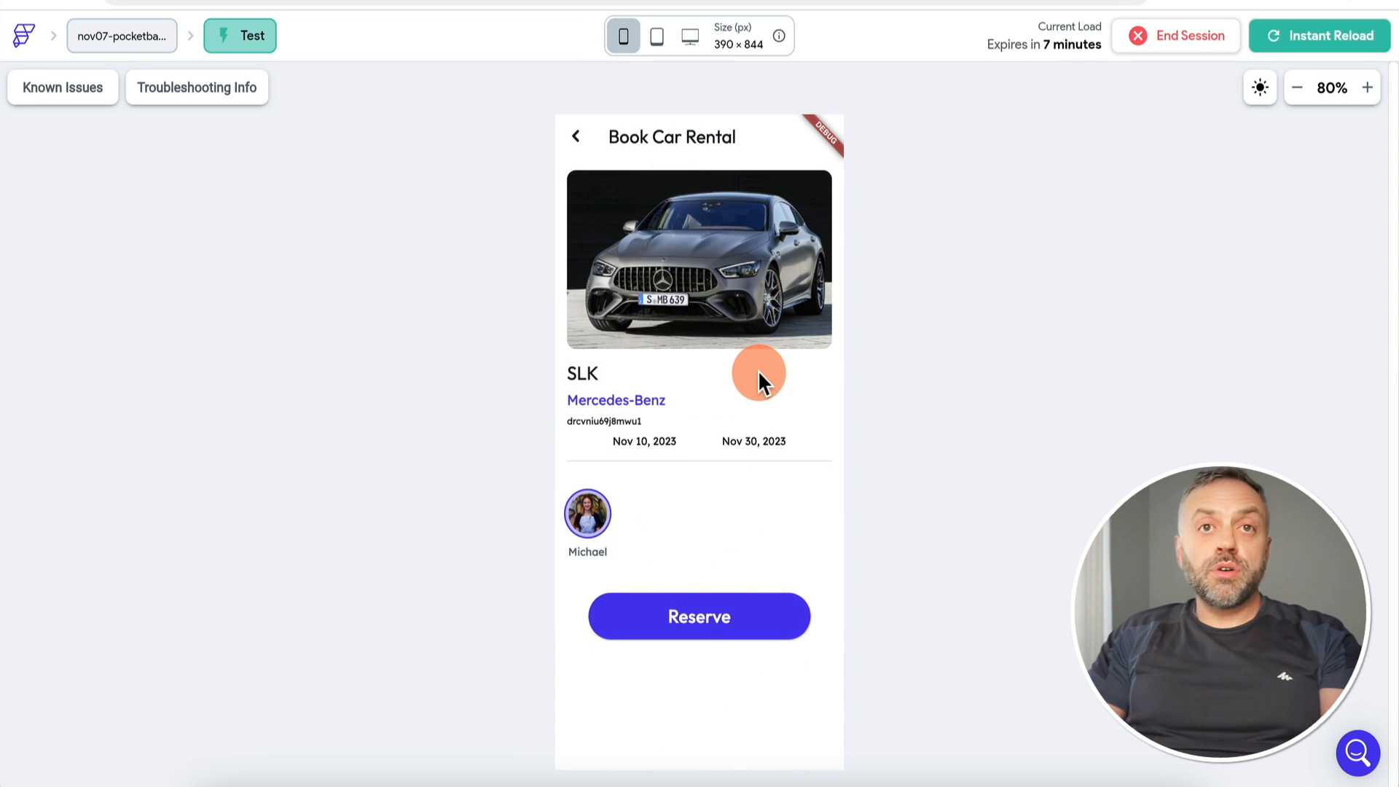
left_click(708, 626)
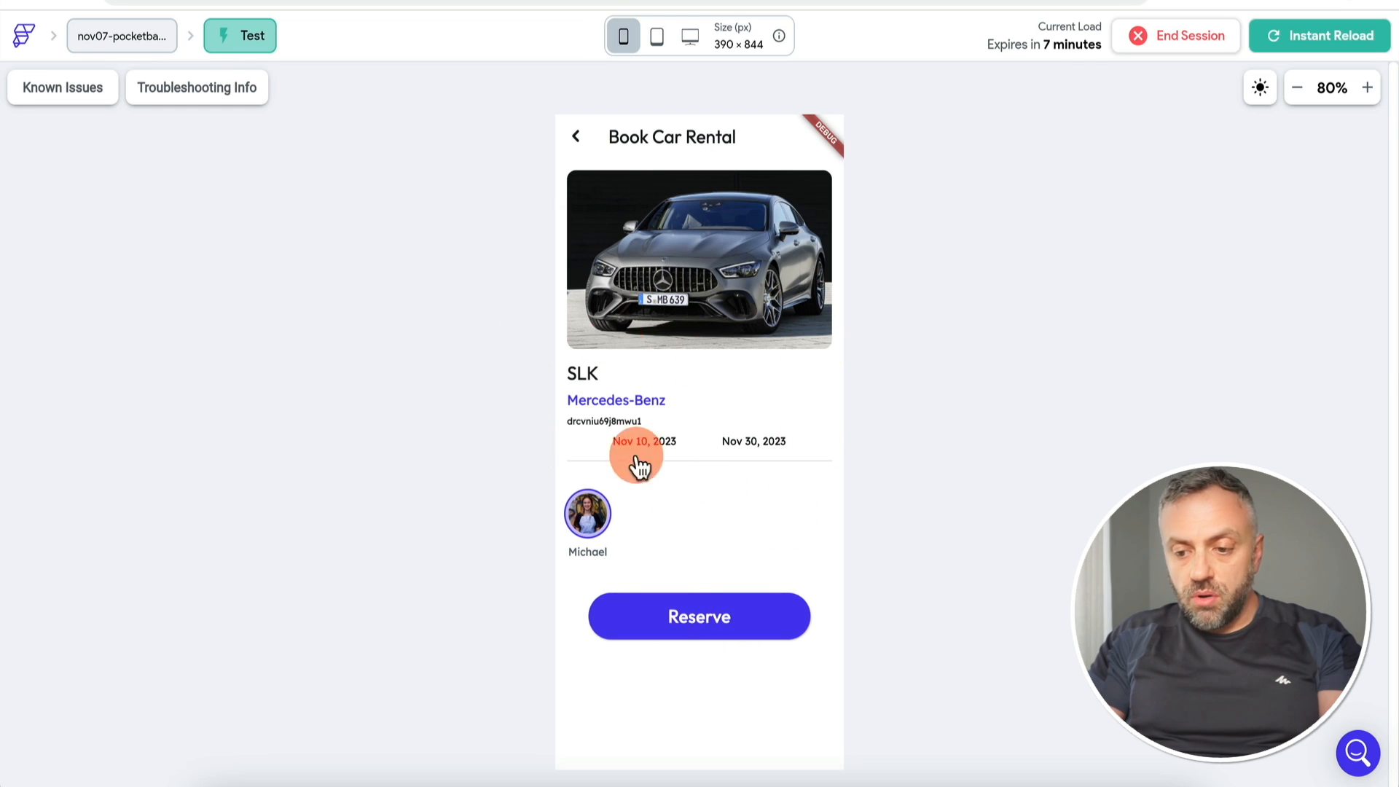
left_click(694, 630)
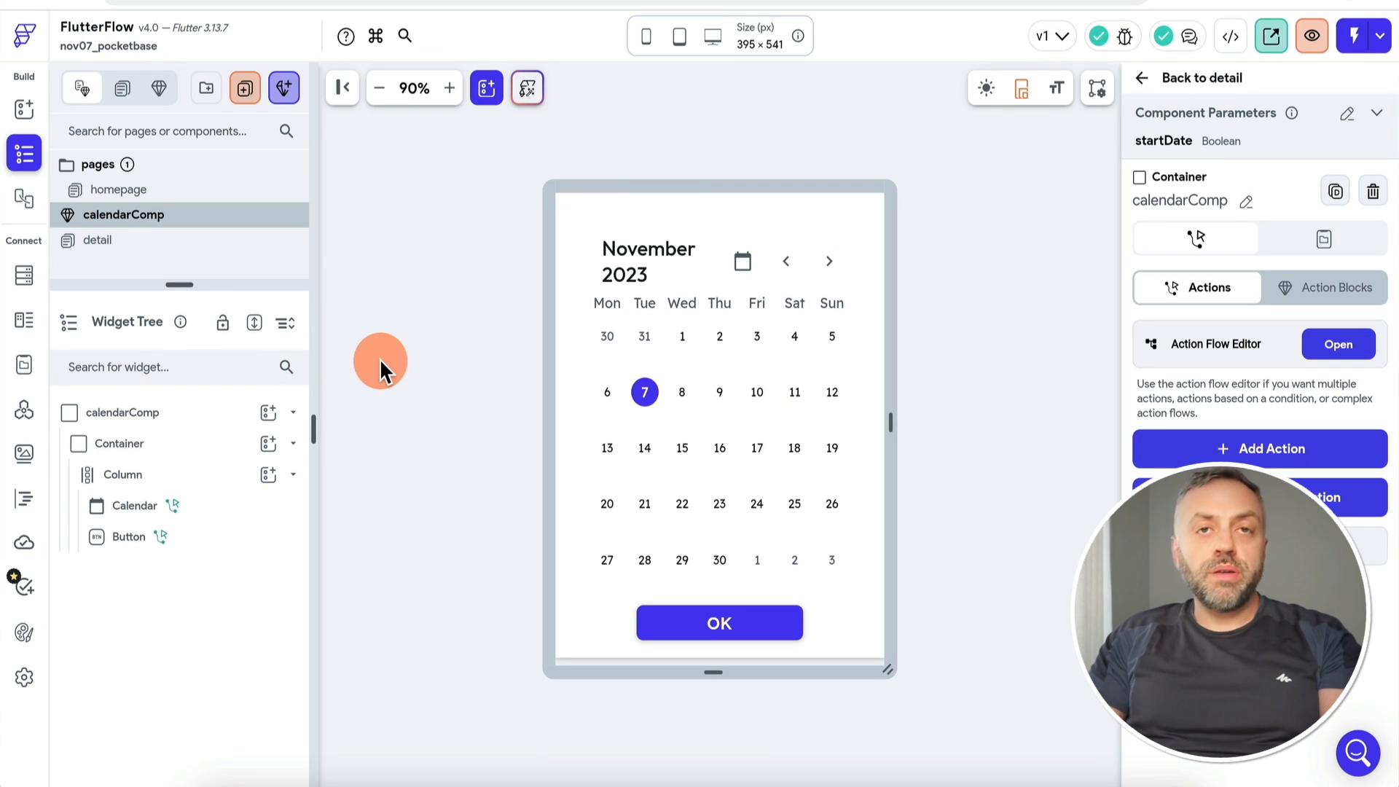
Step: Add a custom action named saveBooking and copy its generated boilerplate into the editor
left_click(28, 501)
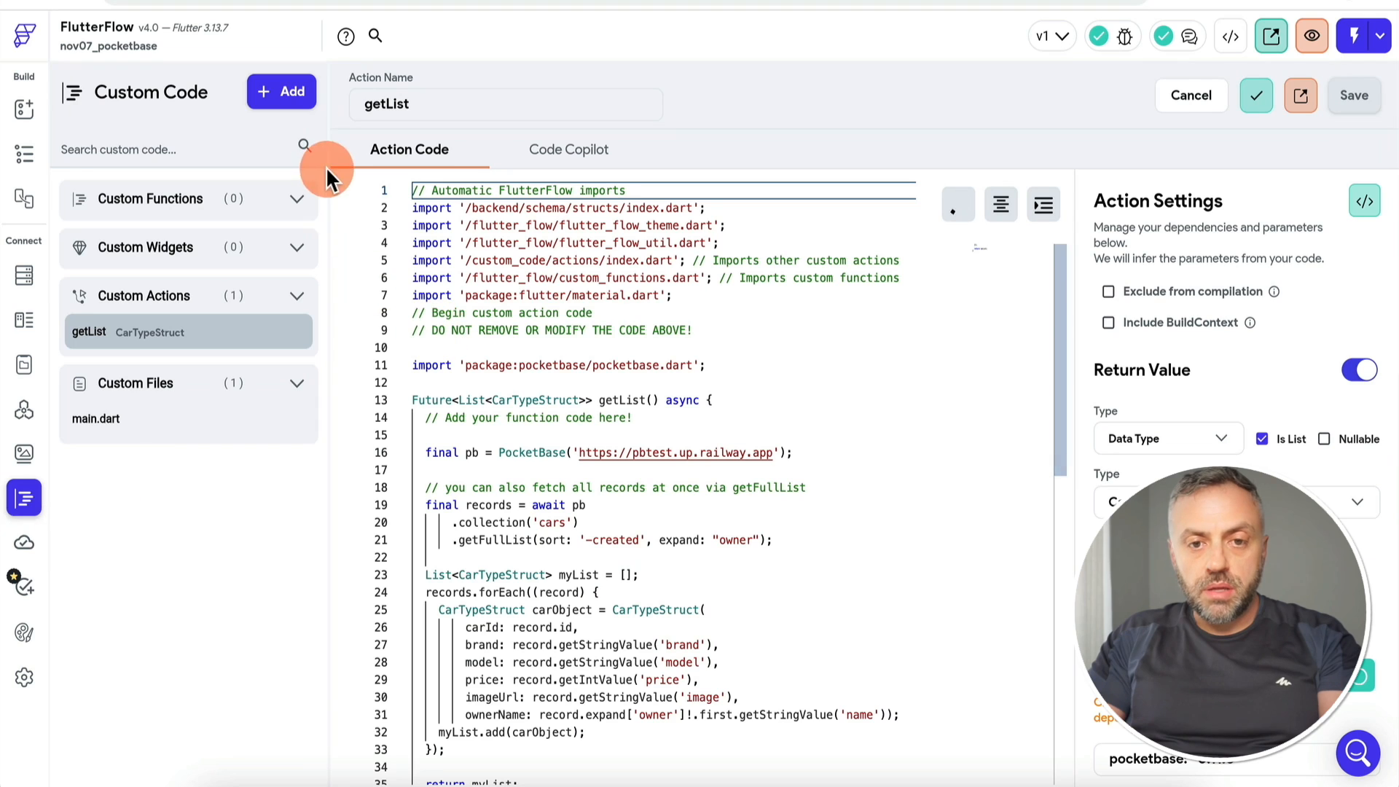
left_click(296, 97)
left_click(255, 221)
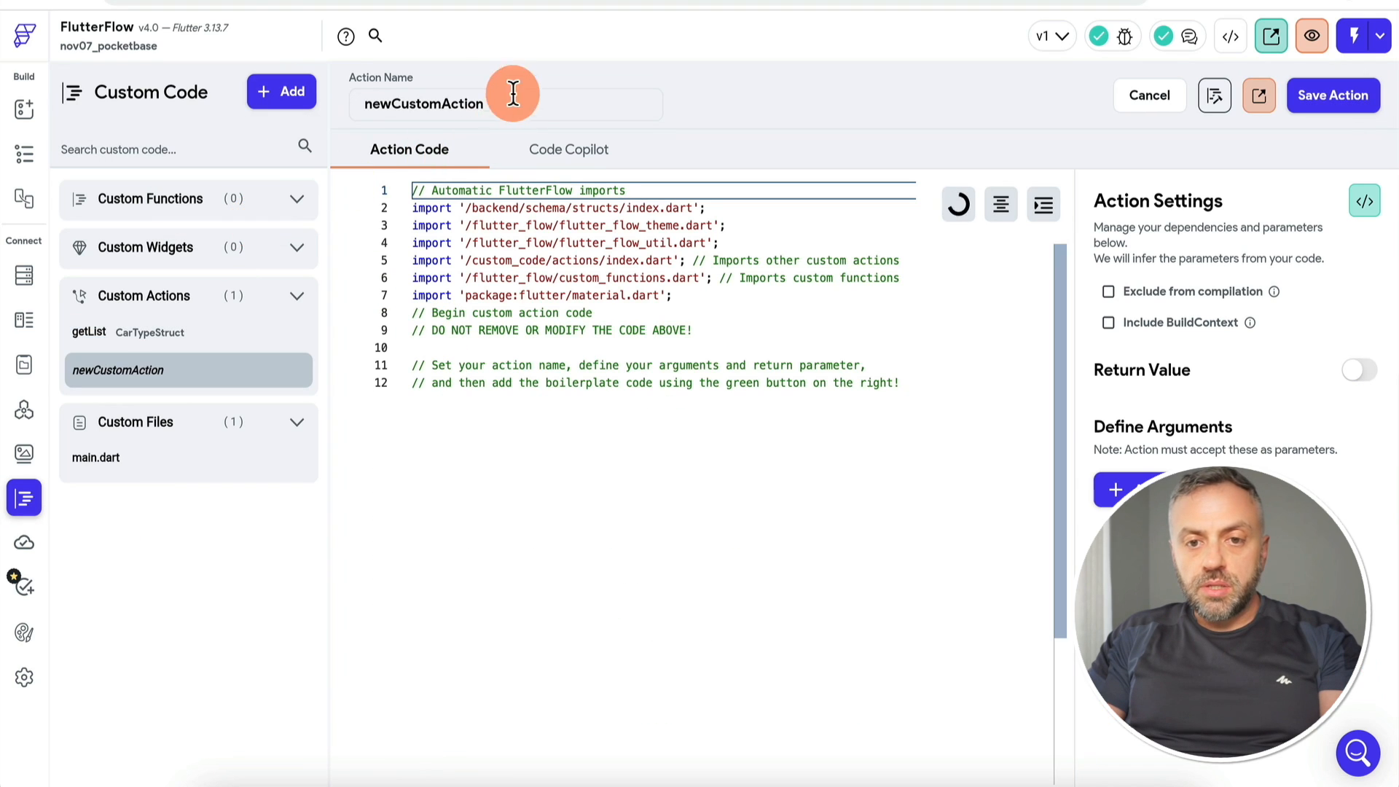
double_click(440, 105)
type("saveBooking")
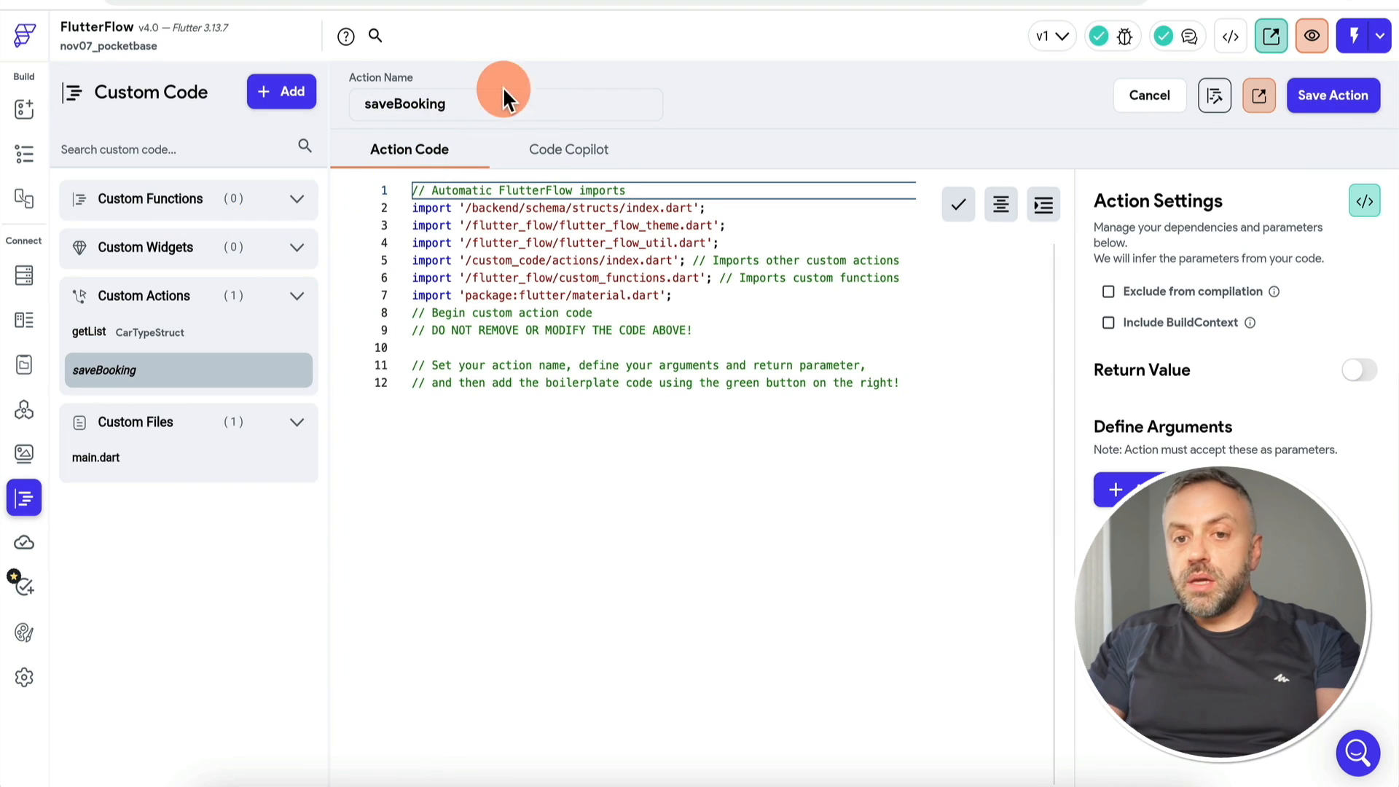
left_click(1363, 199)
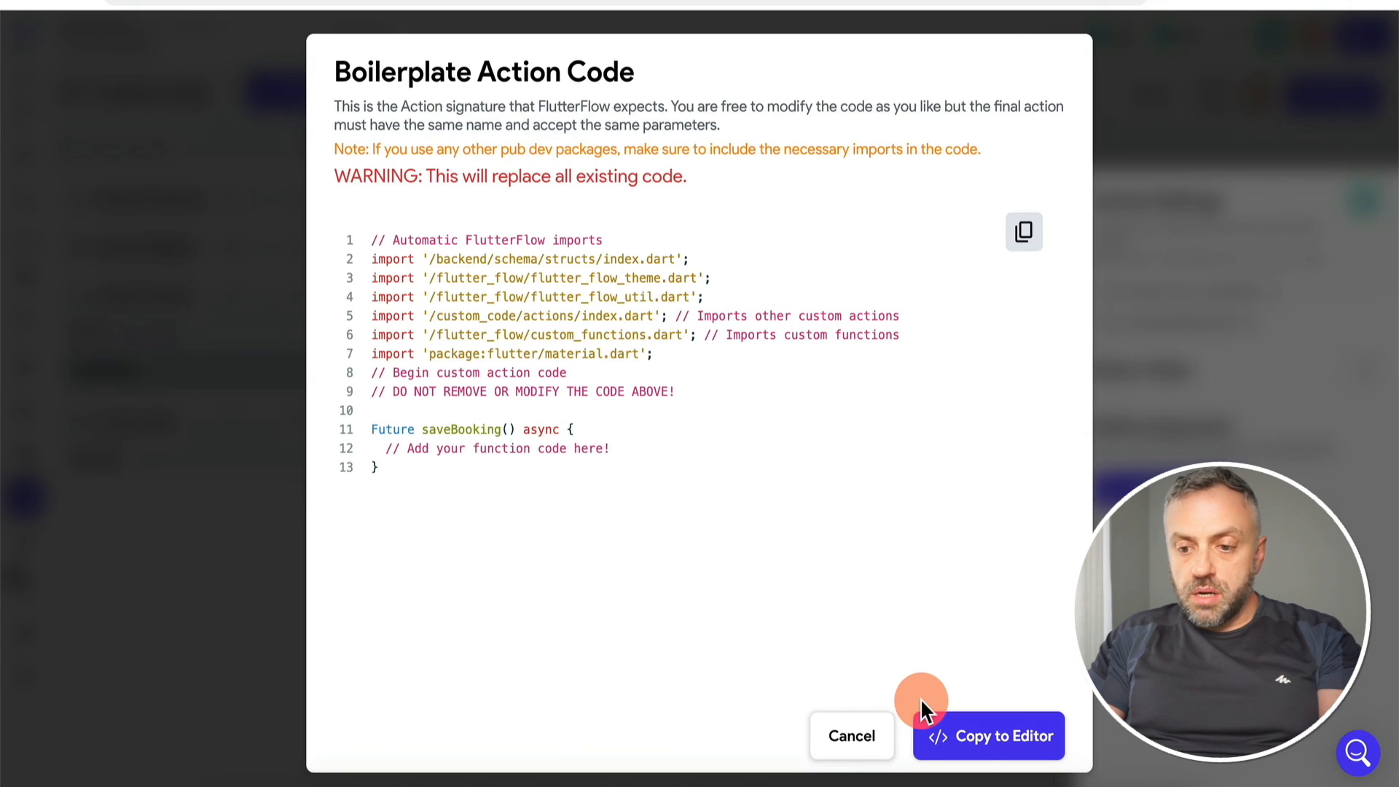
left_click(962, 736)
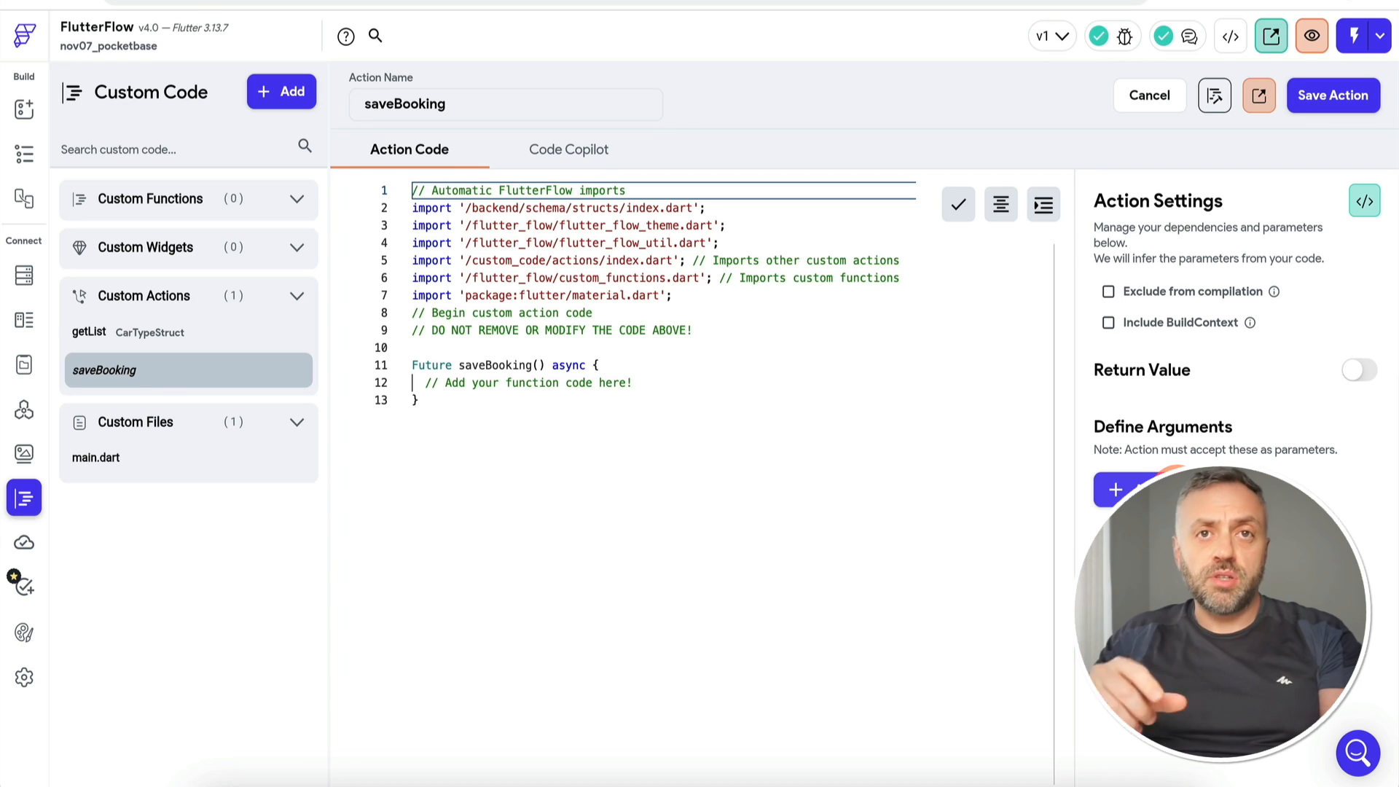
Step: Add a first argument, carType, of custom data type CarType
left_click(1175, 492)
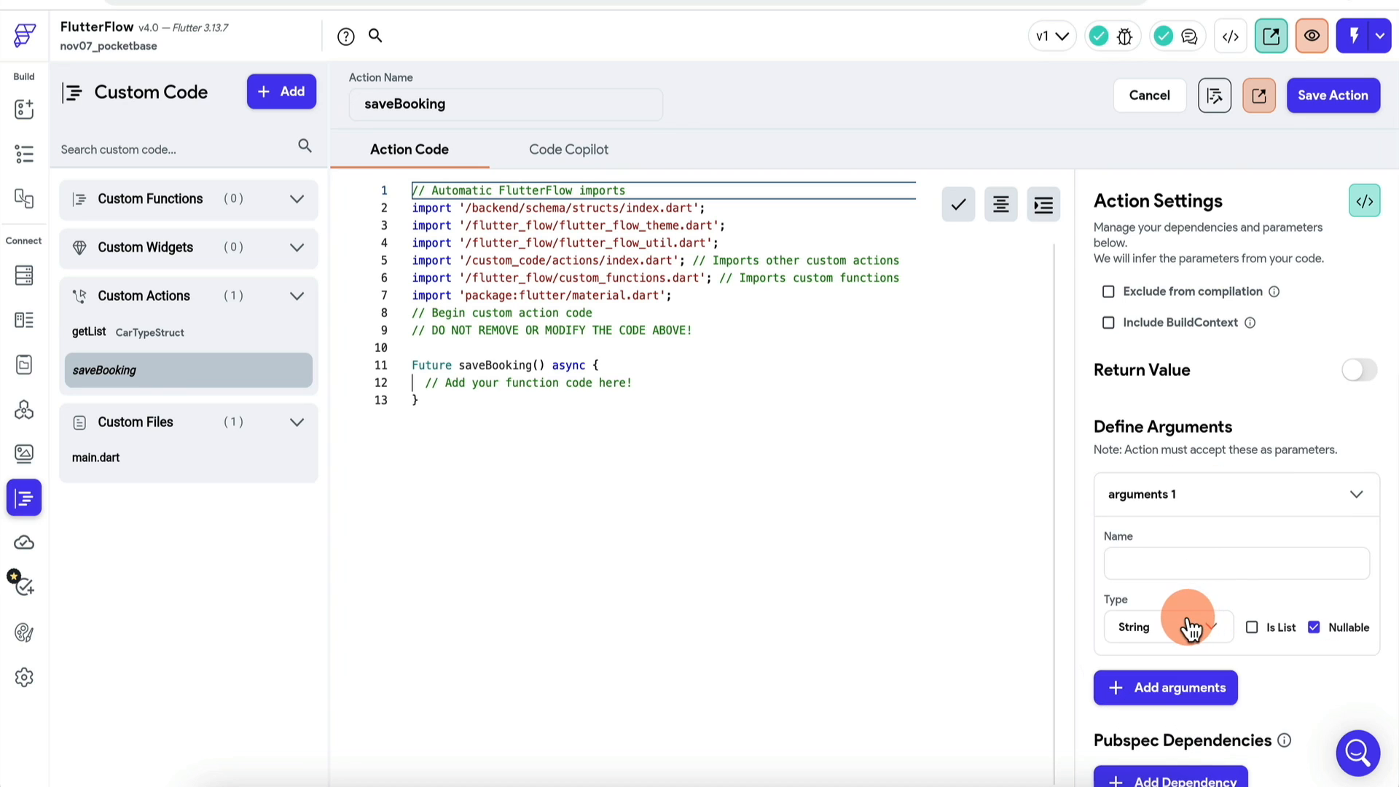
left_click(1191, 626)
left_click(1184, 507)
left_click(1190, 555)
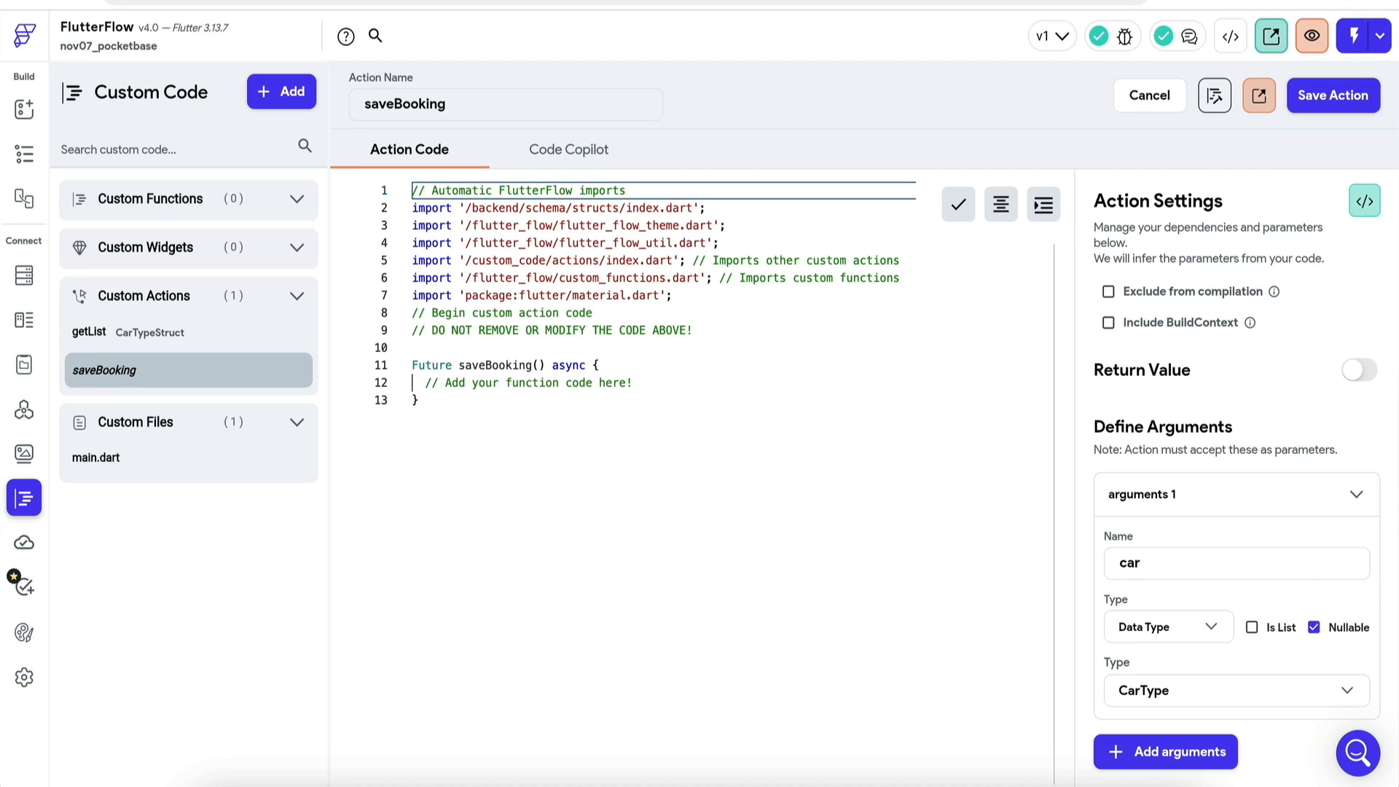
scroll(1166, 656, "down", 2)
Step: Add startDate and endDate arguments of type DateTime, marked non-nullable
left_click(1166, 663)
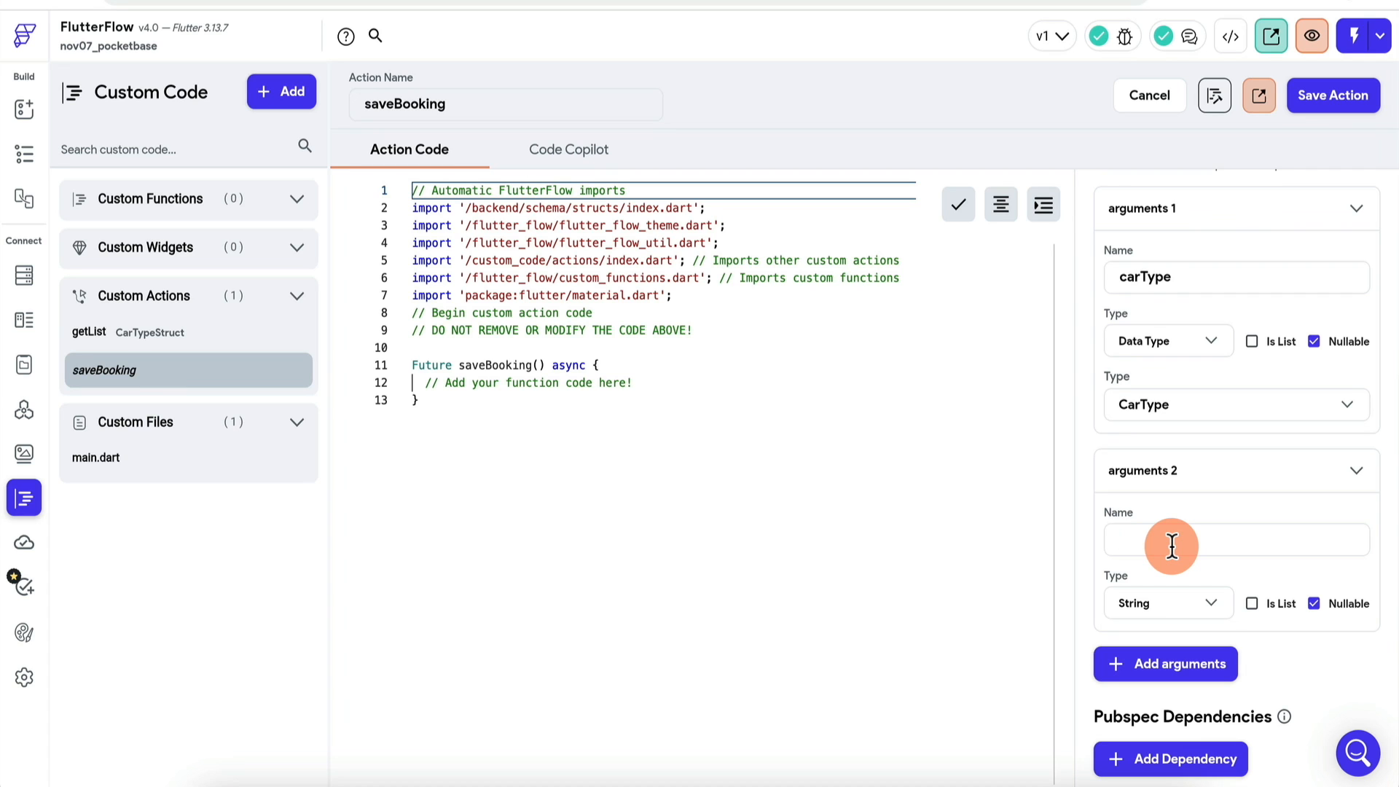
left_click(1182, 621)
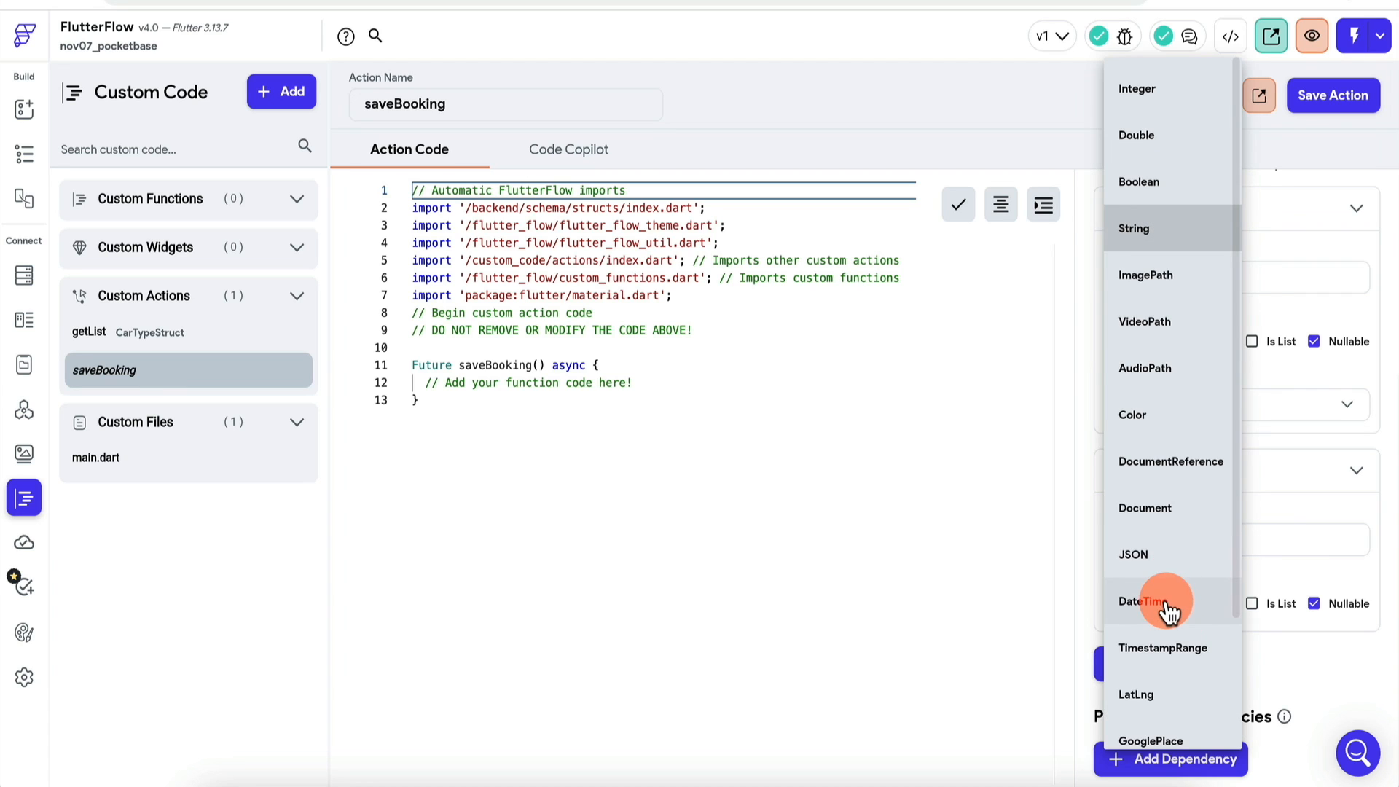
left_click(1166, 605)
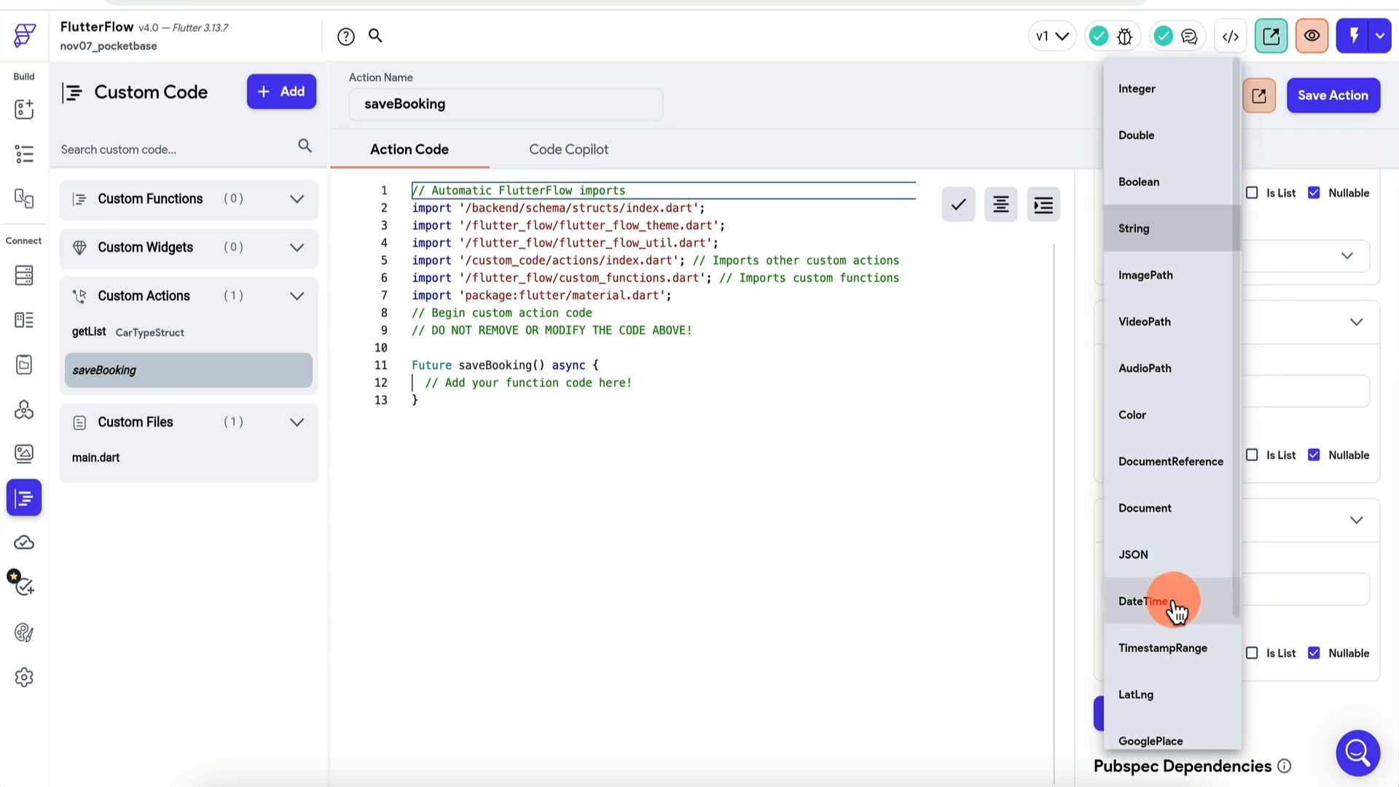
left_click(1171, 606)
left_click(1311, 653)
scroll(1310, 649, "up", 2)
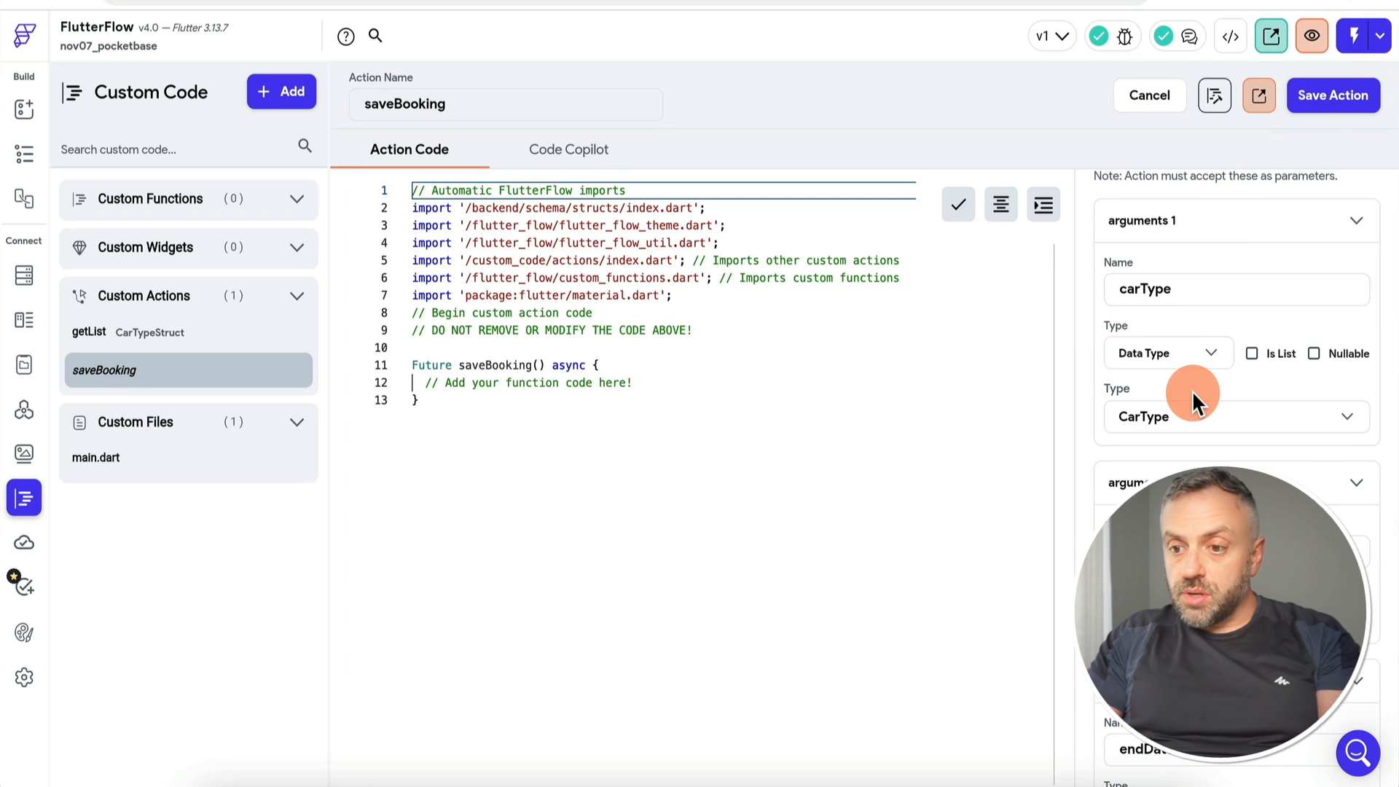
scroll(1192, 392, "down", 3)
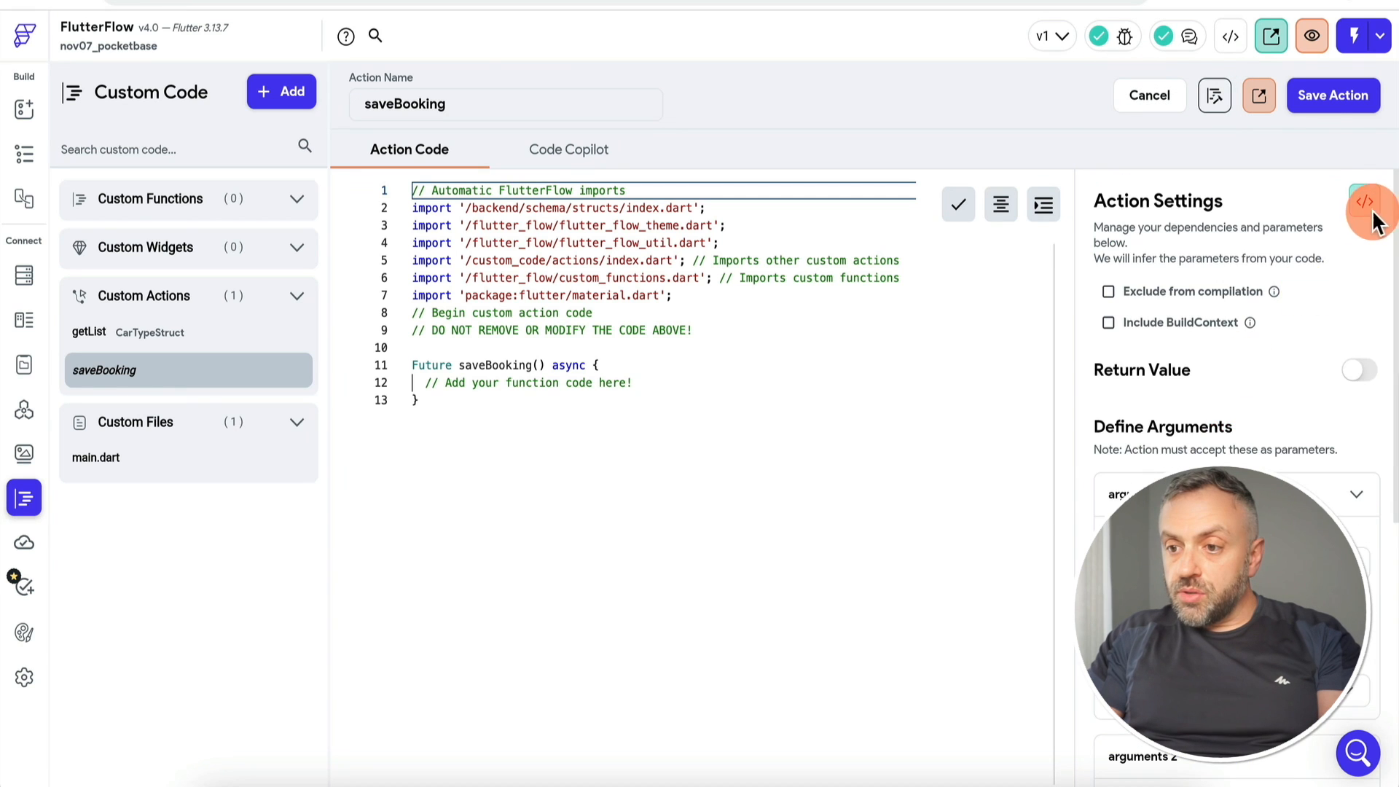
Step: Copy the three-argument boilerplate into the editor, save saveBooking, and open PocketBase's bookings collection
left_click(1367, 204)
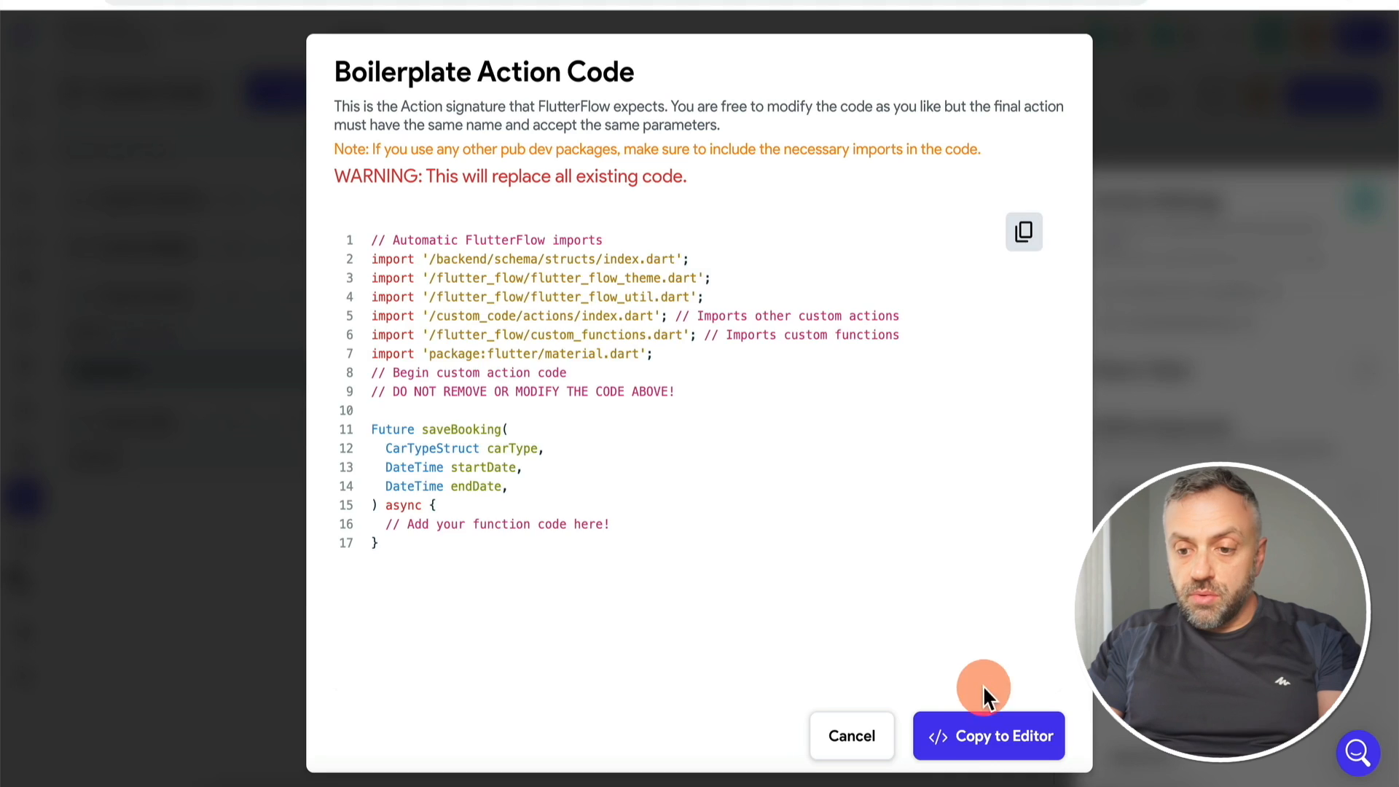
left_click(983, 743)
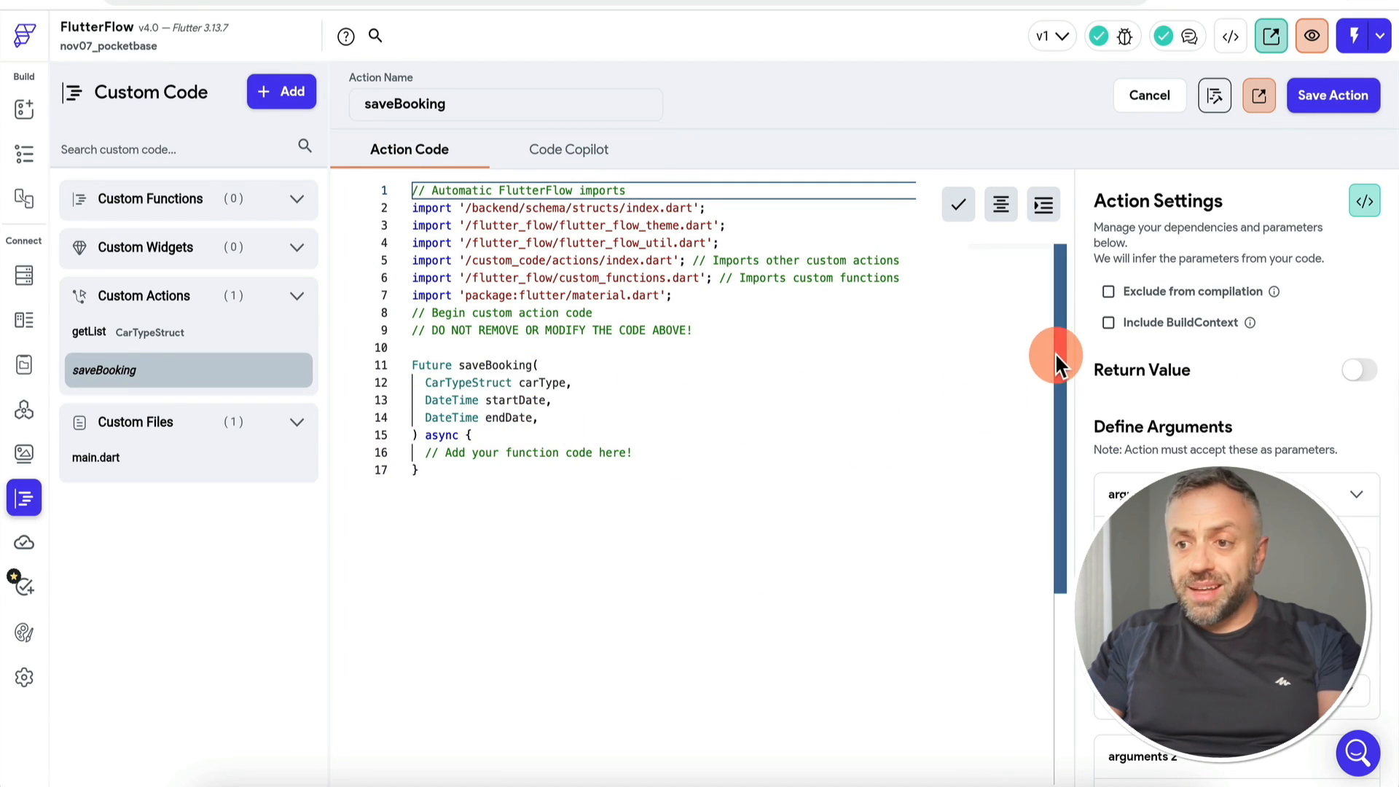
left_click(1344, 95)
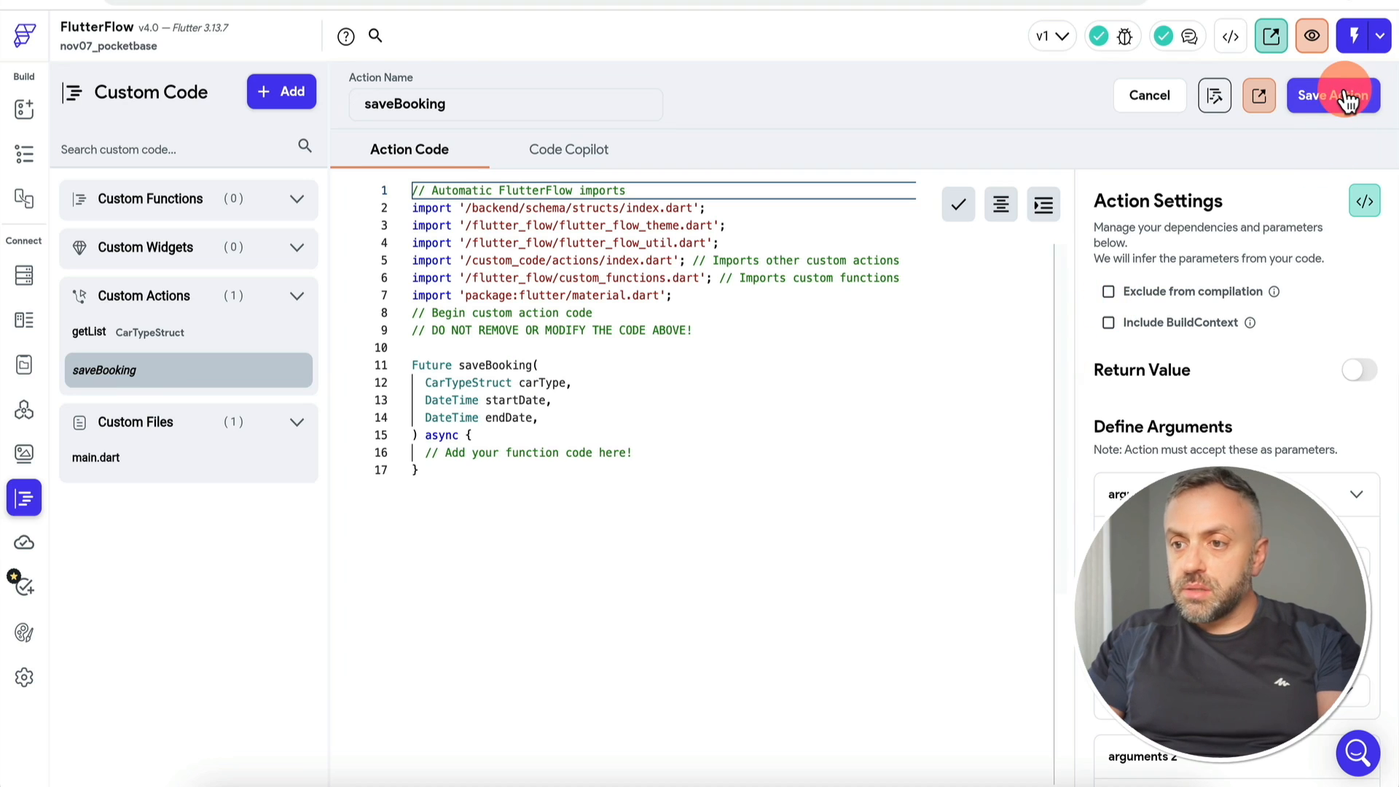
left_click(535, 435)
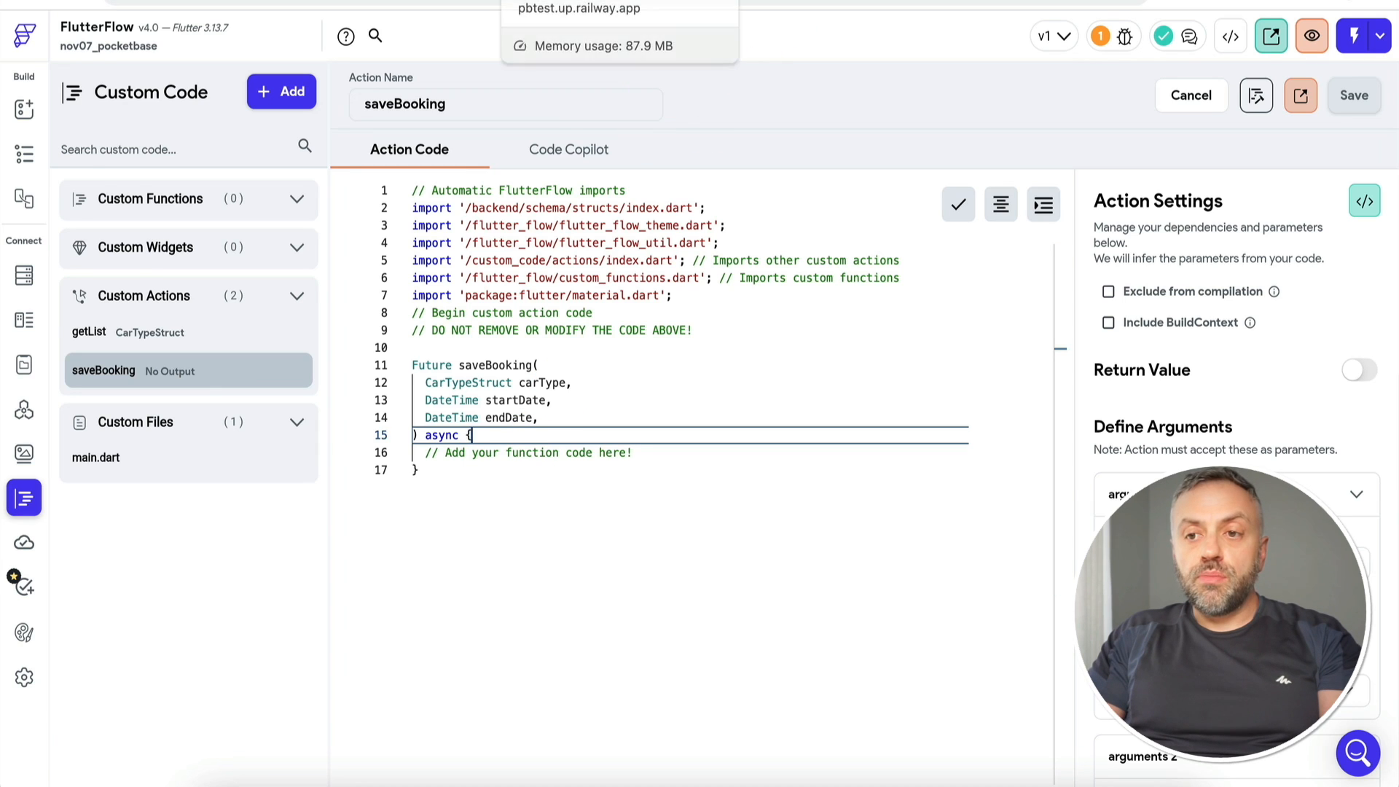
left_click(568, 1)
left_click(209, 169)
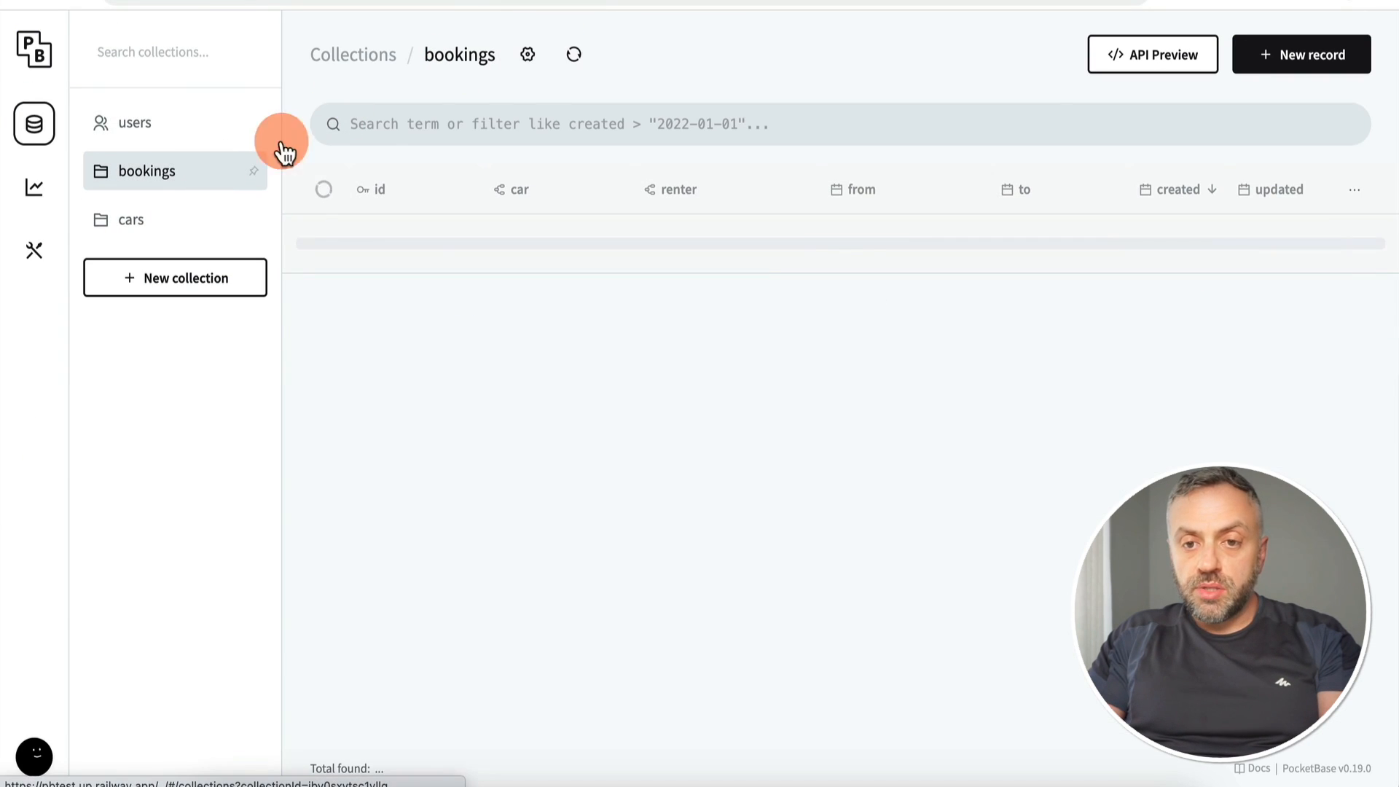
Step: Show the bookings API Preview's Dart Create example and select its sample code
left_click(1149, 56)
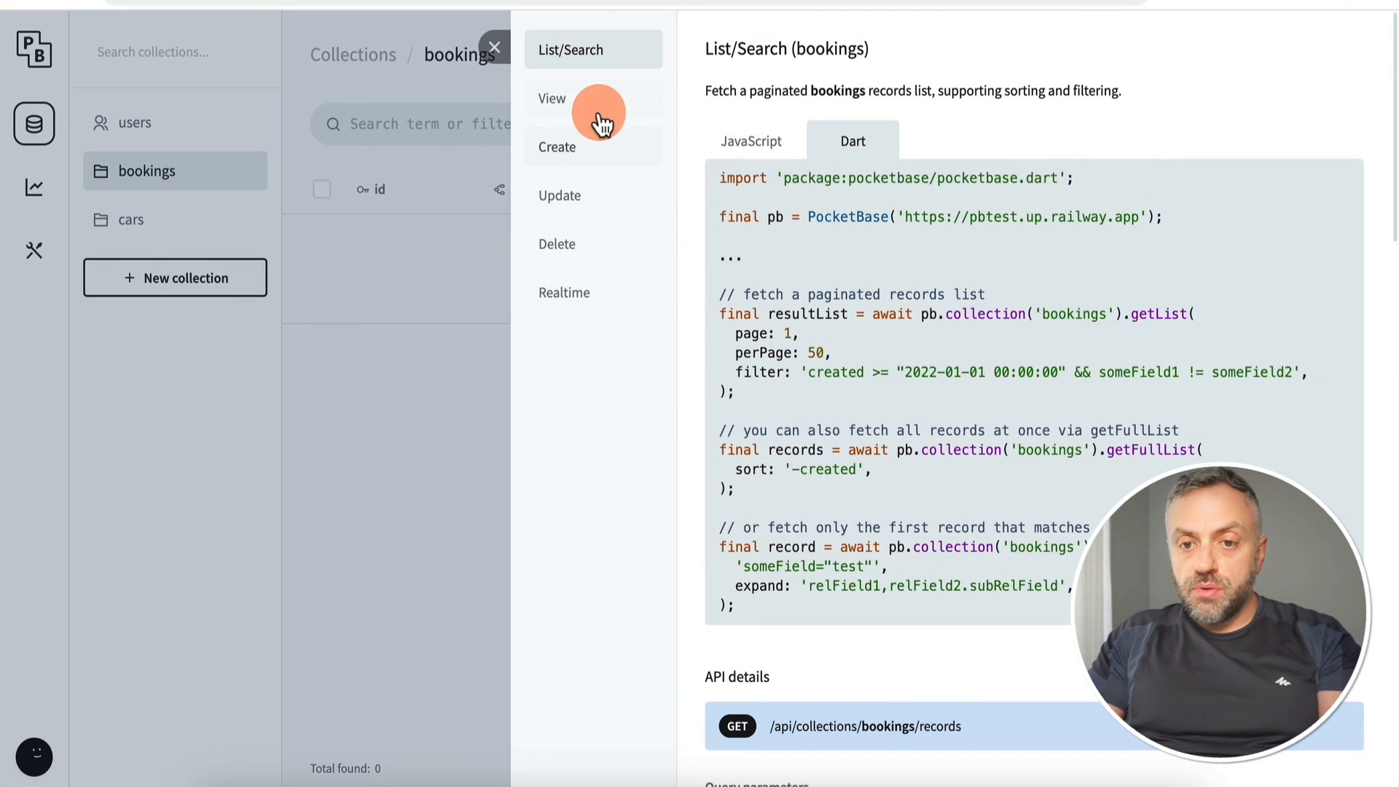
left_click(586, 147)
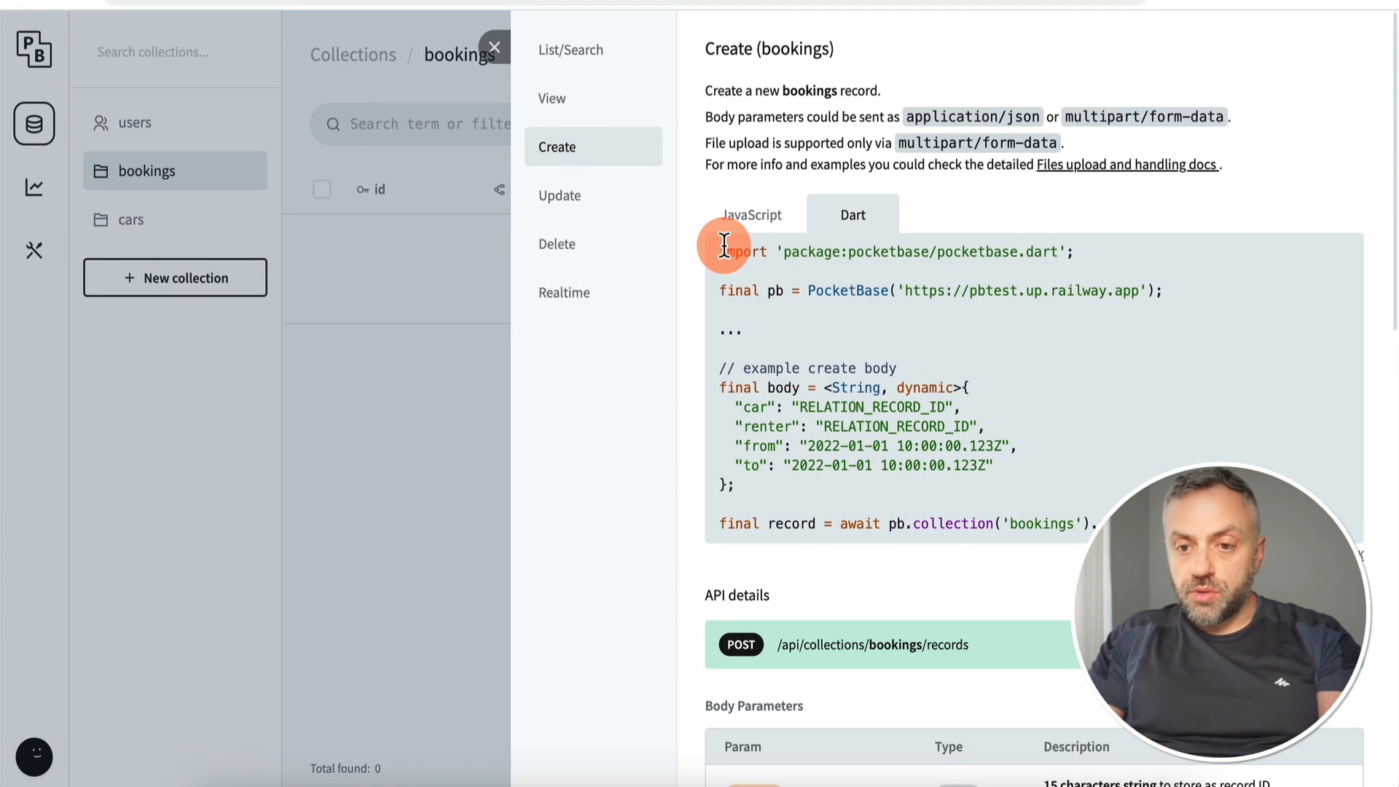
left_click_drag(720, 248, 1100, 526)
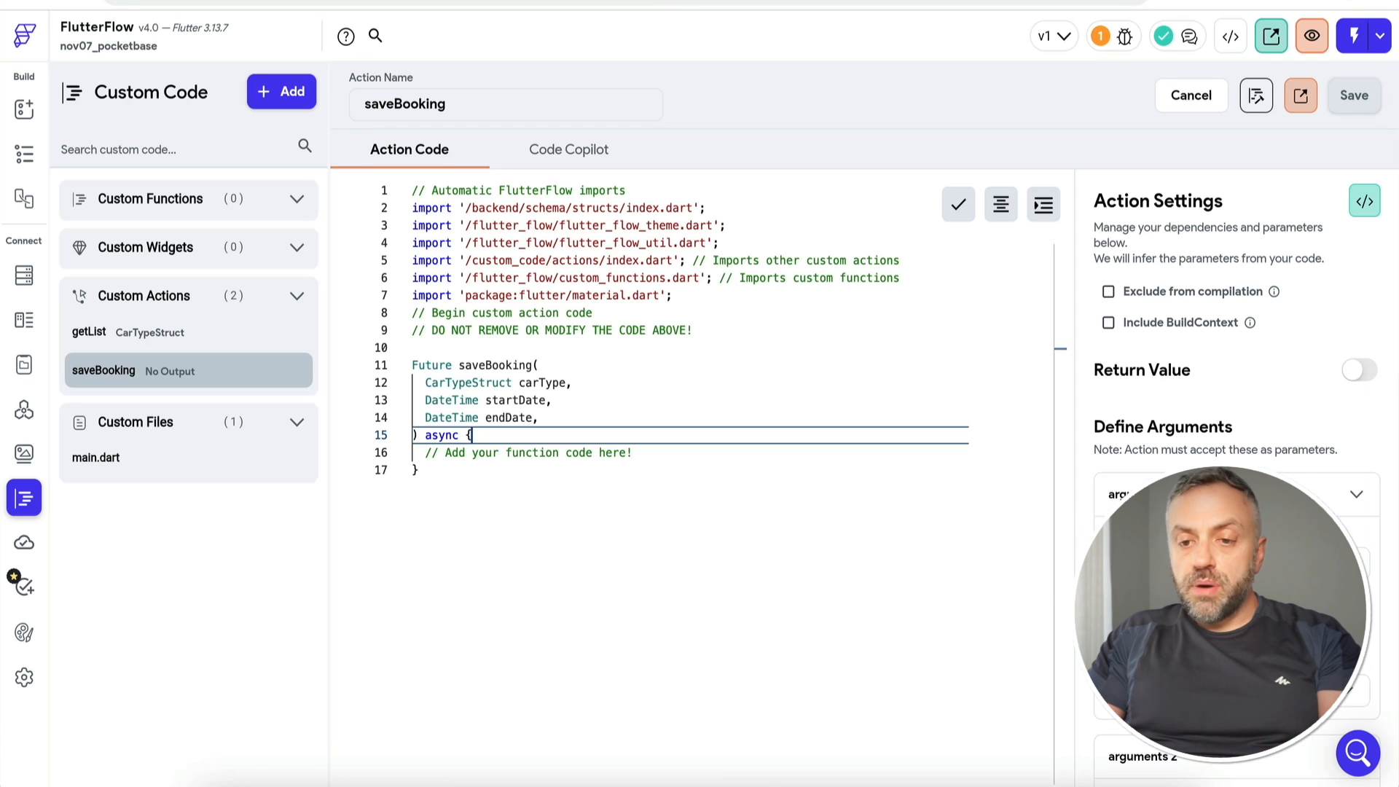
Step: Paste the PocketBase create-record code into saveBooking and move its import above the function
left_click(677, 353)
left_click(590, 429)
key("Return")
key("Return")
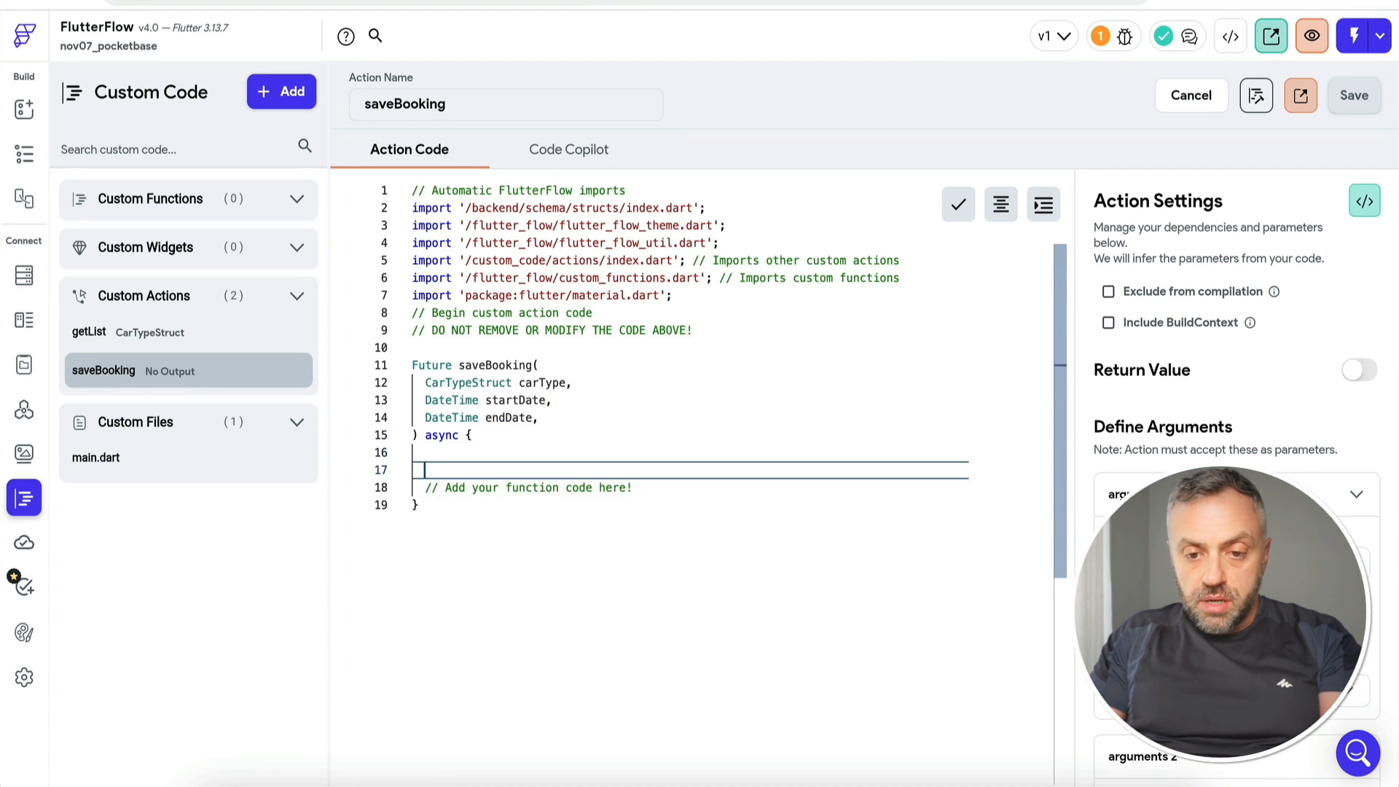
key("super+v")
left_click(750, 472)
key("shift+super+Left")
key("super+x")
left_click(676, 346)
key("Return")
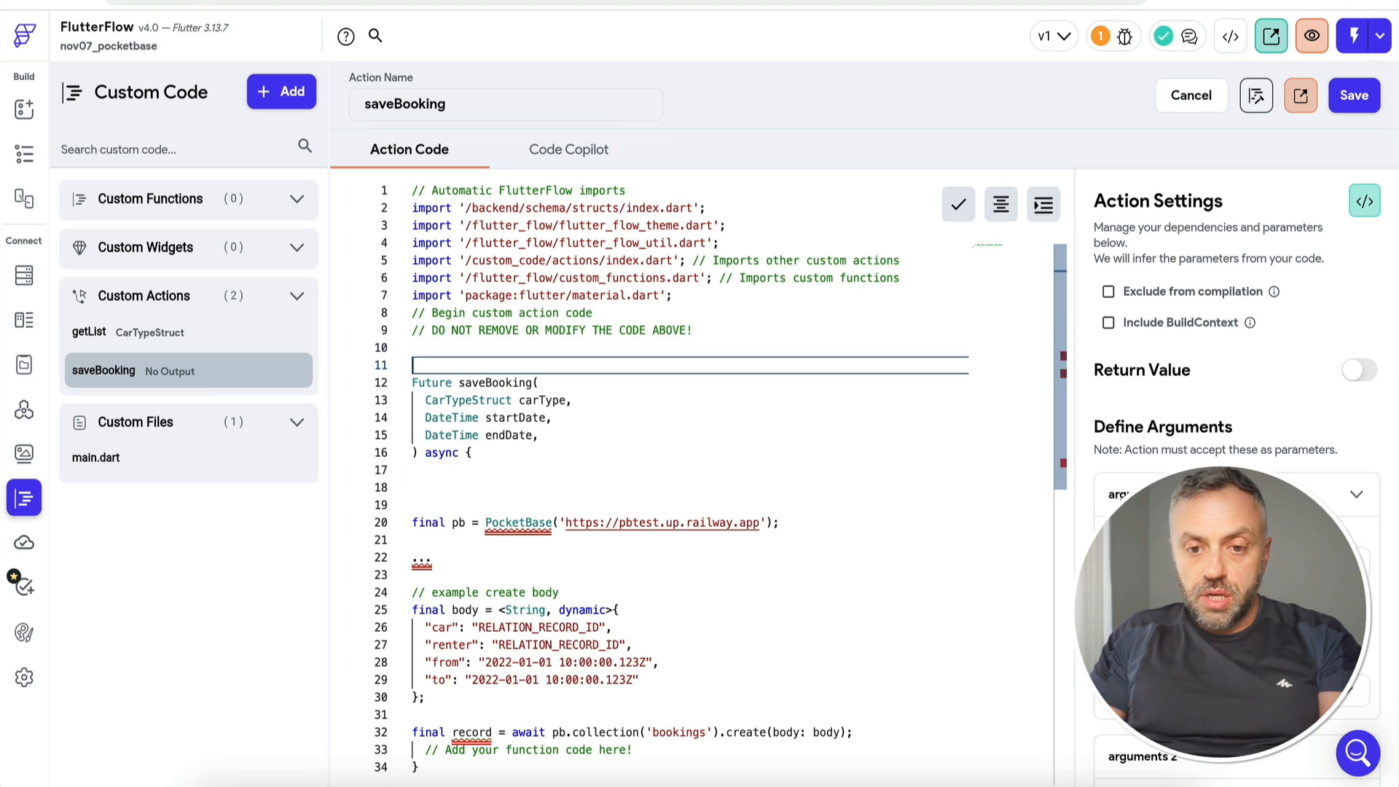
key("Return")
key("Up")
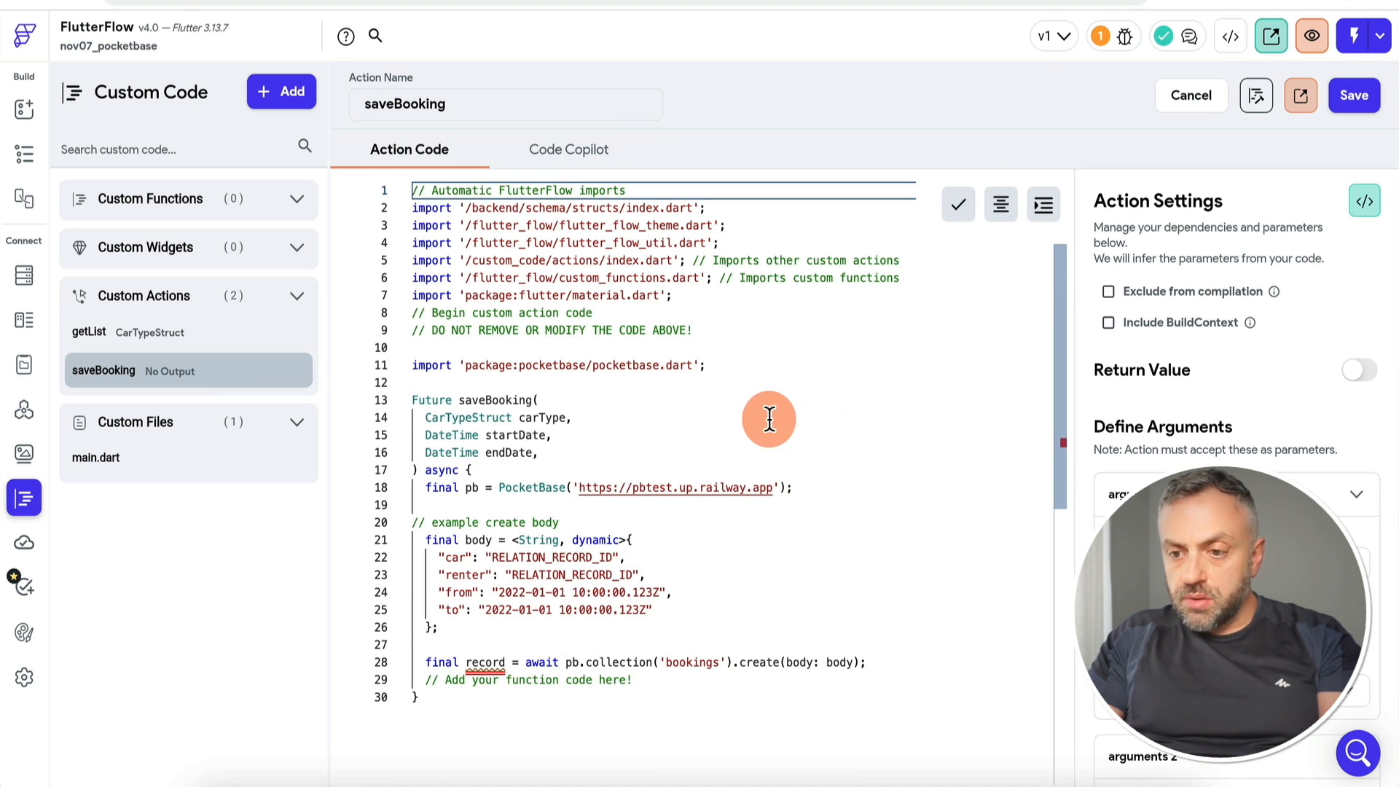
Step: Review the car, renter and from fields, selecting the hardcoded from date for replacement
scroll(1361, 462, "down", 7)
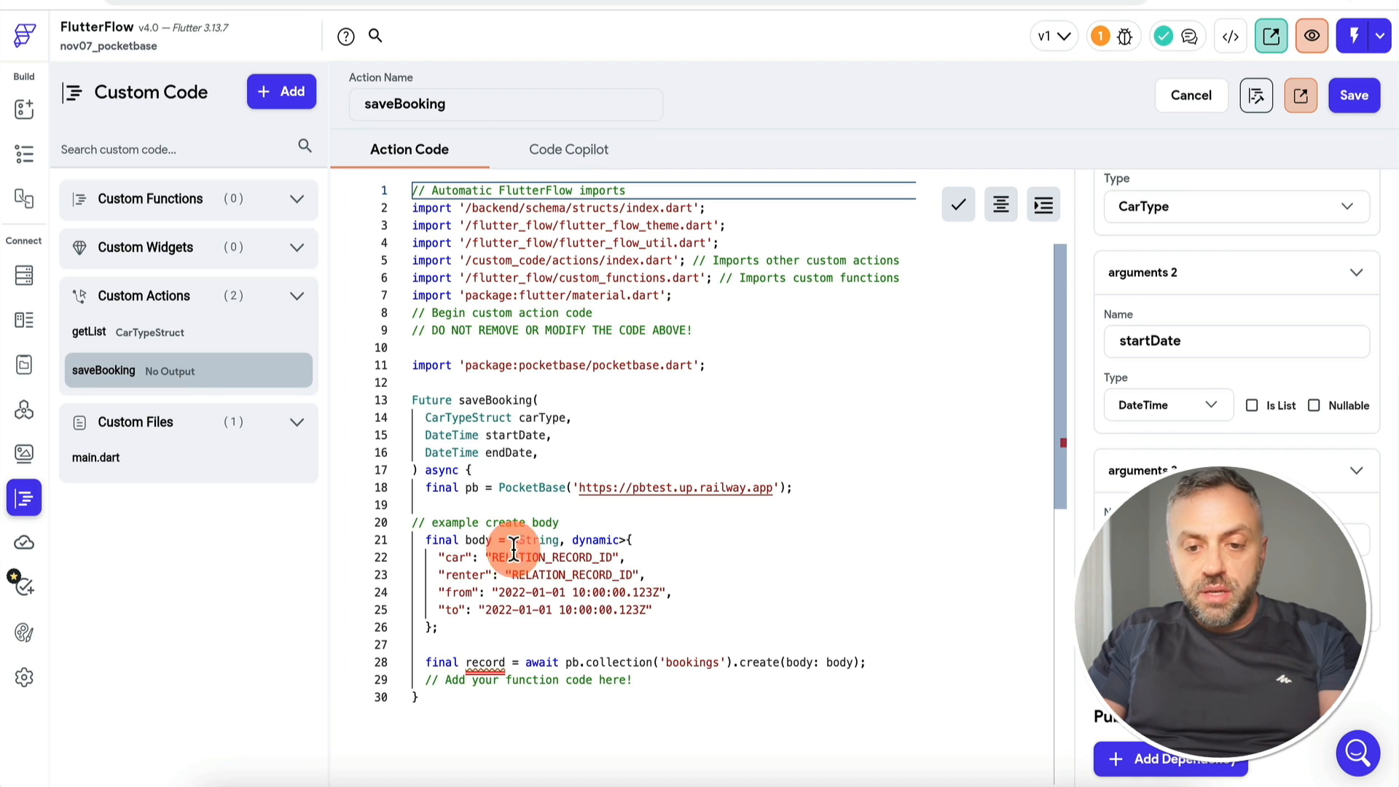
scroll(1249, 335, "up", 8)
scroll(1195, 576, "down", 3)
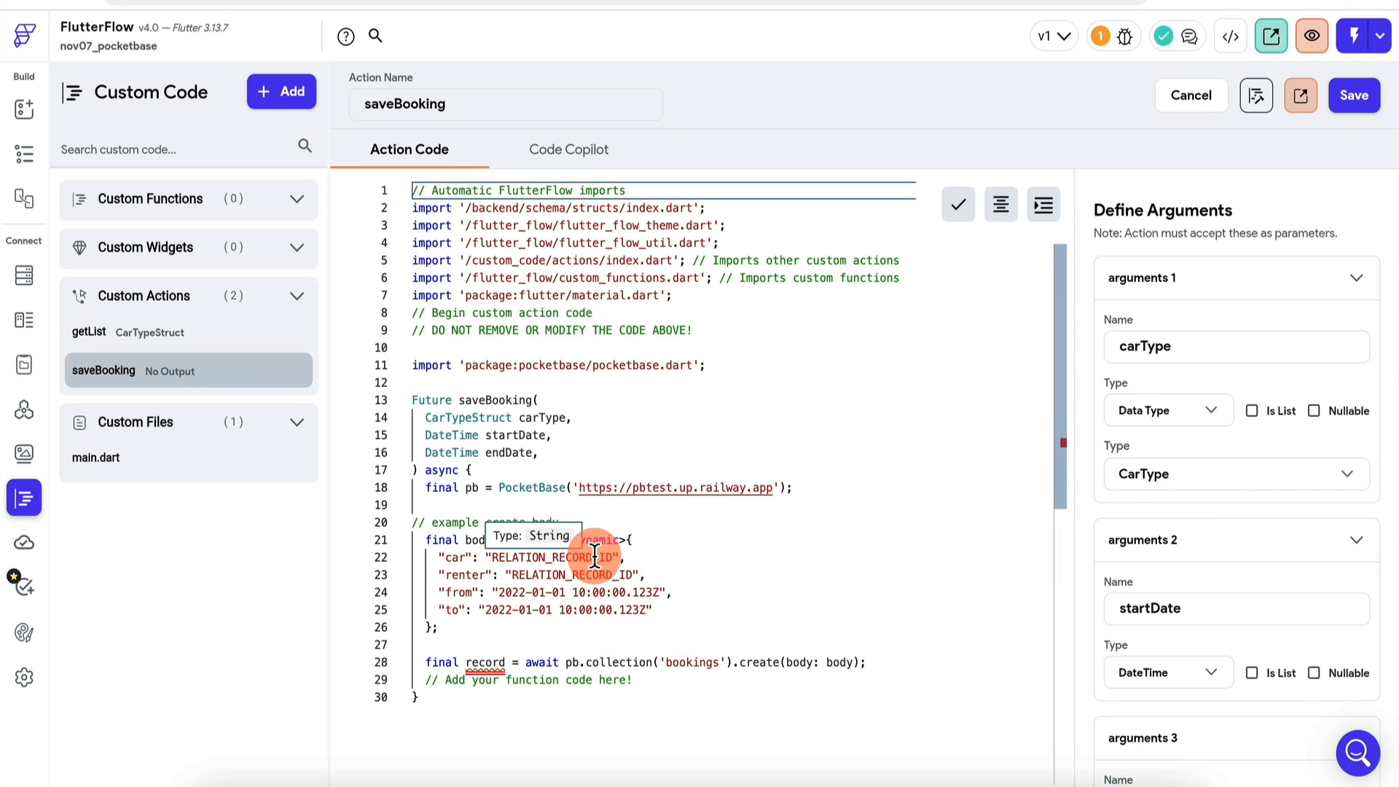
left_click(662, 556)
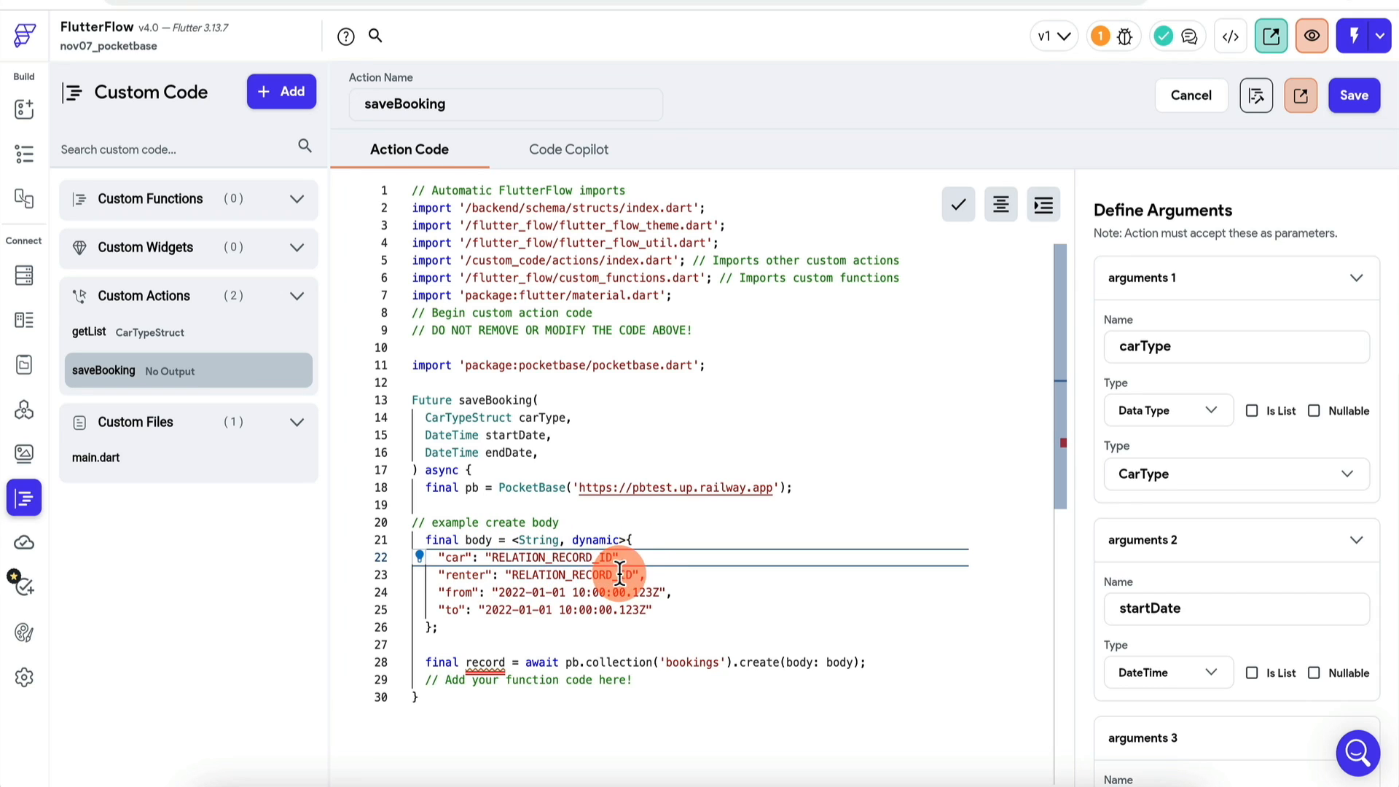
left_click(683, 576)
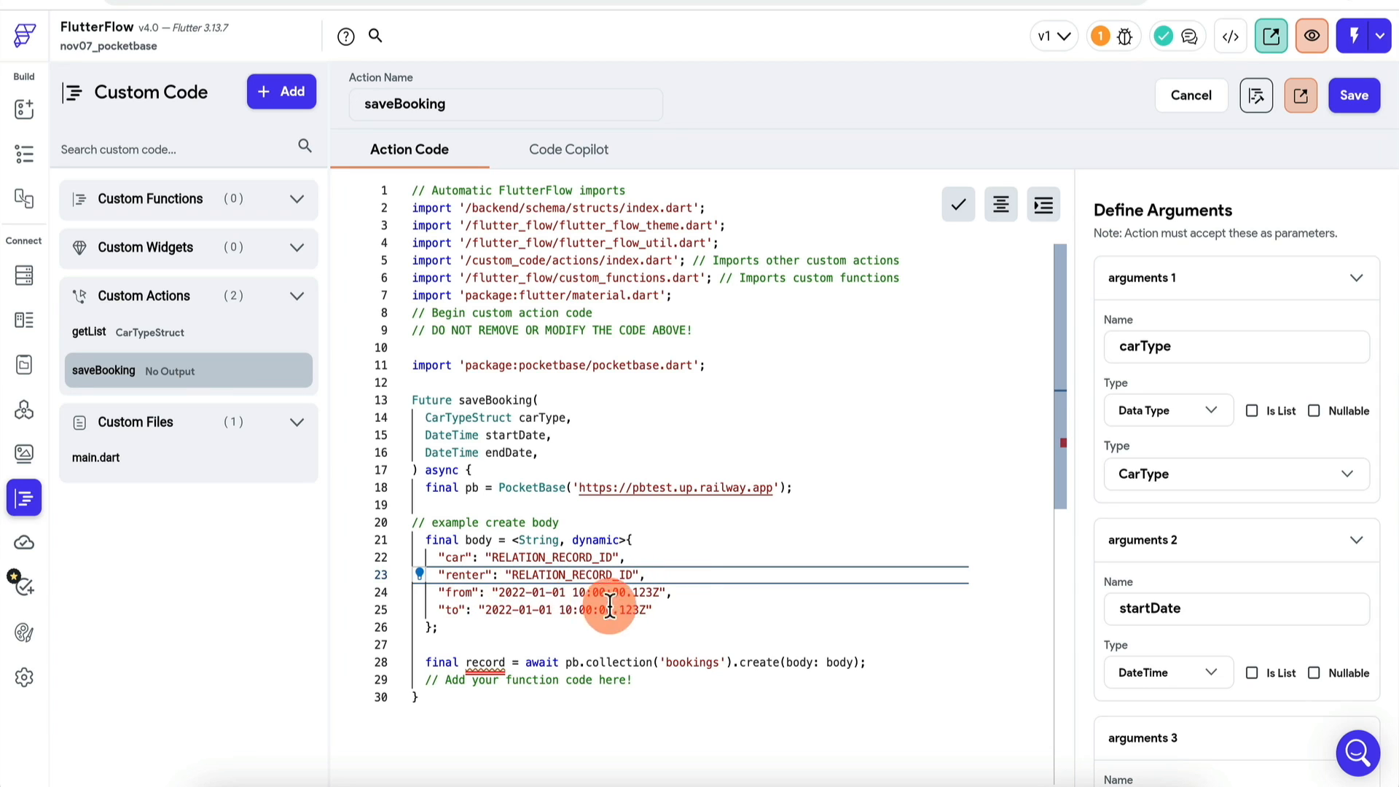
scroll(1207, 583, "down", 3)
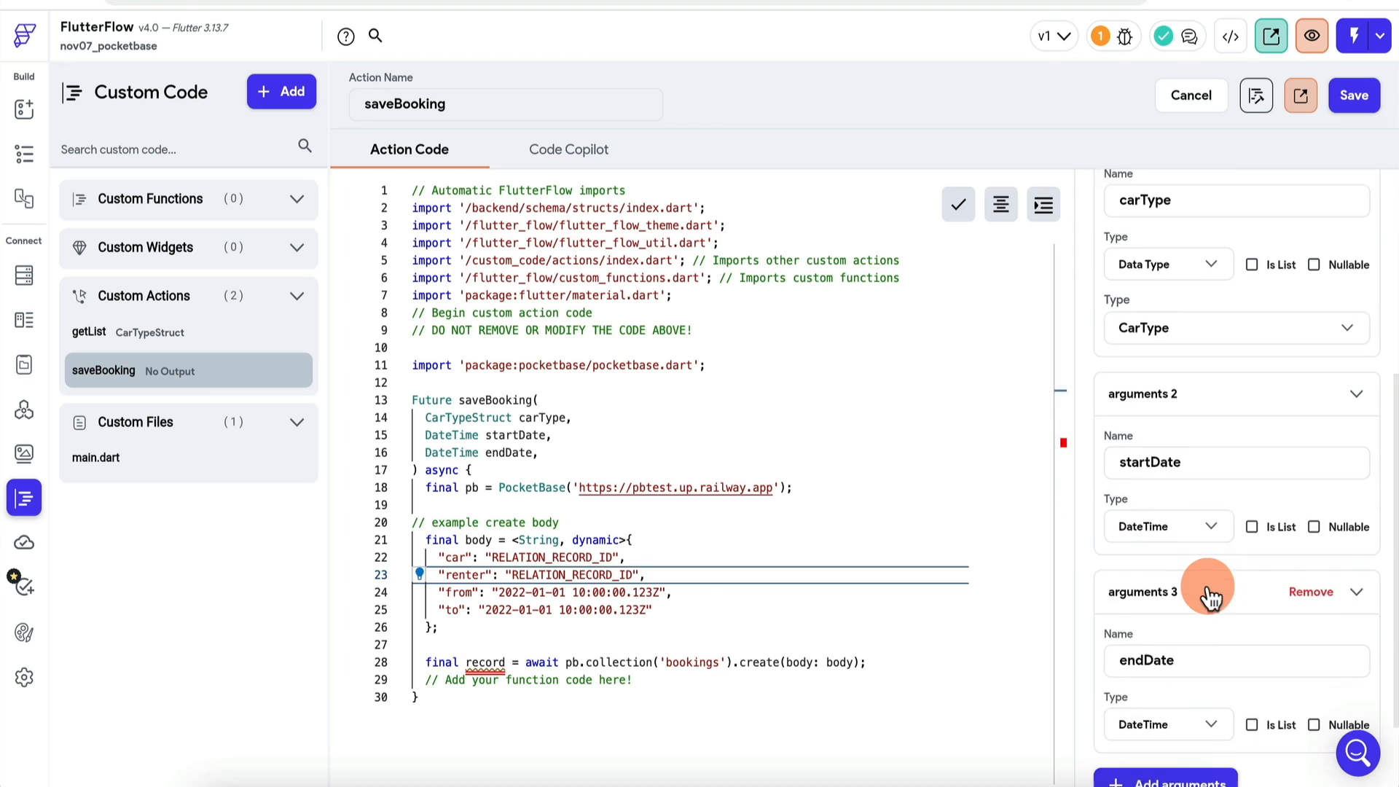
left_click_drag(679, 592, 501, 592)
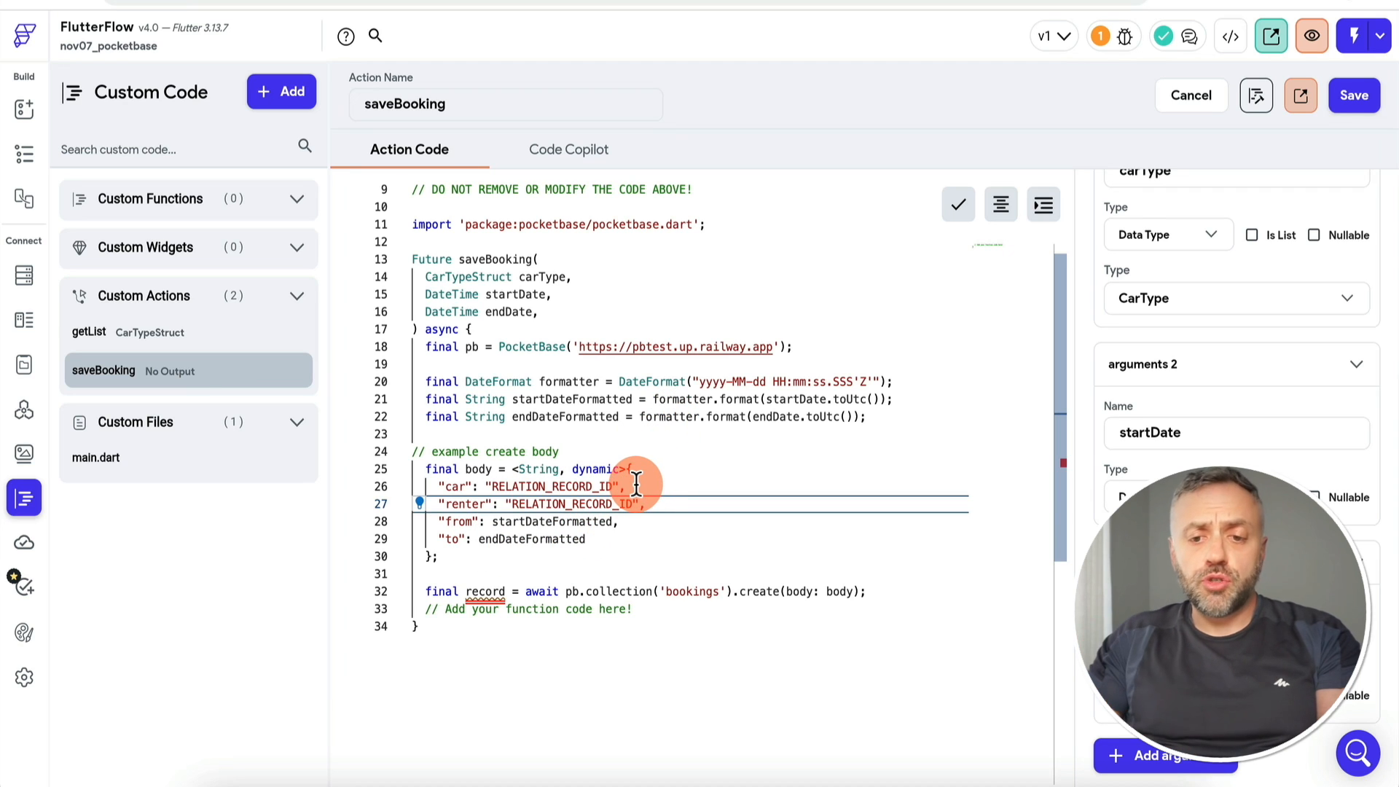
Step: Replace the car's RELATION_RECORD_ID placeholder with a record id from PocketBase's cars collection
left_click_drag(630, 488, 484, 490)
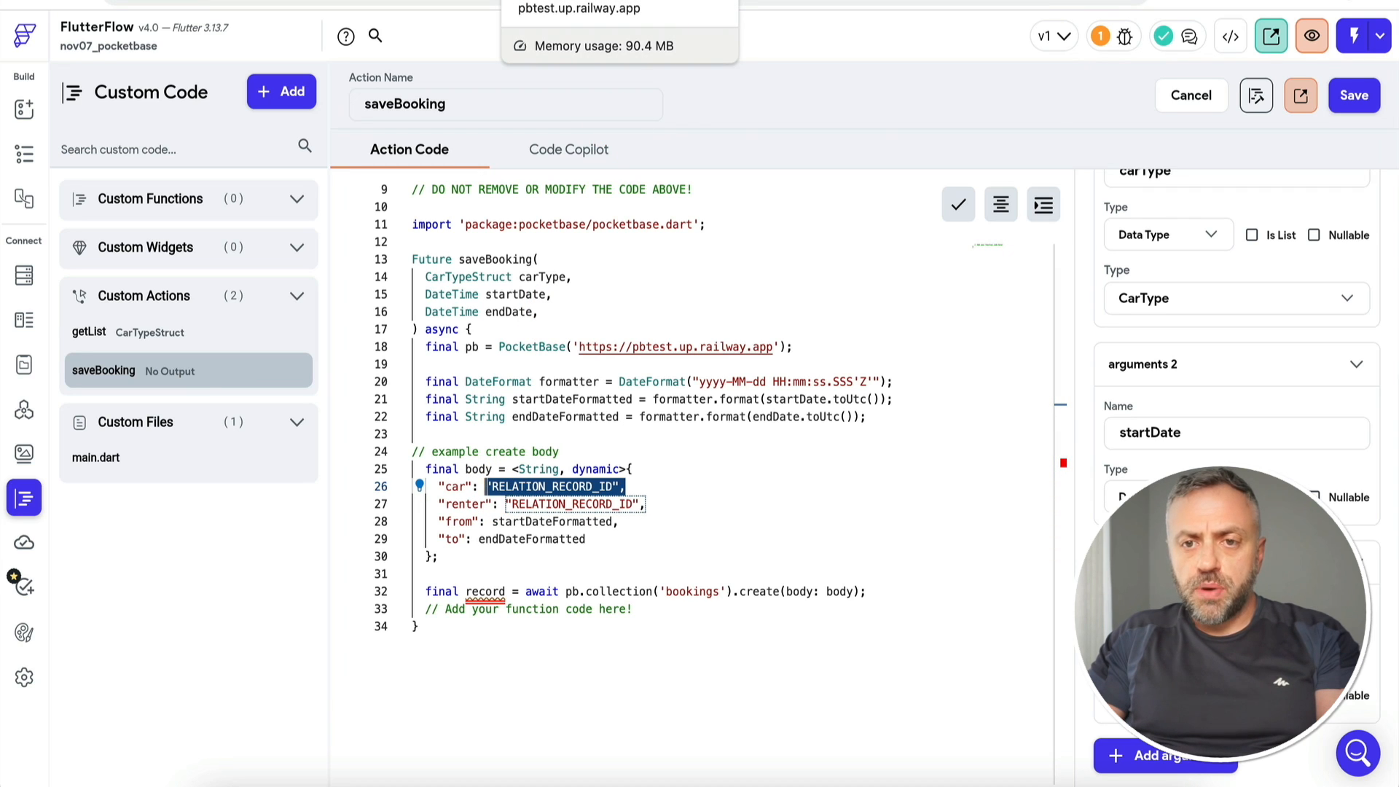
left_click(561, 0)
left_click(456, 320)
left_click(131, 219)
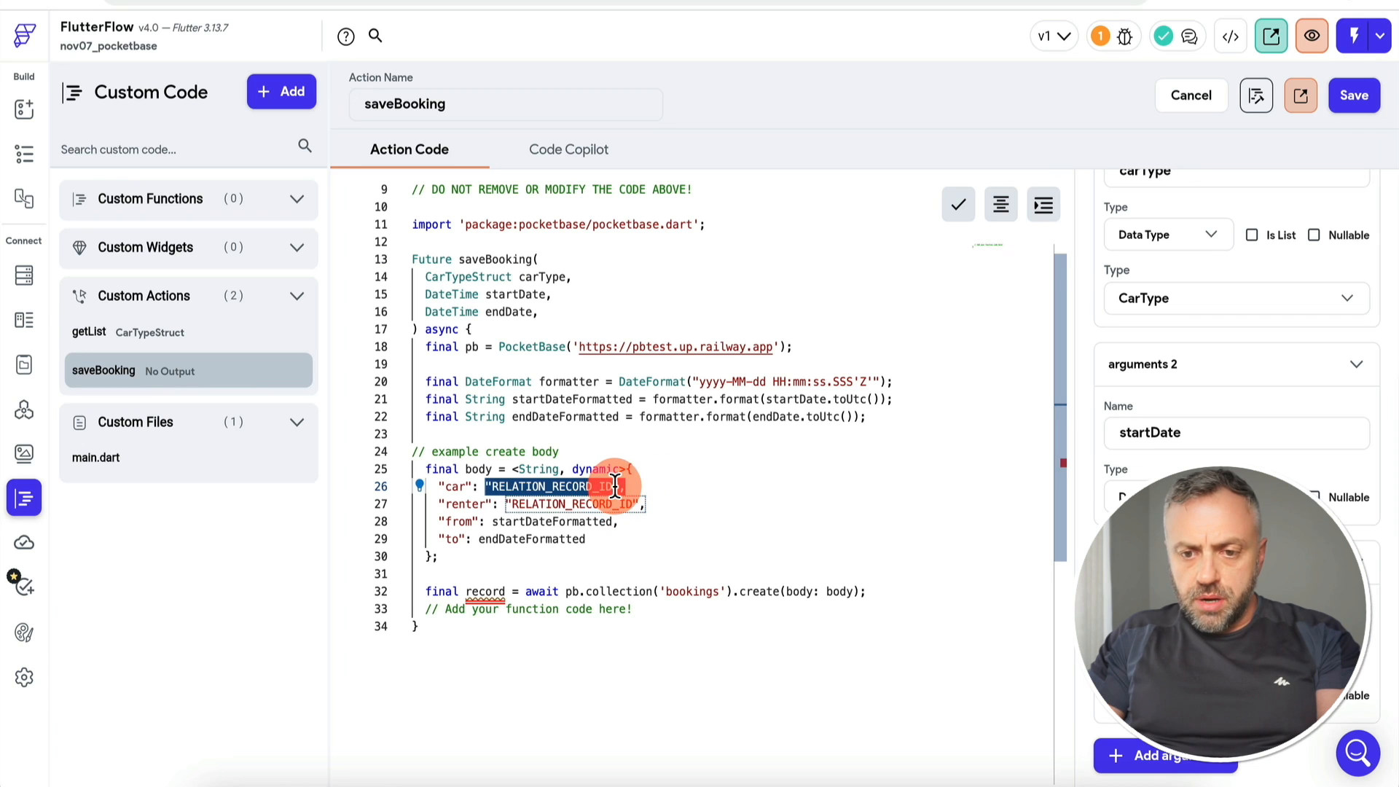
key("ctrl+v")
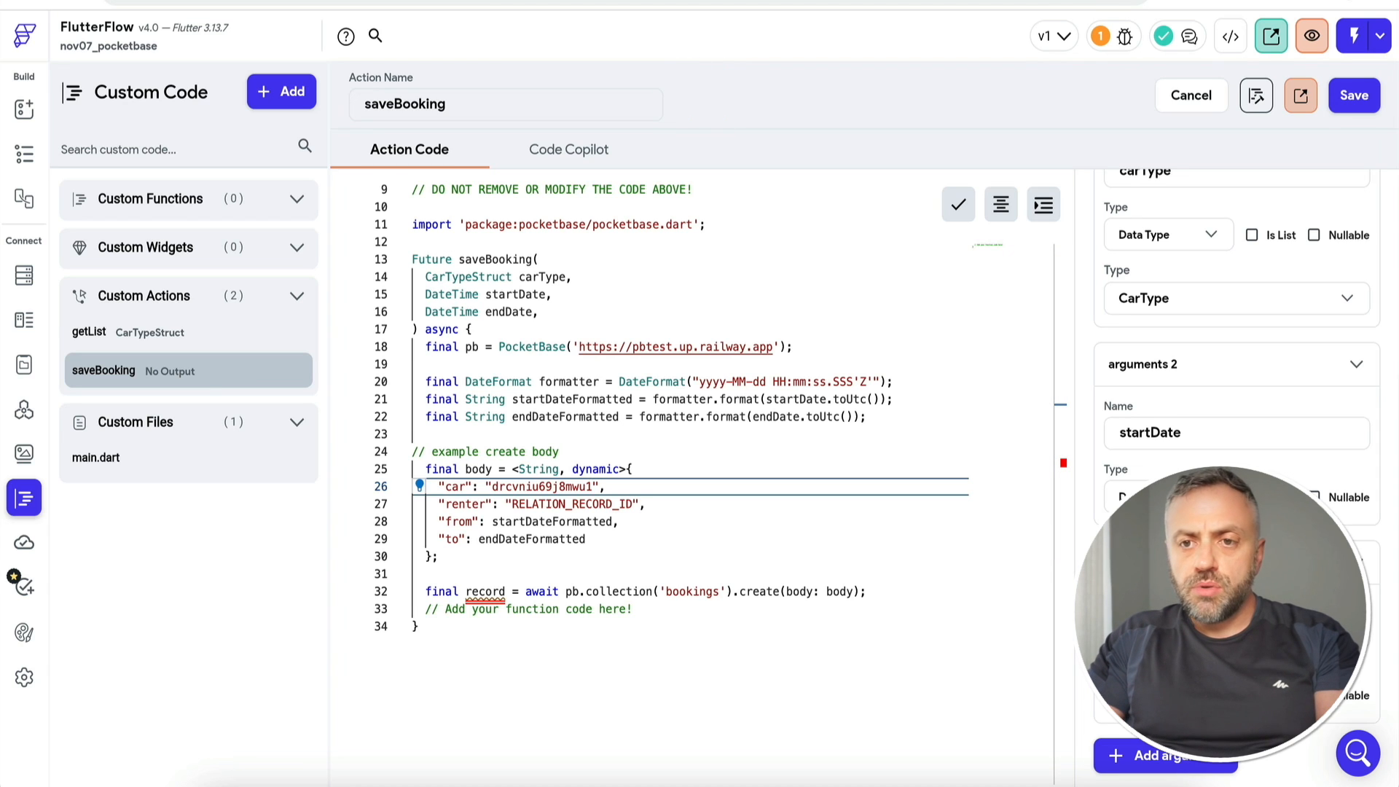
Step: Replace the renter placeholder with a users record id and save the action
left_click(583, 2)
left_click(197, 127)
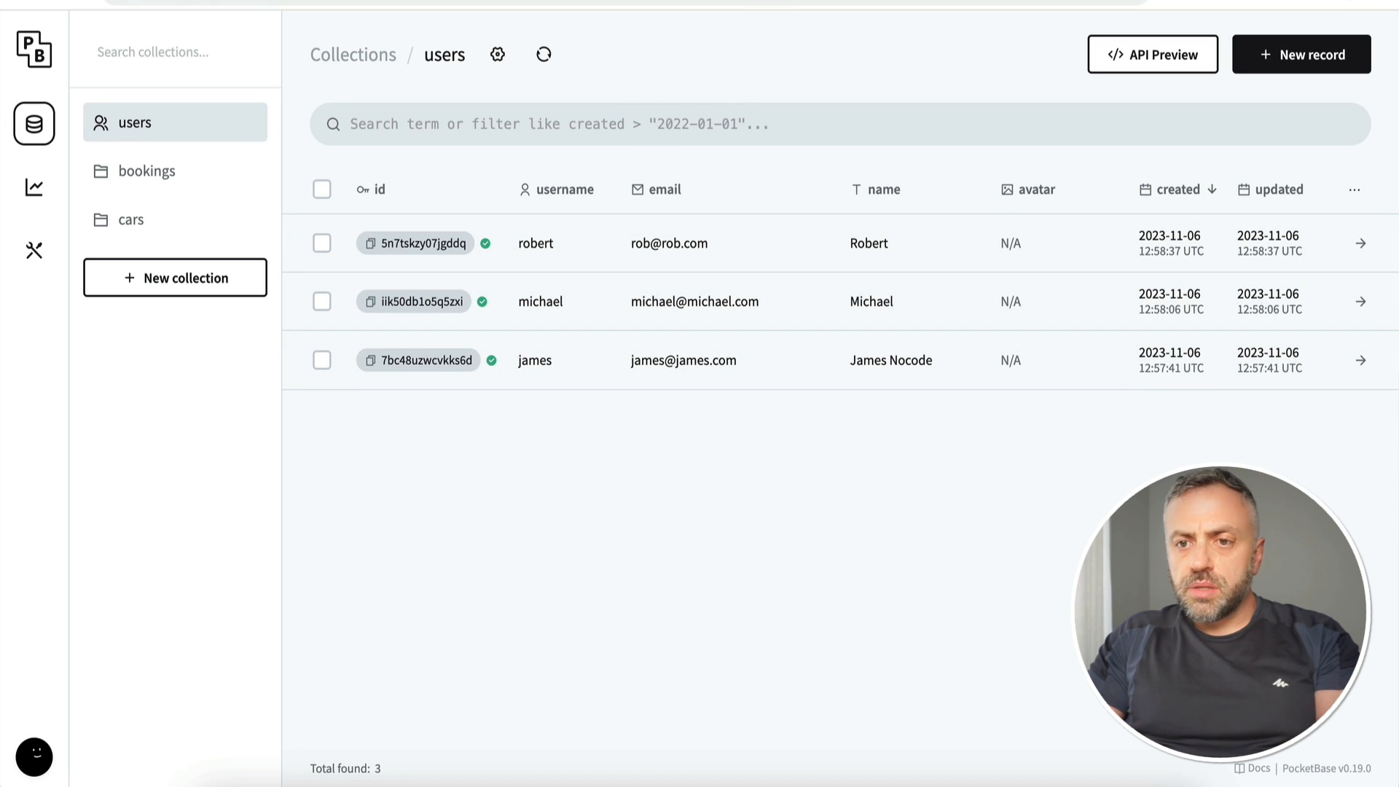
left_click(859, 2)
left_click_drag(632, 504, 530, 503)
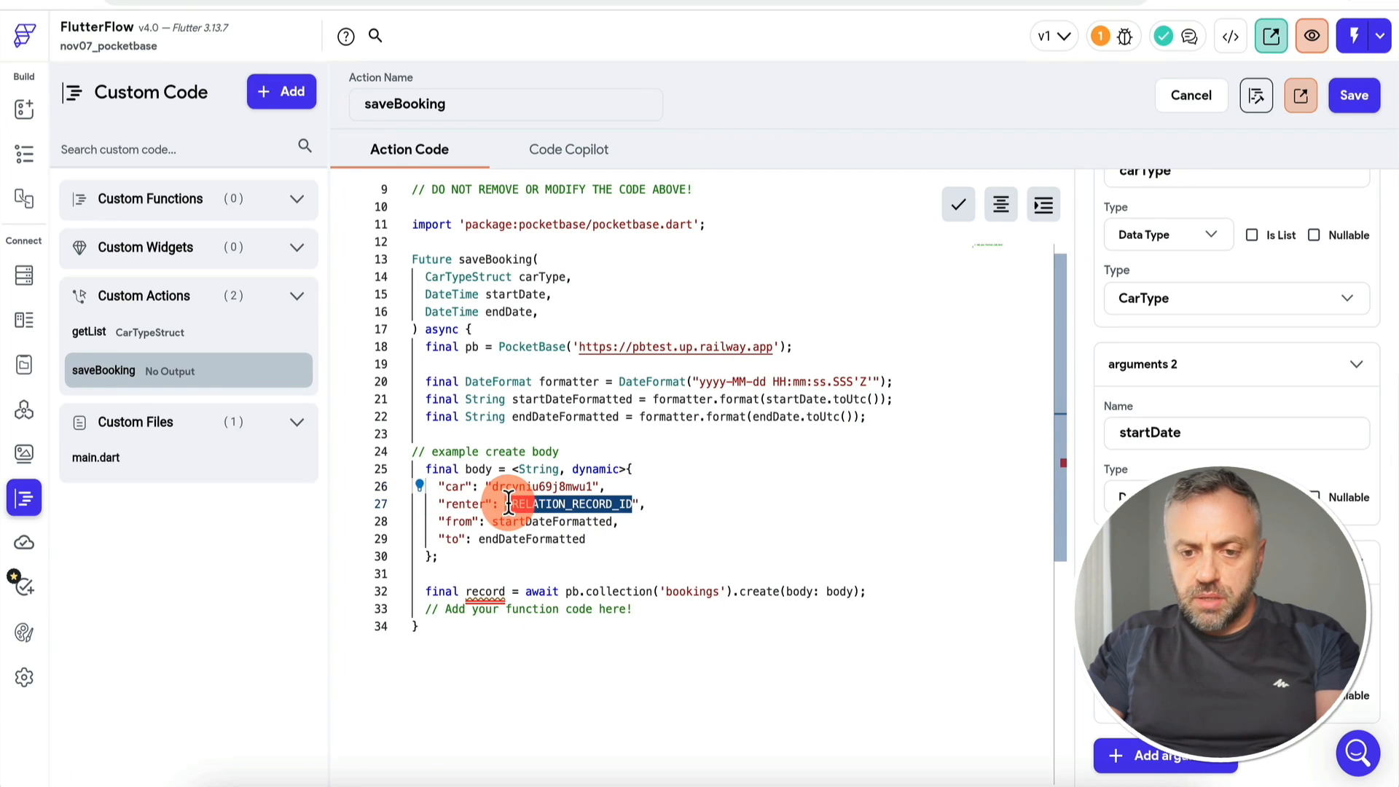
key("ctrl+v")
left_click(673, 486)
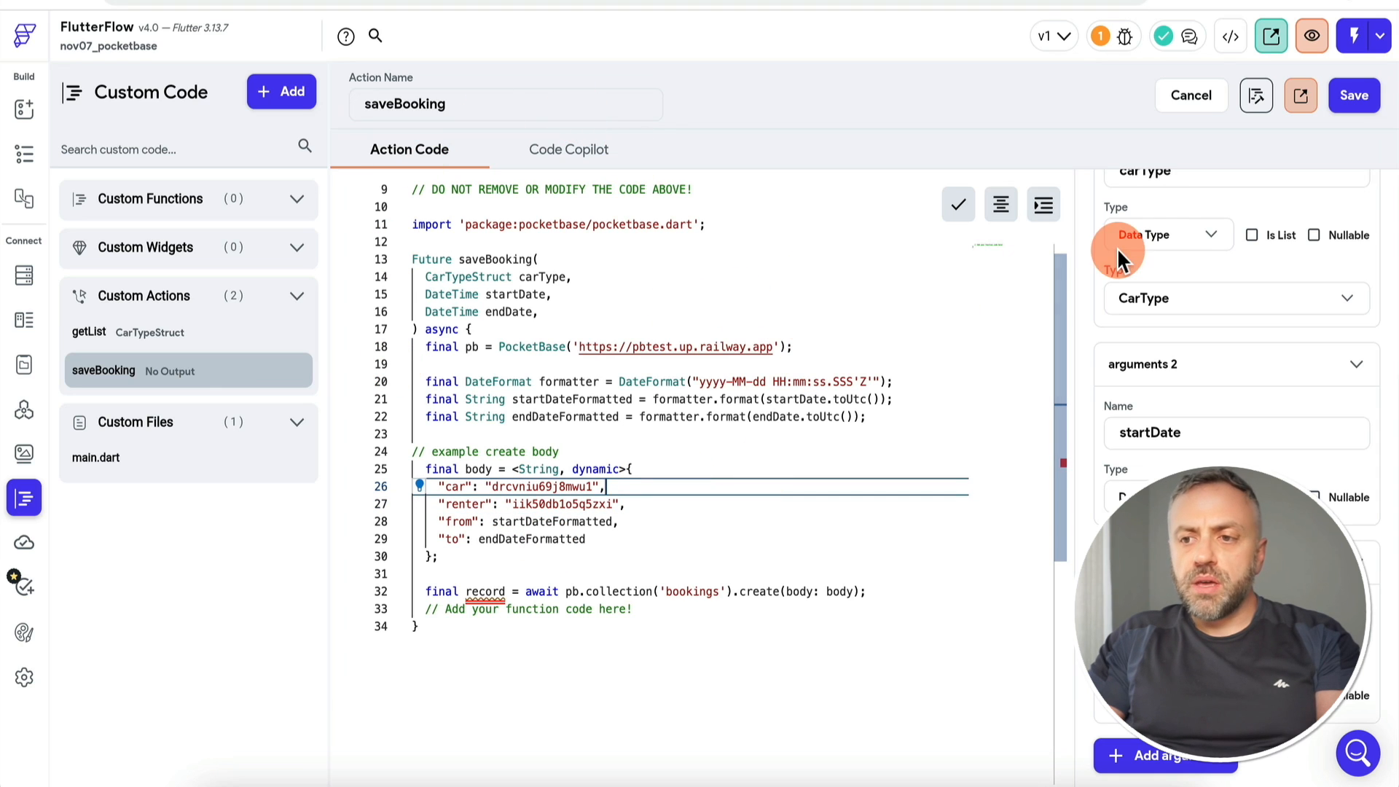
left_click(1353, 95)
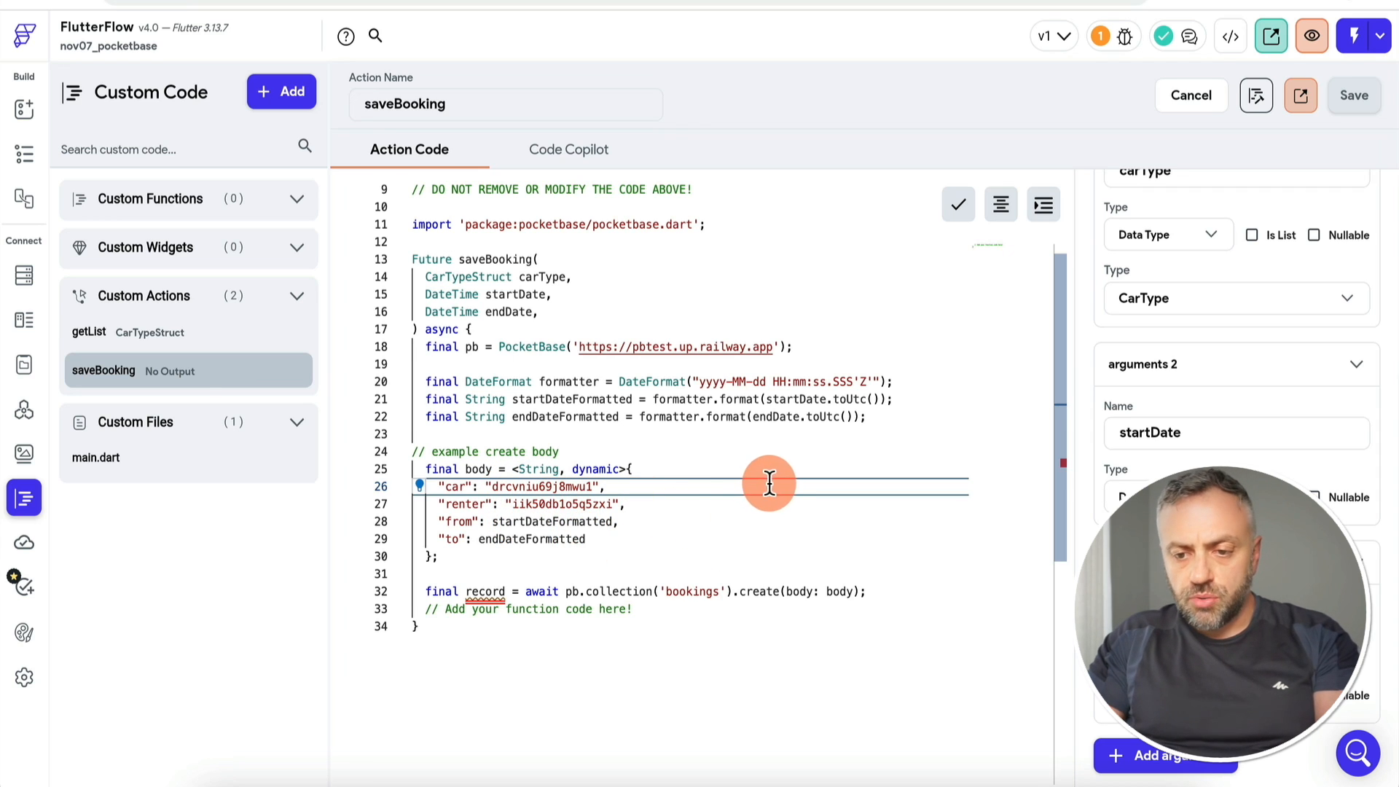
Step: Delete the blank line near the carType parameter in saveBooking's code and save
scroll(1266, 386, "up", 4)
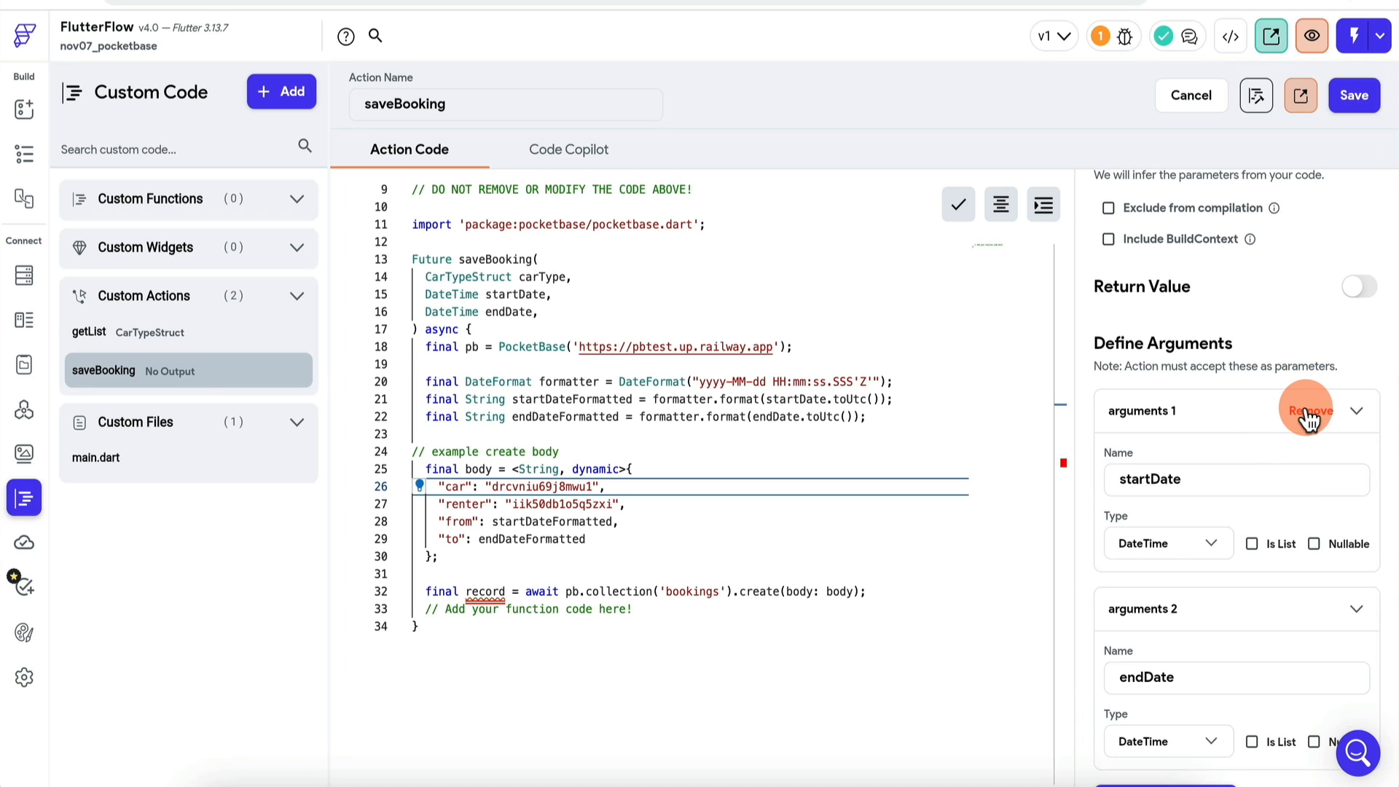
scroll(1308, 421, "down", 2)
scroll(1308, 420, "up", 3)
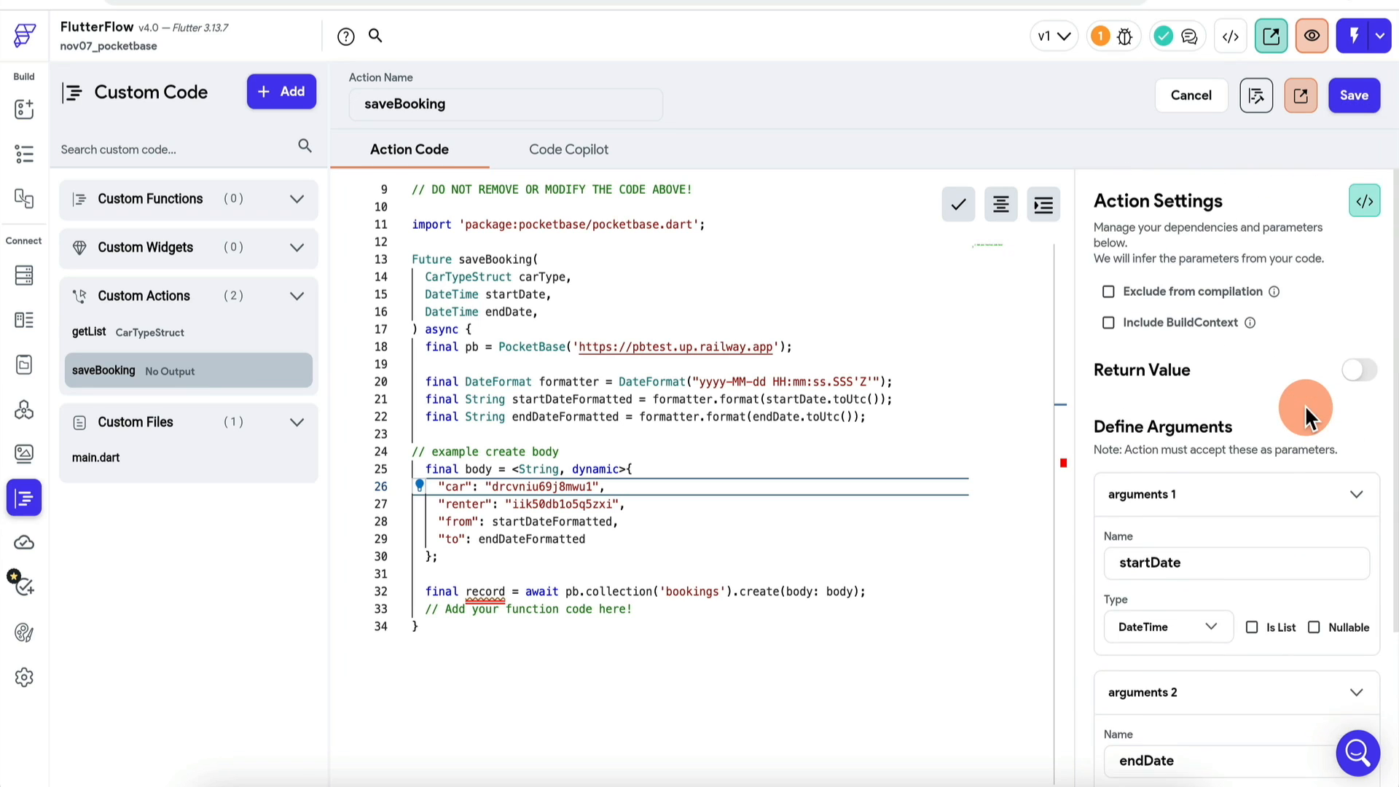
left_click(602, 273)
key("BackSpace")
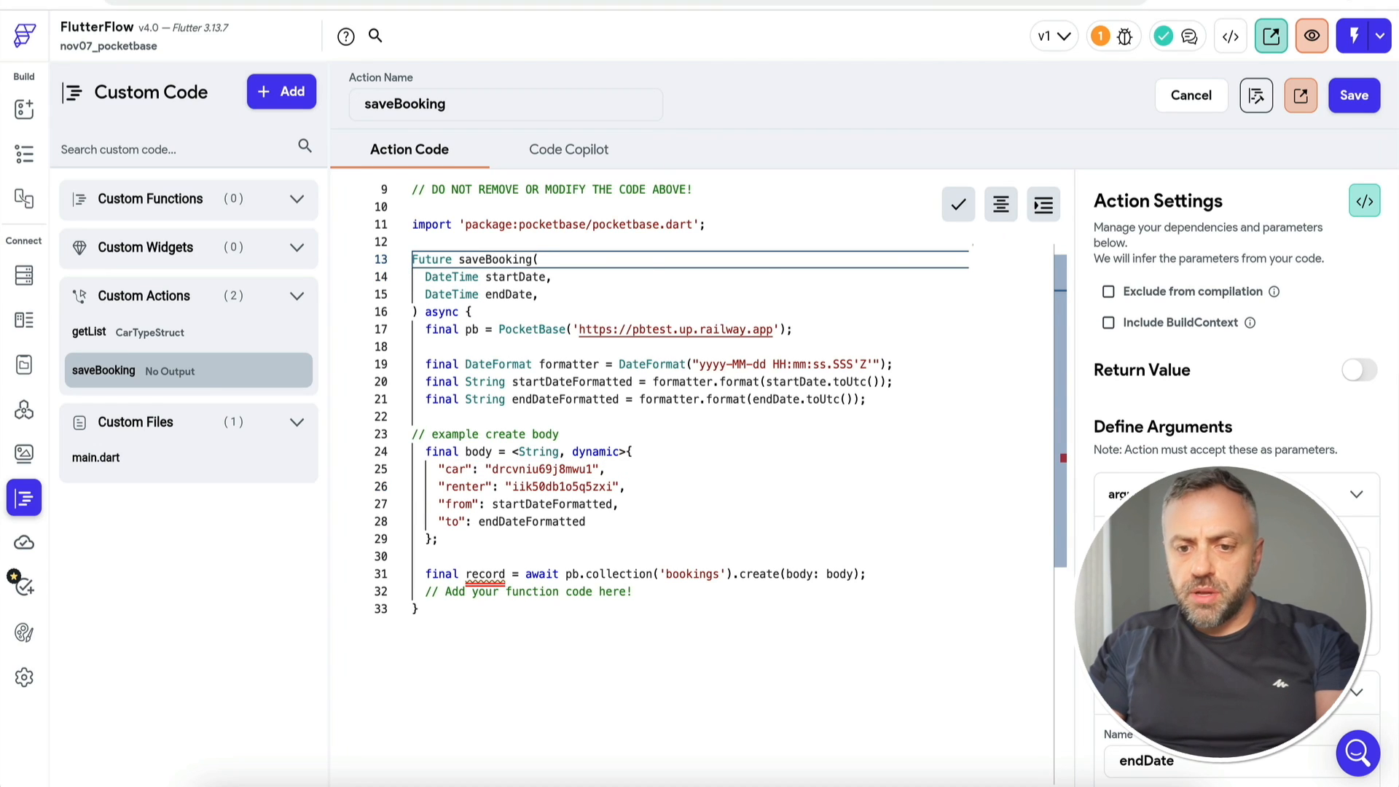
left_click(1328, 107)
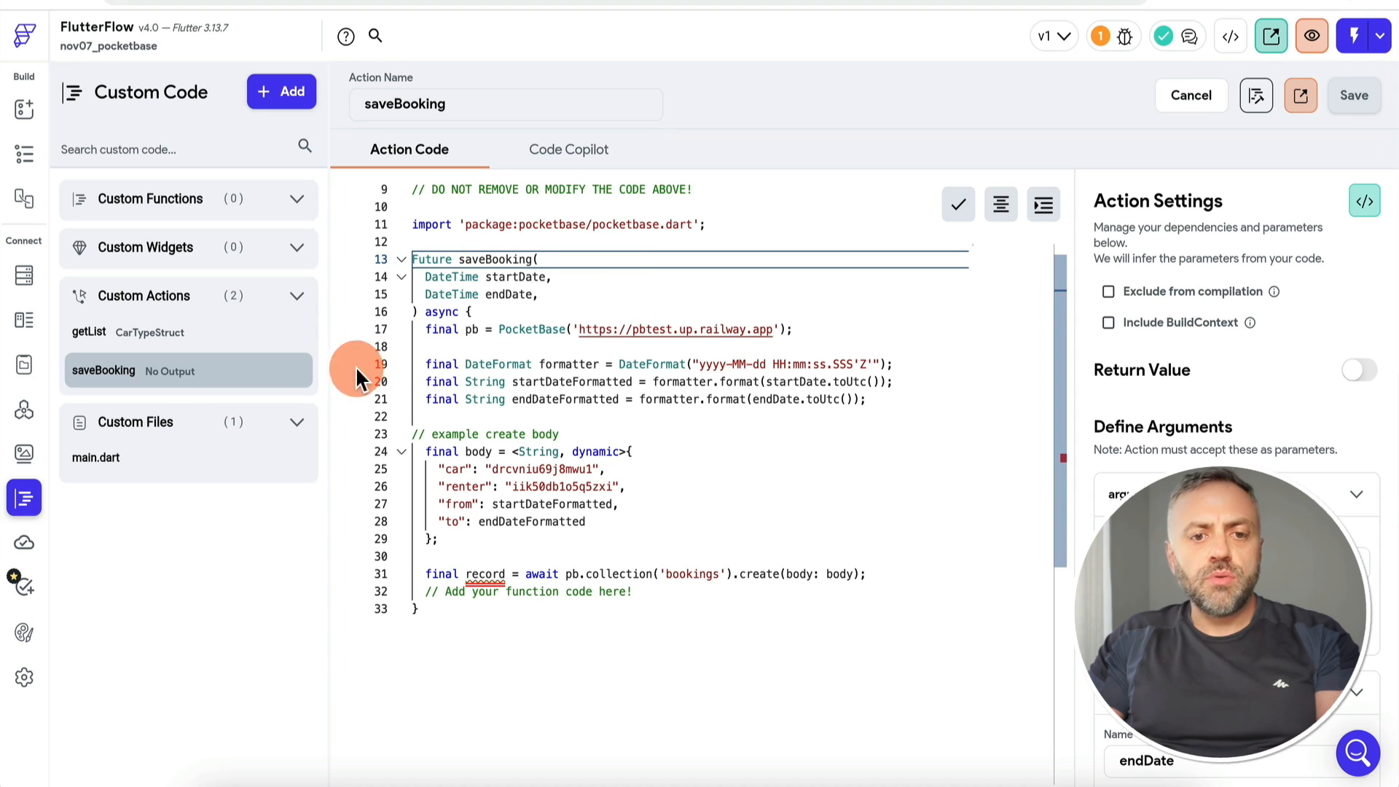
Step: Copy getList's pocketbase: ^0.11.0 dependency into saveBooking and check the code for errors
scroll(1157, 758, "down", 3)
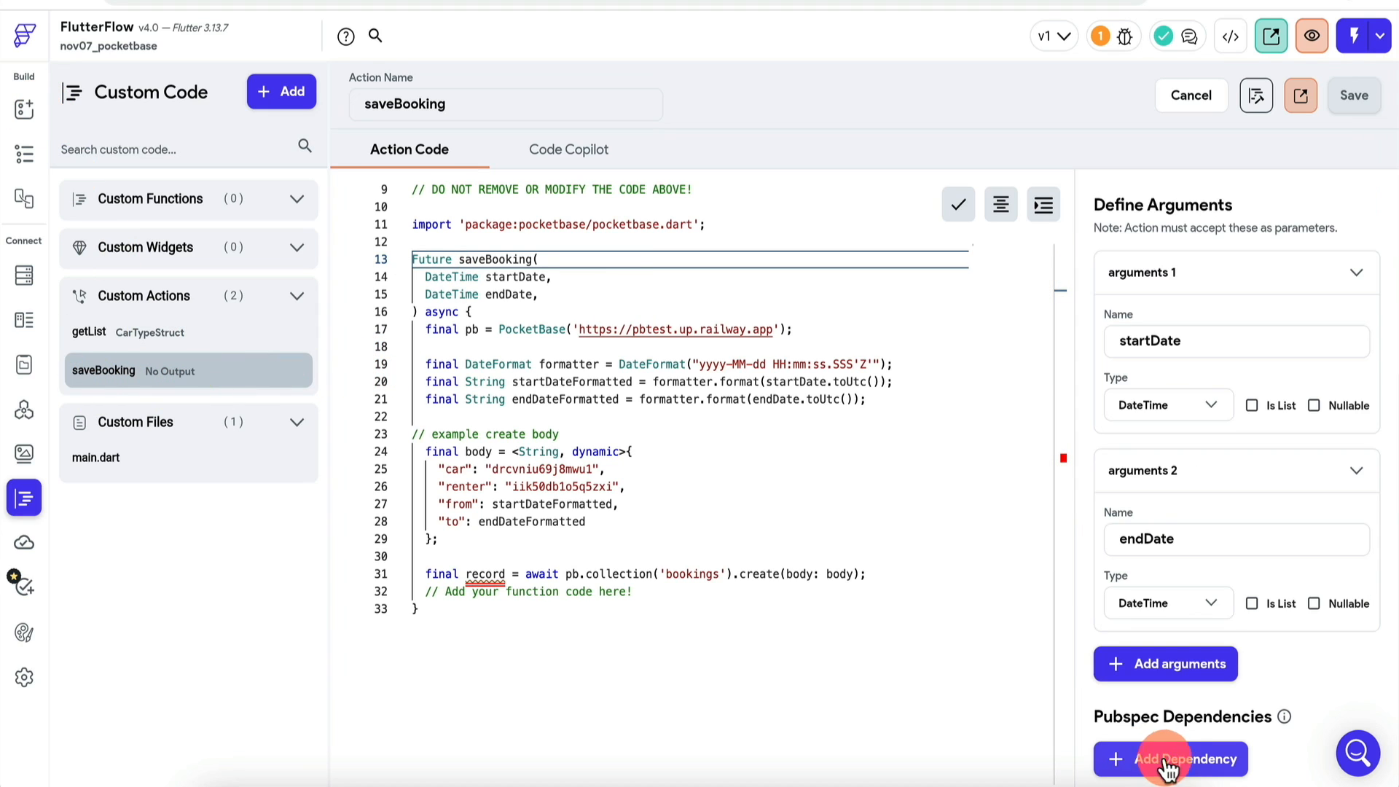
left_click(1175, 762)
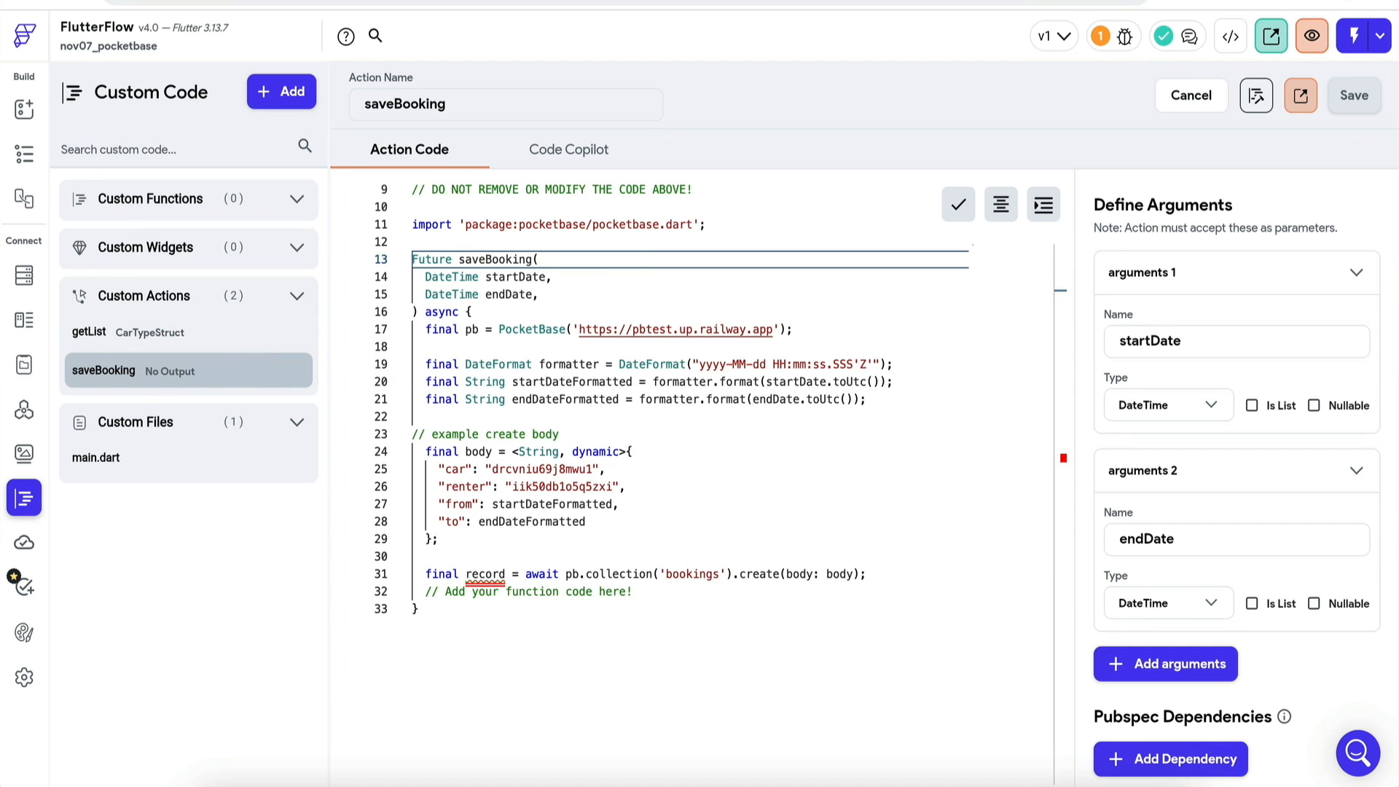
left_click(146, 331)
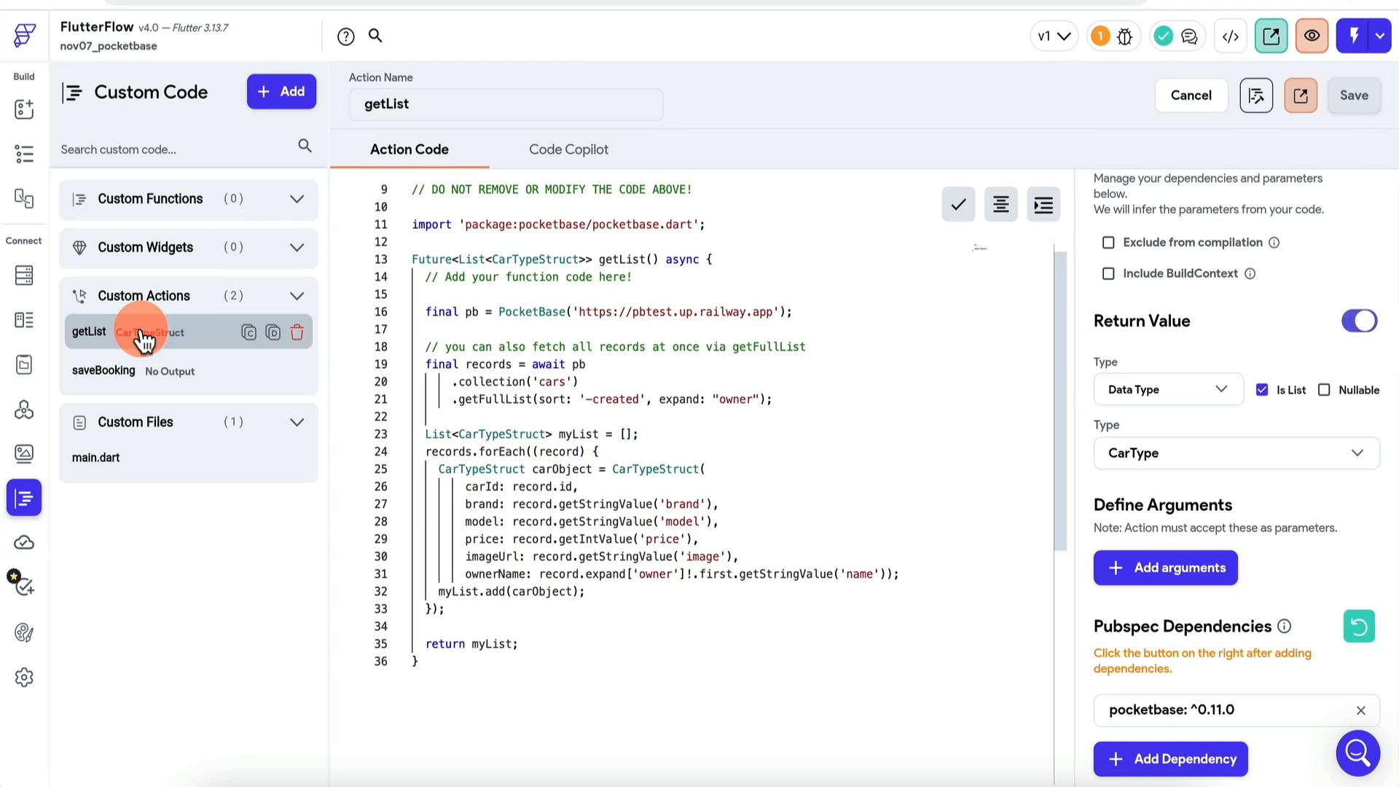
triple_click(1263, 711)
key("ctrl+c")
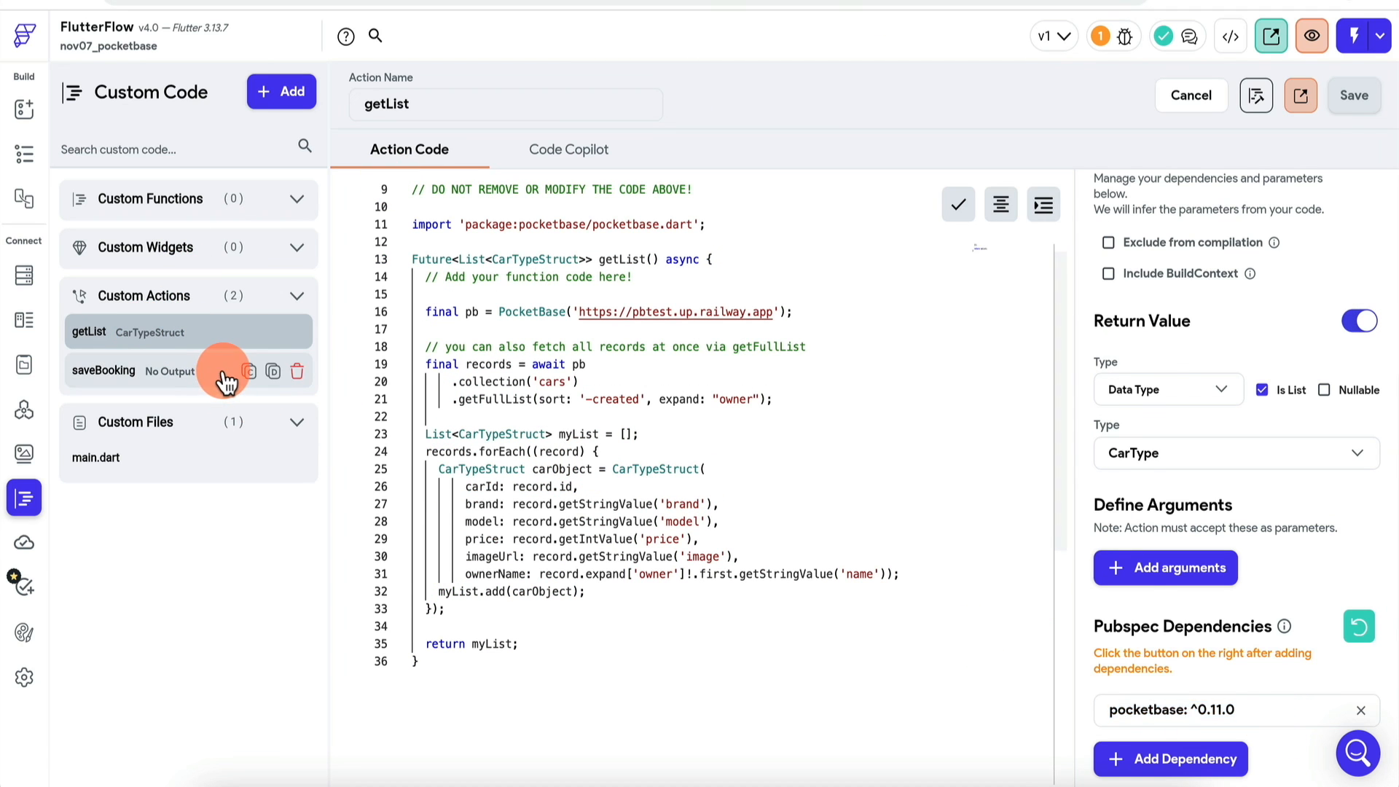
left_click(222, 372)
left_click(1126, 713)
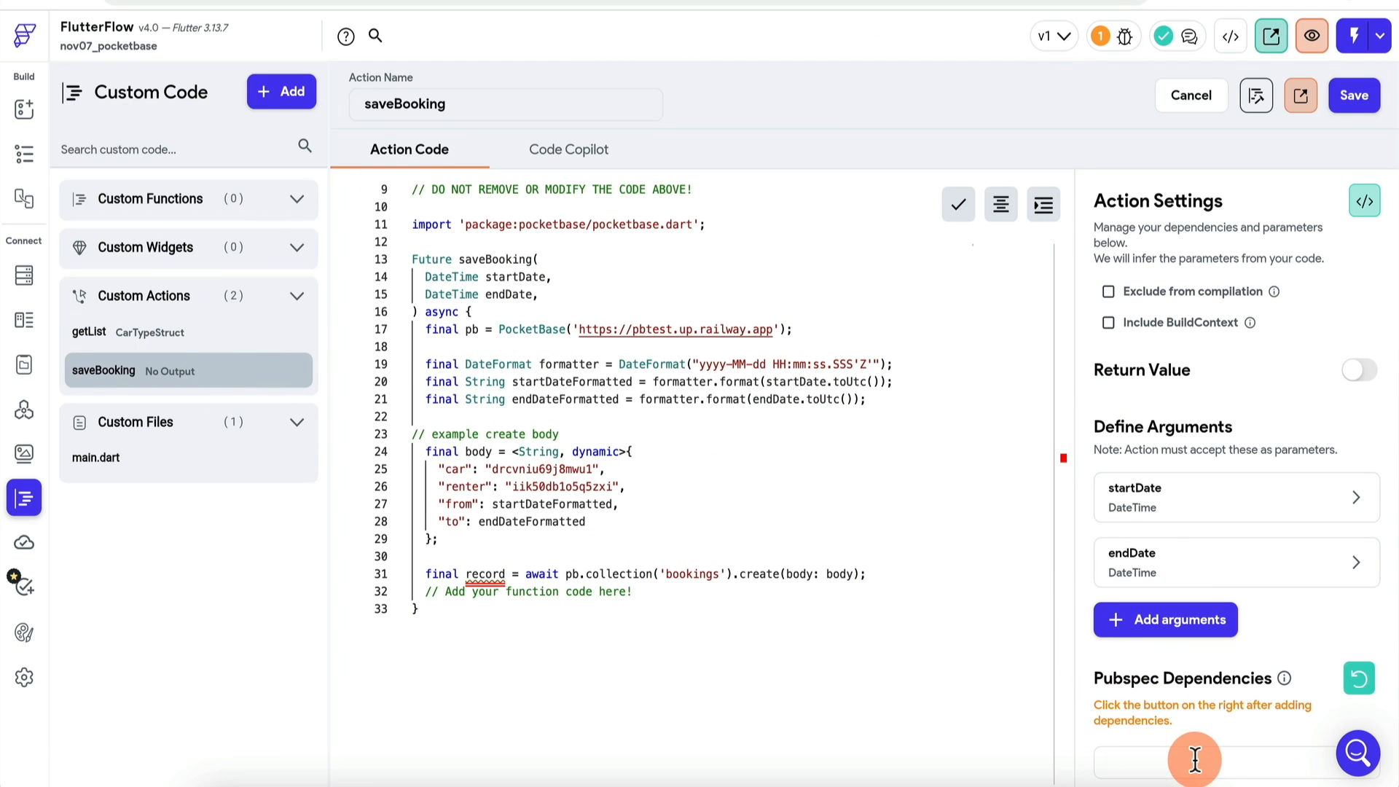
key("ctrl+v")
left_click(1354, 96)
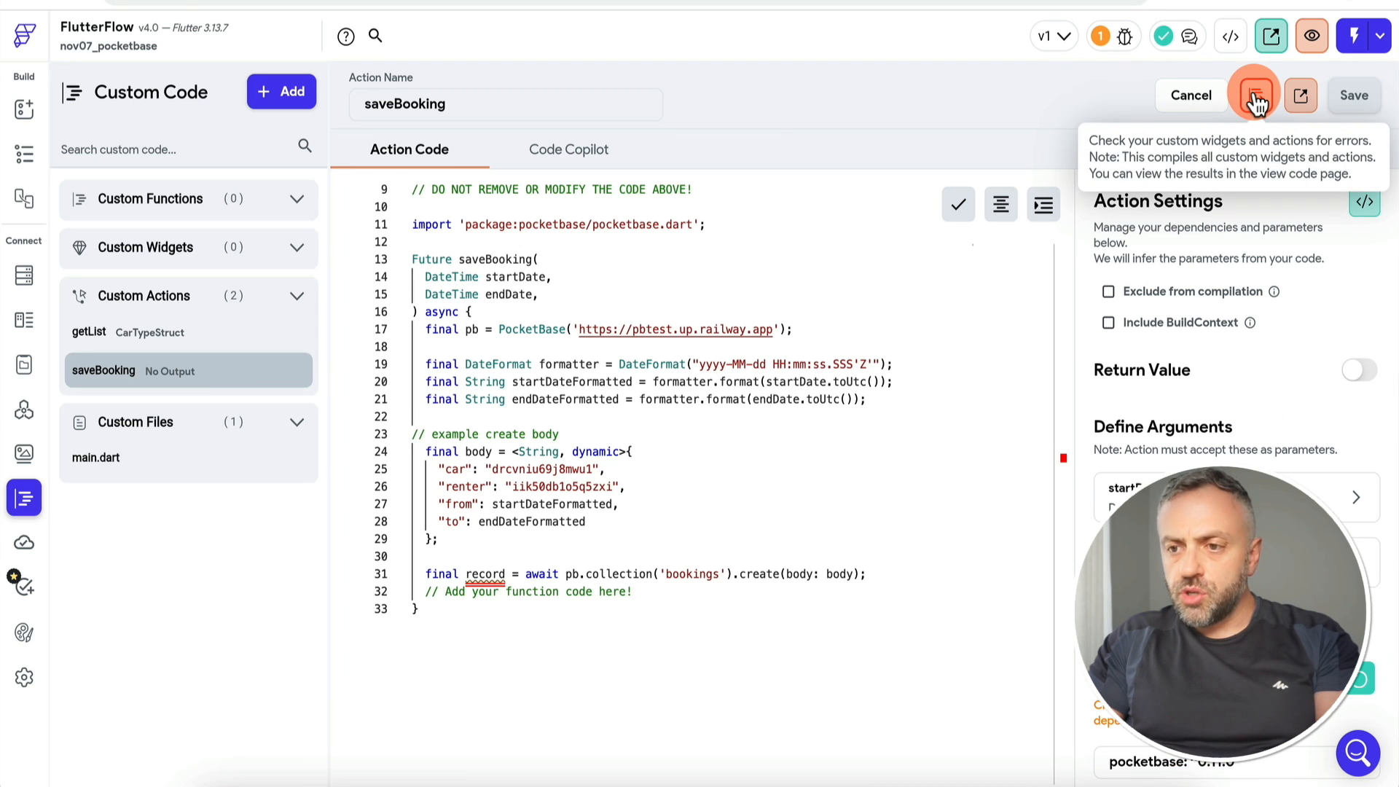
left_click(1256, 99)
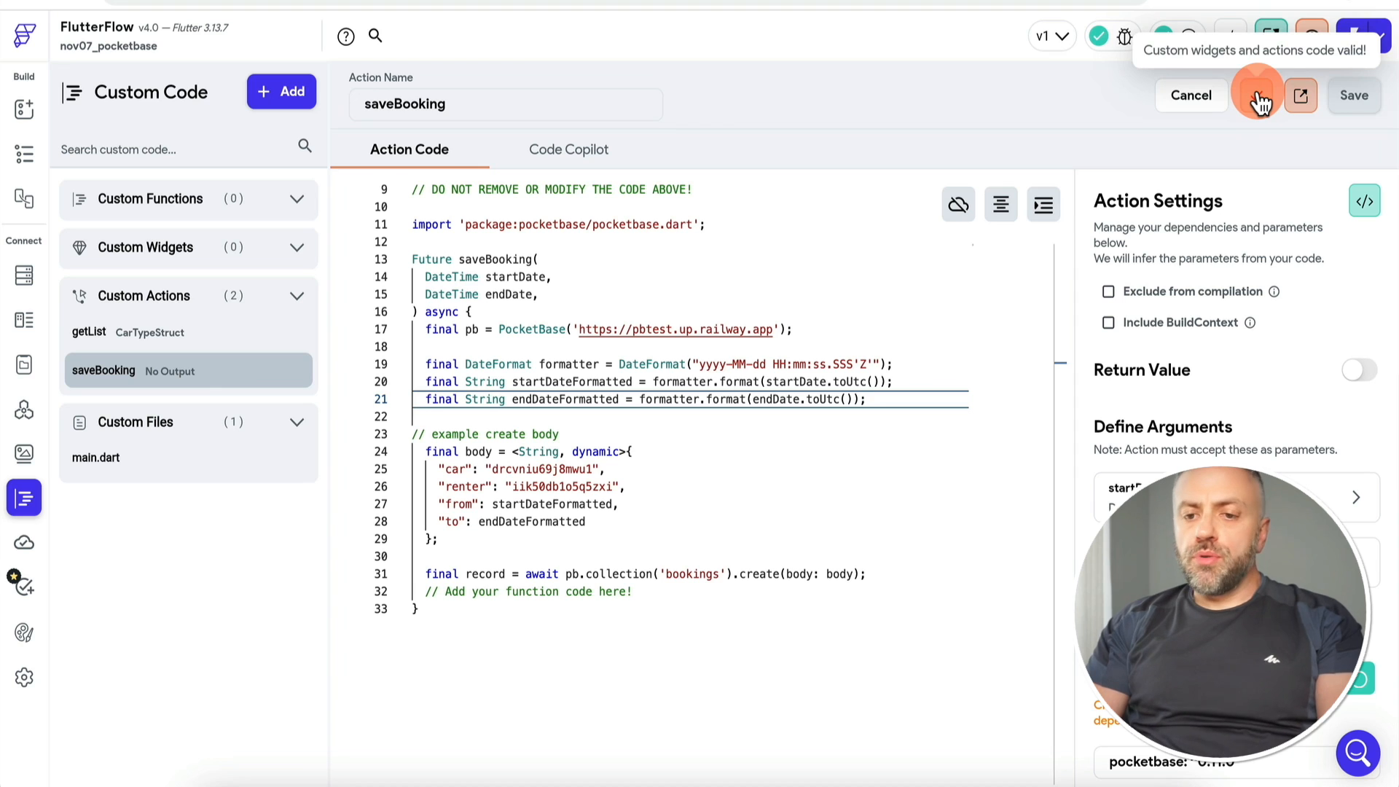
left_click(26, 108)
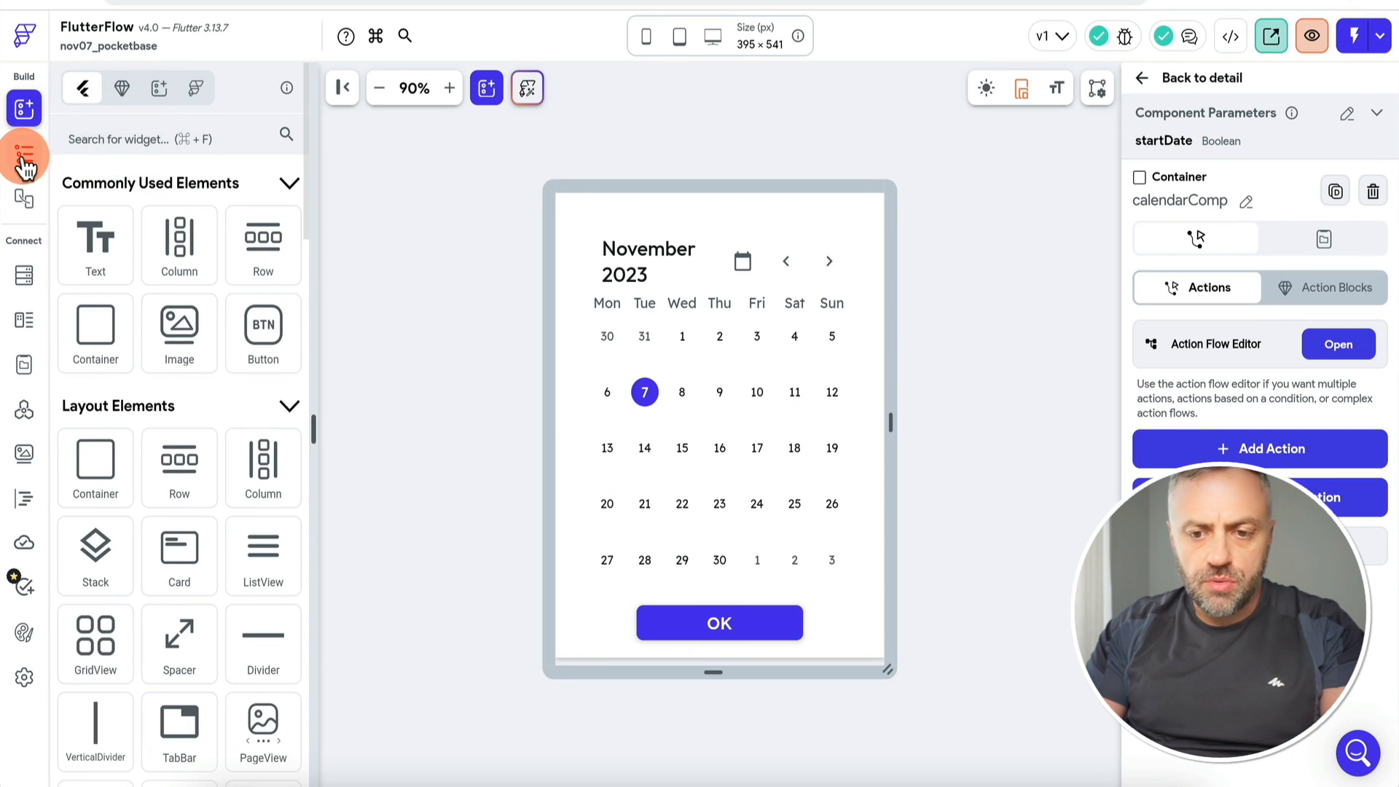
Step: Add a saveBooking custom action to the detail page's Reserve button
left_click(24, 156)
left_click(124, 241)
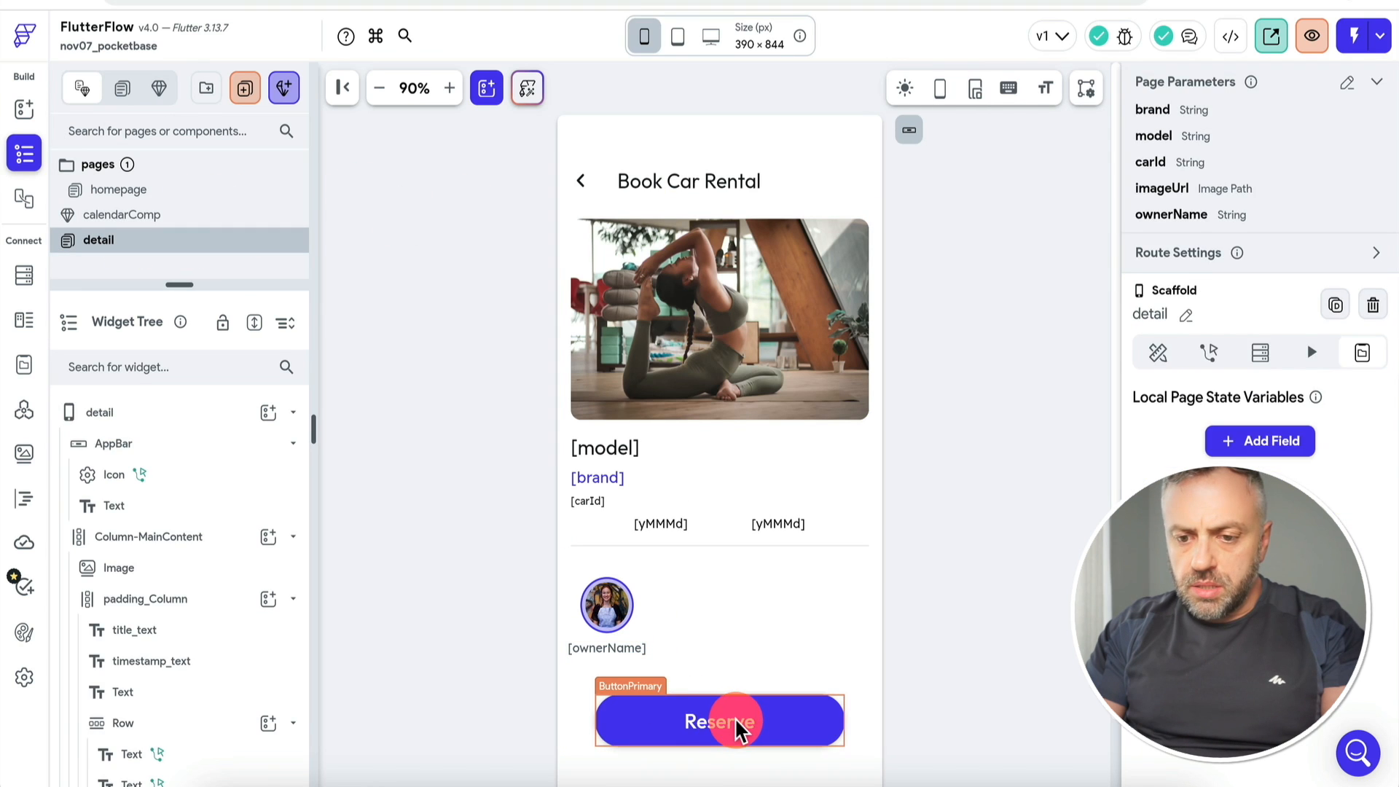
left_click(737, 725)
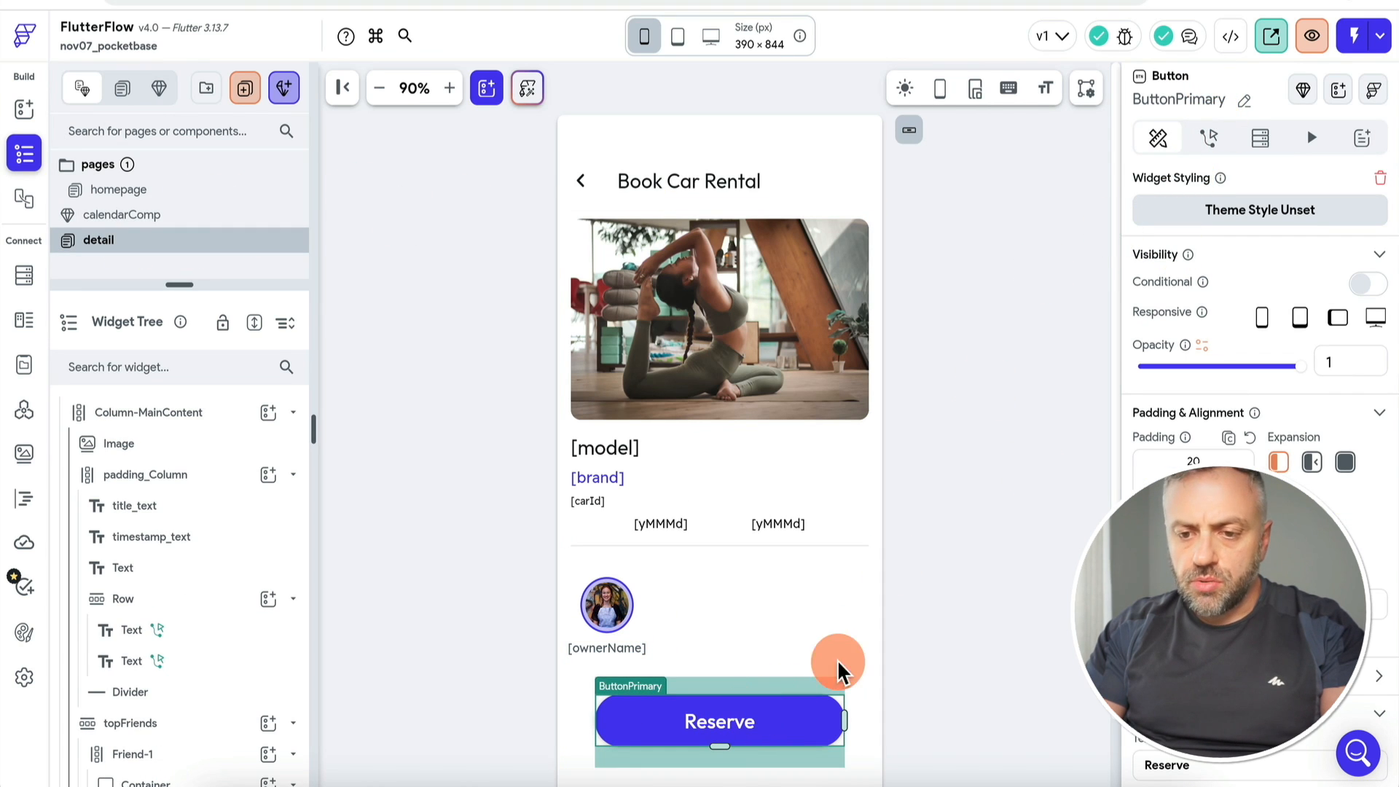
left_click(1210, 138)
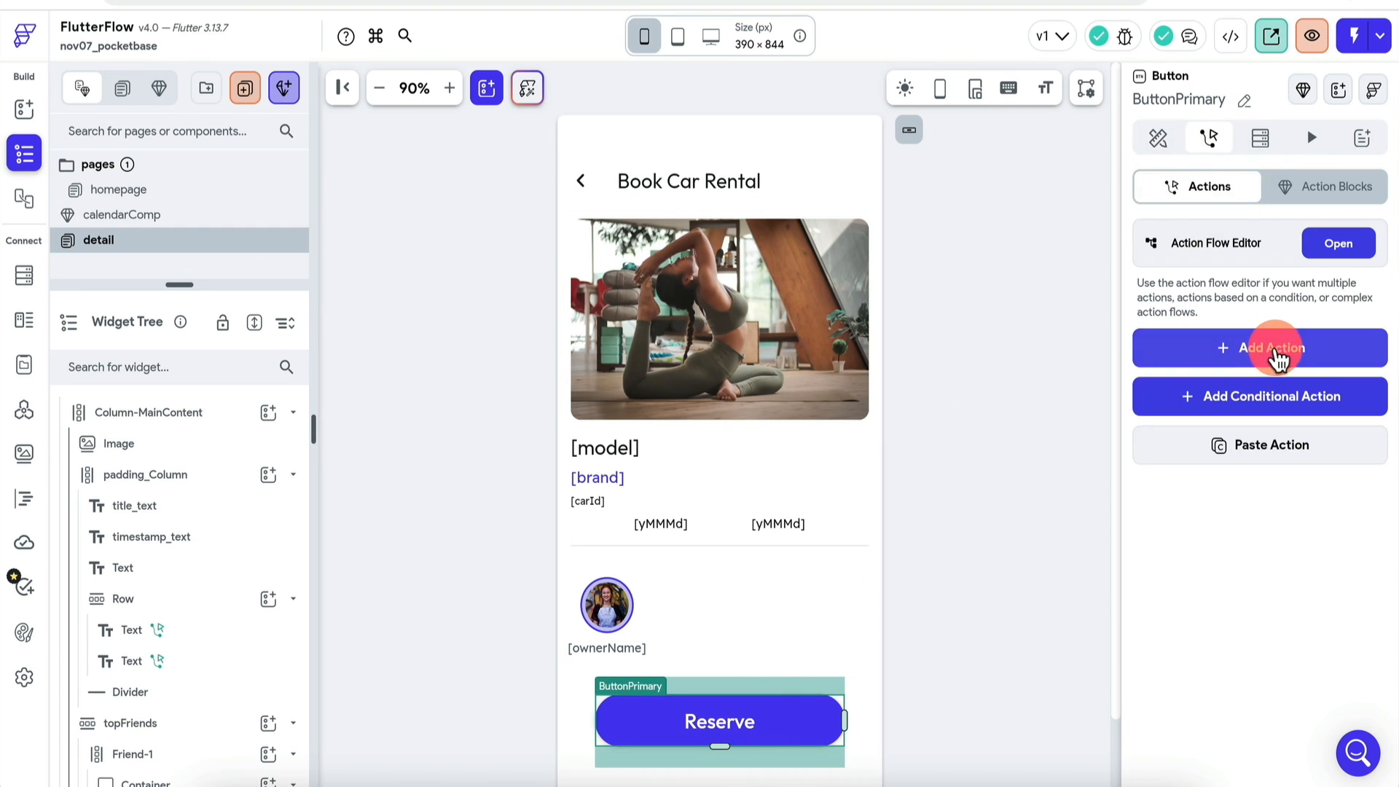
left_click(1275, 350)
scroll(1221, 715, "down", 5)
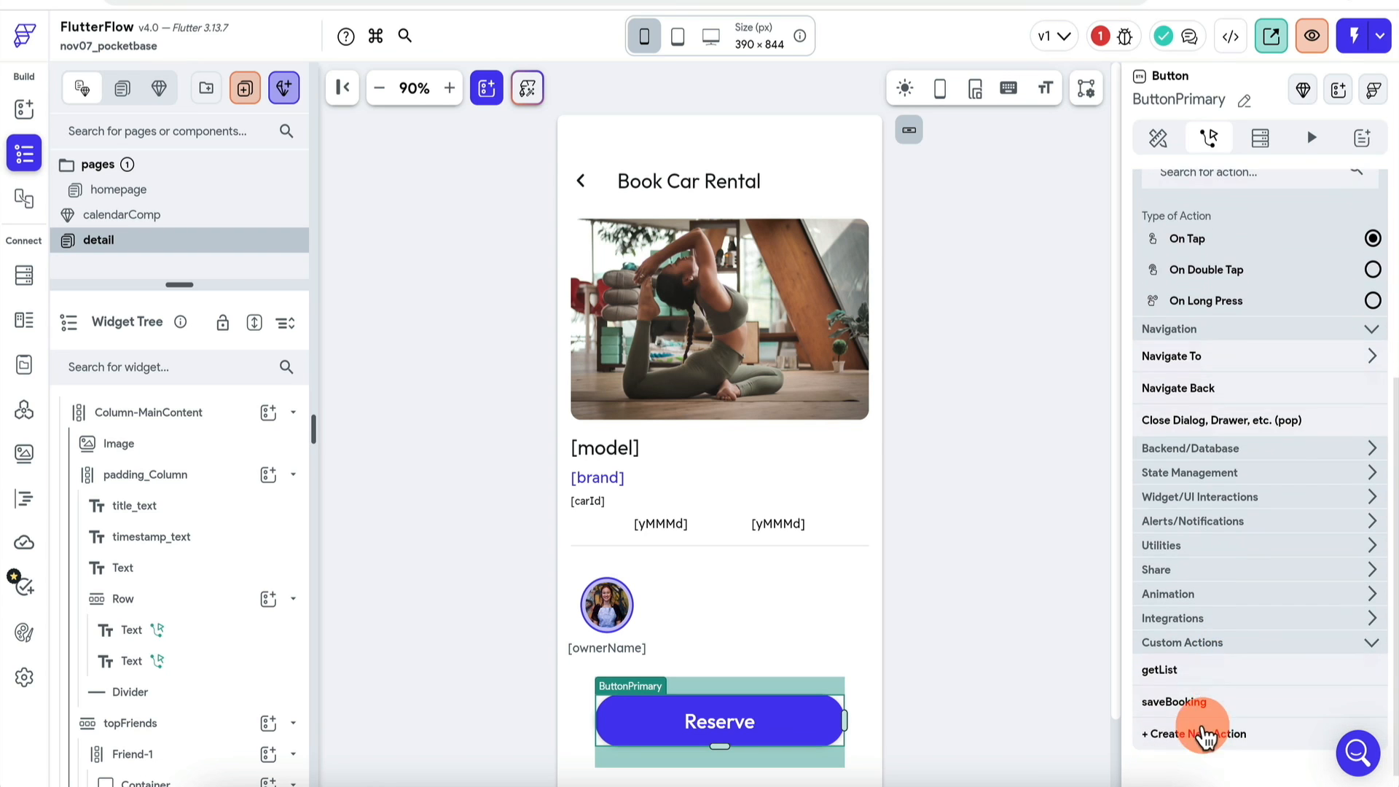
left_click(1211, 703)
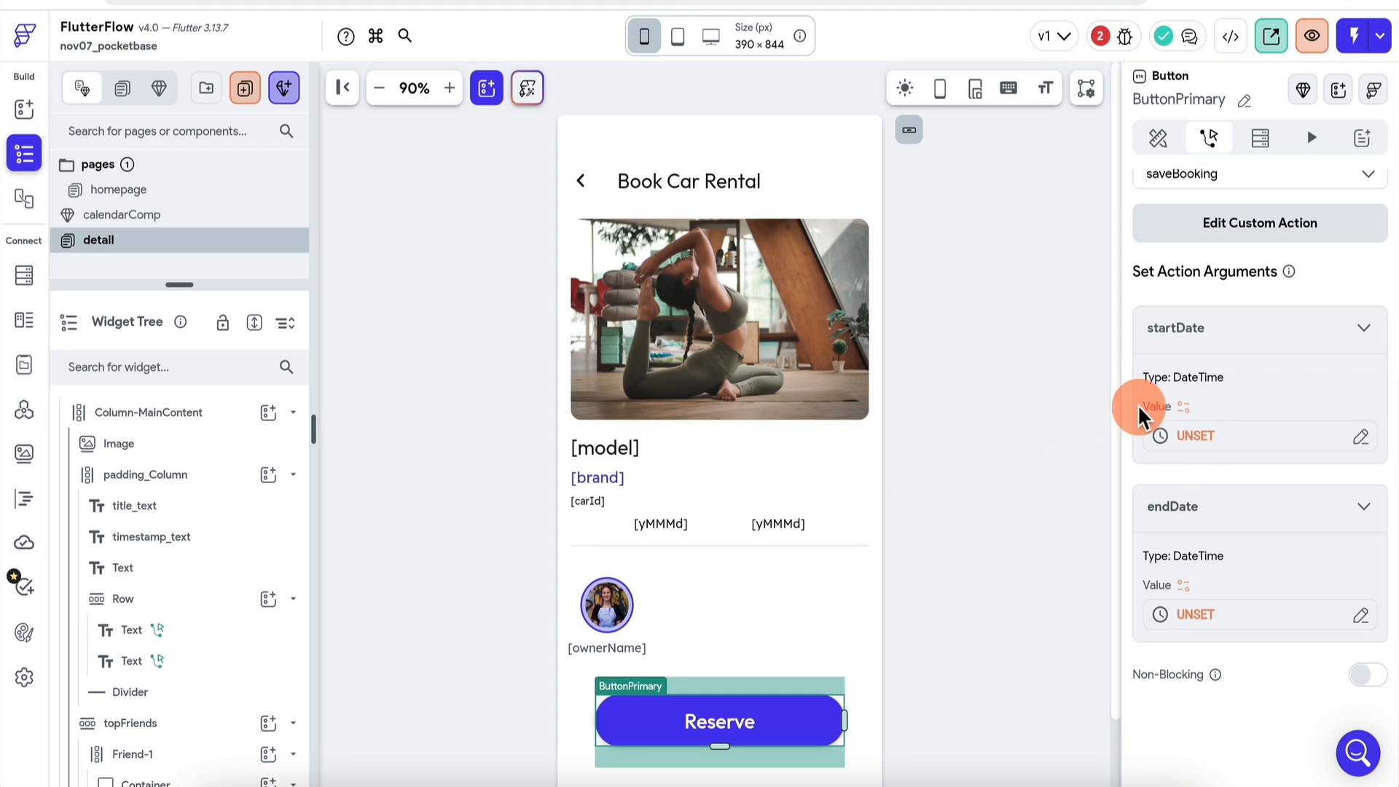
Step: Bind startDate and endDate to app-state startDateBooking and endDateBooking
left_click(1211, 436)
scroll(940, 583, "down", 4)
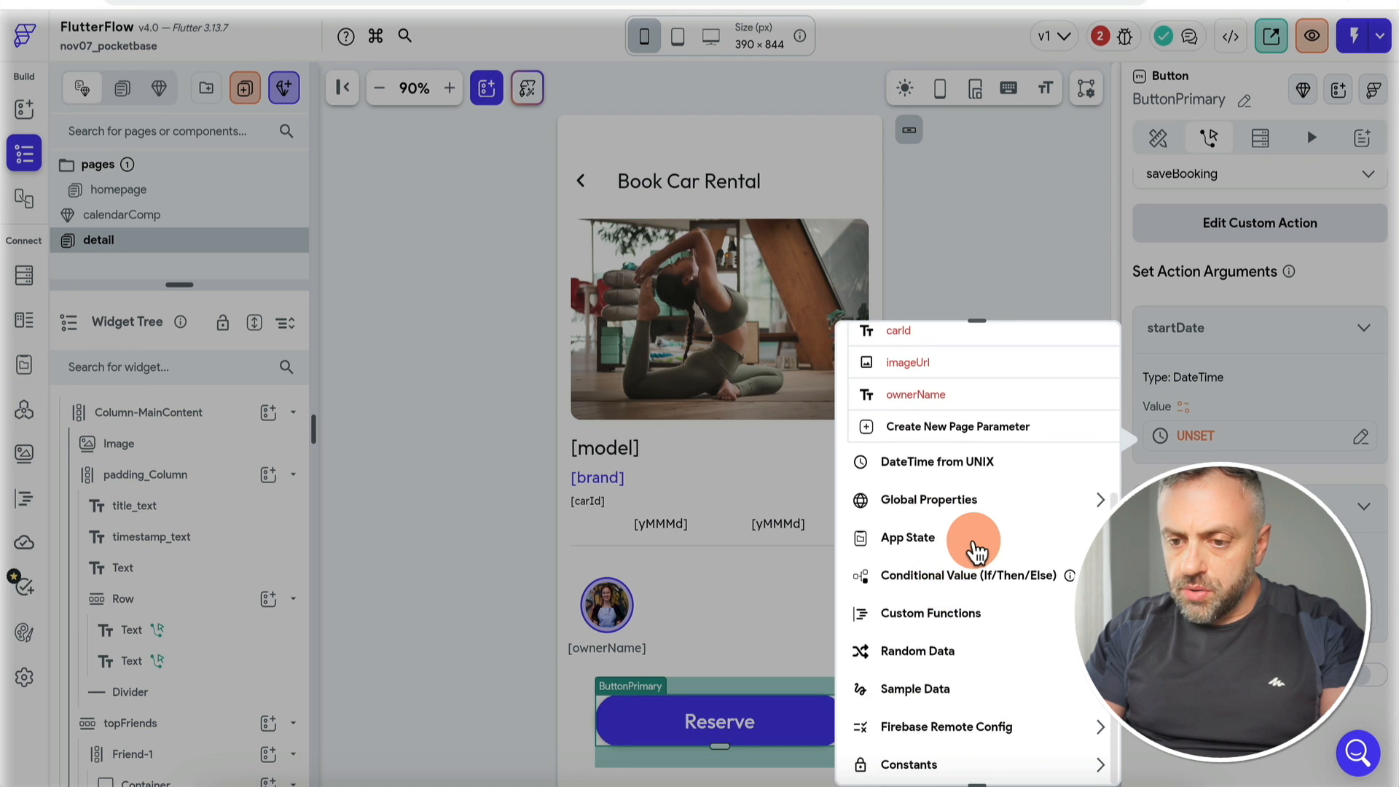
left_click(973, 550)
left_click(933, 599)
left_click(1082, 756)
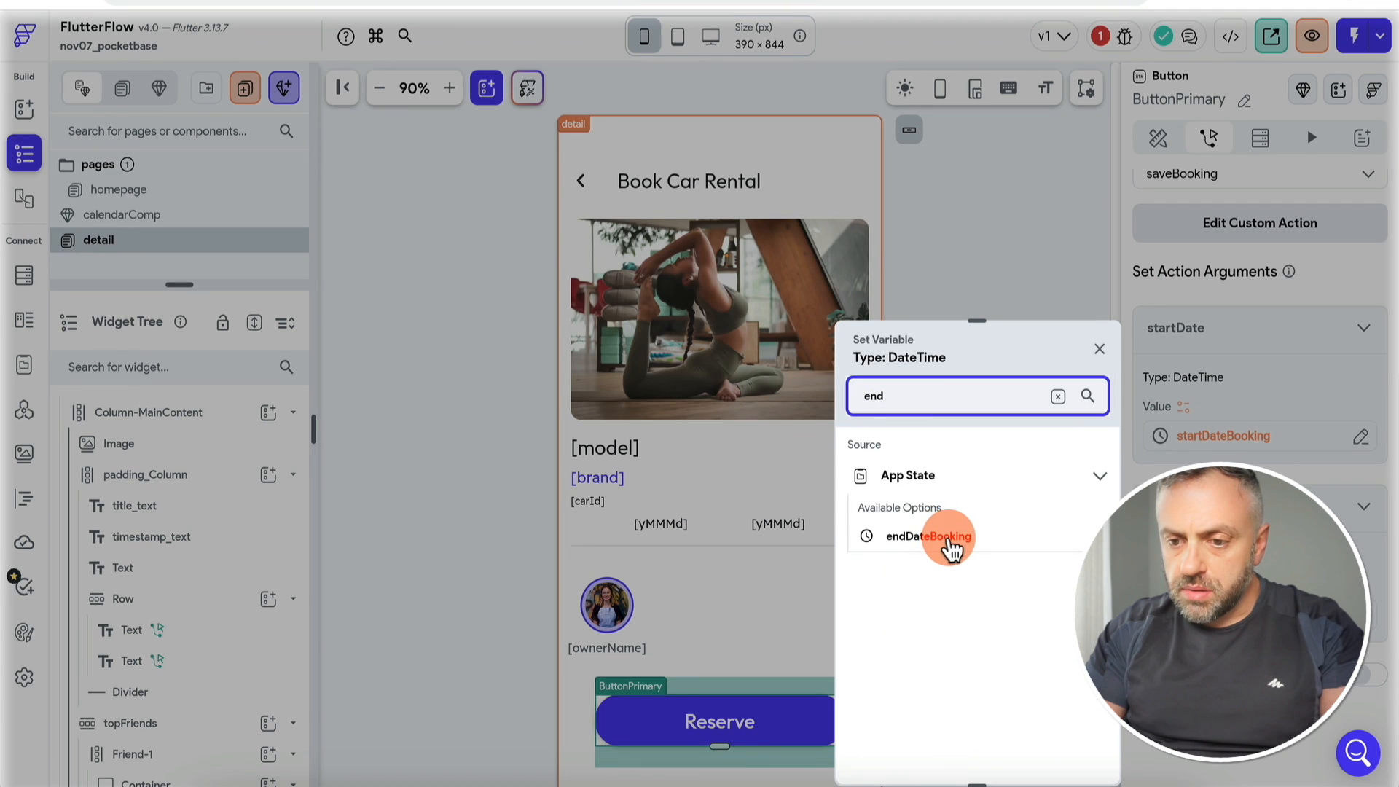
left_click(947, 541)
left_click(1068, 755)
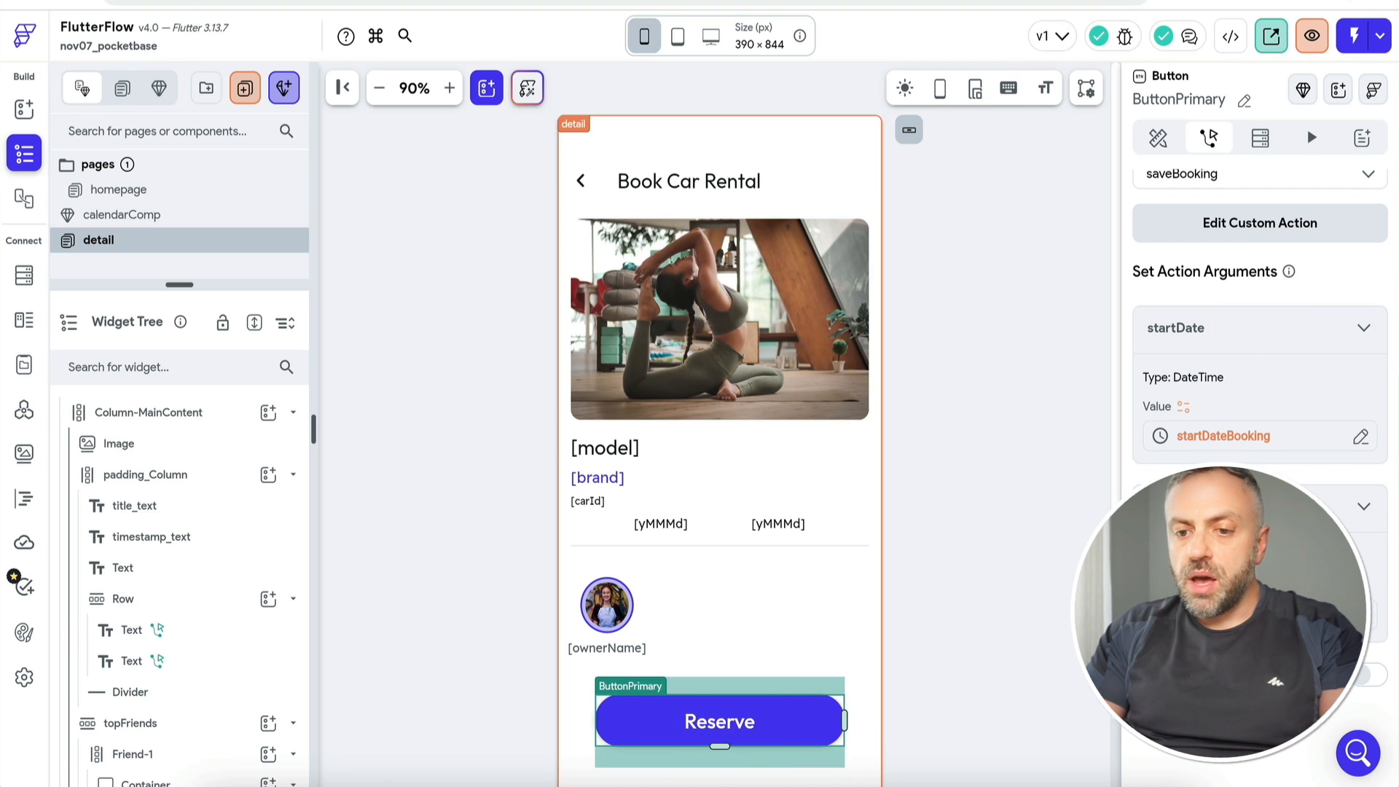
Step: In the test app, reserve the Mercedes-Benz for November 8 to November 30
left_click(1158, 1)
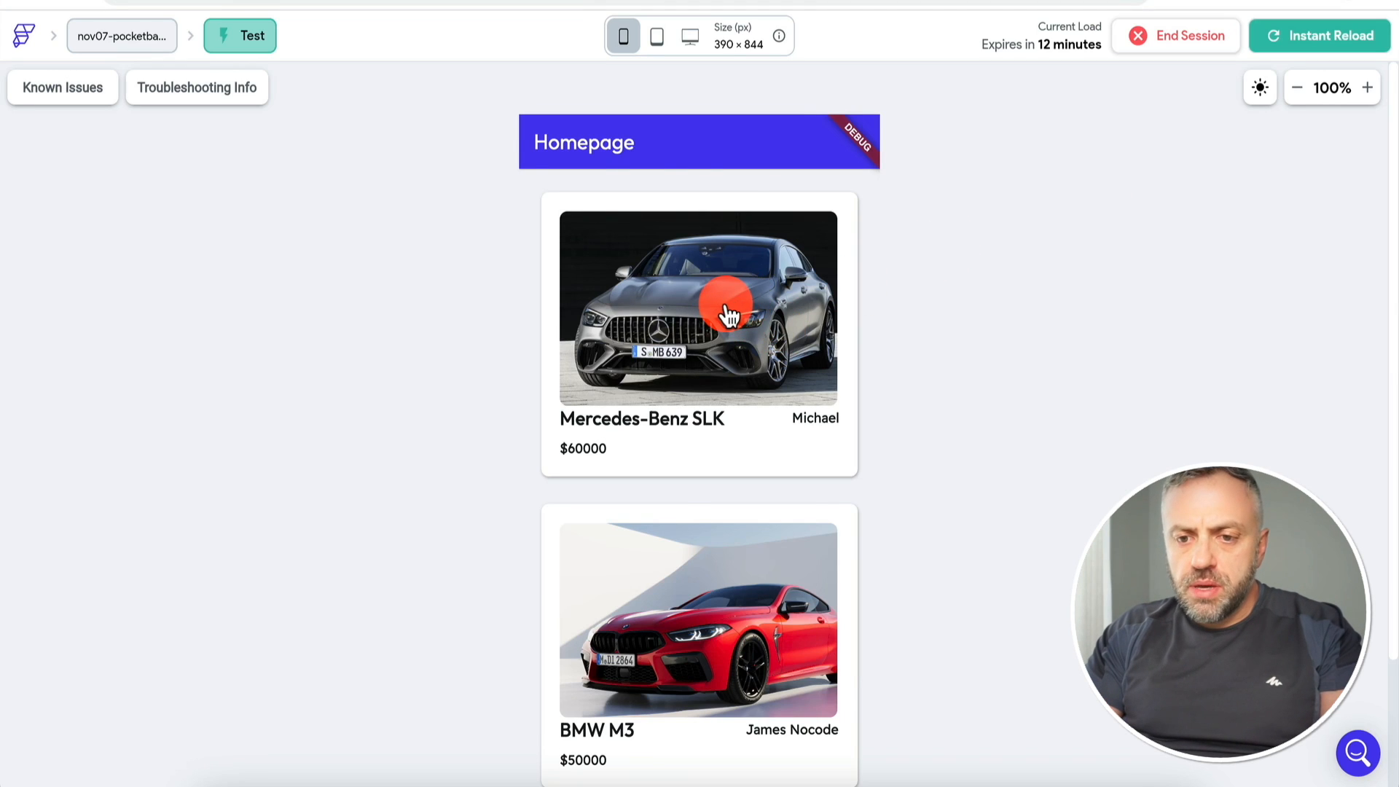
left_click(729, 315)
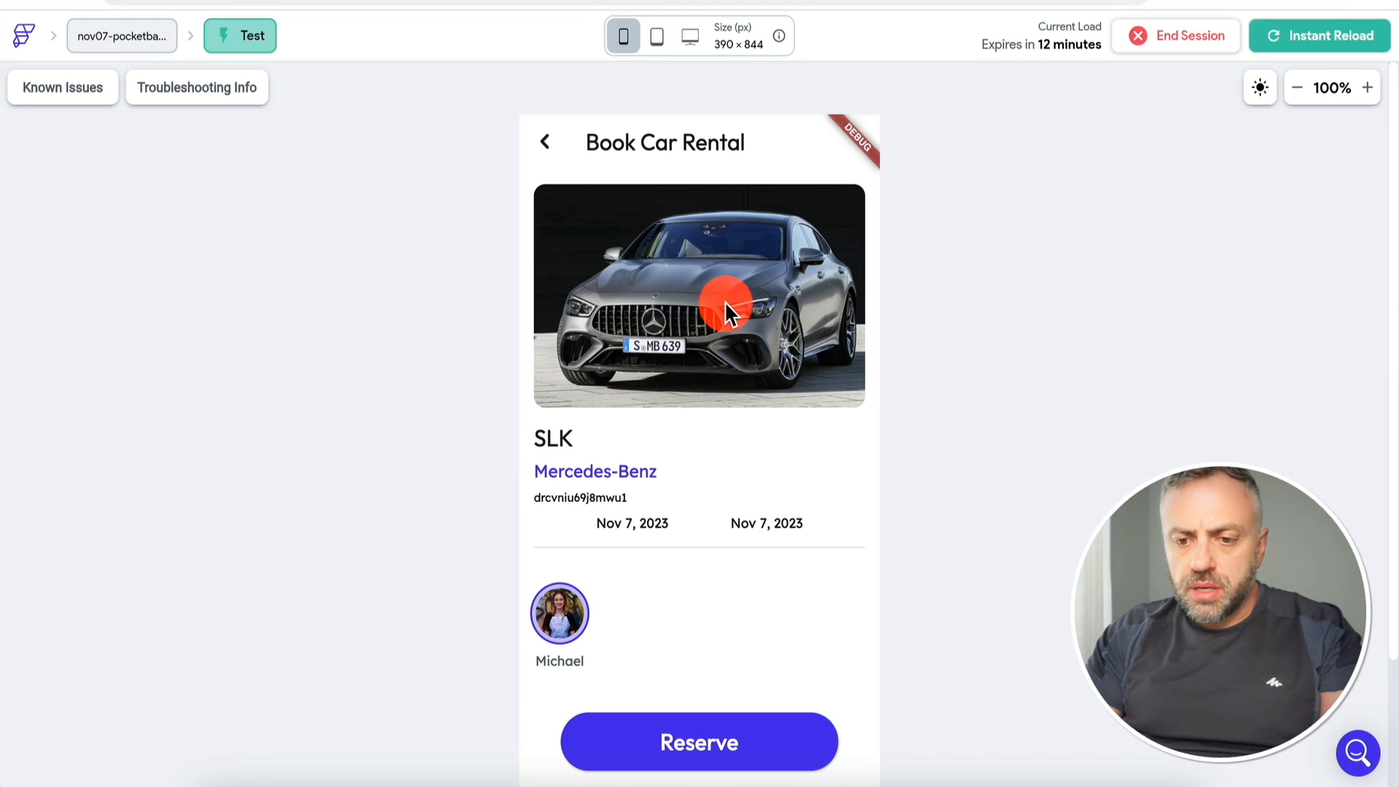
left_click(646, 521)
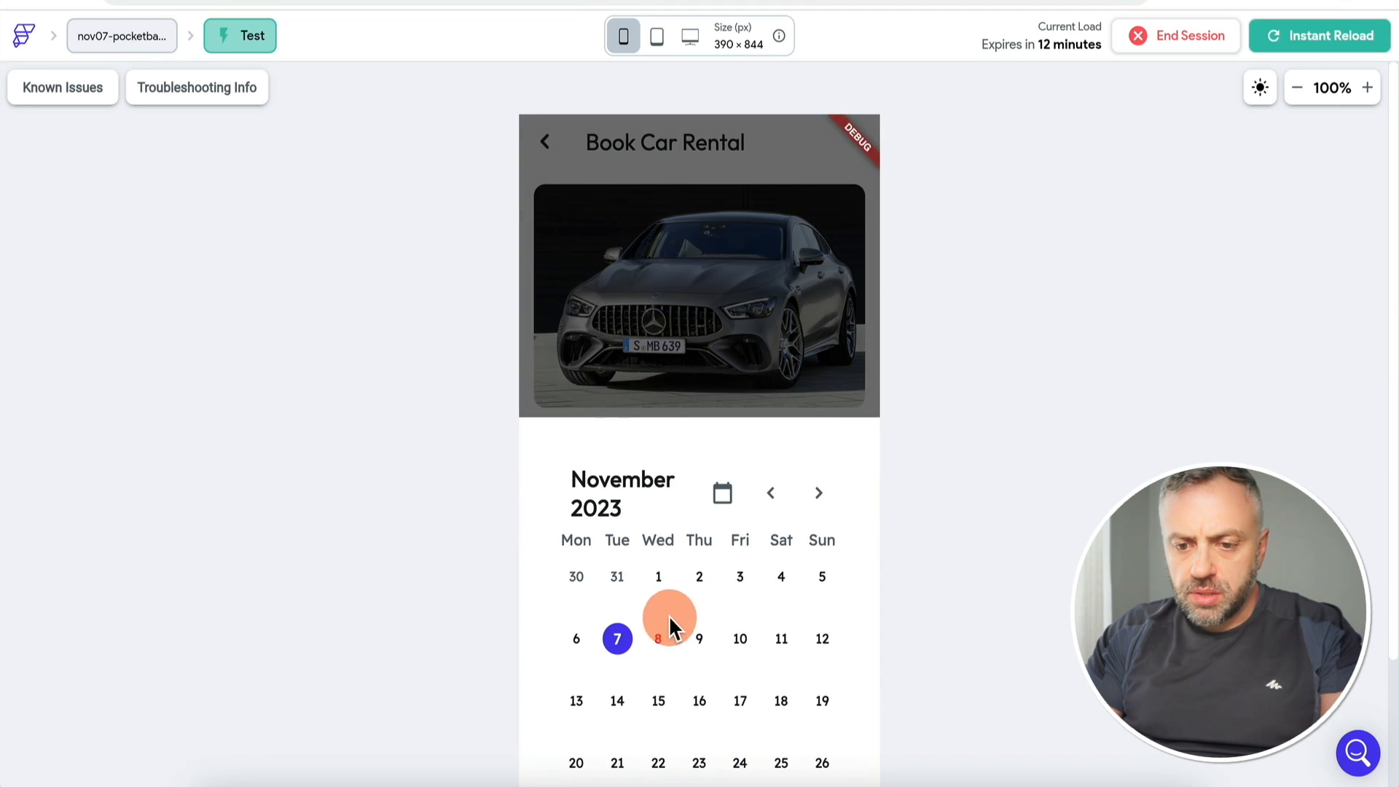
left_click(934, 481)
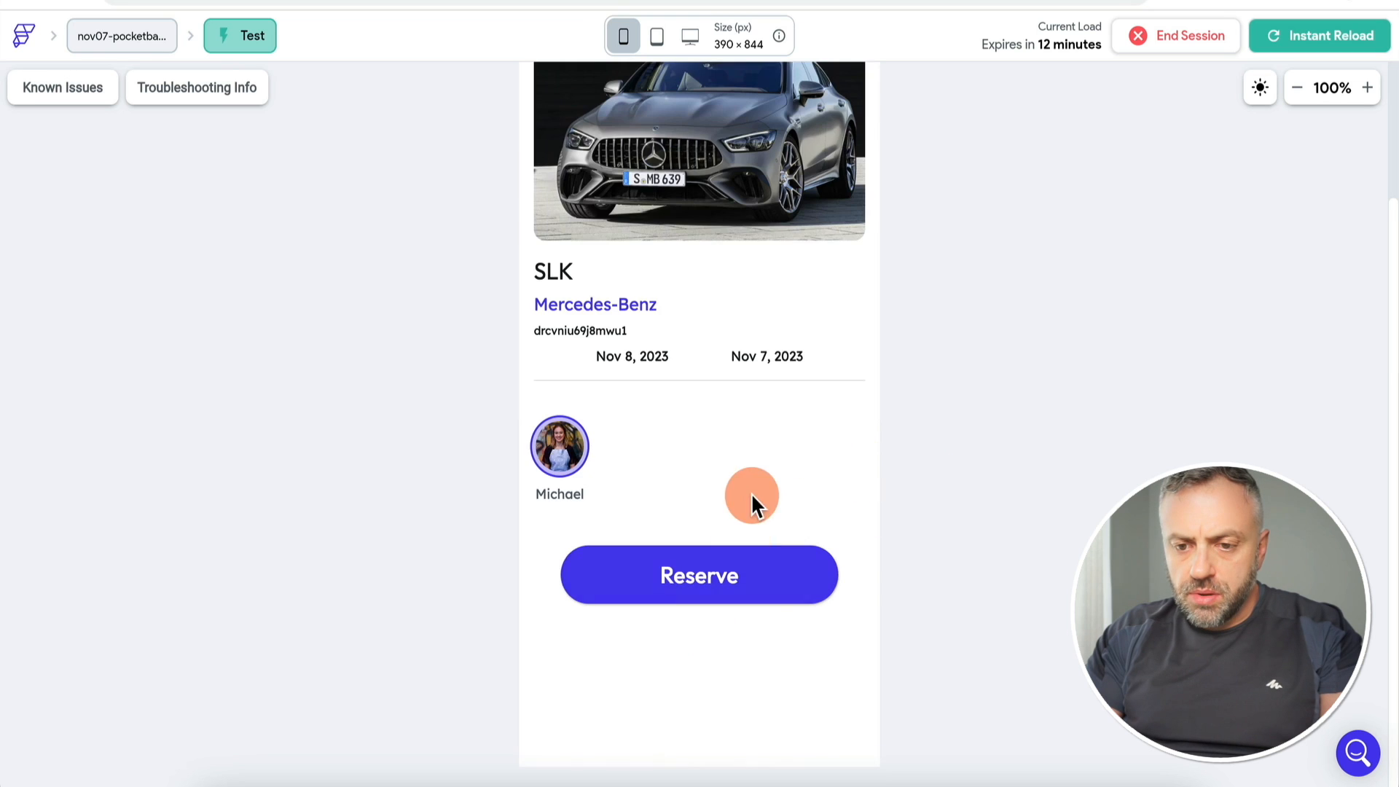
left_click(775, 359)
left_click(699, 658)
left_click(700, 718)
left_click(714, 578)
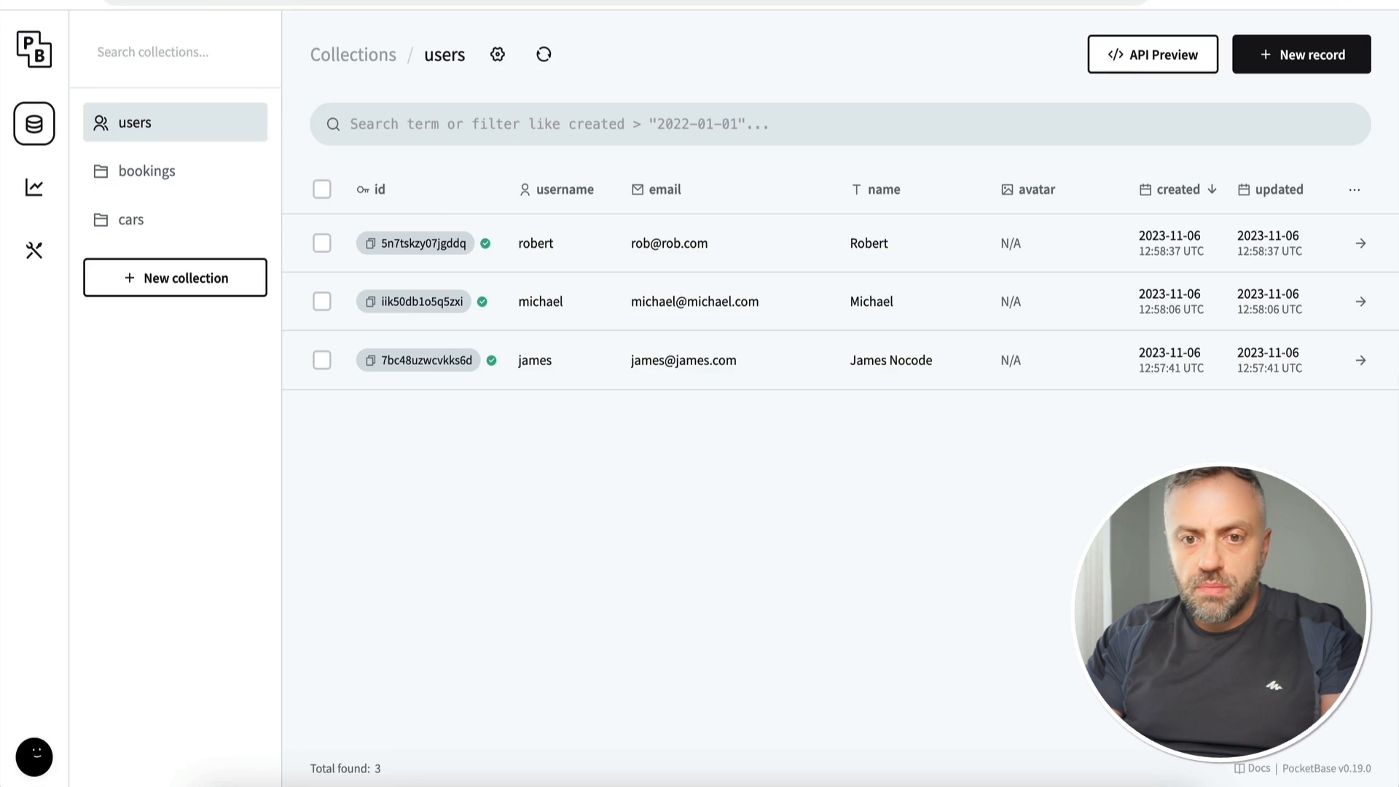
Step: Open PocketBase's bookings collection to see the new 2023-11-07 to 2023-11-29 record
left_click(207, 195)
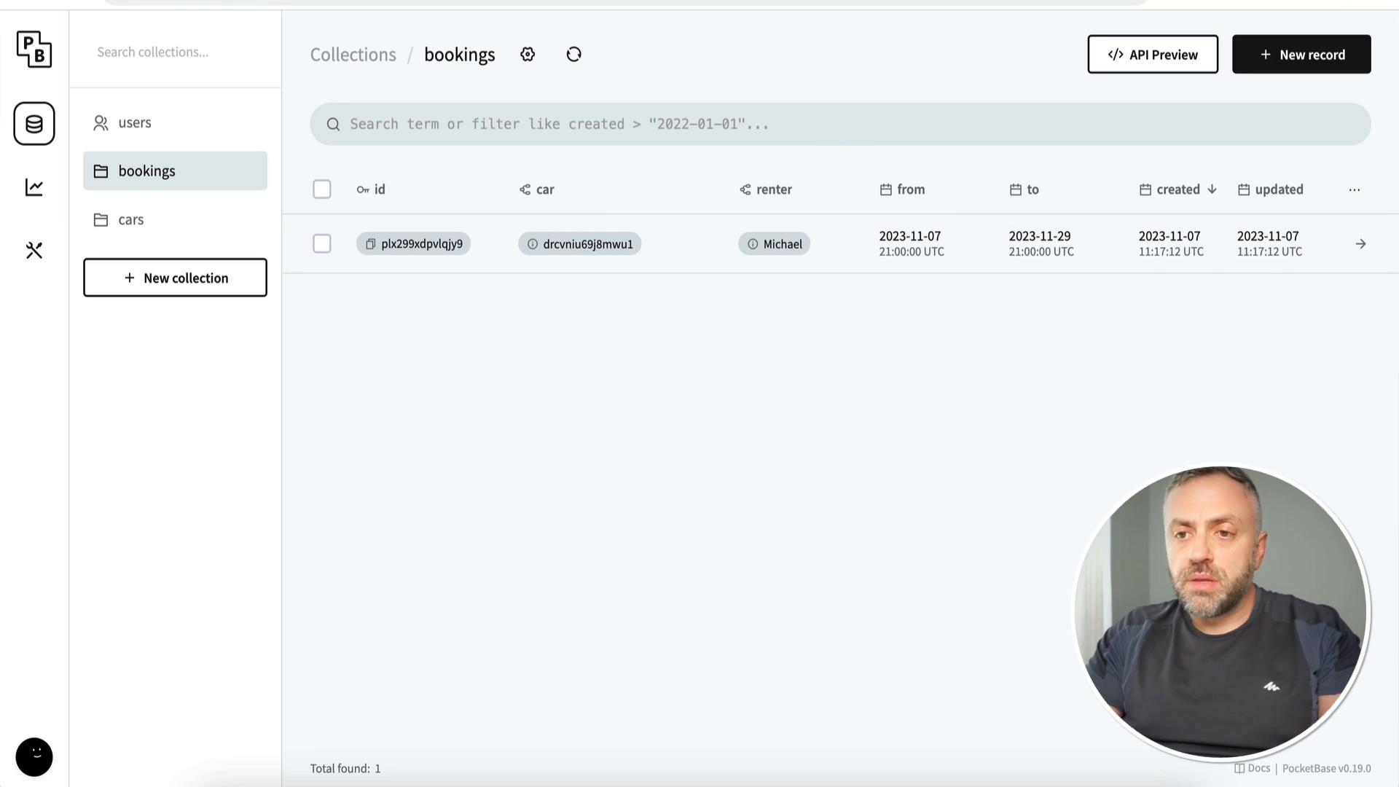
Step: Add a new argument named carId to the saveBooking action
left_click(947, 1)
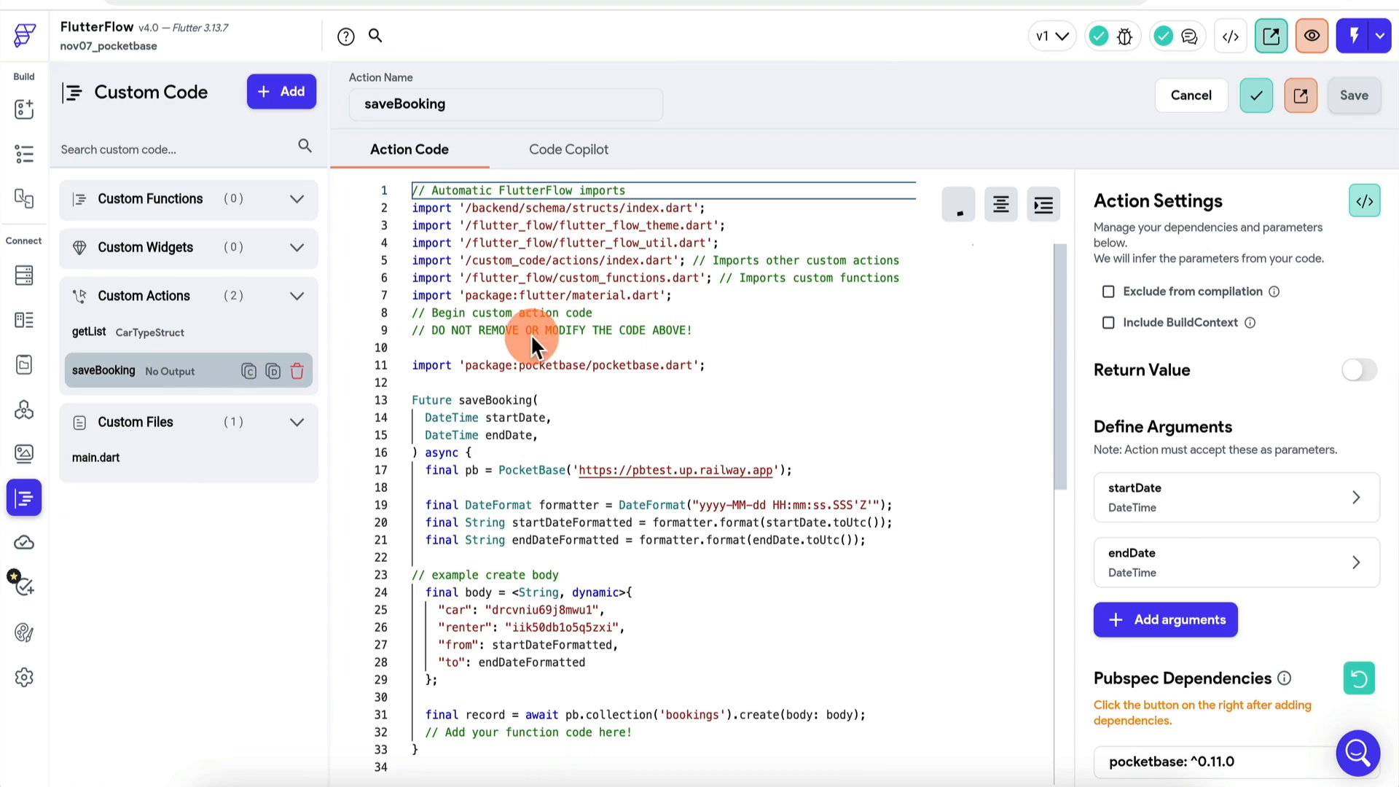
scroll(1208, 430, "down", 1)
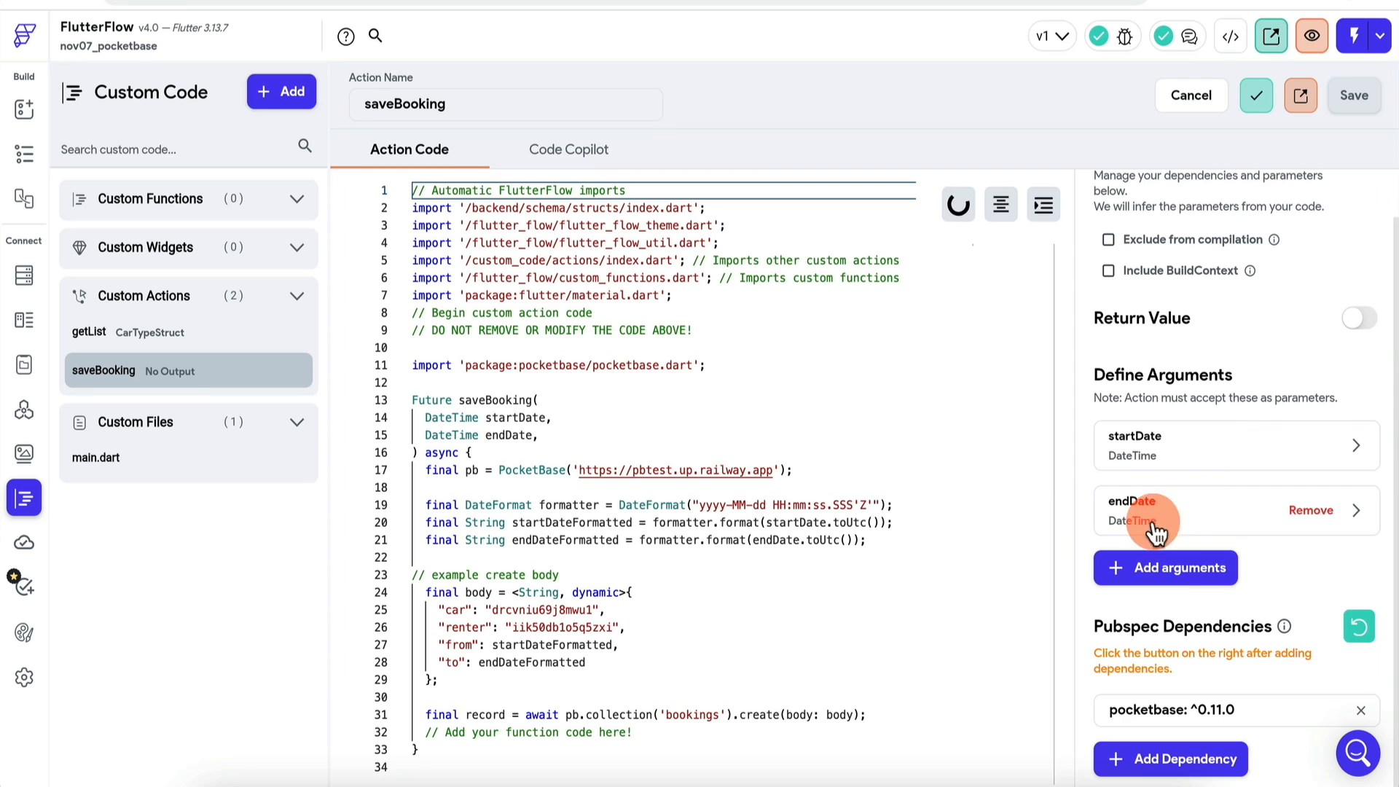
left_click(1178, 580)
type("ca")
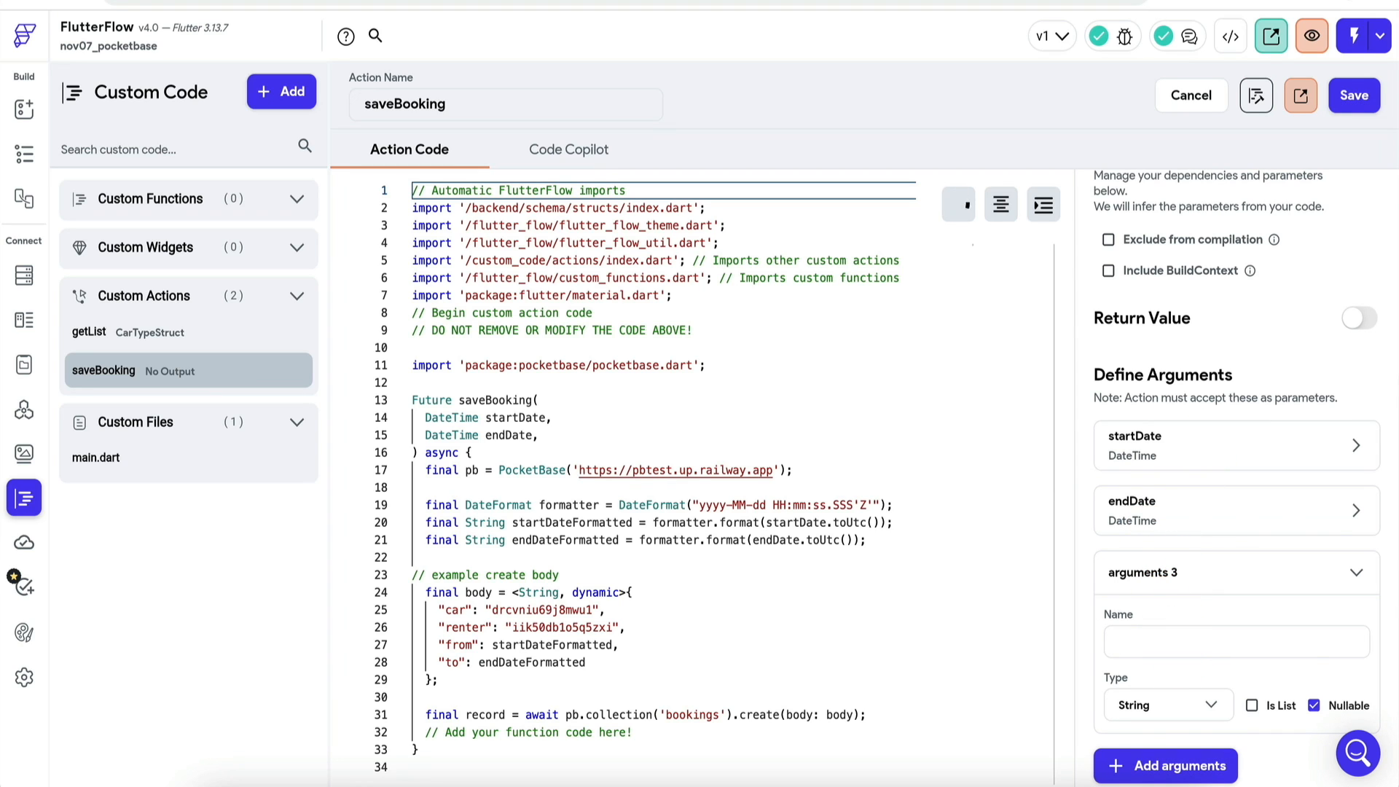
type("rId")
Step: Insert a String carId parameter on a new line 14 of the code and save
scroll(1206, 525, "down", 3)
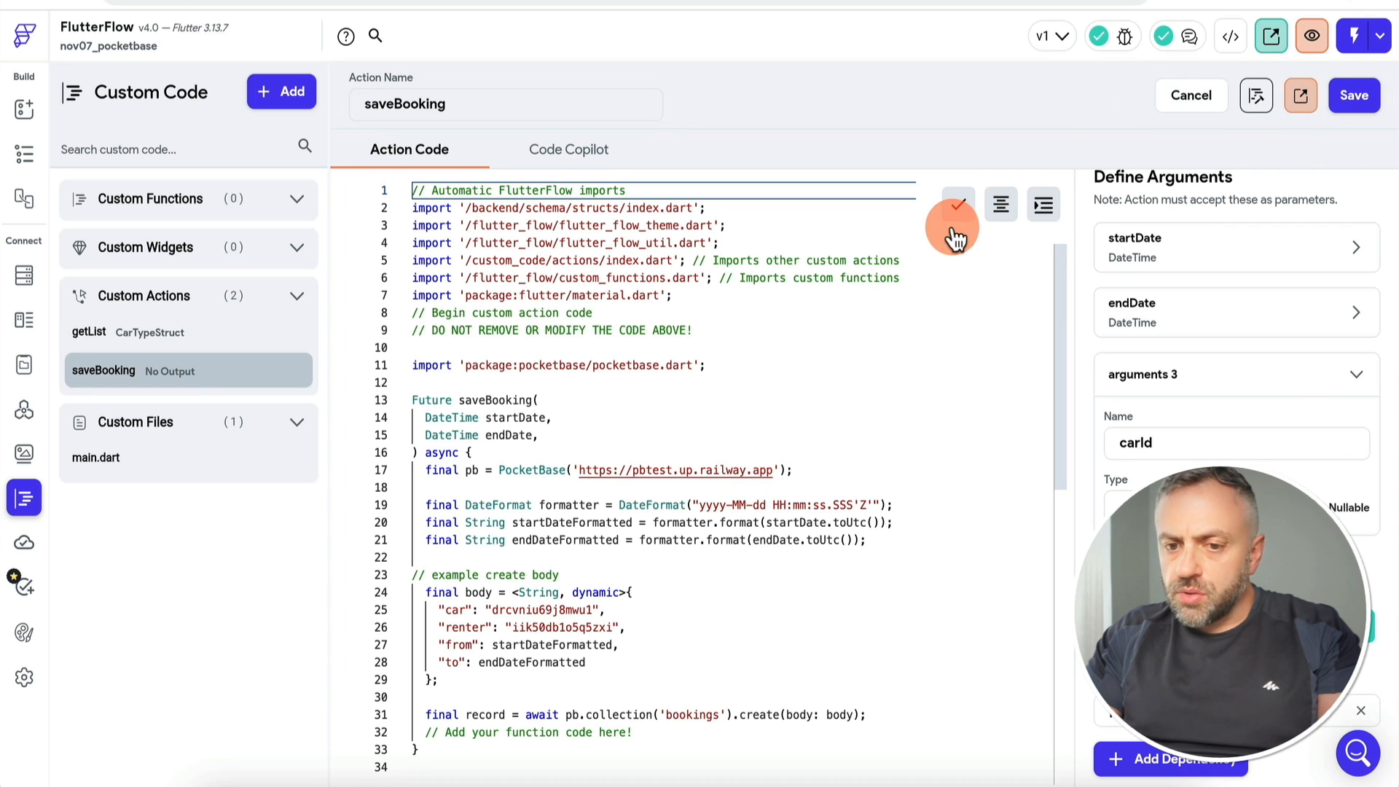
left_click(551, 400)
key("Return")
type("String carId,")
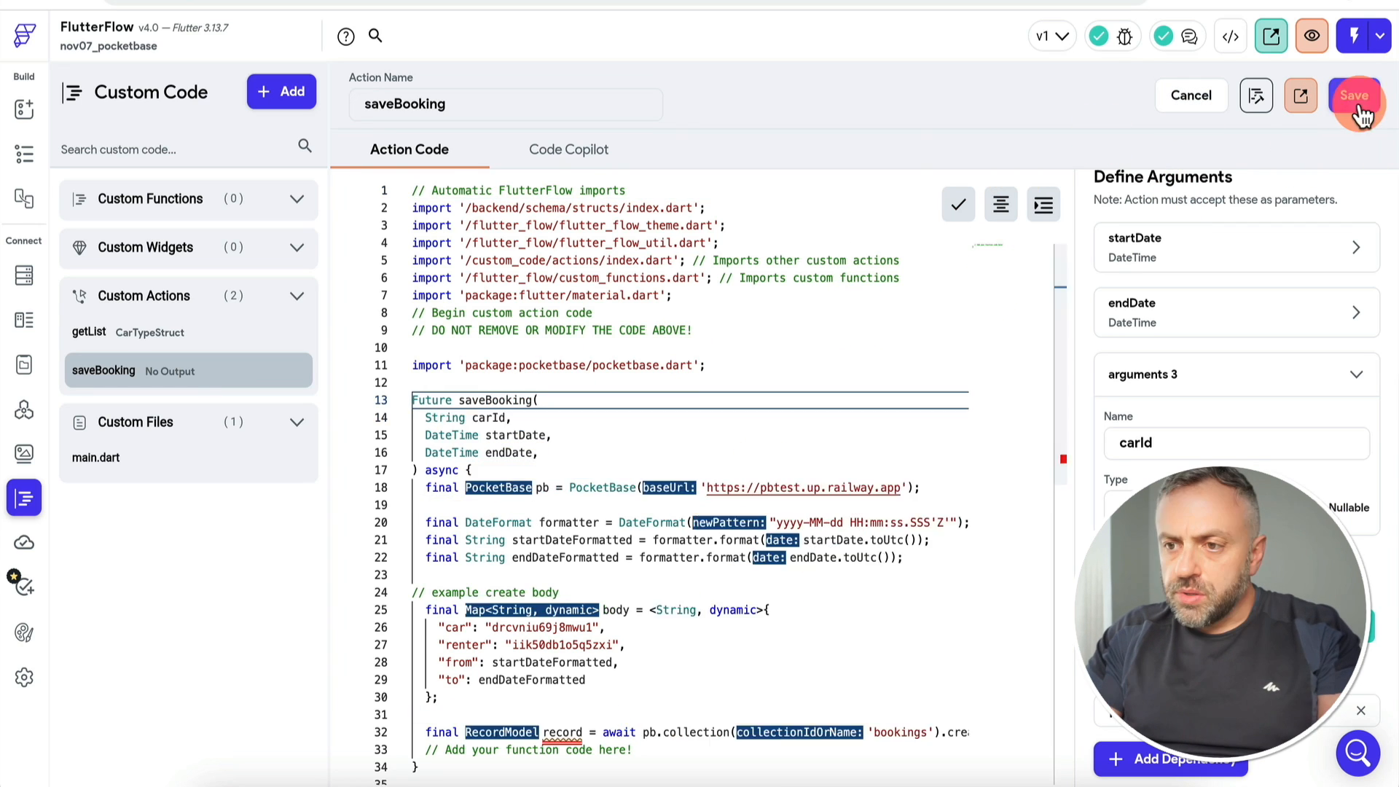
left_click(1356, 102)
left_click(486, 417)
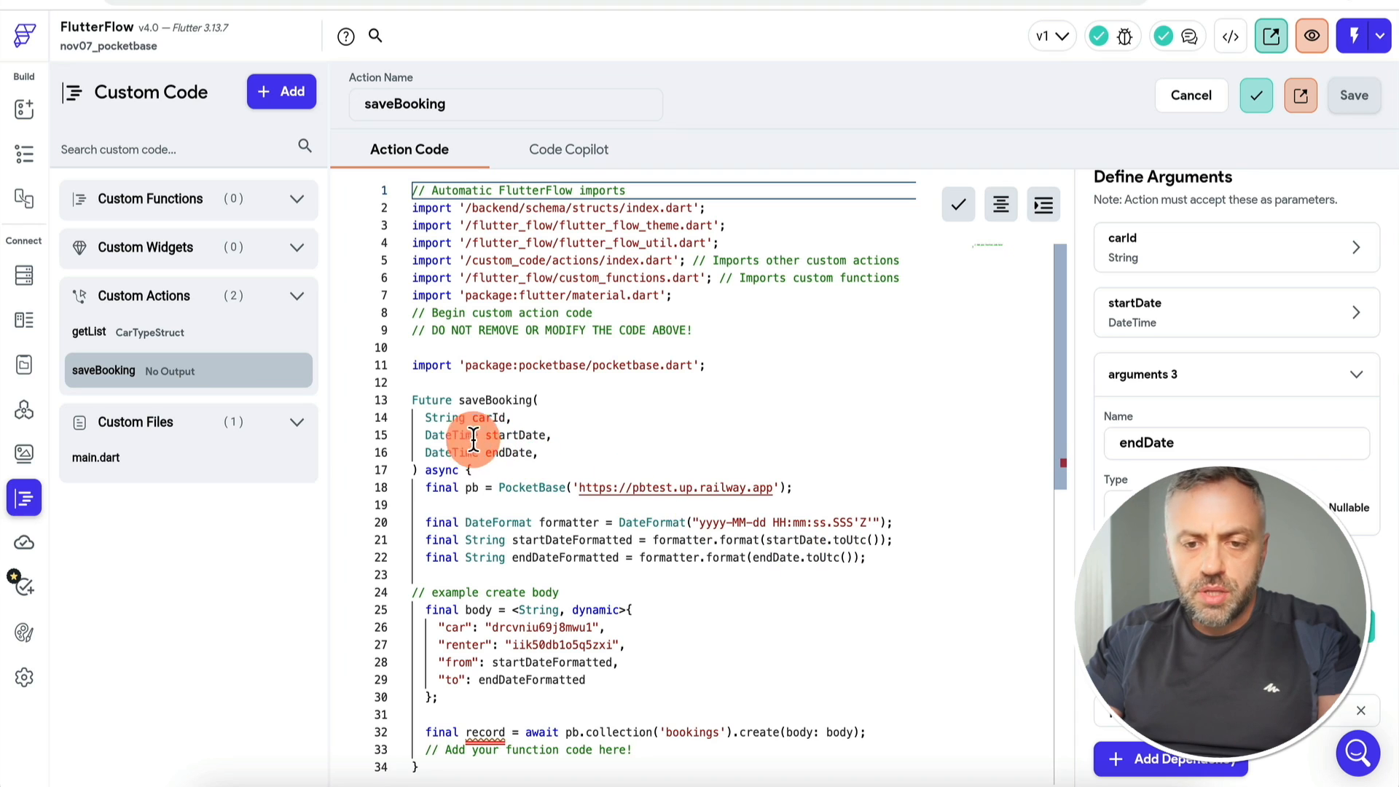
left_click(31, 117)
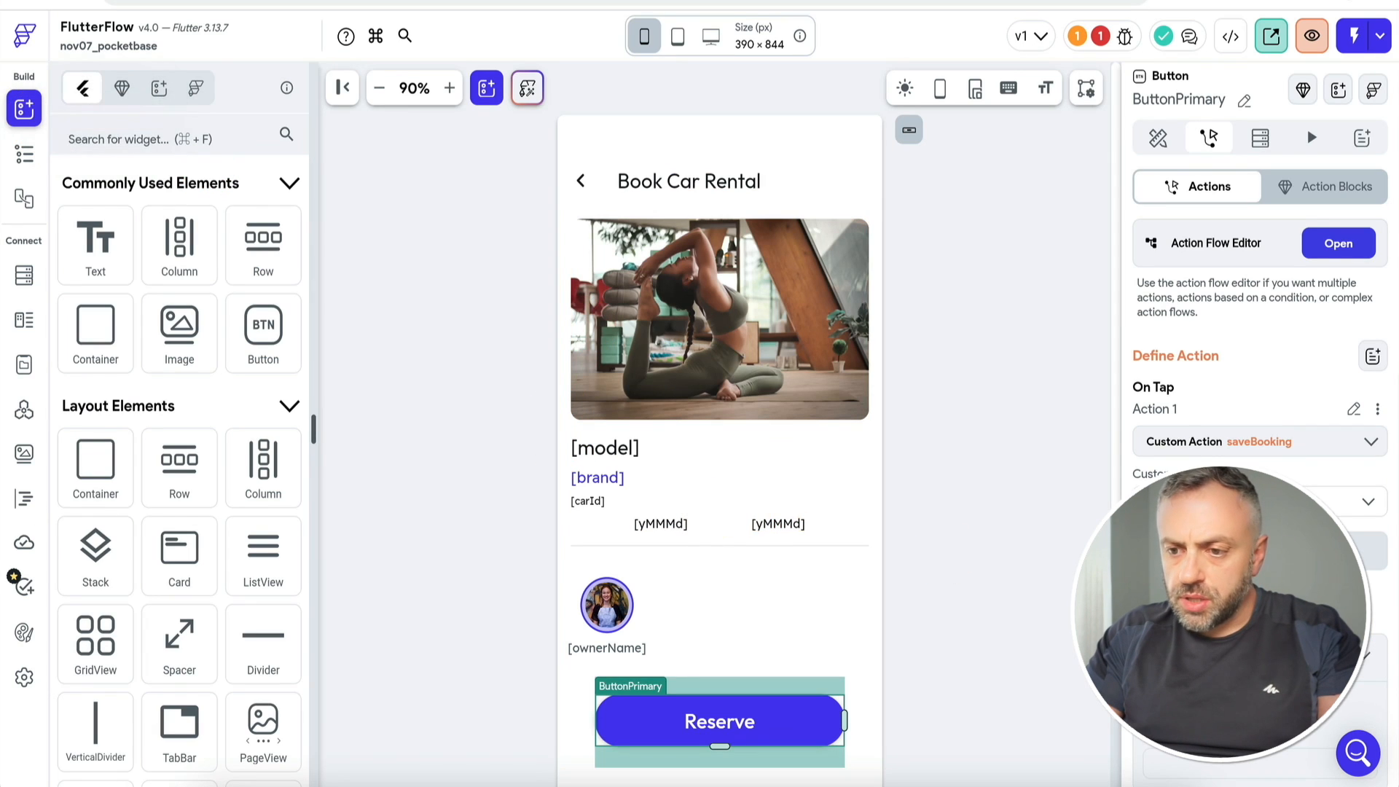
Step: Set saveBooking's carId argument to the carId page parameter, then open PocketBase's users collection
left_click(1010, 435)
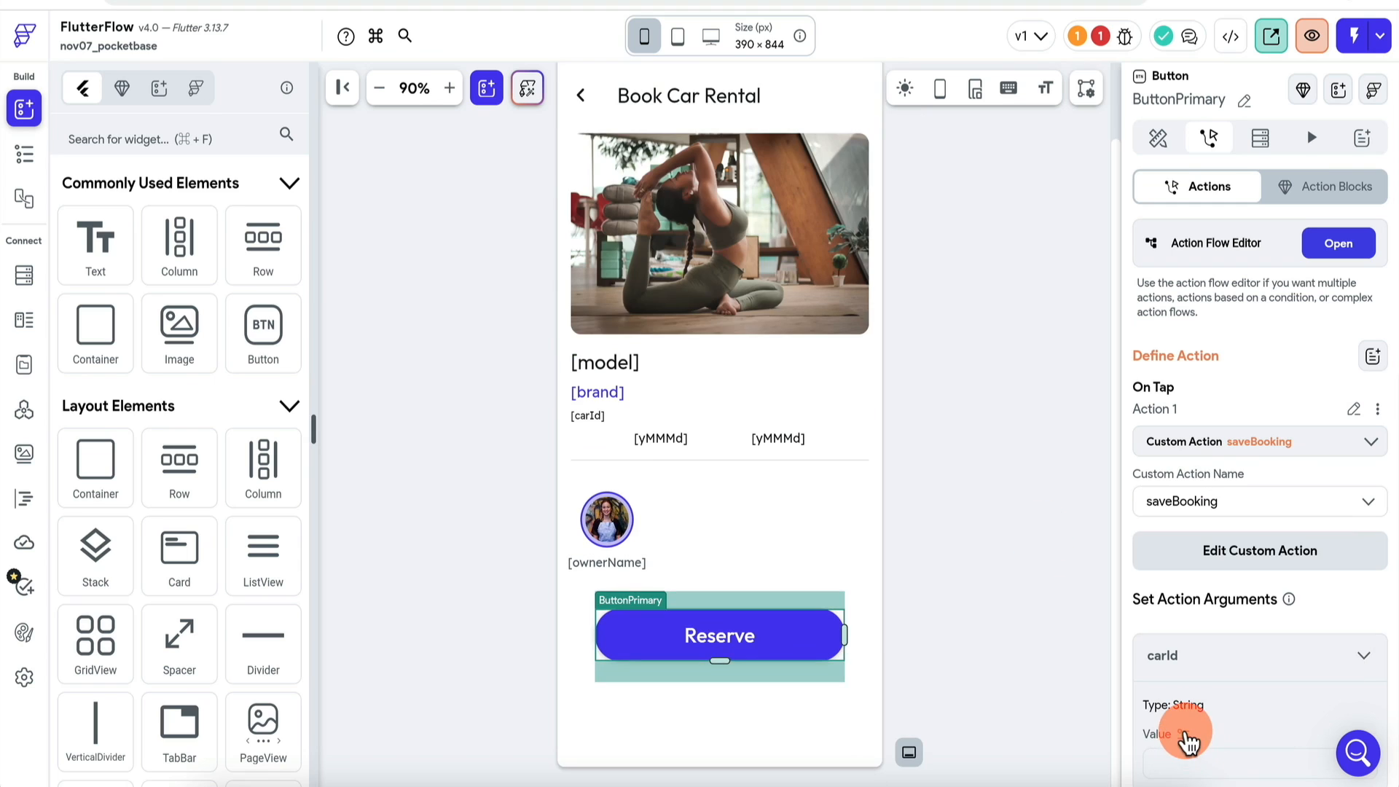
left_click(1186, 736)
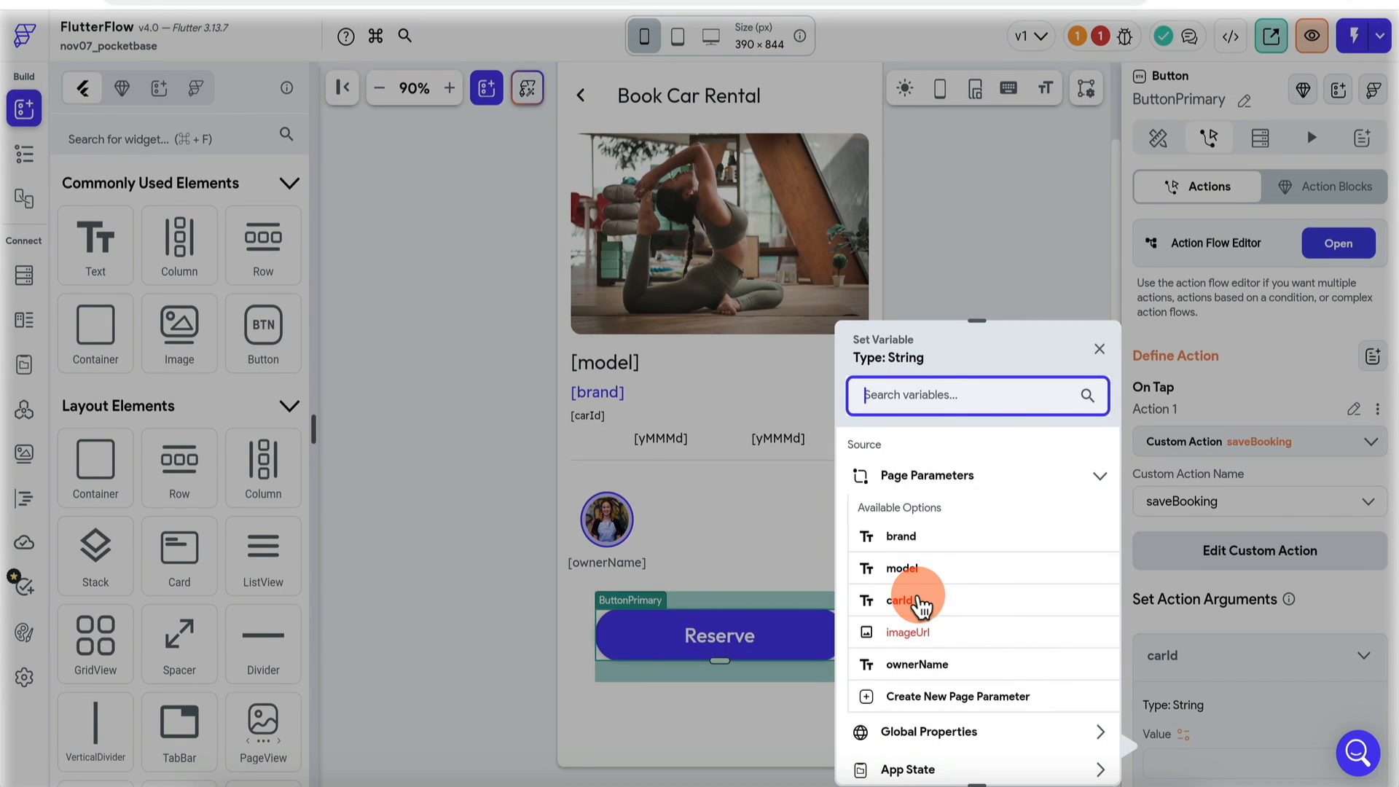
left_click(920, 601)
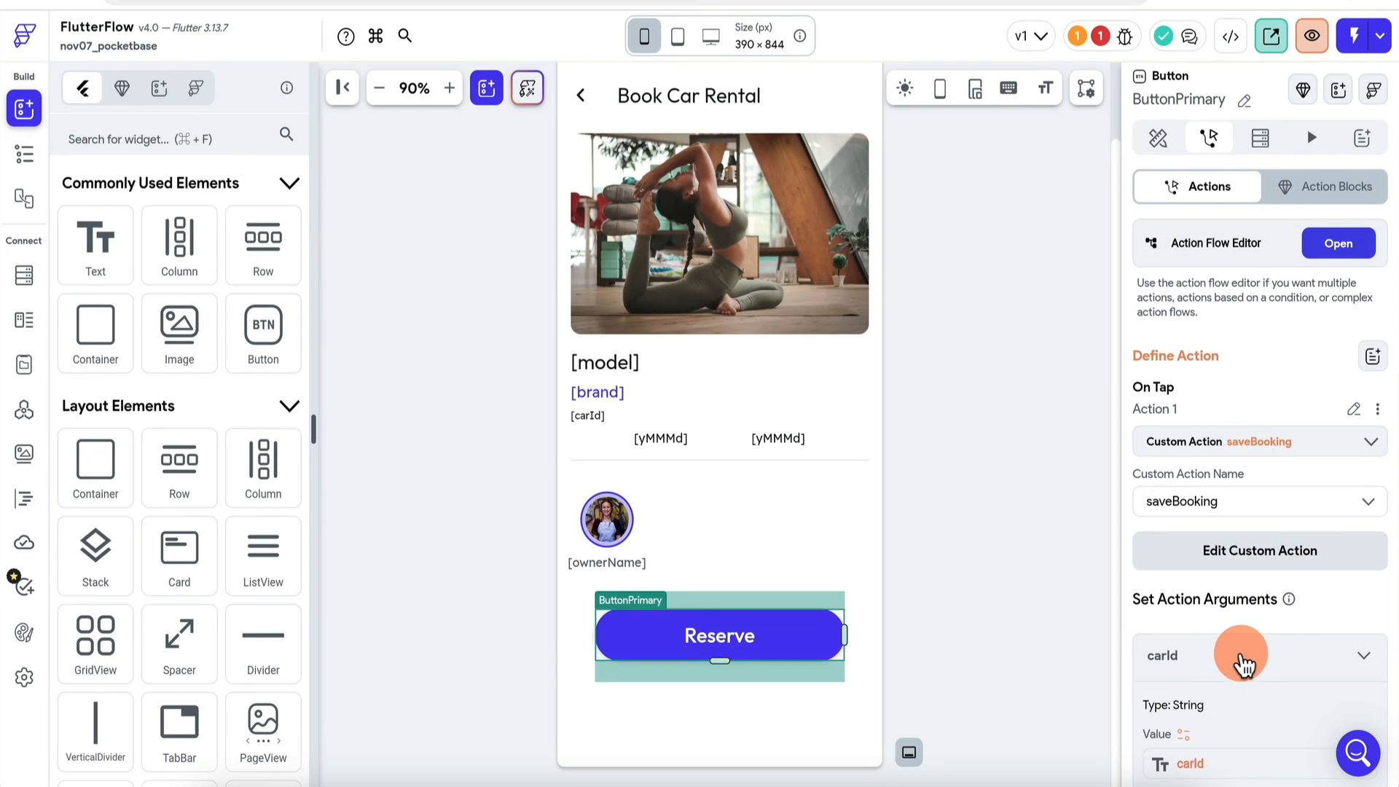
scroll(1243, 659, "down", 6)
scroll(1241, 510, "up", 6)
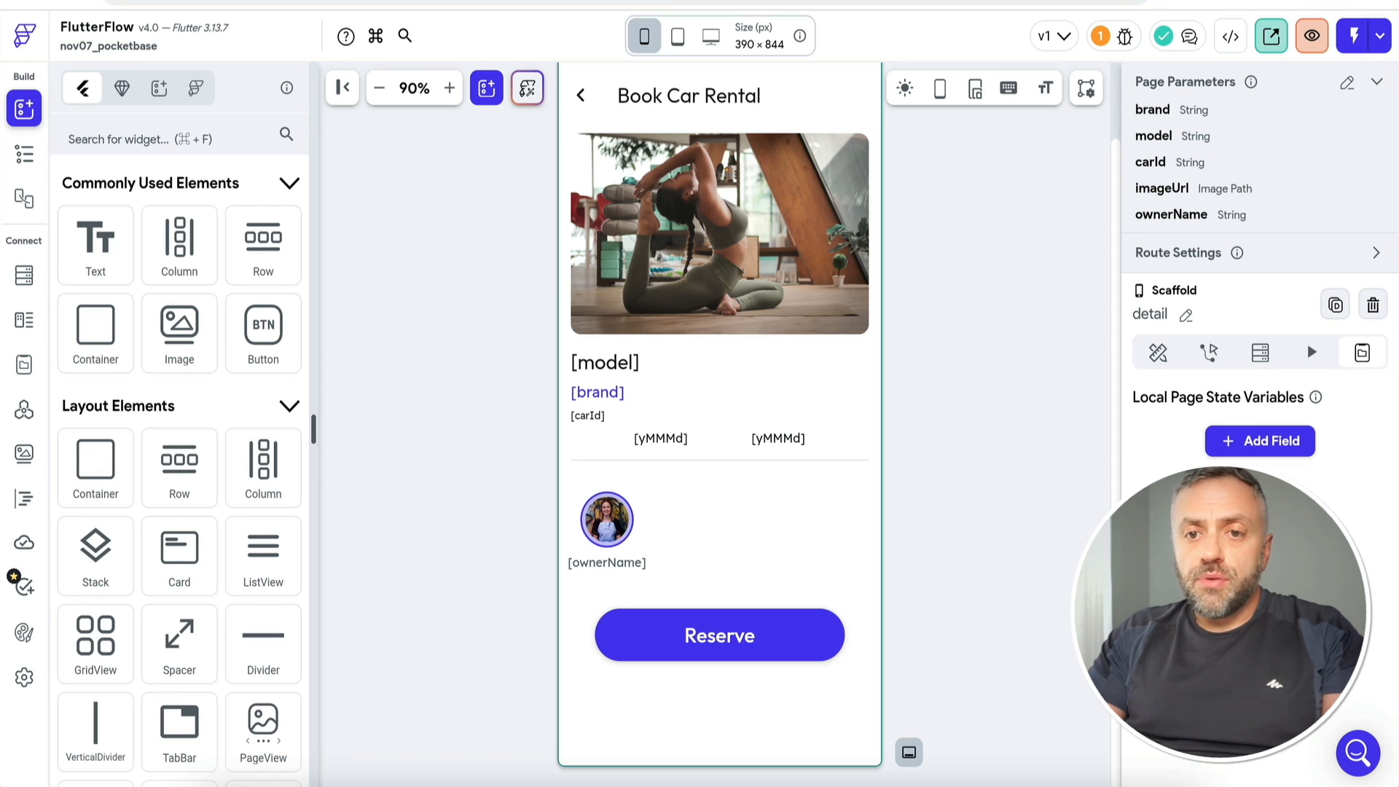
left_click(525, 5)
left_click(186, 139)
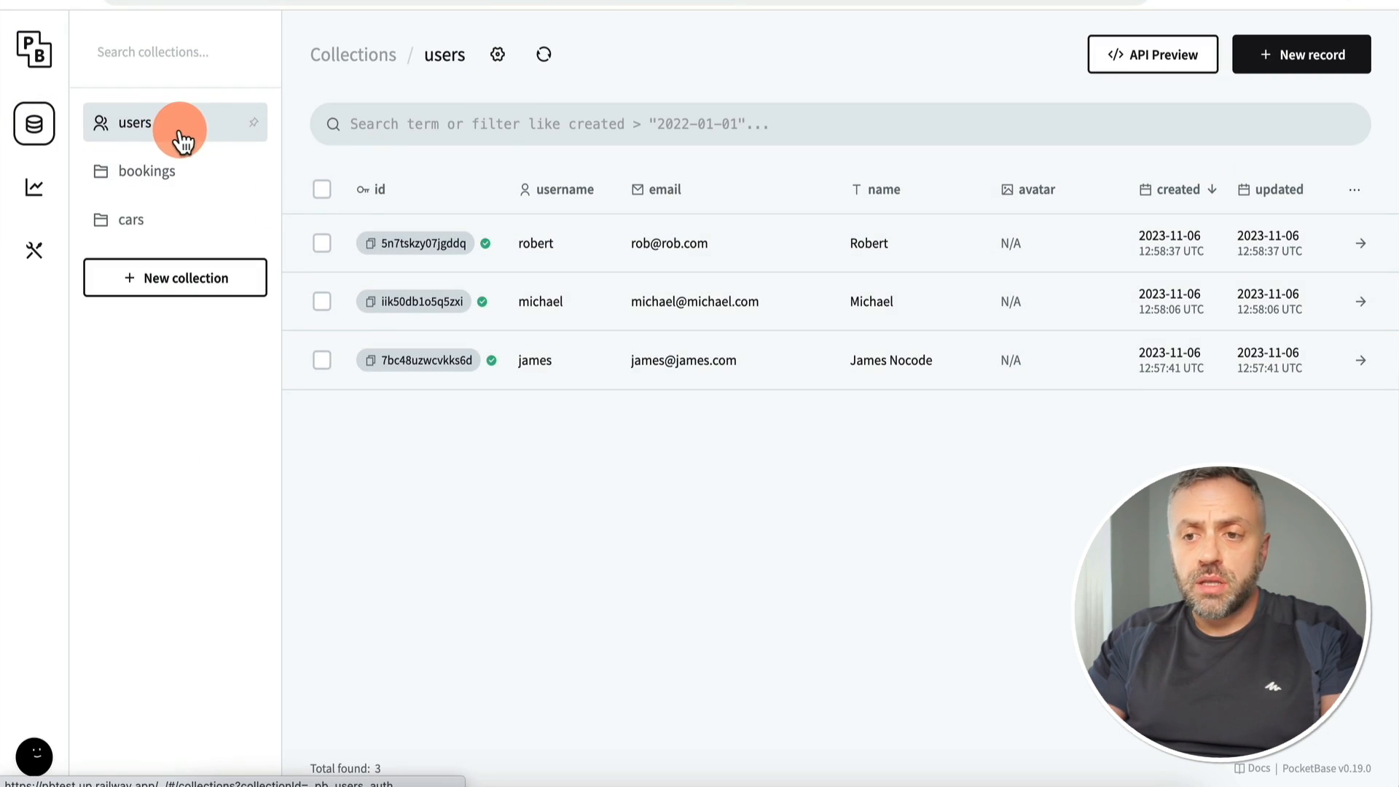
Step: Open the users API preview for Auth with password and select its endpoint path
left_click(1154, 55)
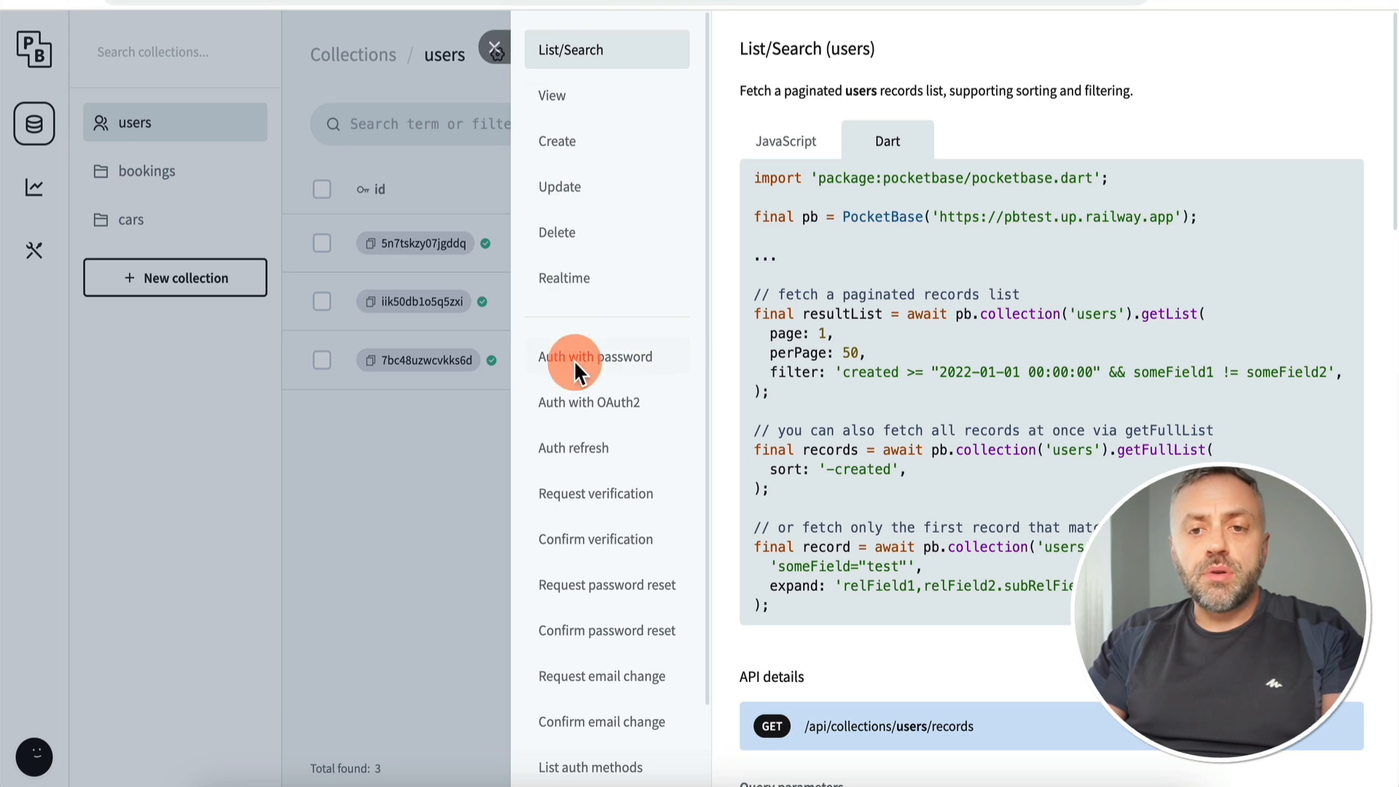
left_click(607, 365)
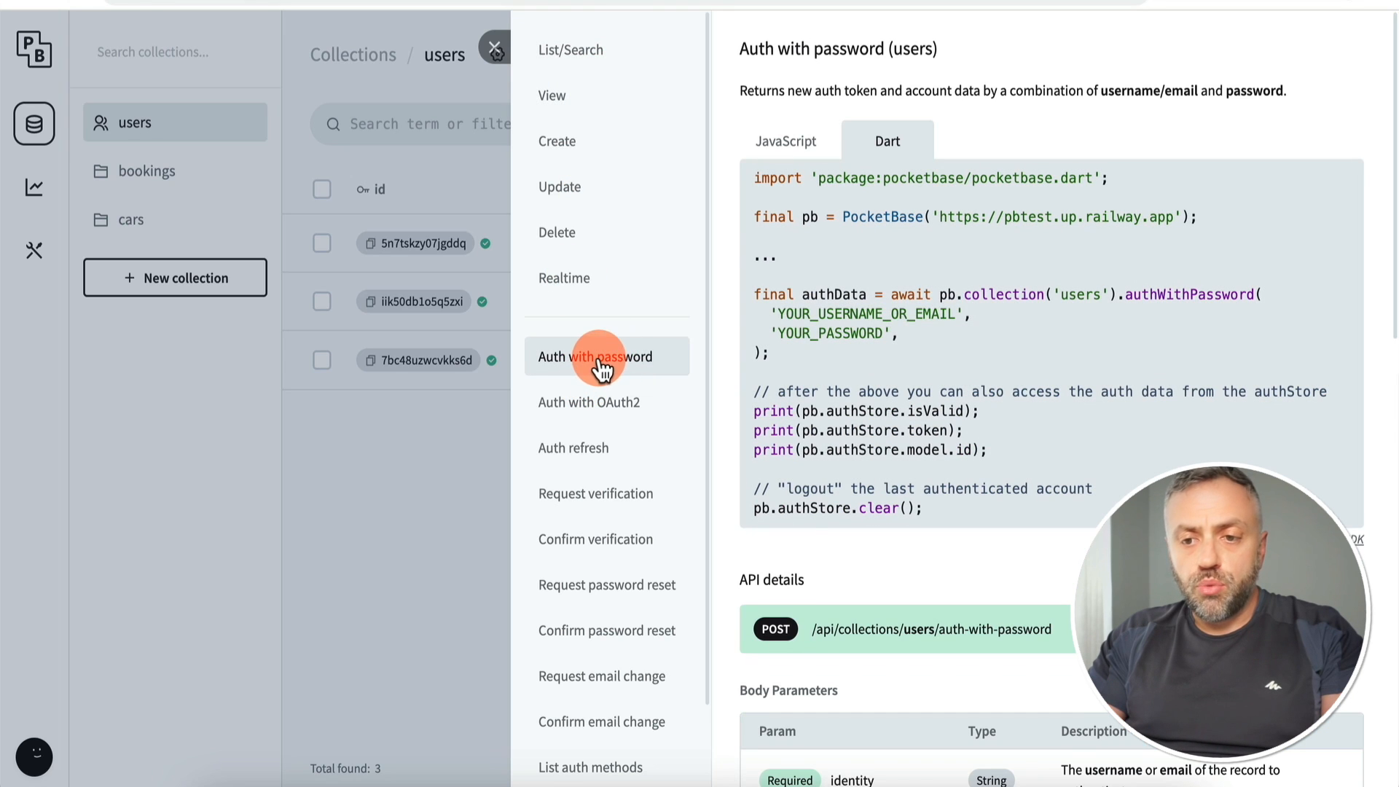
left_click(661, 423)
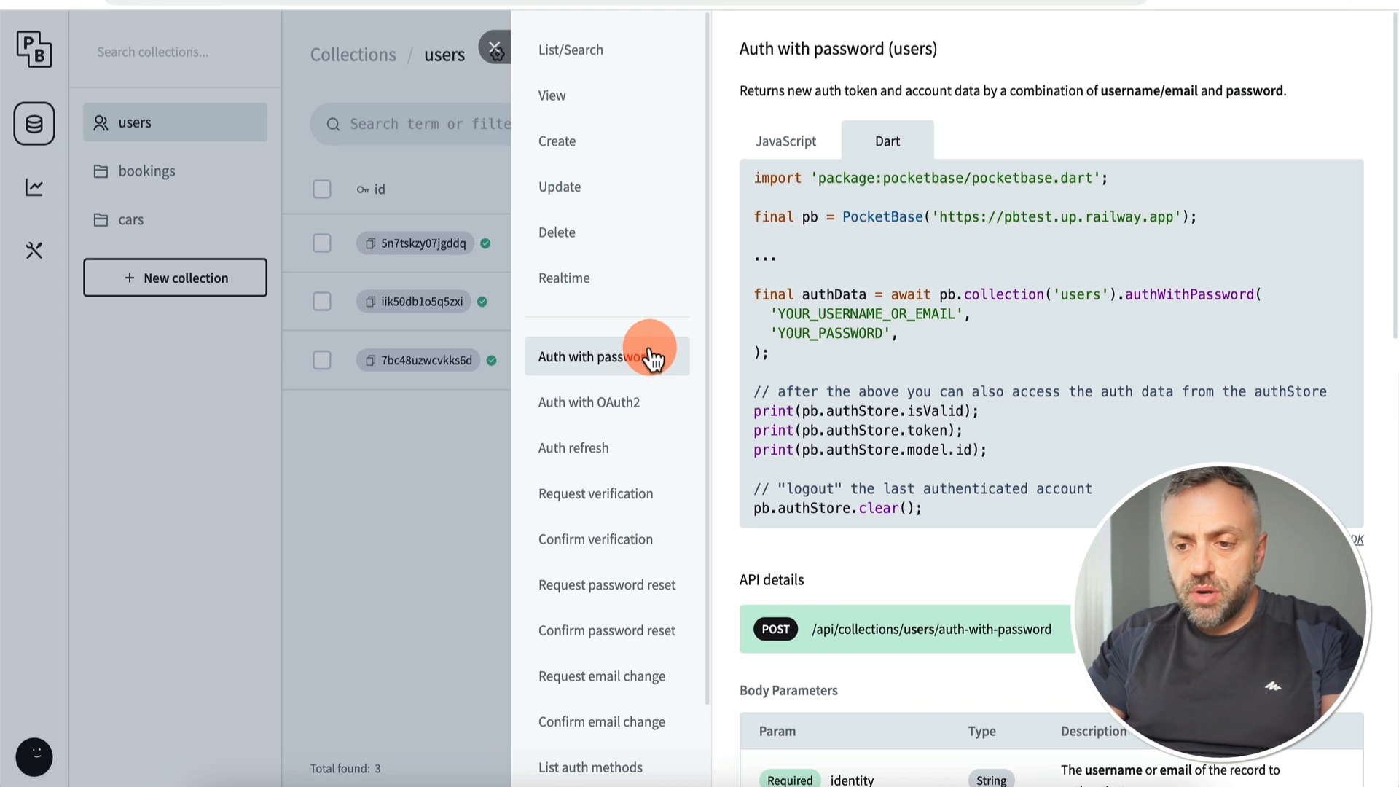
scroll(830, 593, "down", 5)
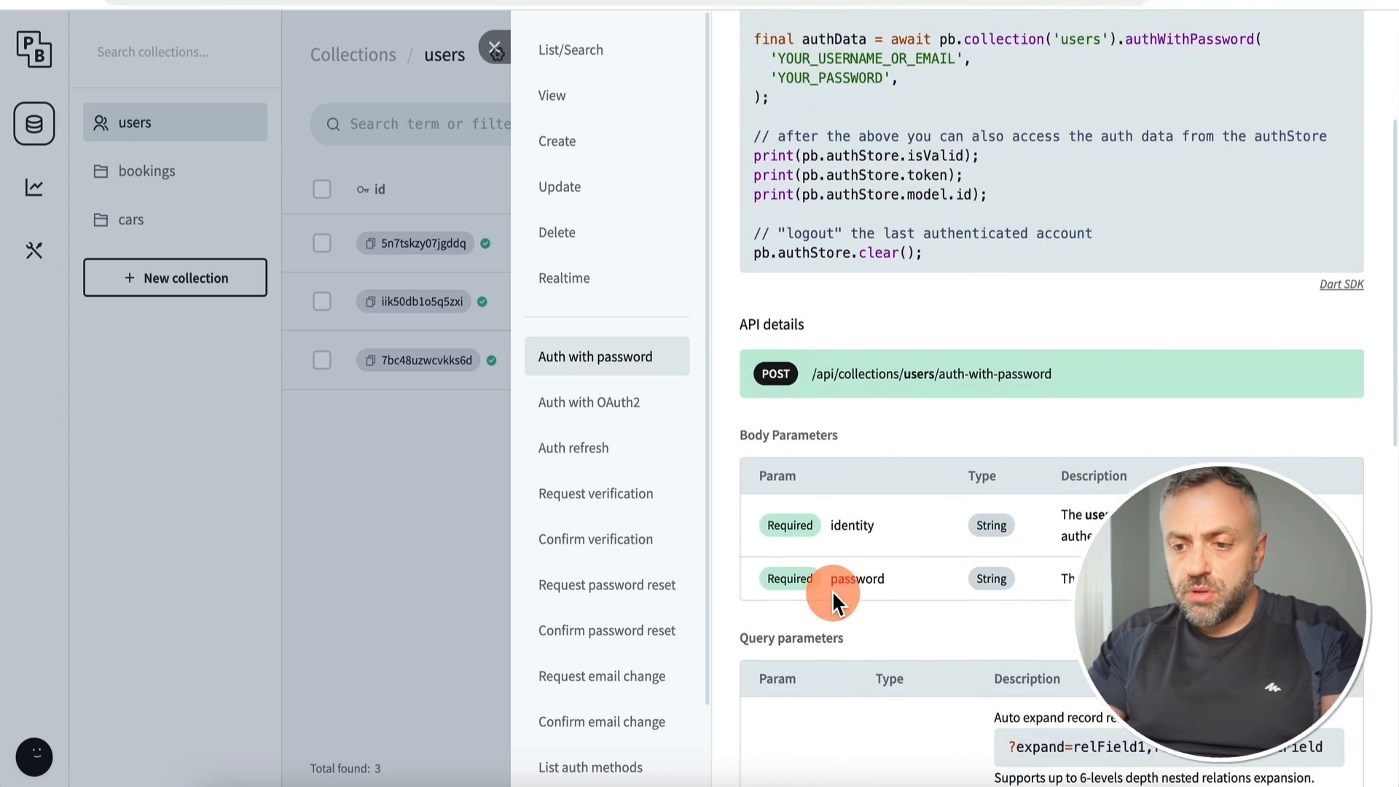
left_click_drag(813, 278, 1015, 279)
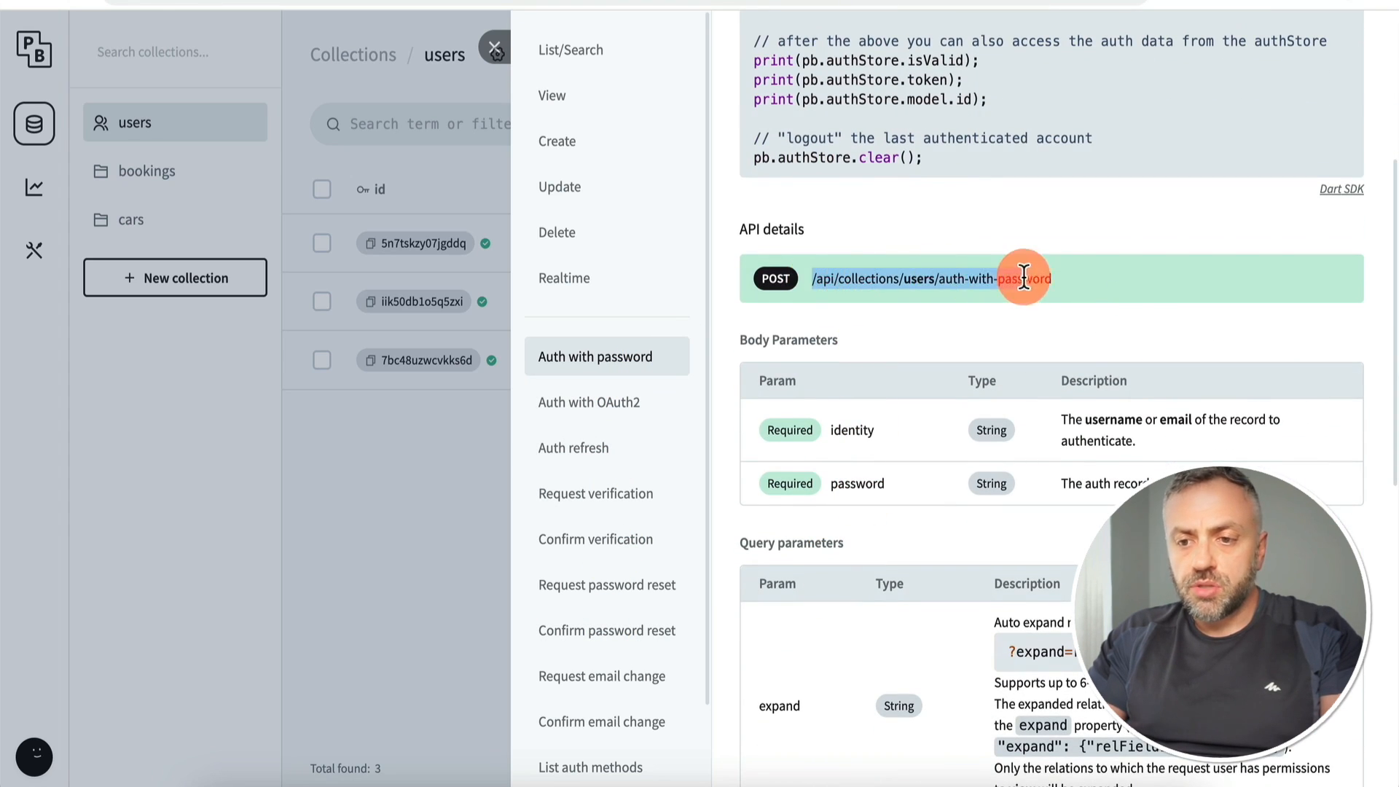
scroll(874, 414, "down", 10)
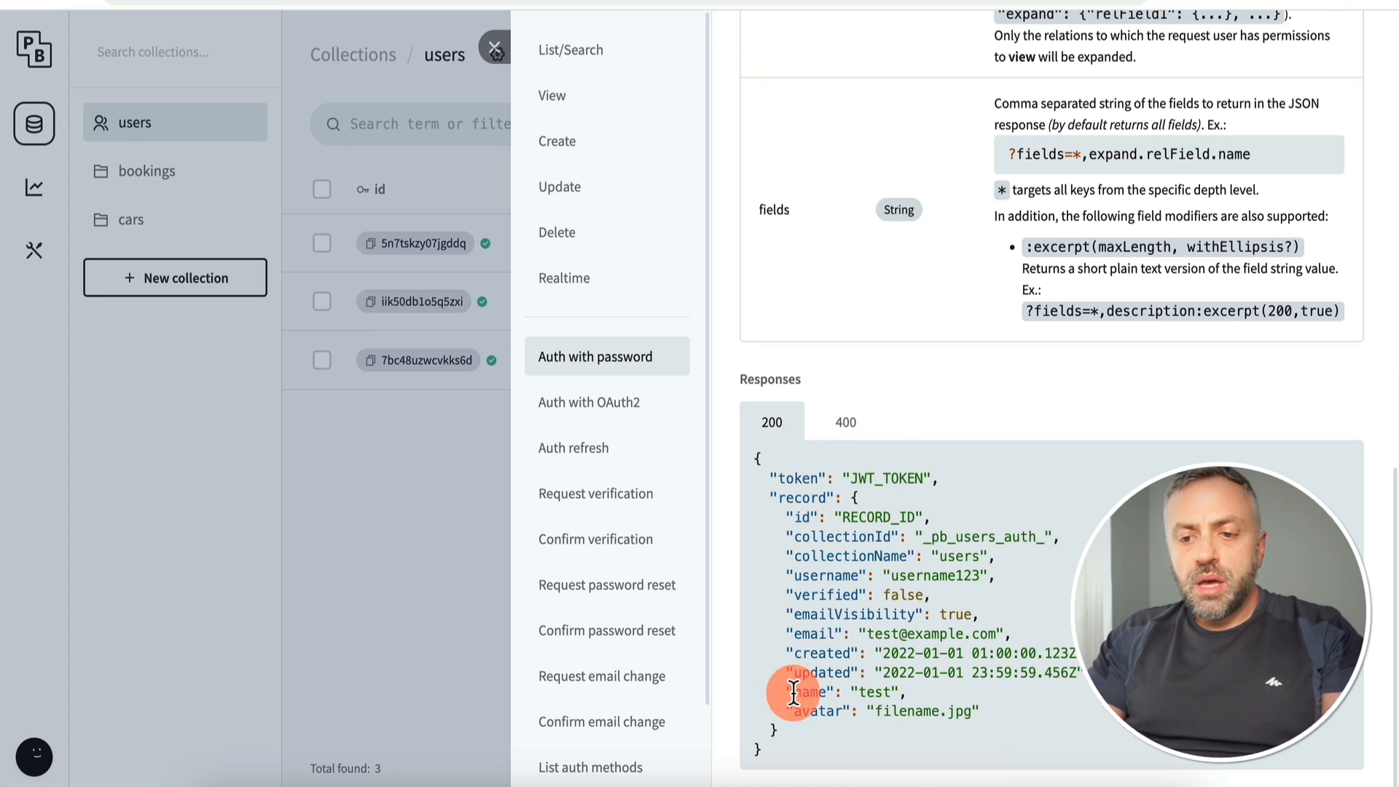
Step: Review the 400 and 200 sample responses, select the token, and close the preview
left_click(844, 422)
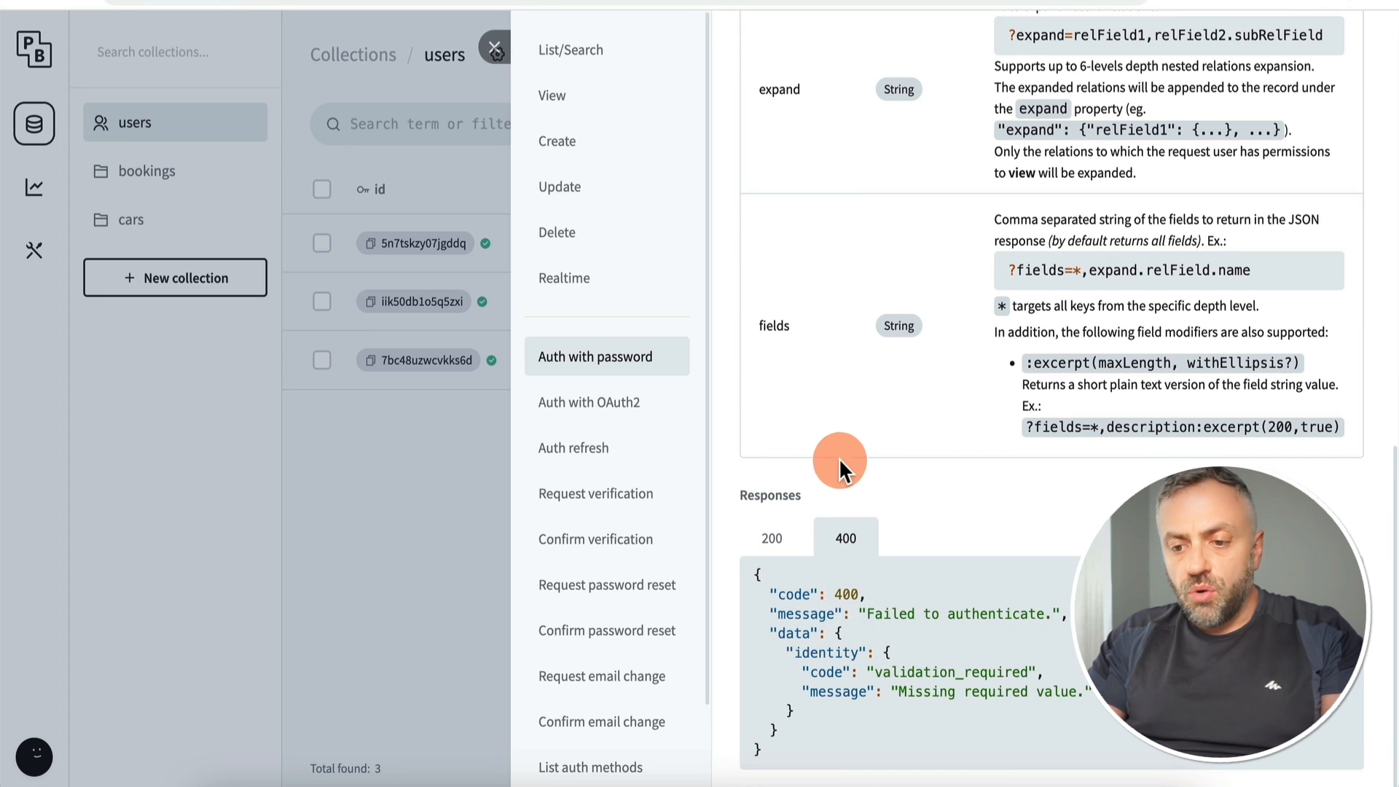
left_click(847, 538)
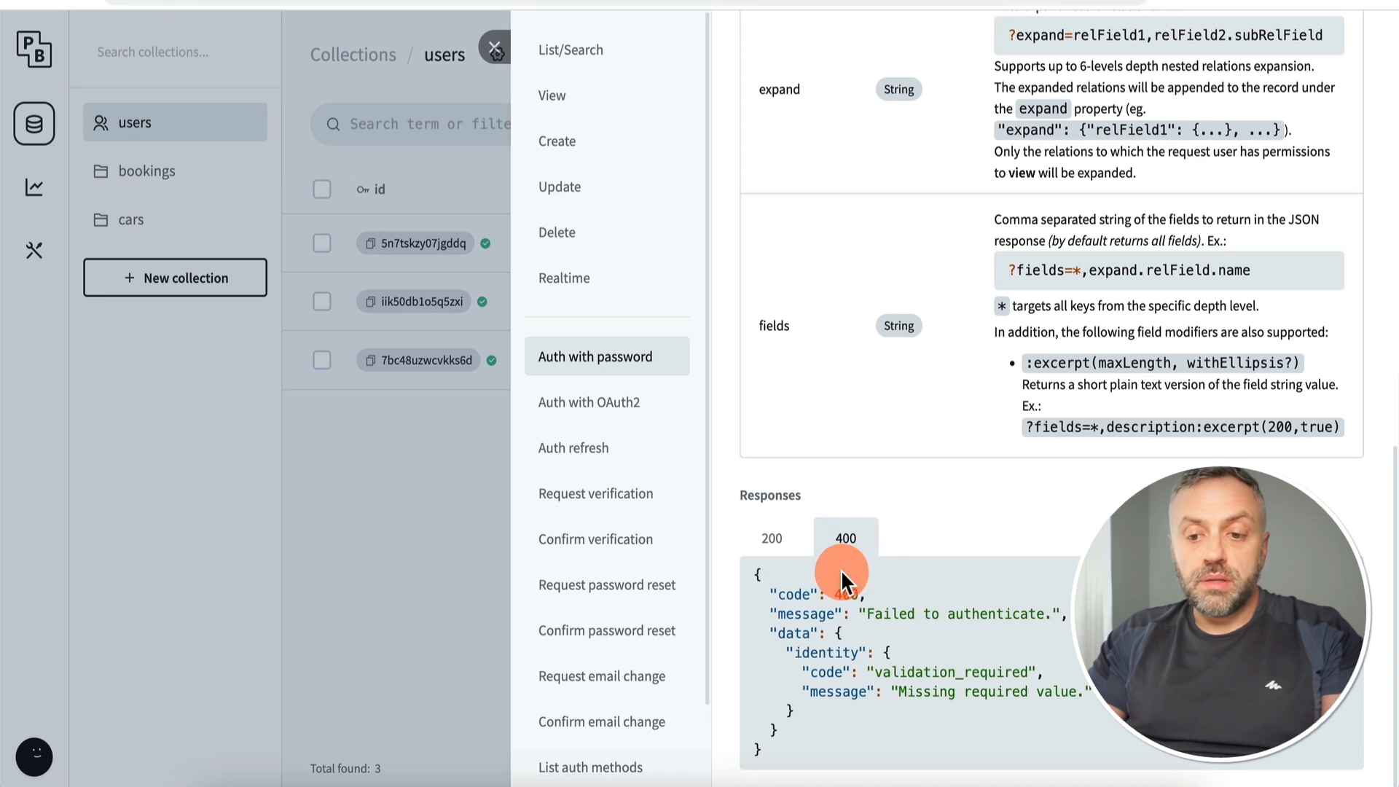
left_click(783, 557)
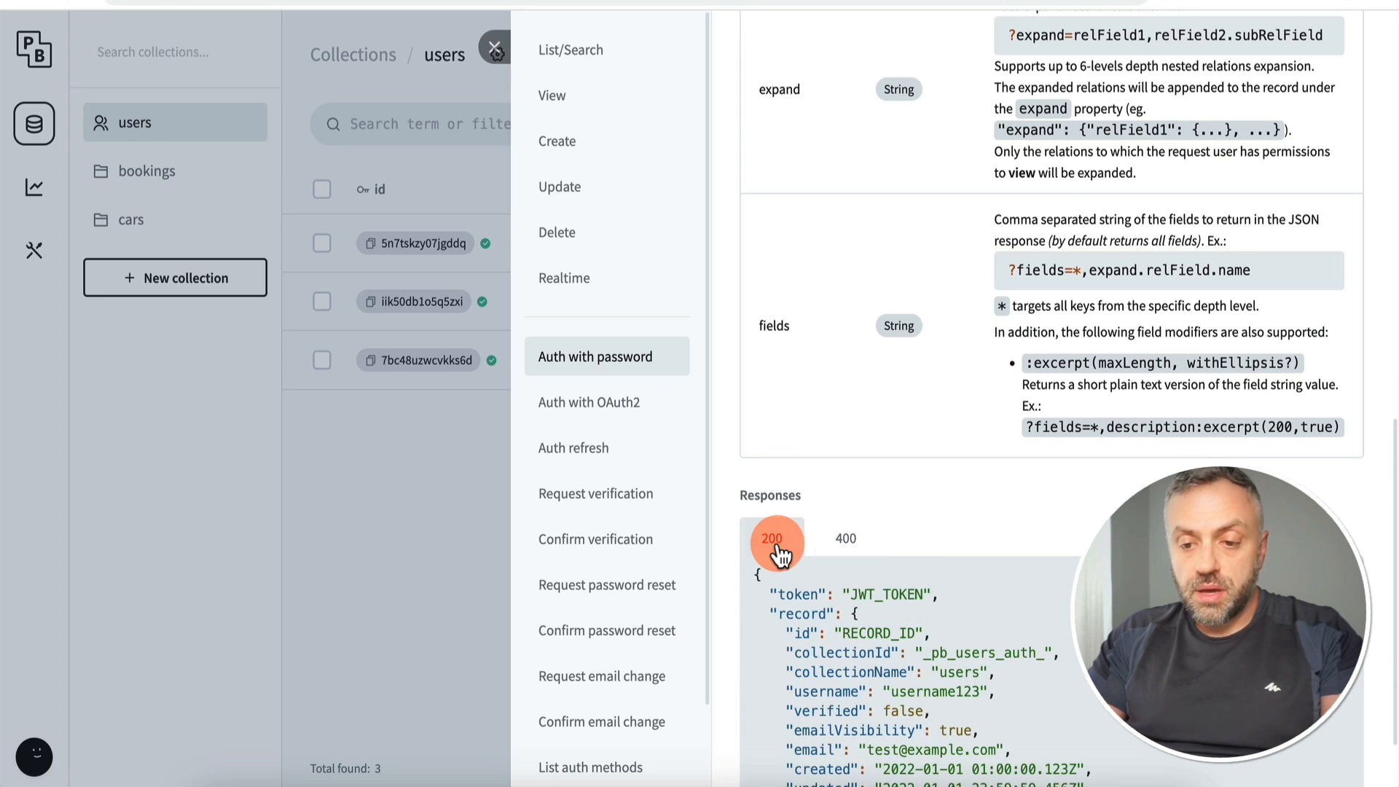
scroll(851, 357, "down", 2)
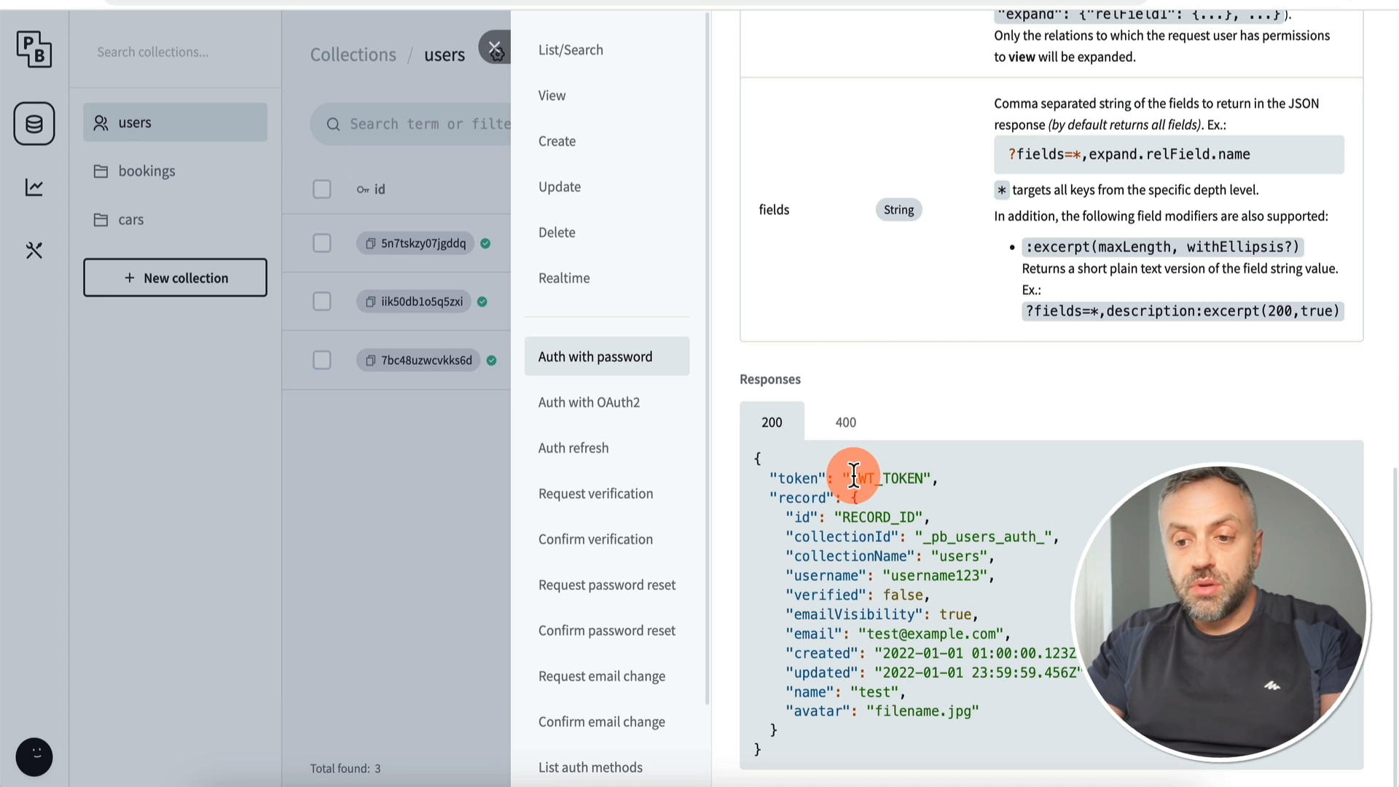
left_click_drag(853, 474, 920, 475)
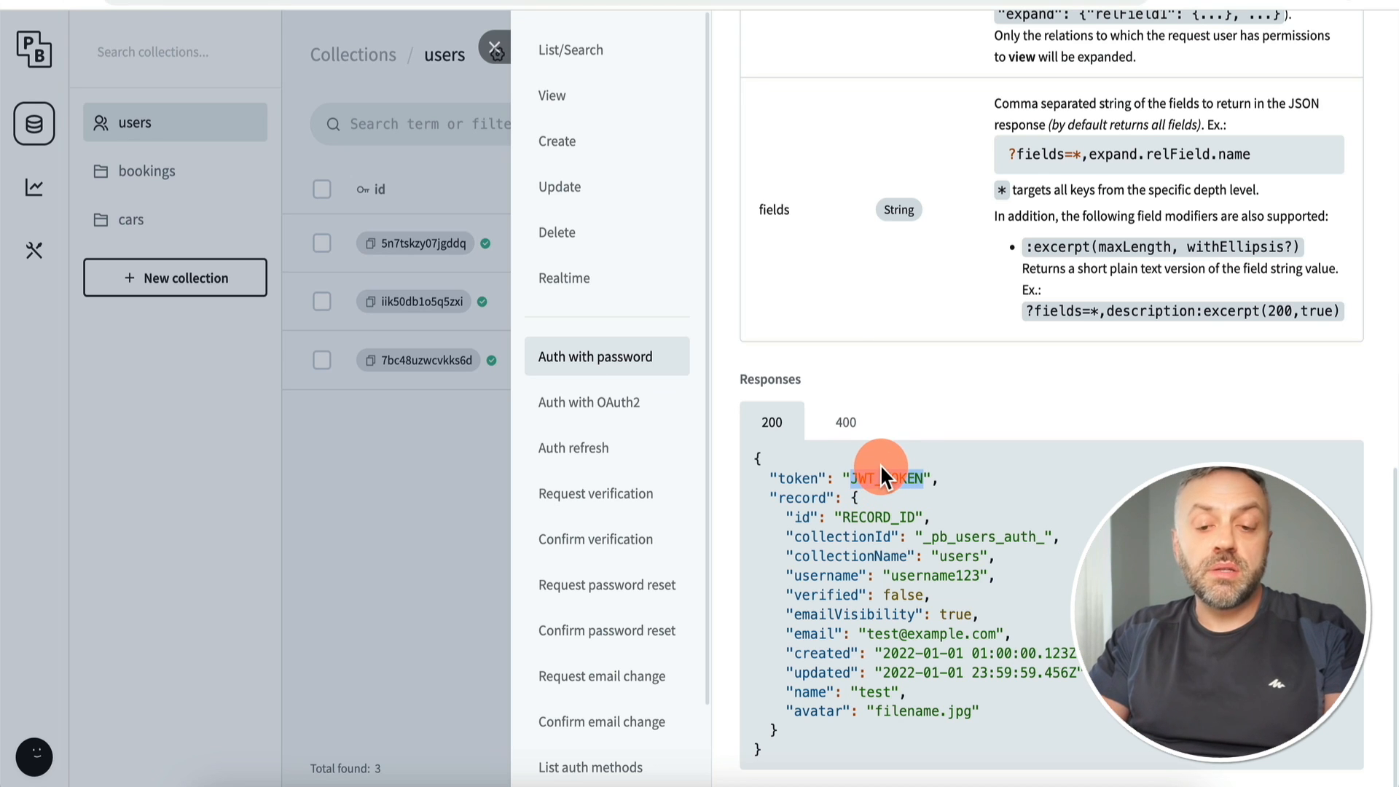
left_click(415, 498)
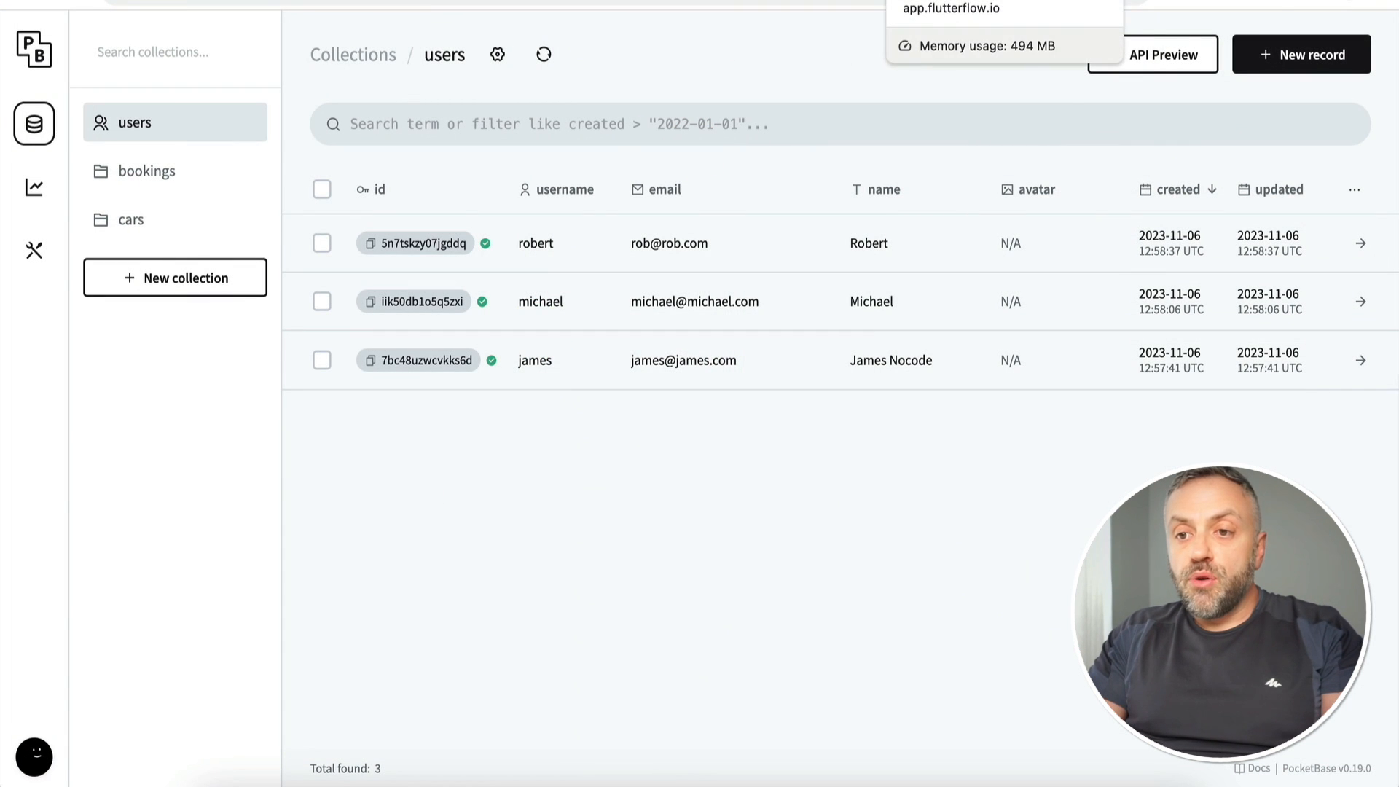
left_click(947, 2)
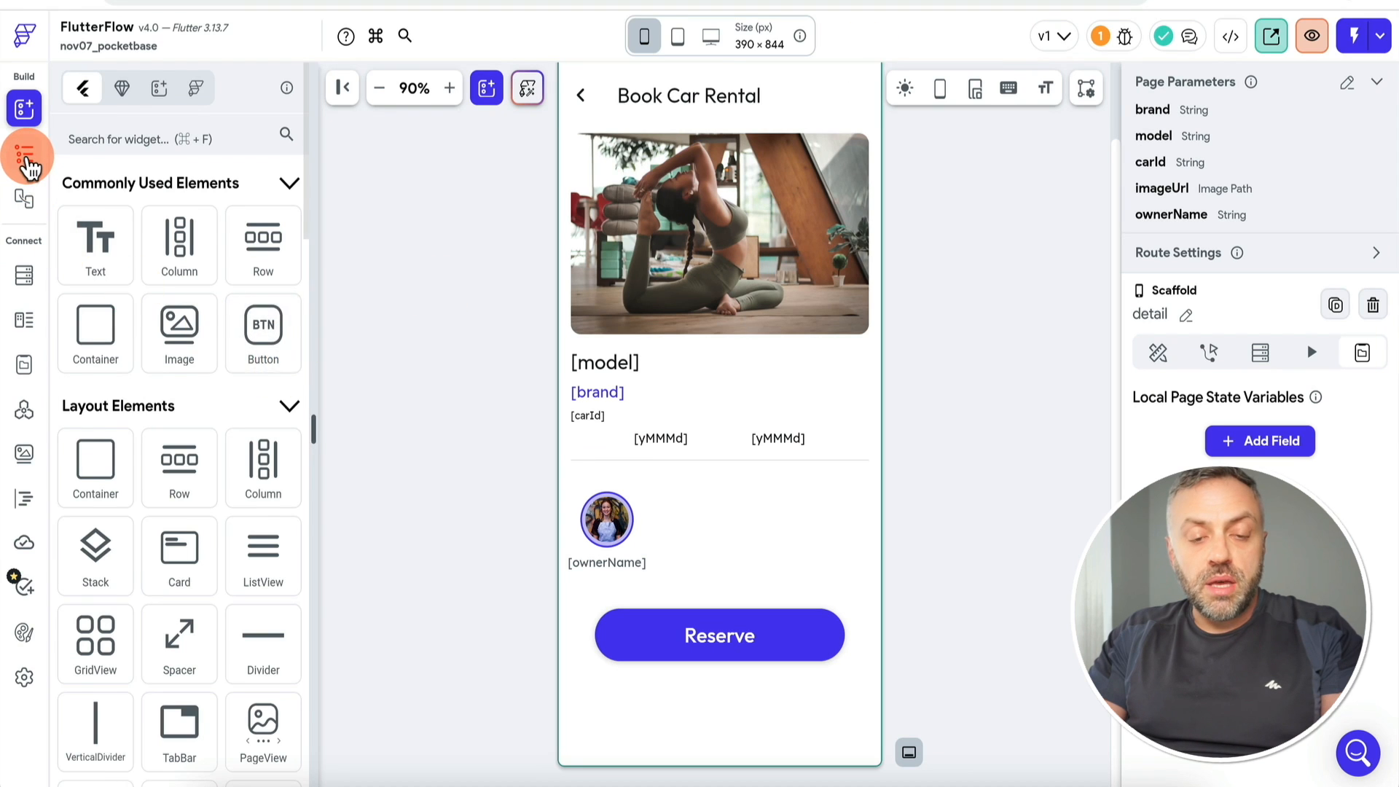
Step: Create a new page named login from the Auth 3 authentication template
left_click(26, 155)
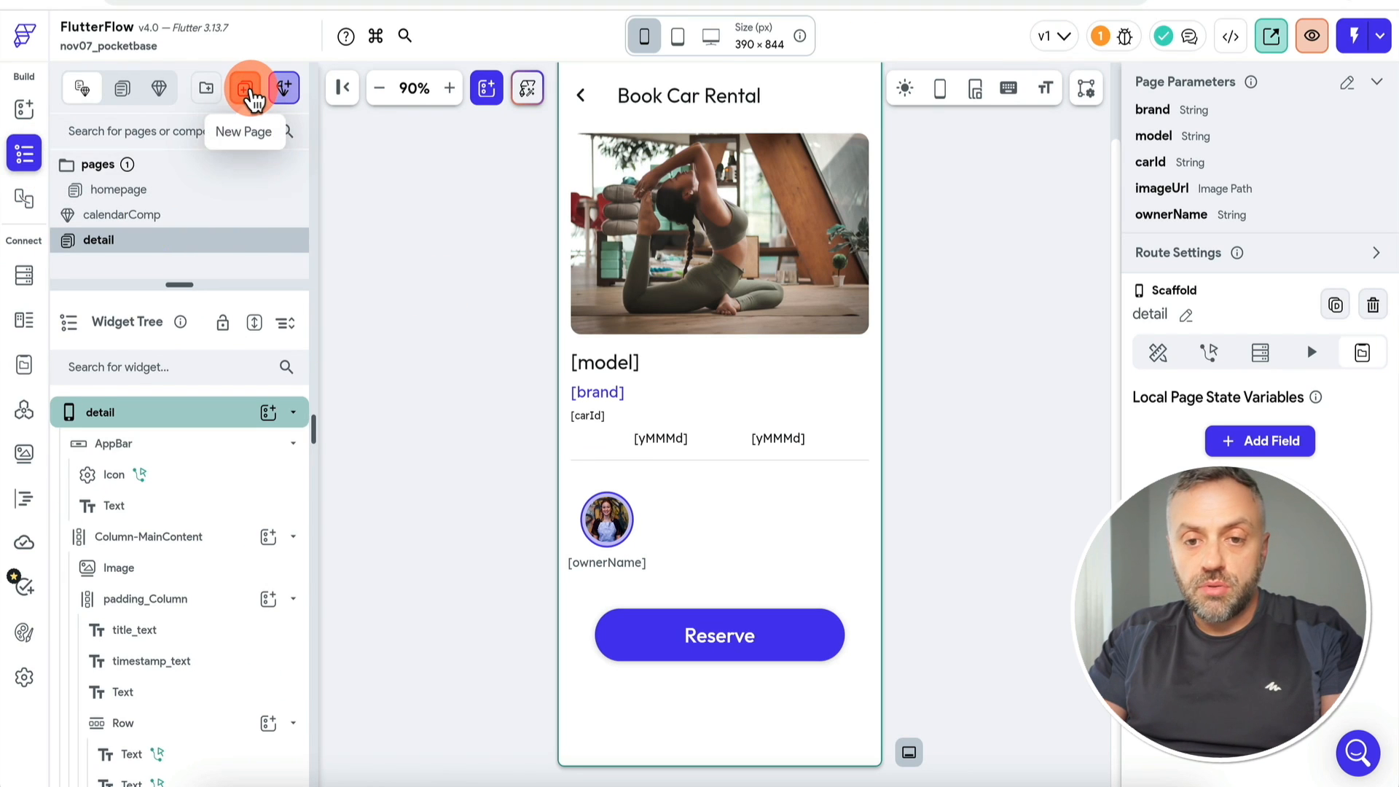
left_click(248, 91)
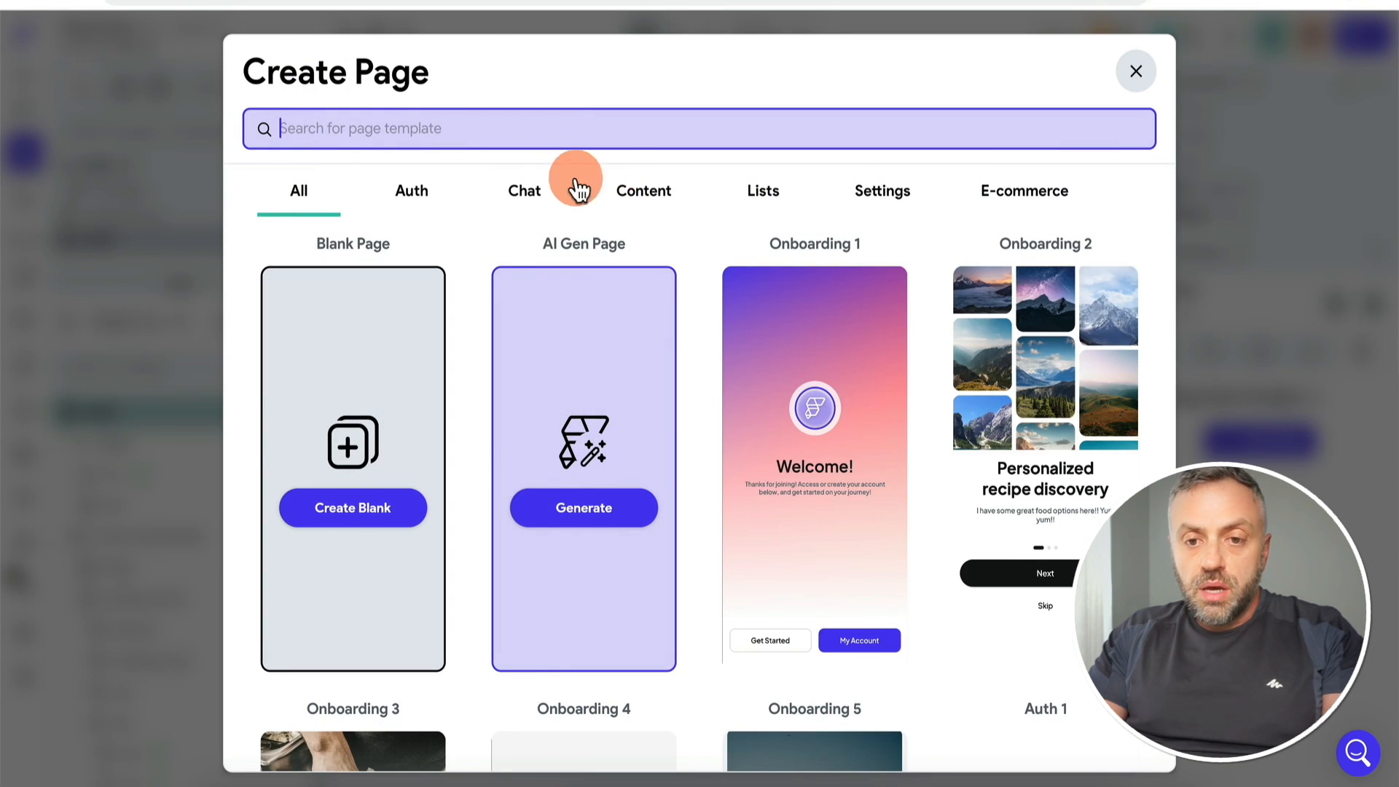
left_click(414, 194)
scroll(707, 357, "down", 5)
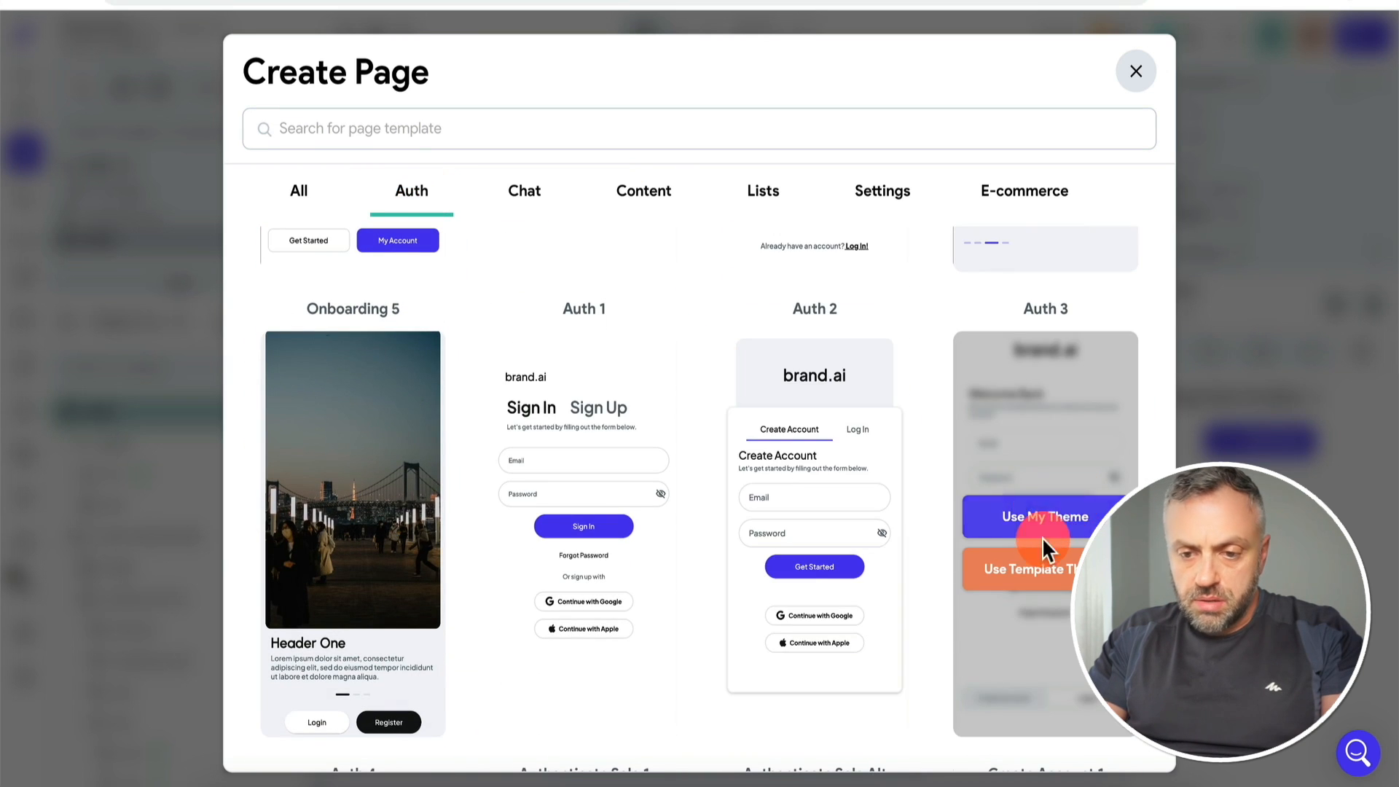
left_click(1043, 518)
key("BackSpace")
key("BackSpace")
key("BackSpace")
key("BackSpace")
key("BackSpace")
type("login")
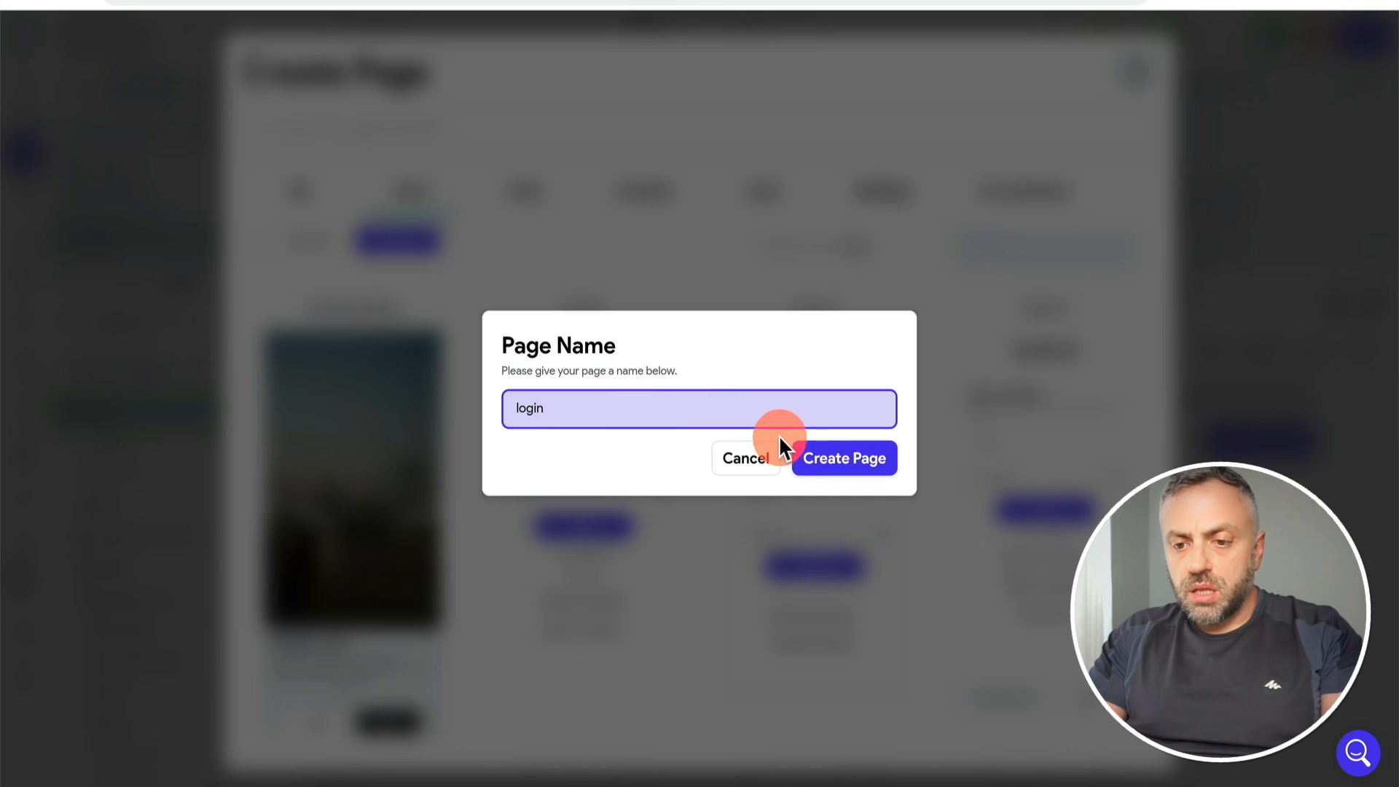
left_click(827, 466)
left_click_drag(198, 286, 182, 341)
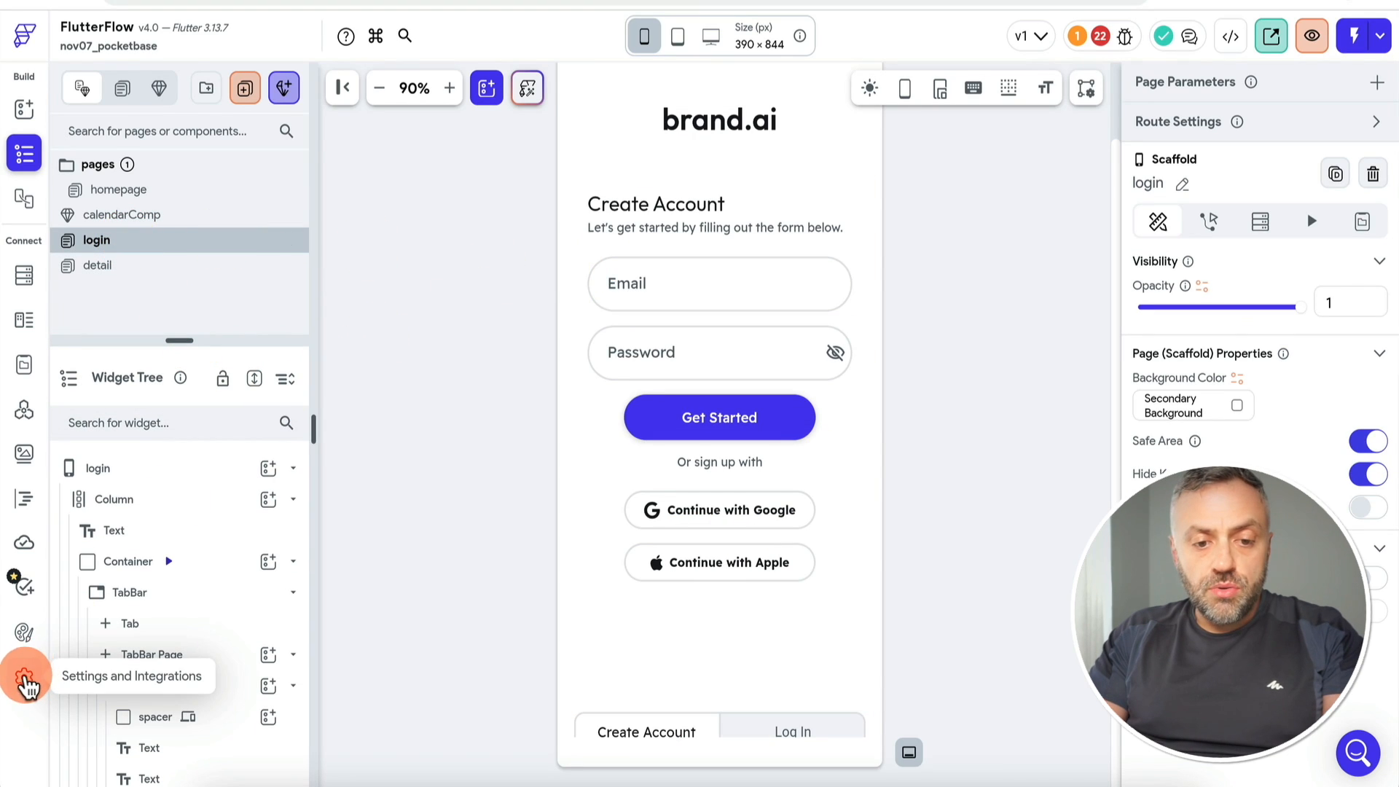
Step: Enable Custom authentication with login as entry page and homepage as logged-in page
left_click(27, 679)
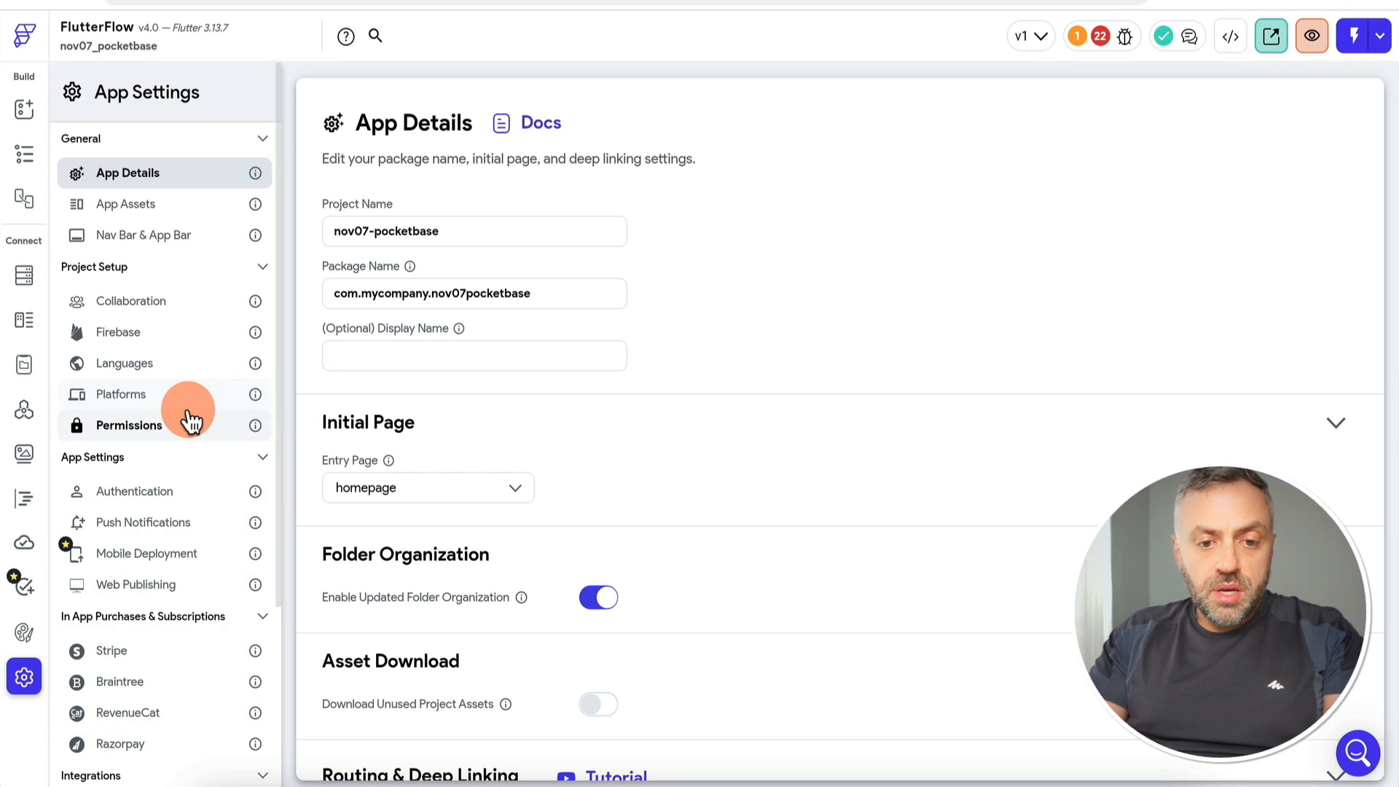
scroll(188, 415, "down", 2)
left_click(177, 359)
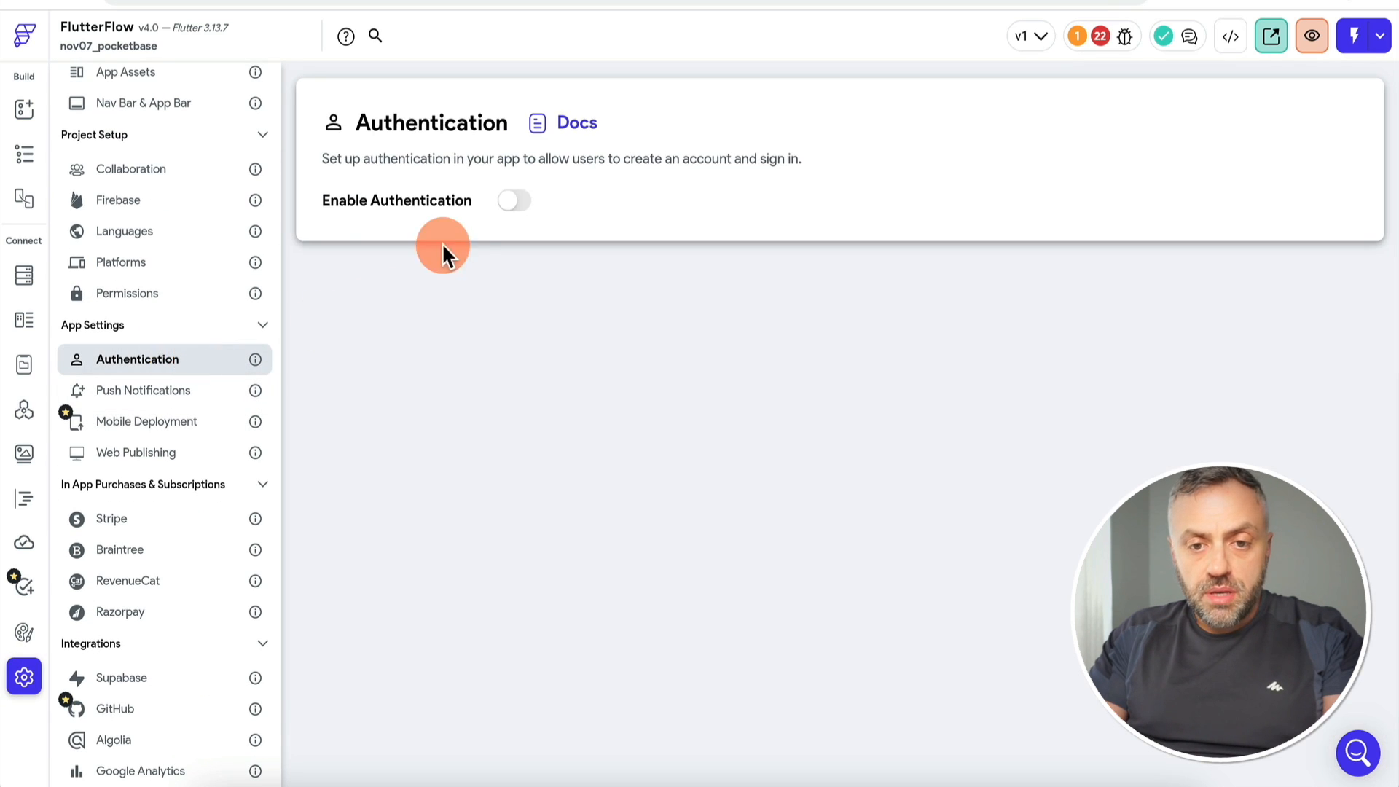
left_click(516, 206)
left_click(448, 282)
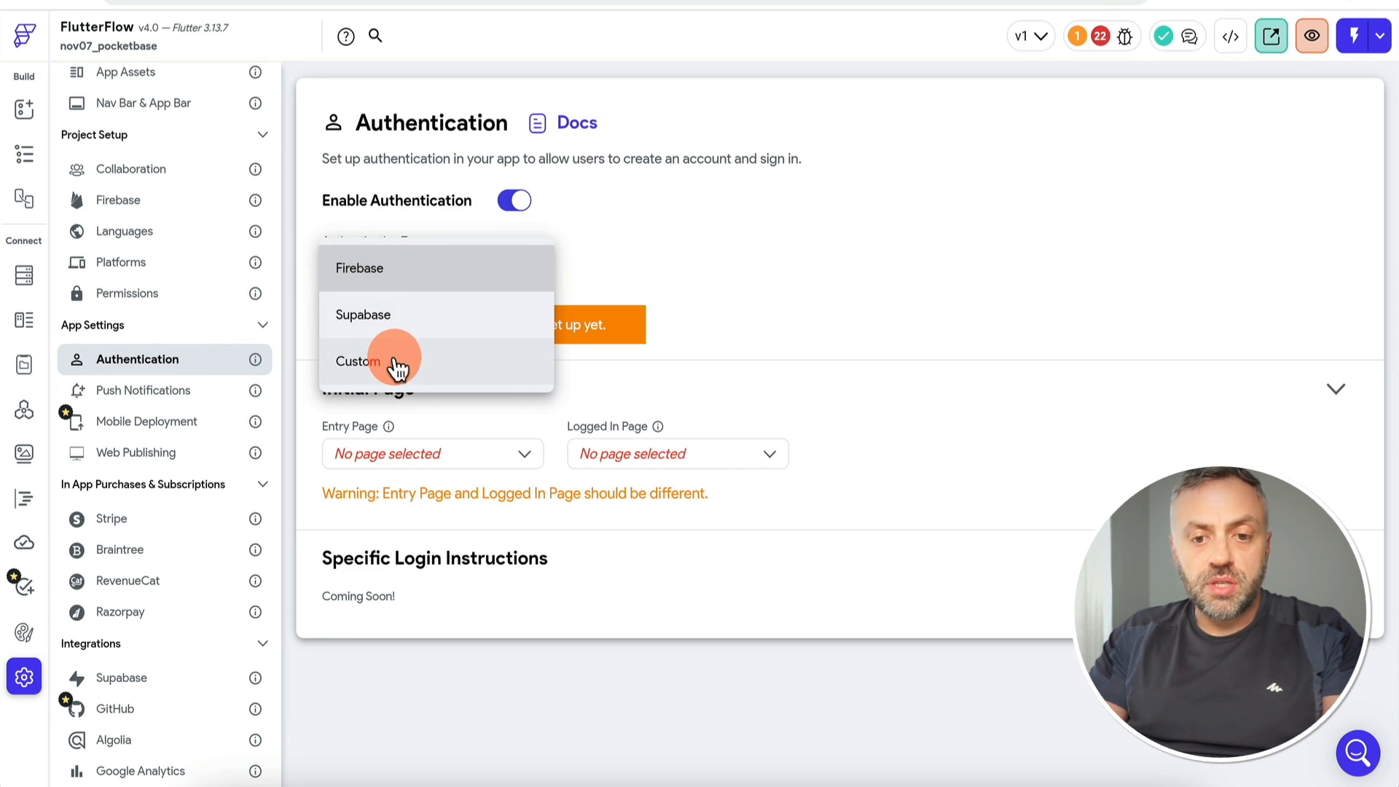
left_click(396, 363)
left_click(426, 402)
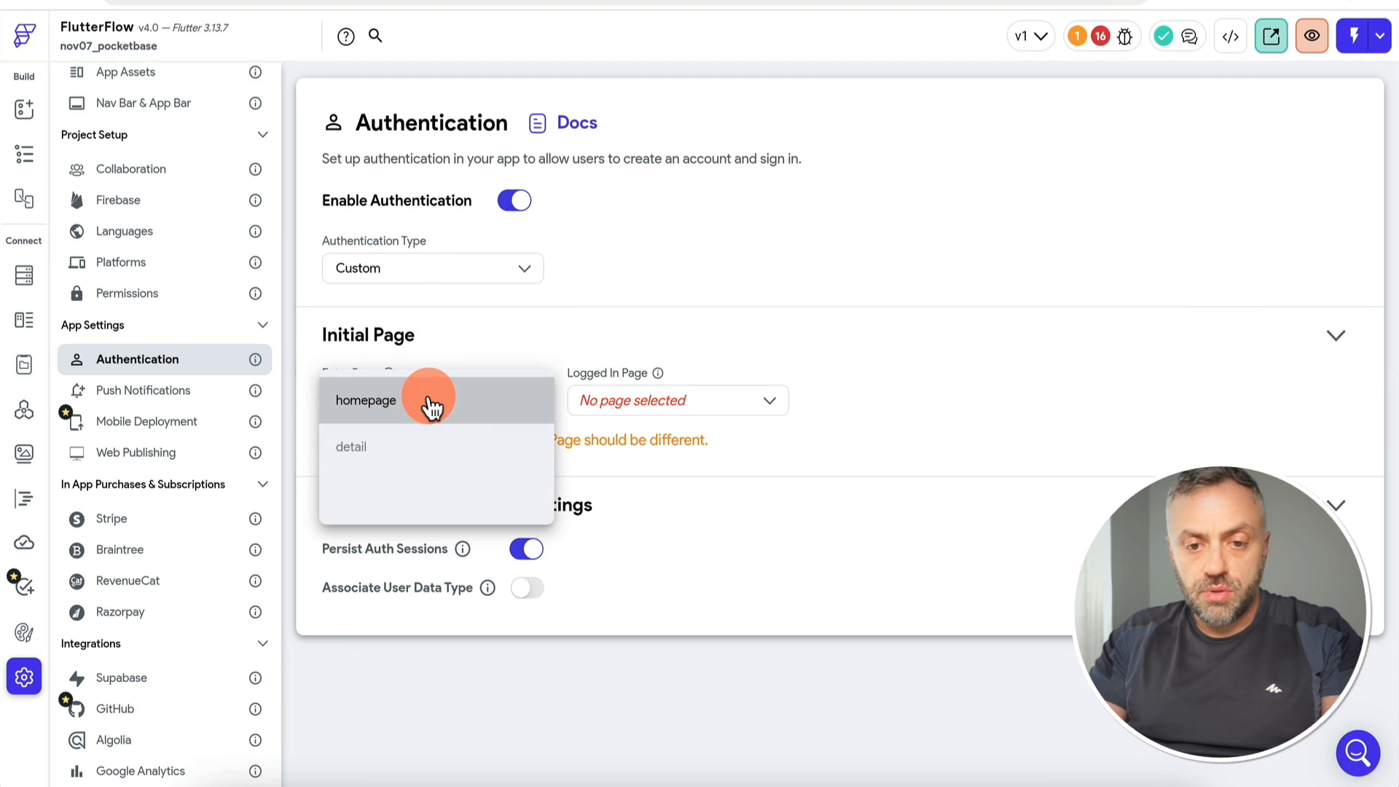
left_click(393, 501)
left_click(656, 410)
left_click(649, 408)
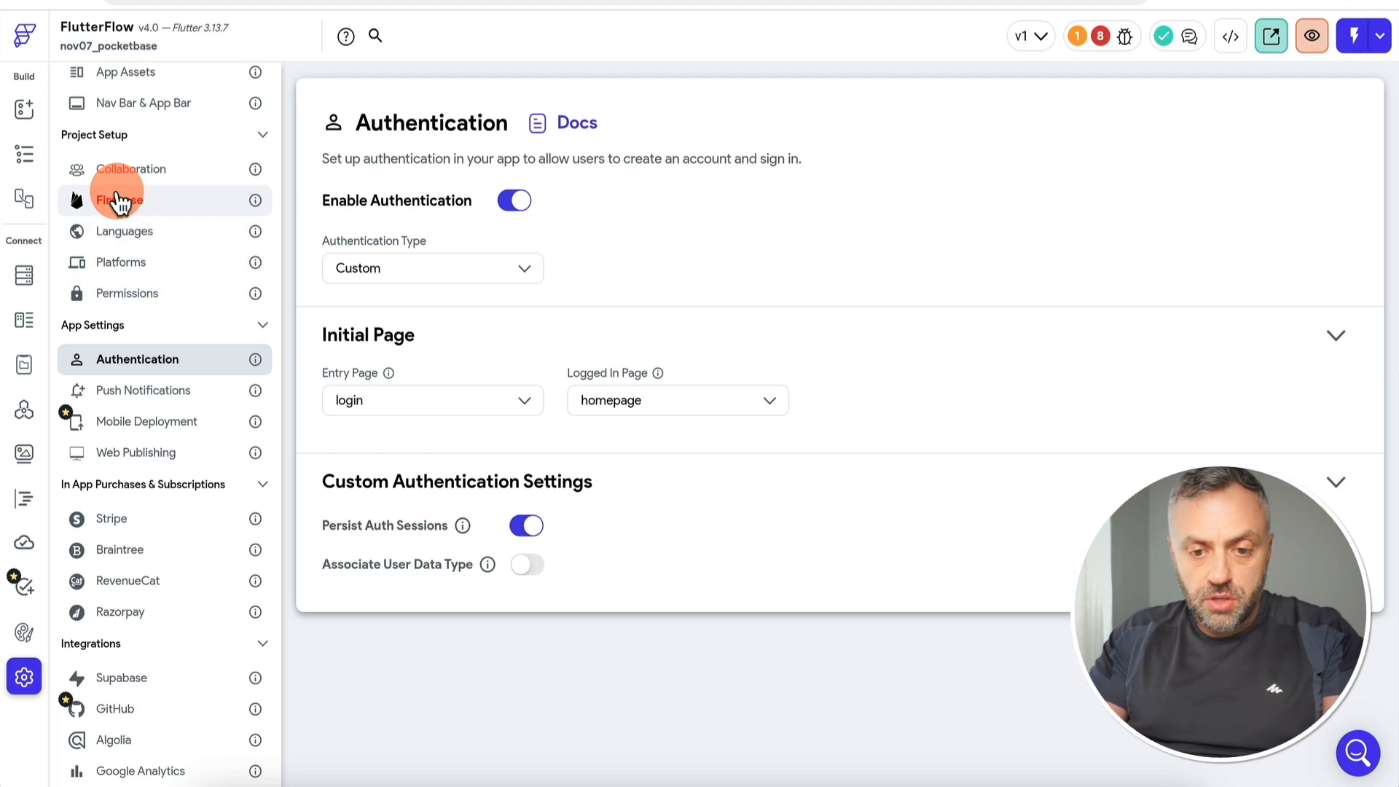
Step: Turn on Associate User Data Type and create a new UserType data type
left_click(529, 568)
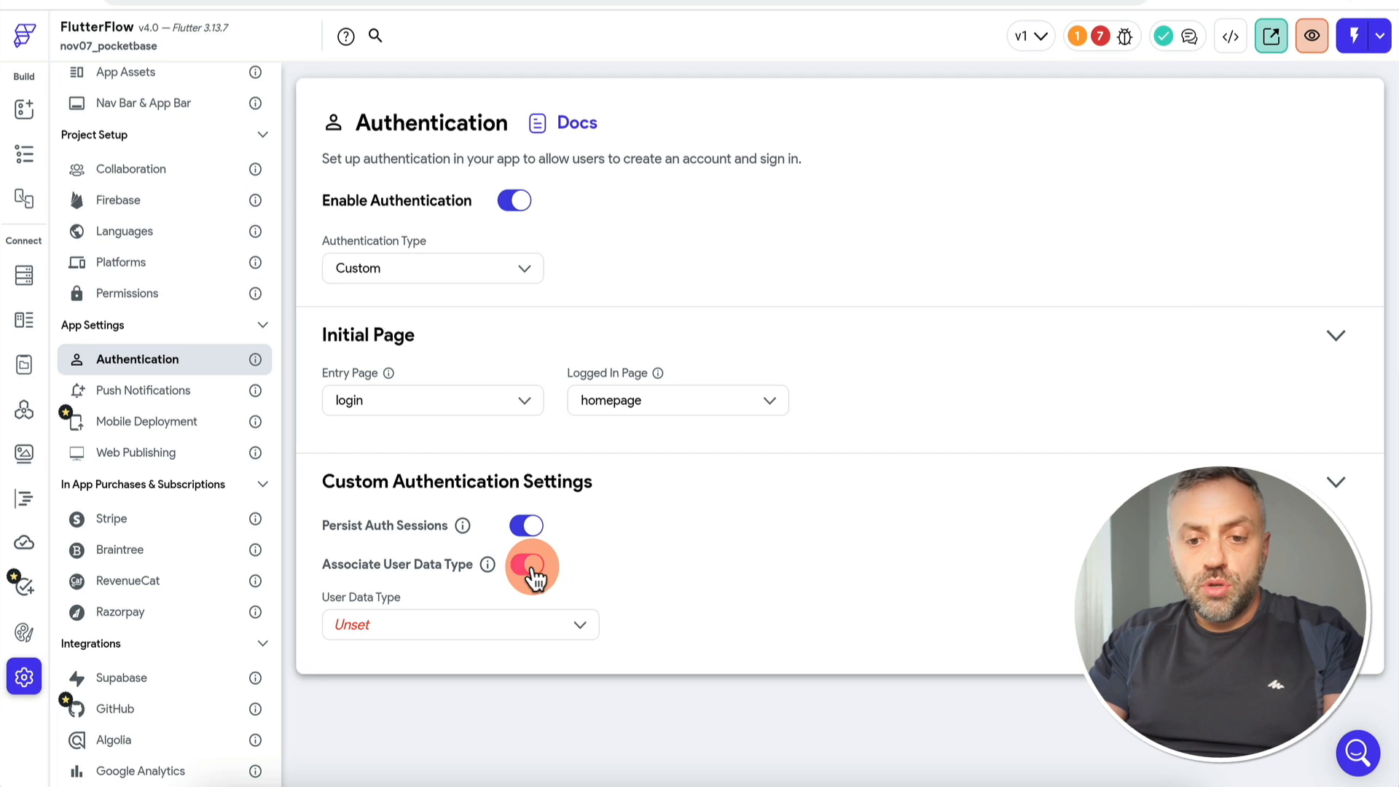
left_click(433, 639)
left_click(647, 550)
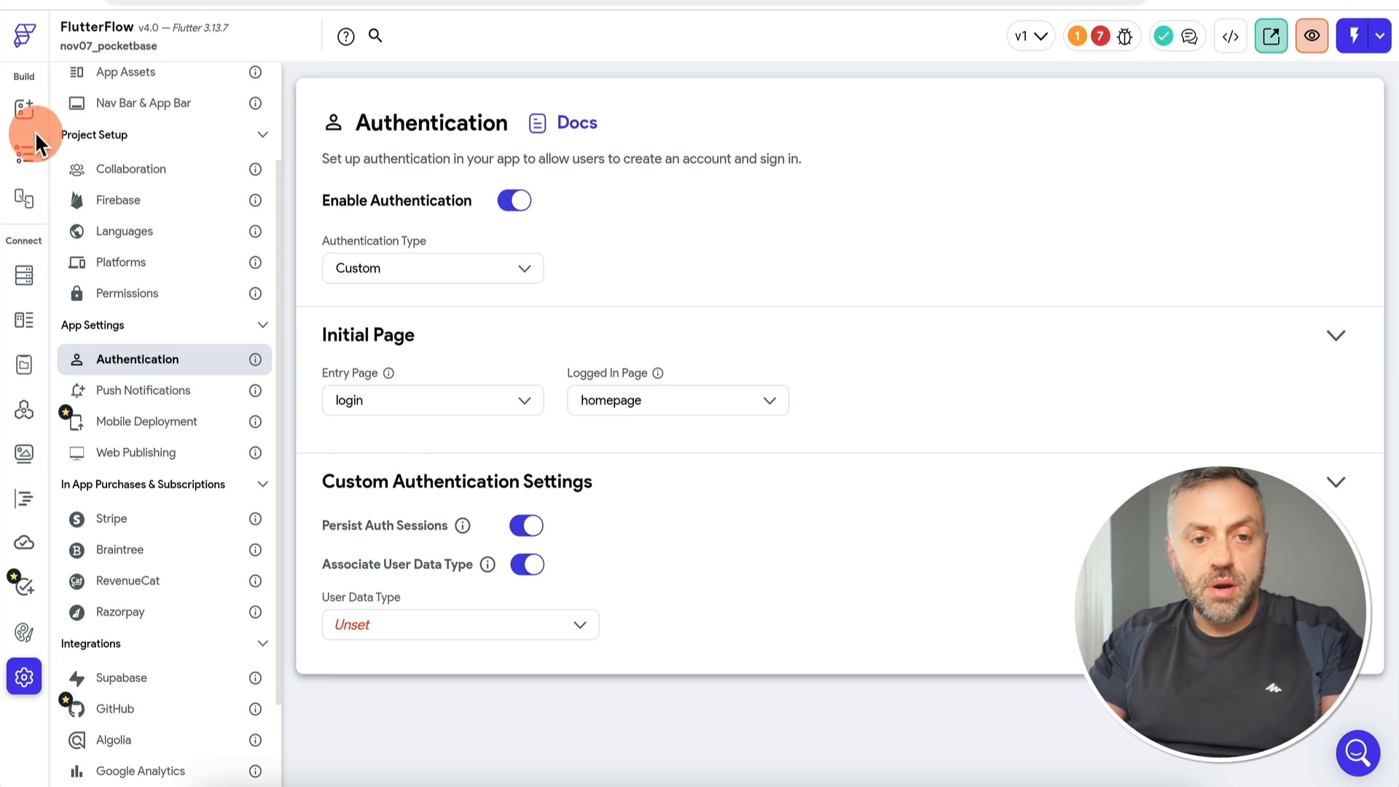
left_click(26, 318)
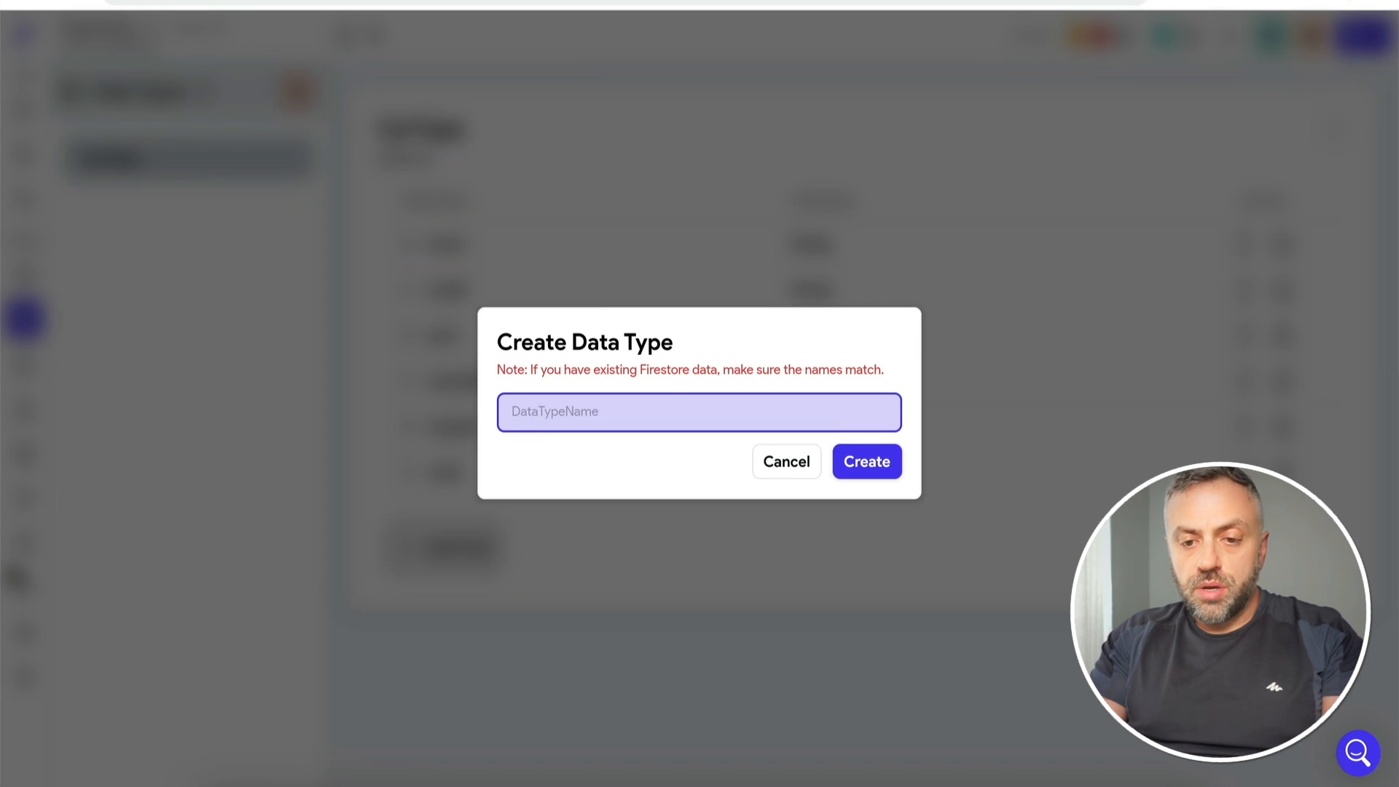
type("User")
key("Return")
left_click(866, 400)
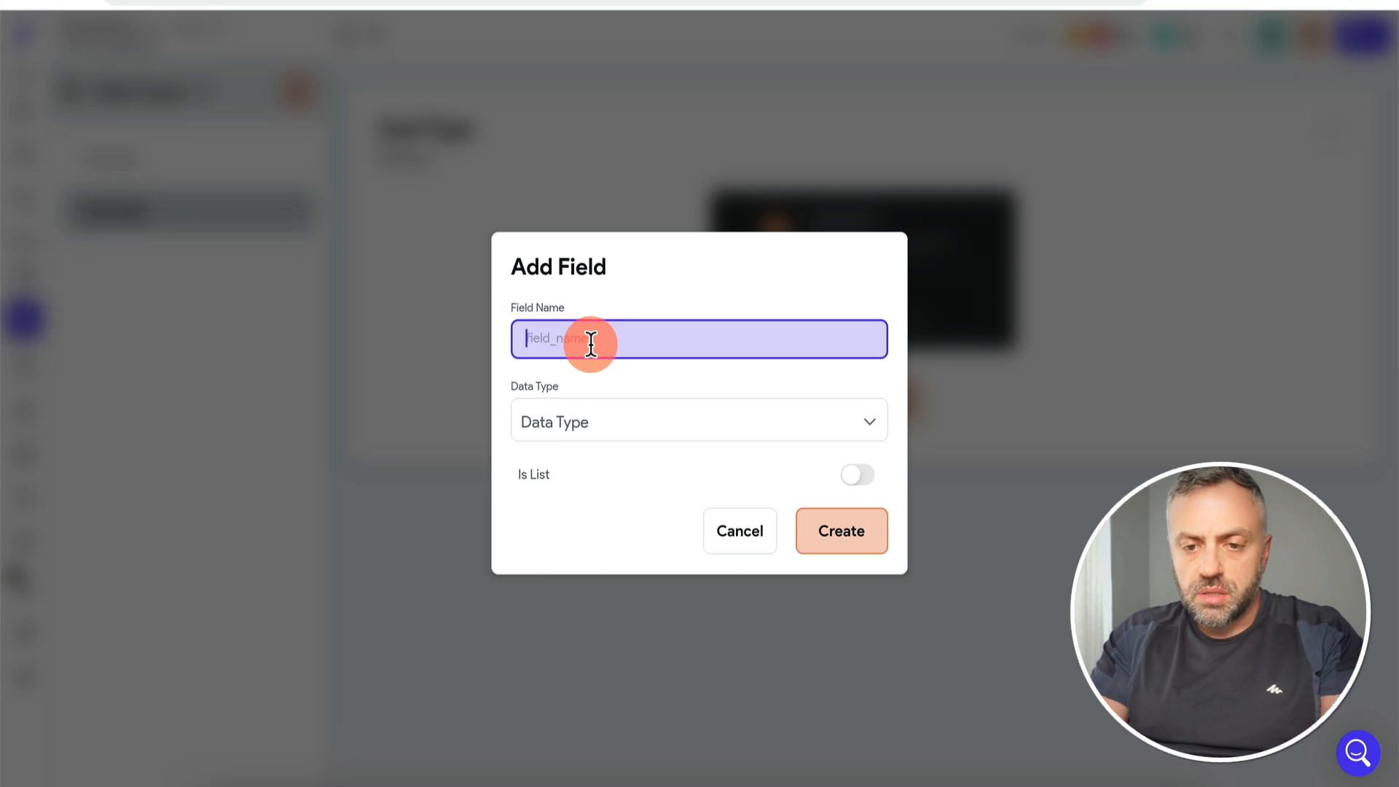
Step: Add String fields userId and userEmail to the UserType data type
type("us")
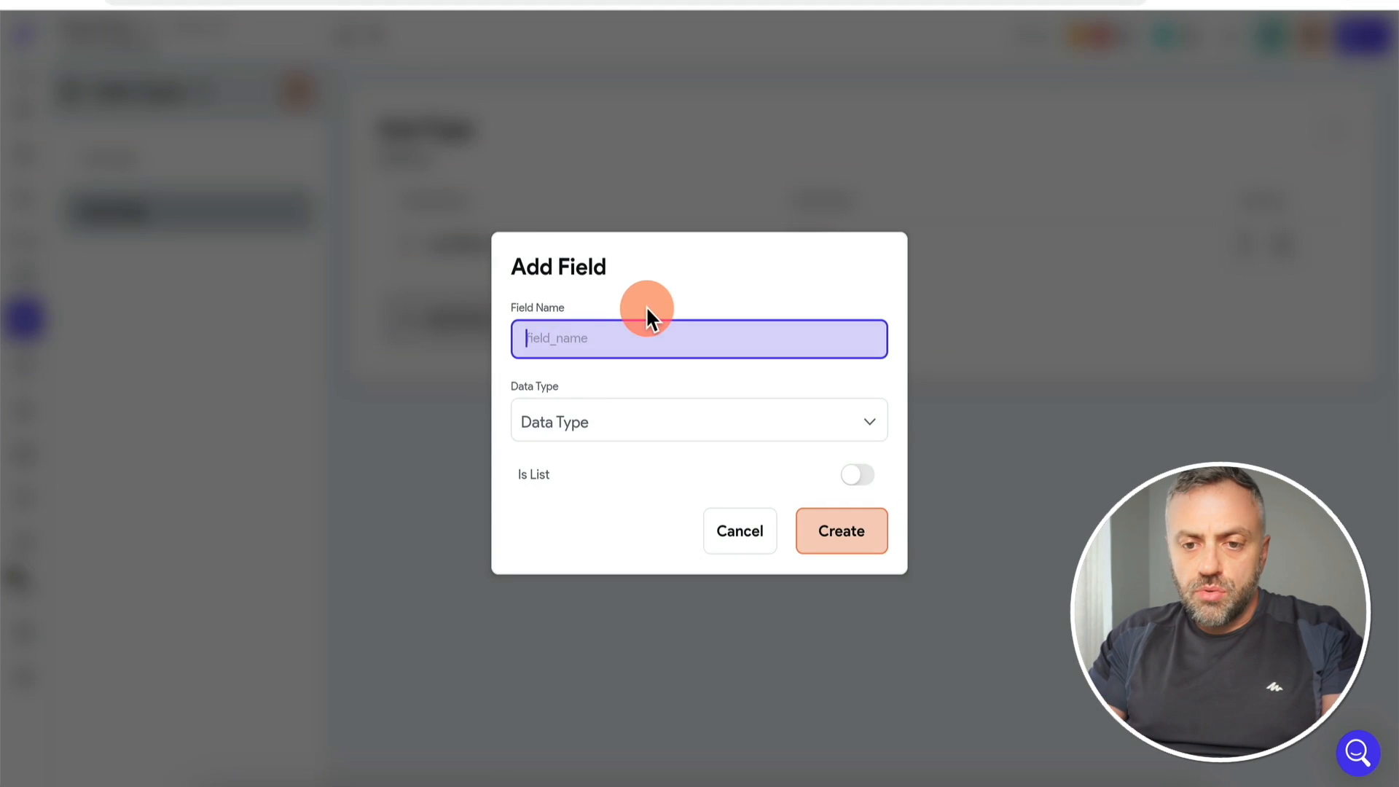
type("use")
type("d")
left_click(615, 299)
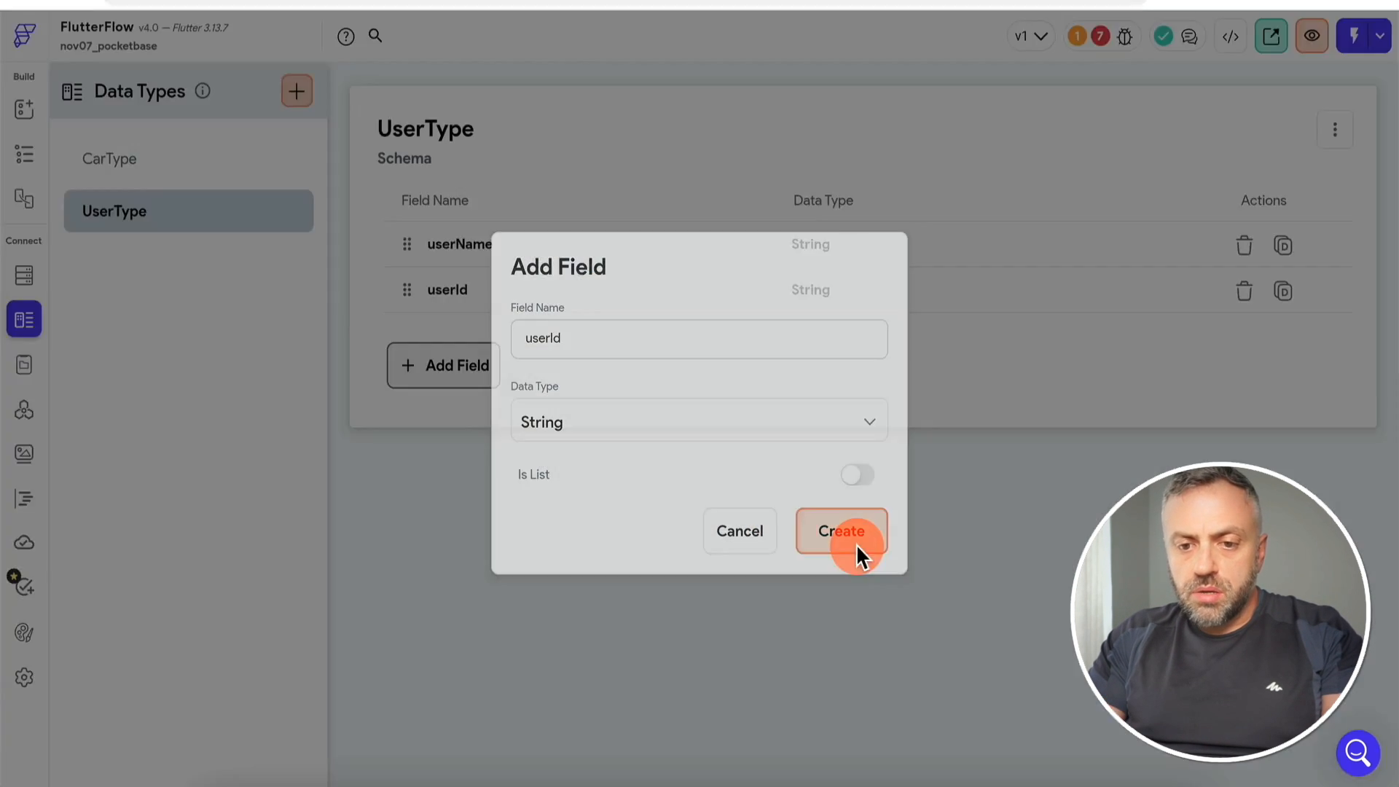
left_click(845, 540)
left_click(444, 362)
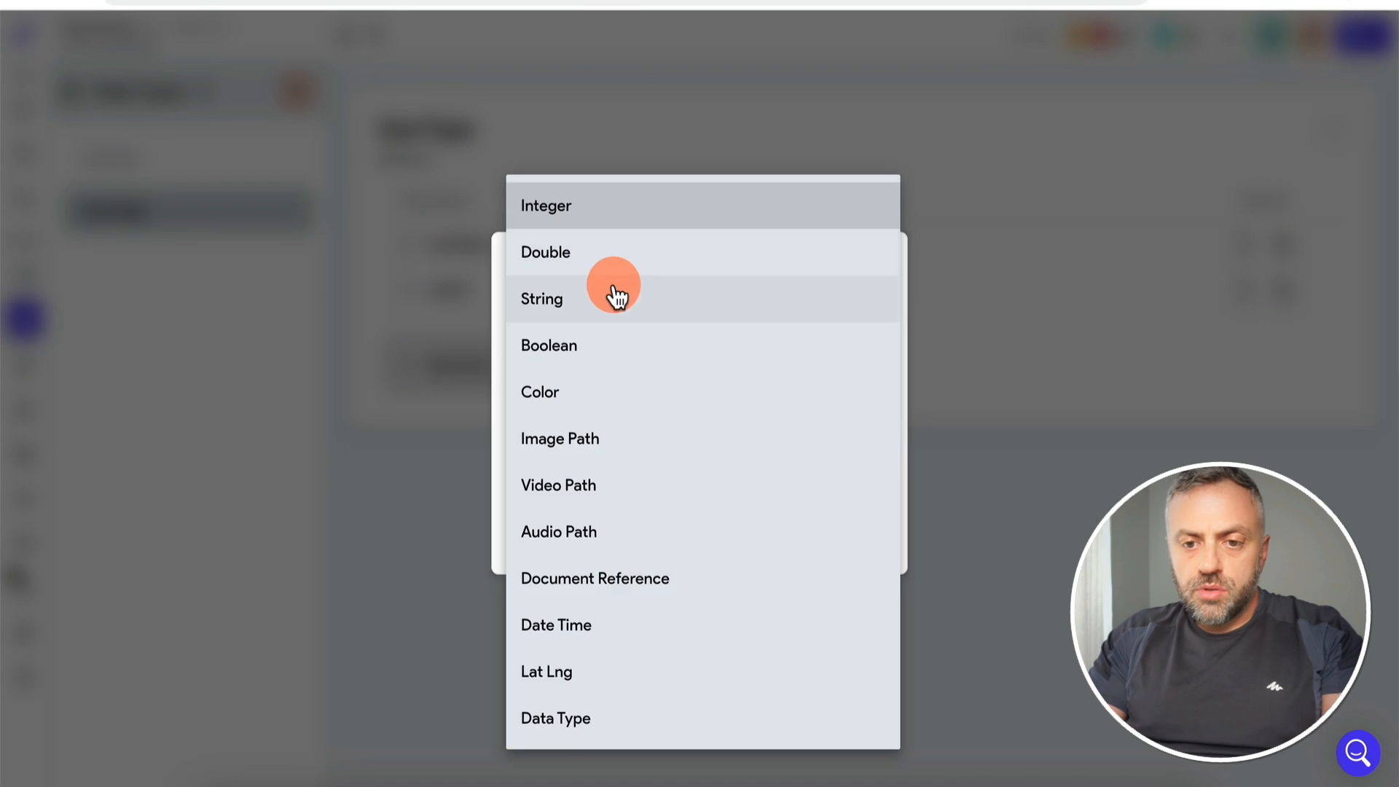
left_click(616, 299)
left_click(823, 527)
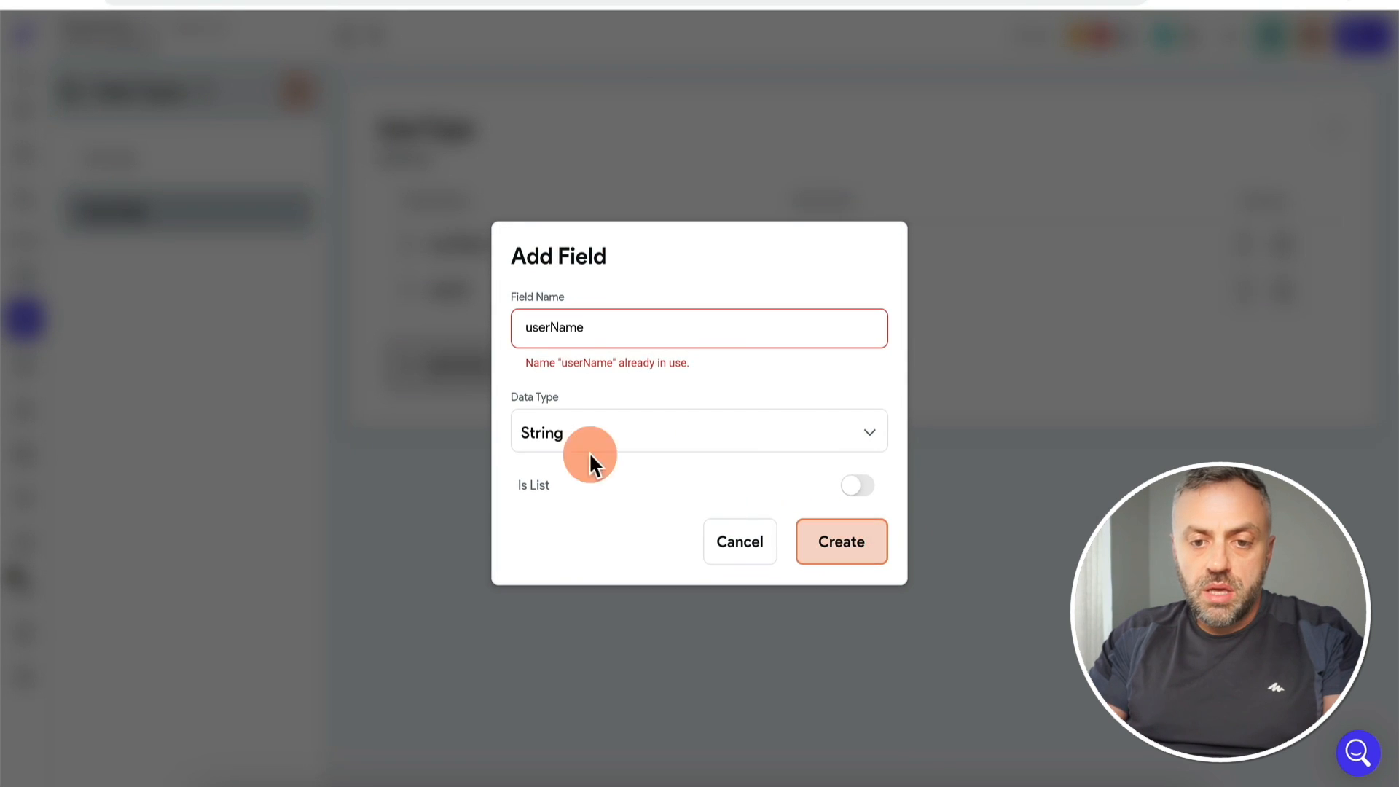
left_click(652, 335)
key("BackSpace")
type("Emai")
type("l")
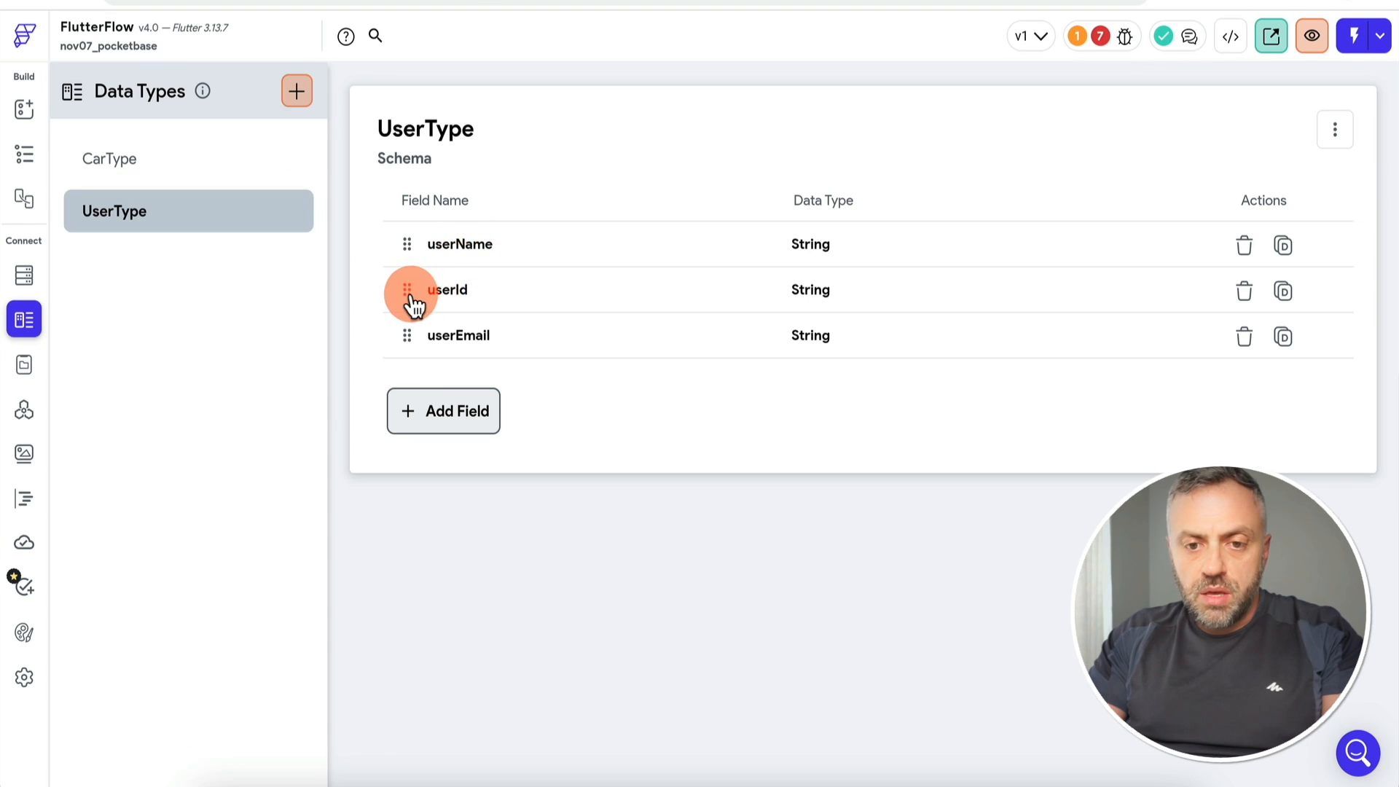
Step: Move userId to the top and make UserType the authentication user data type
left_click_drag(415, 306, 463, 250)
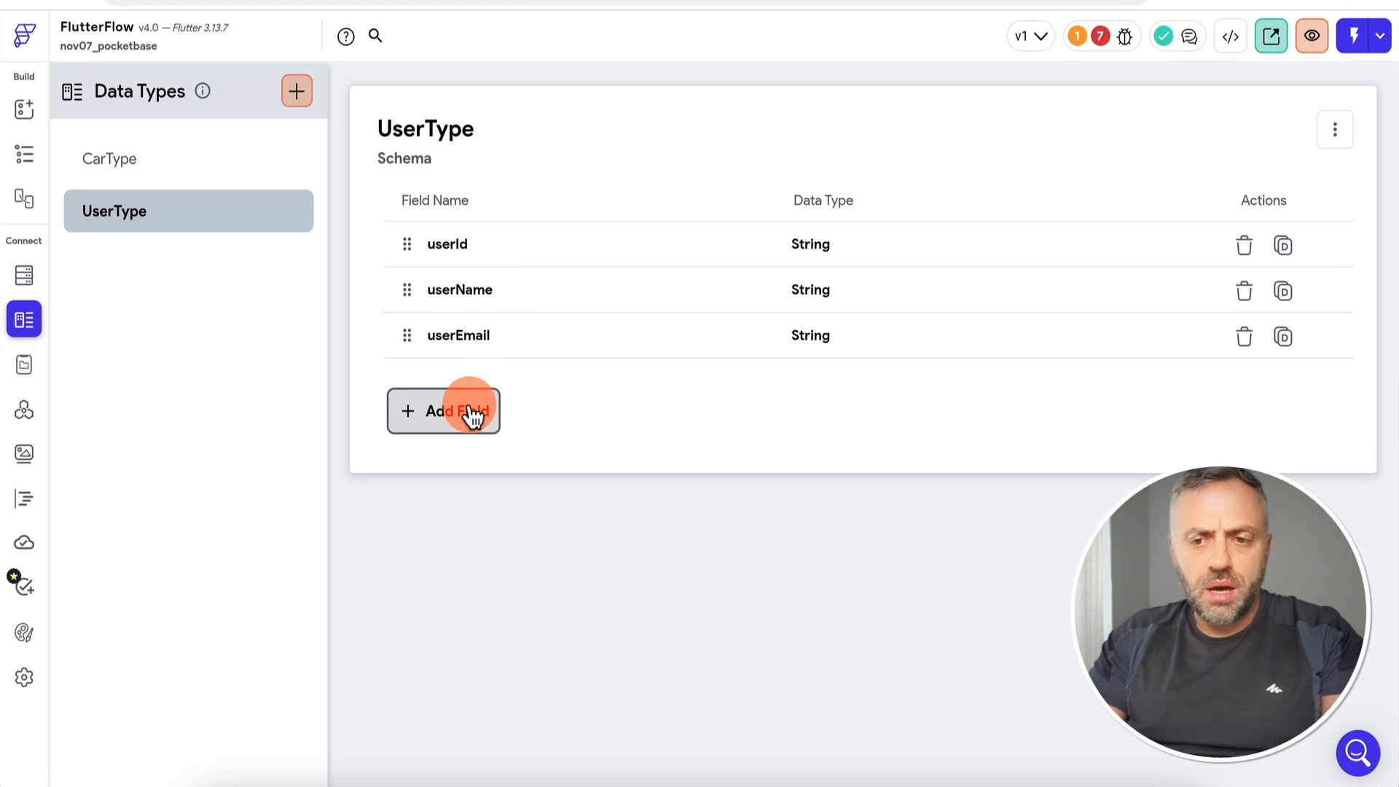
left_click(25, 677)
left_click(440, 634)
left_click(406, 674)
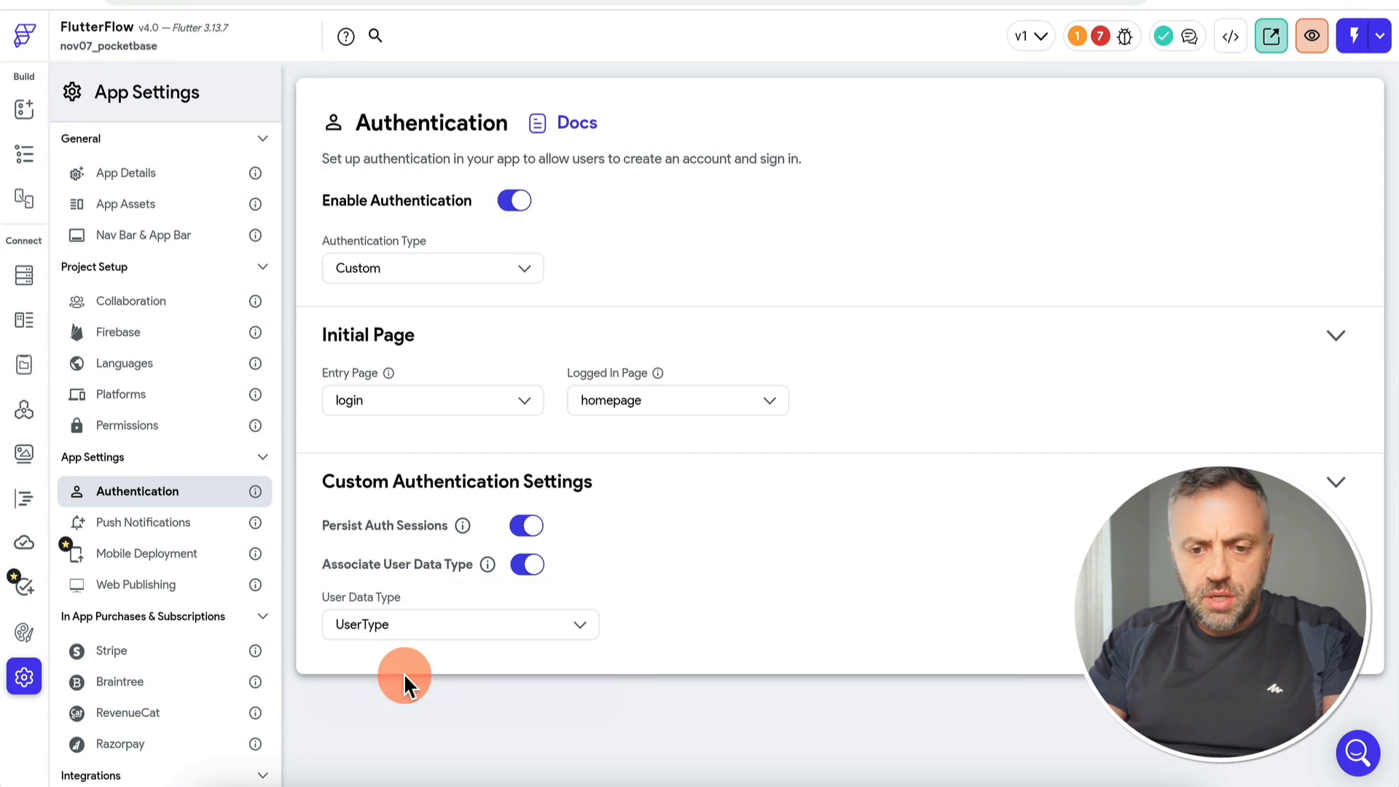
left_click(25, 110)
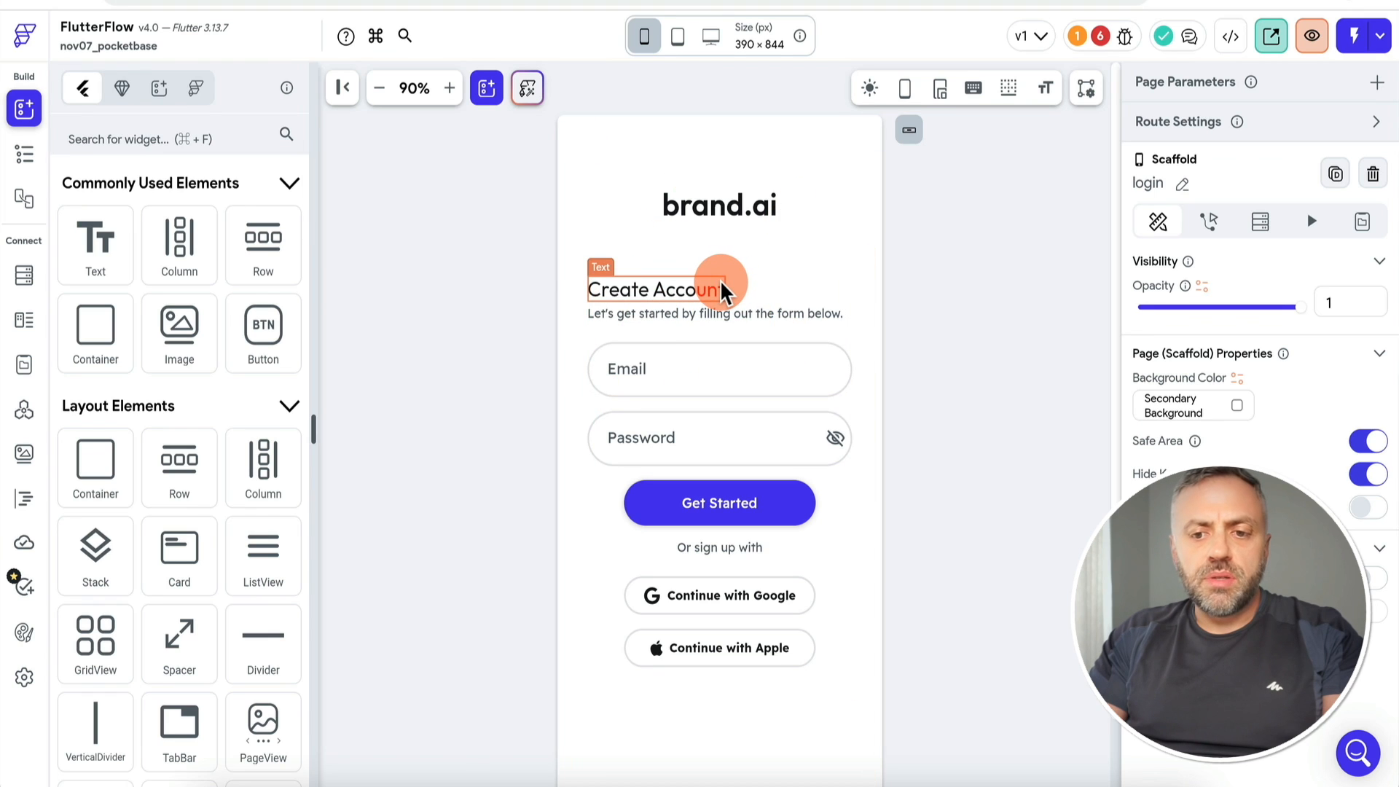
Step: Delete the socialLogins group, then the Log In tab's Google and Apple buttons and their wrap
left_click(830, 584)
key("Delete")
left_click(793, 732)
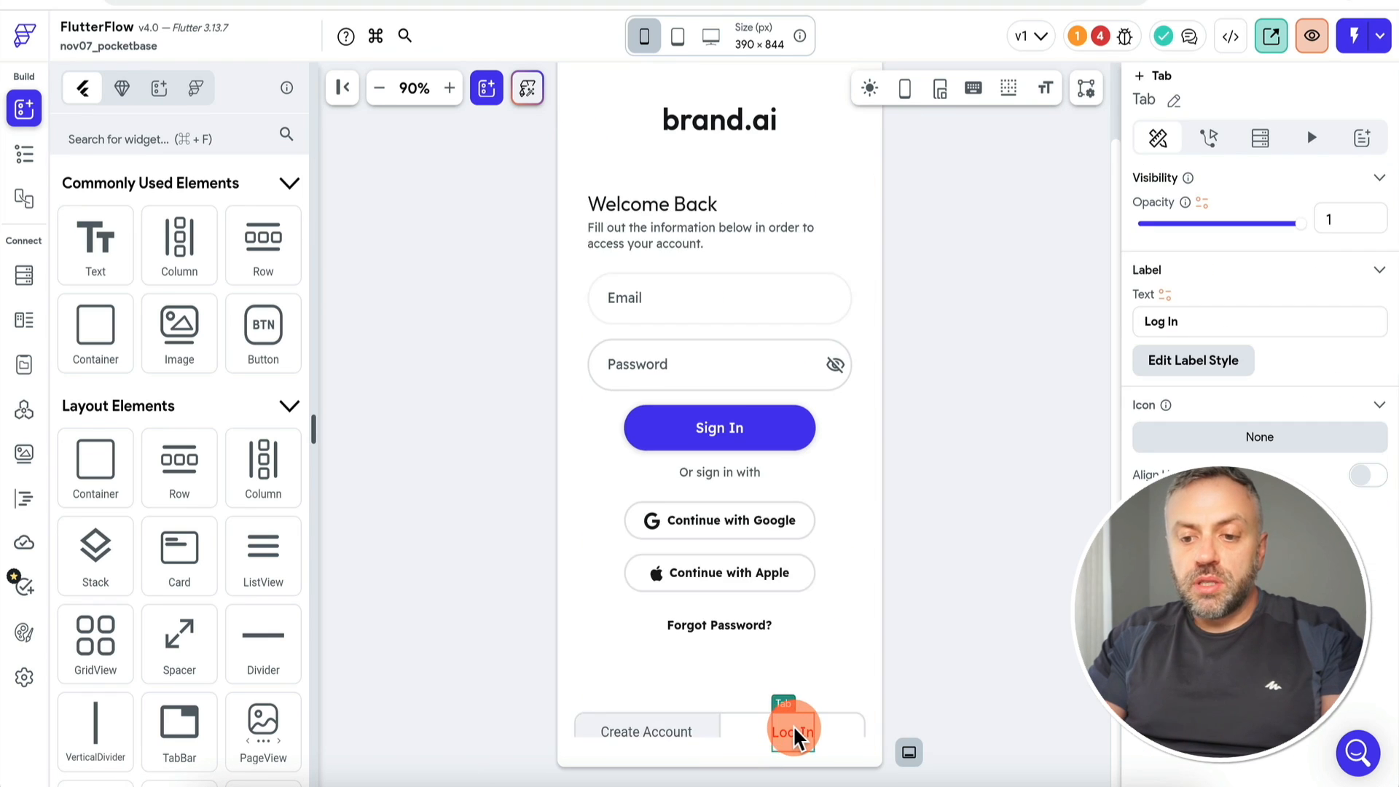
left_click(772, 521)
key("Delete")
left_click(771, 522)
key("Delete")
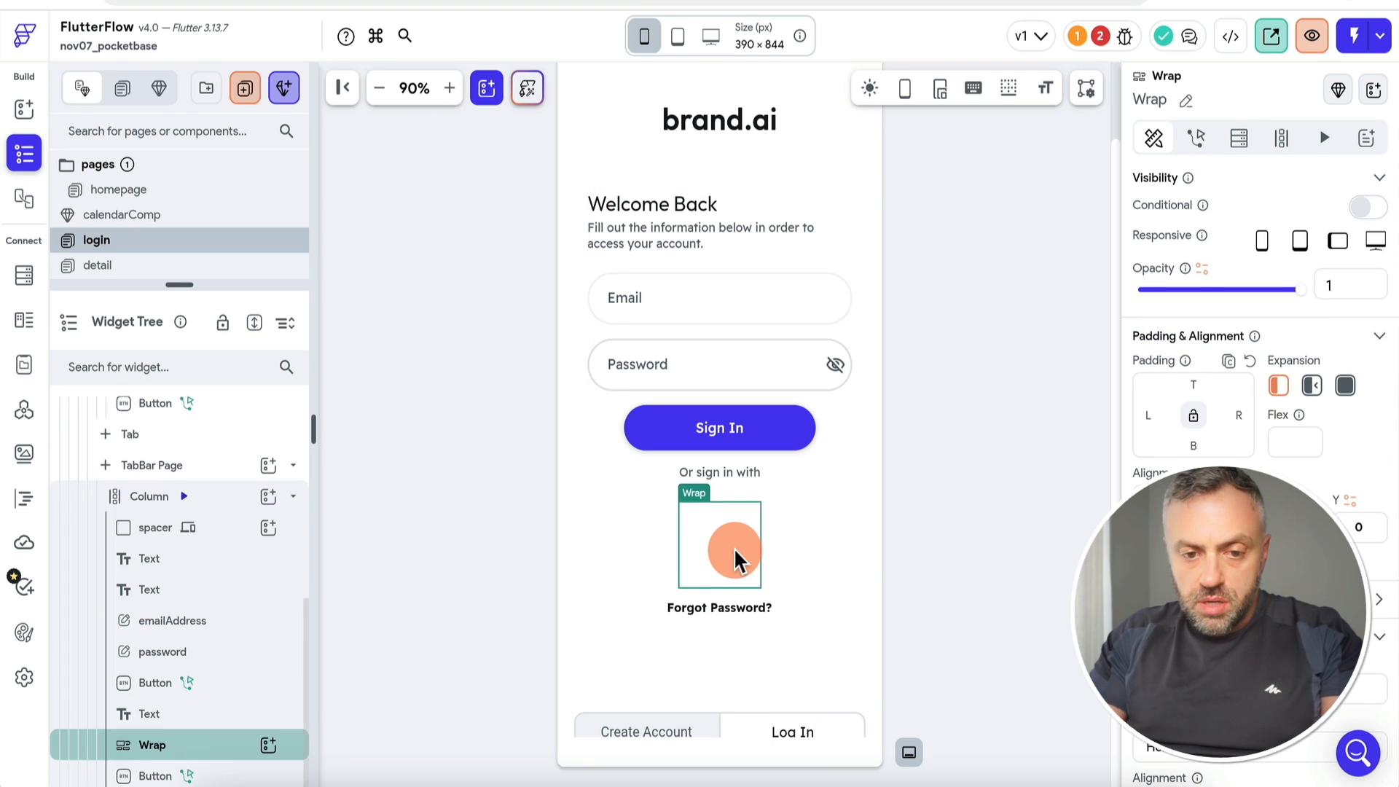
key("Delete")
Step: Delete the Forgot Password? text and the Or sign in with line
left_click(714, 523)
key("Delete")
left_click(725, 474)
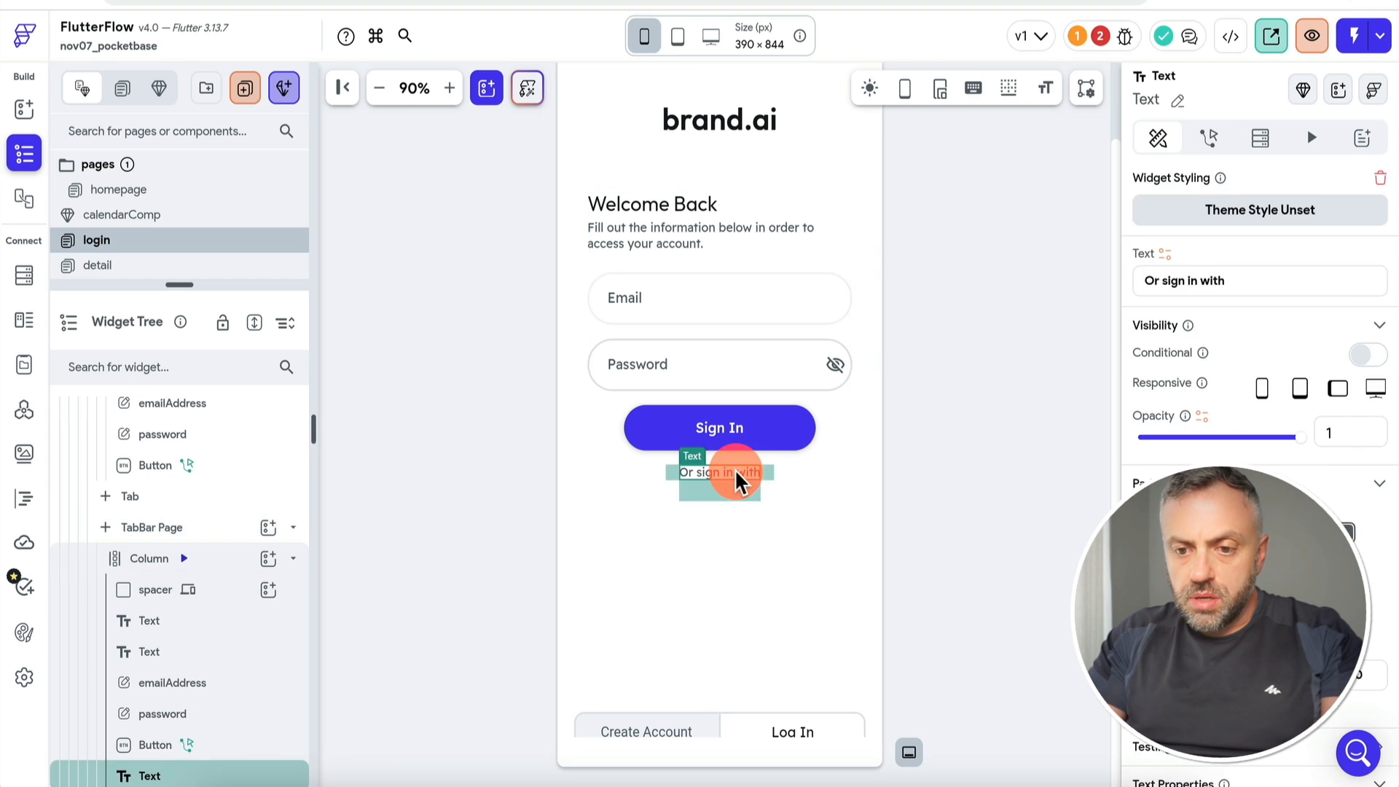
key("Delete")
left_click(740, 434)
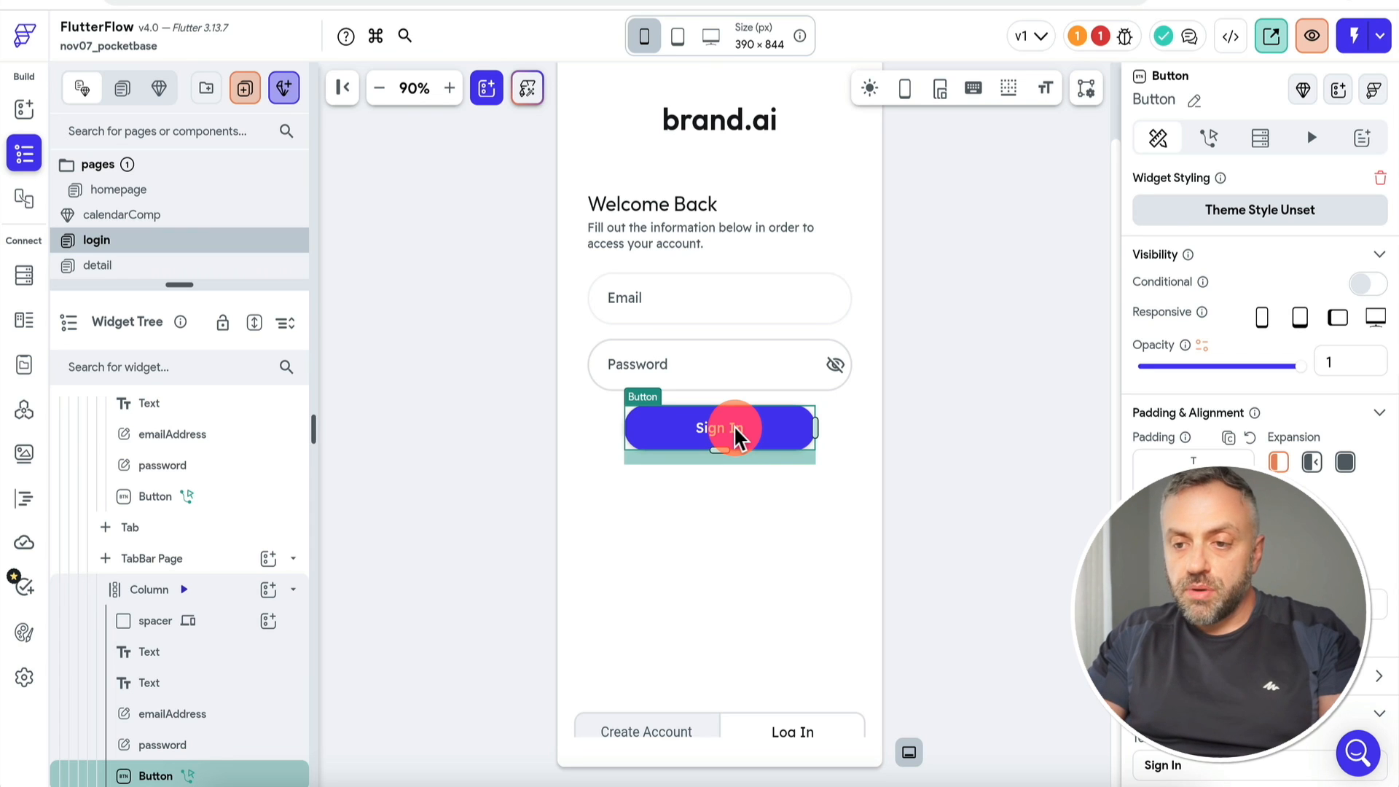
Step: Add a new, undefined action above Auth Log In in the Sign In button's action flow
left_click(1208, 138)
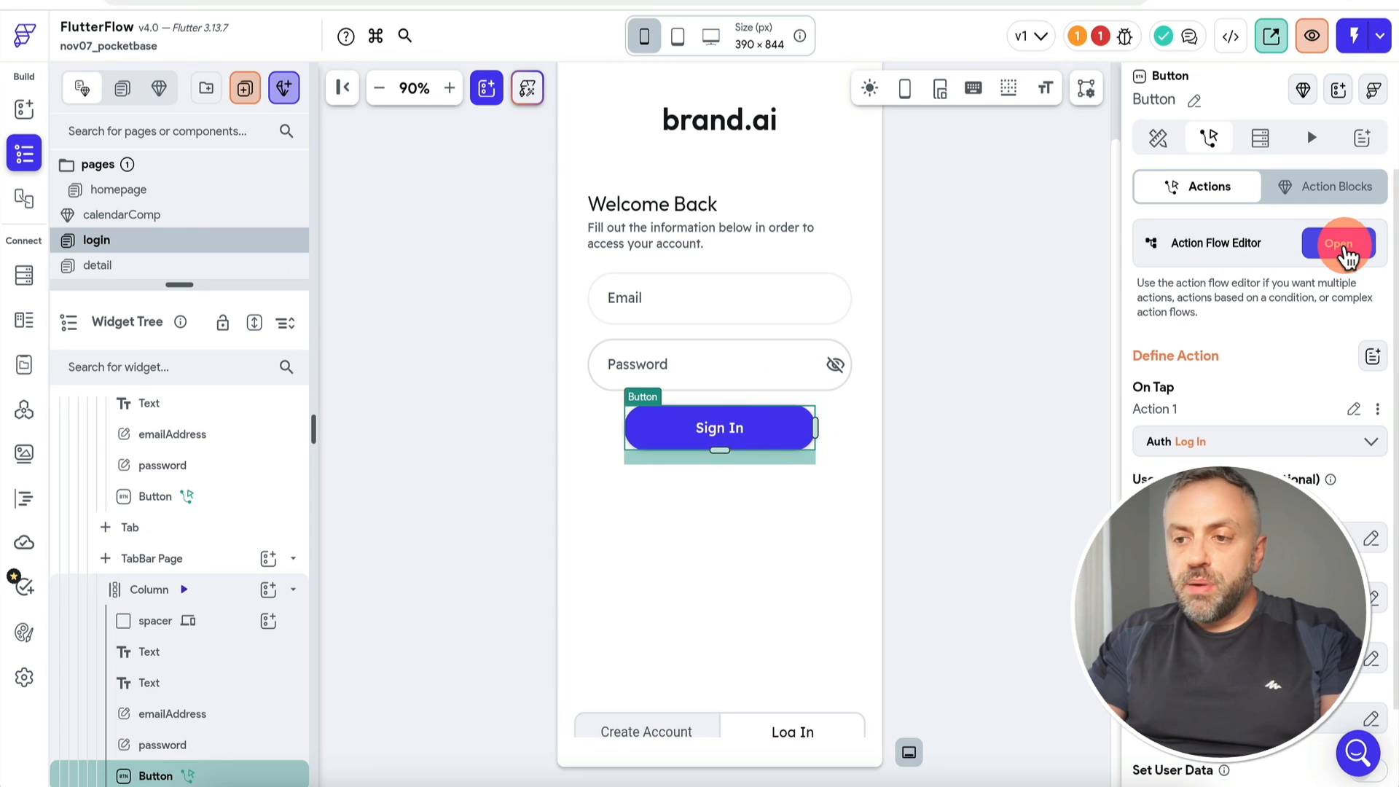
left_click(1342, 246)
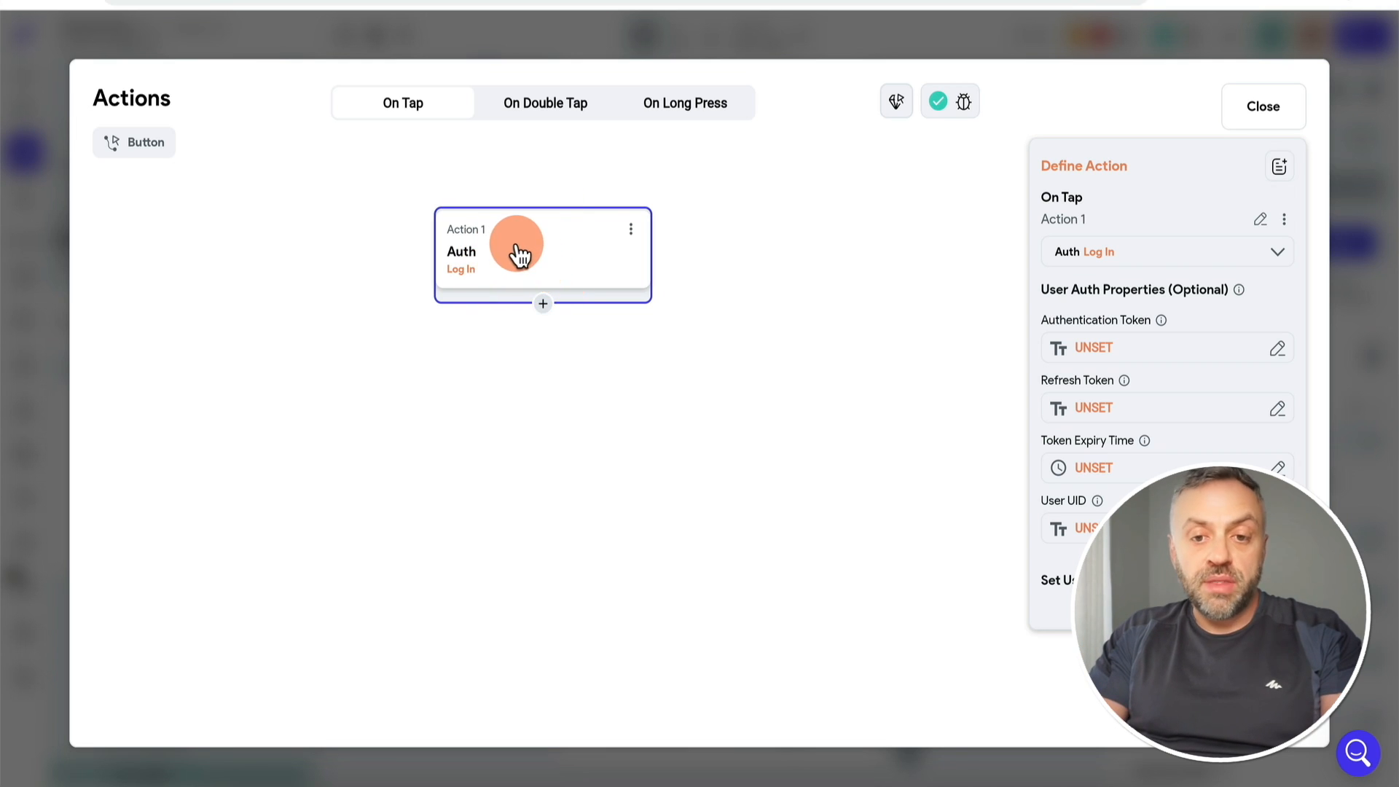
left_click(543, 304)
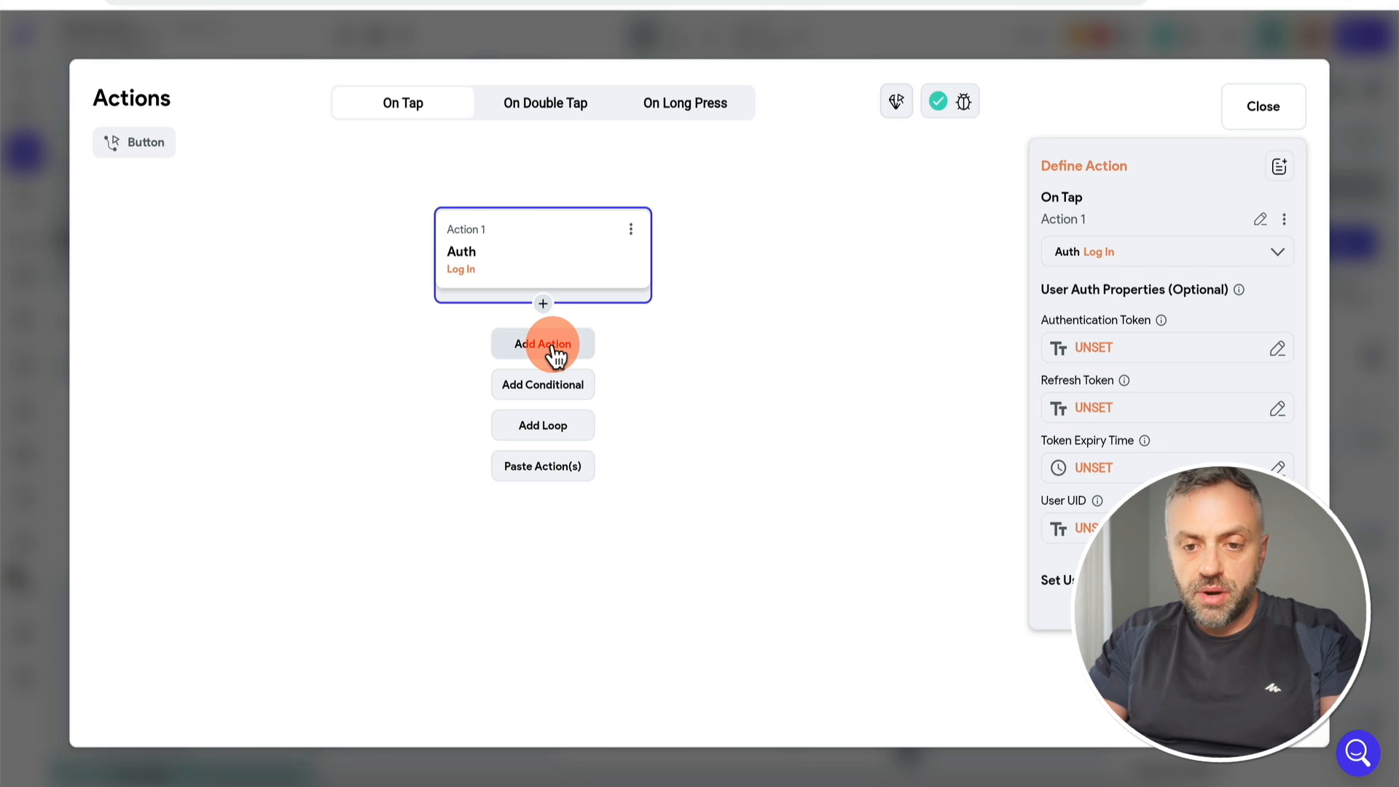
left_click(554, 354)
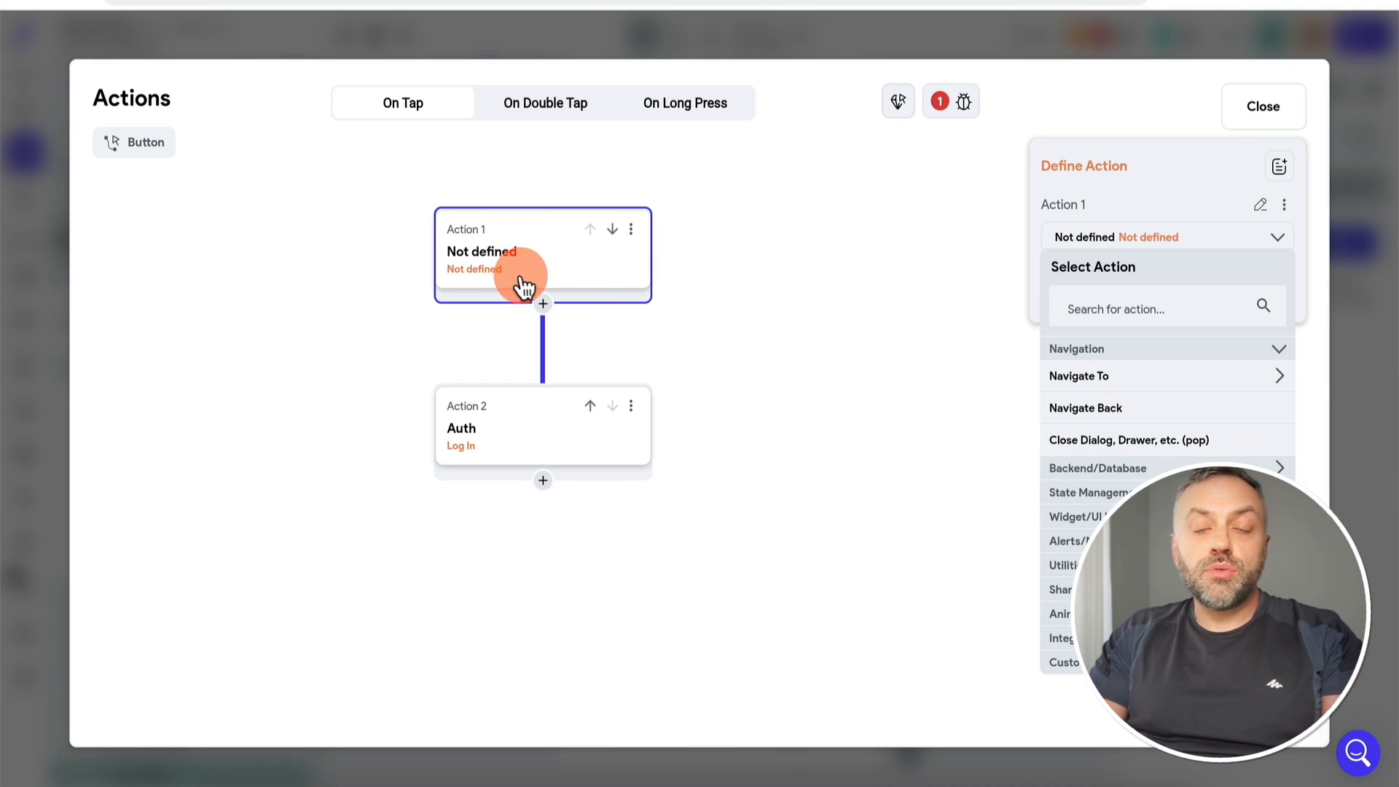
left_click(1362, 348)
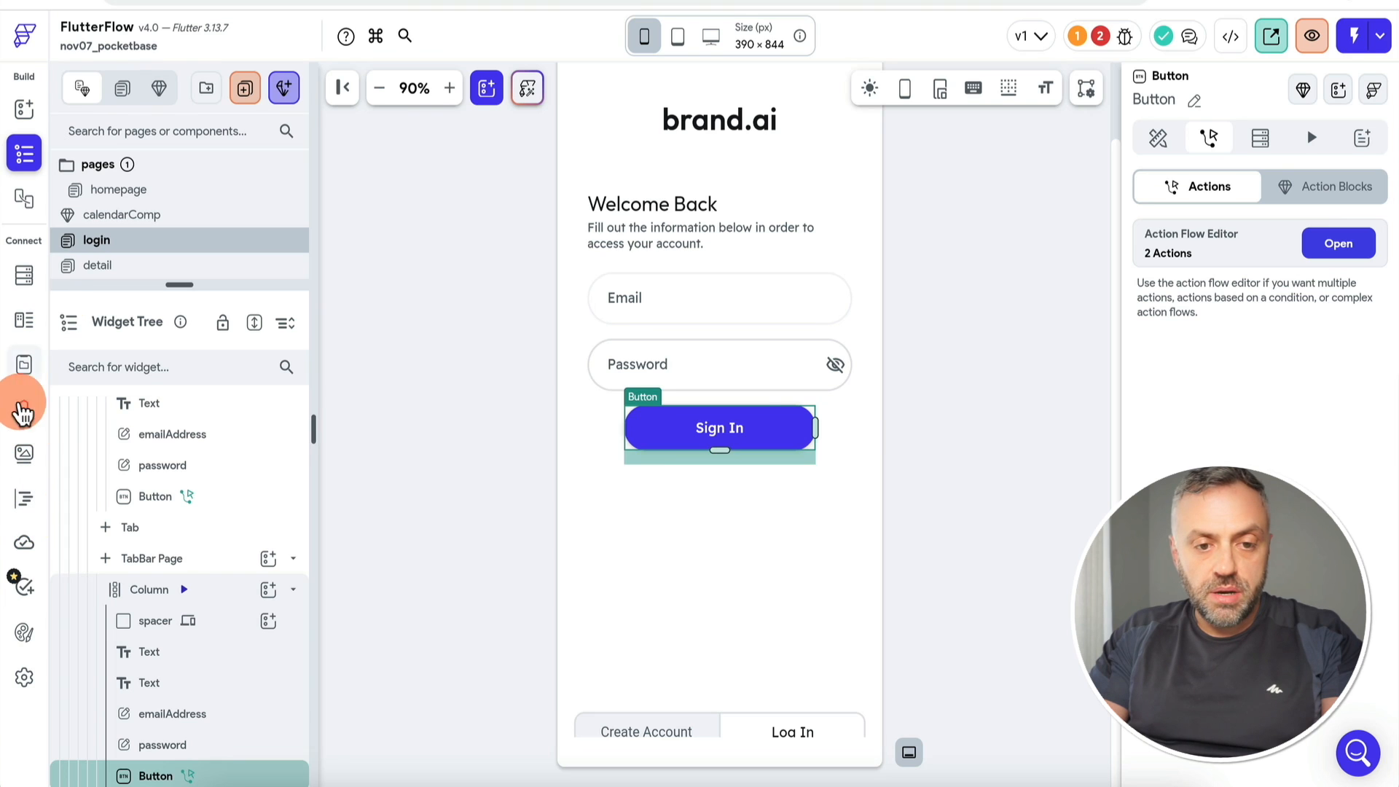
left_click(23, 408)
Step: Enter LogIn as the new API call's name
type("Log")
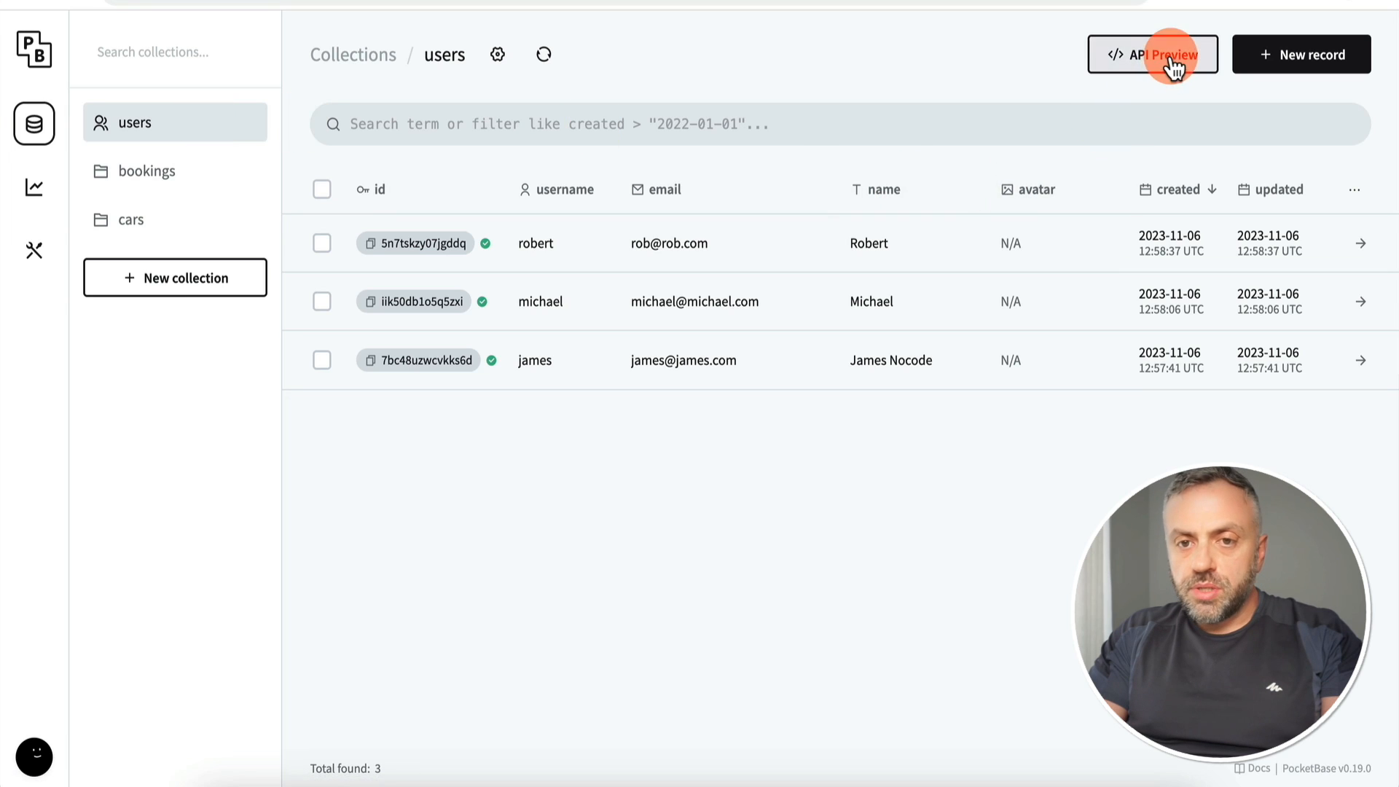
Step: Open the users collection's Auth with password API docs and select the endpoint path
left_click(1166, 54)
left_click(590, 357)
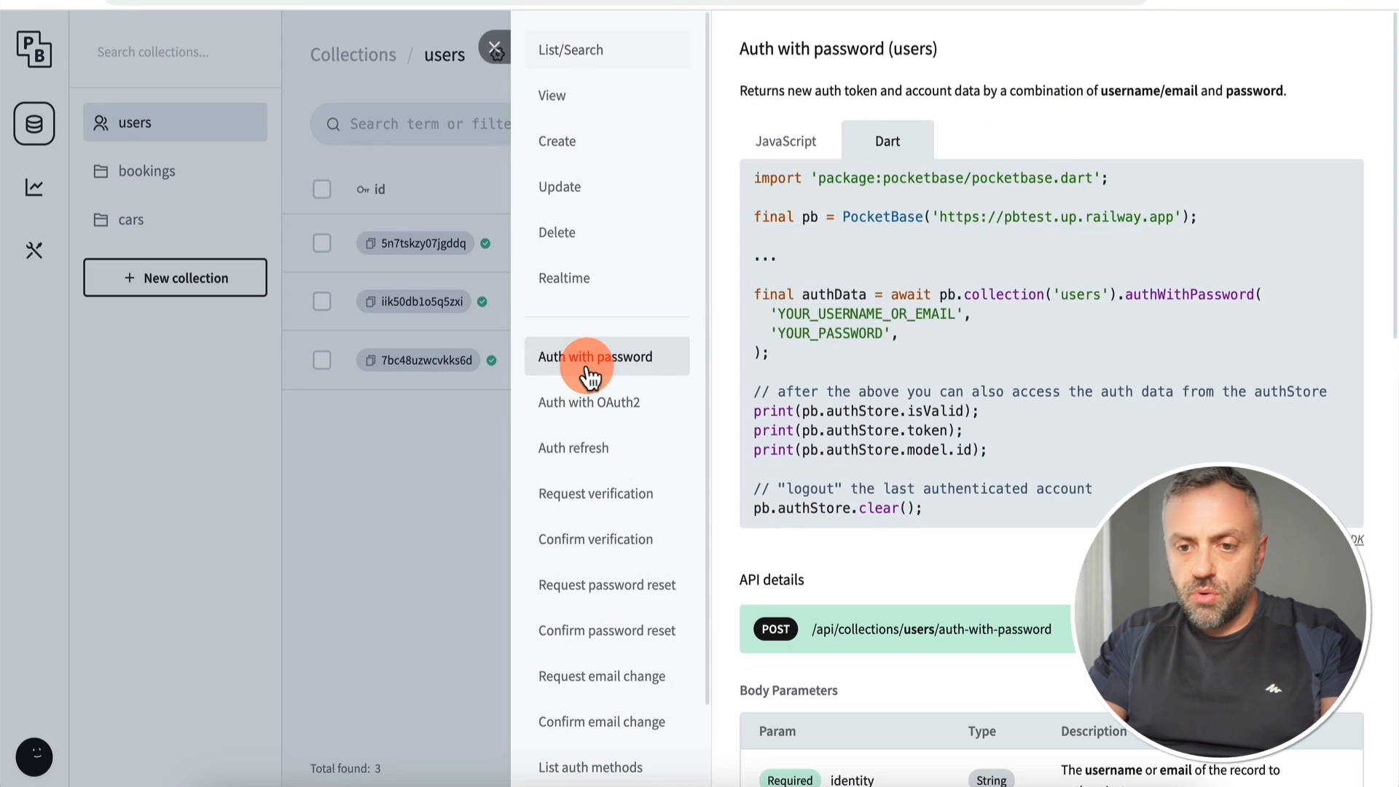
scroll(875, 349, "down", 6)
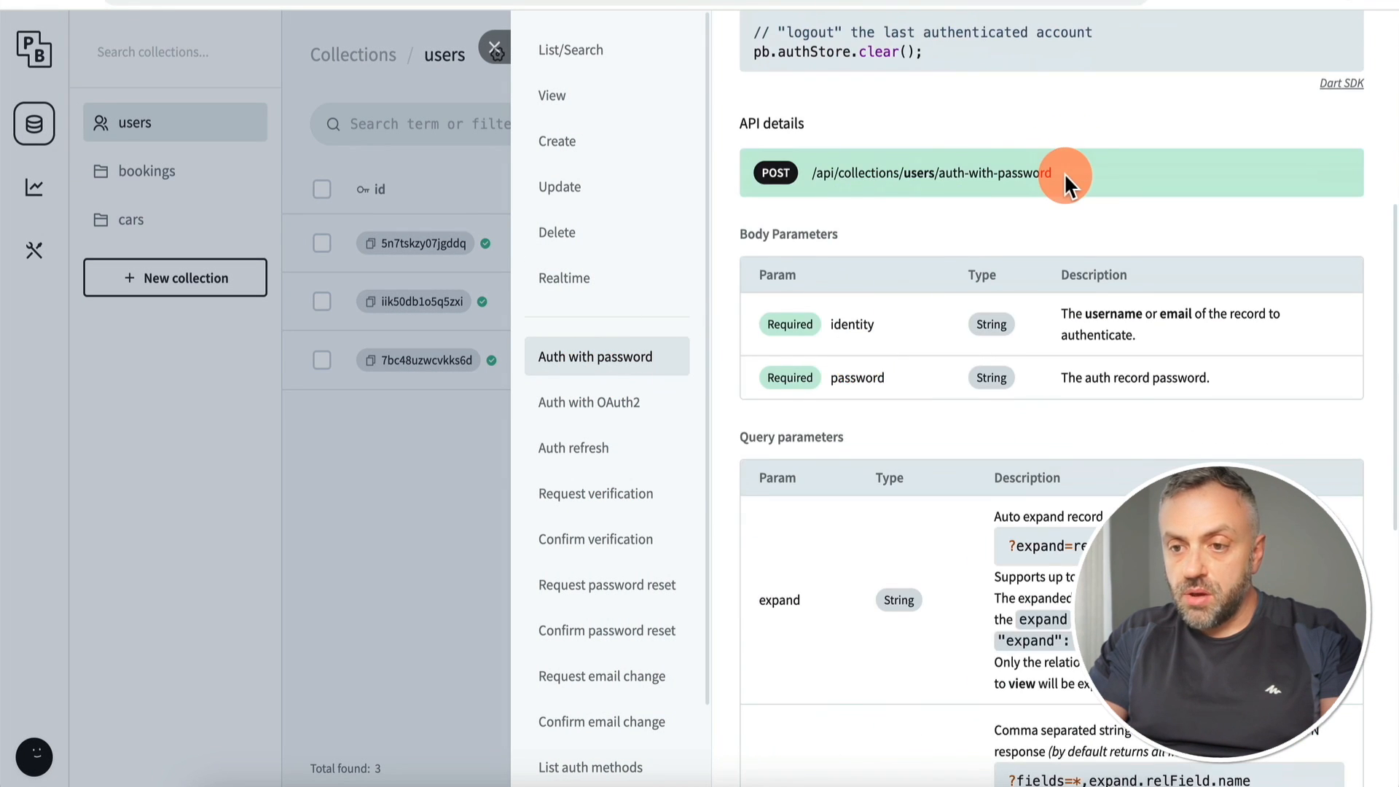
left_click_drag(1060, 173, 819, 177)
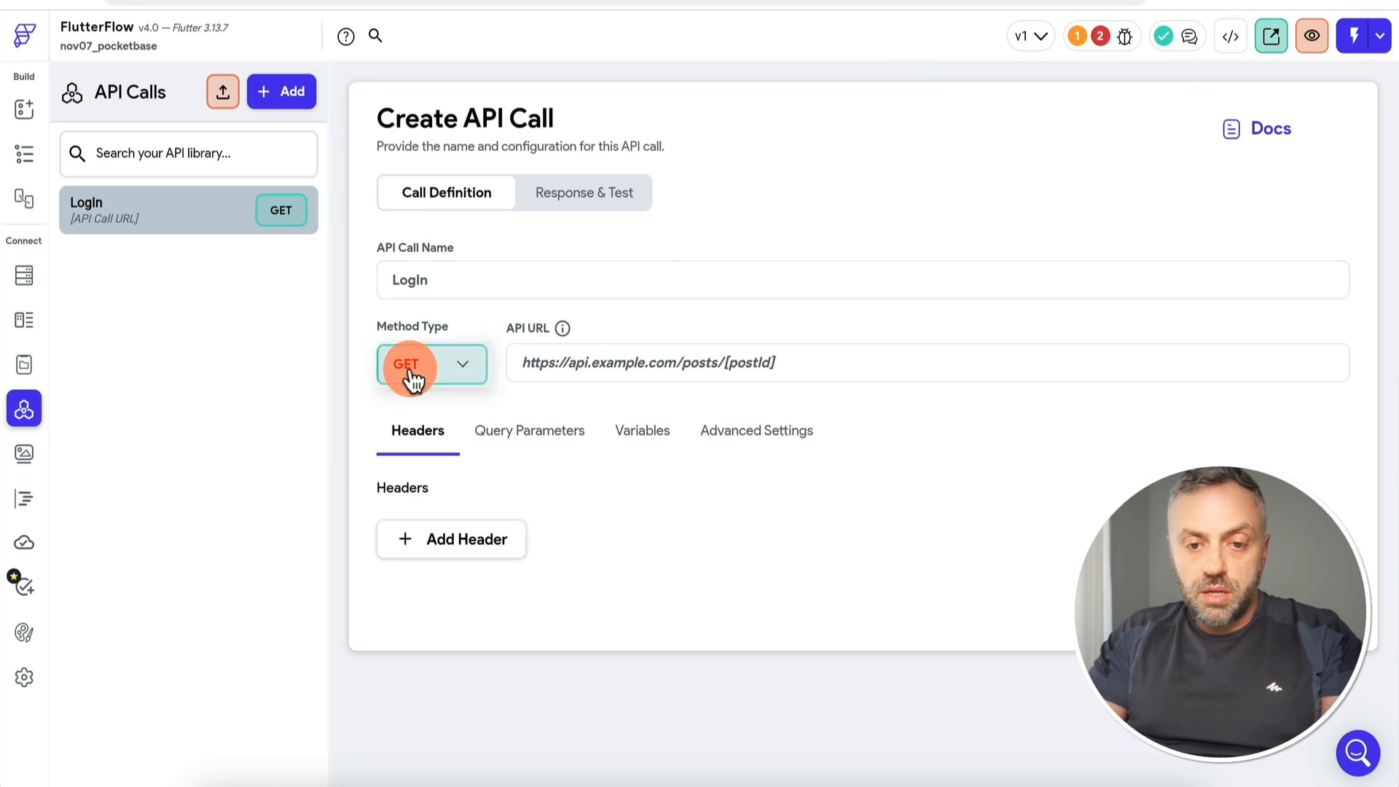
Step: Make LogIn a POST whose URL is the PocketBase server address plus the auth-with-password path
left_click(413, 377)
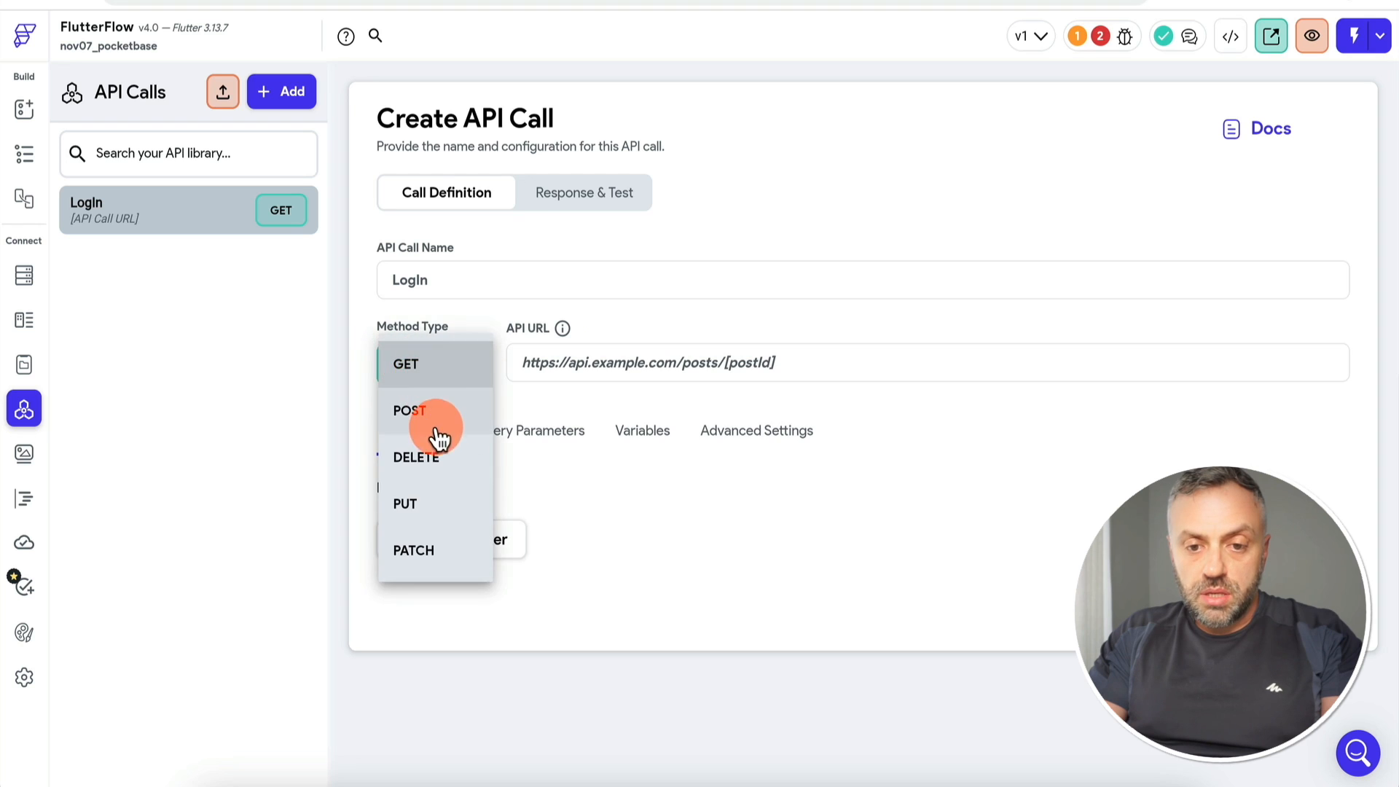
left_click(412, 410)
left_click(549, 370)
key("ctrl+v")
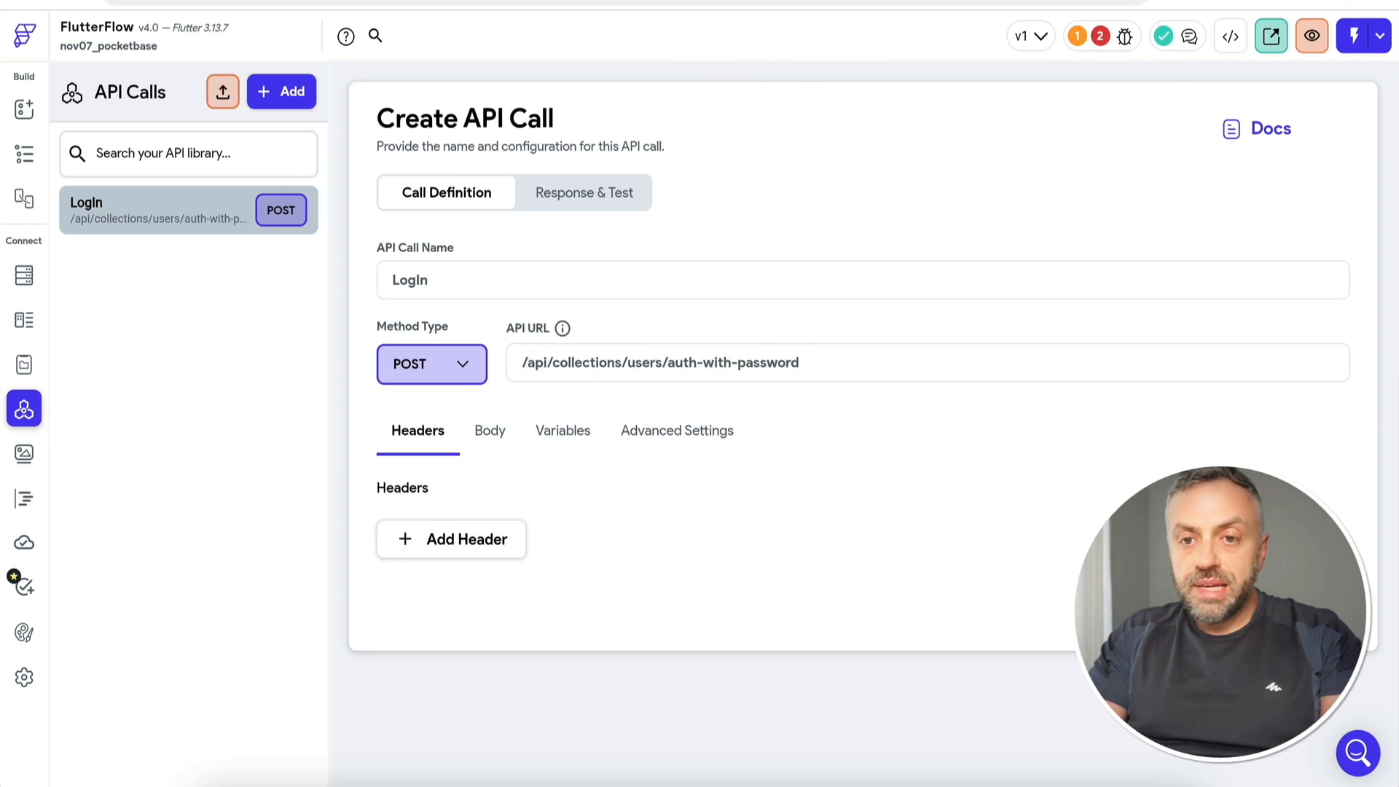
left_click(466, 1)
scroll(930, 171, "up", 6)
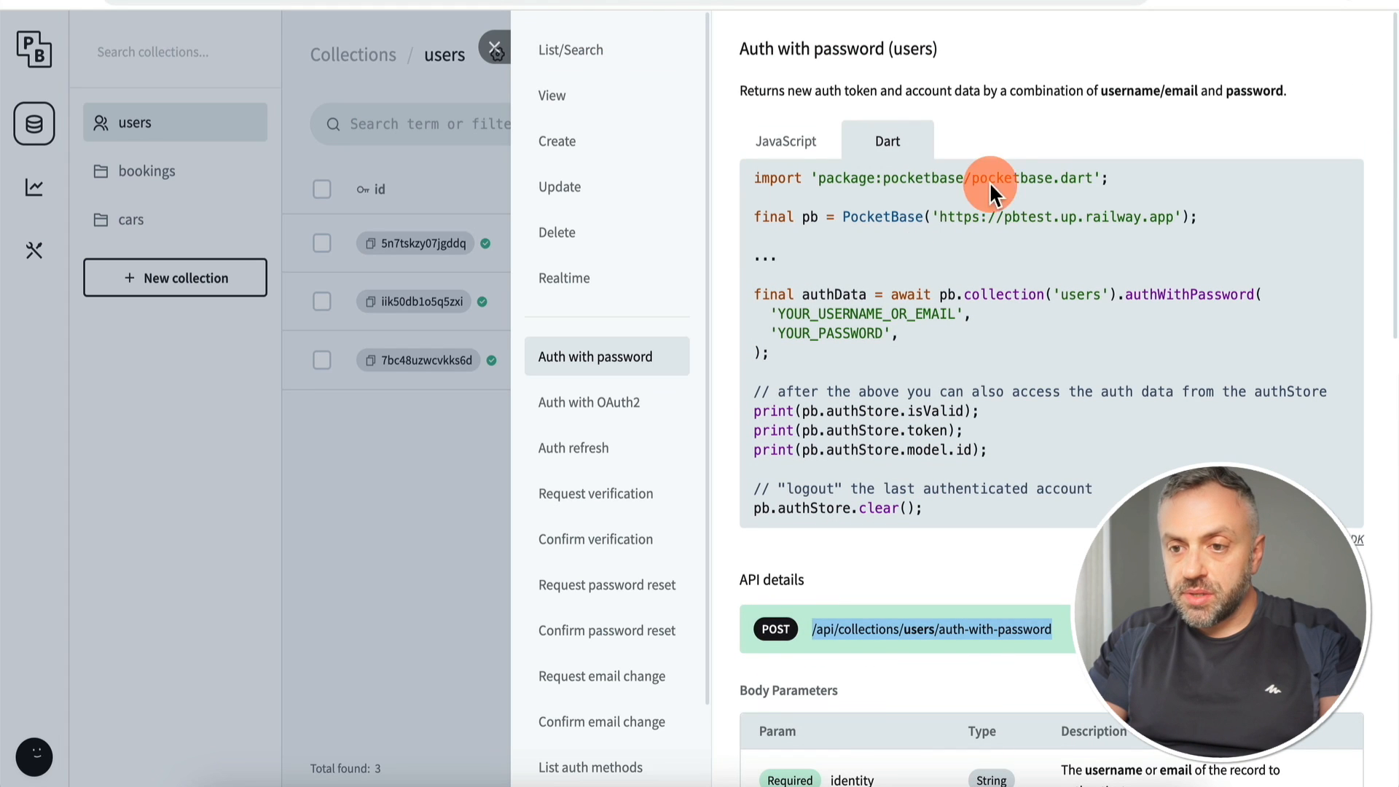
left_click_drag(941, 216, 1173, 216)
key("super+c")
left_click(291, 1)
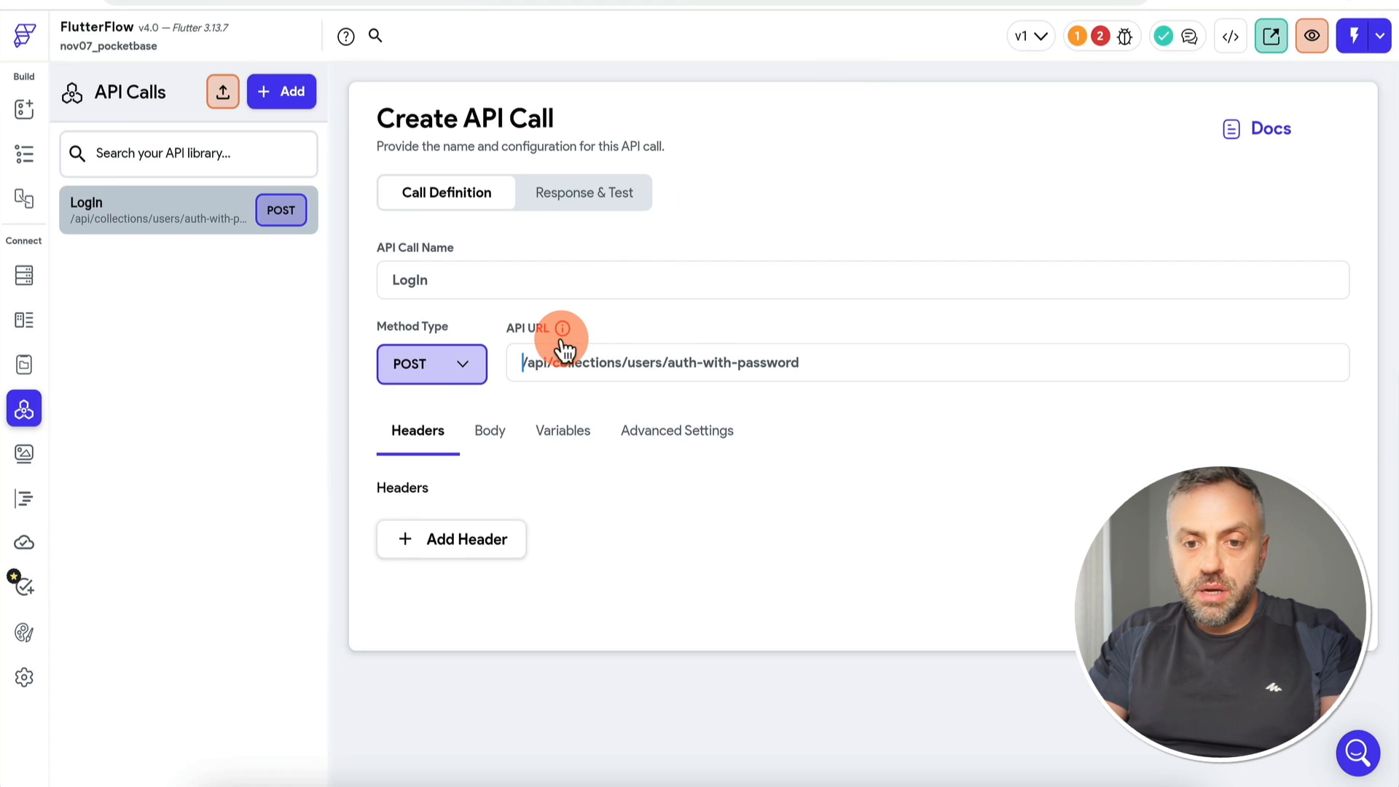
key("super+v")
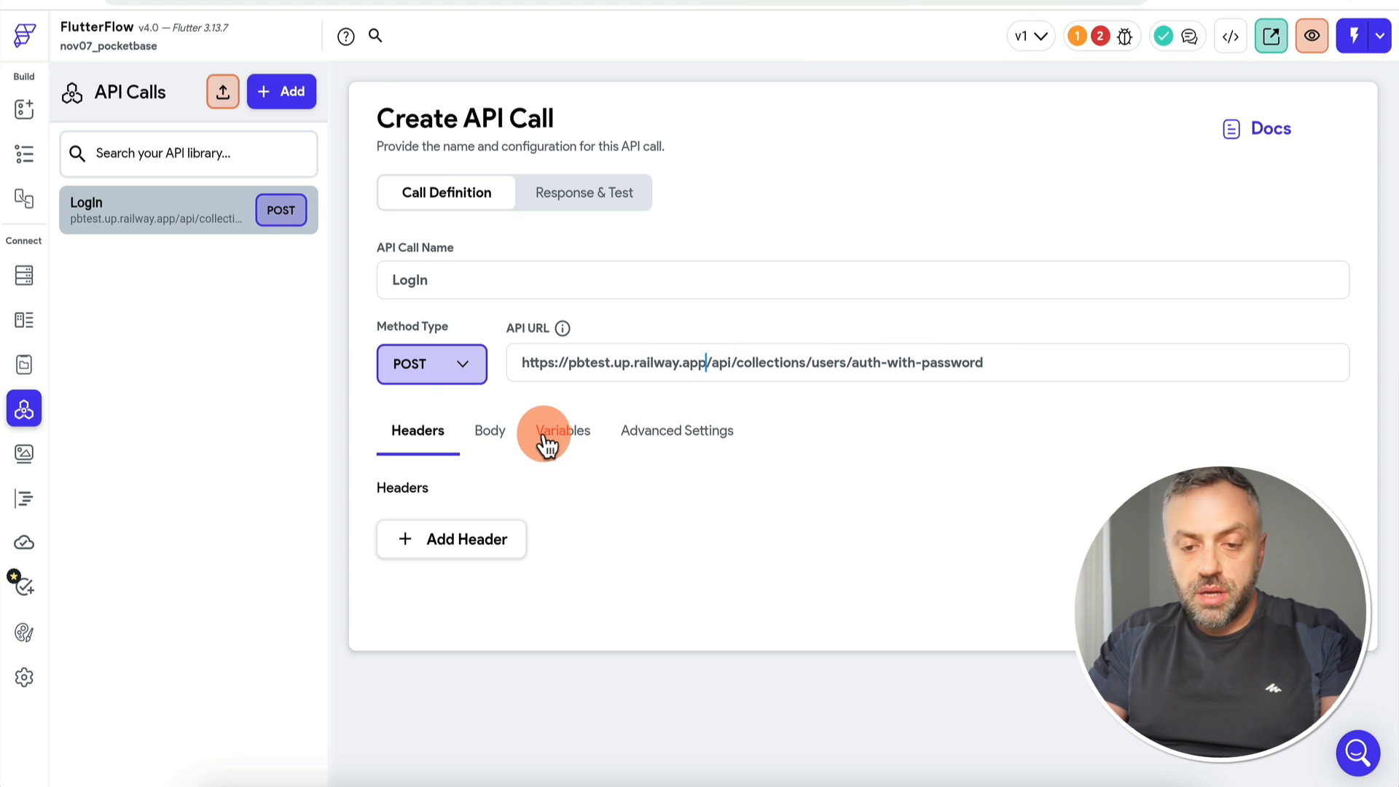
Step: Give LogIn a JSON body with empty "identity" and "password" fields and start adding a variable
left_click(482, 460)
left_click(480, 539)
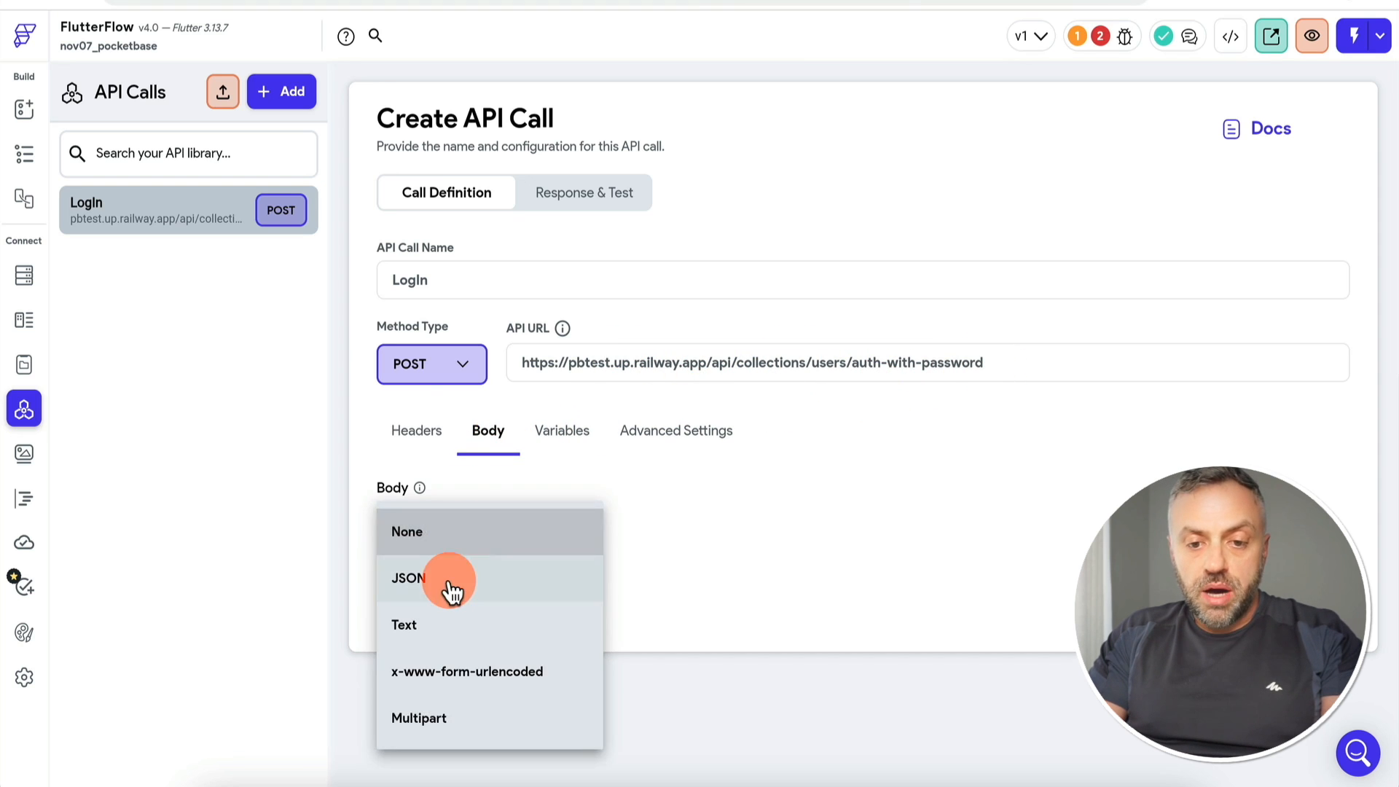
left_click(453, 578)
left_click(497, 649)
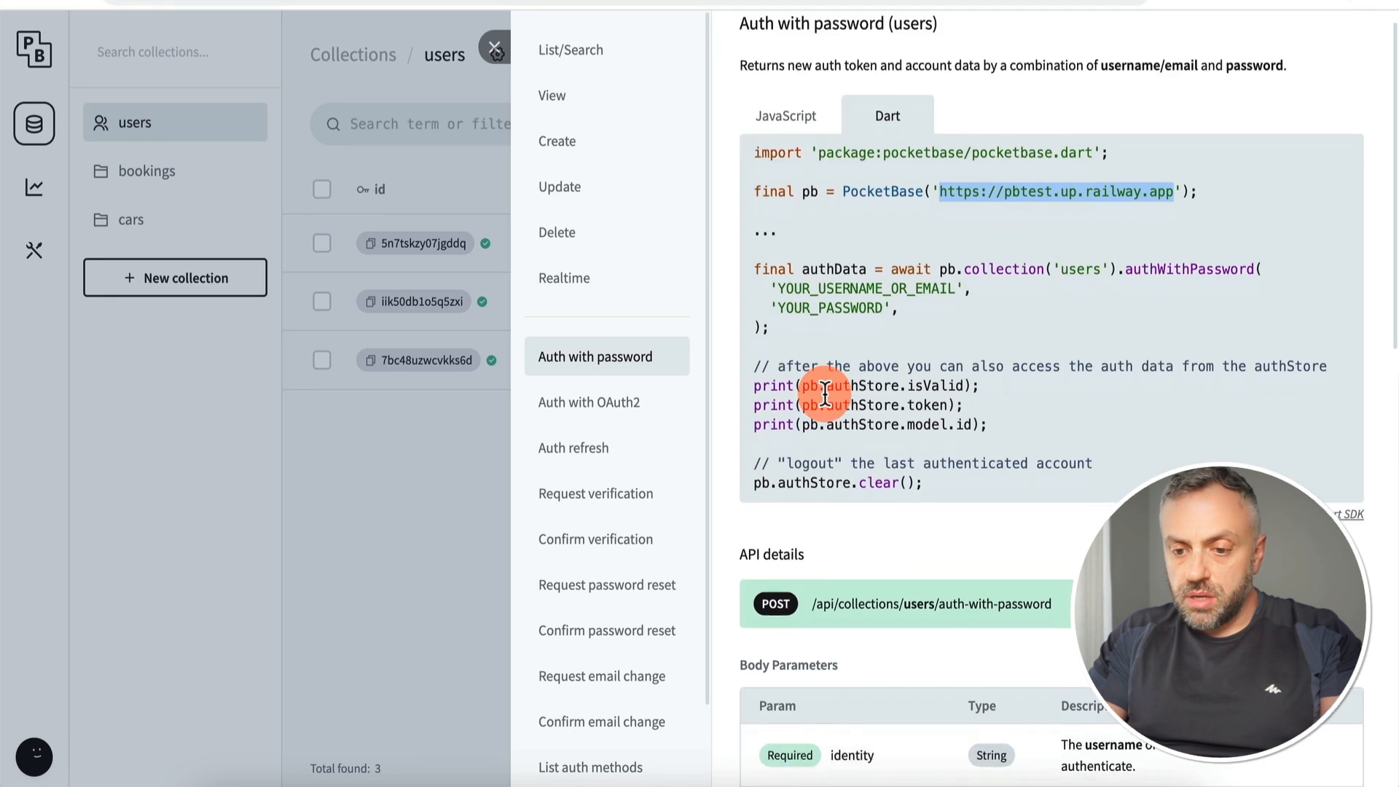
scroll(823, 393, "down", 10)
scroll(823, 397, "up", 3)
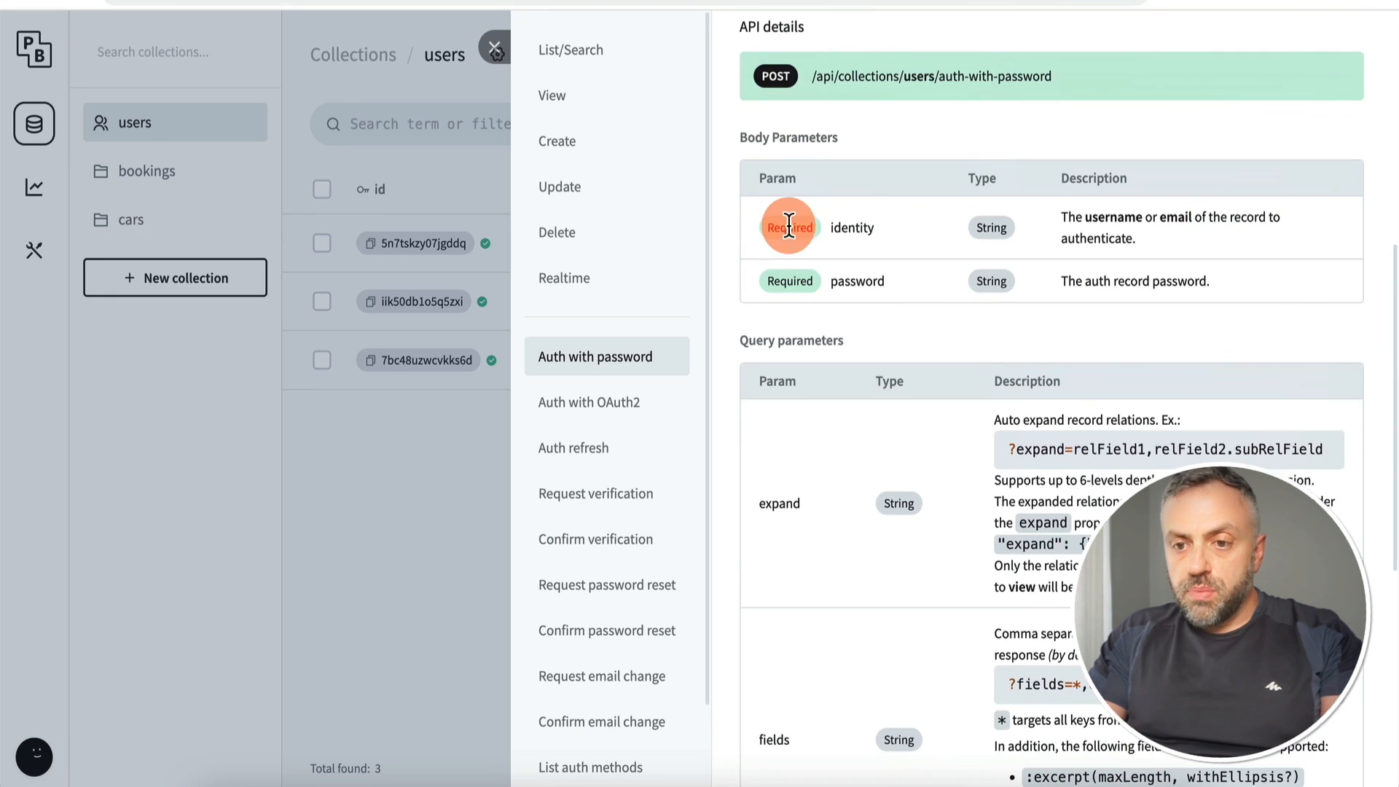
double_click(850, 229)
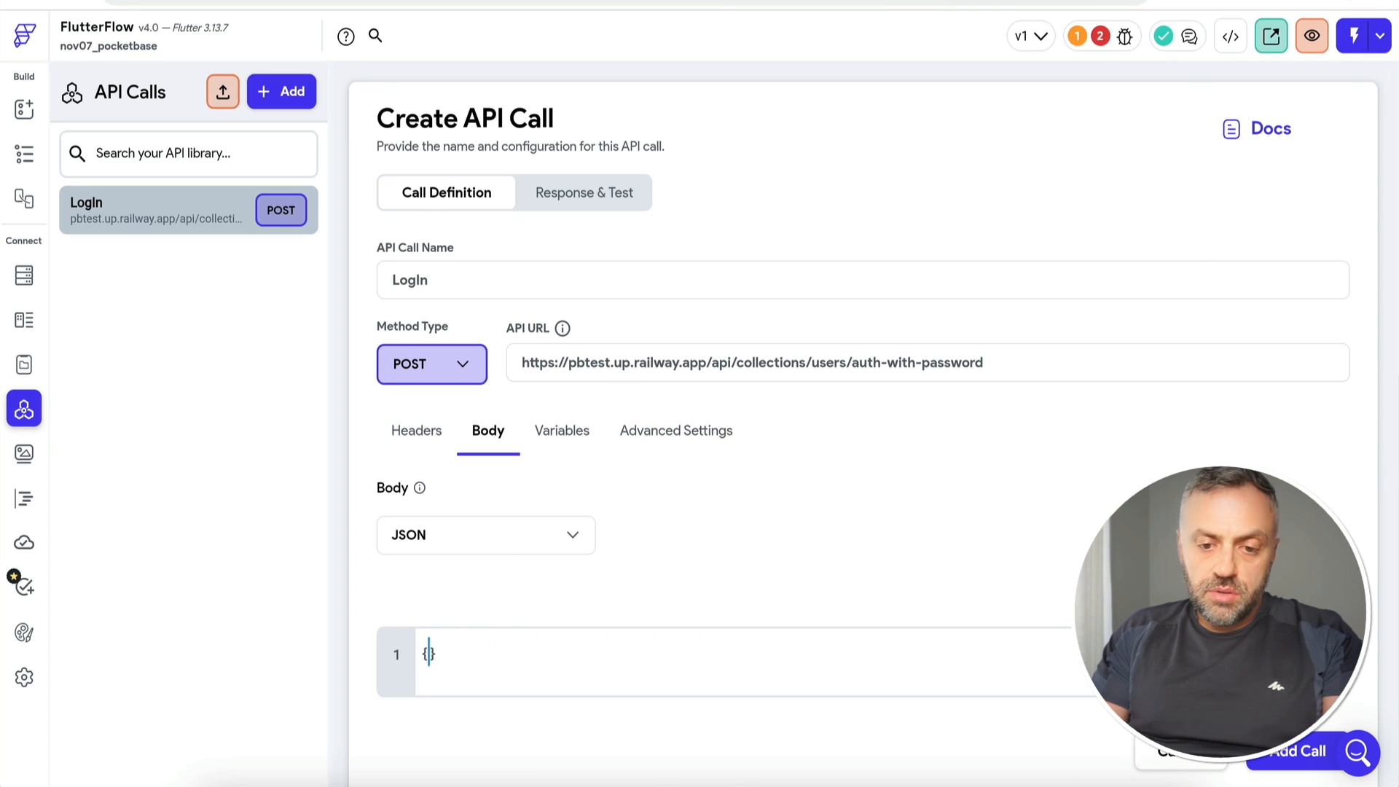
key("Return")
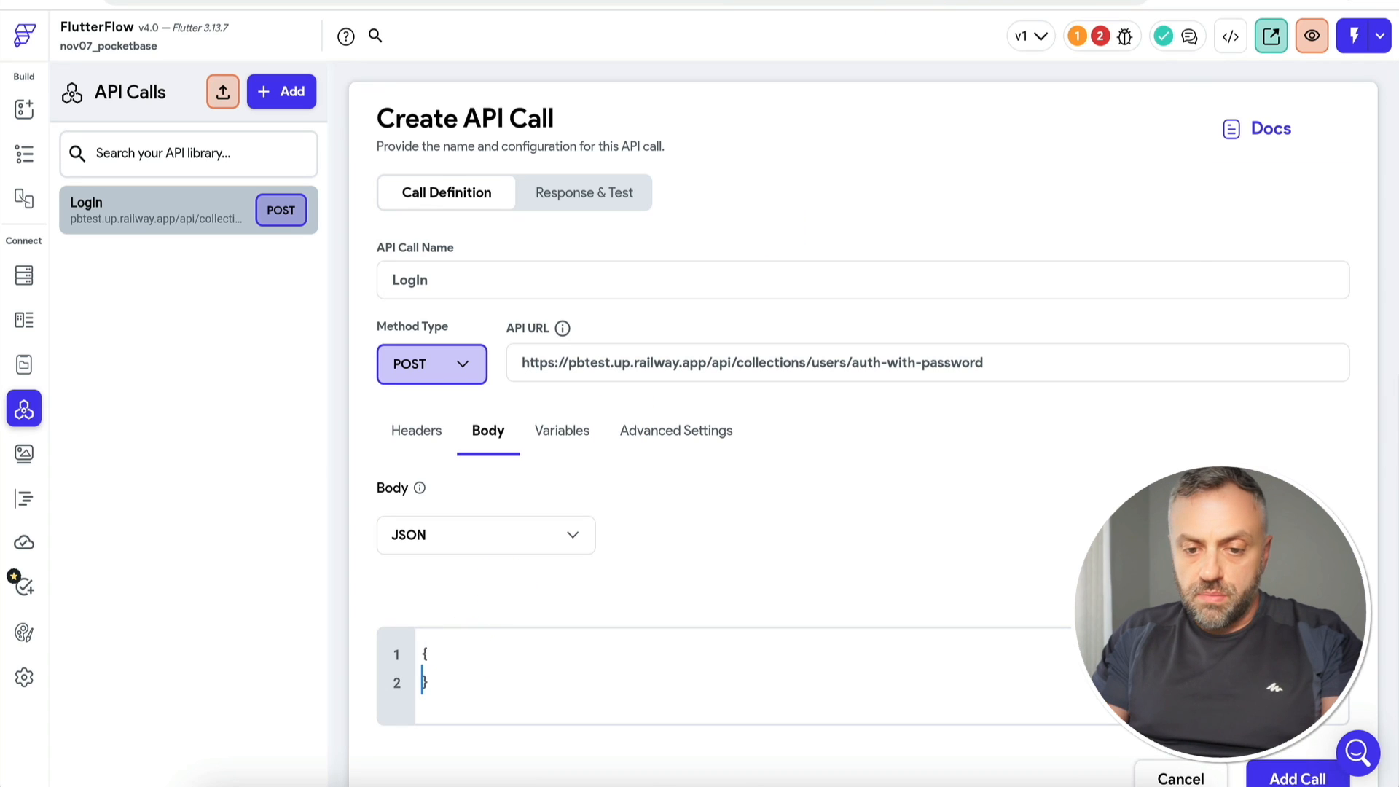
key("Return")
type("\"identity\":\"\",")
key("Return")
type("\"password\":\"\"")
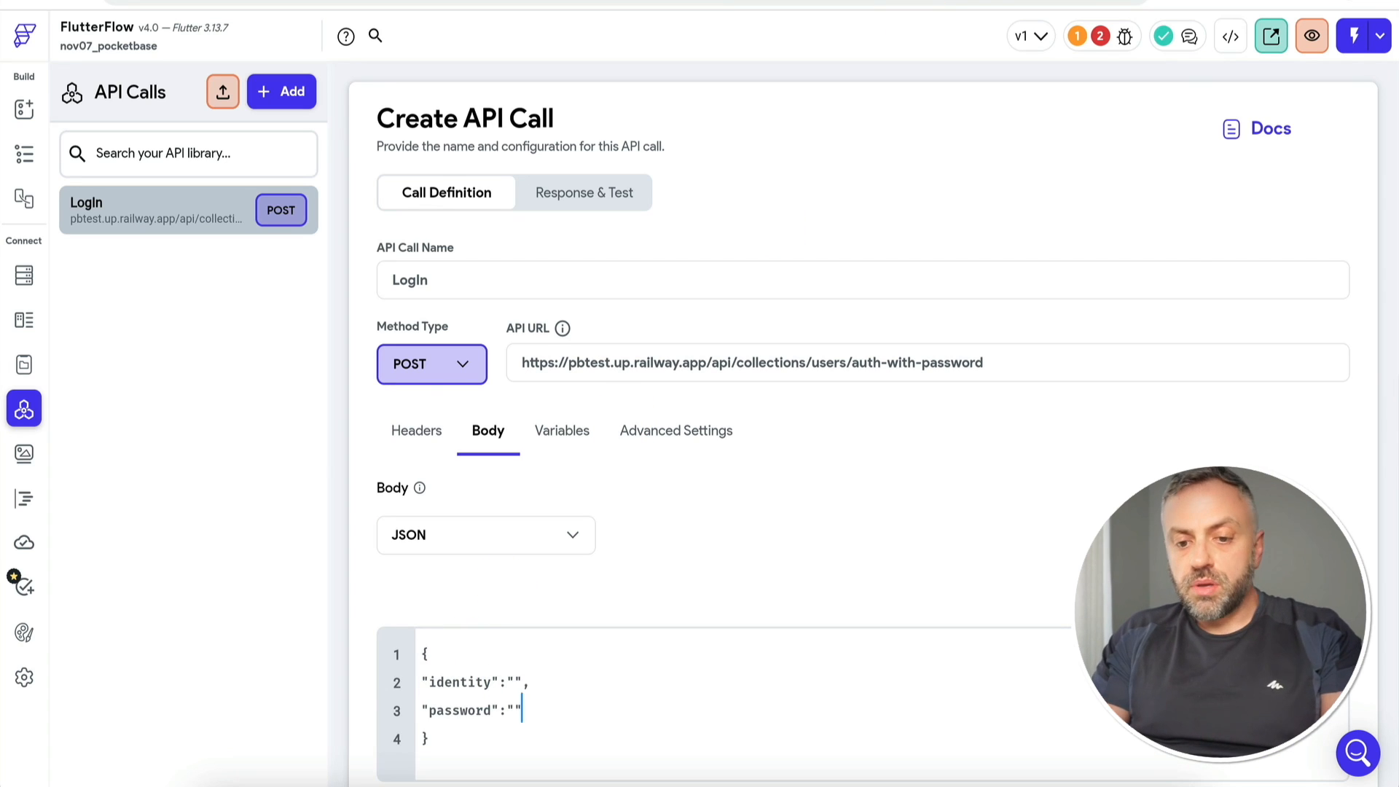
scroll(886, 607, "down", 2)
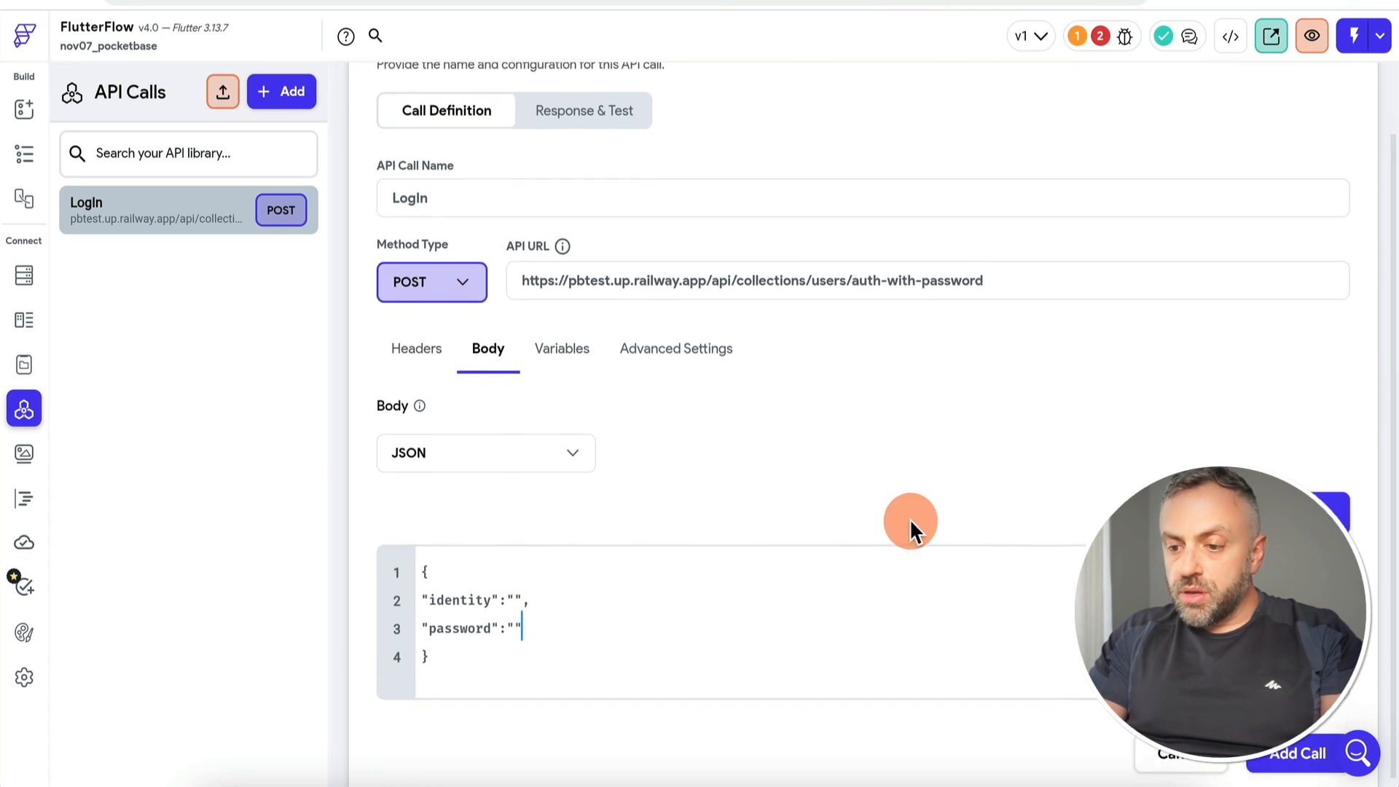
left_click(565, 331)
left_click(468, 537)
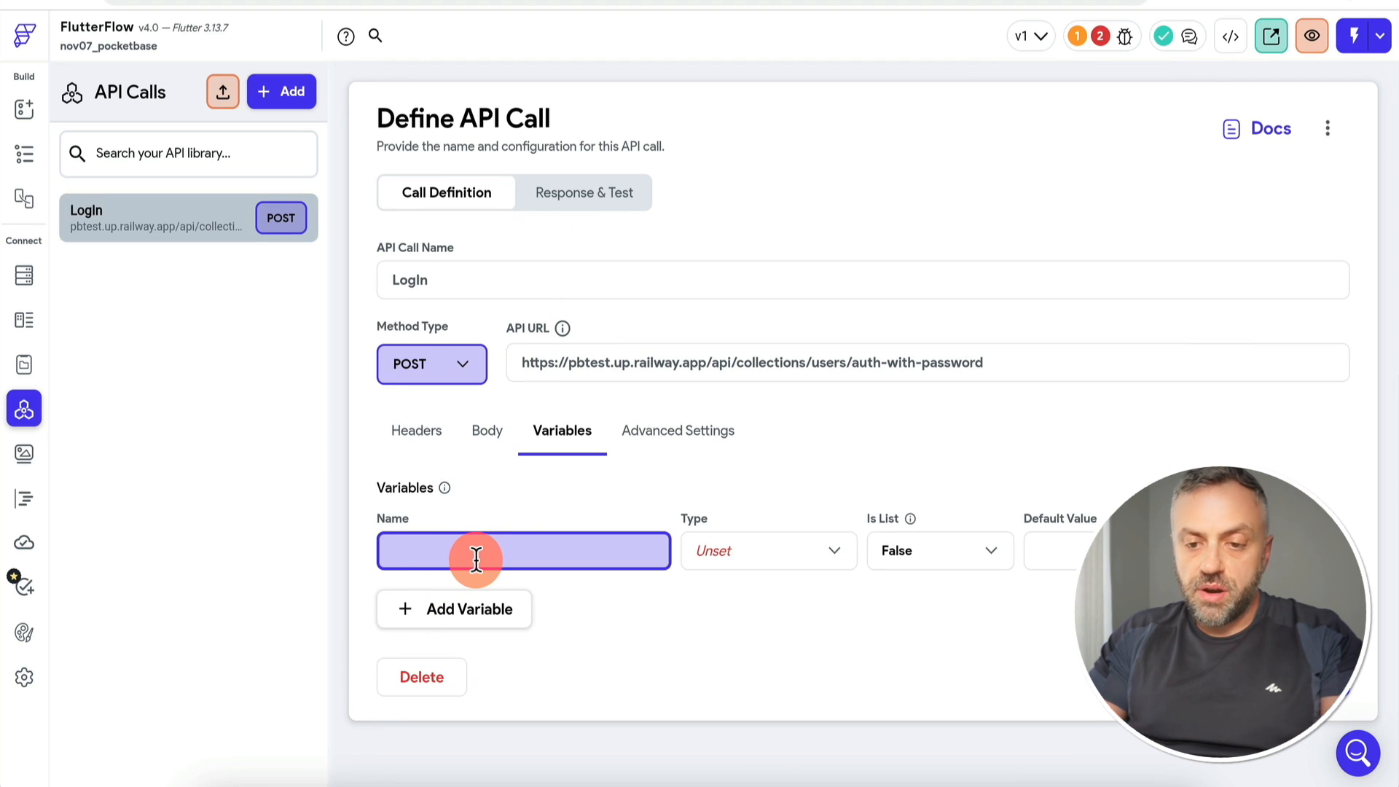
Step: Create String variables identity and password for the LogIn call and save it
type("identity")
left_click(769, 550)
left_click(736, 399)
left_click(456, 605)
type("password")
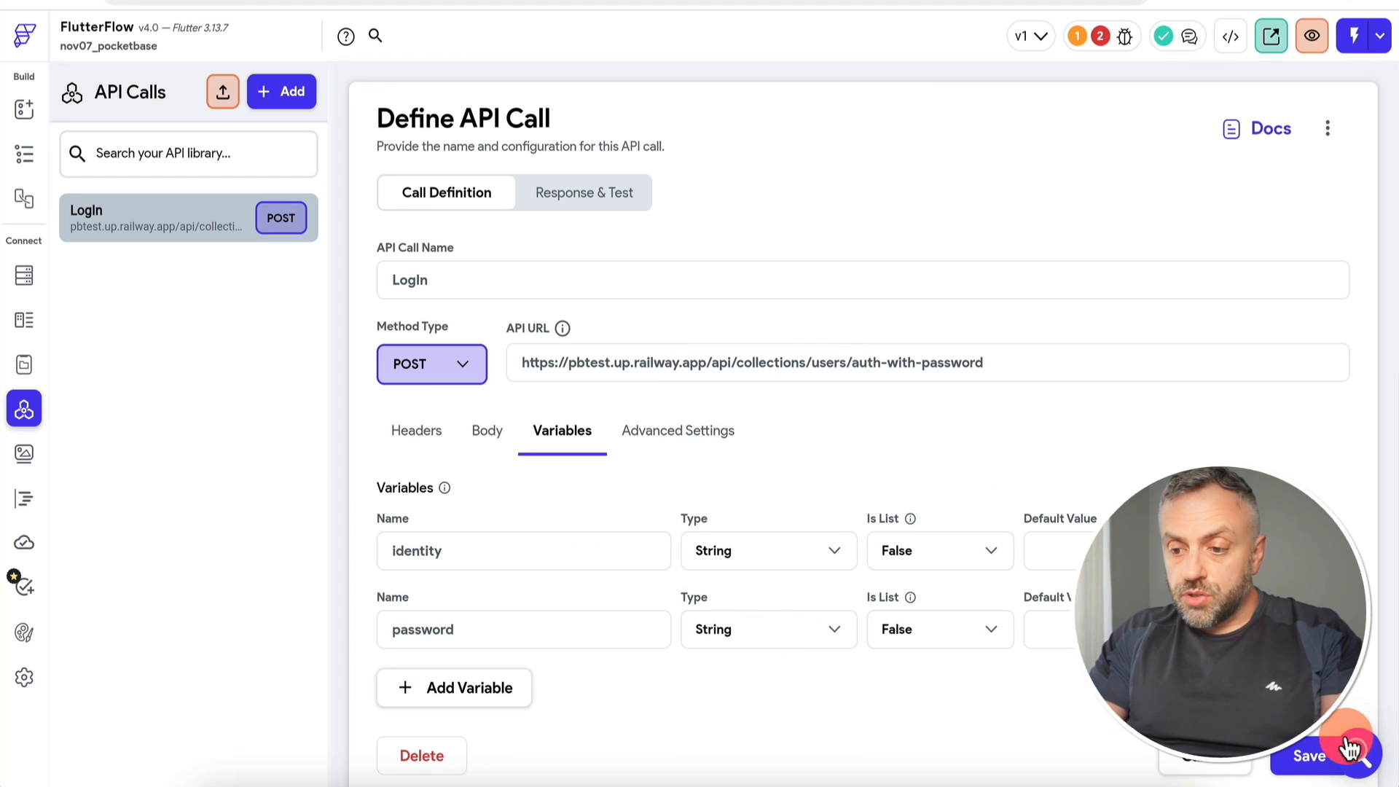
left_click(1310, 759)
Step: Bind the identity and password variables into the JSON body's values
left_click(486, 436)
left_click(537, 683)
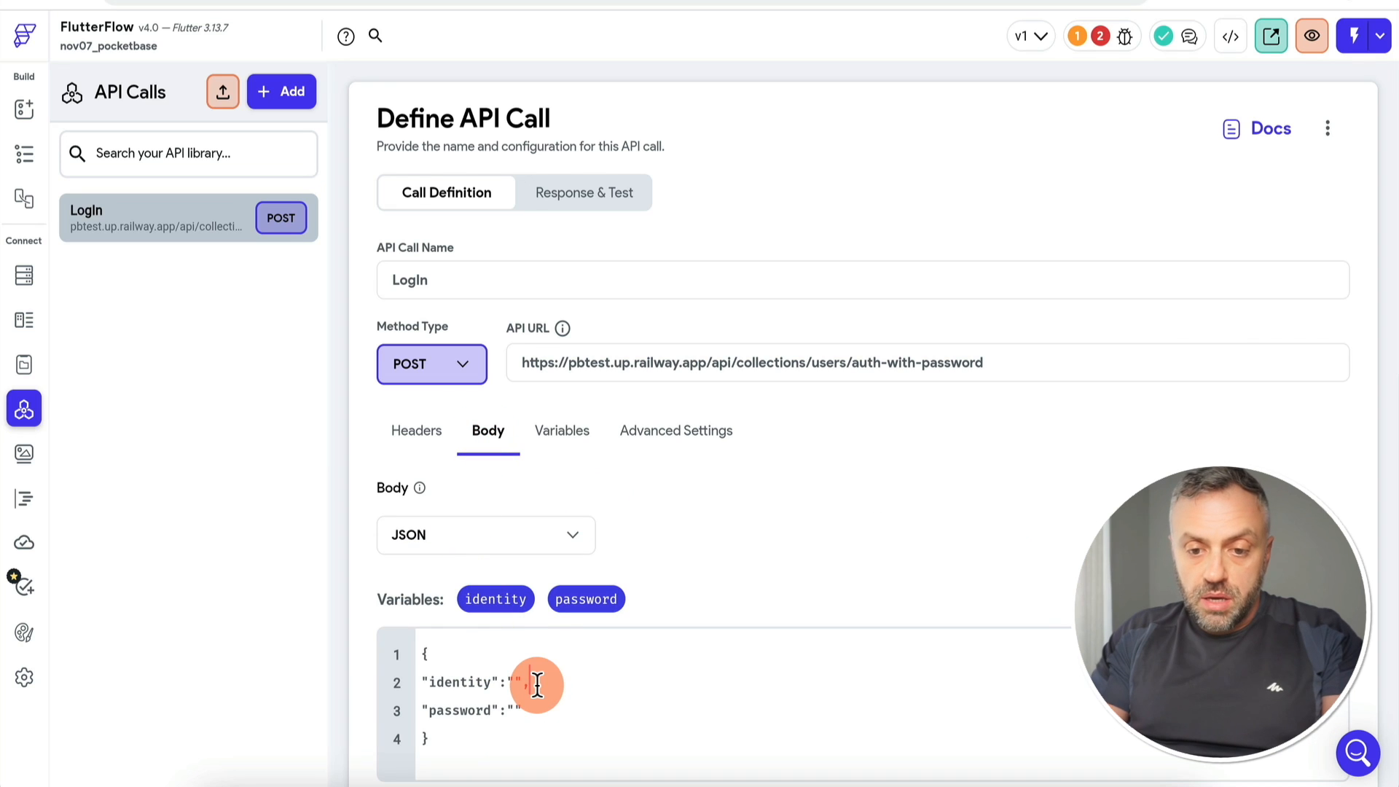
left_click_drag(500, 600, 517, 677)
left_click_drag(586, 599, 537, 709)
scroll(735, 711, "down", 2)
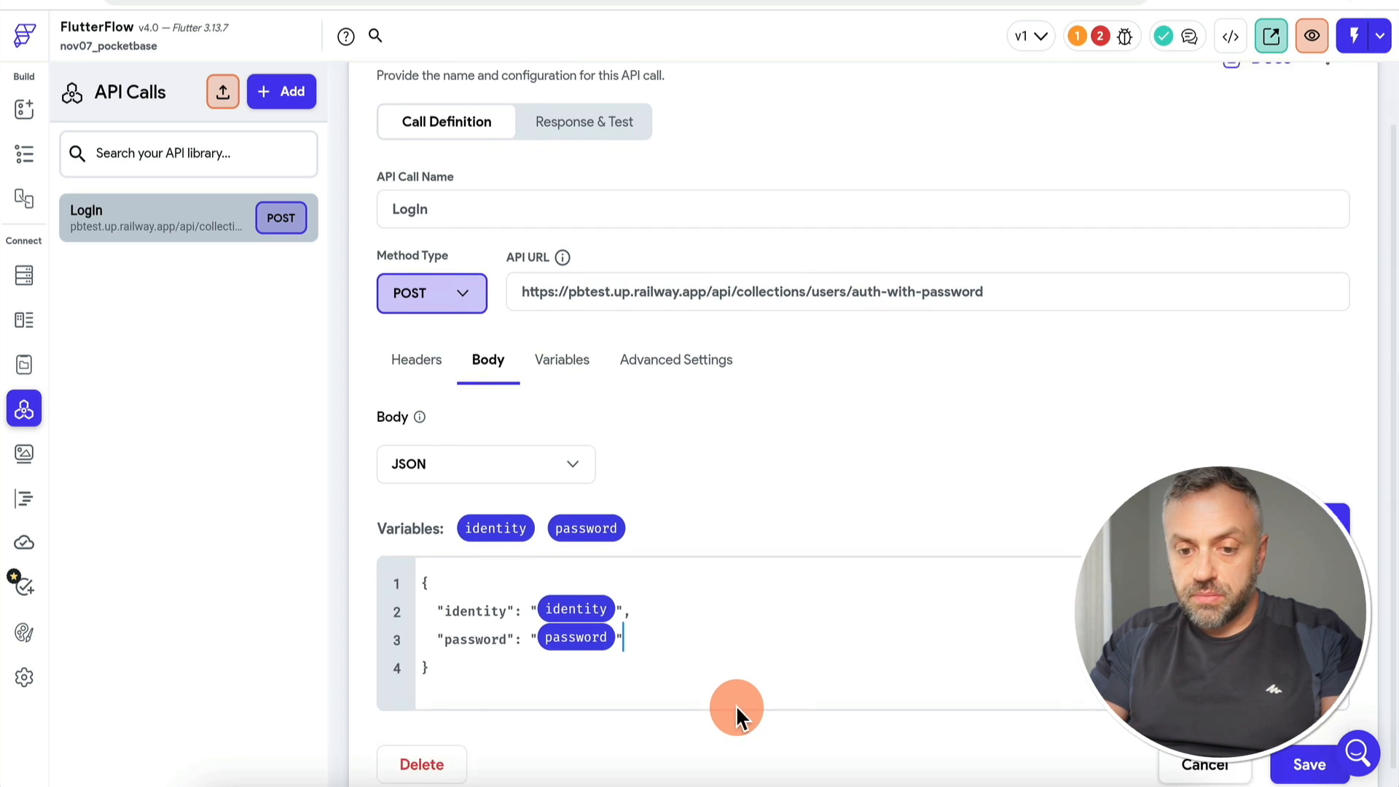
scroll(687, 381, "up", 1)
Step: Add a Content-Type: application/json request header to the LogIn call
left_click(417, 348)
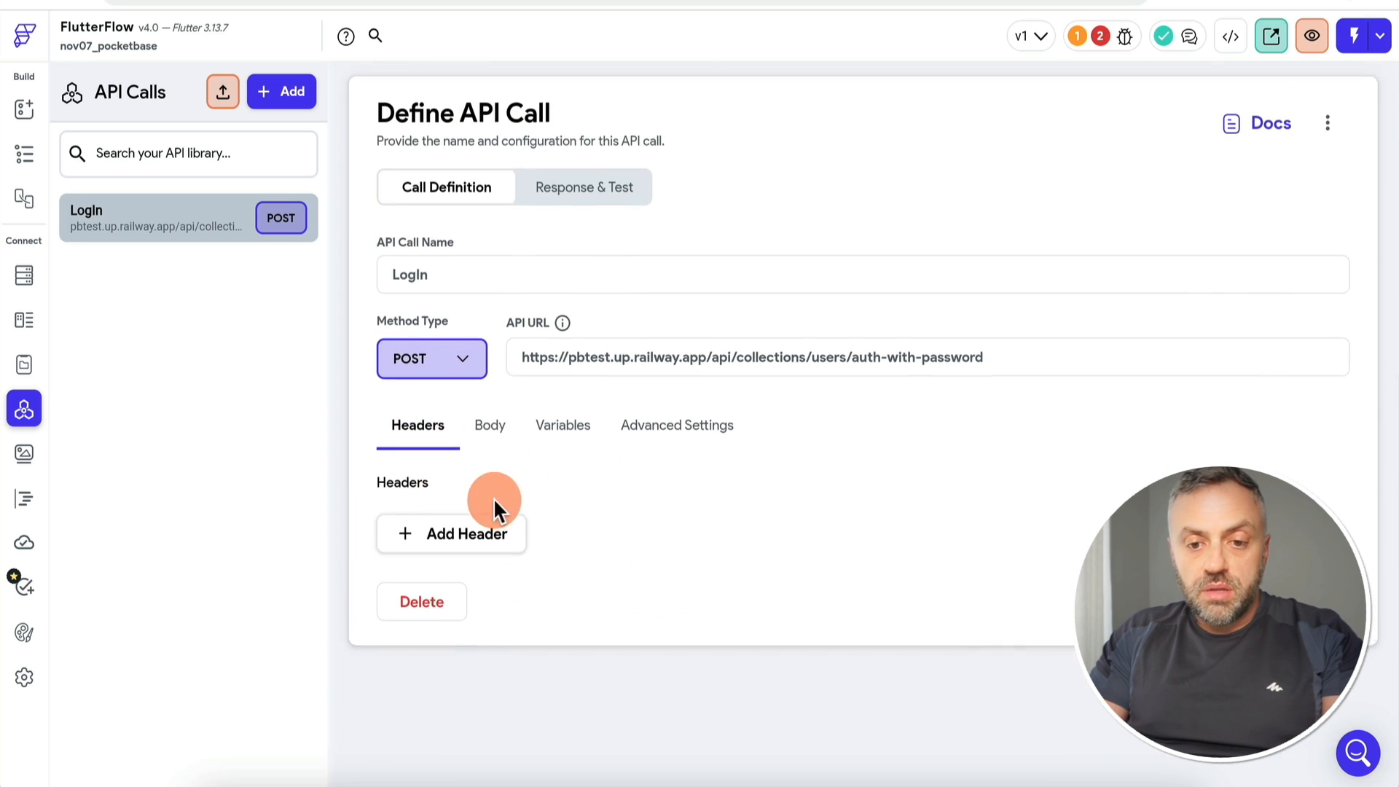
left_click(478, 547)
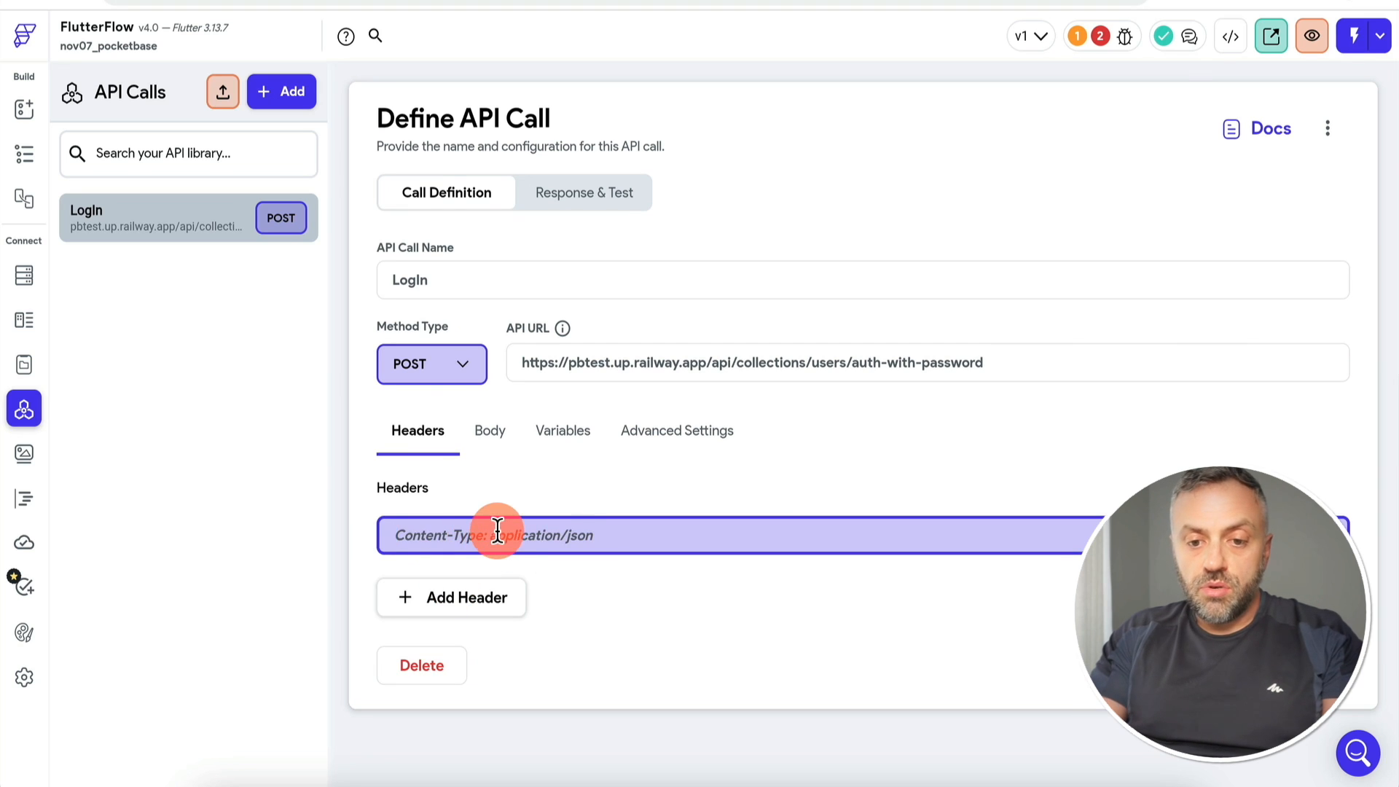
type("Content-Type")
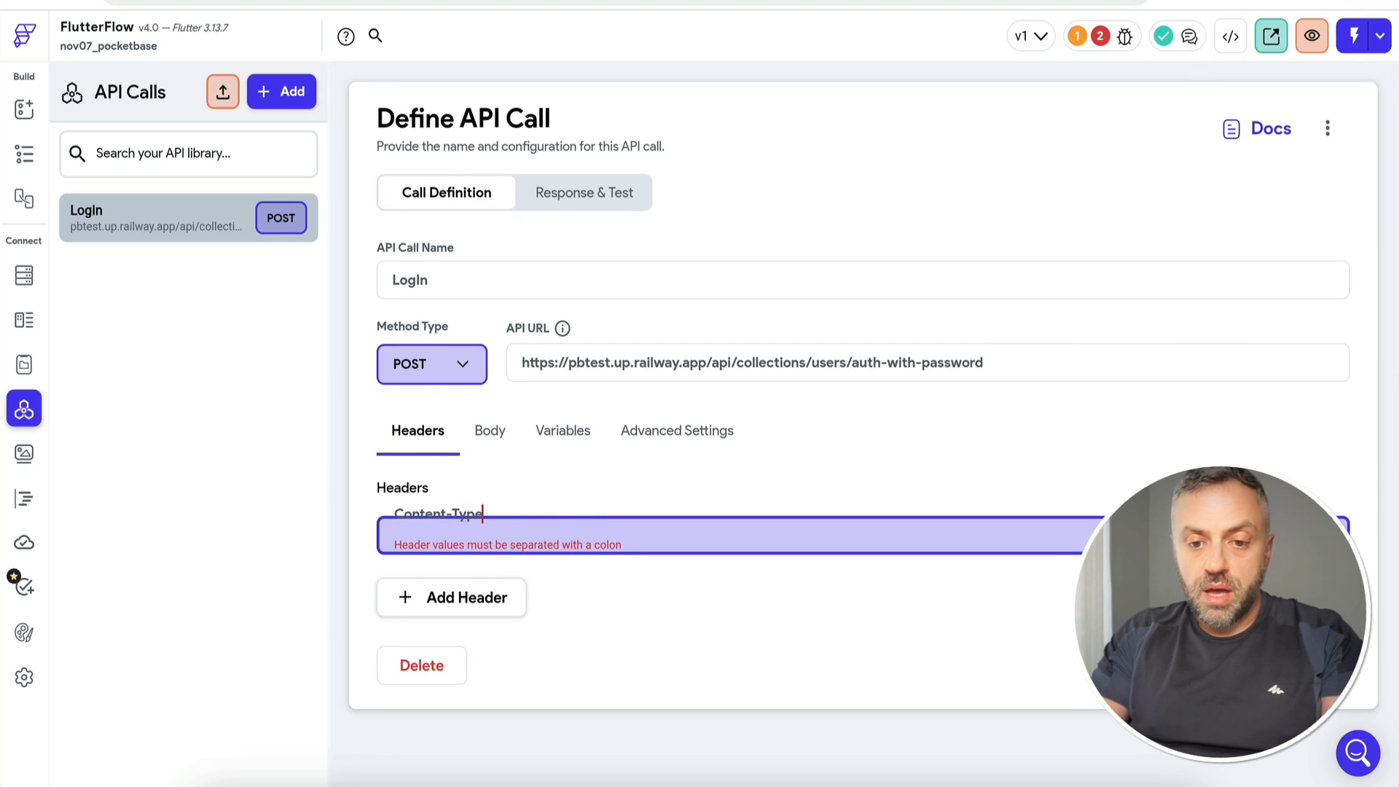
type(": application/json")
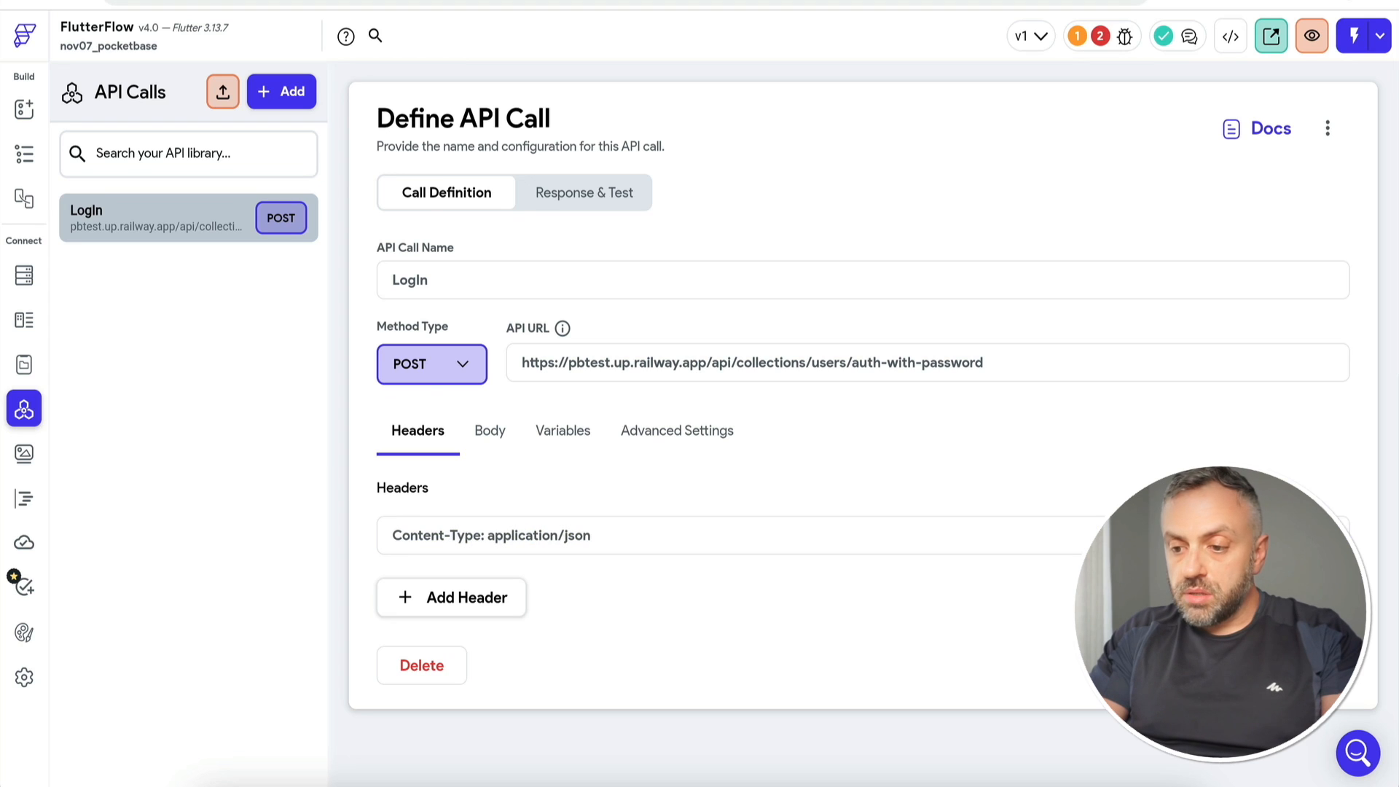
left_click(571, 431)
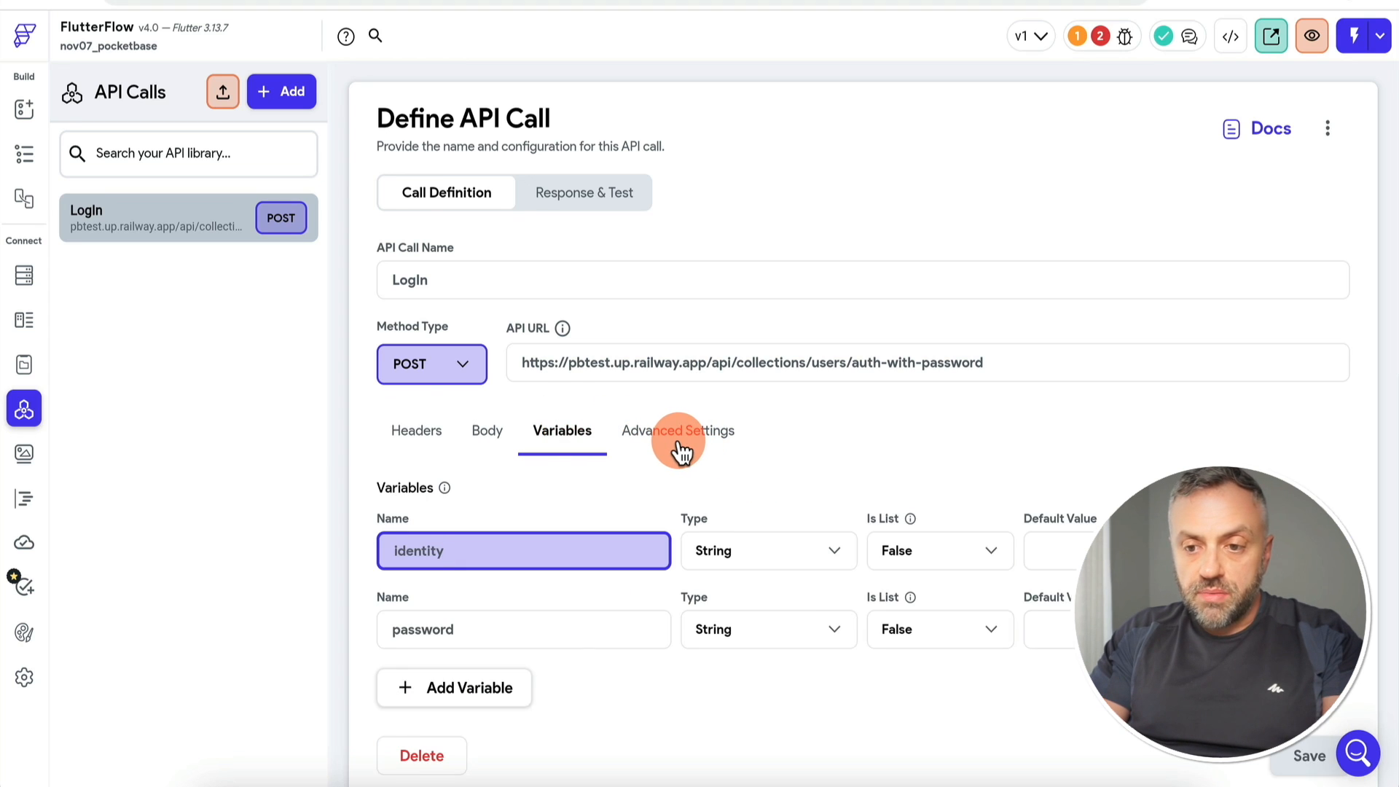
left_click(615, 203)
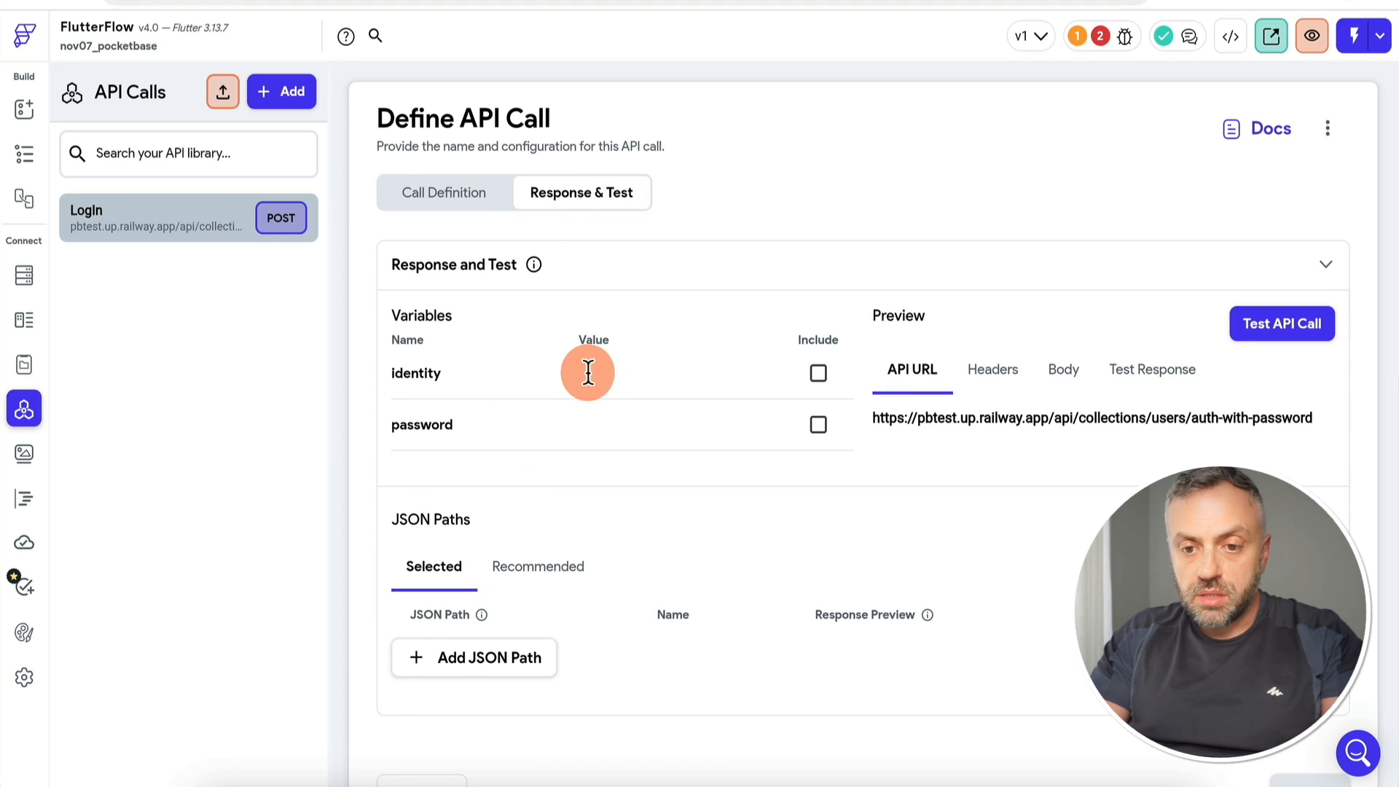
Step: Test LogIn with the test user's identity and password values, getting a 400 failure
left_click(588, 372)
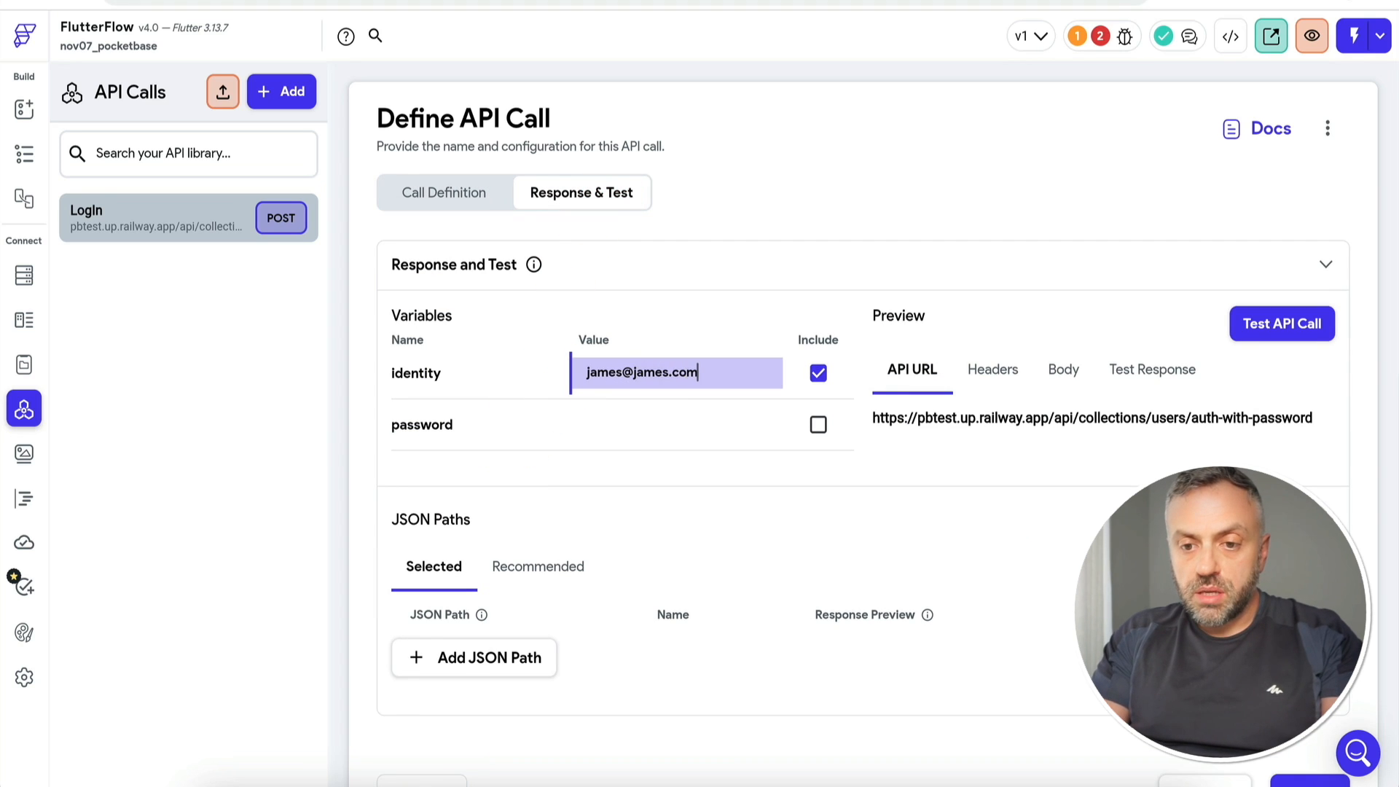
left_click(622, 415)
left_click(1266, 333)
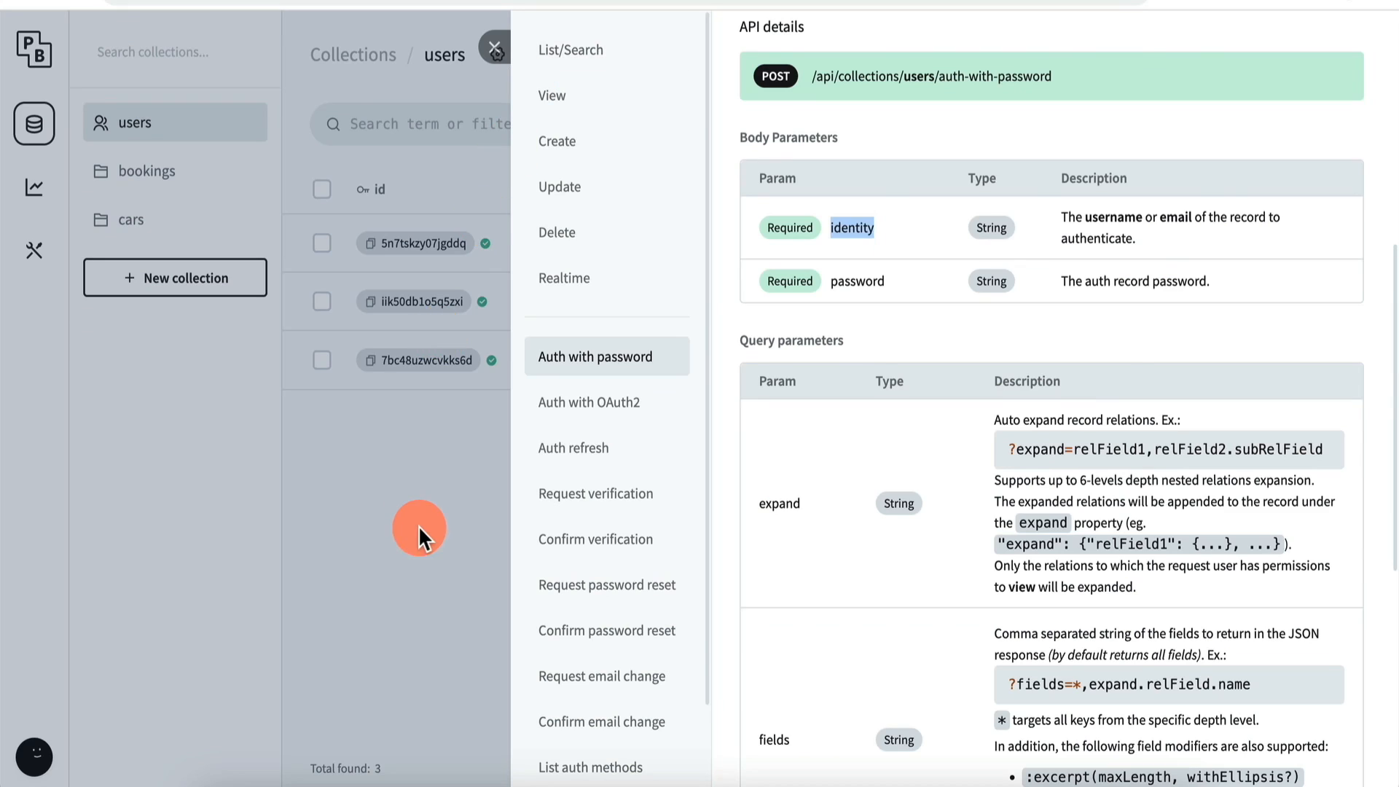
Step: Give the test user a new 8+ character password in PocketBase, save it, and rerun the LogIn test
left_click(419, 526)
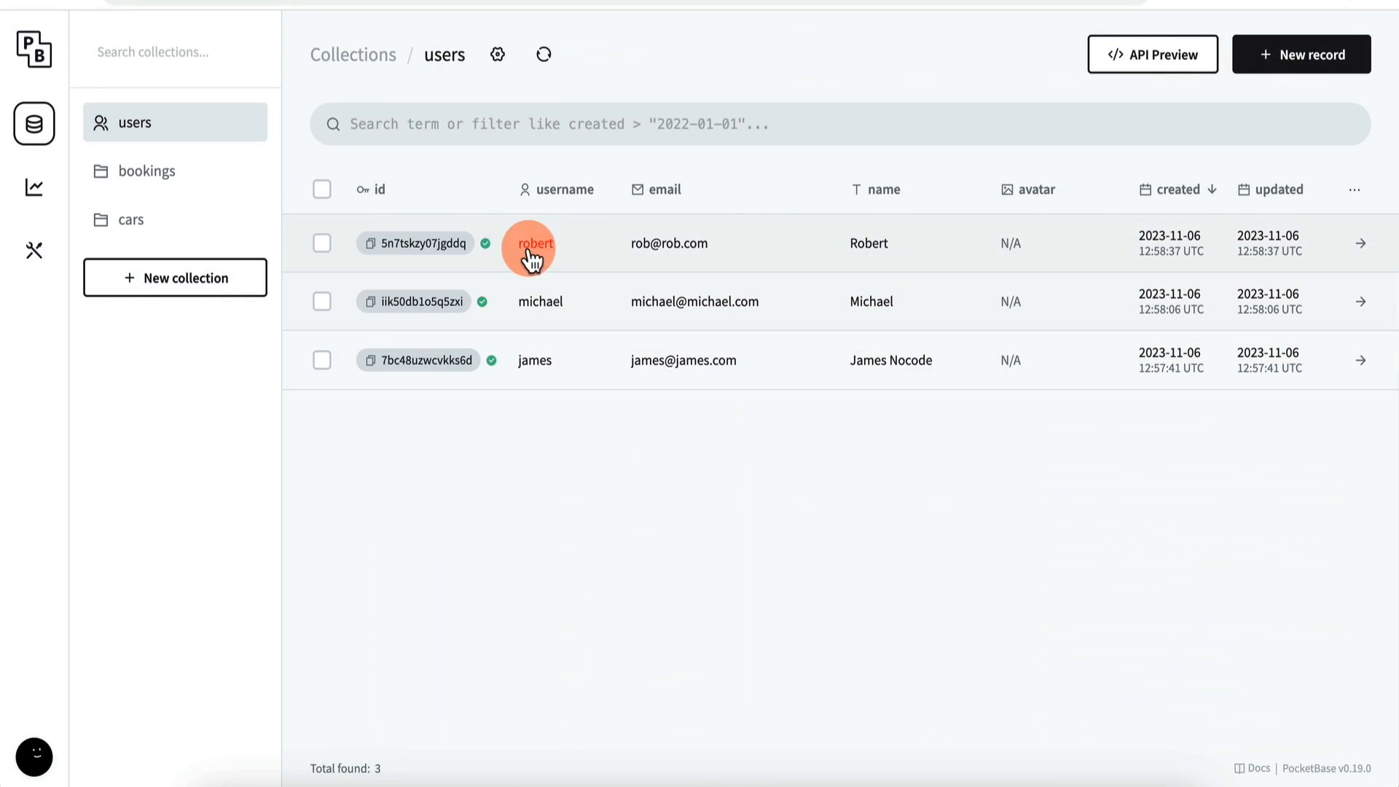
left_click(622, 362)
left_click(802, 357)
left_click(864, 408)
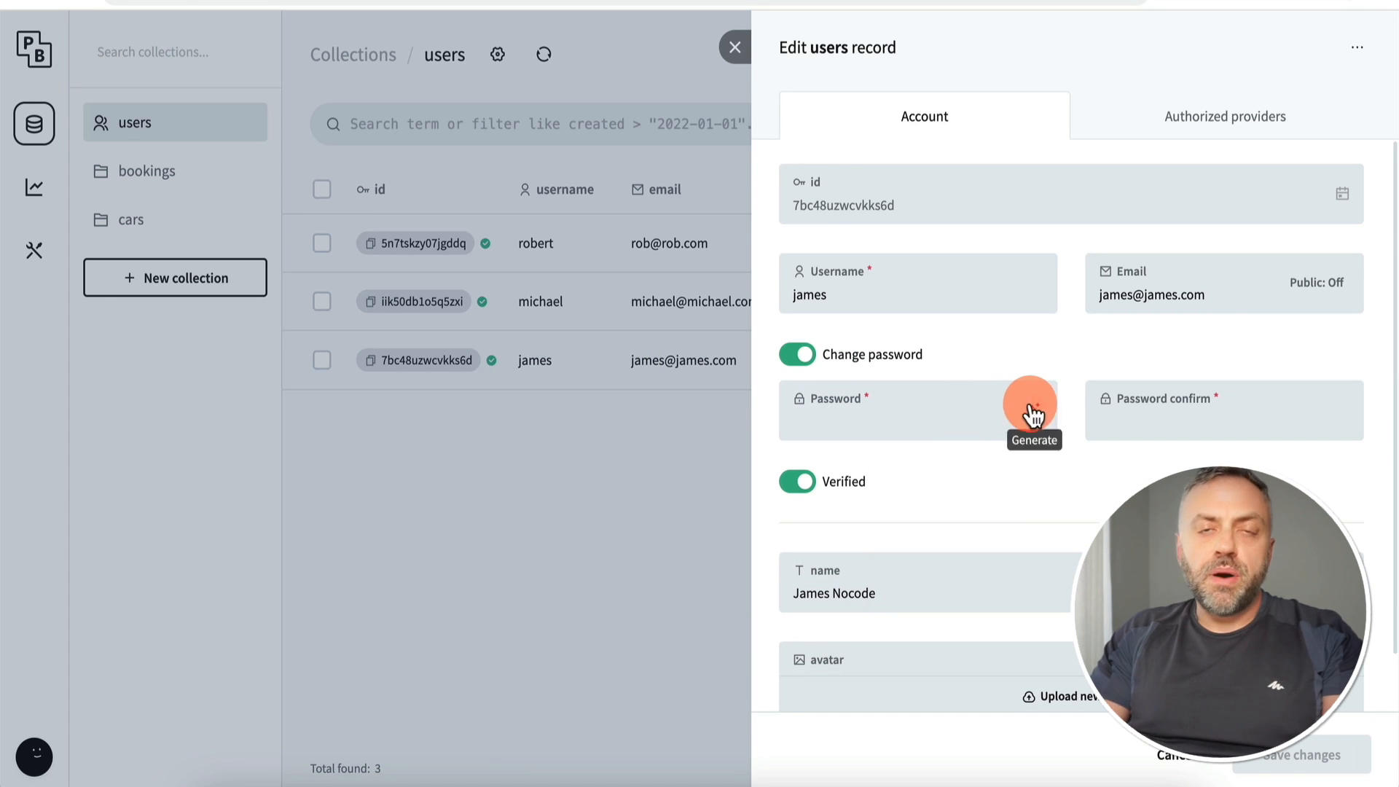
left_click(911, 413)
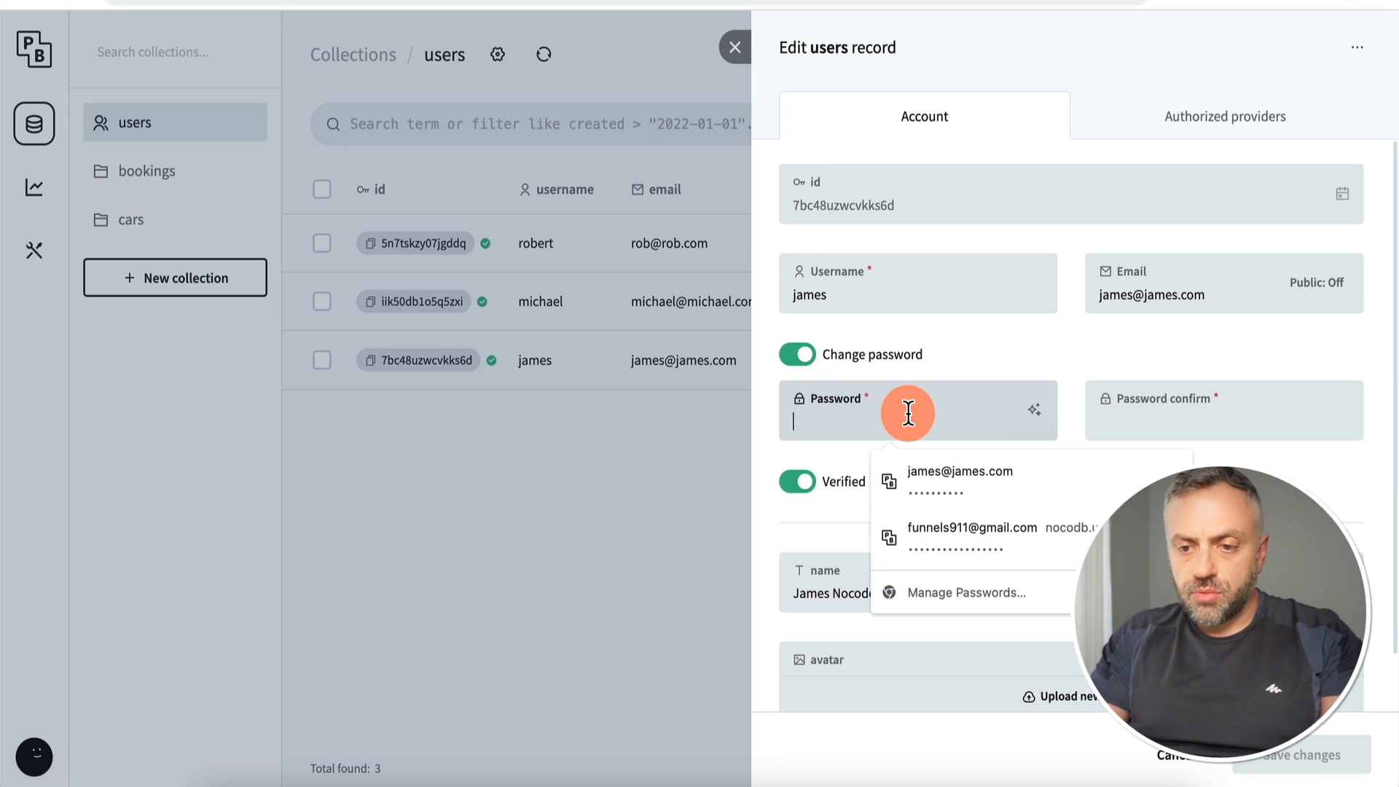
type("•••••")
key("Tab")
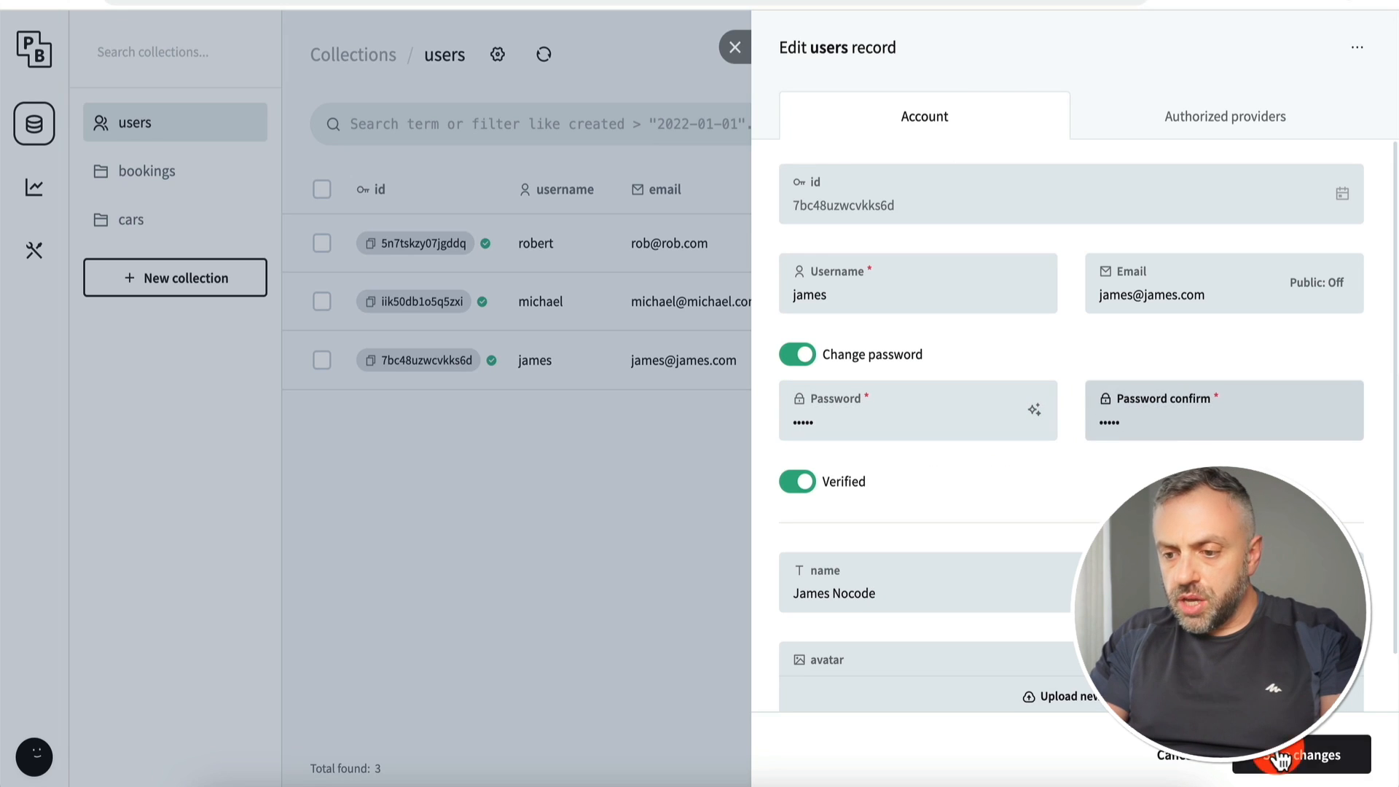
left_click(1277, 755)
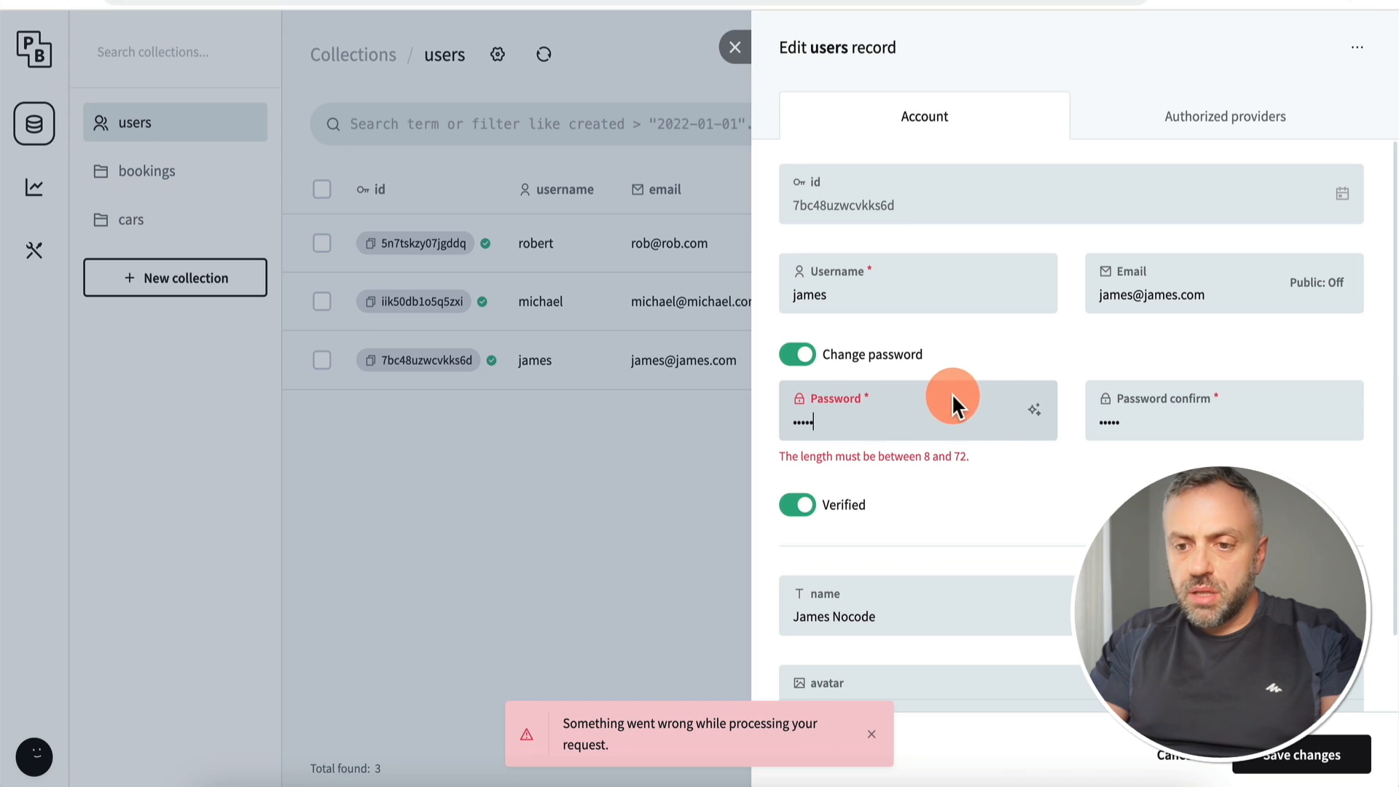
type("•••••••••")
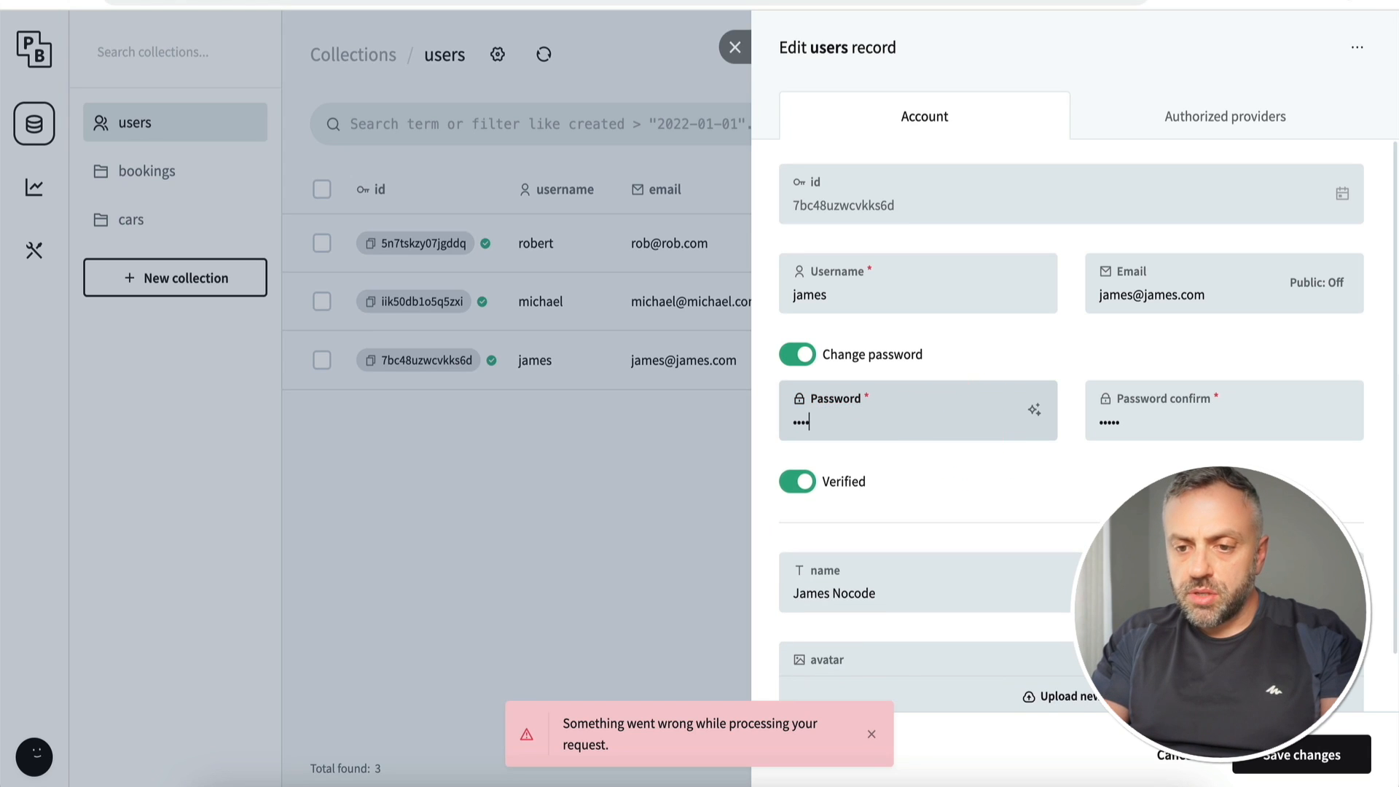
left_click(1188, 422)
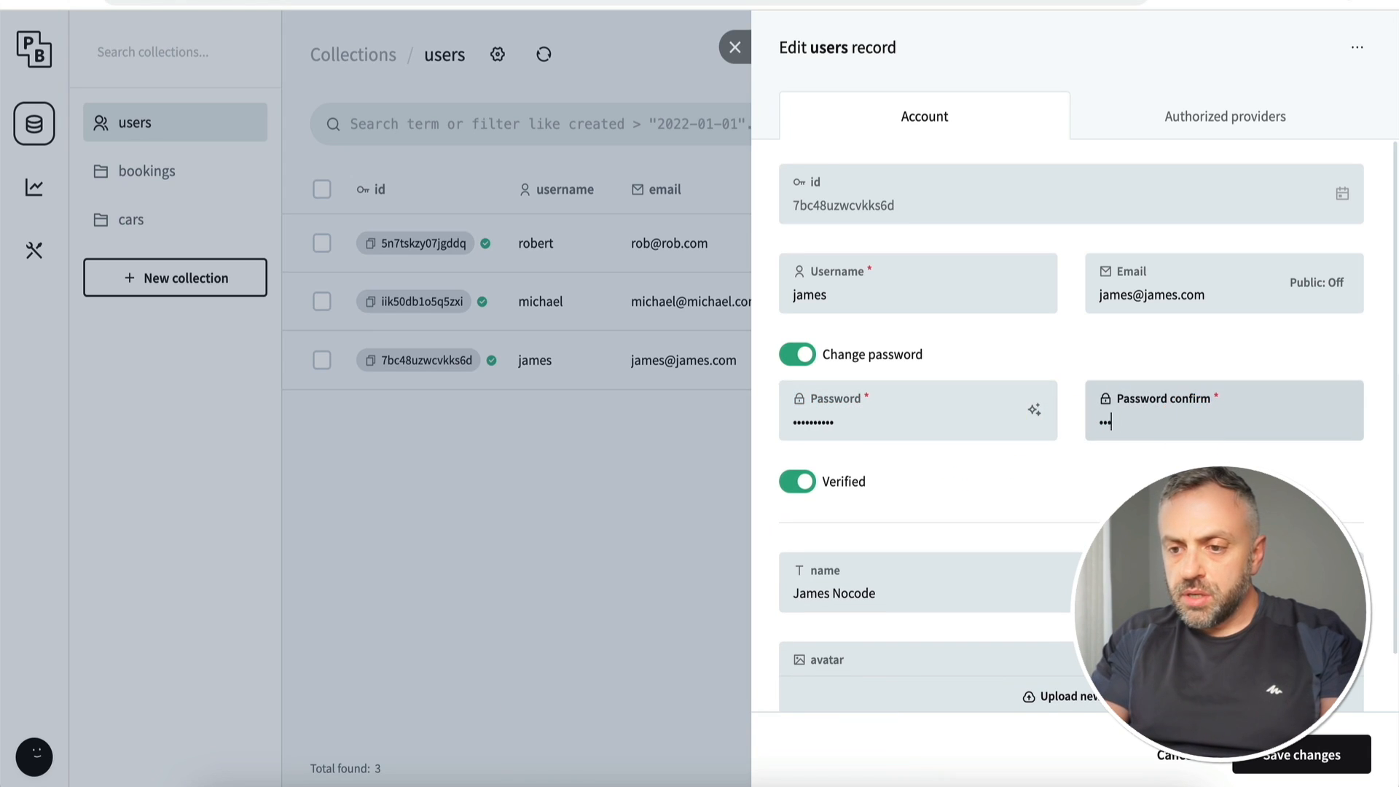
key("Return")
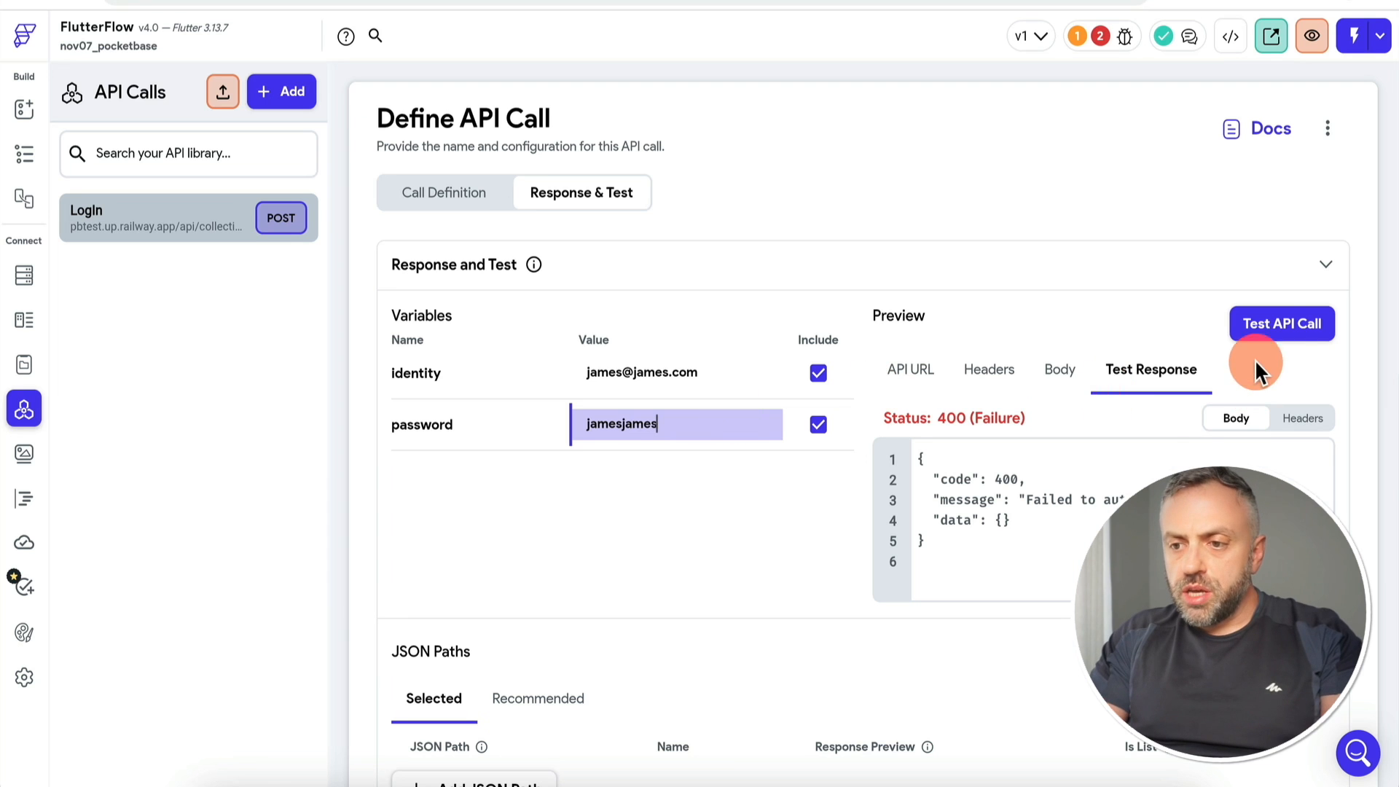
left_click(1284, 335)
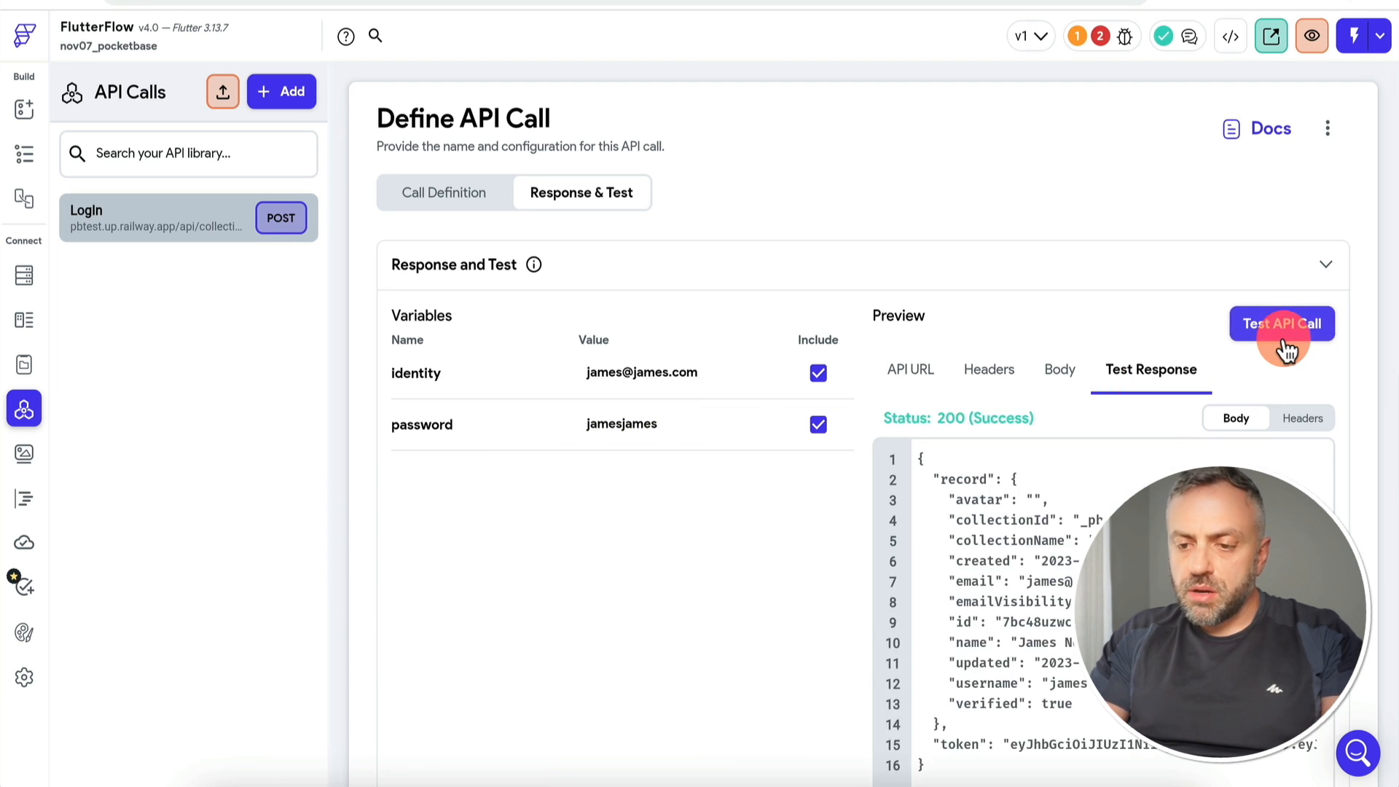
Step: From the successful response's recommended JSON paths, select $.token and the record name, id, email, username paths
scroll(836, 558, "down", 3)
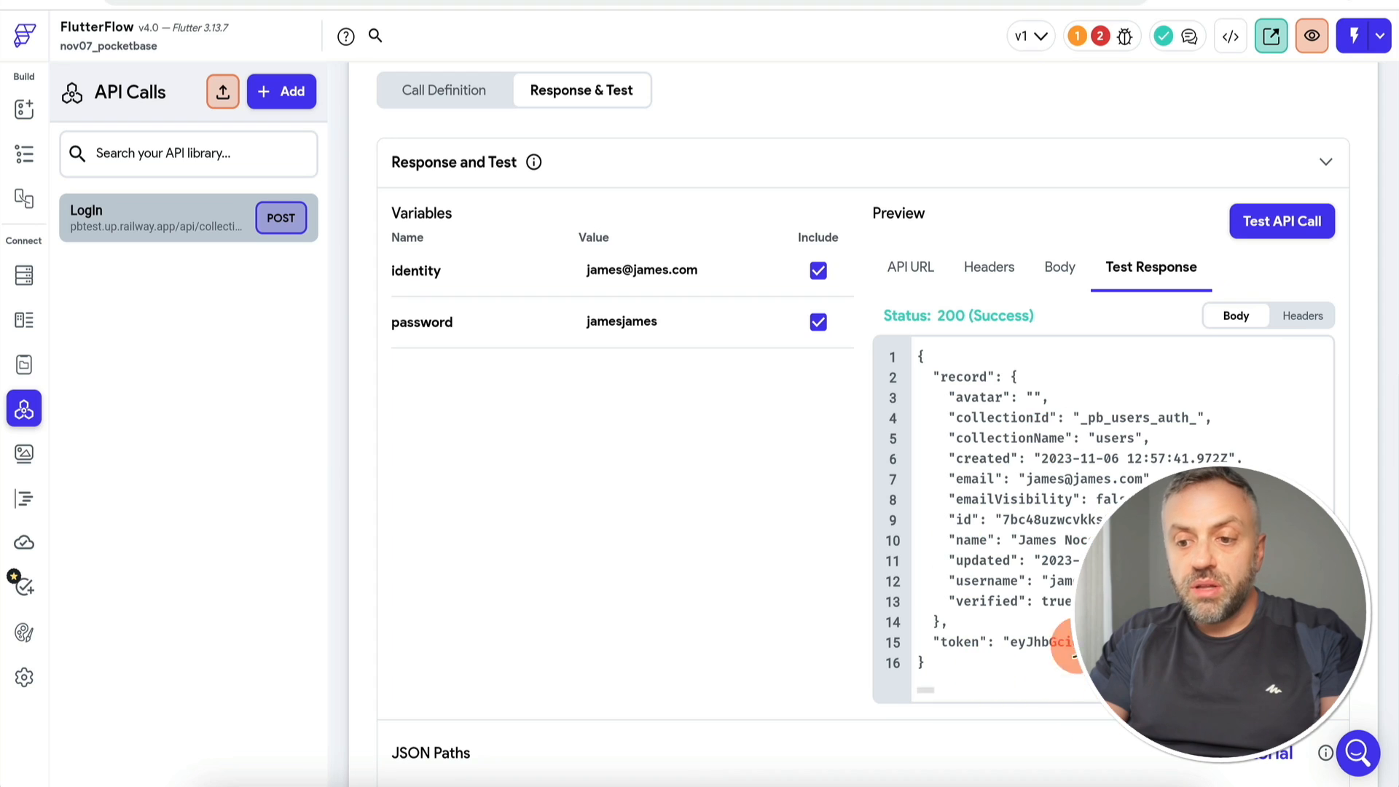
scroll(799, 580, "down", 5)
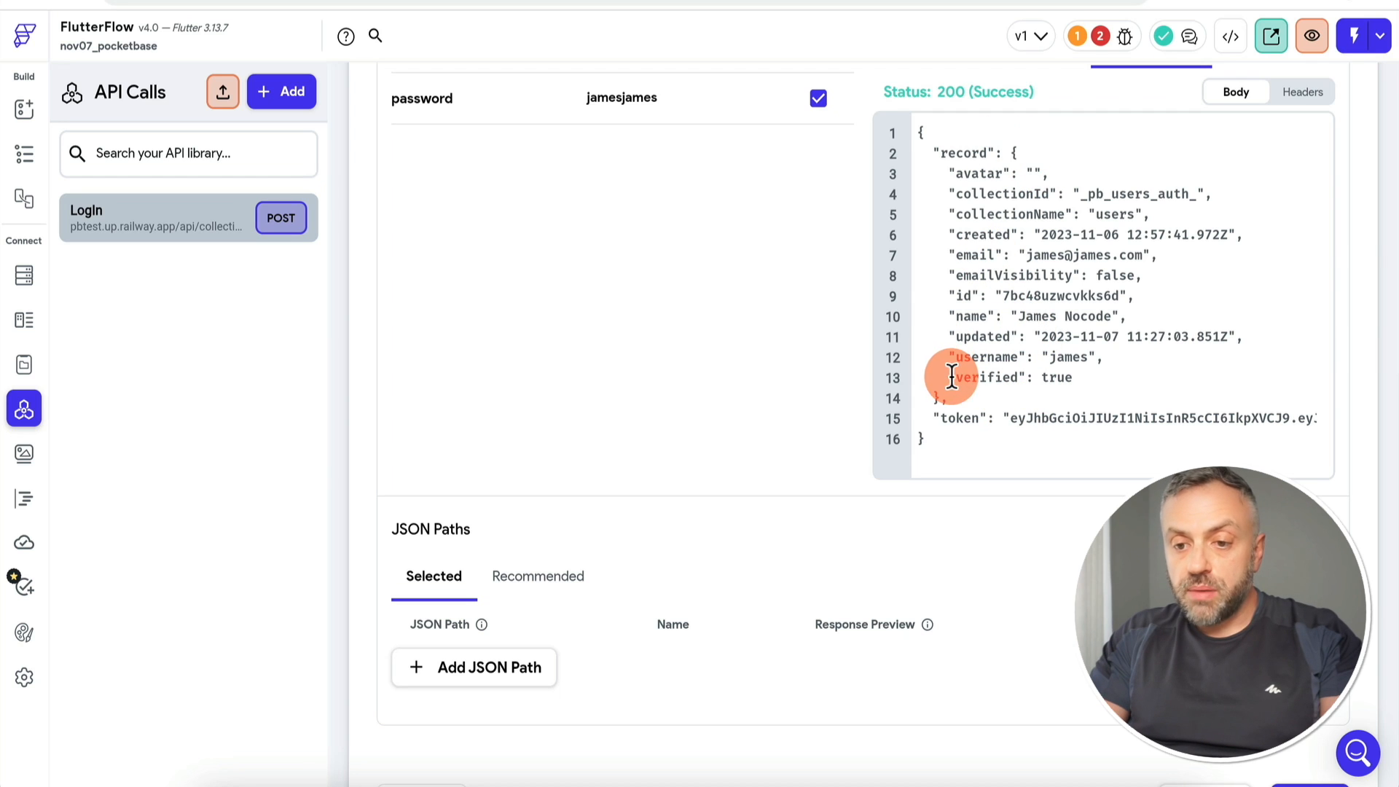
left_click(558, 576)
scroll(659, 474, "down", 4)
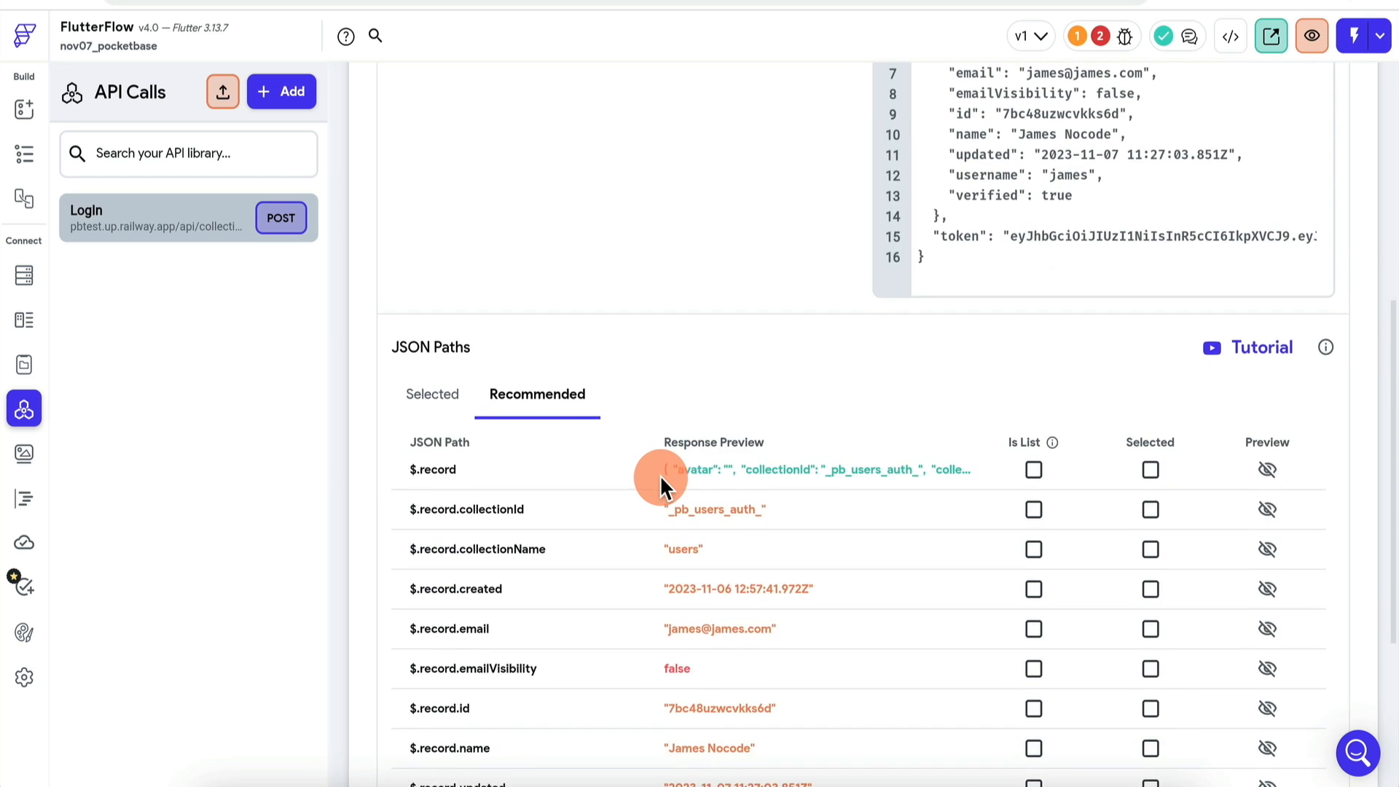
scroll(659, 474, "down", 3)
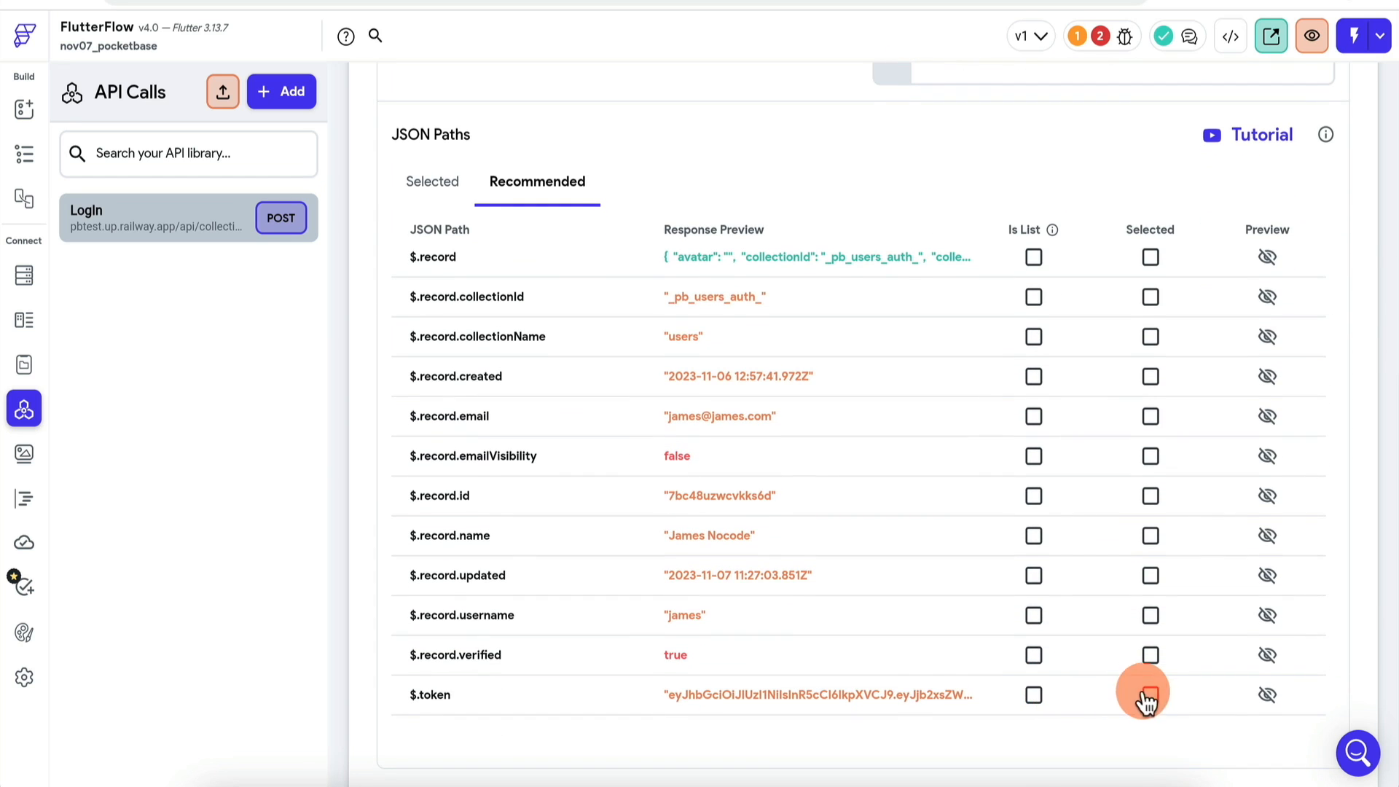
left_click(1152, 695)
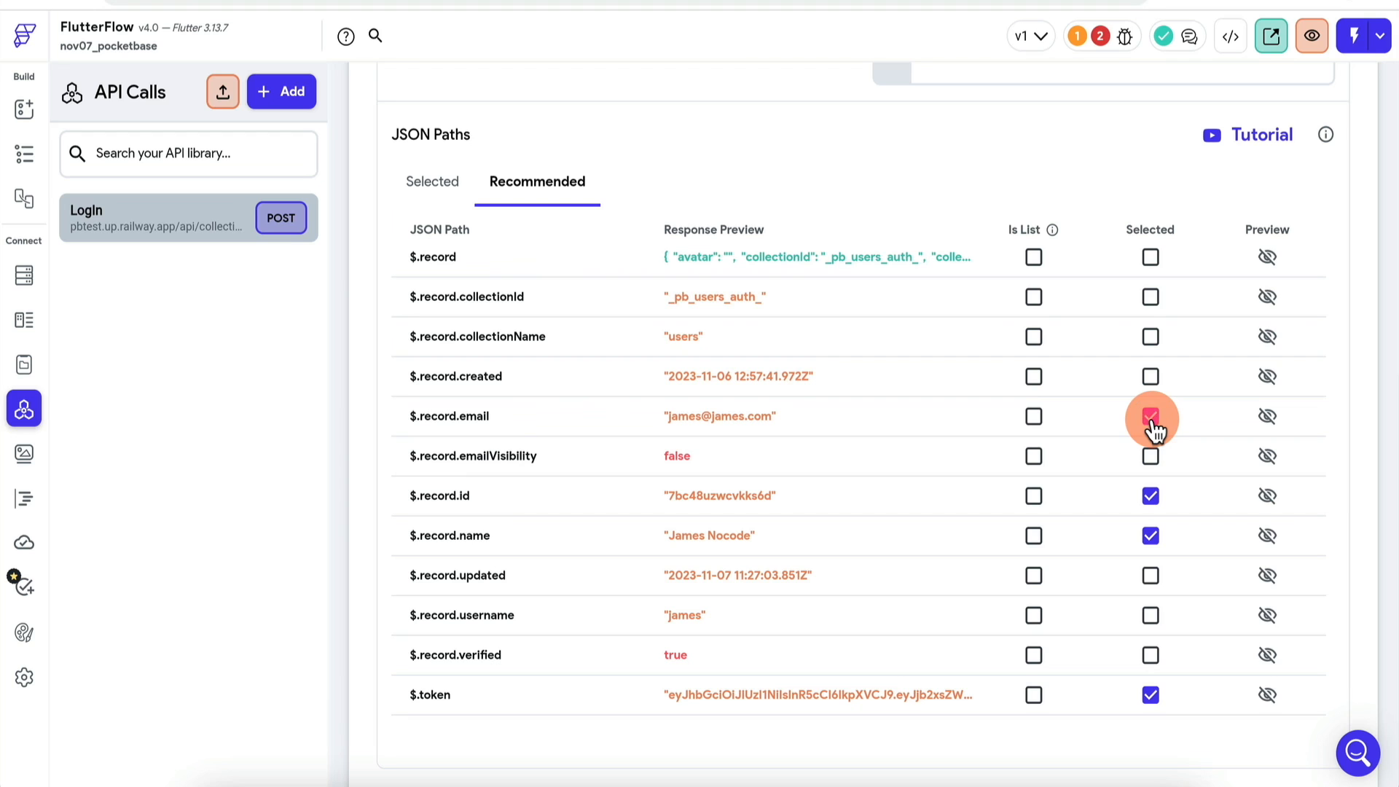
left_click(417, 182)
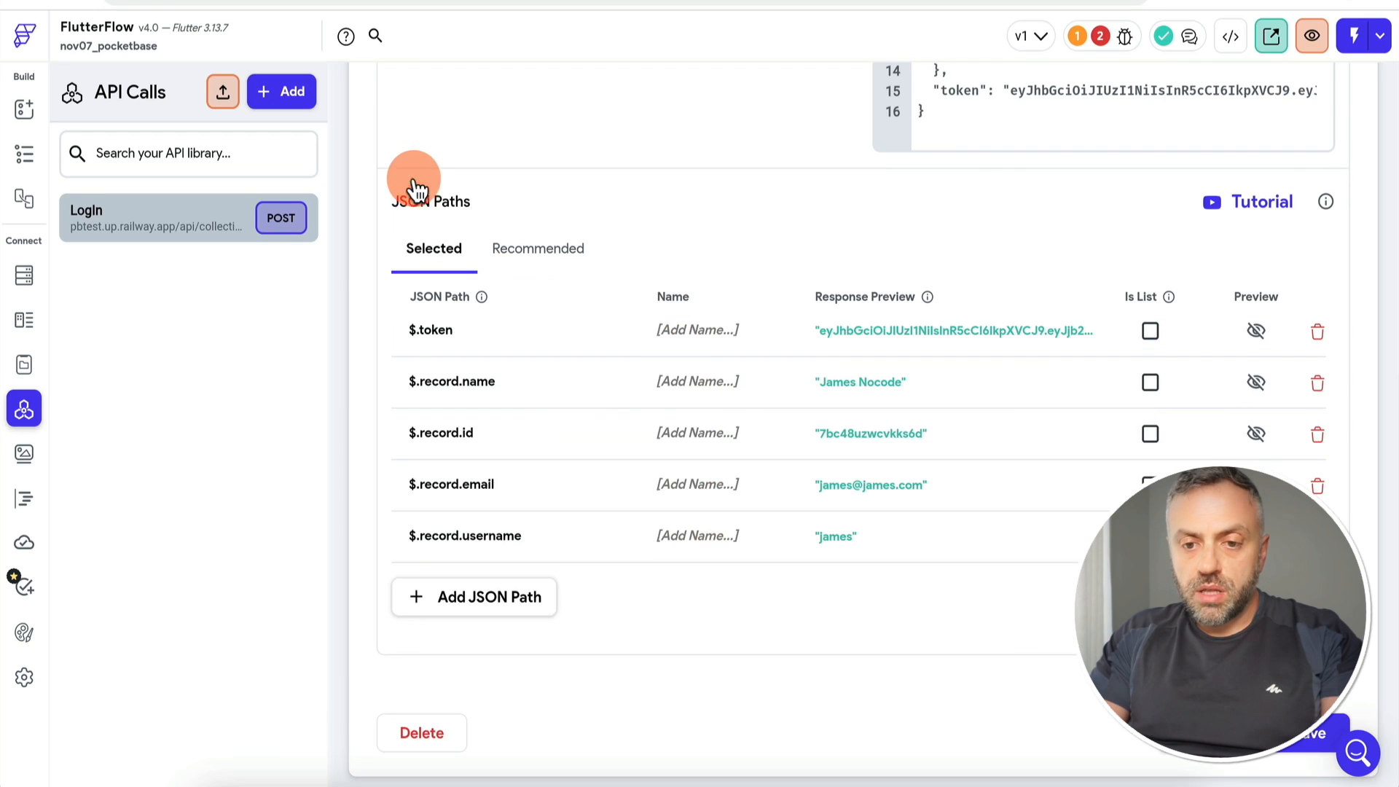
Step: Name the selected paths authToken, name, id, email and username
left_click(628, 335)
type("to")
type("Token")
left_click(694, 377)
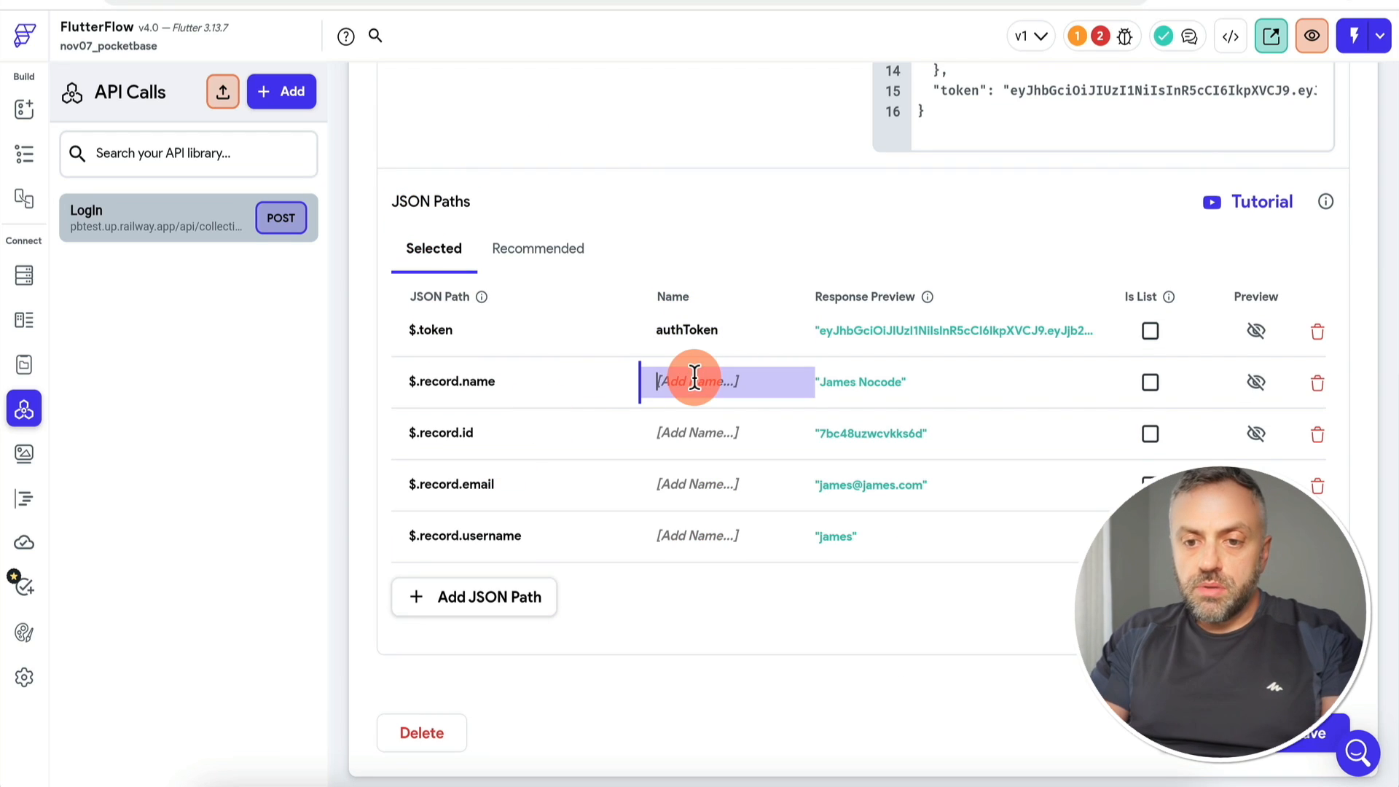
type("na")
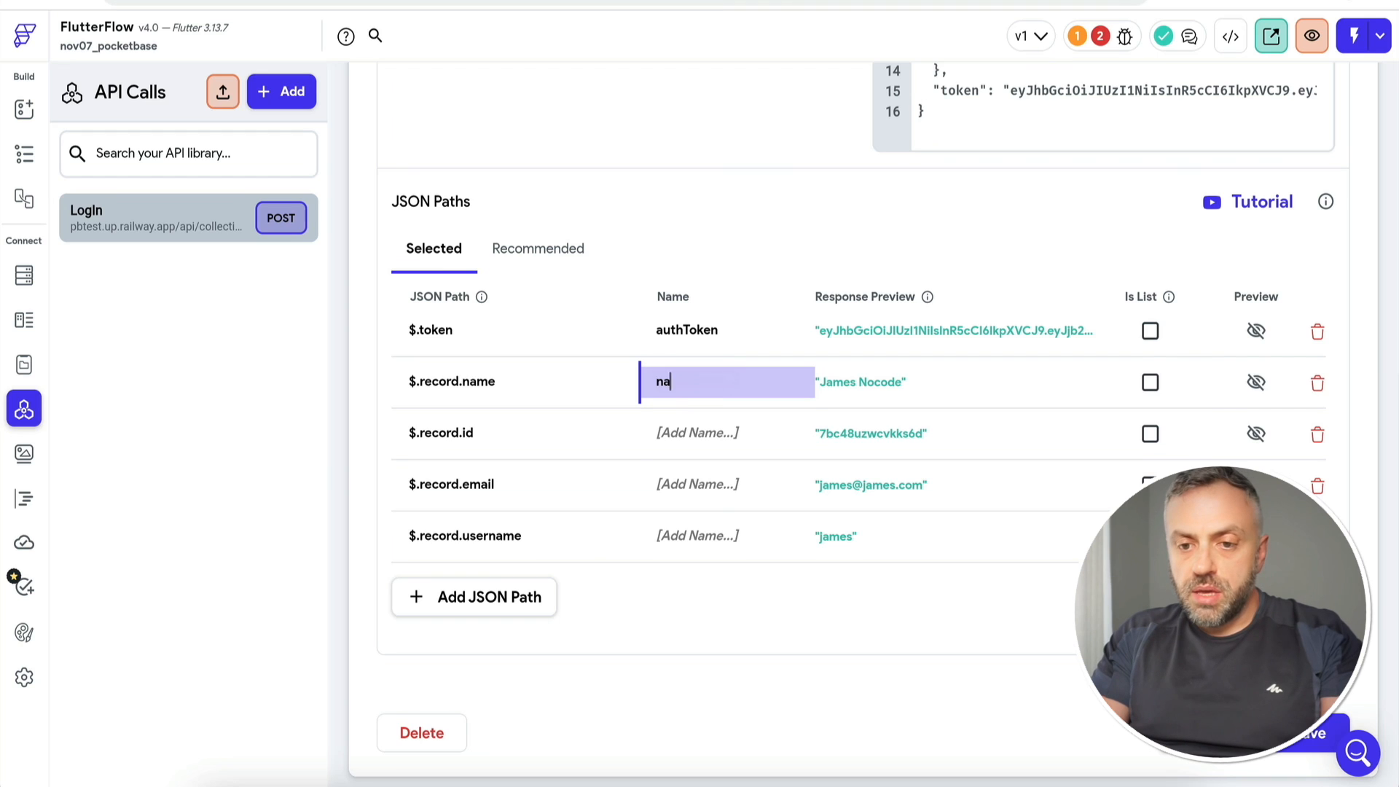
type("me")
left_click(705, 437)
type("id")
left_click(712, 483)
type("email")
left_click(695, 527)
type("username")
key("Return")
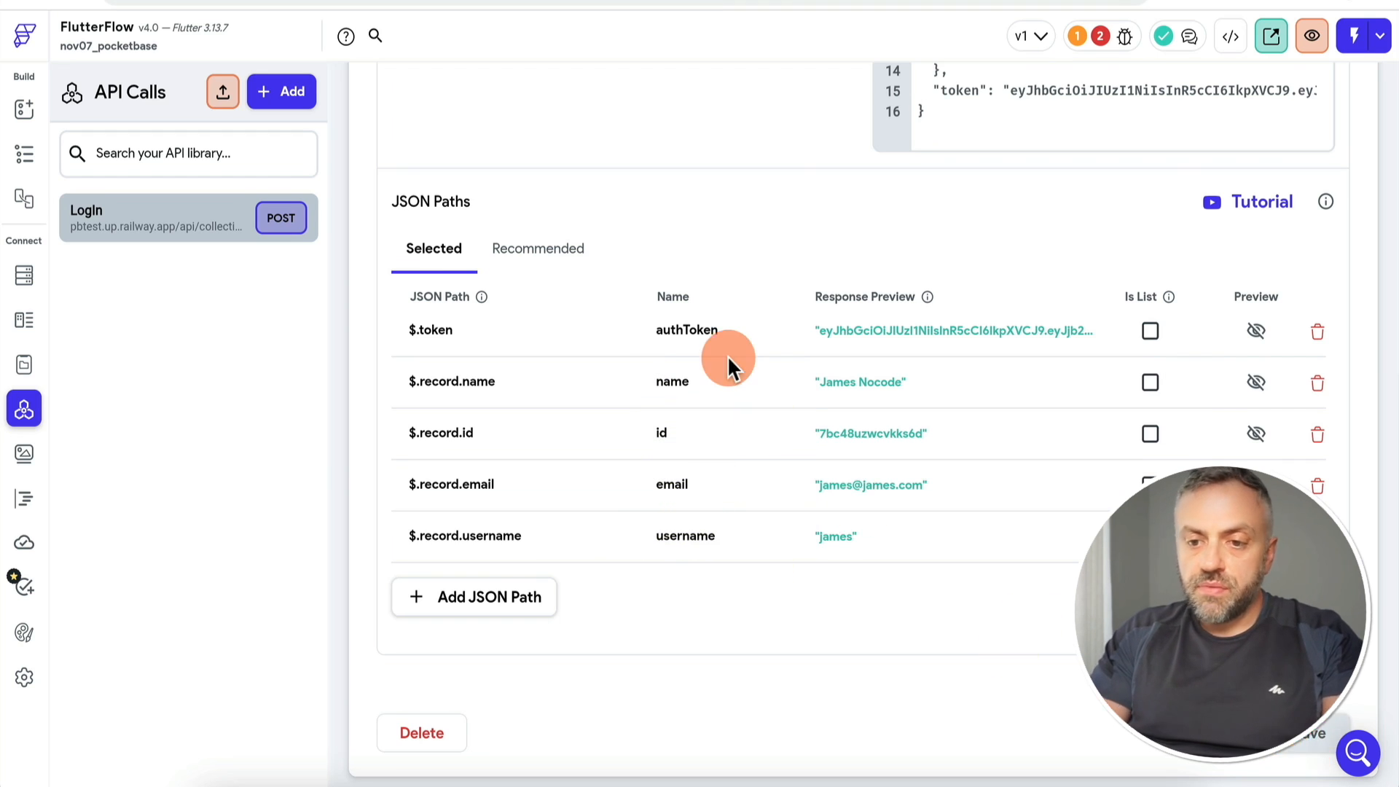
scroll(727, 355, "up", 8)
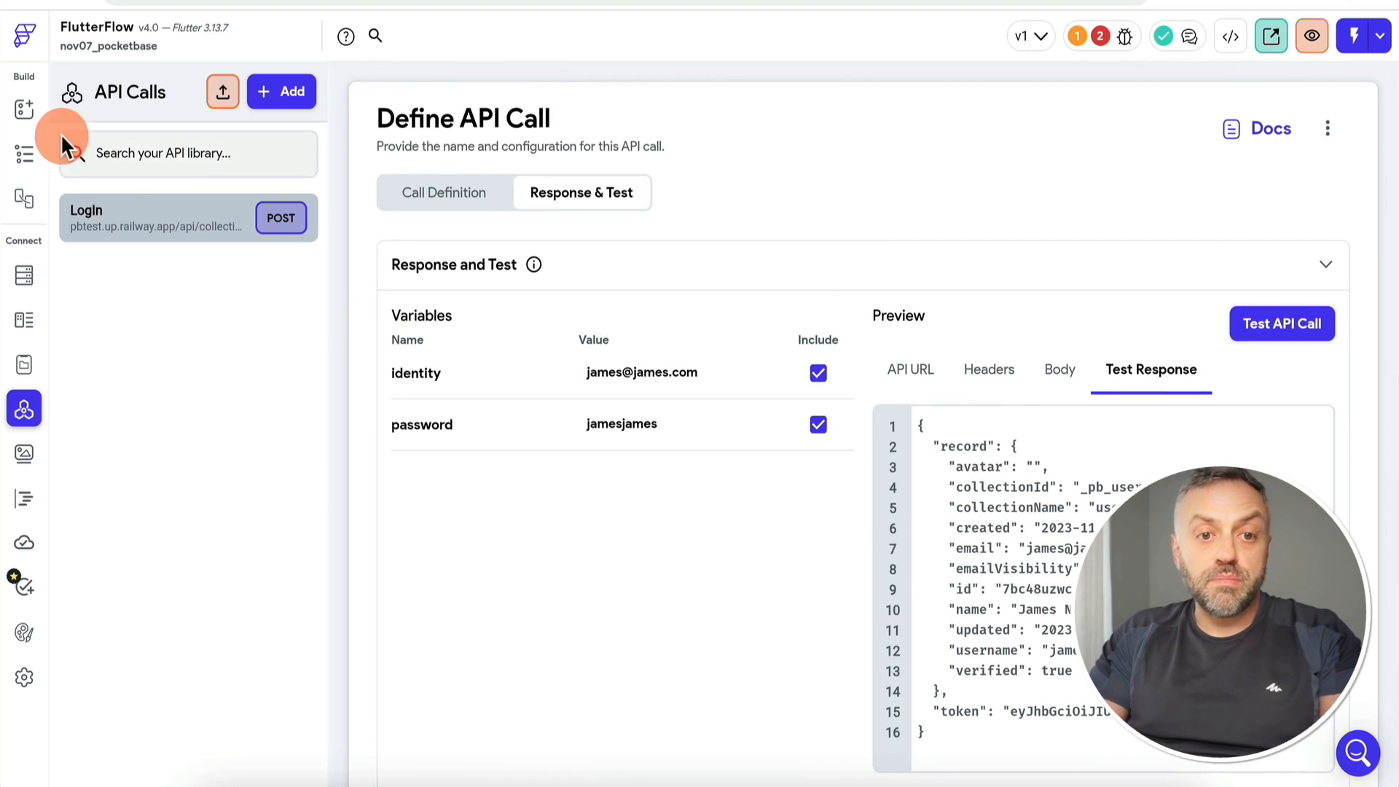
Step: Make the Sign In button's first action a LogIn backend call with identity and password variables
left_click(28, 113)
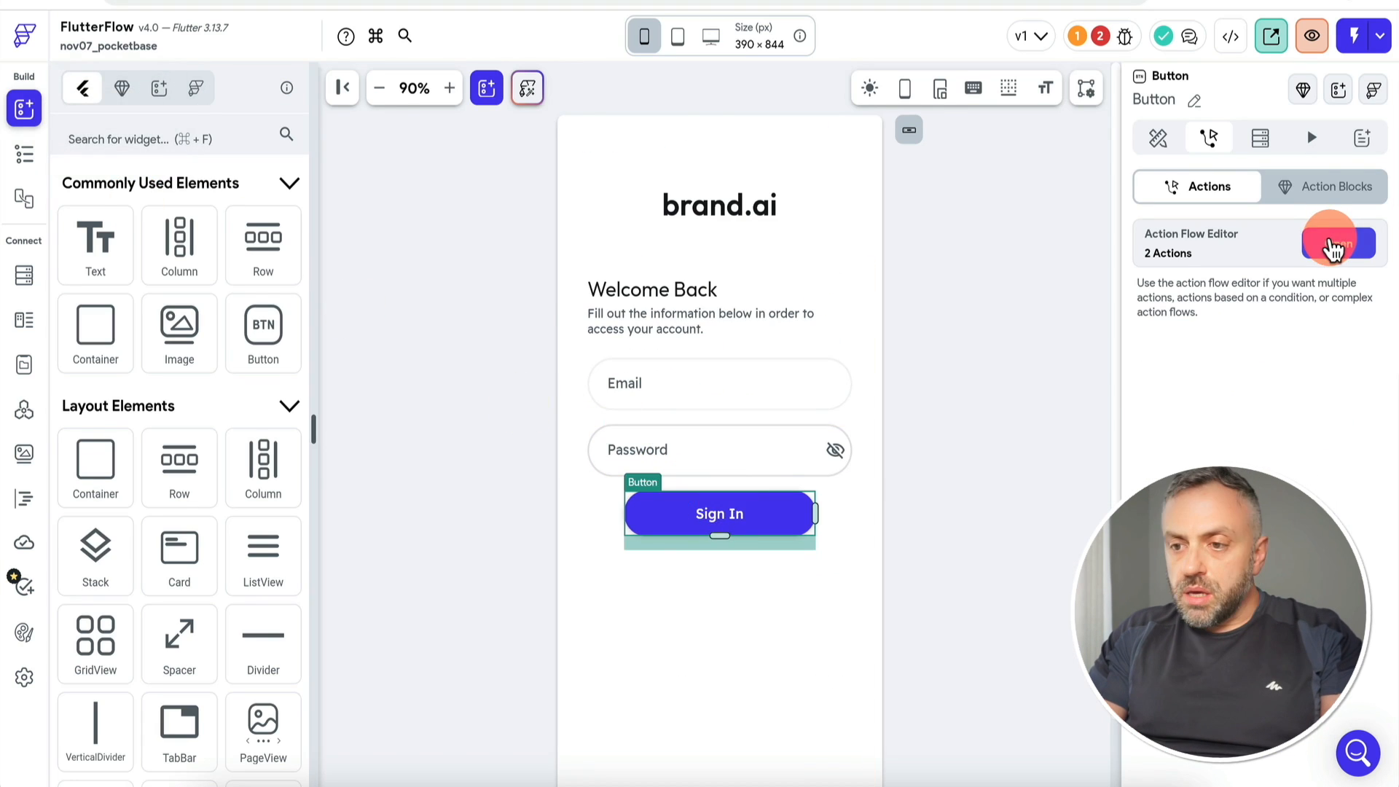
left_click(1336, 242)
left_click(1147, 309)
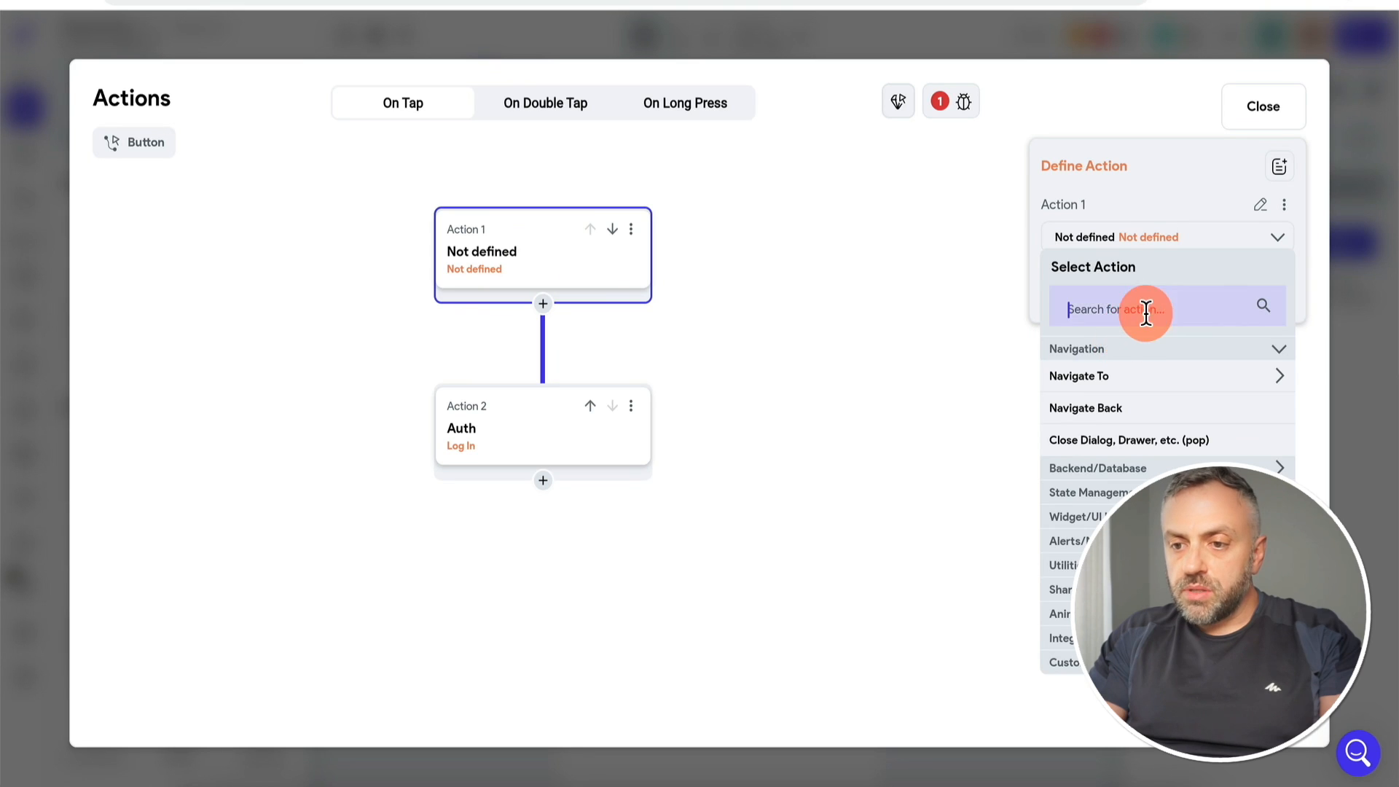
type("api")
left_click(1109, 376)
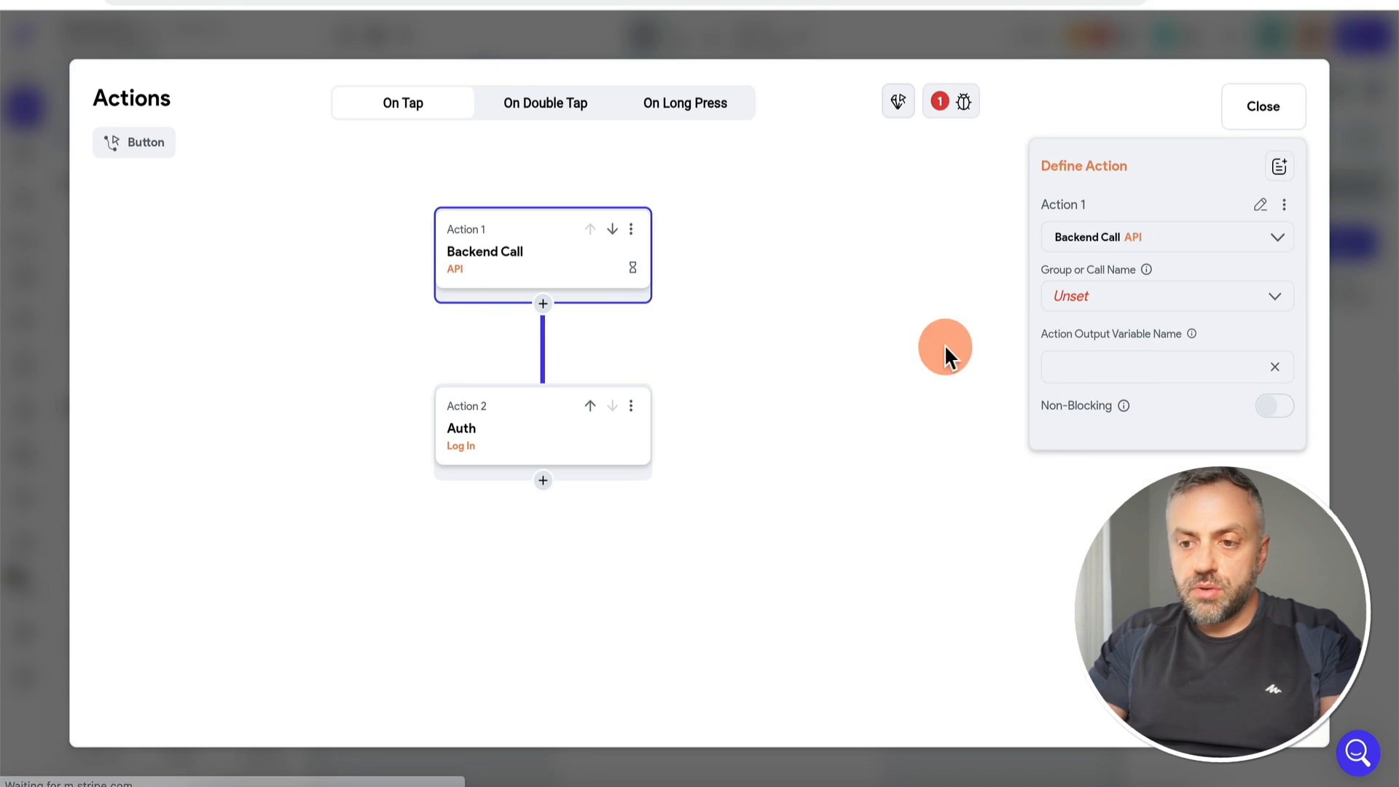
left_click(1117, 300)
left_click(1118, 306)
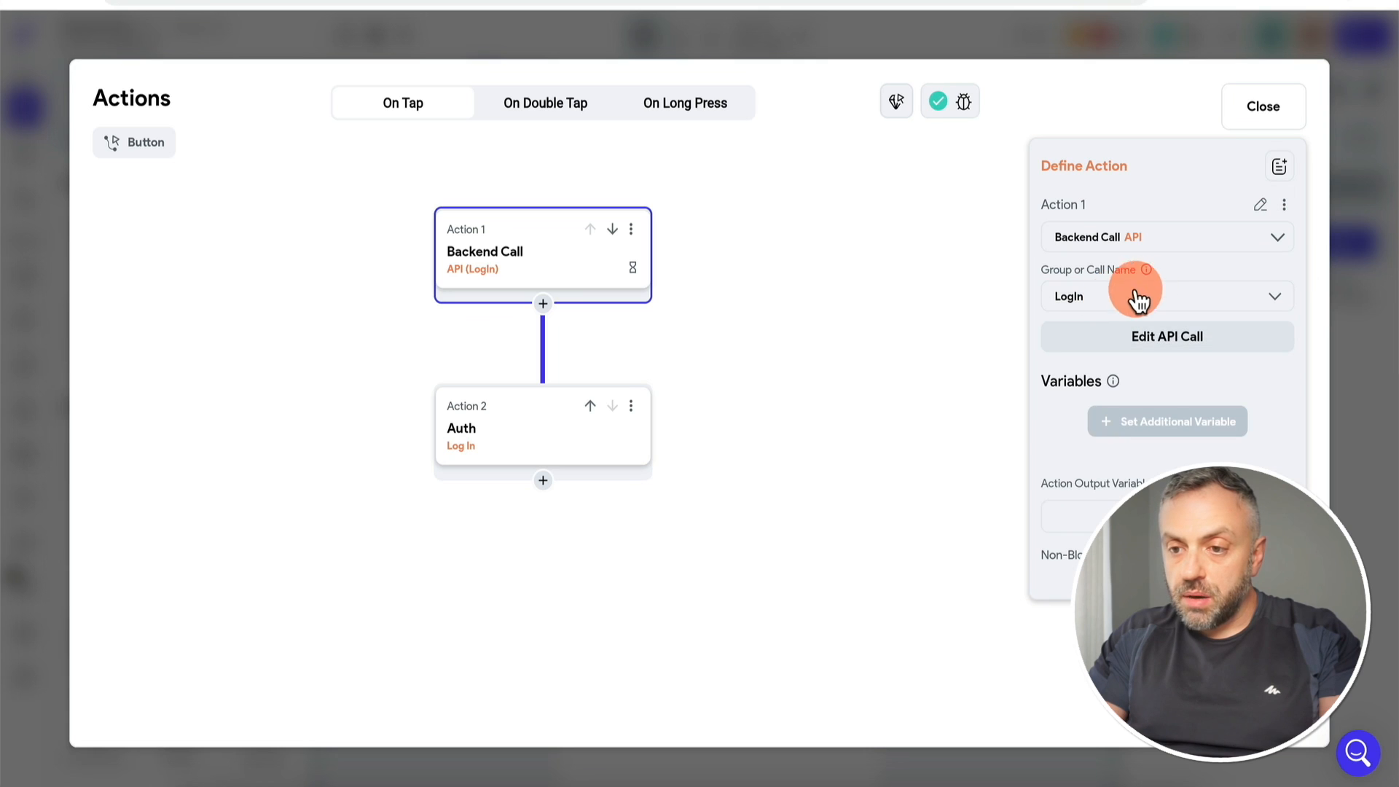
left_click(1157, 430)
left_click(1141, 514)
left_click(1142, 508)
scroll(1118, 640, "down", 2)
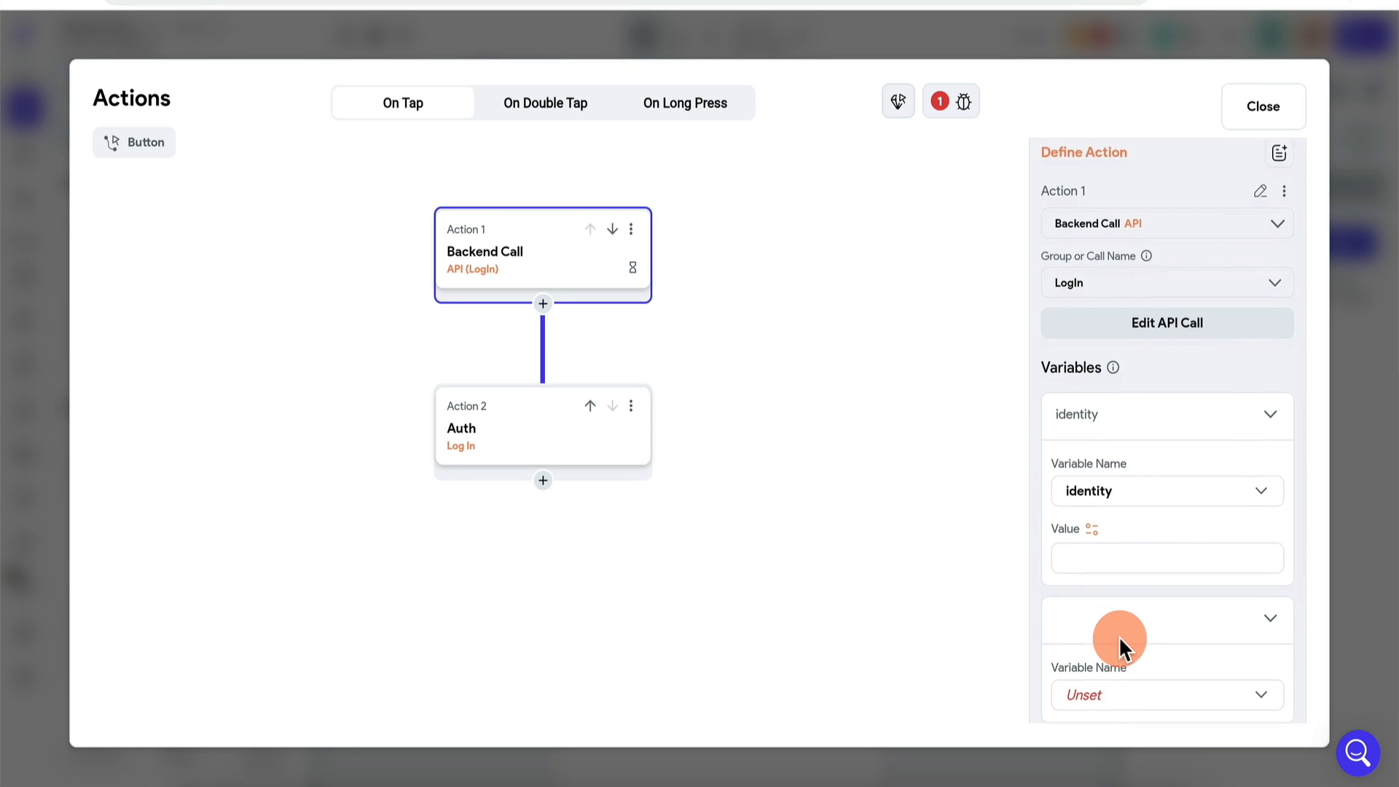
left_click(1146, 548)
left_click(1146, 553)
Step: Rename the email and password text fields to inputEmail and inputPassword
left_click(1092, 381)
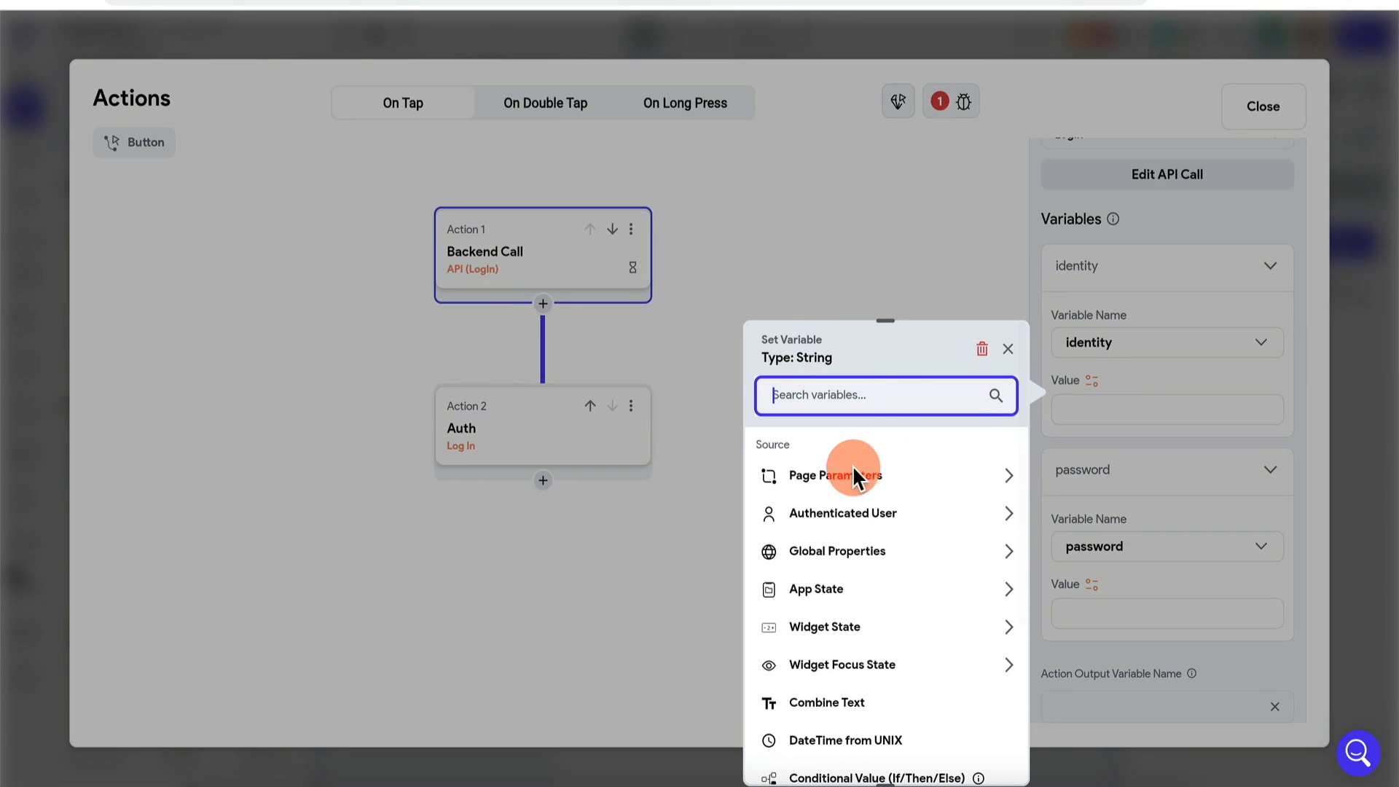
left_click(847, 634)
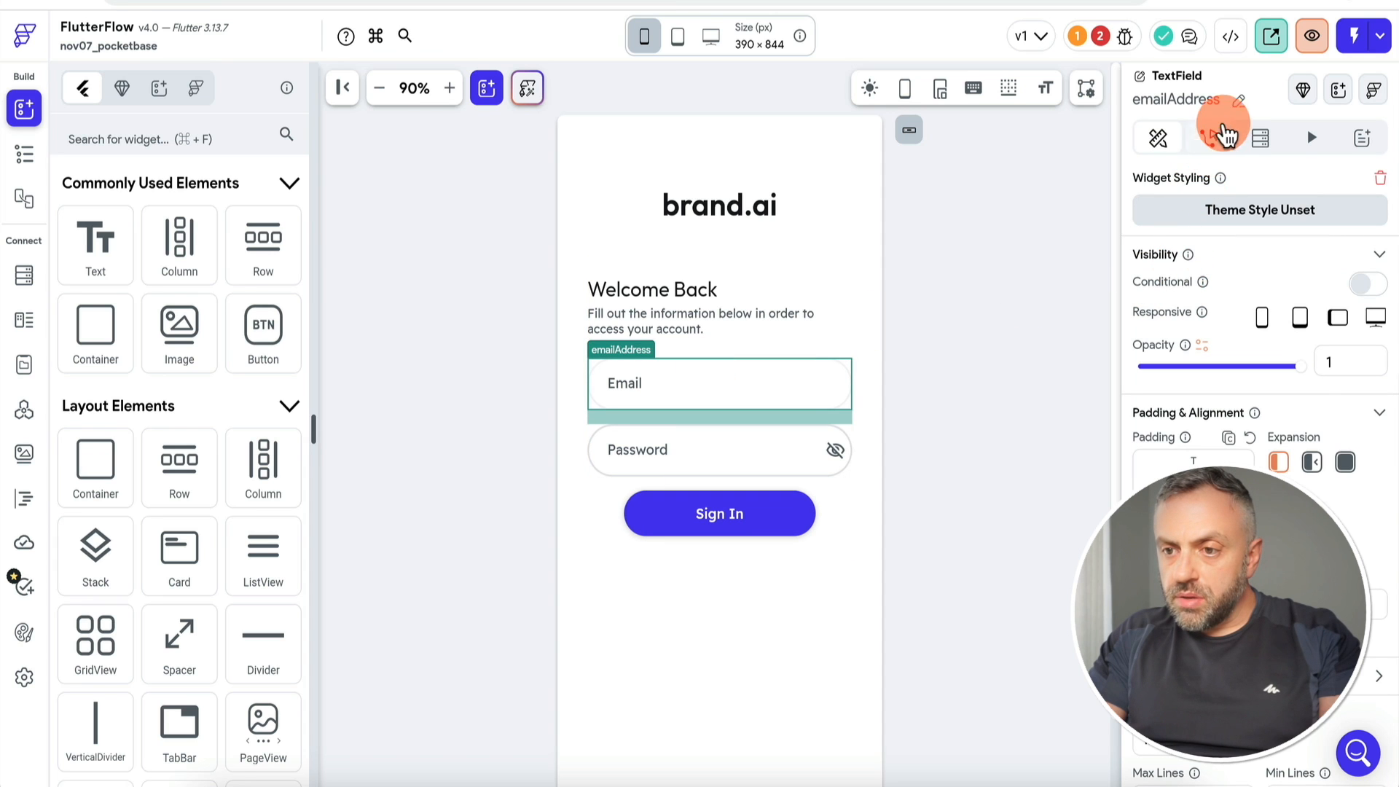
left_click(1237, 101)
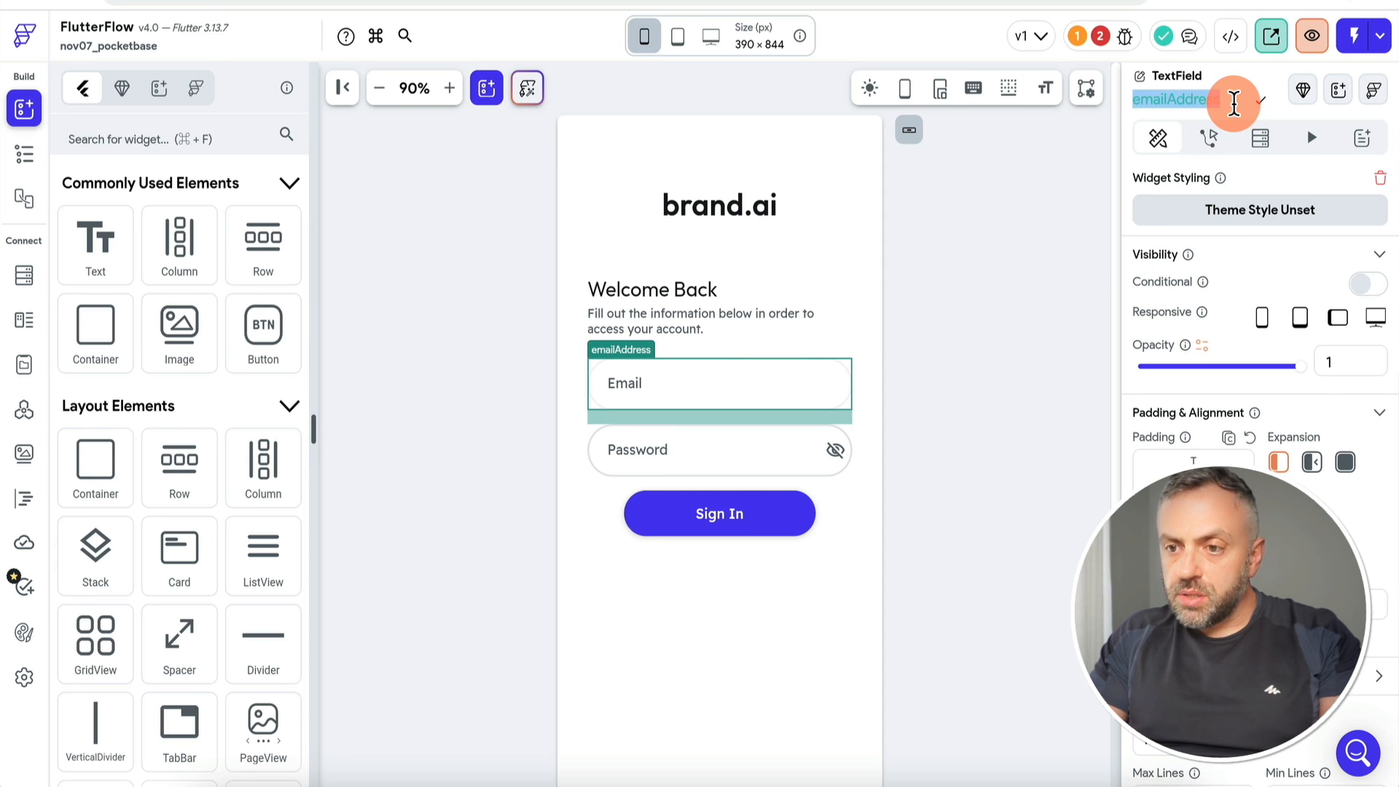
type("inputEm")
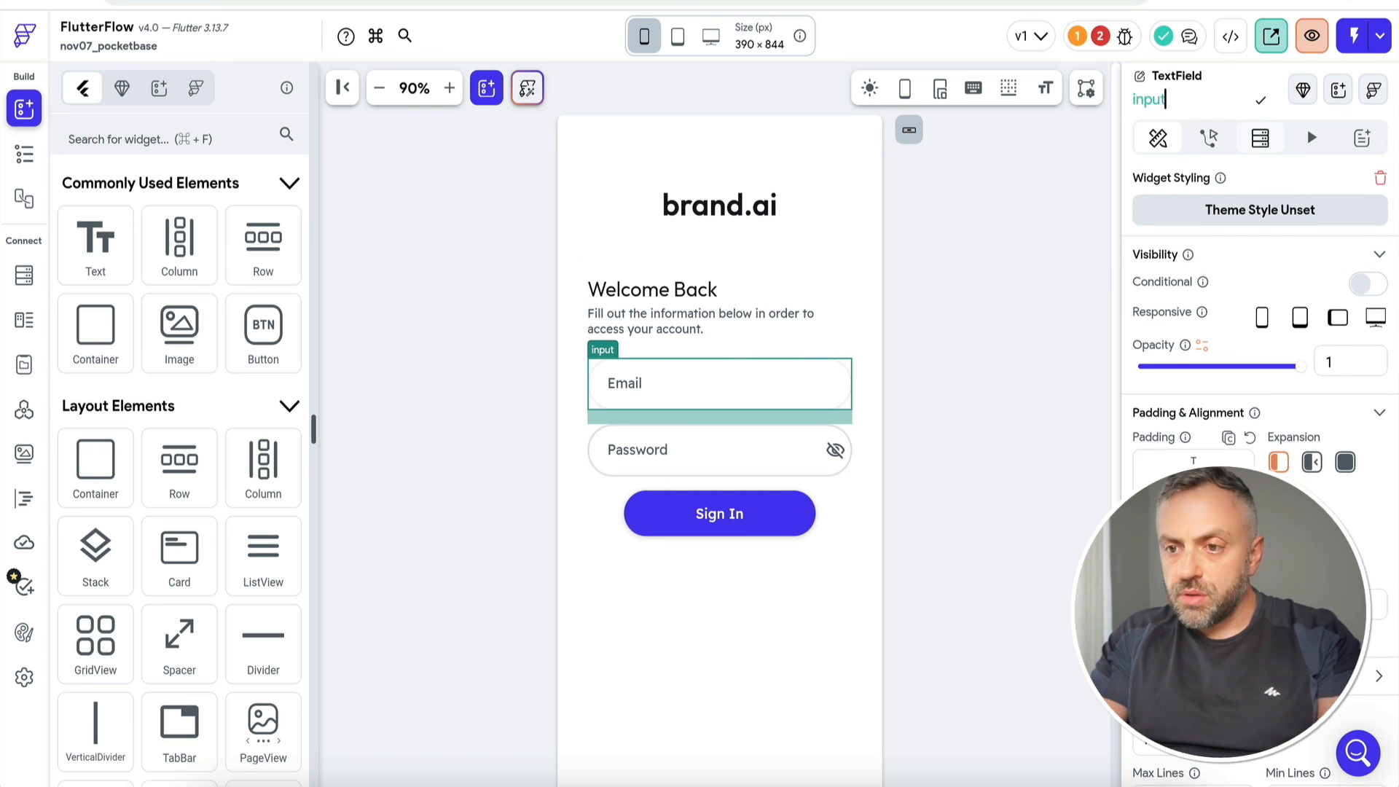
left_click(1215, 104)
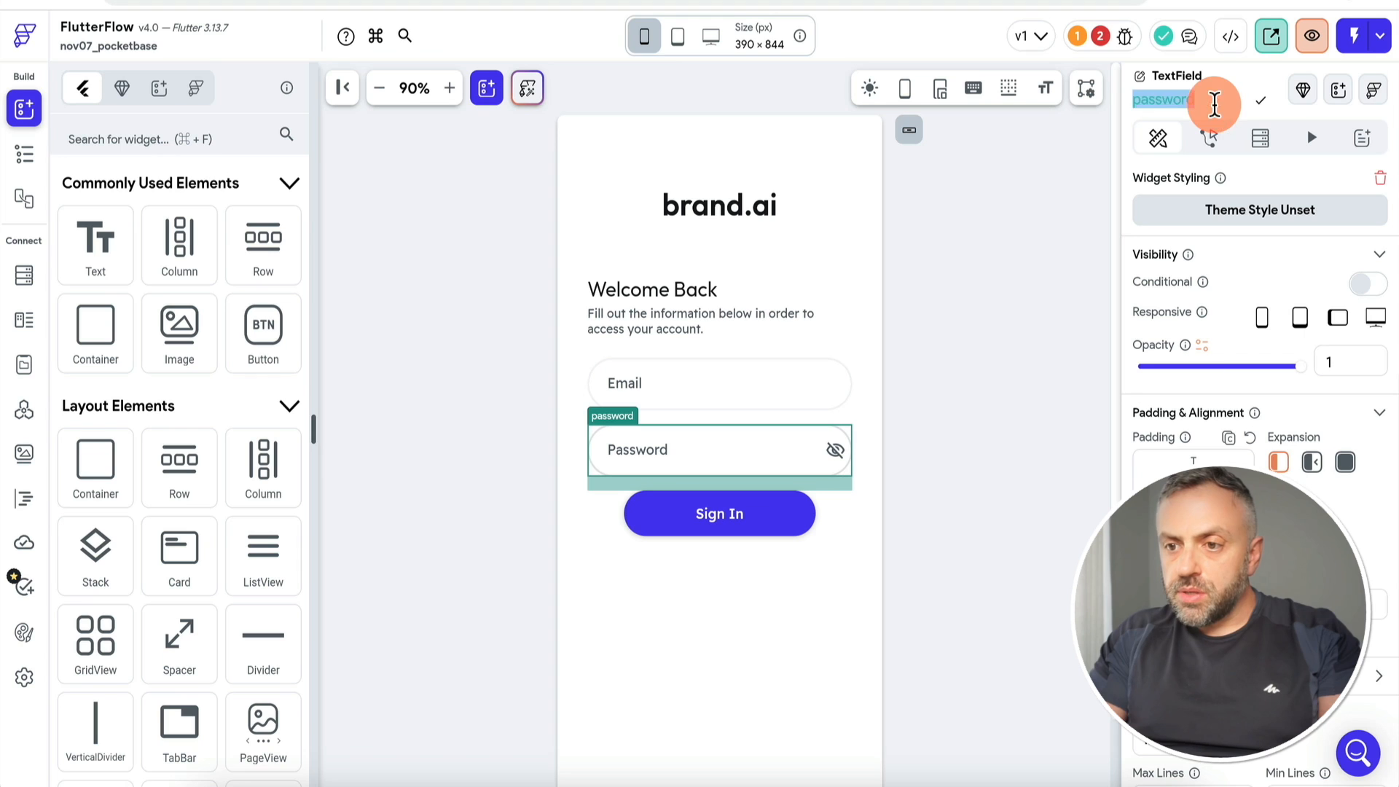
type("inputP")
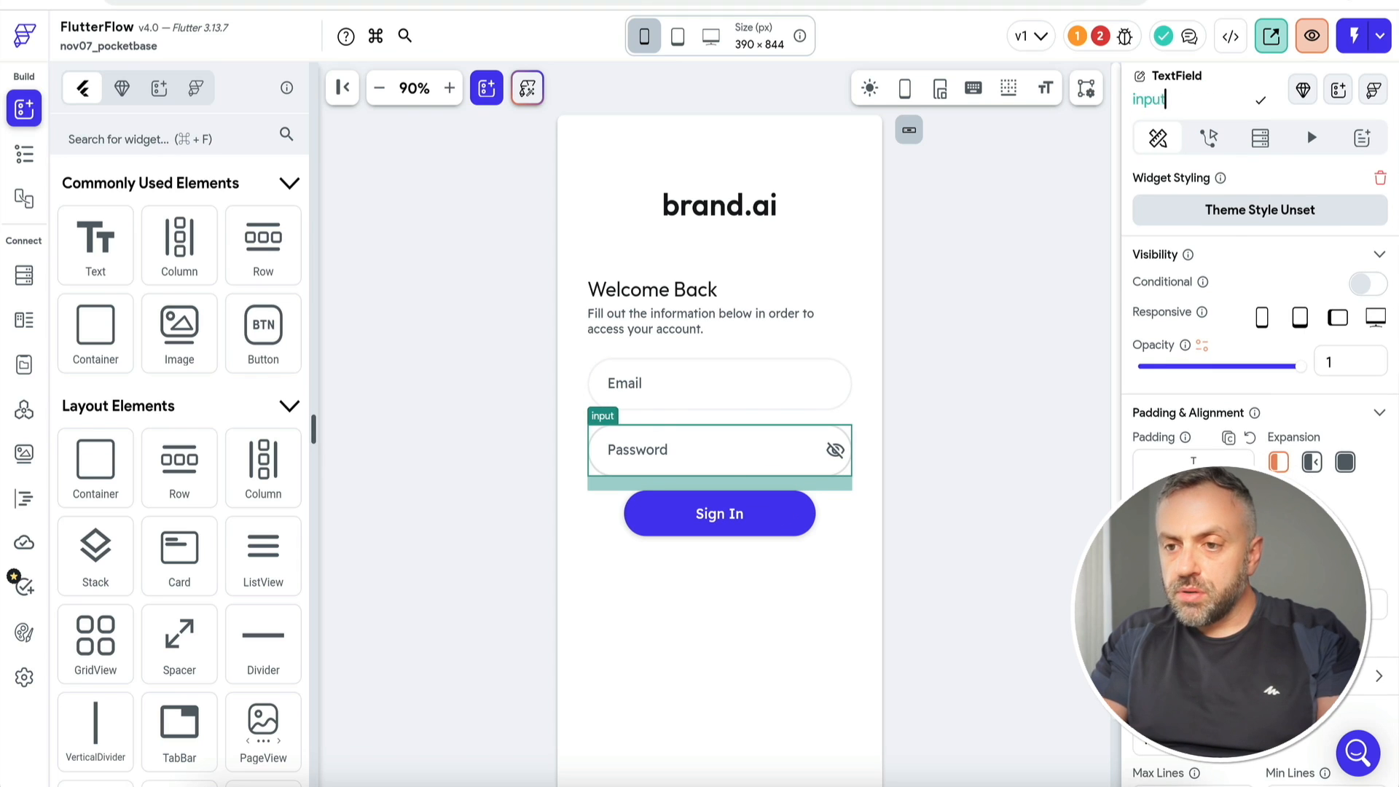
Step: Replace the LogIn call's variables with fresh identity and password entries
left_click(762, 514)
left_click(1334, 261)
left_click(540, 278)
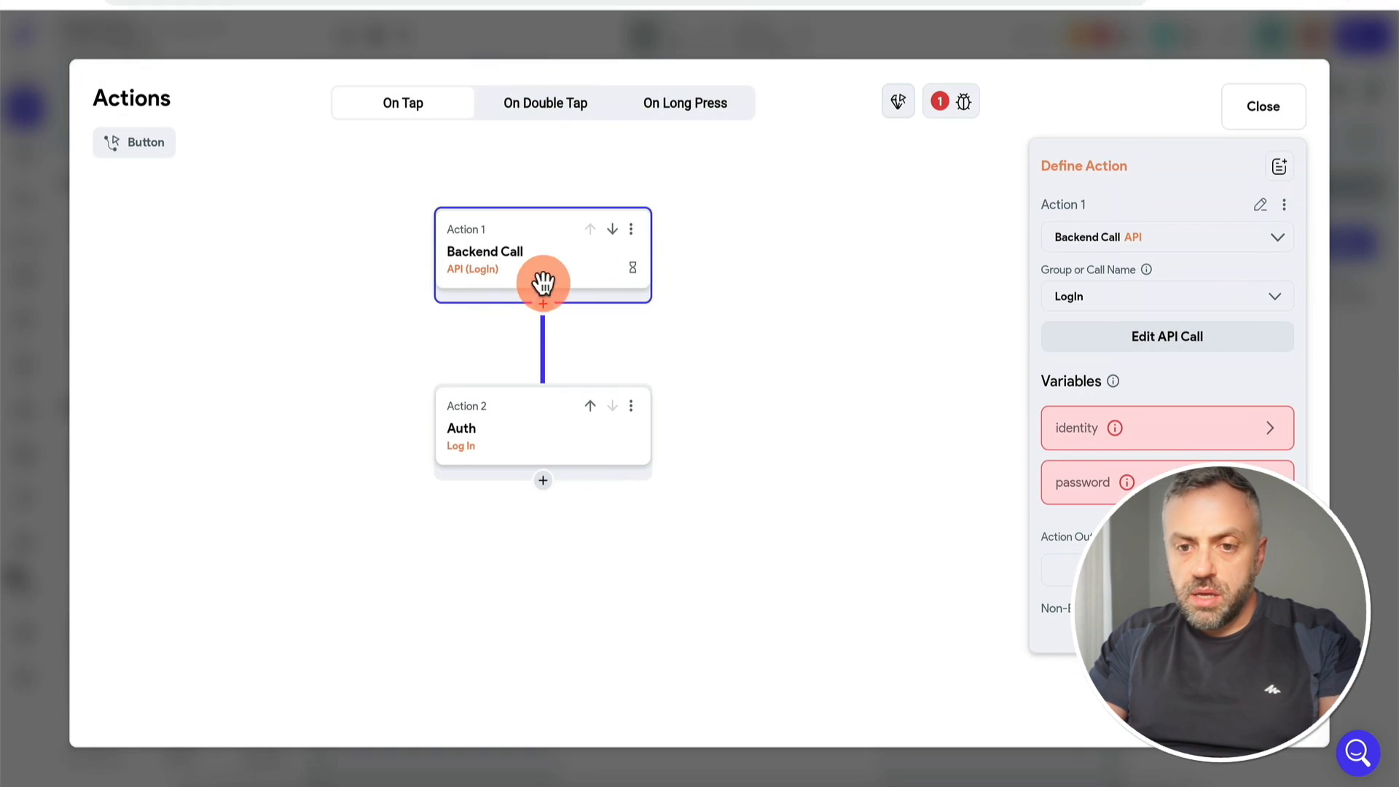
left_click(1225, 427)
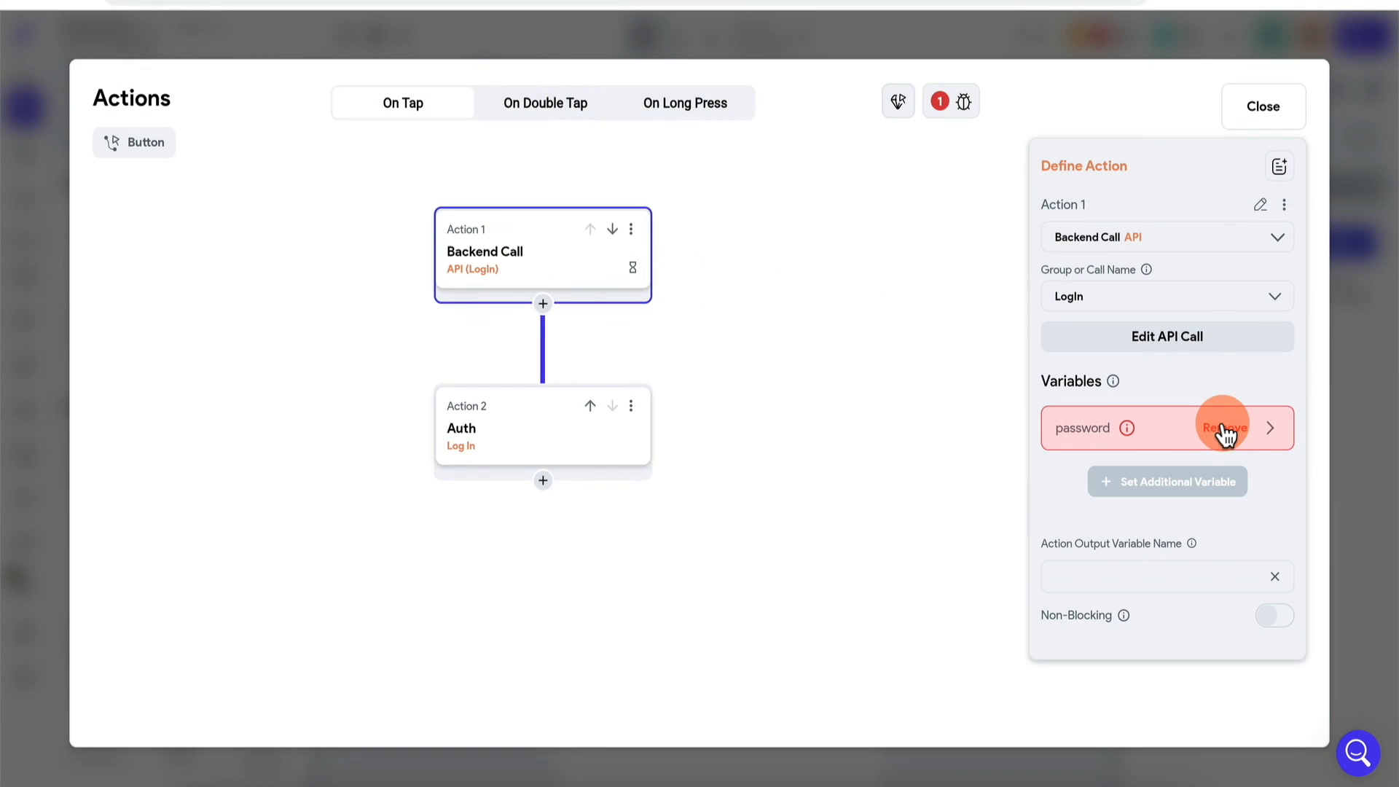
left_click(1225, 437)
left_click(1168, 443)
left_click(1156, 516)
left_click(1130, 644)
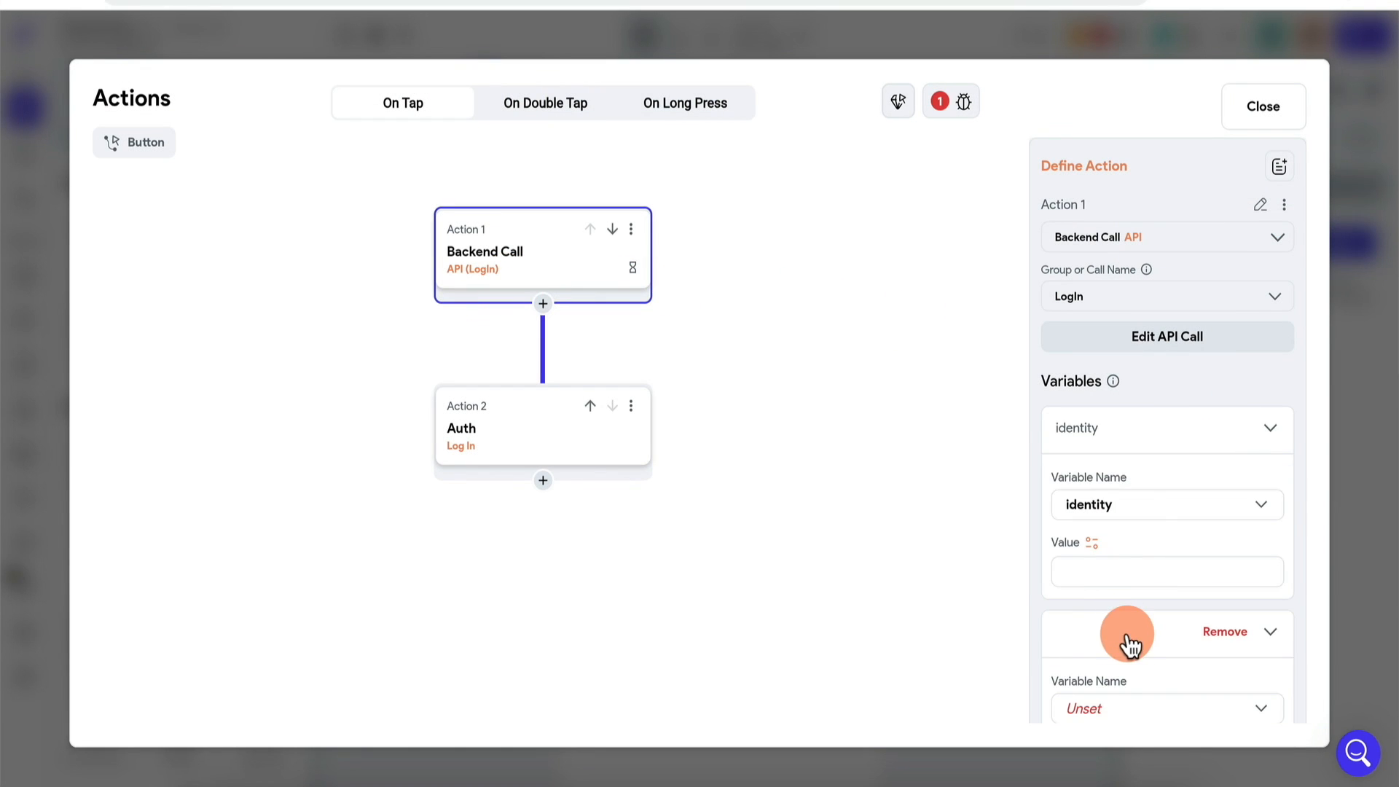
left_click(1130, 696)
left_click(1143, 586)
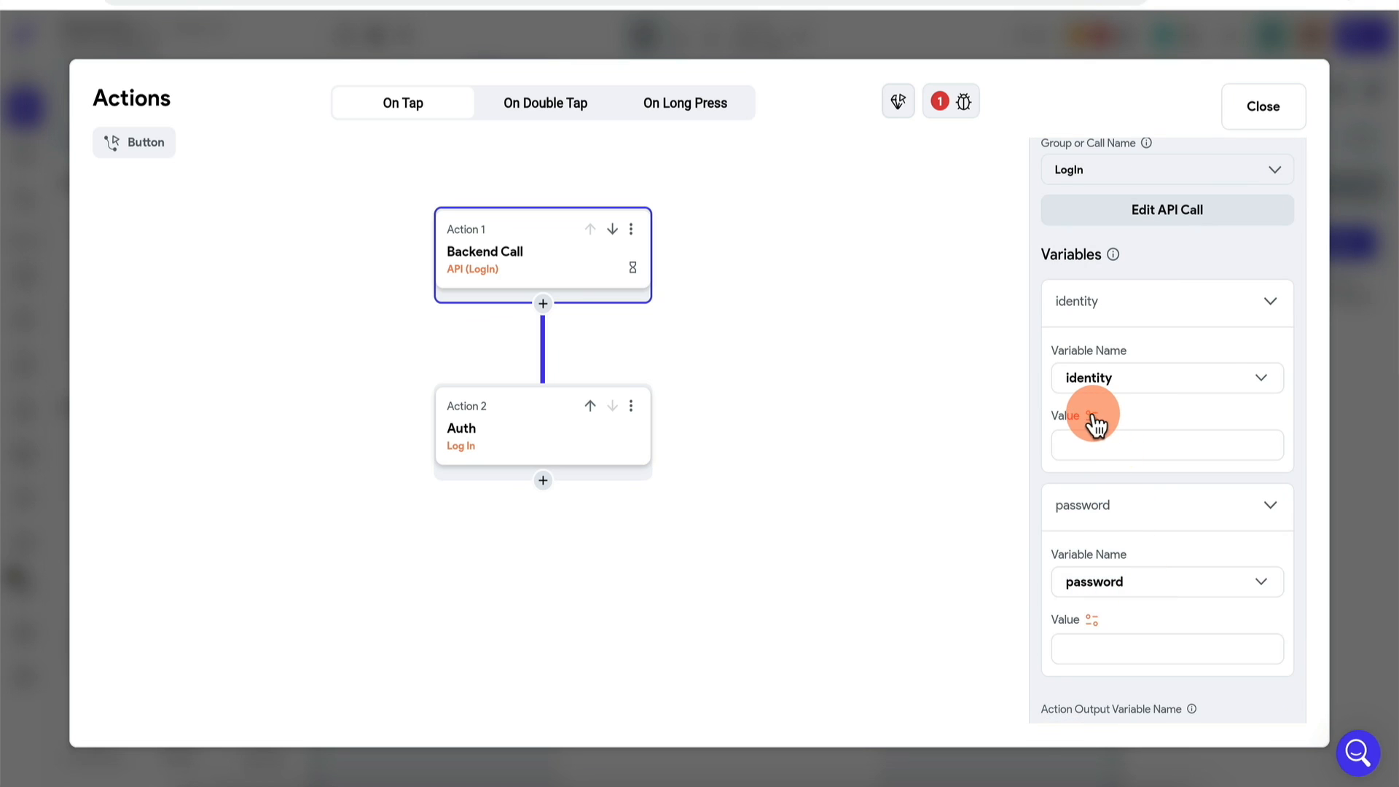
Step: Bind identity to the inputEmail field and password to the inputPassword field
left_click(1091, 417)
left_click(845, 628)
scroll(871, 671, "down", 1)
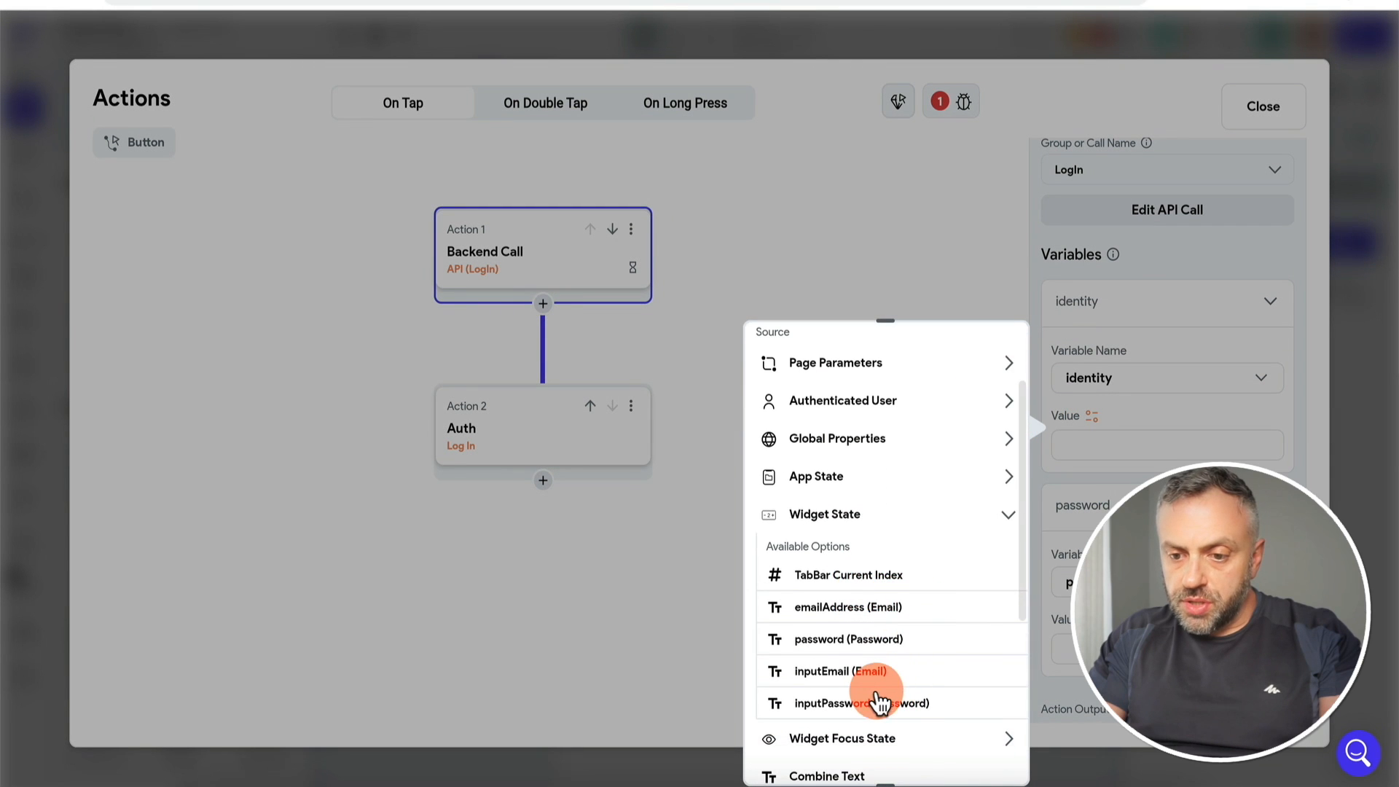
left_click(867, 671)
left_click(1092, 620)
type("input")
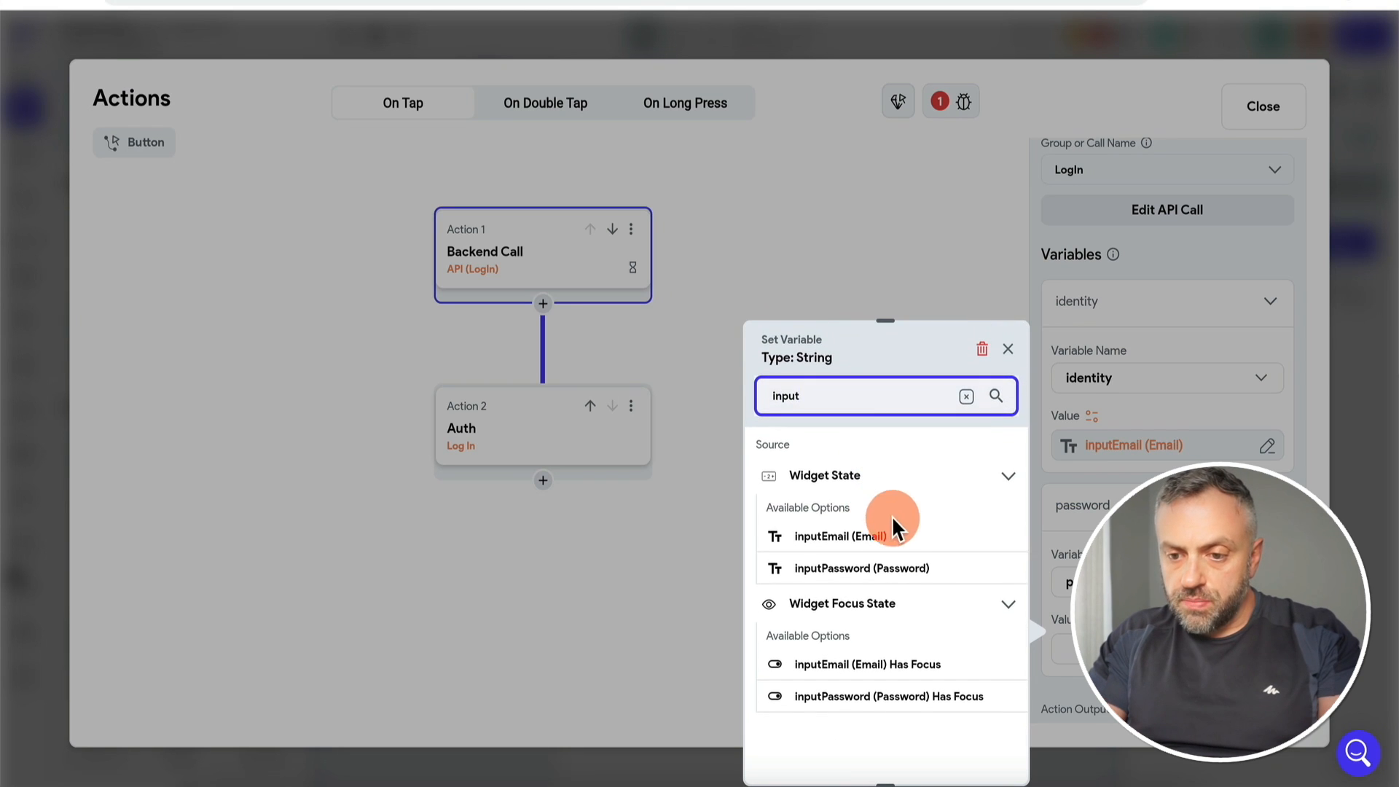
left_click(901, 571)
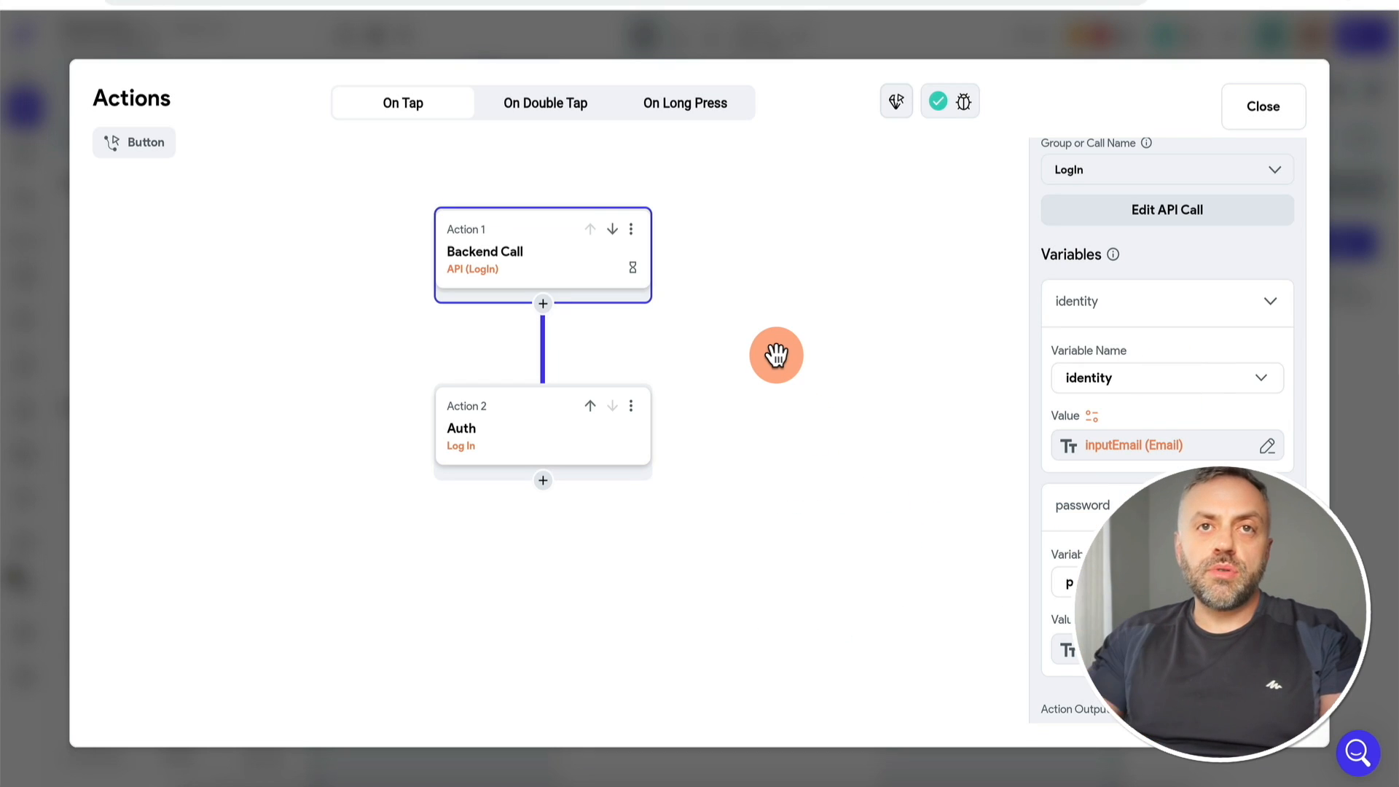
Step: Add a Conditional after the LogIn API call that checks its authResult Succeeded
left_click(543, 305)
left_click(552, 386)
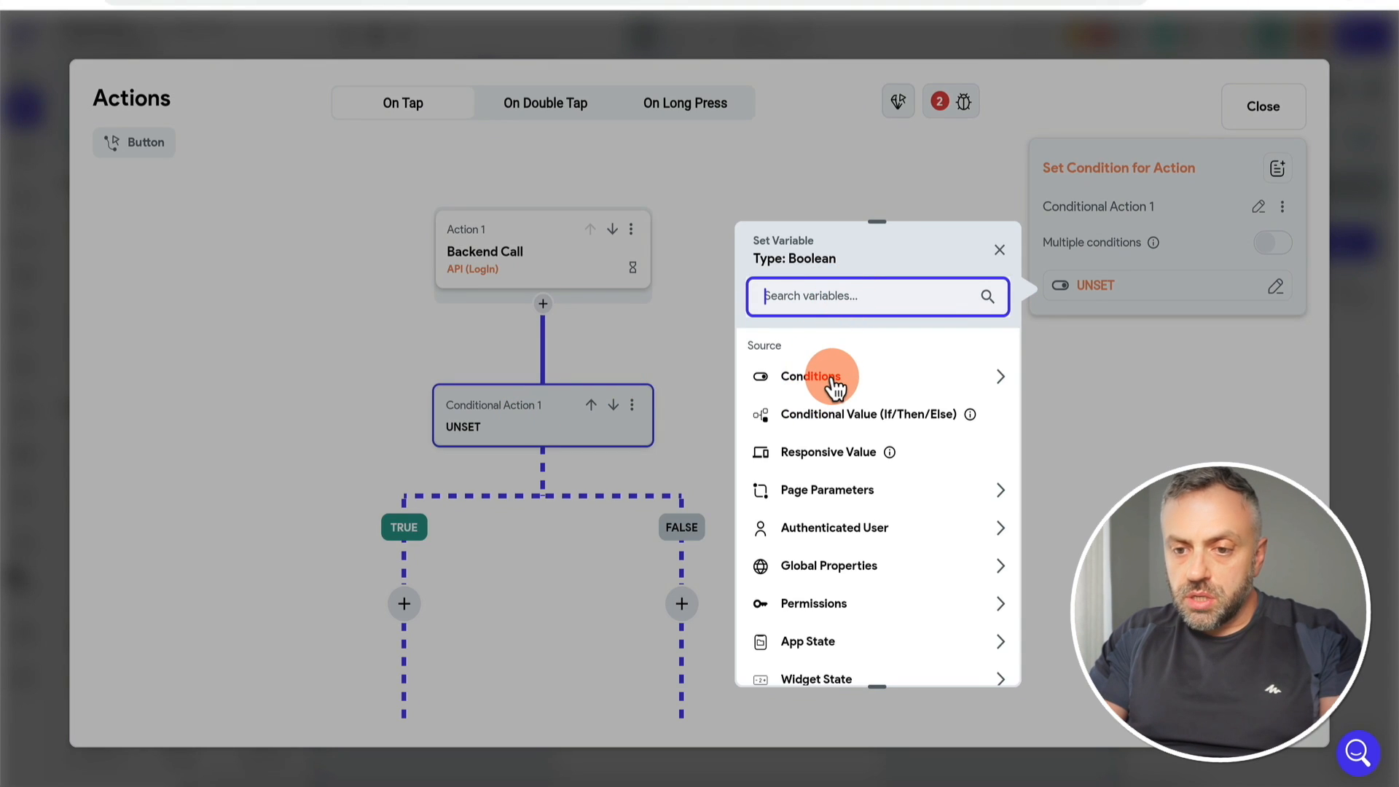
scroll(835, 557, "down", 2)
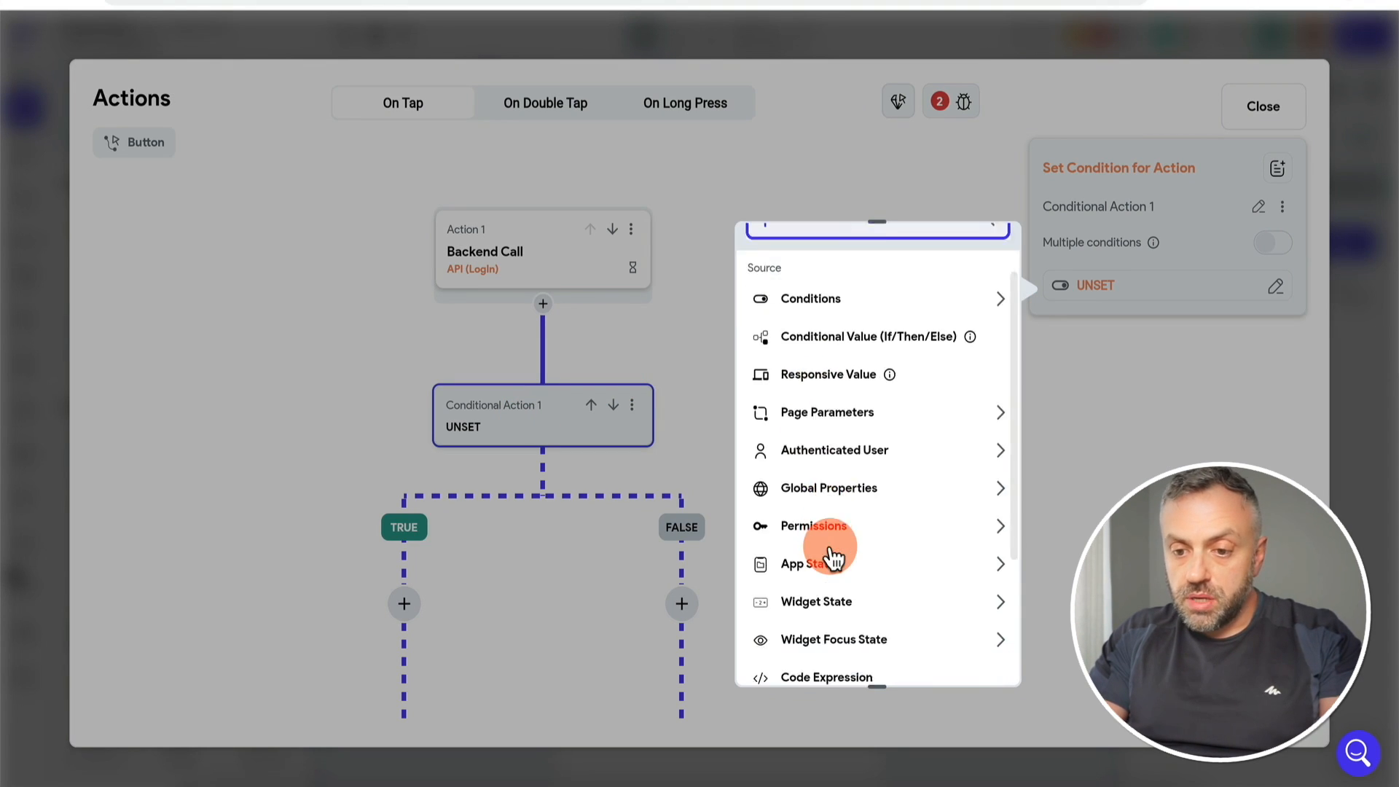
left_click(539, 260)
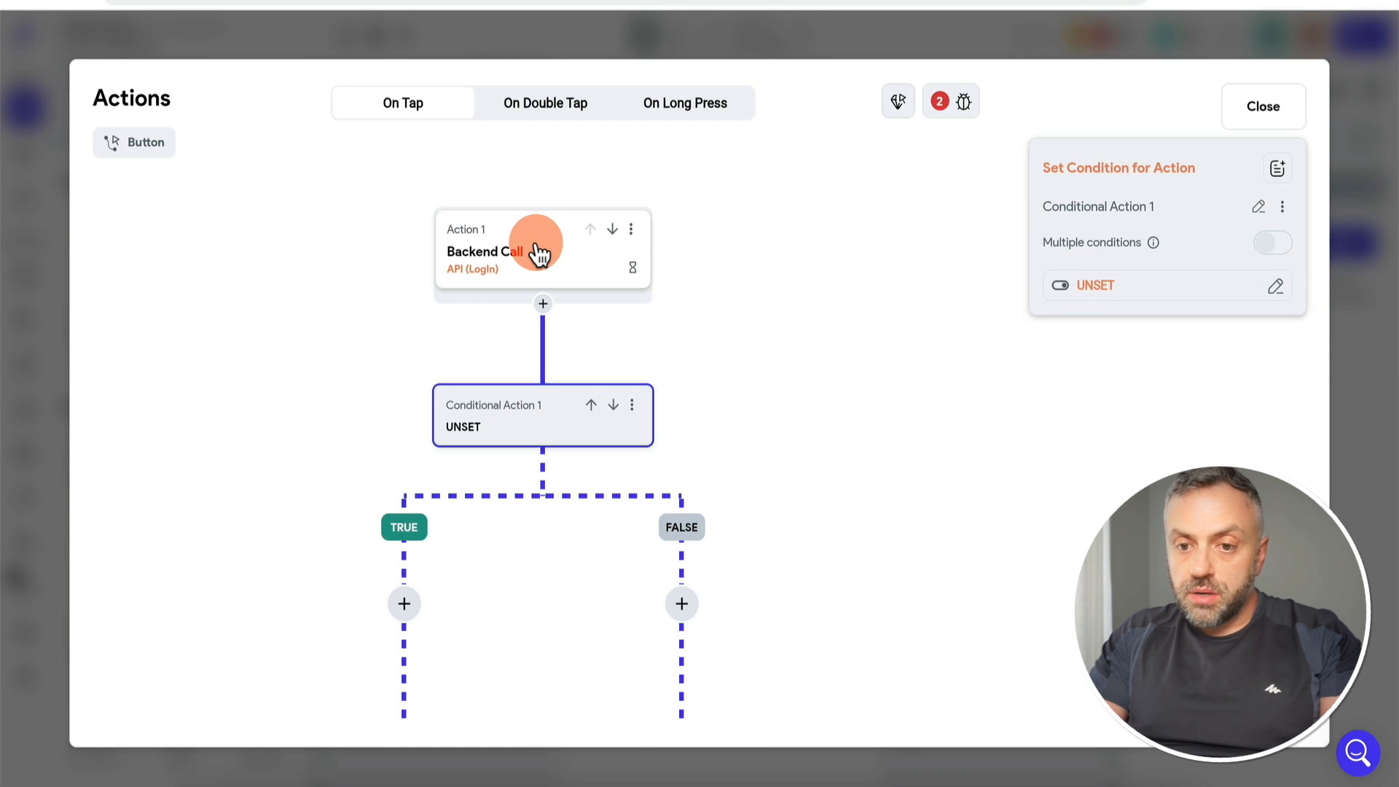
left_click(1133, 575)
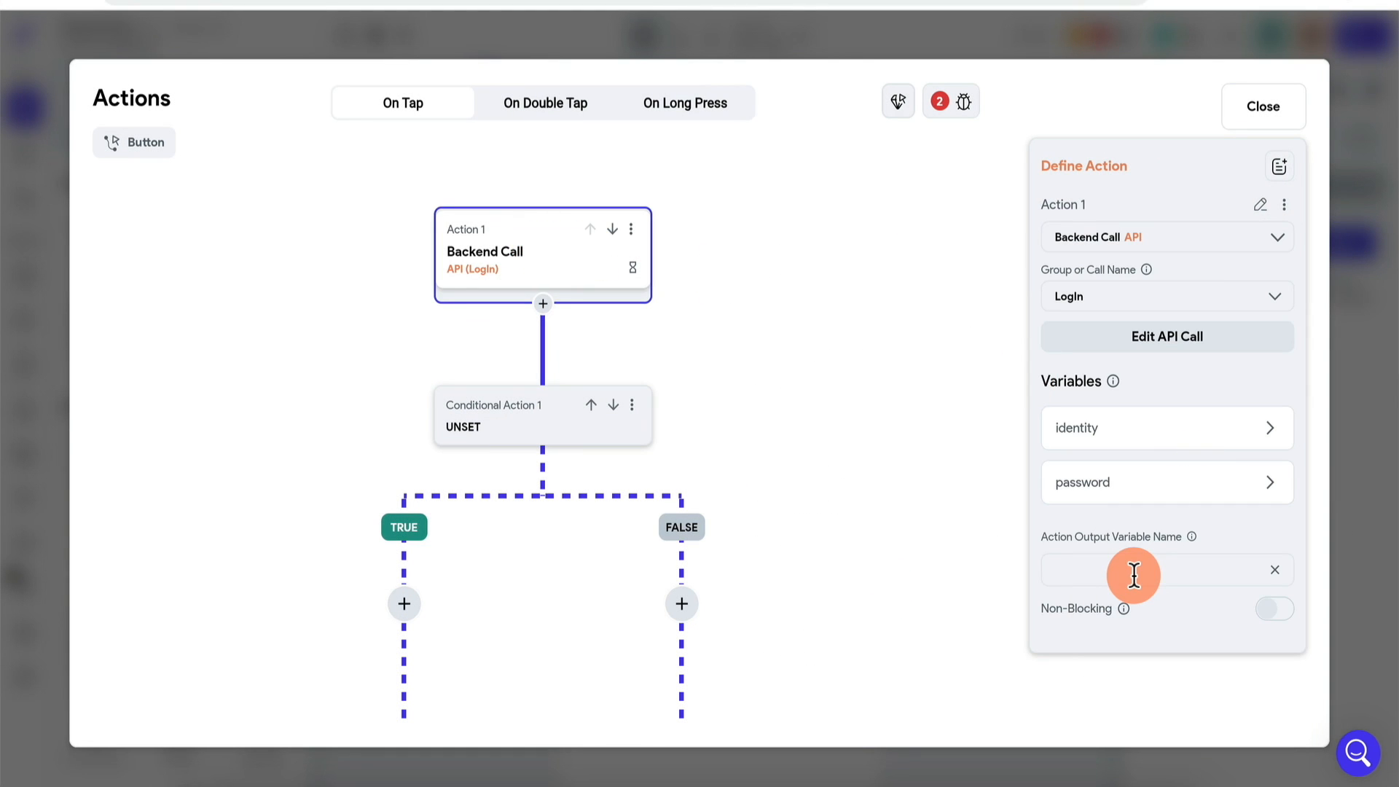
left_click(537, 419)
type("auth")
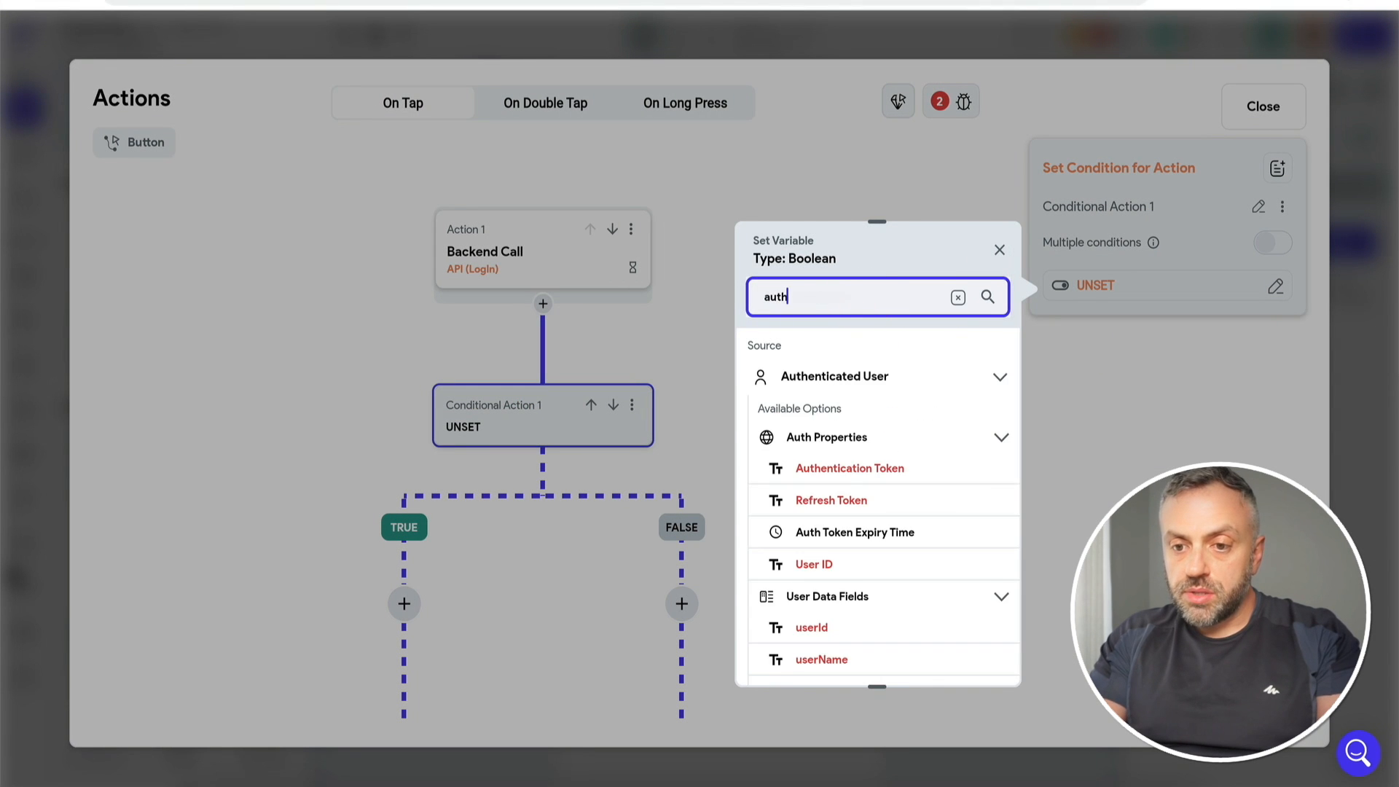
left_click(838, 441)
left_click(862, 430)
left_click(960, 644)
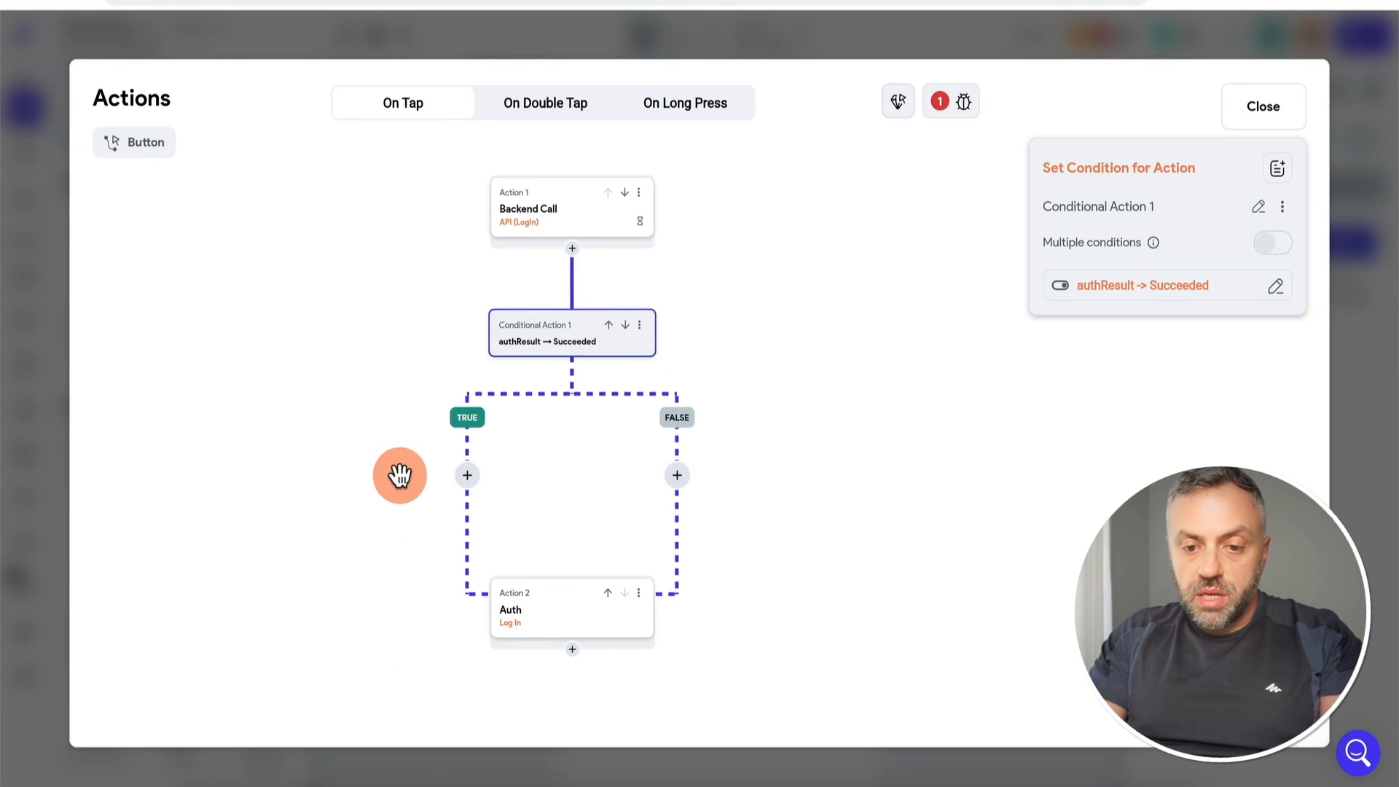
Step: Move the Auth Log In action onto the TRUE branch and delete the leftover copy
key("ctrl+c")
left_click(565, 477)
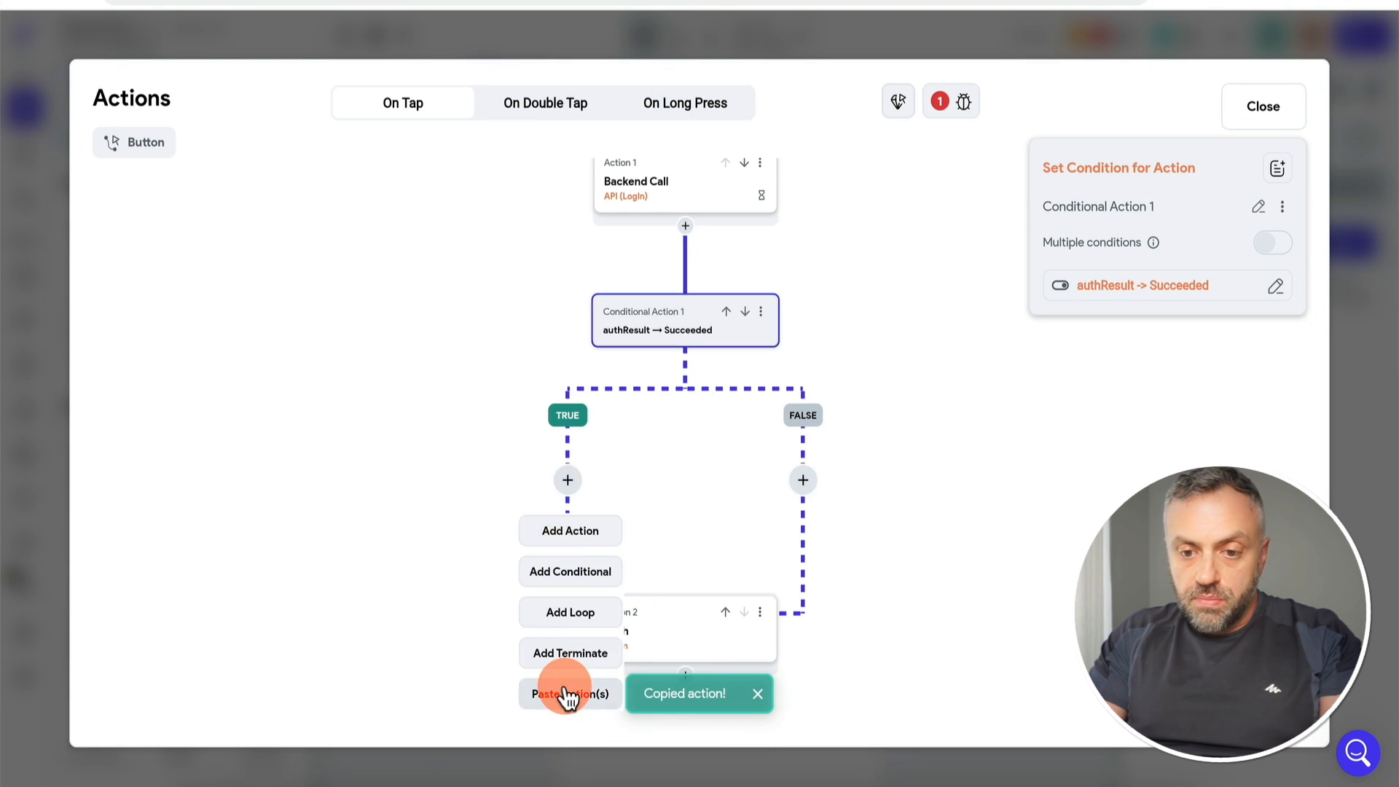
left_click(565, 690)
left_click(760, 612)
left_click(681, 720)
Step: Add an Informational alert dialog on the FALSE branch for failed logins
left_click(803, 479)
left_click(834, 546)
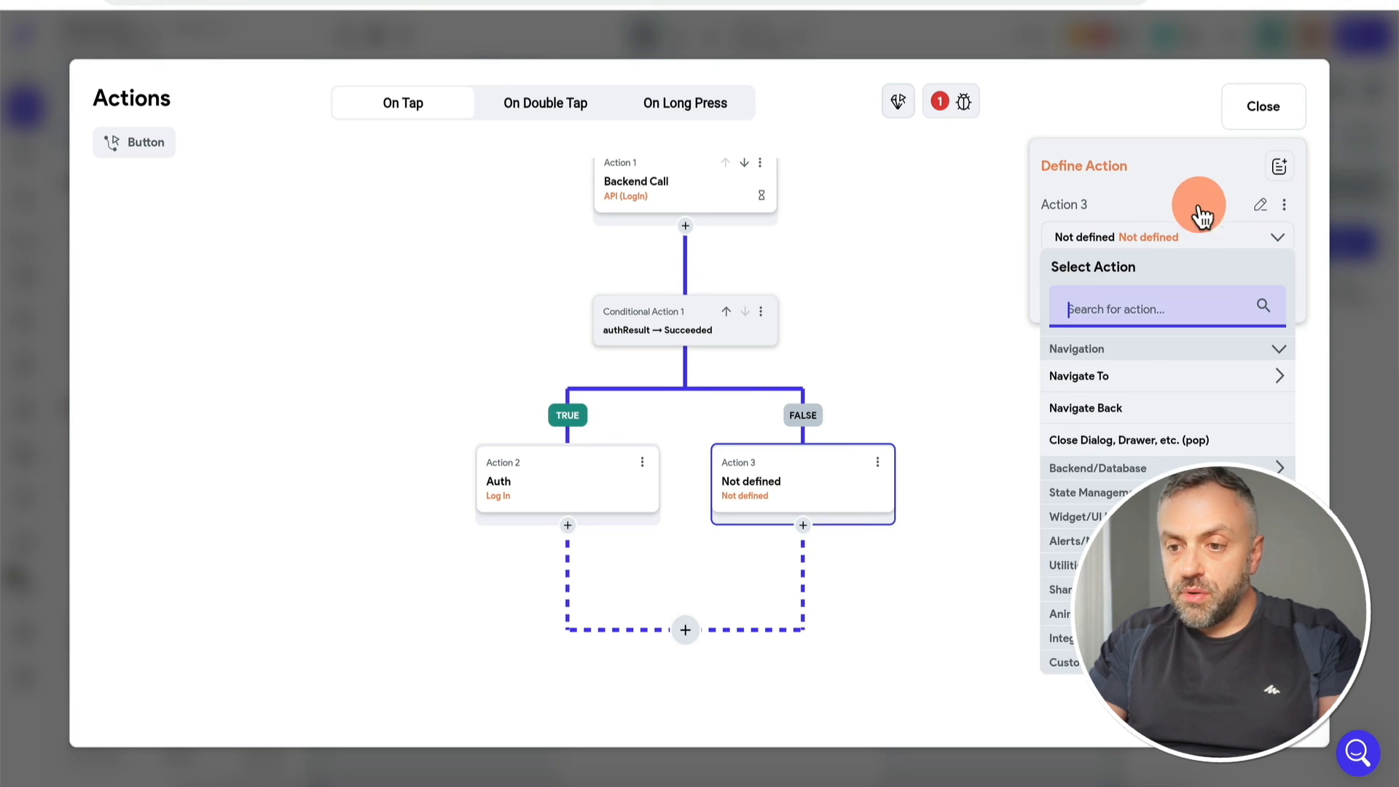
type("info")
left_click(1137, 416)
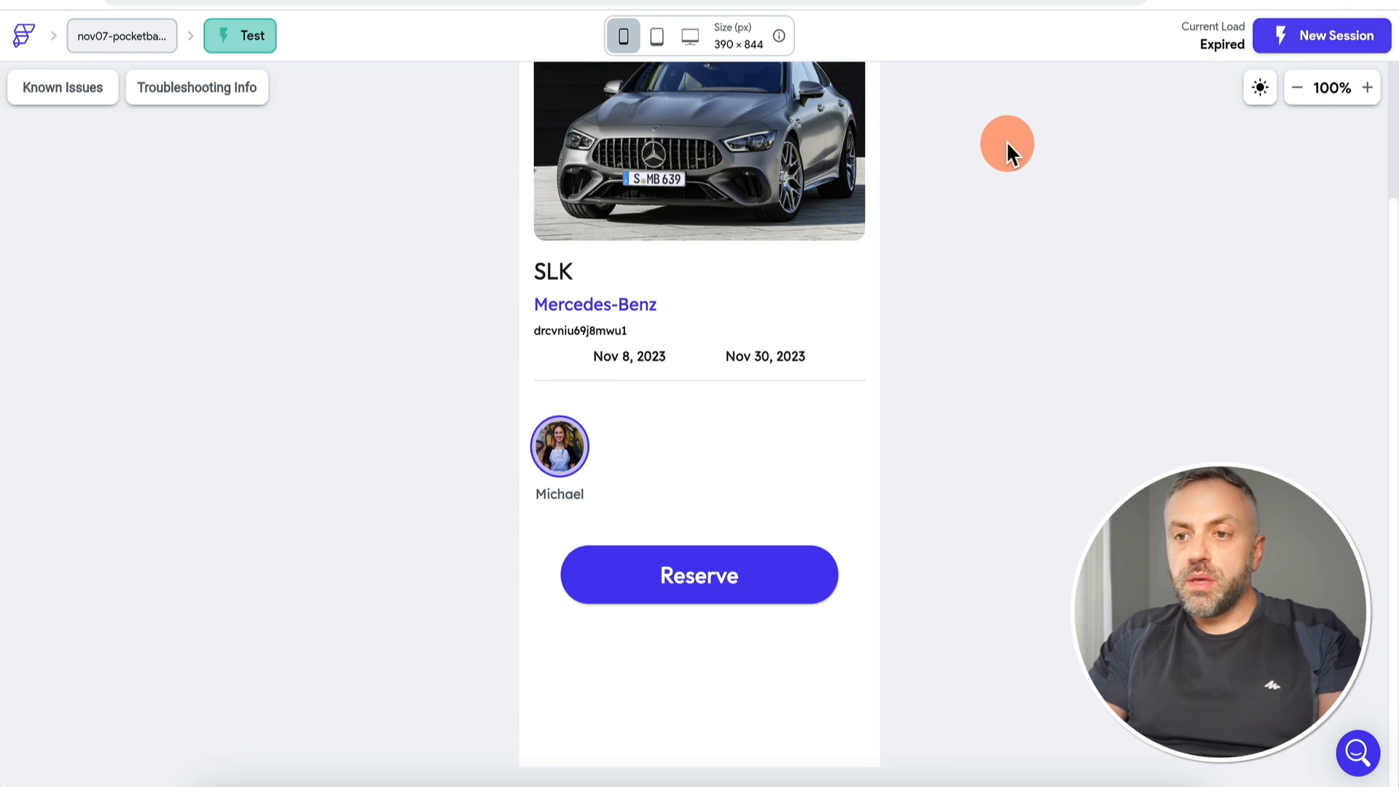
Step: Reload the car-rental test preview with Cmd+R so it restarts at the splash screen
key("super+r")
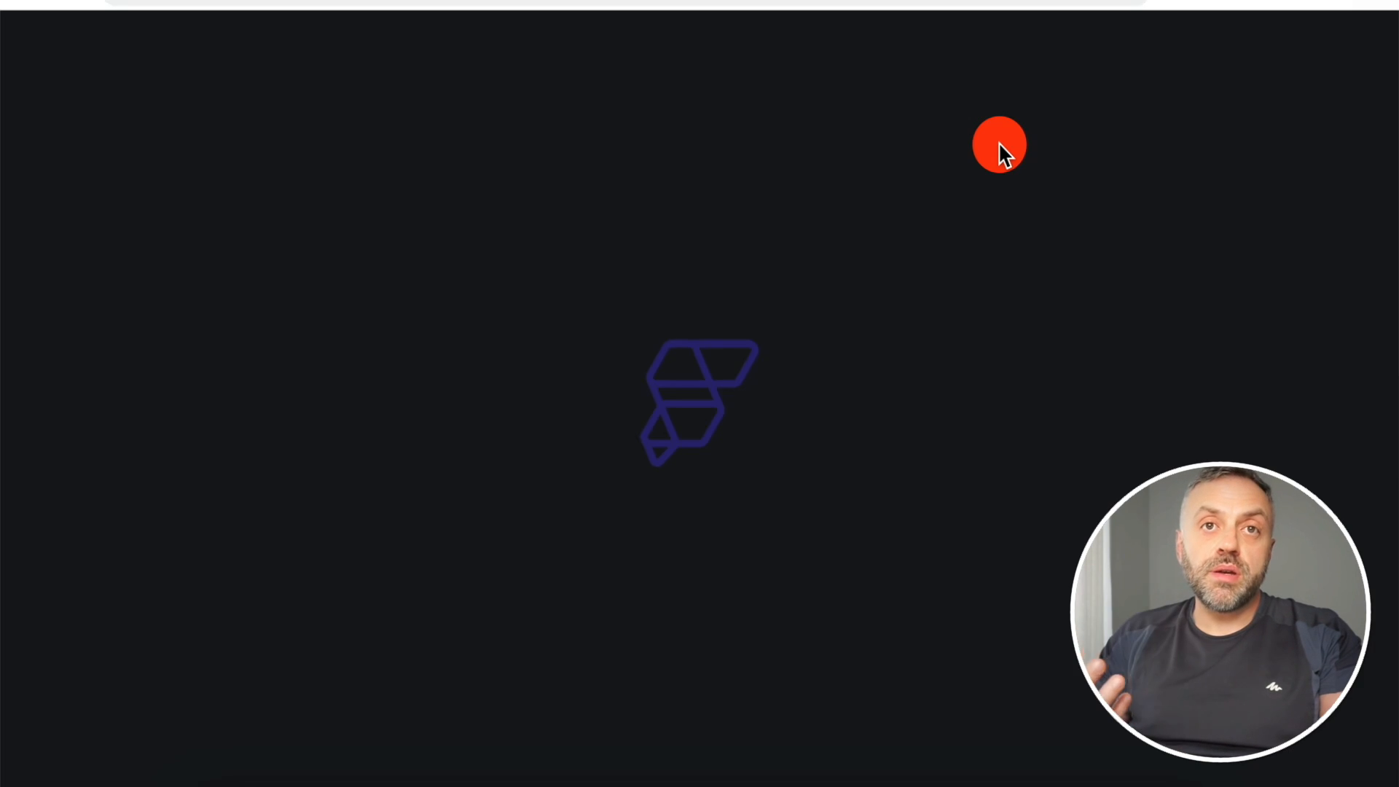
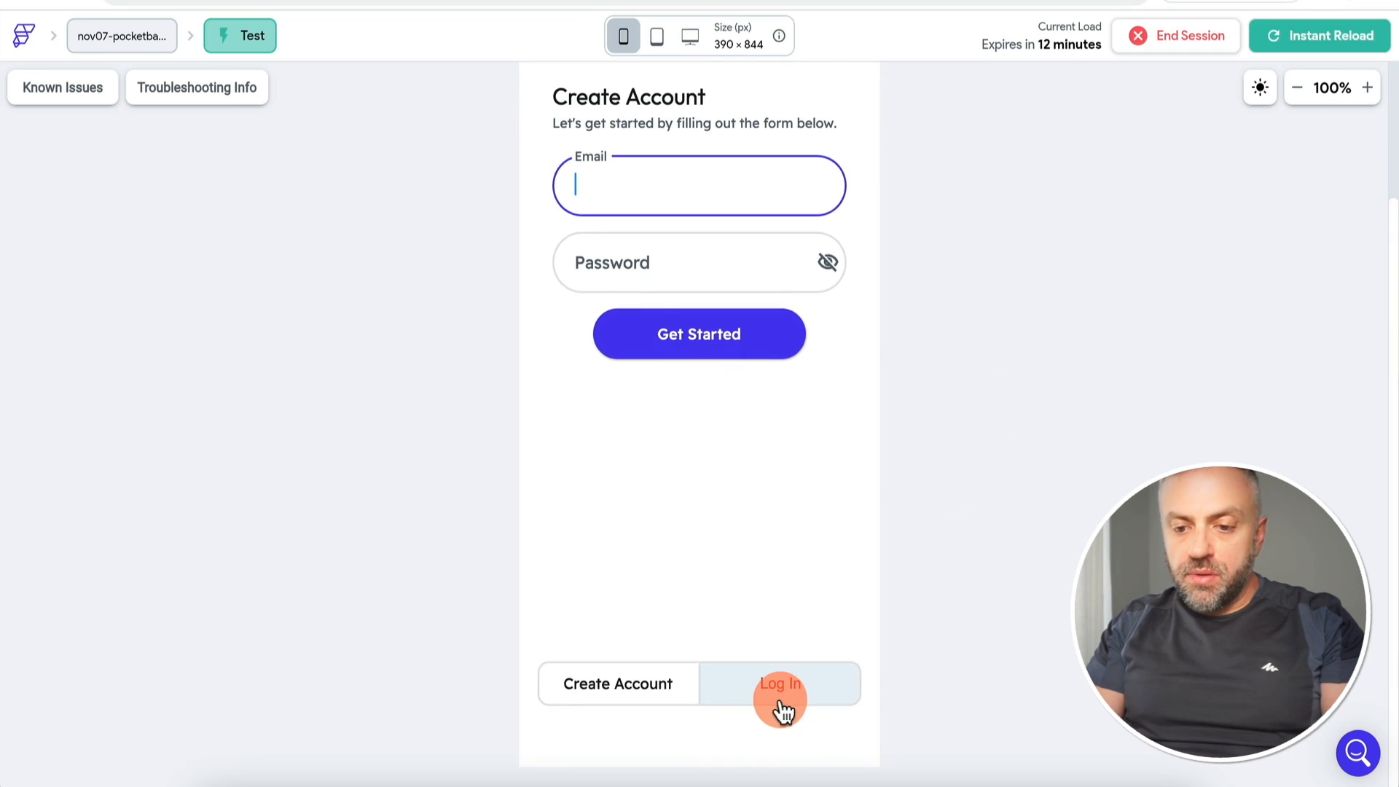
left_click(779, 703)
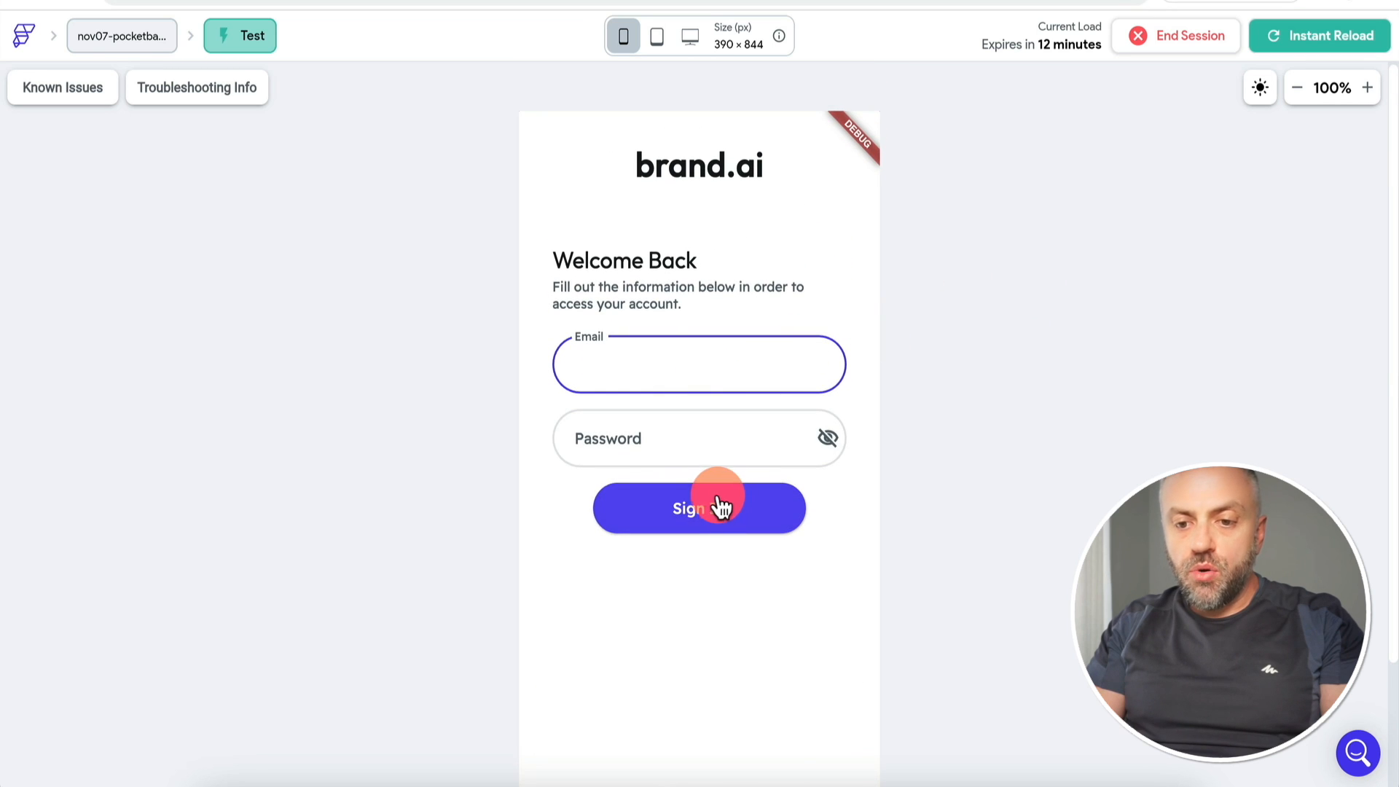
left_click(706, 508)
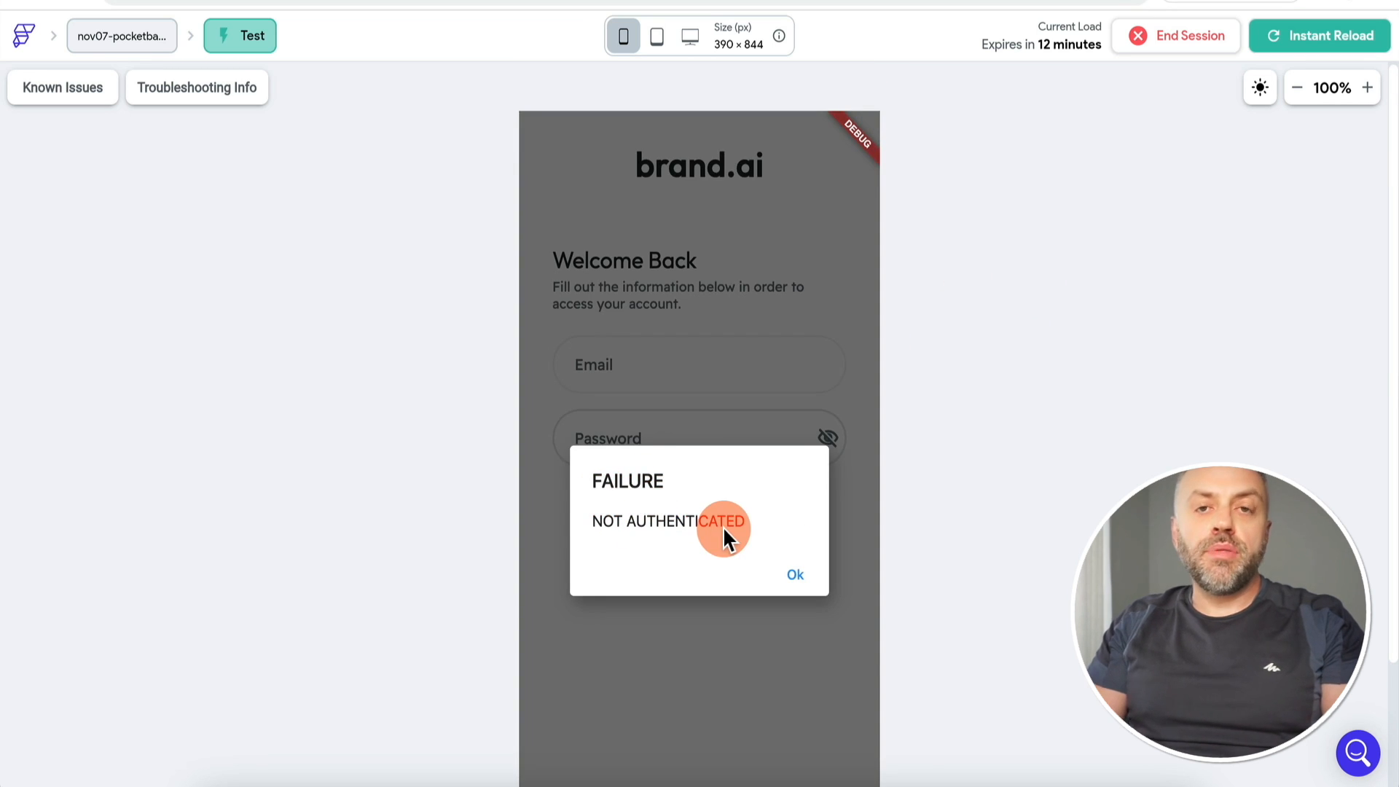
left_click(800, 576)
left_click(696, 355)
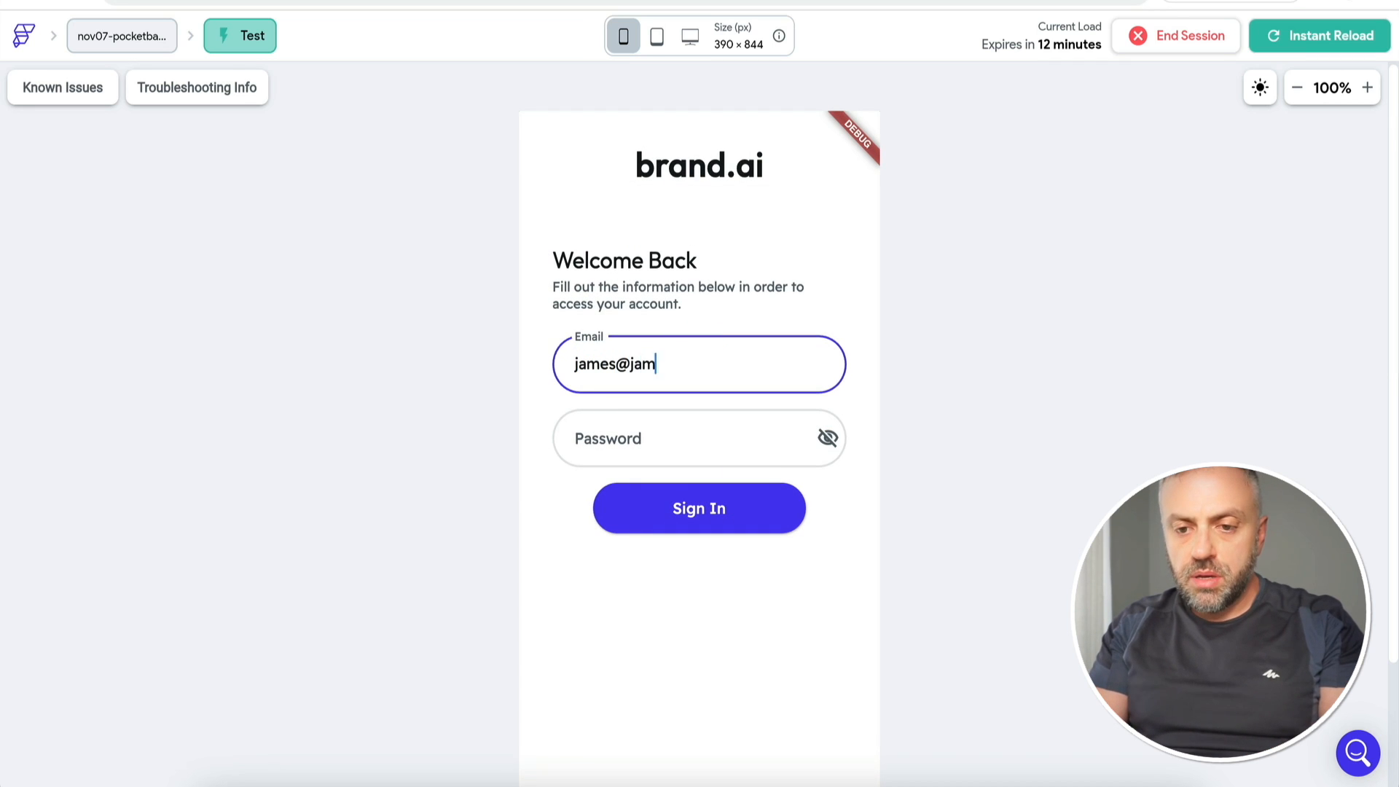
key("Tab")
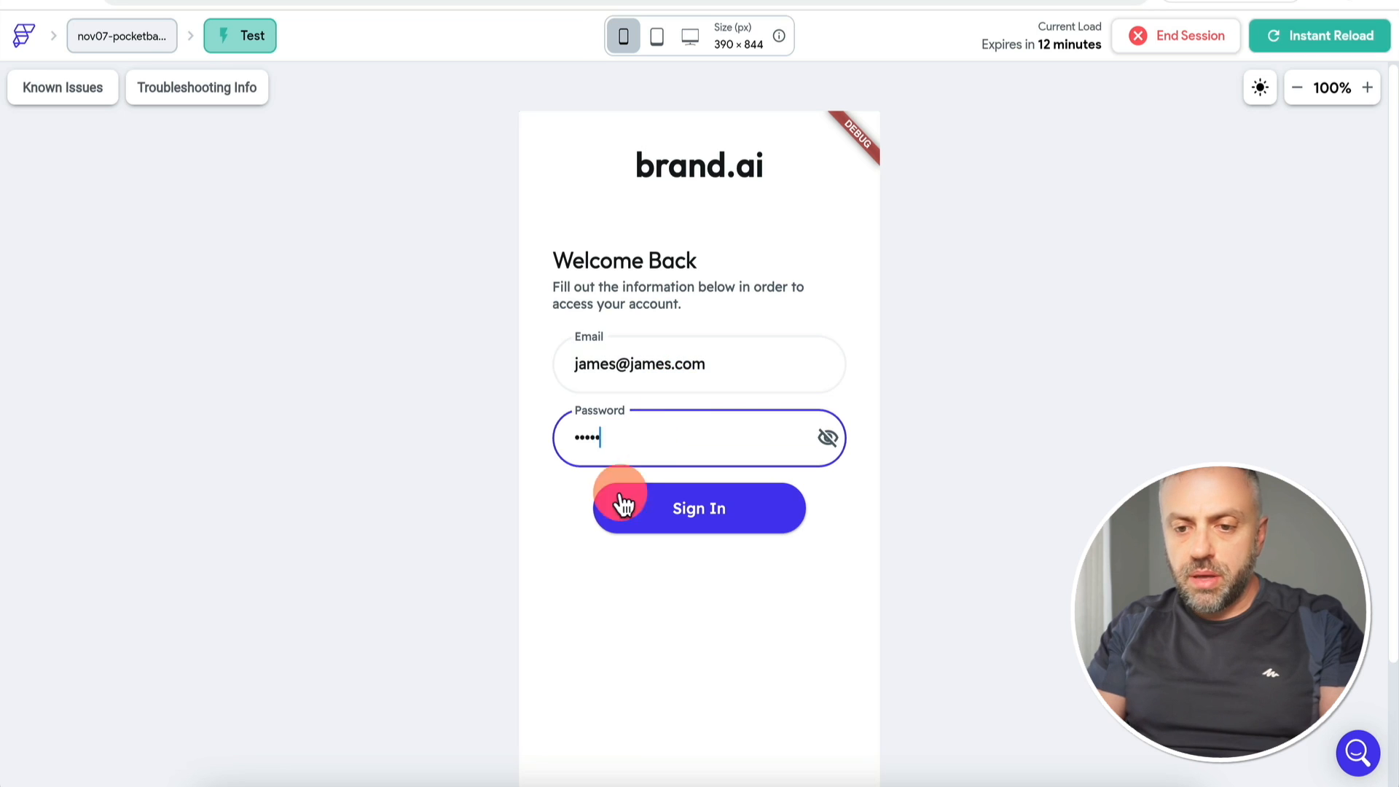
Step: Correct the password and sign in to reach the car Homepage, then go back to the editor
left_click(698, 517)
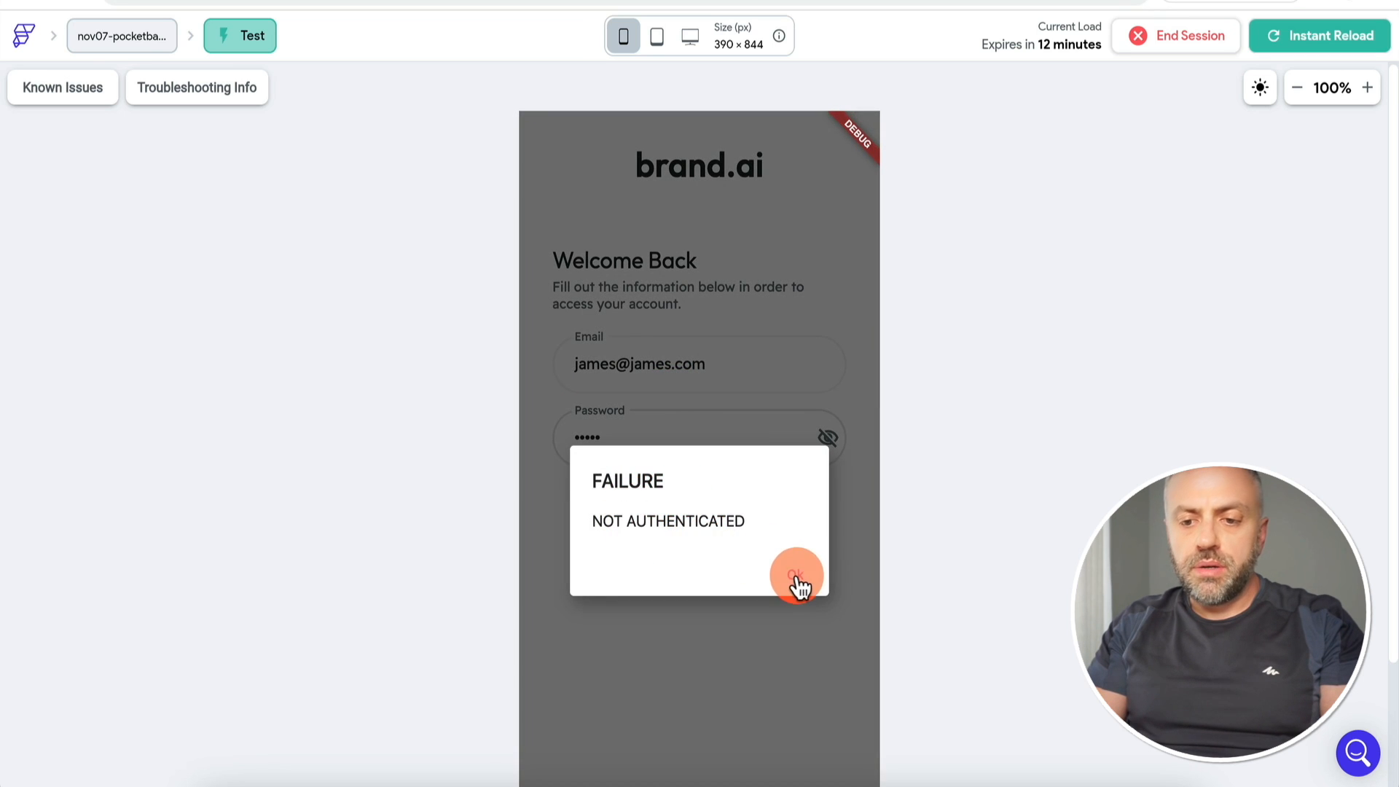
left_click(796, 575)
left_click(658, 438)
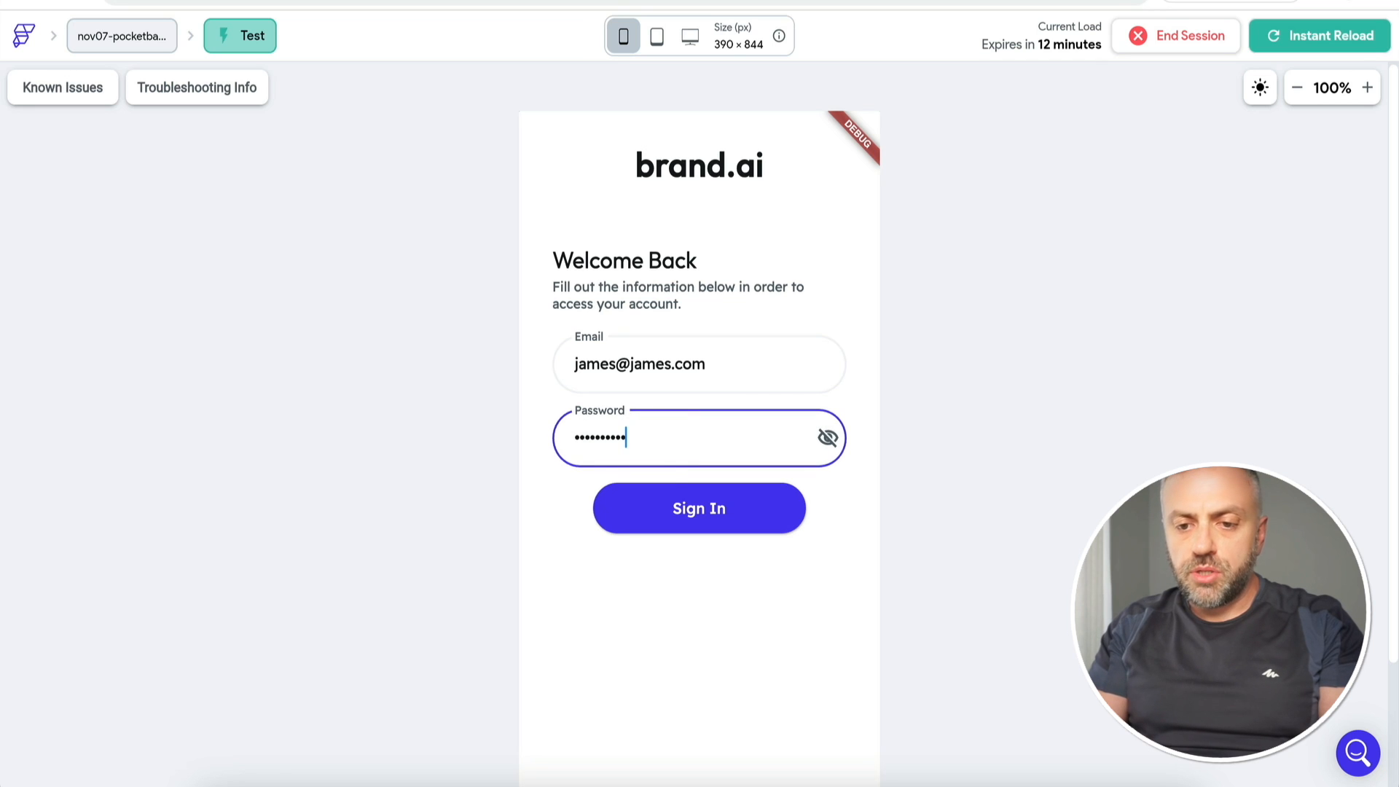
left_click(673, 514)
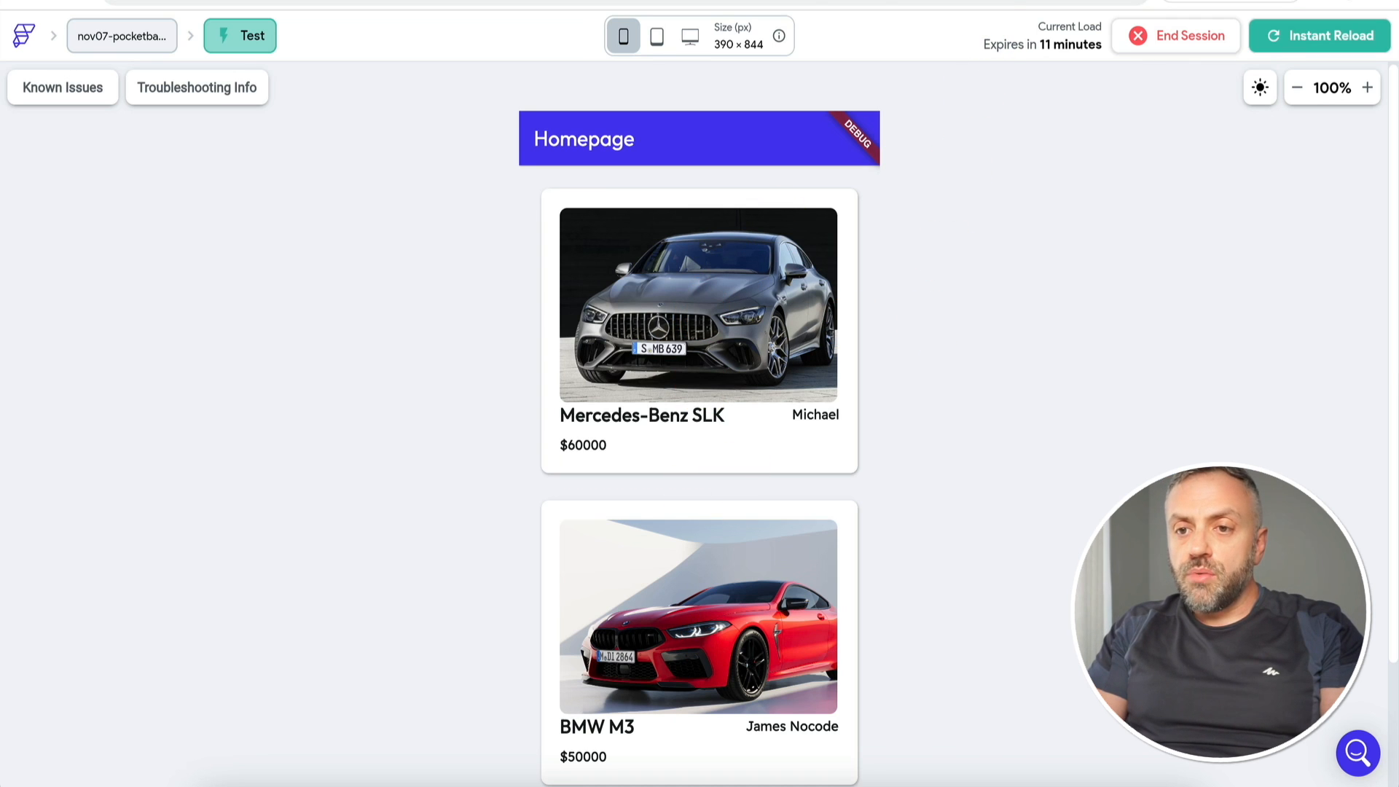
left_click(859, 2)
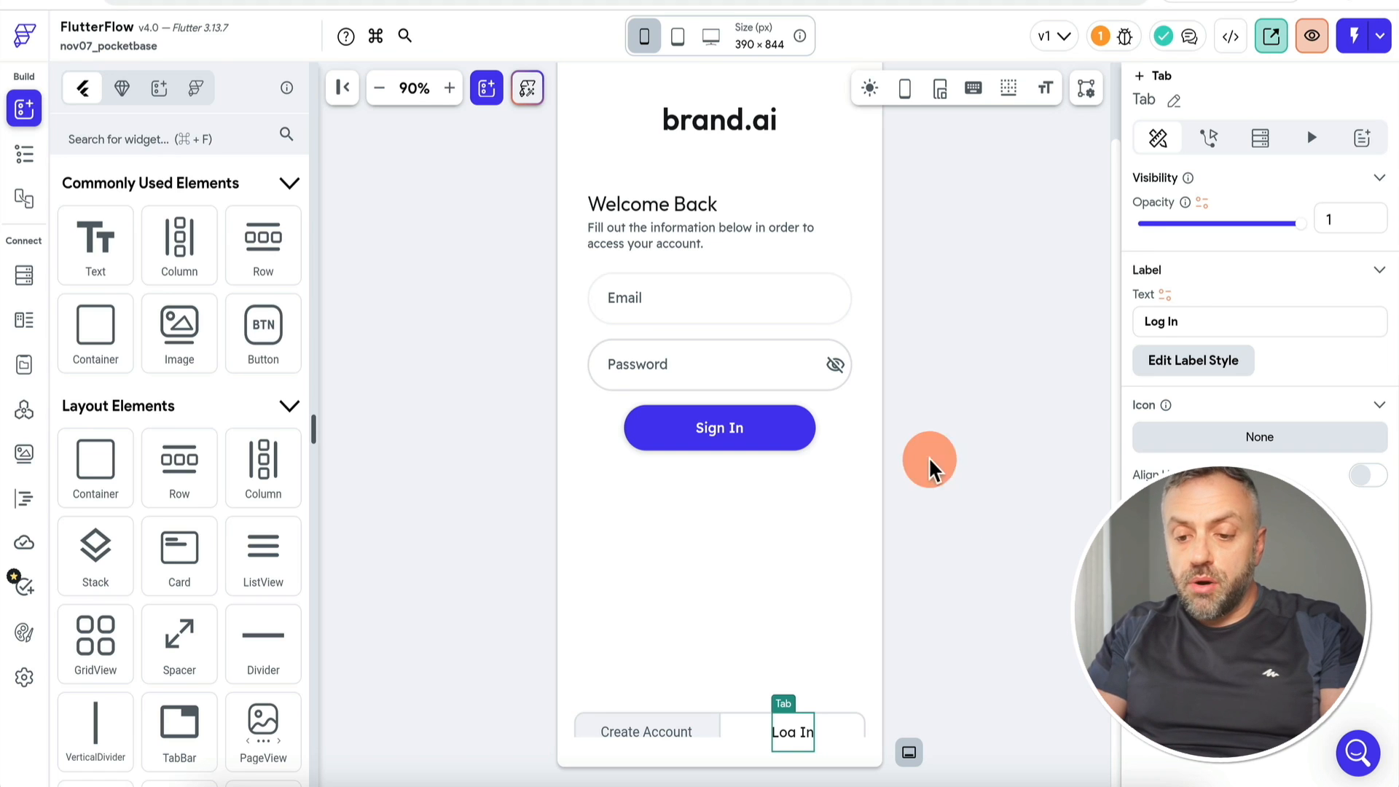
Step: Select the Auth Log In action in the Sign In button's action flow
left_click(742, 427)
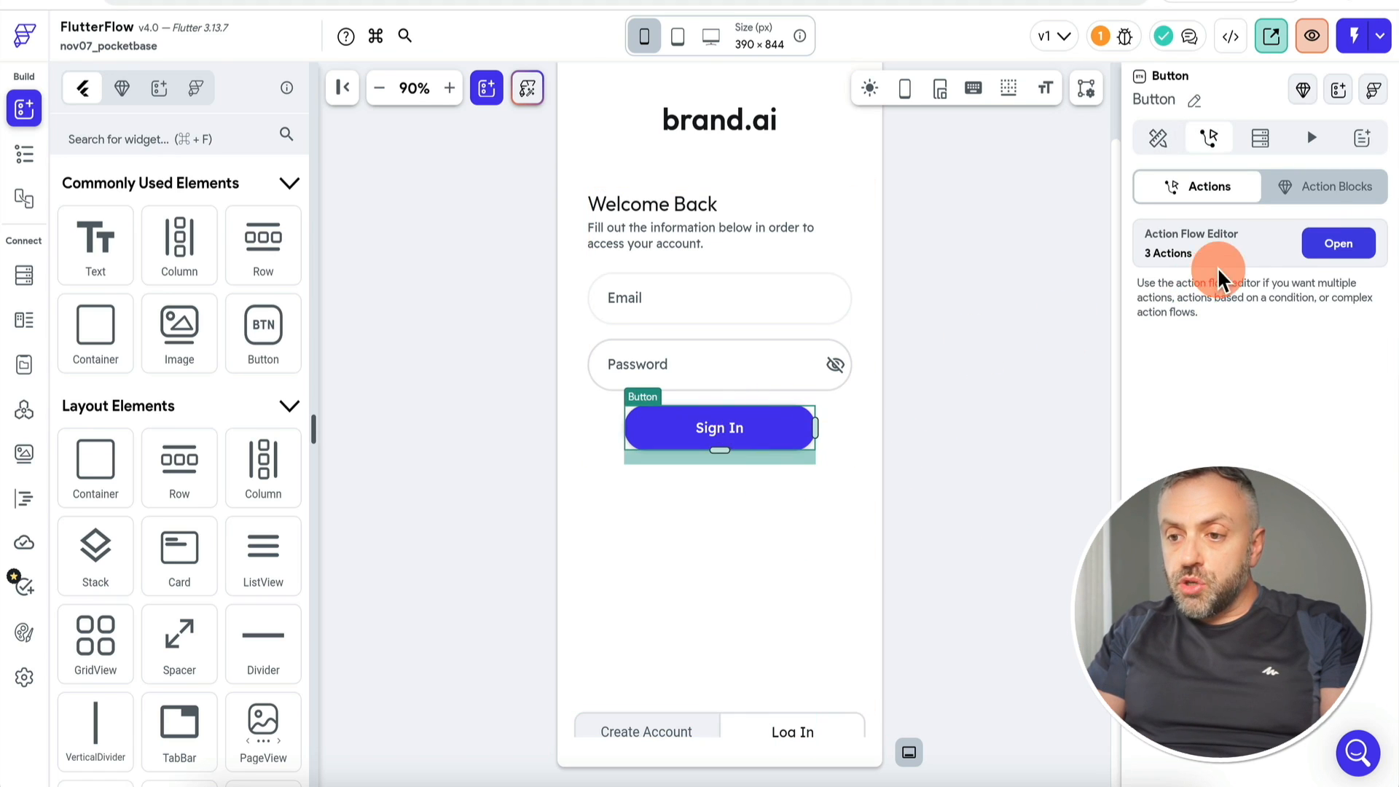
left_click(1338, 243)
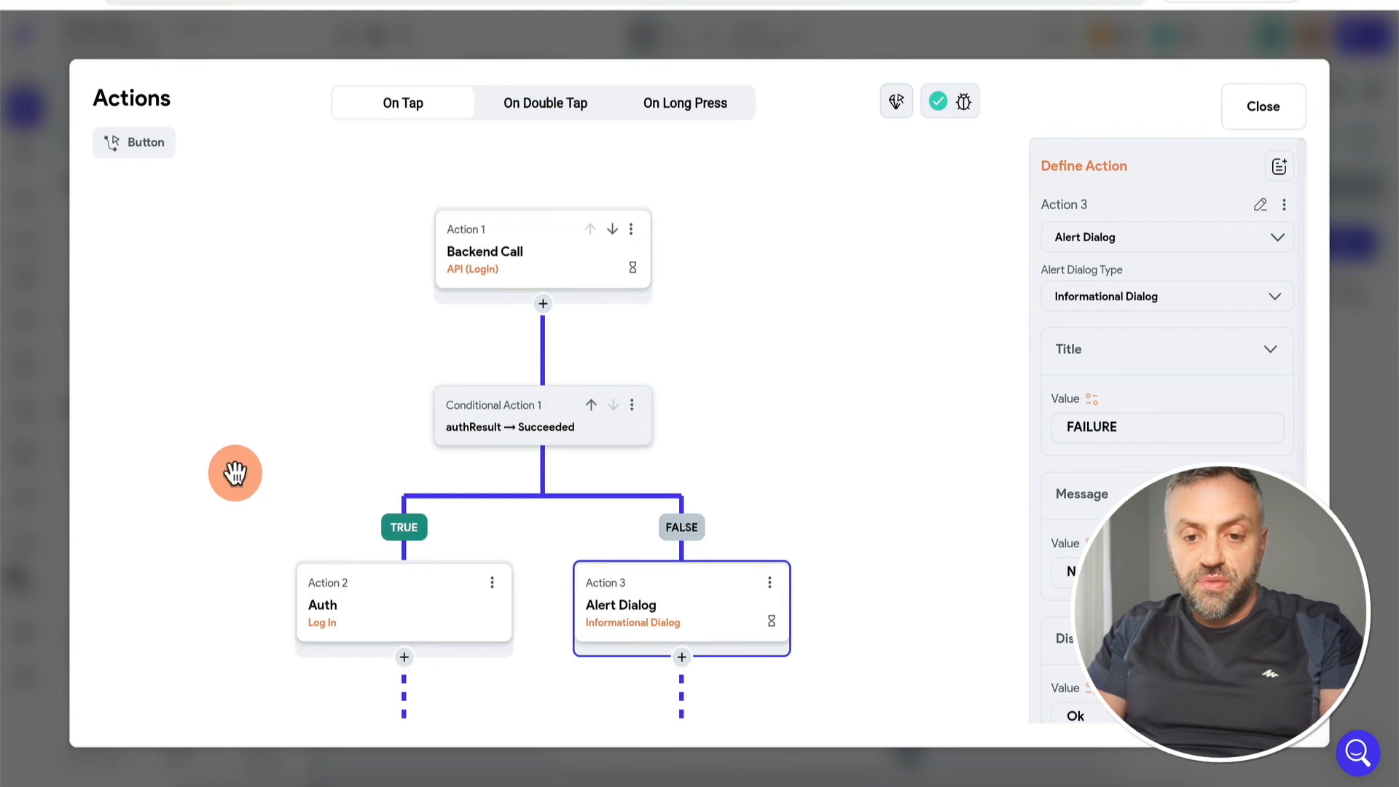
left_click_drag(234, 489, 256, 353)
left_click(430, 474)
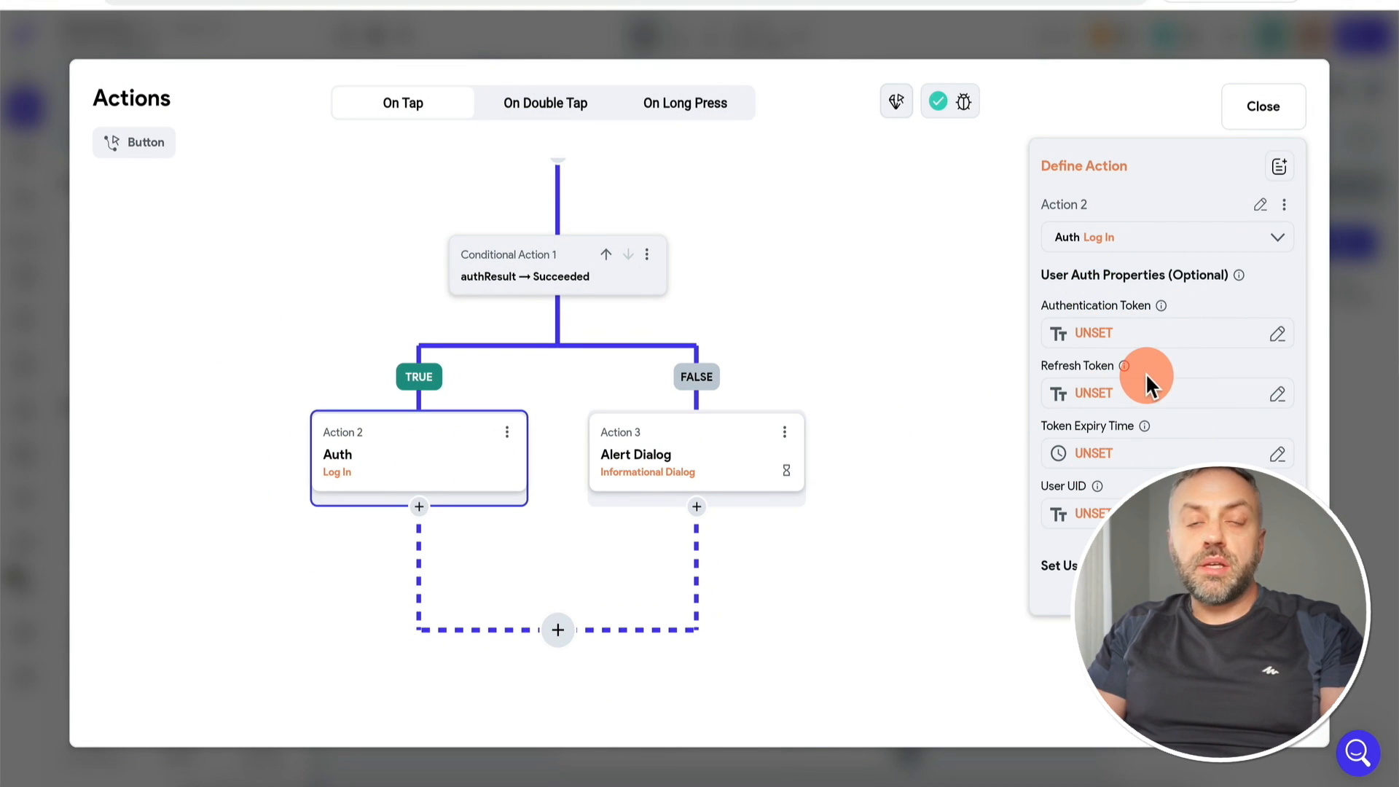
Step: Set the Authentication Token to the authResult JSON body path authToken
left_click(1141, 334)
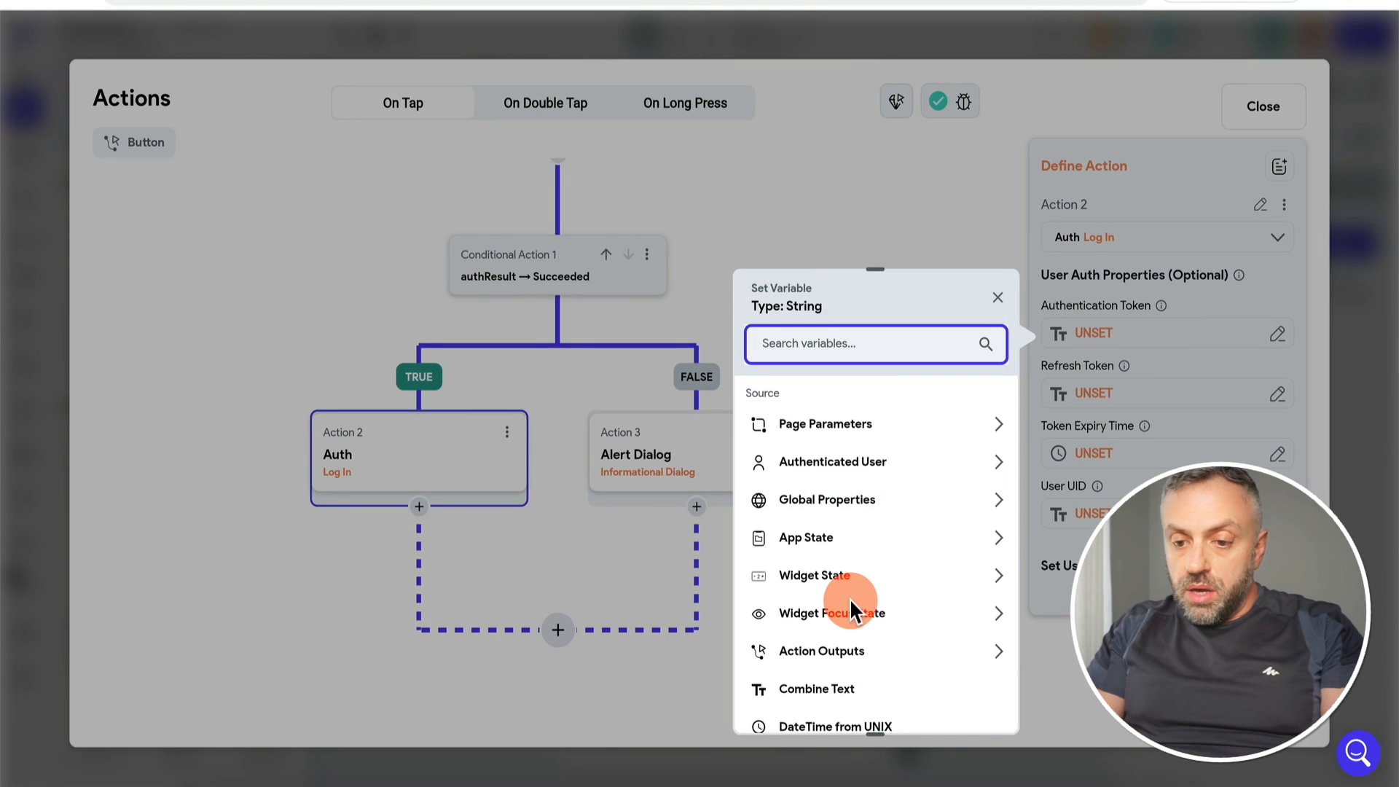
scroll(871, 540, "down", 1)
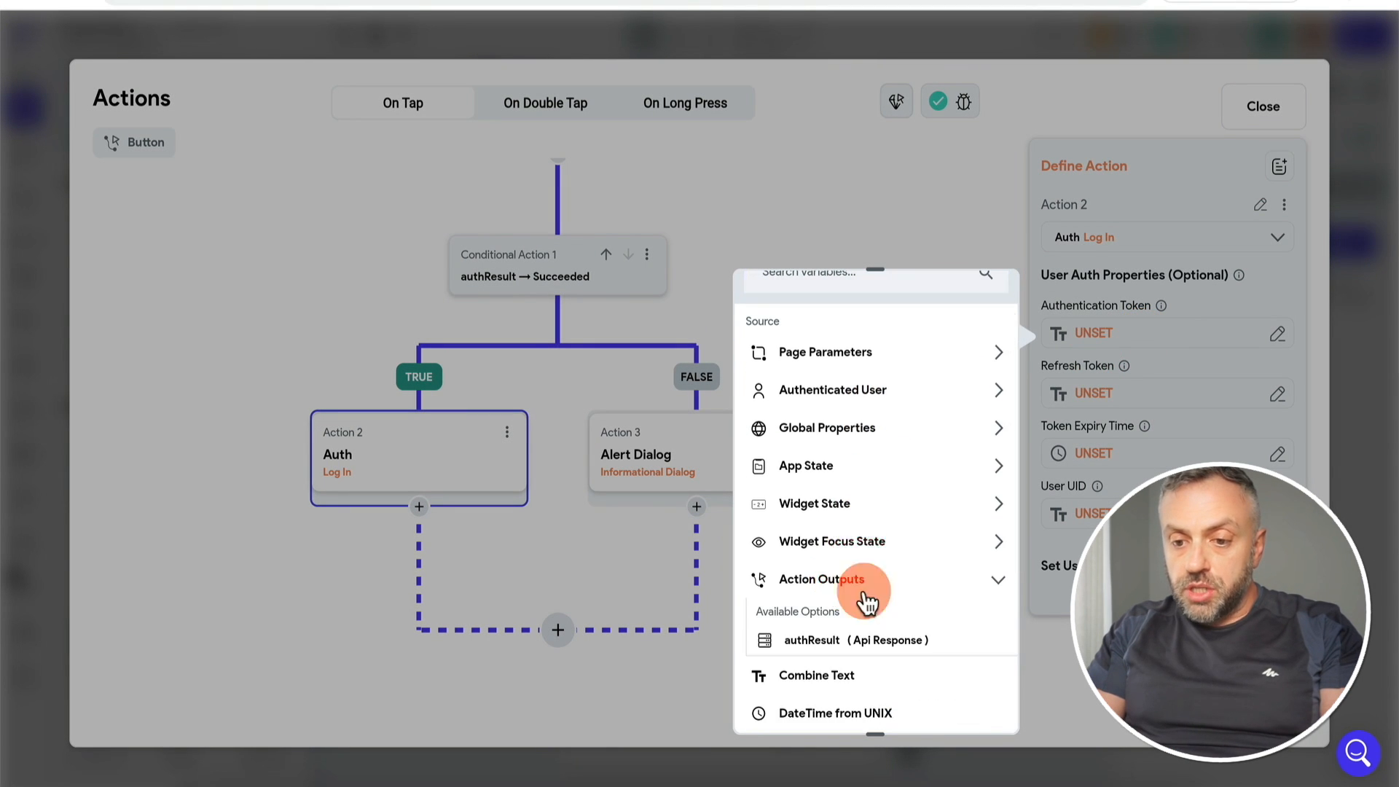
left_click(872, 640)
left_click(865, 456)
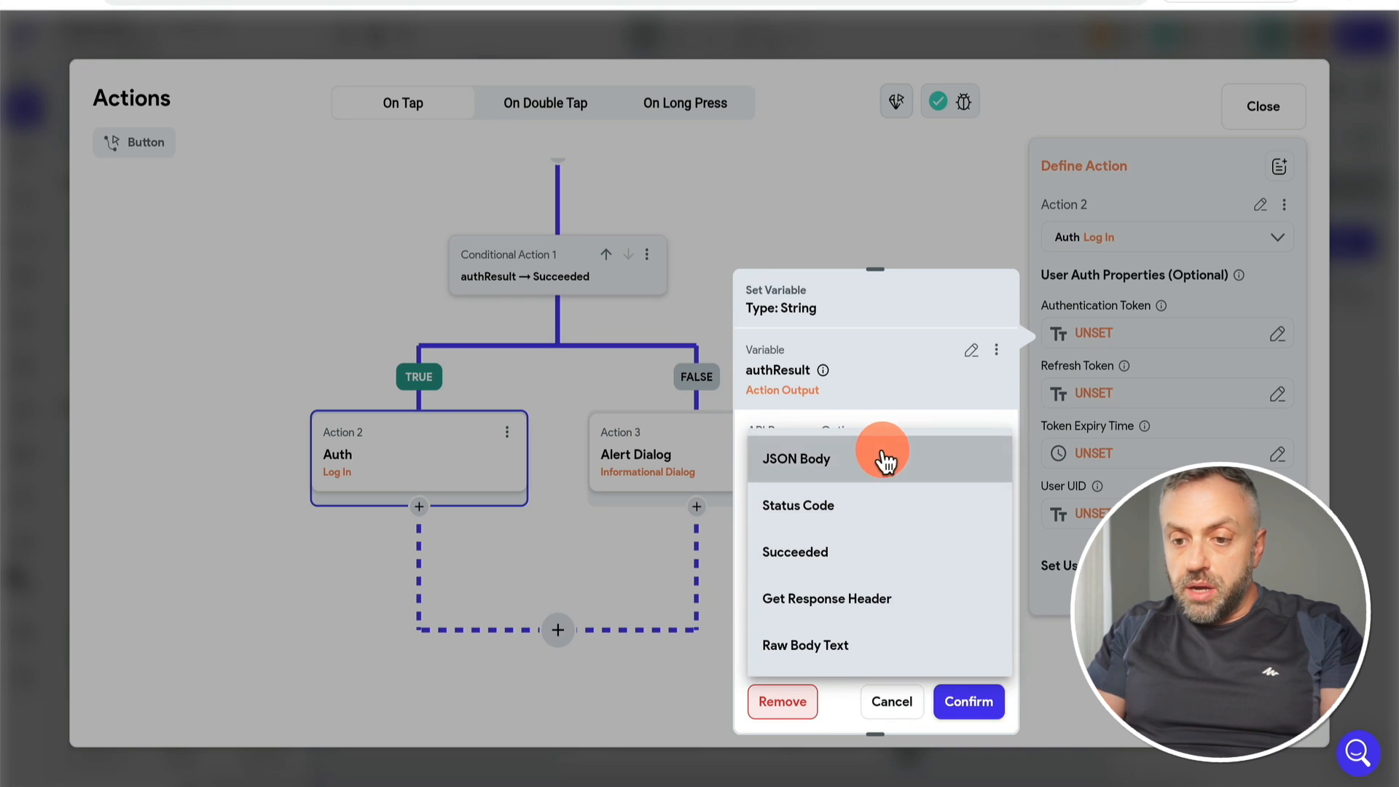
left_click(875, 462)
left_click(851, 539)
left_click(849, 446)
left_click(832, 589)
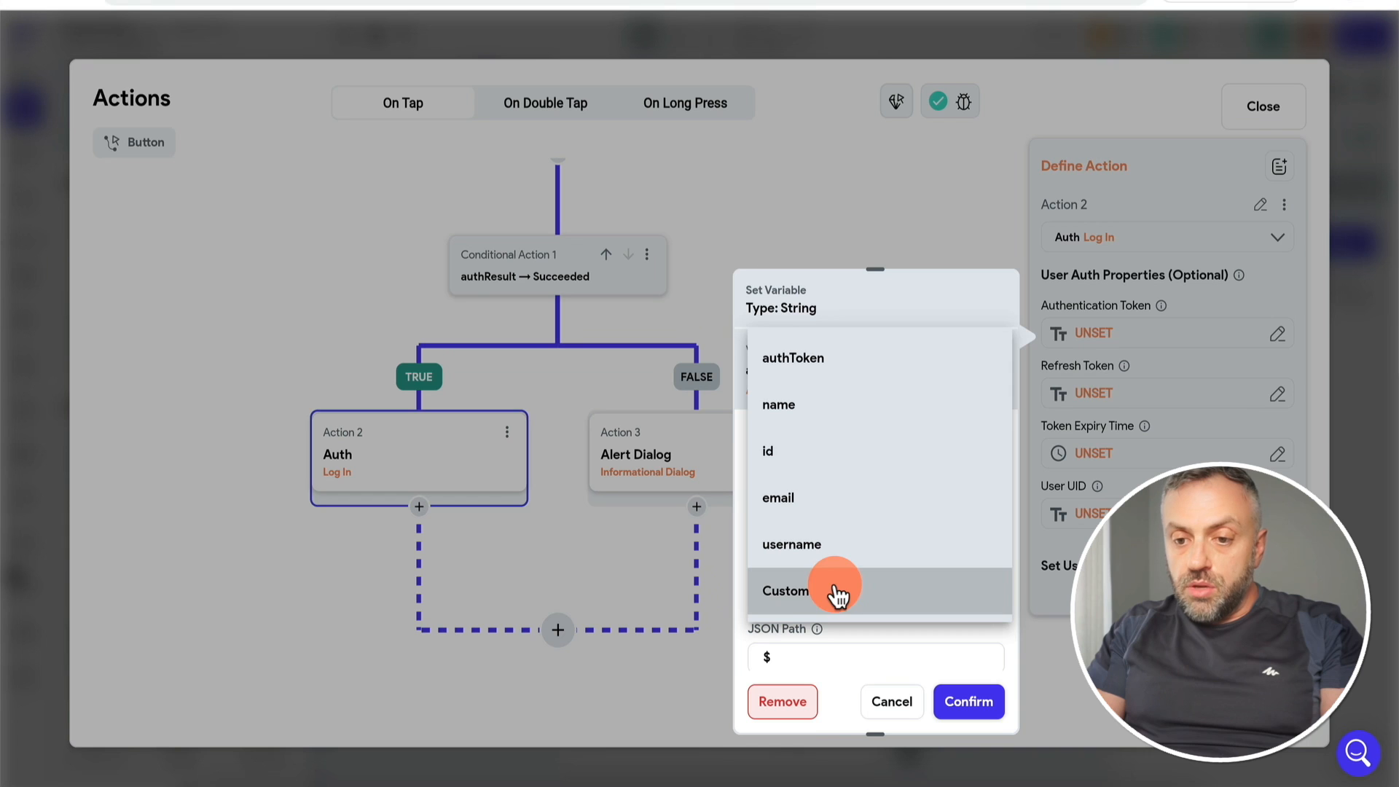
left_click(843, 365)
left_click(969, 702)
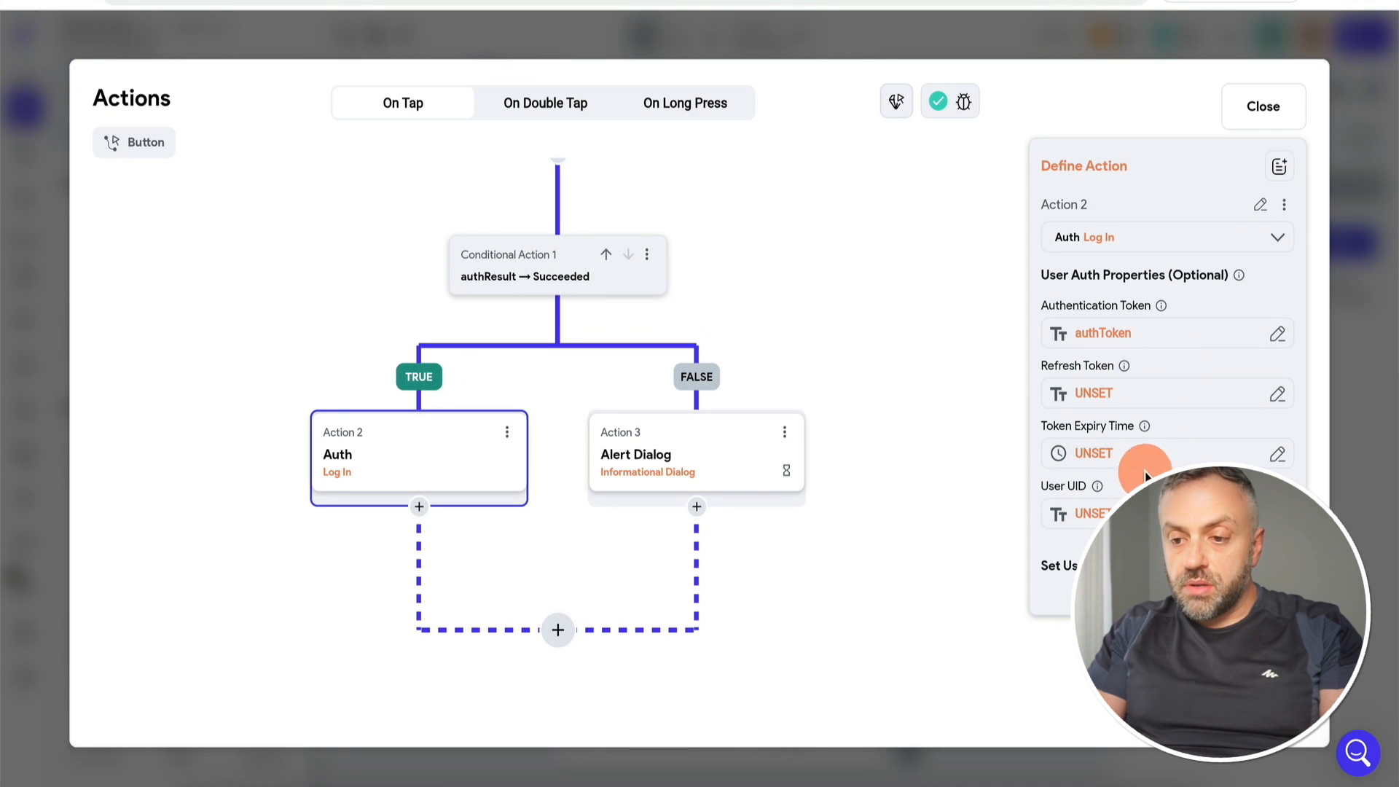
Step: Add a user-data action of UserType with userId taken from authResult's JSON path id
left_click(1276, 566)
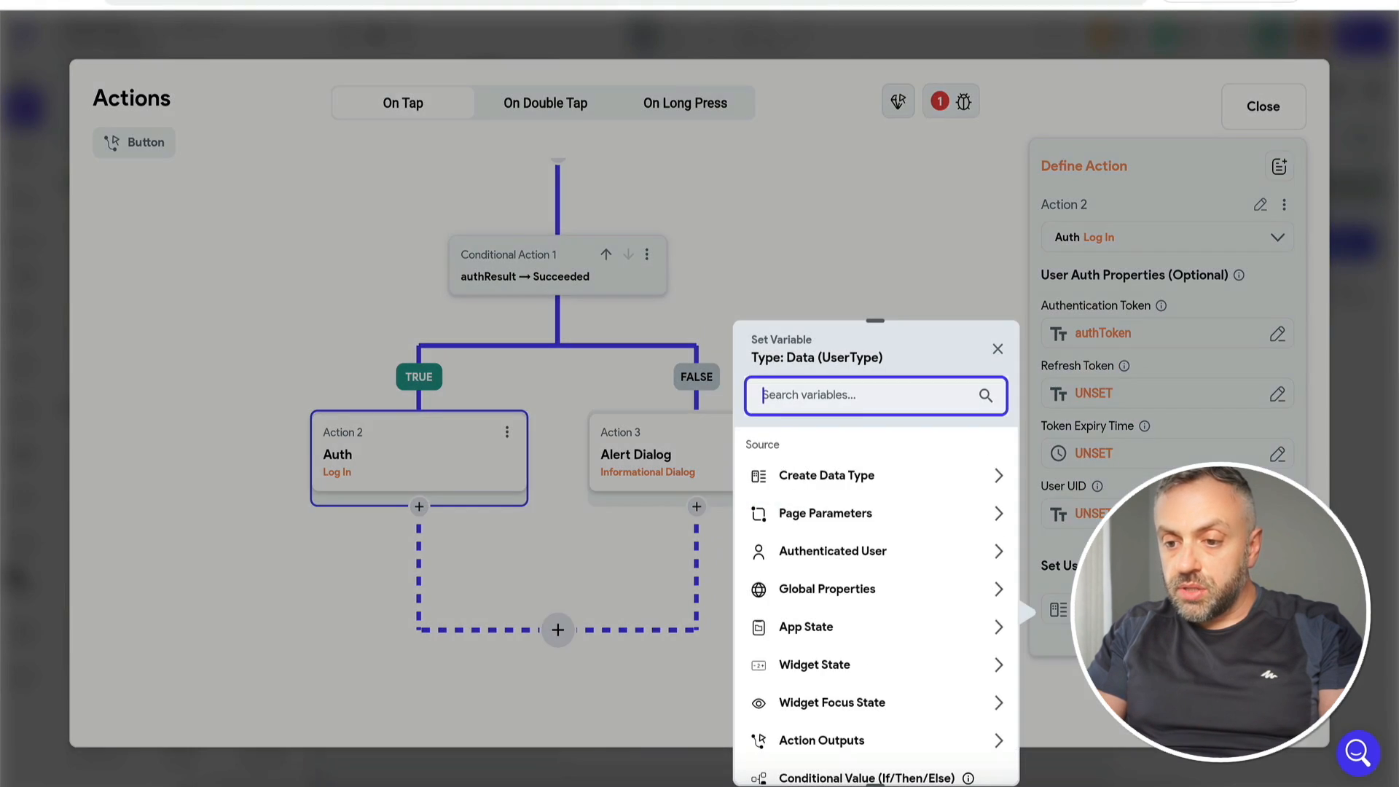
left_click(852, 477)
left_click(829, 568)
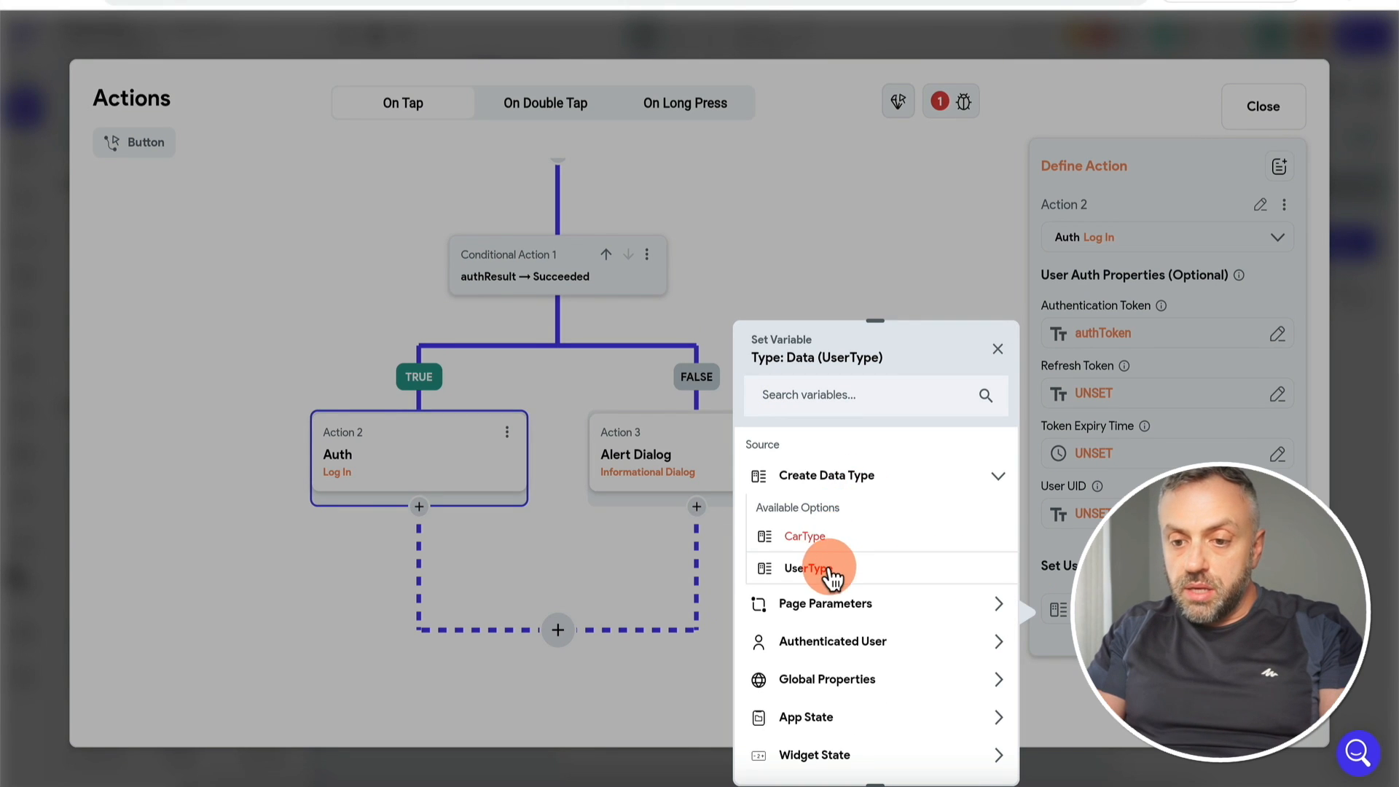
left_click(827, 555)
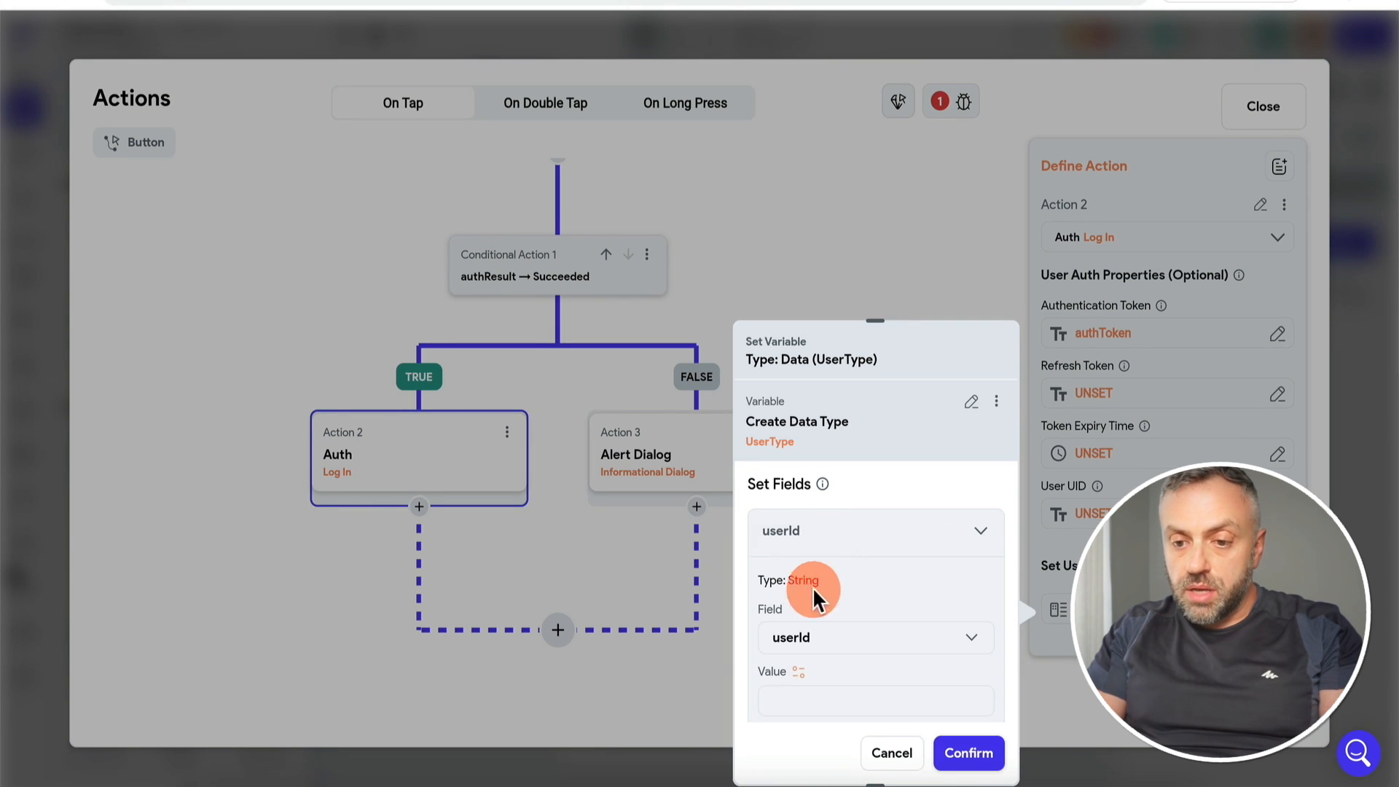
scroll(802, 643, "down", 2)
left_click(799, 518)
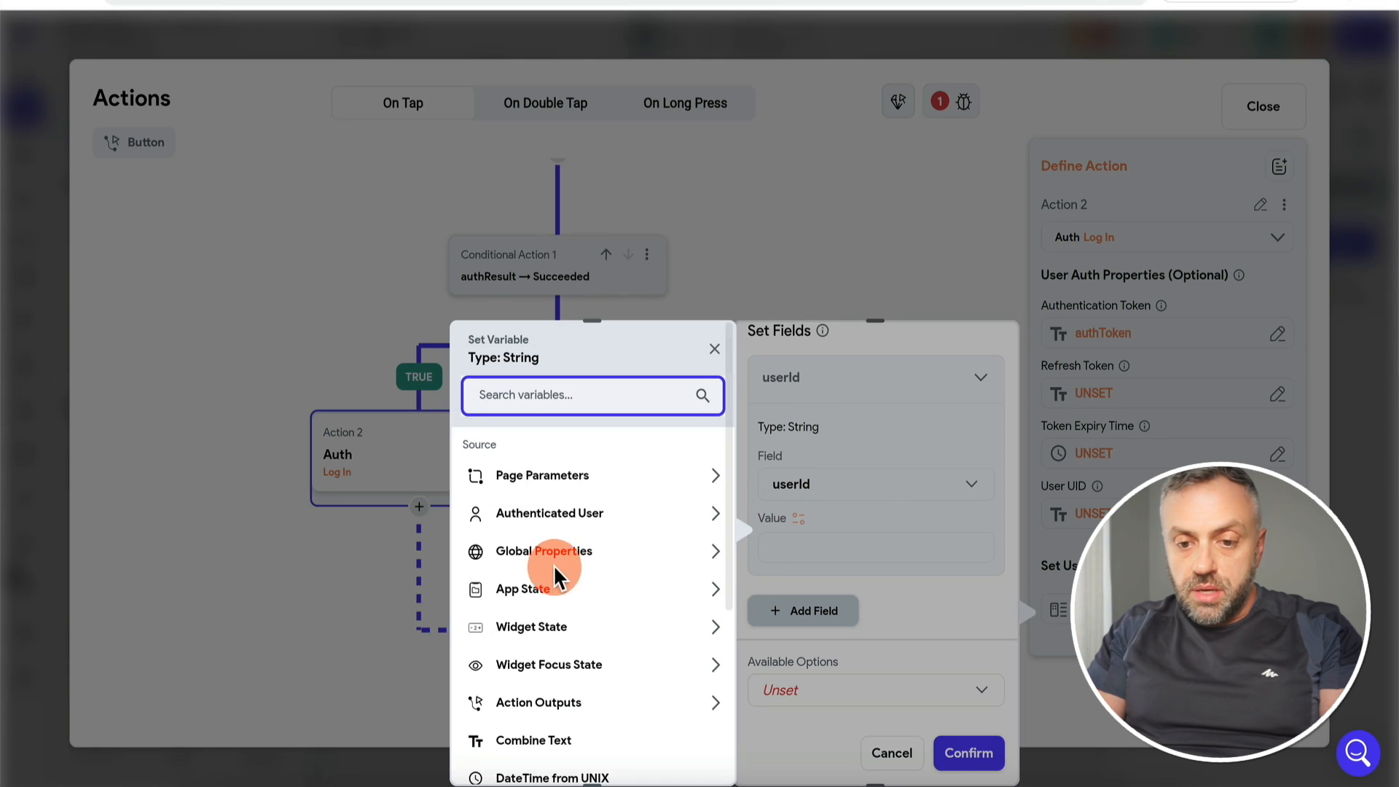
left_click(579, 706)
scroll(572, 710, "down", 2)
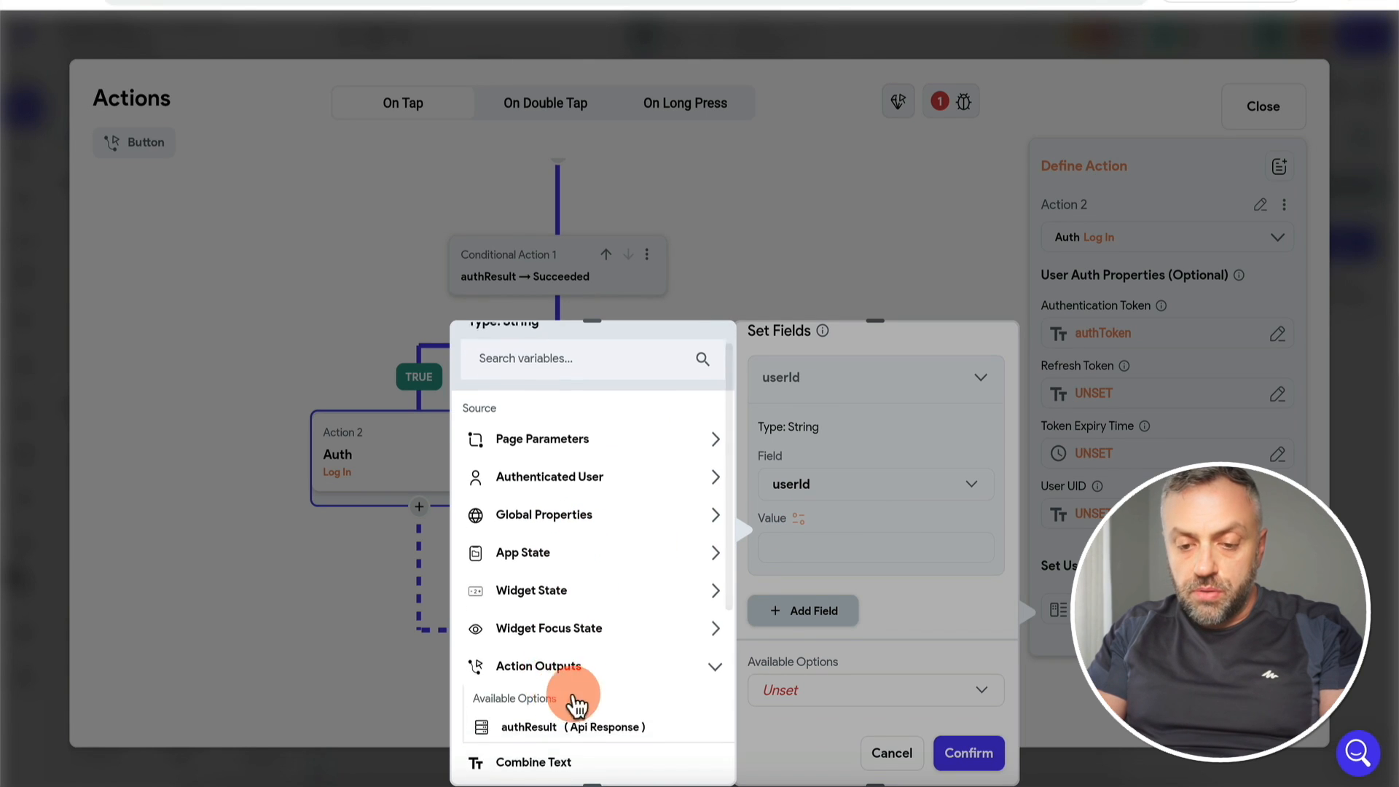
left_click(627, 677)
left_click(561, 549)
left_click(562, 579)
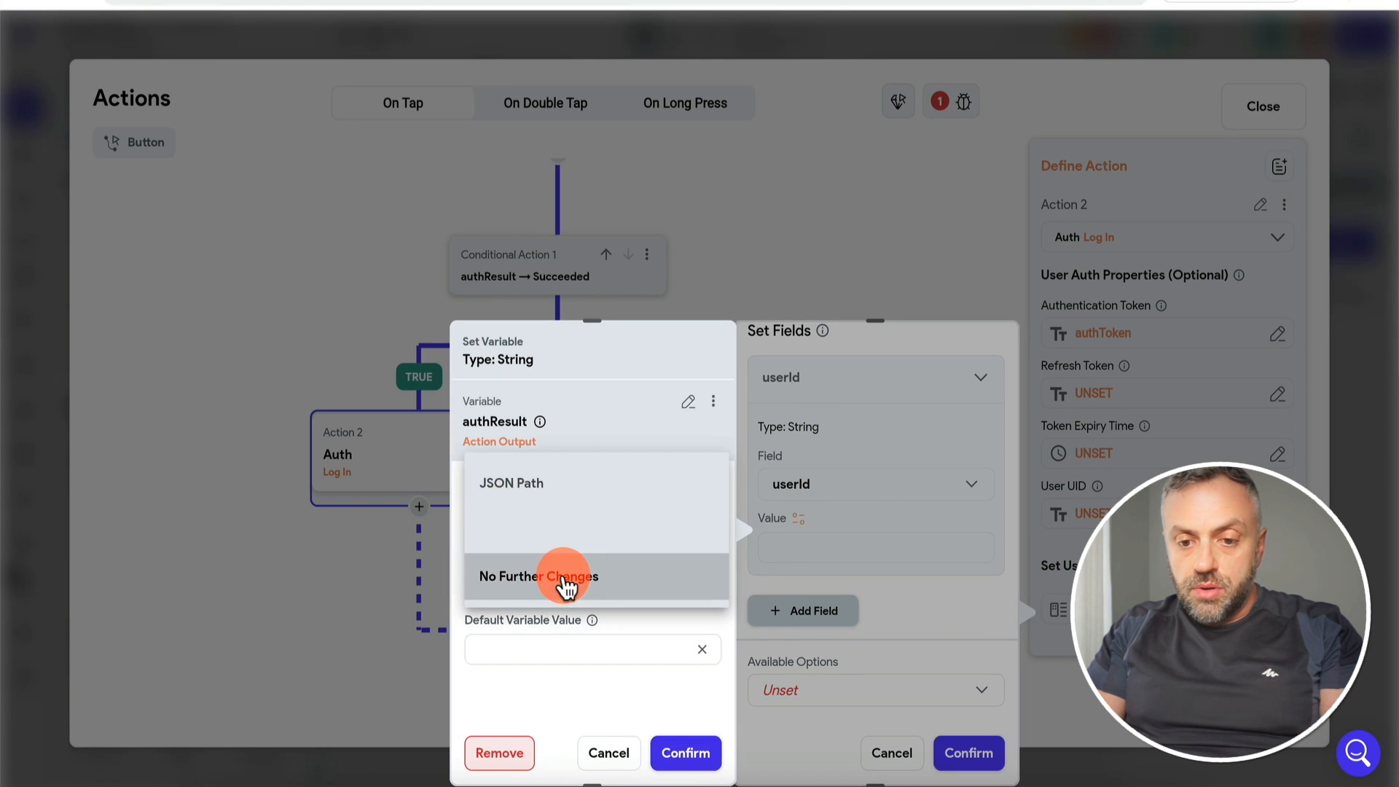
left_click(579, 488)
left_click(543, 642)
left_click(531, 501)
Step: Set the userName field to authResult's JSON body path username
left_click(809, 610)
scroll(810, 602, "down", 3)
scroll(850, 503, "up", 2)
scroll(850, 522, "down", 3)
left_click(799, 612)
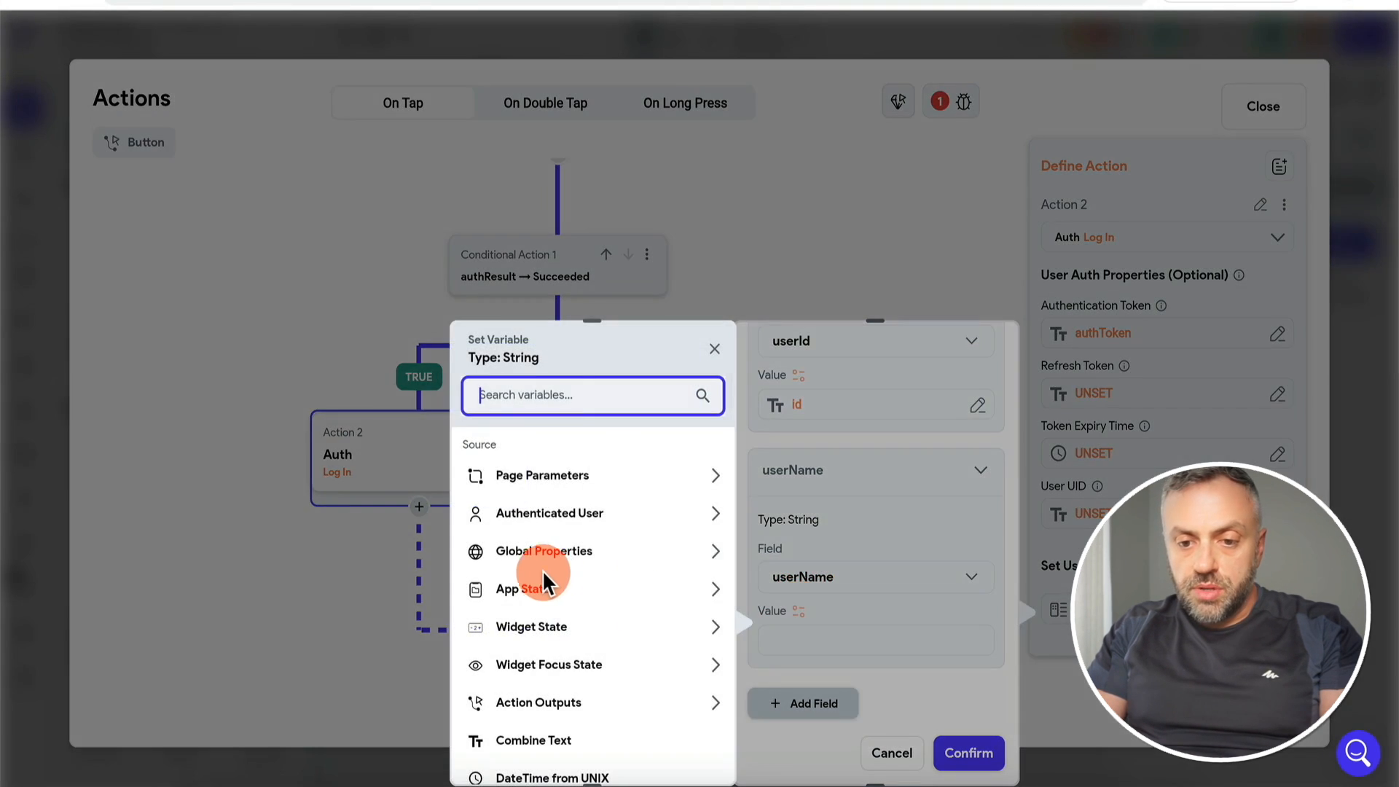
type("authres")
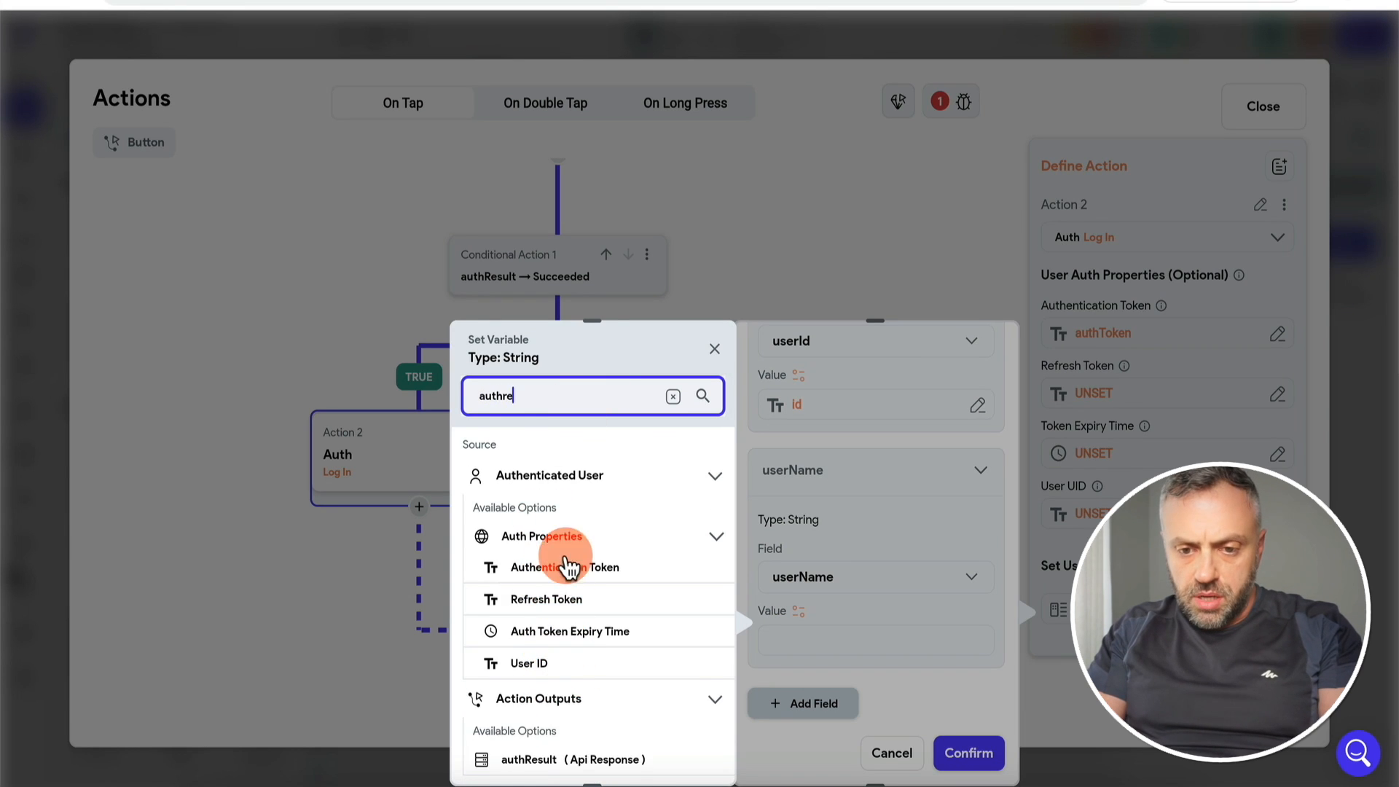
left_click(574, 538)
left_click(570, 519)
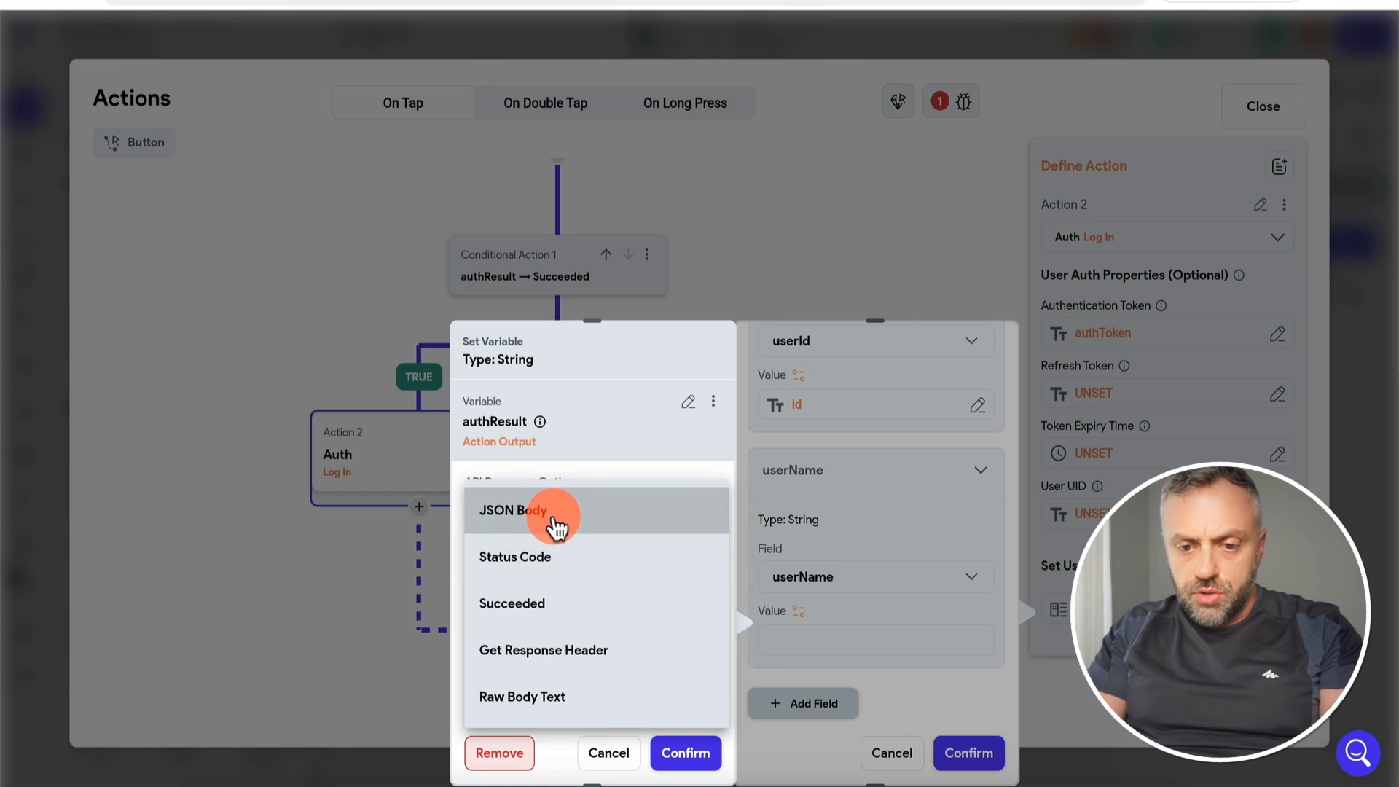
left_click(557, 526)
left_click(540, 583)
left_click(539, 619)
left_click(545, 652)
left_click(539, 610)
left_click(682, 755)
Step: Set userEmail to authResult's JSON path email and confirm the user data
left_click(819, 624)
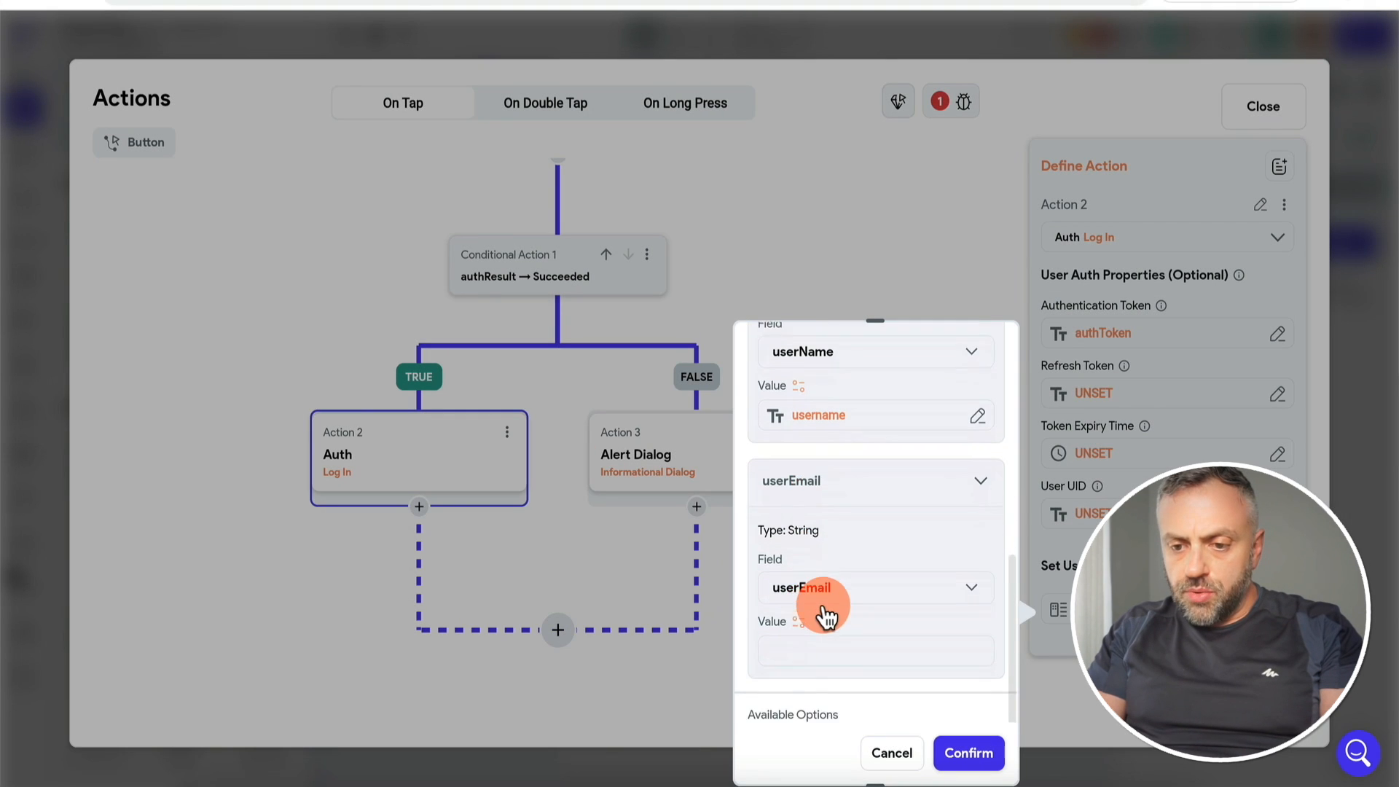
left_click(797, 623)
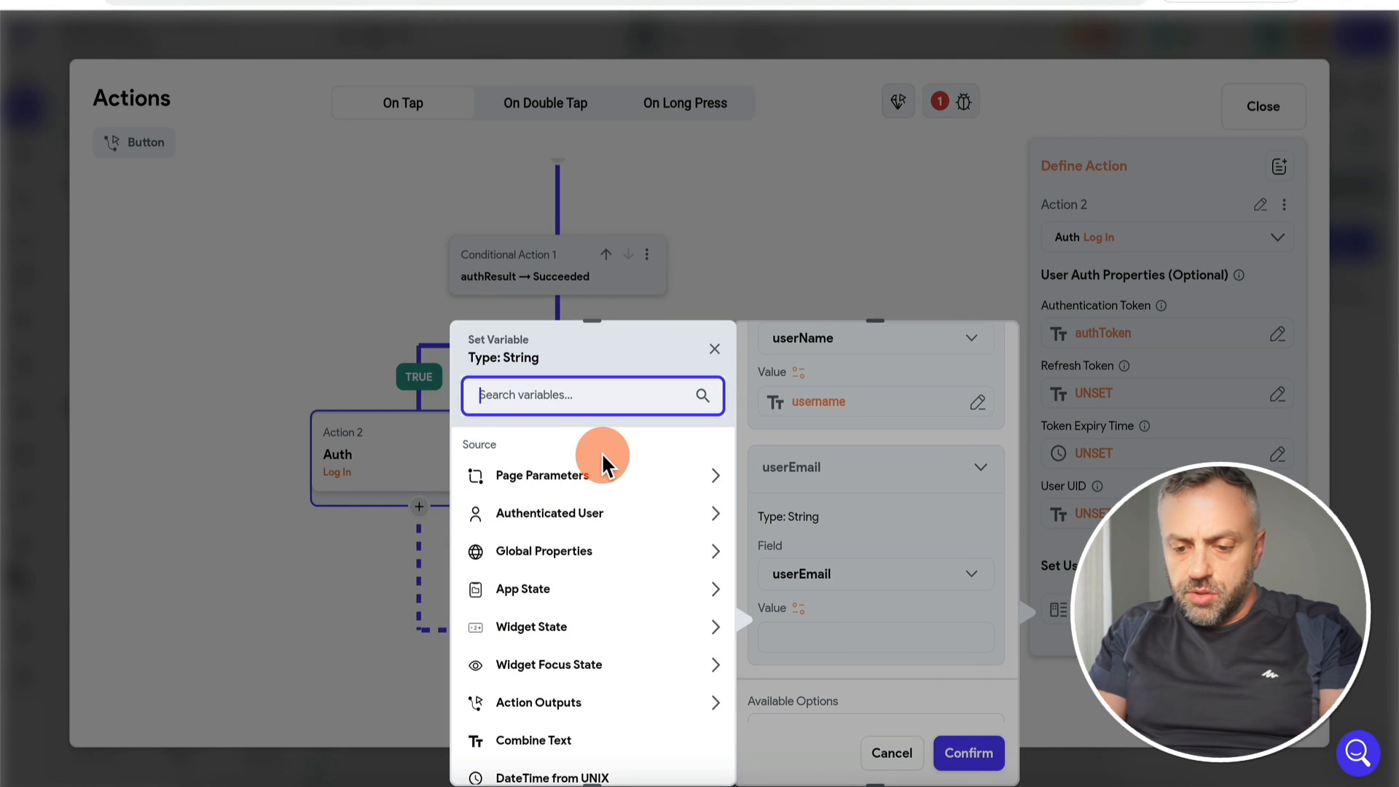
type("resu")
left_click(528, 537)
left_click(557, 593)
left_click(566, 649)
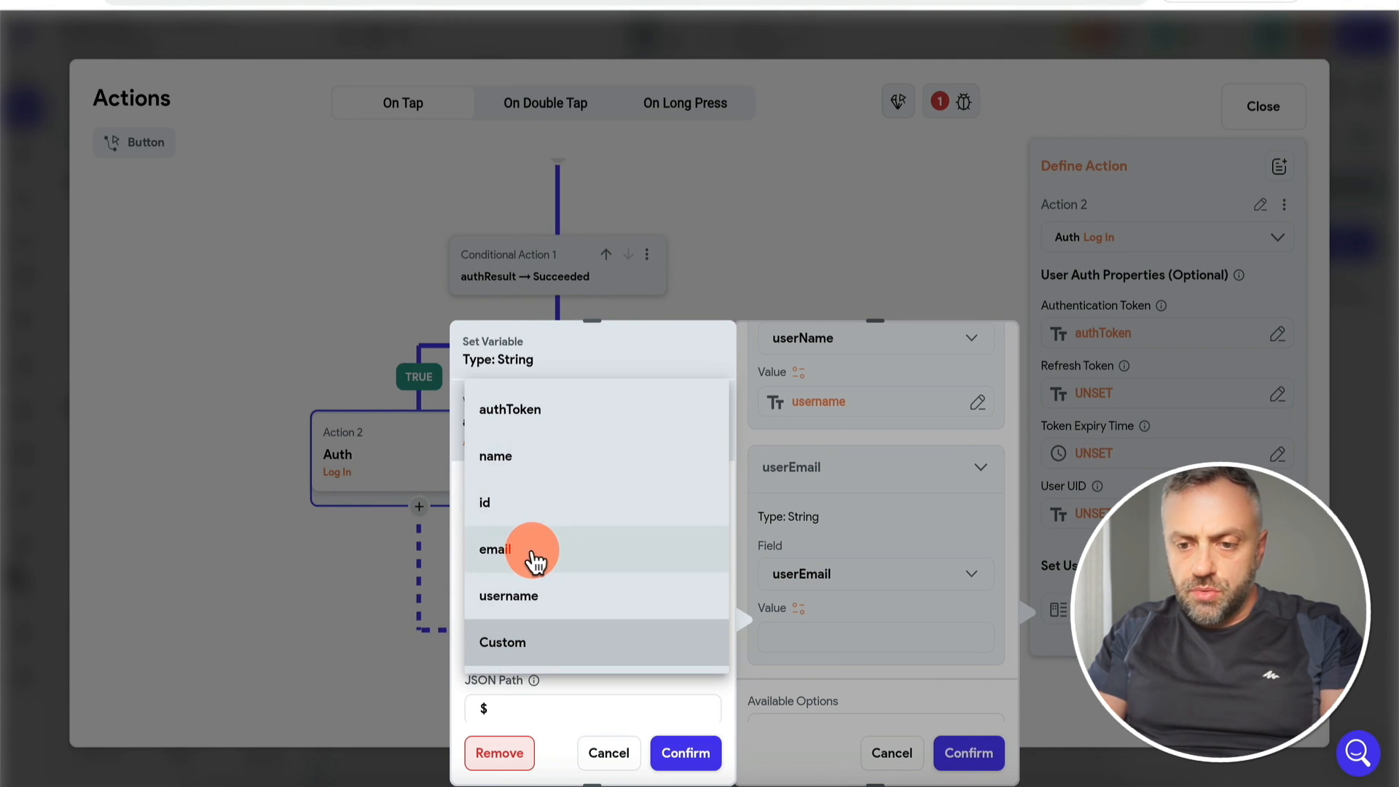
left_click(536, 561)
left_click(973, 754)
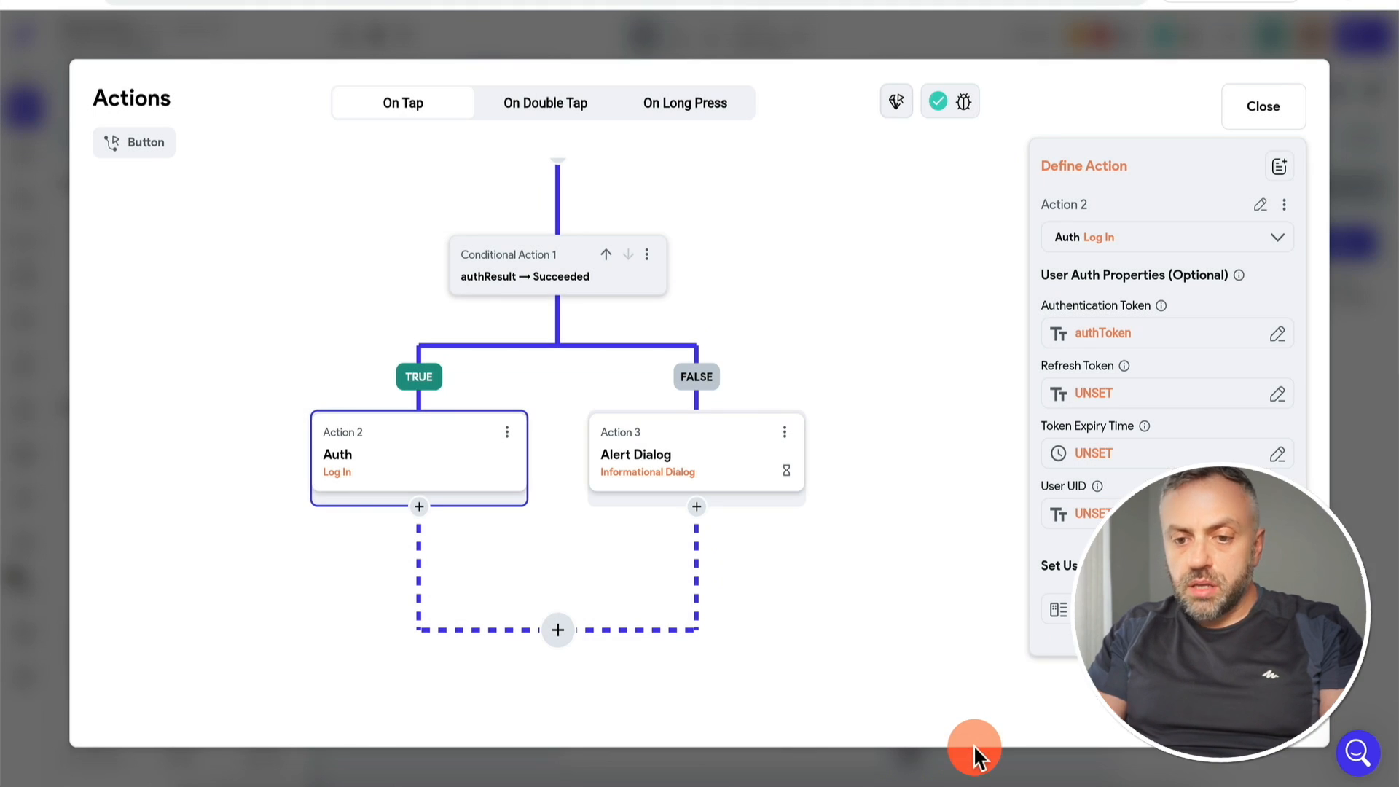
Step: Close the action flow editor and open the detail page from the pages list
left_click(900, 464)
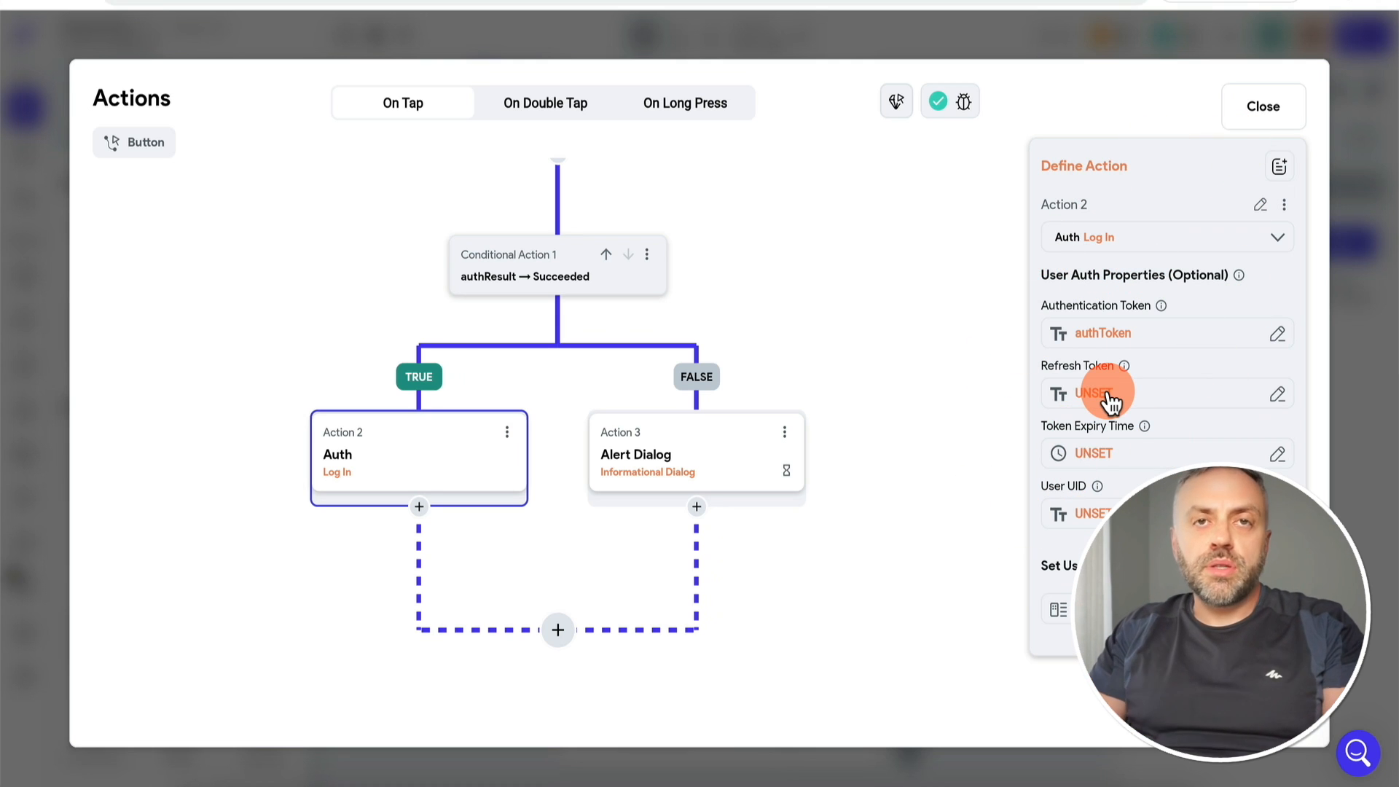
scroll(816, 328, "up", 1)
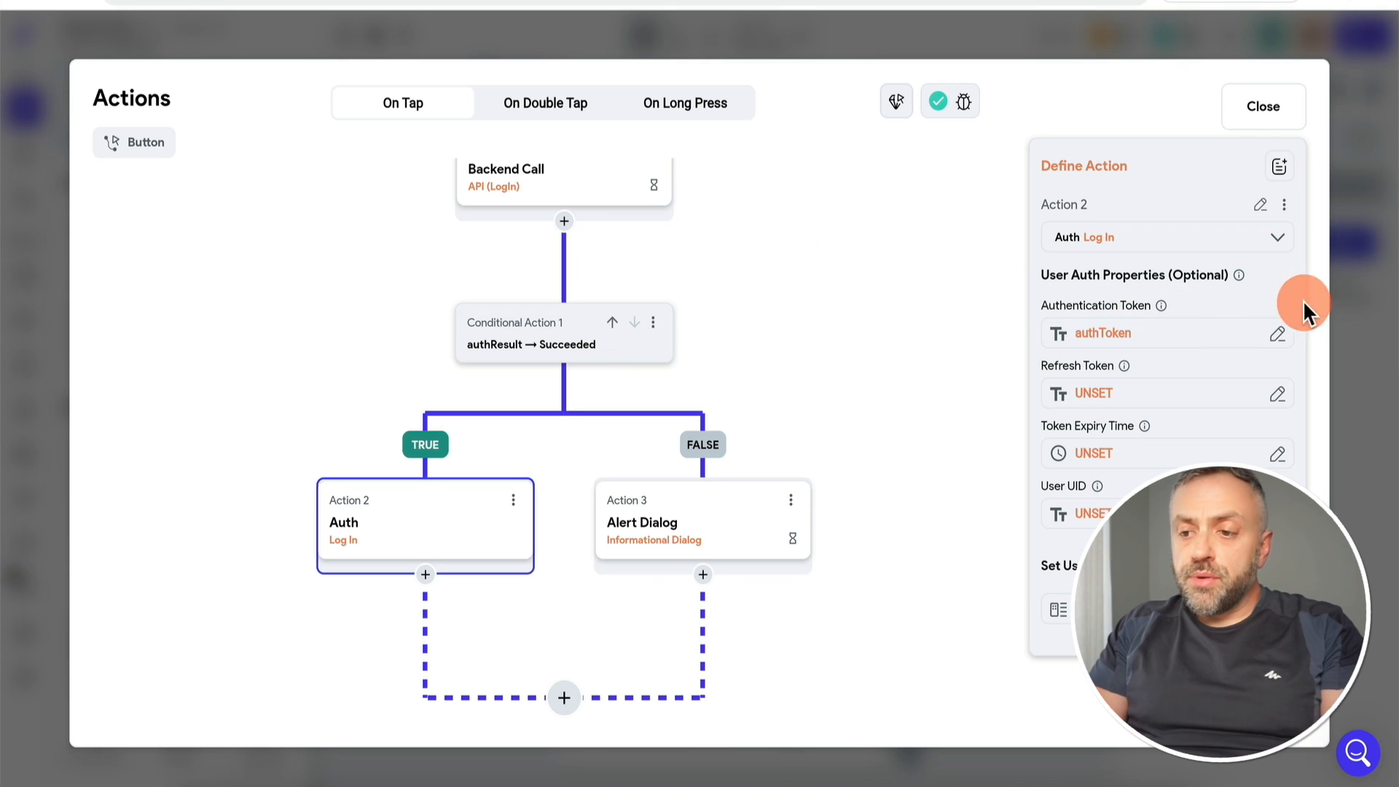
left_click(1351, 321)
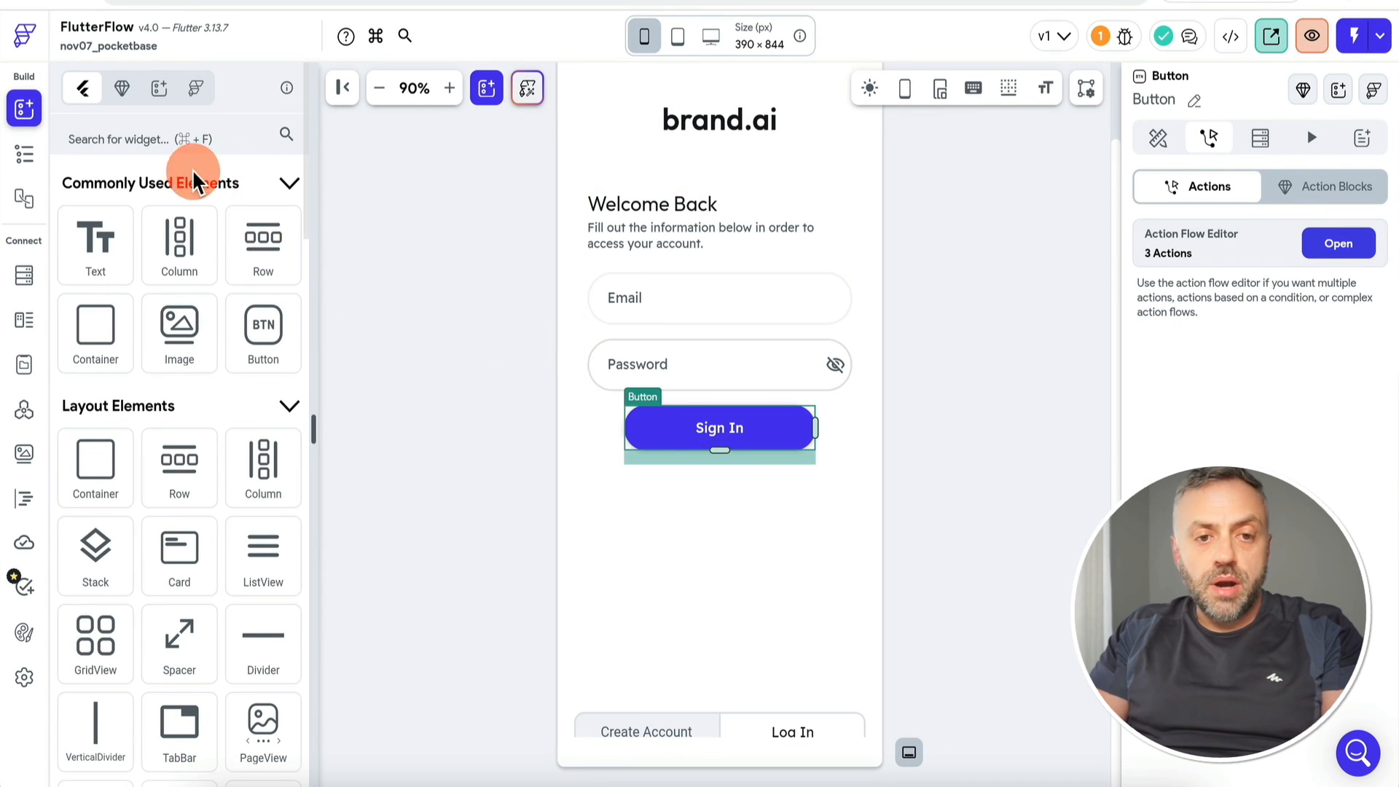
left_click(24, 153)
left_click(73, 266)
Step: Select the detail page's Reserve button, check its startDate argument, and open saveBooking's code
left_click(703, 637)
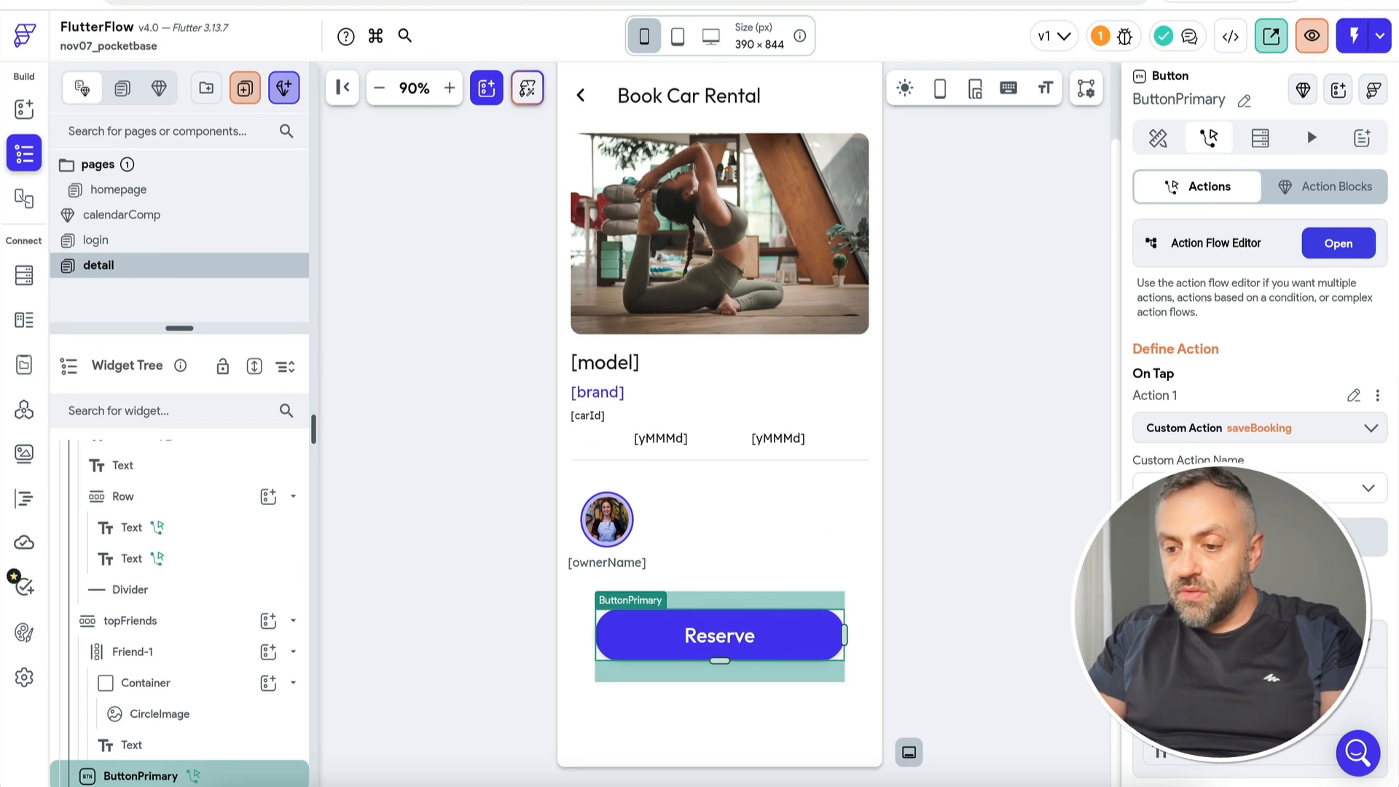
scroll(1238, 364, "down", 6)
left_click(1170, 432)
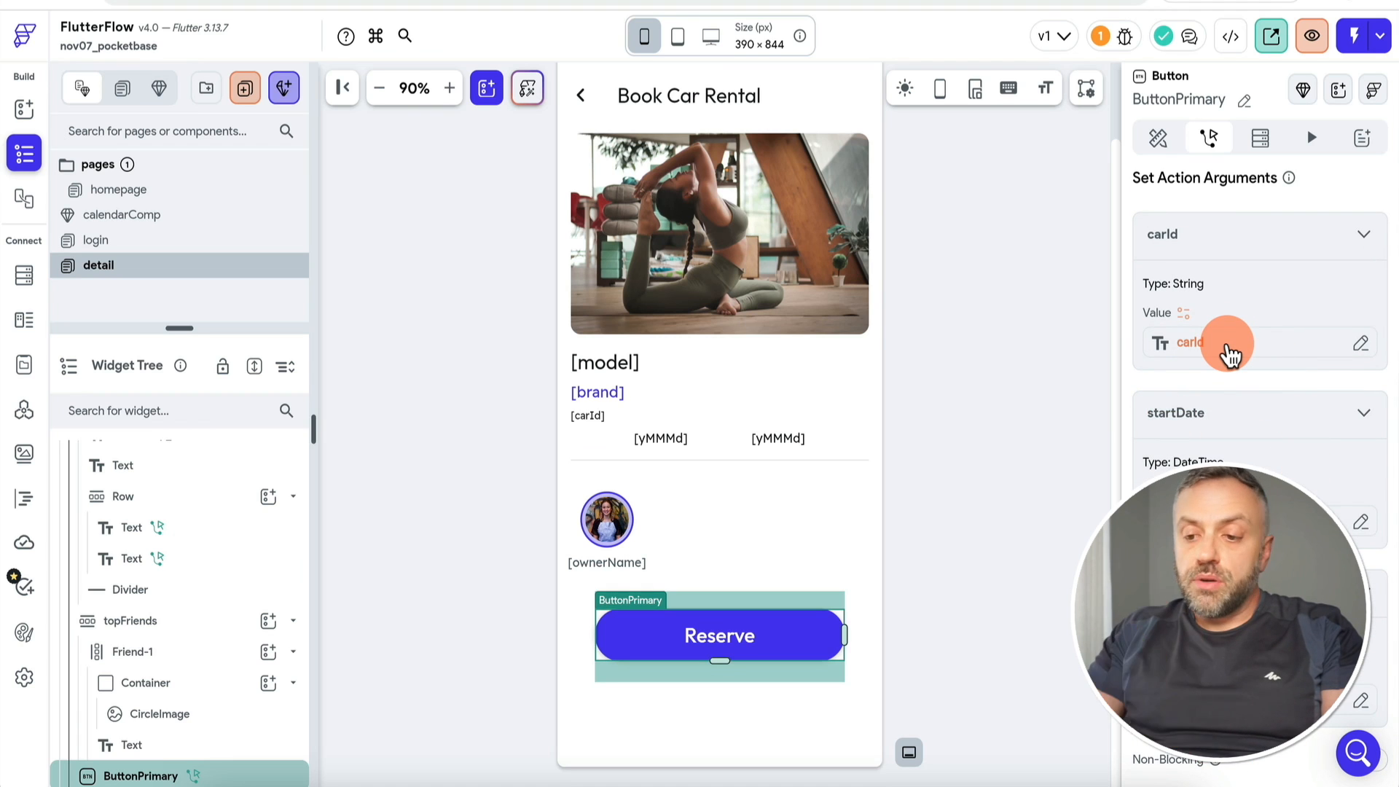
scroll(1229, 352, "up", 6)
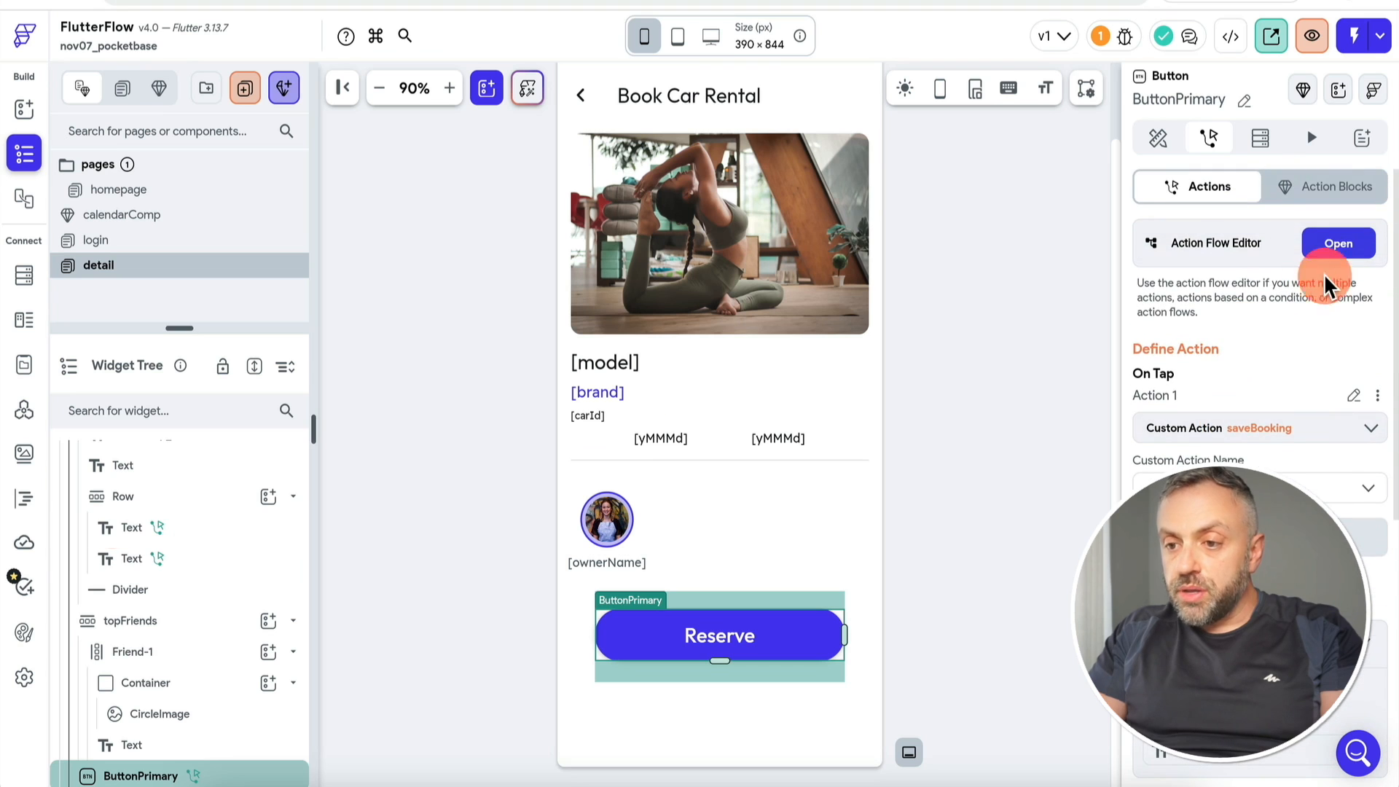
left_click(20, 518)
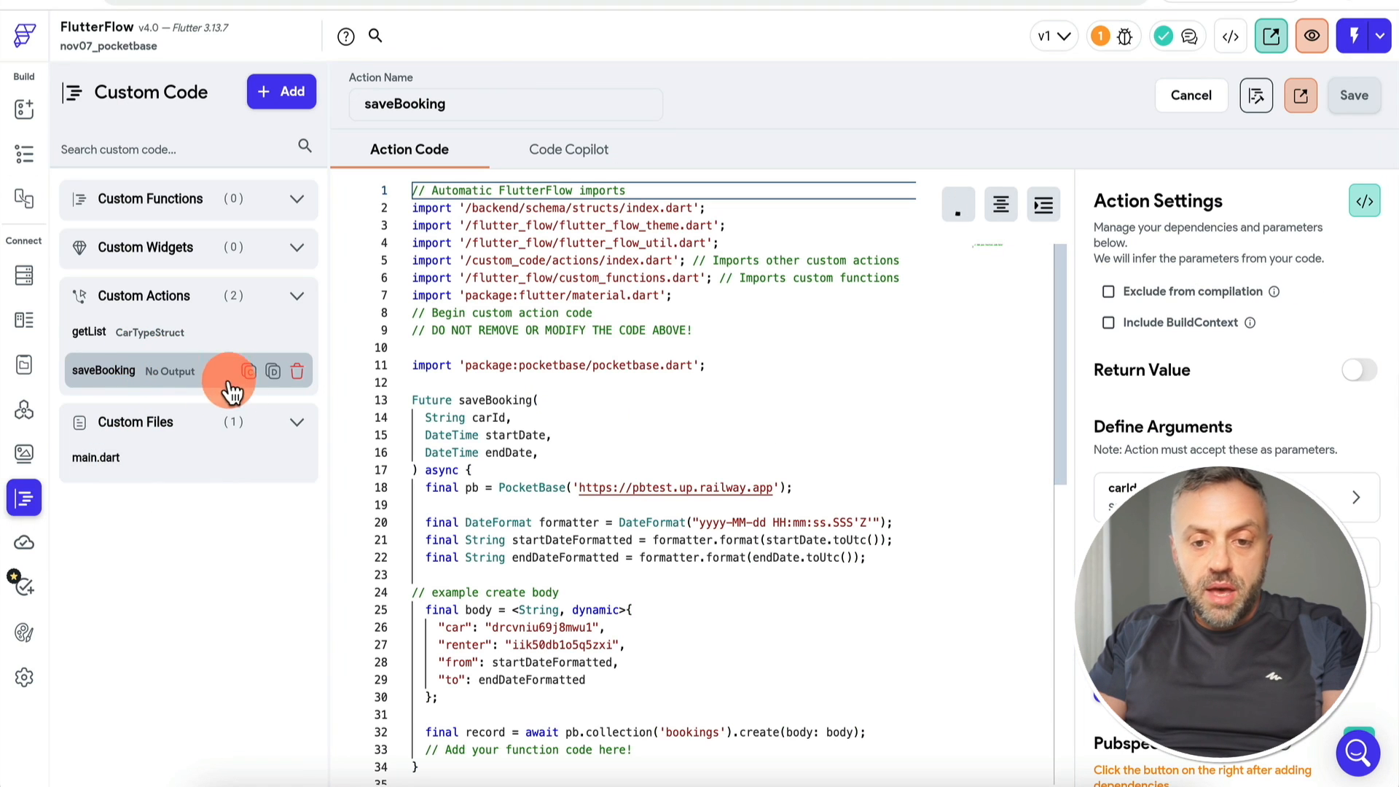
Step: Add a 'String authUserId' parameter and a matching authUserId argument to saveBooking, then save
left_click(591, 402)
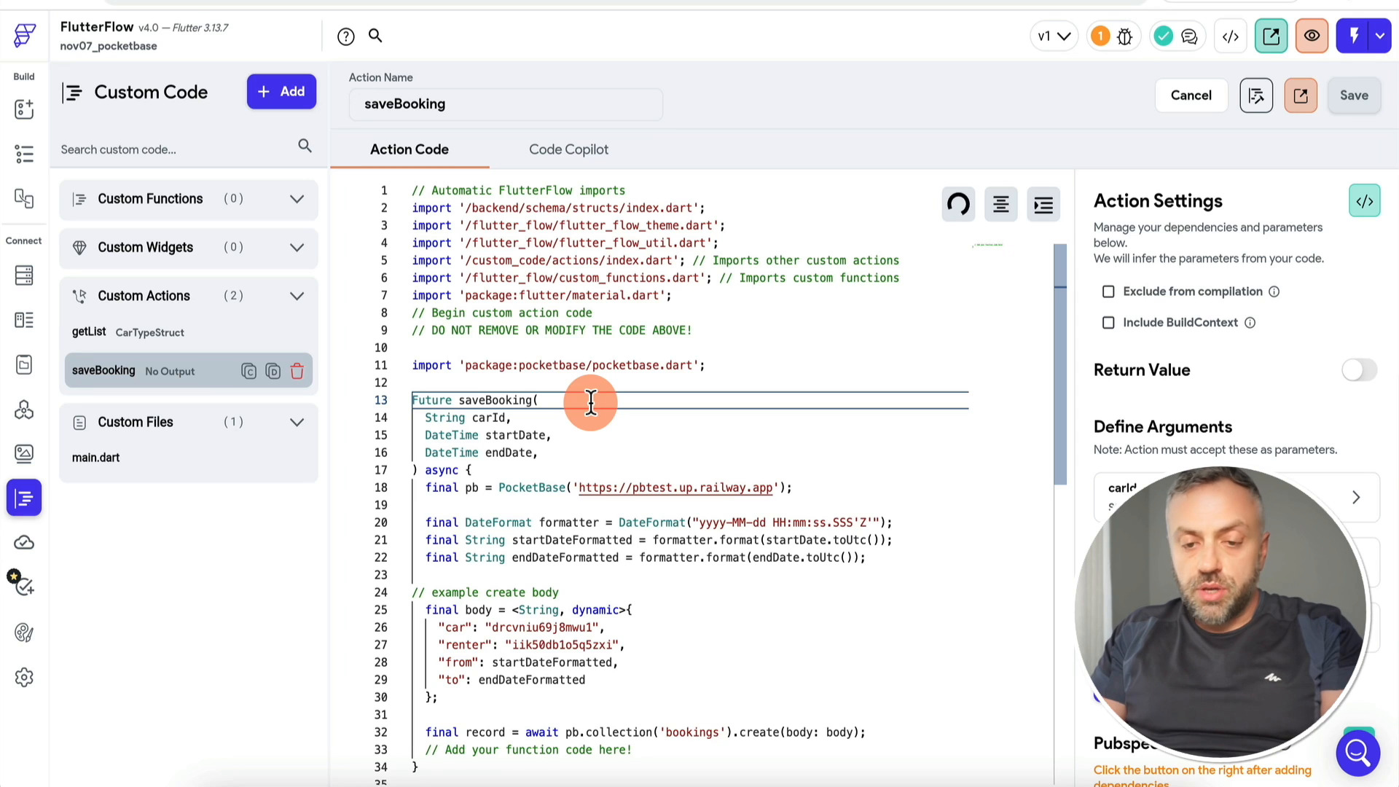
key("Return")
type("String, authUserId")
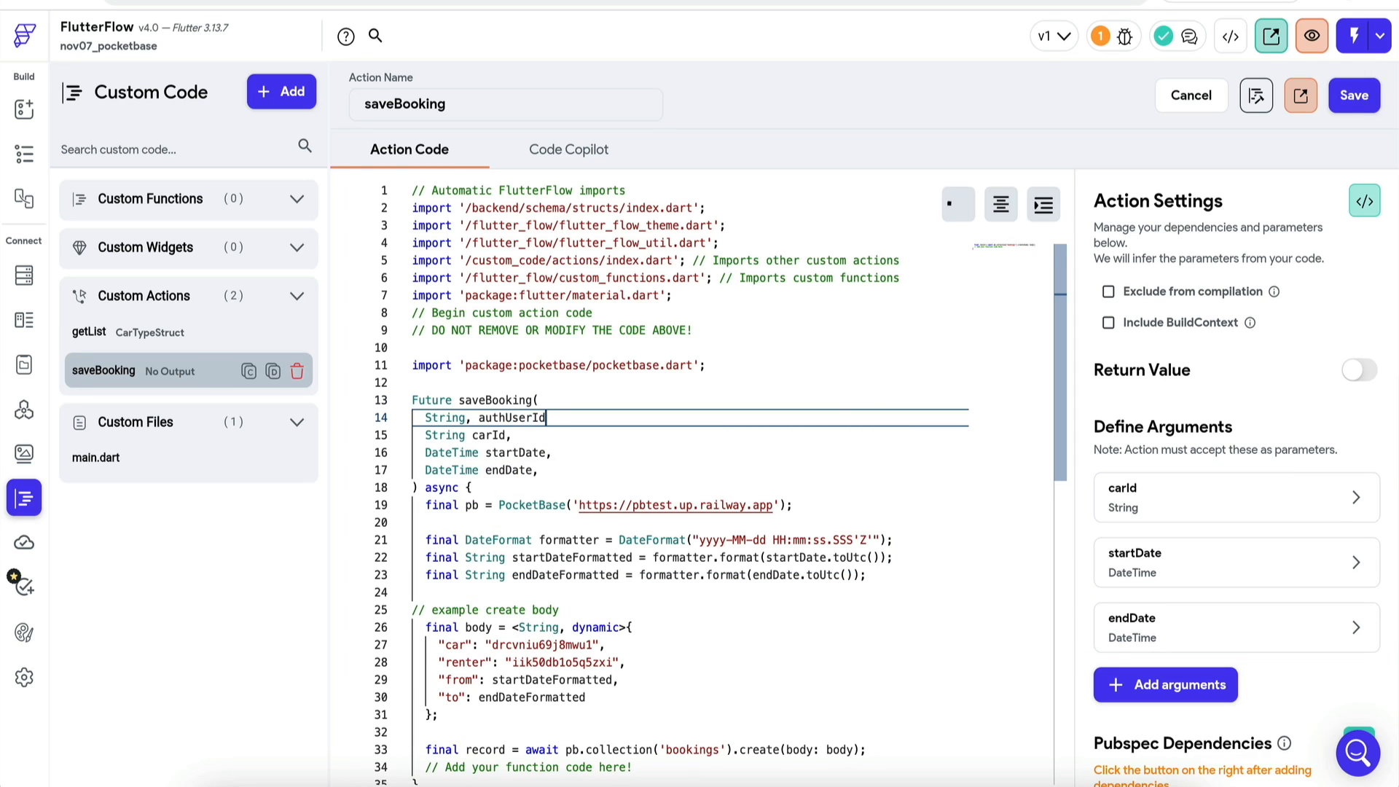
left_click(1164, 684)
left_click(1171, 681)
scroll(1232, 553, "down", 3)
left_click(1240, 552)
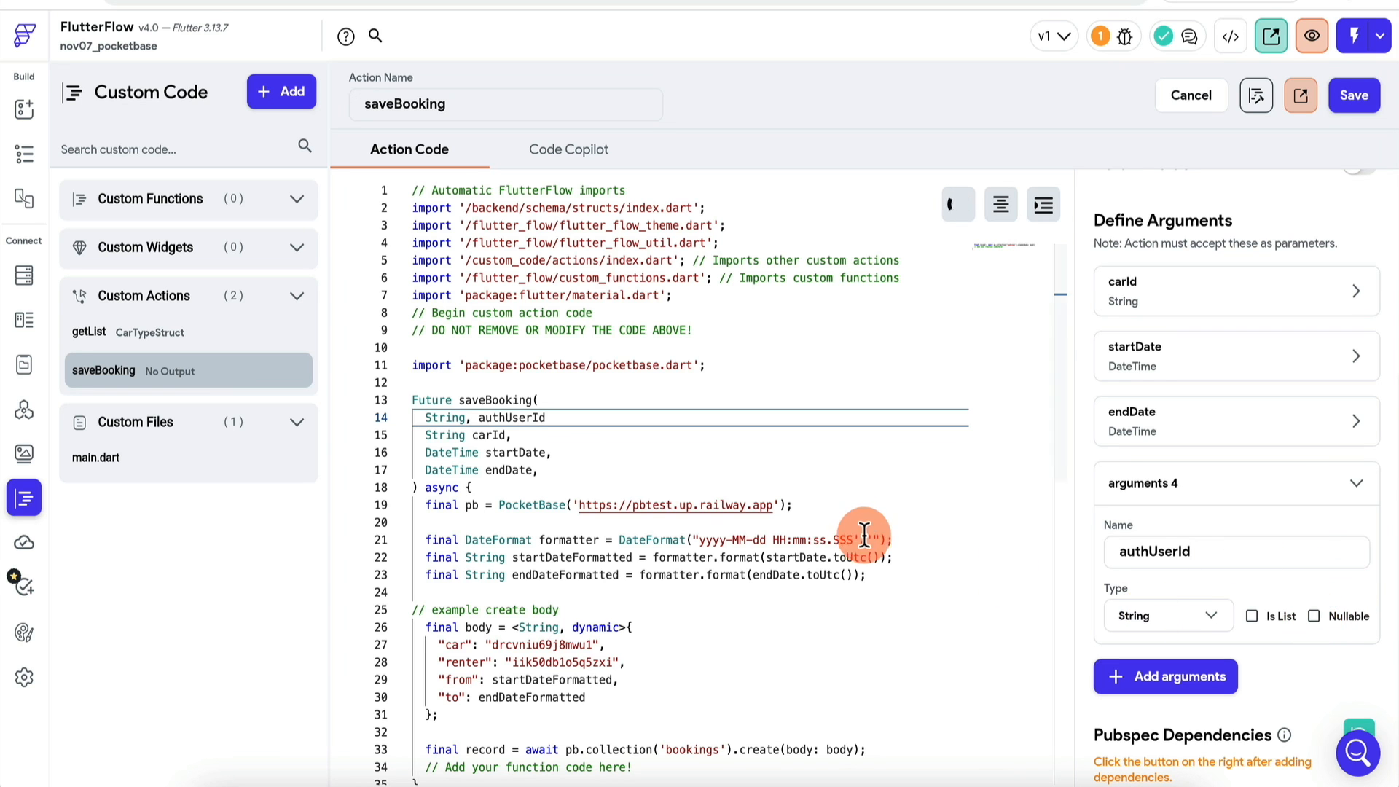
left_click(1352, 87)
left_click(833, 446)
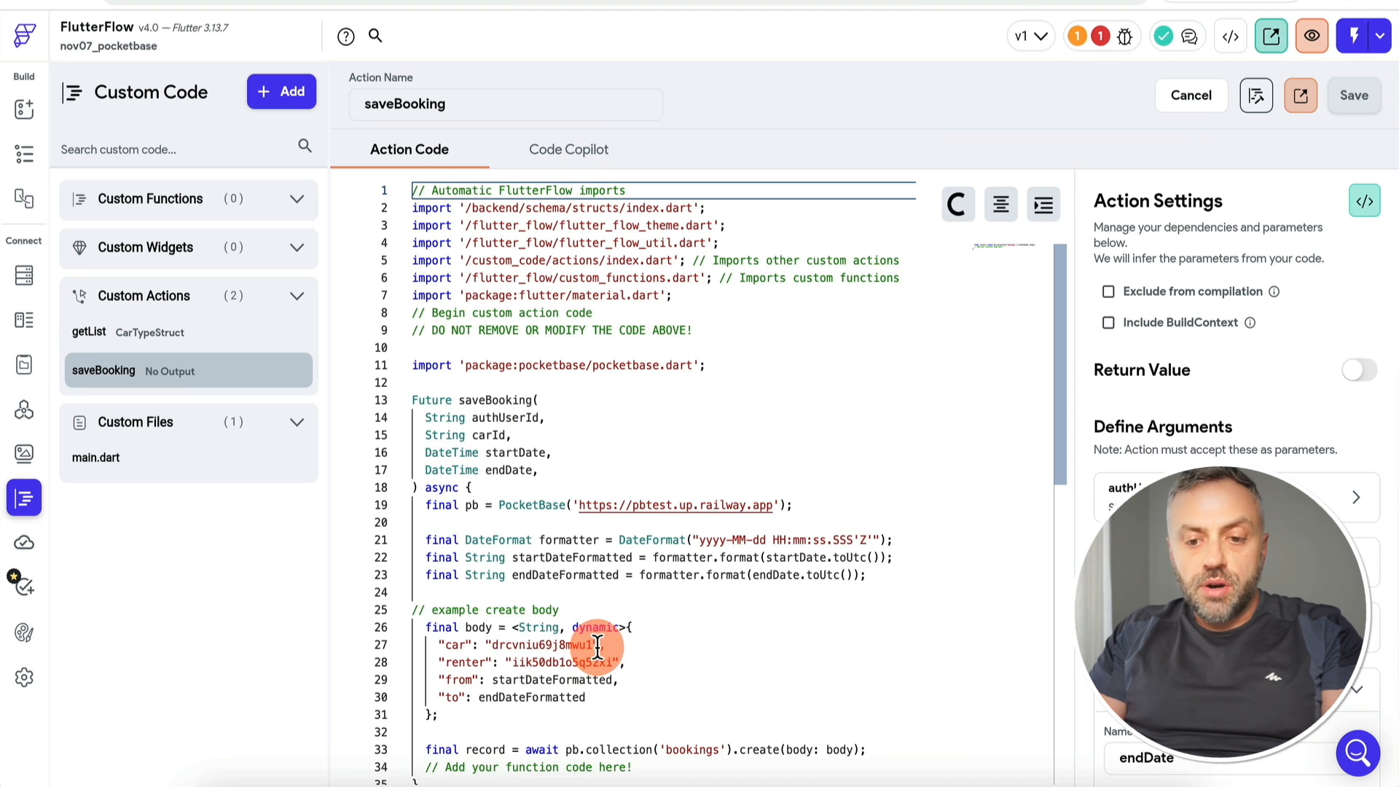
Step: Replace the hard-coded car and renter ids with carId and authUserId, and save
left_click_drag(598, 645, 483, 642)
type("carId,,")
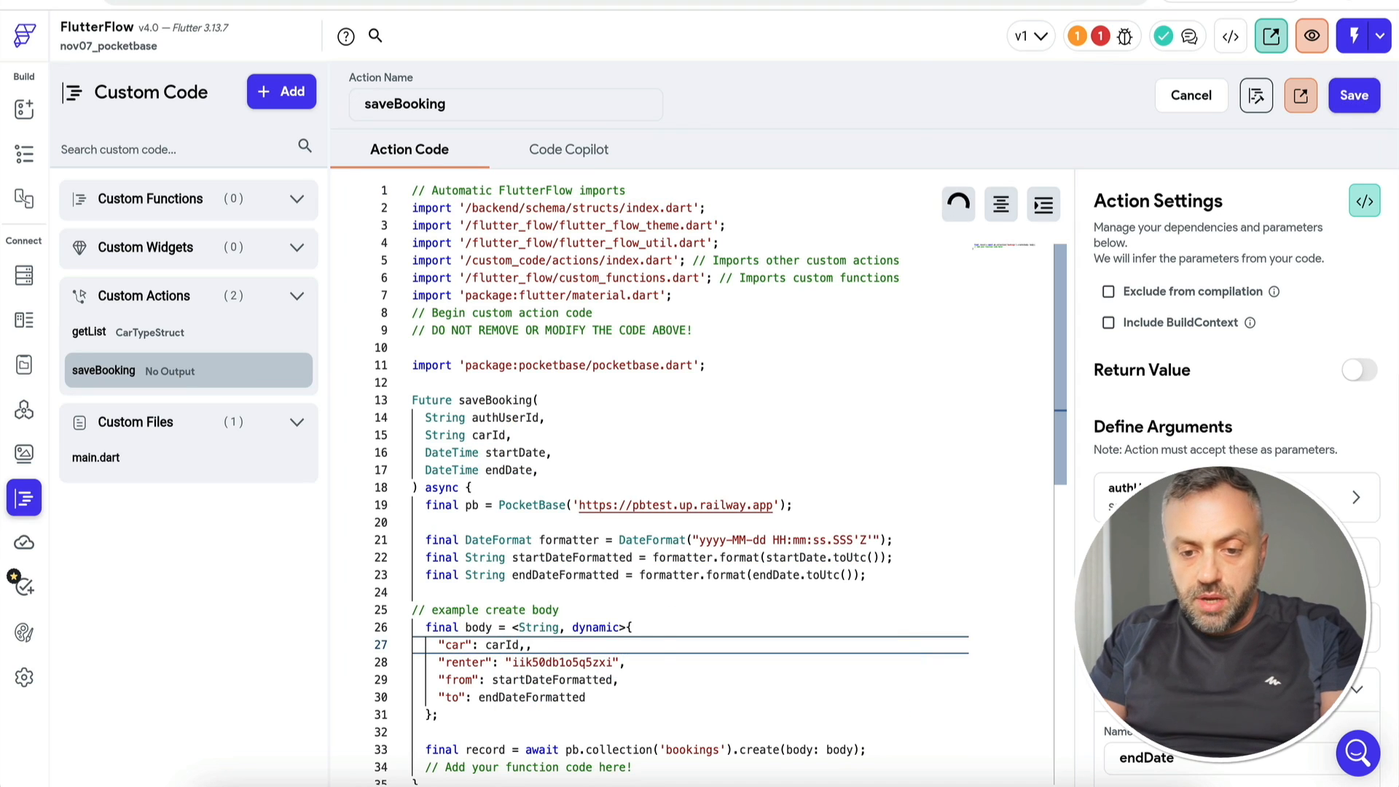
key("BackSpace")
left_click(633, 666)
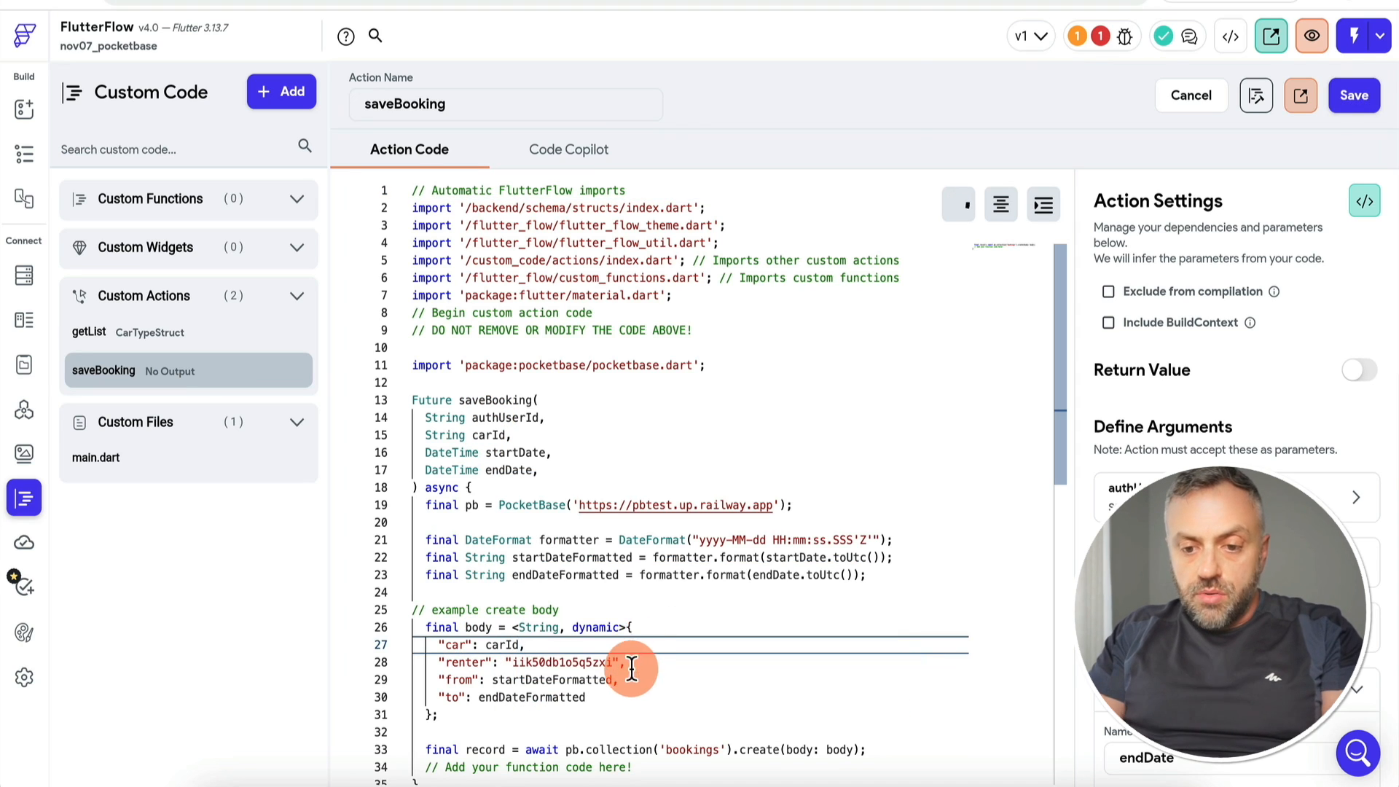
left_click_drag(634, 660, 509, 662)
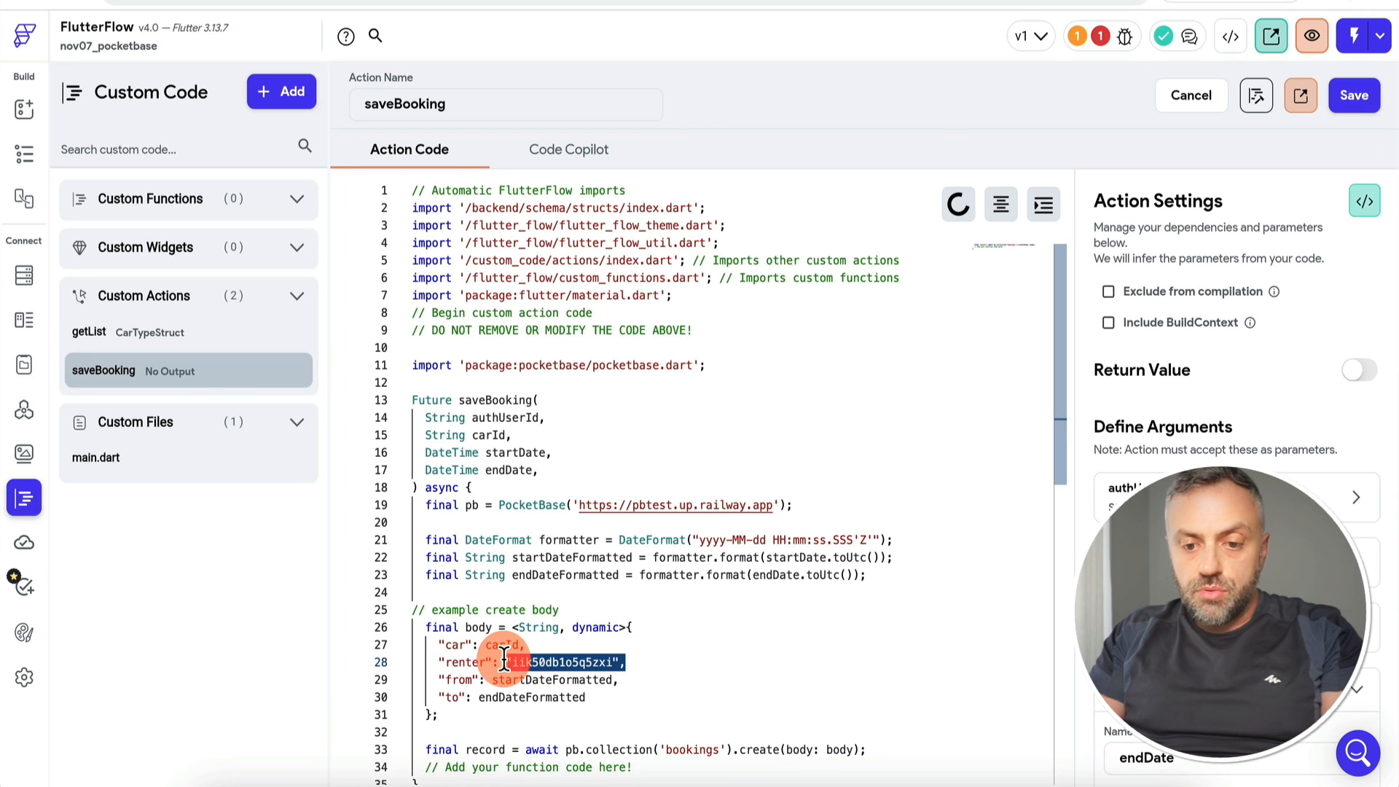
type("authUserId,")
left_click(1350, 96)
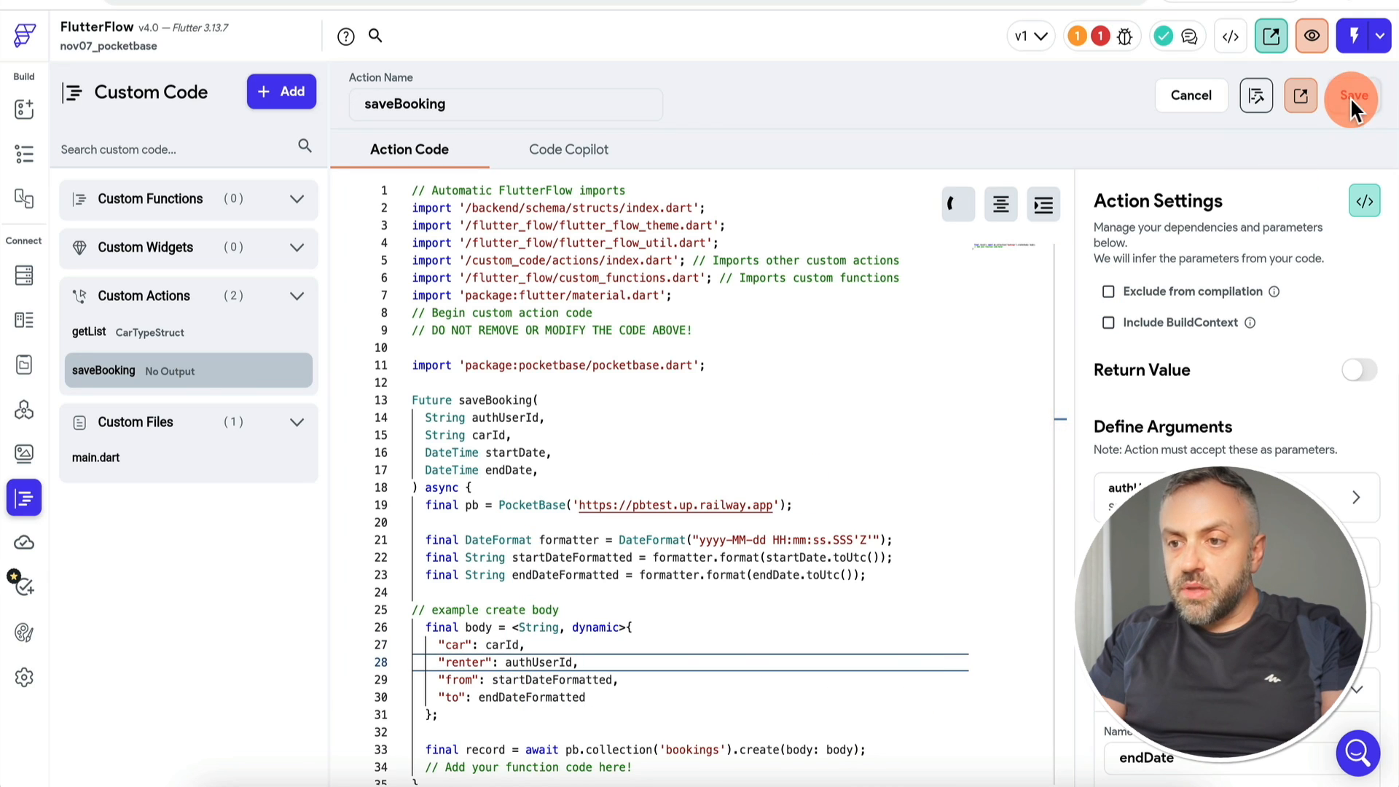
left_click(528, 641)
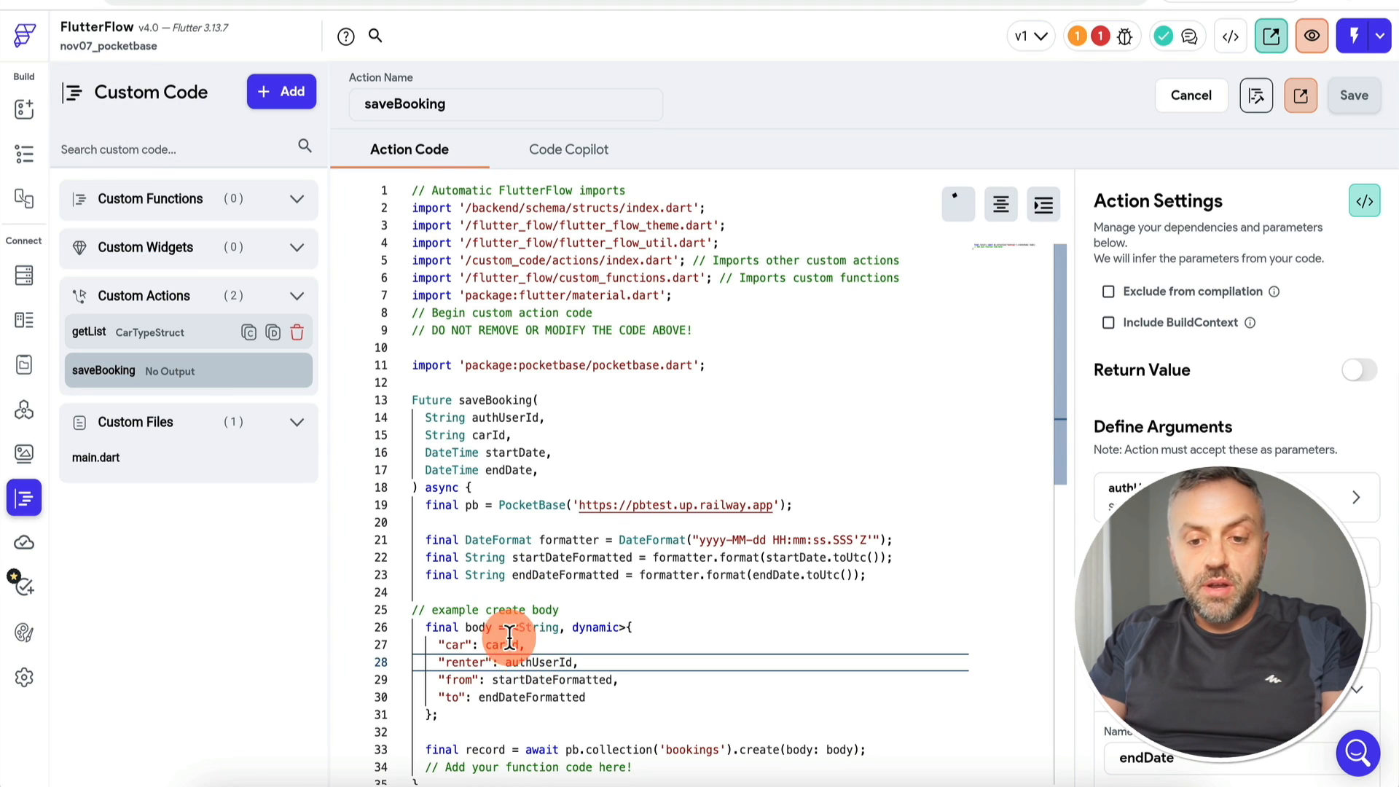
Step: Bind the Reserve button's authUserId argument to the authenticated user's userId
left_click(26, 111)
scroll(1224, 466, "down", 5)
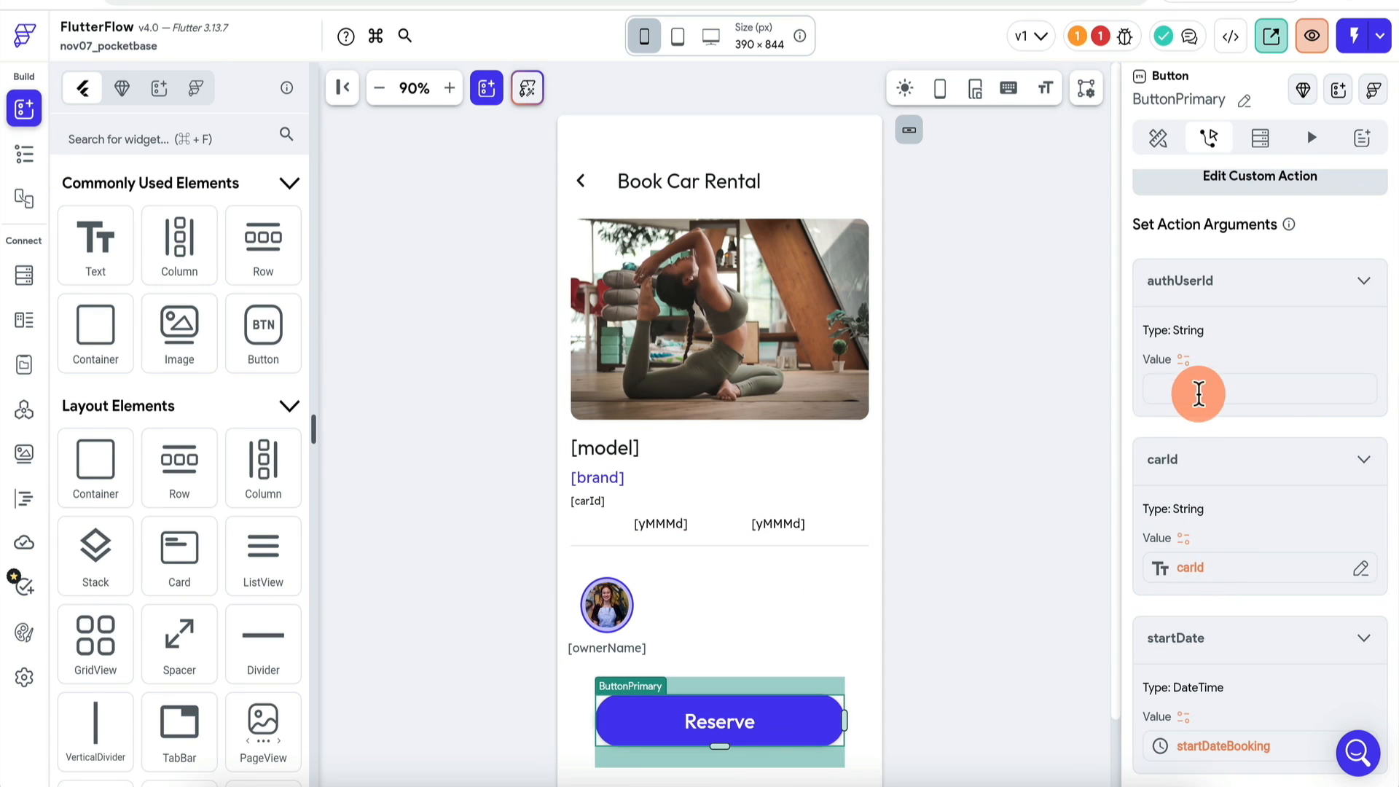
left_click(1186, 375)
scroll(942, 519, "down", 3)
left_click(940, 571)
scroll(940, 571, "down", 3)
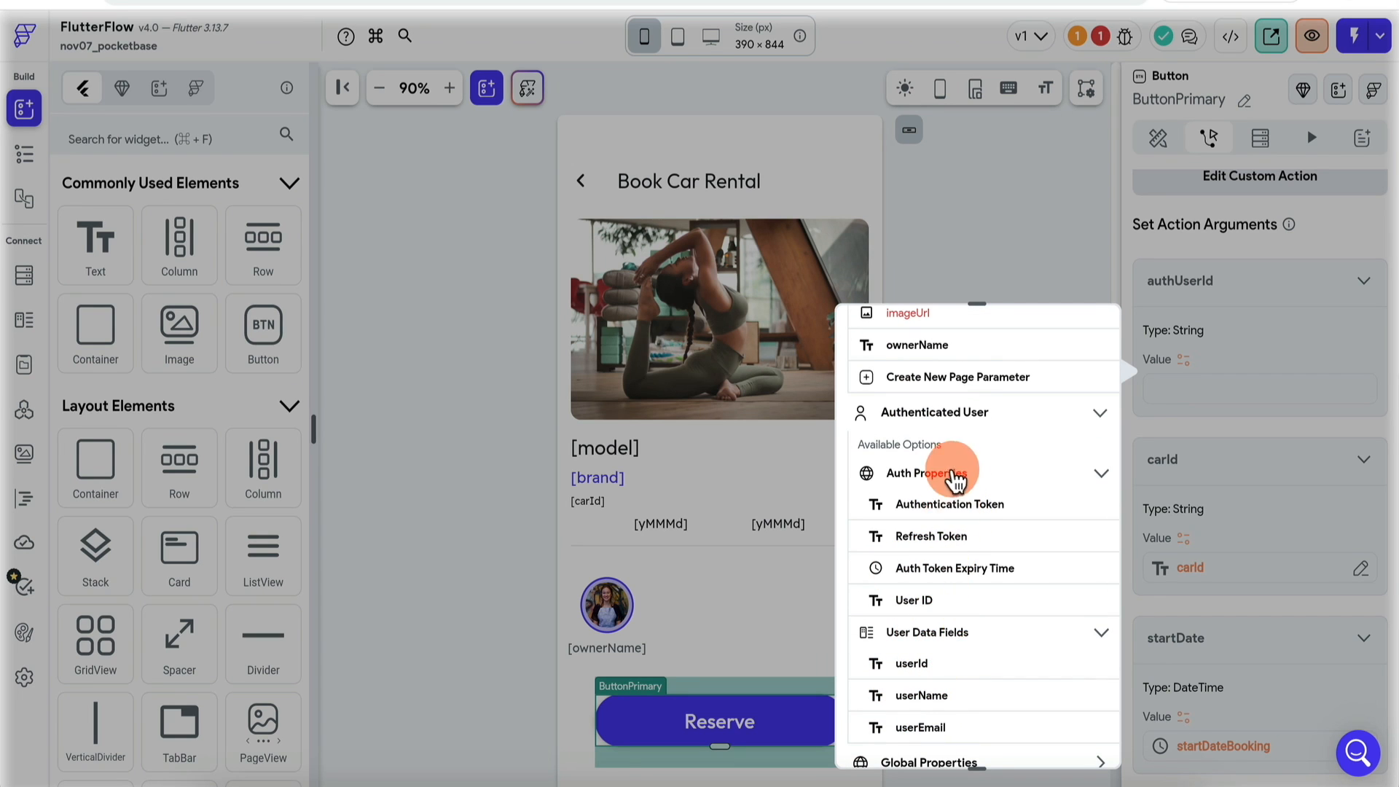
scroll(936, 619, "down", 2)
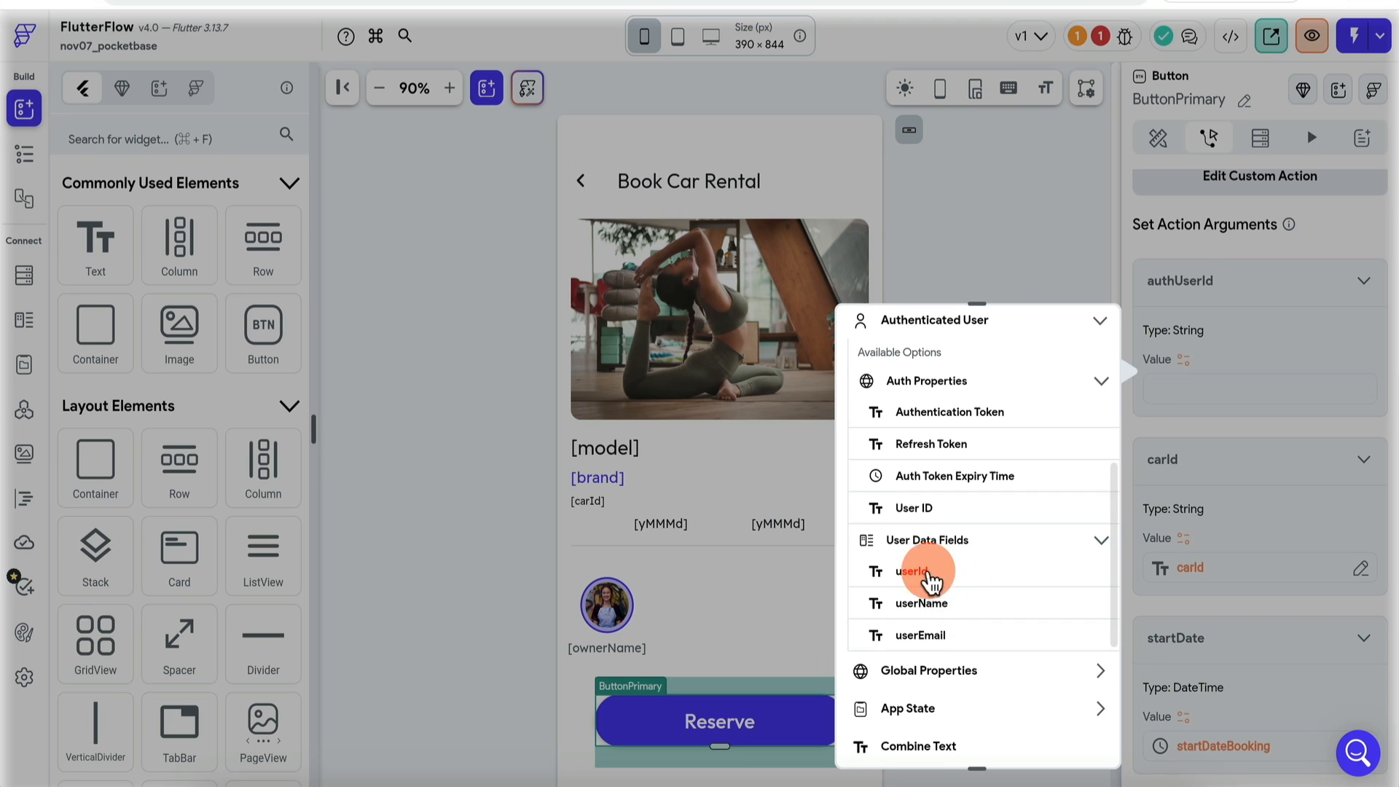
left_click(938, 576)
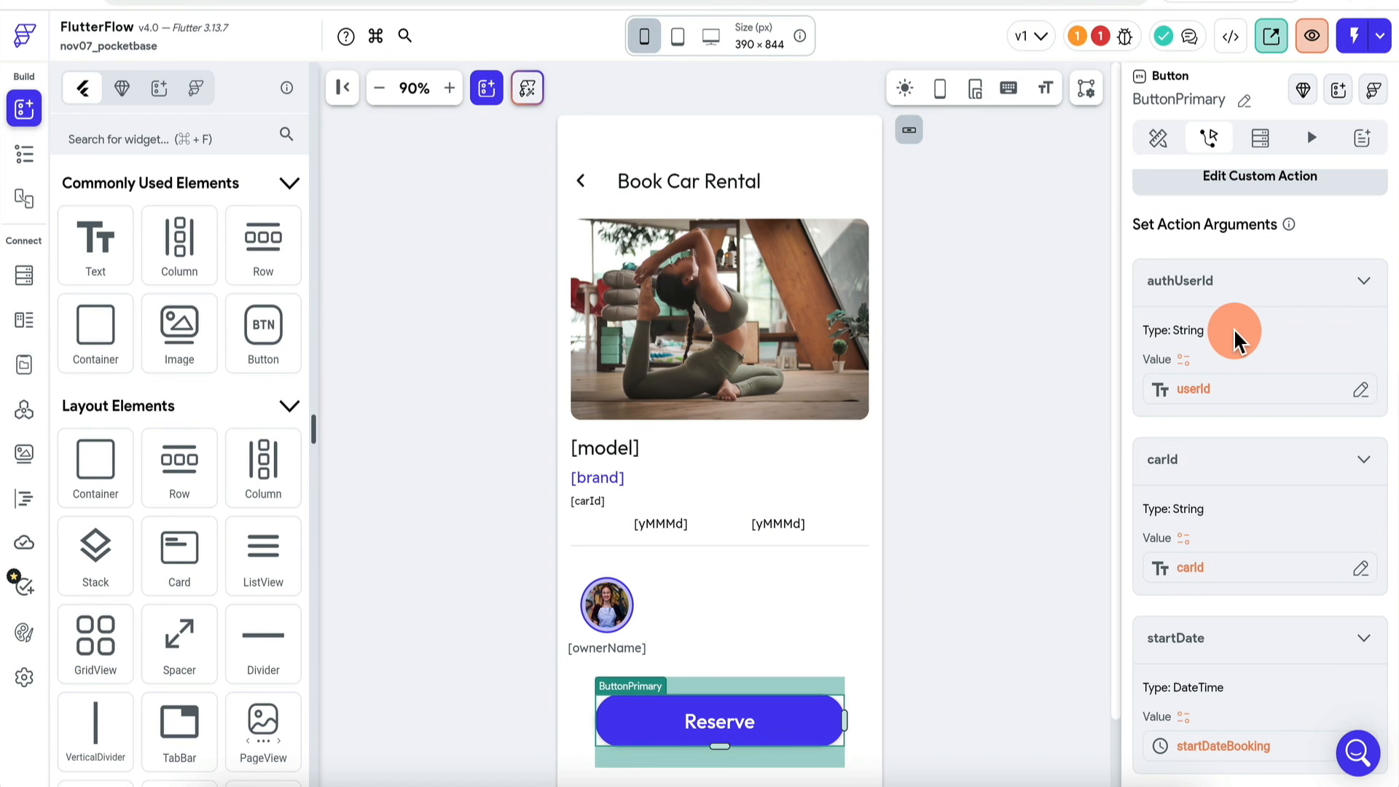
Step: Open the Custom Code warning from the Issues panel's Warnings tab to view getList
left_click(1098, 36)
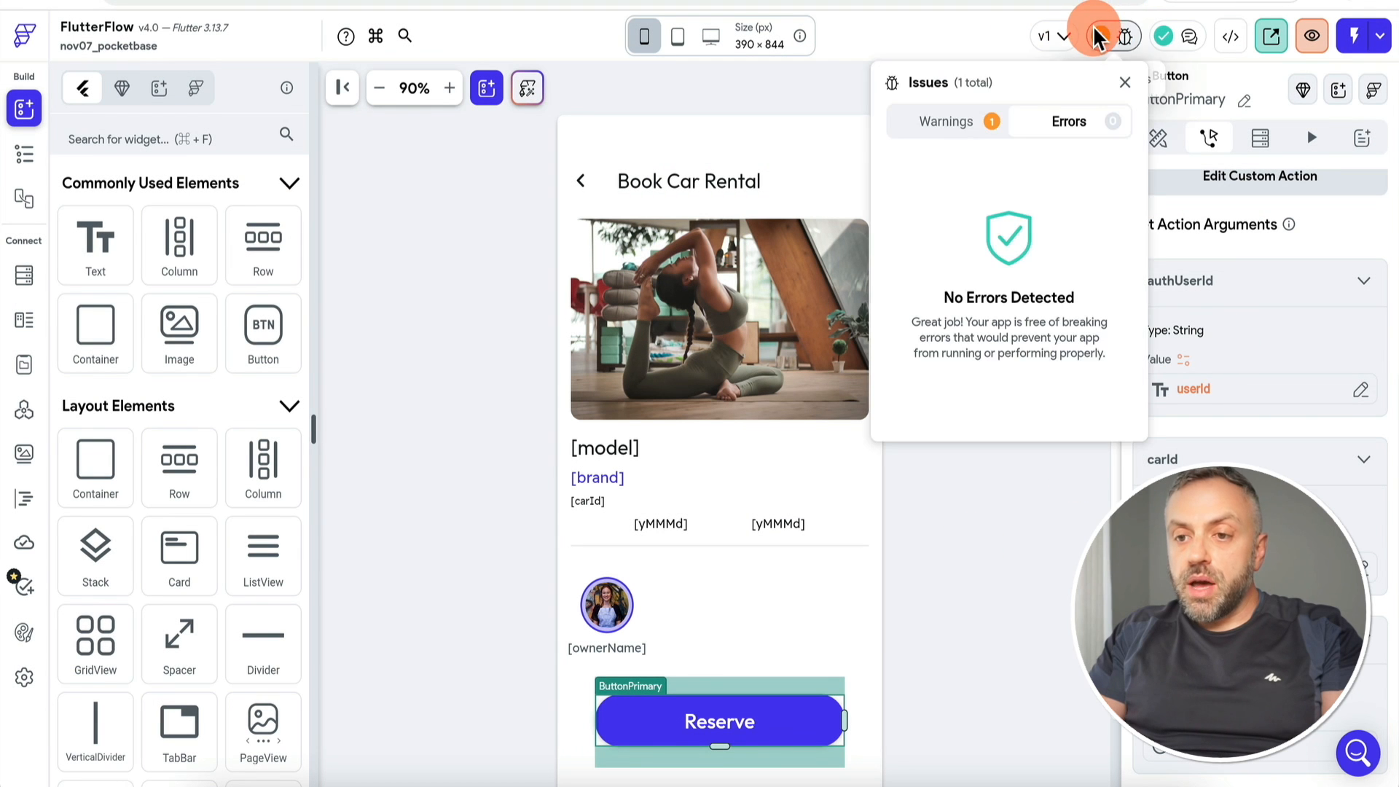
left_click(951, 122)
left_click(1009, 196)
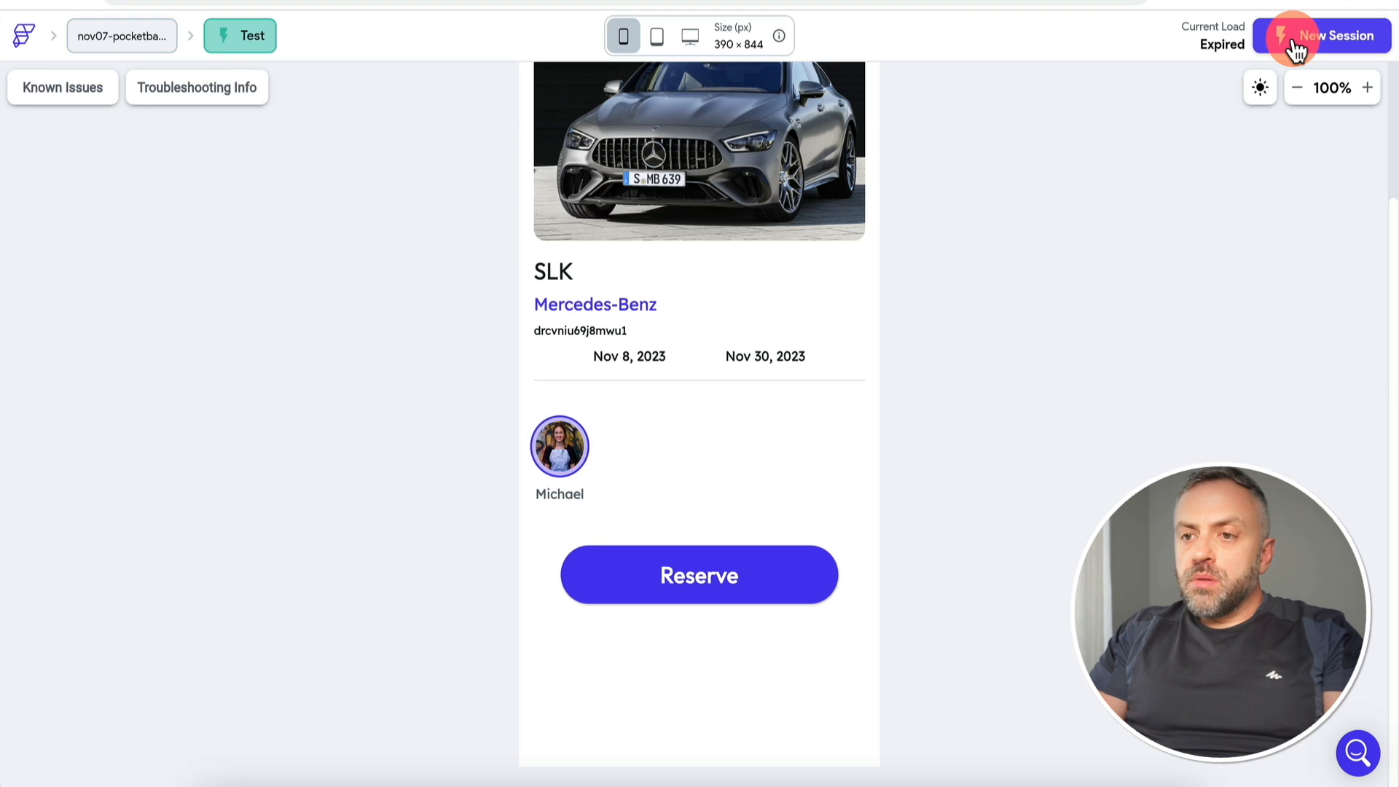
Step: Restart the expired test session and log in to the app
left_click(1290, 46)
left_click(790, 659)
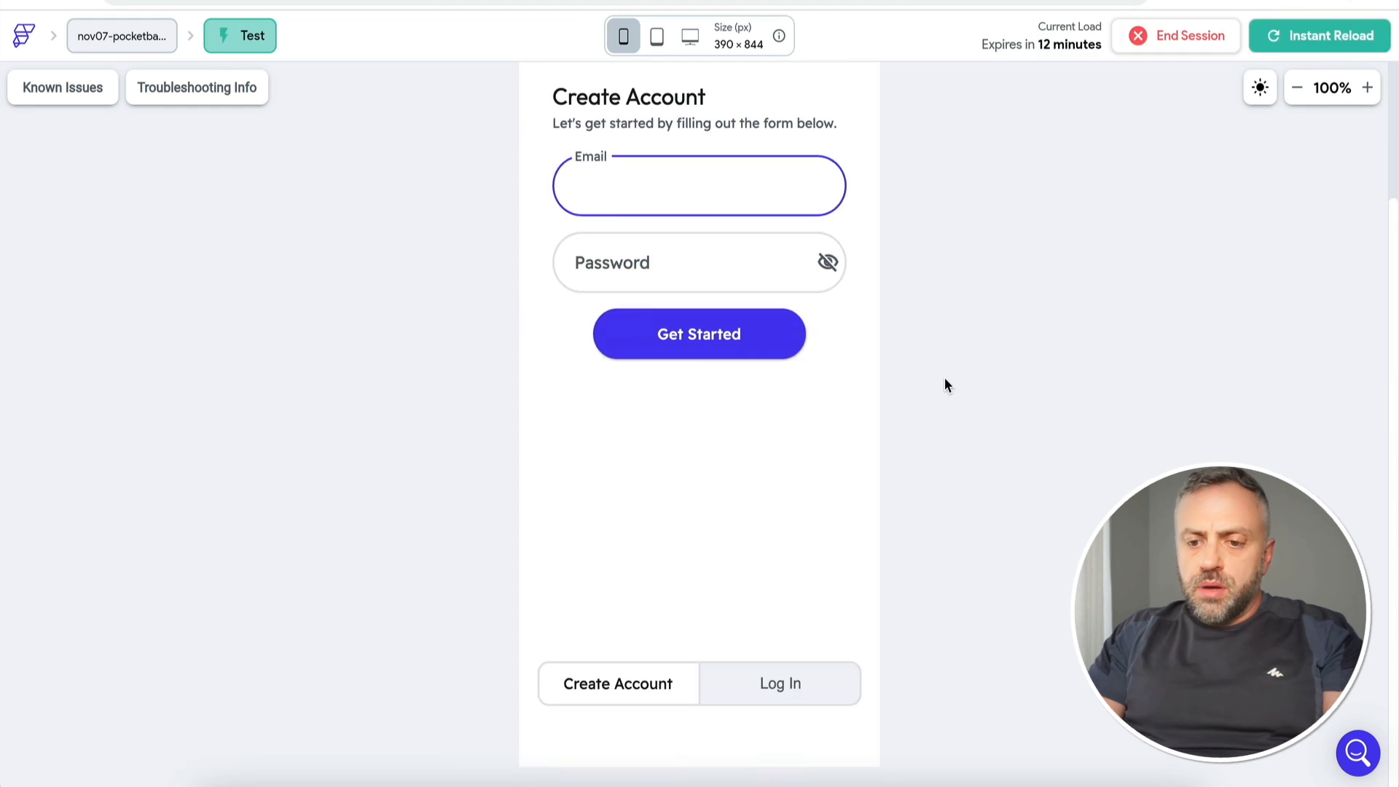
left_click(990, 243)
left_click(735, 372)
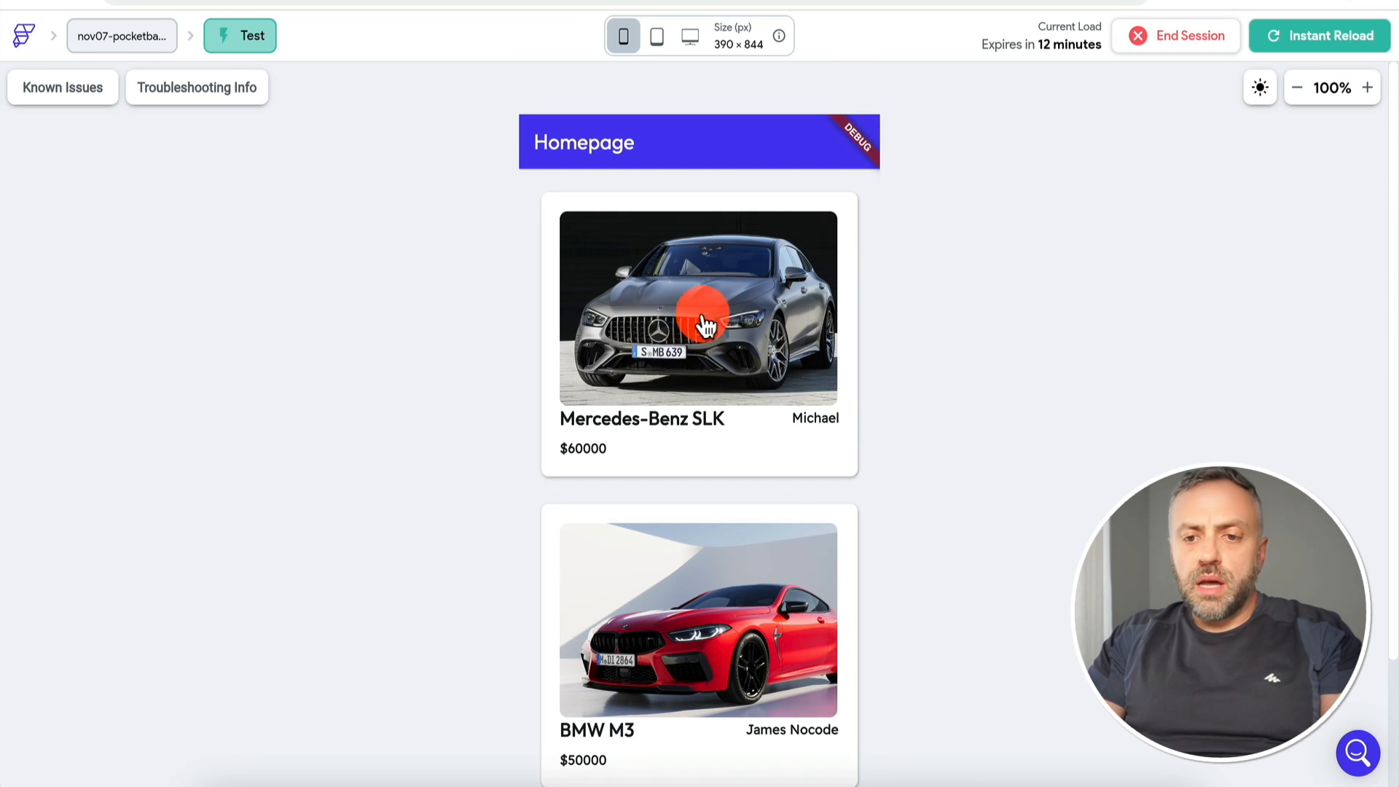
Step: Open the BMW M3 booking page, set dates Nov 10 to Nov 25, 2023, and reserve
left_click(711, 321)
left_click(546, 141)
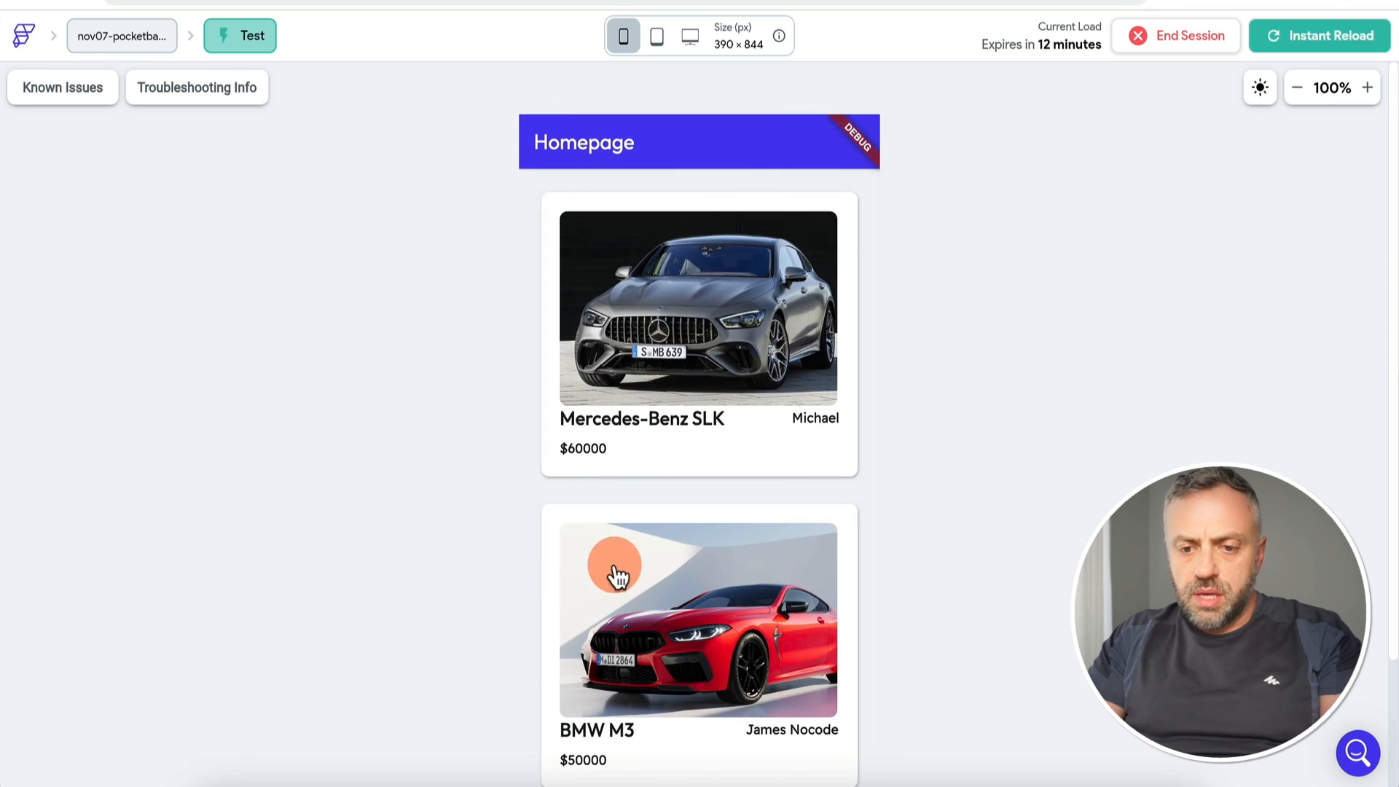
left_click(692, 611)
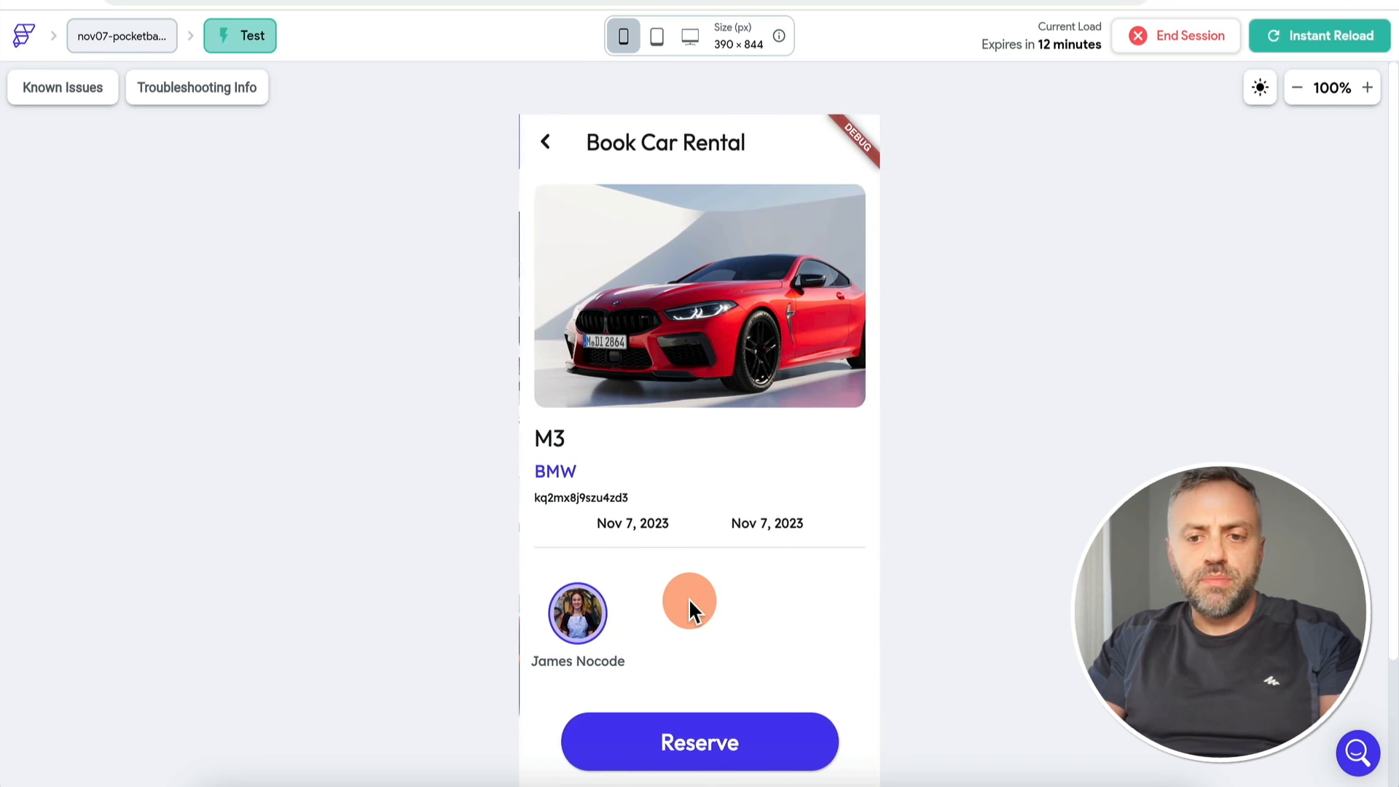
left_click(698, 740)
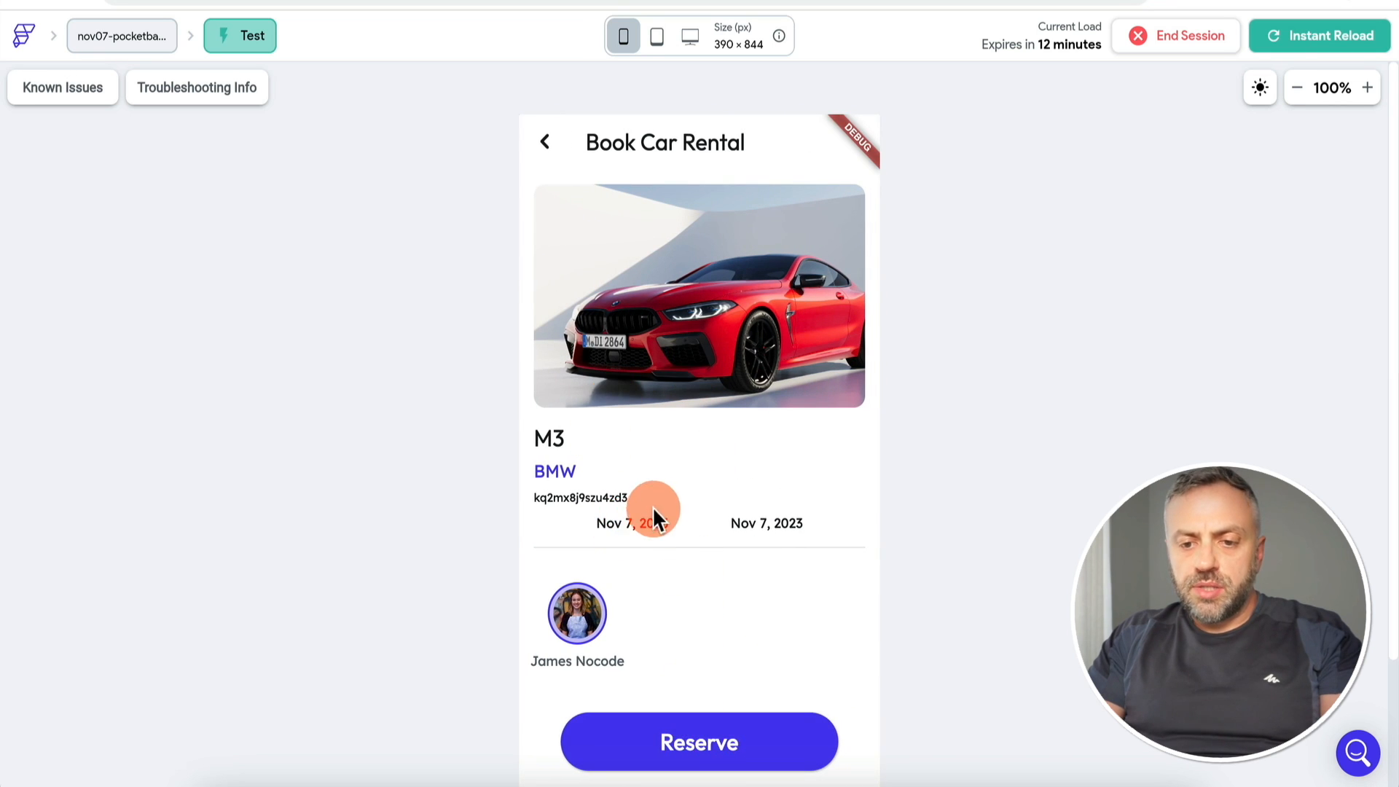
left_click(648, 524)
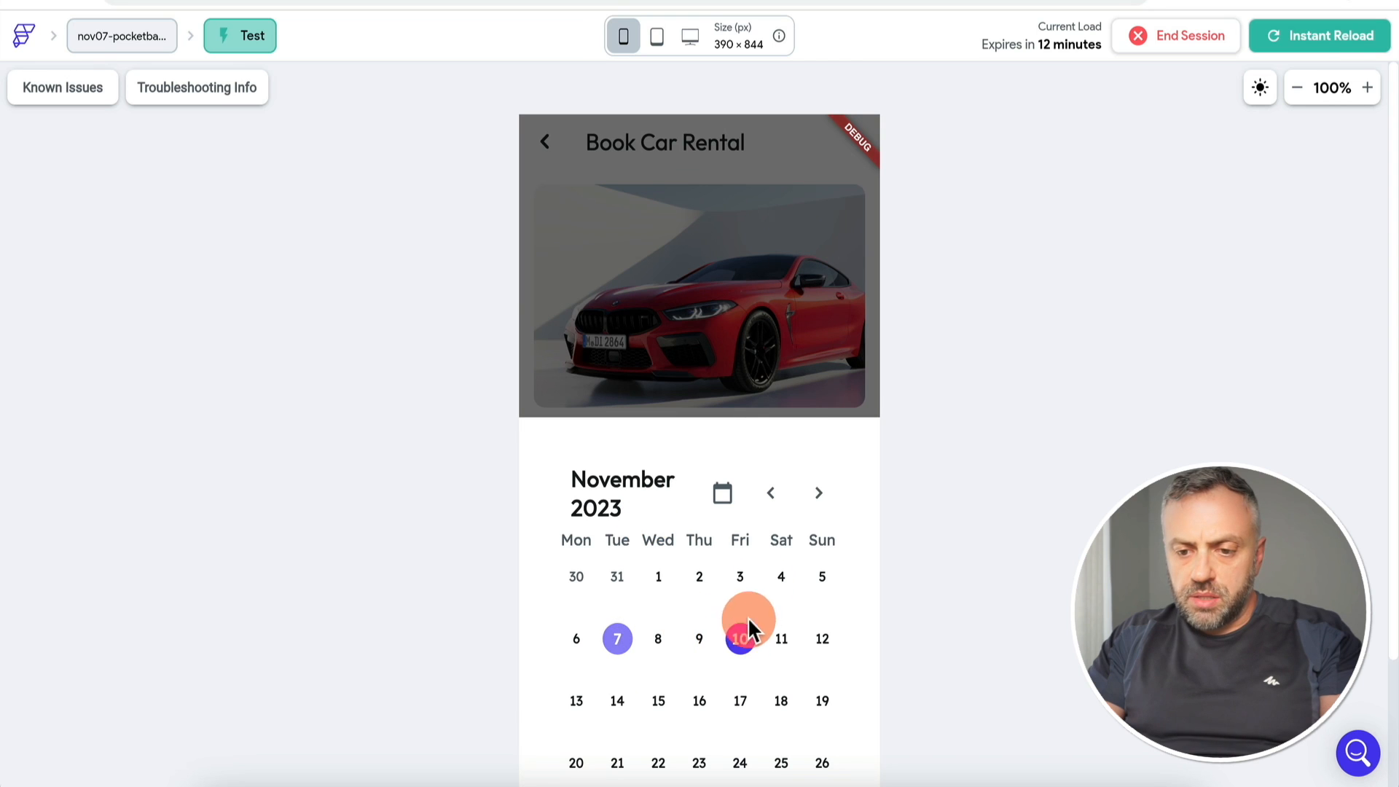
left_click(637, 644)
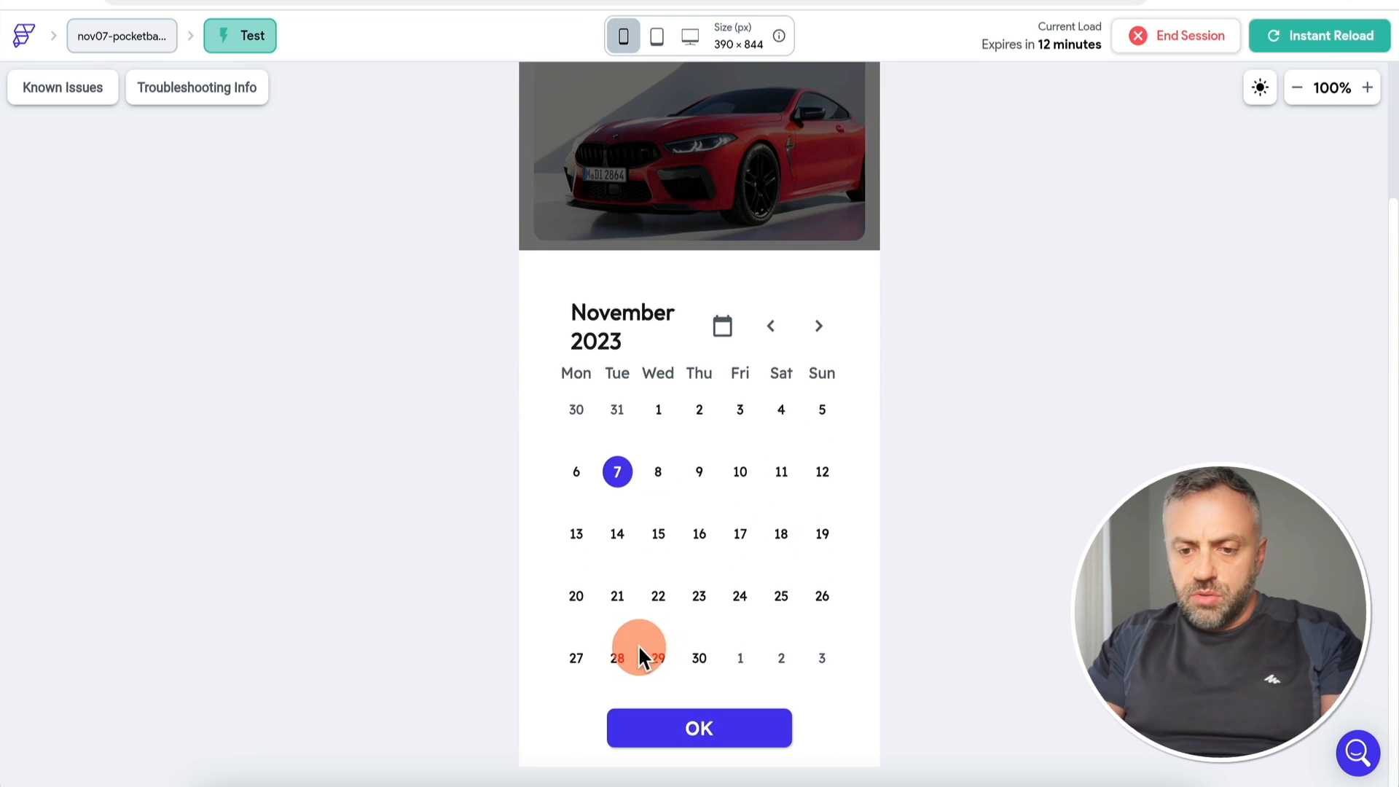
left_click(774, 590)
left_click(719, 575)
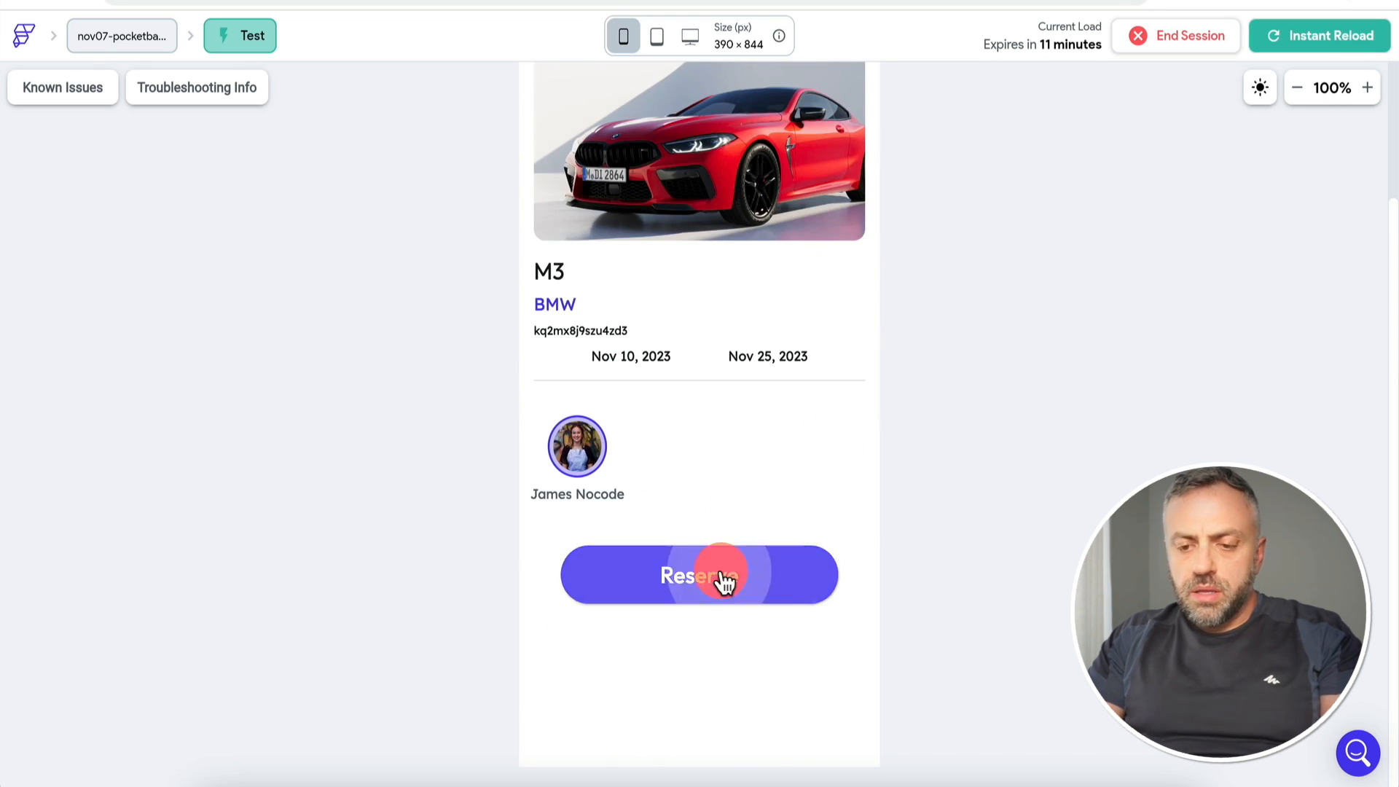
Step: Check the new record in PocketBase's bookings collection, then reselect the Reserve button in FlutterFlow
key("ctrl+Tab")
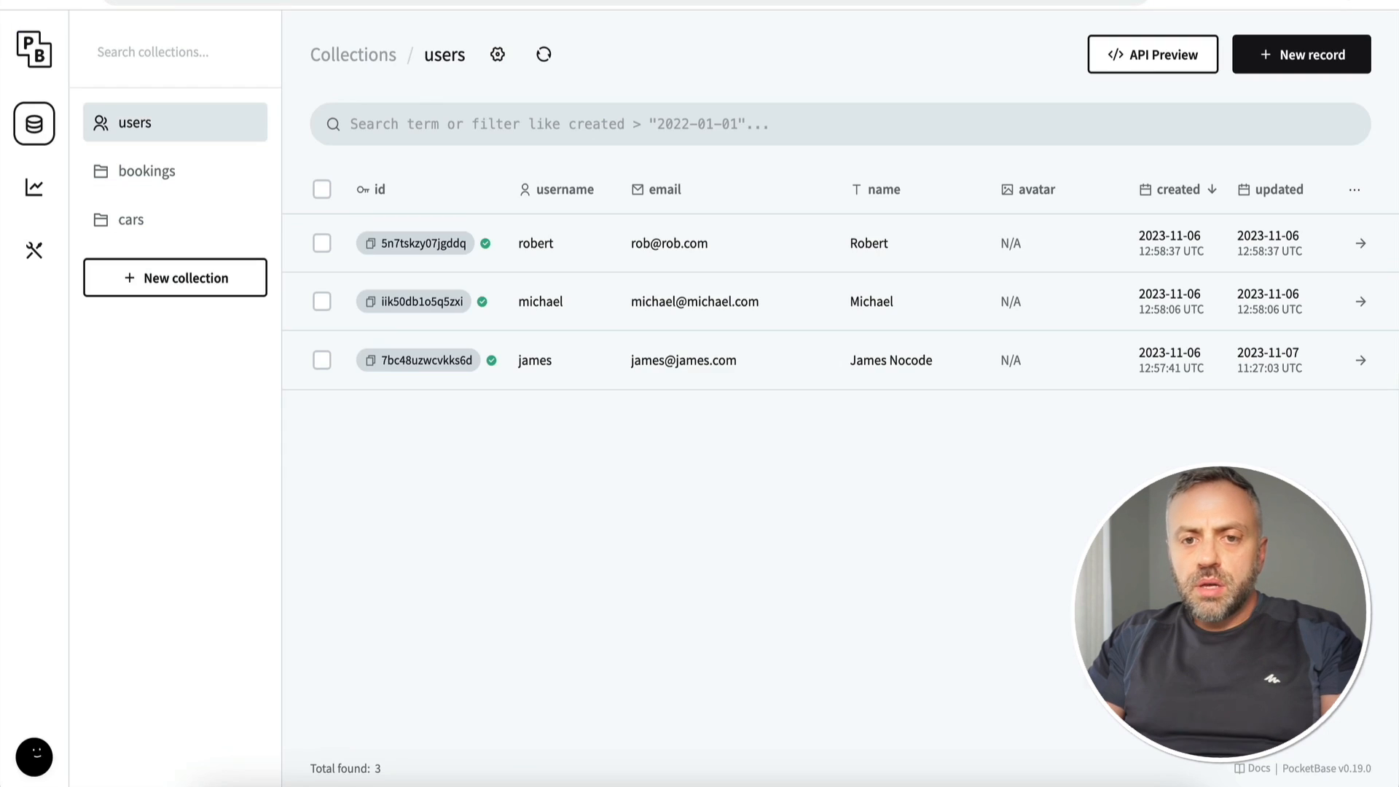
left_click(159, 177)
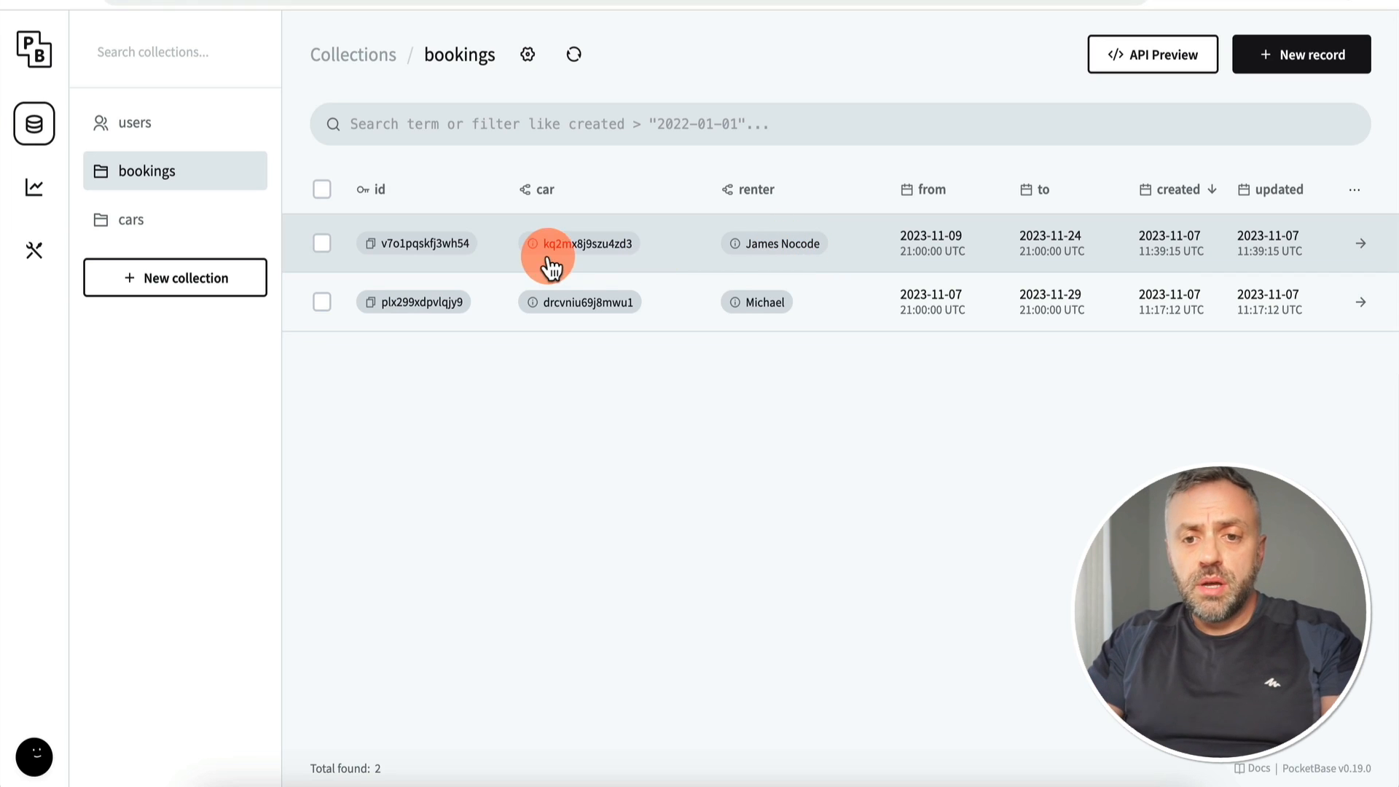
mouse_move(535, 252)
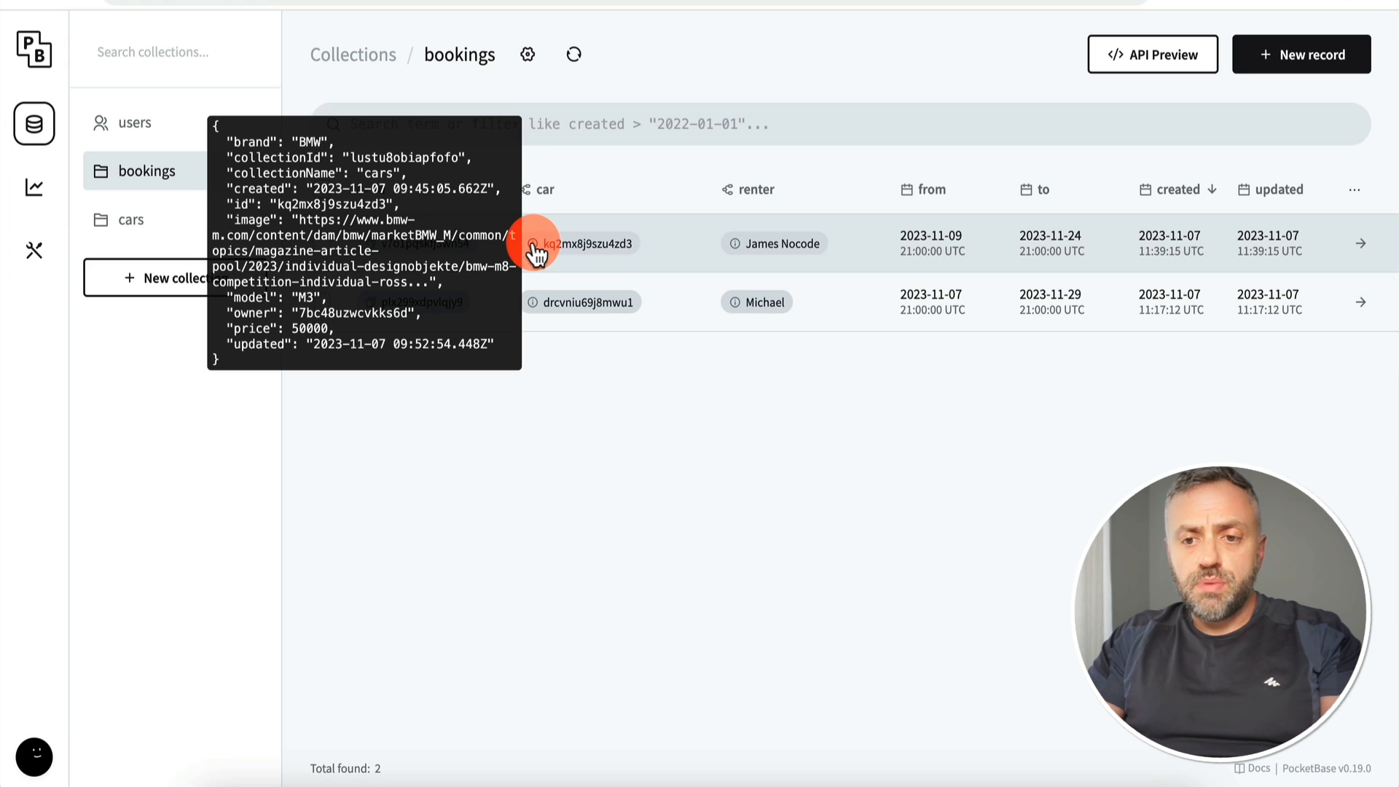
mouse_move(740, 258)
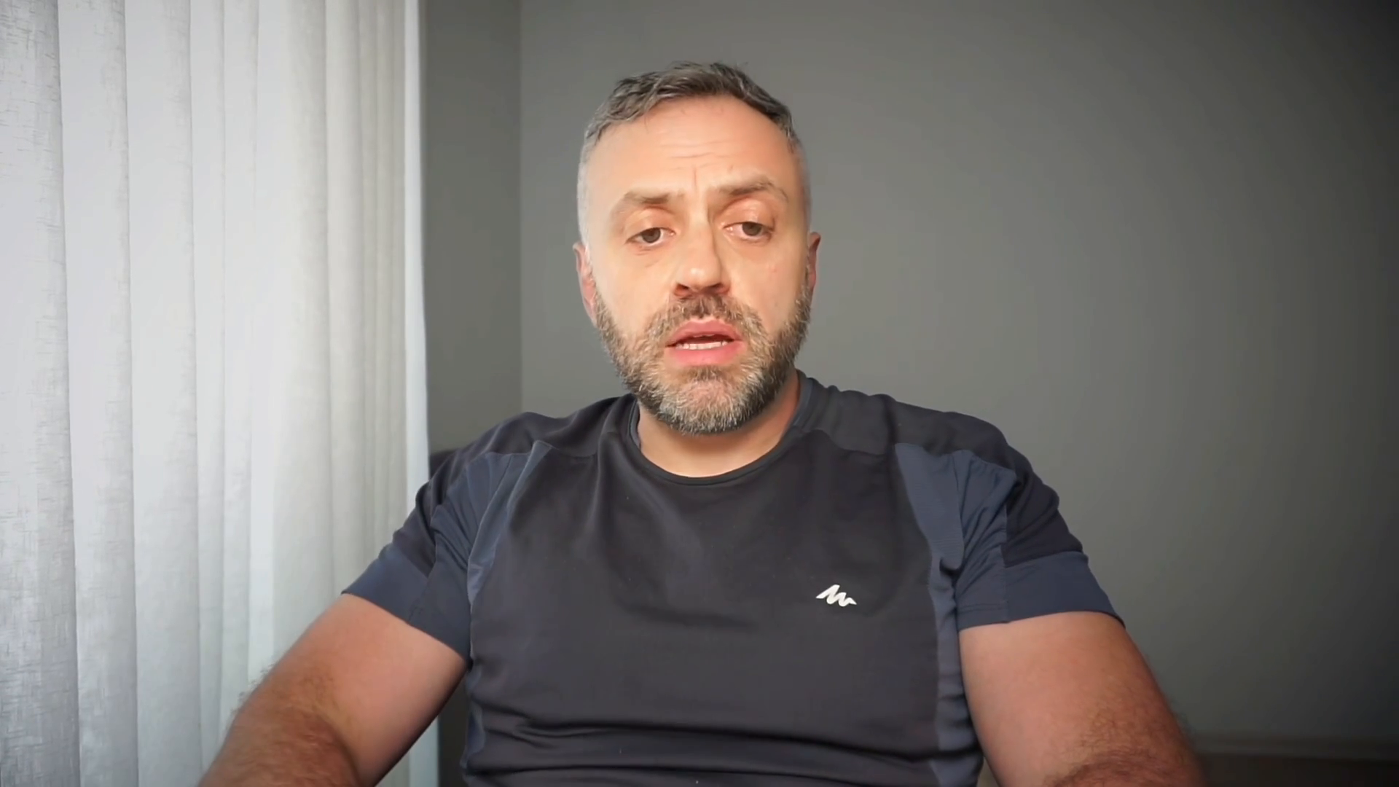
left_click(720, 723)
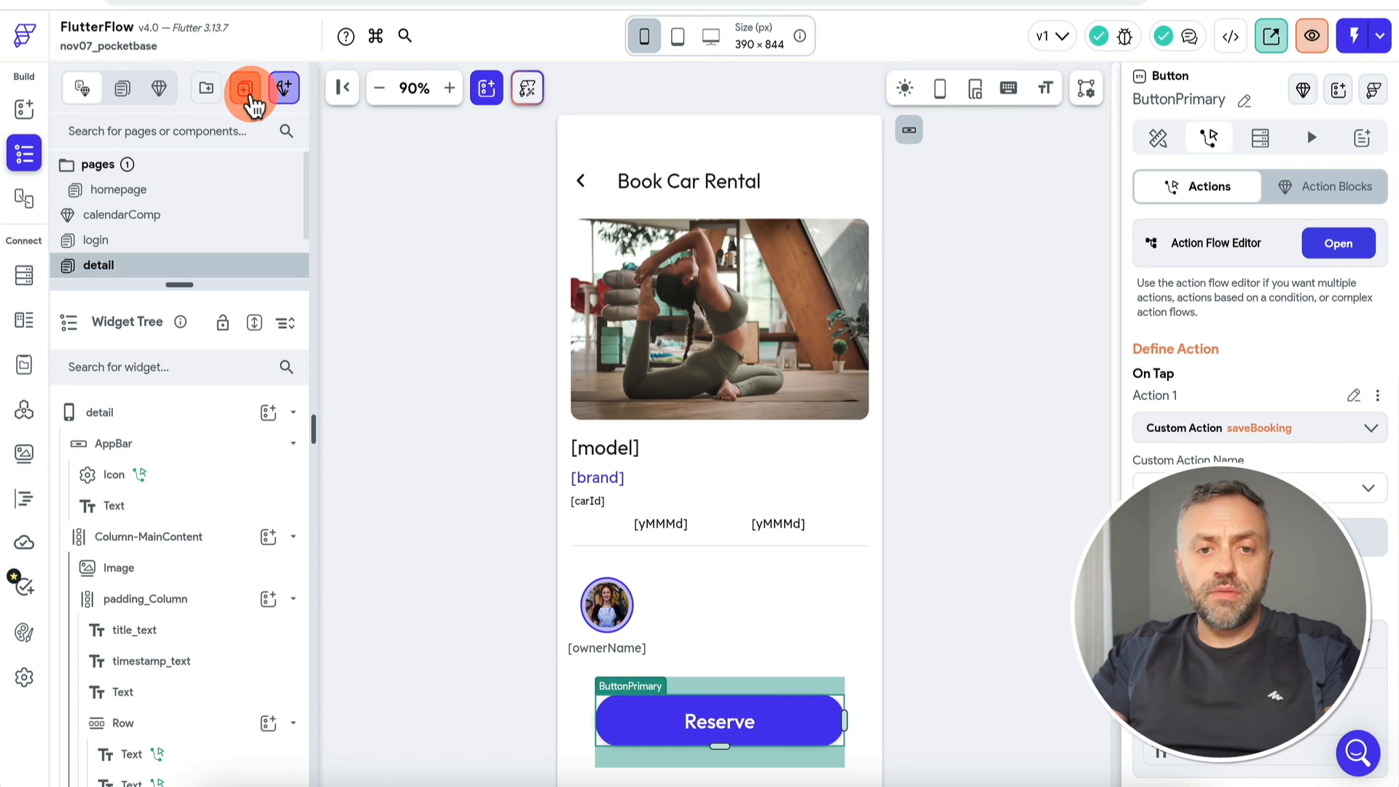
Step: Create a new blank page named confirmation
left_click(254, 104)
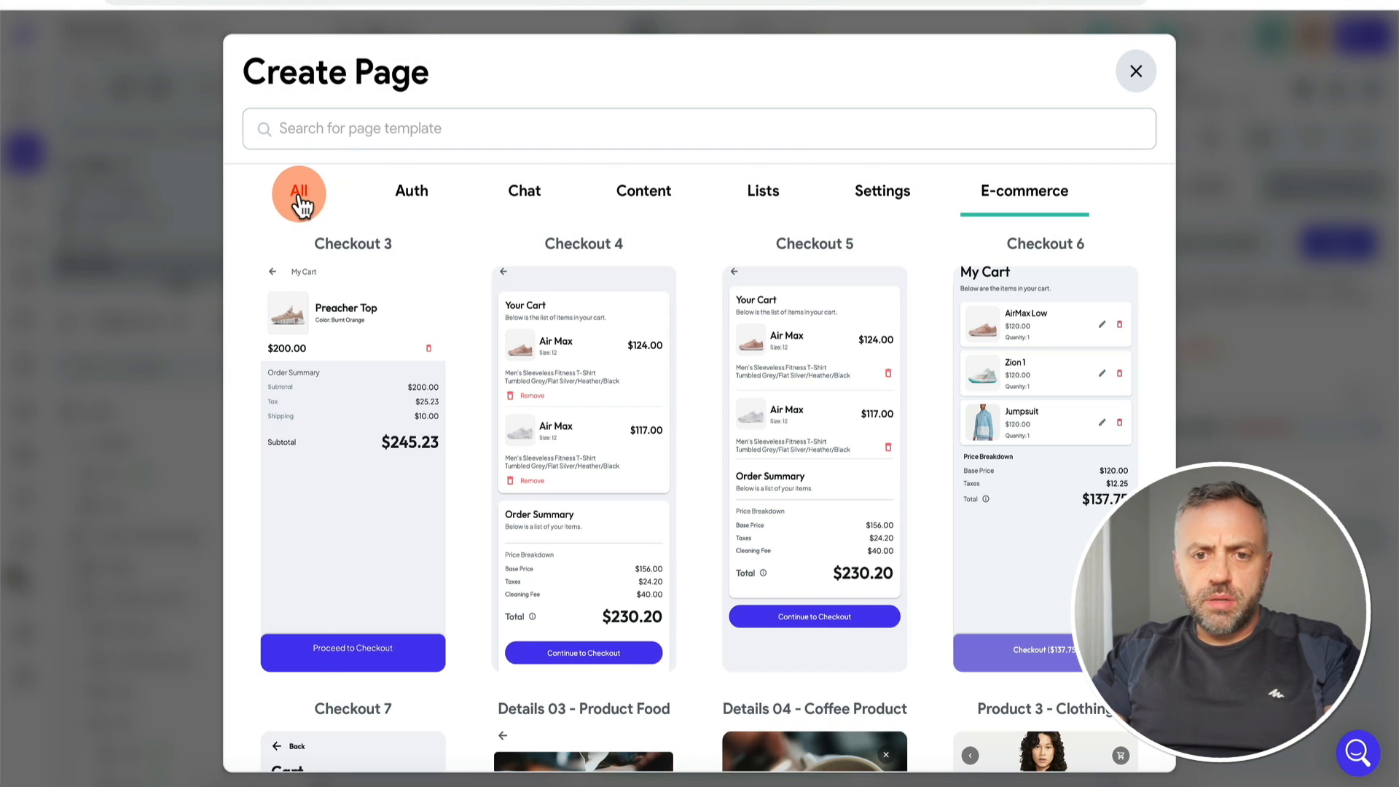
left_click(299, 207)
left_click(843, 403)
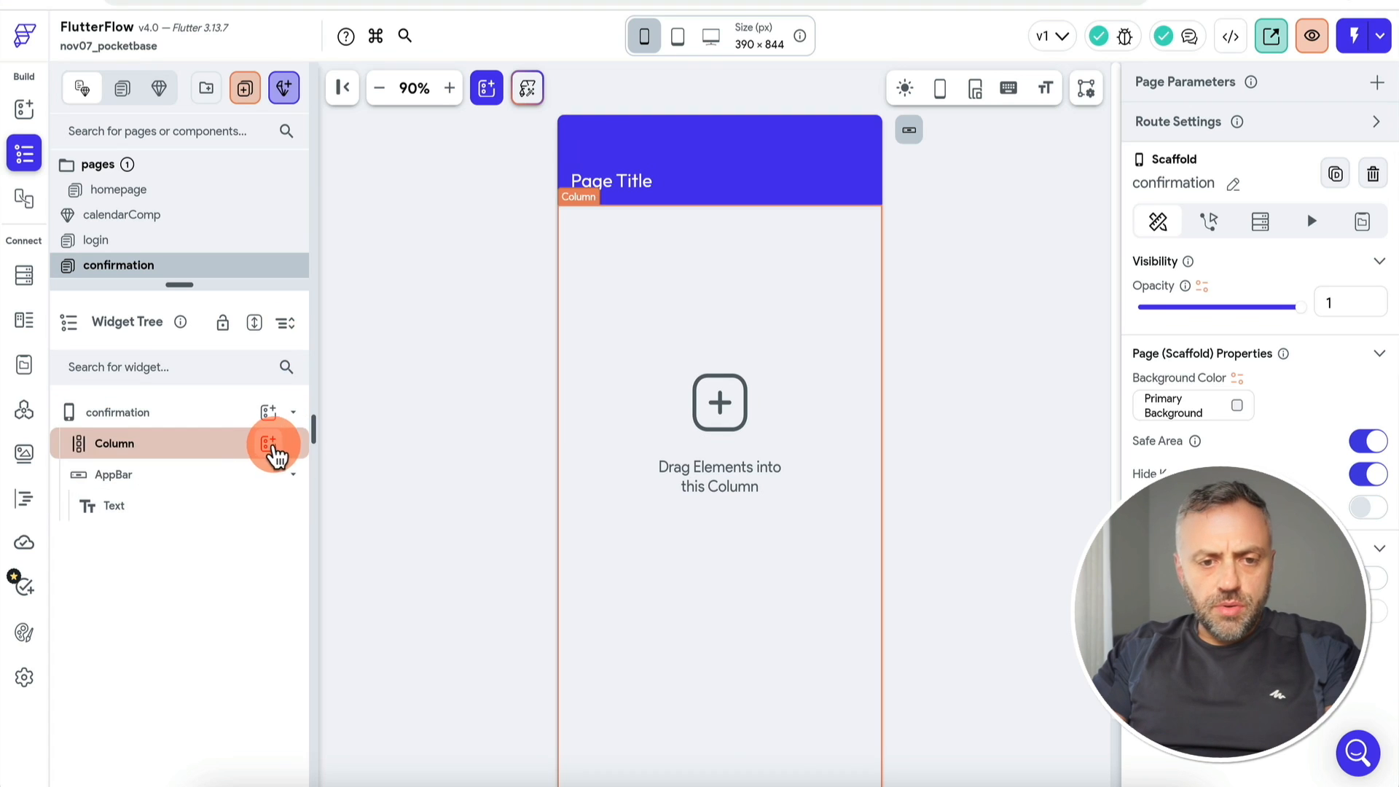
left_click(270, 444)
left_click(420, 332)
type("confirm")
key("BackSpace")
key("BackSpace")
key("BackSpace")
key("BackSpace")
scroll(454, 547, "down", 2)
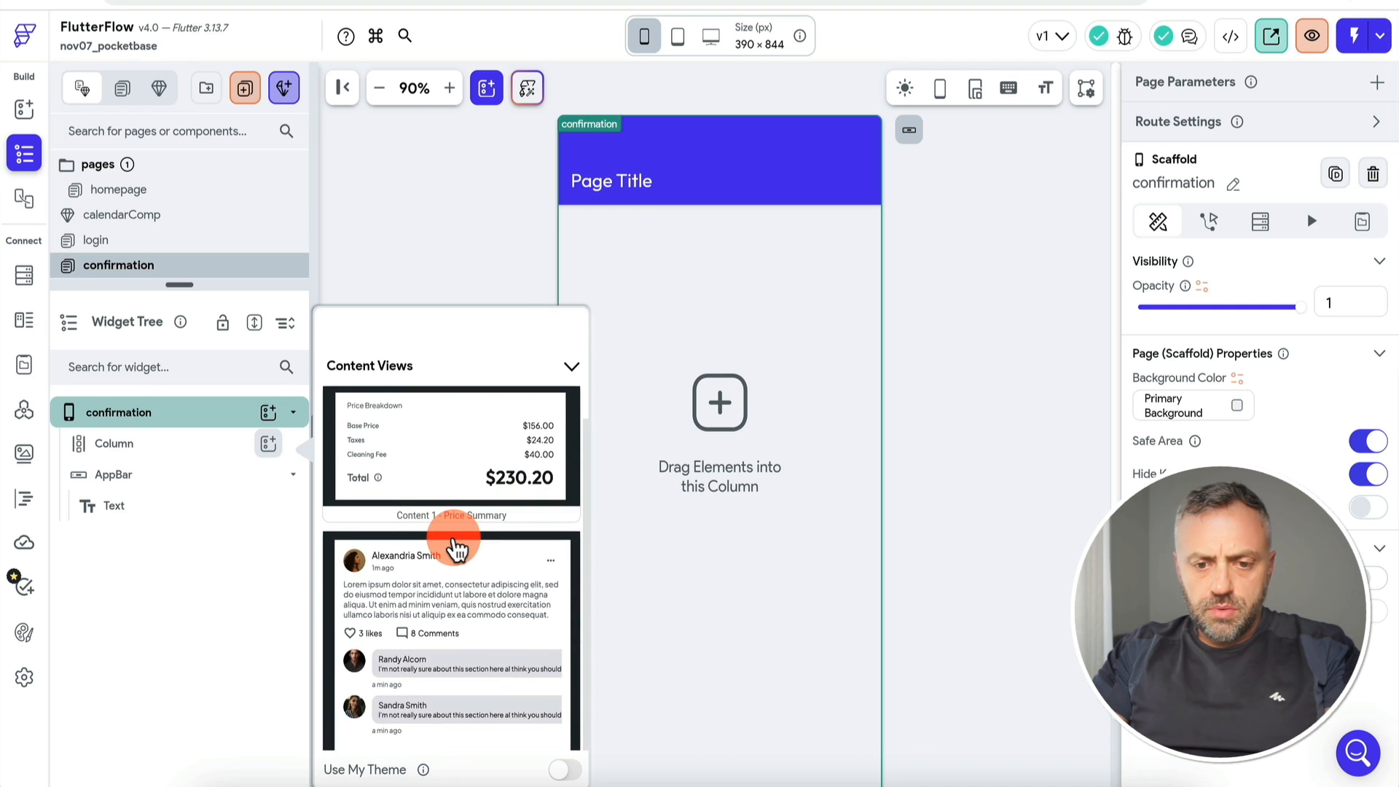
left_click(478, 251)
Step: Change the app bar title to Confirmation and add a Text widget to the column
left_click(619, 180)
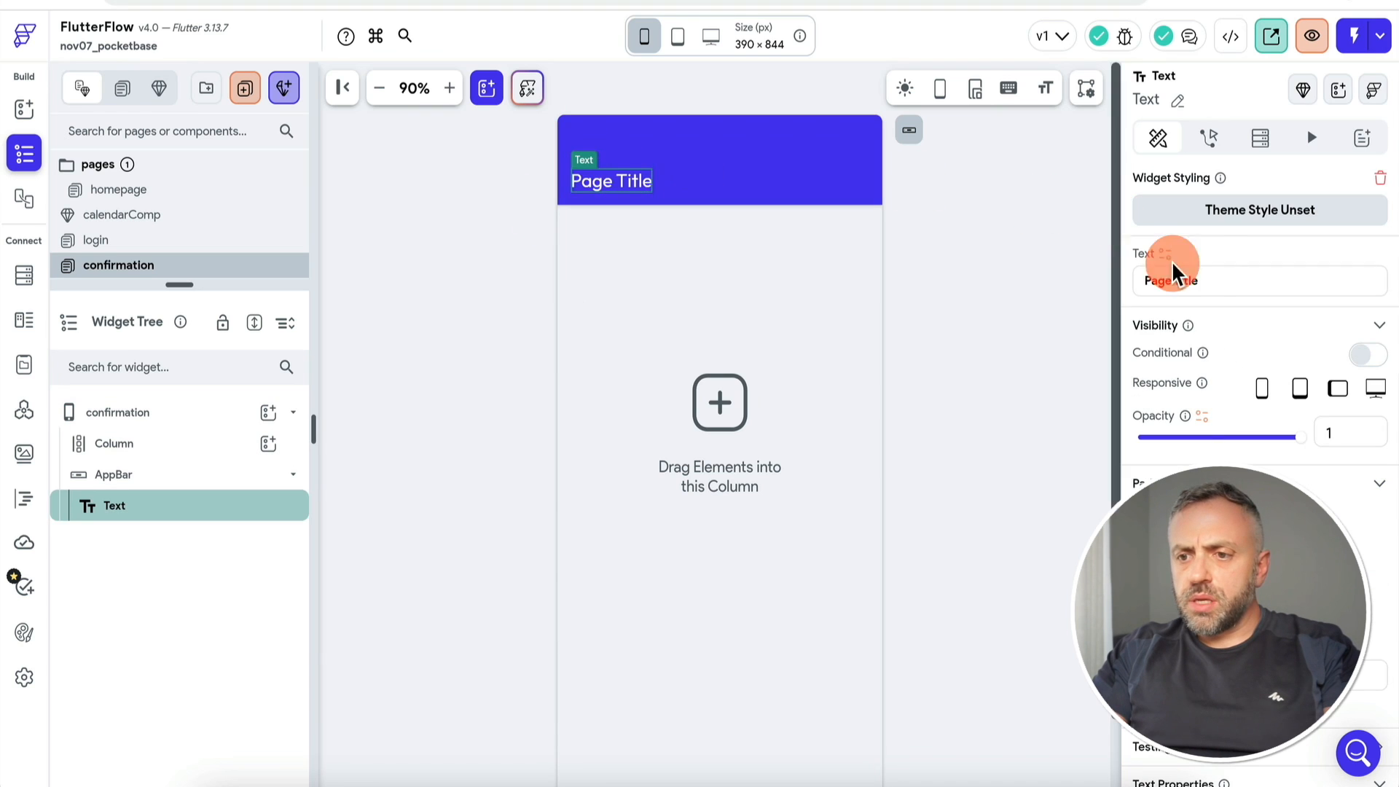
type("Confirmatio")
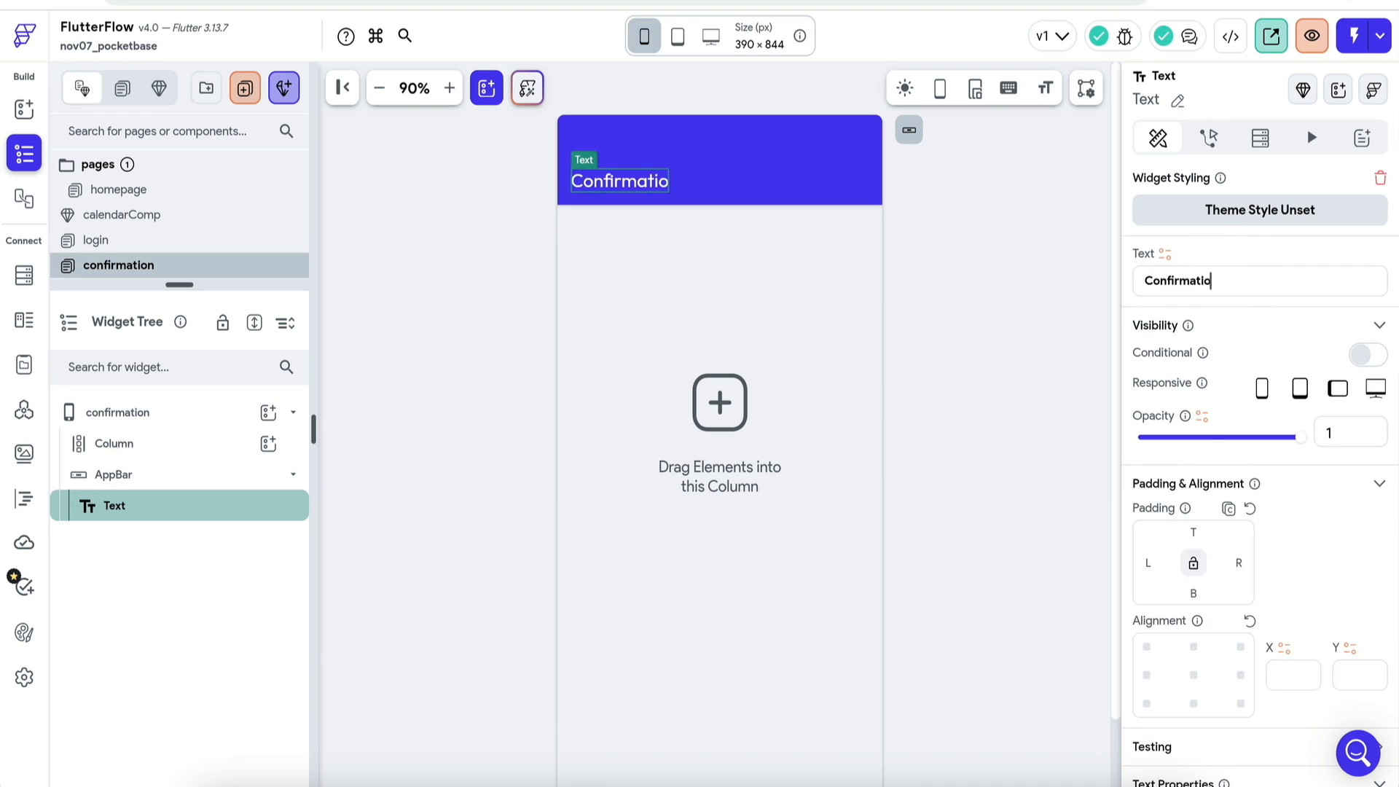
left_click(268, 443)
type("te")
left_click(362, 478)
left_click(193, 446)
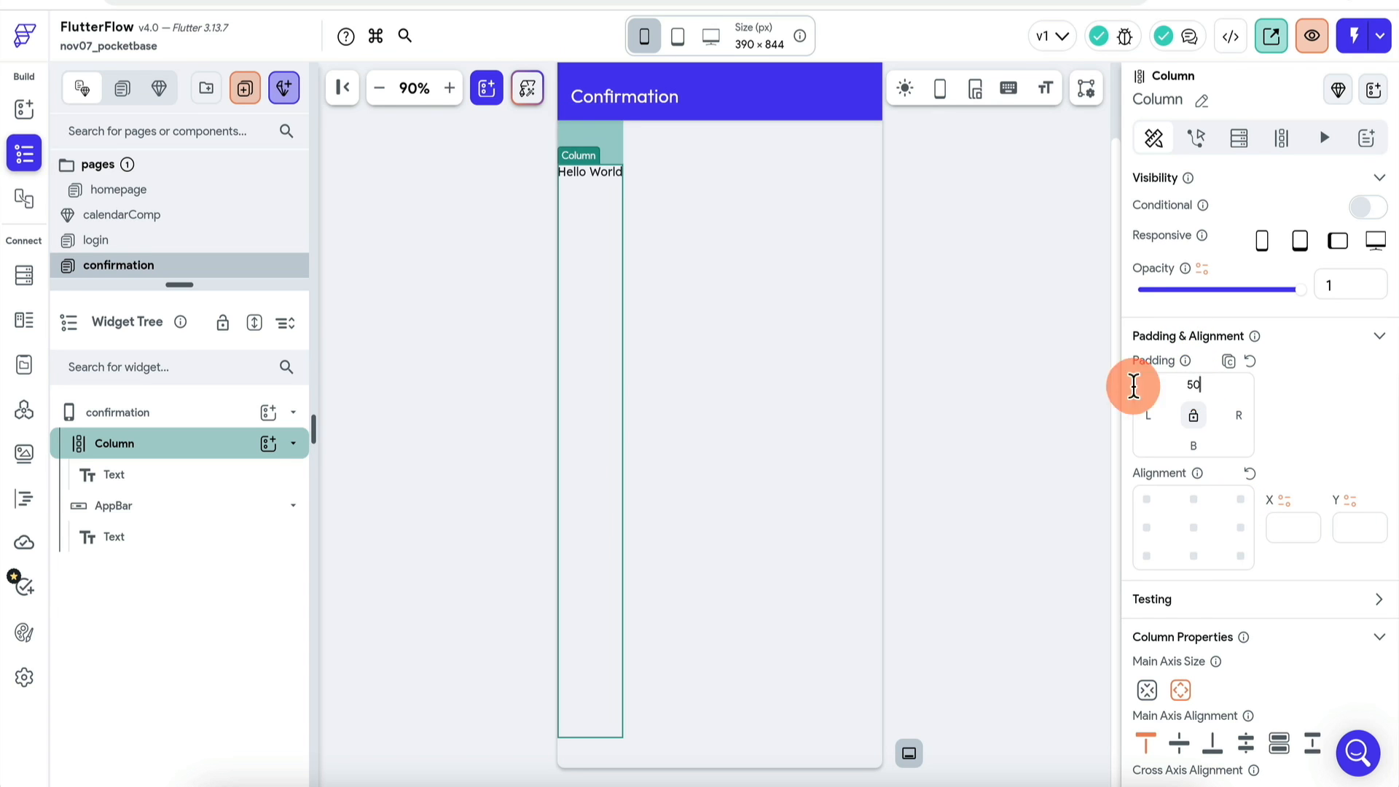
Step: Wrap the Hello World text in a Row set to spaceEvenly
left_click(175, 474)
right_click(194, 479)
left_click(271, 405)
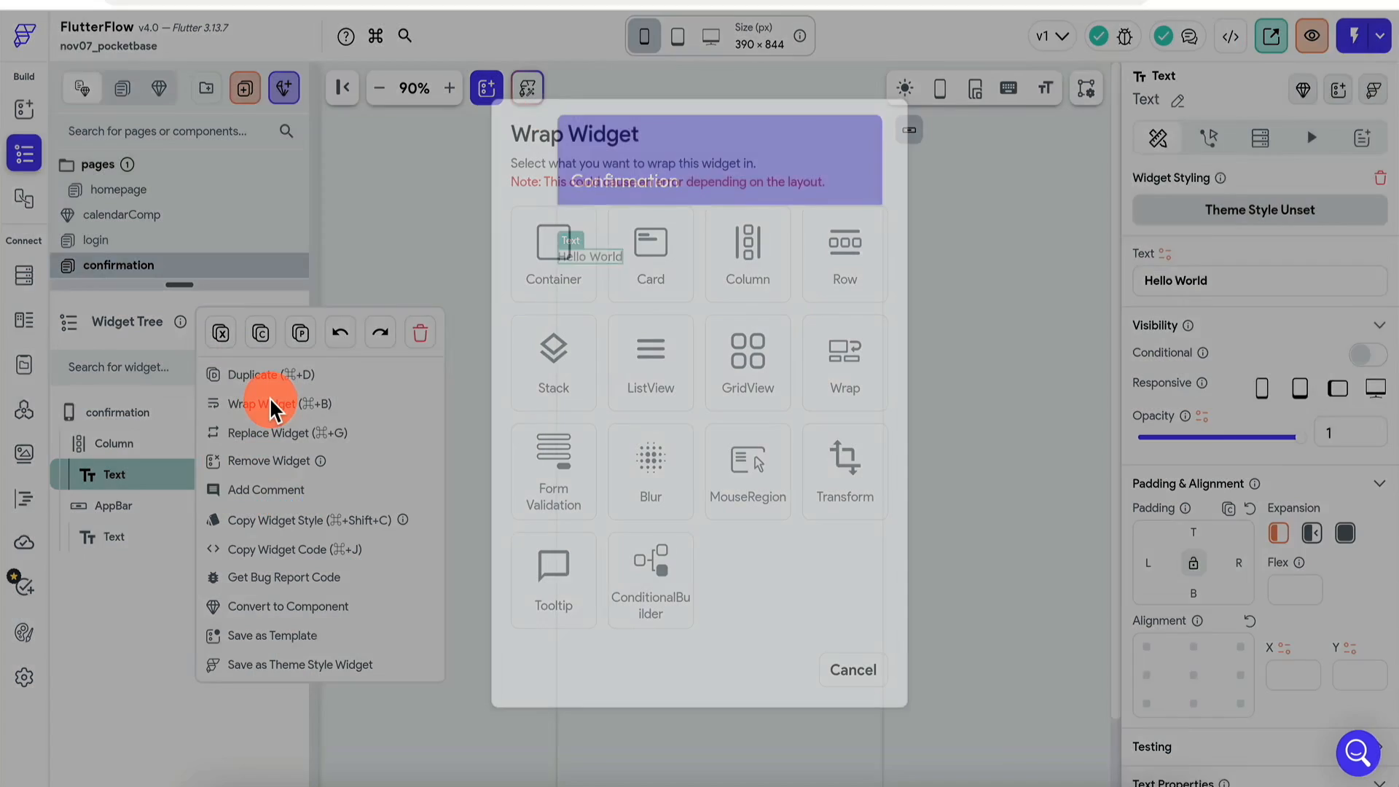
left_click(828, 269)
left_click(1280, 744)
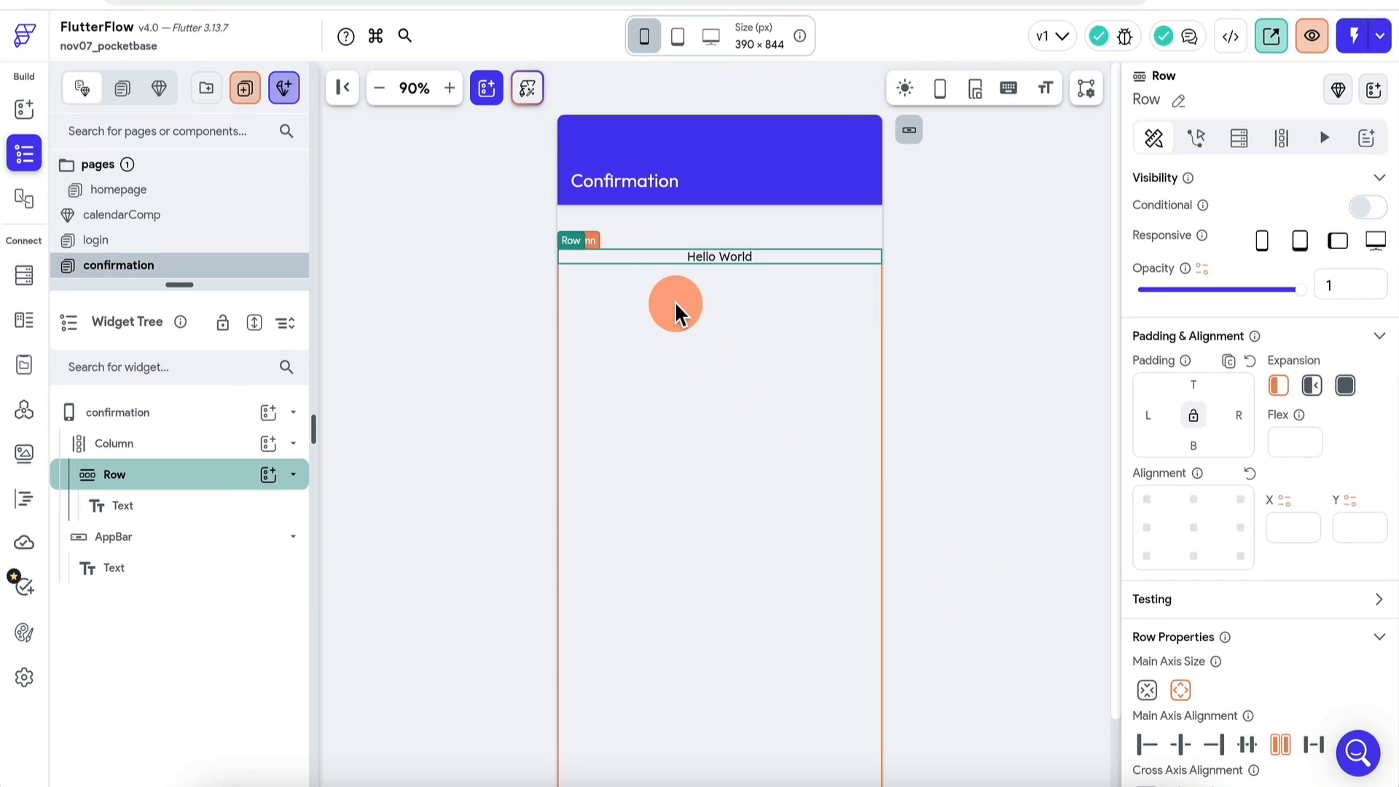
Step: Change the heading text to 'Reservation Confirmed!'
left_click(719, 257)
scroll(1304, 431, "down", 3)
scroll(1239, 379, "up", 5)
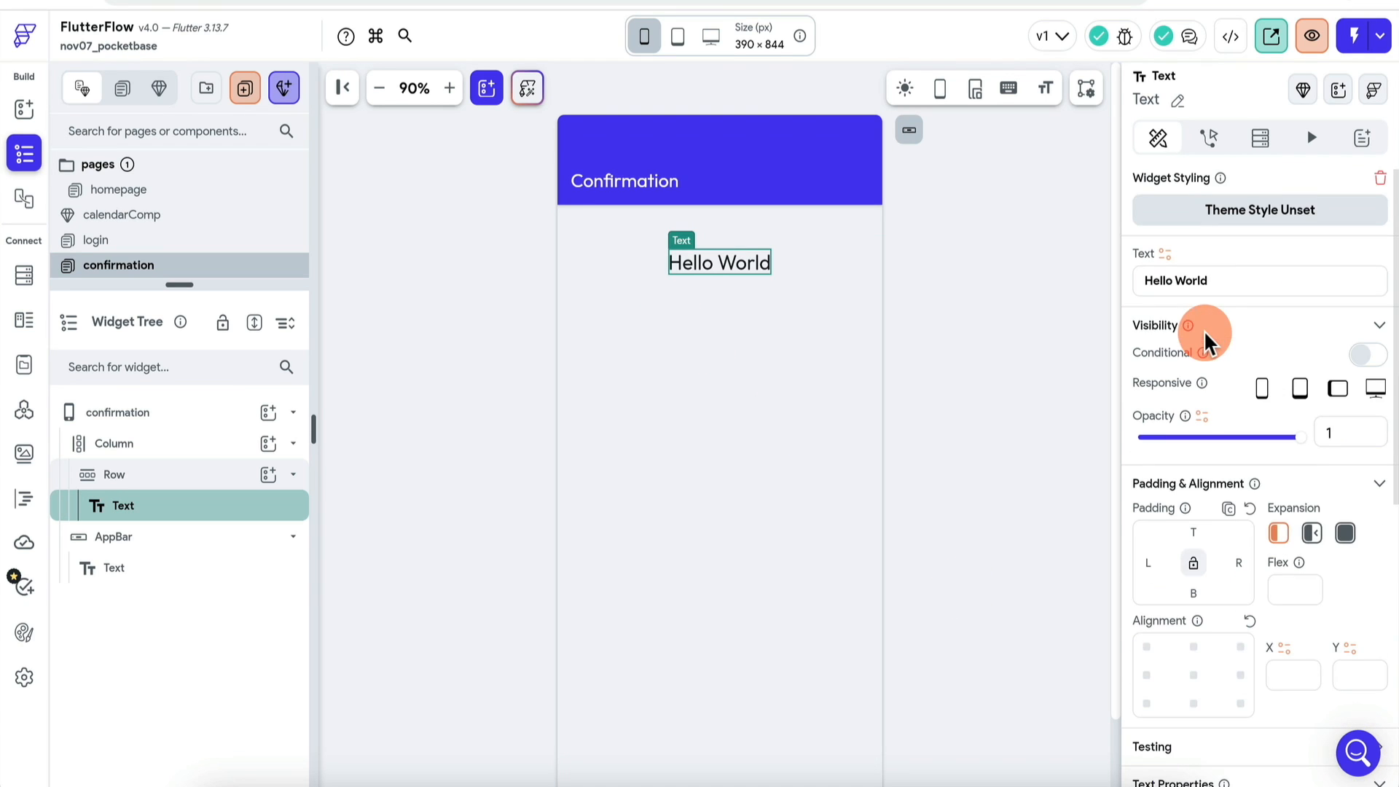
triple_click(1217, 281)
type("Your reservation")
key("ctrl+a")
type("Reser")
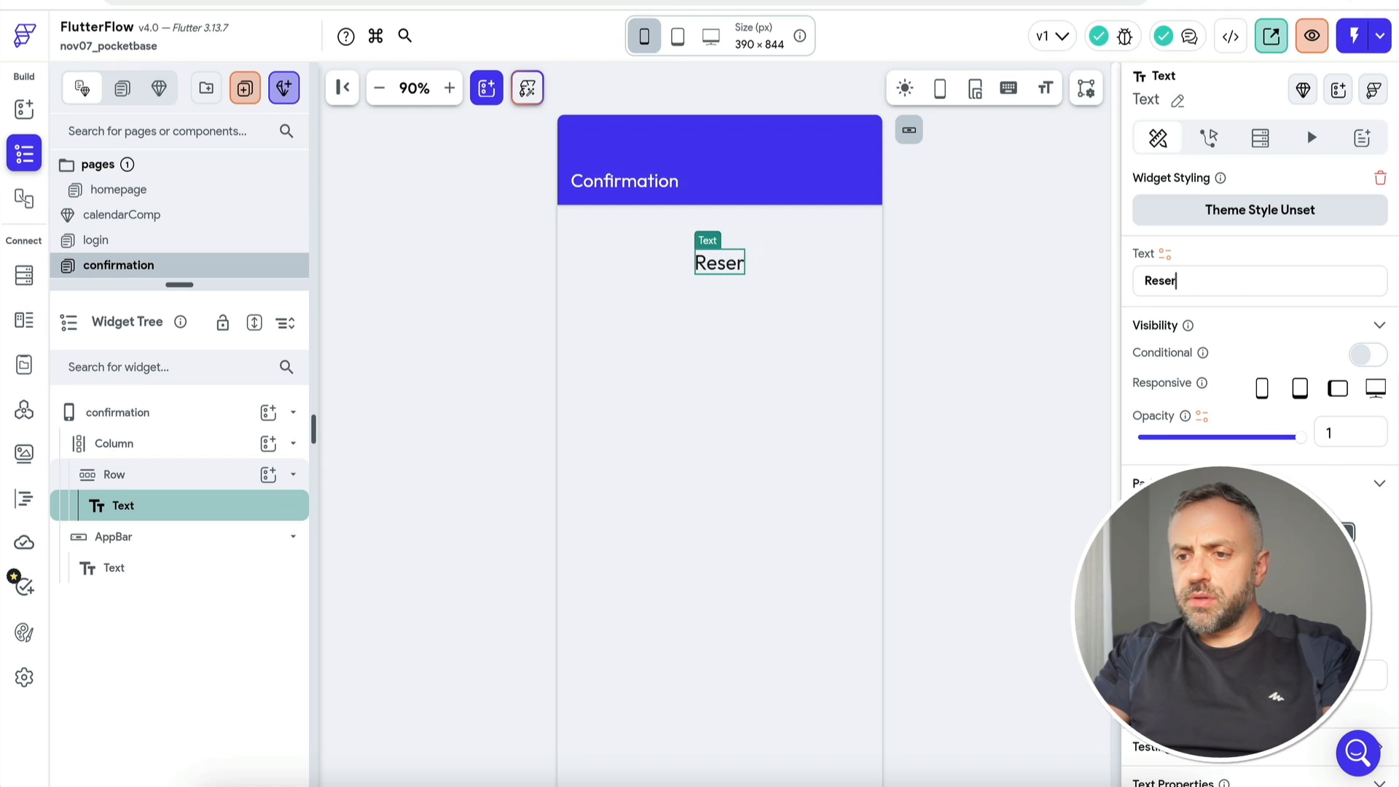
type("vation Confirmed!")
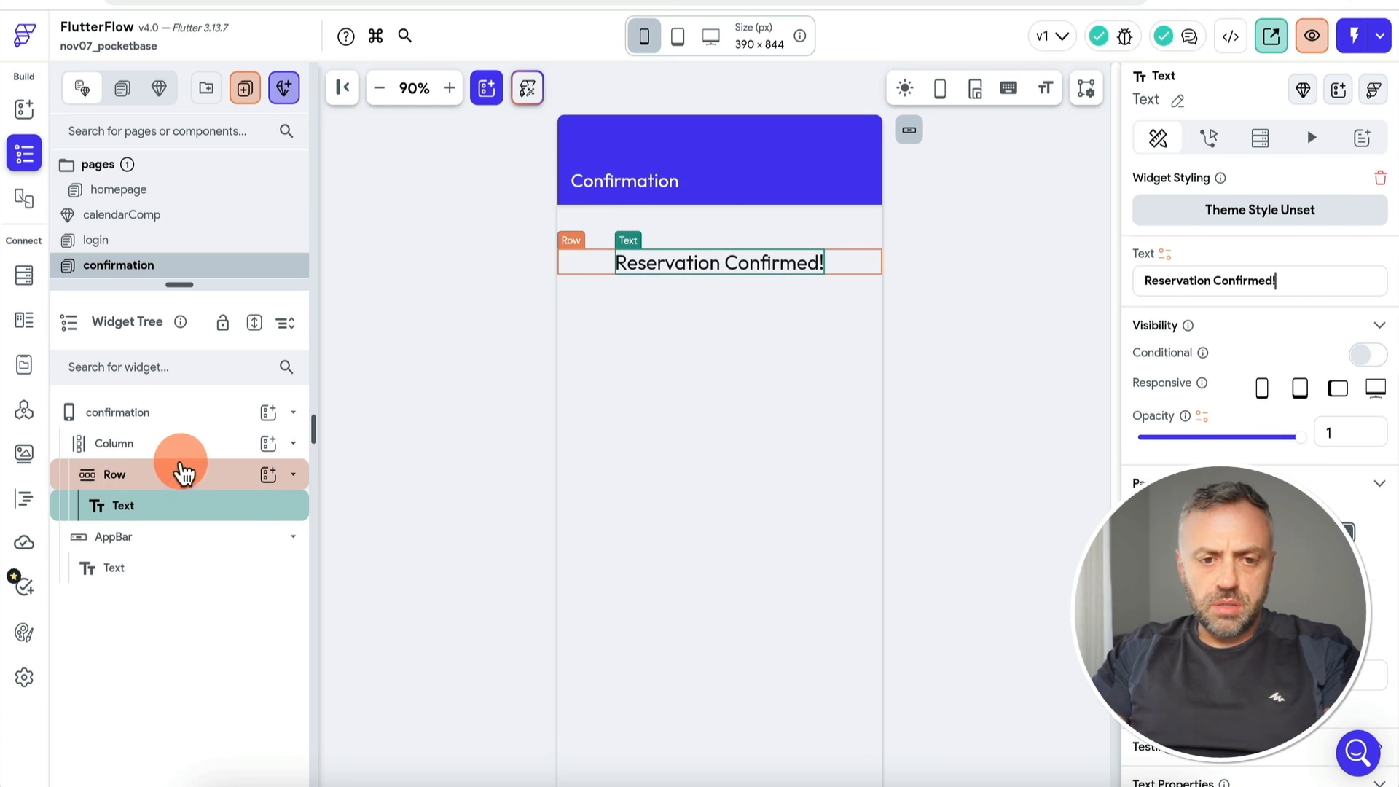
Step: Give the page's Column a top padding of 100
left_click(175, 445)
double_click(1193, 384)
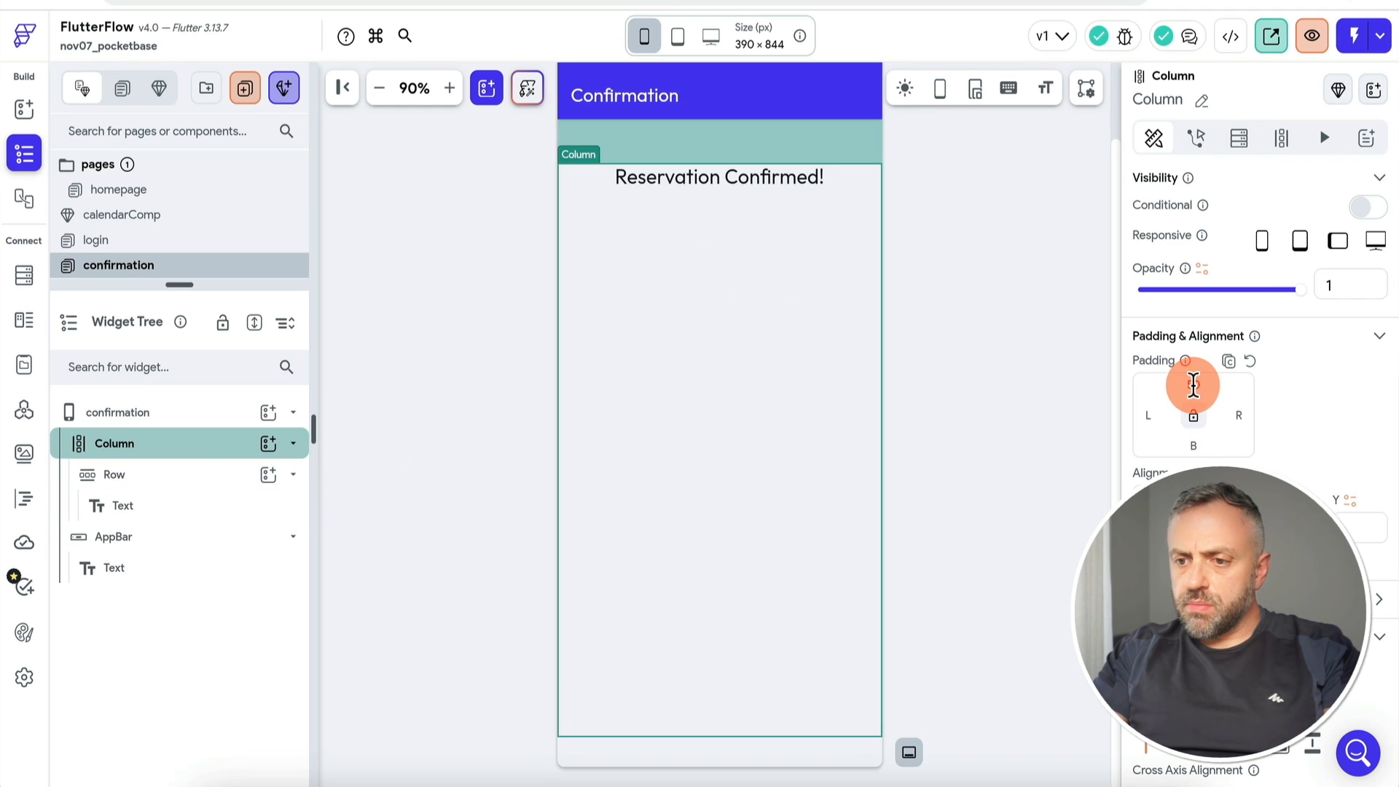
type("100")
Step: Make the Reservation Confirmed! heading extra bold
left_click(969, 243)
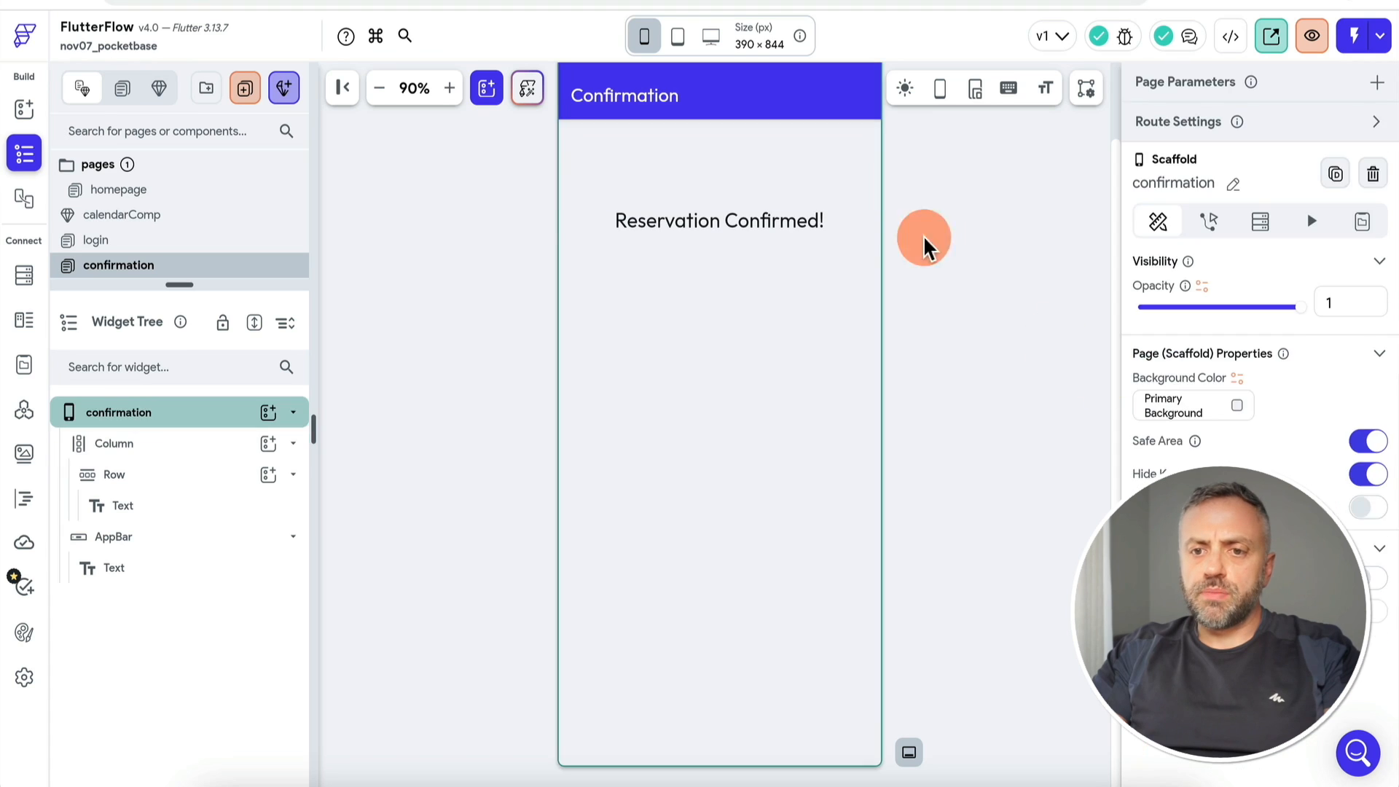
left_click(772, 224)
scroll(1381, 561, "down", 5)
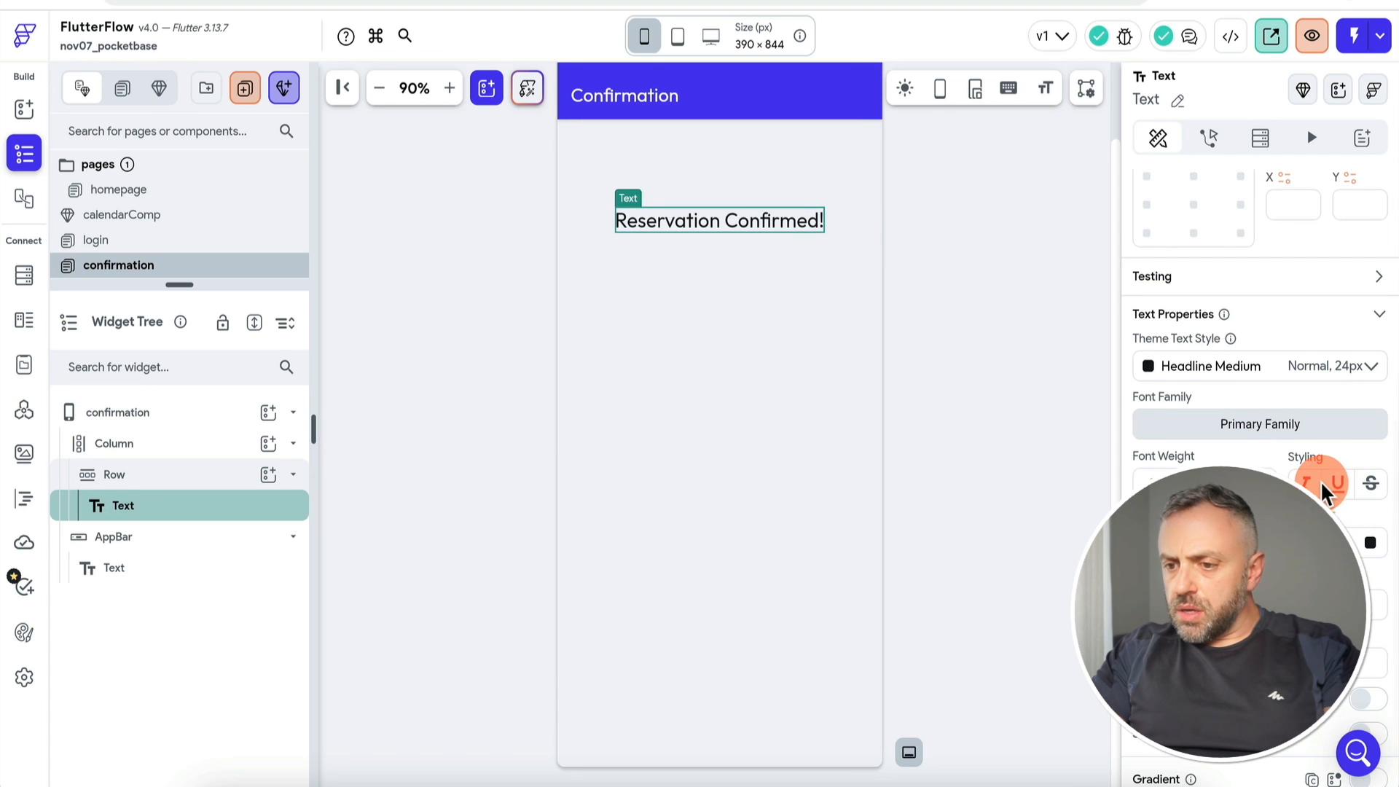
left_click(1253, 483)
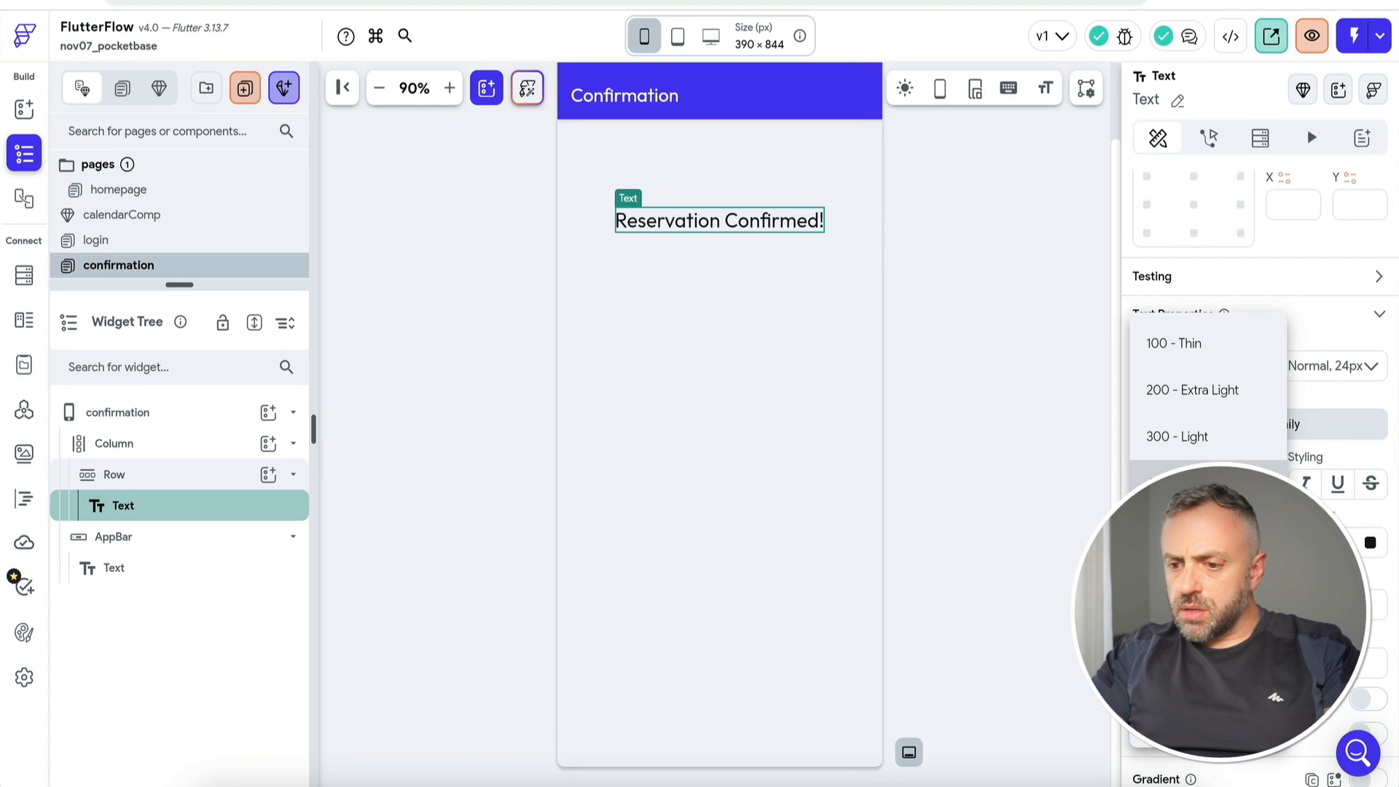
left_click(1194, 670)
left_click(824, 224)
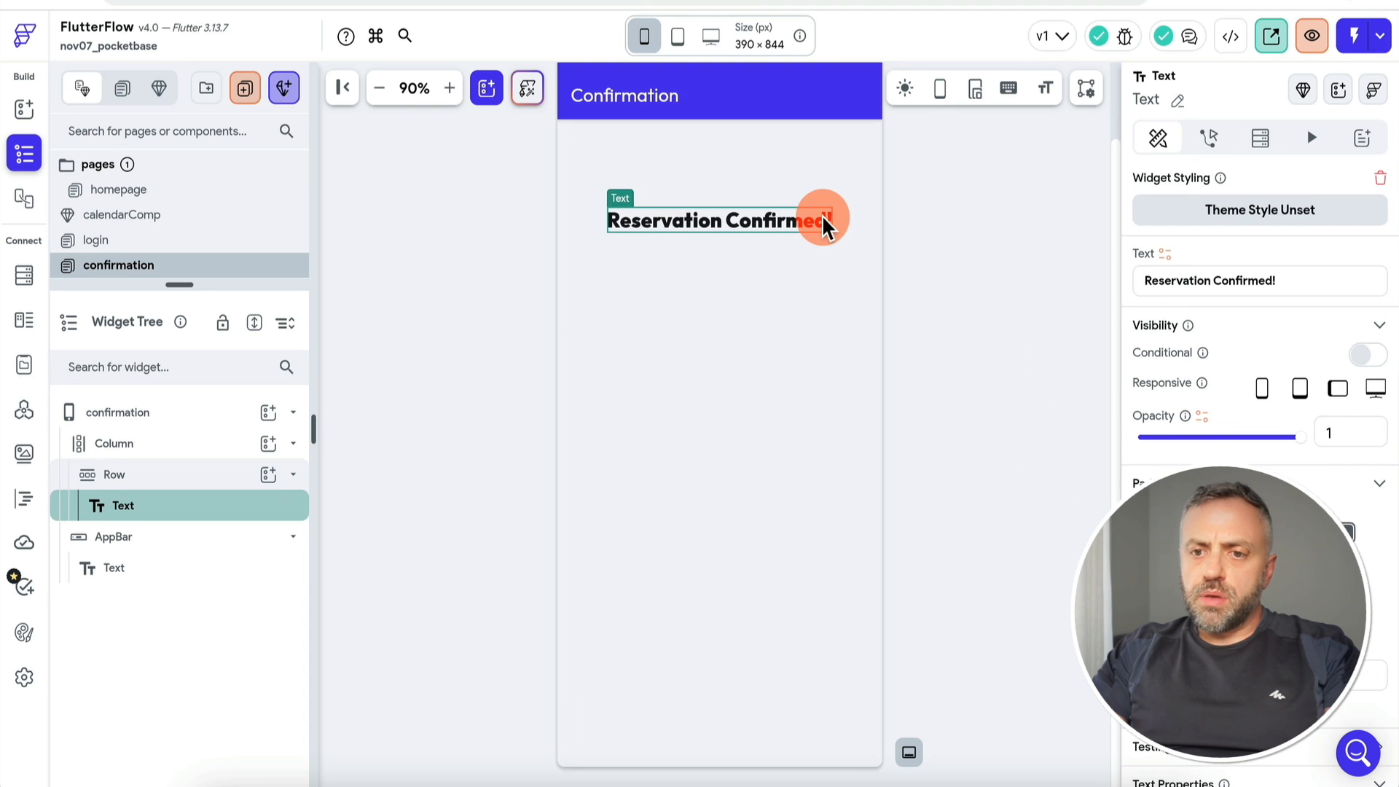
scroll(1248, 457, "down", 5)
left_click(943, 238)
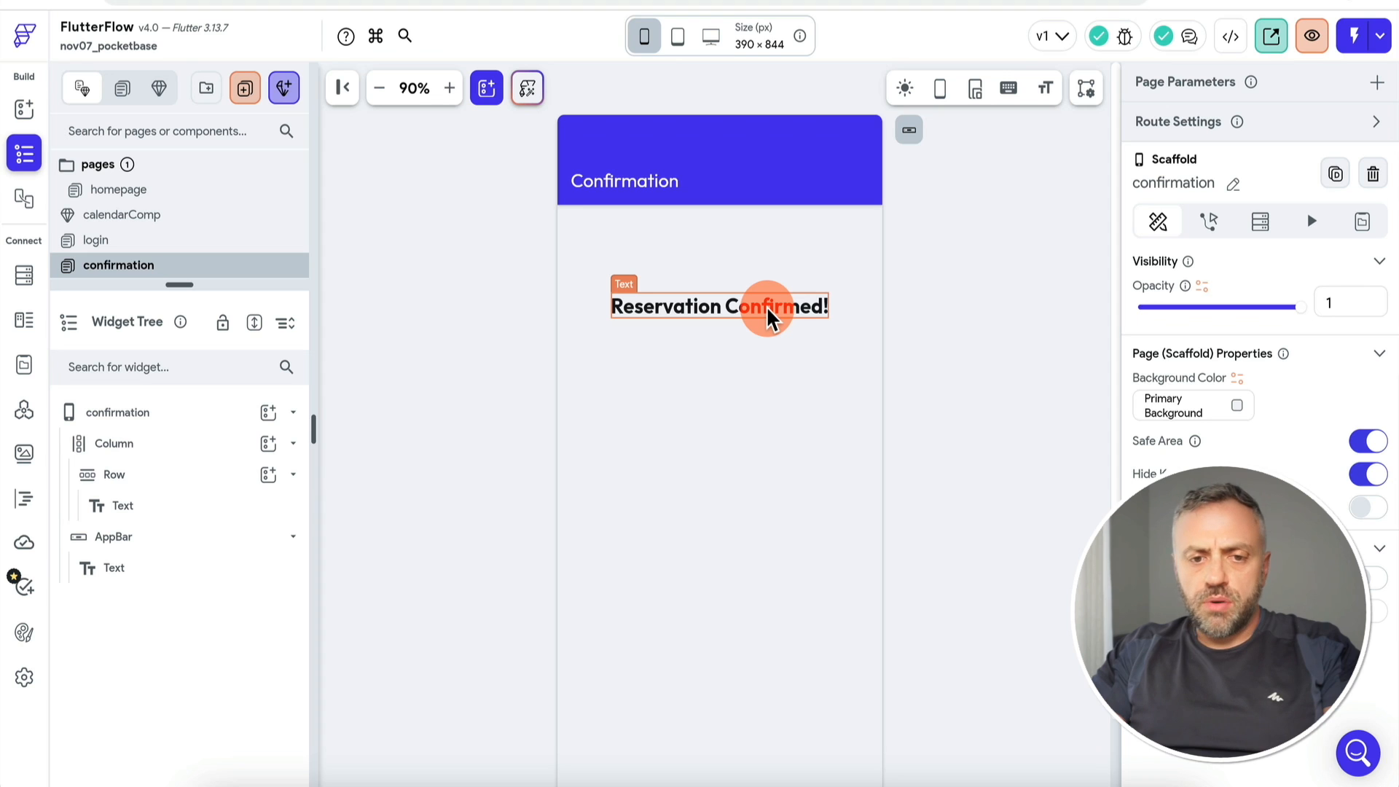
Step: Add a second Text to the column below the heading, removing one misplaced in the row
left_click(268, 474)
type("te")
left_click(362, 474)
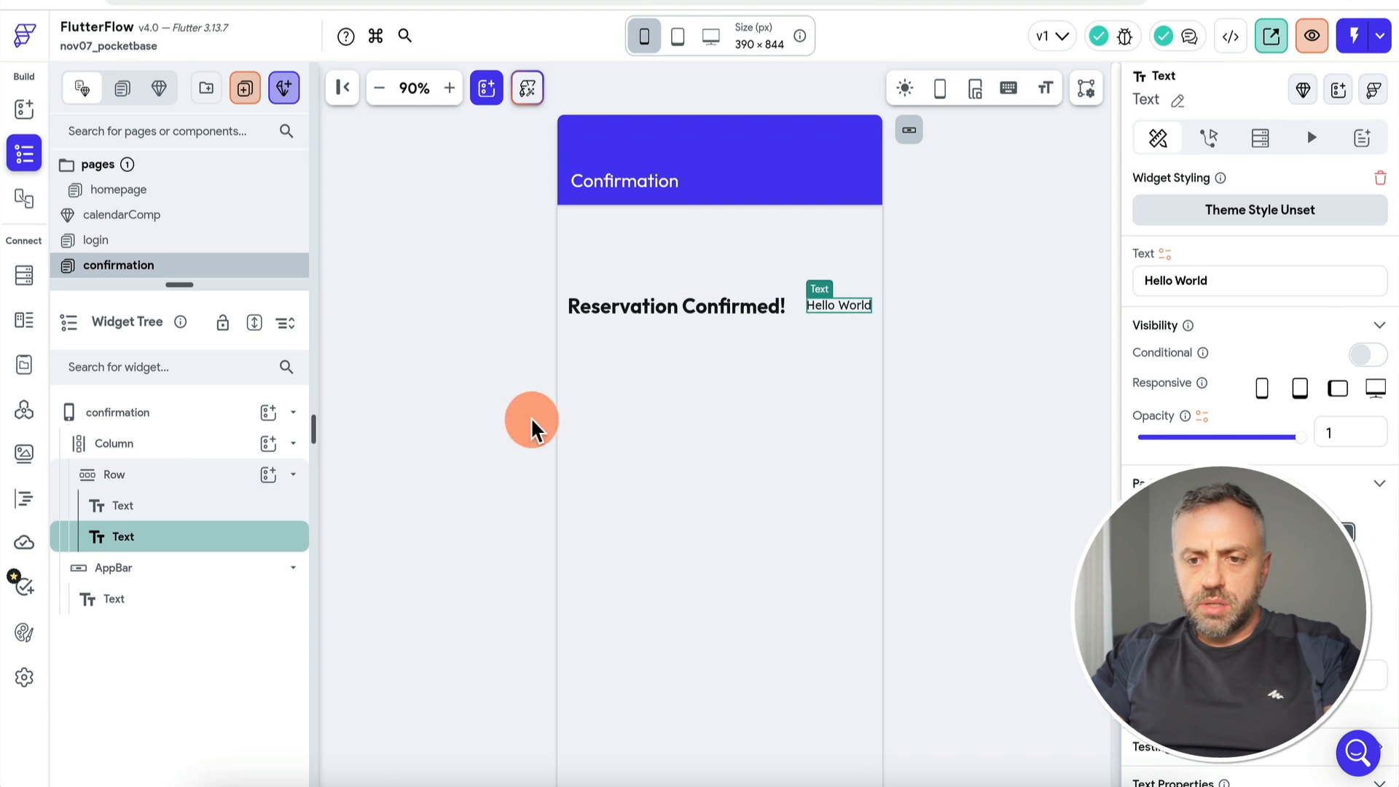
key("BackSpace")
left_click(268, 444)
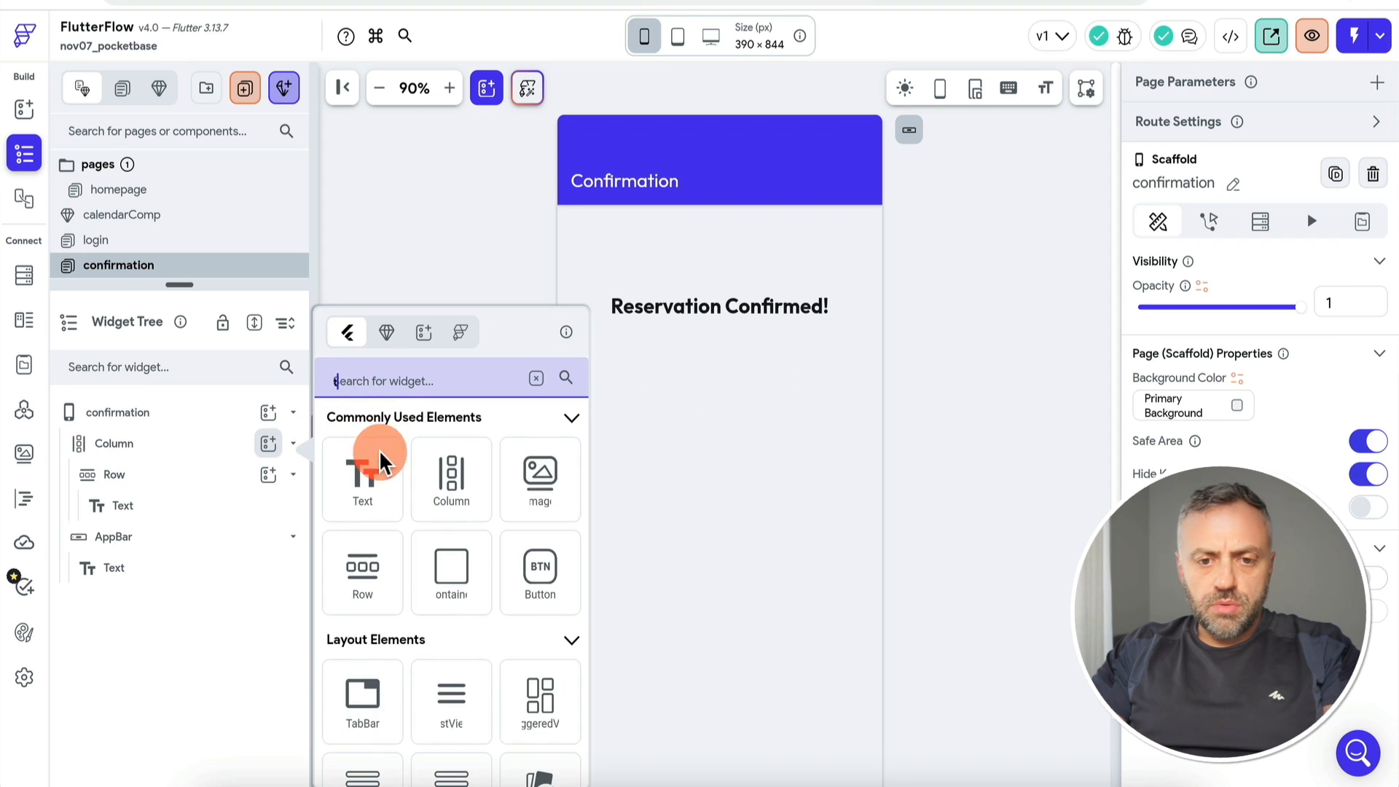
type("te")
left_click(367, 482)
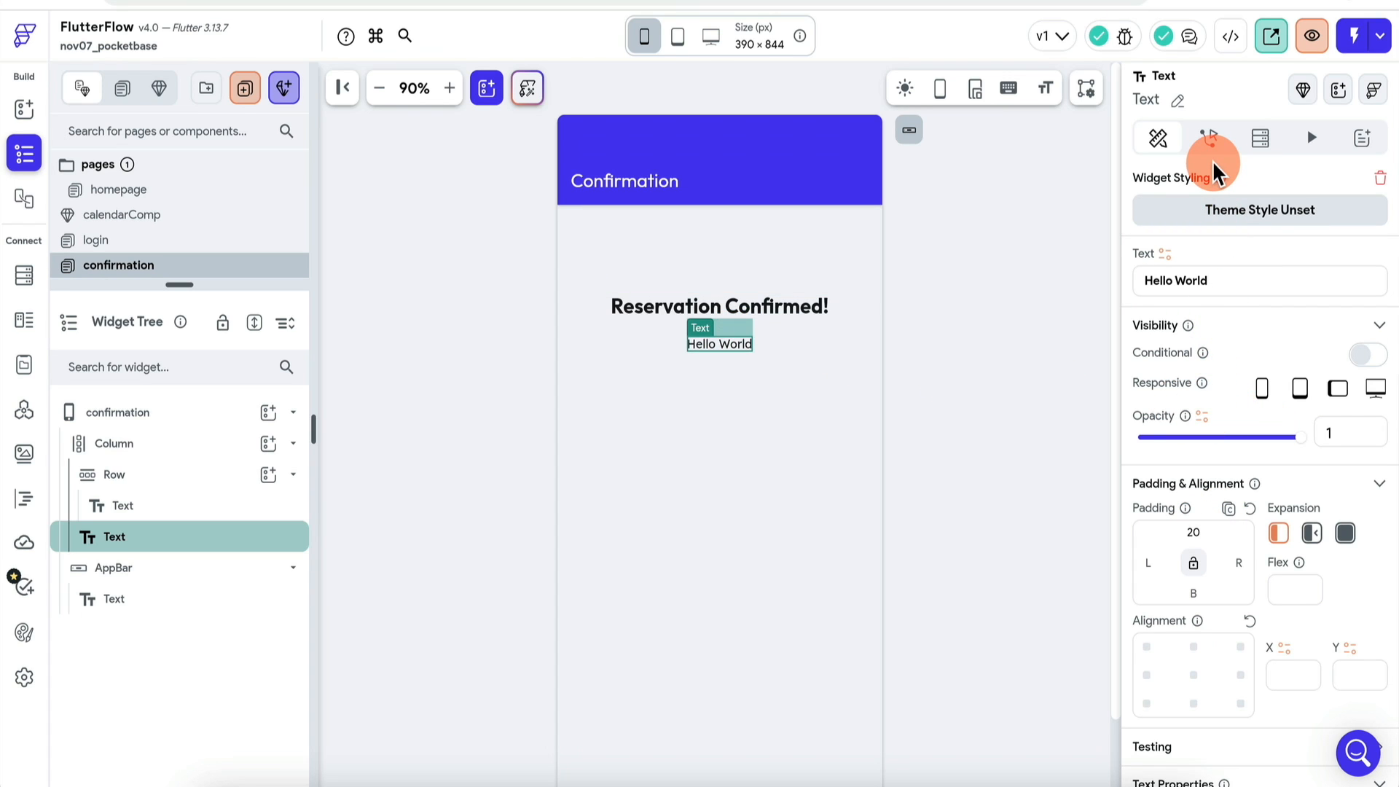
Step: Begin adding a new page parameter to the confirmation page
left_click(172, 421)
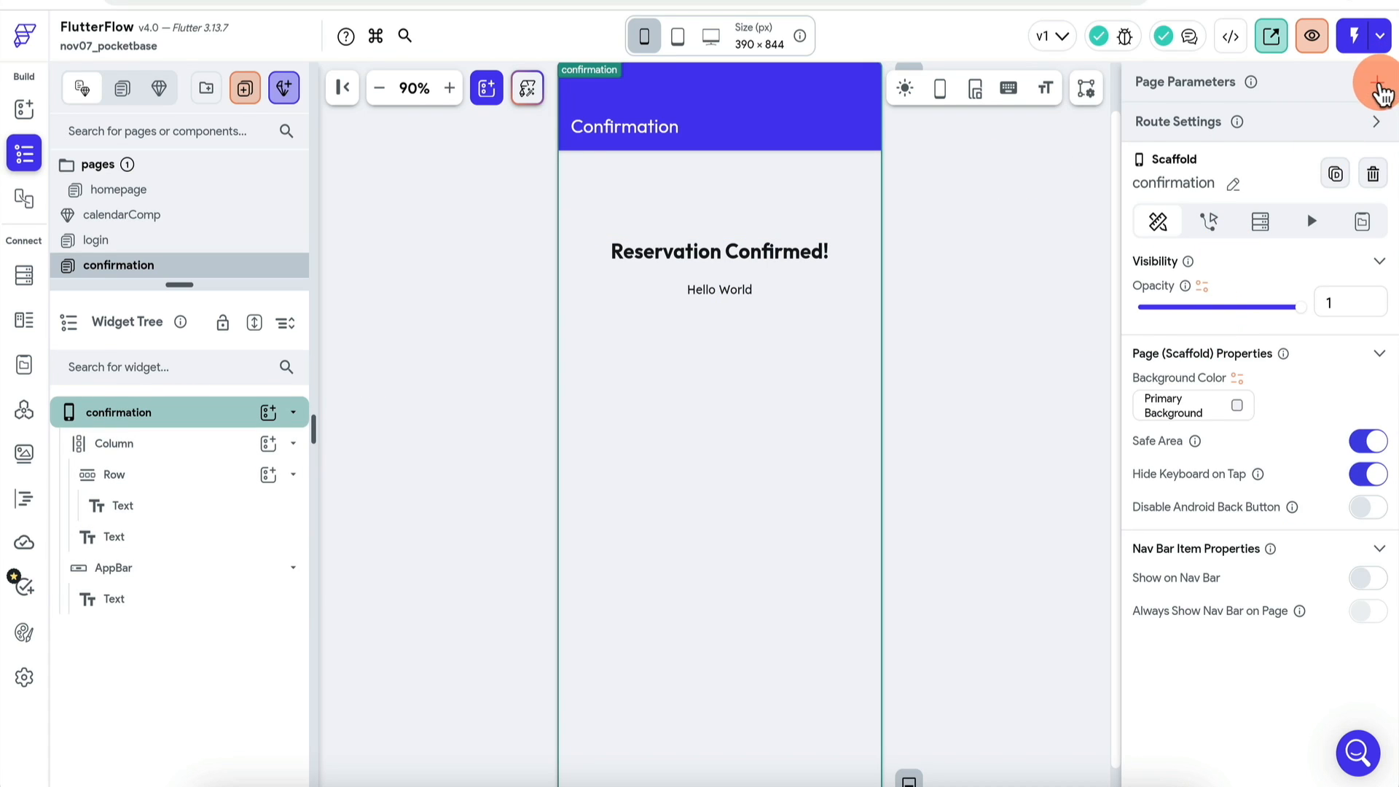
left_click(1377, 86)
left_click(1227, 191)
Step: Add a startDate page parameter of type DateTime
type("startr")
key("BackSpace")
type("Date")
left_click(1254, 312)
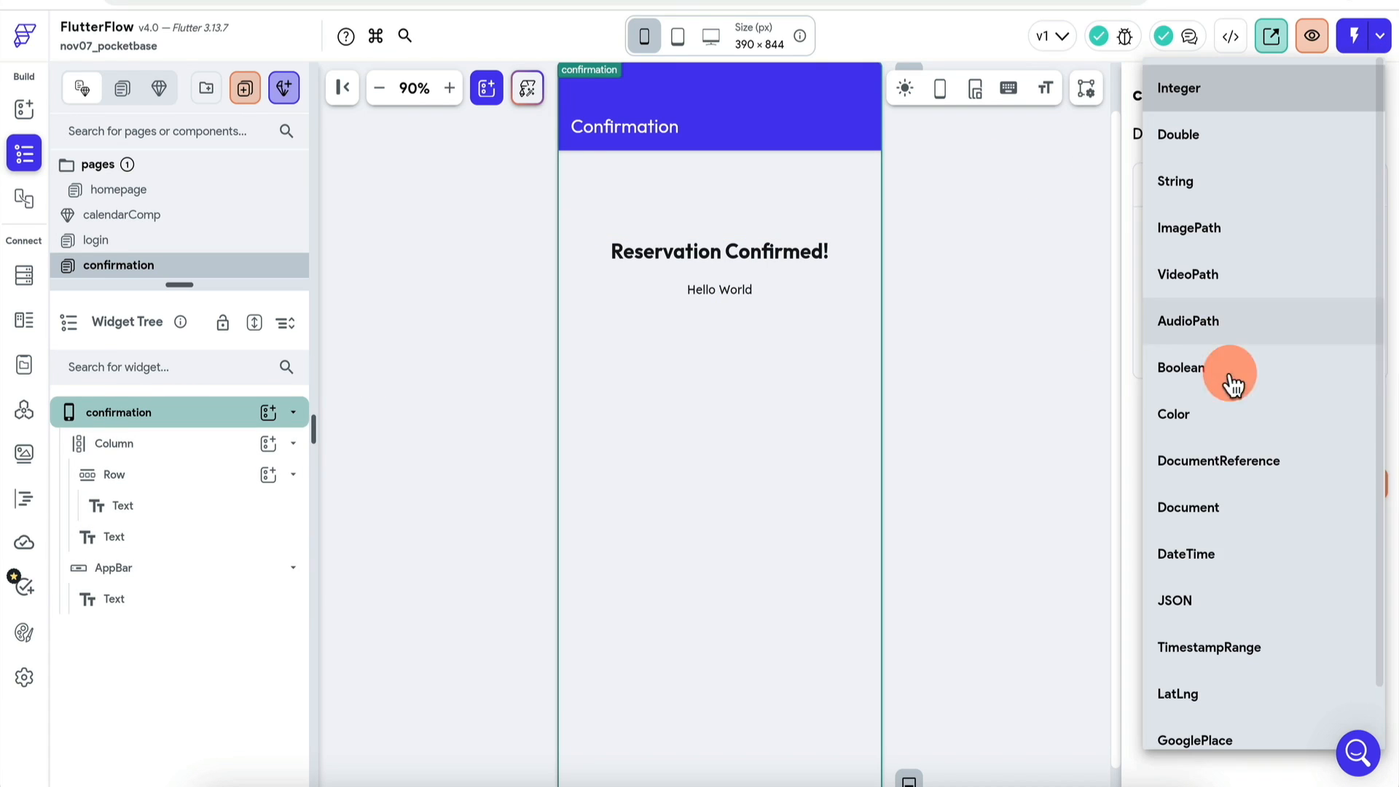
left_click(1224, 565)
left_click(1350, 484)
Step: Bind the Hello World text to startDate, formatted as MMMMEEEEd
left_click(720, 289)
left_click(1182, 260)
left_click(962, 400)
left_click(999, 428)
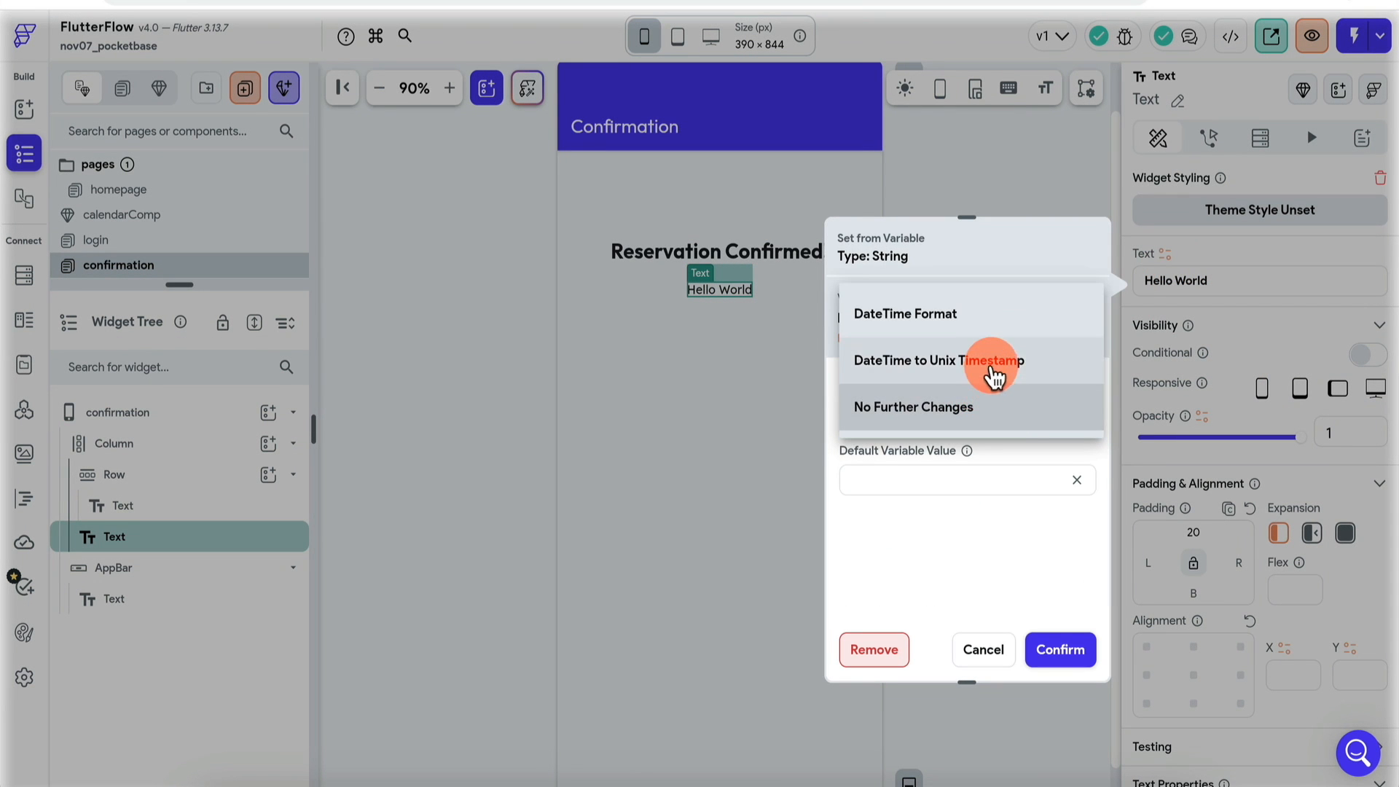
left_click(997, 319)
left_click(969, 490)
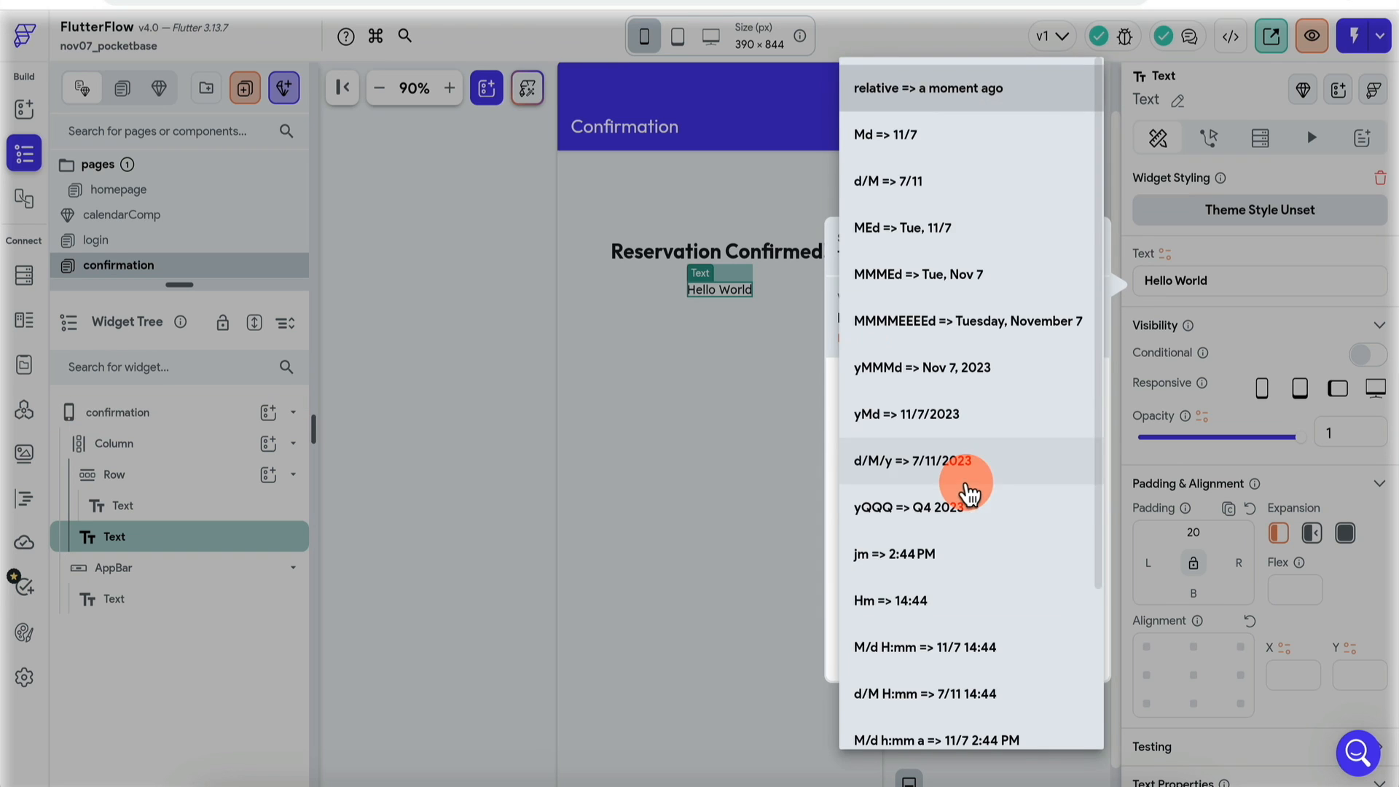
left_click(940, 147)
left_click(1072, 656)
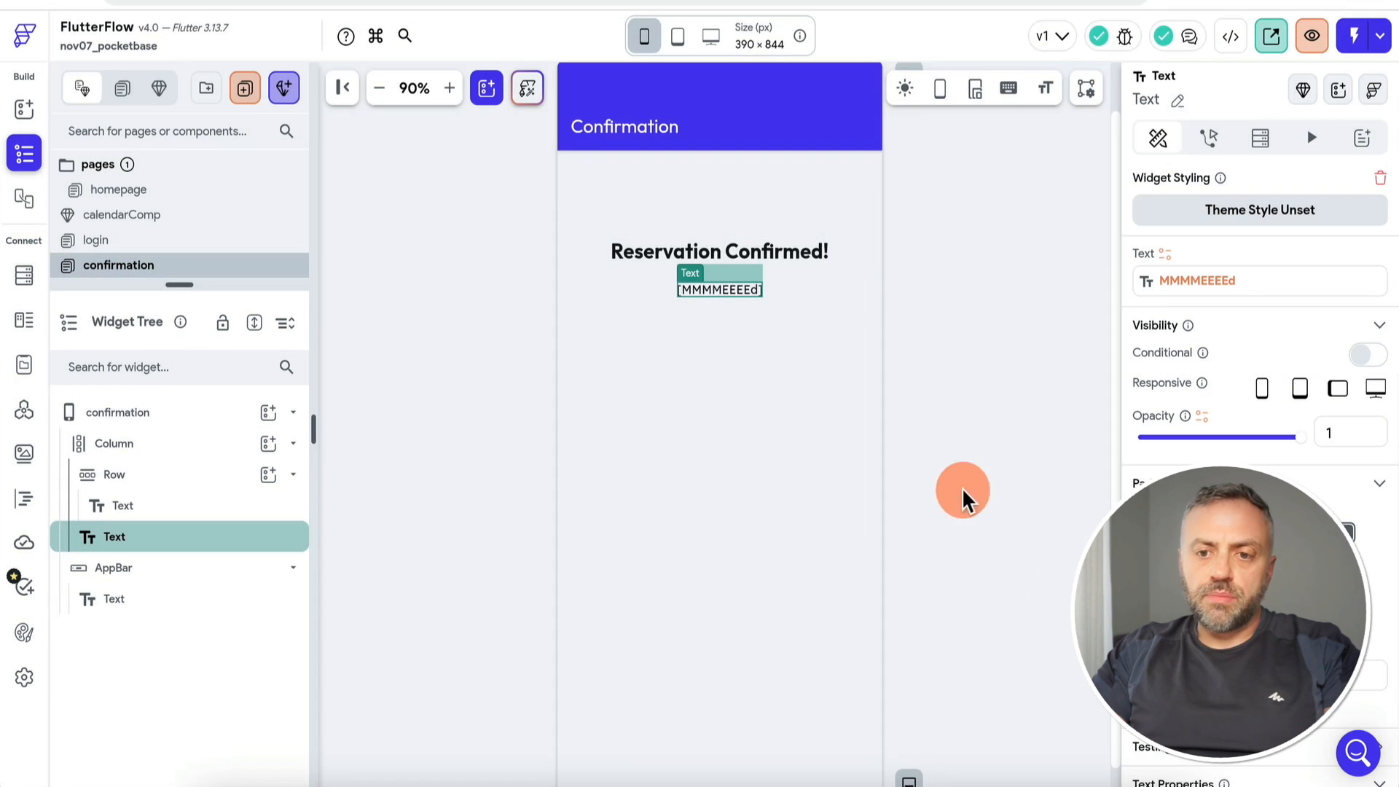
Step: Add a second action to the Reserve button that navigates to the confirmation page
left_click(169, 295)
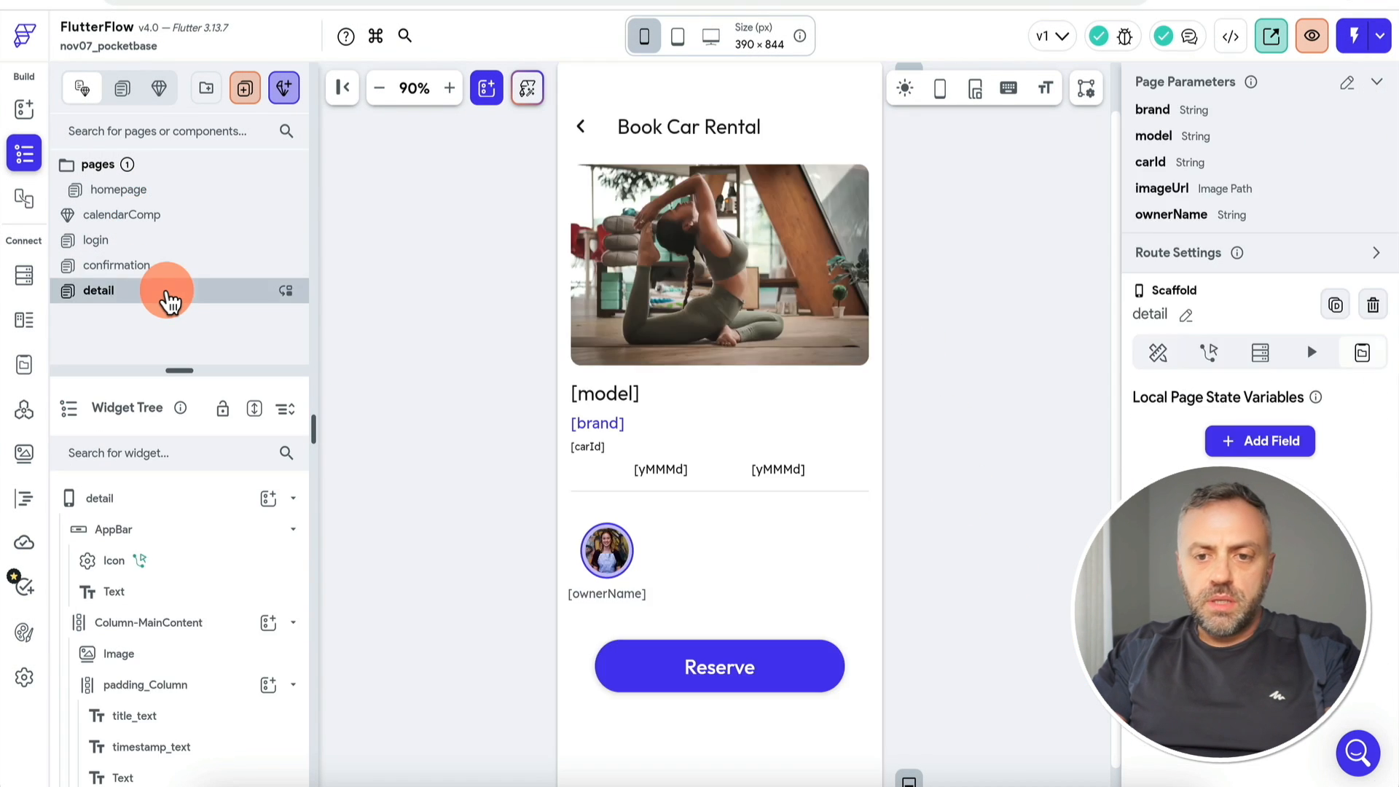
left_click(718, 665)
left_click(1344, 244)
left_click(543, 305)
left_click(549, 331)
left_click(1127, 312)
left_click(1130, 374)
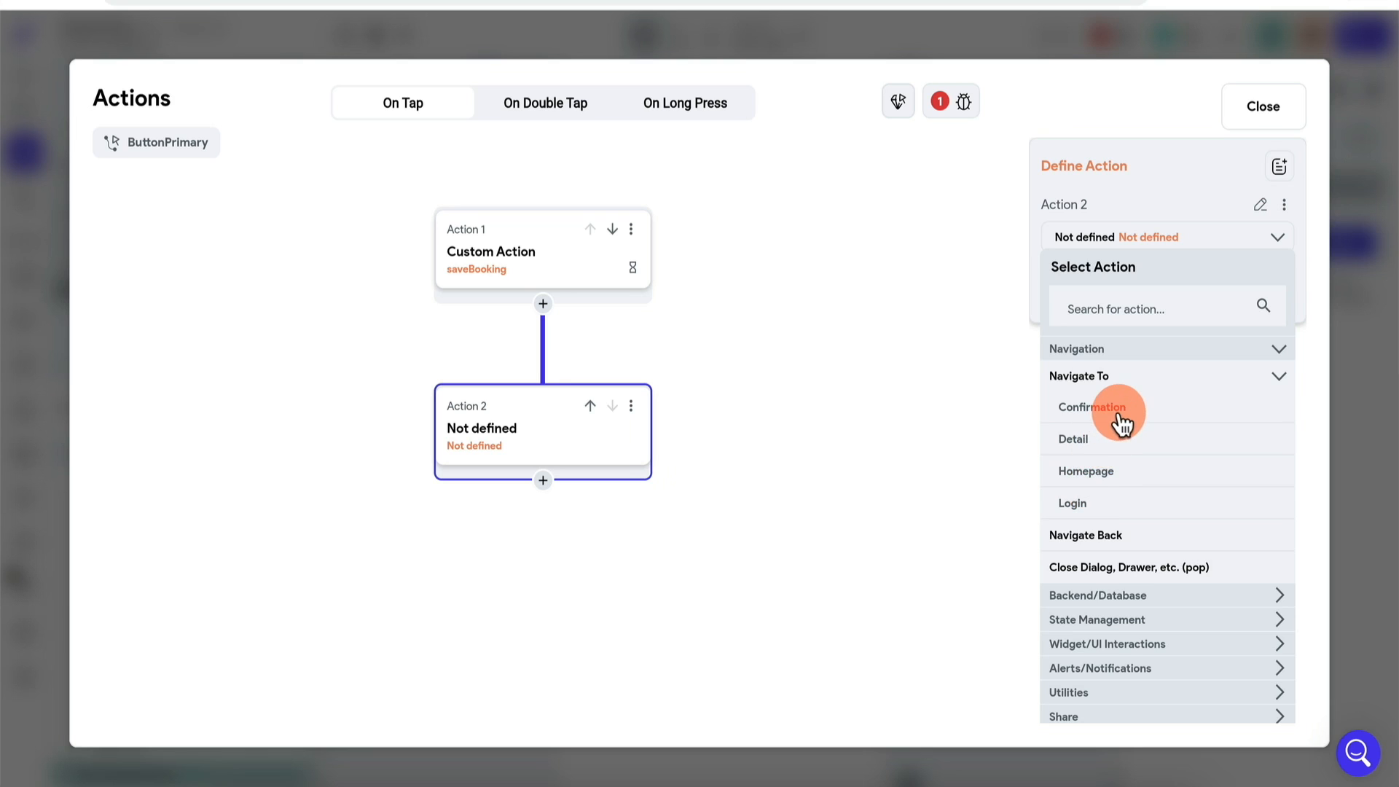
left_click(1119, 417)
Step: Try passing startDateBooking as startDate, then remove the parameter and close the editor
left_click(1126, 488)
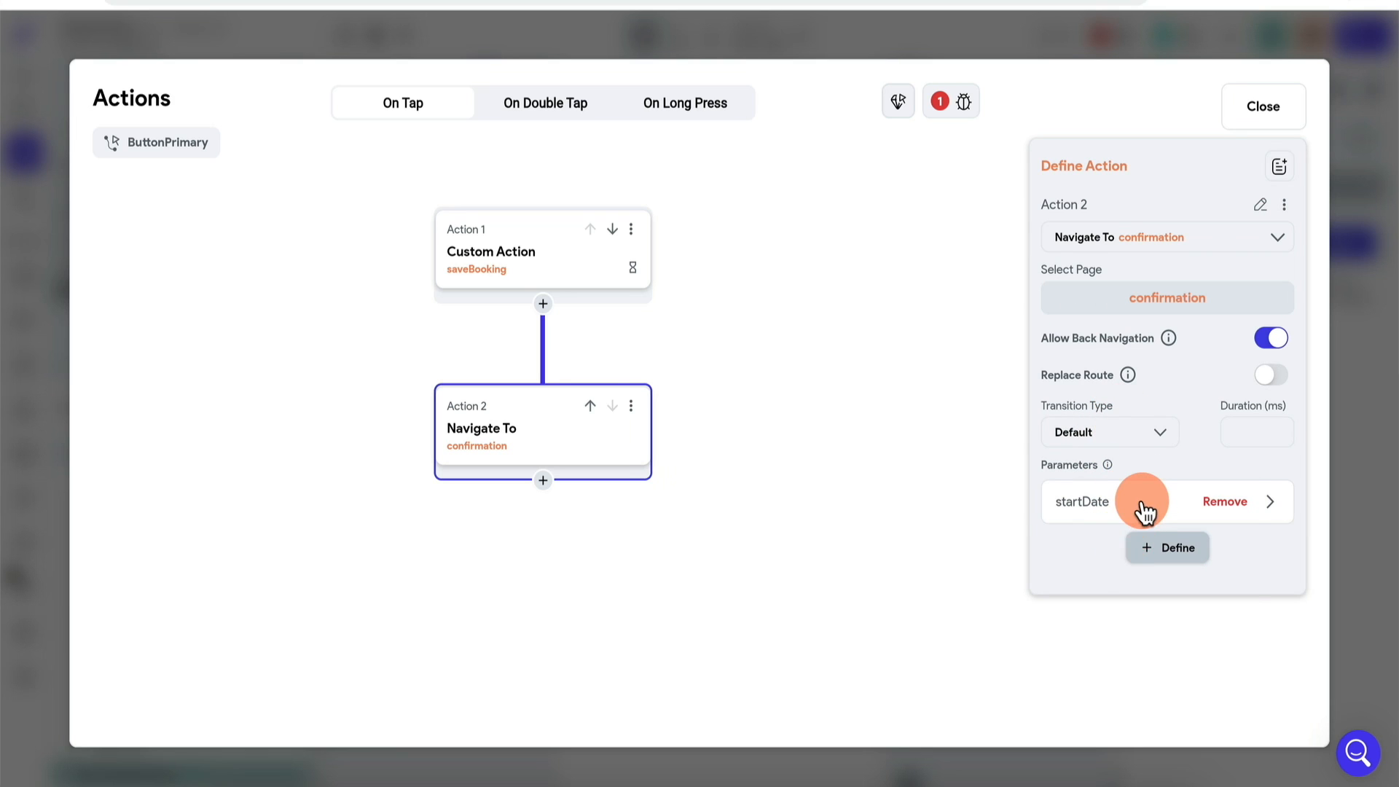
left_click(1145, 510)
left_click(1122, 685)
scroll(838, 660, "down", 3)
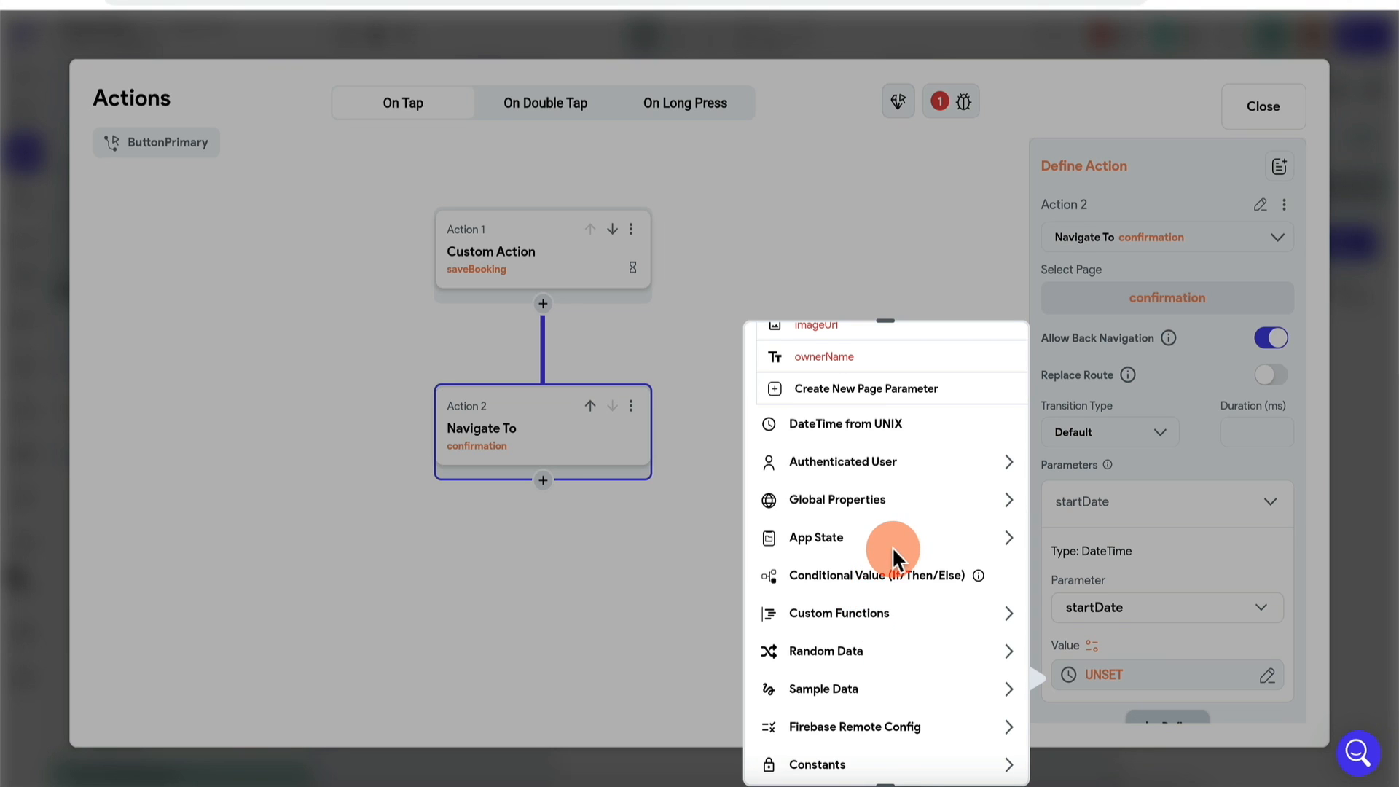
left_click(865, 552)
left_click(862, 599)
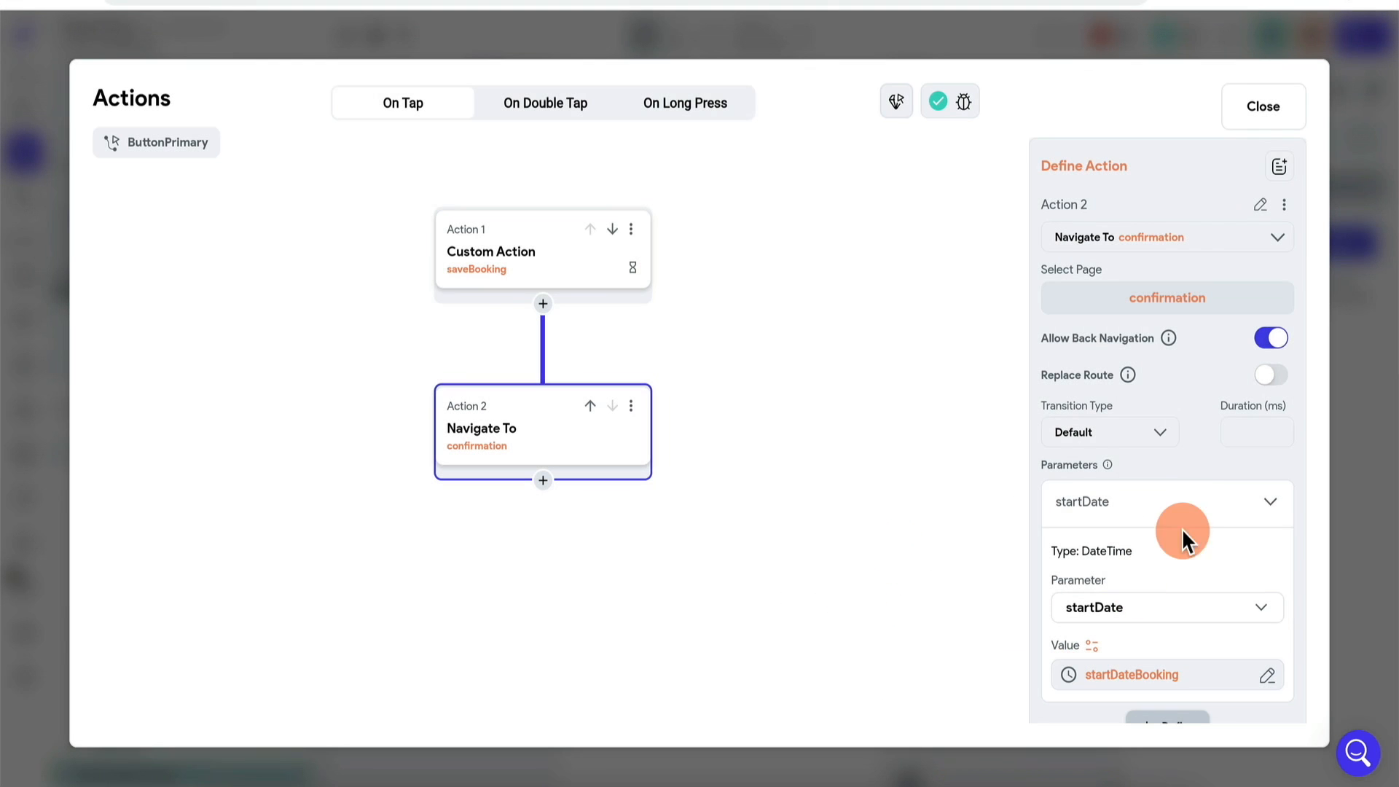
scroll(1196, 545, "down", 1)
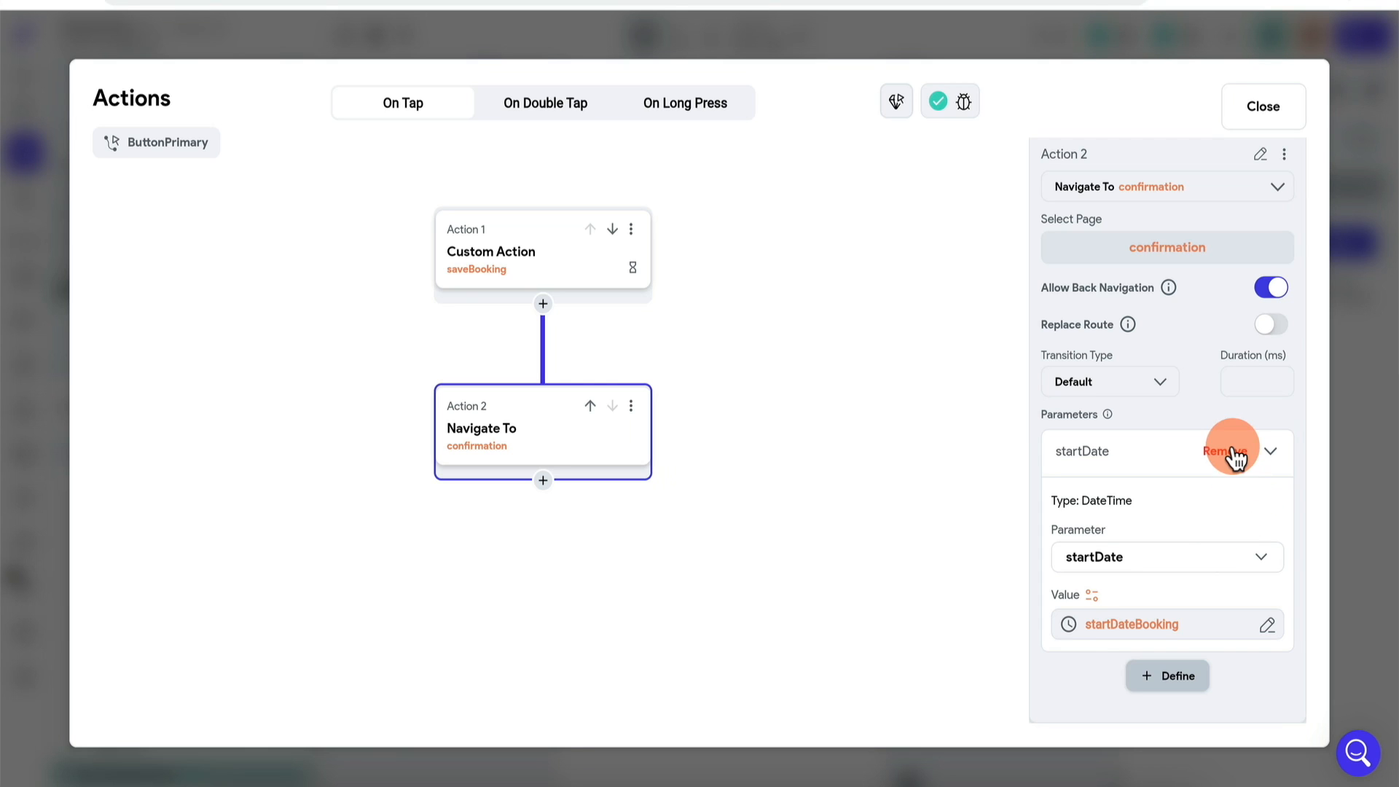
left_click(1235, 453)
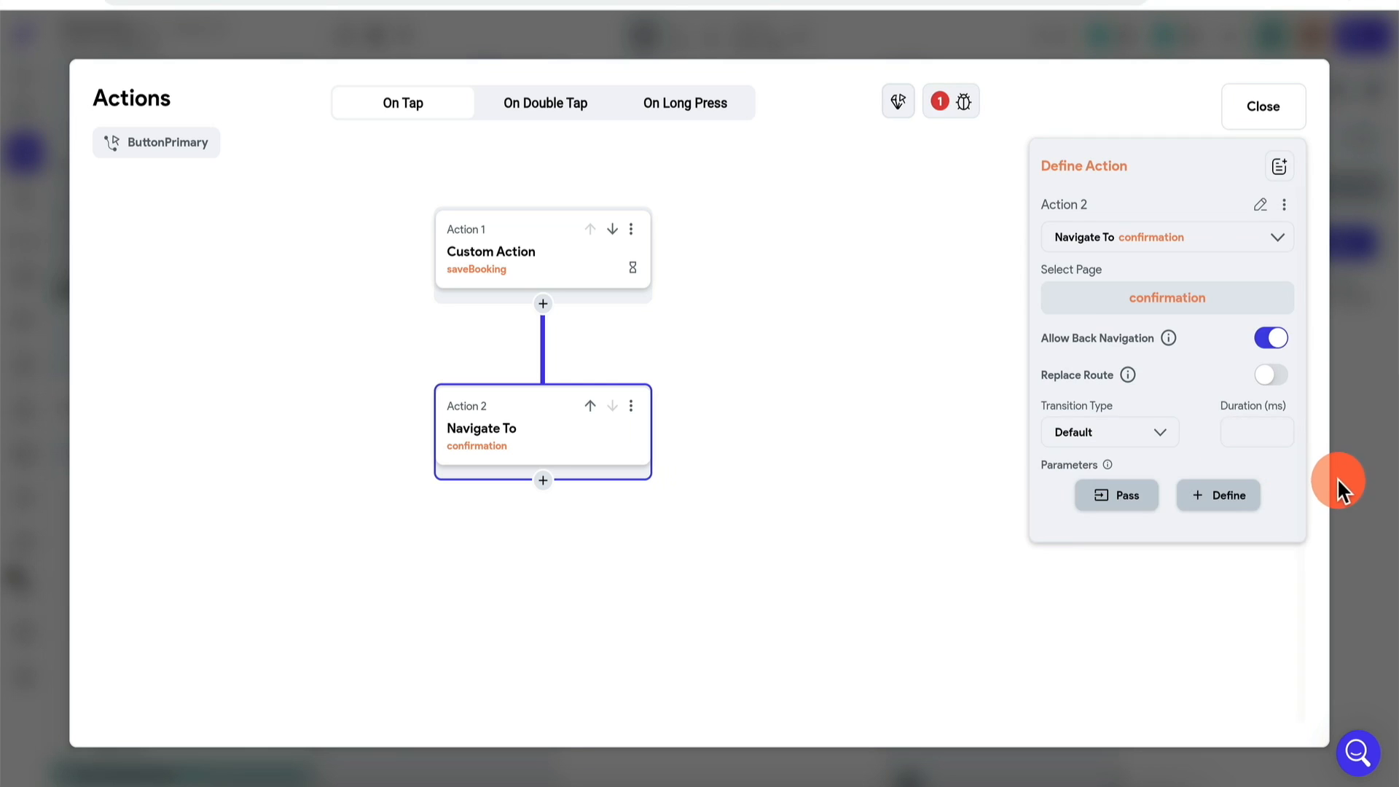
left_click(1365, 431)
left_click(119, 265)
Step: Rebind the date text to the app state booking date variable
left_click(743, 287)
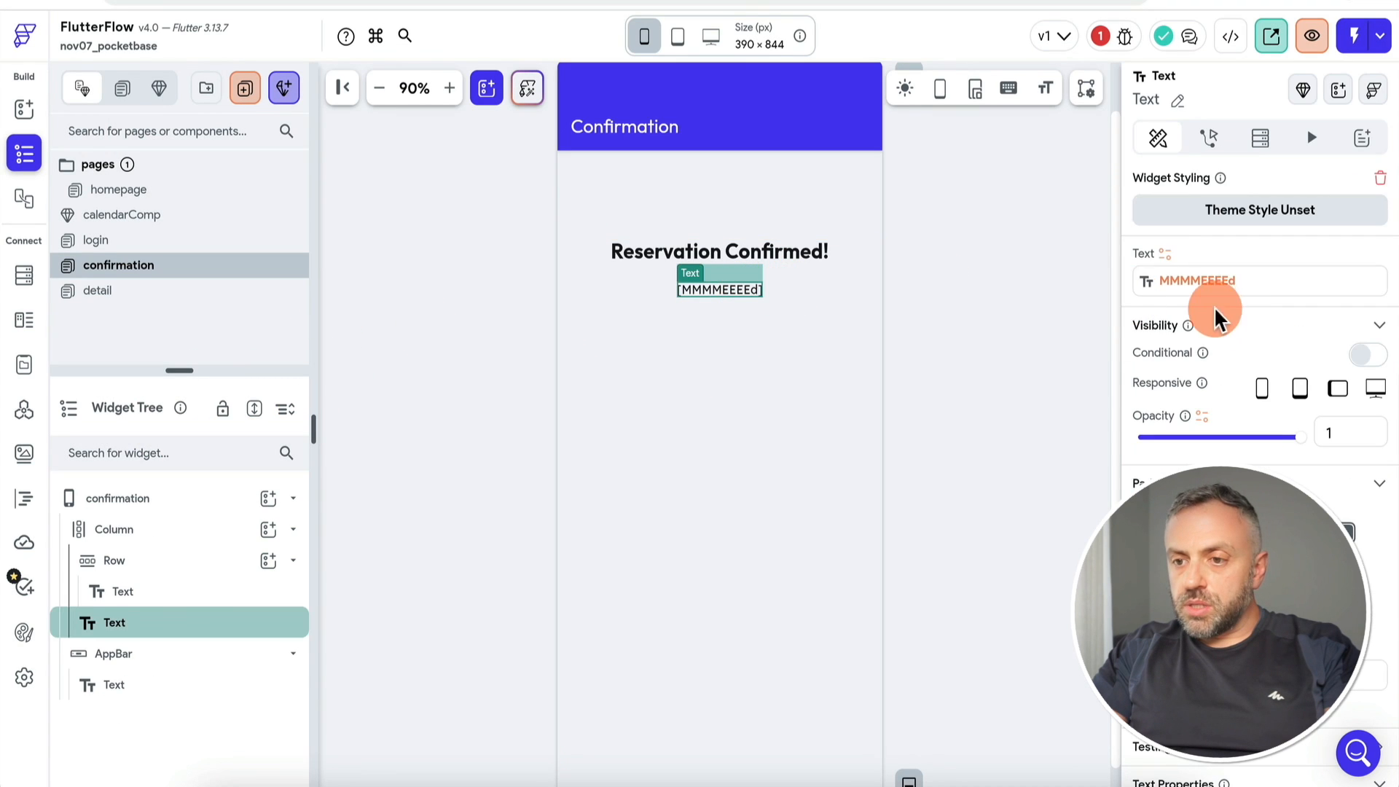
left_click(1166, 253)
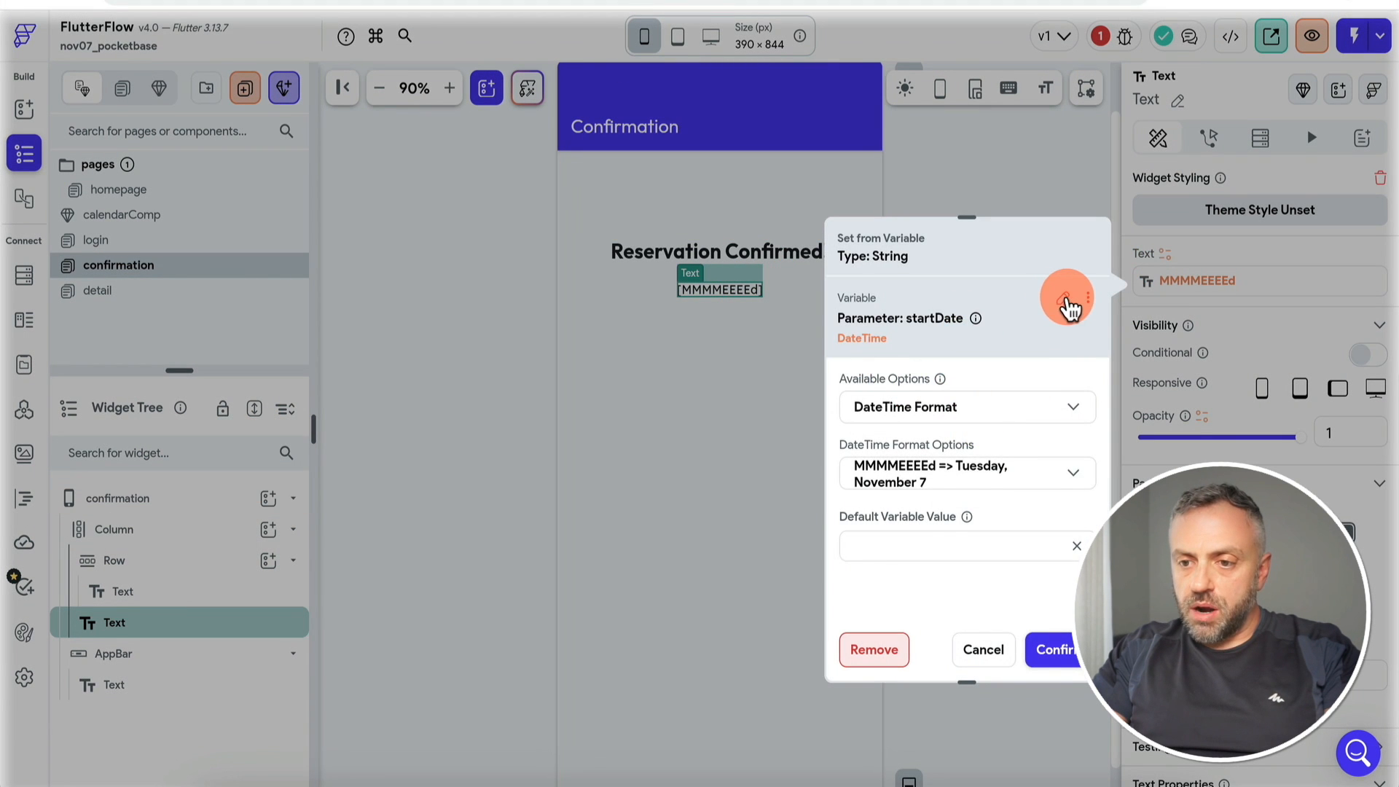
left_click(1064, 304)
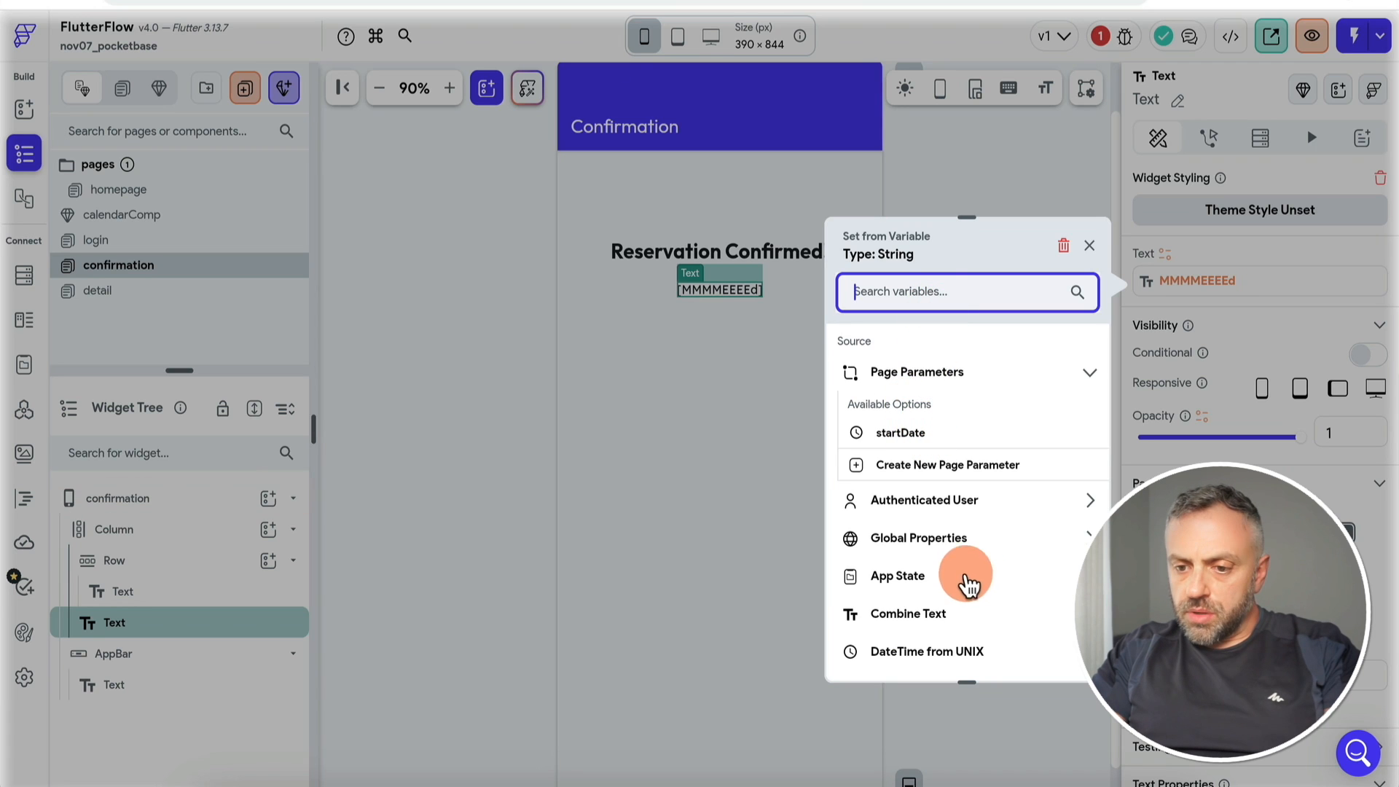
left_click(947, 583)
left_click(929, 632)
left_click(991, 427)
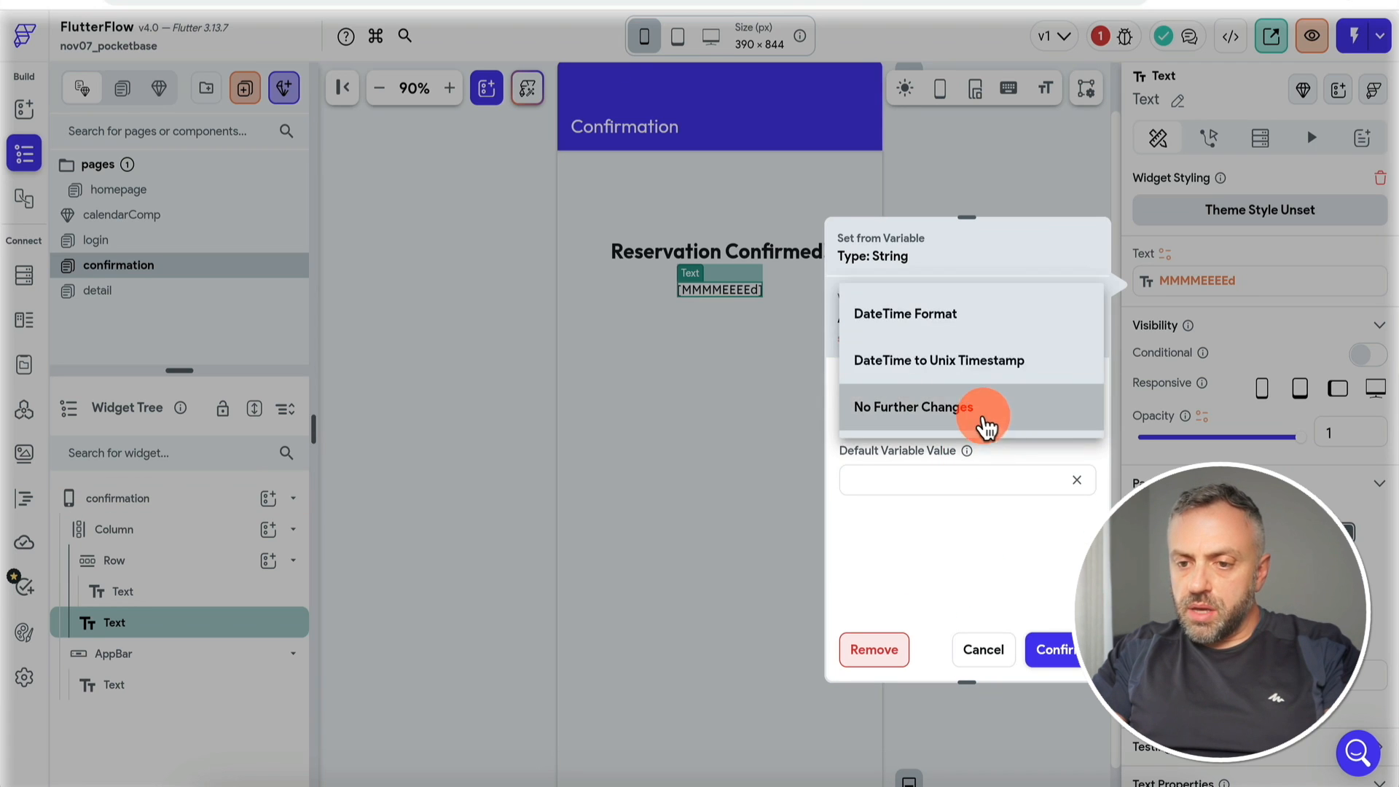
left_click(1214, 222)
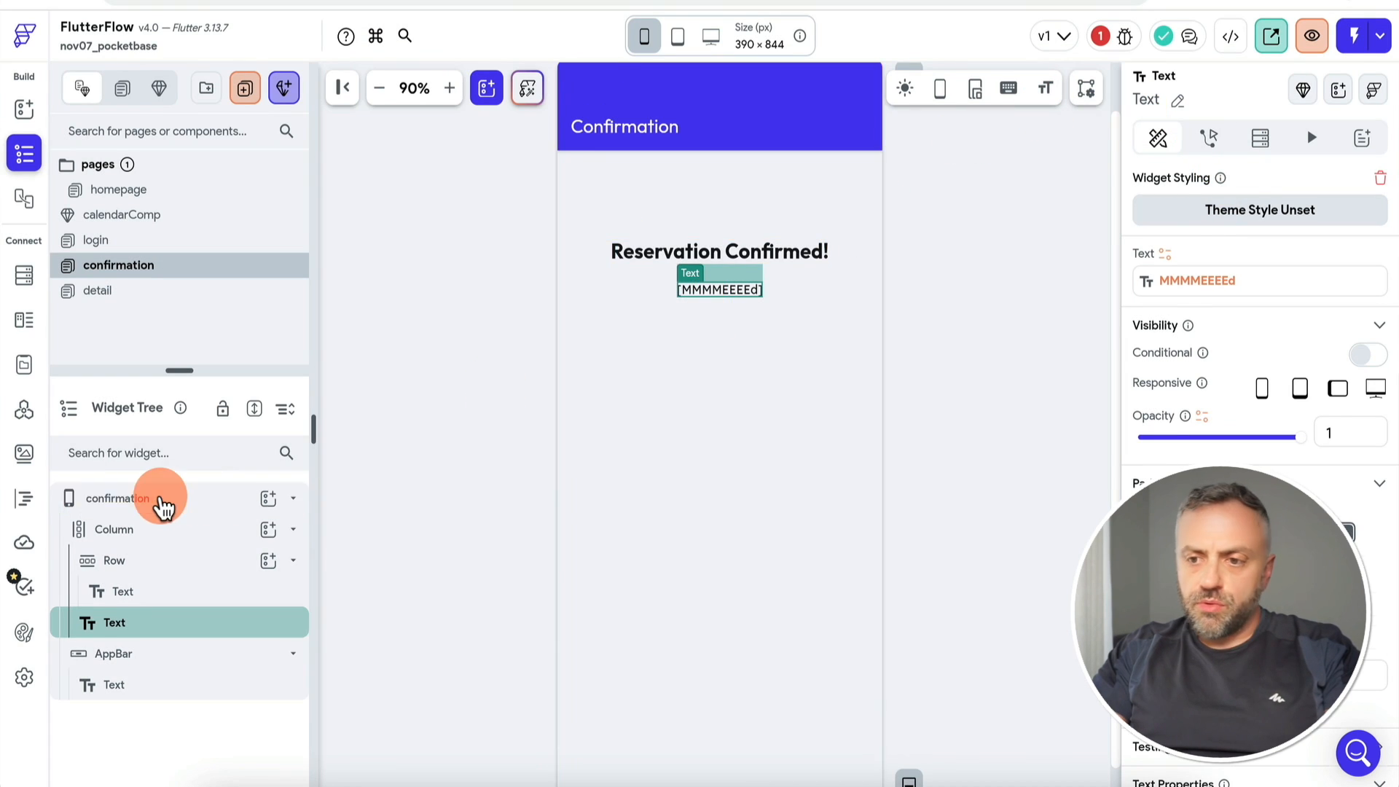
left_click(163, 500)
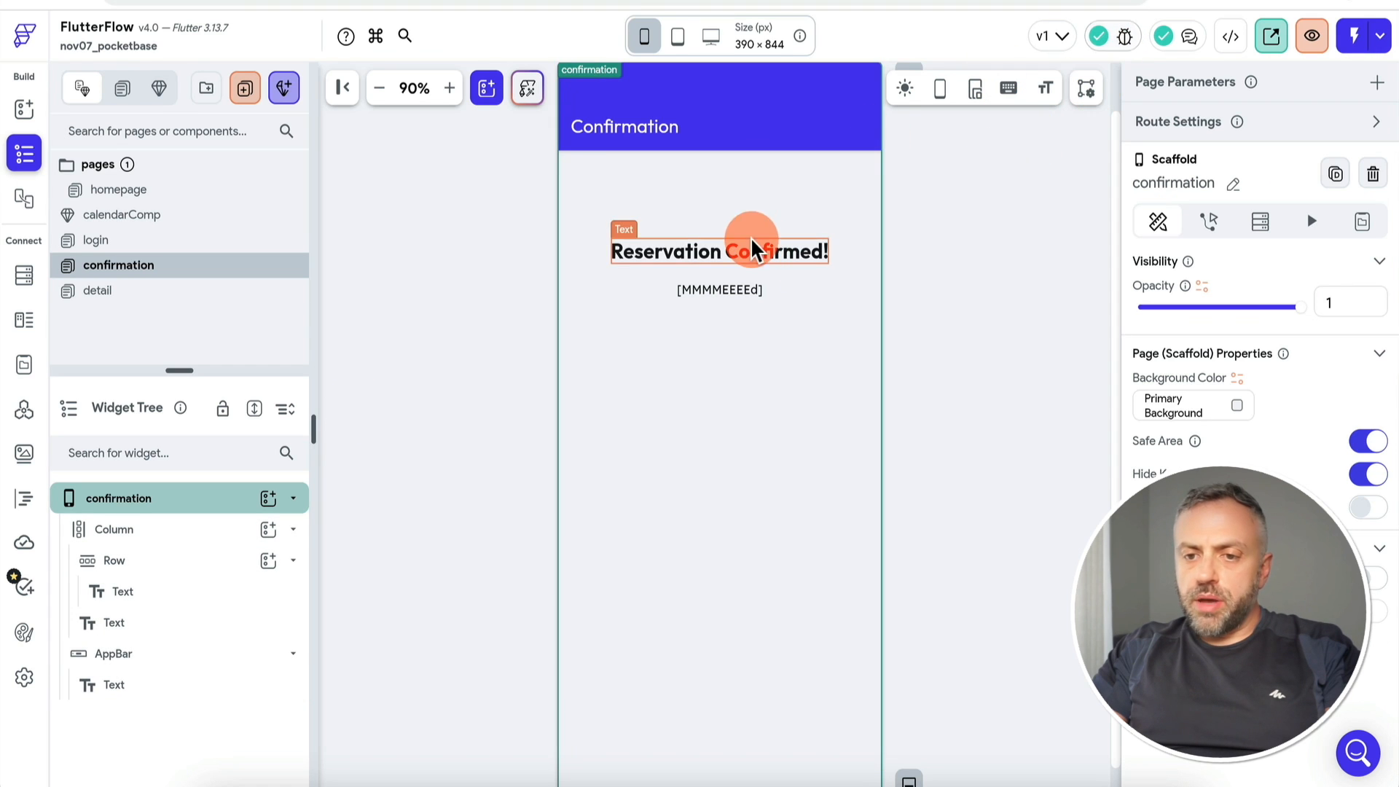
Step: Copy the date variable and switch the text to Combine Text, pasting it into the third part
left_click(718, 292)
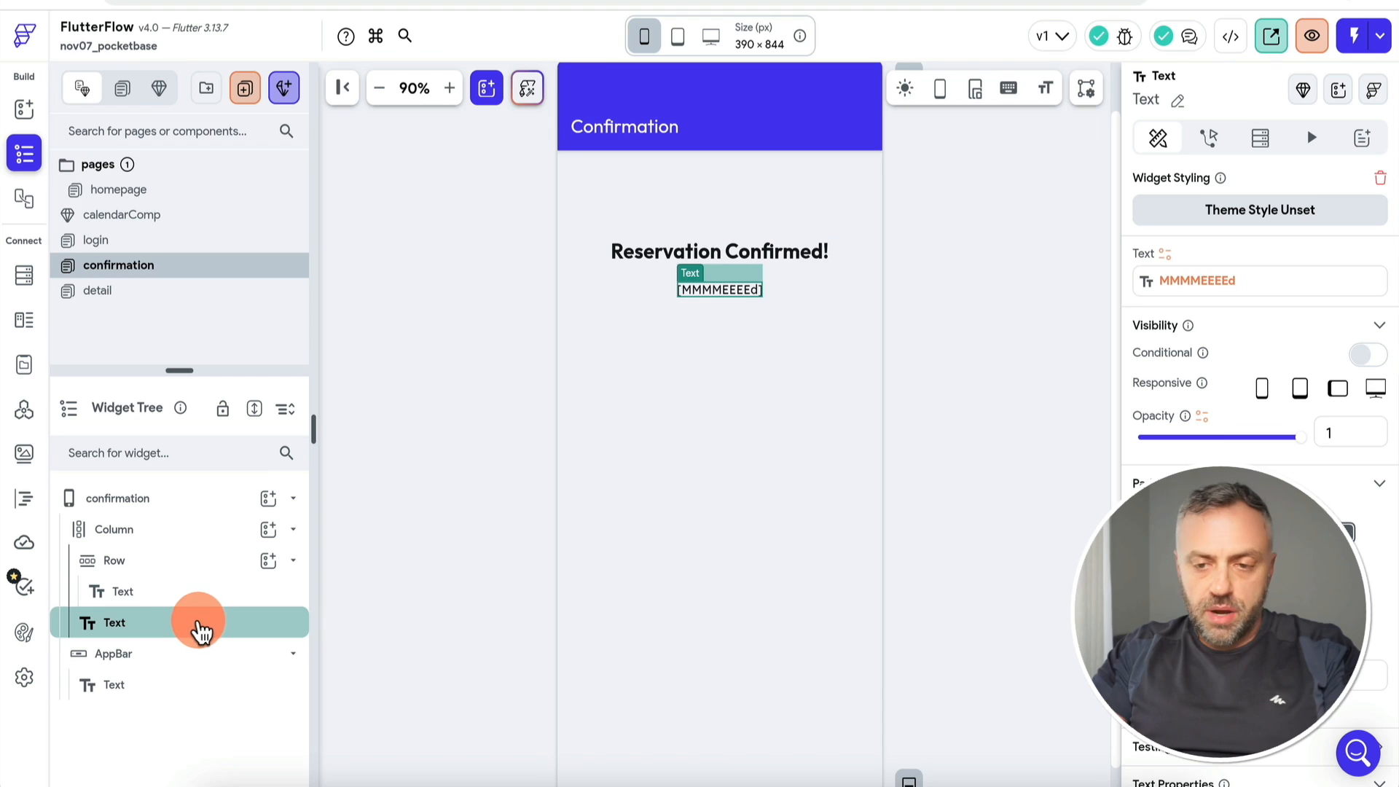
left_click(1196, 281)
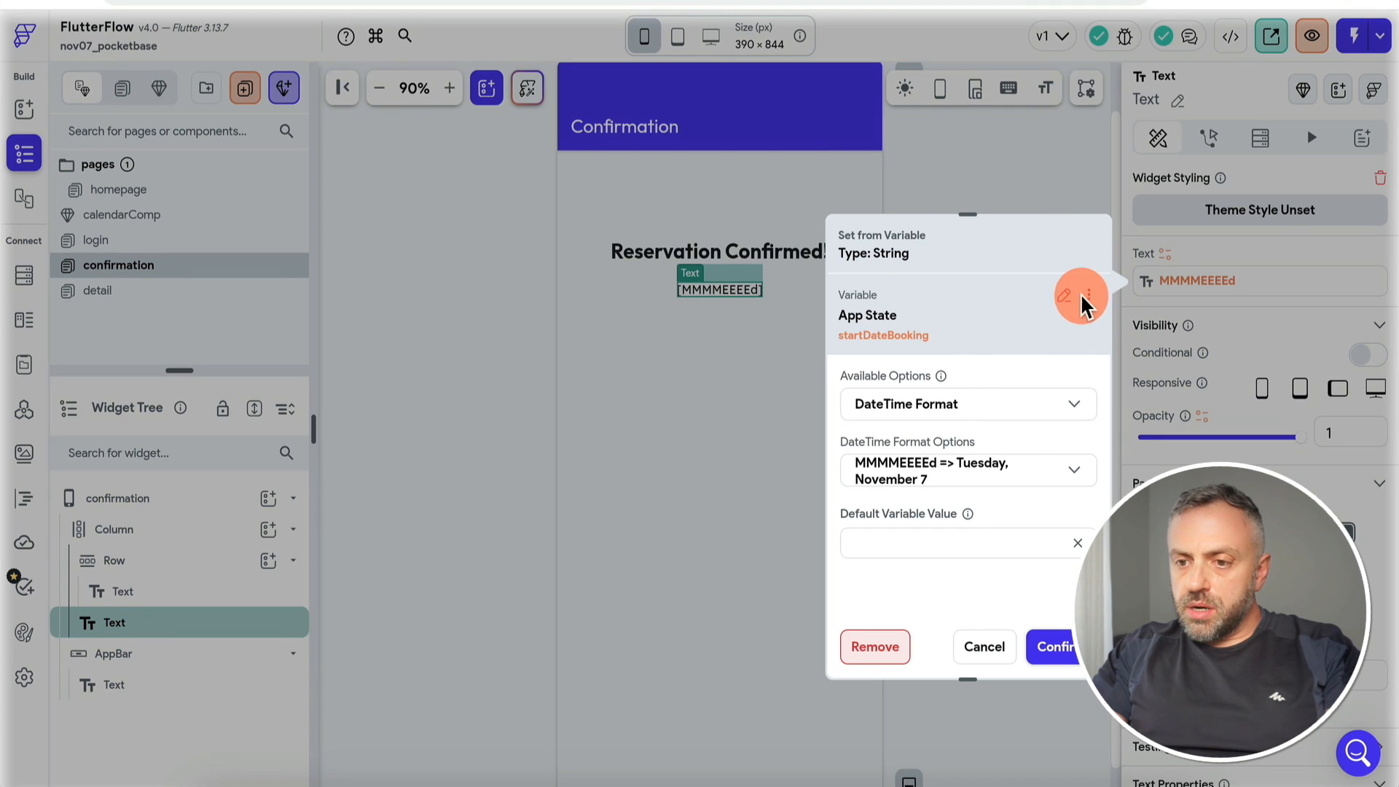
left_click(1087, 295)
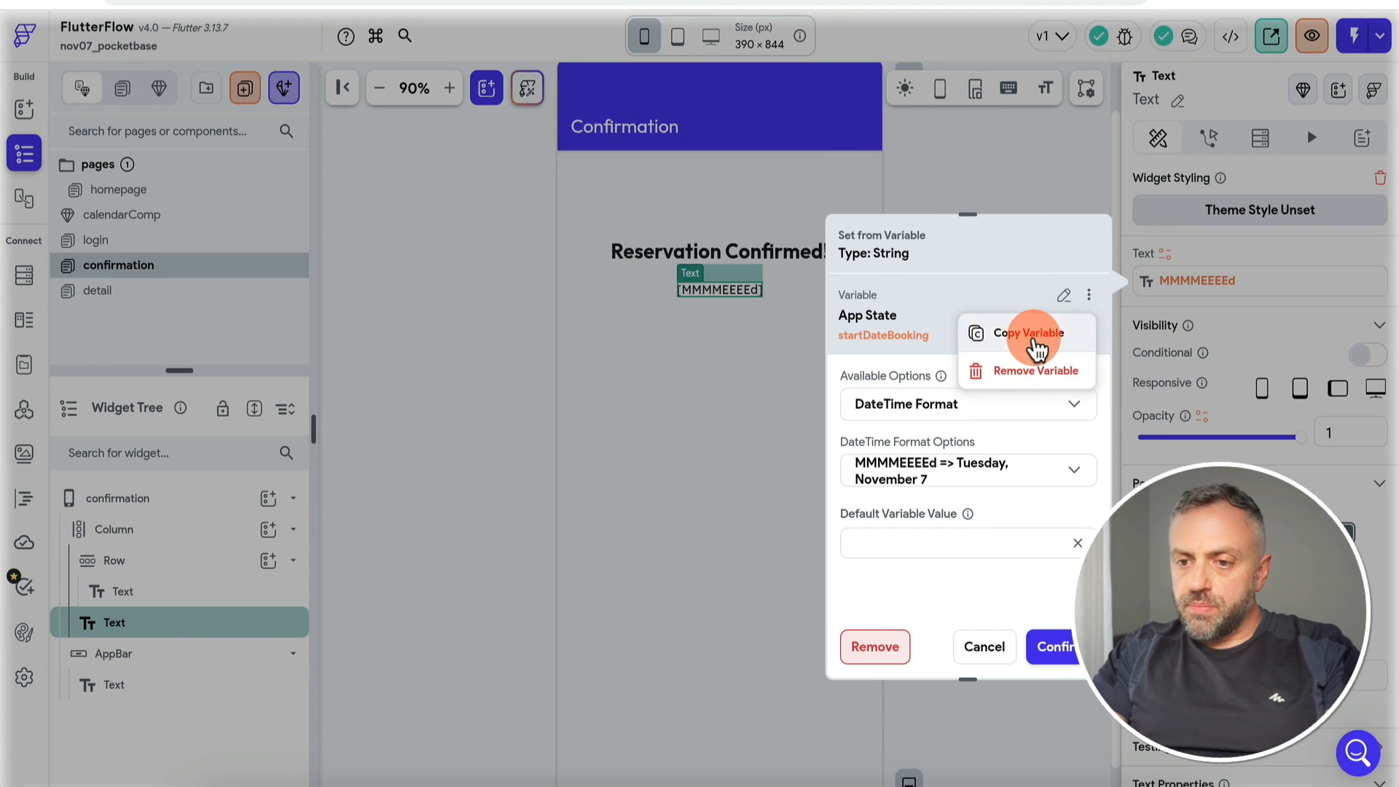
left_click(1040, 336)
type("com")
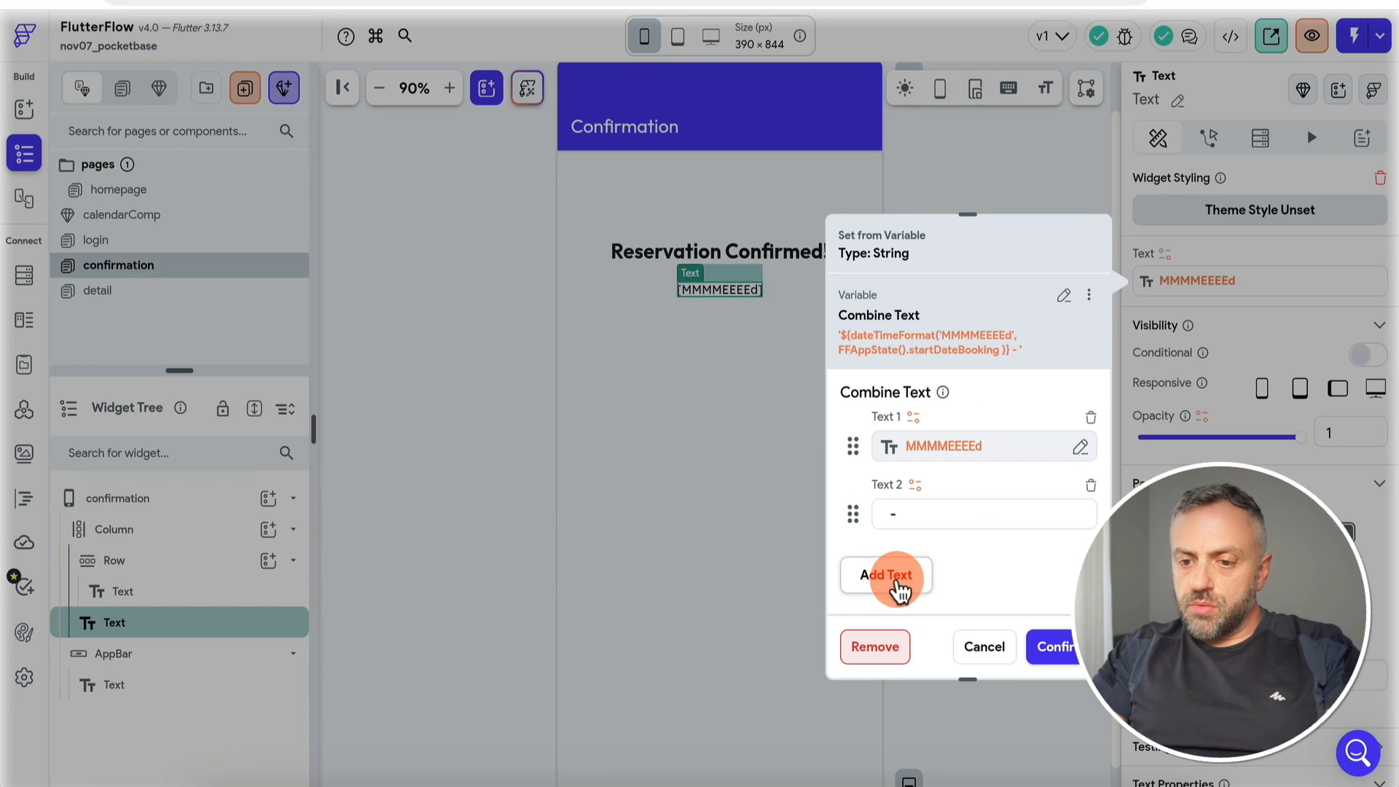
left_click(919, 558)
left_click(802, 350)
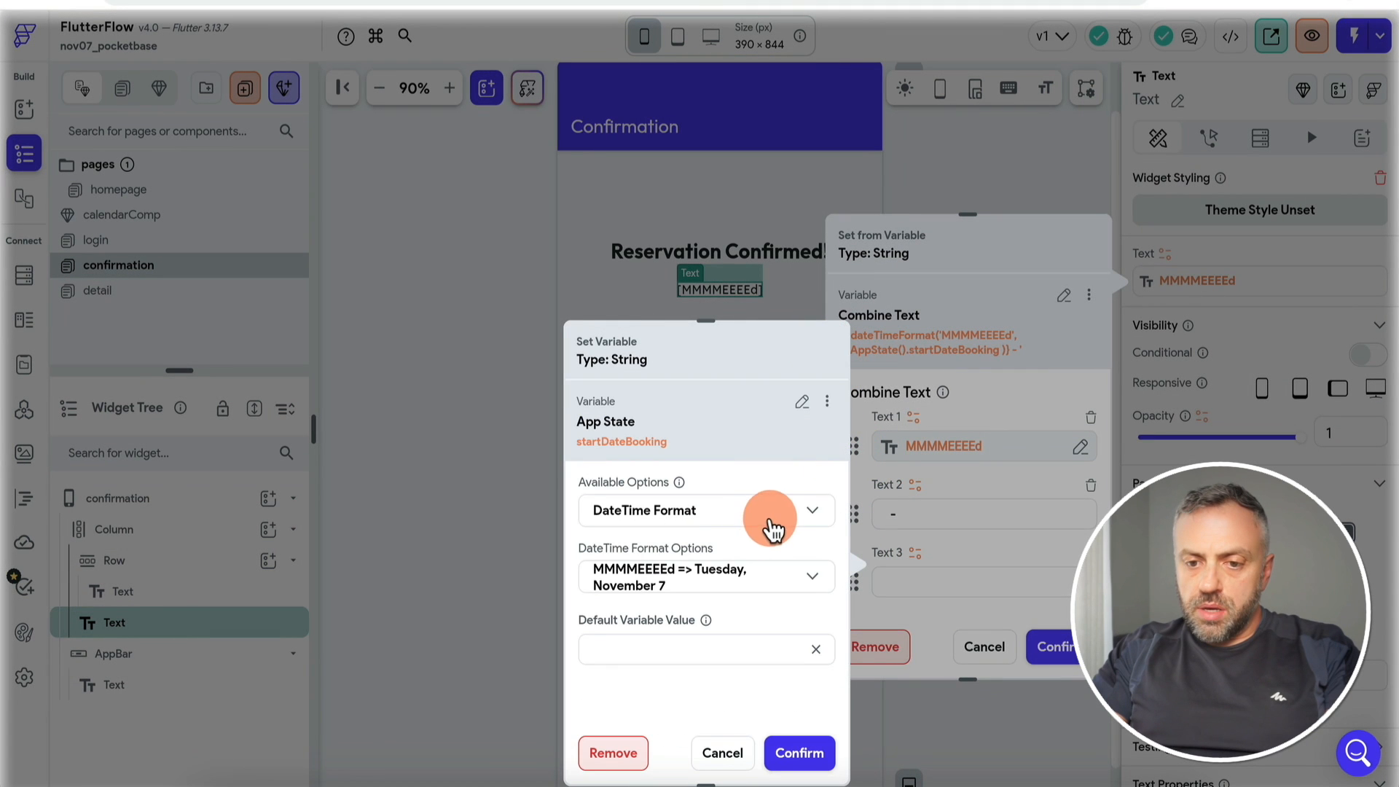
left_click(802, 754)
left_click(1056, 647)
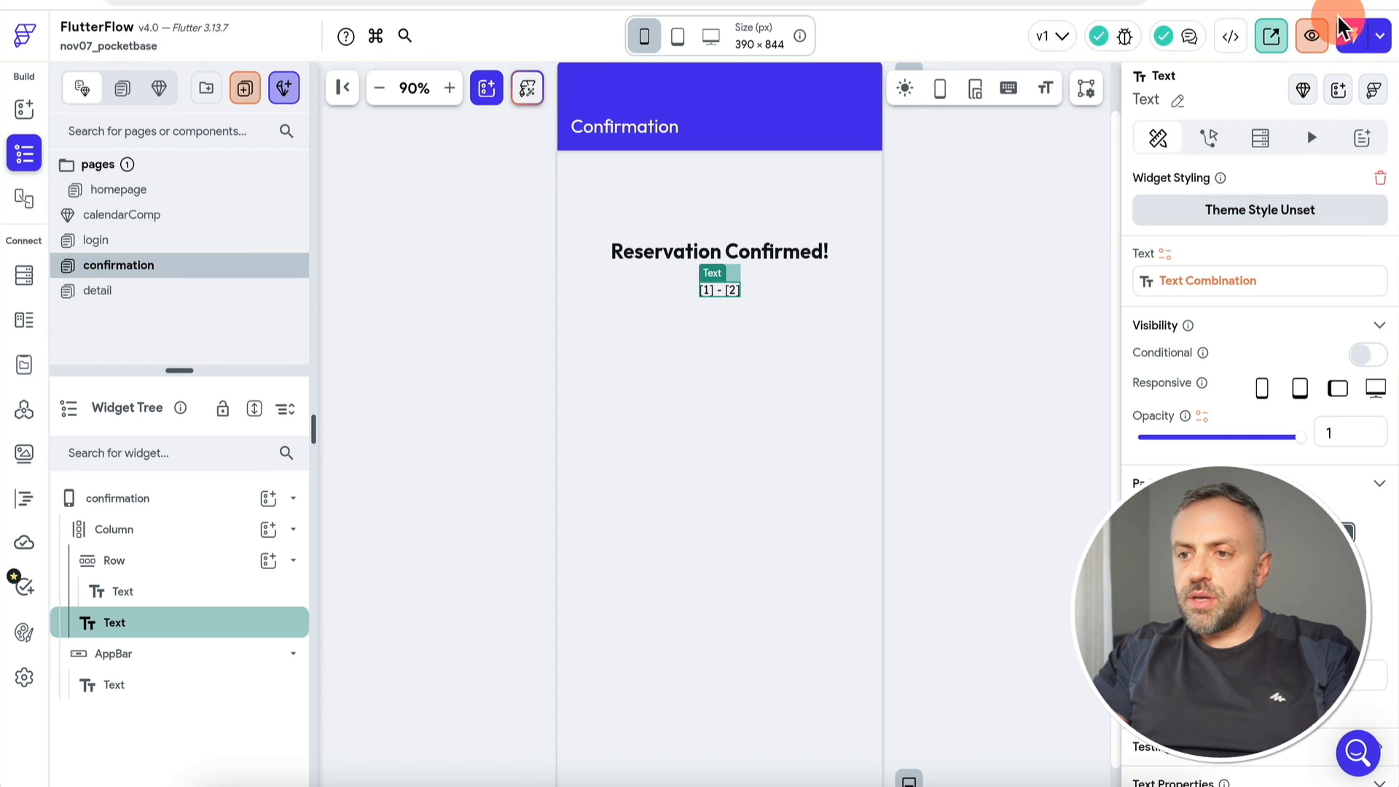
Step: Start Test Mode and delete the two old booking records in PocketBase
left_click(1348, 43)
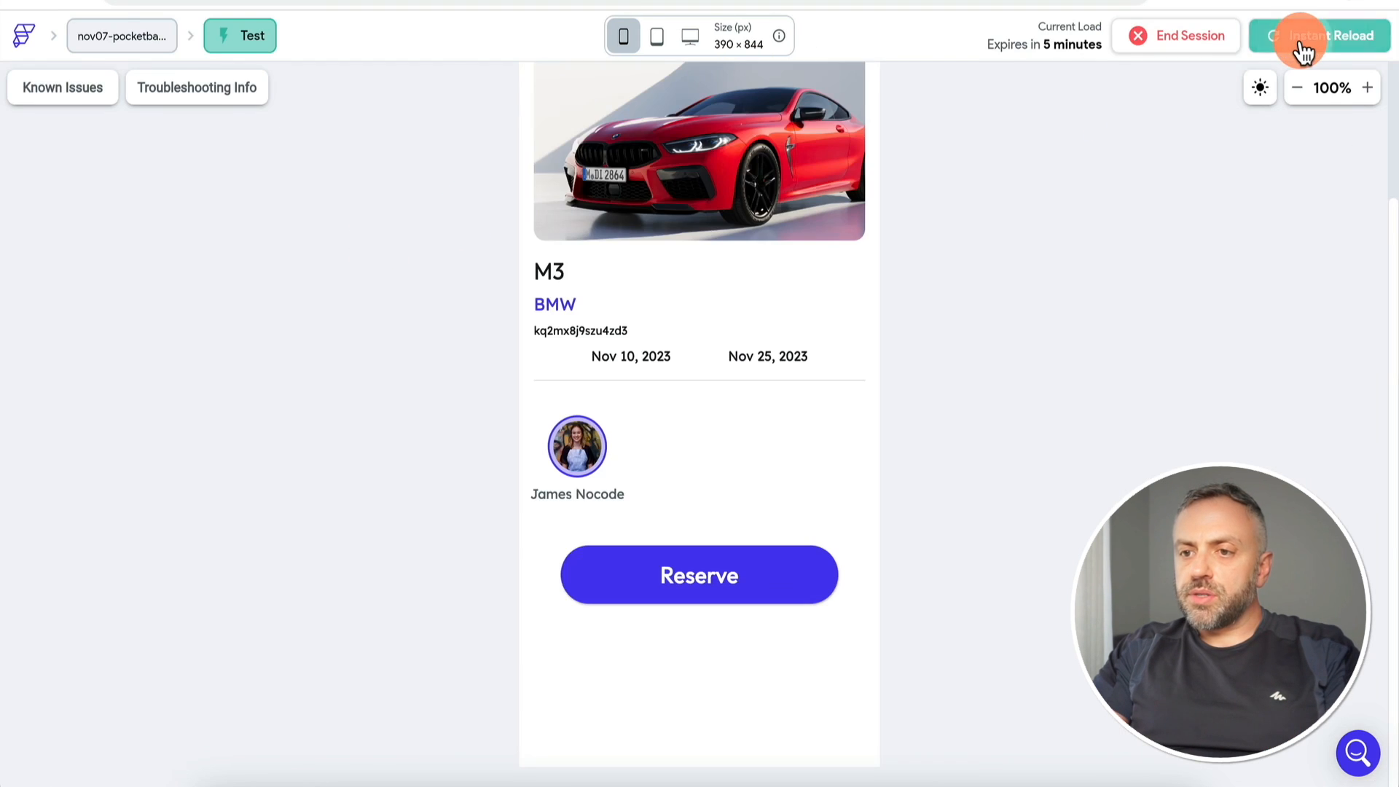
left_click(1301, 45)
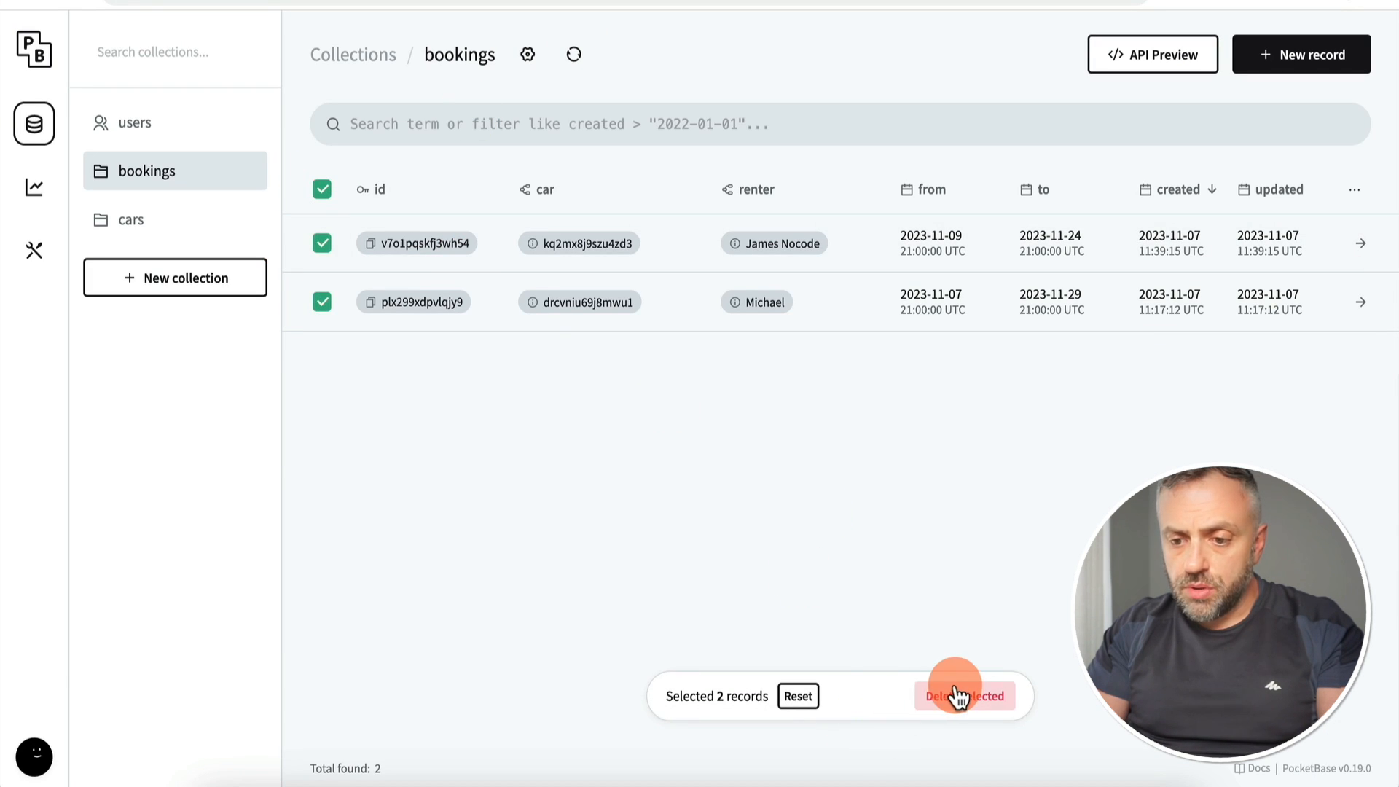
left_click(957, 696)
left_click(828, 455)
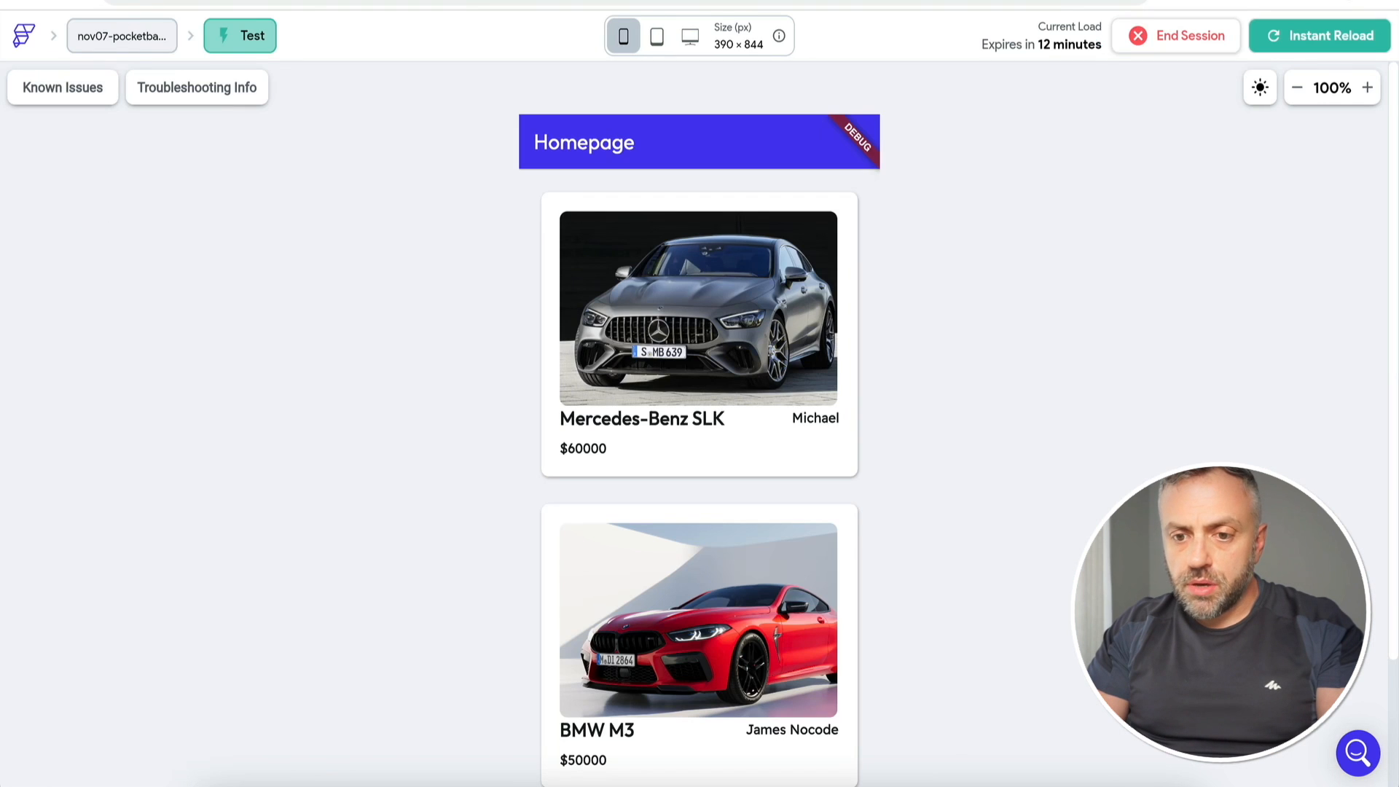
Step: Reserve the BMW M3 from Nov 7 to Nov 23 in the test app
left_click(707, 634)
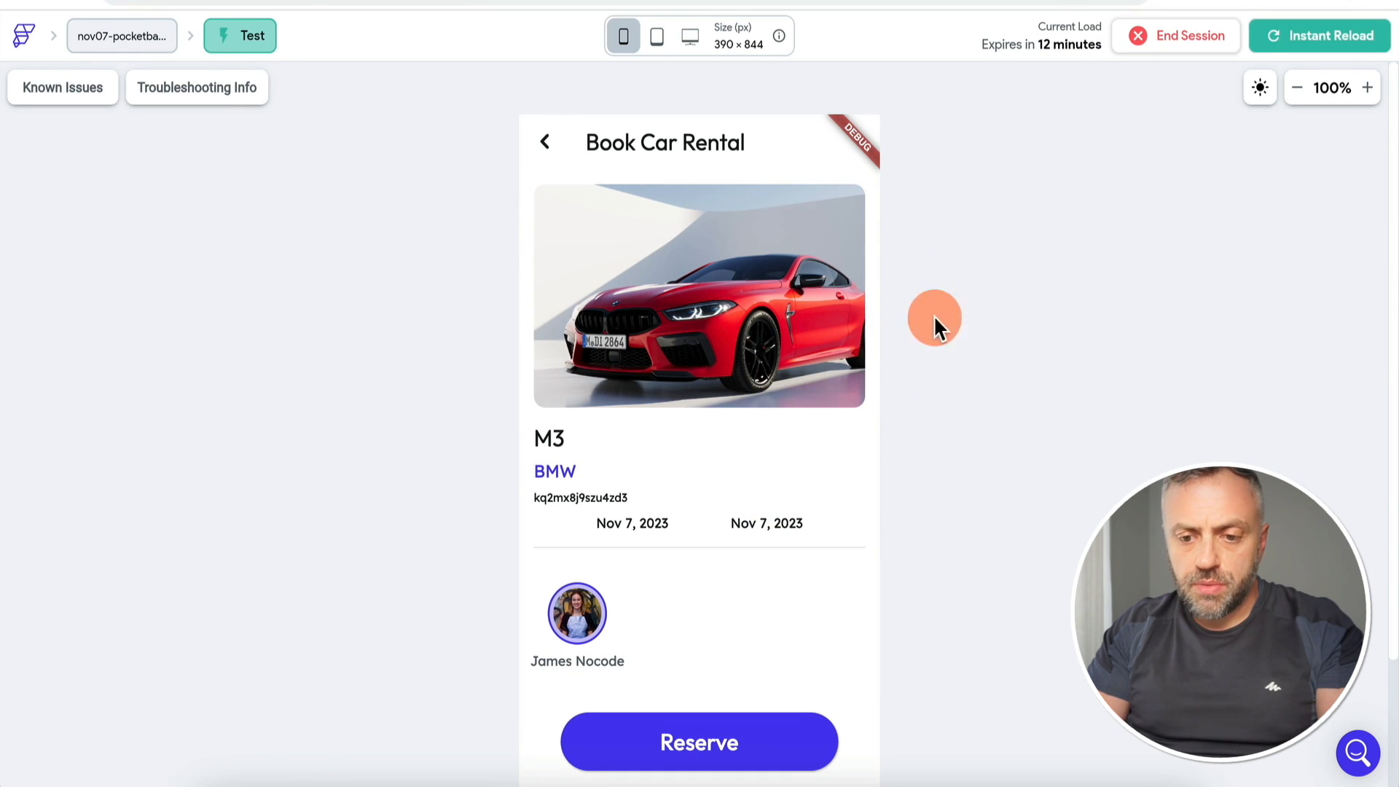
left_click(655, 530)
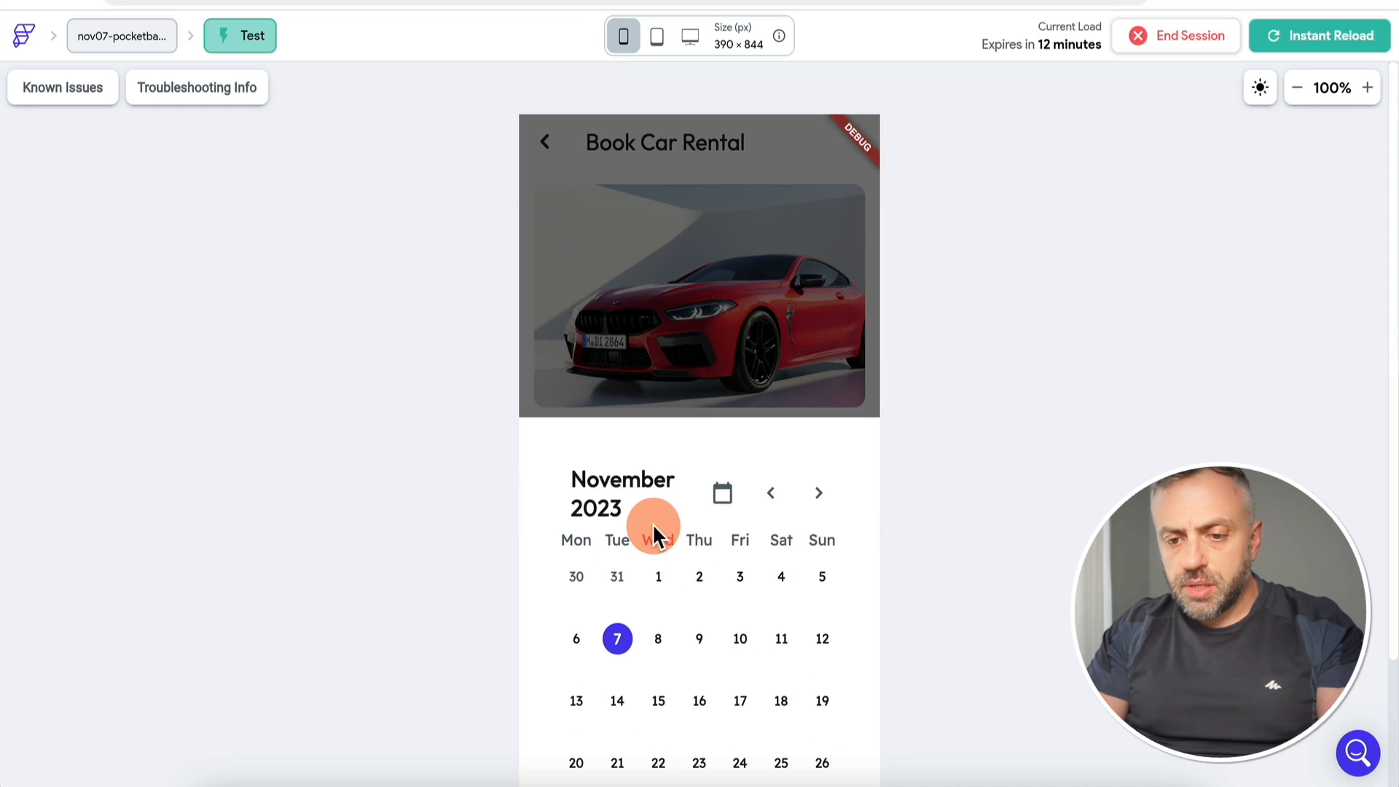
scroll(968, 295, "down", 2)
left_click(719, 734)
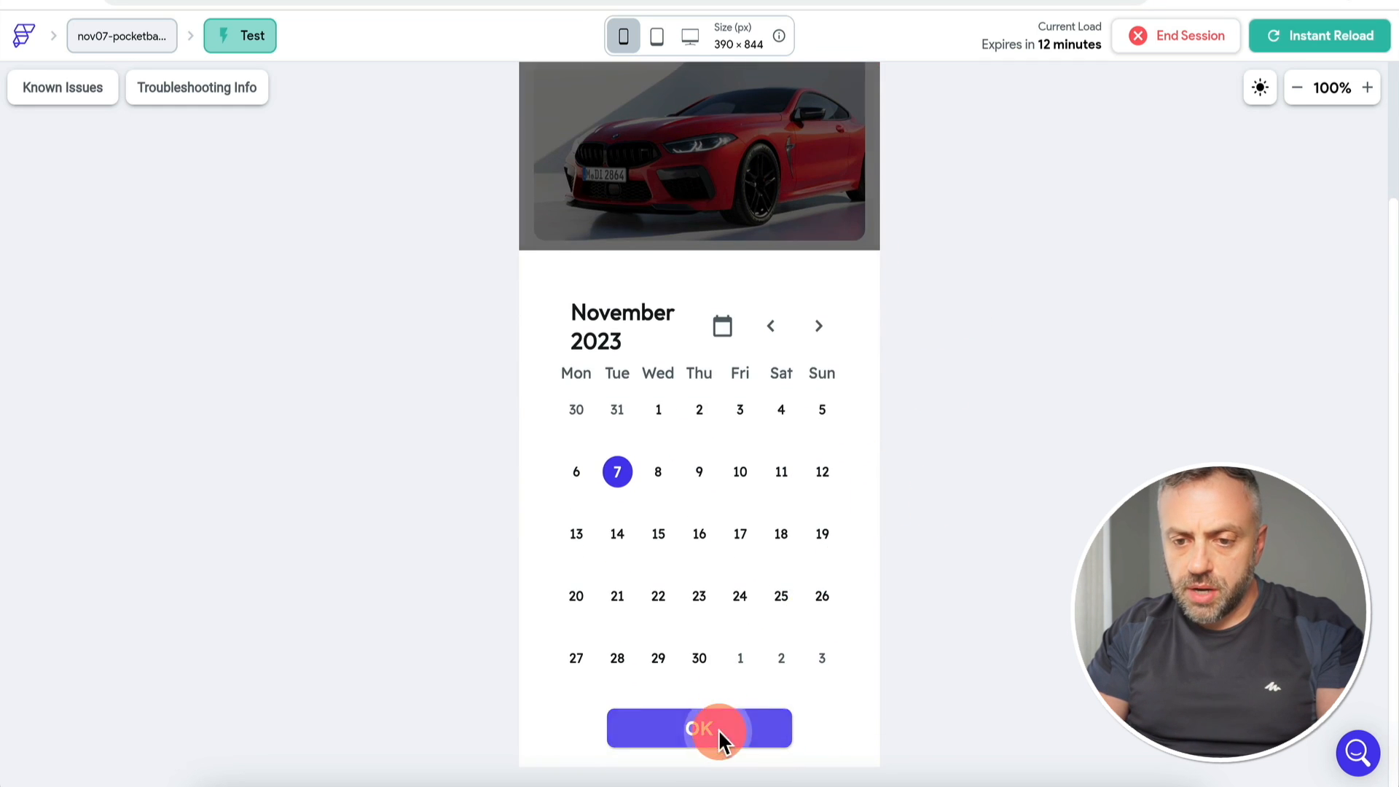
left_click(795, 360)
left_click(699, 599)
left_click(712, 733)
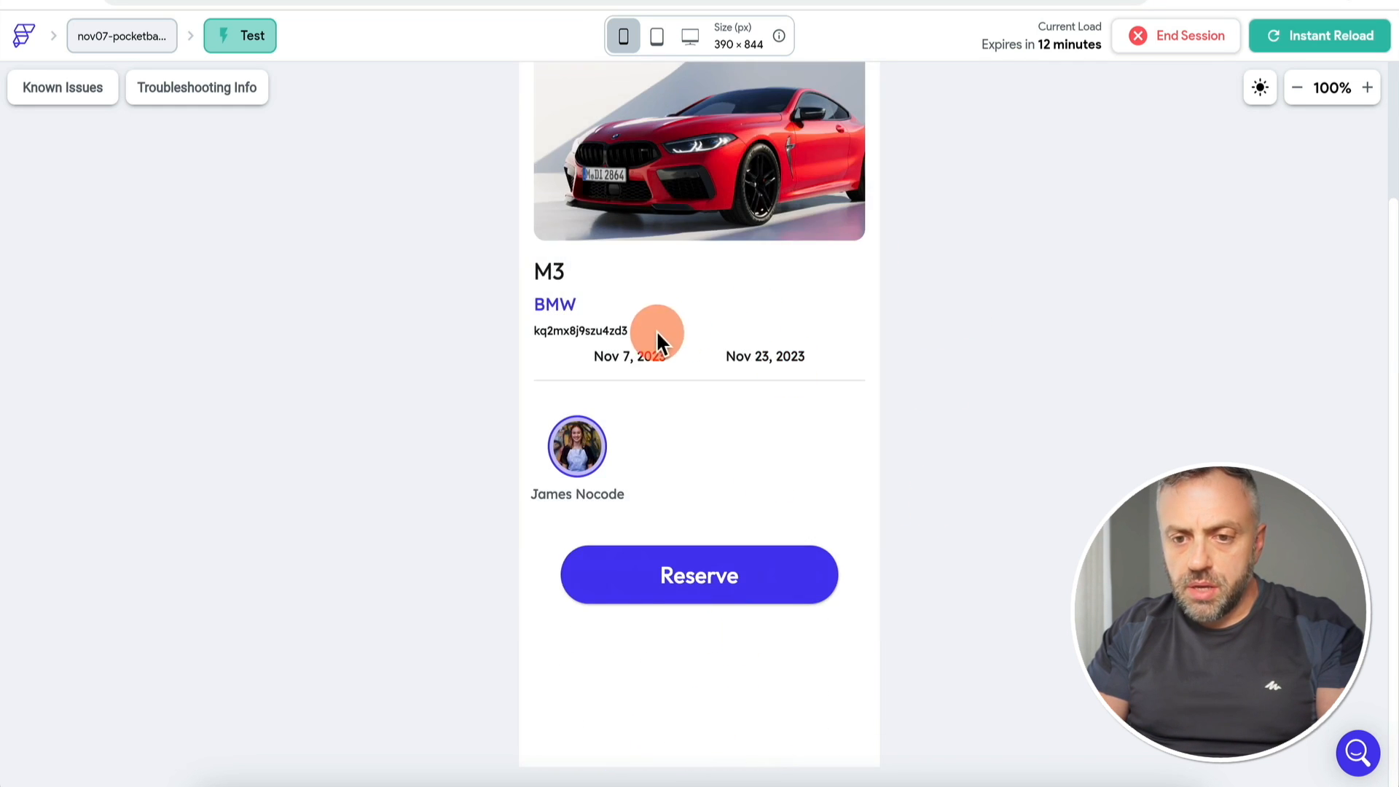
left_click(740, 596)
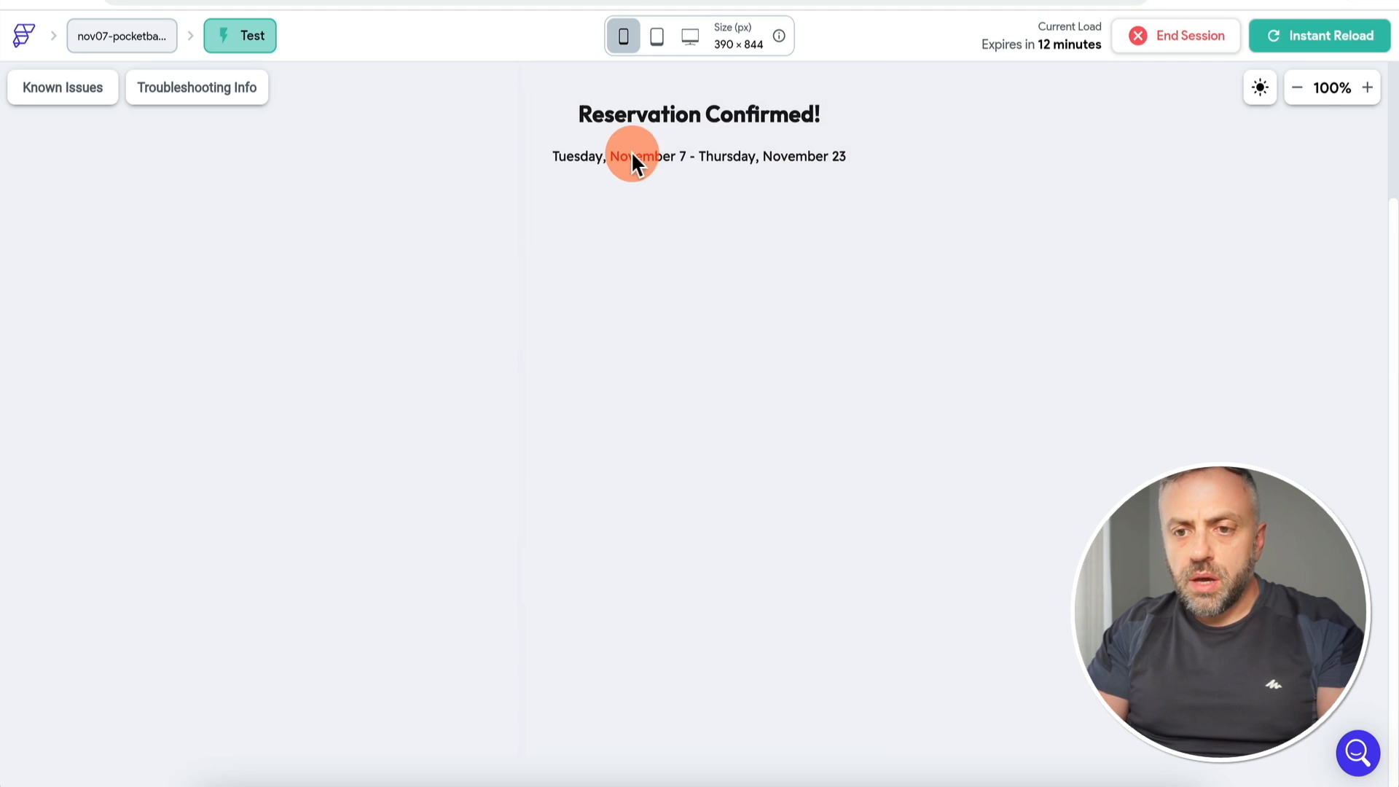
left_click(1304, 79)
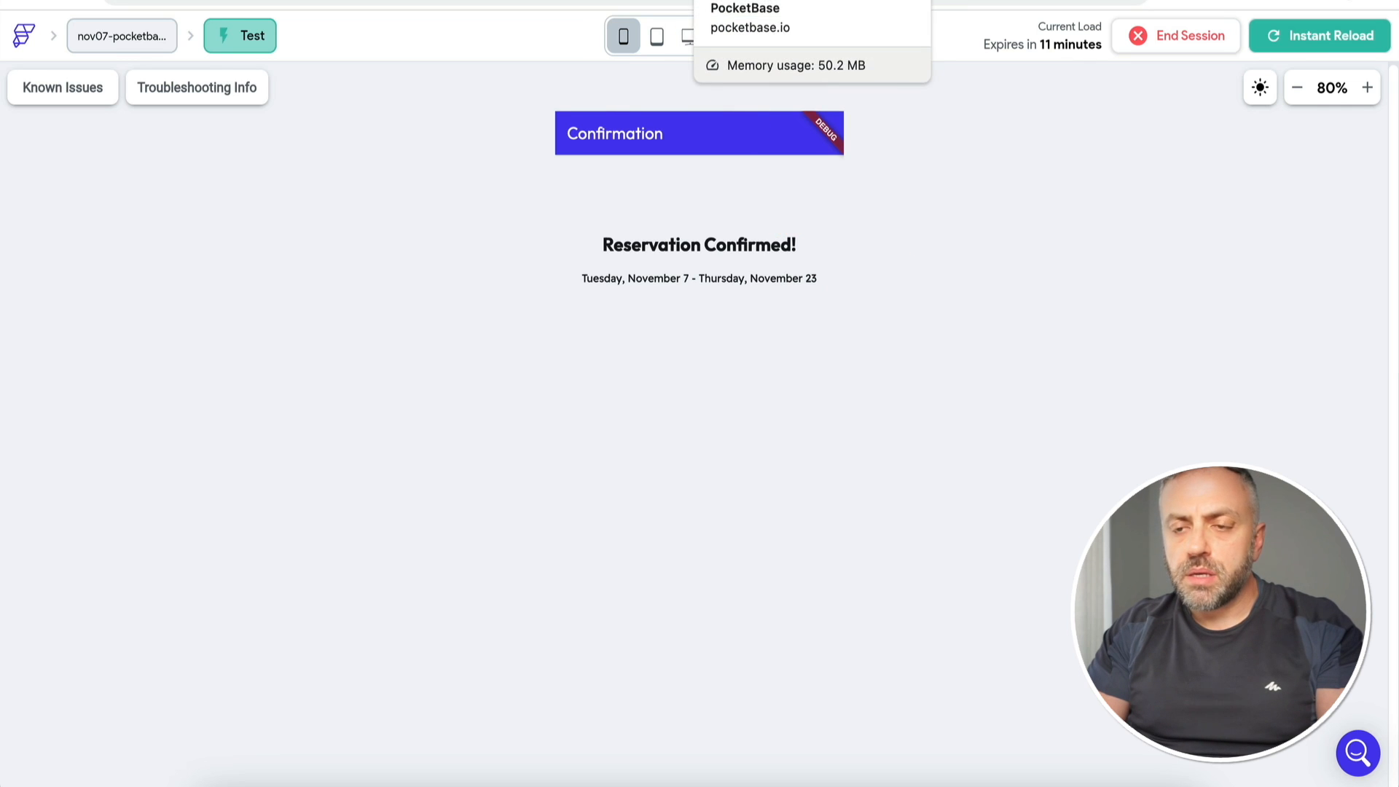
left_click(736, 3)
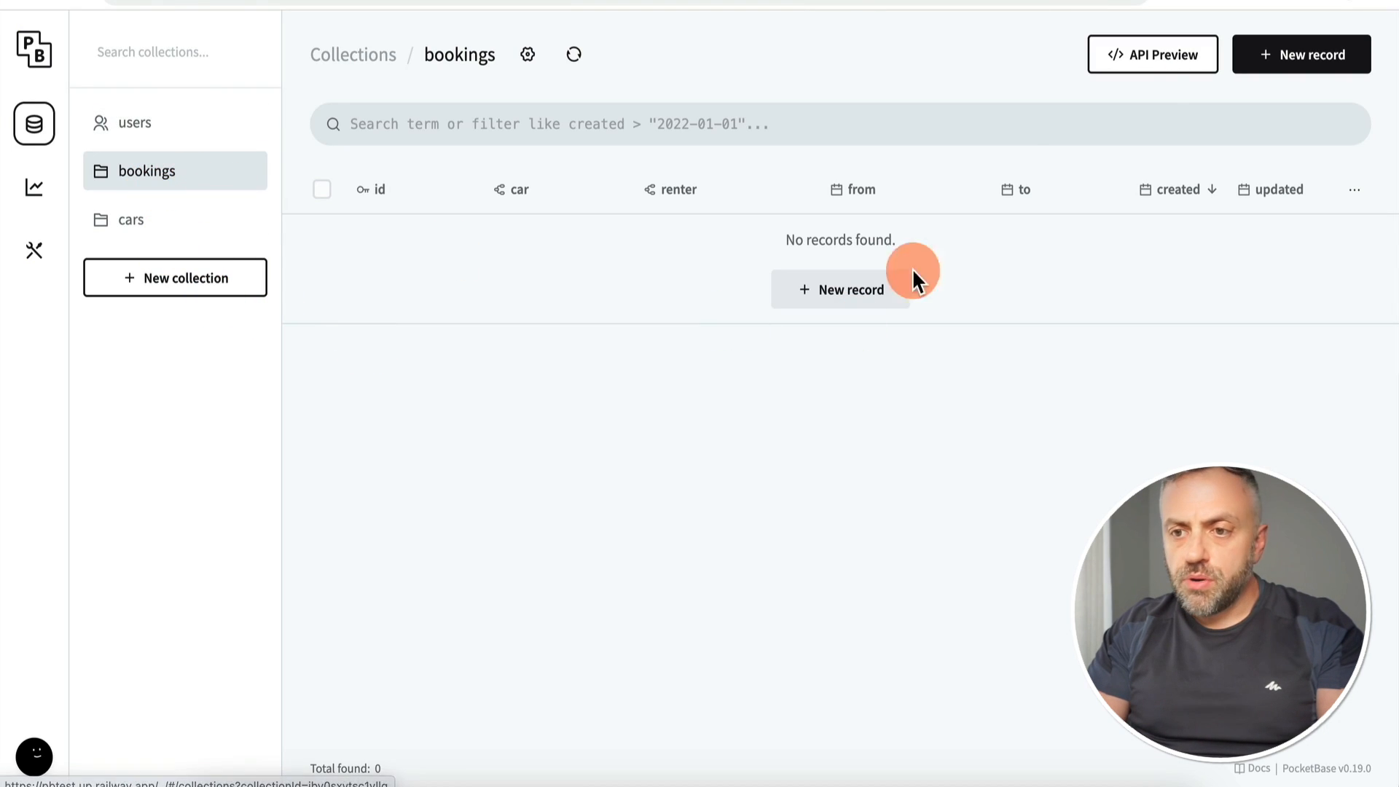
Step: Refresh the bookings collection and check the new record's from and to dates
left_click(572, 54)
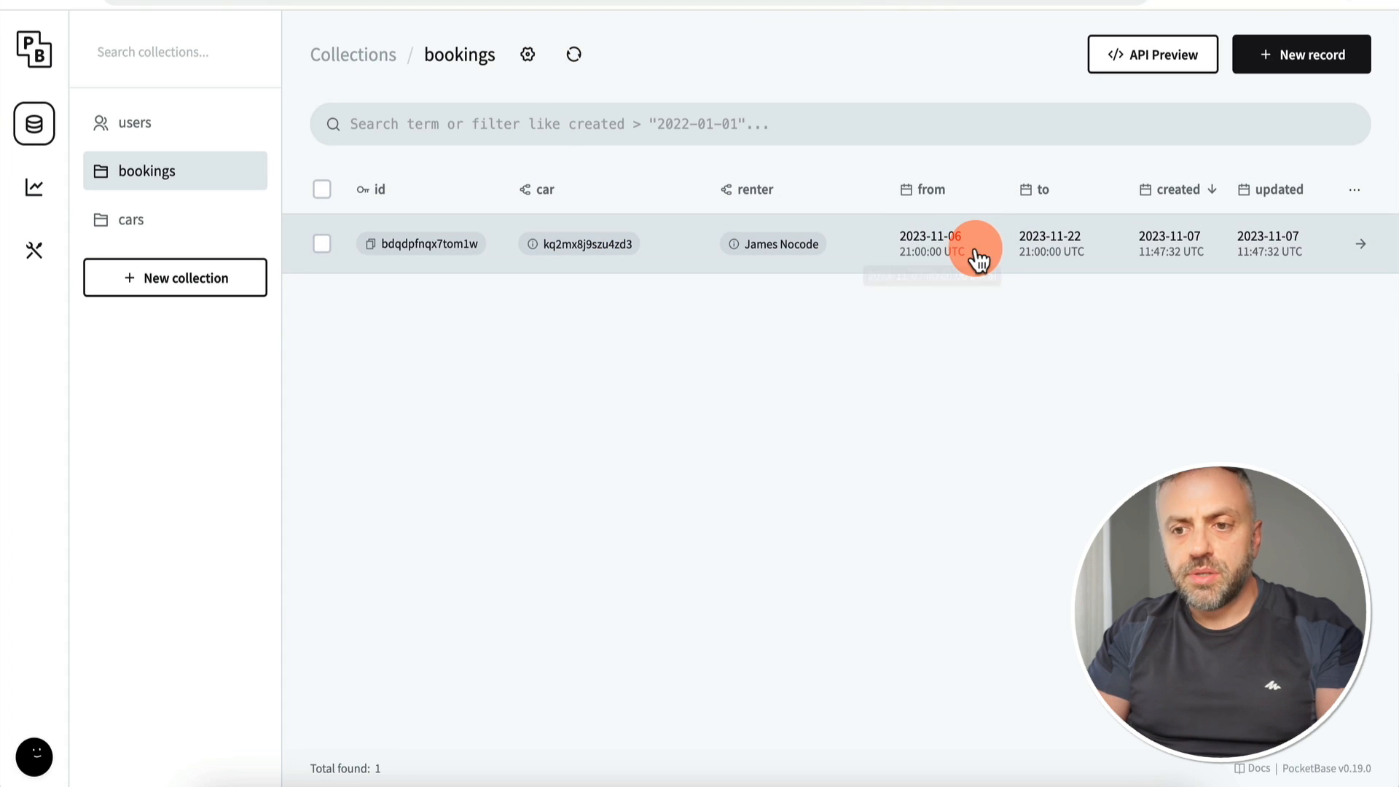
mouse_move(957, 245)
mouse_move(1065, 253)
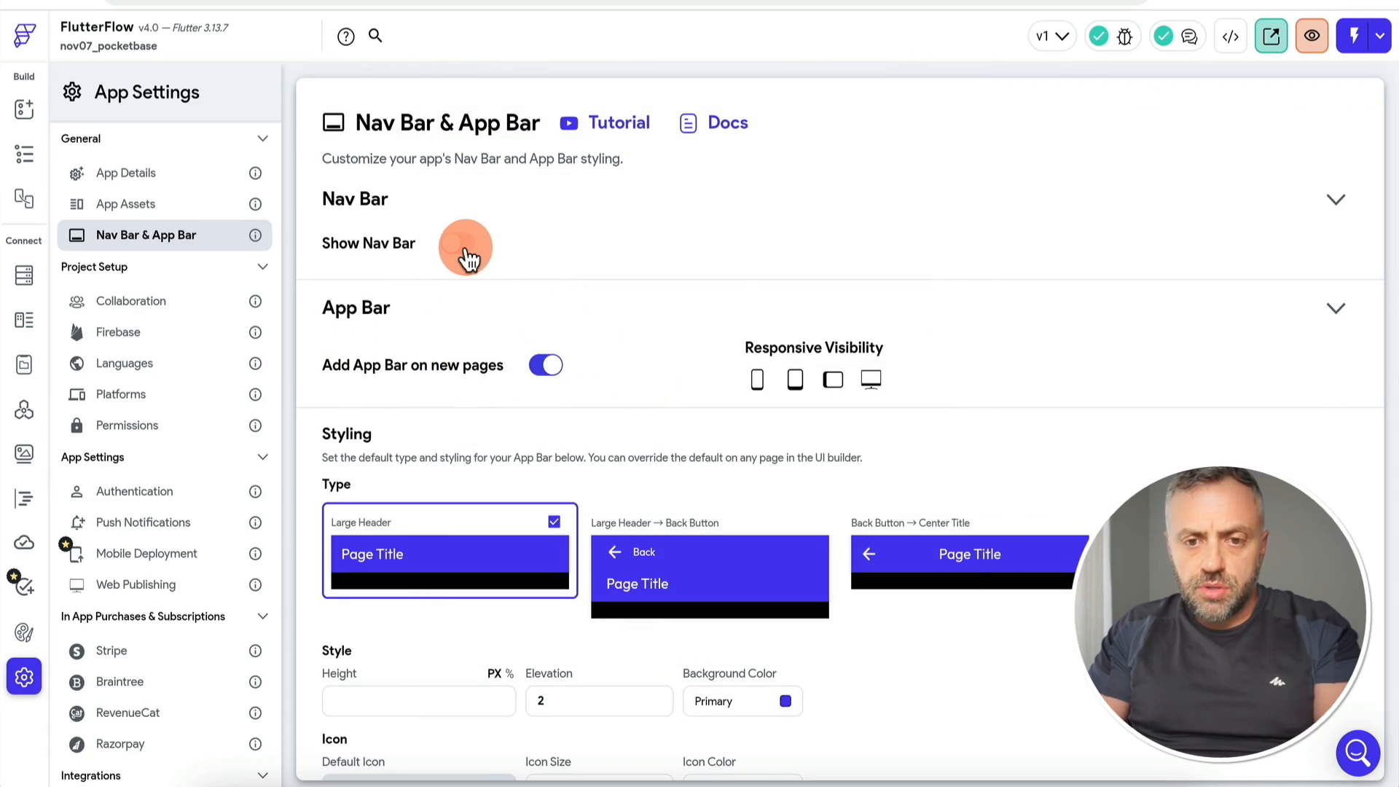
Step: Enable Show Nav Bar and add the homepage to the nav bar
left_click(466, 252)
left_click(22, 105)
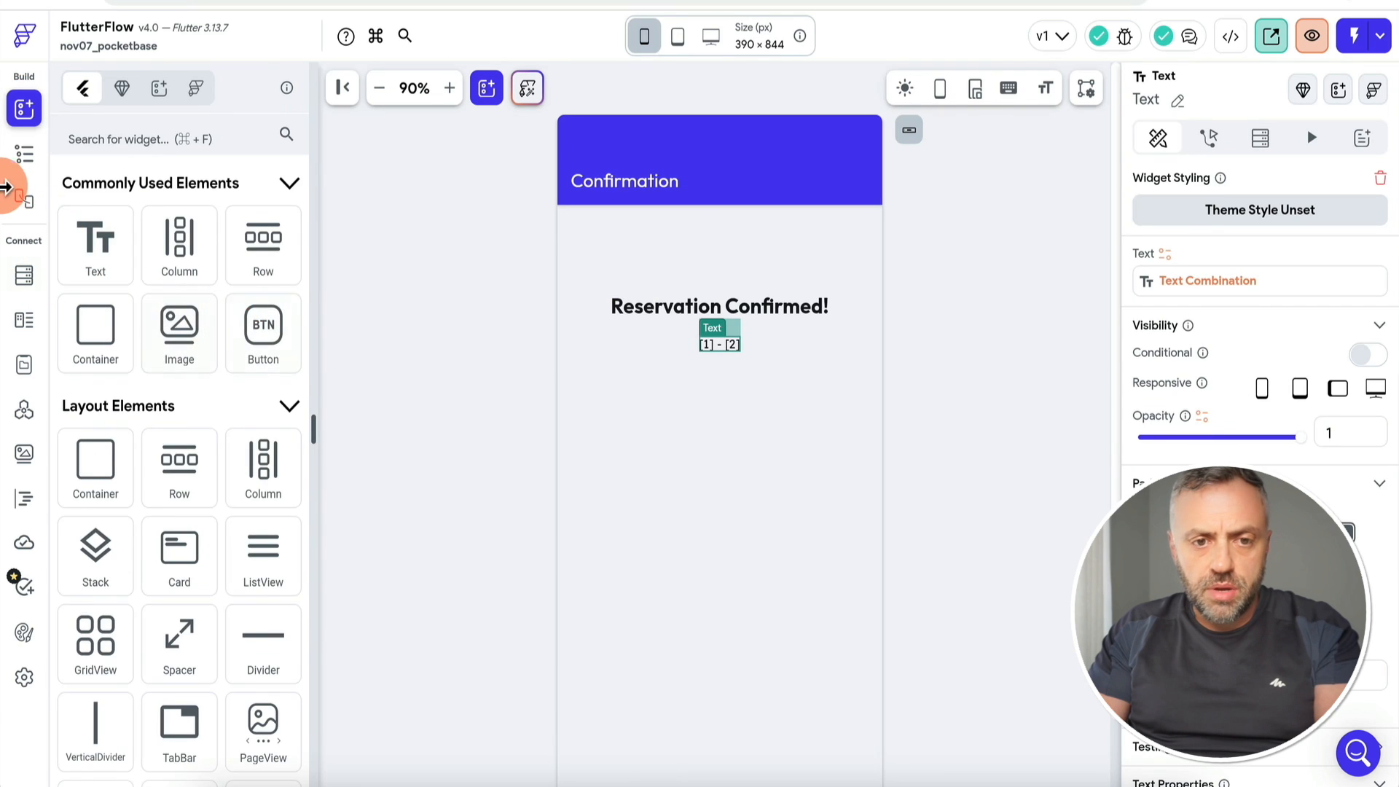
left_click(28, 160)
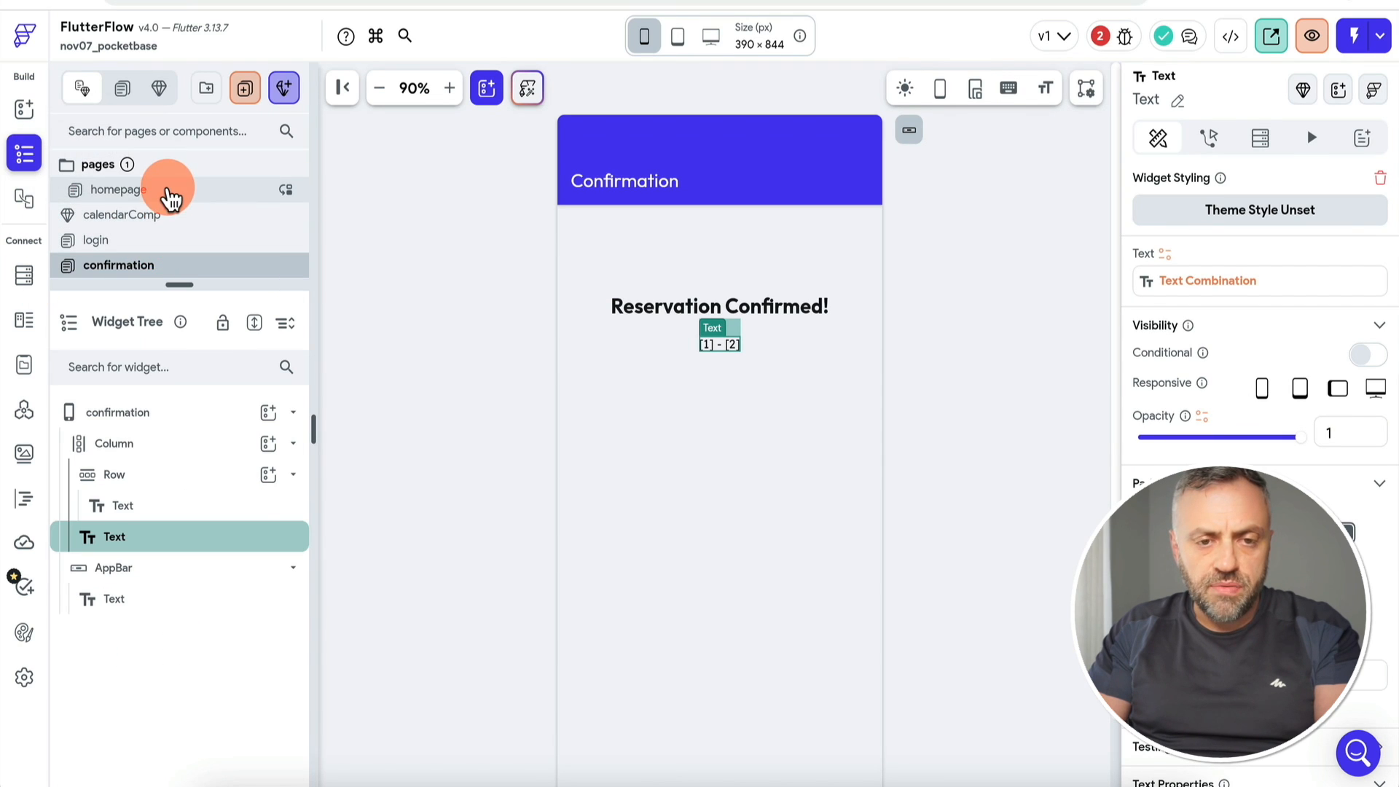
left_click(169, 196)
left_click(384, 506)
left_click(1368, 578)
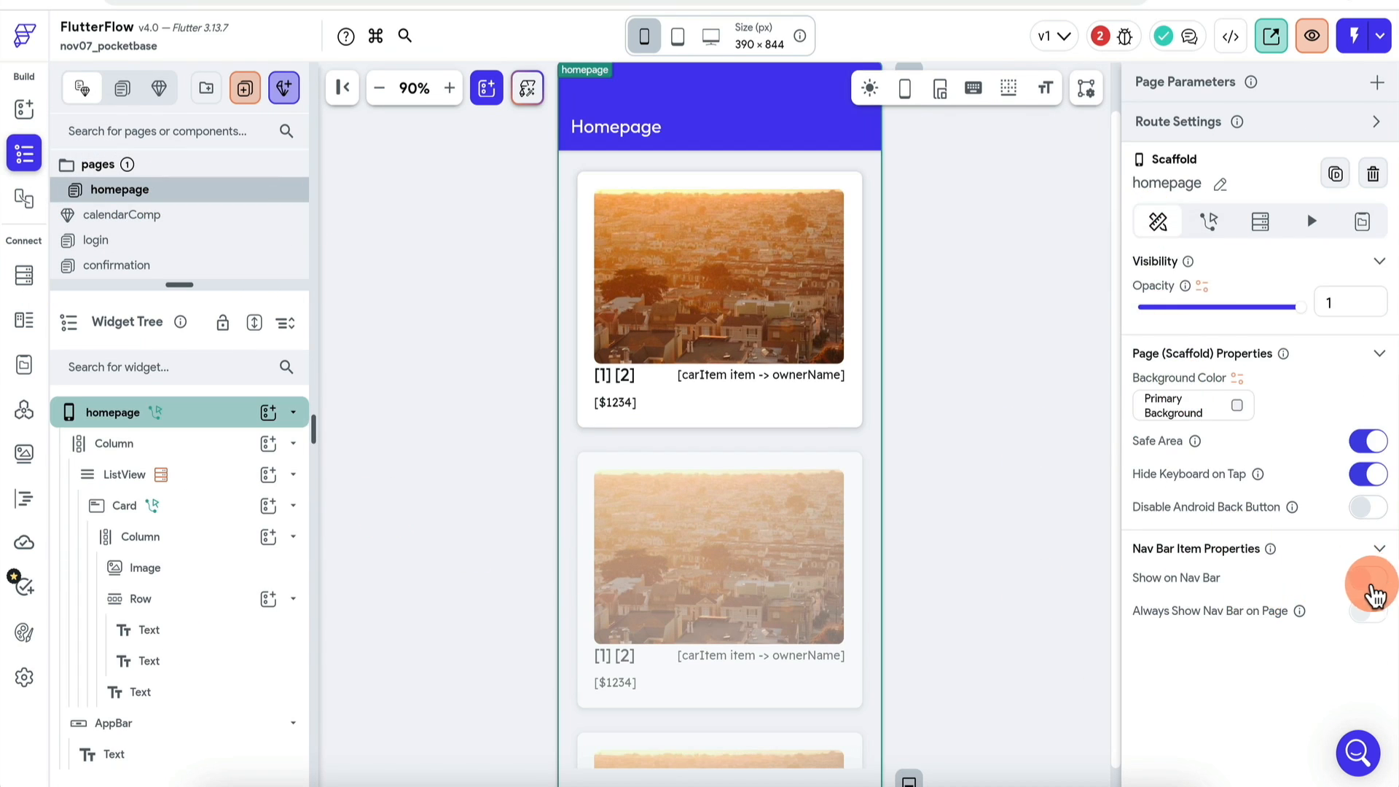
Step: Duplicate the homepage as 'trips' and move it below the confirmation page
left_click(135, 191)
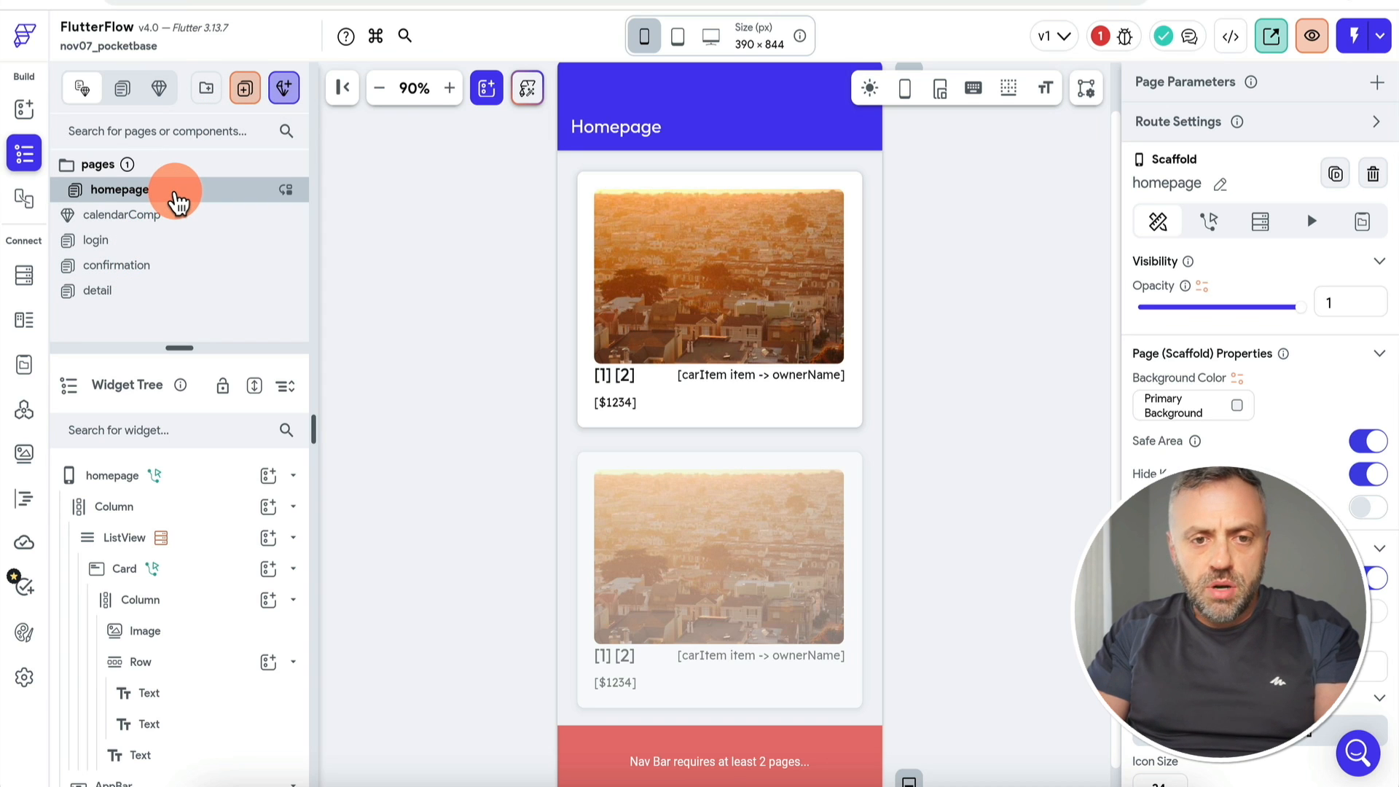
right_click(177, 203)
left_click(249, 250)
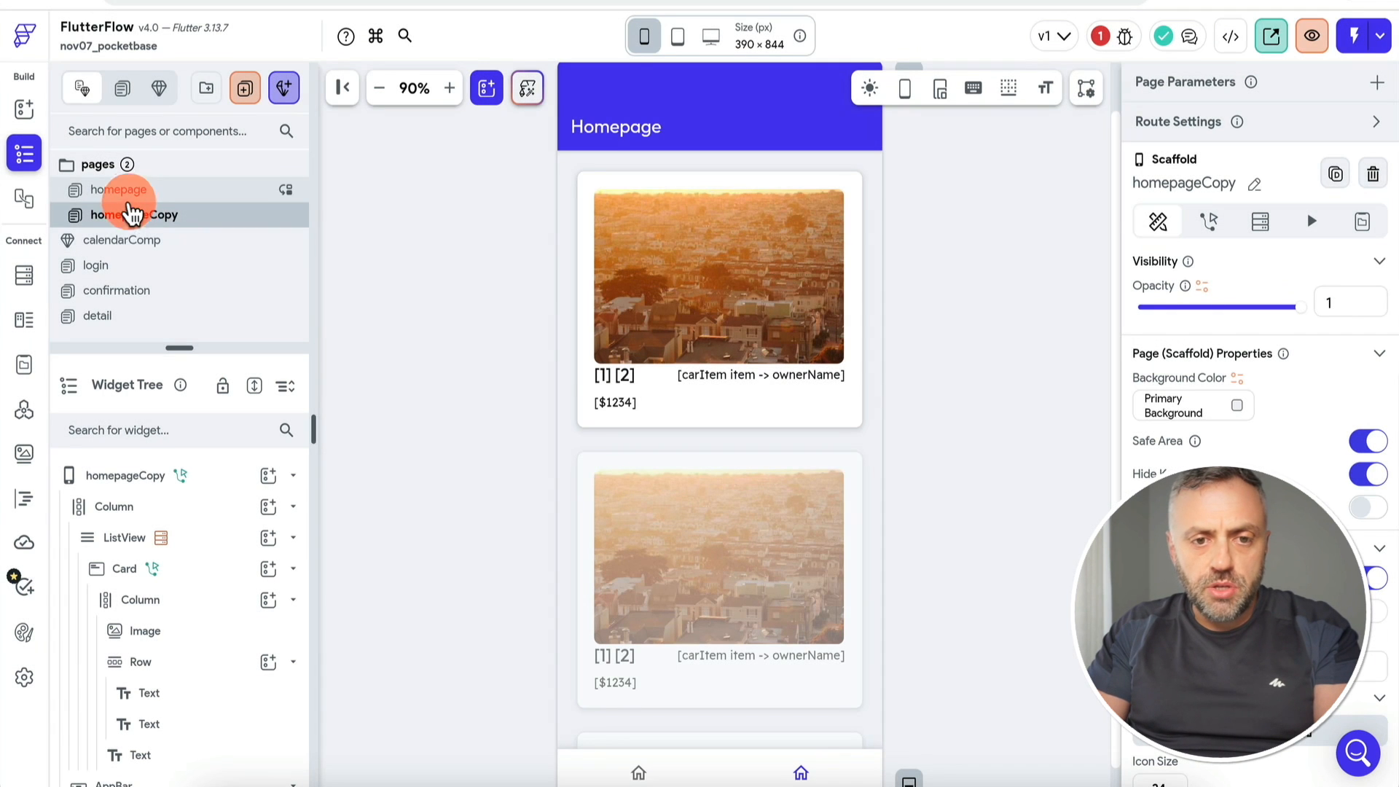
type("trips")
key("Return")
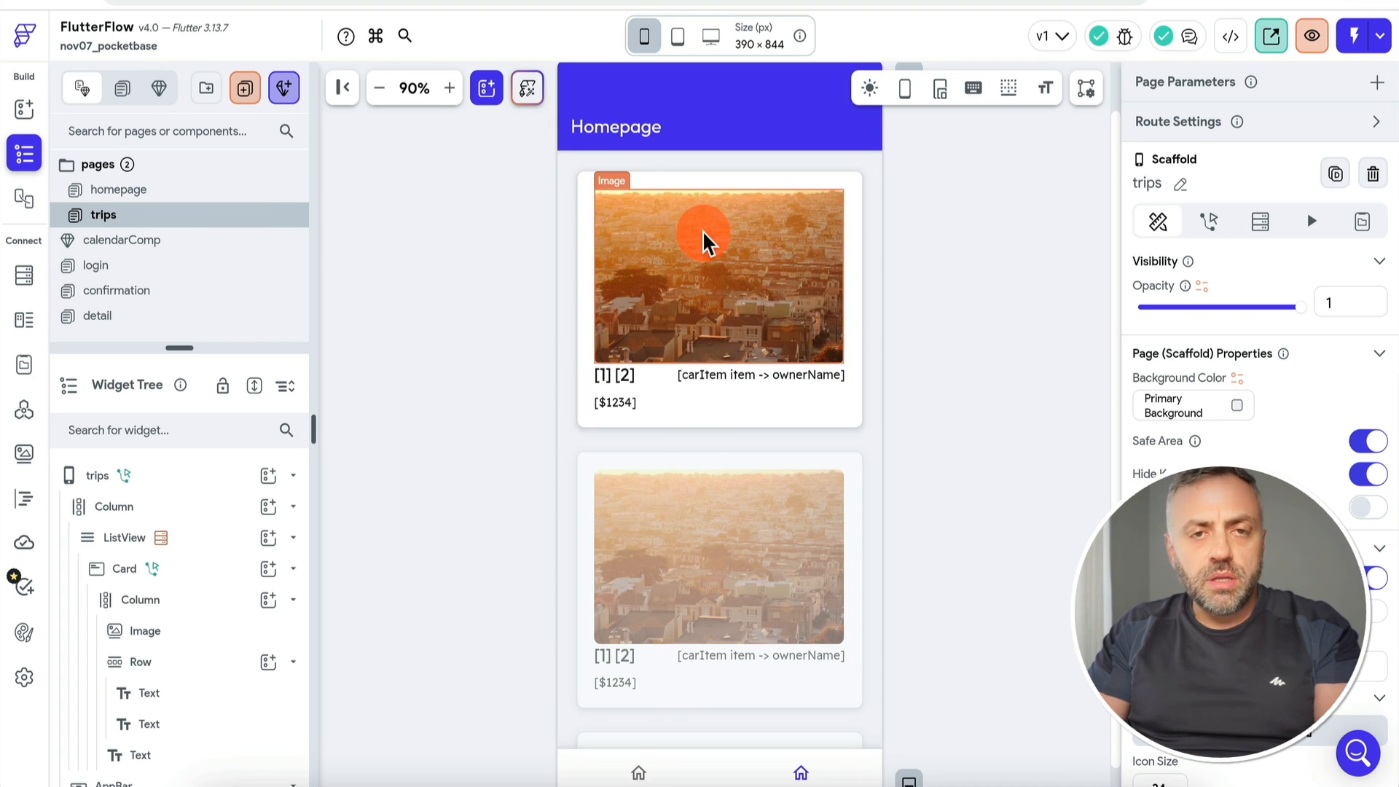
left_click_drag(125, 212, 140, 290)
scroll(1272, 435, "down", 3)
Step: Search the icon picker for a nav bar icon for trips
left_click(1259, 610)
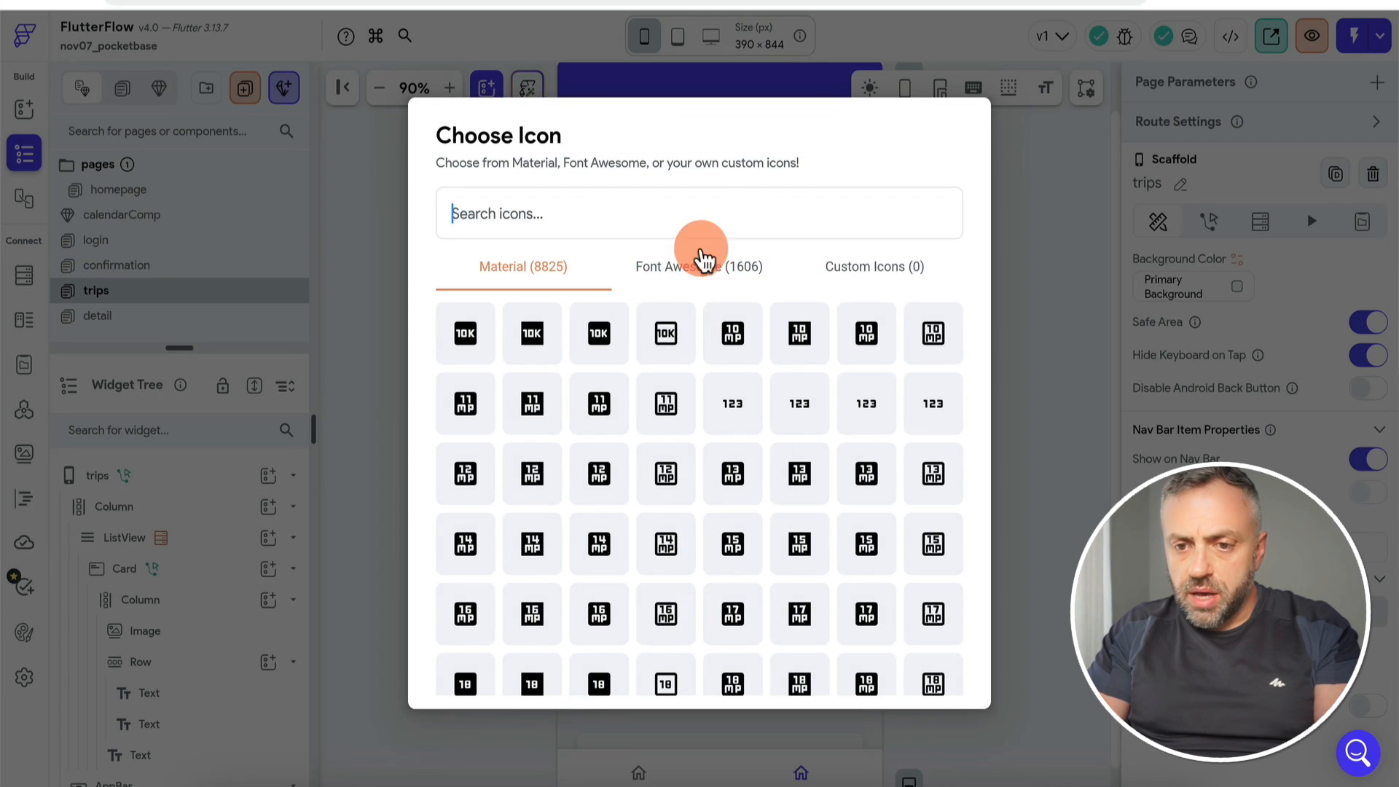
type("trip")
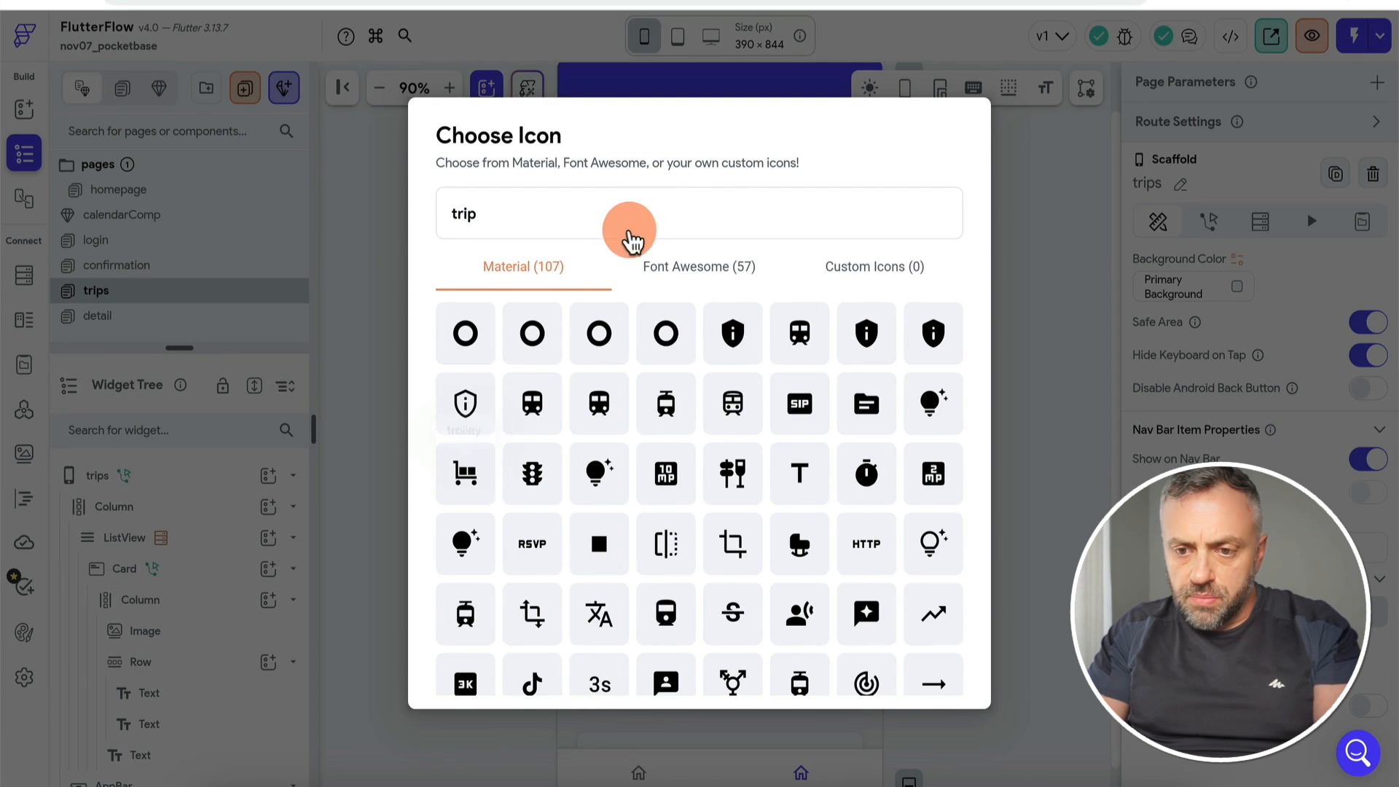
key("BackSpace")
key("BackSpace")
key("BackSpace")
key("BackSpace")
Step: Give the trips page the airplane icon found by searching 'air'
type("air")
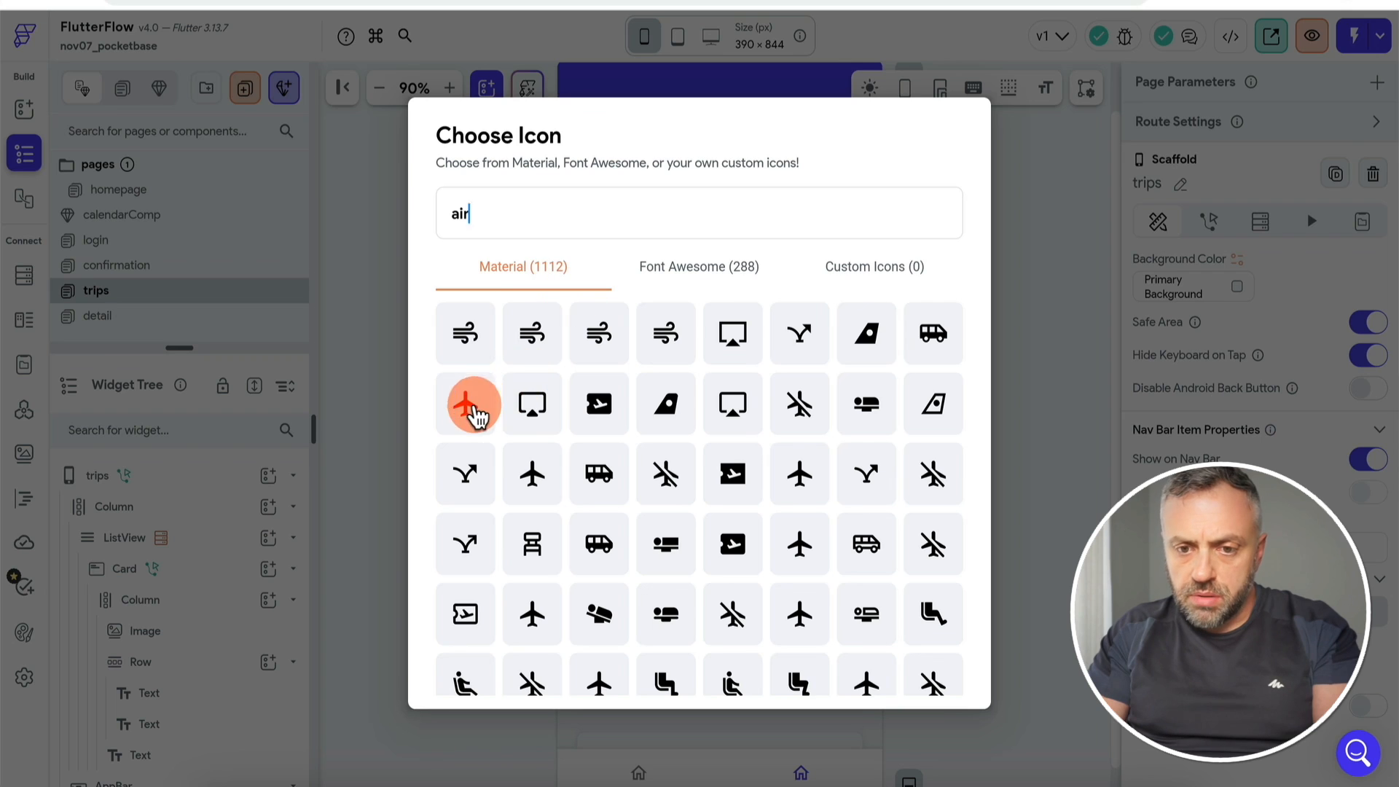
left_click(472, 406)
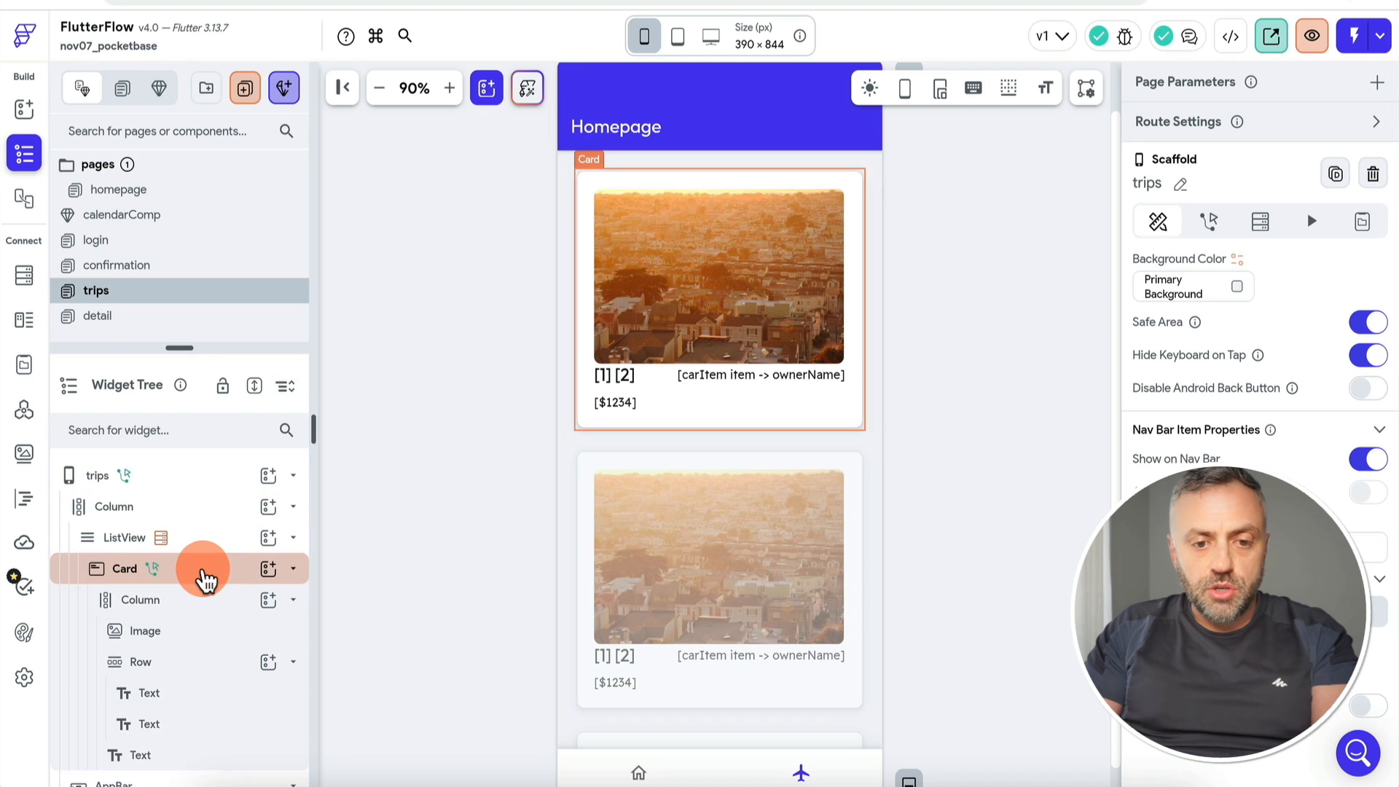
left_click(206, 579)
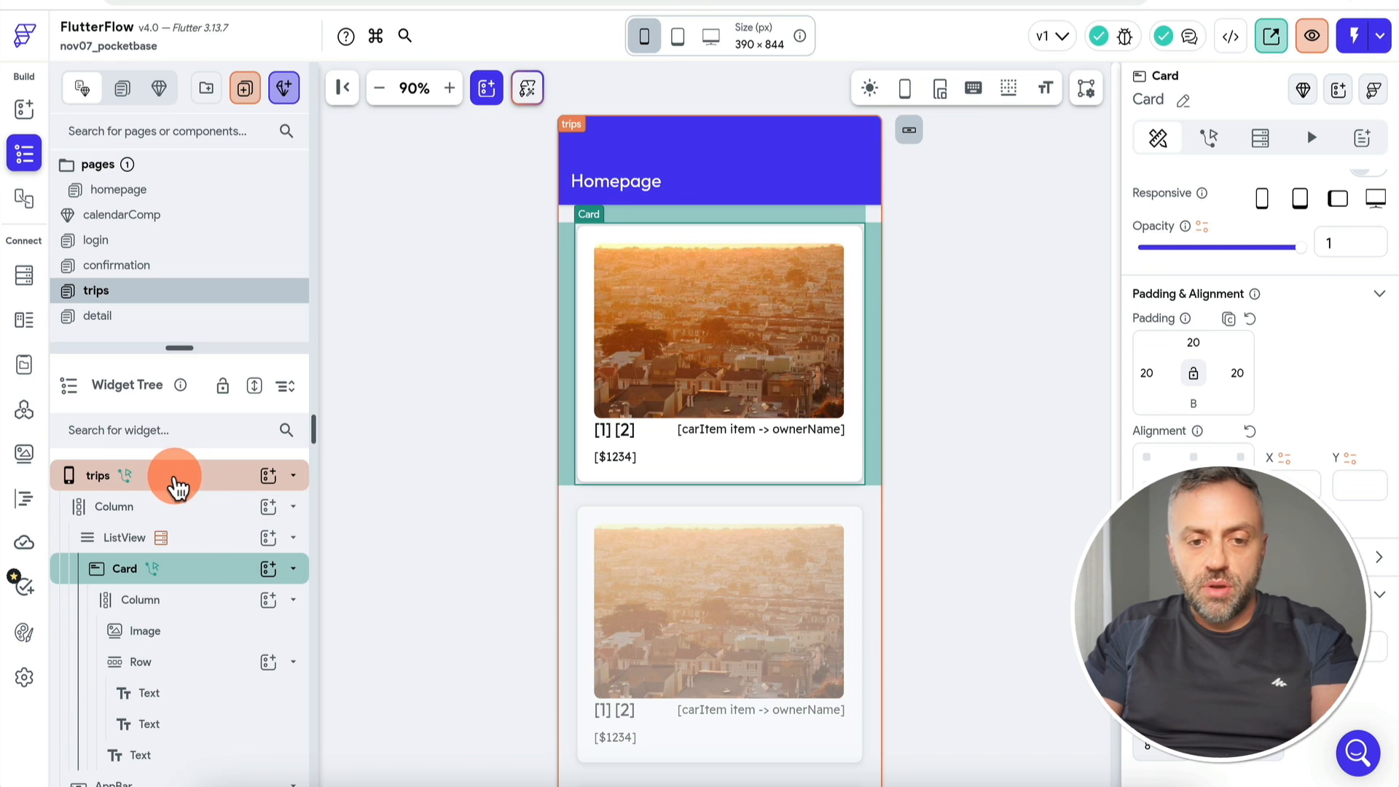
left_click(195, 481)
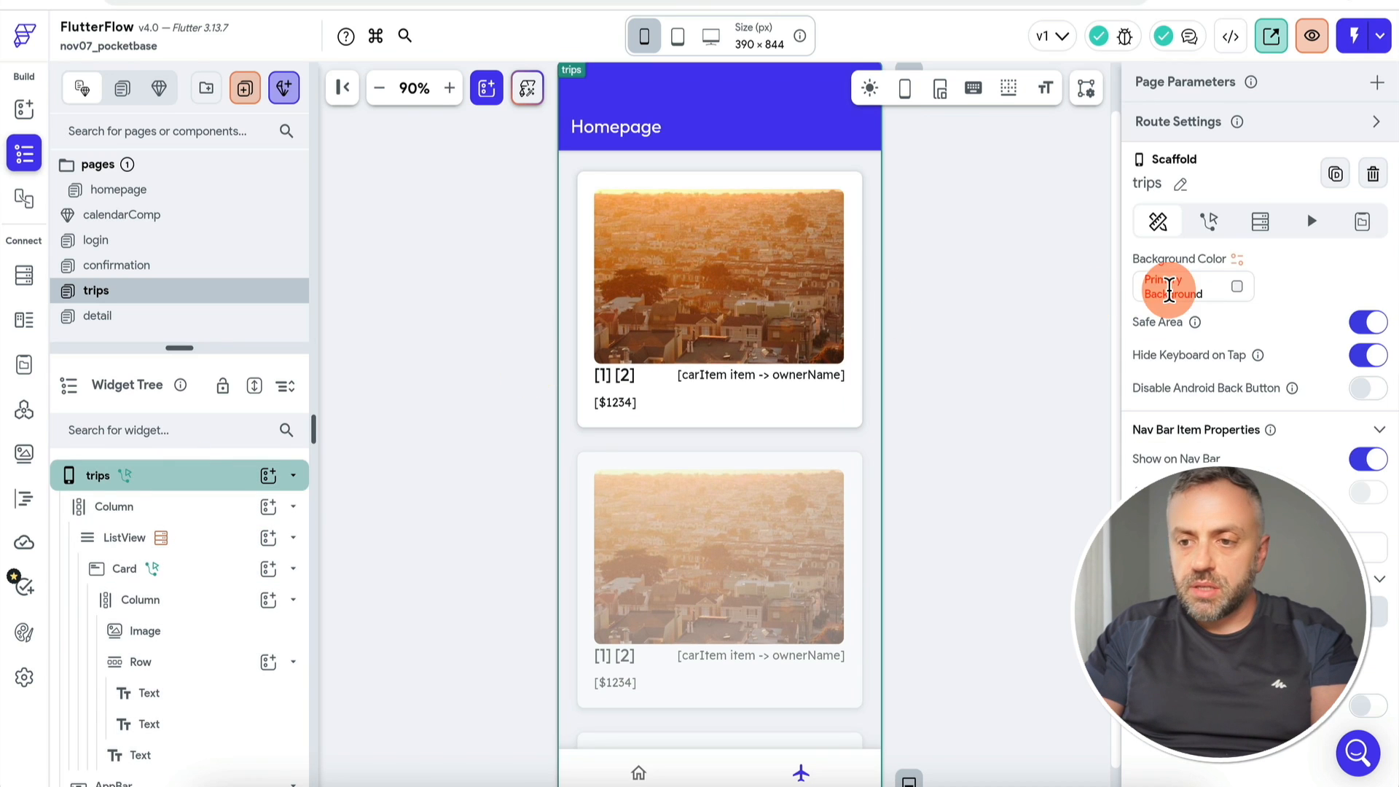
Step: Check the trips page's load action, then view the getList custom action code
left_click(1207, 221)
left_click(1341, 327)
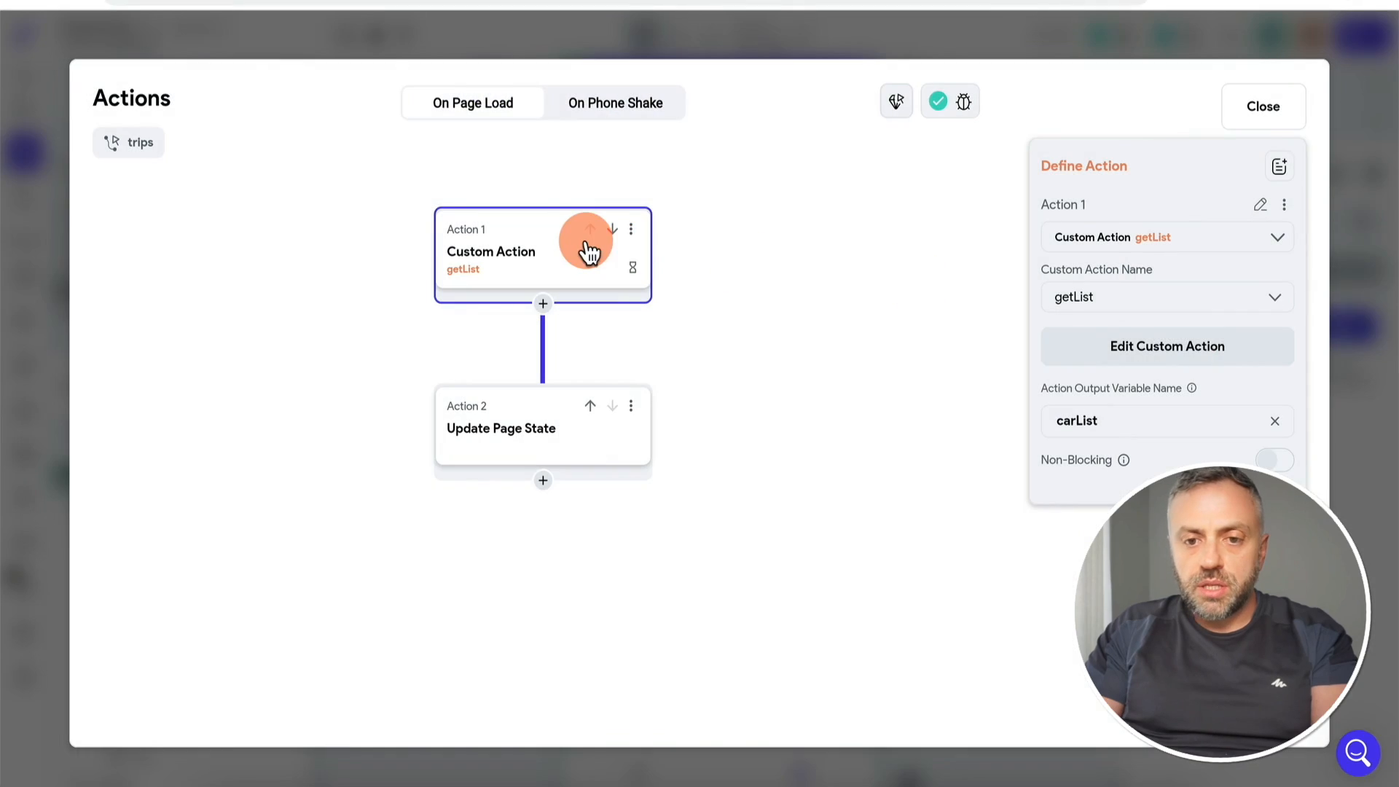
left_click(1362, 375)
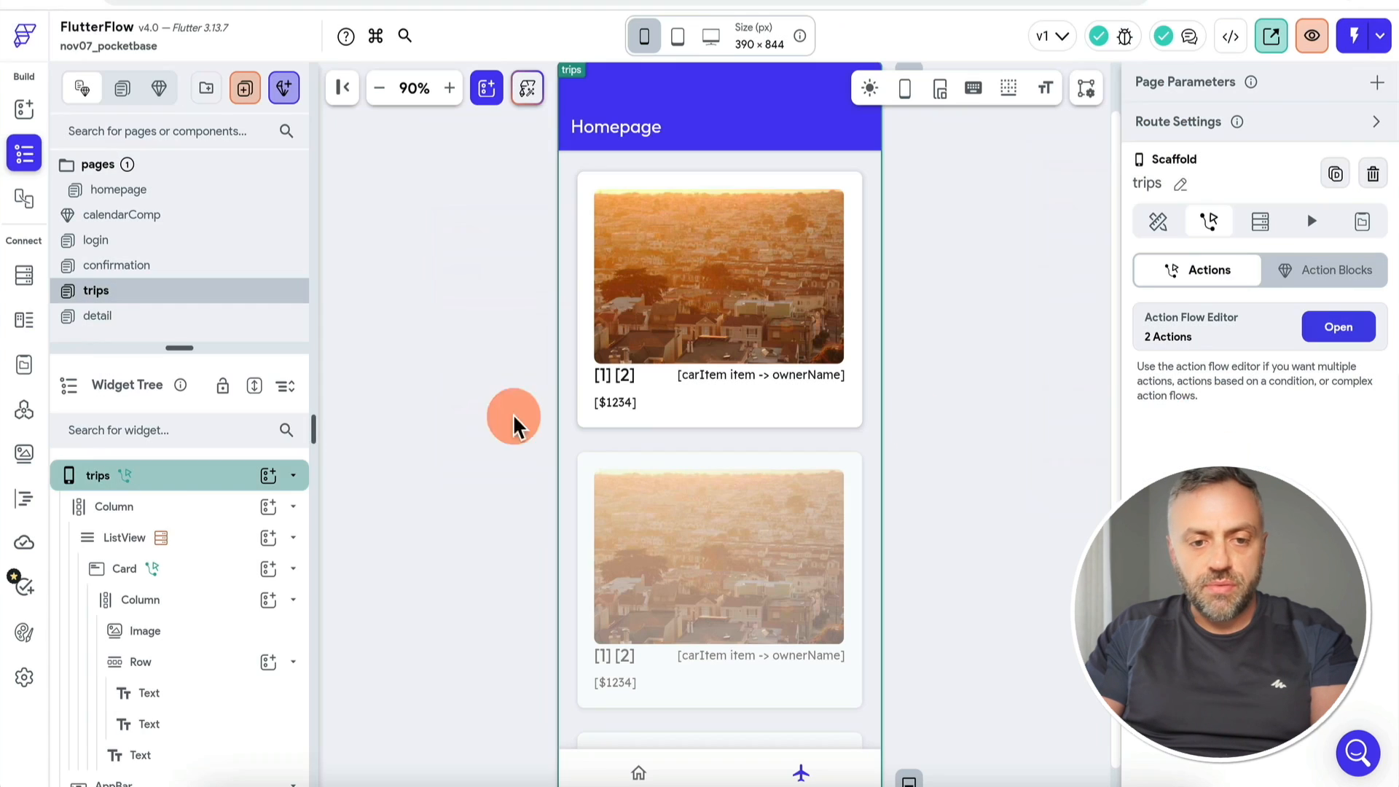
left_click(25, 500)
left_click(173, 357)
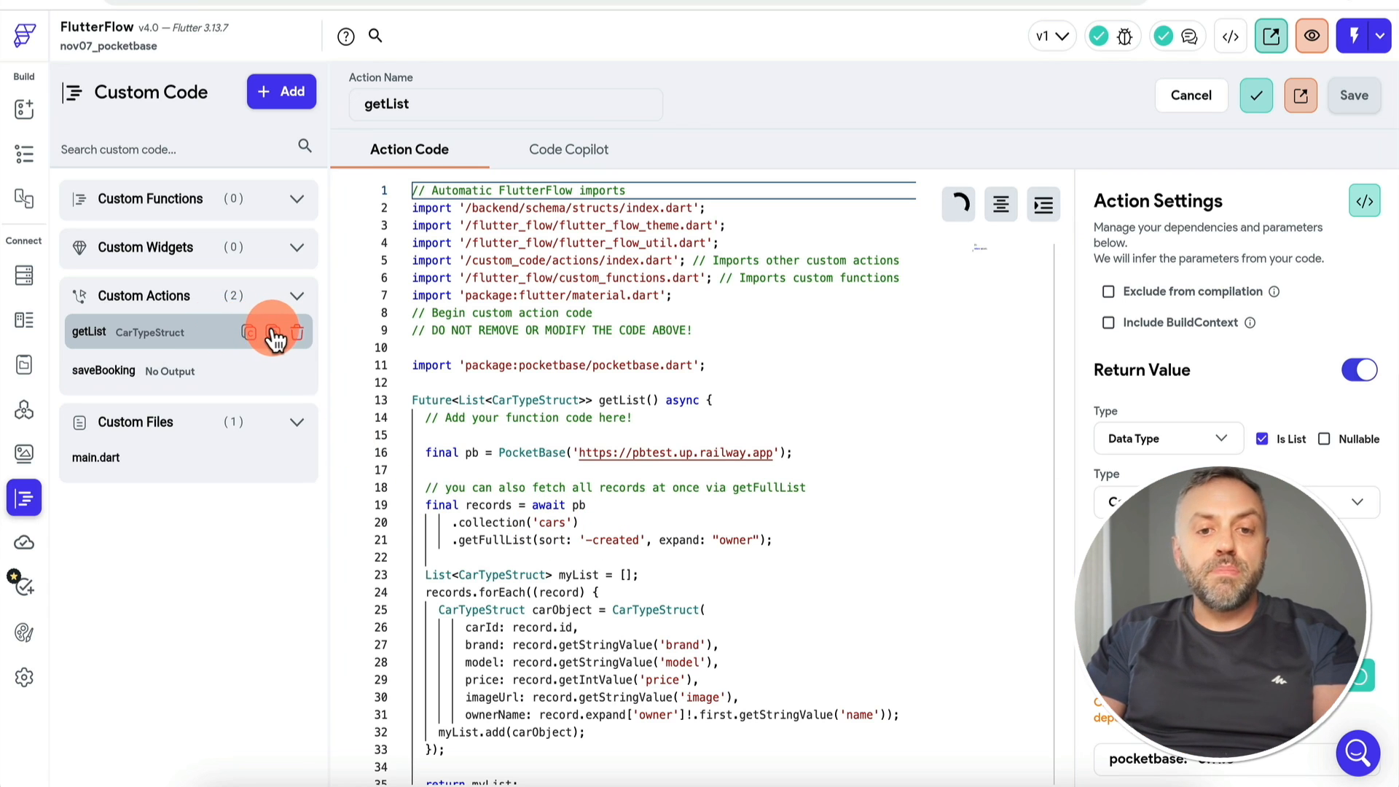
Step: Duplicate the getList custom action and rename the copy getBookings
left_click(273, 334)
left_click(777, 430)
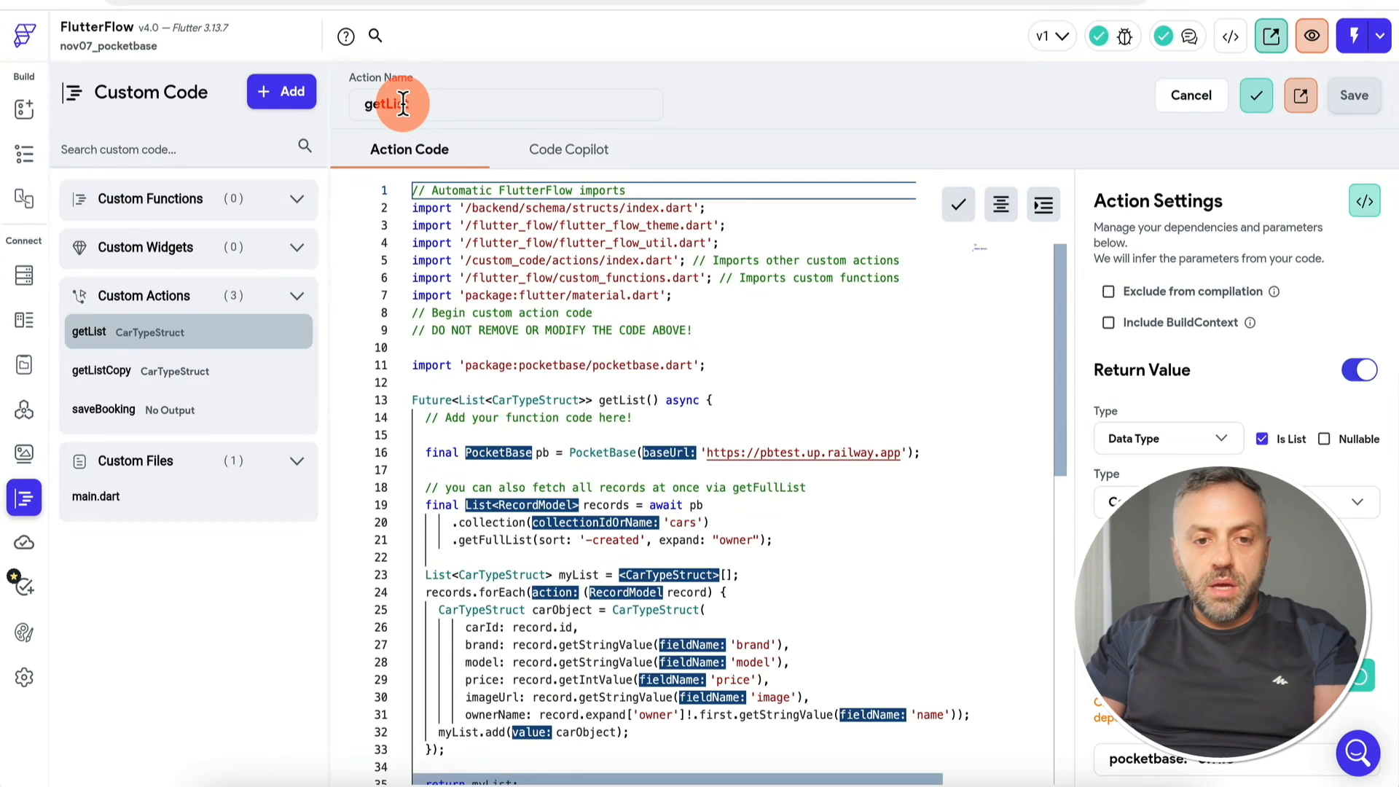
left_click(169, 372)
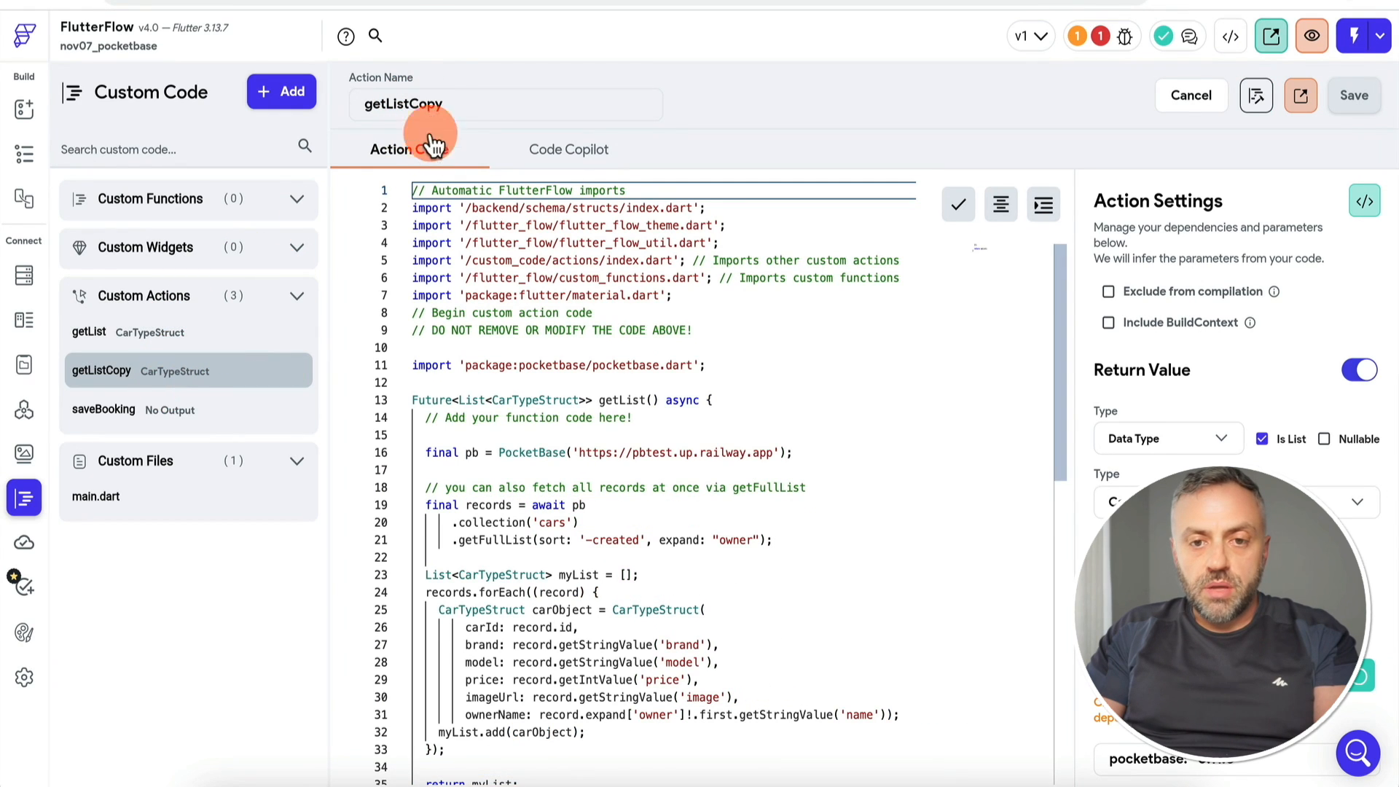
left_click_drag(386, 104, 459, 105)
type("Bookings")
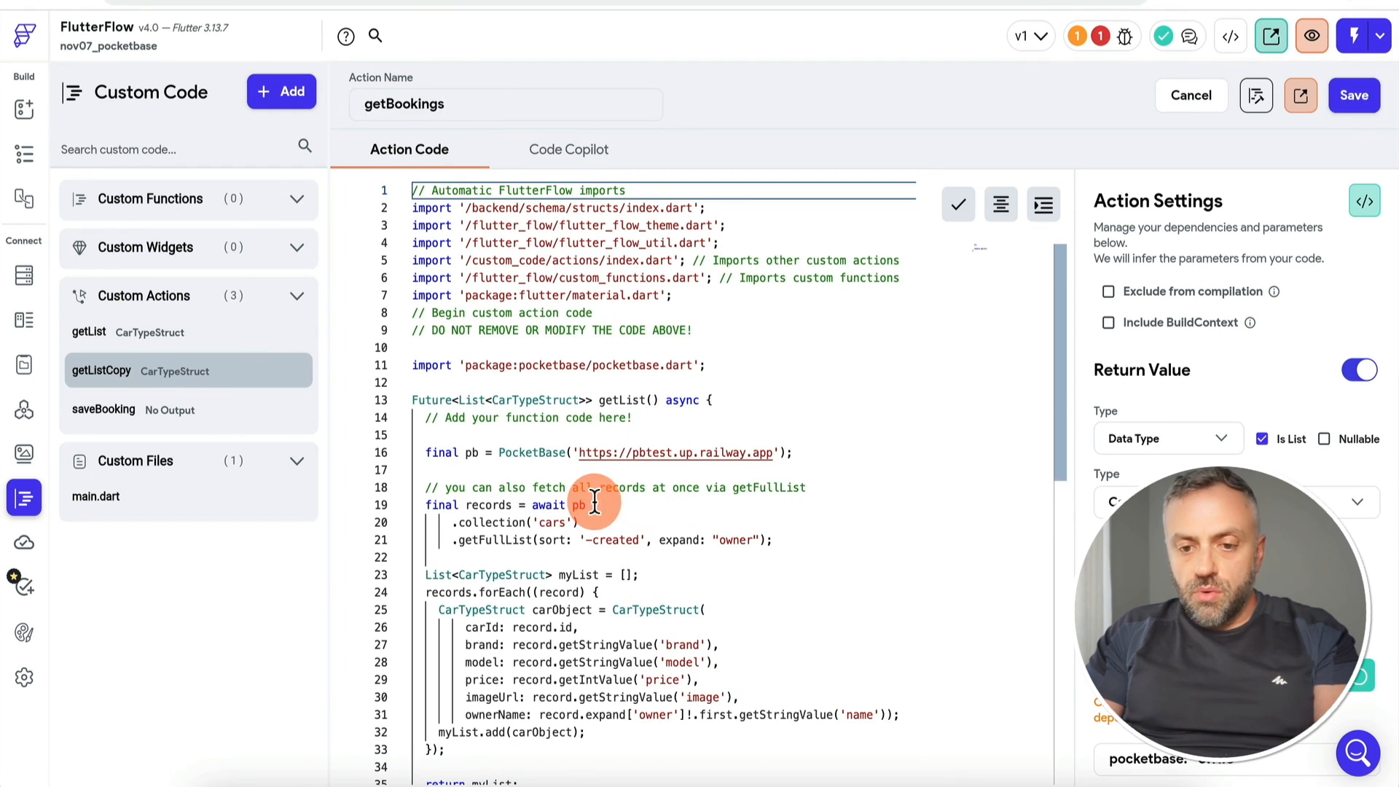
Step: Point the query at 'bookings', rename the function getBookings, paste a renter filter, and format
double_click(551, 523)
type("booking")
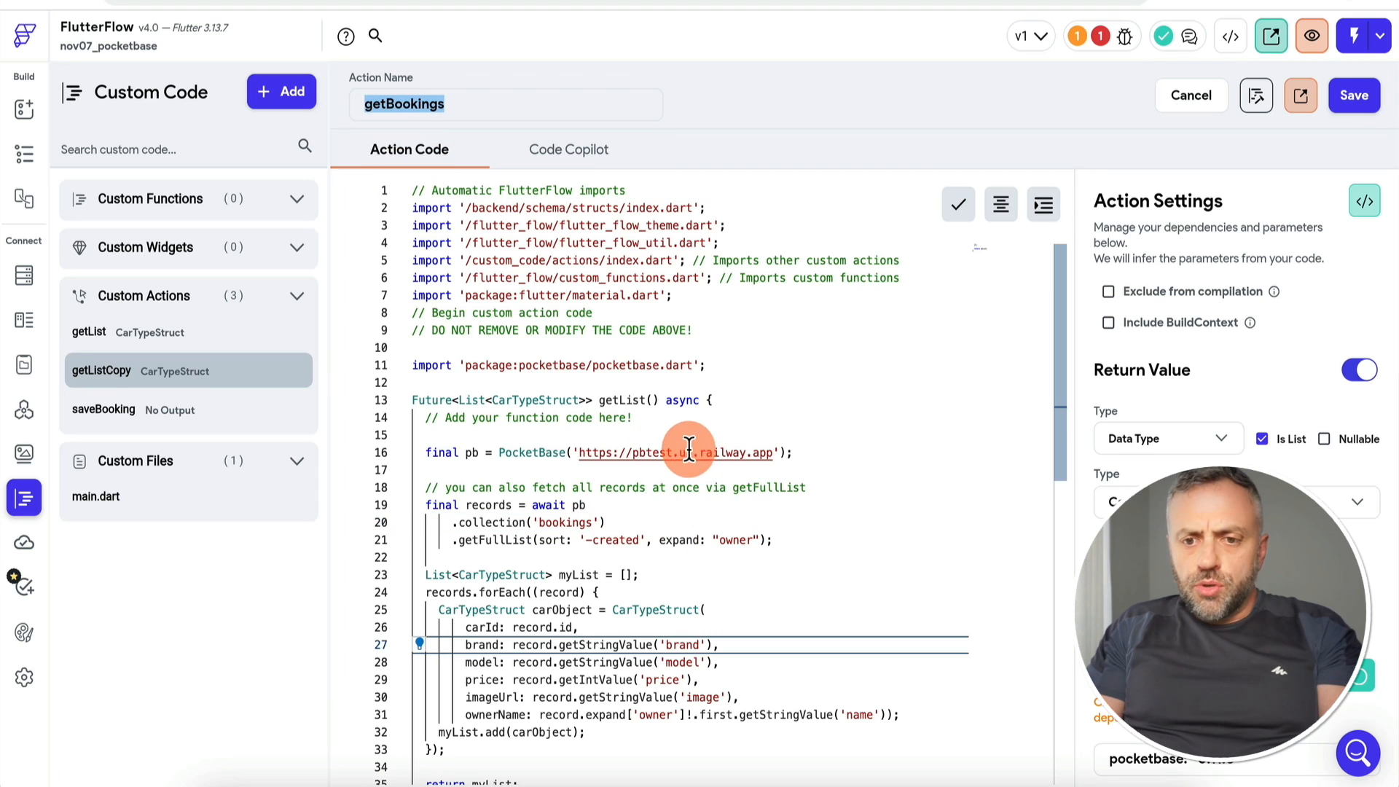
double_click(623, 400)
key("super+v")
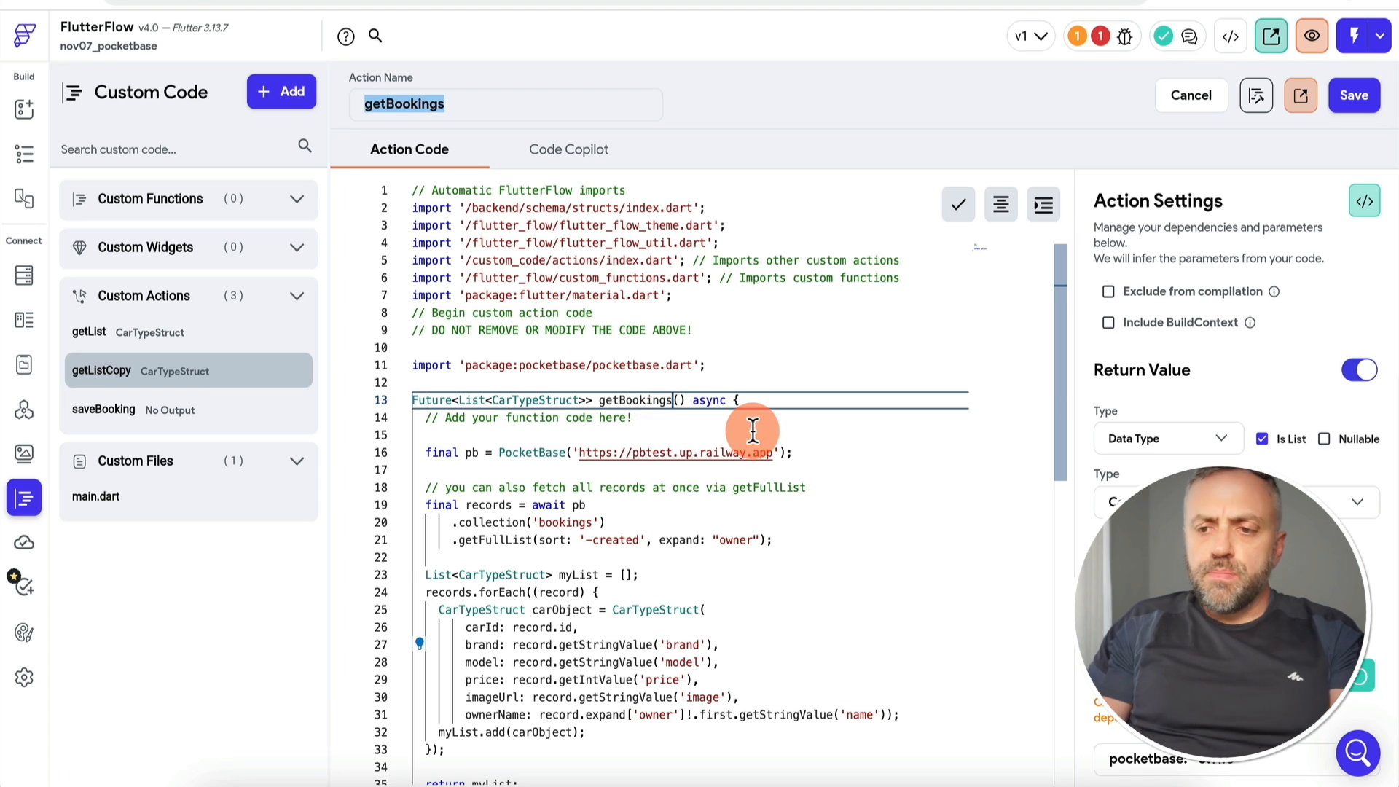
scroll(656, 426, "down", 2)
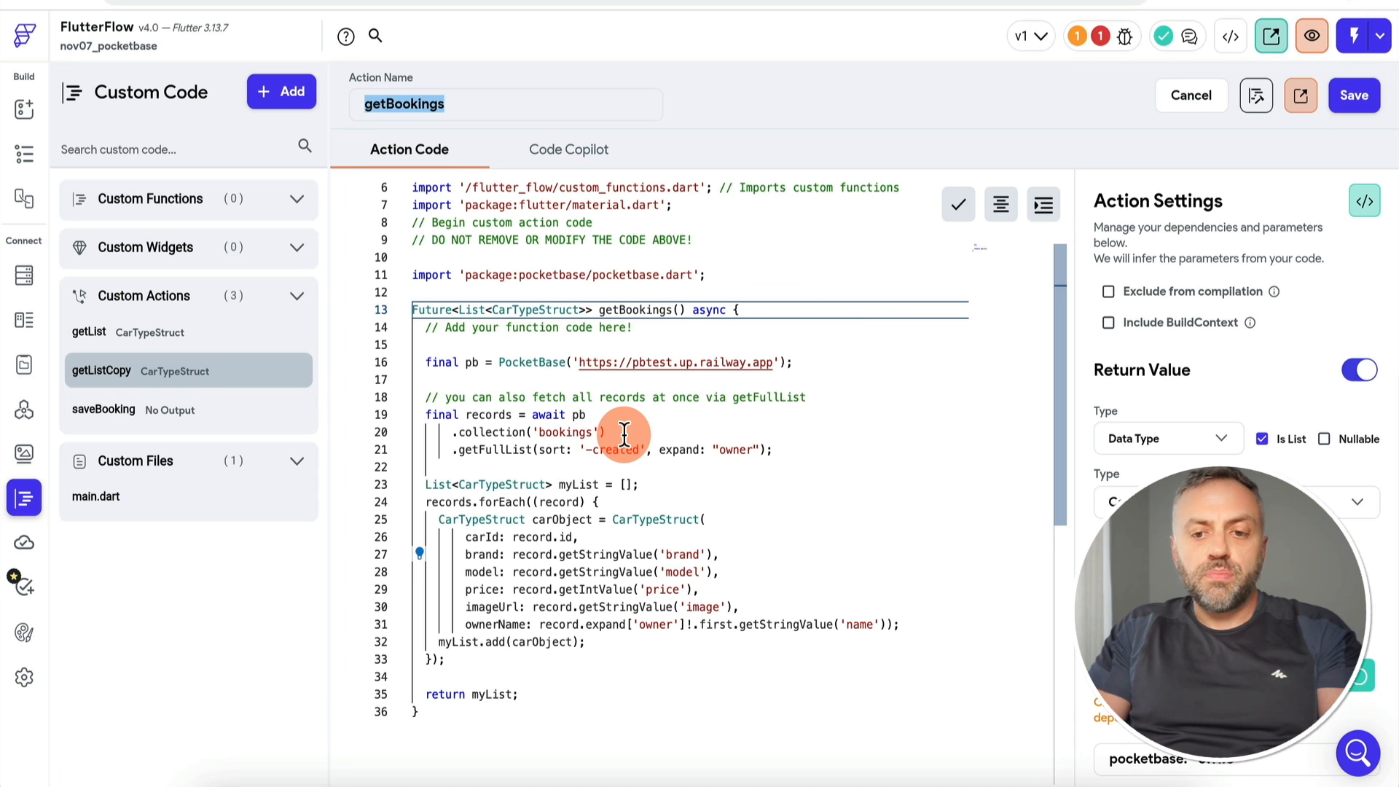
left_click(651, 448)
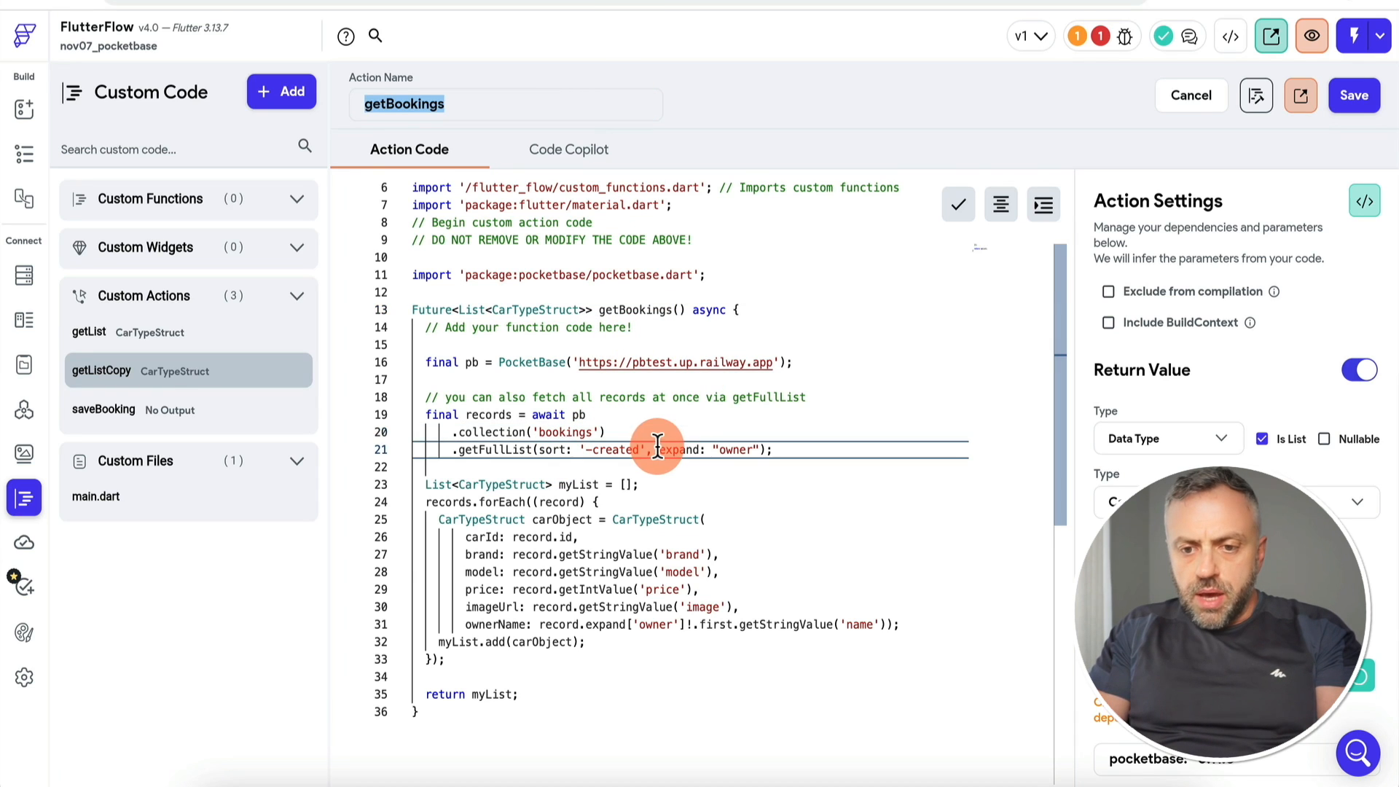
key("ctrl+v")
left_click(1001, 204)
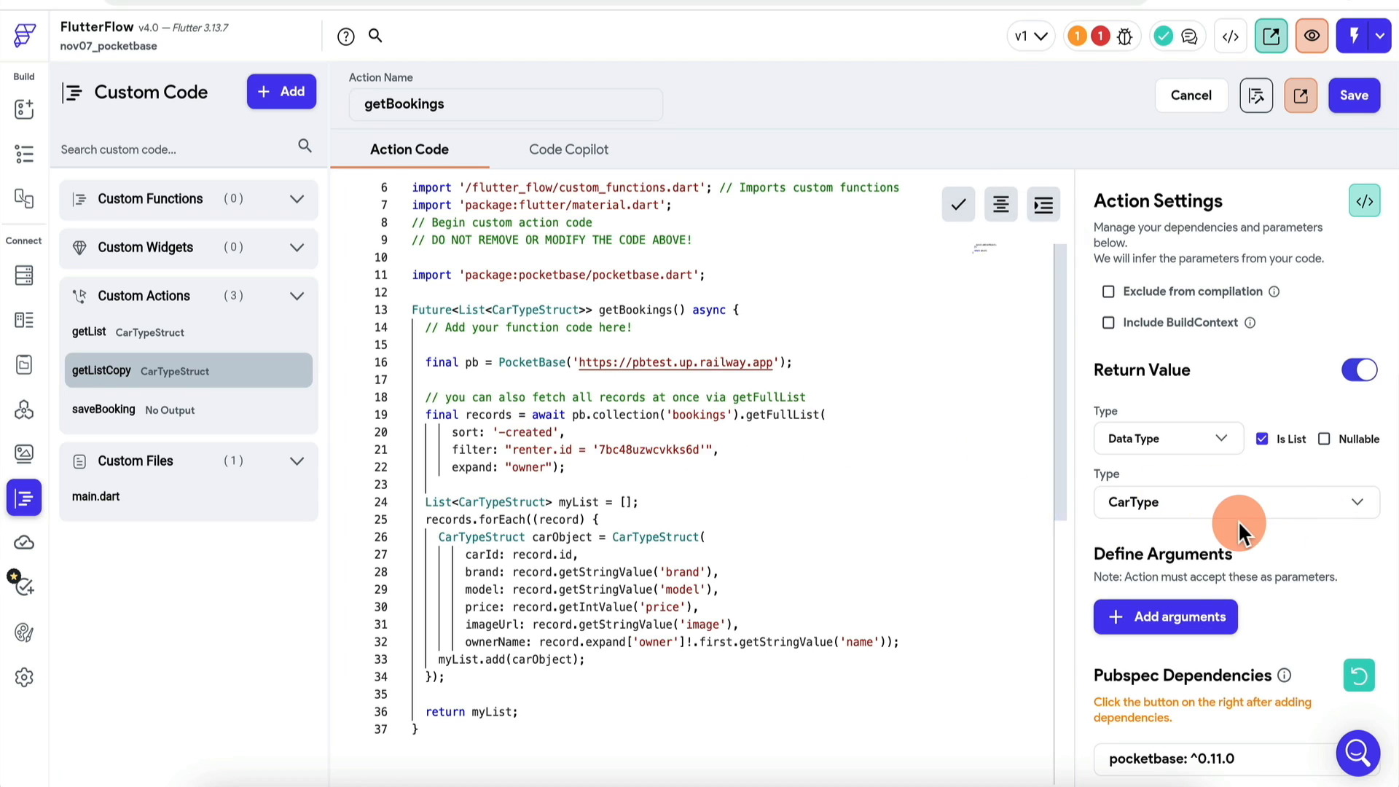
Step: Add a String authUserId parameter to getBookings, copied from the boilerplate signature, and save
left_click(691, 405)
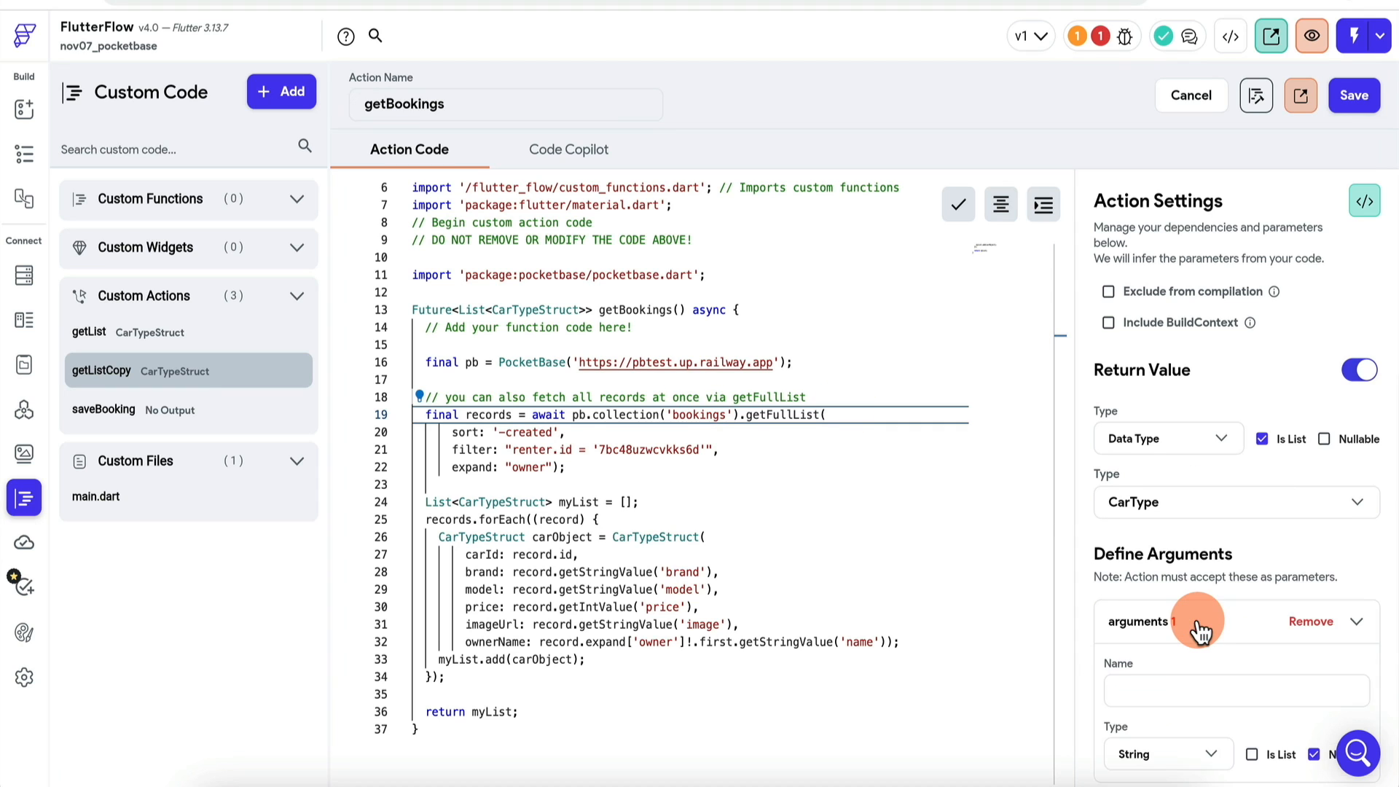
scroll(1195, 623, "down", 2)
type("authUserId")
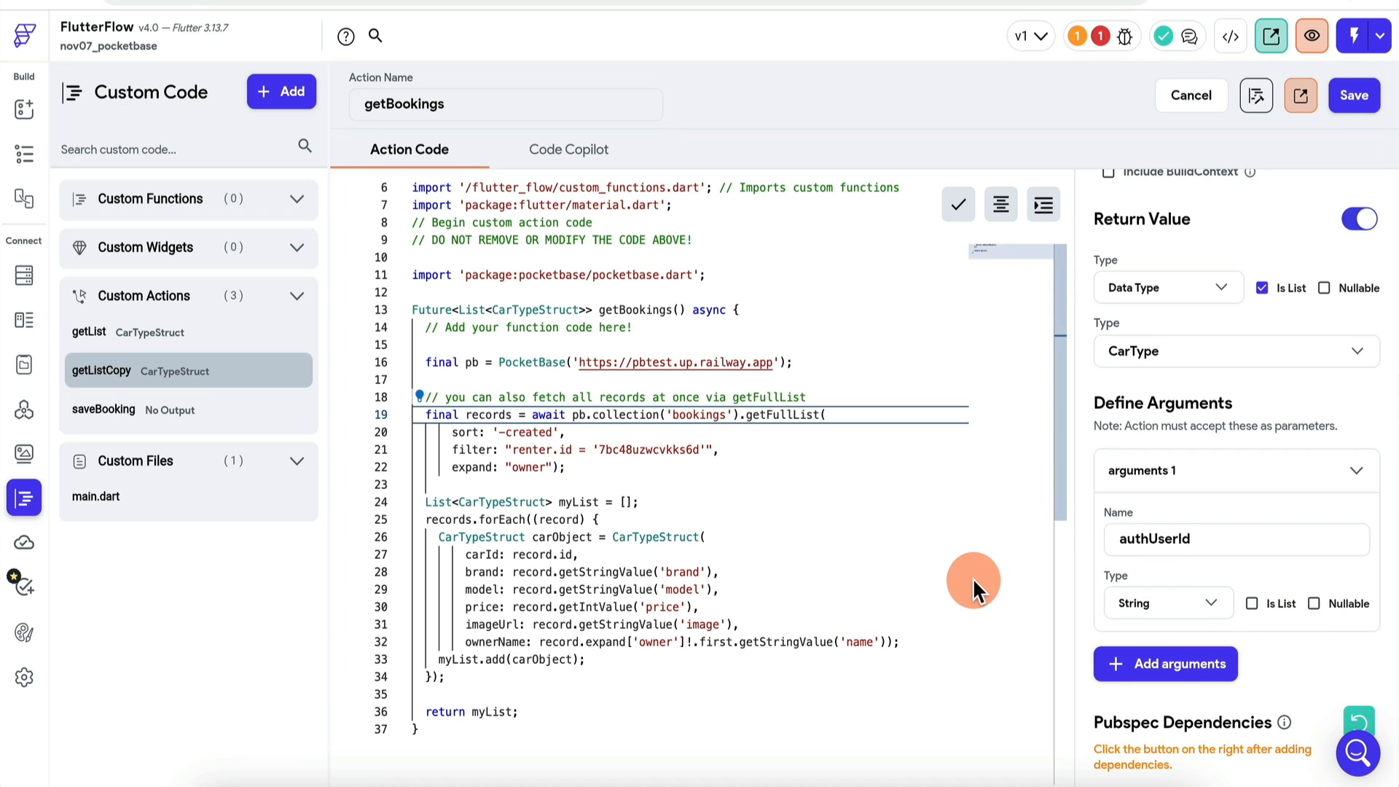
scroll(671, 313, "up", 2)
scroll(1239, 364, "up", 2)
left_click(1359, 202)
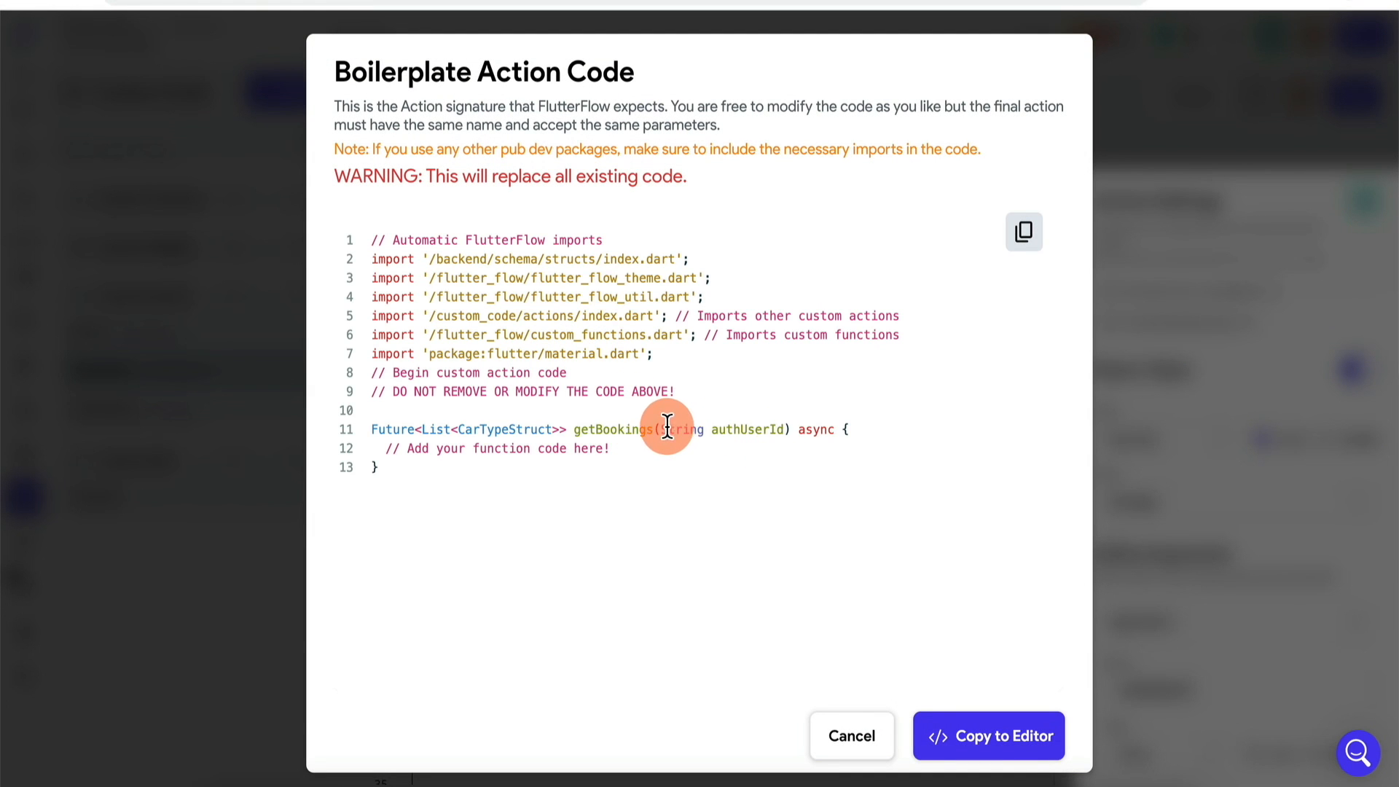
left_click_drag(667, 428, 787, 428)
left_click(860, 739)
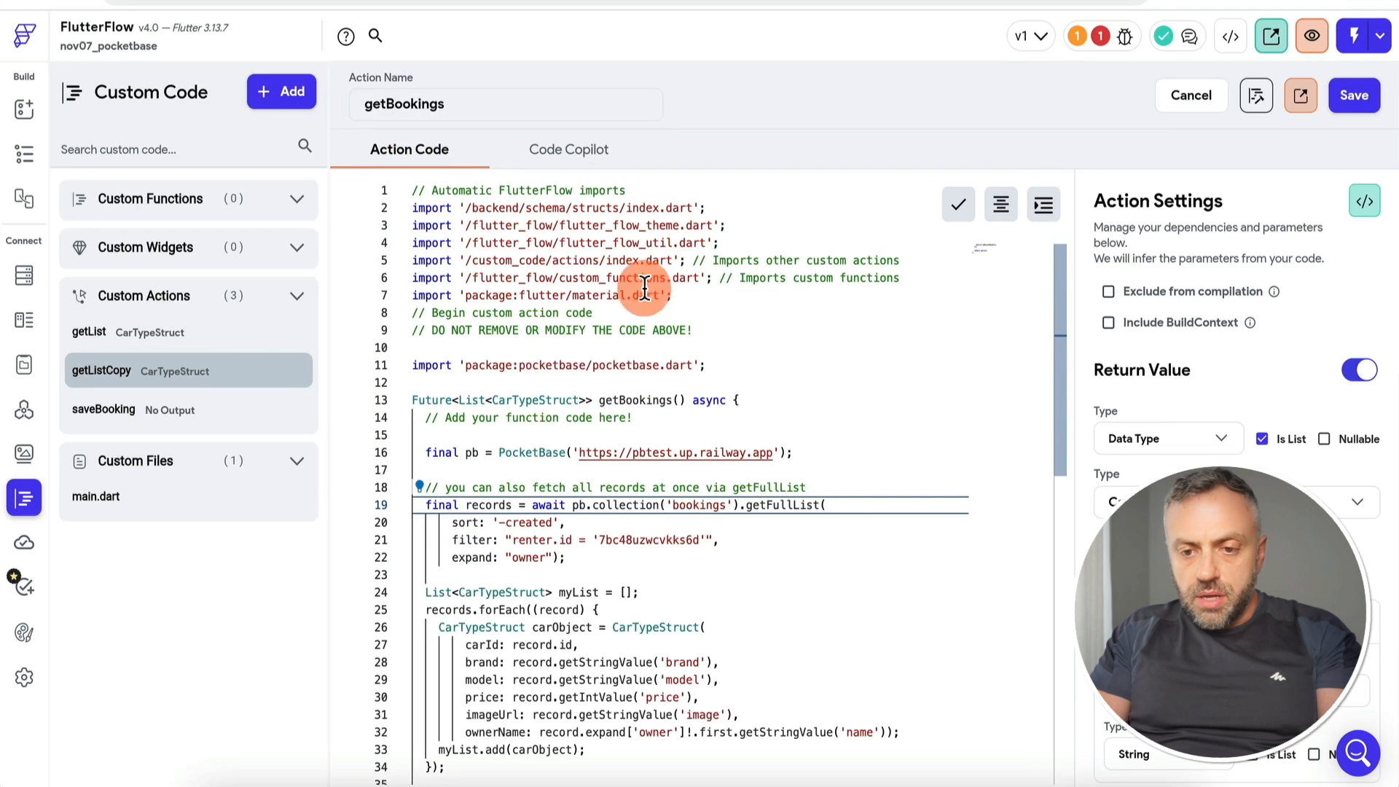
left_click(679, 400)
key("ctrl+v")
left_click(1354, 95)
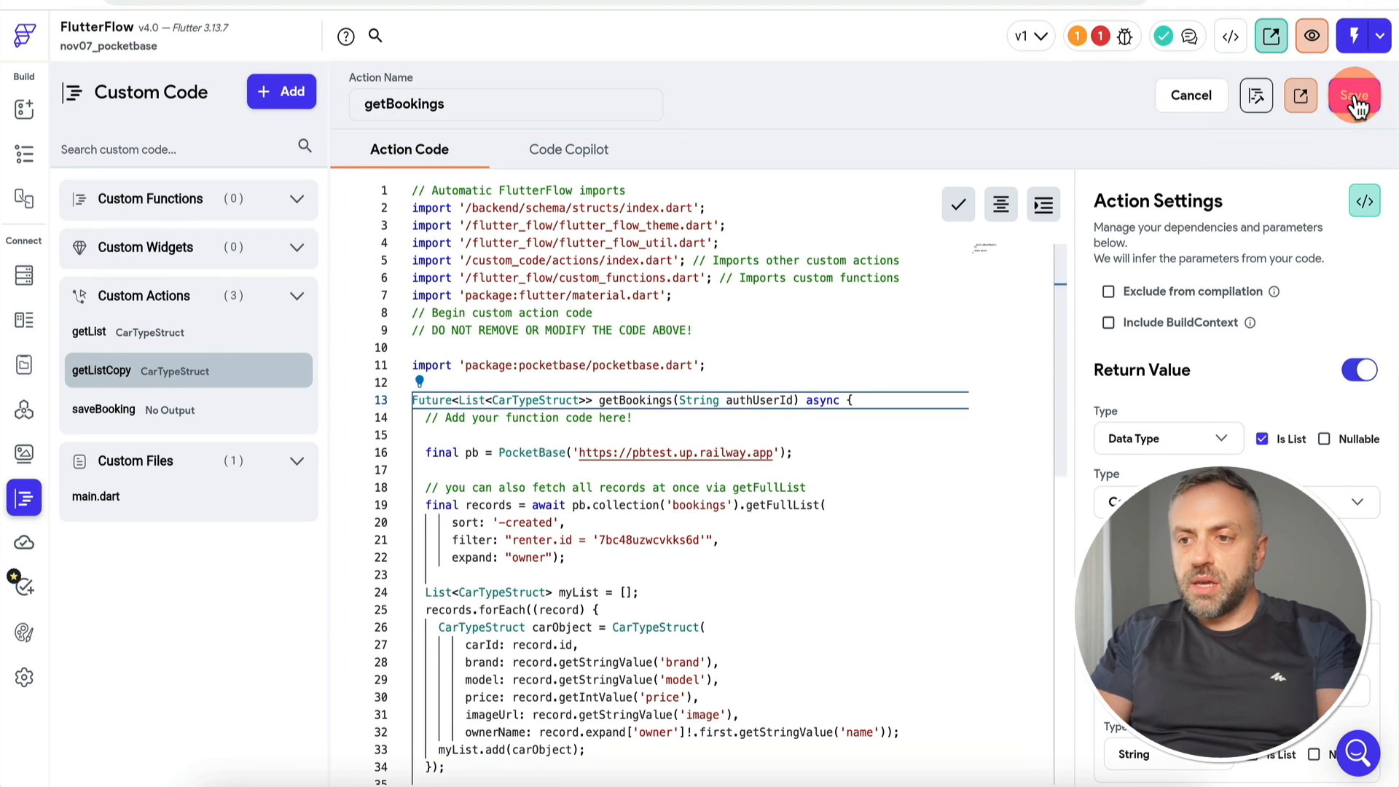
Step: Replace the hardcoded renter id filter with $authUserId and expand the renter relation
double_click(763, 399)
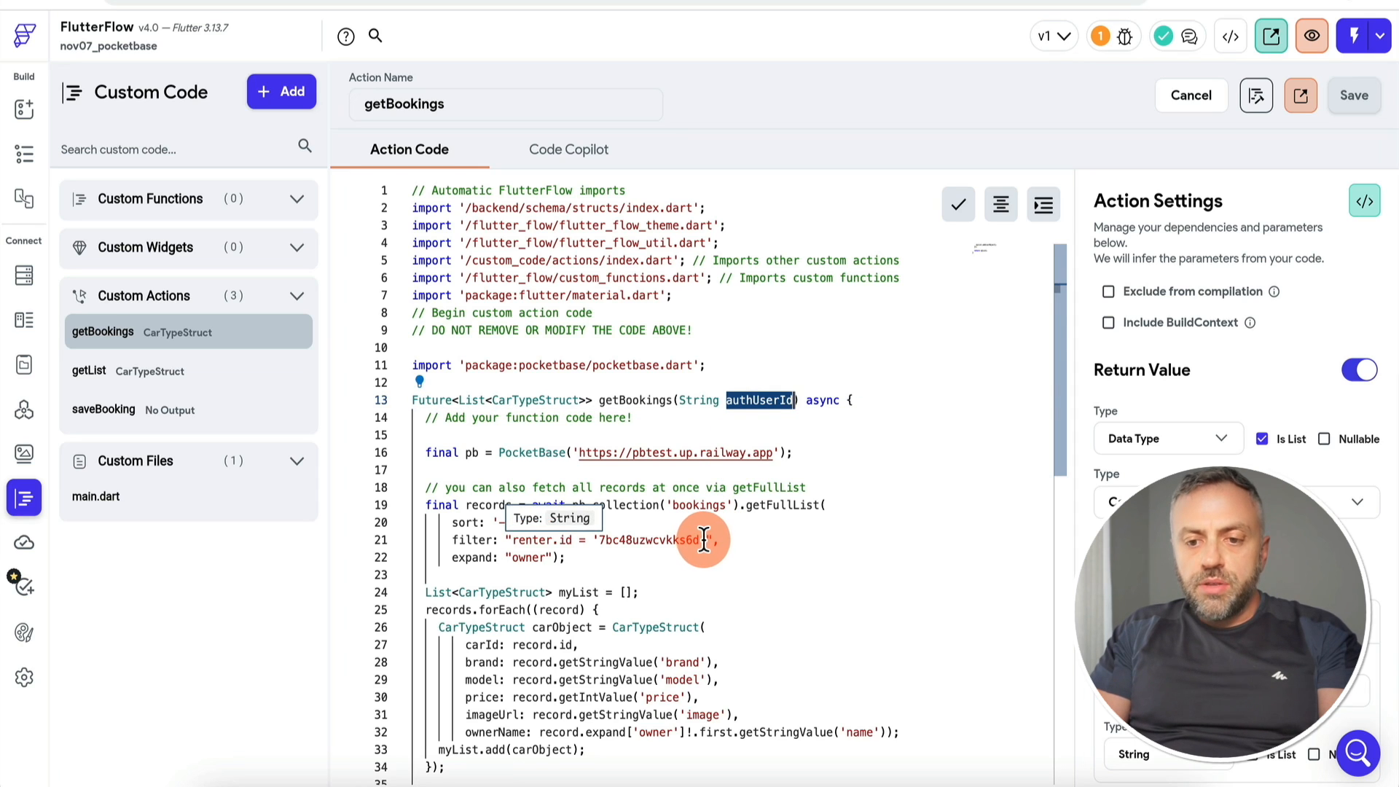
double_click(665, 540)
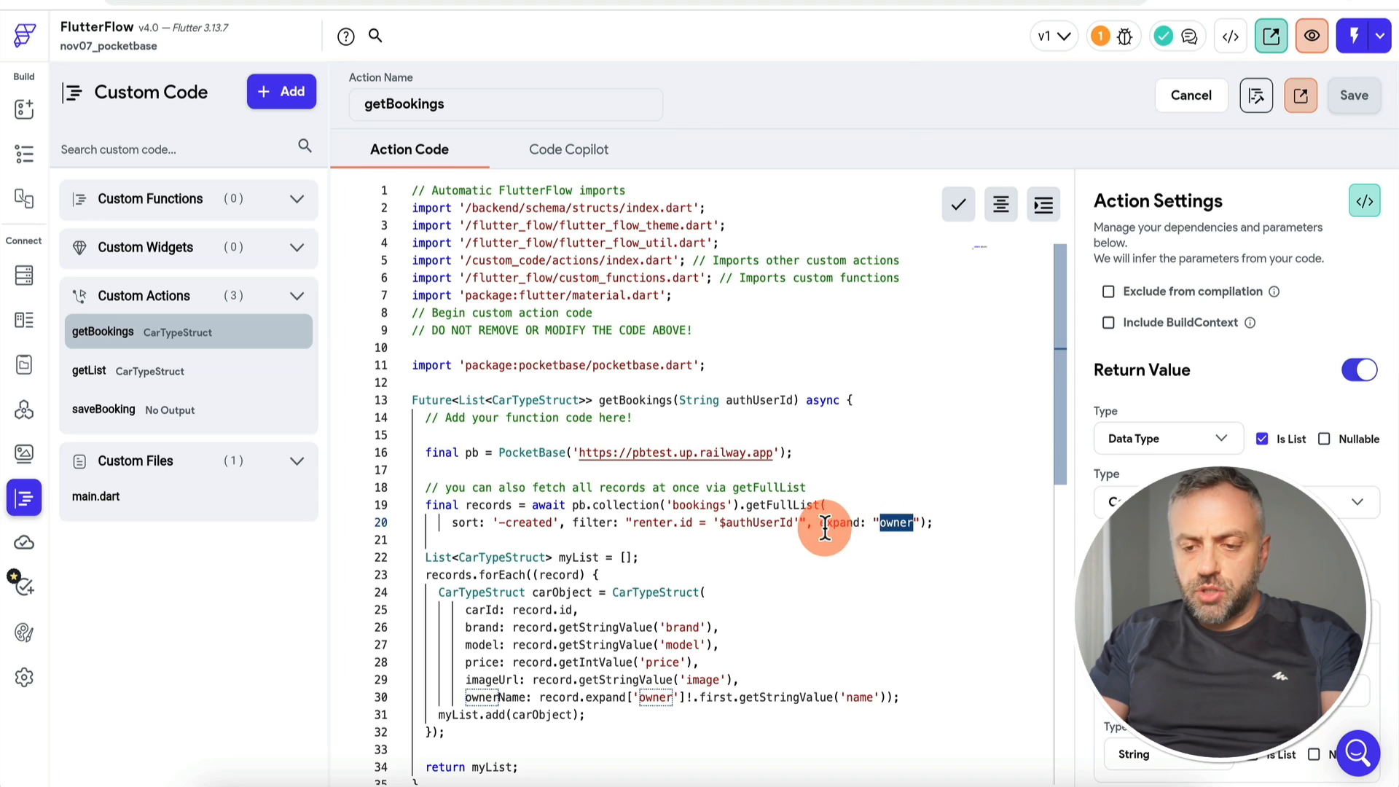
type("r")
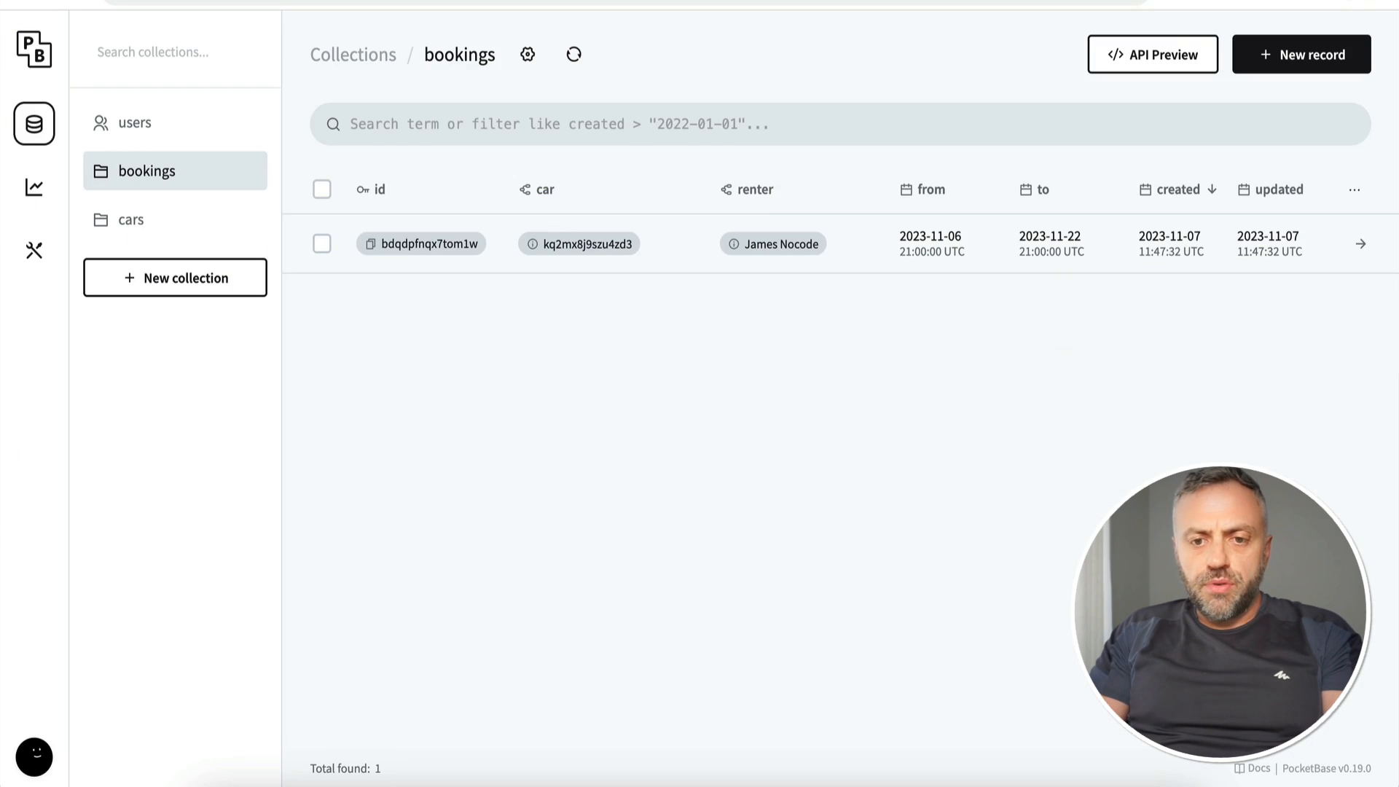
left_click(790, 184)
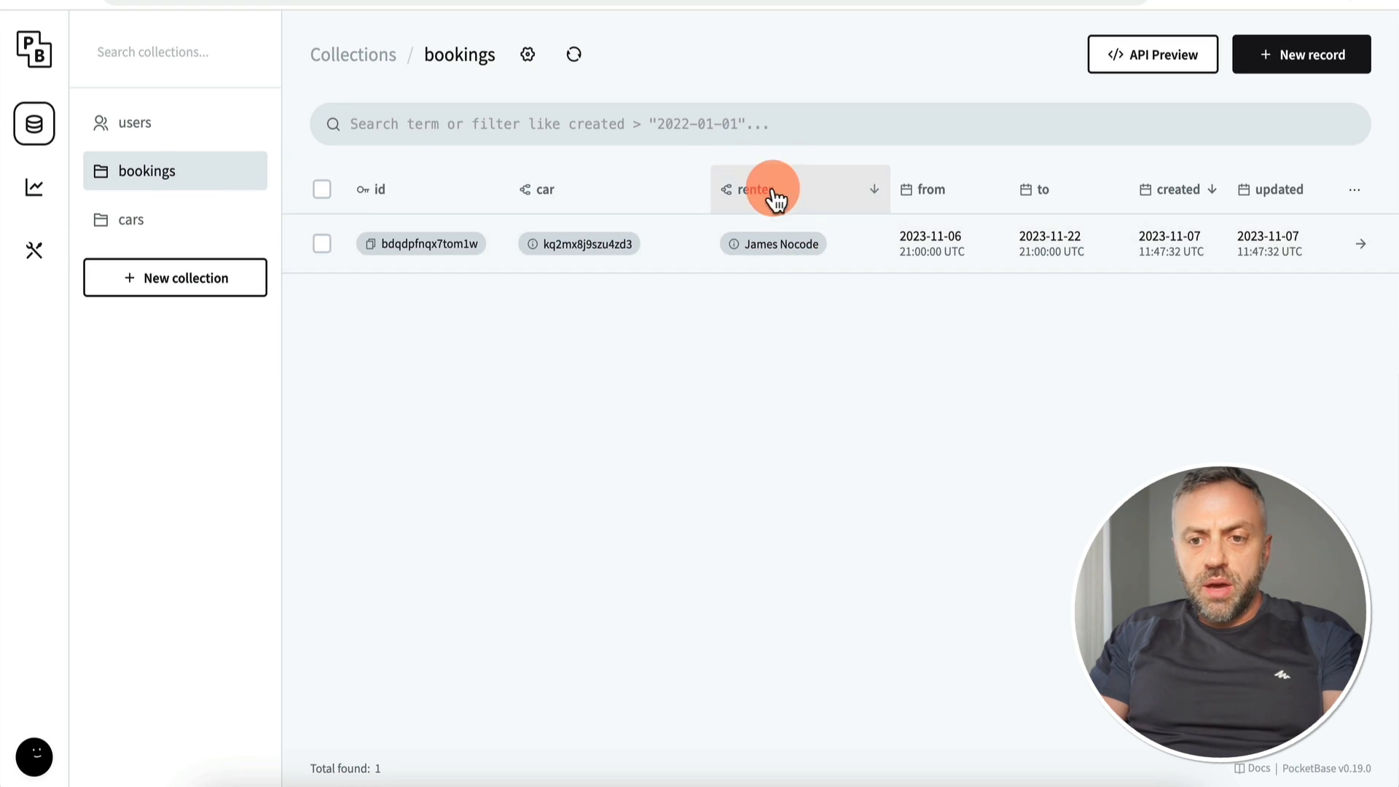
left_click(985, 64)
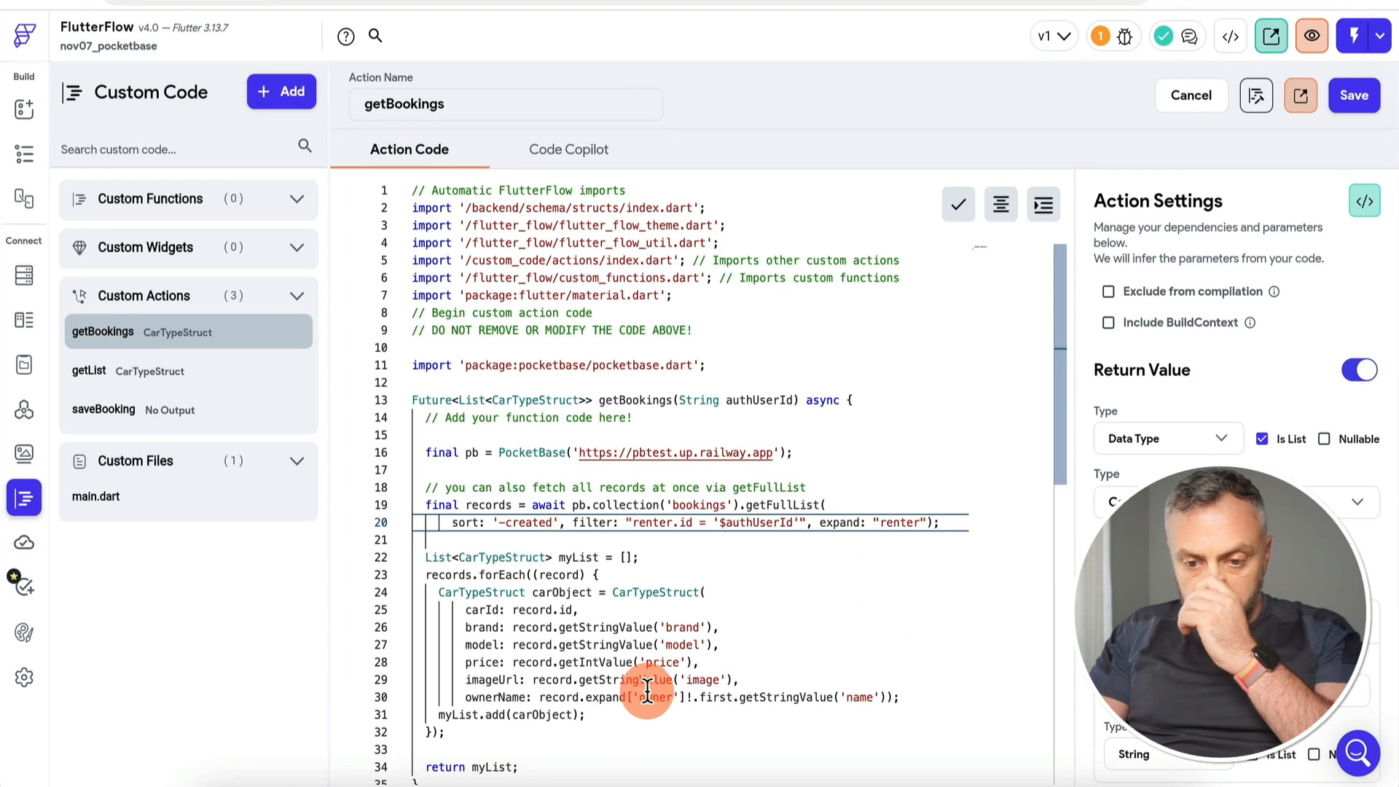
Step: Change ownerName to read from the renter relation instead of owner
left_click(655, 696)
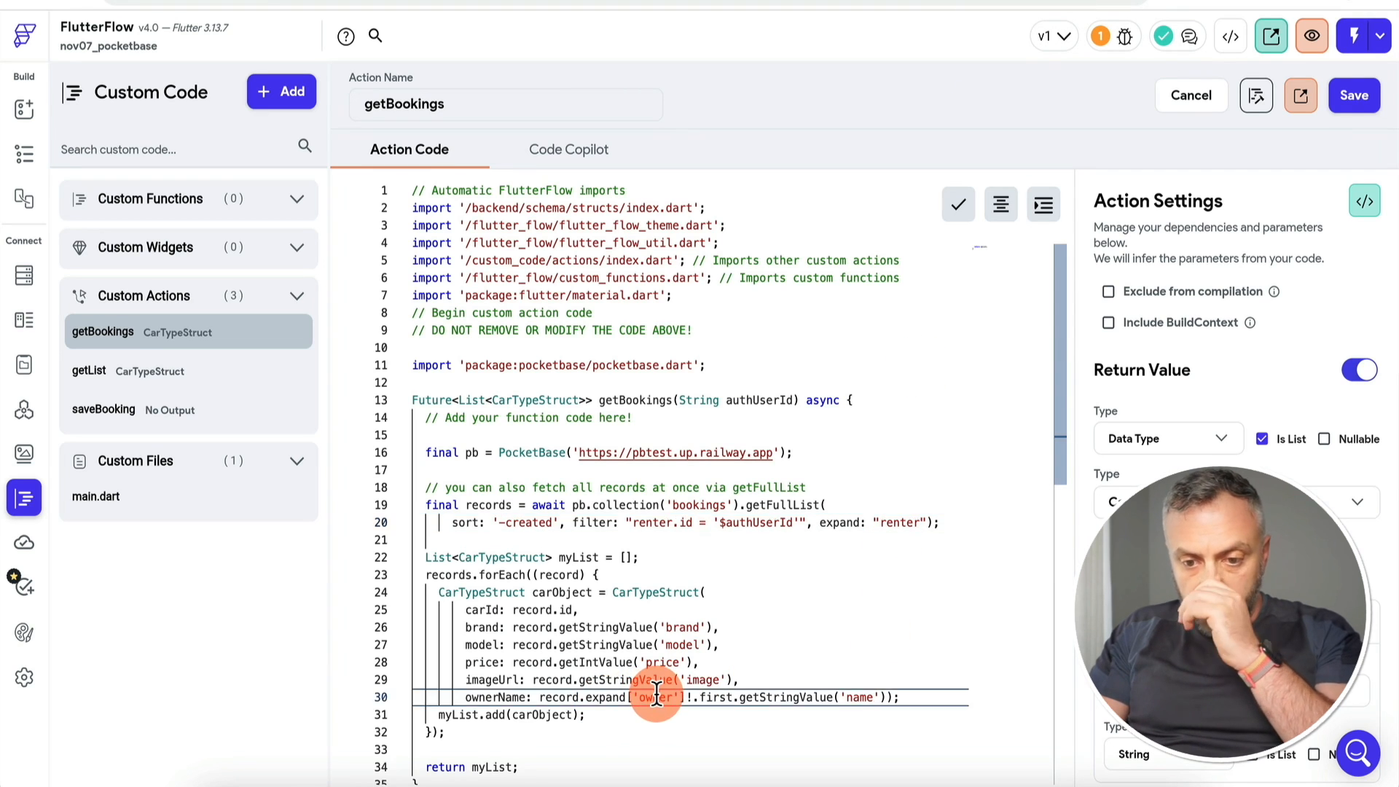
double_click(656, 696)
type("renter")
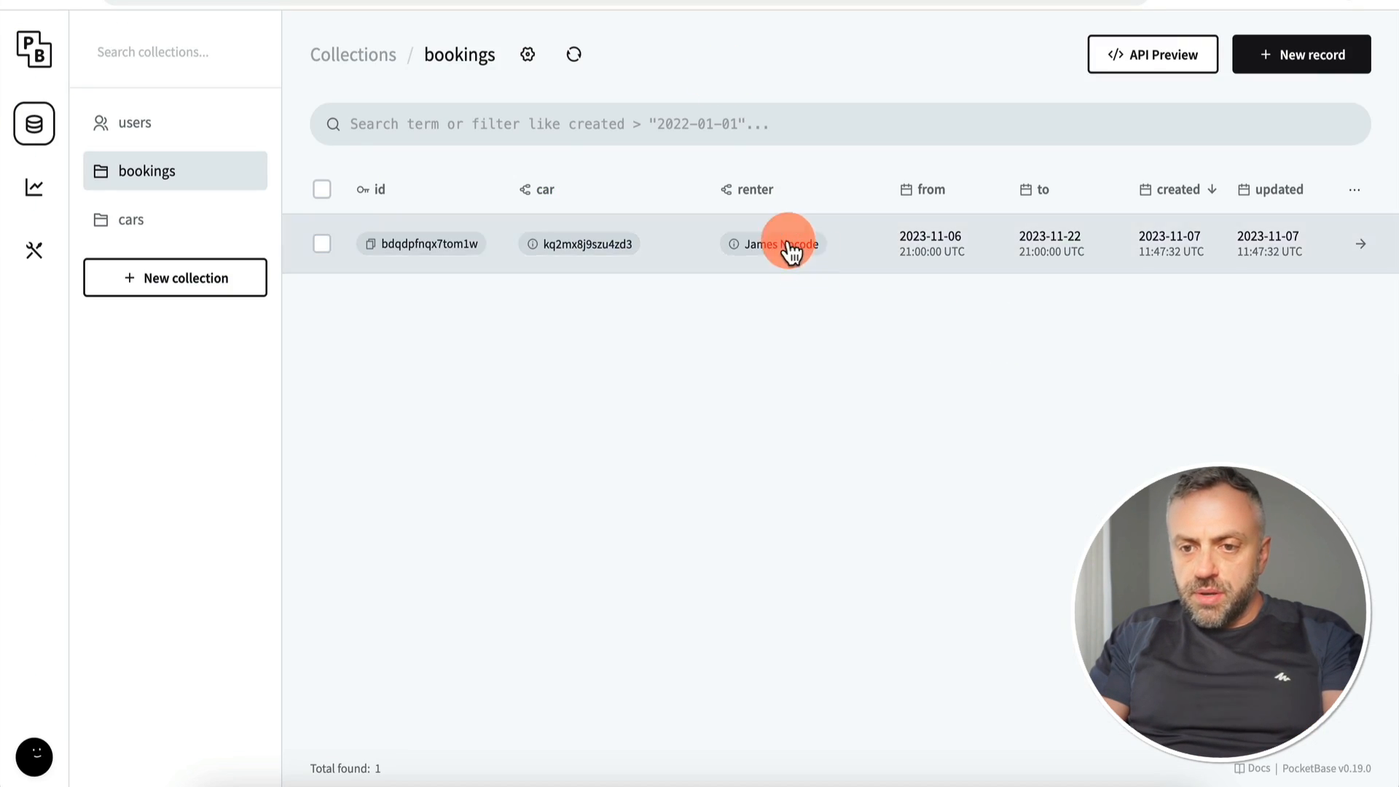
mouse_move(731, 252)
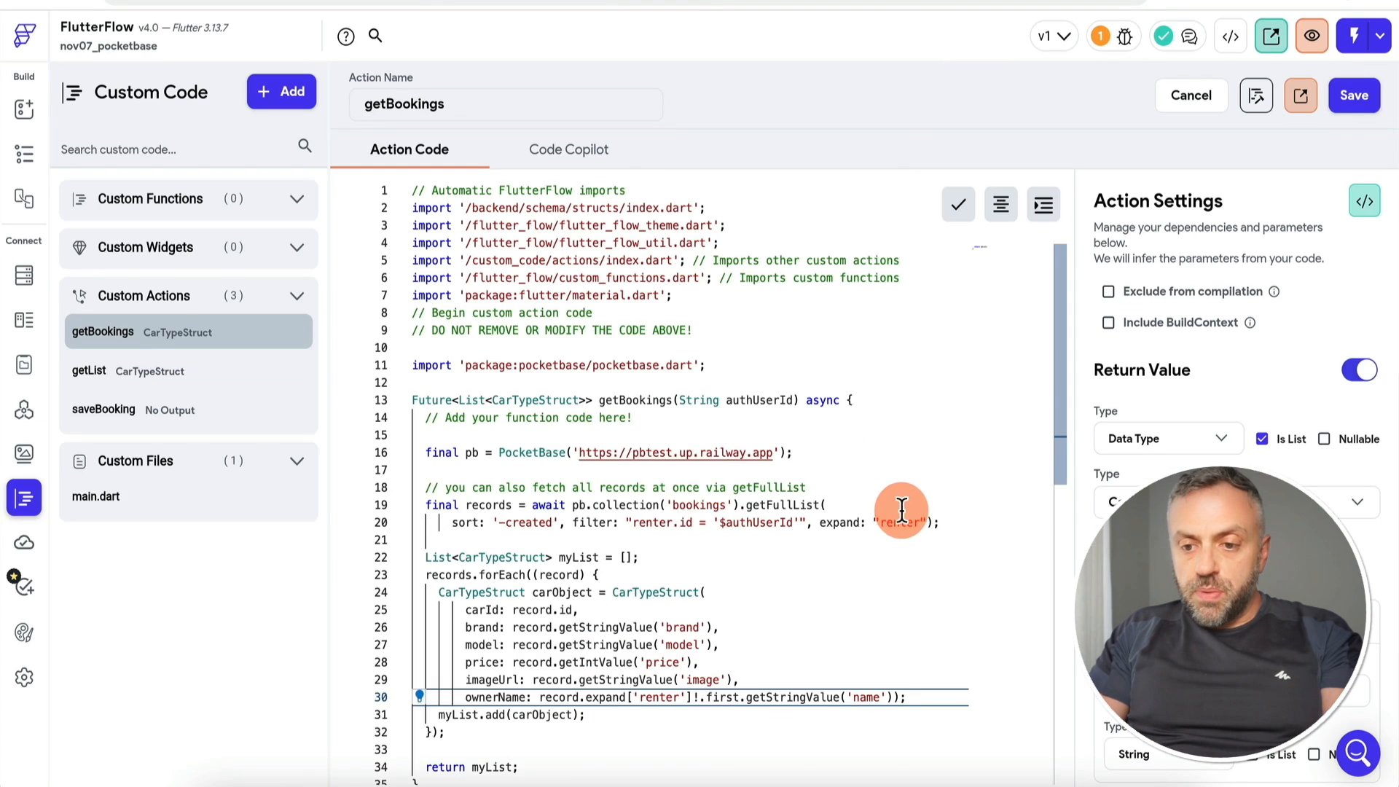
Step: Set the expand list to "car, renter", then save and compile getBookings
left_click(880, 523)
type("car,")
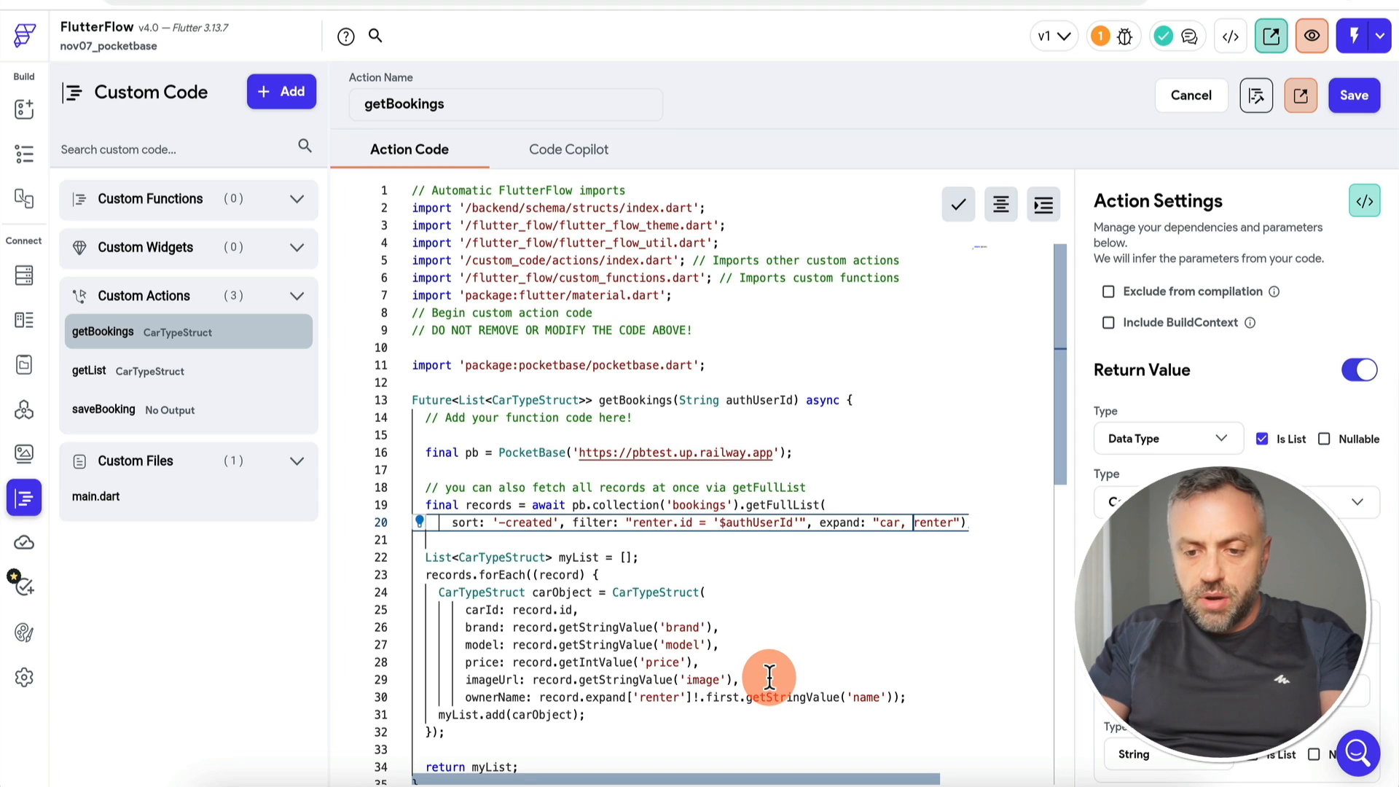
left_click(457, 627)
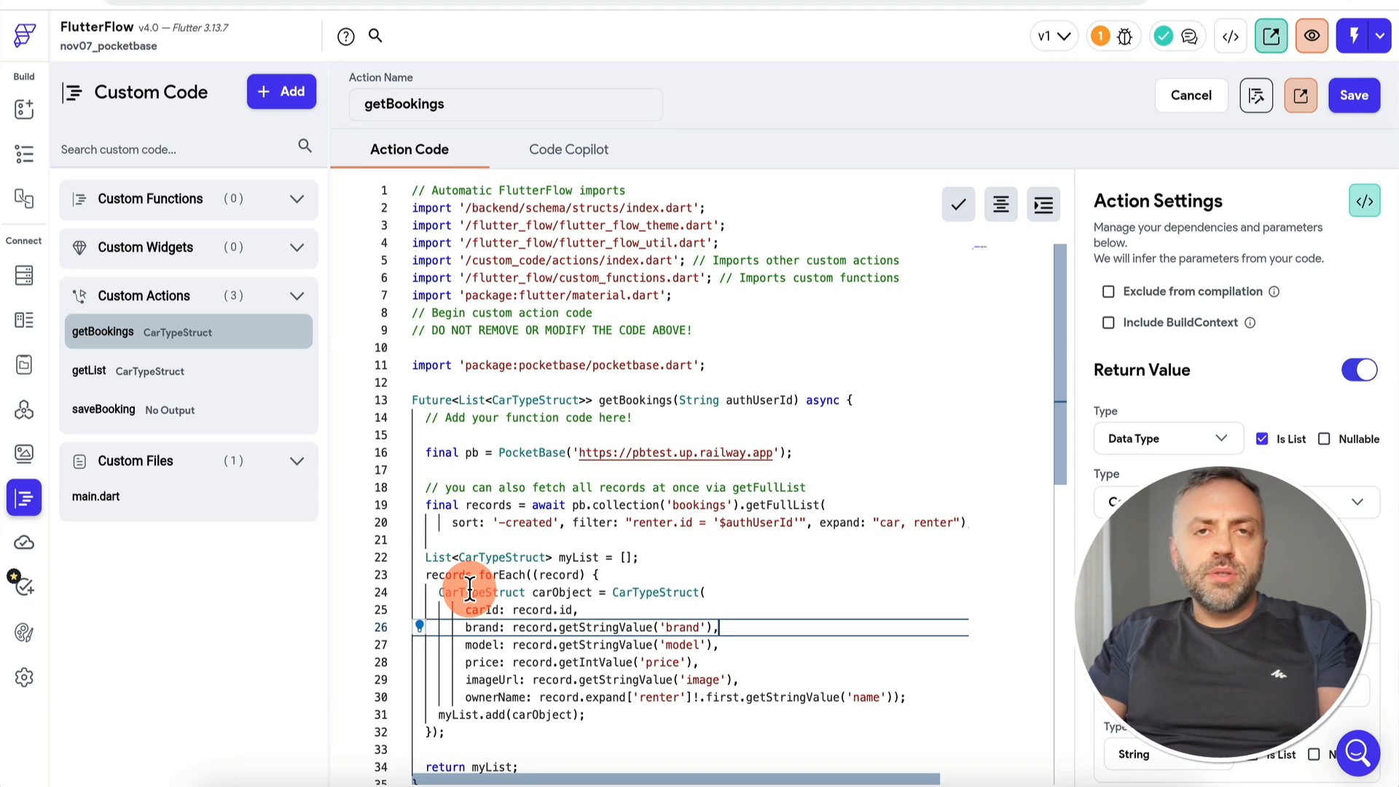
mouse_move(470, 589)
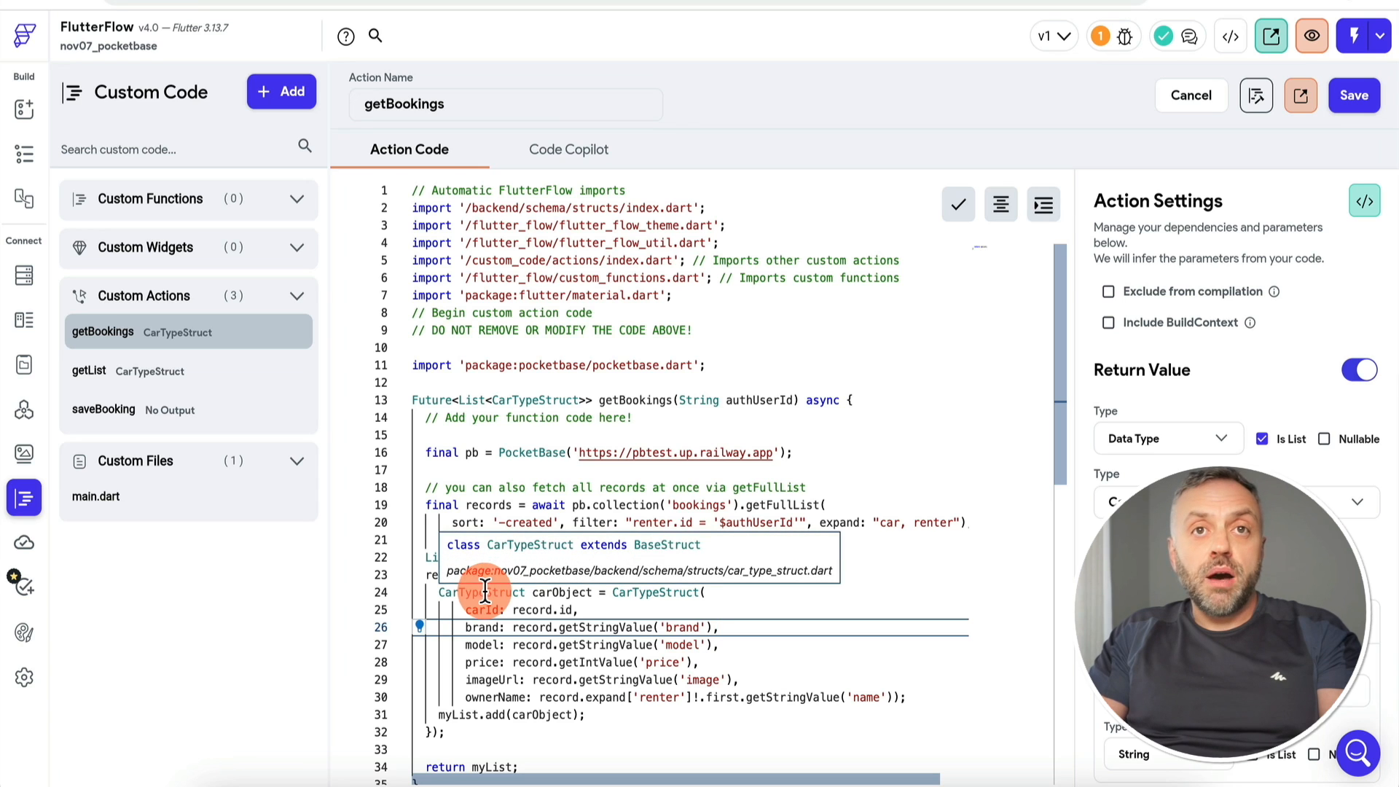
left_click(1354, 96)
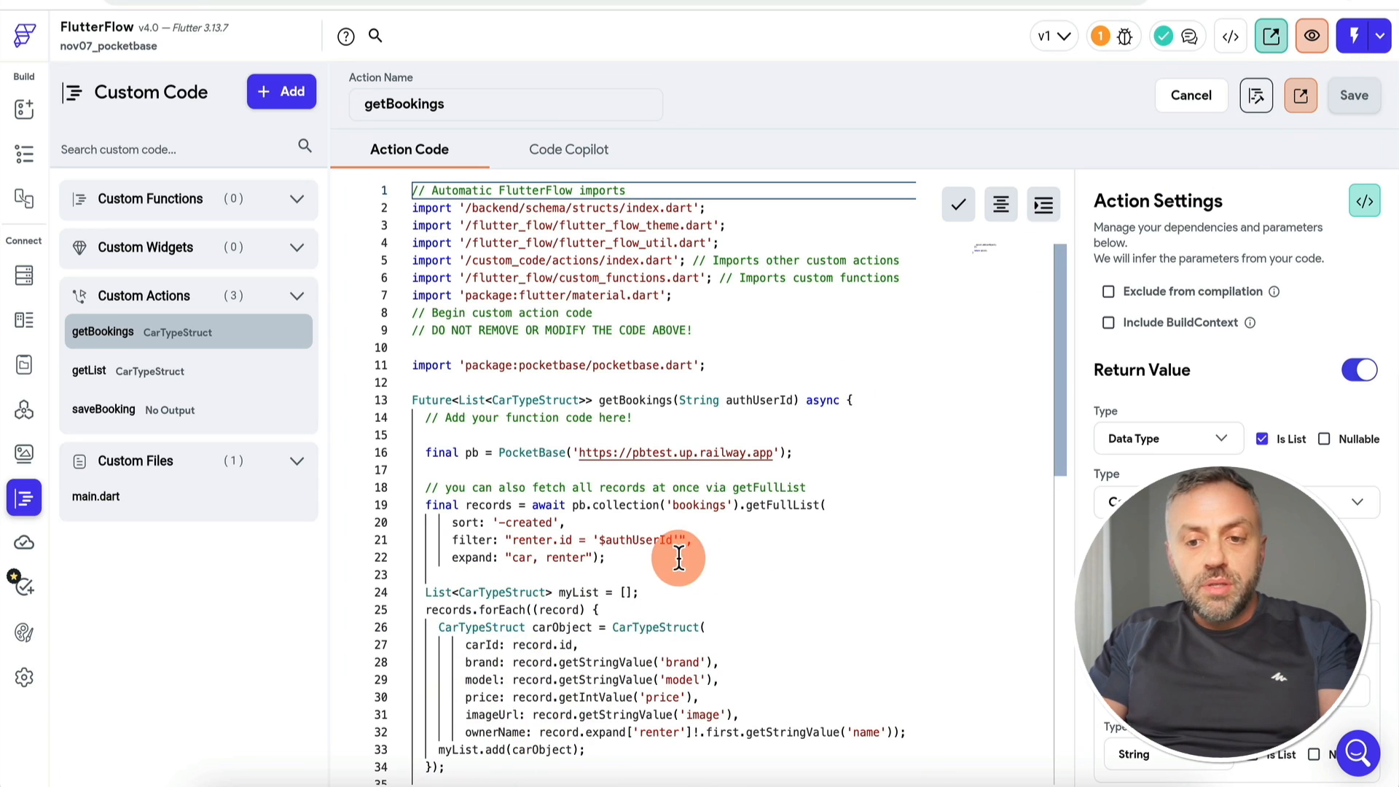
left_click(1259, 98)
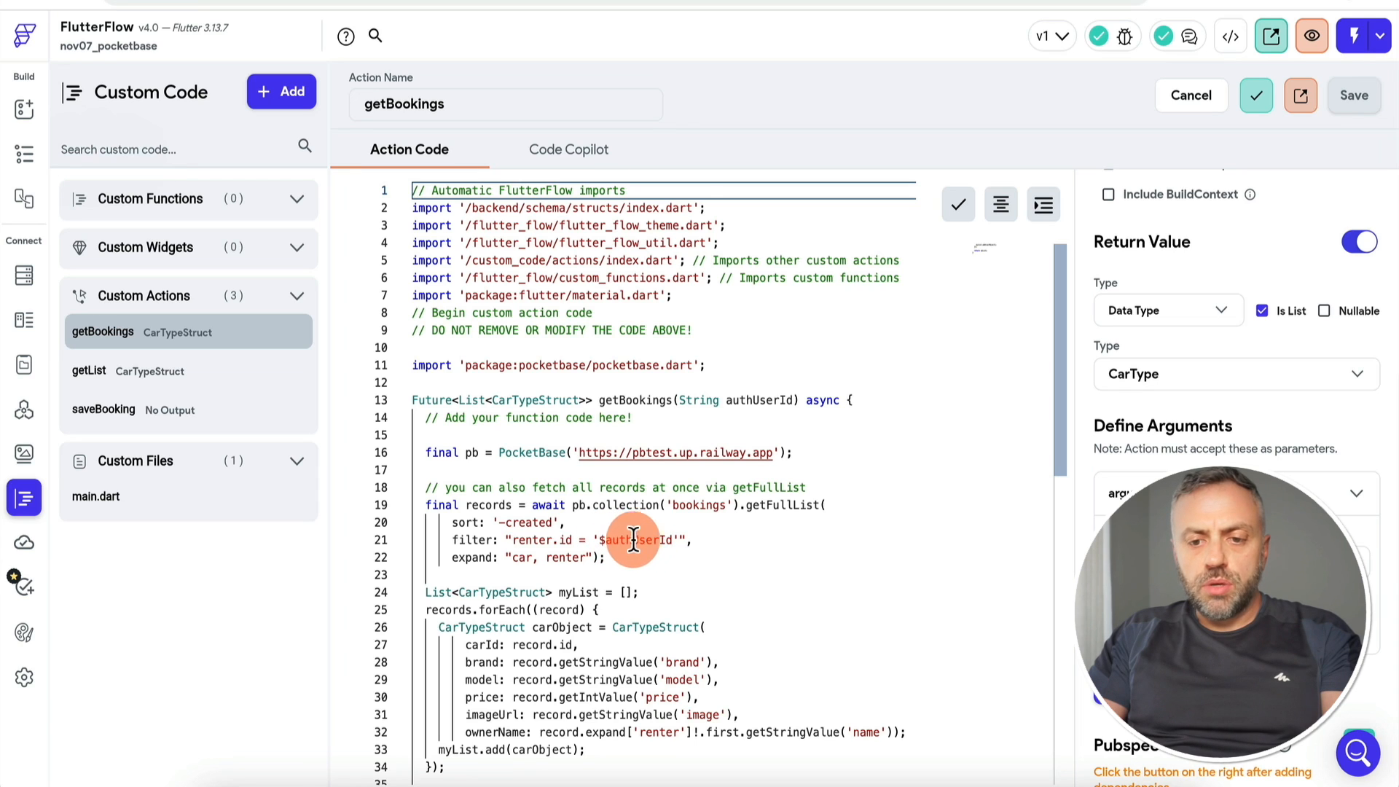
Step: Switch the trips page on-load action to getBookings, passing the signed-in user's userId as authUserId
left_click(25, 153)
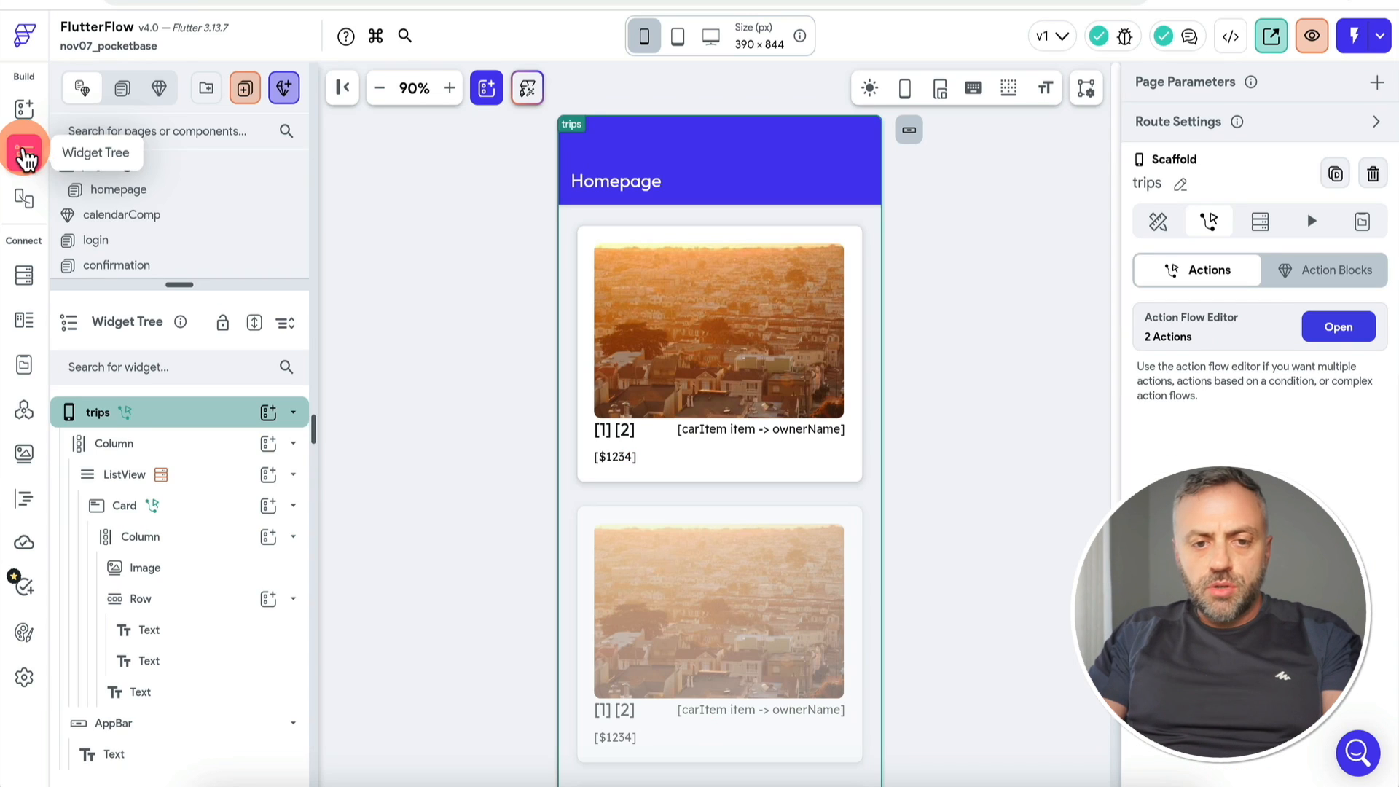
left_click_drag(177, 284, 177, 364)
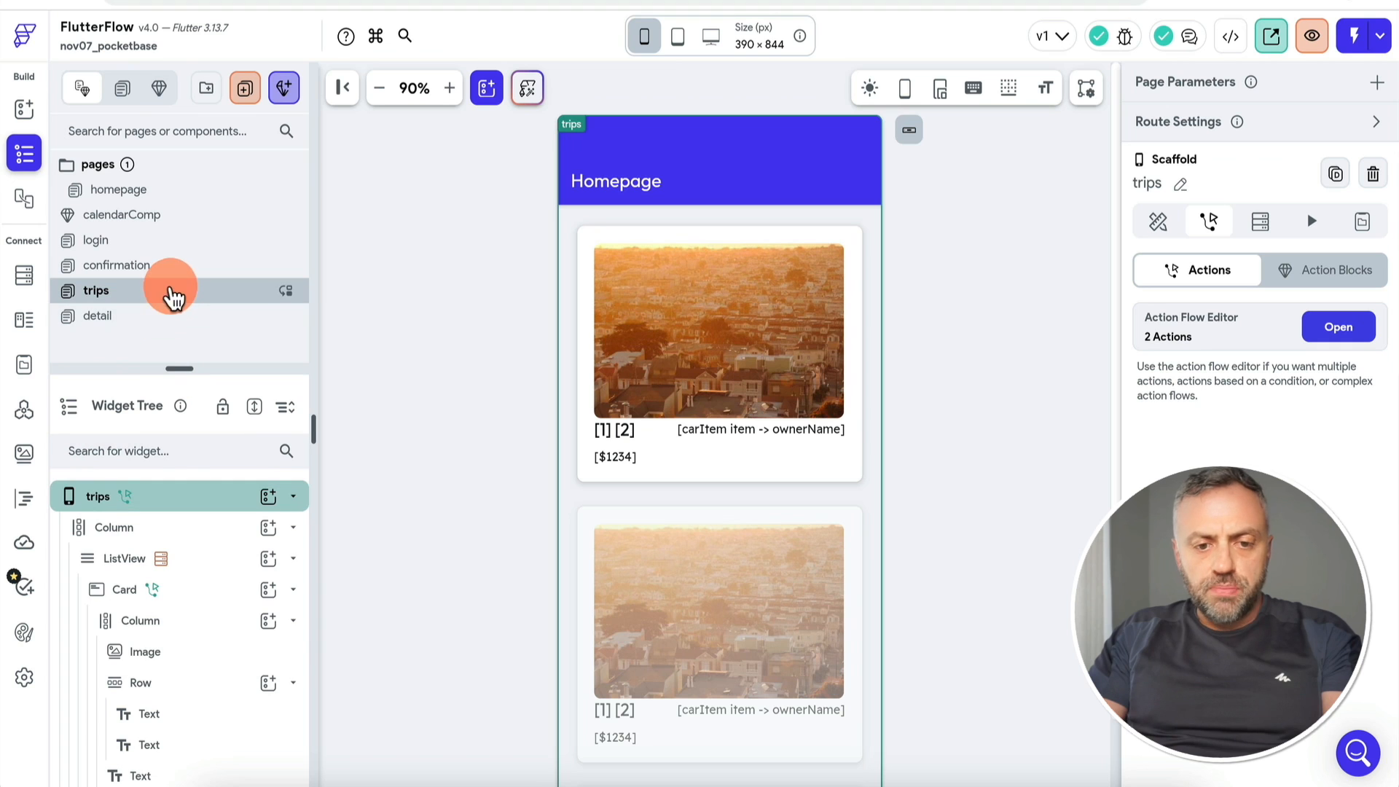
left_click(1339, 326)
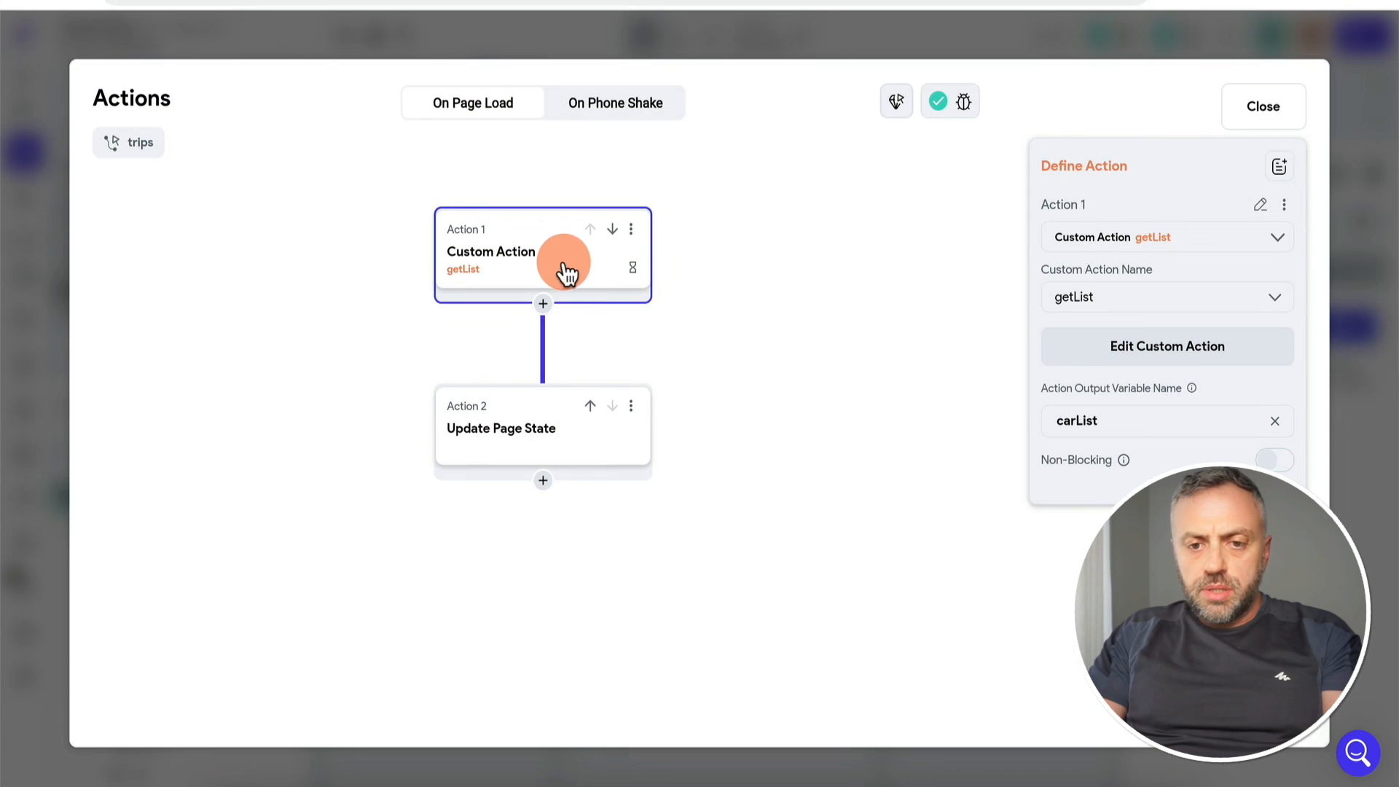
left_click(1124, 300)
left_click(1131, 357)
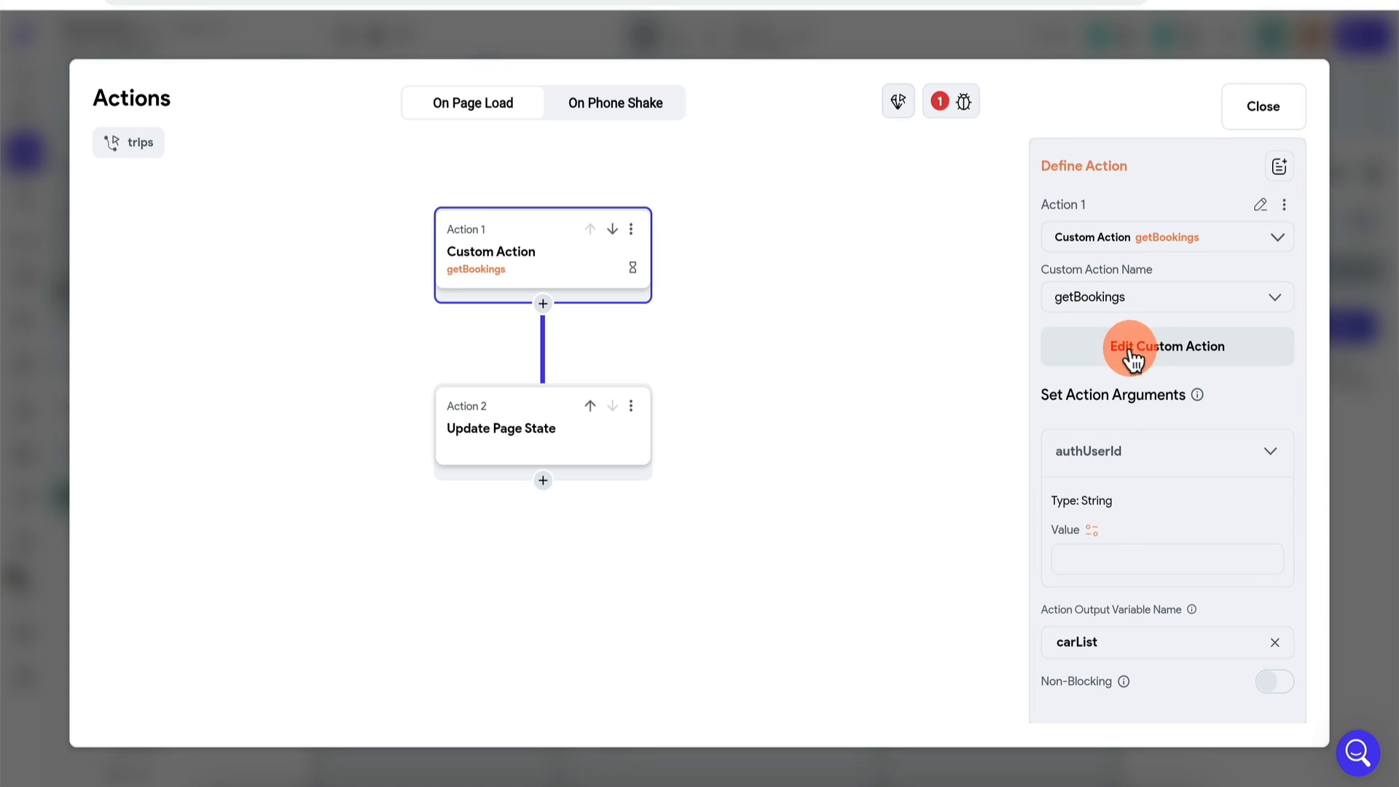
left_click(1091, 531)
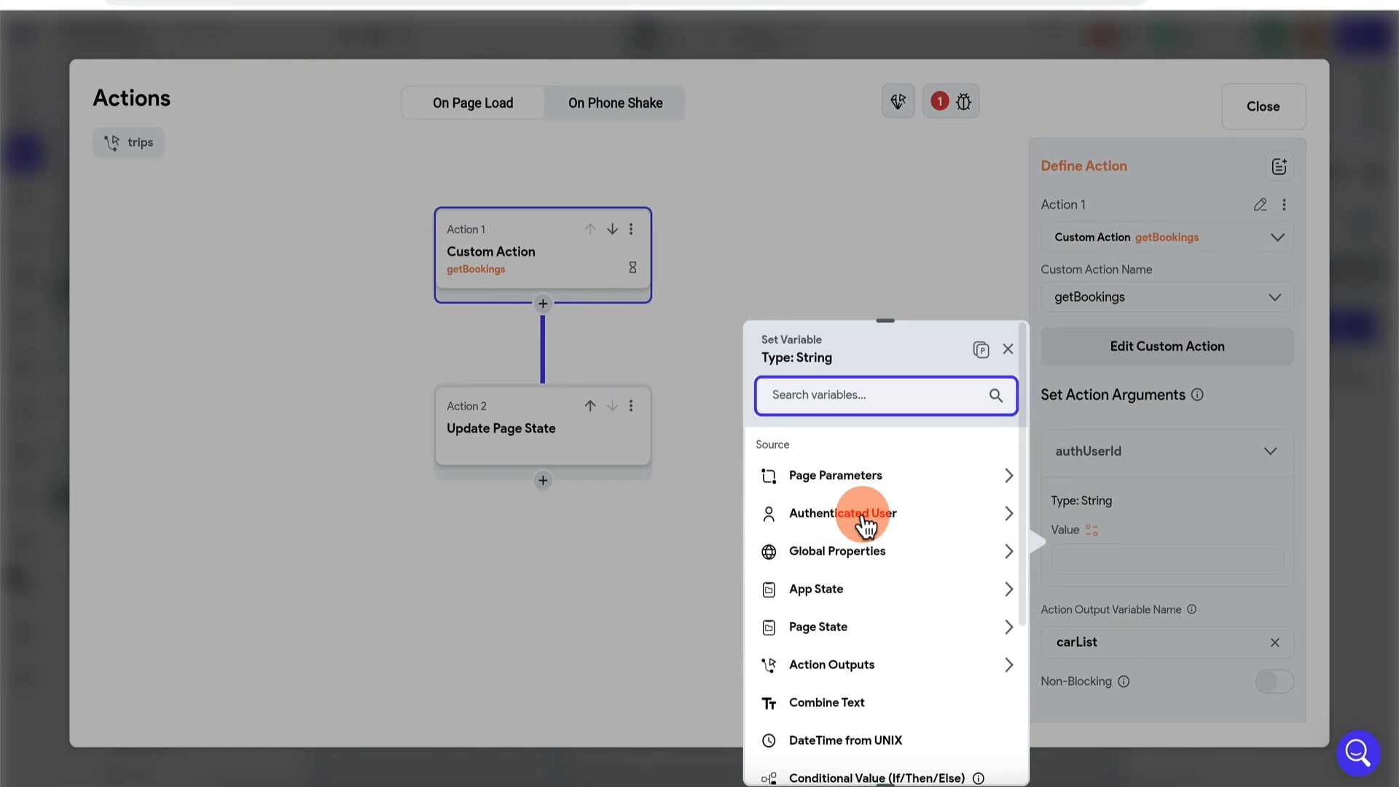
left_click(857, 523)
scroll(853, 761, "down", 1)
left_click(853, 750)
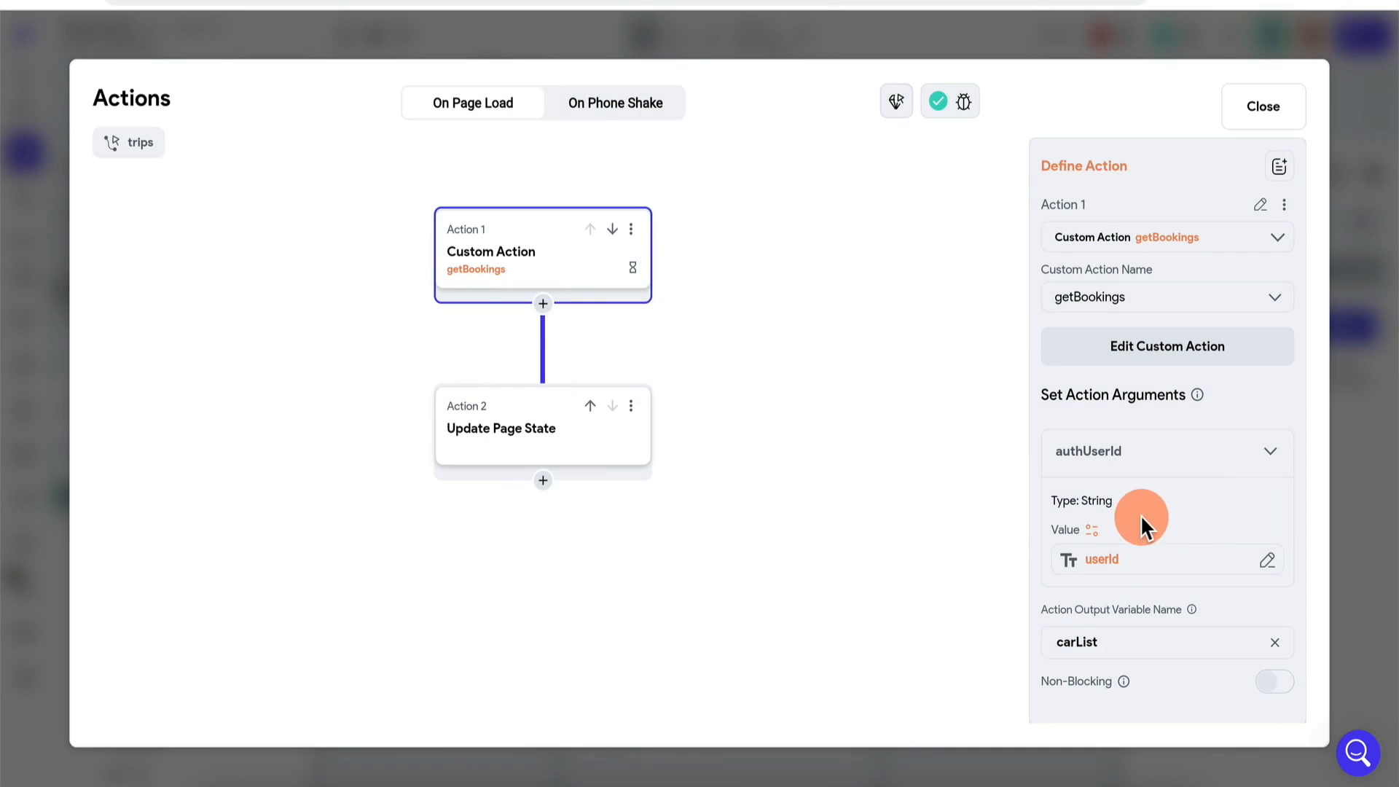
scroll(1134, 537, "down", 1)
left_click(1081, 642)
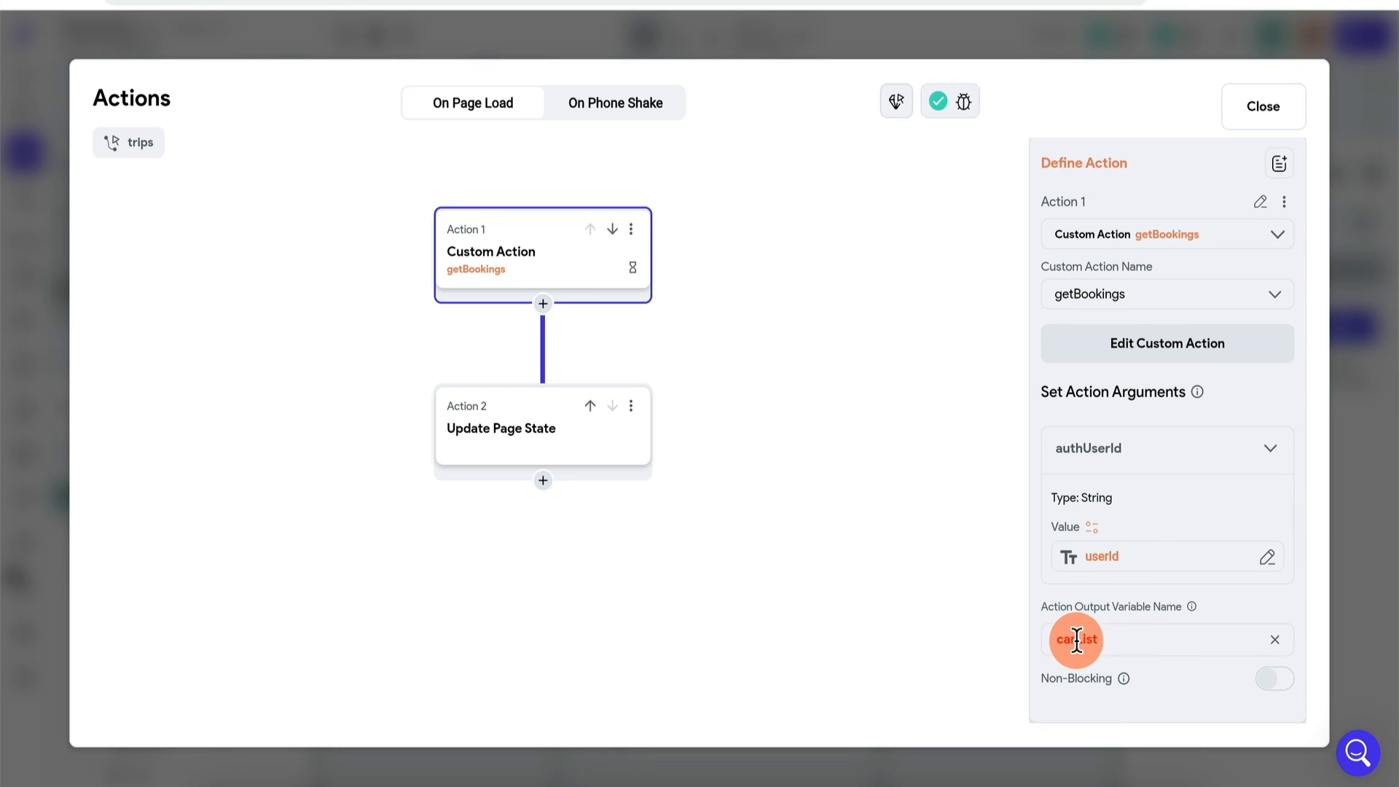
Step: Store the action's bookingList output in the carState page state
left_click(534, 452)
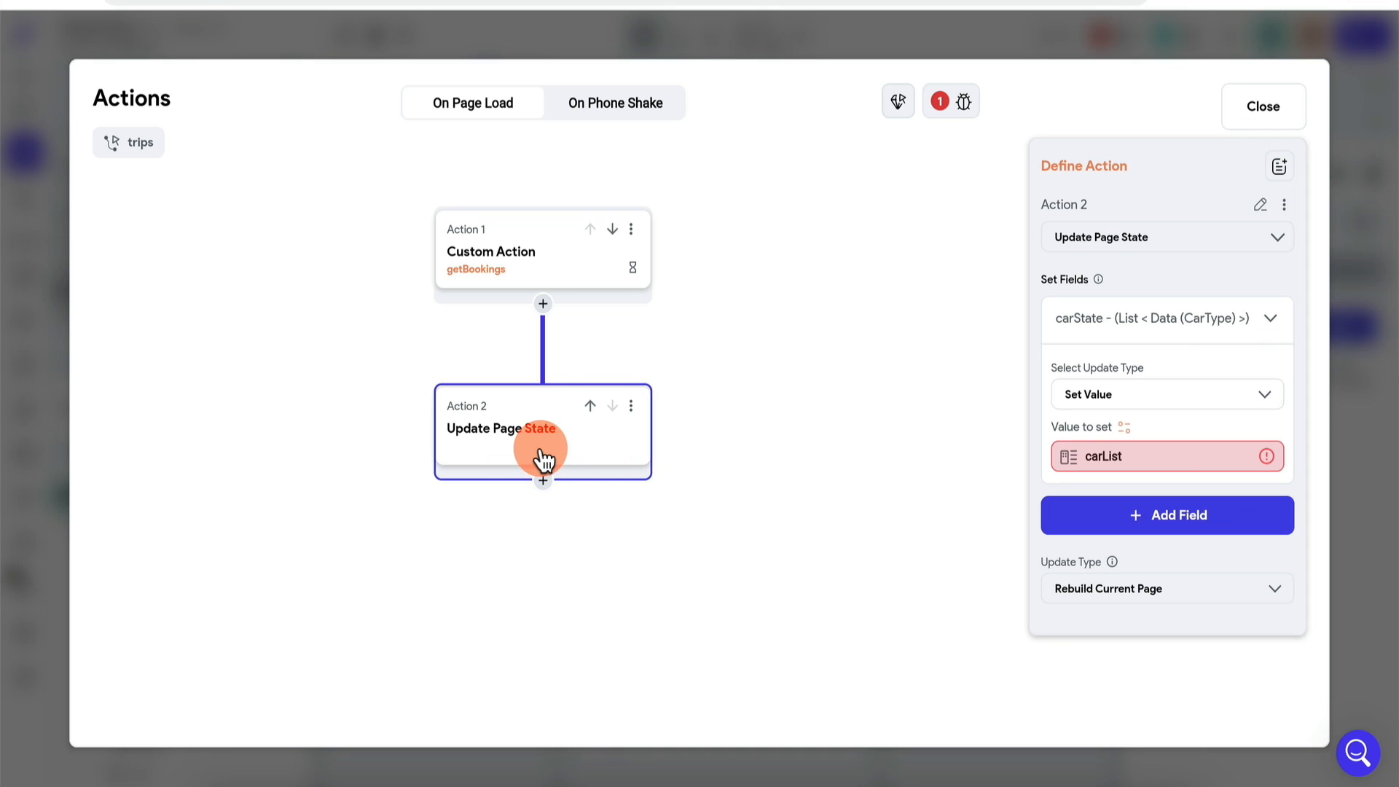
left_click(1161, 459)
left_click(827, 666)
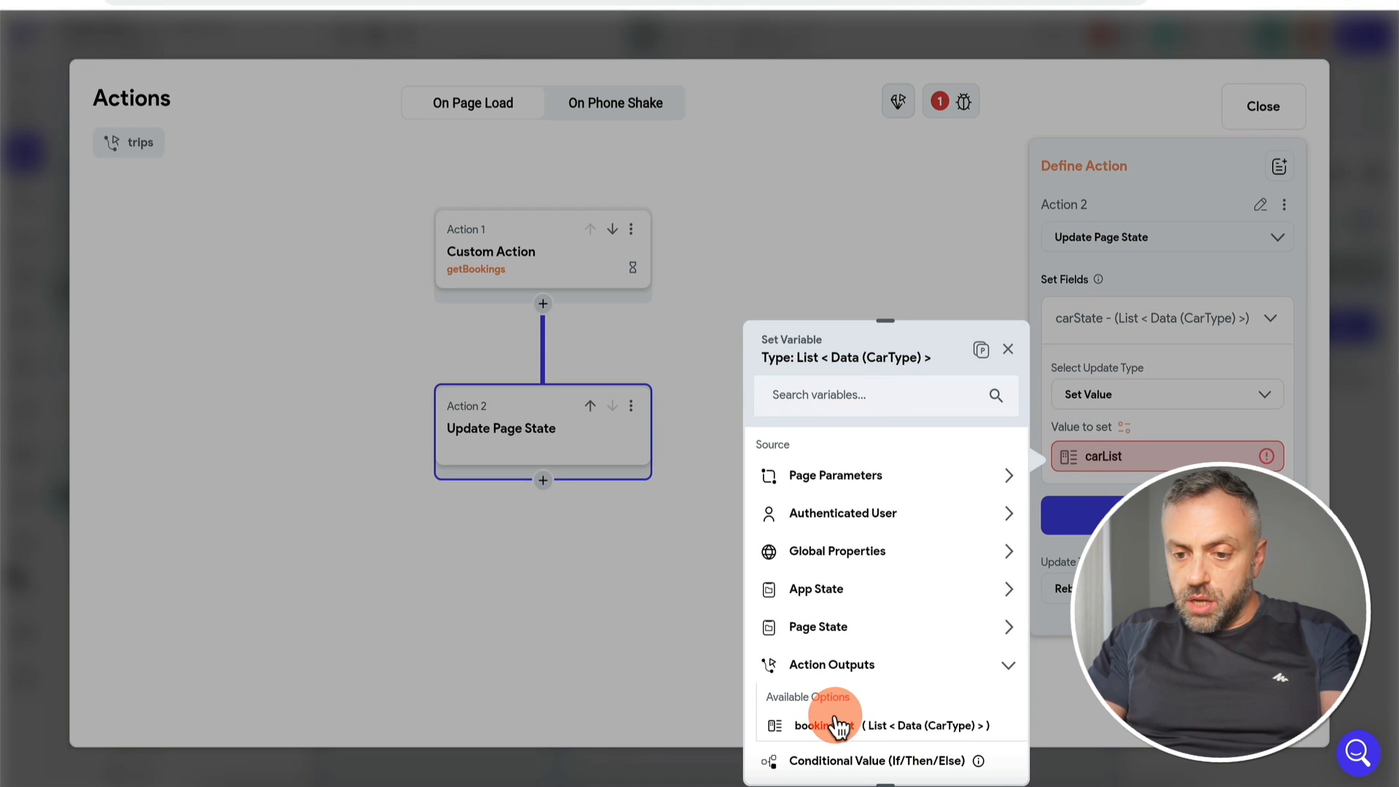
left_click(835, 724)
left_click(974, 754)
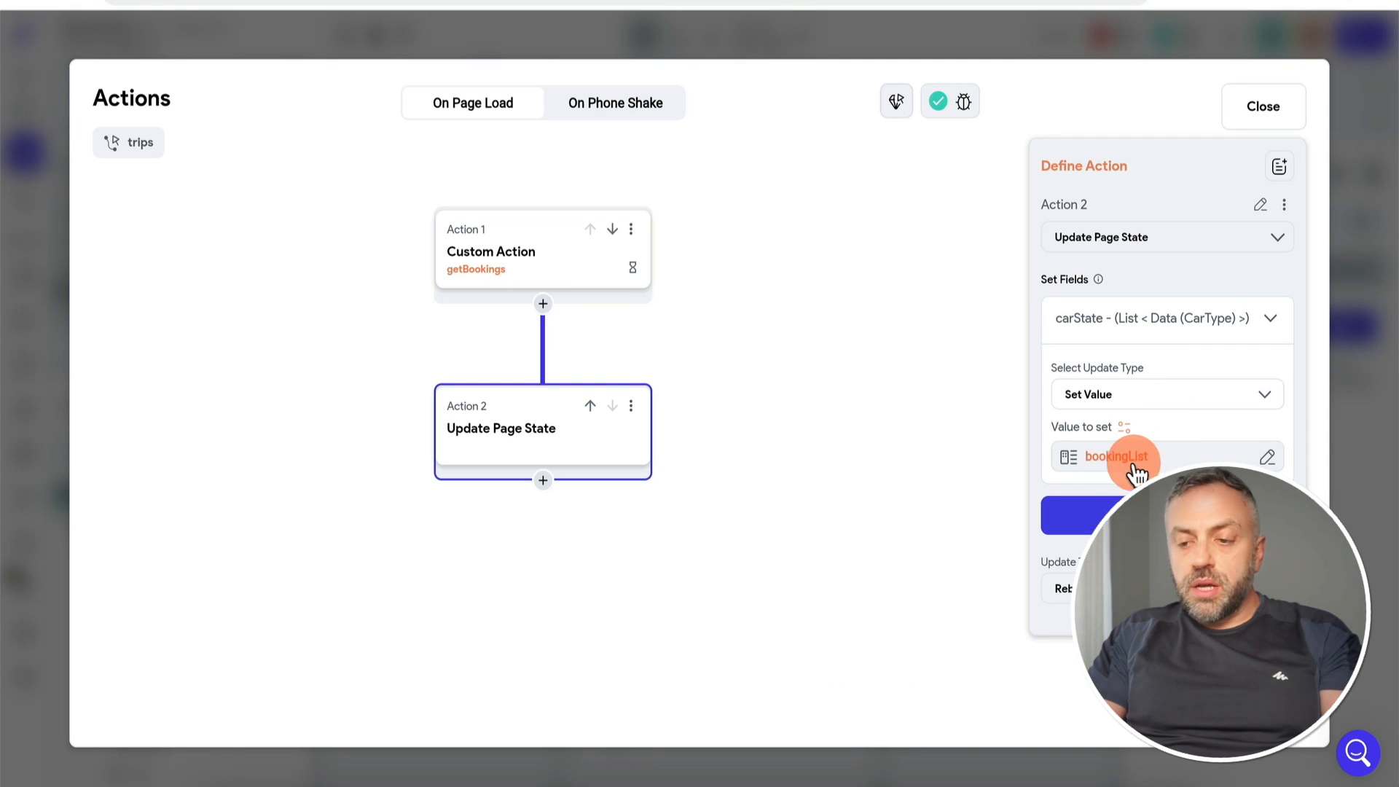
Step: Generate the trip card list from bookingList, naming each item bookingItem
left_click(1383, 416)
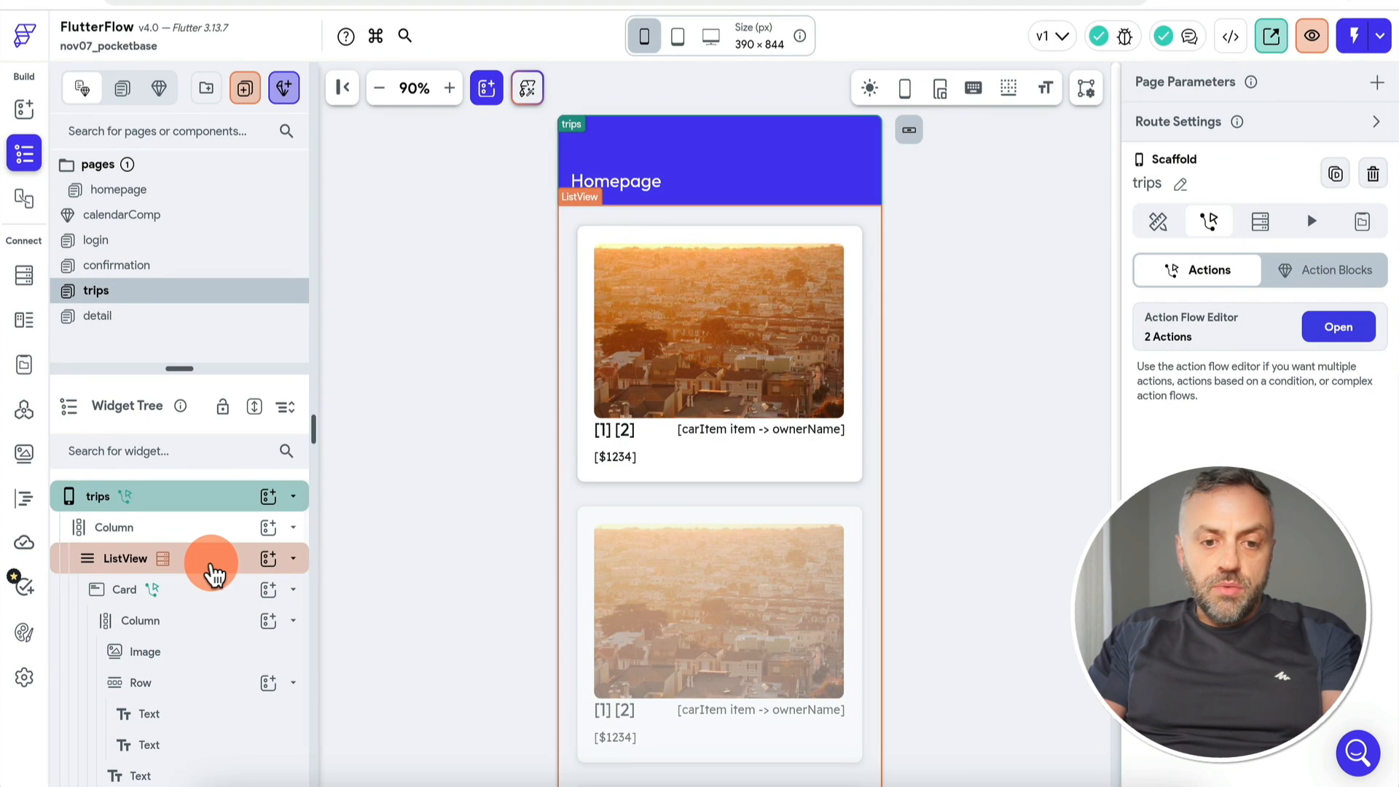
left_click(212, 570)
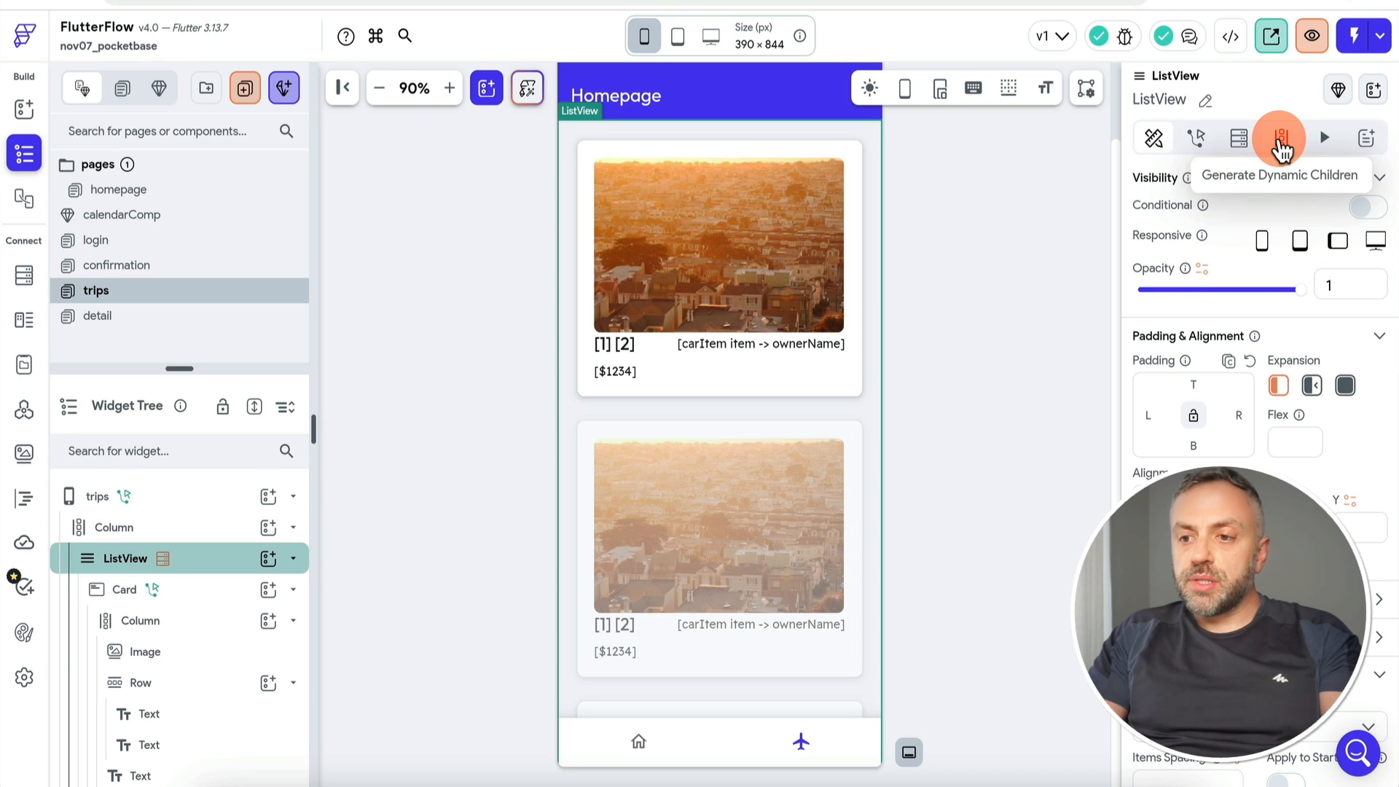
left_click(1281, 139)
left_click(1217, 357)
left_click(1062, 369)
type("boo")
left_click(945, 649)
left_click(1061, 724)
left_click_drag(1168, 230, 1093, 228)
type("booking")
key("Return")
Step: Check the card's title, owner-name and price texts, set the page title to Trips, and launch Test Mode
left_click(193, 555)
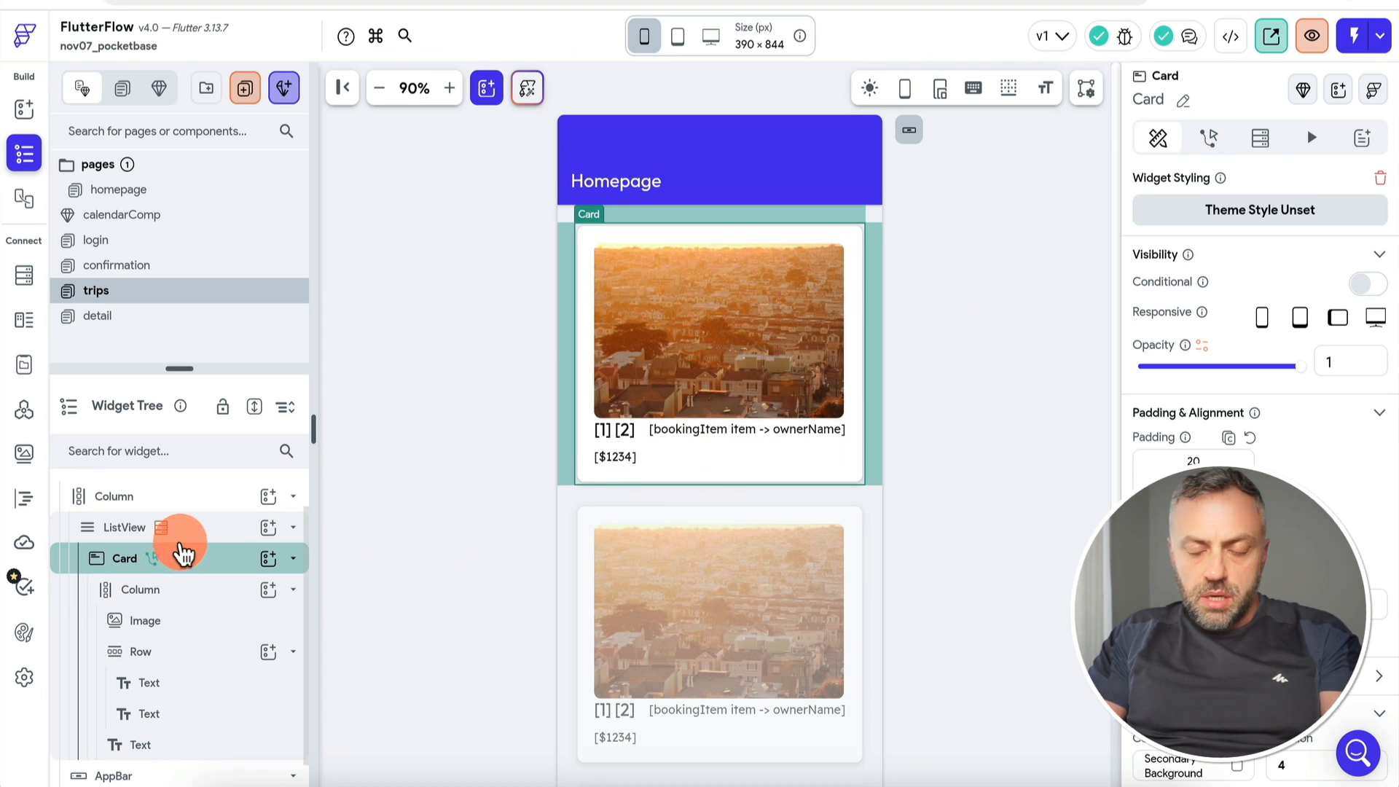
left_click(618, 431)
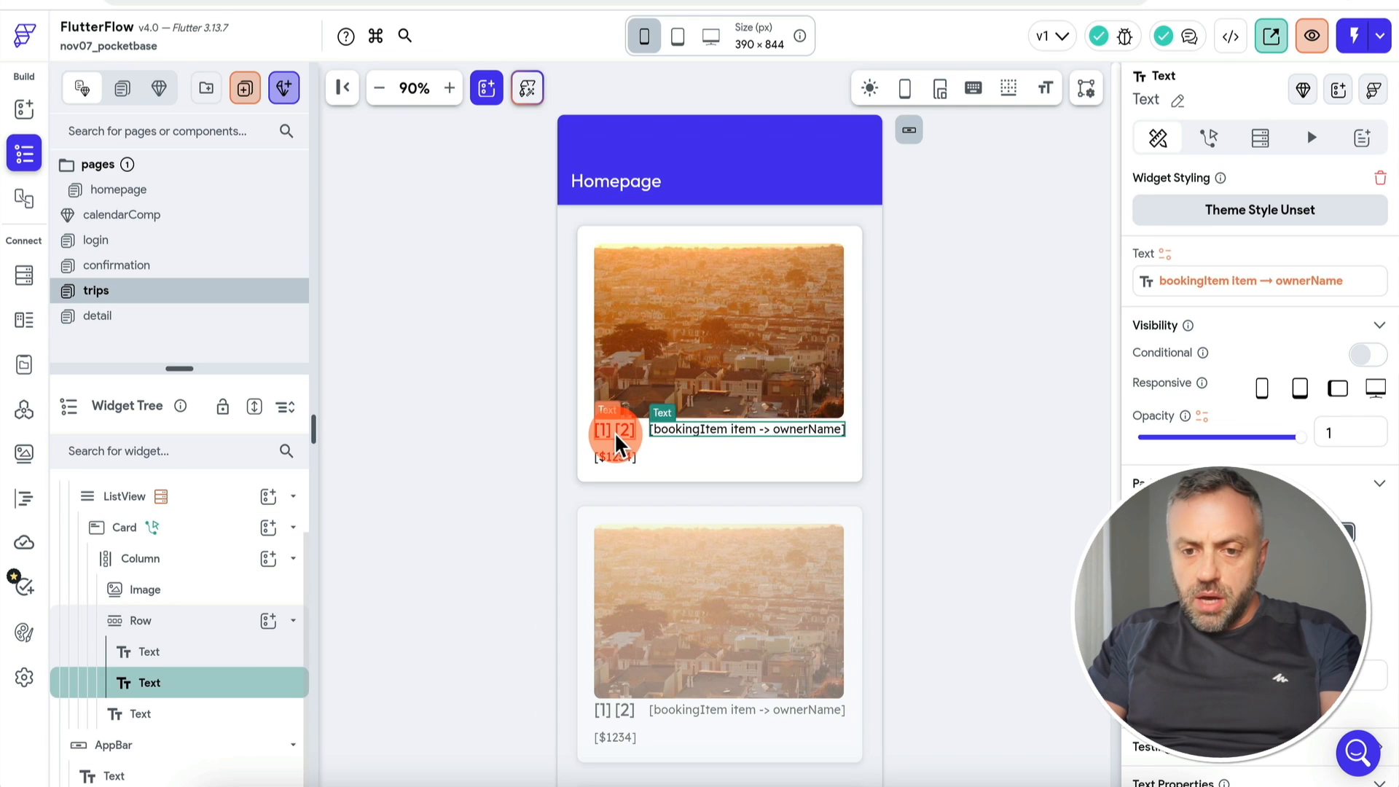
left_click(1231, 284)
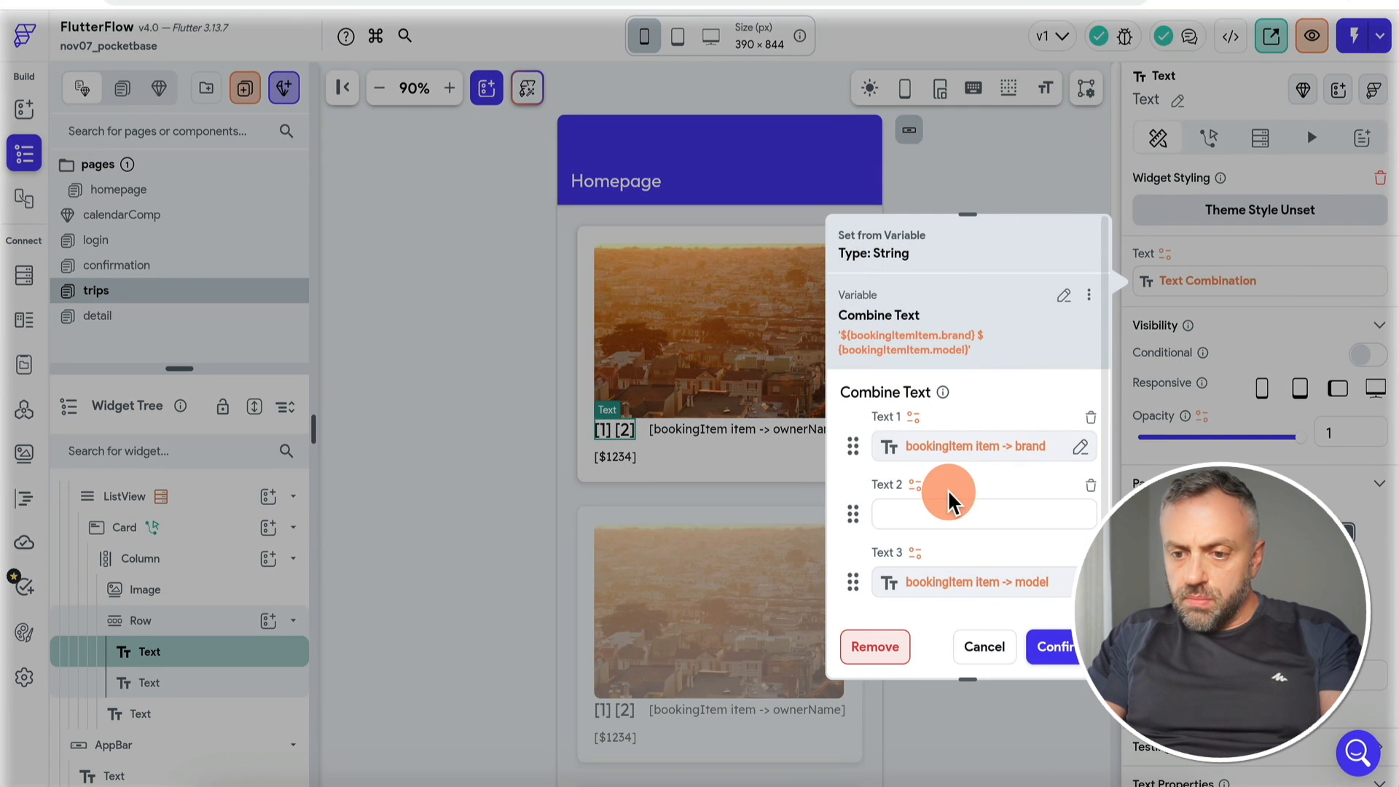
left_click(987, 648)
left_click(765, 430)
left_click(639, 180)
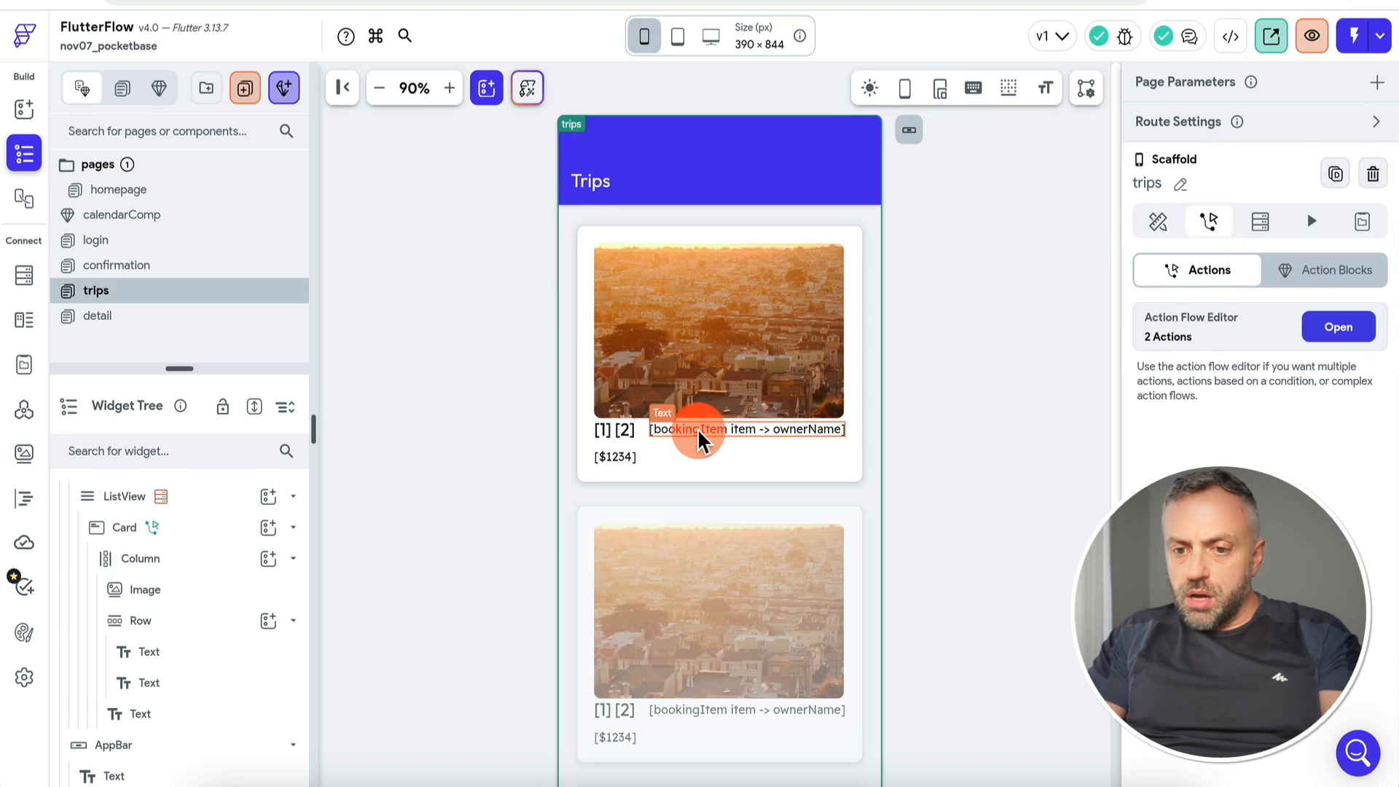
left_click(692, 433)
left_click(623, 459)
scroll(484, 500, "down", 2)
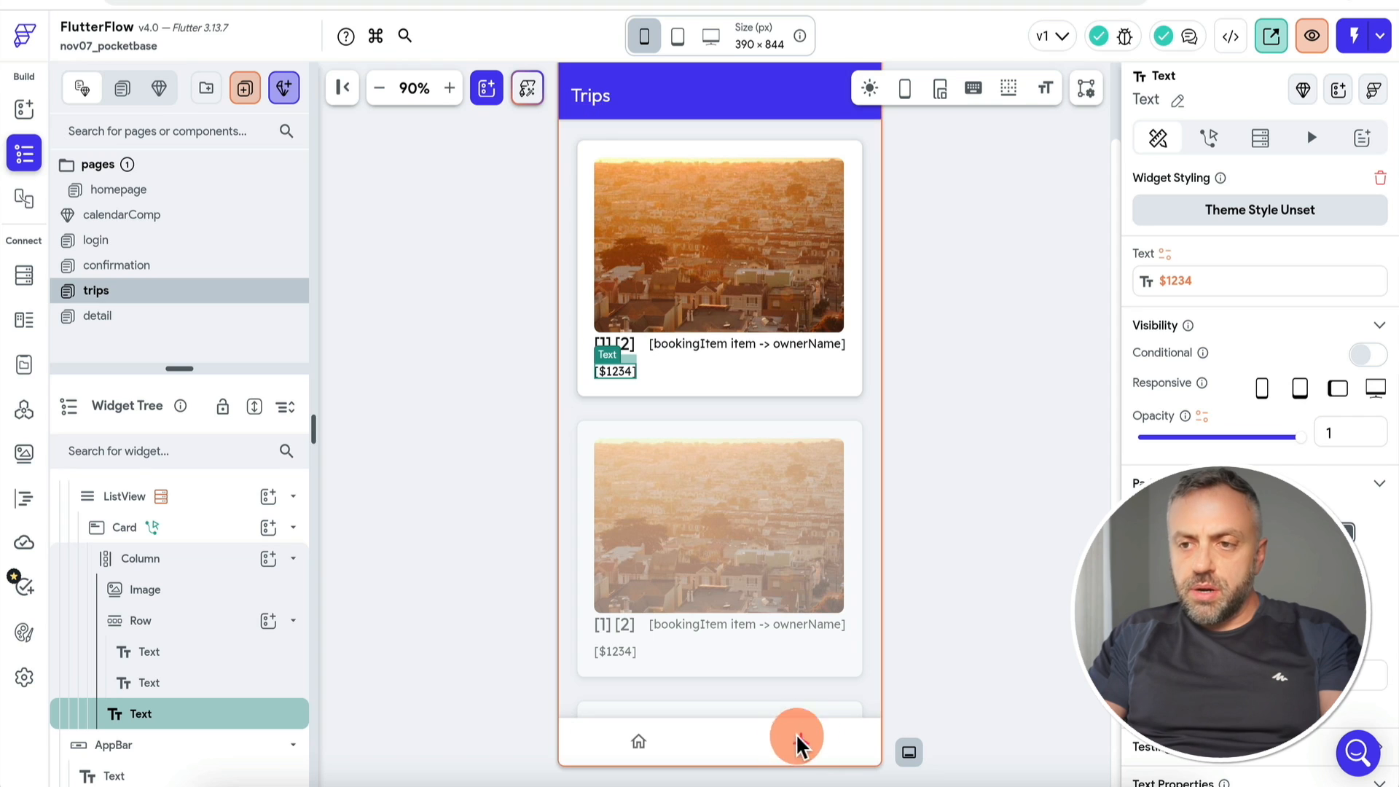
left_click(1300, 62)
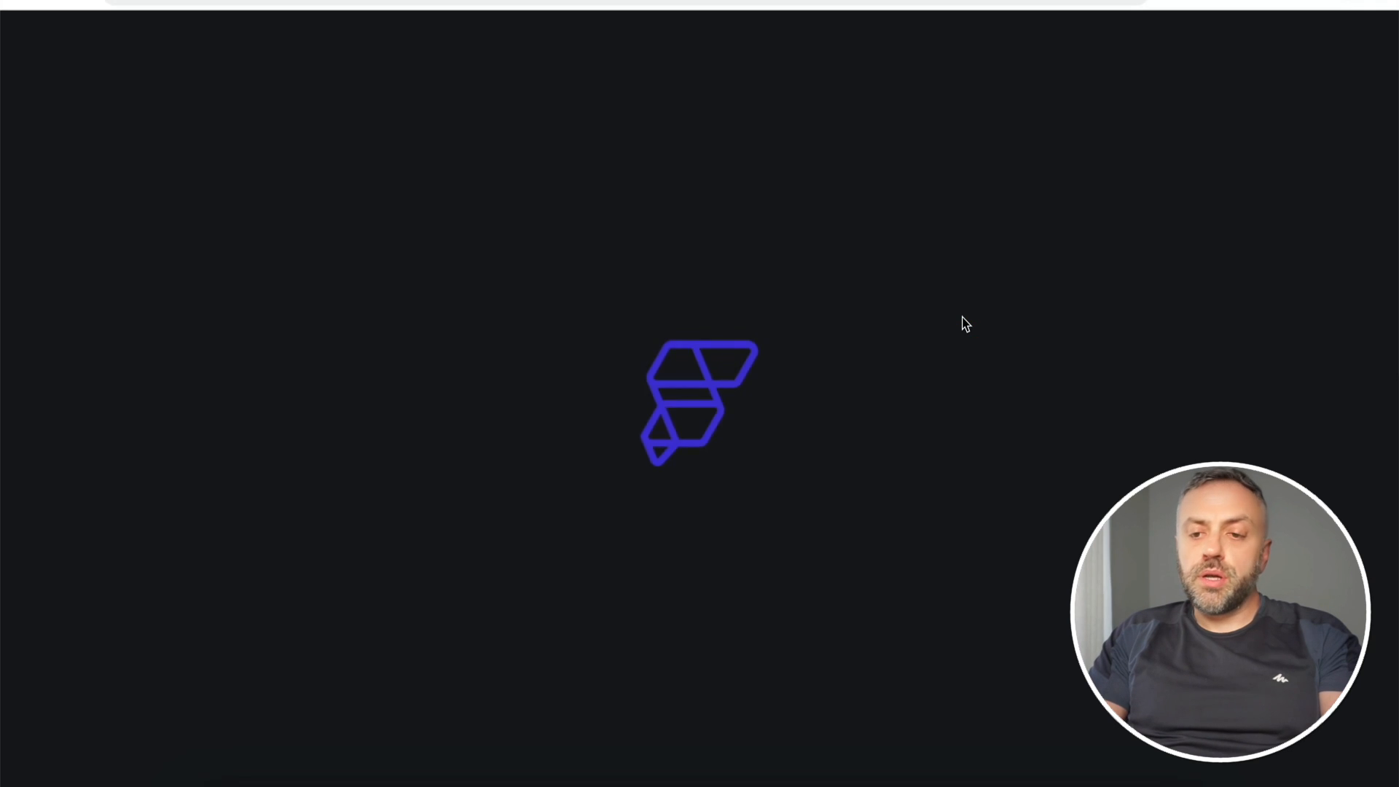
Step: View the test app's Trips tab (one [object Event] card at $0), then bring up PocketBase bookings
left_click(979, 362)
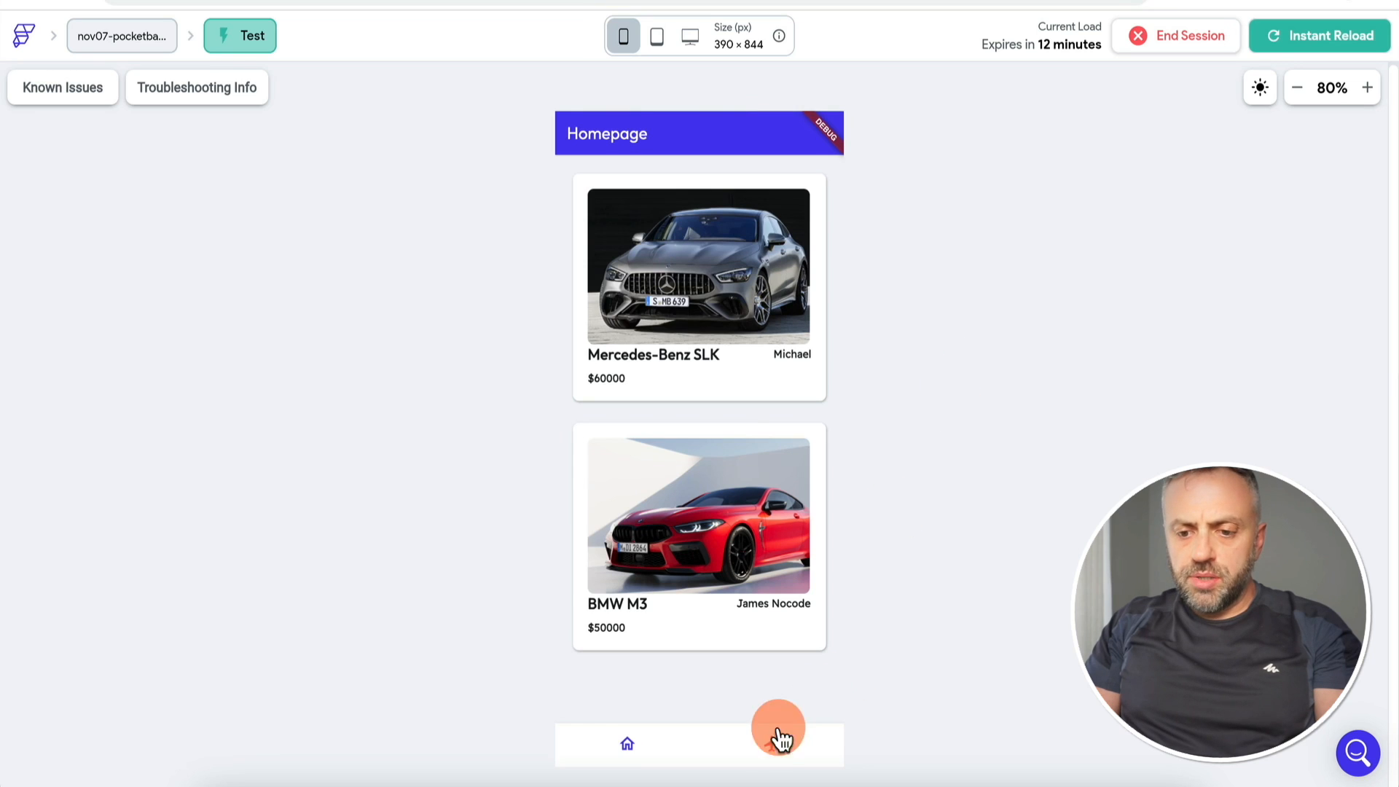
left_click(772, 746)
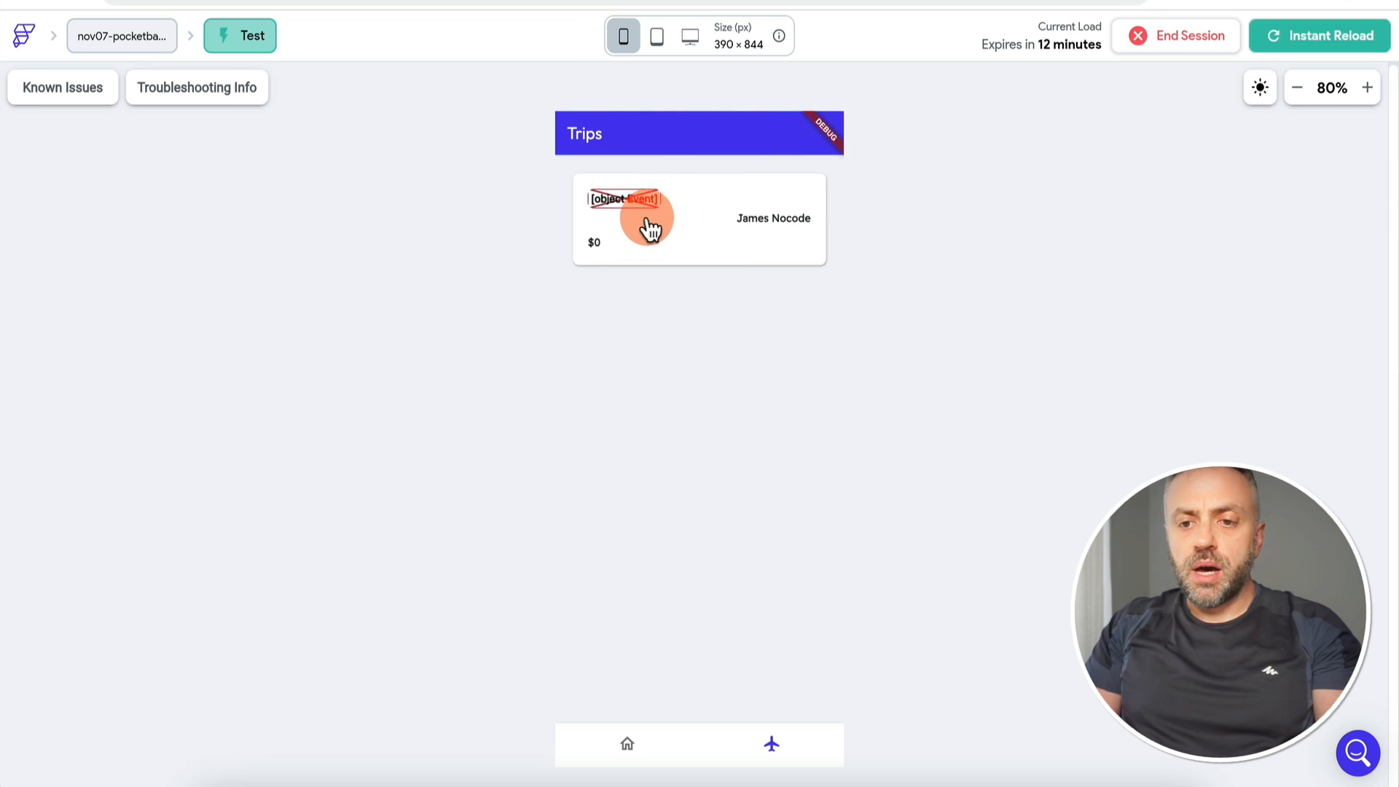
left_click(510, 0)
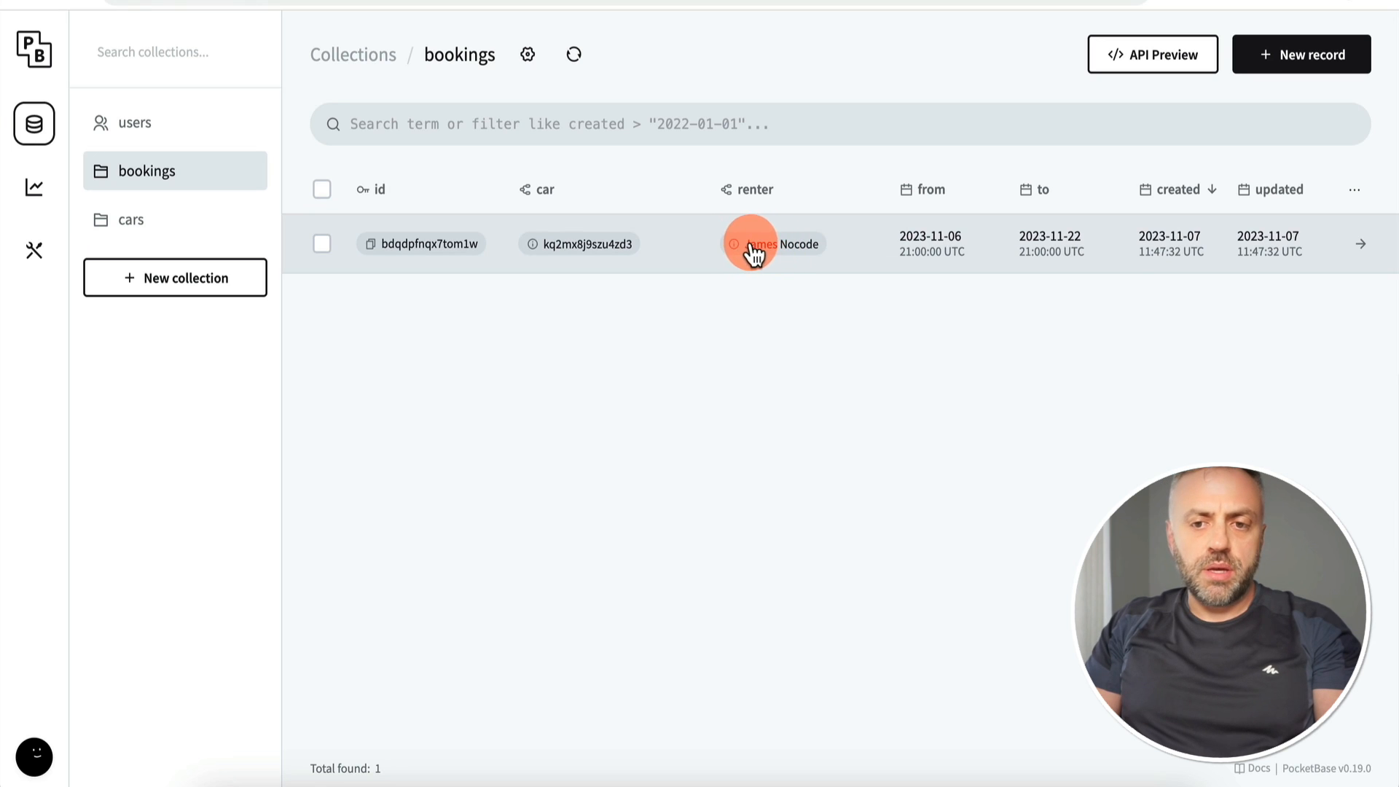
Step: Return from PocketBase's single booking record to FlutterFlow's trips page
left_click(634, 0)
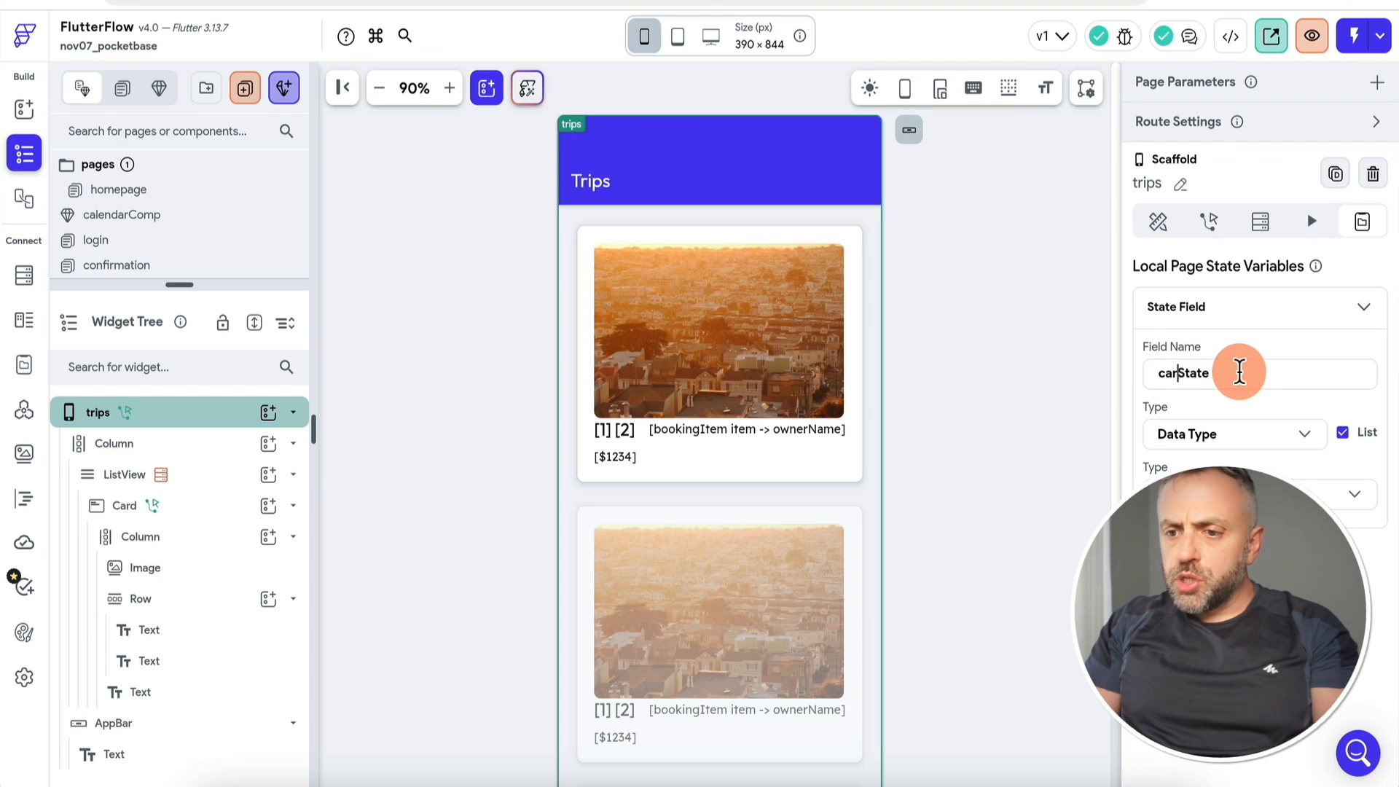
Step: Rename the trips page state variable to bookingState
key("BackSpace")
key("BackSpace")
type("booking")
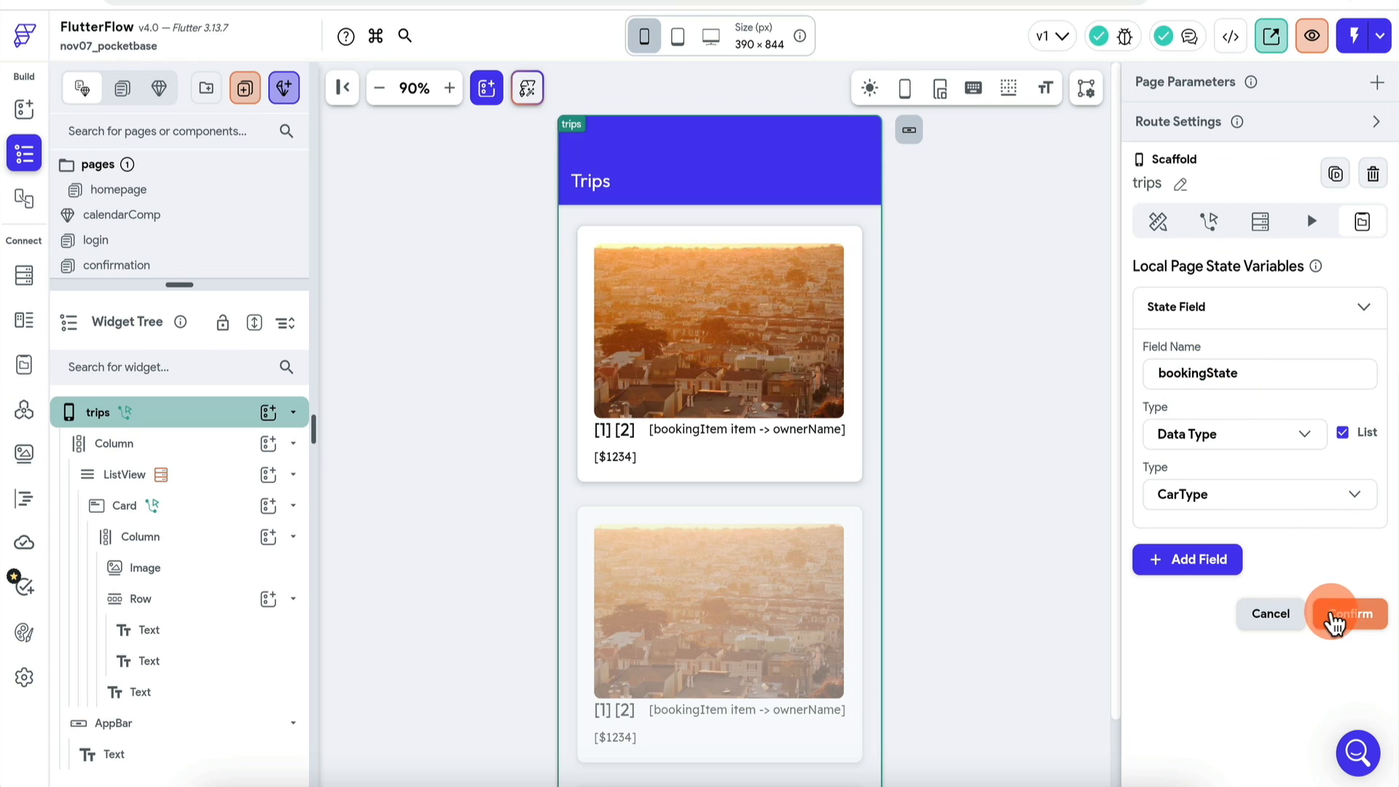
left_click(1351, 618)
Step: Have the on-load flow set bookingState to getBookings' bookingList, rebuilding the current page
left_click(1158, 220)
left_click(1209, 221)
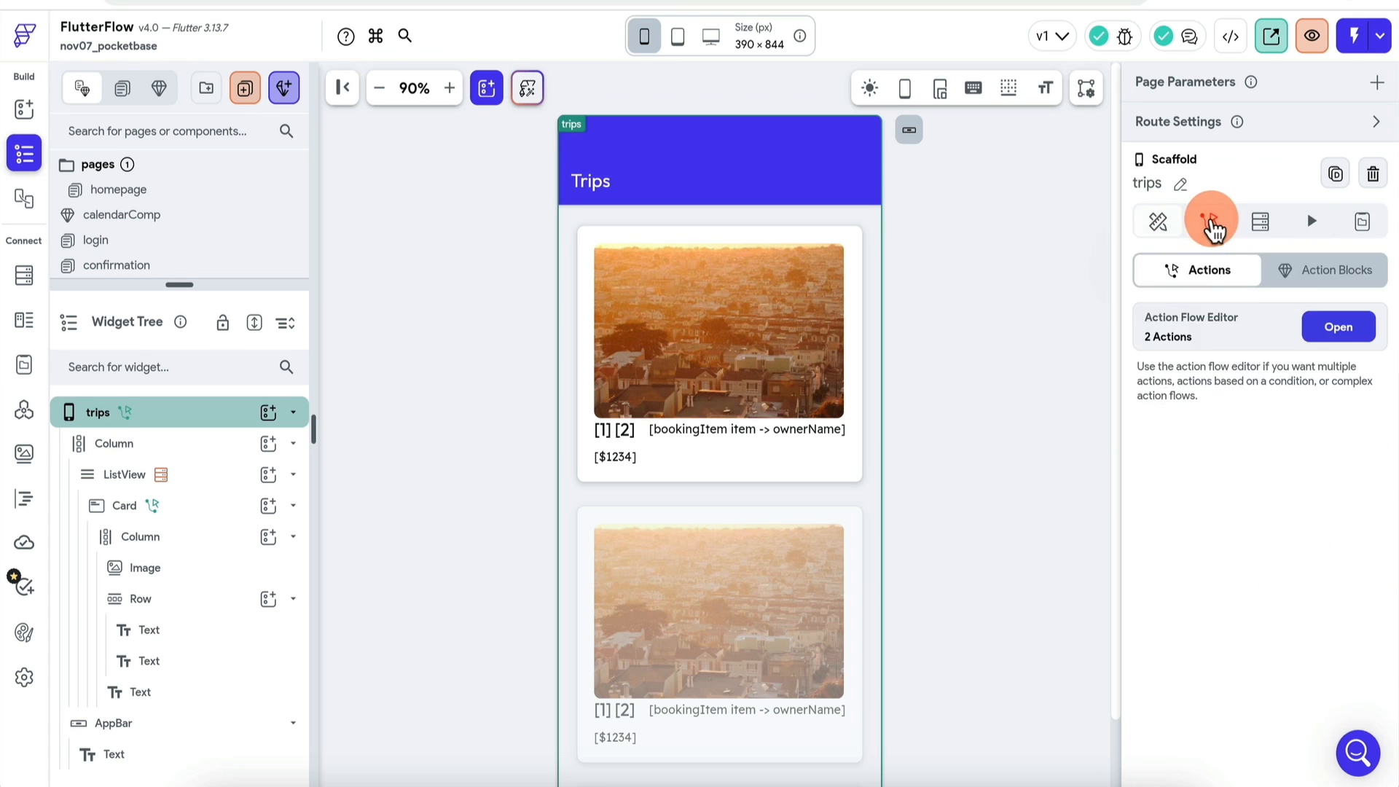
left_click(1343, 330)
left_click(490, 266)
left_click(1105, 641)
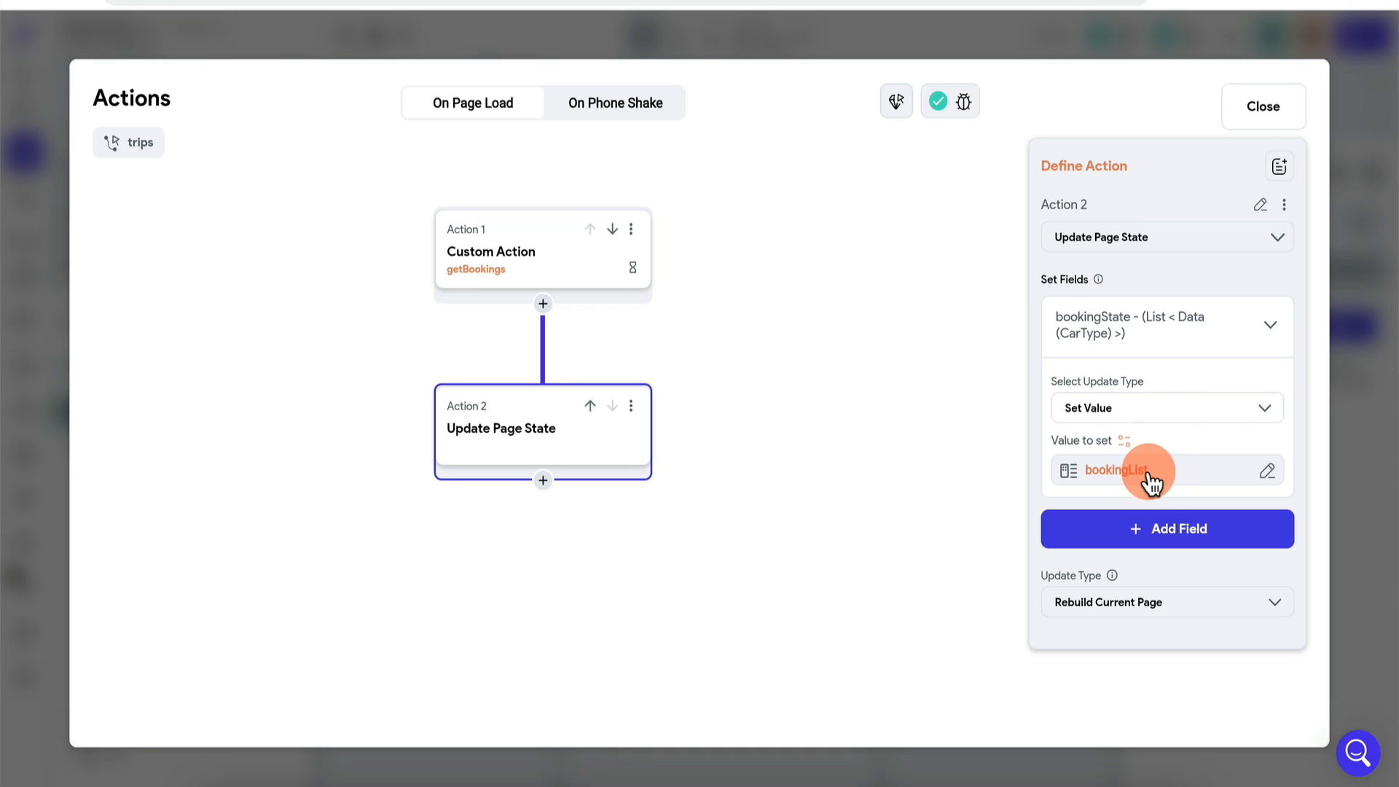
left_click(1229, 622)
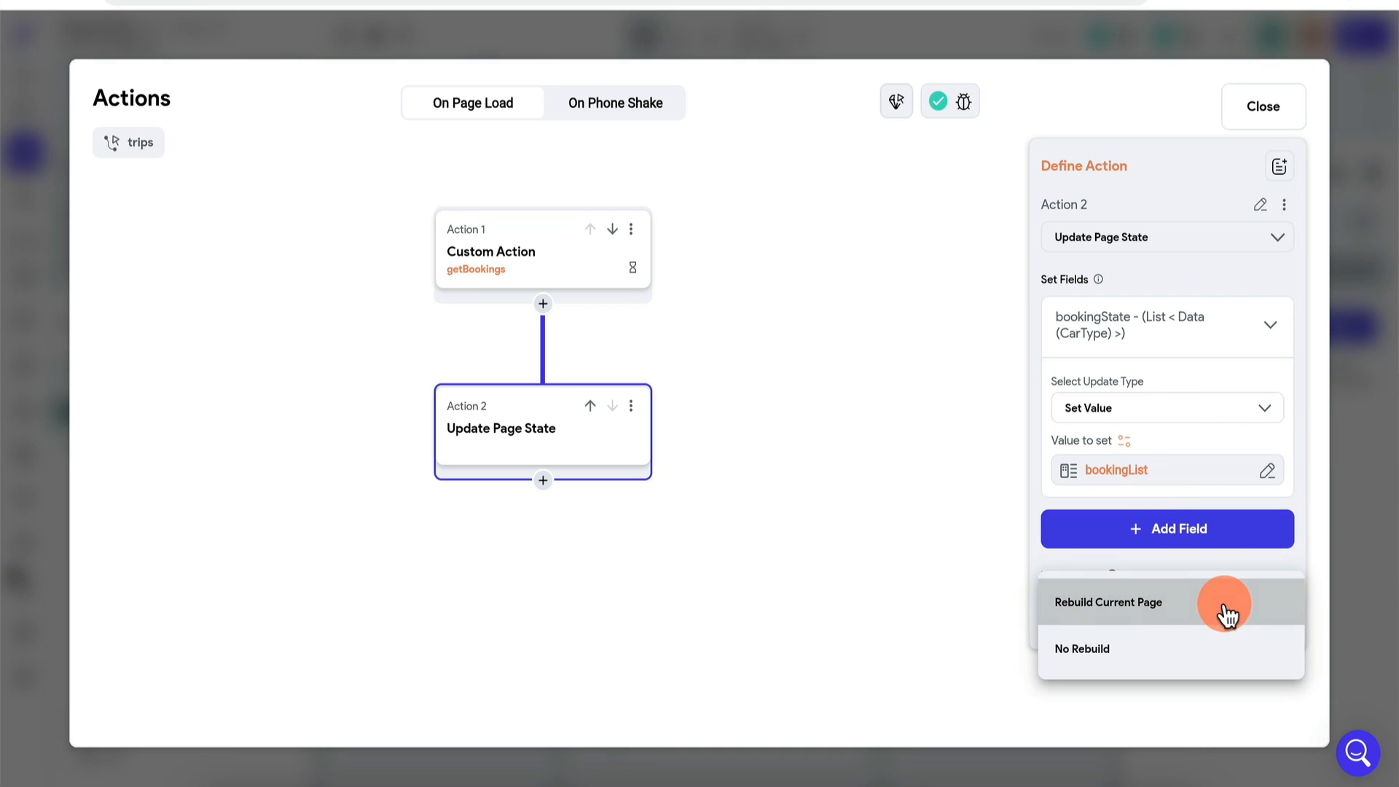
left_click(1374, 493)
left_click(215, 485)
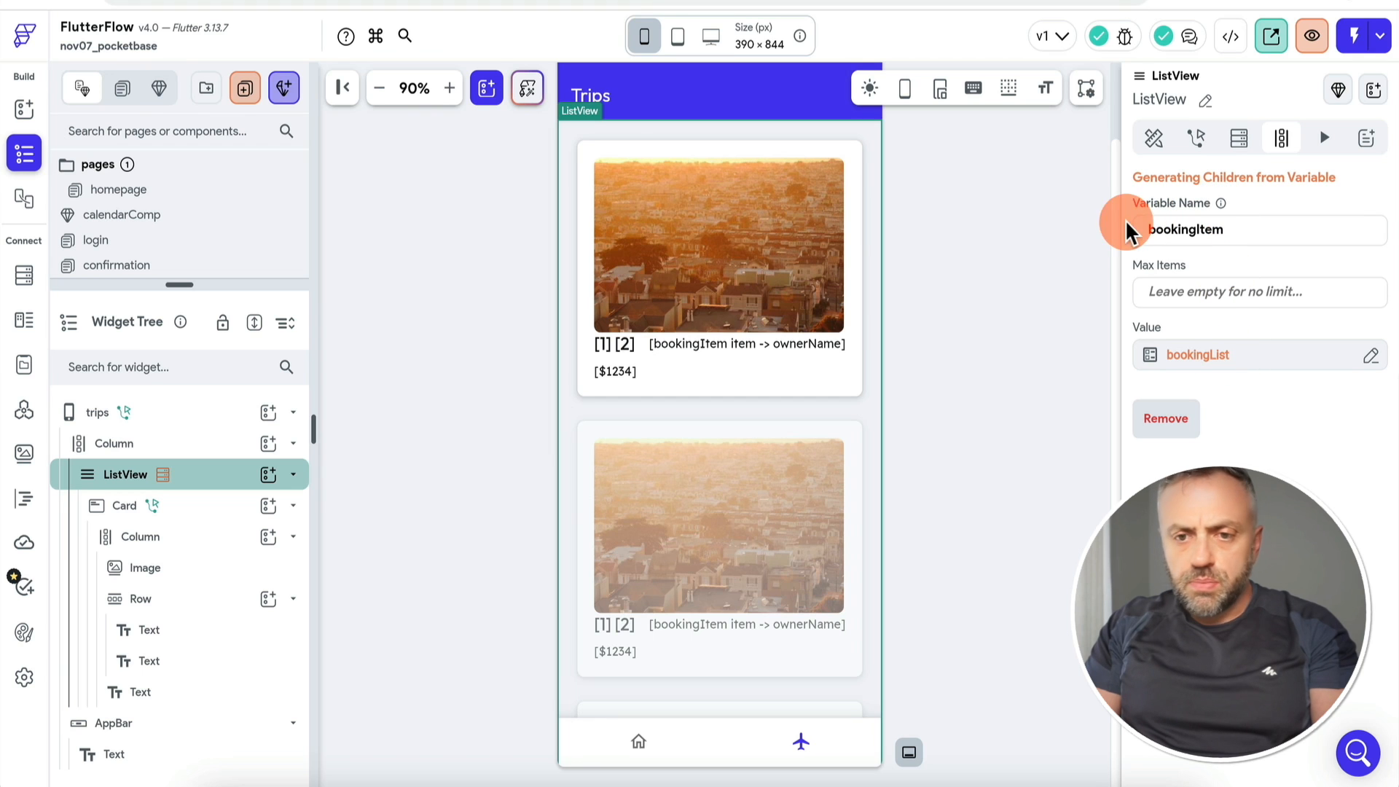
Step: Switch the trips list's dynamic children source to Page State > bookingState
left_click(177, 420)
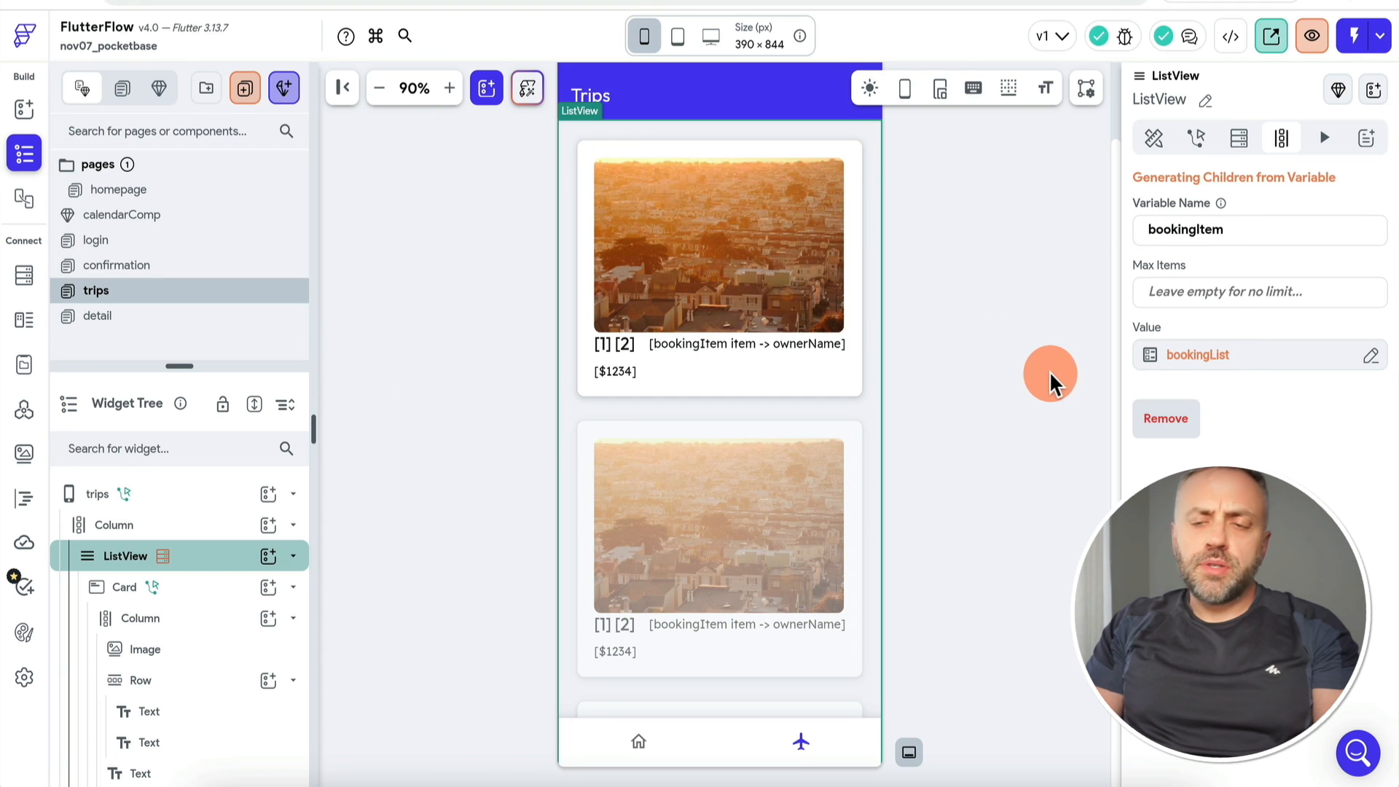
left_click(1218, 360)
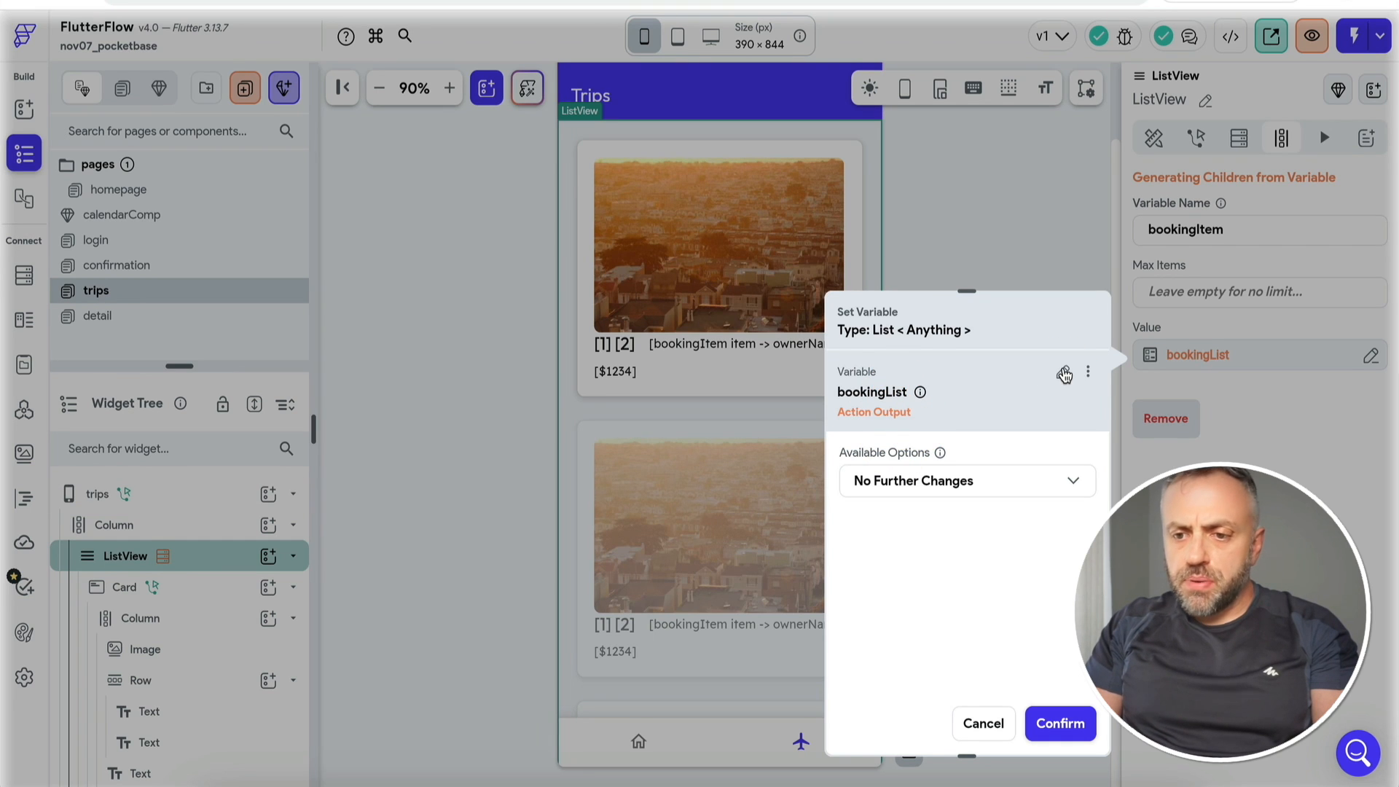
left_click(1064, 375)
left_click(926, 595)
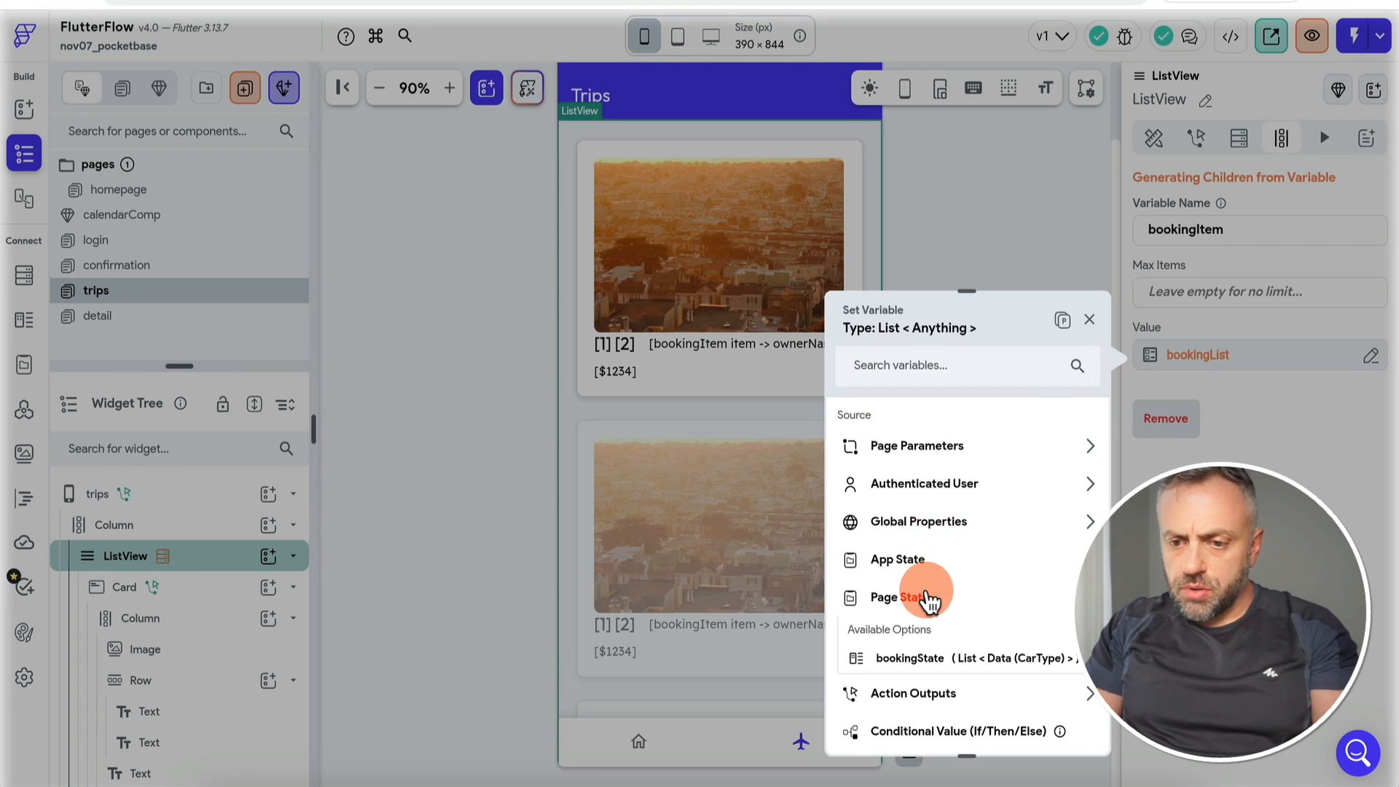
left_click(946, 649)
left_click(1062, 737)
left_click(1360, 419)
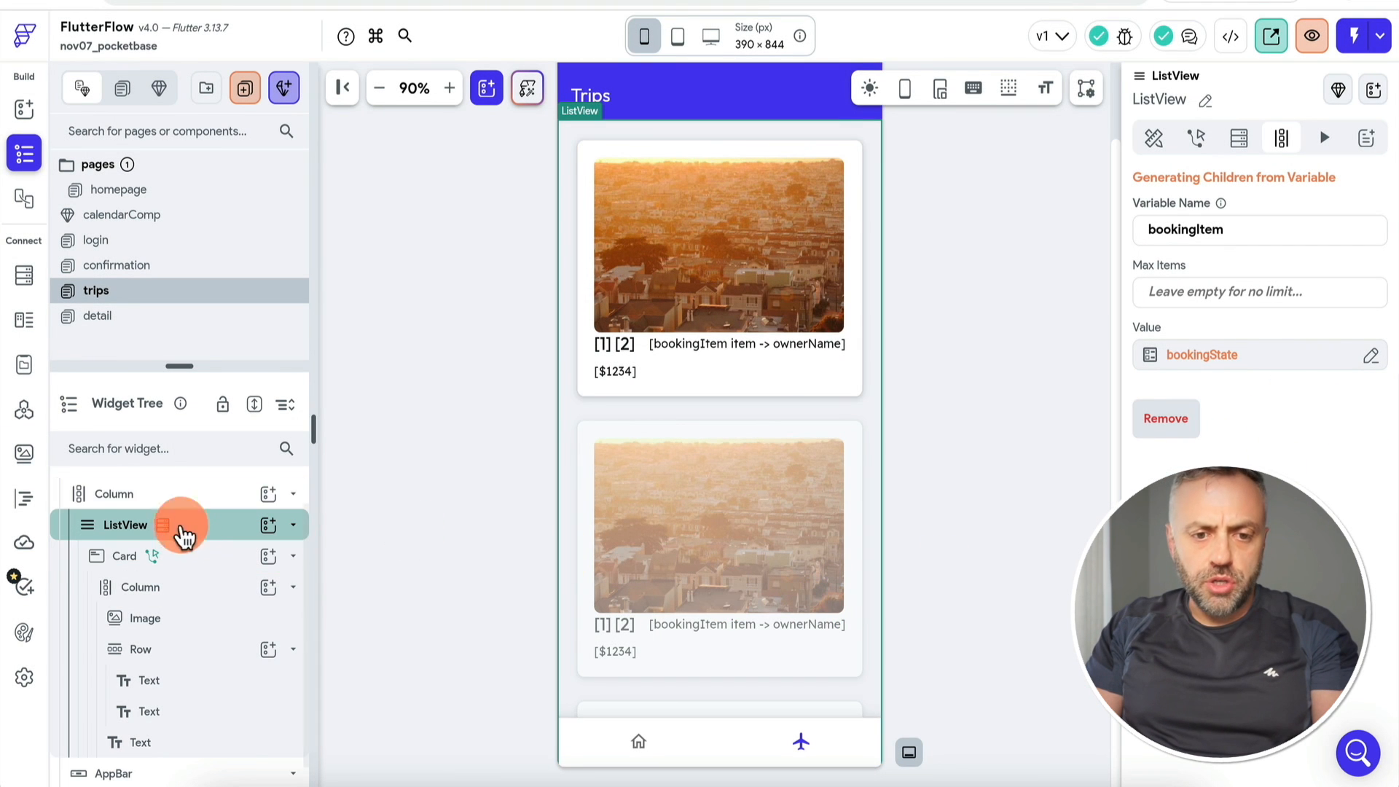
left_click(182, 532)
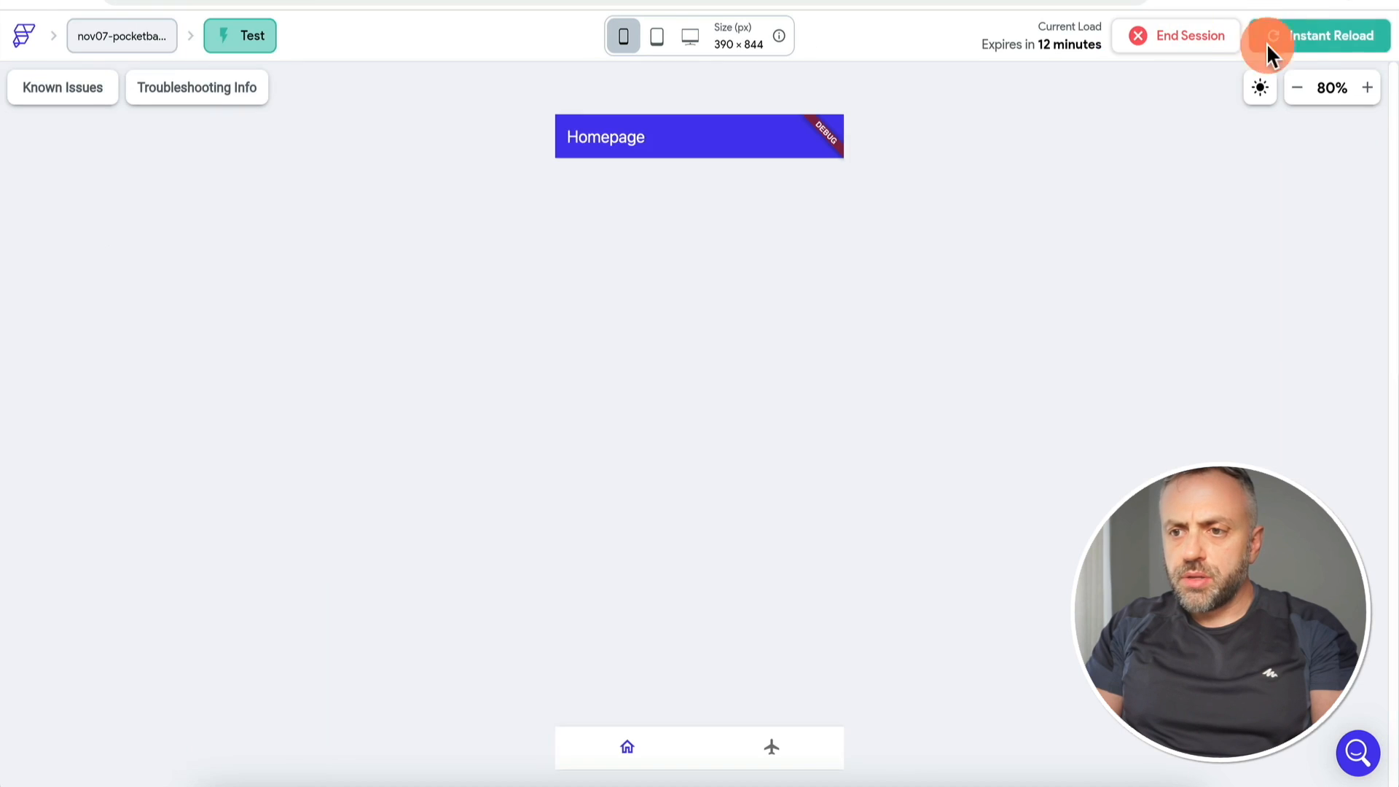
Step: Reload the test app and revisit Trips, which still shows [object Event] at $0
left_click(1304, 38)
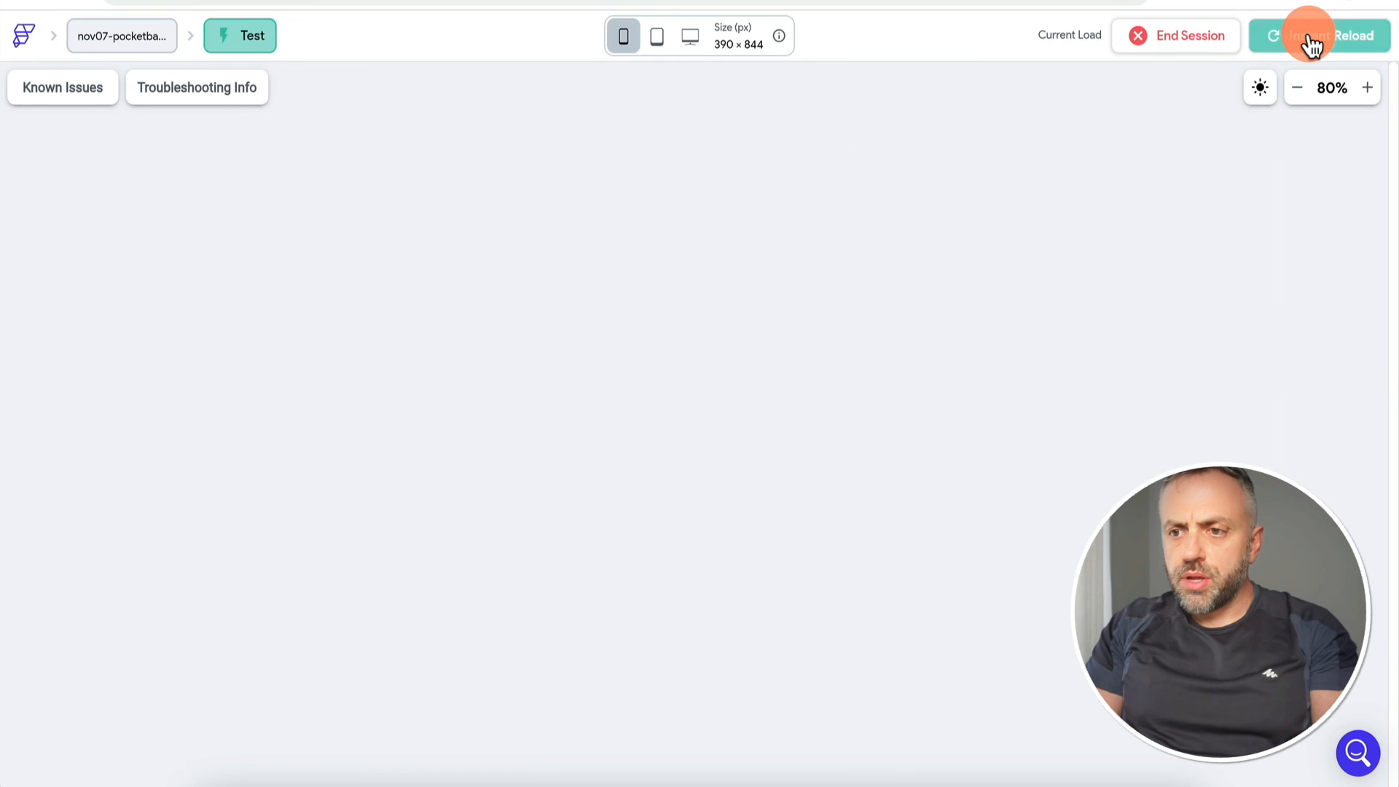
left_click(774, 749)
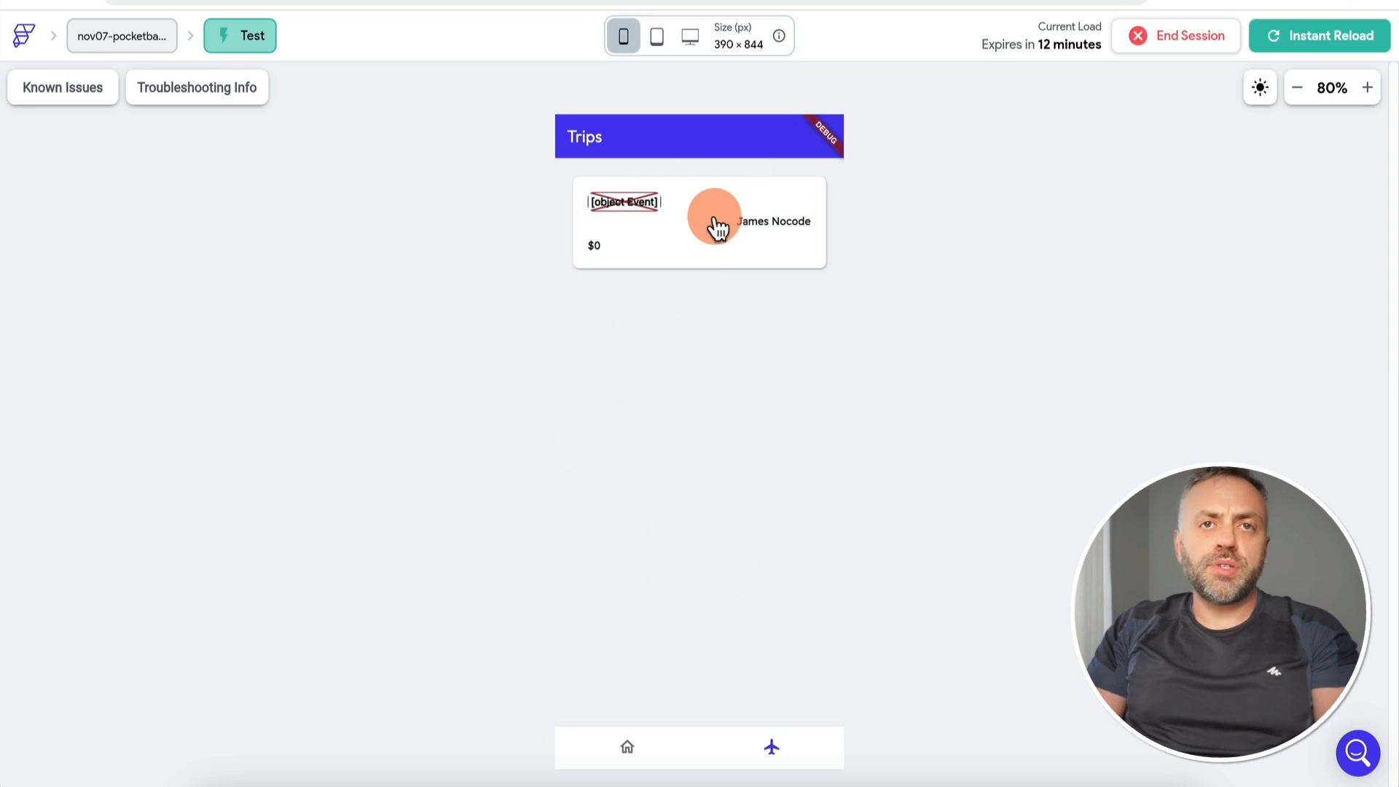
left_click(631, 729)
left_click(766, 748)
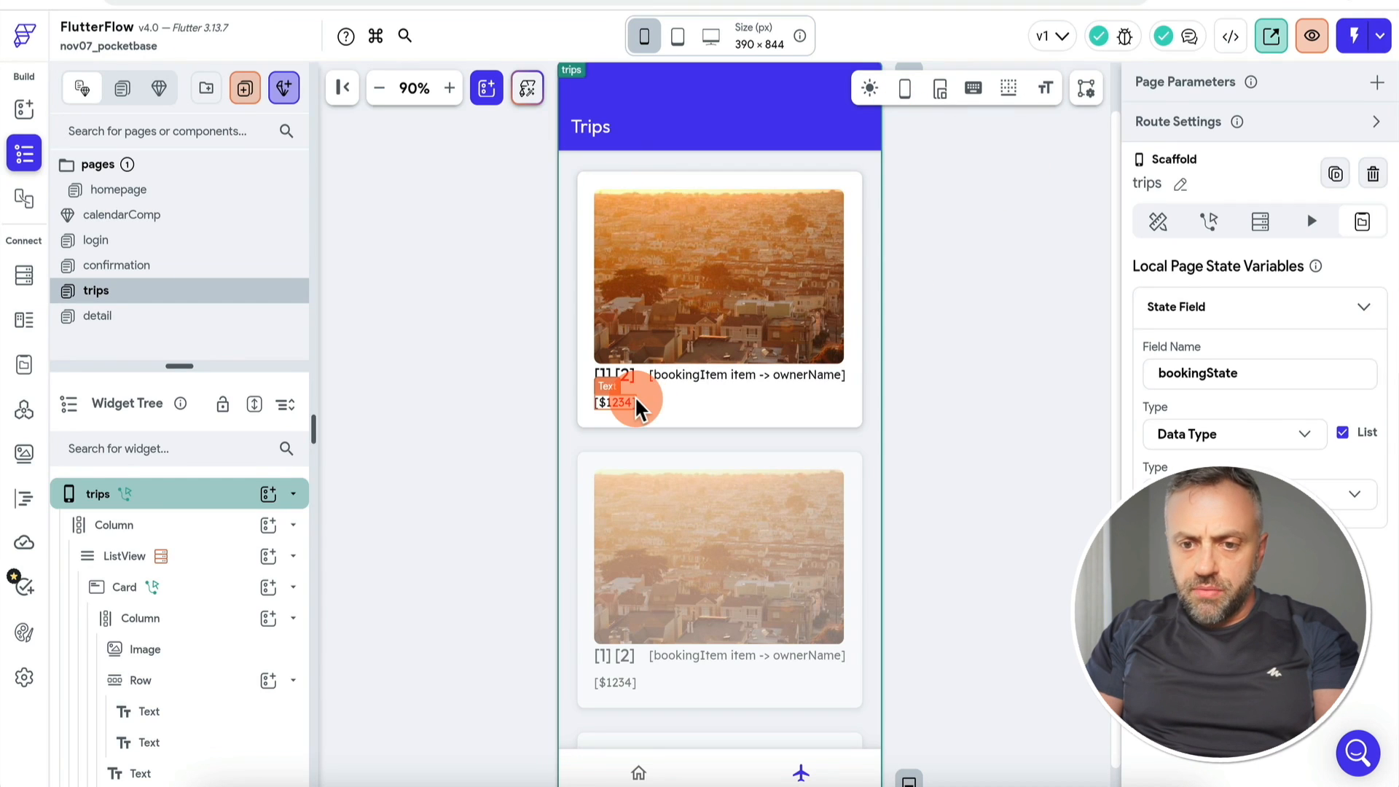
Step: Check the trip card's price binding, then open the getBookings code at its mapping
left_click(616, 402)
left_click(1161, 271)
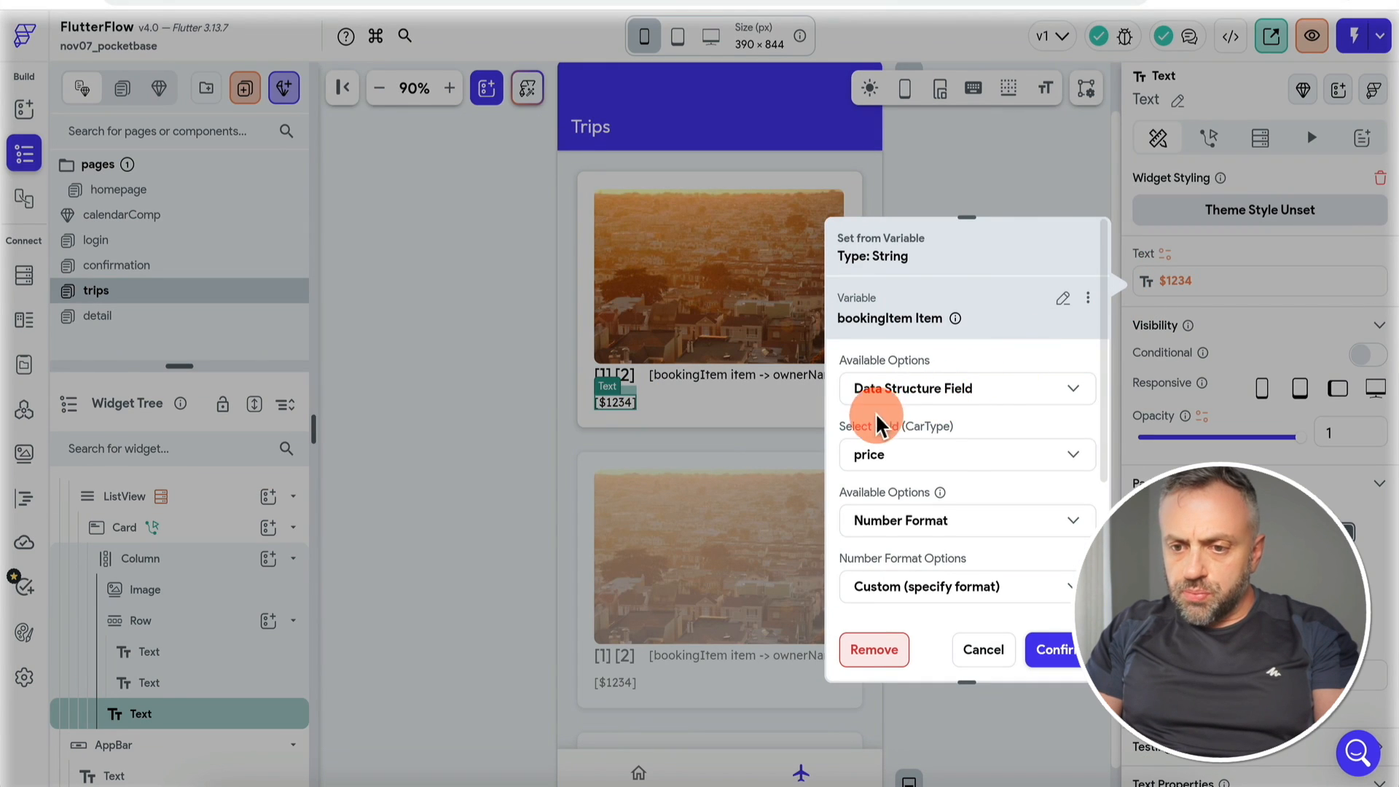
left_click(943, 147)
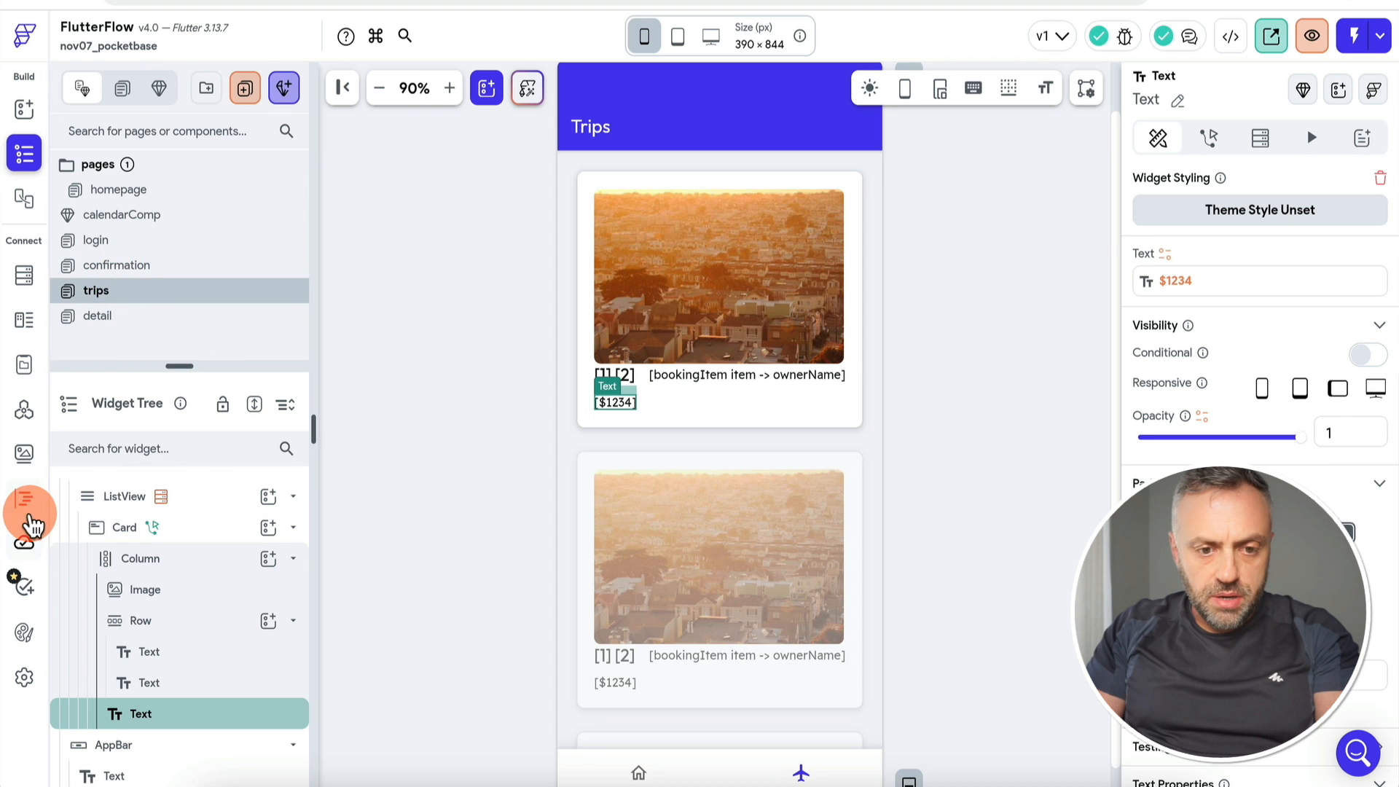
left_click(28, 503)
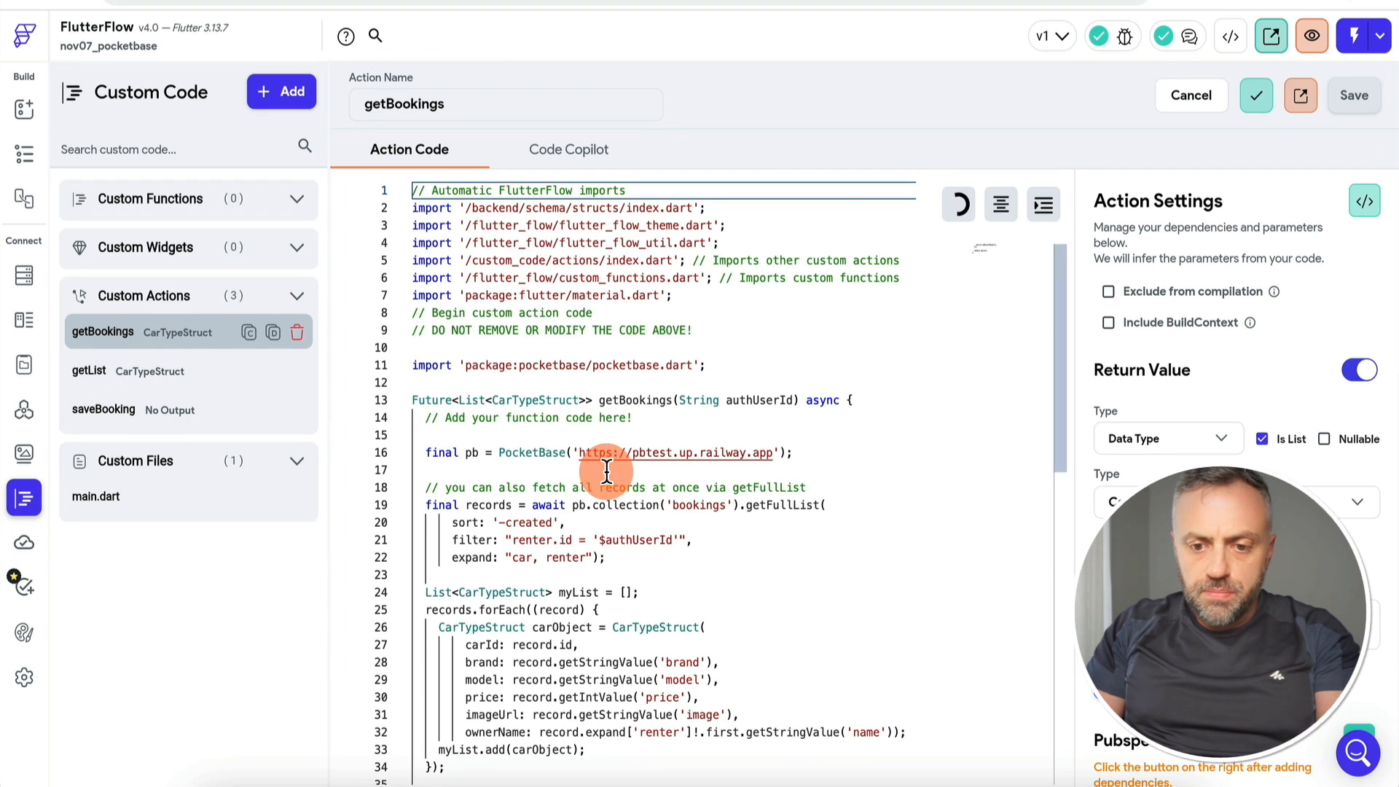
scroll(606, 468, "down", 2)
scroll(606, 468, "down", 1)
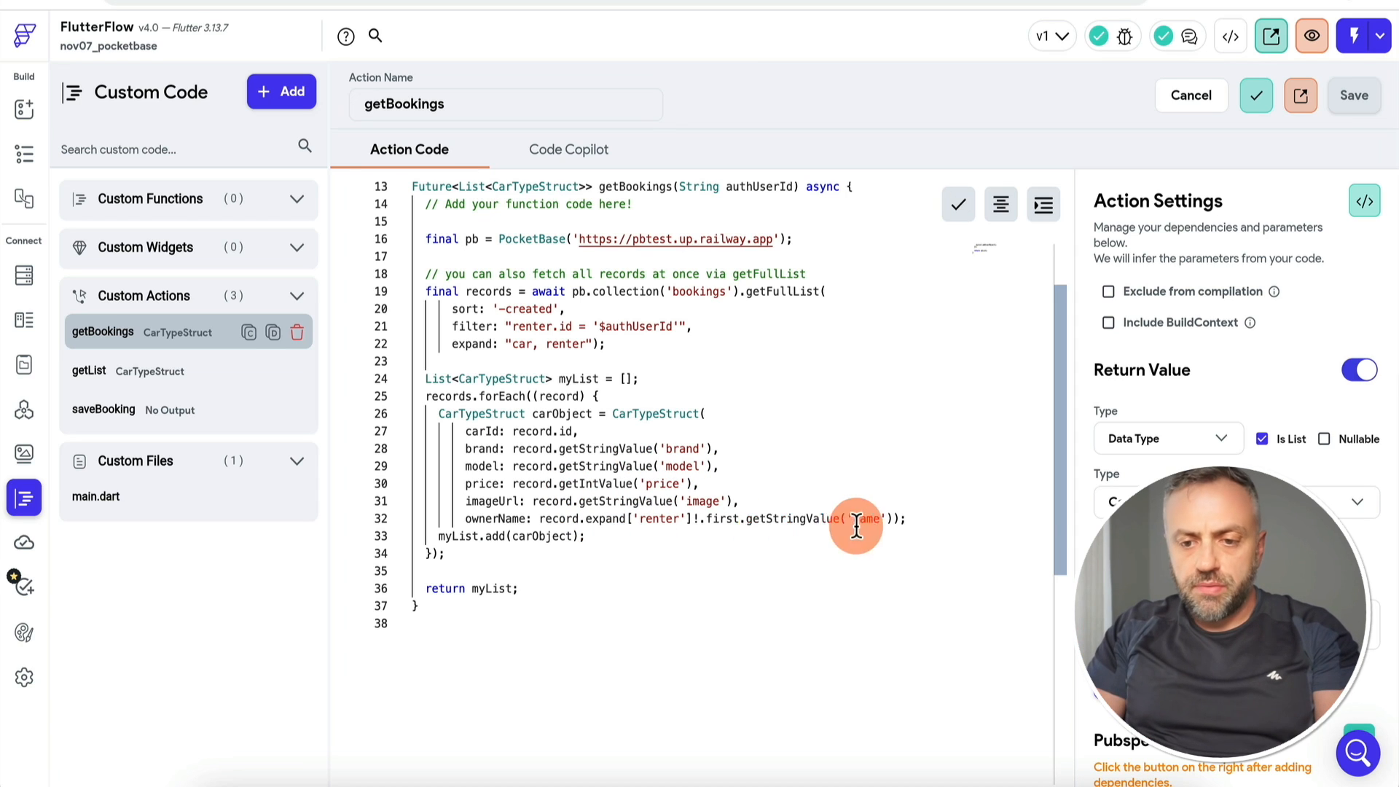
left_click(795, 483)
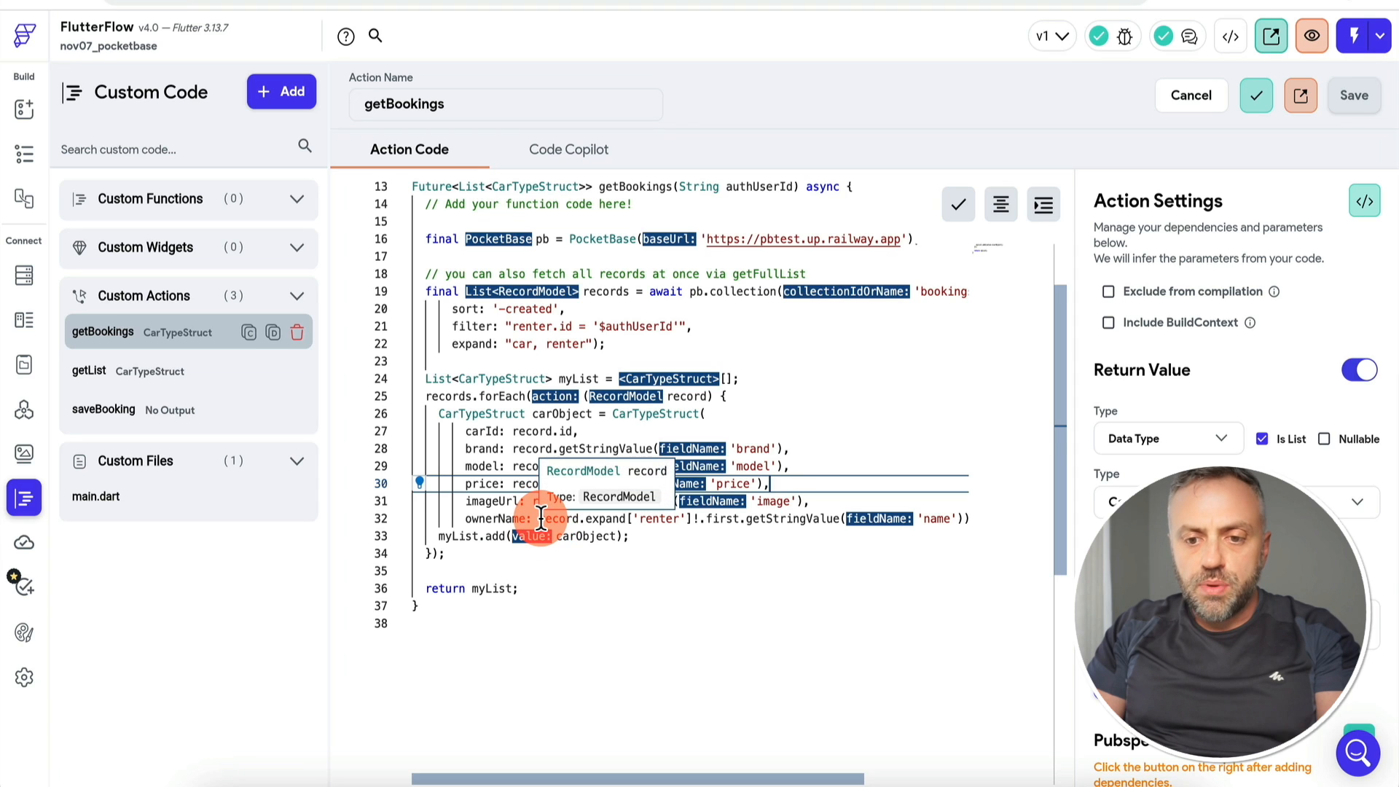
Step: Read brand, model and price from record.expand['car']!.first, with price as an Int
left_click_drag(542, 520, 977, 515)
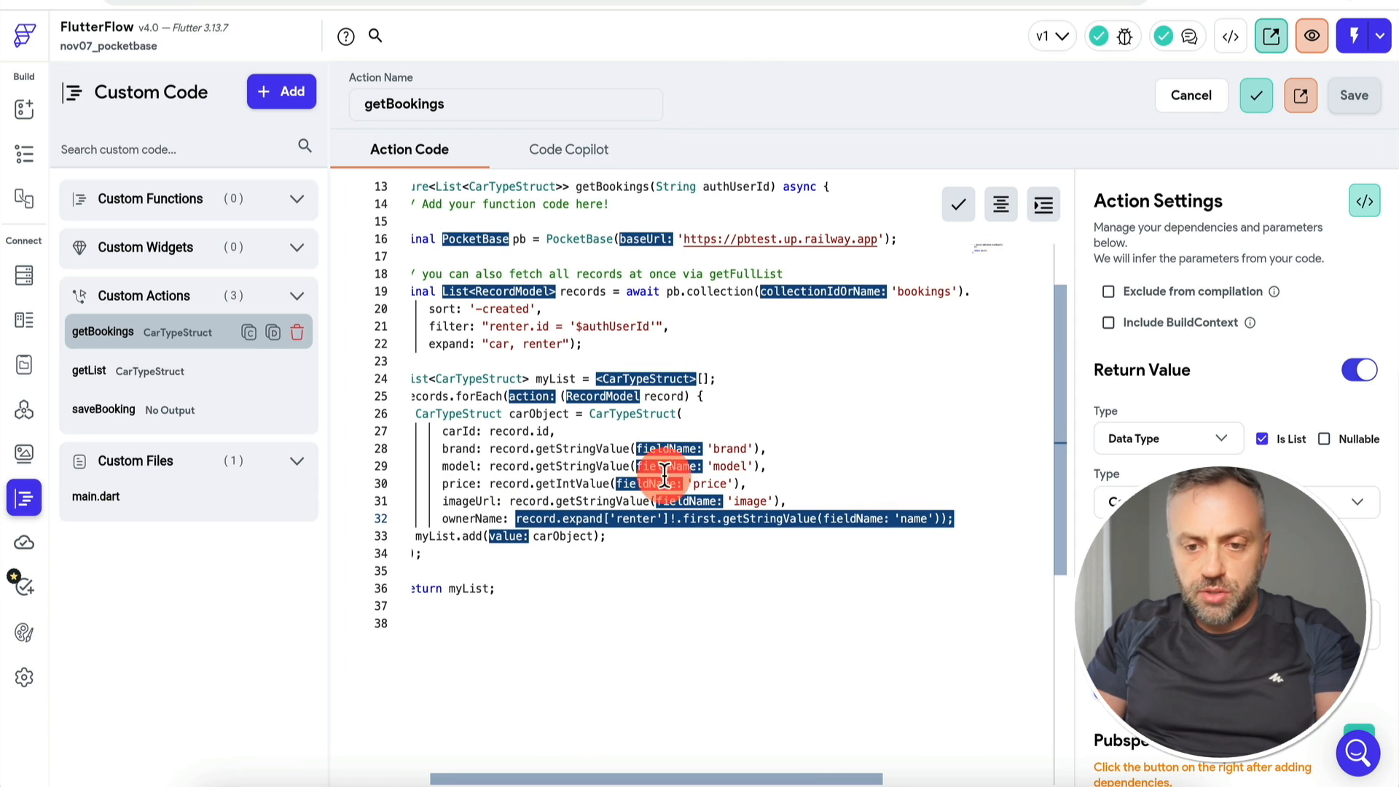
left_click_drag(489, 446, 780, 447)
type("record.expand['renter']!.first.getStringValue('name'));")
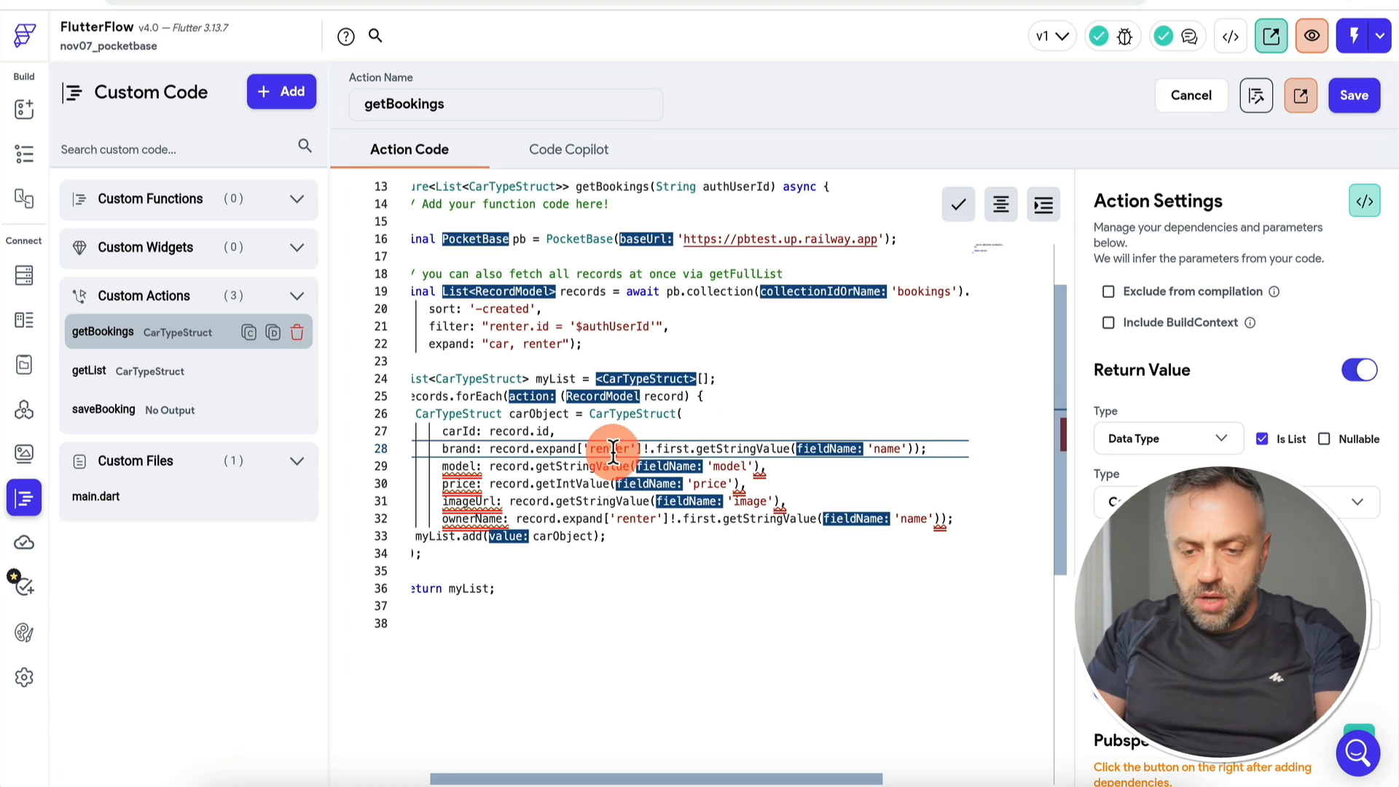
double_click(612, 449)
type("car")
double_click(868, 448)
type("brand")
left_click_drag(767, 466, 491, 467)
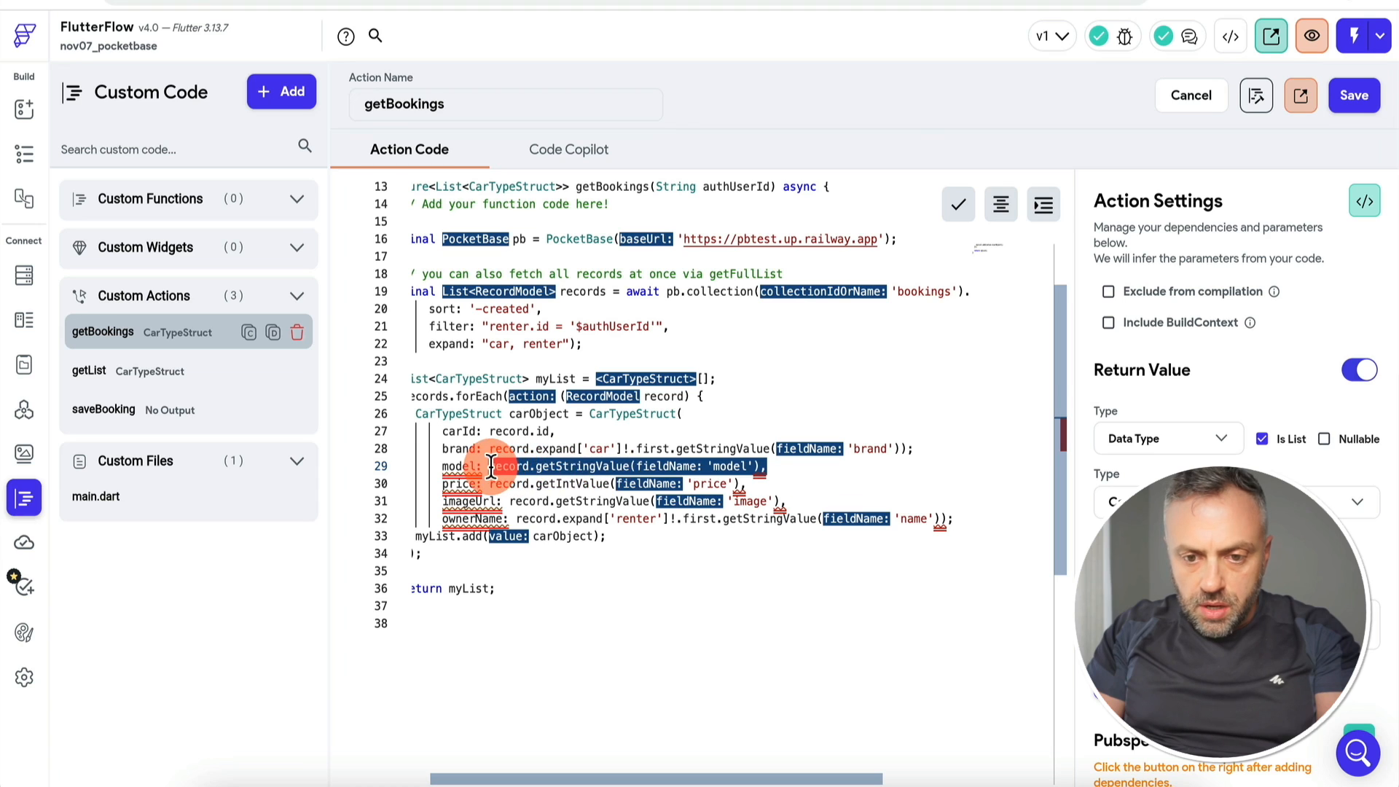
key("super+v")
type("model")
left_click_drag(747, 484, 490, 481)
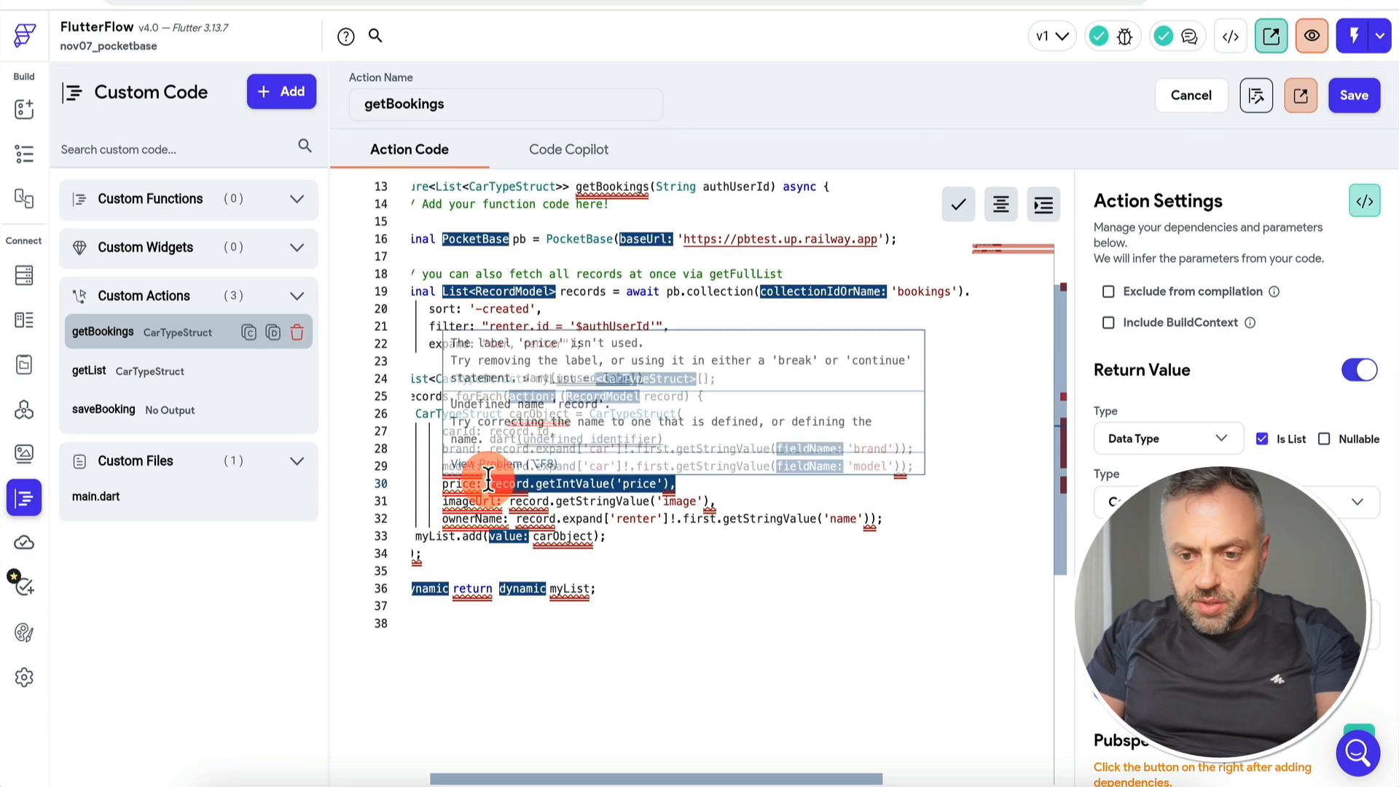
type("record.expand['car']!.first.getStringValue('brand'));")
type("price")
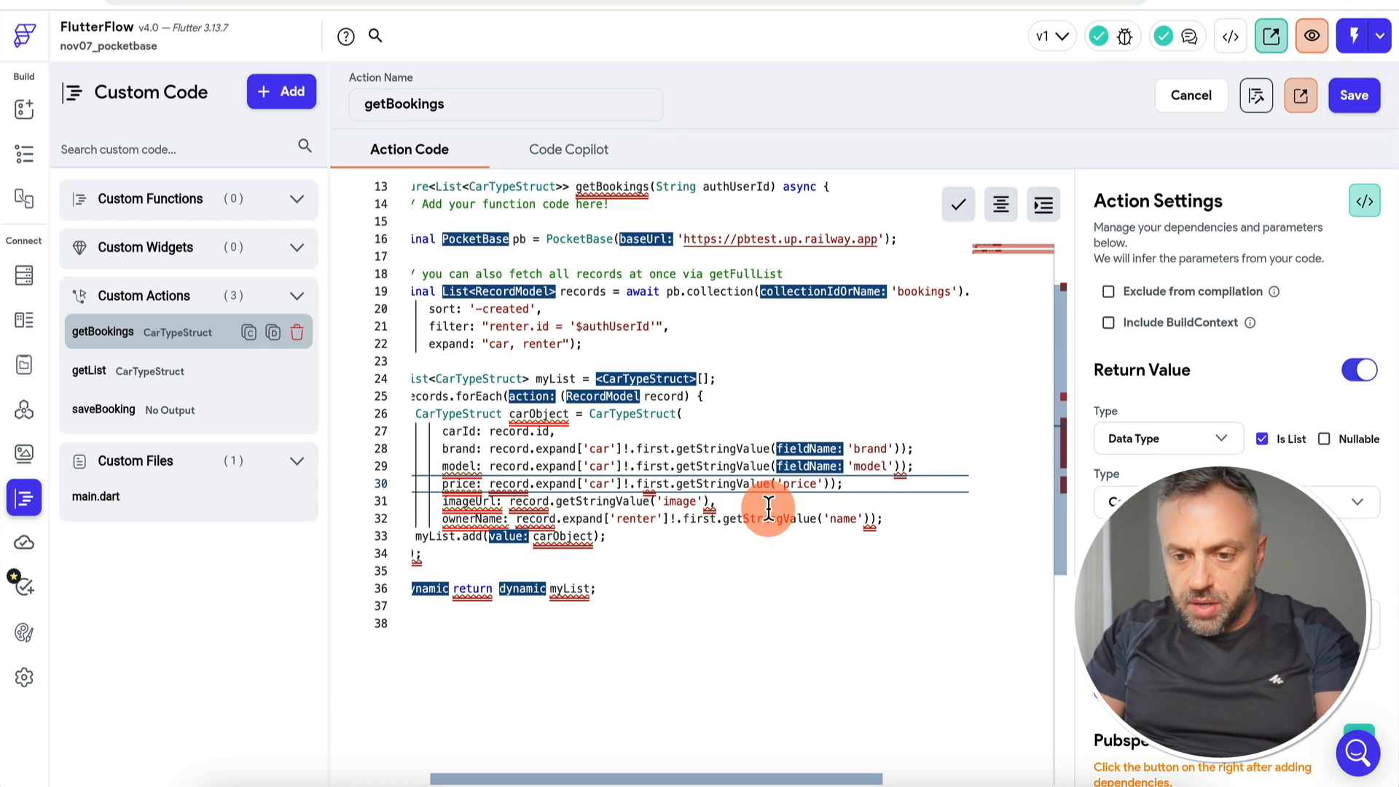
left_click_drag(736, 484, 510, 503)
type("Int")
Step: Read imageUrl from the expanded car record, fix the field names, and save getBookings
left_click(743, 502)
type("record.expand['renter']!.first.getStringValue('name'));")
left_click(929, 467)
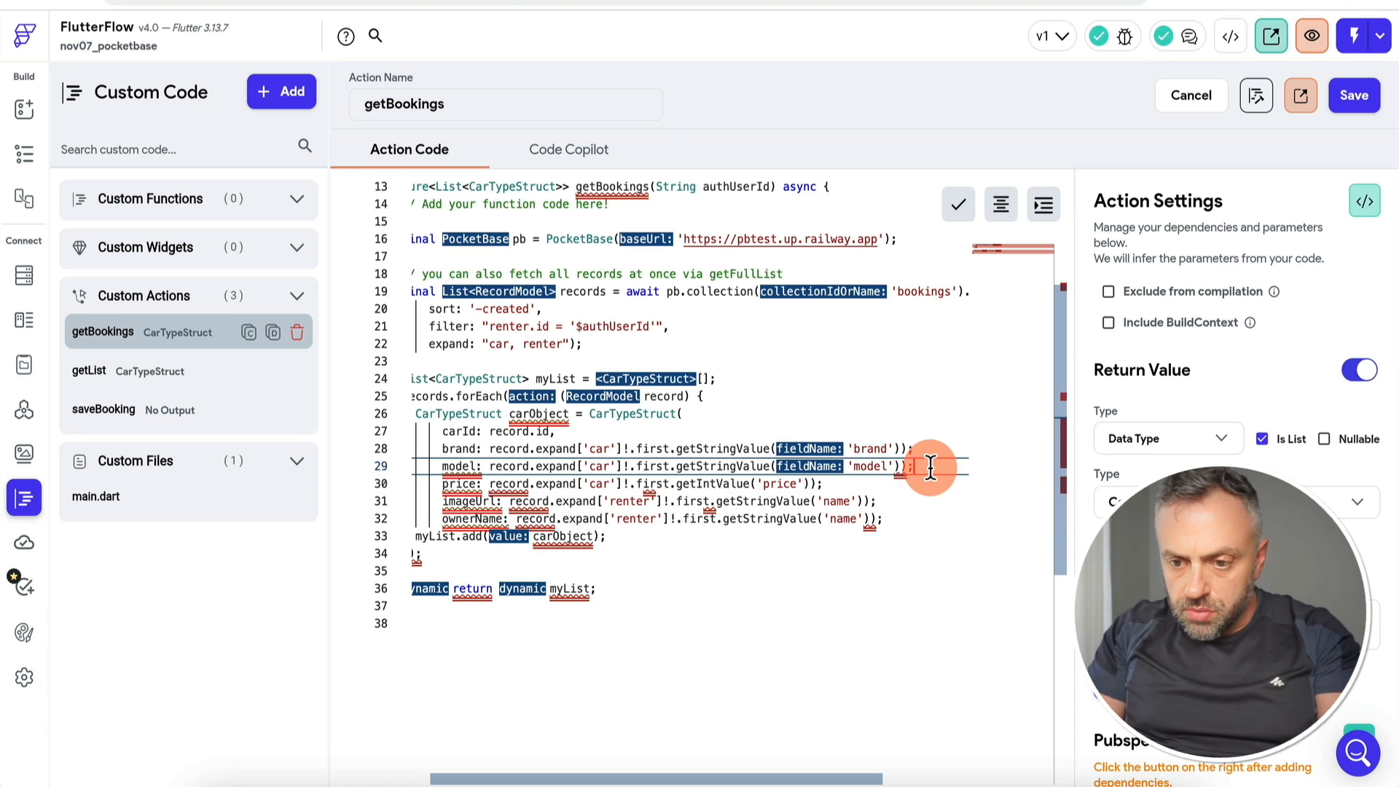
type(",")
key("Up")
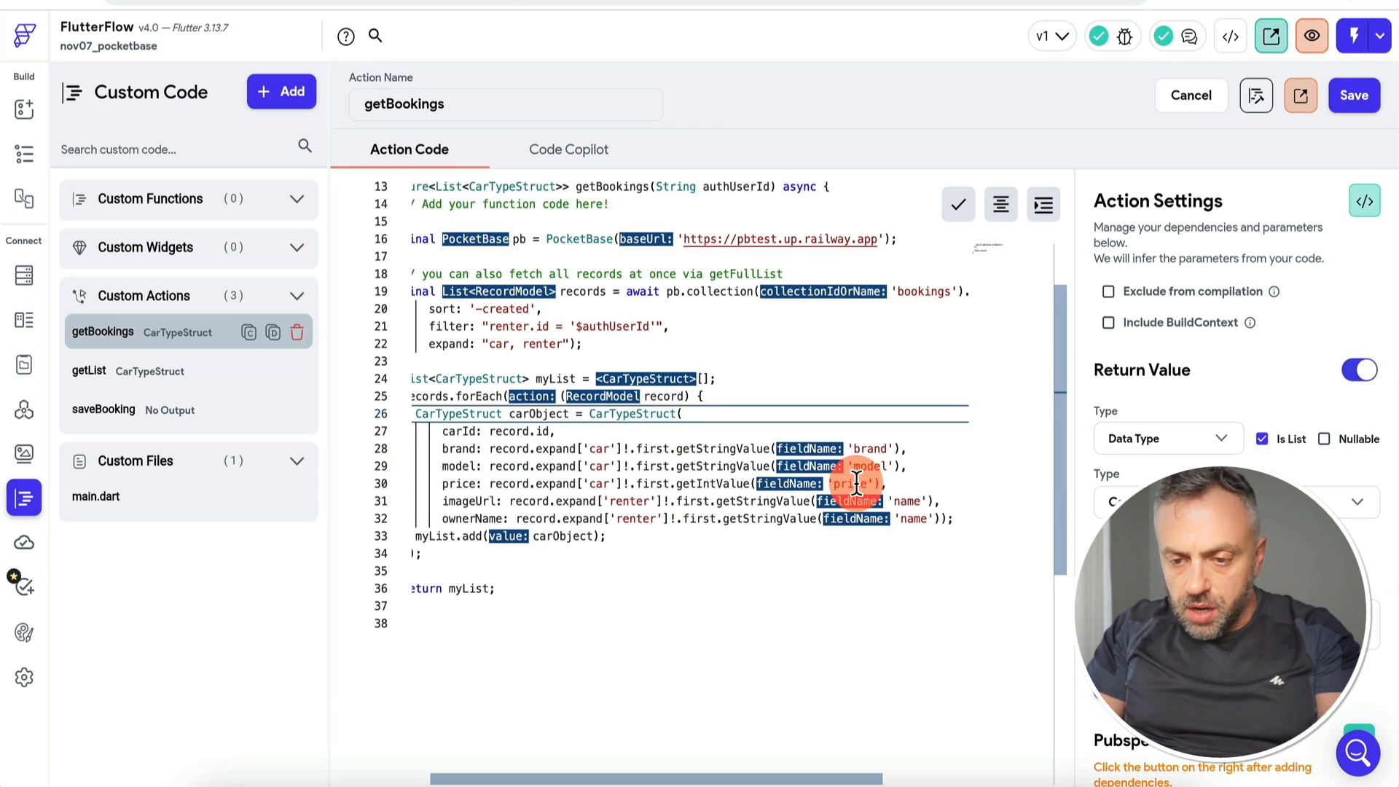
double_click(857, 482)
type("im")
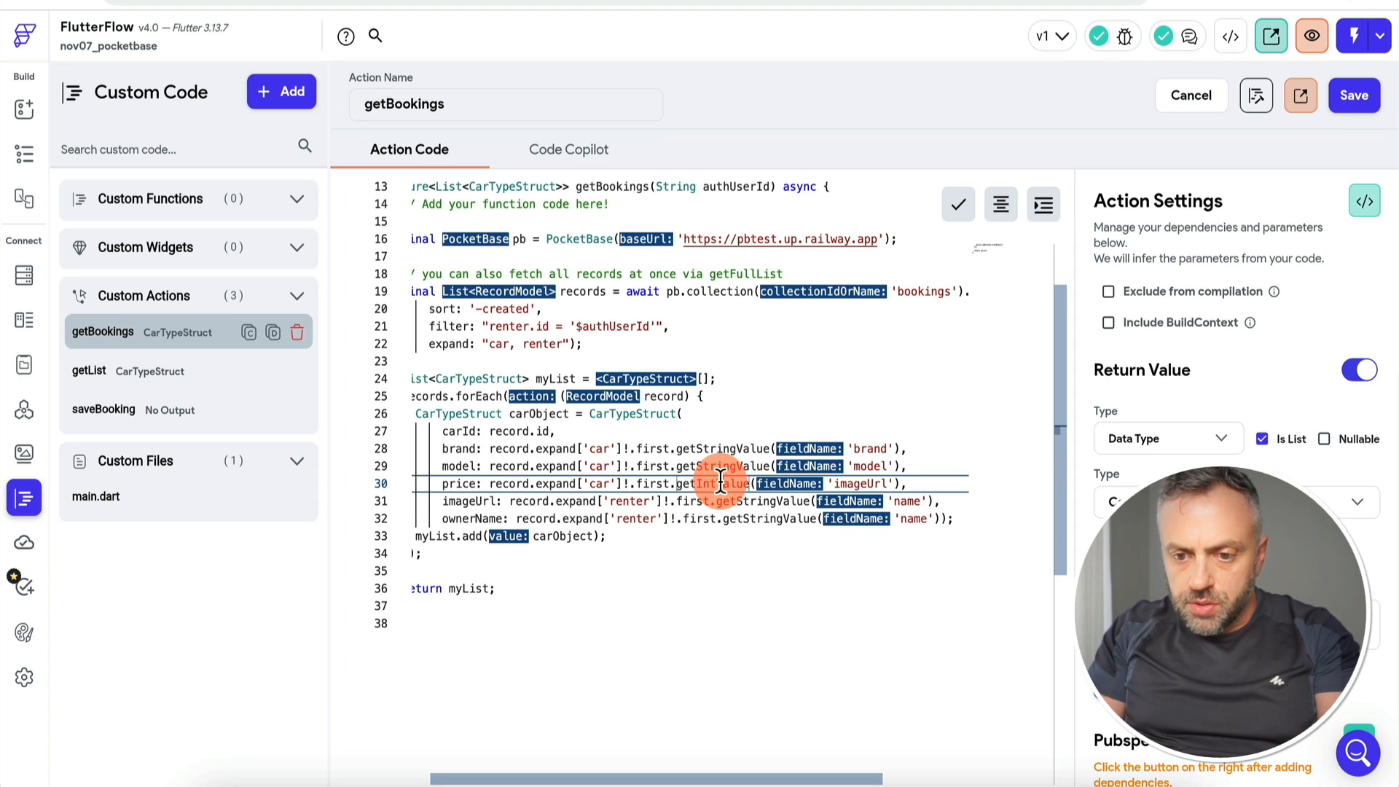
type("String")
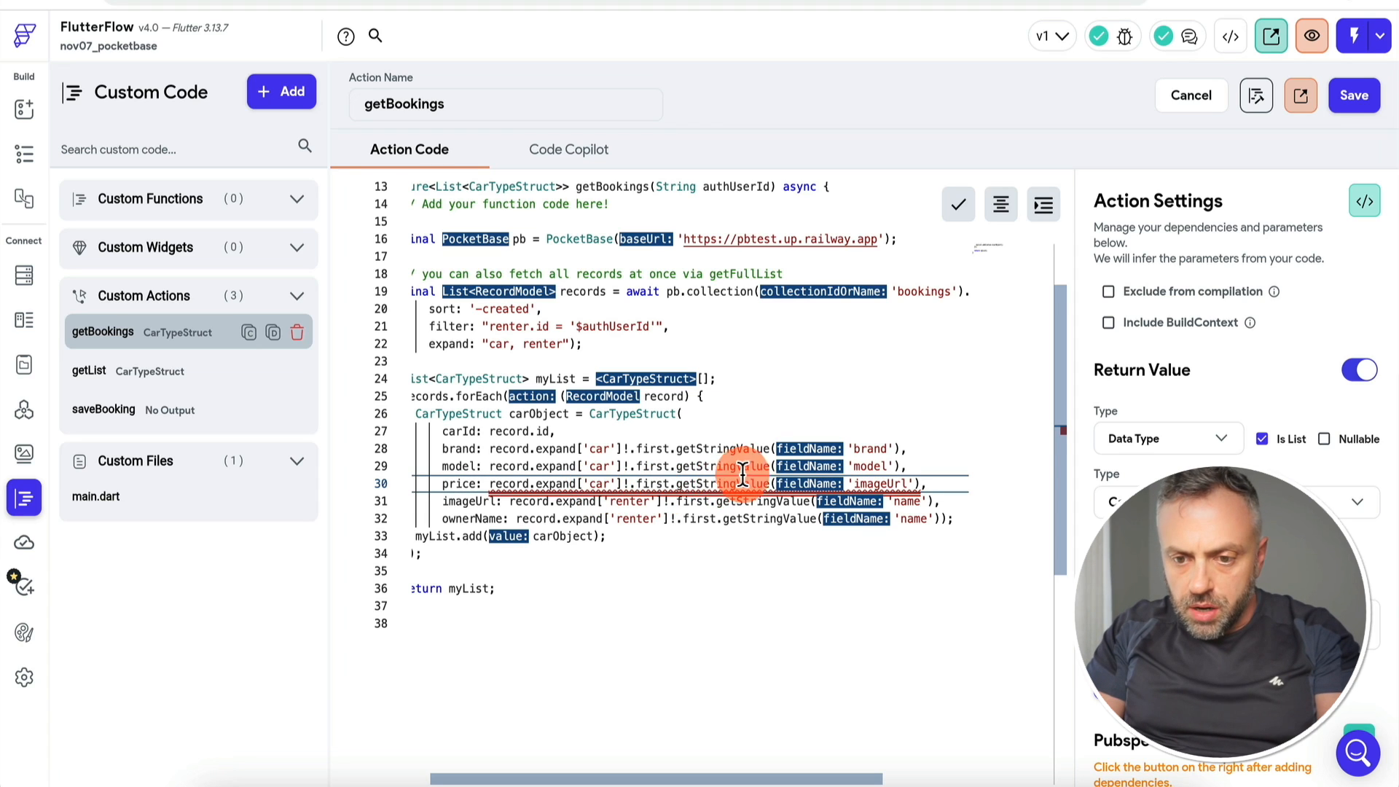
double_click(877, 486)
type("pric")
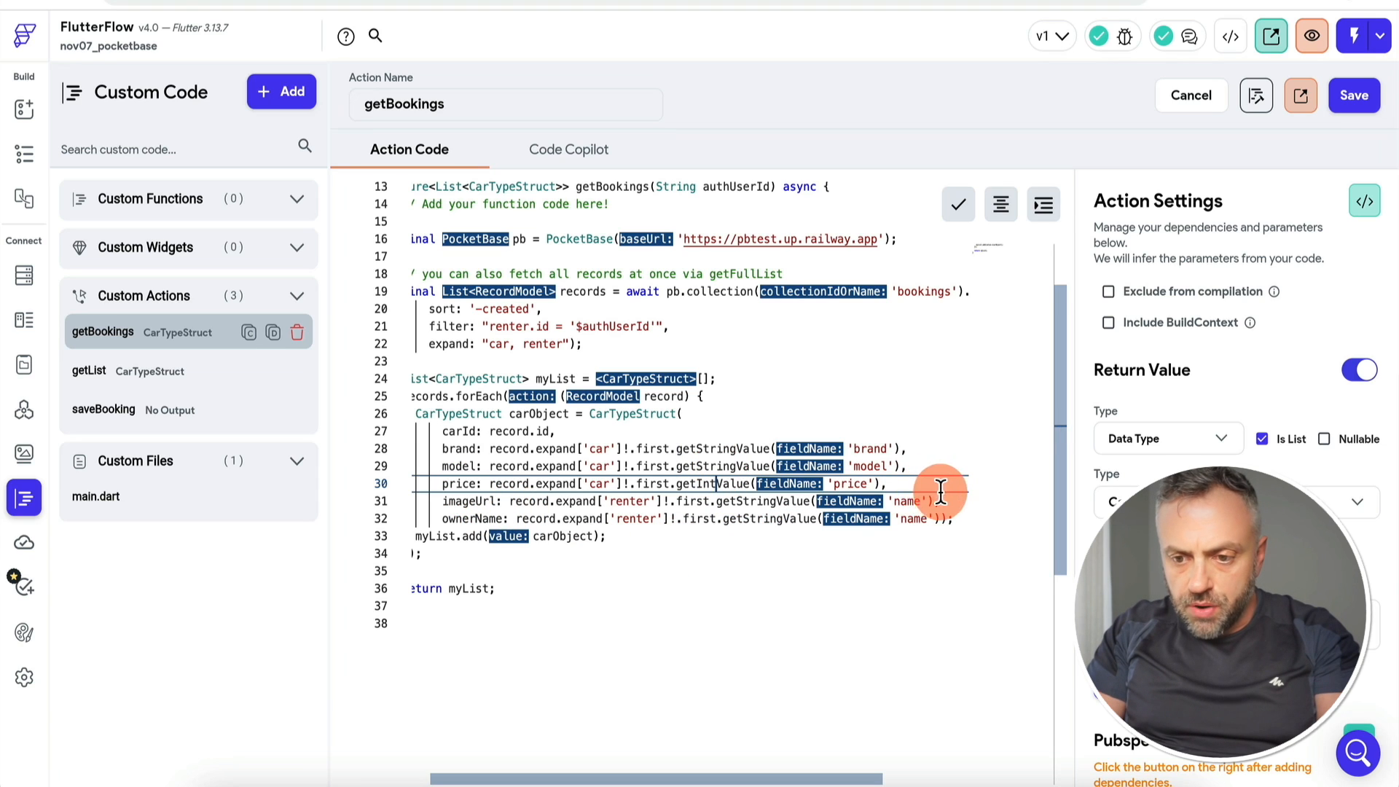
double_click(640, 502)
type("car")
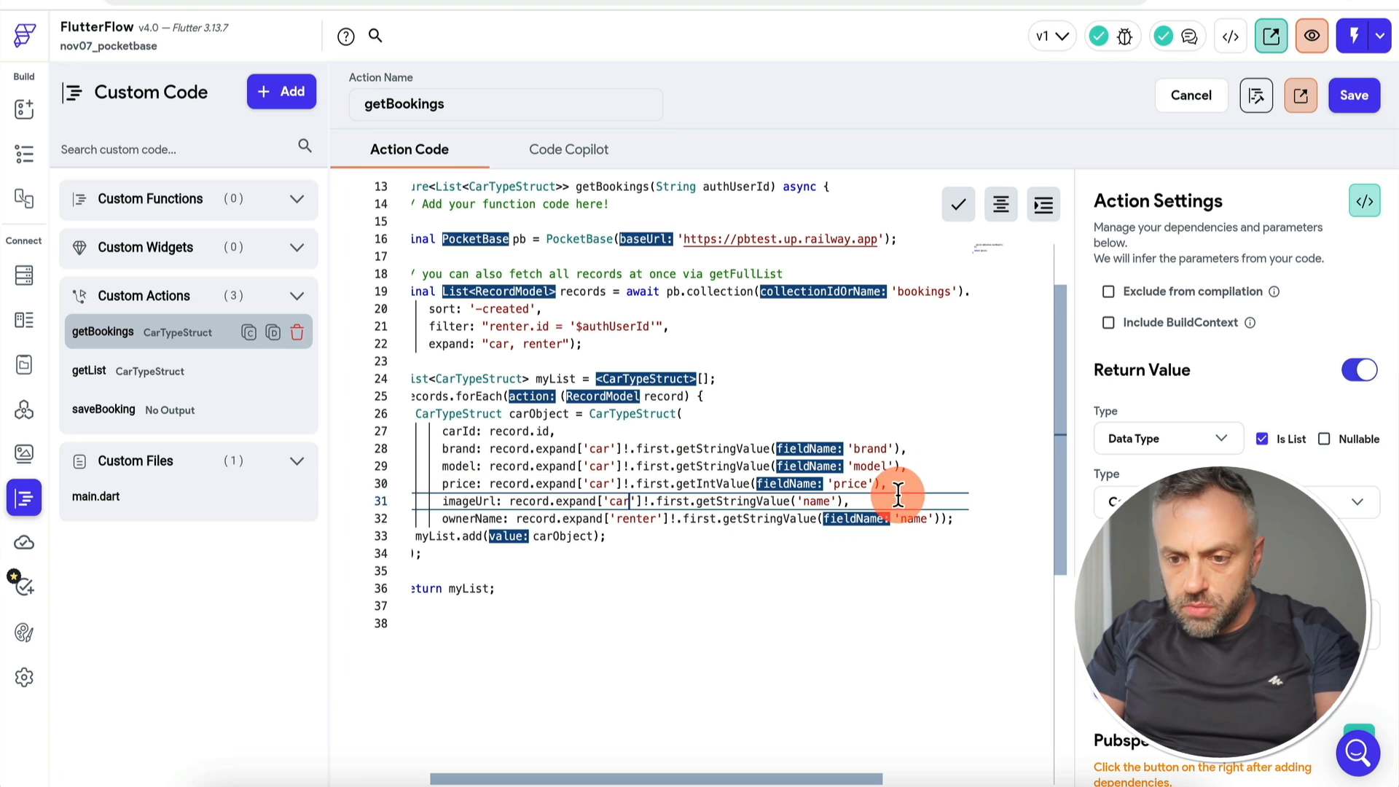
type("imageUrl")
key("Up")
key("Up")
left_click(889, 419)
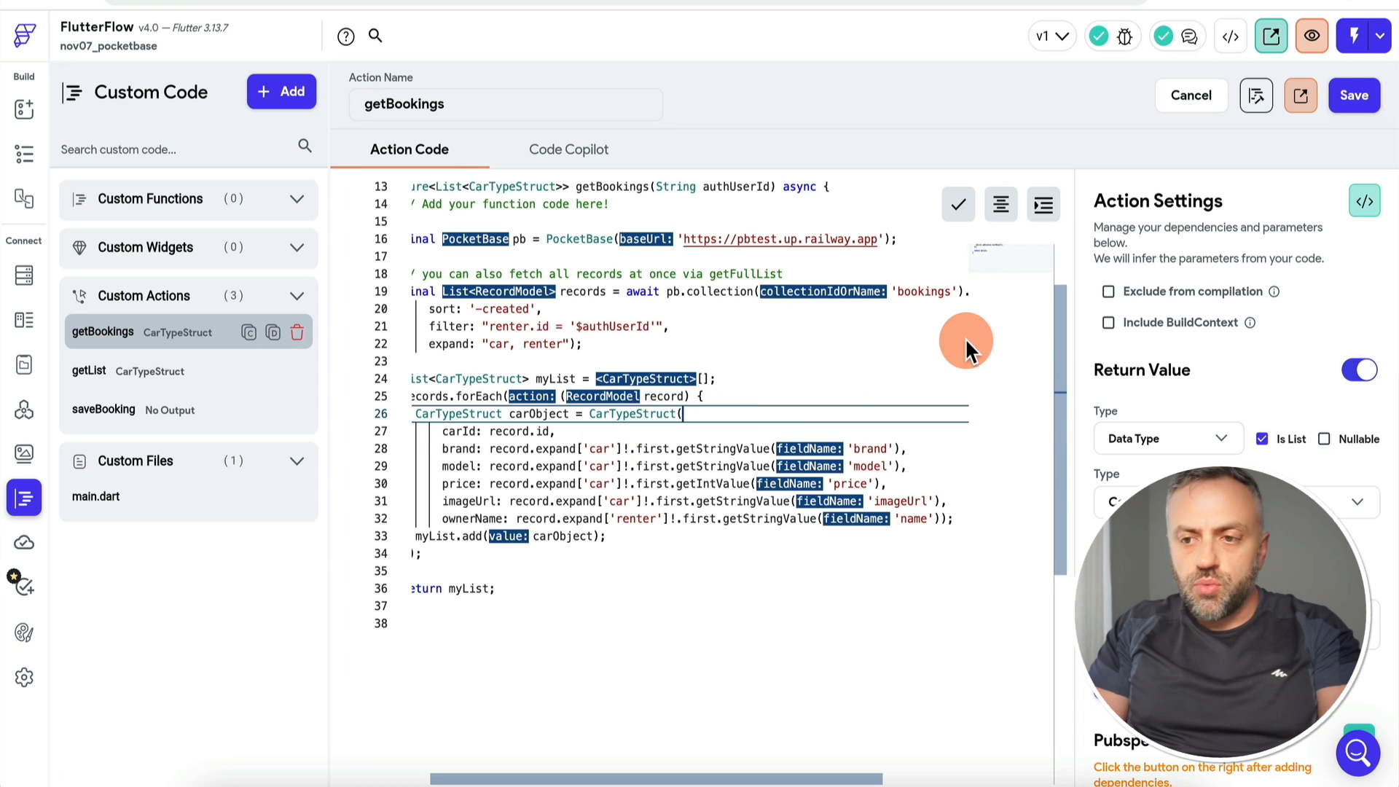
left_click(1357, 97)
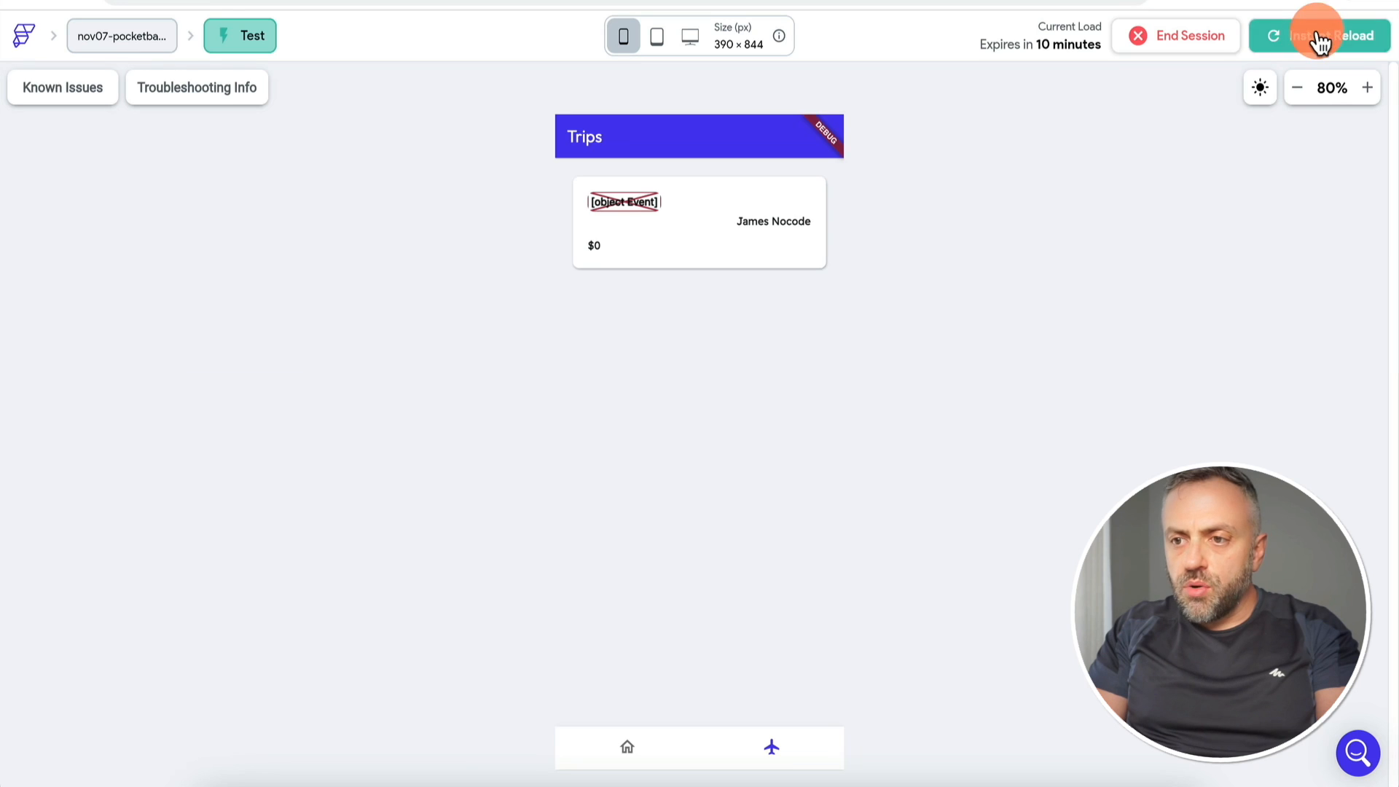
Step: Instant-reload the test app, confirm the Trips card shows BMW M3 at $50000, and return to the code
left_click(1317, 38)
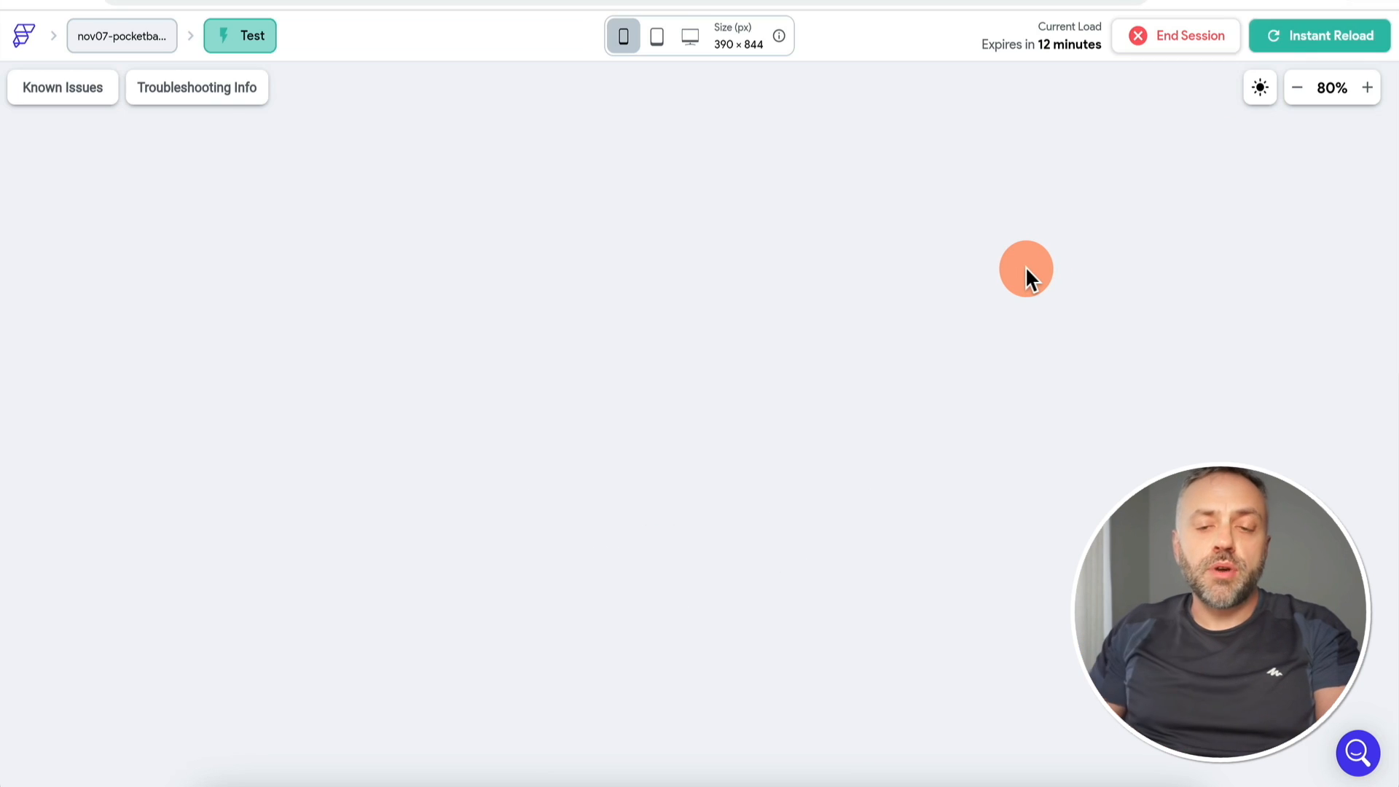
left_click(774, 754)
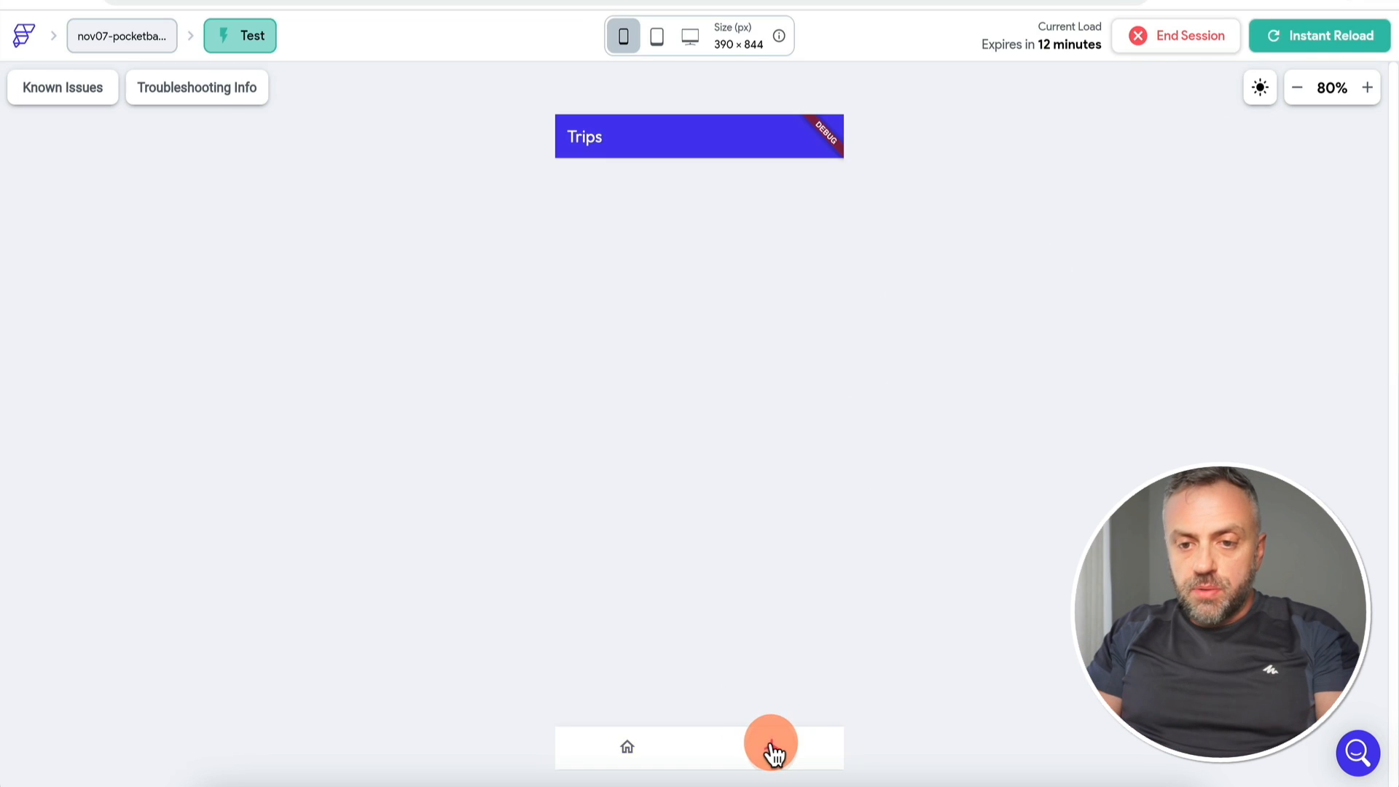
left_click(632, 754)
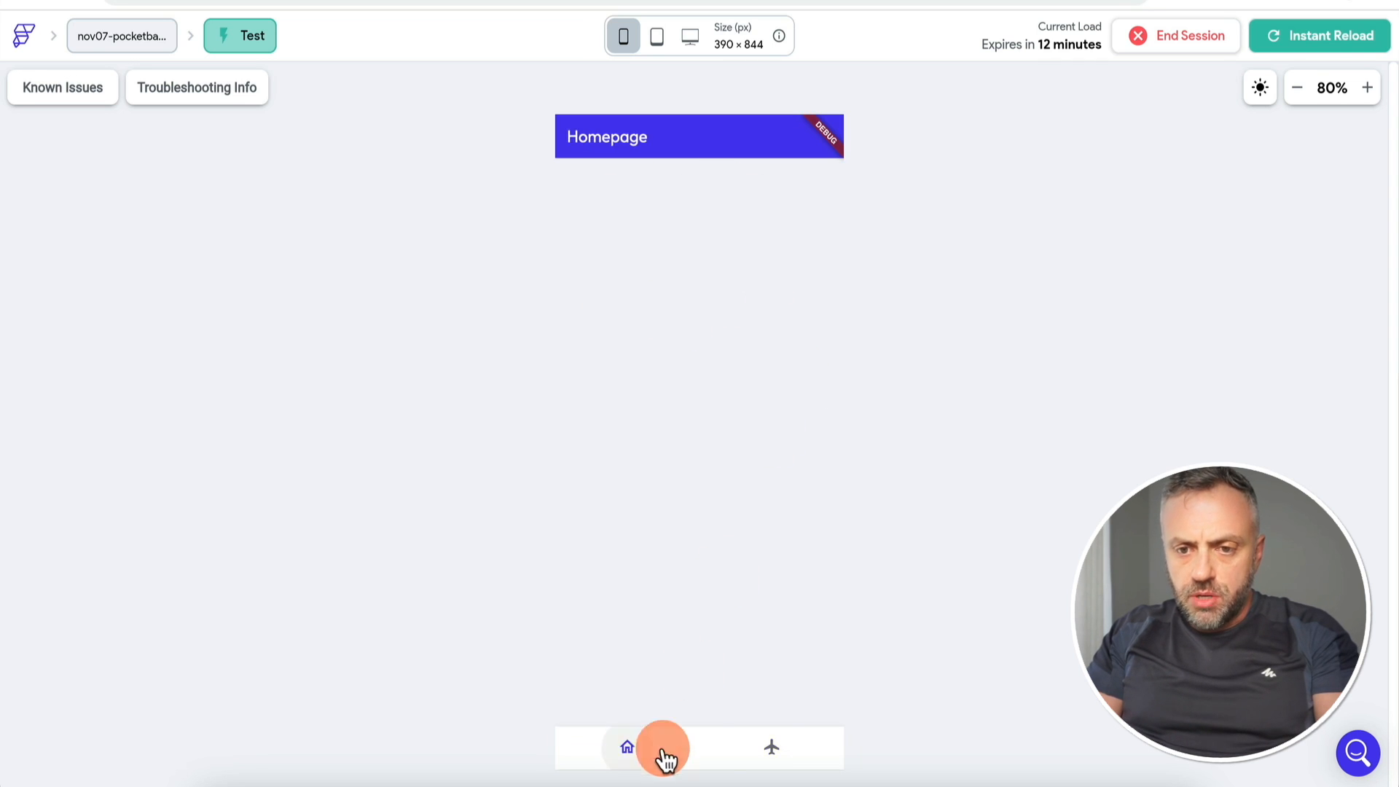
left_click(774, 759)
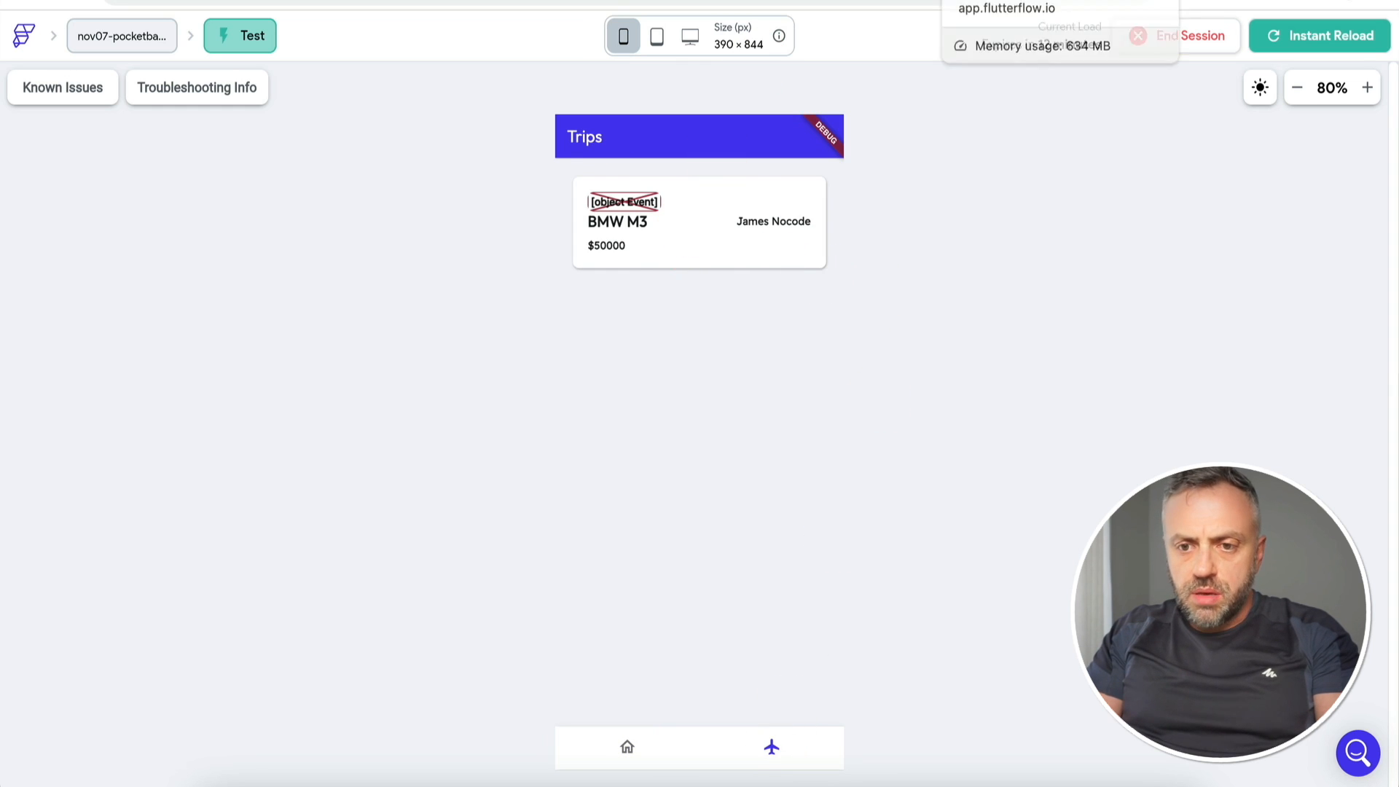
left_click(1006, 1)
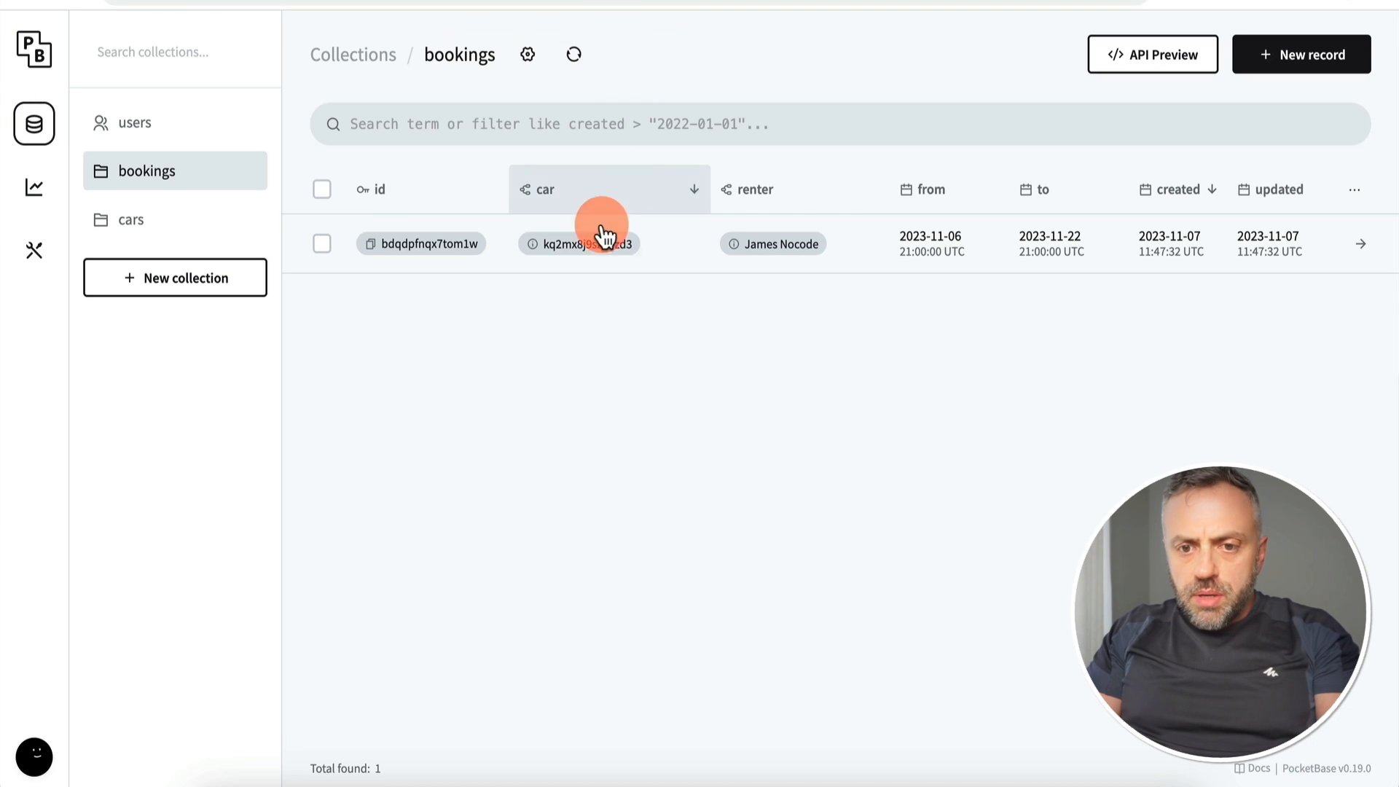
mouse_move(534, 250)
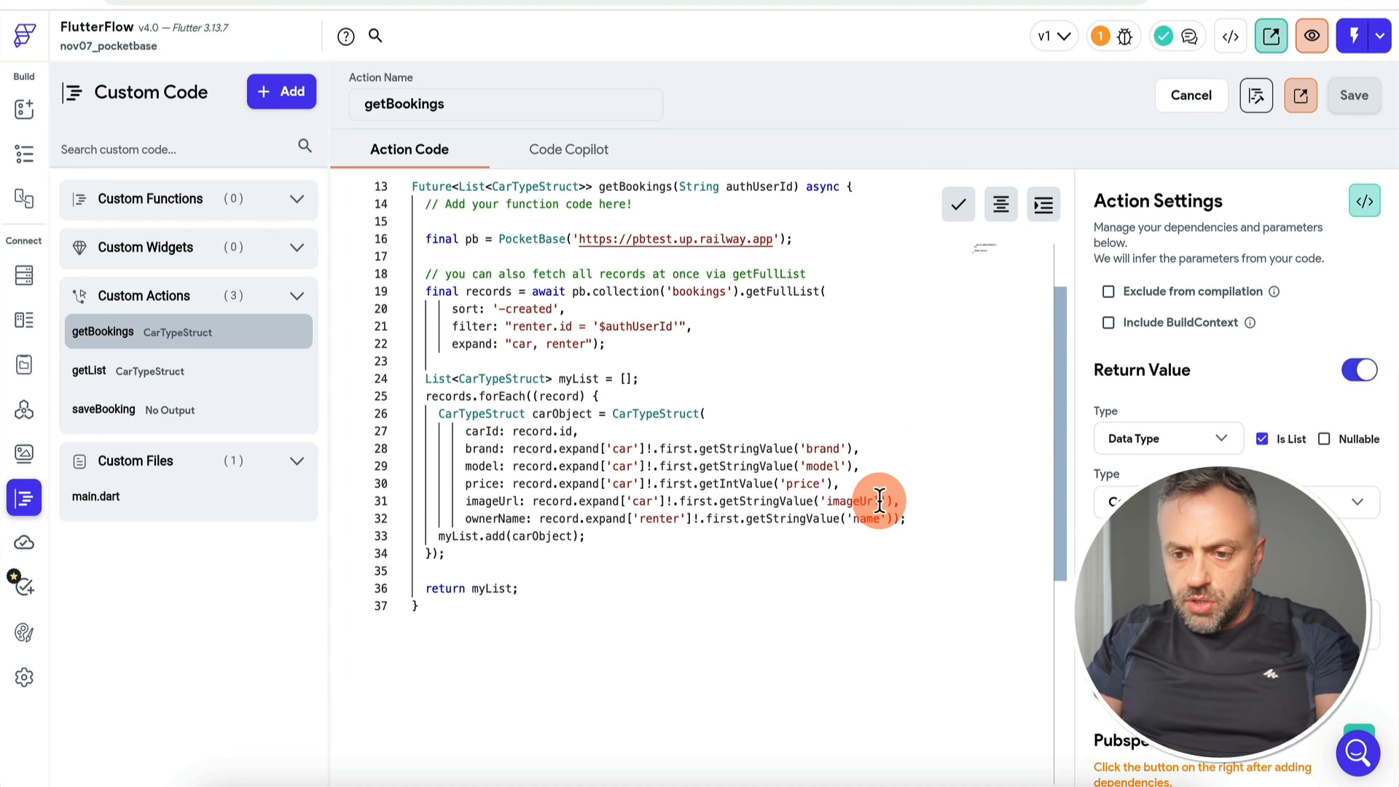
Step: Change 'imageUrl' to 'image' on line 31 of getBookings and compile the custom code cleanly
left_click(879, 501)
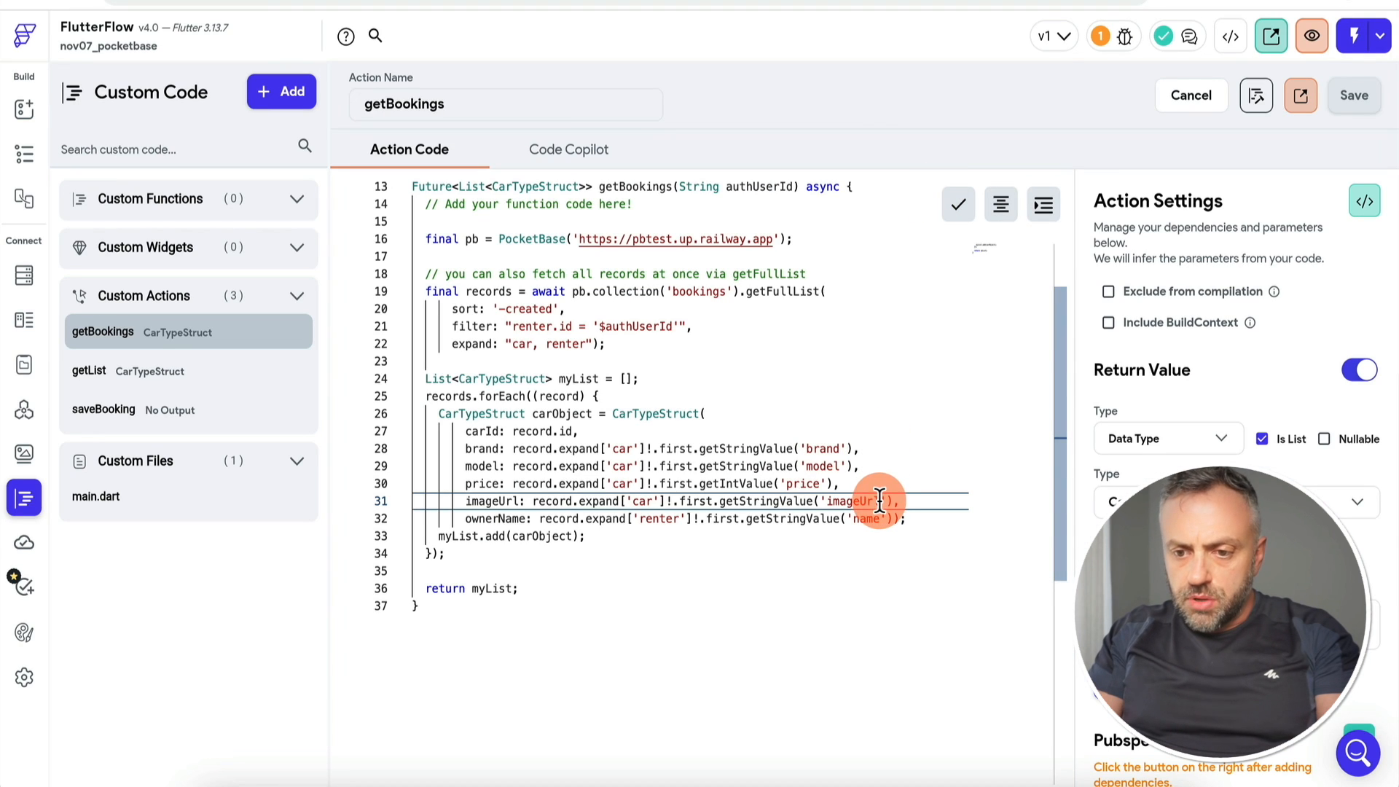
left_click(1257, 102)
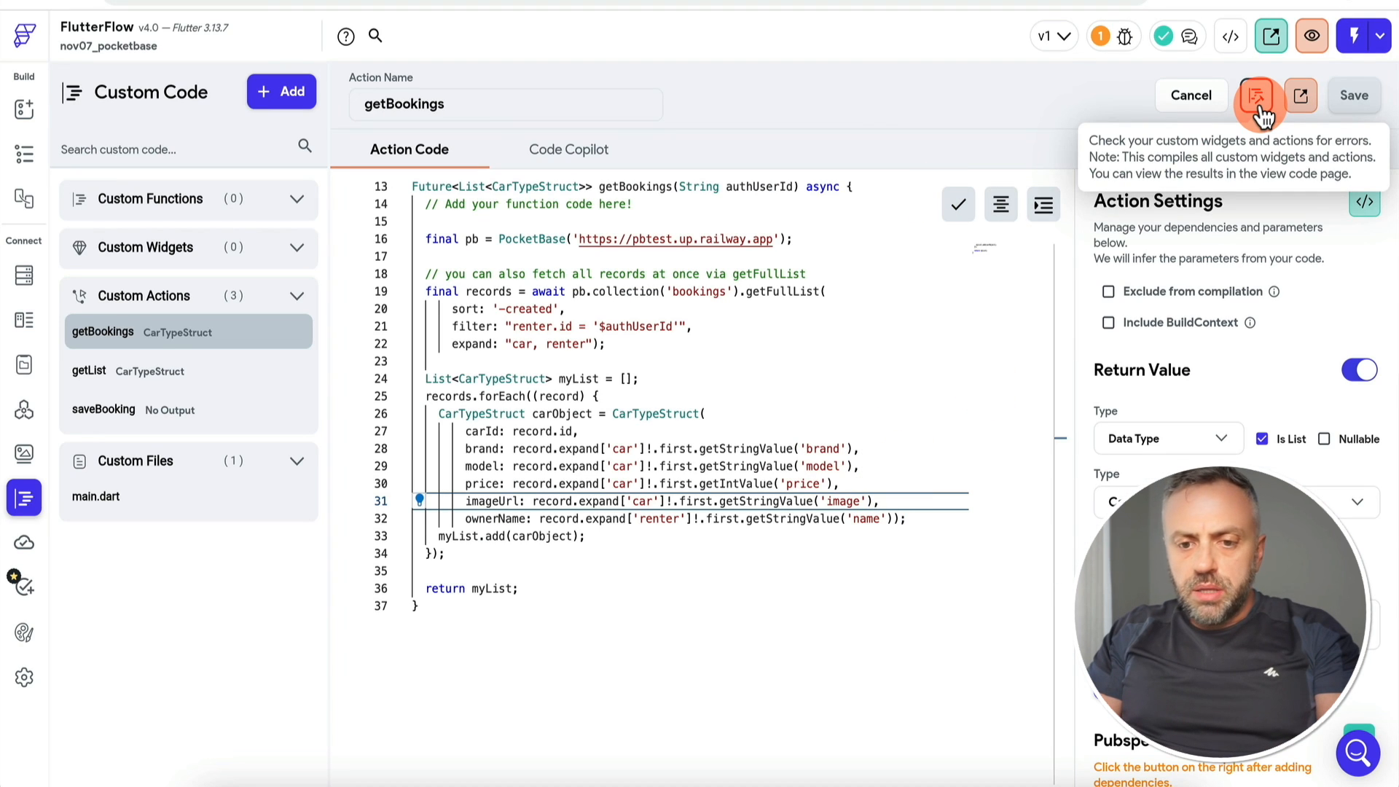
left_click(1259, 106)
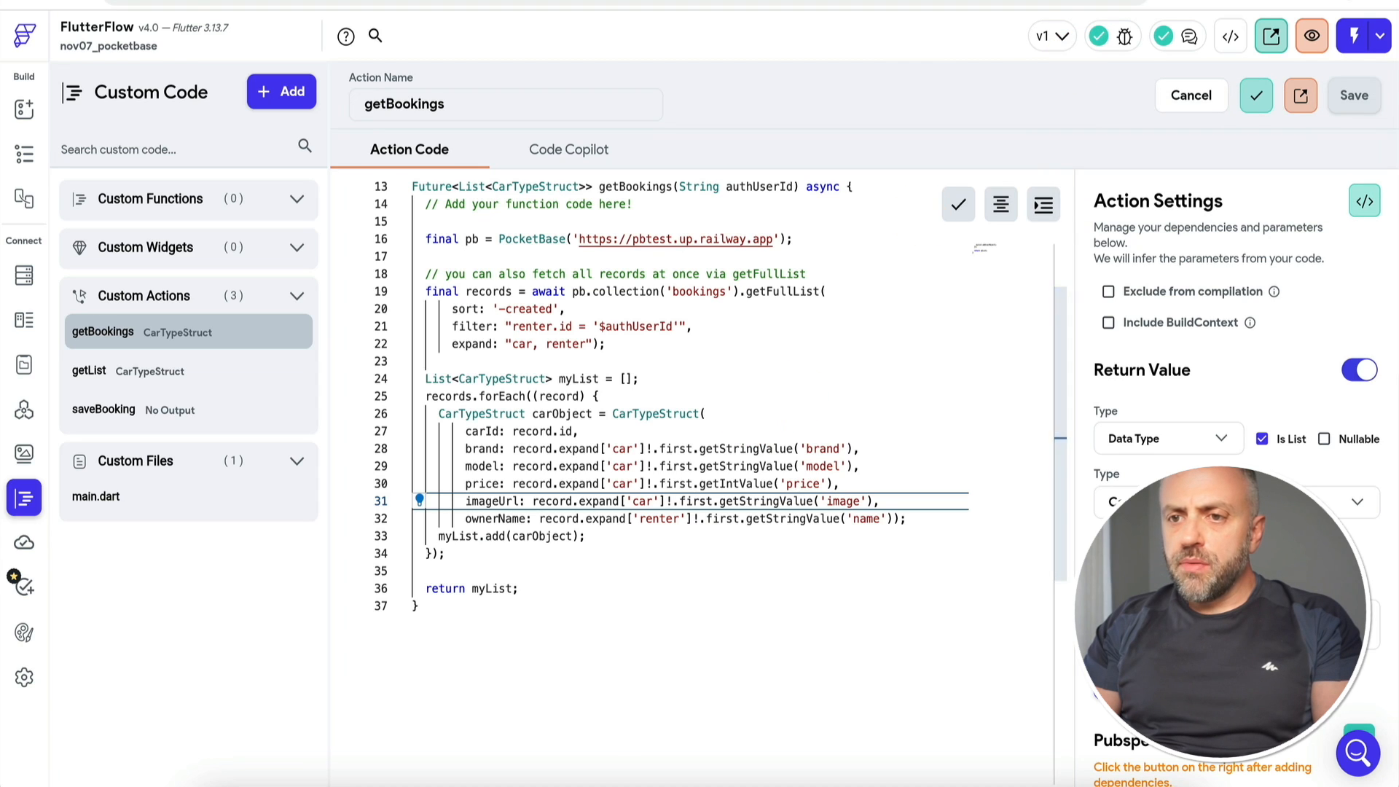
Step: Instant-reload the test app and confirm Trips shows the BMW photo, owner name and $50000
left_click(1257, 2)
left_click(1336, 44)
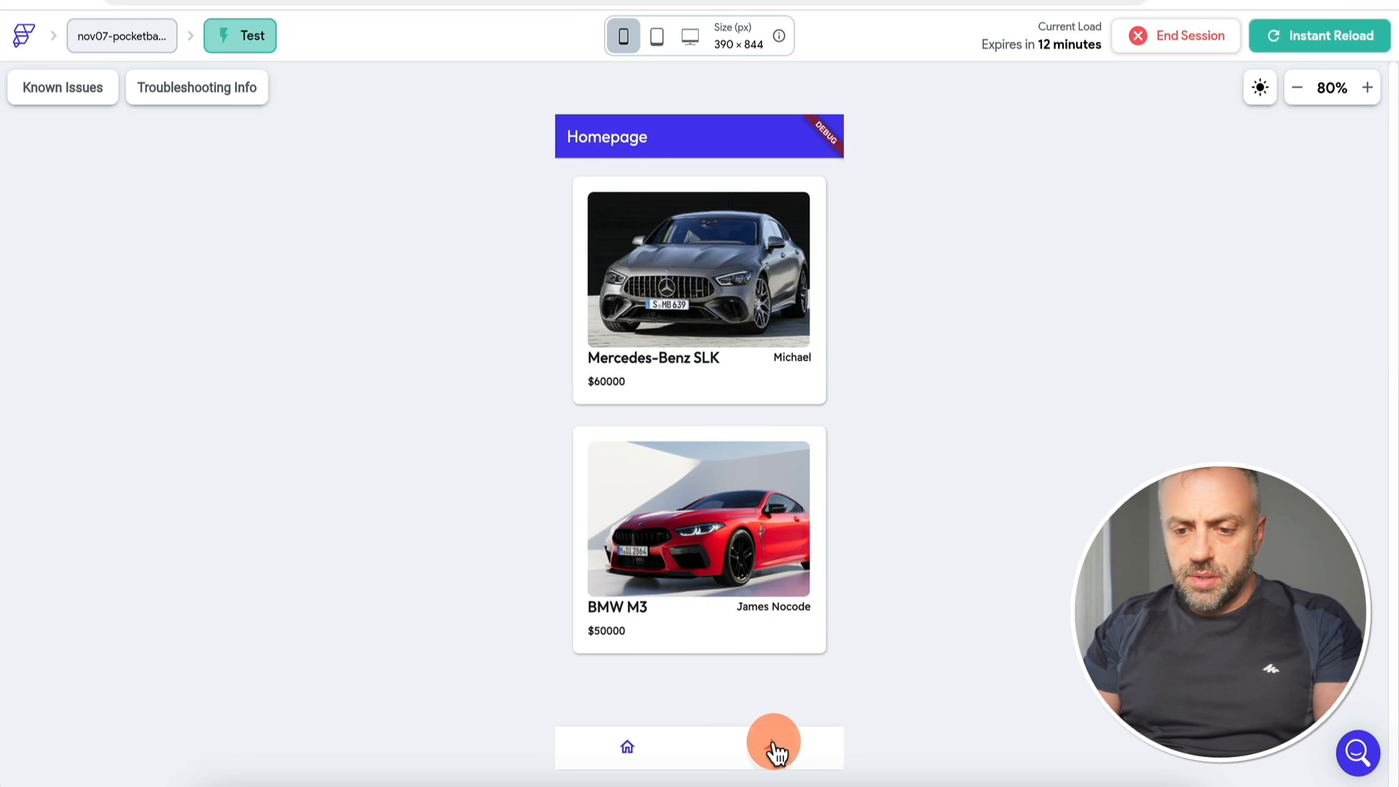
left_click(774, 748)
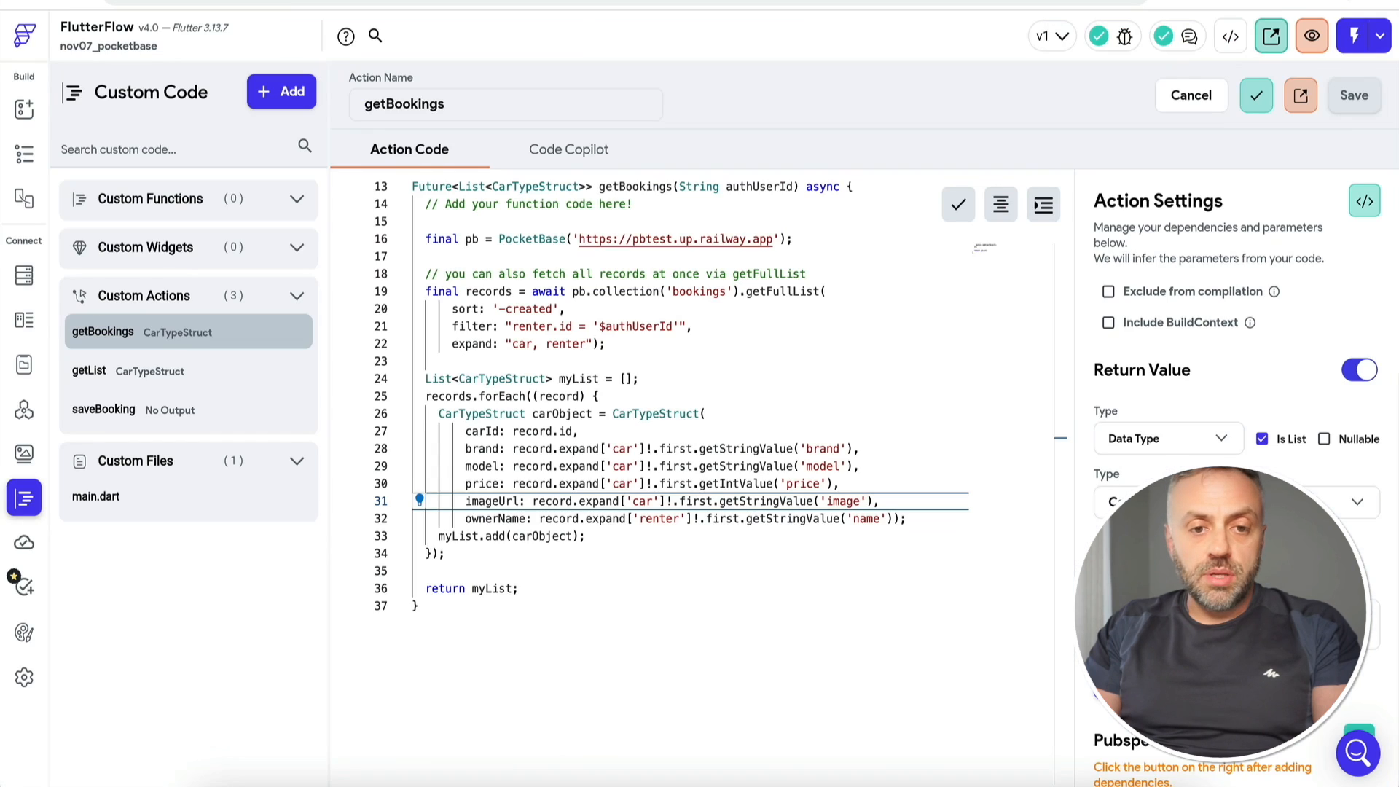
left_click(24, 153)
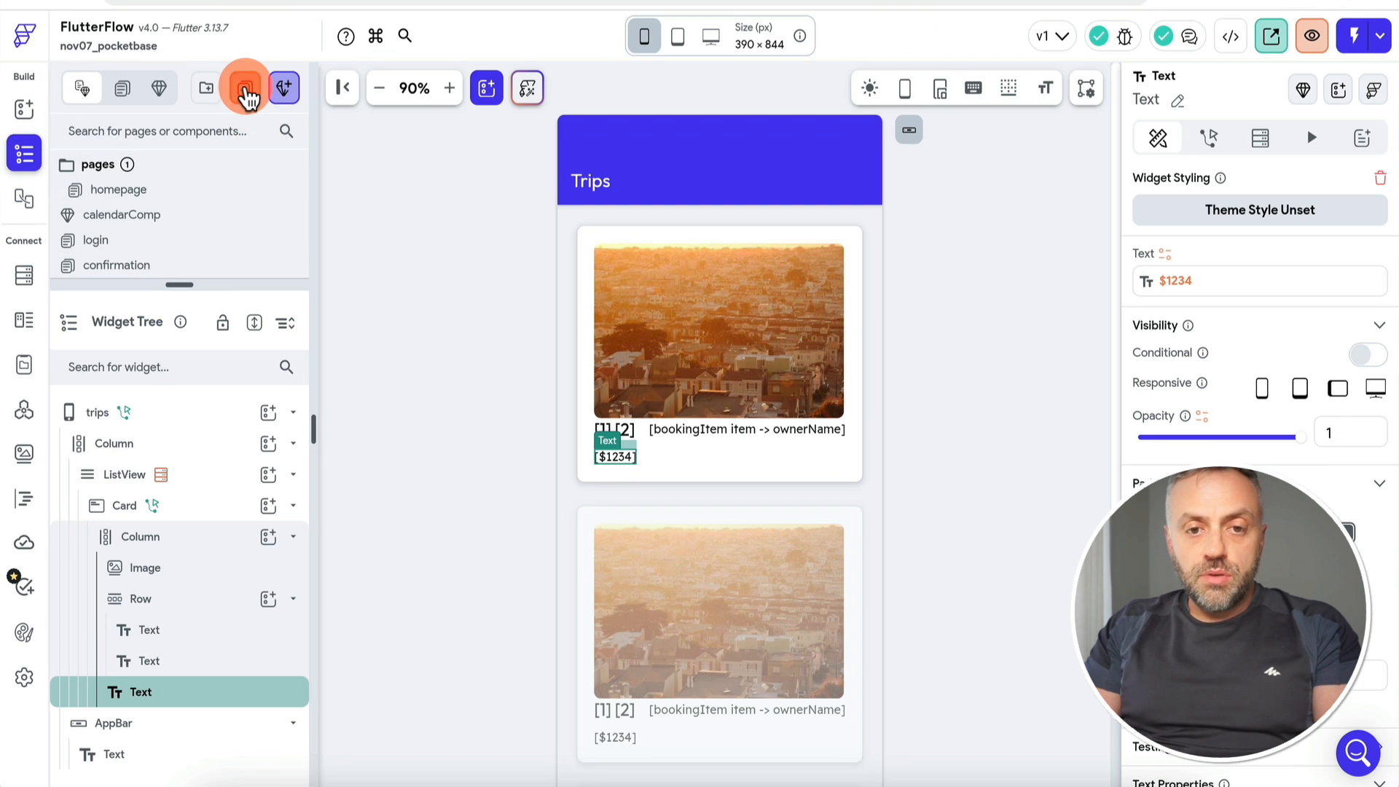
Step: Create a page named 'profile' from the Profile 04 template
left_click(245, 88)
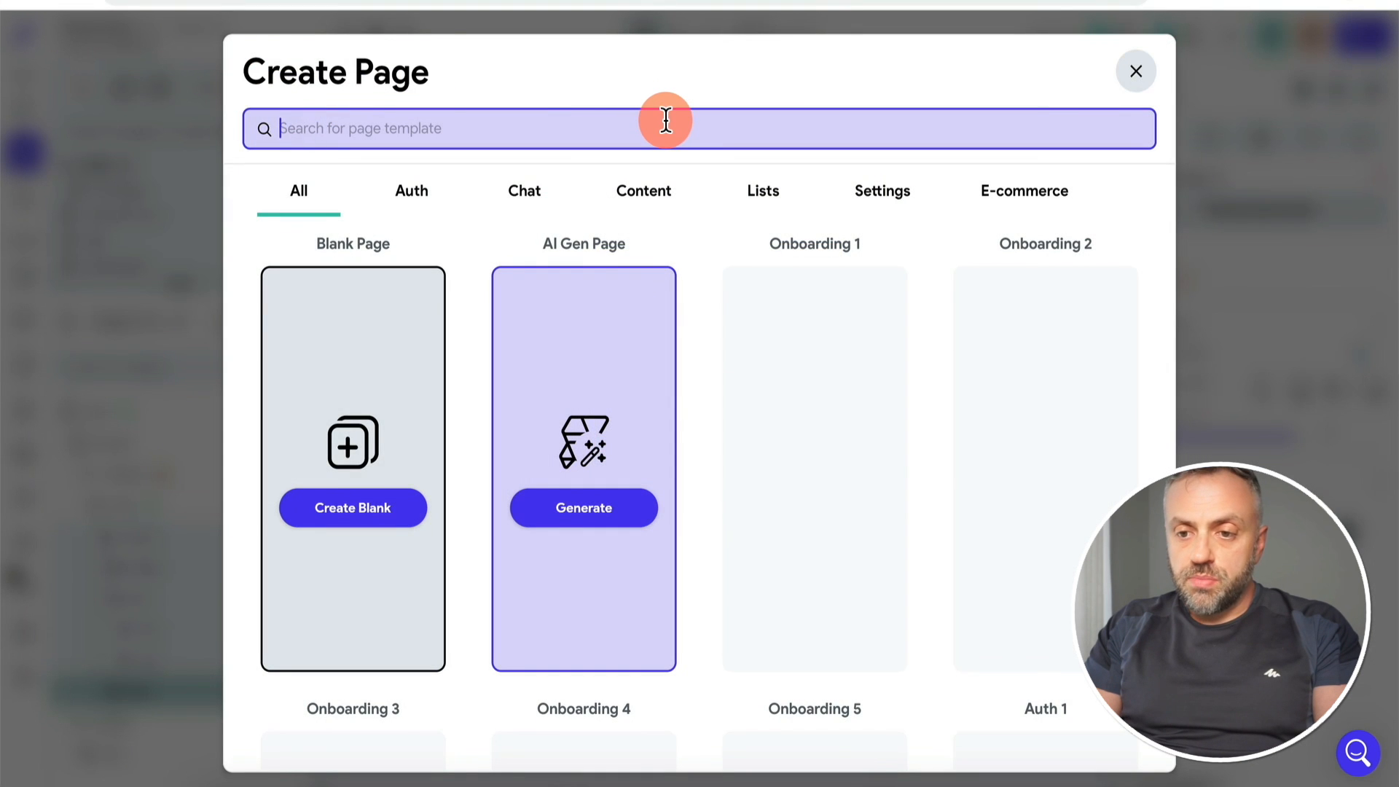
left_click(897, 203)
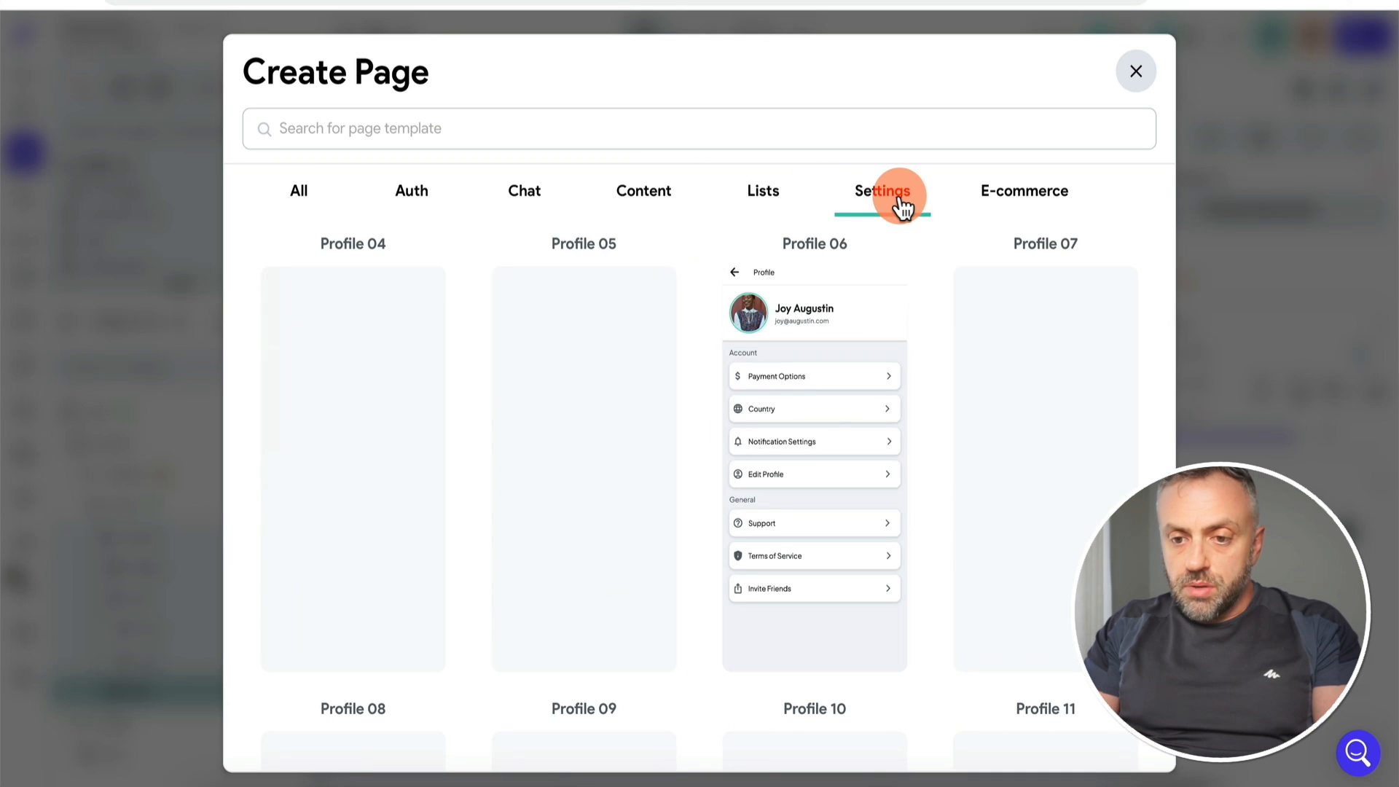
mouse_move(381, 416)
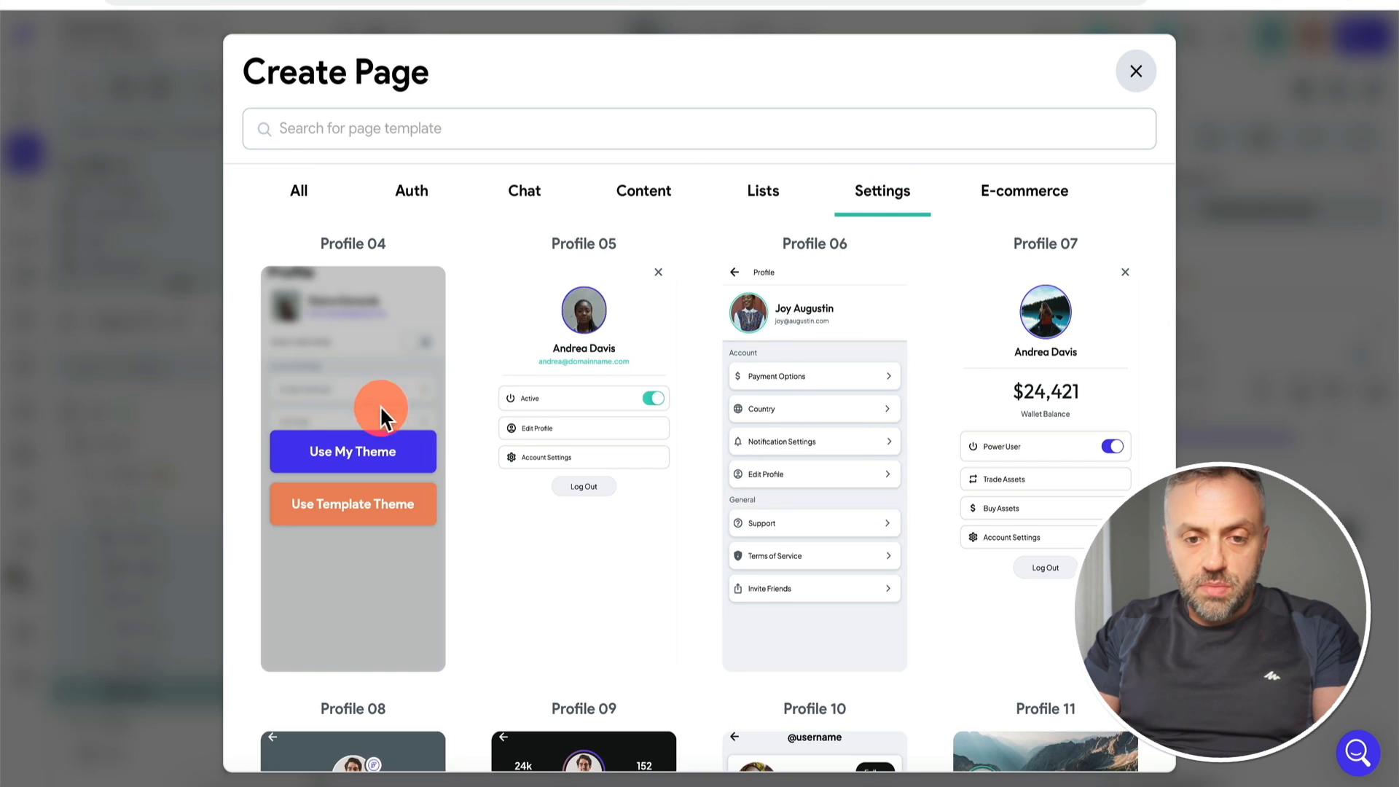
left_click(369, 447)
key("ctrl+a")
type("profile")
left_click(852, 461)
left_click_drag(179, 284, 179, 406)
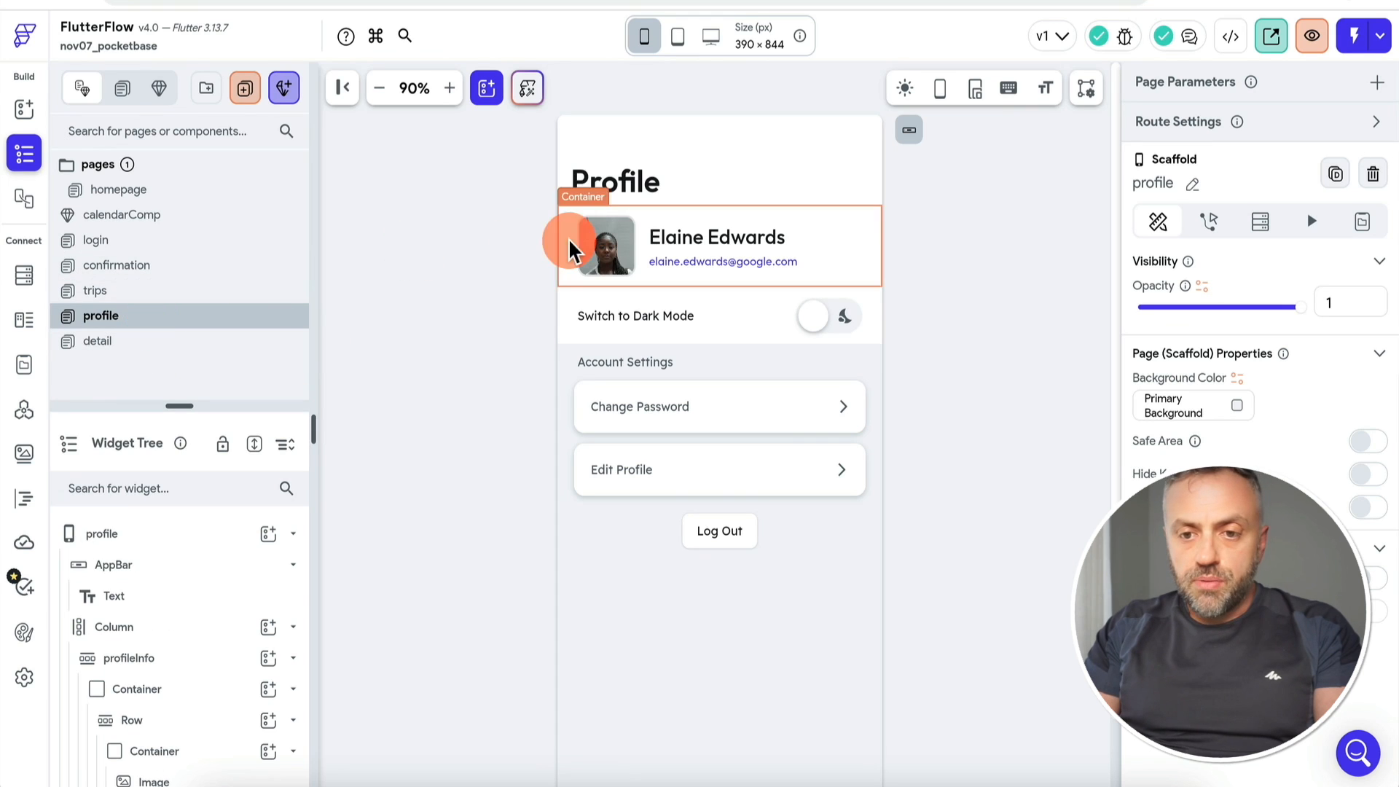
Step: Bind the profile's name text to Authenticated User > userName
left_click(688, 238)
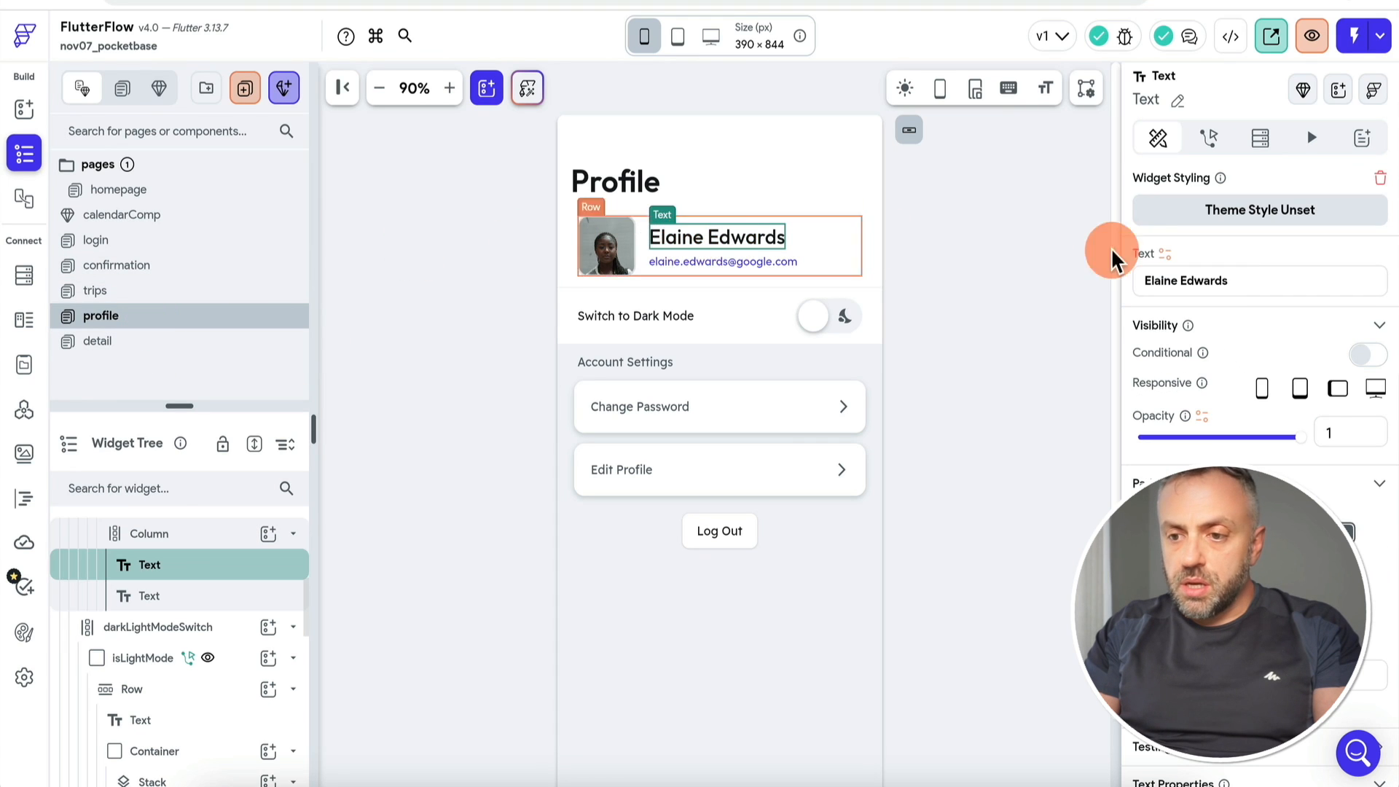
left_click(1163, 255)
left_click(961, 412)
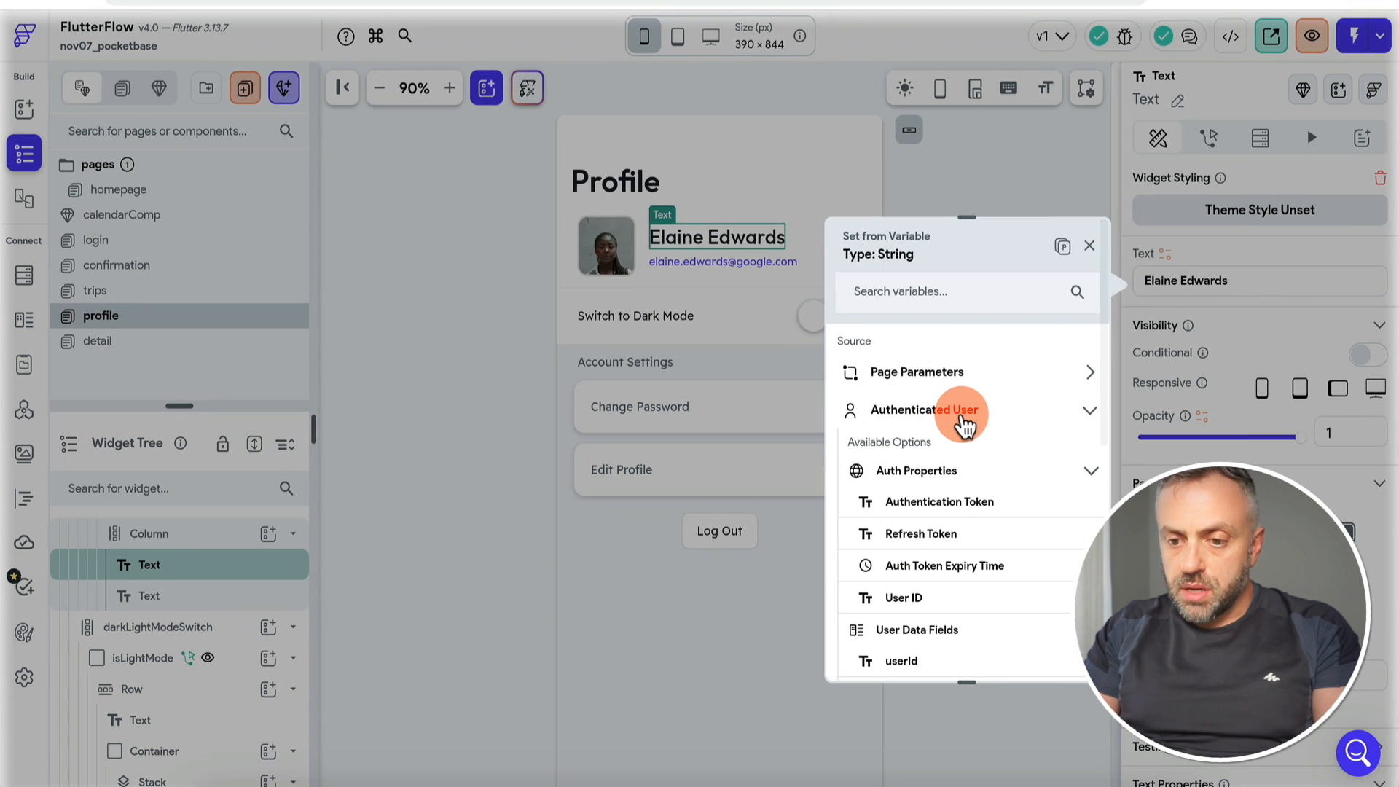
scroll(940, 525, "down", 2)
left_click(935, 594)
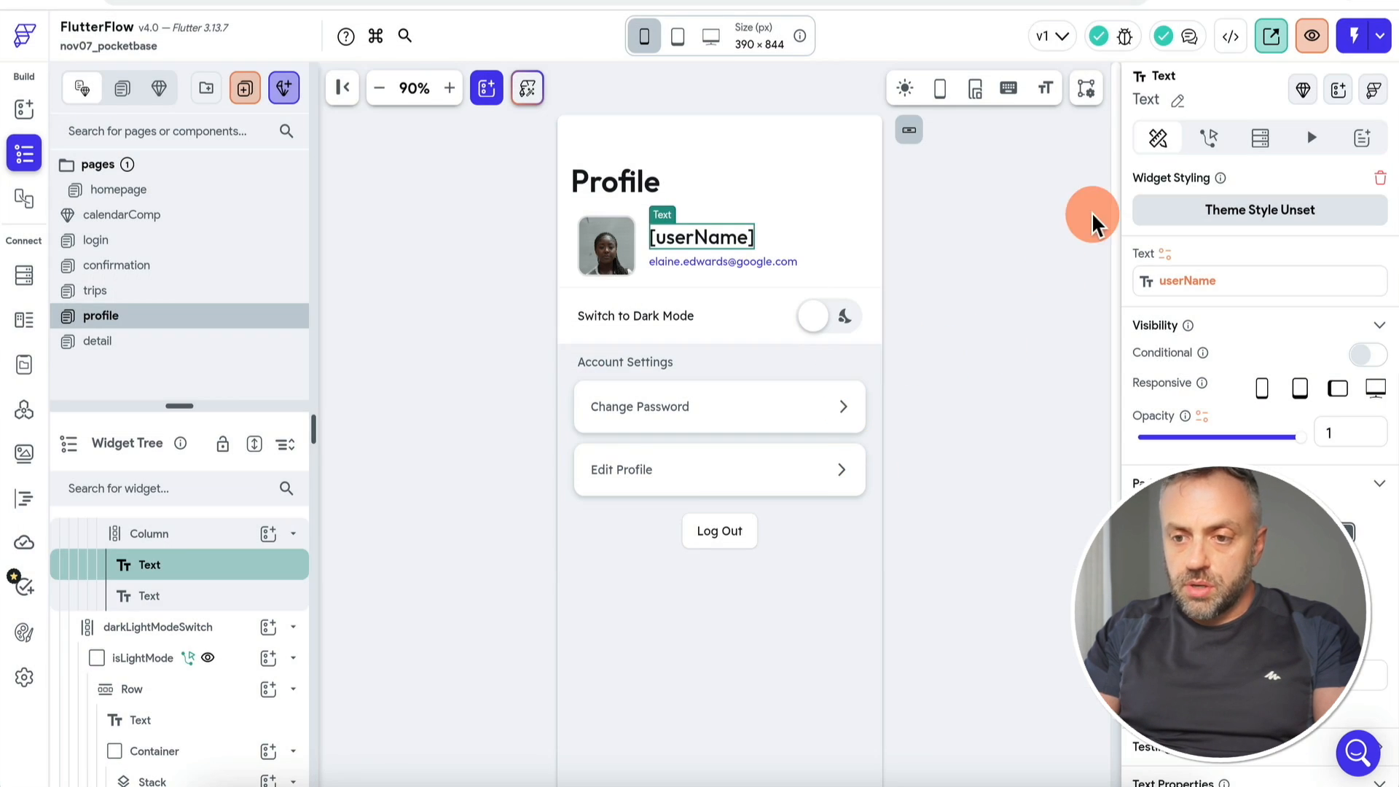
left_click(1164, 257)
left_click(1064, 298)
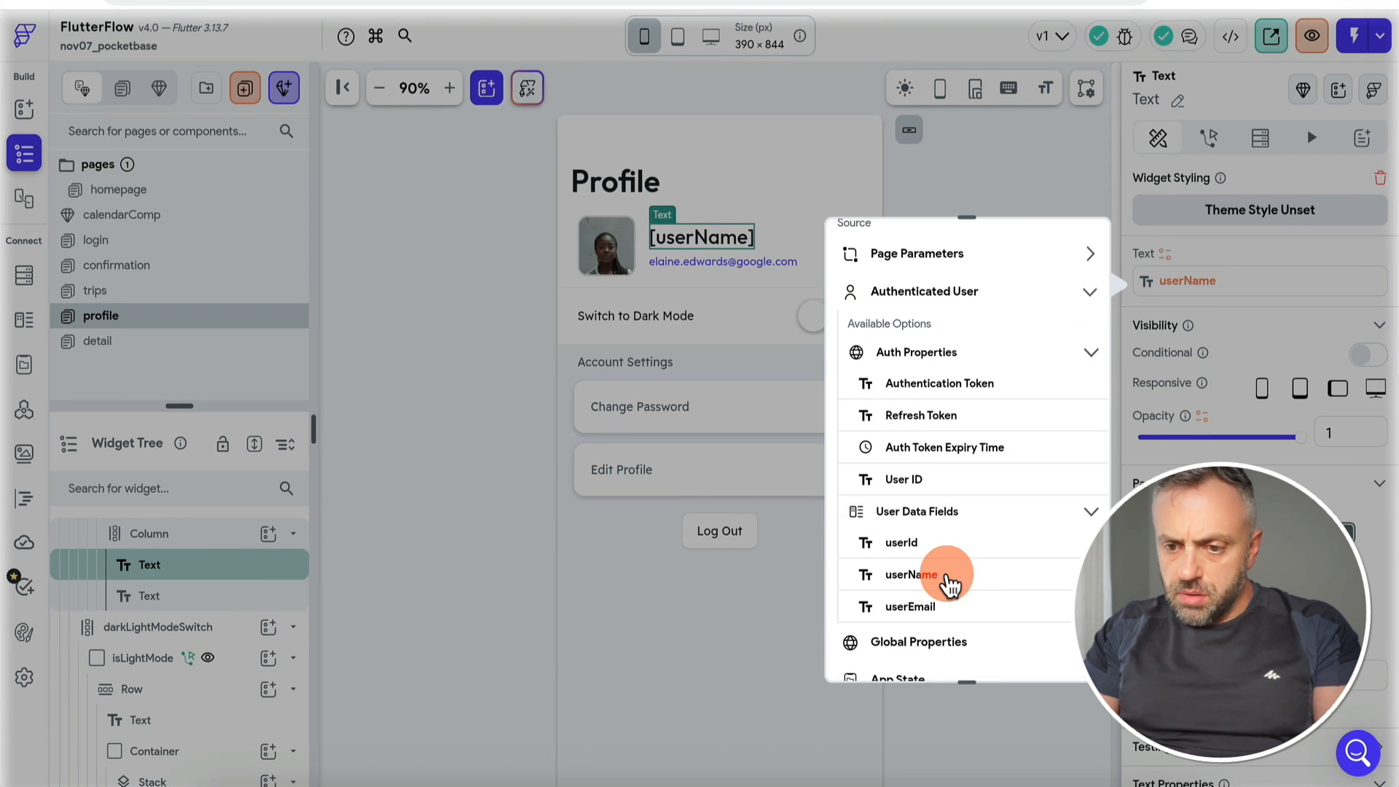
key("Escape")
left_click(984, 649)
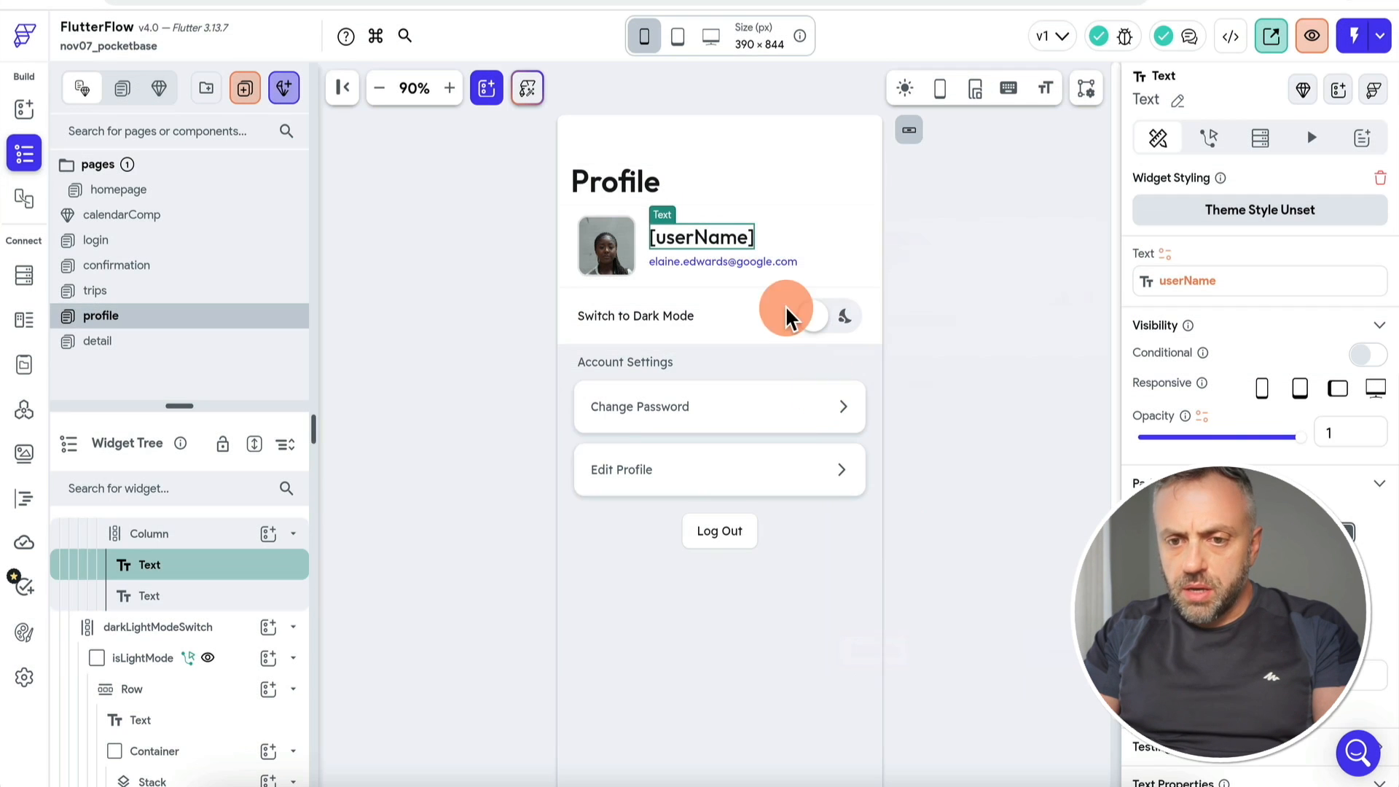
Step: Bind the profile's email text to Authenticated User > userEmail
left_click(761, 262)
left_click(1164, 255)
type("email")
left_click(939, 466)
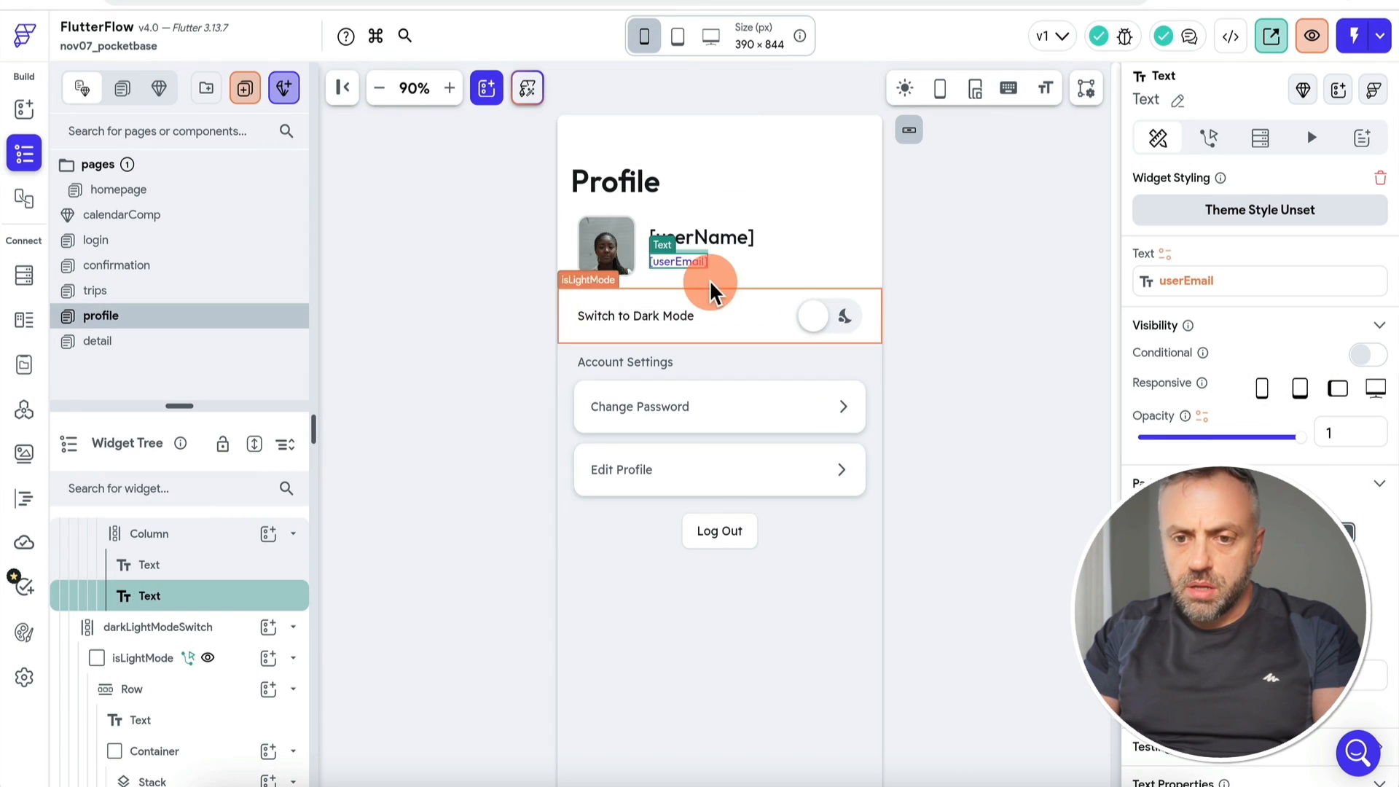
Step: Give the Log Out button an Auth Log Out action and show the profile page on the nav bar
left_click(733, 543)
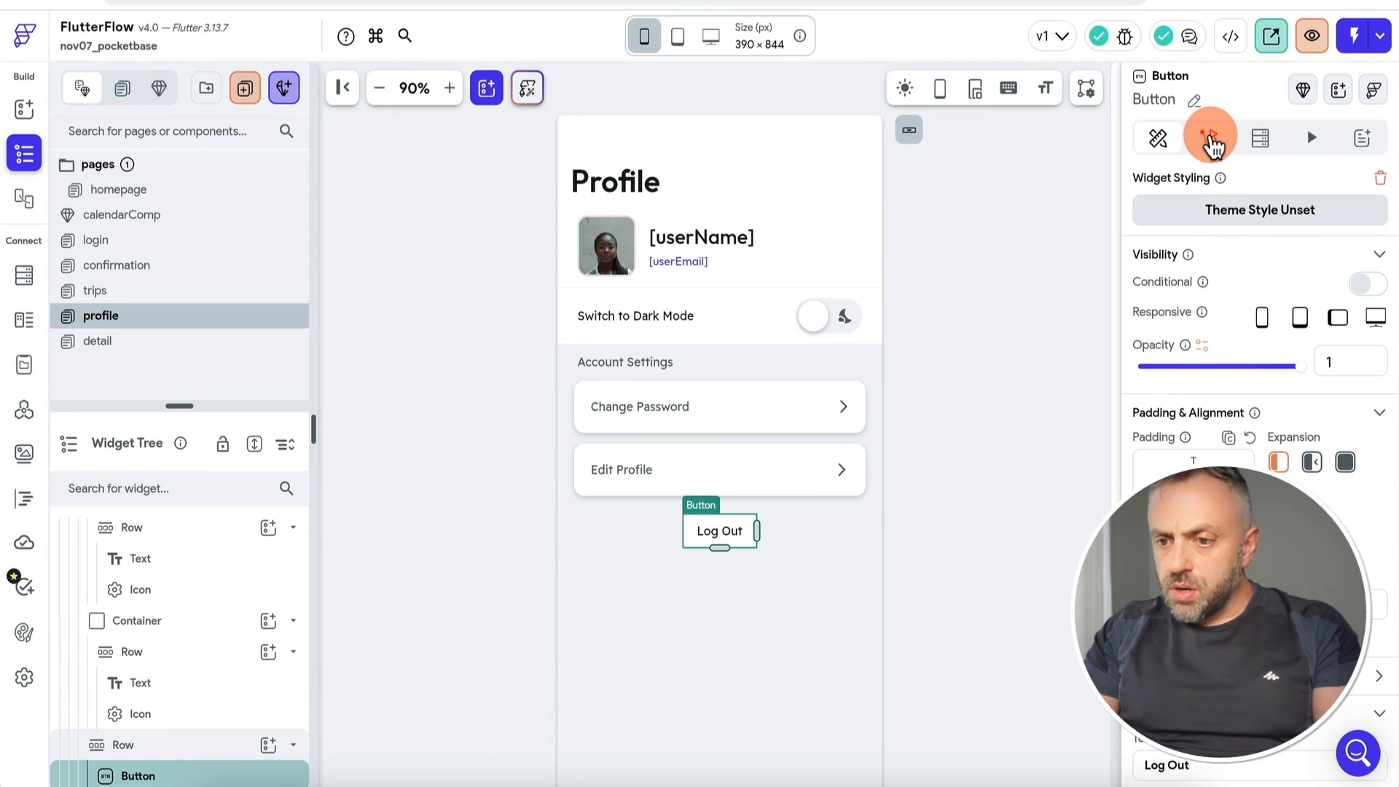
left_click(1209, 138)
left_click(1290, 352)
left_click(1233, 501)
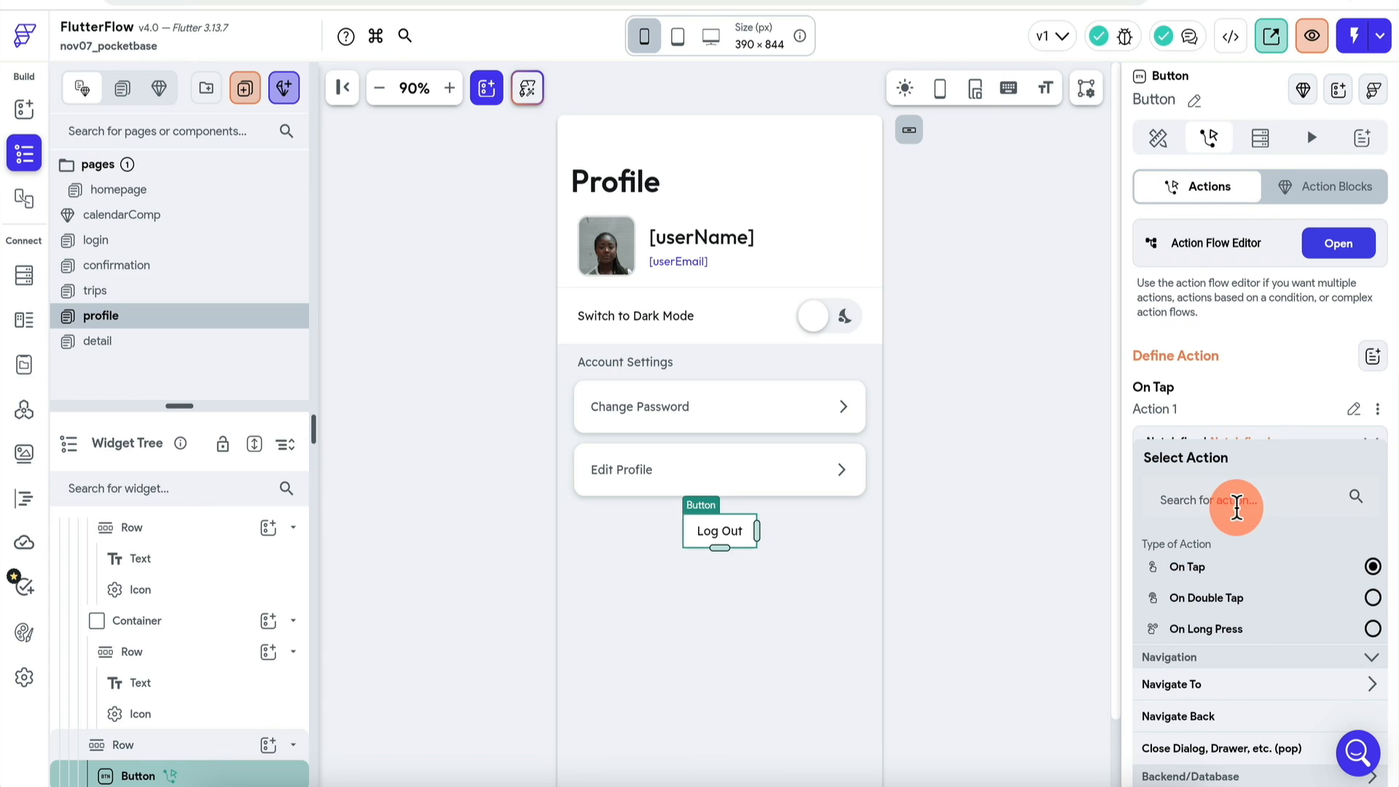
type("cust")
left_click(1210, 758)
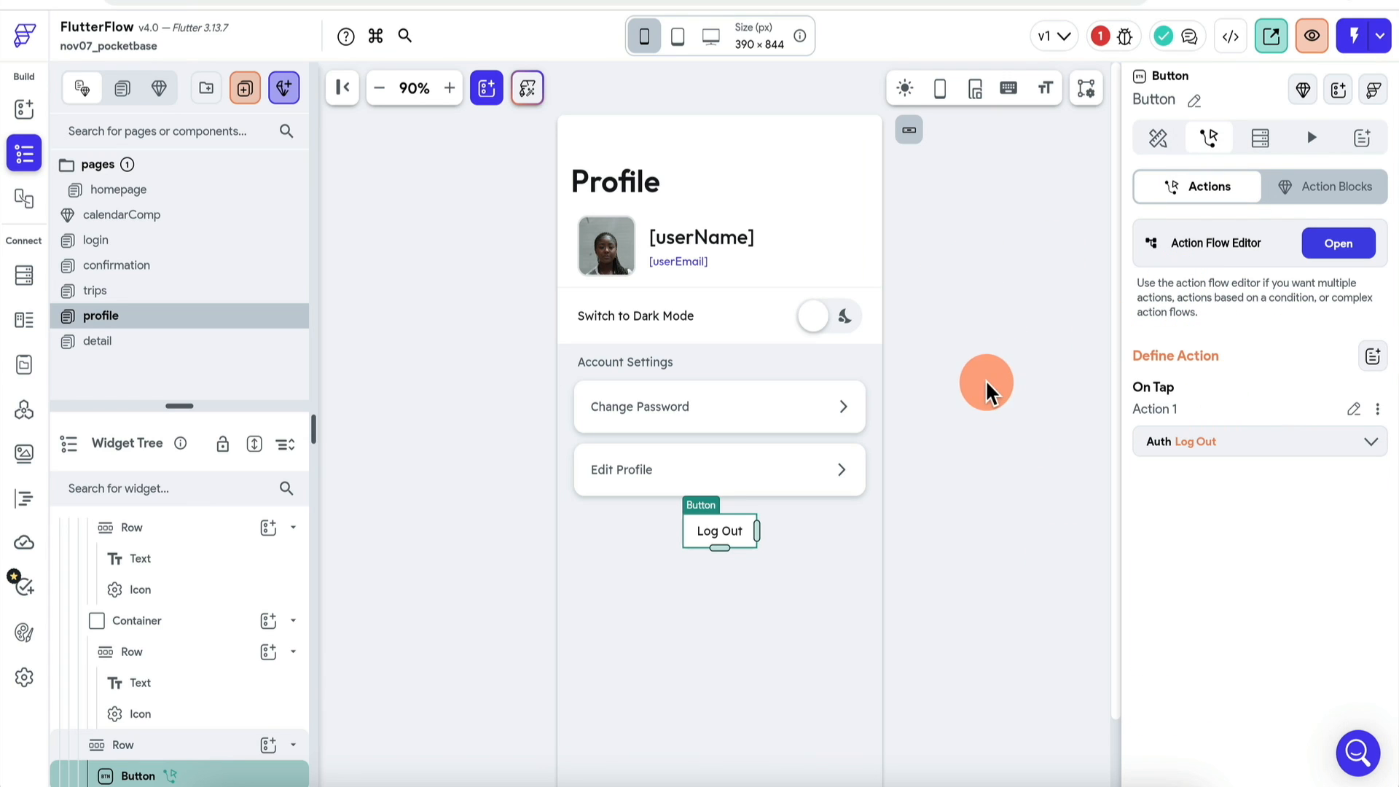
scroll(969, 405, "down", 1)
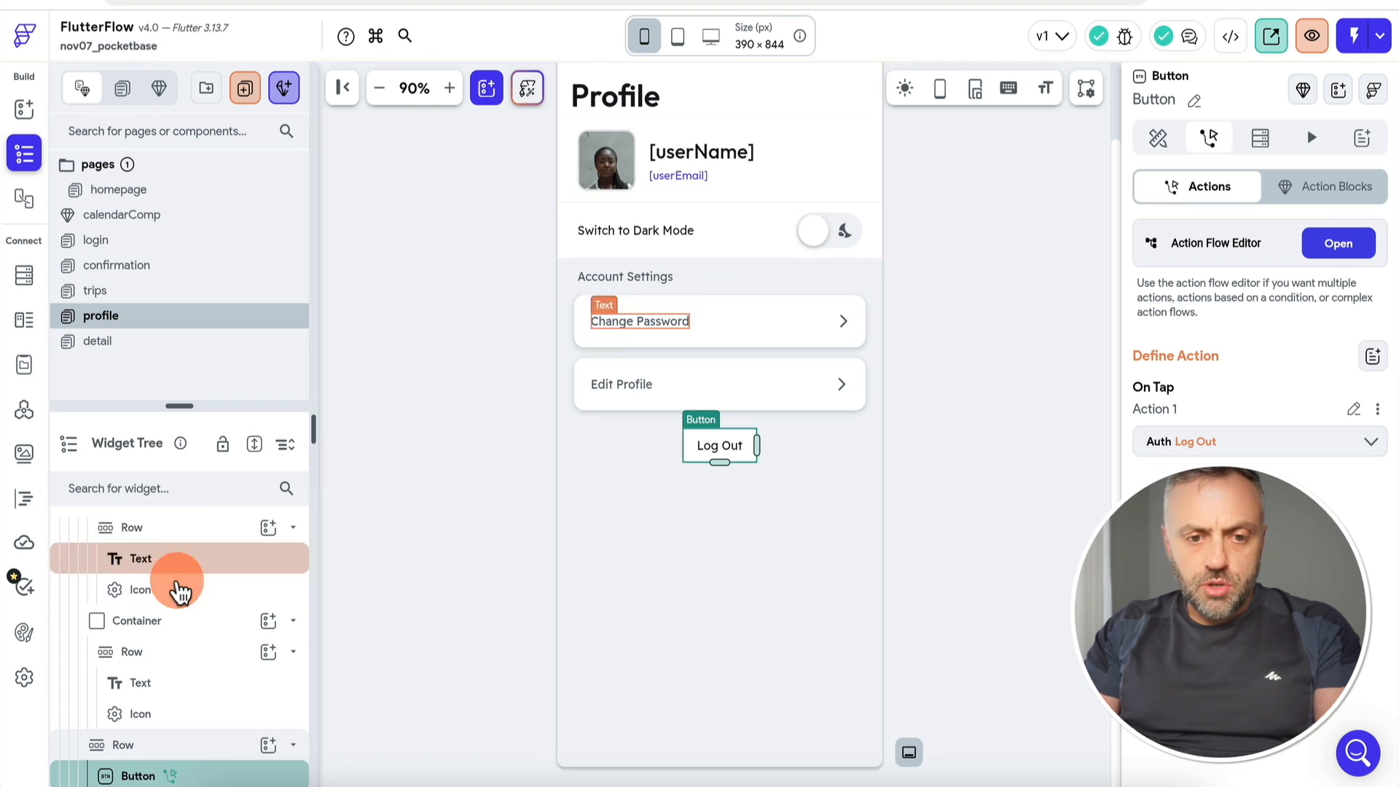
scroll(178, 587, "up", 5)
scroll(178, 576, "up", 3)
left_click(185, 539)
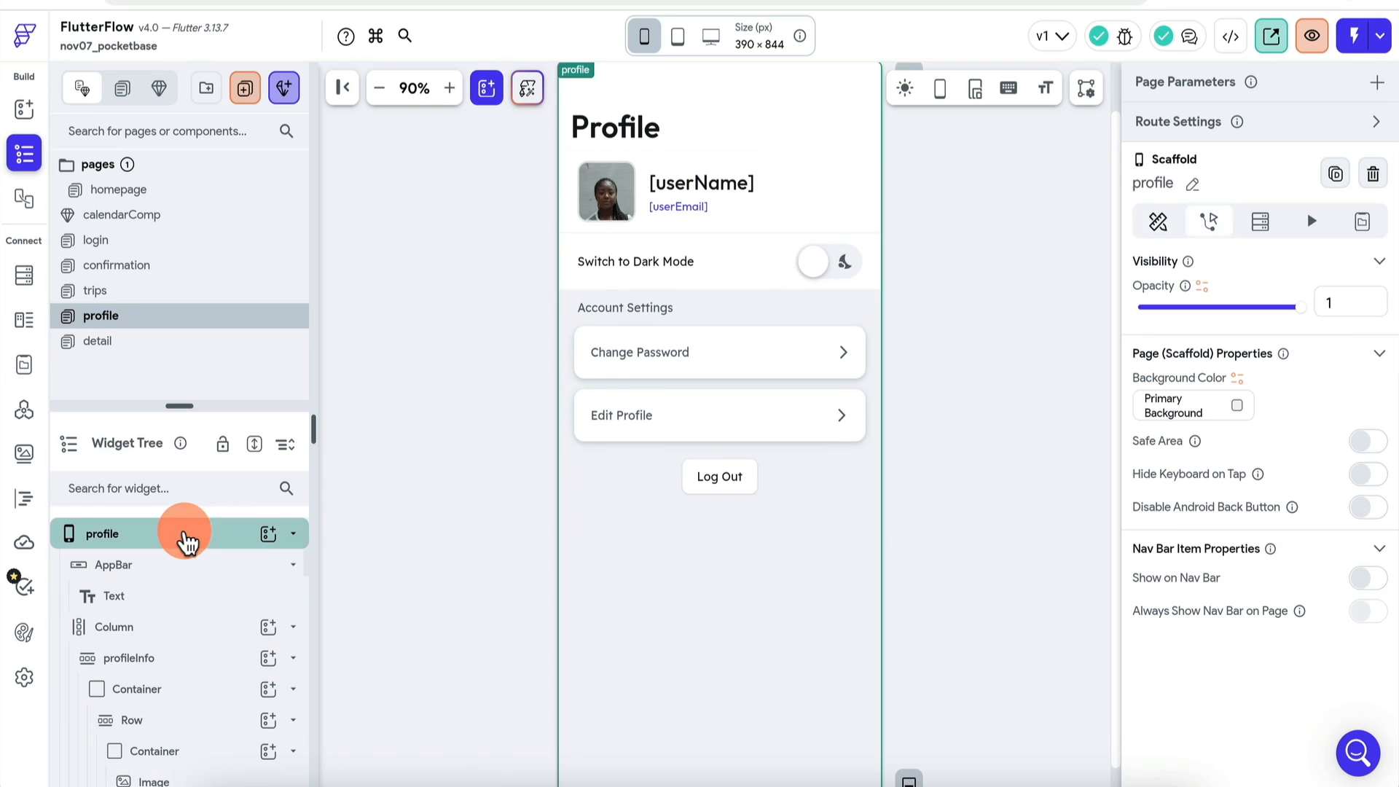
left_click(1379, 582)
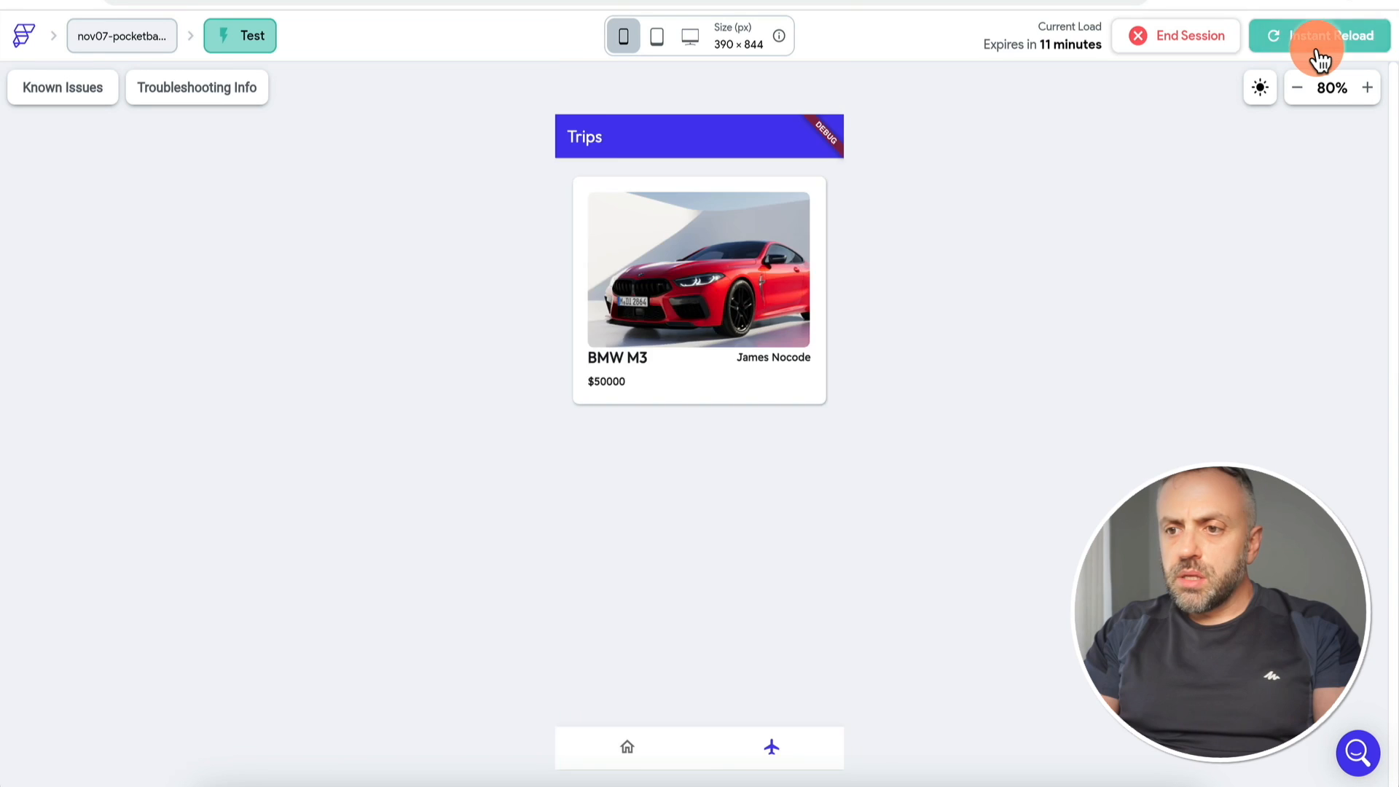
Step: Reload the test app, log out from Profile to sign-in, then view PocketBase's users collection
left_click(1319, 57)
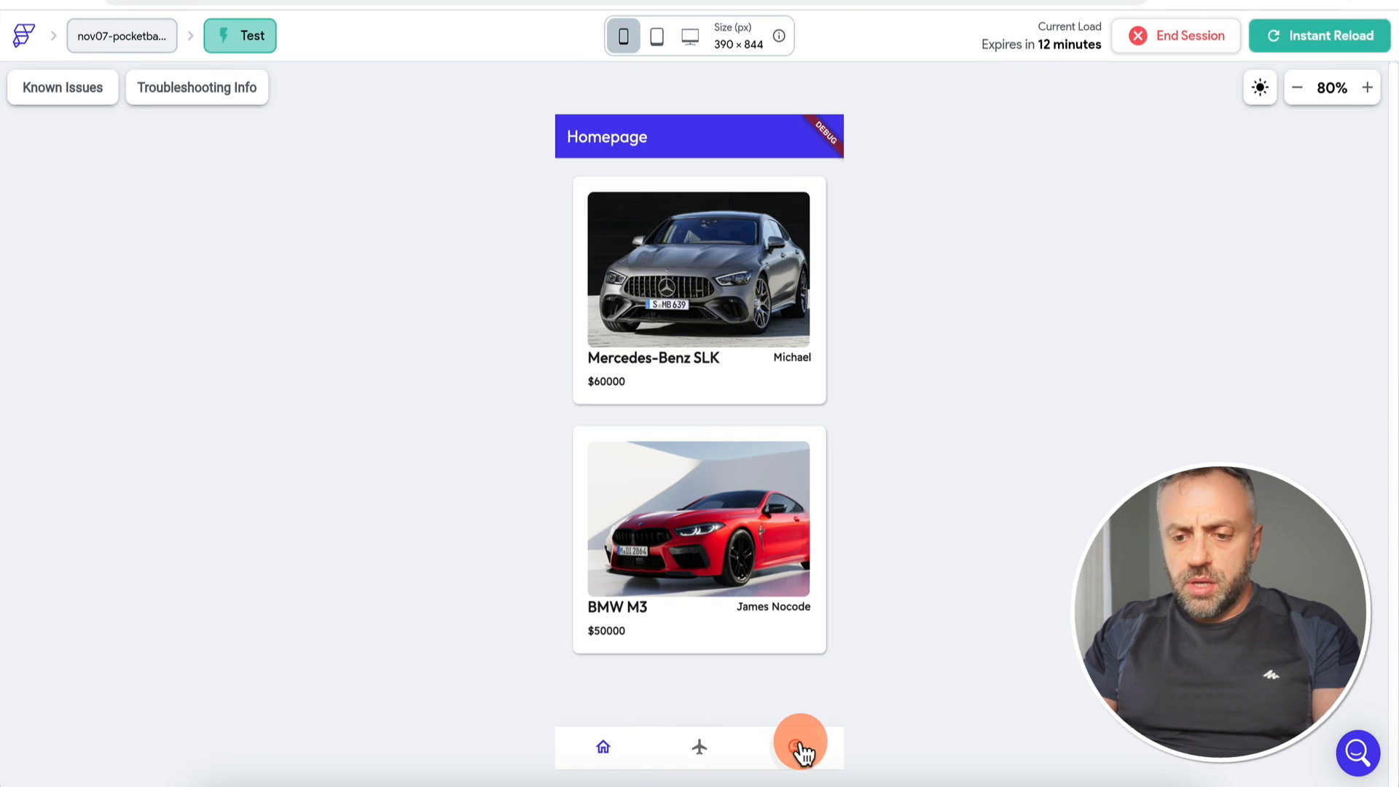
left_click(797, 745)
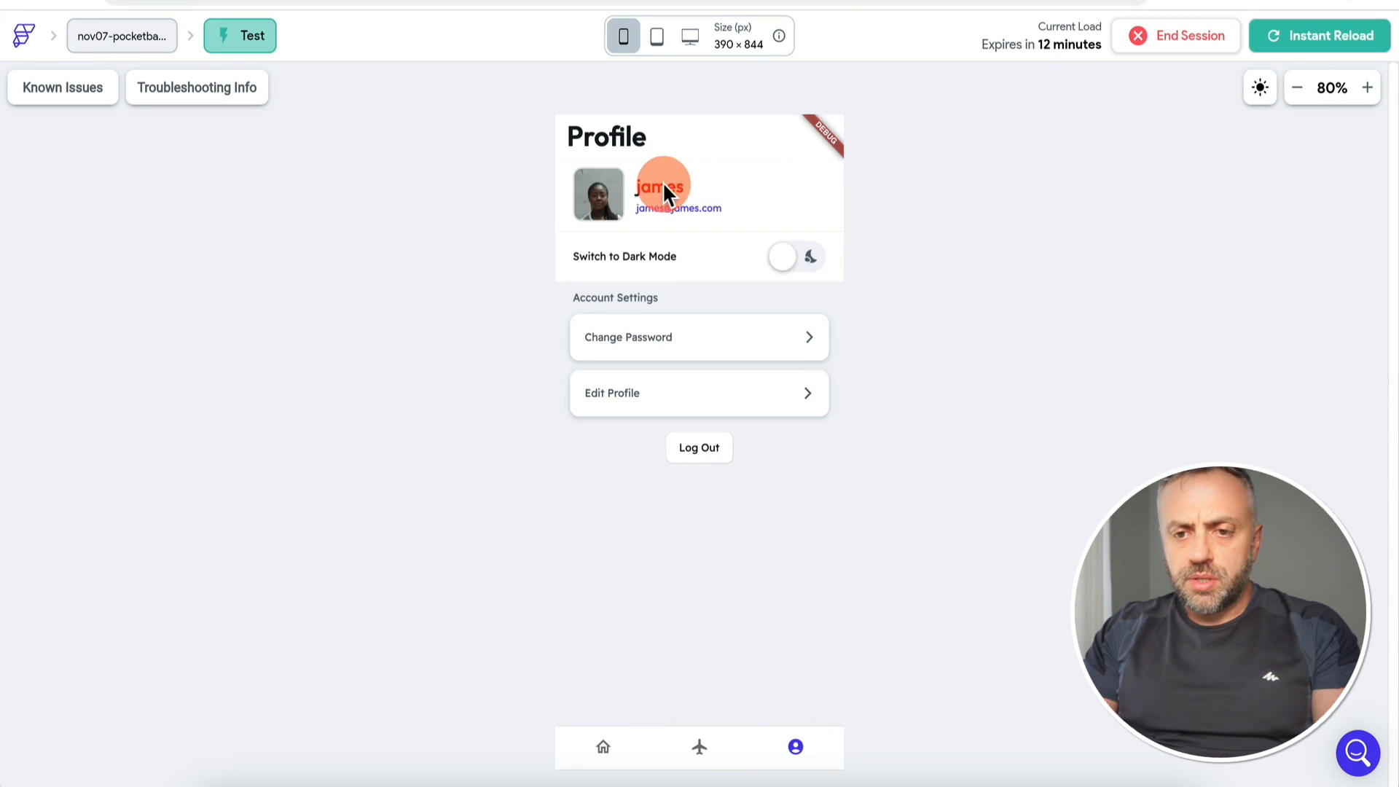
left_click(707, 452)
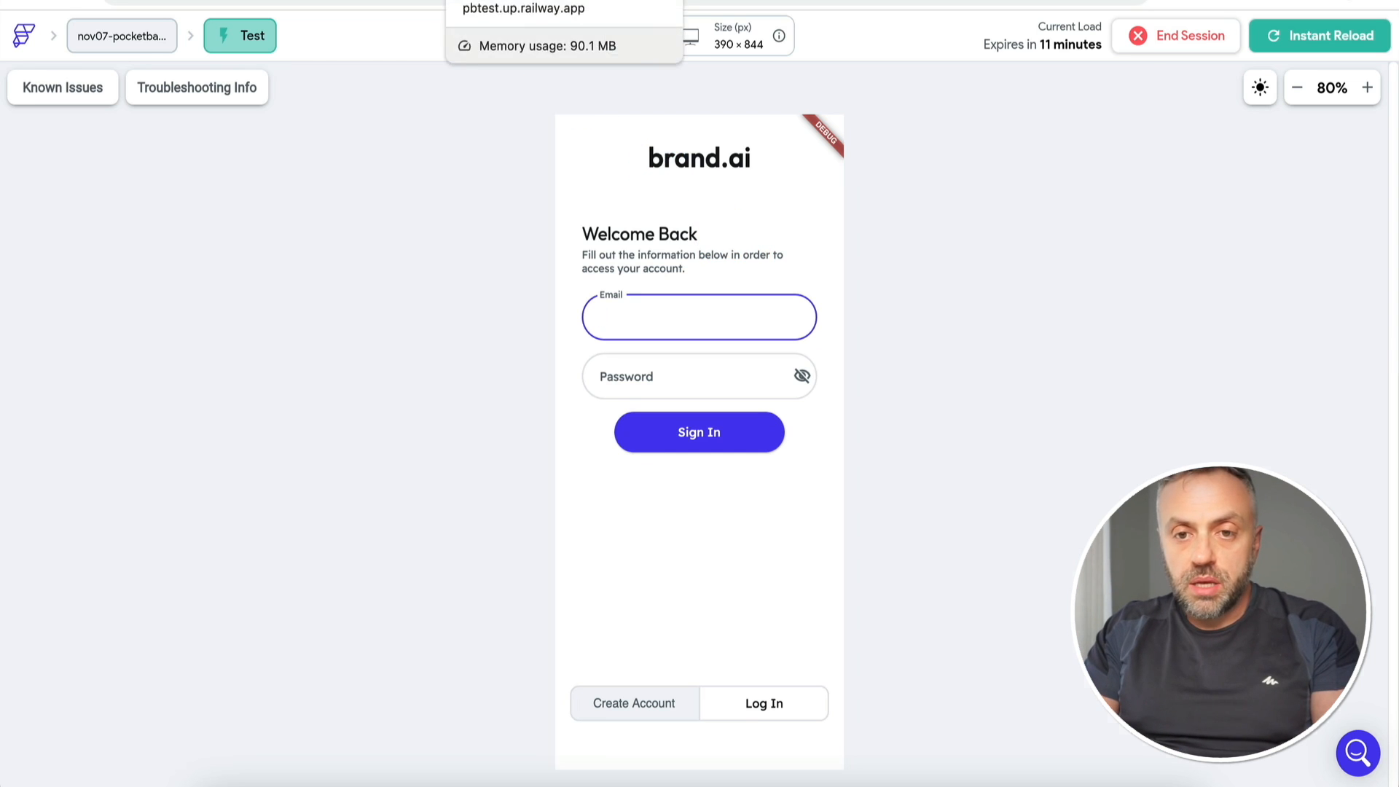
left_click(503, 1)
left_click(181, 137)
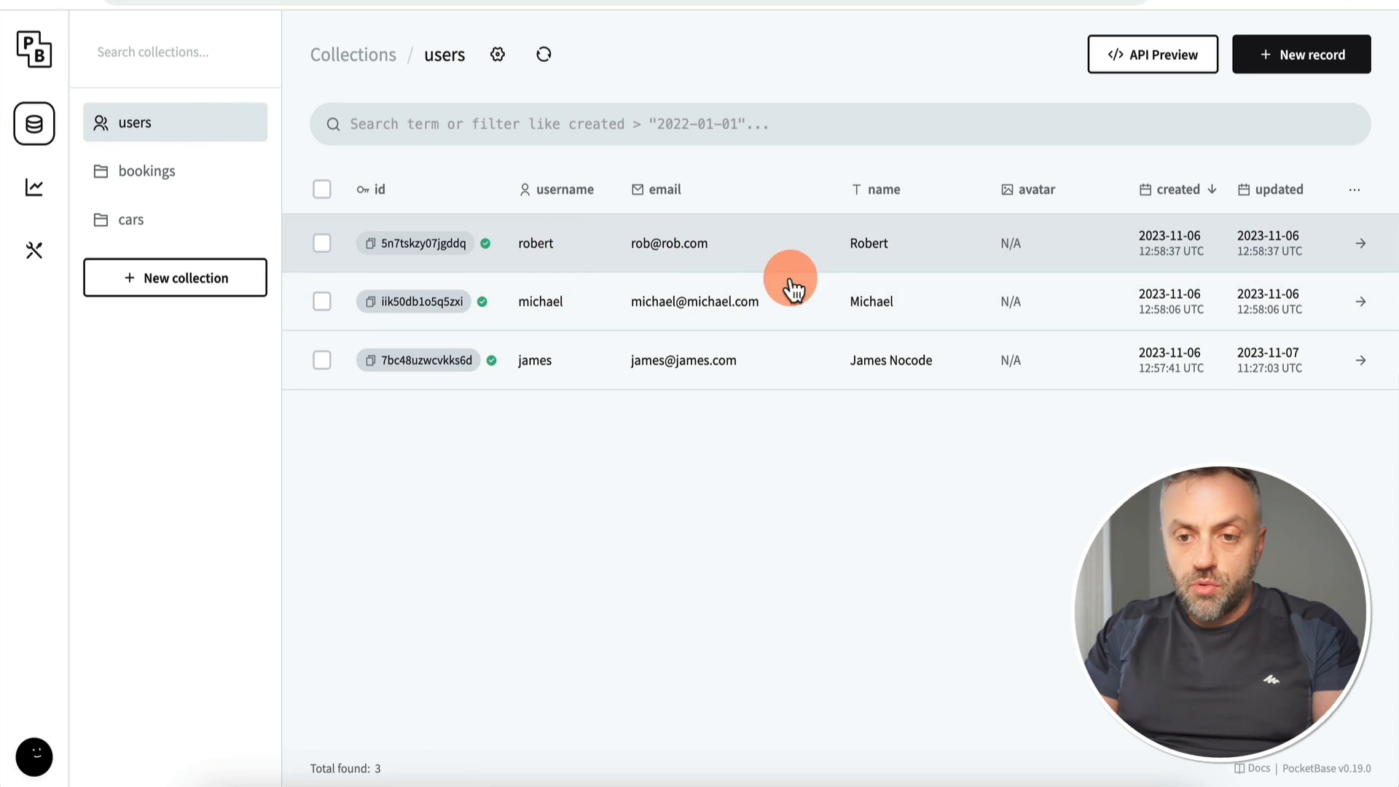
Step: Enter a new password and its confirmation on the first user's PocketBase record and save it
left_click(766, 253)
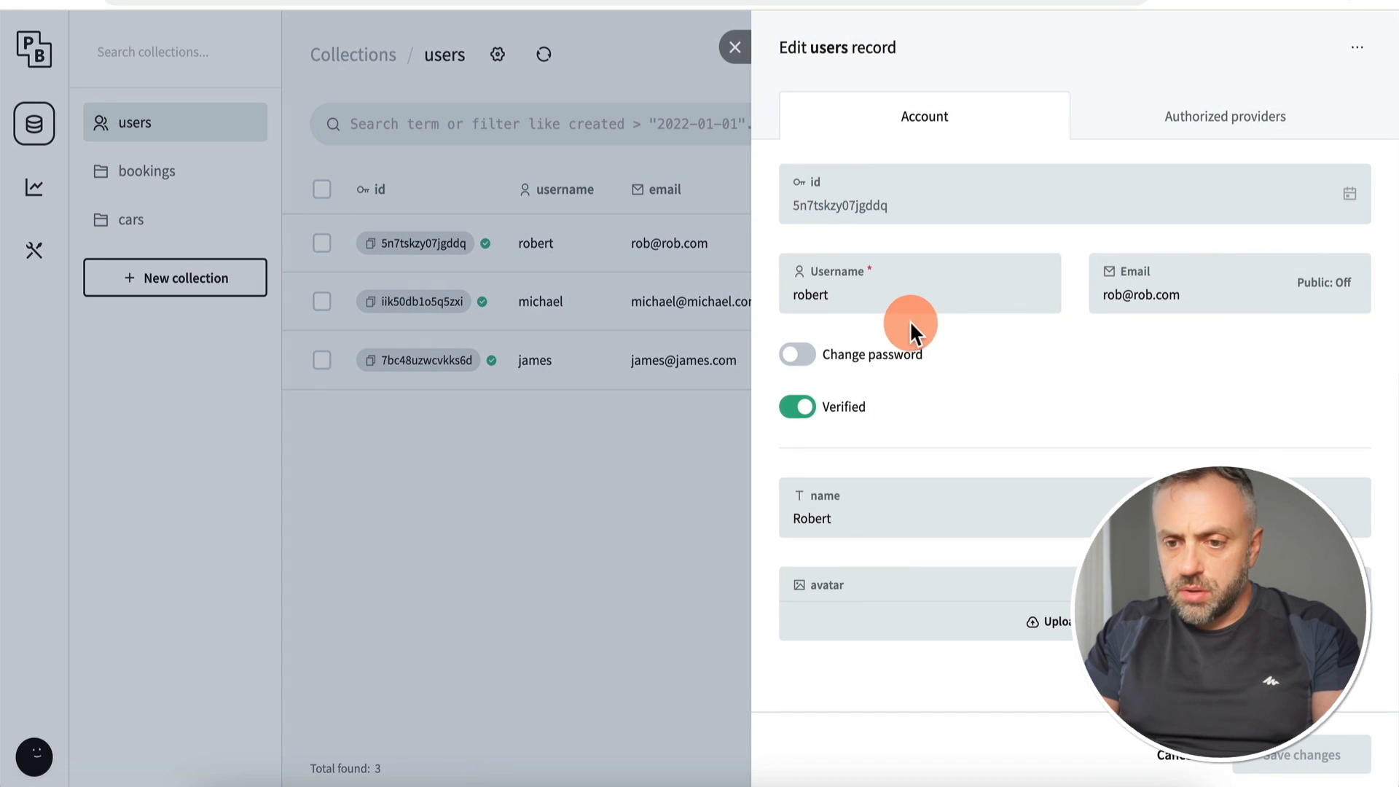
left_click(797, 354)
left_click(884, 406)
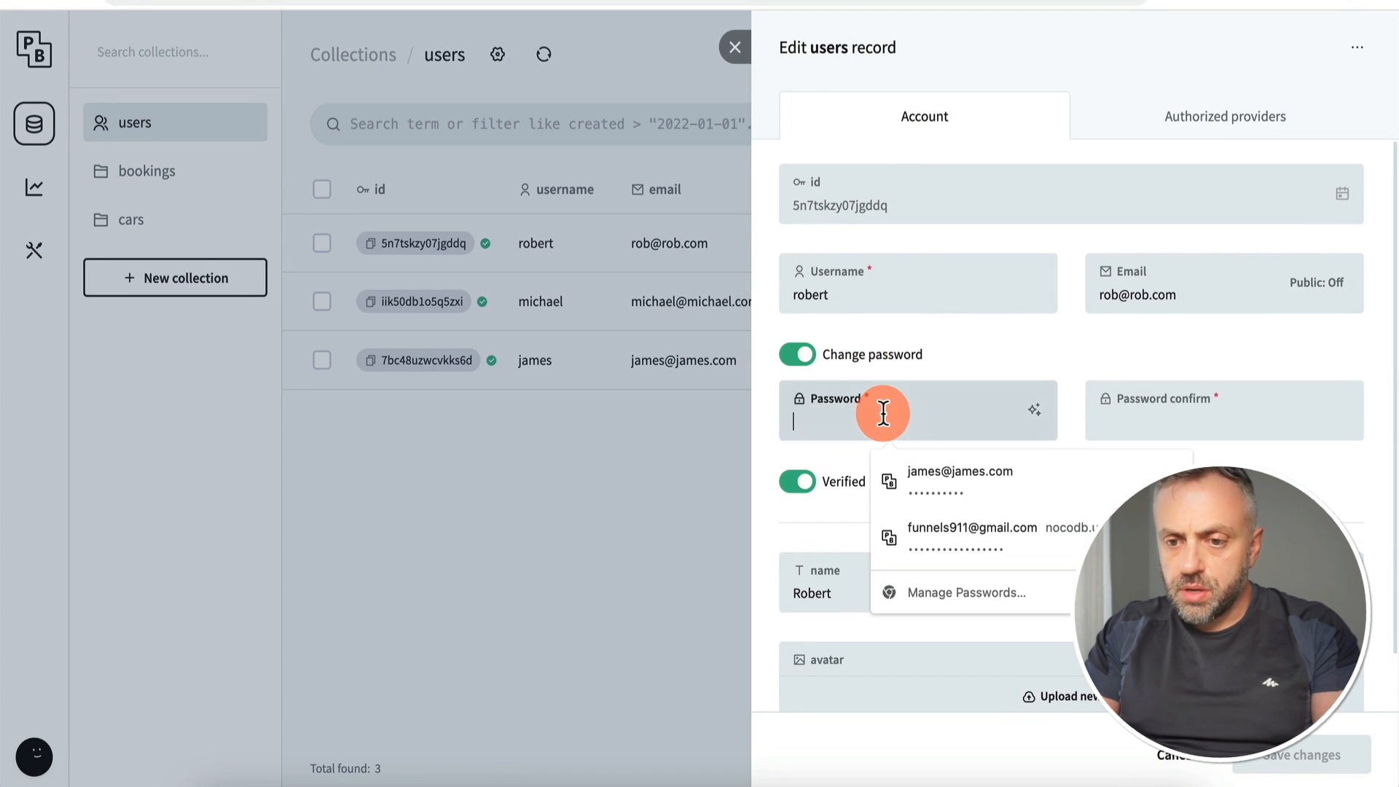
key("Tab")
left_click(1344, 757)
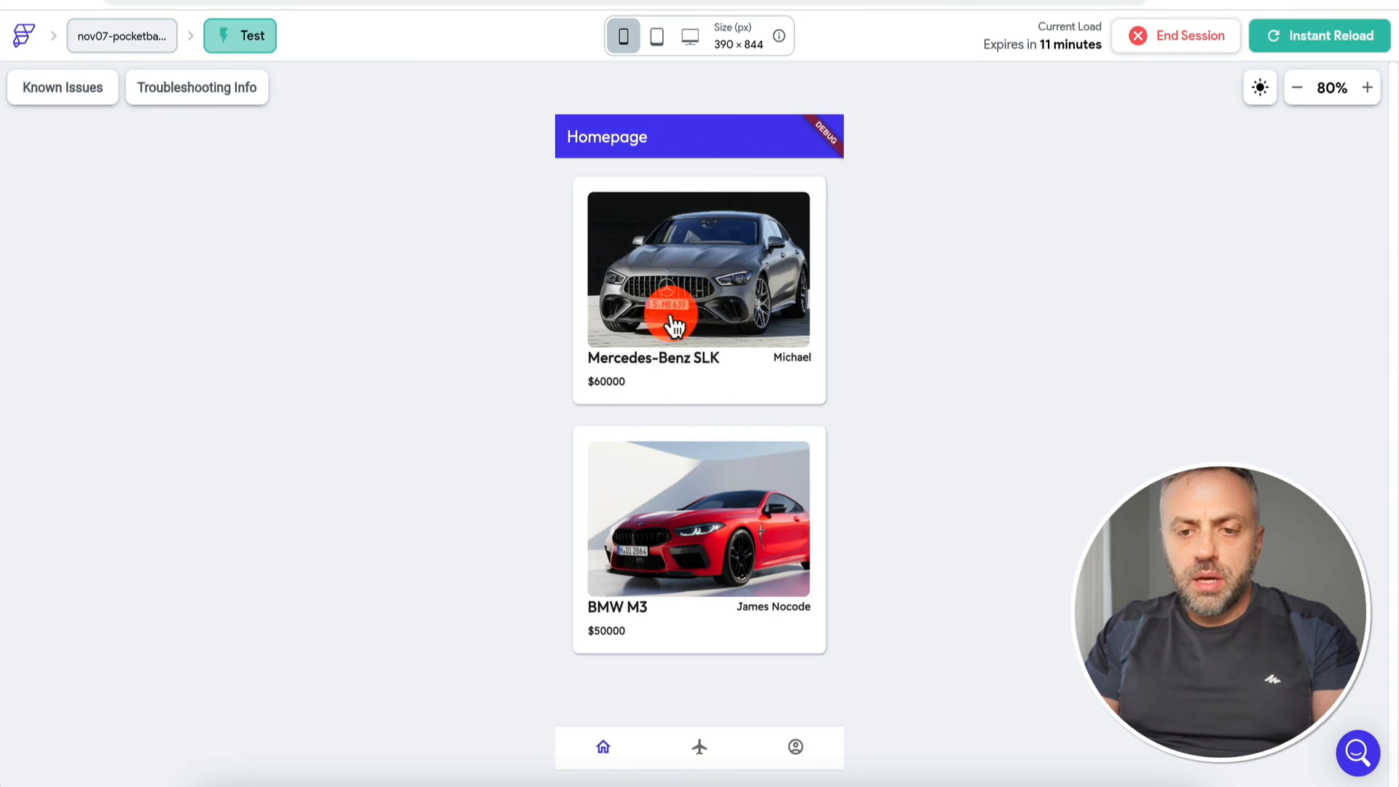
Step: Check the new user's empty Trips page and confirm the signed-in account on Profile
left_click(703, 751)
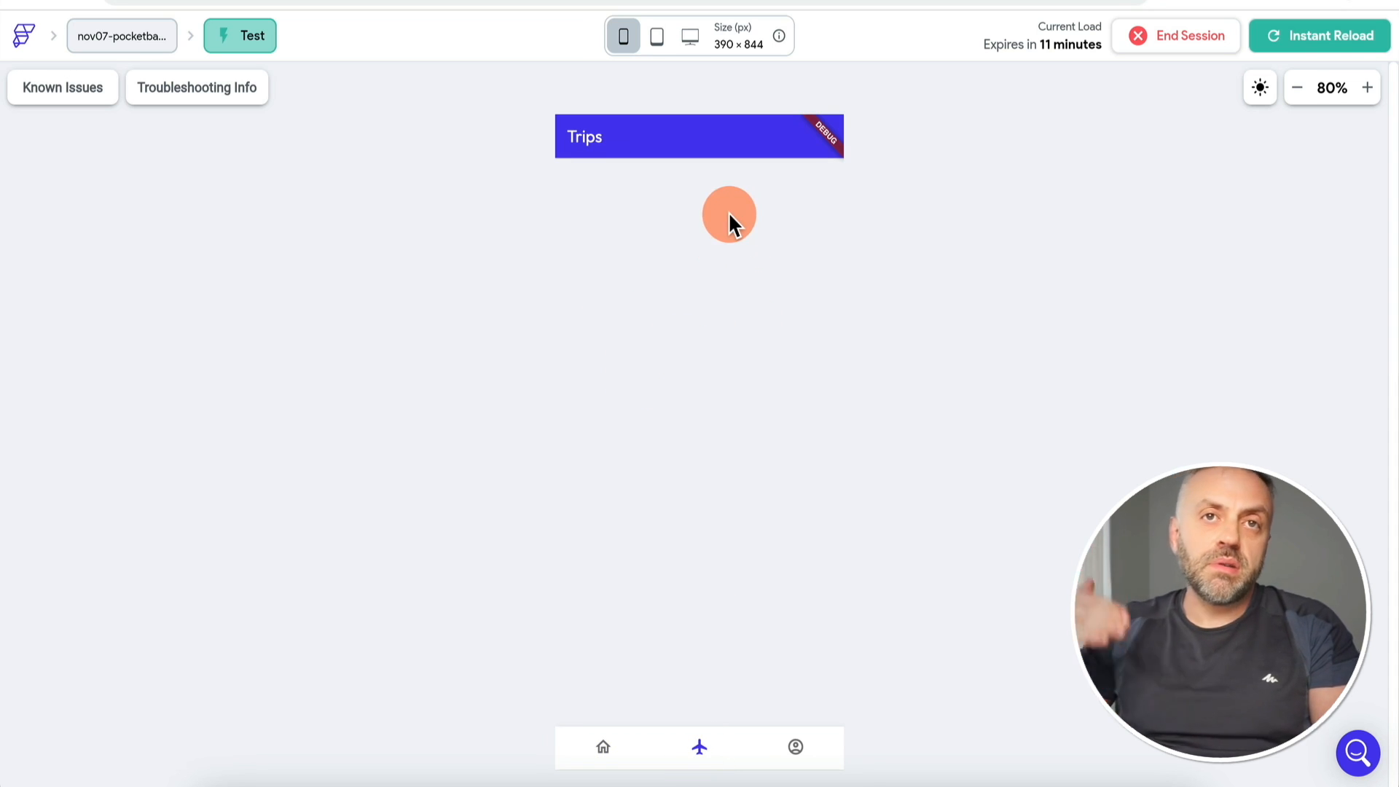
left_click(795, 749)
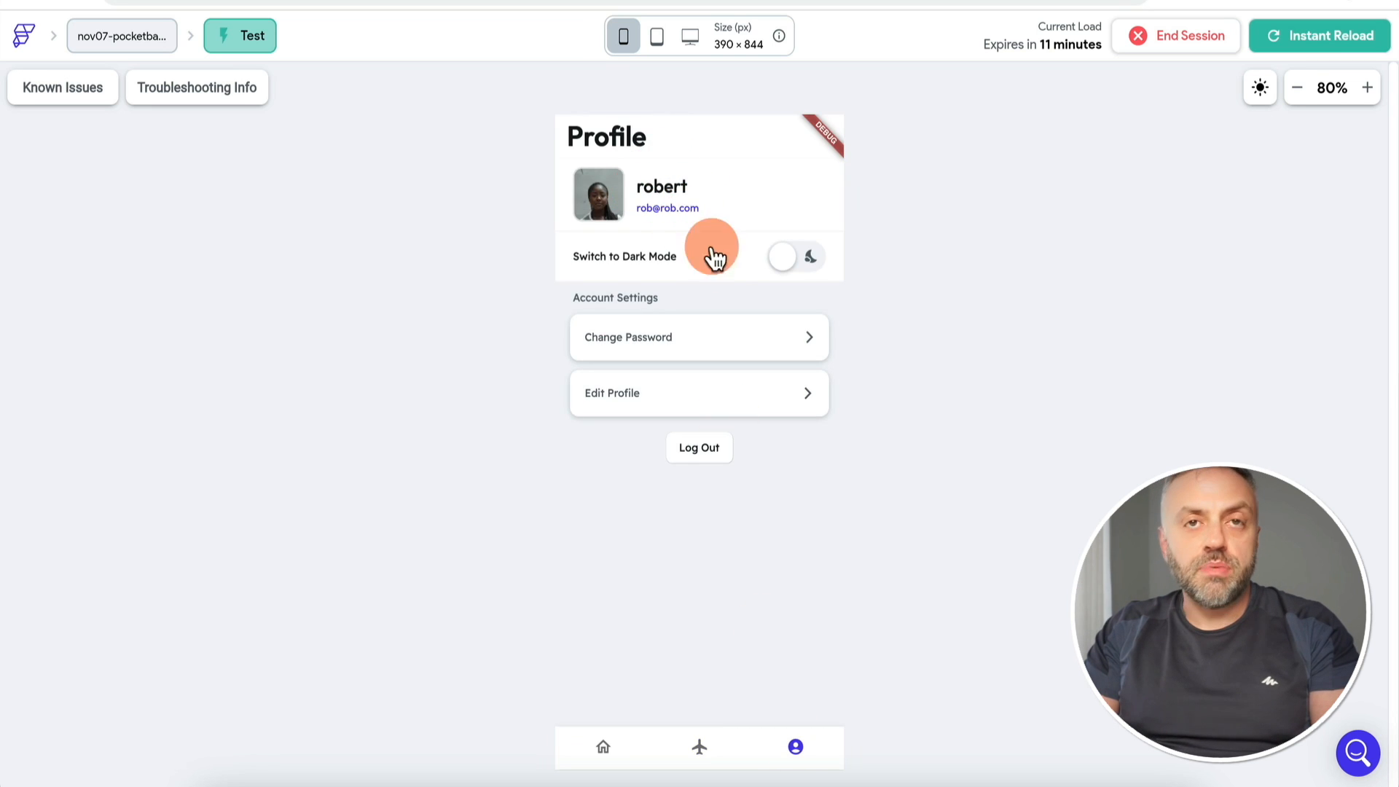
left_click(701, 751)
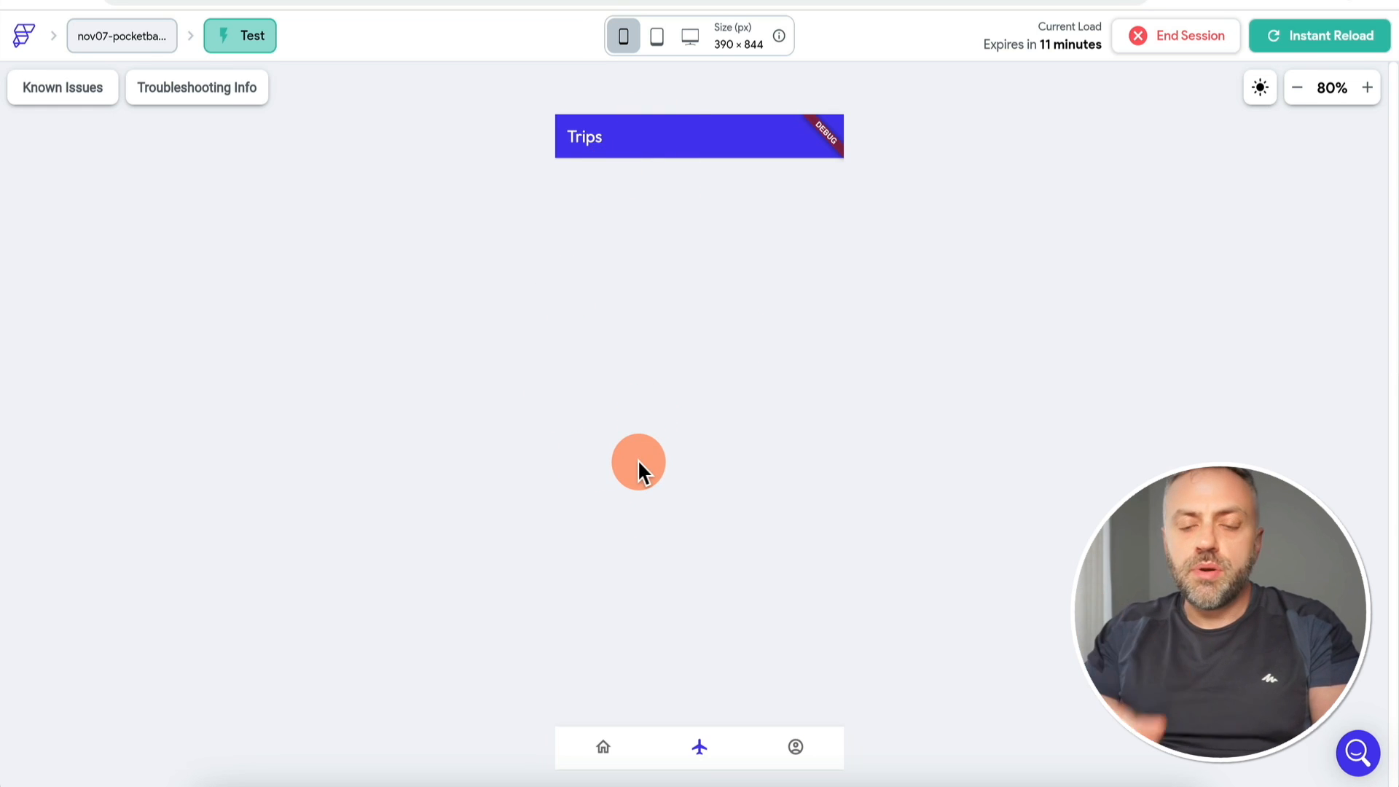
left_click(607, 758)
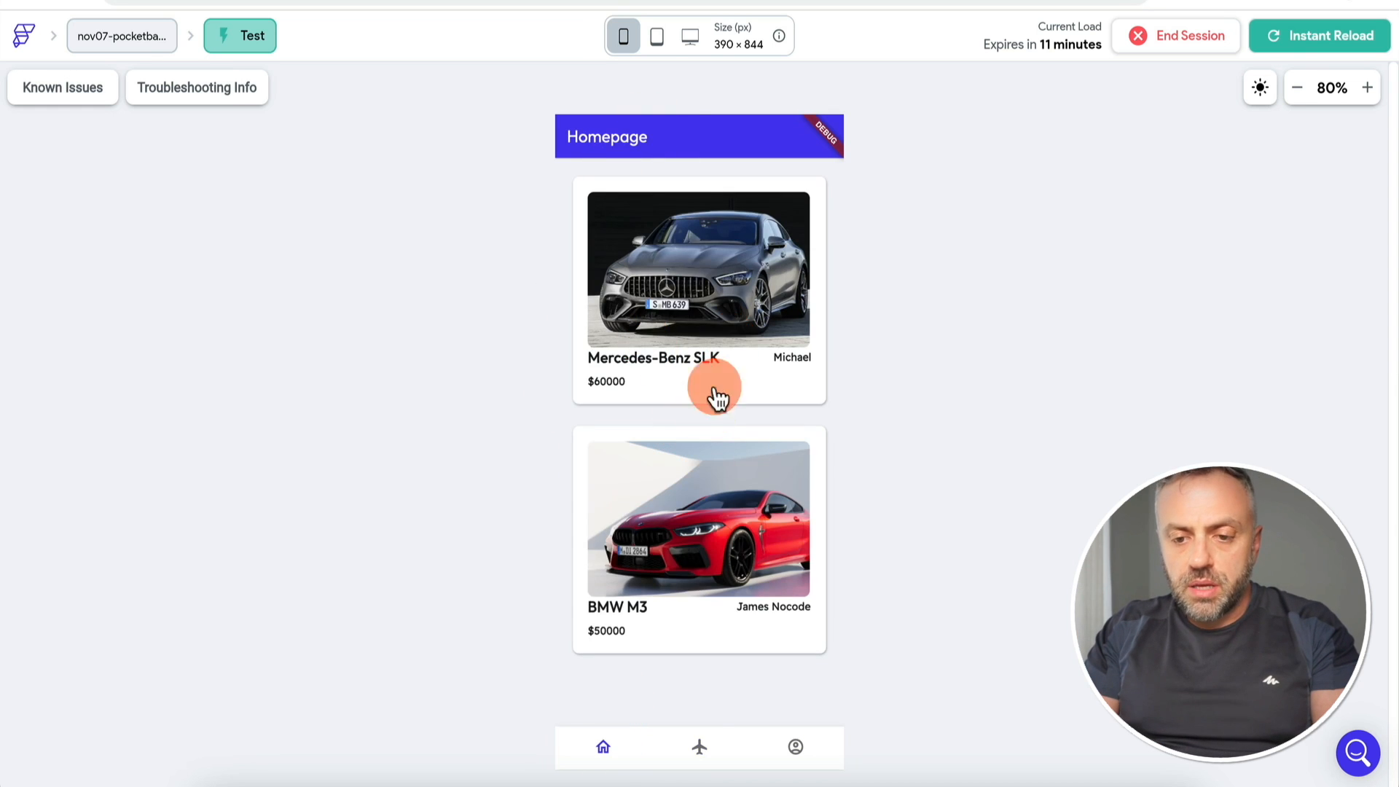
Step: Reserve the BMW M3, verify it on Trips, and open PocketBase's bookings collection
left_click(730, 538)
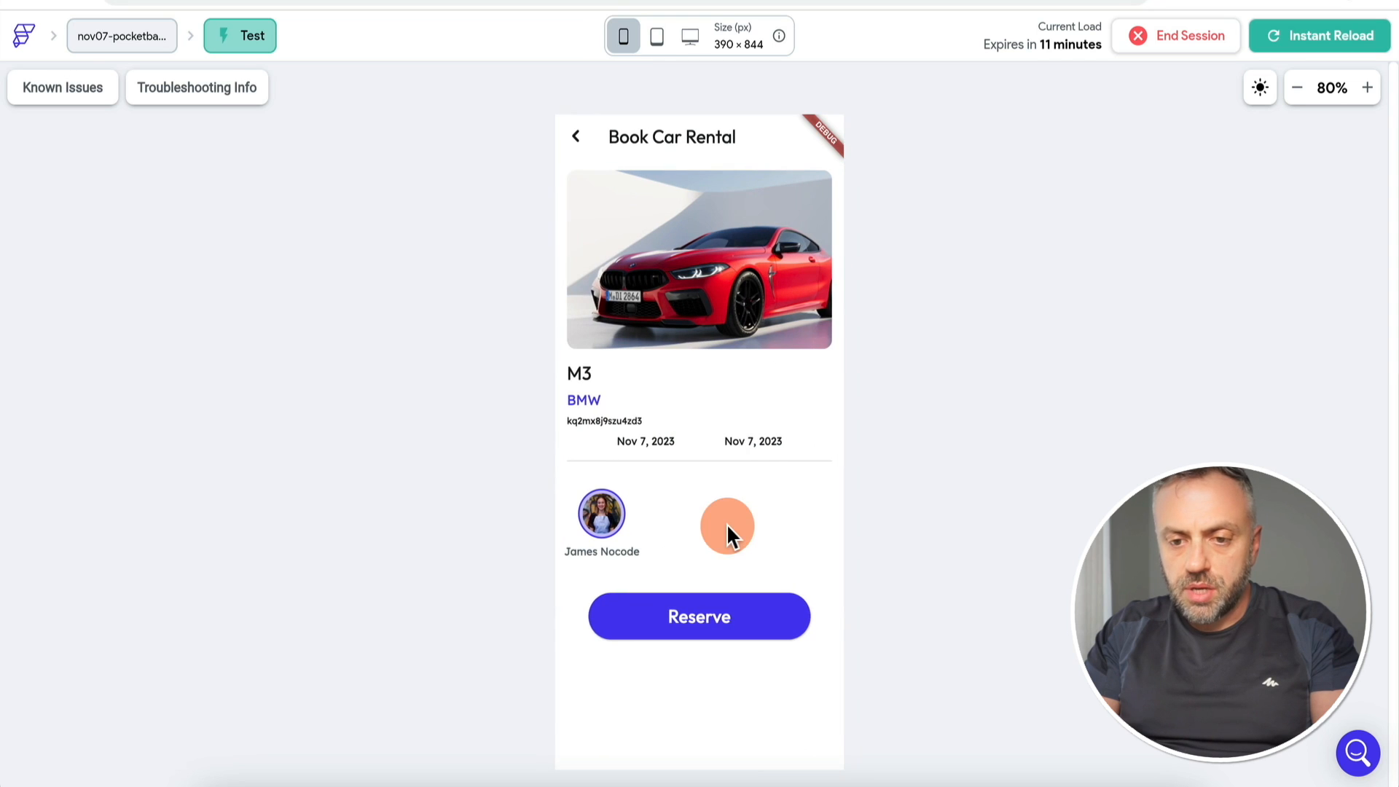
left_click(706, 625)
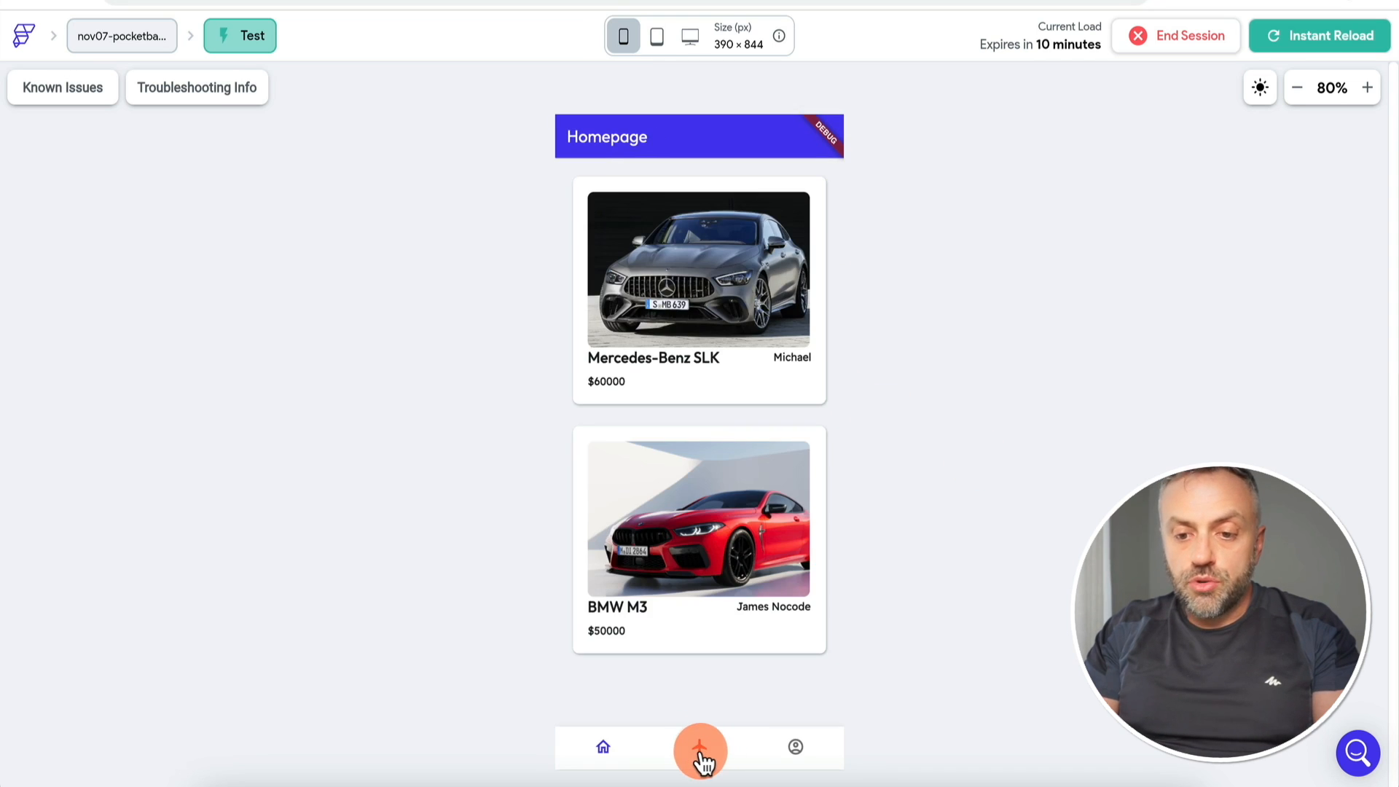
left_click(699, 750)
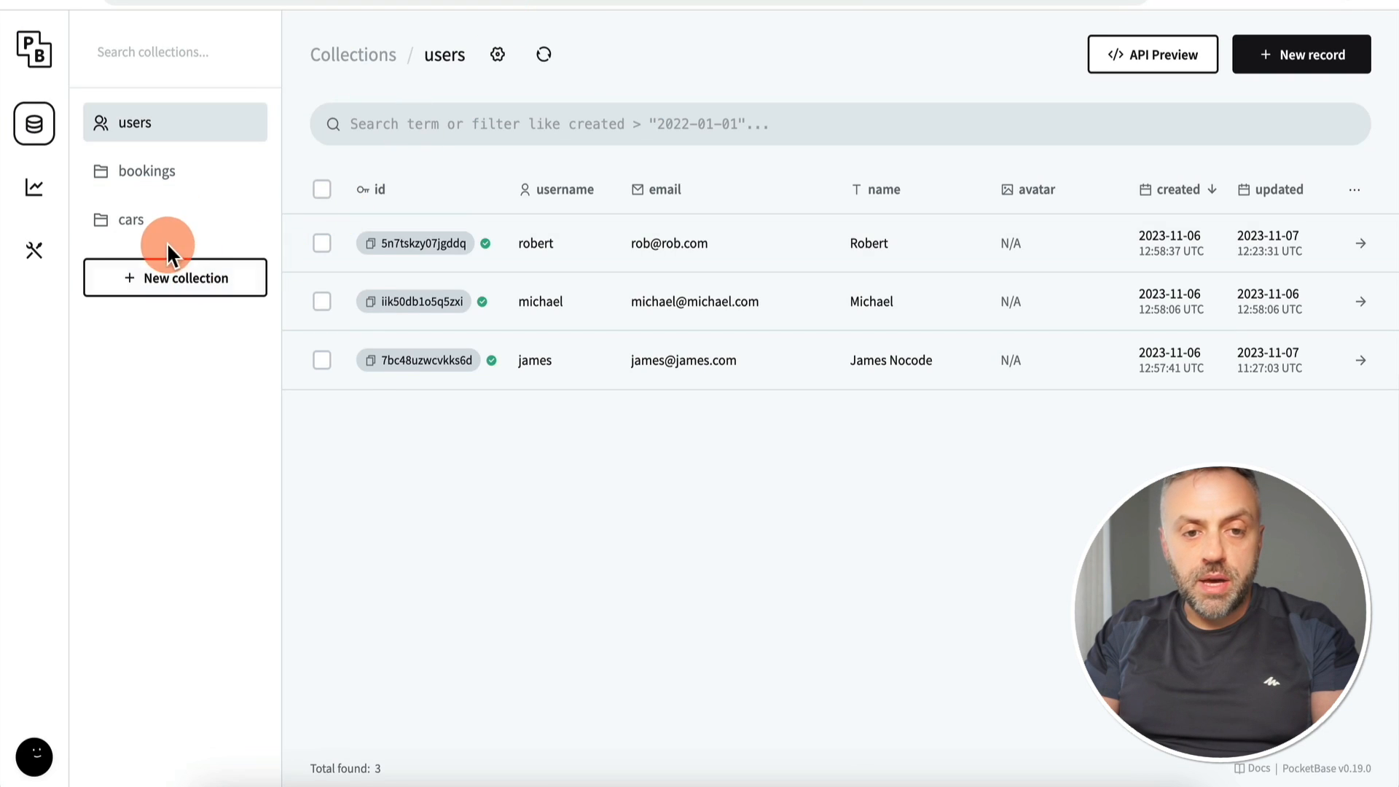
left_click(186, 178)
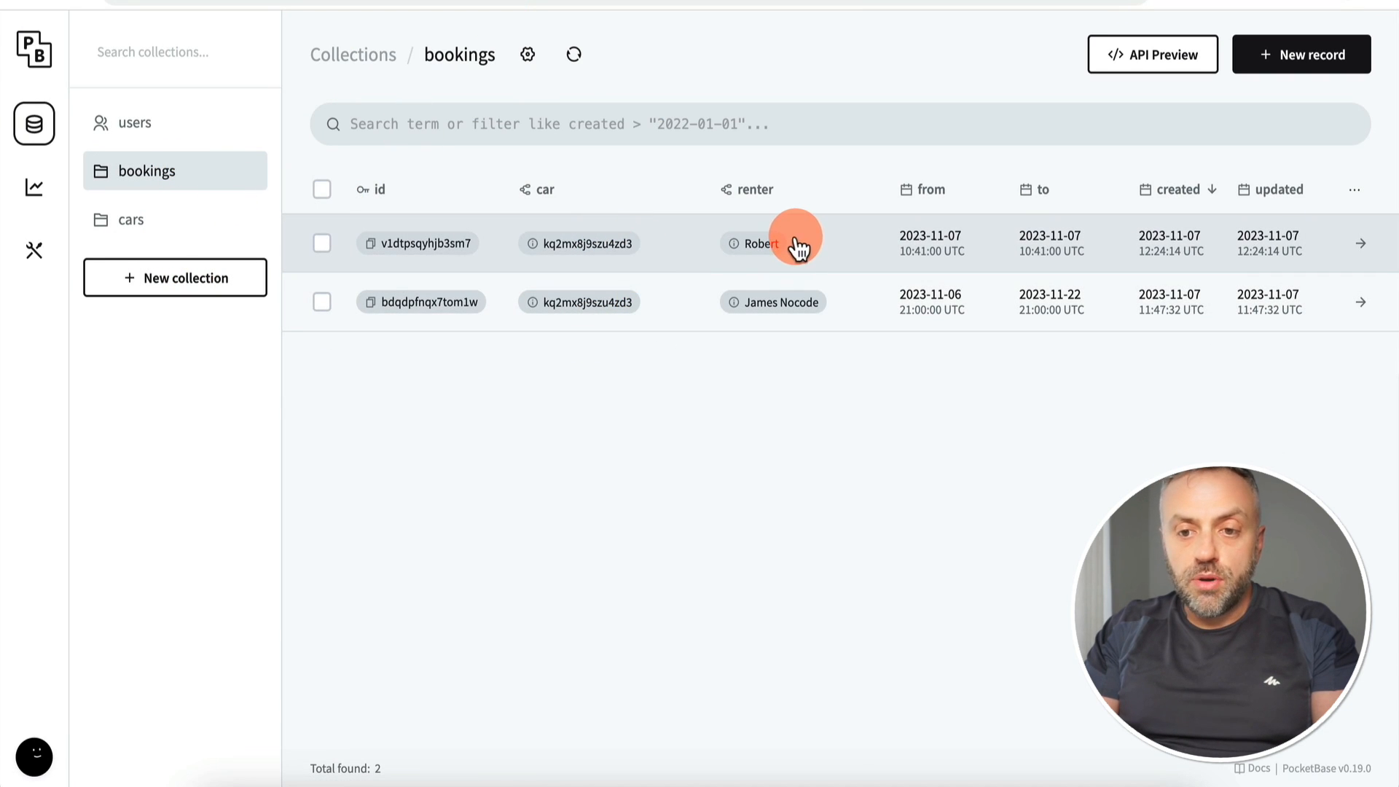